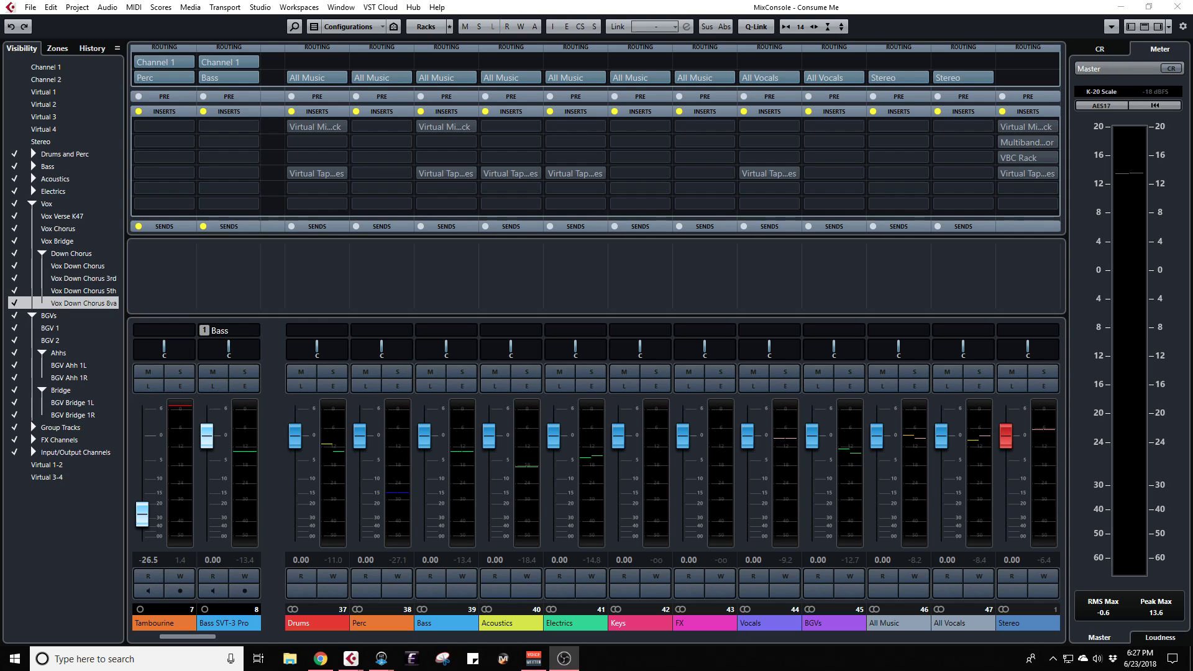
Step: Hide the Group Tracks channels from the mixer so the individual tracks show from the first channel
{"action": "left_click_drag", "start_coordinate": [167, 637], "coordinate": [138, 642]}
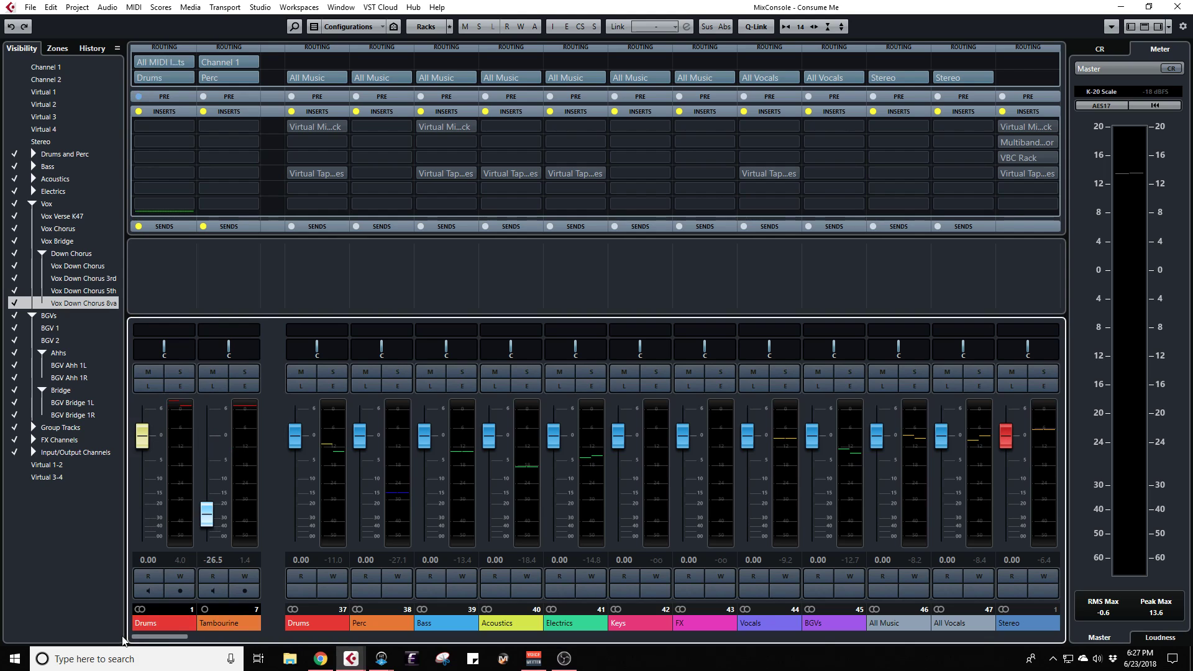
{"action": "left_click", "coordinate": [14, 427]}
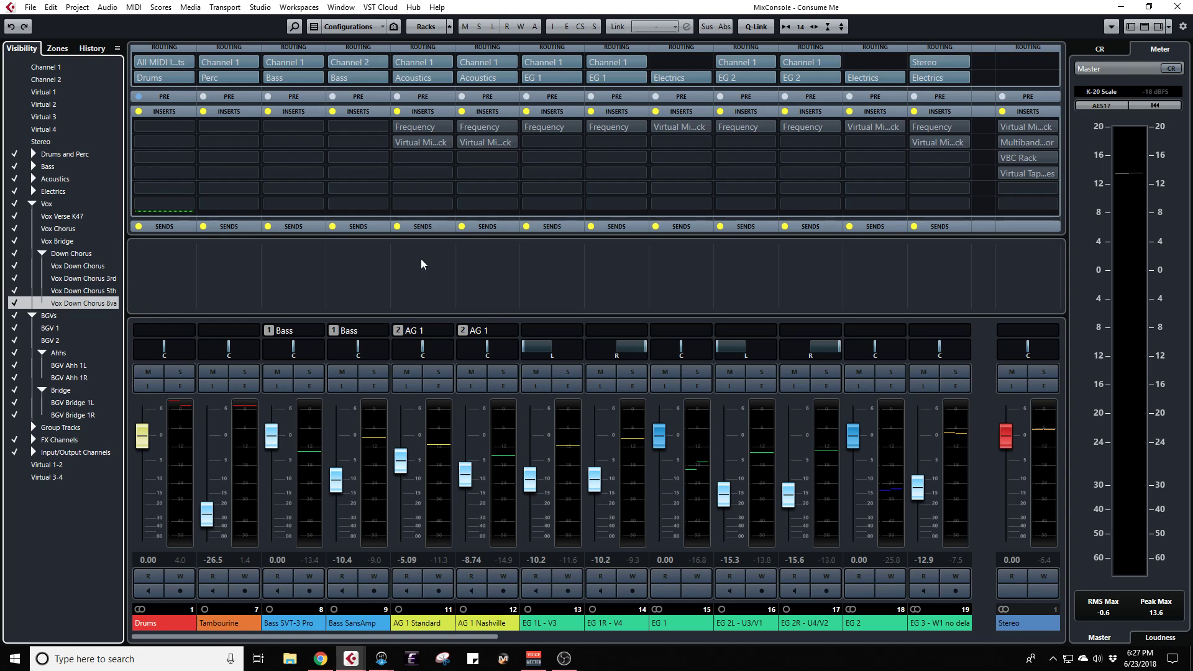
Step: Take the AG 1 Standard channel's Frequency EQ out of bypass, reset band 1's frequency to 25 Hz, and close the editor
{"action": "mouse_move", "coordinate": [437, 131]}
{"action": "double_click", "coordinate": [426, 127]}
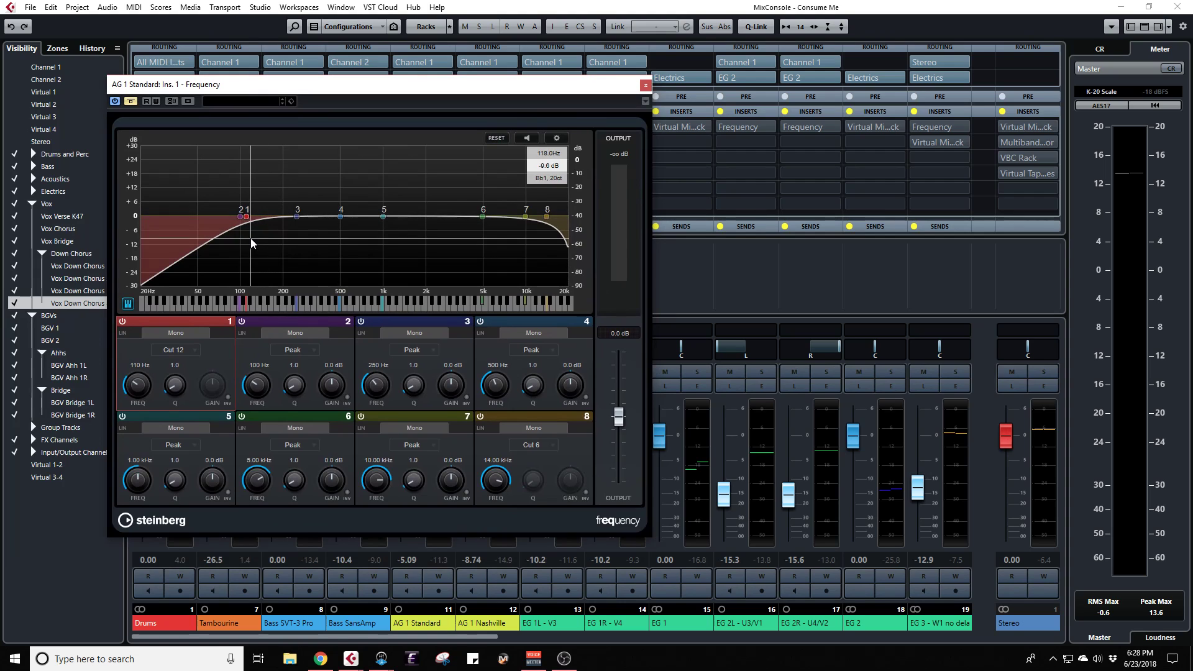
{"action": "left_click", "coordinate": [139, 387], "text": "ctrl"}
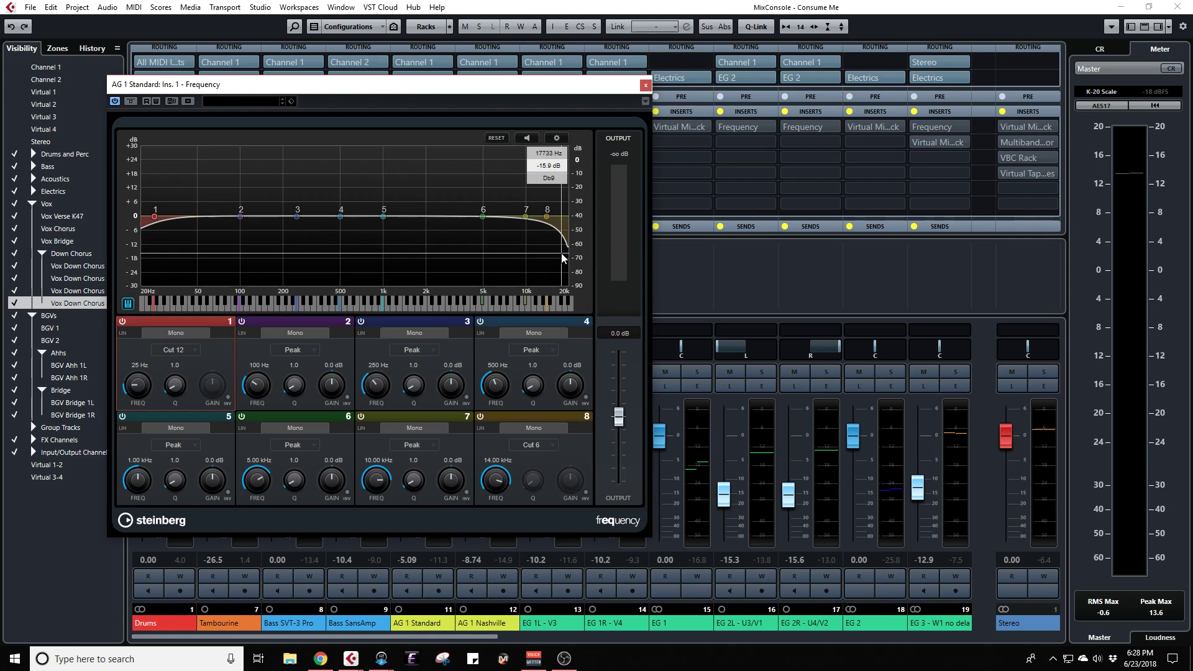
{"action": "left_click_drag", "start_coordinate": [377, 90], "coordinate": [509, 118]}
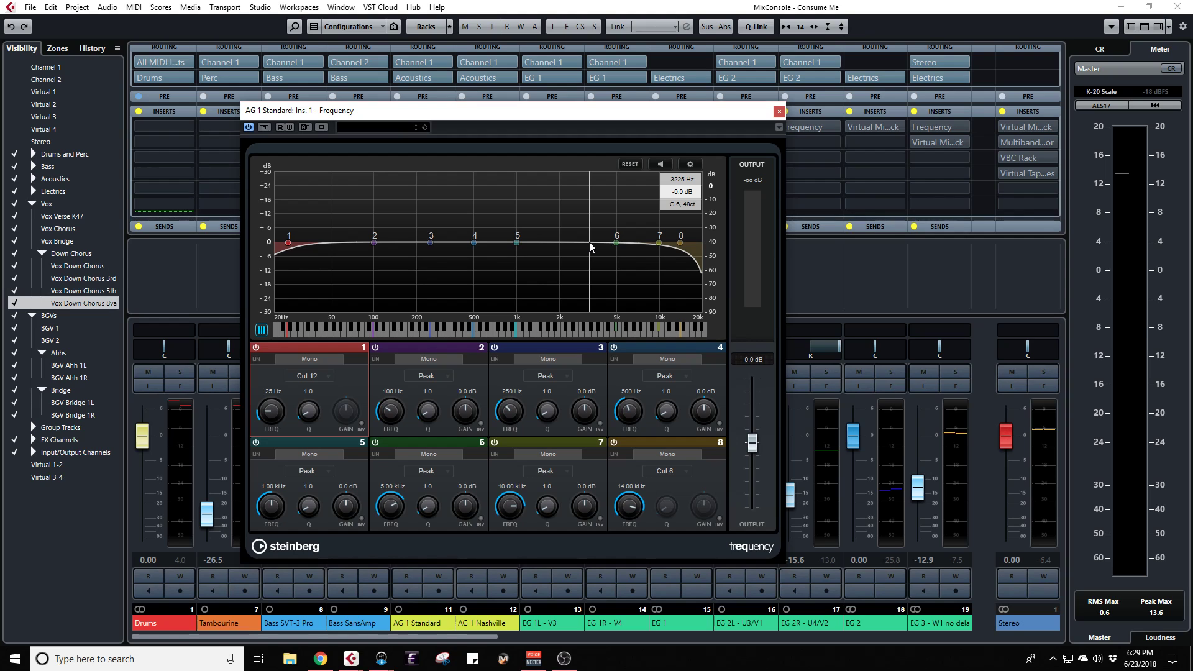
{"action": "left_click", "coordinate": [777, 112]}
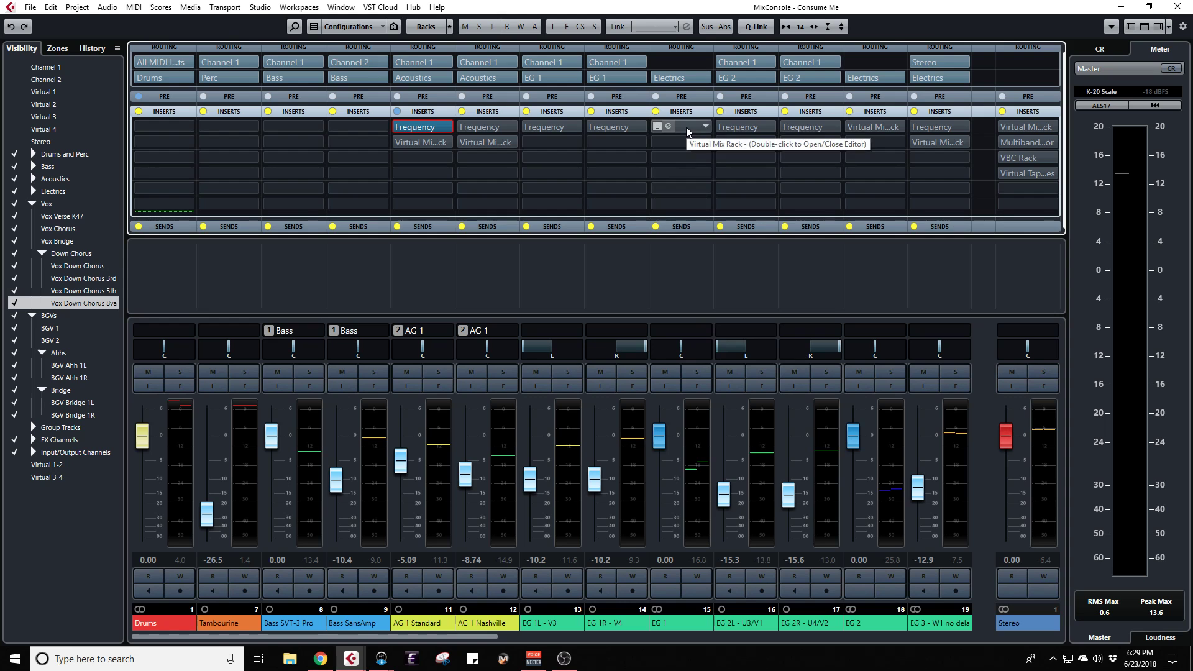
Step: Inspect the modules and EQ settings in the EG 1 group channel's Virtual Mix Rack, and close it
{"action": "left_click", "coordinate": [670, 128]}
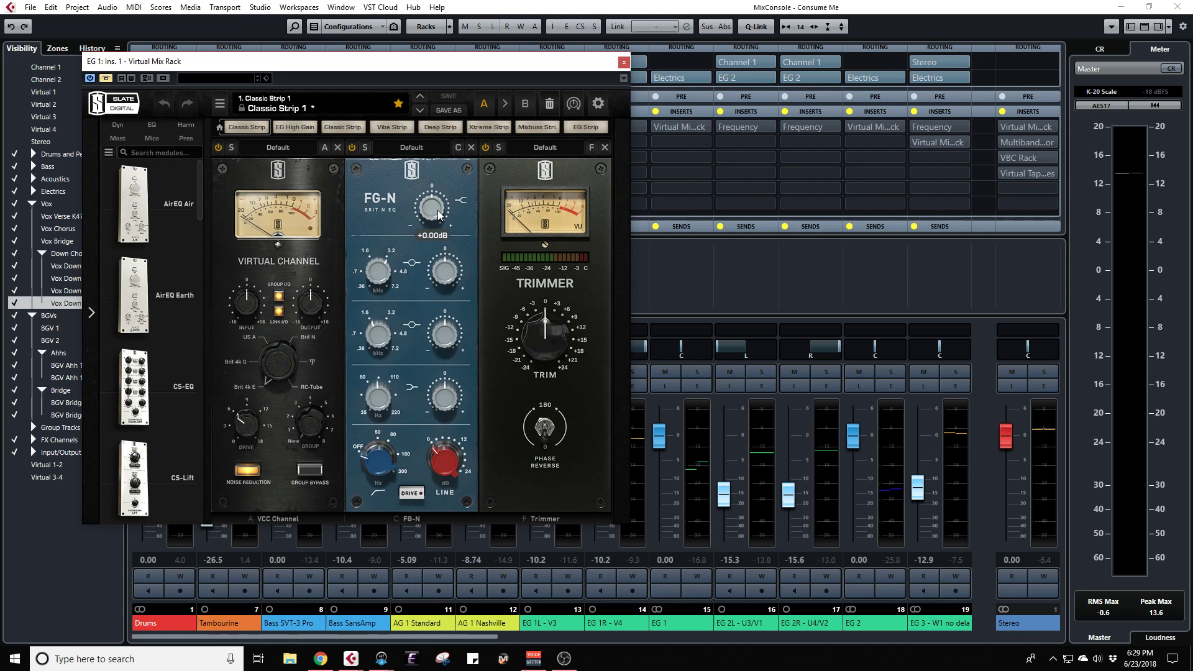
{"action": "mouse_move", "coordinate": [456, 267]}
{"action": "left_click", "coordinate": [624, 63]}
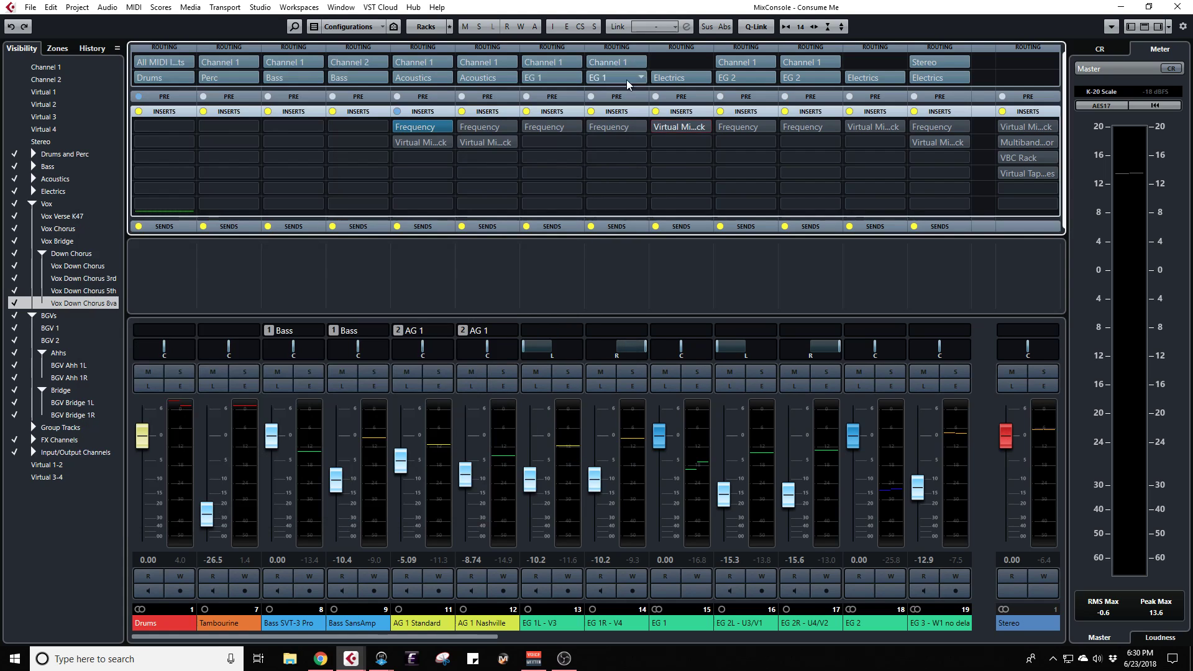
Step: Solo the EG 1L - V3 guitar channel
{"action": "left_click", "coordinate": [694, 373]}
{"action": "left_click", "coordinate": [694, 373]}
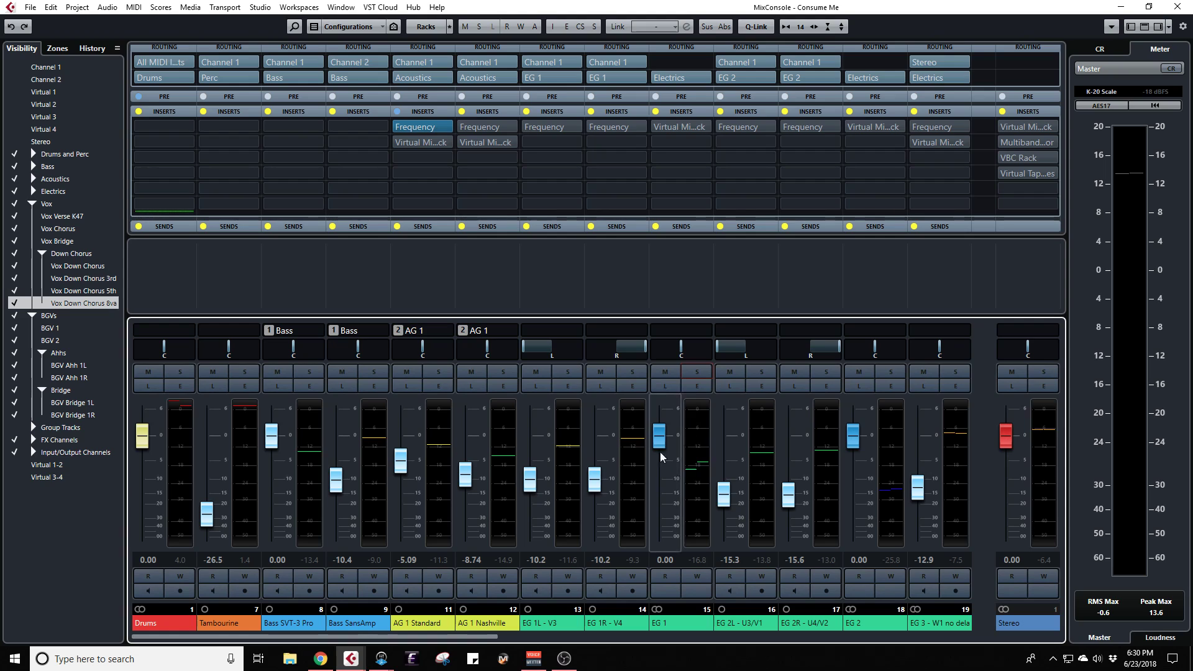
{"action": "left_click", "coordinate": [572, 374]}
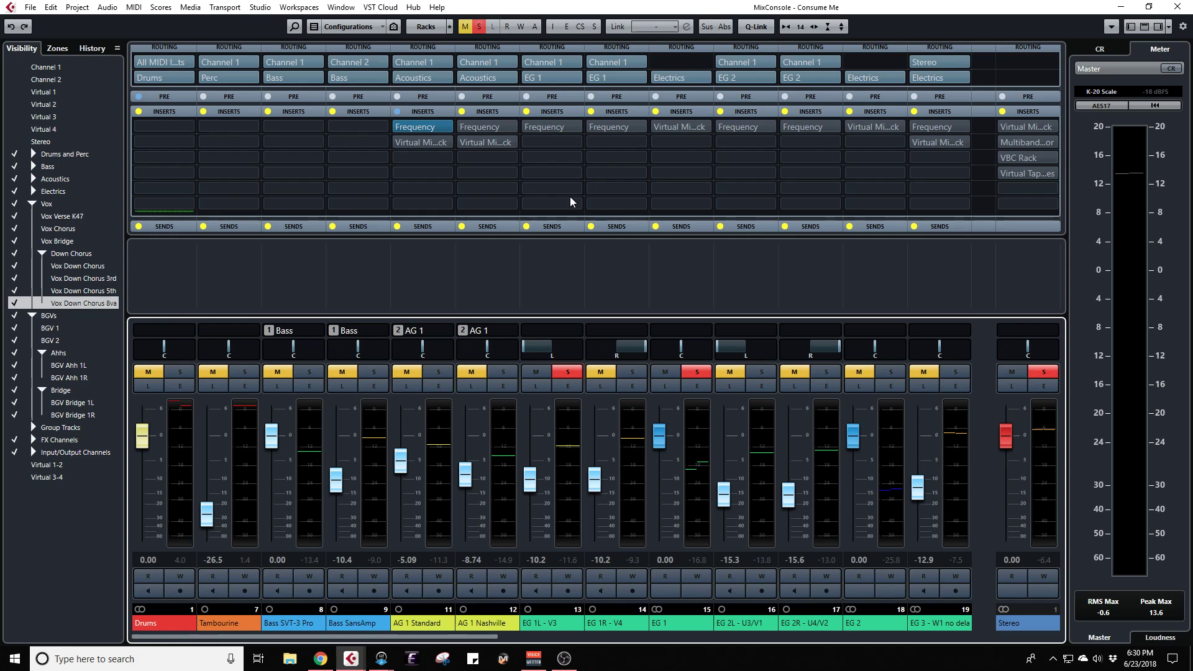
Step: Set the locators from the Chorus 1 marker at bar 15 to the Verse 2 marker at bar 27, turn on cycle playback, and return to the mixer
{"action": "key", "text": "F3"}
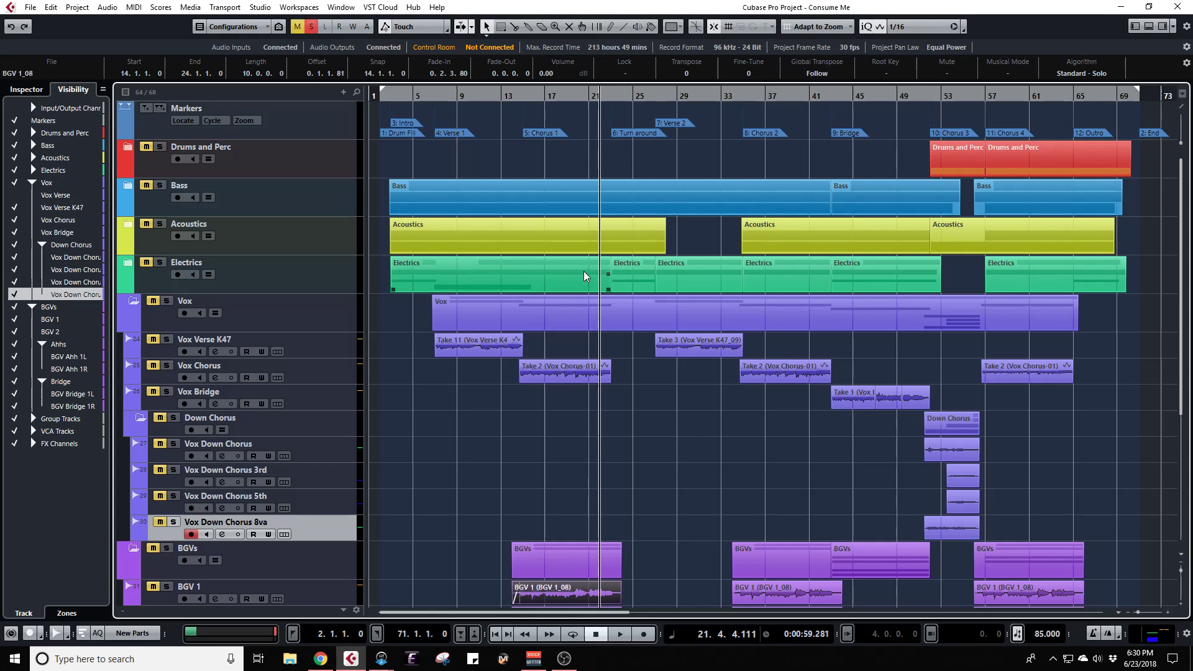
{"action": "key", "text": "shift+b"}
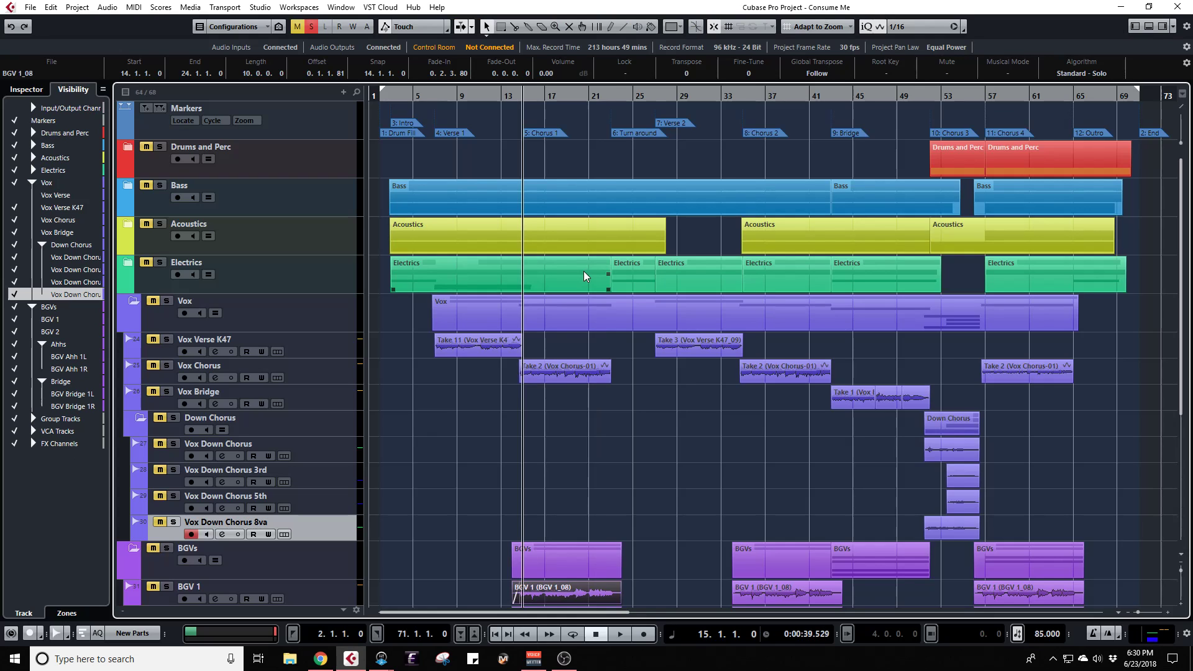
{"action": "key", "text": "ctrl+KP_1"}
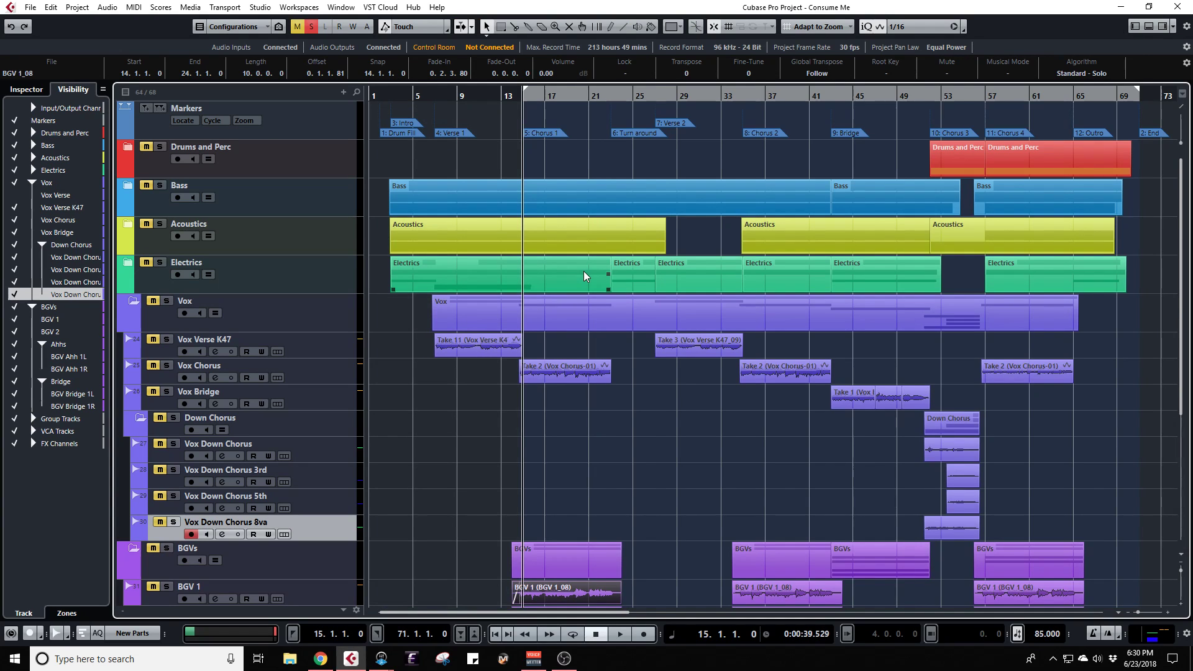
{"action": "key", "text": "shift+n"}
{"action": "key", "text": "ctrl+KP_2"}
{"action": "key", "text": "KP_Divide"}
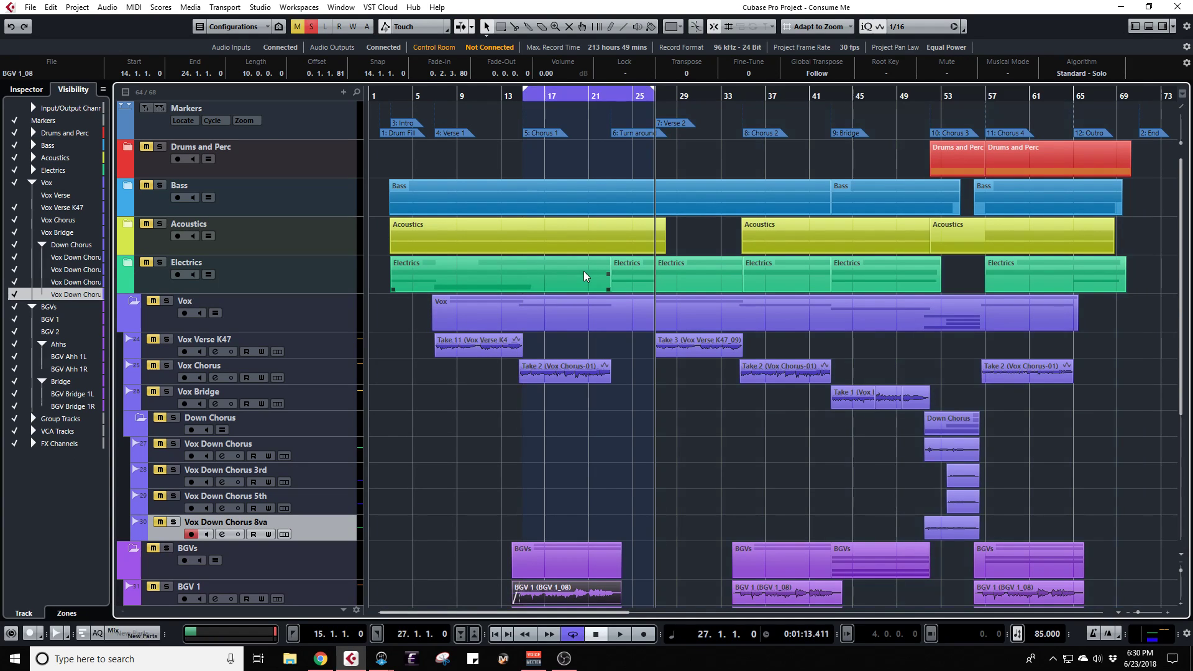
{"action": "key", "text": "F3"}
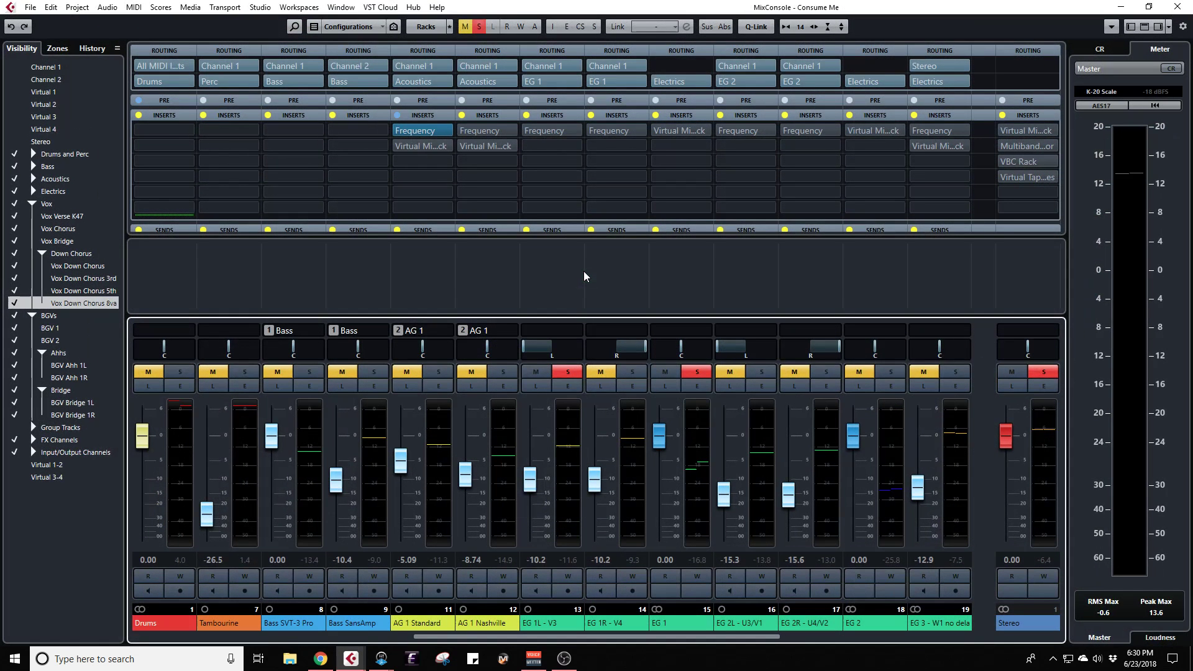
Step: Start playback with EG 1L - V3 soloed and reset that channel's pan to centre
{"action": "left_click", "coordinate": [567, 372]}
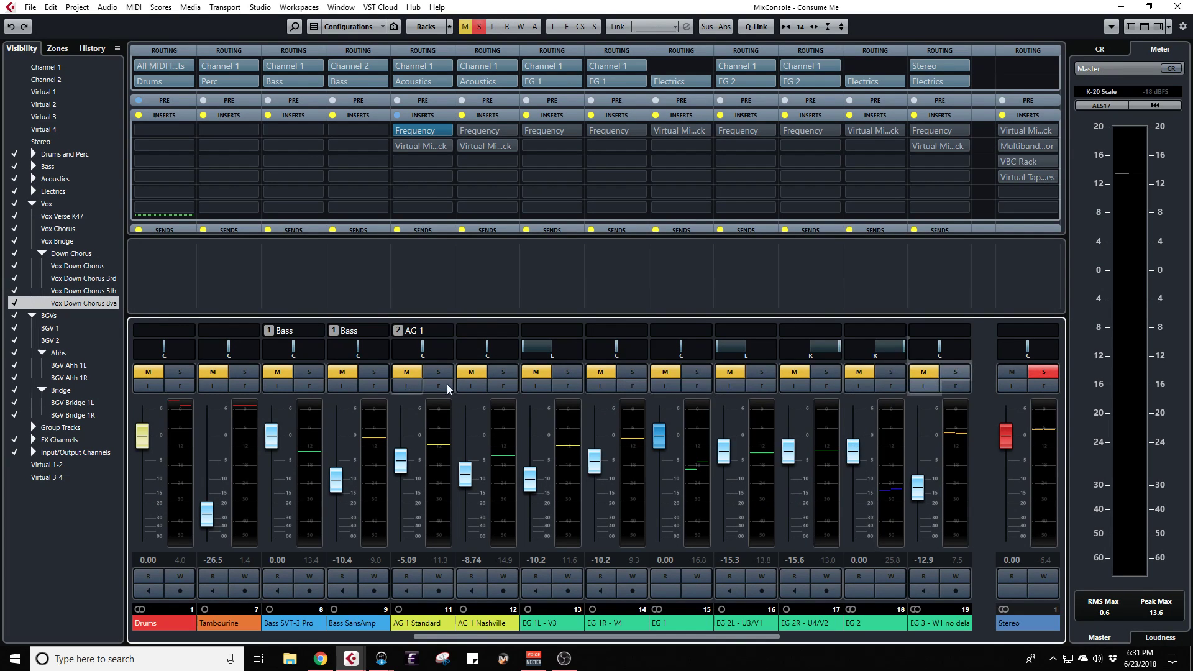
{"action": "scroll", "coordinate": [733, 639], "scroll_direction": "up", "scroll_amount": 10}
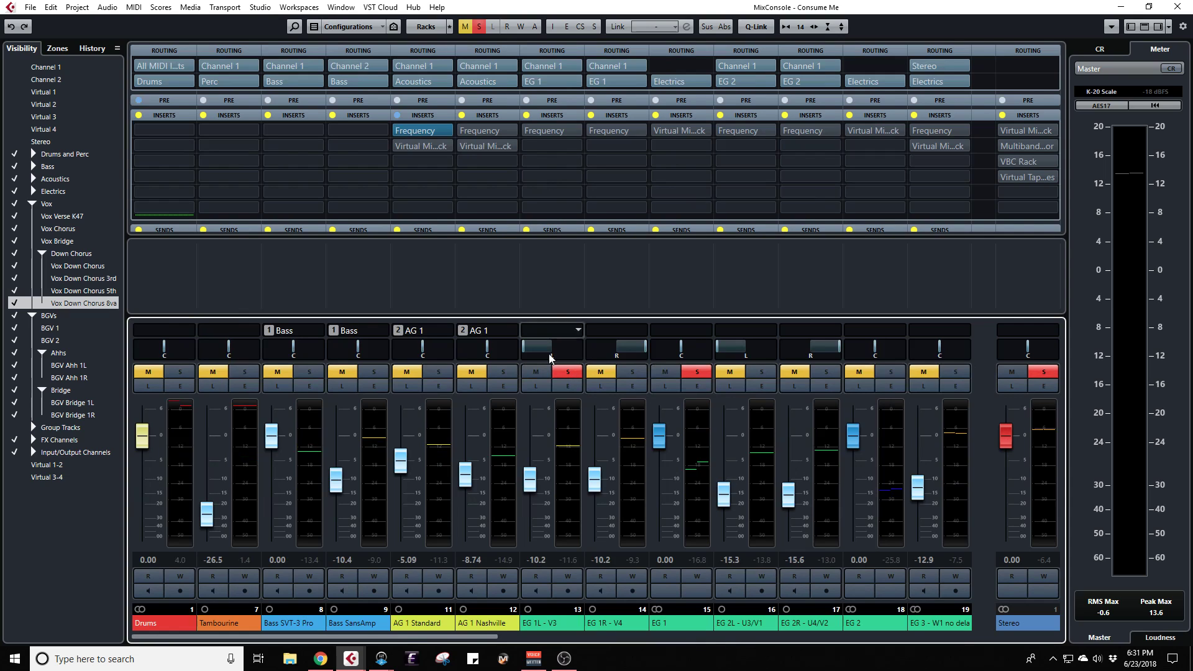
{"action": "key", "text": "space"}
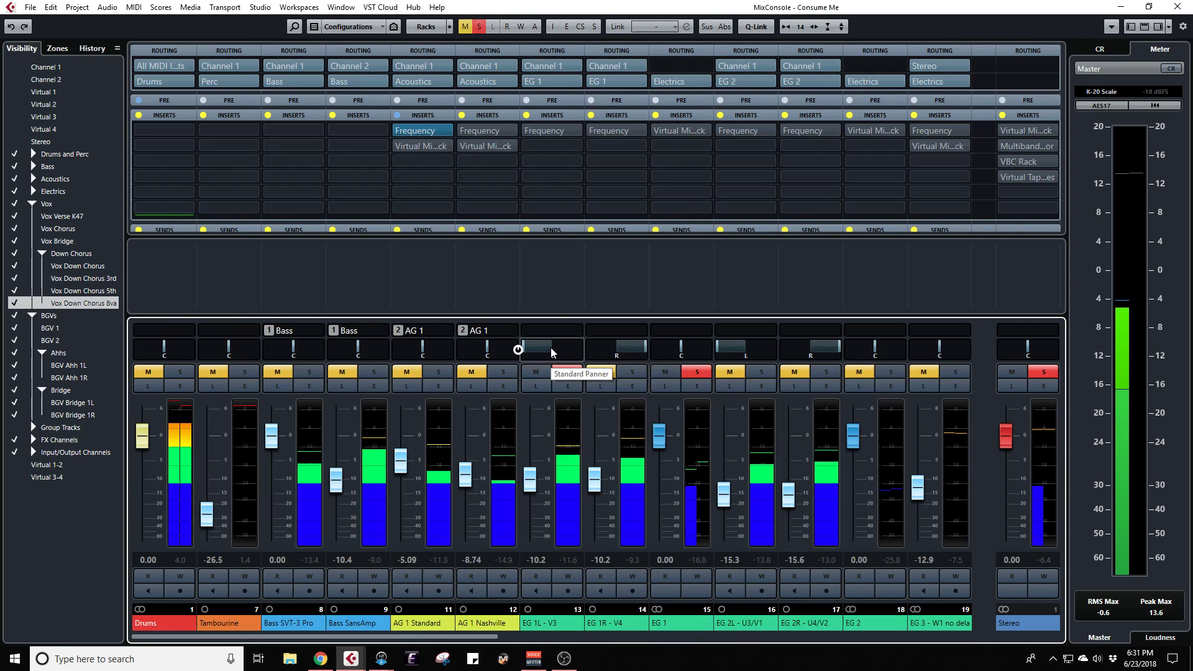
{"action": "left_click", "coordinate": [559, 347], "text": "ctrl"}
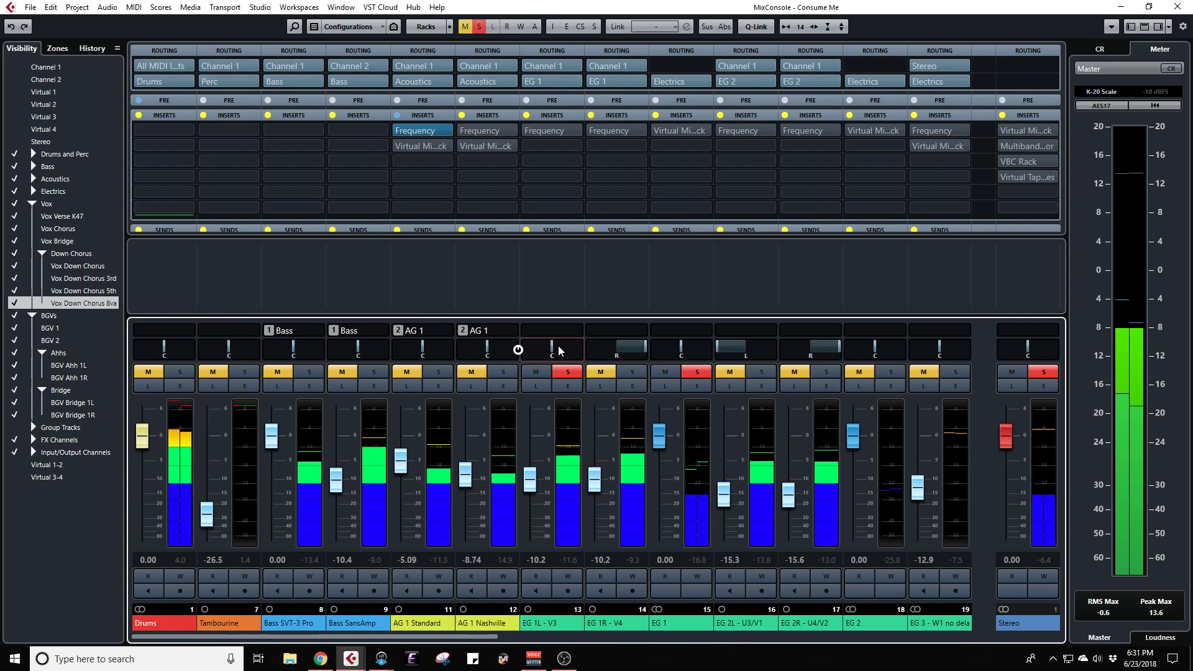
Step: Open the Frequency EQ on the EG 1L - V3 channel and take it out of bypass
{"action": "left_click", "coordinate": [542, 130]}
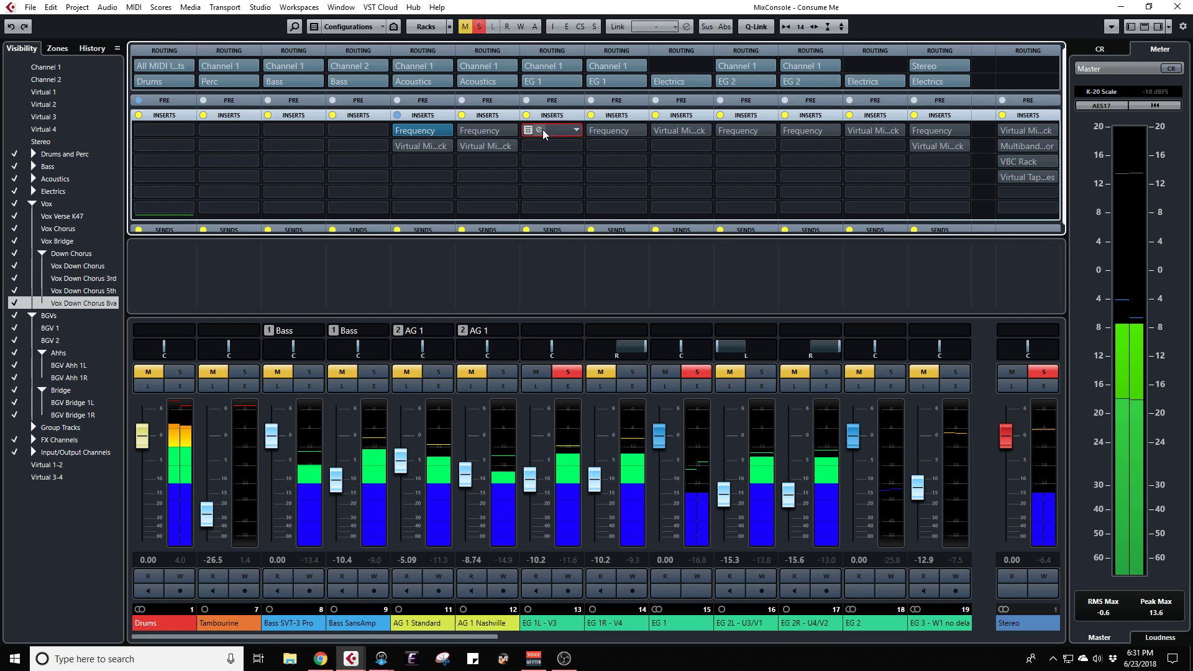
{"action": "left_click", "coordinate": [543, 129]}
{"action": "left_click", "coordinate": [265, 128]}
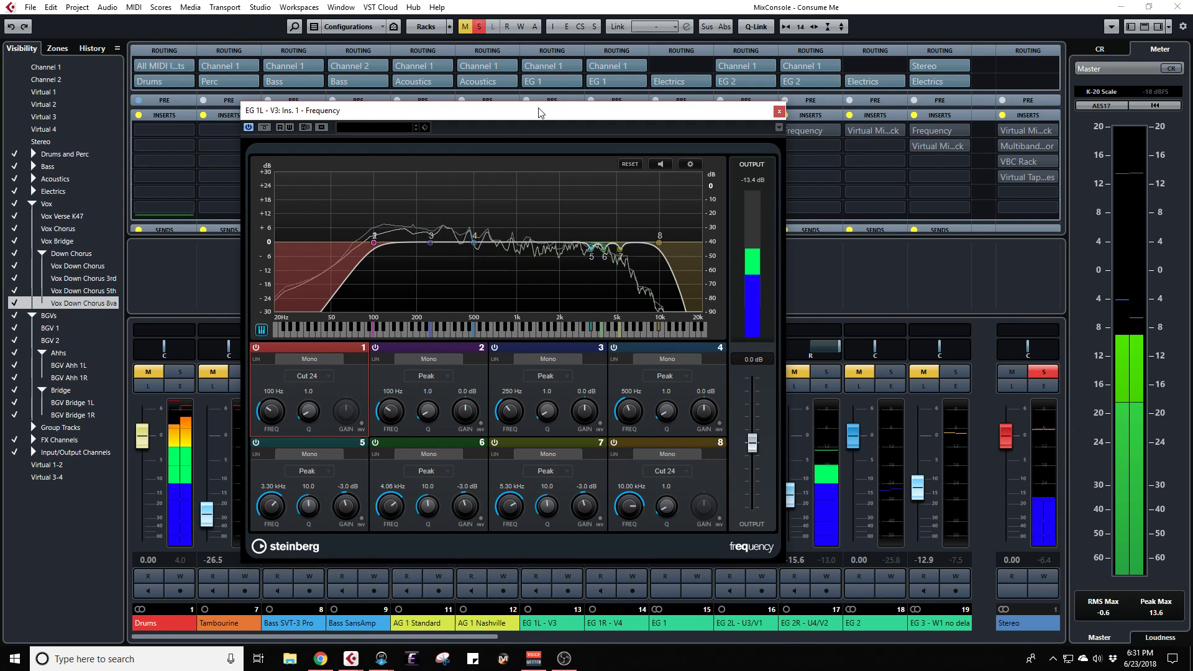
{"action": "left_click_drag", "start_coordinate": [540, 110], "coordinate": [464, 67]}
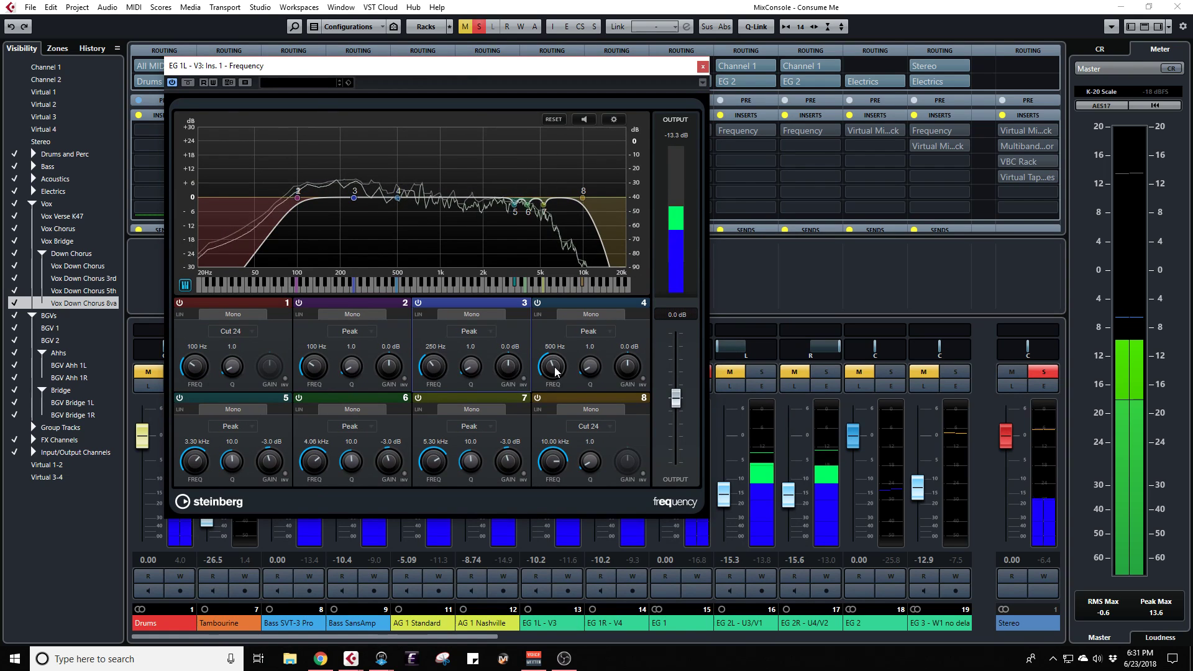
Step: Reset EQ band 5 to 1.00 kHz and band 6 to 5.00 kHz, both with Q 1.0 and 0.0 dB gain
{"action": "left_click", "coordinate": [196, 462], "text": "ctrl"}
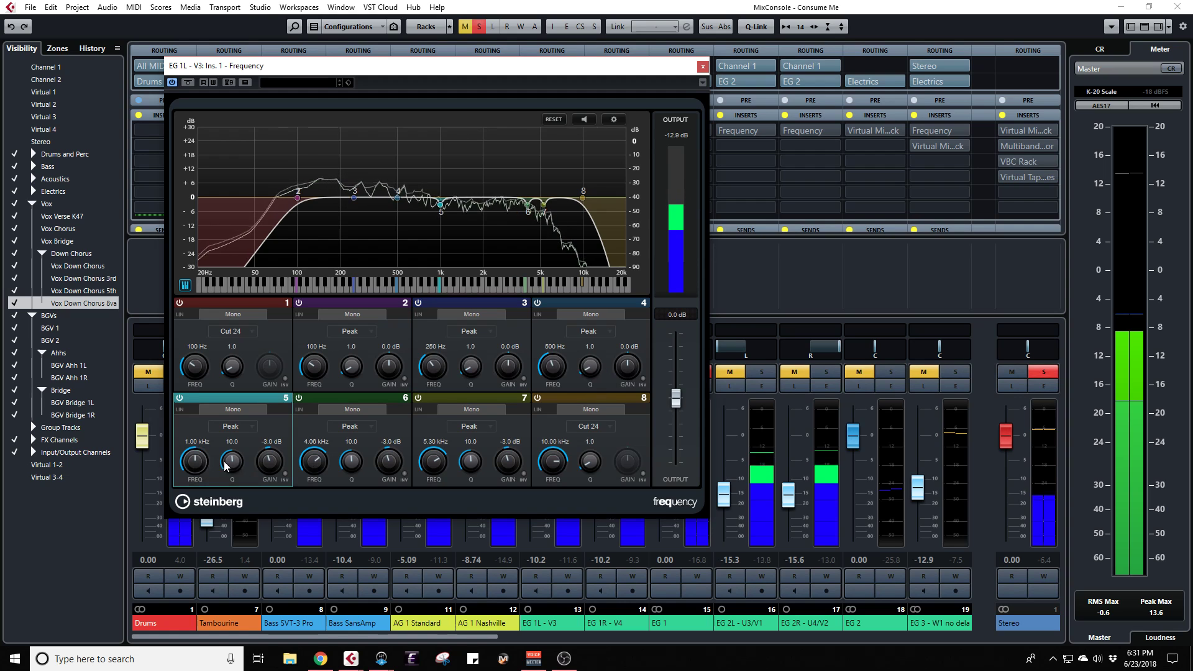
{"action": "left_click", "coordinate": [229, 463], "text": "ctrl"}
{"action": "left_click", "coordinate": [268, 465], "text": "ctrl"}
{"action": "left_click", "coordinate": [318, 466], "text": "ctrl"}
{"action": "left_click", "coordinate": [352, 464], "text": "ctrl"}
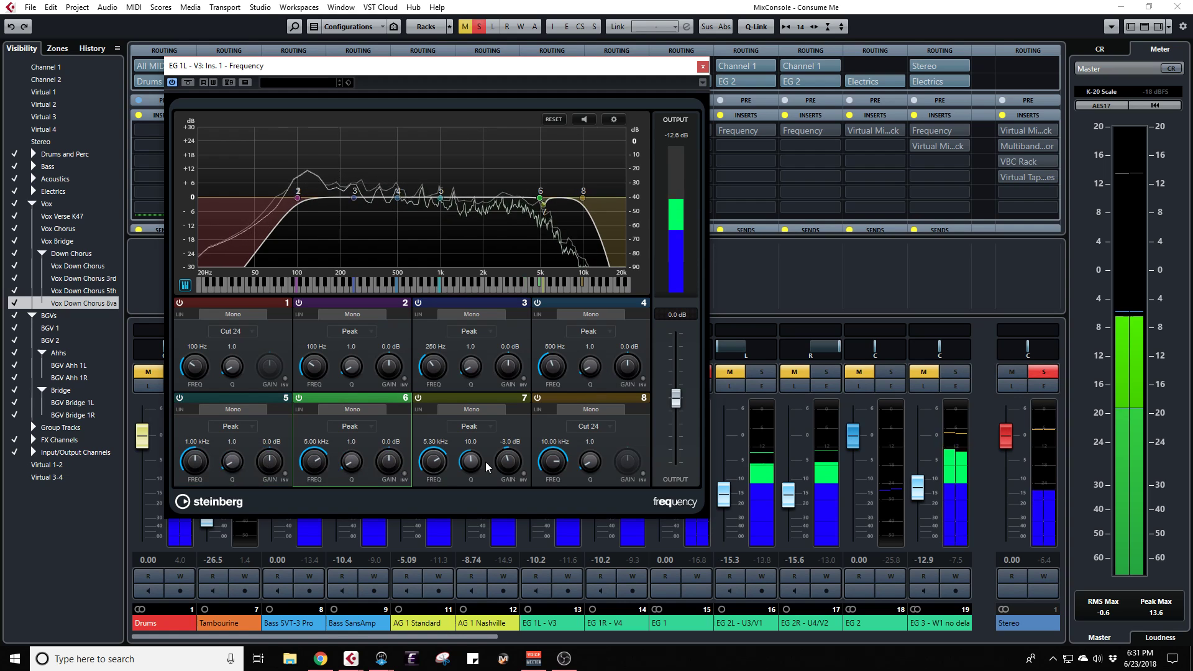
{"action": "left_click", "coordinate": [387, 461], "text": "ctrl"}
Step: Reset EQ band 7 to 10.00 kHz with Q 1.0 and 0.0 dB gain, band 8 to 18.00 kHz, and band 1 to 25 Hz
{"action": "left_click", "coordinate": [434, 461], "text": "ctrl"}
{"action": "left_click", "coordinate": [471, 461], "text": "ctrl"}
{"action": "left_click", "coordinate": [507, 461], "text": "ctrl"}
{"action": "left_click", "coordinate": [553, 462], "text": "ctrl"}
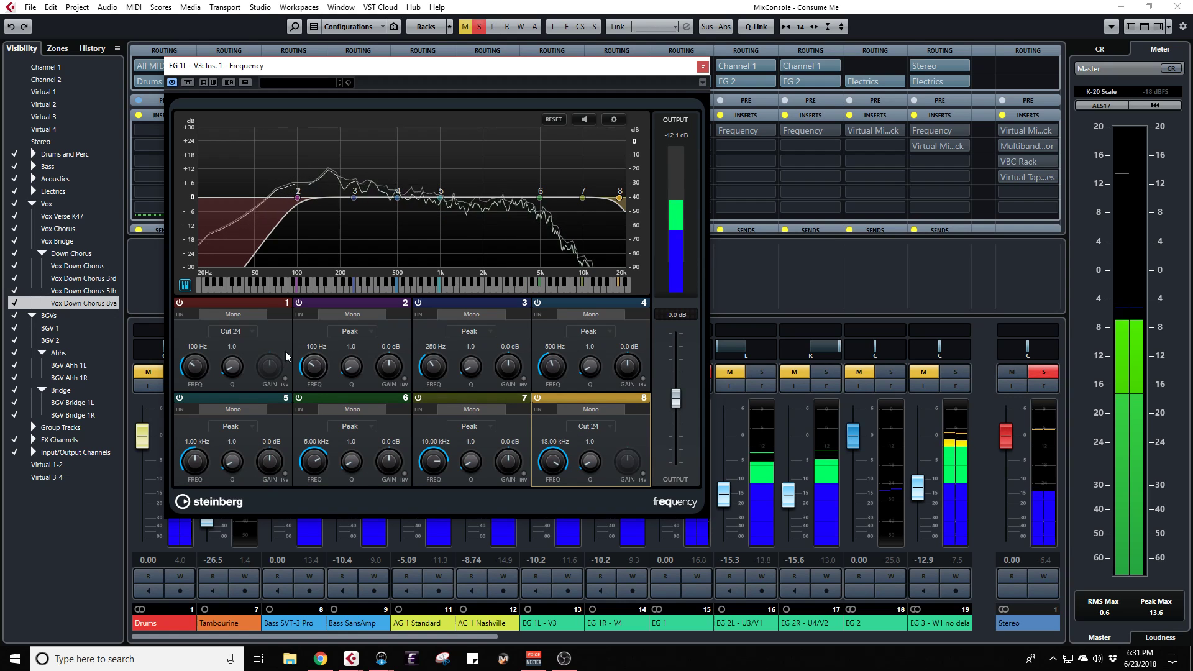
{"action": "left_click", "coordinate": [195, 367], "text": "ctrl"}
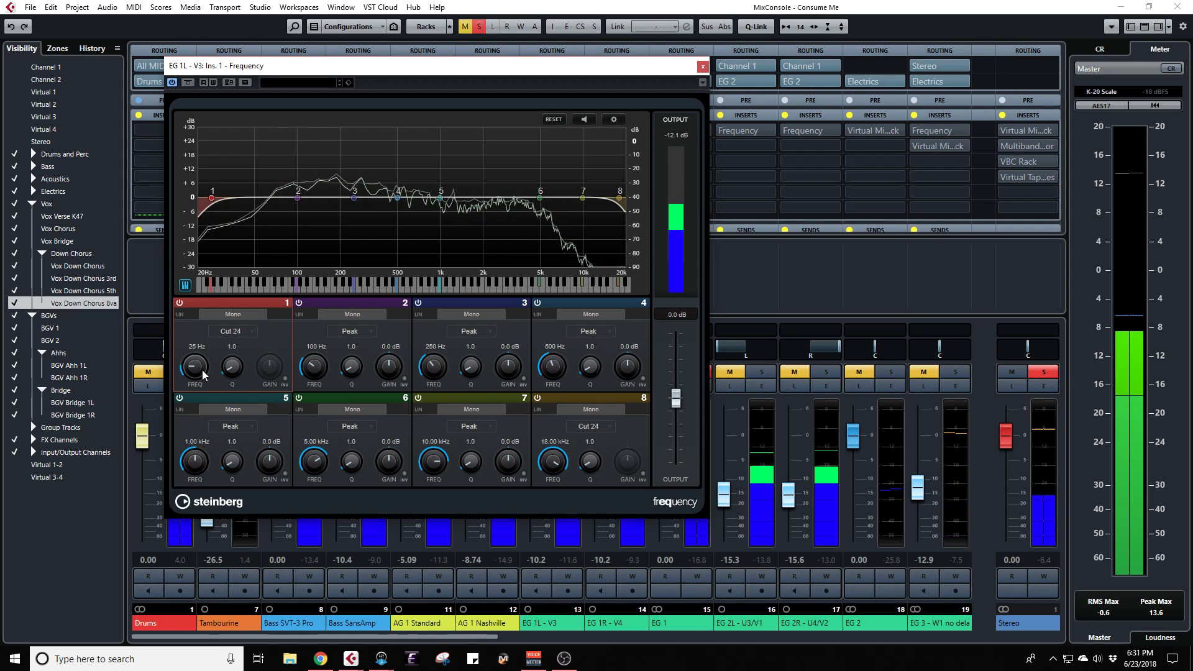
Step: Keep band 1 on Cut 24 and sweep its frequency up to about 265 Hz and back down to 50 Hz
{"action": "left_click", "coordinate": [246, 332]}
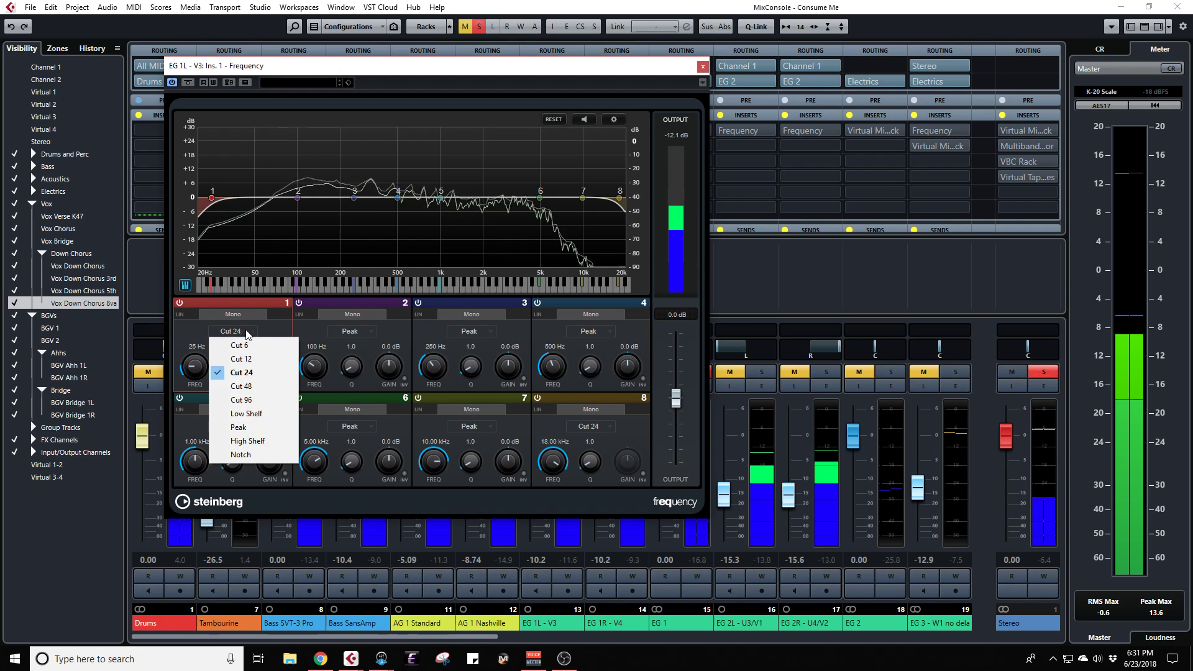
{"action": "left_click", "coordinate": [243, 374]}
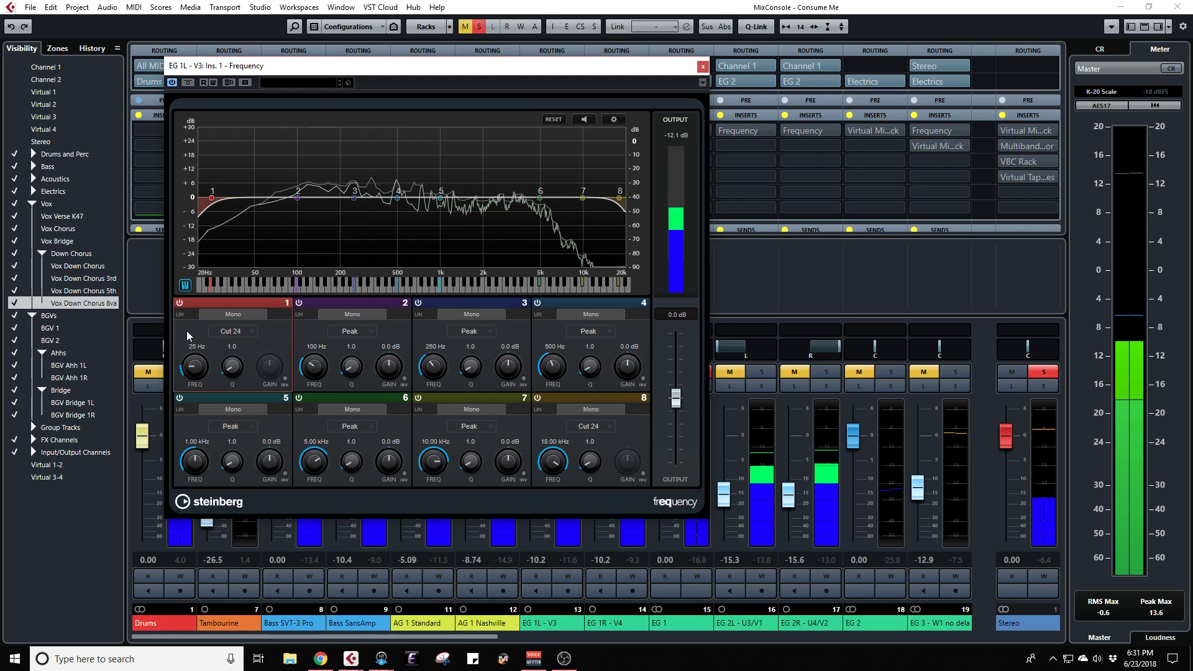
{"action": "scroll", "coordinate": [193, 369], "scroll_direction": "up", "scroll_amount": 2}
{"action": "scroll", "coordinate": [193, 370], "scroll_direction": "up", "scroll_amount": 8}
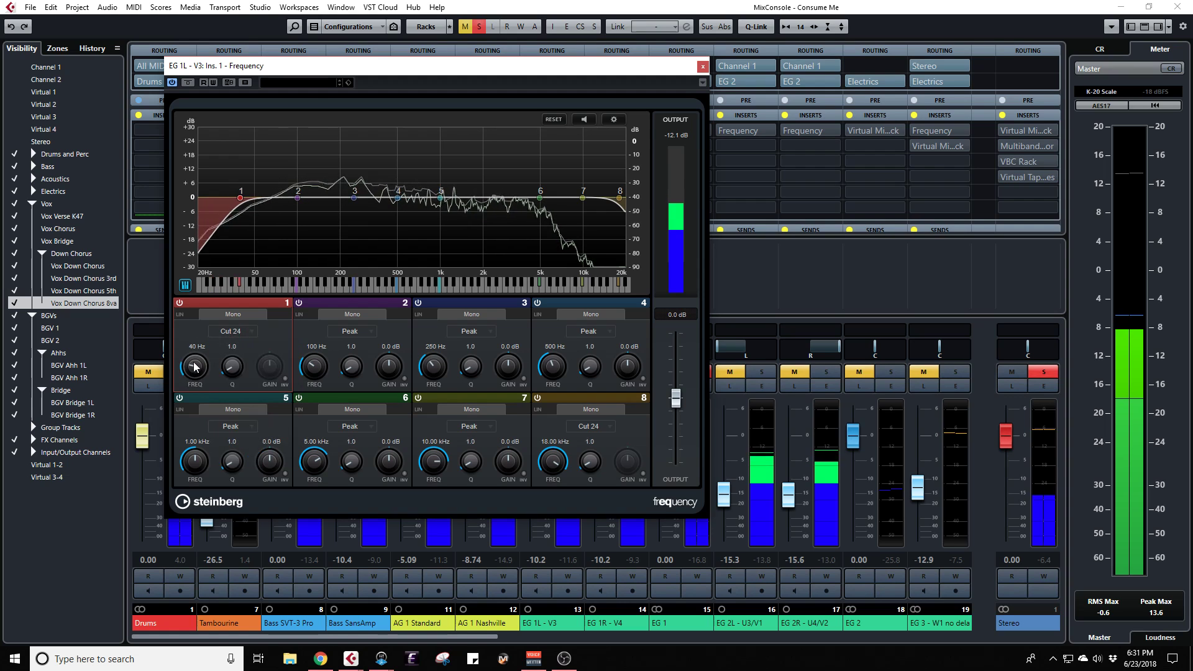
{"action": "scroll", "coordinate": [195, 365], "scroll_direction": "up", "scroll_amount": 8}
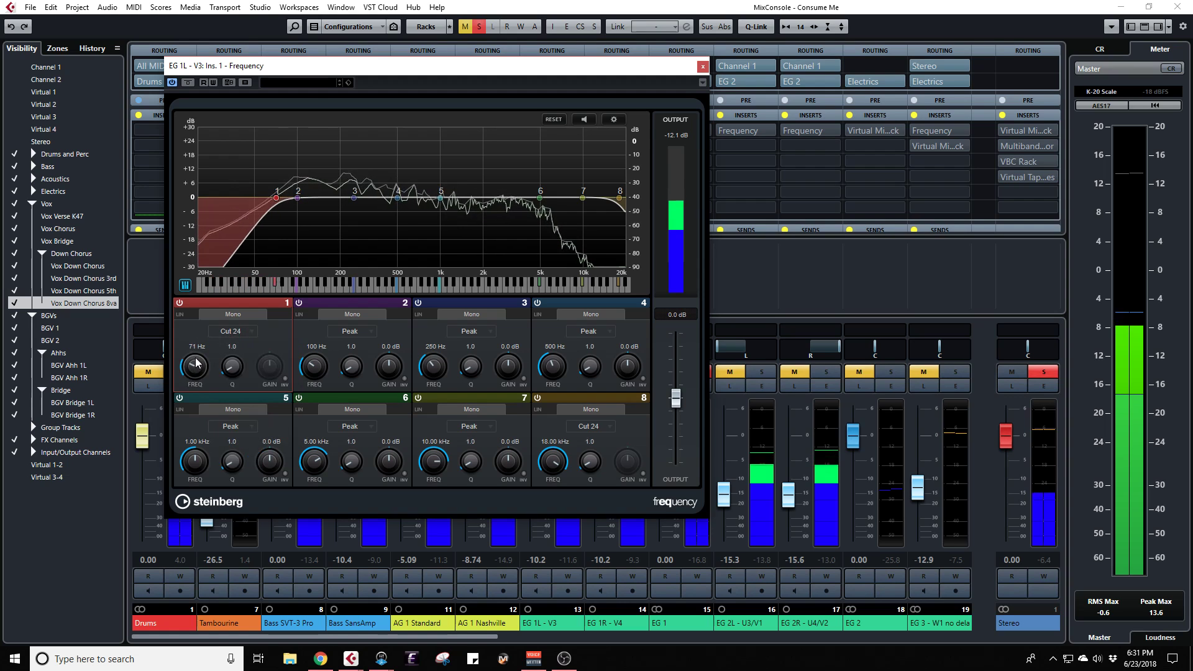
{"action": "scroll", "coordinate": [198, 357], "scroll_direction": "up", "scroll_amount": 8}
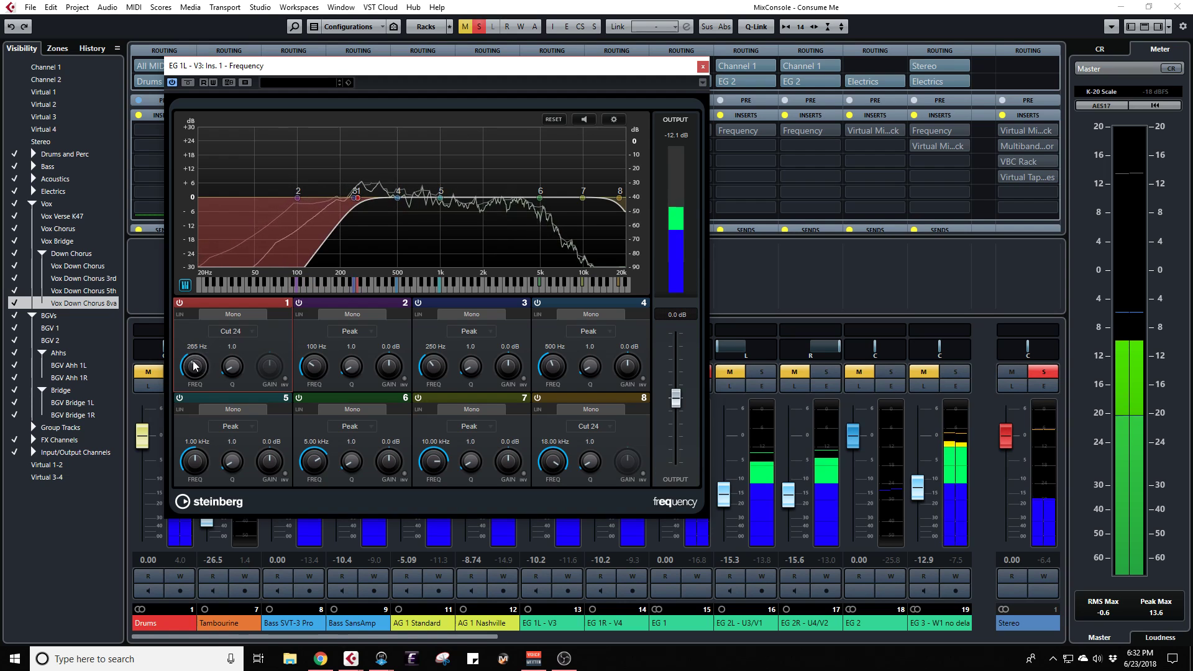
{"action": "scroll", "coordinate": [193, 367], "scroll_direction": "down", "scroll_amount": 3}
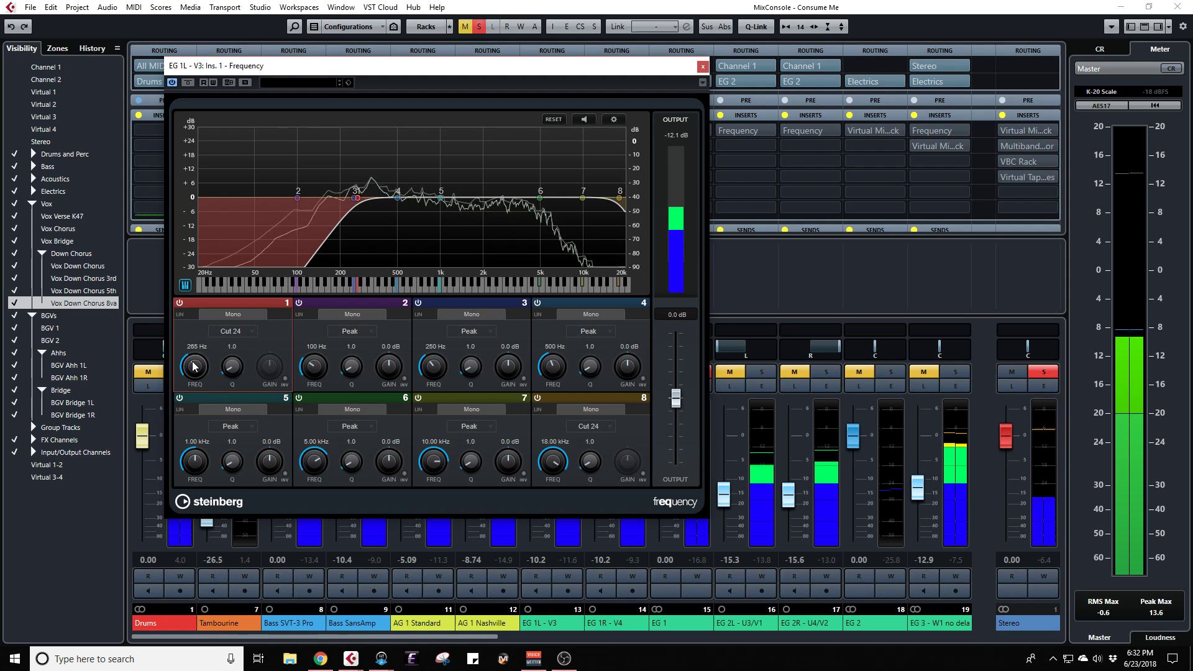
{"action": "scroll", "coordinate": [194, 367], "scroll_direction": "down", "scroll_amount": 15}
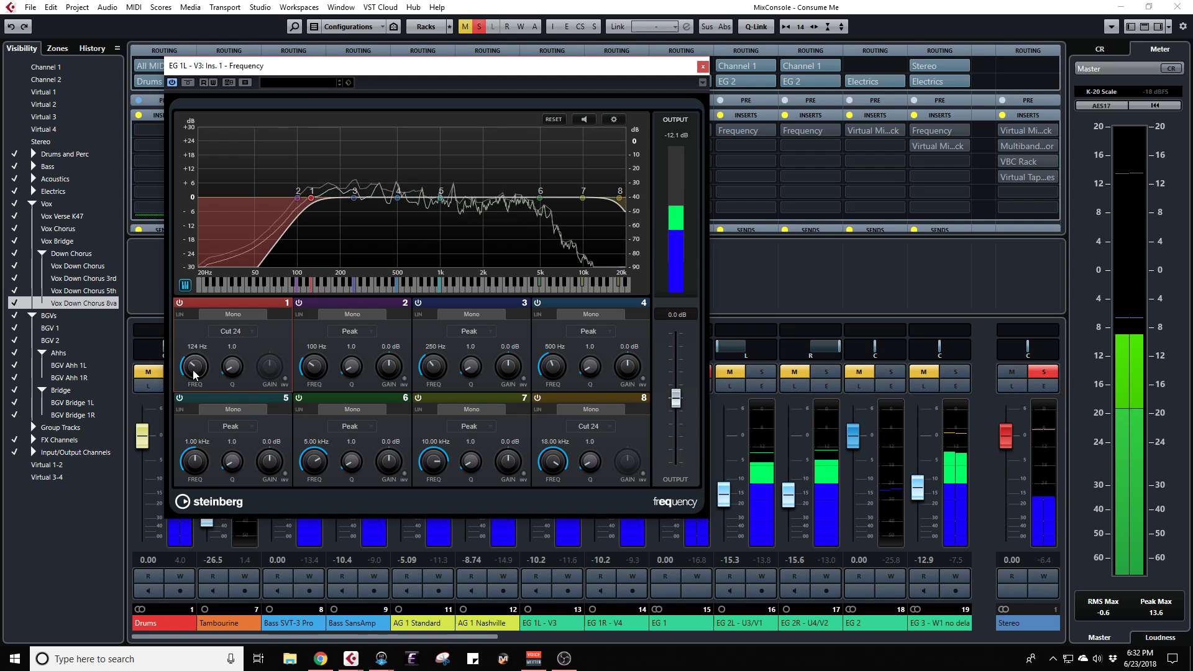
{"action": "scroll", "coordinate": [195, 374], "scroll_direction": "down", "scroll_amount": 7}
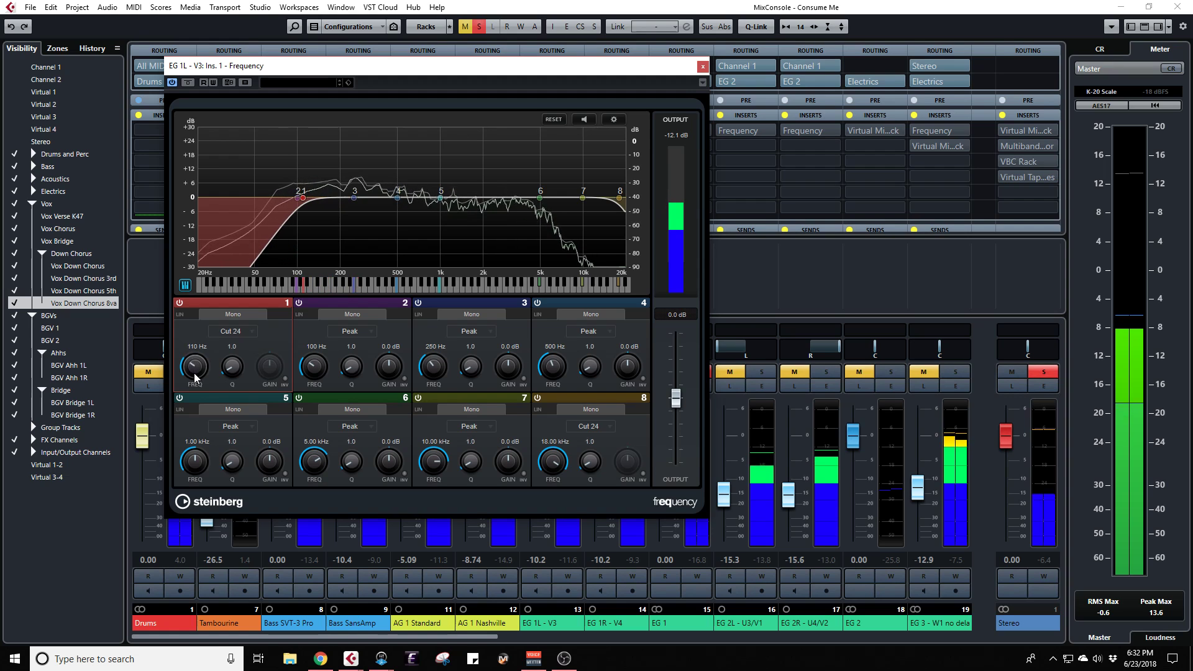
{"action": "scroll", "coordinate": [194, 376], "scroll_direction": "down", "scroll_amount": 8}
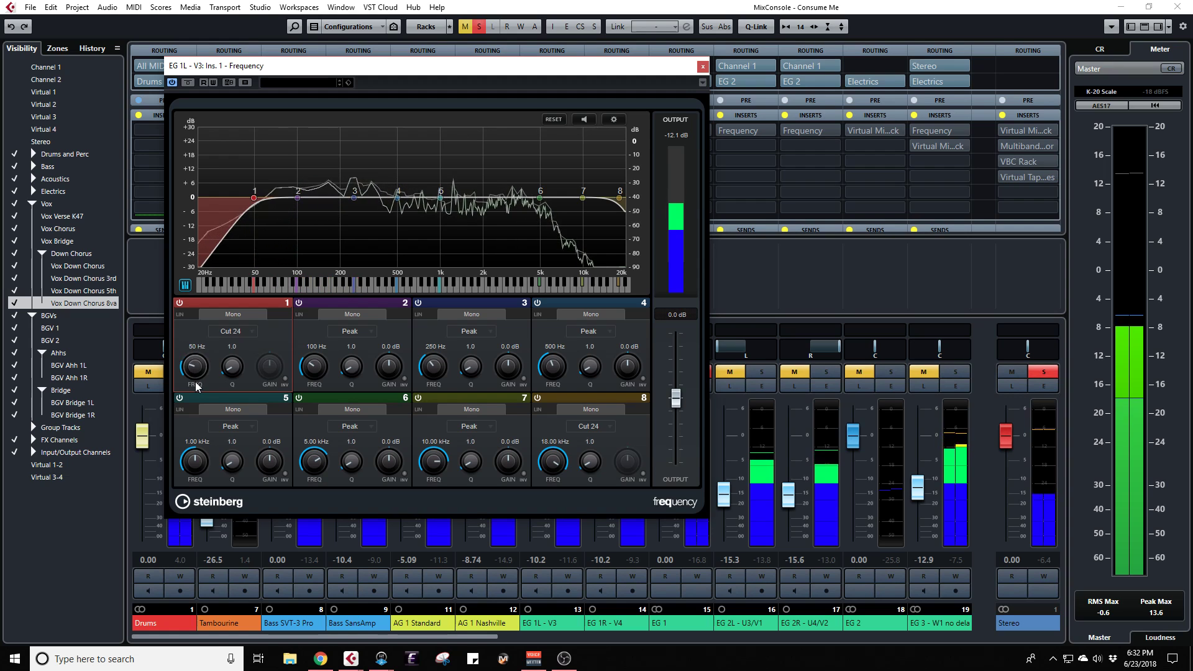
Step: Sweep band 1's low-cut frequency back and forth between about 59 Hz and 110 Hz
{"action": "scroll", "coordinate": [196, 384], "scroll_direction": "up", "scroll_amount": 6}
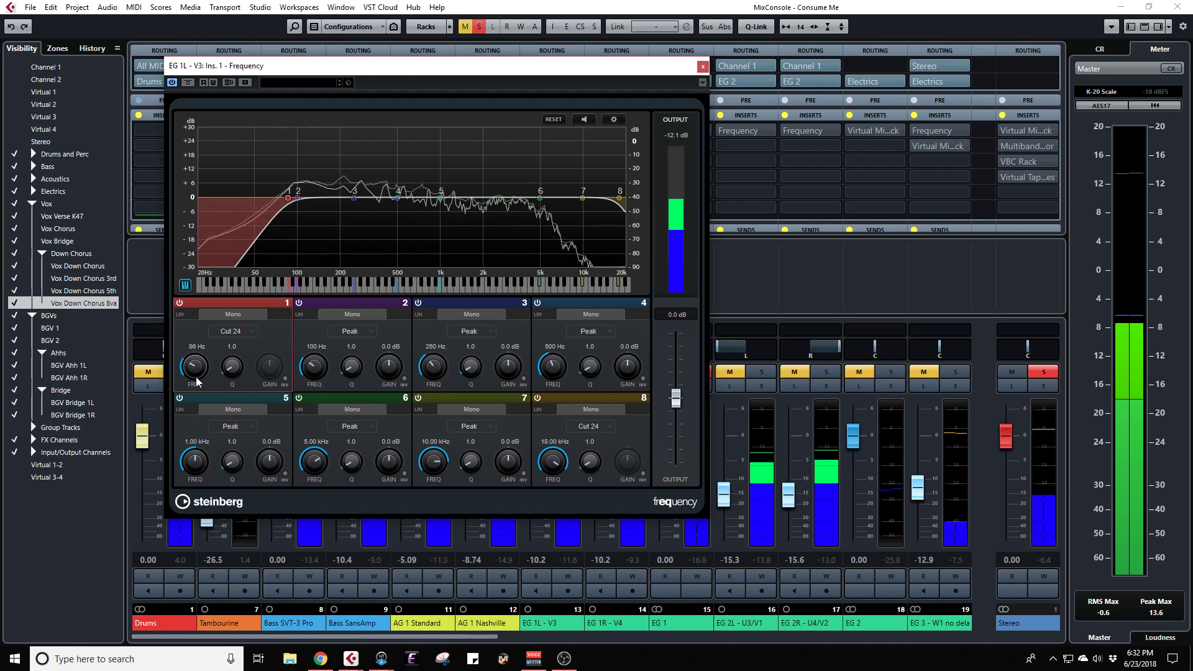
{"action": "scroll", "coordinate": [196, 383], "scroll_direction": "down", "scroll_amount": 7}
{"action": "scroll", "coordinate": [196, 385], "scroll_direction": "up", "scroll_amount": 4}
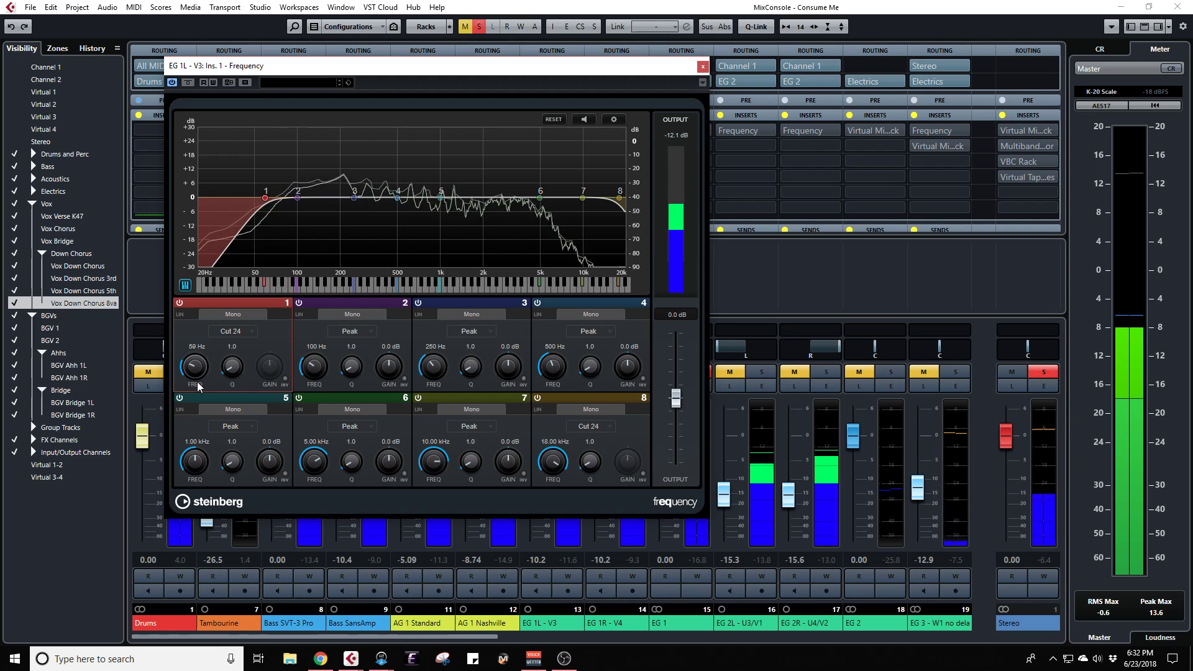
{"action": "scroll", "coordinate": [198, 385], "scroll_direction": "down", "scroll_amount": 3}
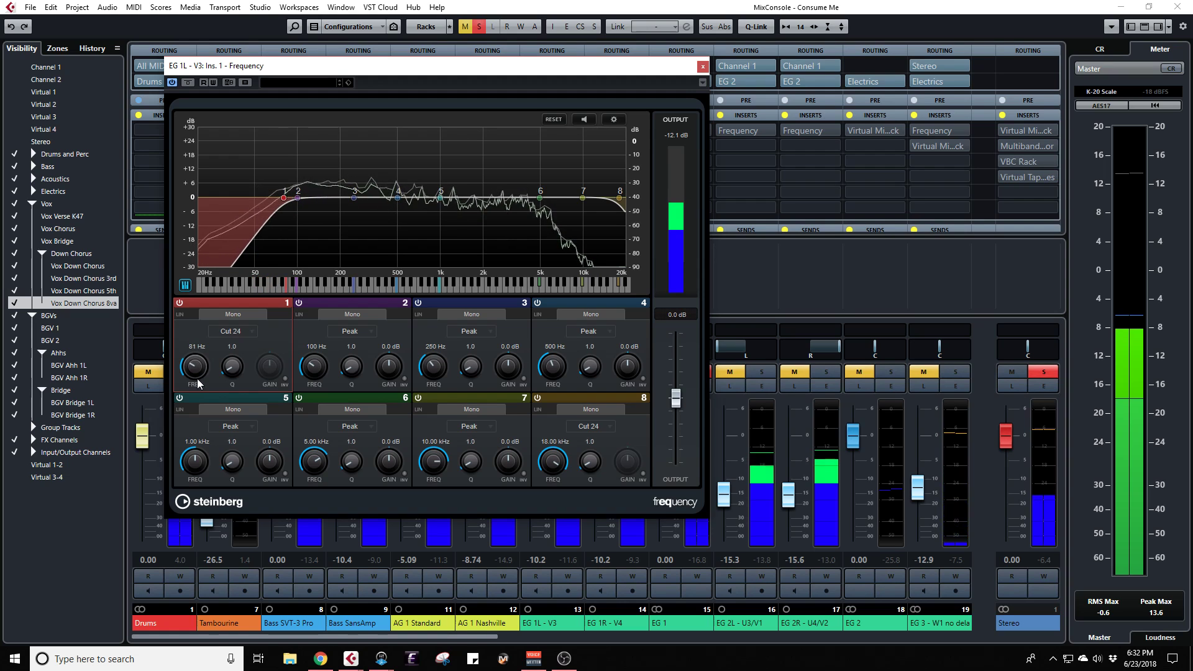
{"action": "scroll", "coordinate": [197, 383], "scroll_direction": "down", "scroll_amount": 4}
{"action": "scroll", "coordinate": [197, 380], "scroll_direction": "up", "scroll_amount": 4}
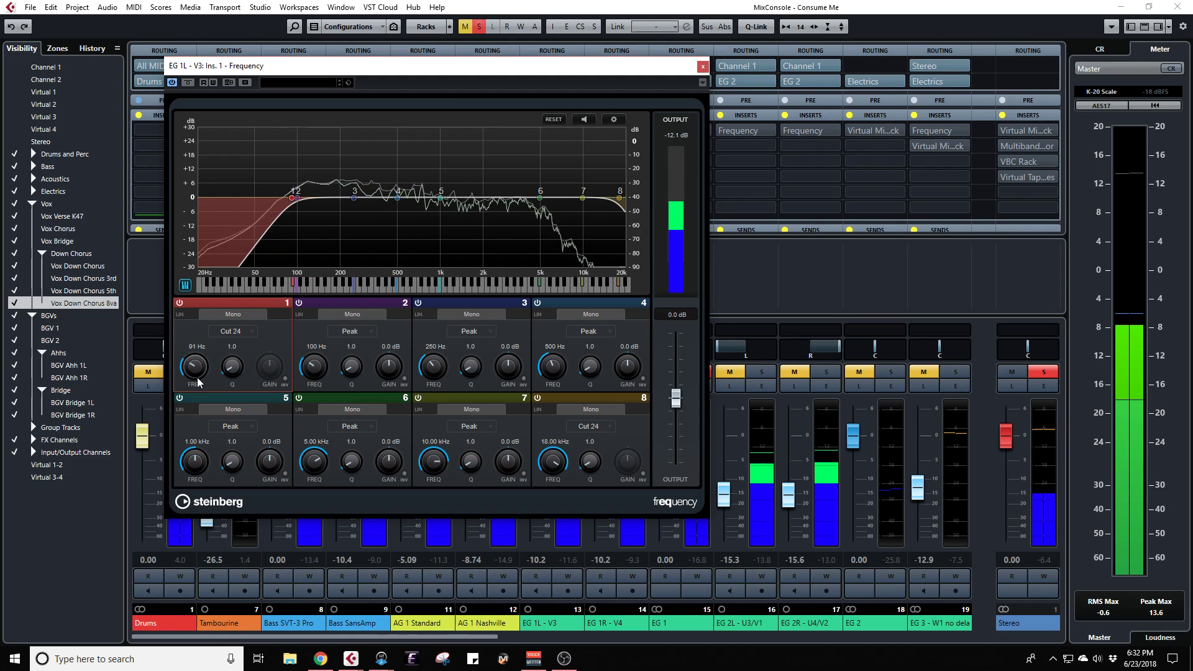
{"action": "left_click_drag", "start_coordinate": [198, 382], "coordinate": [199, 377]}
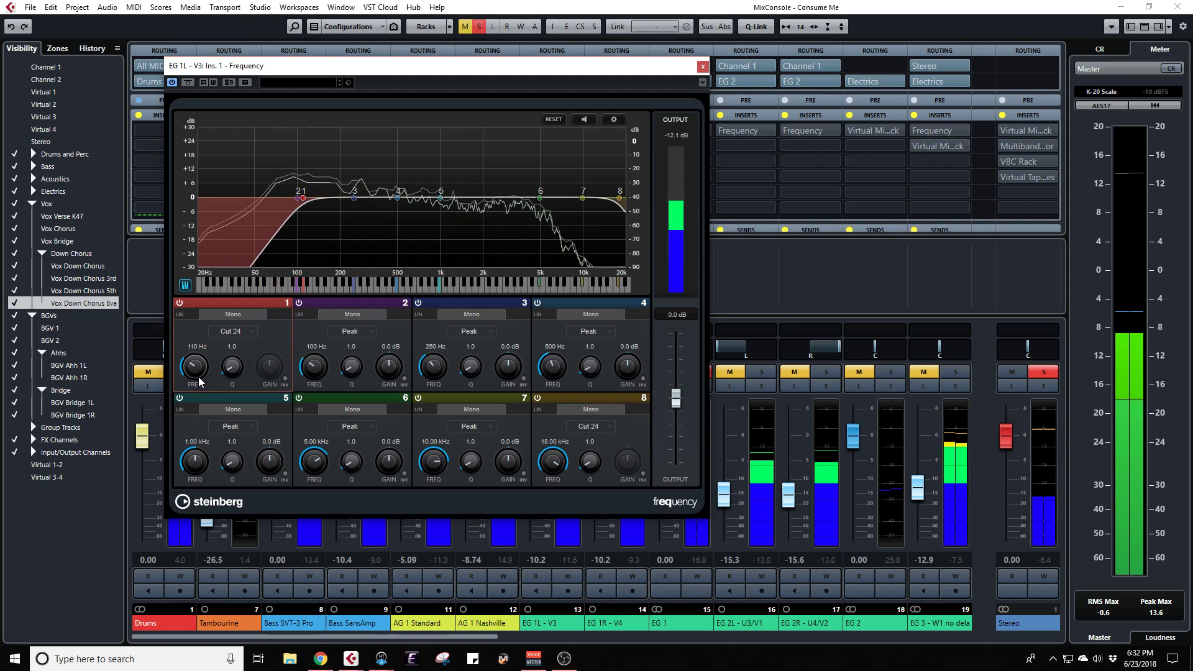
Step: Set band 1's low-cut frequency to exactly 100 Hz
{"action": "left_click", "coordinate": [192, 346]}
{"action": "type", "text": "100"}
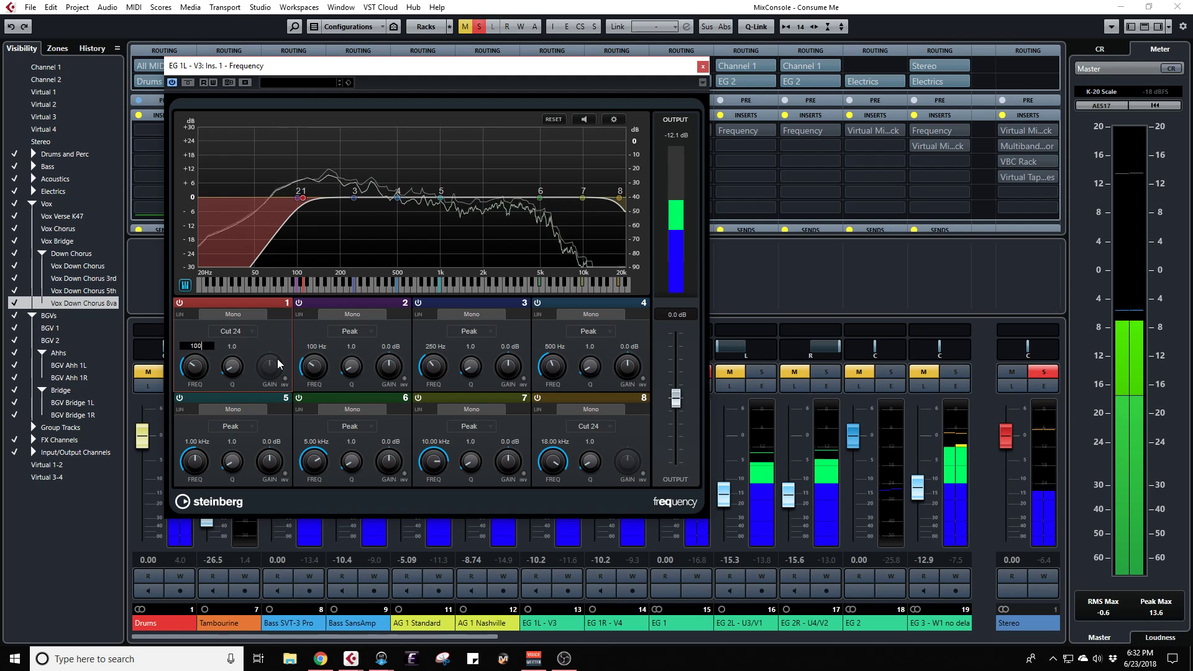
{"action": "key", "text": "Return"}
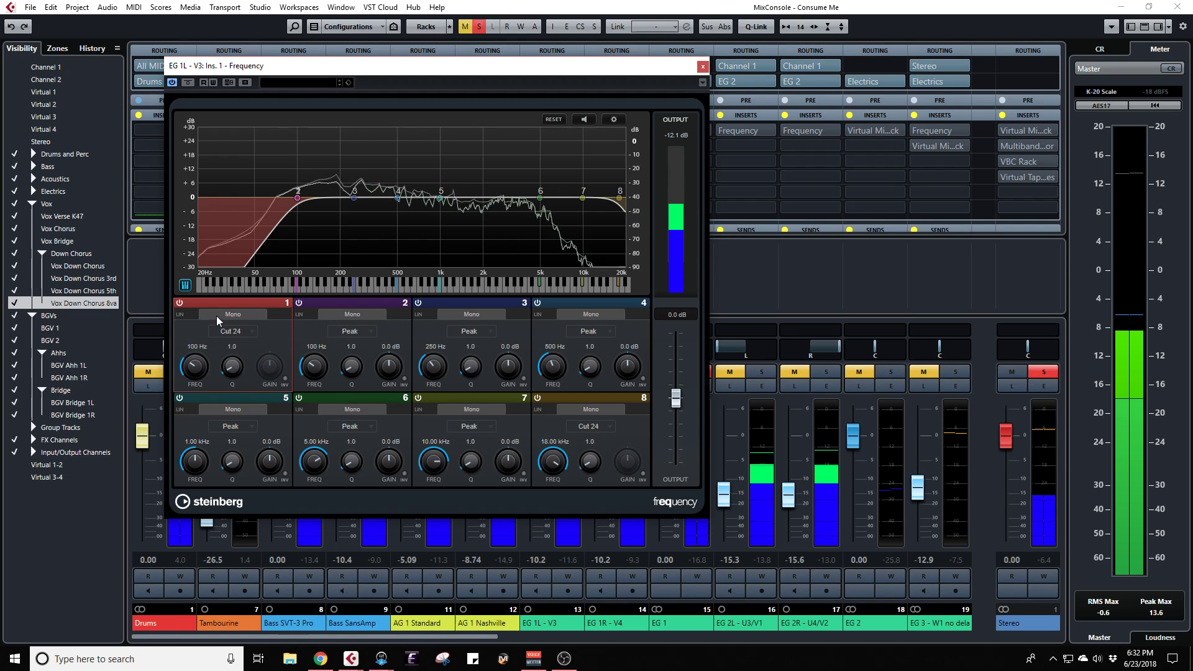
Step: Switch band 1 off and on repeatedly to compare the guitar with and without the low cut, leaving it on
{"action": "left_click", "coordinate": [180, 303]}
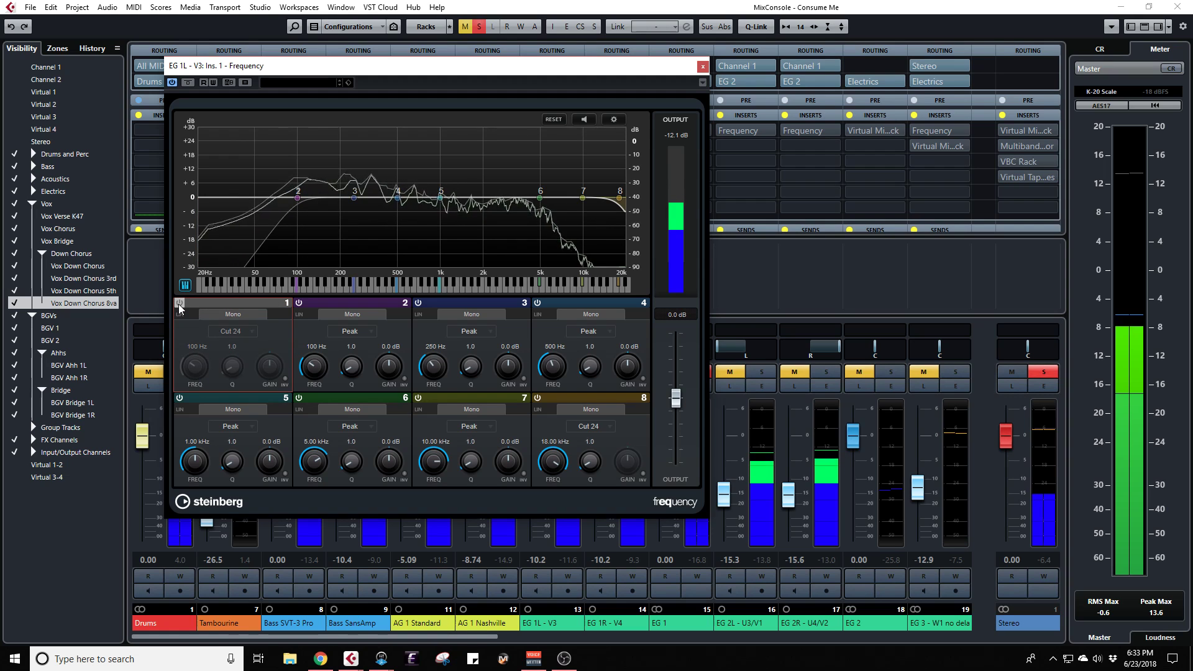
{"action": "left_click", "coordinate": [180, 304]}
{"action": "left_click", "coordinate": [180, 304]}
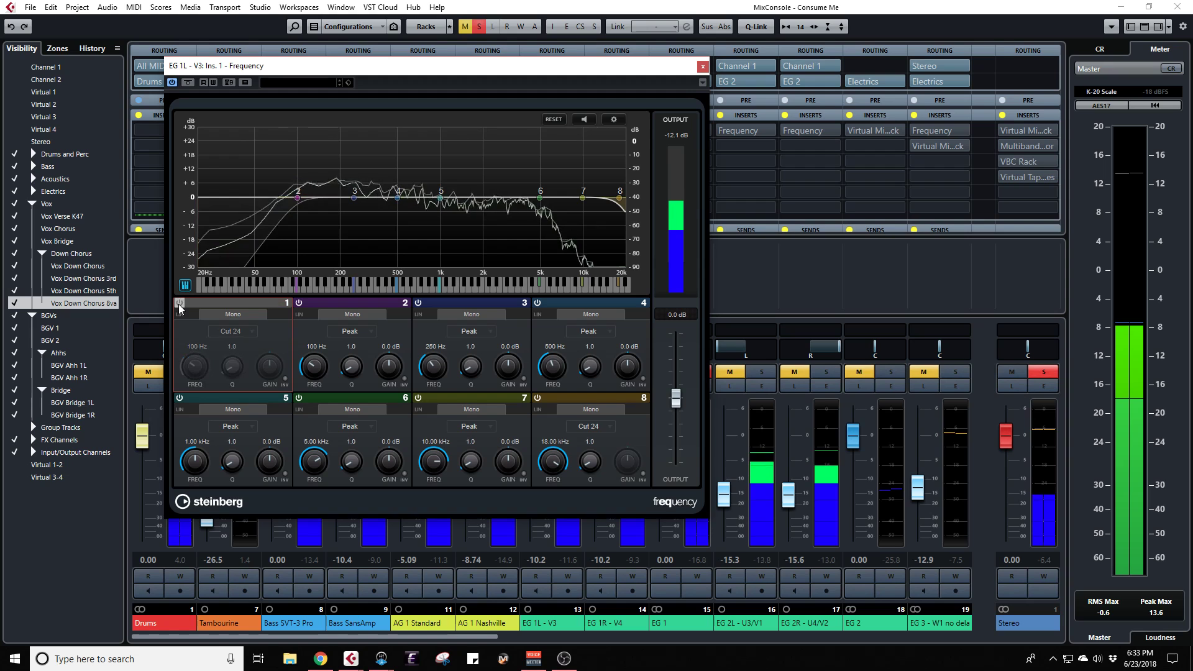
{"action": "left_click", "coordinate": [180, 303]}
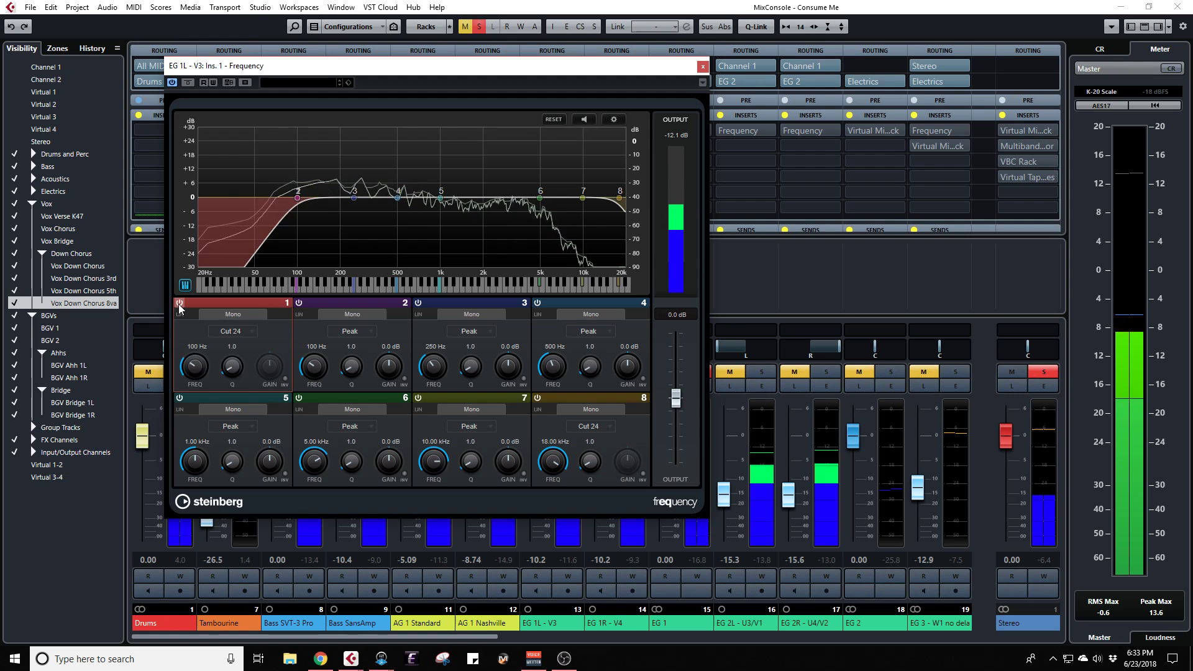
{"action": "left_click", "coordinate": [179, 304]}
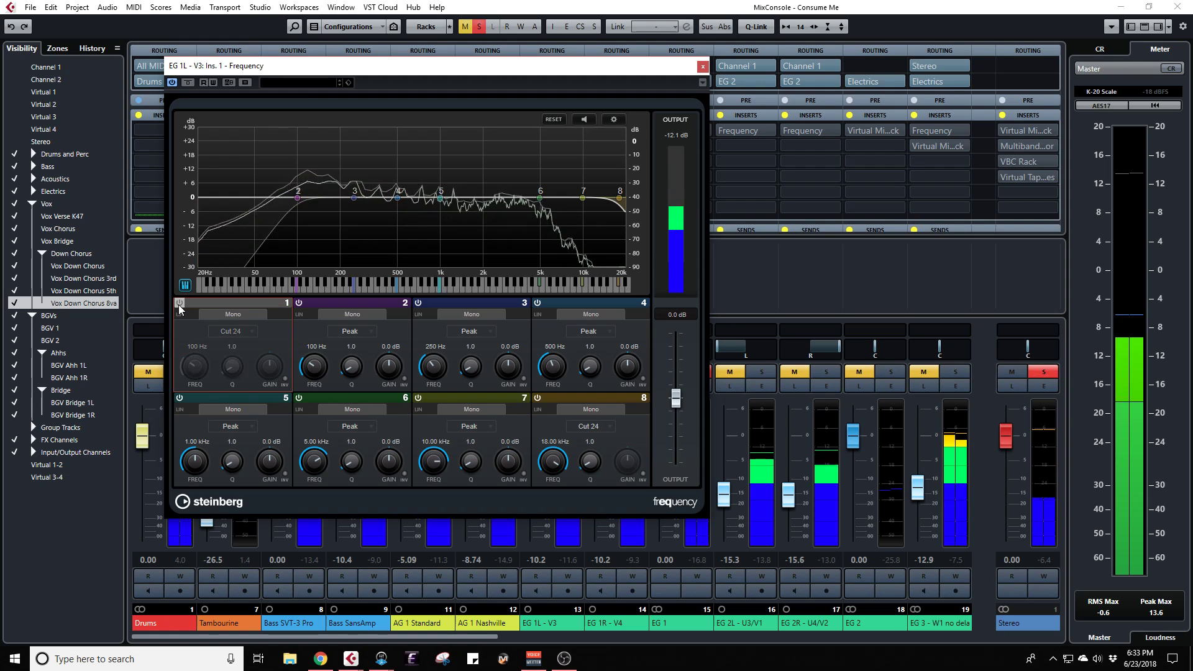
{"action": "left_click", "coordinate": [180, 304]}
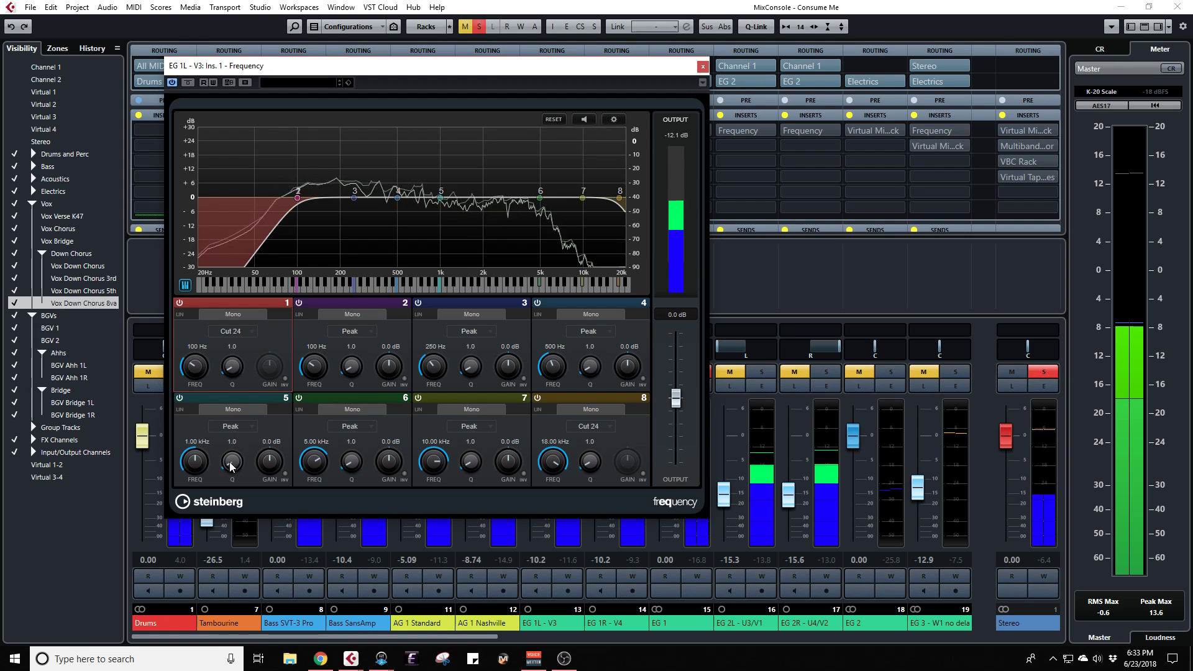
Step: Set band 5 to Q 20.0 and 24.0 dB gain, and sweep its frequency up to about 5.41 kHz and back to 2.58 kHz
{"action": "left_click_drag", "start_coordinate": [229, 461], "coordinate": [224, 457]}
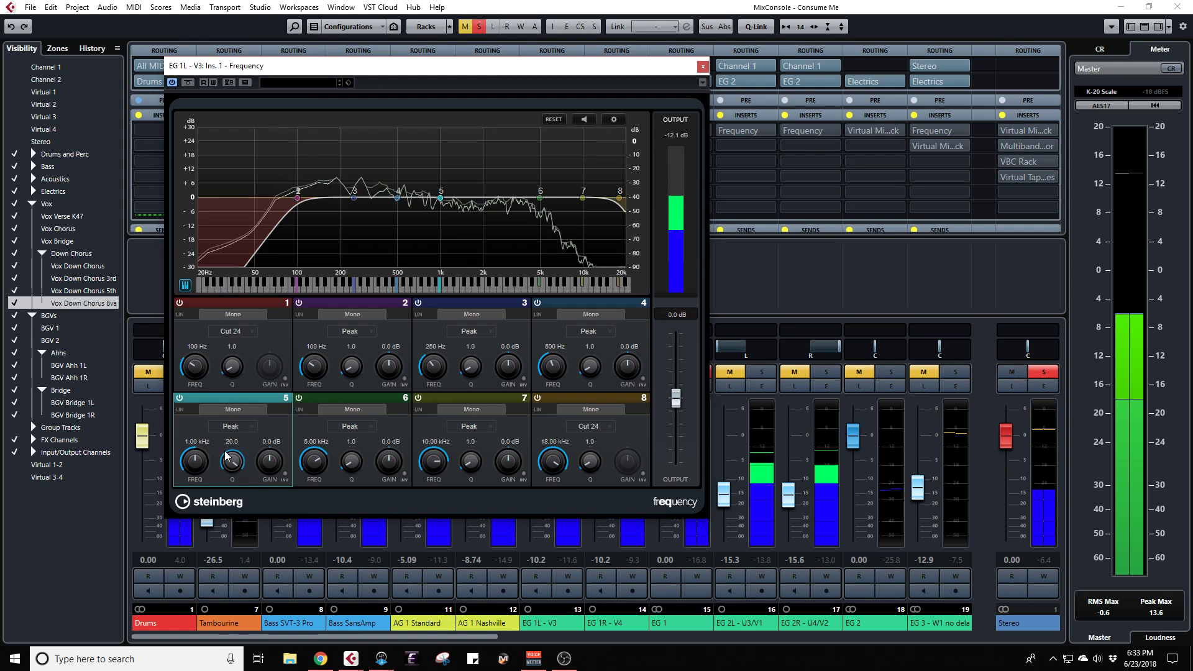
{"action": "left_click_drag", "start_coordinate": [269, 461], "coordinate": [263, 370]}
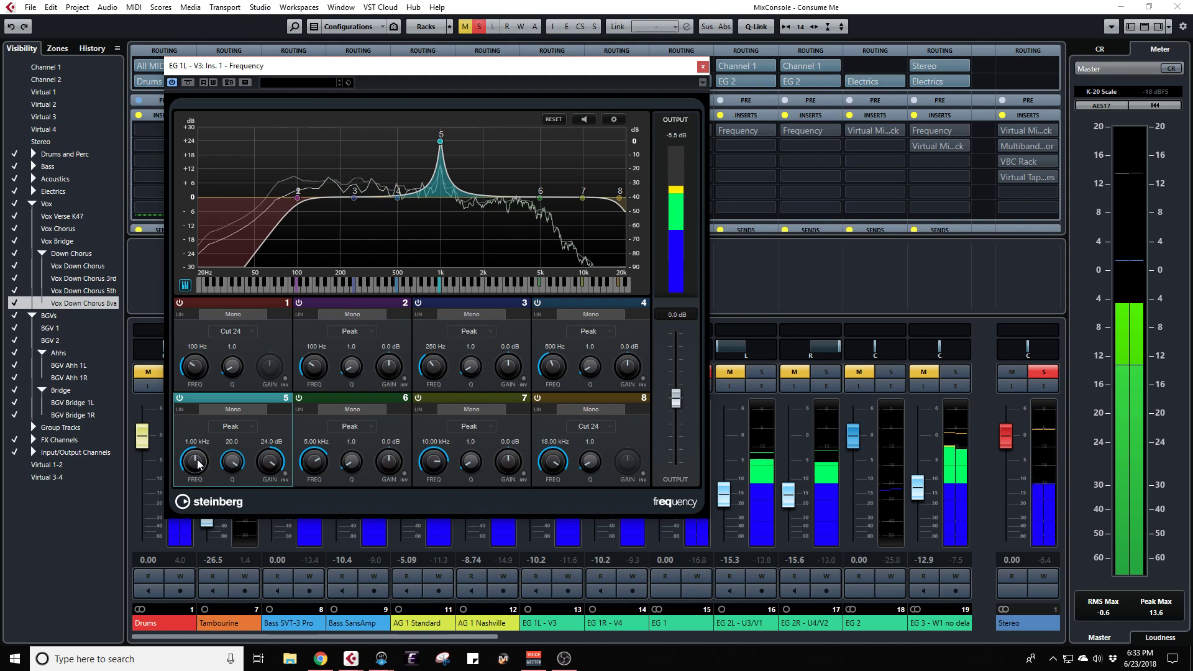
{"action": "left_click", "coordinate": [269, 470], "text": "ctrl"}
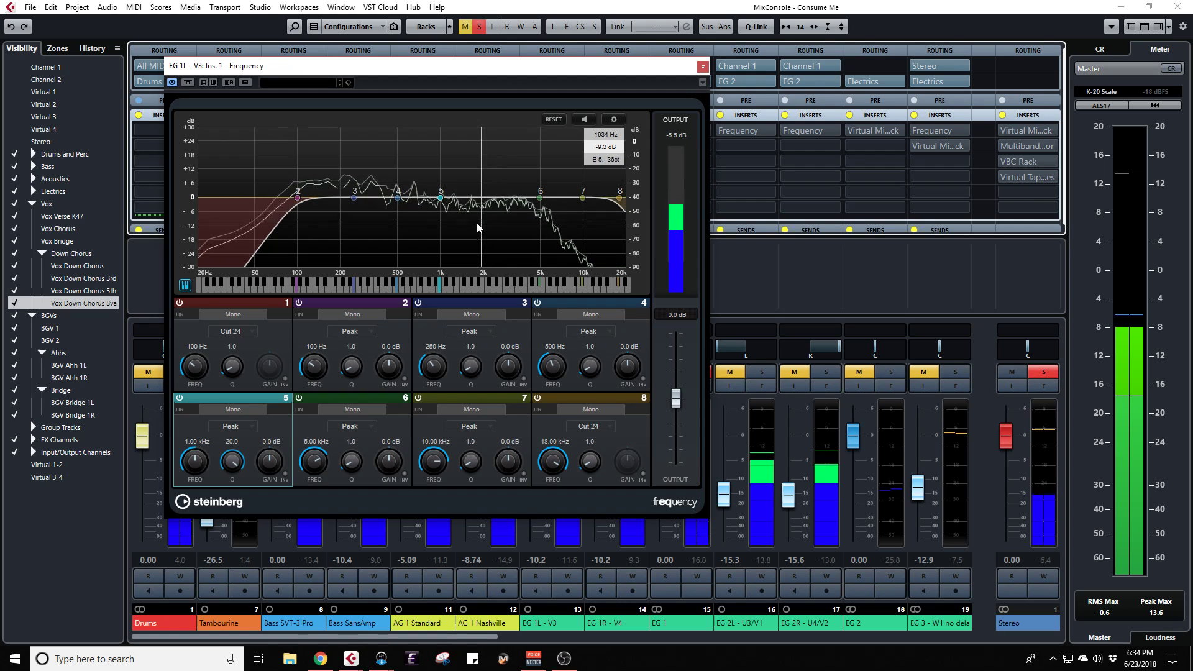
{"action": "left_click_drag", "start_coordinate": [268, 463], "coordinate": [270, 385]}
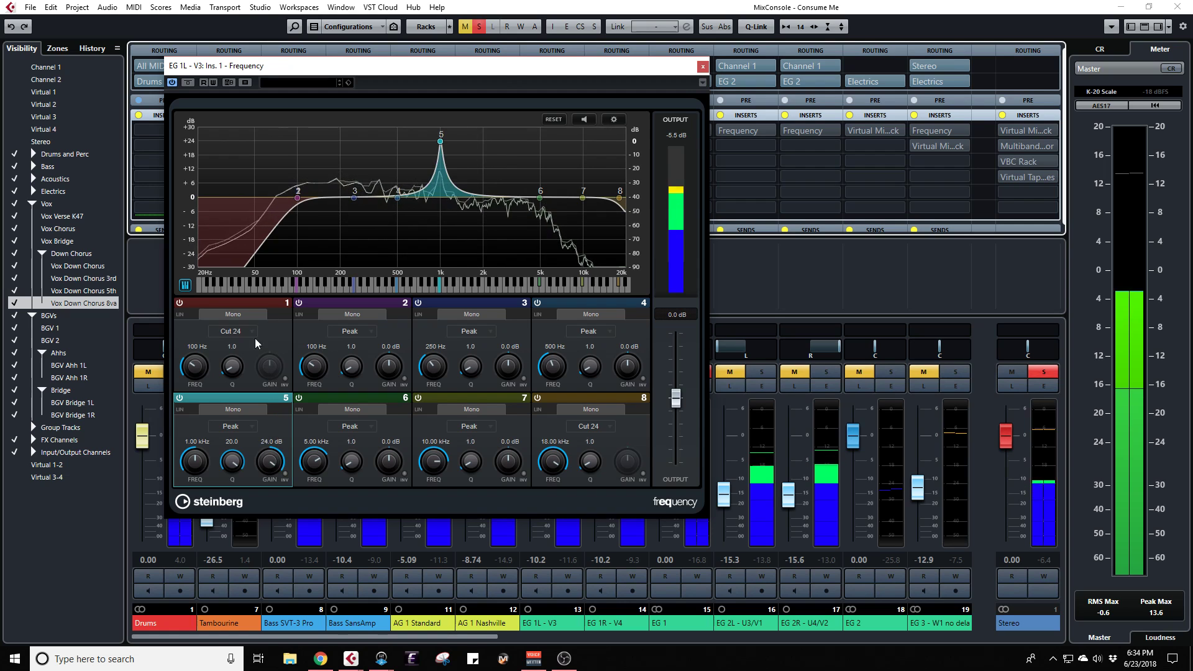
{"action": "left_click_drag", "start_coordinate": [194, 464], "coordinate": [194, 456]}
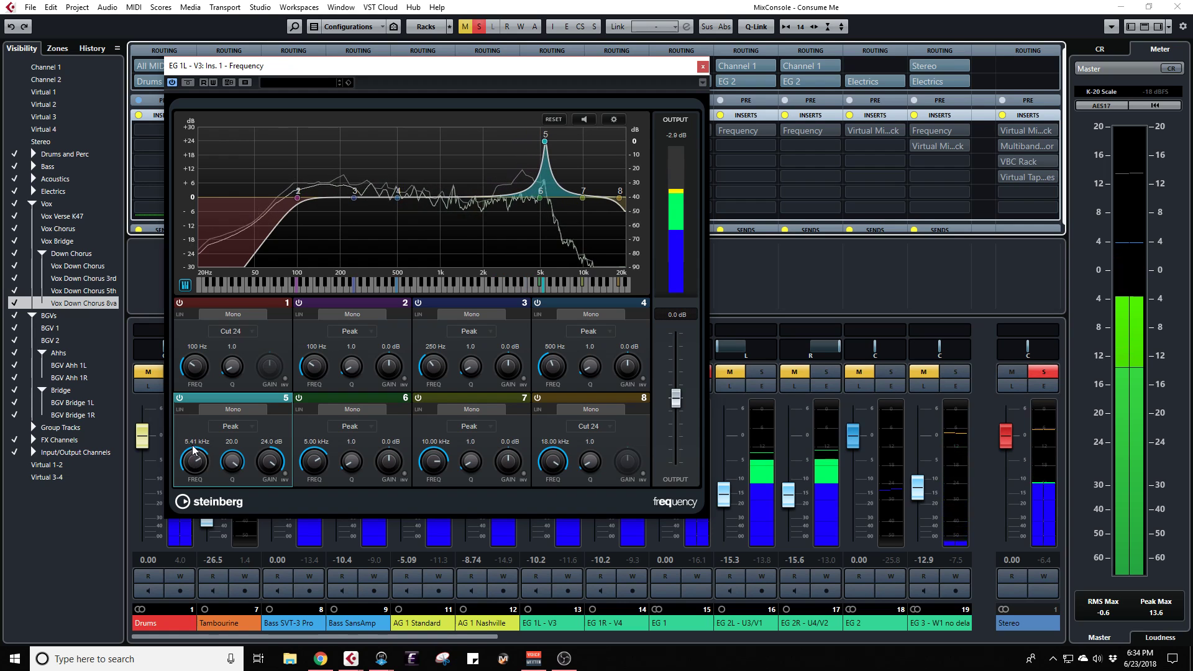
{"action": "left_click_drag", "start_coordinate": [192, 453], "coordinate": [193, 523]}
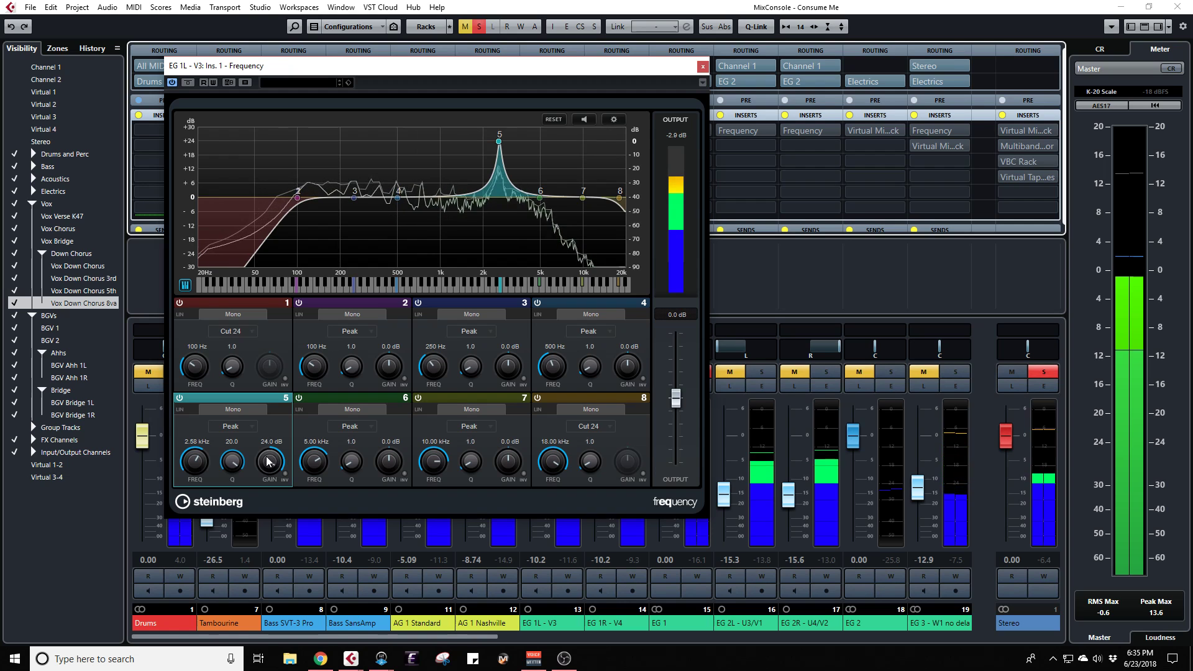
Step: Turn band 5 into a narrow cut with -3.0 dB gain and Q 10.0
{"action": "left_click_drag", "start_coordinate": [268, 461], "coordinate": [259, 513]}
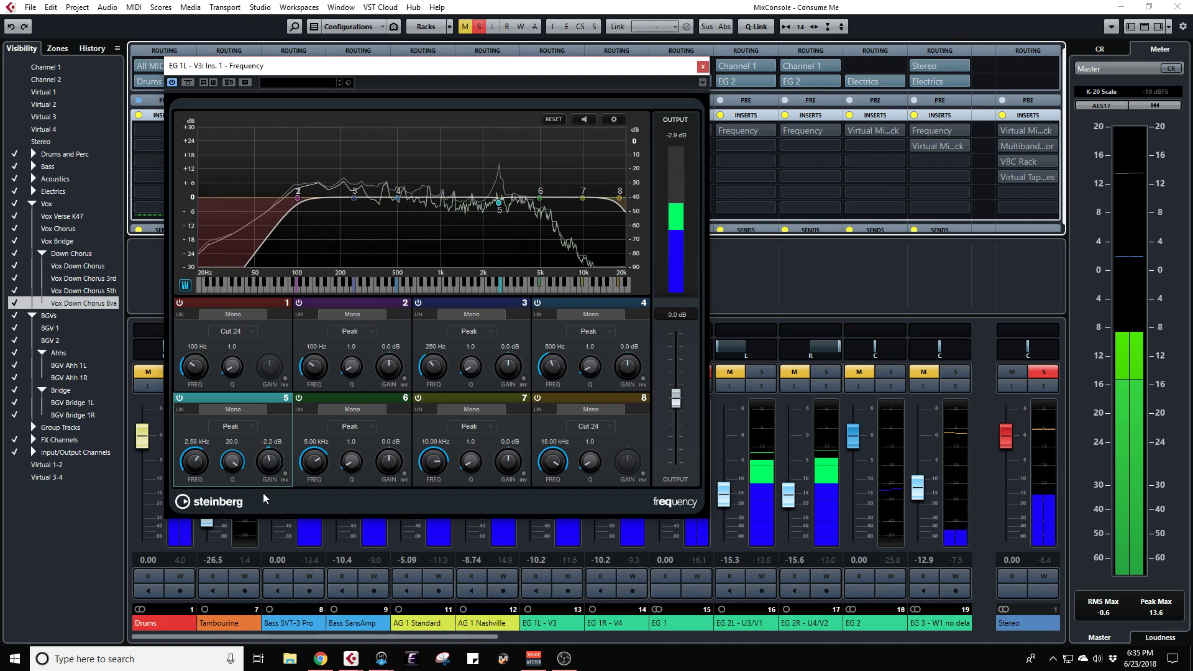
{"action": "scroll", "coordinate": [270, 468], "scroll_direction": "down", "scroll_amount": 2}
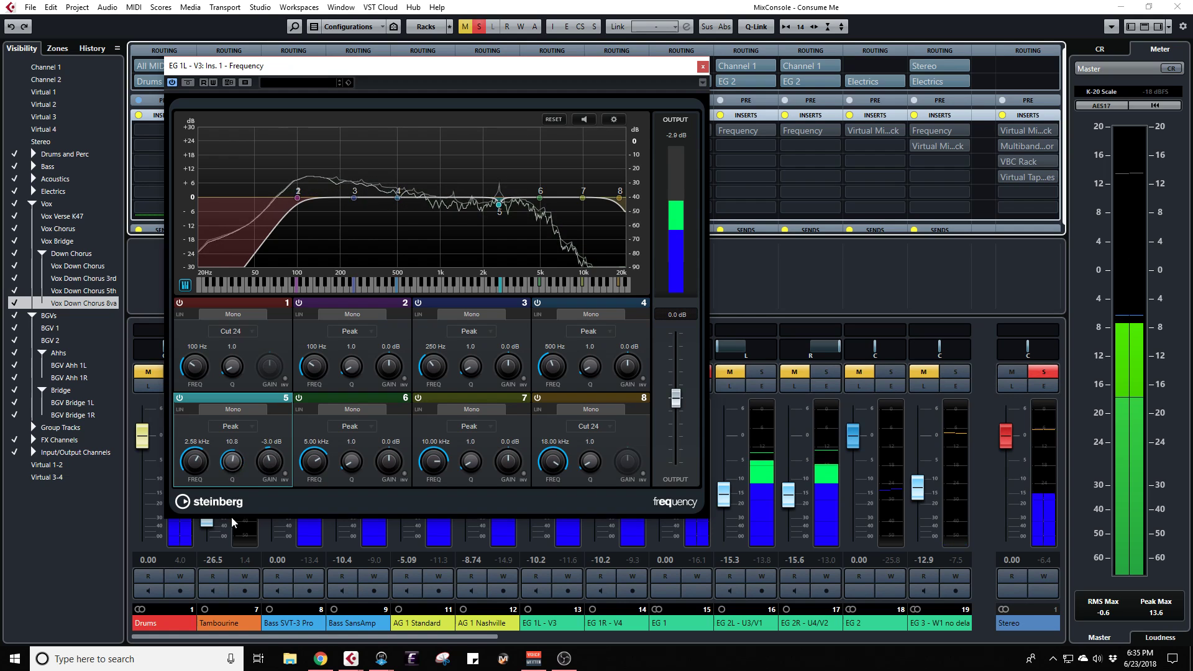
{"action": "left_click_drag", "start_coordinate": [230, 524], "coordinate": [232, 522]}
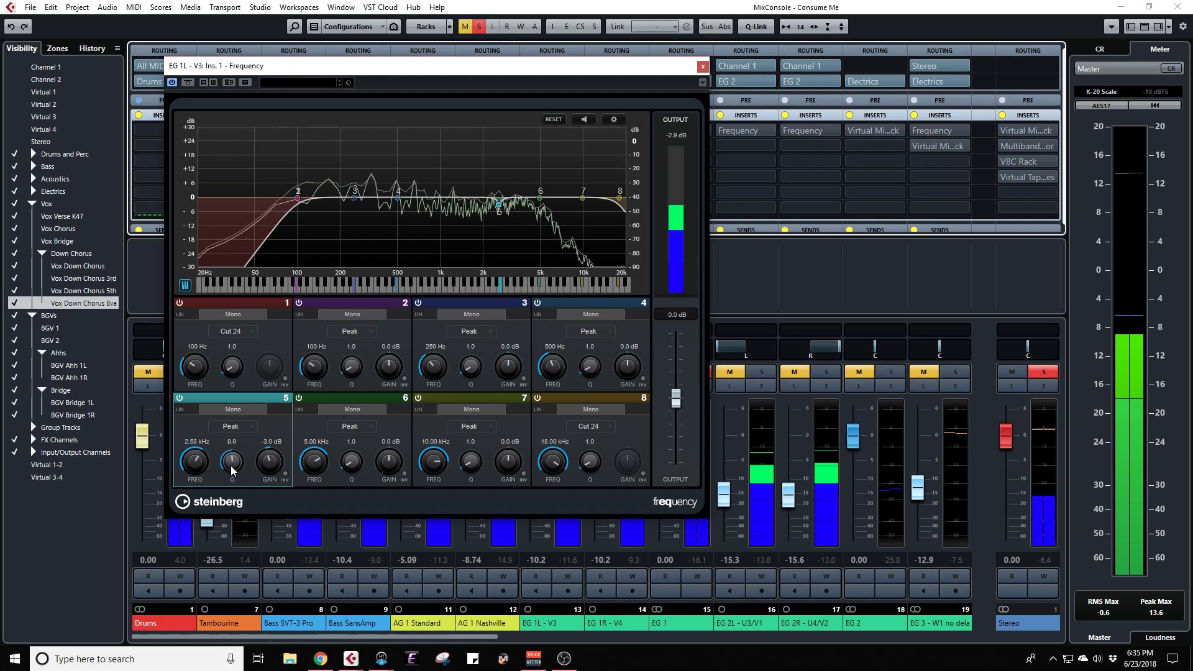
{"action": "left_click_drag", "start_coordinate": [231, 467], "coordinate": [231, 463]}
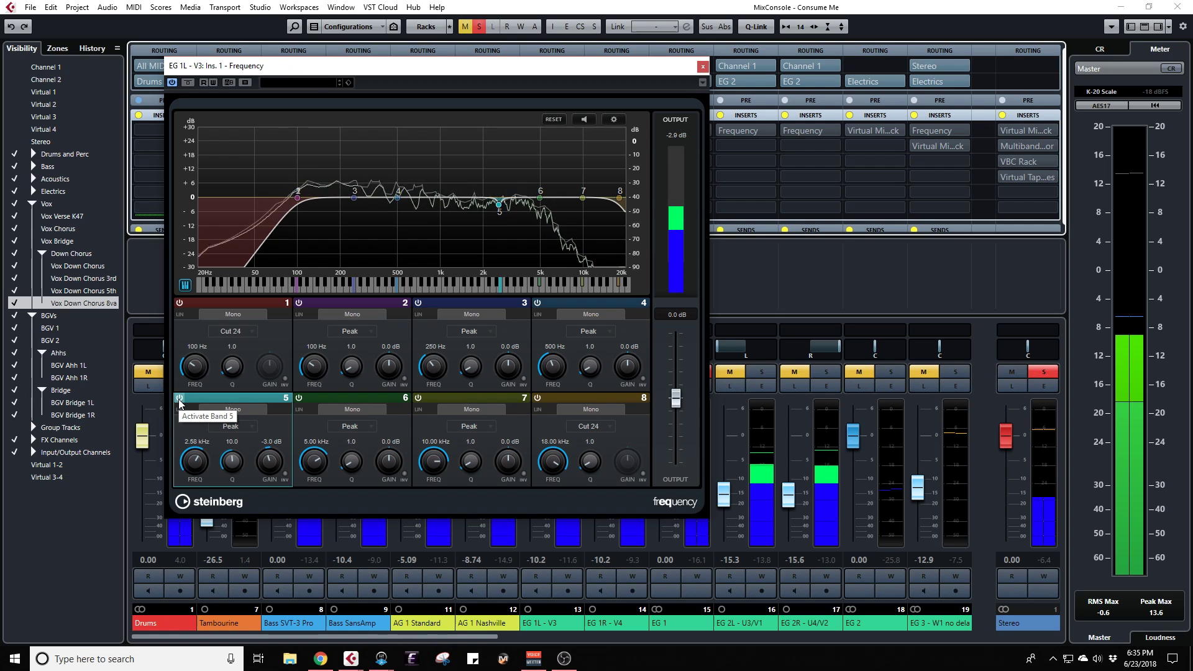
Step: Switch band 5 off and on repeatedly to compare the sound with and without its cut, leaving it on
{"action": "left_click", "coordinate": [179, 398]}
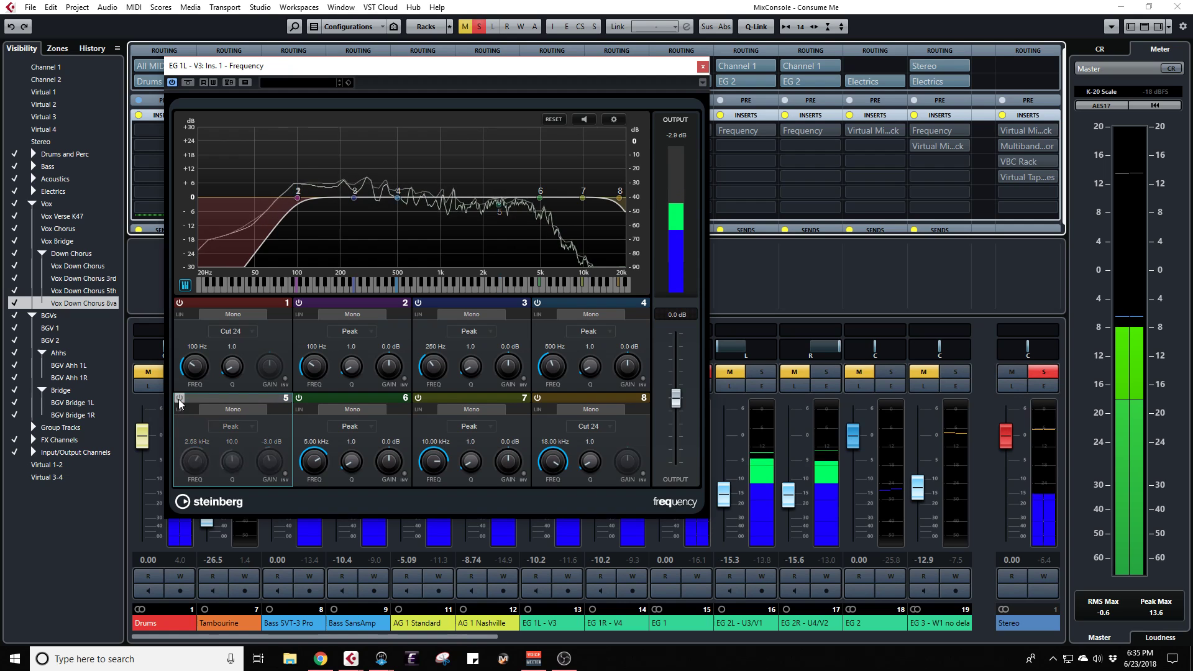
{"action": "left_click", "coordinate": [179, 398]}
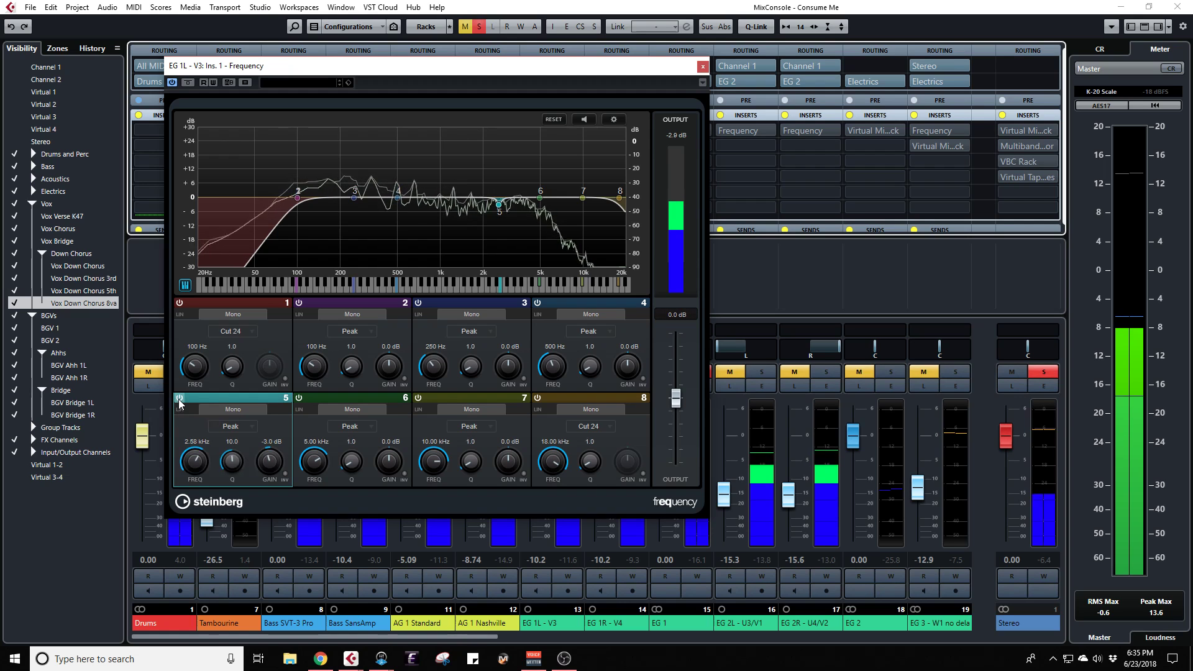
{"action": "left_click", "coordinate": [180, 398]}
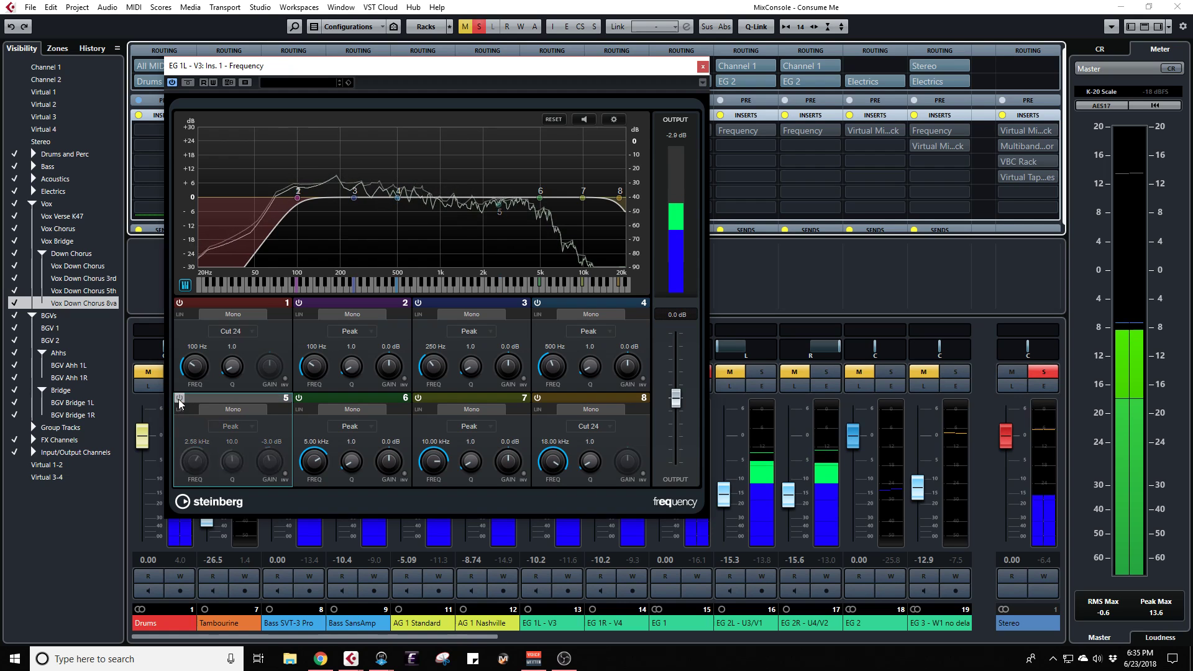
{"action": "left_click", "coordinate": [180, 398]}
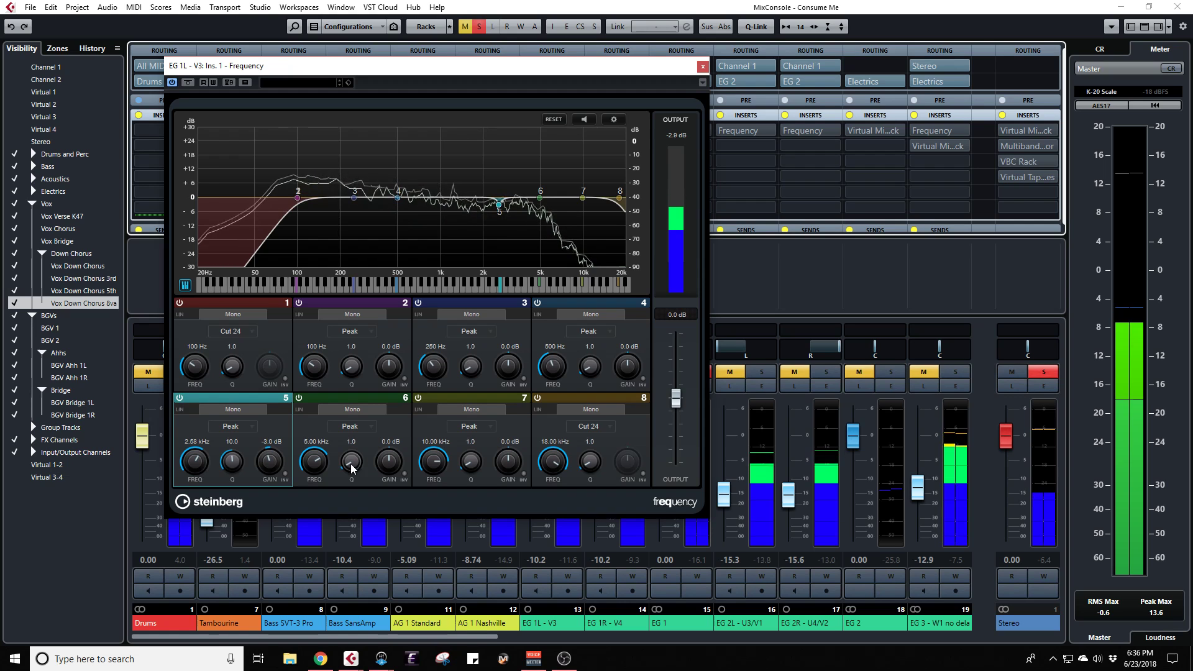
Step: Sweep band 6 to 3.70 kHz using Q 20.0 and 24.0 dB gain, and turn it into a -3.0 dB cut with Q 10.0
{"action": "left_click_drag", "start_coordinate": [351, 469], "coordinate": [347, 381]}
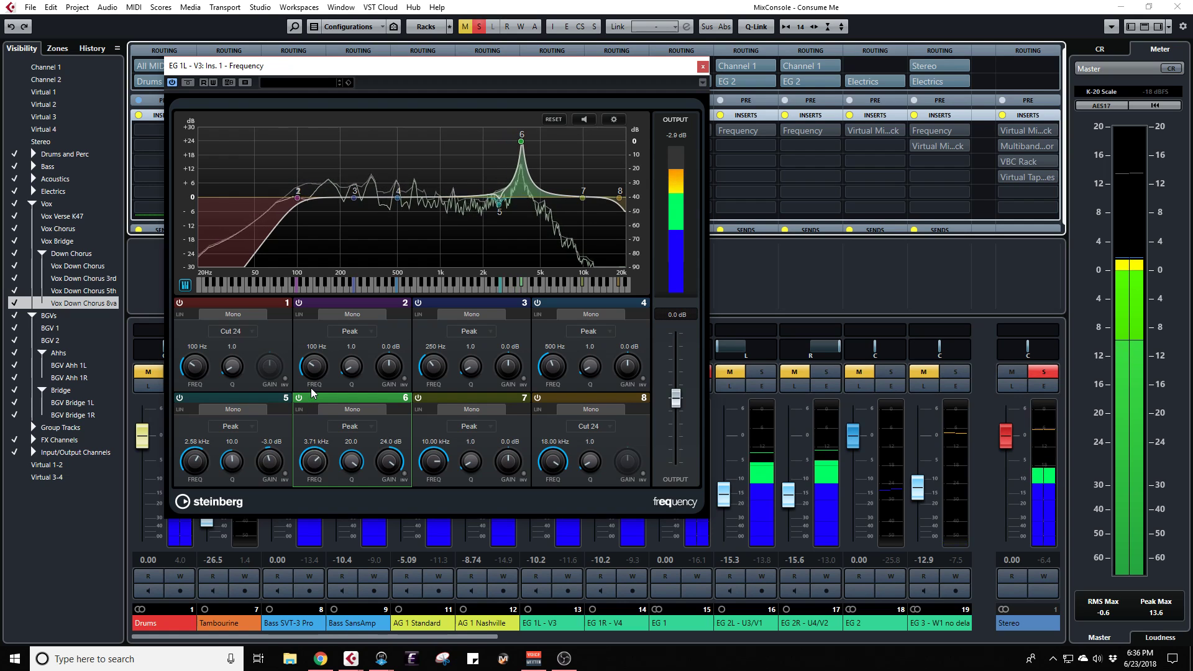
{"action": "left_click_drag", "start_coordinate": [311, 387], "coordinate": [311, 389]}
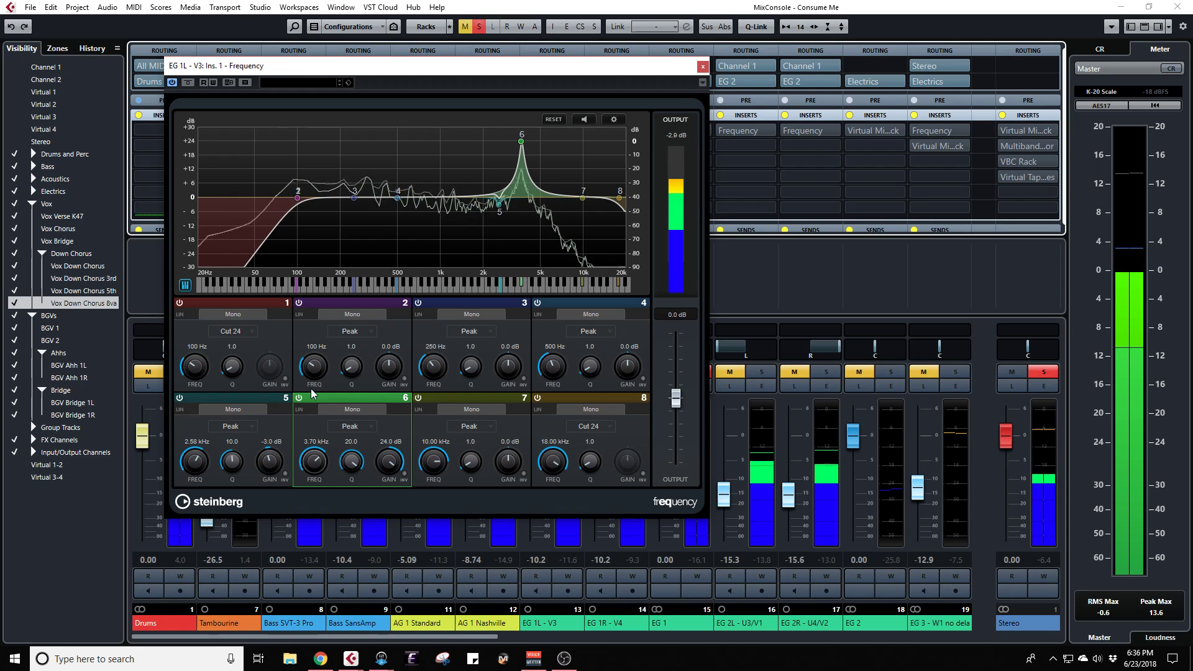
{"action": "left_click_drag", "start_coordinate": [389, 461], "coordinate": [386, 535]}
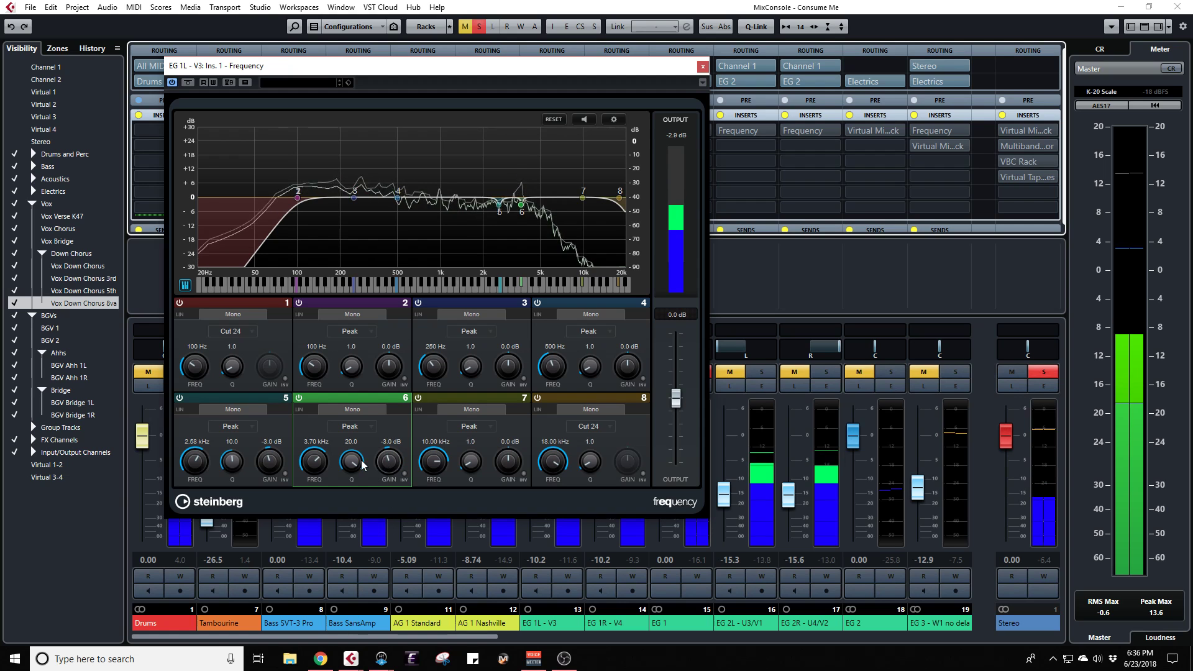
{"action": "left_click_drag", "start_coordinate": [363, 465], "coordinate": [348, 462]}
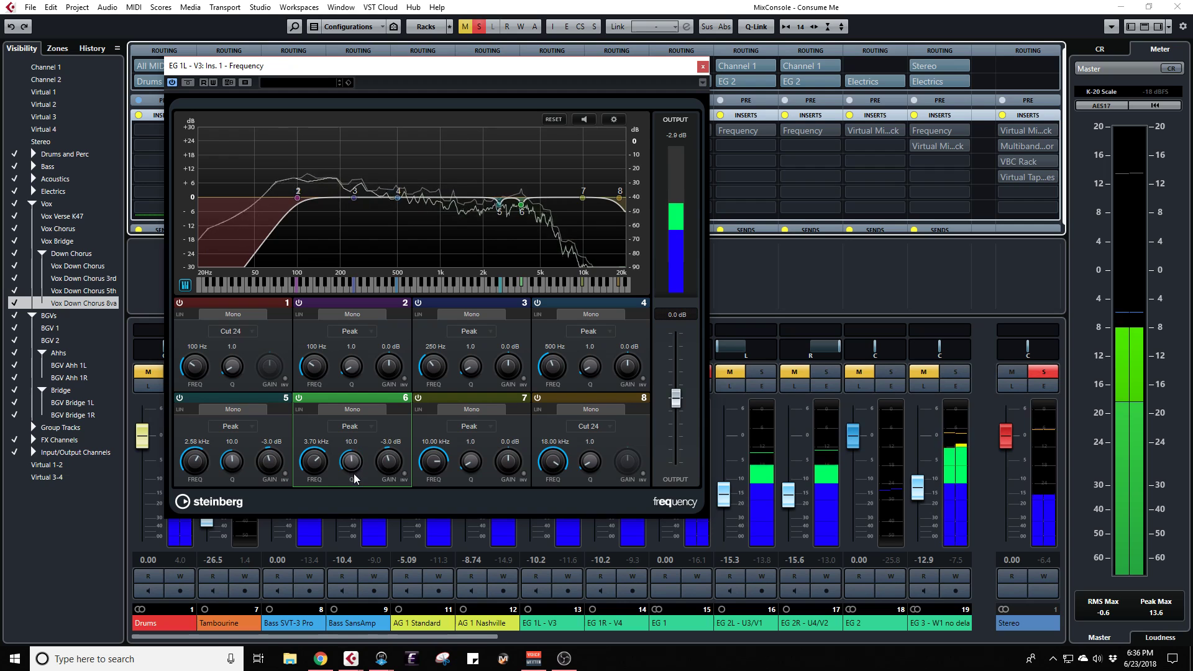
{"action": "left_click", "coordinate": [405, 474]}
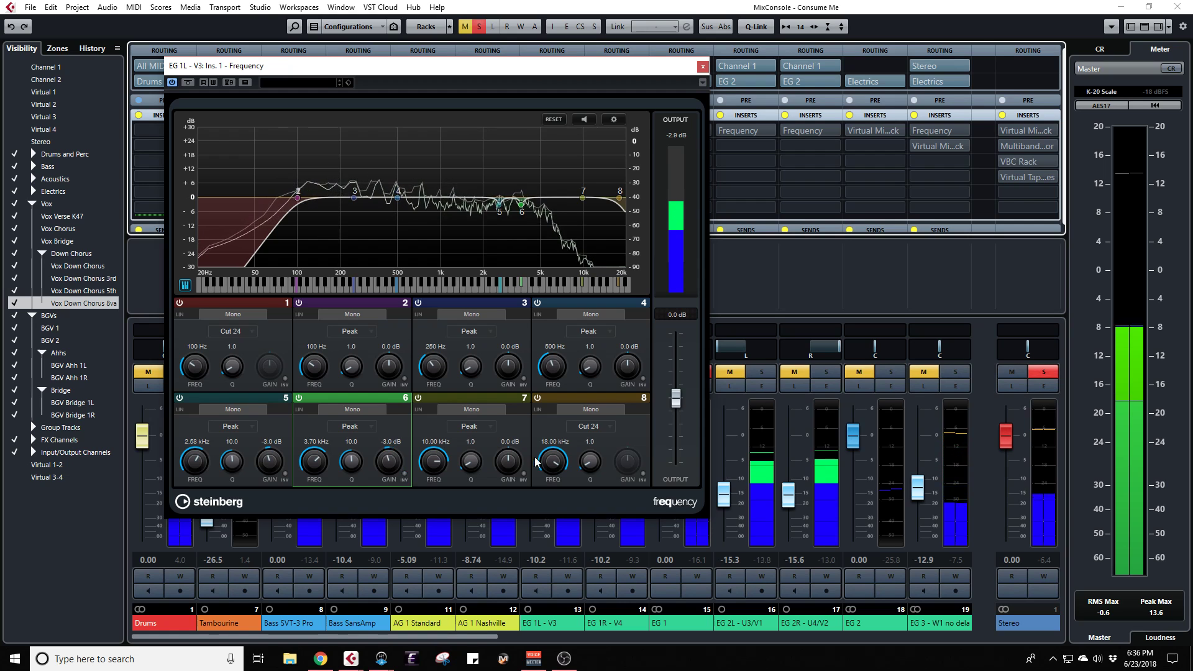
Step: Sweep band 7 to 5.35 kHz using Q 20.0 and 24.0 dB gain, and turn it into a -3.0 dB cut with Q 10.0
{"action": "left_click_drag", "start_coordinate": [467, 464], "coordinate": [467, 310]}
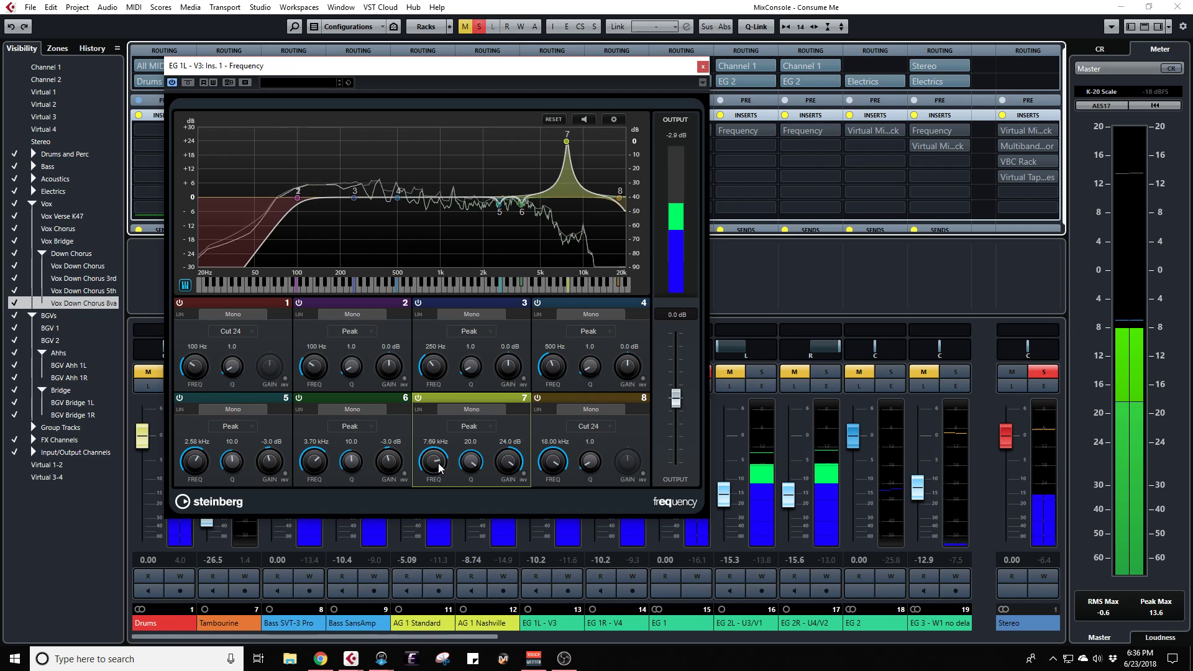
{"action": "scroll", "coordinate": [438, 474], "scroll_direction": "down", "scroll_amount": 3}
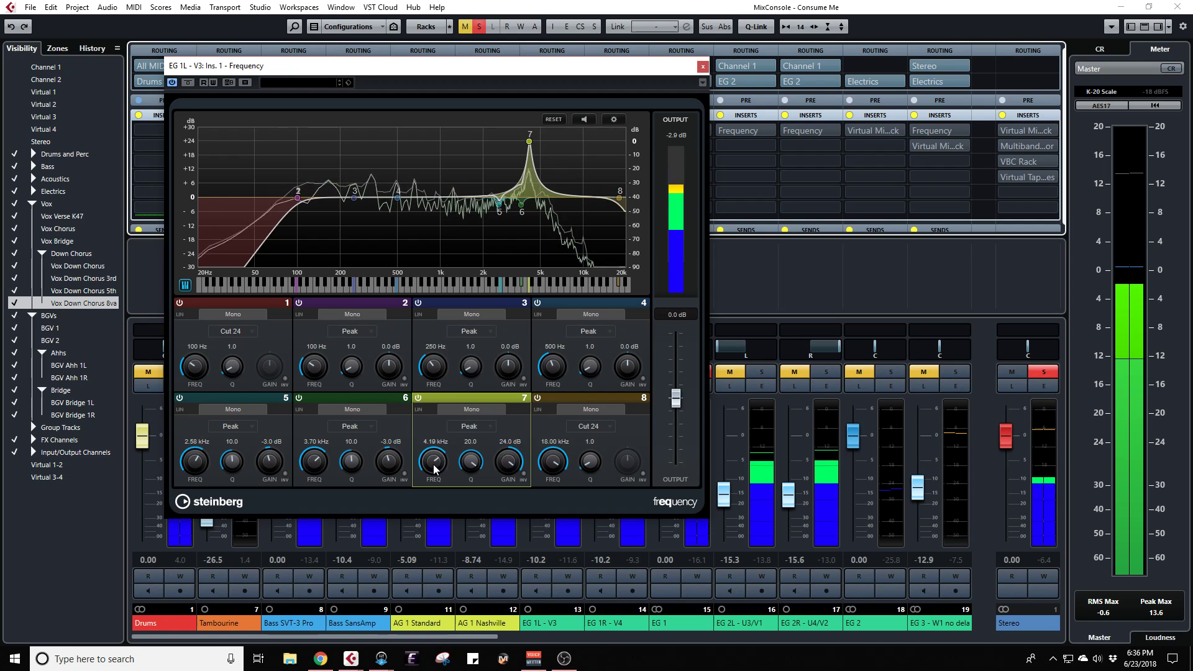
{"action": "mouse_move", "coordinate": [437, 467]}
{"action": "left_mouse_down"}
{"action": "mouse_move", "coordinate": [436, 485]}
{"action": "mouse_move", "coordinate": [444, 473]}
{"action": "left_mouse_up"}
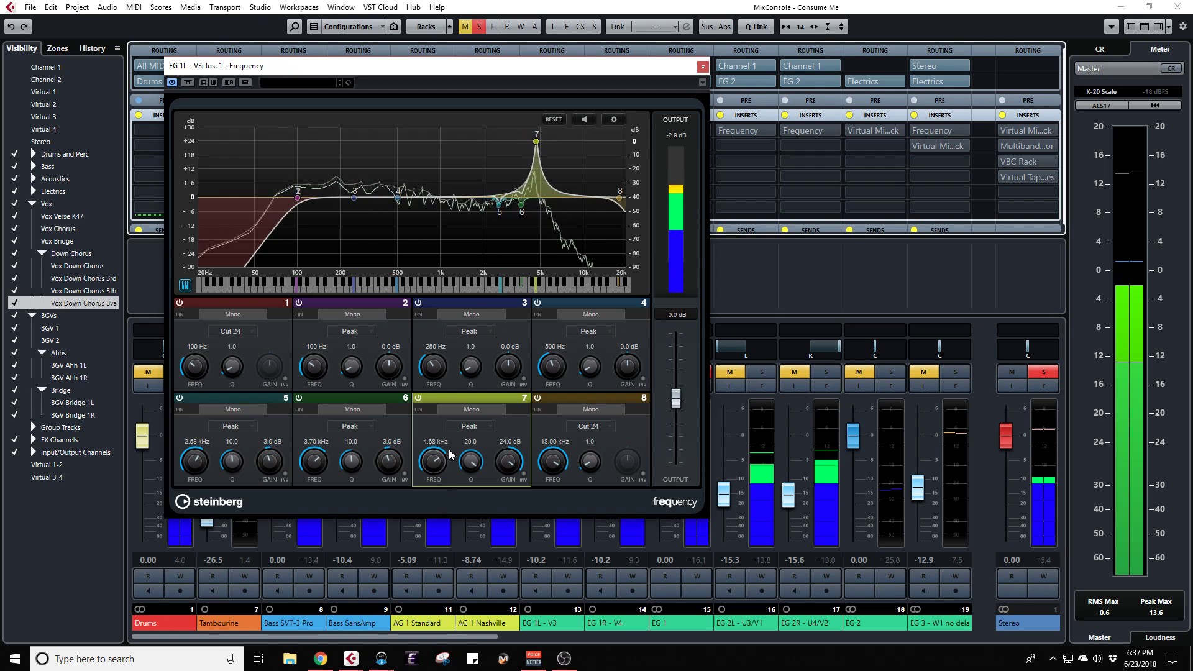
{"action": "left_click_drag", "start_coordinate": [449, 449], "coordinate": [448, 425]}
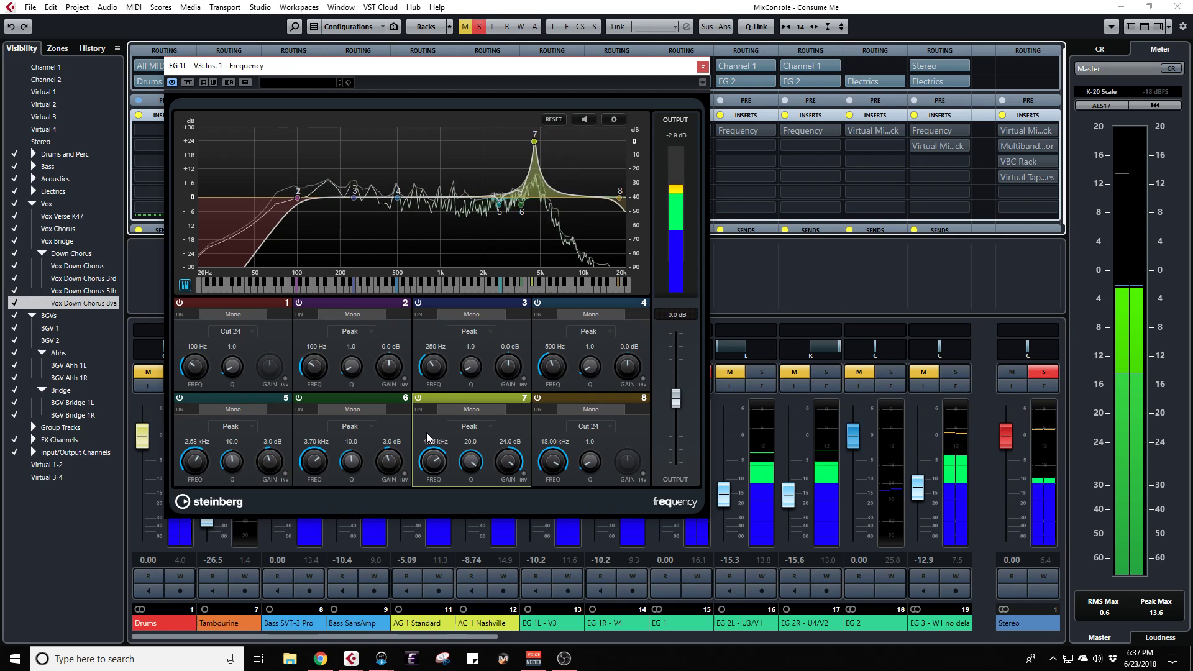
{"action": "left_click_drag", "start_coordinate": [424, 443], "coordinate": [422, 462]}
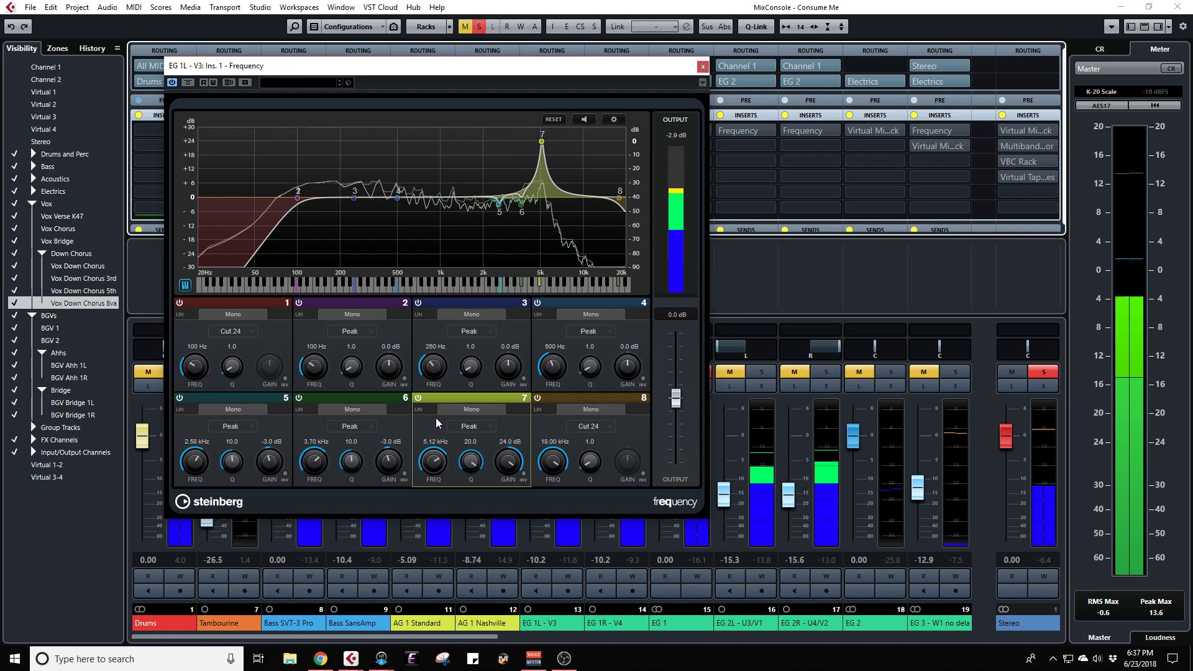
{"action": "left_click_drag", "start_coordinate": [437, 412], "coordinate": [437, 409]}
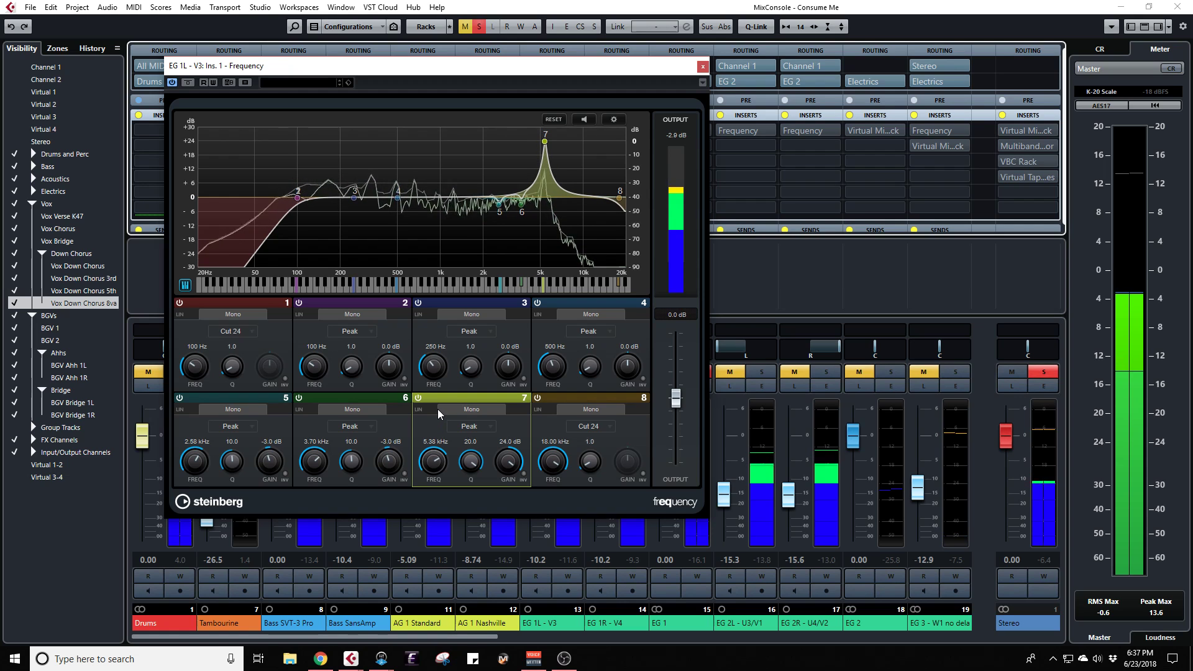
{"action": "left_click_drag", "start_coordinate": [438, 408], "coordinate": [438, 408]}
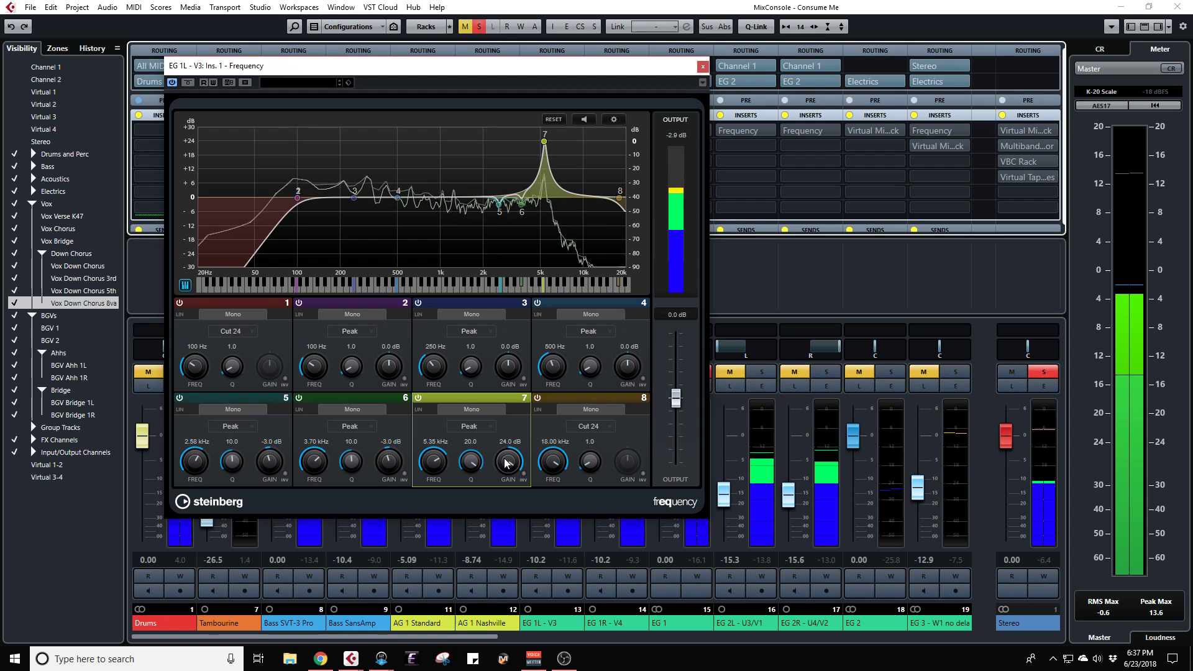
{"action": "left_click_drag", "start_coordinate": [508, 460], "coordinate": [473, 469]}
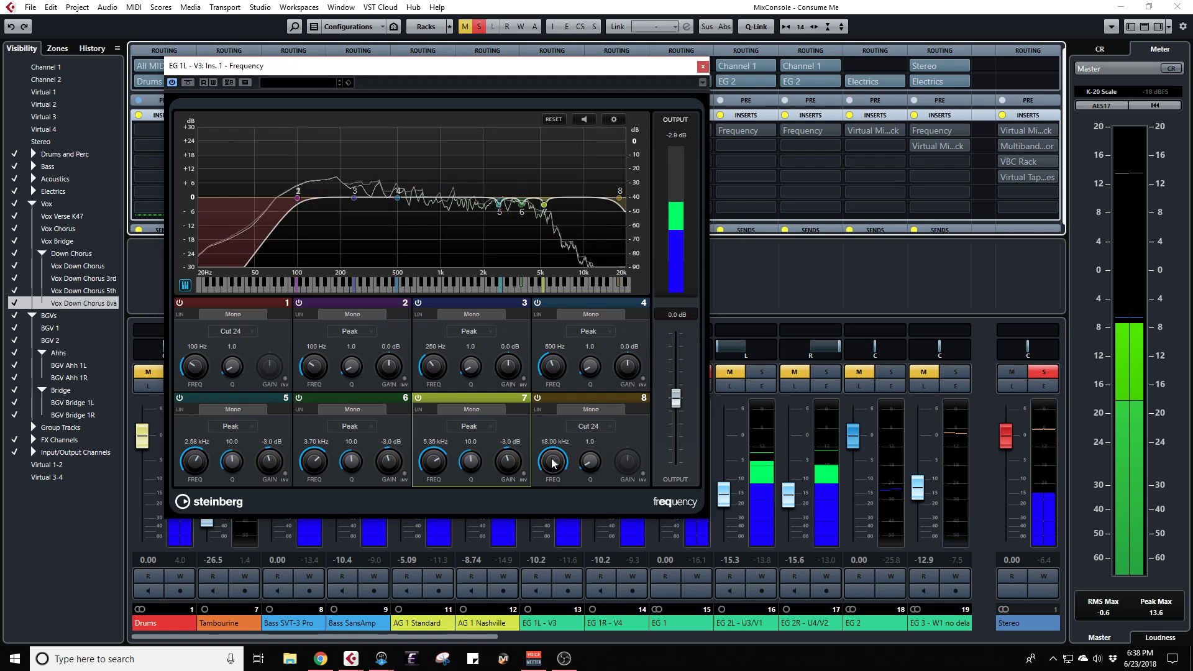
Step: Lower band 8's Cut 24 filter to 9.68 kHz and switch it off and on repeatedly to compare the sound, leaving it on
{"action": "mouse_move", "coordinate": [552, 463]}
{"action": "left_mouse_down"}
{"action": "mouse_move", "coordinate": [549, 496]}
{"action": "mouse_move", "coordinate": [554, 464]}
{"action": "mouse_move", "coordinate": [554, 477]}
{"action": "left_mouse_up"}
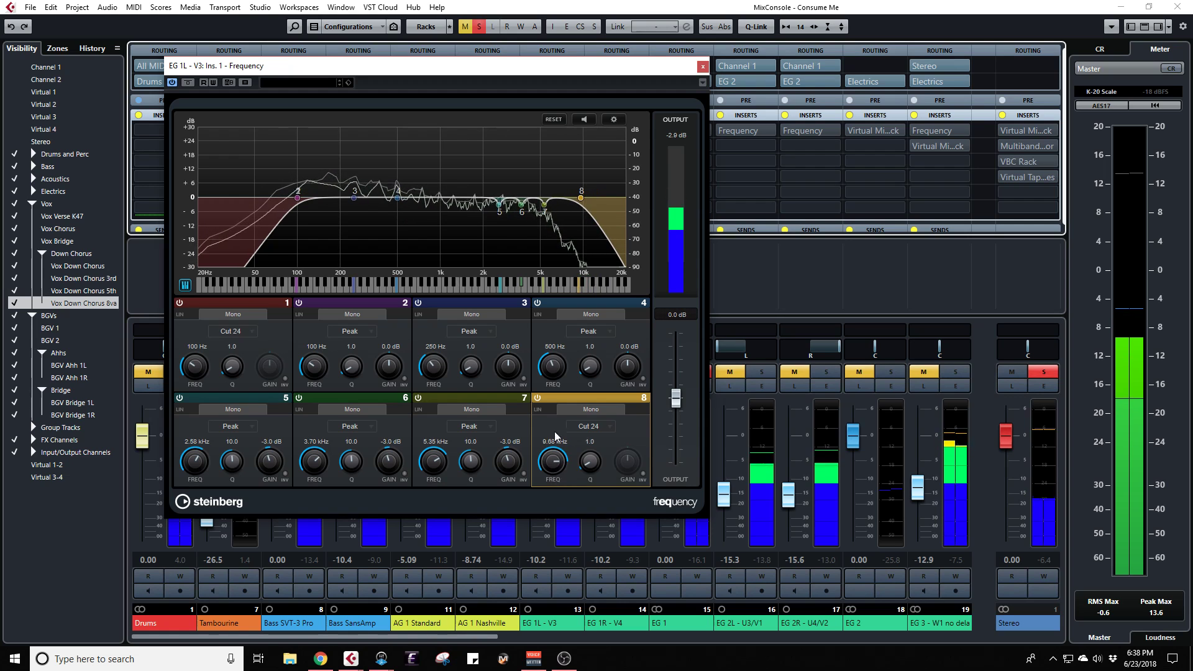
{"action": "left_click", "coordinate": [538, 398]}
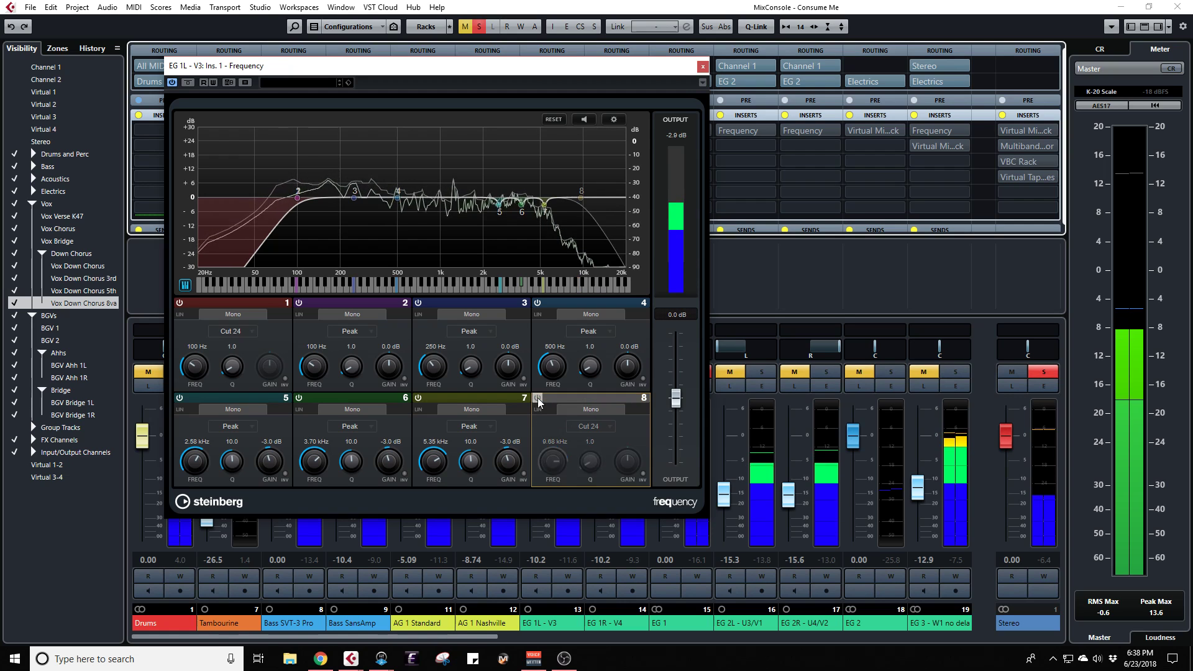
{"action": "left_click", "coordinate": [538, 397]}
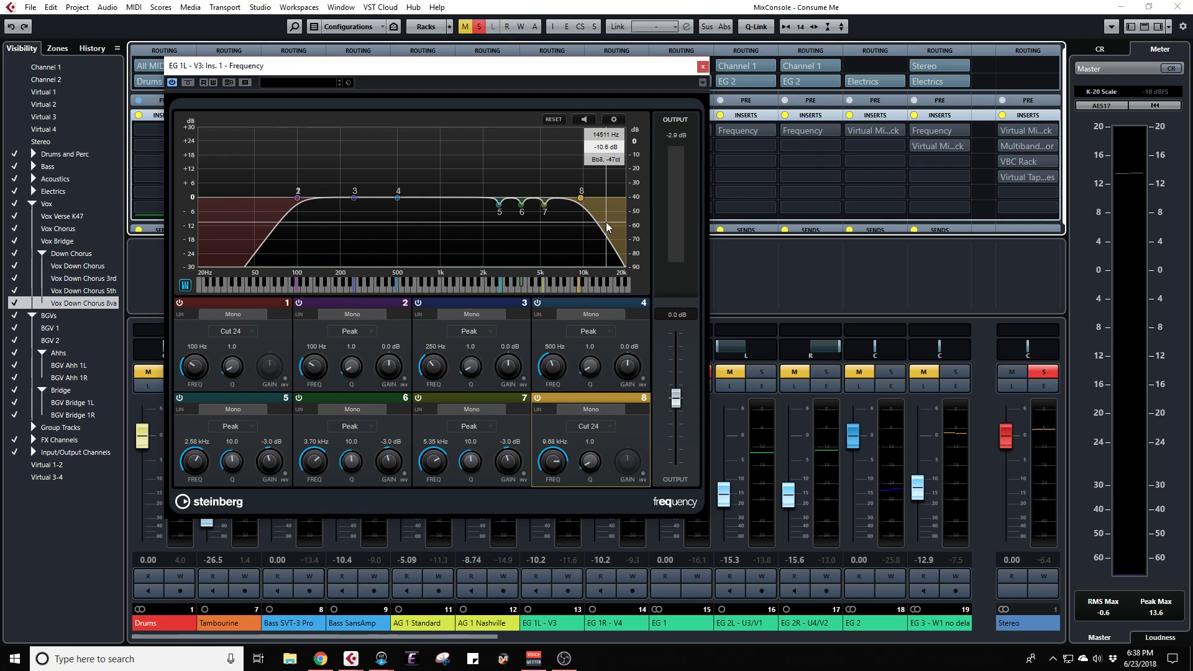
{"action": "left_click", "coordinate": [538, 398]}
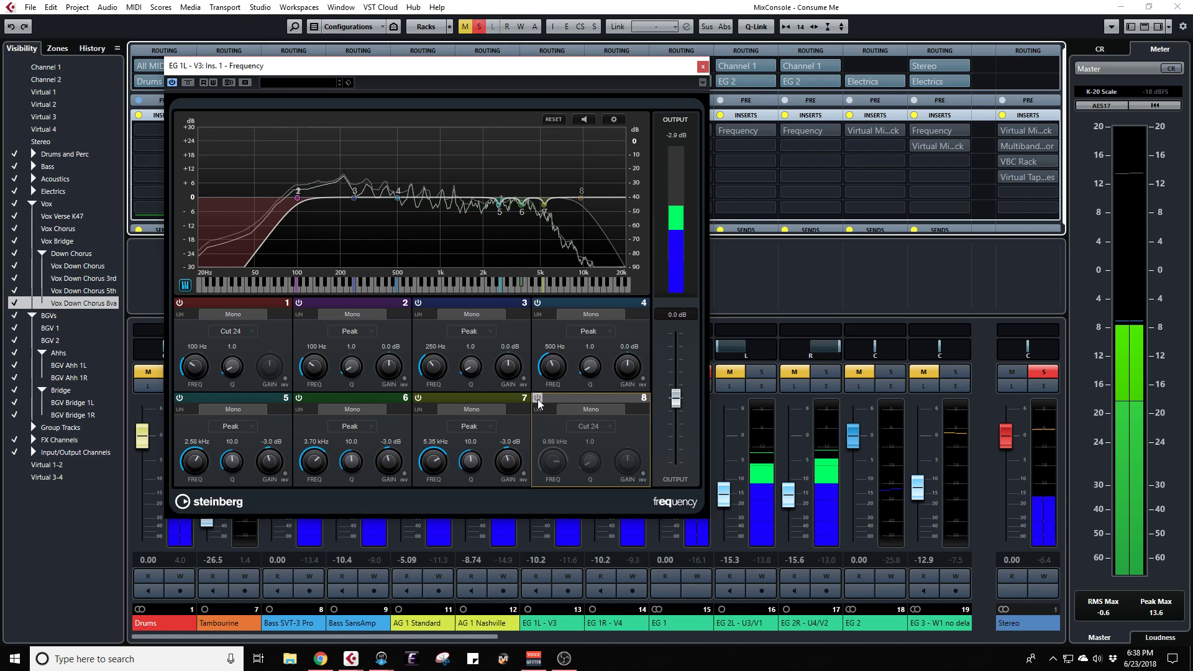
{"action": "left_click", "coordinate": [538, 398]}
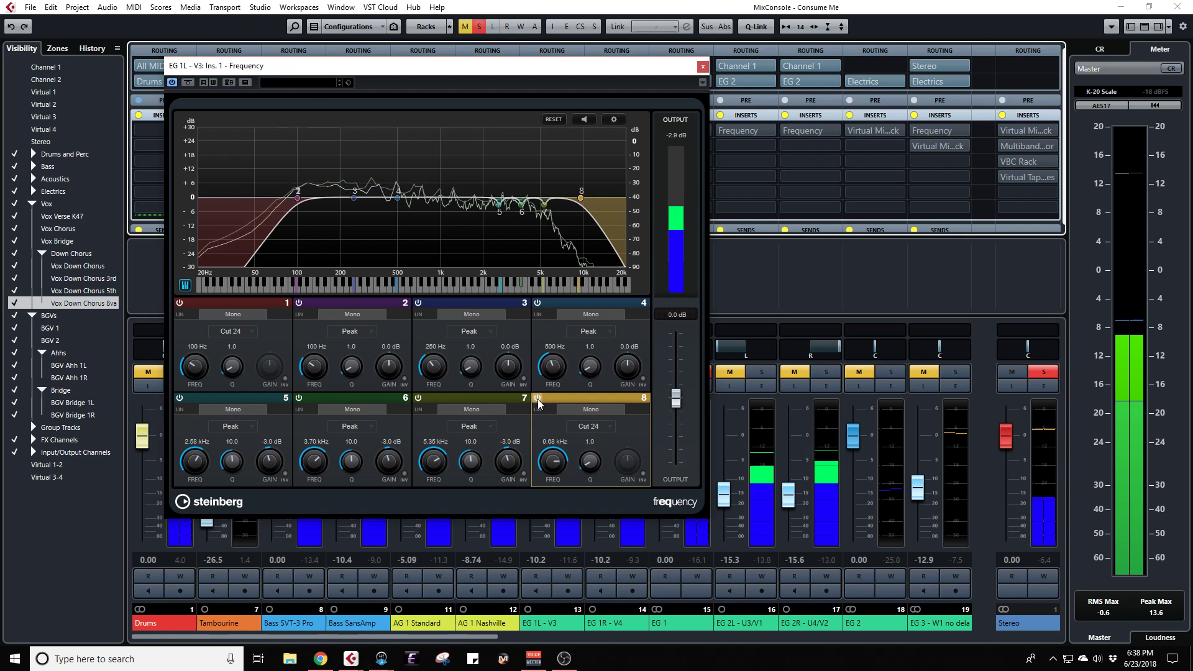
{"action": "left_click", "coordinate": [538, 398]}
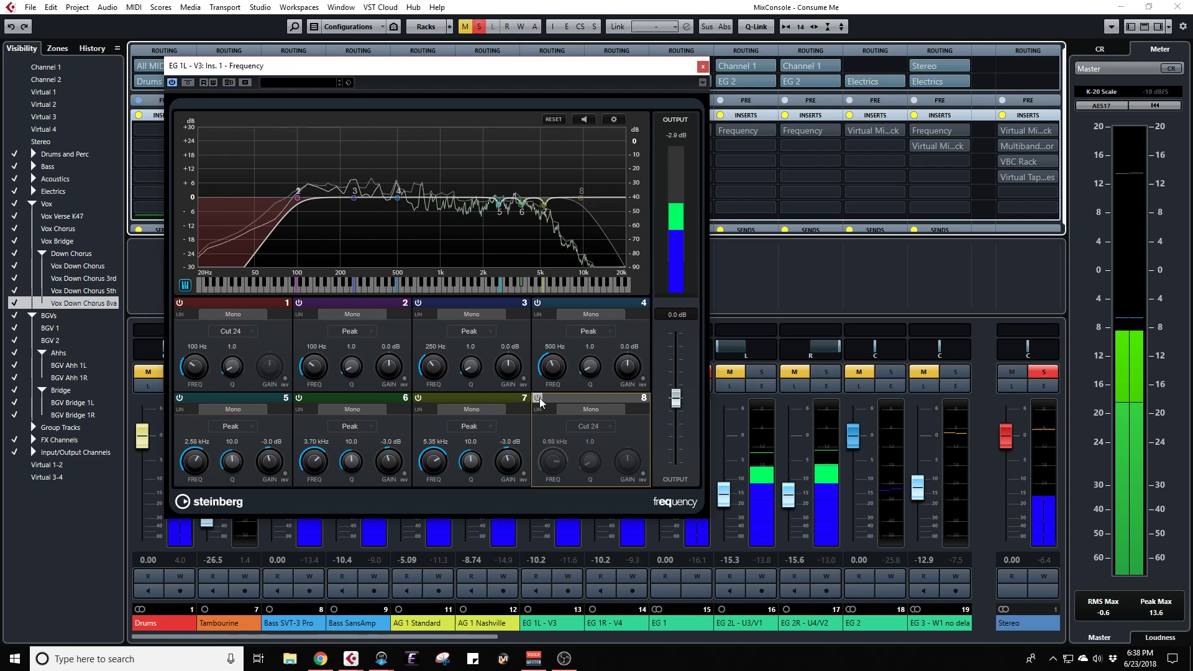
{"action": "left_click", "coordinate": [537, 398]}
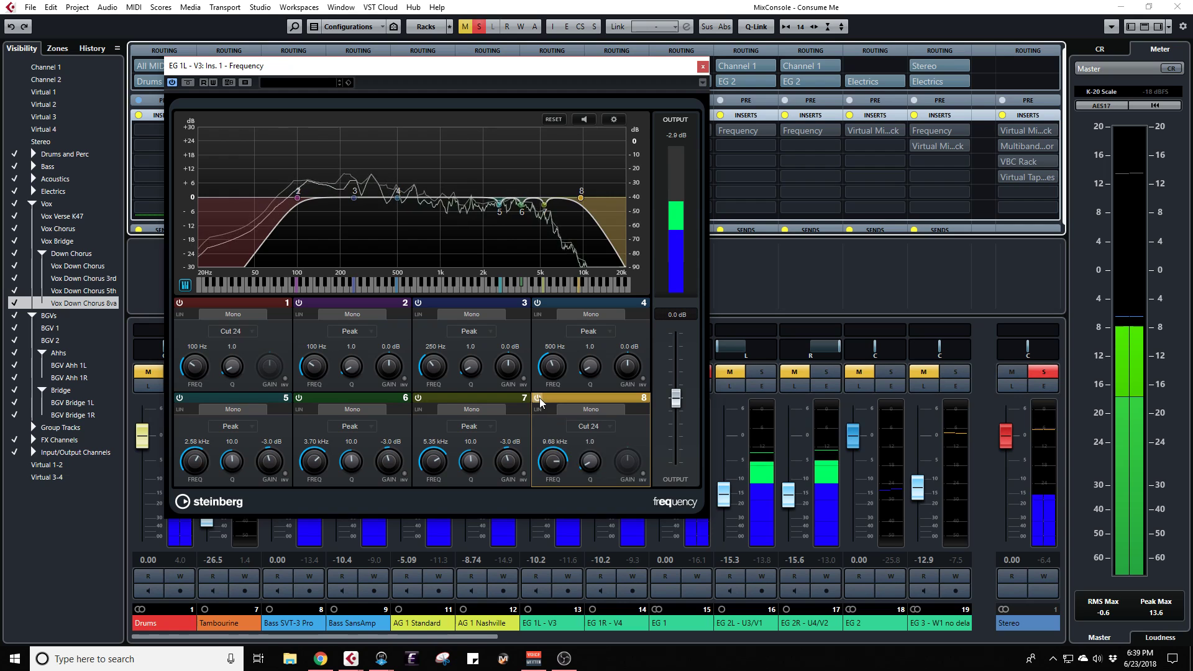
{"action": "left_click", "coordinate": [538, 398]}
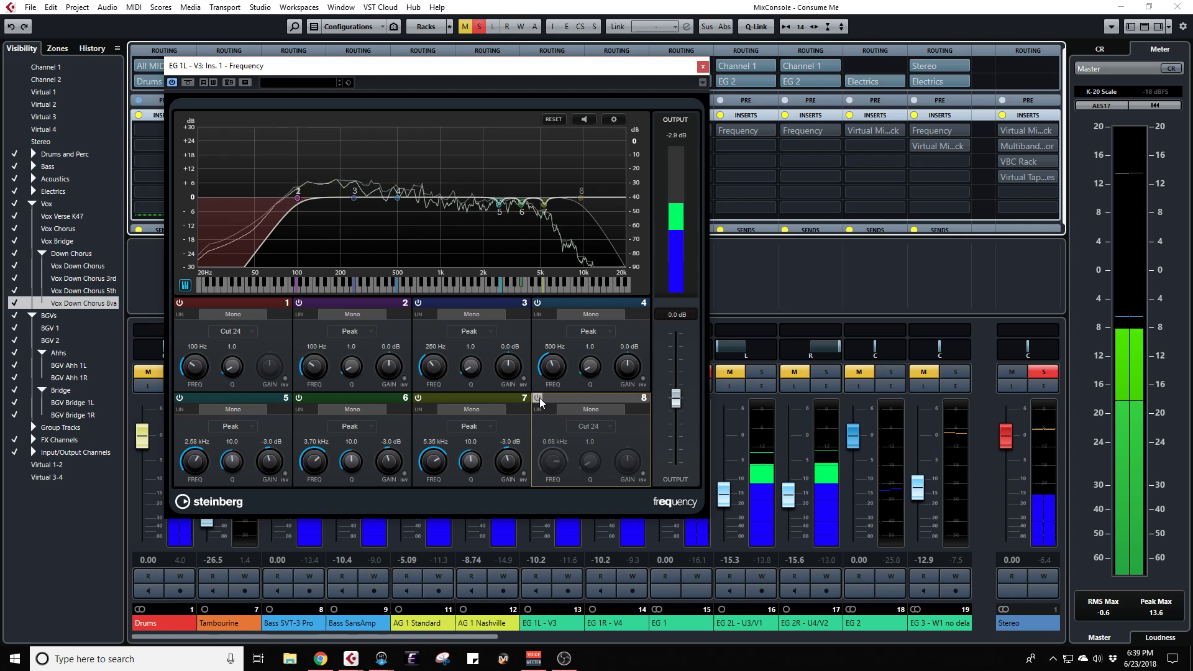
{"action": "left_click", "coordinate": [538, 398]}
{"action": "left_click", "coordinate": [538, 398]}
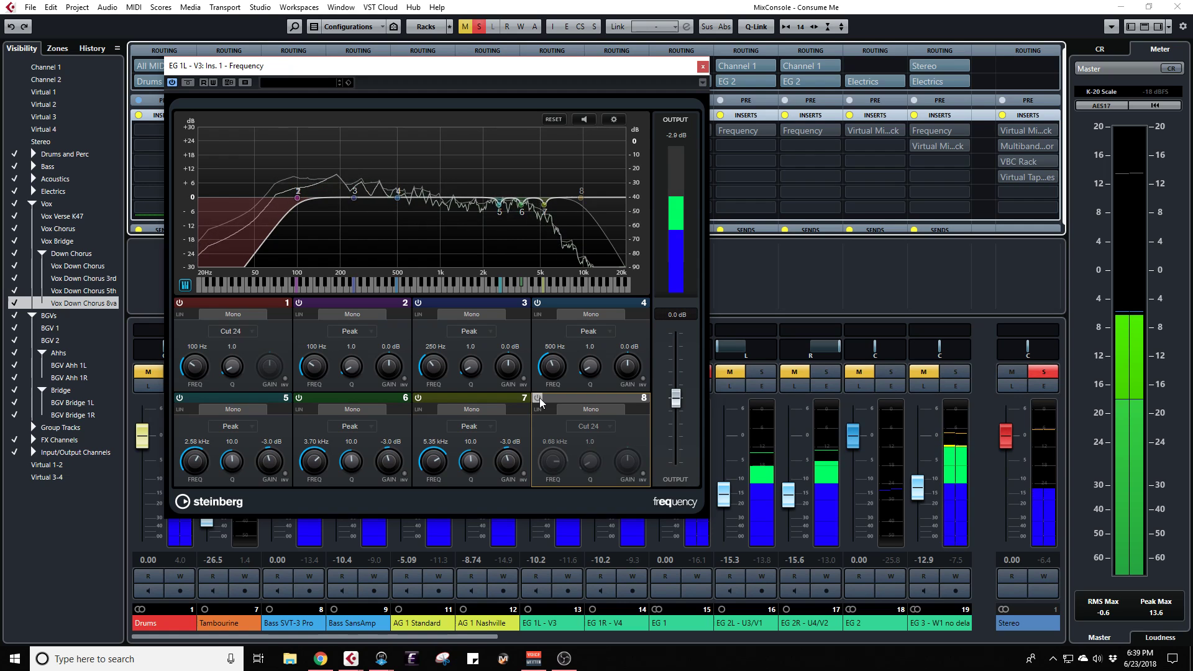
{"action": "left_click", "coordinate": [538, 398]}
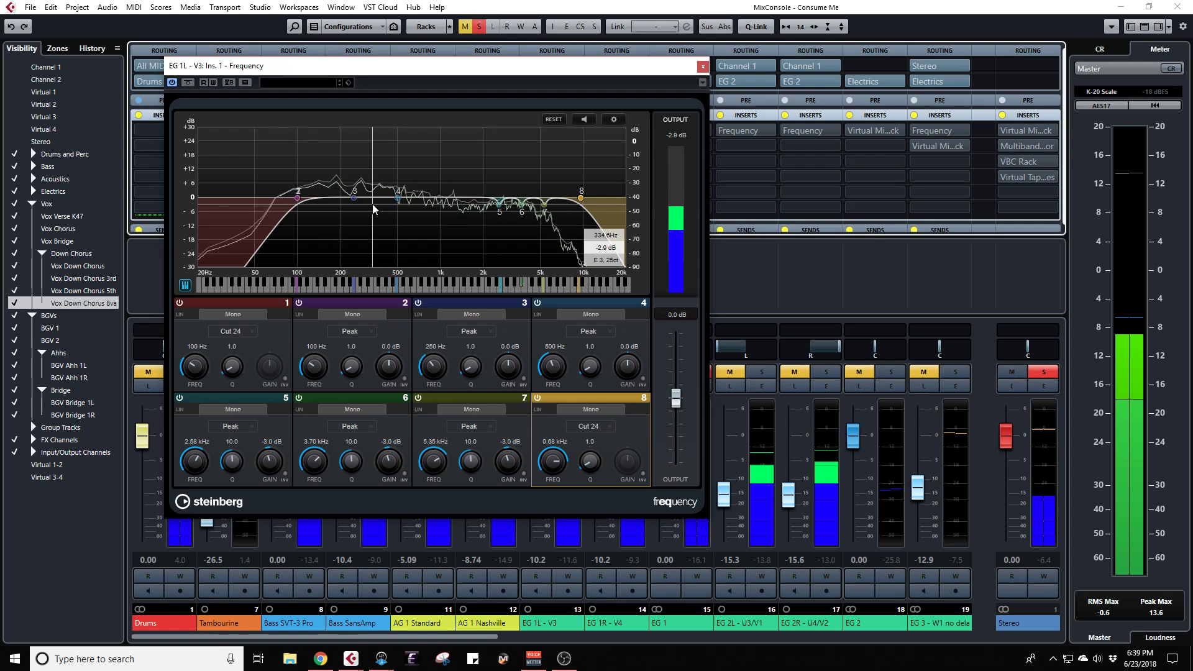
Step: Close the EG 1L equalizer and pan the EG 1L track hard left
{"action": "left_click", "coordinate": [702, 66]}
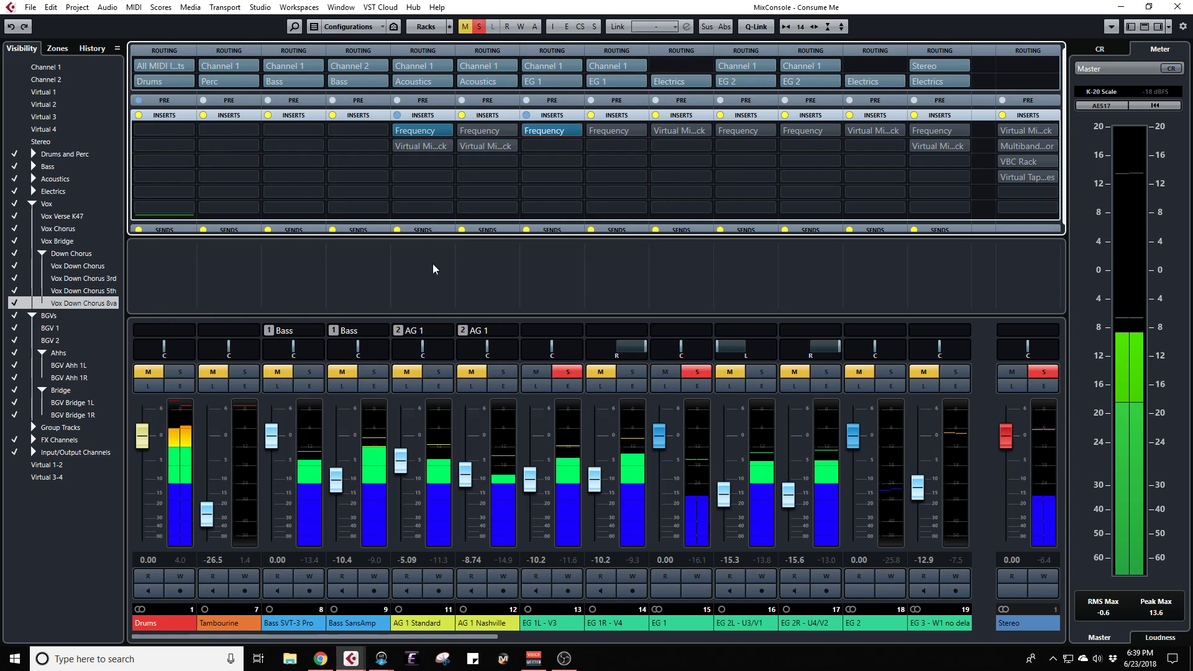
{"action": "left_click_drag", "start_coordinate": [551, 349], "coordinate": [445, 354]}
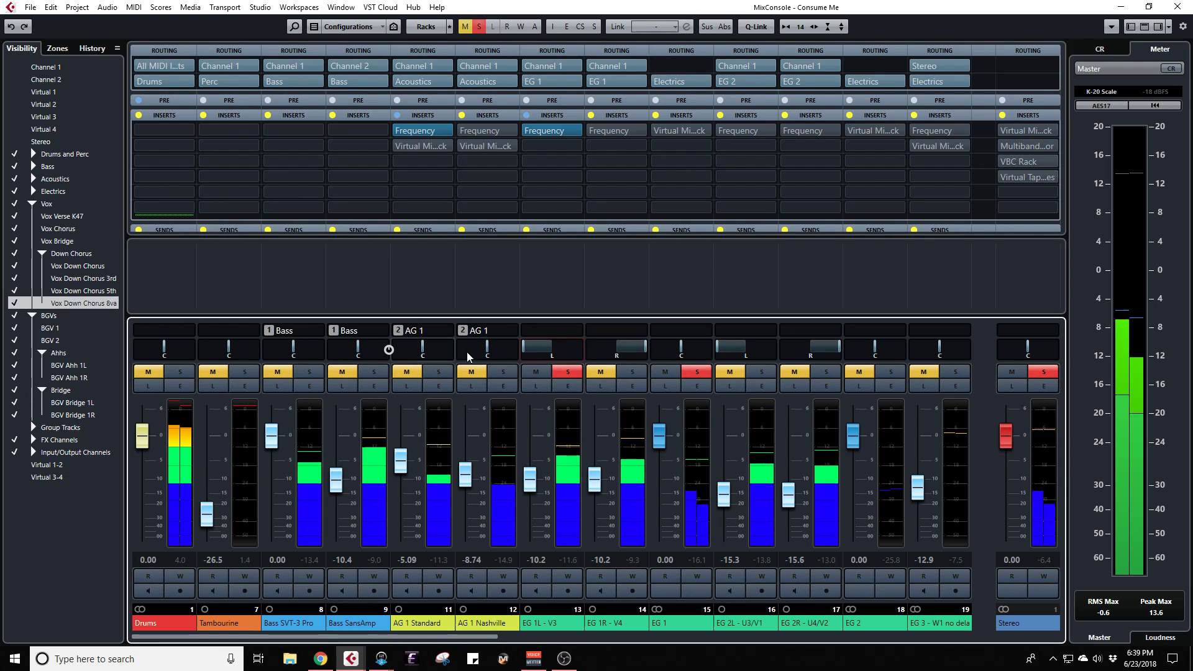
Step: Open the Frequency insert of EG 1R, and solo that guitar in place of EG 1L with its pan centred
{"action": "left_click", "coordinate": [633, 374]}
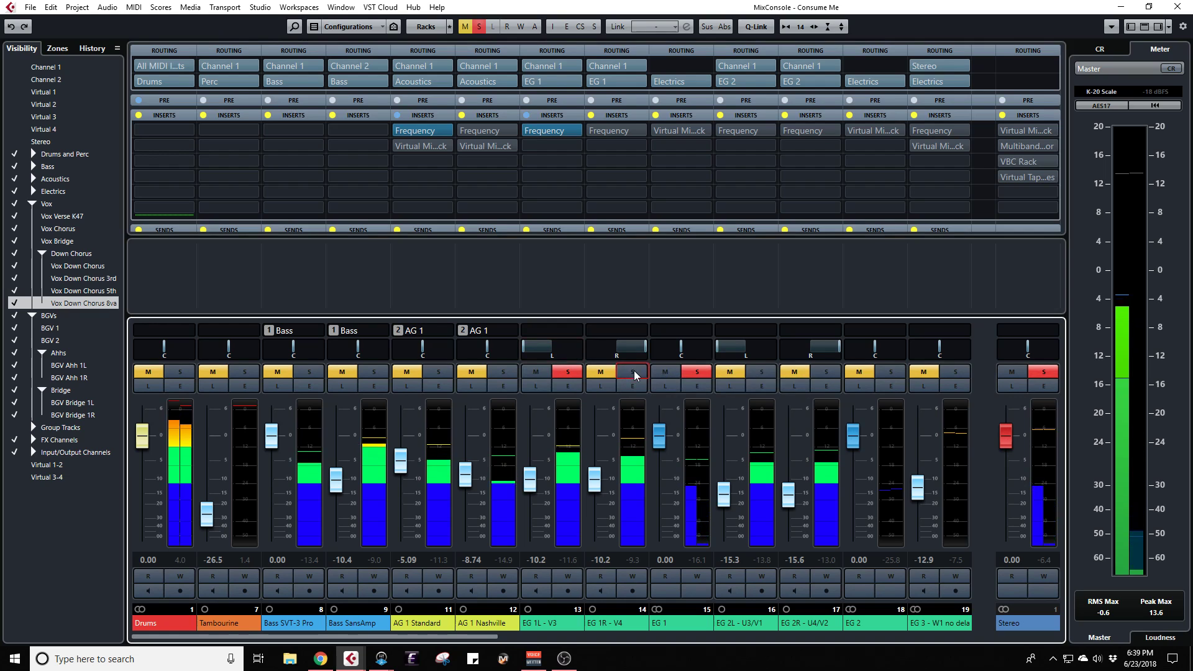
{"action": "left_click", "coordinate": [607, 133]}
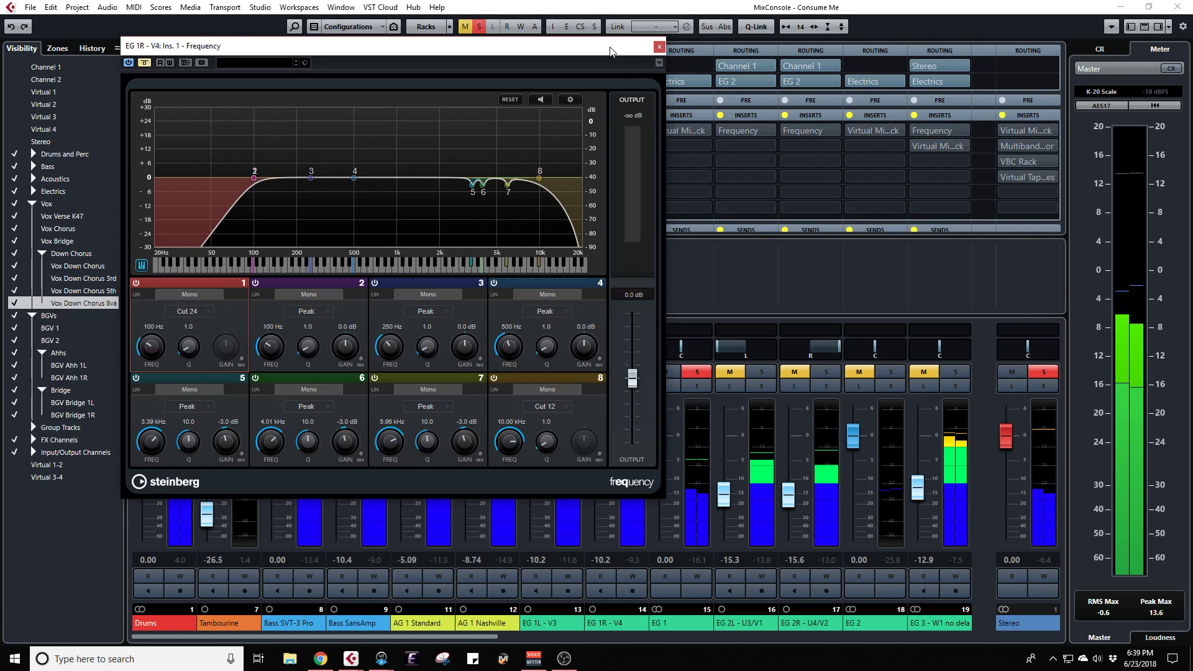
{"action": "left_click_drag", "start_coordinate": [610, 51], "coordinate": [453, 59]}
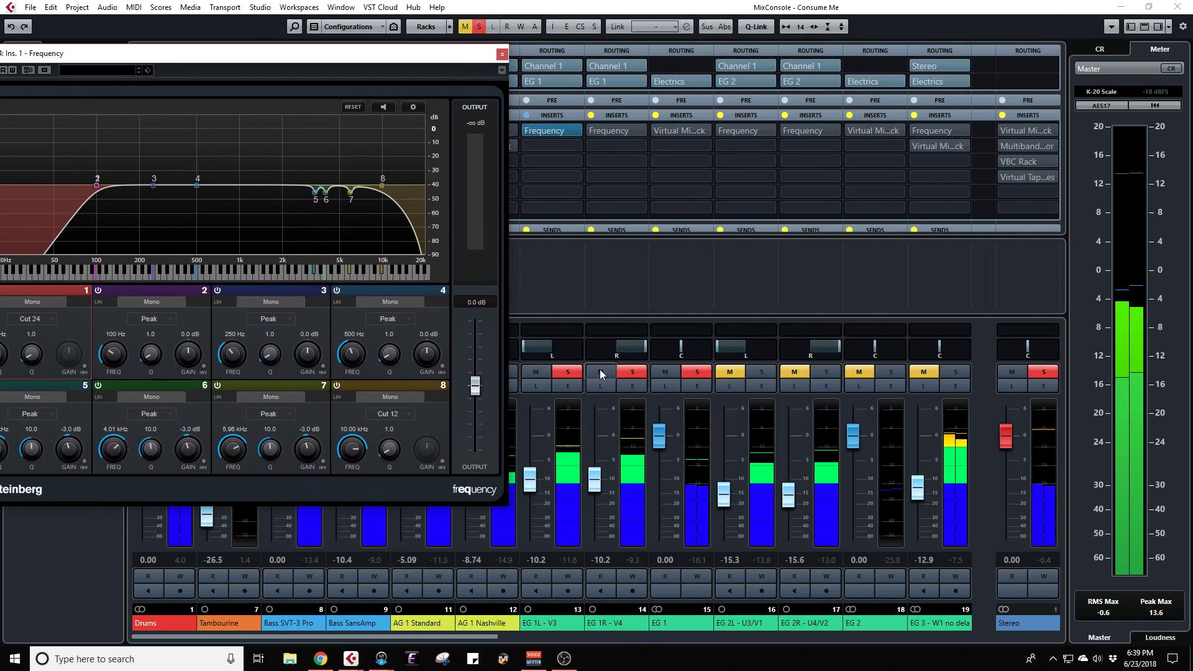
{"action": "left_click_drag", "start_coordinate": [358, 62], "coordinate": [258, 39]}
{"action": "left_click", "coordinate": [632, 372]}
{"action": "left_click", "coordinate": [576, 371]}
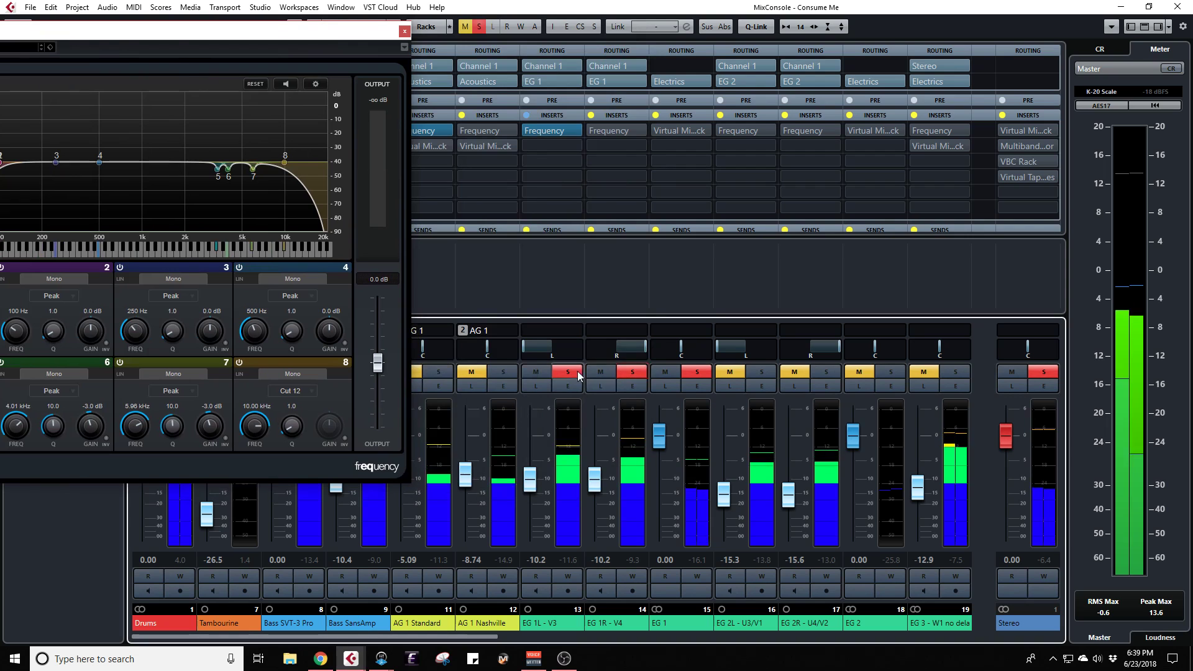
{"action": "left_click", "coordinate": [614, 349], "text": "ctrl"}
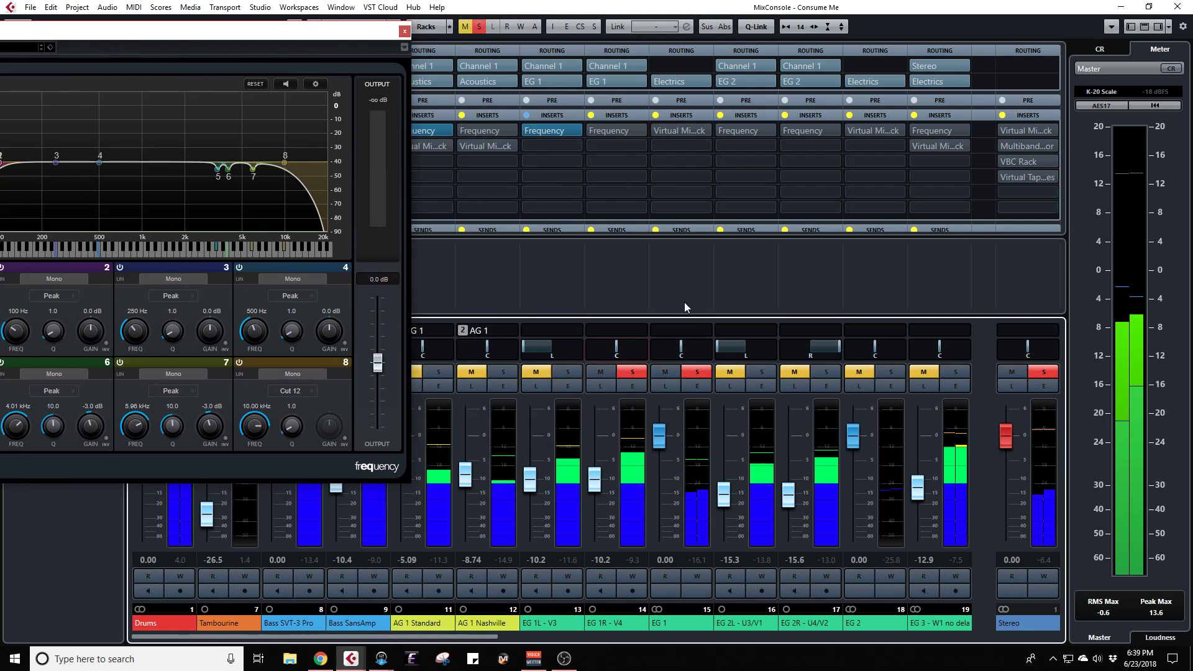
Step: Toggle the bypass of EG 1R's Frequency EQ repeatedly to compare the sound, leaving the EQ active
{"action": "left_click_drag", "start_coordinate": [230, 37], "coordinate": [501, 39]}
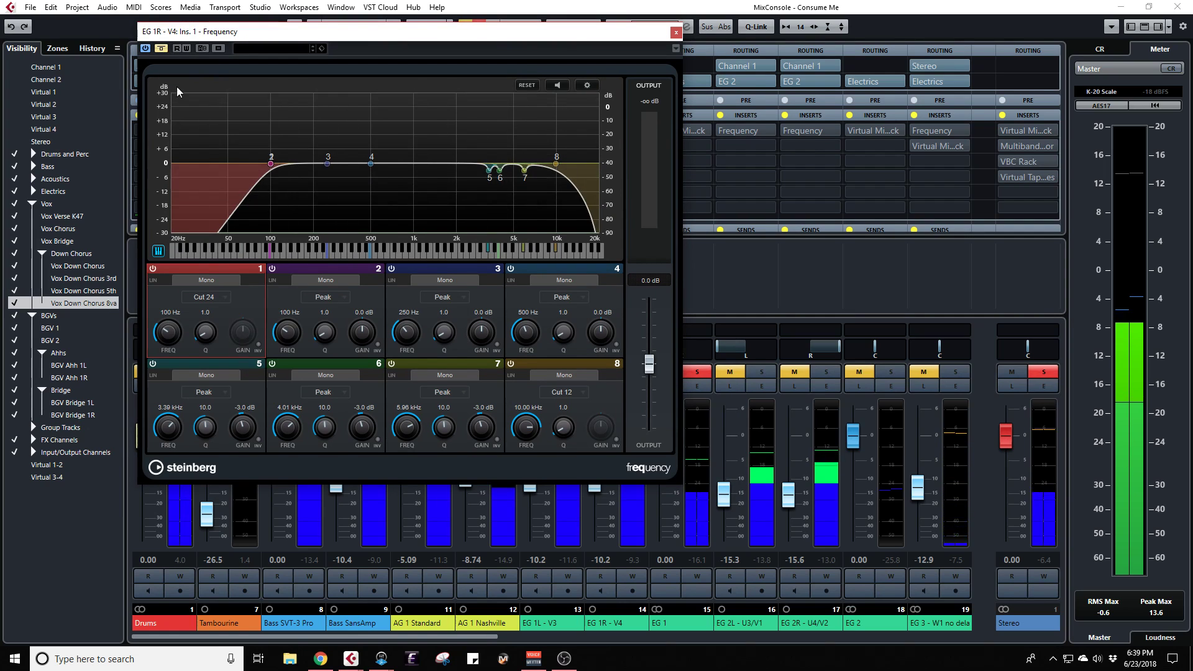
{"action": "left_click", "coordinate": [161, 49]}
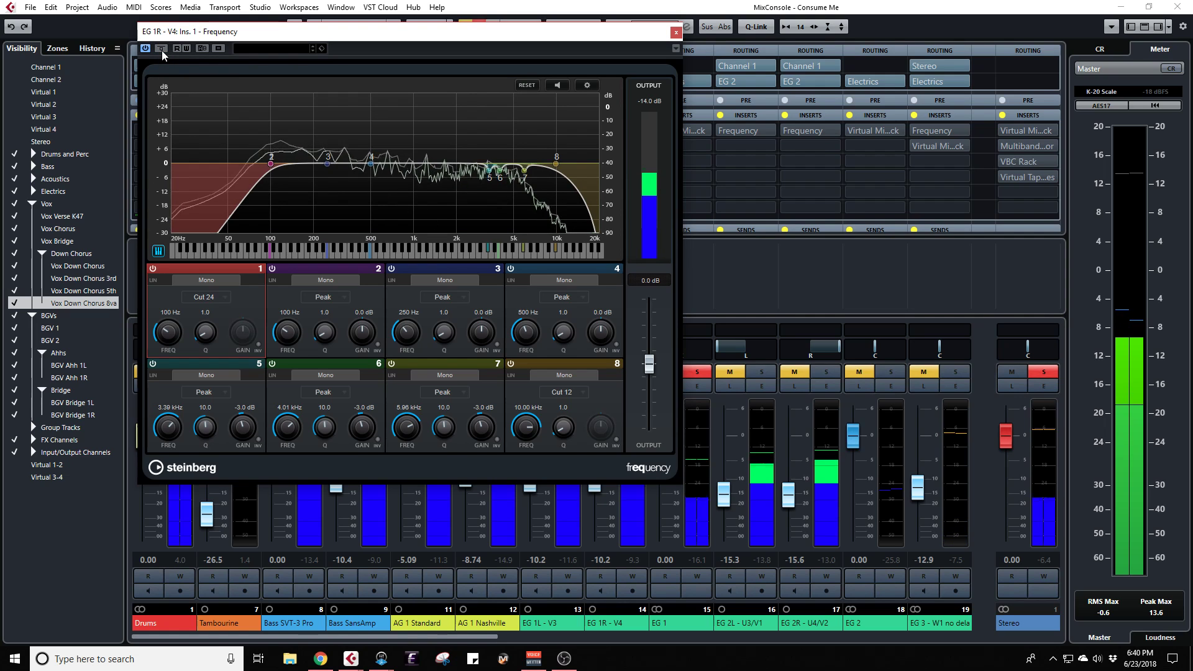
{"action": "left_click", "coordinate": [161, 49]}
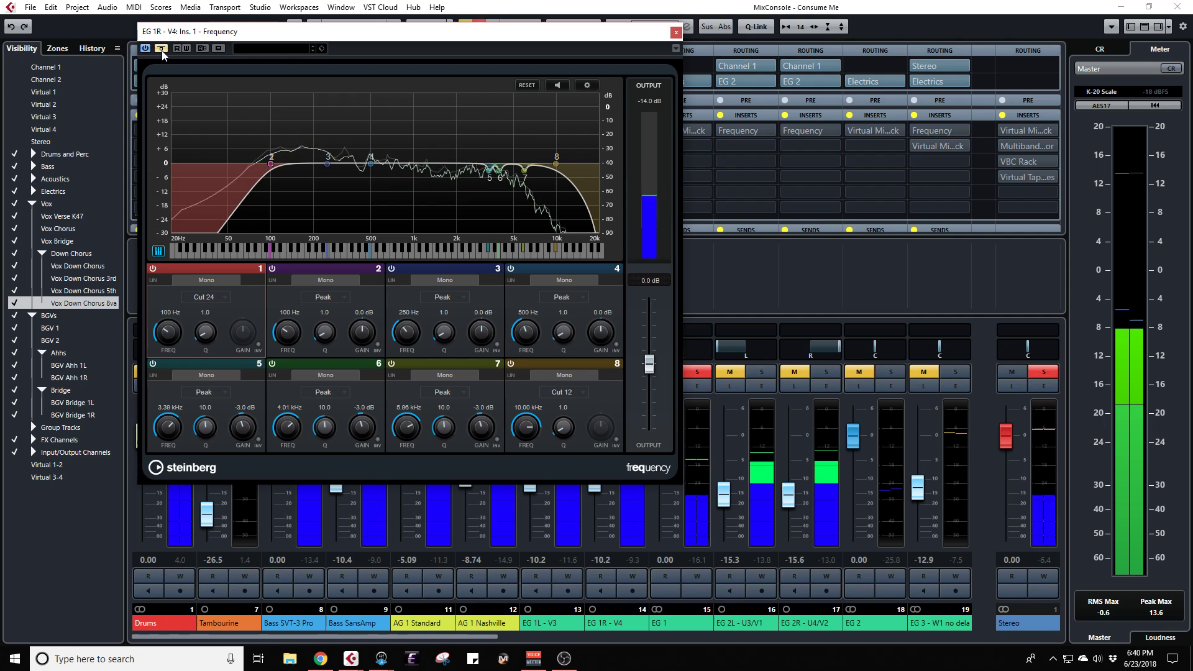
{"action": "left_click", "coordinate": [161, 49]}
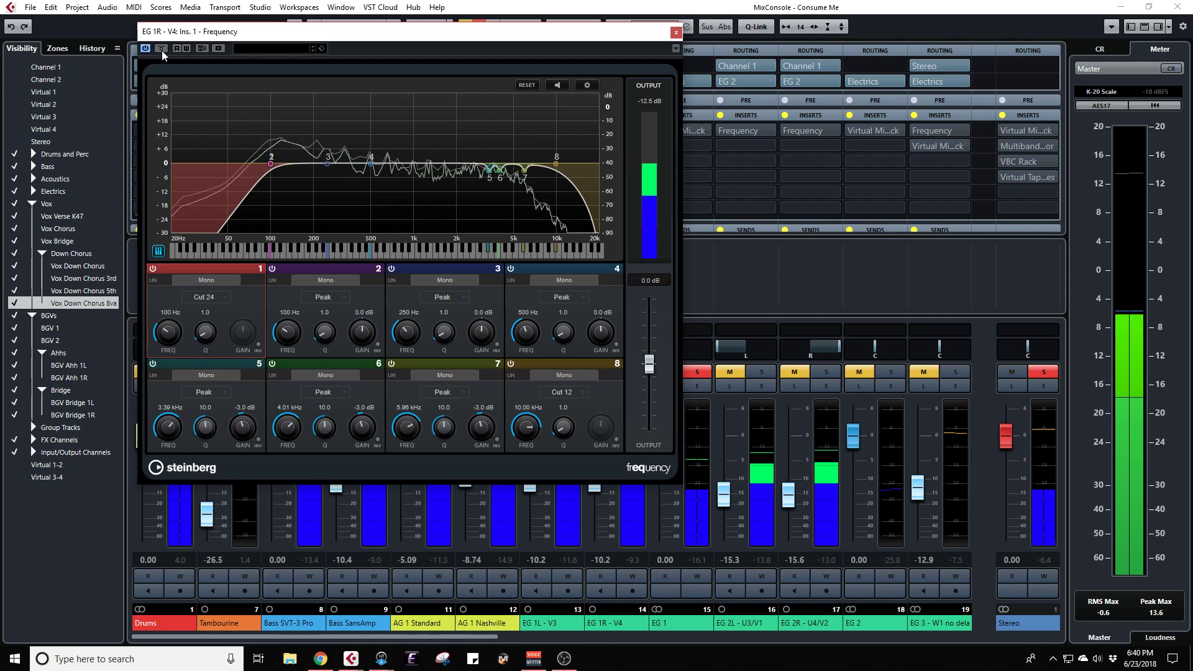
{"action": "left_click", "coordinate": [161, 49]}
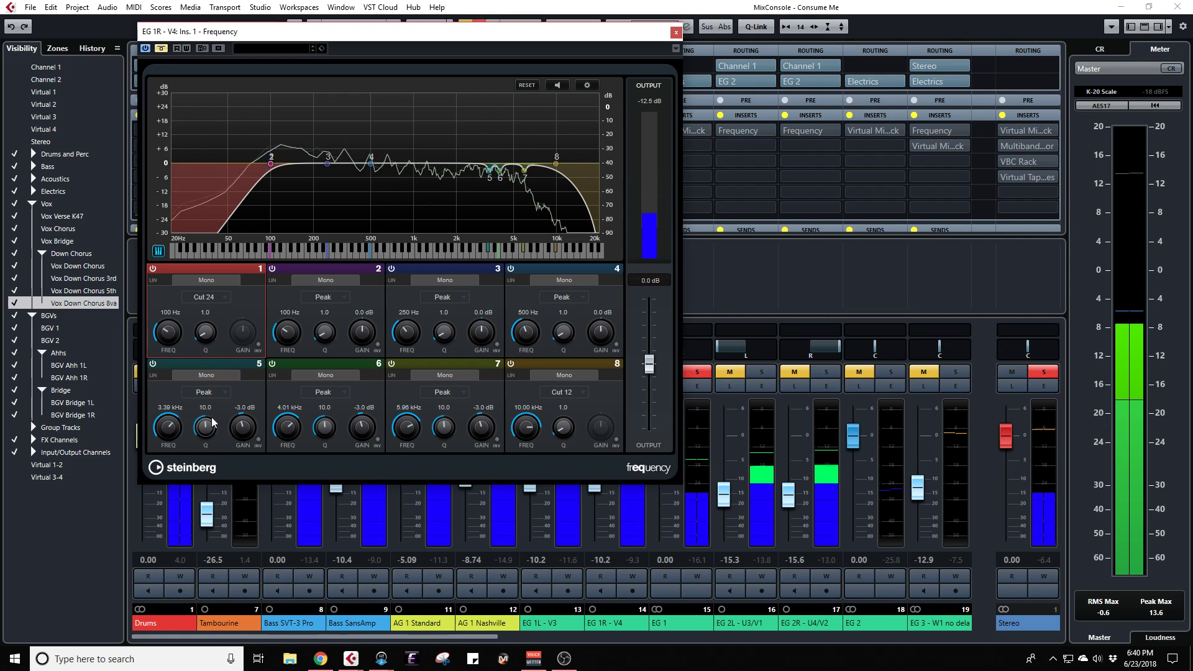
{"action": "left_click", "coordinate": [161, 49]}
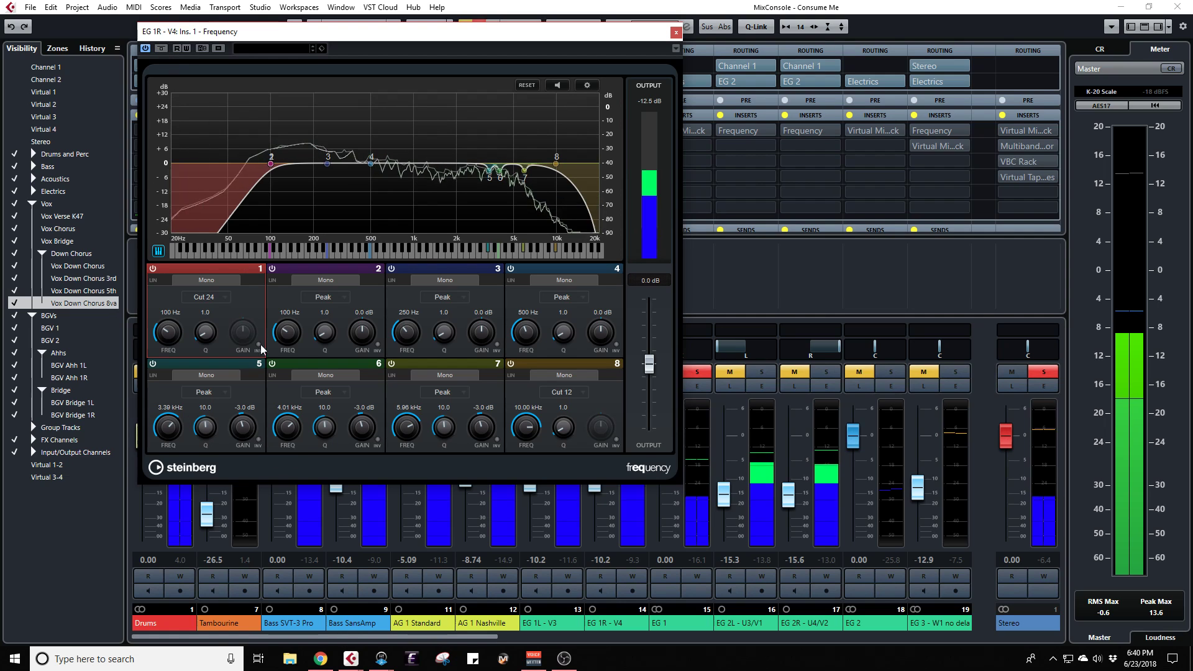
Step: Invert the gains of bands 5, 6 and 7 to 3.0 dB to hear the resonances, and invert them back to -3.0 dB
{"action": "left_click", "coordinate": [259, 439]}
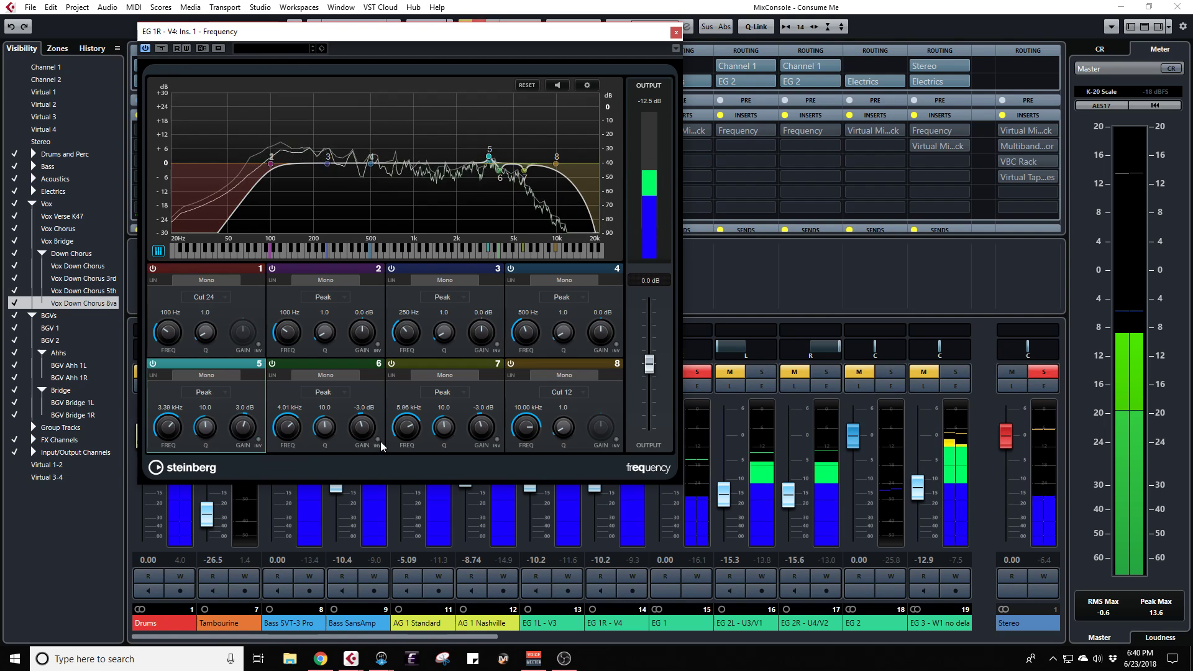
{"action": "left_click", "coordinate": [497, 440]}
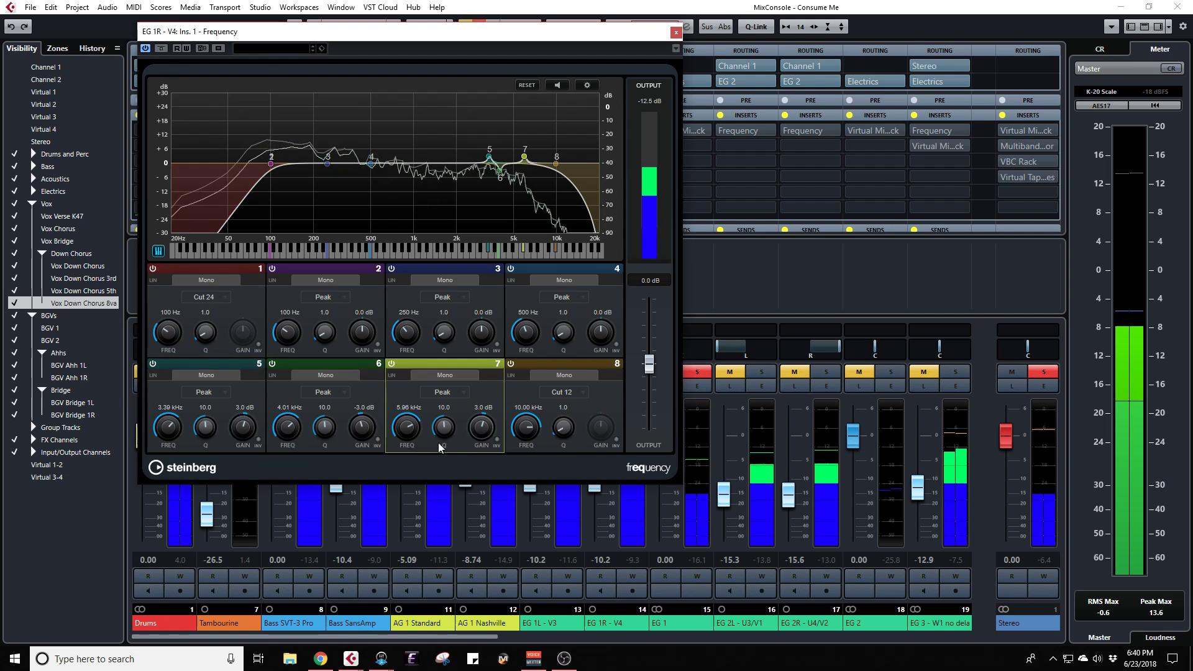
{"action": "left_click", "coordinate": [378, 439]}
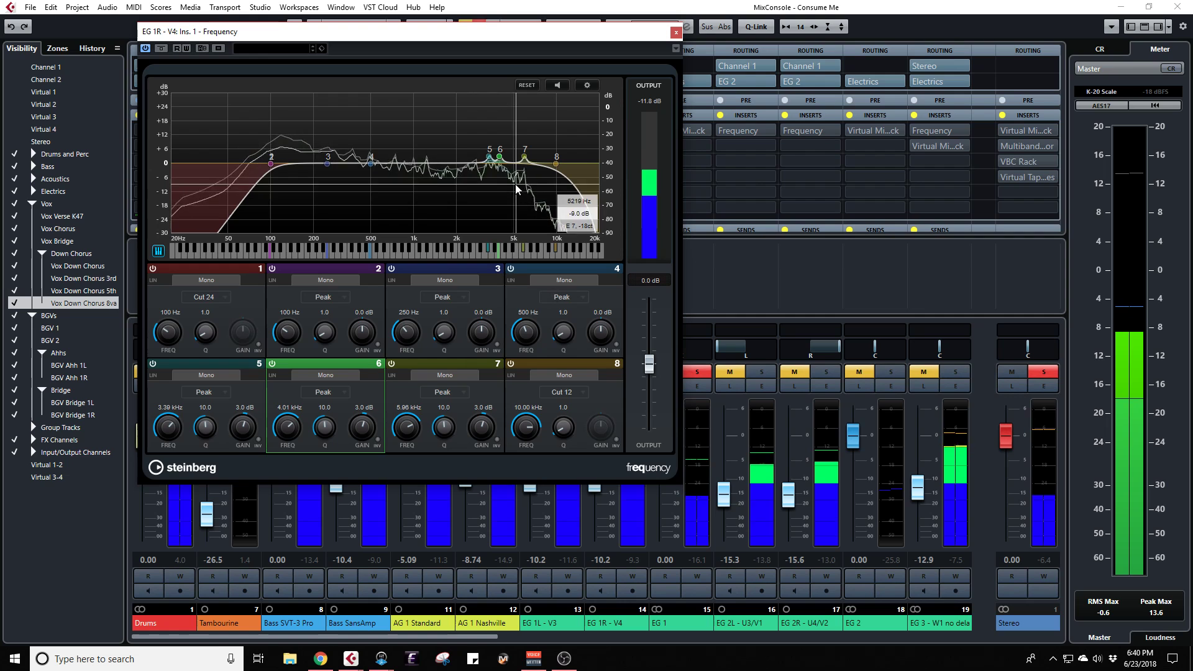
{"action": "left_click", "coordinate": [258, 439]}
{"action": "left_click", "coordinate": [378, 439]}
{"action": "left_click", "coordinate": [497, 439]}
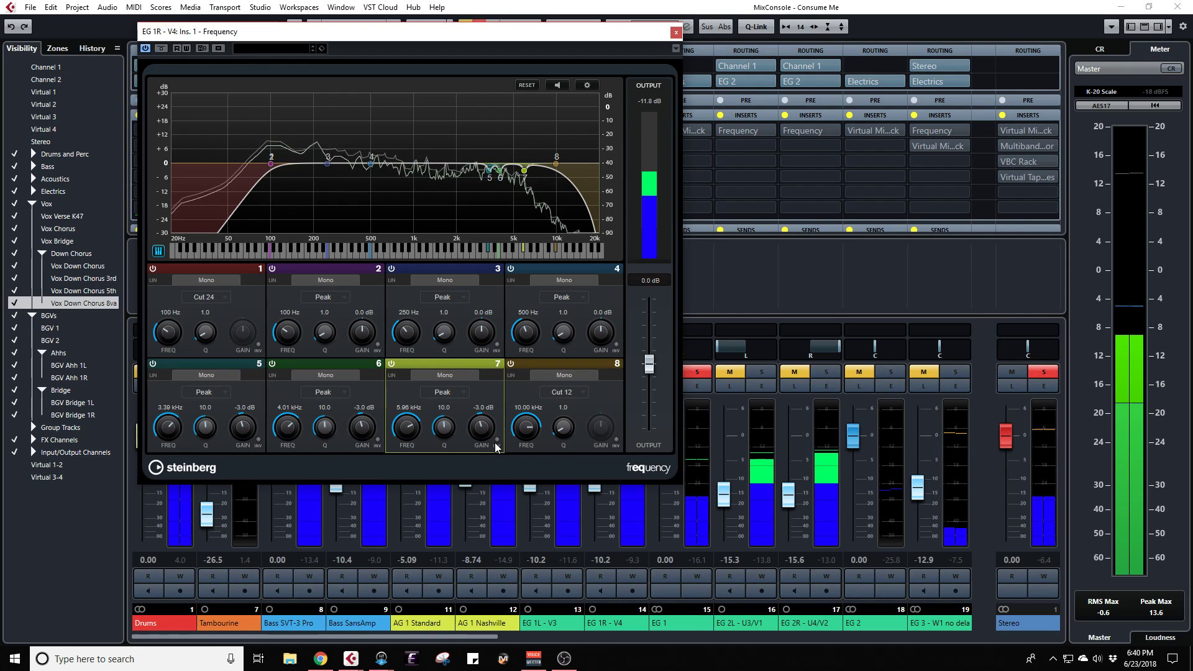
Step: Toggle band 8's high cut off and on repeatedly in EG 1R's Frequency EQ to compare the sound, leaving the band active
{"action": "left_click", "coordinate": [511, 364]}
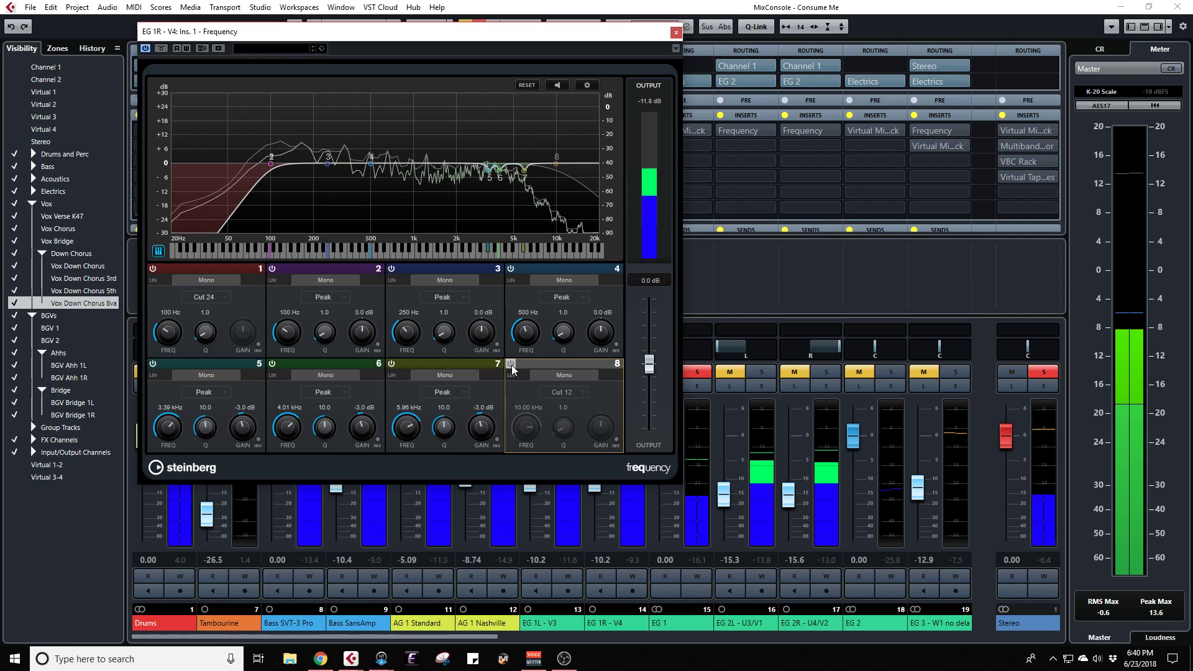
{"action": "left_click", "coordinate": [512, 364]}
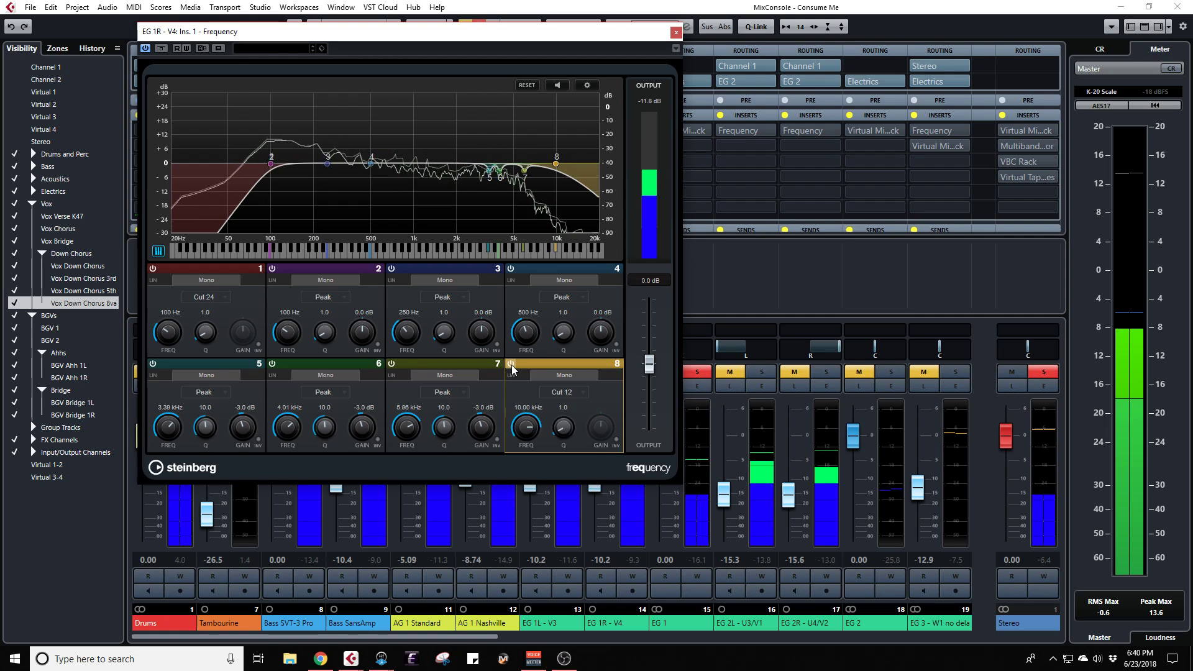
{"action": "left_click", "coordinate": [511, 364]}
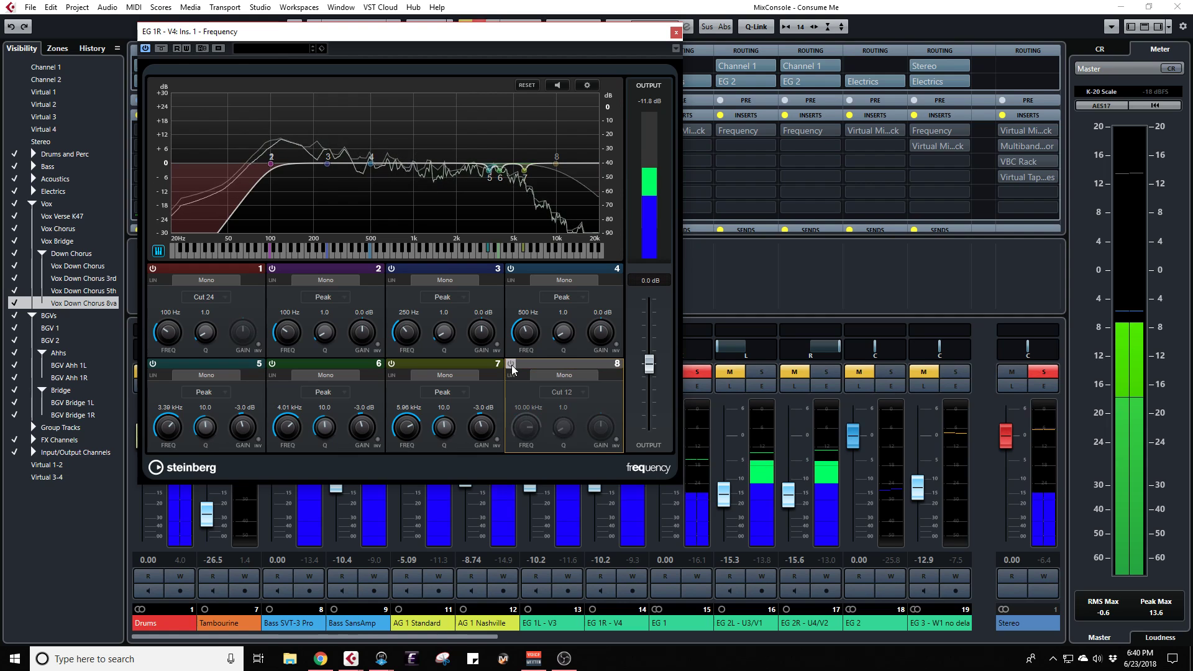
{"action": "left_click", "coordinate": [511, 364]}
{"action": "left_click", "coordinate": [511, 364]}
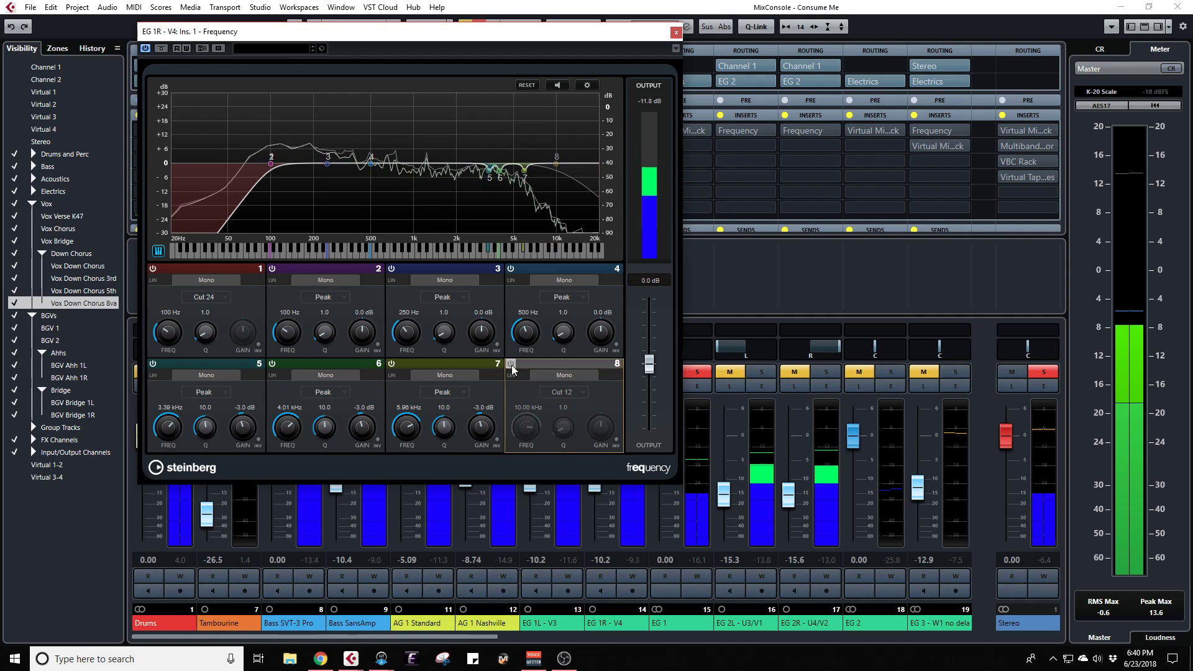
{"action": "left_click", "coordinate": [511, 364]}
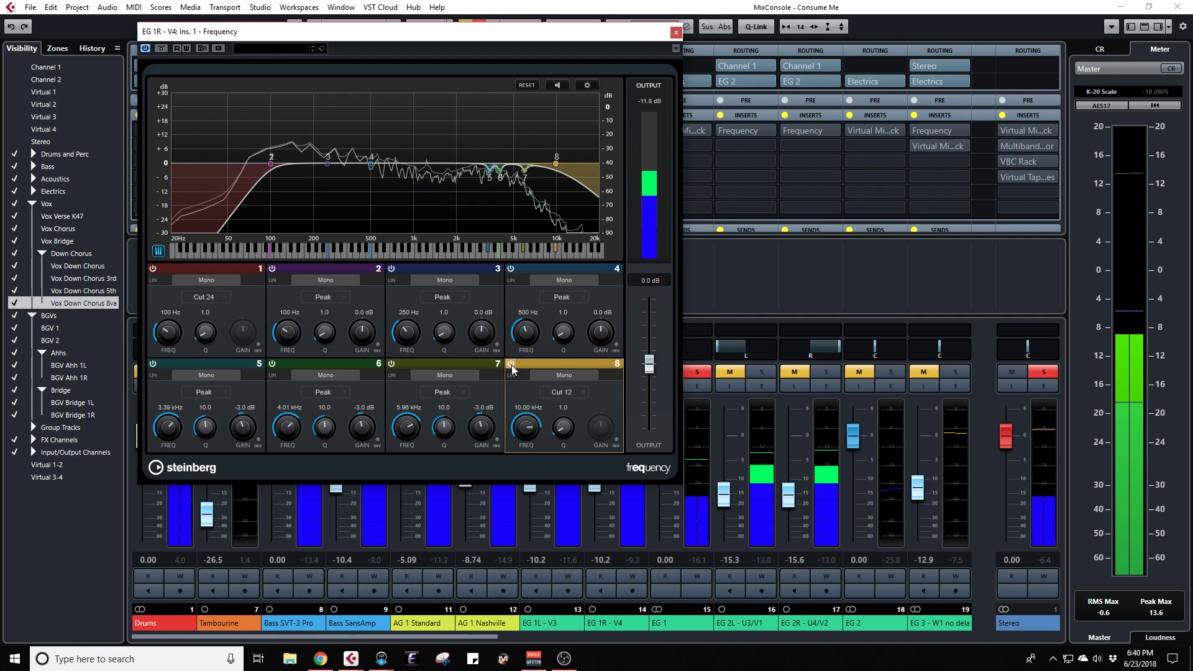
Step: Close the EG 1R equalizer, pan EG 1R hard right, and solo EG 1L alongside it
{"action": "left_click", "coordinate": [676, 32]}
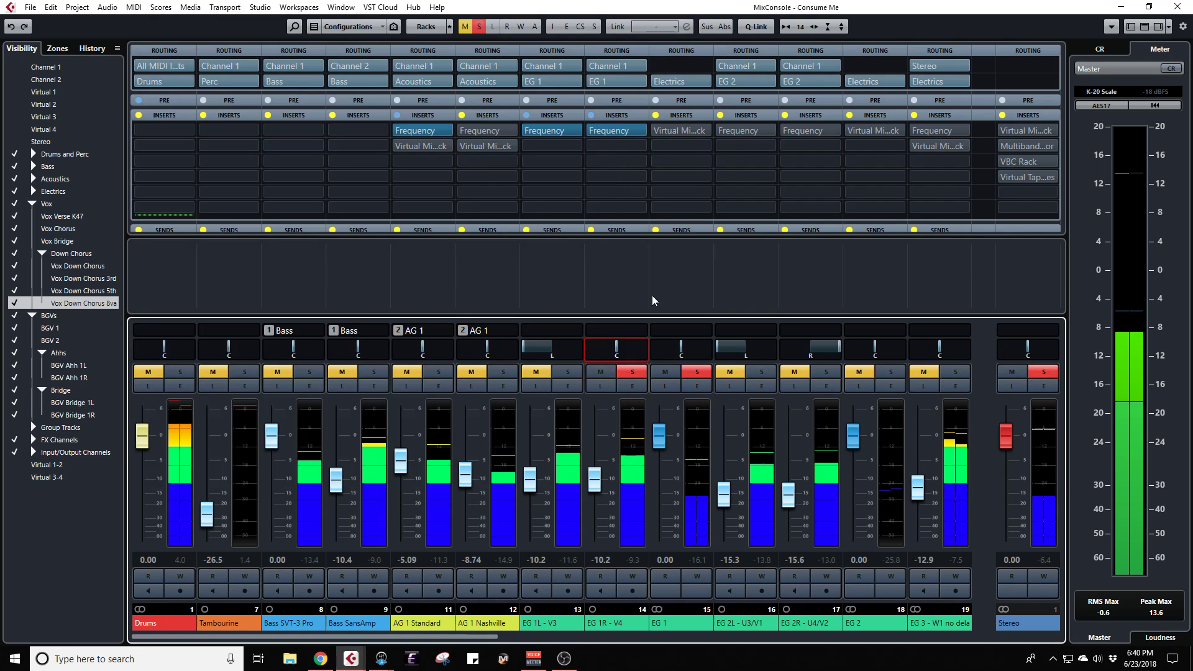
{"action": "left_click_drag", "start_coordinate": [617, 346], "coordinate": [646, 347]}
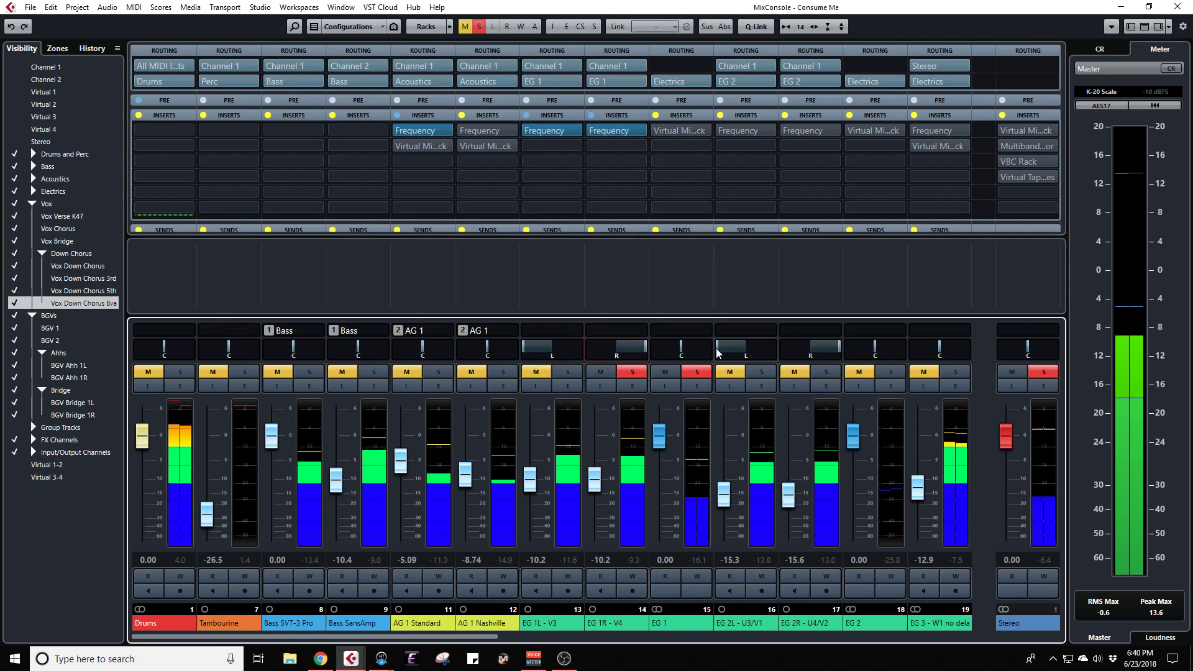
{"action": "left_click", "coordinate": [567, 372]}
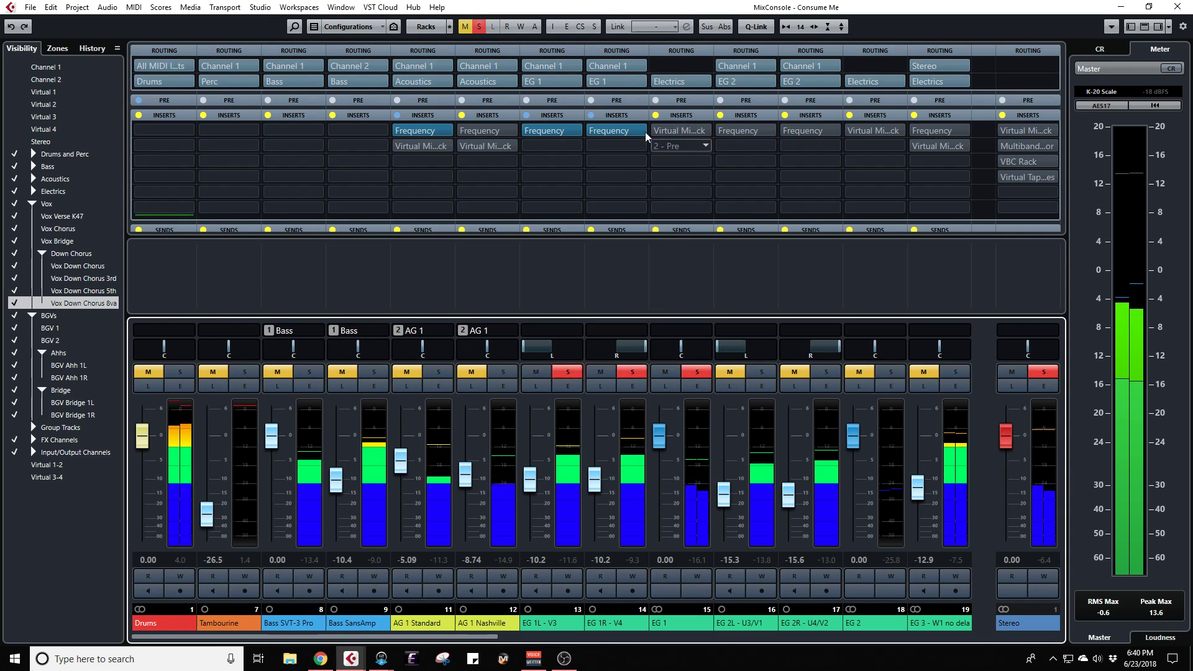
Step: Toggle the insert bypass of EG 1L and EG 1R together repeatedly to compare the guitar pair, leaving both inserts active
{"action": "left_click", "coordinate": [528, 115]}
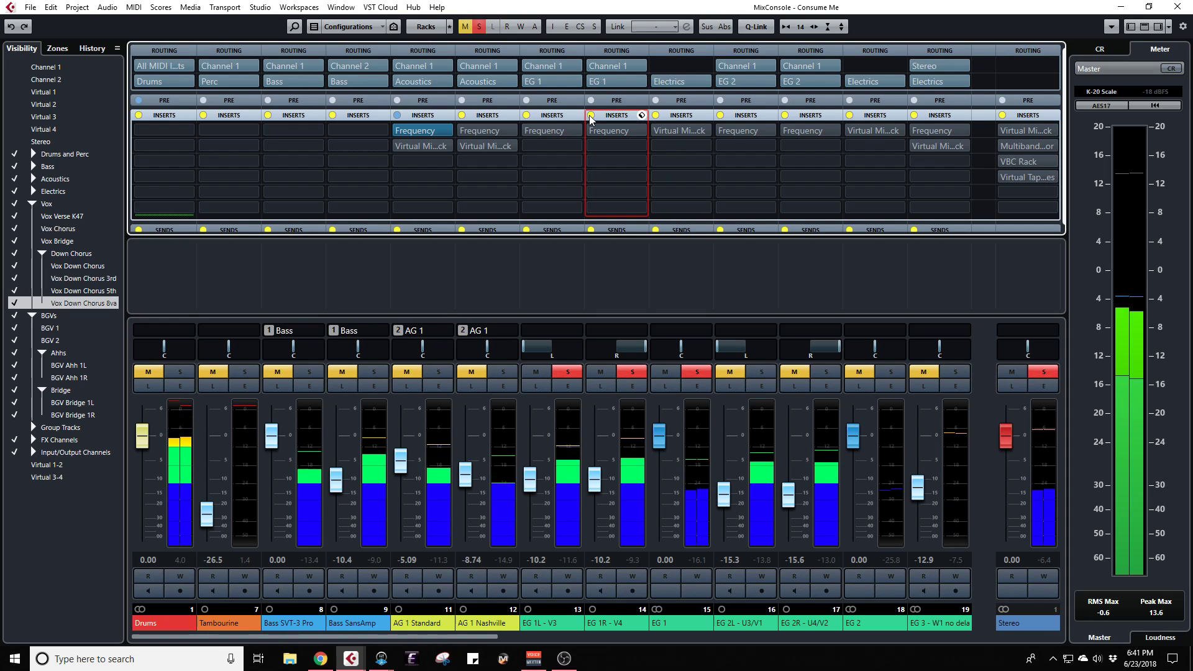
{"action": "left_click", "coordinate": [590, 116]}
{"action": "left_click", "coordinate": [526, 116]}
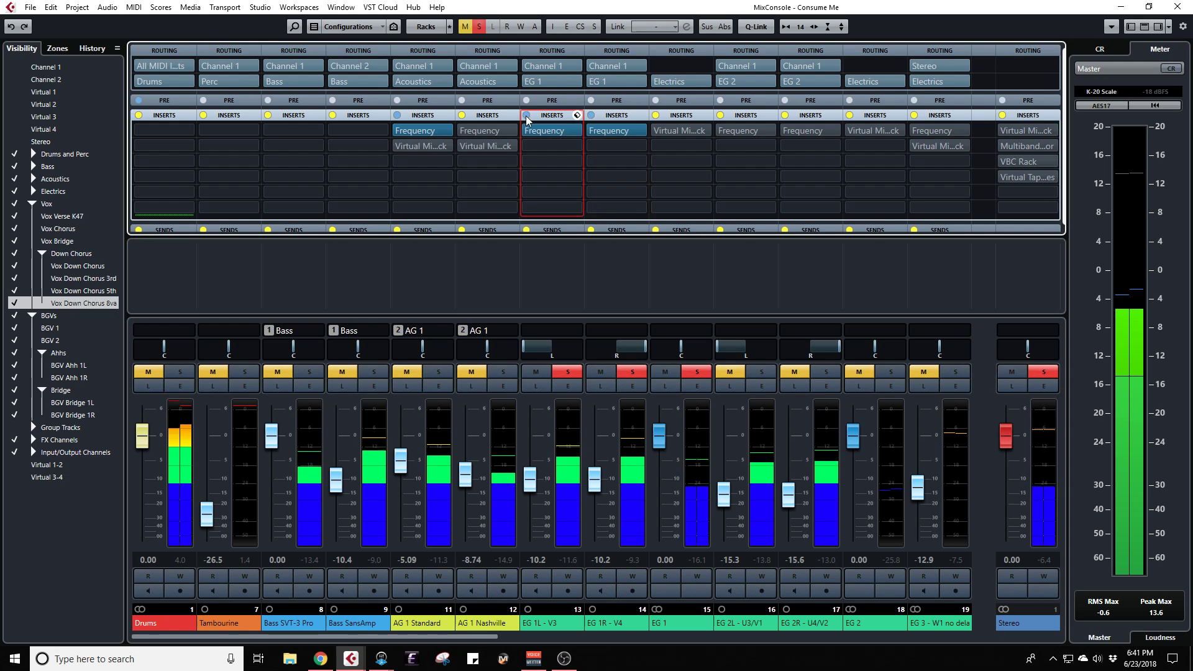
{"action": "left_click", "coordinate": [526, 116]}
{"action": "left_click", "coordinate": [595, 117]}
{"action": "left_click", "coordinate": [592, 117]}
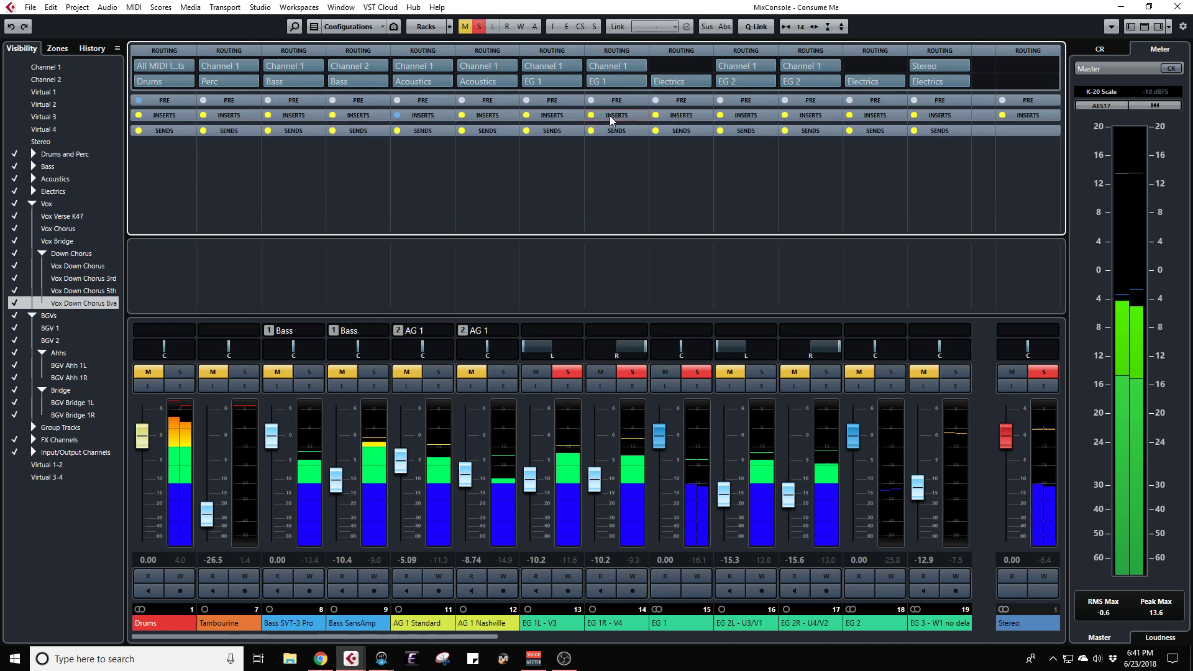
{"action": "left_click", "coordinate": [610, 116]}
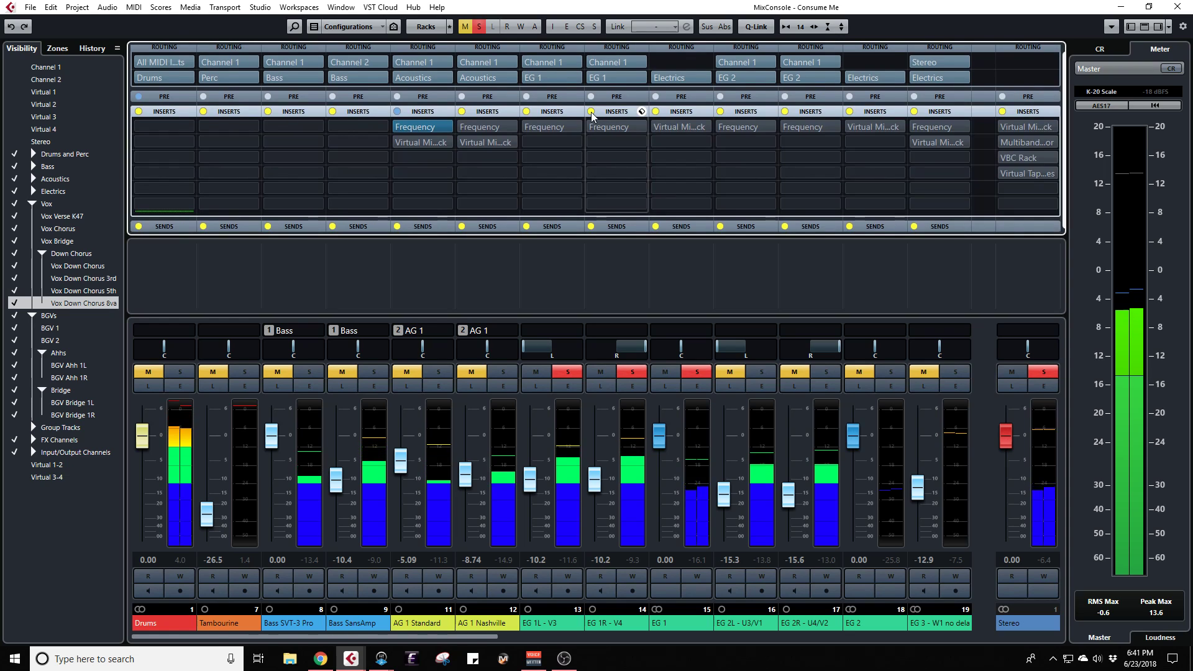
{"action": "left_click", "coordinate": [591, 112]}
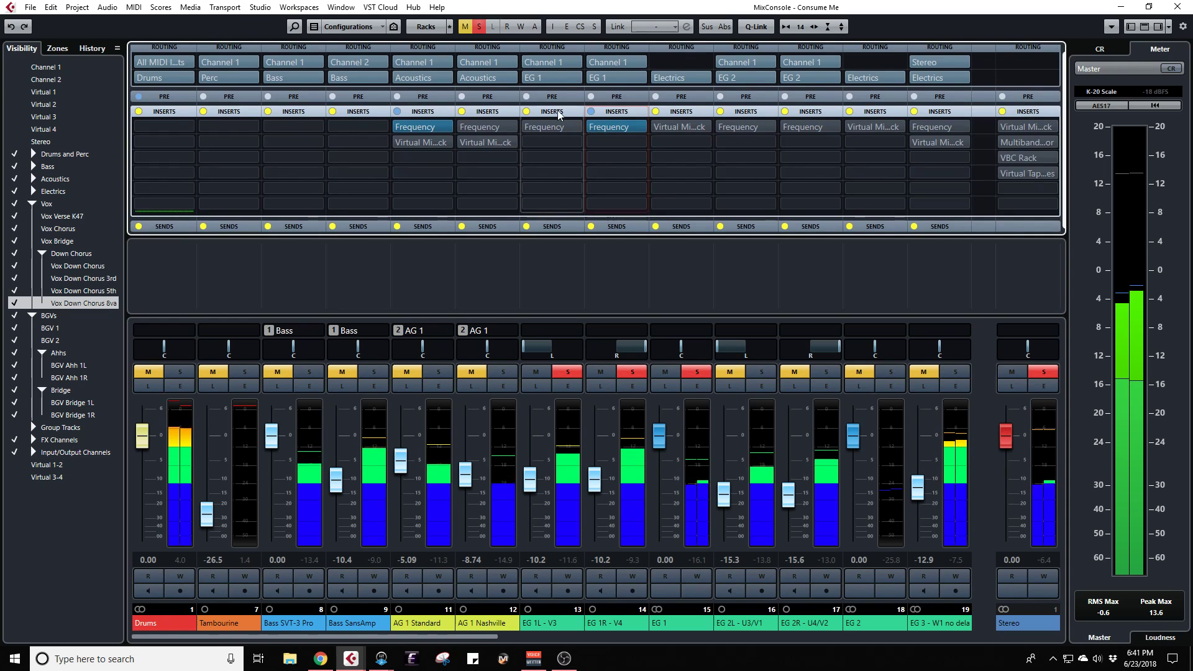
{"action": "left_click", "coordinate": [527, 113]}
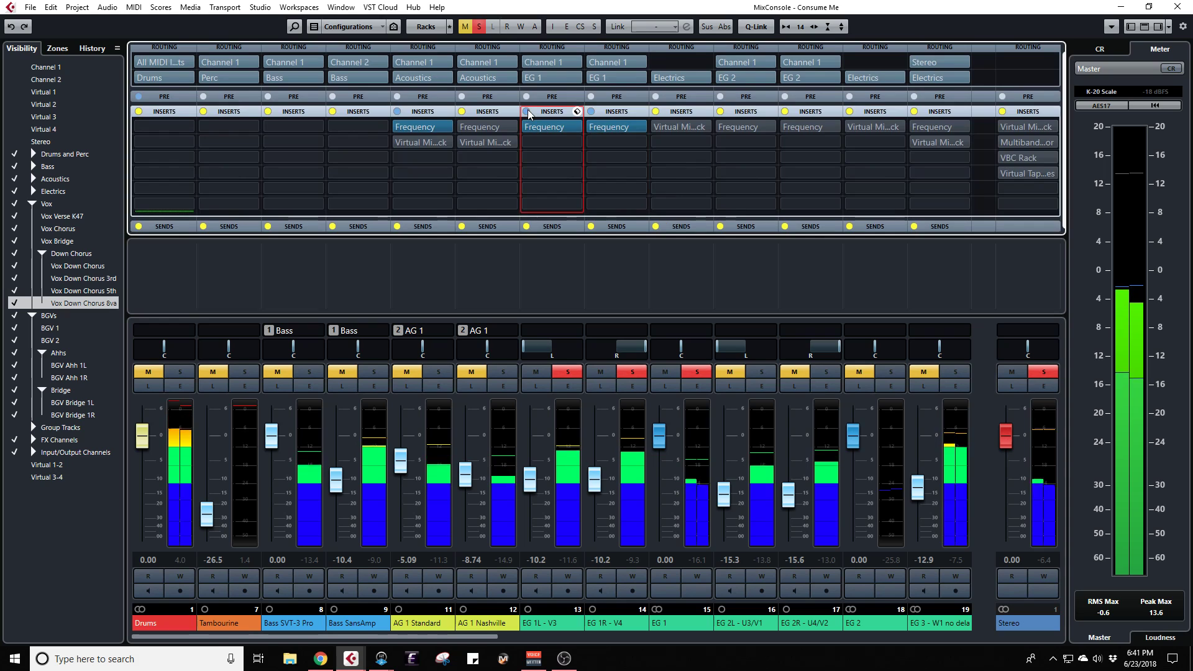
{"action": "left_click", "coordinate": [528, 113]}
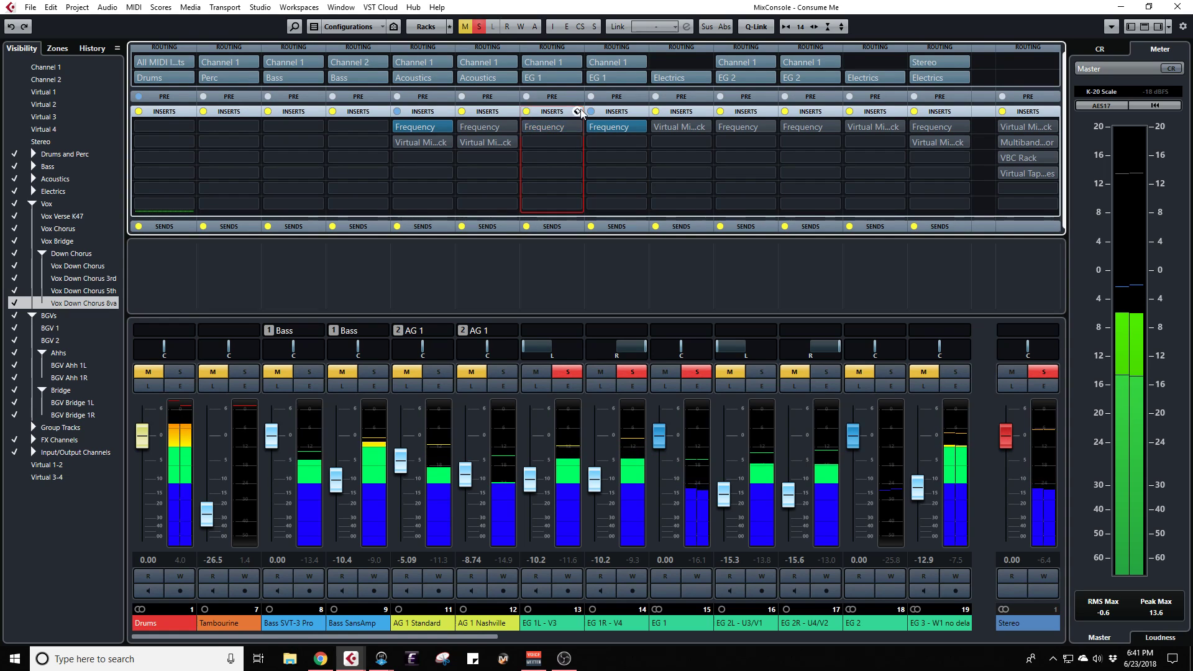
{"action": "left_click", "coordinate": [592, 112]}
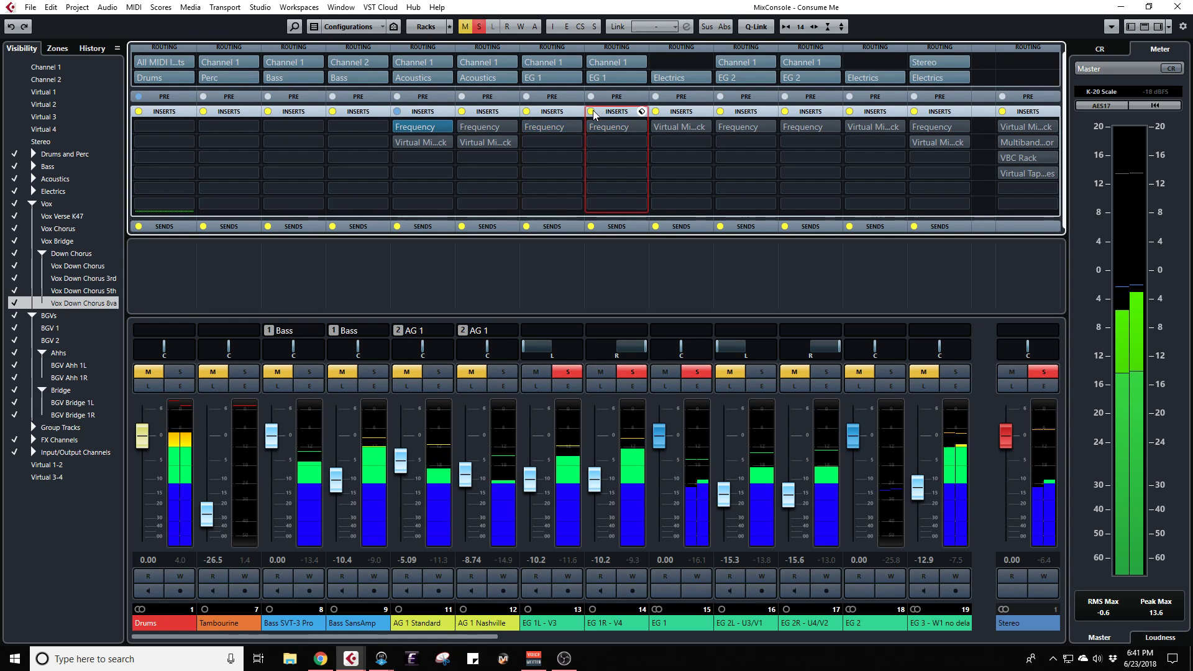
{"action": "left_click", "coordinate": [592, 113]}
{"action": "left_click", "coordinate": [527, 112]}
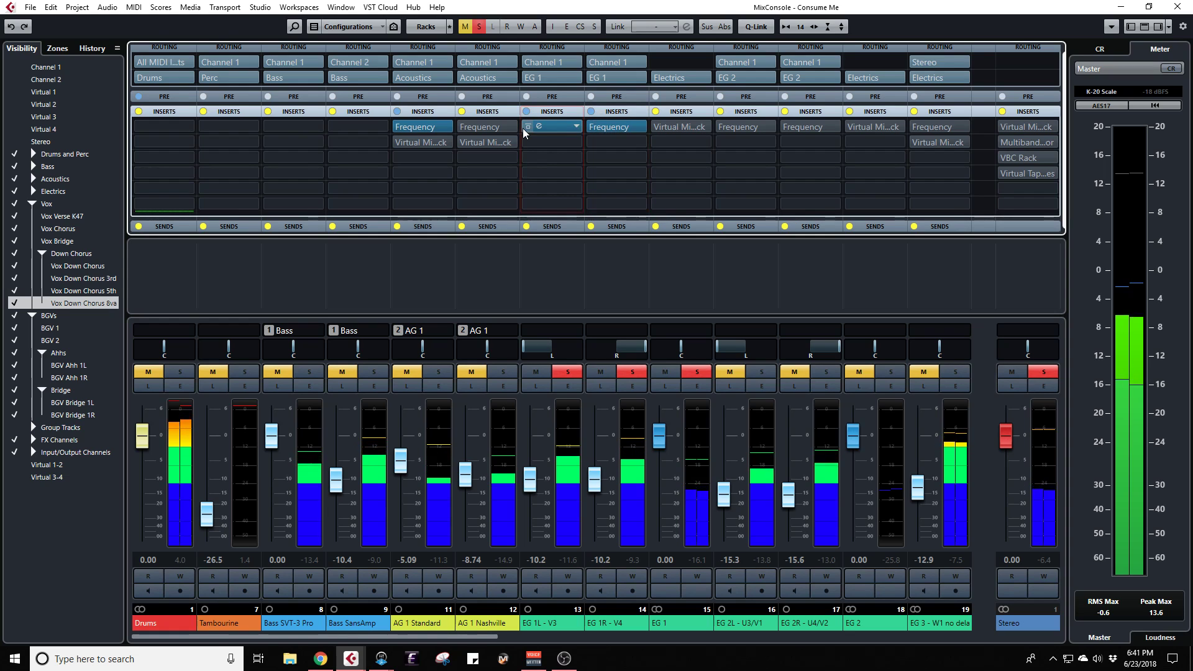
Step: Compare EG 1L and EG 1R with inserts bypassed and active while both bass tracks are soloed, and unsolo the basses at the end
{"action": "left_click", "coordinate": [309, 372]}
{"action": "left_click", "coordinate": [374, 372]}
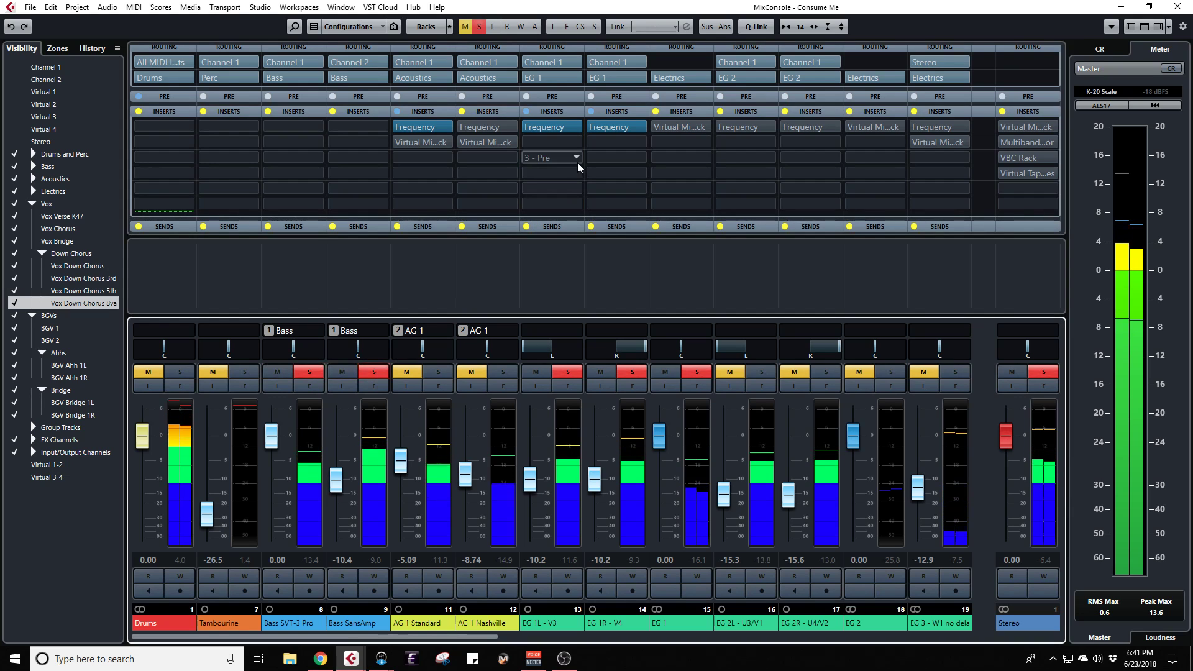
{"action": "left_click", "coordinate": [528, 112]}
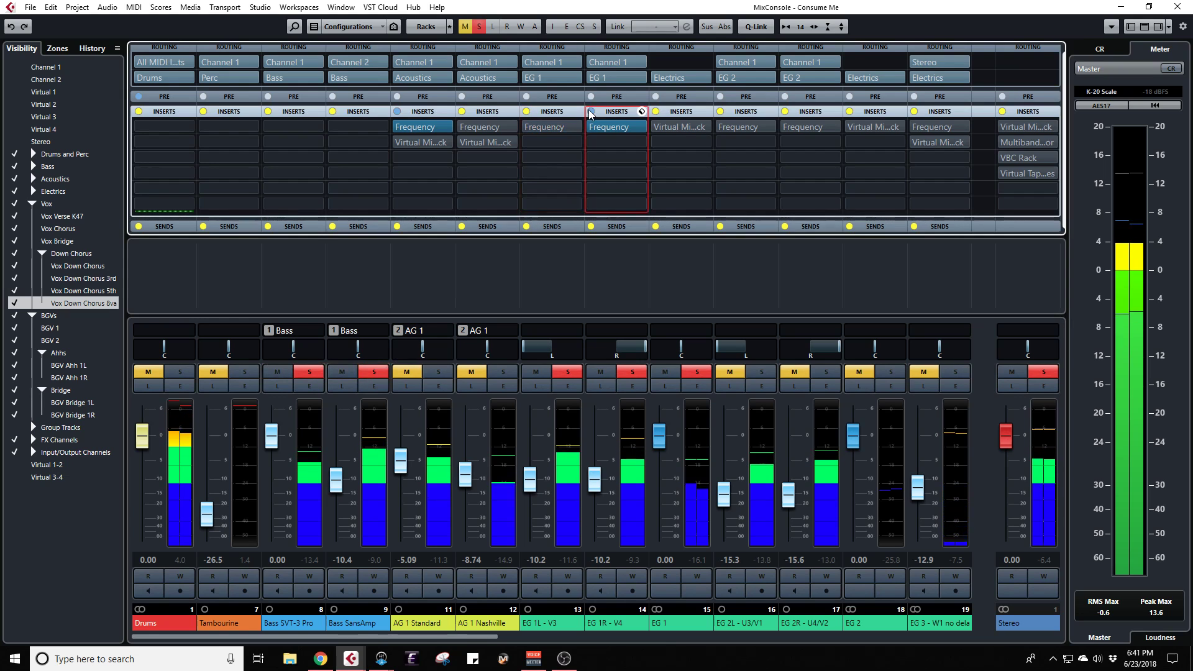
{"action": "left_click", "coordinate": [591, 112]}
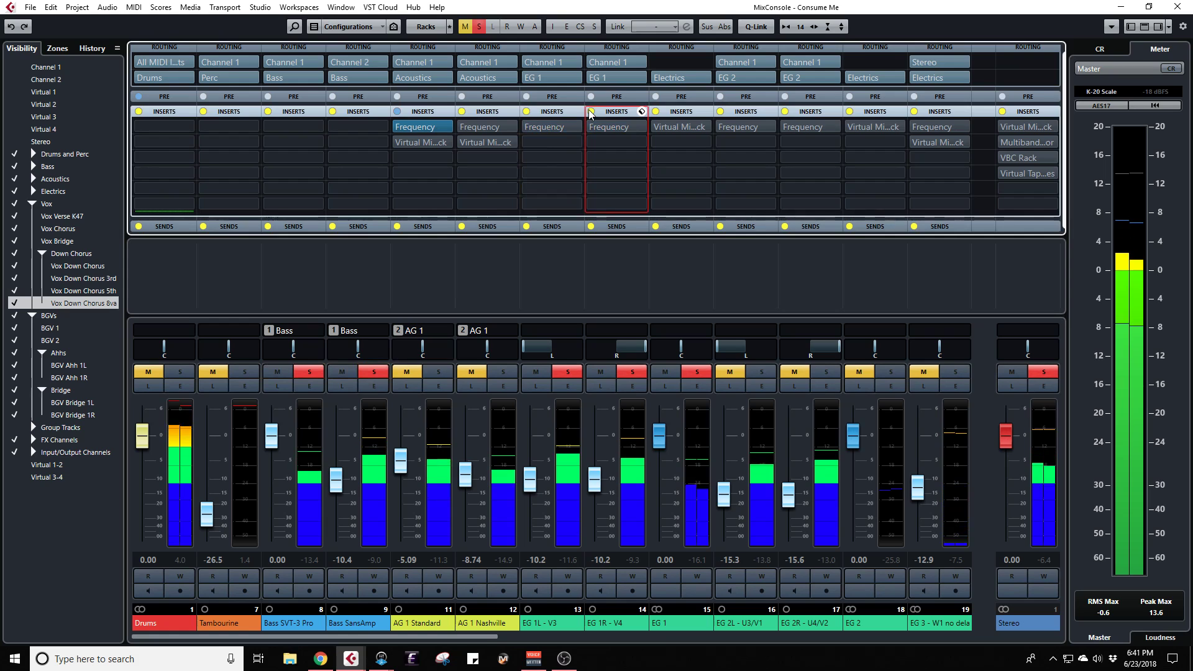
{"action": "left_click", "coordinate": [591, 112]}
{"action": "left_click", "coordinate": [527, 112]}
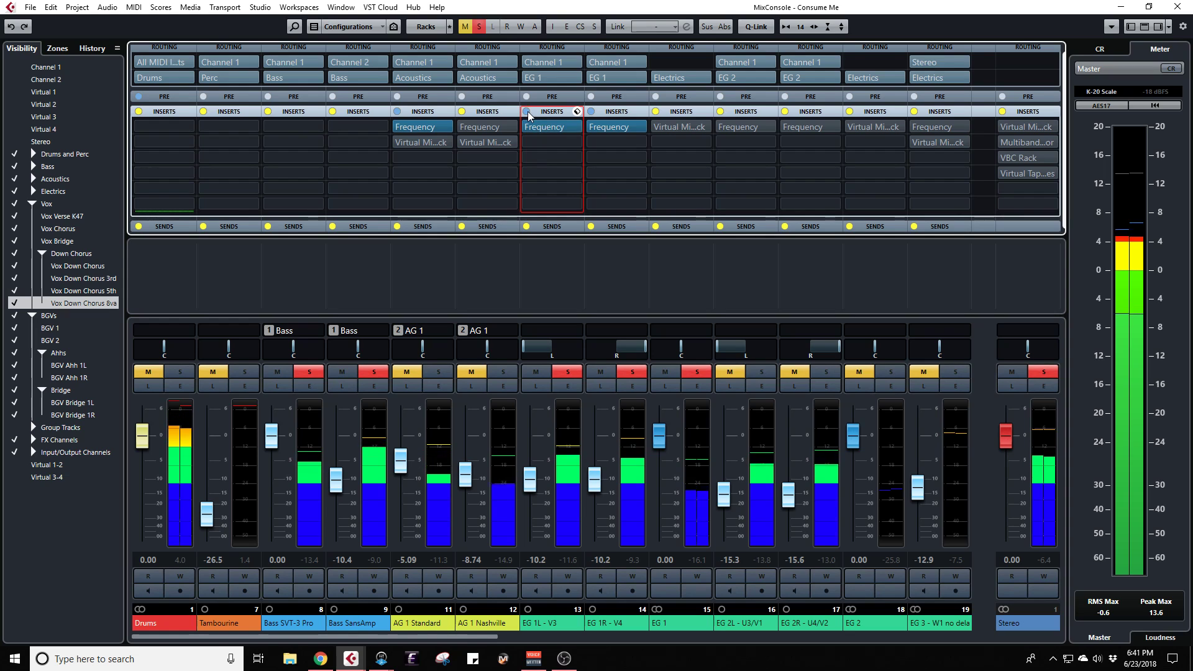
{"action": "left_click", "coordinate": [528, 112]}
{"action": "left_click", "coordinate": [591, 112]}
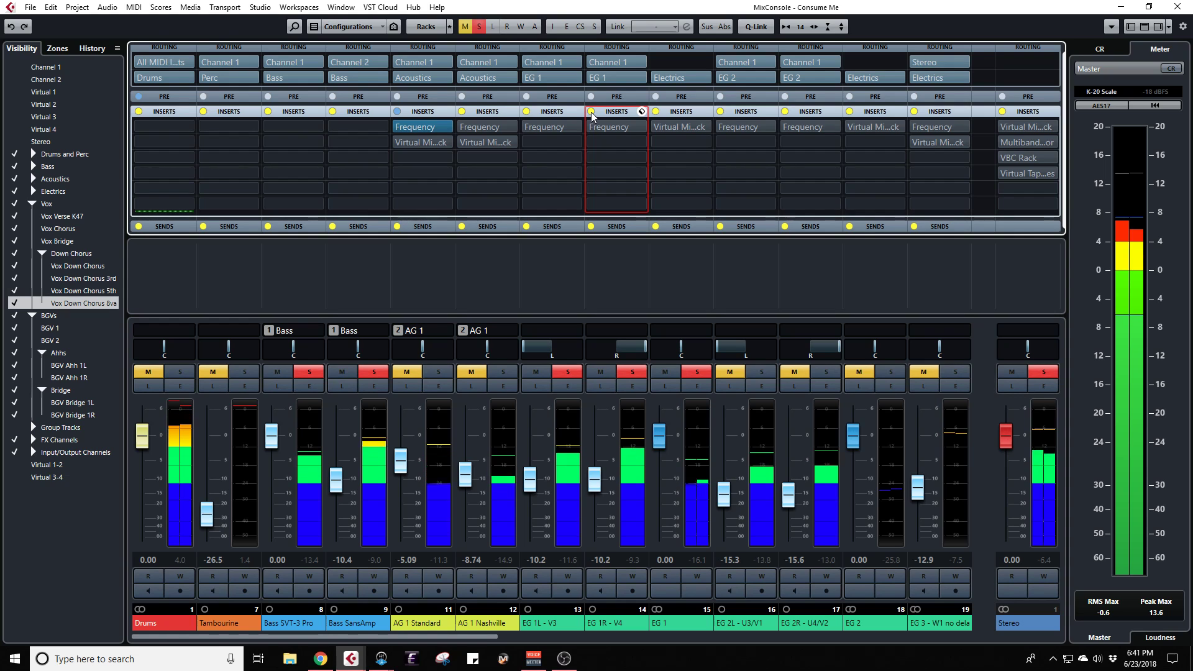
{"action": "left_click", "coordinate": [590, 112]}
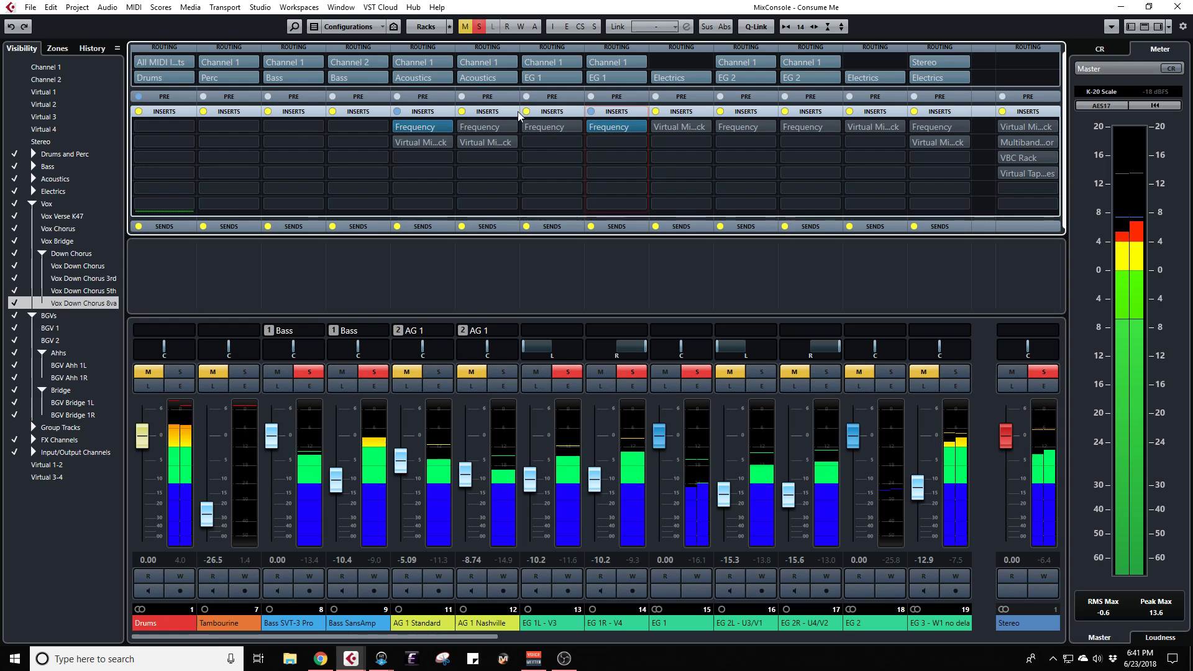
{"action": "left_click", "coordinate": [527, 112]}
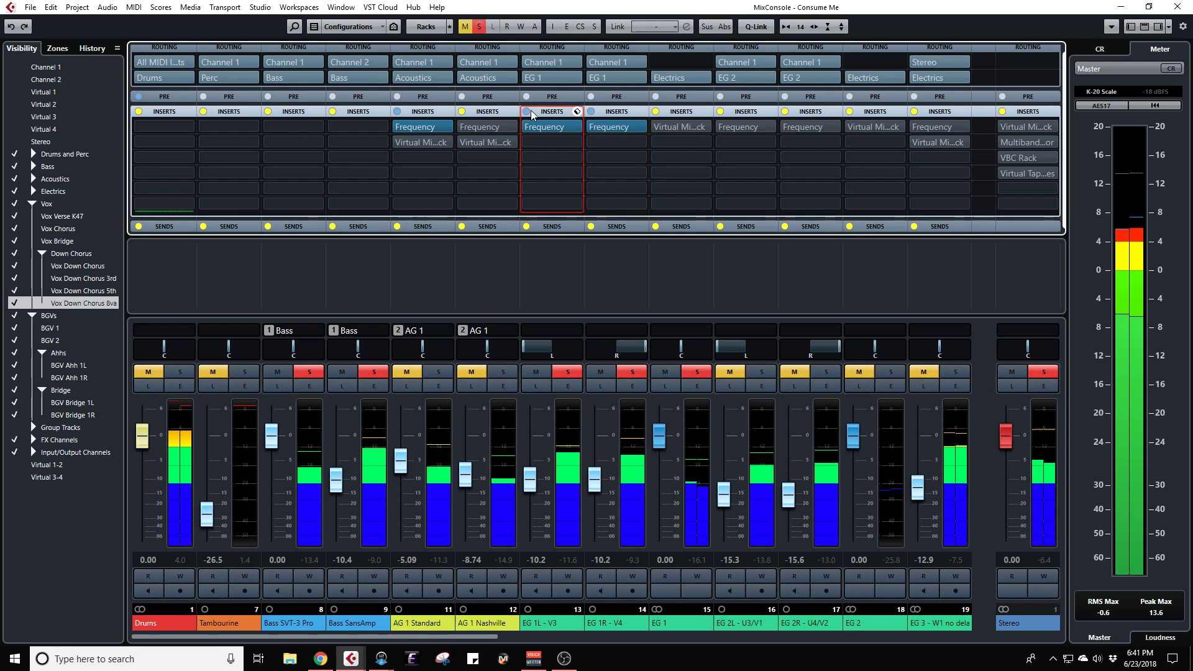
{"action": "left_click", "coordinate": [529, 111]}
{"action": "left_click", "coordinate": [595, 116]}
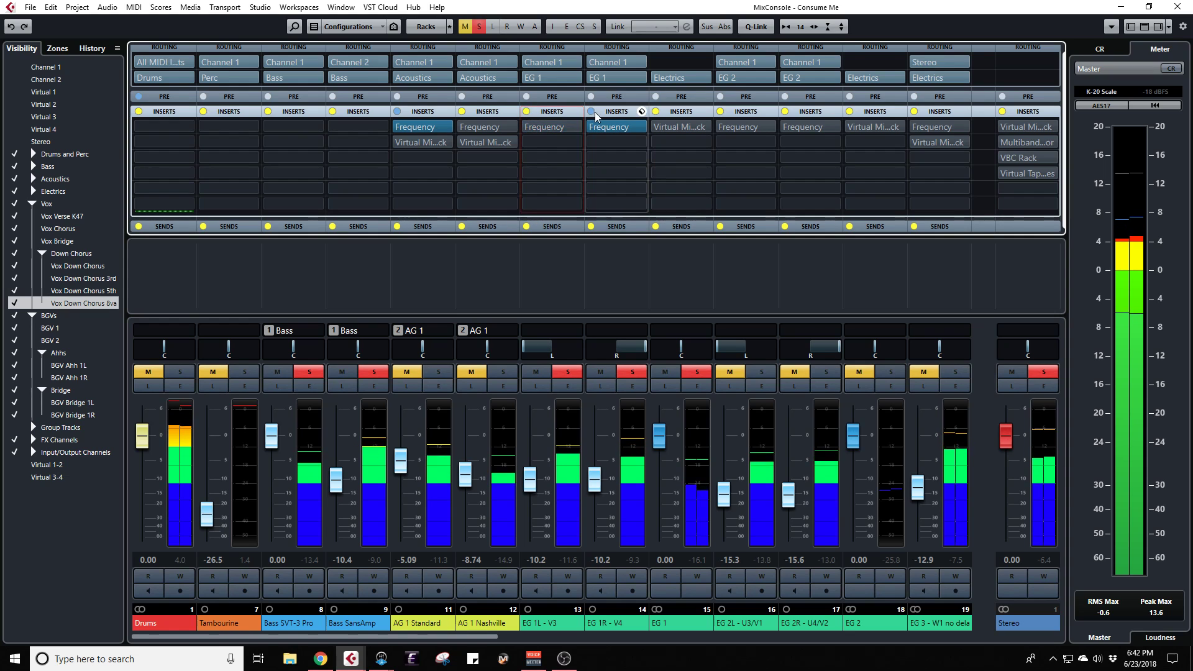
{"action": "left_click", "coordinate": [591, 113]}
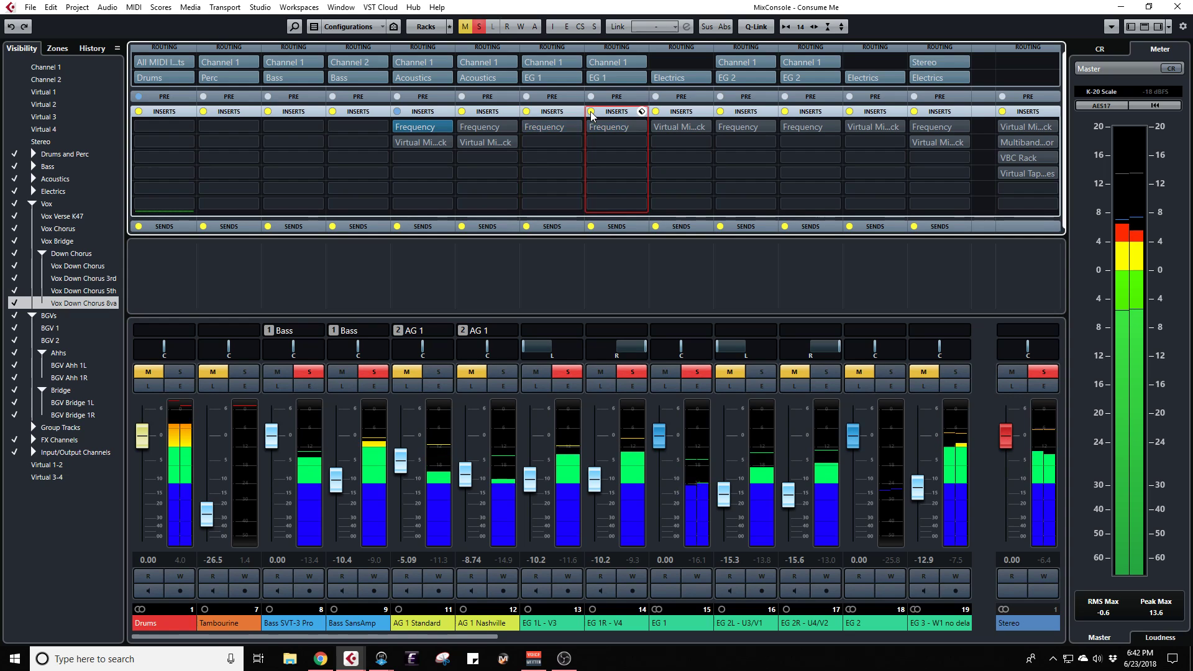
{"action": "left_click", "coordinate": [591, 112]}
{"action": "left_click", "coordinate": [527, 111]}
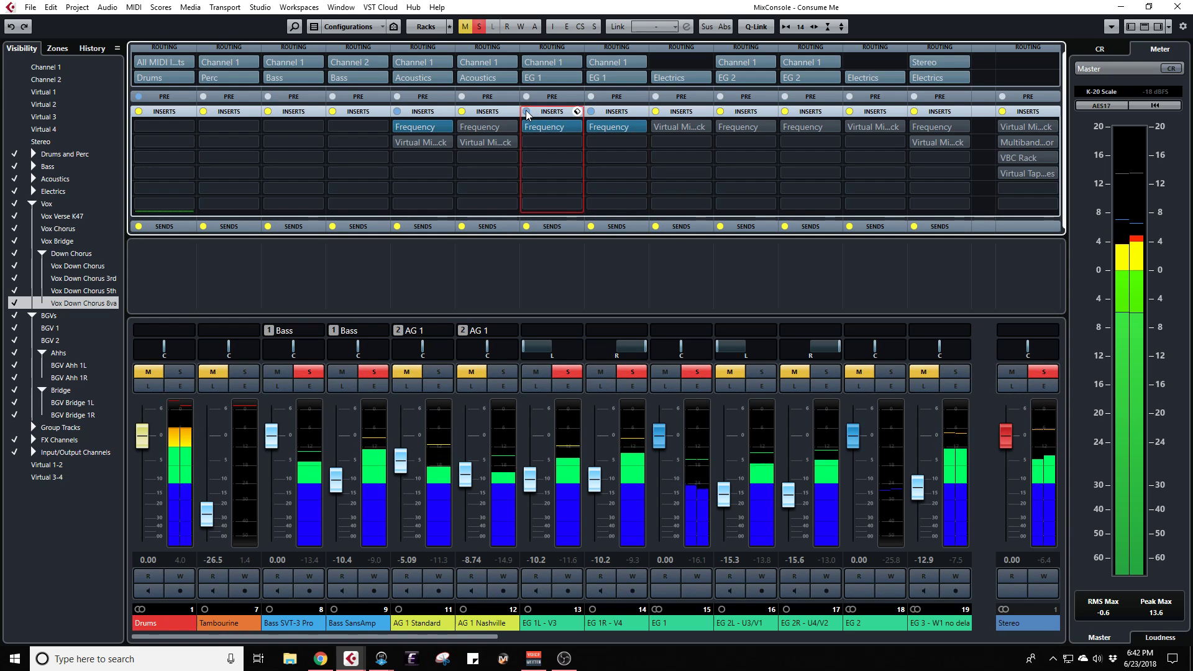
{"action": "left_click", "coordinate": [378, 372]}
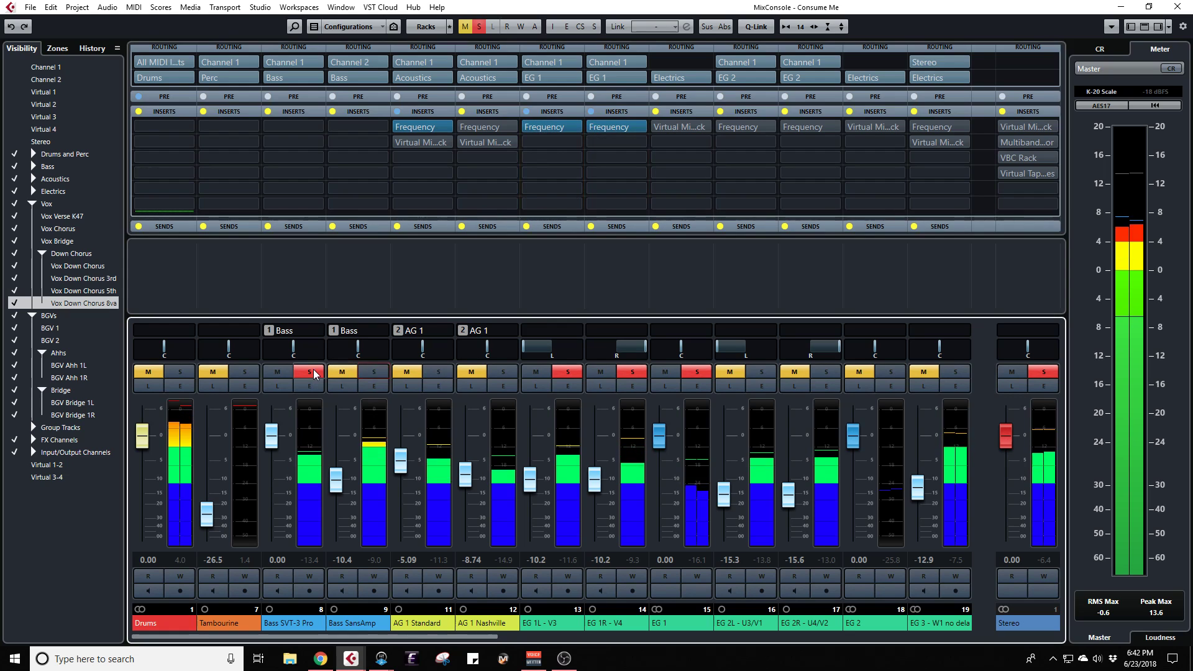
{"action": "left_click", "coordinate": [313, 372]}
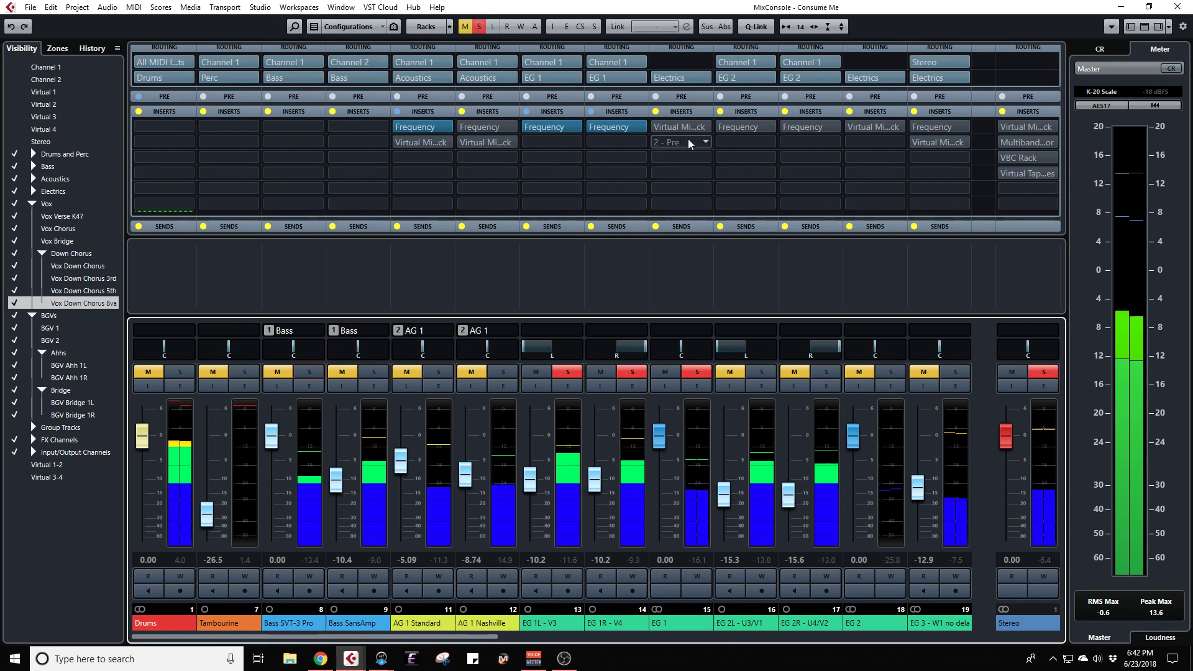
Step: Open the Virtual Mix Rack insert on the EG 1 group and load the EG High Gain preset
{"action": "mouse_move", "coordinate": [693, 129]}
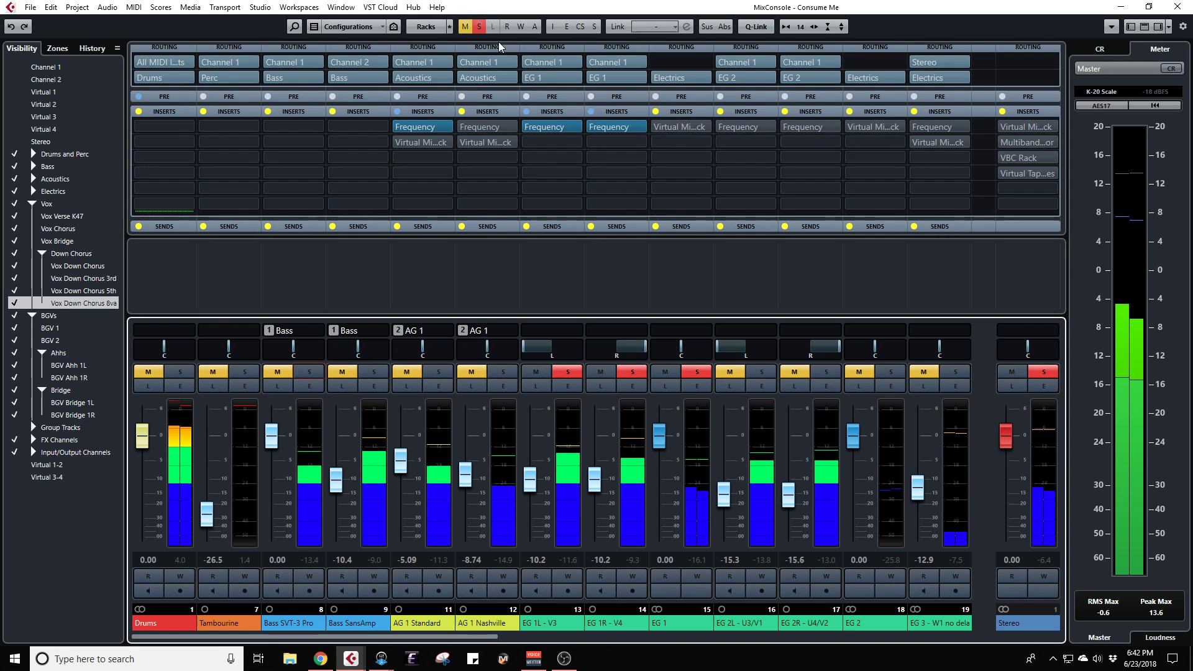
{"action": "left_click", "coordinate": [669, 127]}
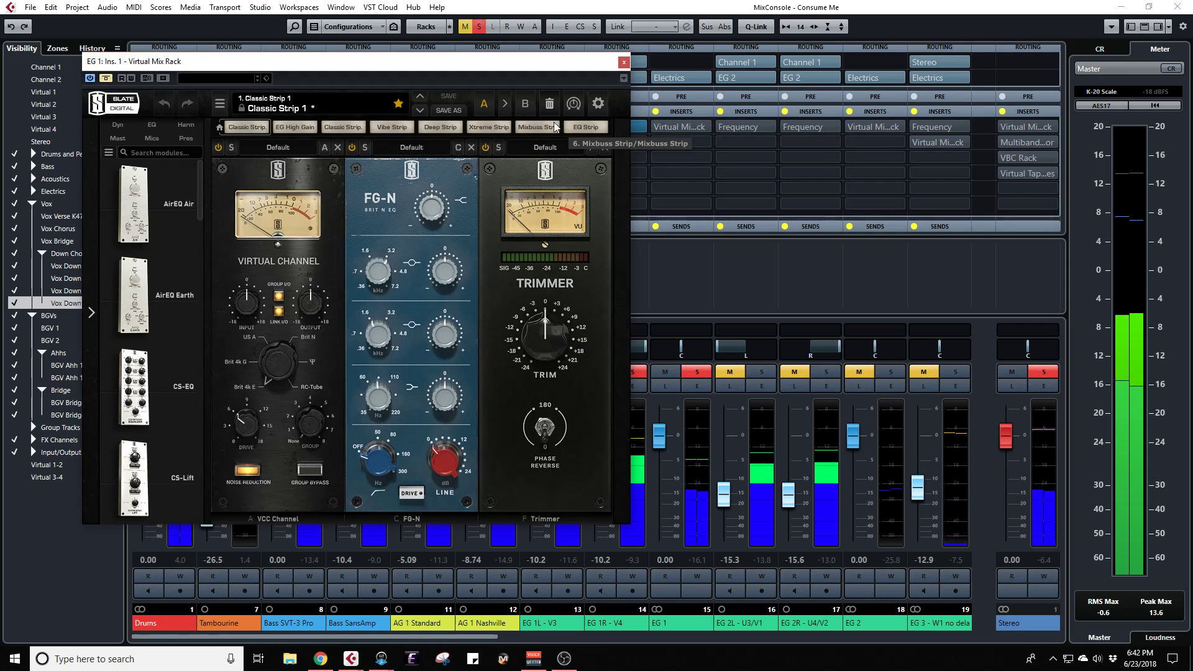
{"action": "left_click", "coordinate": [297, 129]}
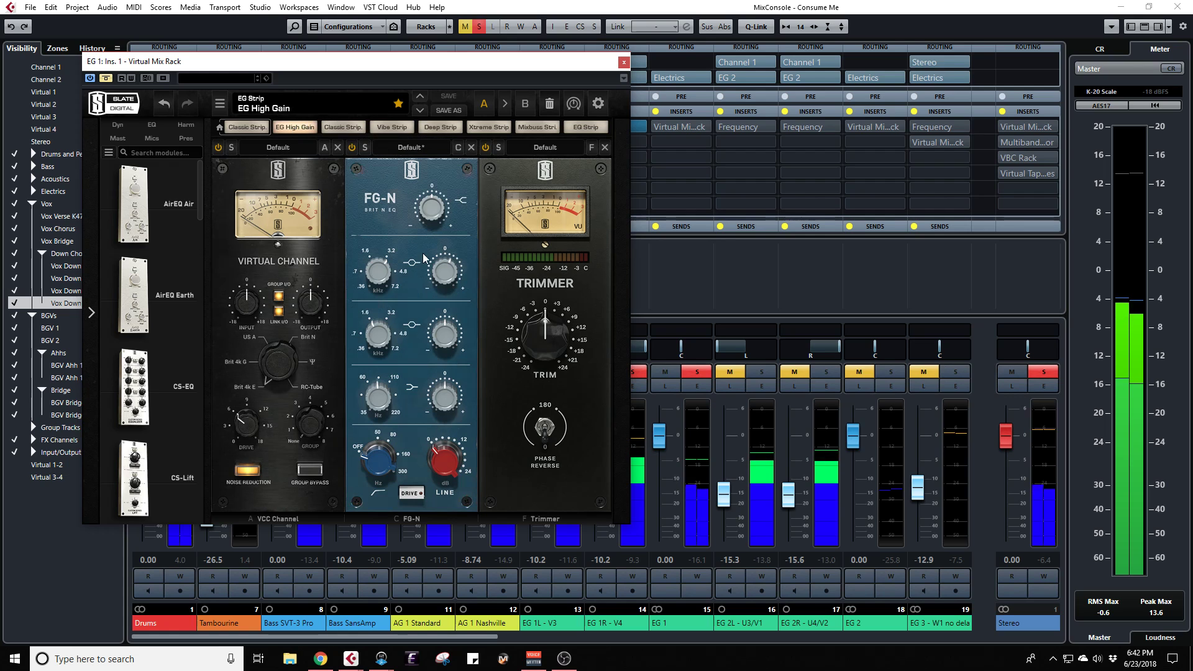
Step: Open EG 1L's Frequency insert and arrange its window side by side with EG 1's Virtual Mix Rack
{"action": "left_click_drag", "start_coordinate": [416, 71], "coordinate": [342, 165]}
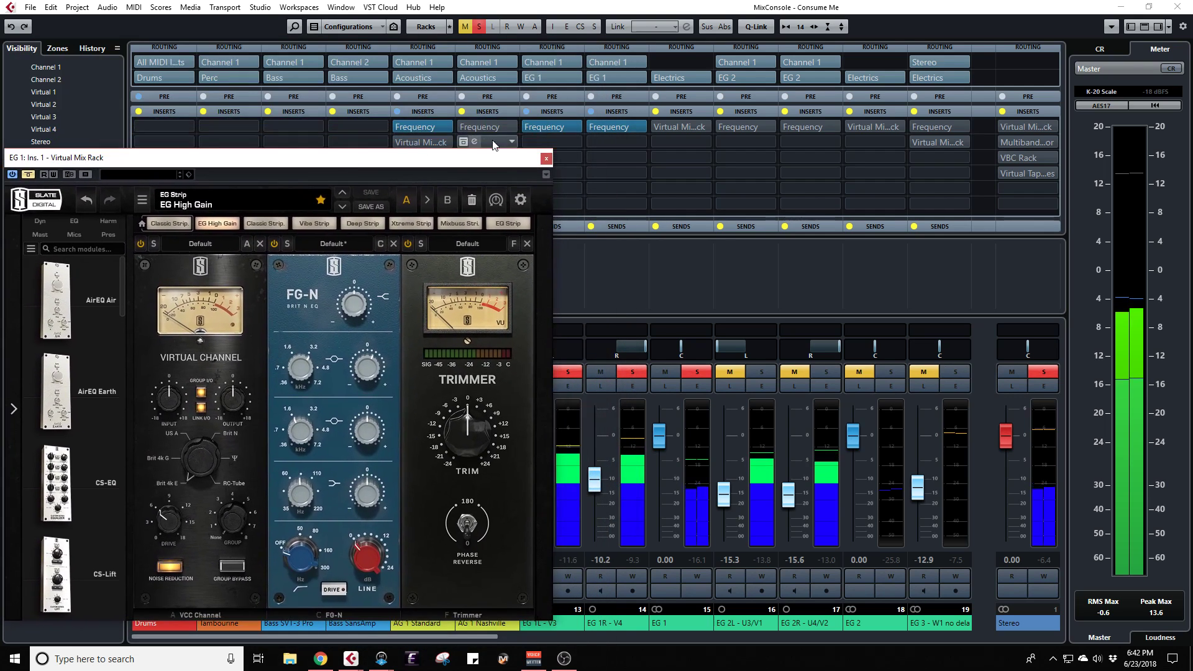
{"action": "left_click", "coordinate": [534, 126]}
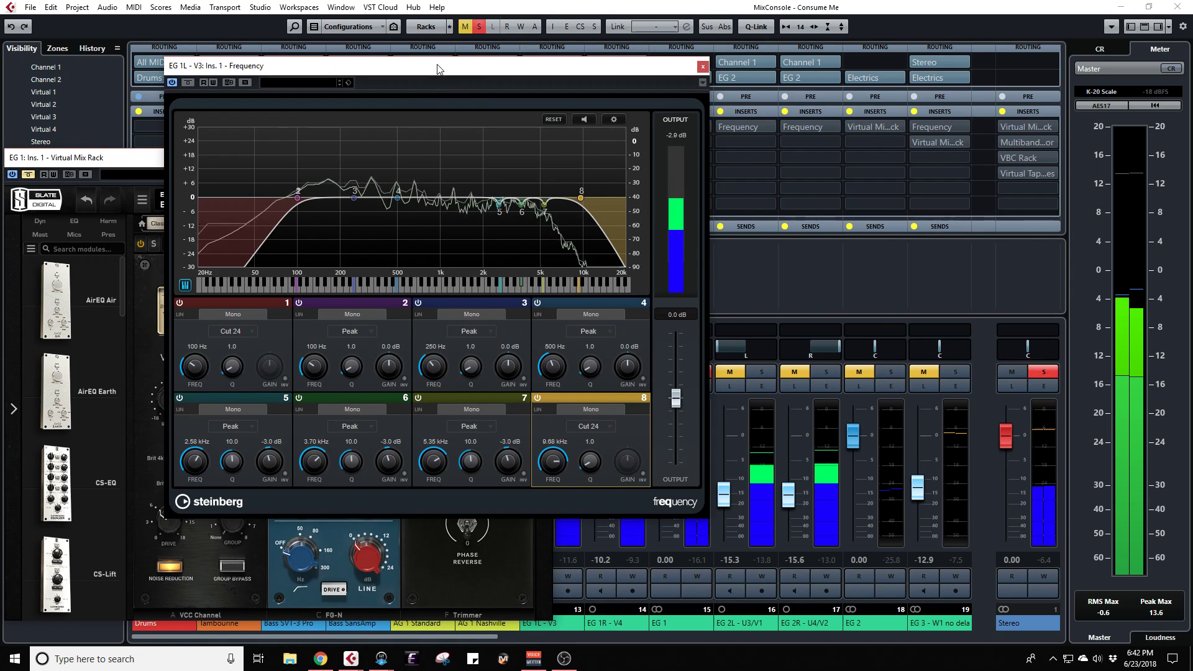
{"action": "left_click_drag", "start_coordinate": [452, 66], "coordinate": [838, 55]}
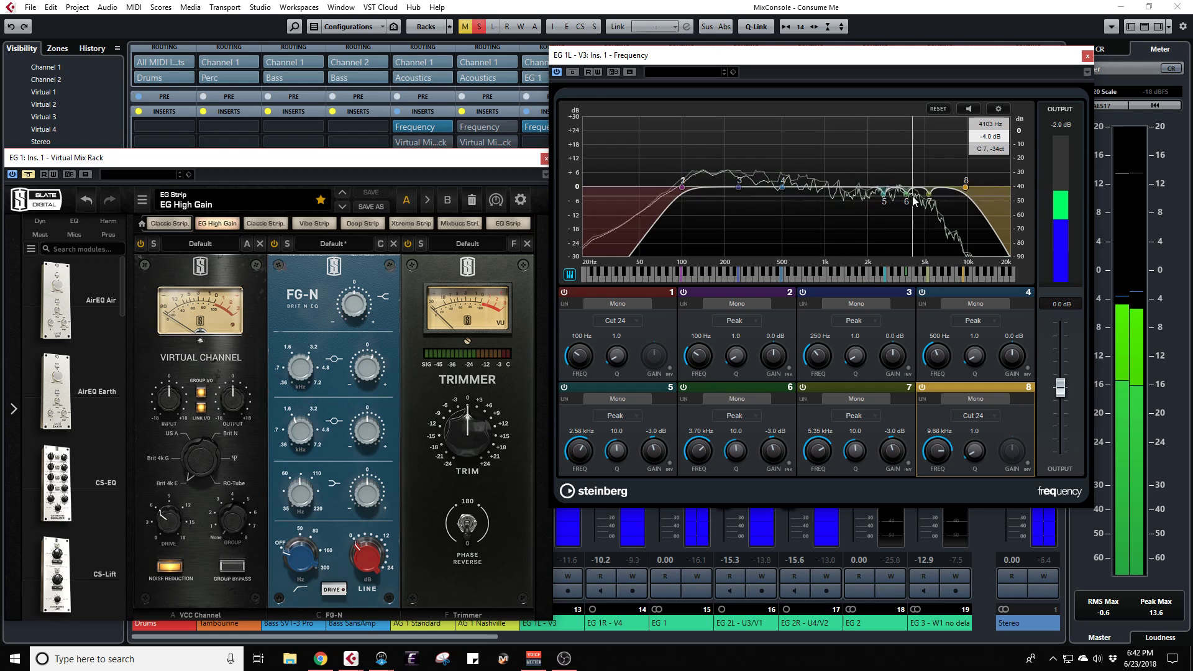
Step: Close EG 1L's Frequency window and activate the Virtual Mix Rack insert on the EG 1 group
{"action": "left_click", "coordinate": [1087, 56]}
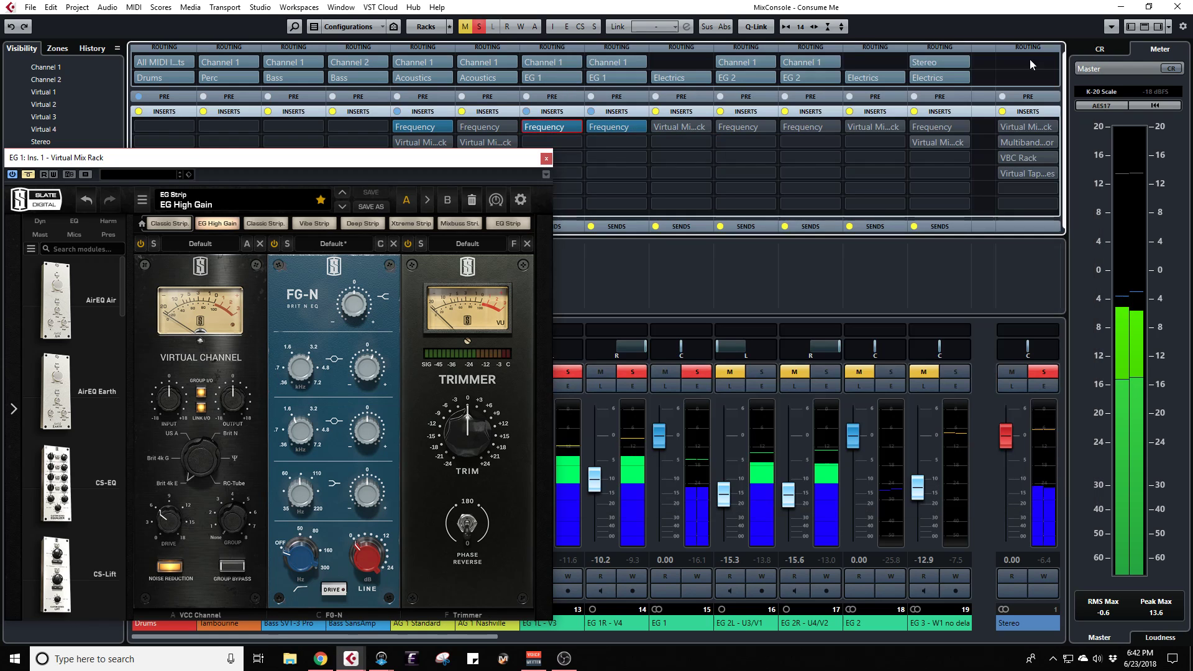
{"action": "left_click", "coordinate": [655, 127]}
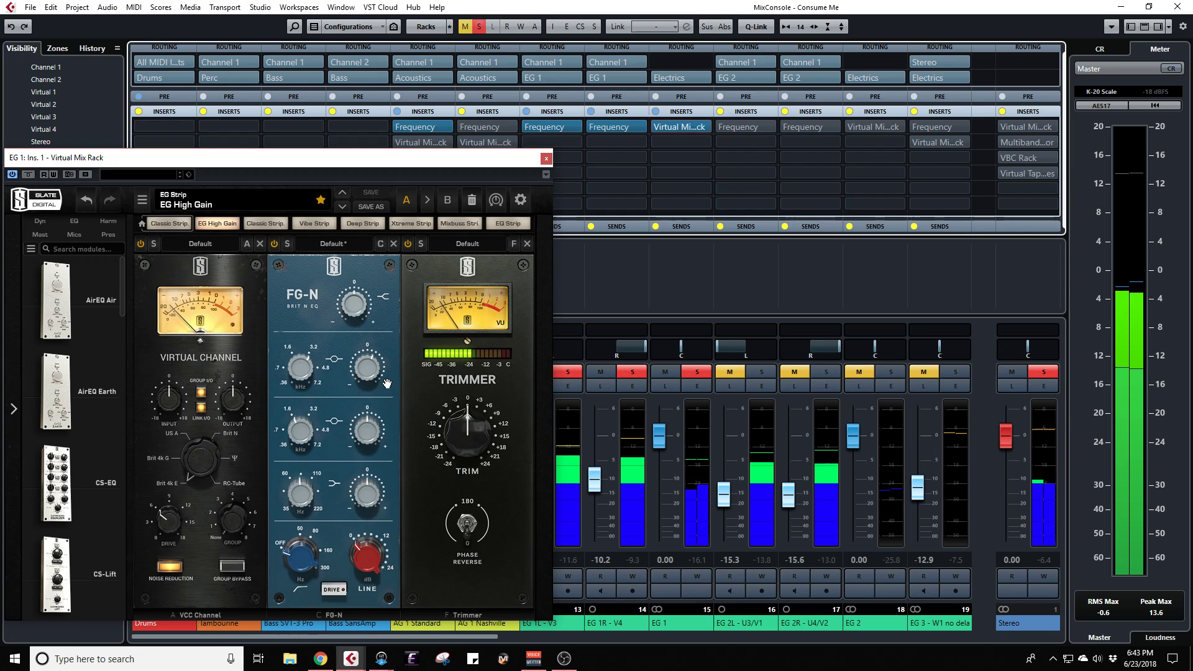
{"action": "mouse_move", "coordinate": [371, 367]}
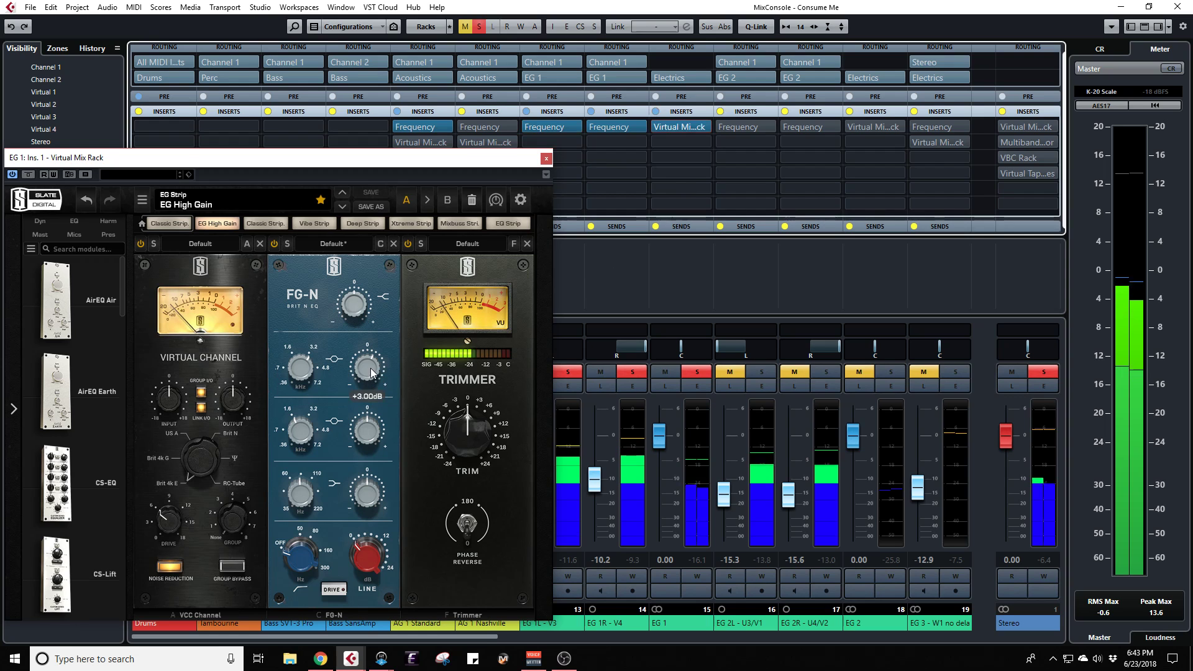
Step: Compare the Frequency curves of EG 1R and EG 1L with their windows side by side, and close both windows
{"action": "left_click", "coordinate": [603, 126]}
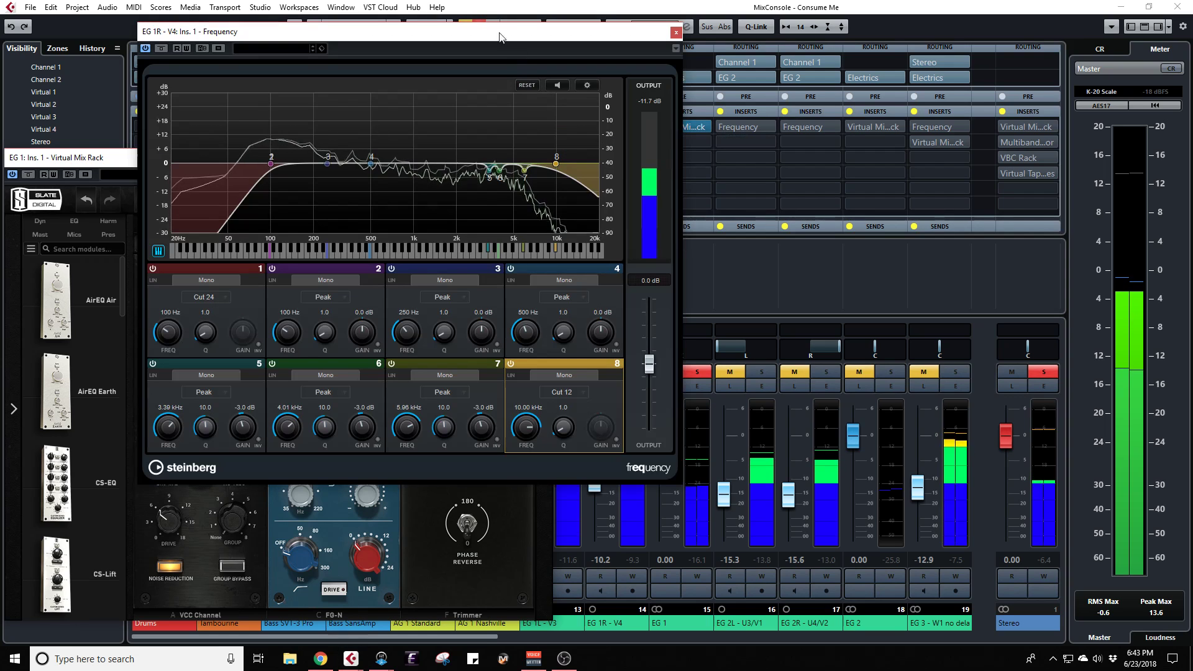
{"action": "left_click_drag", "start_coordinate": [473, 32], "coordinate": [943, 160]}
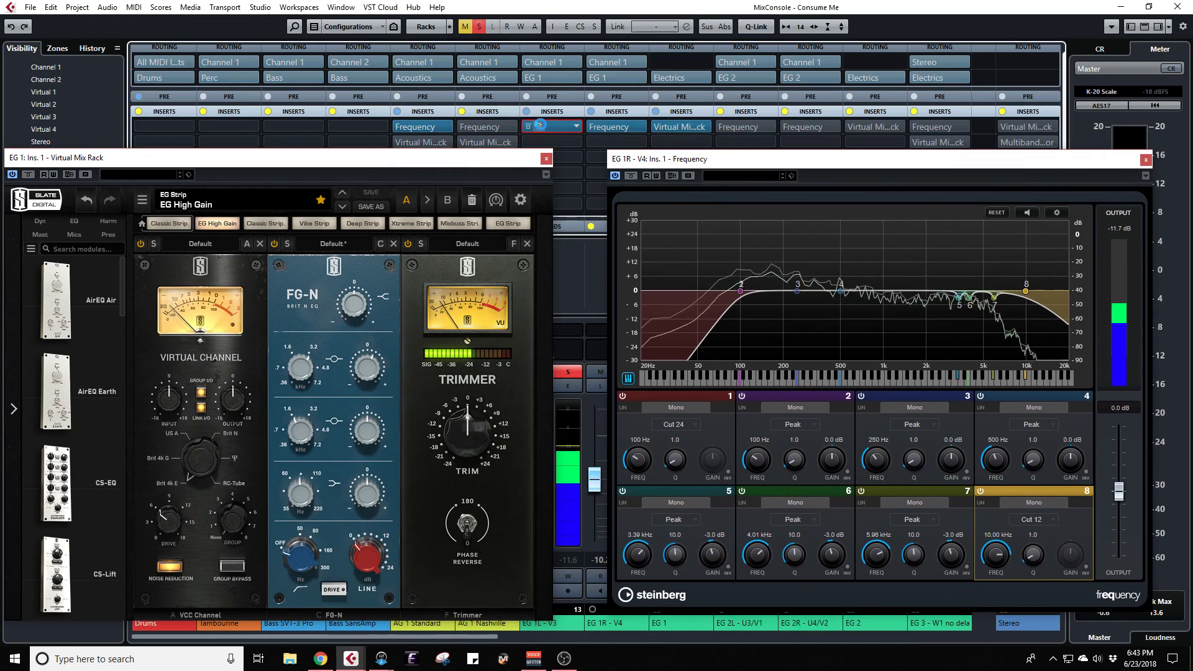
{"action": "left_click_drag", "start_coordinate": [748, 59], "coordinate": [215, 168]}
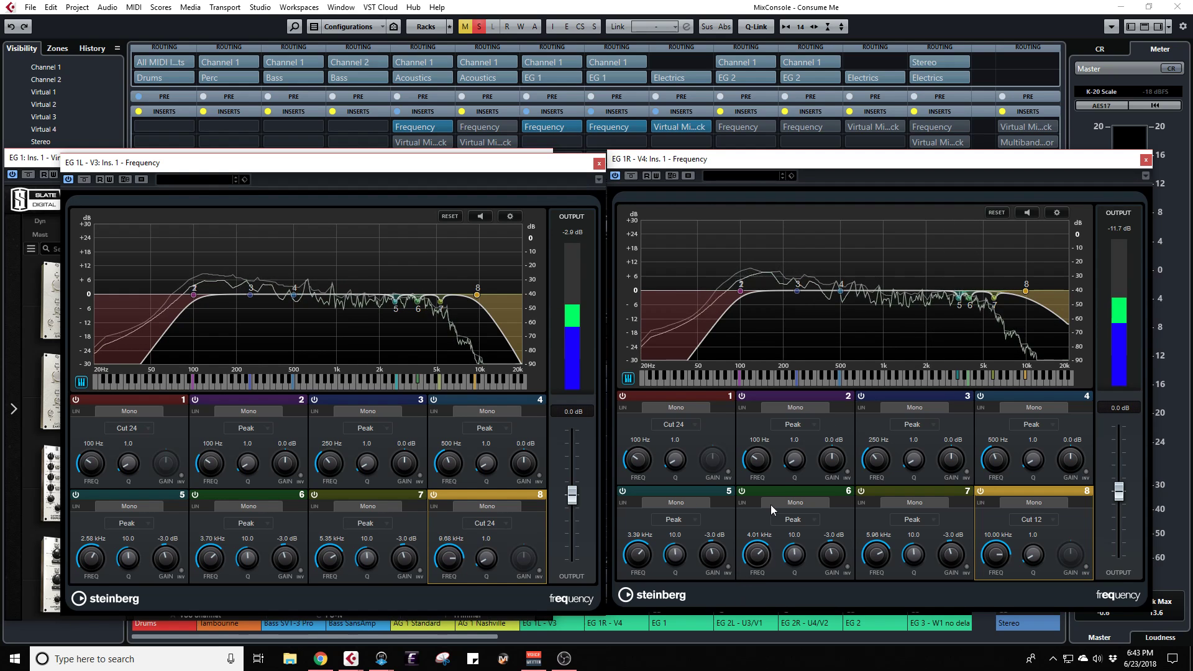
{"action": "left_click", "coordinate": [598, 164]}
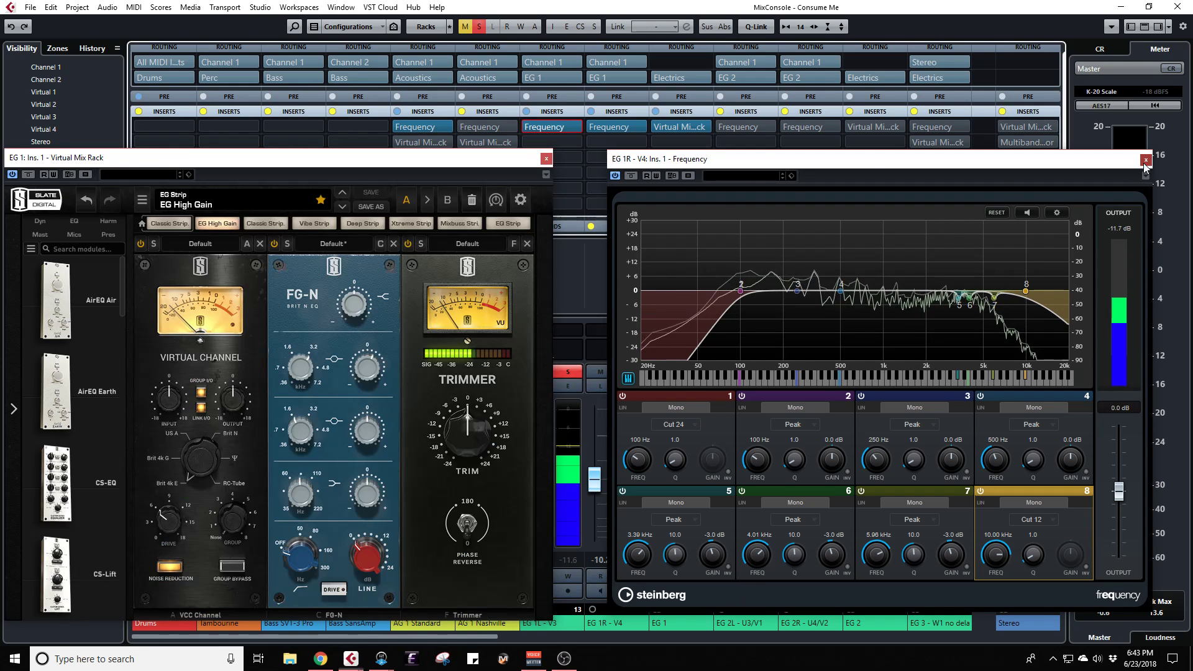
{"action": "left_click", "coordinate": [1145, 160]}
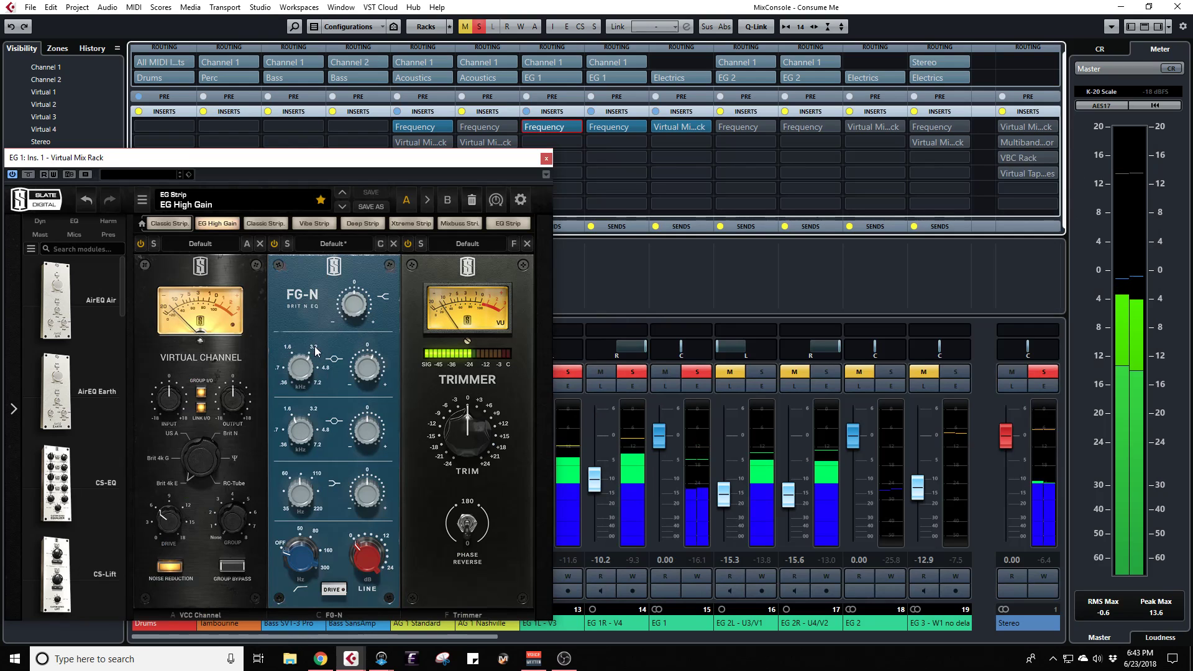
Step: Compare EG 1 with the FG-N module switched off and on, leave it on, and close the Virtual Mix Rack window
{"action": "left_click", "coordinate": [315, 351]}
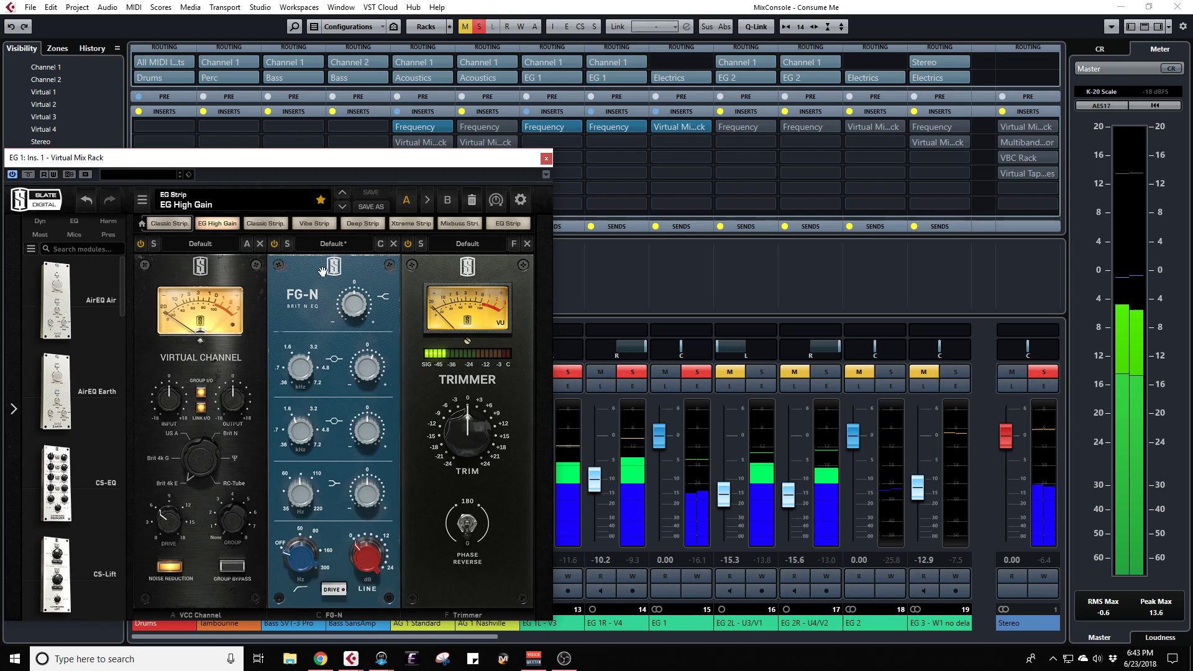
{"action": "left_click", "coordinate": [273, 245]}
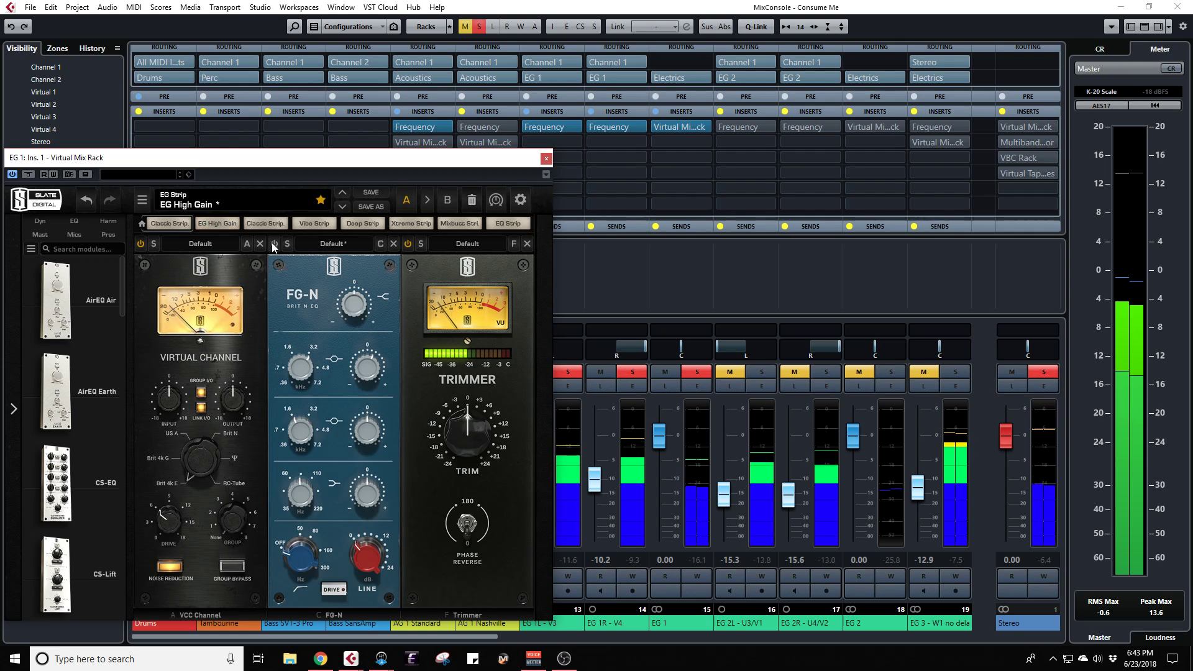
{"action": "left_click", "coordinate": [274, 244]}
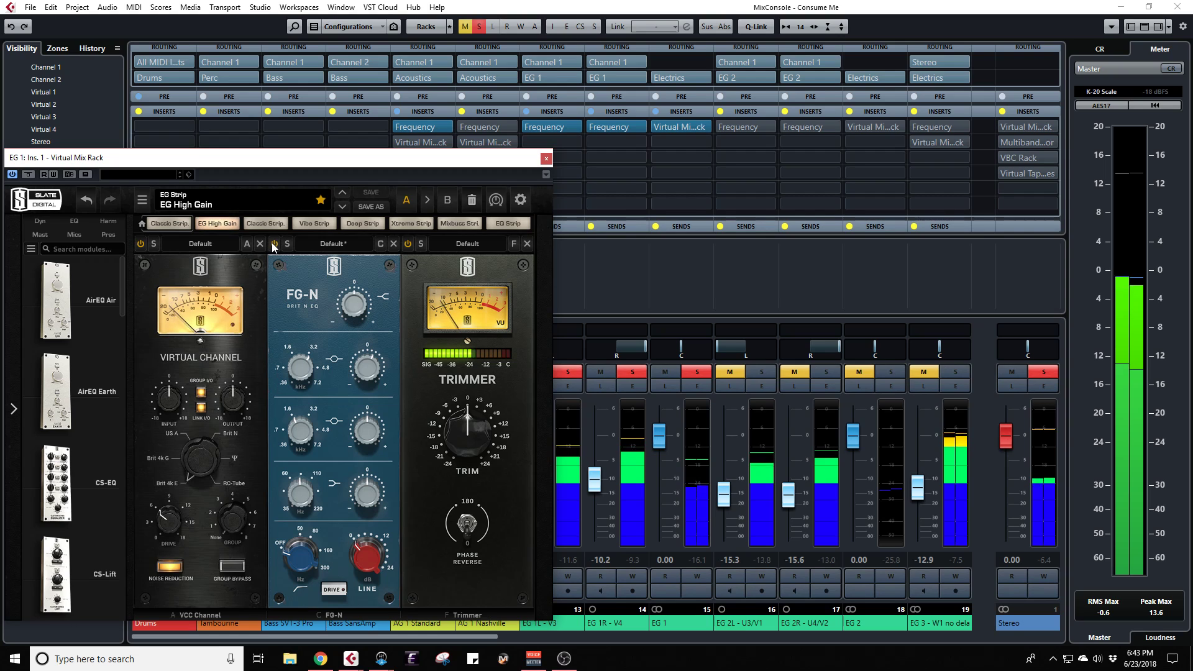
{"action": "left_click", "coordinate": [273, 245]}
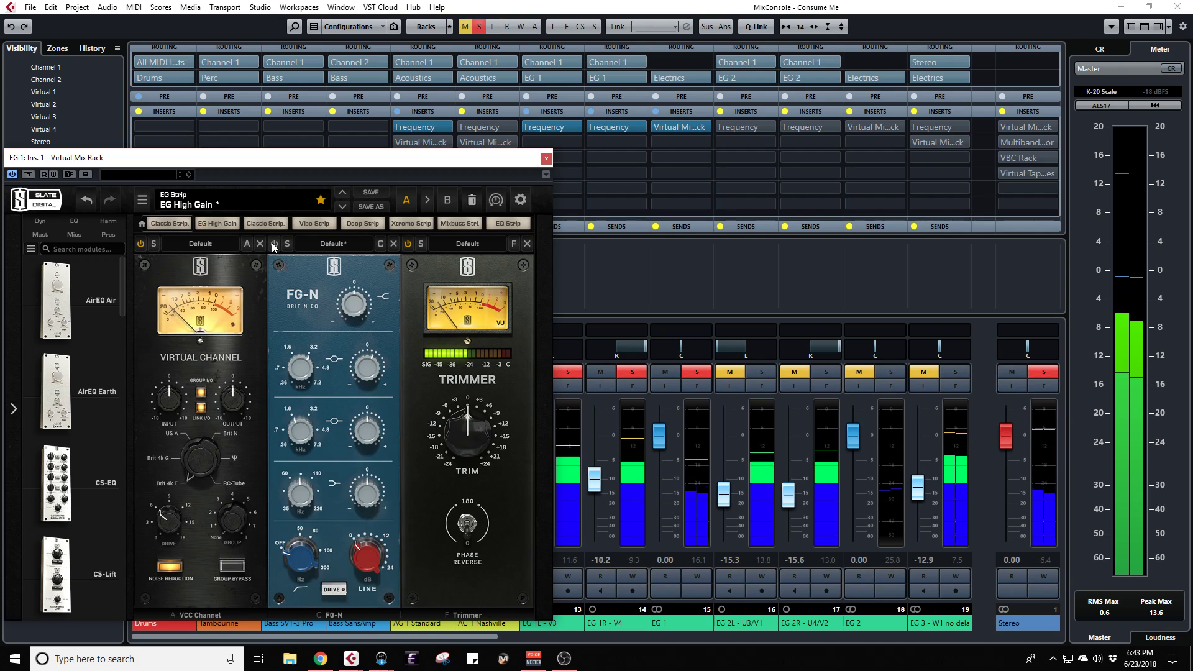
{"action": "left_click", "coordinate": [273, 245]}
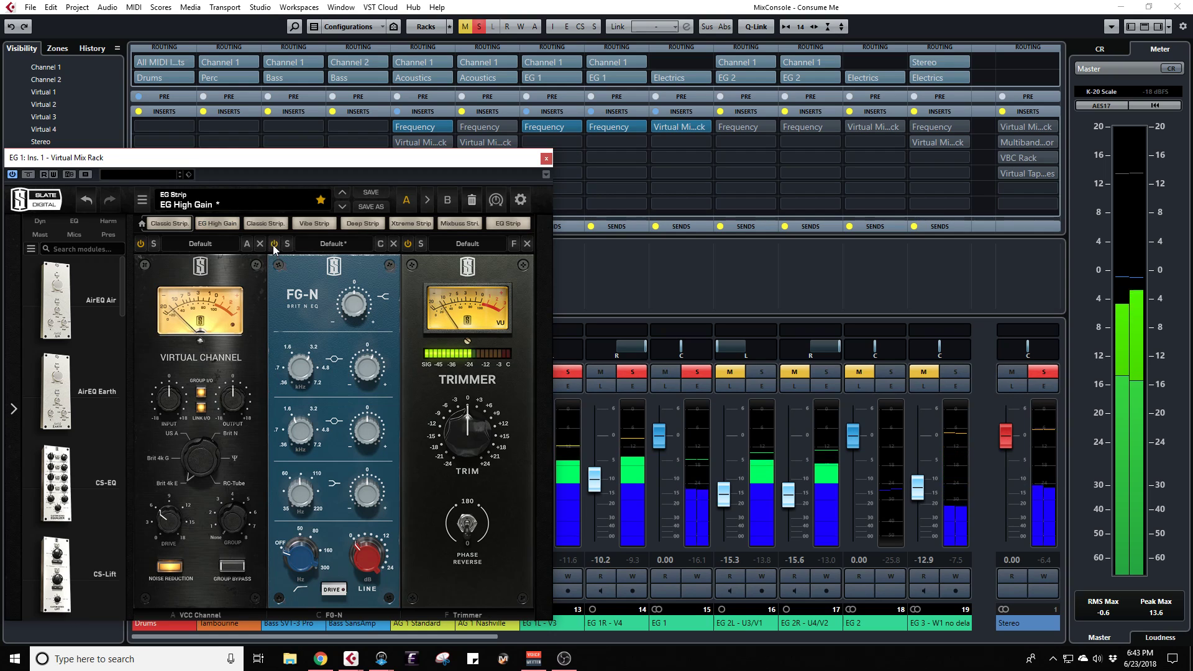
{"action": "left_click", "coordinate": [546, 159]}
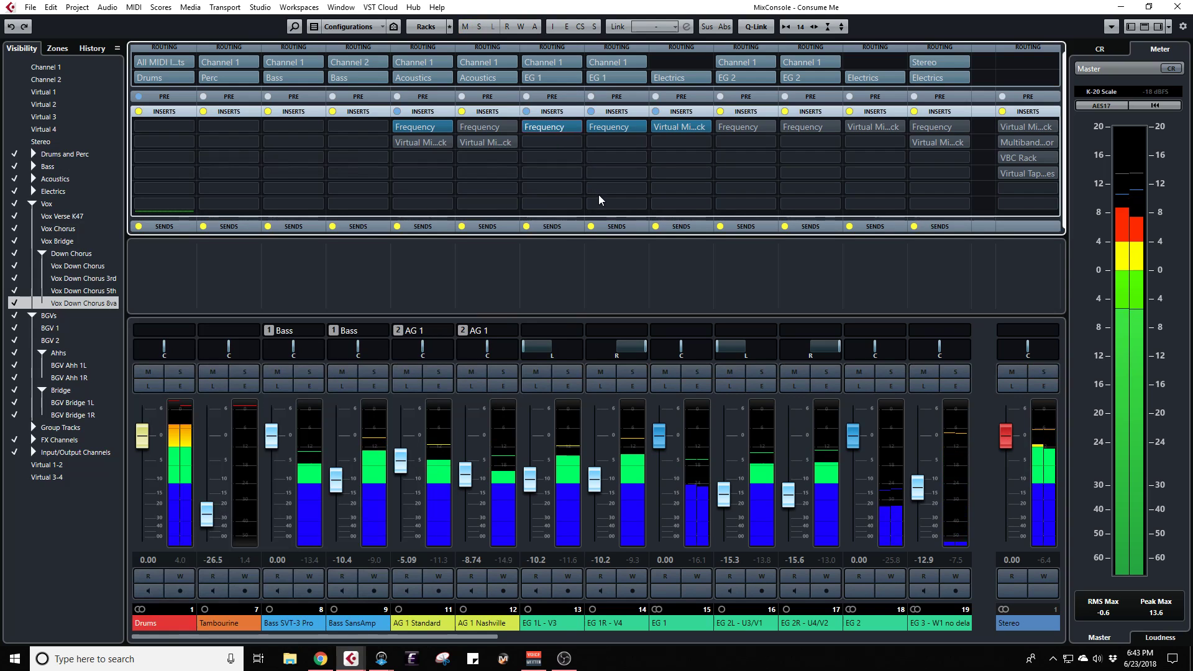
Step: Toggle the bypass of EG 1's Virtual Mix Rack insert while the full mix plays, leaving it bypassed
{"action": "left_click", "coordinate": [655, 127]}
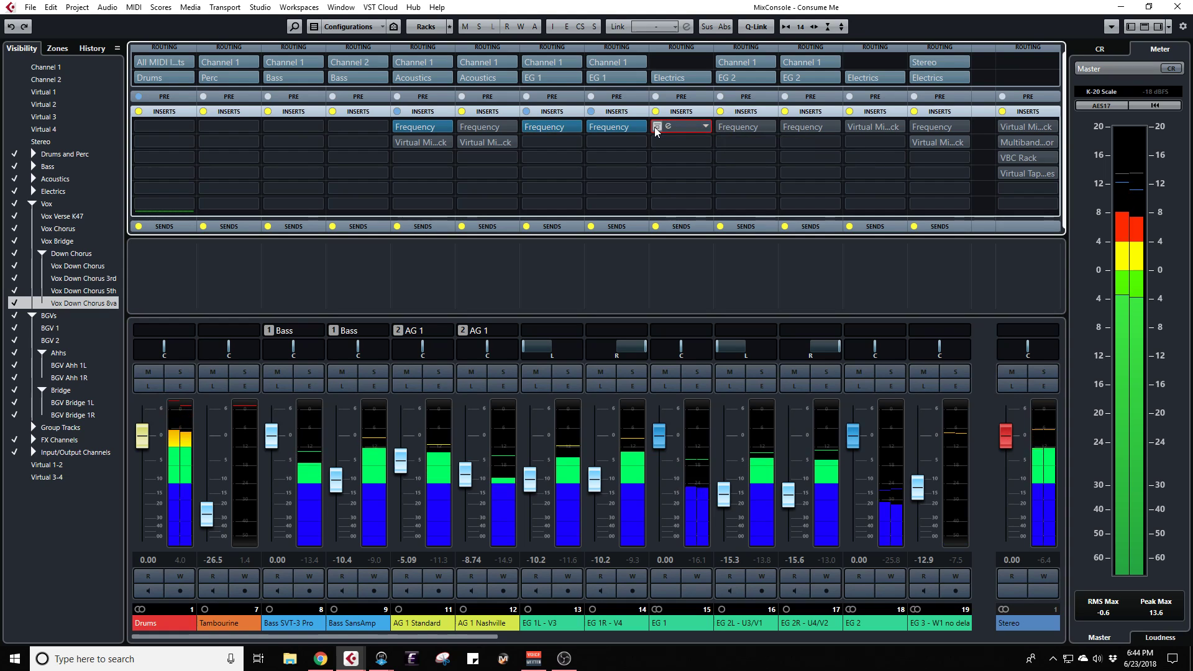
{"action": "left_click", "coordinate": [654, 126]}
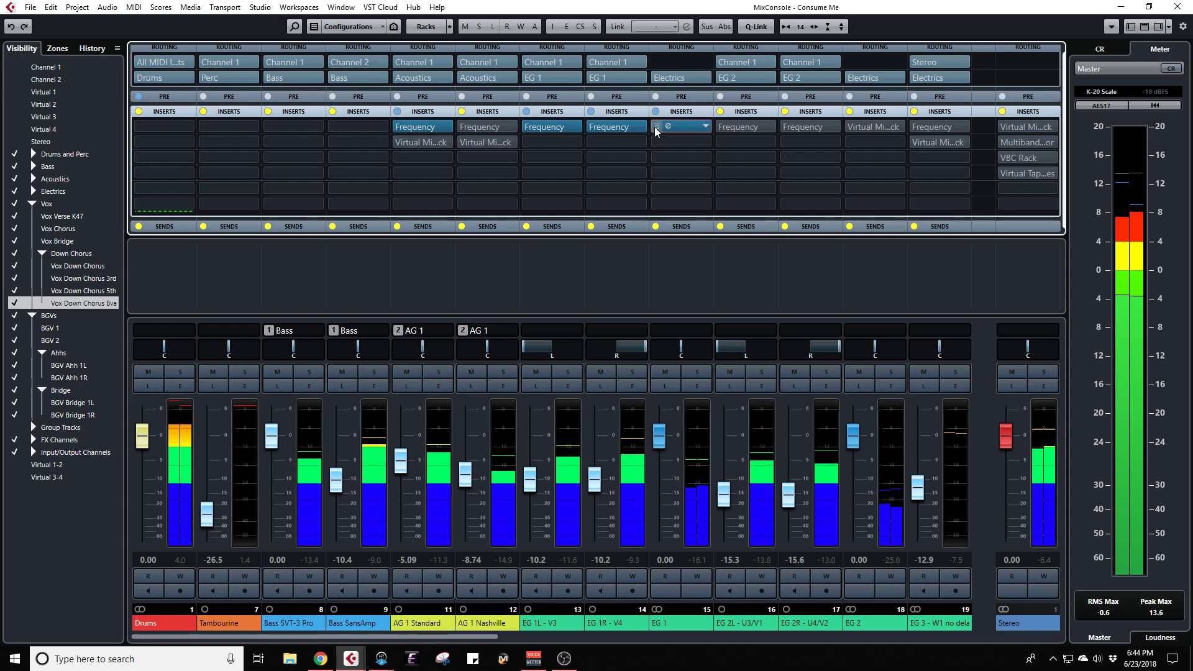
{"action": "left_click", "coordinate": [654, 127]}
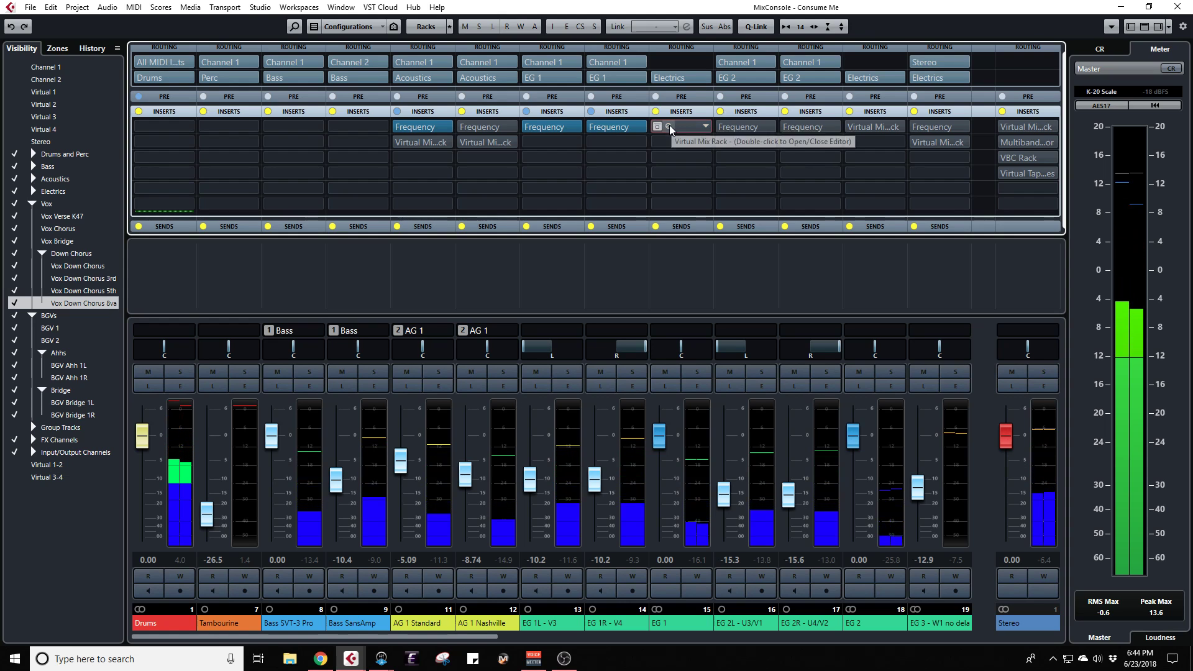
Step: Play the mix with EG 1's Virtual Mix Rack open, compare it active and bypassed, and close the window with the insert active
{"action": "double_click", "coordinate": [666, 126]}
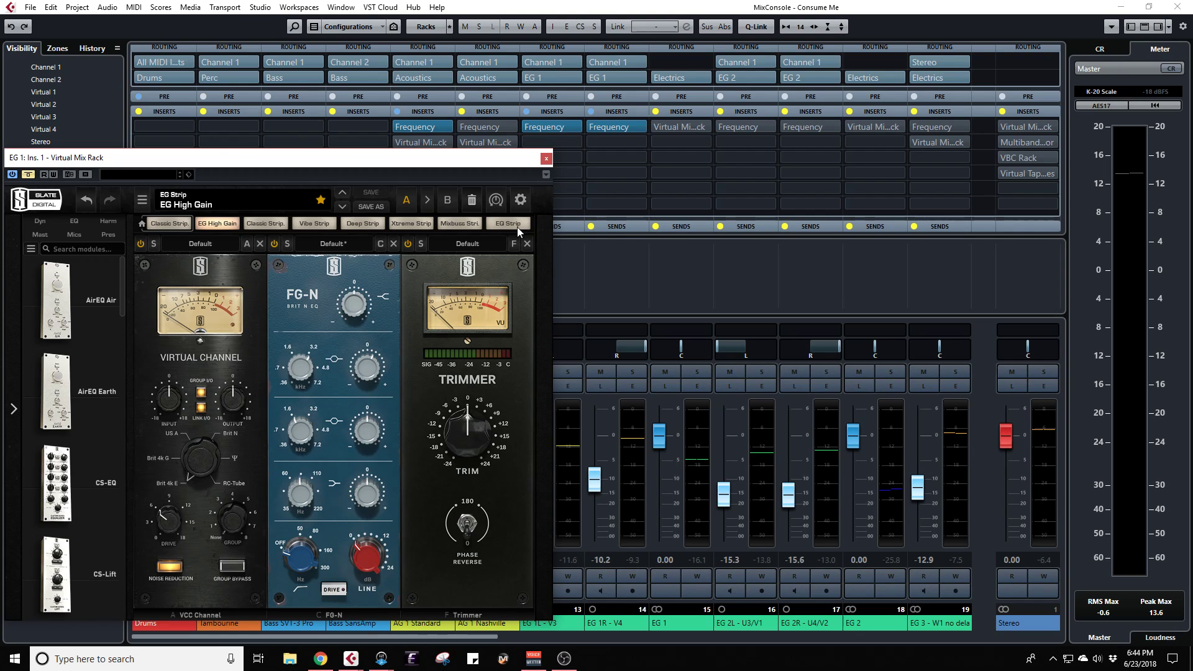
{"action": "key", "text": "space"}
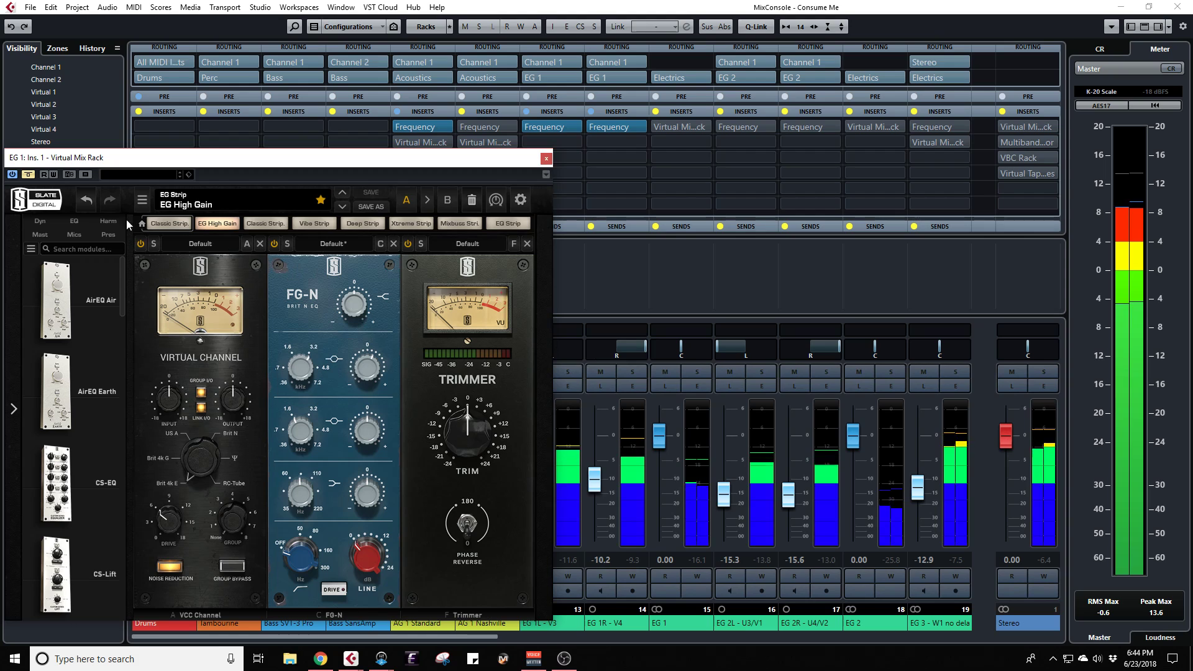
{"action": "left_click", "coordinate": [29, 174]}
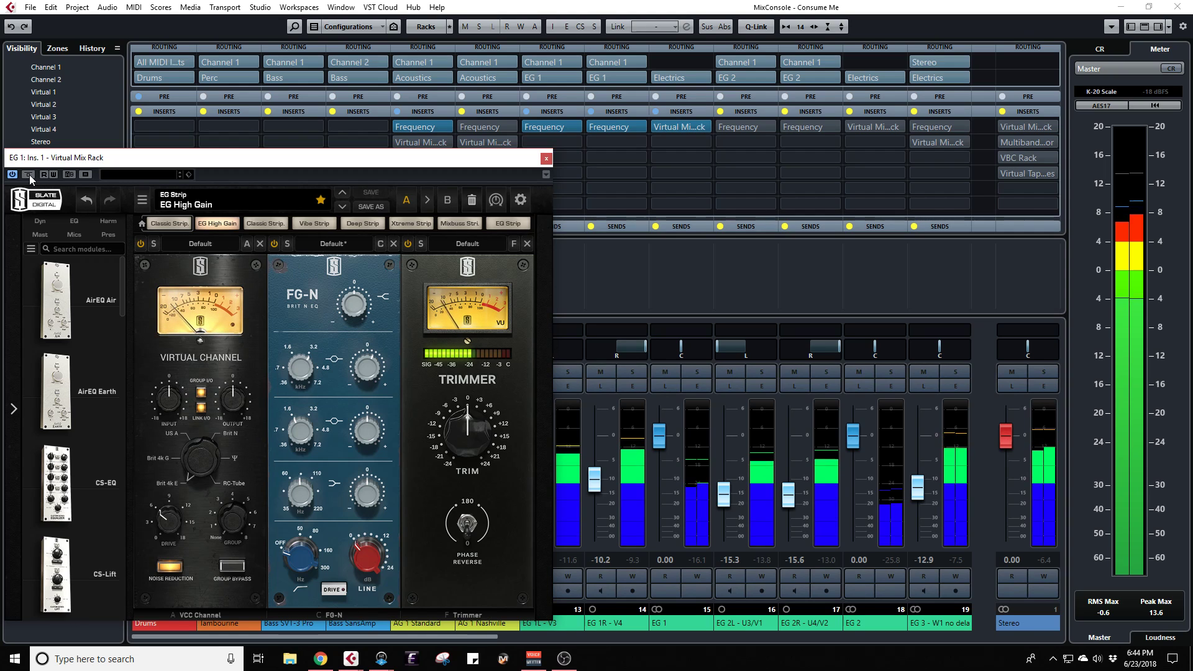
{"action": "left_click", "coordinate": [29, 174]}
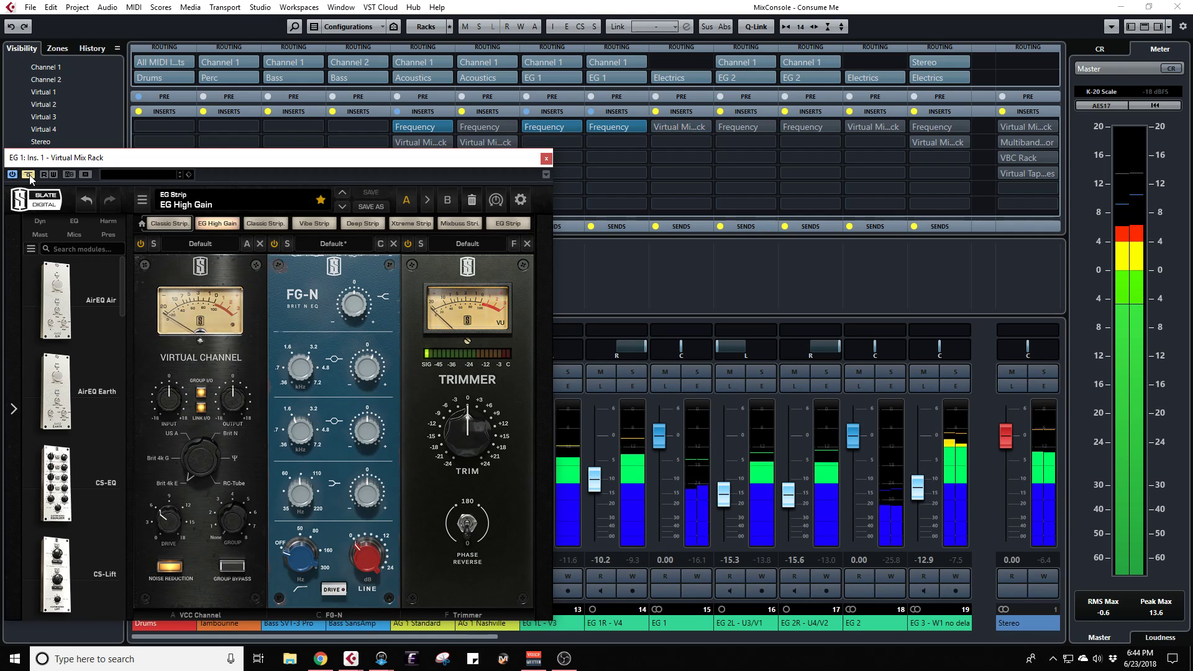
{"action": "left_click", "coordinate": [29, 174]}
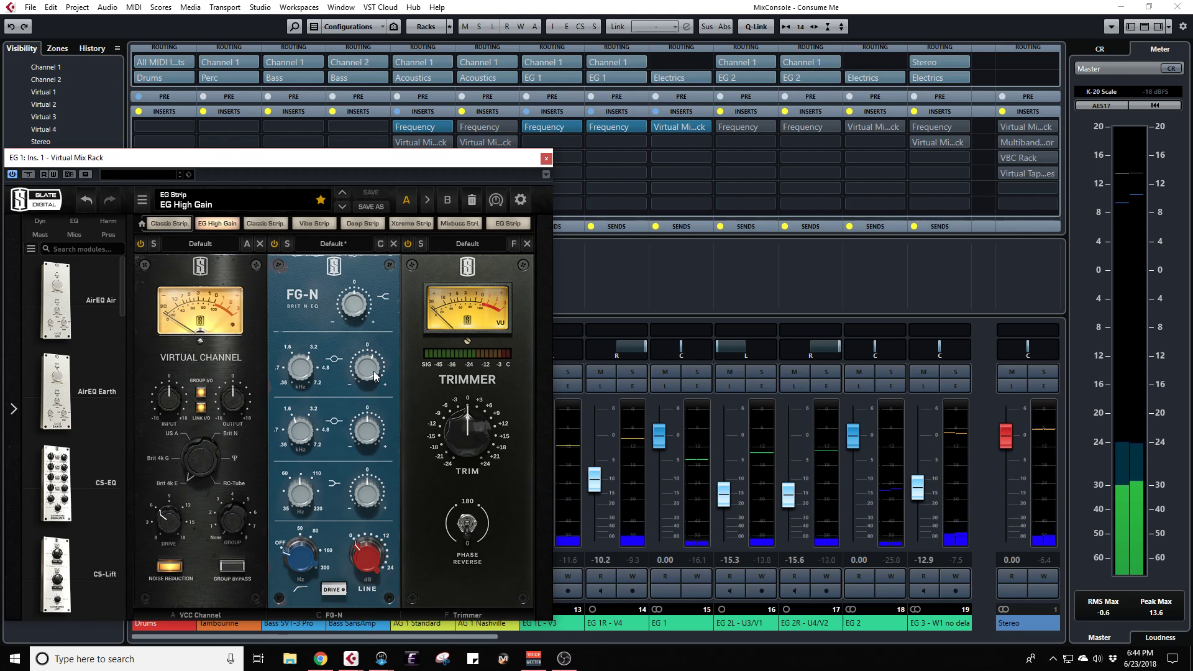
{"action": "left_click", "coordinate": [545, 158]}
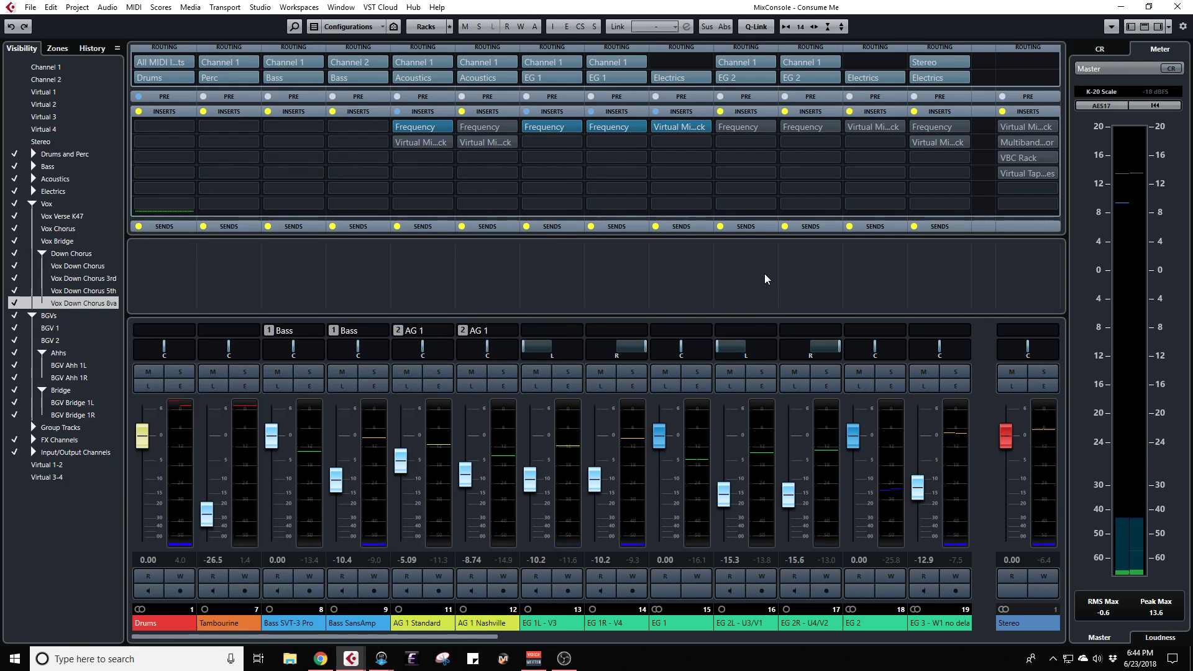
Step: Activate the Frequency inserts on EG 2L and EG 2R and the Virtual Mix Rack insert on the EG 2 group
{"action": "scroll", "coordinate": [772, 378], "scroll_direction": "right", "scroll_amount": 2}
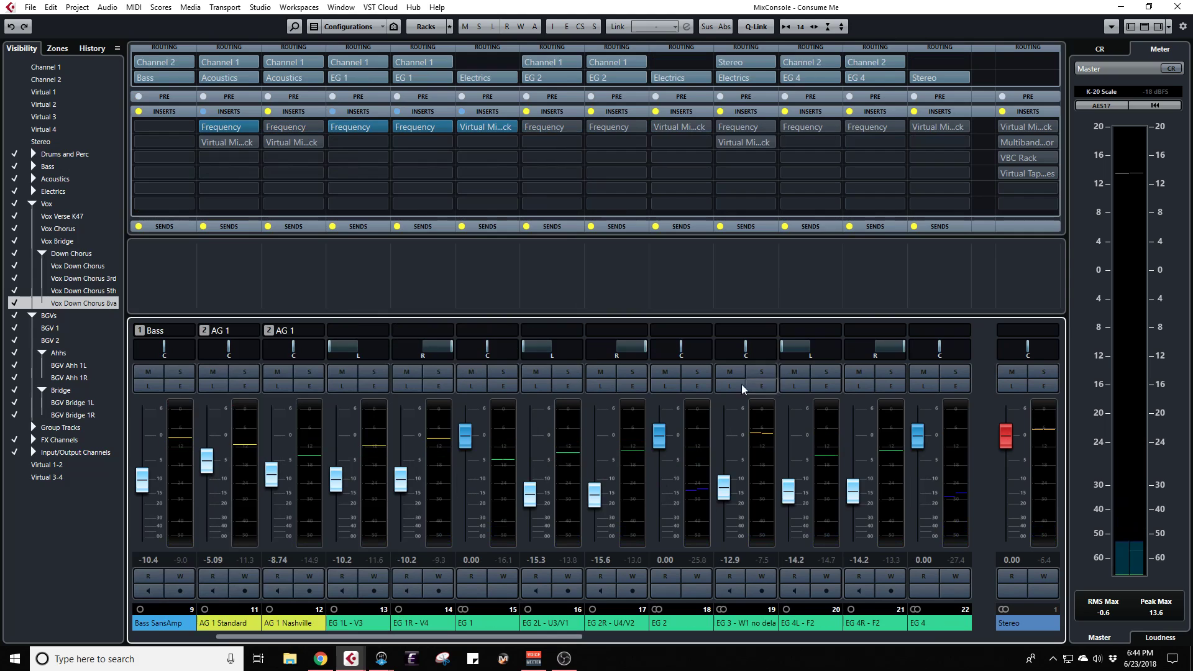
{"action": "left_click", "coordinate": [540, 126]}
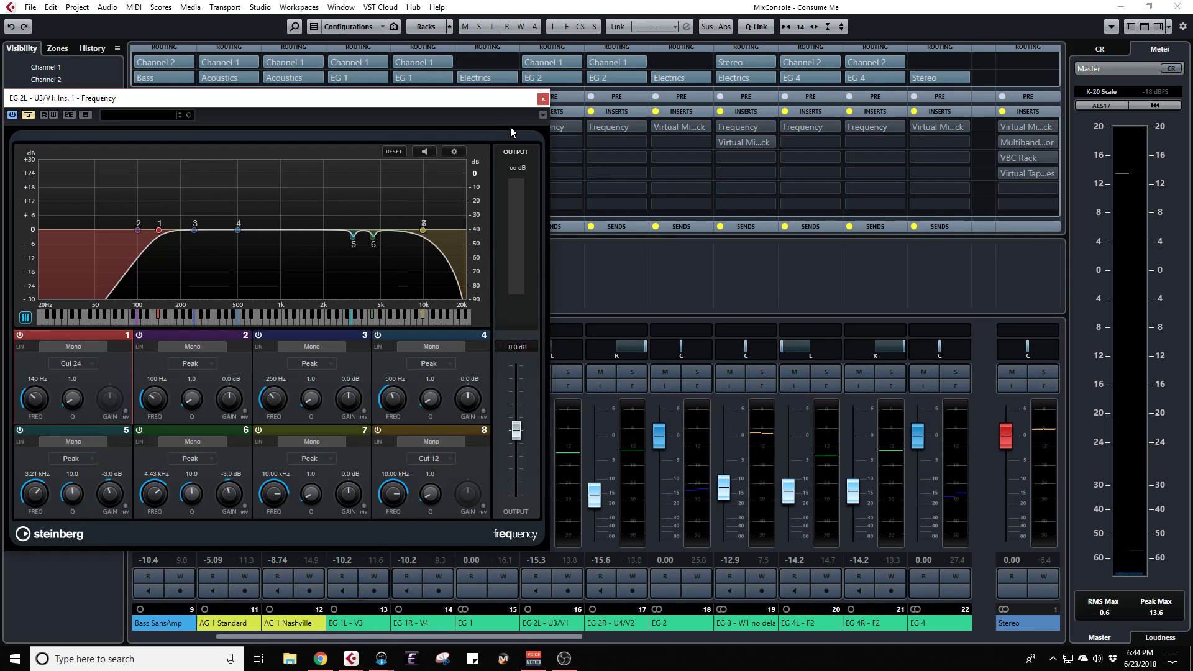
{"action": "left_click", "coordinate": [543, 99]}
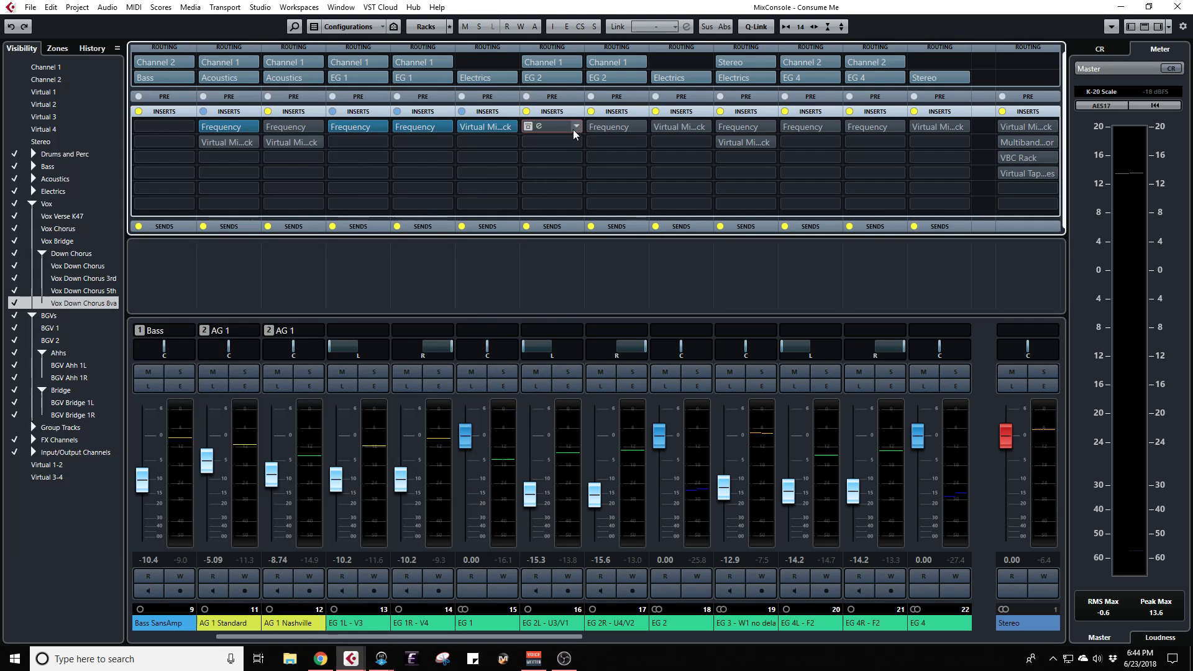
{"action": "left_click", "coordinate": [528, 127]}
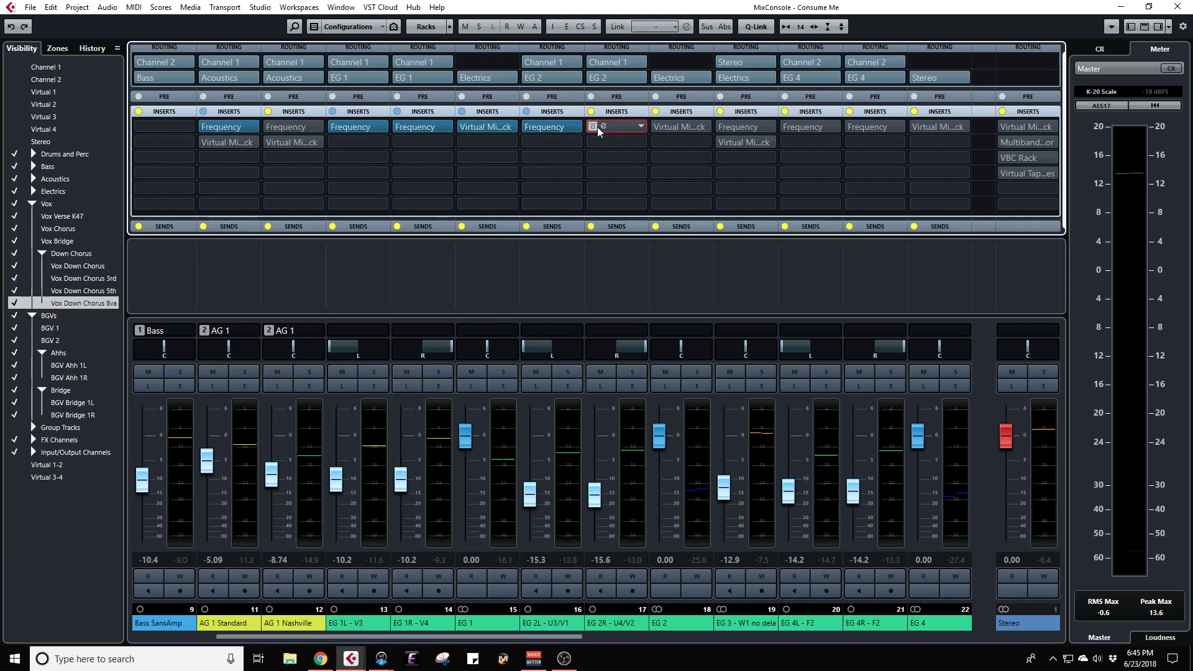
{"action": "left_click", "coordinate": [657, 126]}
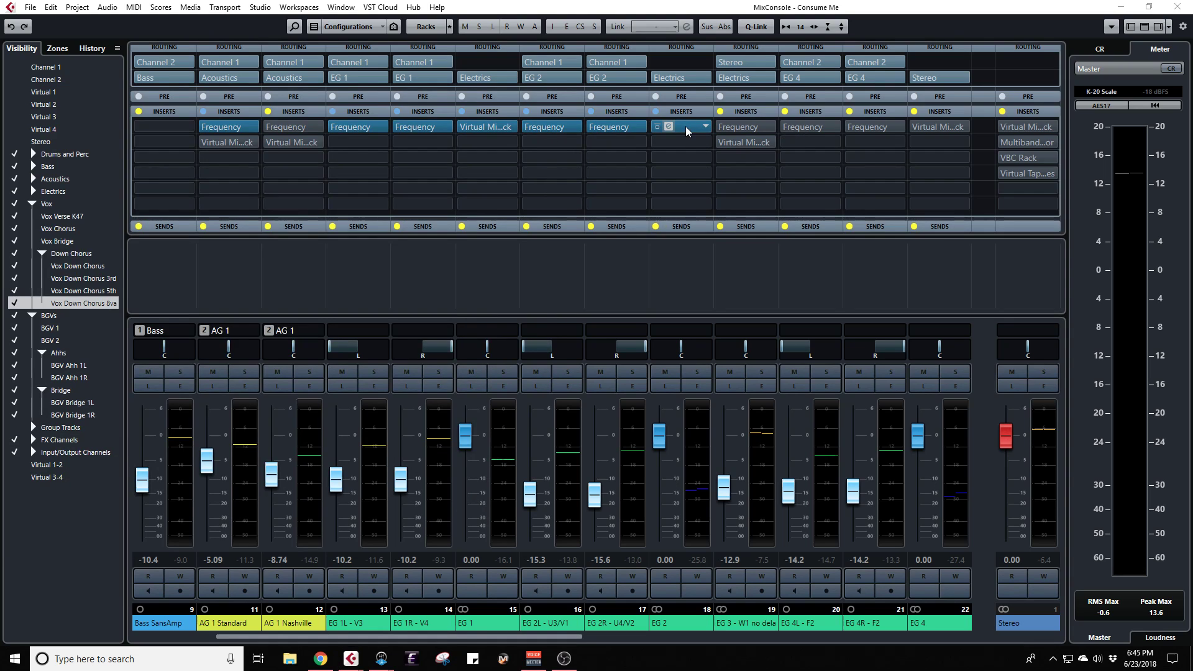
Step: Review the Classic Strip 1 settings in EG 2's Virtual Mix Rack and close its window
{"action": "left_click", "coordinate": [684, 127]}
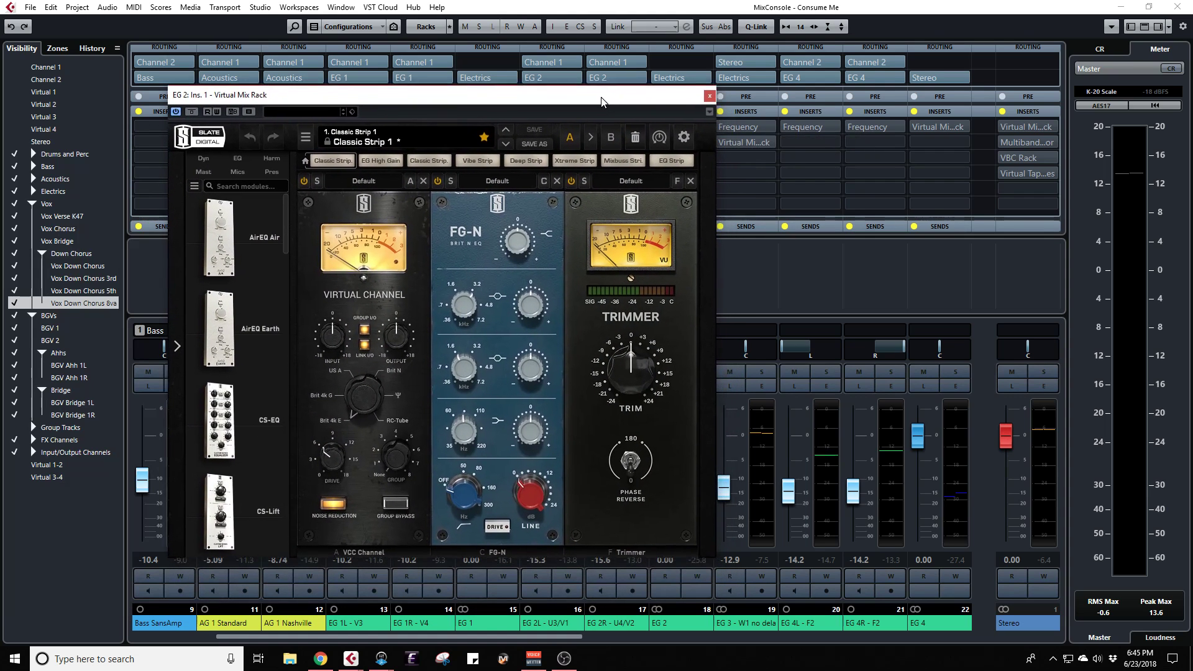
{"action": "left_click_drag", "start_coordinate": [601, 101], "coordinate": [598, 95]}
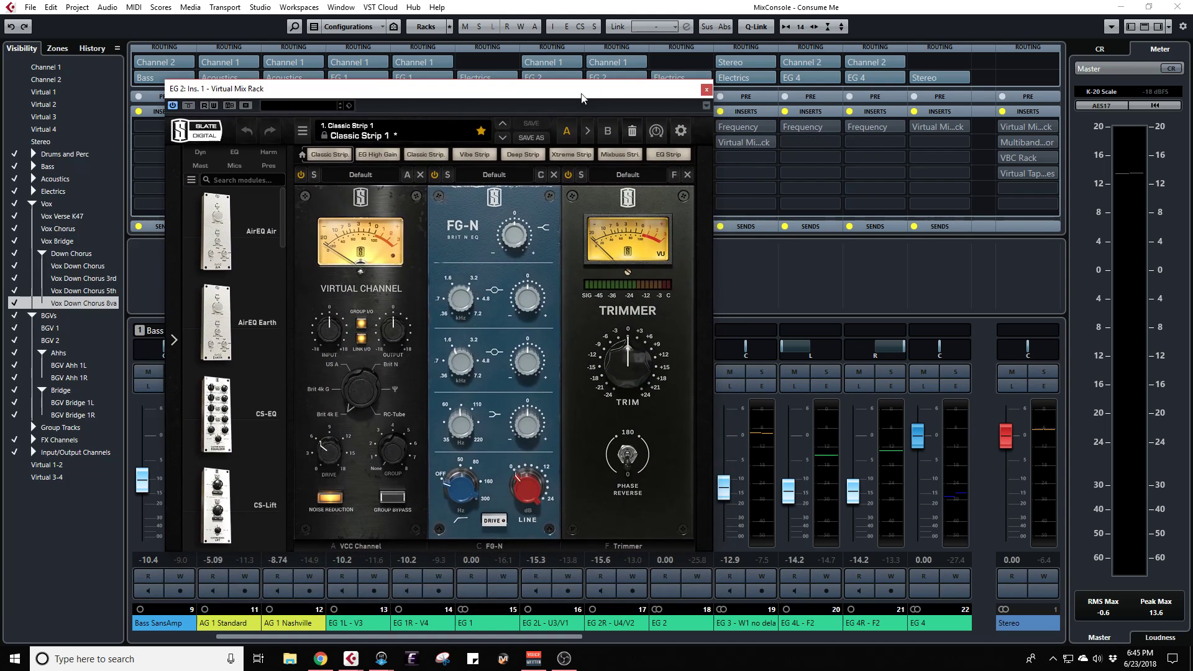
{"action": "left_click", "coordinate": [707, 90]}
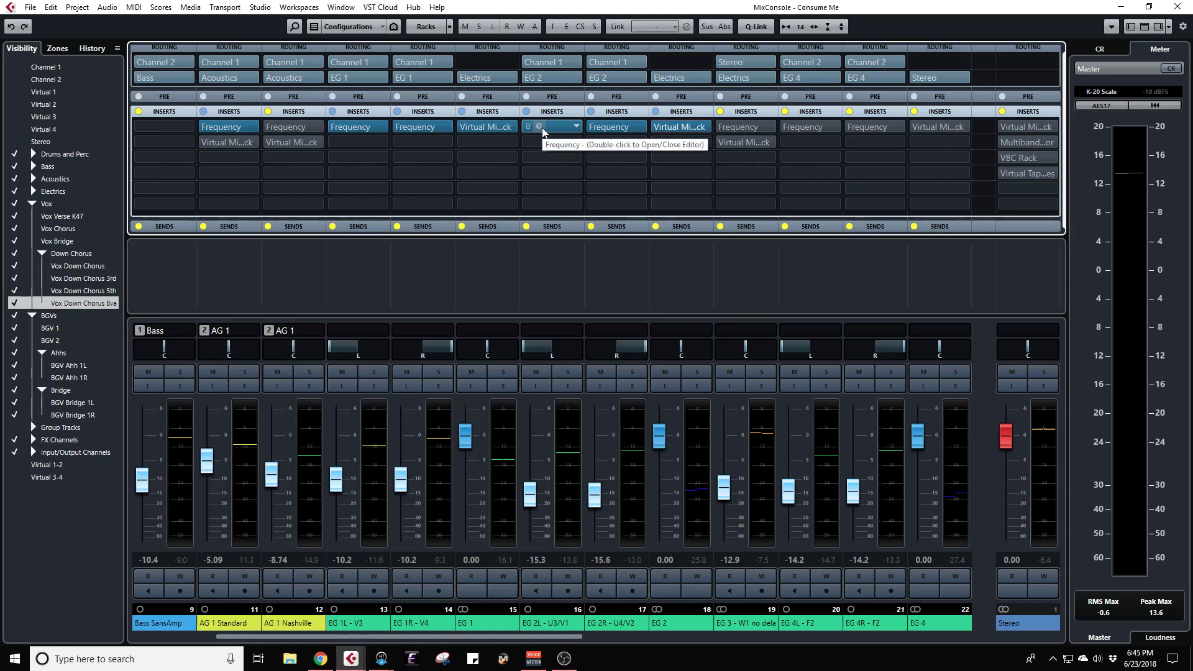
Step: Solo the EG 2 group, start playback, and open the Frequency inserts of EG 2L and EG 2R together
{"action": "left_click", "coordinate": [699, 371]}
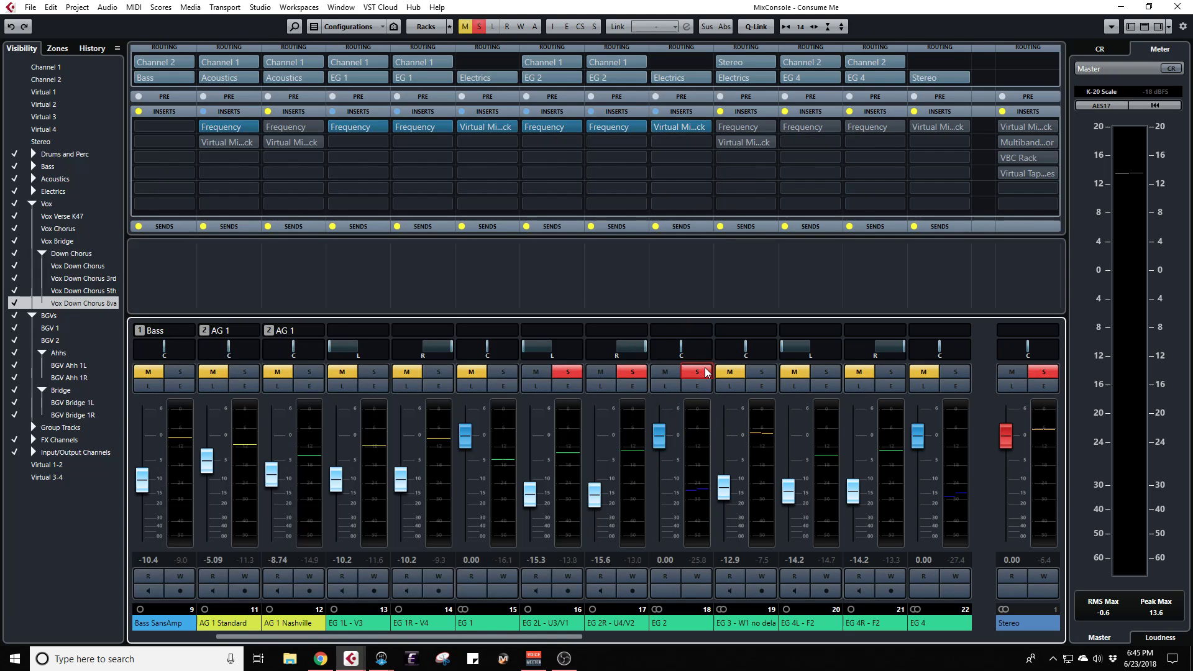
{"action": "key", "text": "space"}
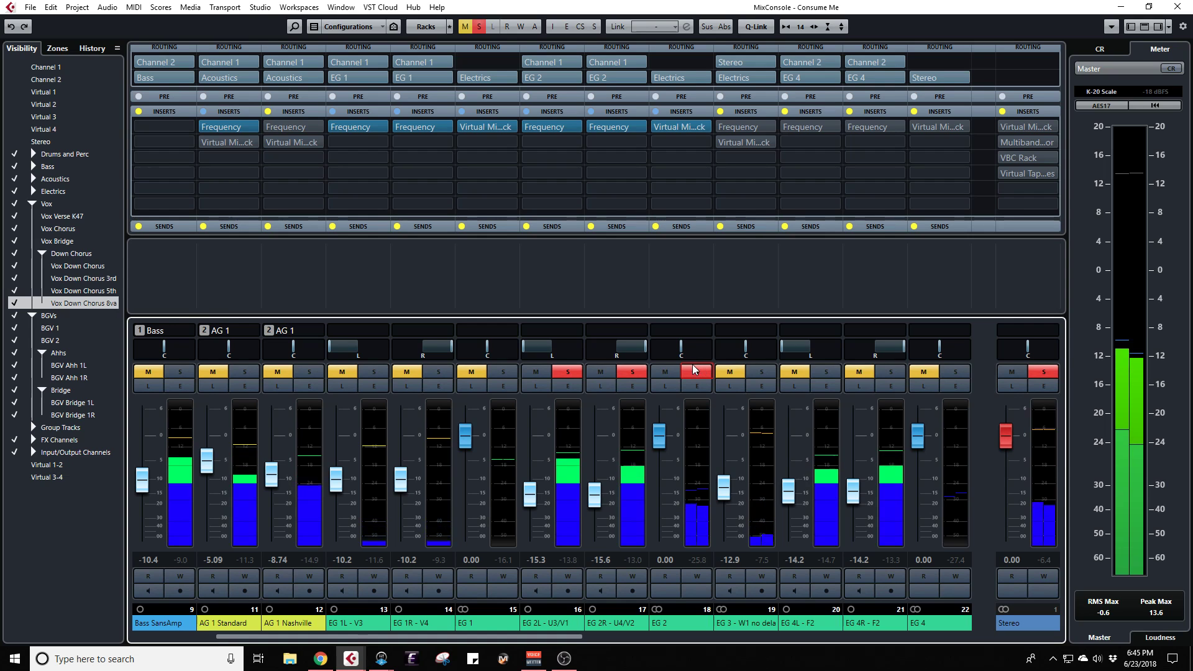
{"action": "left_click", "coordinate": [542, 126]}
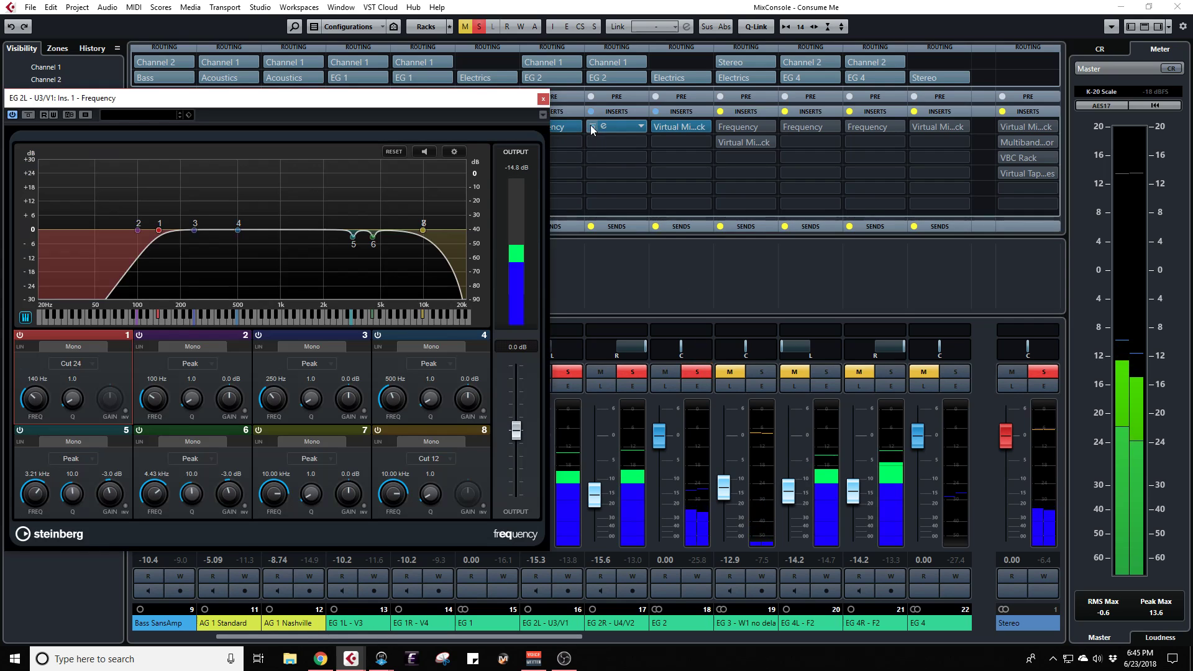
{"action": "left_click", "coordinate": [604, 126]}
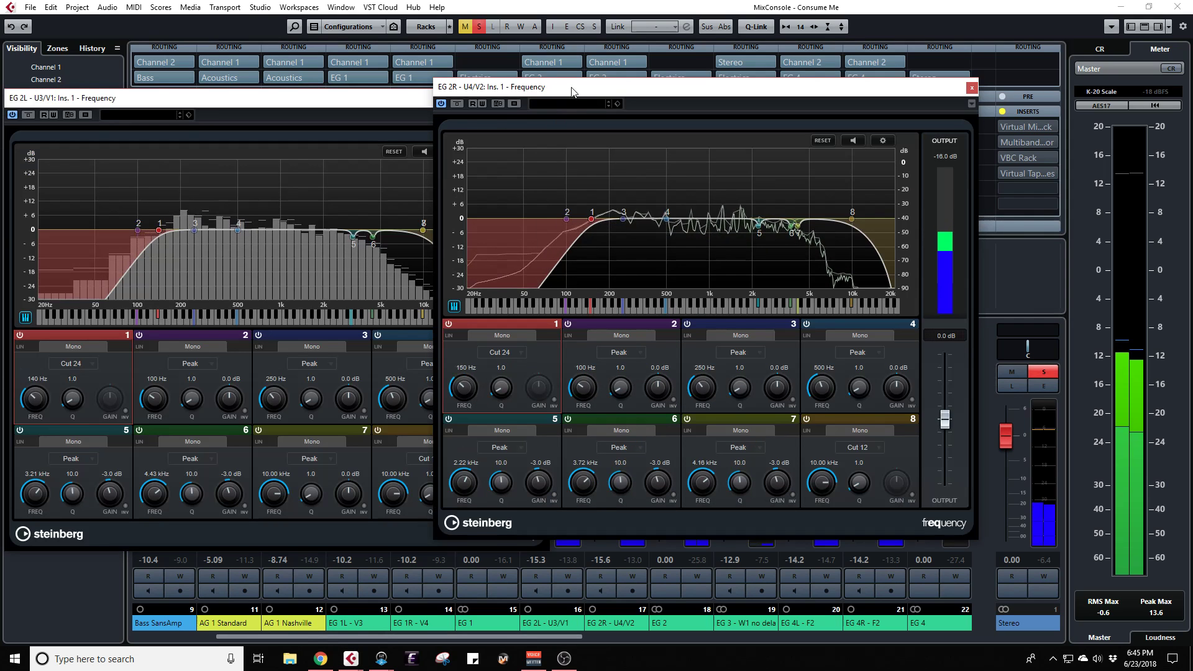
Step: Place EG 2R's Frequency window beside EG 2L's and compare both equalizers bypassed and active during playback, leaving them active
{"action": "left_click_drag", "start_coordinate": [574, 93], "coordinate": [700, 103]}
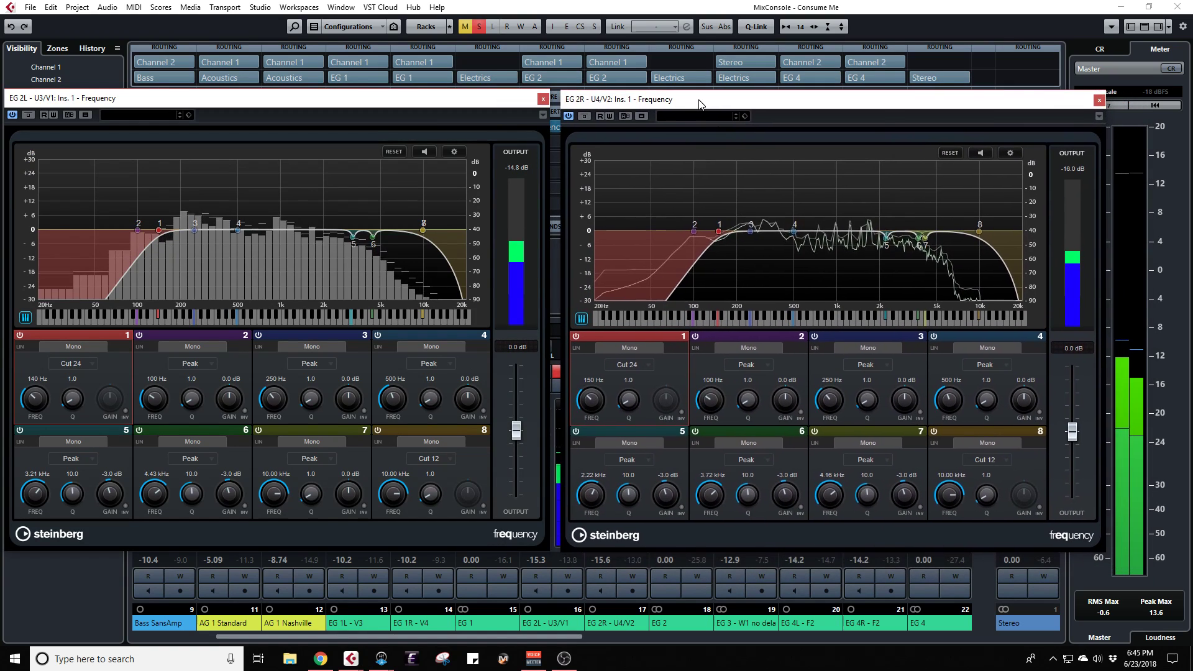
{"action": "left_click", "coordinate": [28, 116]}
{"action": "left_click", "coordinate": [584, 116]}
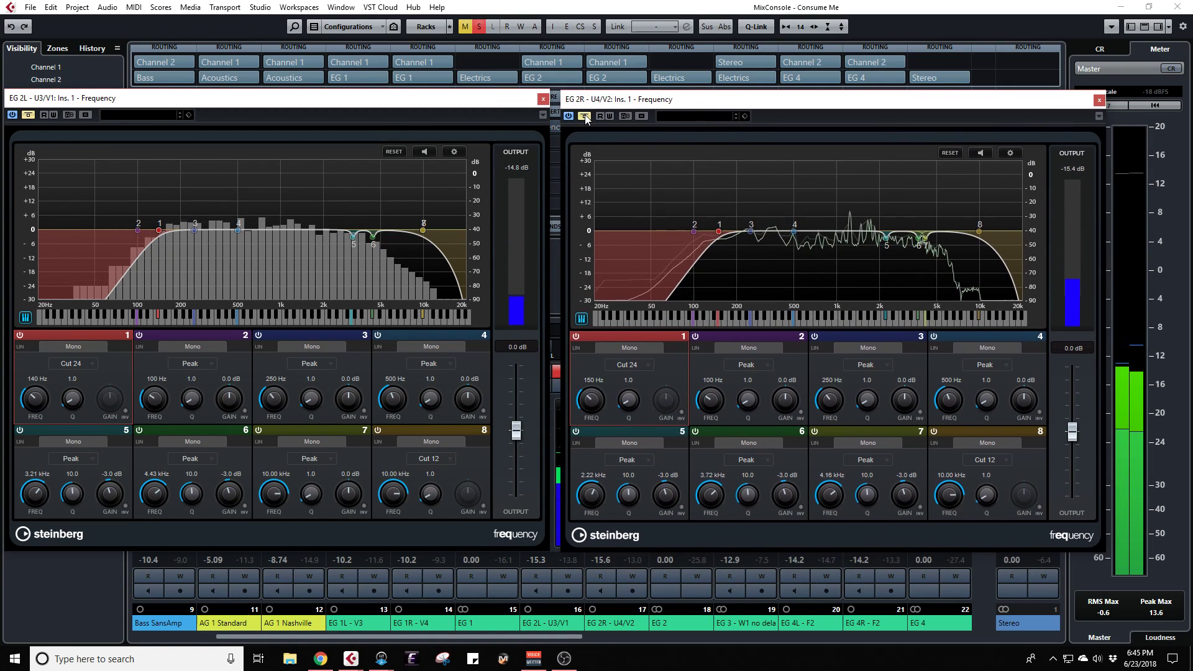
{"action": "left_click", "coordinate": [584, 116]}
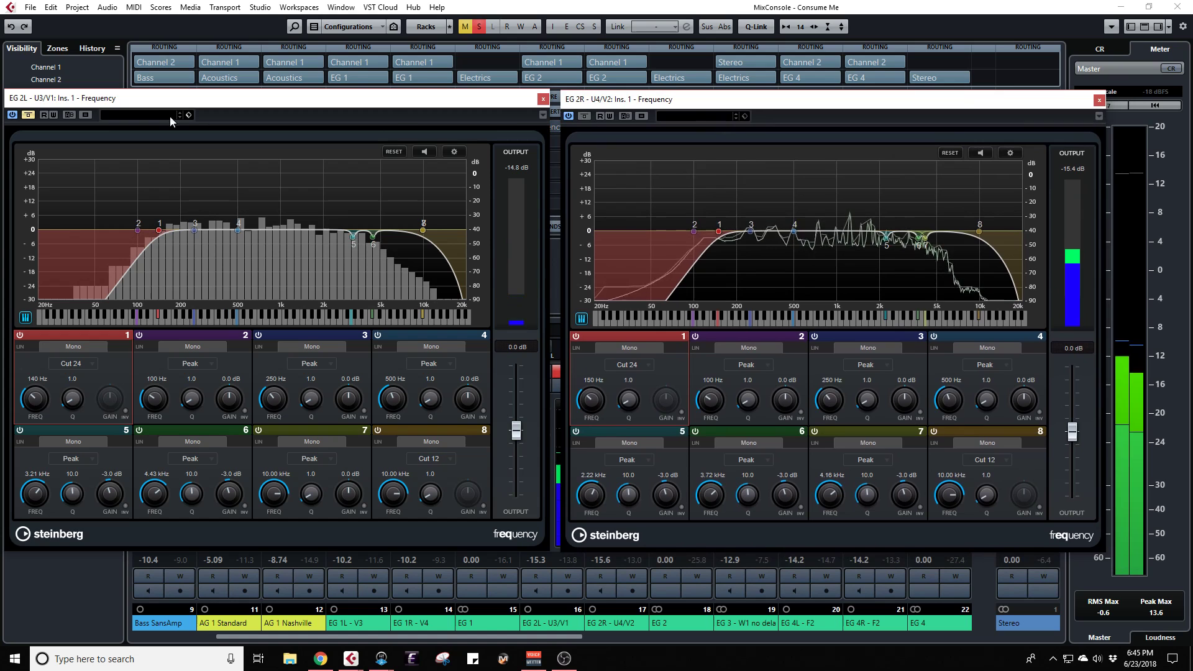
{"action": "left_click", "coordinate": [28, 115]}
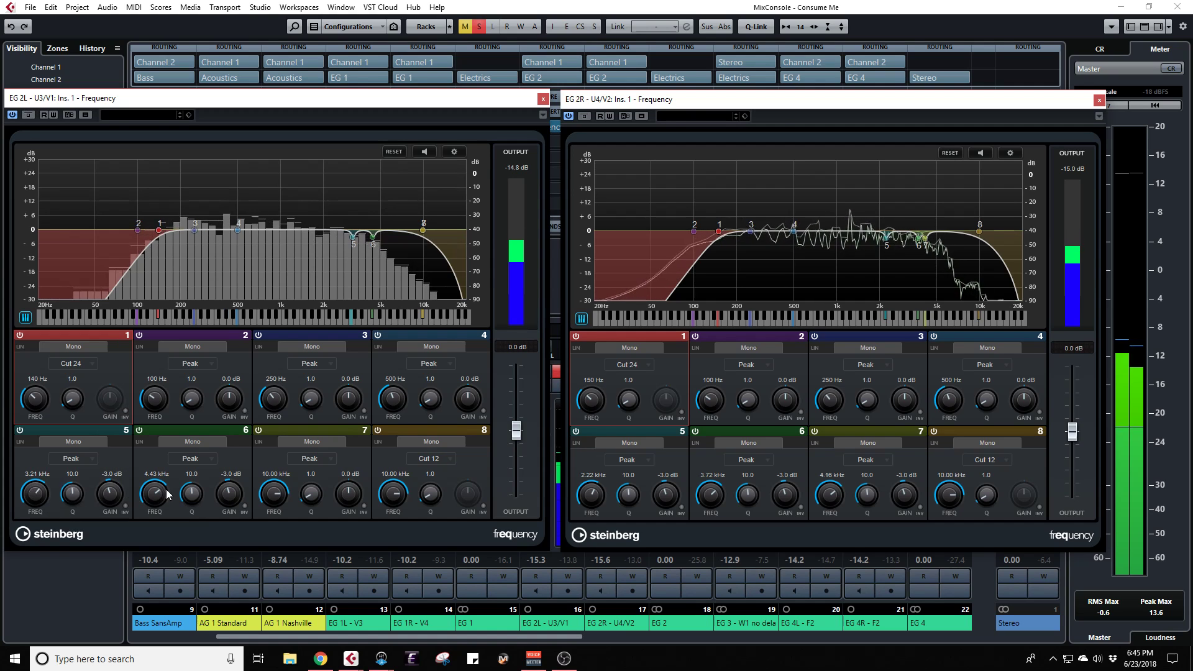
Step: Close both Frequency windows, reopening EG 2R's to review its band settings before closing it
{"action": "left_click", "coordinate": [543, 99]}
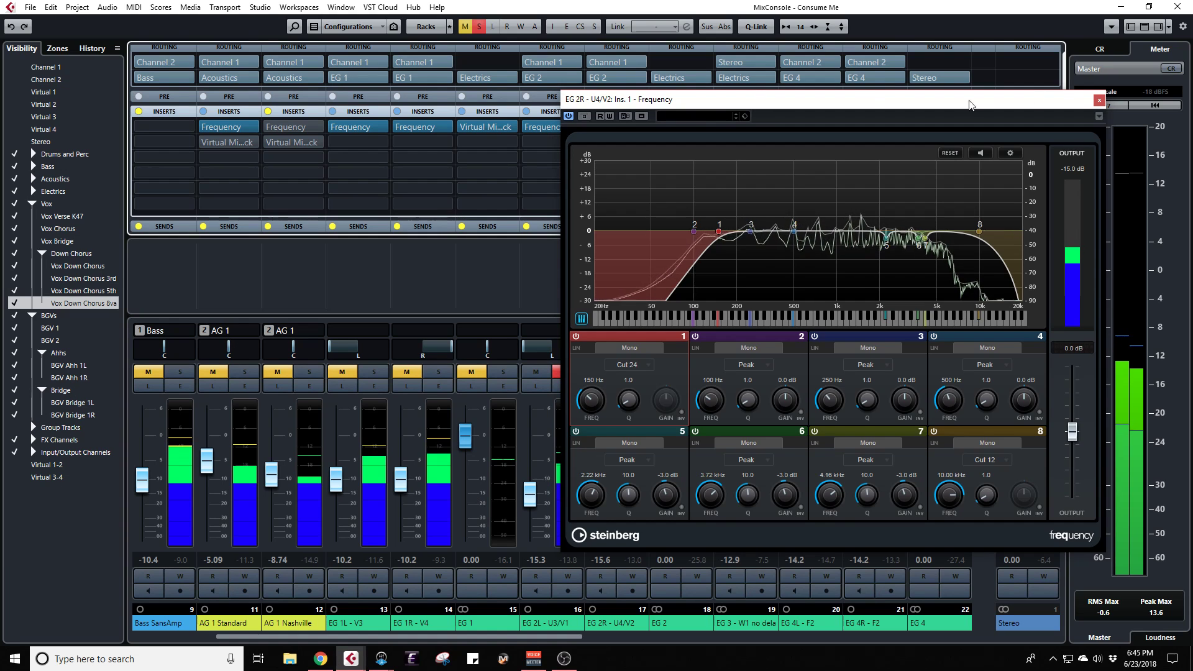
{"action": "left_click", "coordinate": [1098, 100]}
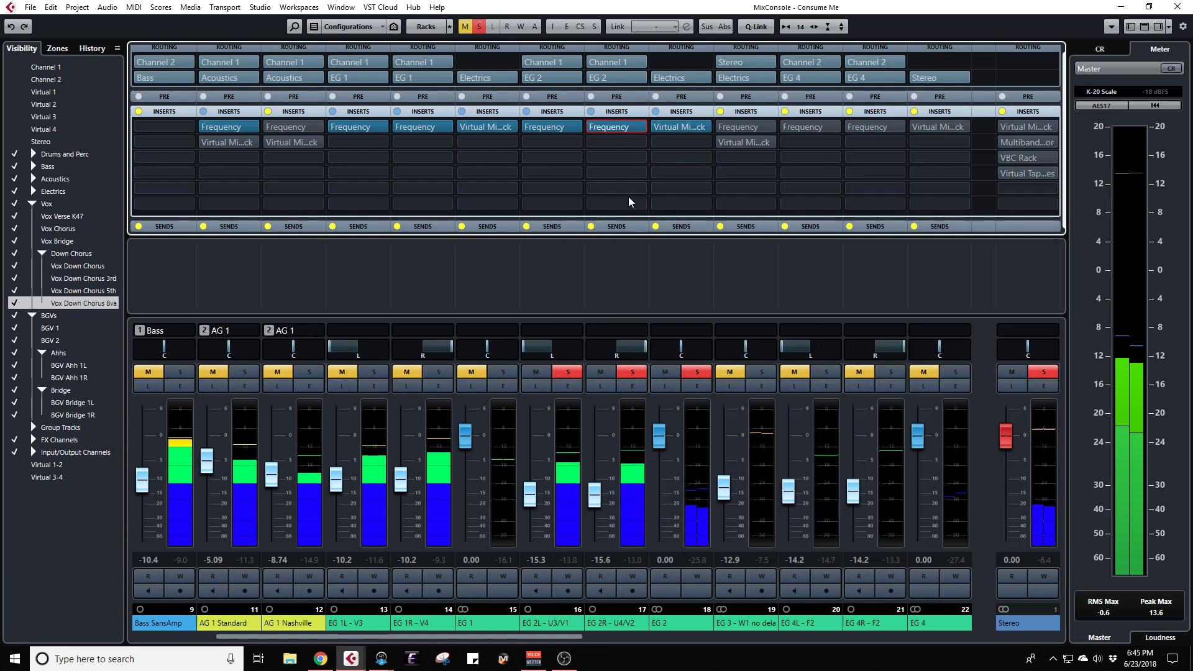
{"action": "left_click", "coordinate": [602, 128]}
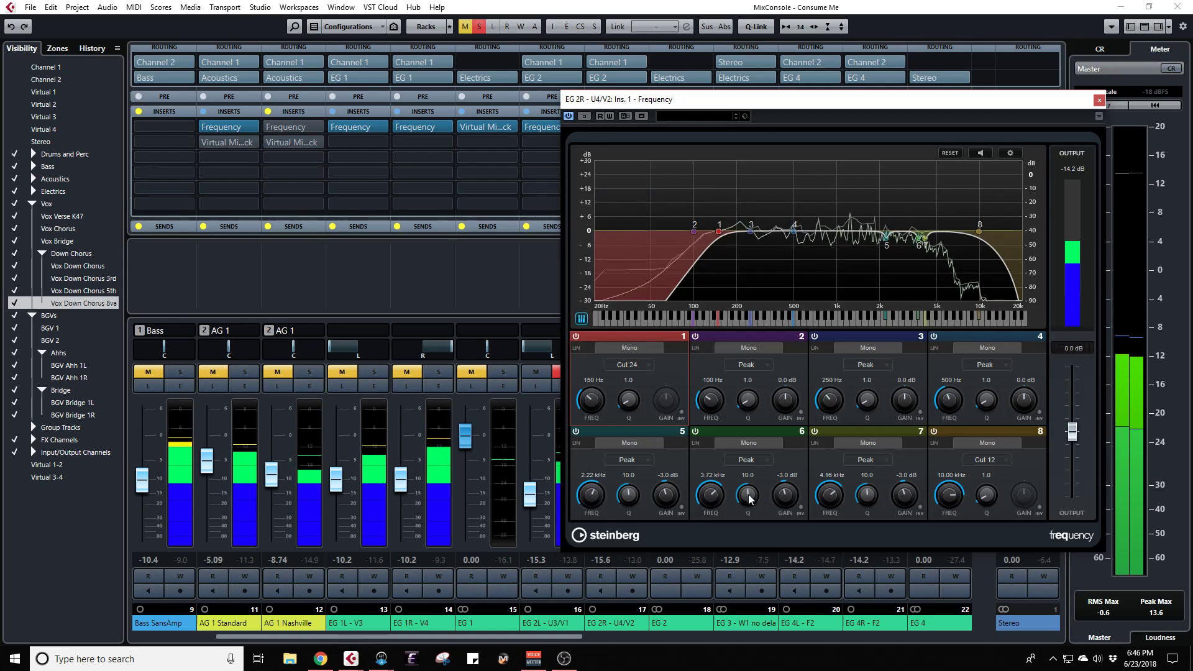
{"action": "left_click", "coordinate": [1099, 100]}
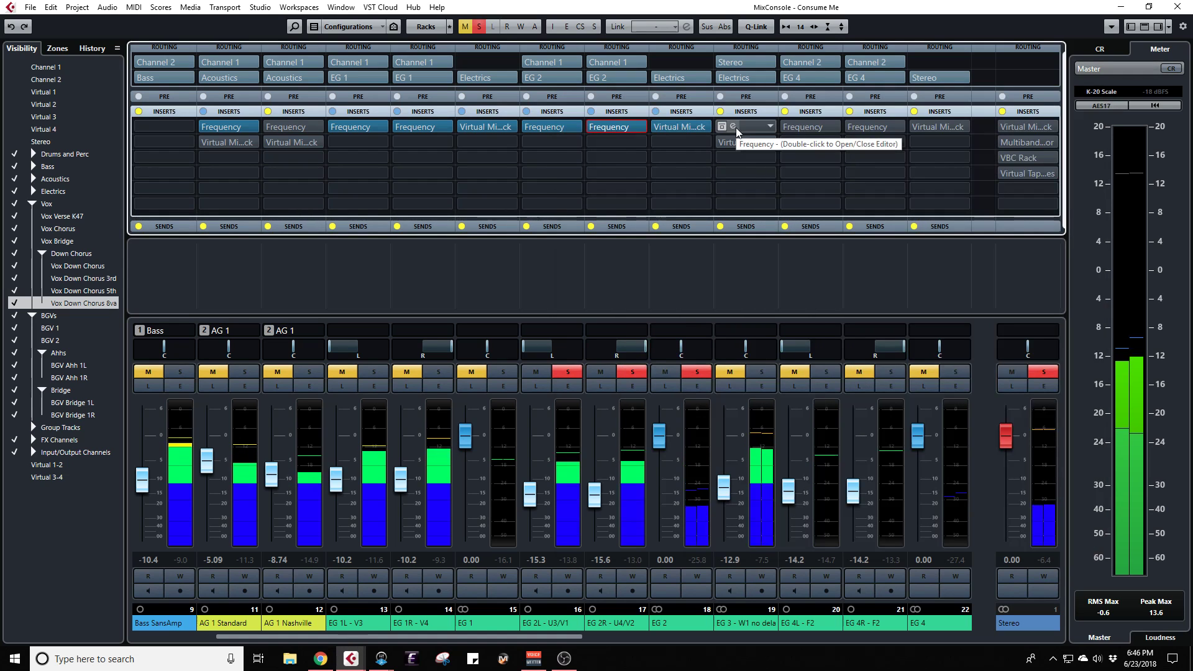
Step: Open the EG 2 group's Virtual Mix Rack and load the EG High Gain preset
{"action": "left_click", "coordinate": [670, 126]}
{"action": "left_click", "coordinate": [669, 126]}
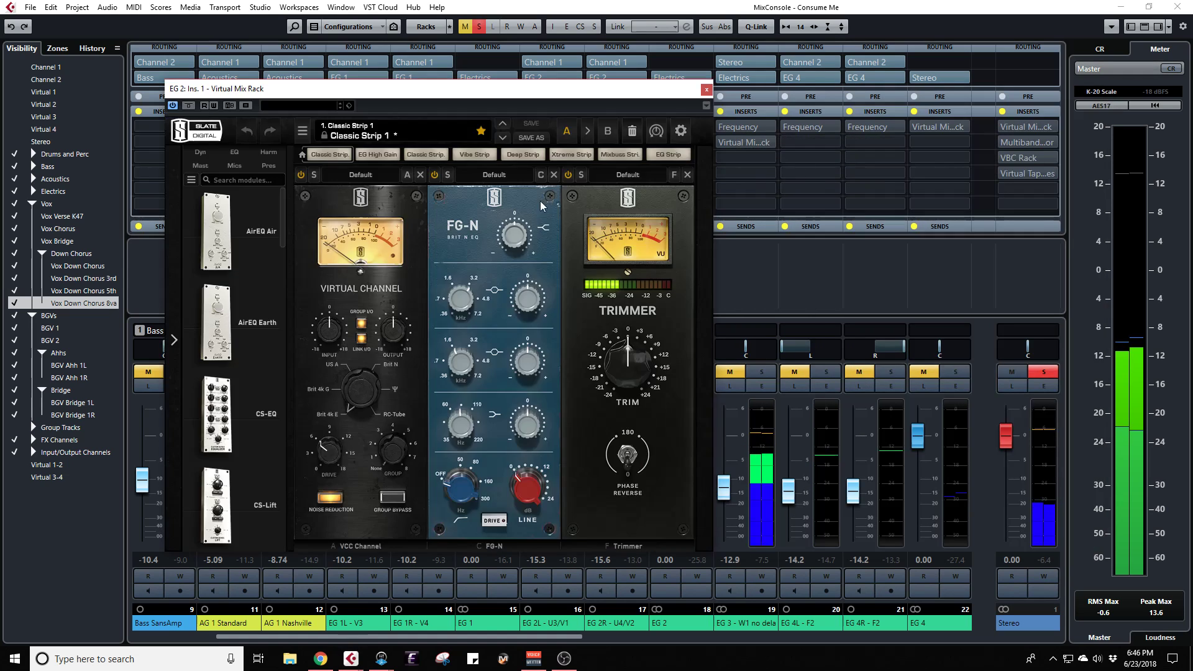
{"action": "left_click", "coordinate": [379, 154]}
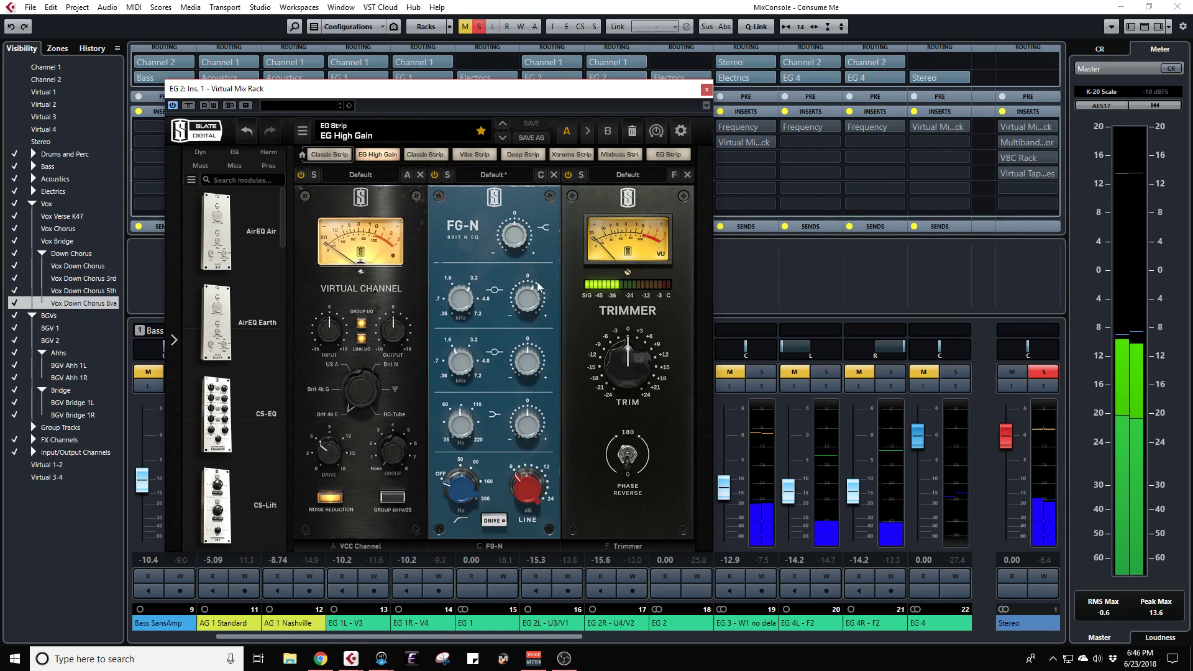
Step: Zero the FG-N's upper midrange gain, clear all solos to hear the full mix, and set that gain to 3 dB
{"action": "left_click", "coordinate": [529, 305]}
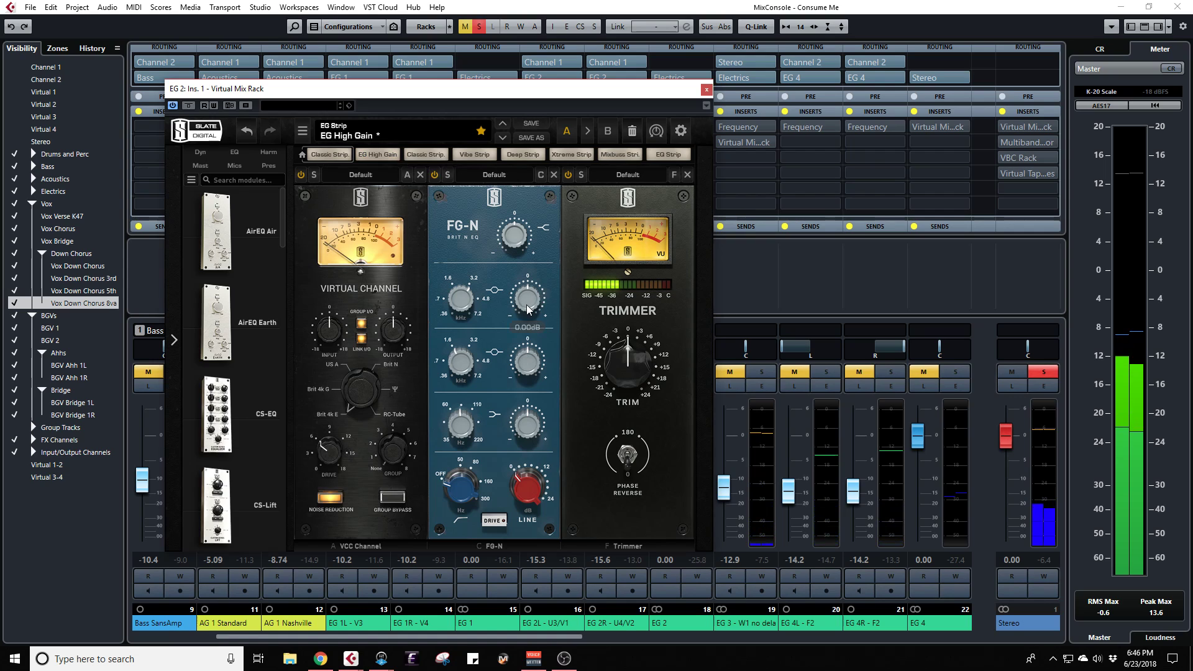
{"action": "left_click", "coordinate": [480, 27]}
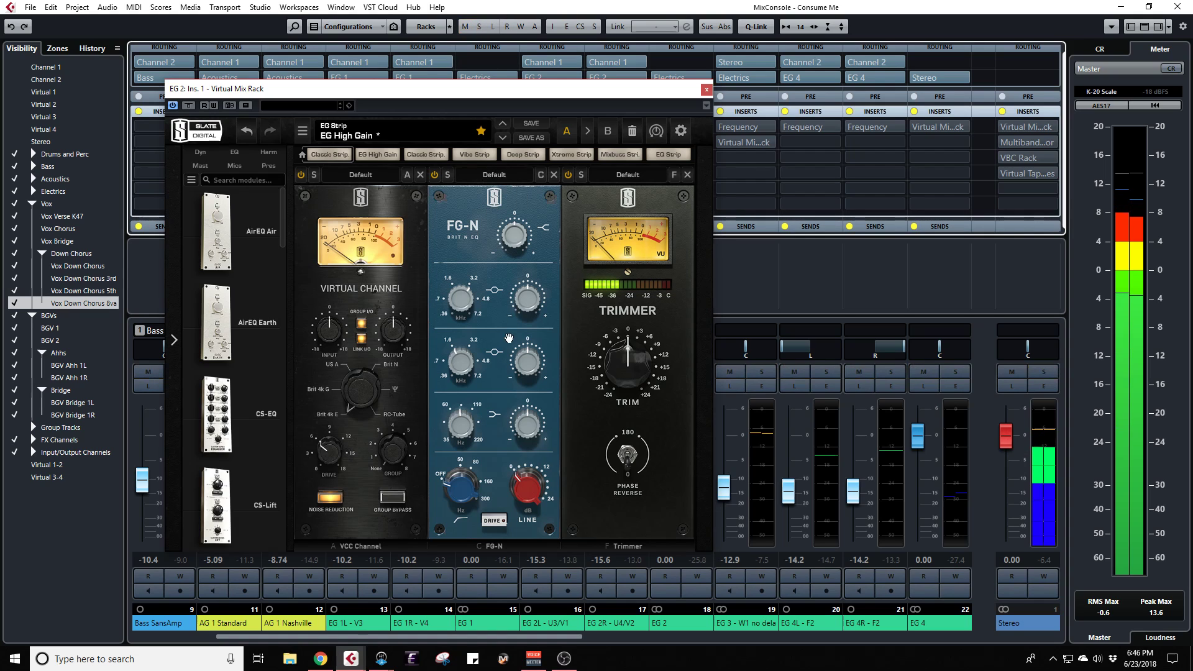
{"action": "mouse_move", "coordinate": [528, 302]}
{"action": "left_mouse_down"}
{"action": "mouse_move", "coordinate": [531, 212]}
{"action": "mouse_move", "coordinate": [532, 303]}
{"action": "left_mouse_up"}
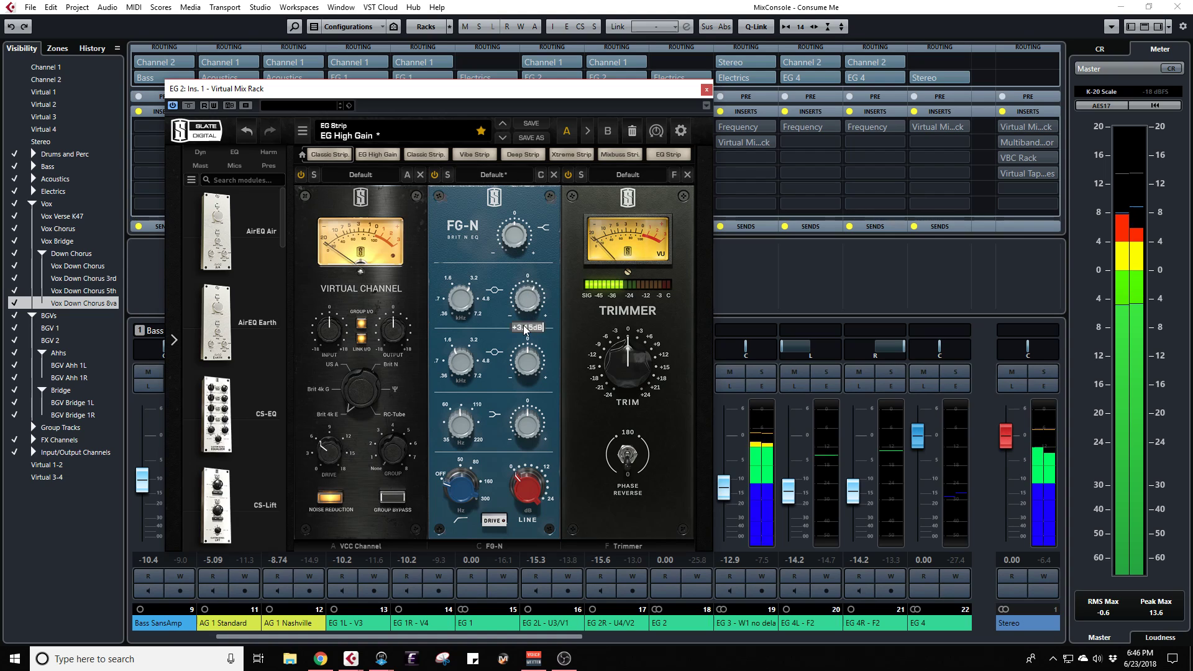
{"action": "type", "text": "3"}
{"action": "key", "text": "Return"}
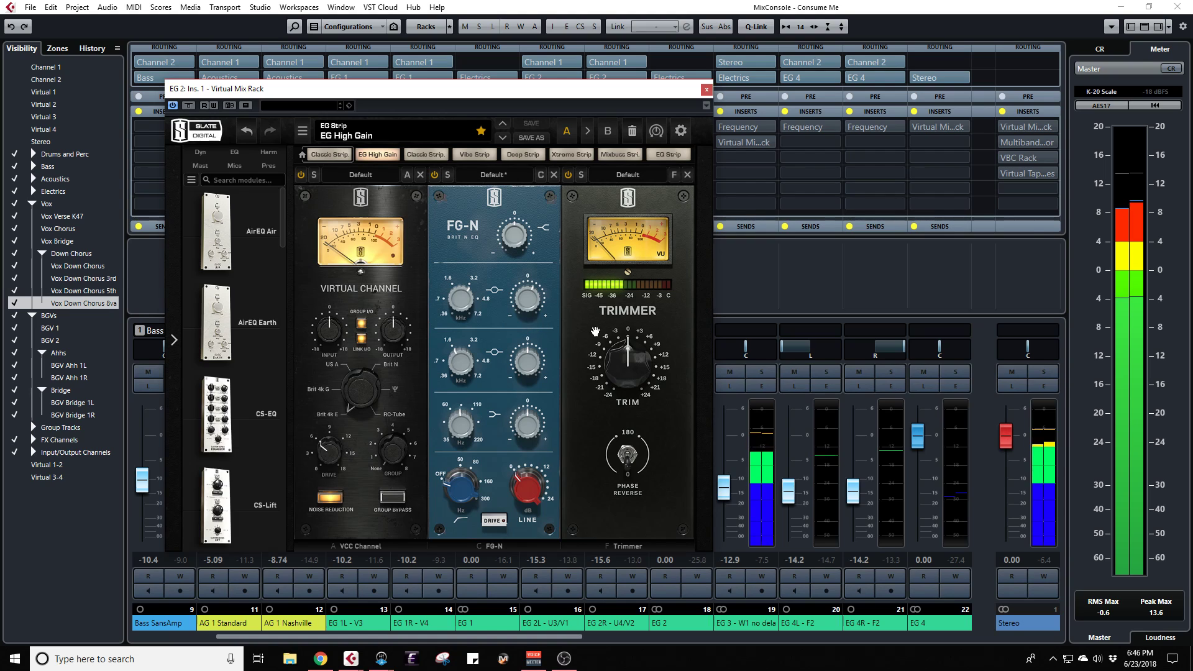
Step: Compare the FG-N module bypassed and active in the full mix and with EG 2 soloed, and close the rack's window
{"action": "left_click", "coordinate": [435, 176]}
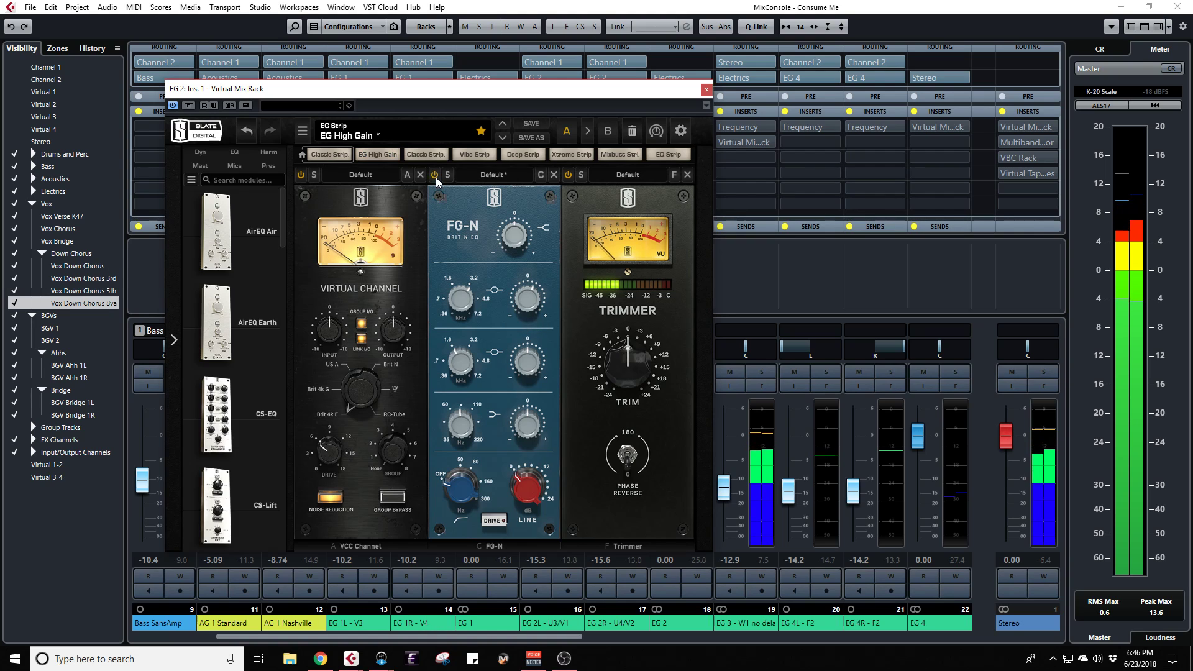
{"action": "left_click", "coordinate": [435, 176]}
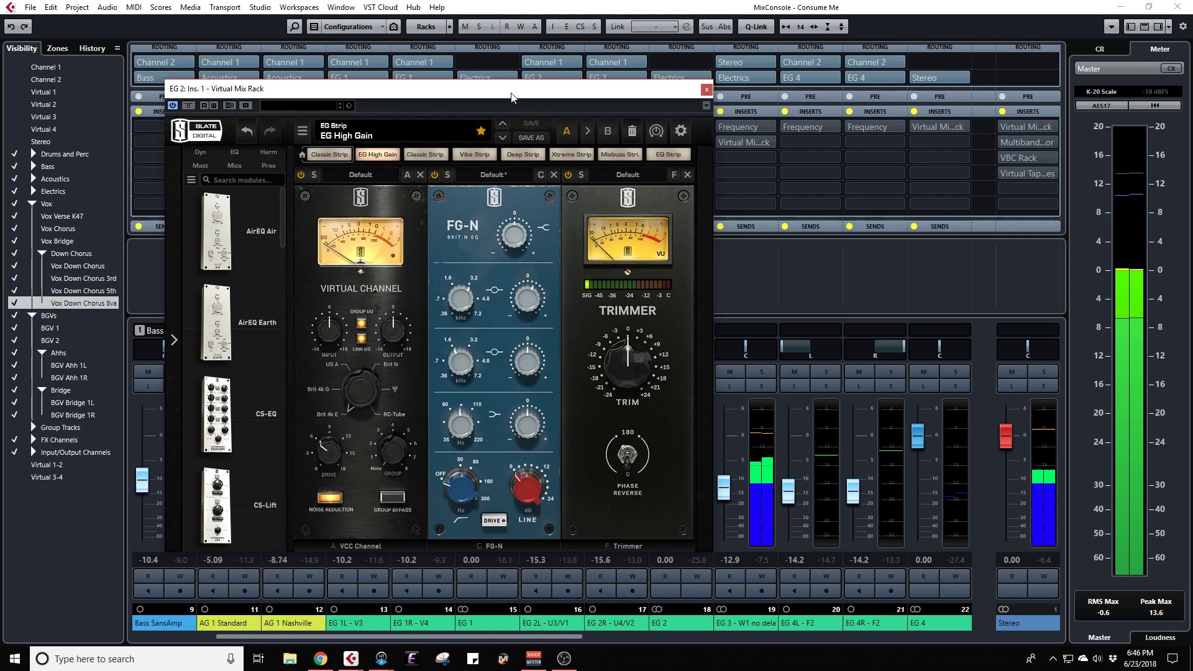
{"action": "left_click_drag", "start_coordinate": [503, 92], "coordinate": [165, 64]}
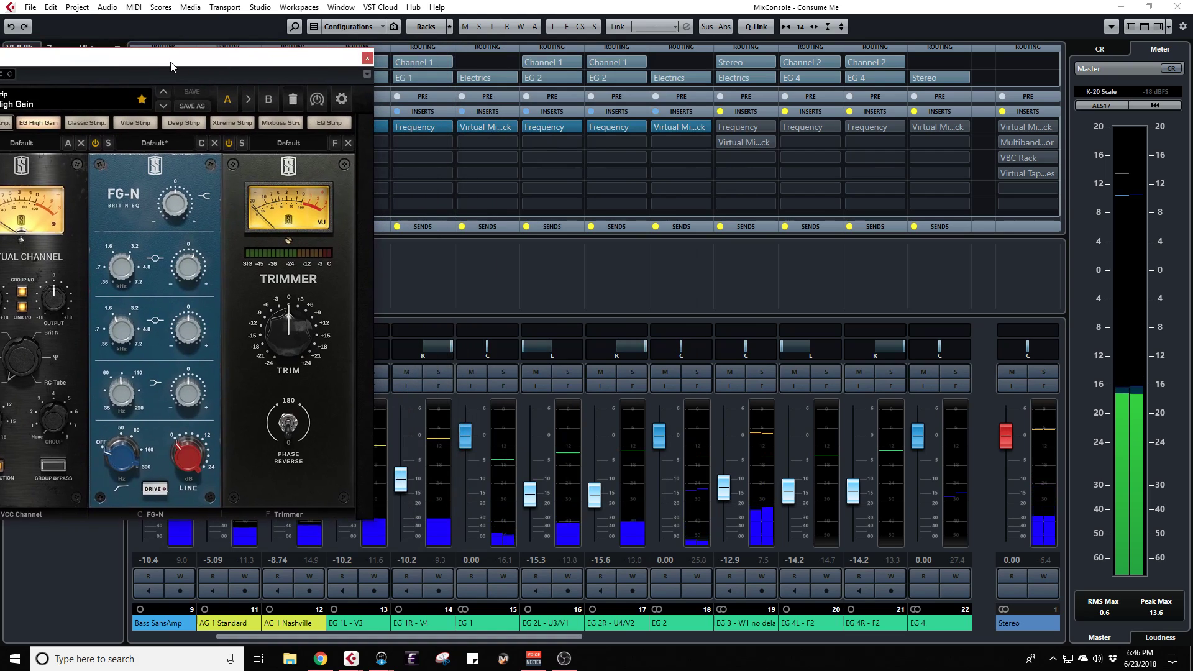
{"action": "left_click", "coordinate": [697, 371]}
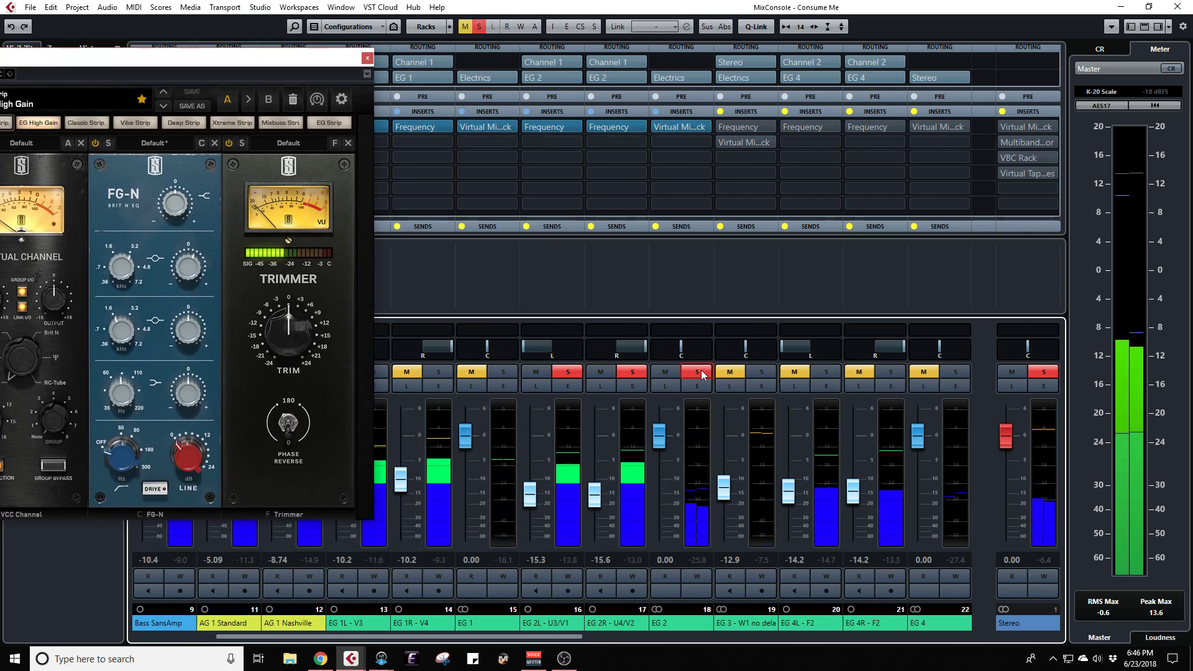
{"action": "left_click", "coordinate": [95, 145]}
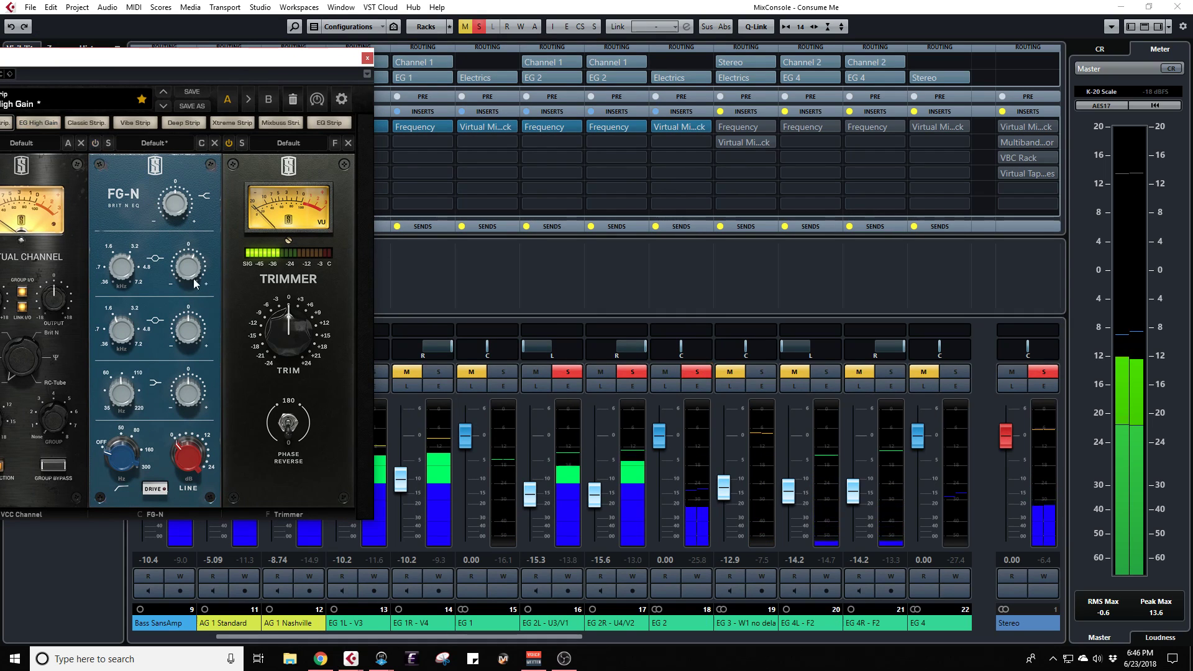
{"action": "left_click", "coordinate": [95, 145]}
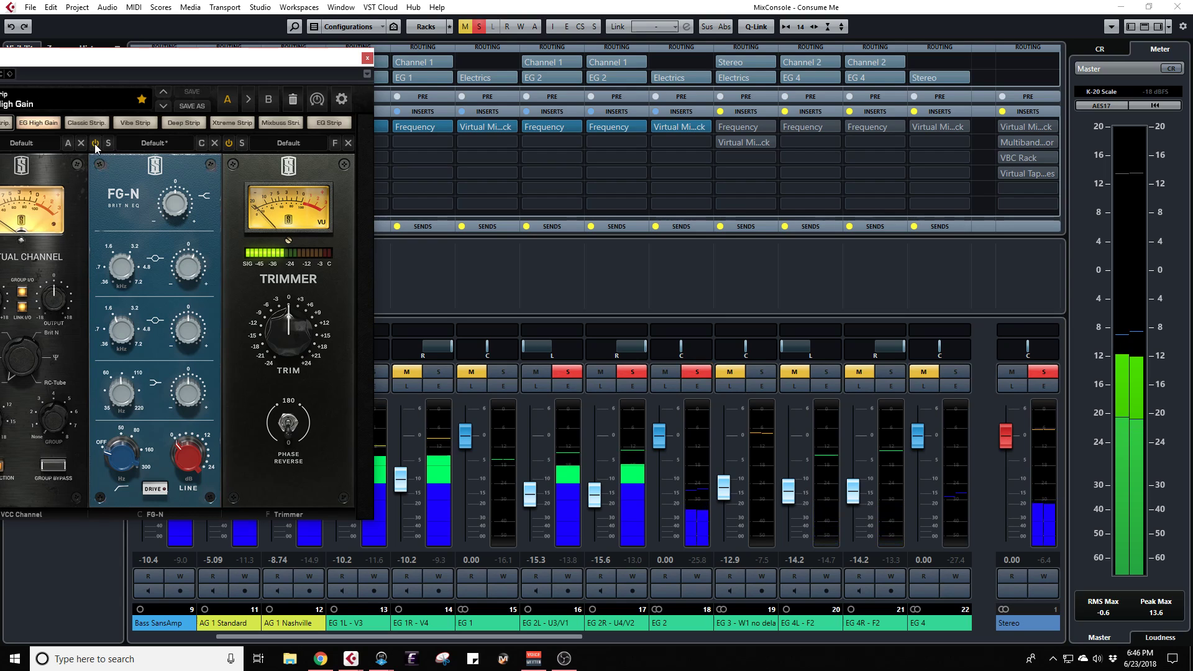
{"action": "left_click", "coordinate": [367, 58]}
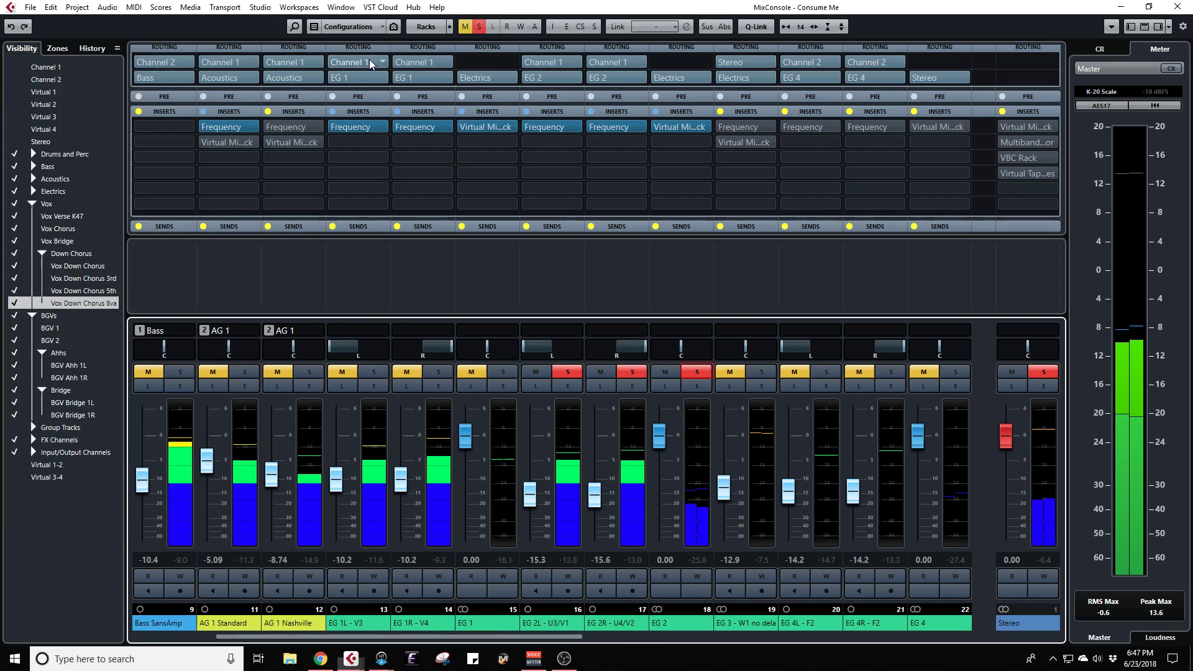
Step: Move the solo from EG 2 to EG 3 - W1 no delay, open its Frequency insert, and stop playback
{"action": "left_click", "coordinate": [699, 373]}
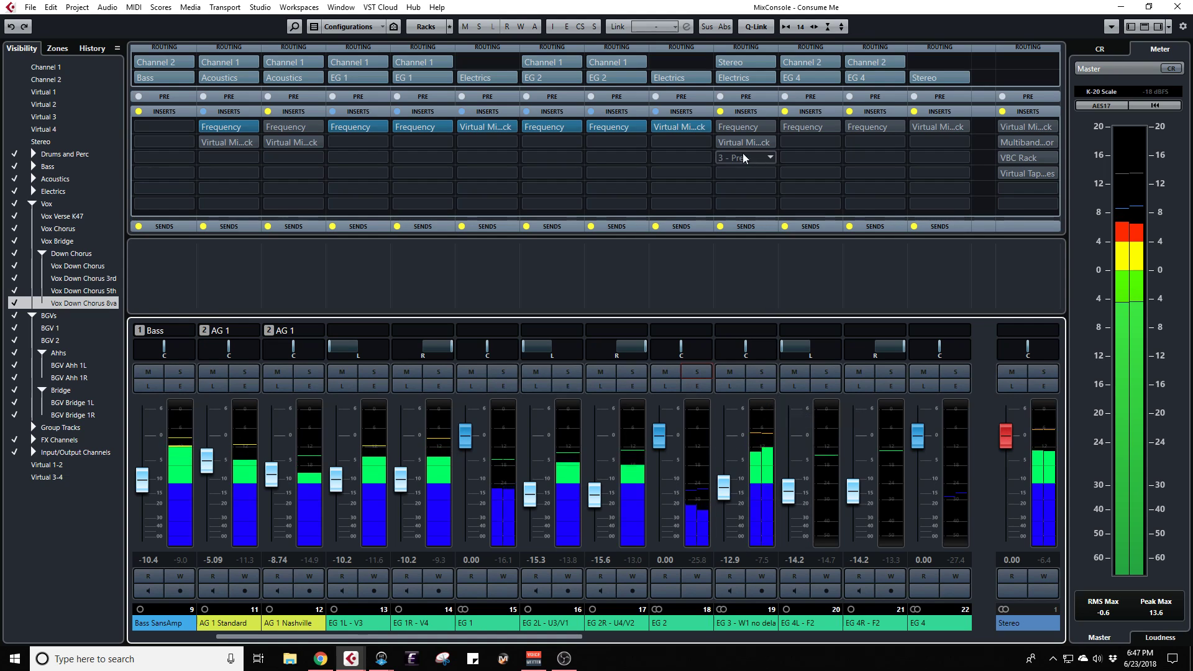
{"action": "left_click", "coordinate": [762, 371]}
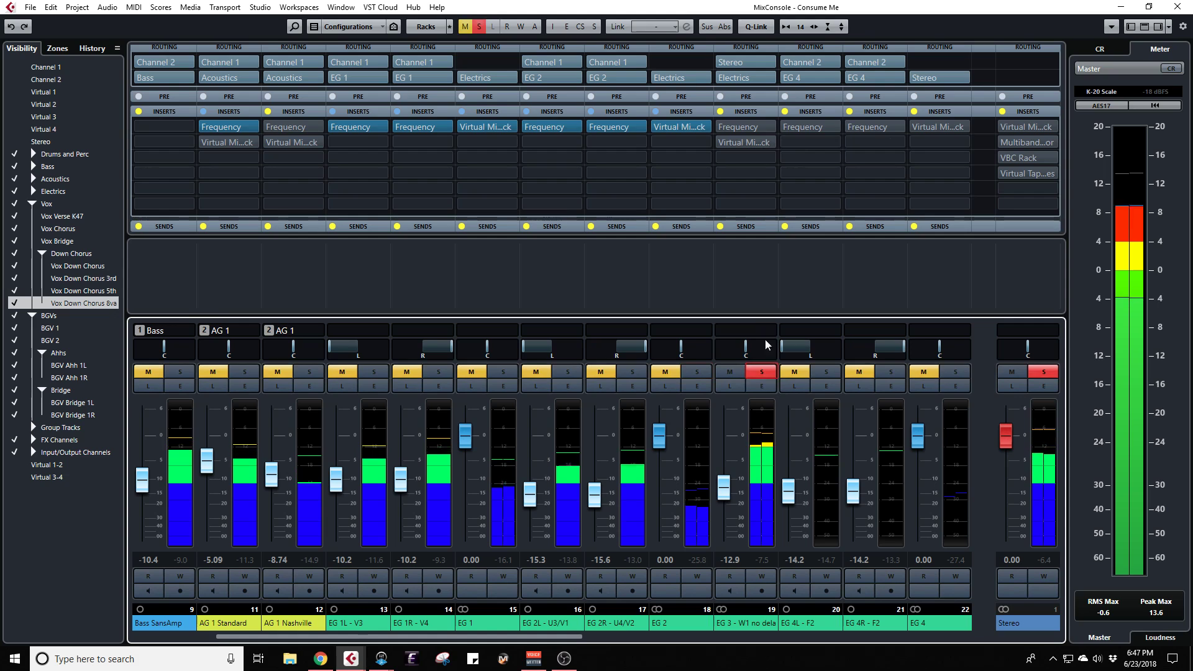
{"action": "left_click", "coordinate": [734, 124]}
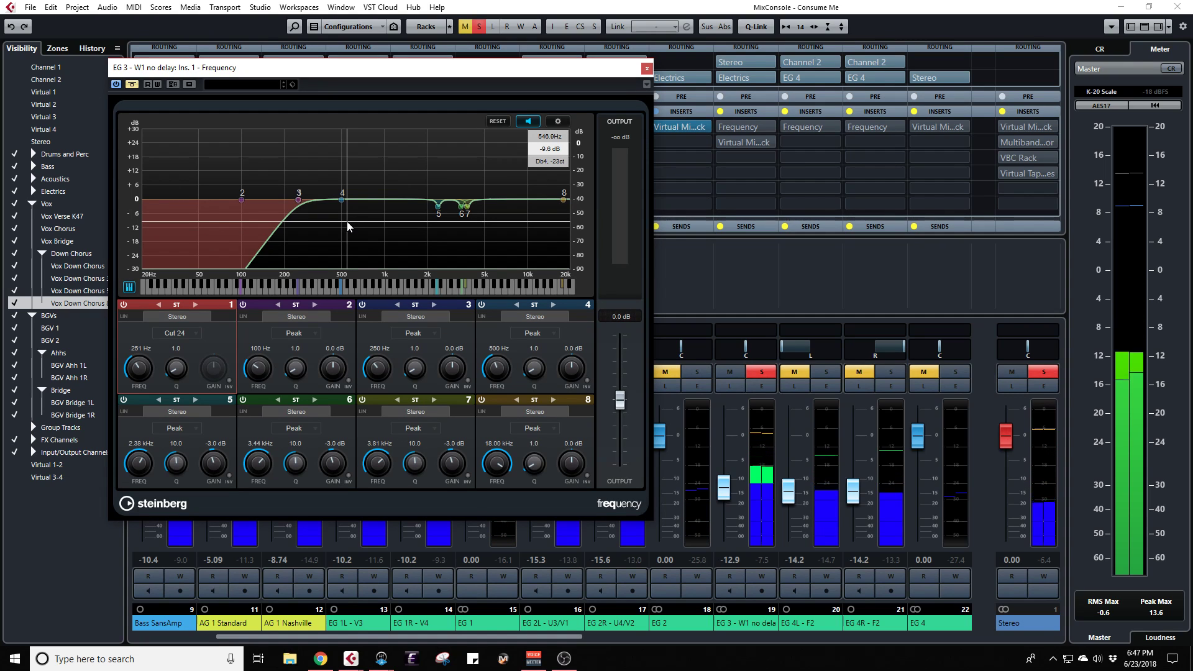
{"action": "key", "text": "space"}
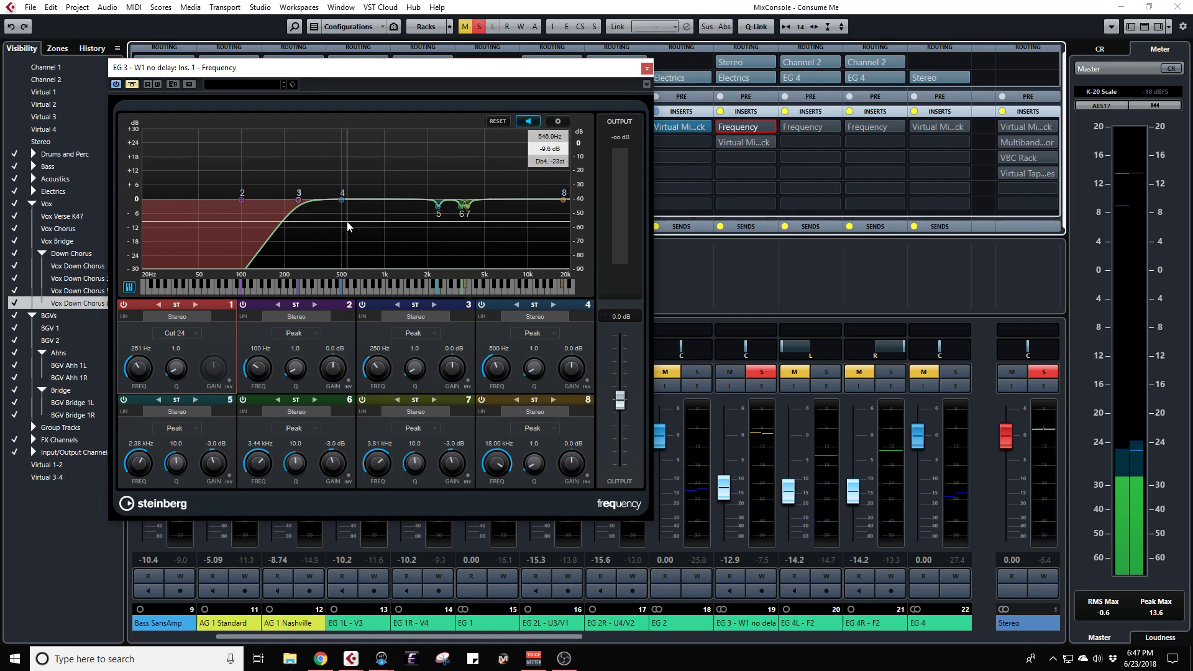
Step: Compare EG 3's Frequency insert active and bypassed during playback, leaving it active
{"action": "left_click", "coordinate": [132, 85]}
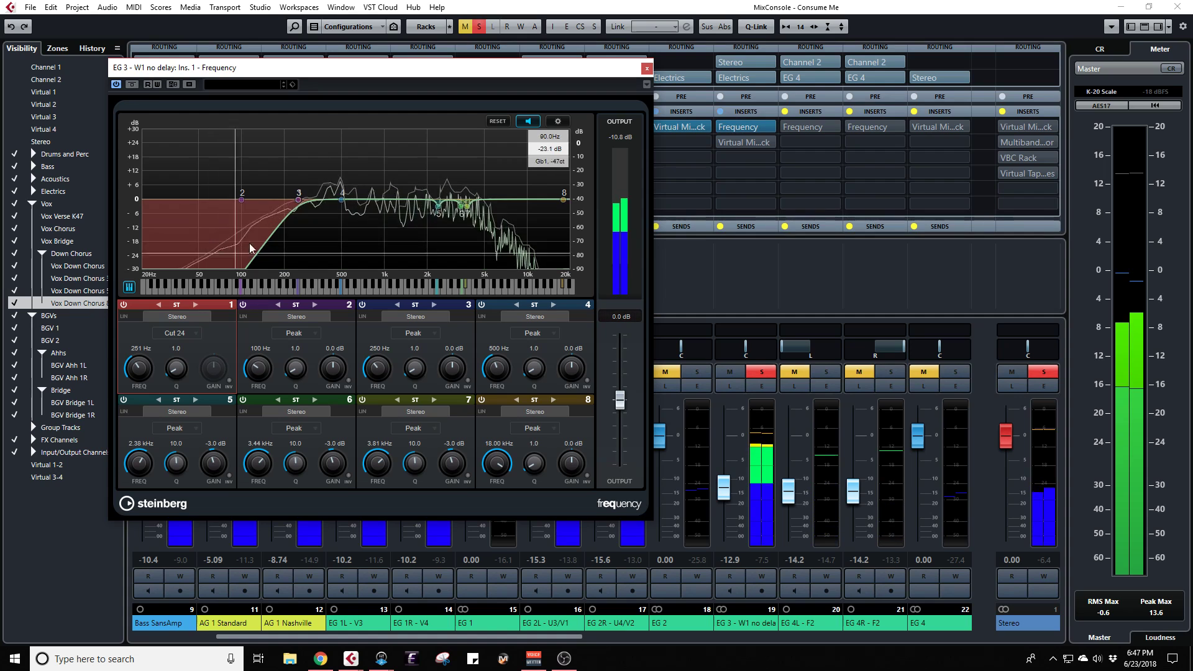
{"action": "left_click", "coordinate": [132, 85]}
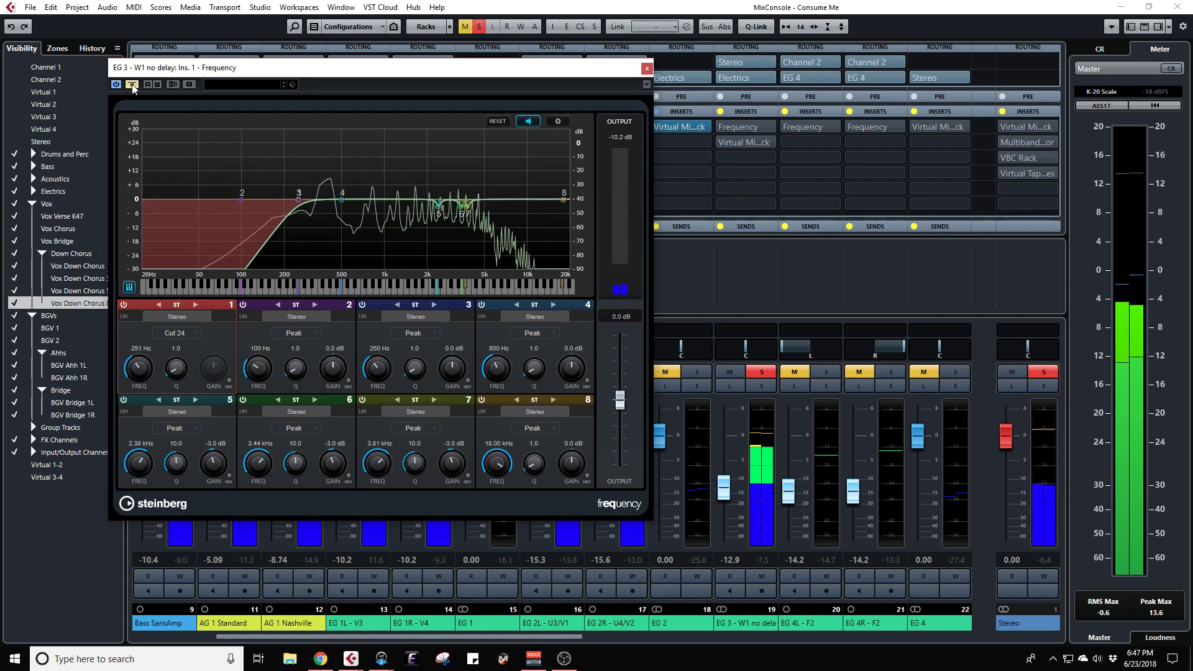
{"action": "left_click", "coordinate": [132, 85]}
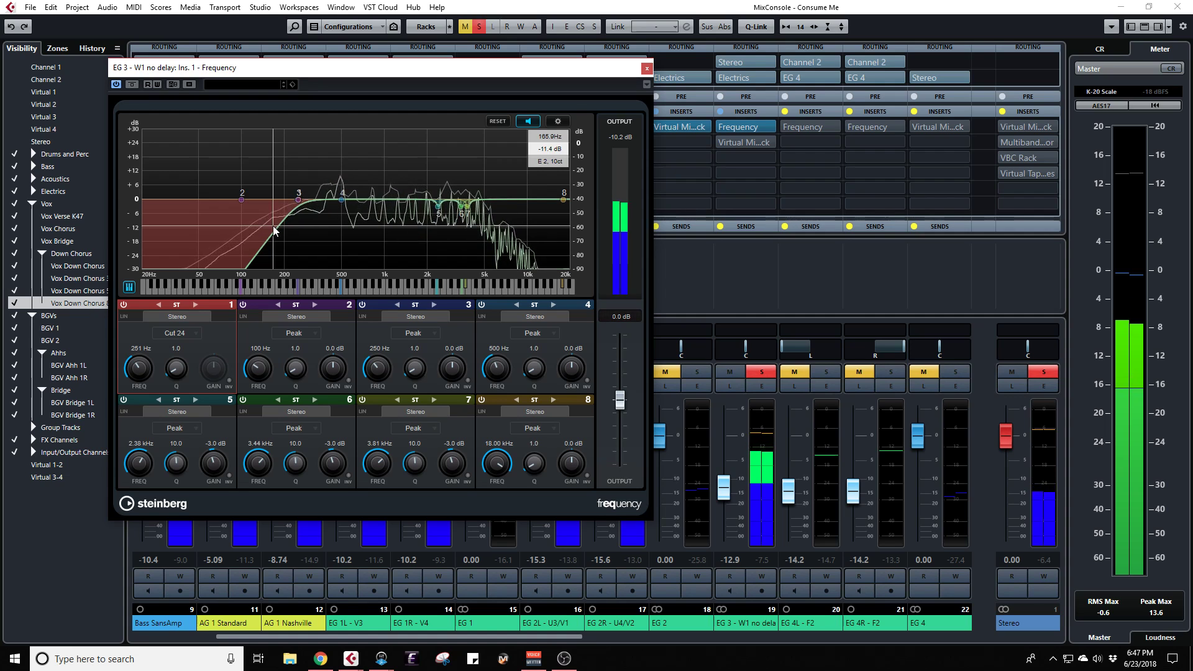
{"action": "left_click", "coordinate": [132, 85]}
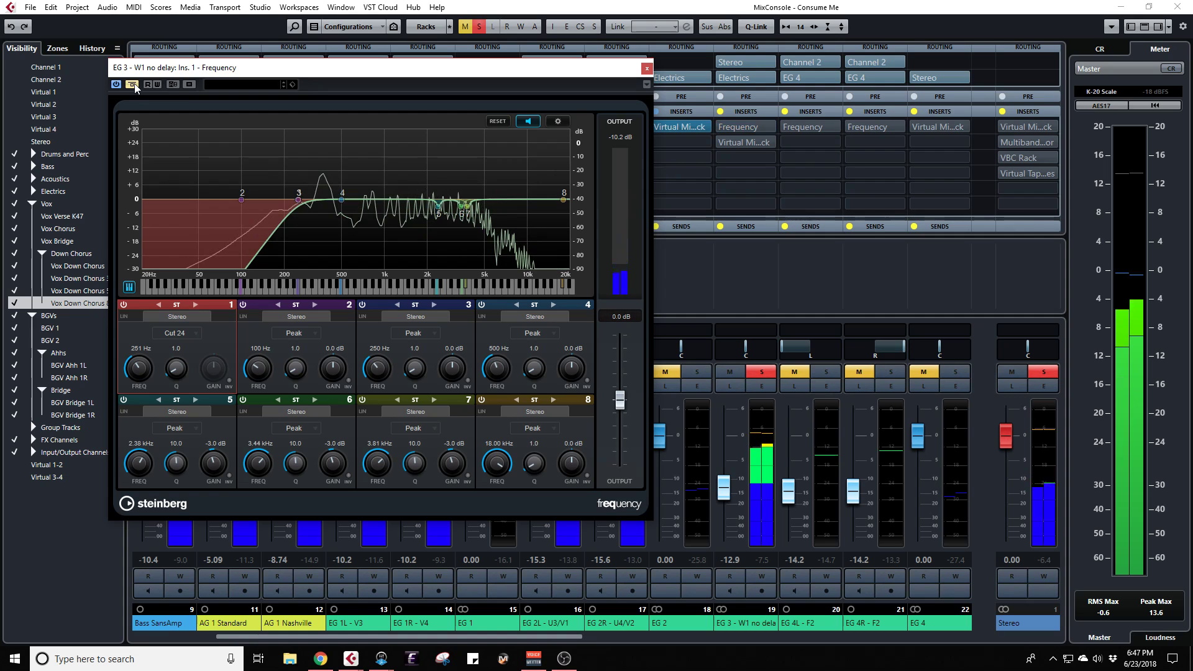
{"action": "left_click", "coordinate": [132, 85]}
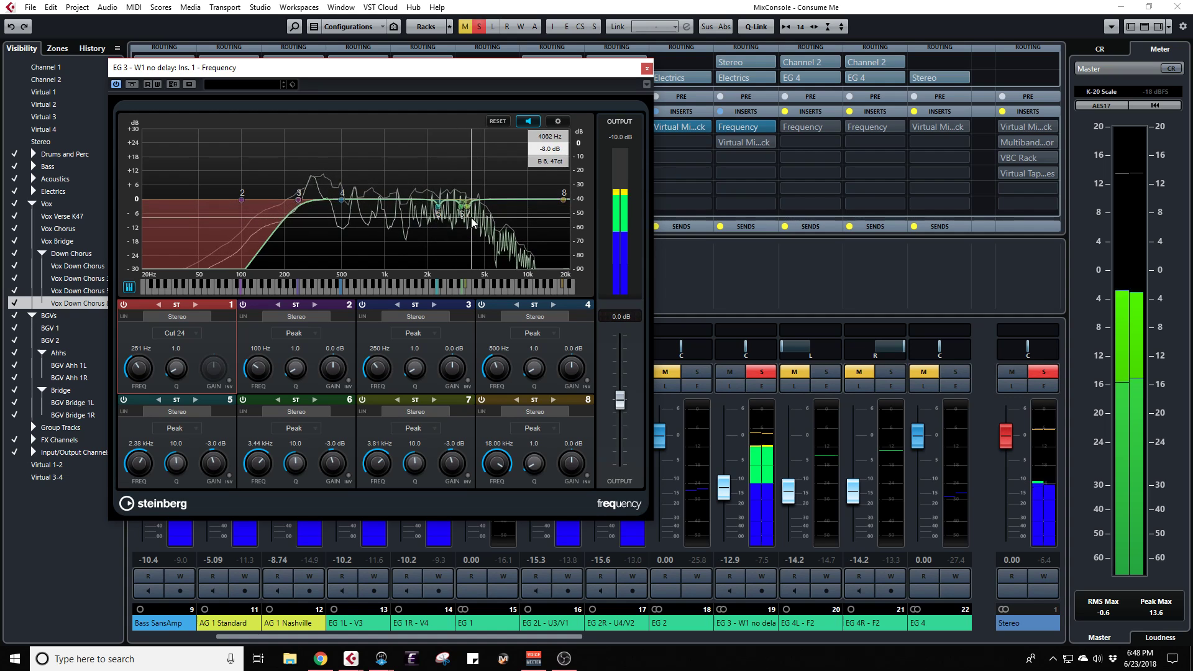
Step: Invert the gains of bands 5, 6 and 7 in EG 3's Frequency to 3.0 dB
{"action": "left_click", "coordinate": [229, 475]}
{"action": "left_click", "coordinate": [348, 475]}
{"action": "left_click", "coordinate": [468, 475]}
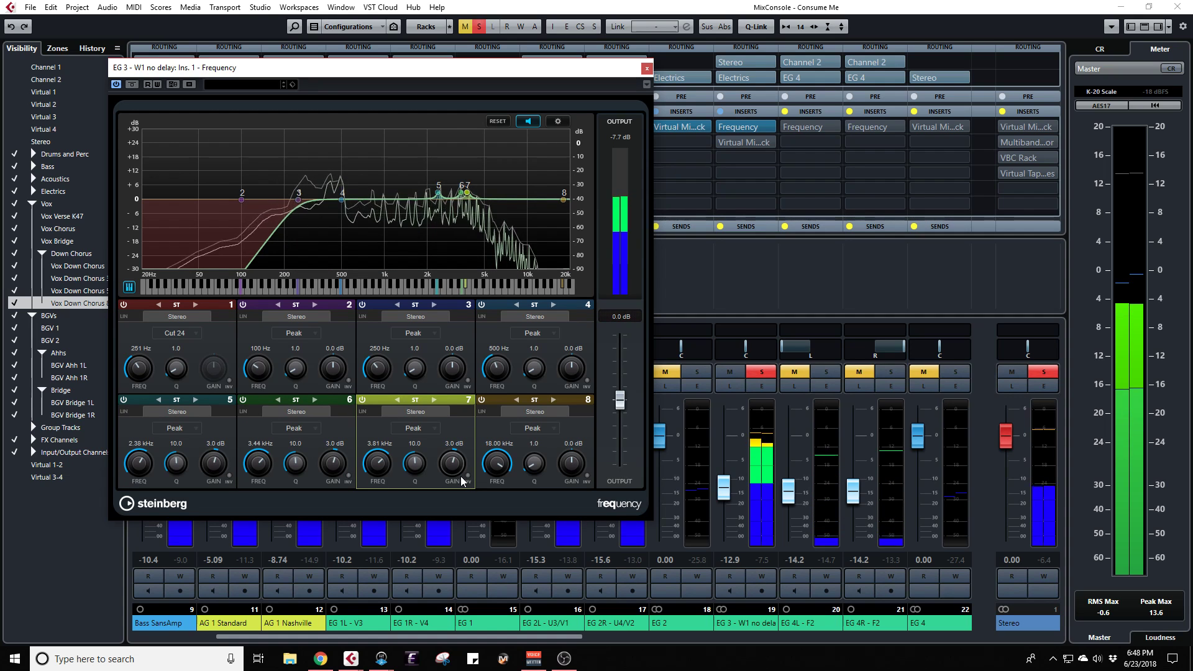
Step: Compare EG 3's Frequency bands 5, 6 and 7 with their gains inverted between -3.0 and 3.0 dB, leaving all three at 3.0 dB
{"action": "left_click", "coordinate": [230, 476]}
{"action": "left_click", "coordinate": [348, 475]}
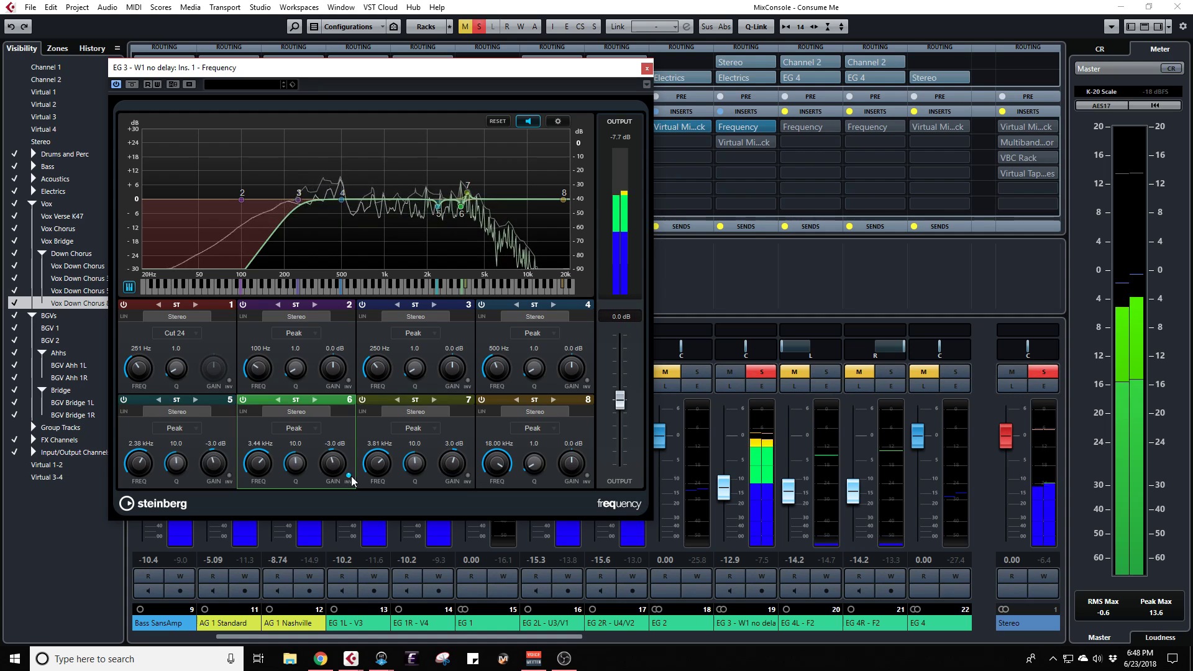
{"action": "left_click", "coordinate": [467, 475]}
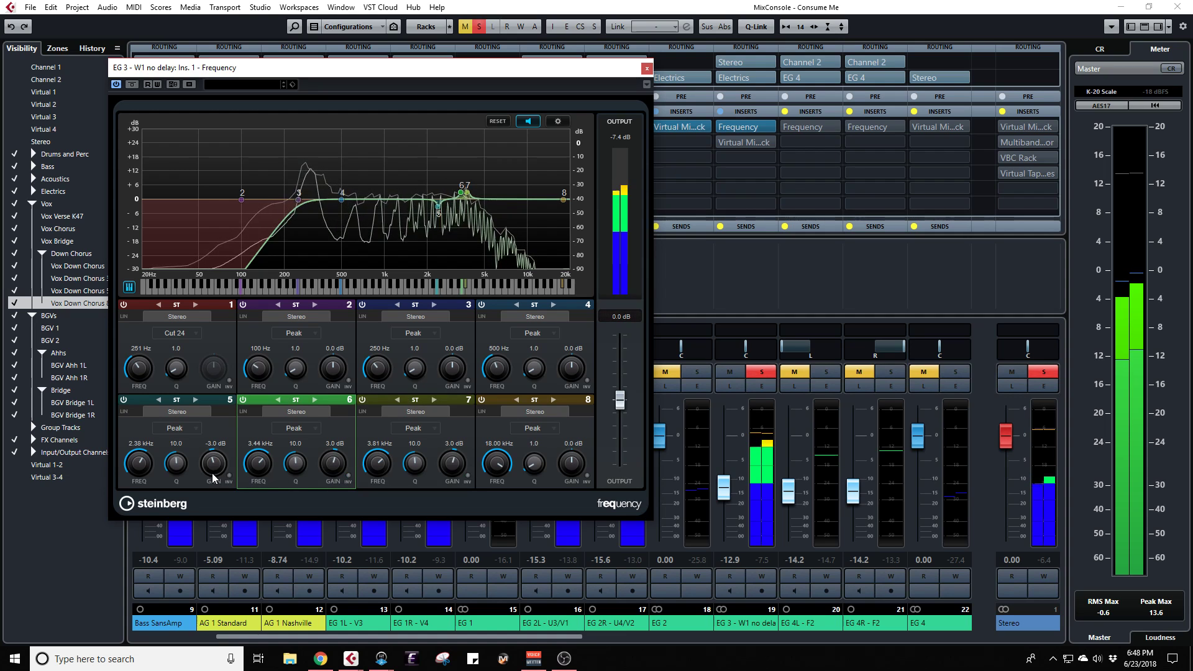
{"action": "left_click", "coordinate": [229, 475]}
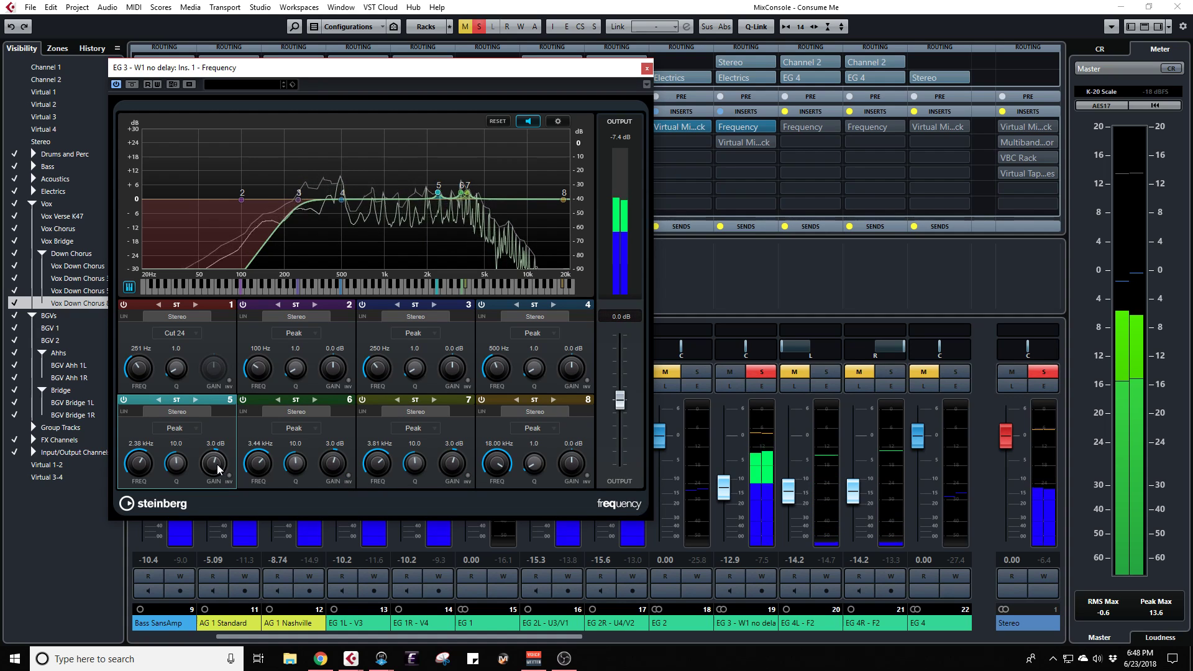
Step: Lower band 5's gain to -3.0 dB, then stop playback and turn off the equalizer's listen mode
{"action": "left_click_drag", "start_coordinate": [218, 423], "coordinate": [218, 435]}
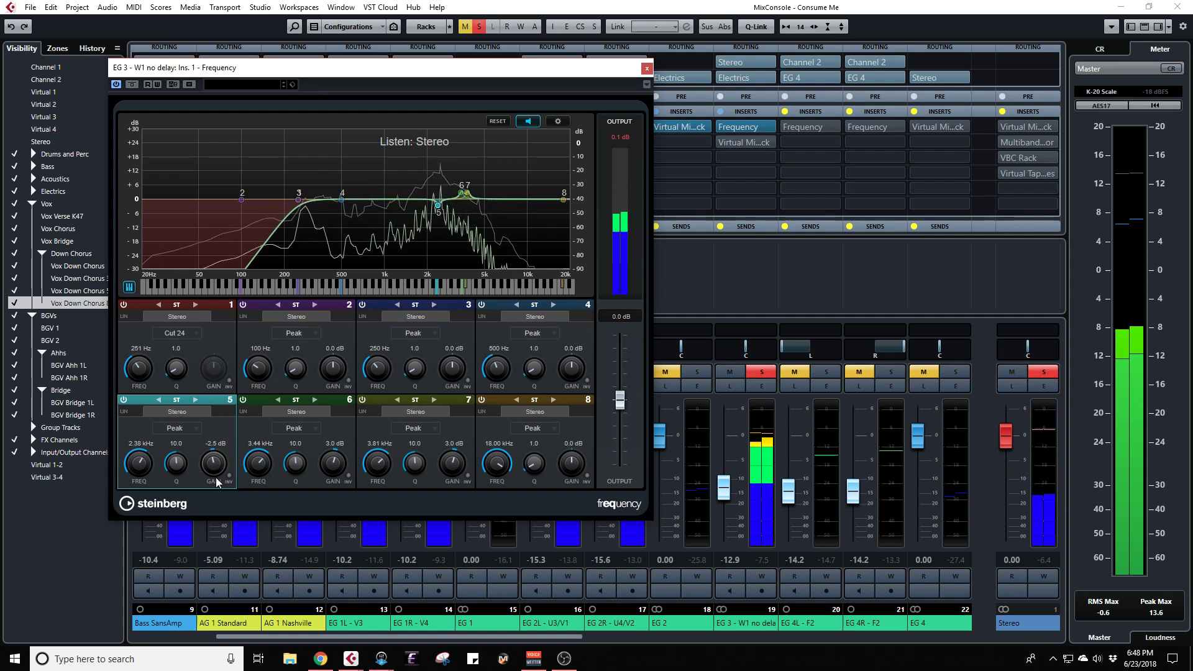
{"action": "left_click_drag", "start_coordinate": [216, 477], "coordinate": [216, 479]}
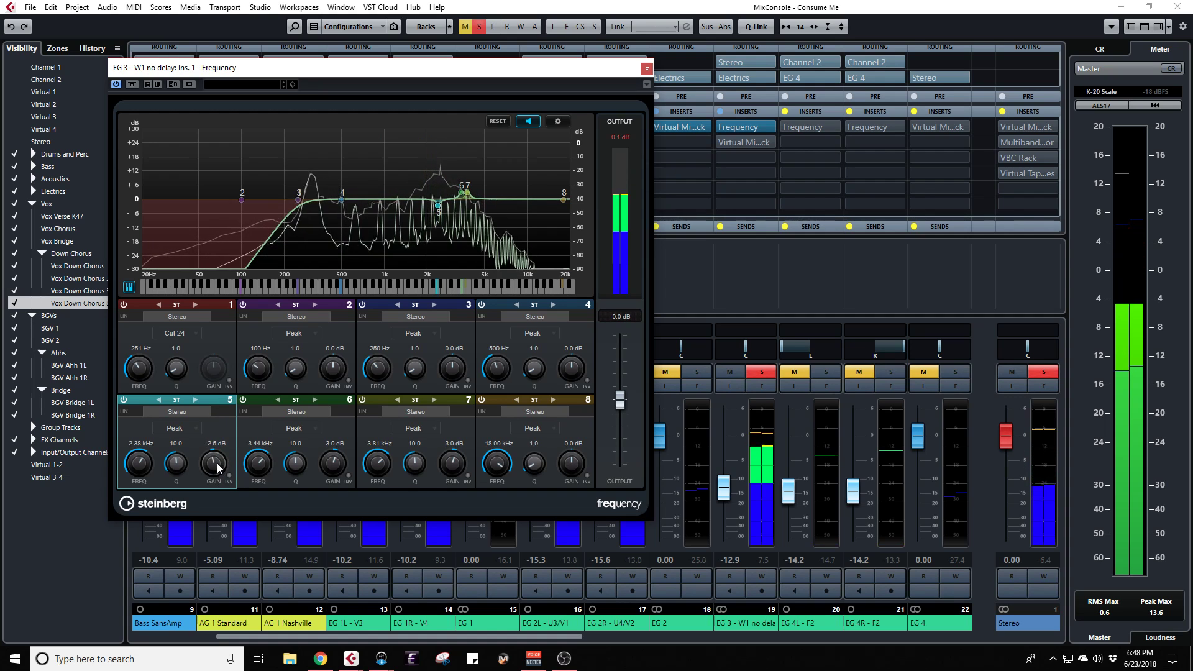
{"action": "key", "text": "space"}
{"action": "left_click", "coordinate": [534, 120]}
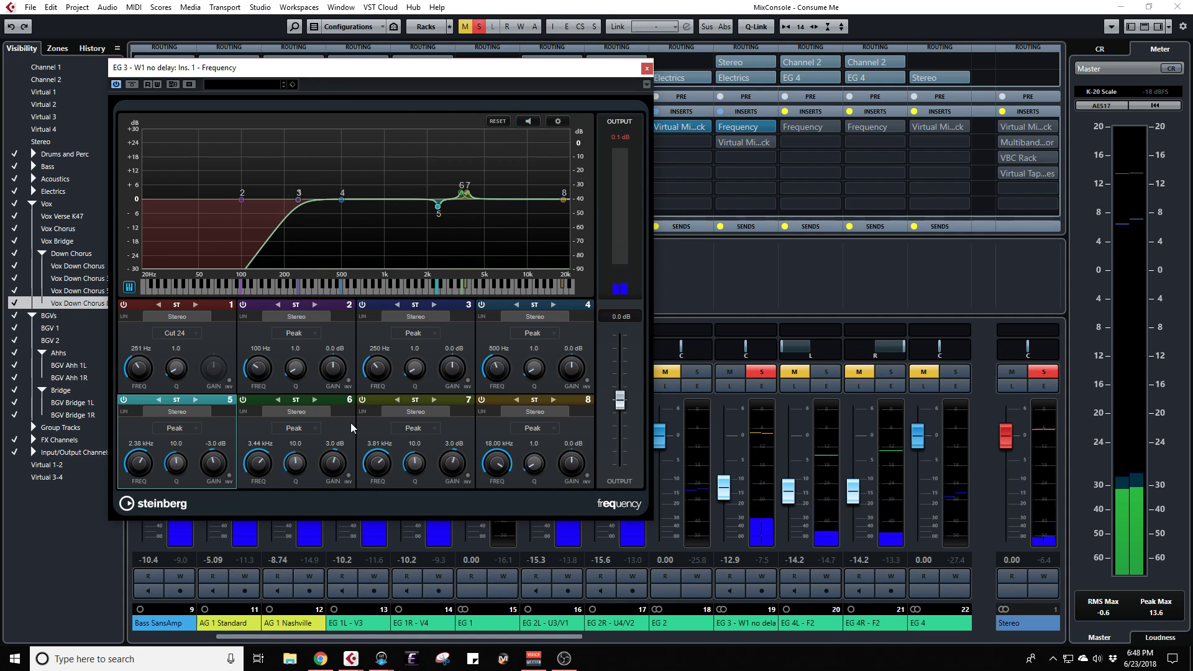
Step: Resume playback and invert the gains of bands 6 and 7 to -3.0 dB
{"action": "key", "text": "space"}
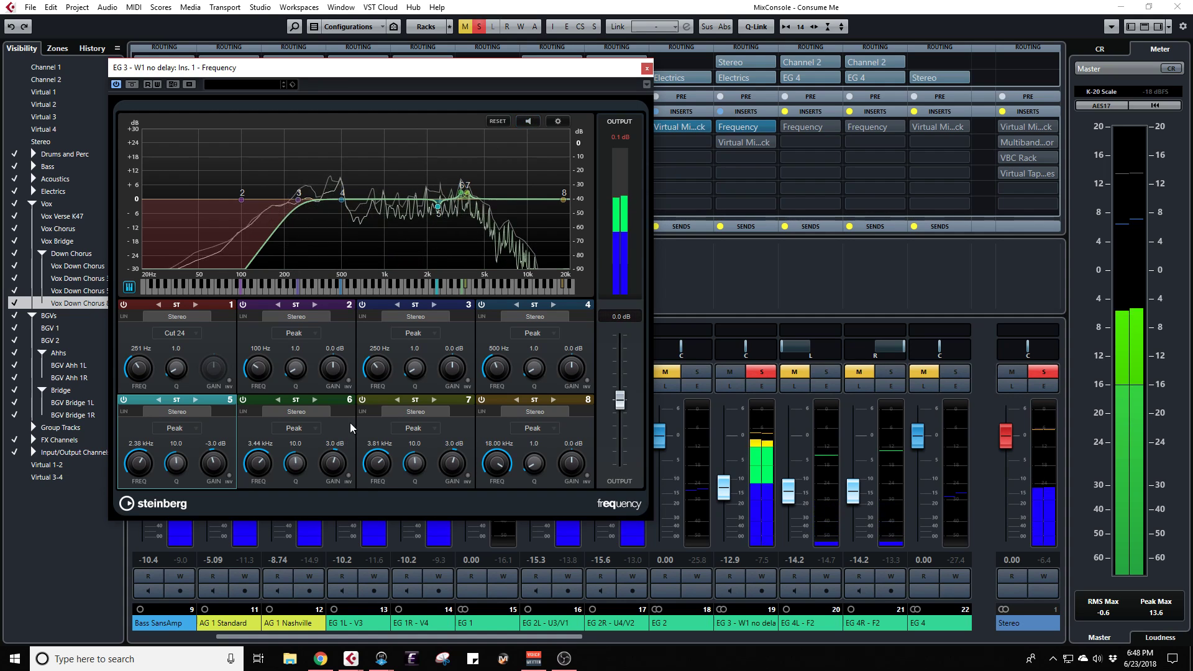
{"action": "left_click", "coordinate": [348, 475]}
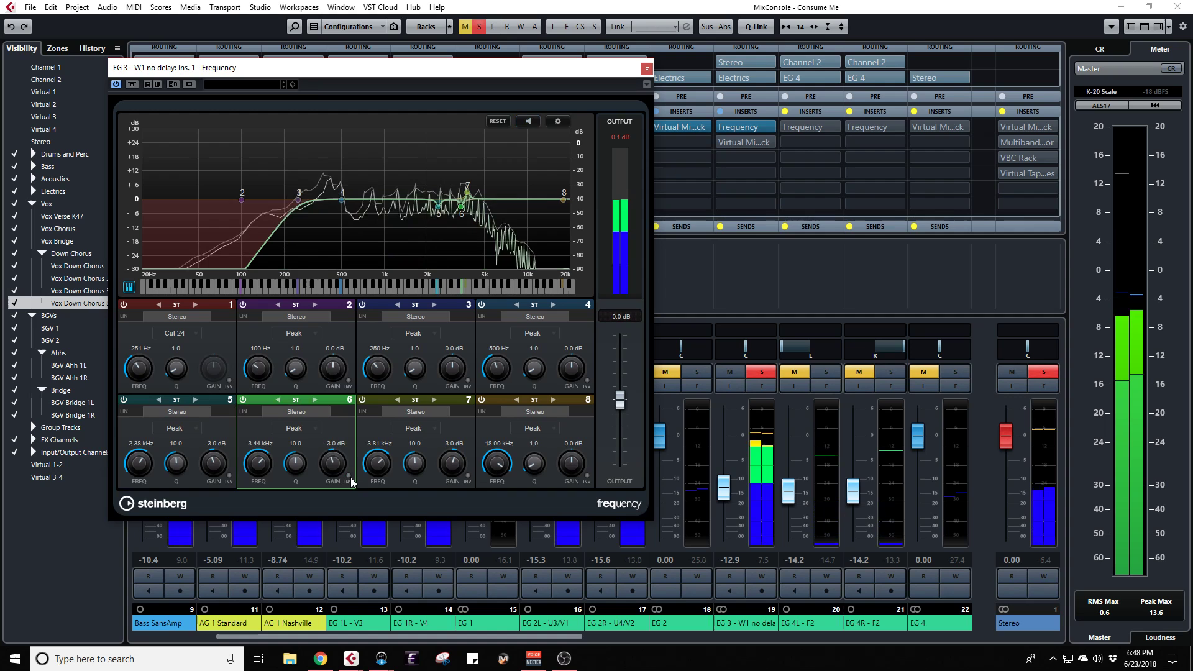
{"action": "left_click", "coordinate": [467, 476]}
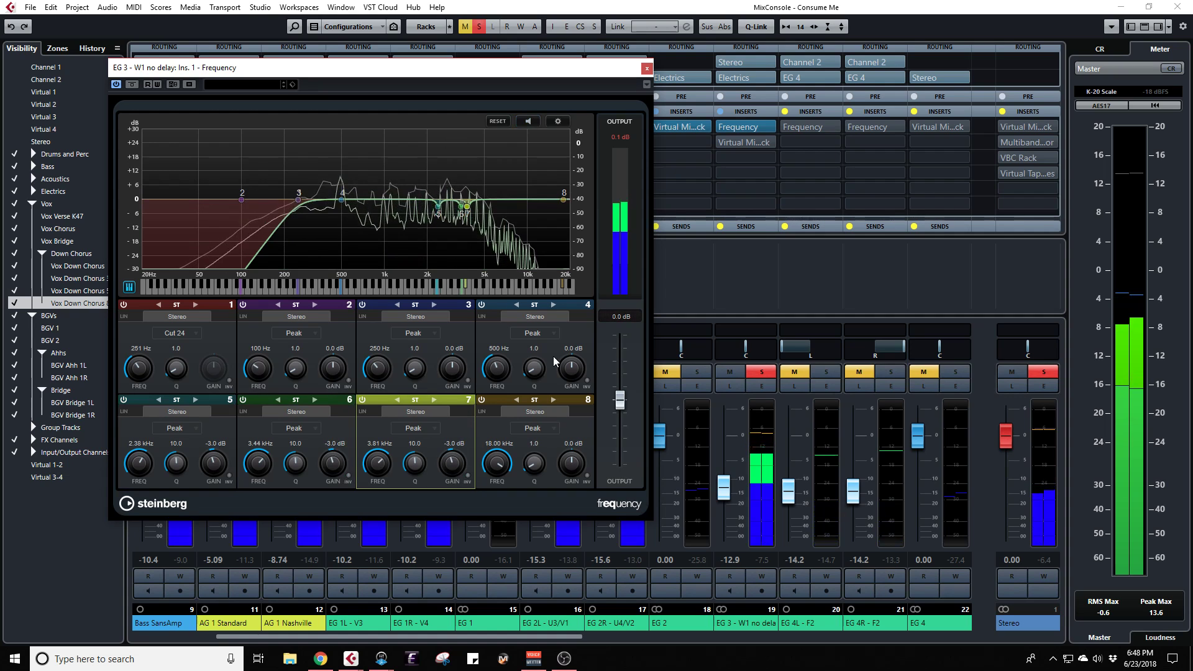
Step: Set band 8 of EG 3's Frequency to a Cut 12 filter at 9.00 kHz
{"action": "left_click", "coordinate": [537, 428]}
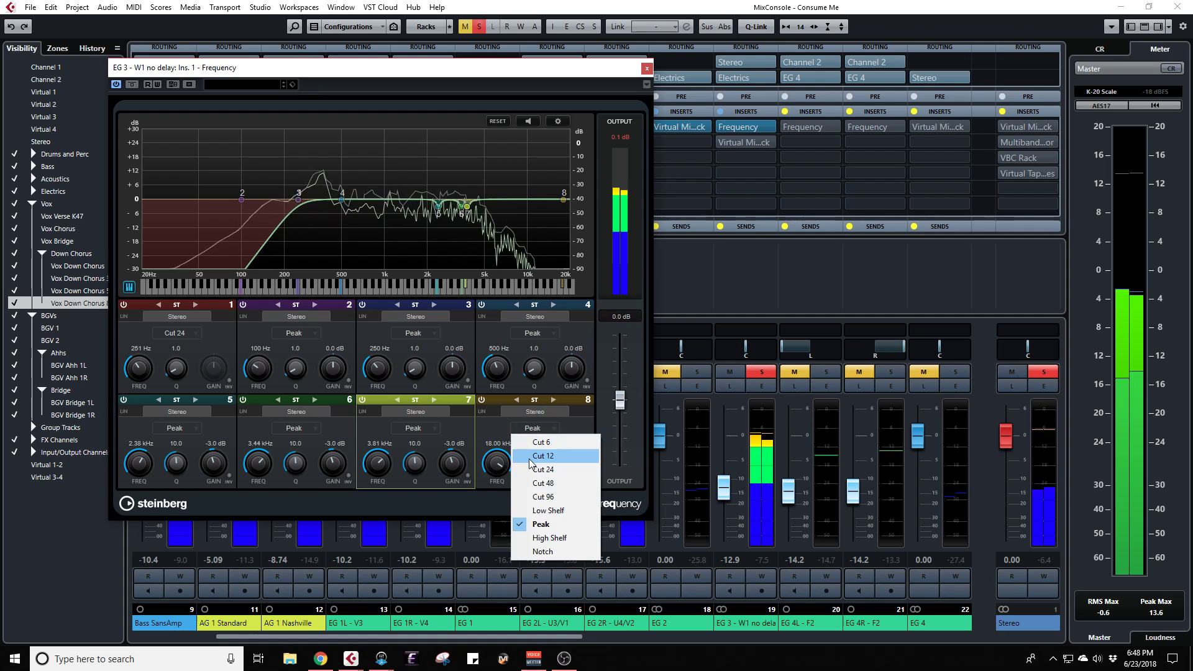
{"action": "left_click", "coordinate": [567, 453]}
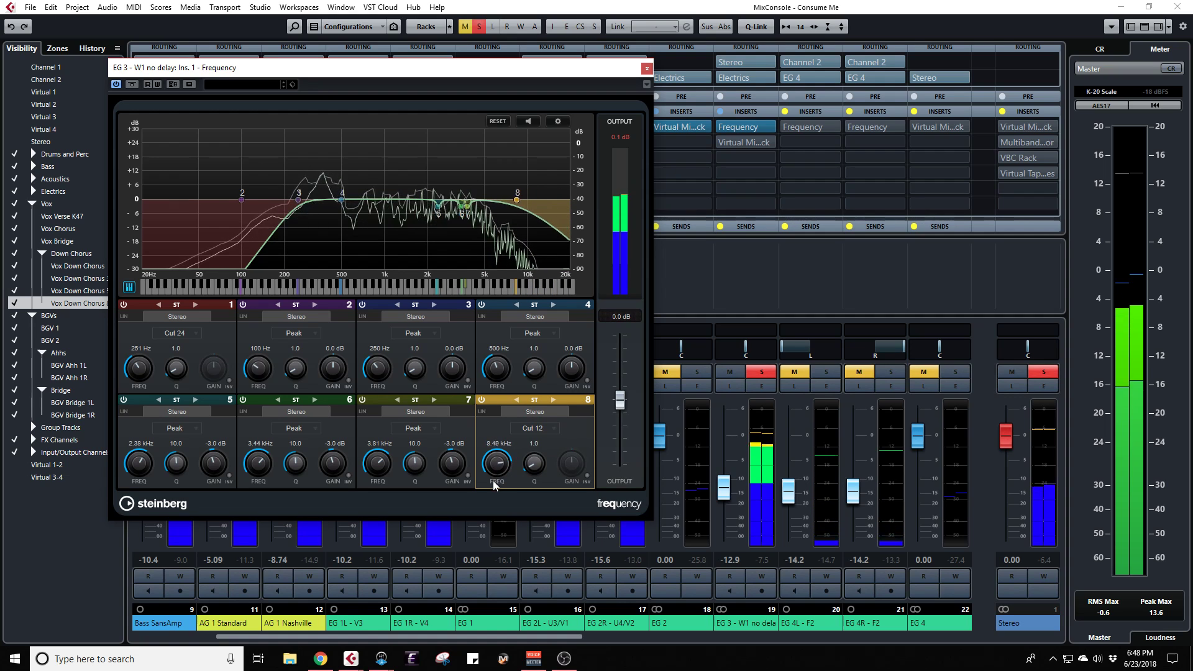
{"action": "mouse_move", "coordinate": [496, 499]}
{"action": "left_mouse_down"}
{"action": "mouse_move", "coordinate": [505, 460]}
{"action": "mouse_move", "coordinate": [499, 476]}
{"action": "left_mouse_up"}
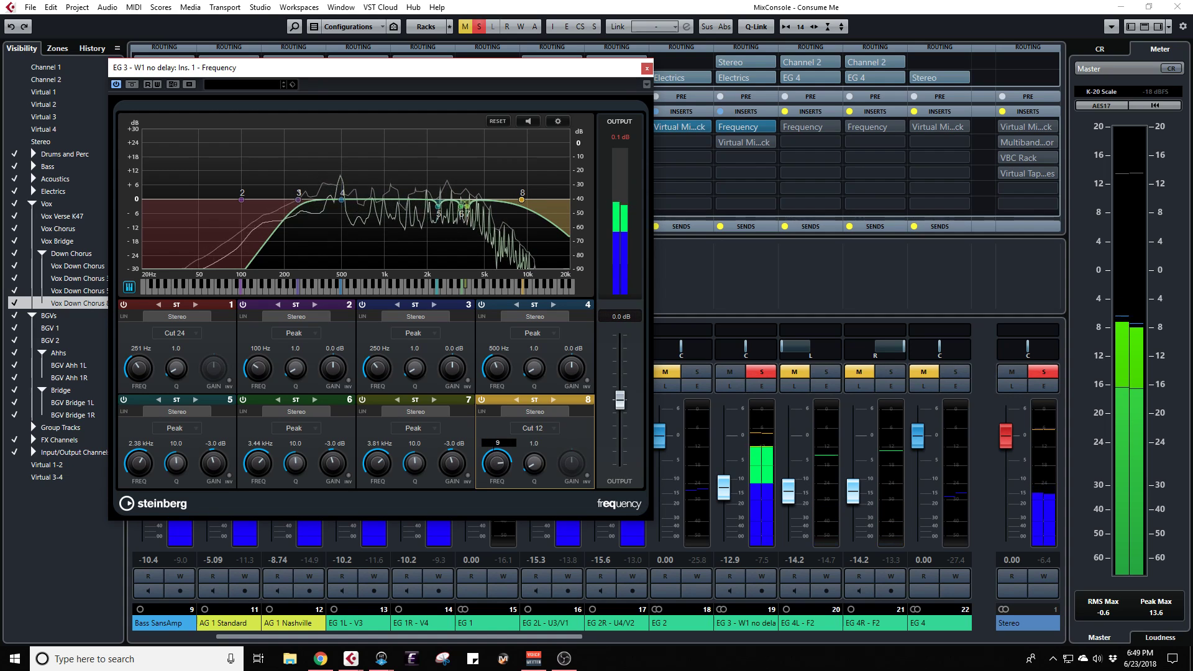
Step: Compare the band 8 high cut repeatedly bypassed and active during playback, leaving it active
{"action": "left_click", "coordinate": [482, 399]}
{"action": "left_click", "coordinate": [483, 399]}
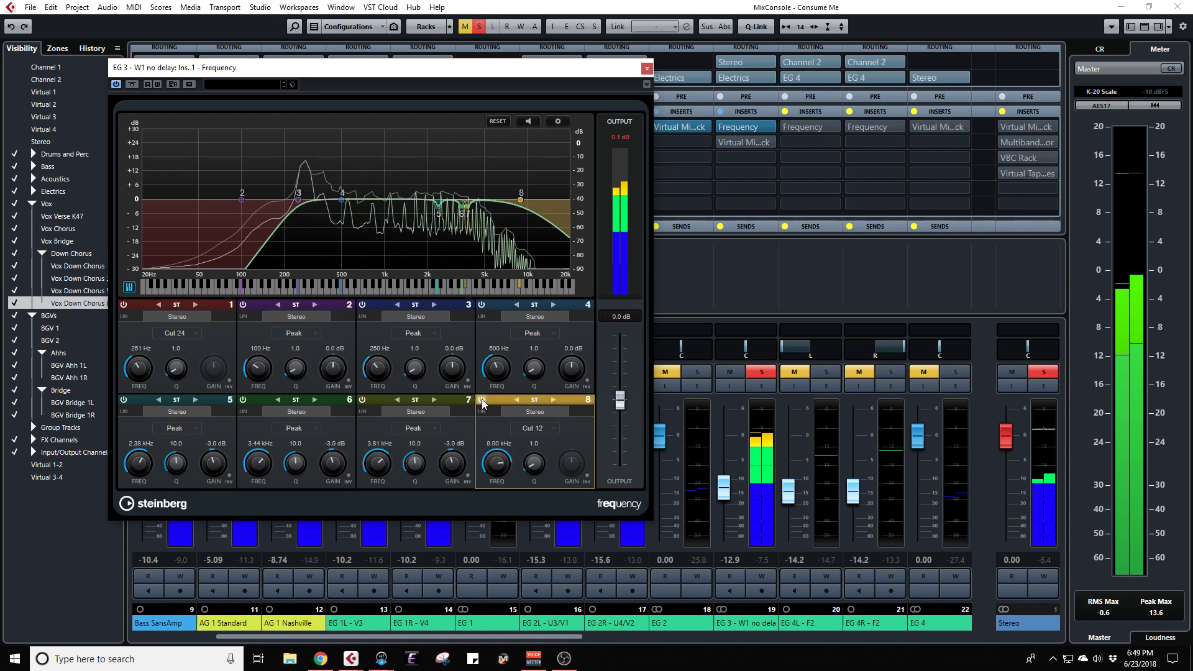
{"action": "left_click", "coordinate": [482, 399]}
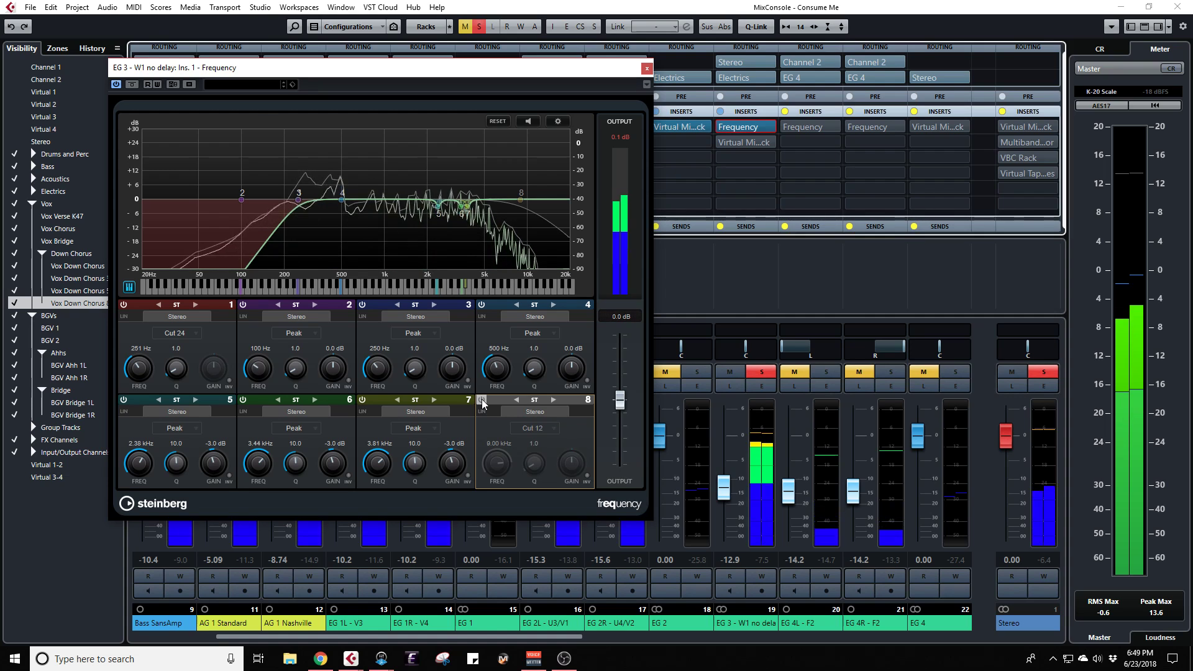
{"action": "left_click", "coordinate": [482, 399]}
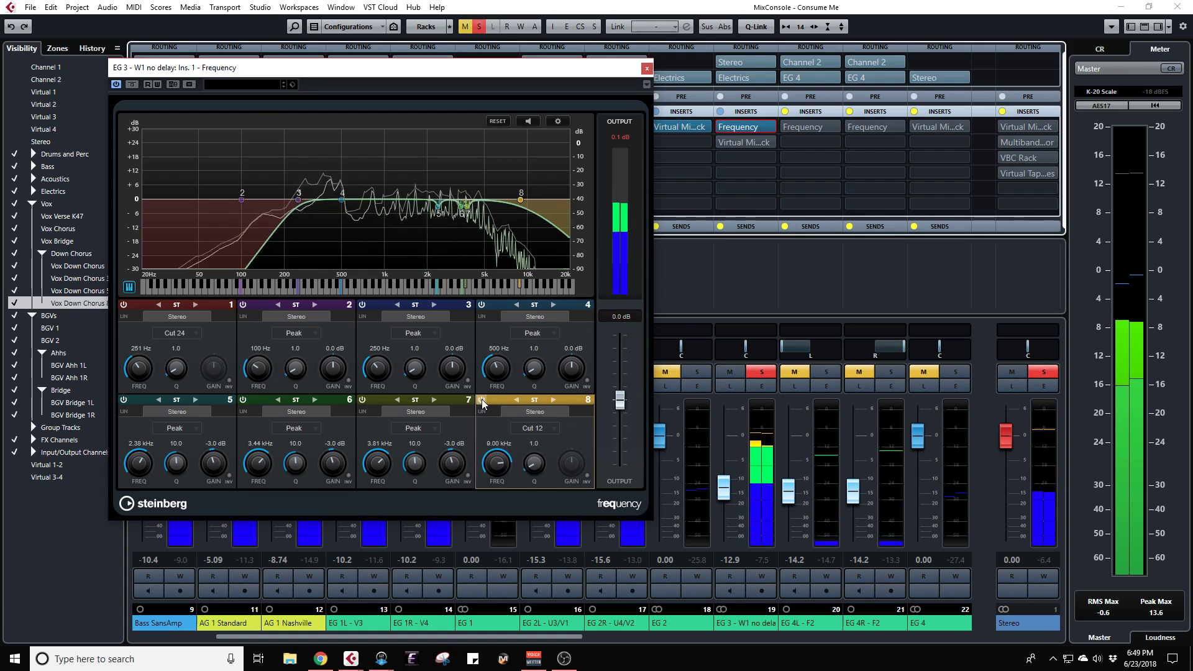
{"action": "left_click", "coordinate": [482, 399]}
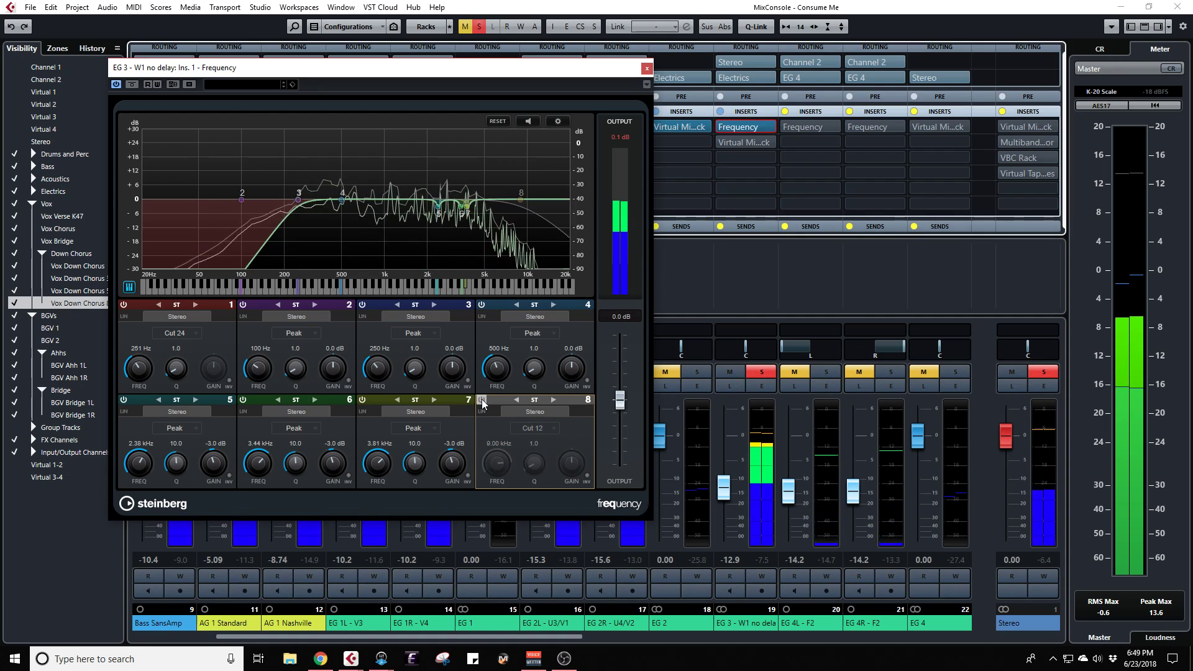
{"action": "left_click", "coordinate": [482, 400]}
{"action": "left_click", "coordinate": [482, 399]}
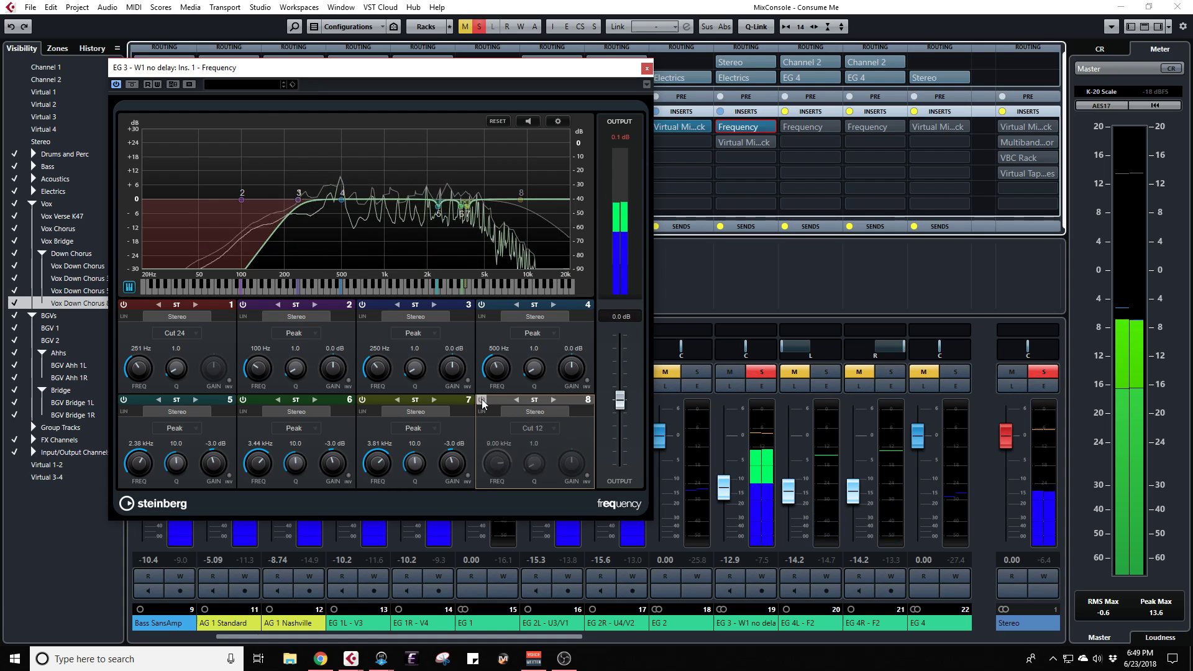
{"action": "left_click", "coordinate": [482, 399]}
{"action": "left_click", "coordinate": [482, 399]}
{"action": "left_click", "coordinate": [482, 400]}
{"action": "left_click", "coordinate": [482, 399]}
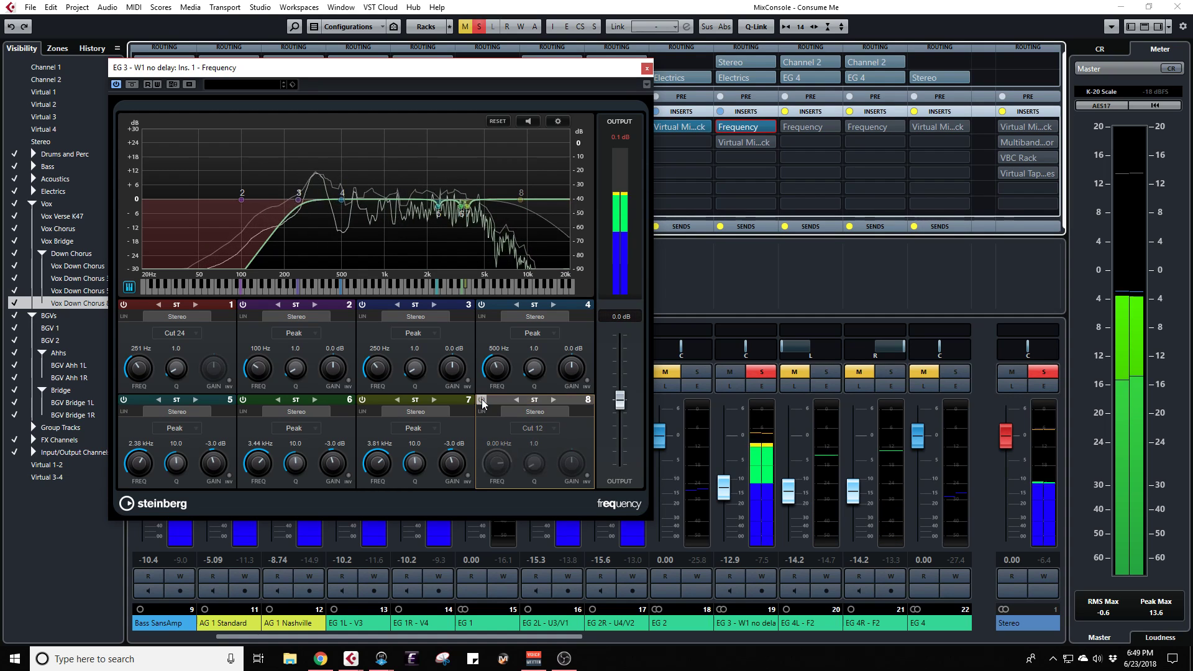
{"action": "left_click", "coordinate": [482, 399]}
{"action": "left_click", "coordinate": [483, 399]}
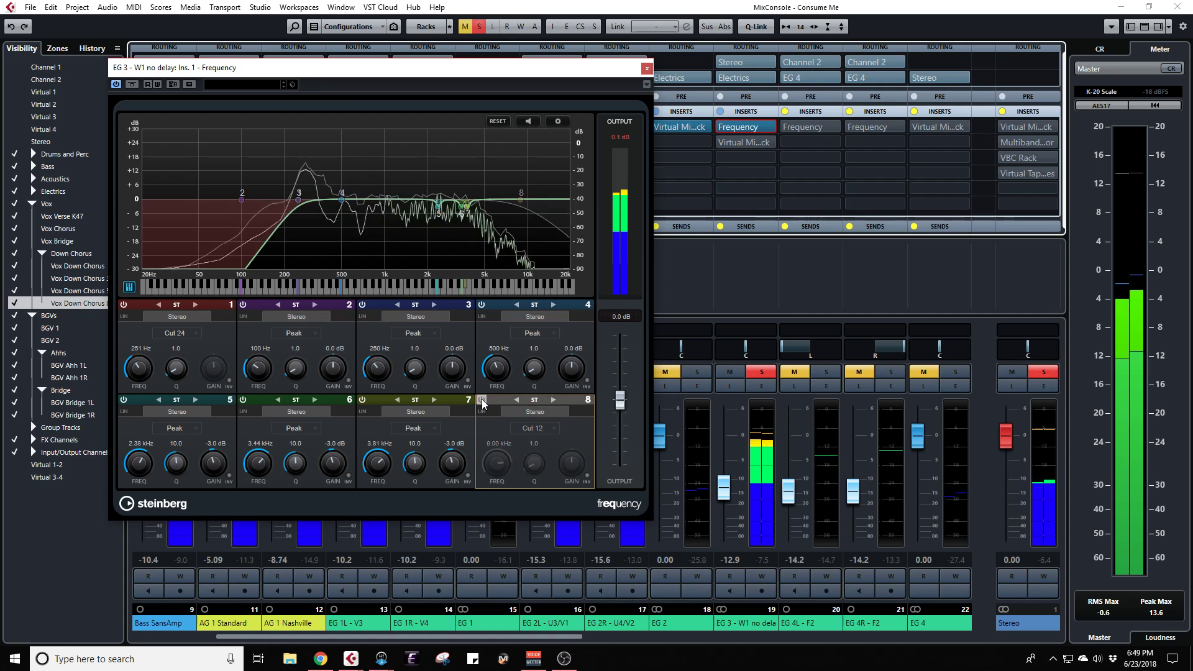
{"action": "left_click", "coordinate": [482, 400]}
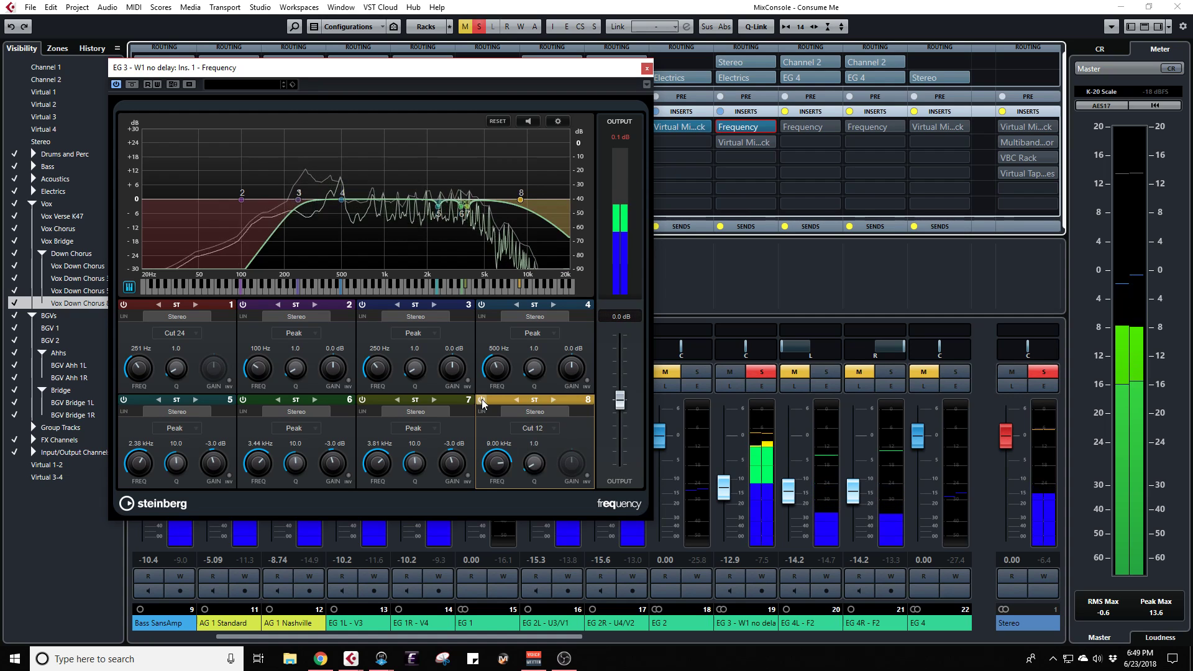
{"action": "left_click", "coordinate": [482, 400]}
{"action": "left_click", "coordinate": [482, 400]}
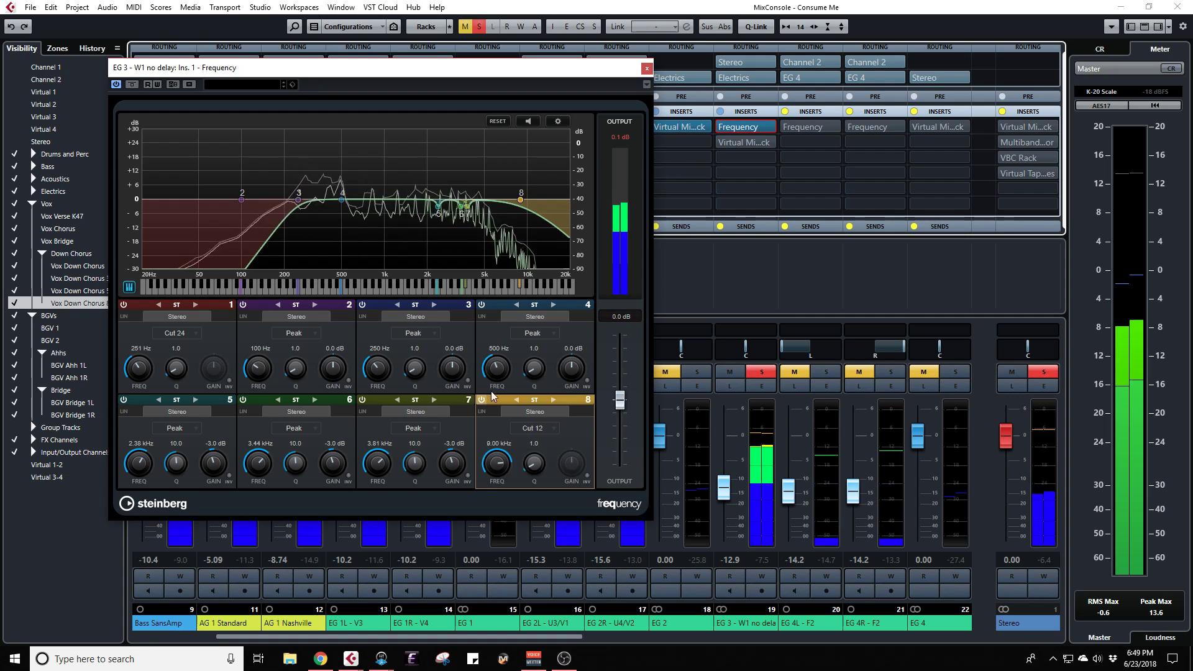
Step: Unsolo EG 3 - W1 no delay and switch from its Frequency window to its activated Virtual Mix Rack insert
{"action": "left_click", "coordinate": [646, 69]}
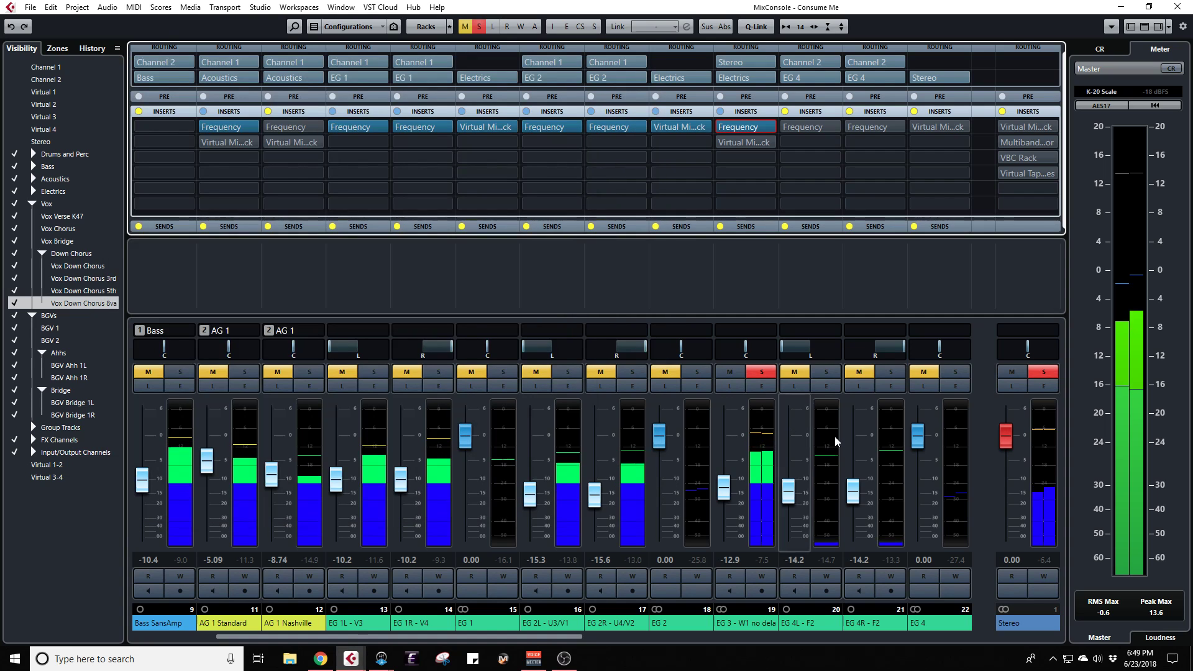
{"action": "left_click", "coordinate": [767, 372]}
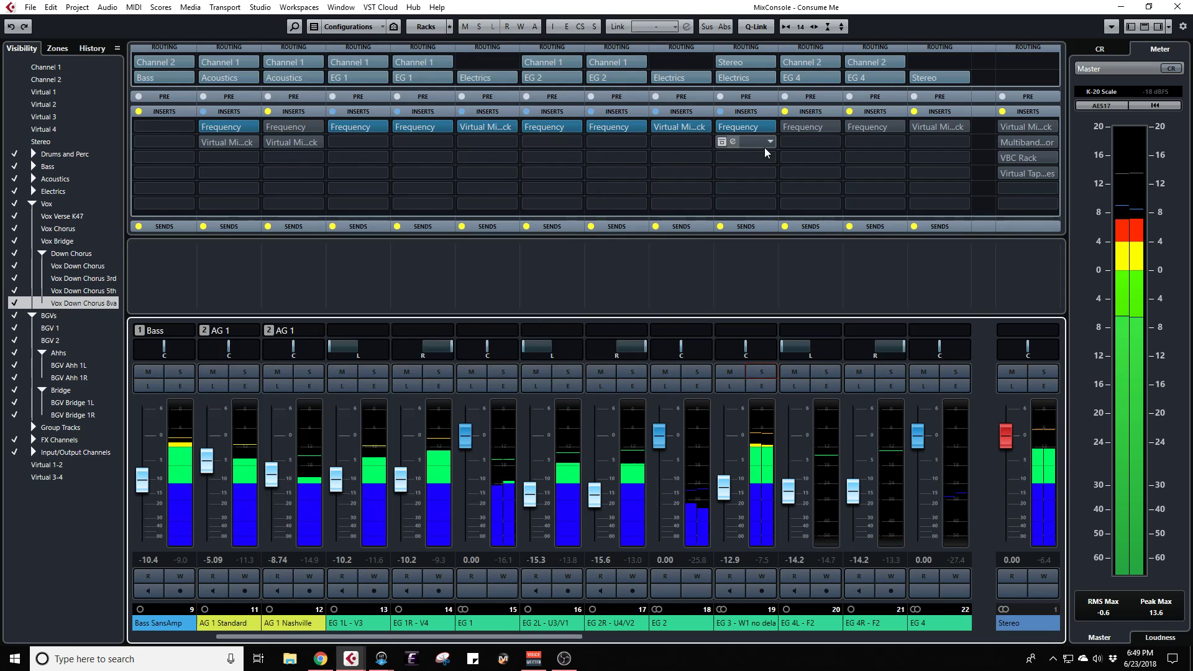
{"action": "left_click", "coordinate": [735, 141]}
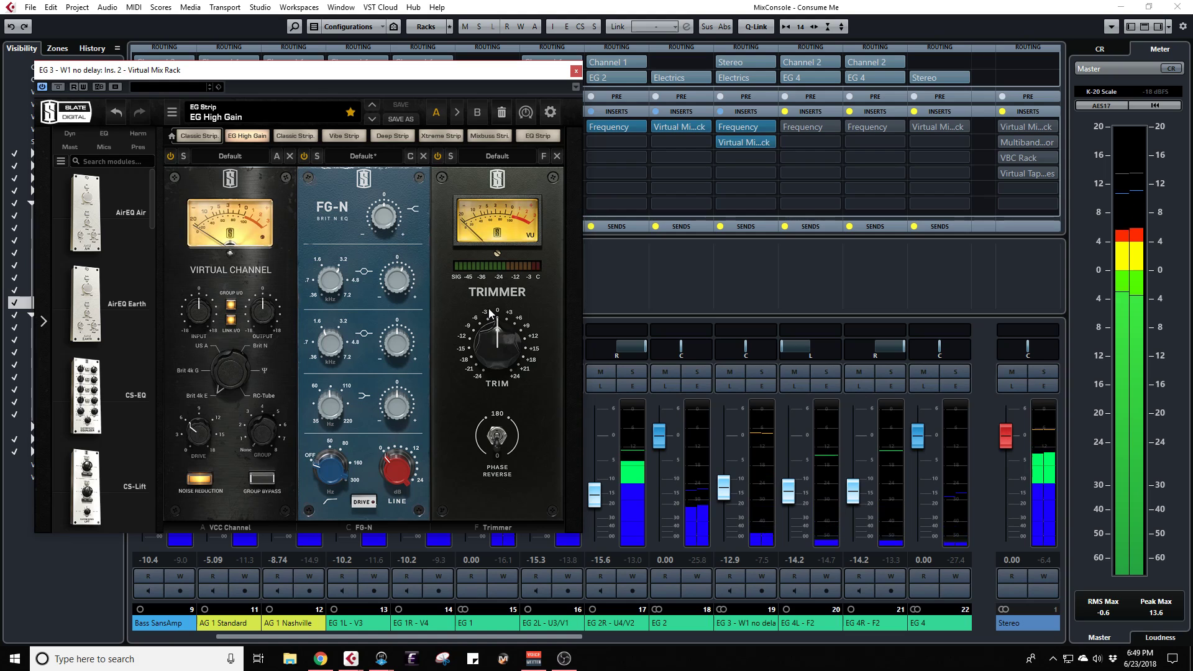
Step: Compare EG 3's FG-N module bypassed and active in the full mix
{"action": "left_click", "coordinate": [304, 157]}
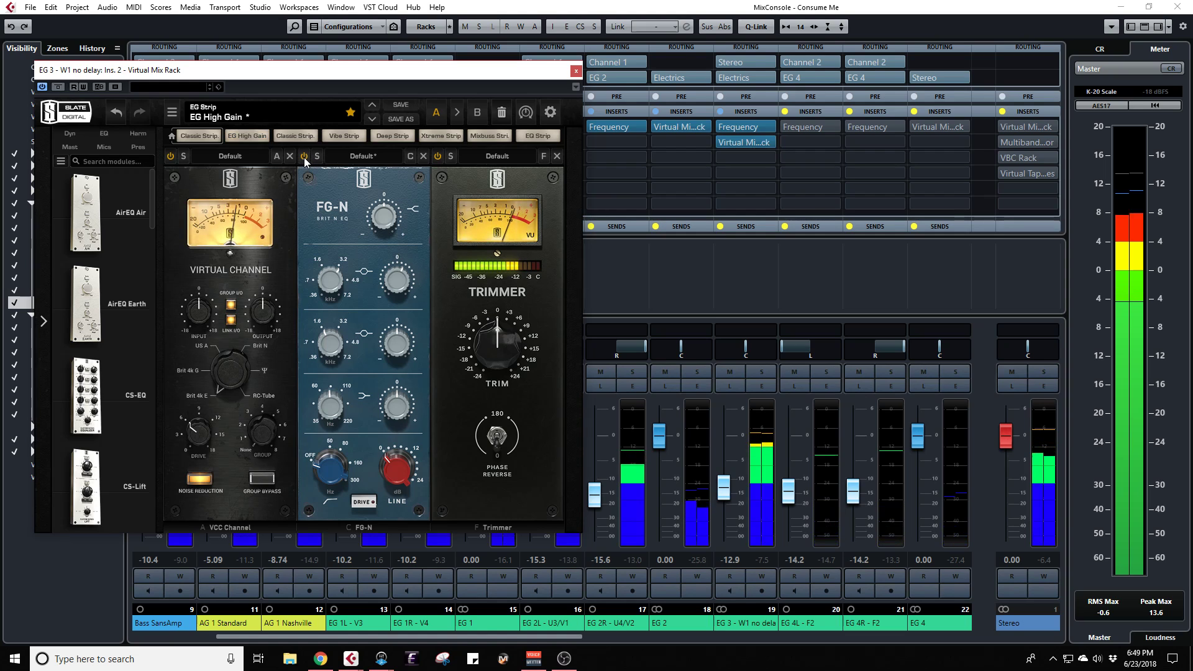
{"action": "left_click", "coordinate": [304, 158]}
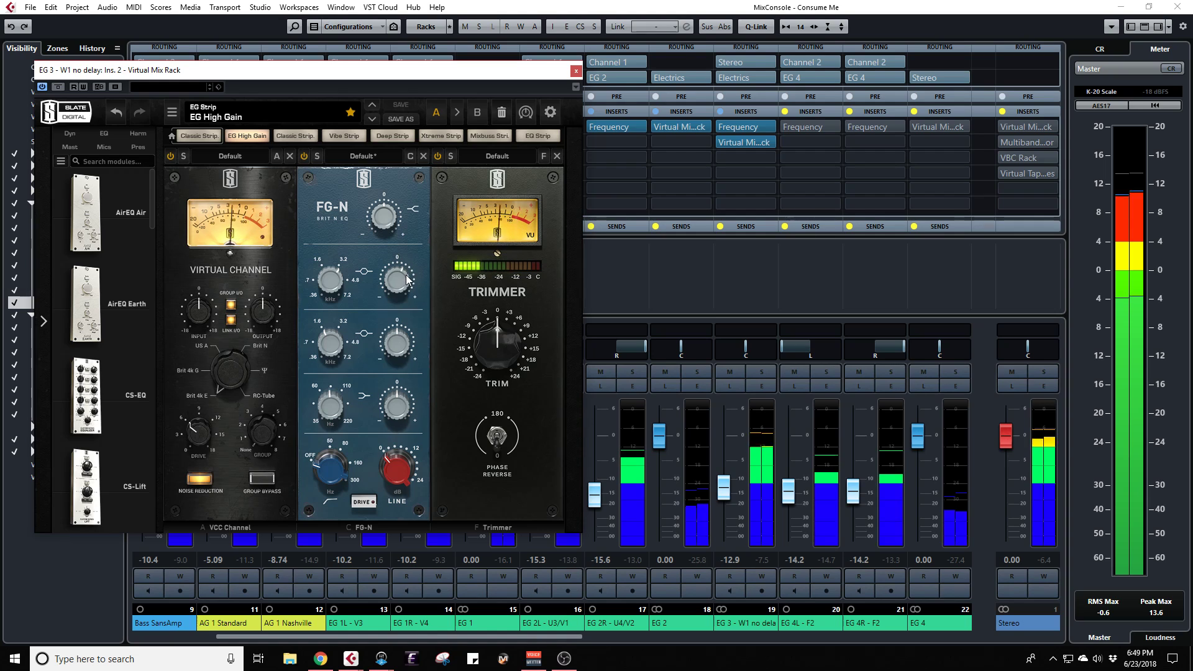
{"action": "mouse_move", "coordinate": [400, 283]}
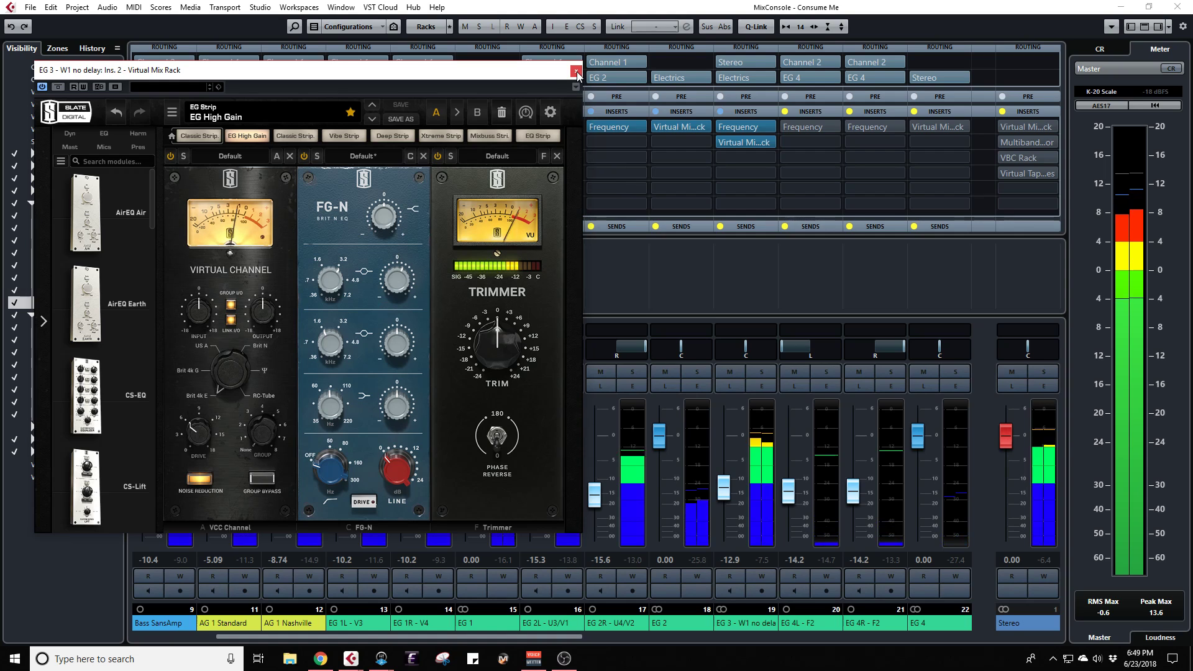
{"action": "left_click", "coordinate": [301, 157]}
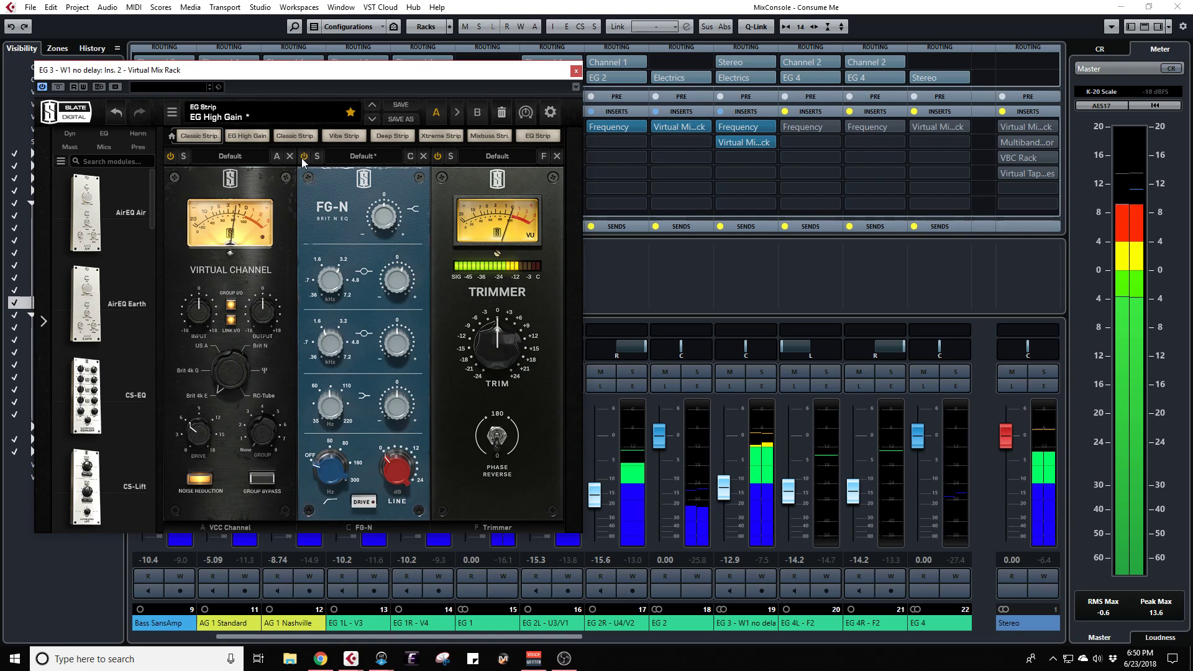
{"action": "left_click", "coordinate": [302, 157]}
Step: Set the high-shelf gain of EG 3's FG-N module to +1.50 dB
{"action": "mouse_move", "coordinate": [383, 218]}
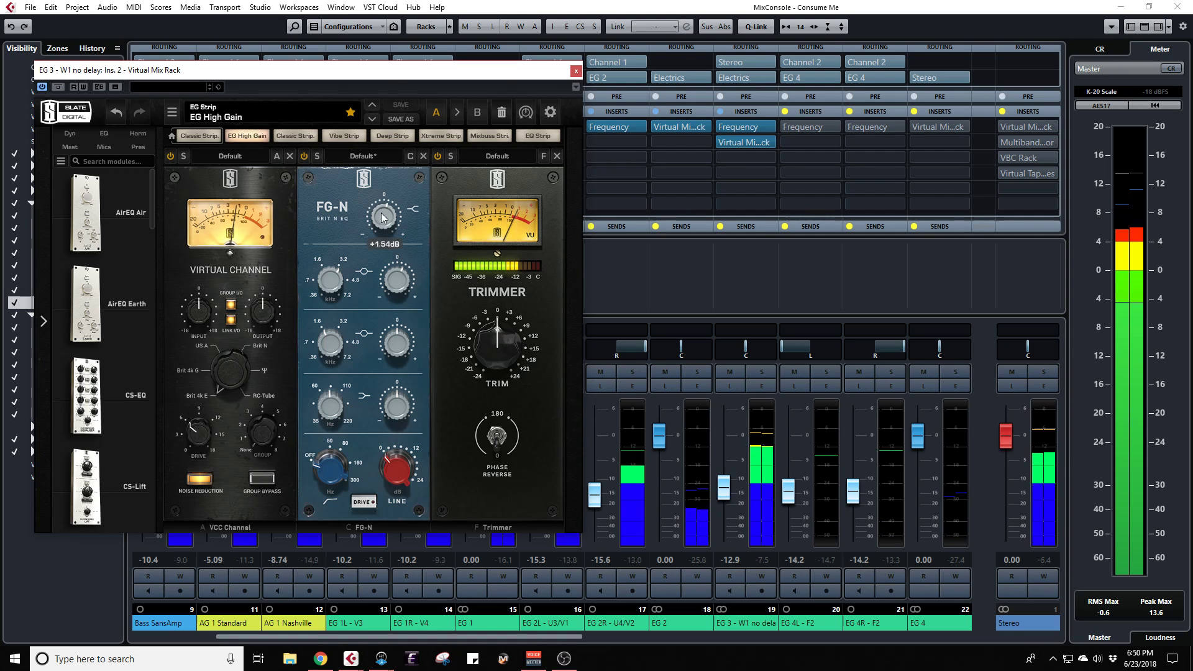
{"action": "scroll", "coordinate": [383, 217], "scroll_direction": "up", "scroll_amount": 2}
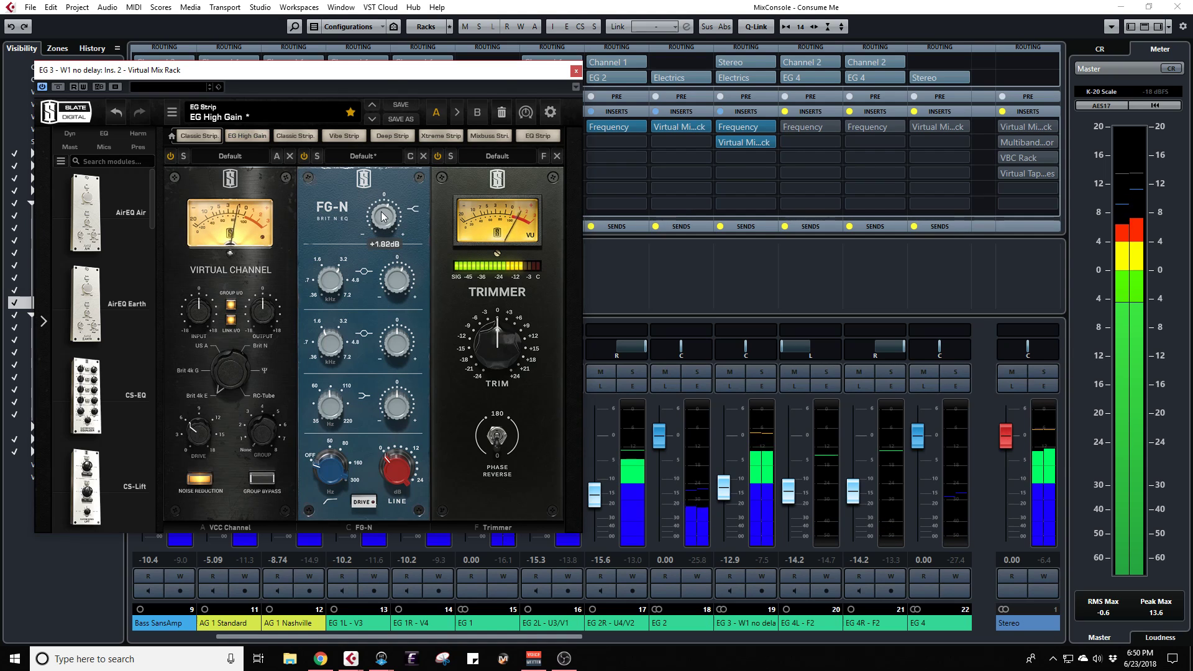
{"action": "double_click", "coordinate": [381, 245]}
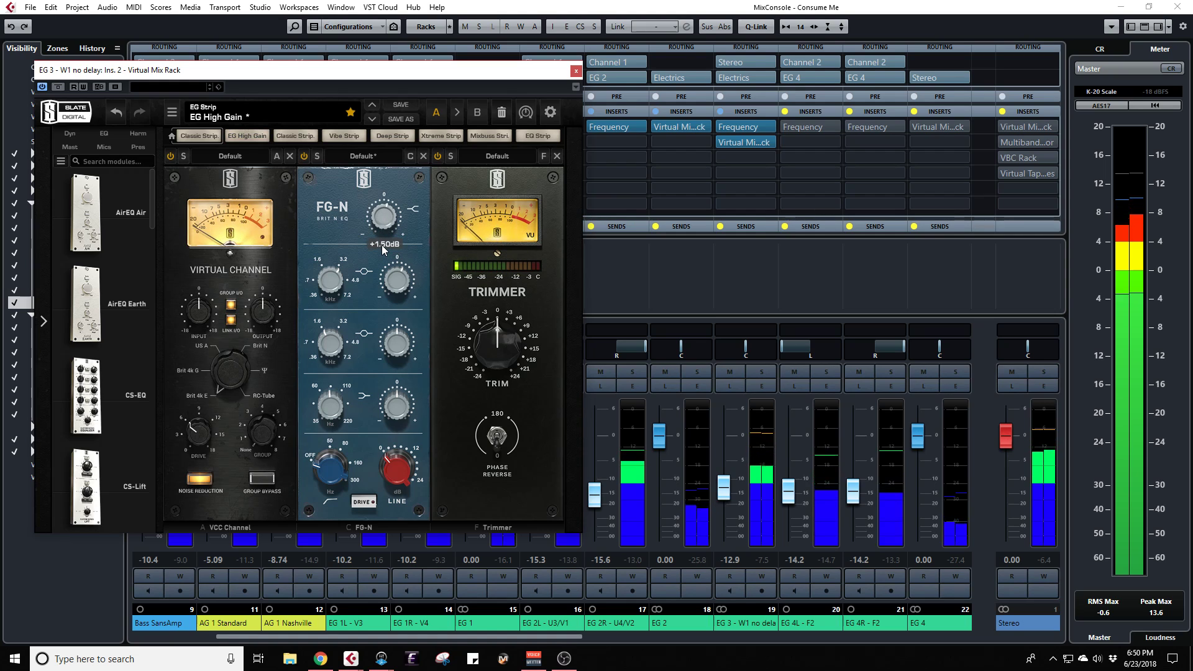
{"action": "left_click", "coordinate": [440, 209]}
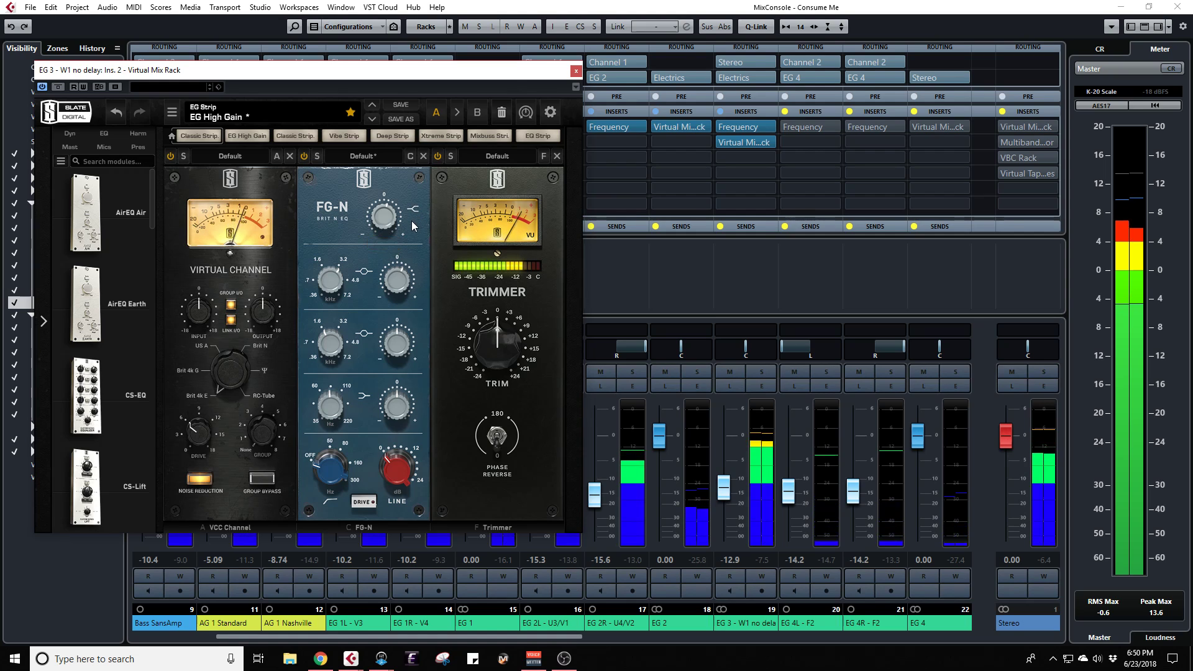
Step: Compare the FG-N module bypassed and active in the full mix with the adjusted high-shelf gain
{"action": "left_click", "coordinate": [303, 158]}
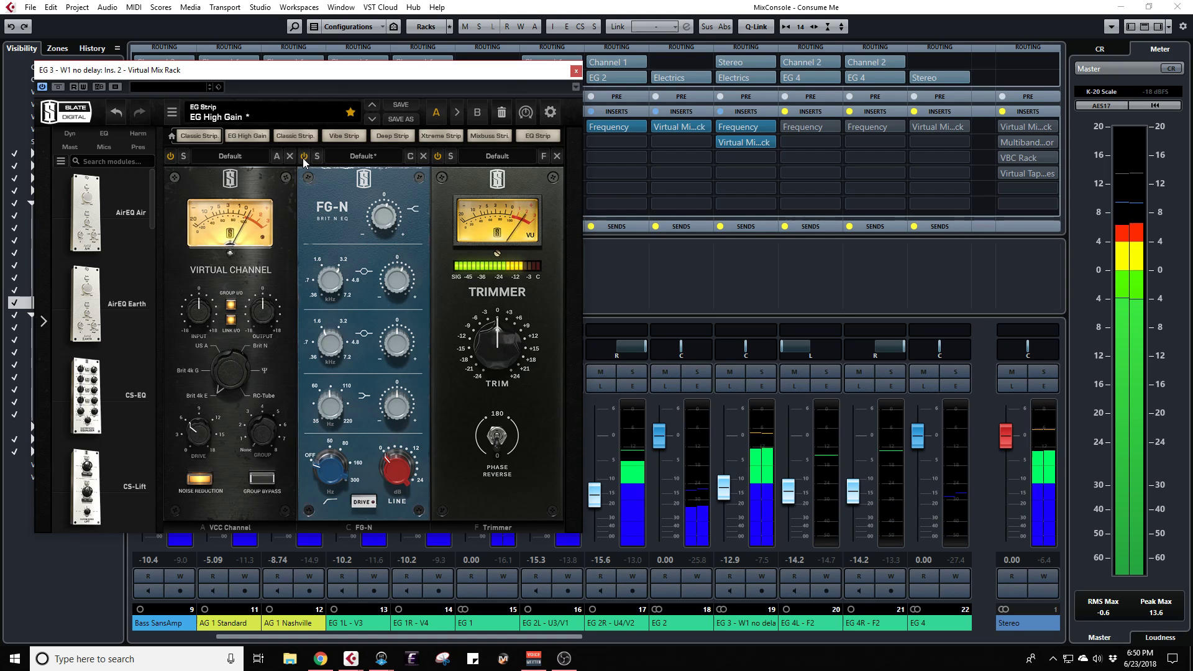
{"action": "left_click", "coordinate": [303, 157]}
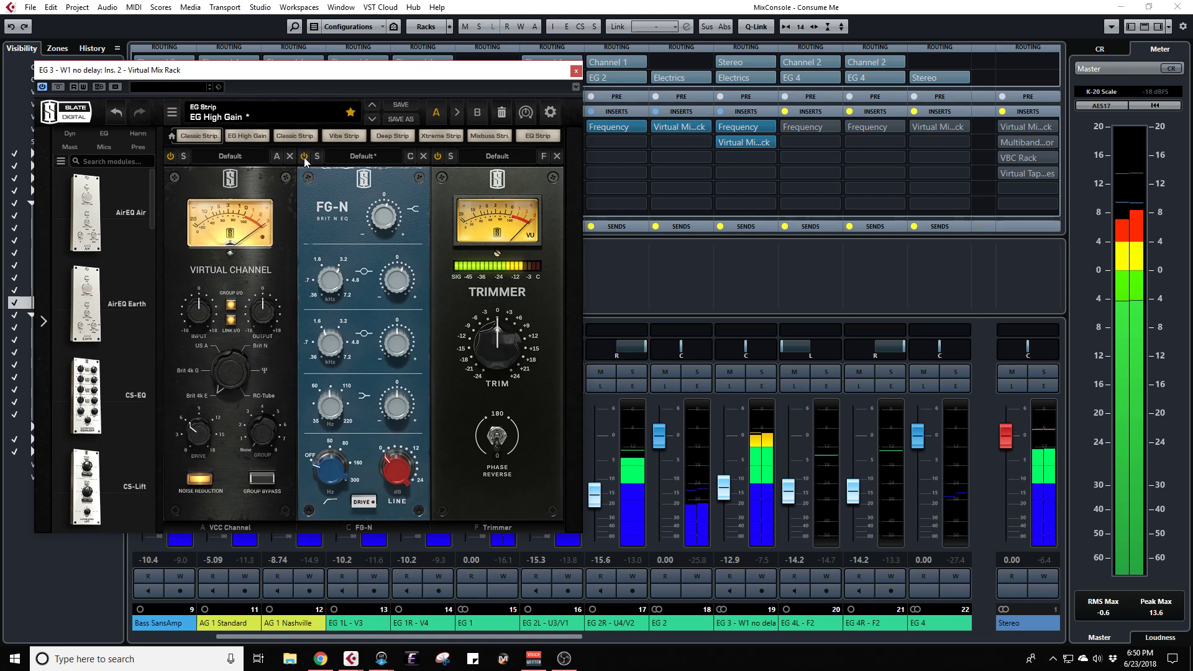
{"action": "left_click", "coordinate": [304, 157]}
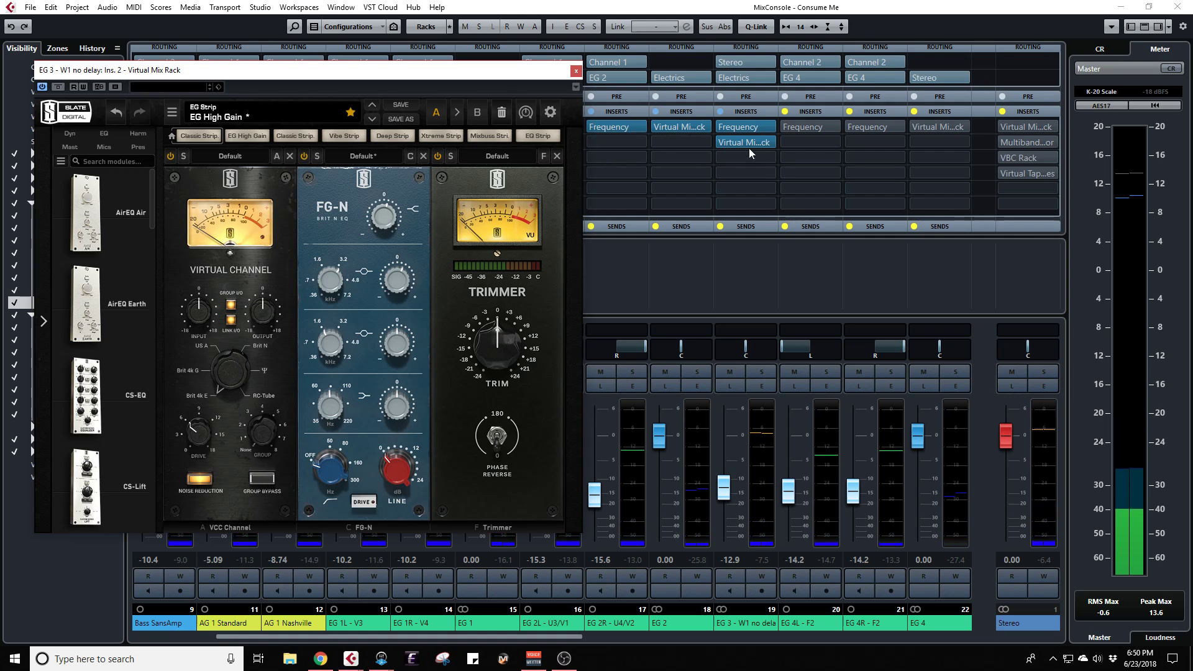
Step: Open EG 3's Frequency insert and place its window beside the Virtual Mix Rack window
{"action": "left_click", "coordinate": [732, 128]}
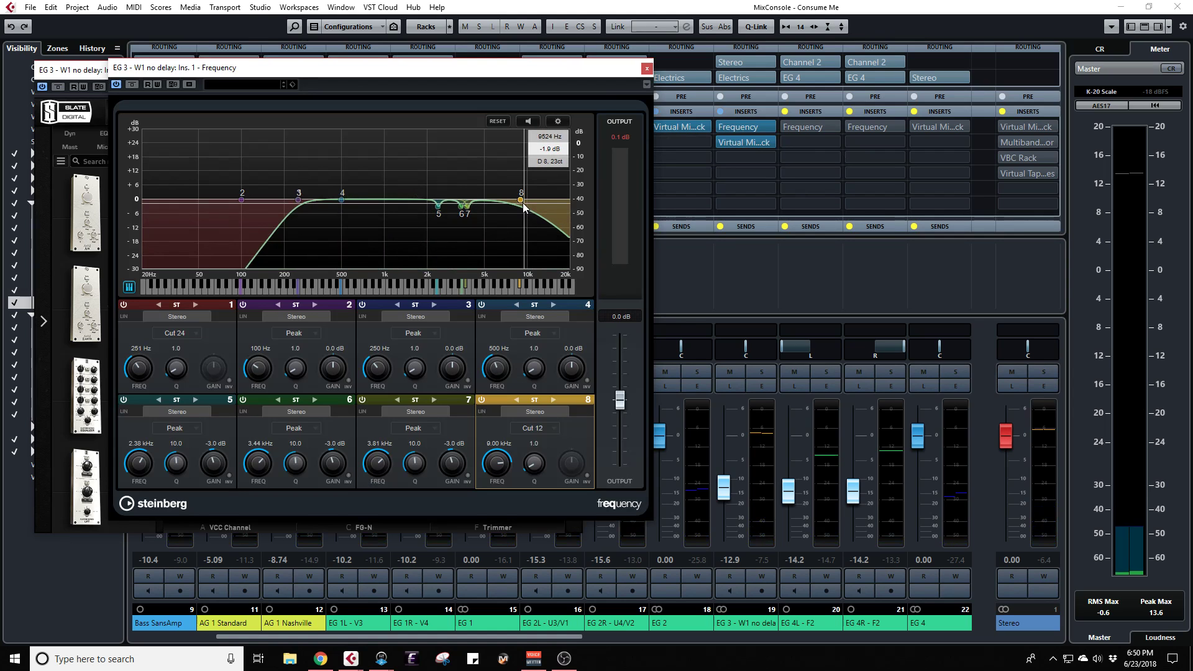
{"action": "left_click_drag", "start_coordinate": [643, 75], "coordinate": [1054, 88]}
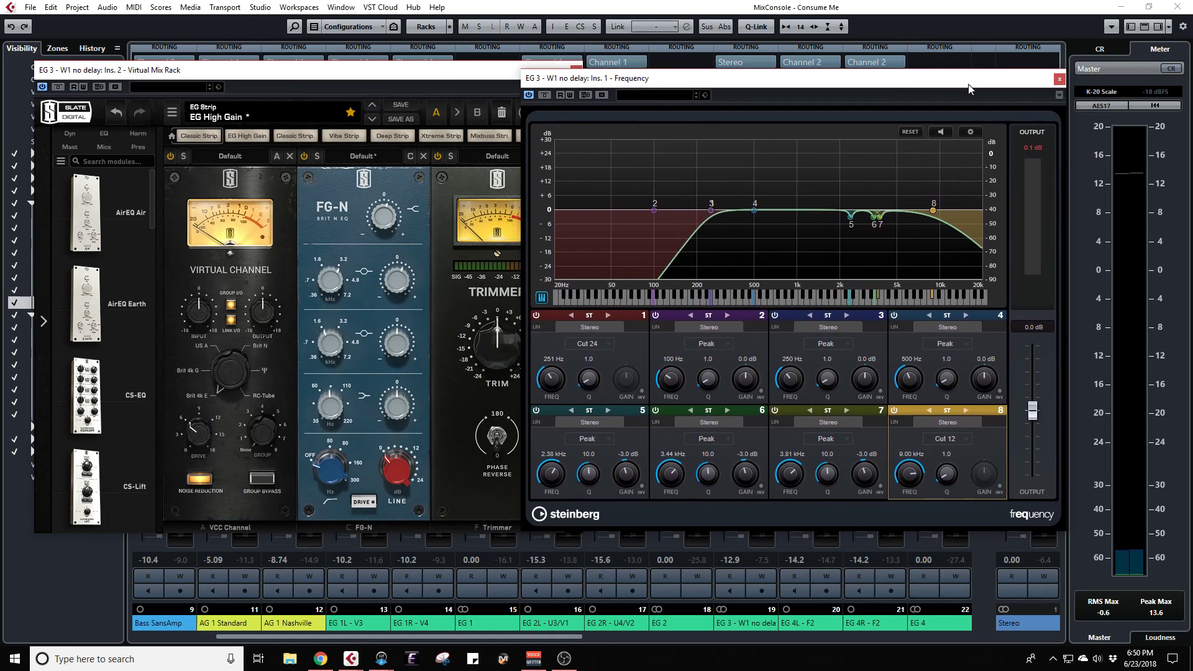
{"action": "left_click_drag", "start_coordinate": [385, 219], "coordinate": [337, 213]}
{"action": "left_click_drag", "start_coordinate": [677, 79], "coordinate": [754, 73]}
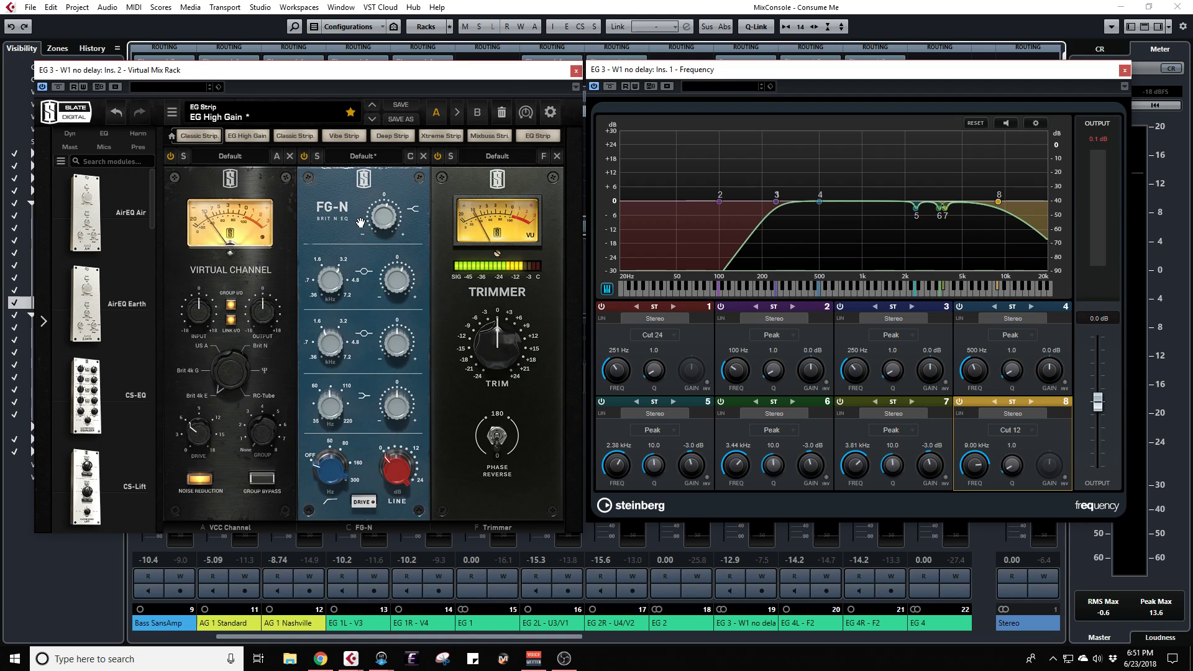
Step: Bypass EG 3's FG-N module during playback and close its Virtual Mix Rack and Frequency windows
{"action": "key", "text": "space"}
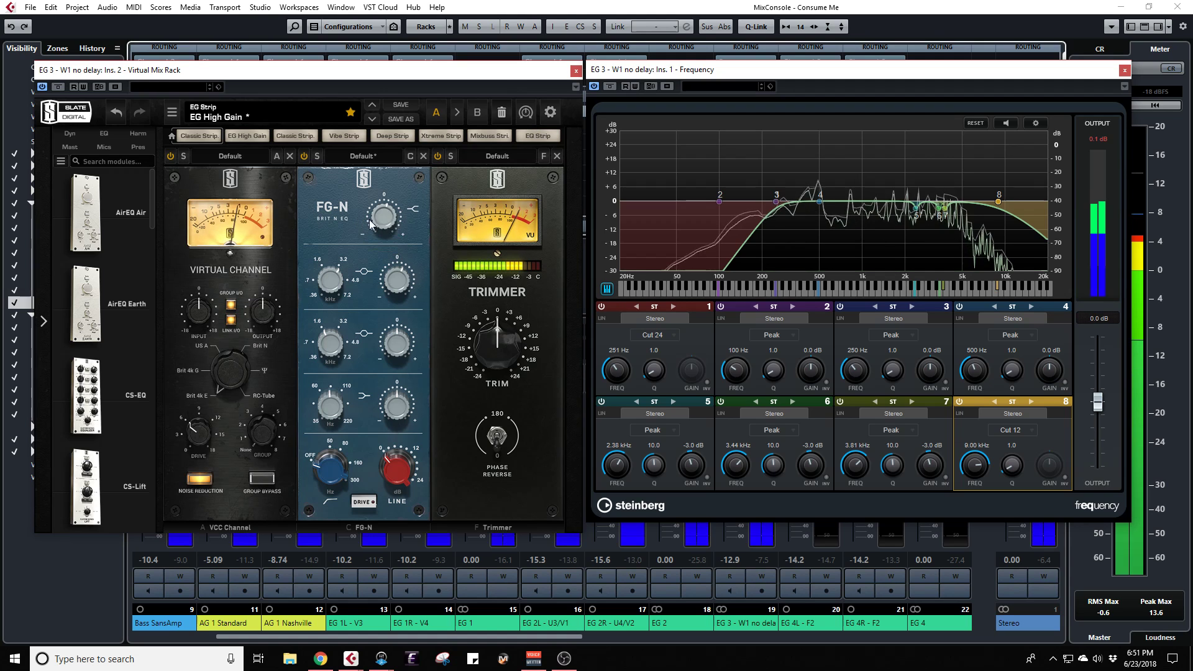
{"action": "left_click", "coordinate": [304, 159]}
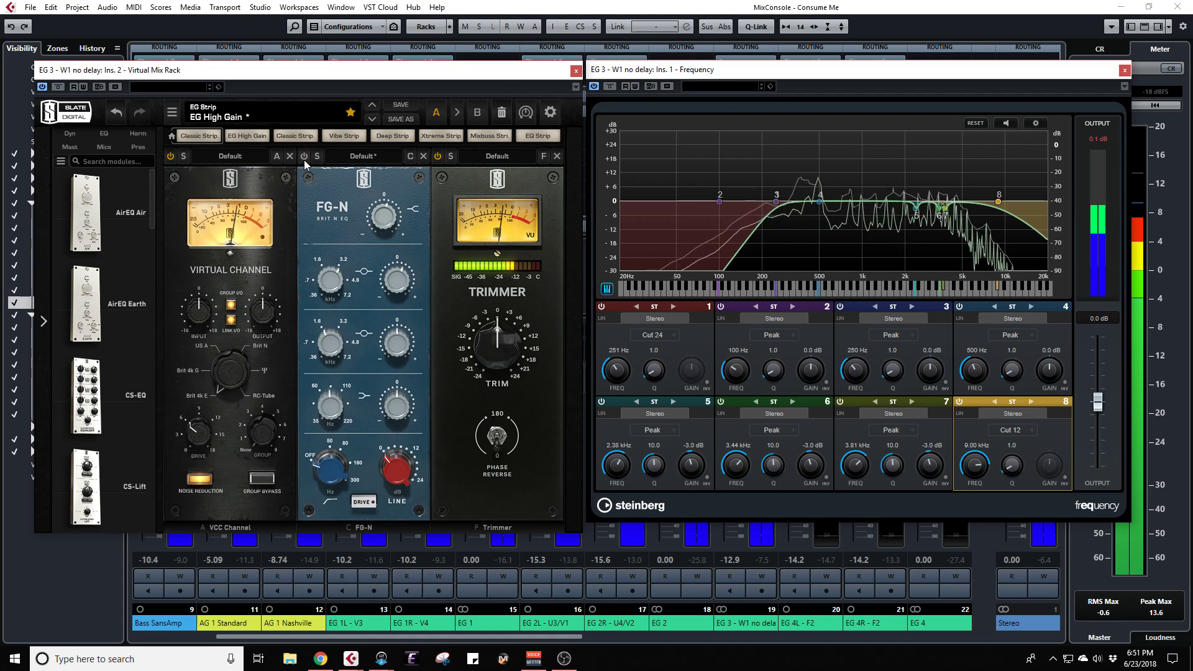
{"action": "left_click", "coordinate": [576, 71]}
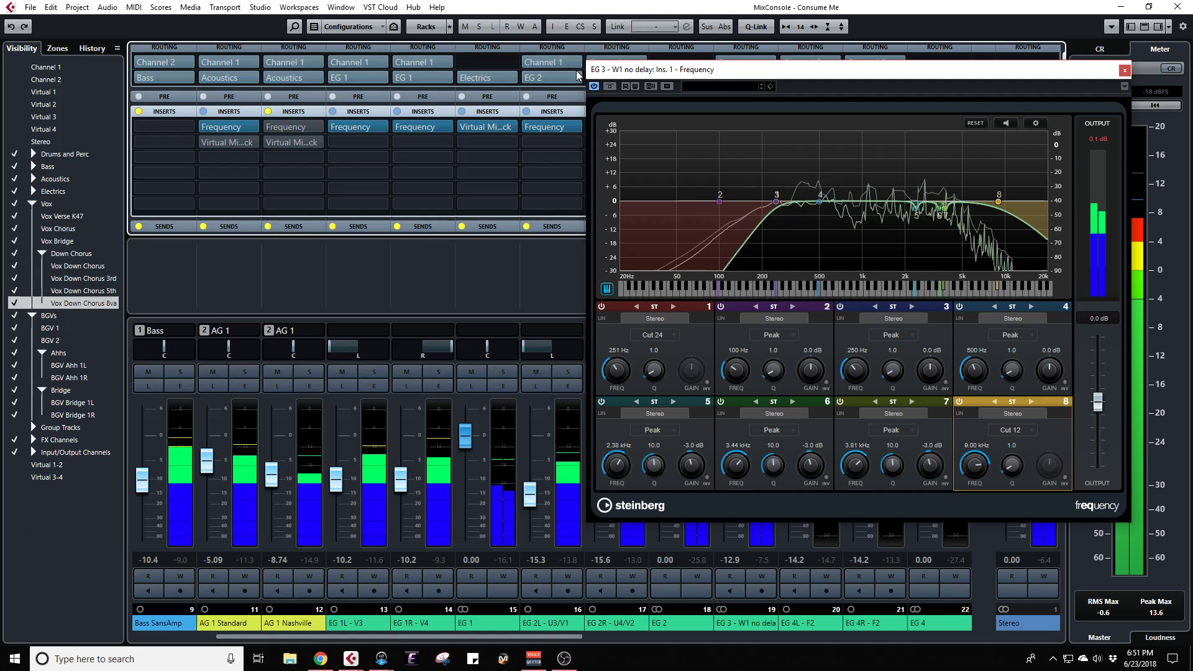
{"action": "left_click", "coordinate": [1125, 71]}
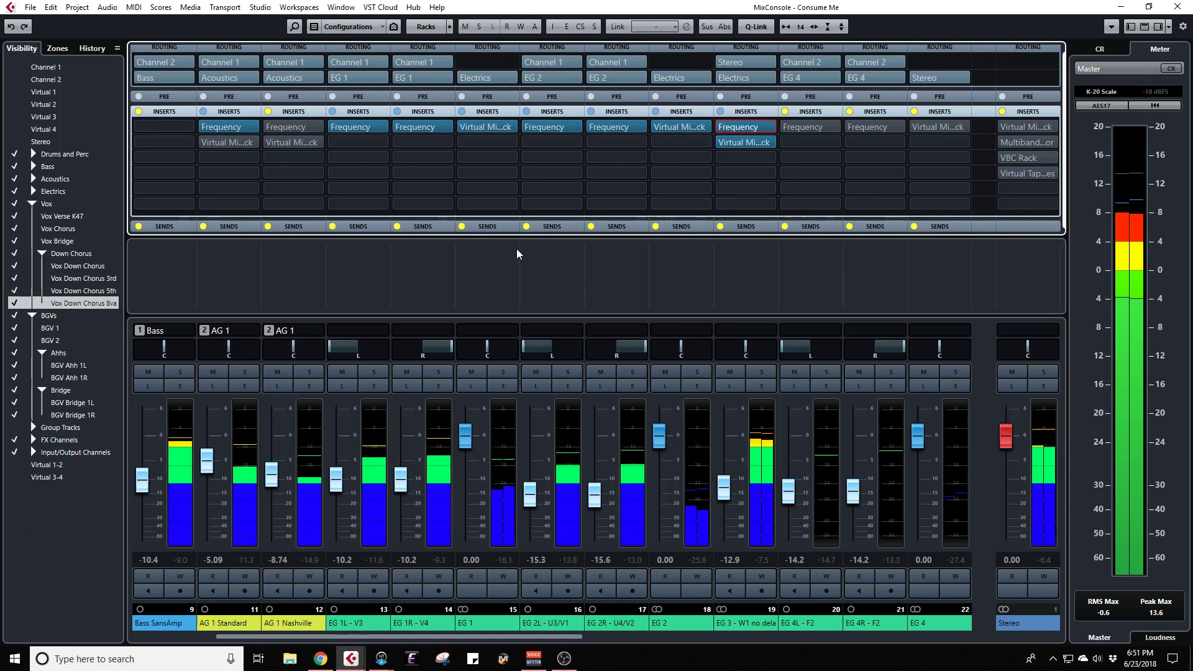
Step: Open AG 1 Standard's Frequency insert and raise band 1's low-cut frequency to 189 Hz
{"action": "left_click", "coordinate": [421, 260]}
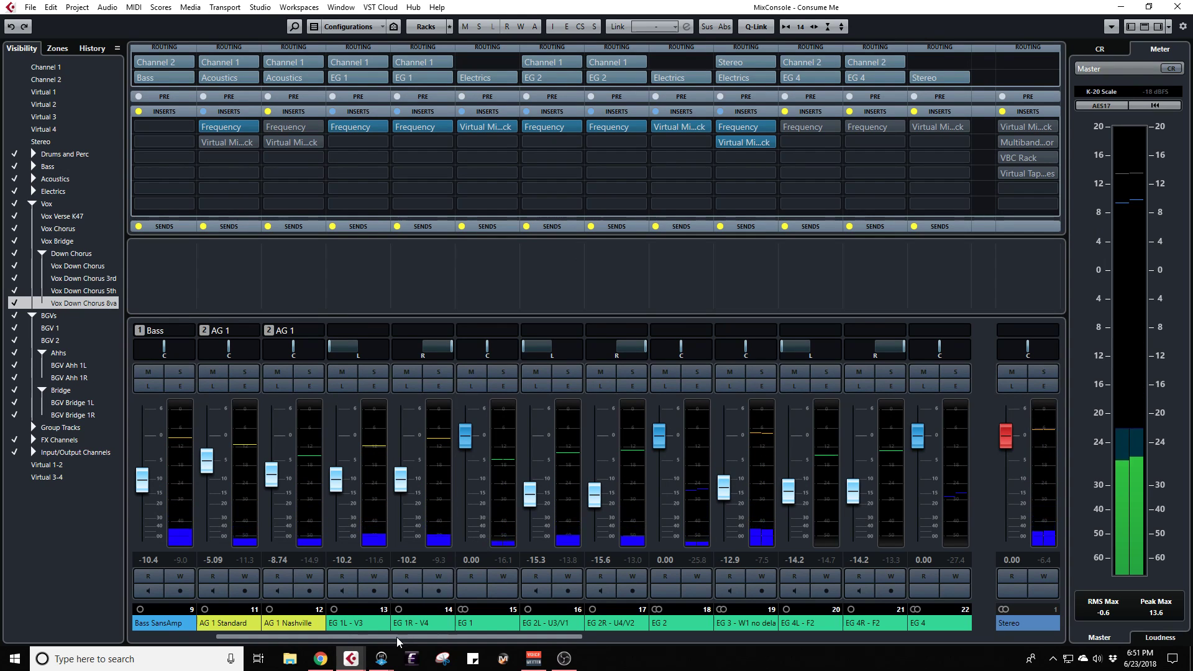
{"action": "scroll", "coordinate": [394, 636], "scroll_direction": "left", "scroll_amount": 3}
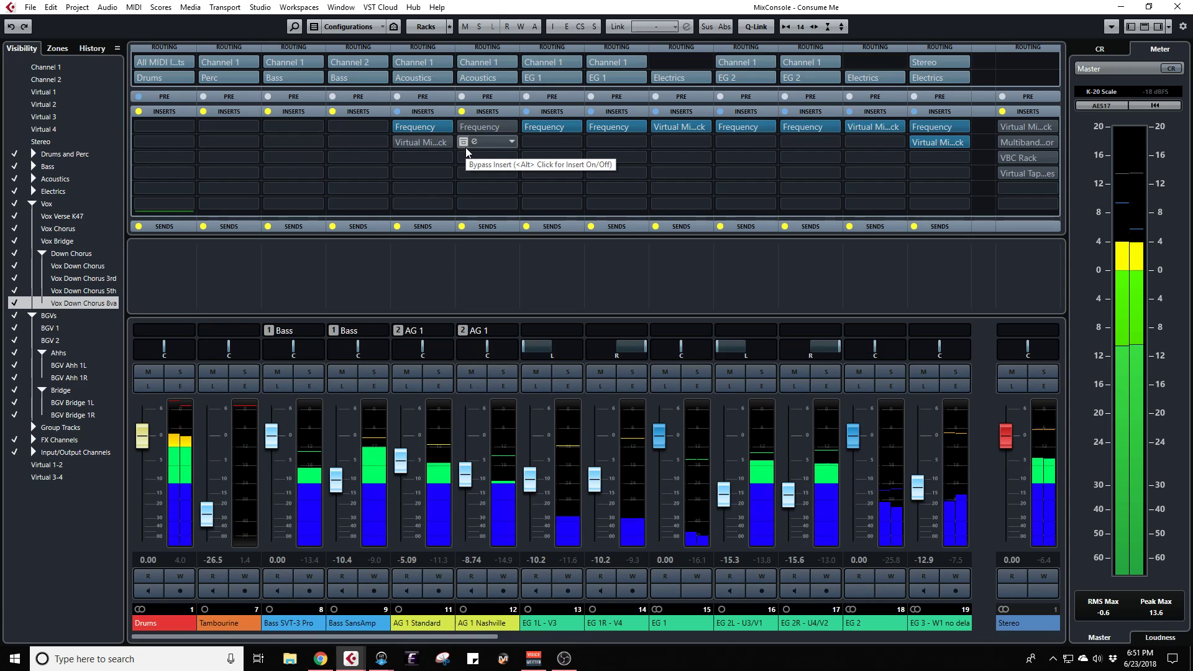
{"action": "left_click", "coordinate": [409, 127]}
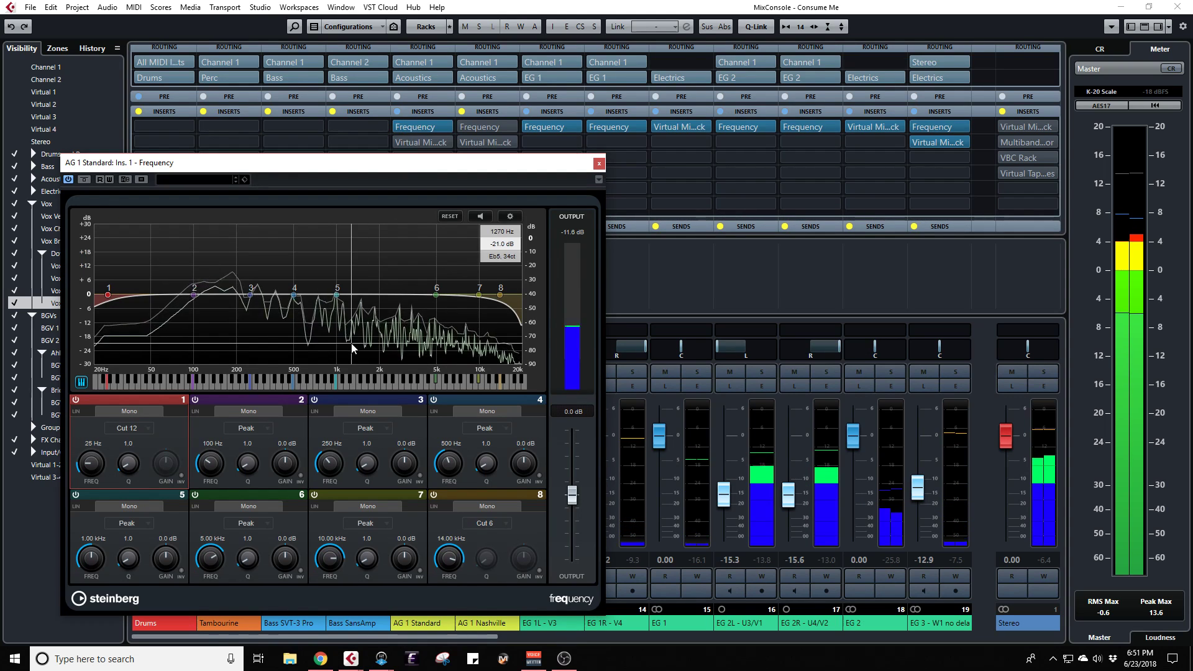
{"action": "left_click_drag", "start_coordinate": [90, 464], "coordinate": [90, 441]}
{"action": "left_click_drag", "start_coordinate": [385, 169], "coordinate": [857, 118]}
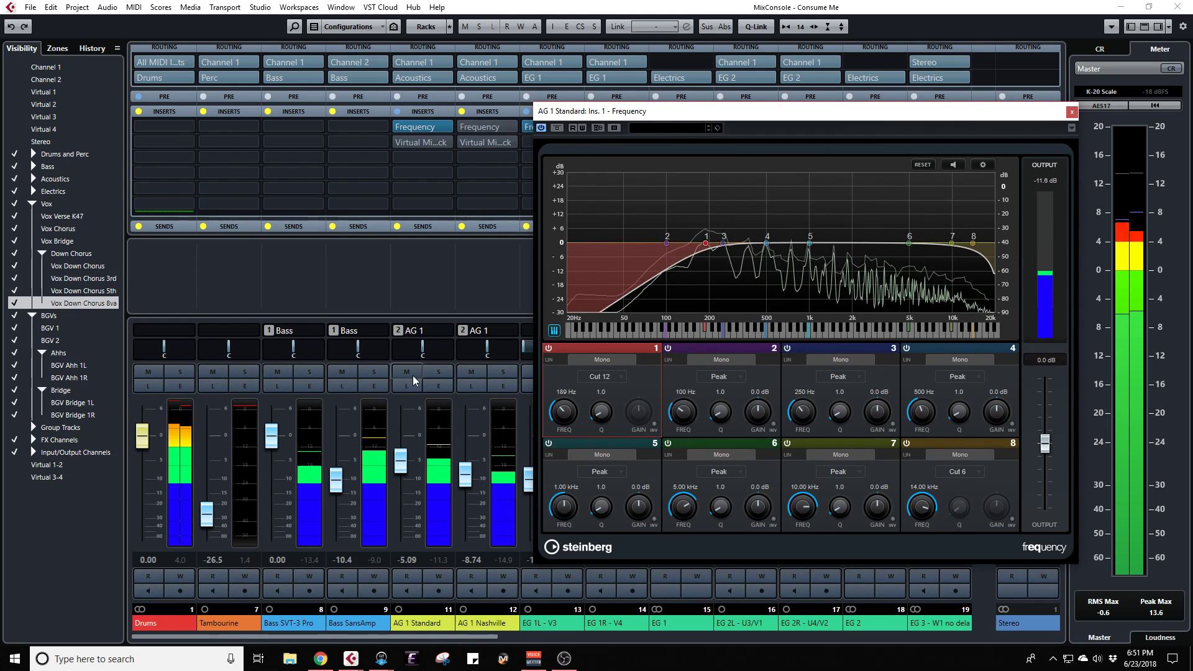
Step: Solo AG 1 Standard and raise its band 1 low-cut frequency to 212 Hz
{"action": "left_click", "coordinate": [438, 371]}
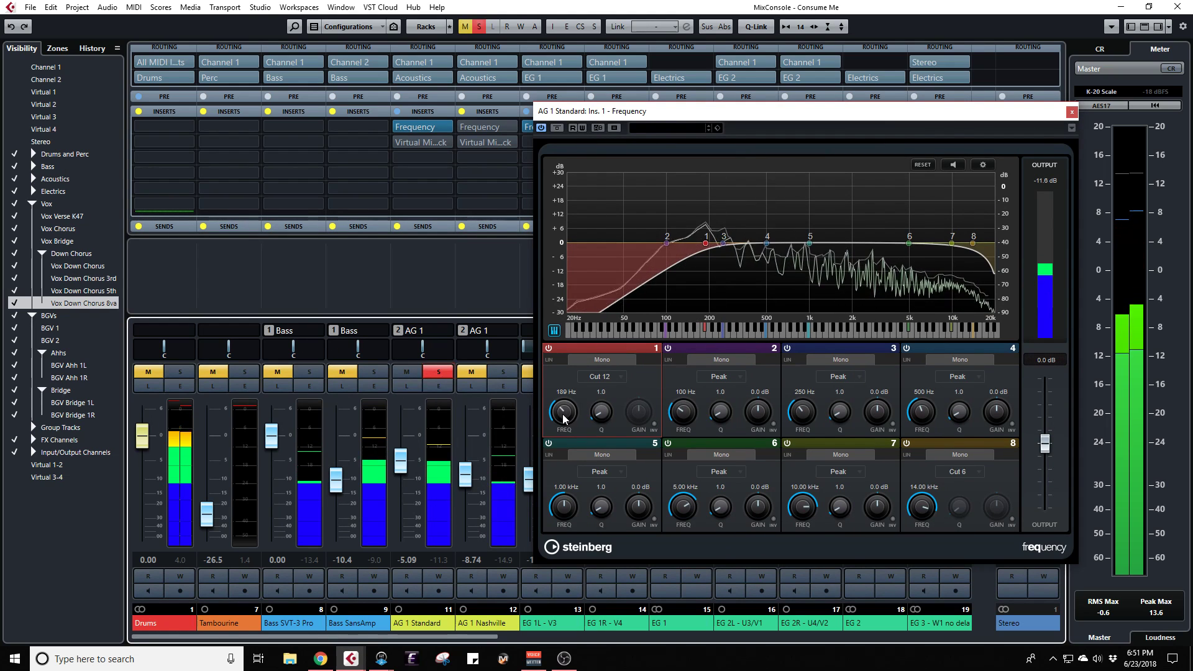
{"action": "left_click_drag", "start_coordinate": [561, 414], "coordinate": [563, 397]}
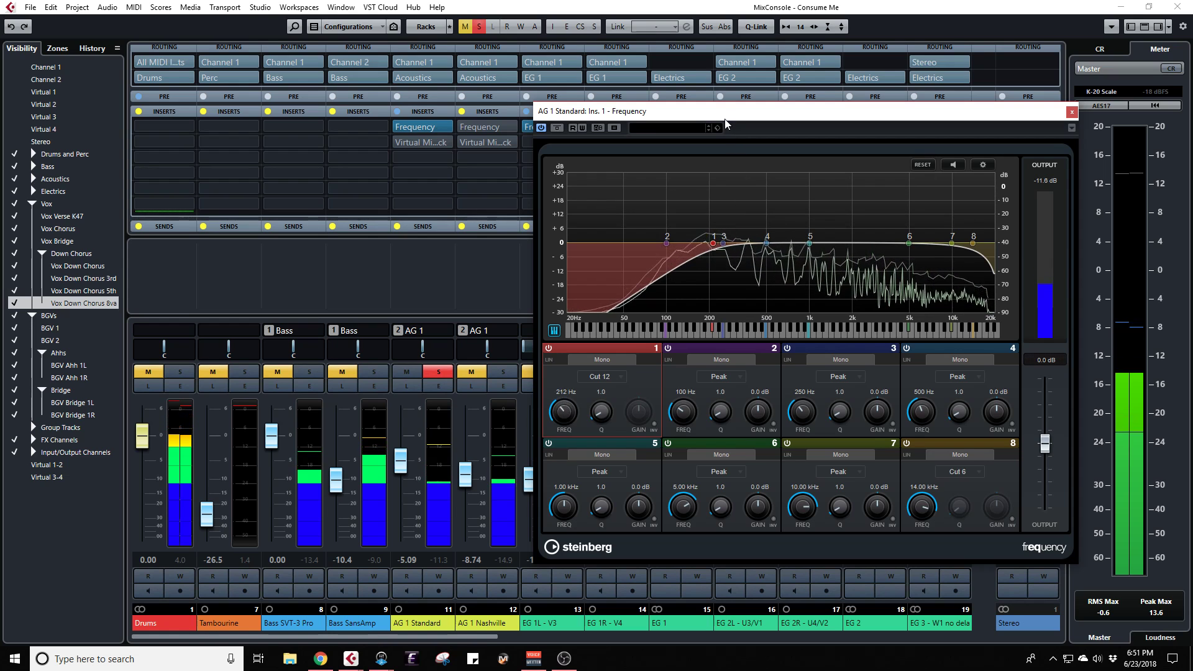
{"action": "left_click_drag", "start_coordinate": [722, 115], "coordinate": [337, 100]}
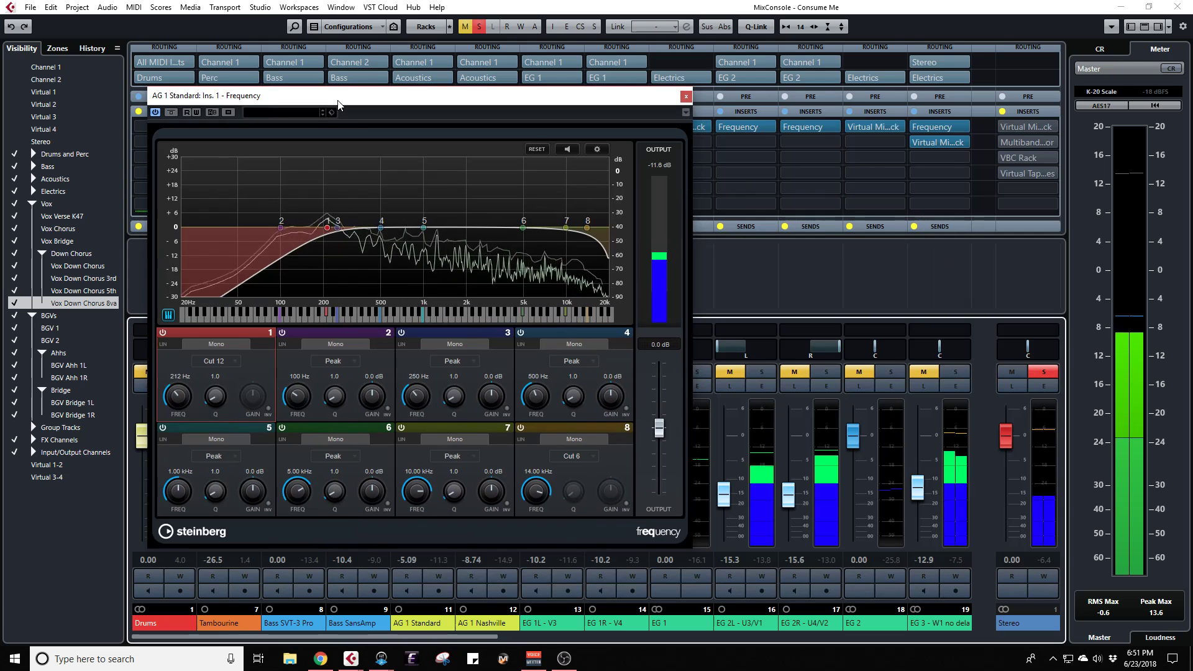
Step: Stop playback in the Project window and set the locators from the Chorus 3 marker at bar 52 to the Chorus 4 marker at bar 57
{"action": "key", "text": "F3"}
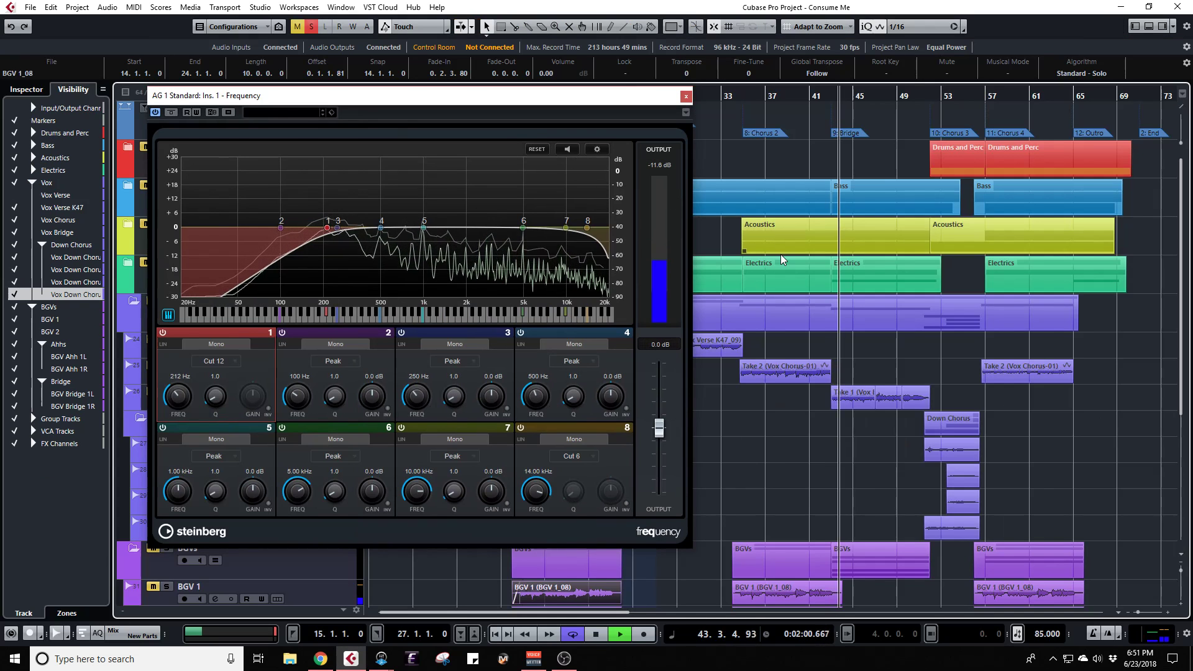
{"action": "key", "text": "space"}
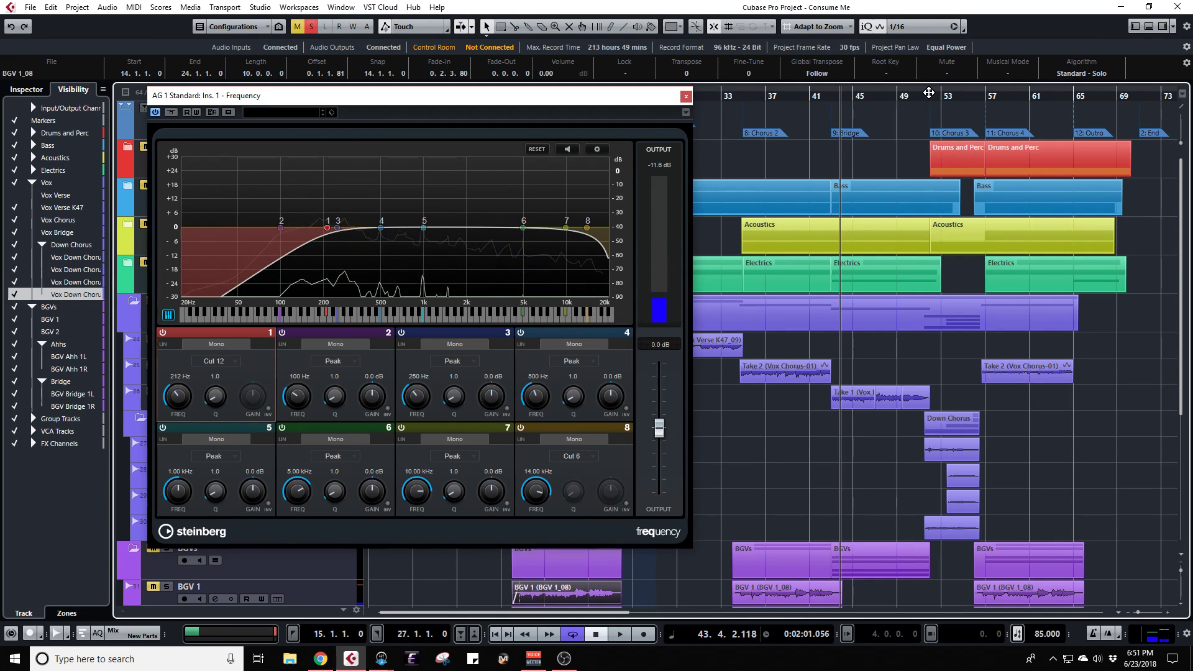
{"action": "left_click", "coordinate": [951, 133]}
{"action": "key", "text": "ctrl+KP_1"}
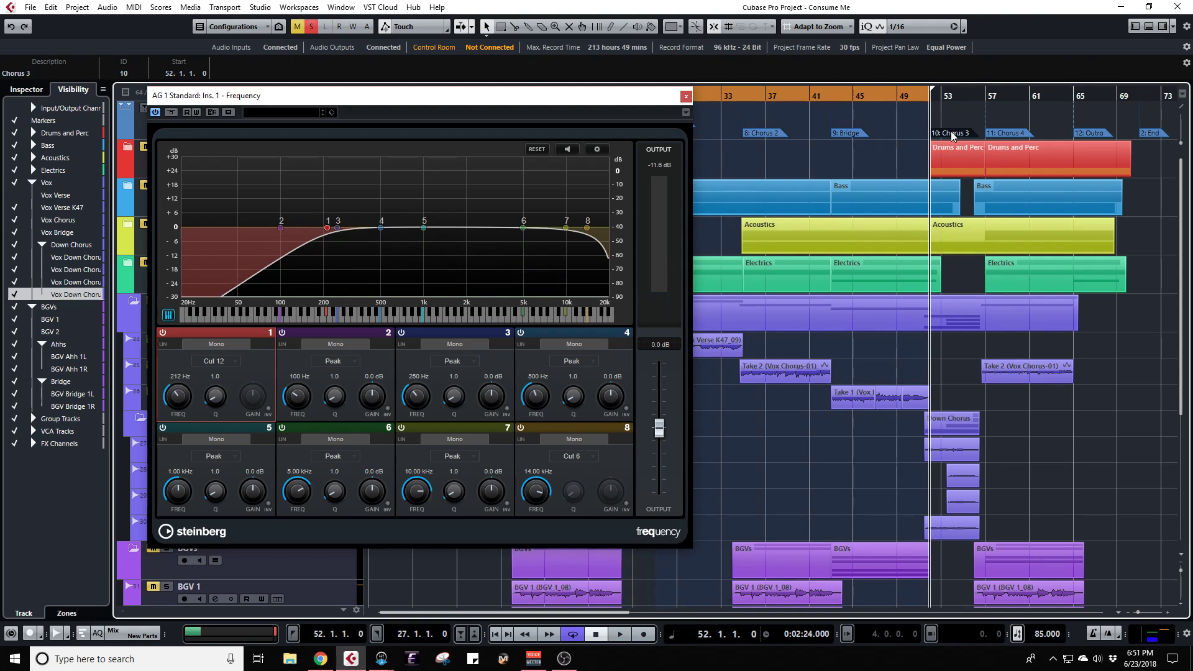
{"action": "key", "text": "shift+n"}
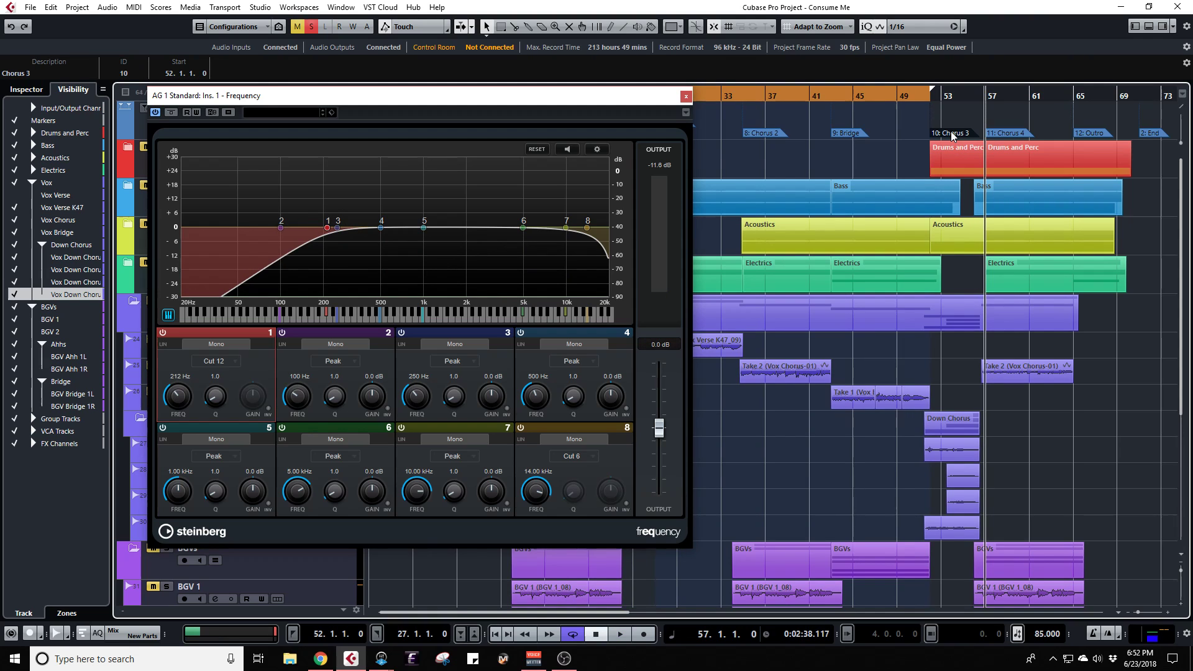
{"action": "key", "text": "ctrl+KP_2"}
{"action": "key", "text": "shift+b"}
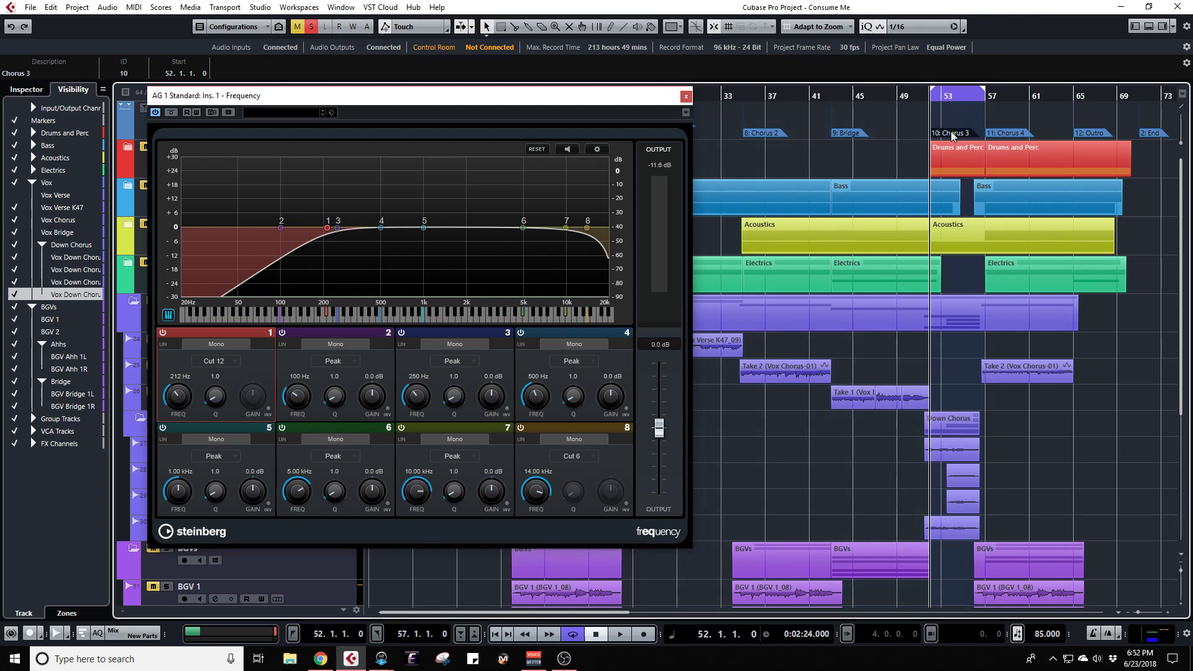
Step: Keep cycle mode on, return to the MixConsole and play the Chorus 3 section
{"action": "key", "text": "KP_Divide"}
{"action": "key", "text": "KP_Divide"}
{"action": "key", "text": "F3"}
{"action": "key", "text": "space"}
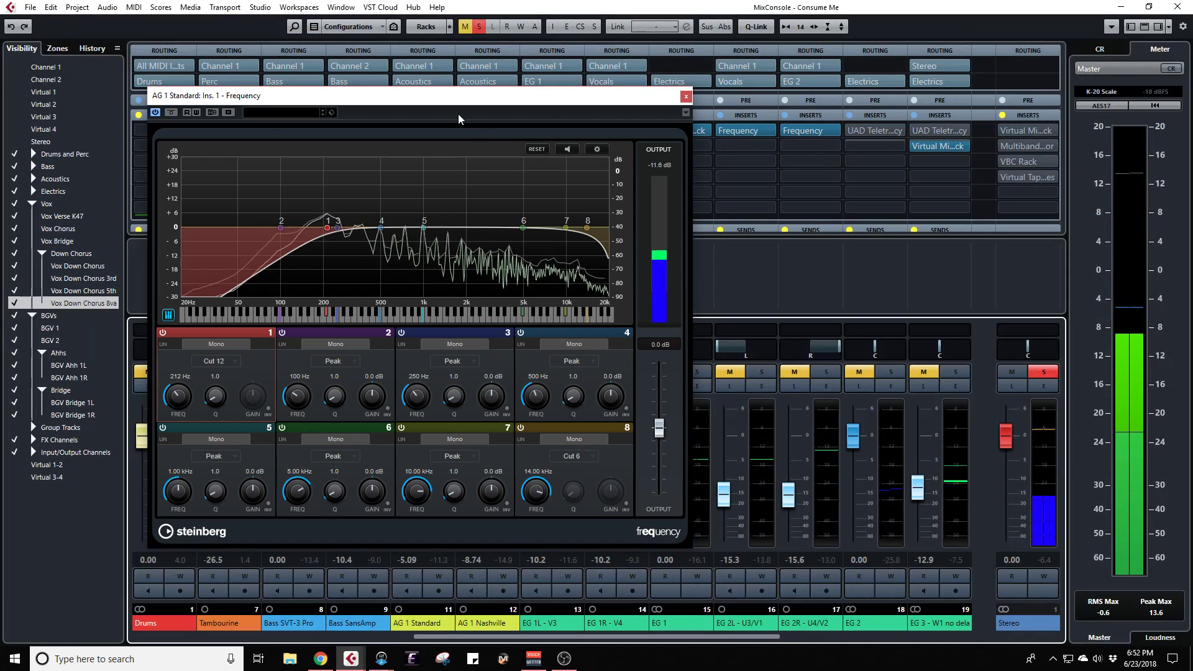
Step: Set the low-cut frequency of AG 1 Standard's band 1 to 80 Hz
{"action": "left_click_drag", "start_coordinate": [410, 97], "coordinate": [519, 63]}
{"action": "left_click_drag", "start_coordinate": [290, 341], "coordinate": [286, 372]}
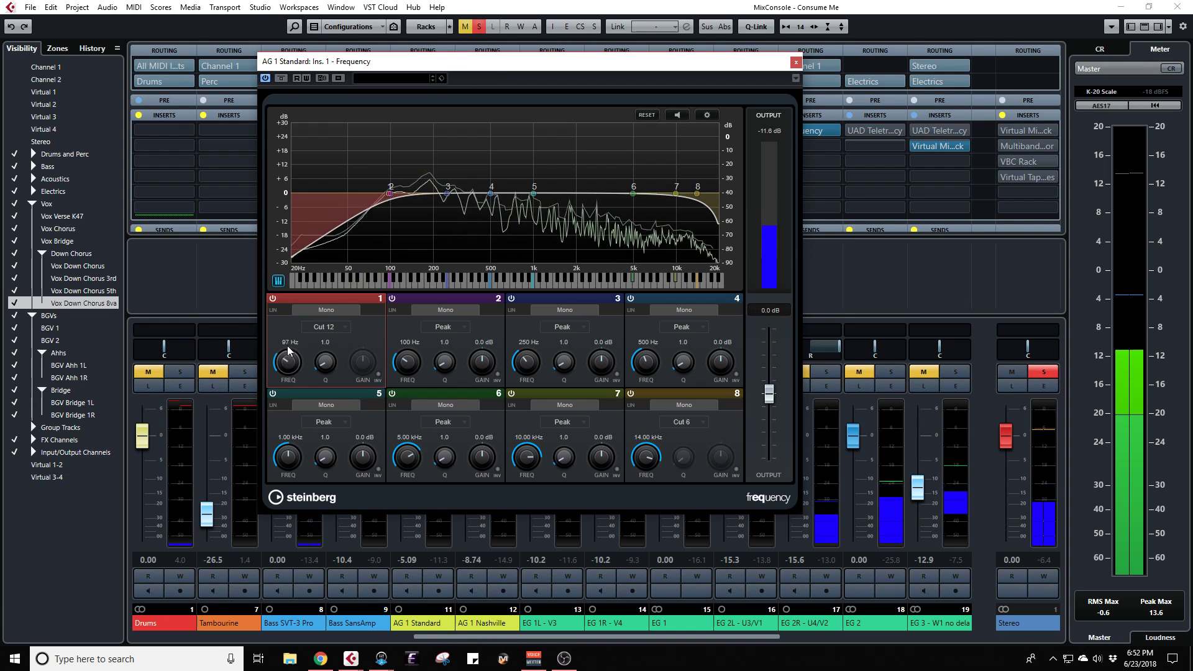
{"action": "left_click", "coordinate": [288, 342]}
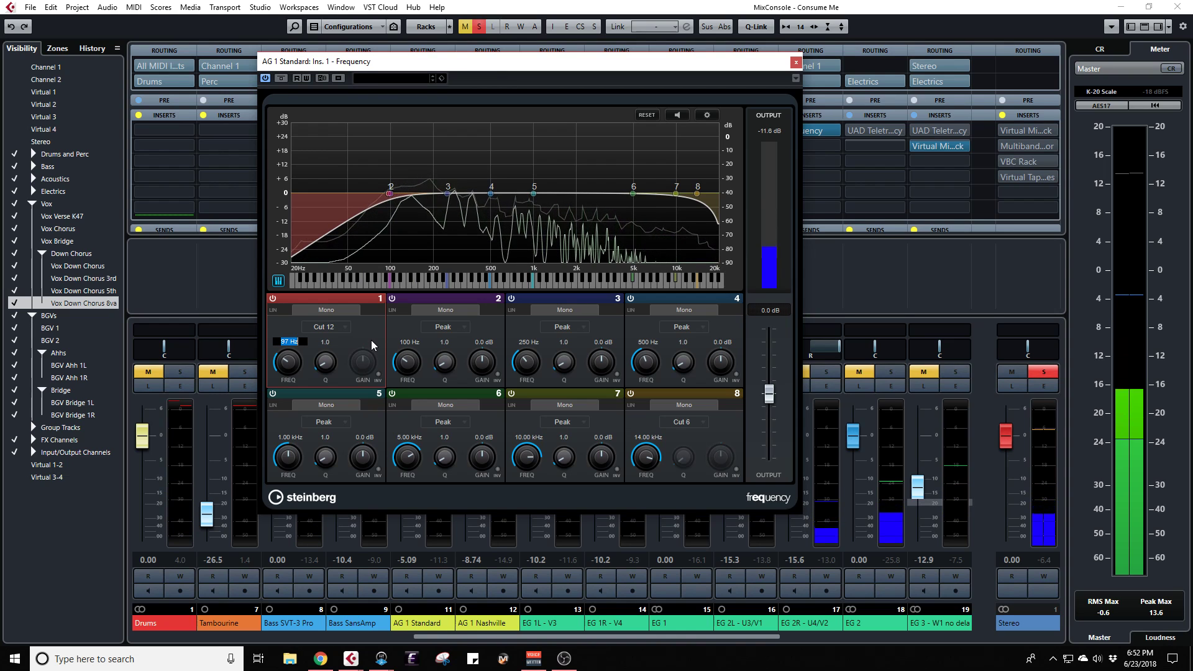
{"action": "type", "text": "80"}
{"action": "key", "text": "Return"}
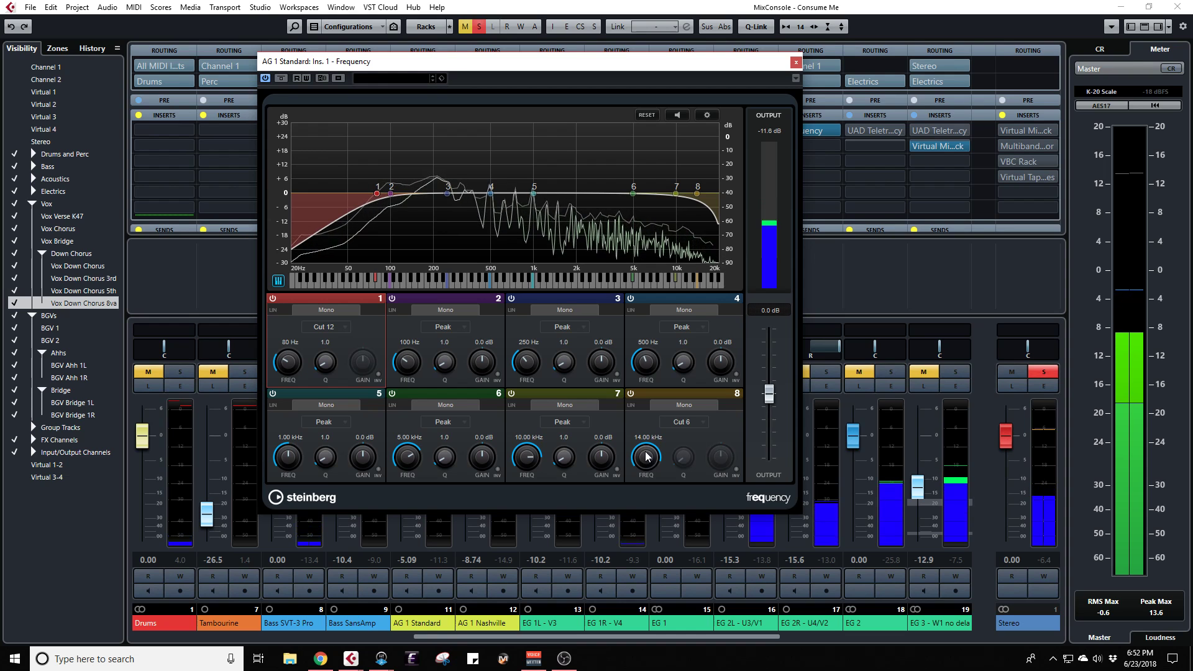
Step: Raise band 8's frequency to 18 kHz and change its filter type to Peak
{"action": "left_click_drag", "start_coordinate": [646, 462], "coordinate": [651, 465]}
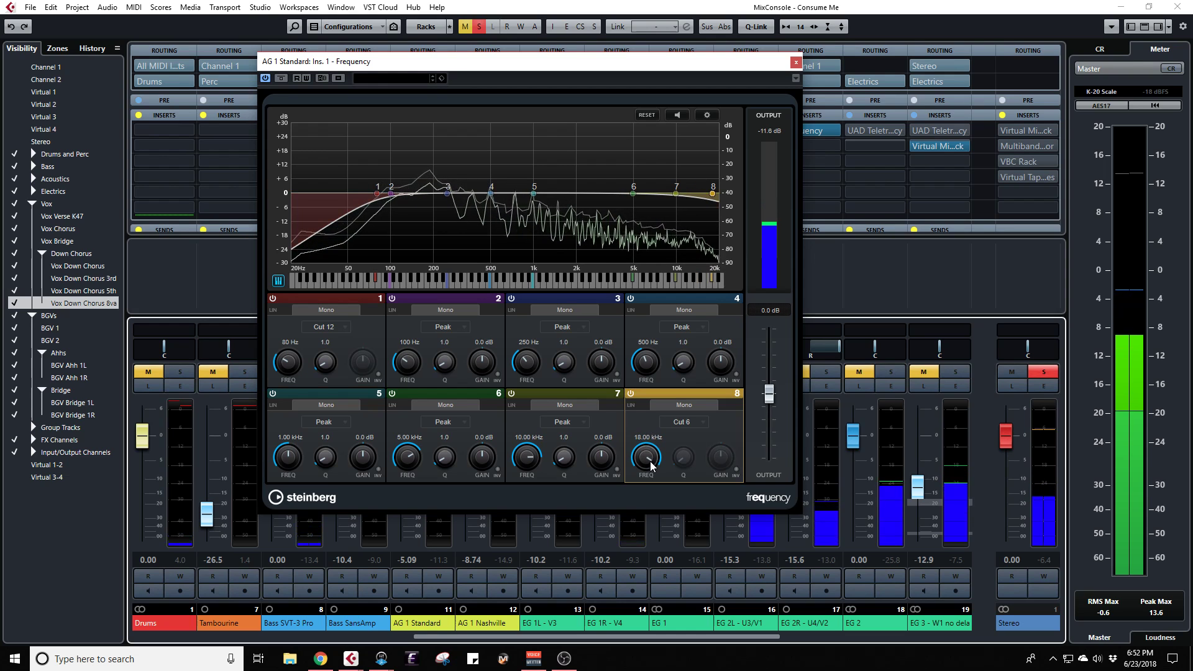
{"action": "left_click", "coordinate": [683, 423]}
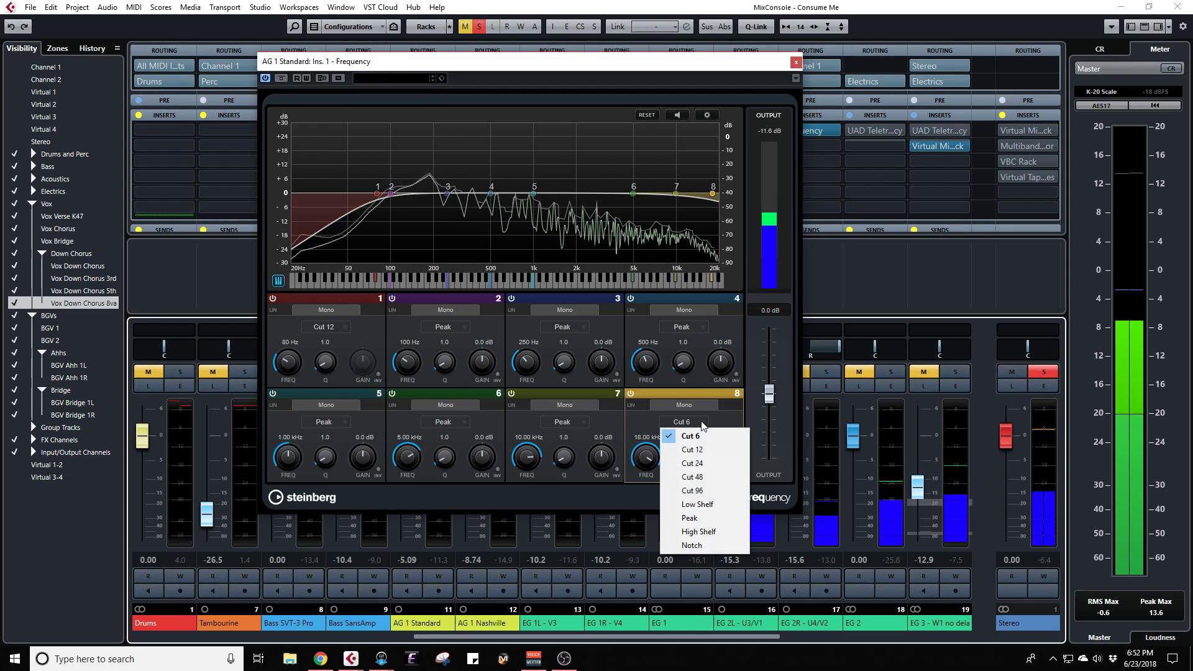
{"action": "left_click", "coordinate": [702, 519]}
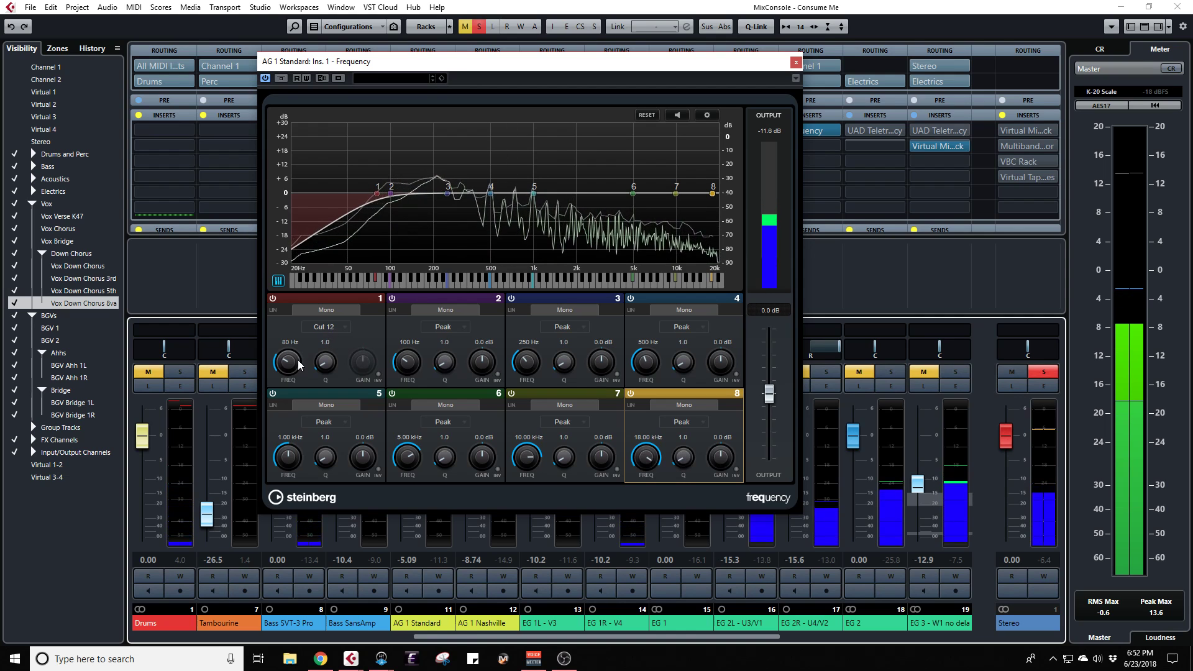
Step: Change band 1's filter to Cut 6 at 100 Hz and compare the band bypassed and active
{"action": "left_click", "coordinate": [323, 330]}
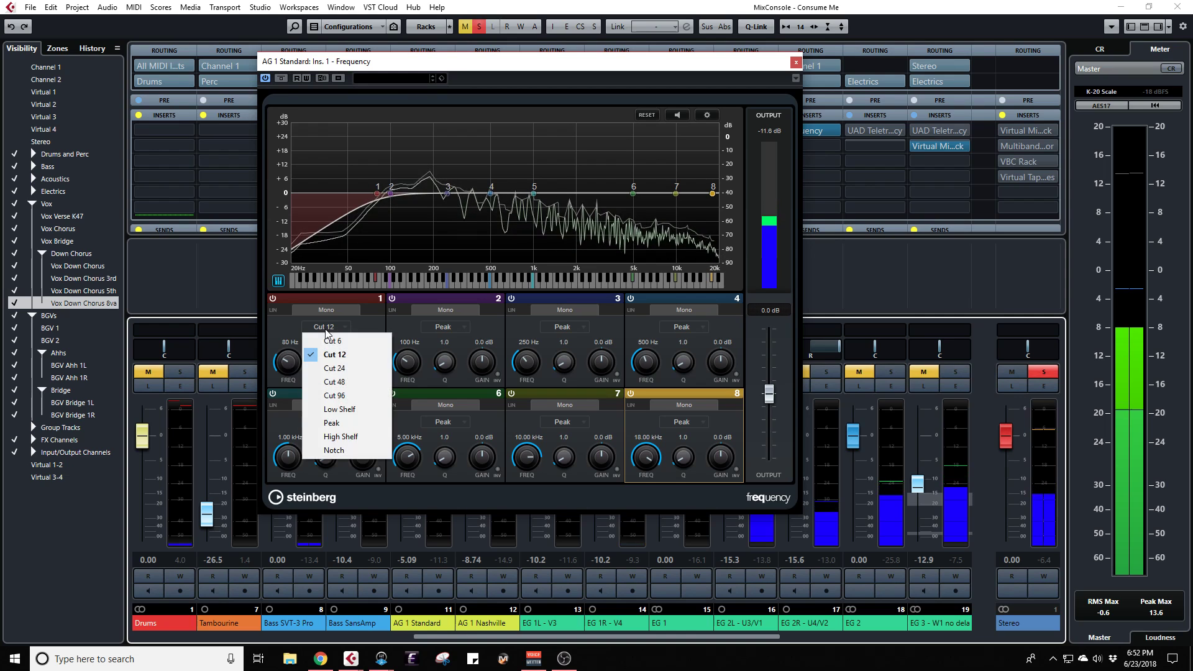
{"action": "left_click", "coordinate": [320, 338]}
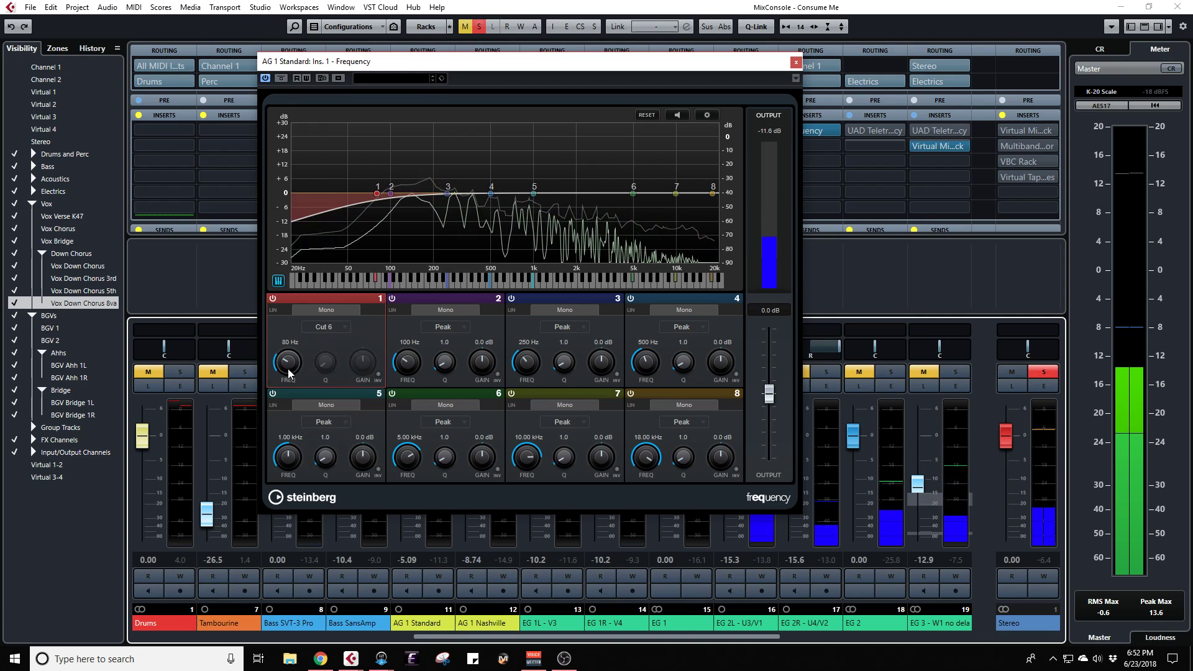
{"action": "left_click_drag", "start_coordinate": [288, 370], "coordinate": [289, 367]}
{"action": "scroll", "coordinate": [288, 370], "scroll_direction": "up", "scroll_amount": 2}
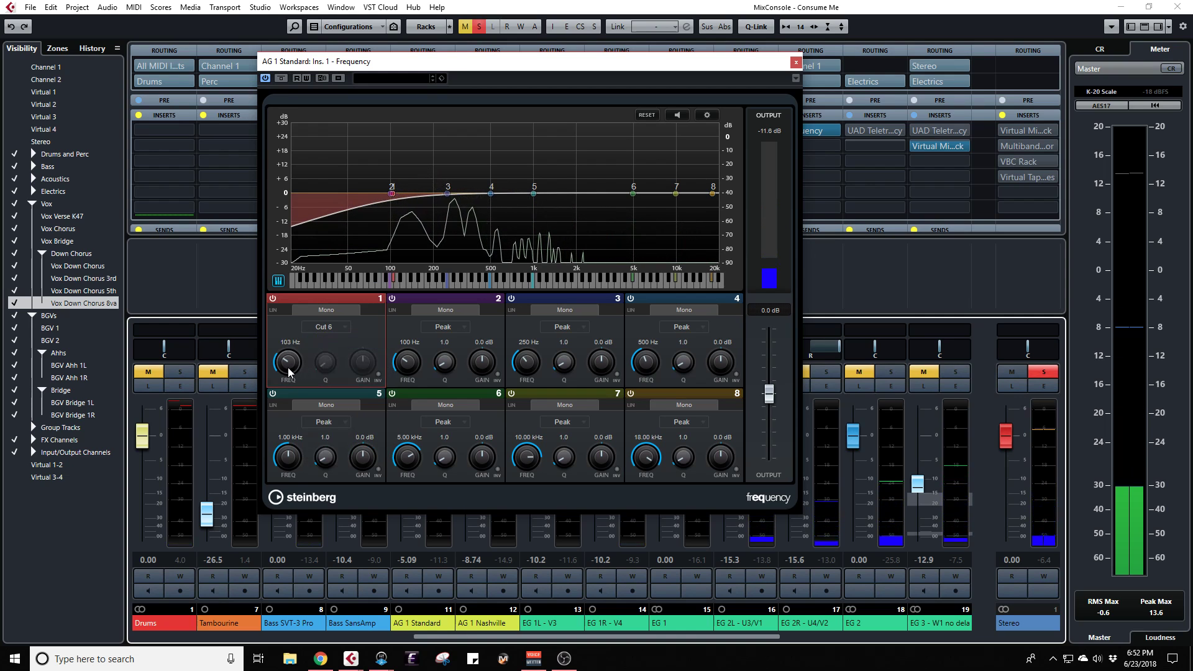
{"action": "double_click", "coordinate": [288, 343]}
{"action": "type", "text": "100"}
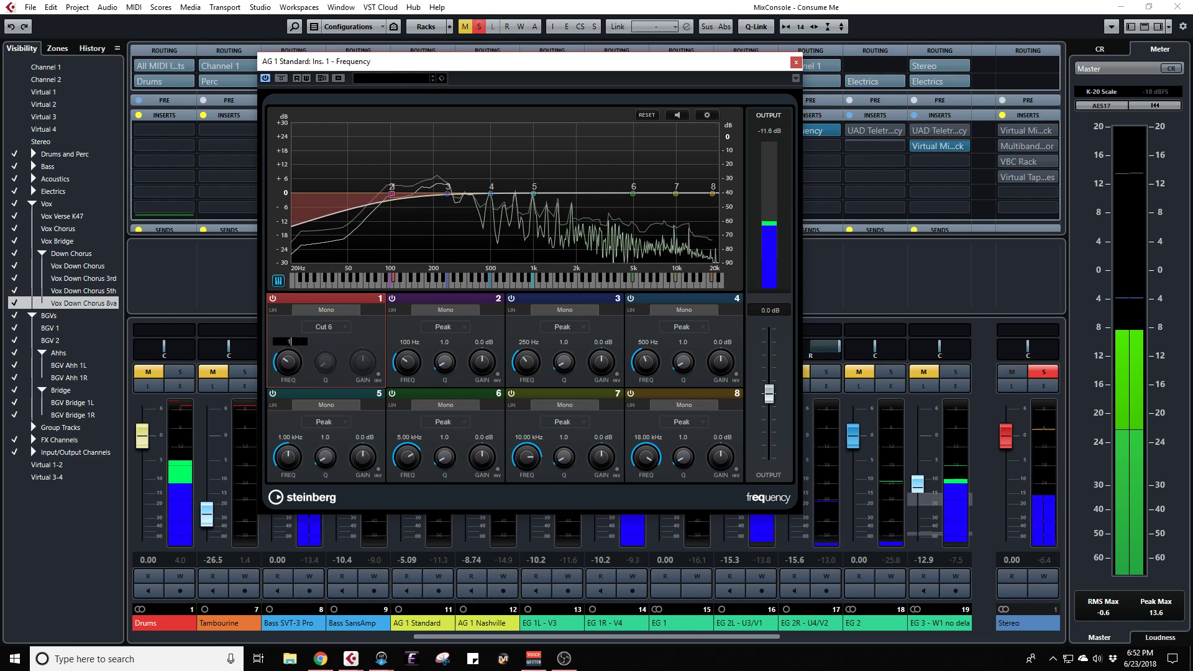
{"action": "key", "text": "Return"}
{"action": "left_click", "coordinate": [273, 298]}
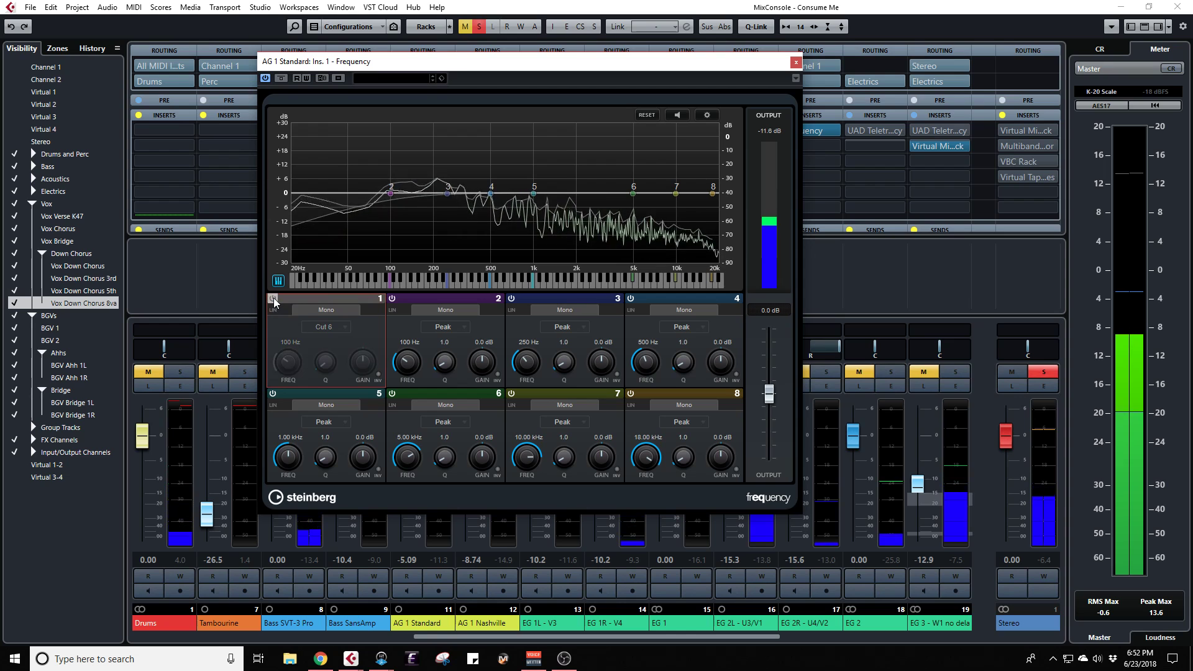
{"action": "left_click", "coordinate": [274, 298]}
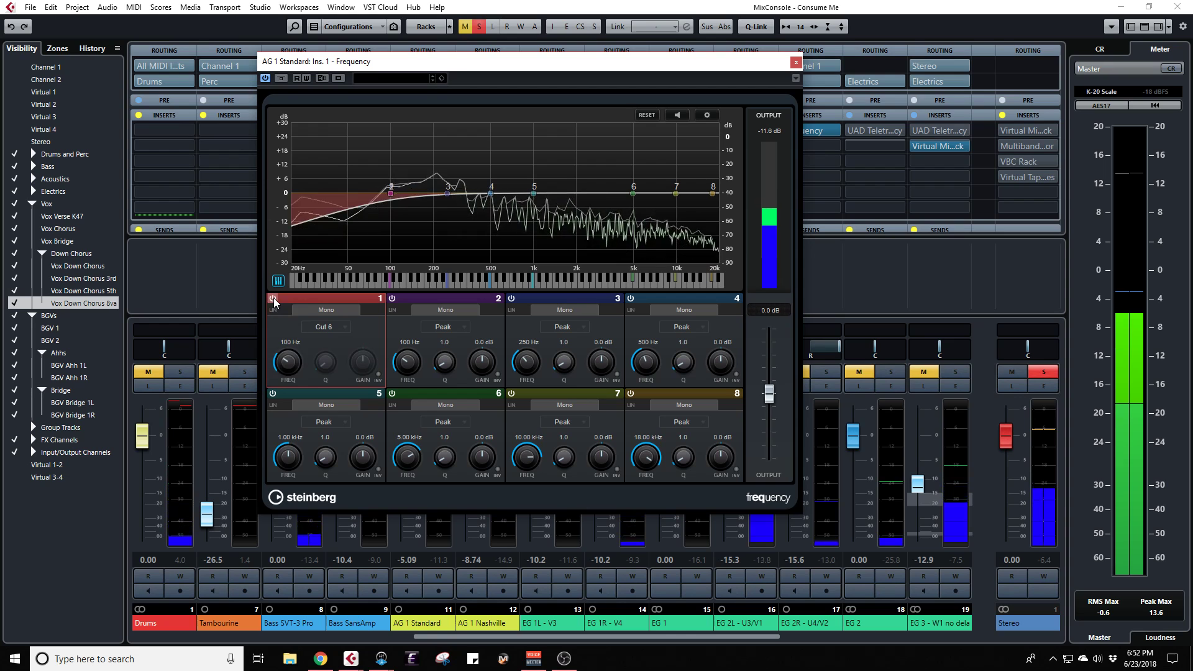
Step: Change AG 1 Standard's band 1 filter to Cut 12 and compare the band bypassed and active
{"action": "left_click", "coordinate": [322, 326]}
{"action": "left_click", "coordinate": [323, 354]}
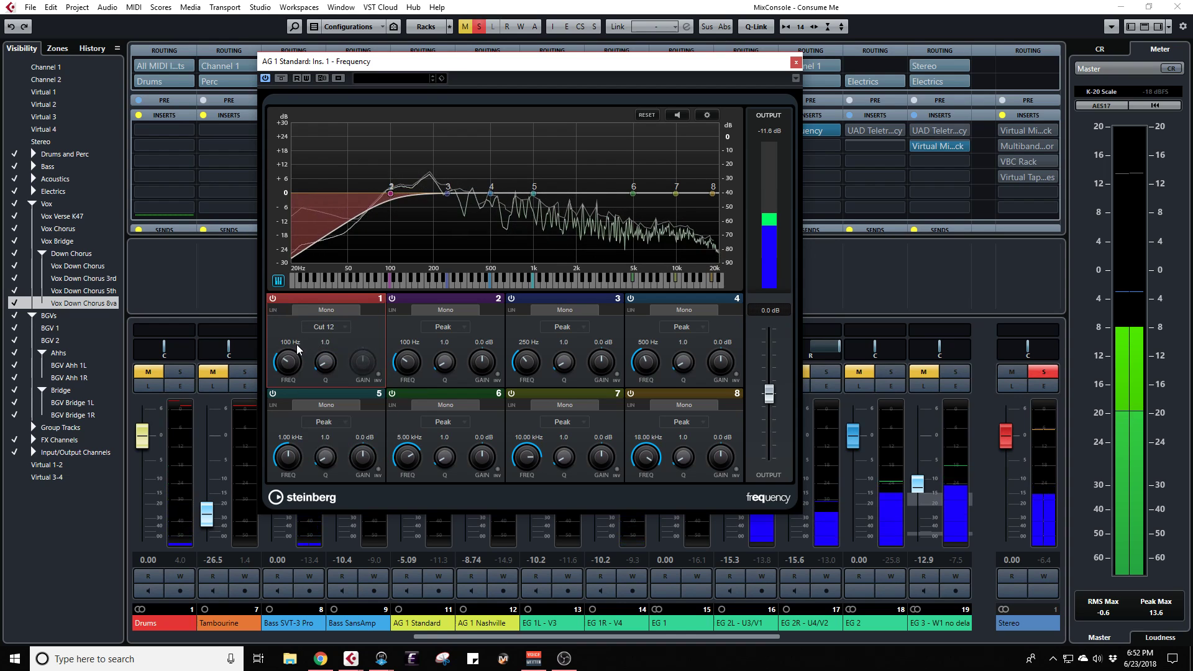
{"action": "left_click", "coordinate": [273, 301]}
{"action": "left_click", "coordinate": [273, 301]}
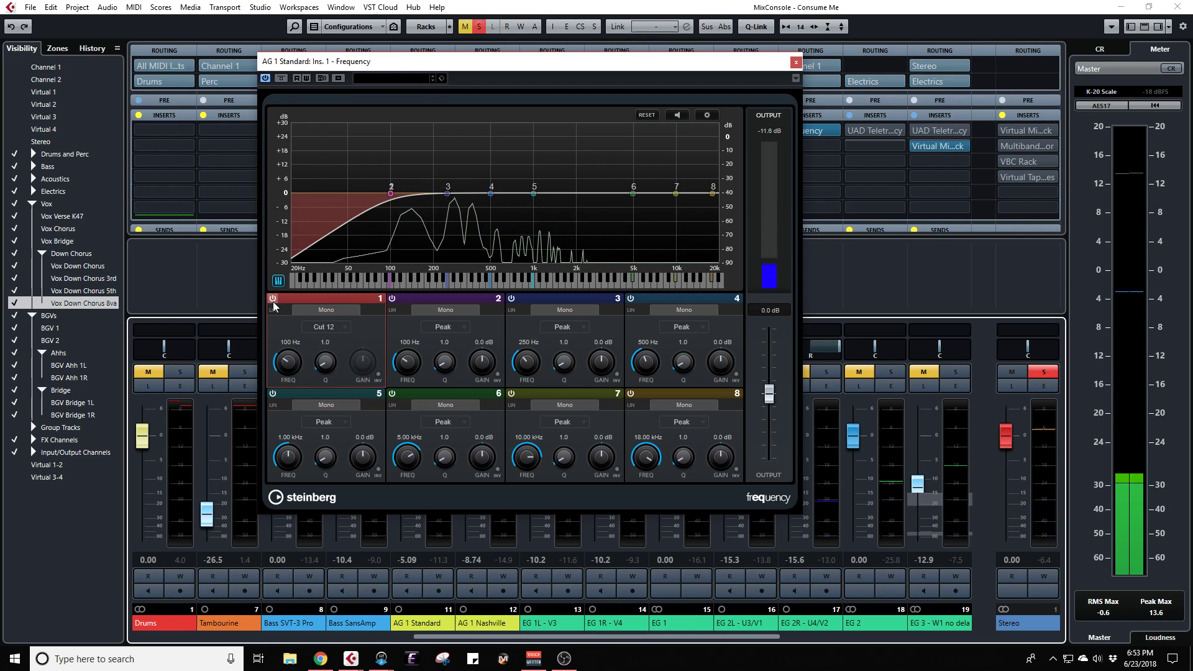
{"action": "left_click", "coordinate": [273, 300]}
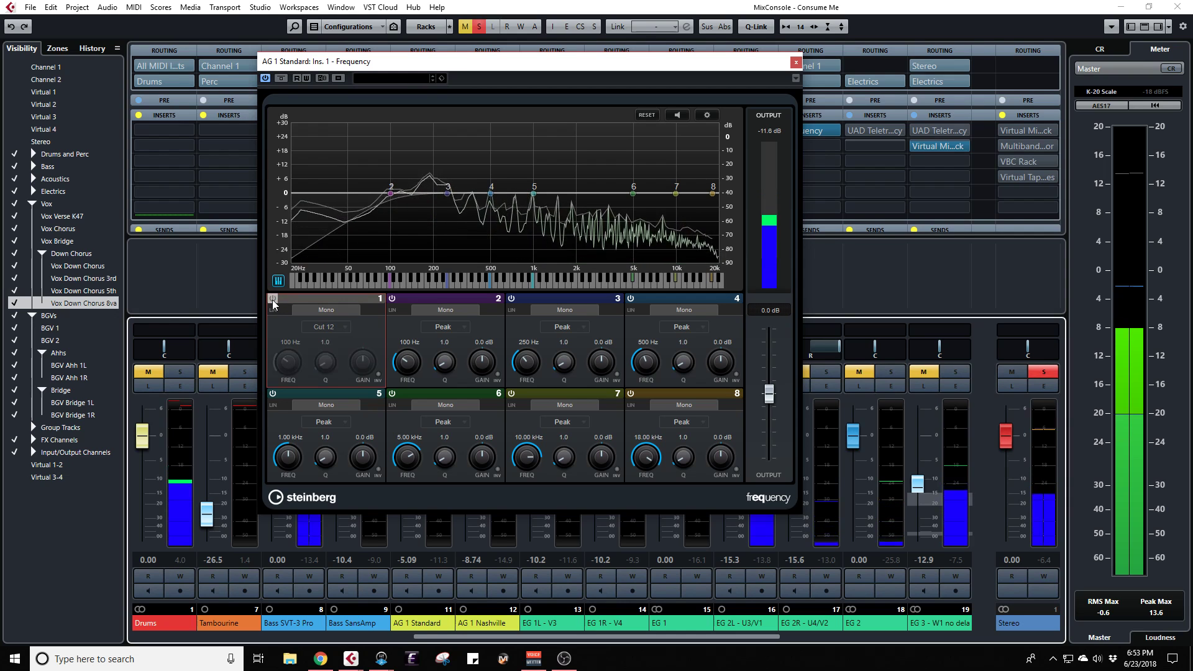
{"action": "left_click", "coordinate": [272, 300]}
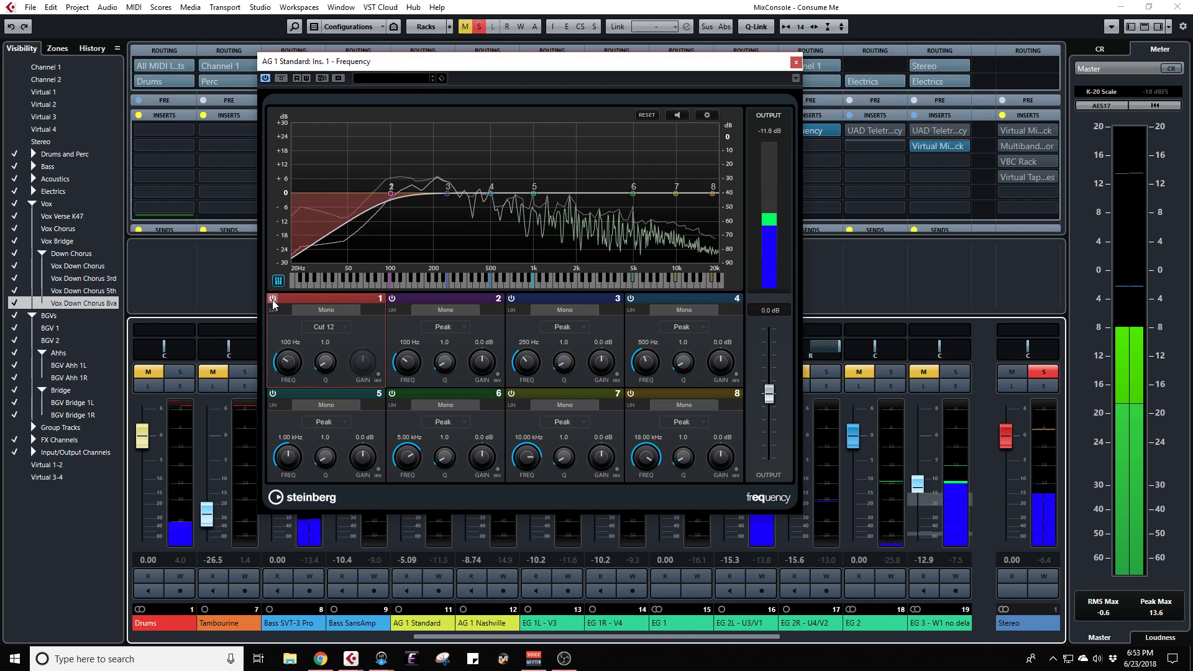
Step: Close the Frequency editor and open the Virtual Mix Rack in AG 1 Standard's second insert slot
{"action": "left_click", "coordinate": [794, 63]}
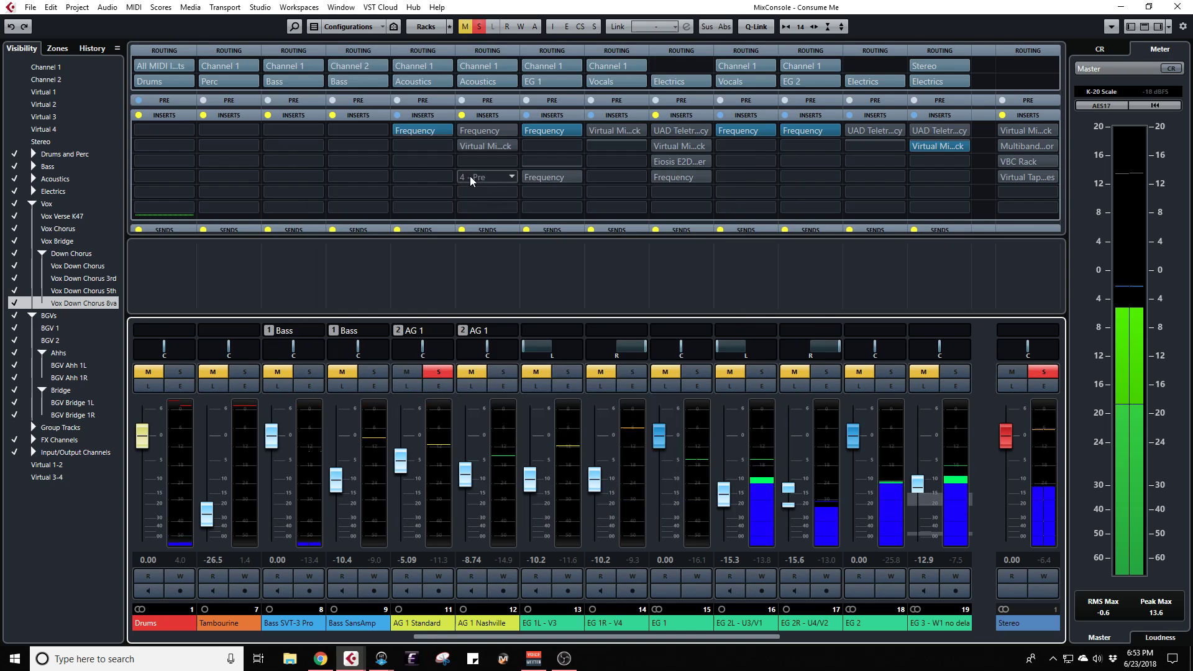
{"action": "left_click", "coordinate": [411, 146]}
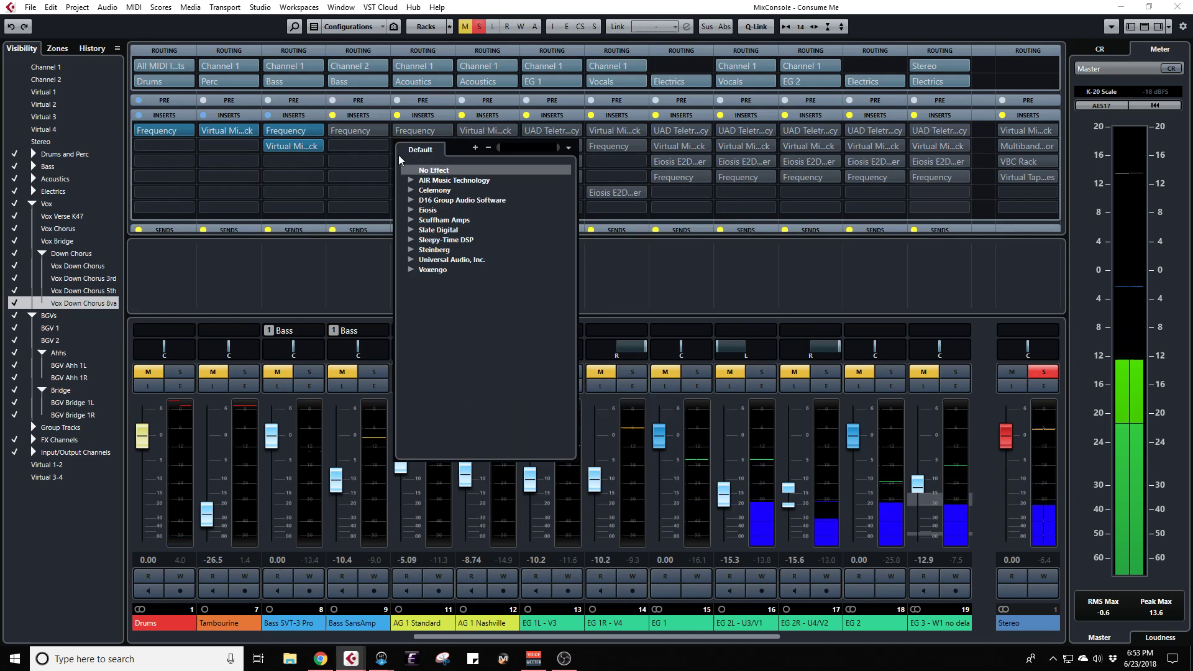
{"action": "left_click", "coordinate": [367, 198]}
{"action": "scroll", "coordinate": [433, 637], "scroll_direction": "up", "scroll_amount": 10}
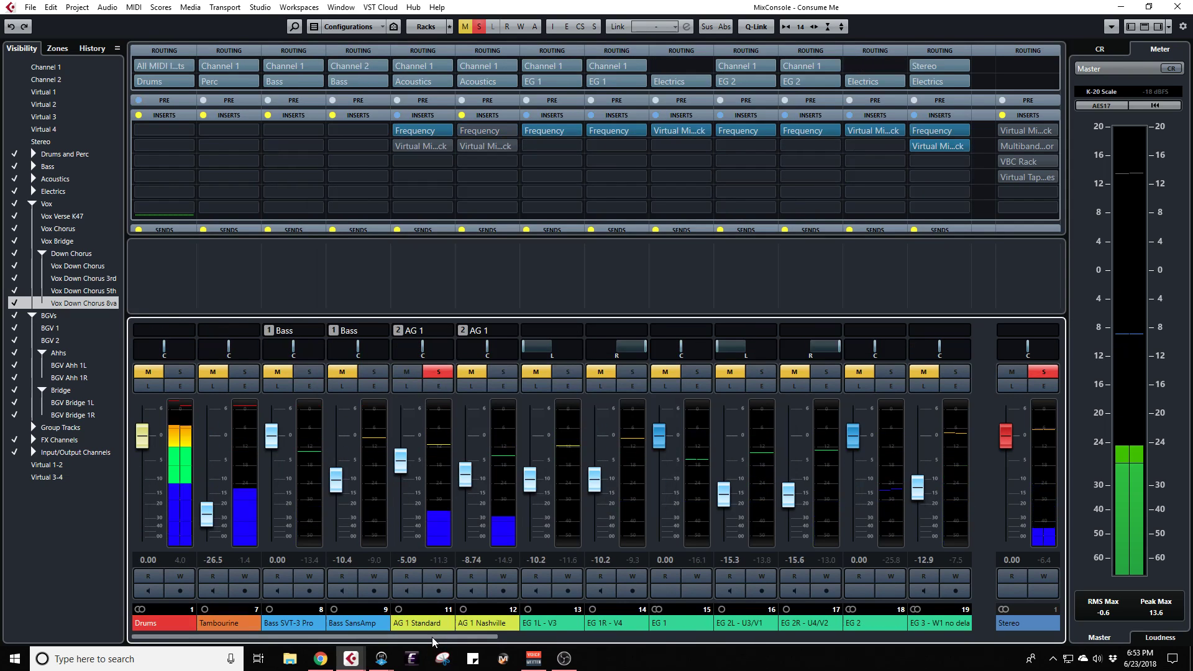
{"action": "left_click", "coordinate": [410, 146]}
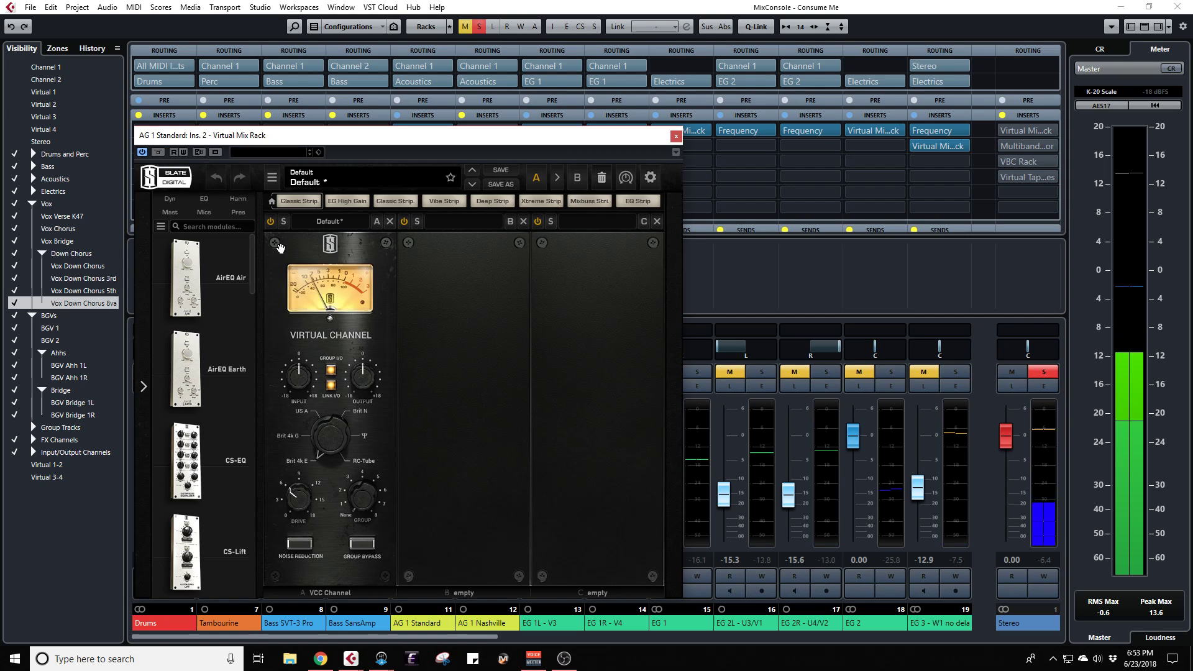
Step: Load the Acoustic Guitar 1 factory preset from the Guitar category into the Virtual Mix Rack
{"action": "scroll", "coordinate": [227, 397], "scroll_direction": "down", "scroll_amount": 1}
{"action": "scroll", "coordinate": [227, 396], "scroll_direction": "down", "scroll_amount": 2}
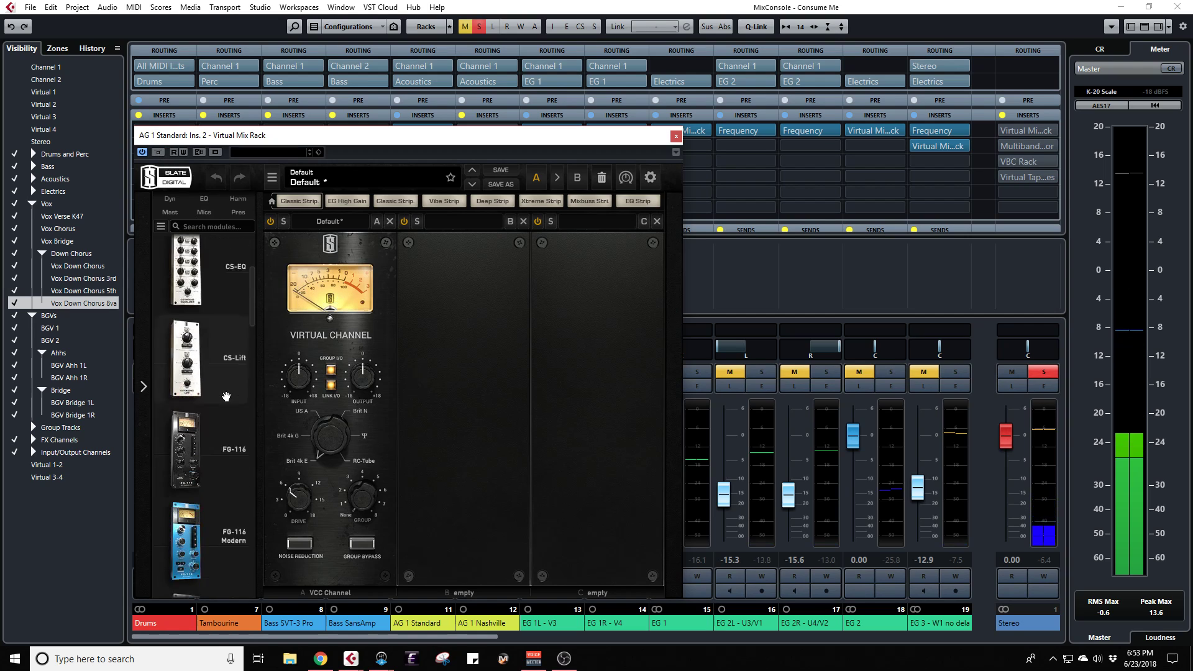
{"action": "left_click", "coordinate": [375, 178]}
{"action": "mouse_move", "coordinate": [343, 390]}
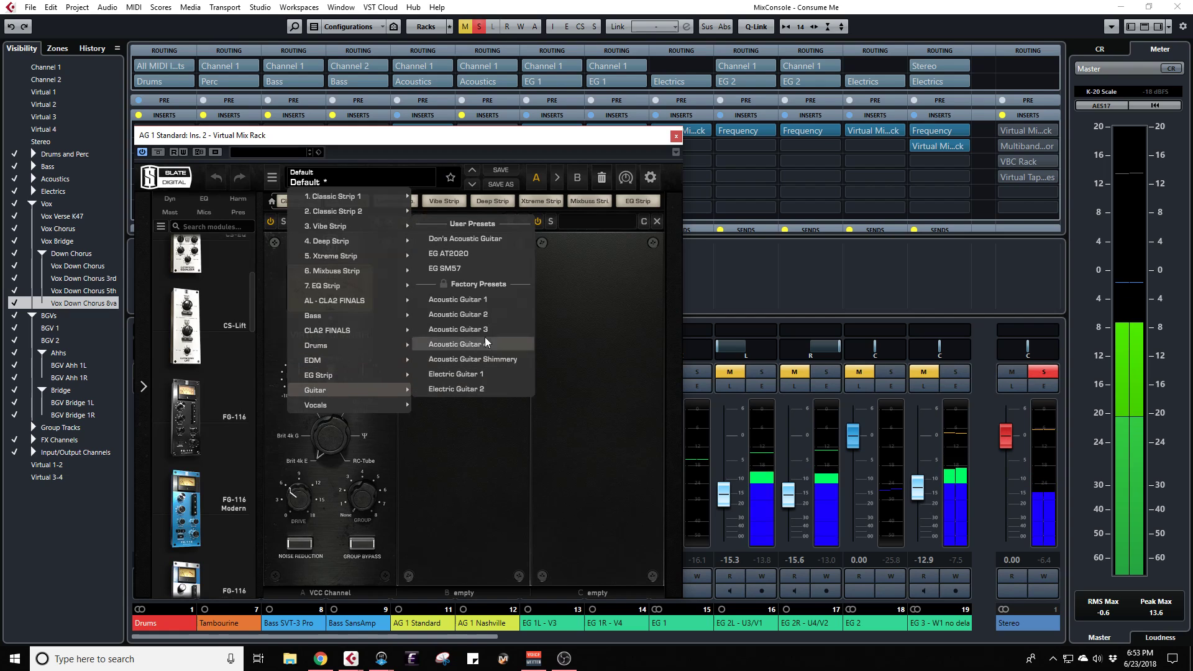
{"action": "left_click", "coordinate": [494, 300]}
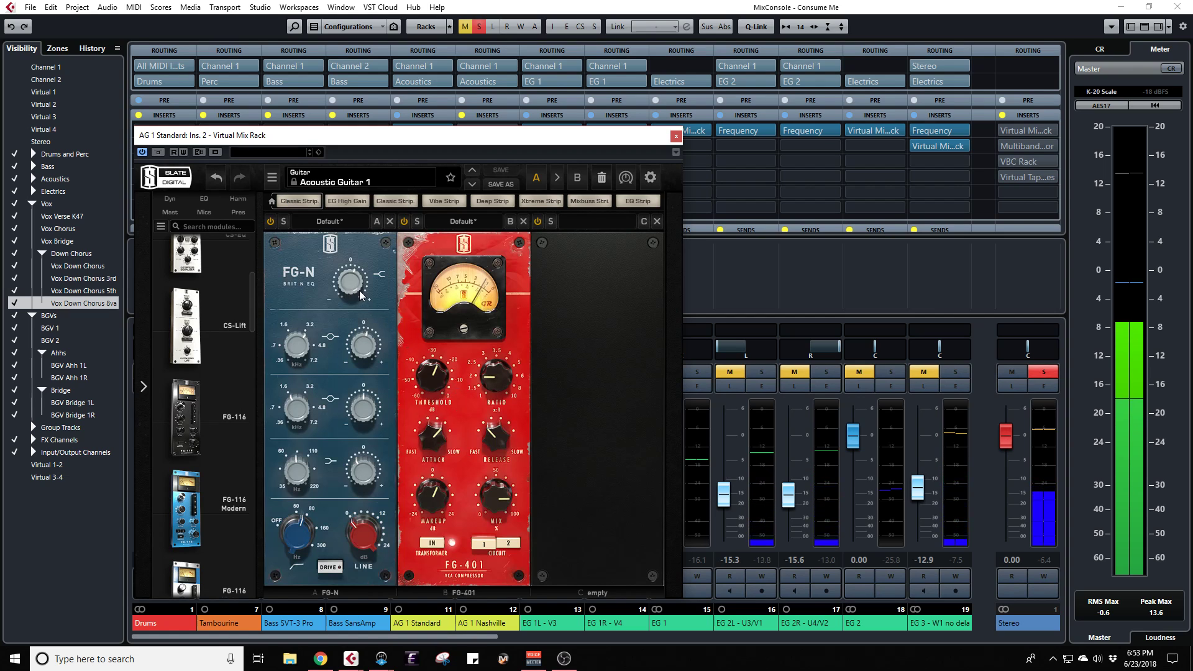
{"action": "mouse_move", "coordinate": [358, 290]}
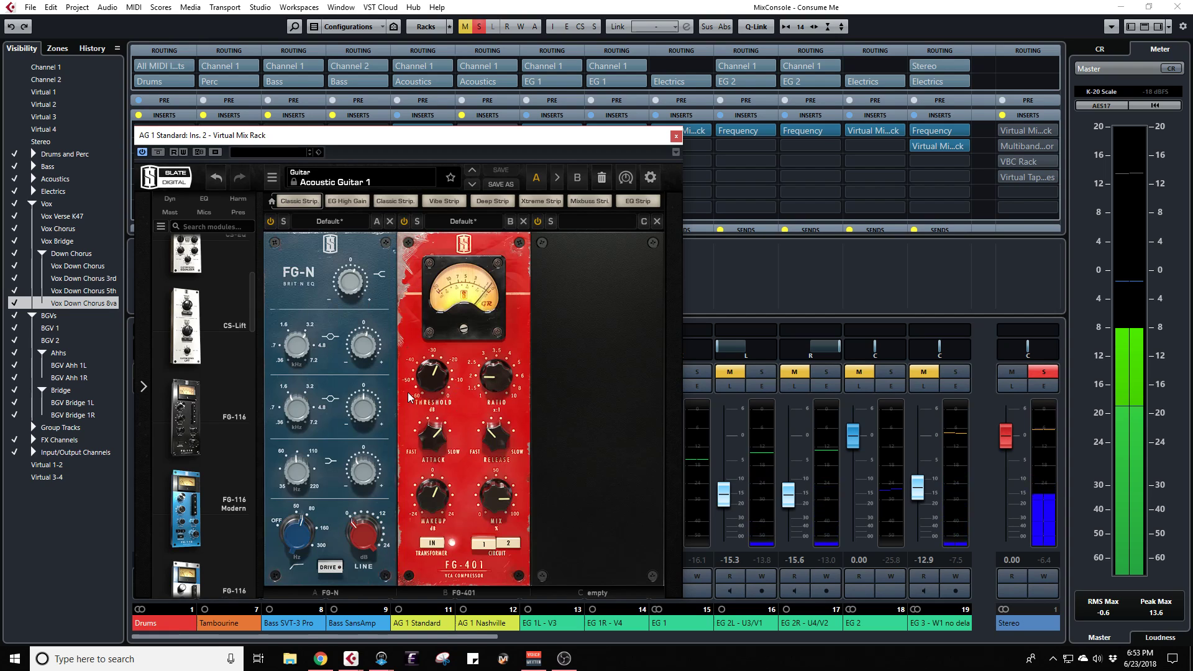
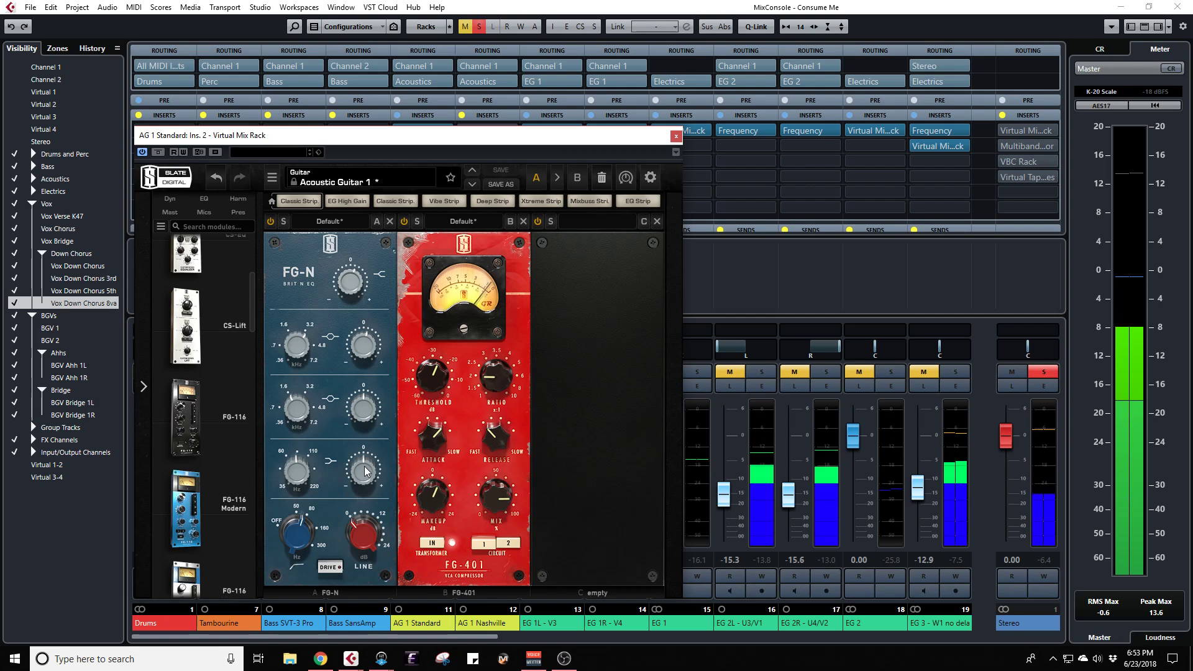
Step: Try different low-shelf gain settings on the FG-N EQ, then reload the Acoustic Guitar 1 preset
{"action": "left_click_drag", "start_coordinate": [363, 468], "coordinate": [364, 567]}
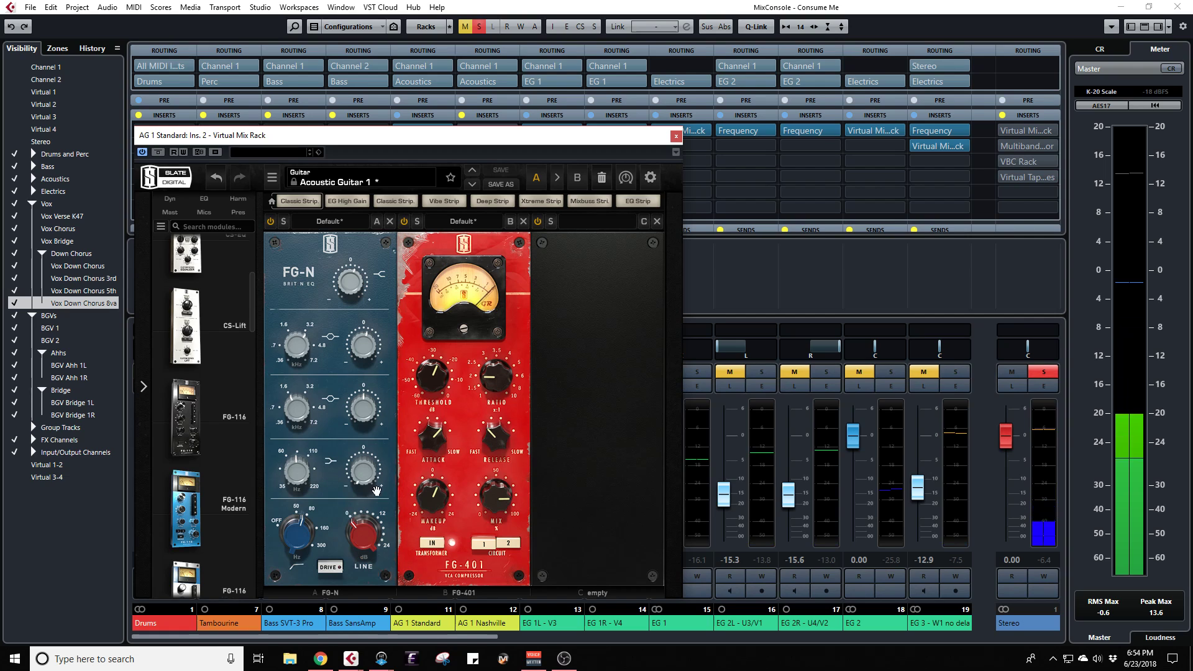
{"action": "left_click_drag", "start_coordinate": [360, 482], "coordinate": [348, 414]}
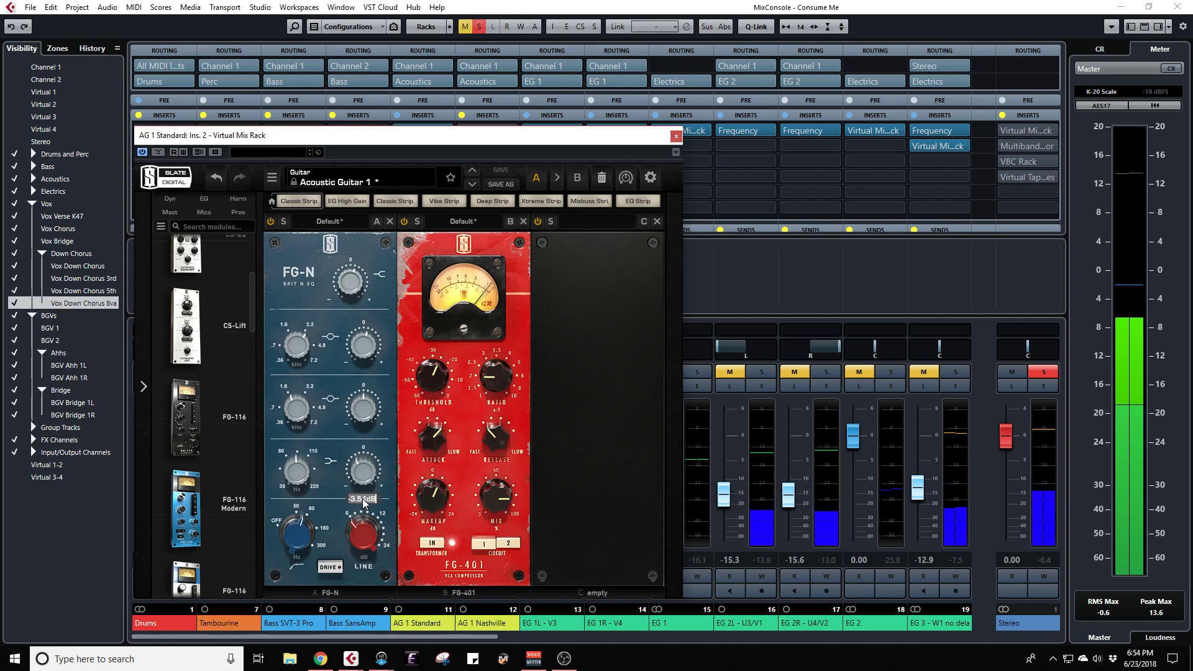
{"action": "left_click", "coordinate": [364, 176]}
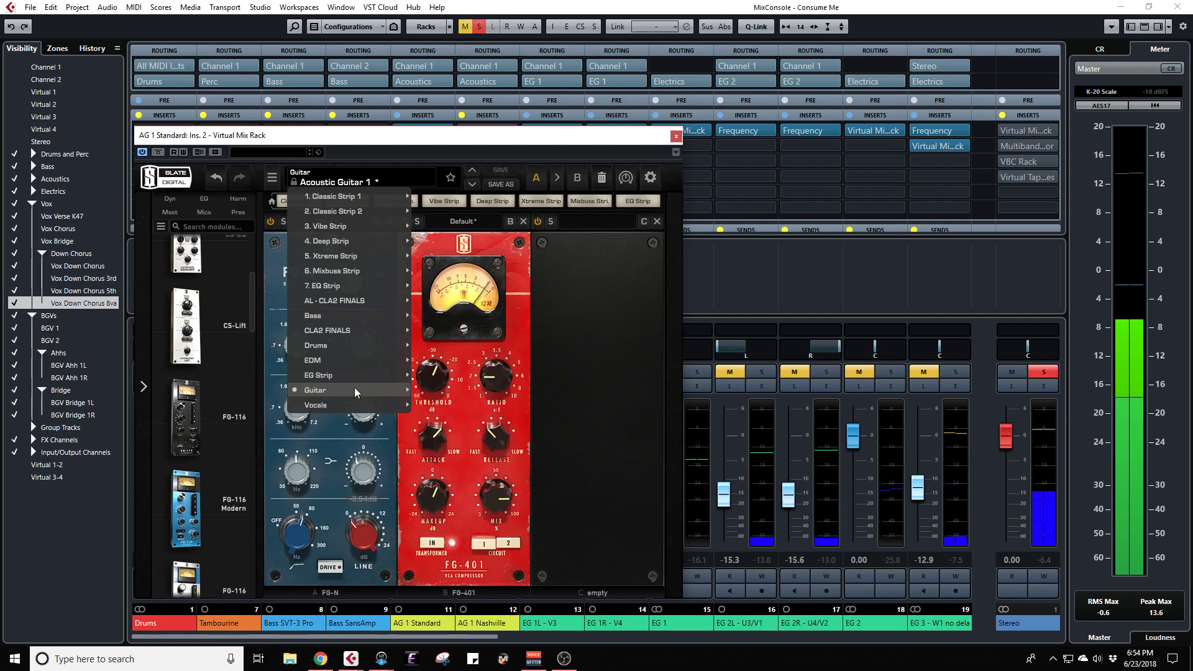
{"action": "mouse_move", "coordinate": [354, 390]}
{"action": "left_click", "coordinate": [453, 300]}
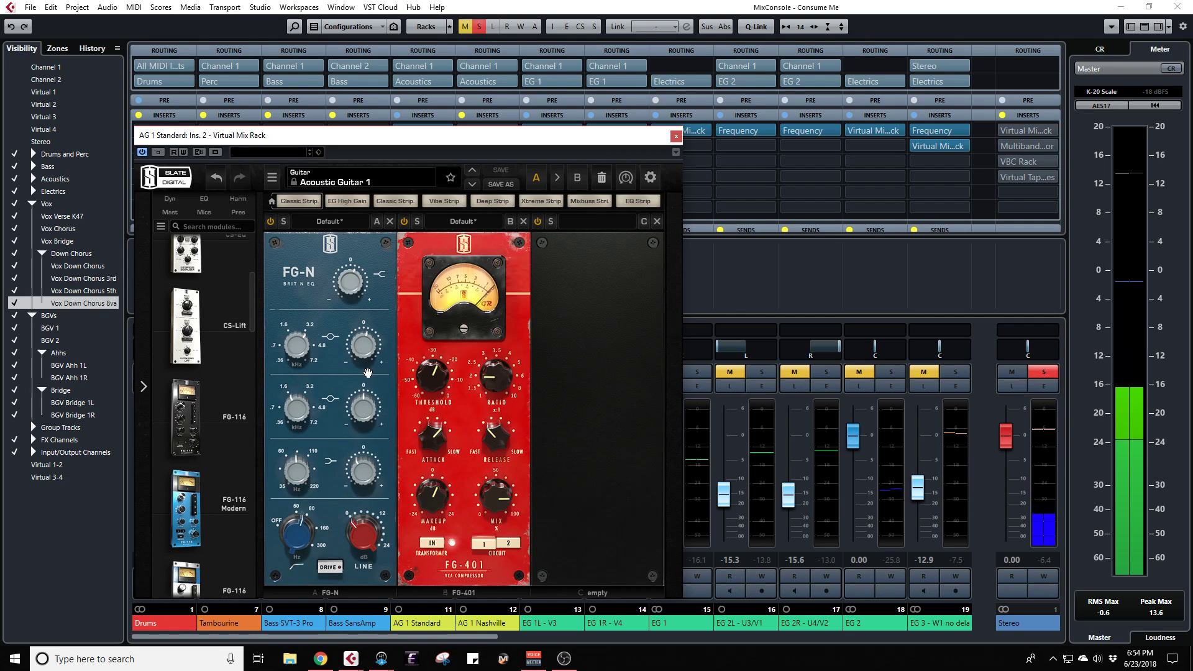
Step: Set the high-shelf gain of the FG-N EQ to about +1.68 dB
{"action": "mouse_move", "coordinate": [363, 348]}
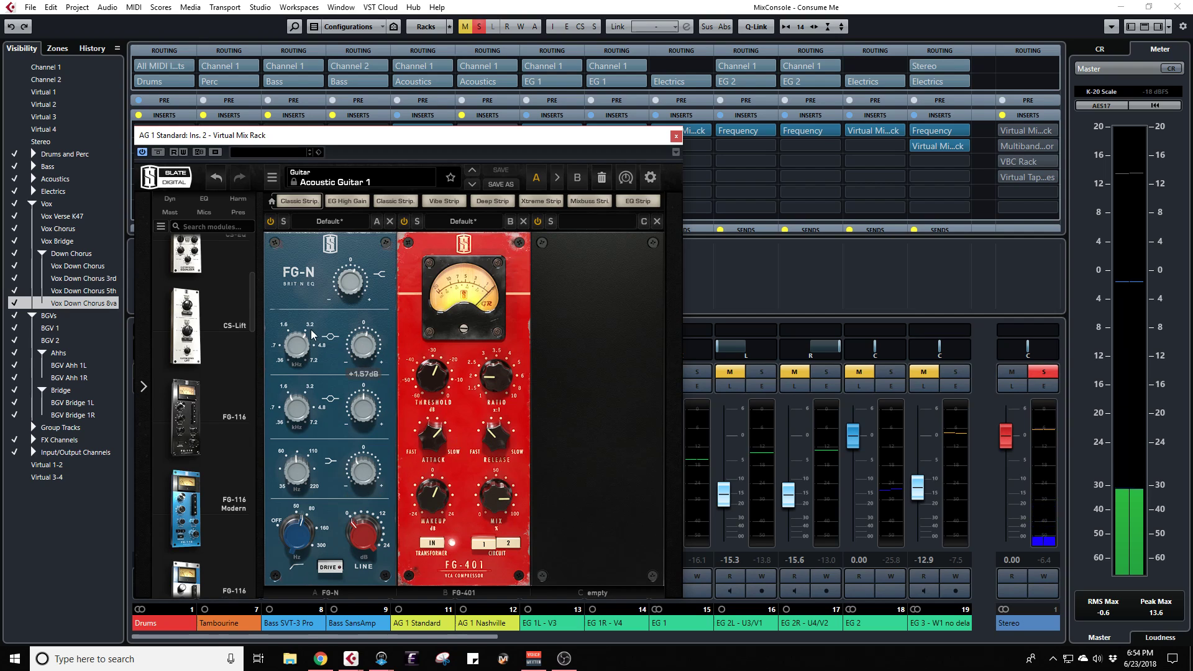
{"action": "mouse_move", "coordinate": [300, 346]}
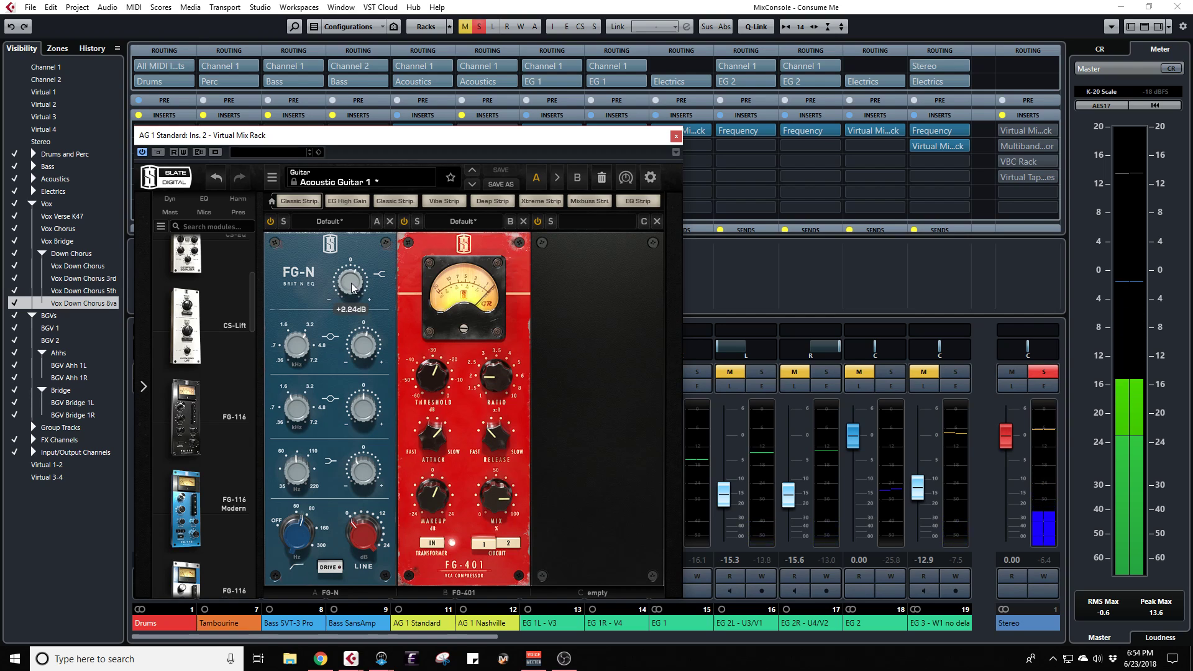
{"action": "left_click_drag", "start_coordinate": [352, 287], "coordinate": [352, 290]}
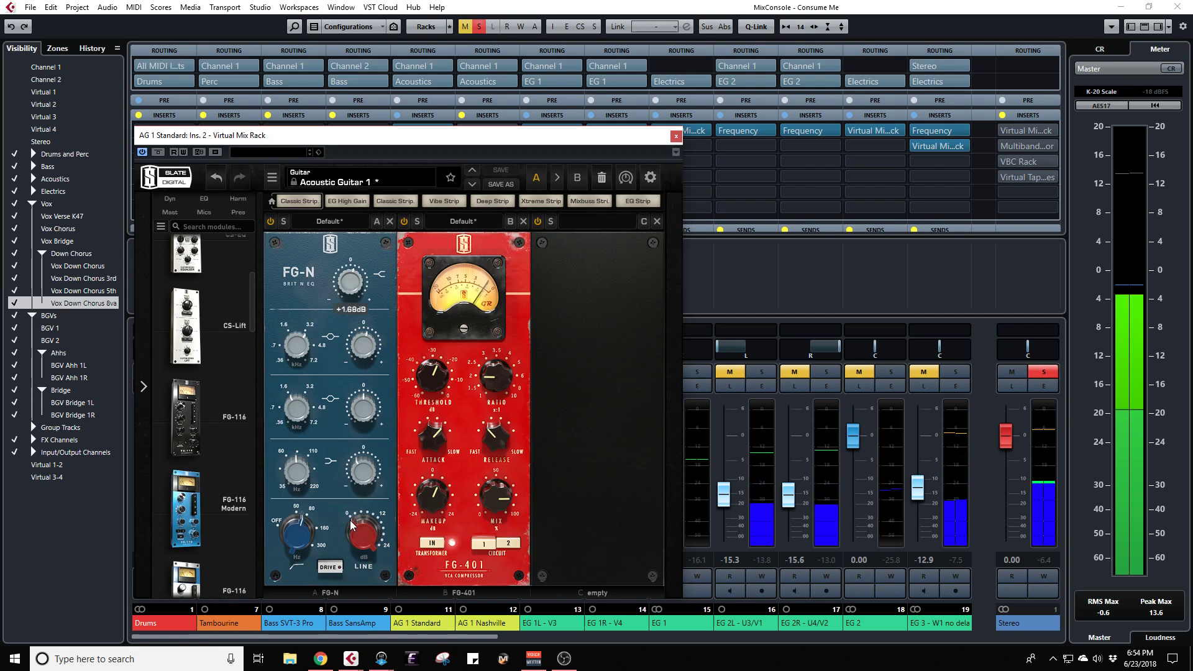
{"action": "mouse_move", "coordinate": [359, 468]}
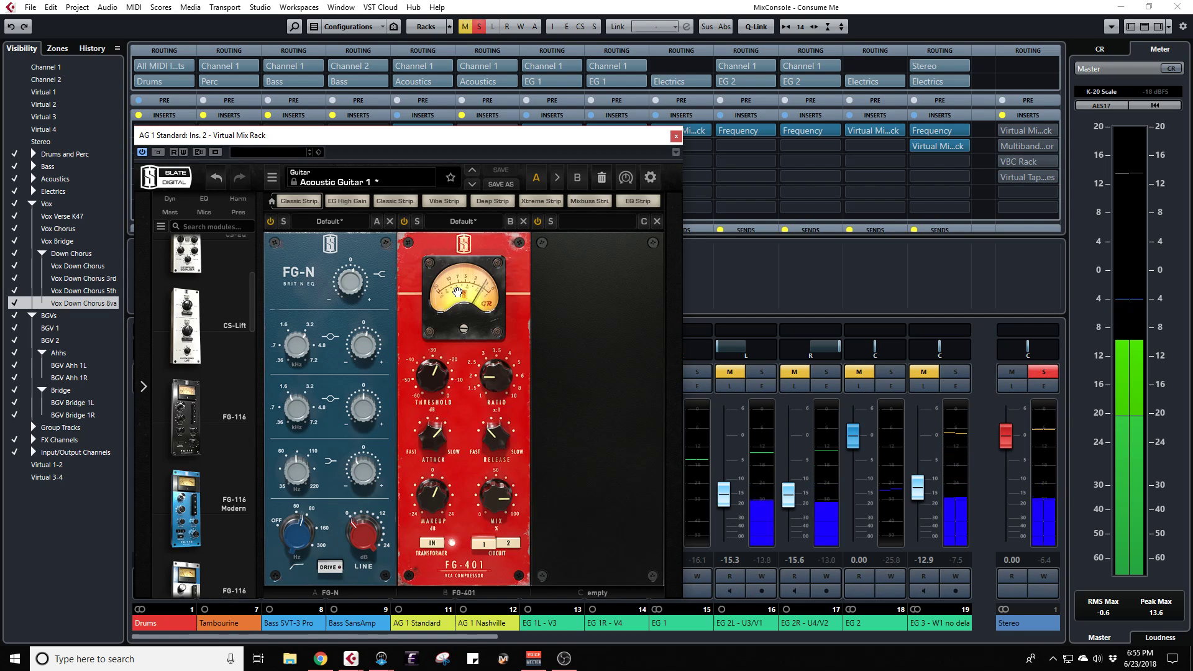
Step: Compare the FG-401 compressor bypassed and active, then close the Virtual Mix Rack
{"action": "left_click", "coordinate": [404, 221]}
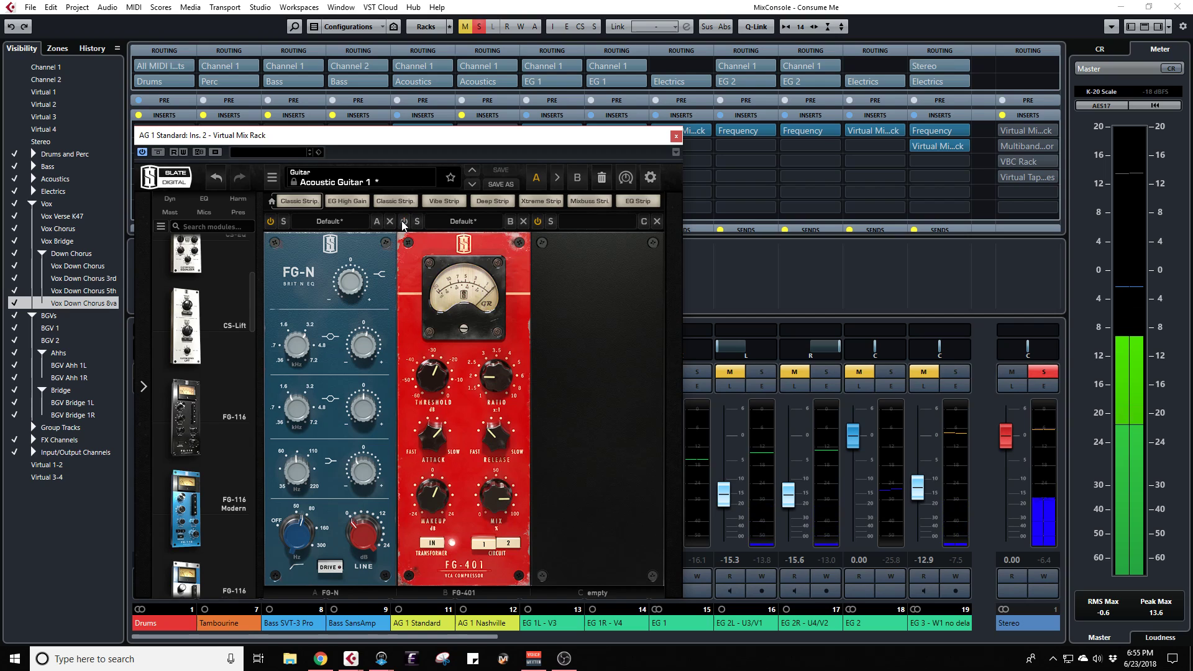
{"action": "left_click", "coordinate": [404, 221]}
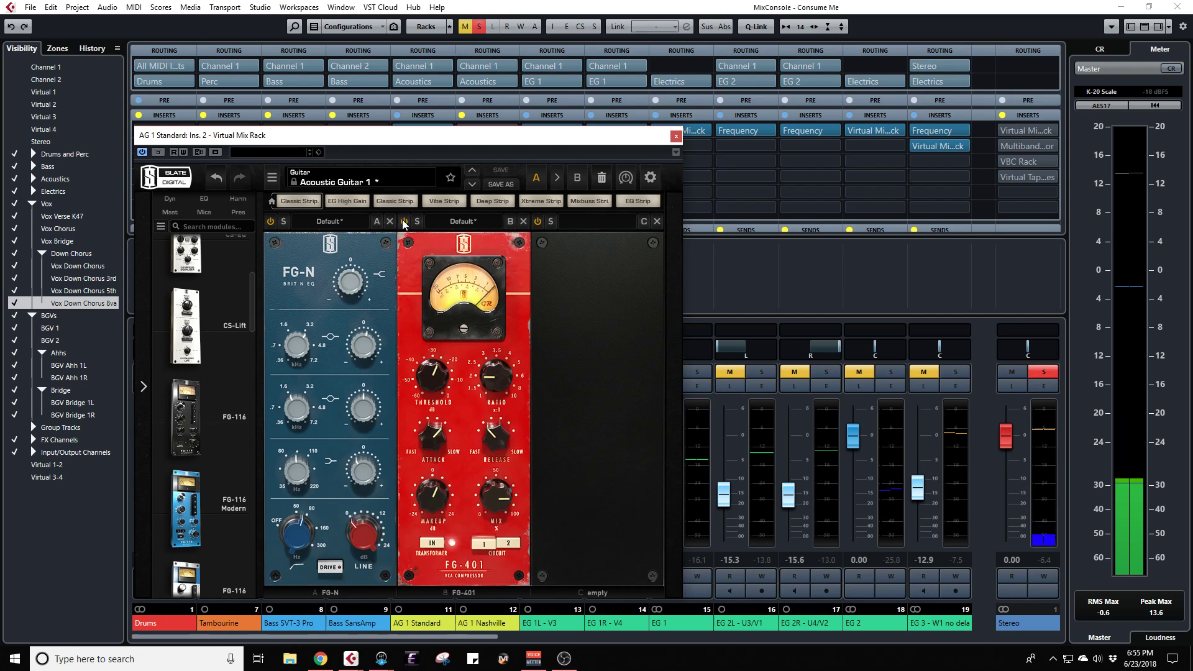
{"action": "key", "text": "space"}
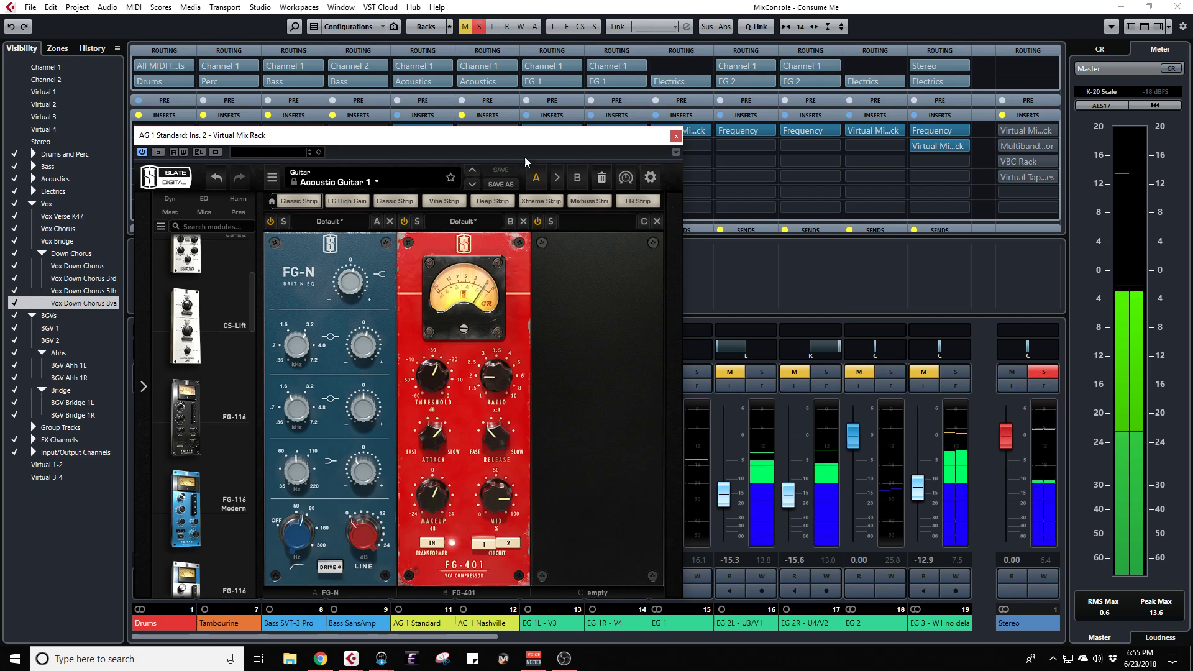
{"action": "left_click", "coordinate": [676, 136]}
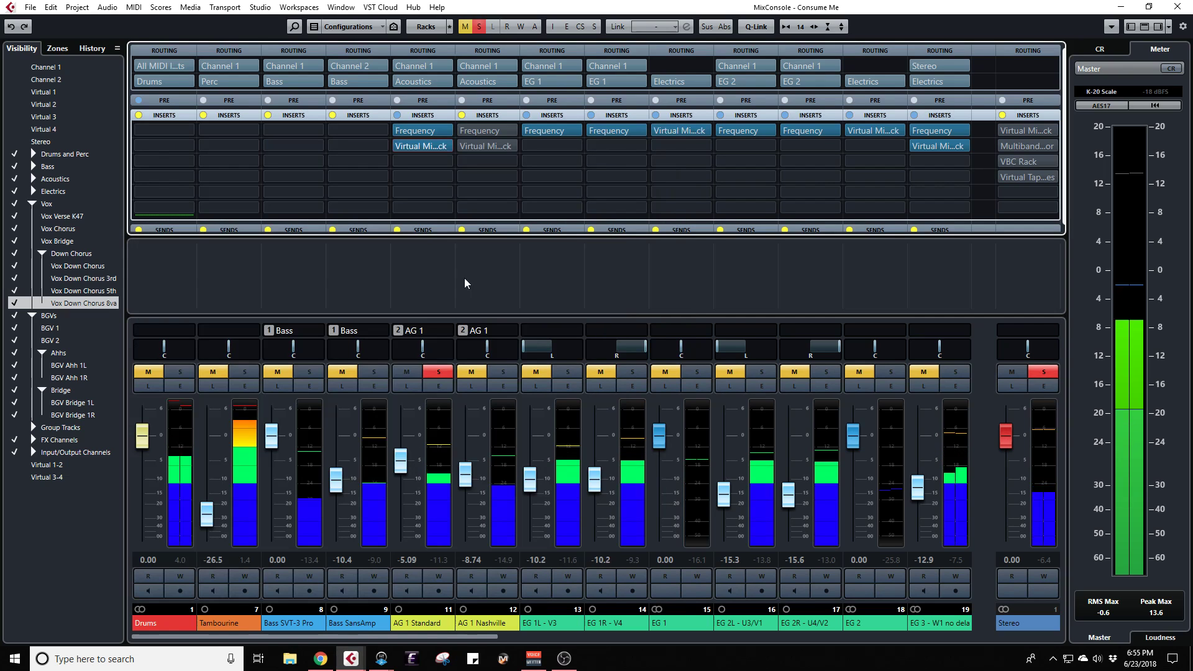
Step: Unsolo AG 1 Standard and compare its inserts bypassed and active in the full mix
{"action": "left_click", "coordinate": [437, 375]}
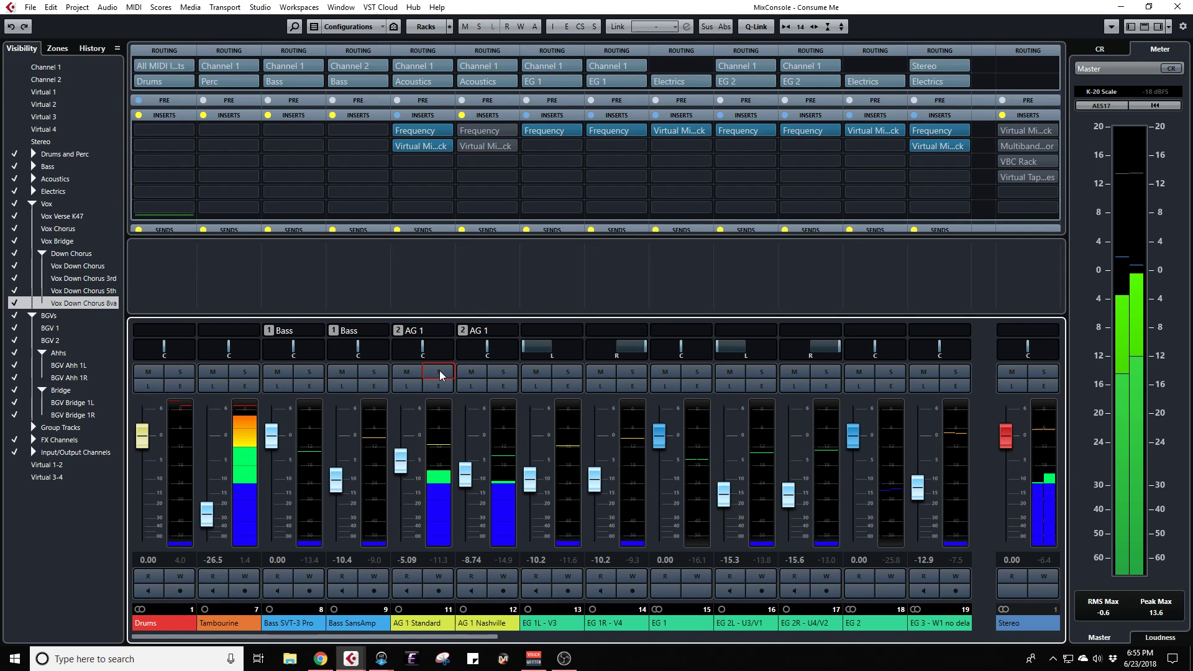
{"action": "left_click", "coordinate": [397, 115]}
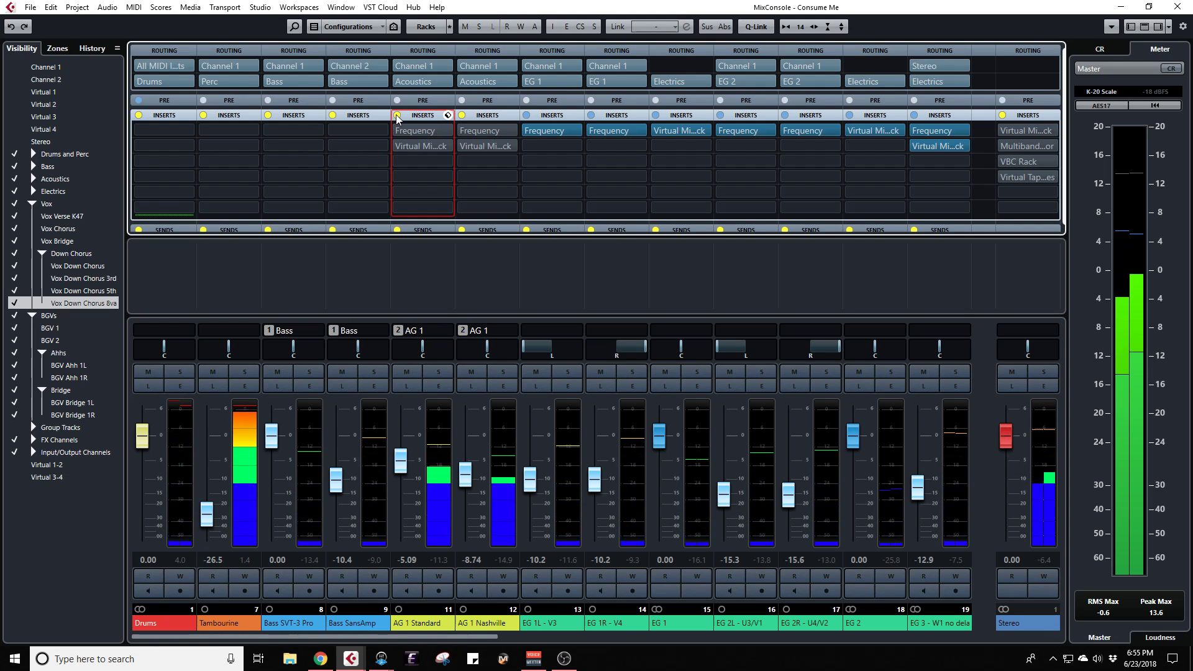
{"action": "left_click", "coordinate": [396, 114]}
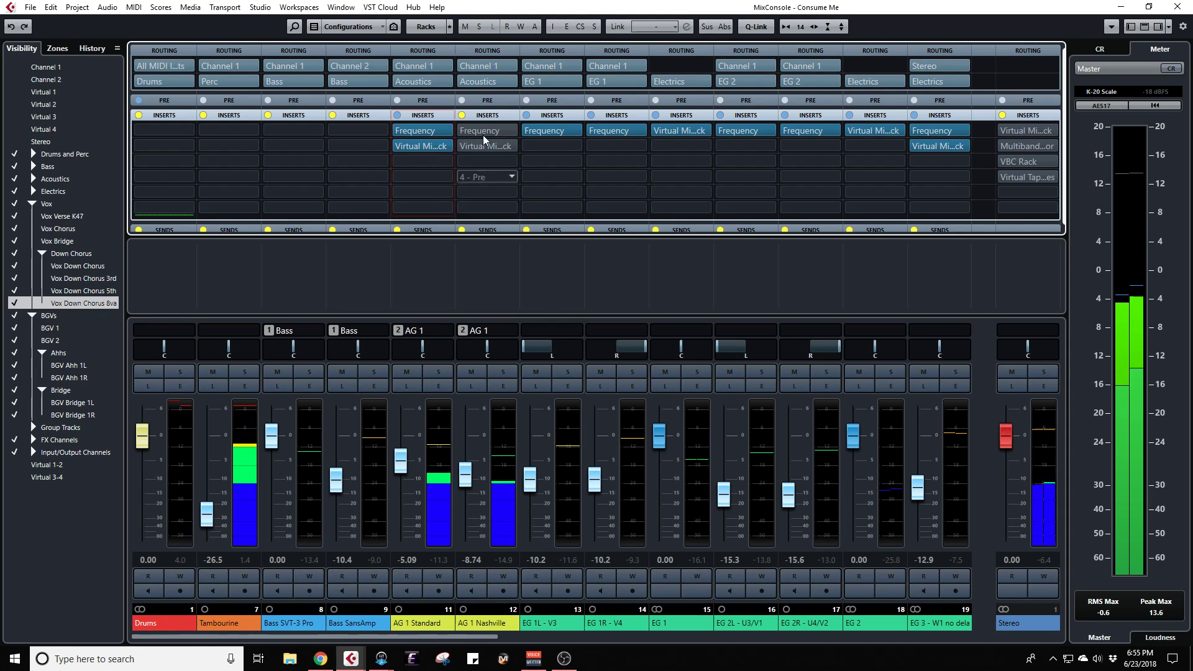
Step: Solo AG 1 Nashville, activate its Frequency insert and raise the band 1 low cut to 312 Hz
{"action": "left_click", "coordinate": [493, 371]}
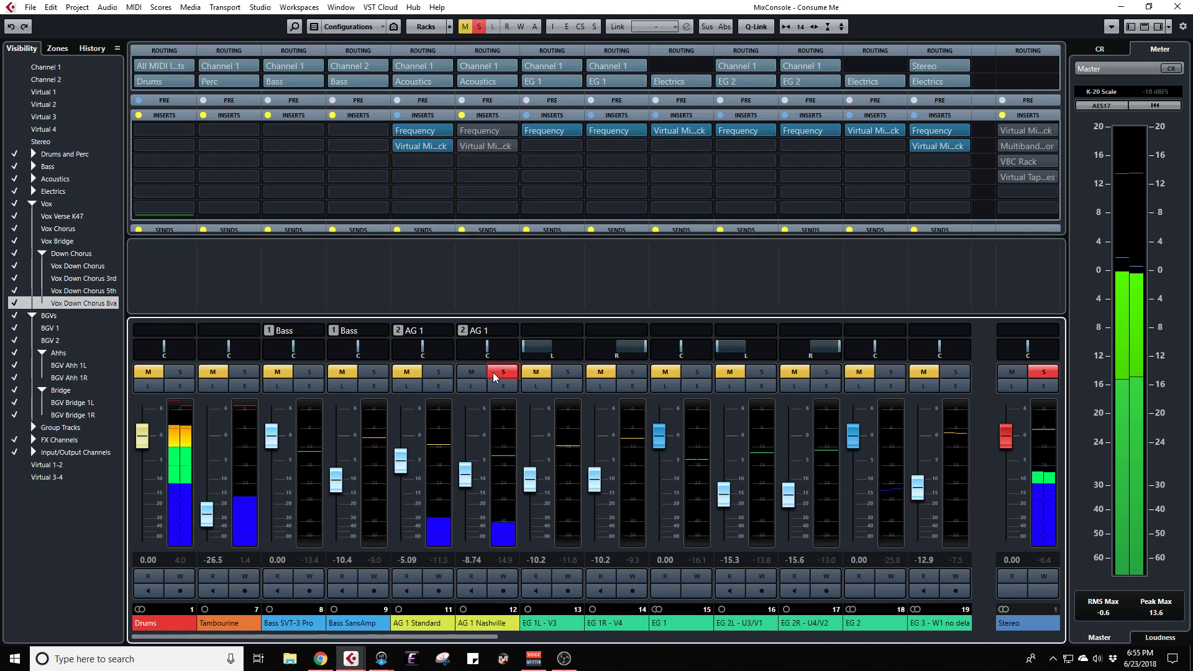
{"action": "left_click", "coordinate": [464, 129]}
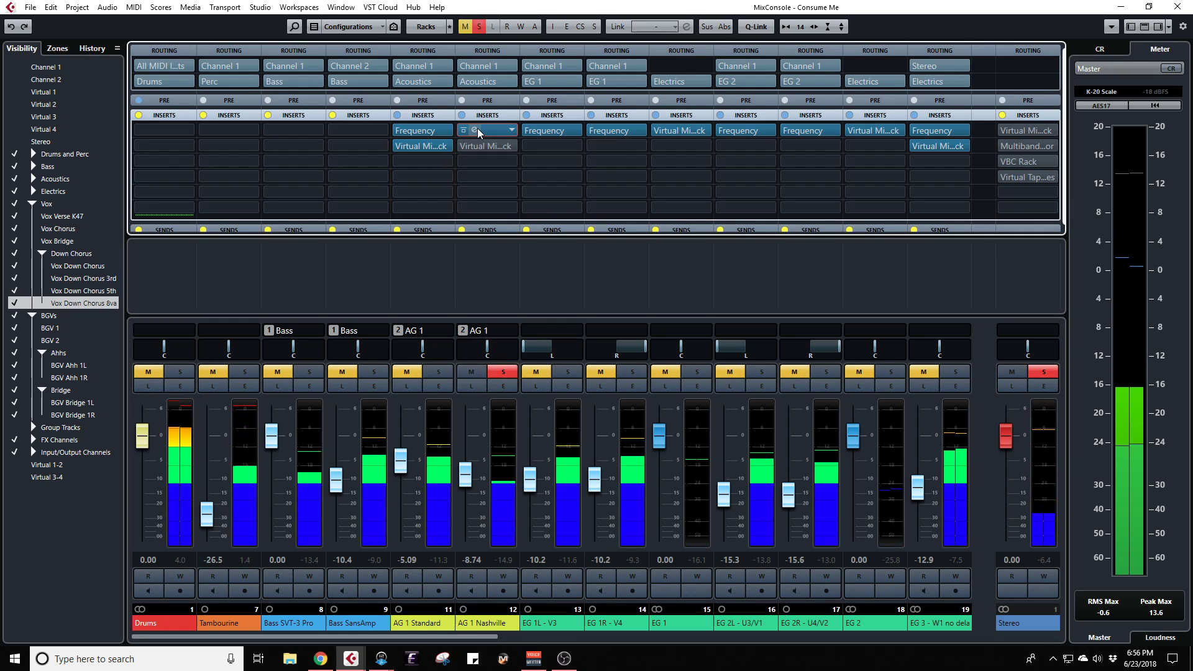
{"action": "left_click", "coordinate": [477, 128]}
{"action": "left_click_drag", "start_coordinate": [781, 176], "coordinate": [381, 65]}
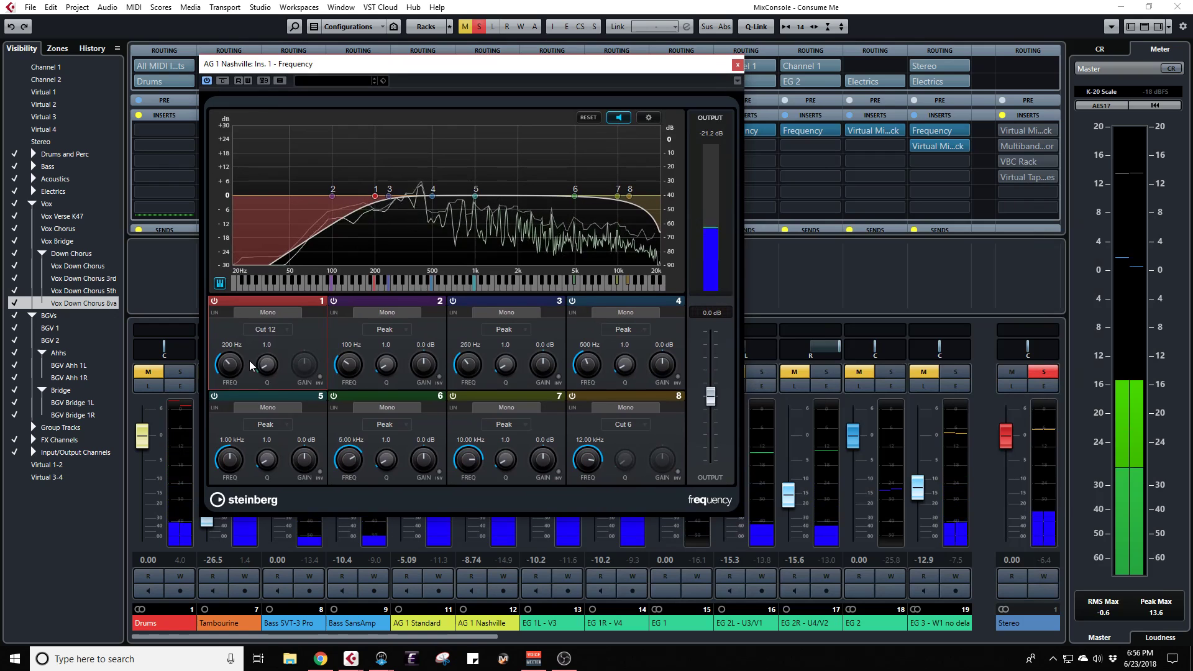
{"action": "mouse_move", "coordinate": [231, 366]}
{"action": "left_mouse_down"}
{"action": "mouse_move", "coordinate": [233, 349]}
{"action": "mouse_move", "coordinate": [229, 376]}
{"action": "left_mouse_up"}
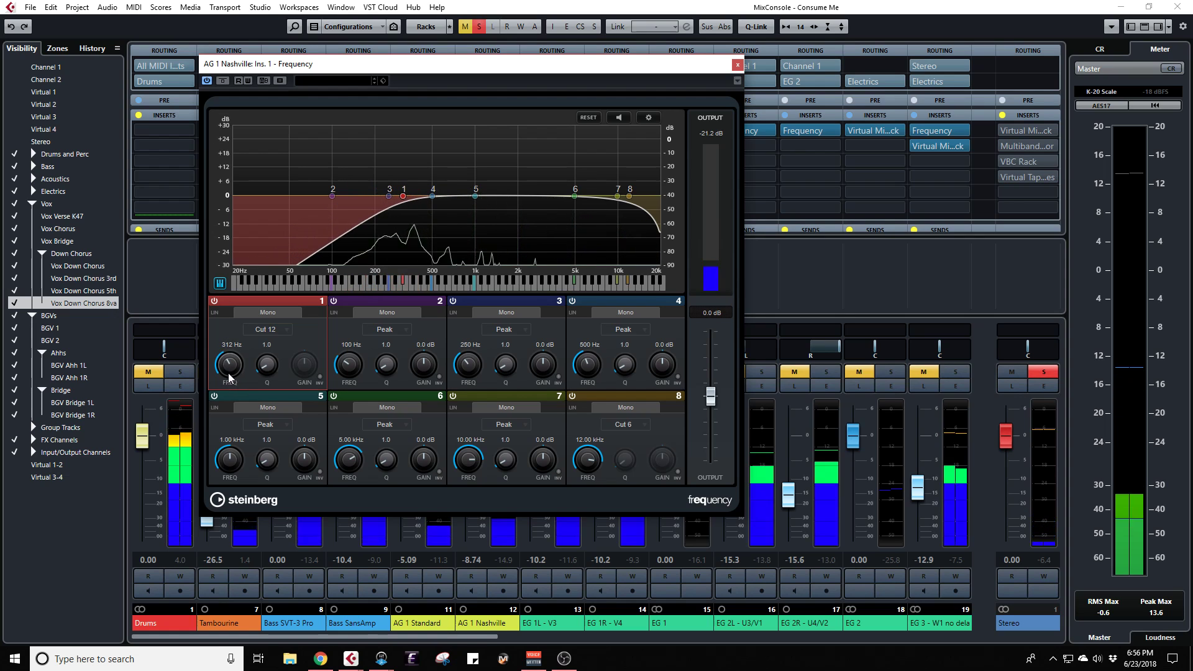
Step: Expand the Acoustics and AG 1 folders in the project and shorten the cycle range to end at bar 56
{"action": "key", "text": "F3"}
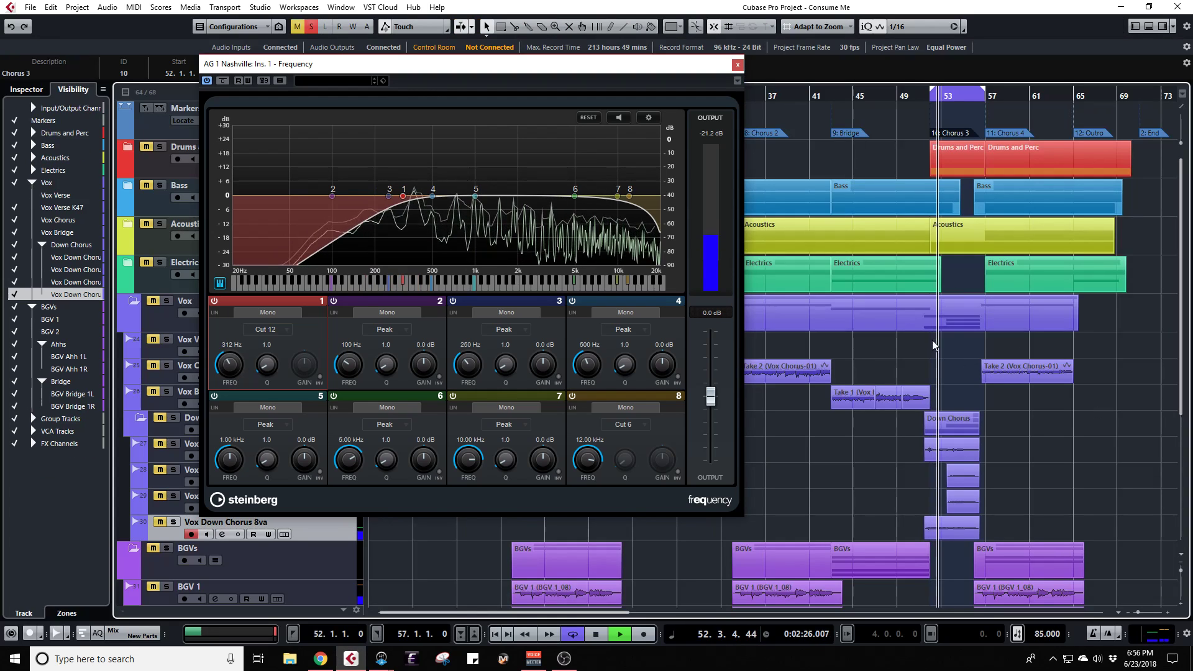
{"action": "scroll", "coordinate": [989, 289], "scroll_direction": "up", "scroll_amount": 10}
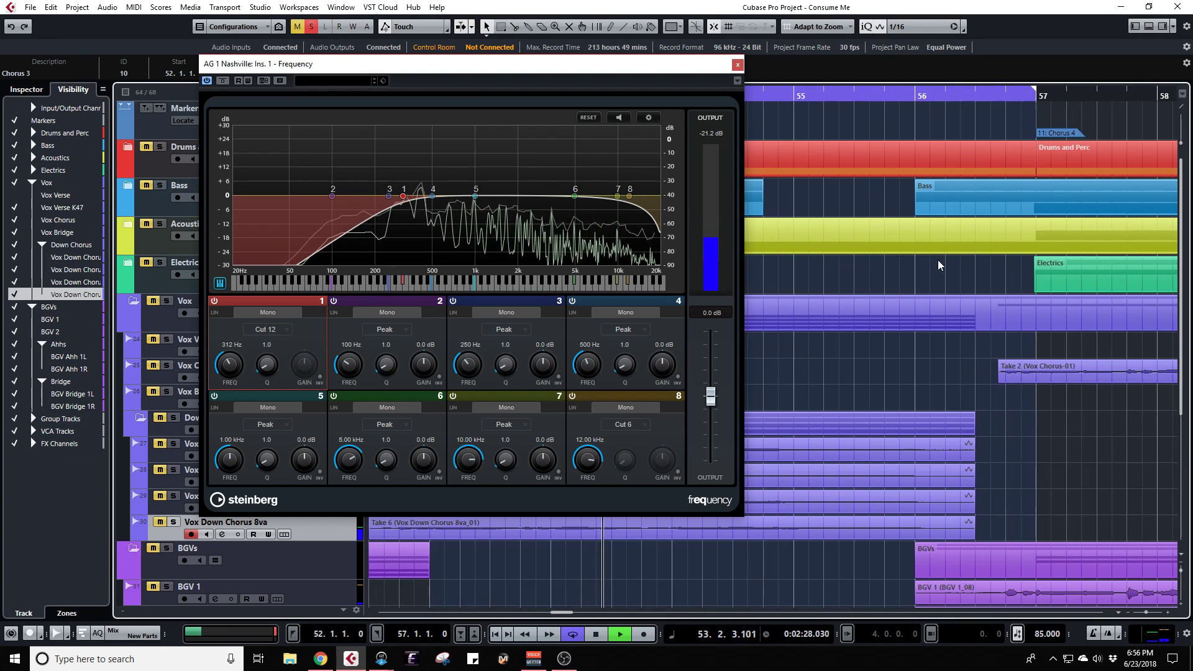
{"action": "left_click", "coordinate": [126, 226]}
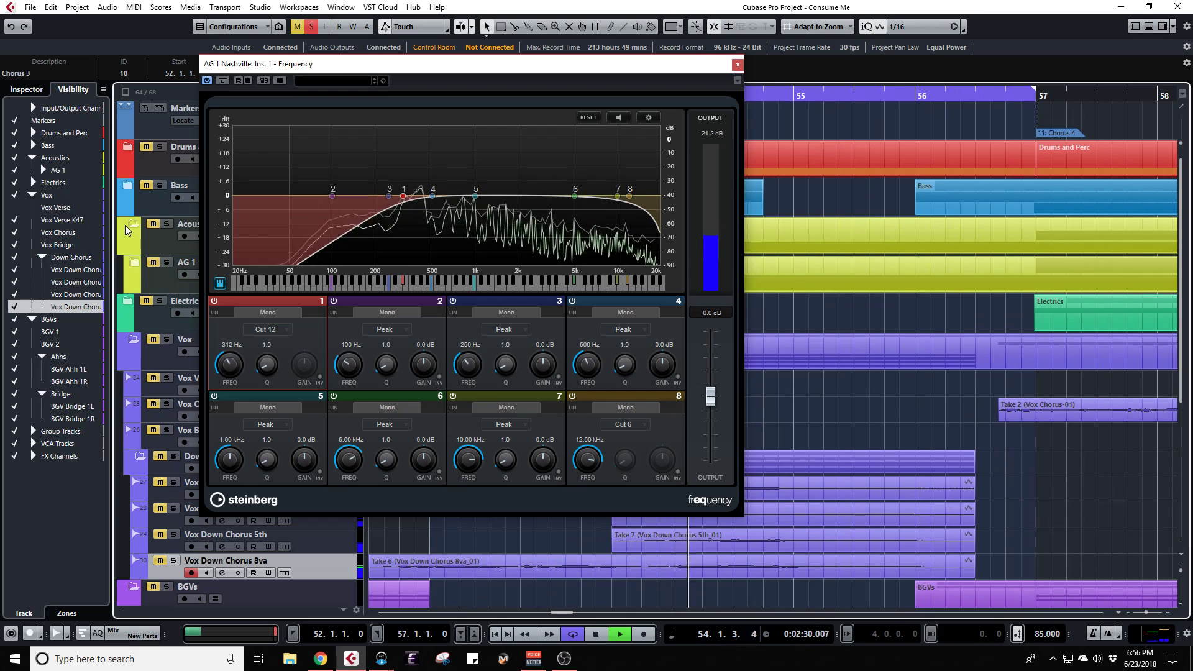
{"action": "left_click", "coordinate": [133, 263]}
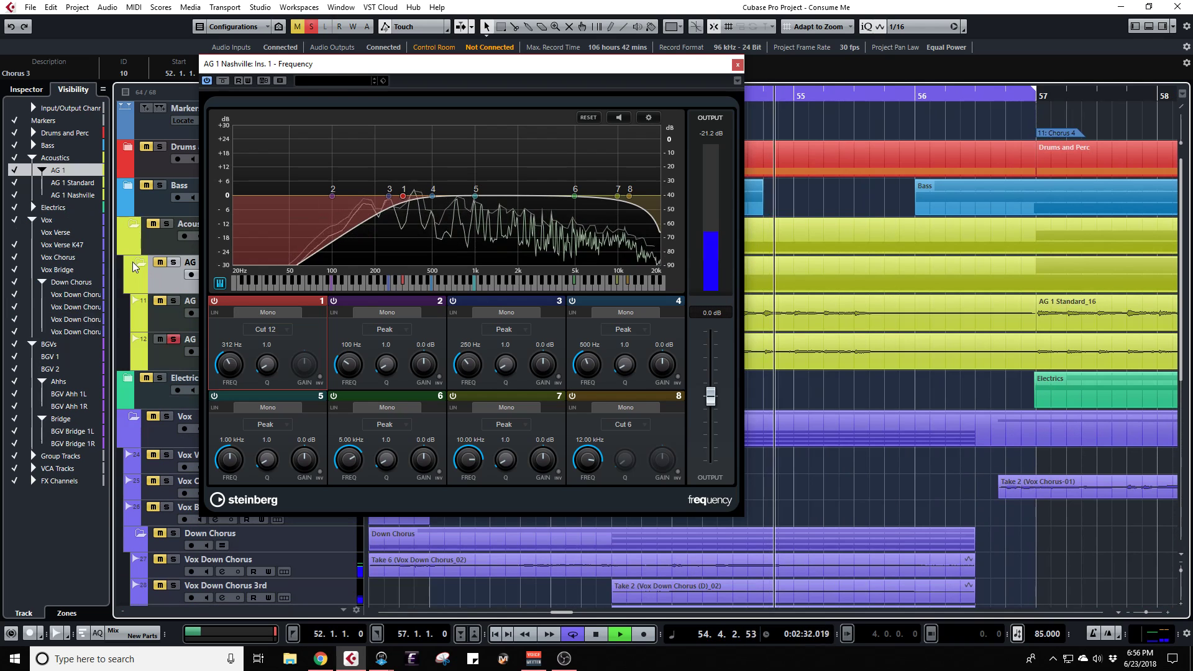
{"action": "left_click_drag", "start_coordinate": [1034, 92], "coordinate": [915, 95]}
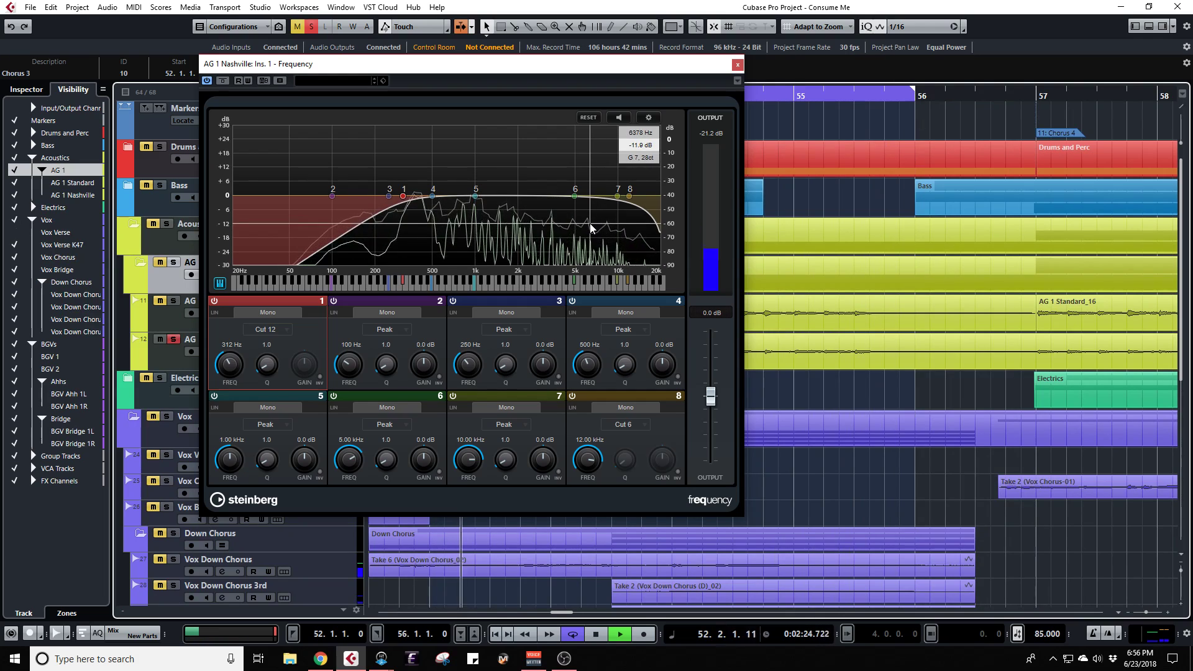
{"action": "key", "text": "F3"}
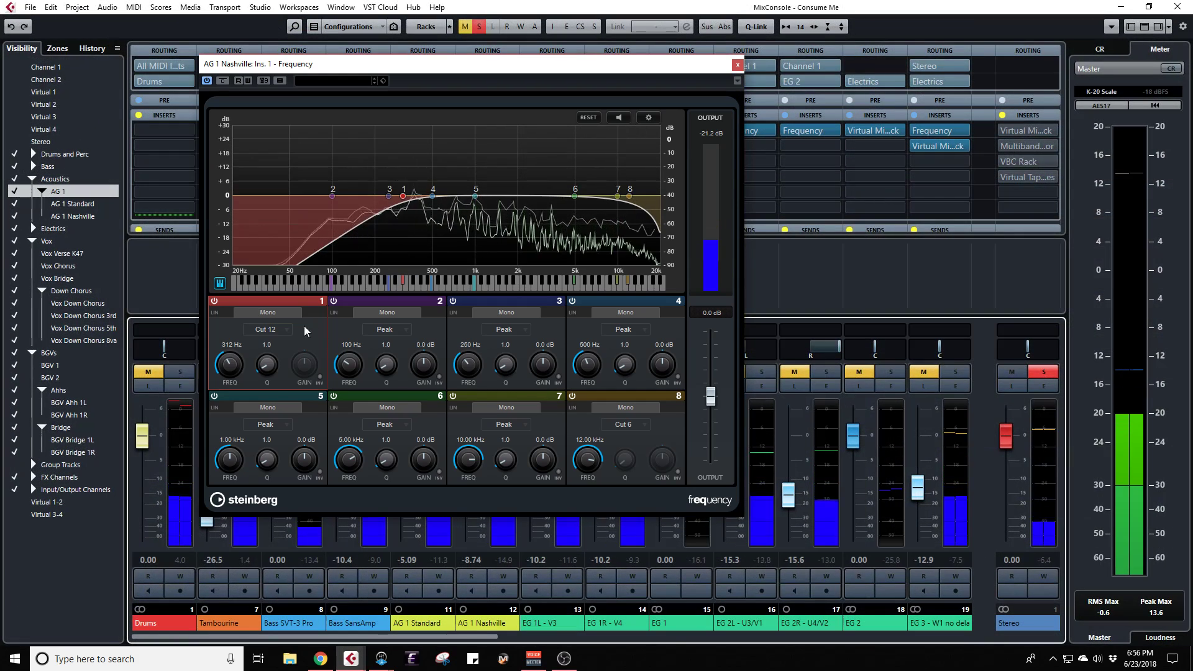
Step: Try the band 1 low cut of AG 1 Nashville at 366 Hz and compare it with AG 1 Standard soloed
{"action": "mouse_move", "coordinate": [226, 360]}
{"action": "left_mouse_down"}
{"action": "mouse_move", "coordinate": [230, 376]}
{"action": "mouse_move", "coordinate": [229, 363]}
{"action": "left_mouse_up"}
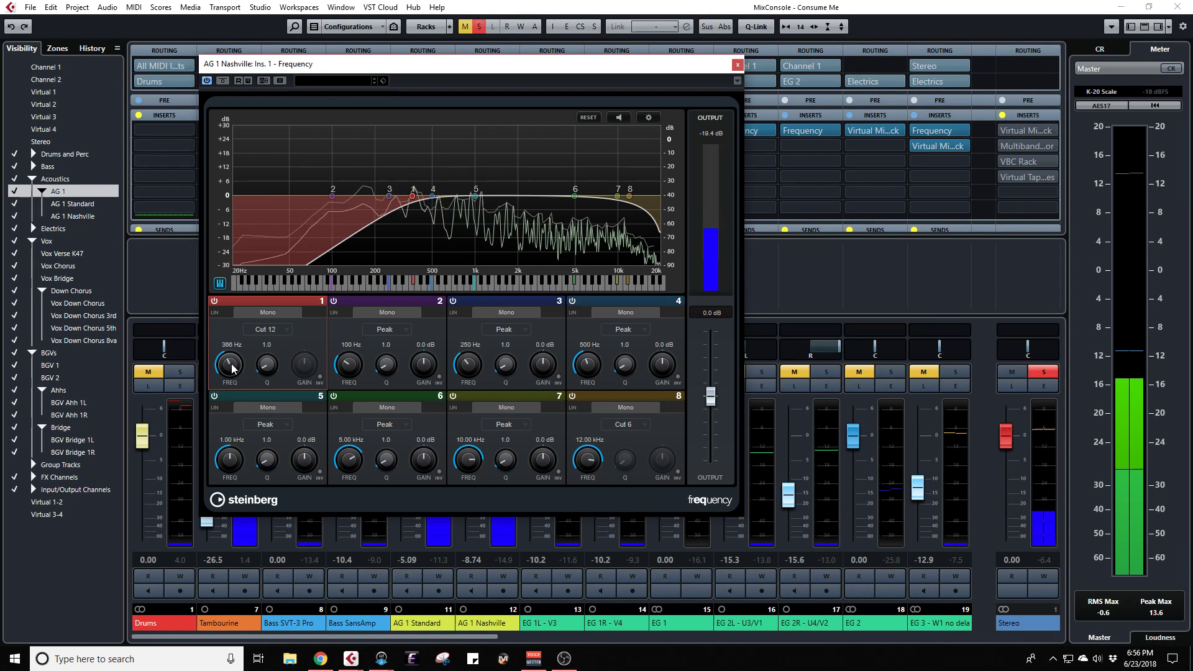
{"action": "left_click_drag", "start_coordinate": [340, 68], "coordinate": [707, 48]}
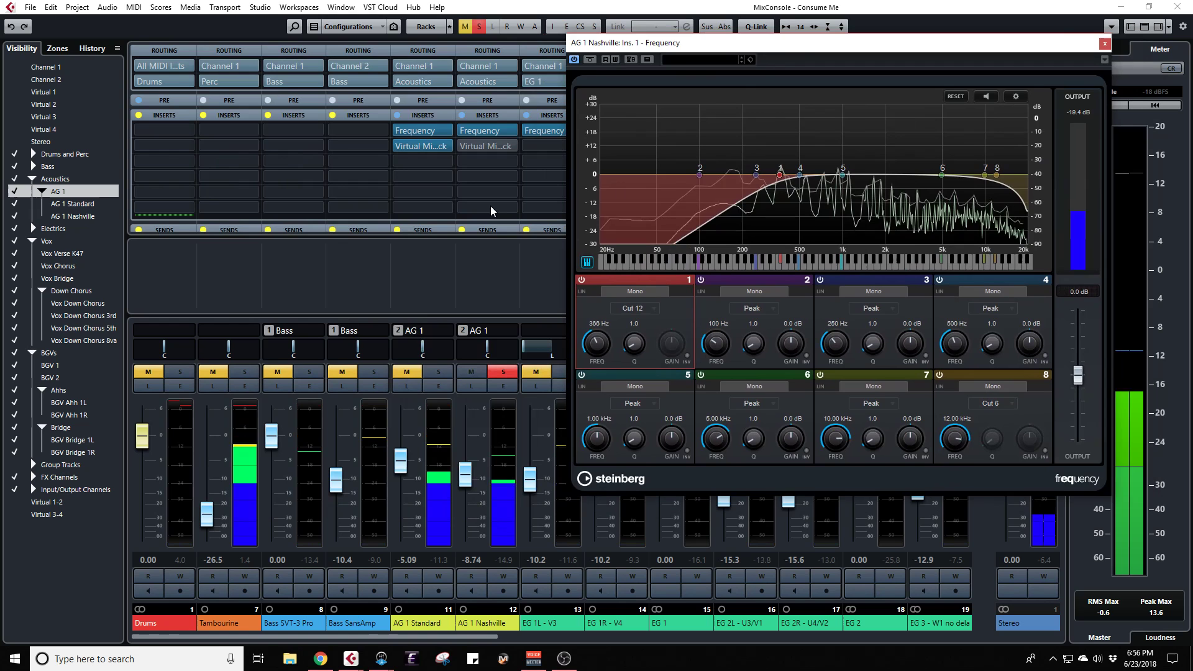
{"action": "left_click", "coordinate": [438, 371]}
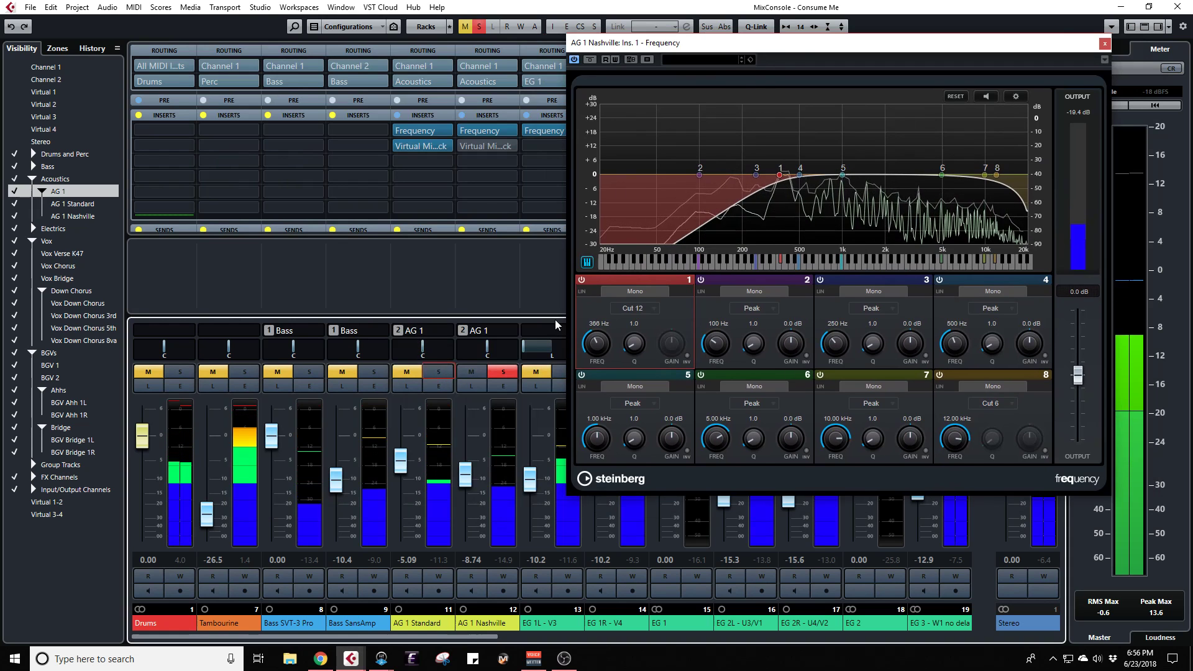
{"action": "left_click_drag", "start_coordinate": [822, 42], "coordinate": [666, 45]}
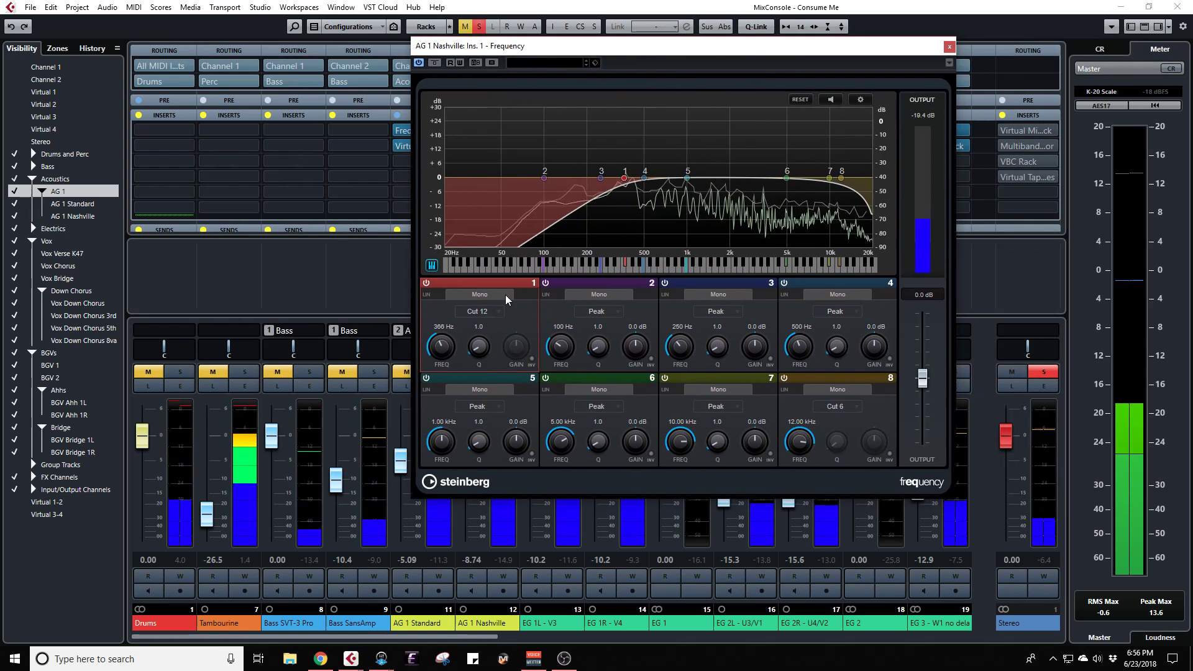
Step: Set the band 1 low-cut frequency of AG 1 Nashville's EQ to 300 Hz
{"action": "left_click_drag", "start_coordinate": [445, 353], "coordinate": [444, 352]}
{"action": "double_click", "coordinate": [445, 327]}
{"action": "type", "text": "300"}
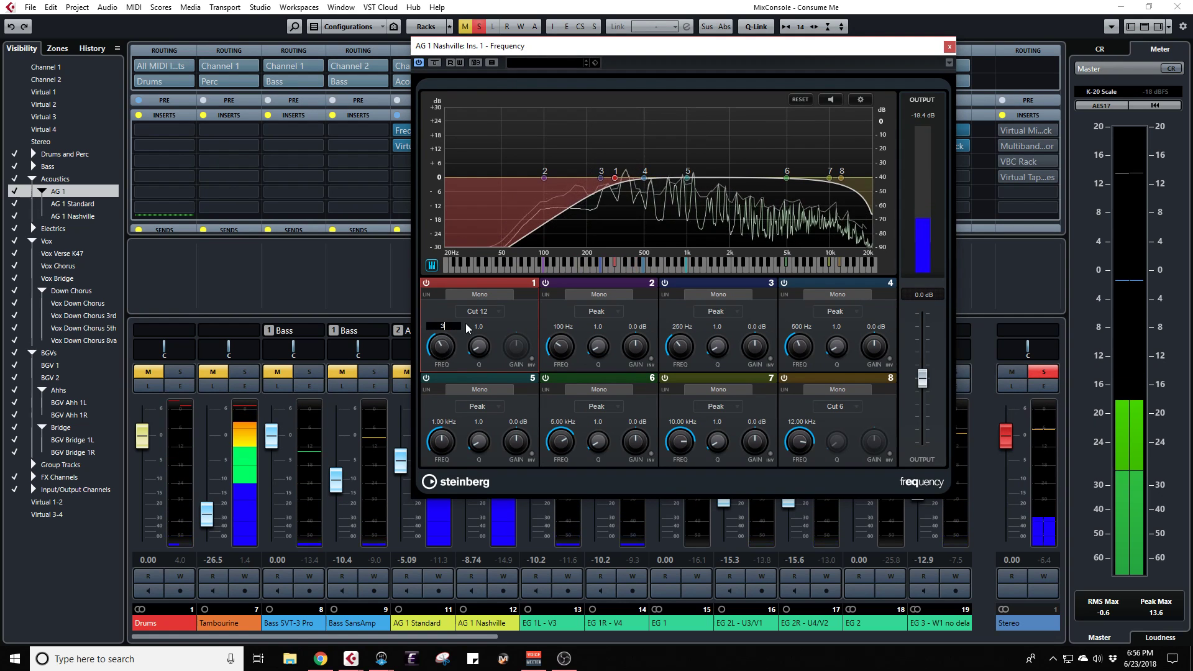
{"action": "key", "text": "Return"}
Step: Set band 8 to 18 kHz, change its filter to a non-cut type with gain control, and close Frequency
{"action": "left_click_drag", "start_coordinate": [682, 58], "coordinate": [505, 58]}
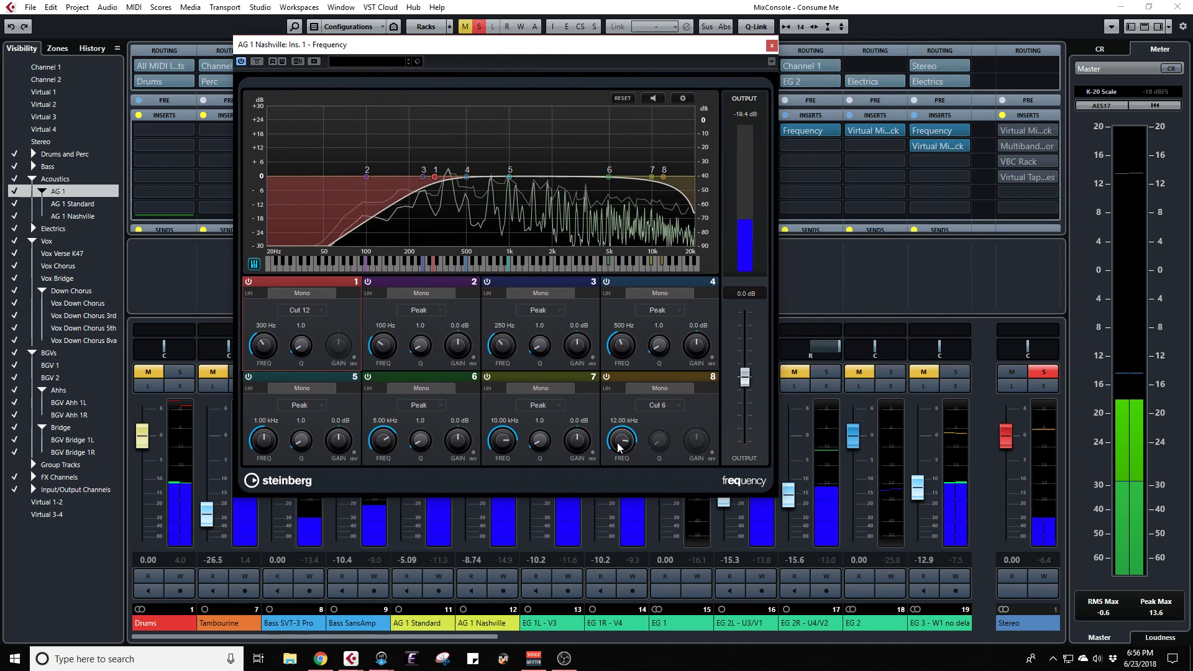
{"action": "left_click_drag", "start_coordinate": [622, 445], "coordinate": [624, 440]}
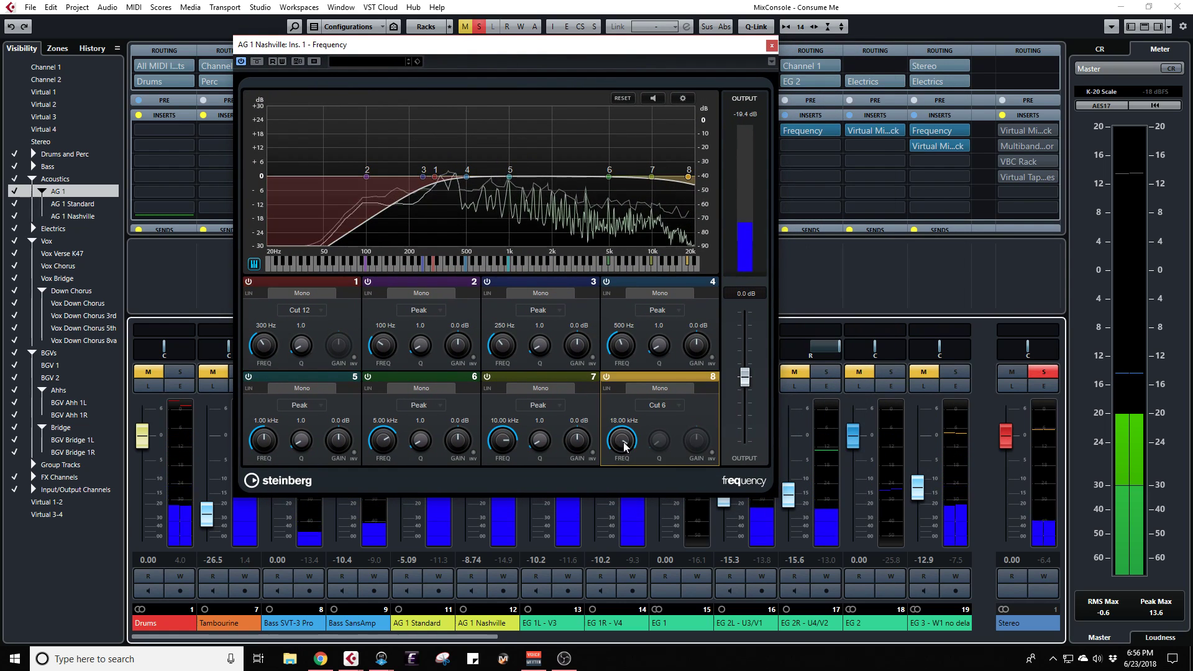
{"action": "left_click", "coordinate": [657, 404]}
{"action": "left_click", "coordinate": [659, 501]}
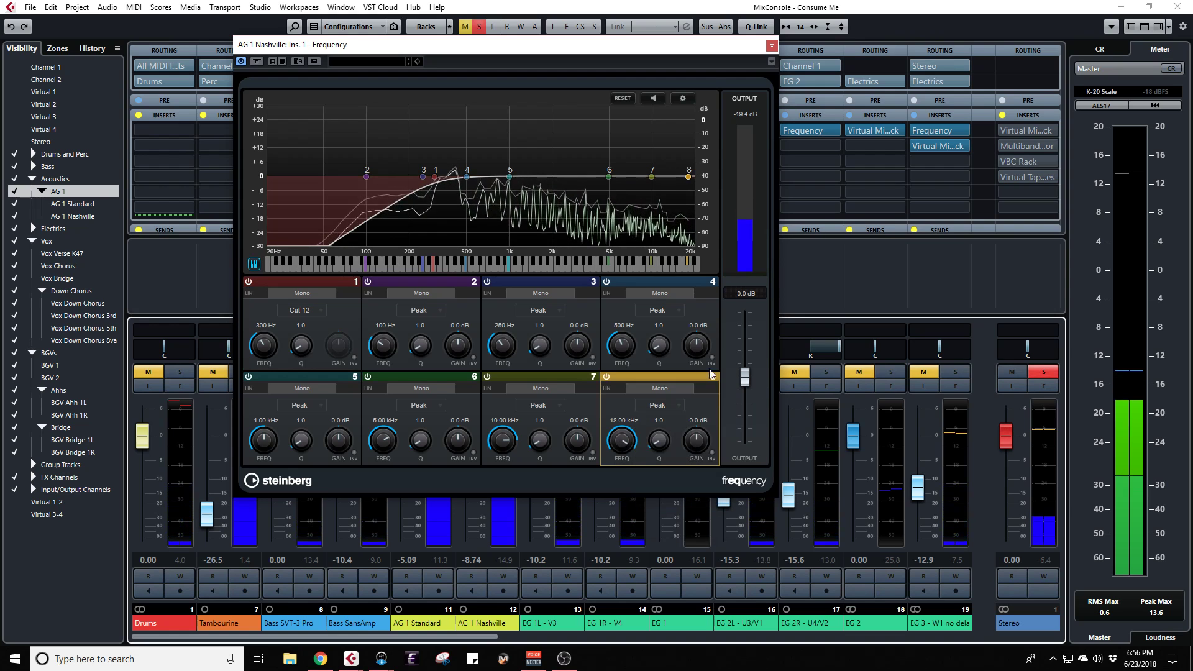
{"action": "left_click", "coordinate": [771, 46]}
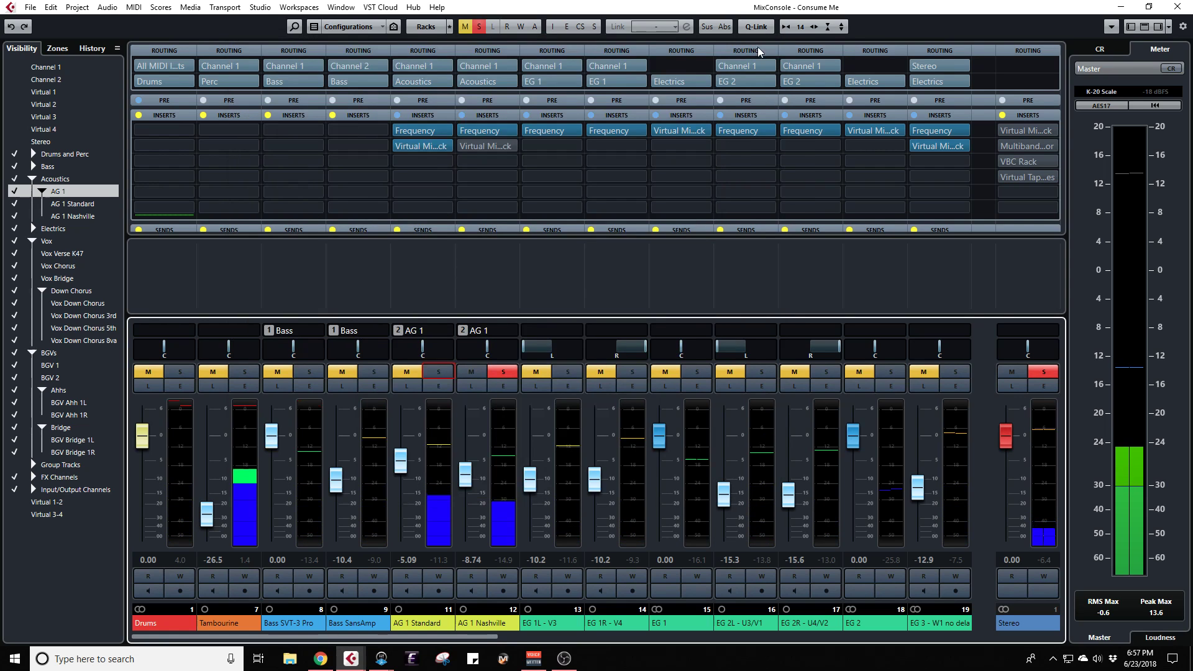
Step: Open and activate the Virtual Mix Rack on AG 1 Nashville and load the FG-N EQ after the Virtual Channel module
{"action": "left_click", "coordinate": [475, 147]}
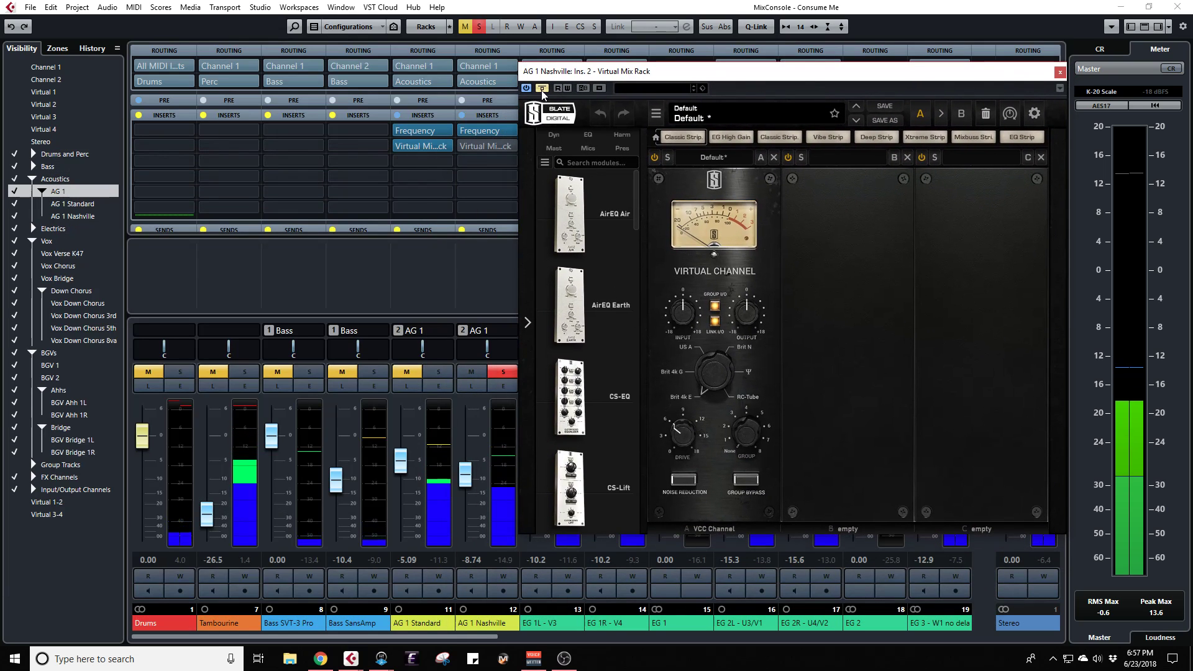
{"action": "scroll", "coordinate": [618, 322], "scroll_direction": "down", "scroll_amount": 10}
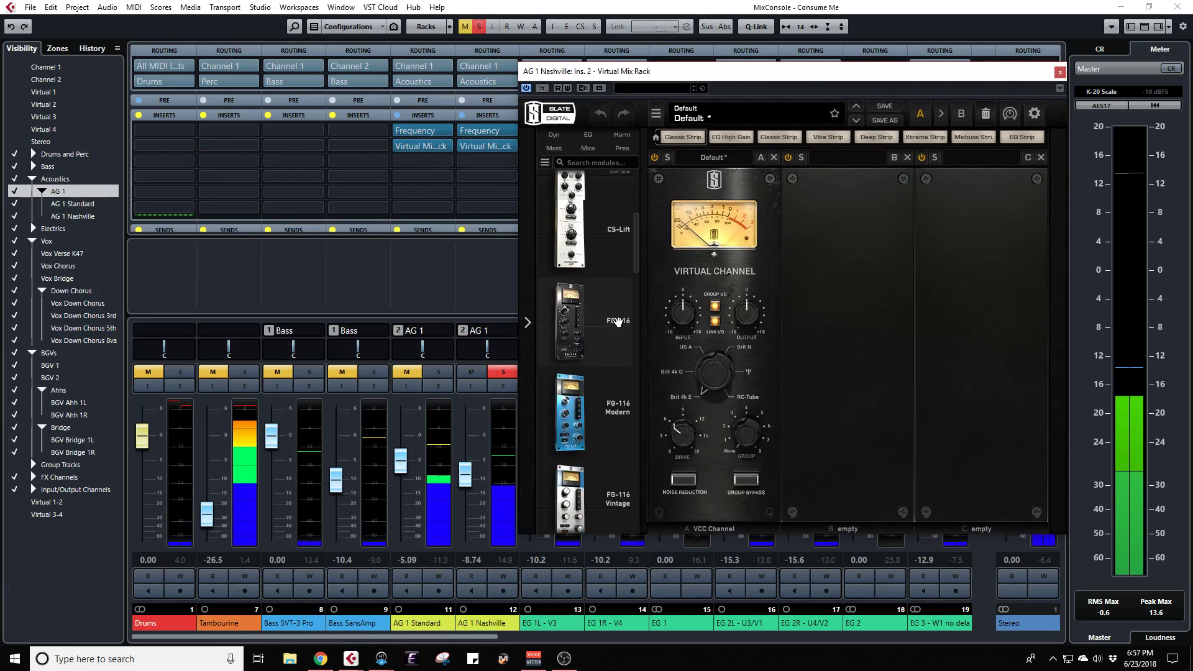
{"action": "scroll", "coordinate": [616, 321], "scroll_direction": "down", "scroll_amount": 3}
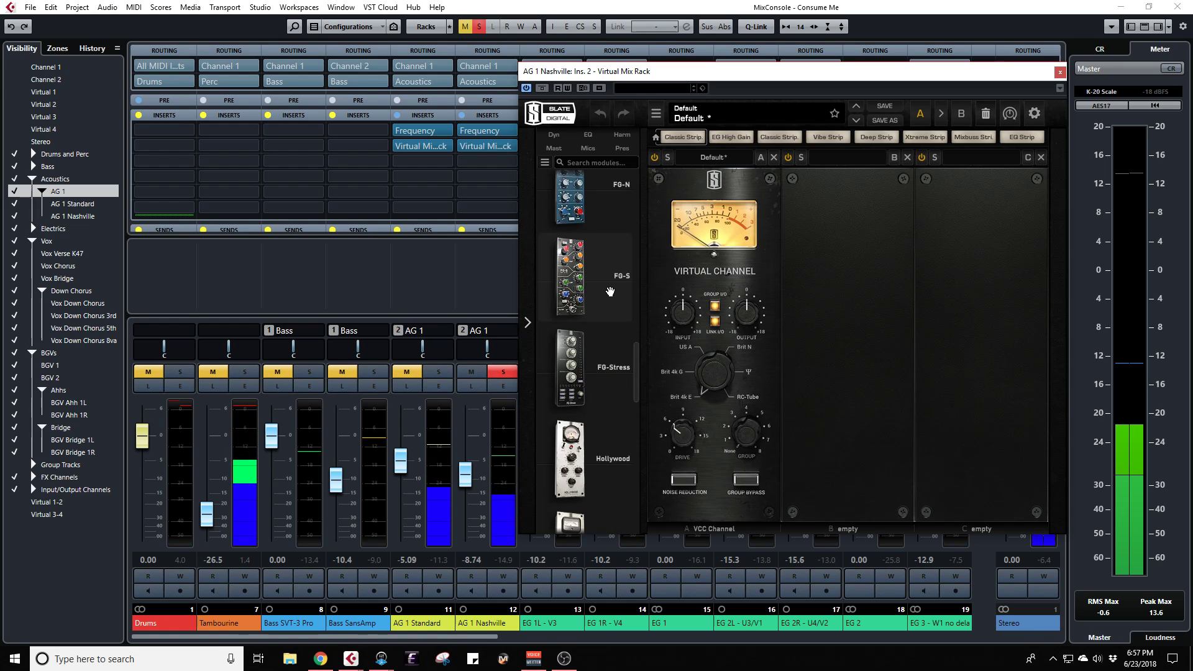
{"action": "scroll", "coordinate": [610, 291], "scroll_direction": "up", "scroll_amount": 2}
{"action": "left_click_drag", "start_coordinate": [570, 249], "coordinate": [848, 297]}
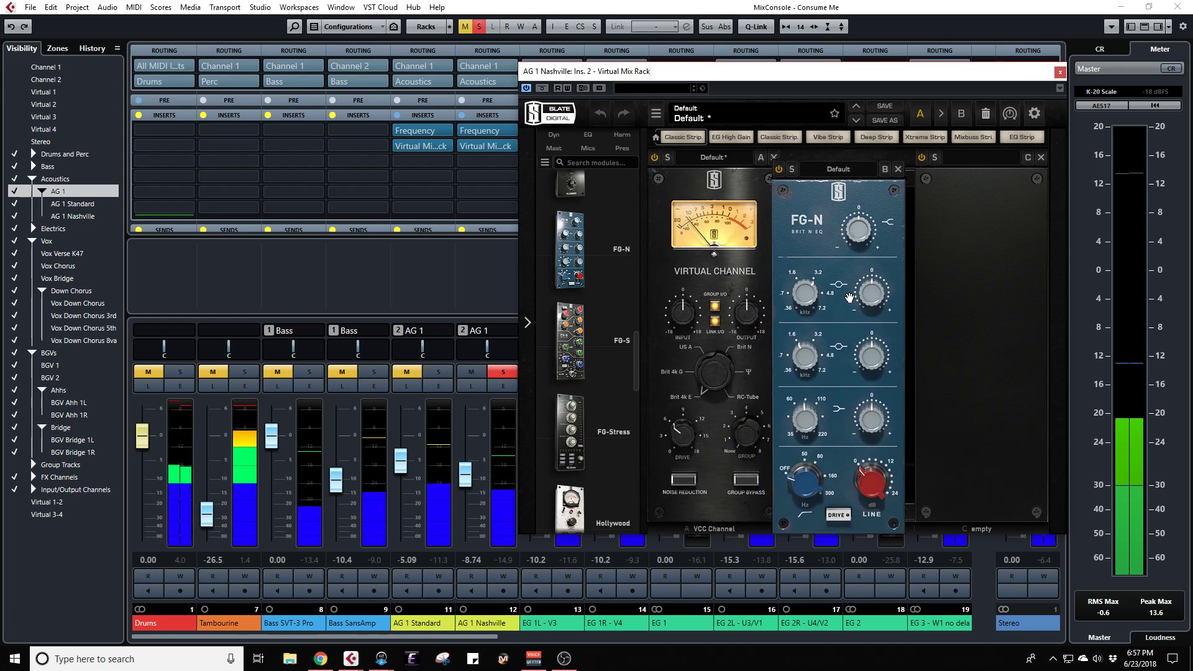
{"action": "left_click_drag", "start_coordinate": [779, 73], "coordinate": [504, 52]}
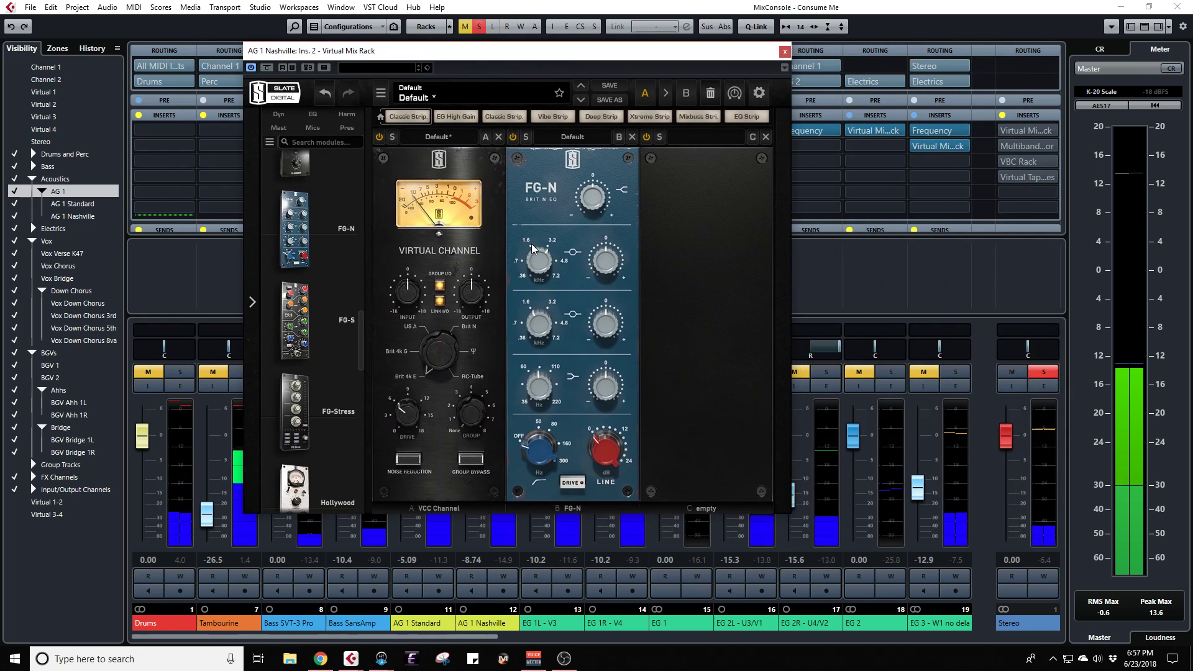
Step: Try the FG-S EQ ahead of the FG-N module and remove it from the rack
{"action": "left_click_drag", "start_coordinate": [295, 320], "coordinate": [617, 305]}
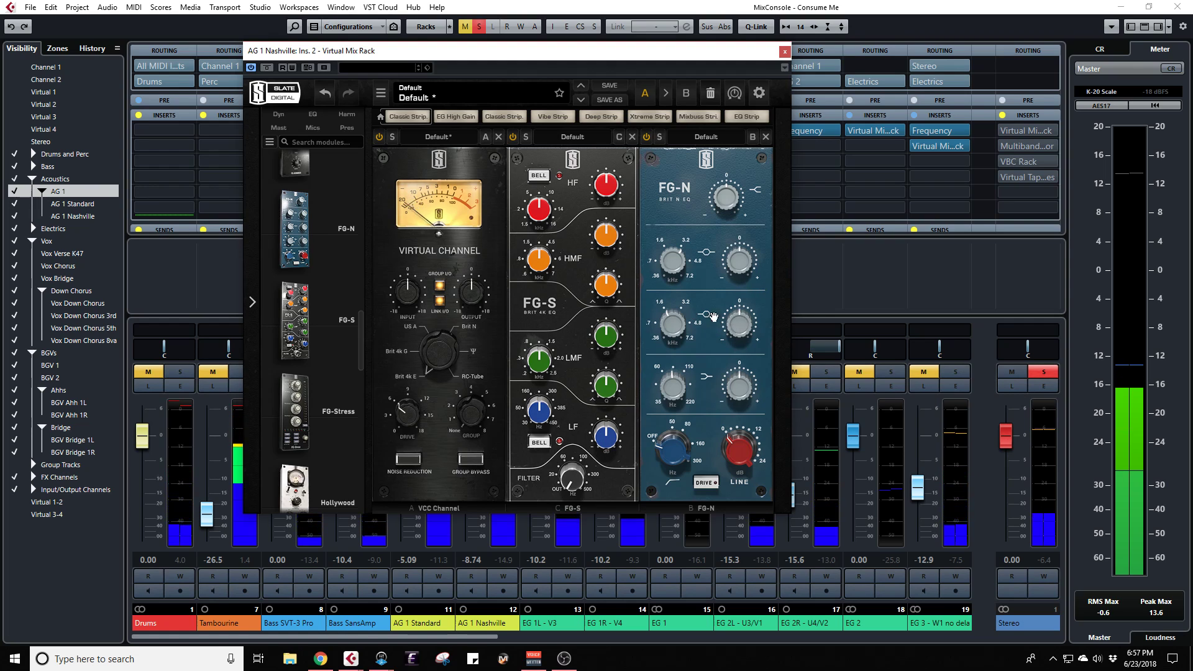
{"action": "left_click", "coordinate": [632, 136]}
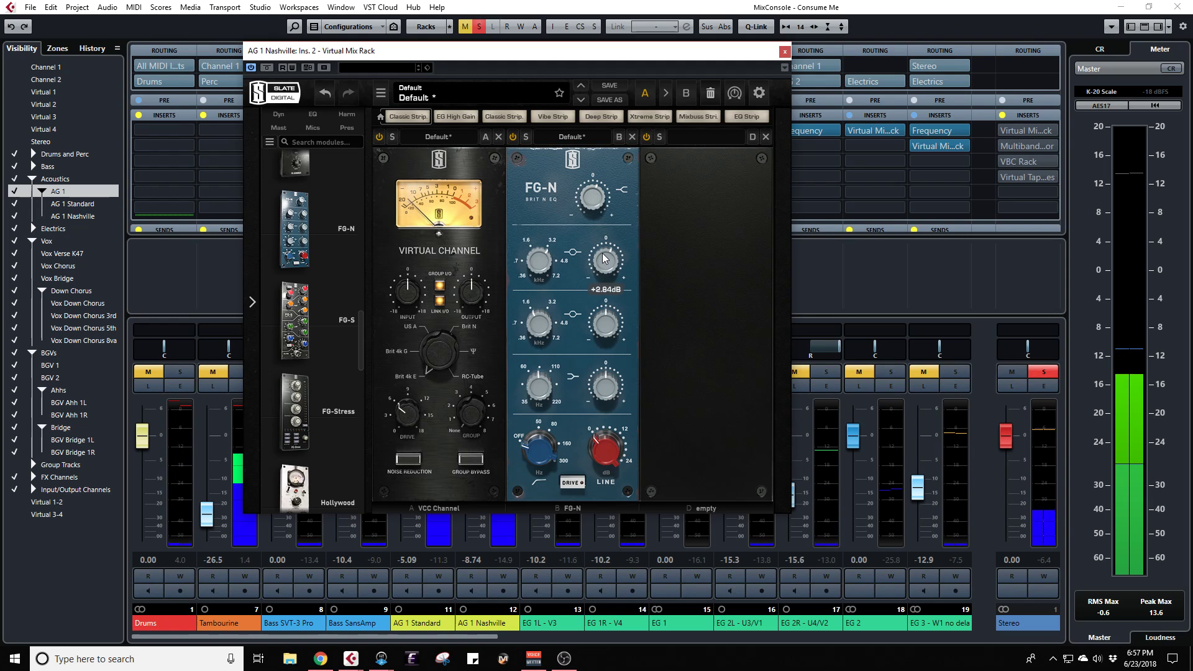
Step: Set the FG-N upper-mid gain to about +2.21 dB and solo AG 1 Standard alongside AG 1 Nashville
{"action": "scroll", "coordinate": [602, 245], "scroll_direction": "down", "scroll_amount": 3}
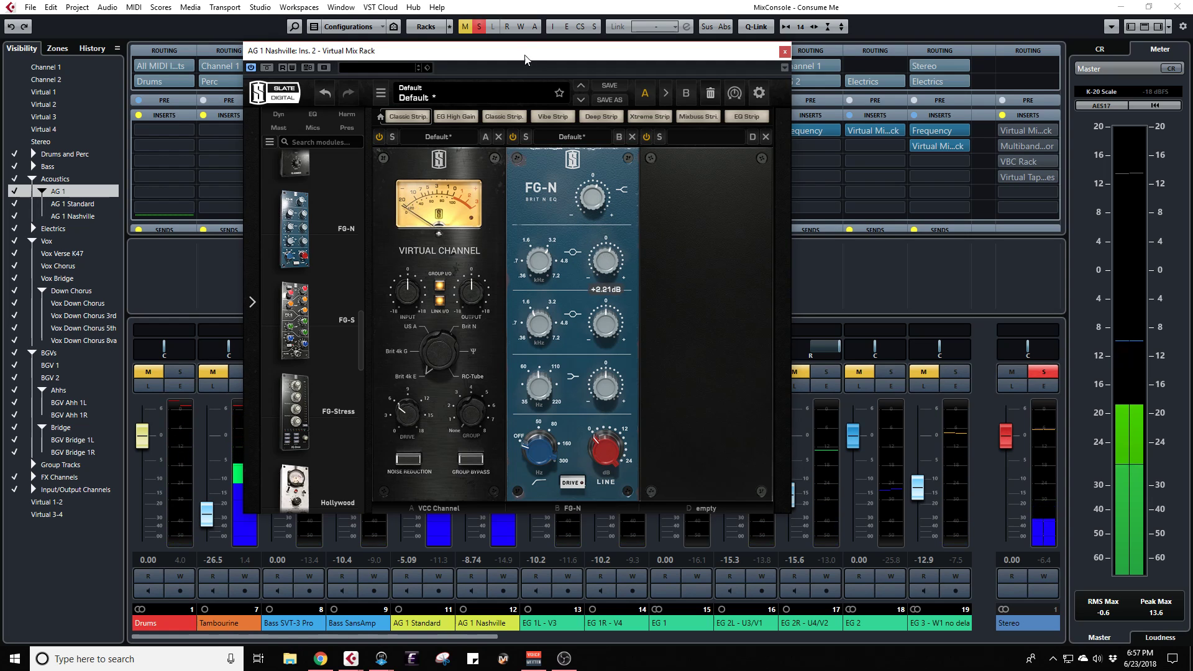
{"action": "left_click_drag", "start_coordinate": [527, 56], "coordinate": [826, 40]}
{"action": "left_click", "coordinate": [438, 372]}
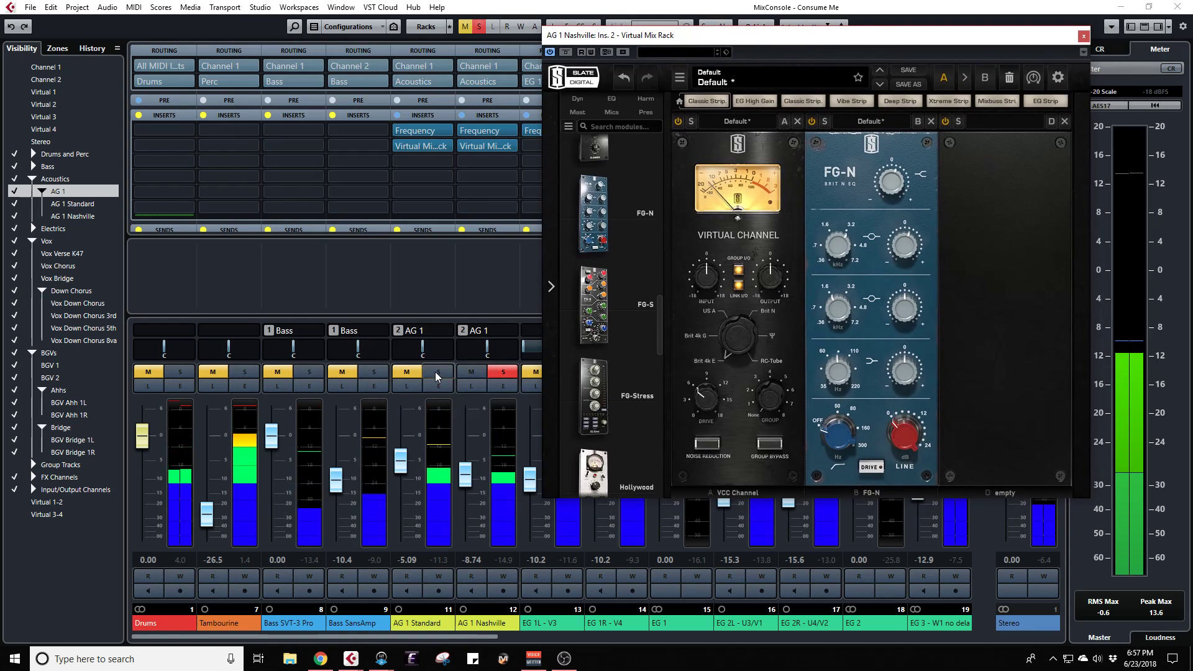
{"action": "left_click", "coordinate": [406, 371]}
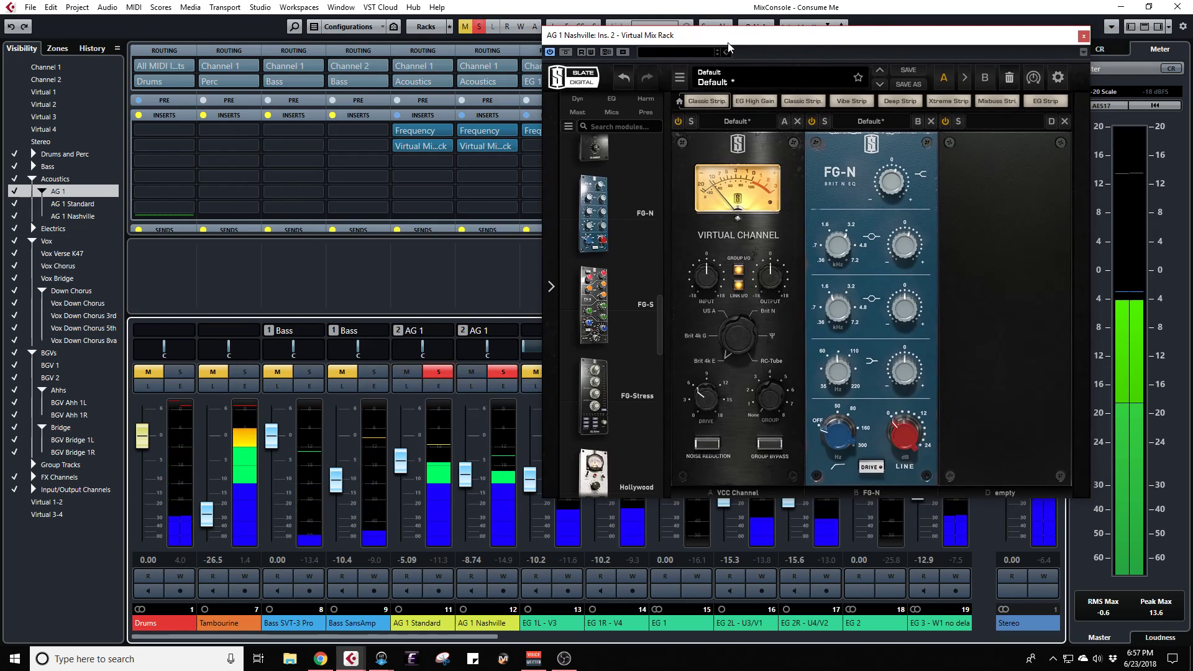
Step: Set the FG-N upper-mid gain to about +2.52 dB, compare the module bypassed and active, and close the rack
{"action": "left_click_drag", "start_coordinate": [725, 46], "coordinate": [524, 57]}
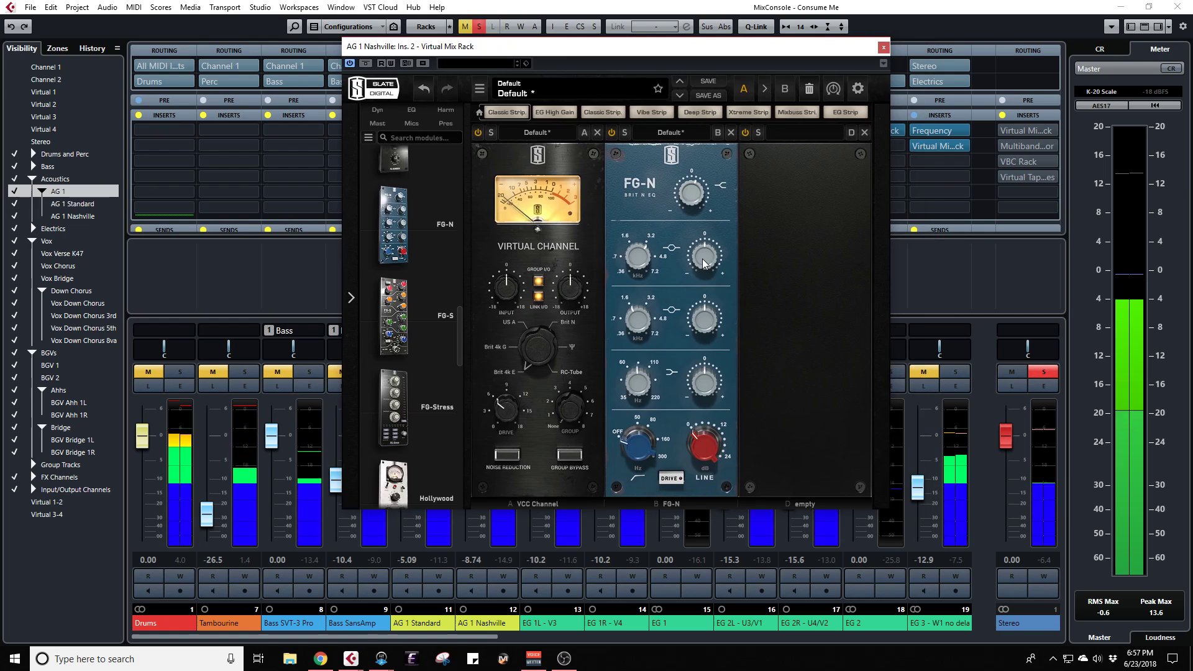
{"action": "left_click_drag", "start_coordinate": [707, 266], "coordinate": [702, 248]}
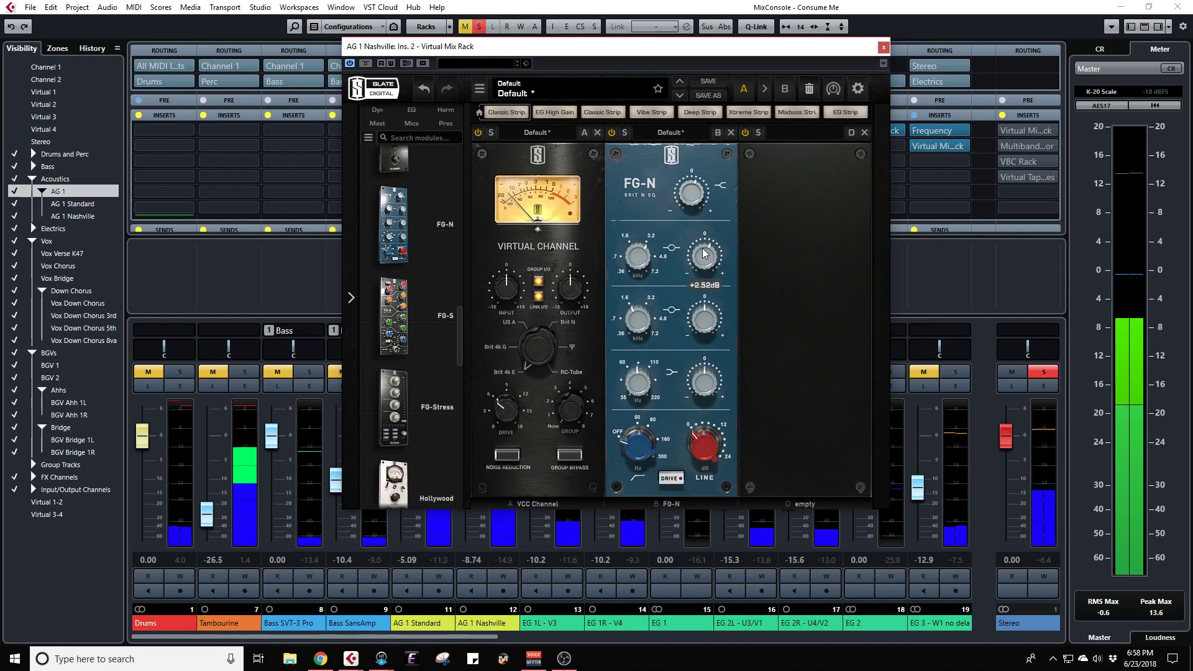
{"action": "left_click", "coordinate": [703, 284]}
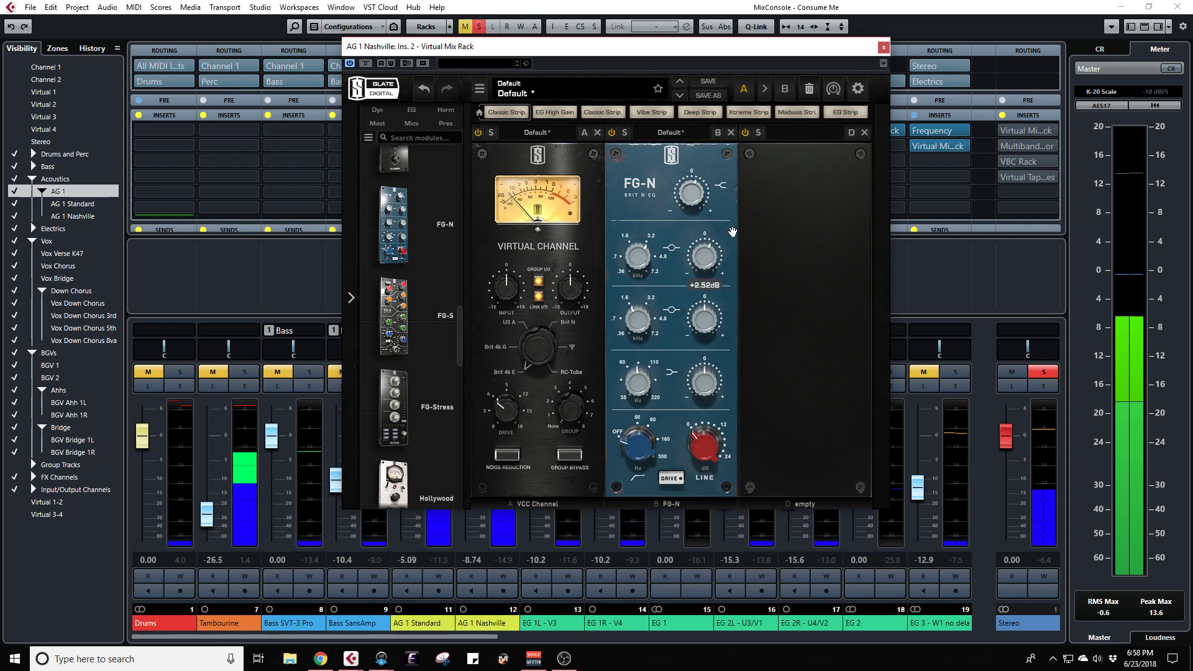
{"action": "left_click", "coordinate": [611, 133]}
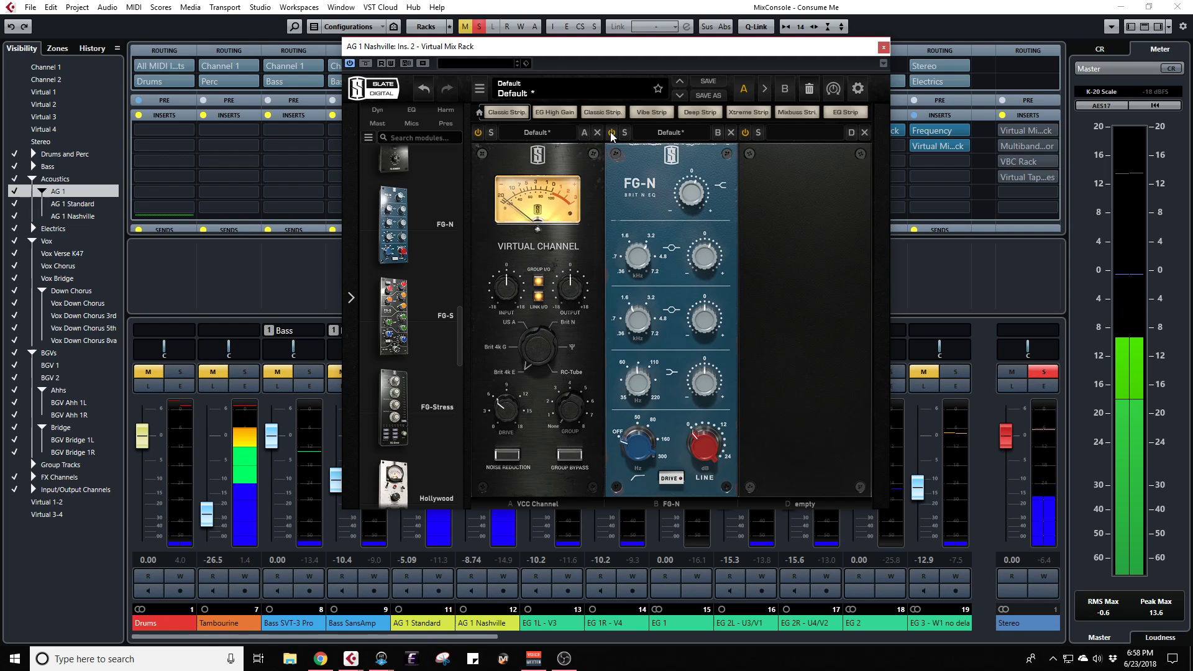
{"action": "left_click", "coordinate": [883, 47]}
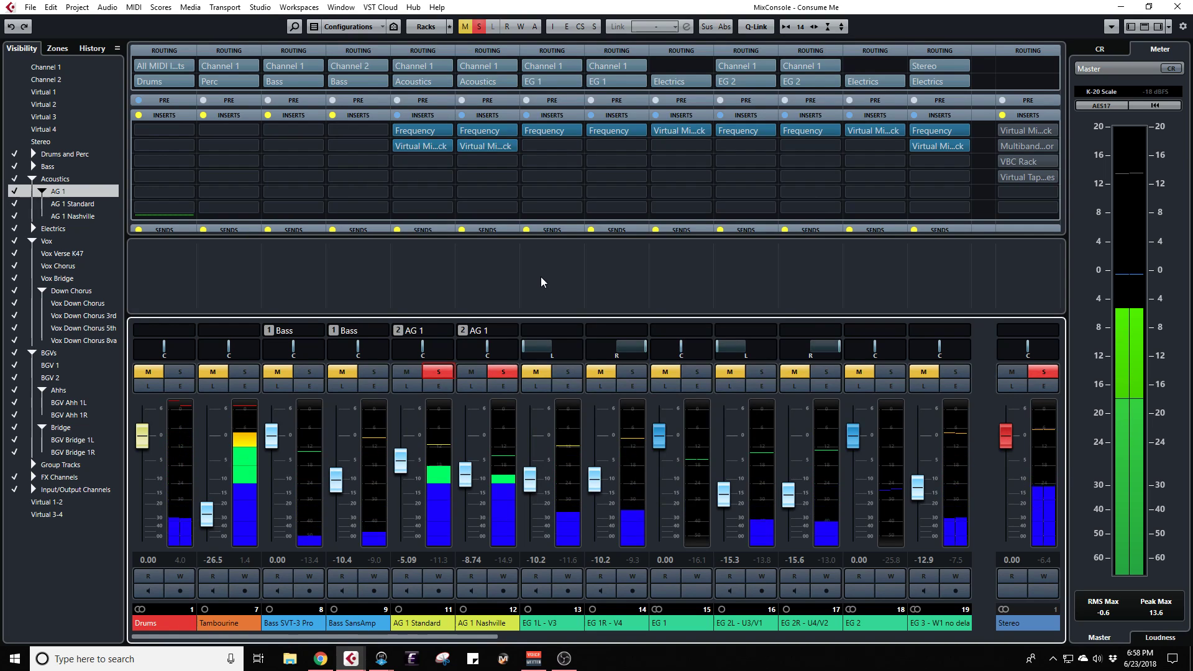
Step: Unsolo both acoustic guitar tracks and lower the AG 1 Nashville fader to -10.6 dB, checking it in solo and in the full mix
{"action": "left_click", "coordinate": [499, 372]}
{"action": "left_click", "coordinate": [449, 371]}
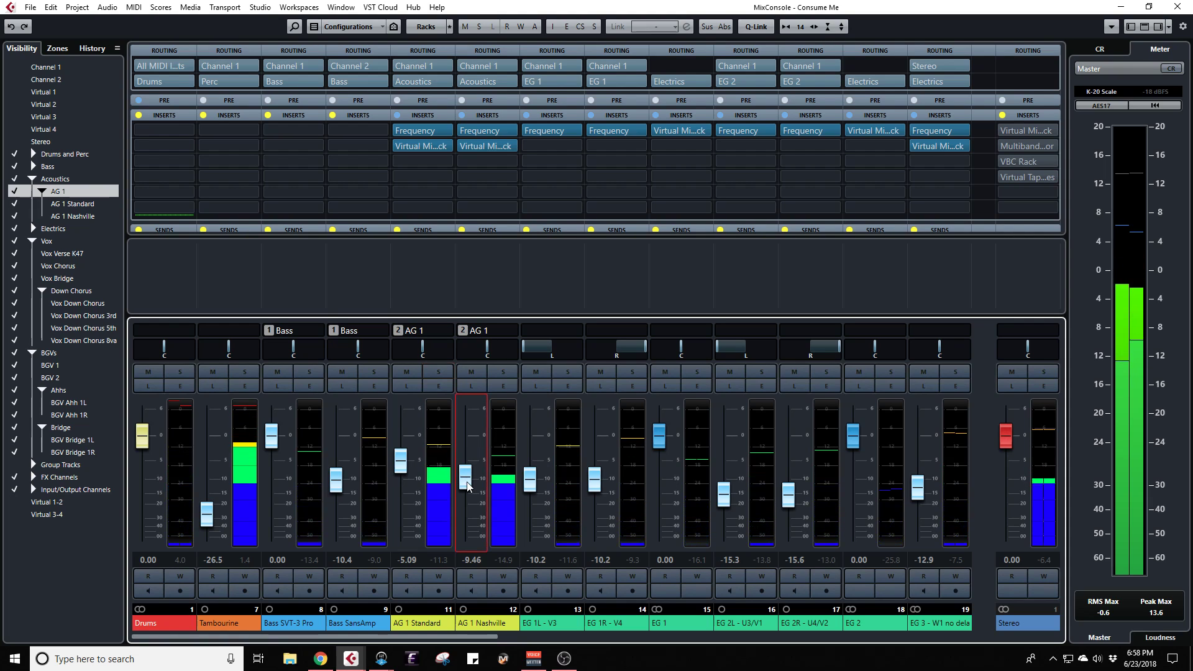
{"action": "scroll", "coordinate": [468, 486], "scroll_direction": "down", "scroll_amount": 1}
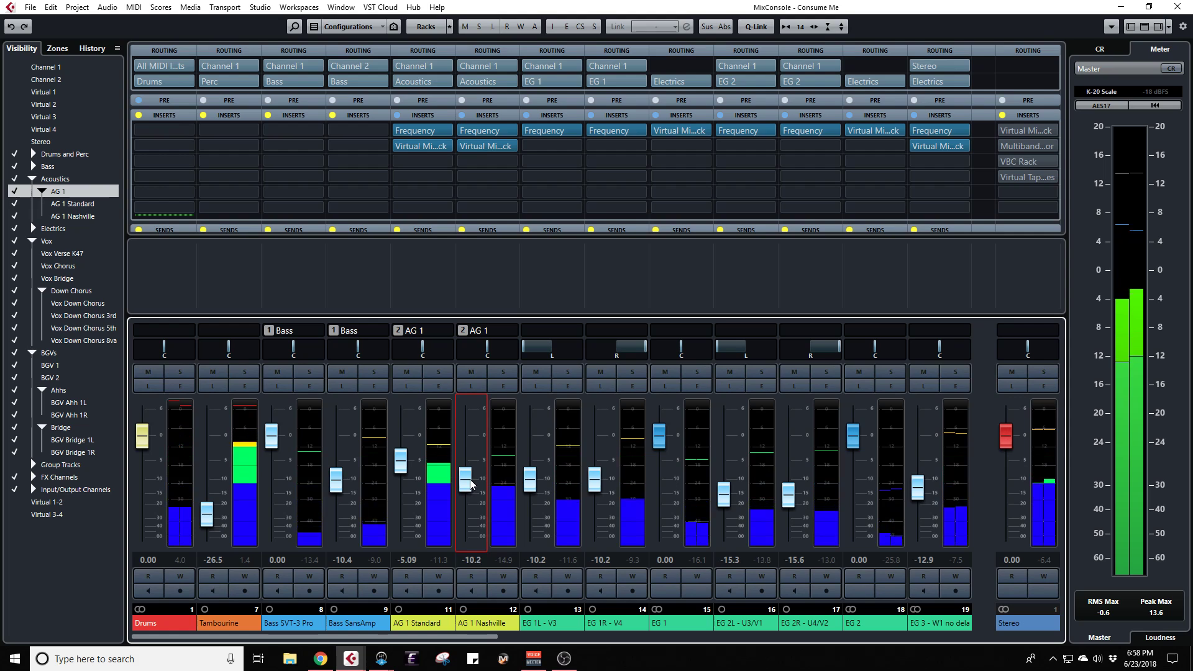
{"action": "scroll", "coordinate": [470, 483], "scroll_direction": "down", "scroll_amount": 5}
{"action": "mouse_move", "coordinate": [471, 482]}
{"action": "left_mouse_down"}
{"action": "mouse_move", "coordinate": [474, 560]}
{"action": "mouse_move", "coordinate": [466, 484]}
{"action": "left_mouse_up"}
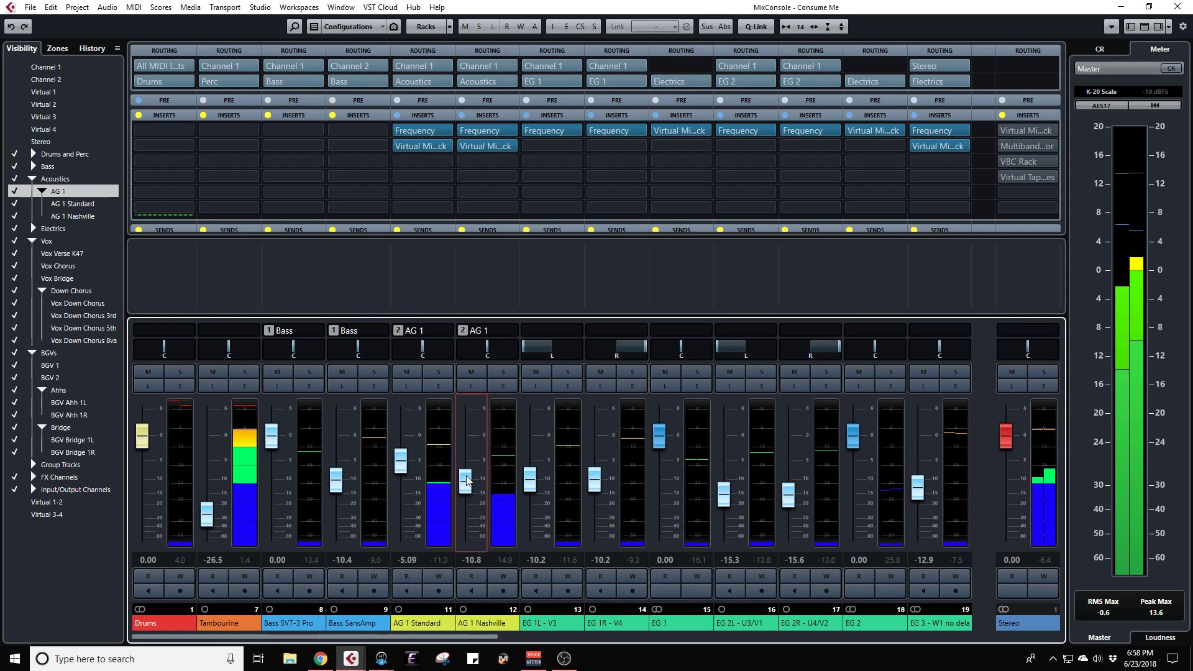
{"action": "left_click", "coordinate": [498, 368]}
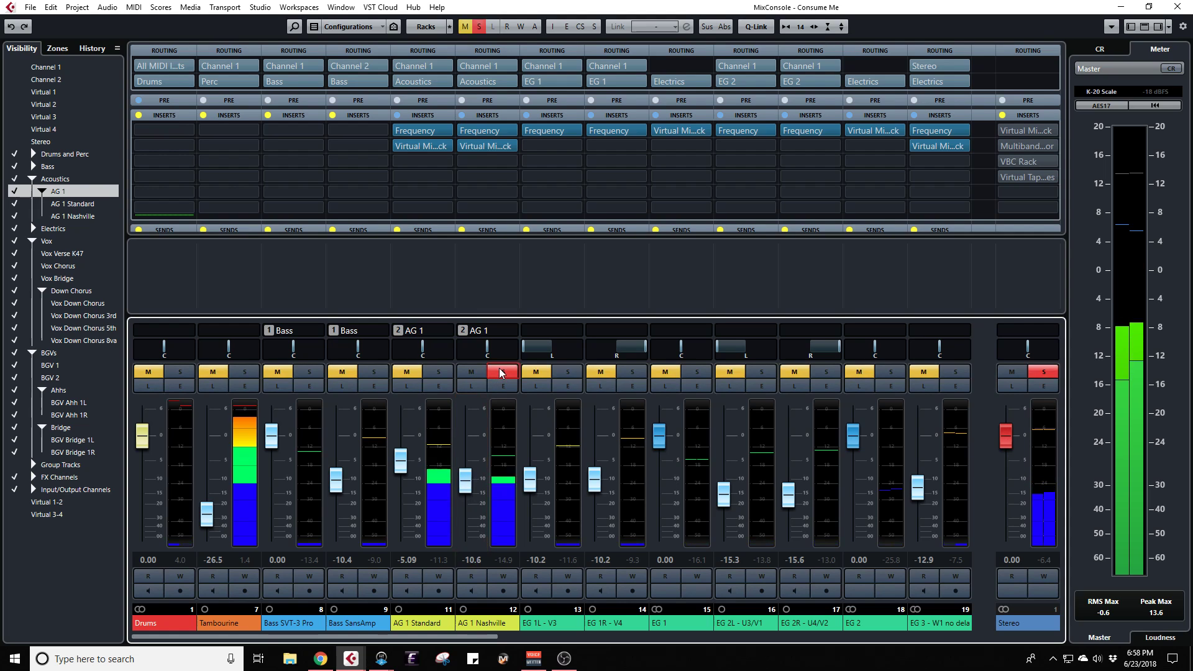
{"action": "left_click", "coordinate": [498, 368]}
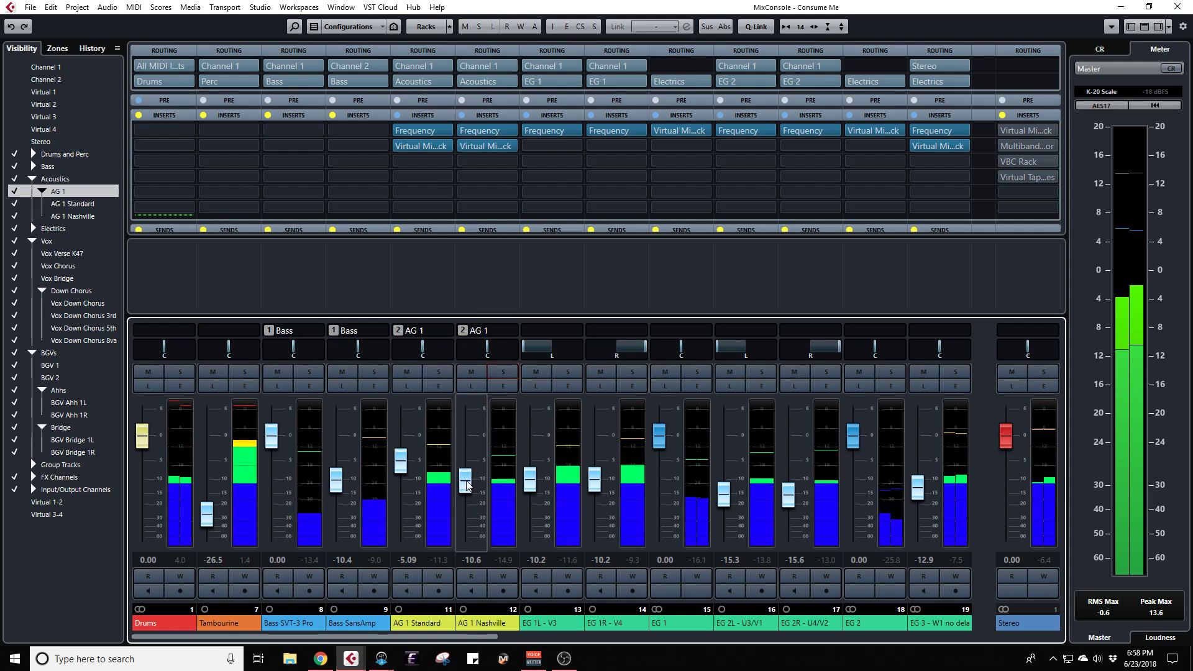
Step: Pull the AG 1 Nashville fader all the way down to hear AG 1 Standard without it in the mix
{"action": "left_click_drag", "start_coordinate": [467, 485], "coordinate": [465, 548]}
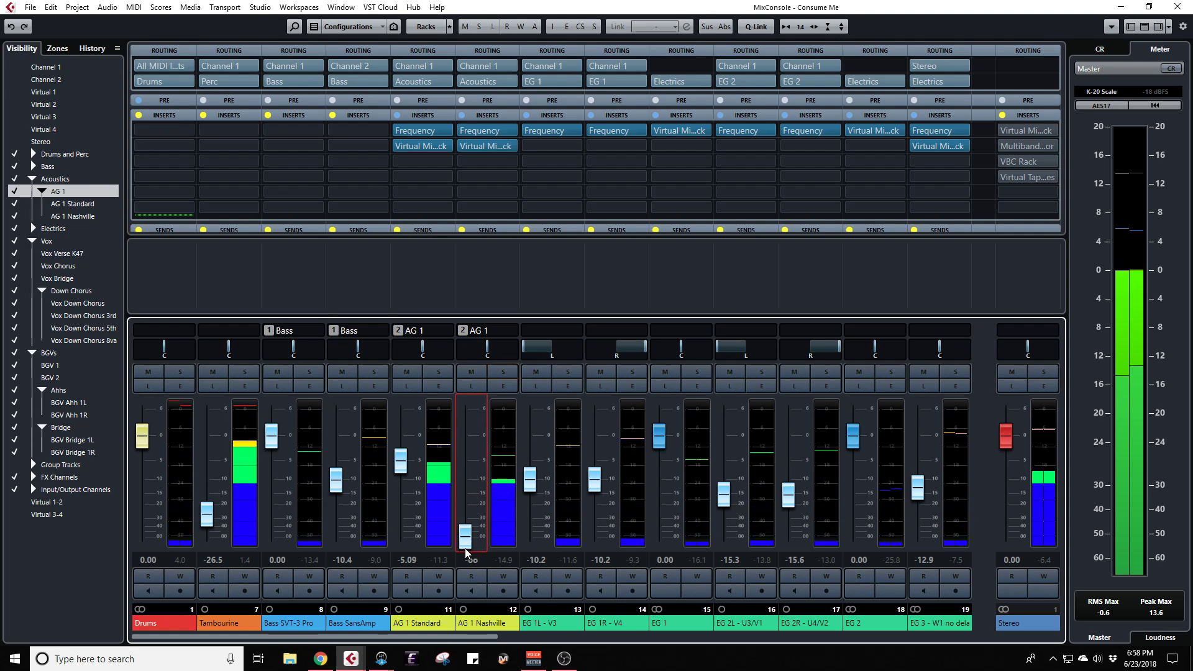
{"action": "left_click", "coordinate": [403, 475]}
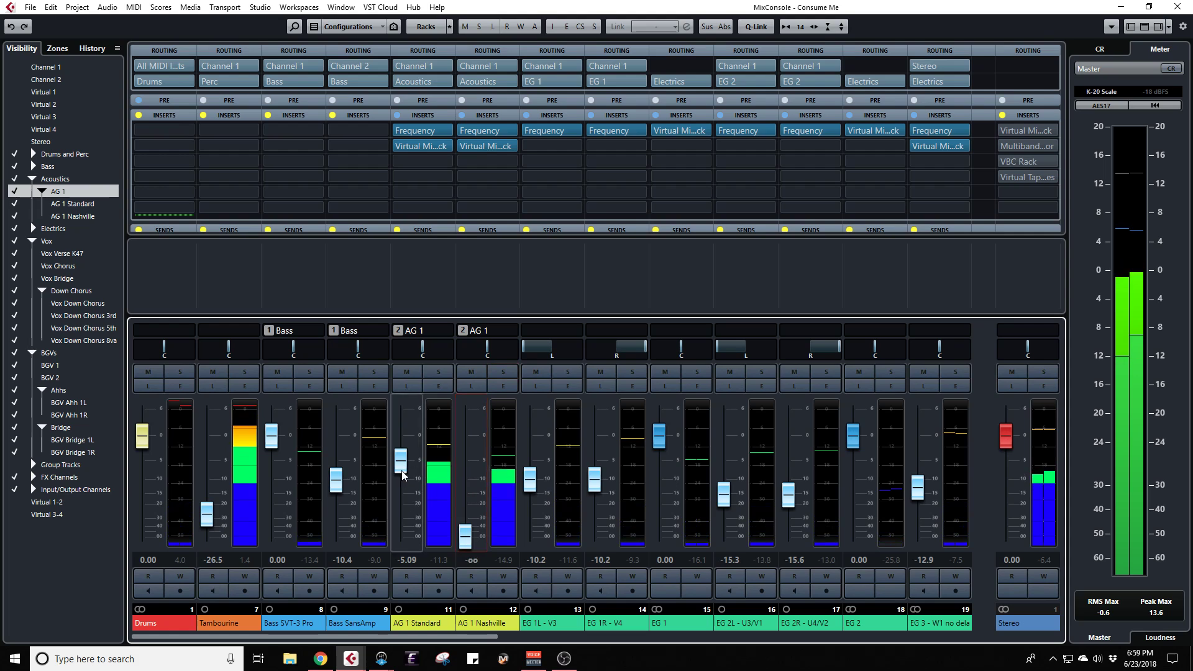
{"action": "left_click", "coordinate": [464, 537]}
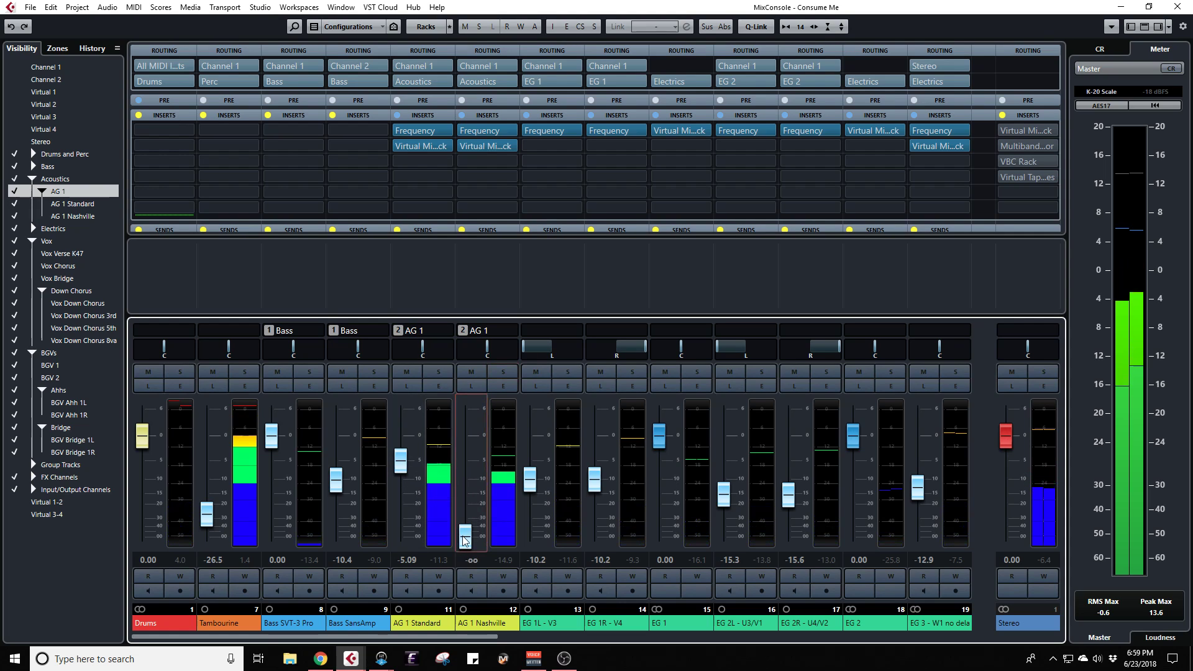
Step: Raise the AG 1 Nashville fader to -5.63 dB and pan it hard right, with AG 1 Standard panned hard left
{"action": "left_click_drag", "start_coordinate": [467, 543], "coordinate": [468, 494]}
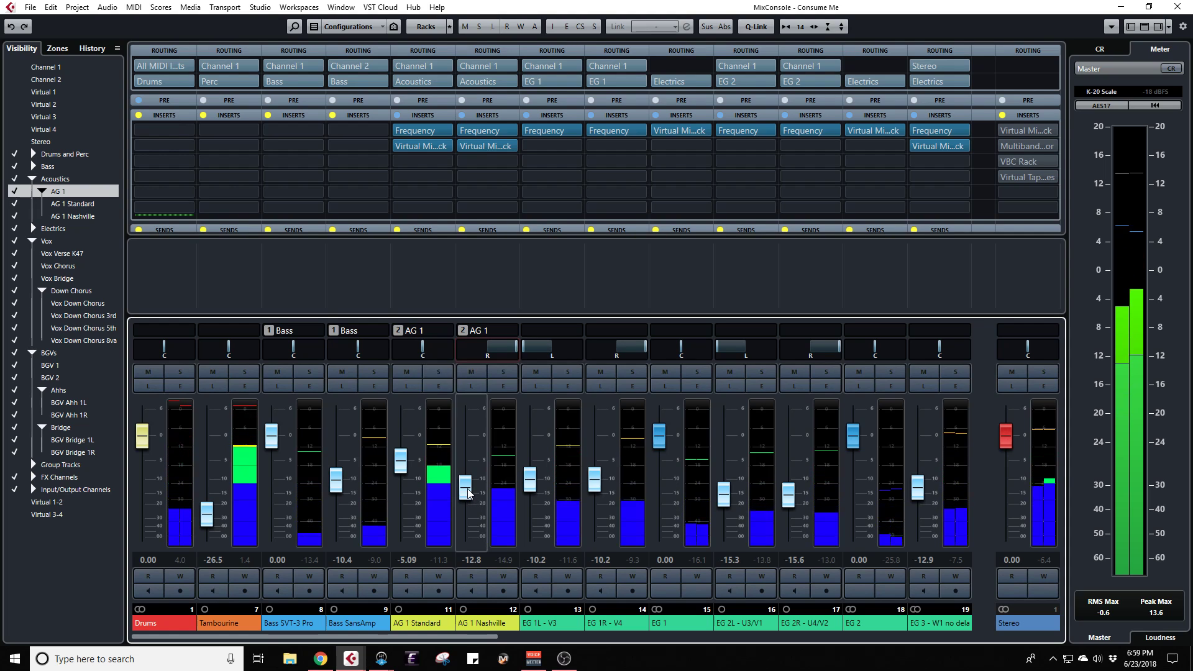
{"action": "left_click_drag", "start_coordinate": [468, 493], "coordinate": [469, 469]}
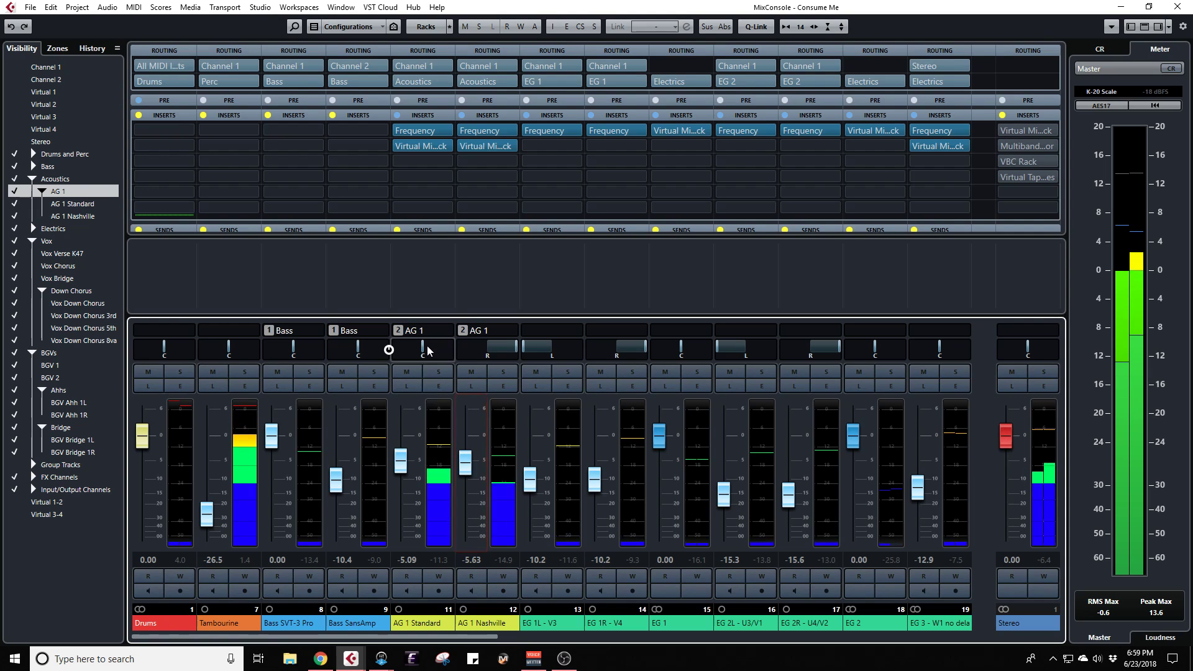
{"action": "left_click_drag", "start_coordinate": [427, 348], "coordinate": [356, 347]}
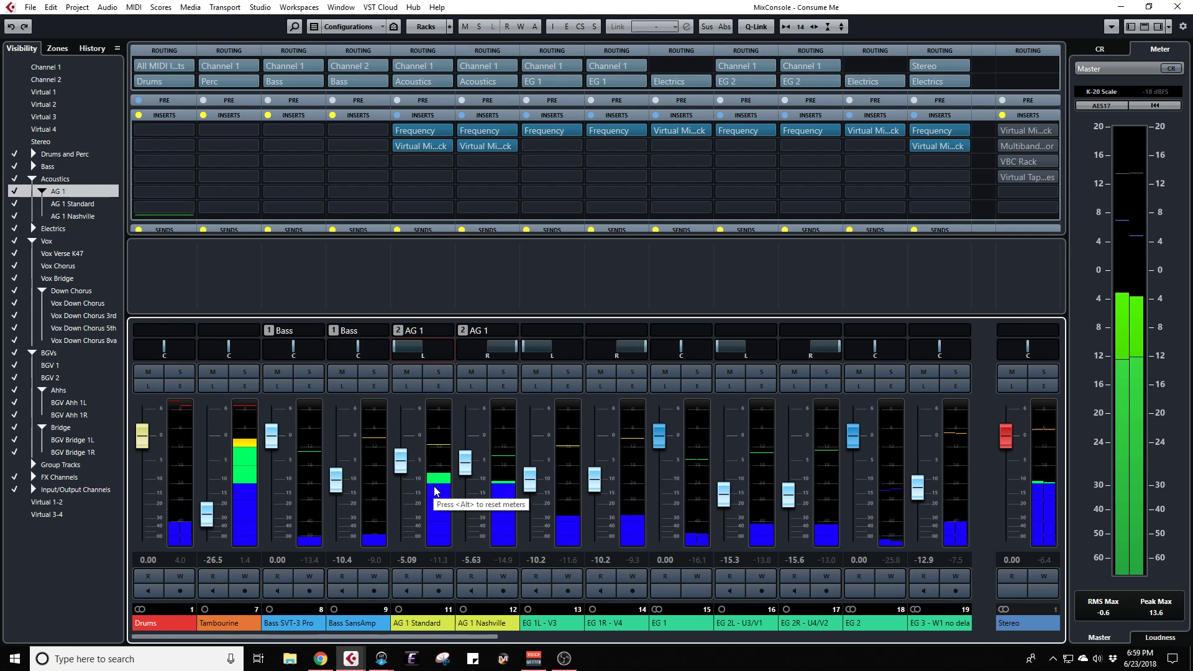
Step: Reset both acoustic guitar pans to centre, and pan AG 1 Standard to L50 and AG 1 Nashville to R50
{"action": "left_click", "coordinate": [422, 349], "text": "ctrl"}
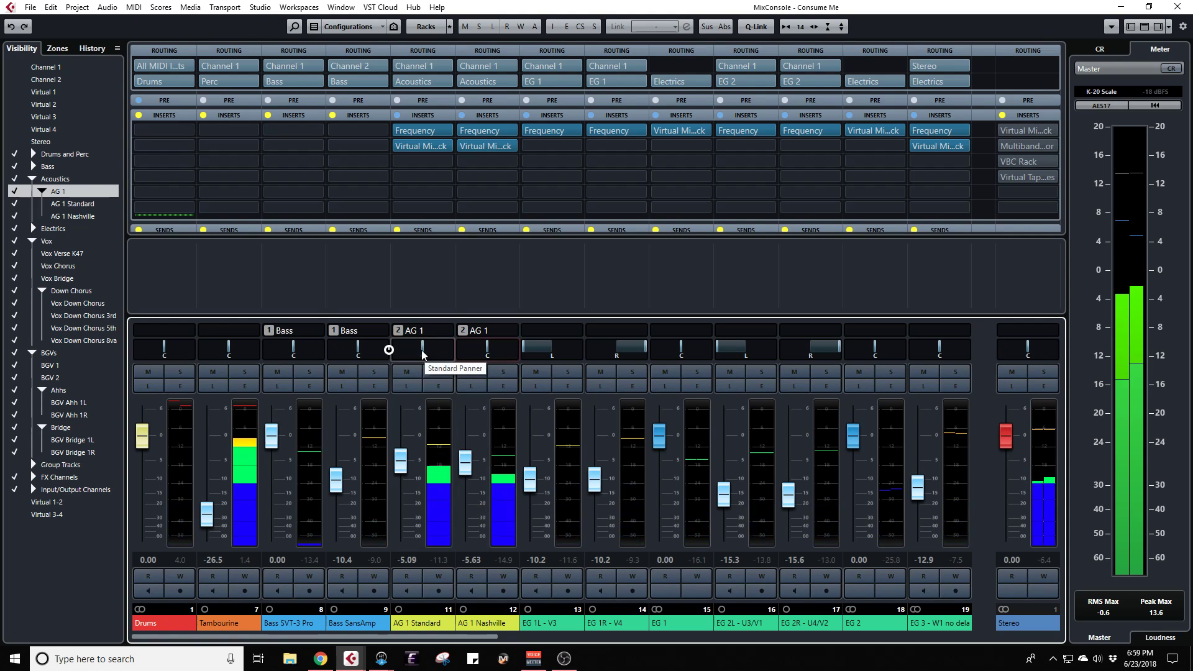
{"action": "left_click_drag", "start_coordinate": [422, 349], "coordinate": [413, 355]}
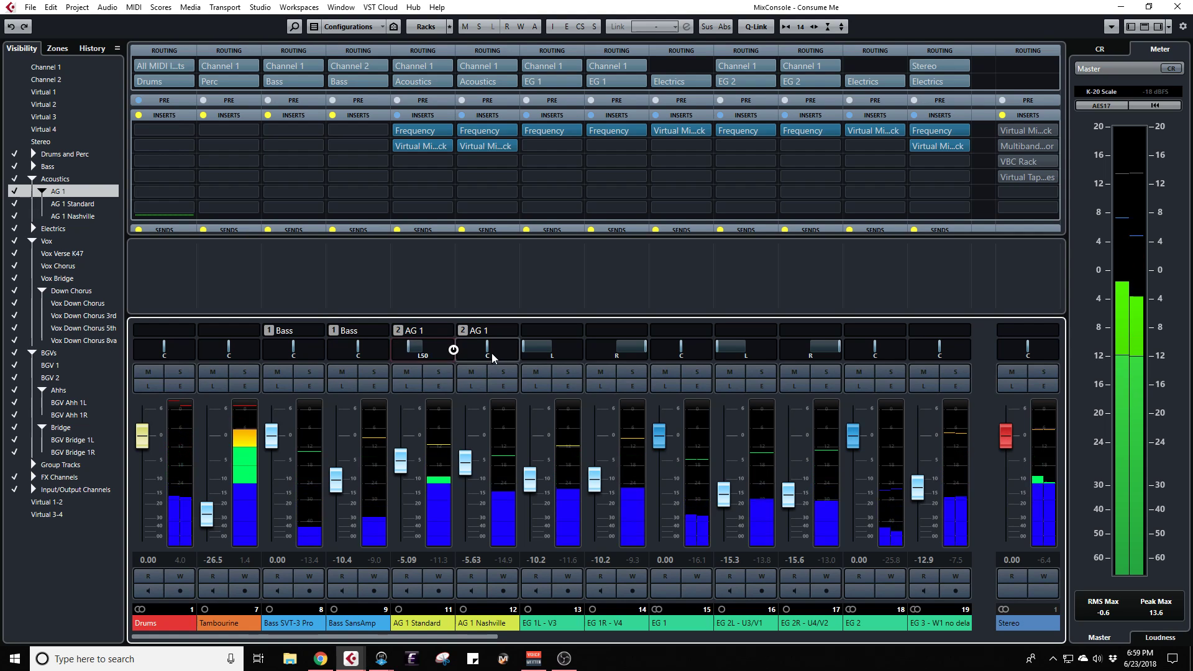
{"action": "left_click_drag", "start_coordinate": [487, 349], "coordinate": [498, 356]}
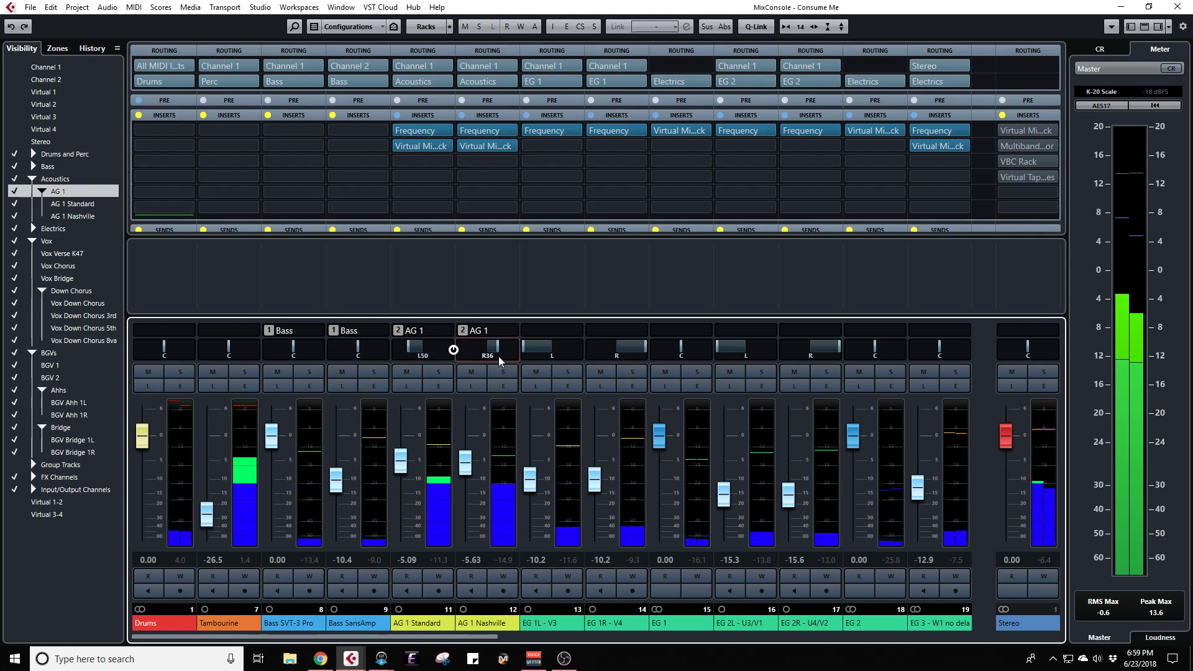
{"action": "scroll", "coordinate": [498, 355], "scroll_direction": "up", "scroll_amount": 2}
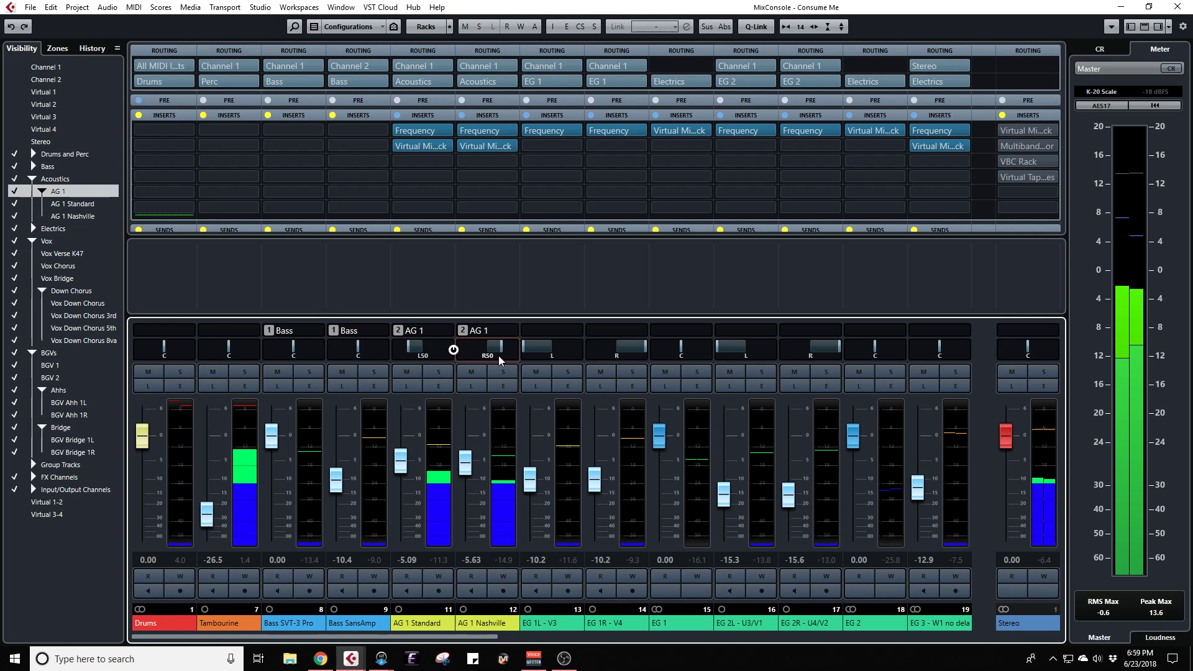
Step: Recentre both acoustic guitar pans, and pan AG 1 Standard to L20 and AG 1 Nashville to R20
{"action": "left_click", "coordinate": [429, 352], "text": "ctrl"}
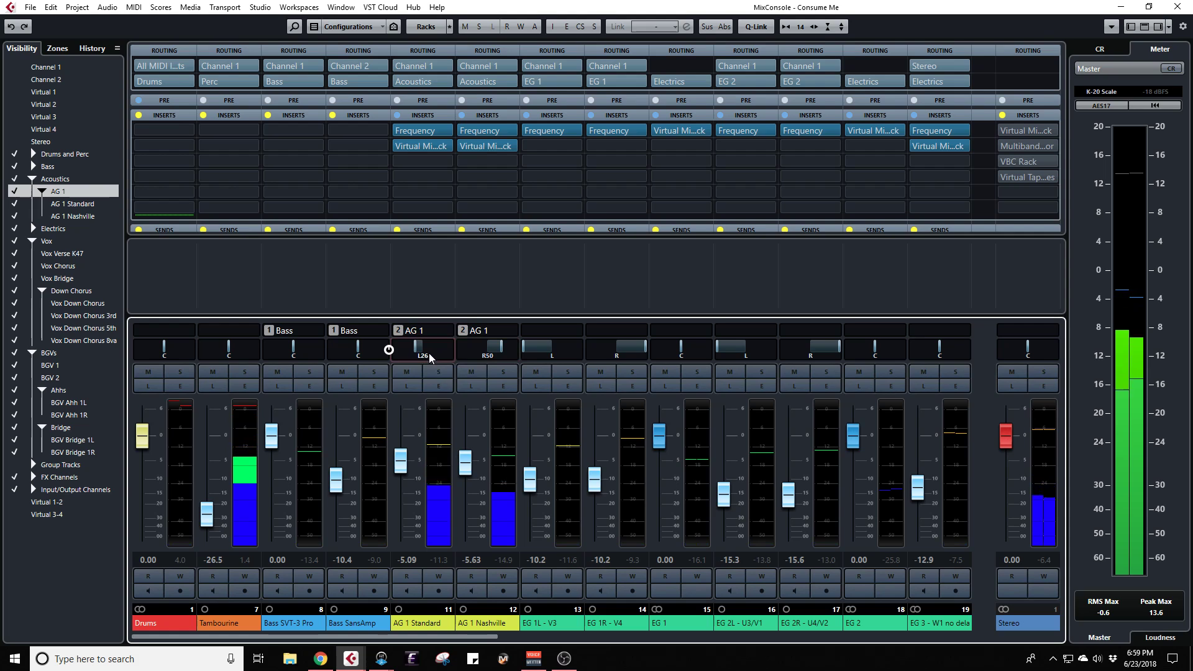
{"action": "left_click", "coordinate": [495, 351], "text": "ctrl"}
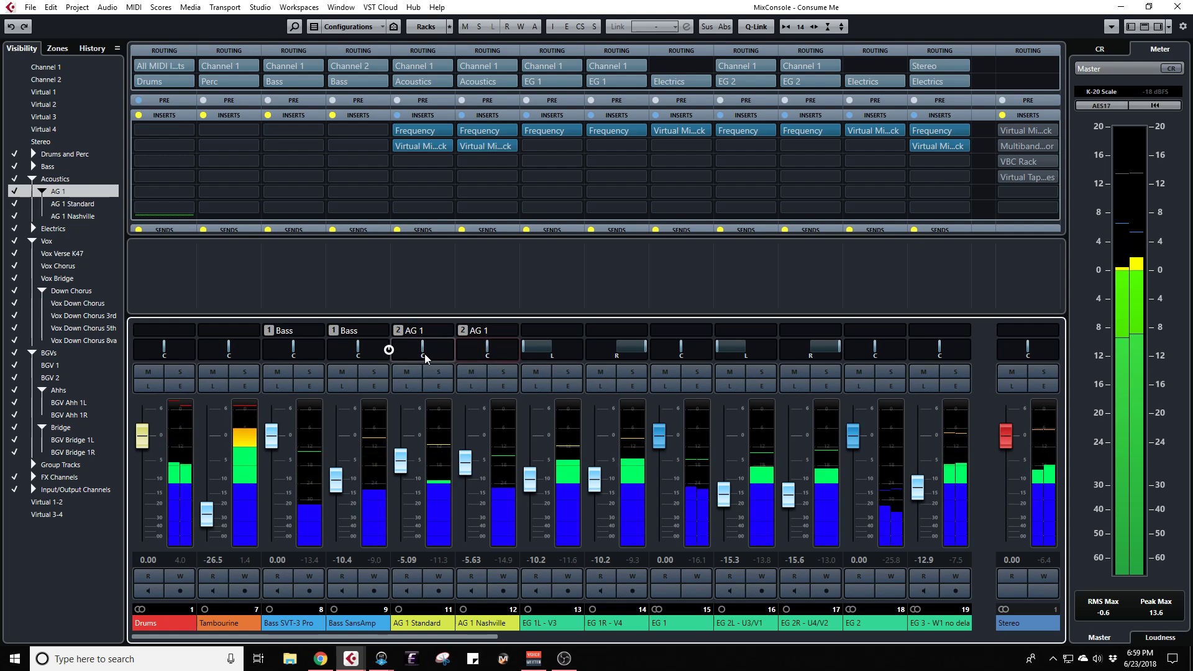
{"action": "scroll", "coordinate": [427, 354], "scroll_direction": "down", "scroll_amount": 11}
{"action": "scroll", "coordinate": [431, 353], "scroll_direction": "up", "scroll_amount": 1}
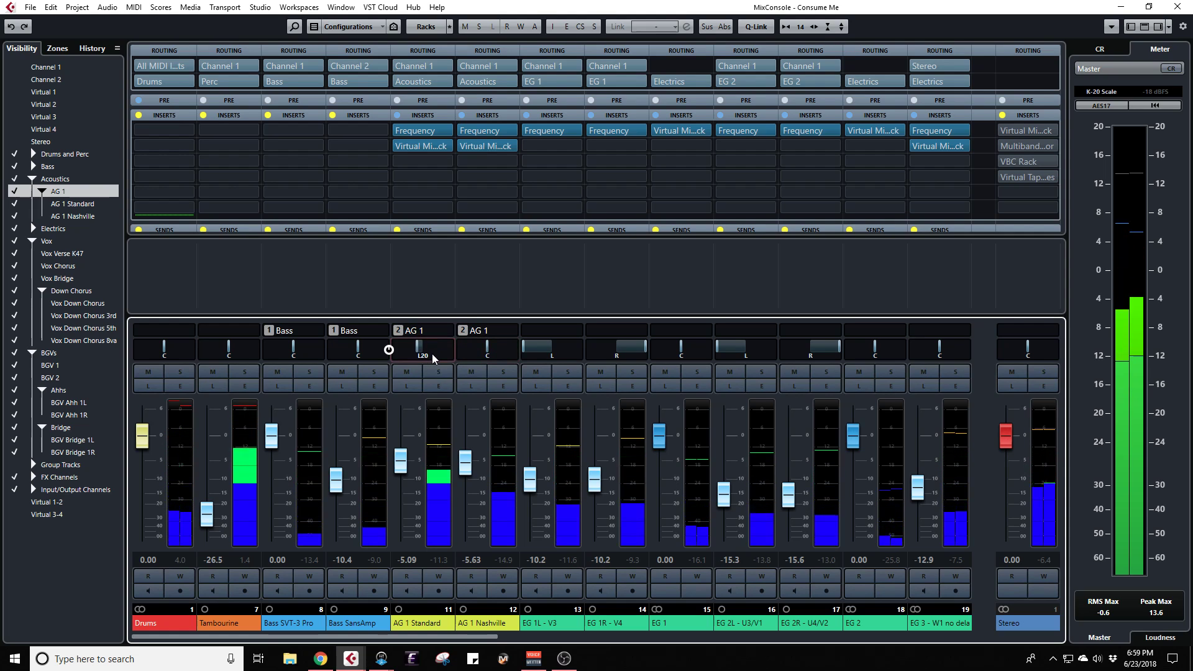
{"action": "scroll", "coordinate": [475, 349], "scroll_direction": "up", "scroll_amount": 5}
{"action": "scroll", "coordinate": [474, 348], "scroll_direction": "up", "scroll_amount": 5}
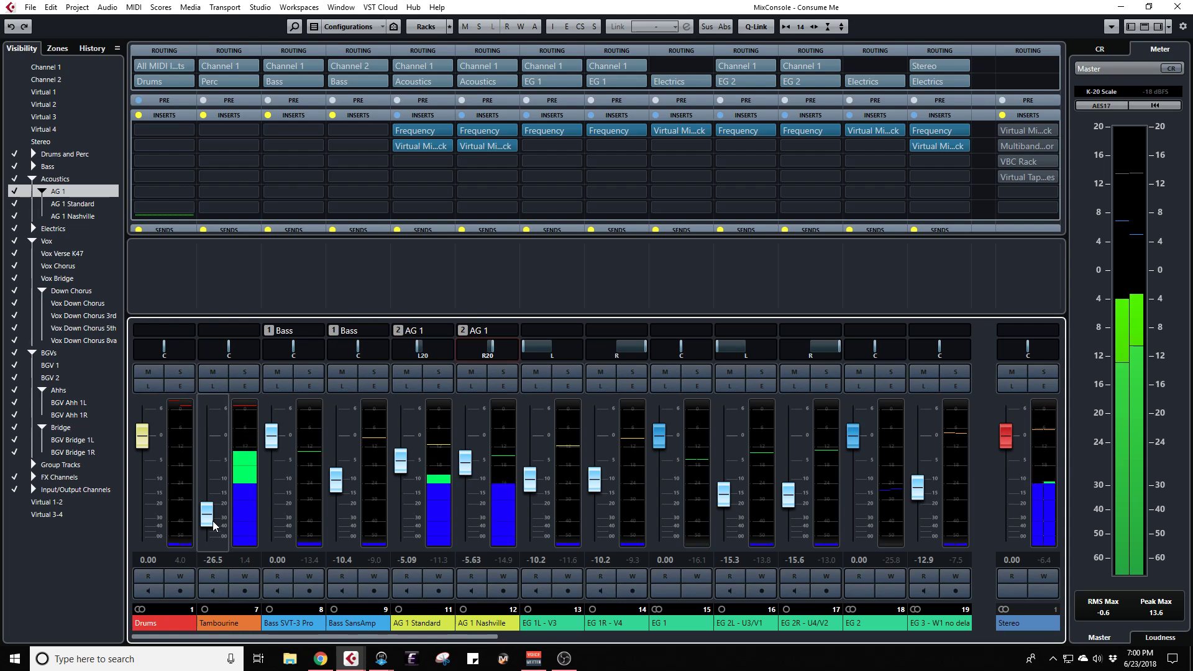
Step: Turn off the insert bypass on the Tambourine, Drums, Bass SVT-3 Pro and Bass SansAmp channels
{"action": "left_click", "coordinate": [203, 115]}
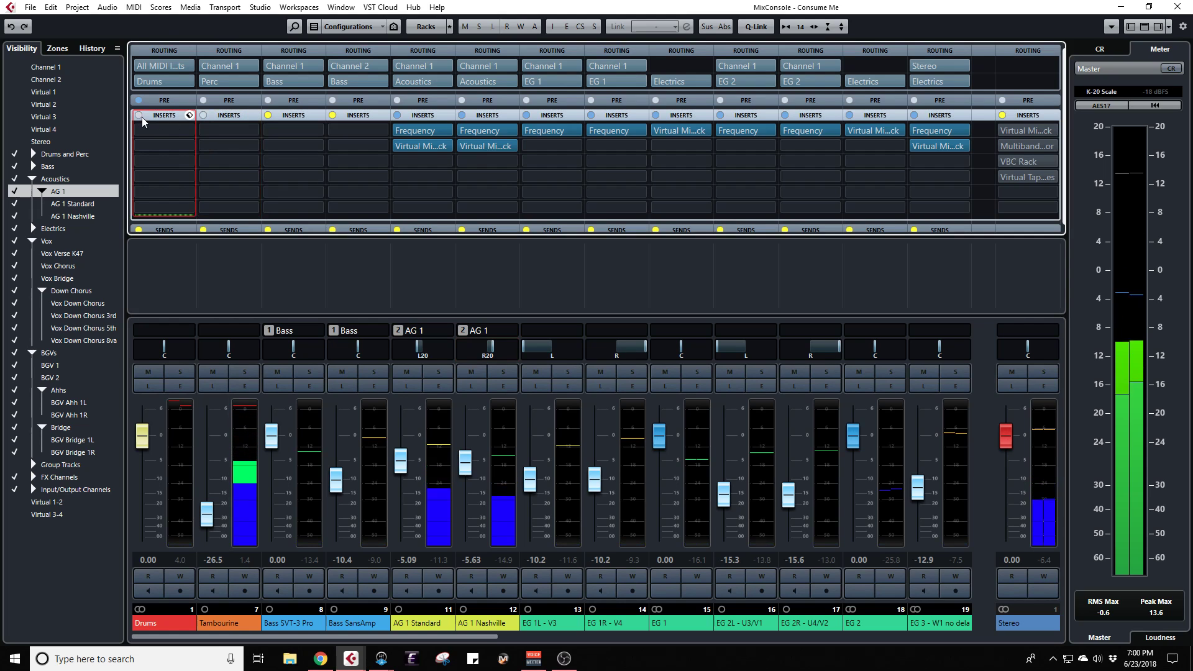
{"action": "left_click", "coordinate": [138, 115]}
{"action": "left_click", "coordinate": [267, 115]}
{"action": "left_click", "coordinate": [333, 115]}
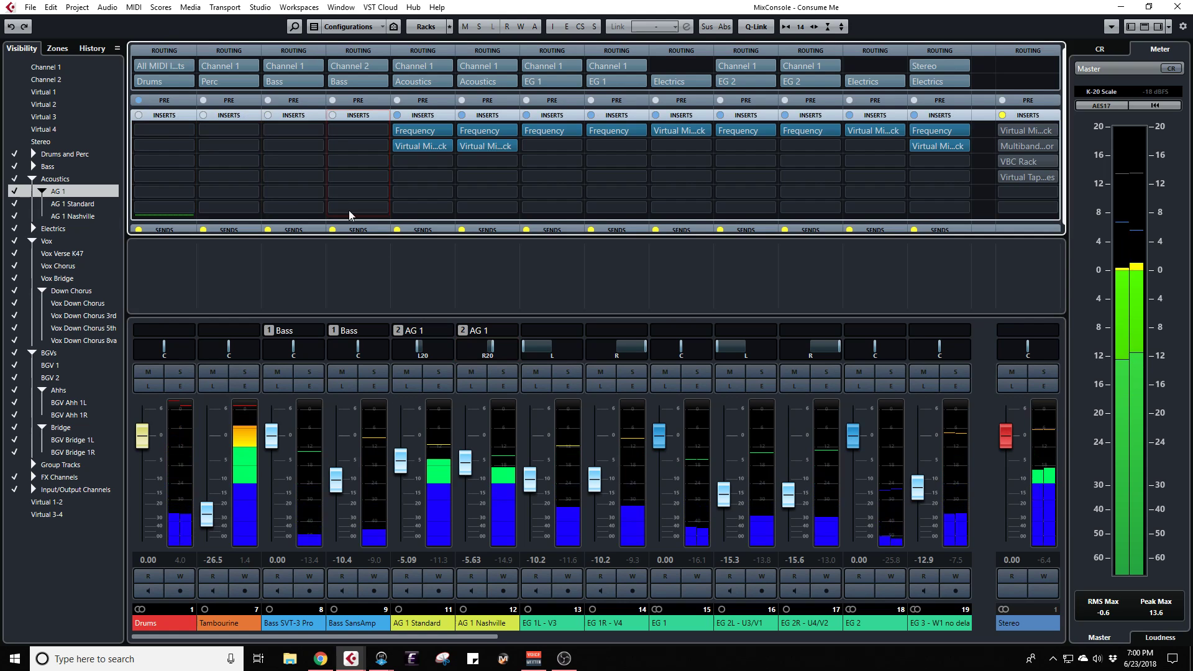
Step: Stop playback in the project window, set the cycle locators around Verse 1 from bar 7 to bar 15, and return to its start
{"action": "scroll", "coordinate": [215, 385], "scroll_direction": "right", "scroll_amount": 5}
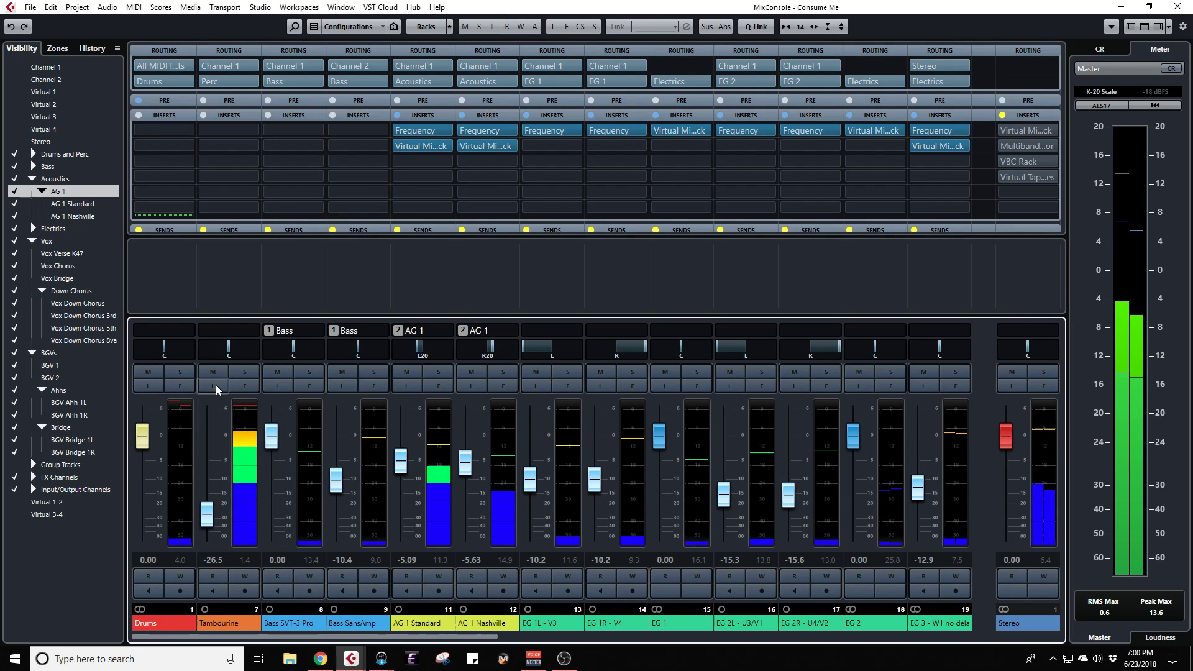
{"action": "scroll", "coordinate": [215, 382], "scroll_direction": "right", "scroll_amount": 1}
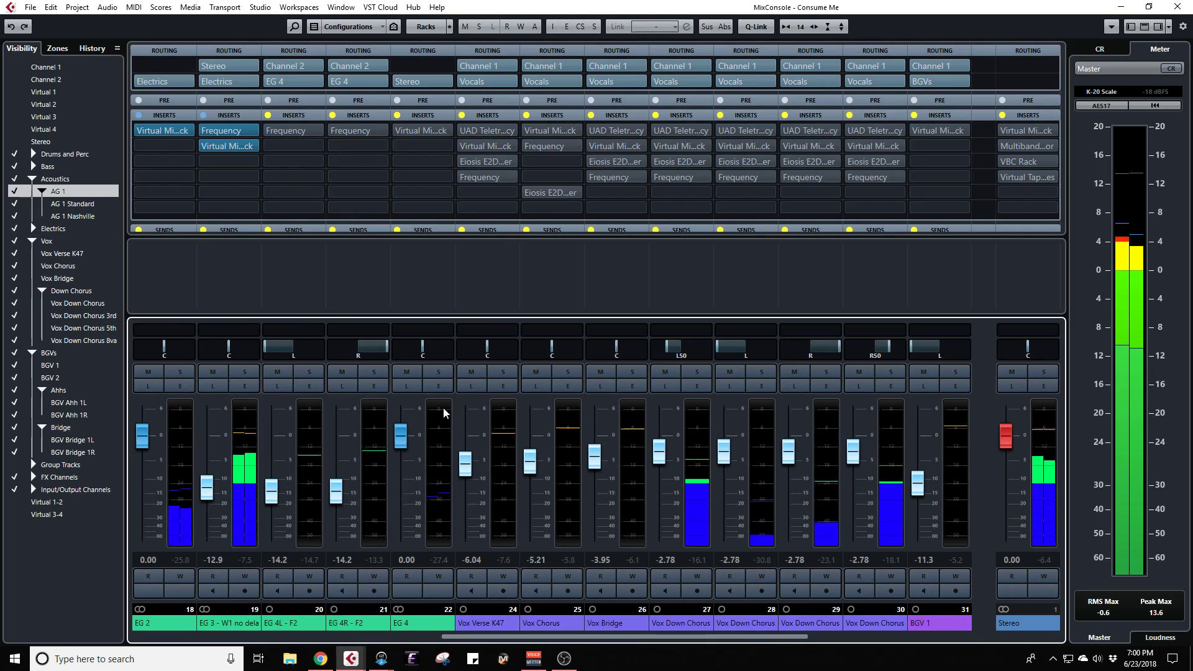
{"action": "key", "text": "F3"}
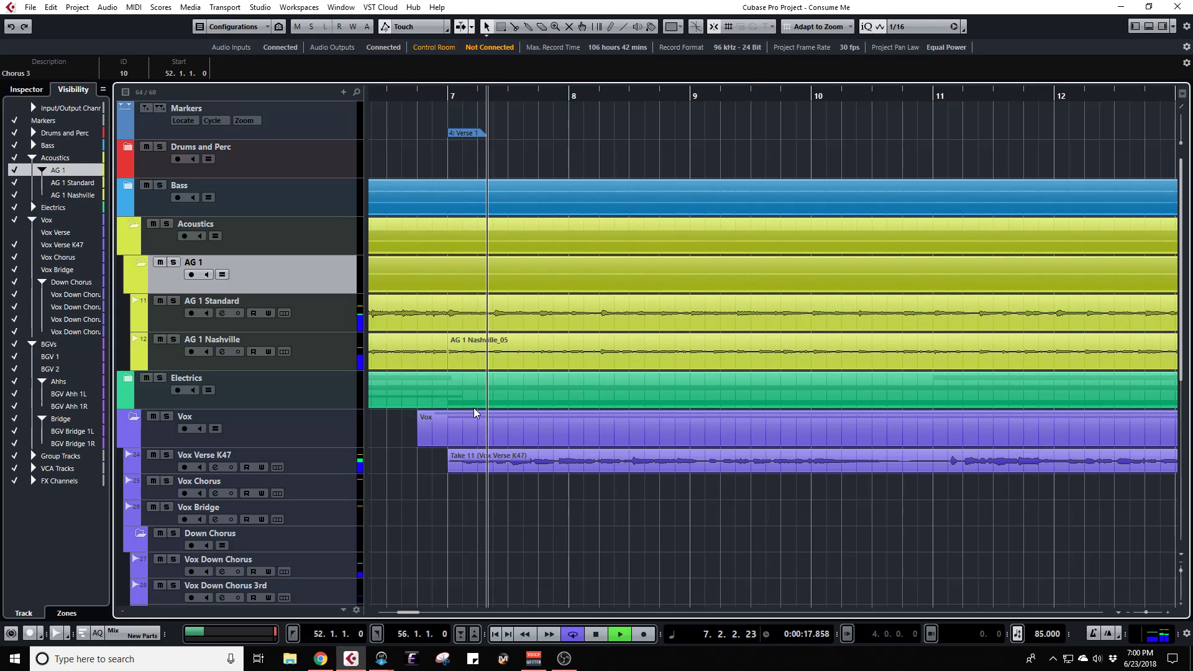
{"action": "key", "text": "shift+f"}
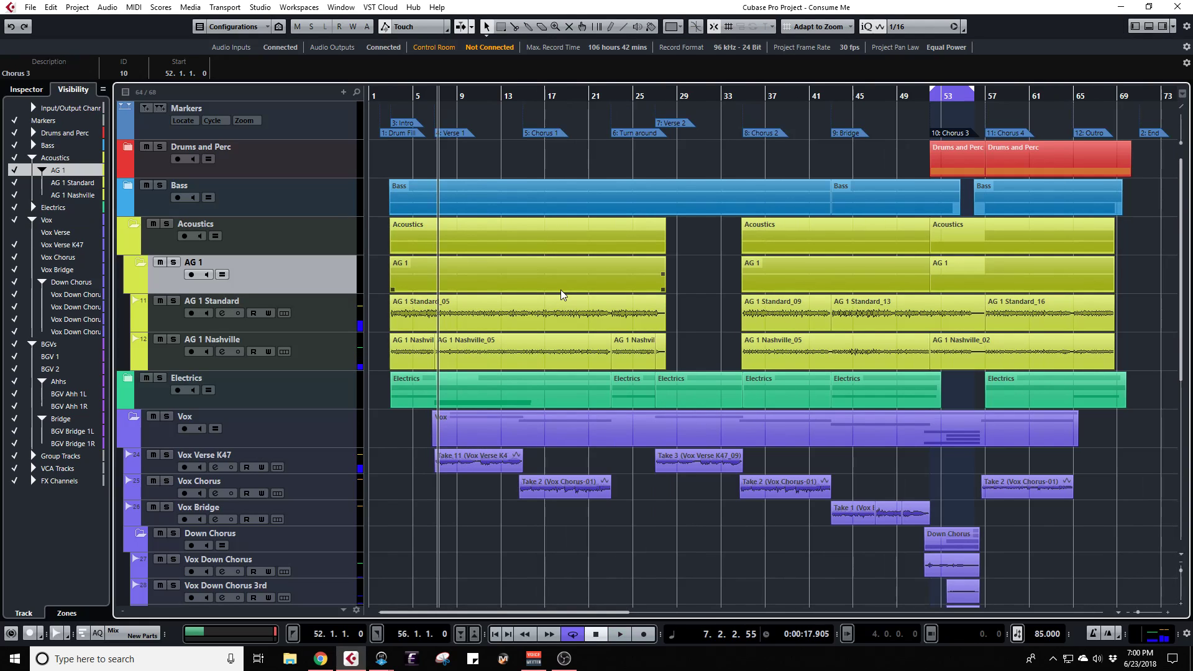
{"action": "key", "text": "space"}
{"action": "key", "text": "ctrl+KP_1"}
{"action": "key", "text": "shift+n"}
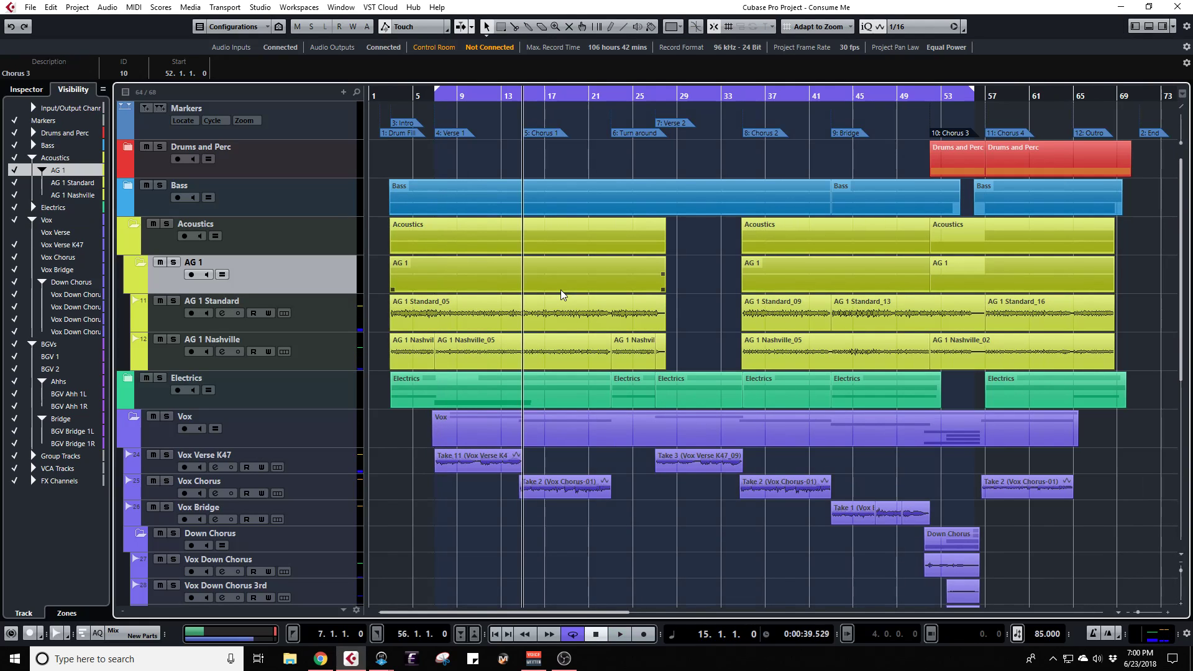
{"action": "key", "text": "ctrl+KP_2"}
{"action": "key", "text": "KP_1"}
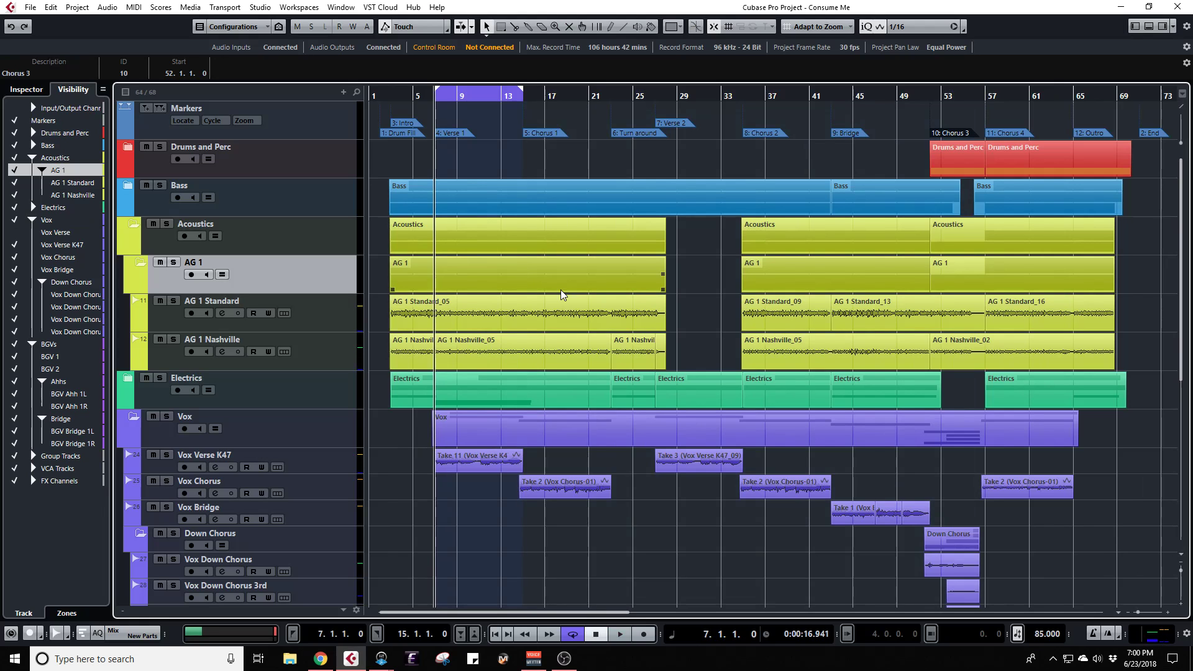
Step: Solo the EG 4 group in the mixer and activate the Frequency EQ on EG 4L - F2, closing its window
{"action": "key", "text": "F3"}
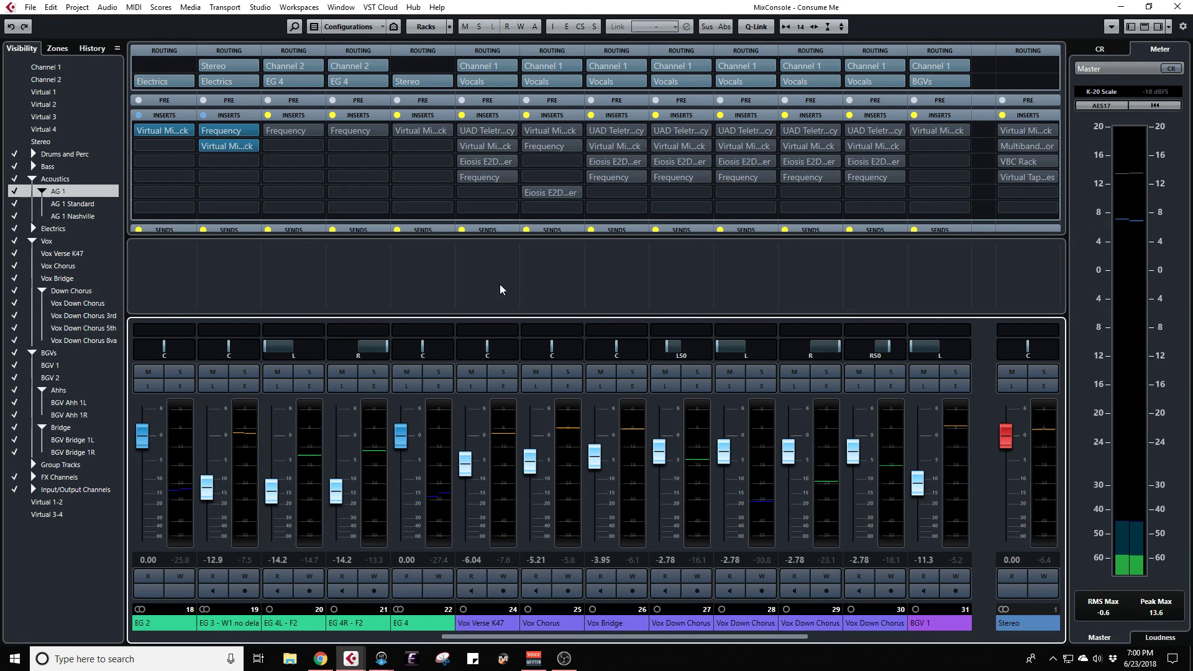
{"action": "left_click", "coordinate": [442, 371]}
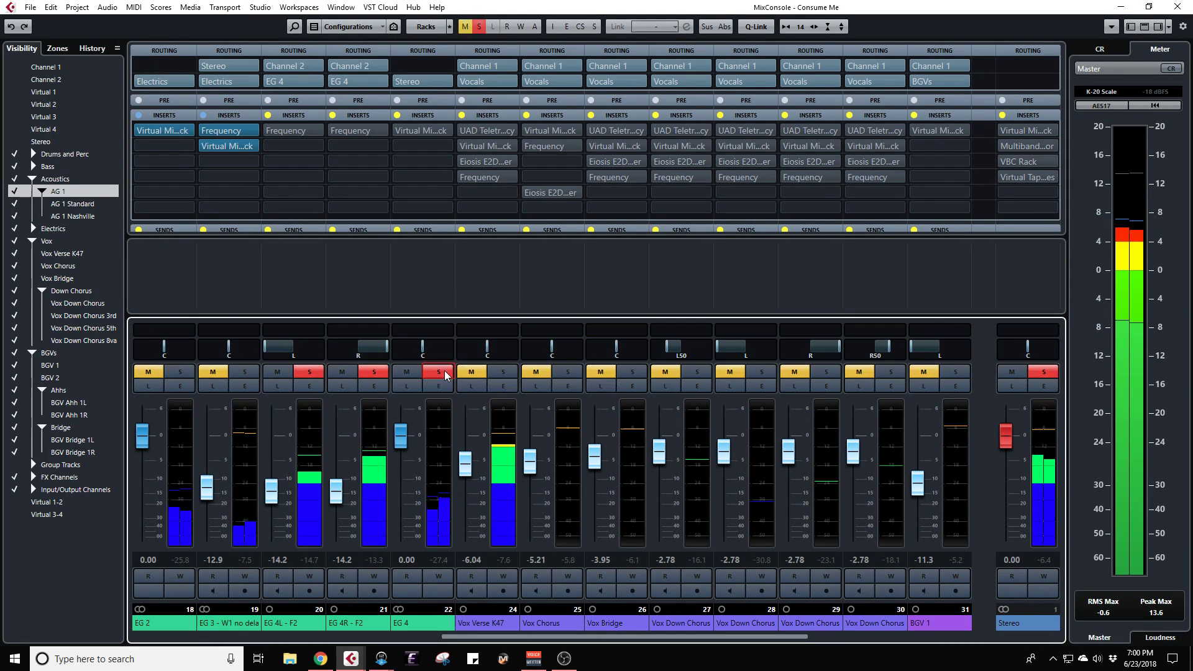
{"action": "left_click", "coordinate": [277, 129]}
{"action": "left_click_drag", "start_coordinate": [0, 122], "coordinate": [560, 103]}
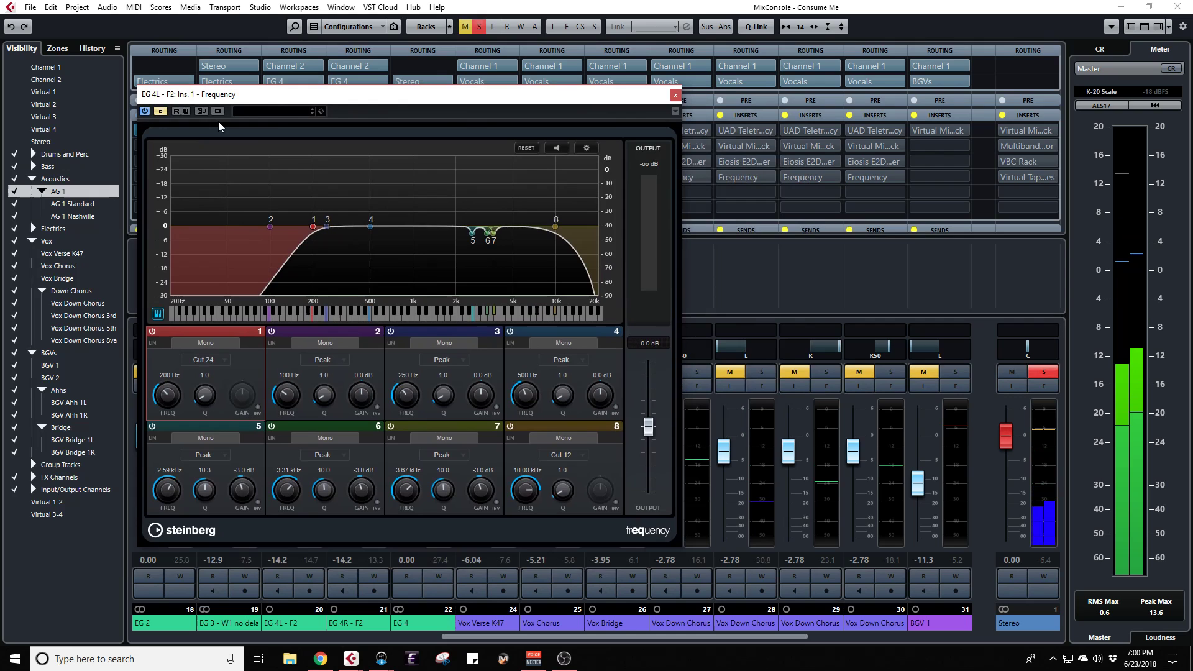
{"action": "left_click", "coordinate": [161, 112]}
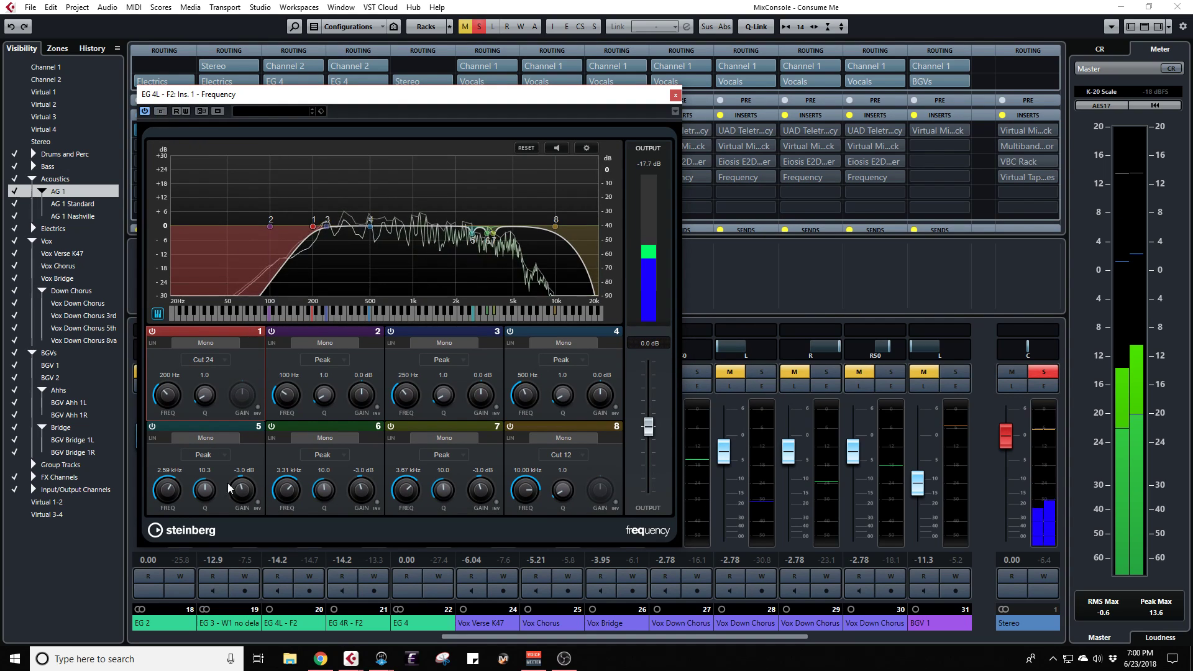
{"action": "left_click", "coordinate": [675, 95]}
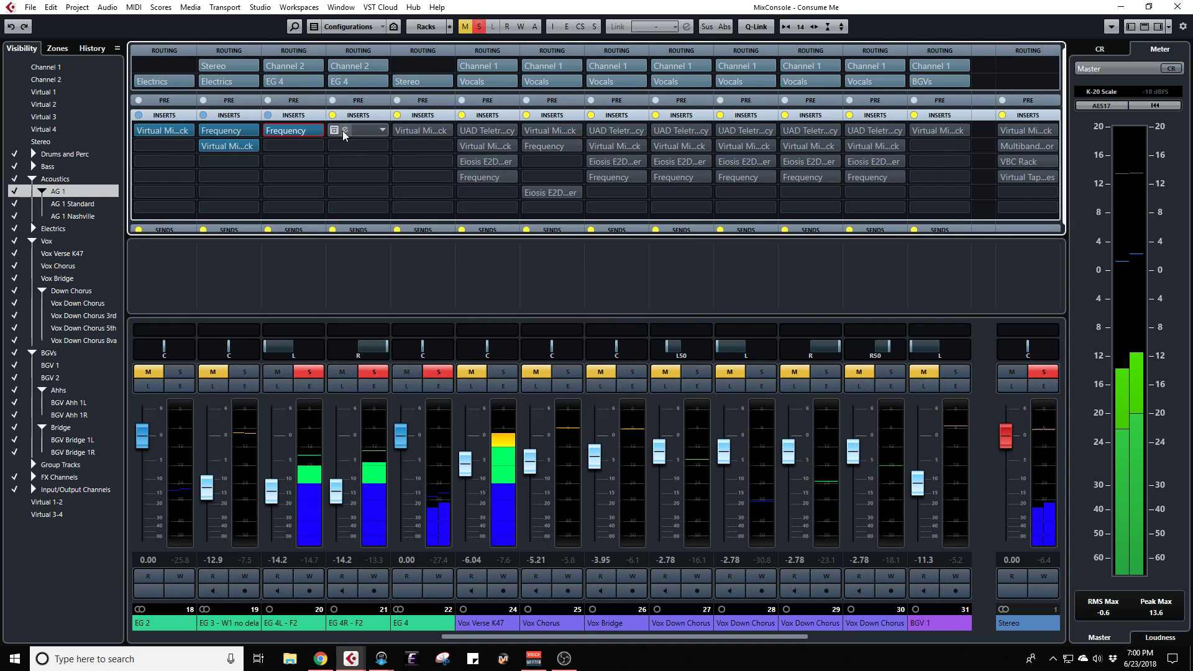
Step: Activate the Frequency EQ on EG 4R - F2 and close its window
{"action": "left_click", "coordinate": [344, 130]}
{"action": "left_click", "coordinate": [447, 147]}
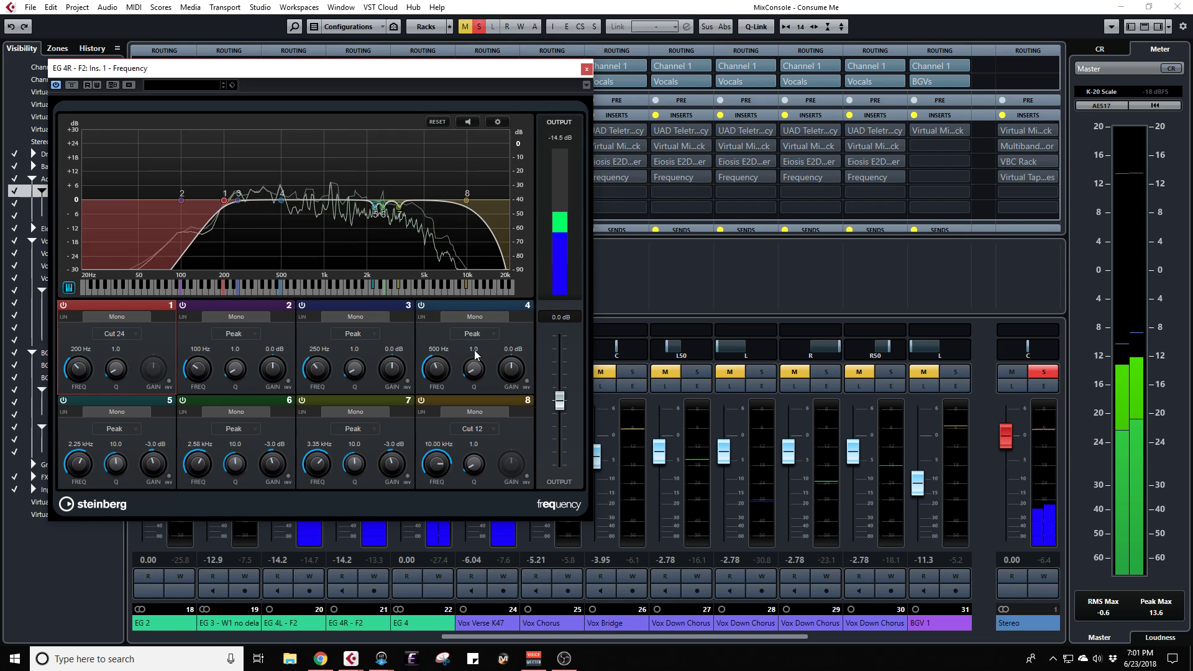
{"action": "left_click", "coordinate": [585, 70]}
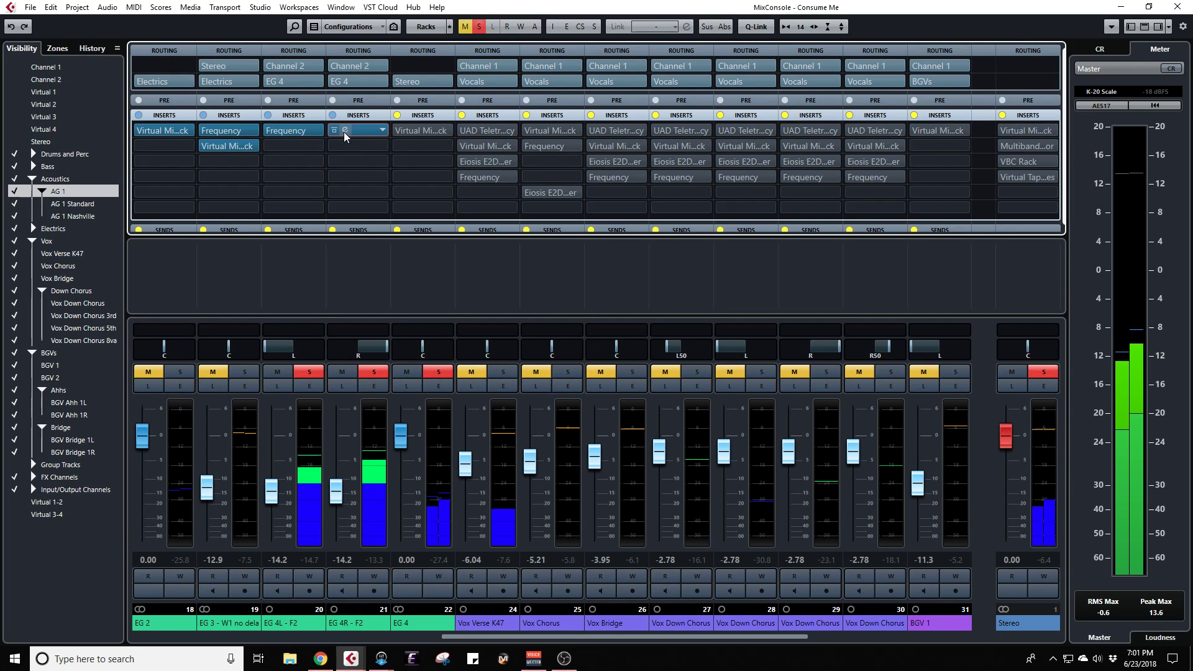
Step: Load the EG High Gain strip in the EG 4 group's Virtual Mix Rack and take the rack out of bypass
{"action": "left_click", "coordinate": [412, 129]}
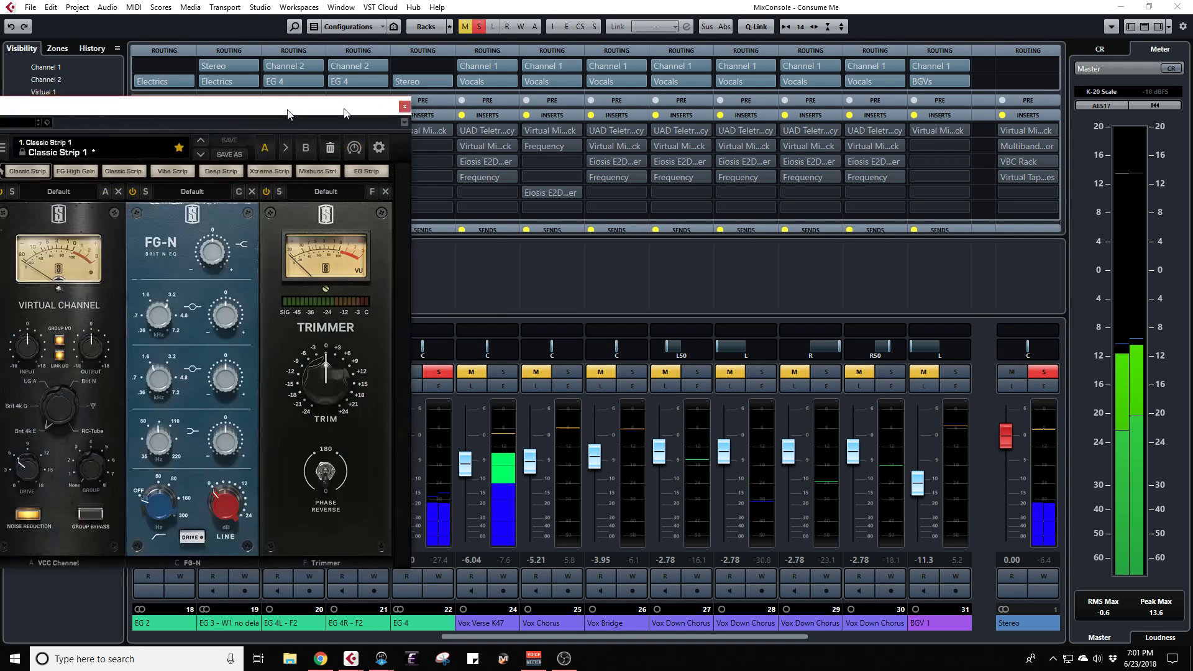
{"action": "left_click_drag", "start_coordinate": [288, 115], "coordinate": [911, 53]}
{"action": "left_click", "coordinate": [700, 110]}
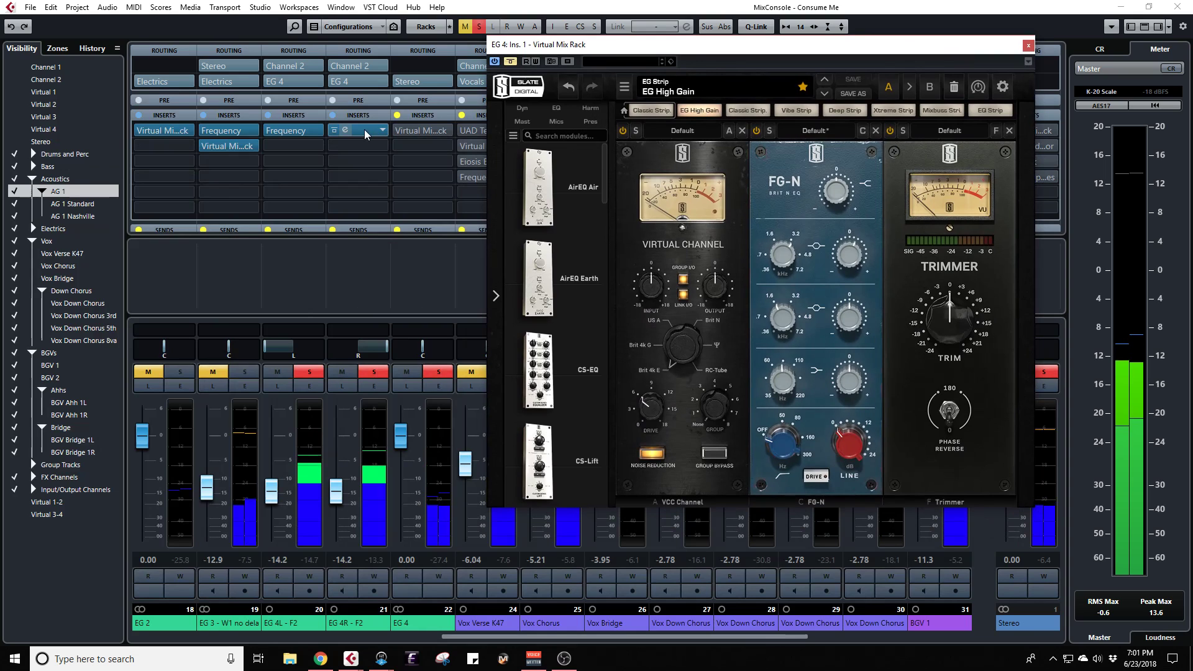
{"action": "left_click", "coordinate": [397, 130]}
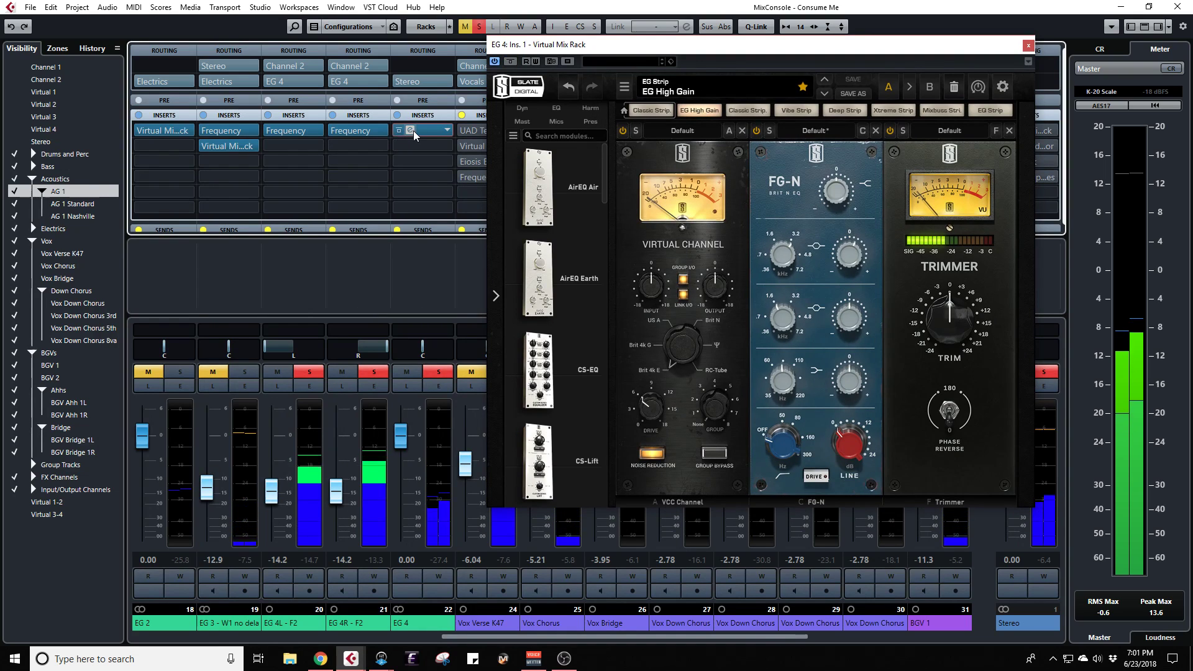
Step: Open the Frequency EQ on EG 4R - F2 alongside the EG 4 rack
{"action": "left_click", "coordinate": [346, 130]}
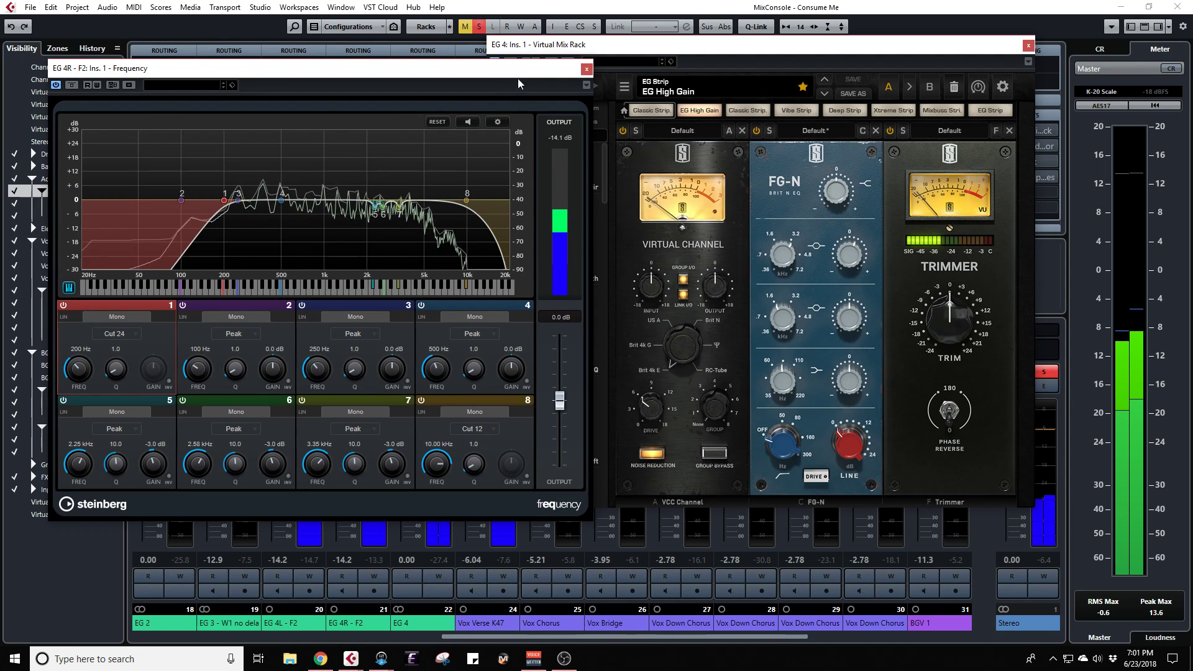
Step: Close the EG 4R Frequency EQ and set the FG-N's upper band frequency on EG 4 to about 3 kHz
{"action": "left_click", "coordinate": [587, 70]}
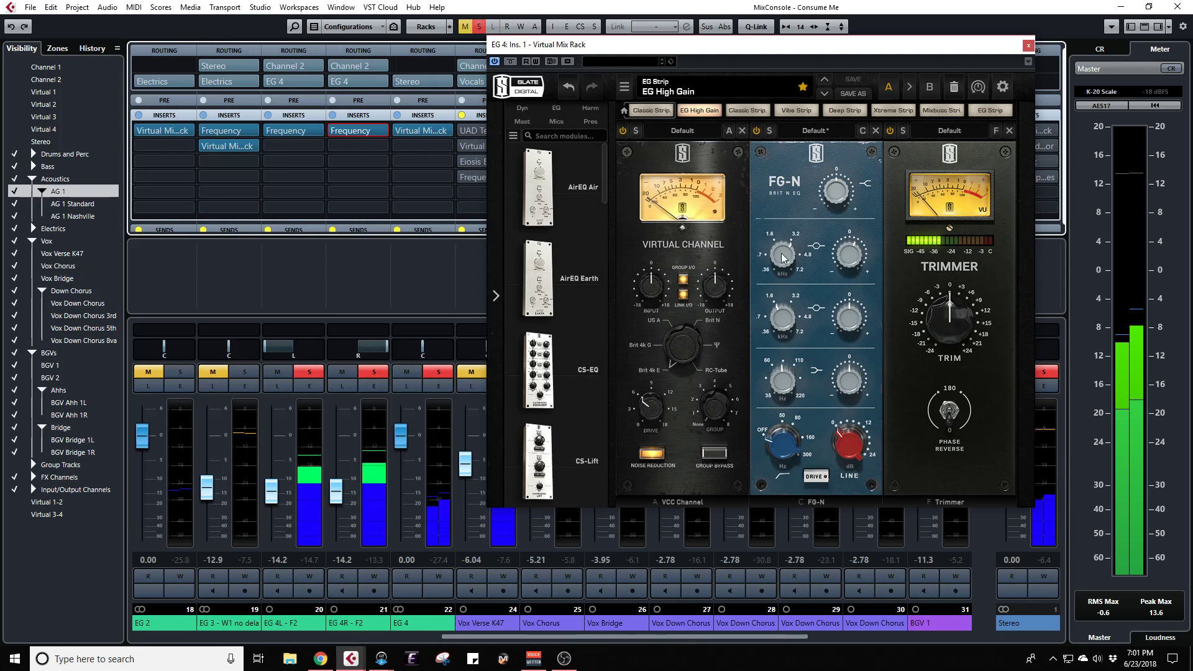
{"action": "left_click_drag", "start_coordinate": [784, 255], "coordinate": [769, 282]}
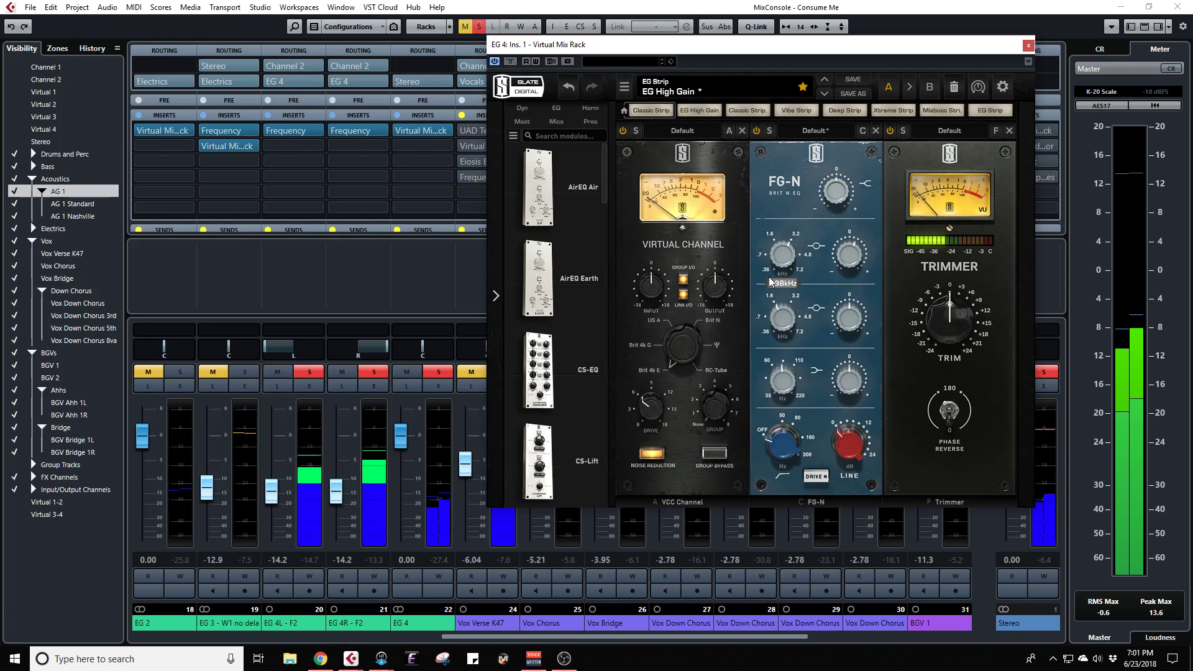
{"action": "type", "text": "3"}
{"action": "key", "text": "Return"}
{"action": "mouse_move", "coordinate": [424, 133]}
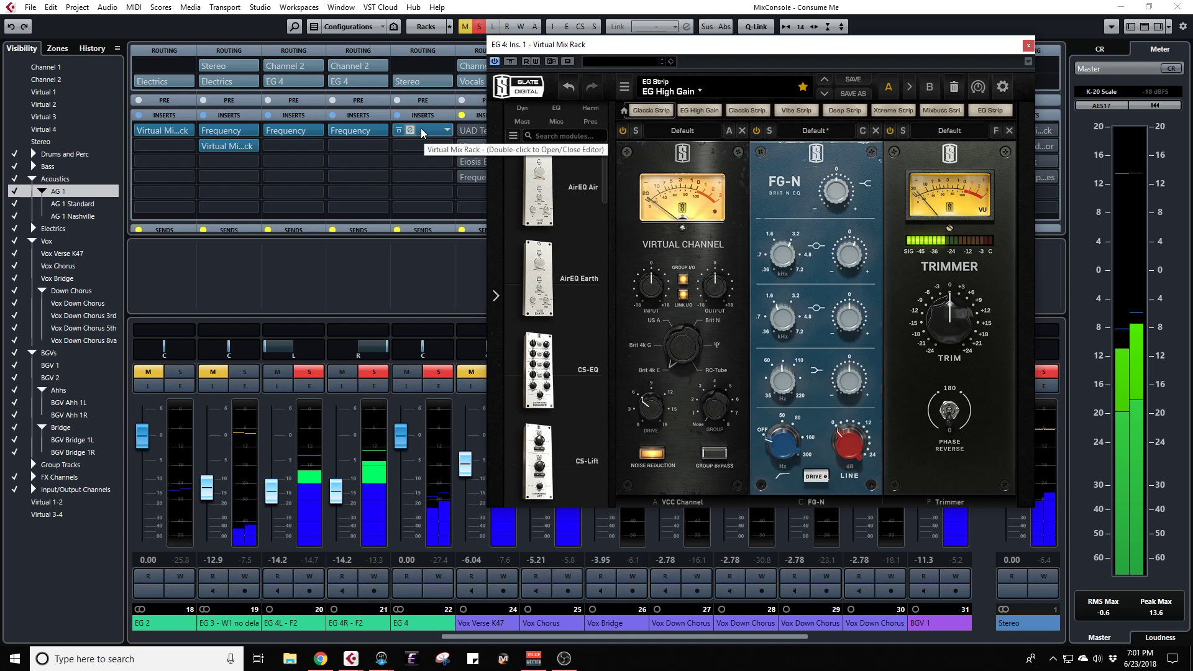
Step: Inspect the Frequency EQ on EG 4L and compare EG 4's sound with the FG-N module bypassed and active
{"action": "left_click", "coordinate": [280, 129]}
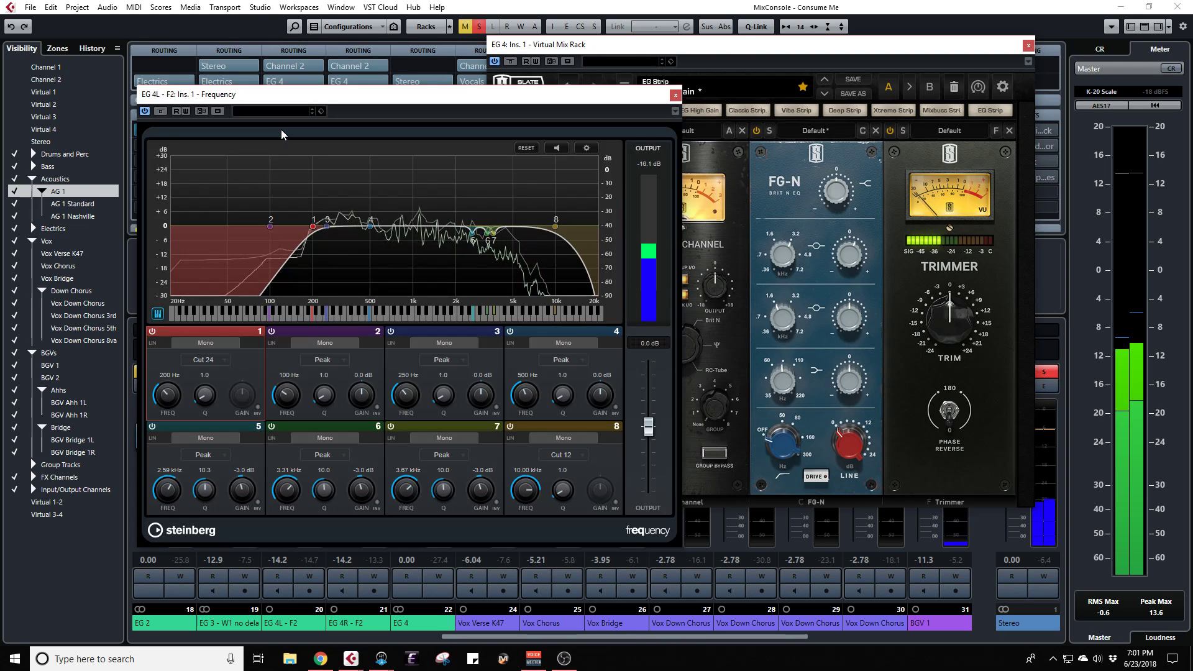
{"action": "left_click", "coordinate": [676, 95]}
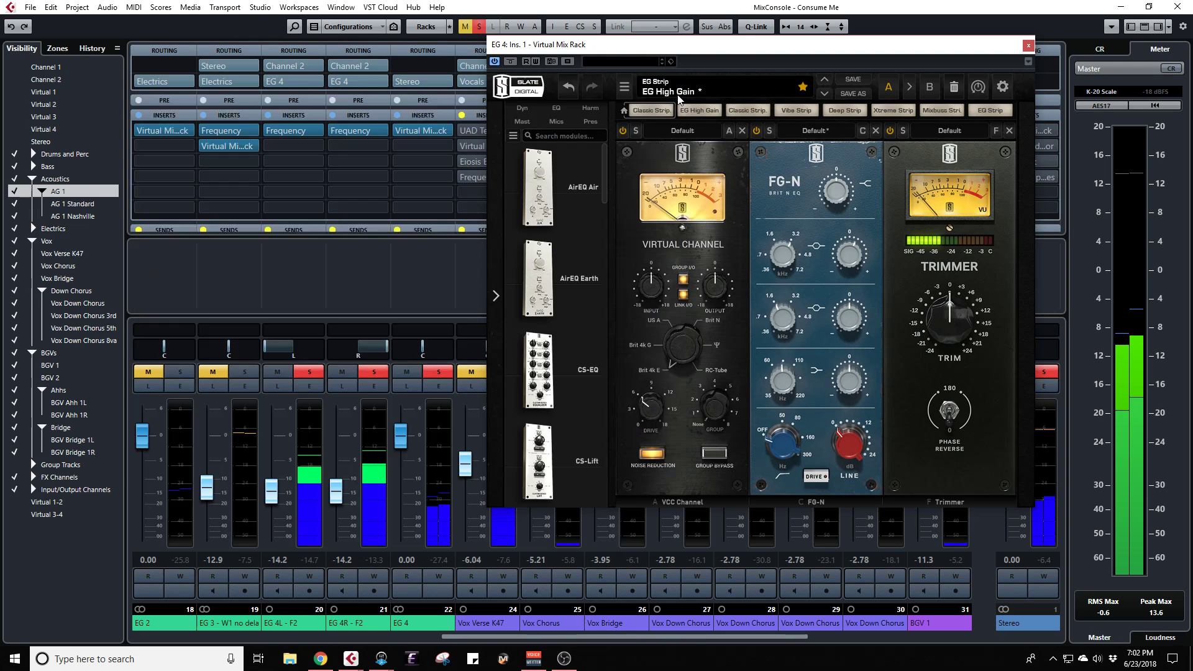
{"action": "left_click", "coordinate": [757, 132]}
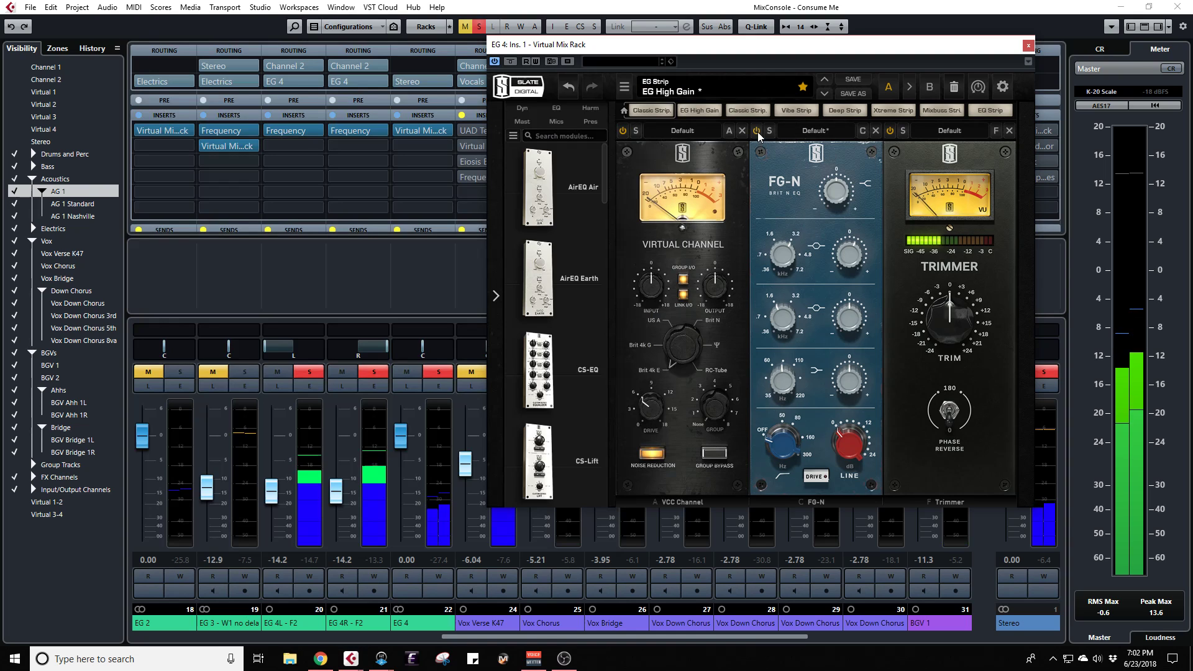
{"action": "left_click", "coordinate": [756, 131]}
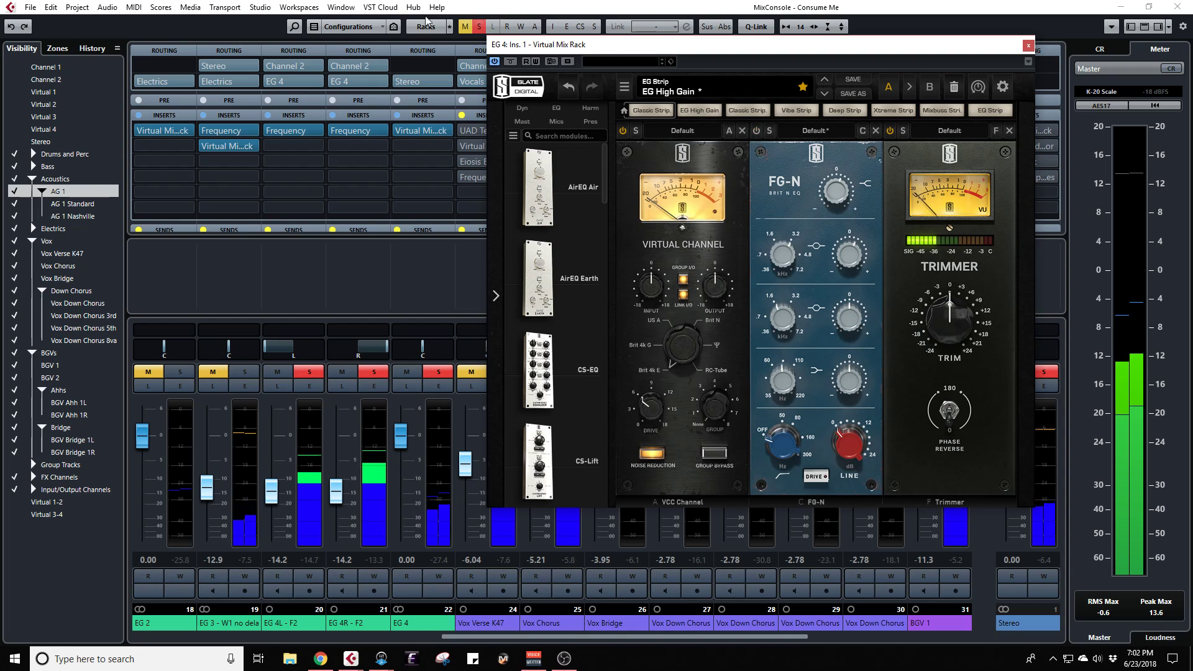
Step: Clear all solos, compare EG 4's FG-N module bypassed and active in the full mix, and close its Virtual Mix Rack
{"action": "left_click", "coordinate": [482, 29]}
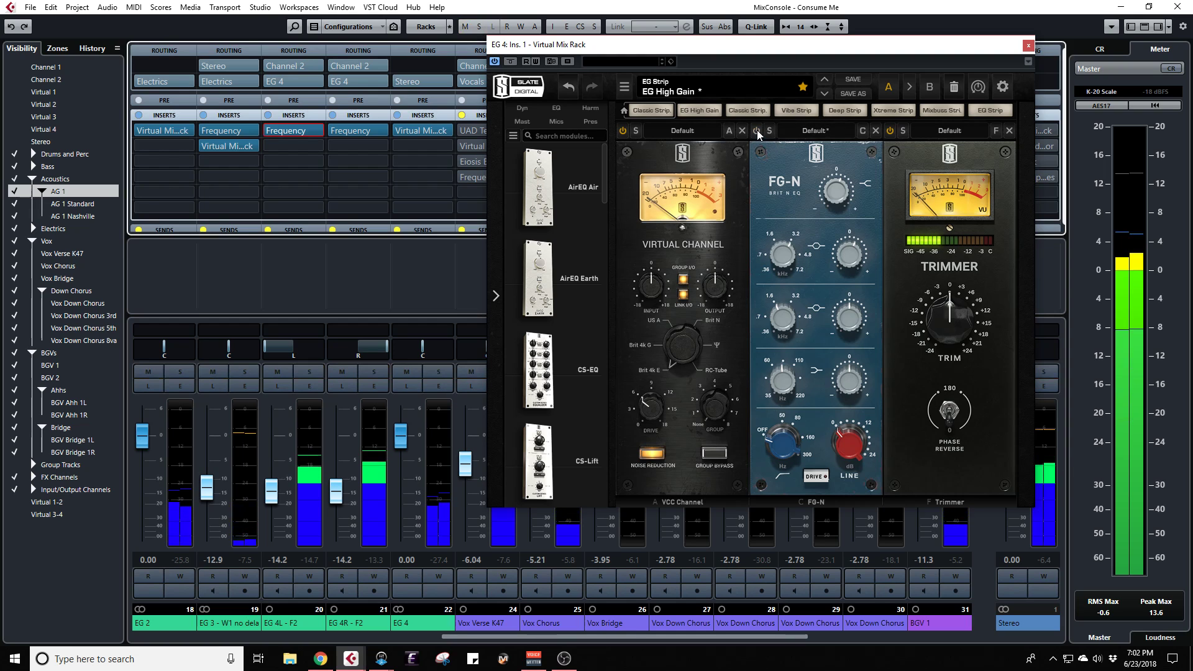
{"action": "left_click_drag", "start_coordinate": [811, 59], "coordinate": [421, 87]}
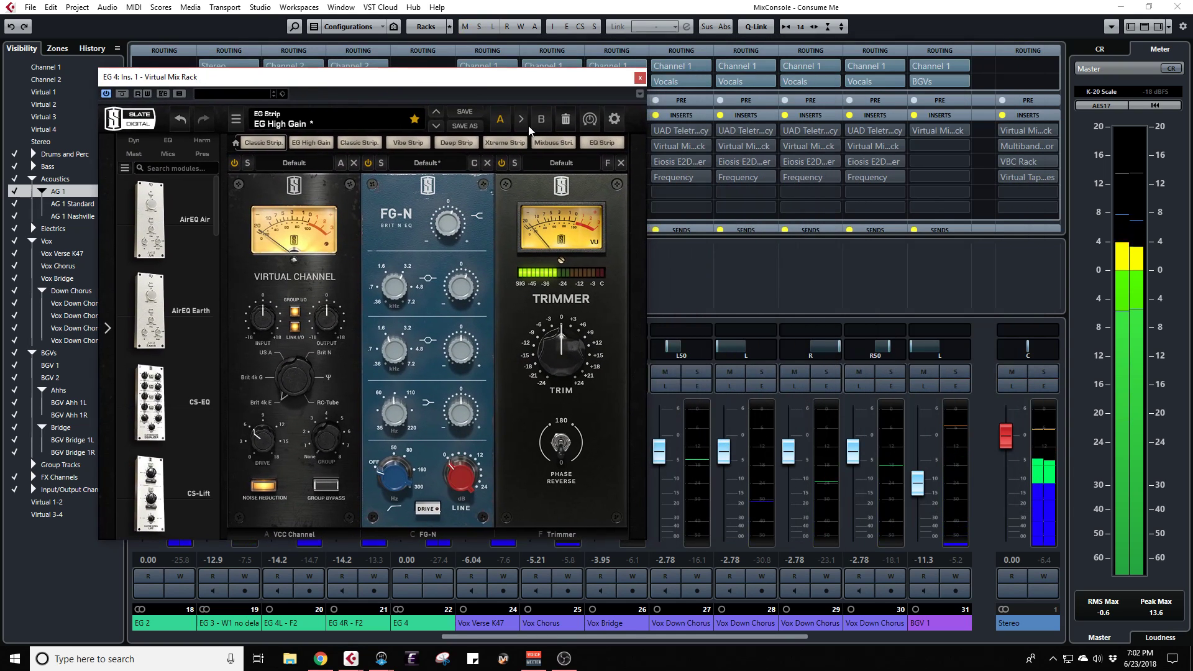
{"action": "left_click", "coordinate": [367, 163]}
{"action": "left_click", "coordinate": [365, 162]}
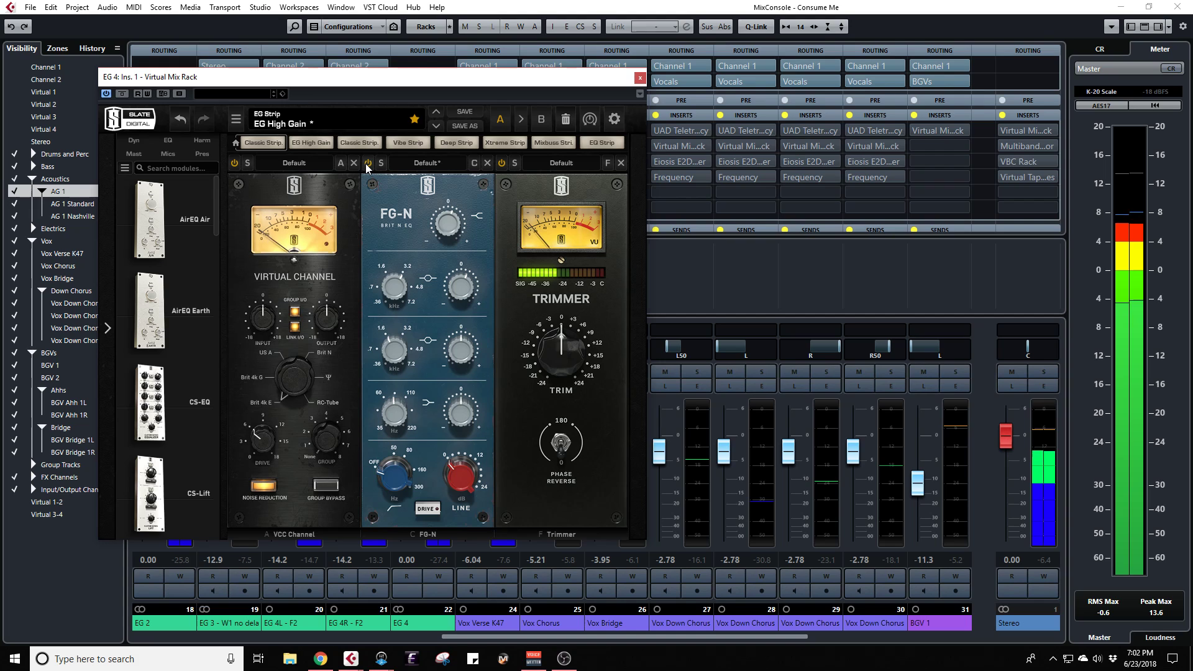
{"action": "left_click", "coordinate": [638, 79]}
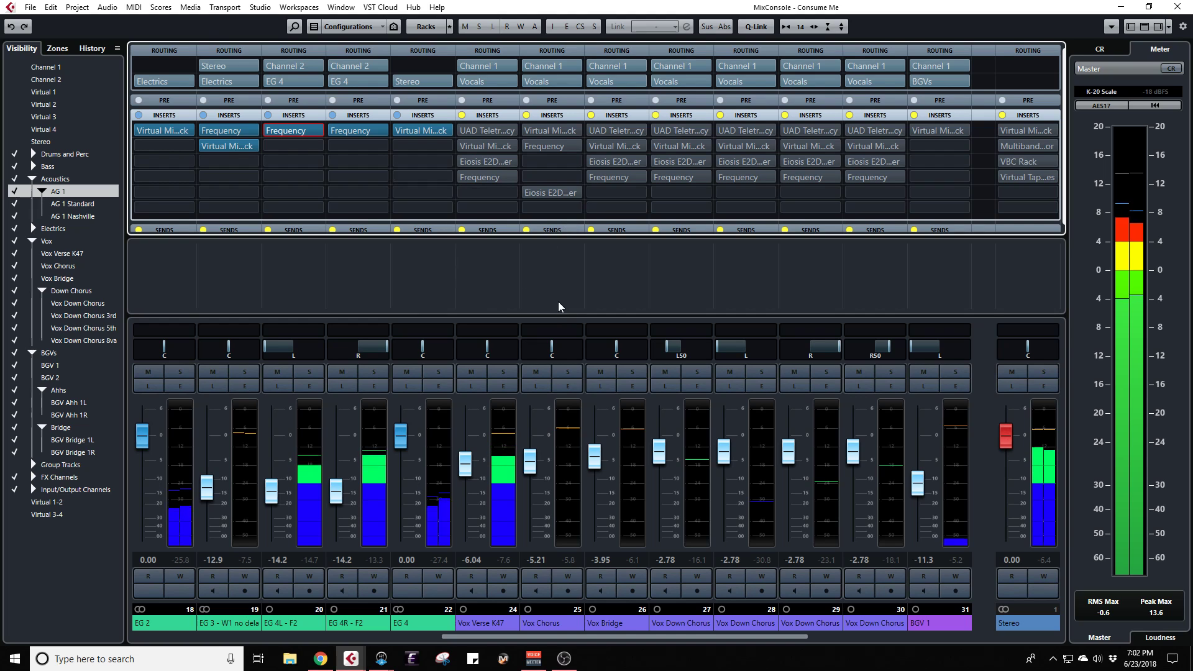
Step: Solo the Drums, Bass SVT-3 Pro, Bass SansAmp, AG 1 Standard and AG 1 Nashville channels
{"action": "scroll", "coordinate": [579, 637], "scroll_direction": "right", "scroll_amount": 2}
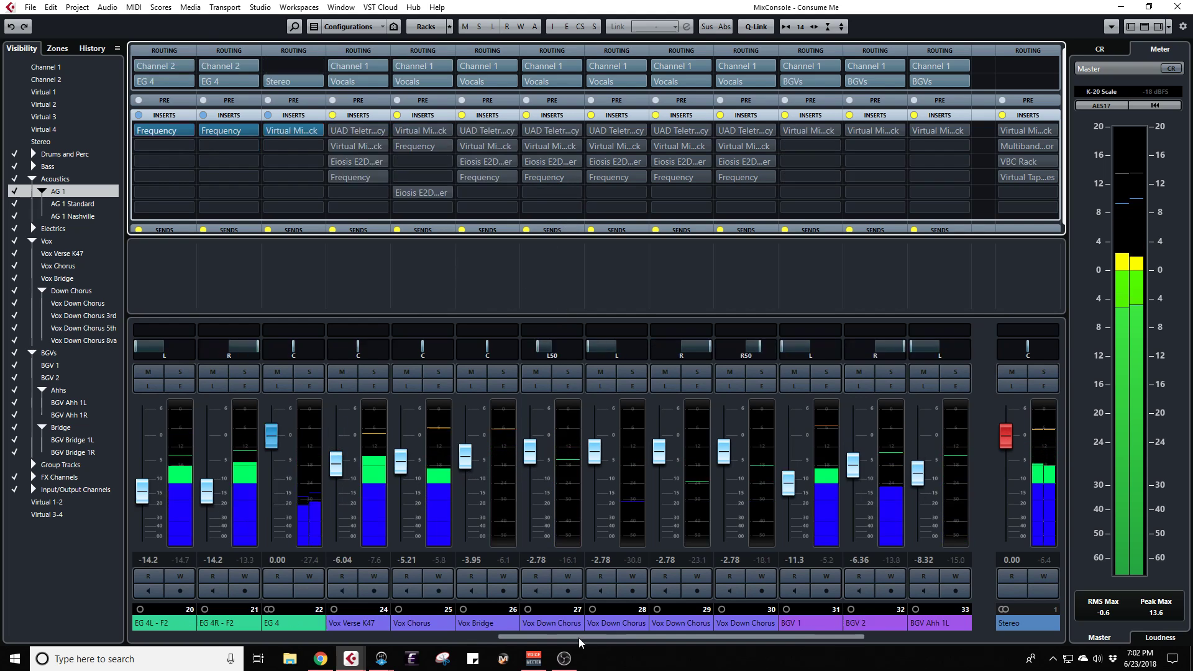
{"action": "scroll", "coordinate": [579, 638], "scroll_direction": "right", "scroll_amount": 7}
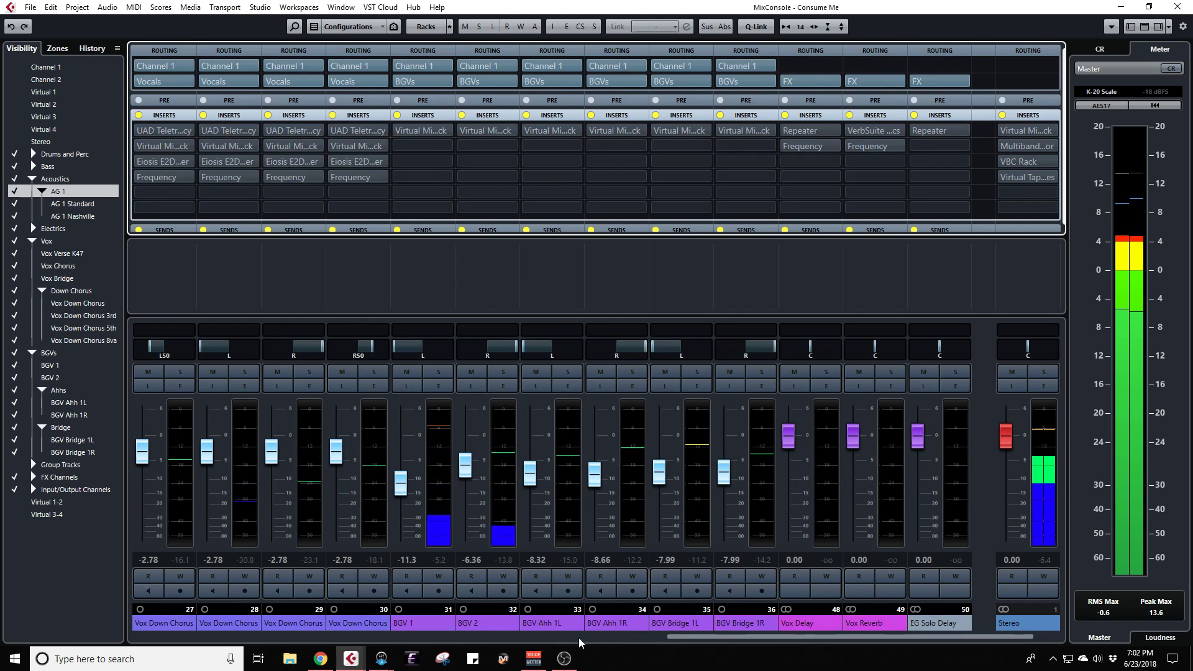
{"action": "scroll", "coordinate": [578, 637], "scroll_direction": "left", "scroll_amount": 11}
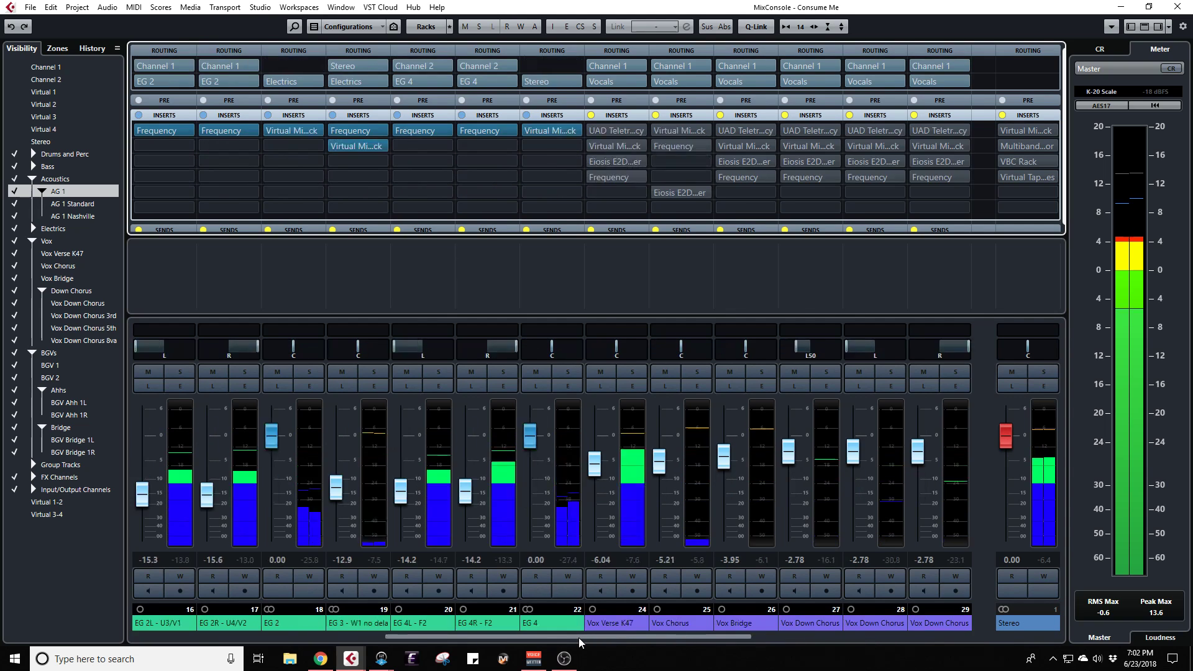
{"action": "scroll", "coordinate": [579, 638], "scroll_direction": "left", "scroll_amount": 9}
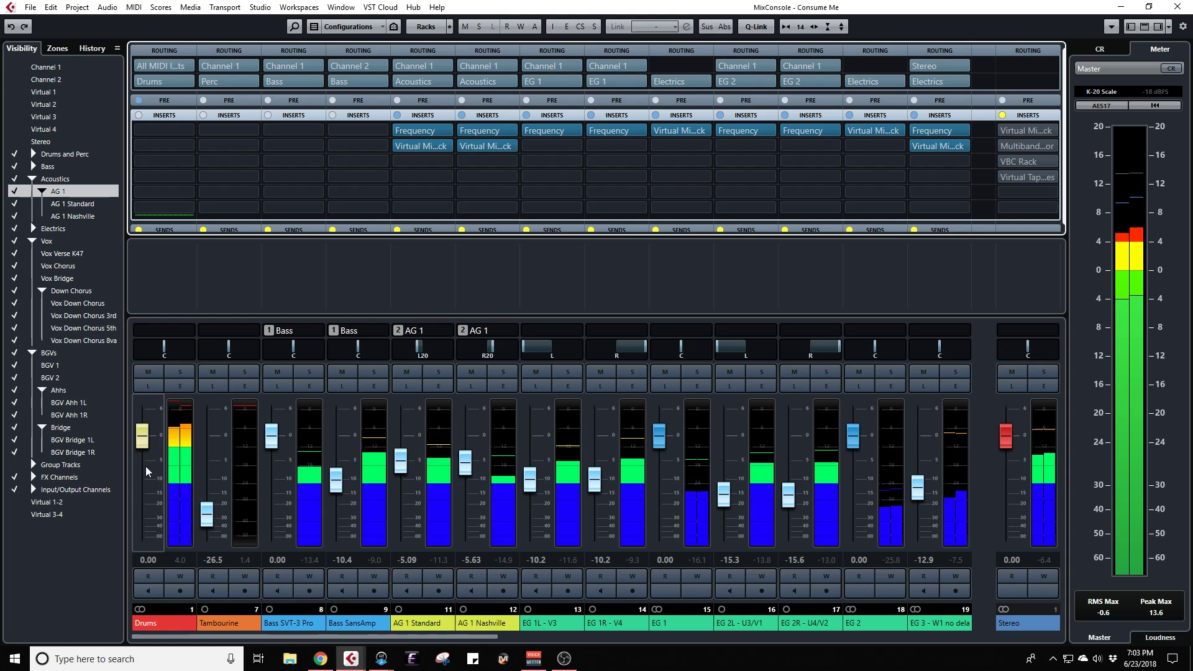
{"action": "left_click", "coordinate": [180, 372]}
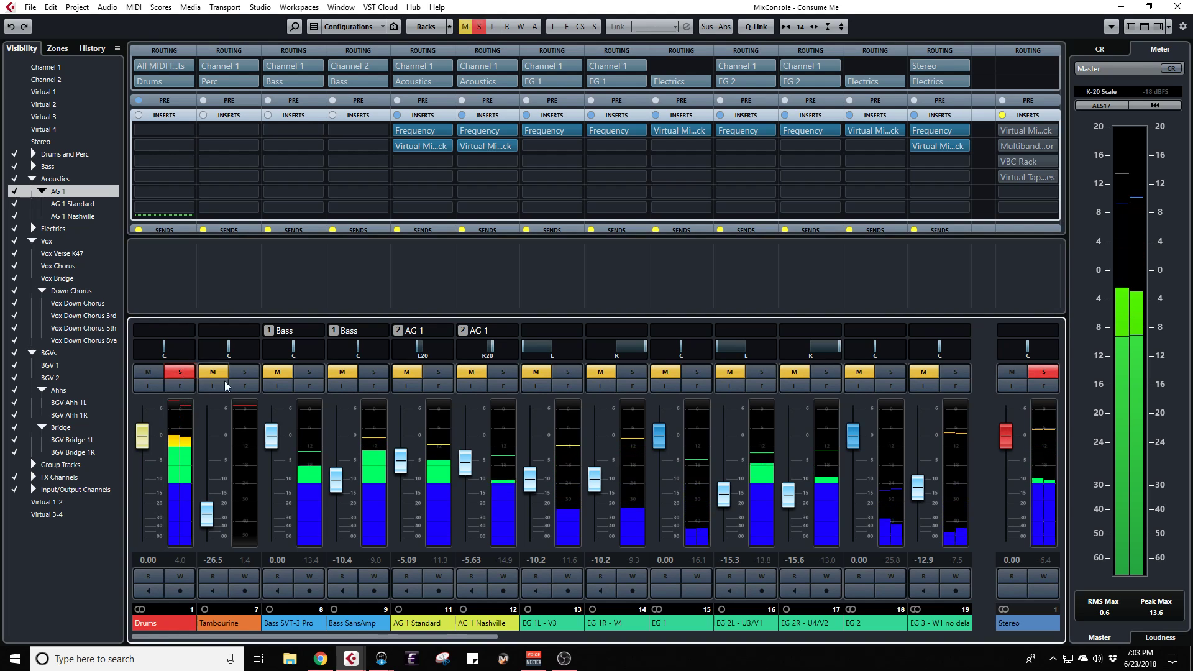
{"action": "left_click", "coordinate": [311, 372]}
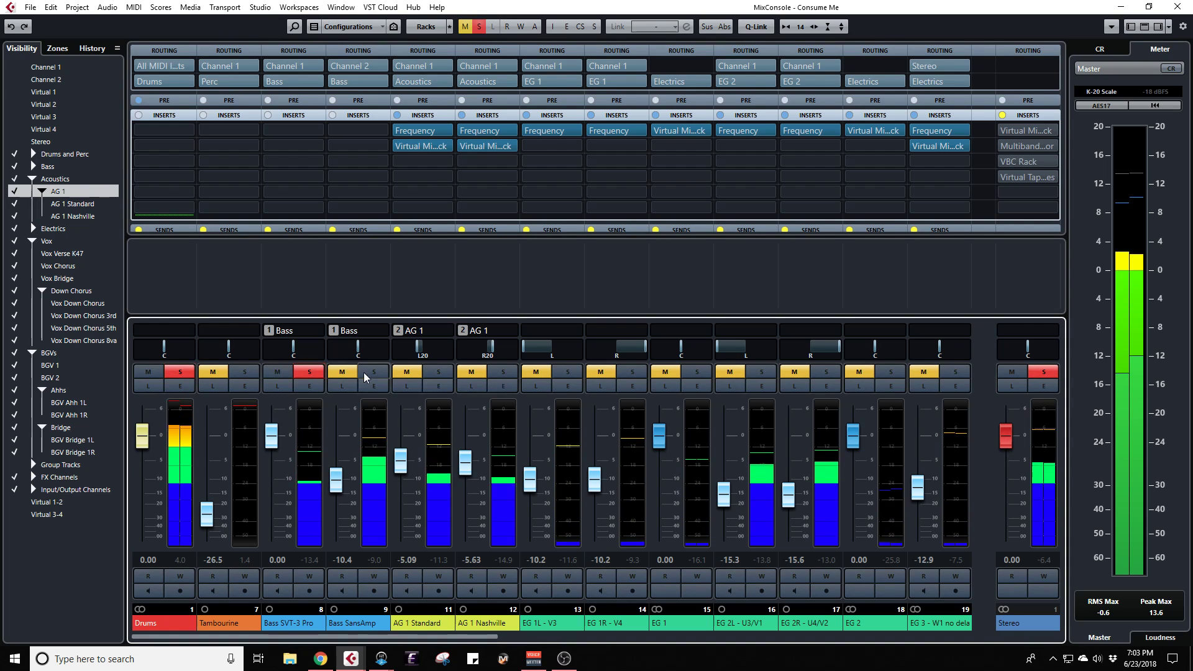
{"action": "left_click", "coordinate": [374, 372]}
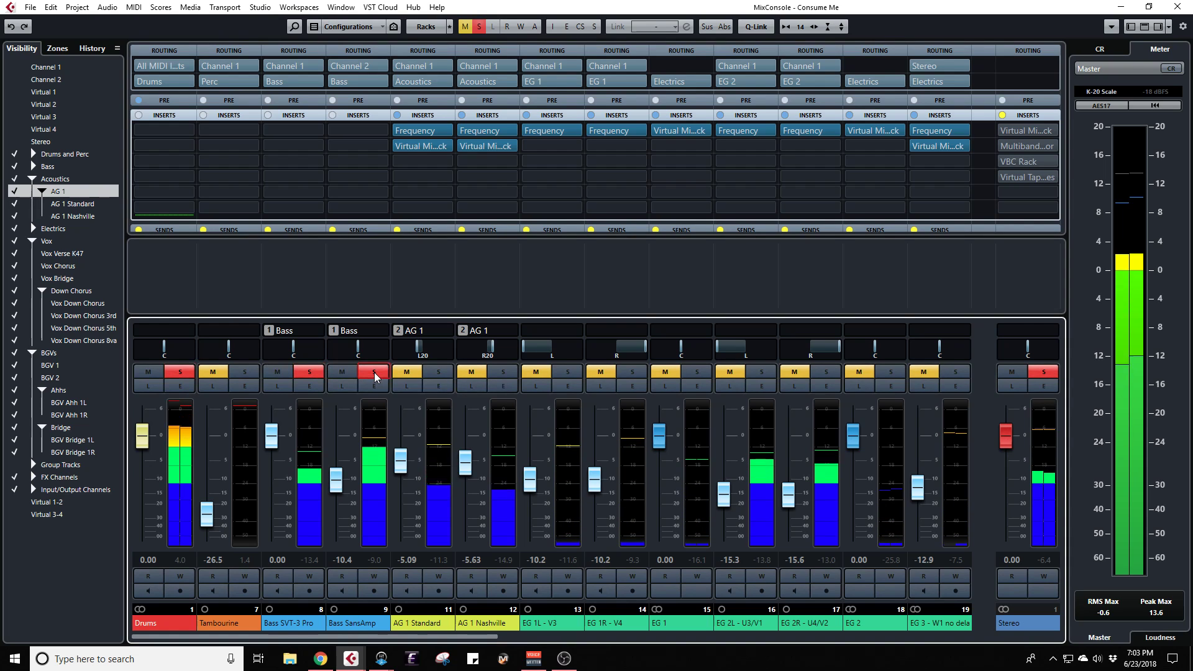
{"action": "left_click", "coordinate": [438, 372]}
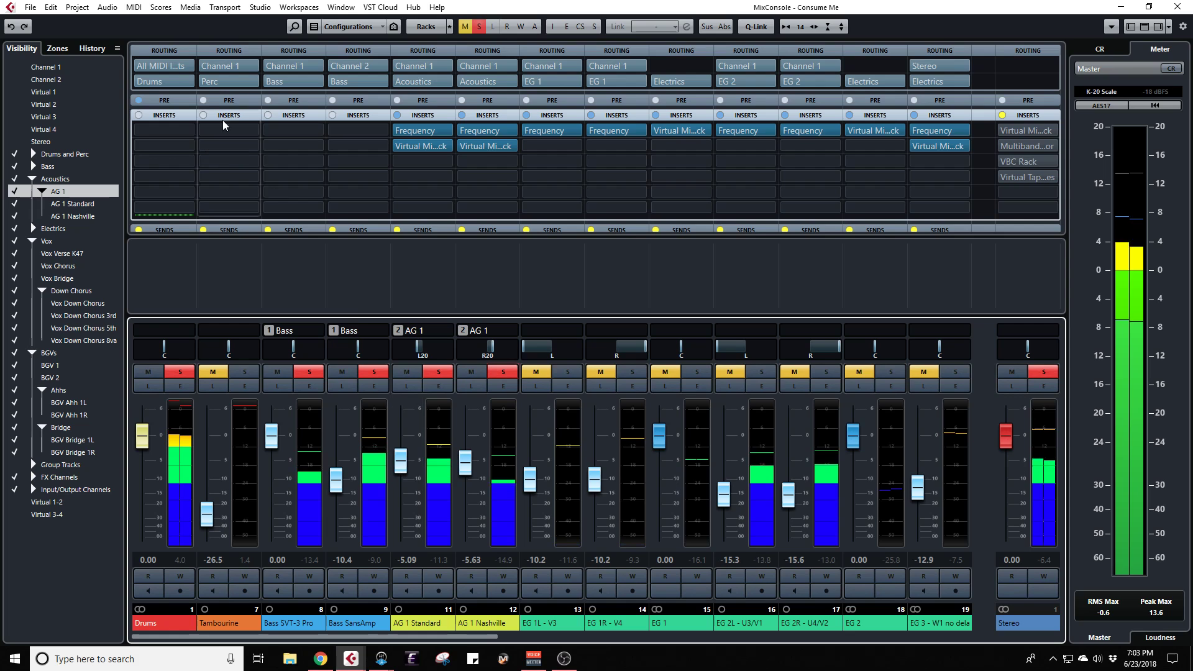
Step: Expand the channels' Pre section and enter a new pre-gain value for the Drums channel
{"action": "left_click", "coordinate": [165, 101]}
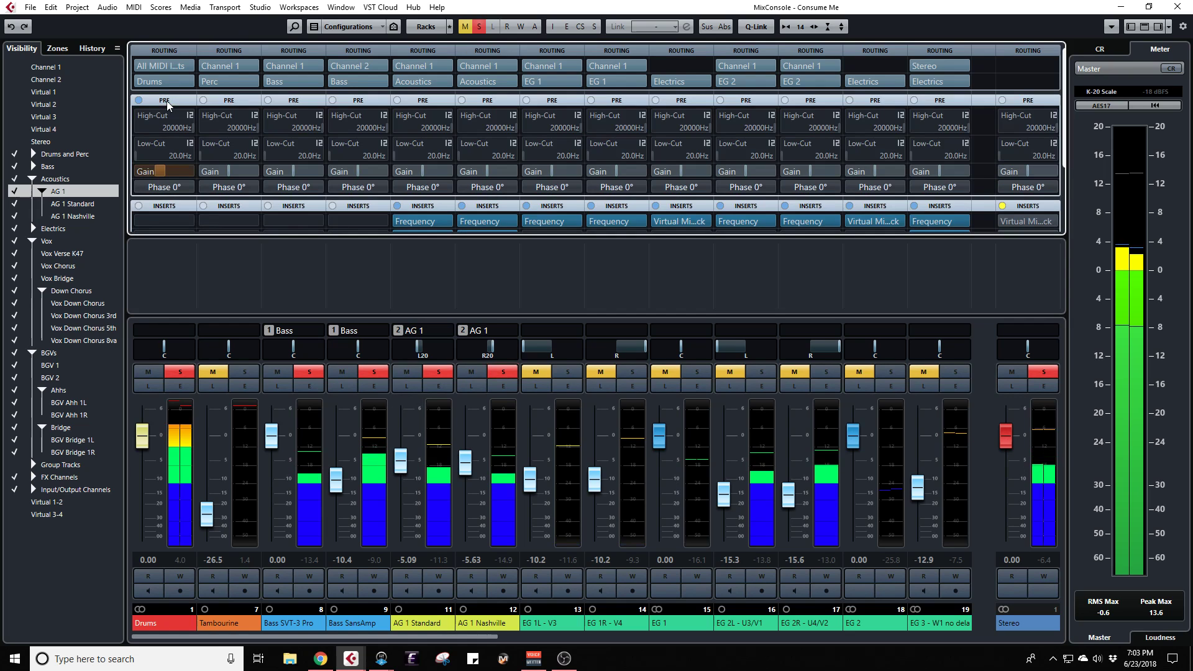
{"action": "double_click", "coordinate": [162, 170]}
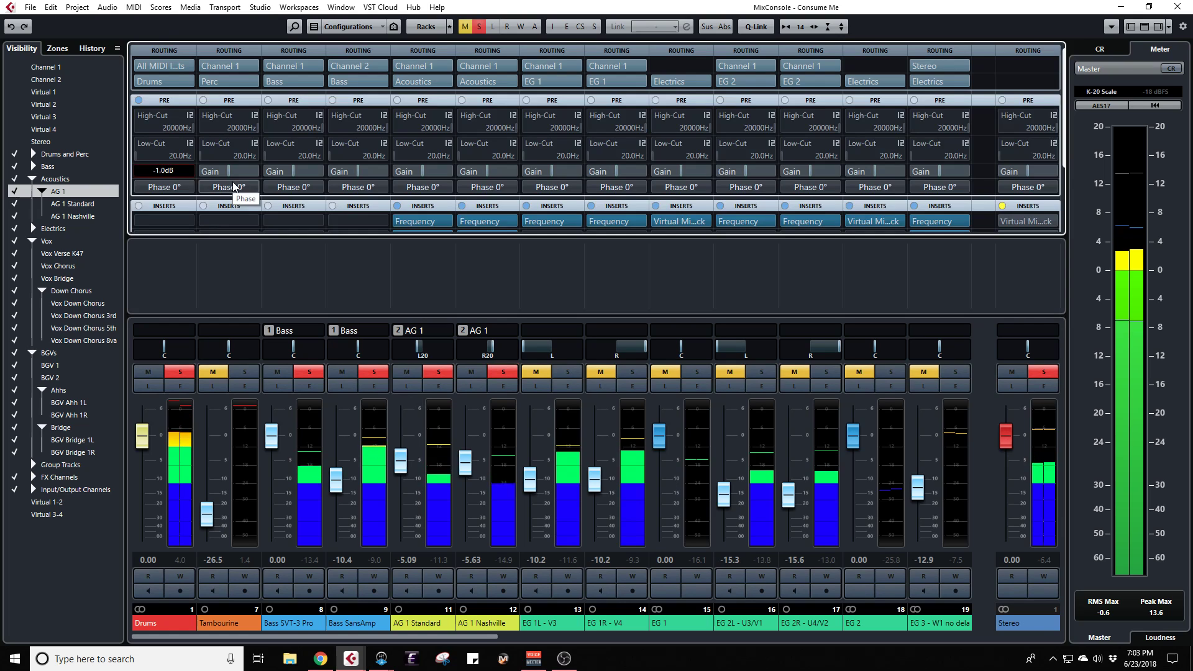
{"action": "type", "text": "-14"}
{"action": "key", "text": "Return"}
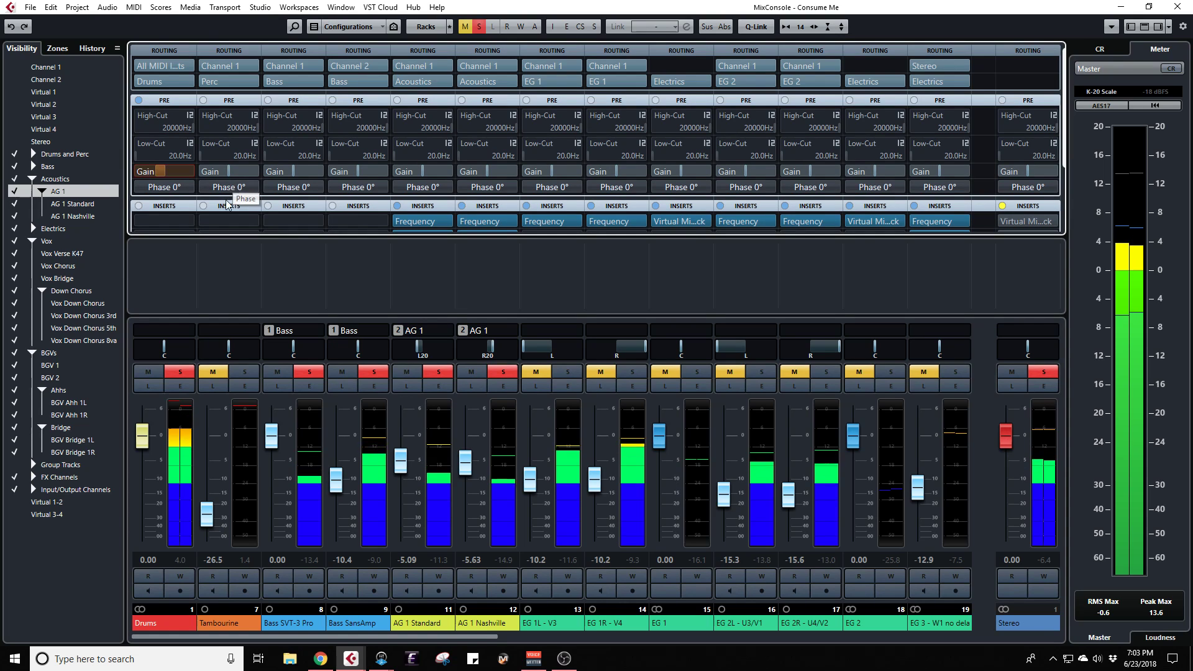
{"action": "mouse_move", "coordinate": [159, 172]}
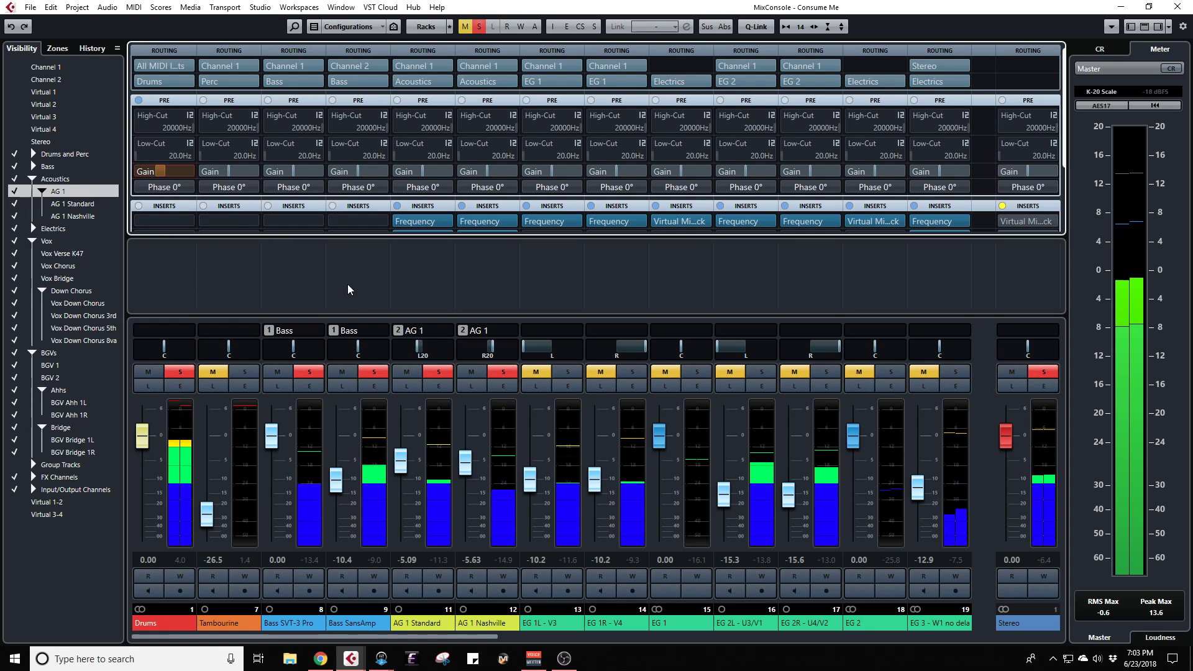
Step: Add the Tambourine, both EG 1 tracks, both EG 2 tracks and the EG 1 and EG 2 groups to the soloed channels
{"action": "left_click", "coordinate": [247, 371]}
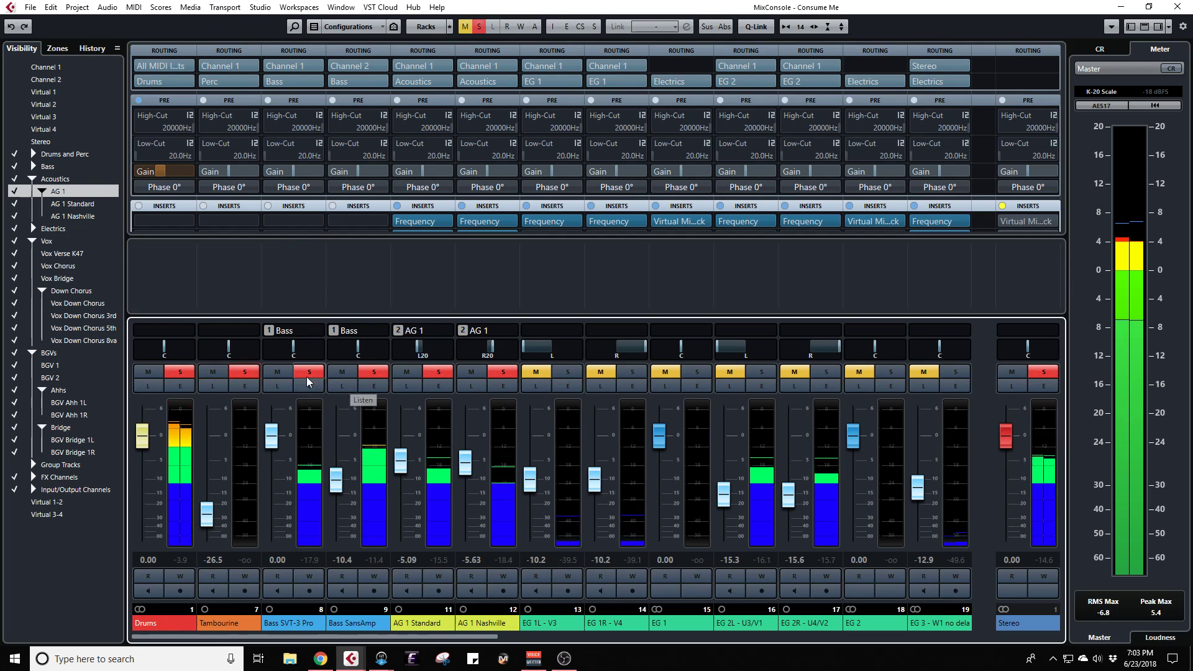
{"action": "left_click", "coordinate": [568, 372]}
{"action": "left_click", "coordinate": [633, 372]}
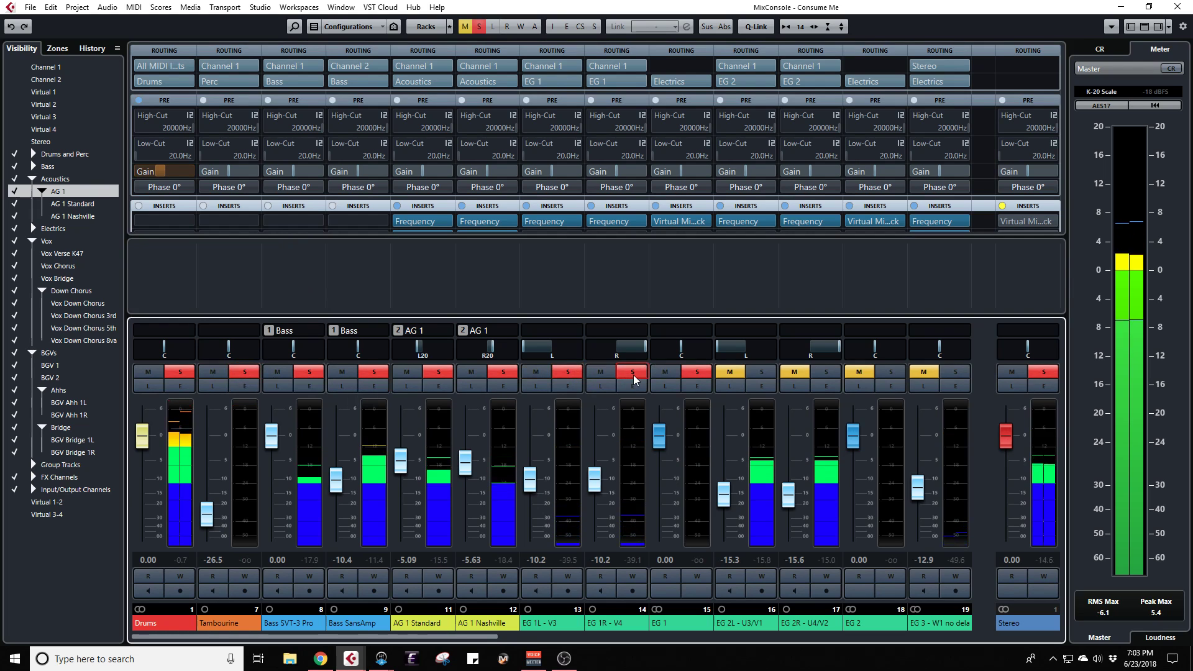
{"action": "left_click", "coordinate": [697, 371]}
{"action": "left_click", "coordinate": [889, 371]}
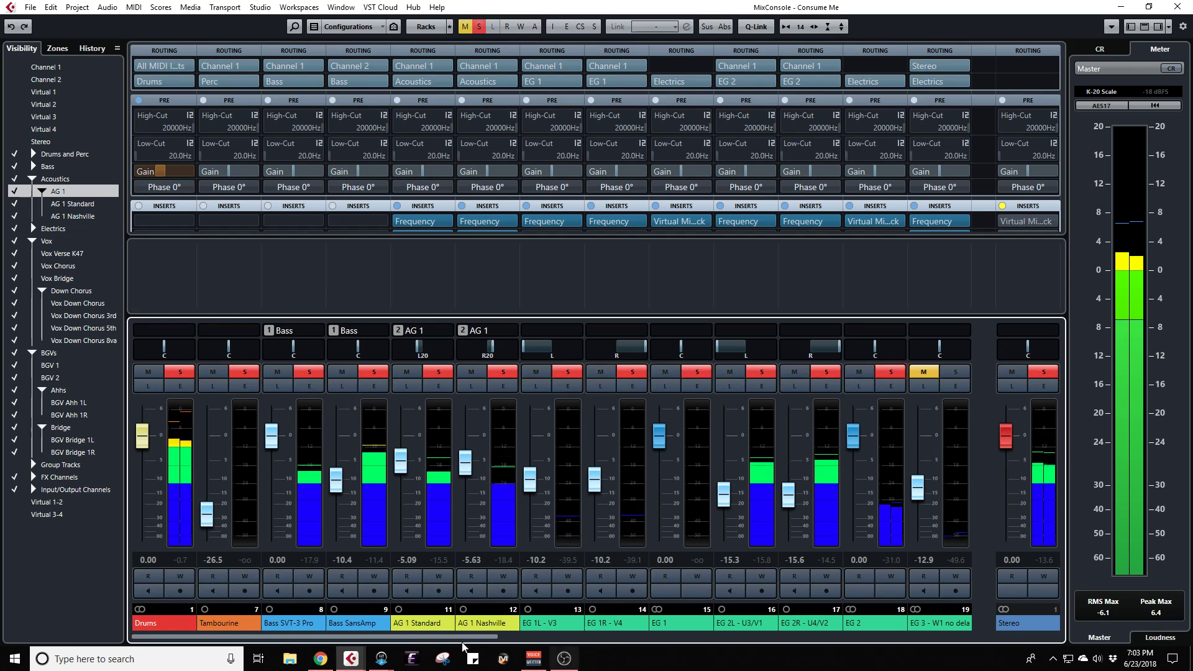
Step: Add the EG 4R - F2, EG 4L - F2 and EG 3 guitar channels to the soloed channels
{"action": "scroll", "coordinate": [430, 639], "scroll_direction": "right", "scroll_amount": 5}
{"action": "scroll", "coordinate": [430, 639], "scroll_direction": "right", "scroll_amount": 3}
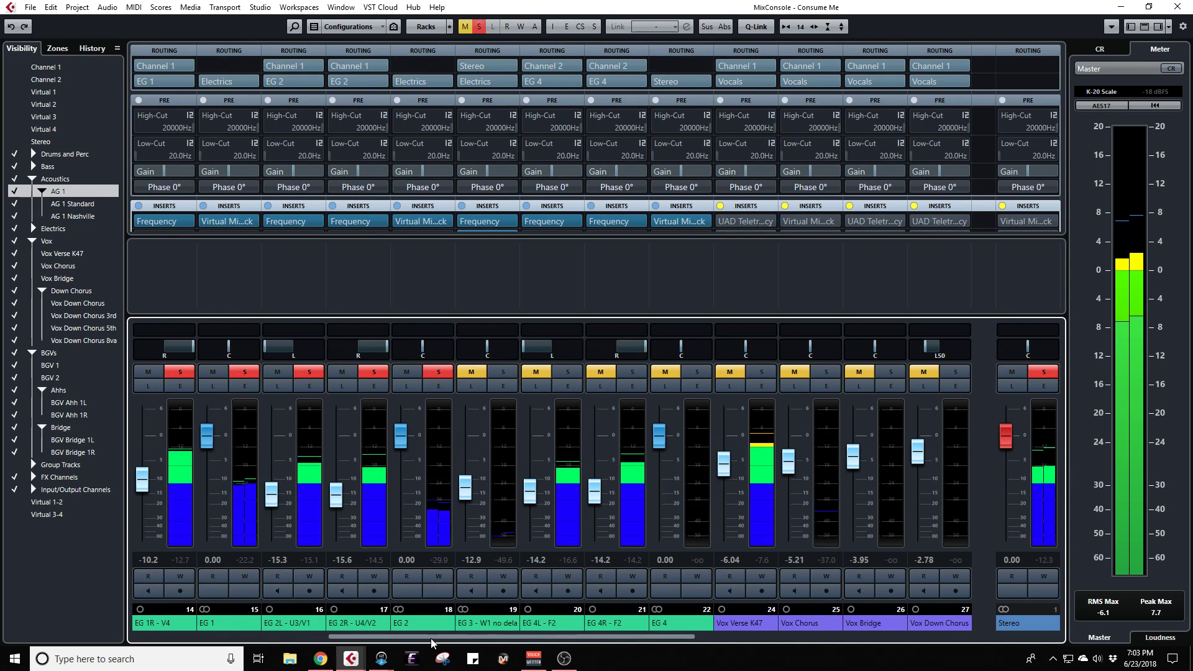
{"action": "scroll", "coordinate": [431, 638], "scroll_direction": "left", "scroll_amount": 3}
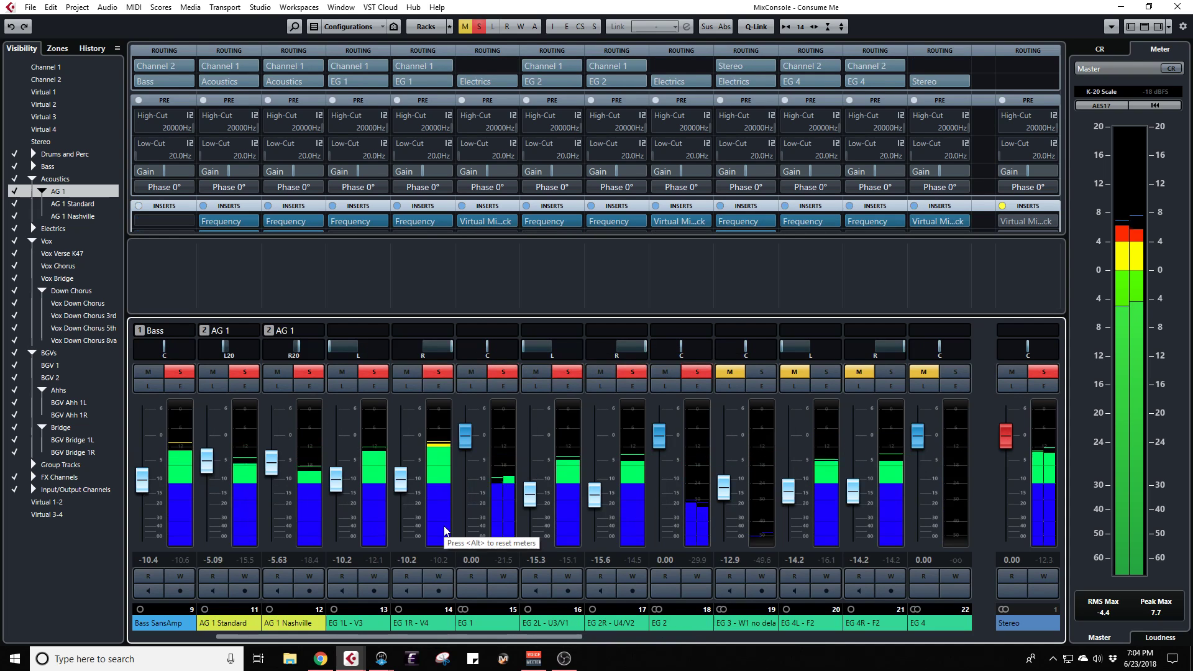
{"action": "left_click", "coordinate": [890, 372]}
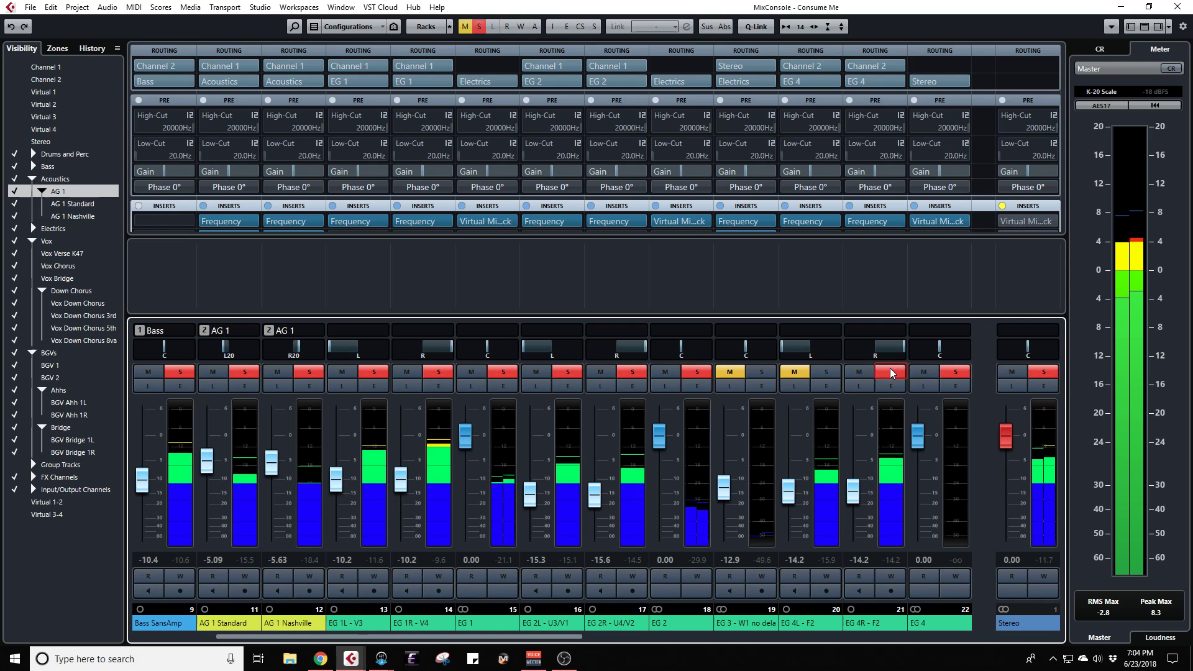
{"action": "left_click", "coordinate": [827, 371]}
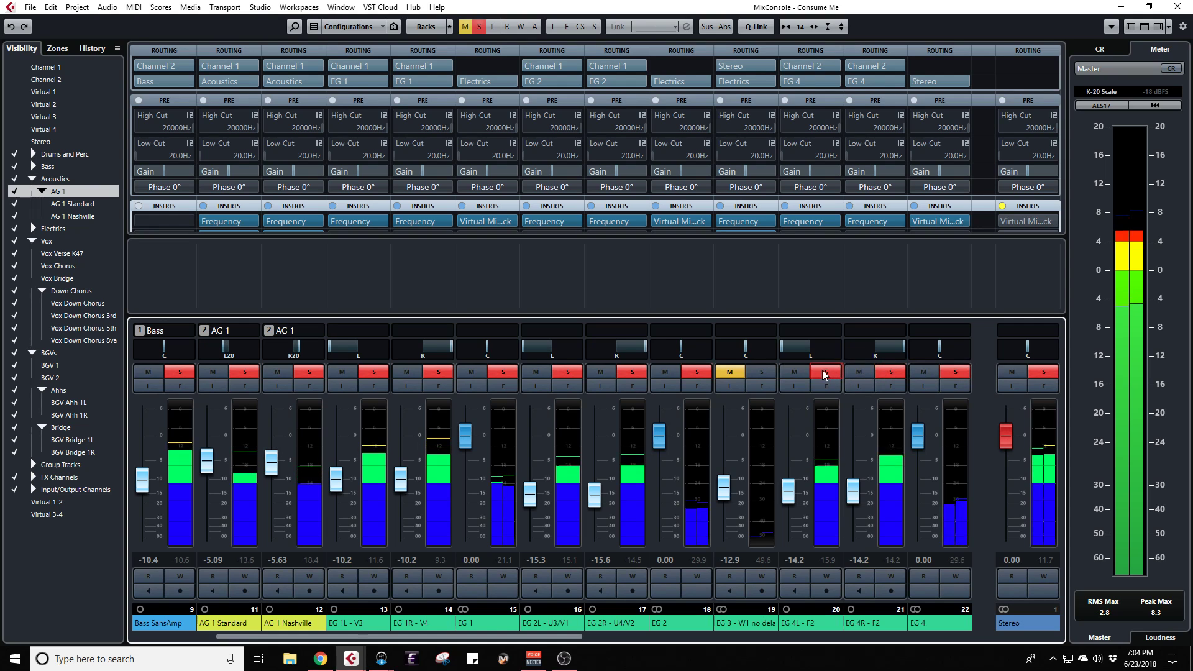
{"action": "left_click", "coordinate": [766, 374]}
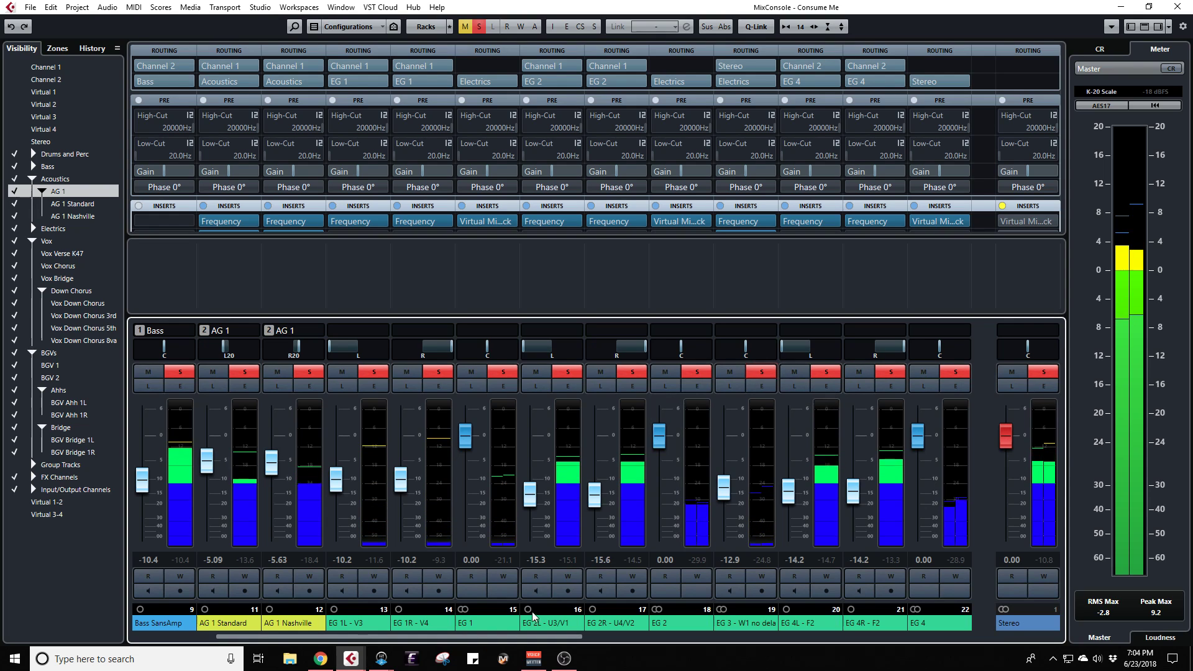
Step: Show the Group Tracks in the mixer and bring the group channels' insert slots into view
{"action": "scroll", "coordinate": [489, 637], "scroll_direction": "left", "scroll_amount": 4}
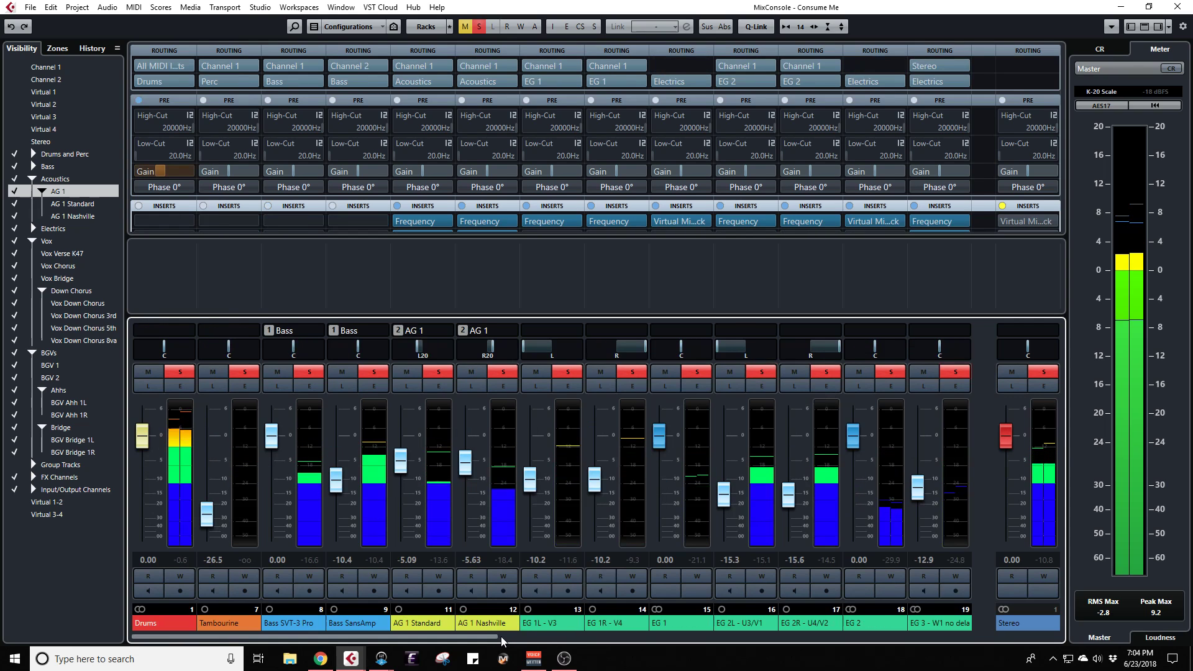
{"action": "scroll", "coordinate": [501, 636], "scroll_direction": "right", "scroll_amount": 4}
{"action": "scroll", "coordinate": [501, 636], "scroll_direction": "right", "scroll_amount": 7}
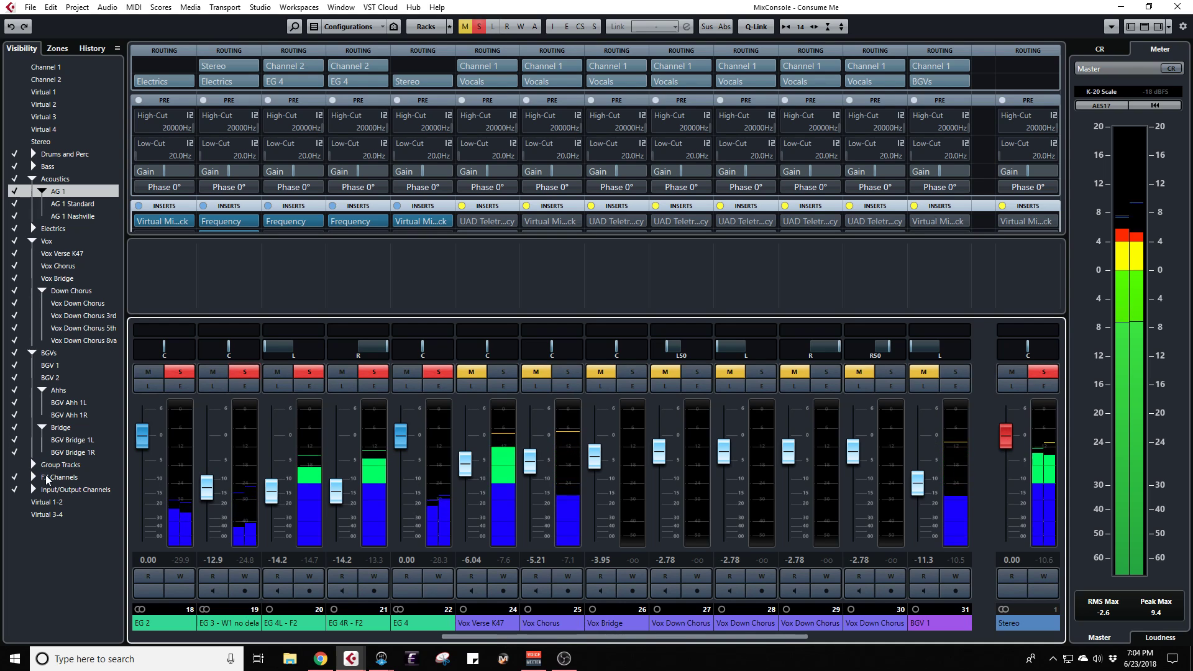
{"action": "left_click", "coordinate": [14, 464]}
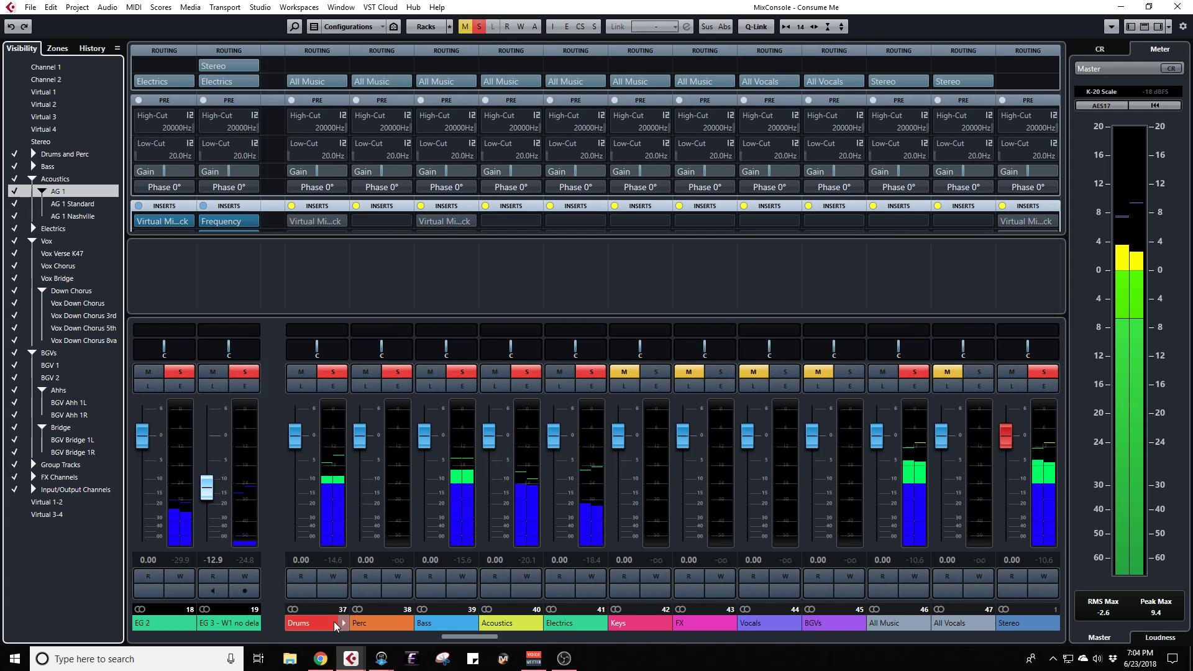
{"action": "scroll", "coordinate": [390, 211], "scroll_direction": "down", "scroll_amount": 3}
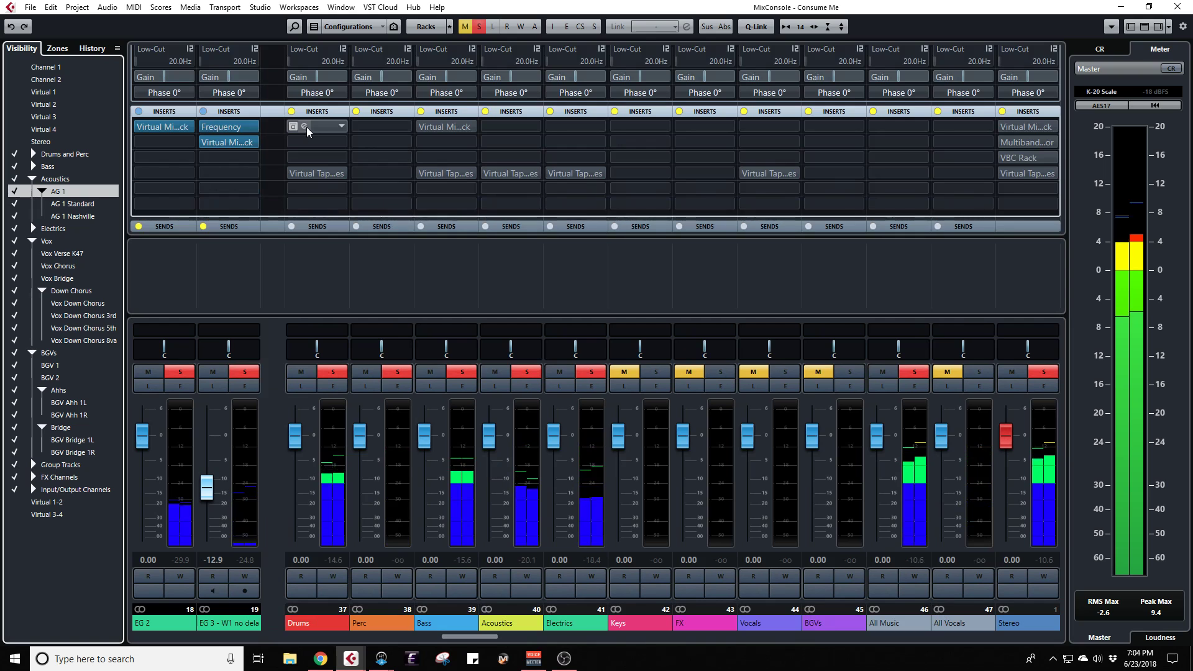
Step: Activate the Virtual Mix Rack in the Drums group's first insert and open its editor
{"action": "left_click", "coordinate": [305, 126]}
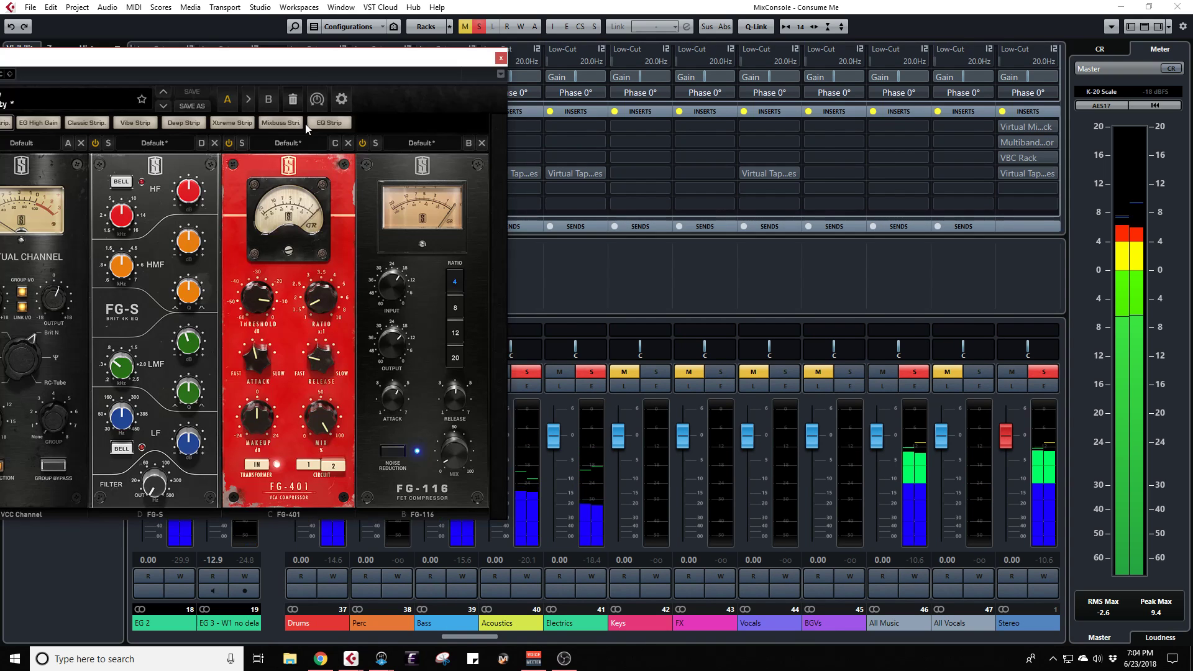
{"action": "left_click_drag", "start_coordinate": [292, 59], "coordinate": [522, 85]}
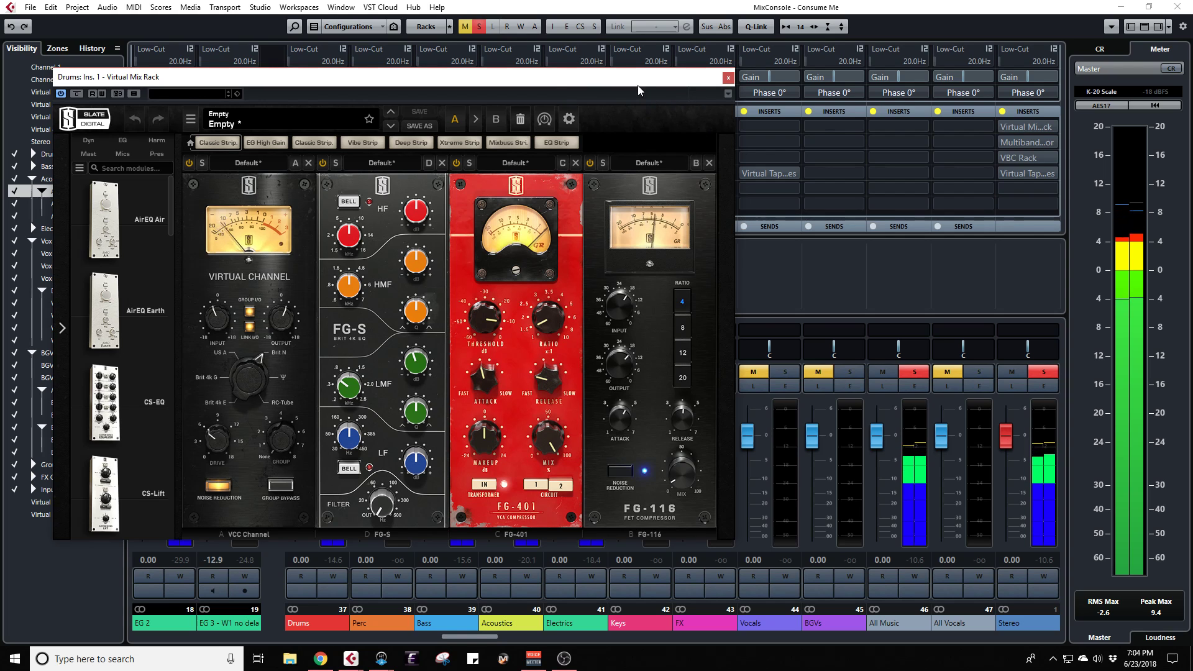
{"action": "left_click_drag", "start_coordinate": [638, 85], "coordinate": [950, 34]}
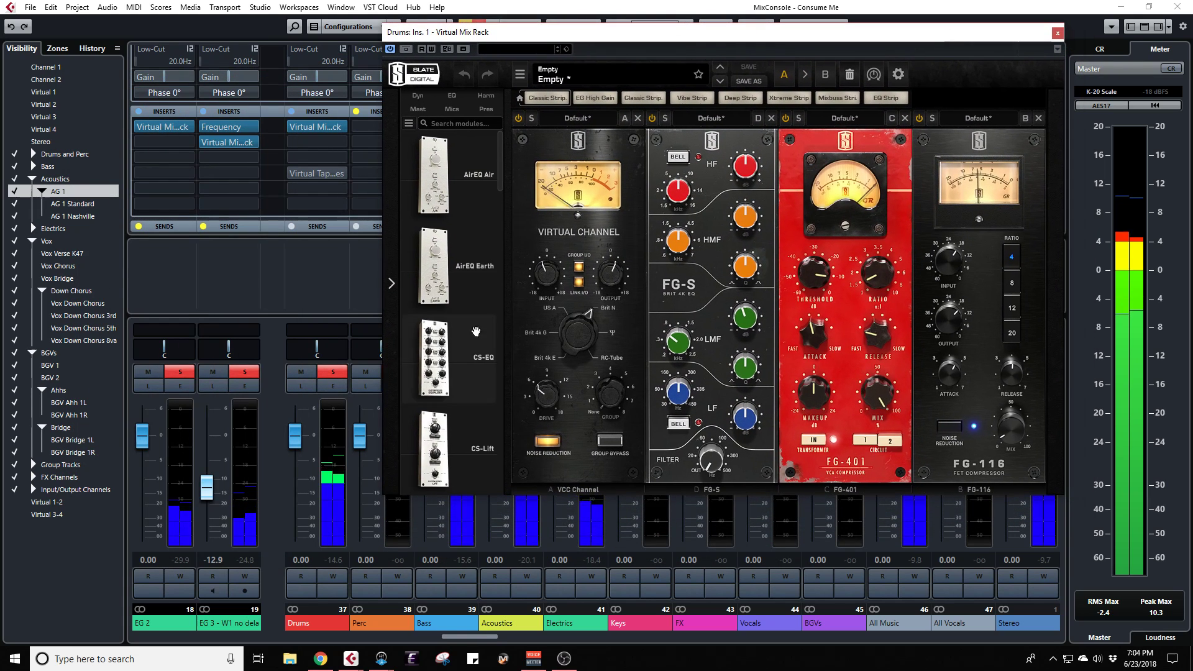
Step: Clear the existing solos and solo only the Drums group channel
{"action": "left_click", "coordinate": [331, 374]}
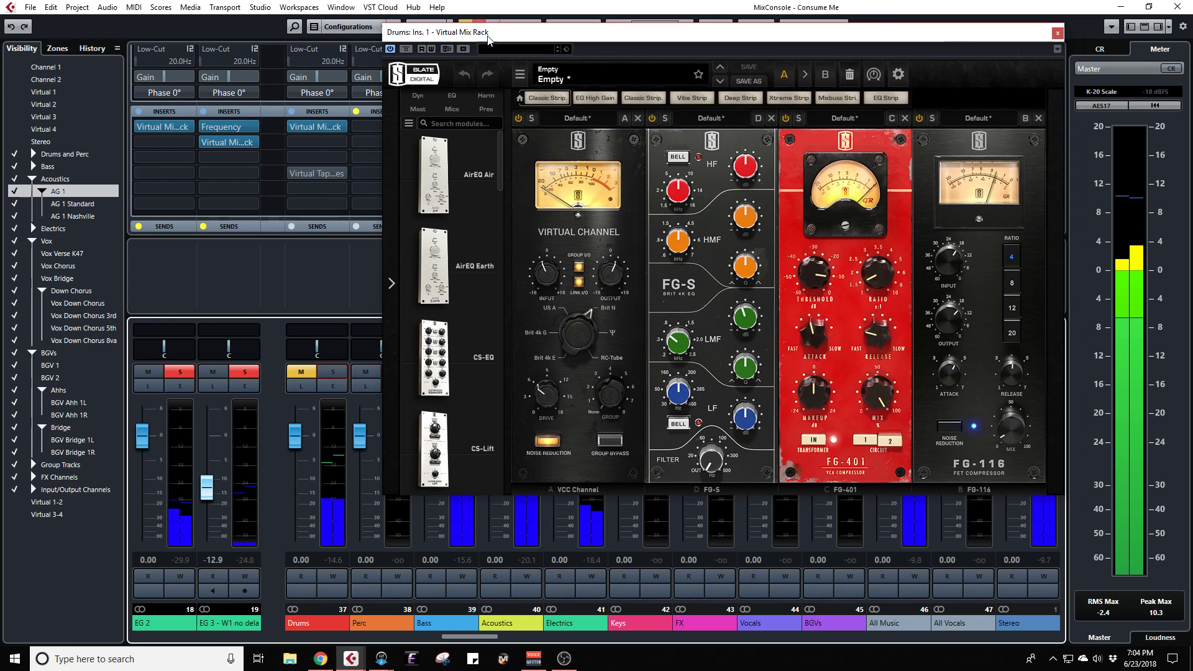
{"action": "left_click_drag", "start_coordinate": [487, 35], "coordinate": [482, 52]}
{"action": "left_click", "coordinate": [479, 26]}
{"action": "left_click", "coordinate": [333, 376]}
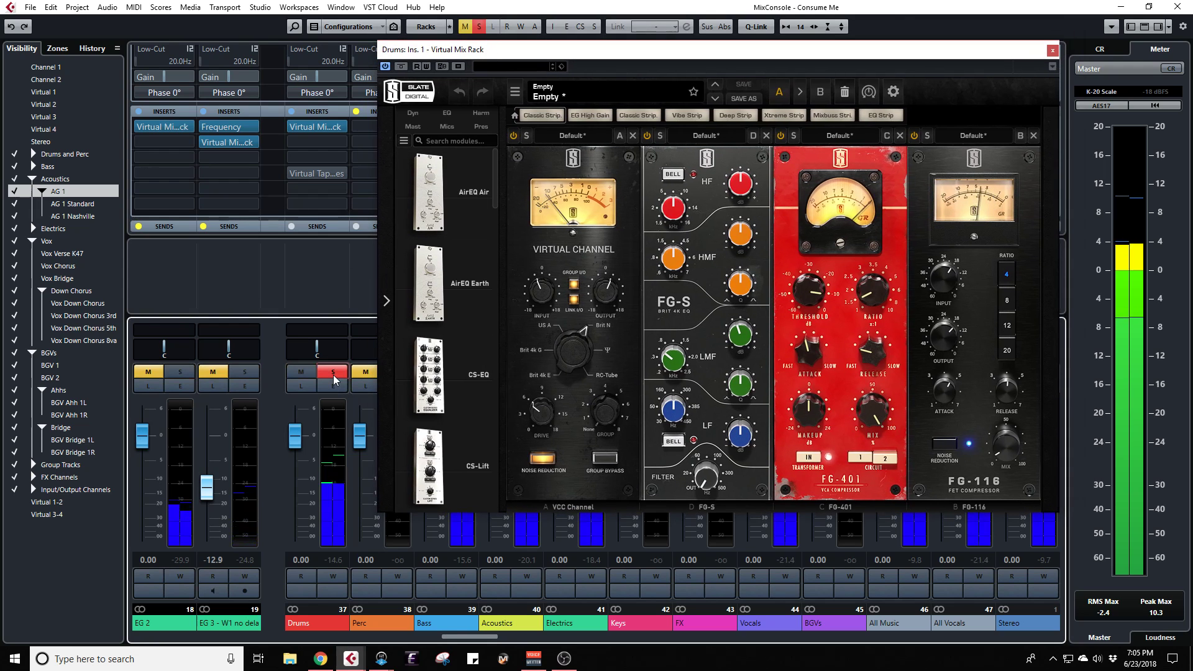
Step: Compare the Drums sound with the Virtual Mix Rack bypassed and active
{"action": "left_click_drag", "start_coordinate": [582, 49], "coordinate": [359, 72]}
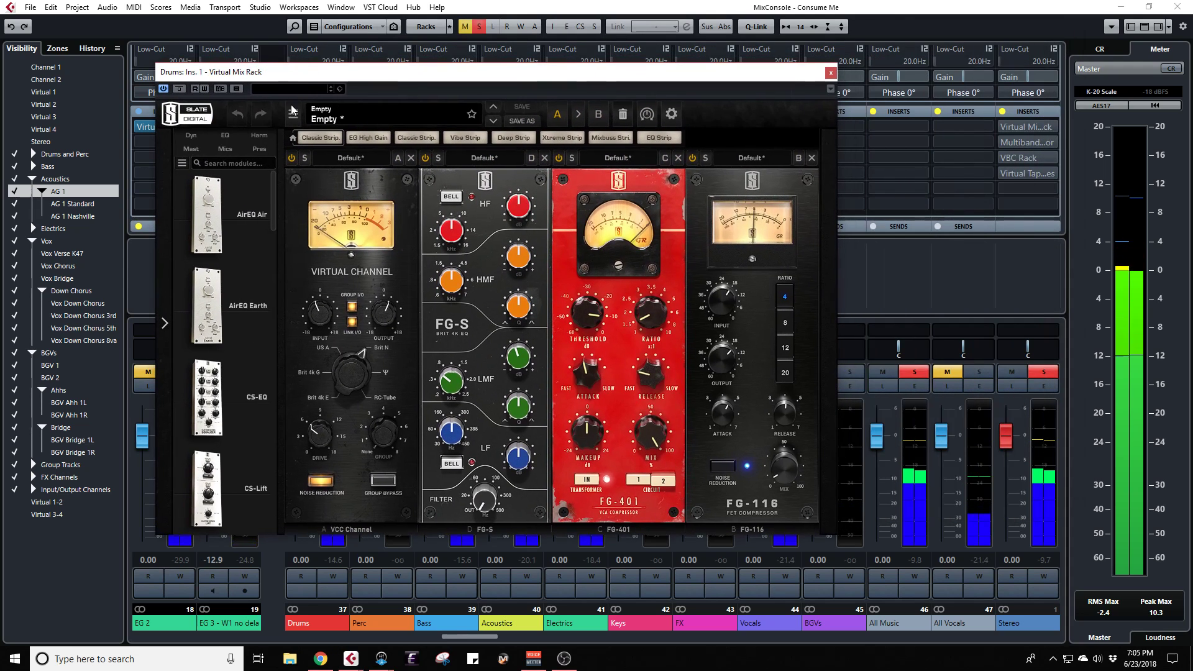
{"action": "left_click", "coordinate": [179, 89]}
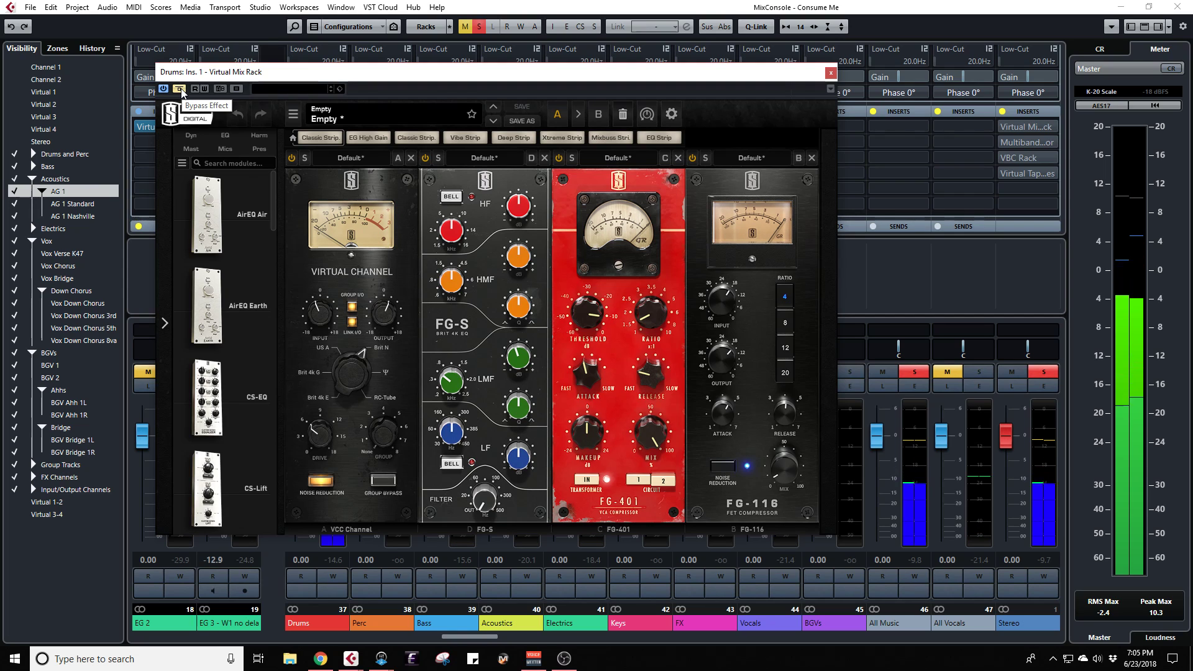
{"action": "left_click", "coordinate": [180, 90]}
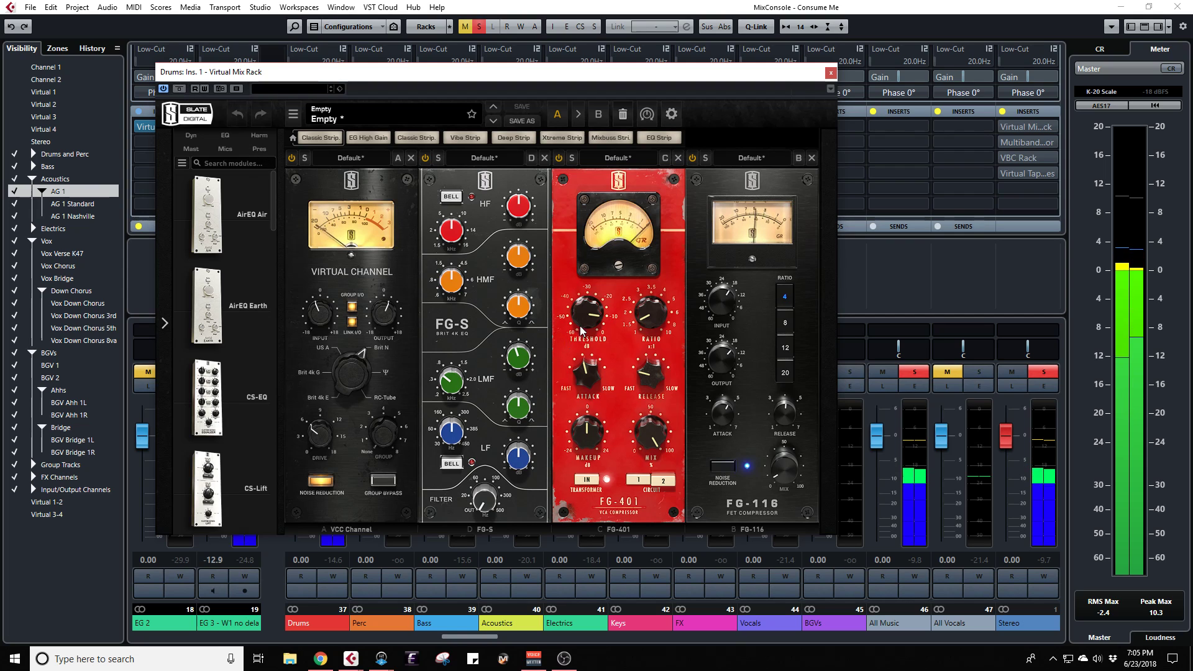
Step: Lower the FG-401 compressor's threshold to about -23 dB on the Drums rack
{"action": "left_click_drag", "start_coordinate": [586, 312], "coordinate": [586, 314]}
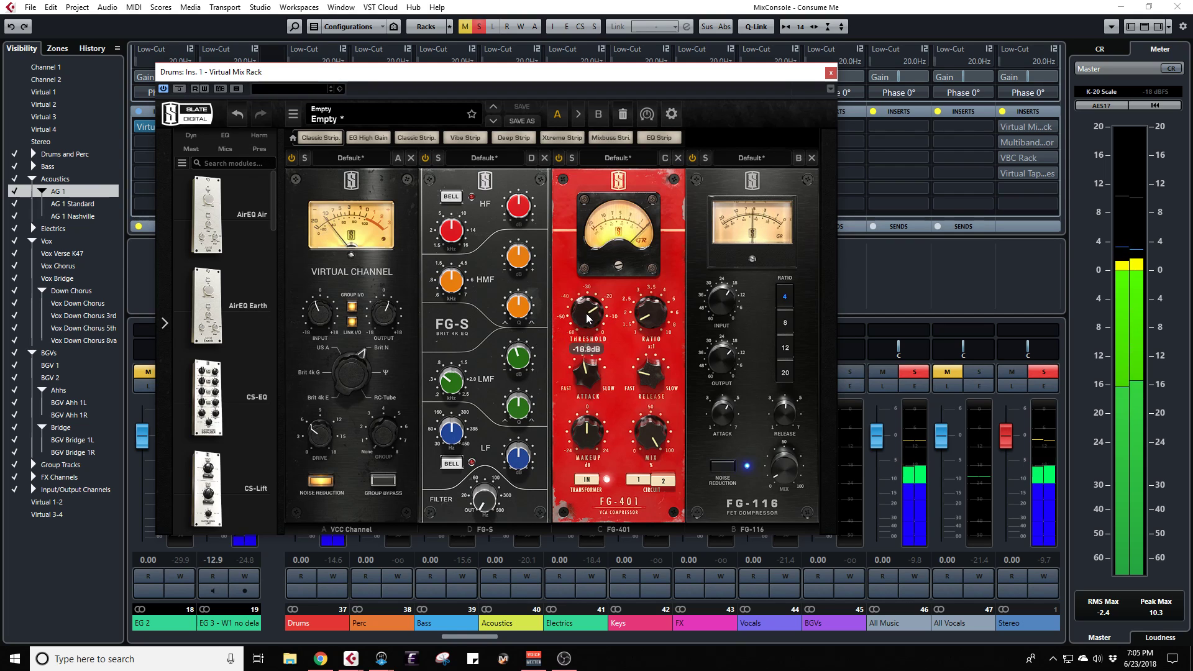
{"action": "scroll", "coordinate": [588, 317], "scroll_direction": "down", "scroll_amount": 2}
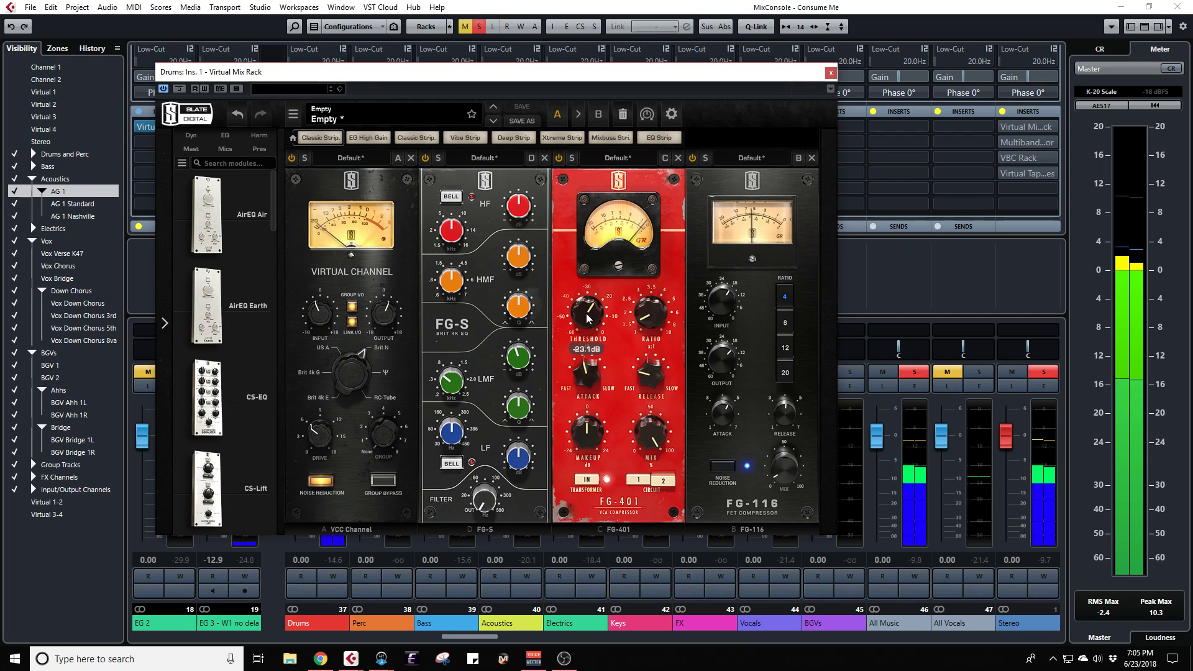
{"action": "scroll", "coordinate": [587, 318], "scroll_direction": "up", "scroll_amount": 2}
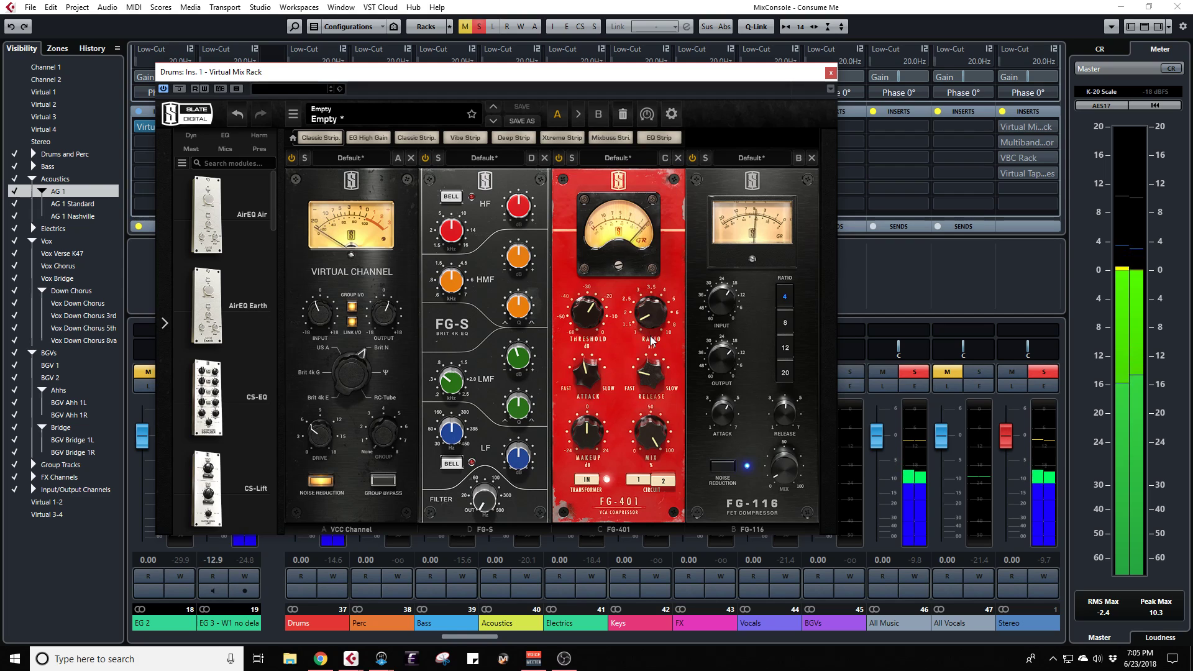
Step: Try the FG-116 compressor's mix at low settings and bring it up to 50%
{"action": "mouse_move", "coordinate": [651, 341]}
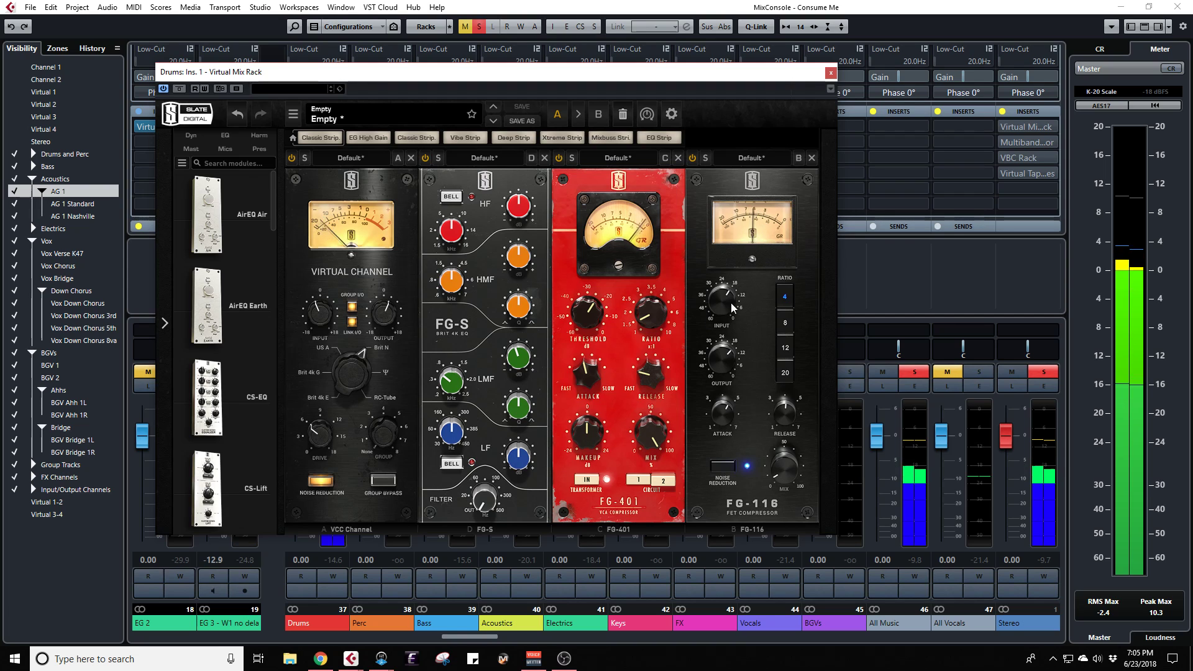
{"action": "mouse_move", "coordinate": [721, 303]}
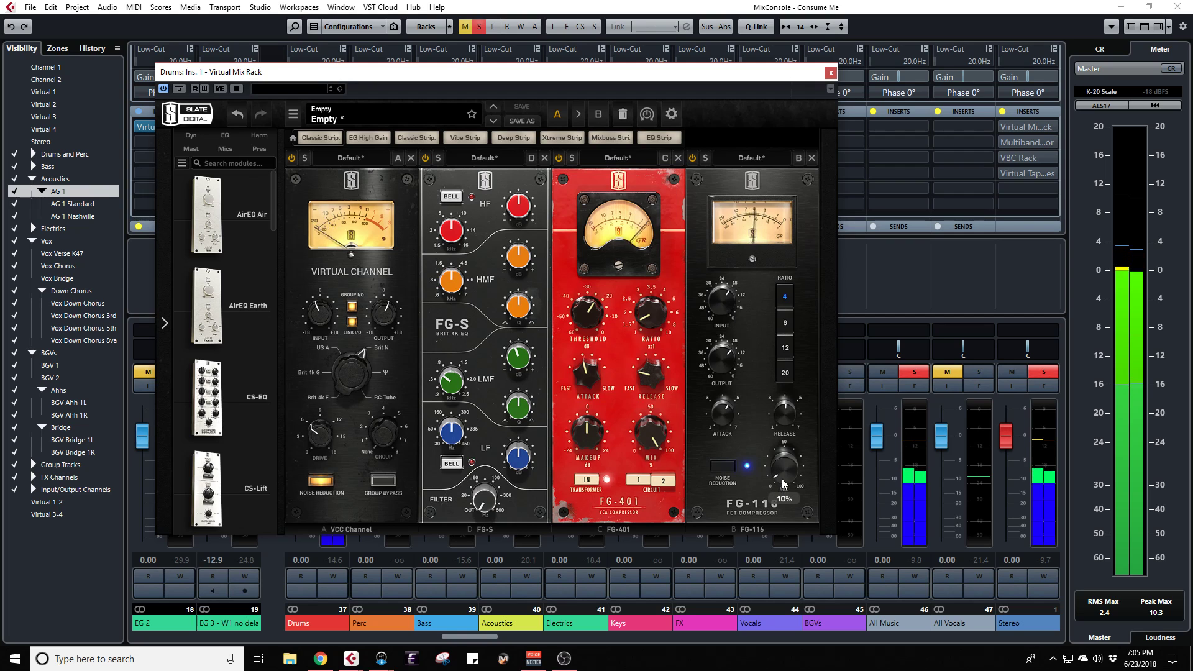
{"action": "mouse_move", "coordinate": [781, 457]}
{"action": "left_click_drag", "start_coordinate": [779, 454], "coordinate": [775, 428]}
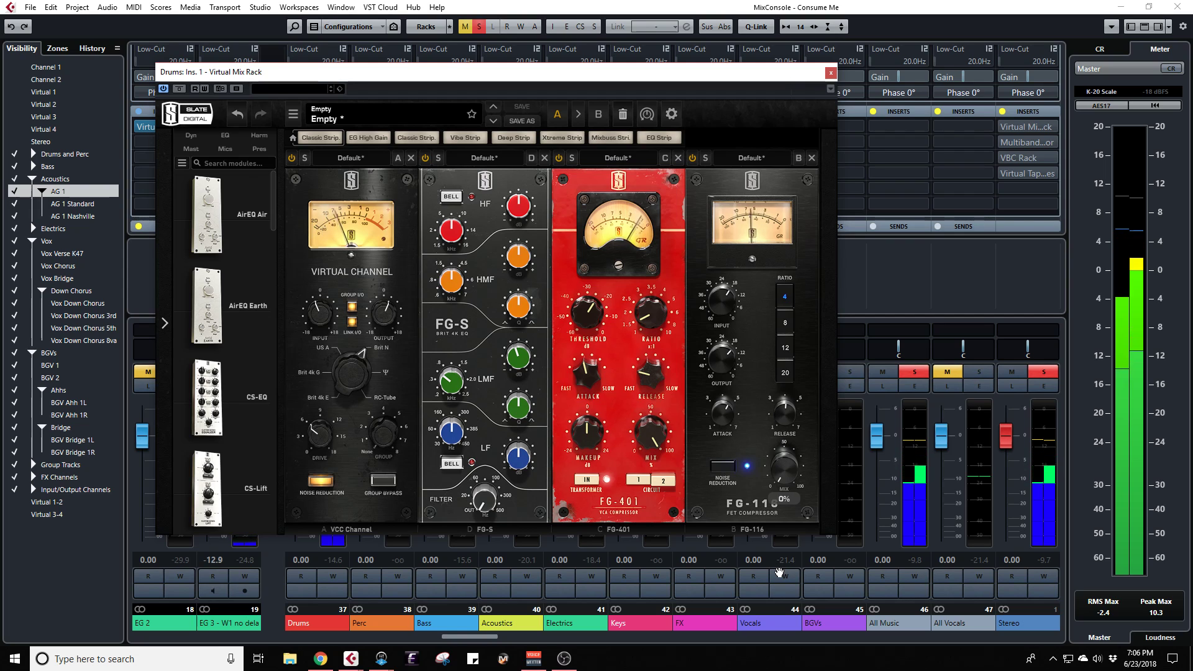
{"action": "left_click_drag", "start_coordinate": [779, 570], "coordinate": [756, 381]}
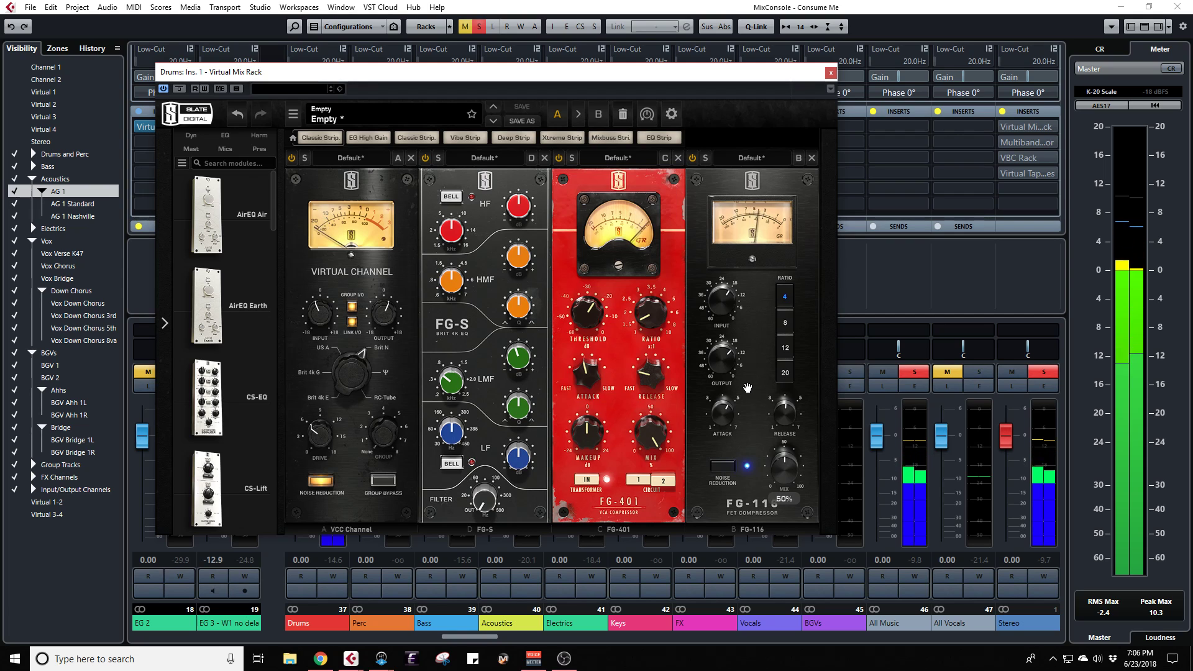
Step: Clear all mutes and solos and compare the full mix with the FG-116 compressor off and on
{"action": "left_click", "coordinate": [464, 26]}
{"action": "left_click", "coordinate": [479, 26]}
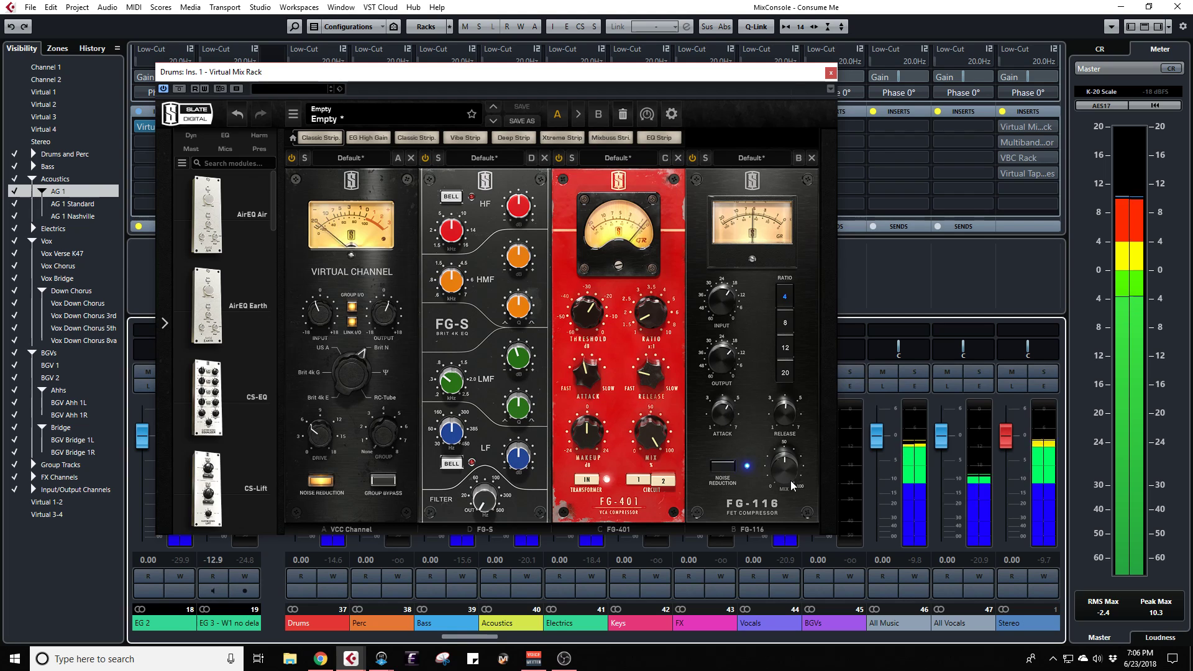
{"action": "left_click", "coordinate": [692, 159]}
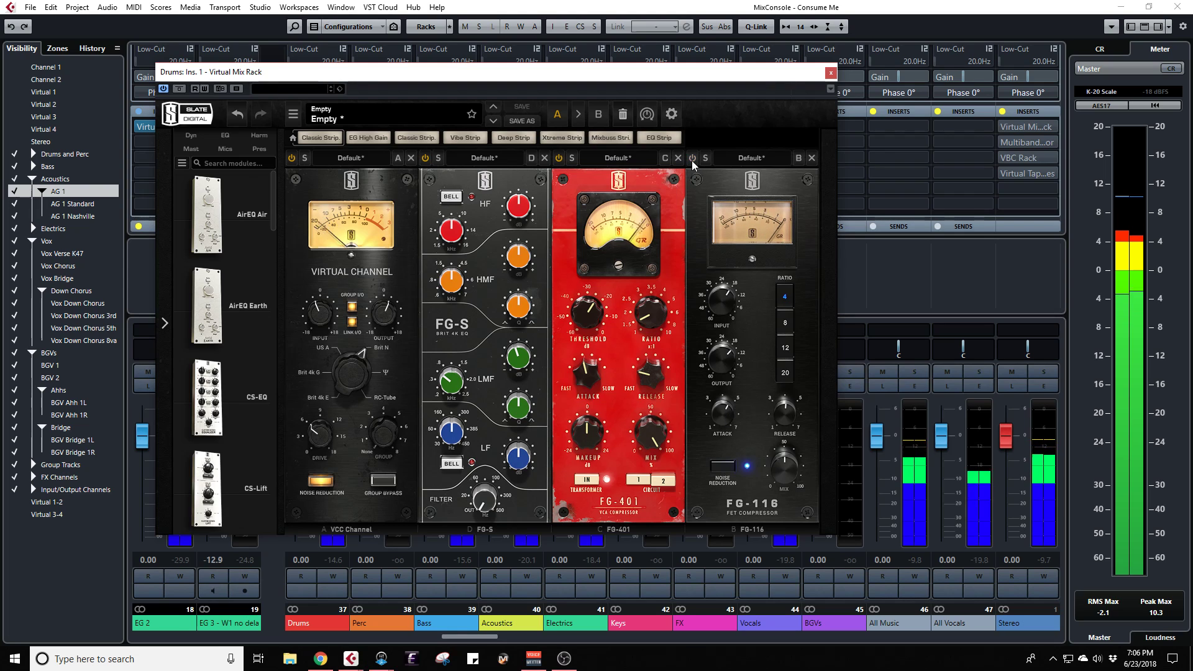
{"action": "left_click", "coordinate": [692, 159]}
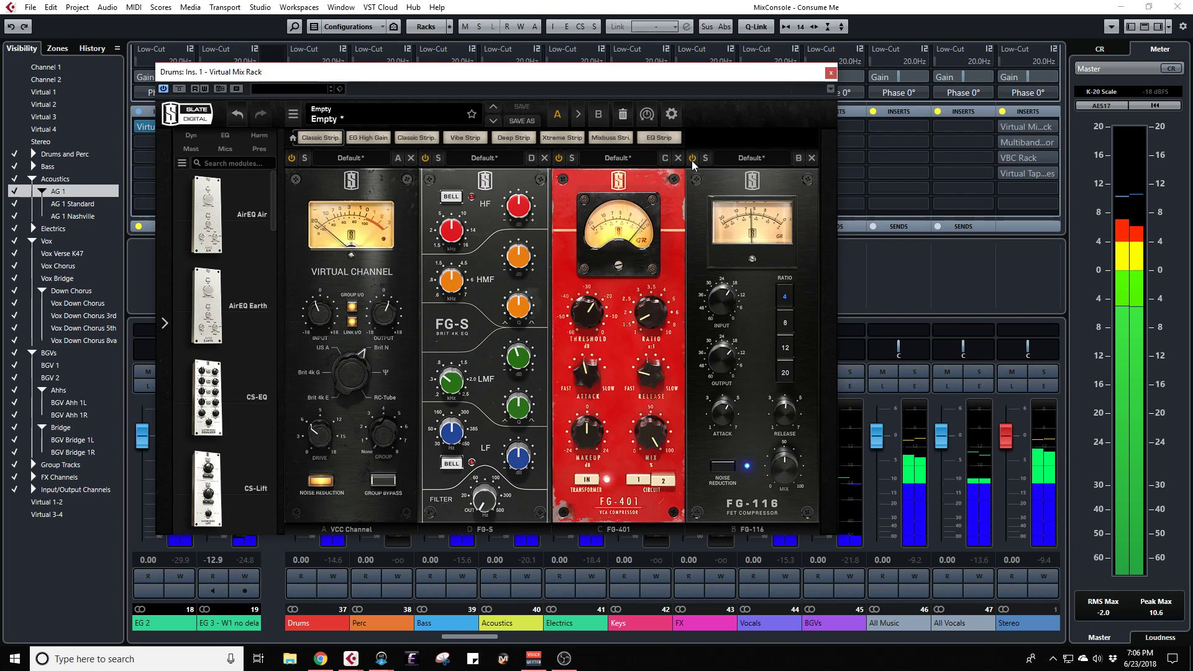
Step: Replace the FG-116 compressor in the Drums rack with the FG-Stress module
{"action": "left_click", "coordinate": [811, 158]}
{"action": "scroll", "coordinate": [237, 320], "scroll_direction": "down", "scroll_amount": 3}
{"action": "scroll", "coordinate": [237, 321], "scroll_direction": "down", "scroll_amount": 6}
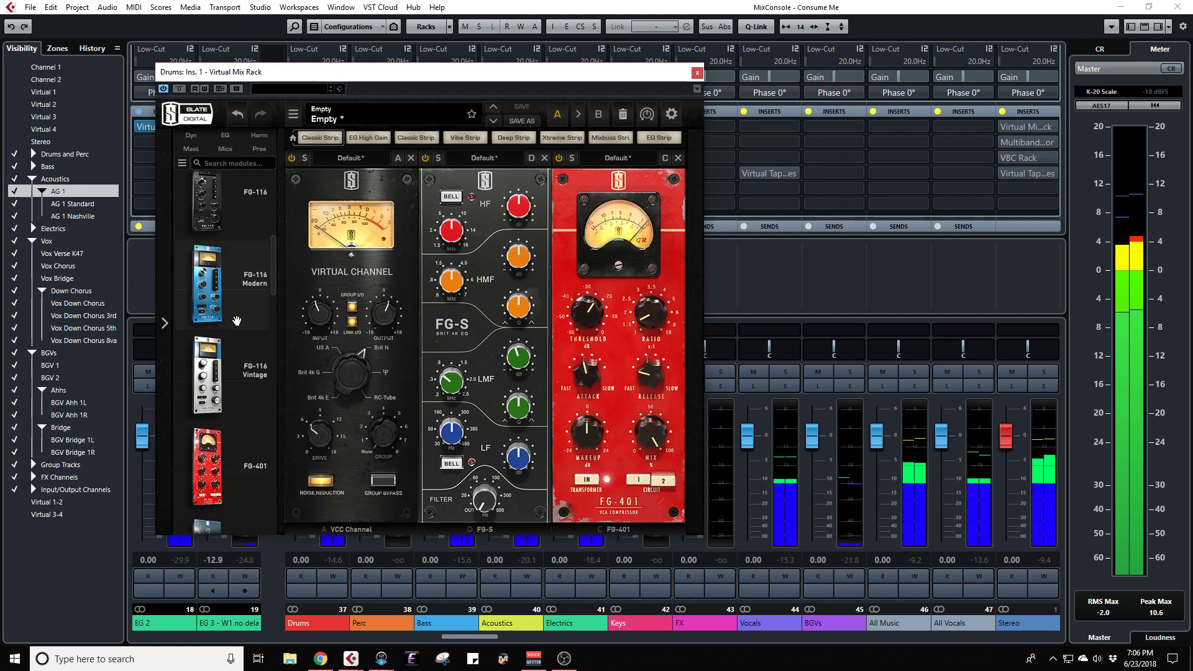
{"action": "scroll", "coordinate": [237, 321], "scroll_direction": "down", "scroll_amount": 4}
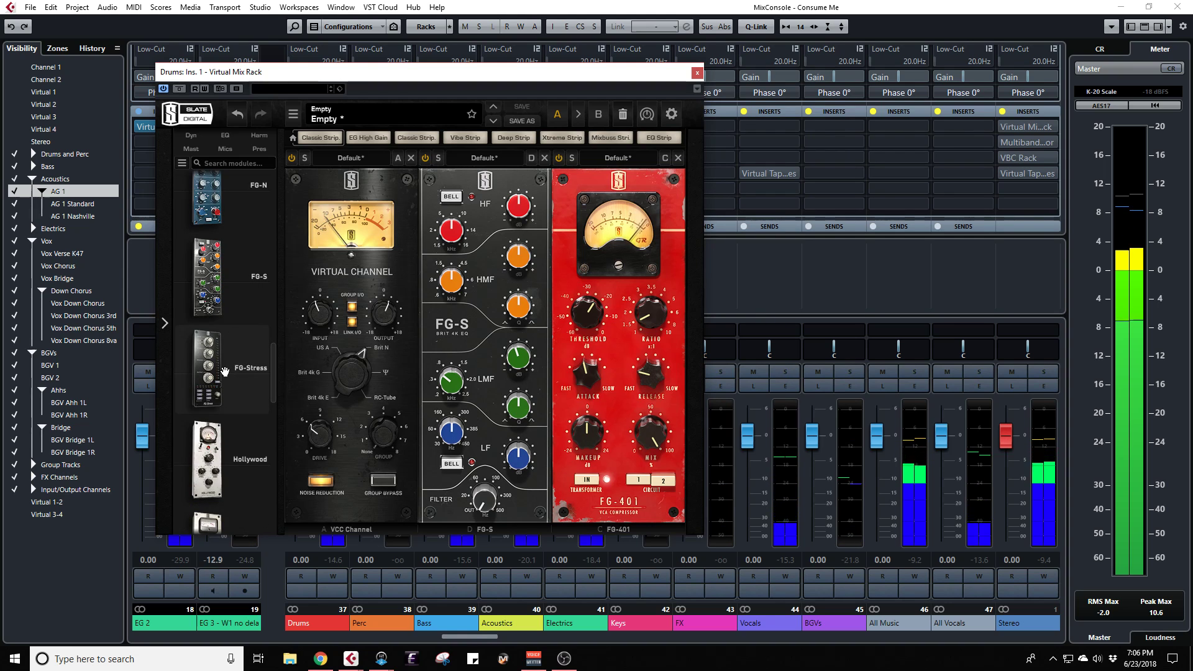
{"action": "scroll", "coordinate": [235, 328], "scroll_direction": "down", "scroll_amount": 1}
{"action": "left_click_drag", "start_coordinate": [235, 328], "coordinate": [748, 323]}
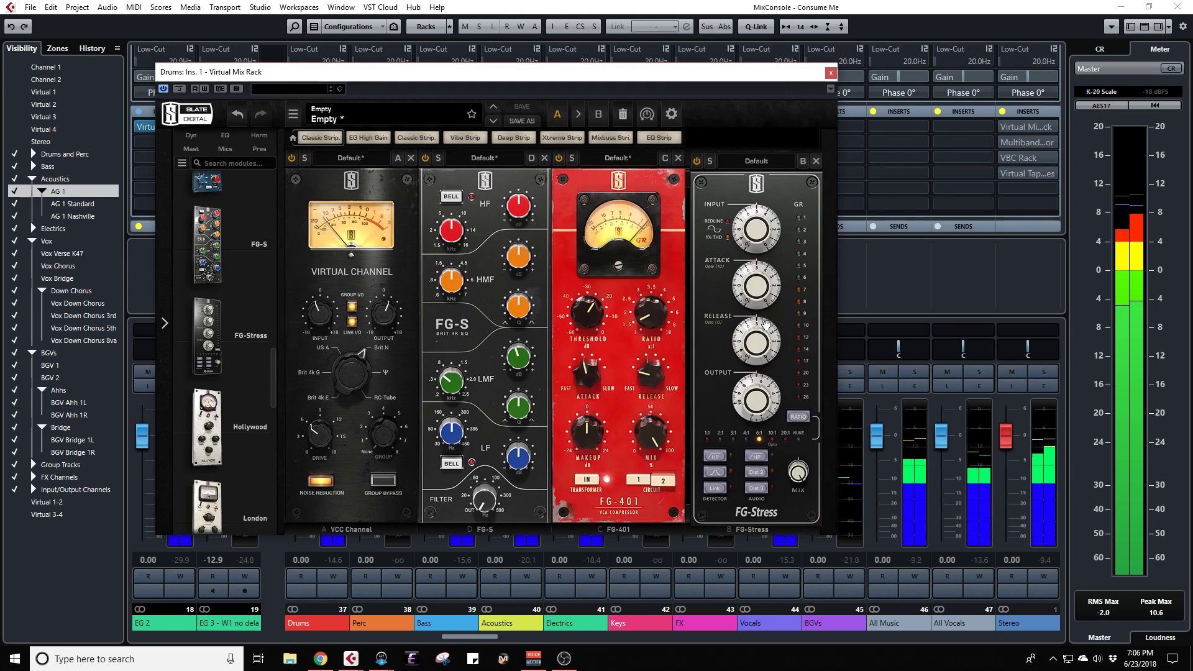
Step: Load the Drum Room - Nuke preset on the FG-Stress and lower its mix to 37%
{"action": "left_click", "coordinate": [747, 158]}
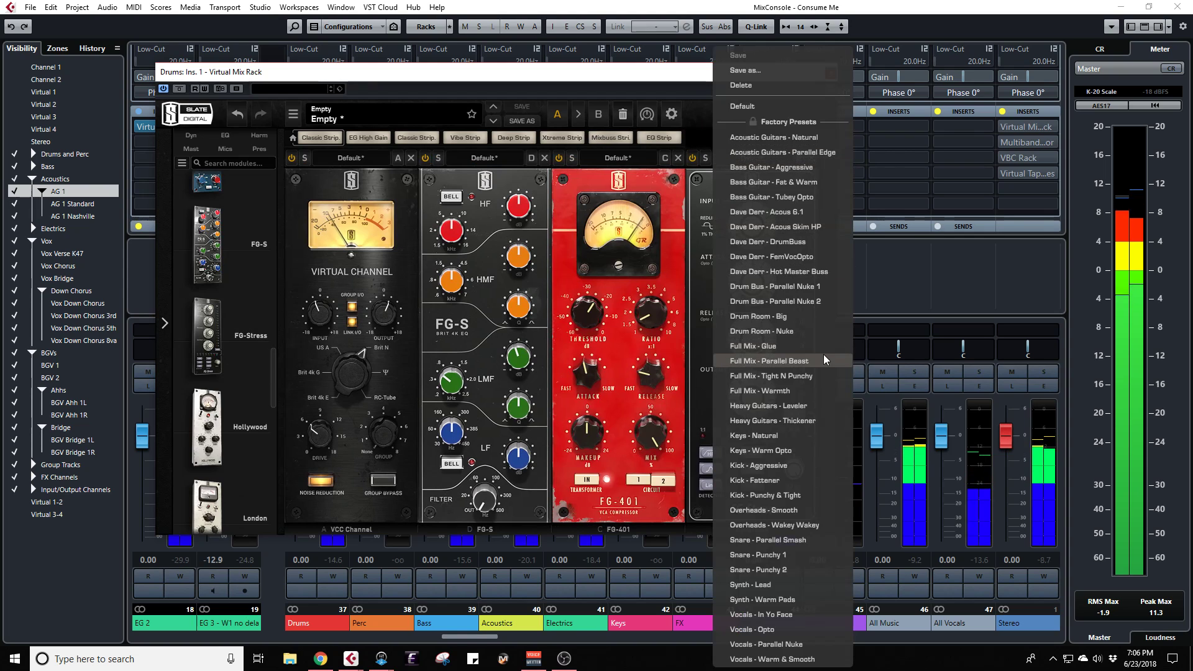
{"action": "left_click", "coordinate": [793, 332]}
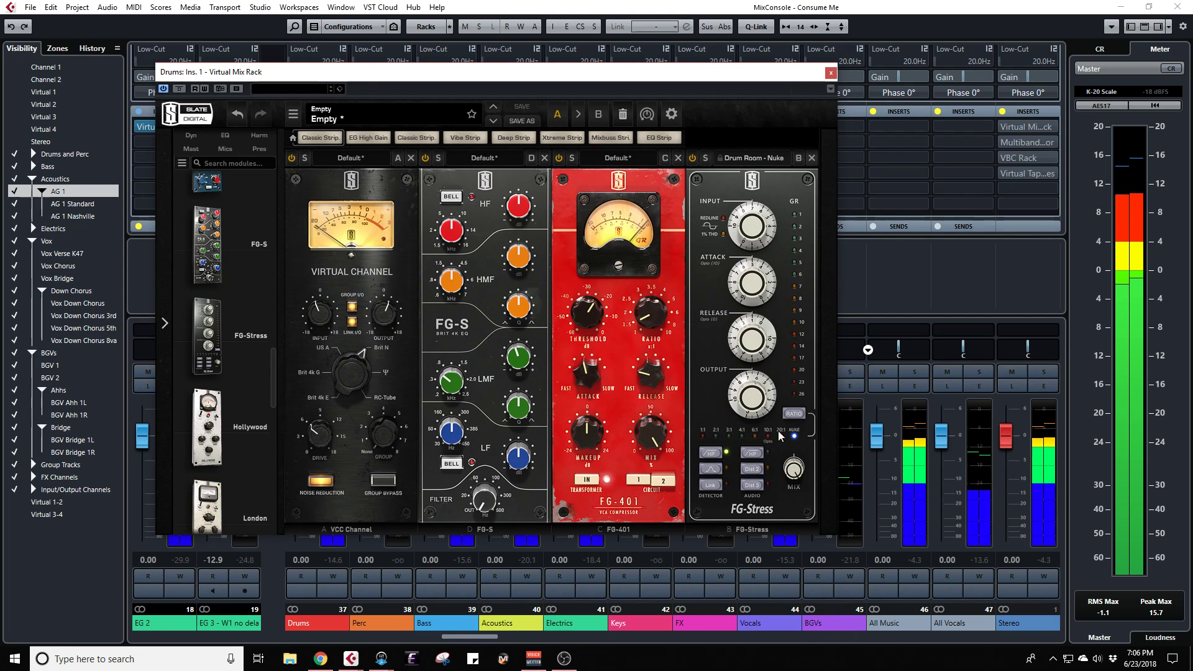
{"action": "left_click_drag", "start_coordinate": [792, 526], "coordinate": [792, 558]}
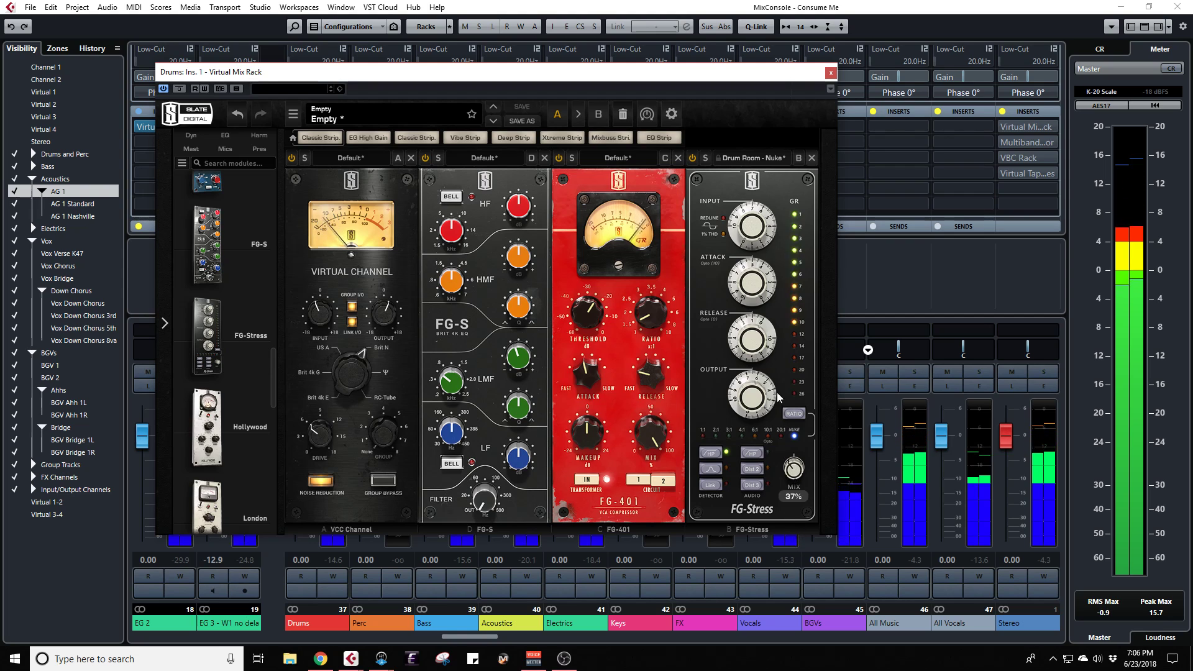
{"action": "left_click", "coordinate": [692, 159]}
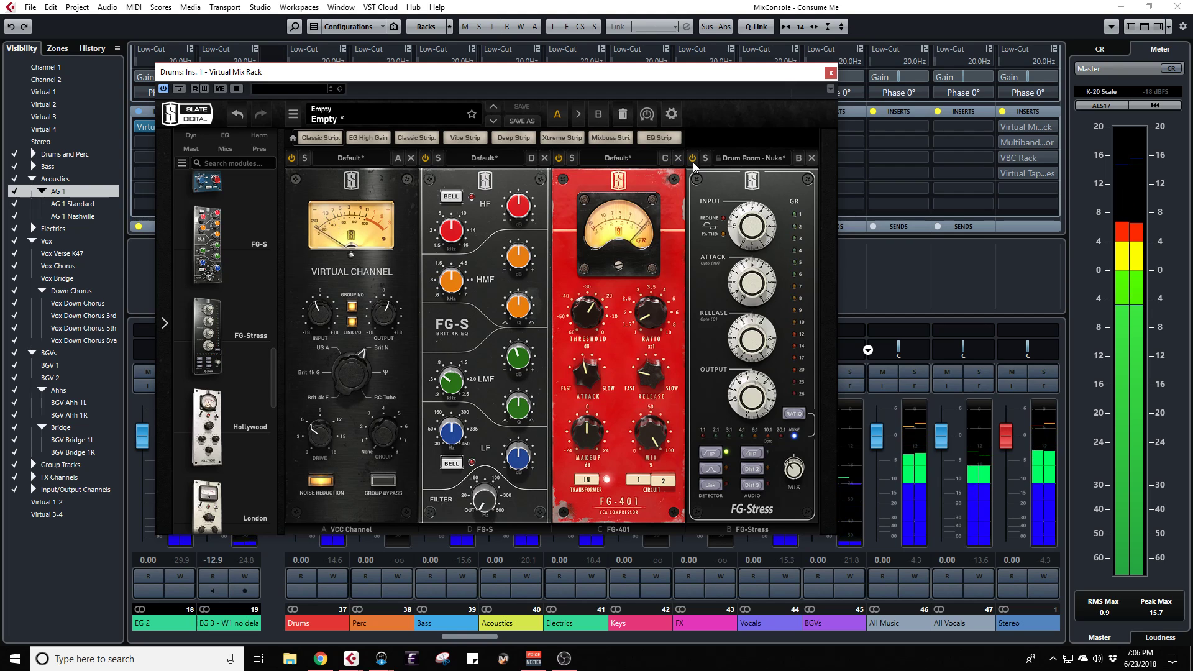
Step: Fine-tune the FG-Stress mix by lowering it as far as 14% and raising it back slightly
{"action": "mouse_move", "coordinate": [792, 472]}
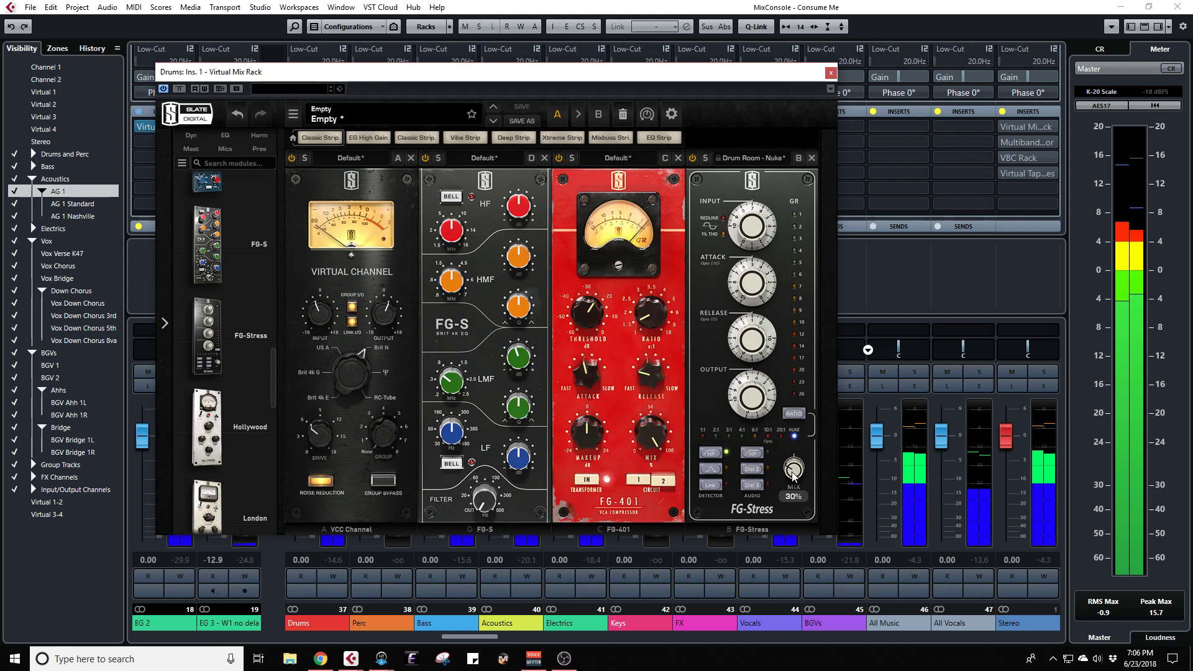
{"action": "scroll", "coordinate": [793, 476], "scroll_direction": "down", "scroll_amount": 3}
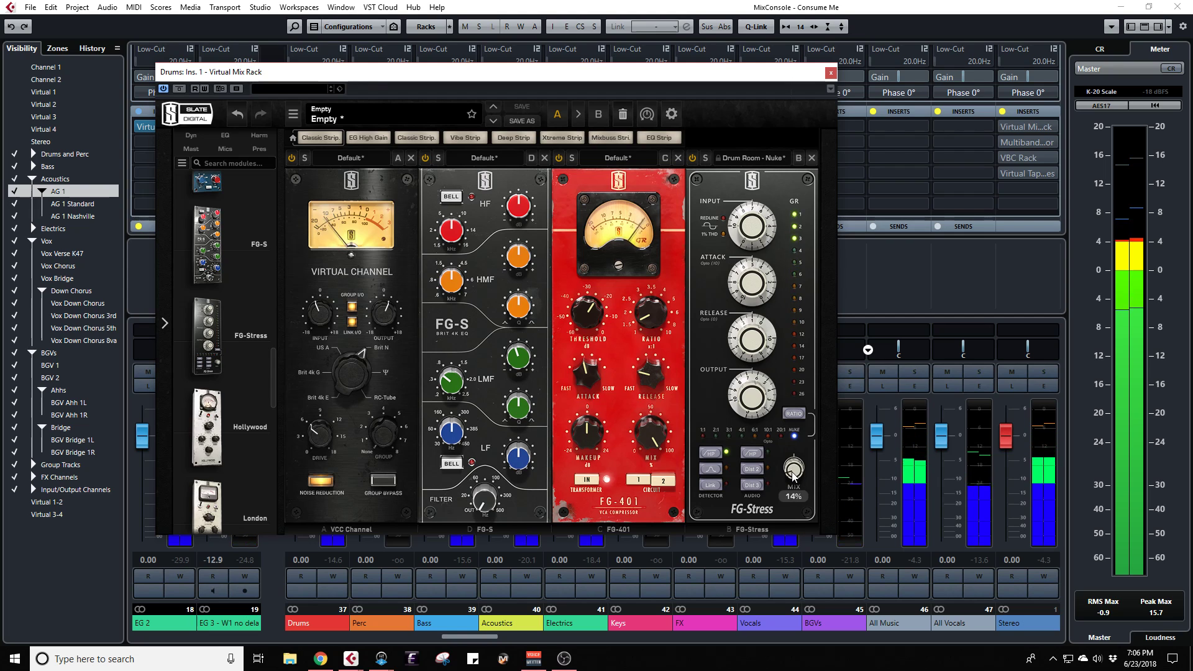
{"action": "scroll", "coordinate": [792, 476], "scroll_direction": "up", "scroll_amount": 1}
{"action": "scroll", "coordinate": [793, 476], "scroll_direction": "up", "scroll_amount": 3}
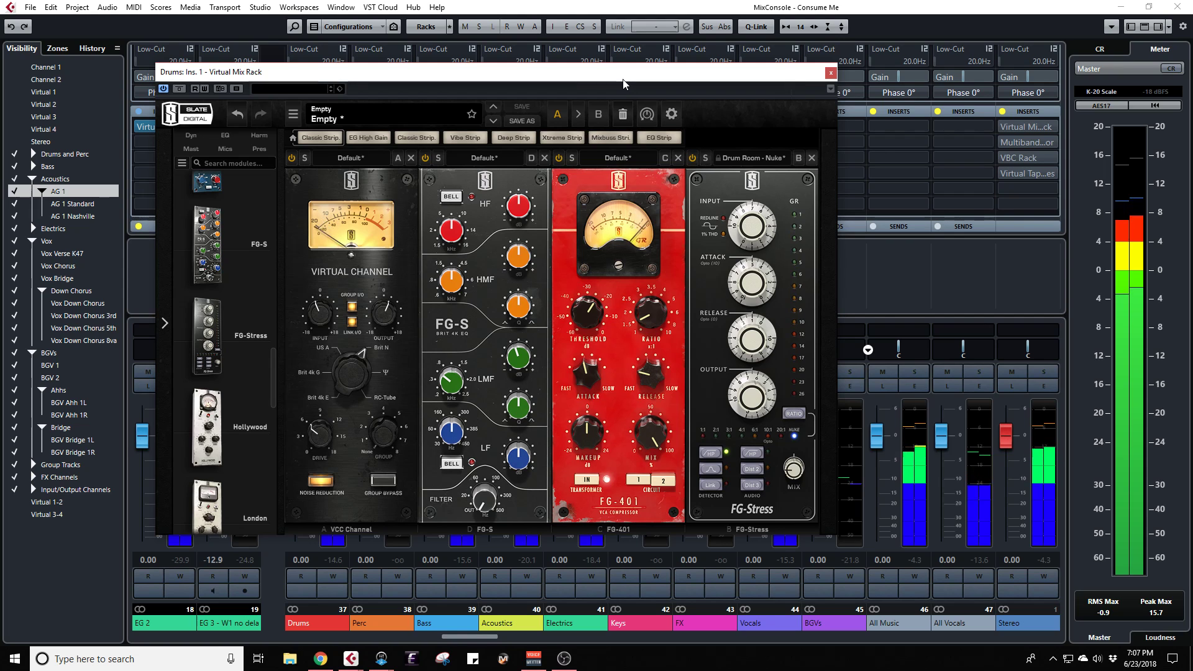
Step: Solo the Drums group and compare its sound with the Virtual Mix Rack bypassed and active
{"action": "left_click_drag", "start_coordinate": [623, 75], "coordinate": [828, 50]}
{"action": "left_click", "coordinate": [333, 372]}
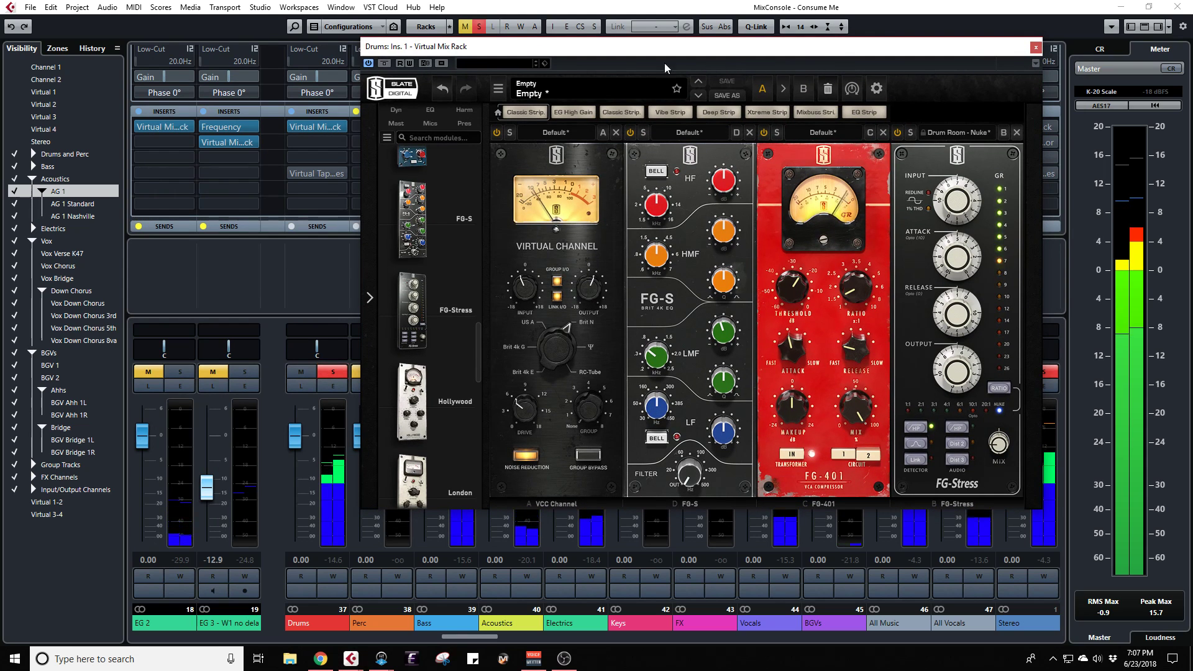
{"action": "left_click_drag", "start_coordinate": [677, 49], "coordinate": [515, 53]}
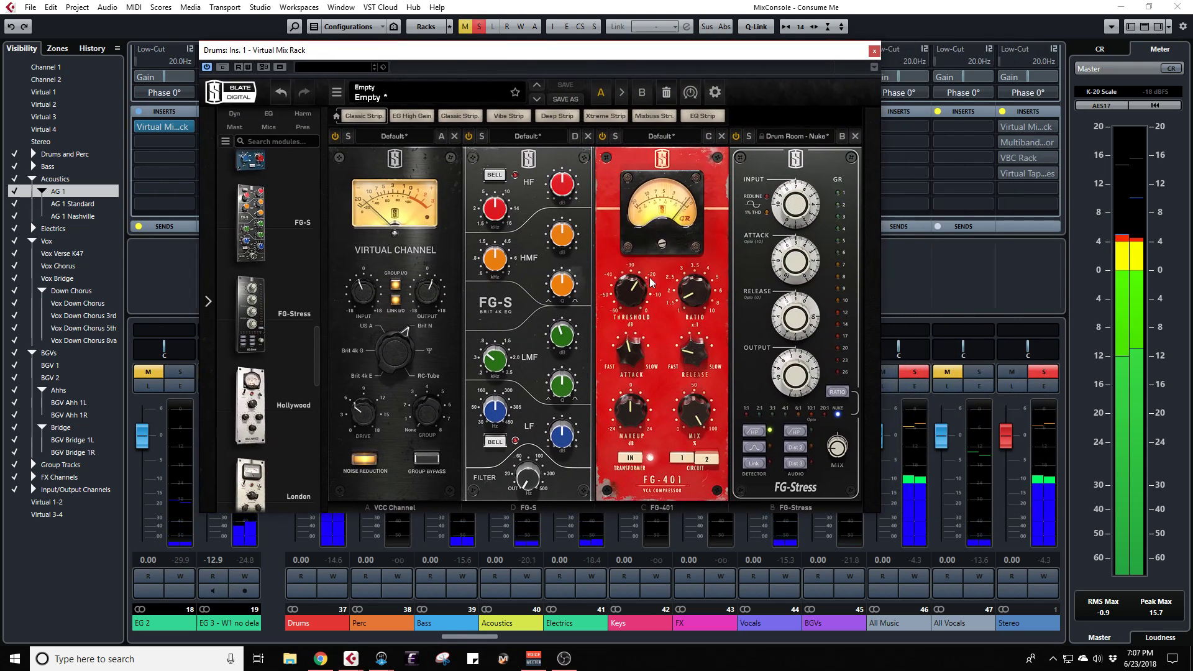
{"action": "left_click", "coordinate": [222, 67]}
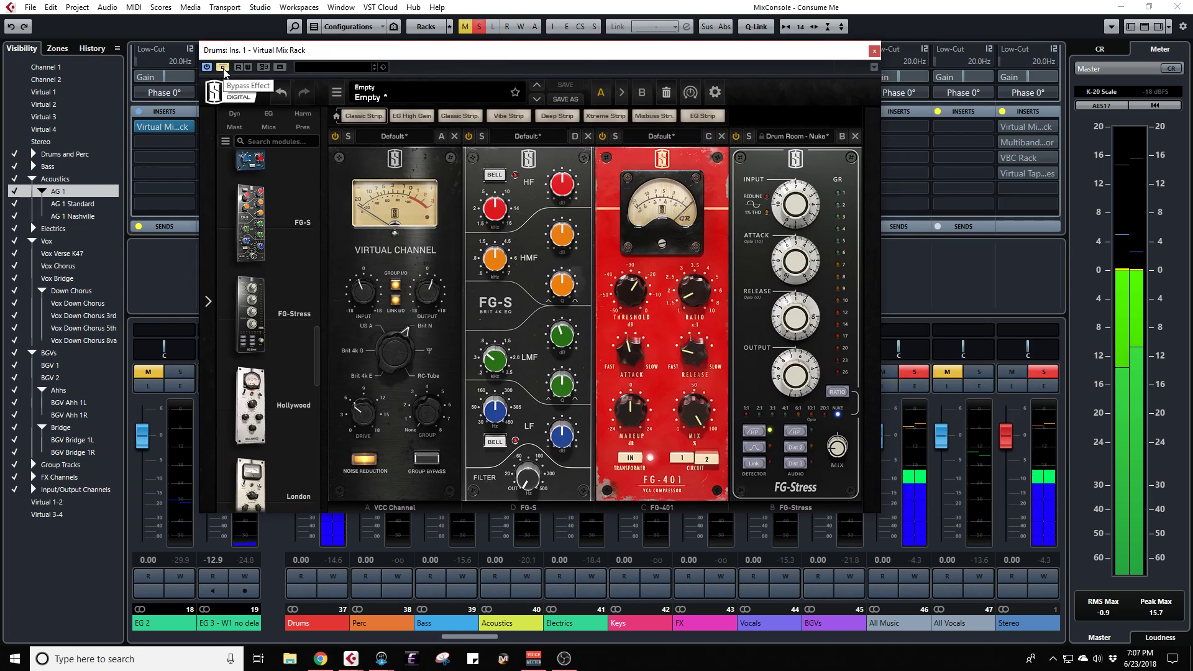
{"action": "left_click", "coordinate": [223, 67]}
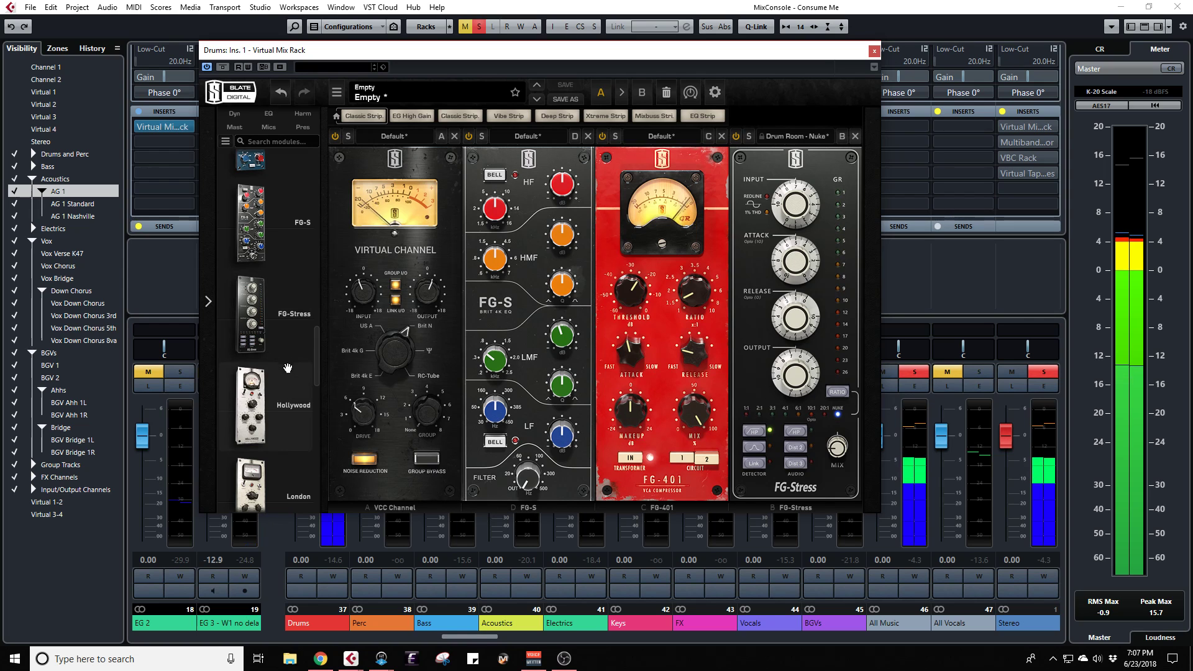
Step: Add a Trimmer after the FG-Stress with trim at -6.00 dB and check the Drums level against the bypassed rack
{"action": "scroll", "coordinate": [288, 368], "scroll_direction": "down", "scroll_amount": 6}
{"action": "left_click_drag", "start_coordinate": [288, 373], "coordinate": [792, 328]}
{"action": "left_click_drag", "start_coordinate": [772, 58], "coordinate": [687, 62]}
{"action": "left_click", "coordinate": [823, 303]}
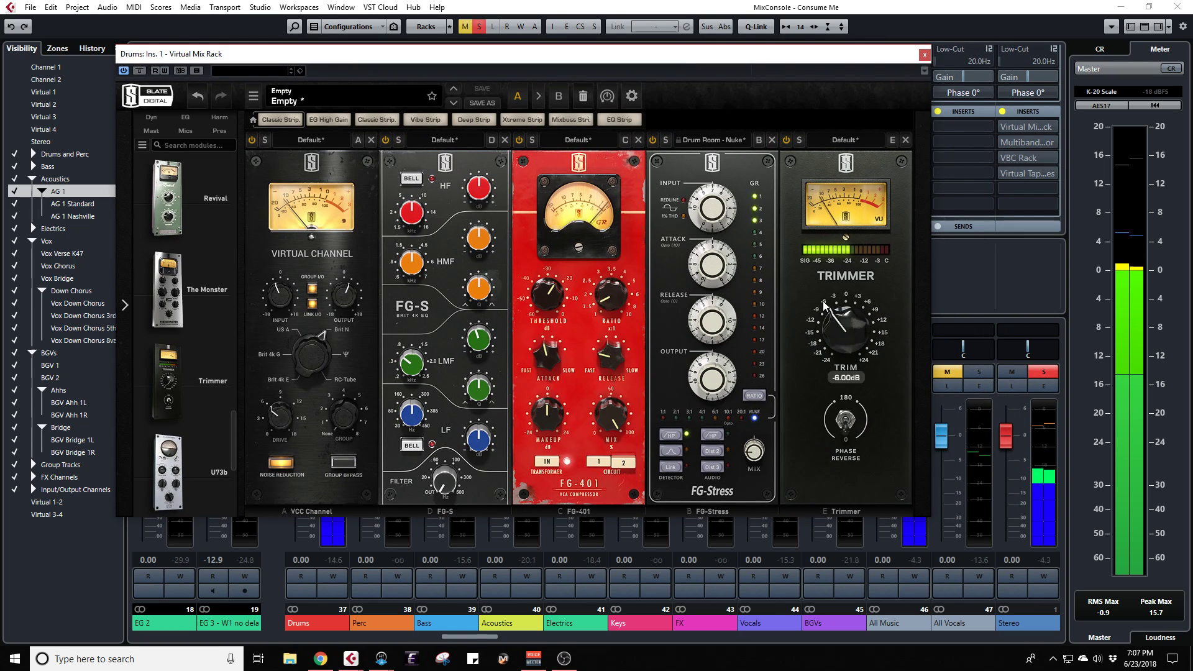
{"action": "left_click", "coordinate": [140, 71]}
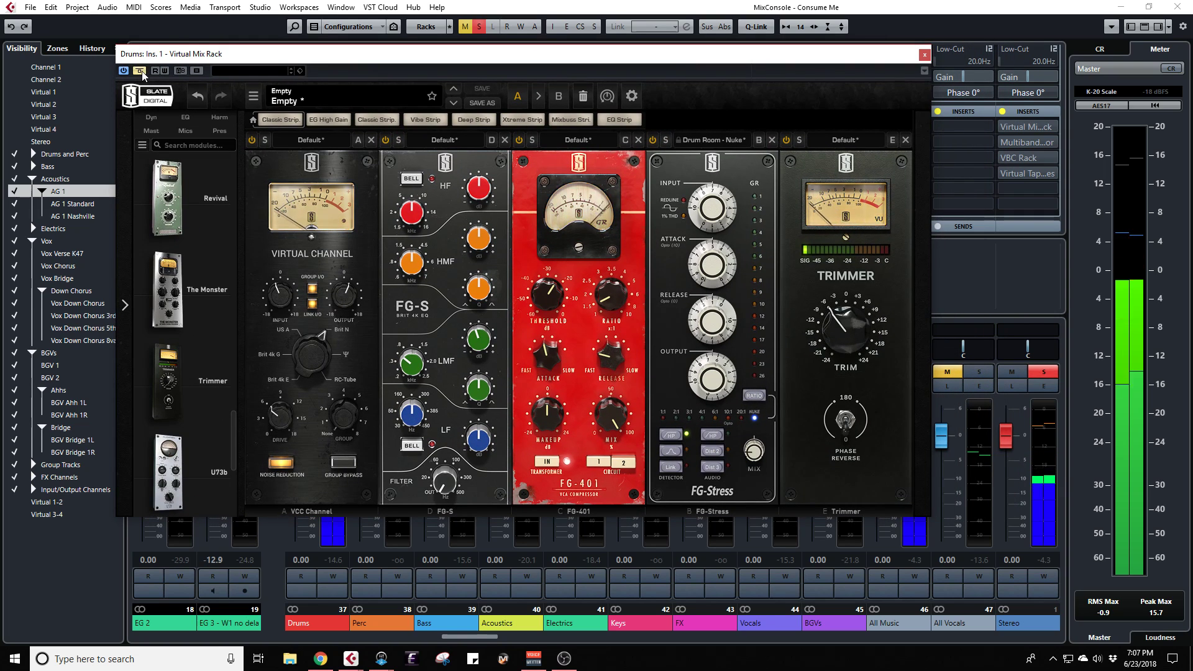
{"action": "left_click", "coordinate": [141, 72]}
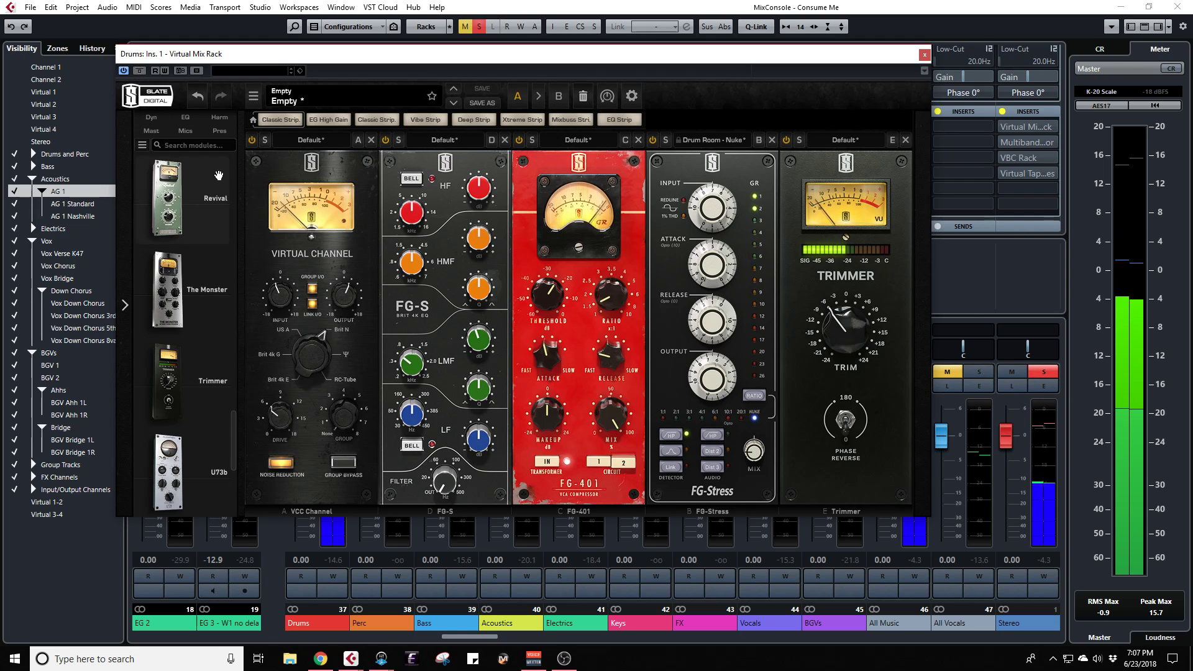
Step: Compare the soloed Drums group's sound with the Virtual Mix Rack bypassed and active
{"action": "left_click", "coordinate": [140, 71]}
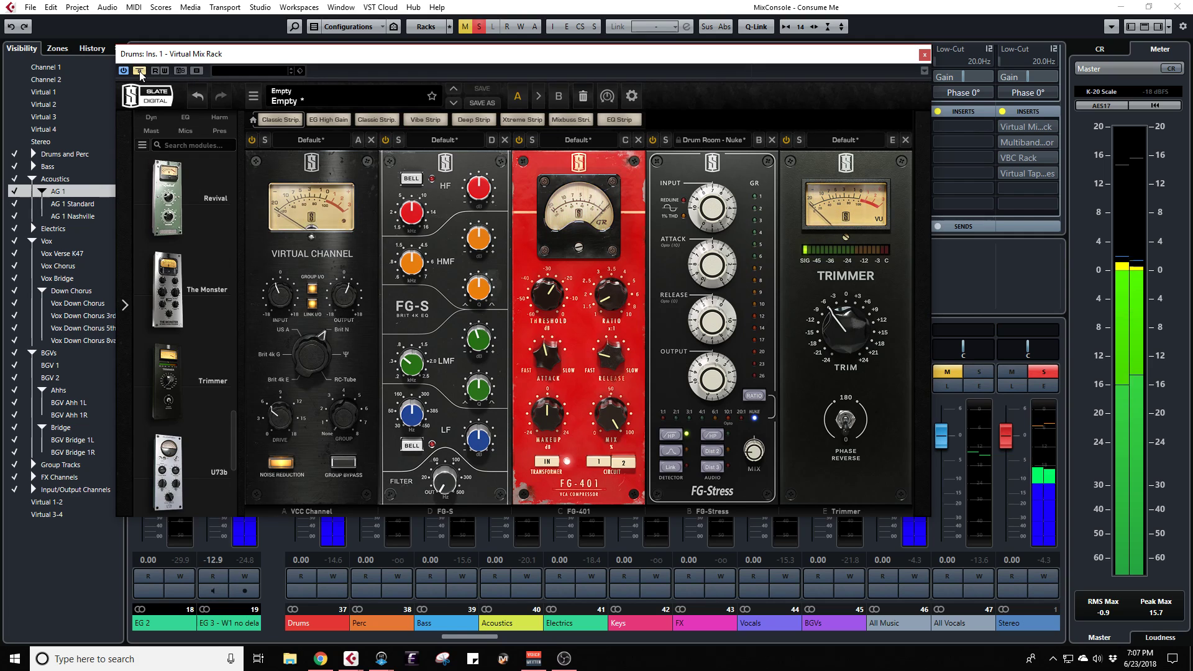
{"action": "left_click", "coordinate": [141, 71]}
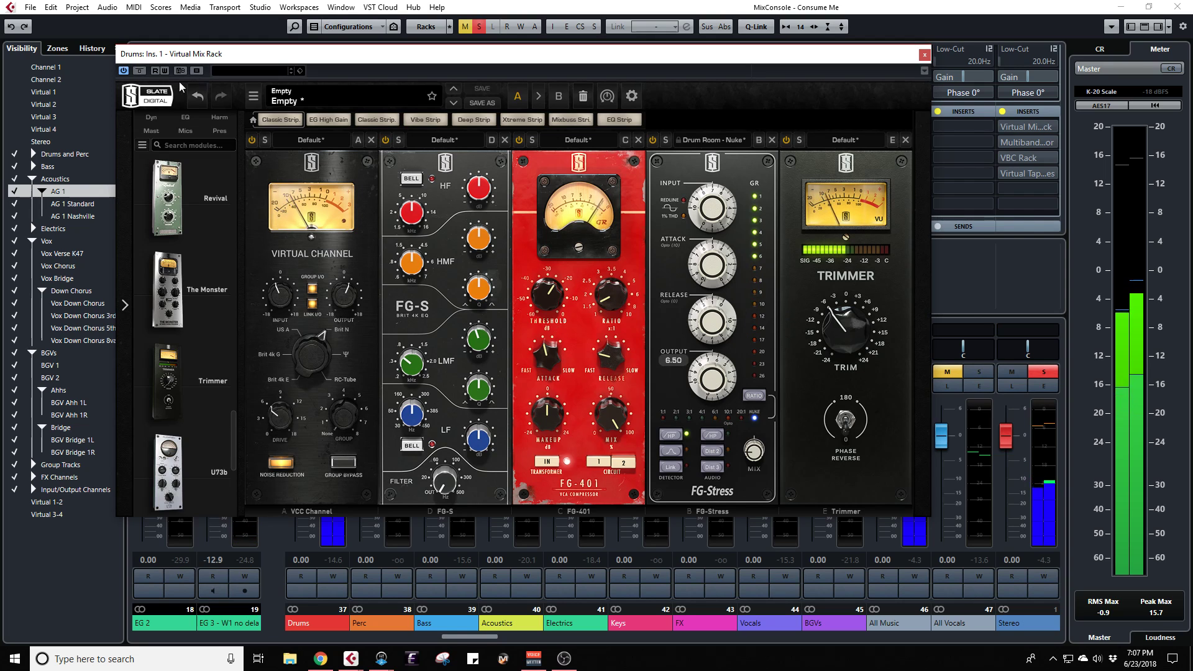
{"action": "left_click", "coordinate": [141, 71]}
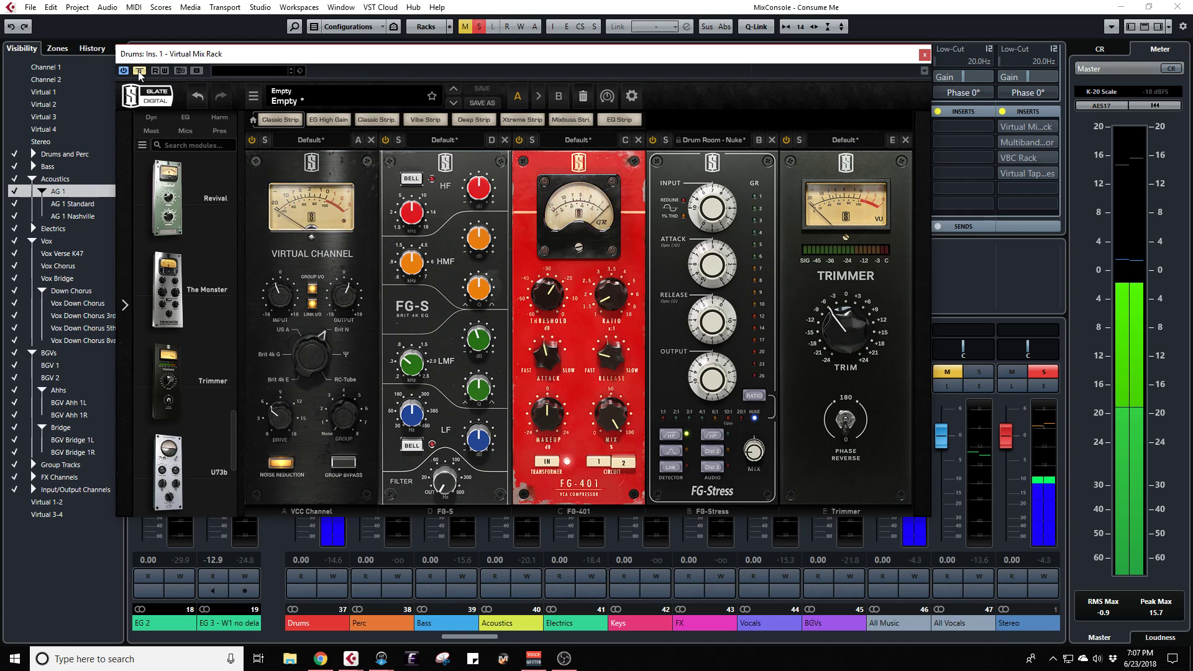
{"action": "left_click", "coordinate": [140, 72]}
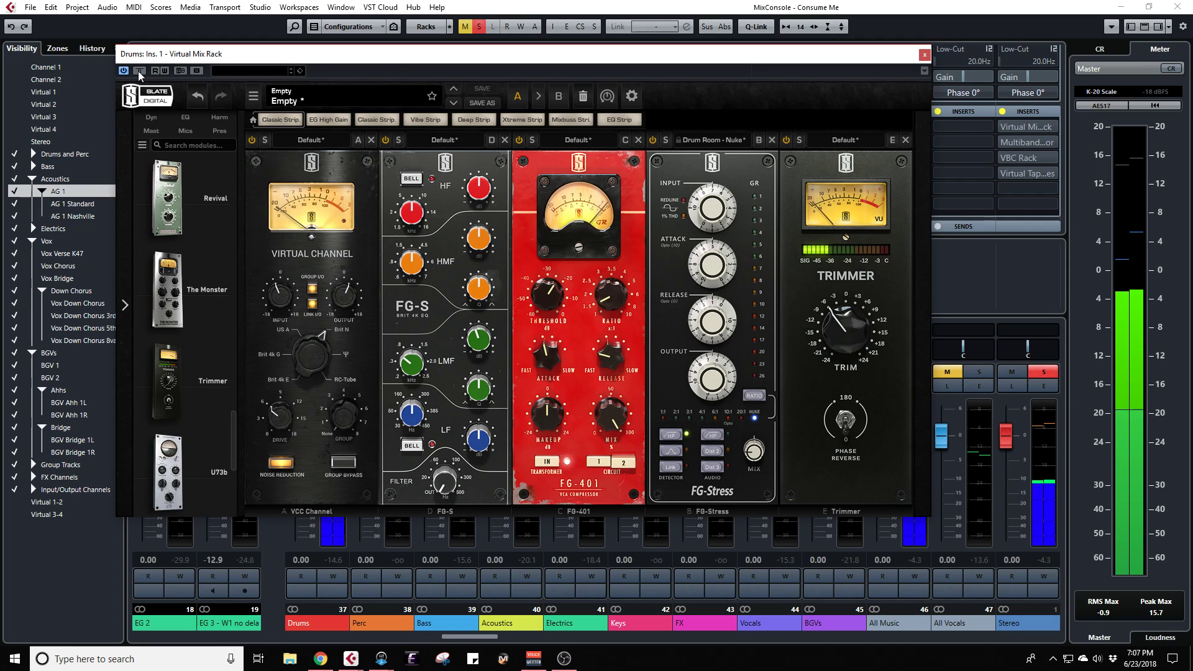
{"action": "left_click", "coordinate": [140, 72]}
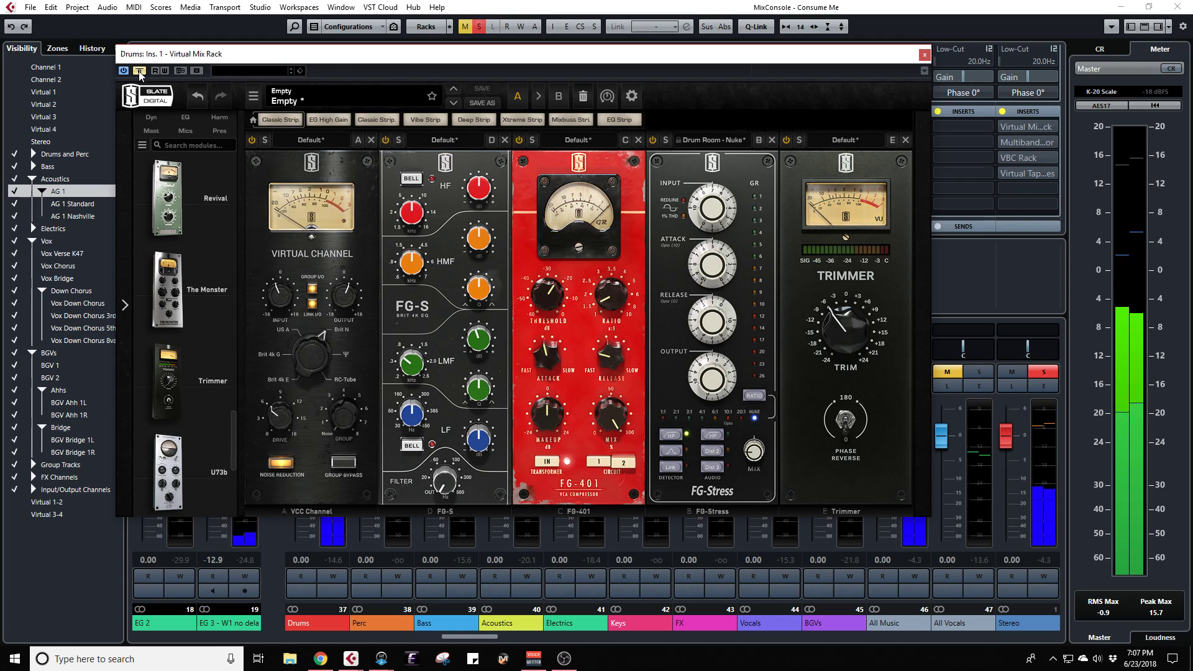
{"action": "left_click", "coordinate": [139, 72]}
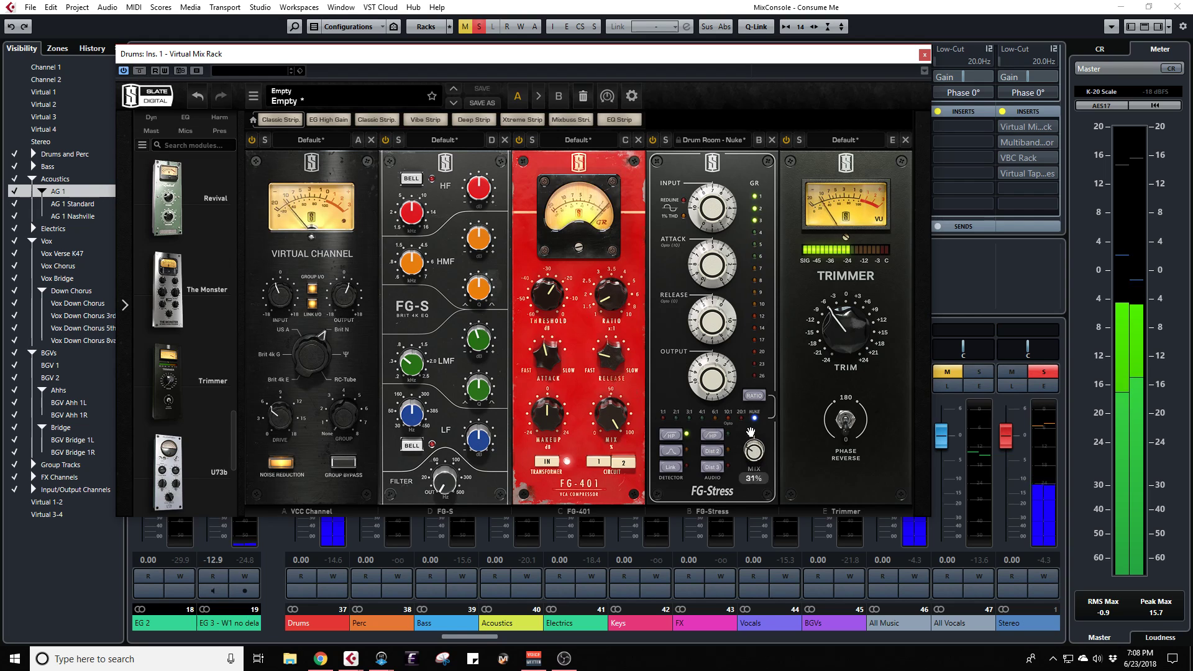
Step: Set the FG-Stress mix to 50% and compare the soloed Drums against the bypassed rack
{"action": "left_click_drag", "start_coordinate": [747, 400], "coordinate": [744, 403]}
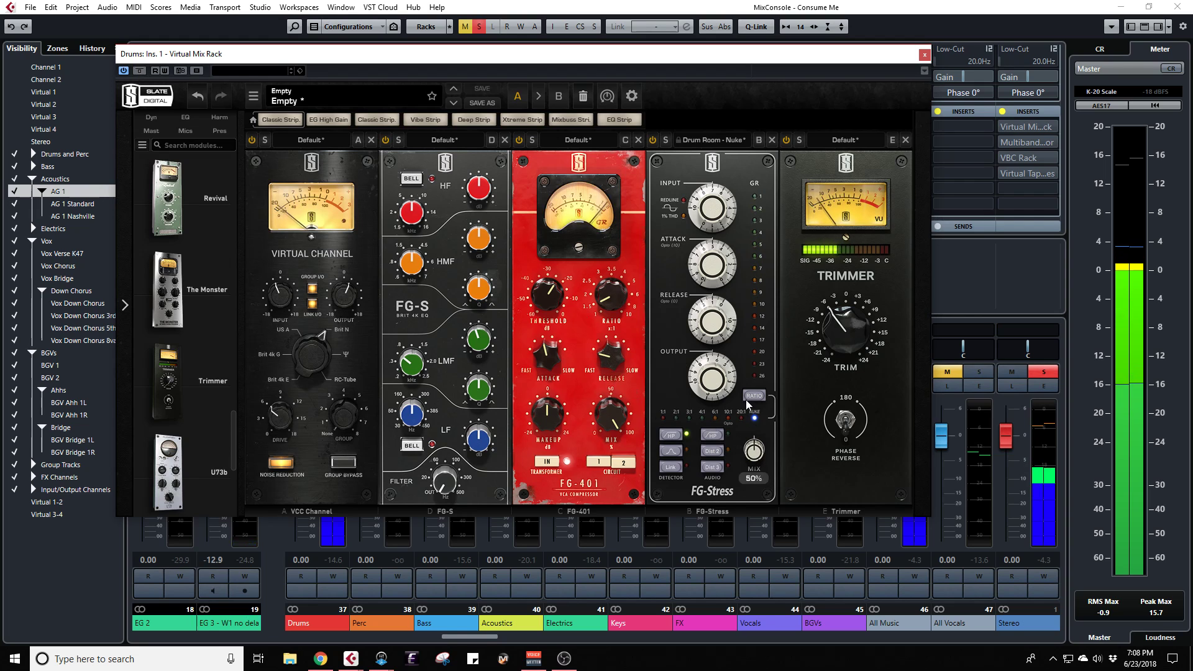
{"action": "left_click", "coordinate": [140, 71]}
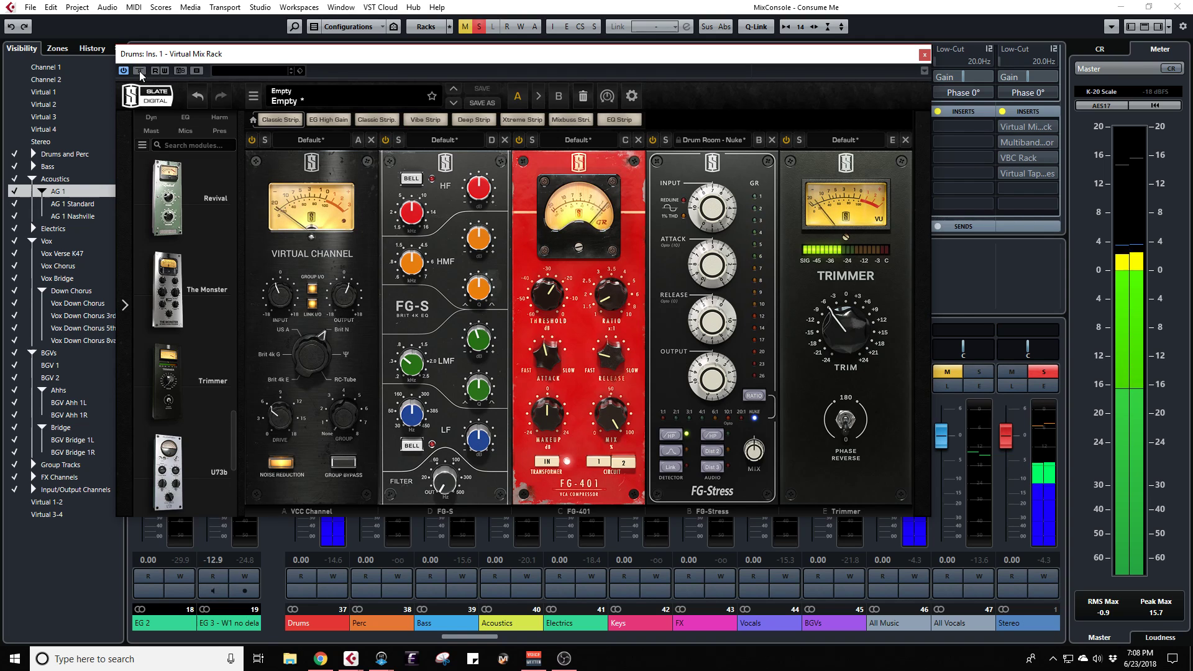
{"action": "left_click", "coordinate": [140, 72]}
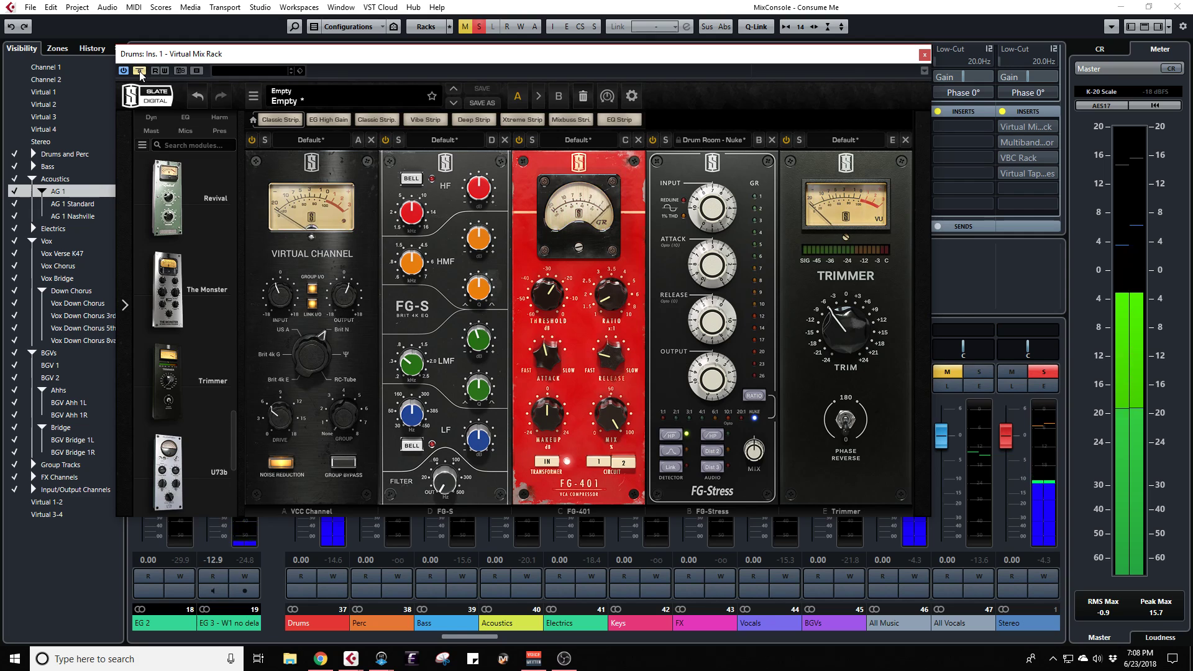
{"action": "left_click", "coordinate": [139, 71]}
Step: Clear all mutes and solos and compare the full mix with the Drums rack bypassed and active
{"action": "left_click", "coordinate": [464, 26]}
{"action": "left_click", "coordinate": [479, 26]}
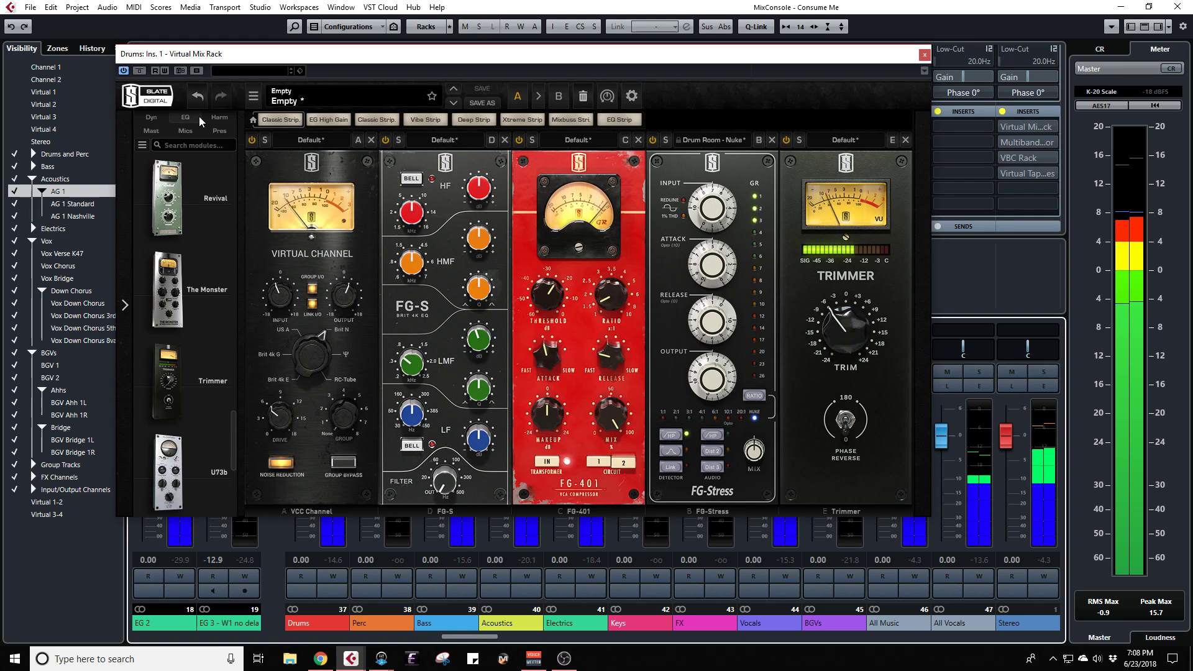
{"action": "left_click", "coordinate": [139, 71]}
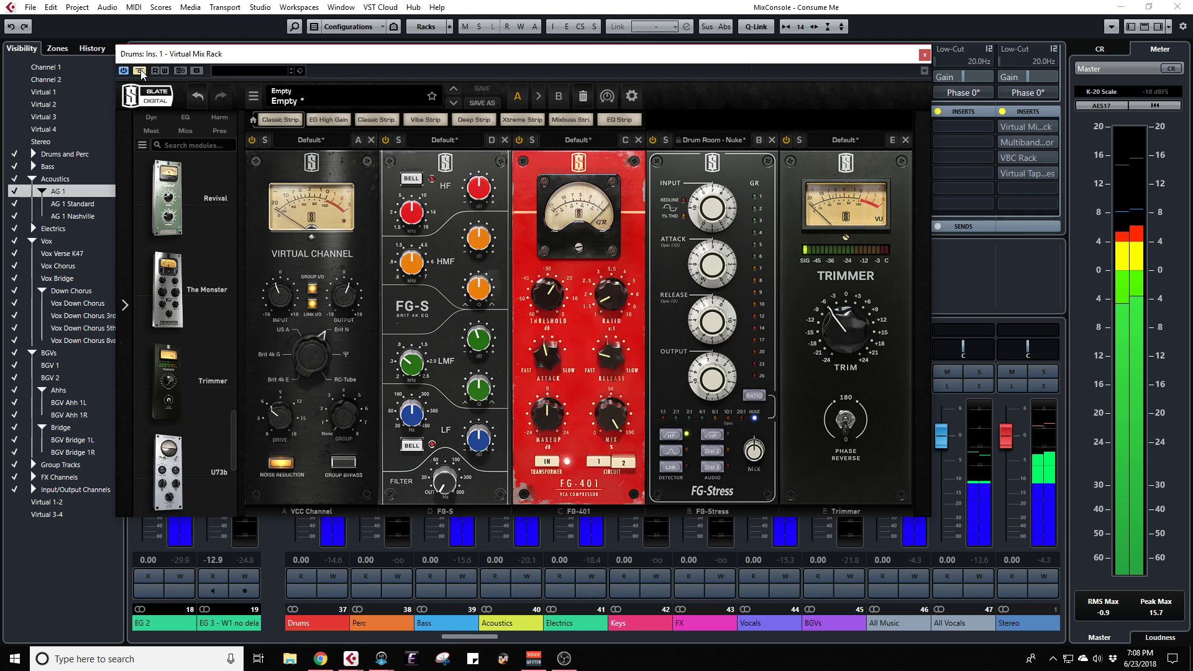
{"action": "left_click", "coordinate": [141, 72]}
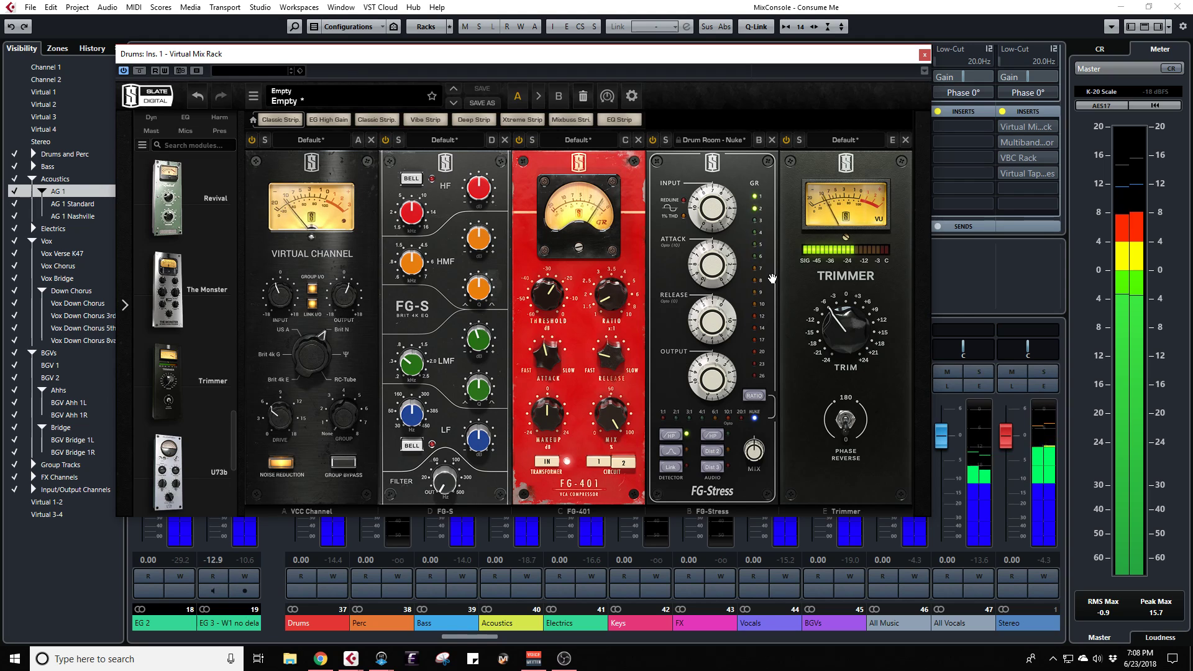
Step: Look through the FG-Stress presets, remove the Trimmer from the Drums rack and add it back after the FG-Stress
{"action": "left_click", "coordinate": [706, 142]}
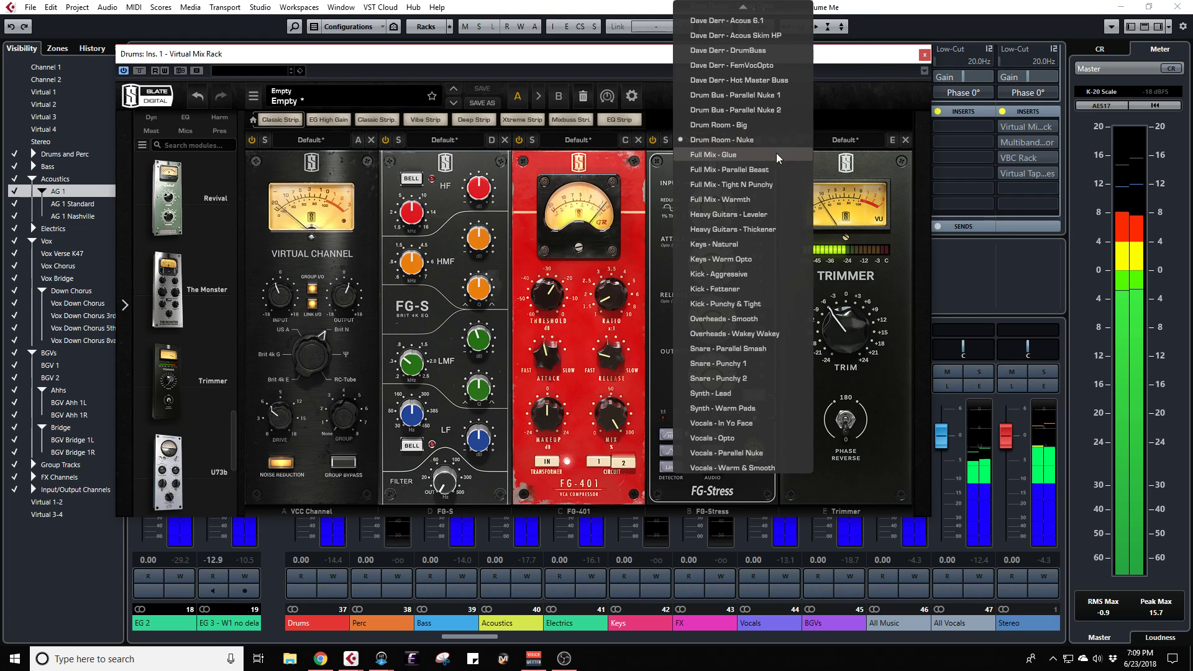
{"action": "left_click", "coordinate": [879, 59]}
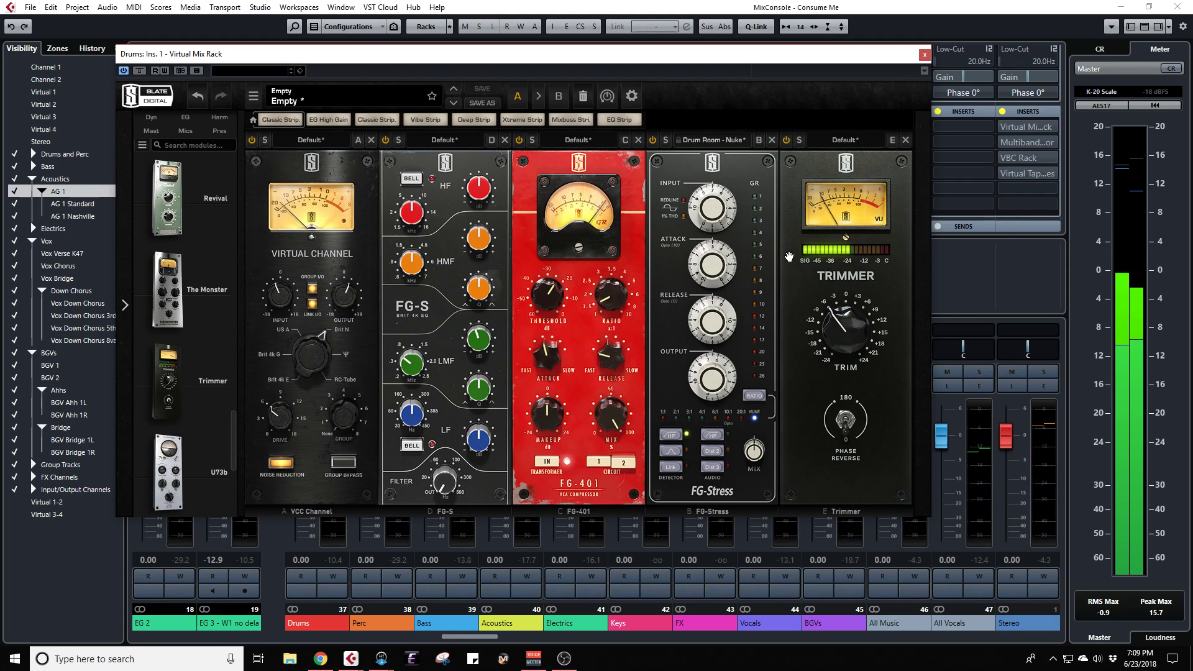
{"action": "left_click", "coordinate": [905, 139]}
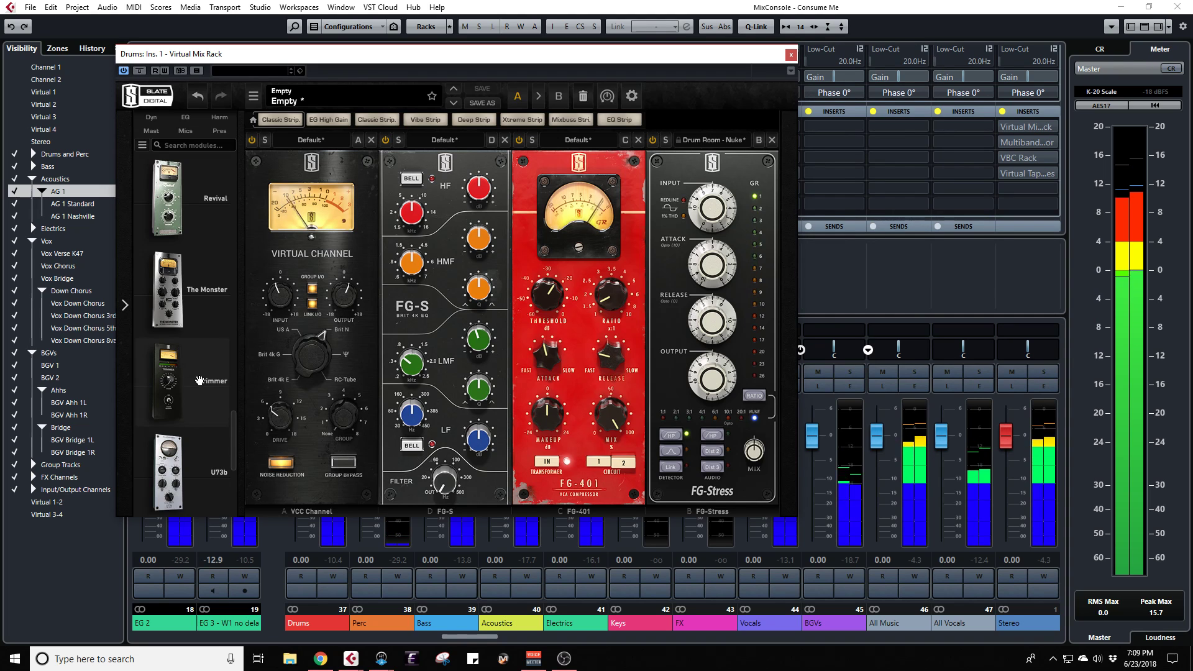
{"action": "left_click_drag", "start_coordinate": [196, 380], "coordinate": [870, 292]}
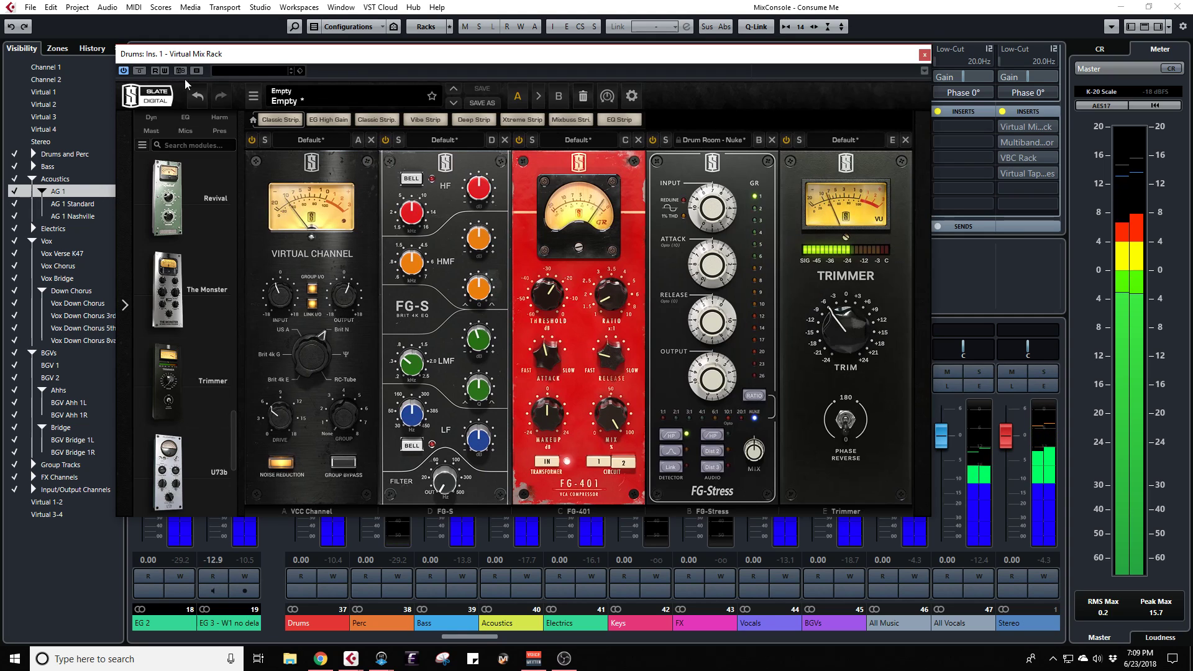
Step: Compare the full mix again with the Drums group's Virtual Mix Rack bypassed and active
{"action": "left_click", "coordinate": [140, 70]}
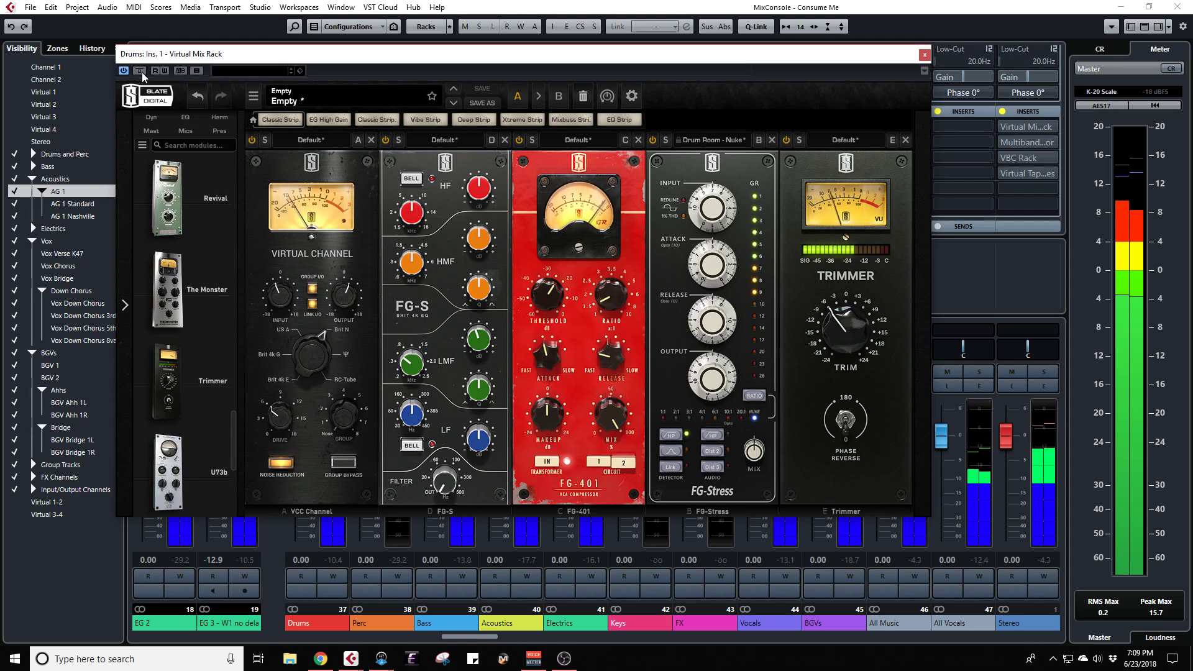
{"action": "left_click", "coordinate": [140, 71]}
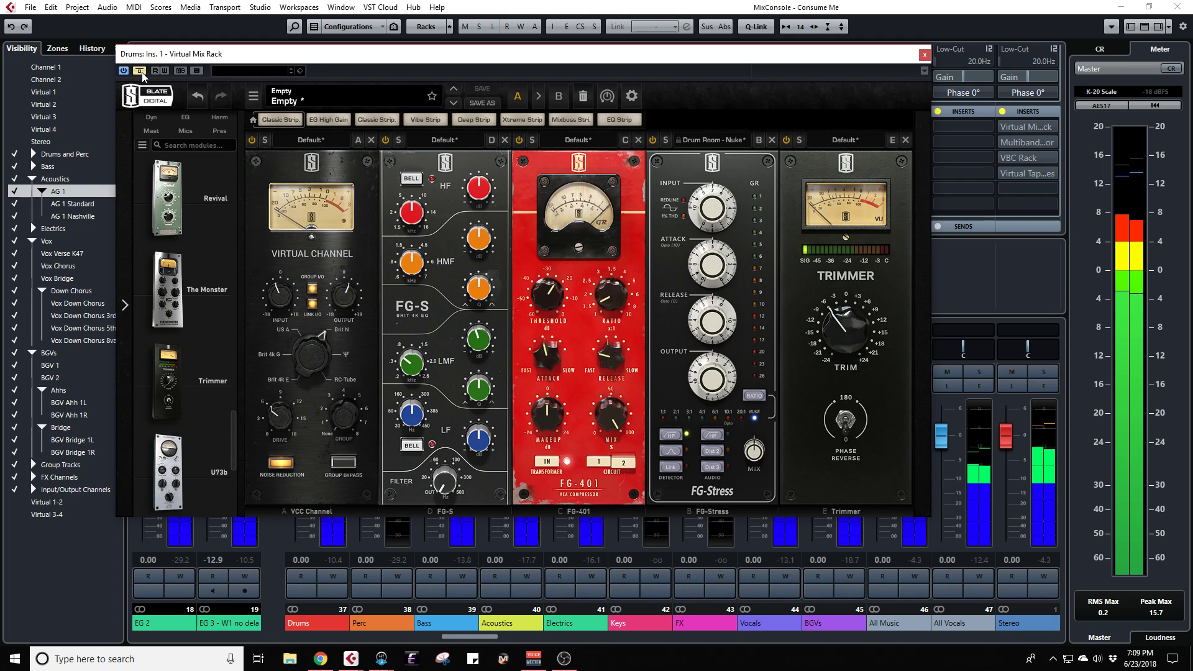
{"action": "left_click", "coordinate": [140, 70]}
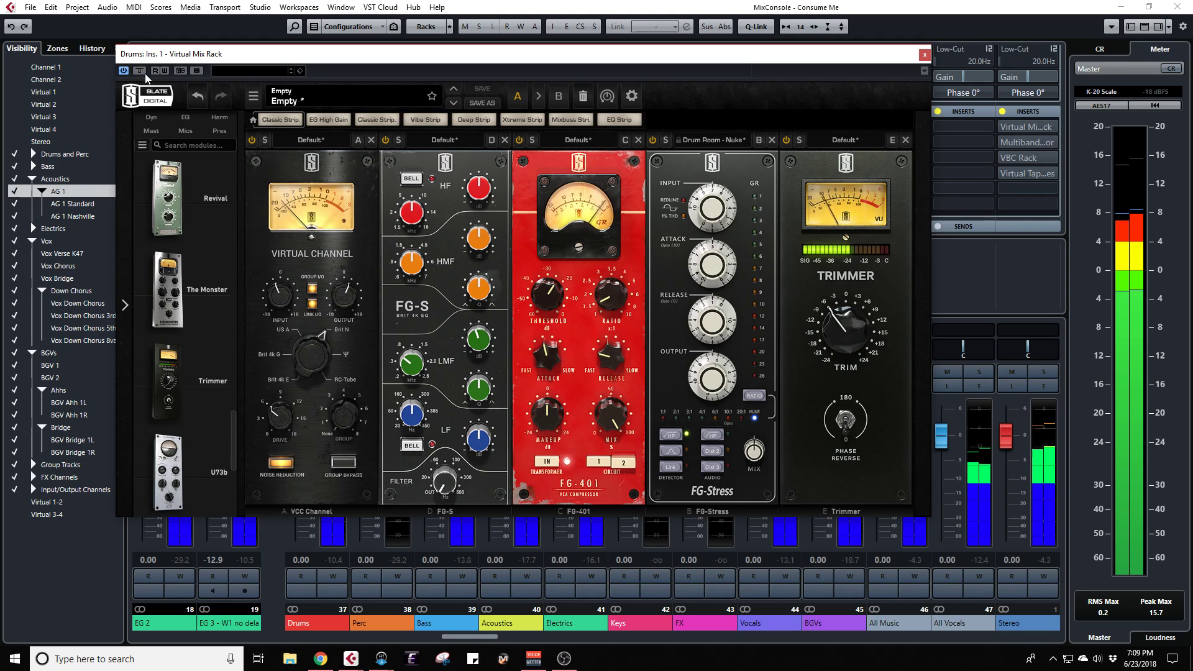
Step: Solo the Drums group and check its sound with the Virtual Mix Rack bypassed and active
{"action": "mouse_move", "coordinate": [336, 55]}
{"action": "left_mouse_down"}
{"action": "mouse_move", "coordinate": [632, 57]}
{"action": "mouse_move", "coordinate": [359, 57]}
{"action": "left_mouse_up"}
{"action": "left_click", "coordinate": [325, 370]}
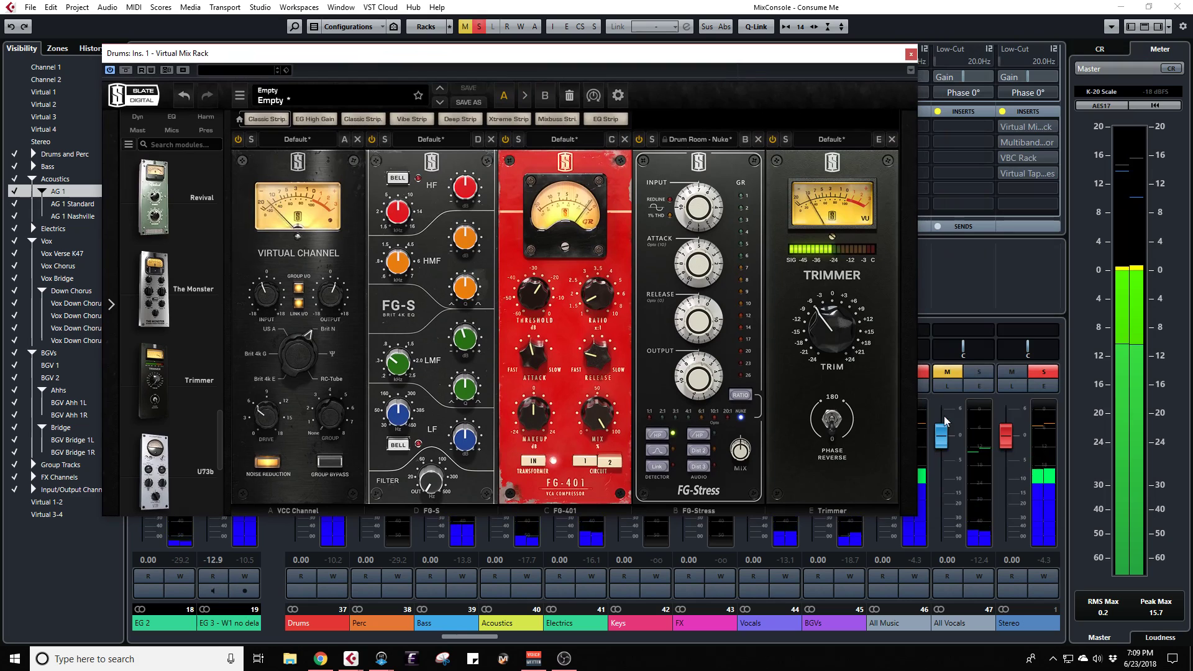
{"action": "left_click", "coordinate": [125, 70]}
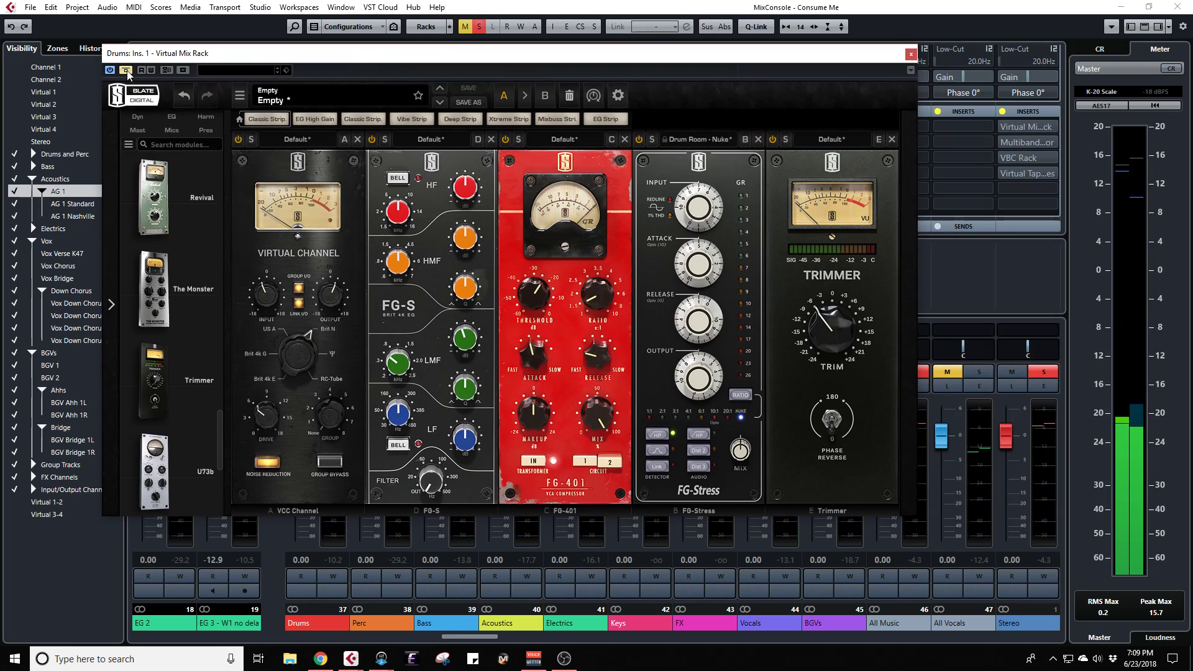
{"action": "left_click", "coordinate": [127, 71]}
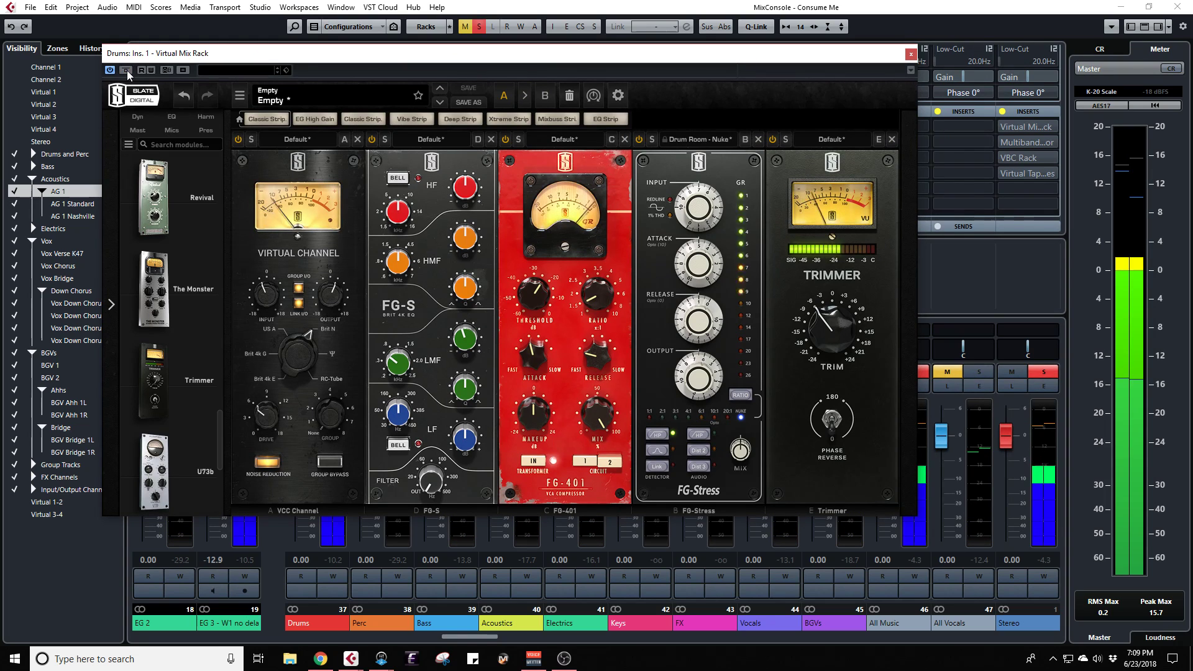
{"action": "mouse_move", "coordinate": [742, 454]}
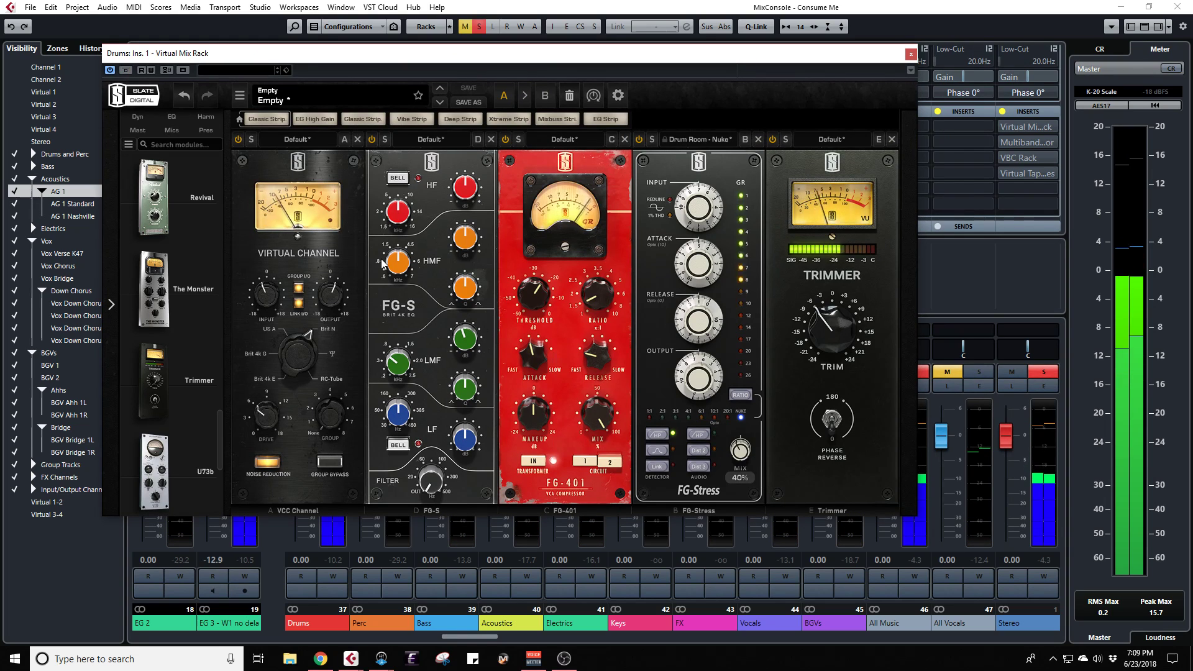
Step: Clear the Drums solo, compare the rack bypassed and active in the full mix, and close the Virtual Mix Rack
{"action": "left_click", "coordinate": [479, 28]}
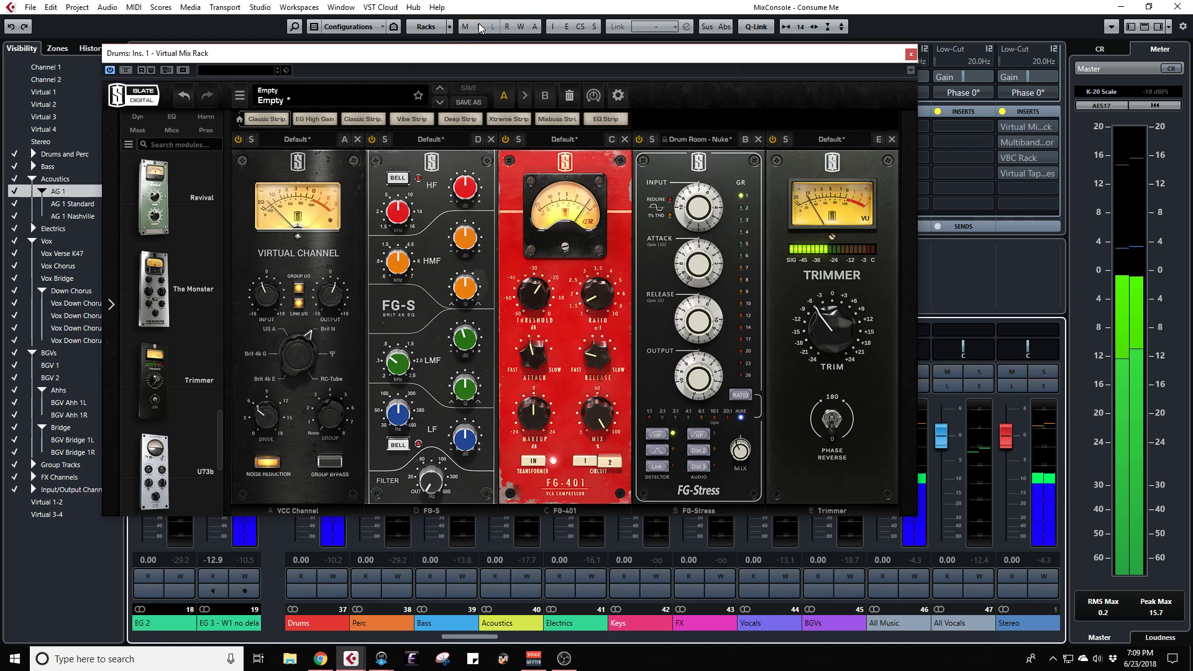
{"action": "left_click", "coordinate": [126, 71]}
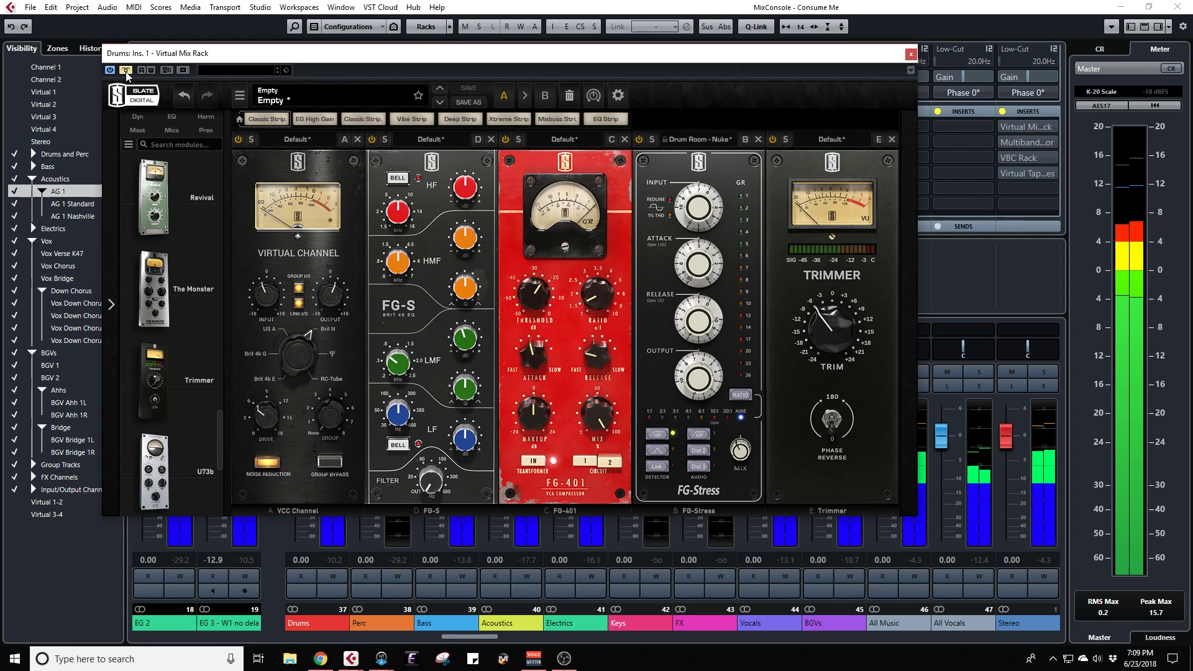
{"action": "left_click", "coordinate": [126, 70]}
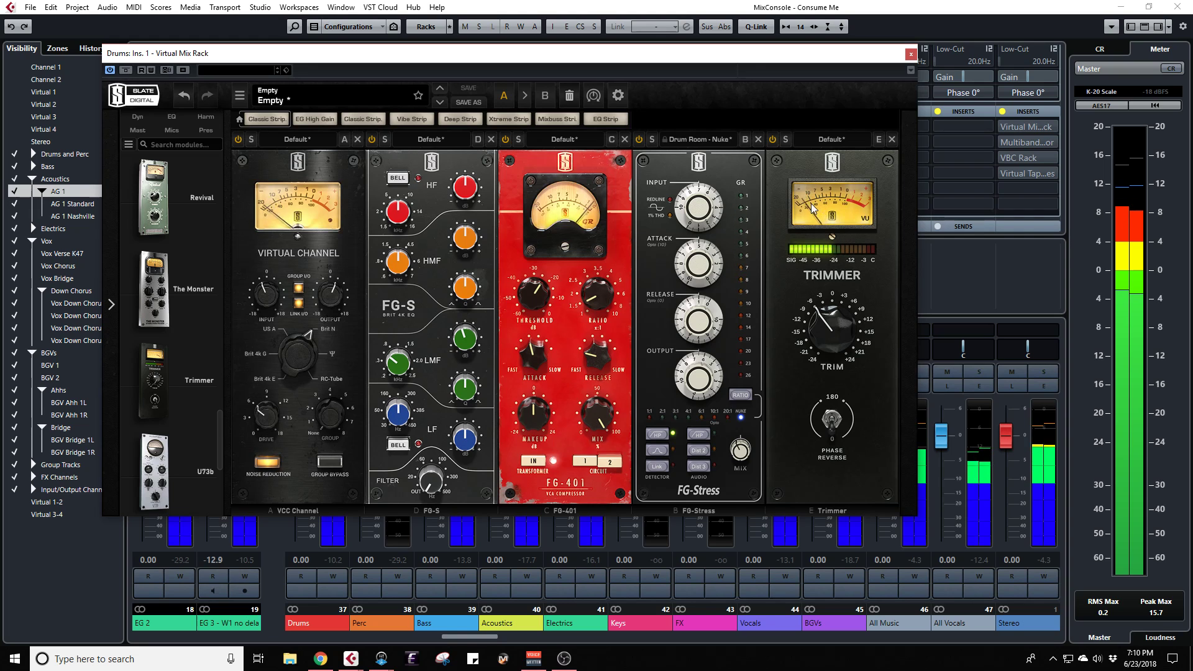
{"action": "left_click", "coordinate": [268, 303], "text": "alt"}
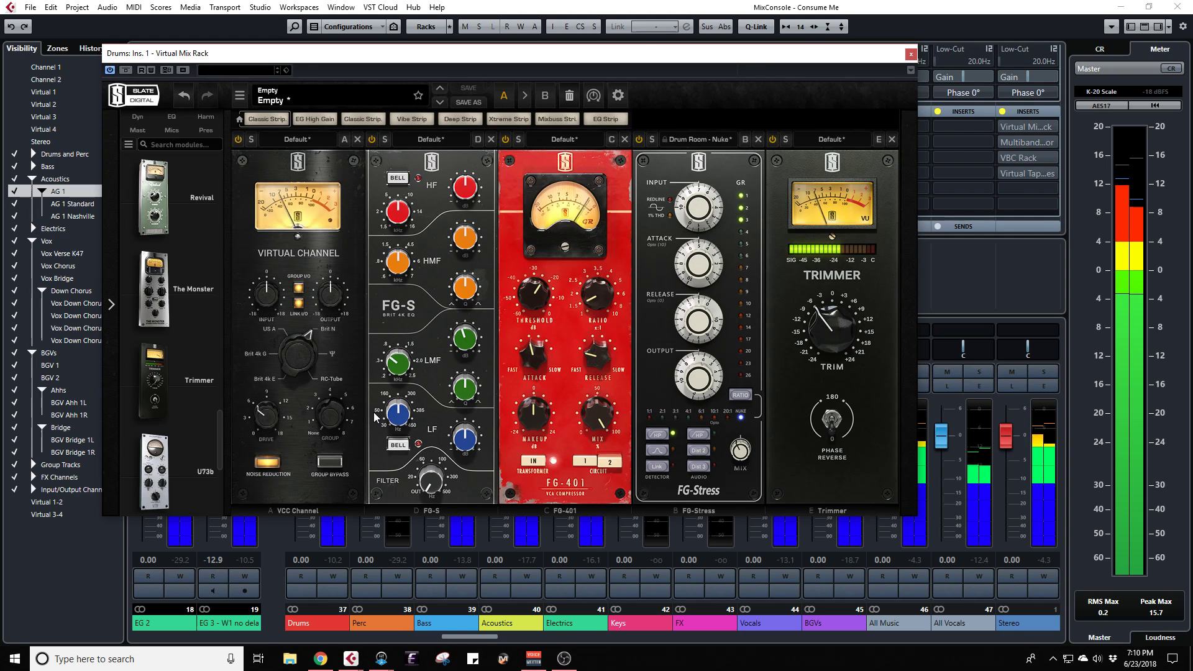
{"action": "left_click", "coordinate": [911, 56]}
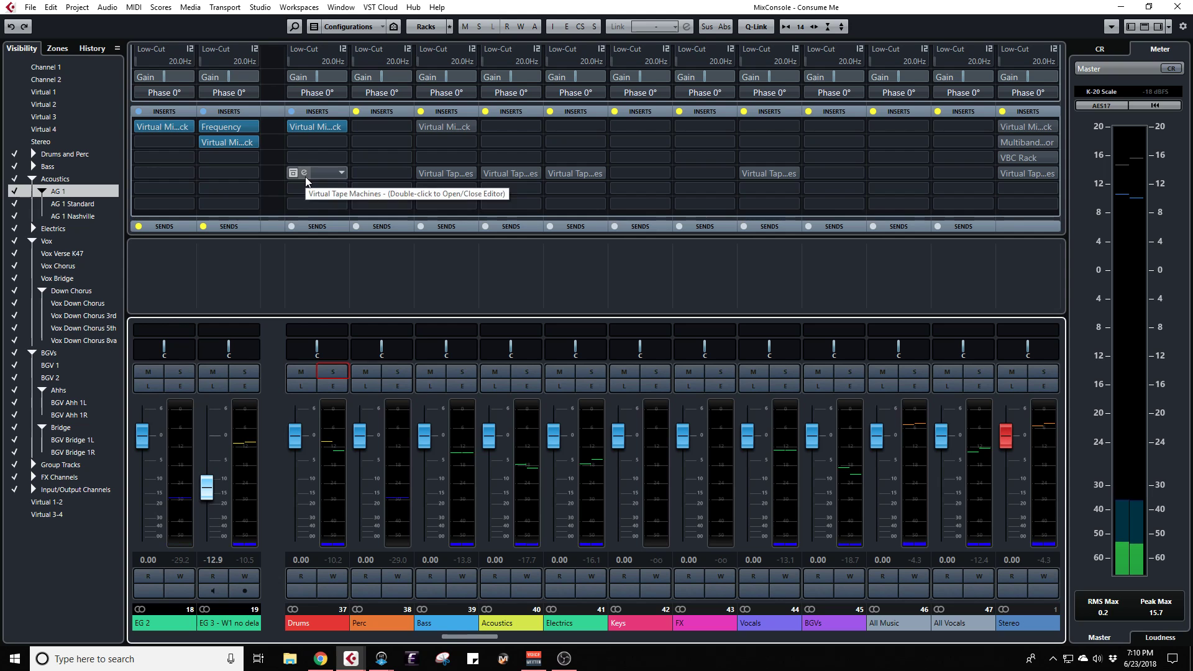
Step: Set the playback cycle in the project from the Chorus 4 marker at bar 57 to bar 71 and start playback
{"action": "key", "text": "F3"}
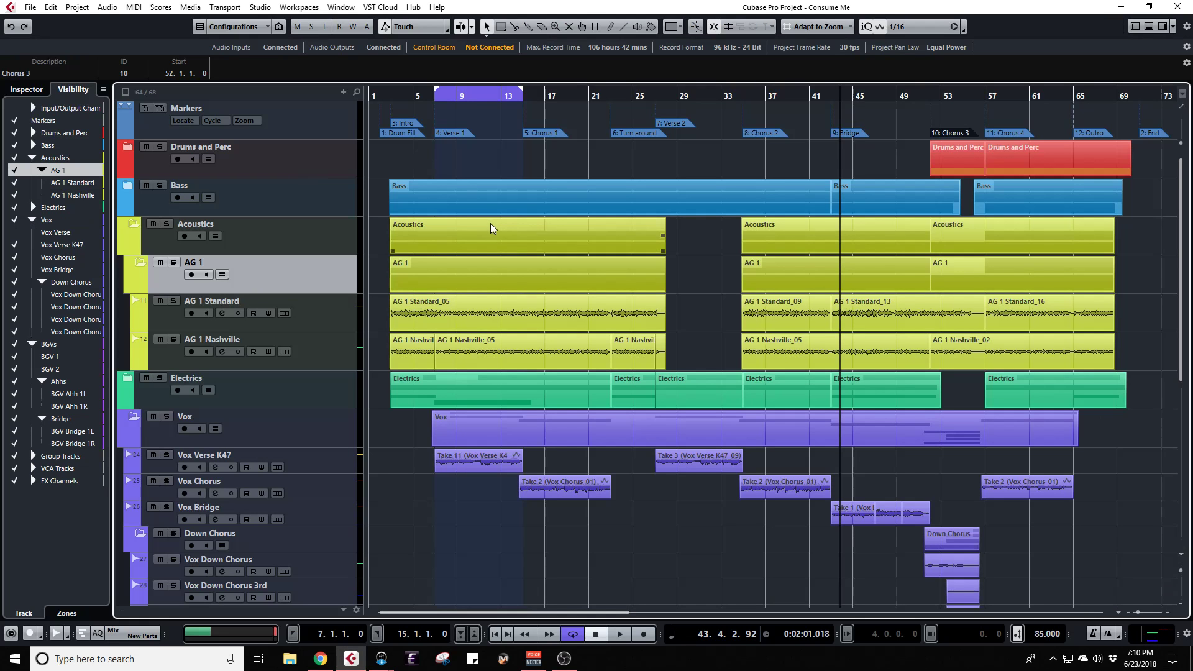
{"action": "scroll", "coordinate": [556, 281], "scroll_direction": "down", "scroll_amount": 10}
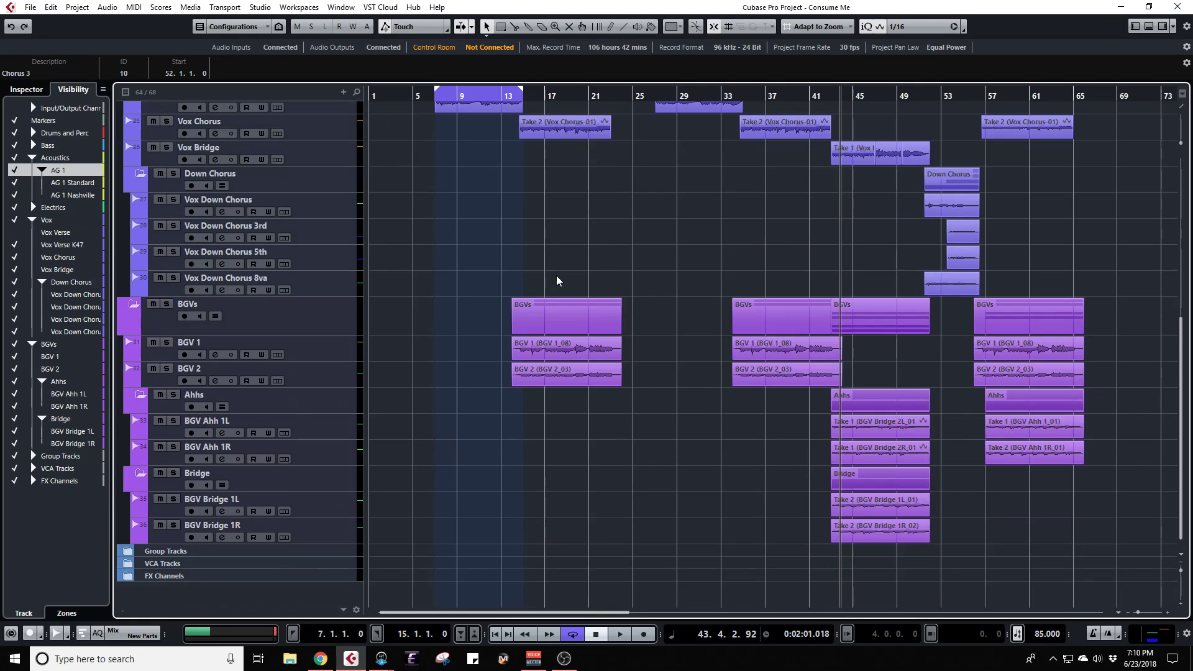
{"action": "scroll", "coordinate": [557, 281], "scroll_direction": "up", "scroll_amount": 10}
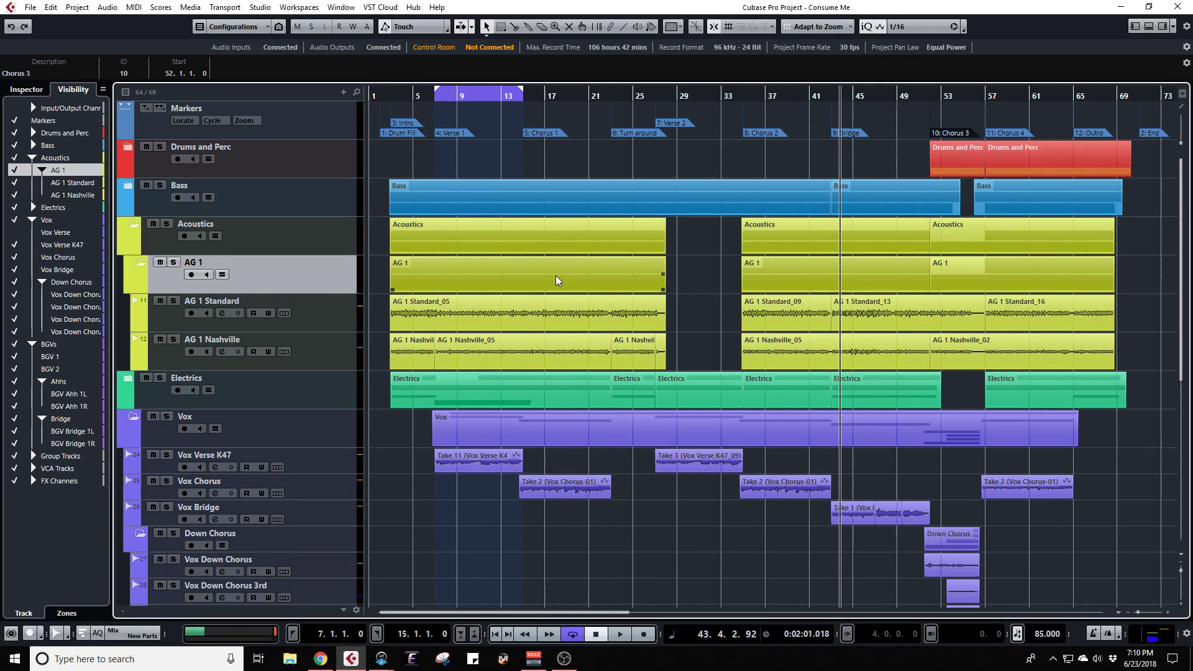
{"action": "scroll", "coordinate": [557, 281], "scroll_direction": "down", "scroll_amount": 10}
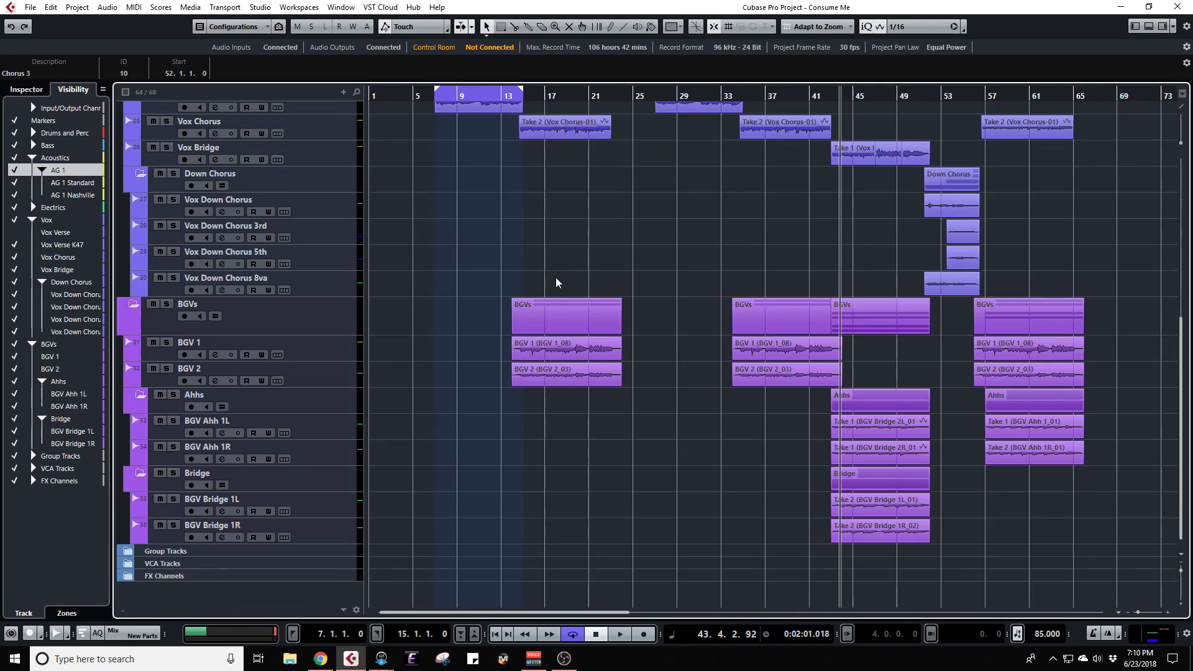
{"action": "scroll", "coordinate": [557, 281], "scroll_direction": "up", "scroll_amount": 10}
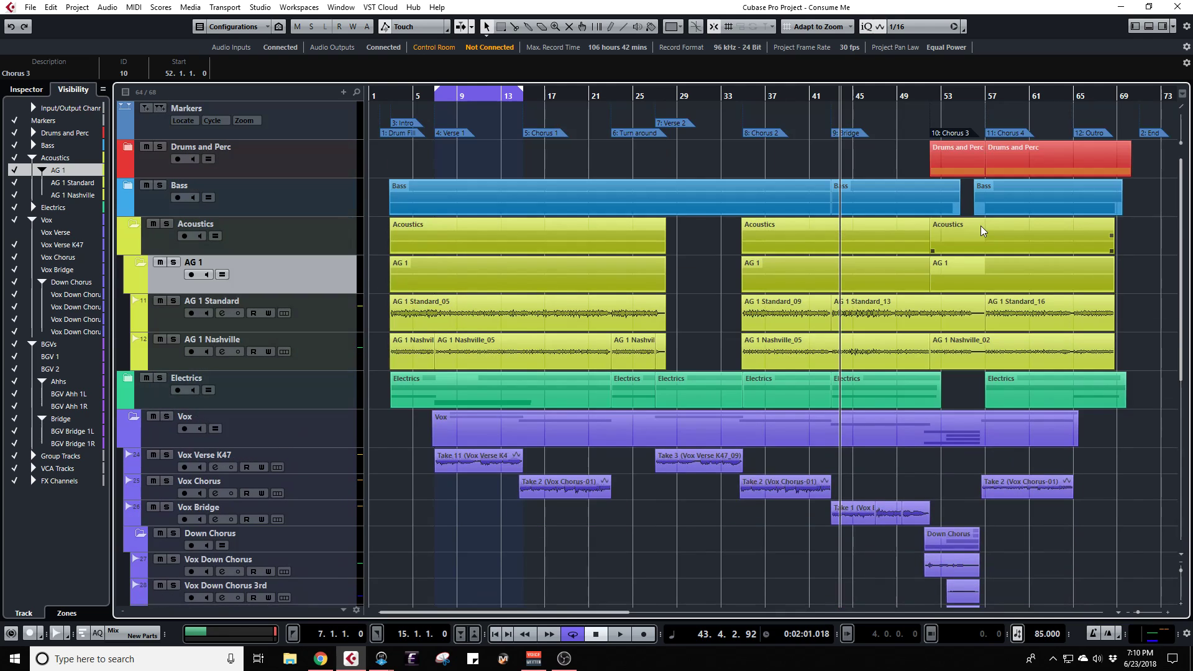
{"action": "left_click", "coordinate": [1001, 134]}
{"action": "key", "text": "ctrl+KP_1"}
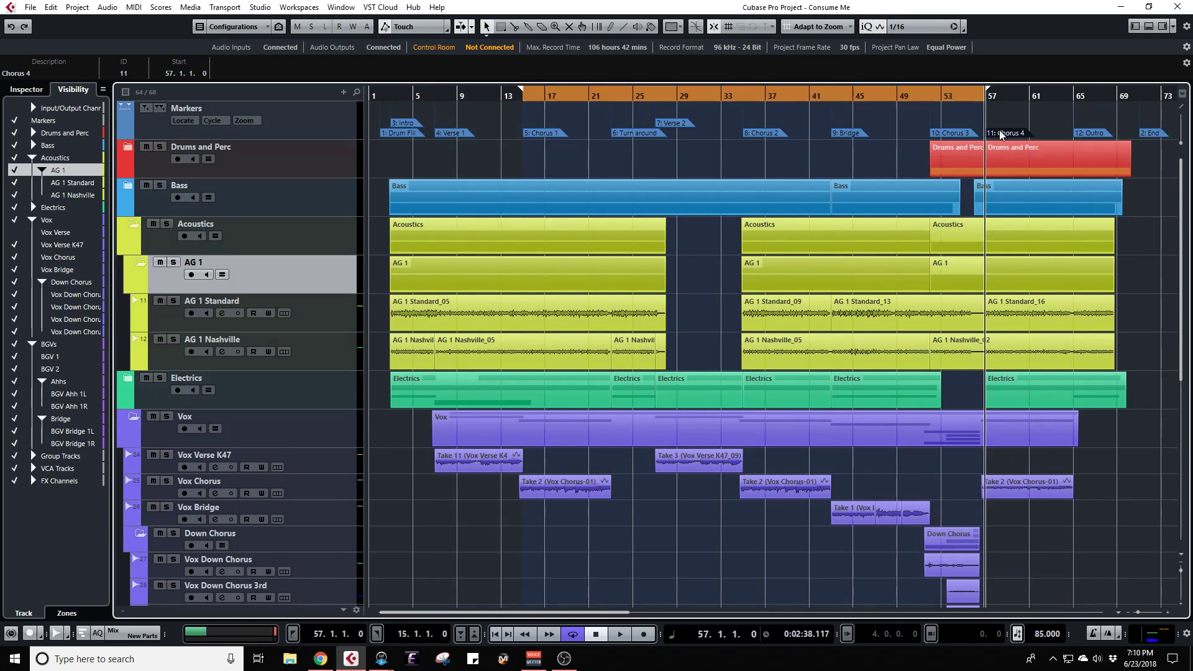
{"action": "key", "text": "KP_Add"}
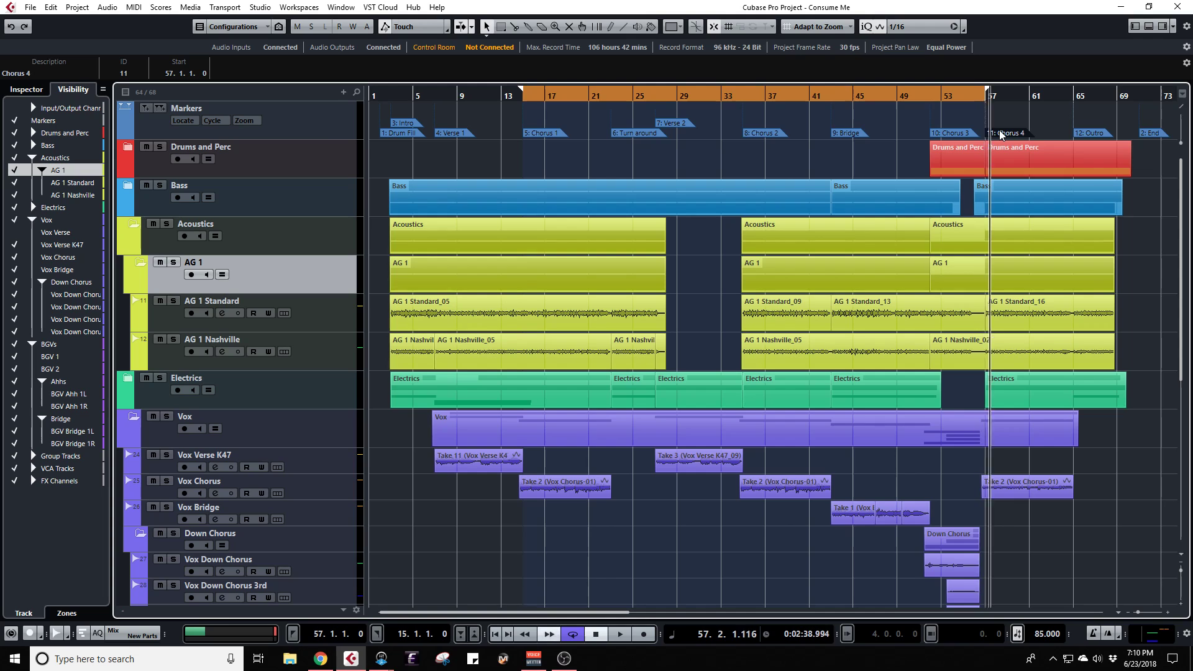
{"action": "key", "text": "KP_Subtract"}
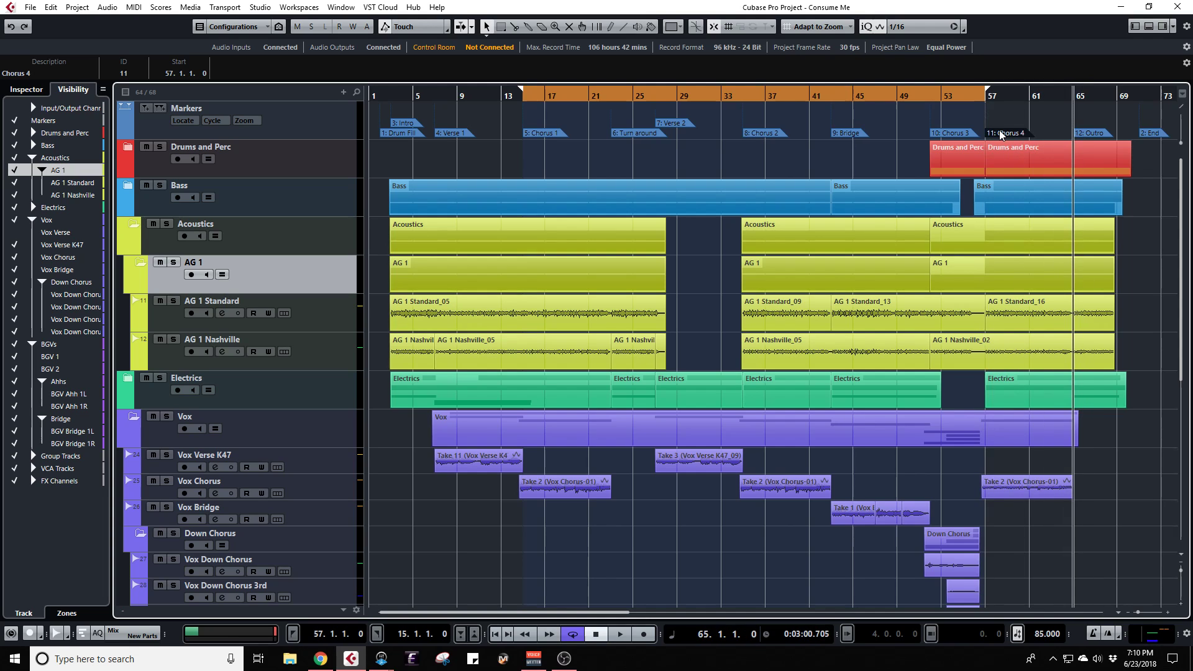
{"action": "key", "text": "KP_Add"}
{"action": "key", "text": "ctrl+KP_2"}
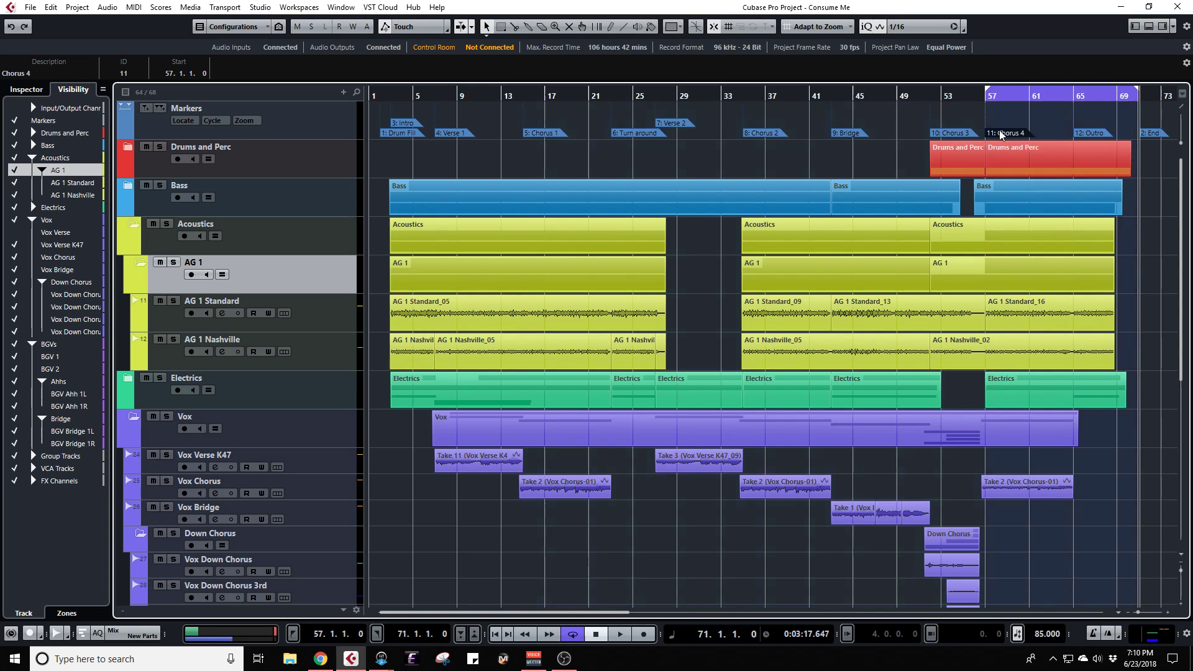
{"action": "key", "text": "space"}
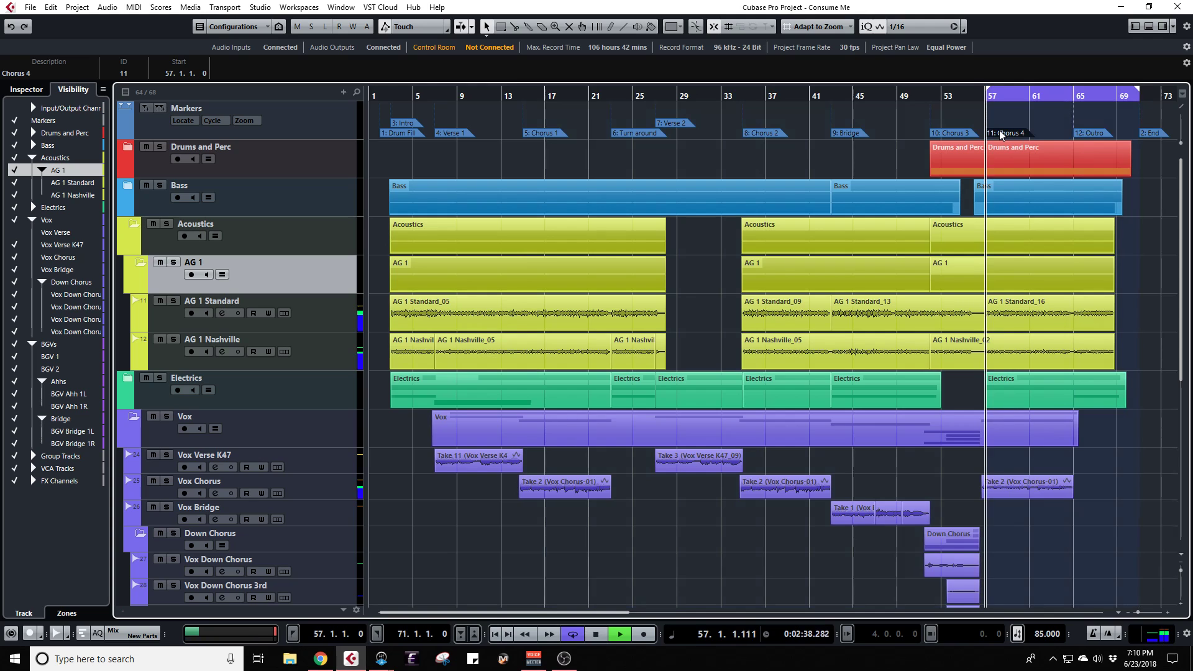
Step: Hide the Group Tracks channels in the MixConsole and close its channel visibility zone
{"action": "key", "text": "F3"}
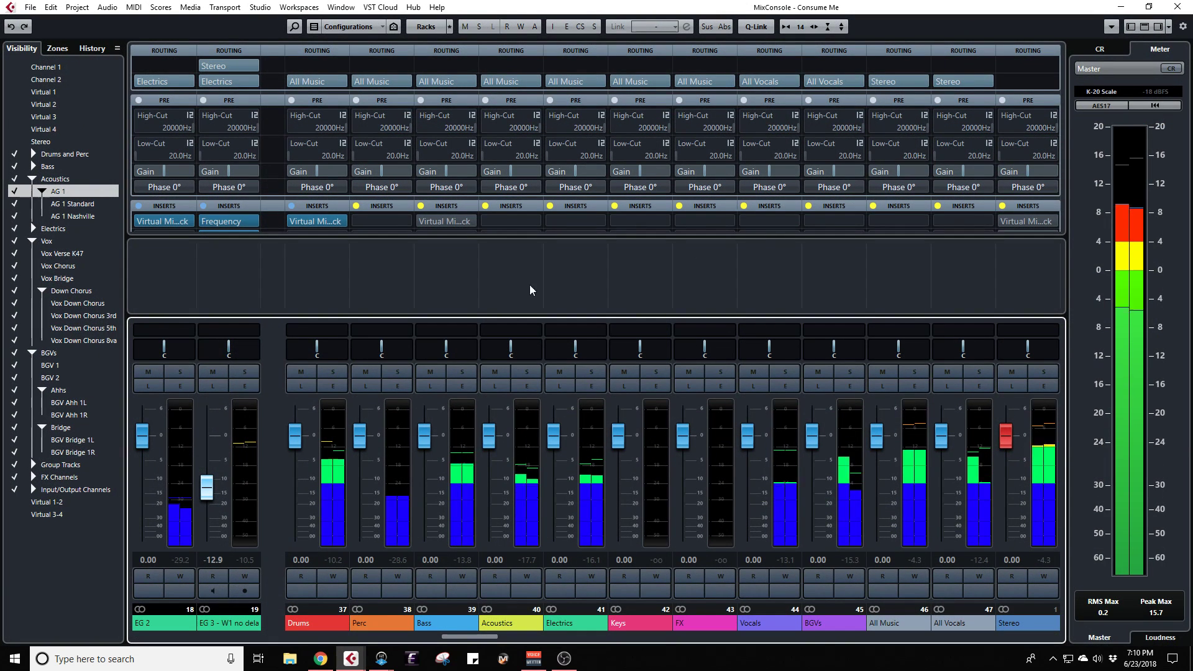
{"action": "left_click", "coordinate": [16, 466]}
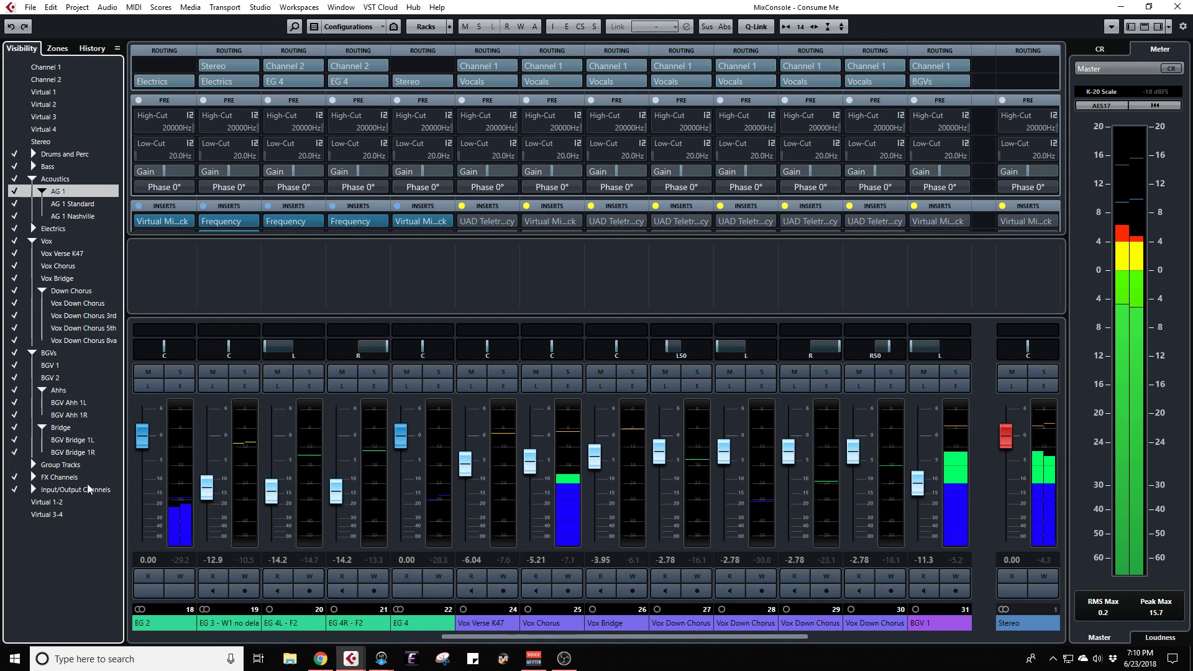
{"action": "left_click", "coordinate": [1131, 27]}
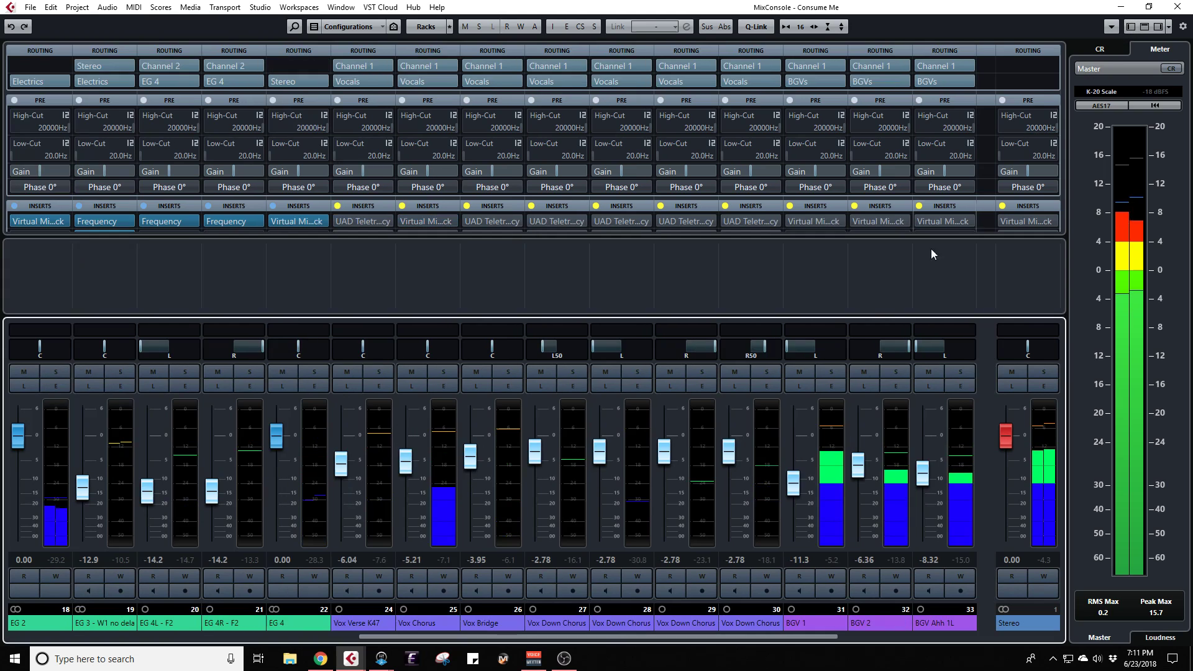
{"action": "scroll", "coordinate": [617, 636], "scroll_direction": "right", "scroll_amount": 5}
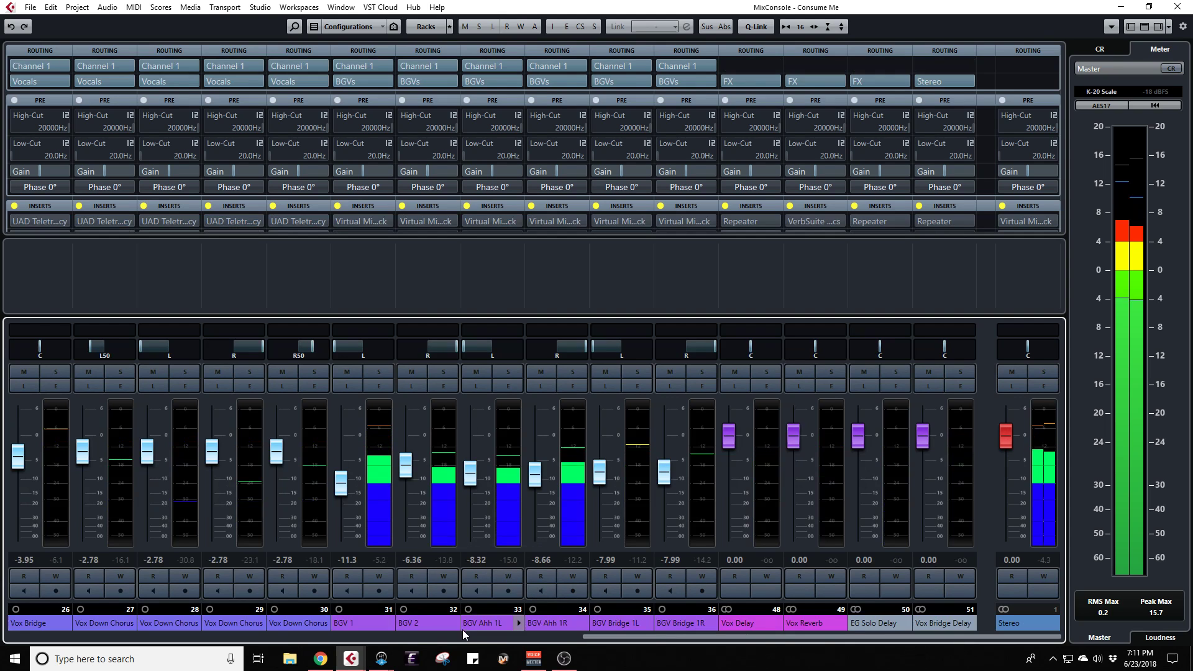
{"action": "scroll", "coordinate": [459, 633], "scroll_direction": "left", "scroll_amount": 3}
{"action": "scroll", "coordinate": [460, 633], "scroll_direction": "left", "scroll_amount": 4}
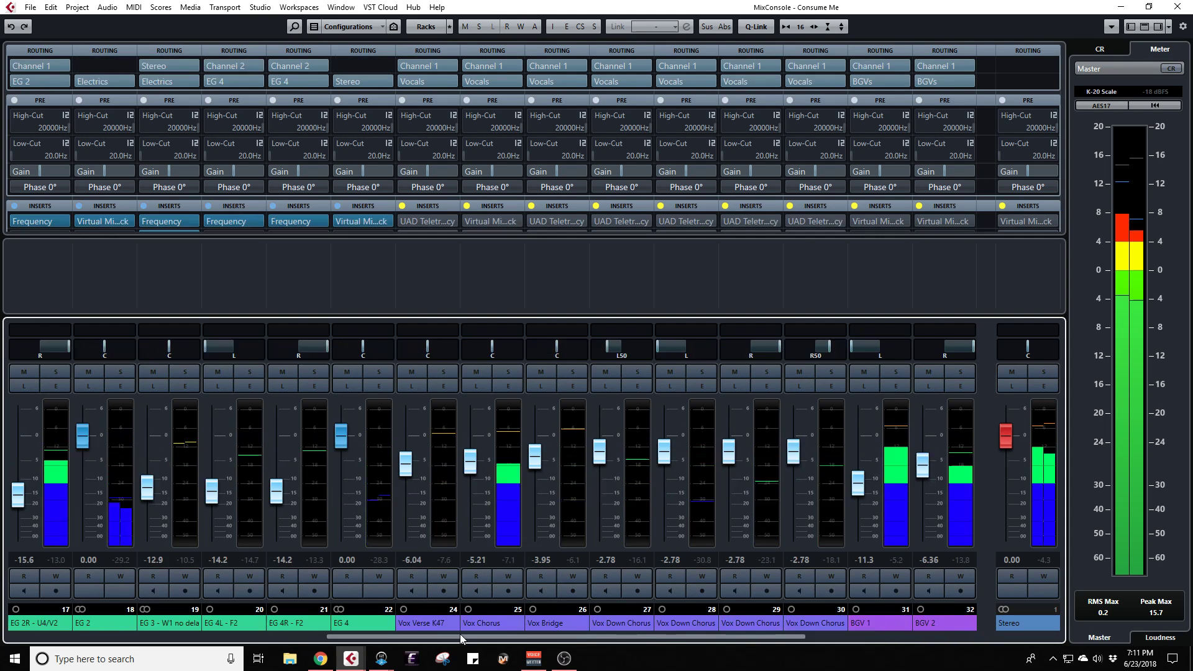
{"action": "scroll", "coordinate": [459, 634], "scroll_direction": "right", "scroll_amount": 3}
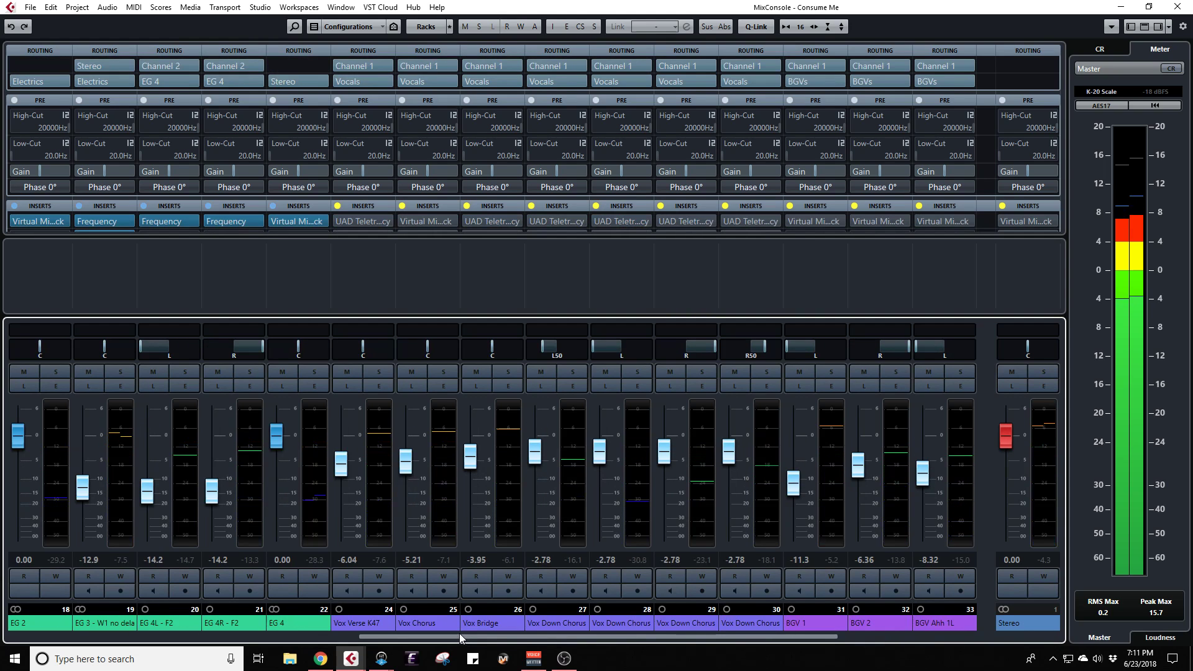
Step: Raise the Vox Chorus fader and reset it to 0.00 dB
{"action": "left_click_drag", "start_coordinate": [407, 469], "coordinate": [407, 447]}
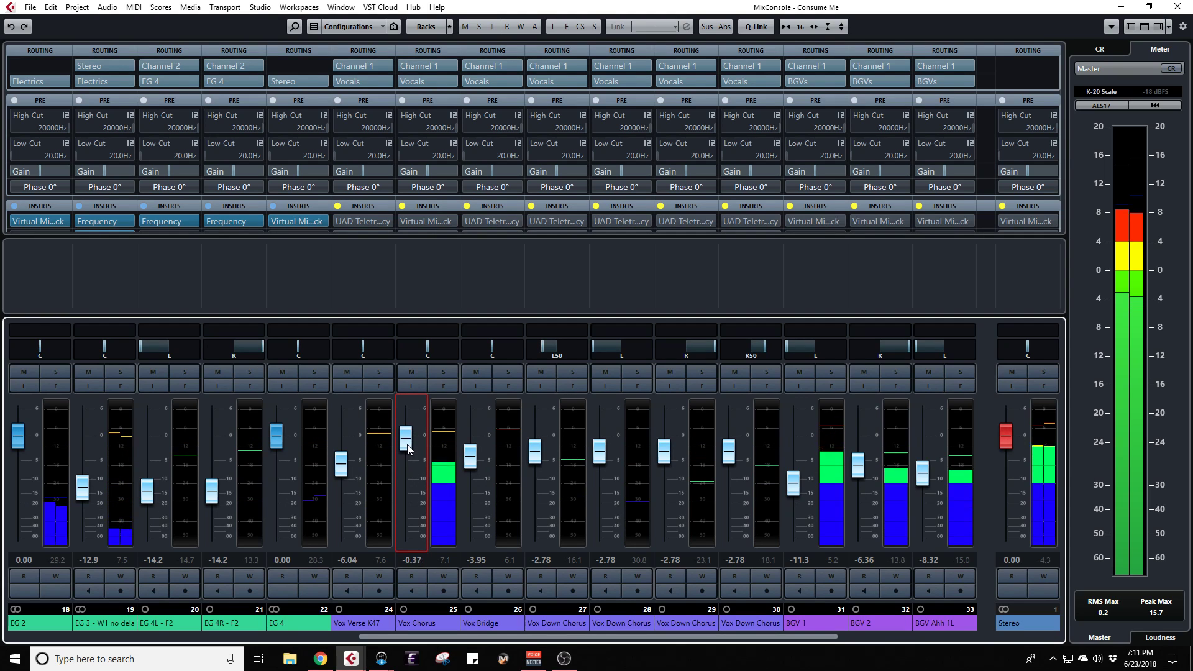
{"action": "left_click", "coordinate": [408, 447], "text": "ctrl"}
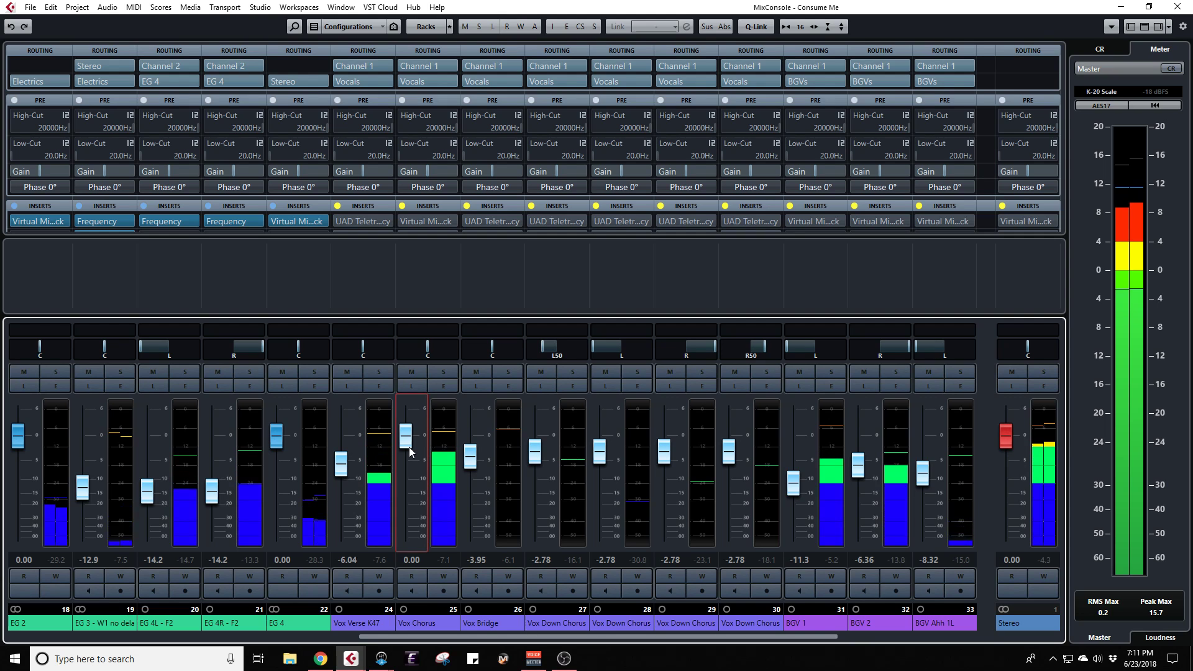
Step: Check the volumes of the Vox Chorus events in the project and set the Chorus 4 event's volume to 6 dB
{"action": "key", "text": "F3"}
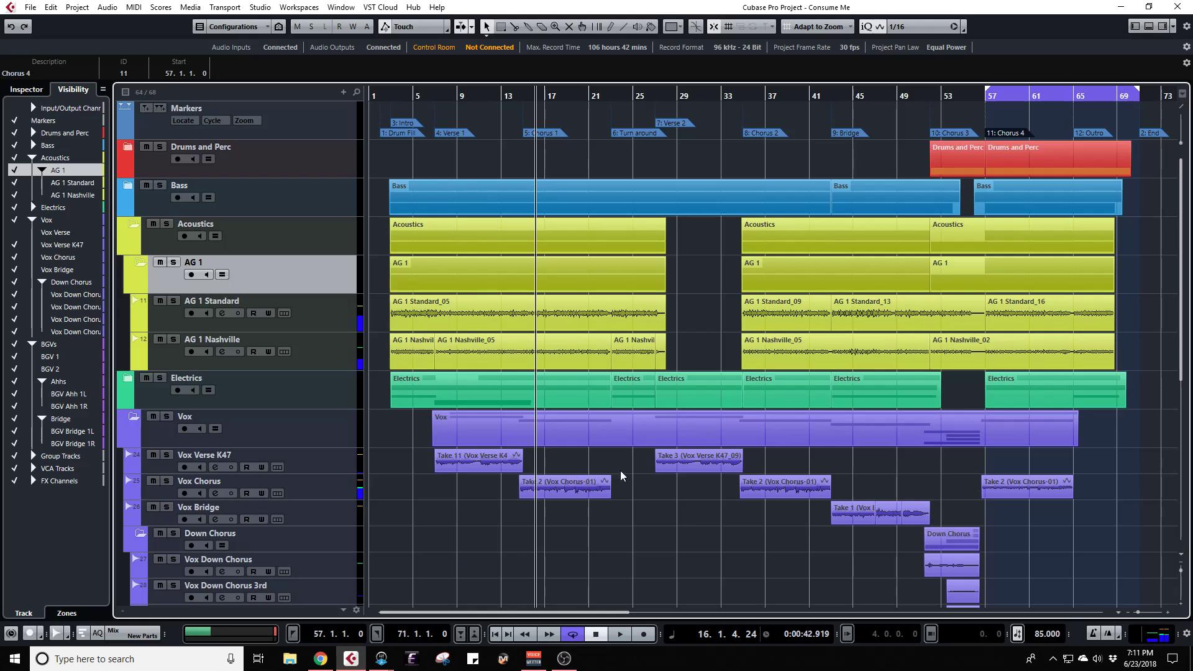
{"action": "left_click", "coordinate": [770, 488]}
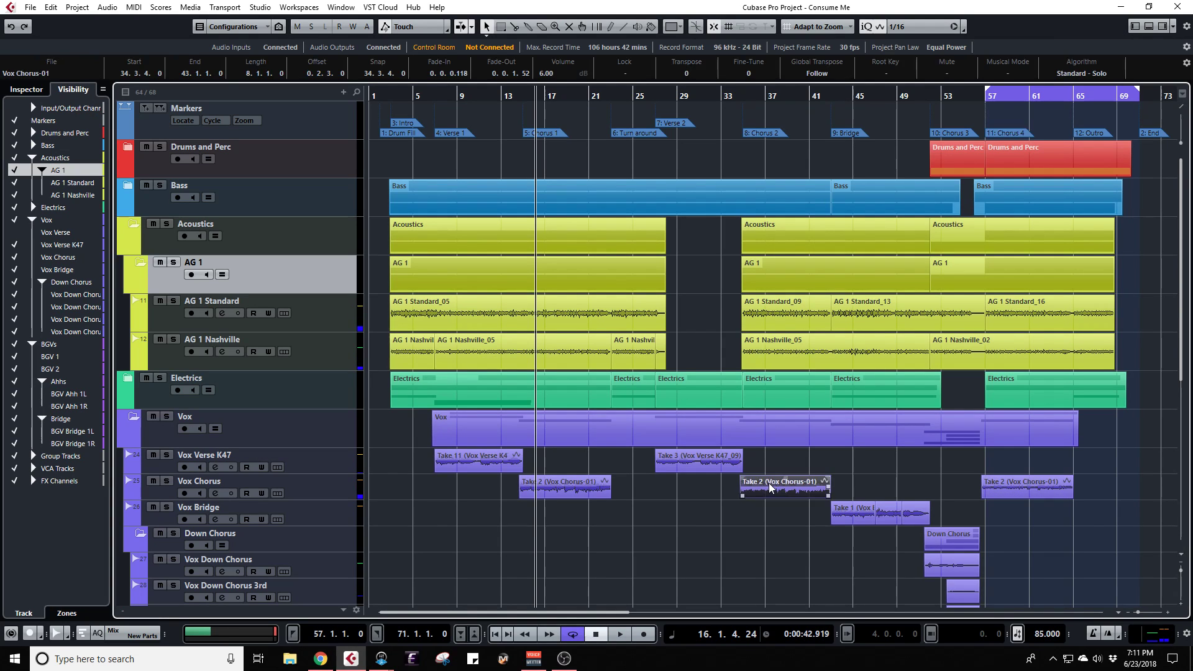
{"action": "left_click", "coordinate": [595, 488]}
{"action": "left_click", "coordinate": [1020, 493]}
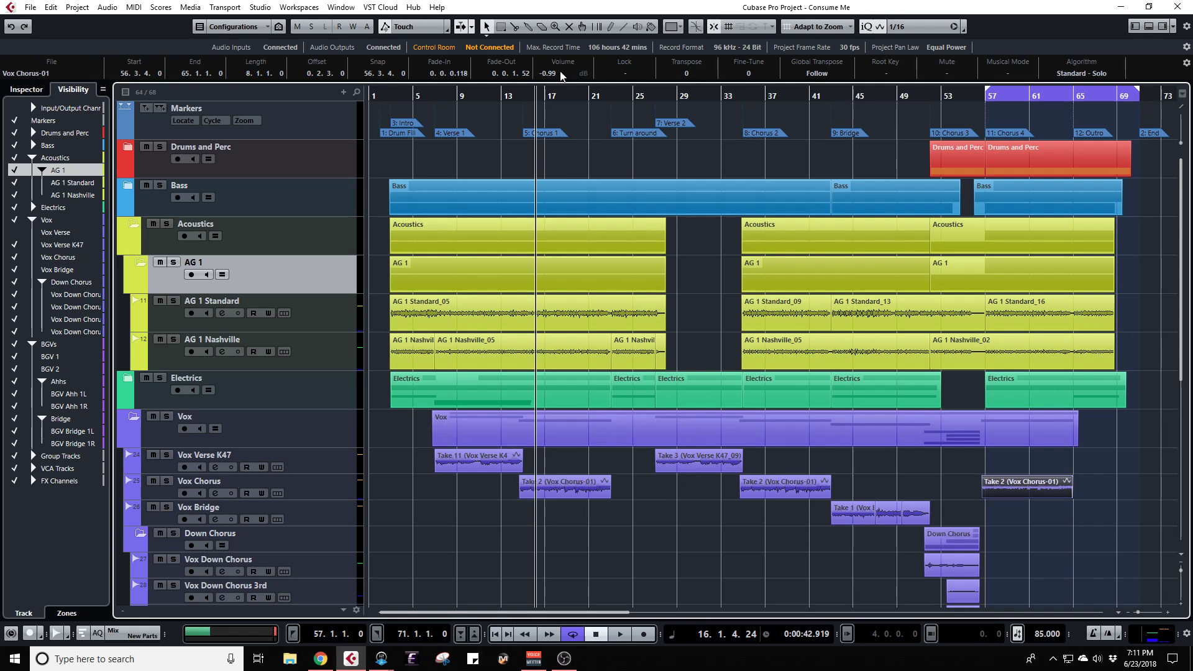
{"action": "type", "text": "6"}
{"action": "key", "text": "Return"}
Step: Balance the Vox Chorus channel against the mix in the MixConsole, setting its fader to -2.78 dB
{"action": "key", "text": "F3"}
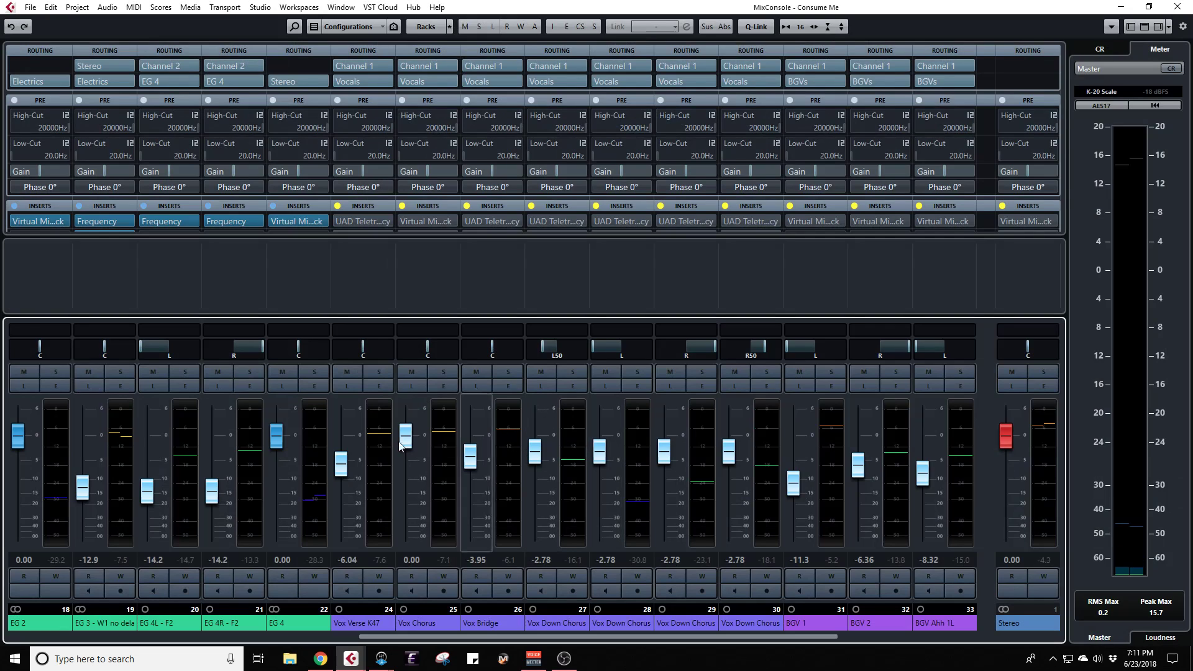
{"action": "scroll", "coordinate": [408, 472], "scroll_direction": "down", "scroll_amount": 3}
{"action": "scroll", "coordinate": [409, 471], "scroll_direction": "down", "scroll_amount": 1}
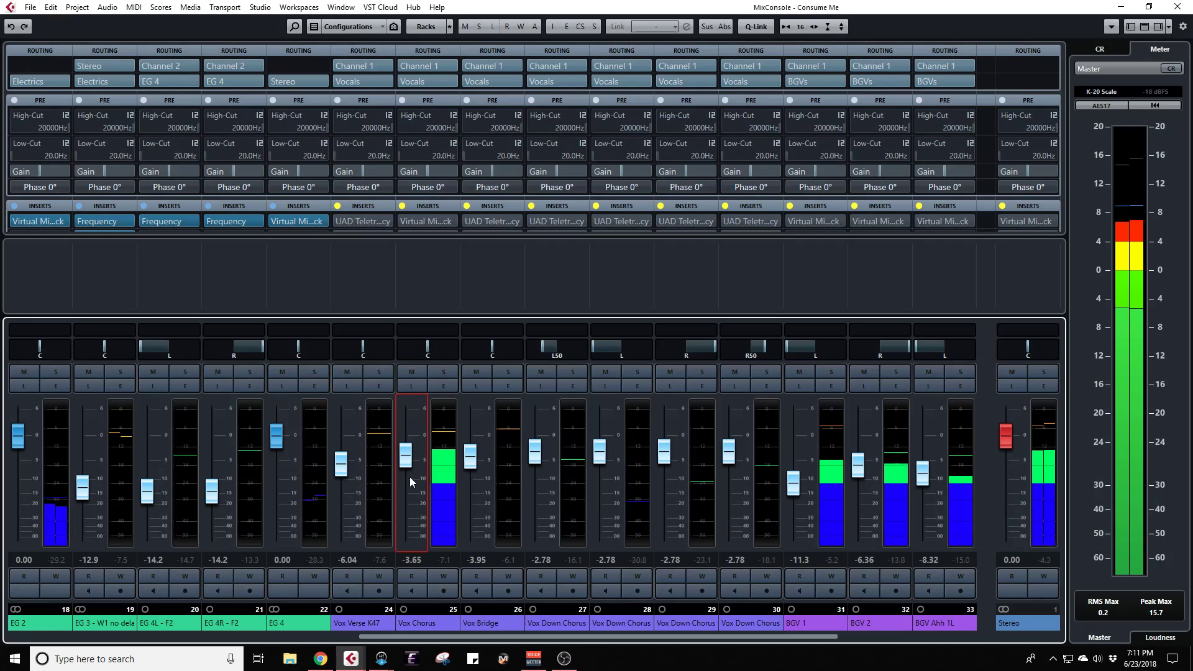
{"action": "scroll", "coordinate": [410, 476], "scroll_direction": "down", "scroll_amount": 2}
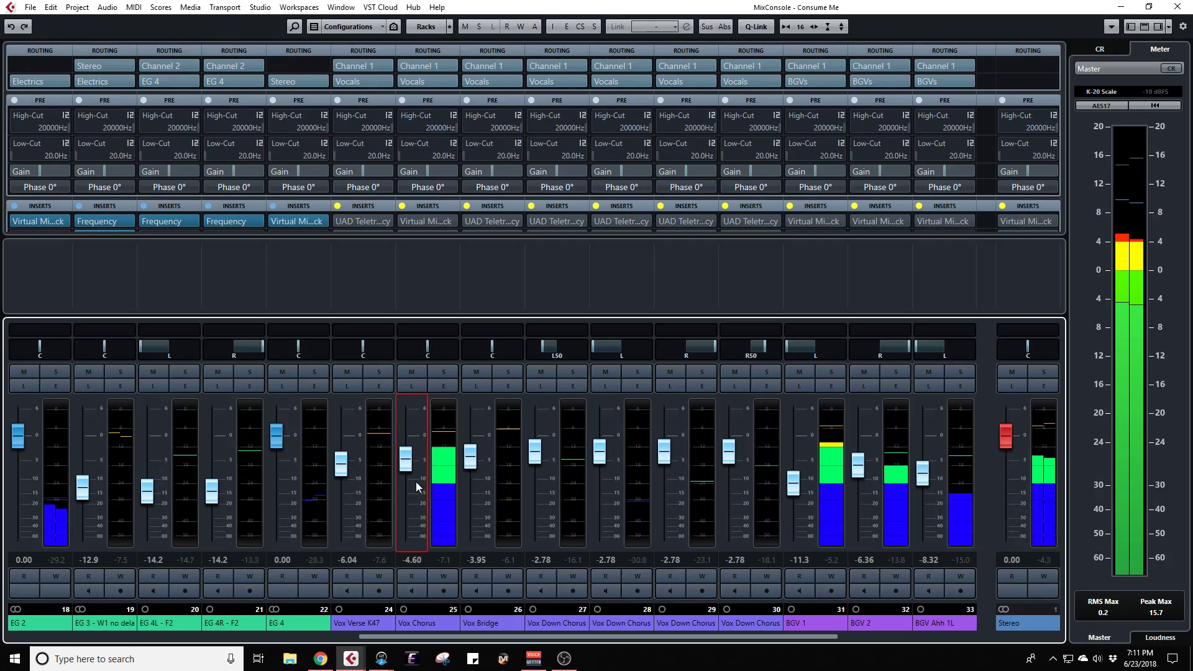
{"action": "scroll", "coordinate": [415, 492], "scroll_direction": "down", "scroll_amount": 1}
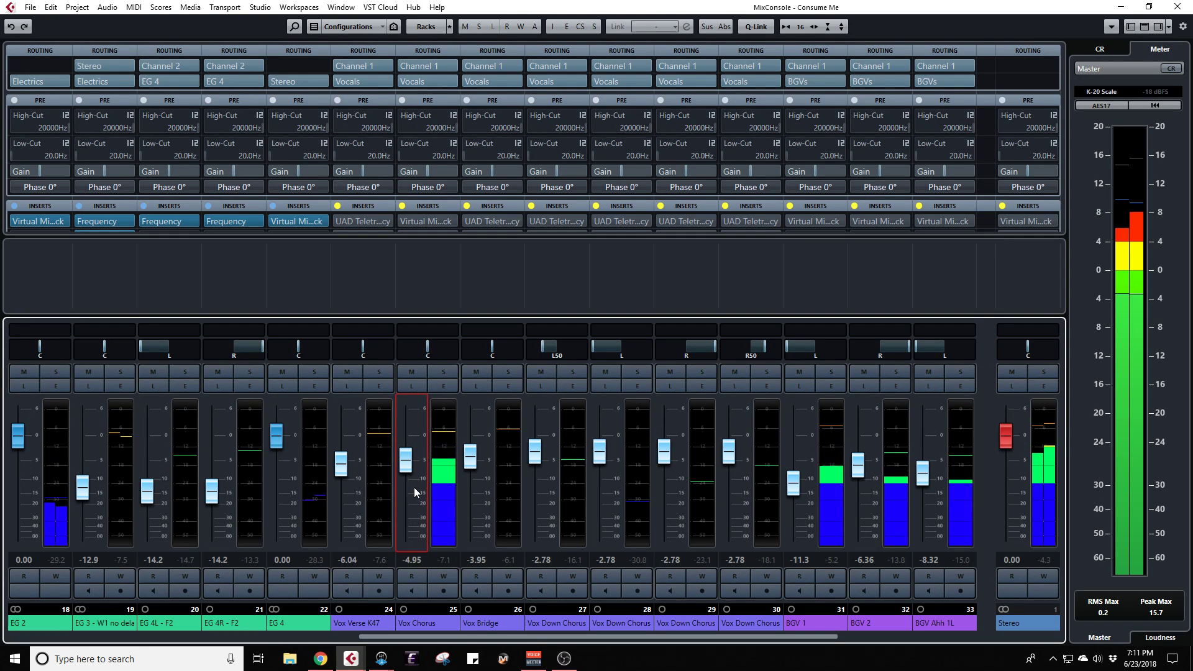
{"action": "scroll", "coordinate": [415, 493], "scroll_direction": "up", "scroll_amount": 3}
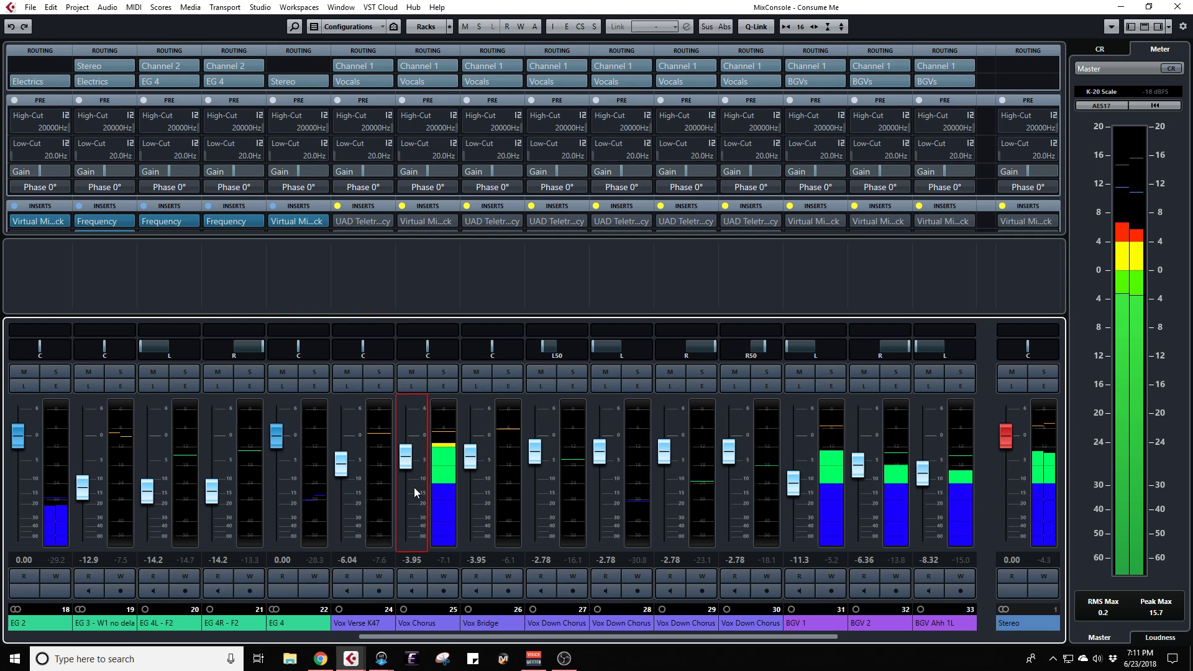
{"action": "scroll", "coordinate": [415, 489], "scroll_direction": "up", "scroll_amount": 3}
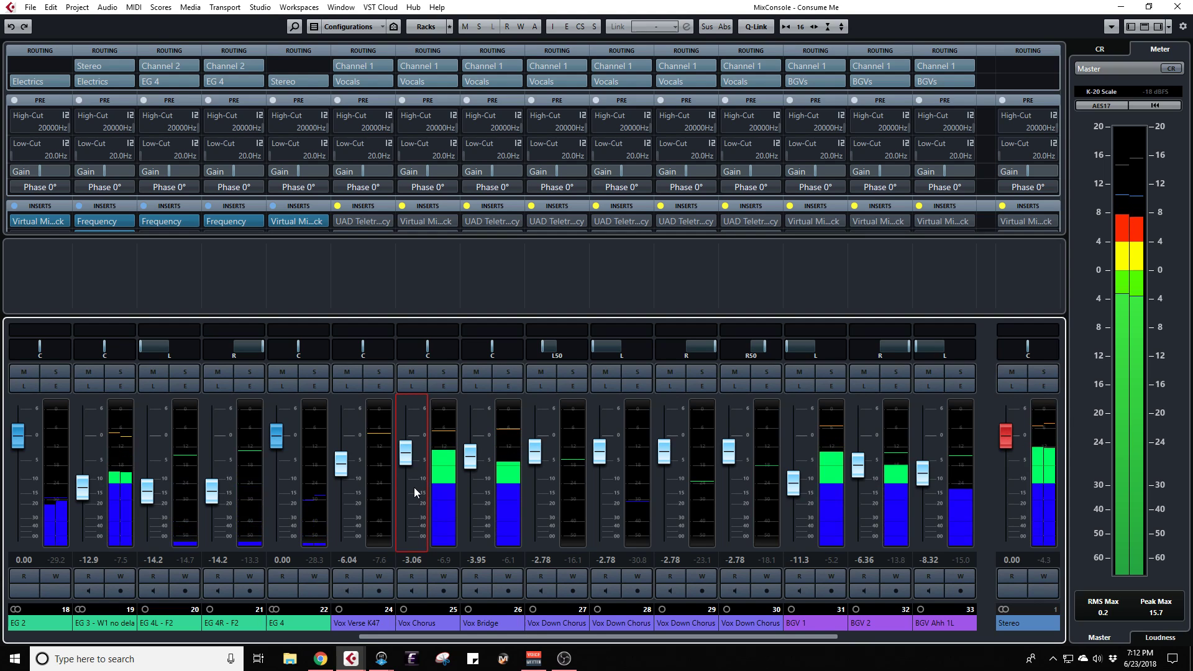
Step: Solo the BGV 1 channel briefly to check it, clear the solo and lower its fader to -13.0 dB
{"action": "scroll", "coordinate": [463, 489], "scroll_direction": "right", "scroll_amount": 1}
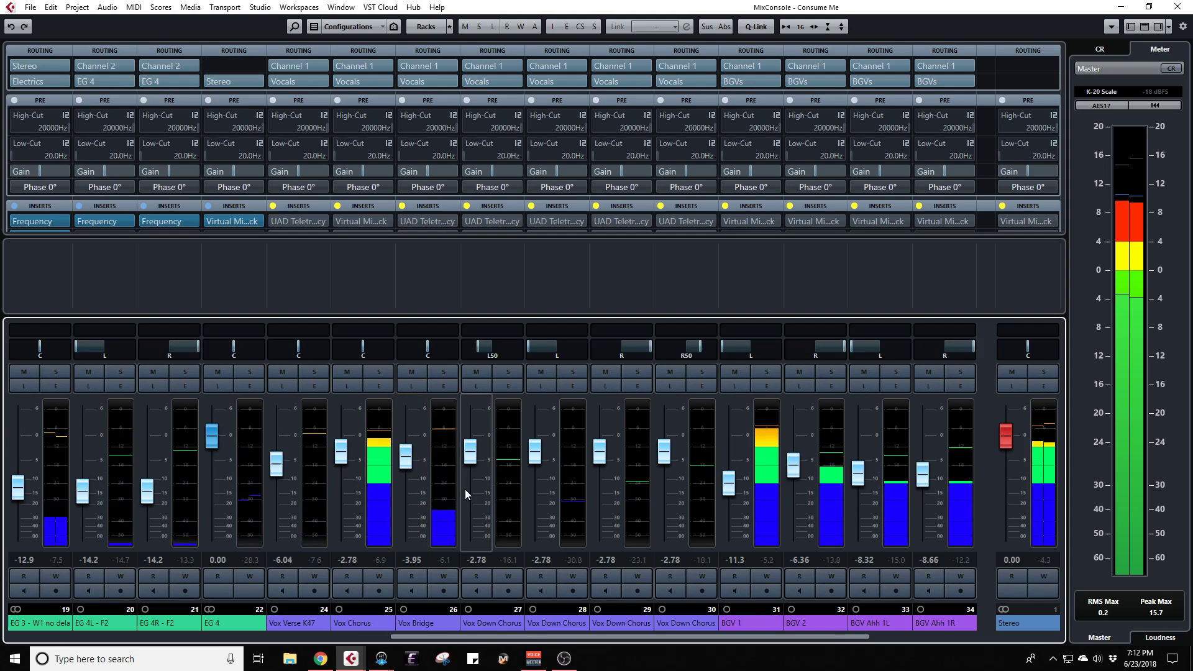
{"action": "scroll", "coordinate": [464, 490], "scroll_direction": "left", "scroll_amount": 3}
{"action": "scroll", "coordinate": [458, 632], "scroll_direction": "right", "scroll_amount": 4}
{"action": "scroll", "coordinate": [458, 632], "scroll_direction": "right", "scroll_amount": 5}
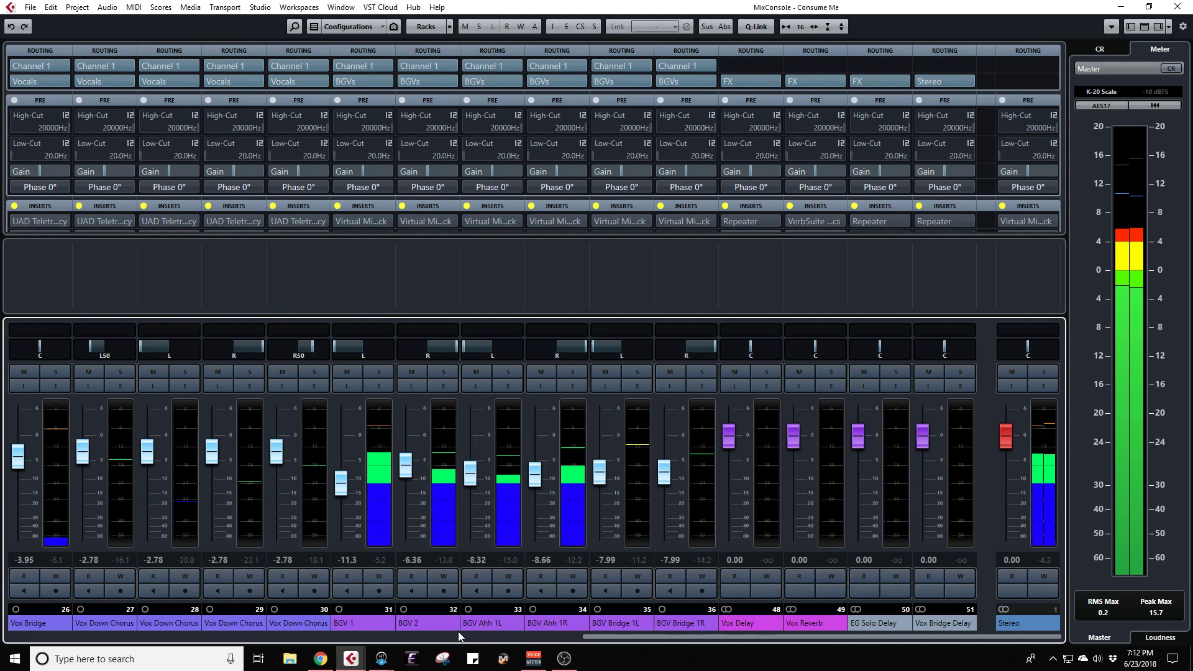
{"action": "scroll", "coordinate": [458, 633], "scroll_direction": "left", "scroll_amount": 1}
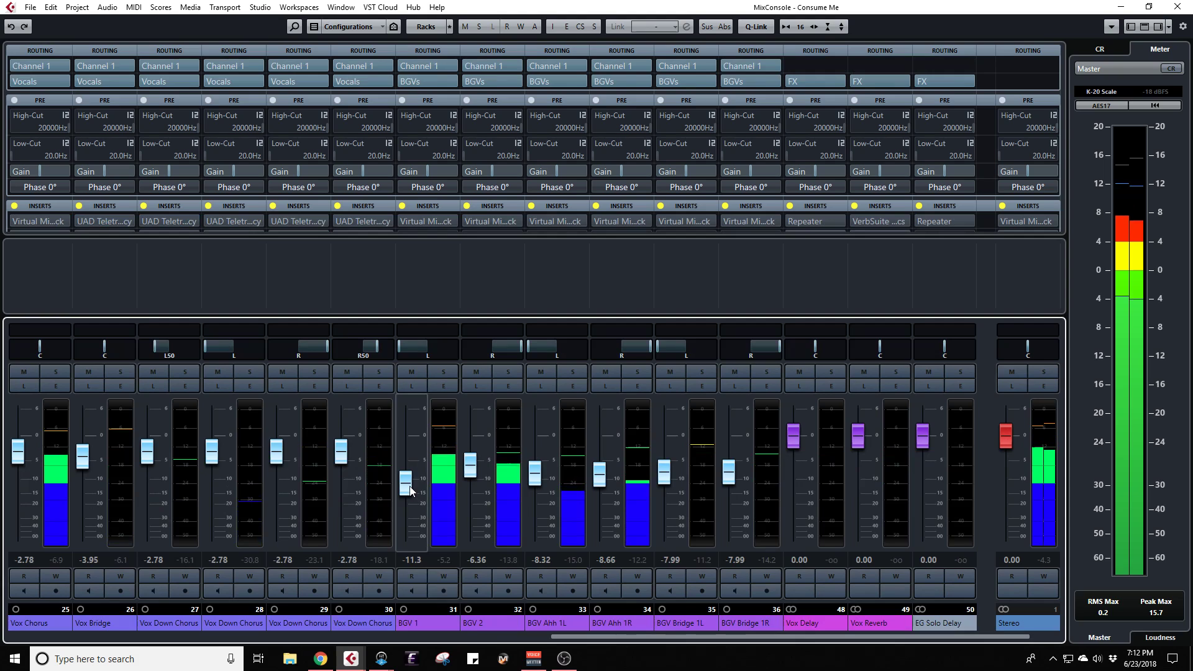
{"action": "left_click", "coordinate": [439, 371]}
{"action": "left_click", "coordinate": [438, 371]}
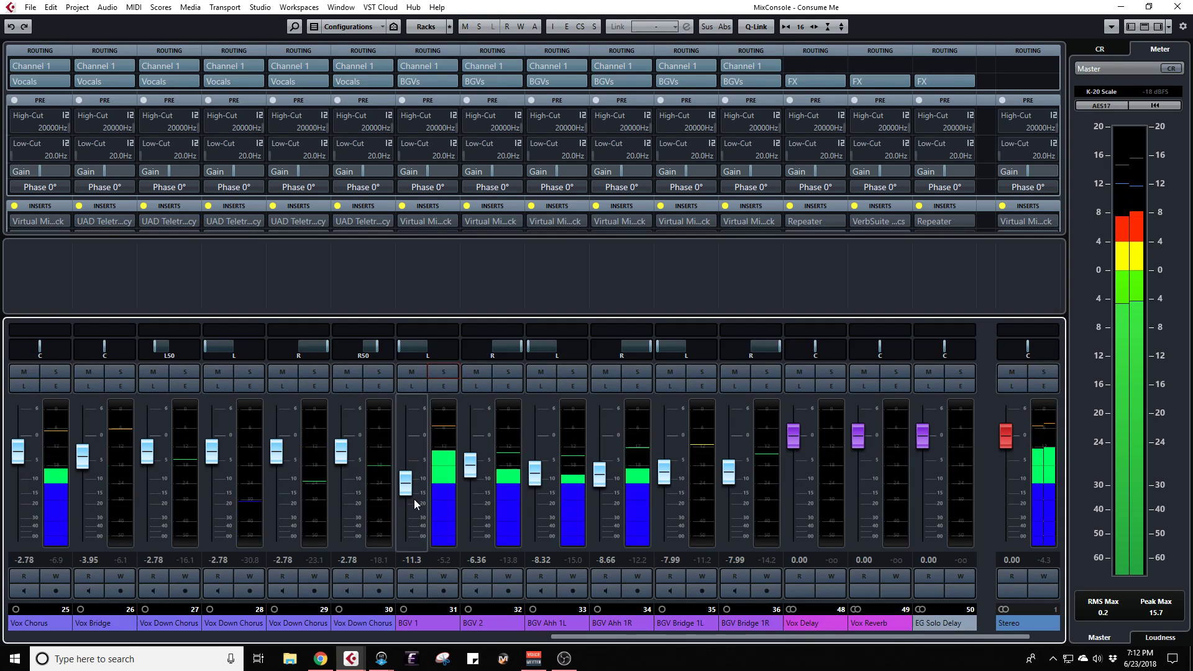
{"action": "left_click_drag", "start_coordinate": [408, 489], "coordinate": [408, 492]}
{"action": "scroll", "coordinate": [408, 491], "scroll_direction": "down", "scroll_amount": 1}
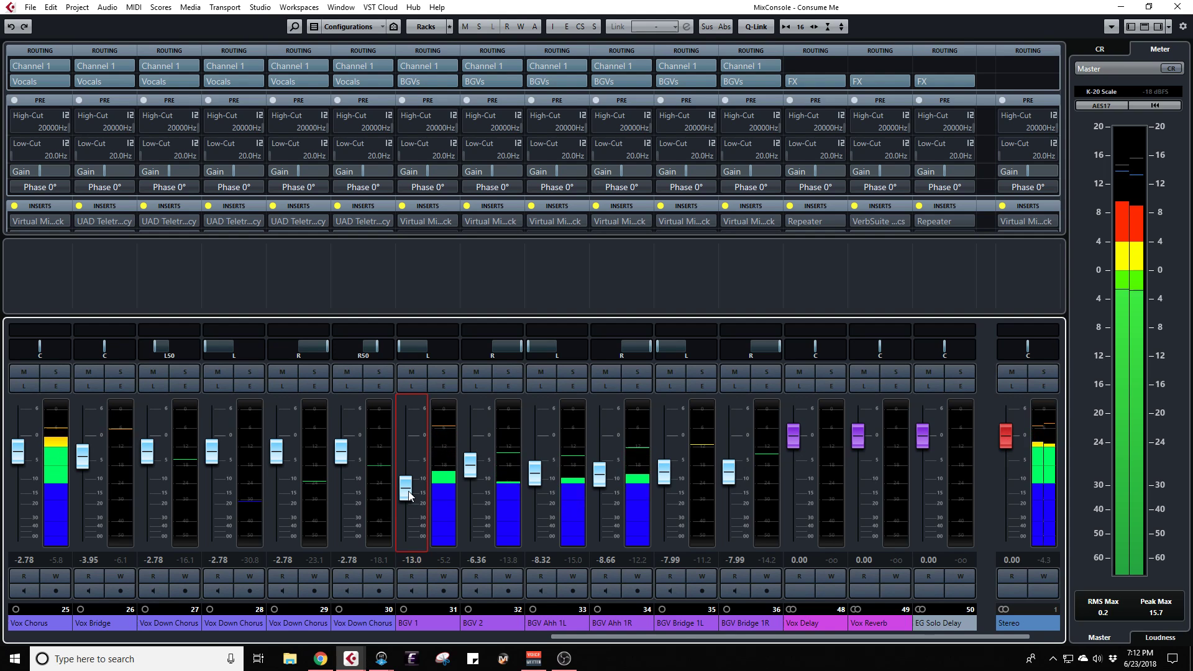
Step: Collapse the Down Chorus and Vox folder tracks in the project's track list
{"action": "key", "text": "F3"}
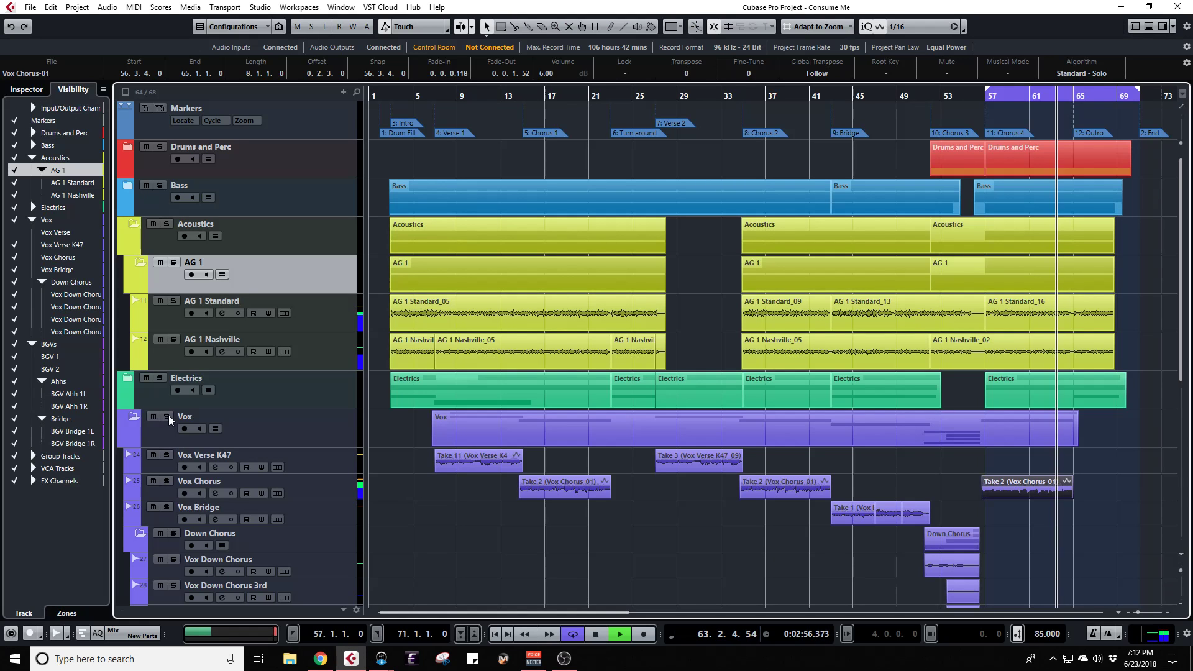
{"action": "left_click", "coordinate": [141, 538]}
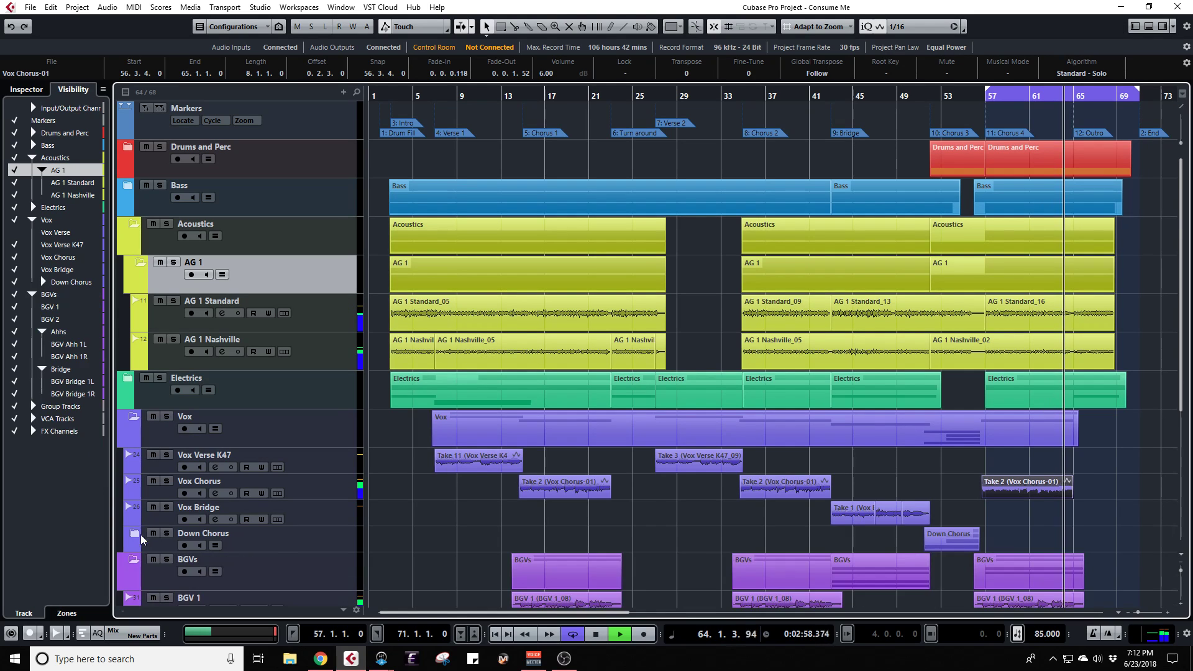
{"action": "left_click", "coordinate": [134, 417]}
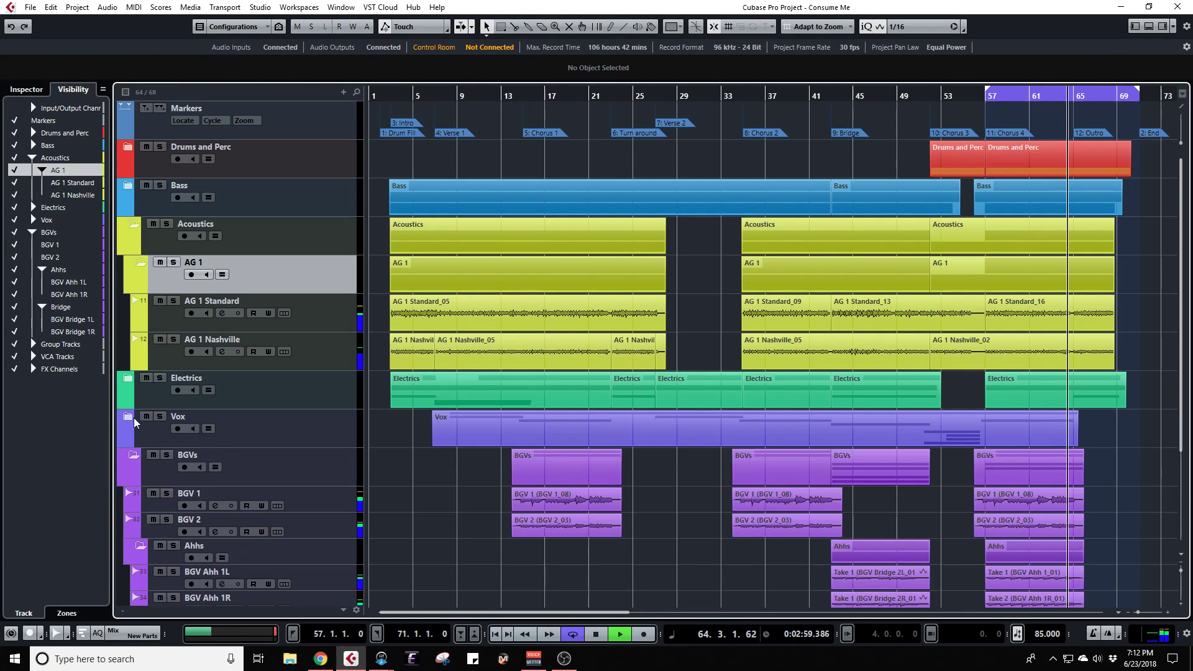
Step: Collapse the BGVs folder track, restart playback from the loop start, and solo the BGVs and Vox folders
{"action": "left_click", "coordinate": [133, 455]}
{"action": "key", "text": "KP_1"}
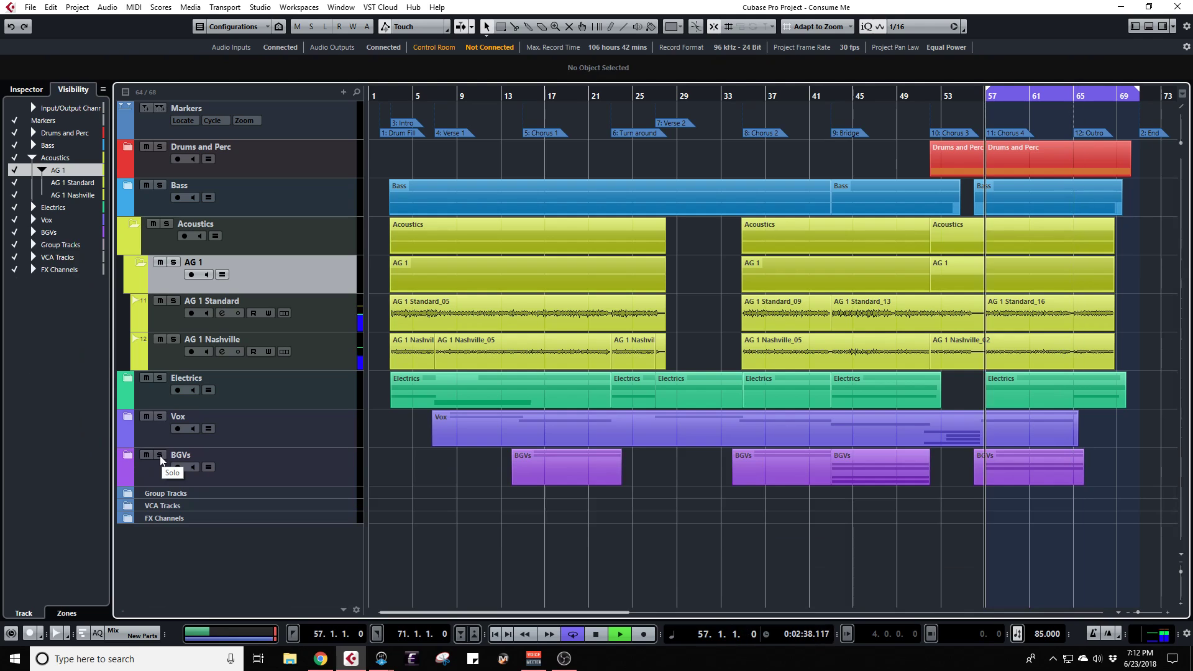
{"action": "left_click", "coordinate": [160, 459]}
{"action": "left_click", "coordinate": [160, 417]}
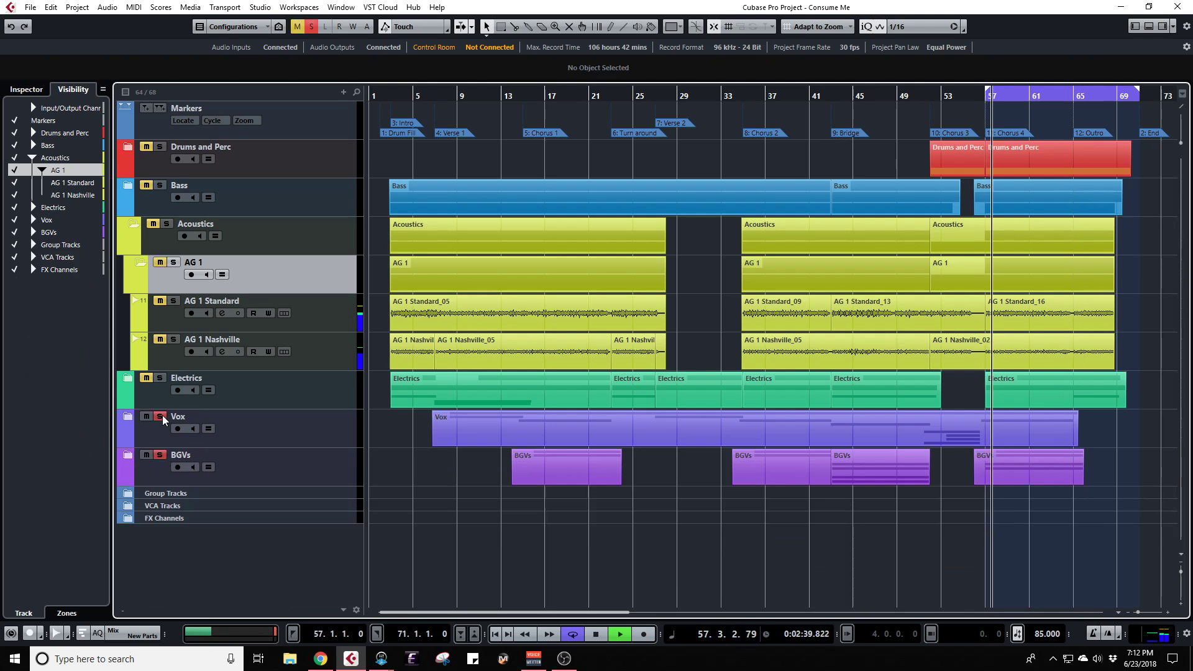
Step: Set up the stopped MixConsole by collapsing the Pre racks and displaying the group channels through the channel visibility list
{"action": "key", "text": "F3"}
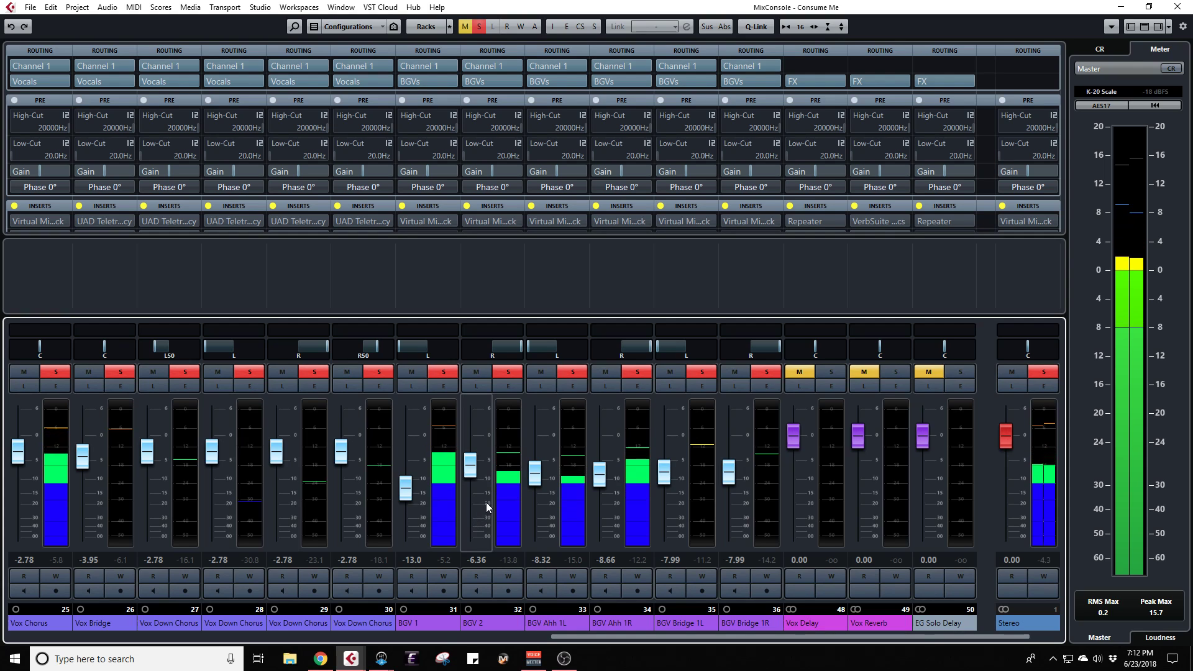
{"action": "key", "text": "space"}
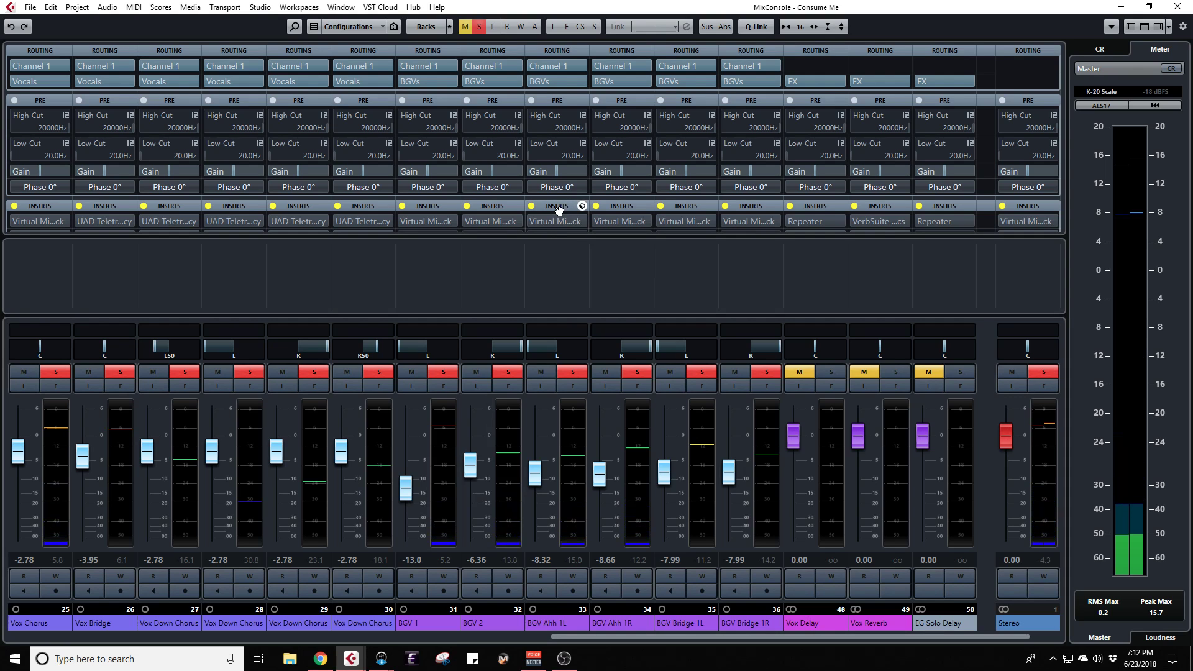
{"action": "left_click", "coordinate": [420, 102]}
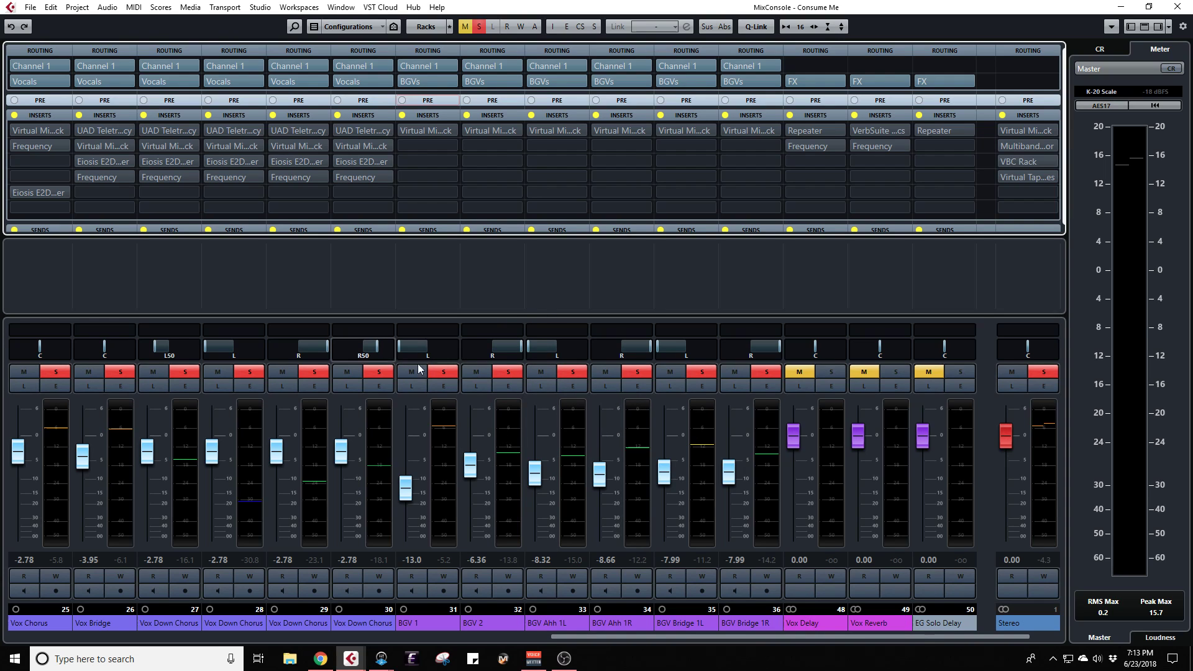
{"action": "left_click", "coordinate": [1131, 27]}
{"action": "left_click", "coordinate": [15, 265]}
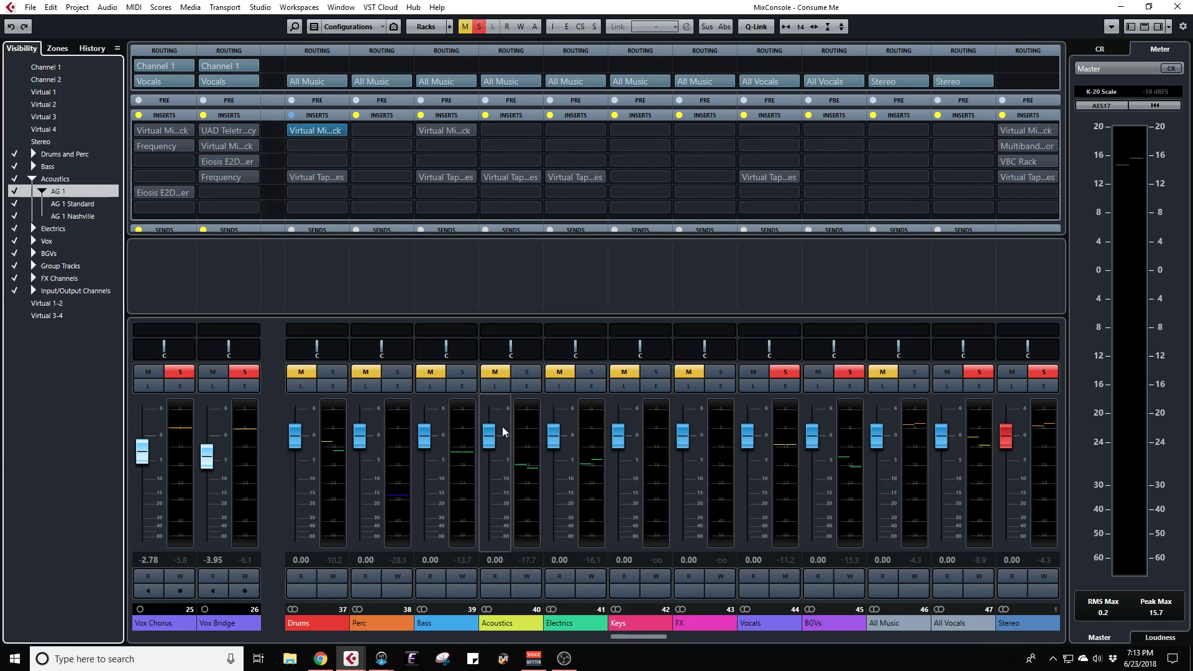
{"action": "scroll", "coordinate": [621, 635], "scroll_direction": "left", "scroll_amount": 4}
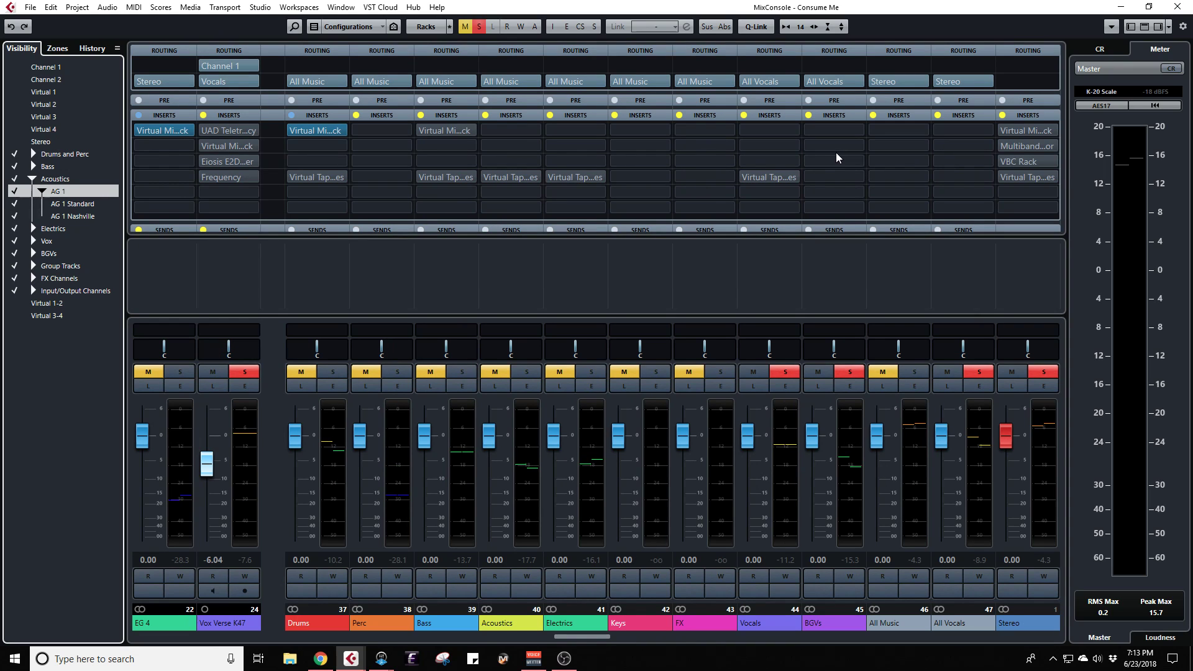
Step: Insert the Frequency EQ in the BGVs group's first insert slot and take the Vocals group out of solo
{"action": "left_click", "coordinate": [840, 131]}
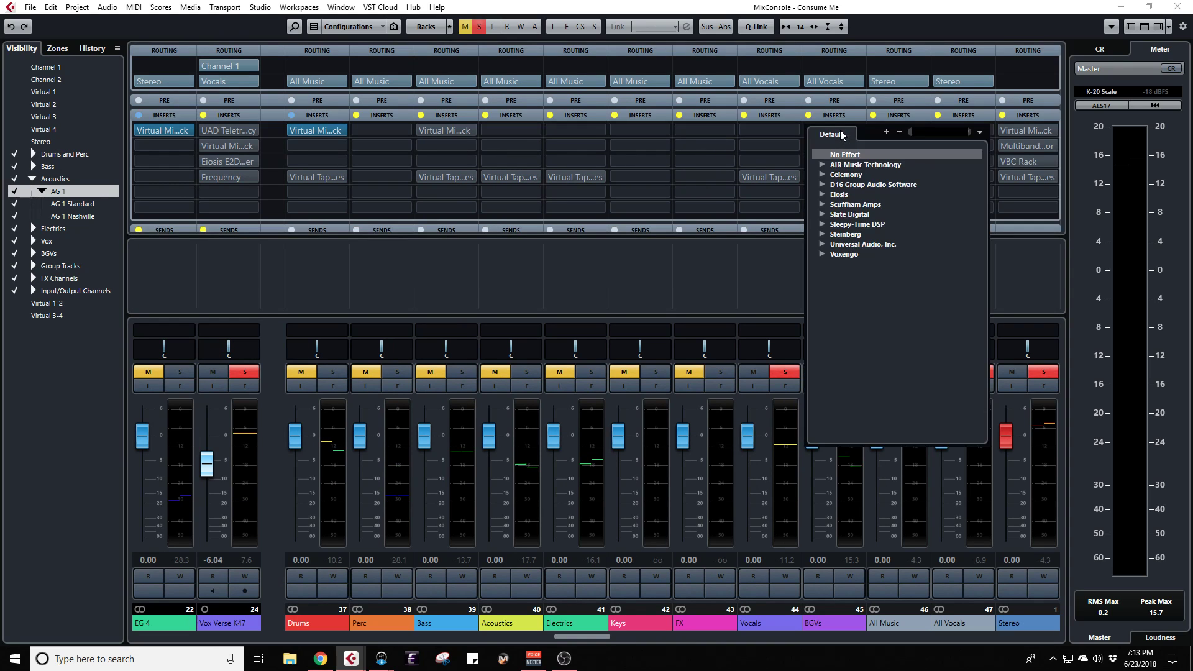
{"action": "type", "text": "freq"}
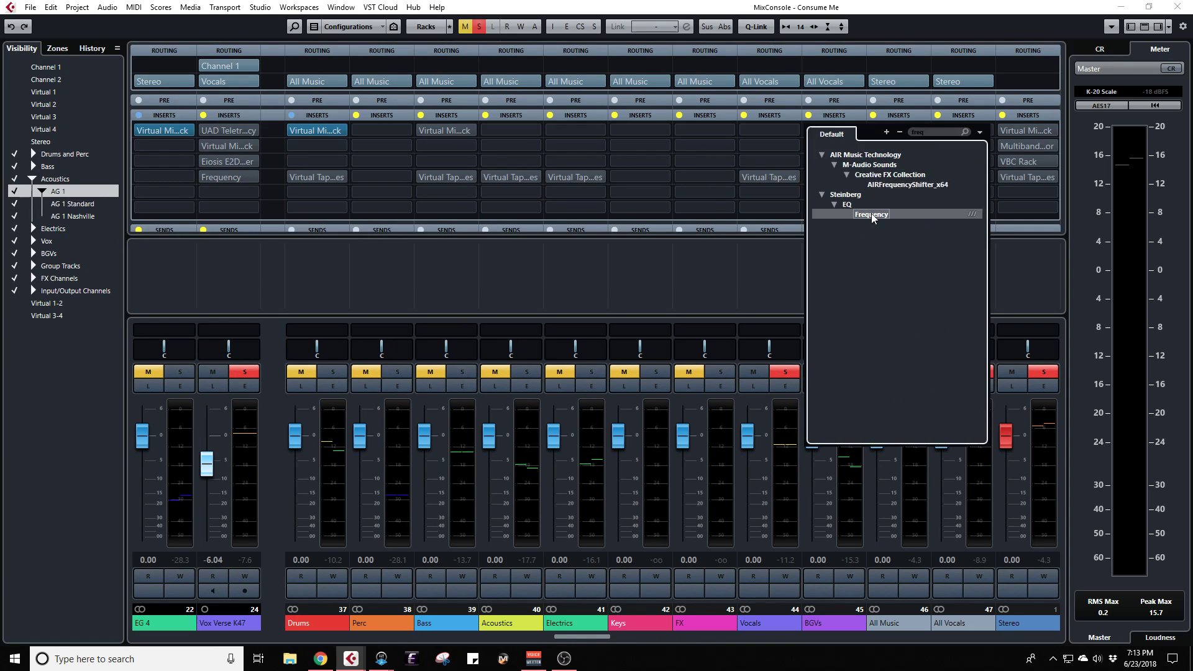
{"action": "left_click", "coordinate": [871, 214]}
{"action": "left_click_drag", "start_coordinate": [402, 104], "coordinate": [466, 104]}
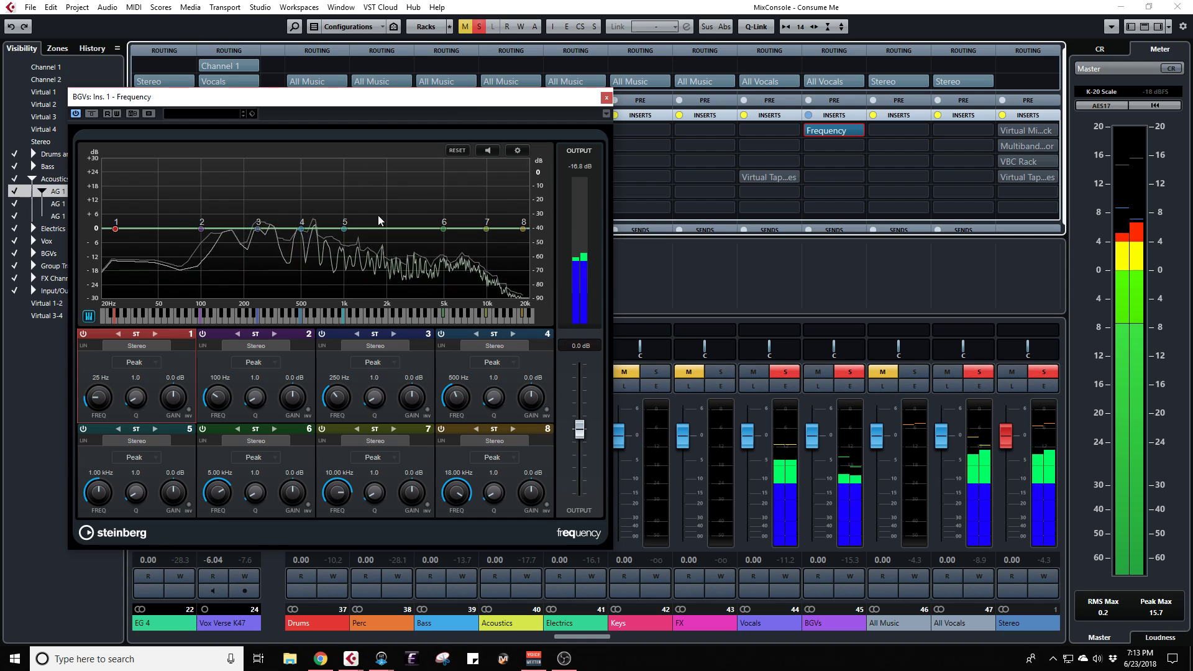
{"action": "left_click", "coordinate": [777, 373]}
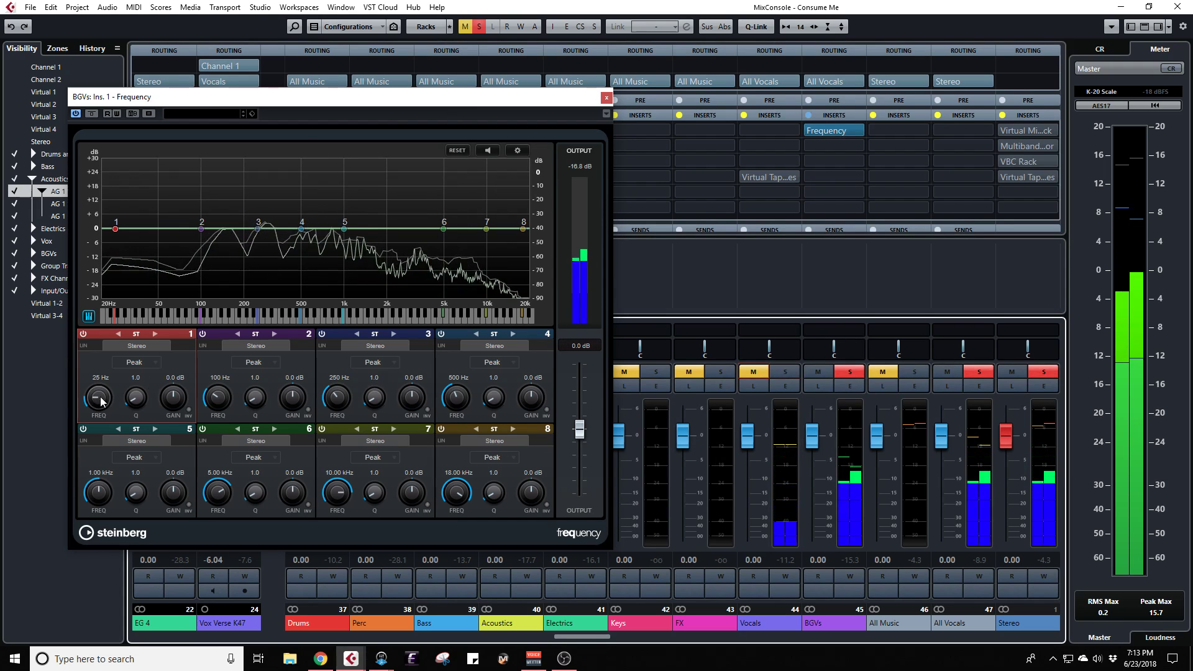
Step: Set band 1 of the BGVs Frequency EQ to a Cut 12 filter at 100 Hz
{"action": "left_click", "coordinate": [131, 363]}
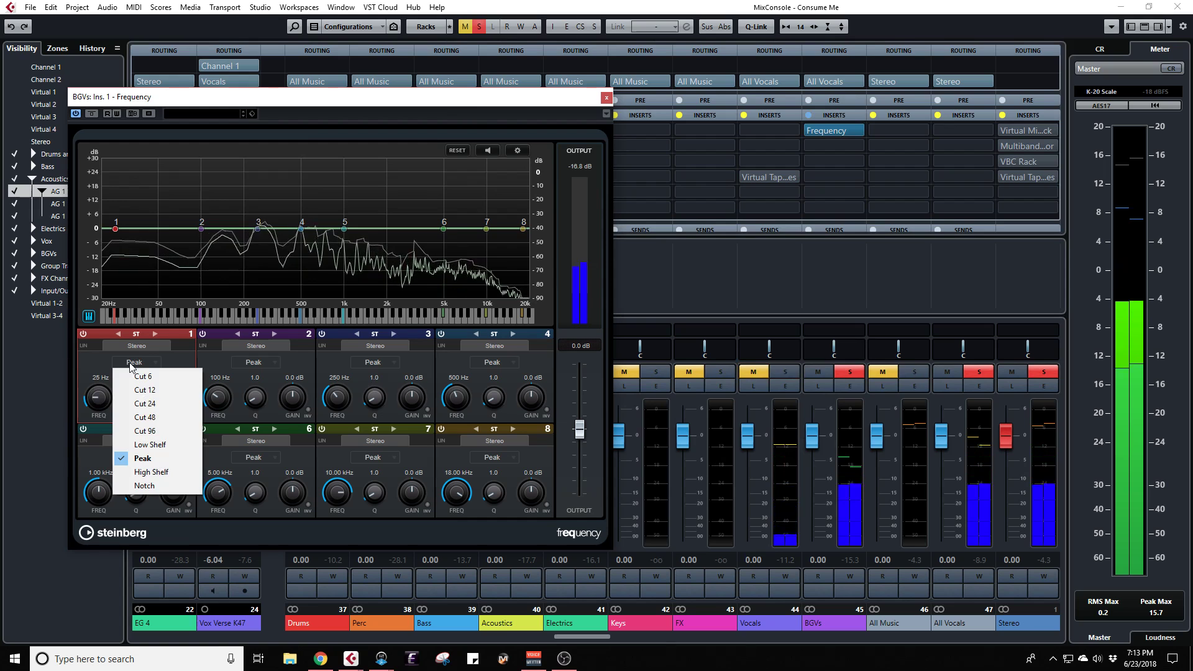
{"action": "left_click", "coordinate": [133, 394]}
{"action": "mouse_move", "coordinate": [99, 405]}
{"action": "left_mouse_down"}
{"action": "mouse_move", "coordinate": [95, 367]}
{"action": "mouse_move", "coordinate": [96, 386]}
{"action": "left_mouse_up"}
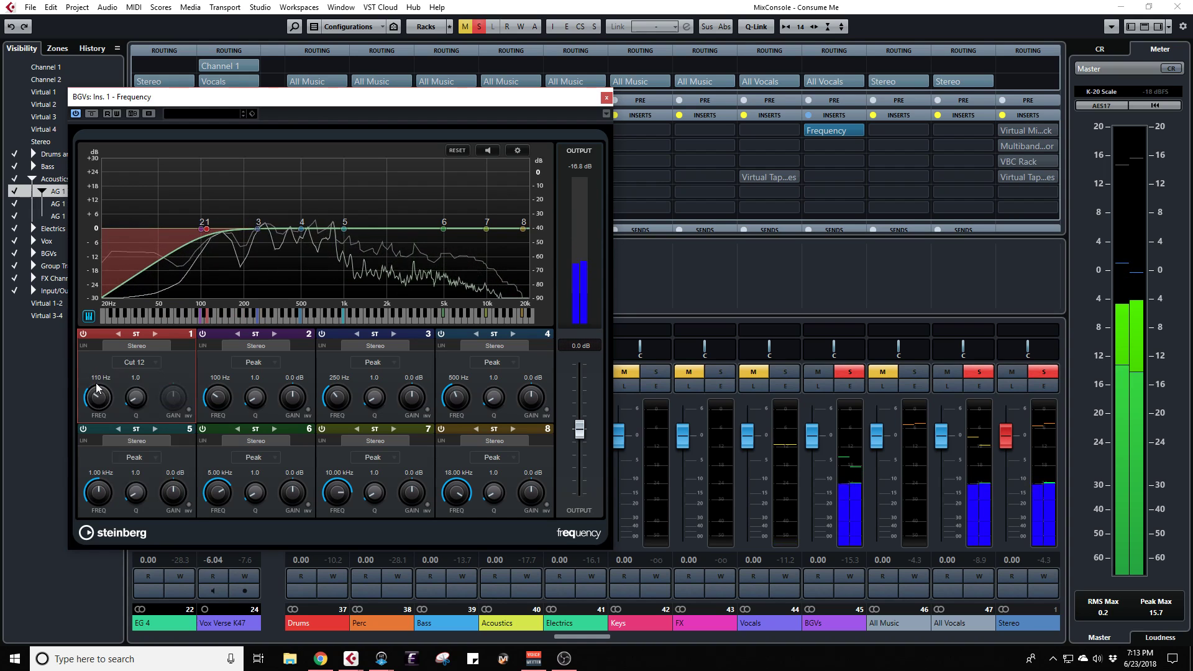
{"action": "left_click", "coordinate": [97, 378]}
{"action": "type", "text": "100"}
{"action": "key", "text": "Return"}
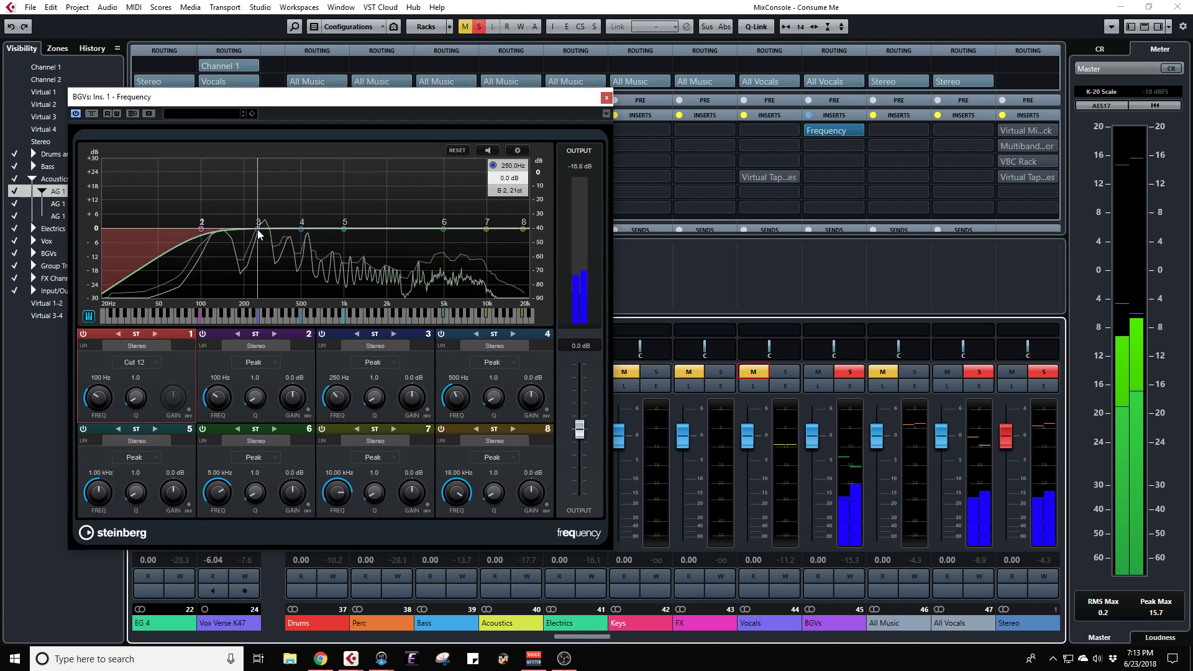
Step: Cut band 3 of the BGVs EQ by -6.0 dB at 300 Hz with a Q of 0.5, checking against bypass
{"action": "mouse_move", "coordinate": [257, 230]}
{"action": "left_mouse_down"}
{"action": "mouse_move", "coordinate": [243, 214]}
{"action": "mouse_move", "coordinate": [283, 212]}
{"action": "mouse_move", "coordinate": [233, 213]}
{"action": "mouse_move", "coordinate": [268, 212]}
{"action": "mouse_move", "coordinate": [270, 246]}
{"action": "left_mouse_up"}
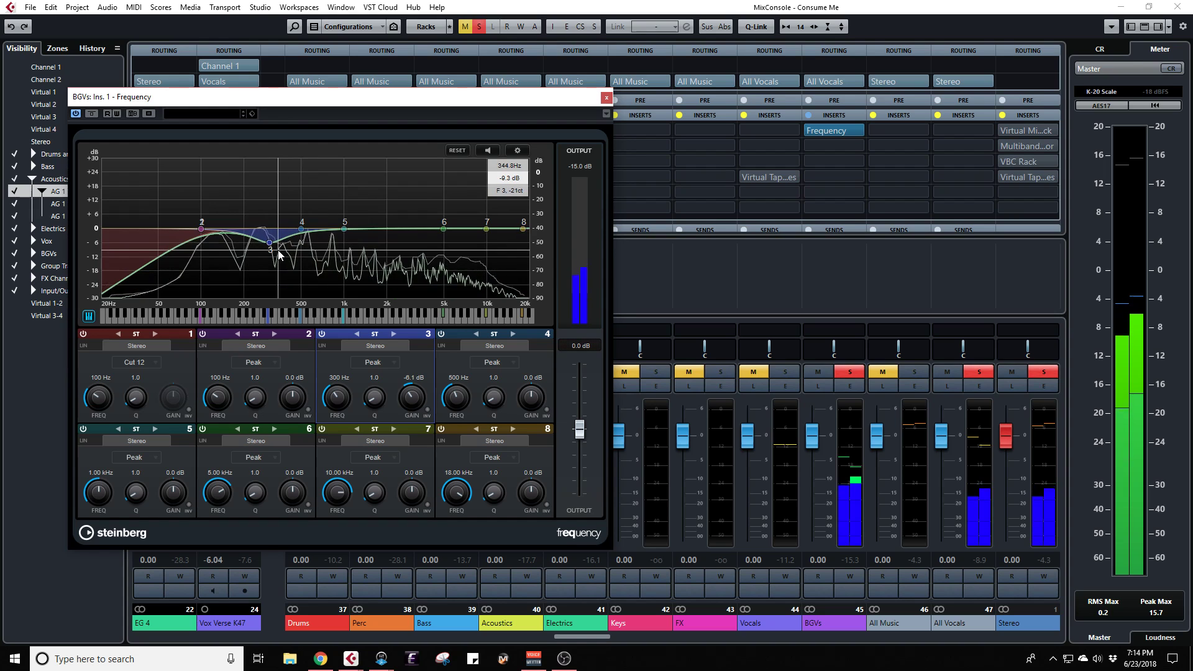
{"action": "scroll", "coordinate": [410, 398], "scroll_direction": "up", "scroll_amount": 1}
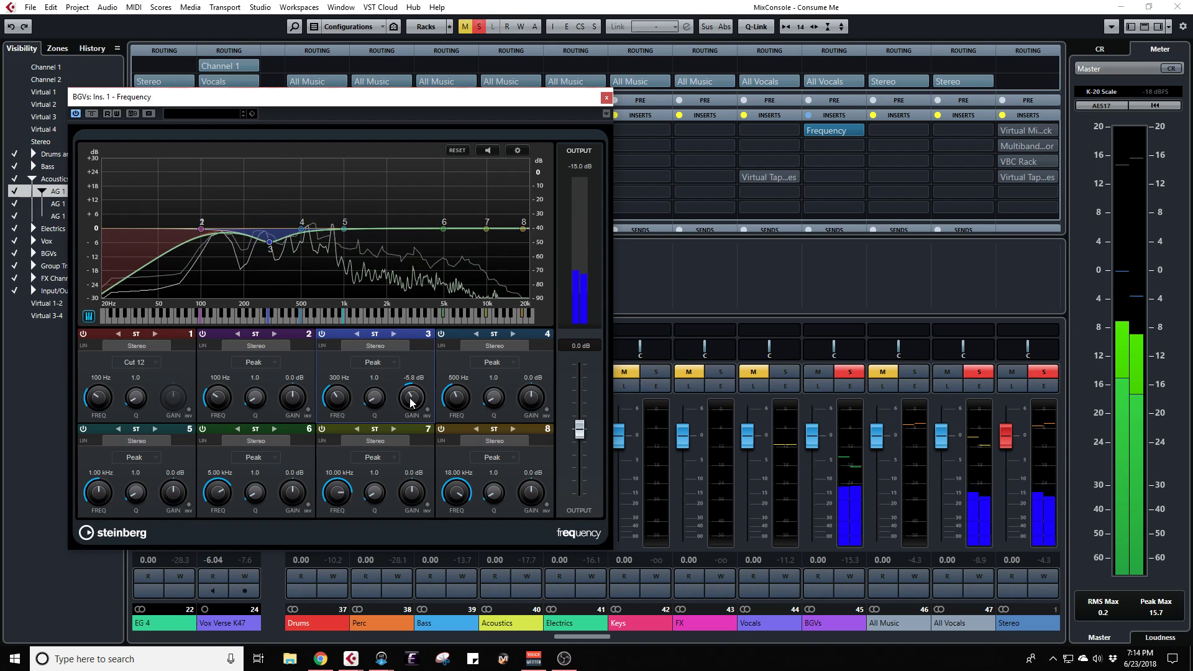
{"action": "scroll", "coordinate": [410, 399], "scroll_direction": "up", "scroll_amount": 1}
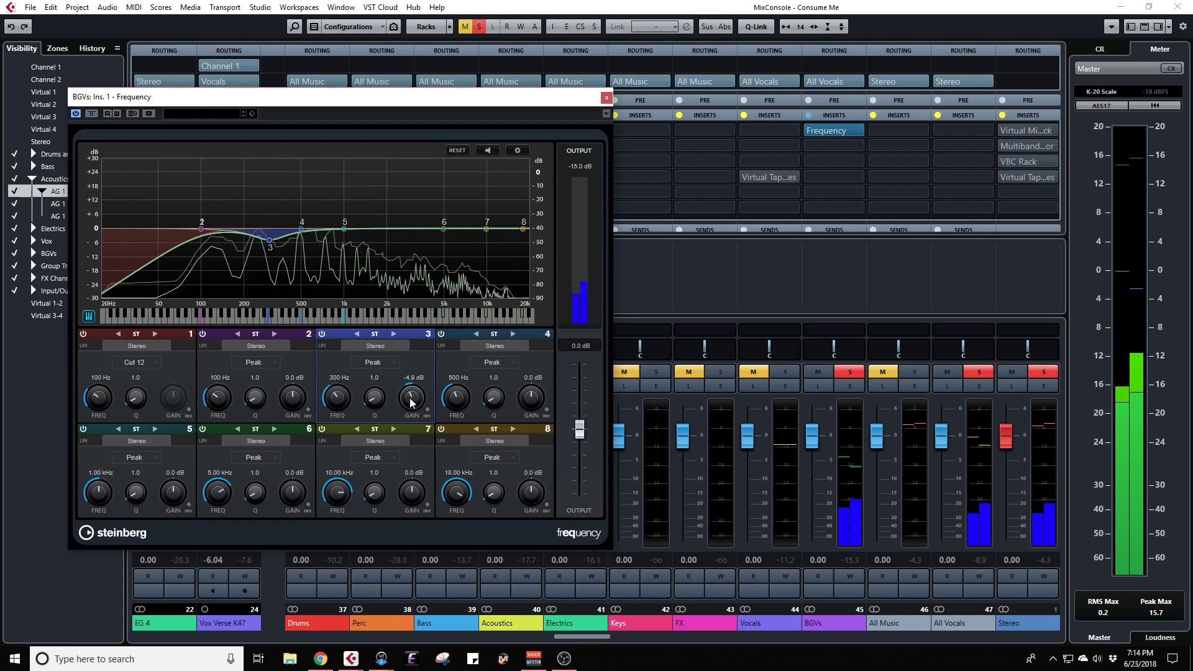
{"action": "left_click", "coordinate": [93, 114]}
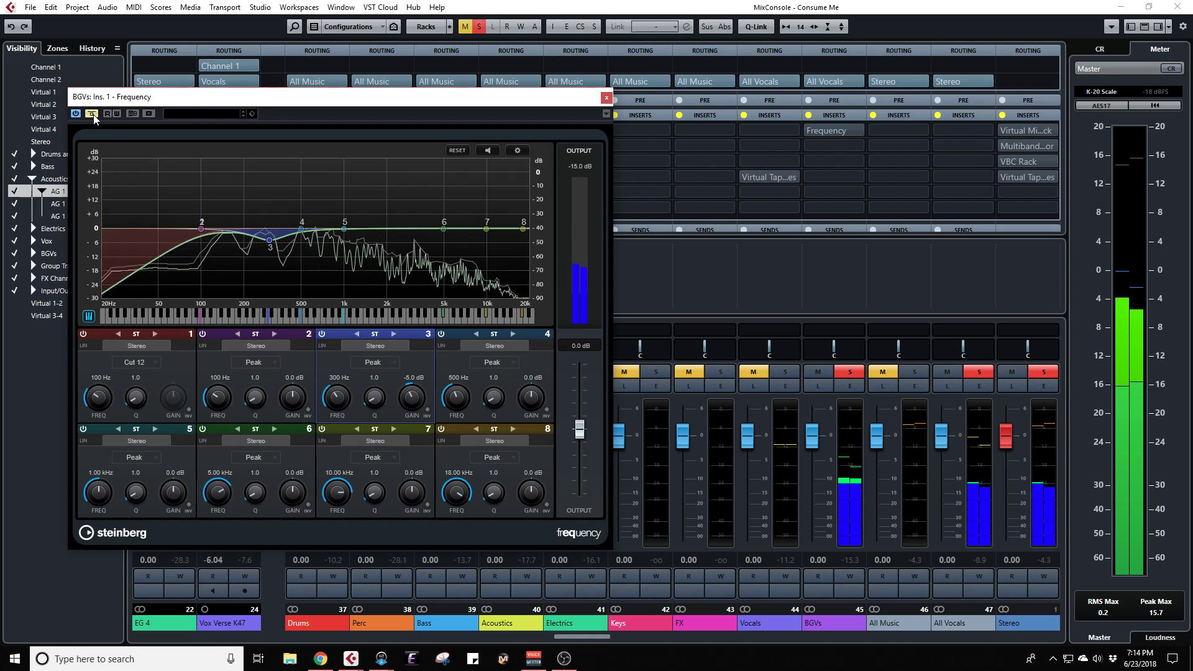
{"action": "left_click", "coordinate": [92, 115]}
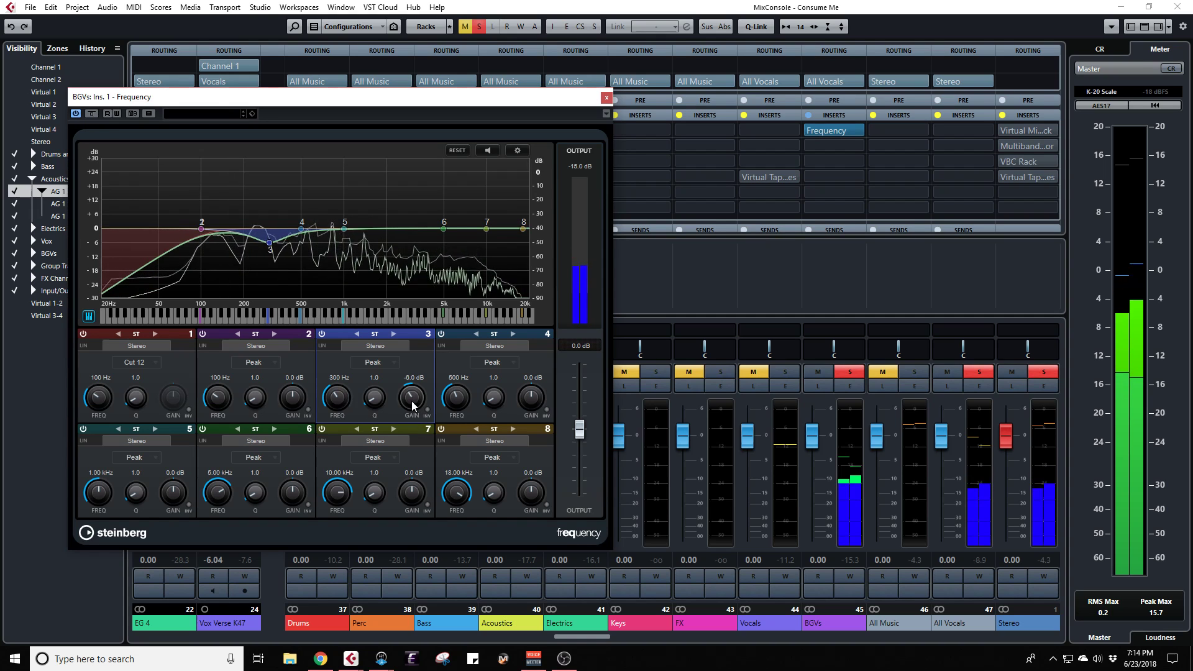
{"action": "left_click", "coordinate": [92, 113]}
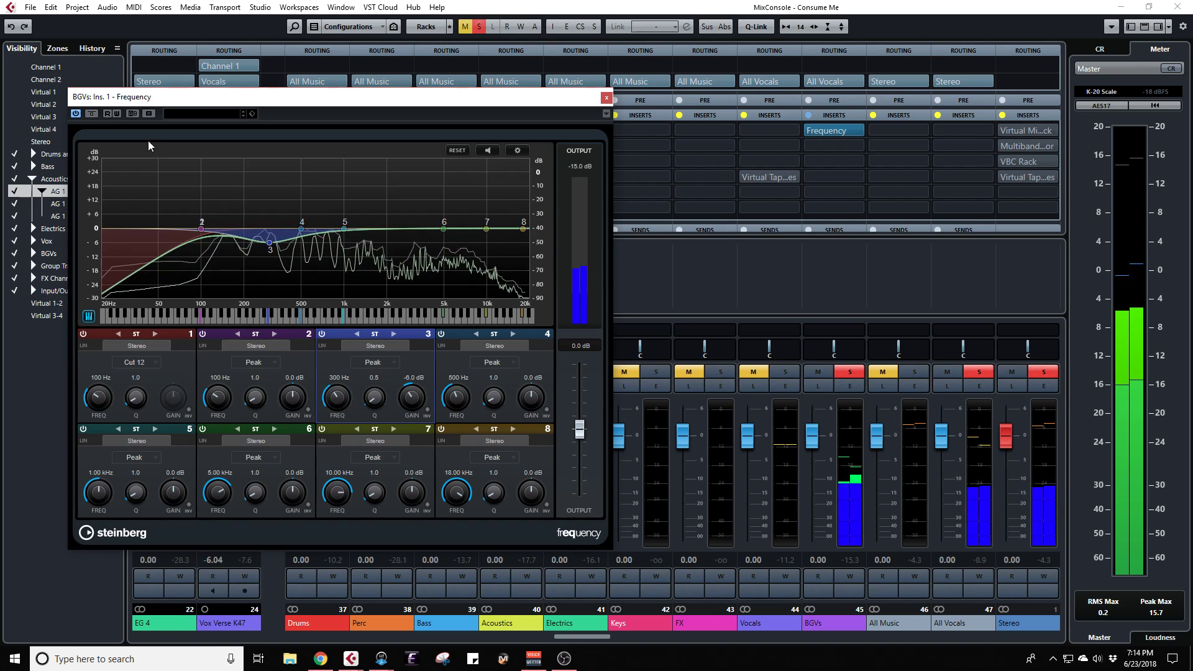
Step: Compare the background vocals with and without the Frequency EQ by switching its bypass several times, leaving it active
{"action": "left_click", "coordinate": [92, 113]}
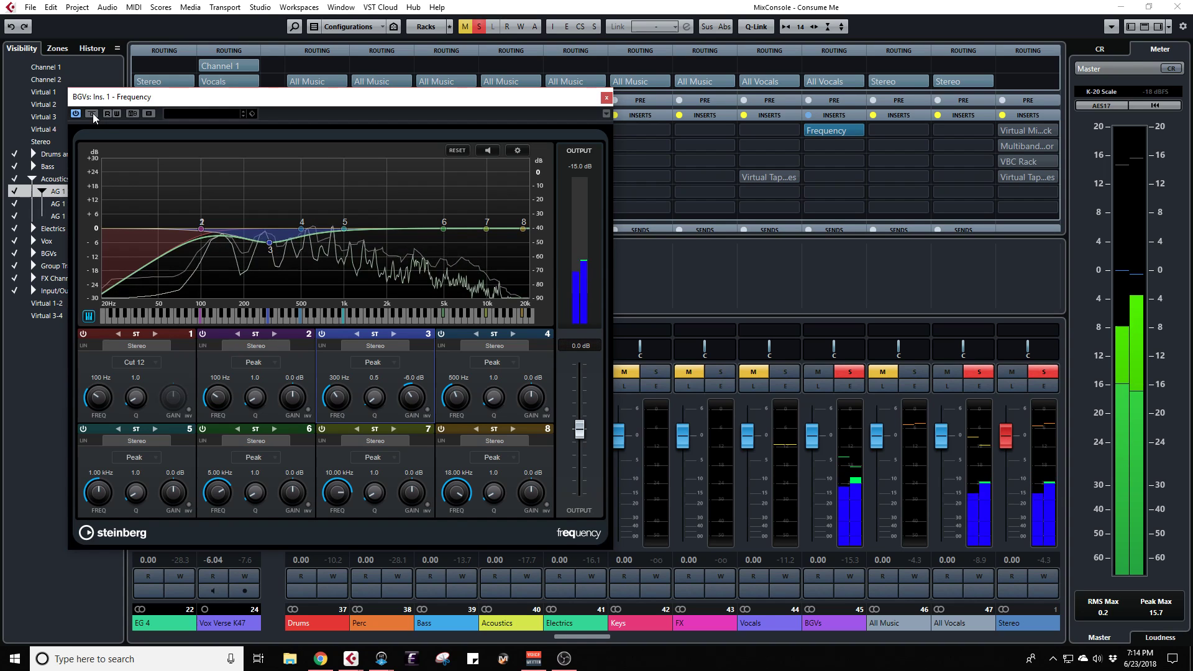
{"action": "left_click", "coordinate": [92, 113]}
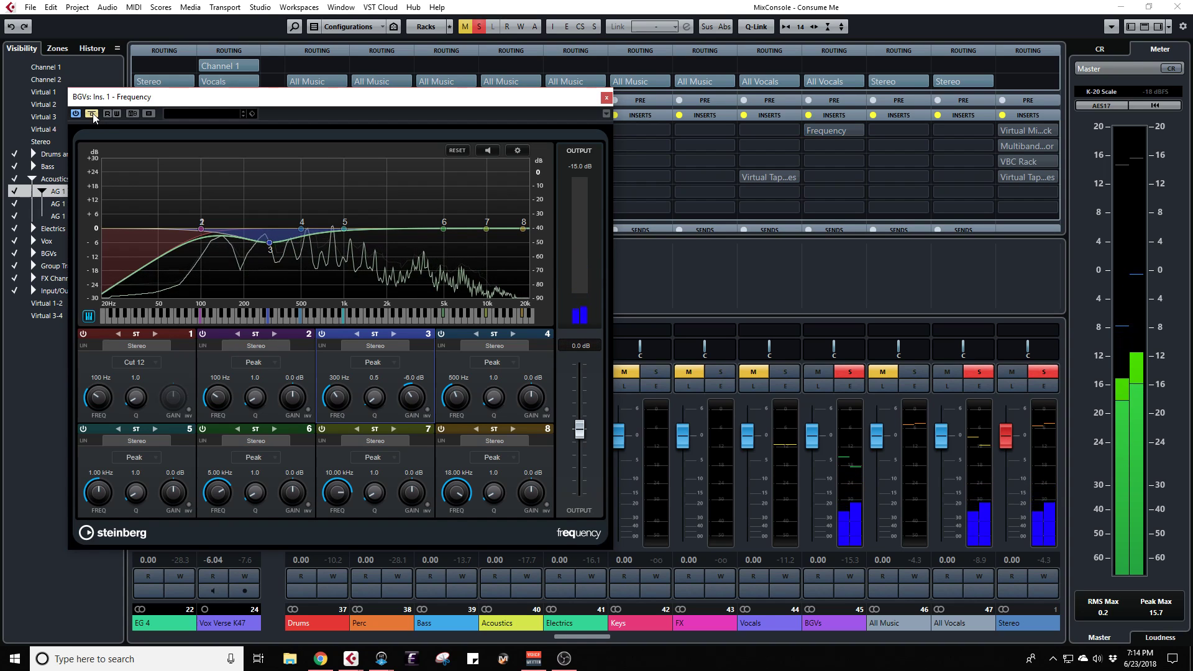
{"action": "left_click", "coordinate": [92, 113]}
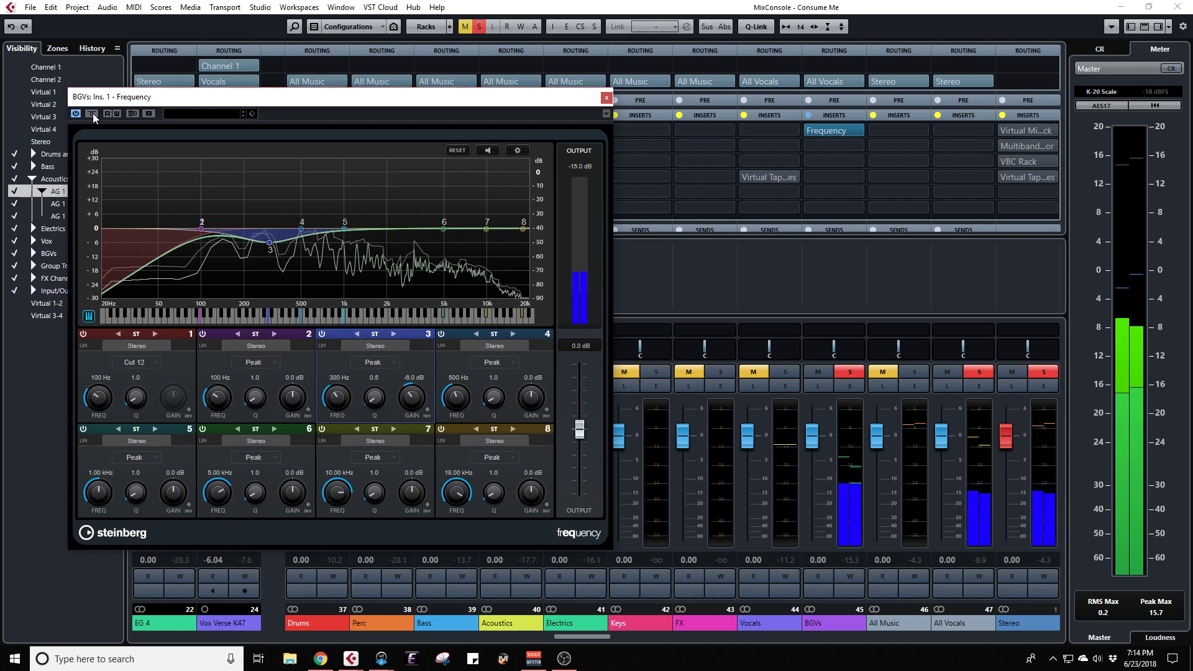
{"action": "left_click", "coordinate": [92, 113]}
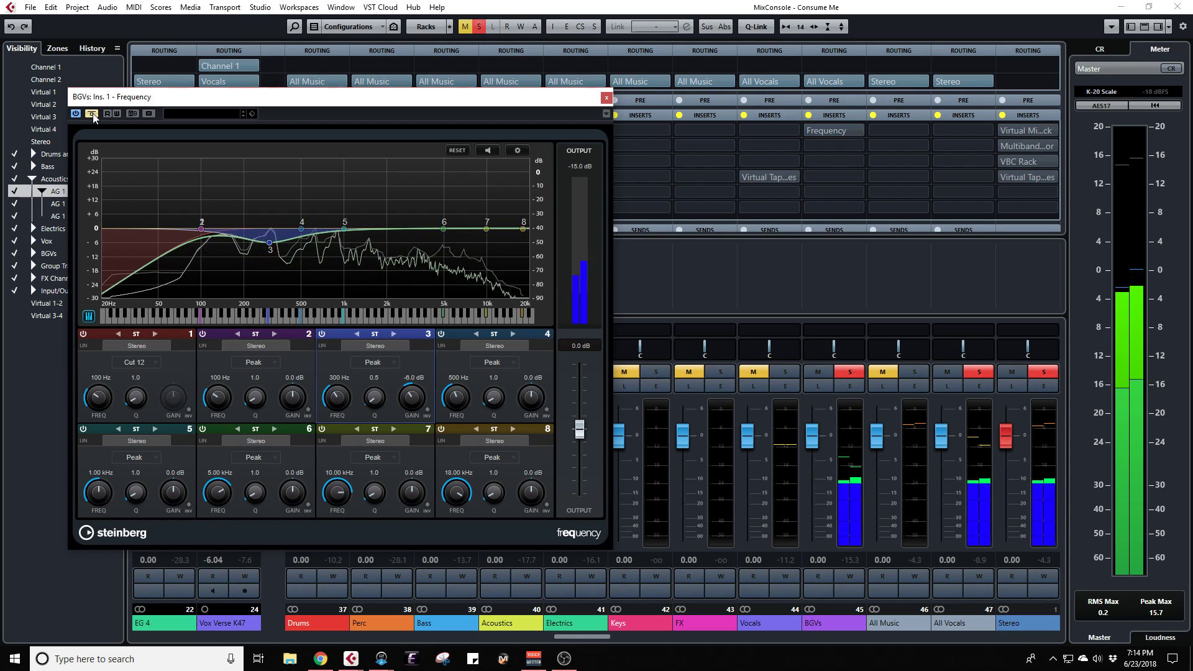
{"action": "left_click", "coordinate": [92, 113]}
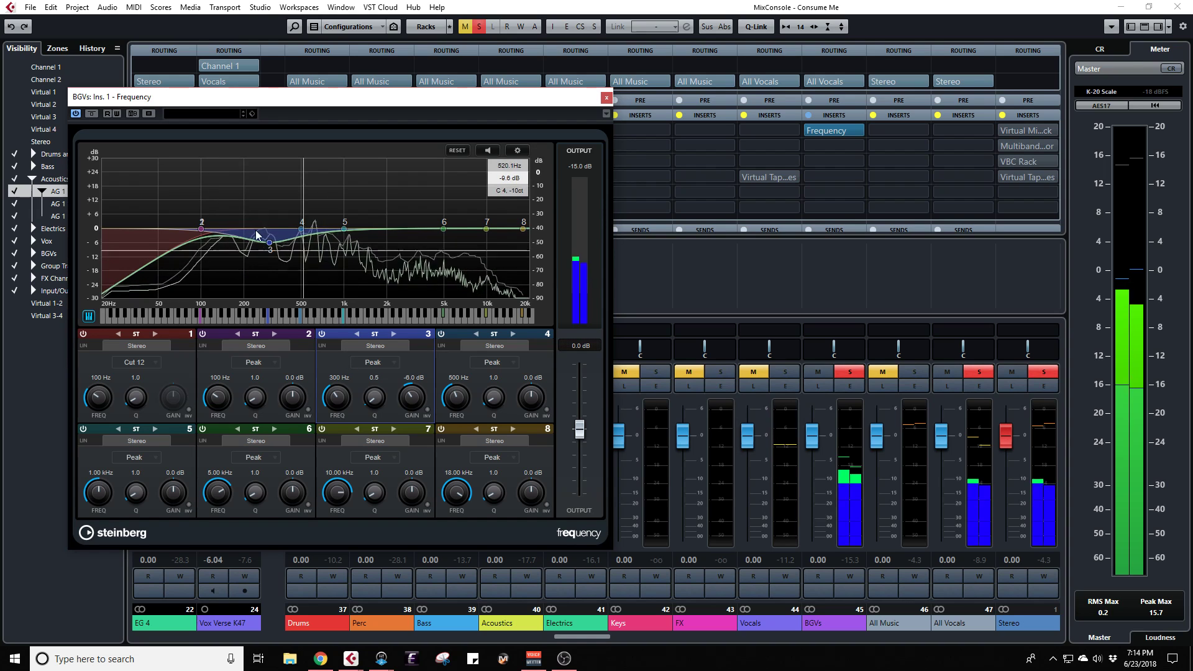
{"action": "left_click", "coordinate": [91, 115]}
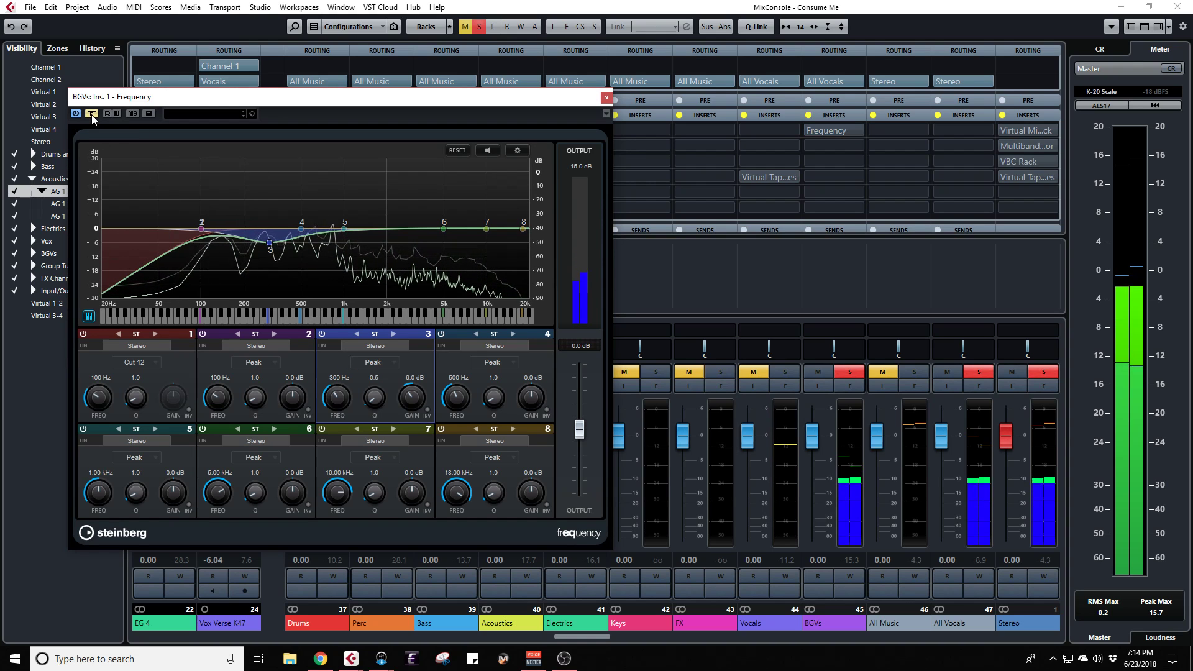
{"action": "left_click", "coordinate": [92, 114]}
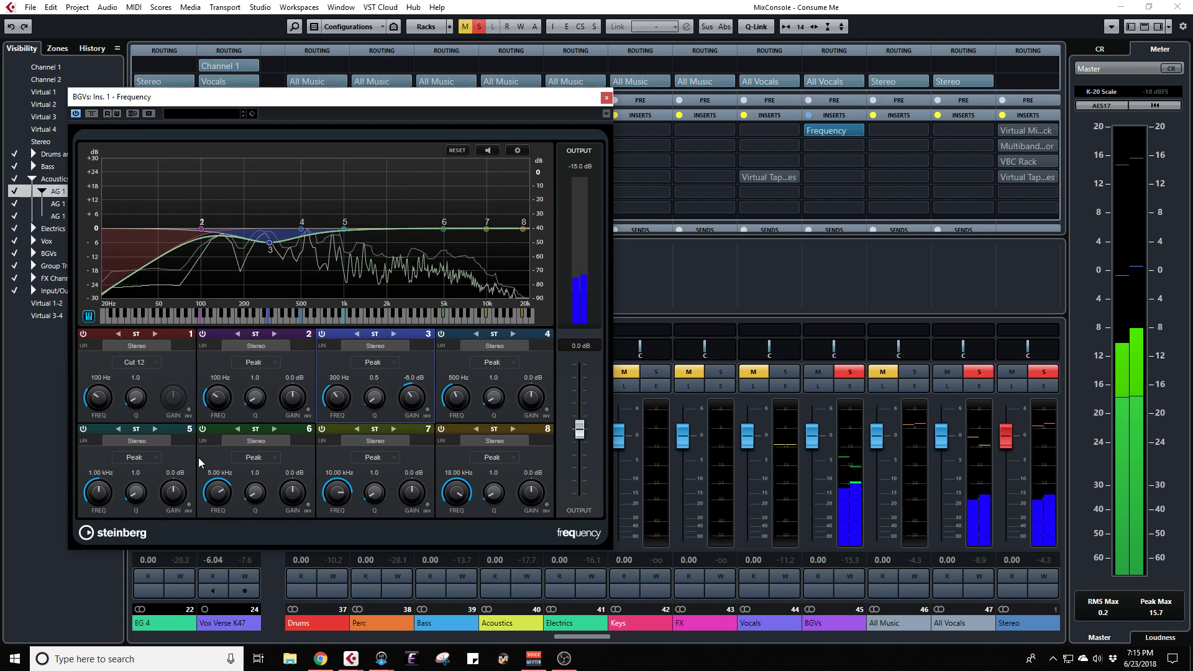
Step: Boost band 6 by 24.0 dB with a Q of 20.0 and sweep its frequency to 3.44 kHz to locate the resonance
{"action": "left_click_drag", "start_coordinate": [254, 490], "coordinate": [249, 337]}
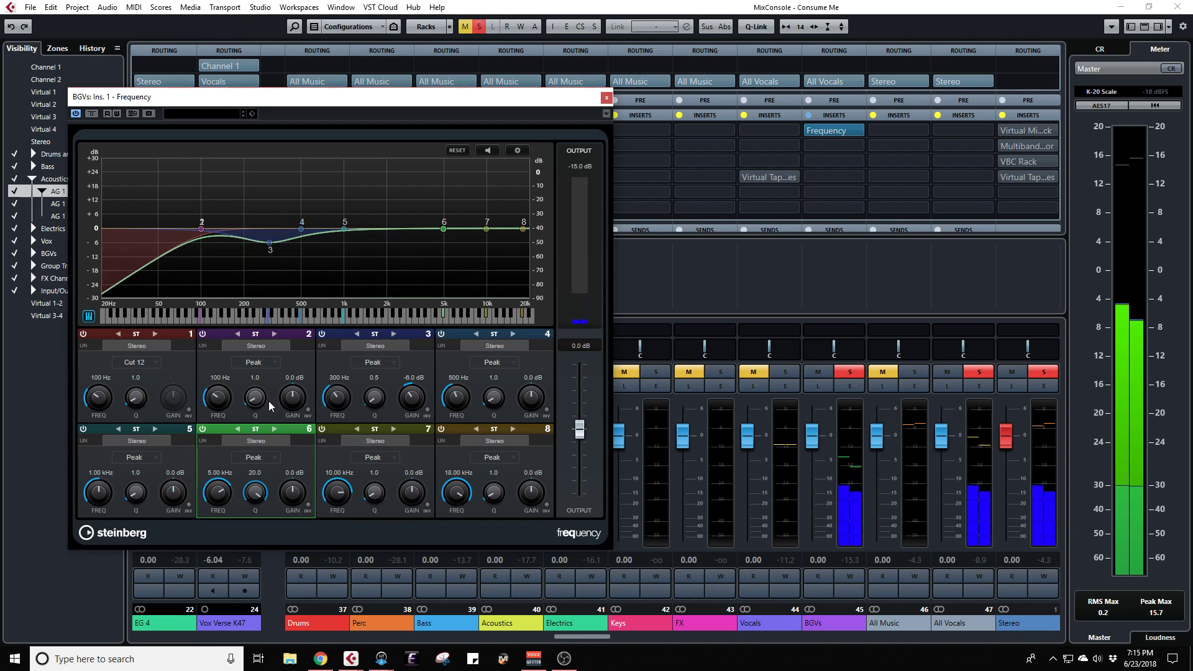
{"action": "left_click_drag", "start_coordinate": [296, 497], "coordinate": [292, 412]}
{"action": "left_click_drag", "start_coordinate": [222, 487], "coordinate": [219, 506]}
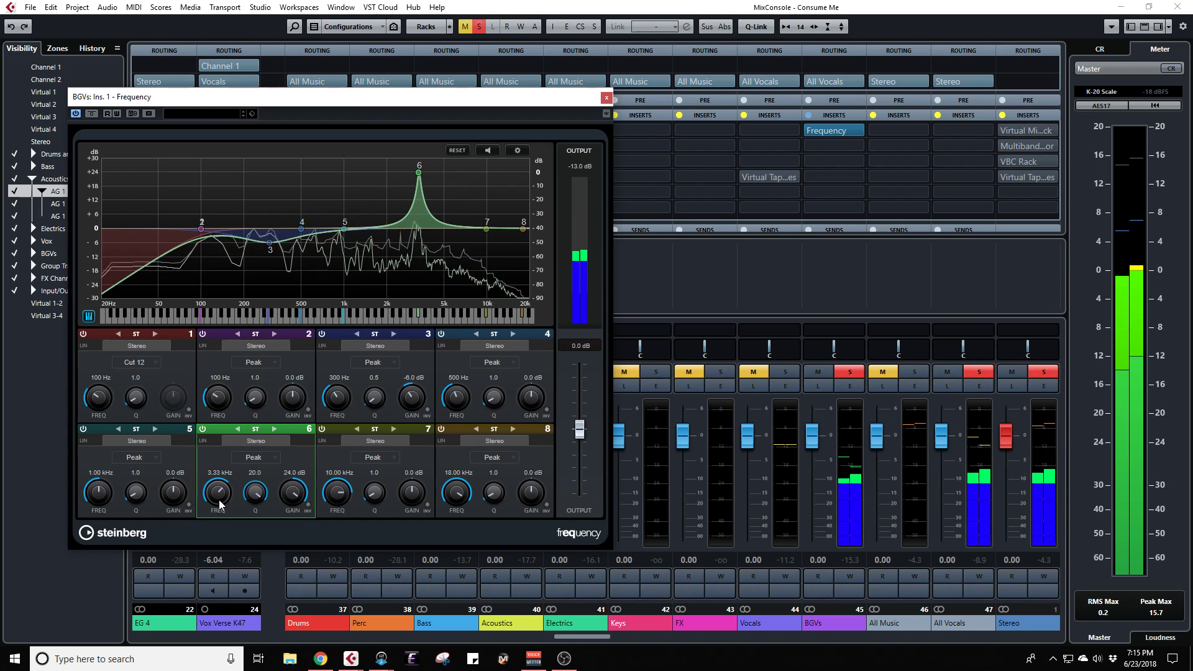
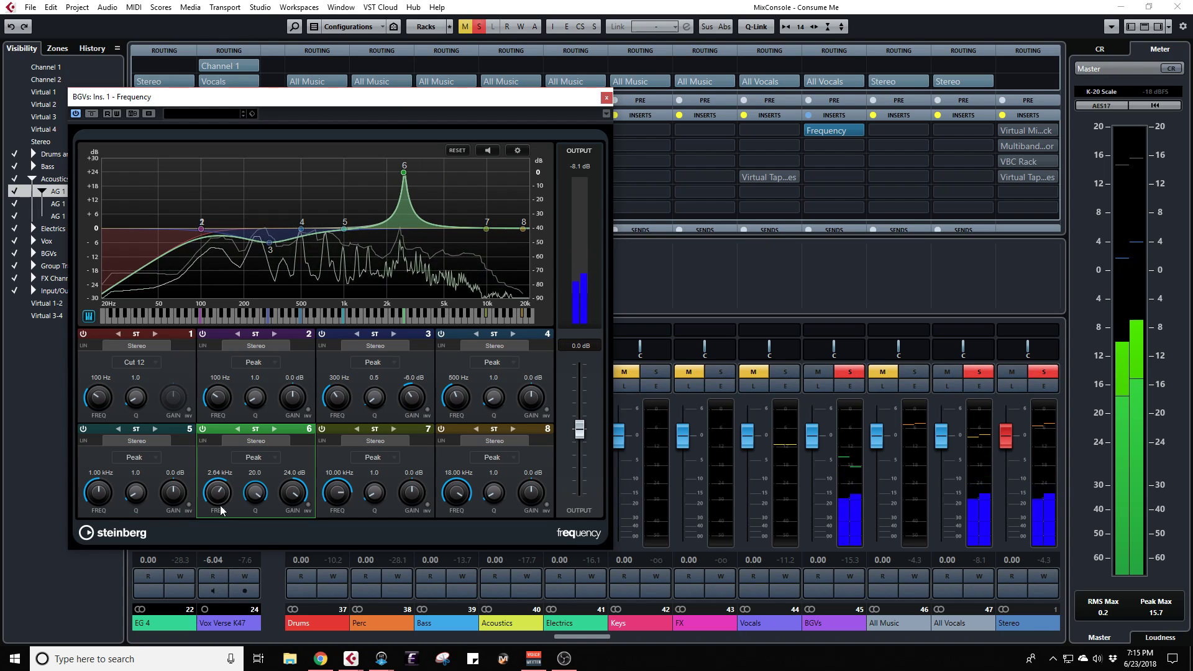
{"action": "left_click_drag", "start_coordinate": [219, 503], "coordinate": [220, 501]}
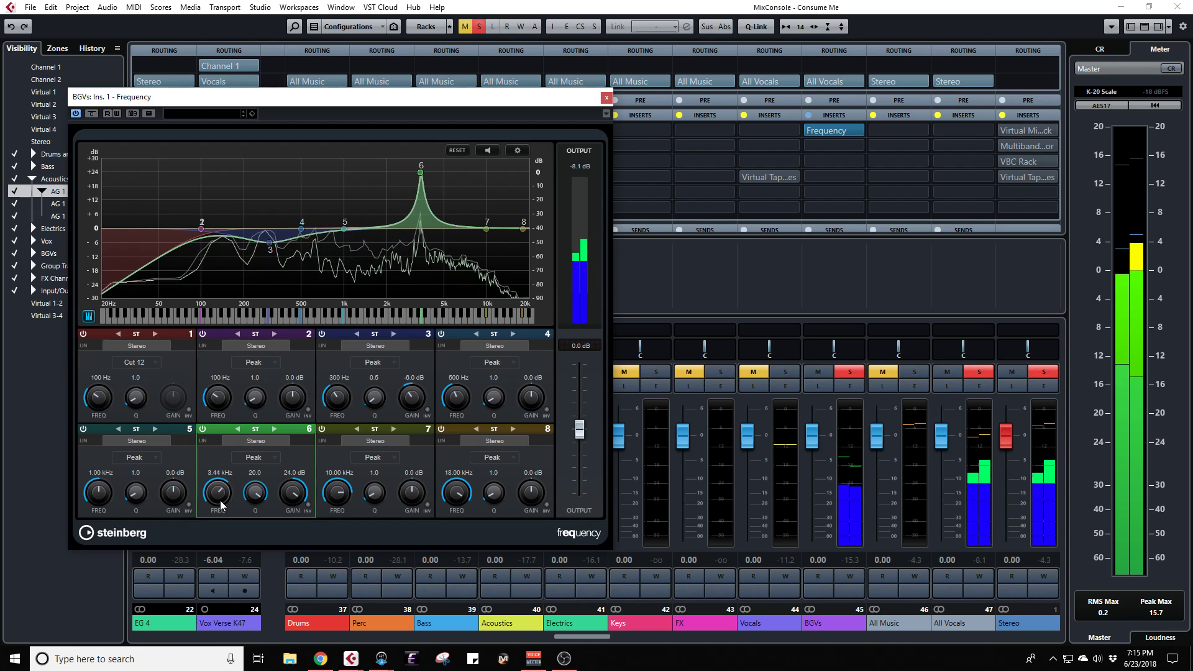
Step: Turn band 6 into a -3.0 dB cut with a Q of about 10 and close the EQ window
{"action": "left_click_drag", "start_coordinate": [293, 488], "coordinate": [286, 514]}
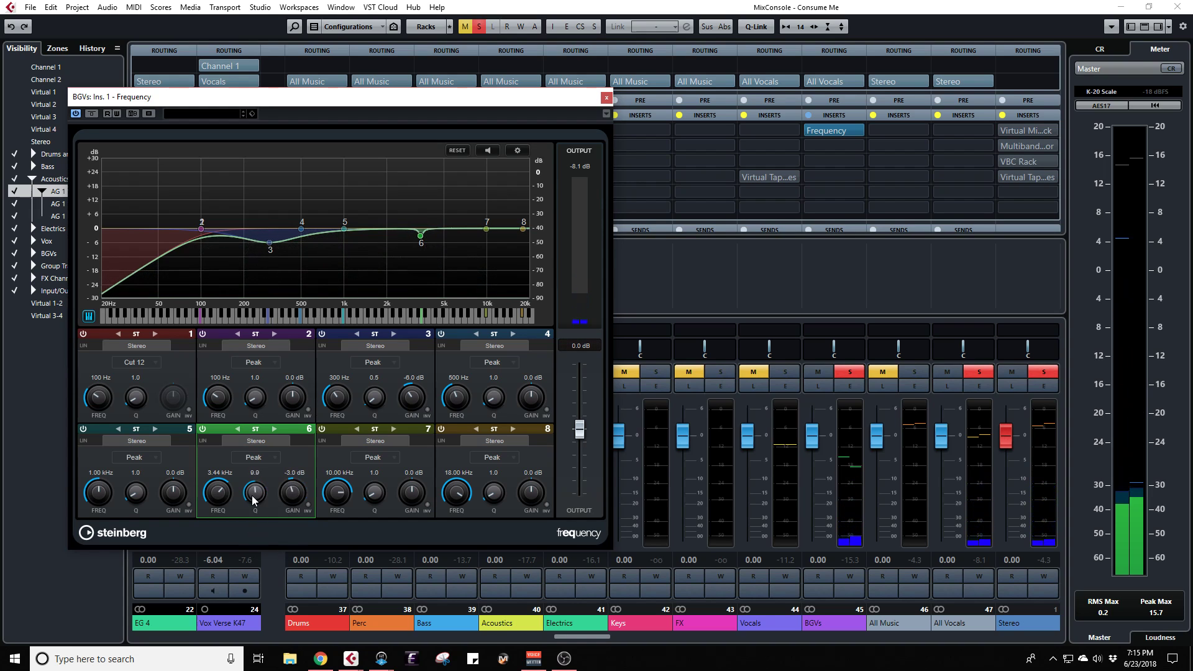
{"action": "scroll", "coordinate": [251, 494], "scroll_direction": "up", "scroll_amount": 1}
{"action": "left_click", "coordinate": [606, 98]}
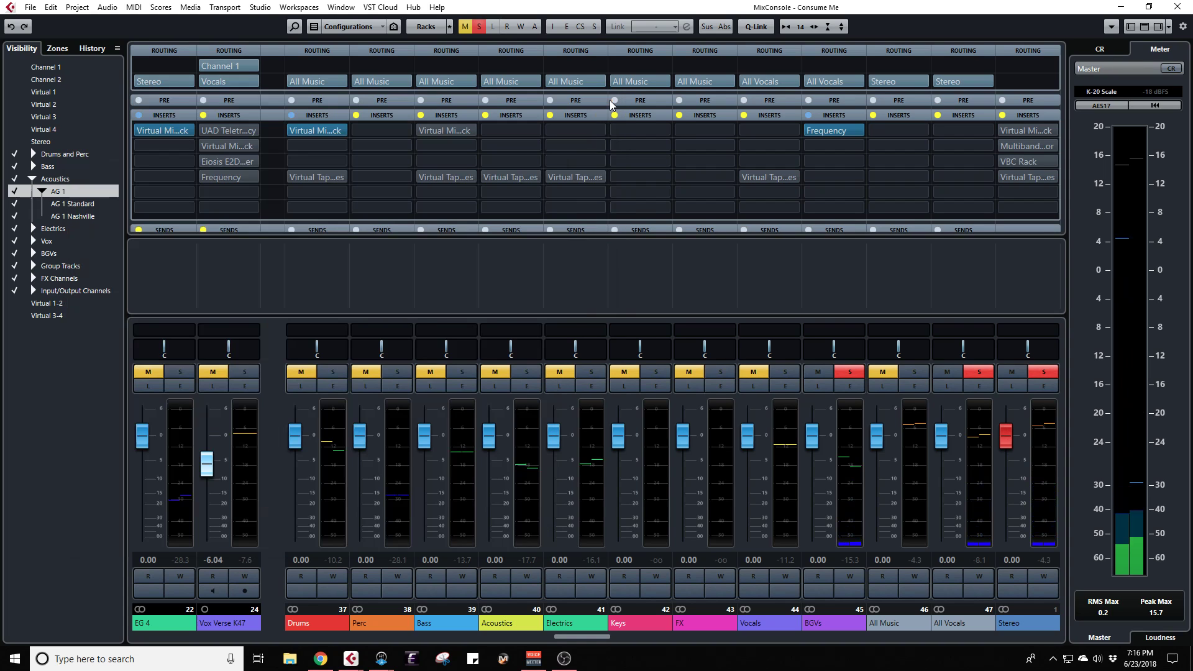
Step: Insert the Virtual Mix Rack in the BGVs group's second insert slot
{"action": "left_click", "coordinate": [833, 146]}
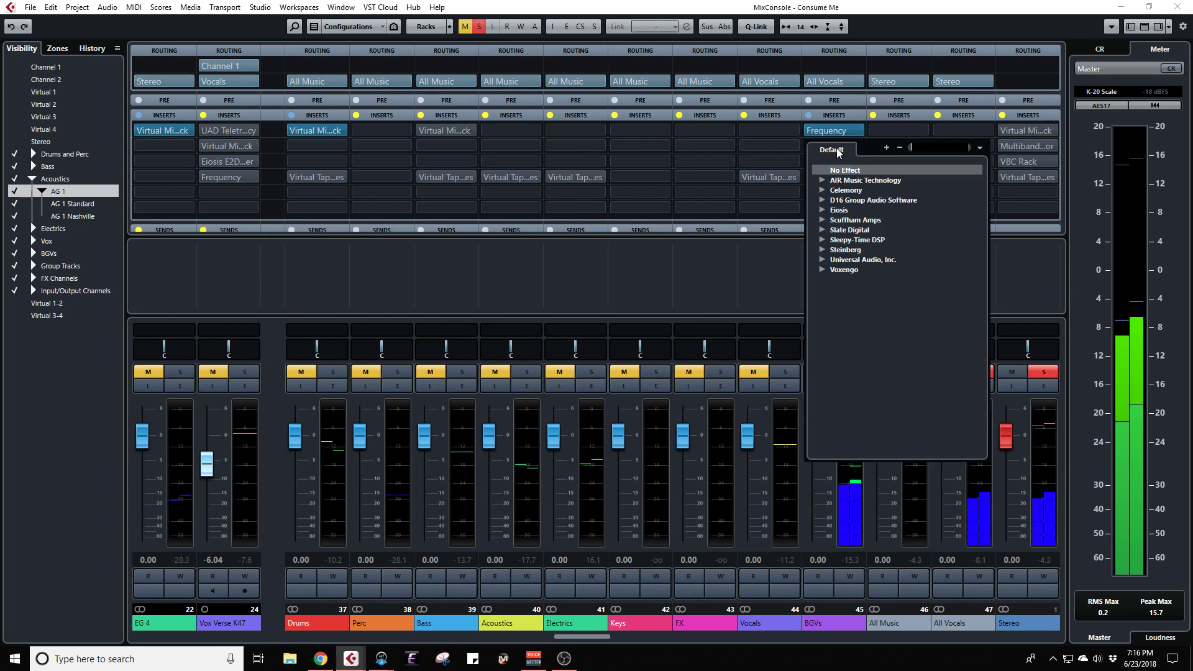
{"action": "type", "text": "mix"}
{"action": "key", "text": "Return"}
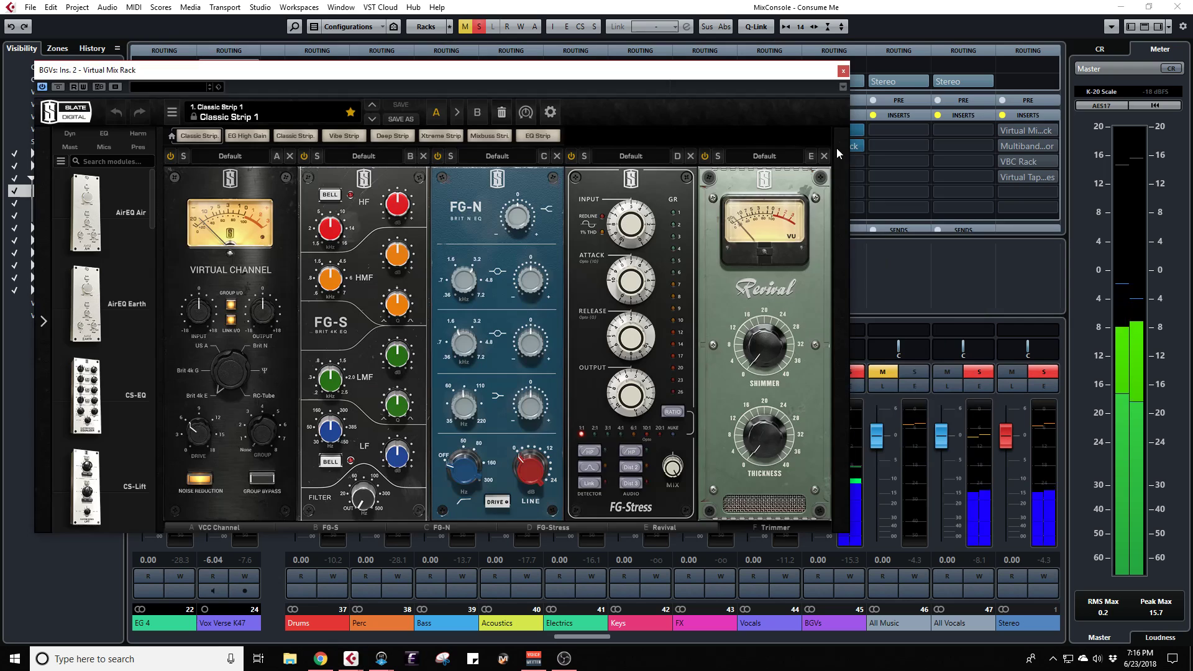
Step: Remove the FG-N, FG-Stress and Revival modules from the BGVs rack, keeping the VCC Channel, FG-S and Trimmer
{"action": "left_click", "coordinate": [557, 156]}
{"action": "left_click", "coordinate": [557, 156]}
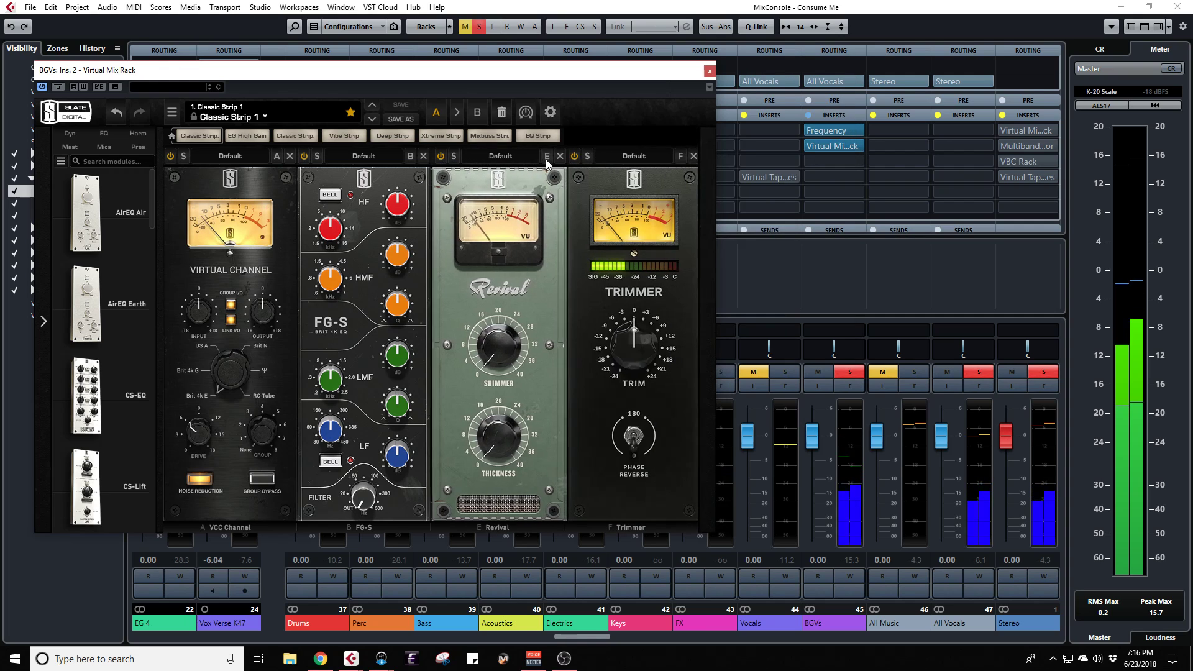
{"action": "left_click", "coordinate": [559, 156]}
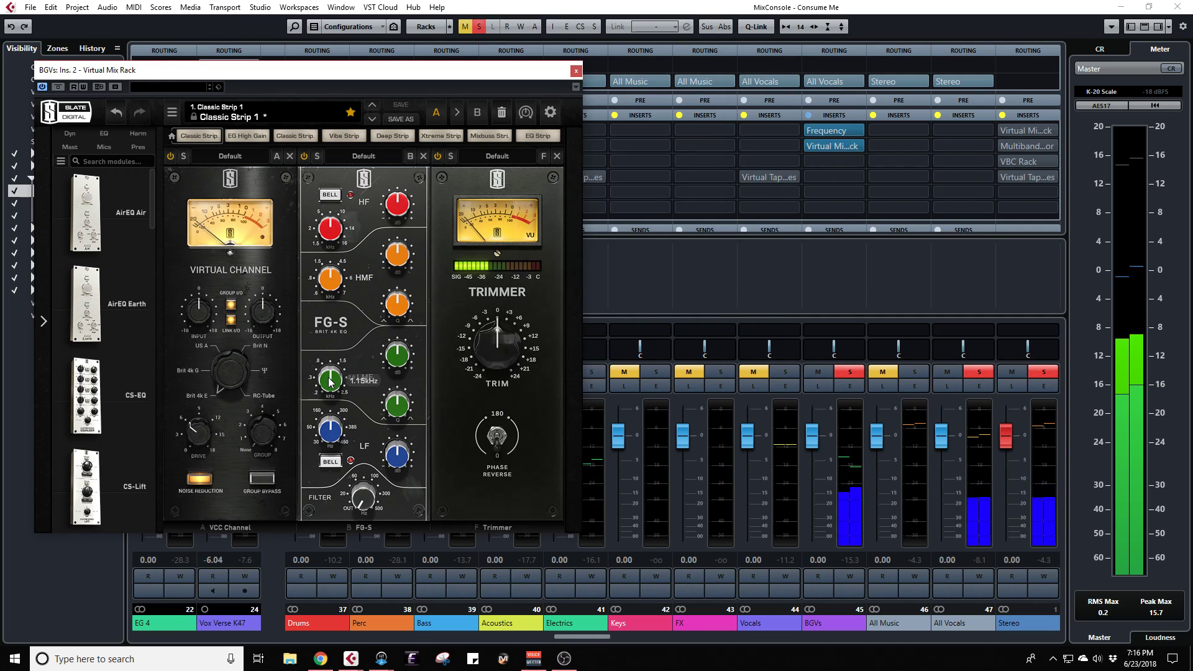
Step: Boost the FG-S LMF band fully, sweep its frequency to about 771 Hz, and turn the boost into a cut
{"action": "left_click_drag", "start_coordinate": [392, 368], "coordinate": [328, 384]}
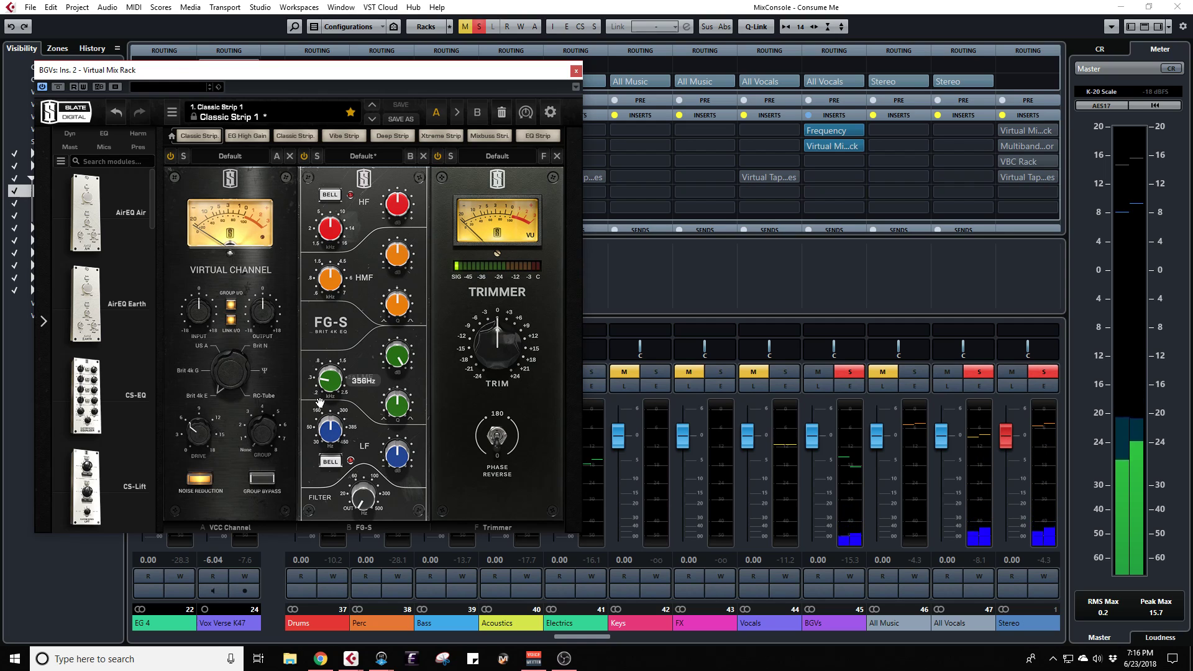
{"action": "left_click_drag", "start_coordinate": [319, 400], "coordinate": [320, 358]}
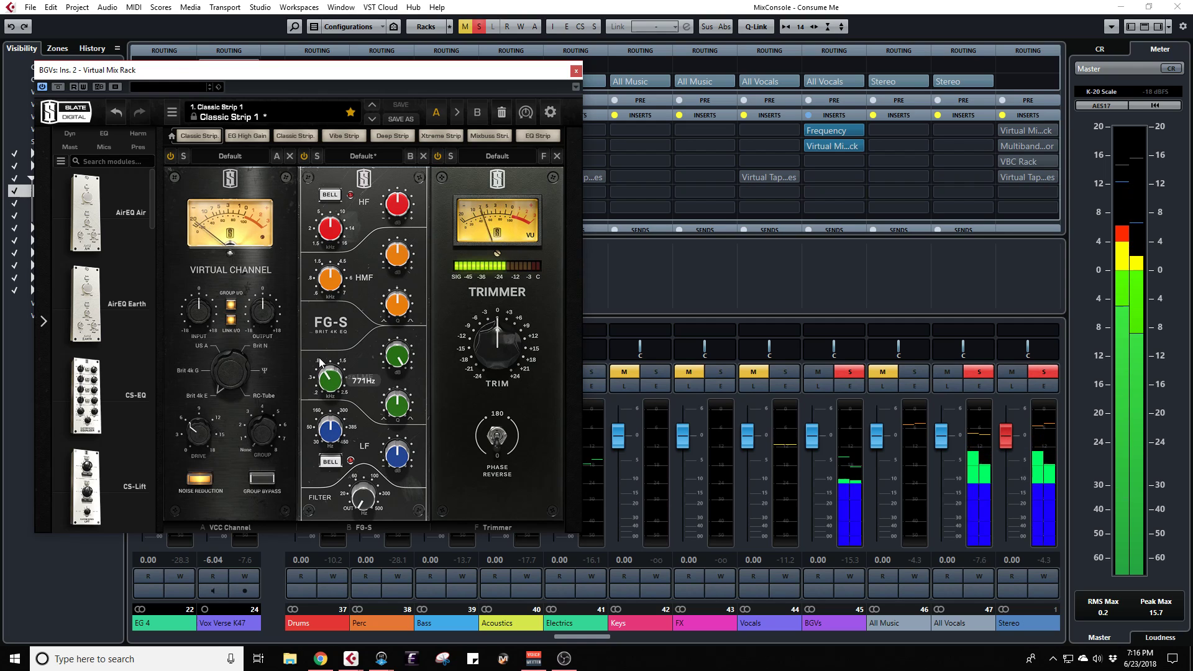
{"action": "left_click_drag", "start_coordinate": [392, 359], "coordinate": [385, 440]}
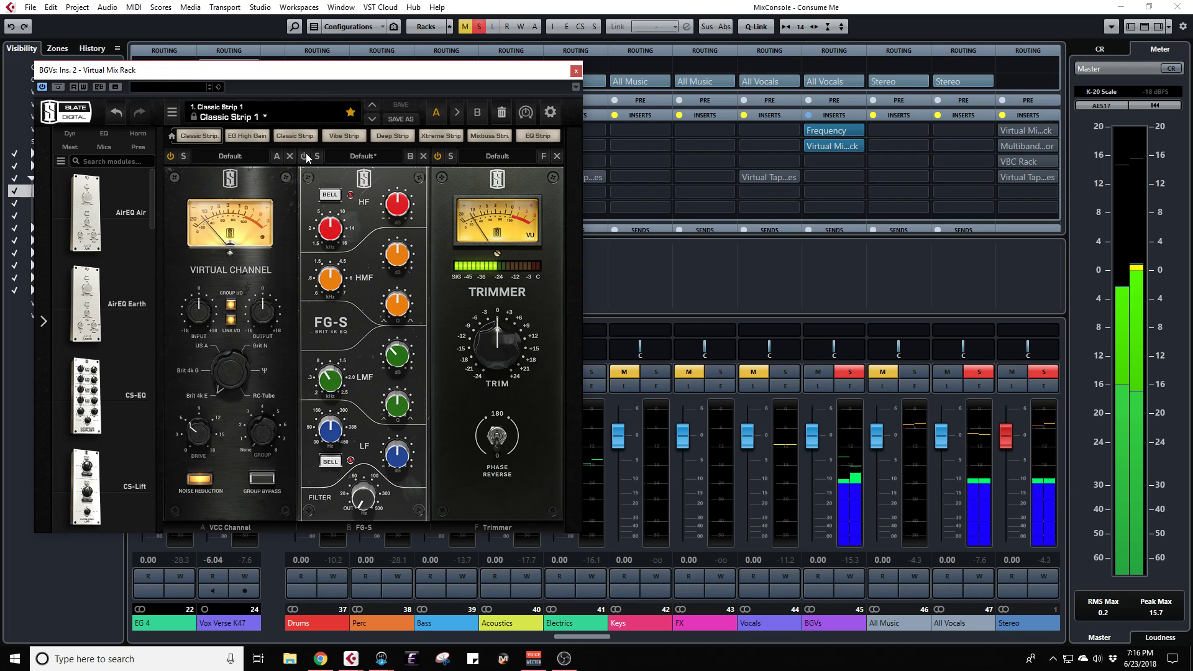
Step: Try a gain boost on the FG-S HF band
{"action": "mouse_move", "coordinate": [396, 207]}
{"action": "left_click_drag", "start_coordinate": [395, 207], "coordinate": [392, 198]}
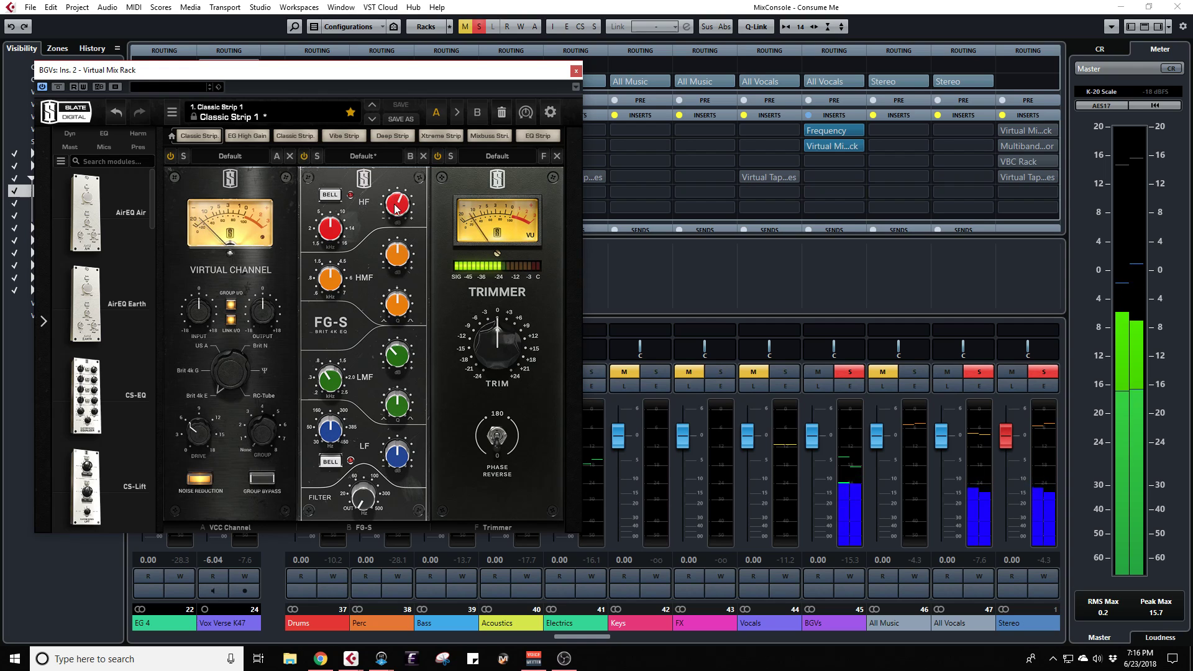
{"action": "scroll", "coordinate": [398, 207], "scroll_direction": "down", "scroll_amount": 2}
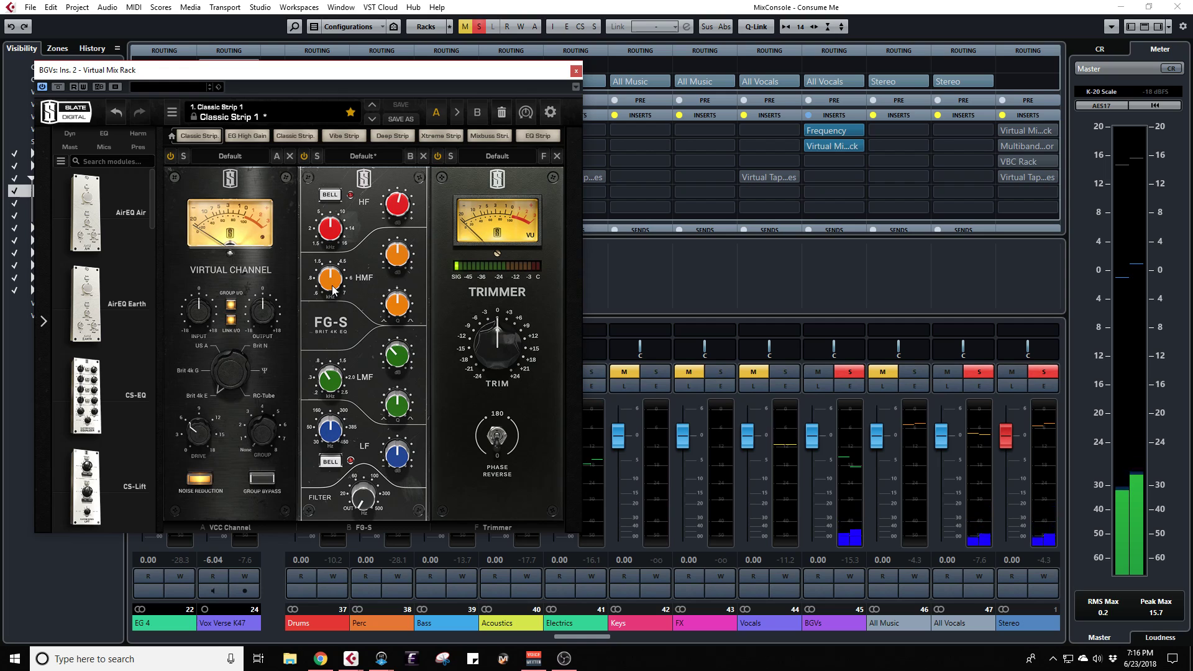
Step: Boost the FG-S HMF band by 15.0 dB and sweep its frequency through about 834 Hz to locate the harshness
{"action": "mouse_move", "coordinate": [333, 290]}
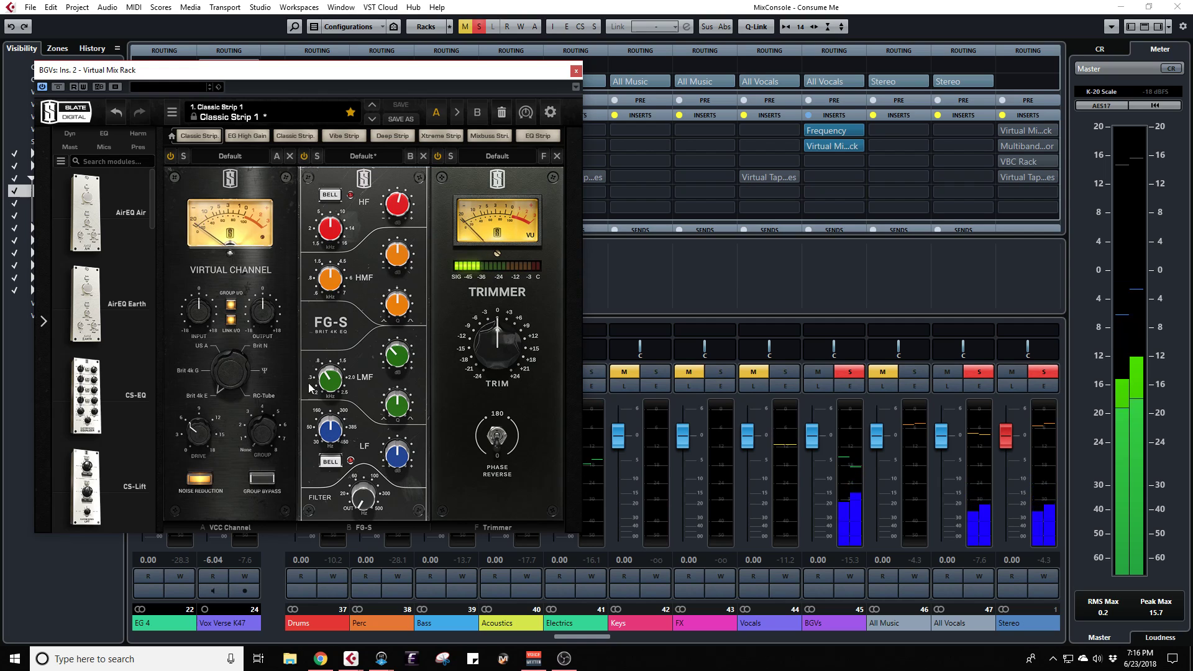
{"action": "mouse_move", "coordinate": [333, 391]}
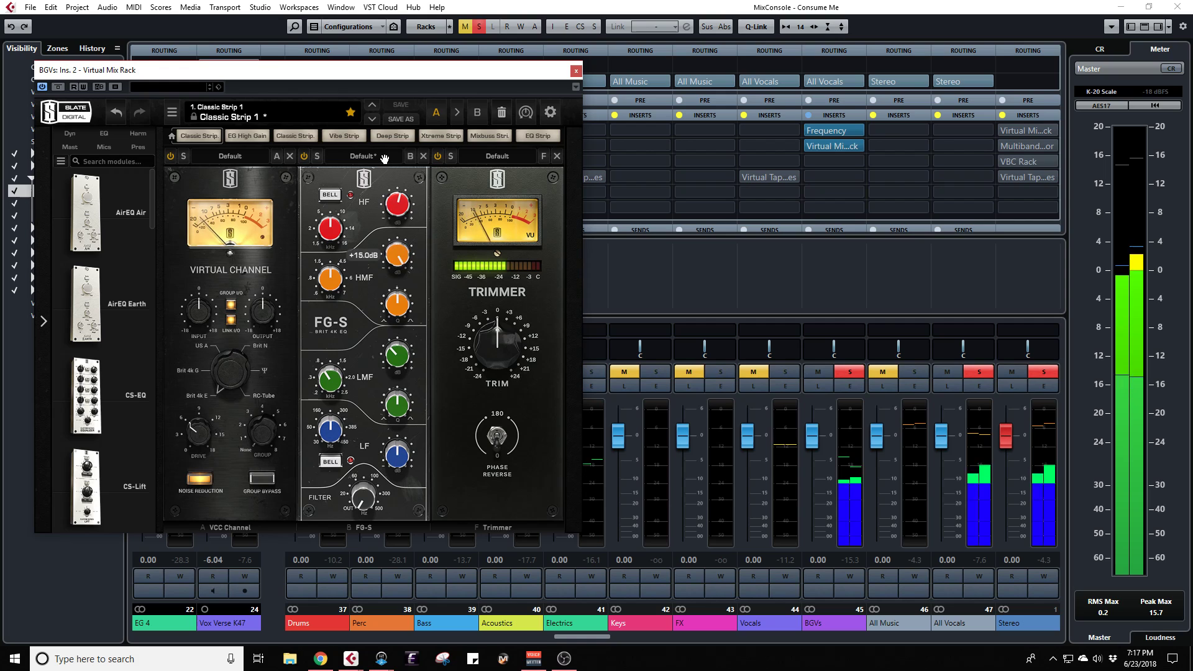
{"action": "left_click_drag", "start_coordinate": [328, 281], "coordinate": [327, 312]}
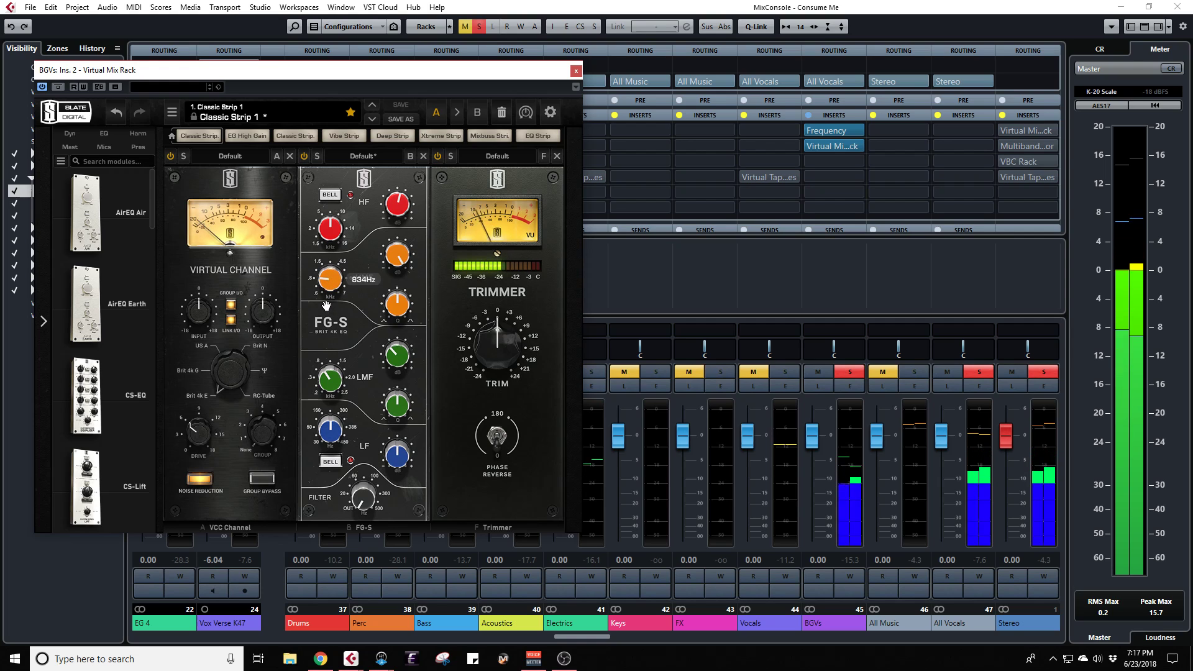
{"action": "mouse_move", "coordinate": [323, 283]}
{"action": "left_mouse_down"}
{"action": "mouse_move", "coordinate": [327, 218]}
{"action": "mouse_move", "coordinate": [334, 267]}
{"action": "left_mouse_up"}
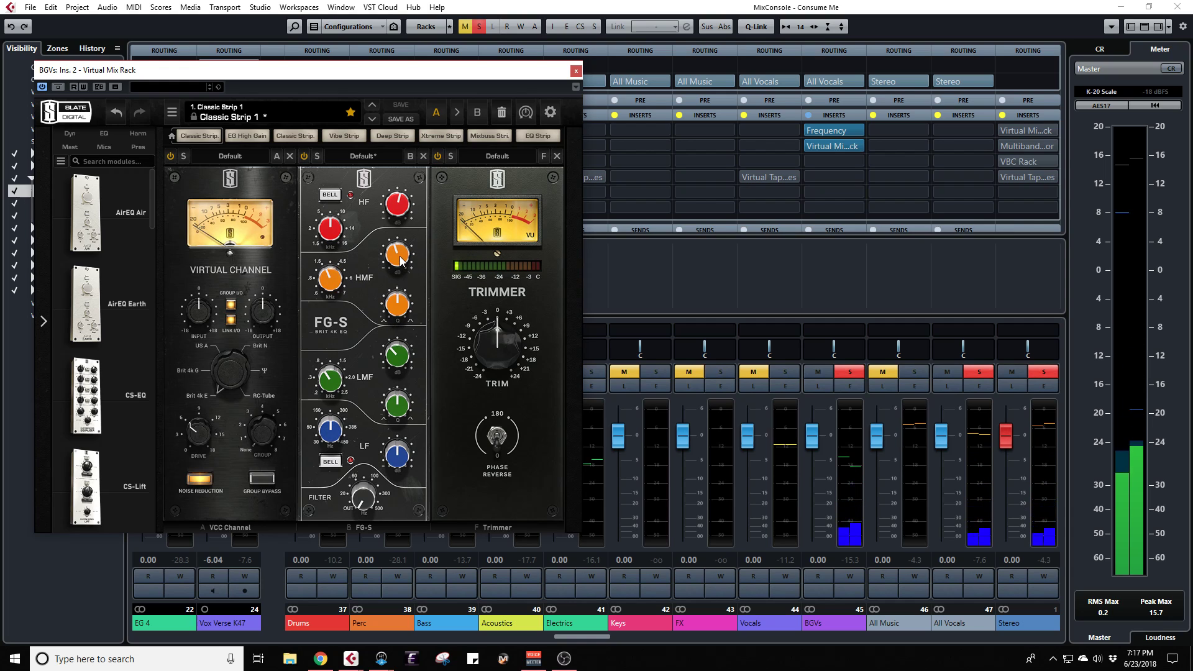
Step: Fine-tune the FG-S HMF gain around 0 dB, slightly boost the HF band, and close the Virtual Mix Rack
{"action": "mouse_move", "coordinate": [401, 261]}
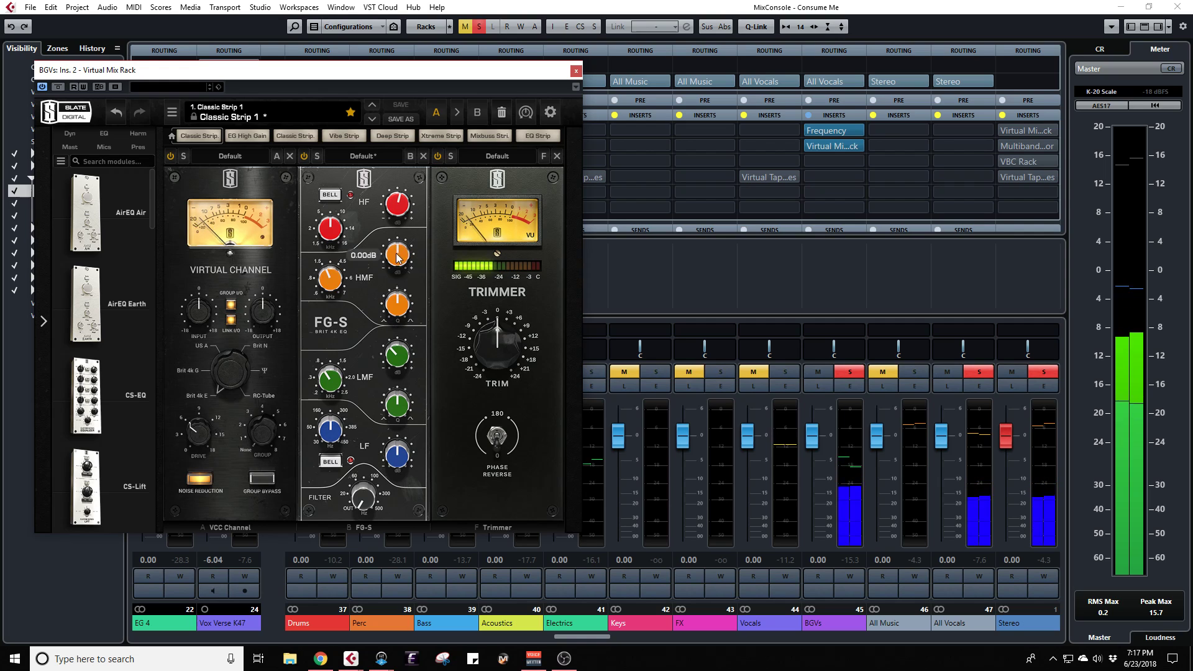
{"action": "left_click_drag", "start_coordinate": [399, 304], "coordinate": [384, 255]}
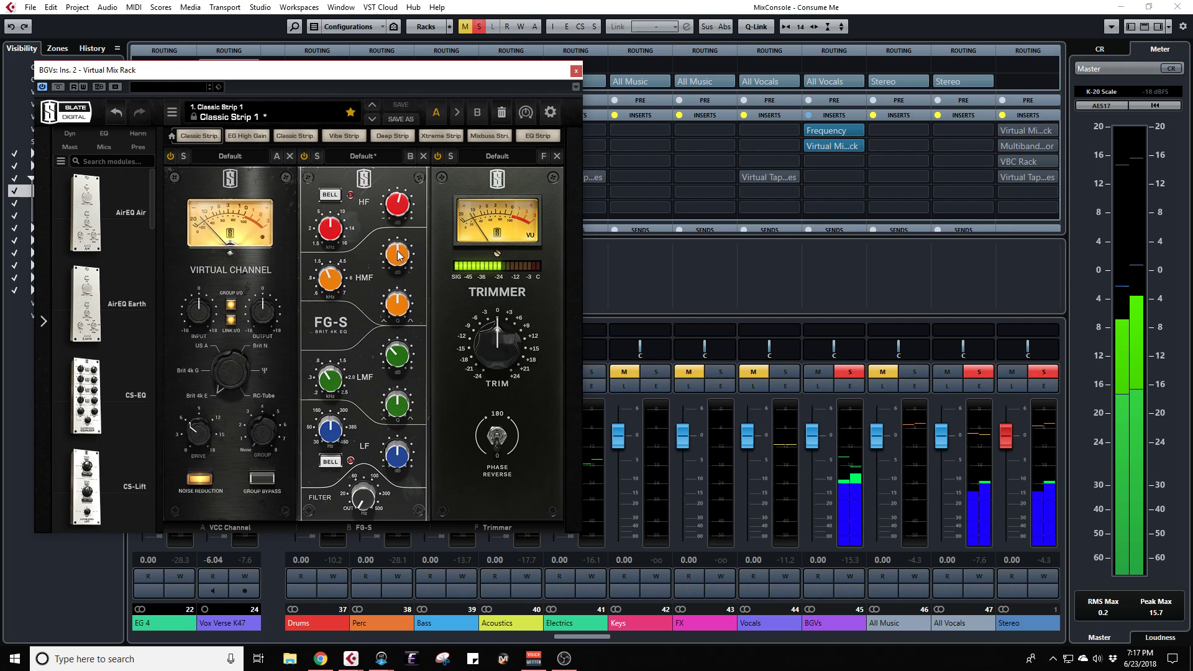
{"action": "left_click_drag", "start_coordinate": [398, 255], "coordinate": [400, 267]}
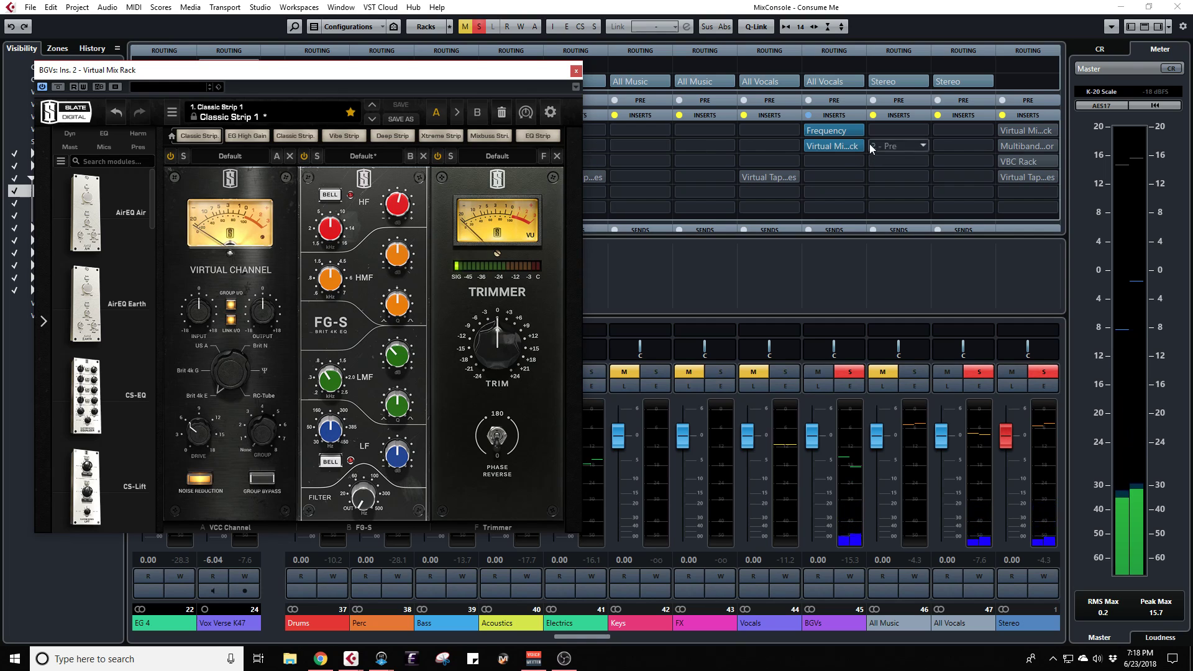
{"action": "mouse_move", "coordinate": [857, 131]}
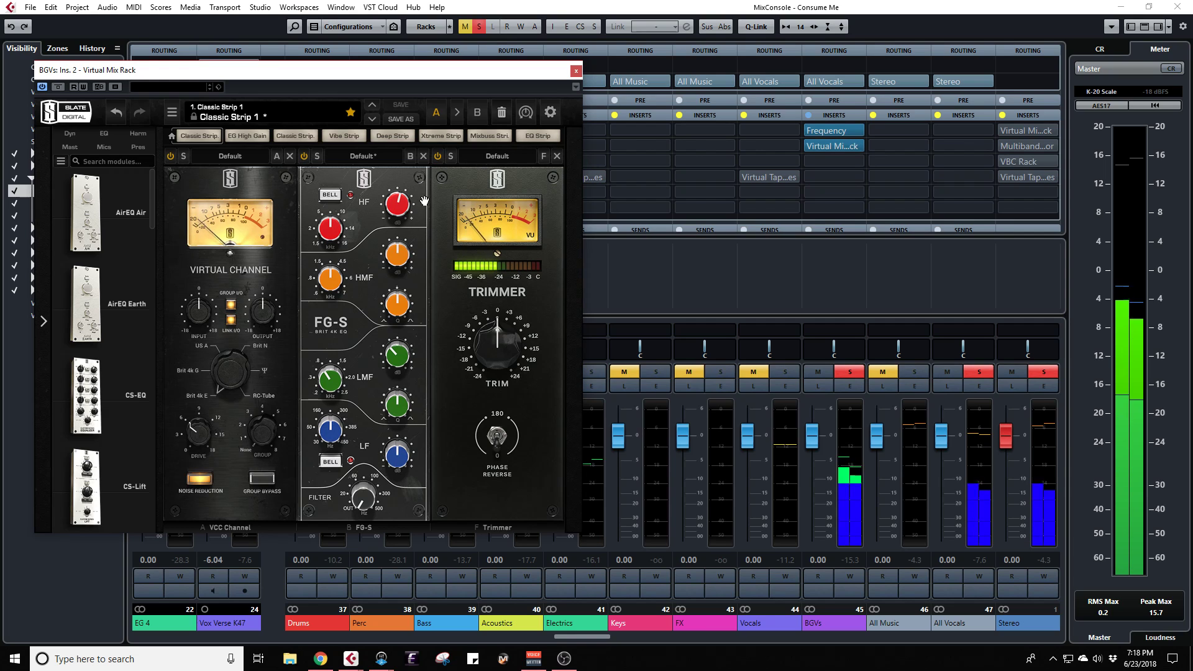
{"action": "left_click", "coordinate": [576, 70]}
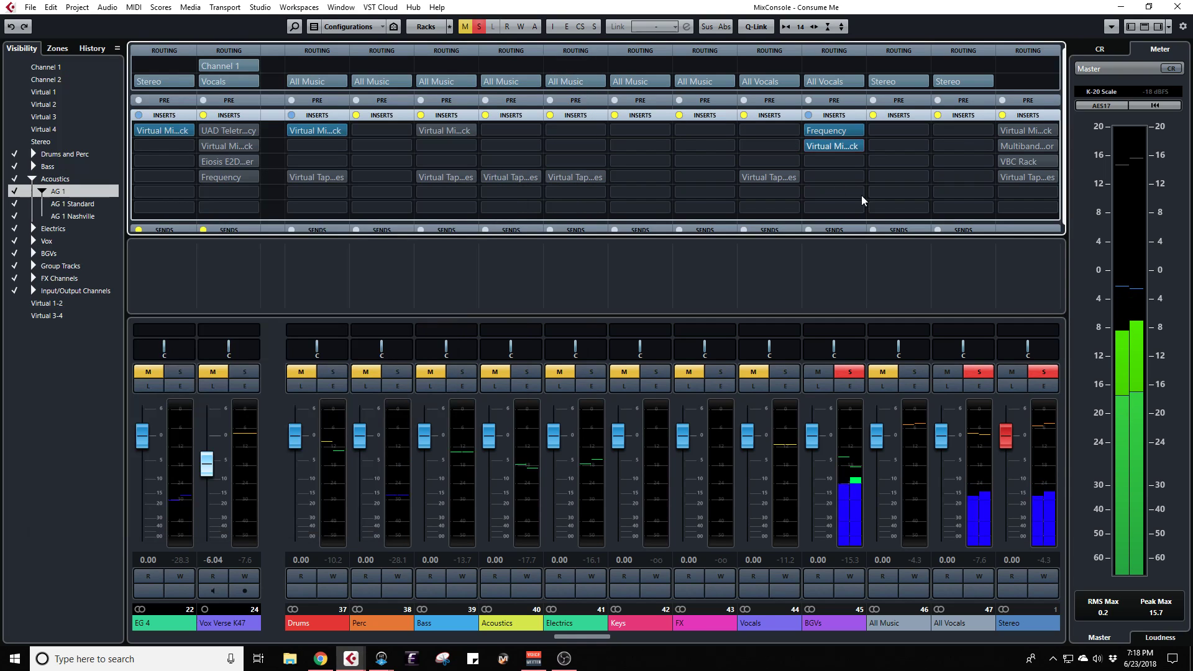
Step: Add a Vox Reverb send at 0.00 dB to the BGVs group, and solo the FX group
{"action": "scroll", "coordinate": [858, 215], "scroll_direction": "down", "scroll_amount": 3}
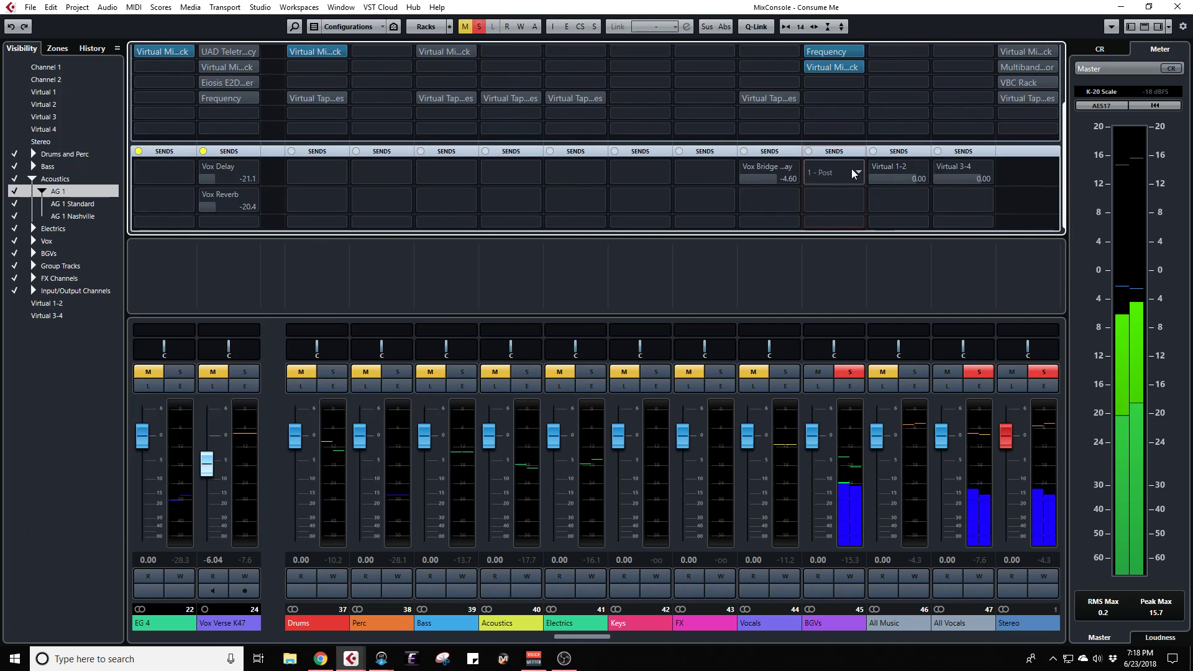
{"action": "left_click", "coordinate": [851, 169]}
{"action": "double_click", "coordinate": [868, 228]}
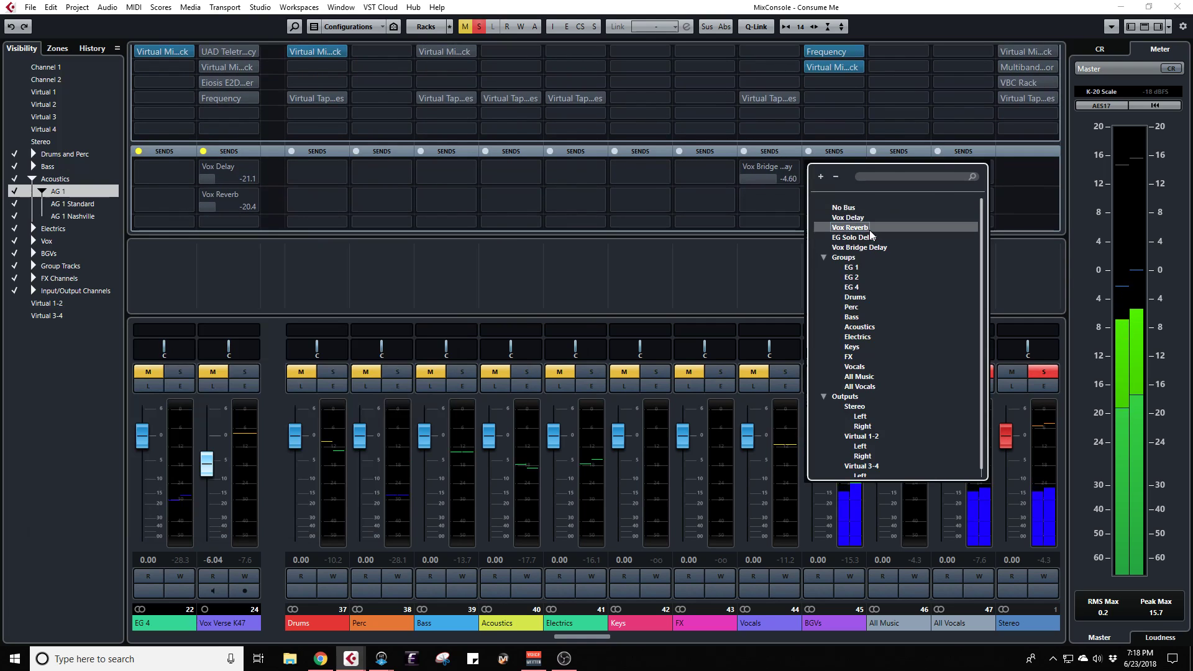
{"action": "left_click", "coordinate": [811, 165]}
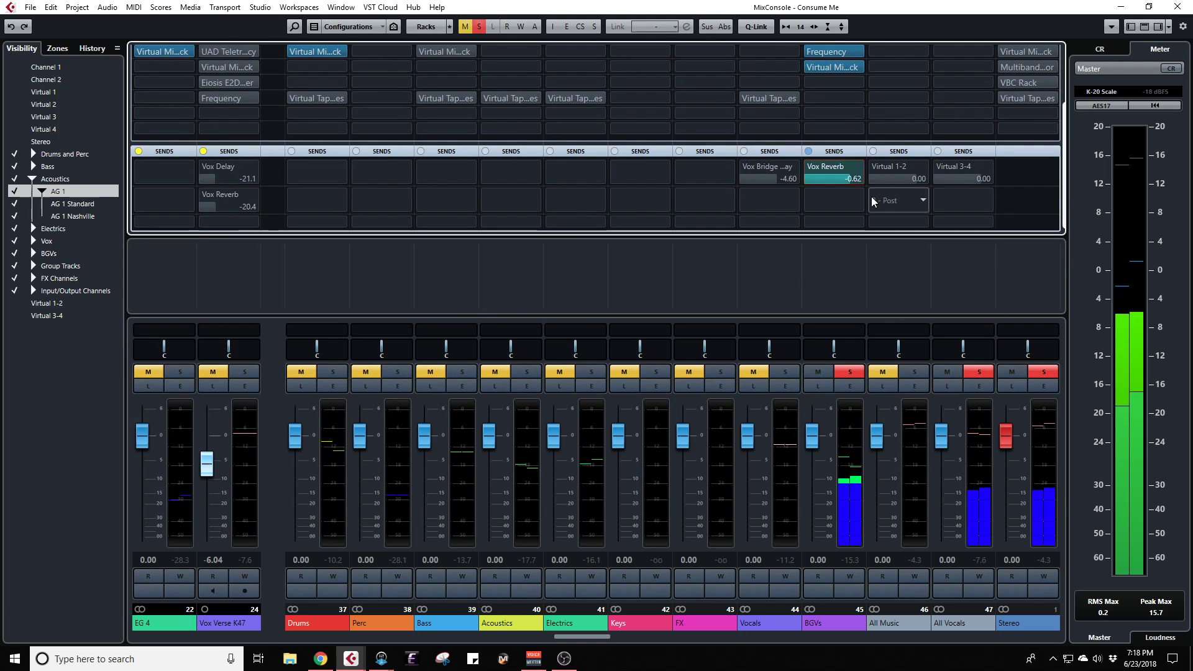
{"action": "left_click_drag", "start_coordinate": [852, 180], "coordinate": [847, 184]}
{"action": "left_click", "coordinate": [845, 178], "text": "ctrl"}
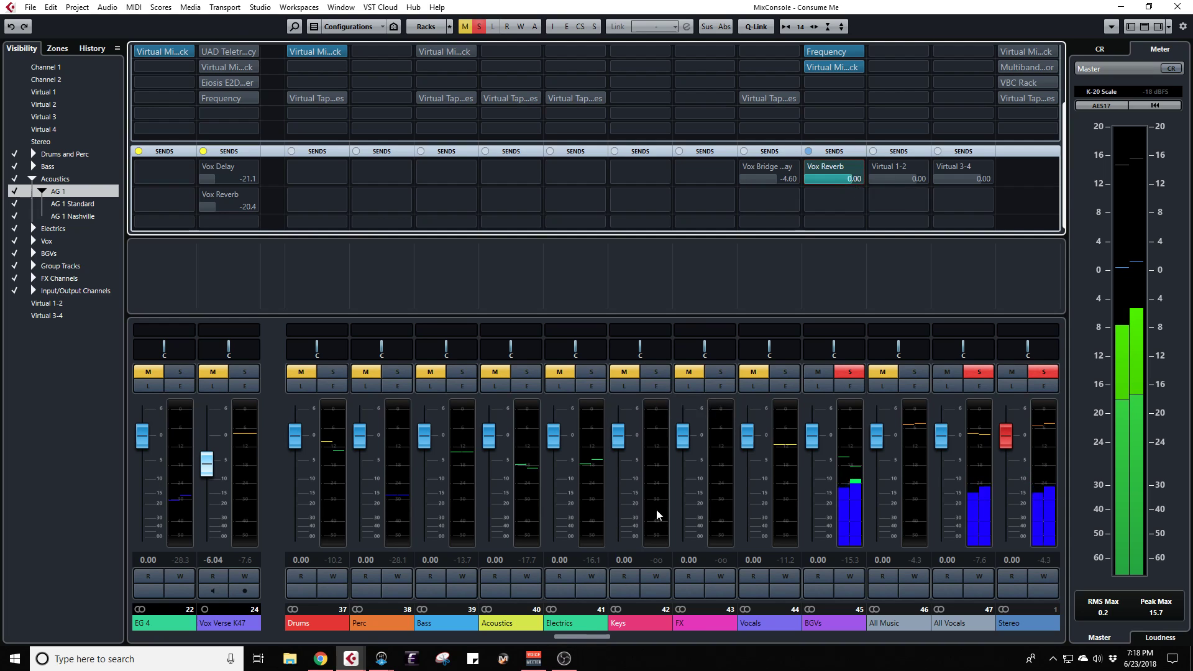
{"action": "left_click", "coordinate": [689, 371]}
{"action": "left_click", "coordinate": [720, 372]}
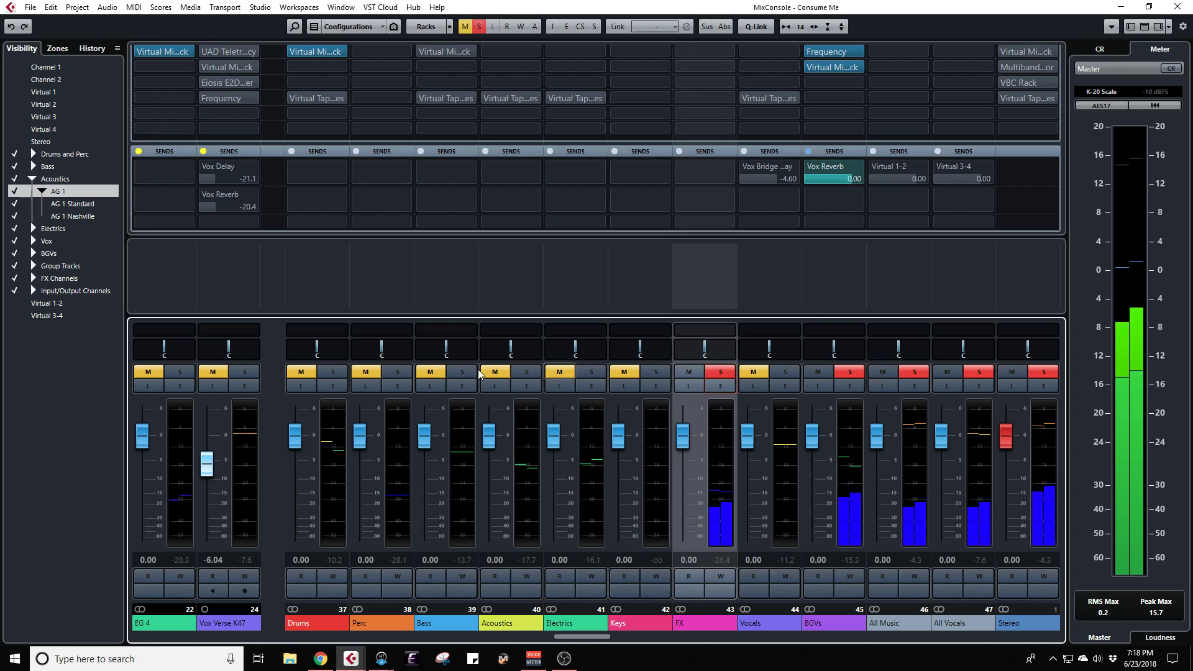
Step: Hide the group tracks and re-enable the inserts on the Vox Delay, Vox Reverb, EG Solo Delay and Vox Bridge Delay channels
{"action": "scroll", "coordinate": [585, 637], "scroll_direction": "up", "scroll_amount": 2}
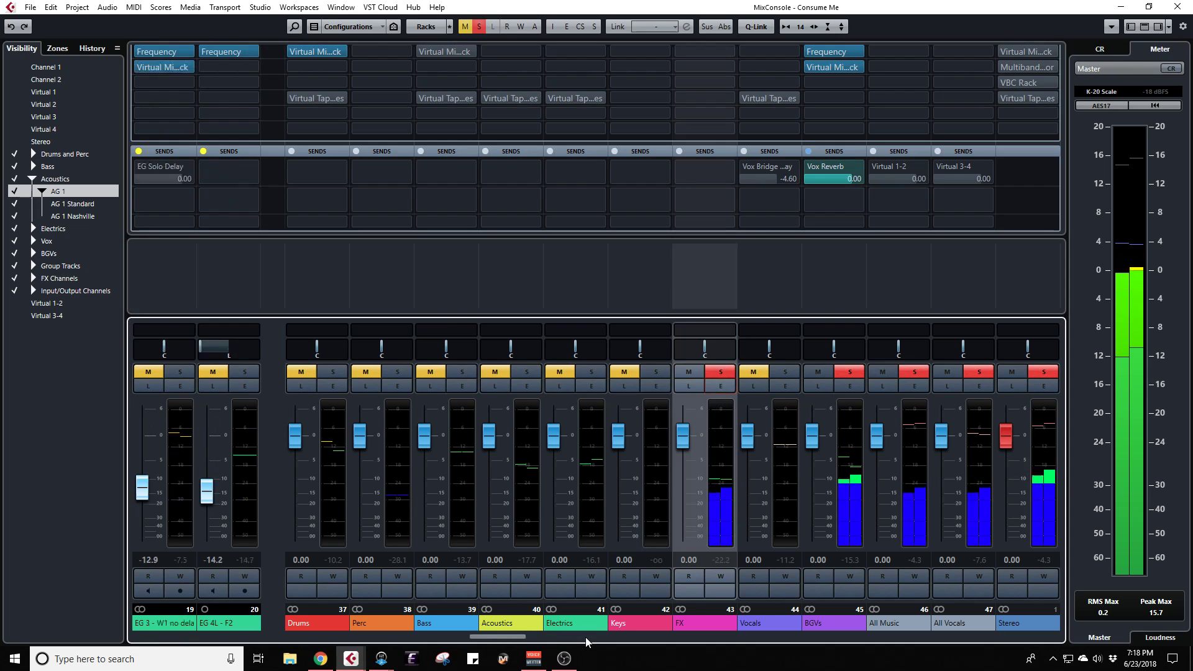
{"action": "left_click", "coordinate": [14, 266]}
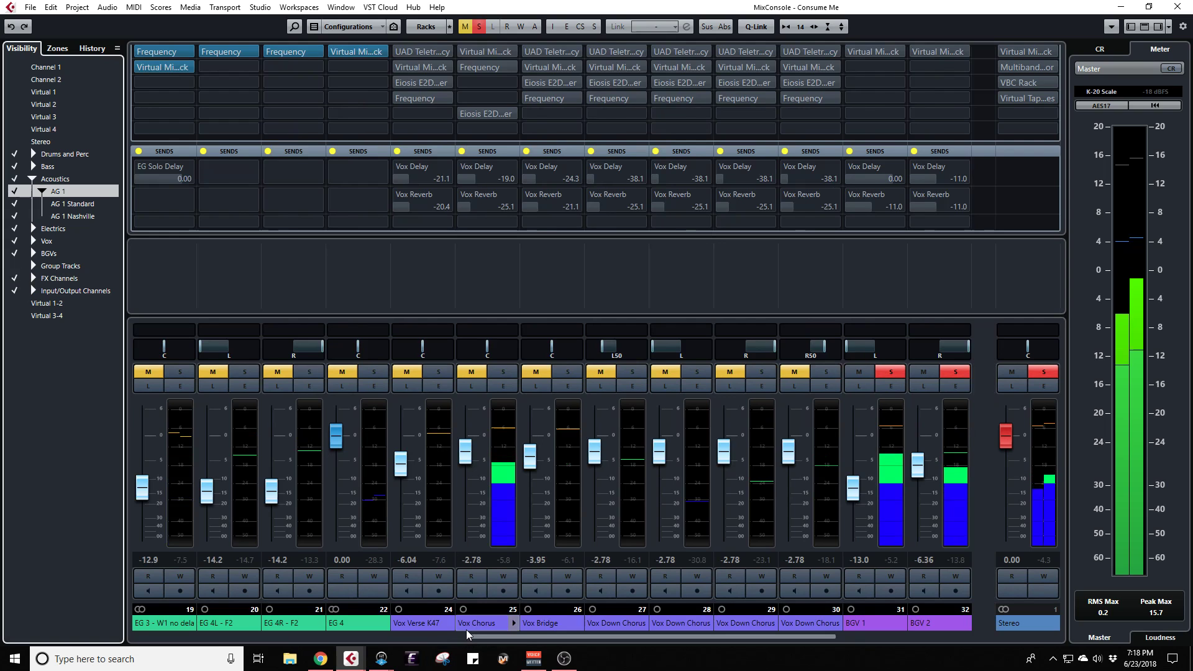
{"action": "scroll", "coordinate": [467, 634], "scroll_direction": "down", "scroll_amount": 6}
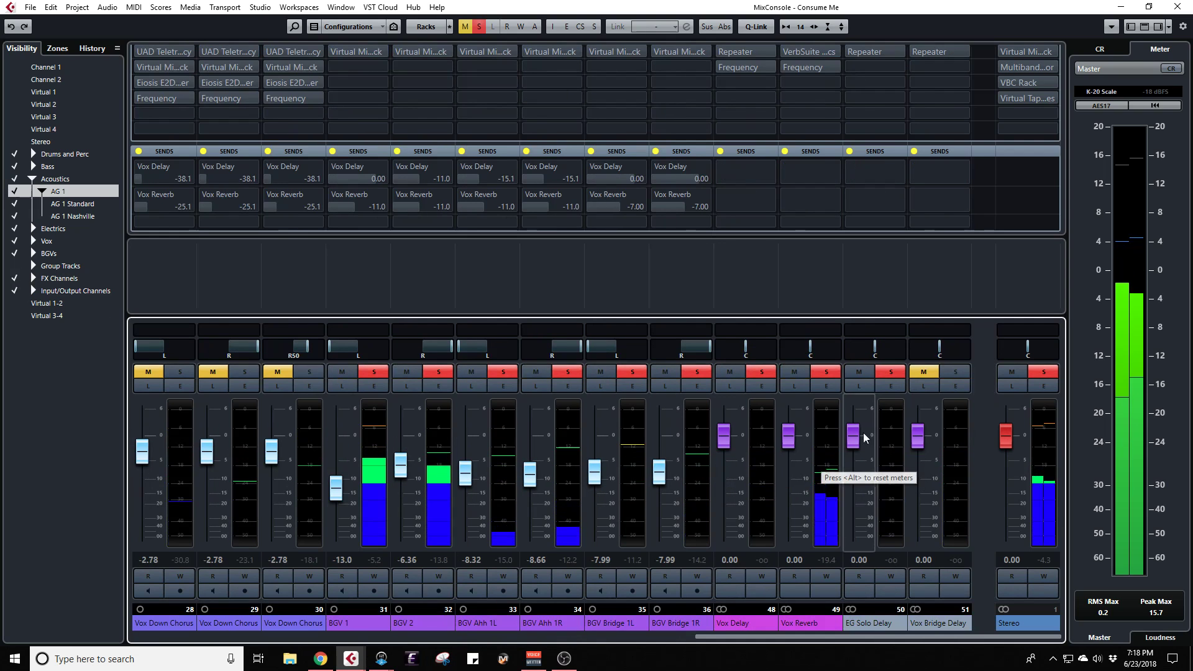
{"action": "scroll", "coordinate": [870, 99], "scroll_direction": "up", "scroll_amount": 3}
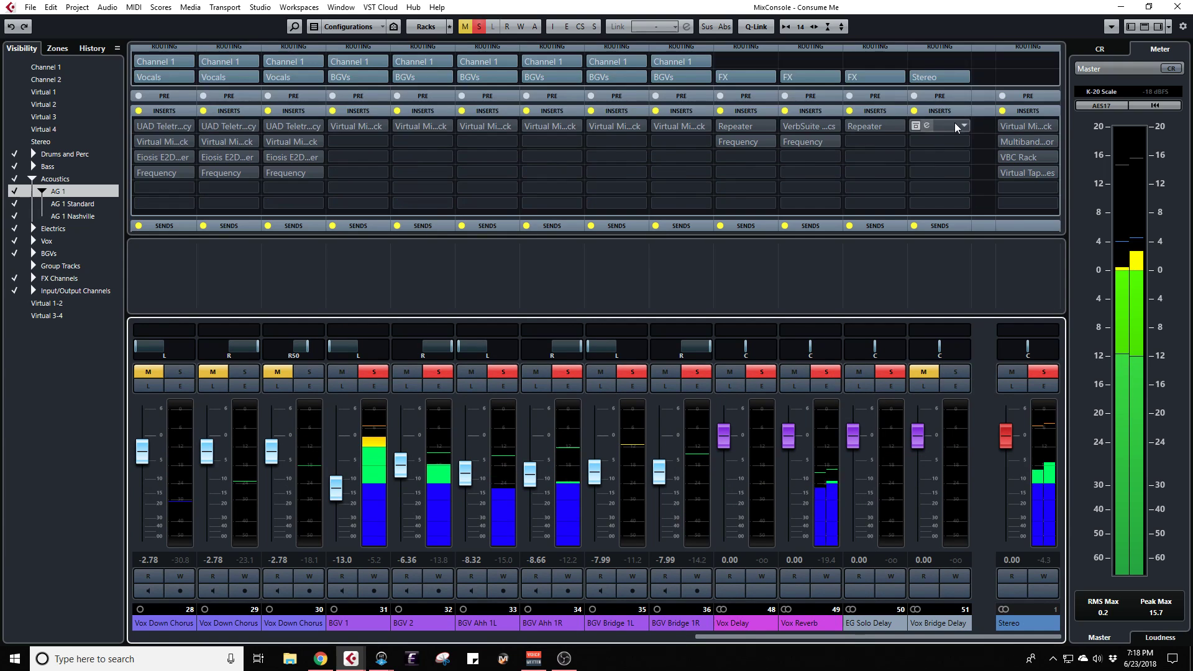
{"action": "left_click", "coordinate": [785, 111]}
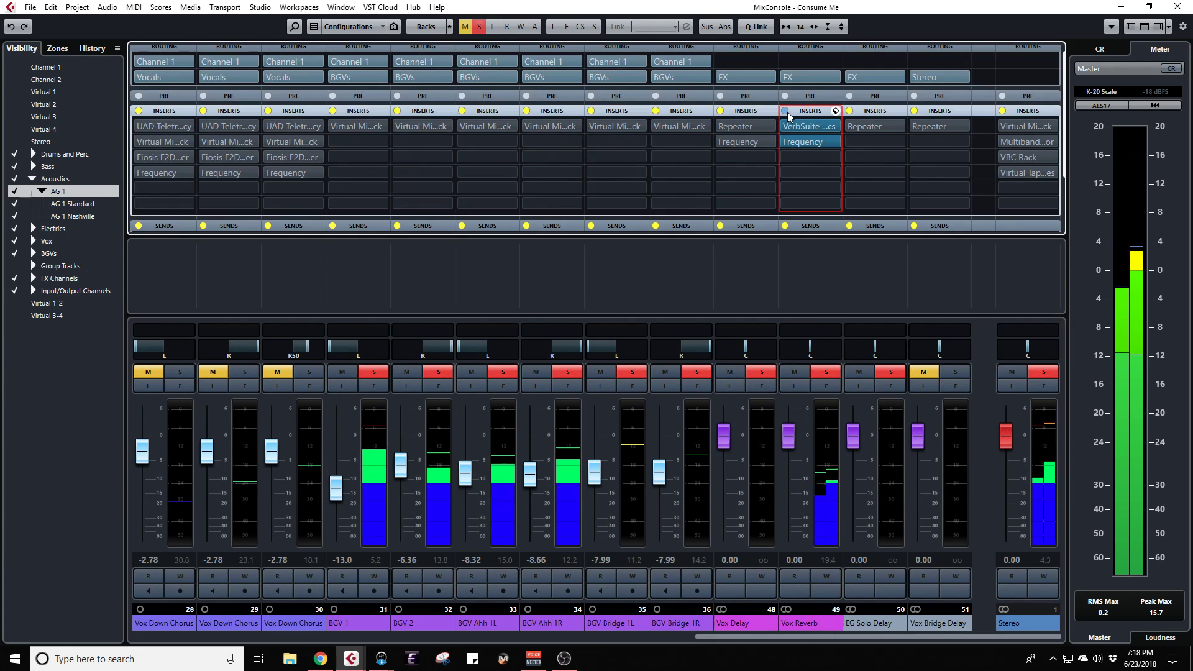
{"action": "left_click", "coordinate": [720, 111]}
{"action": "left_click", "coordinate": [849, 110]}
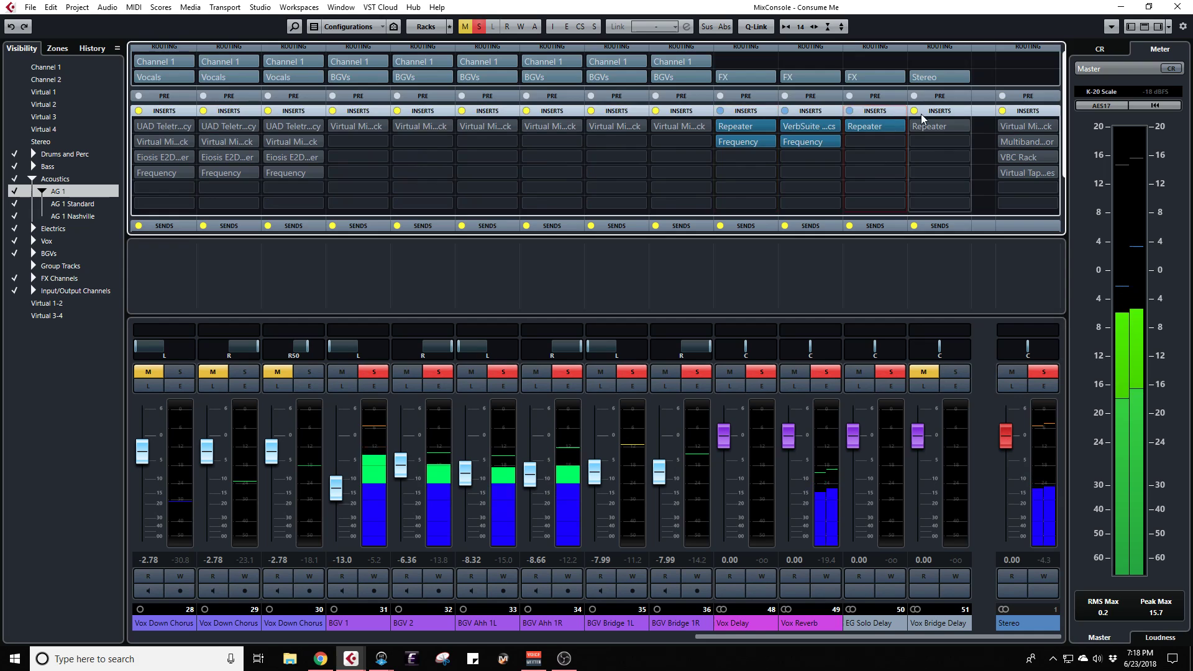
{"action": "left_click", "coordinate": [914, 111]}
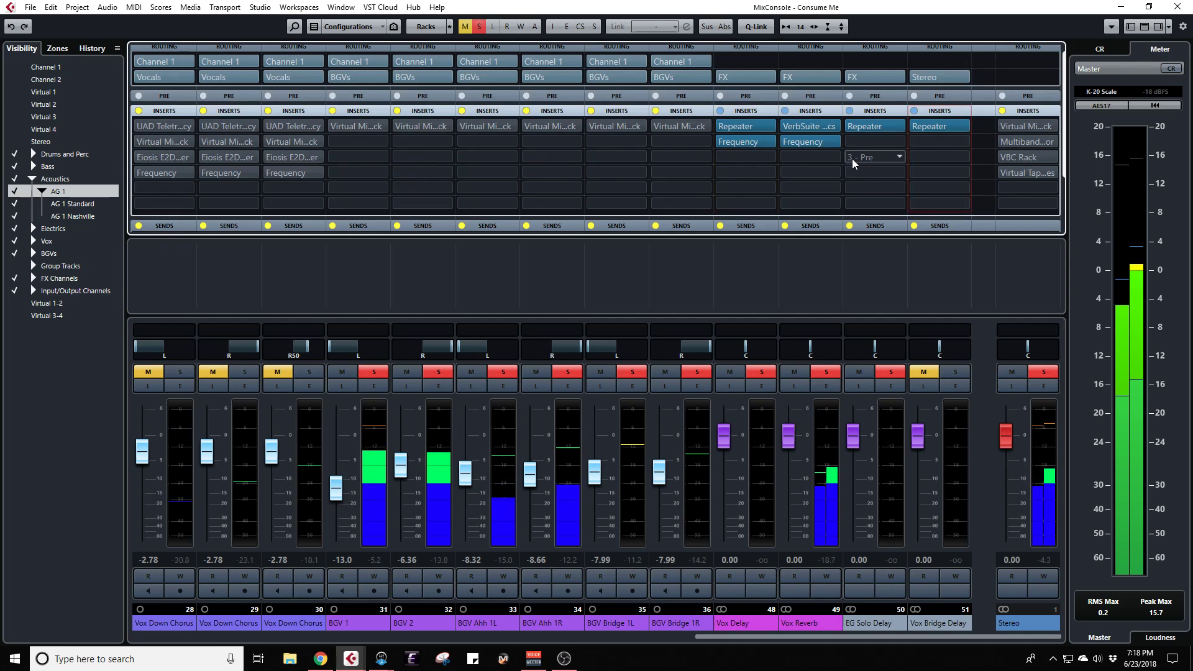
Step: Show the group tracks again and lower the BGVs group's Vox Reverb send to -9.40 dB
{"action": "left_click", "coordinate": [12, 267]}
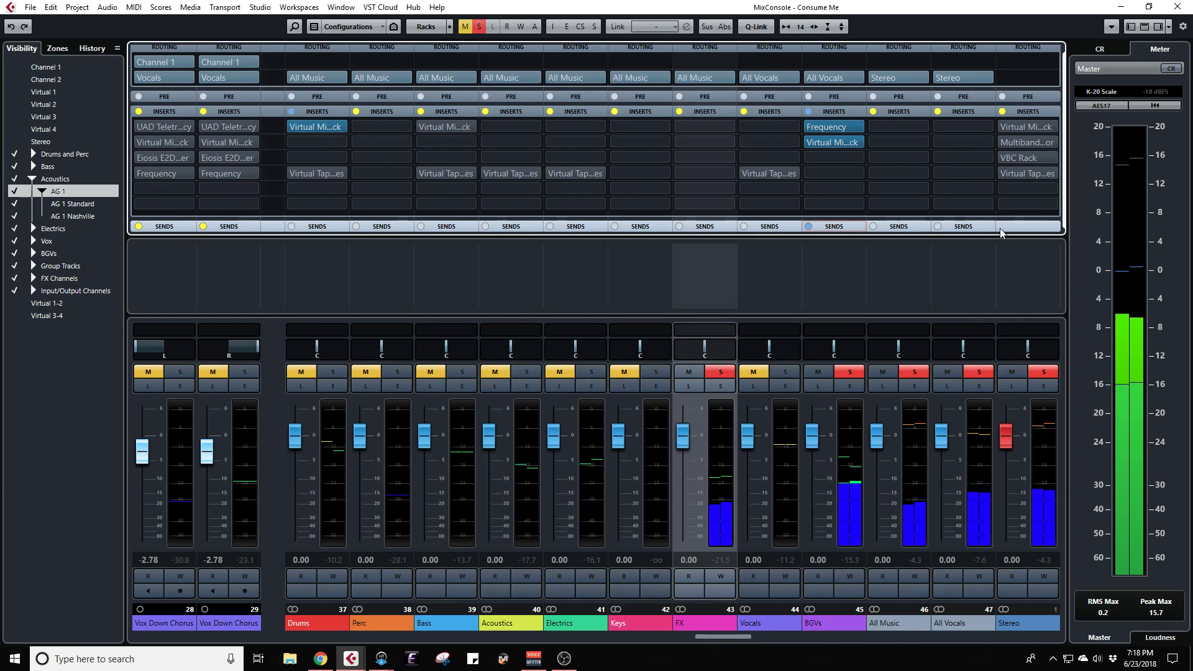
{"action": "scroll", "coordinate": [837, 226], "scroll_direction": "down", "scroll_amount": 3}
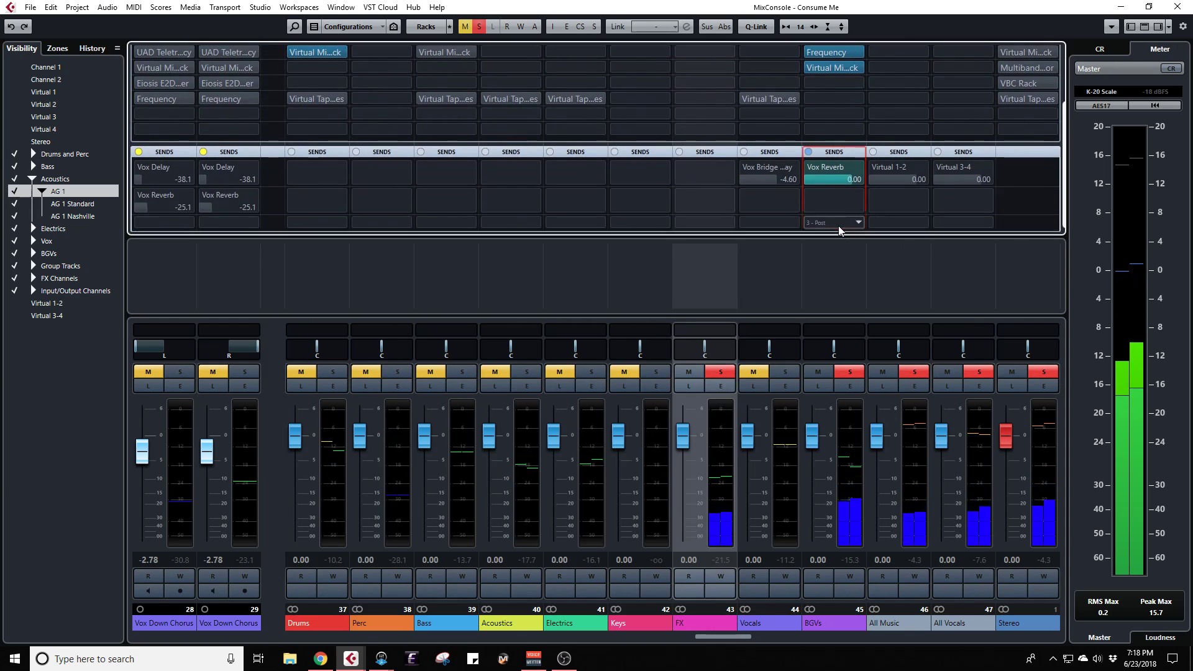
{"action": "mouse_move", "coordinate": [817, 179]}
{"action": "left_mouse_down"}
{"action": "mouse_move", "coordinate": [765, 187]}
{"action": "mouse_move", "coordinate": [797, 184]}
{"action": "left_mouse_up"}
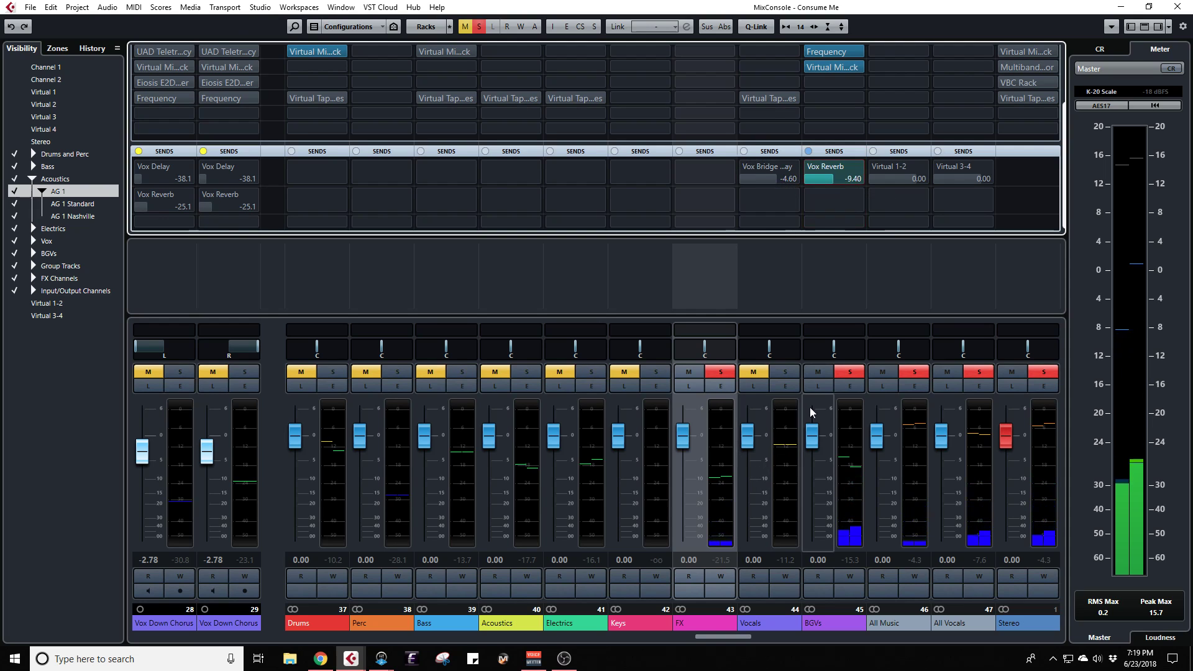
Step: Solo the Vocals group and change its first send's destination to Vox Delay
{"action": "left_click", "coordinate": [786, 372]}
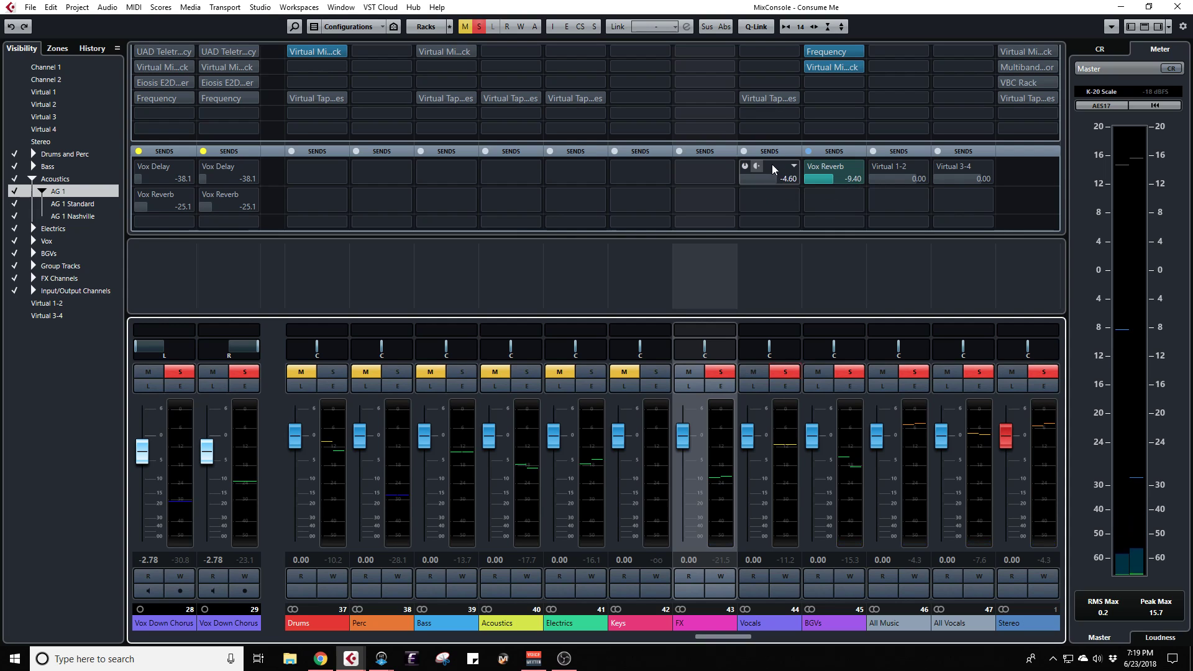
{"action": "left_click", "coordinate": [793, 167]}
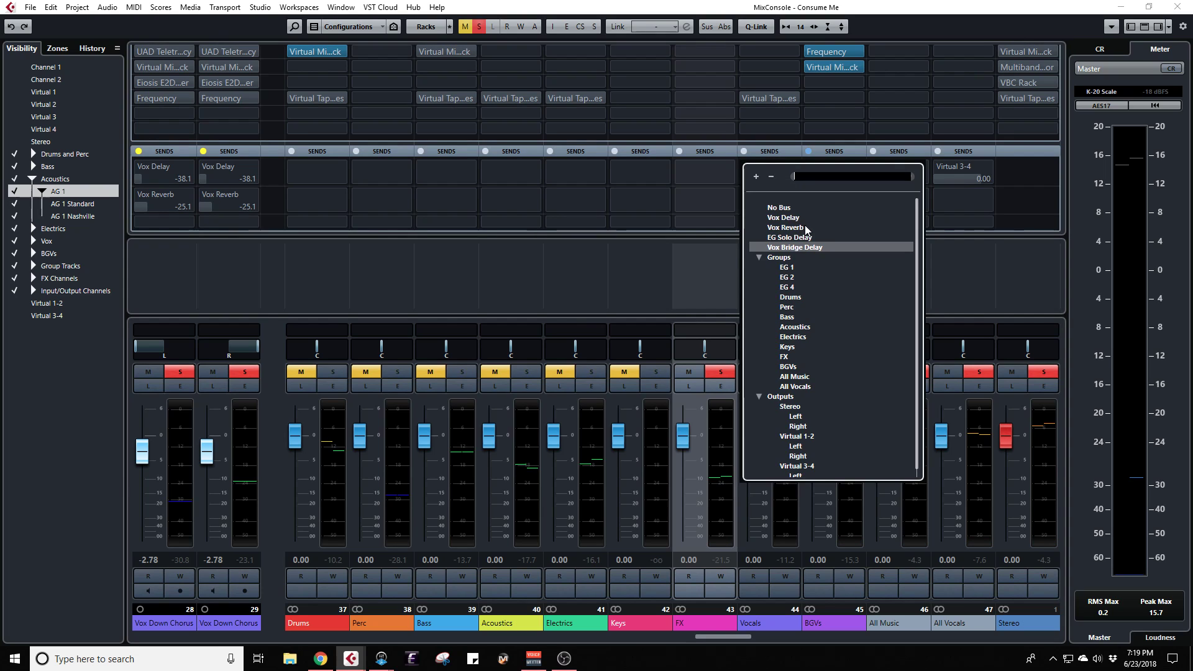
{"action": "key", "text": "Escape"}
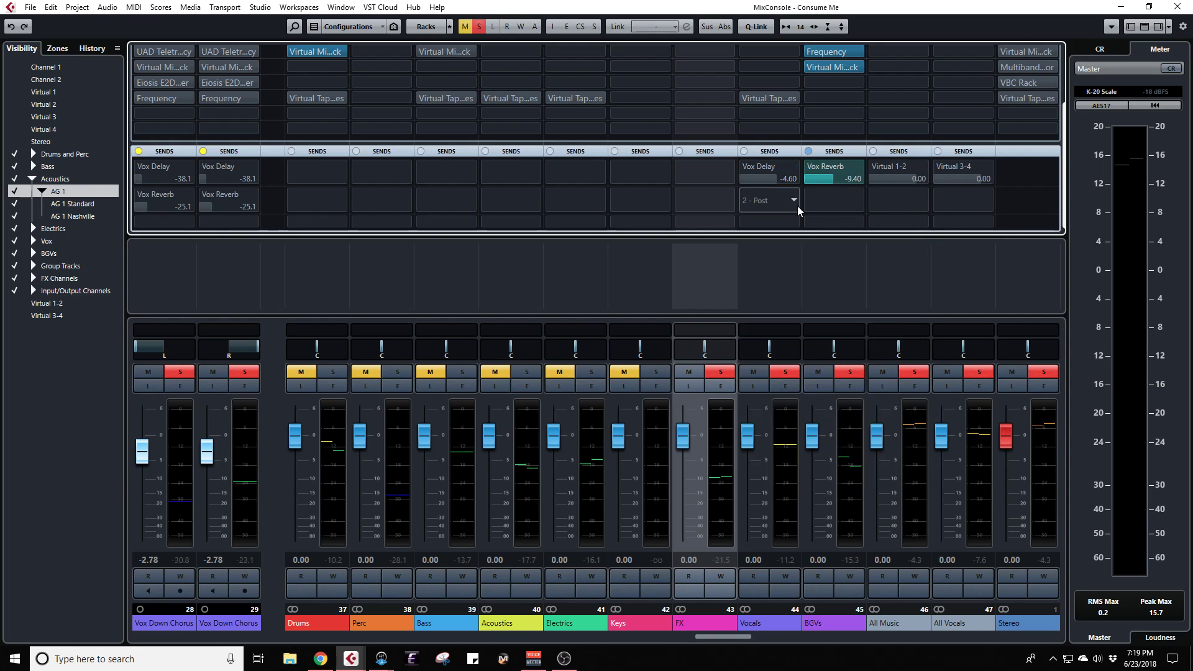
Step: Add a Vox Reverb send to the Vocals group, and enable its Vox Delay send at -23.7 dB during playback
{"action": "left_click", "coordinate": [794, 200]}
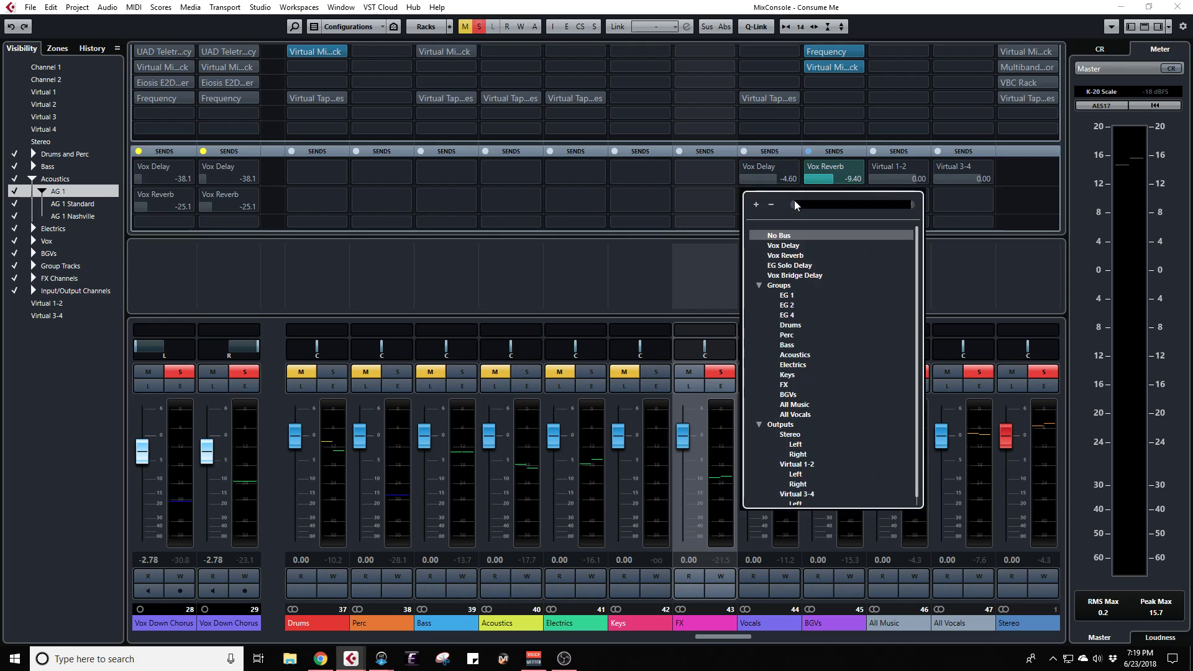
{"action": "key", "text": "Escape"}
{"action": "key", "text": "space"}
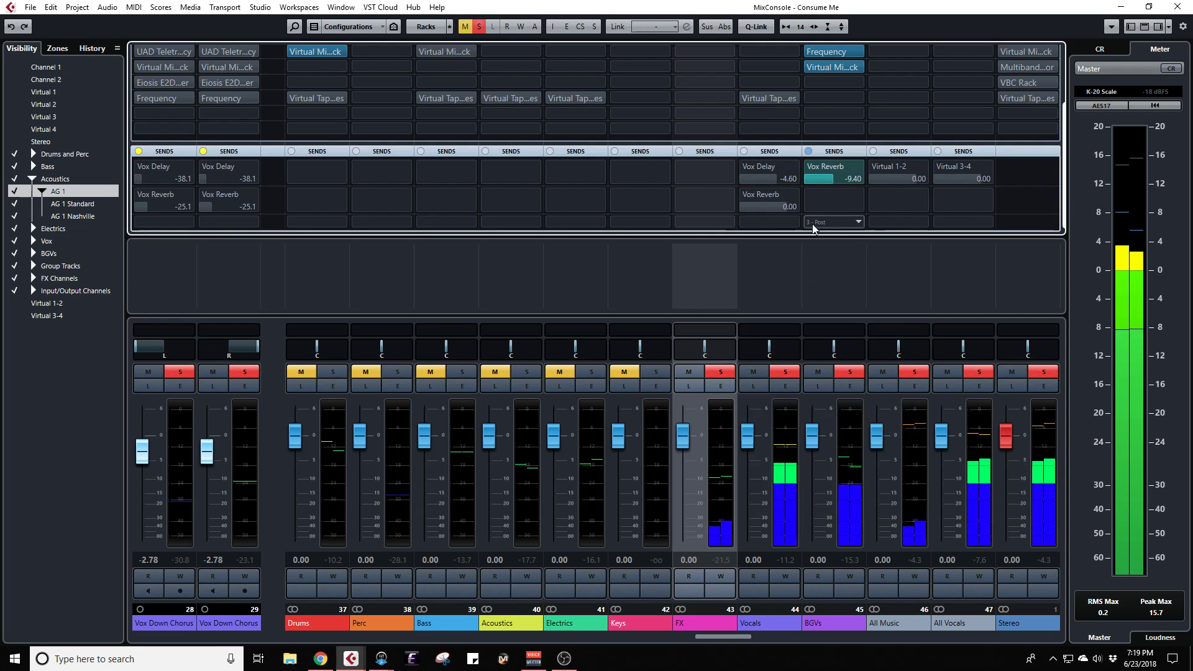
{"action": "left_click", "coordinate": [754, 175]}
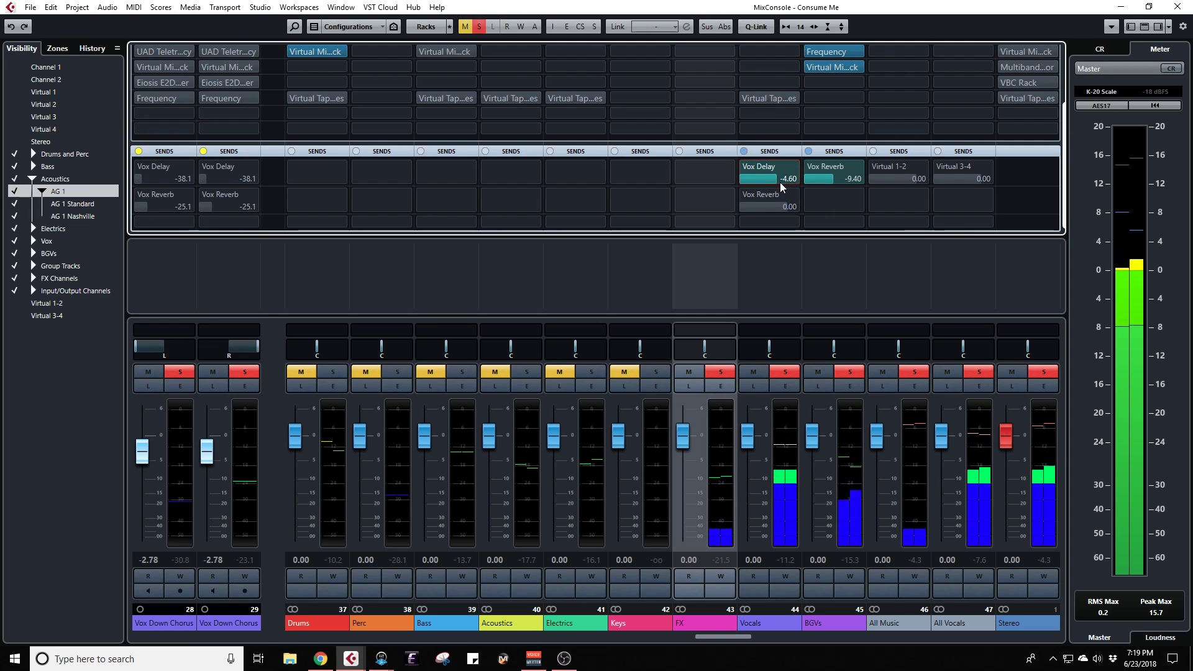
{"action": "mouse_move", "coordinate": [774, 177]}
{"action": "left_mouse_down"}
{"action": "mouse_move", "coordinate": [736, 184]}
{"action": "mouse_move", "coordinate": [756, 179]}
{"action": "left_mouse_up"}
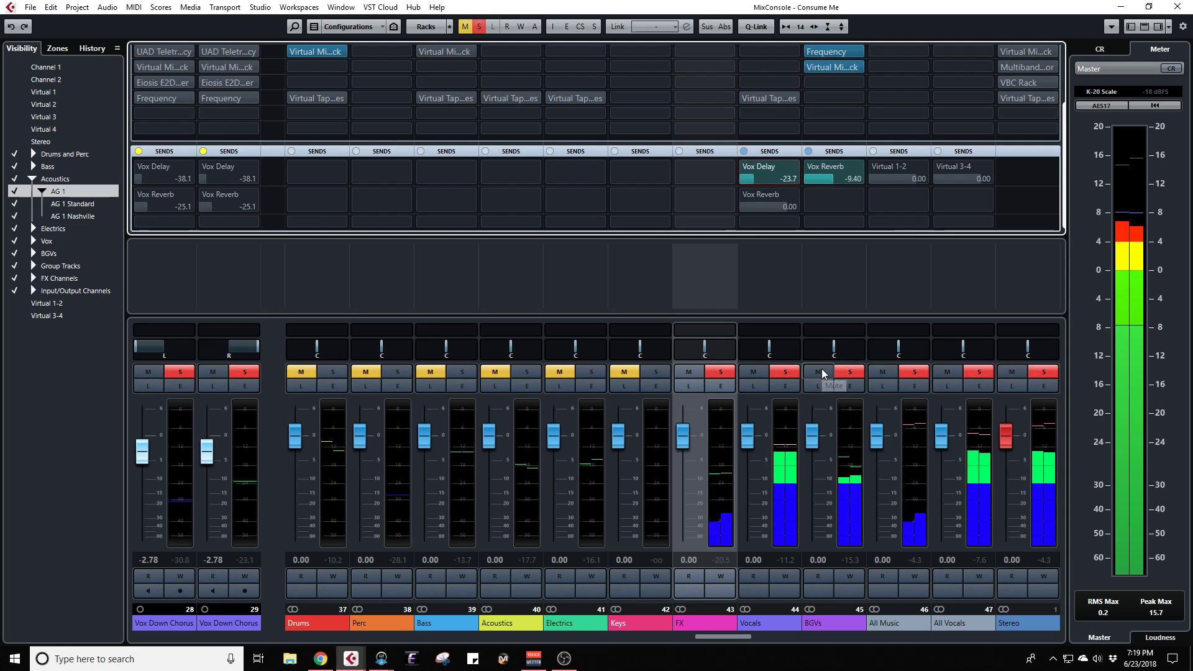
Step: Mute the Vocals group while lowering the BGVs group's Vox Reverb send, and clear all mutes and solos
{"action": "left_click", "coordinate": [754, 372]}
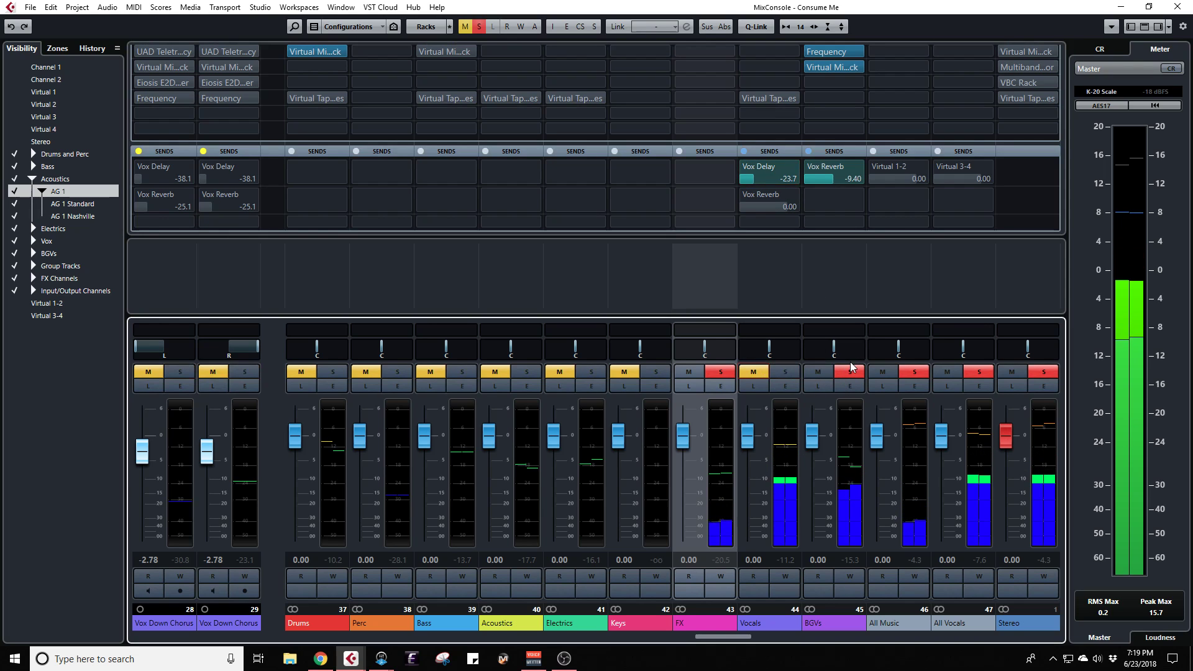
{"action": "scroll", "coordinate": [833, 180], "scroll_direction": "down", "scroll_amount": 7}
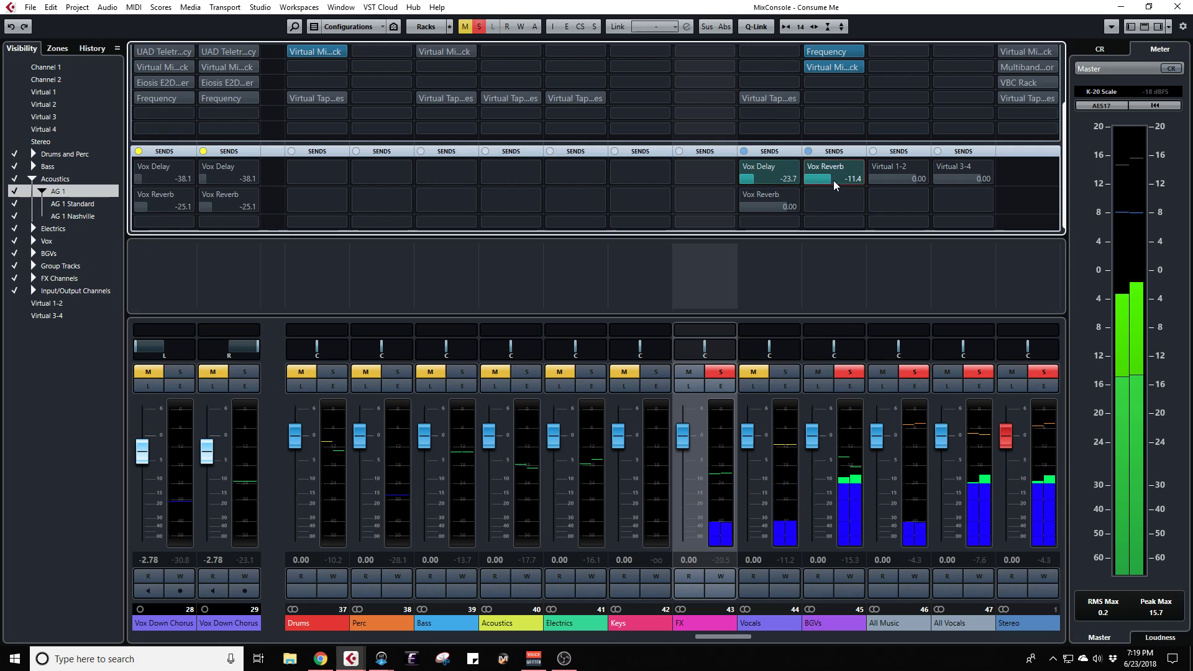
{"action": "left_click", "coordinate": [465, 26]}
{"action": "left_click", "coordinate": [479, 26]}
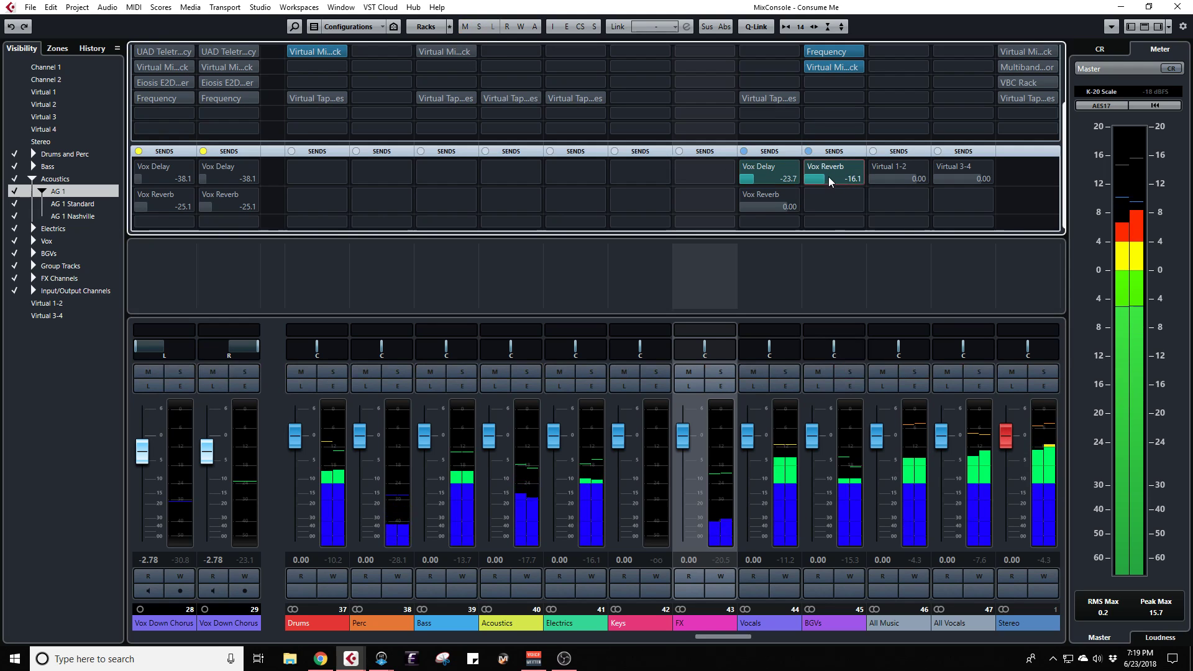
Step: Set the BGVs group's Vox Reverb send to -14.7 dB and briefly solo the BGVs group to check it
{"action": "left_click_drag", "start_coordinate": [831, 176], "coordinate": [845, 178]}
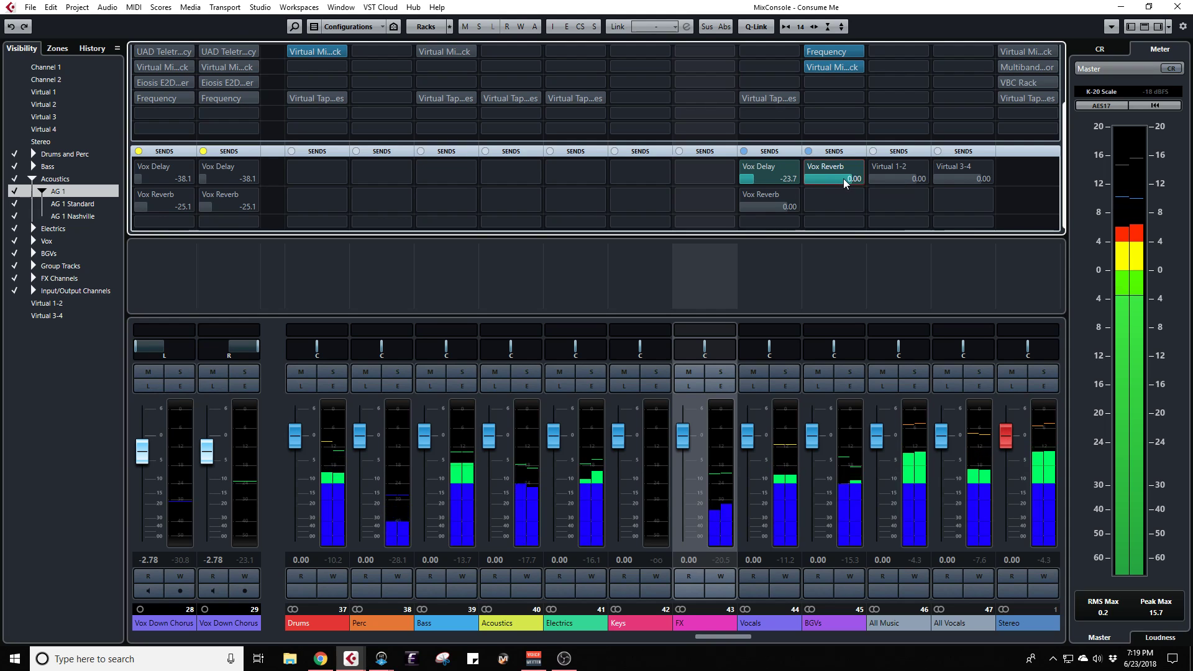
{"action": "left_click_drag", "start_coordinate": [841, 177], "coordinate": [818, 180]}
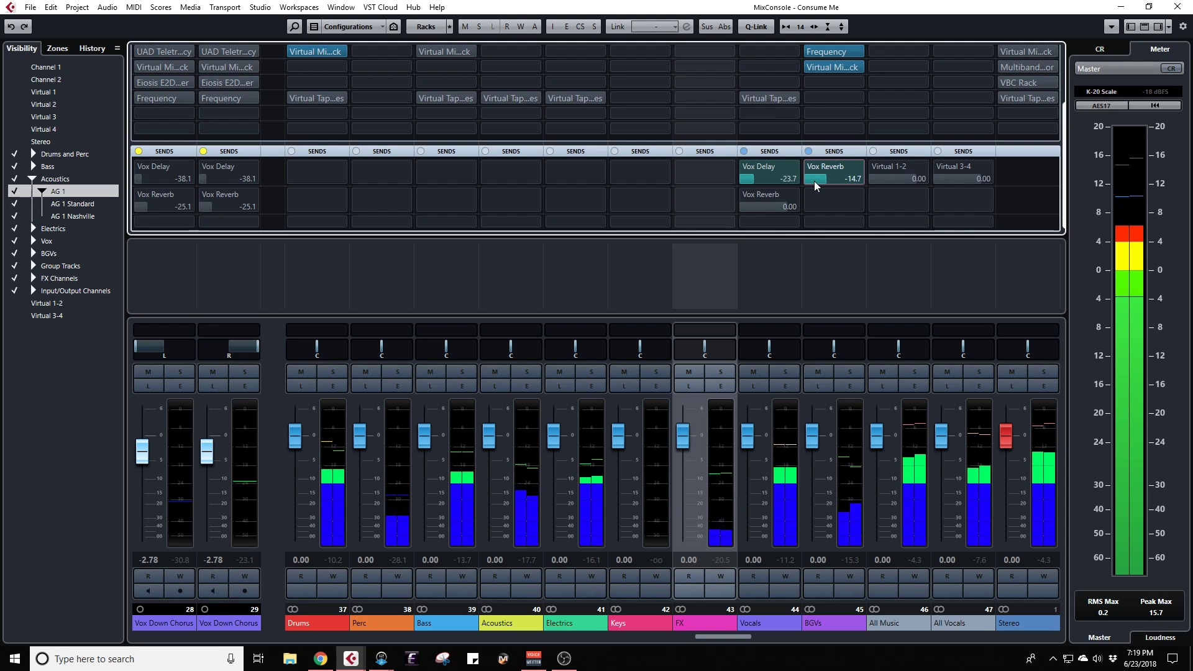
{"action": "left_click", "coordinate": [845, 371]}
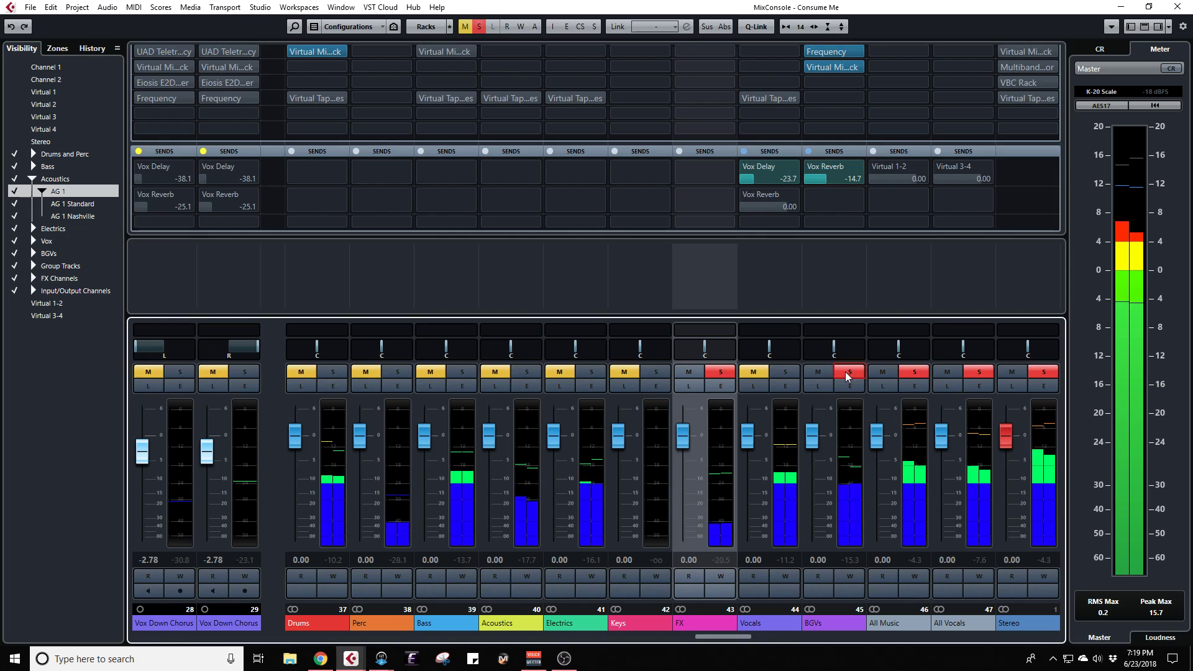
{"action": "left_click", "coordinate": [845, 372]}
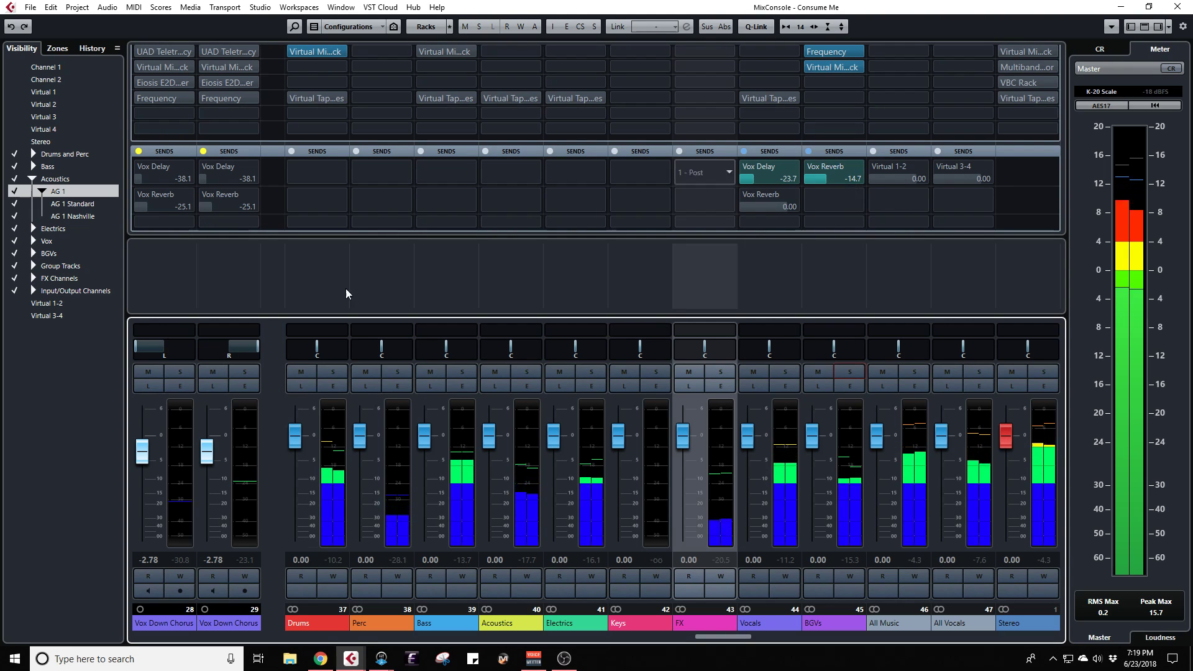
Step: Hide the group tracks and select the BGV Ahh 1L and BGV Ahh 1R channels together with Q-Link on
{"action": "left_click", "coordinate": [15, 266]}
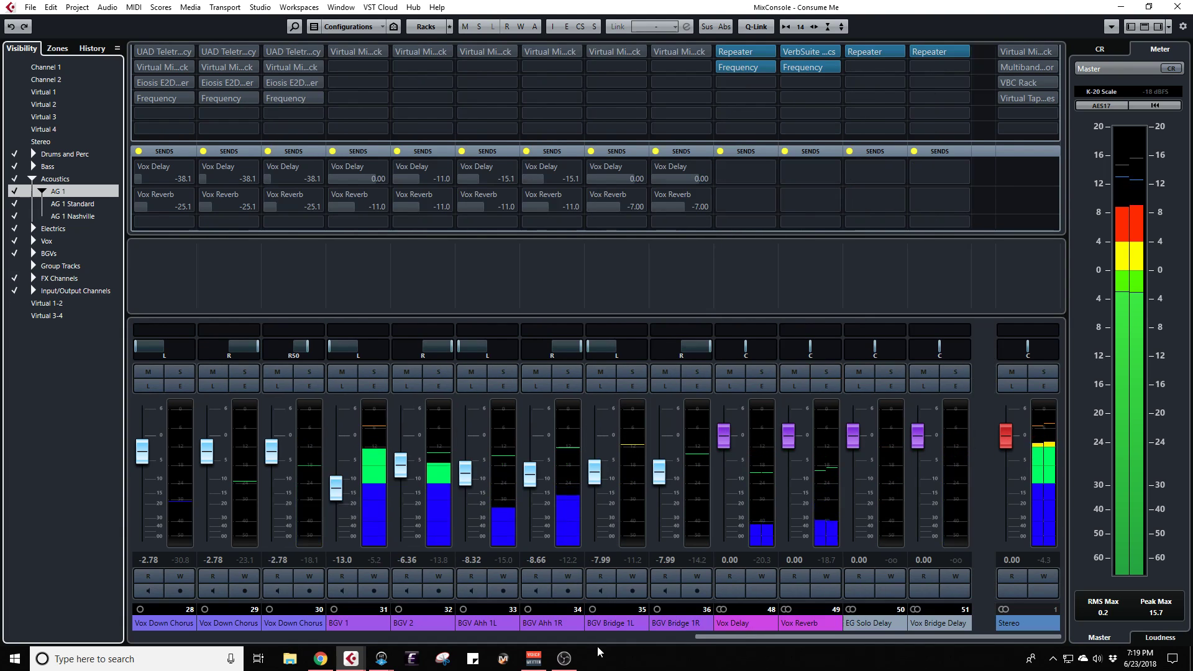
{"action": "left_click", "coordinate": [484, 332]}
{"action": "left_click", "coordinate": [547, 288], "text": "ctrl"}
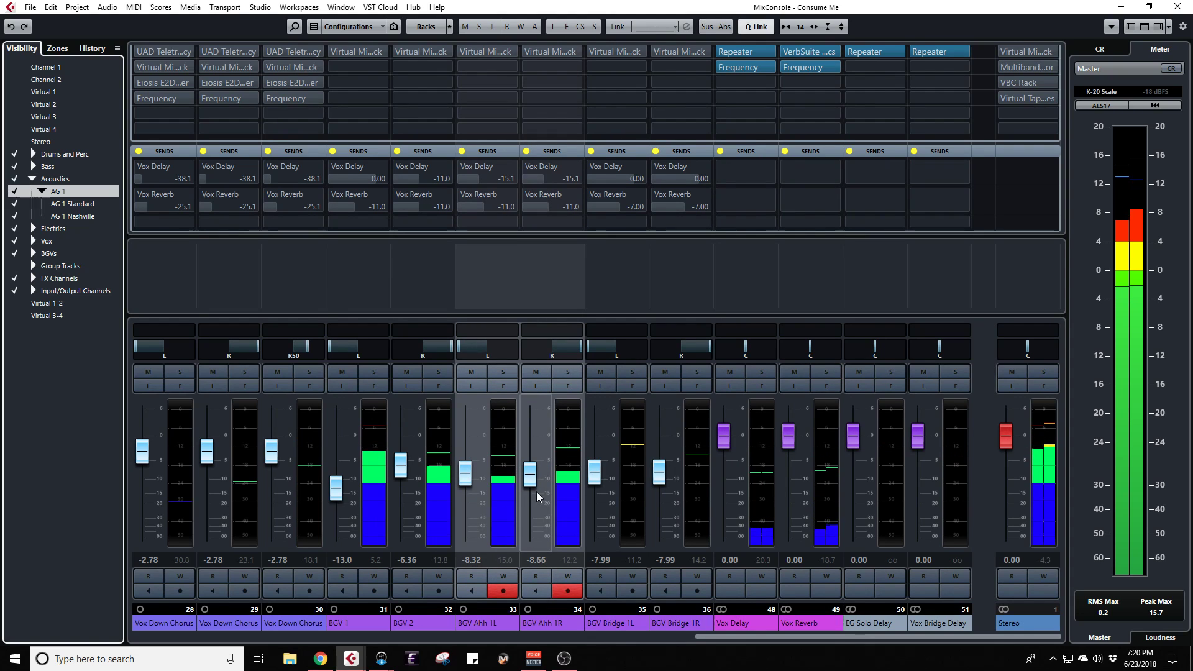
Step: Raise the linked BGV Ahh faders to -2.20 dB for 1L and -2.54 dB for 1R
{"action": "left_click_drag", "start_coordinate": [536, 490], "coordinate": [531, 482]}
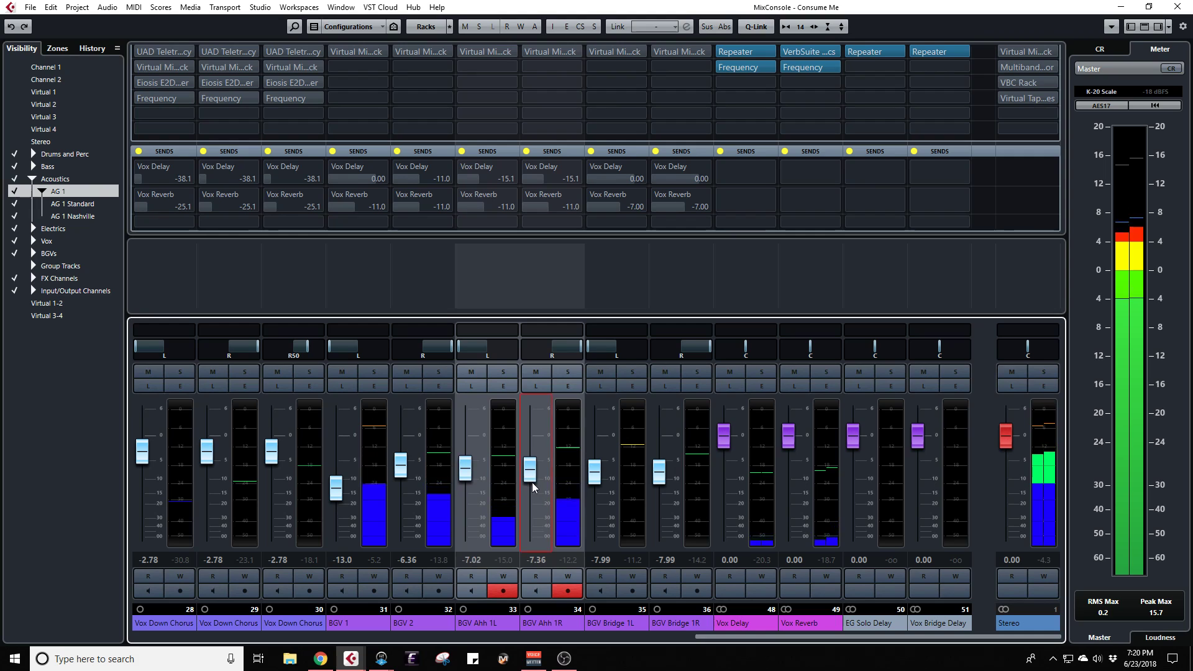
{"action": "scroll", "coordinate": [532, 482], "scroll_direction": "up", "scroll_amount": 2}
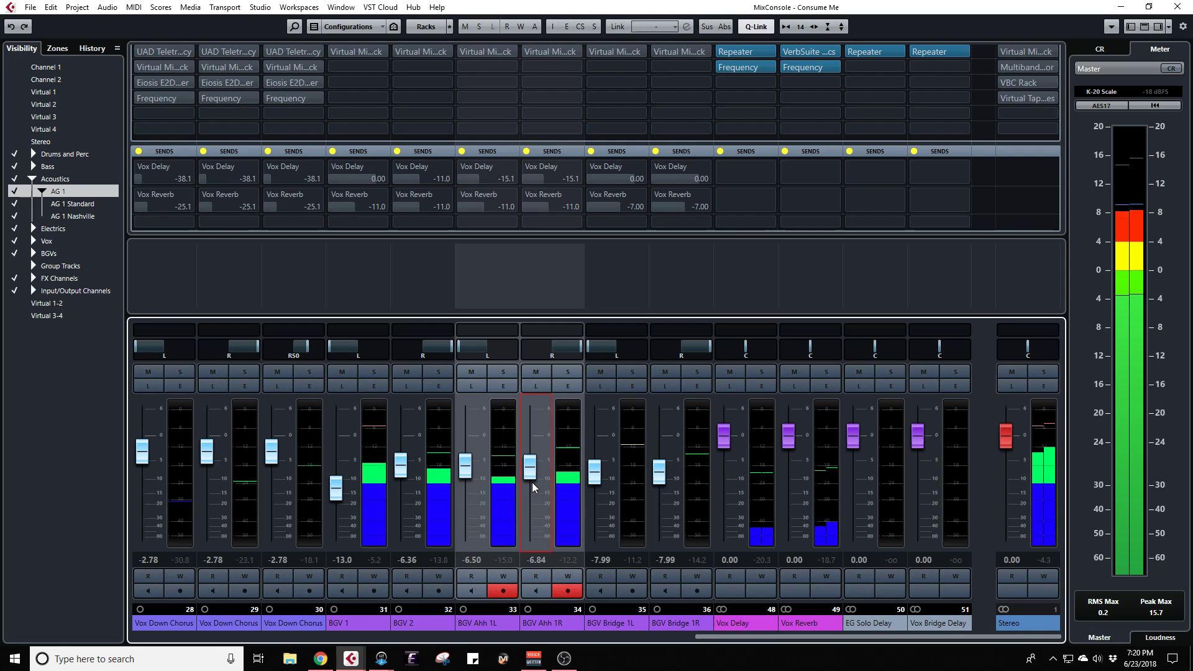
{"action": "scroll", "coordinate": [531, 482], "scroll_direction": "up", "scroll_amount": 4}
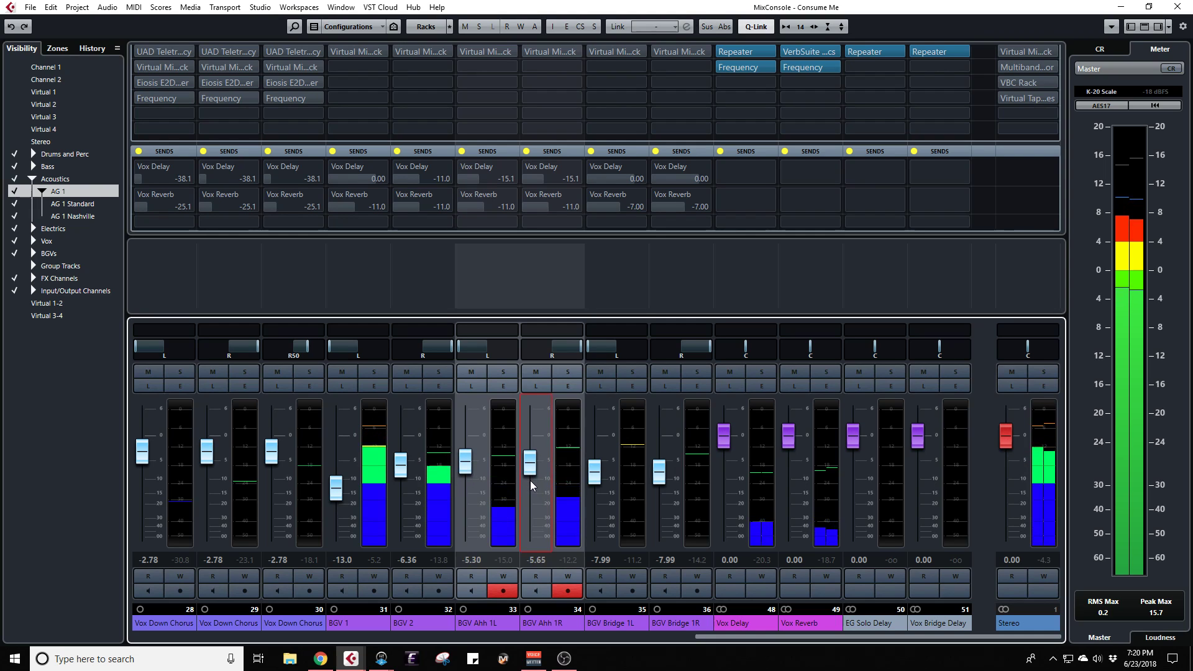
{"action": "scroll", "coordinate": [531, 479], "scroll_direction": "up", "scroll_amount": 1}
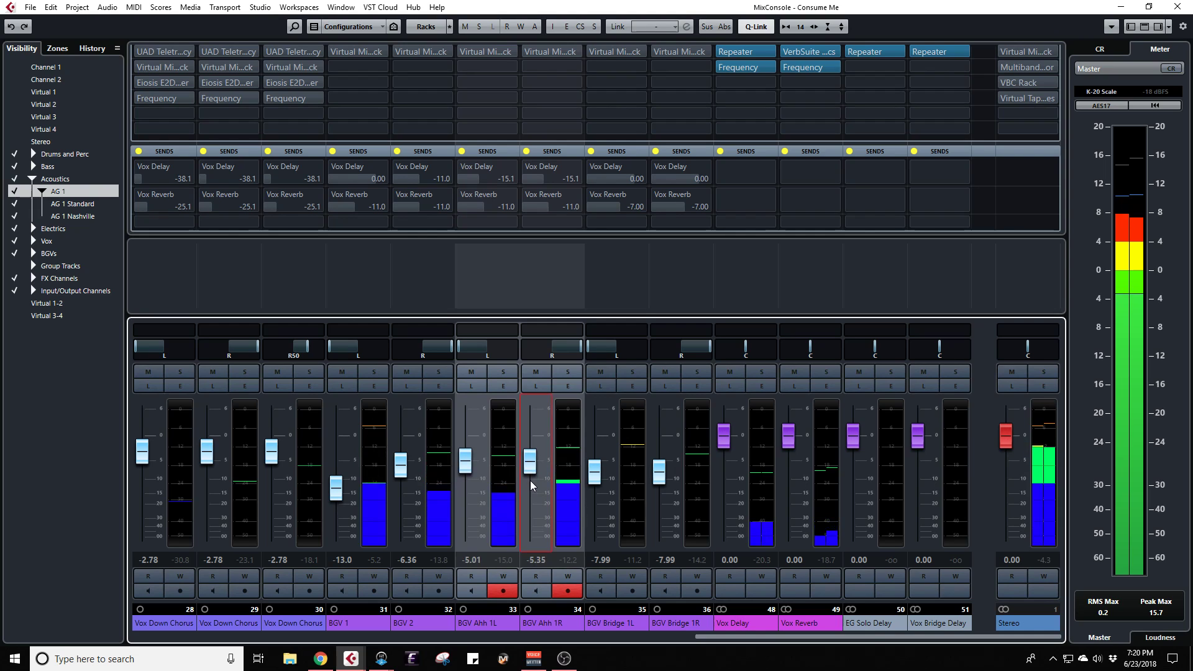
{"action": "scroll", "coordinate": [530, 480], "scroll_direction": "up", "scroll_amount": 1}
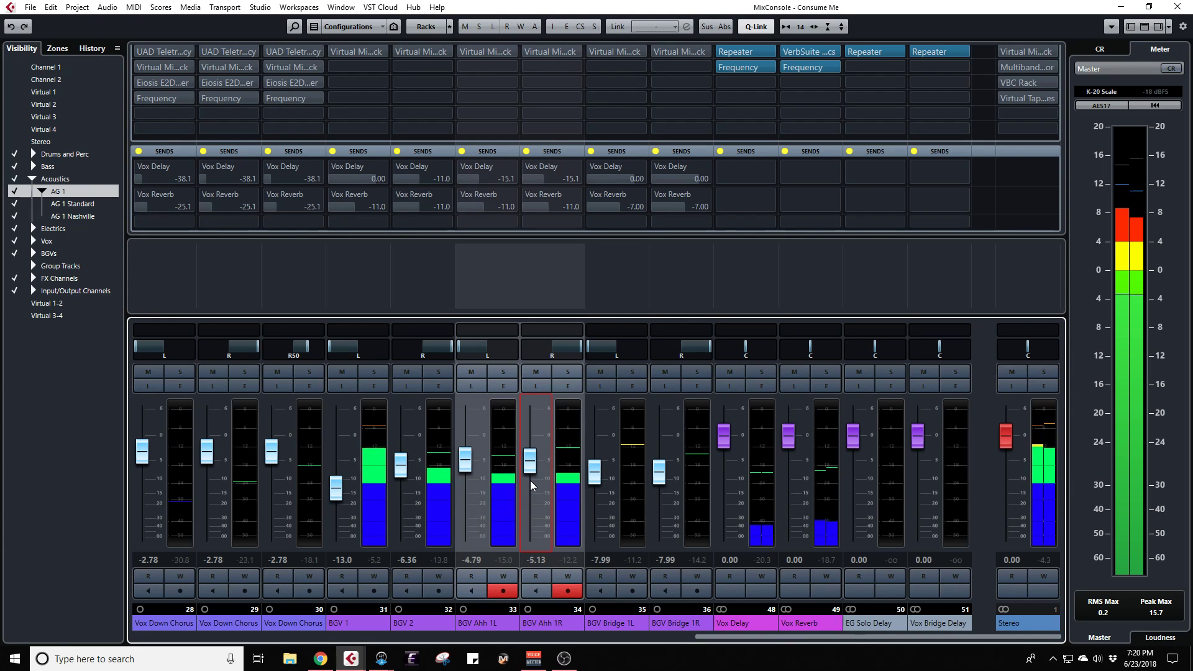
{"action": "left_click_drag", "start_coordinate": [531, 483], "coordinate": [531, 456]}
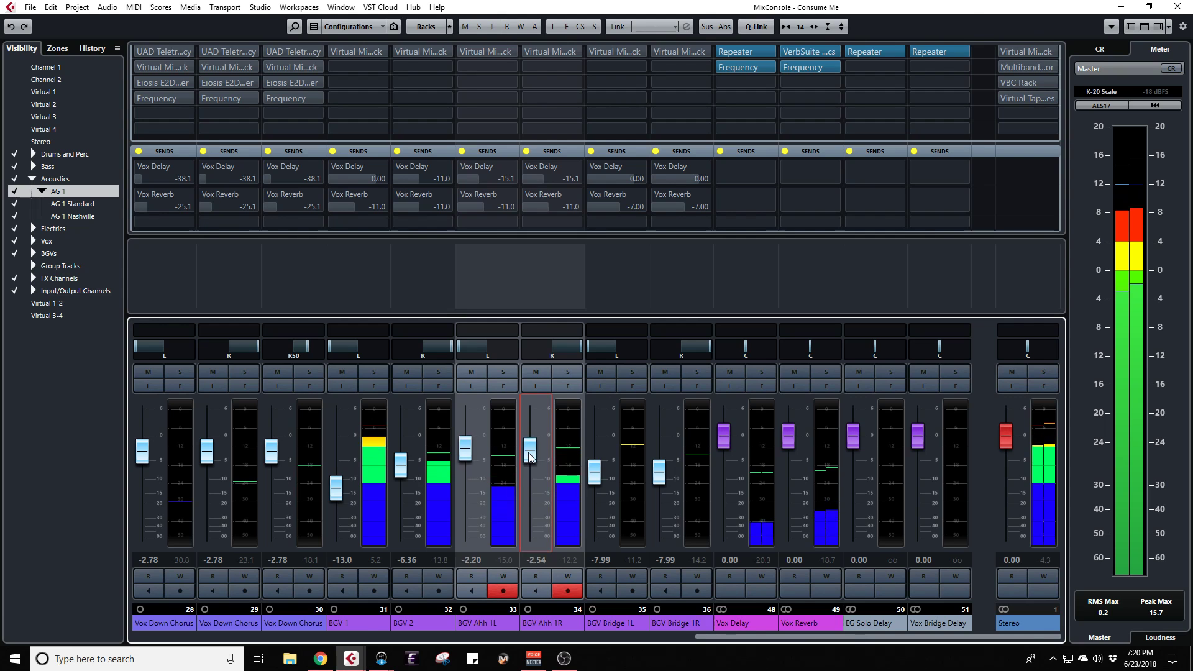
Step: Switch to the project window, stop playback and expand the BGVs folder to show its tracks
{"action": "key", "text": "F3"}
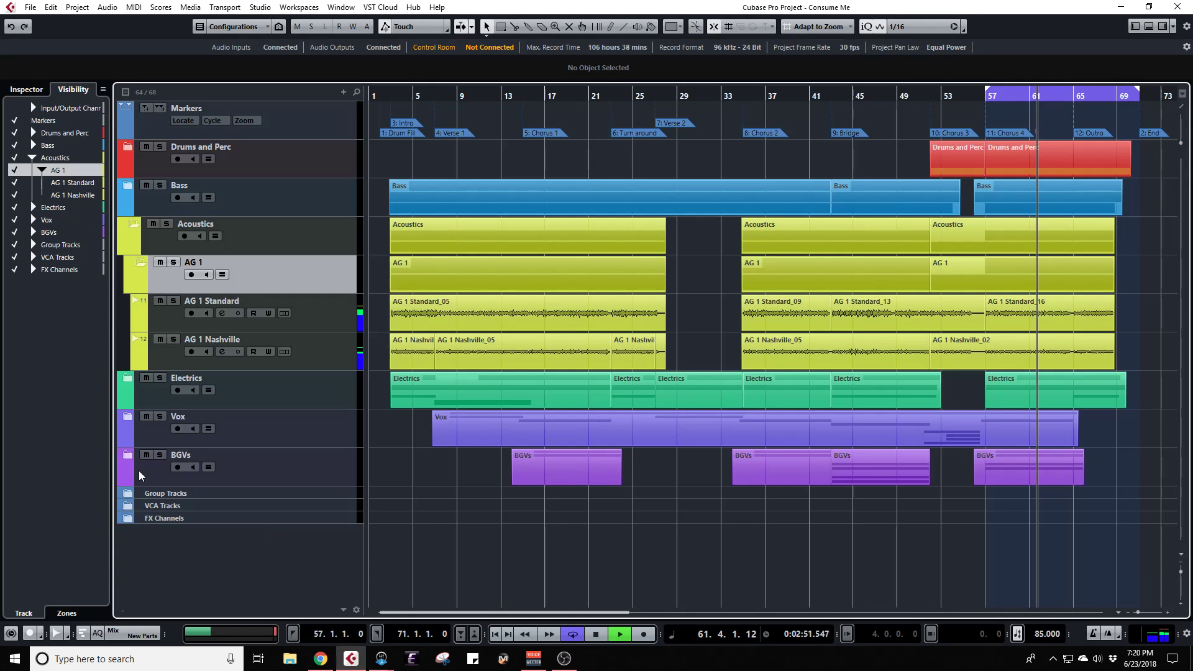
{"action": "left_click", "coordinate": [128, 417]}
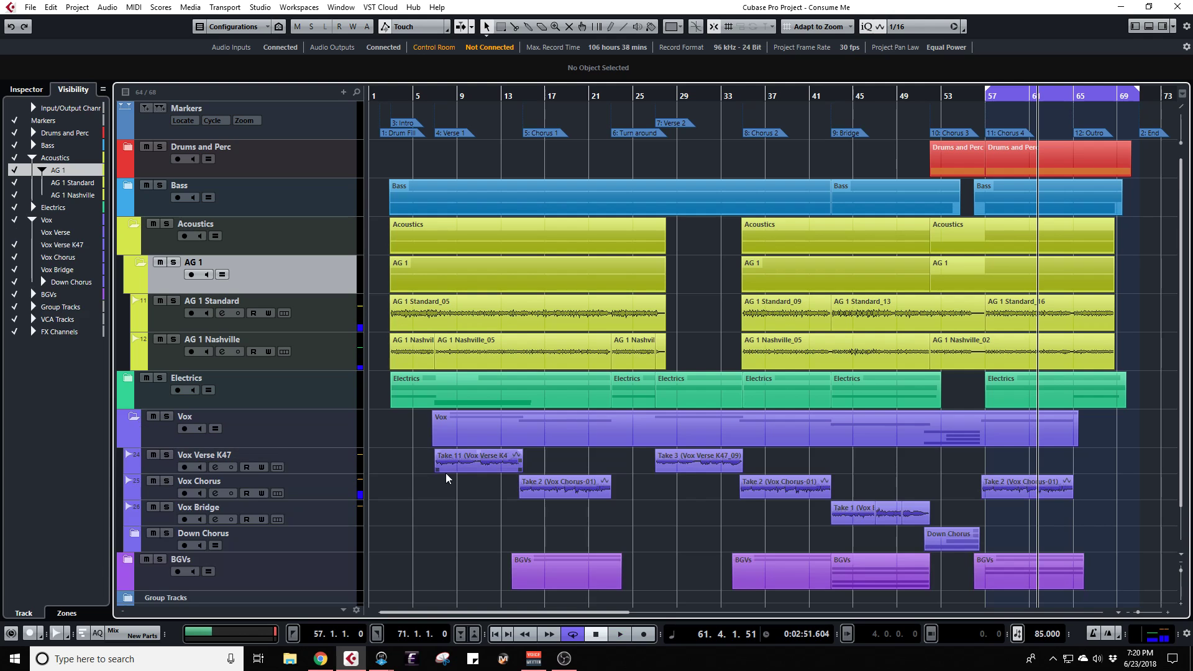
{"action": "left_click", "coordinate": [133, 417]}
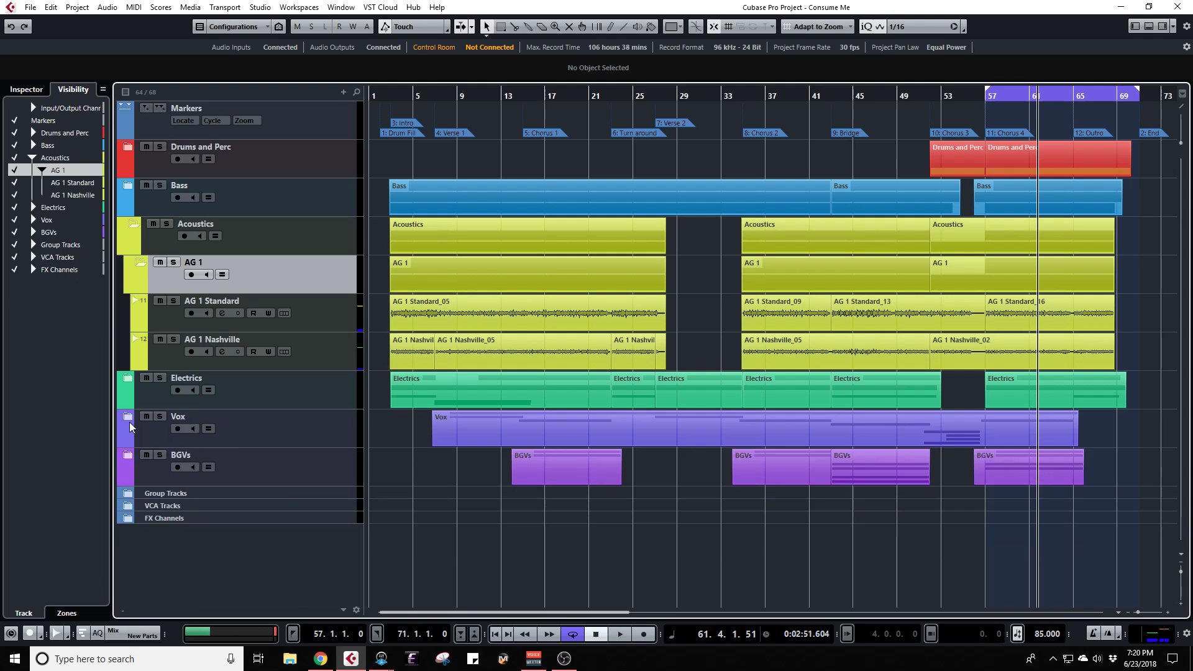
{"action": "left_click", "coordinate": [129, 458]}
{"action": "scroll", "coordinate": [446, 442], "scroll_direction": "down", "scroll_amount": 4}
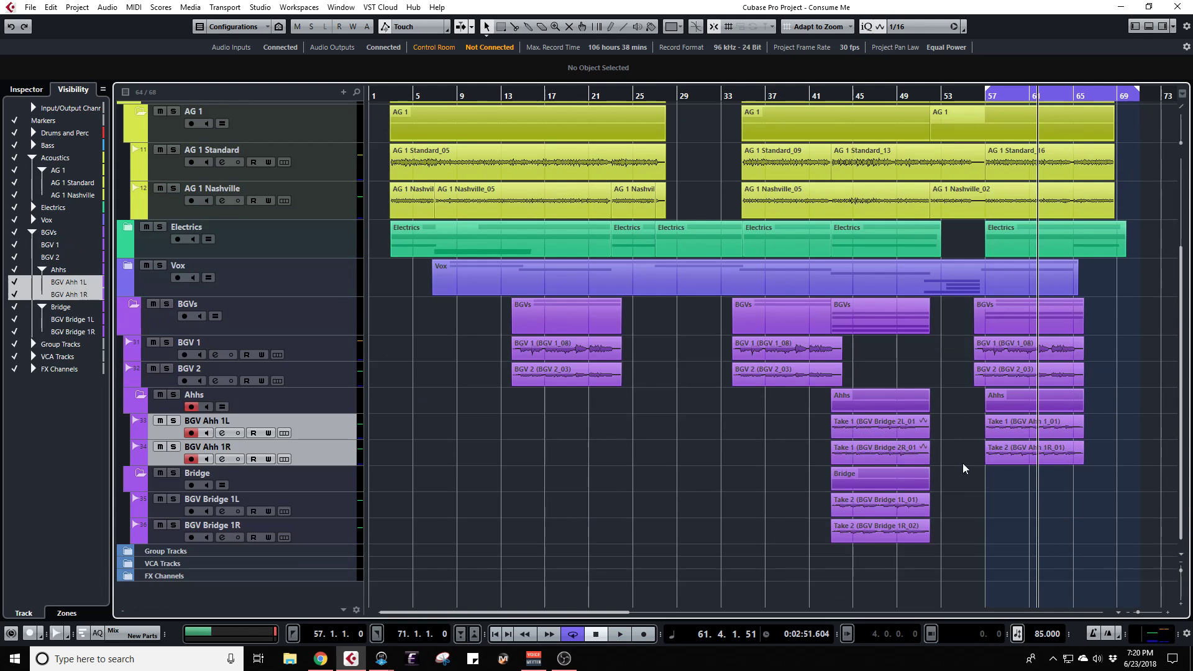
Step: Compare the event volumes of the BGV Ahh 1L and 1R takes in the bridge with those in Chorus 4
{"action": "scroll", "coordinate": [945, 453], "scroll_direction": "up", "scroll_amount": 5, "text": "ctrl"}
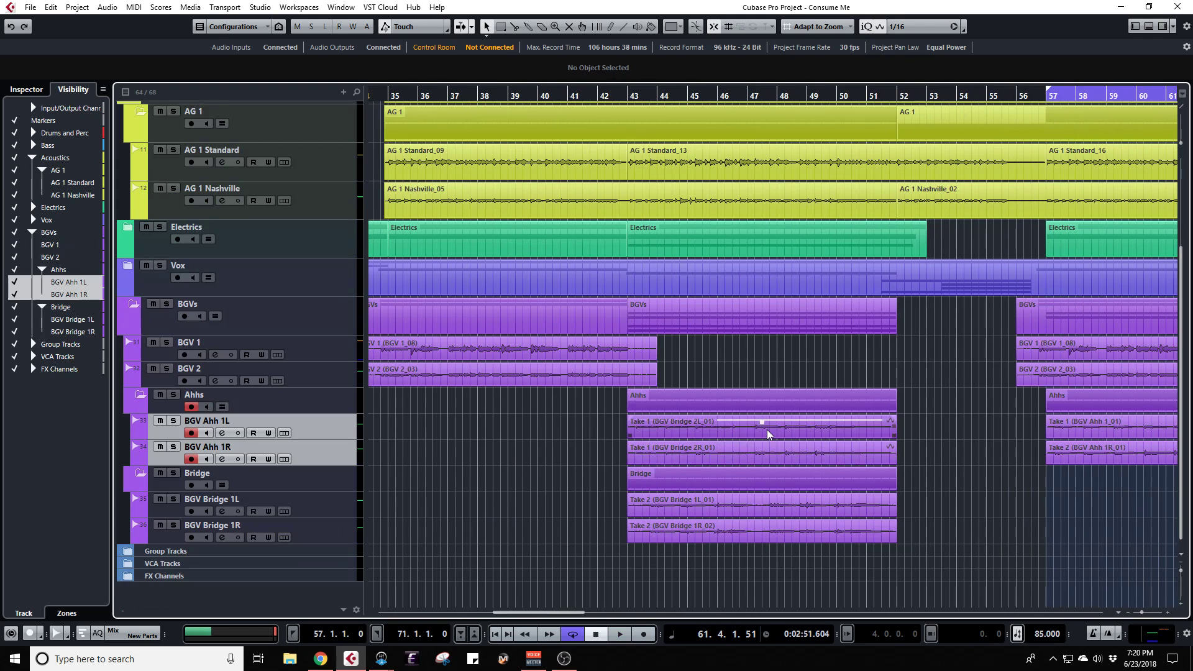
{"action": "left_click", "coordinate": [769, 435]}
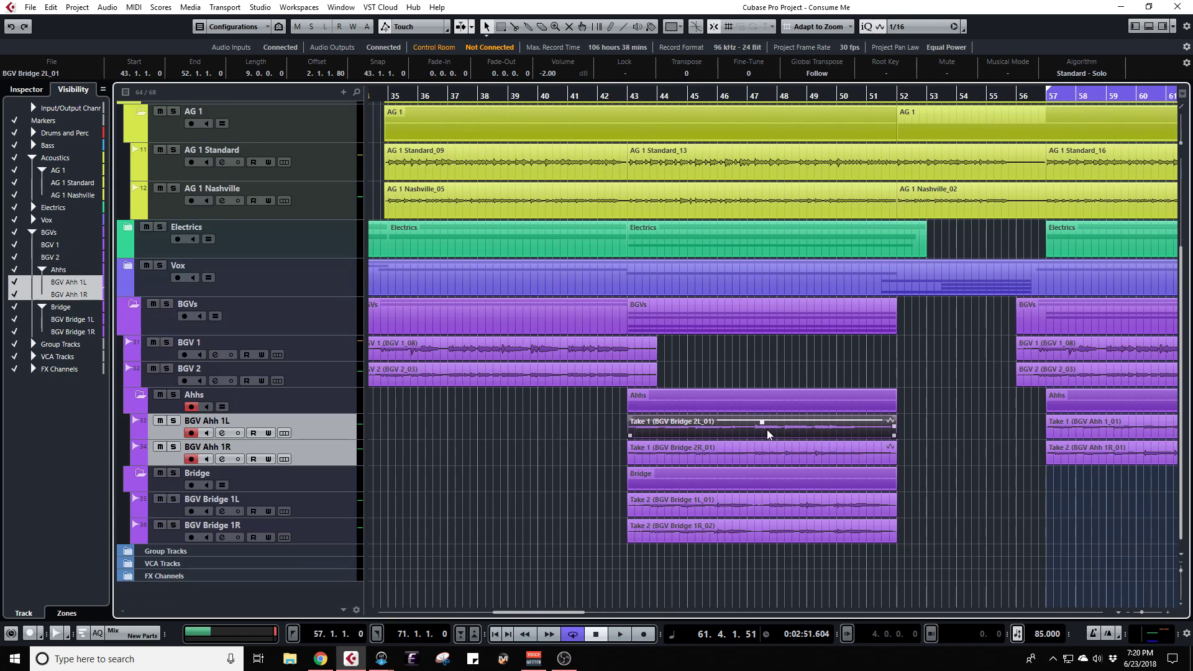
{"action": "left_click", "coordinate": [761, 462]}
{"action": "left_click", "coordinate": [1087, 433]}
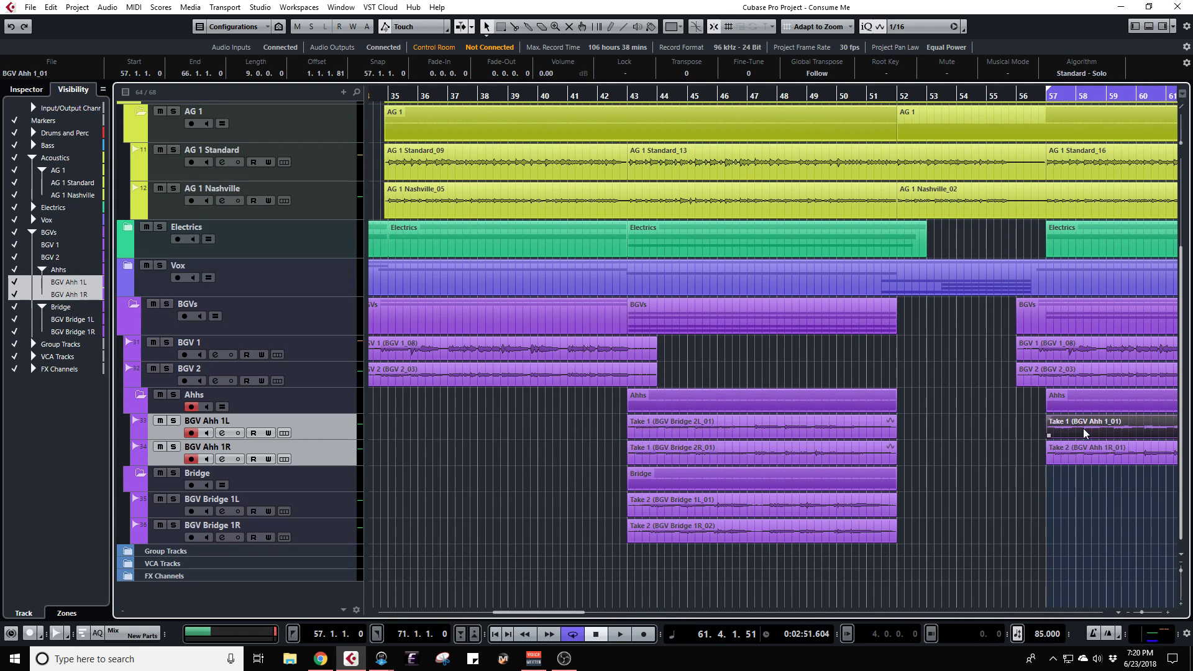
{"action": "left_click", "coordinate": [1095, 459]}
{"action": "left_click", "coordinate": [780, 453]}
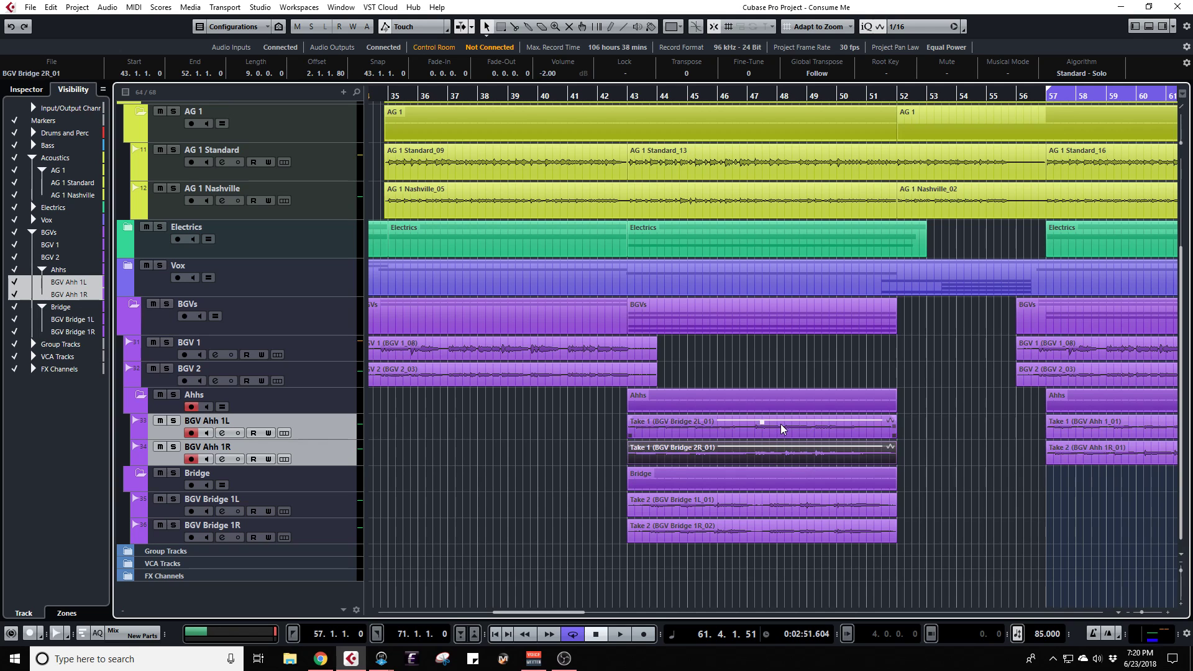
{"action": "left_click", "coordinate": [782, 429]}
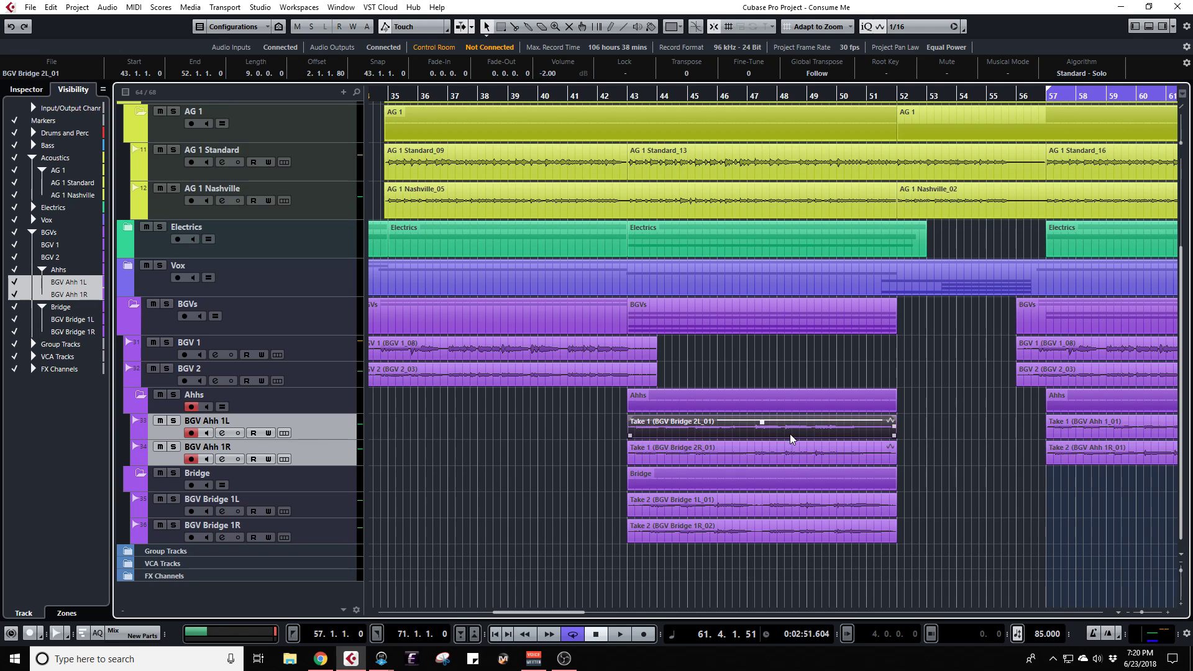
{"action": "scroll", "coordinate": [786, 433], "scroll_direction": "right", "scroll_amount": 5}
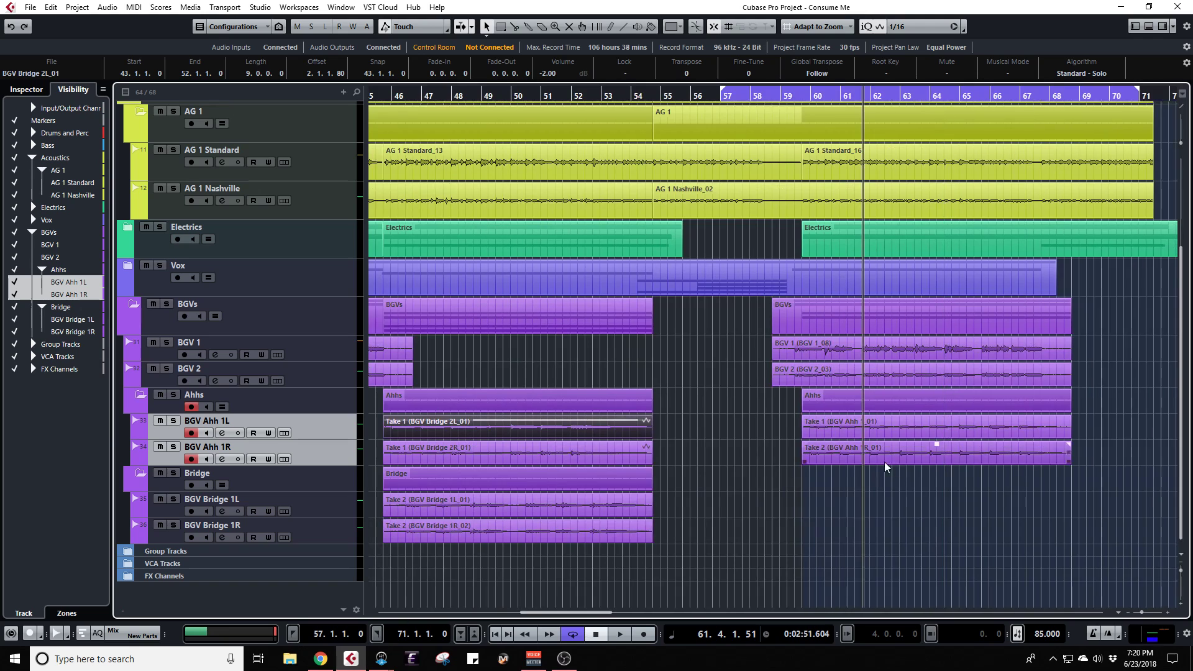
{"action": "left_click", "coordinate": [792, 434]}
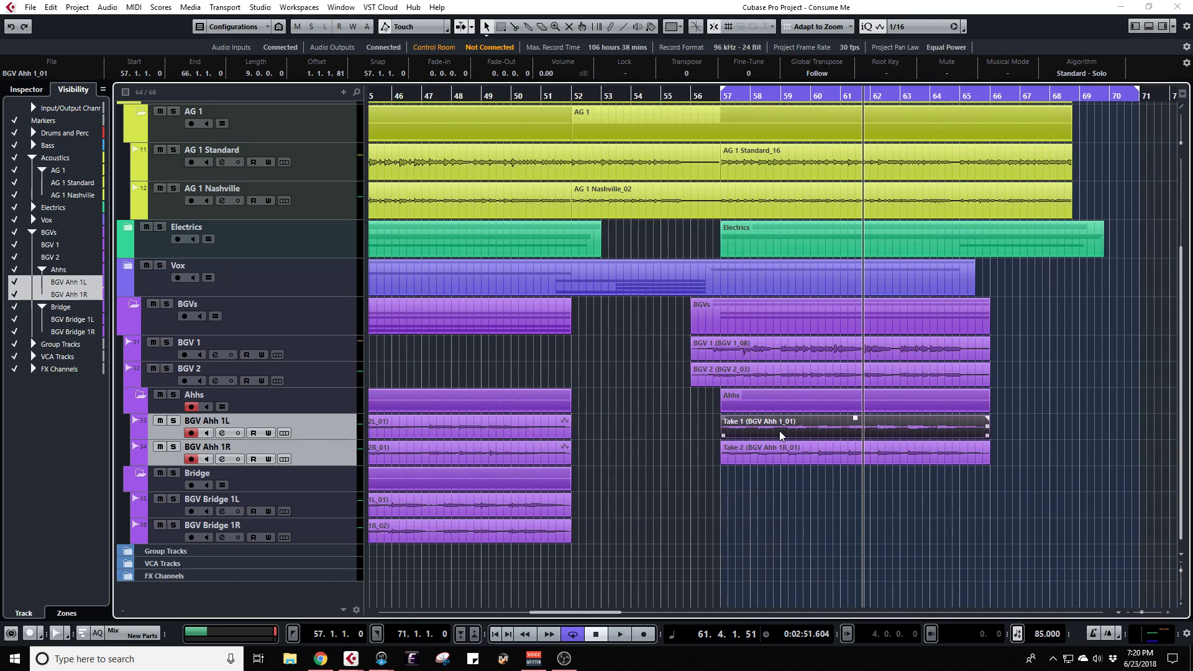
Step: Return to the MixConsole, set both BGV Ahh faders to 0.00 dB during playback, and select the BGV Bridge 1L channel
{"action": "key", "text": "F3"}
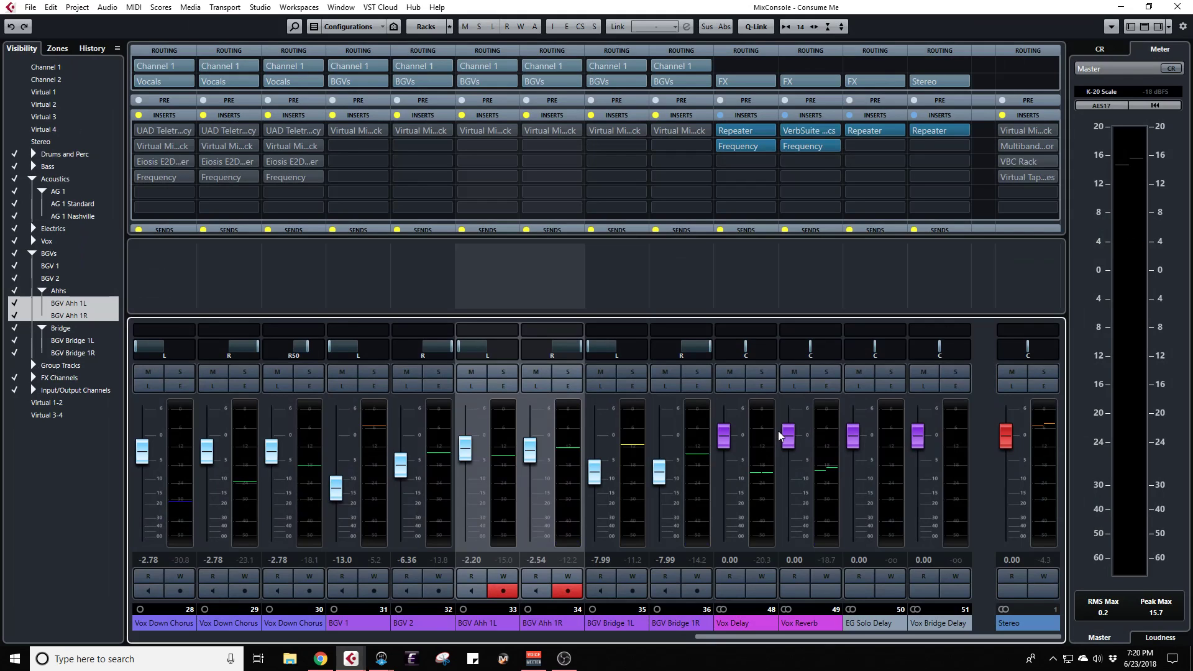
{"action": "key", "text": "space"}
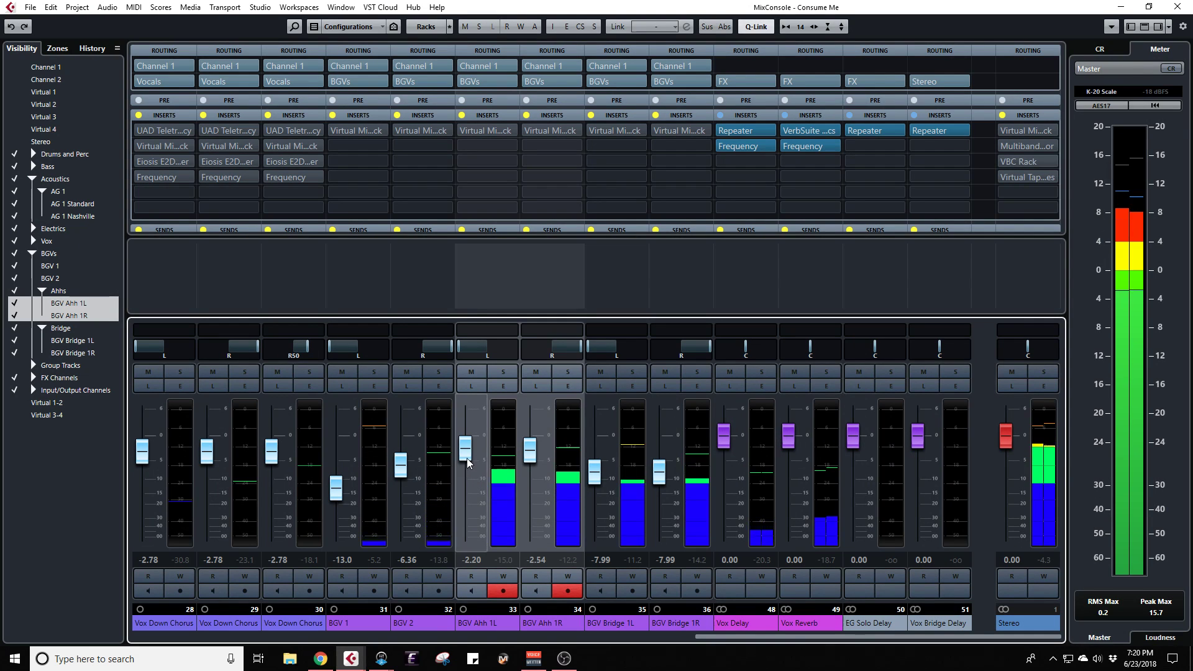
{"action": "left_click_drag", "start_coordinate": [467, 458], "coordinate": [466, 442]}
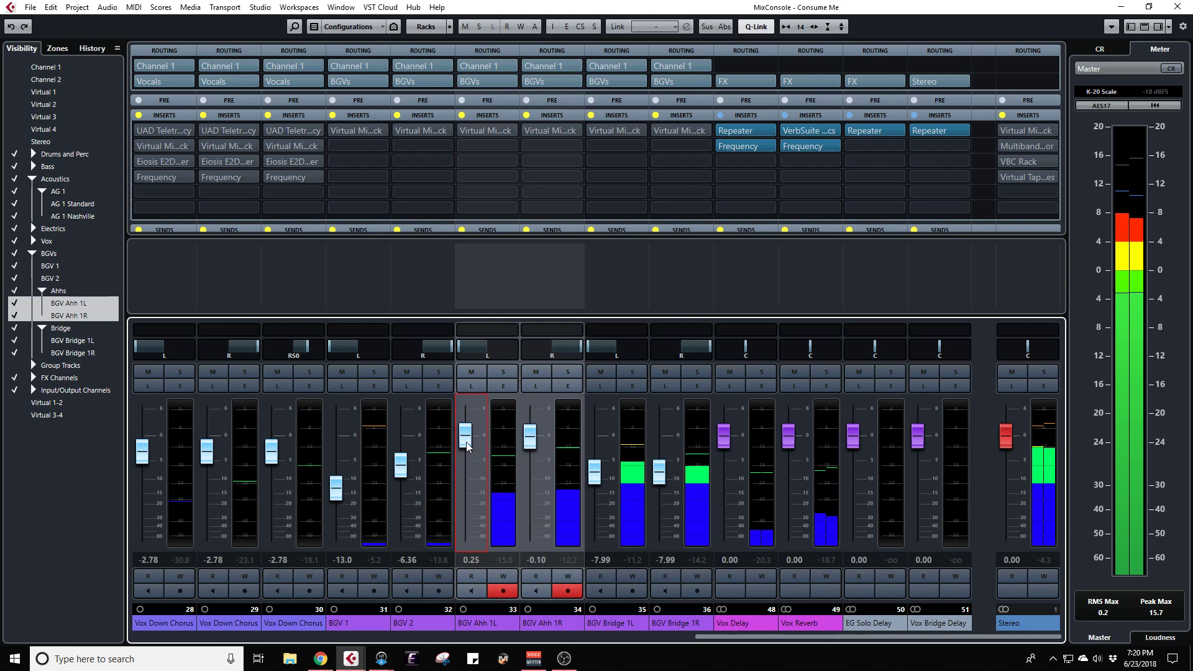
{"action": "left_click", "coordinate": [528, 453], "text": "ctrl"}
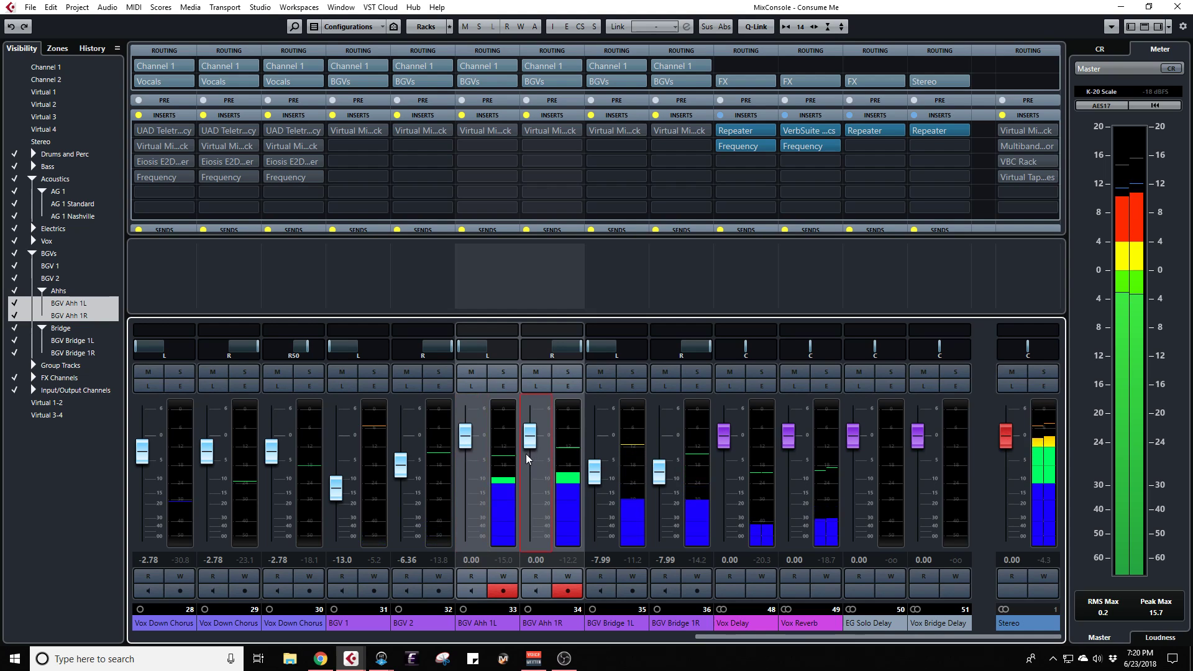
{"action": "left_click", "coordinate": [625, 297]}
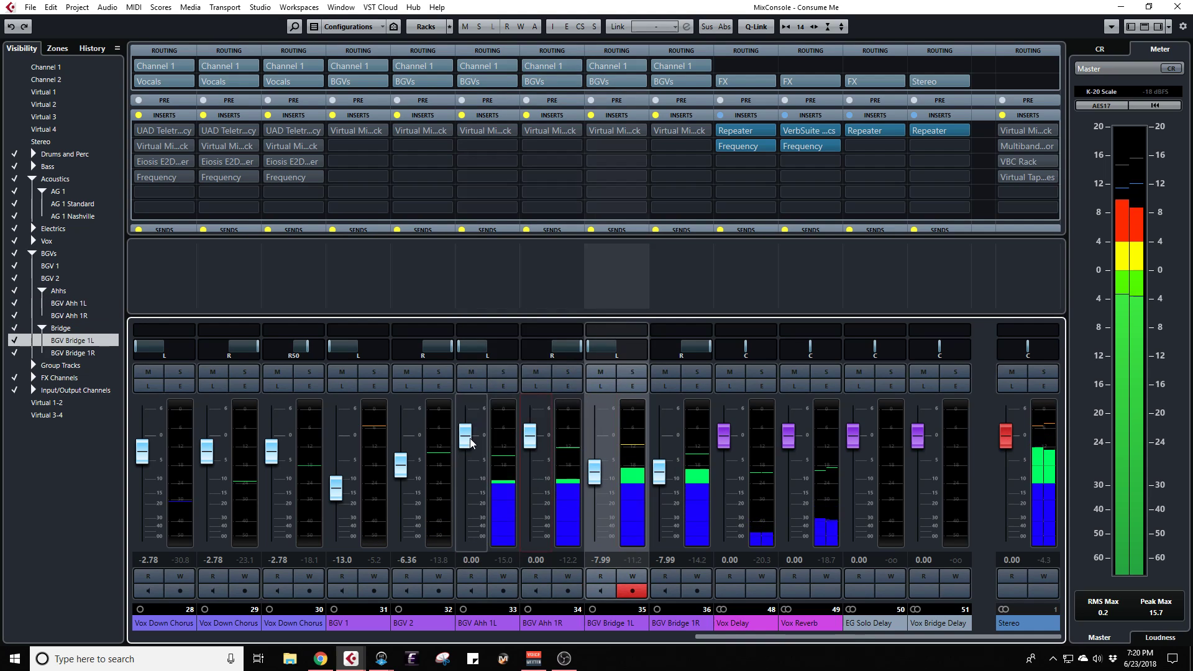
Step: Select the BGV Ahh 1L and 1R channels and lower both faders together to -3.36 dB
{"action": "left_click", "coordinate": [475, 296]}
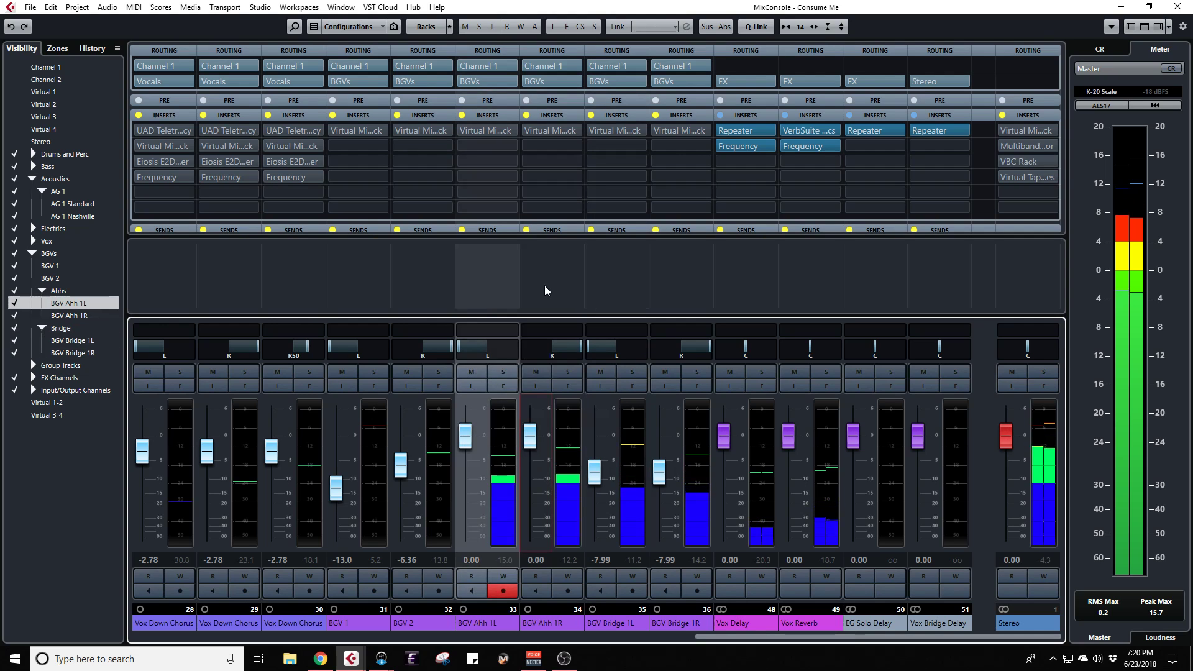
{"action": "left_click", "coordinate": [545, 287], "text": "ctrl"}
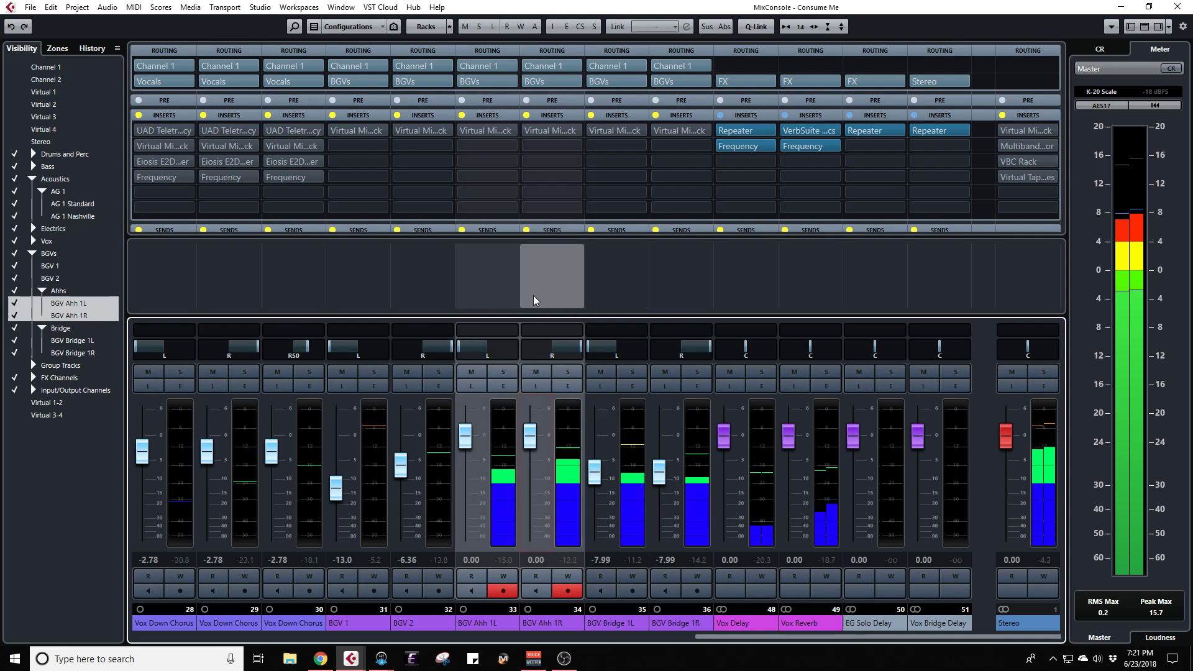
{"action": "key", "text": "alt+shift"}
{"action": "left_click_drag", "start_coordinate": [528, 450], "coordinate": [532, 454]}
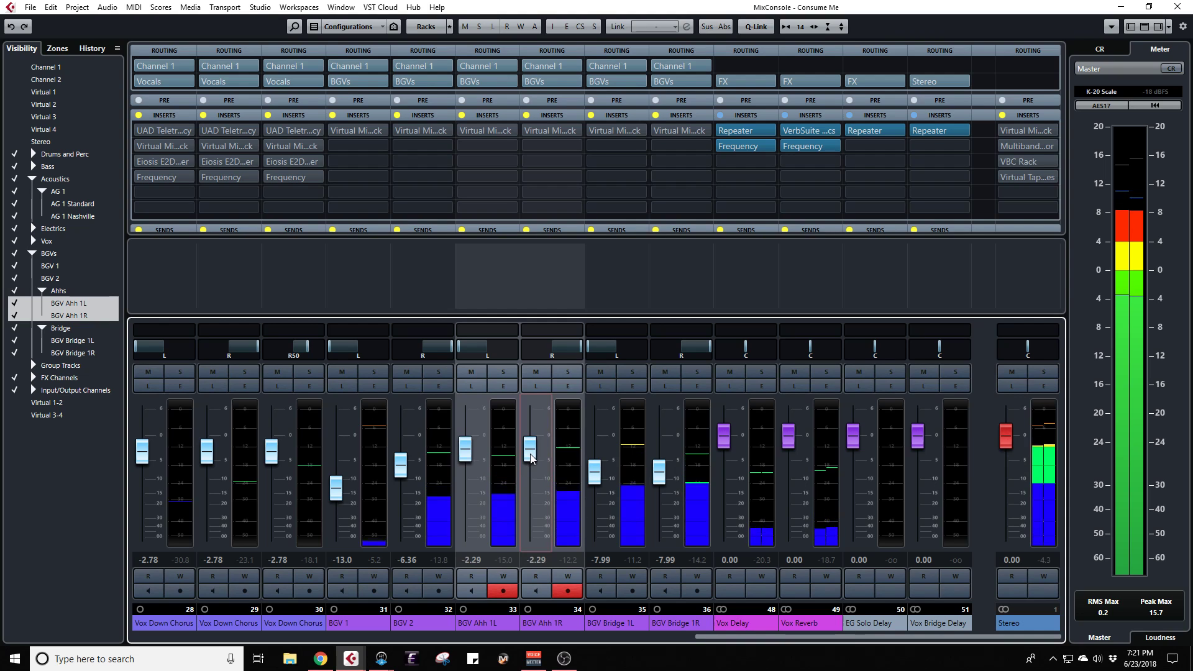
{"action": "left_click_drag", "start_coordinate": [531, 456], "coordinate": [531, 461]}
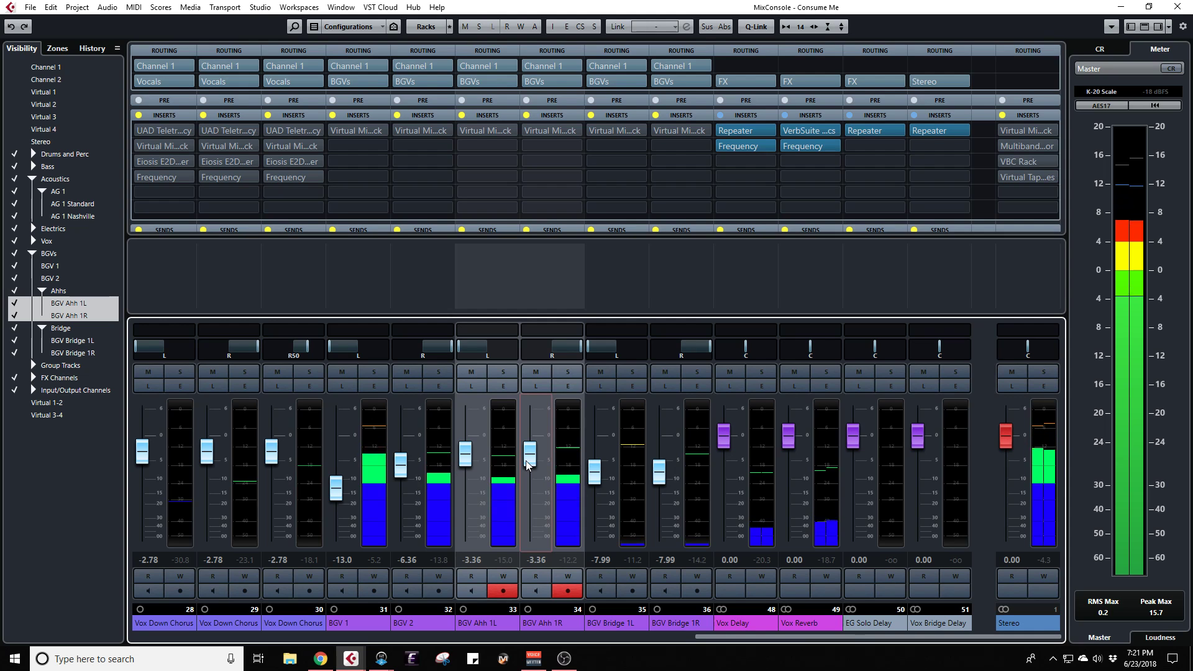
Step: In the project window, set the event volume of both Chorus 4 BGV Ahh takes to 2.00 dB and stop playback
{"action": "key", "text": "F3"}
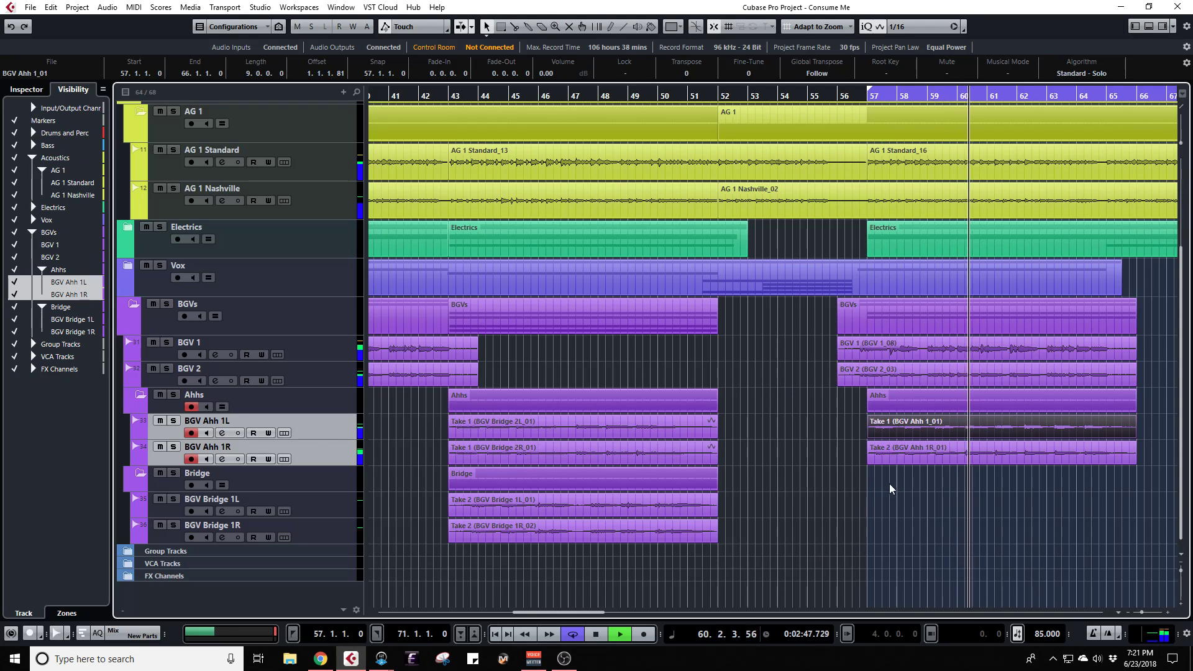
{"action": "left_click_drag", "start_coordinate": [837, 474], "coordinate": [887, 426]}
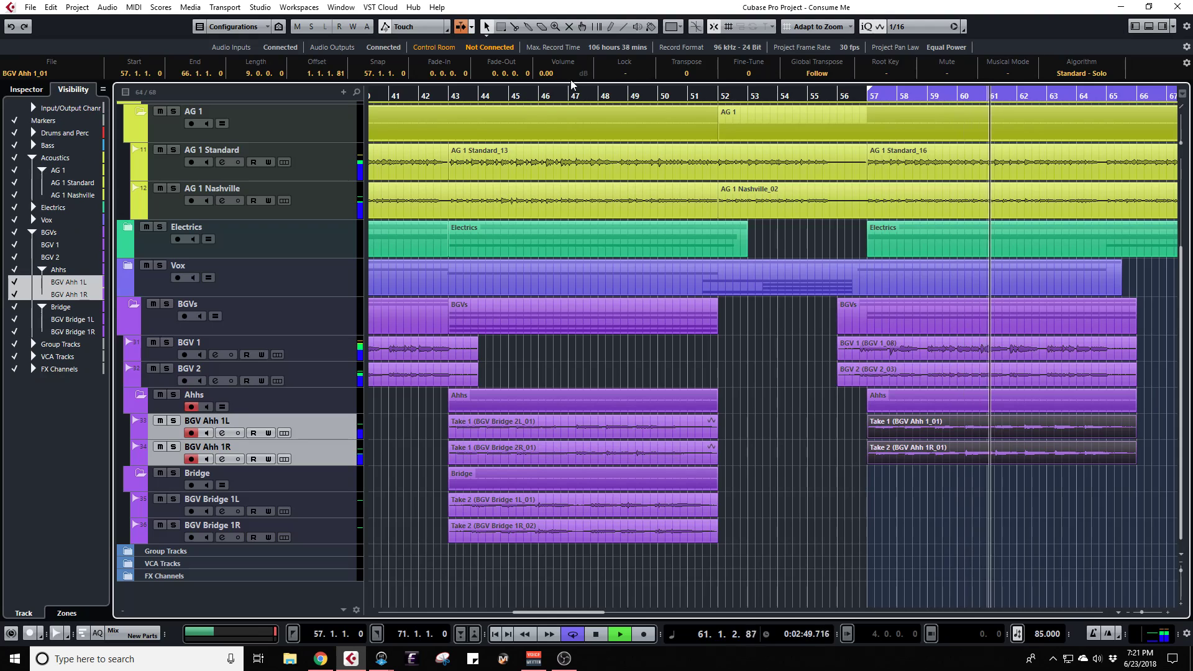
{"action": "left_click", "coordinate": [545, 73]}
{"action": "type", "text": "2"}
{"action": "key", "text": "Return"}
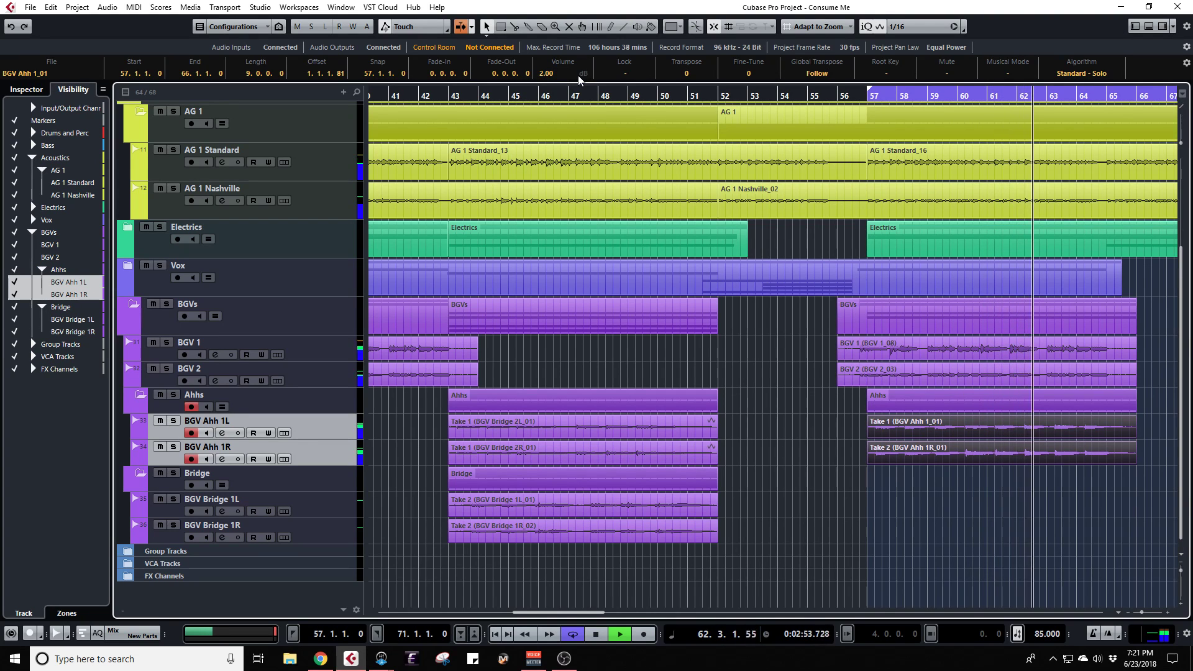
{"action": "key", "text": "space"}
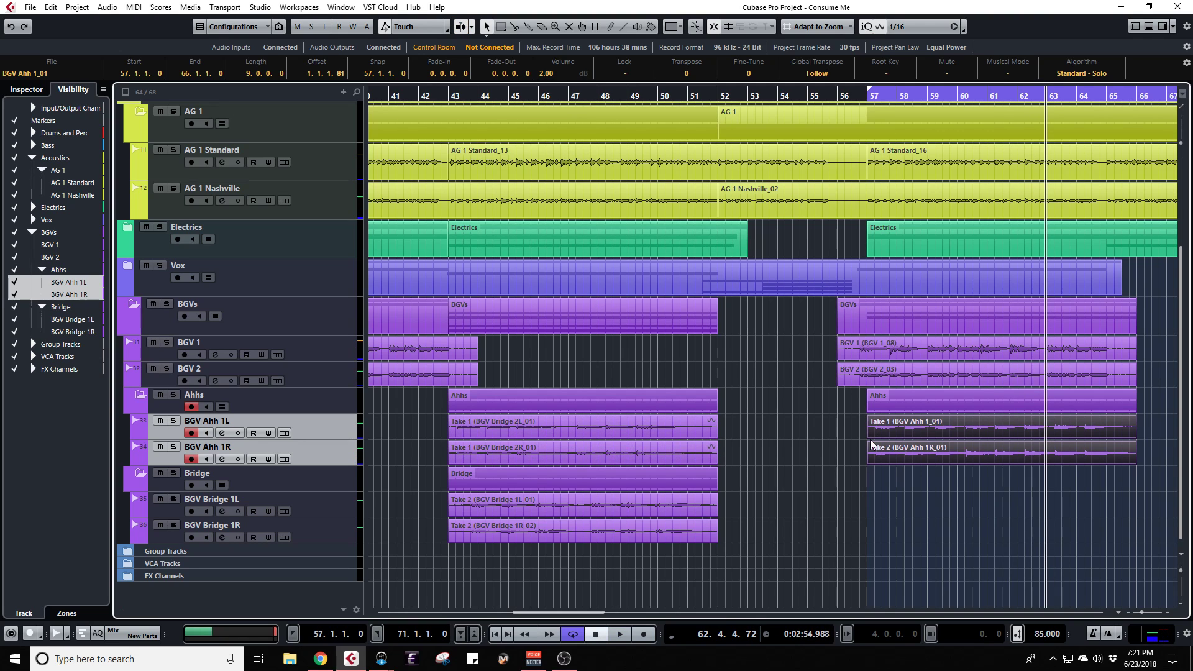
{"action": "scroll", "coordinate": [984, 478], "scroll_direction": "up", "scroll_amount": 3}
{"action": "scroll", "coordinate": [979, 492], "scroll_direction": "down", "scroll_amount": 2}
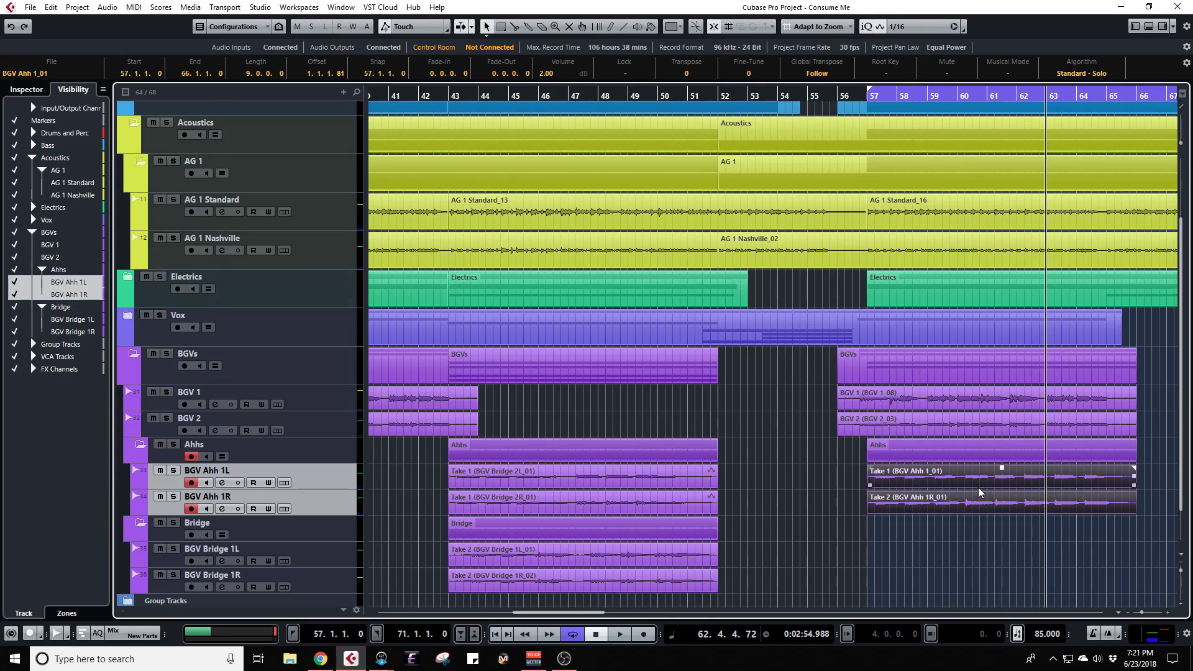
Step: Return to the MixConsole, resume playback, and raise the BGV Bridge 1L and 1R faders together to -3.08 dB
{"action": "key", "text": "F3"}
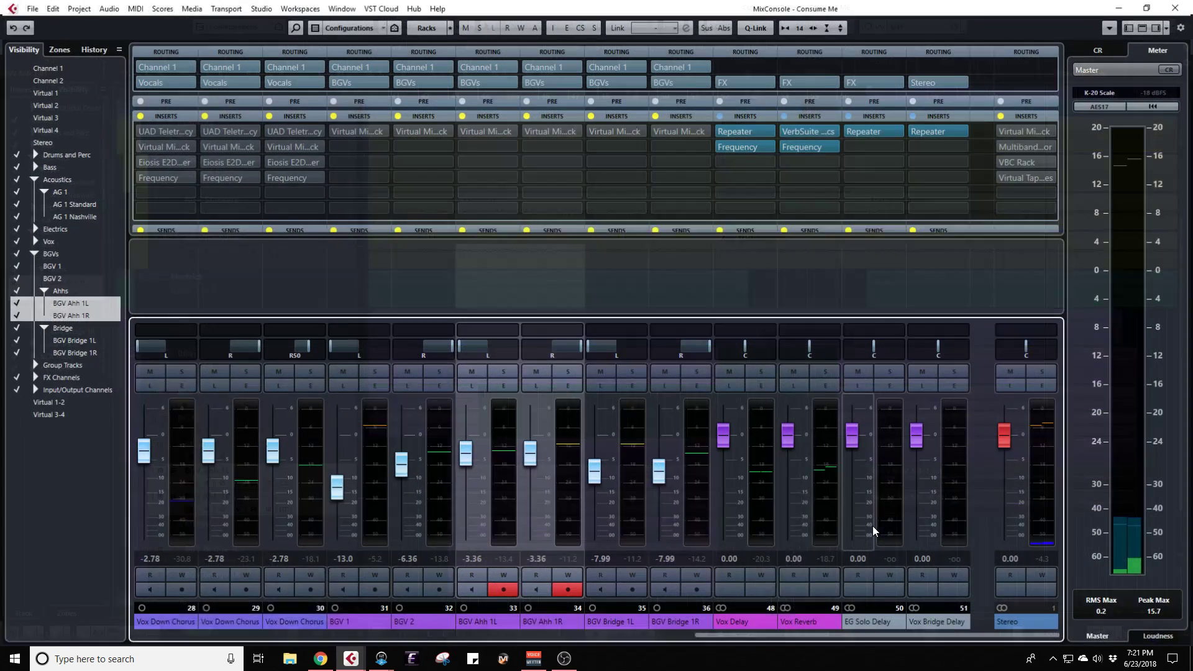
{"action": "key", "text": "space"}
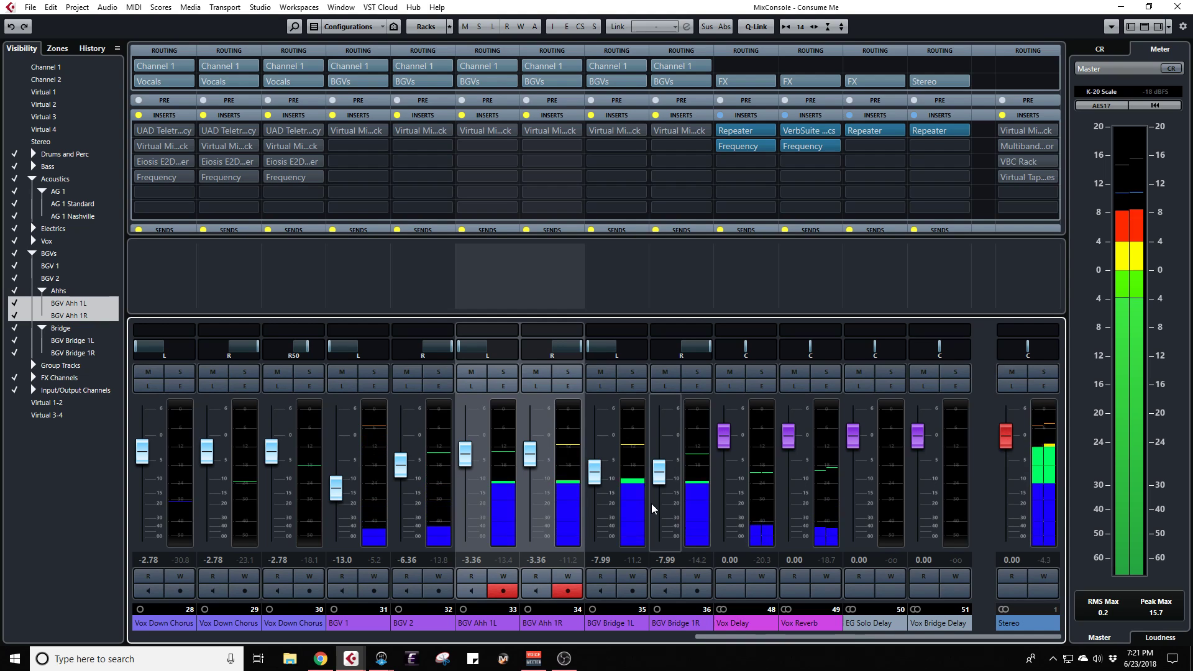
{"action": "left_click", "coordinate": [638, 396]}
{"action": "left_click", "coordinate": [692, 289], "text": "ctrl"}
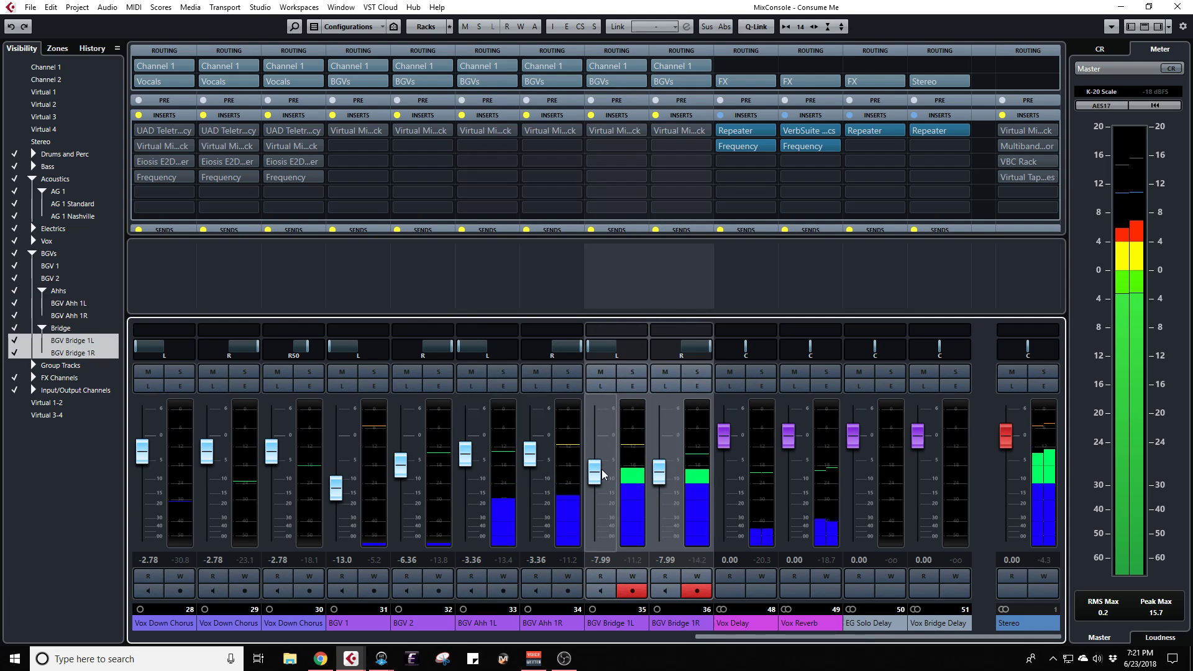
{"action": "left_click_drag", "start_coordinate": [595, 475], "coordinate": [597, 465]}
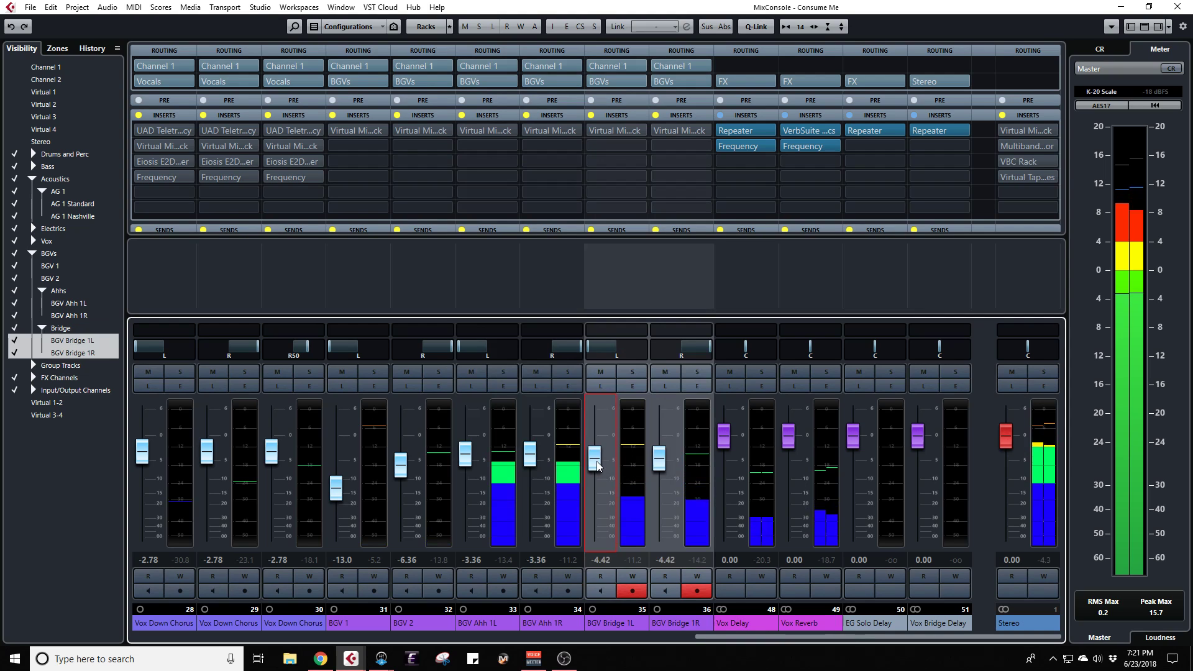
{"action": "left_click_drag", "start_coordinate": [597, 461], "coordinate": [600, 459]}
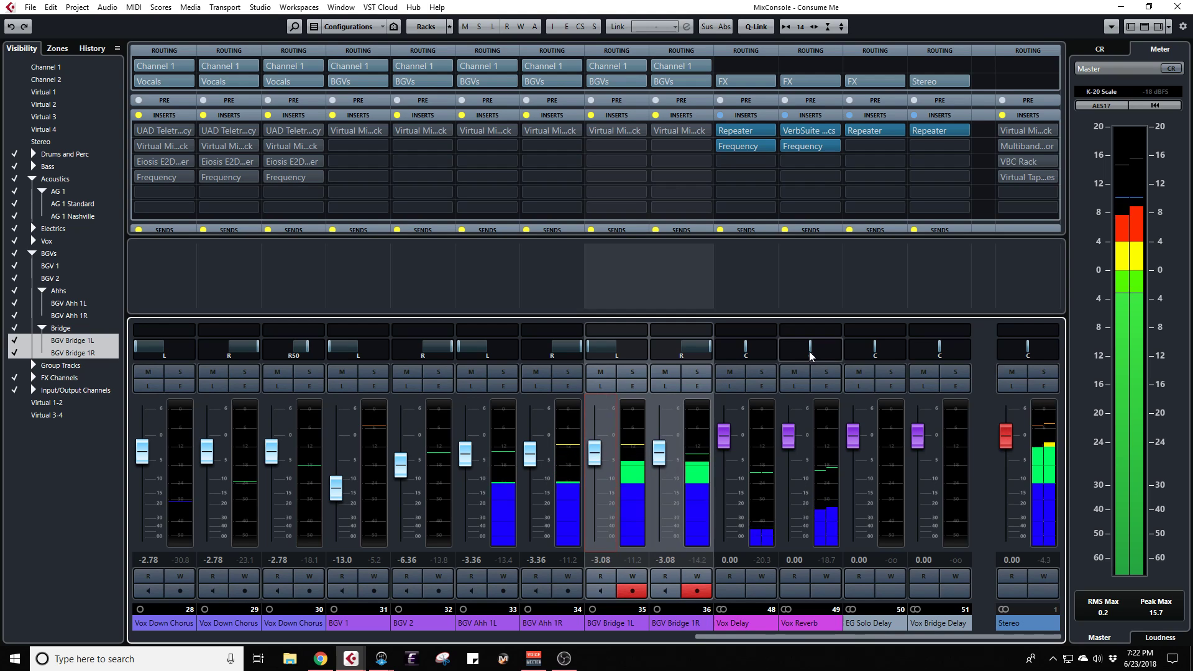
{"action": "left_click", "coordinate": [797, 146]}
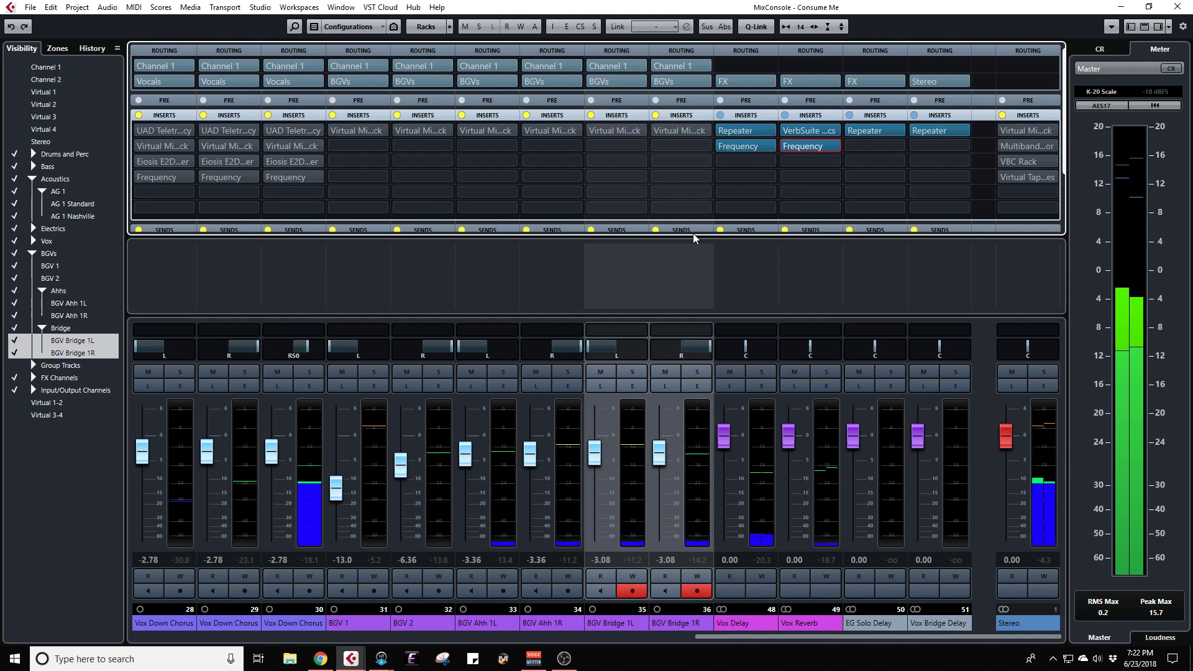
Step: Switch to the project window, expand the Vox and Down Chorus folders, and stop playback
{"action": "key", "text": "F3"}
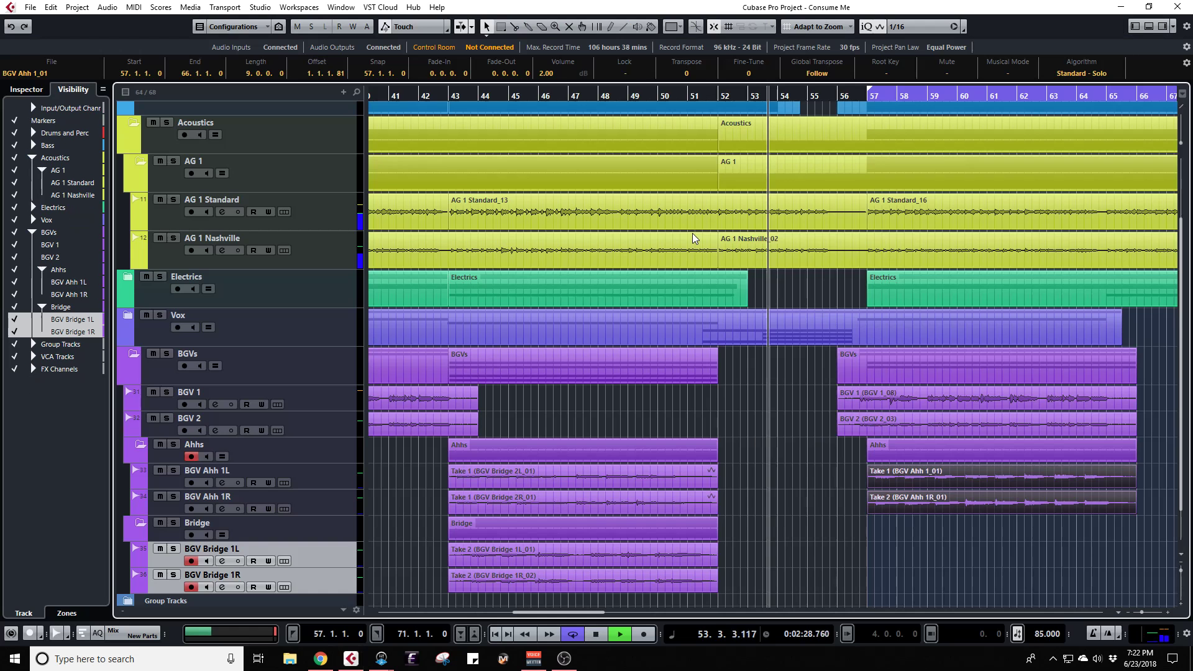
{"action": "scroll", "coordinate": [765, 326], "scroll_direction": "down", "scroll_amount": 2}
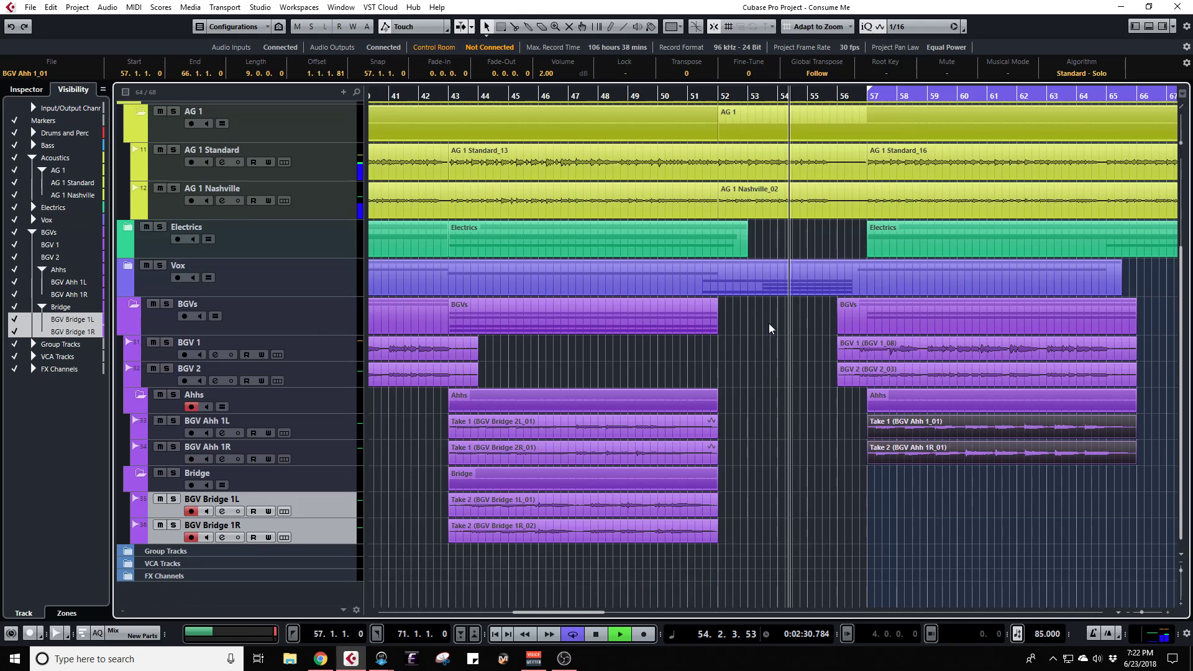
{"action": "left_click", "coordinate": [129, 269]}
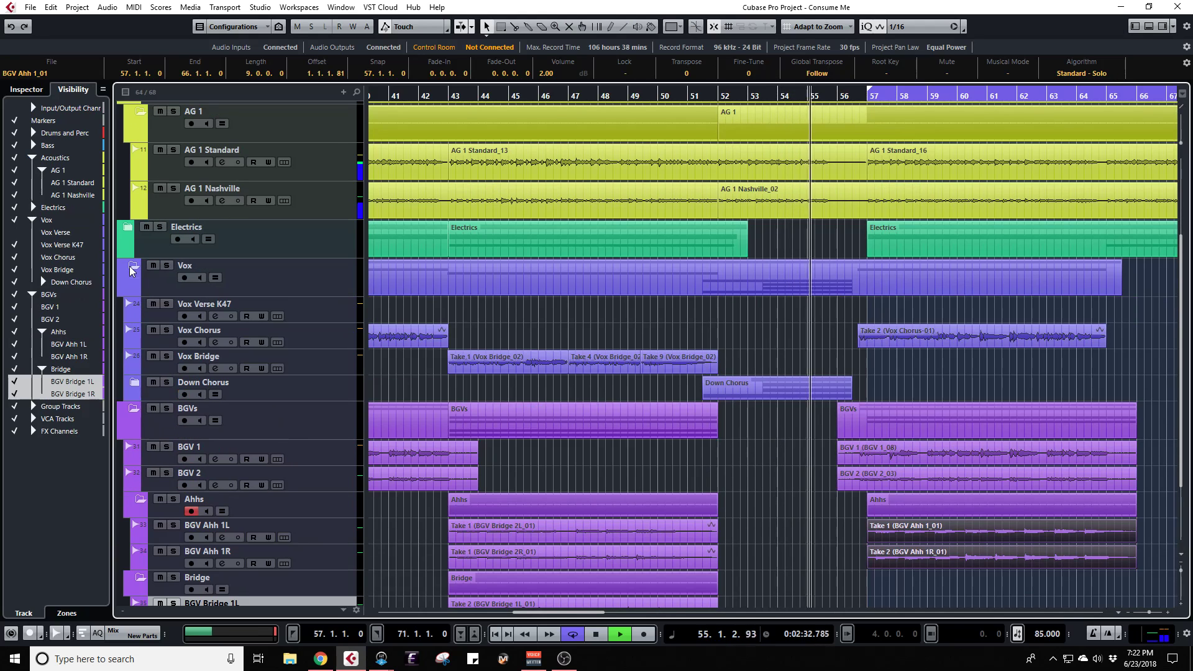
{"action": "left_click", "coordinate": [133, 386]}
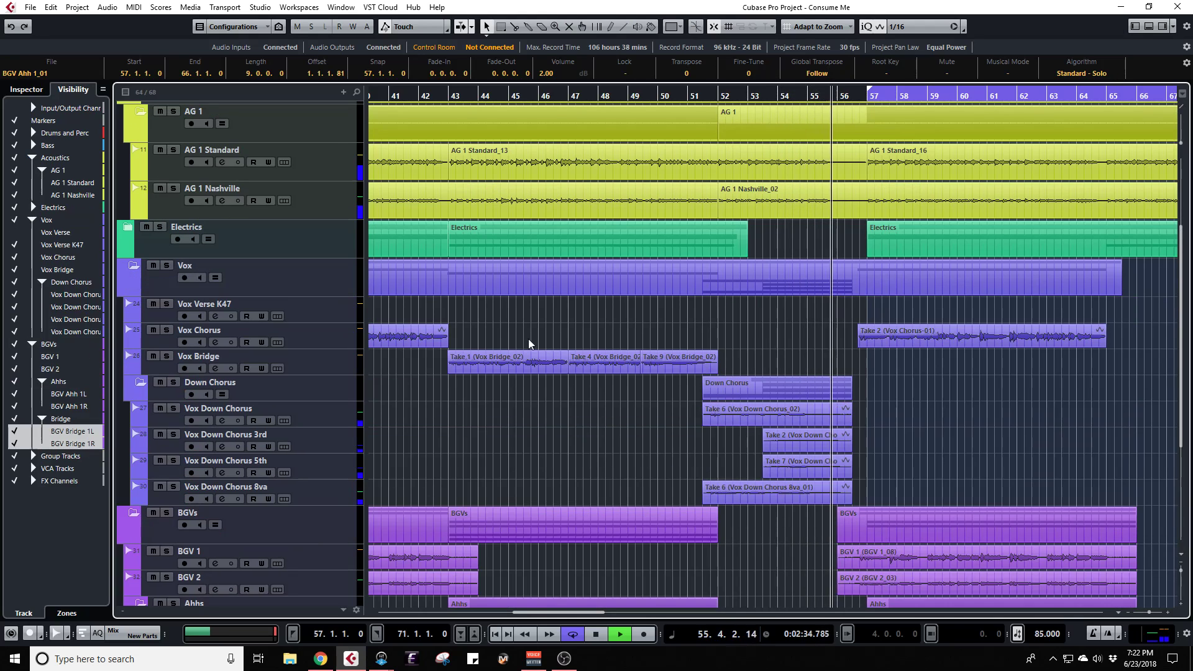
{"action": "scroll", "coordinate": [547, 340], "scroll_direction": "down", "scroll_amount": 4}
{"action": "scroll", "coordinate": [578, 343], "scroll_direction": "up", "scroll_amount": 2}
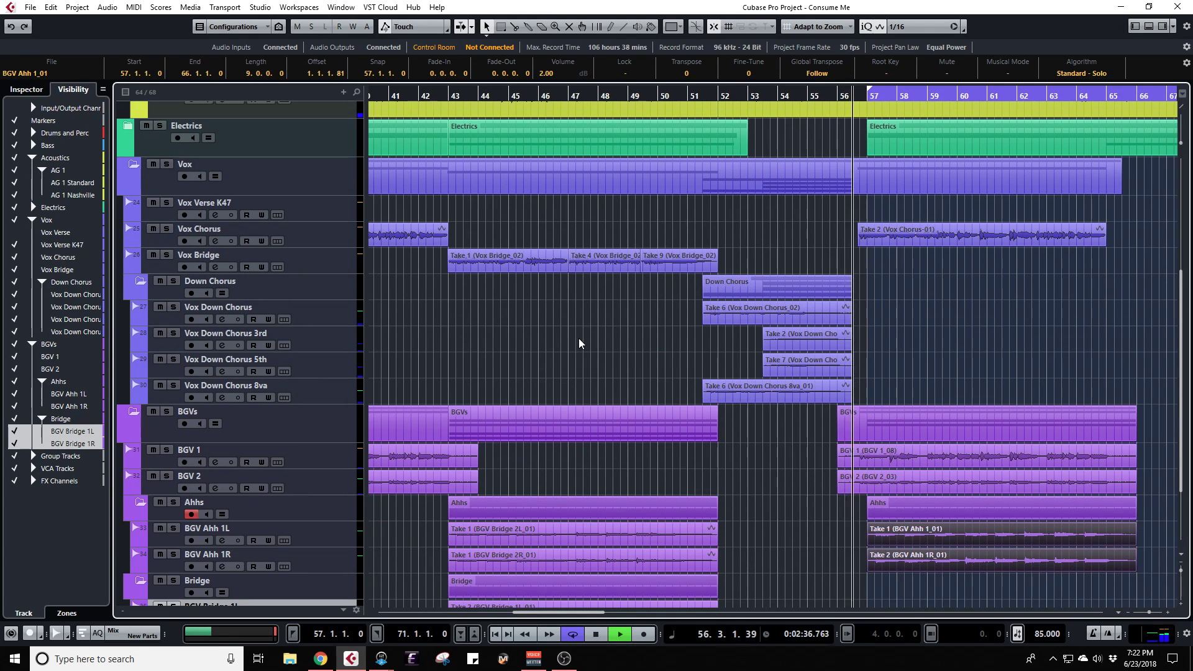
{"action": "key", "text": "space"}
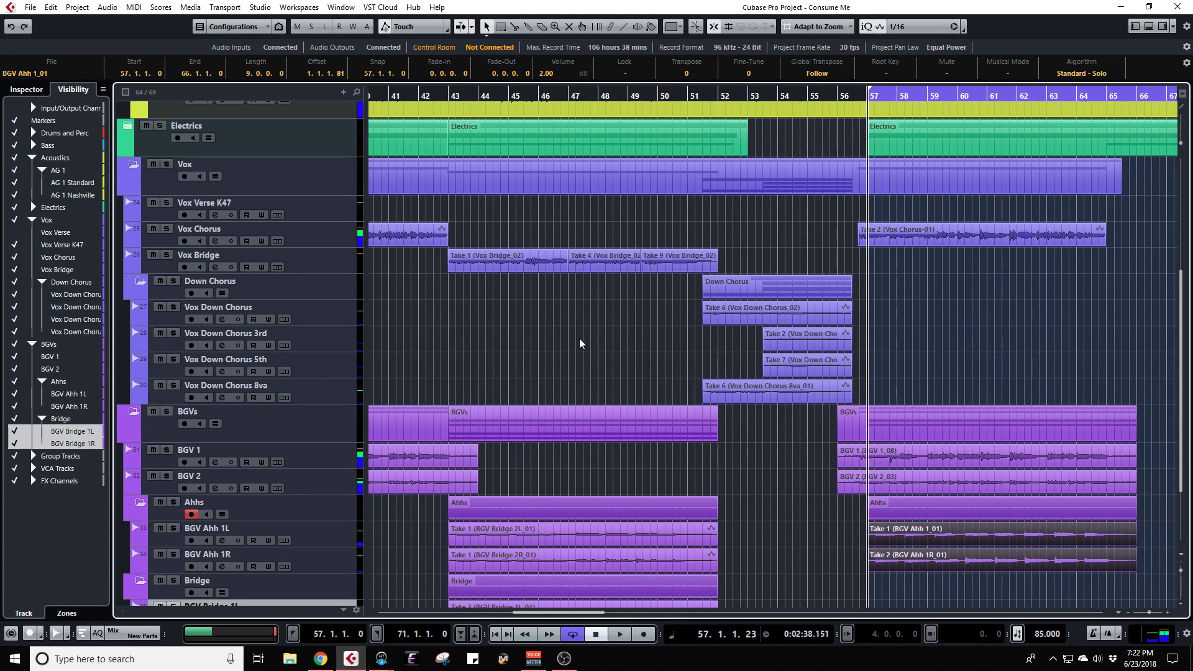
Step: Compare the event volumes of the Vox Down Chorus, 3rd, 5th and 8va takes
{"action": "left_click", "coordinate": [714, 314]}
{"action": "left_click", "coordinate": [792, 345]}
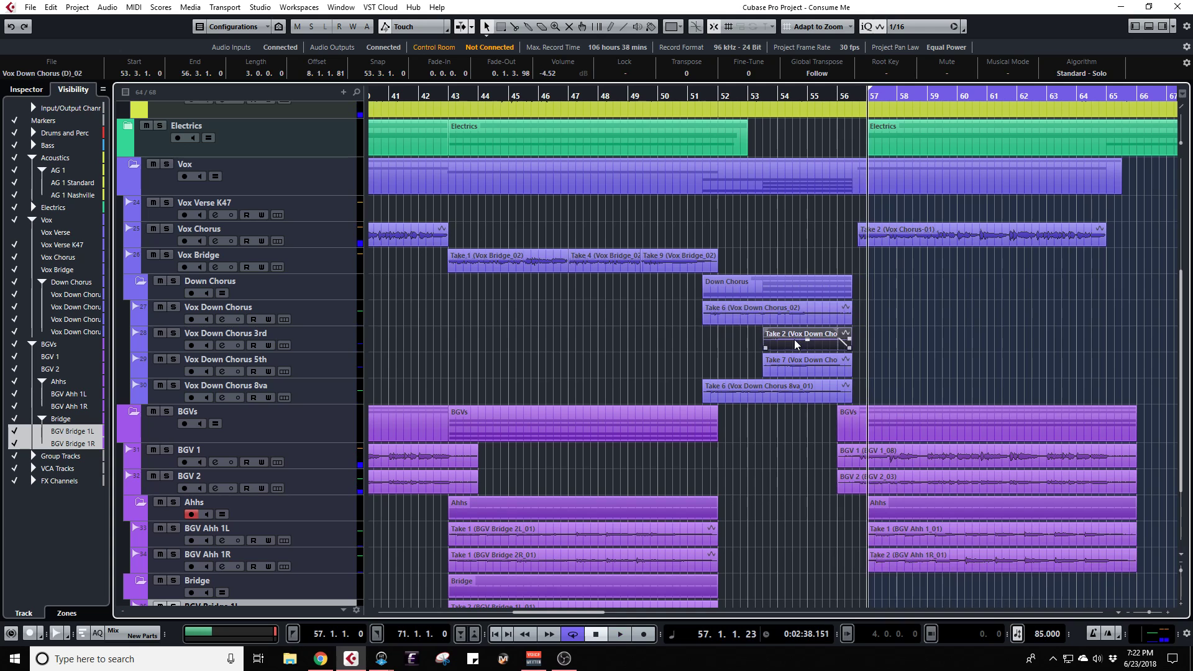
{"action": "left_click", "coordinate": [787, 375]}
{"action": "left_click", "coordinate": [781, 393]}
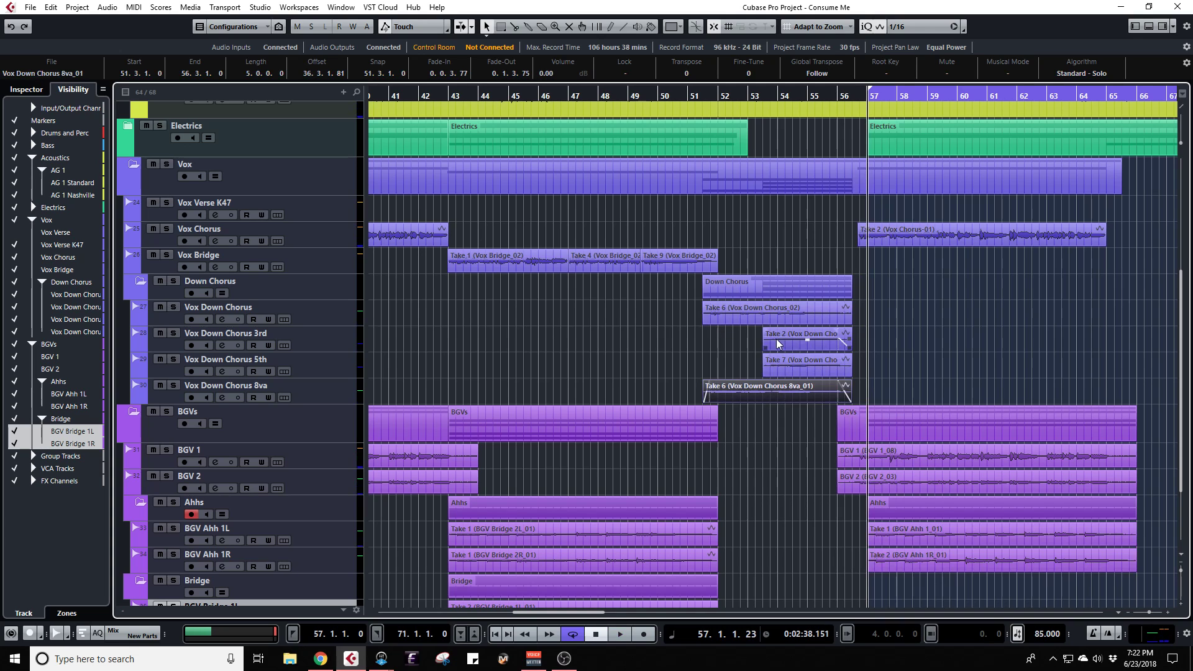
{"action": "left_click", "coordinate": [763, 320]}
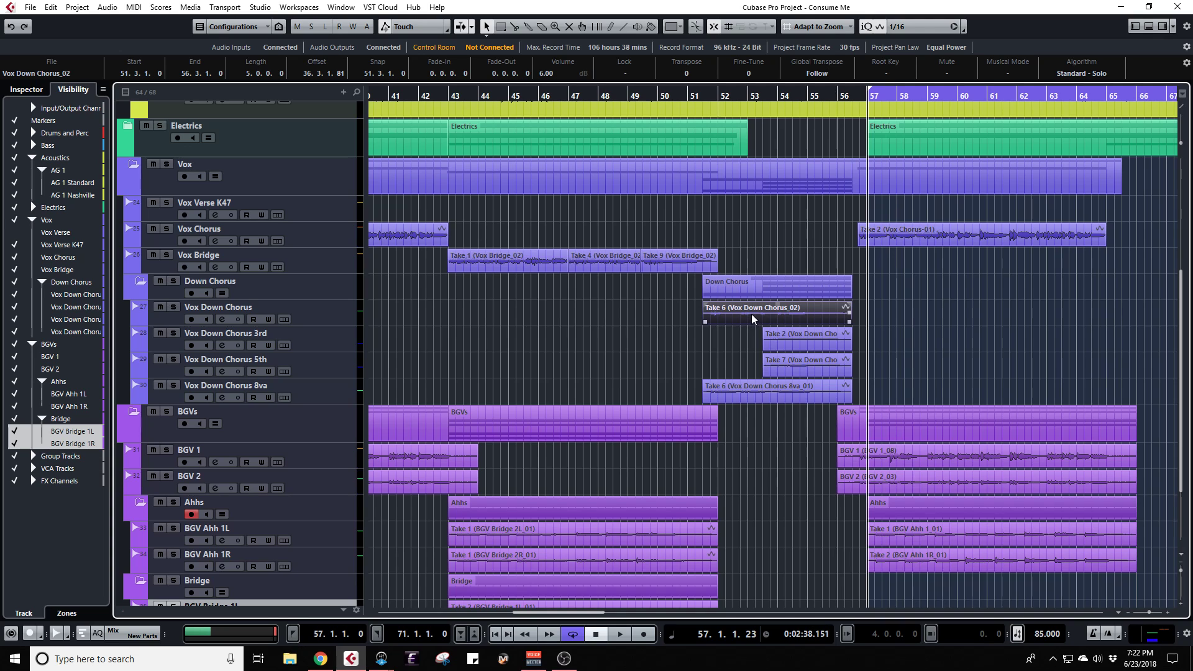
{"action": "left_click", "coordinate": [784, 341]}
{"action": "left_click", "coordinate": [793, 368]}
{"action": "left_click", "coordinate": [793, 392]}
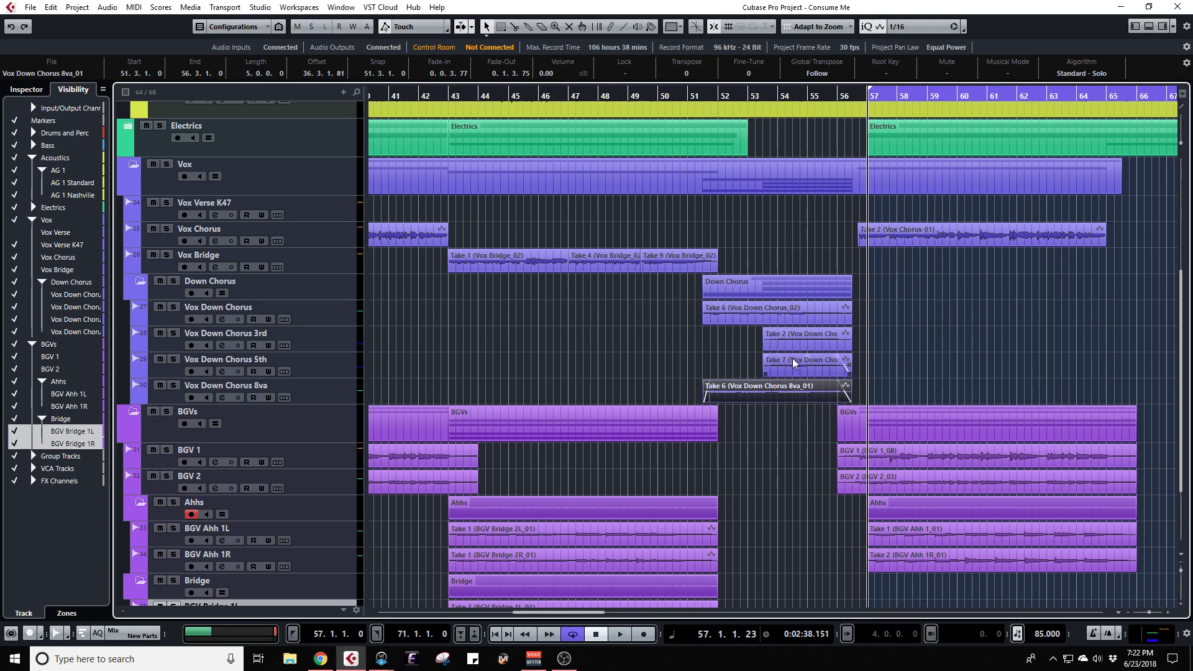
{"action": "left_click", "coordinate": [794, 362]}
{"action": "left_click", "coordinate": [790, 341]}
{"action": "left_click", "coordinate": [774, 319]}
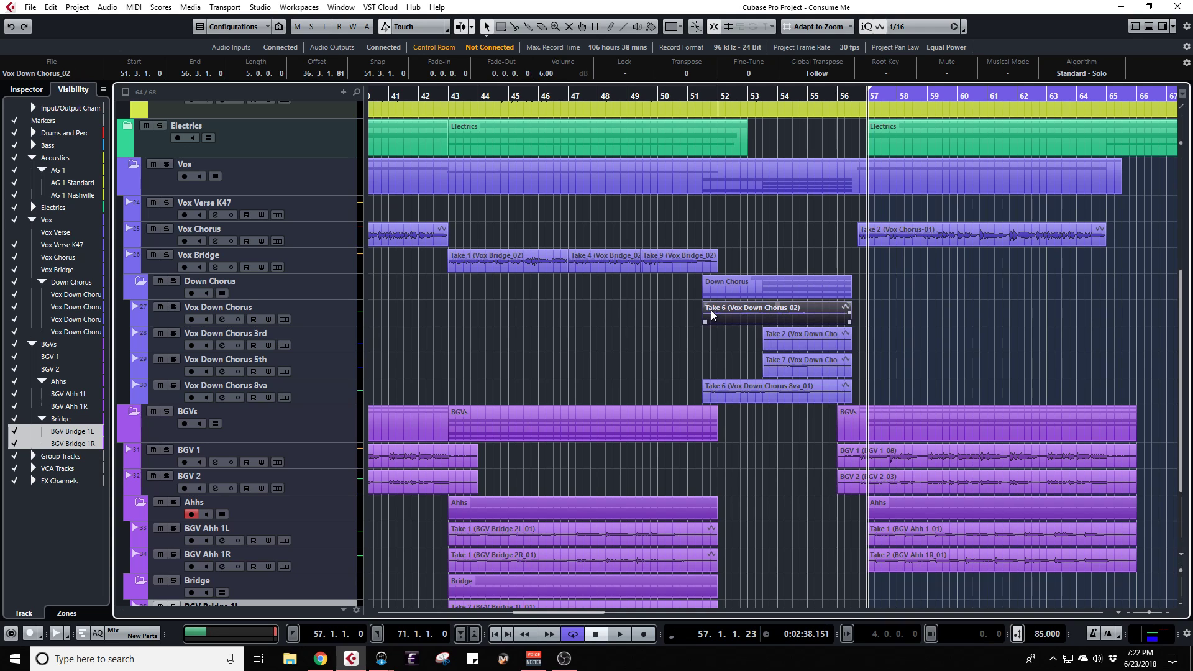
Step: Play the down chorus with its folder soloed, and remove the Vox Down Chorus and 8va tracks from the solo
{"action": "key", "text": "shift+b"}
{"action": "key", "text": "shift+b"}
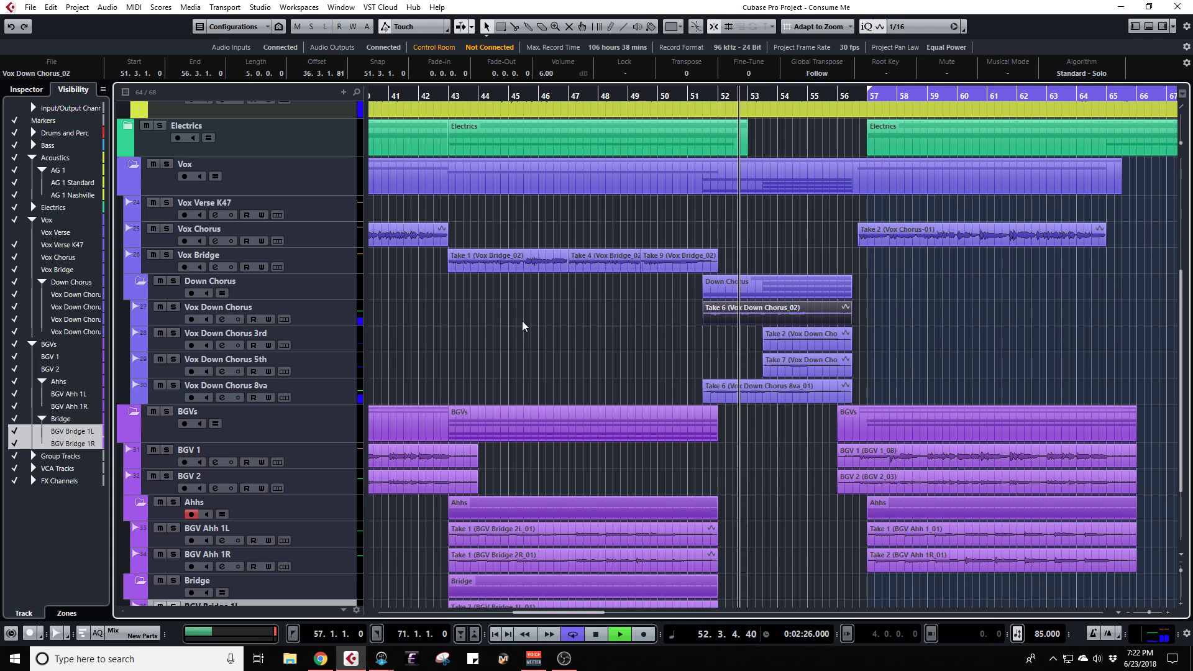
{"action": "key", "text": "s"}
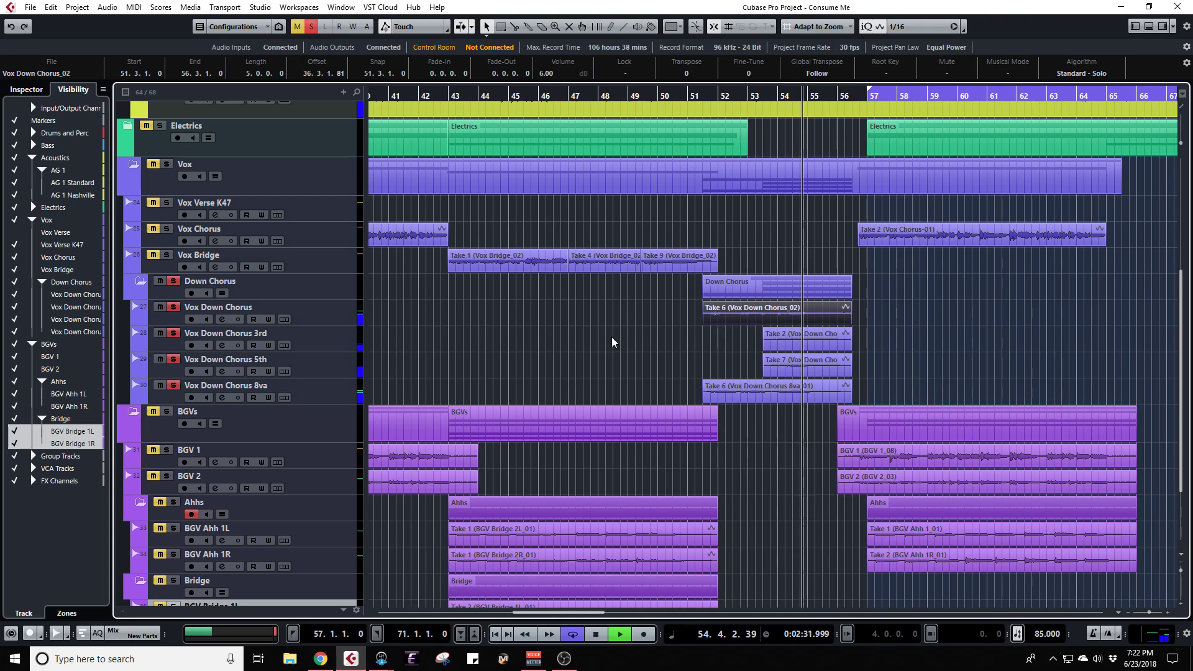
{"action": "left_click", "coordinate": [174, 307]}
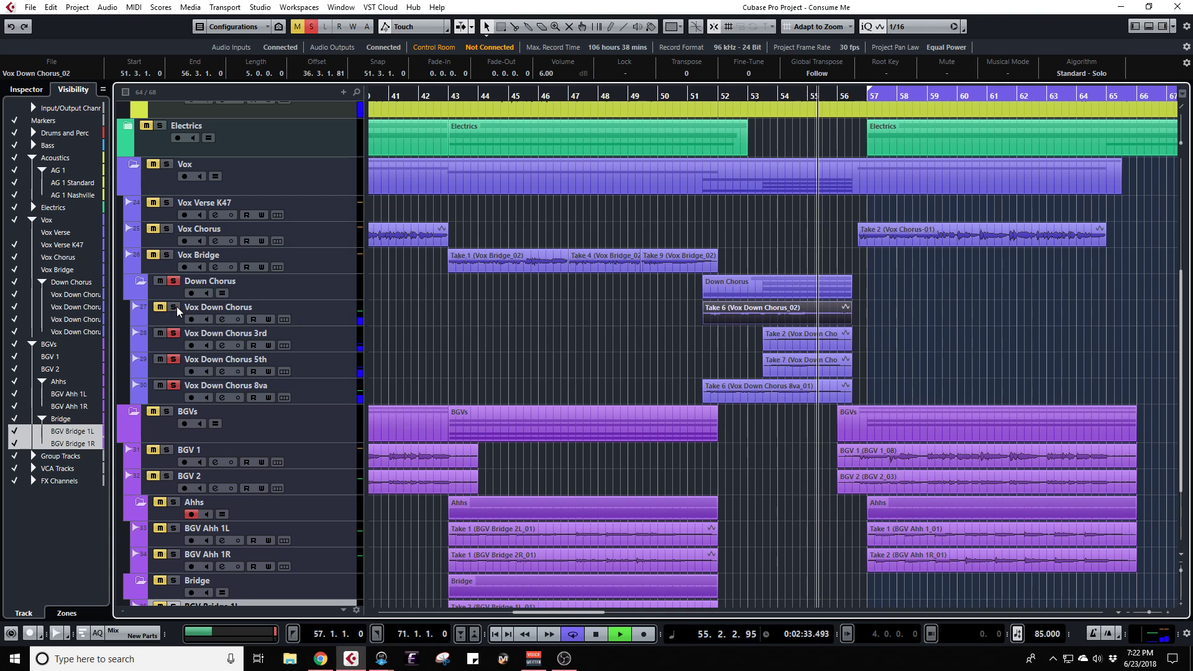
{"action": "left_click", "coordinate": [175, 387]}
Step: Replay the soloed Vox Down Chorus 3rd and 5th harmonies and compare the event volumes of their takes
{"action": "left_click", "coordinate": [776, 96]}
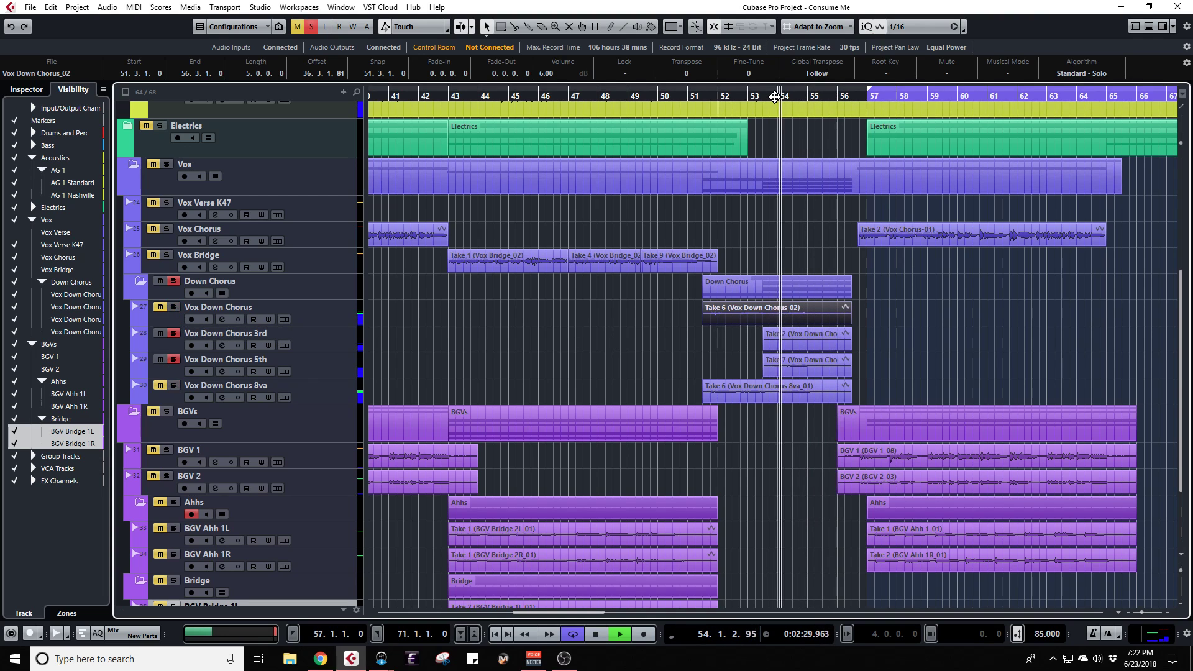
{"action": "left_click", "coordinate": [801, 346]}
{"action": "left_click", "coordinate": [801, 368]}
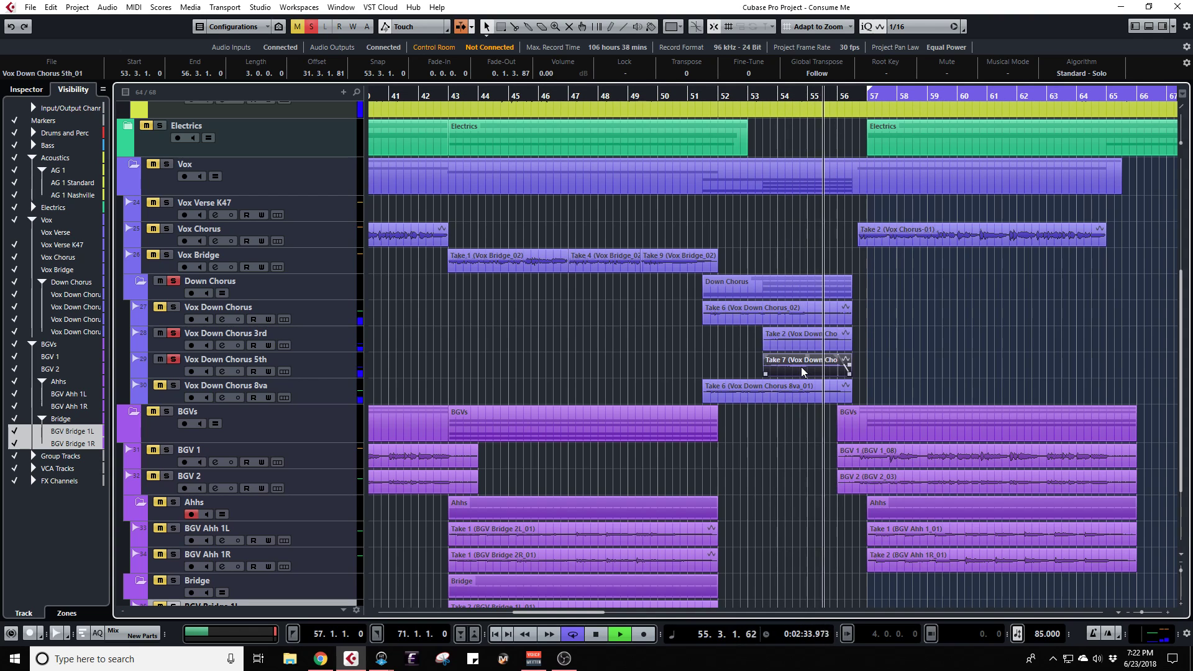
{"action": "left_click", "coordinate": [801, 346]}
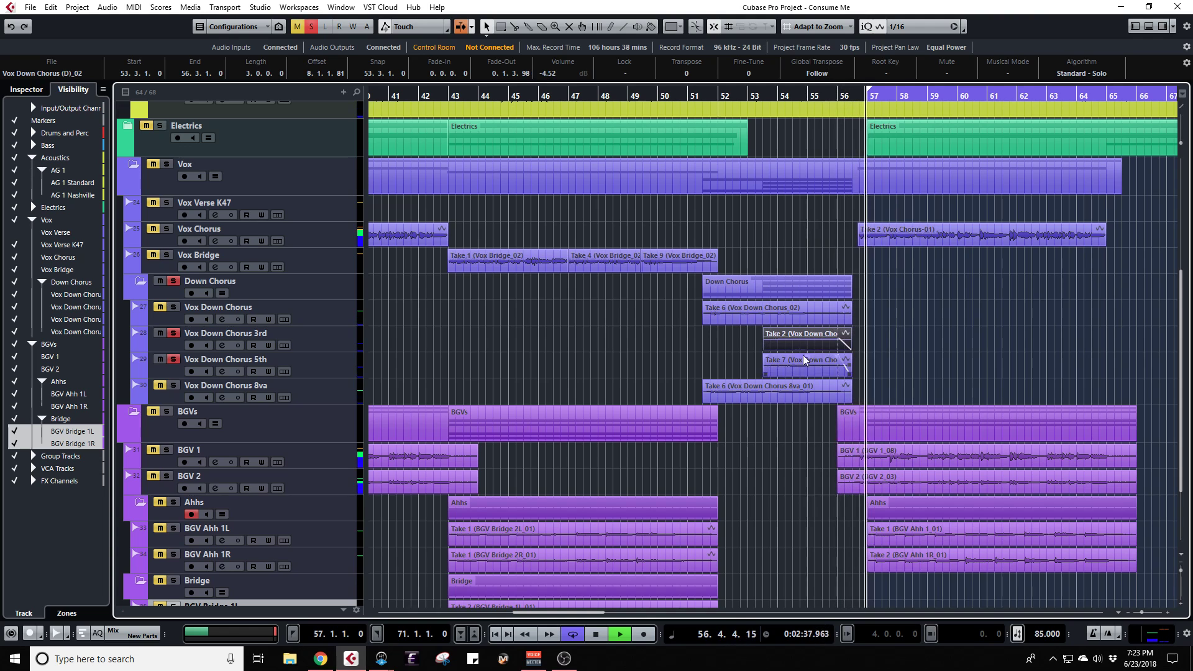
{"action": "left_click", "coordinate": [756, 108]}
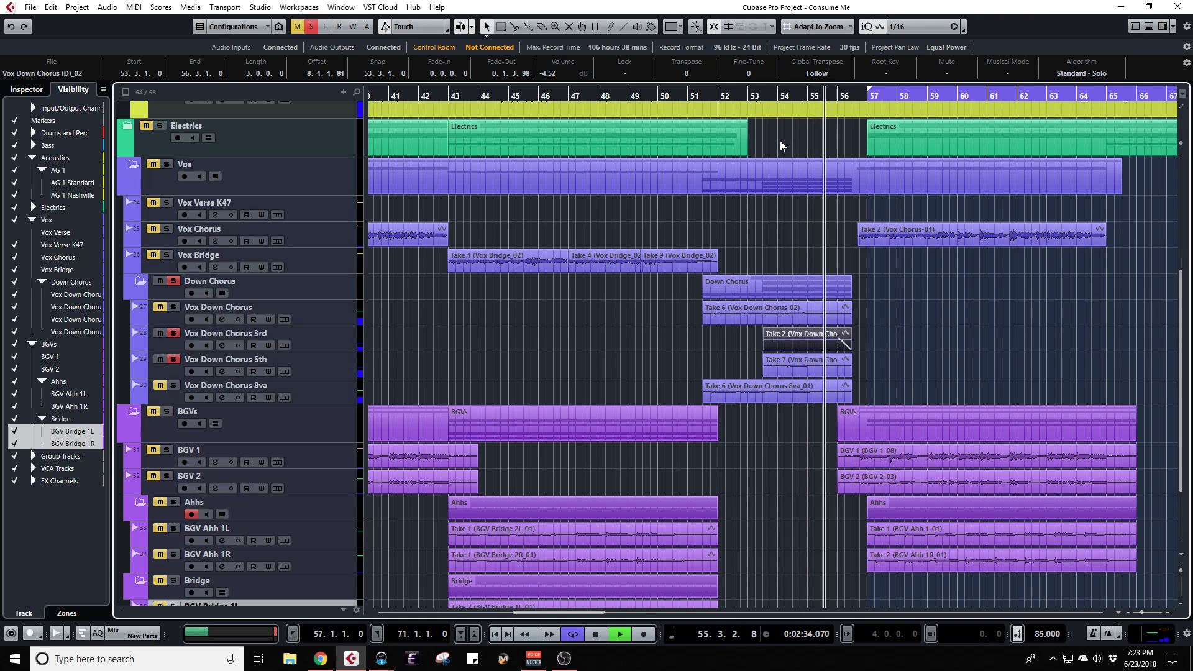
Step: Replay the down chorus from about bar 52 with the whole Down Chorus folder soloed, and return to the MixConsole
{"action": "left_click", "coordinate": [718, 95]}
{"action": "left_click", "coordinate": [173, 281]}
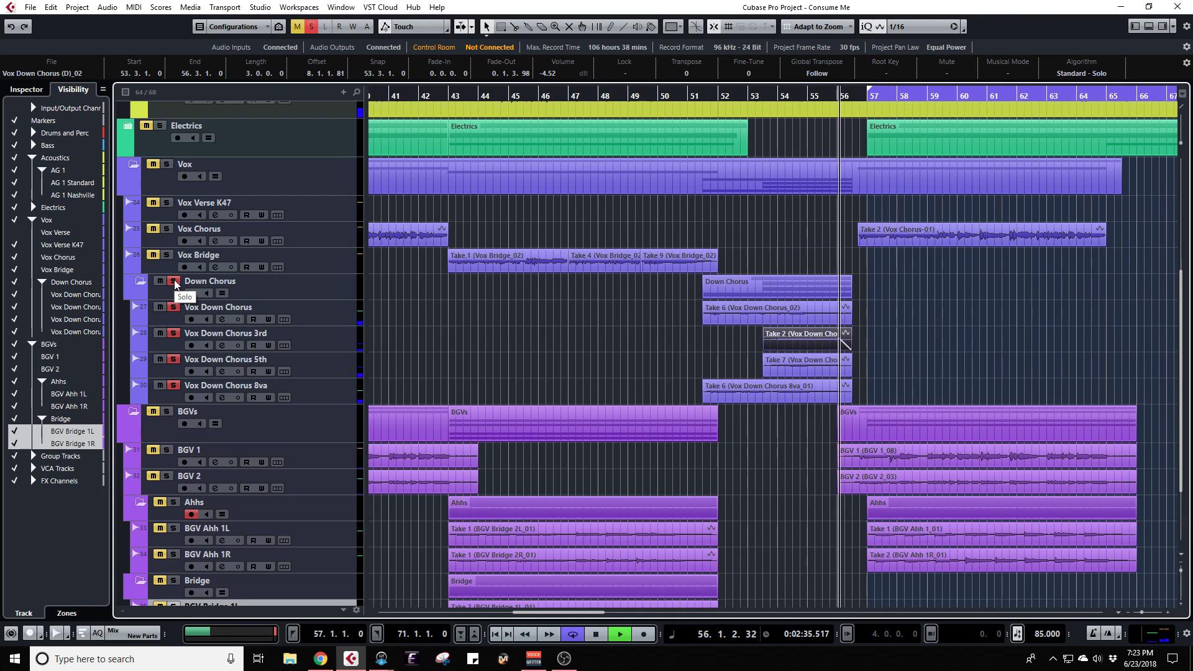
{"action": "key", "text": "F3"}
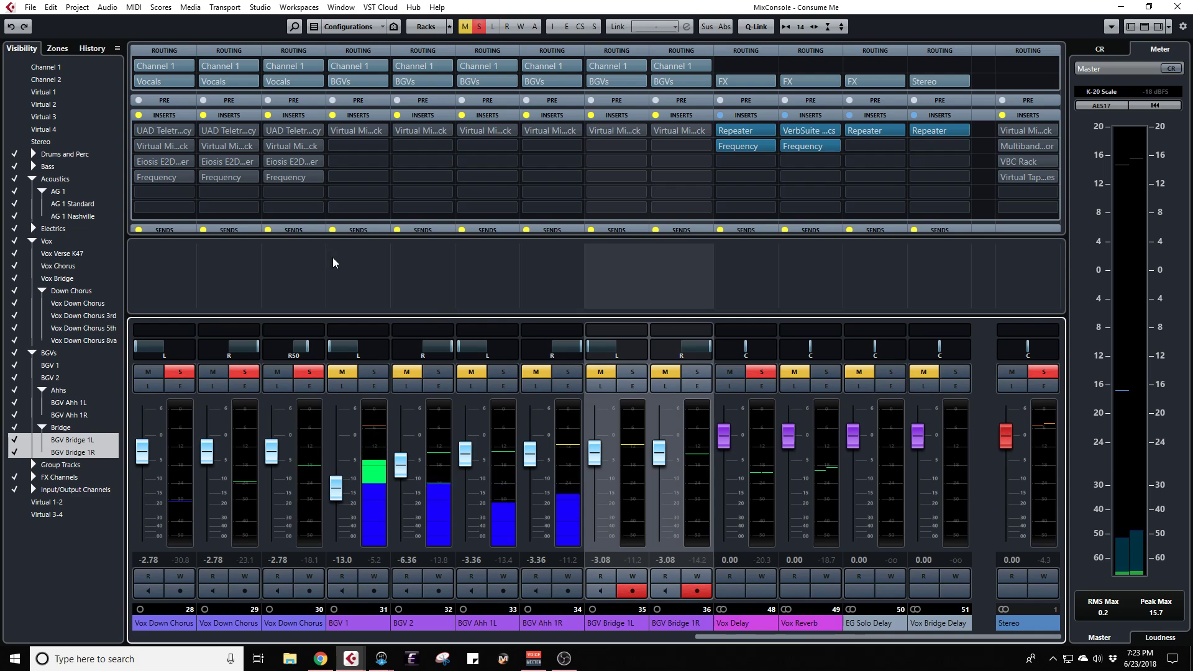
Step: Clear all solos, review the Vox Delay and Vox Reverb sends in the MixConsole, and return to the project window
{"action": "left_click", "coordinate": [479, 28]}
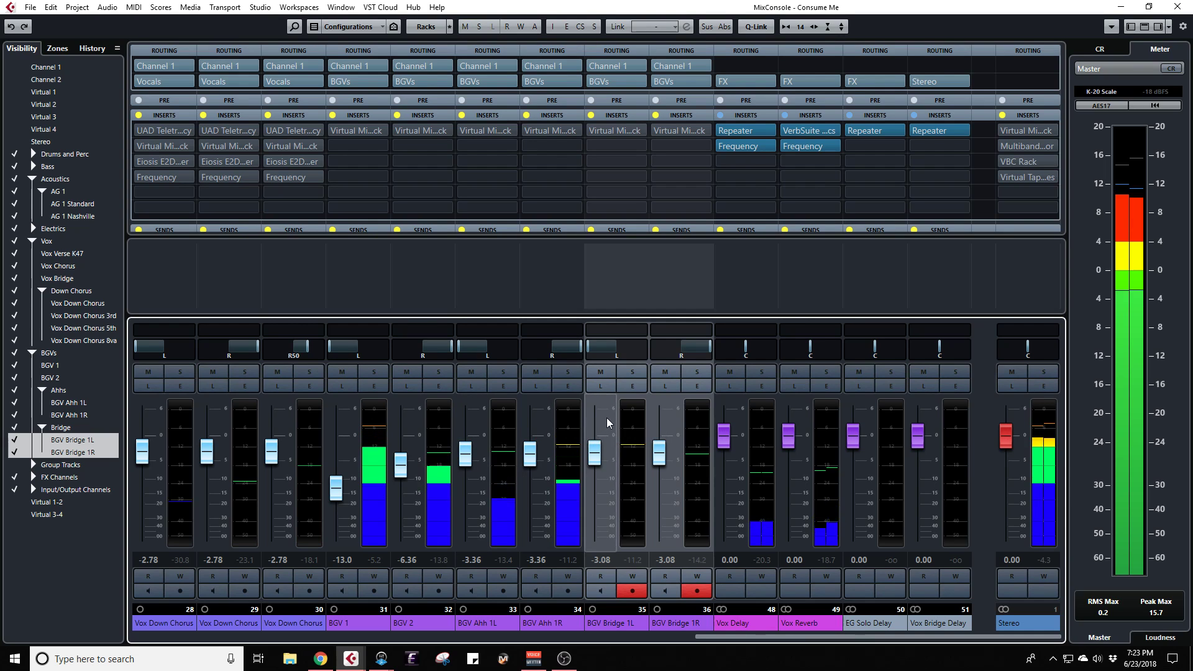
{"action": "left_click", "coordinate": [816, 231]}
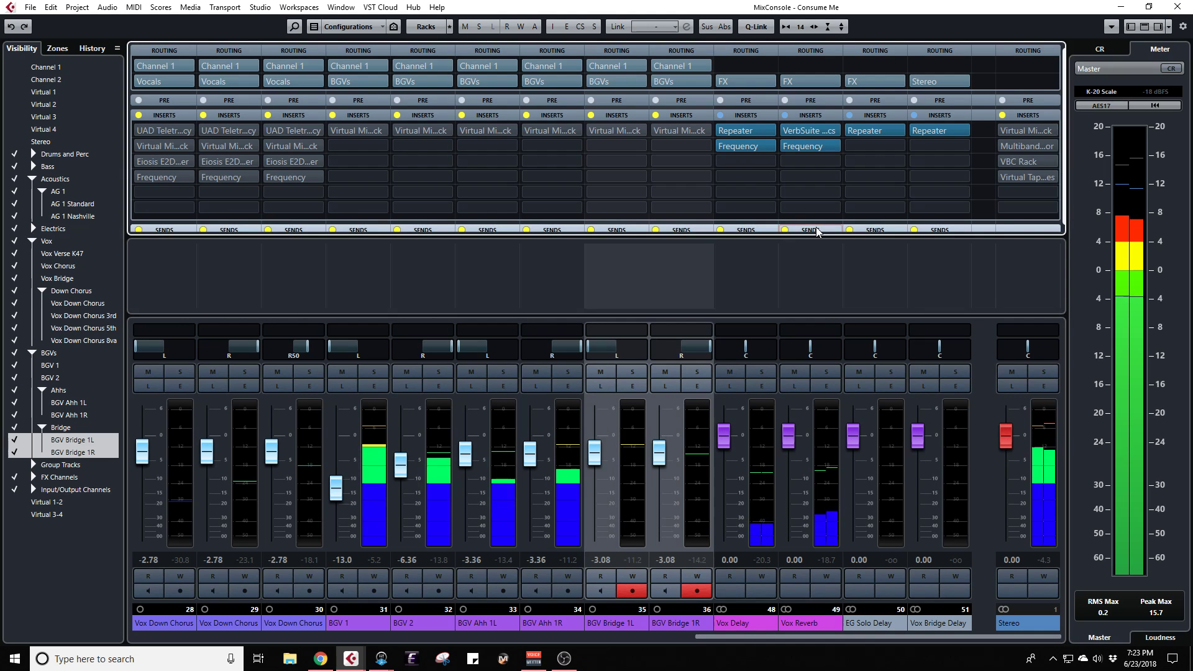
{"action": "scroll", "coordinate": [817, 229], "scroll_direction": "down", "scroll_amount": 3}
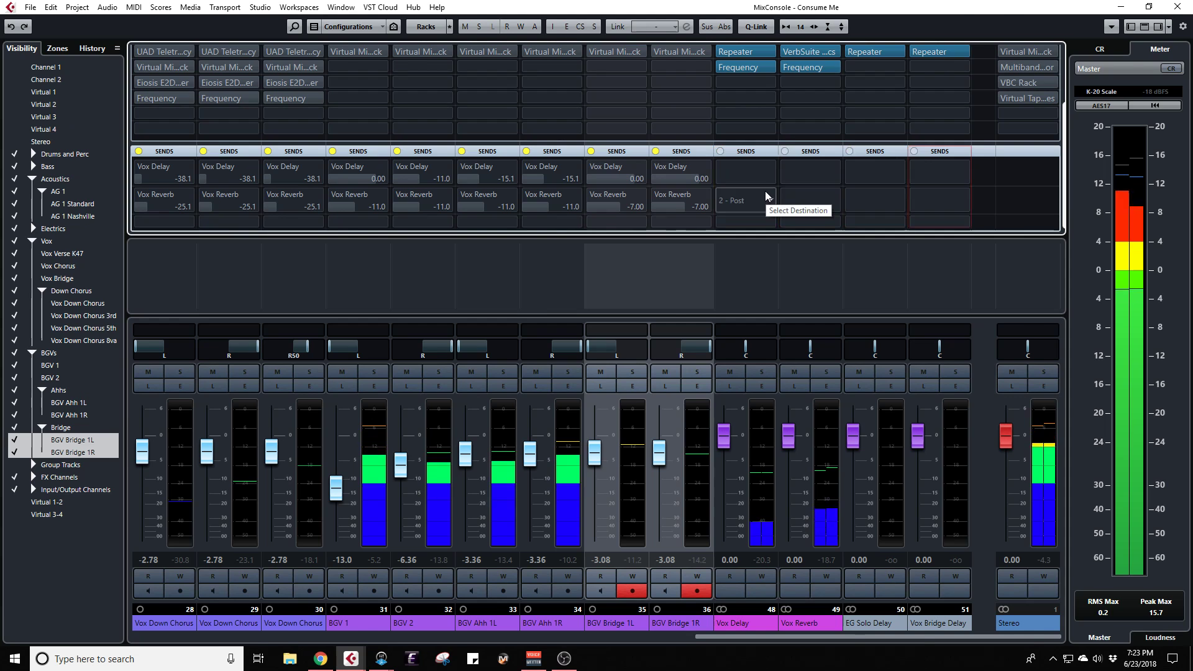
{"action": "key", "text": "F3"}
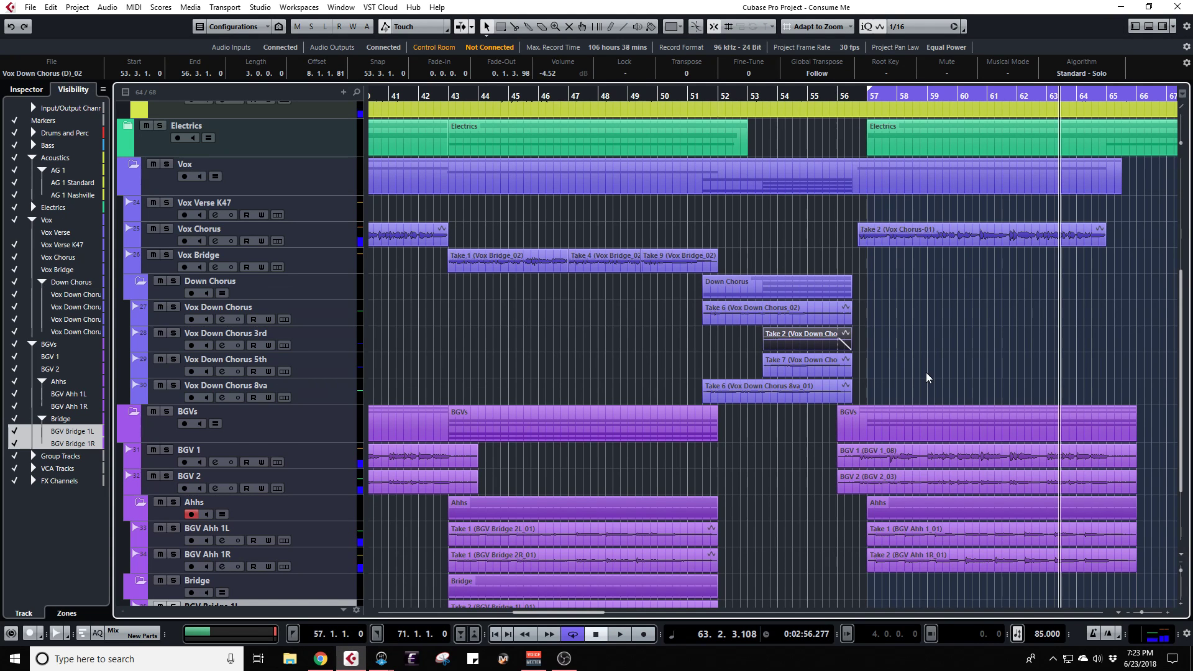
Step: Play Chorus 4 from just before bar 62 to check the Vox Chorus take against the full mix
{"action": "scroll", "coordinate": [926, 372], "scroll_direction": "down", "scroll_amount": 2}
{"action": "scroll", "coordinate": [925, 372], "scroll_direction": "up", "scroll_amount": 4}
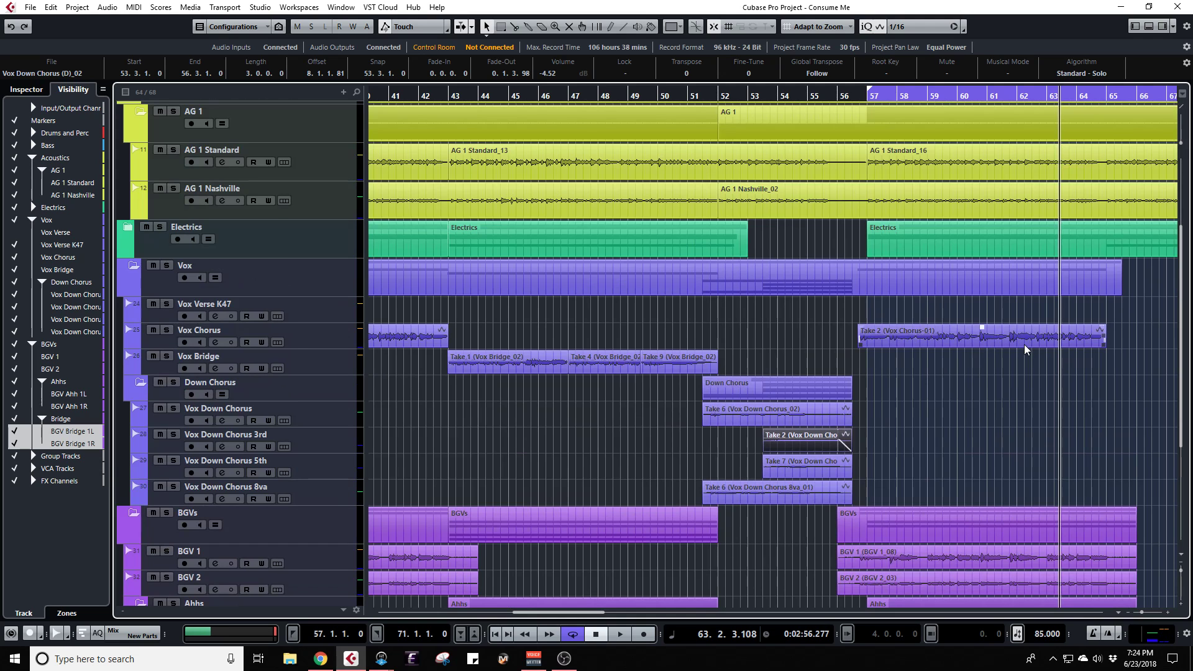
{"action": "scroll", "coordinate": [1024, 344], "scroll_direction": "up", "scroll_amount": 2}
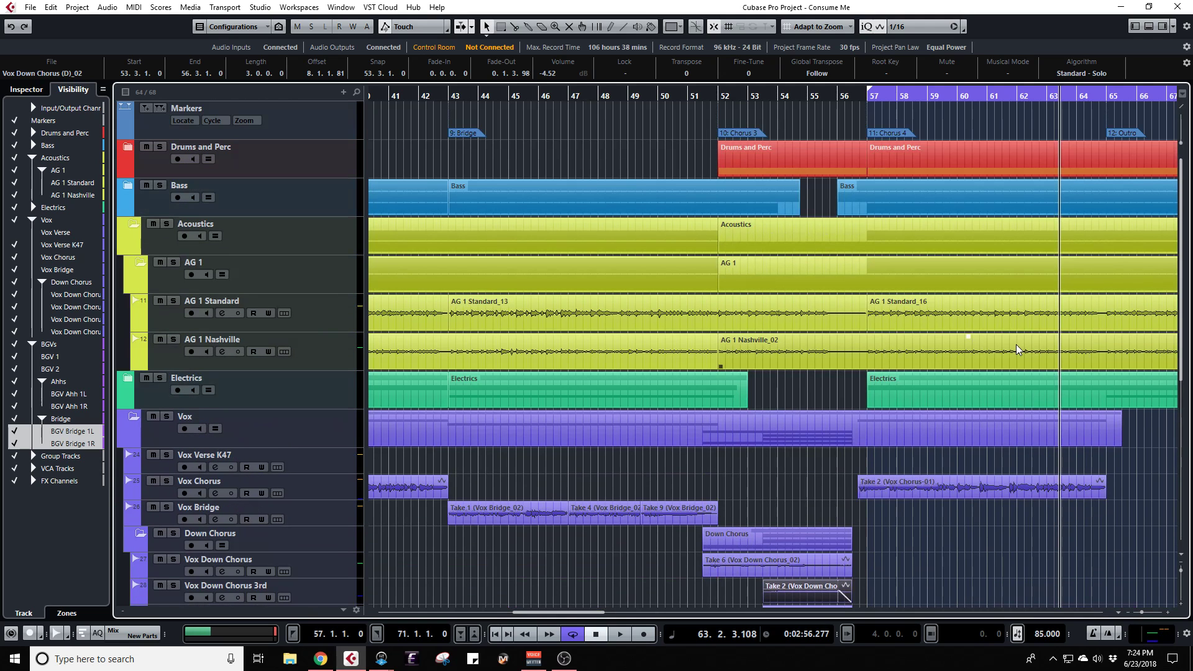
{"action": "key", "text": "KP_Subtract"}
{"action": "key", "text": "space"}
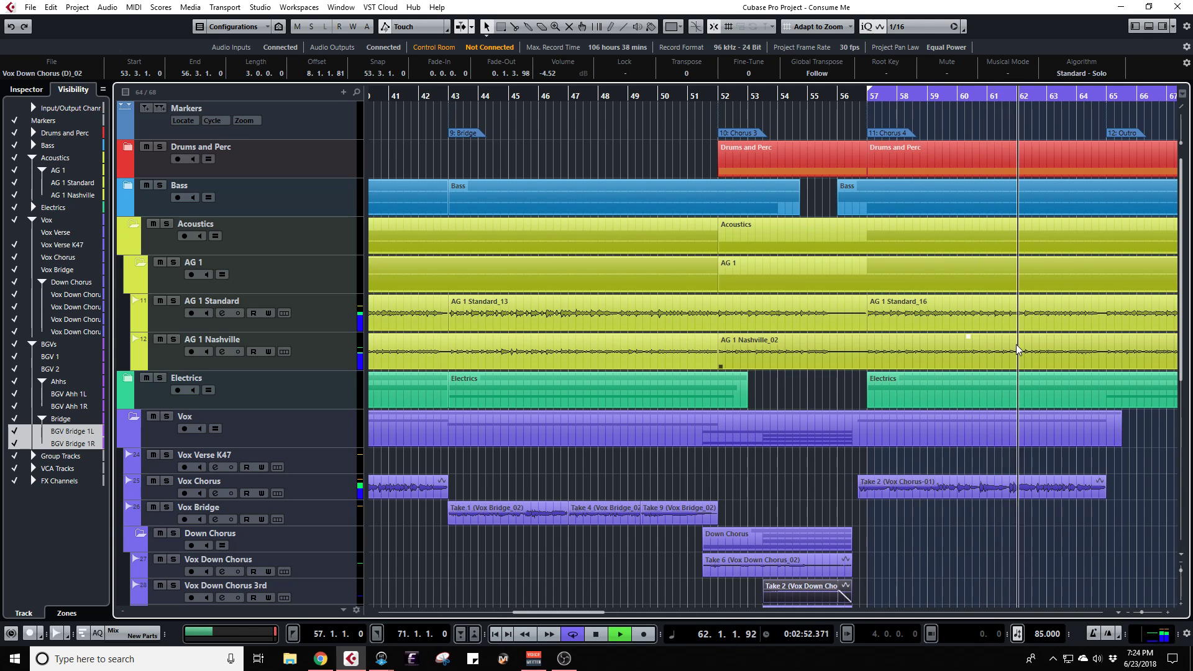
Step: Open the Chorus 4 Vox Chorus take for editing, warp the F#2 note's start to about 62.3.3.66, and replay the phrase
{"action": "double_click", "coordinate": [1016, 484]}
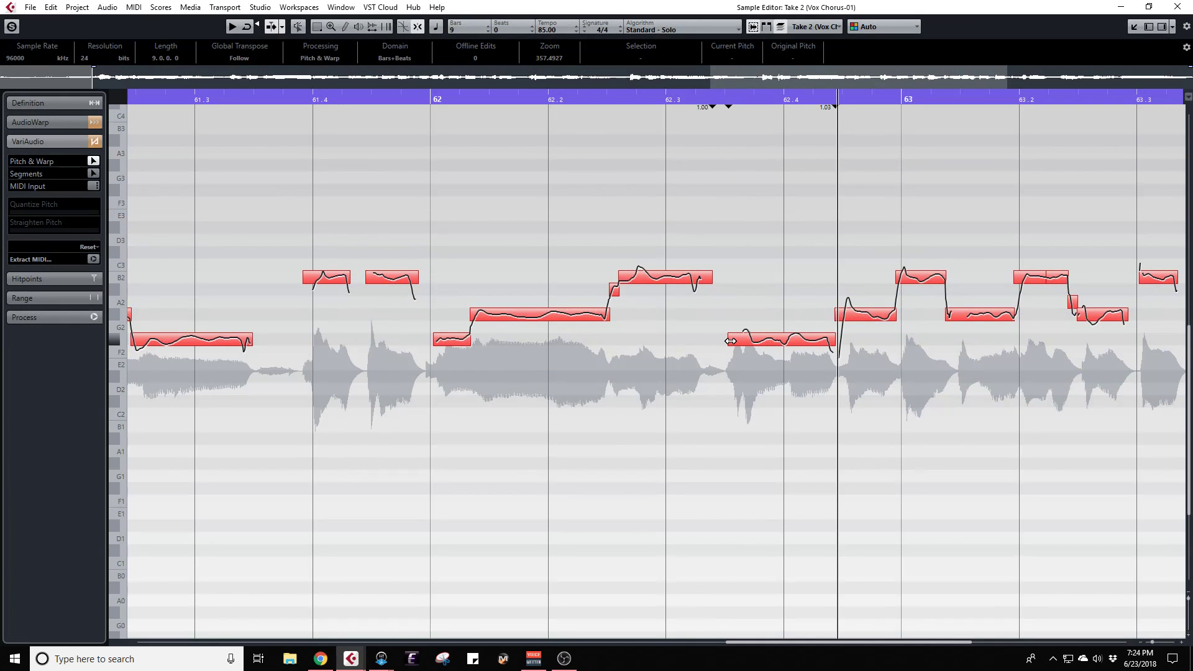
{"action": "left_click_drag", "start_coordinate": [730, 341], "coordinate": [740, 341]}
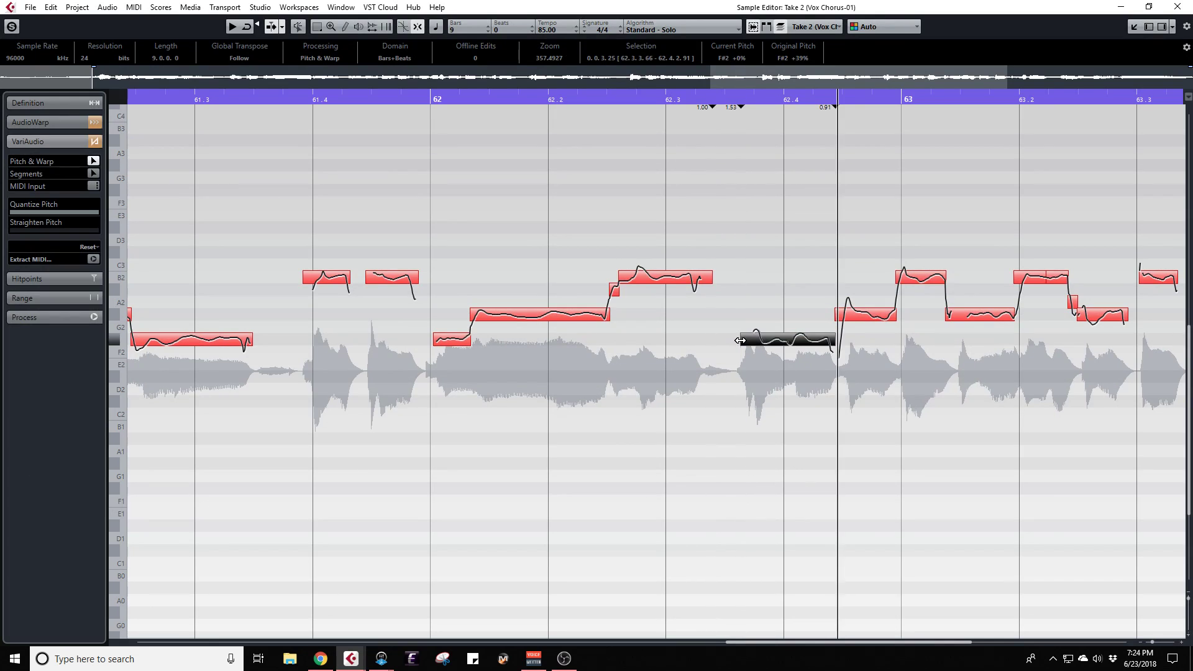
{"action": "left_click", "coordinate": [626, 101]}
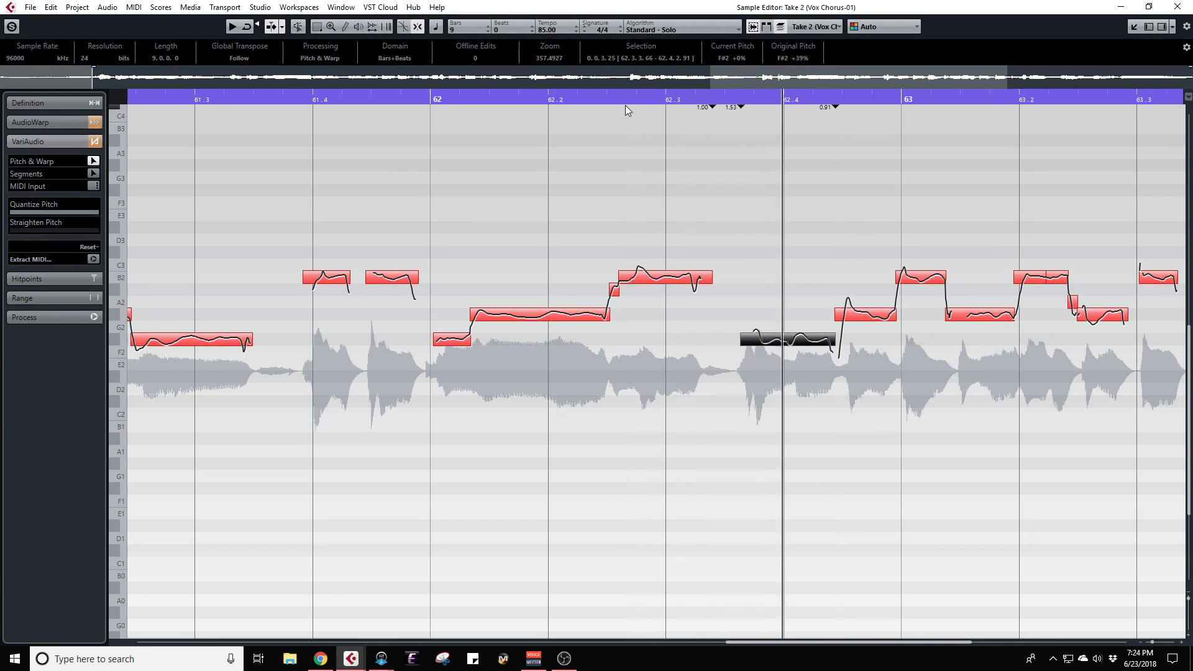
{"action": "key", "text": "KP_Subtract"}
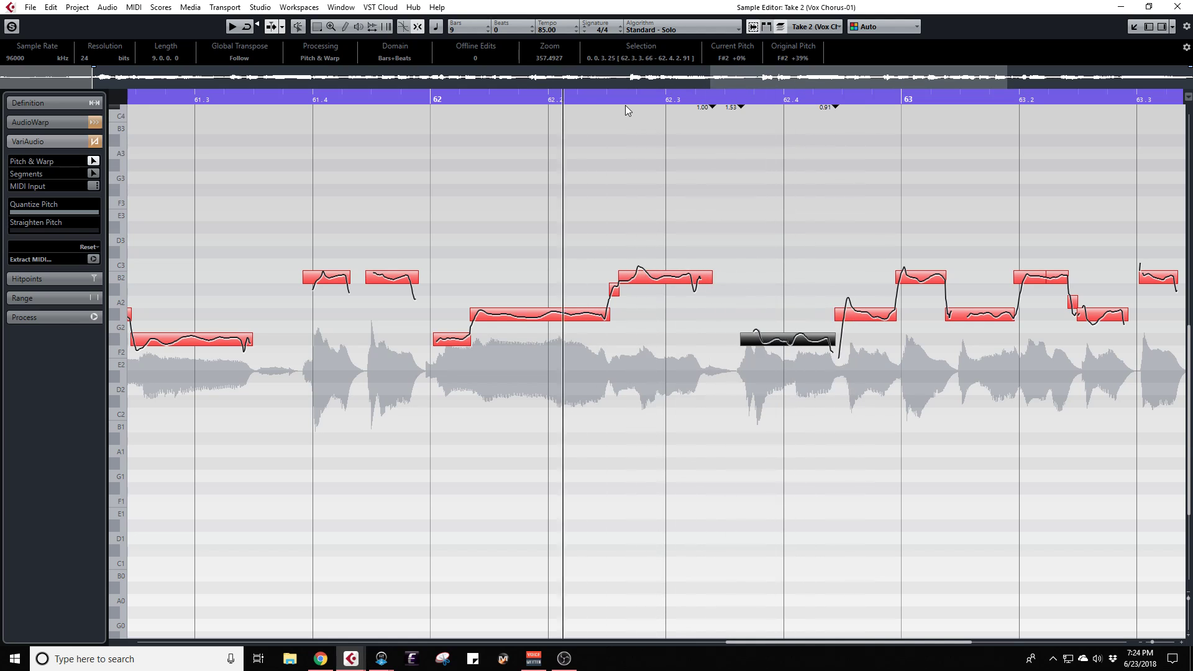
{"action": "key", "text": "space"}
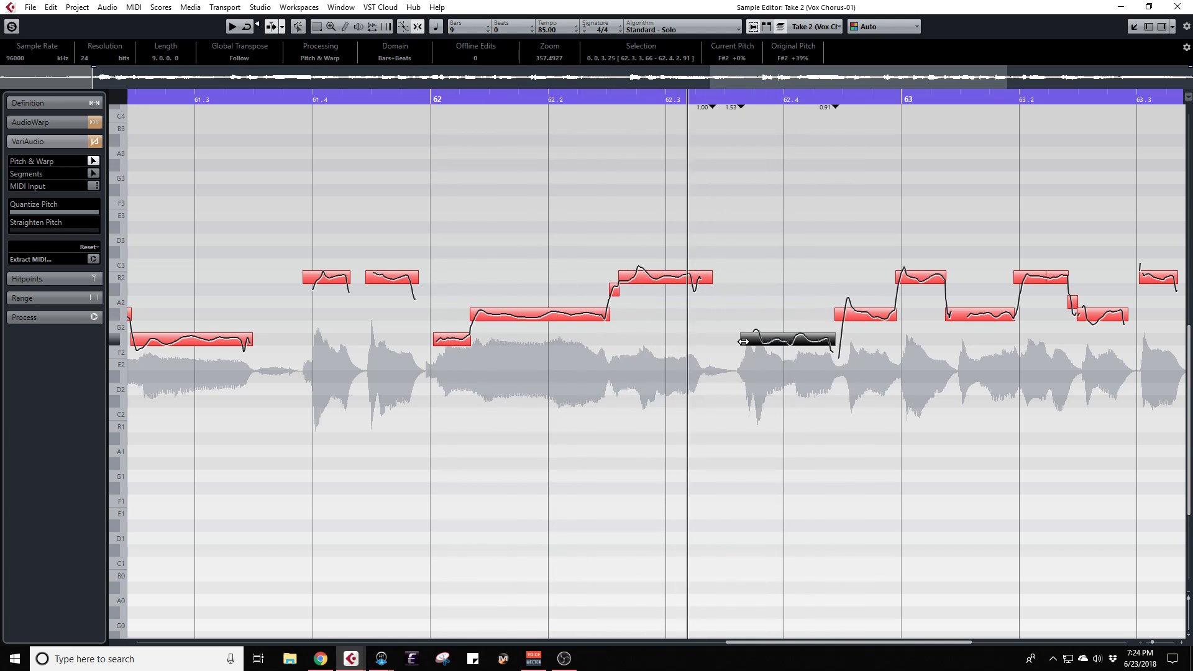
Step: Pull the start of the F#2 note back to about 62.3.3.40 and replay the phrase
{"action": "left_click_drag", "start_coordinate": [742, 341], "coordinate": [735, 340]}
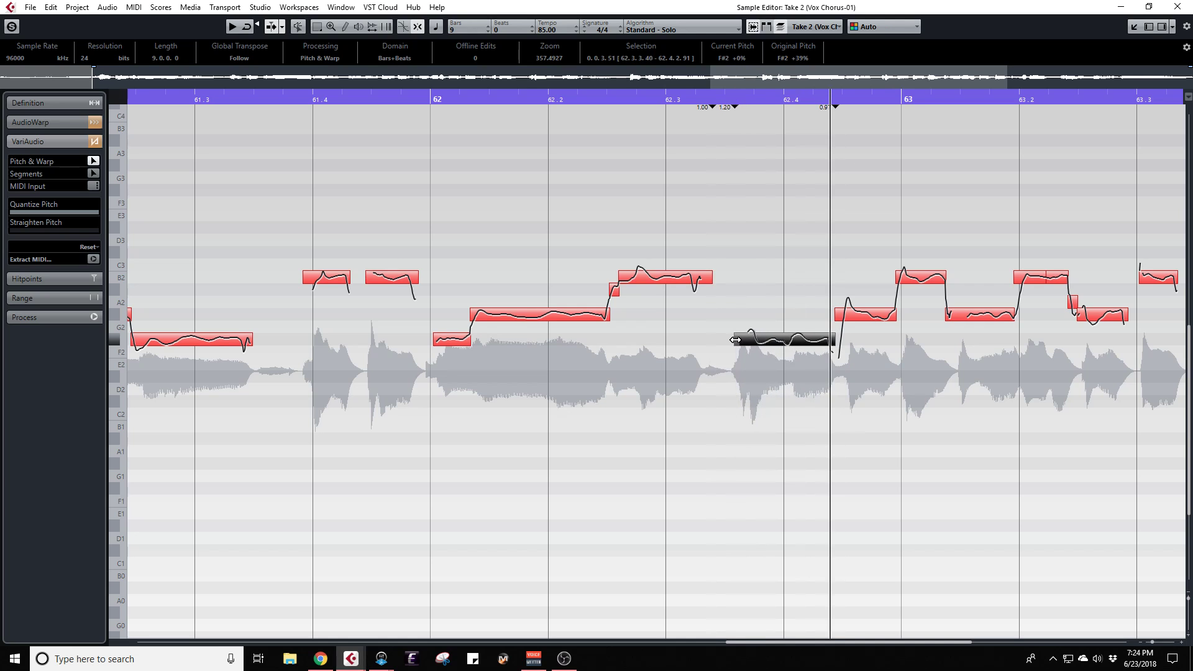
{"action": "key", "text": "KP_Subtract"}
{"action": "key", "text": "space"}
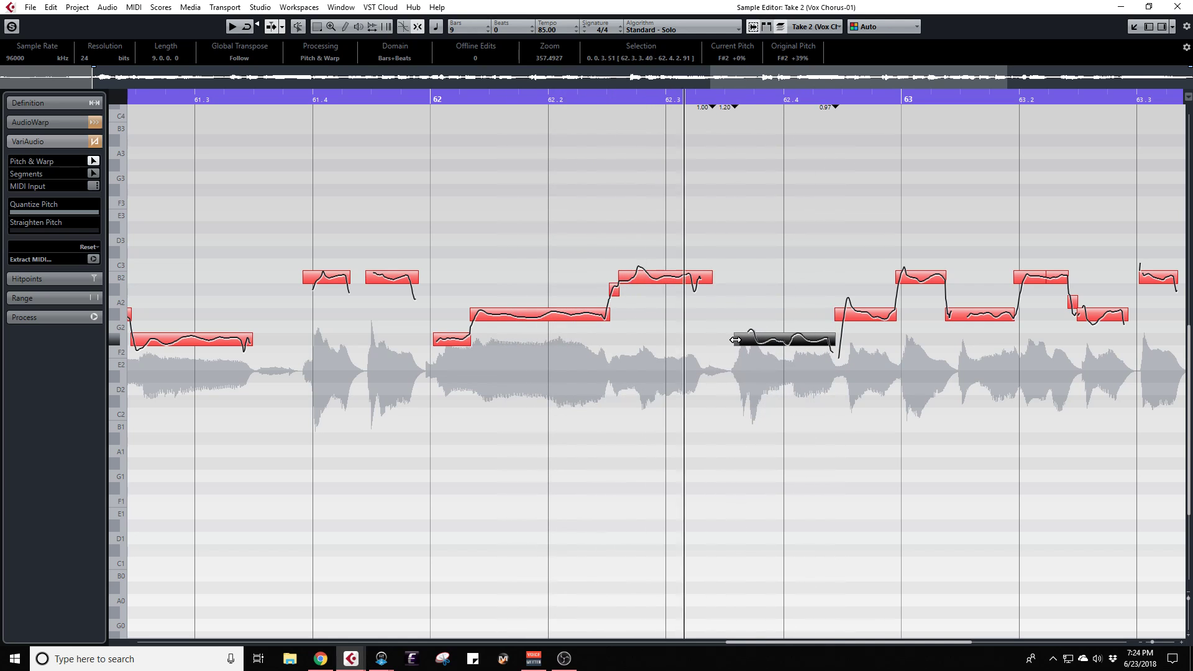
{"action": "key", "text": "space"}
{"action": "key", "text": "KP_Subtract"}
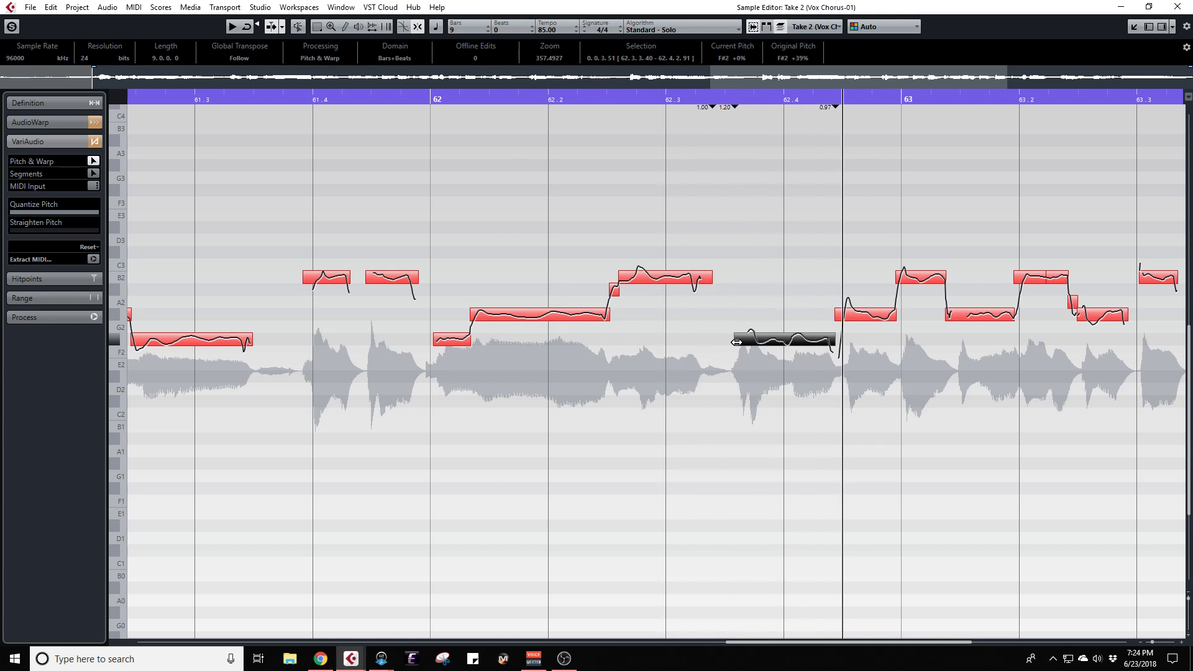
Step: Move the F#2 note's start to about 62.3.3.28, replay the phrase, and close the Sample Editor
{"action": "left_click_drag", "start_coordinate": [736, 342], "coordinate": [730, 342]}
{"action": "key", "text": "KP_Subtract"}
{"action": "key", "text": "space"}
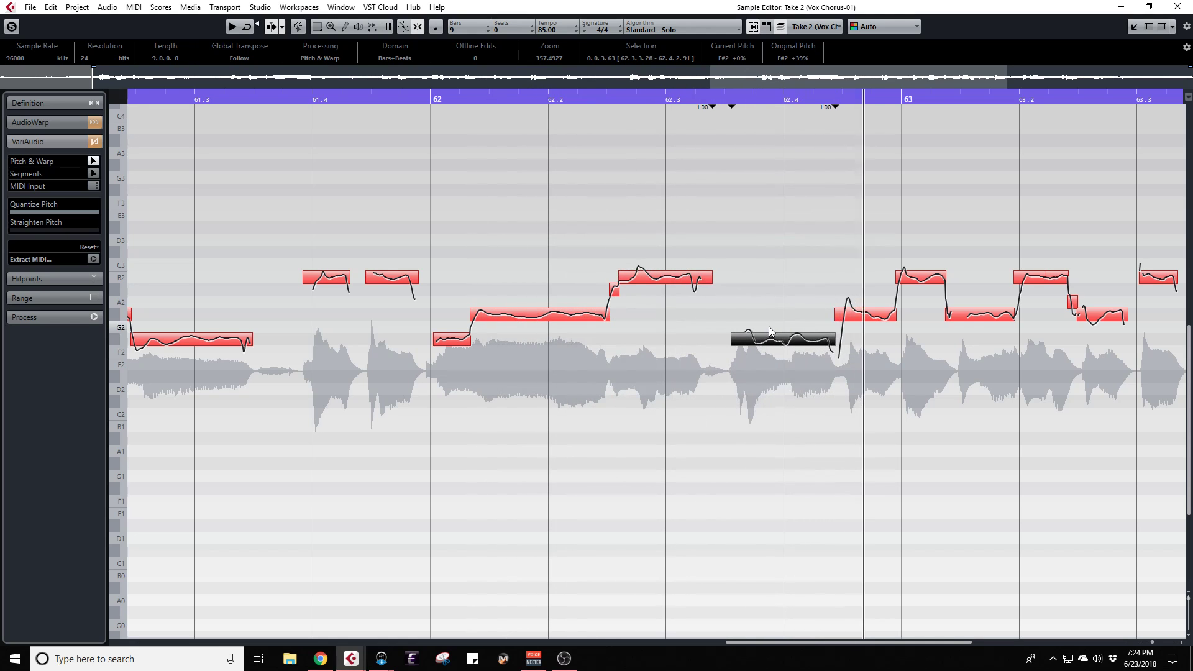
{"action": "left_click", "coordinate": [1177, 6]}
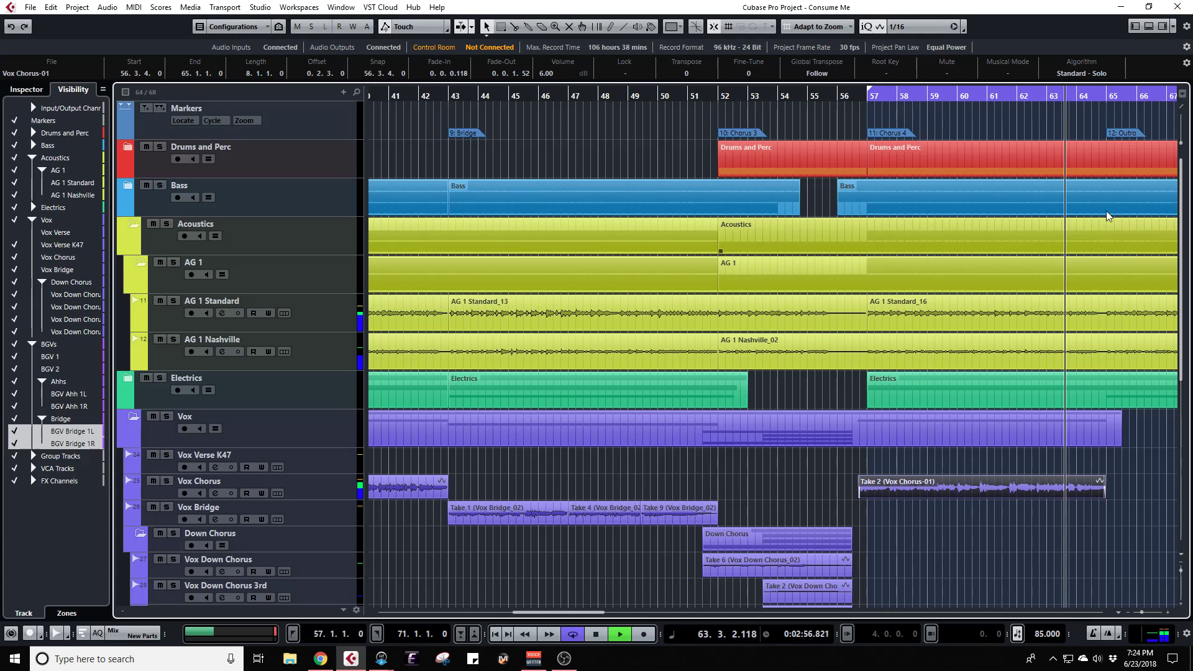
Step: Replay the retimed Vox Chorus phrase around bars 62 and 63 several times in the project, and stop playback
{"action": "left_click", "coordinate": [1046, 107]}
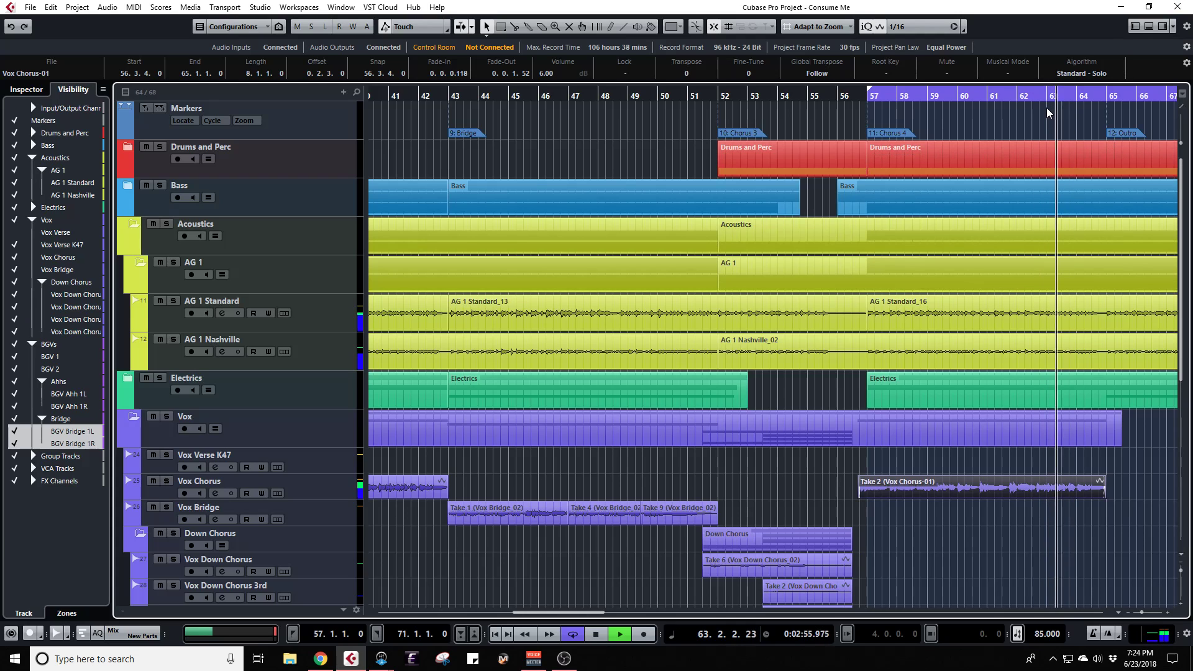
{"action": "left_click", "coordinate": [1016, 102]}
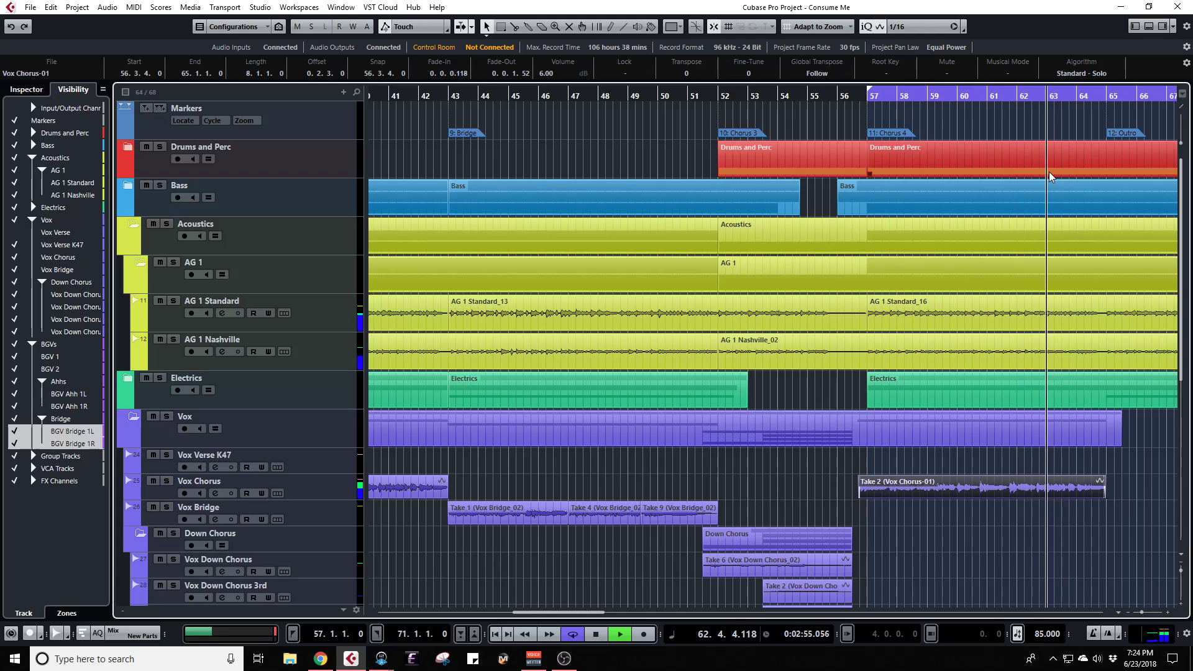
{"action": "left_click", "coordinate": [1013, 102]}
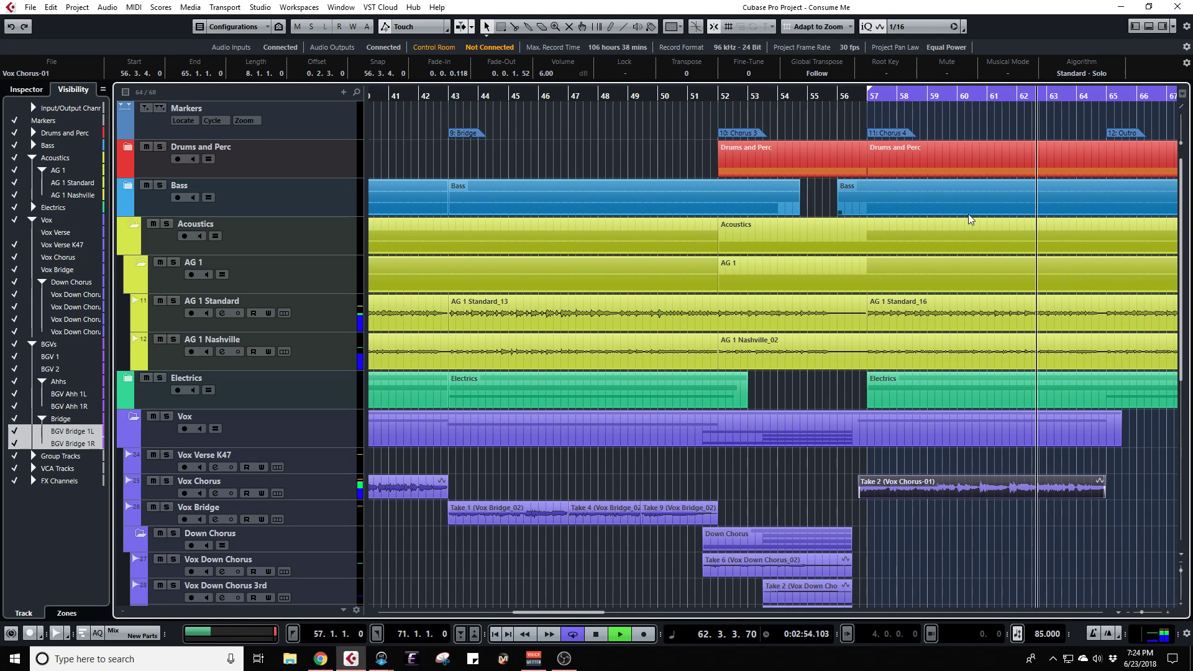
{"action": "key", "text": "space"}
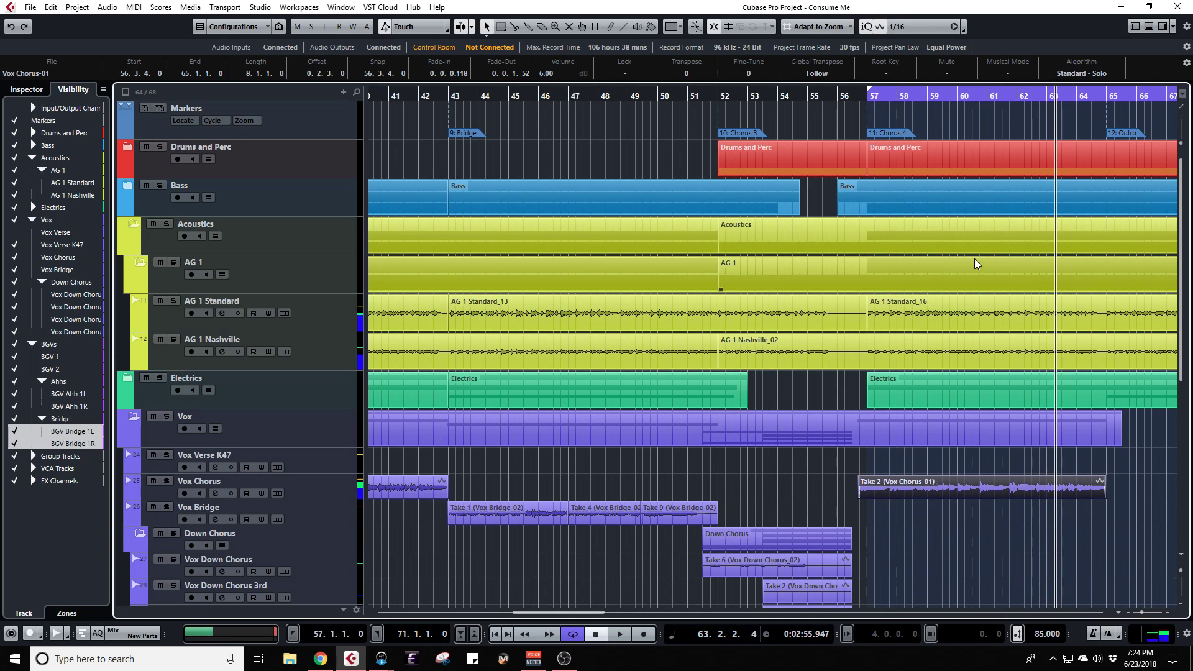
Step: Locate the same phrase near bar 40 in Chorus 2, open its Vox Chorus take, and warp the F#2 note's start to about 40.3.3.43
{"action": "scroll", "coordinate": [691, 469], "scroll_direction": "left", "scroll_amount": 5}
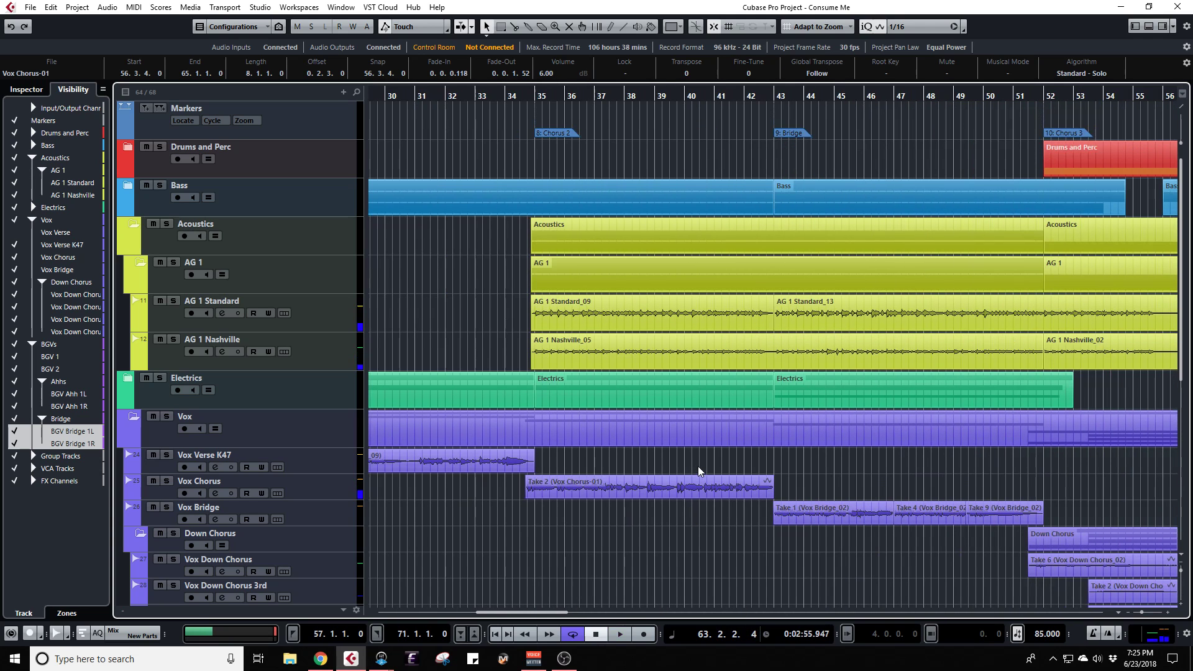
{"action": "left_click", "coordinate": [663, 96]}
{"action": "key", "text": "space"}
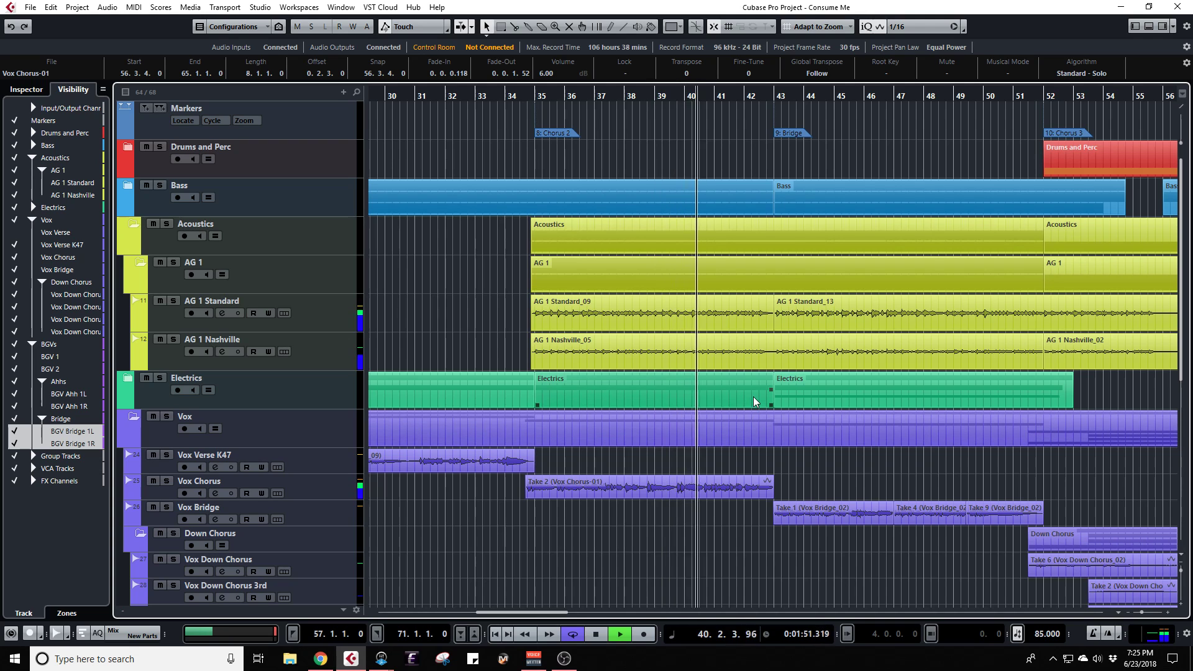
{"action": "double_click", "coordinate": [696, 483]}
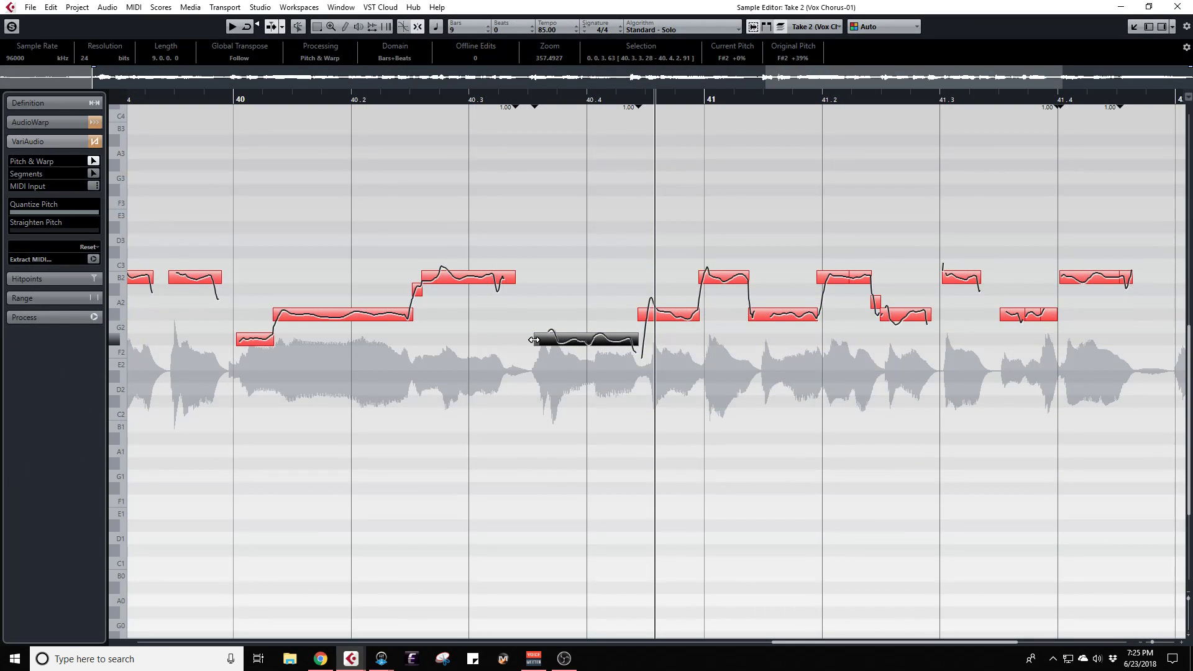
{"action": "left_click_drag", "start_coordinate": [534, 339], "coordinate": [538, 340]}
Step: Replay the phrase repeatedly from bar 40 in the Sample Editor, and close the editor
{"action": "left_click", "coordinate": [249, 97]}
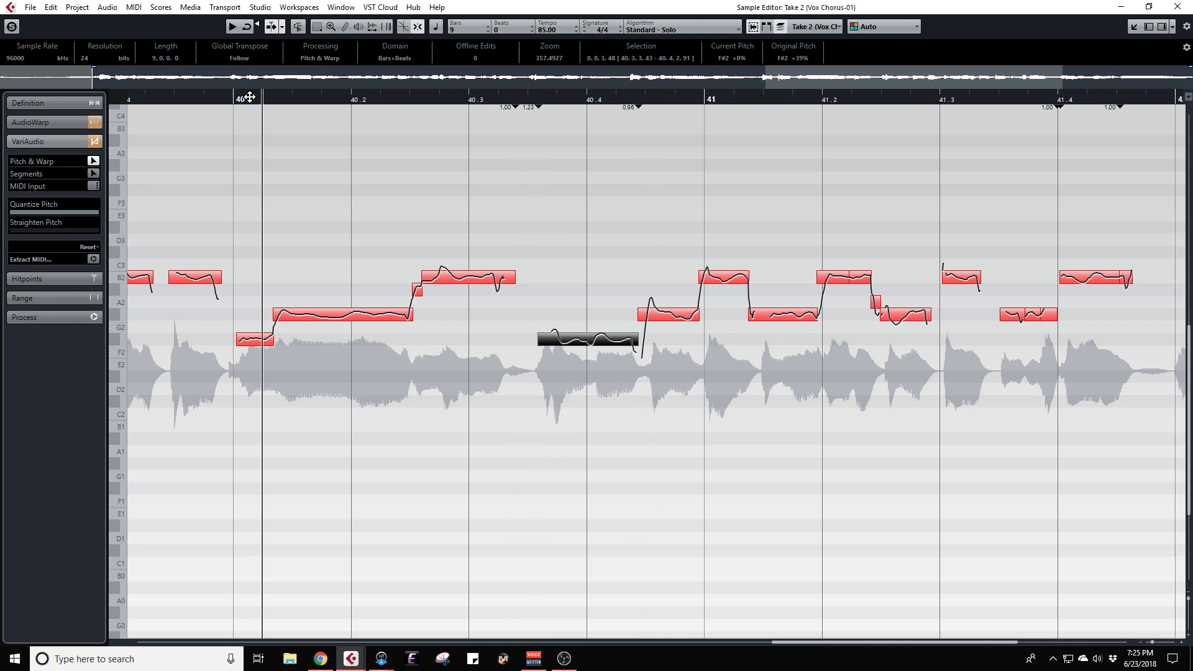
{"action": "key", "text": "space"}
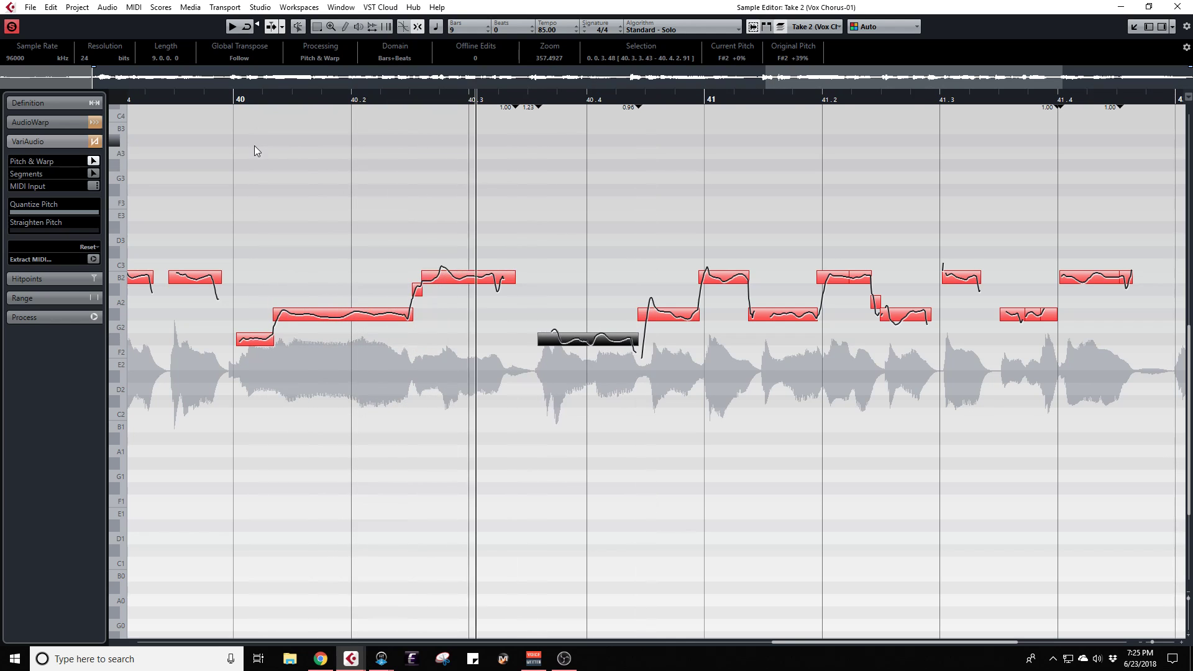
{"action": "left_click", "coordinate": [232, 98]}
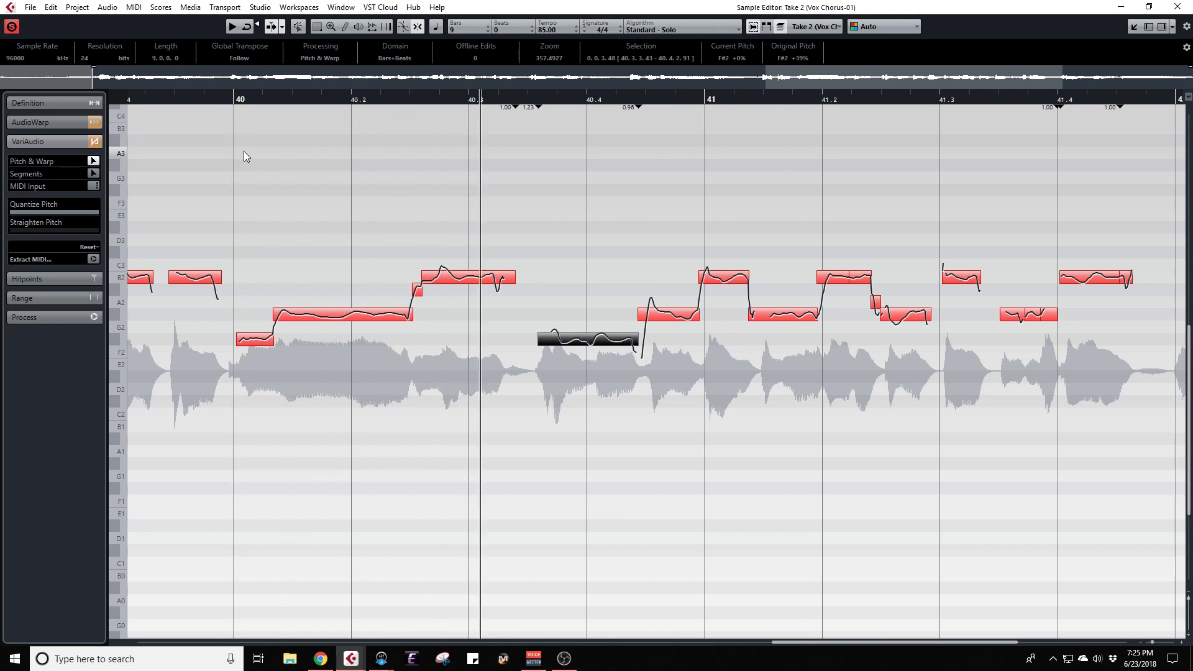
{"action": "left_click", "coordinate": [235, 102]}
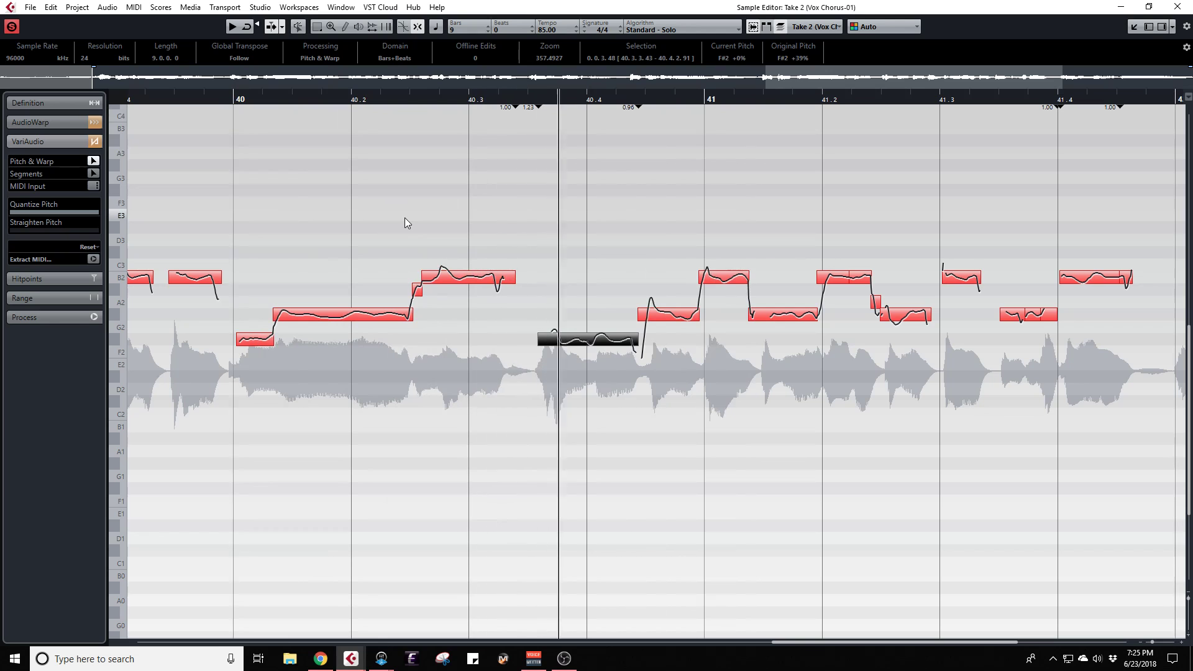
{"action": "left_click", "coordinate": [1178, 7]}
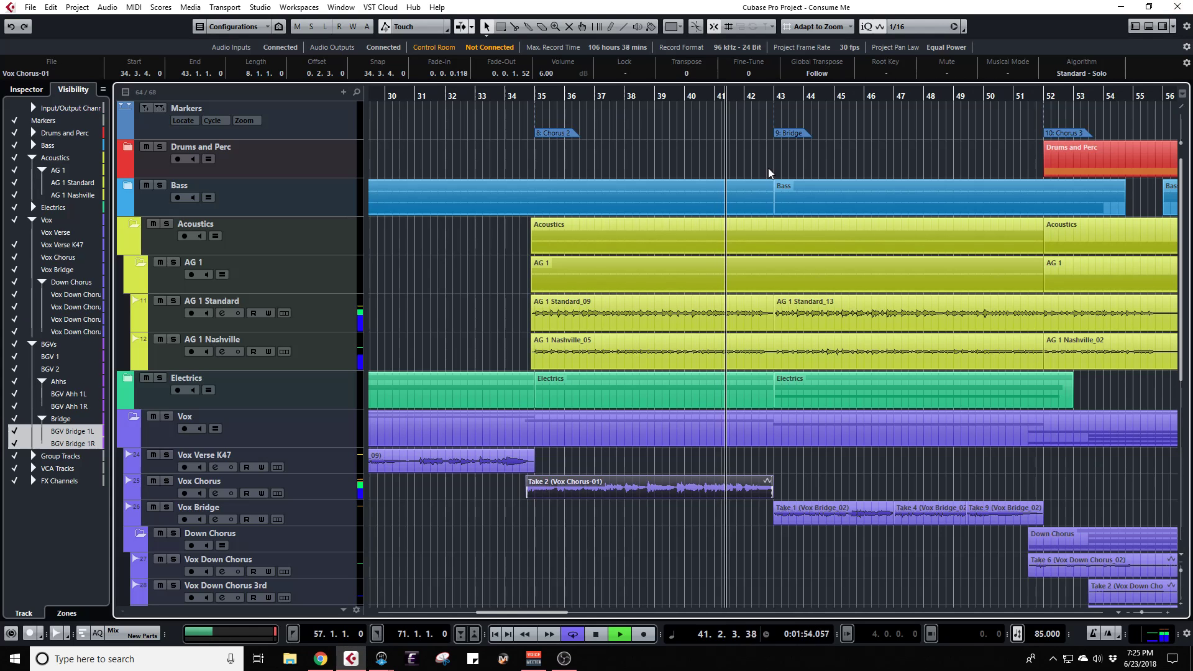
Step: Replay the Chorus 2 vocal from about bar 39 several times in the project, and stop playback
{"action": "left_click", "coordinate": [683, 97]}
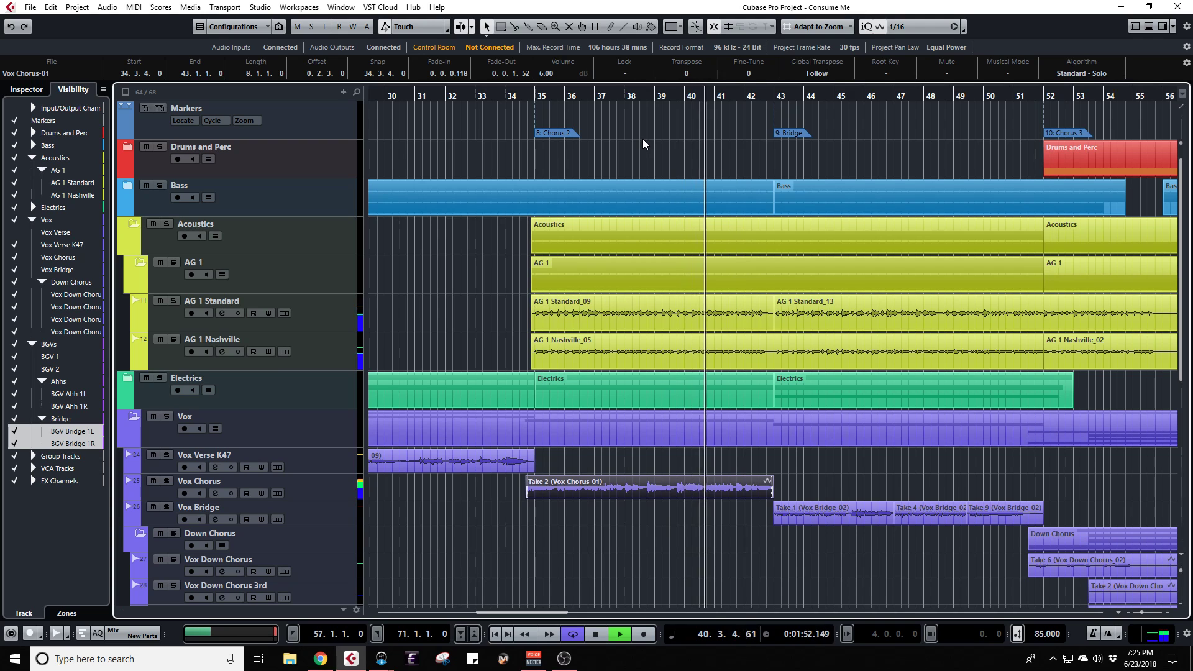
{"action": "left_click", "coordinate": [654, 95]}
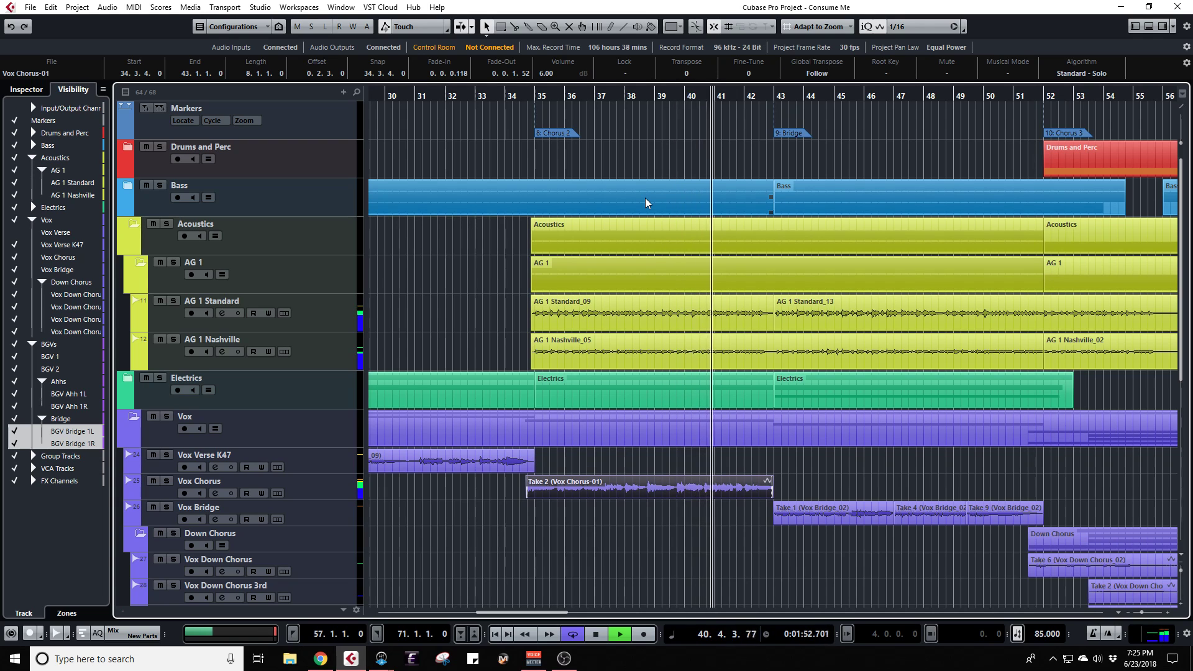
{"action": "left_click", "coordinate": [648, 101]}
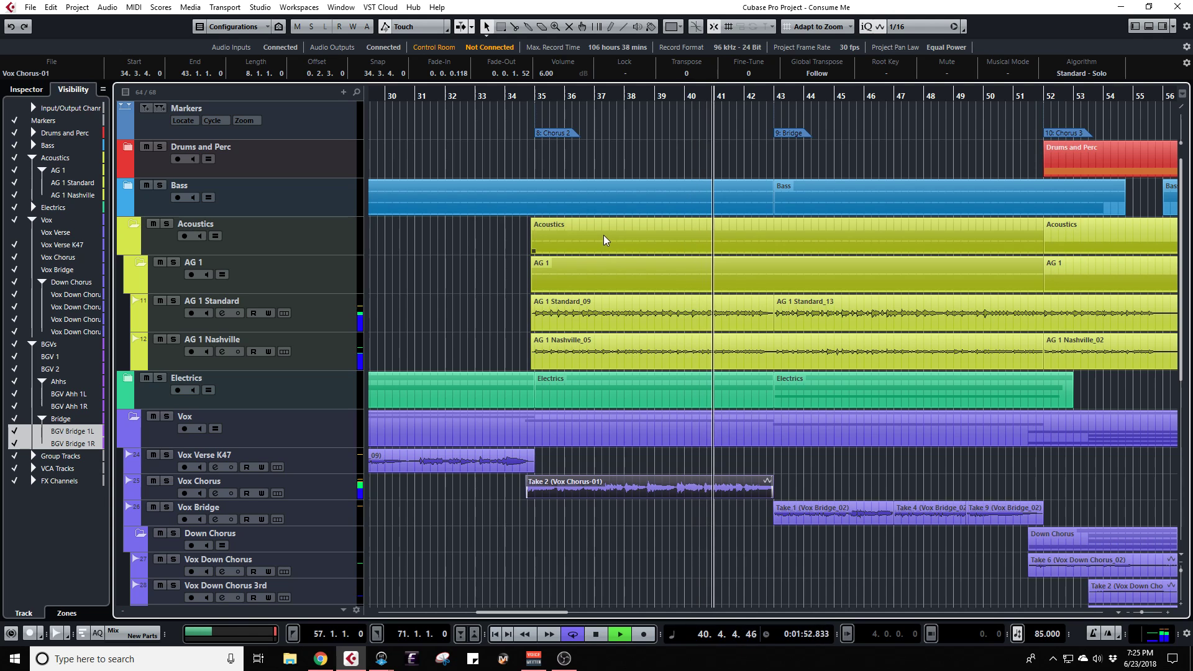
{"action": "key", "text": "space"}
Step: Reopen the Chorus 2 Vox Chorus take, nudge the F#2 note's start slightly earlier, and replay the phrase from just after bar 40
{"action": "double_click", "coordinate": [710, 487]}
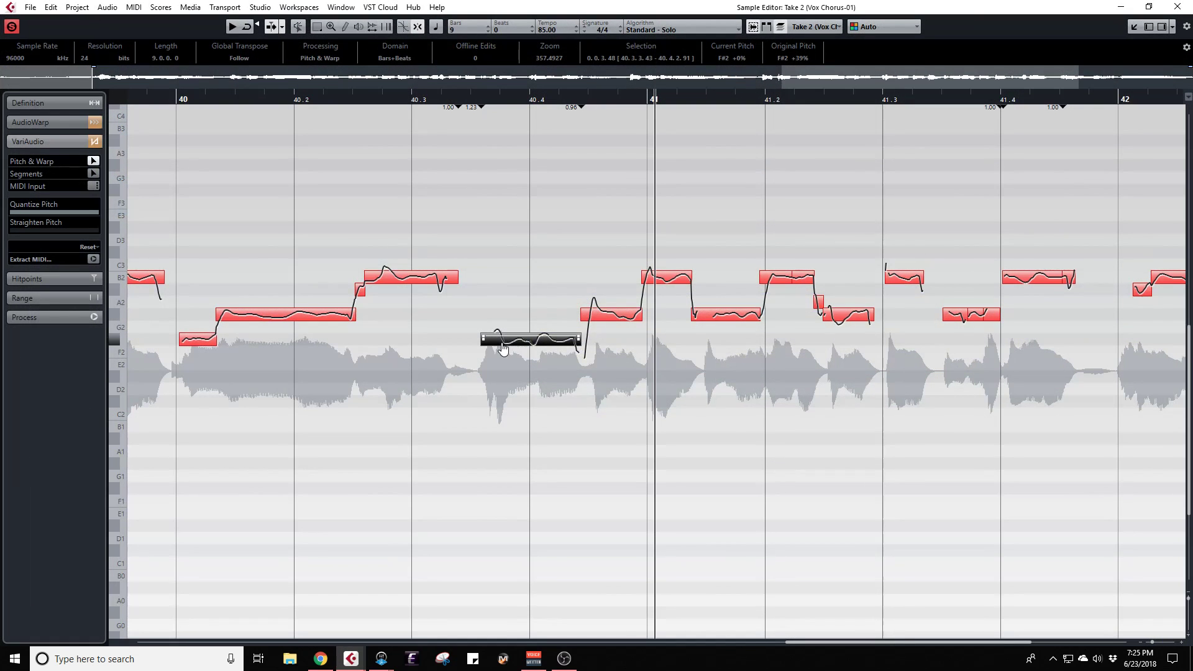
{"action": "left_click_drag", "start_coordinate": [479, 341], "coordinate": [478, 341]}
{"action": "left_click", "coordinate": [264, 106]}
{"action": "left_click_drag", "start_coordinate": [252, 99], "coordinate": [264, 96]}
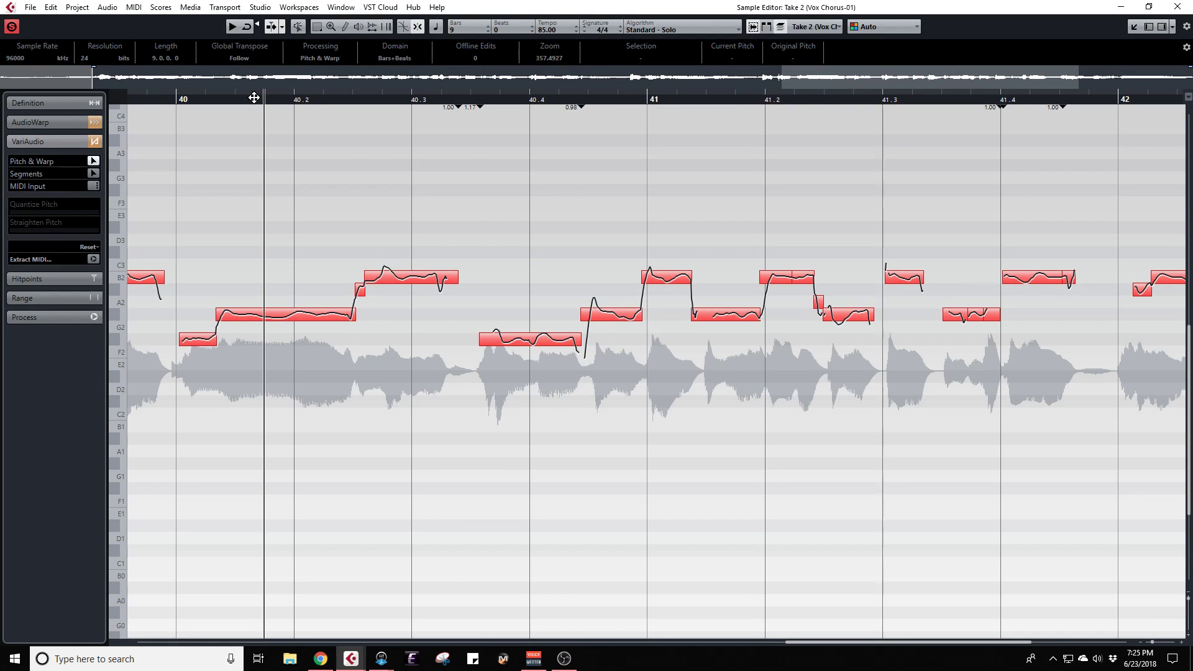
{"action": "key", "text": "space"}
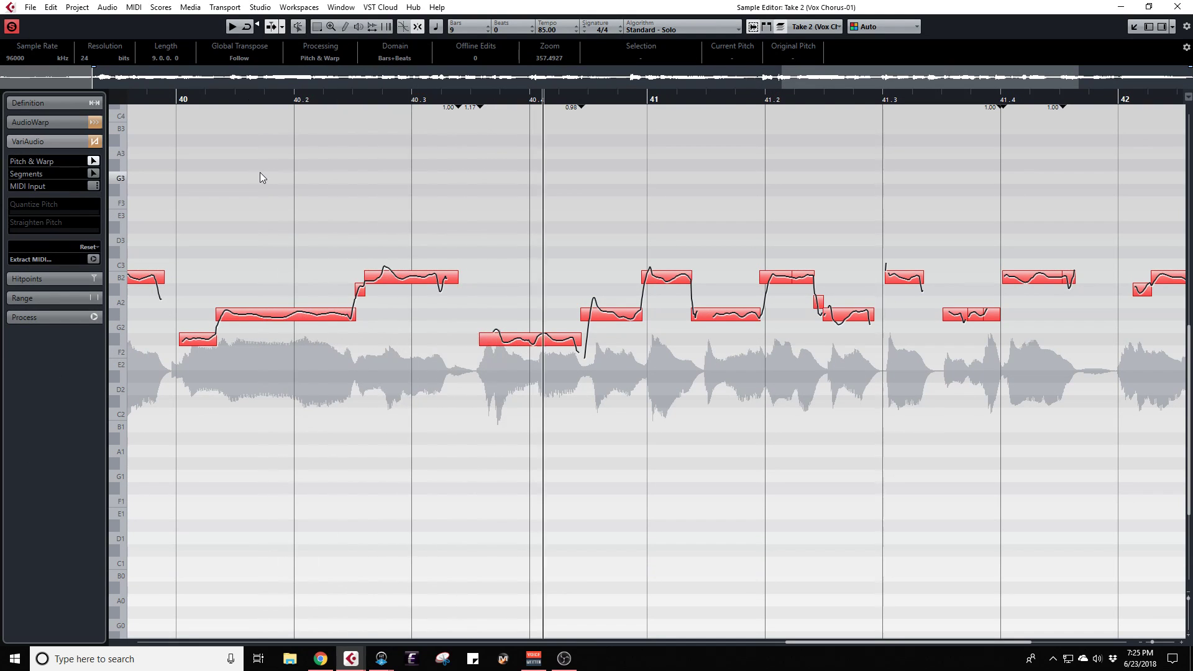
Step: Replay the phrase from bar 40 soloed and with the editor's solo off, close the Sample Editor, and stop playback
{"action": "left_click", "coordinate": [174, 103]}
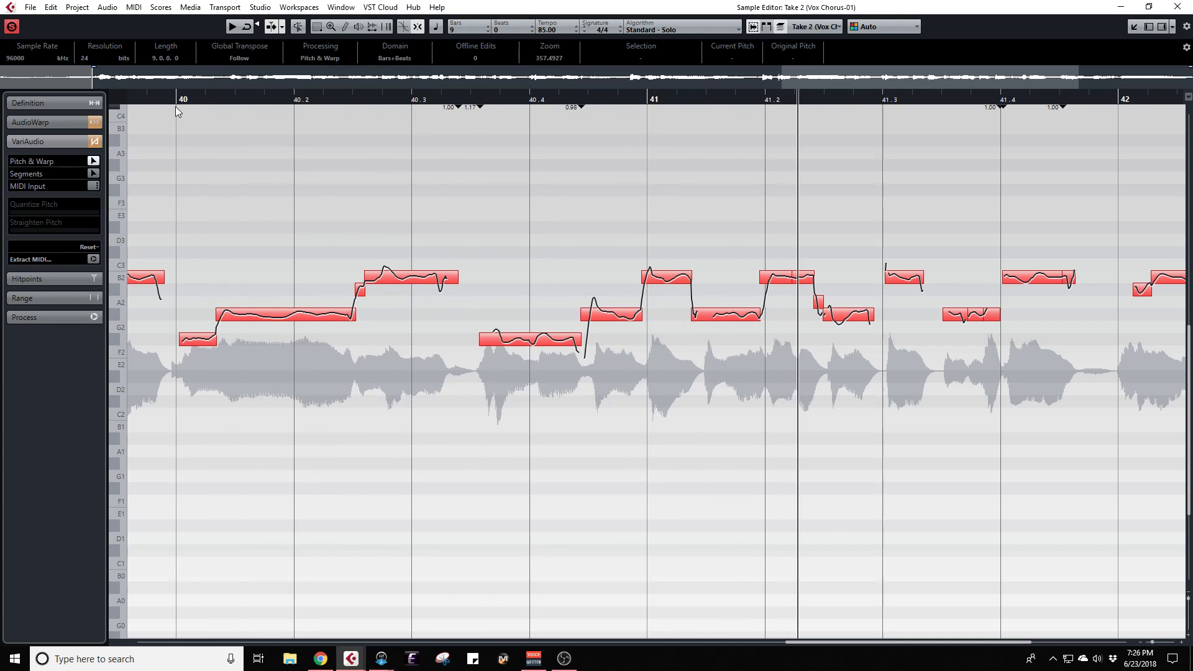
{"action": "key", "text": "s"}
{"action": "left_click", "coordinate": [173, 101]}
{"action": "key", "text": "space"}
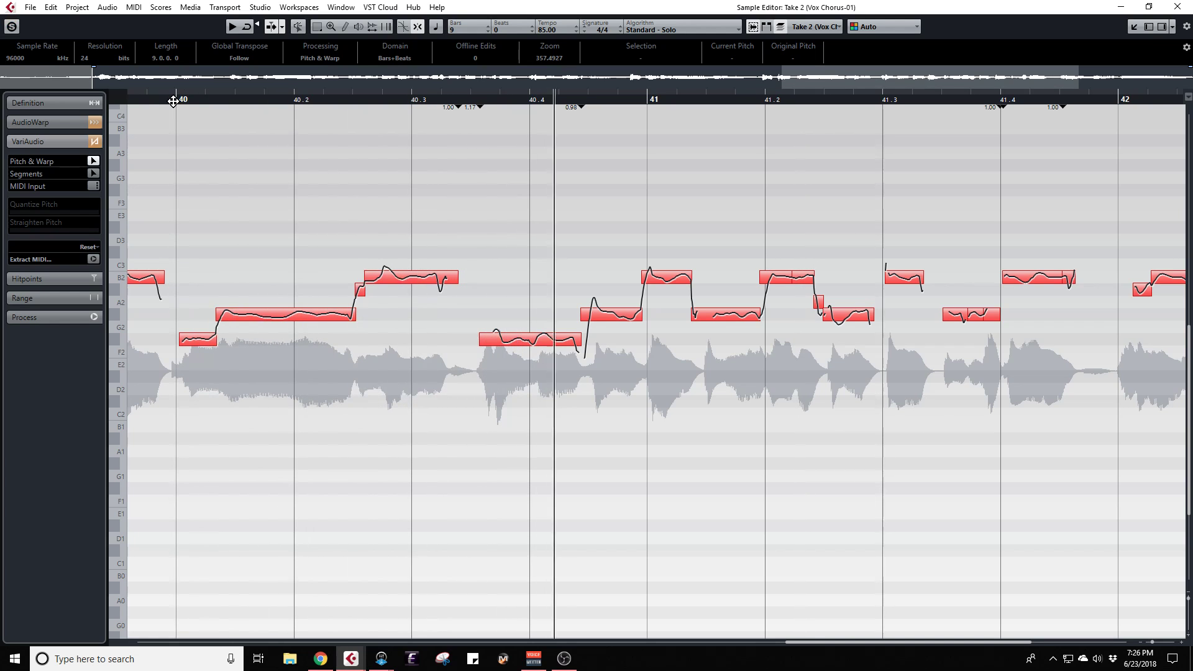
{"action": "left_click", "coordinate": [173, 101]}
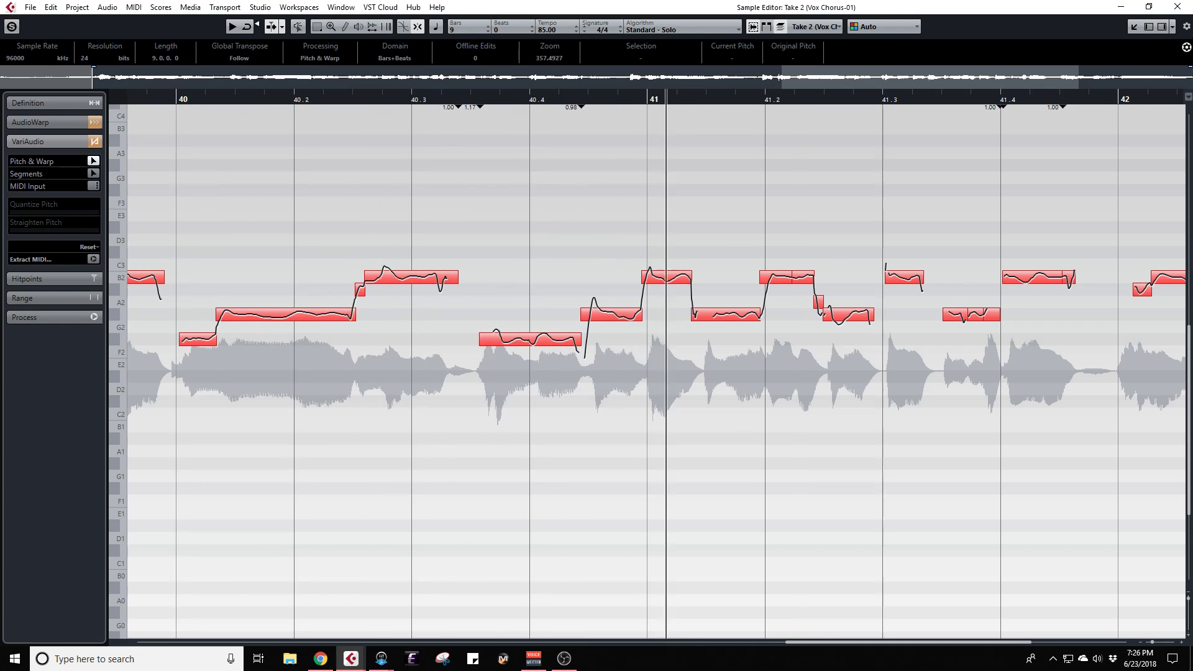
{"action": "left_click", "coordinate": [1177, 7]}
{"action": "key", "text": "space"}
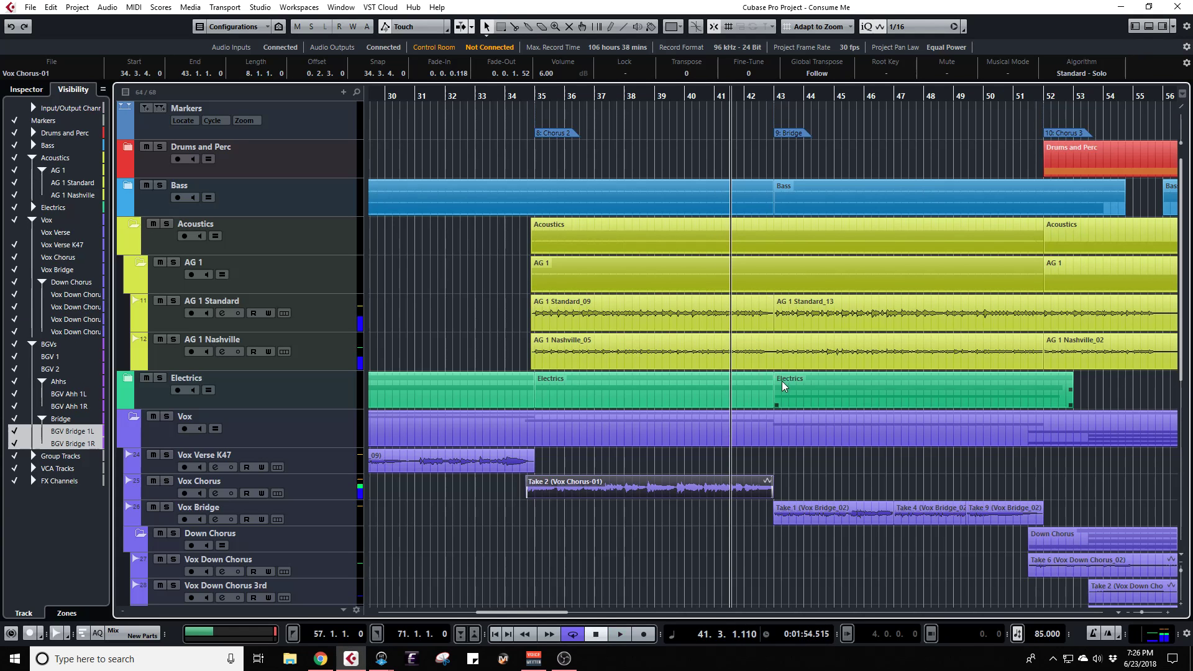
{"action": "scroll", "coordinate": [633, 378], "scroll_direction": "down", "scroll_amount": 5}
{"action": "scroll", "coordinate": [717, 333], "scroll_direction": "right", "scroll_amount": 6}
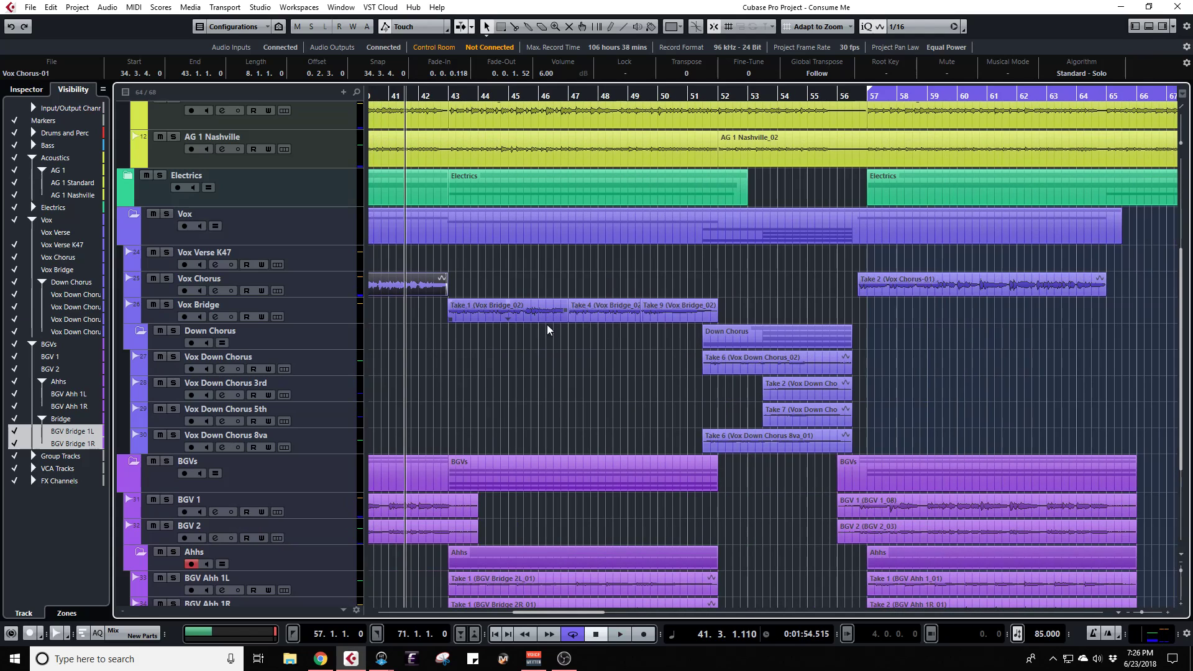
{"action": "scroll", "coordinate": [525, 322], "scroll_direction": "left", "scroll_amount": 6}
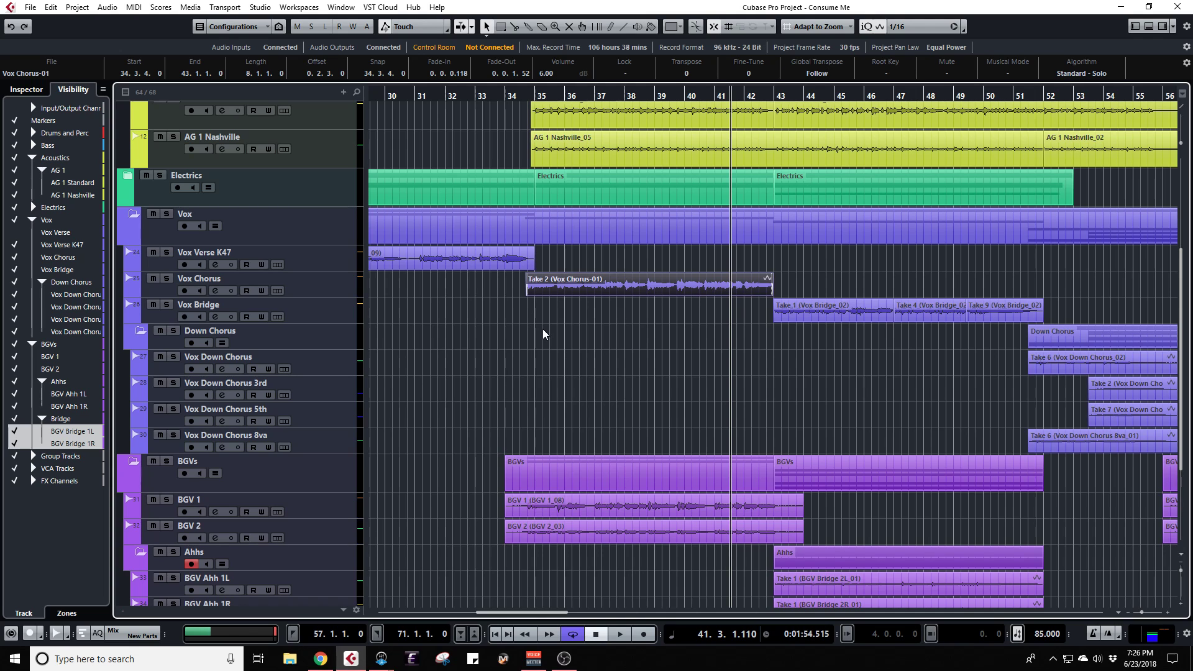
{"action": "scroll", "coordinate": [594, 336], "scroll_direction": "left", "scroll_amount": 15}
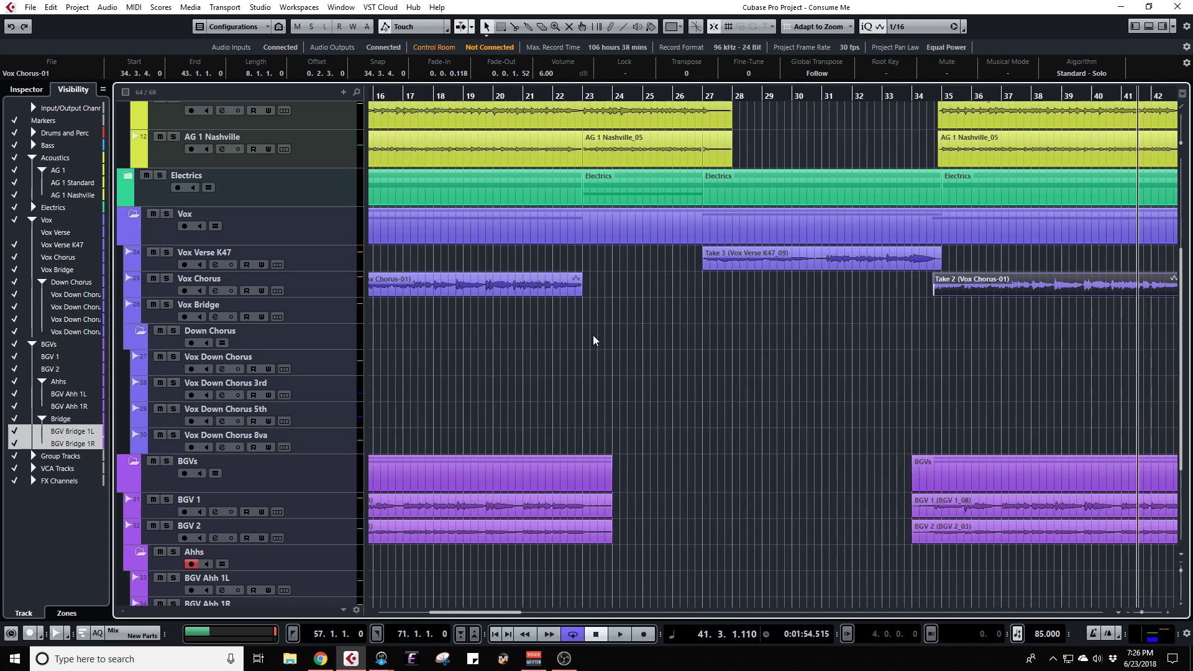
{"action": "scroll", "coordinate": [594, 337], "scroll_direction": "right", "scroll_amount": 18}
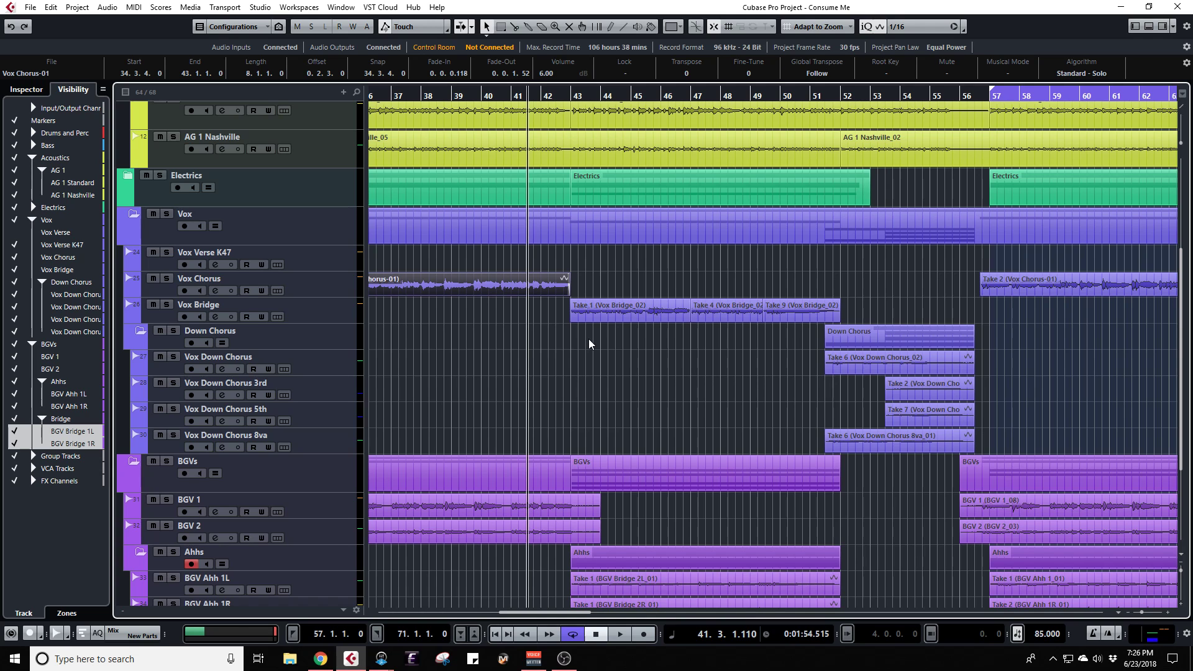
Step: Open the MixConsole, go to the group channels, and inspect the Bass group's Virtual Mix Rack insert
{"action": "key", "text": "F3"}
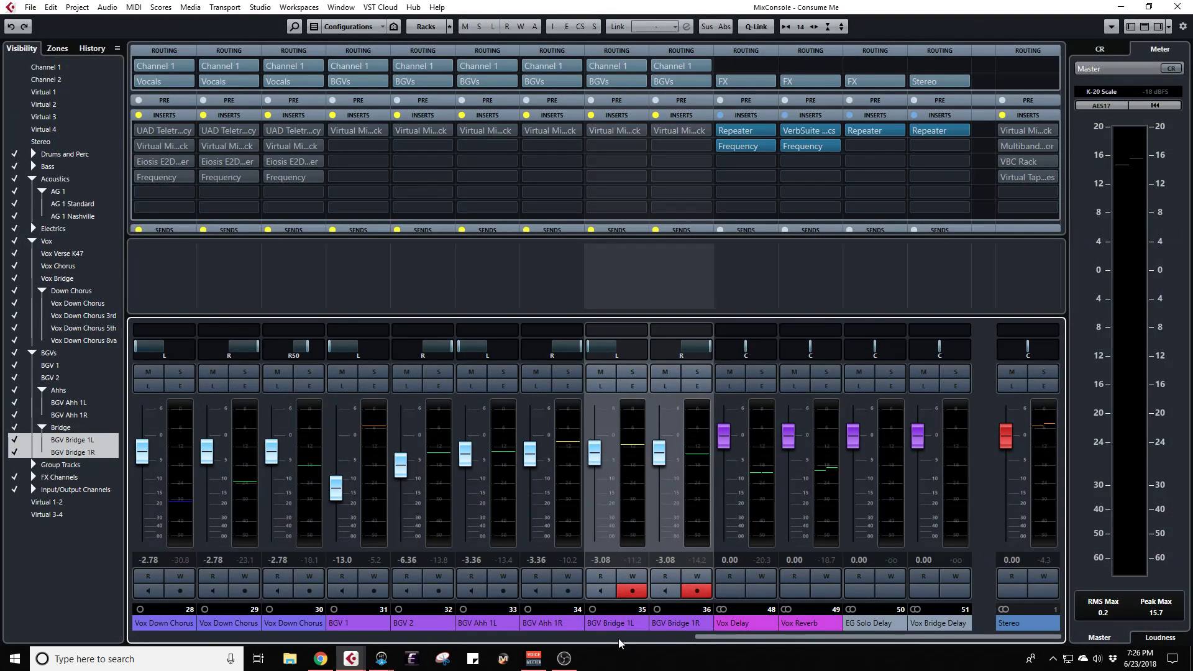
{"action": "scroll", "coordinate": [619, 639], "scroll_direction": "left", "scroll_amount": 5}
{"action": "scroll", "coordinate": [619, 639], "scroll_direction": "left", "scroll_amount": 1}
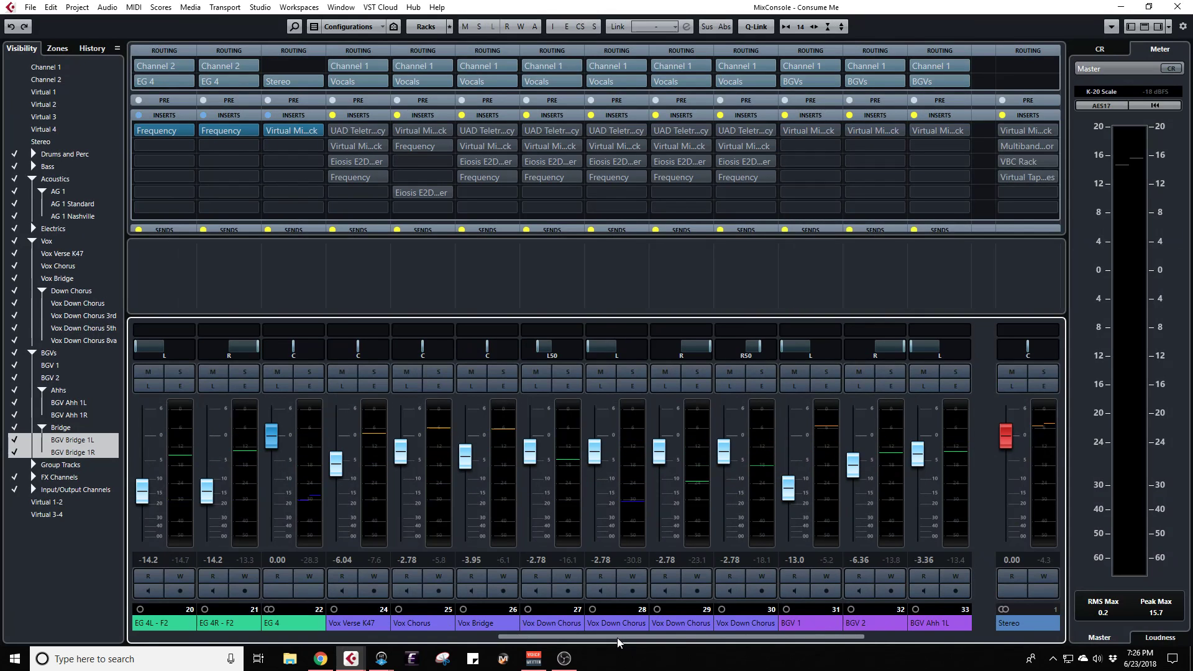
{"action": "scroll", "coordinate": [619, 640], "scroll_direction": "right", "scroll_amount": 7}
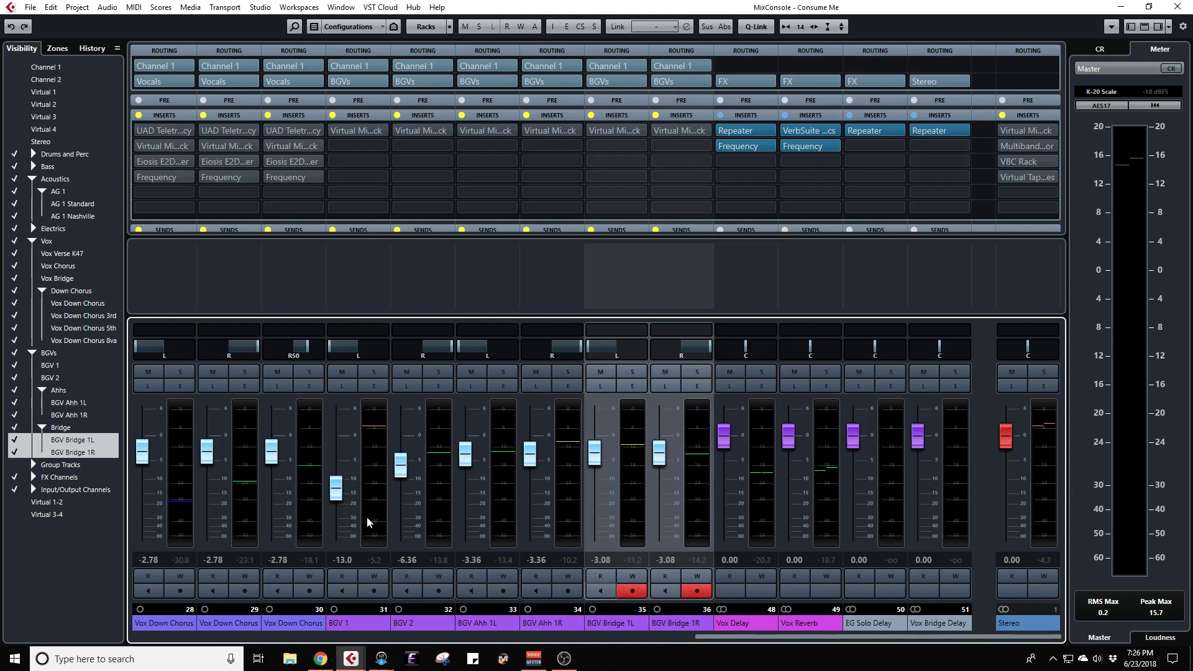
{"action": "left_click", "coordinate": [12, 468]}
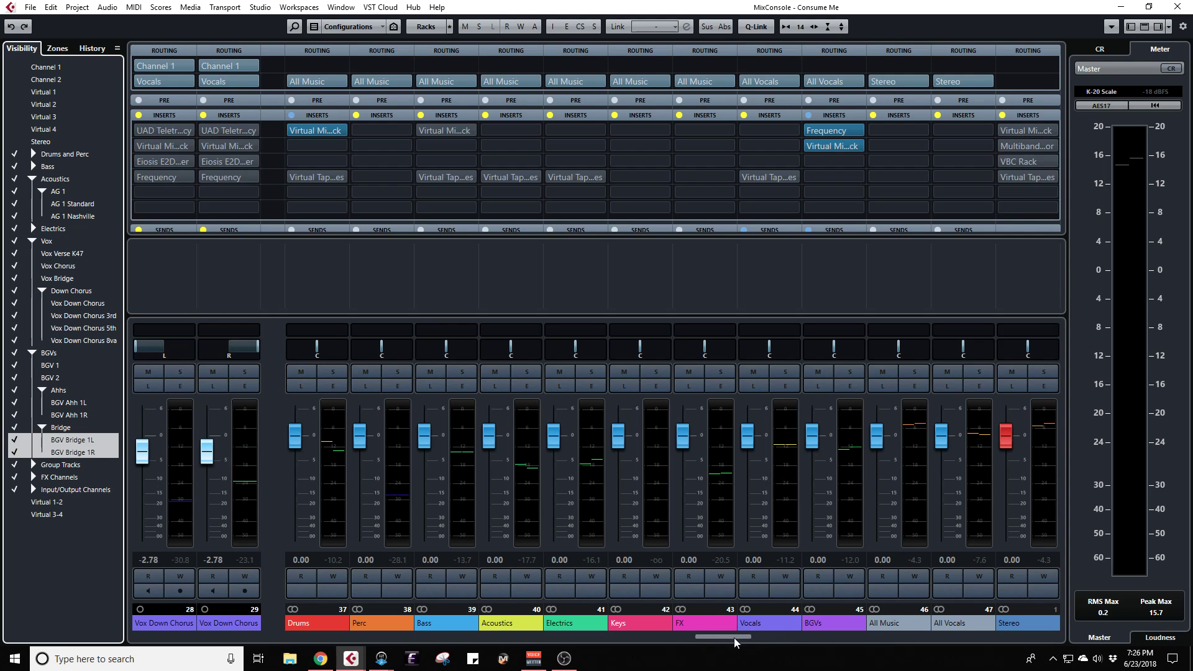
{"action": "left_click", "coordinate": [437, 133]}
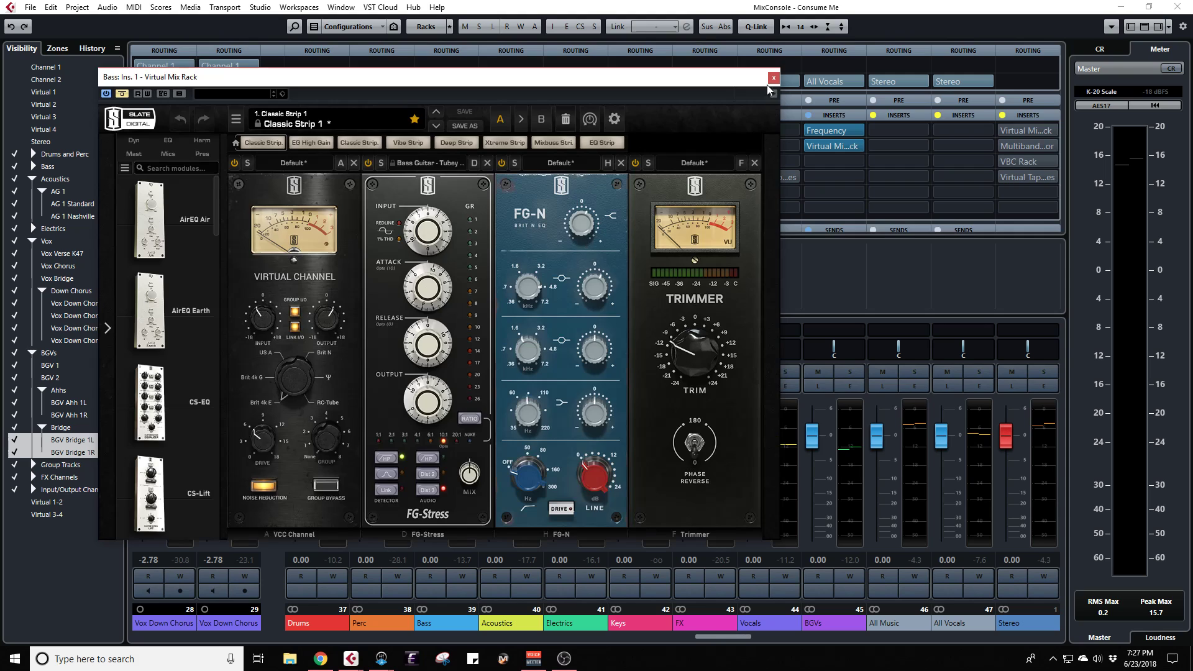
{"action": "left_click", "coordinate": [773, 78]}
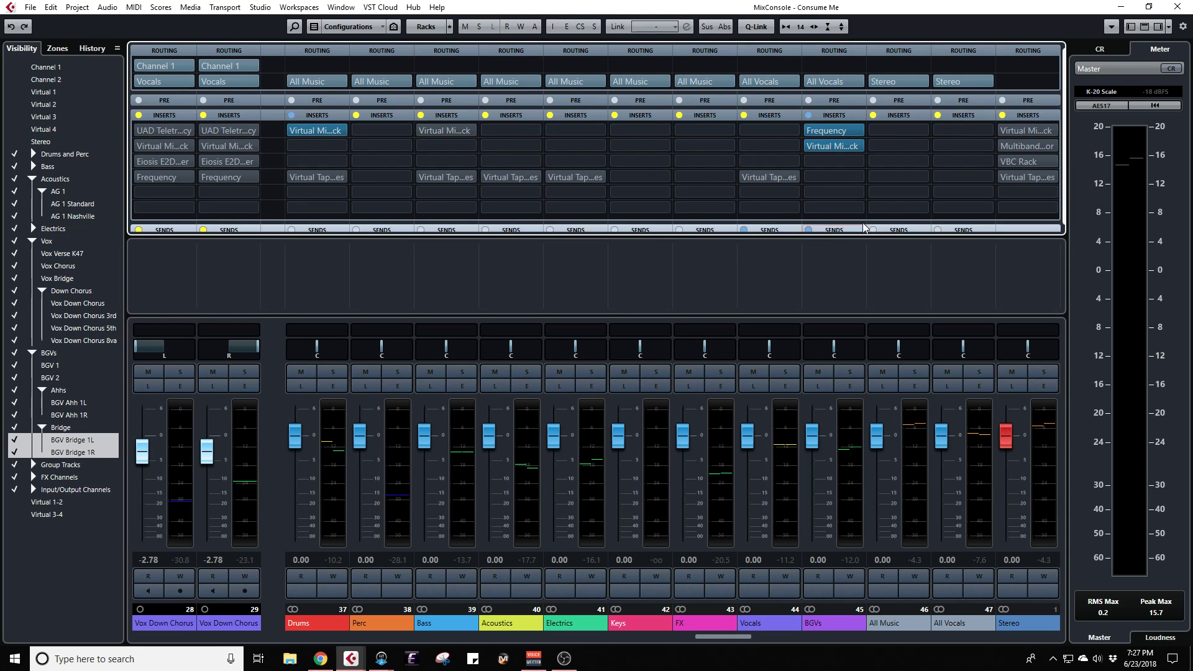
Step: Play the mix, audition the Vocals group in solo and in context, and set its Vox Delay send to -13.1 dB
{"action": "scroll", "coordinate": [889, 216], "scroll_direction": "down", "scroll_amount": 1}
{"action": "scroll", "coordinate": [824, 230], "scroll_direction": "down", "scroll_amount": 3}
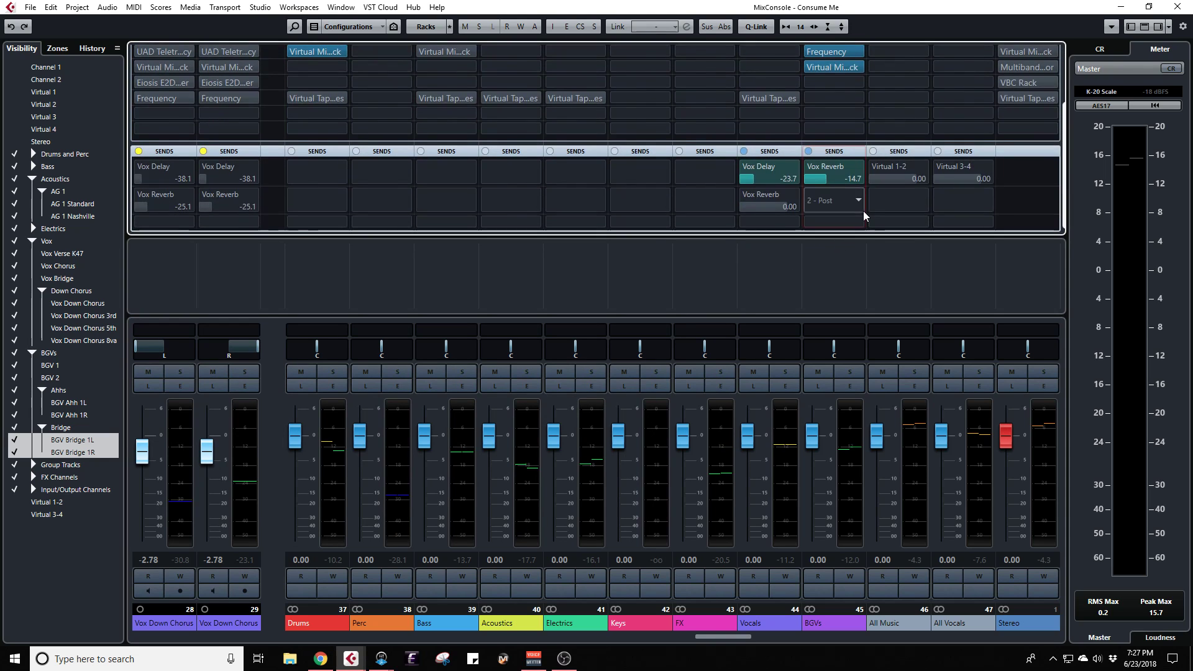
{"action": "key", "text": "space"}
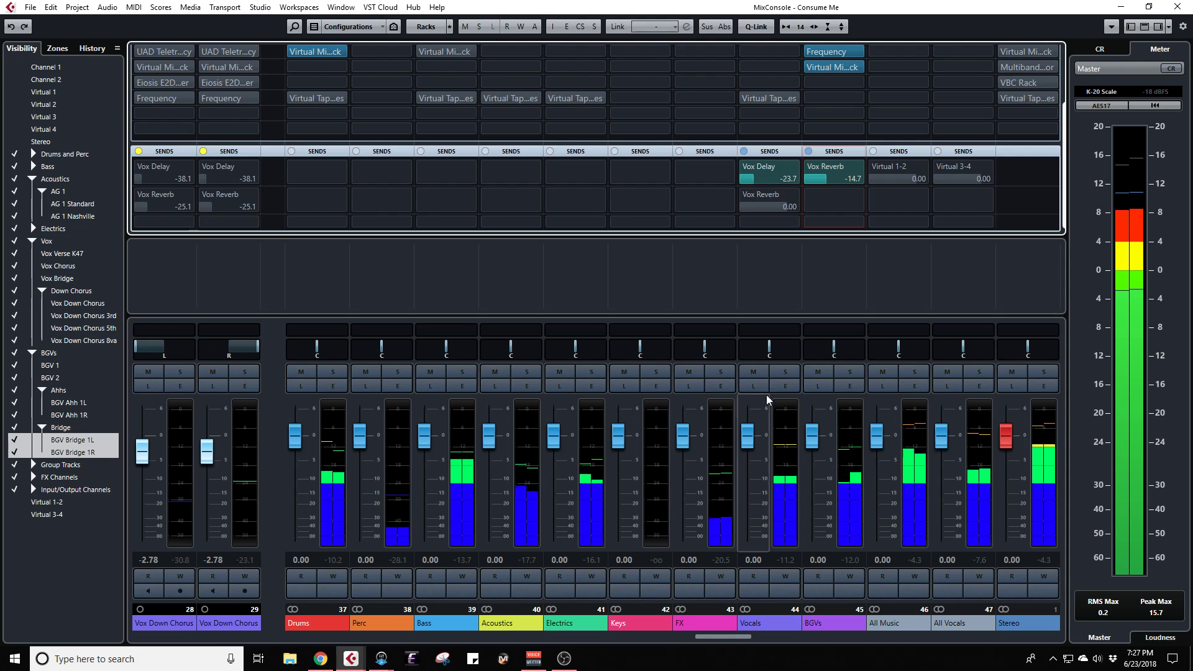
{"action": "left_click", "coordinate": [785, 372]}
{"action": "left_click_drag", "start_coordinate": [760, 180], "coordinate": [763, 181]}
{"action": "scroll", "coordinate": [763, 185], "scroll_direction": "up", "scroll_amount": 4}
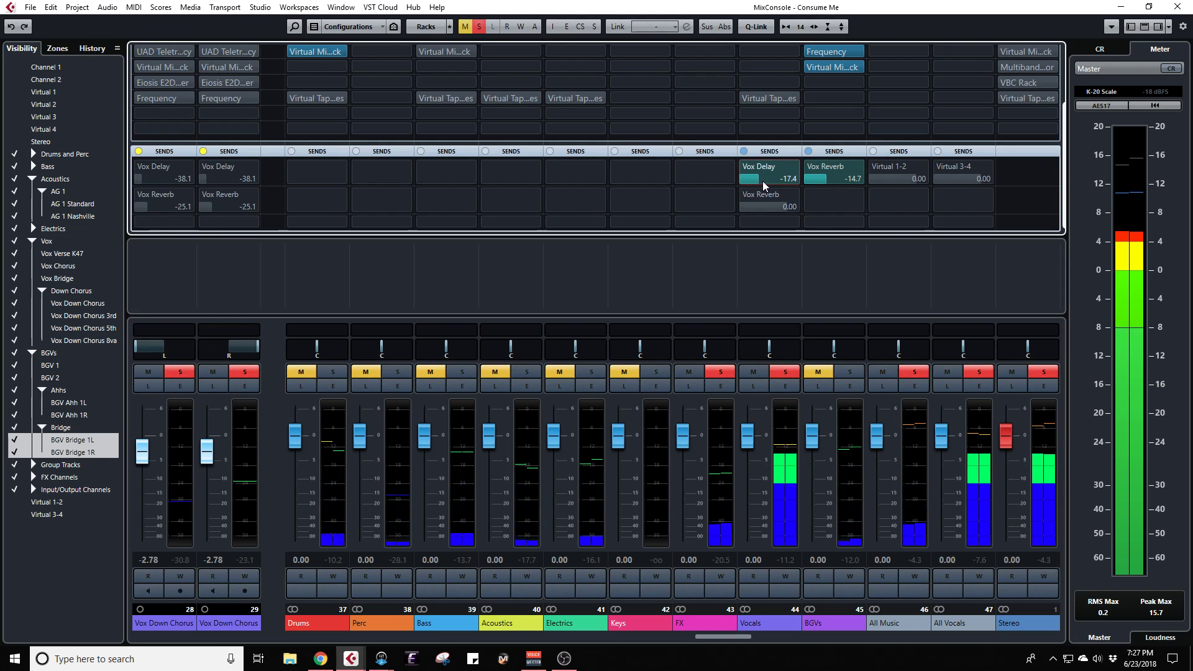
{"action": "key", "text": "s"}
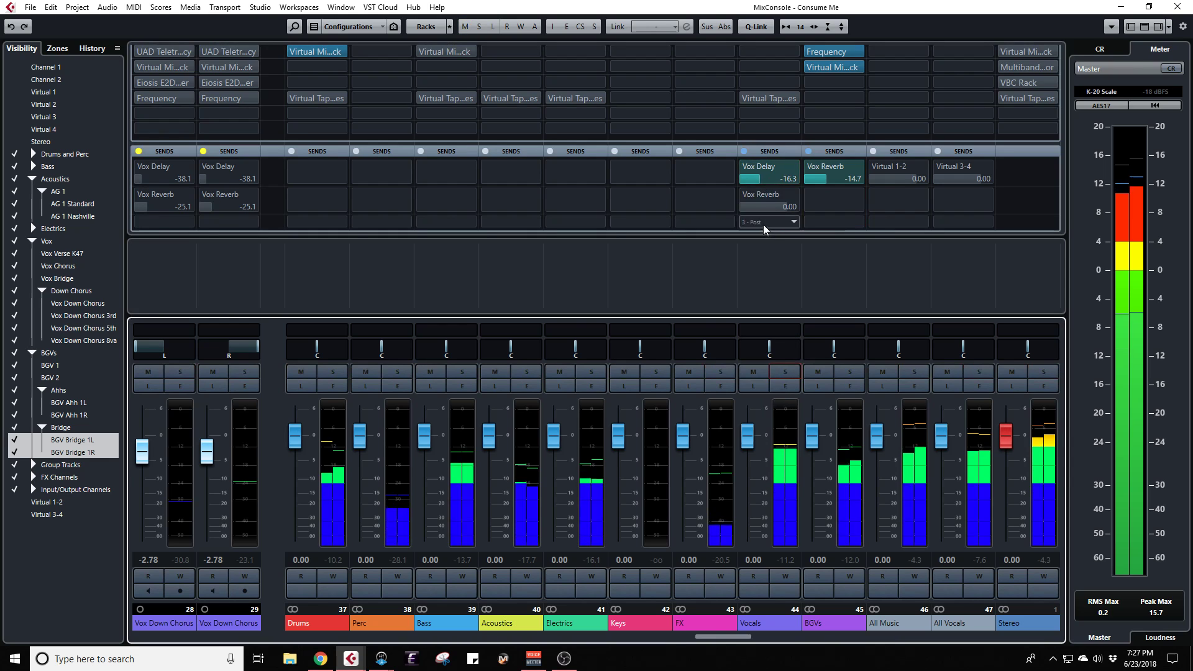
{"action": "left_click", "coordinate": [768, 179], "text": "ctrl"}
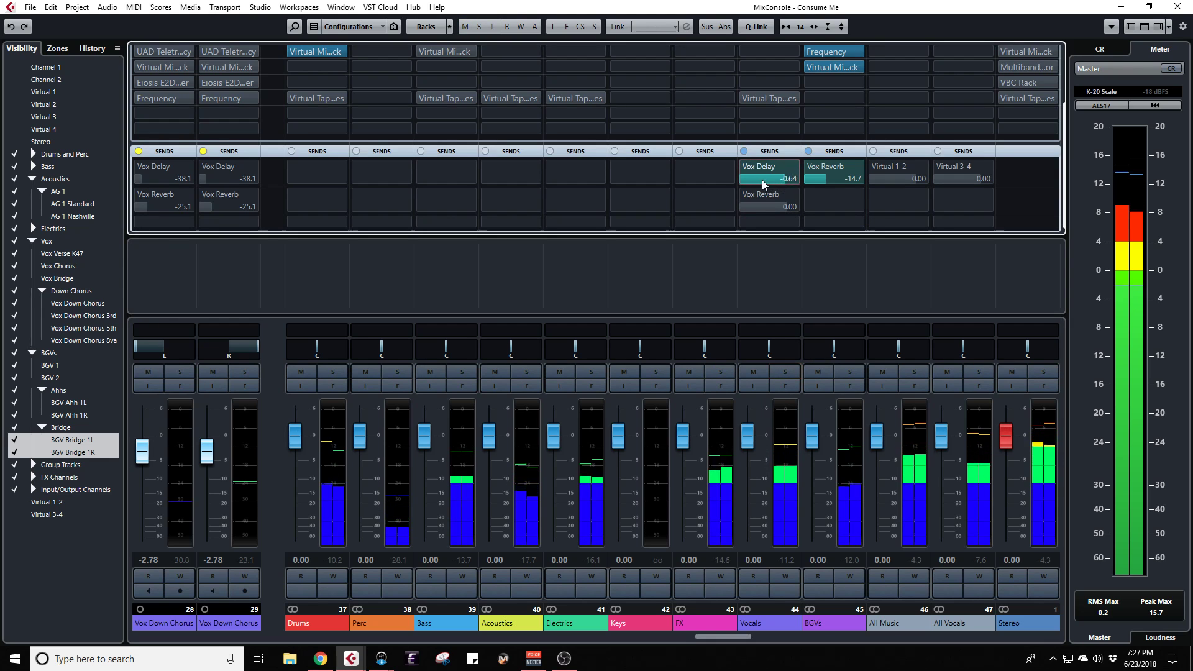
{"action": "left_click_drag", "start_coordinate": [770, 183], "coordinate": [747, 185]}
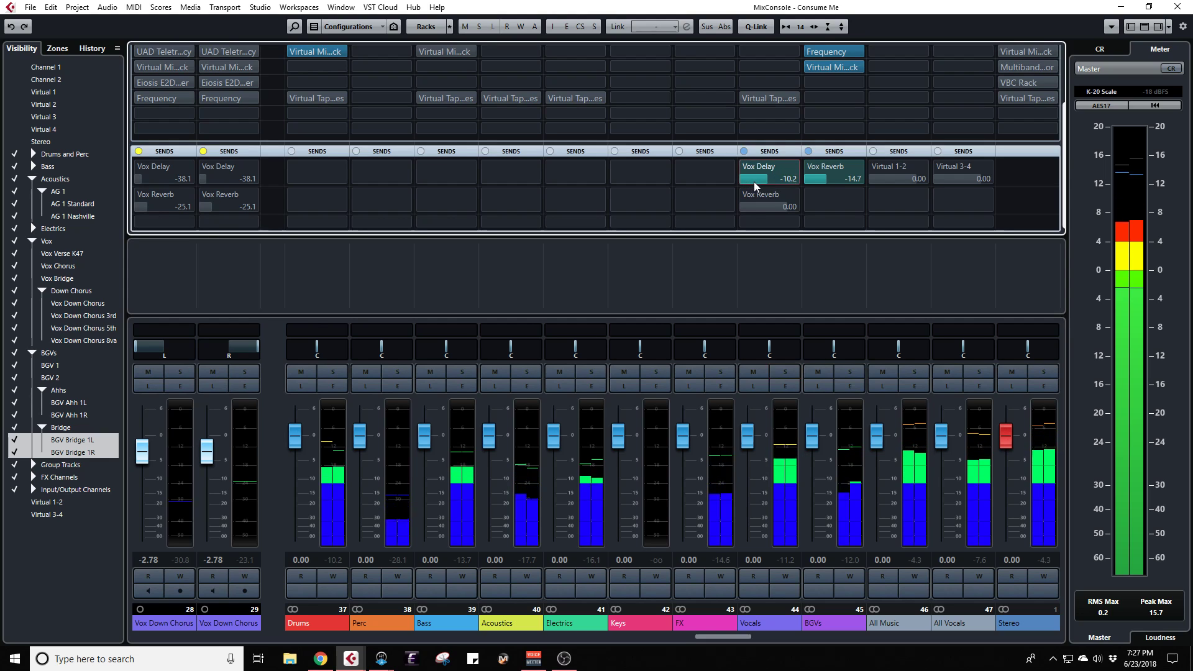
{"action": "scroll", "coordinate": [755, 185], "scroll_direction": "down", "scroll_amount": 3}
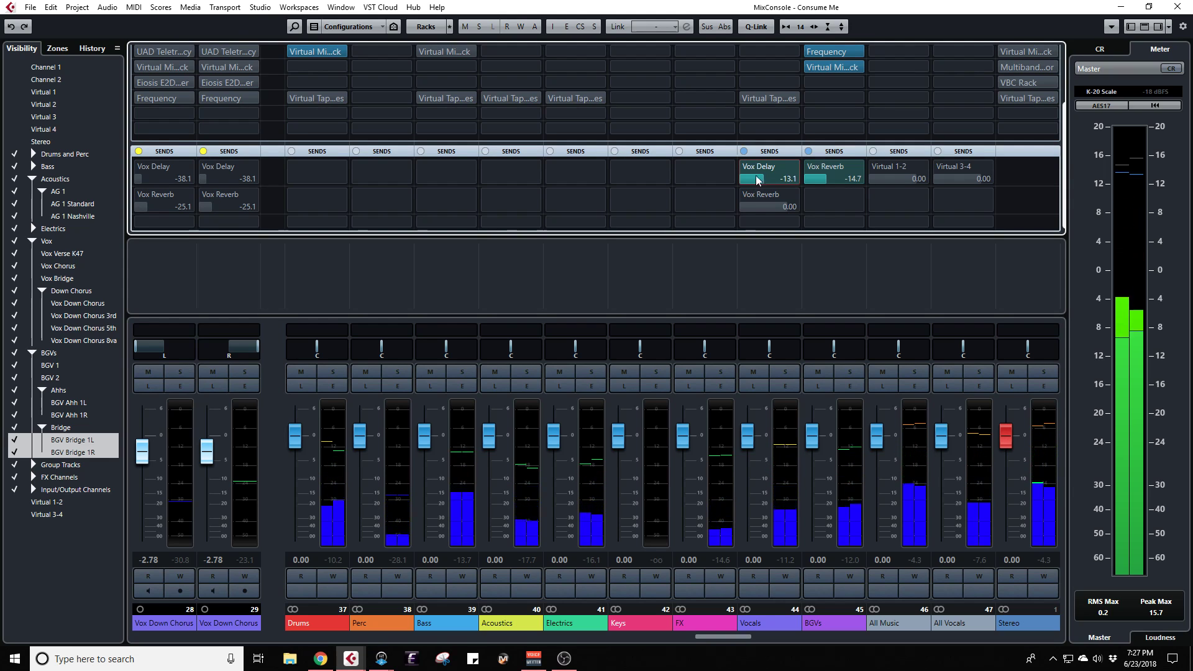
Step: Open the Frequency EQ insert on the Vox Delay FX channel and play the channel soloed
{"action": "scroll", "coordinate": [767, 130], "scroll_direction": "up", "scroll_amount": 3}
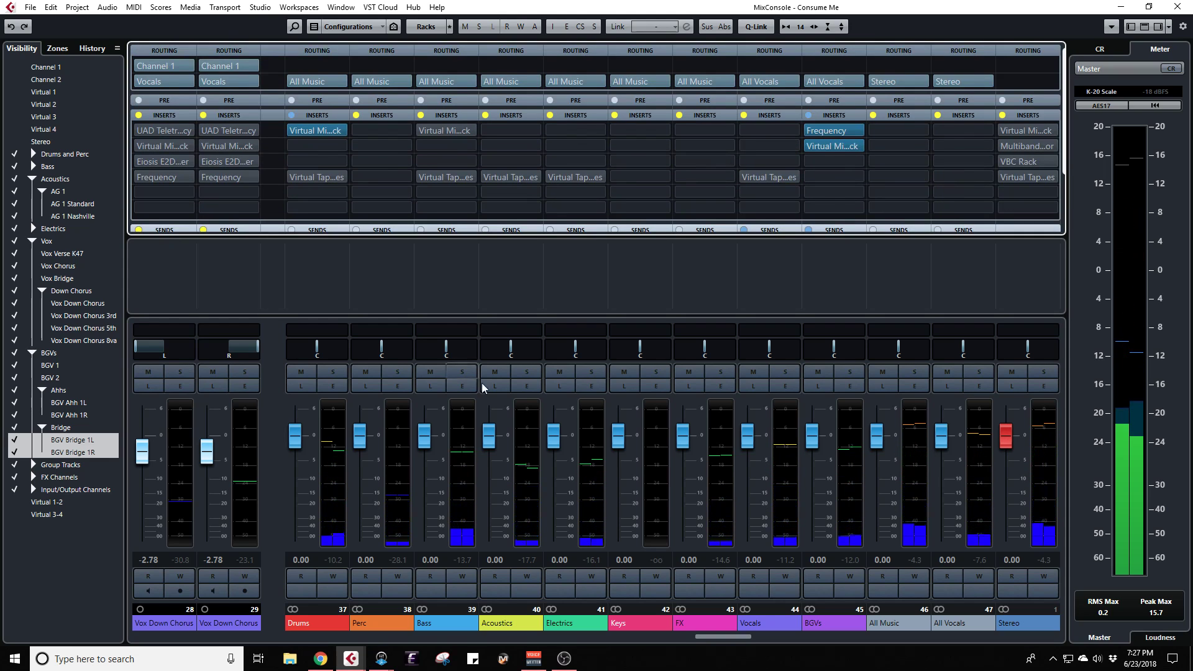
{"action": "scroll", "coordinate": [277, 484], "scroll_direction": "down", "scroll_amount": 5}
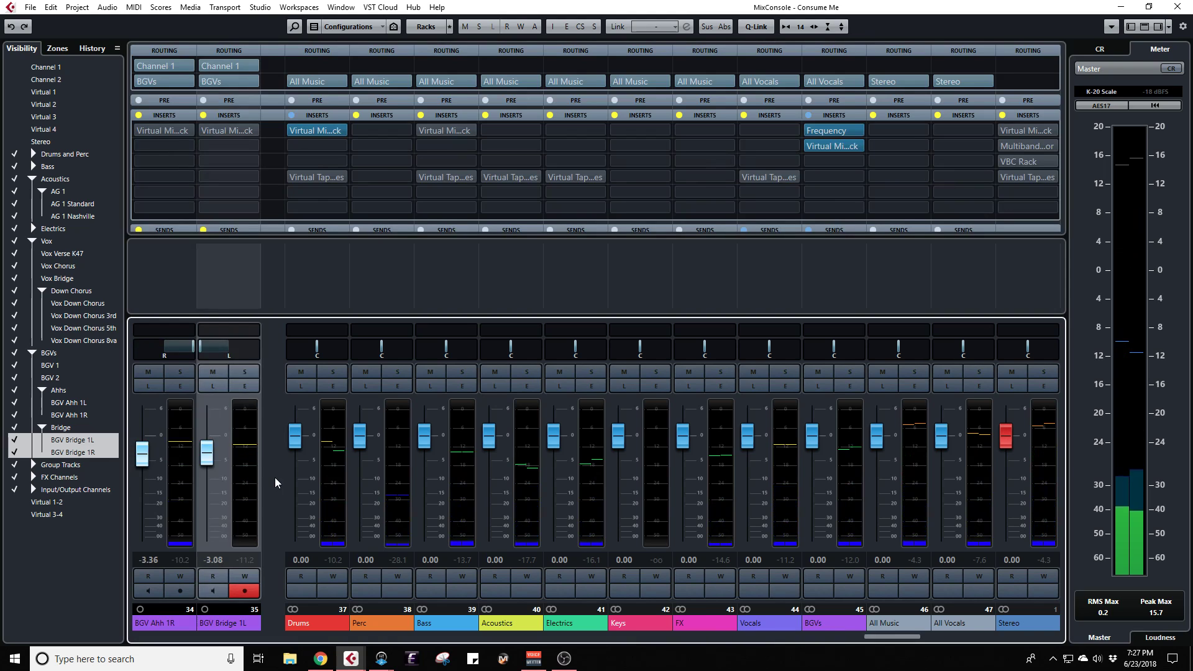
{"action": "scroll", "coordinate": [278, 484], "scroll_direction": "up", "scroll_amount": 2}
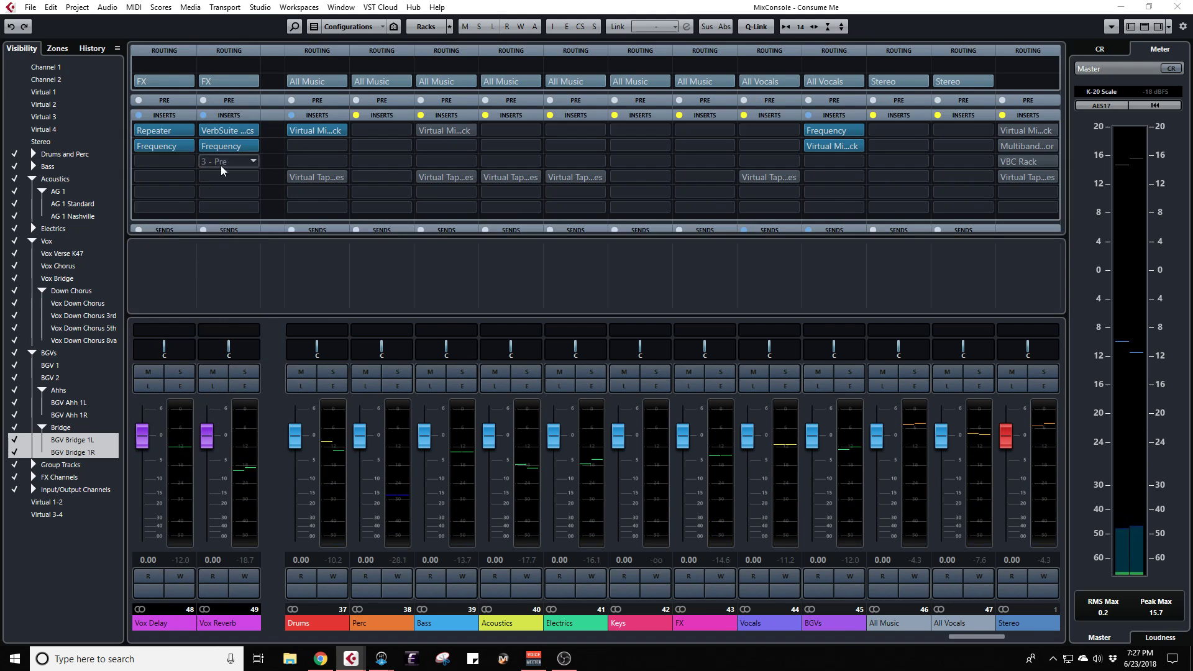
{"action": "left_click", "coordinate": [164, 146]}
{"action": "left_click_drag", "start_coordinate": [677, 93], "coordinate": [758, 82]}
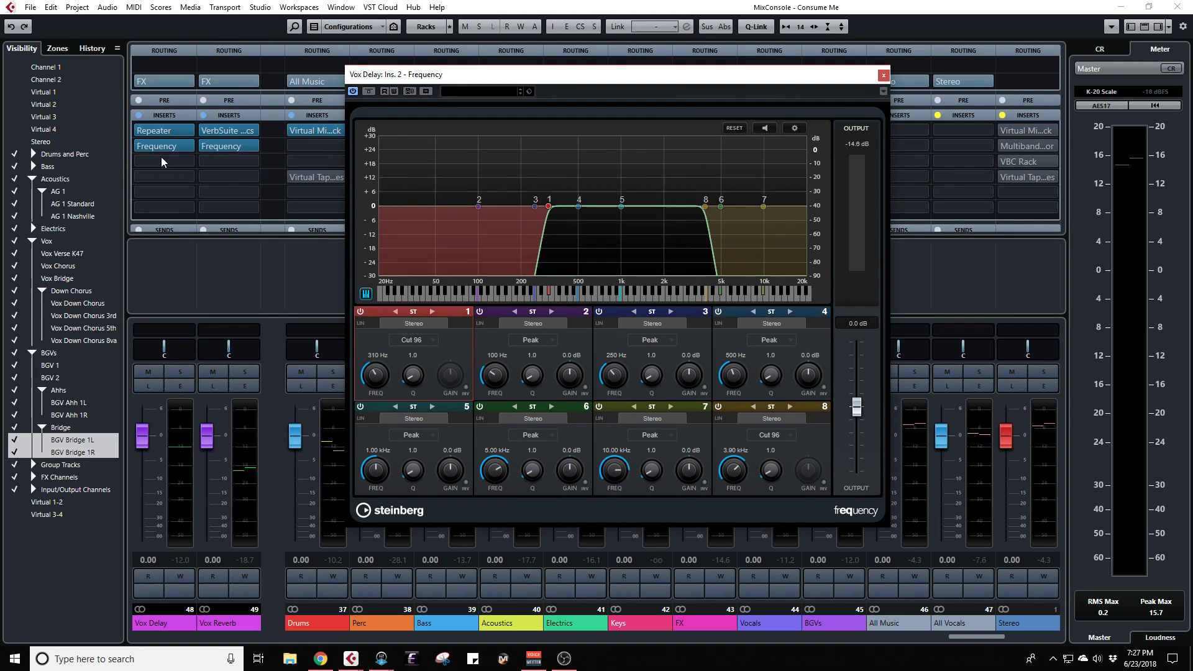
{"action": "left_click", "coordinate": [180, 376]}
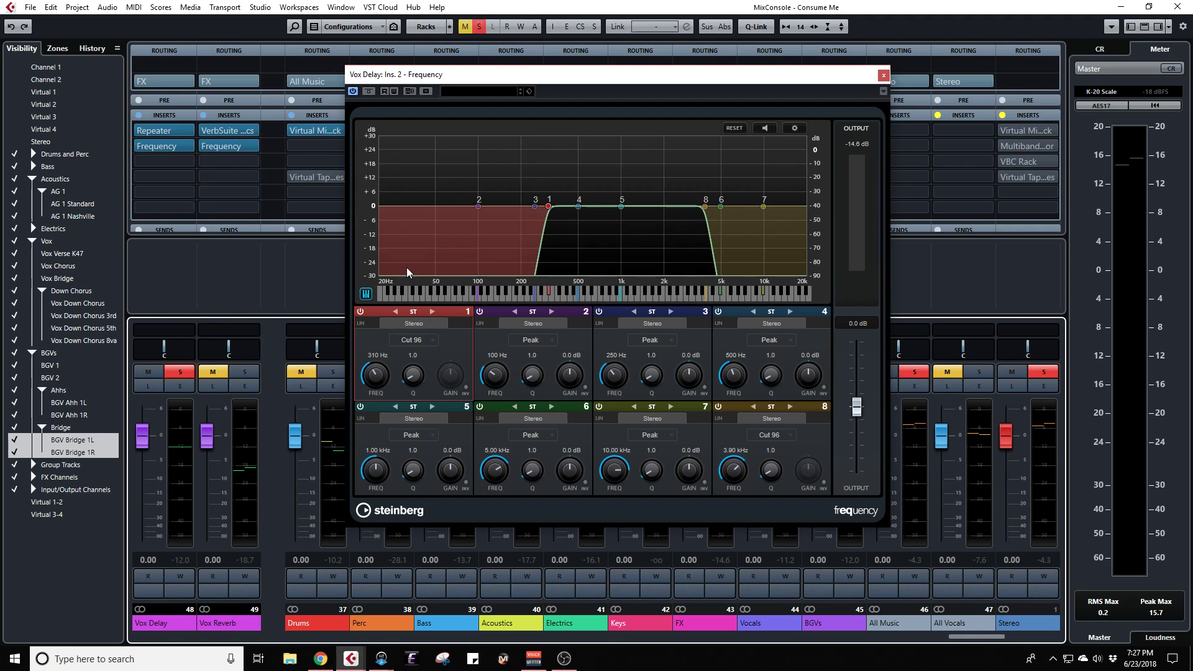
{"action": "key", "text": "space"}
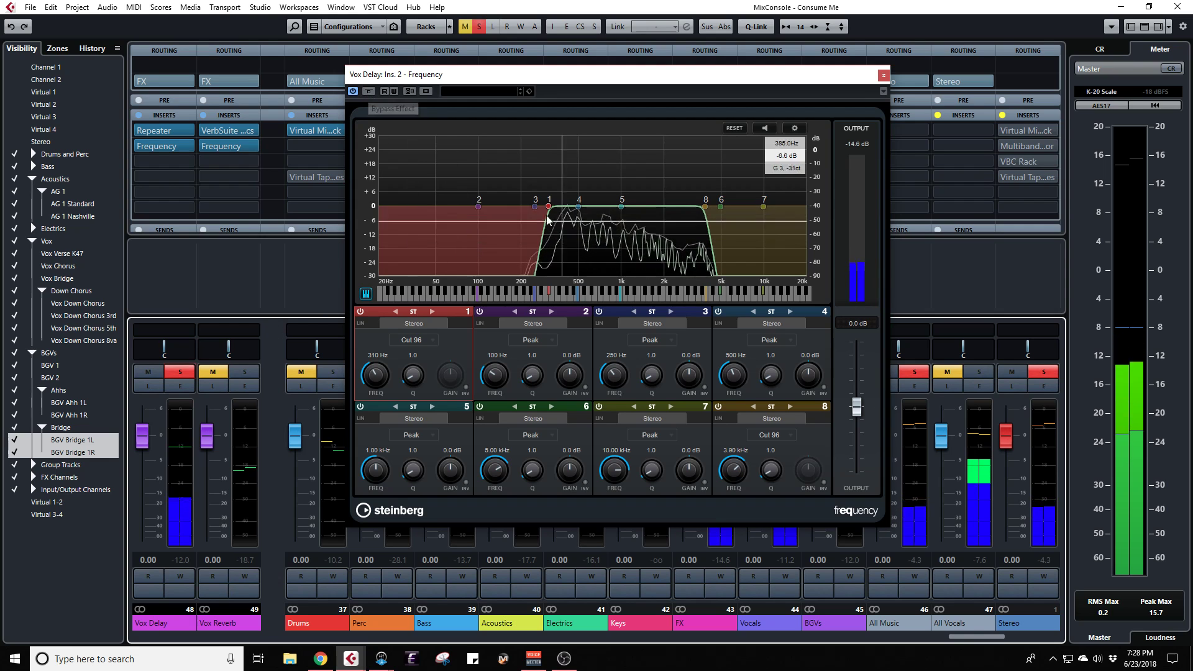
Step: Compare the soloed vocal delay with its Frequency EQ bypassed and enabled
{"action": "left_click", "coordinate": [368, 91]}
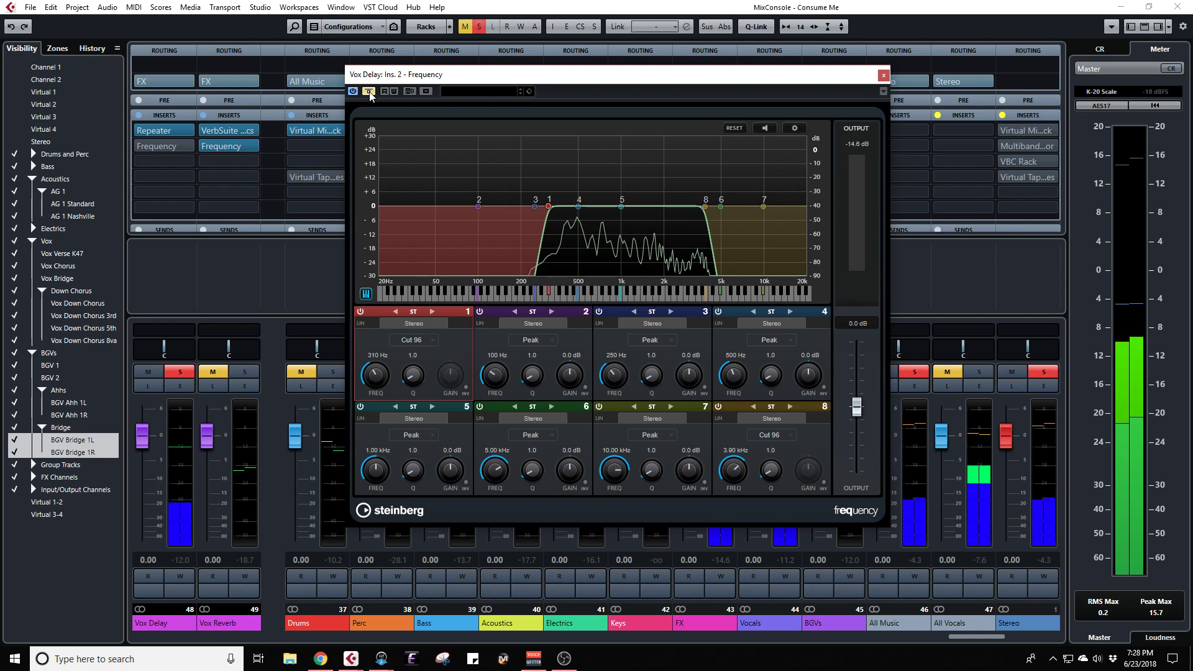
{"action": "left_click_drag", "start_coordinate": [472, 75], "coordinate": [125, 146]}
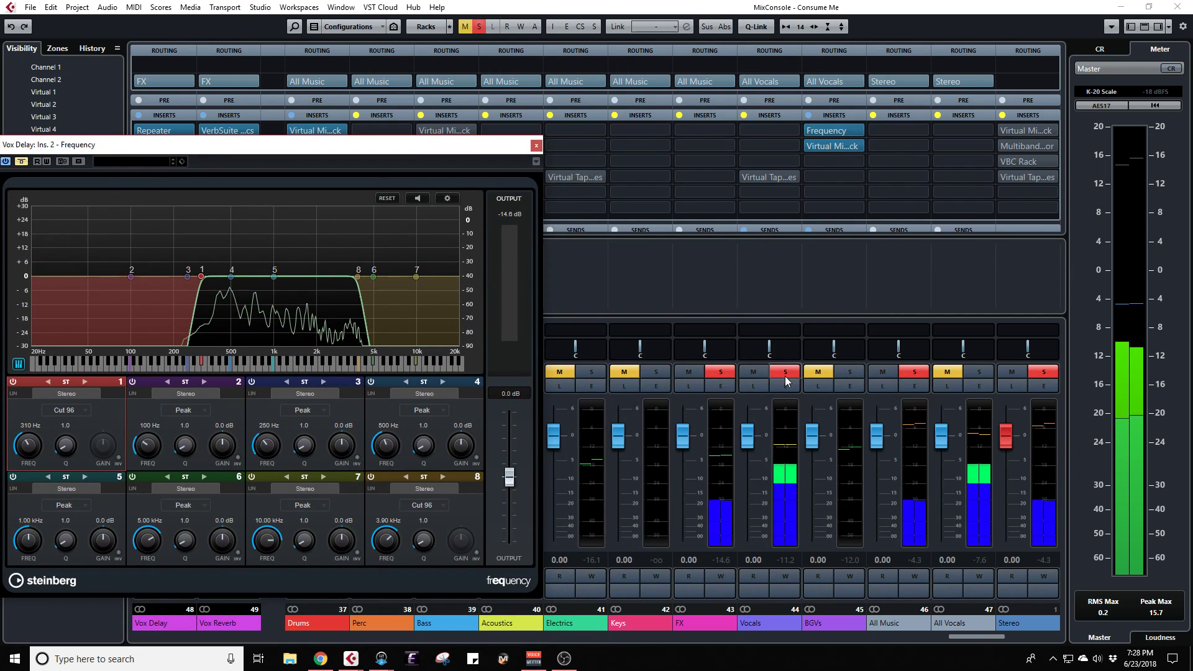
{"action": "left_click_drag", "start_coordinate": [286, 152], "coordinate": [627, 90]}
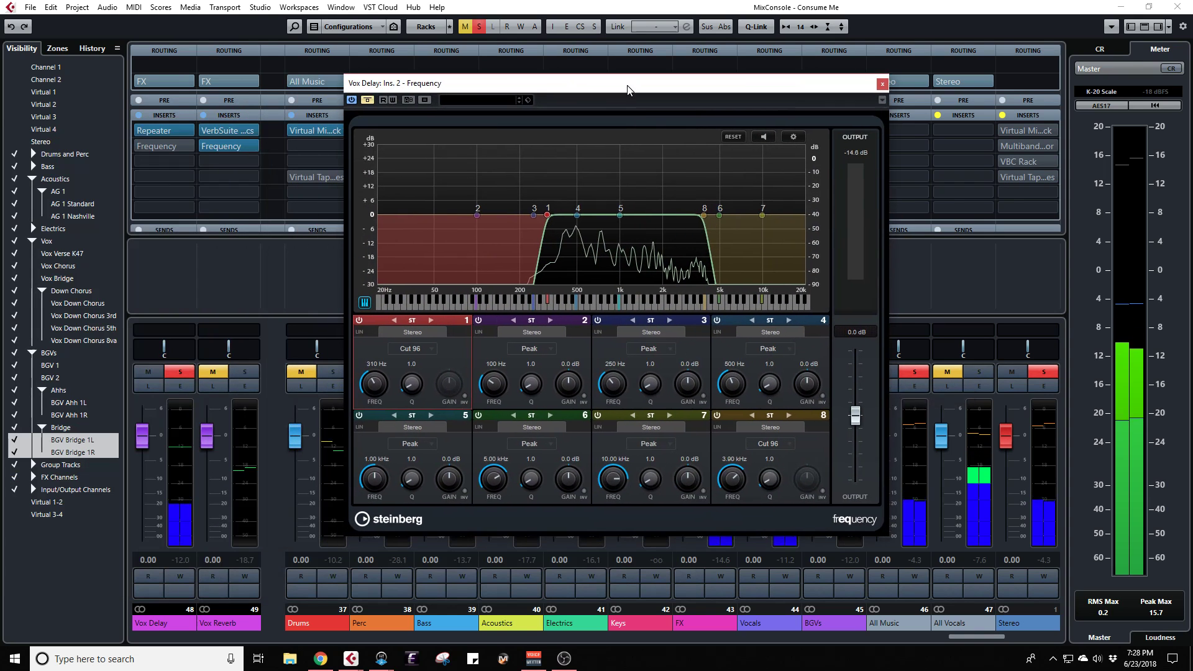
{"action": "left_click", "coordinate": [368, 101]}
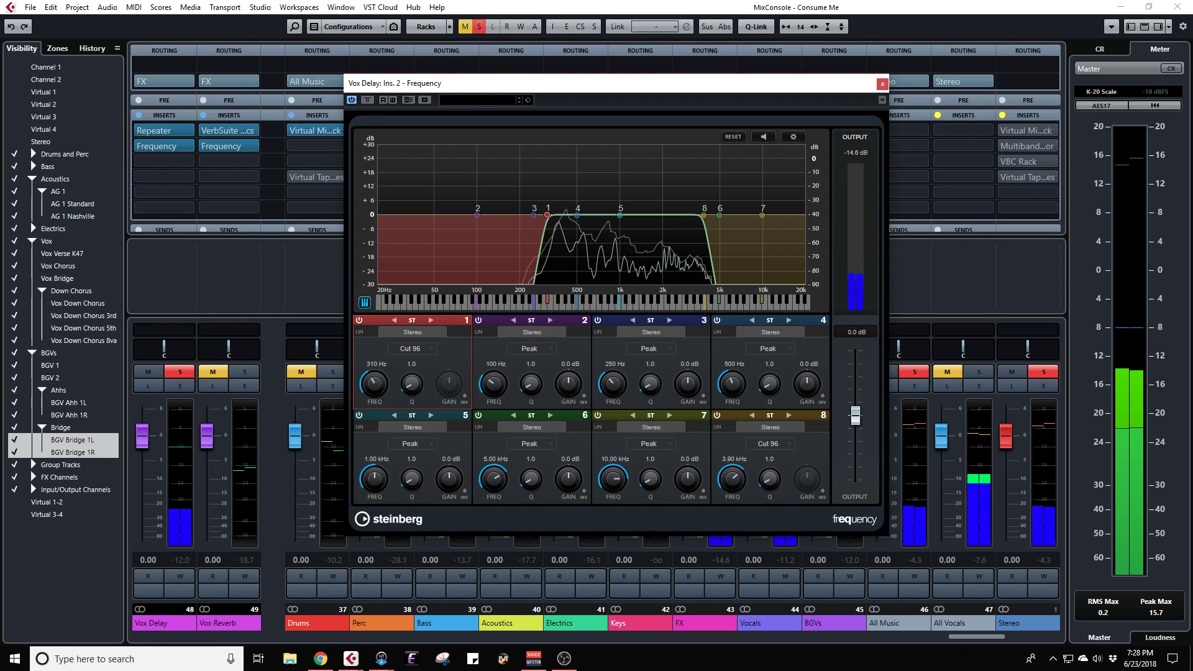
Step: Open the Vox Delay channel's Repeater, sync it to the host, and set full-note delays of 1/4 for the left side and 1/8 for the right
{"action": "left_click_drag", "start_coordinate": [0, 186], "coordinate": [444, 51]}
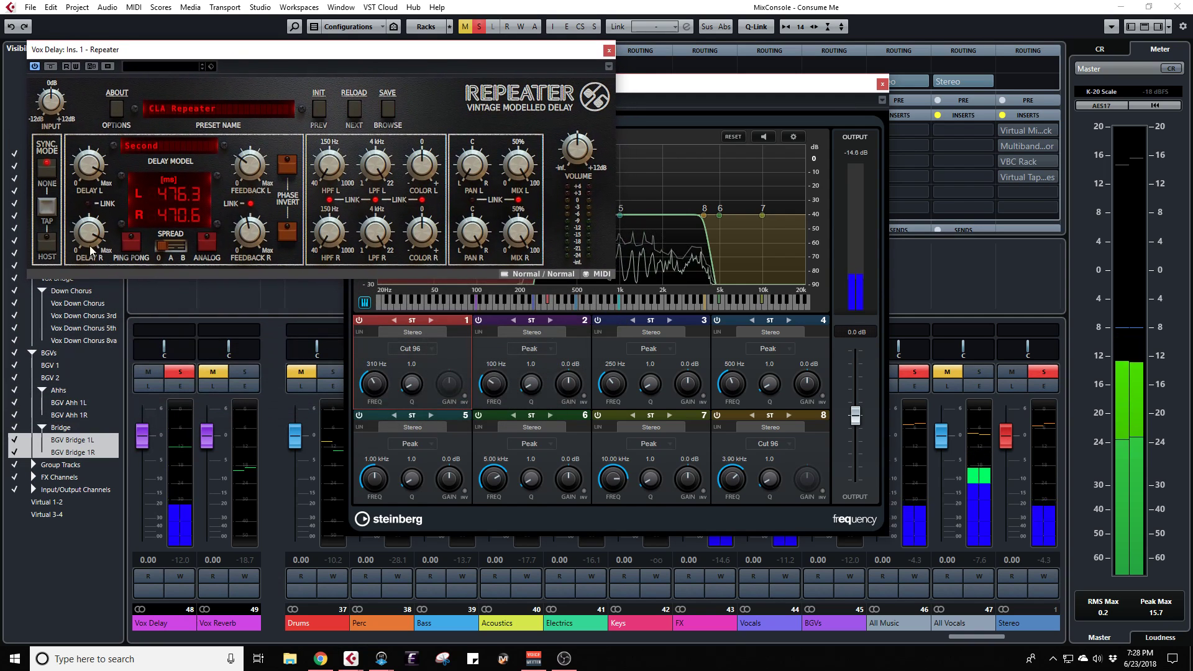
{"action": "left_click", "coordinate": [45, 244]}
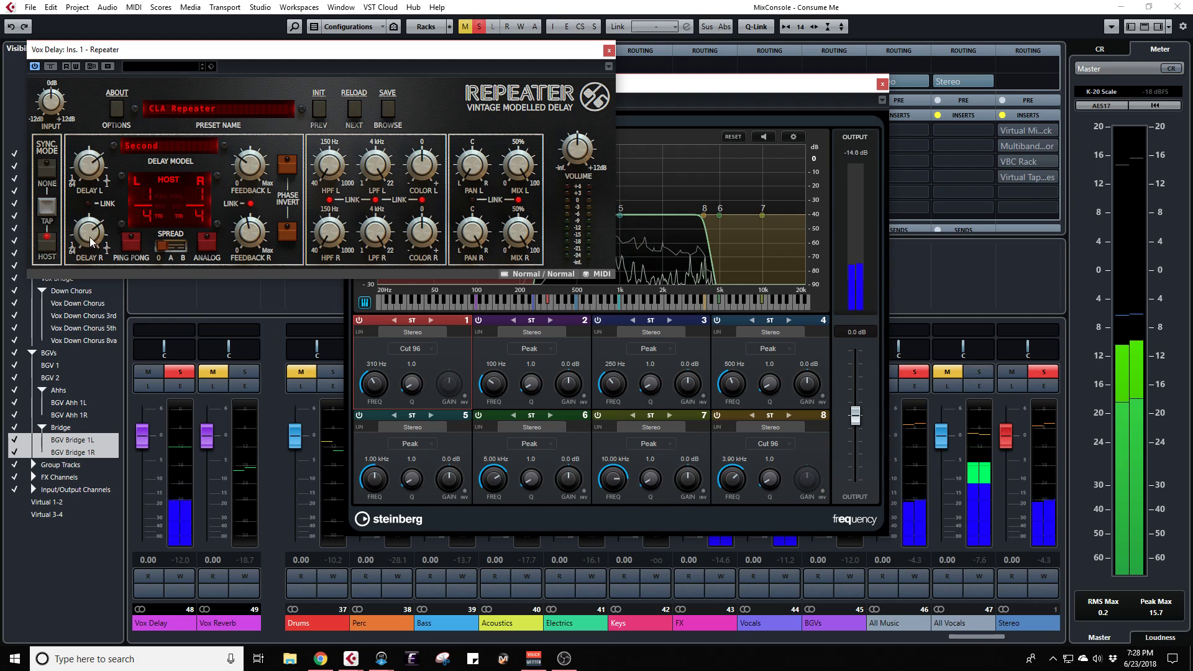
{"action": "left_click_drag", "start_coordinate": [90, 237], "coordinate": [91, 246]}
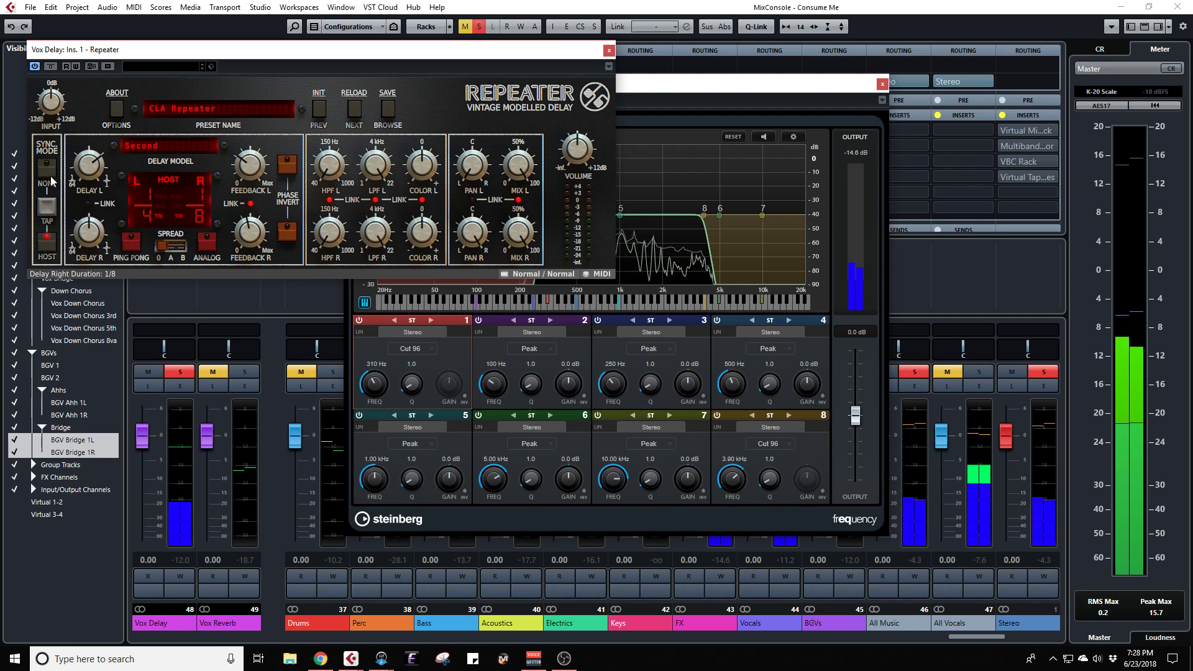
{"action": "left_click", "coordinate": [159, 196]}
{"action": "left_click", "coordinate": [177, 195]}
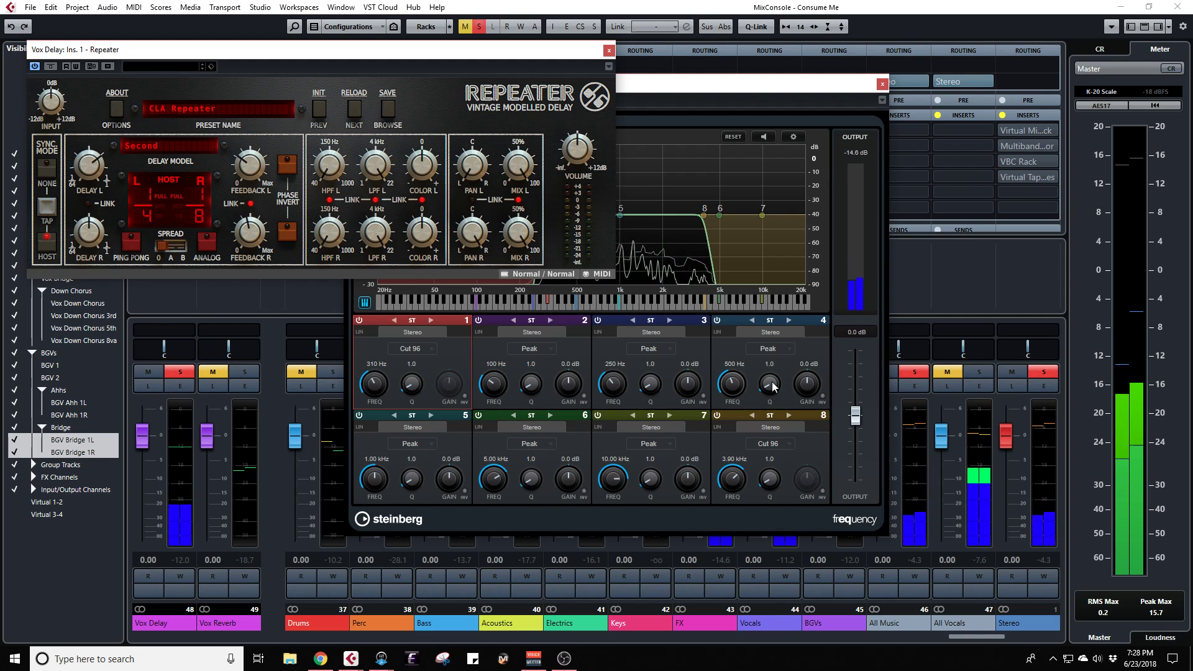
Step: Close the Vox Delay channel's Frequency window, solo the Vocals group, and play the song
{"action": "left_click", "coordinate": [798, 89]}
{"action": "left_click_drag", "start_coordinate": [798, 89], "coordinate": [529, 144]}
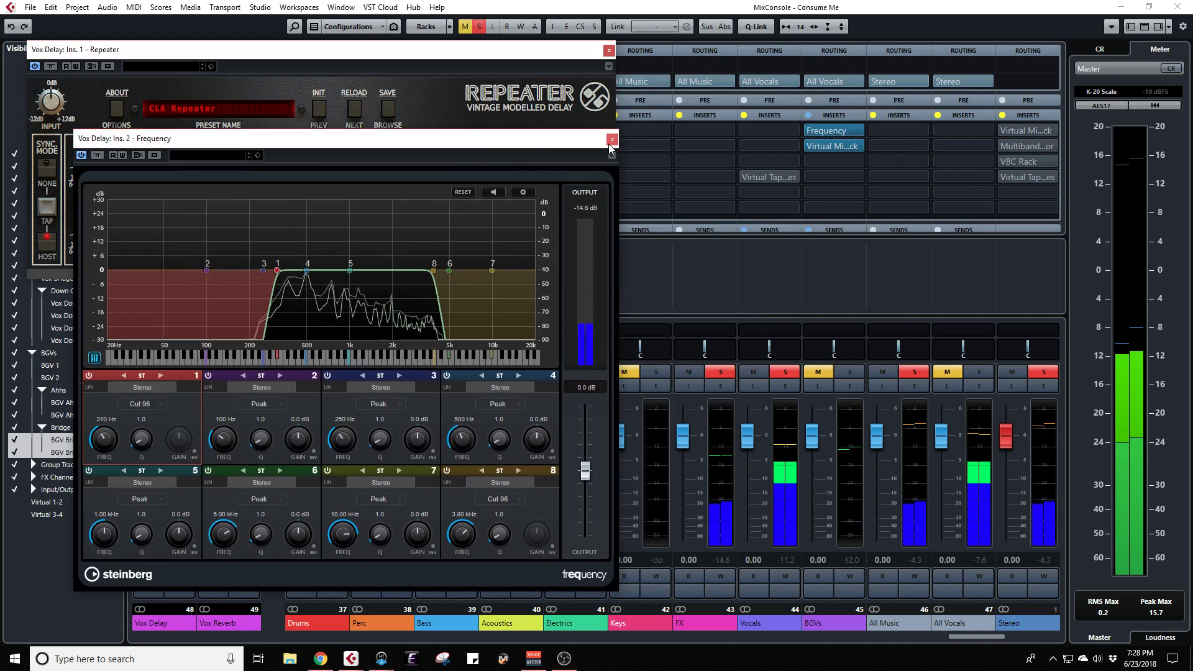
{"action": "left_click", "coordinate": [610, 139]}
{"action": "left_click", "coordinate": [786, 373]}
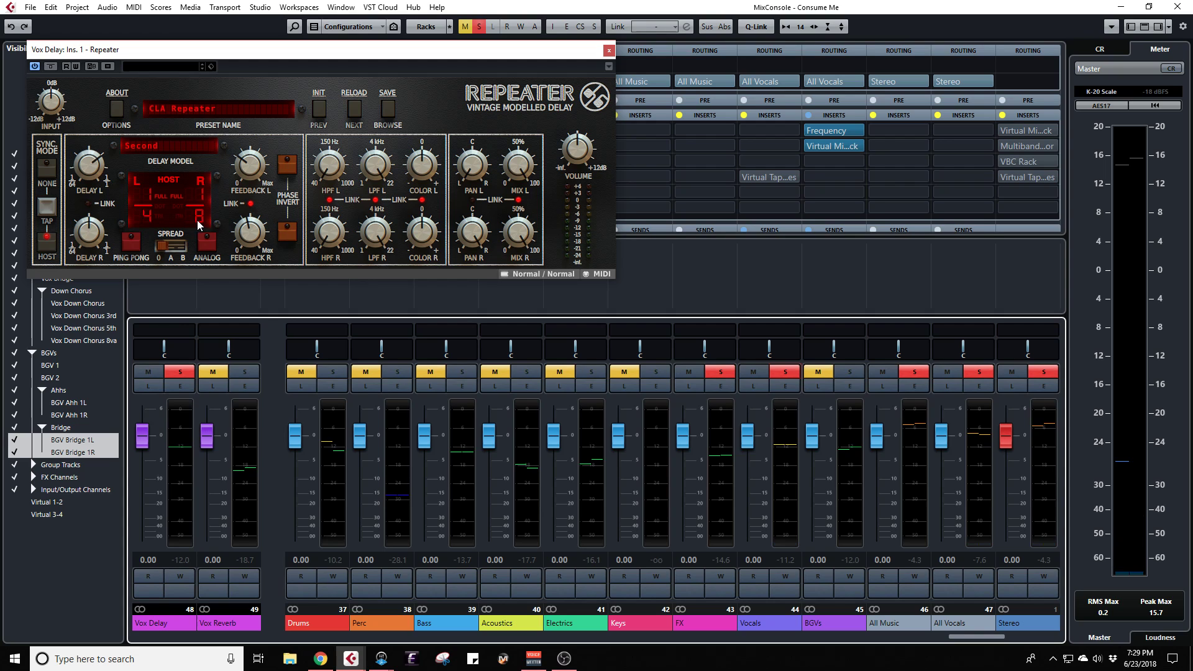
{"action": "key", "text": "space"}
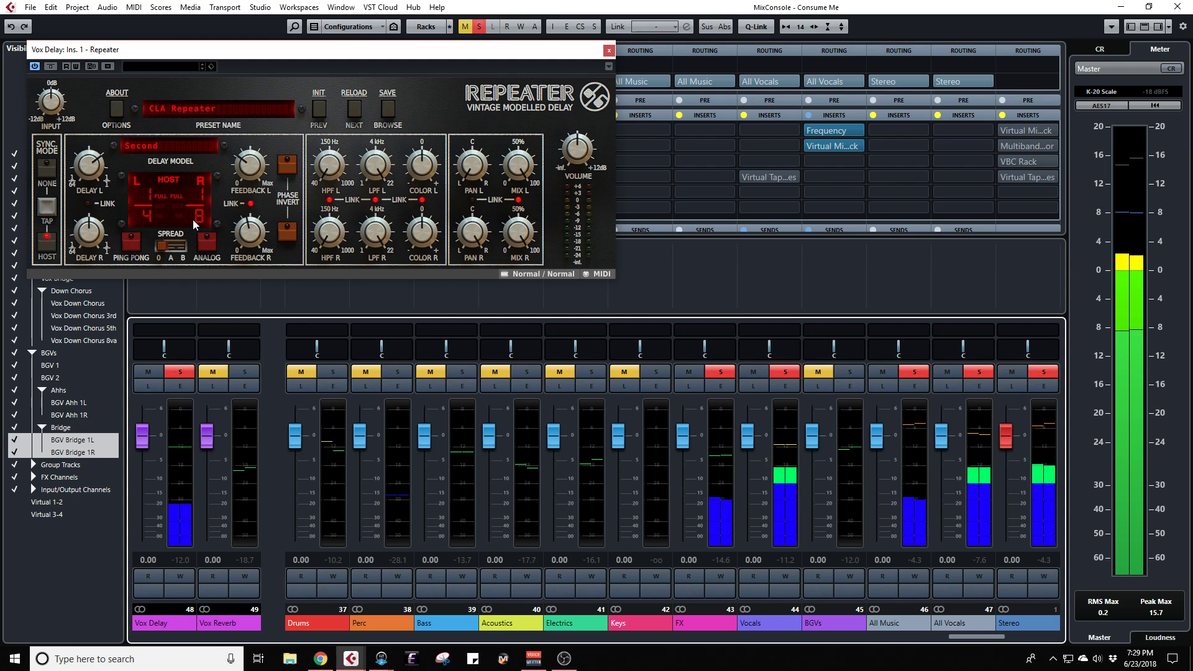
Step: Set Repeater's host-synced left delay to 1/8, turn sync off, and offset the delays to 362.9 ms left and 342.9 ms right
{"action": "left_click", "coordinate": [47, 172]}
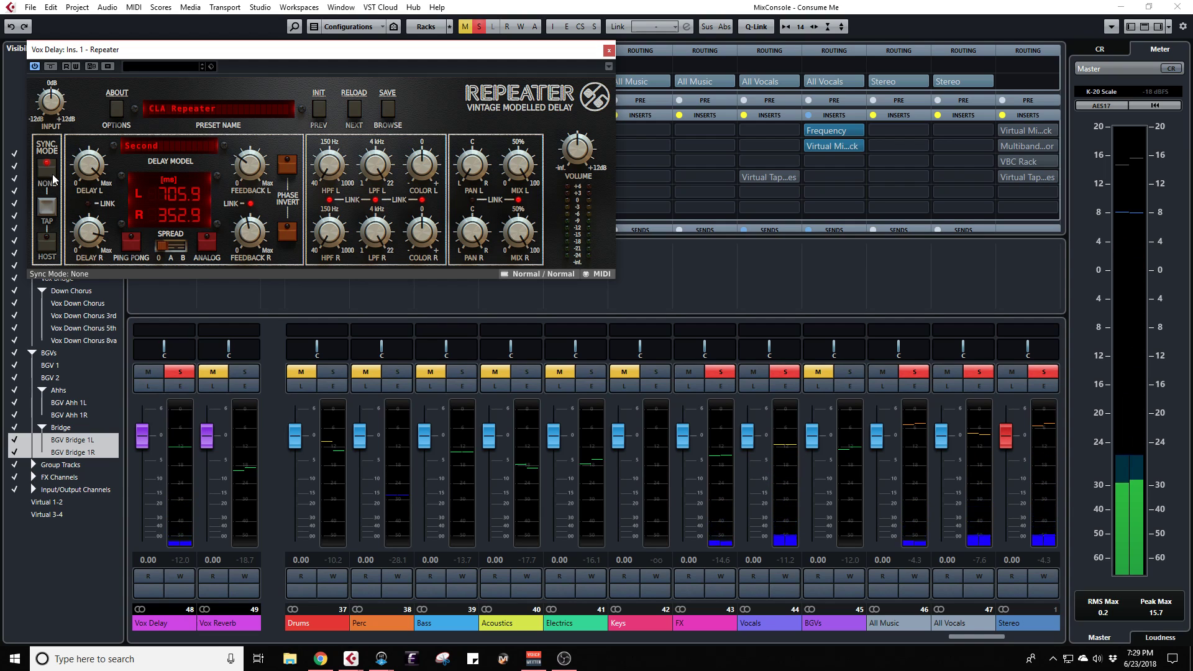
{"action": "left_click", "coordinate": [47, 237]}
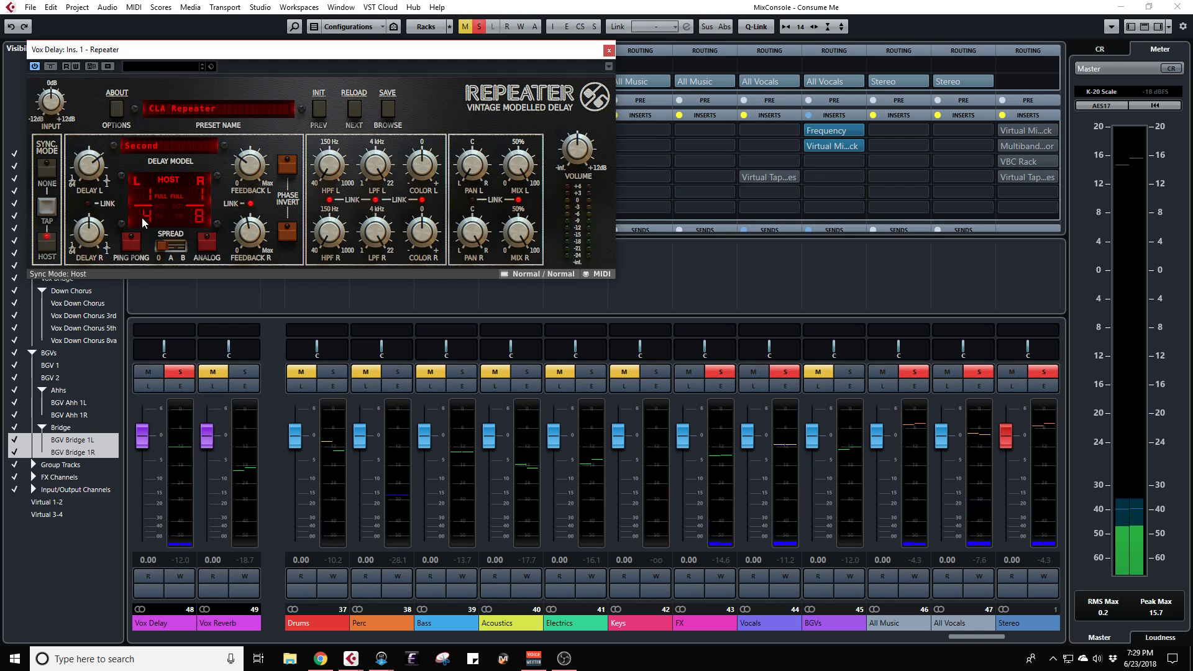
{"action": "left_click_drag", "start_coordinate": [90, 166], "coordinate": [90, 180]}
{"action": "left_click", "coordinate": [46, 172]}
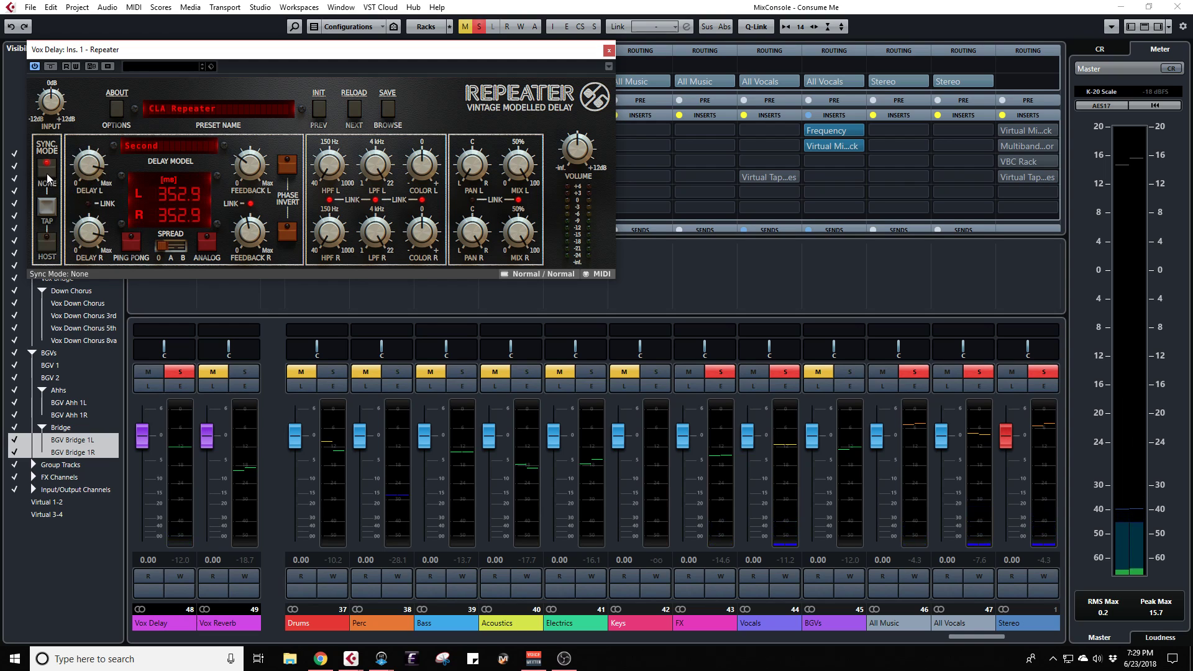
{"action": "scroll", "coordinate": [177, 192], "scroll_direction": "up", "scroll_amount": 1}
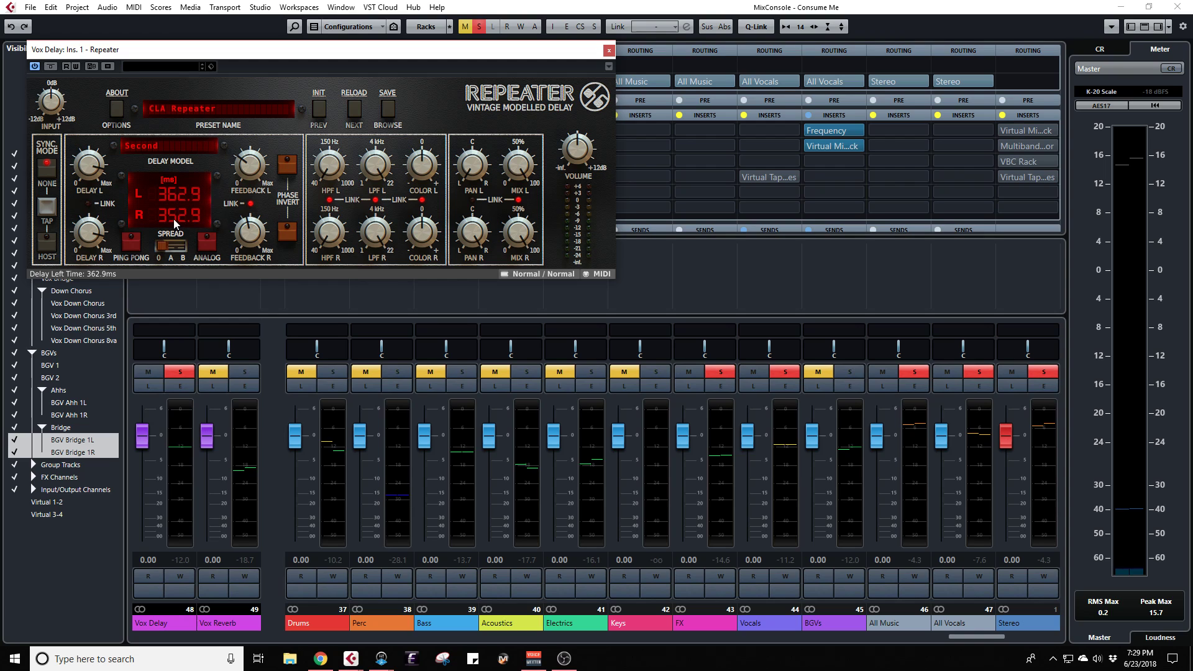
{"action": "scroll", "coordinate": [173, 222], "scroll_direction": "down", "scroll_amount": 1}
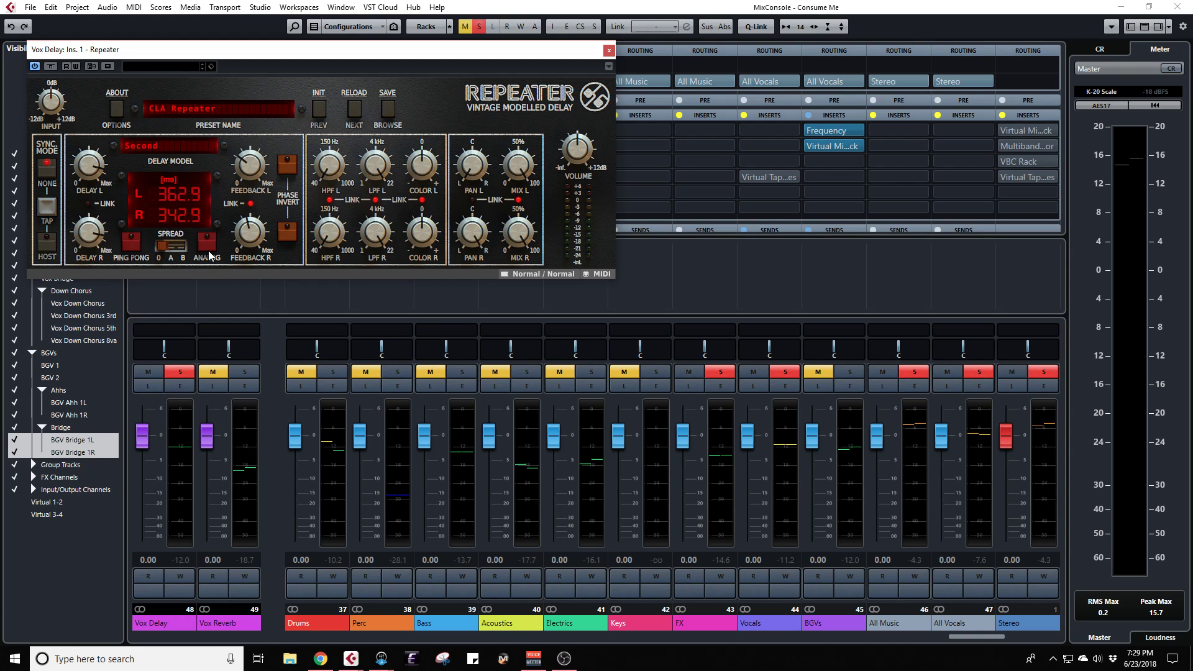
{"action": "key", "text": "space"}
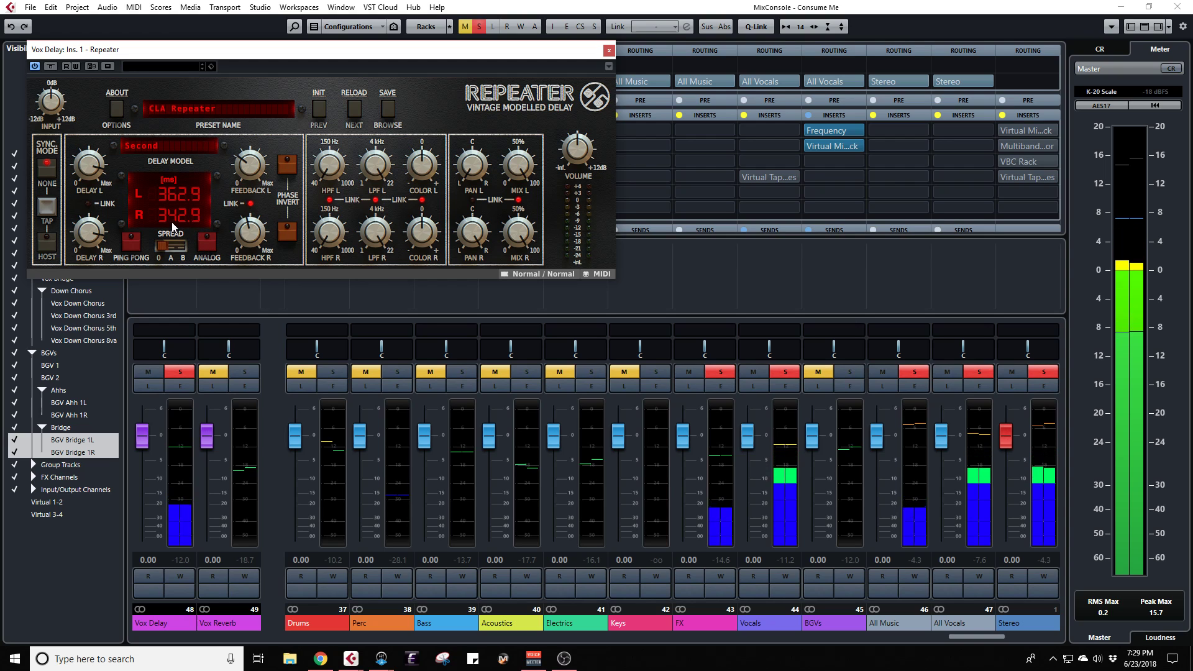
Step: Compare with host sync, set the left delay to 1/8, and unsync to 362.9 ms left and 342.9 ms right with analog feedback on
{"action": "left_click", "coordinate": [46, 241]}
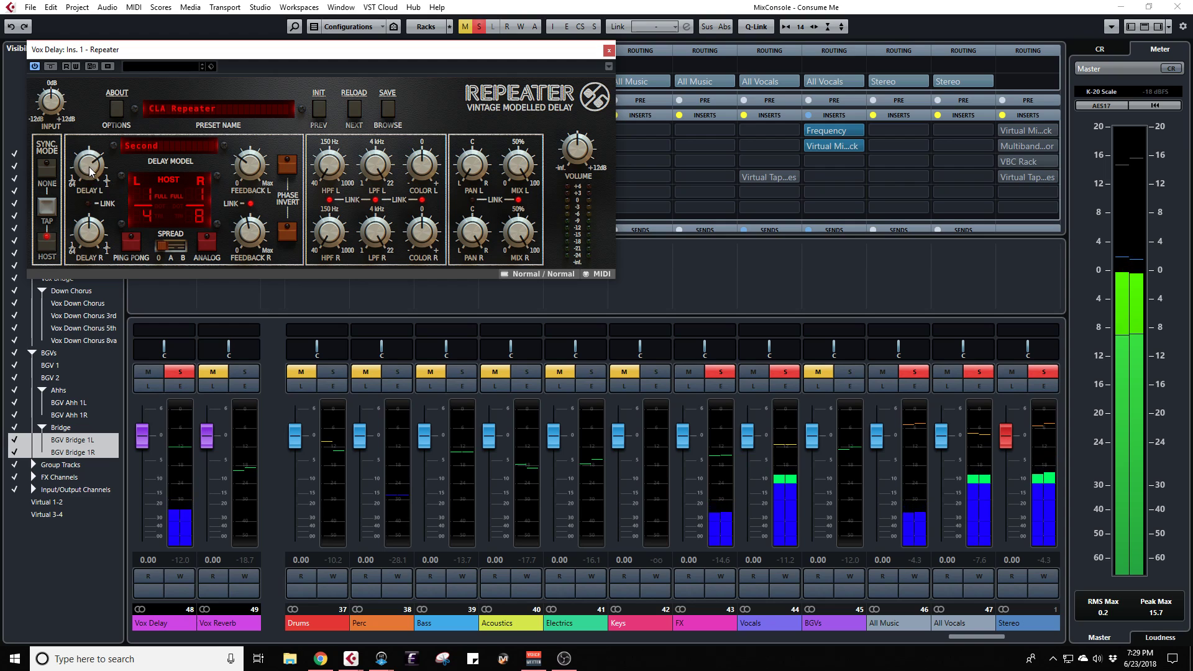
{"action": "left_click_drag", "start_coordinate": [89, 169], "coordinate": [89, 177]}
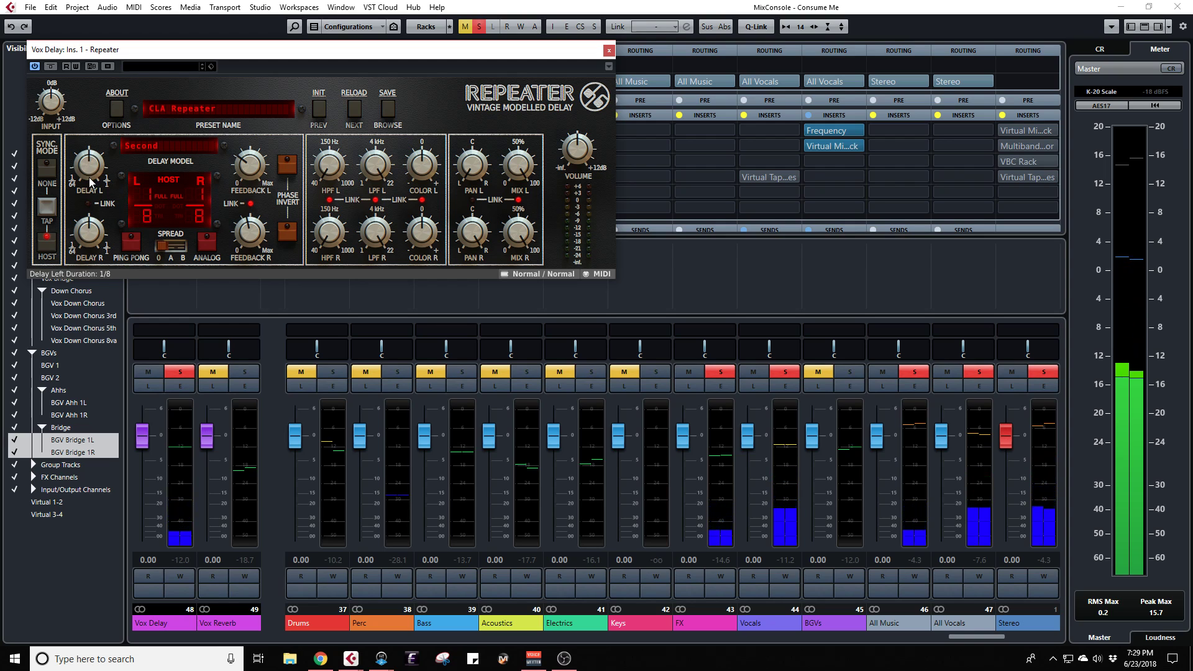
{"action": "left_click", "coordinate": [46, 170]}
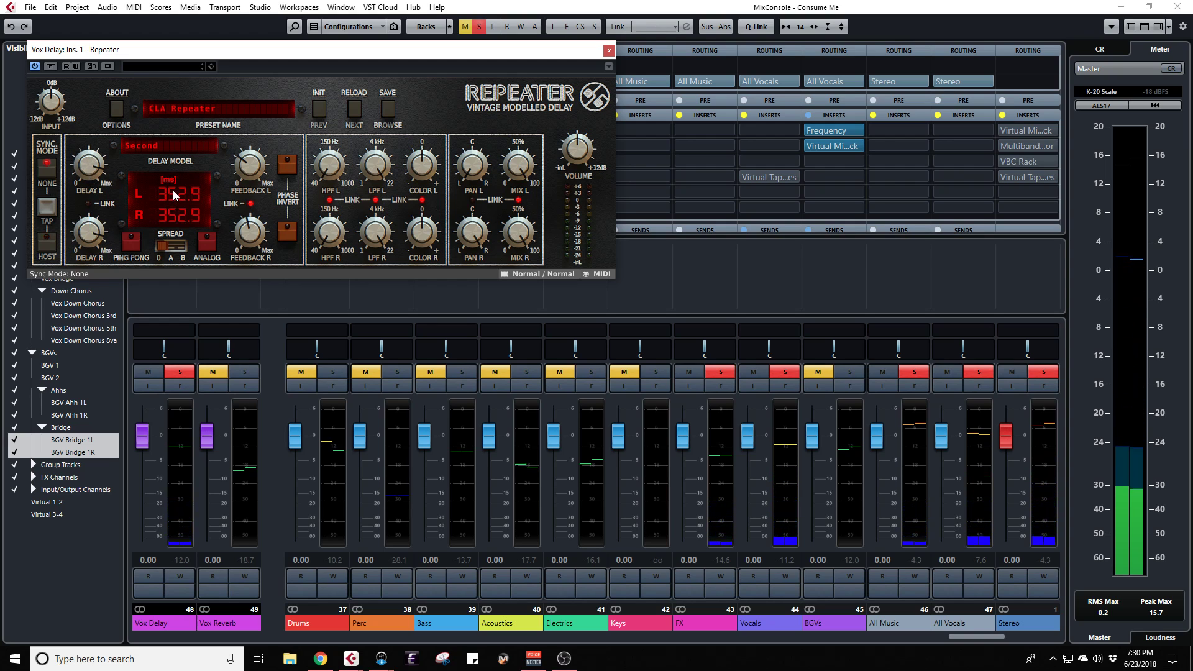
{"action": "left_click_drag", "start_coordinate": [171, 225], "coordinate": [186, 238]}
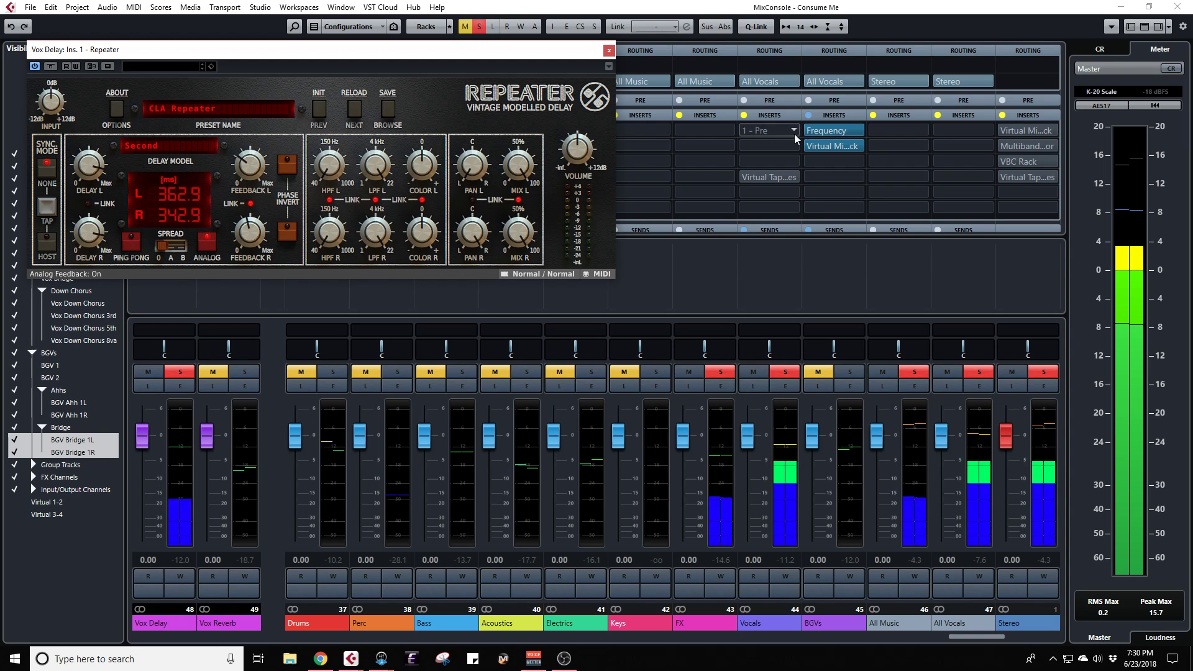
Step: Clear all channel mutes and solos and close the Repeater window to hear the full mix
{"action": "left_click", "coordinate": [468, 26]}
{"action": "left_click", "coordinate": [479, 26]}
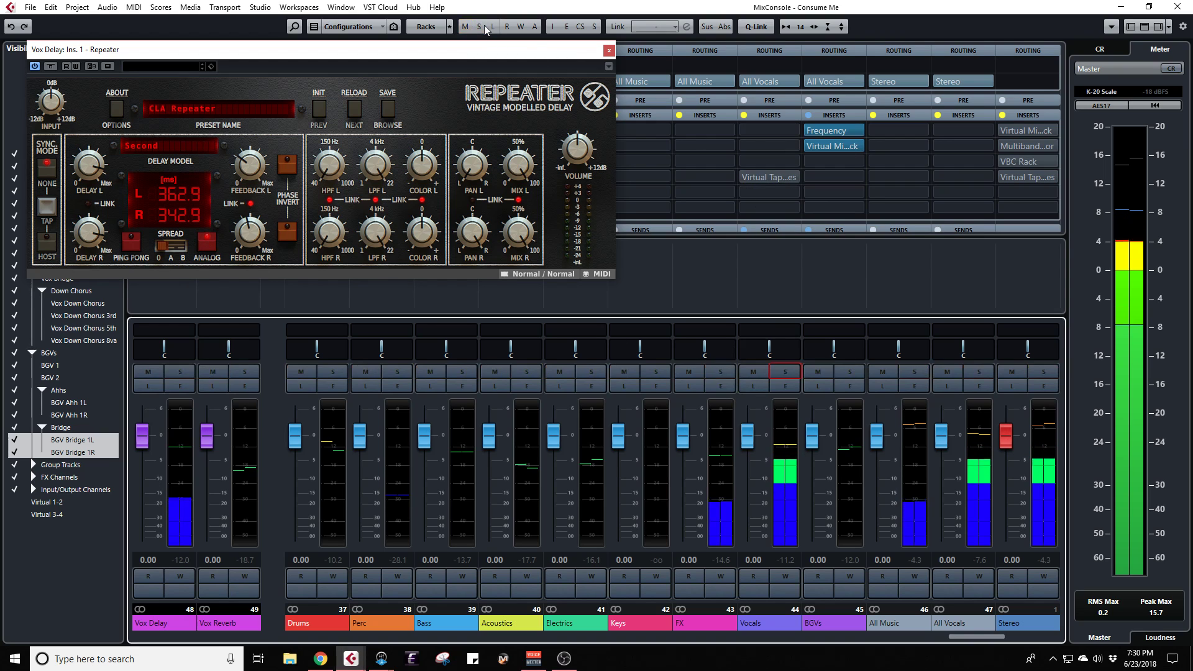
{"action": "left_click", "coordinate": [609, 50]}
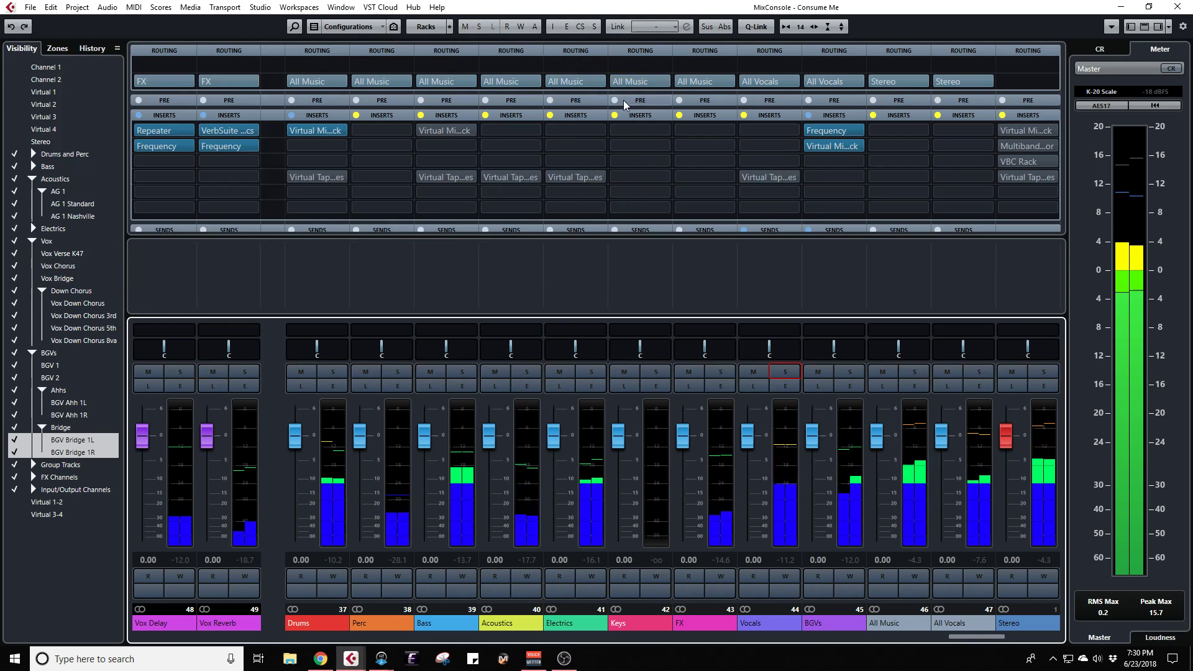
Step: Balance the Vocals group's Vox Delay send in the full mix and in solo, setting it to -14.0 dB
{"action": "left_click", "coordinate": [773, 231]}
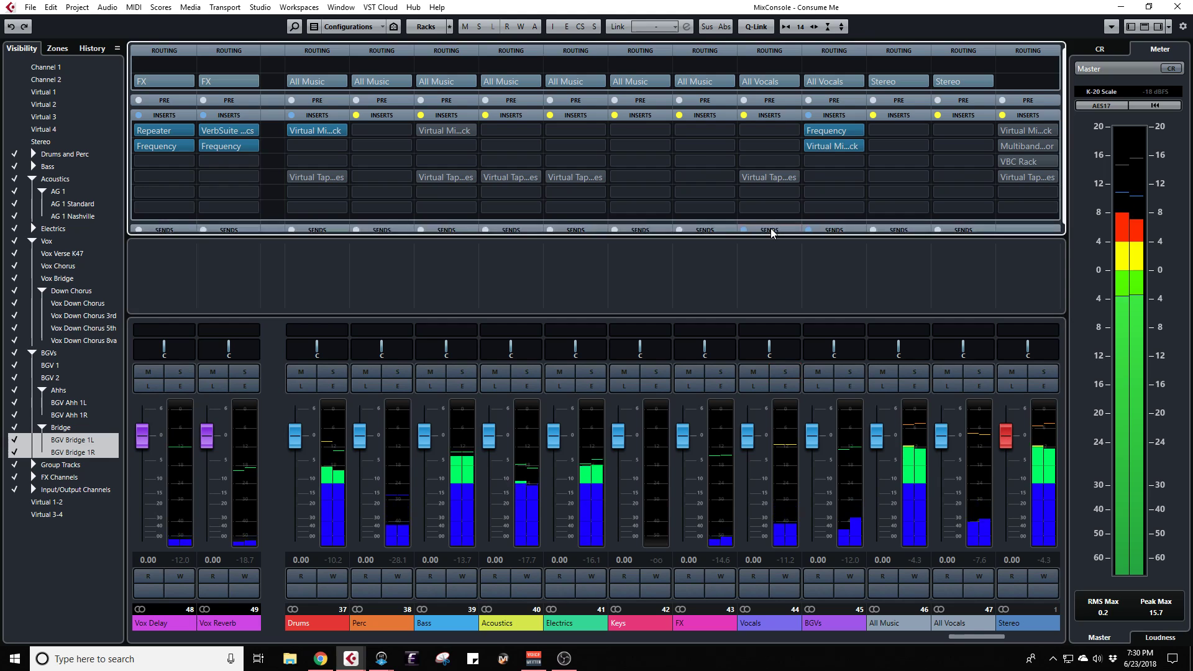
{"action": "scroll", "coordinate": [772, 230], "scroll_direction": "down", "scroll_amount": 3}
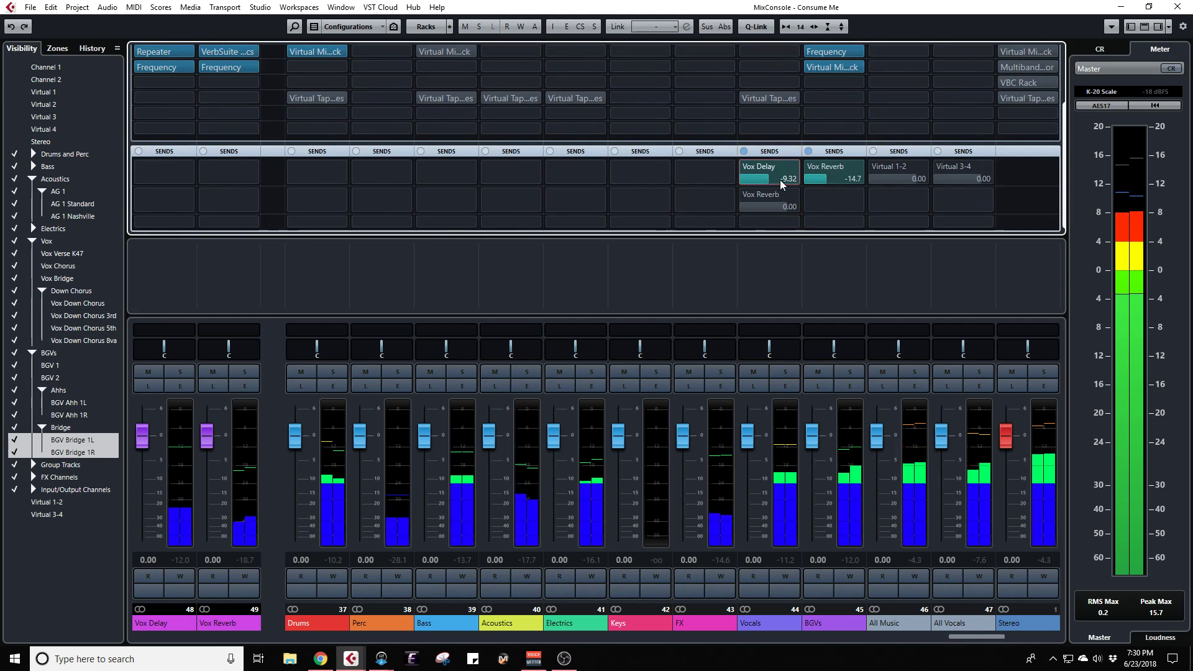
{"action": "left_click_drag", "start_coordinate": [792, 181], "coordinate": [774, 181]}
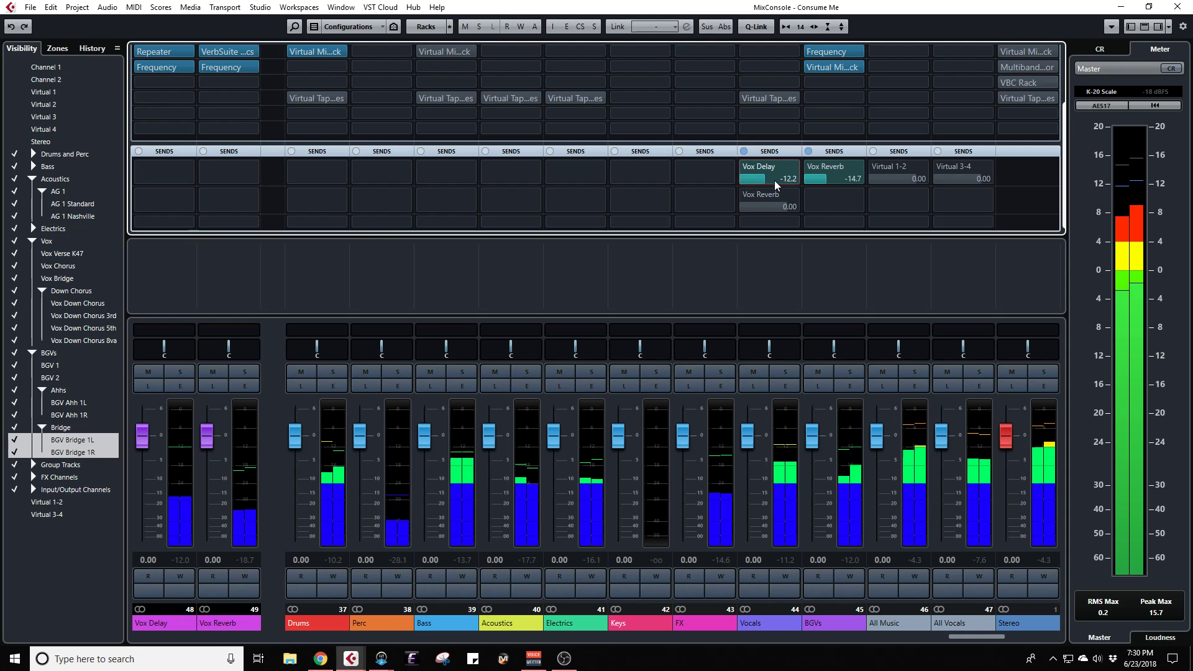
{"action": "scroll", "coordinate": [774, 180], "scroll_direction": "up", "scroll_amount": 3}
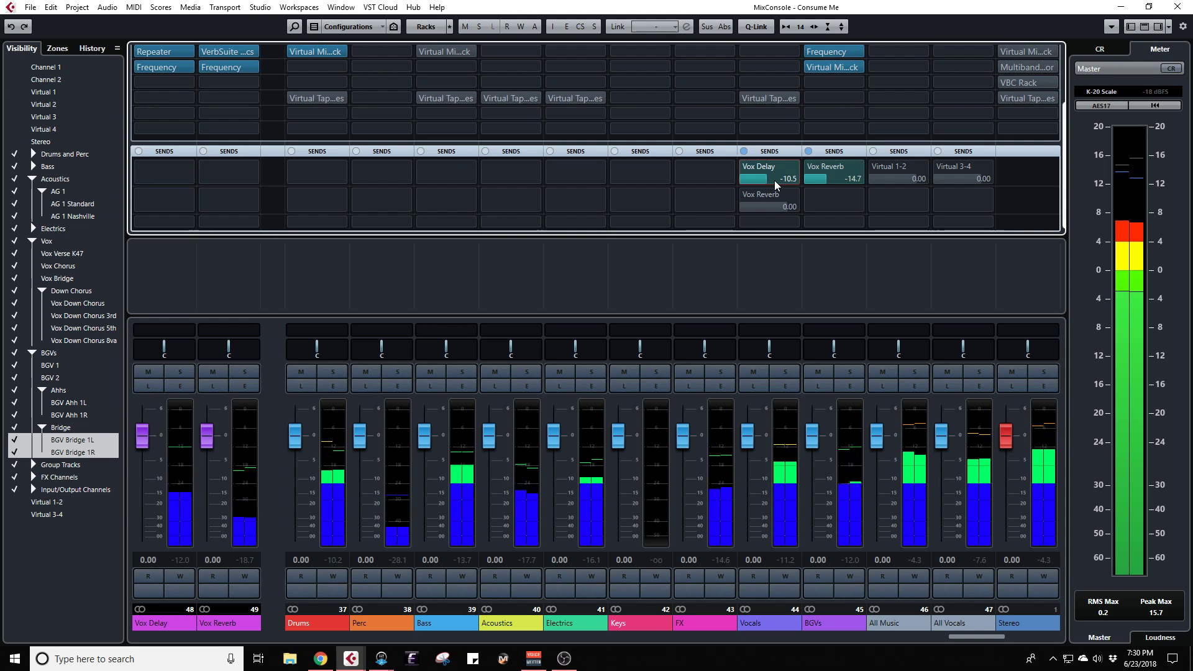
{"action": "scroll", "coordinate": [774, 181], "scroll_direction": "down", "scroll_amount": 3}
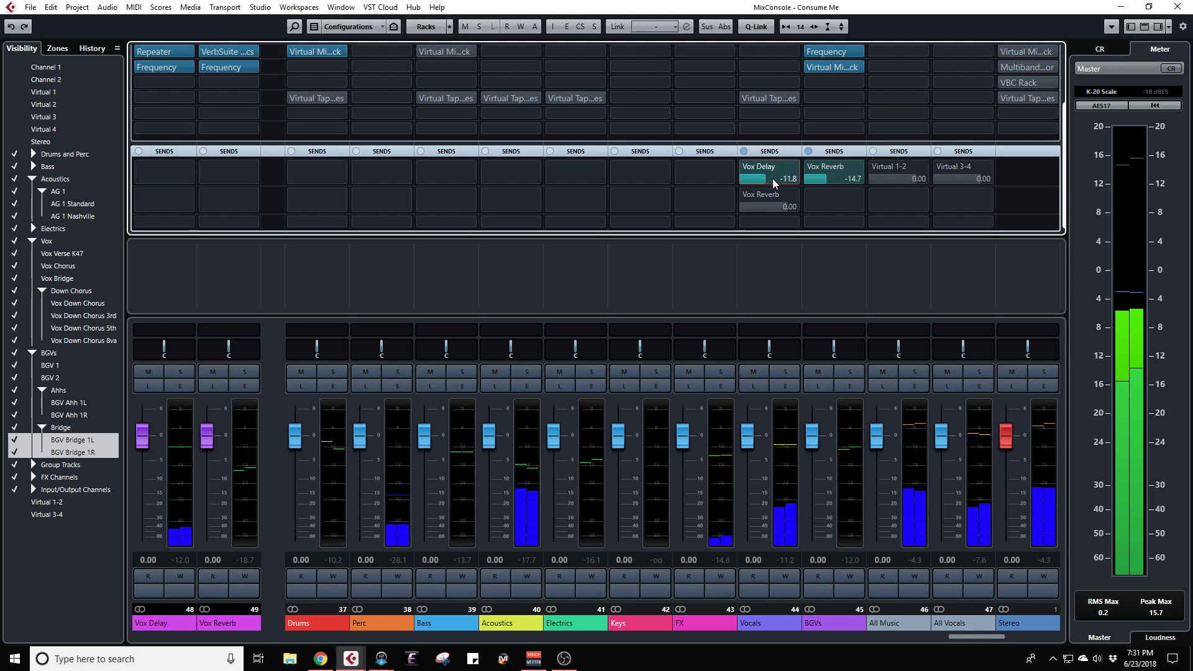
{"action": "left_click", "coordinate": [785, 371]}
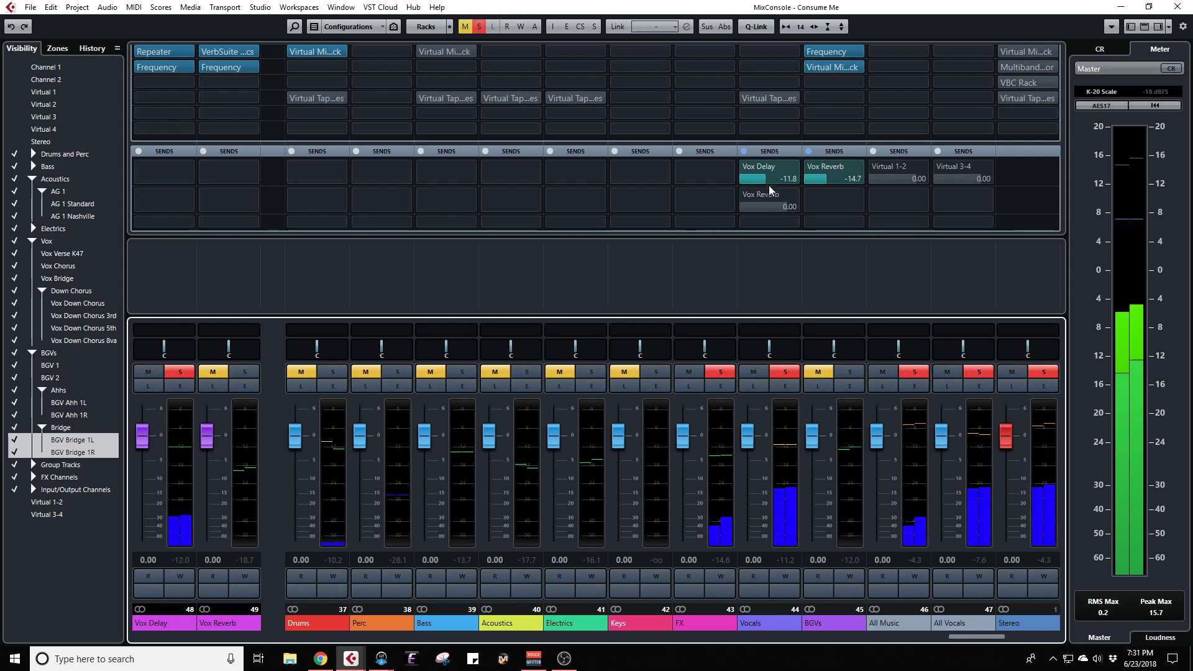
{"action": "left_click_drag", "start_coordinate": [777, 178], "coordinate": [774, 178]}
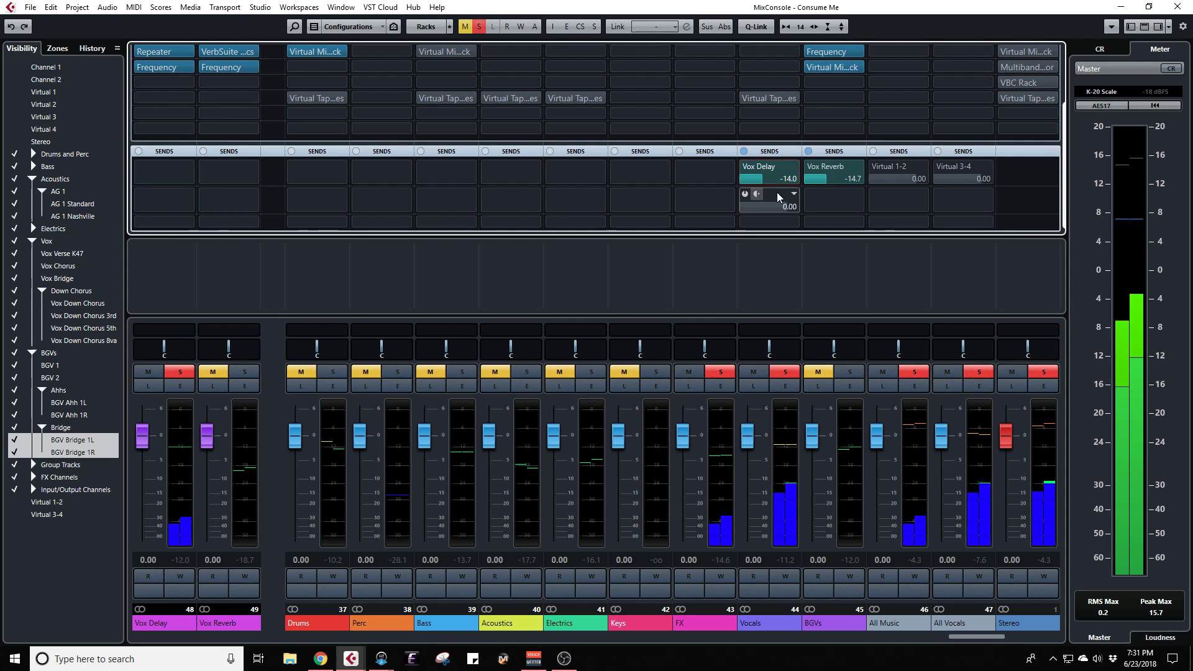
Step: Insert the Eiosis E2Deesser in the Vocals group's third insert slot and browse its Singing presets
{"action": "scroll", "coordinate": [870, 230], "scroll_direction": "up", "scroll_amount": 2}
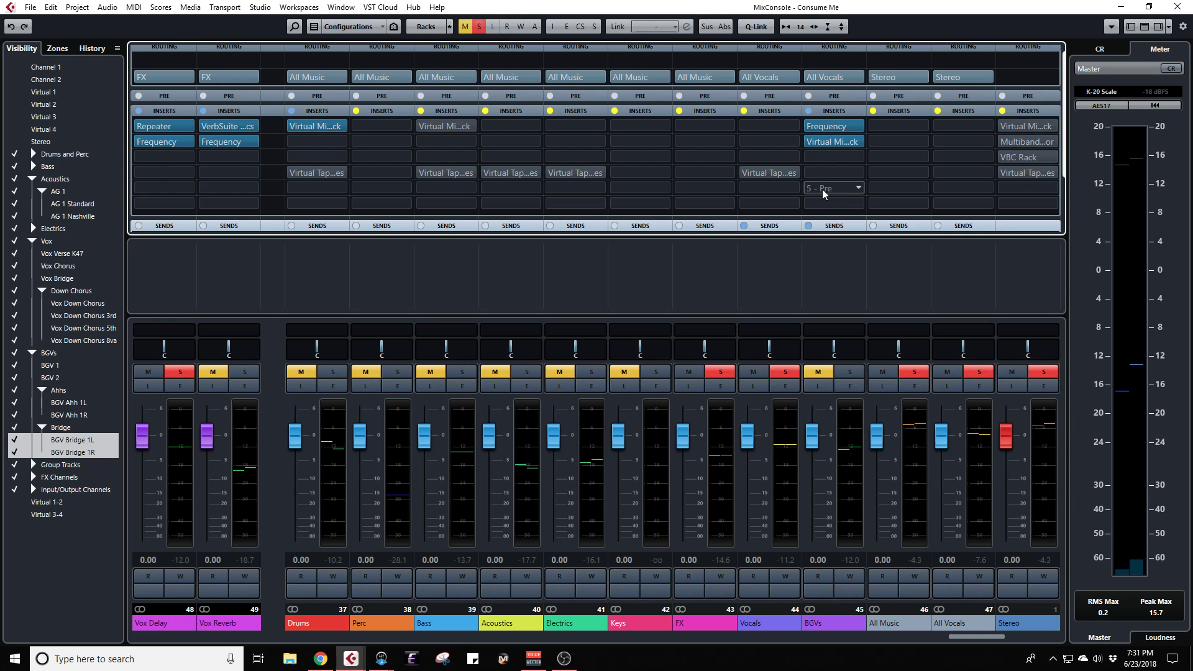
{"action": "left_click", "coordinate": [773, 157]}
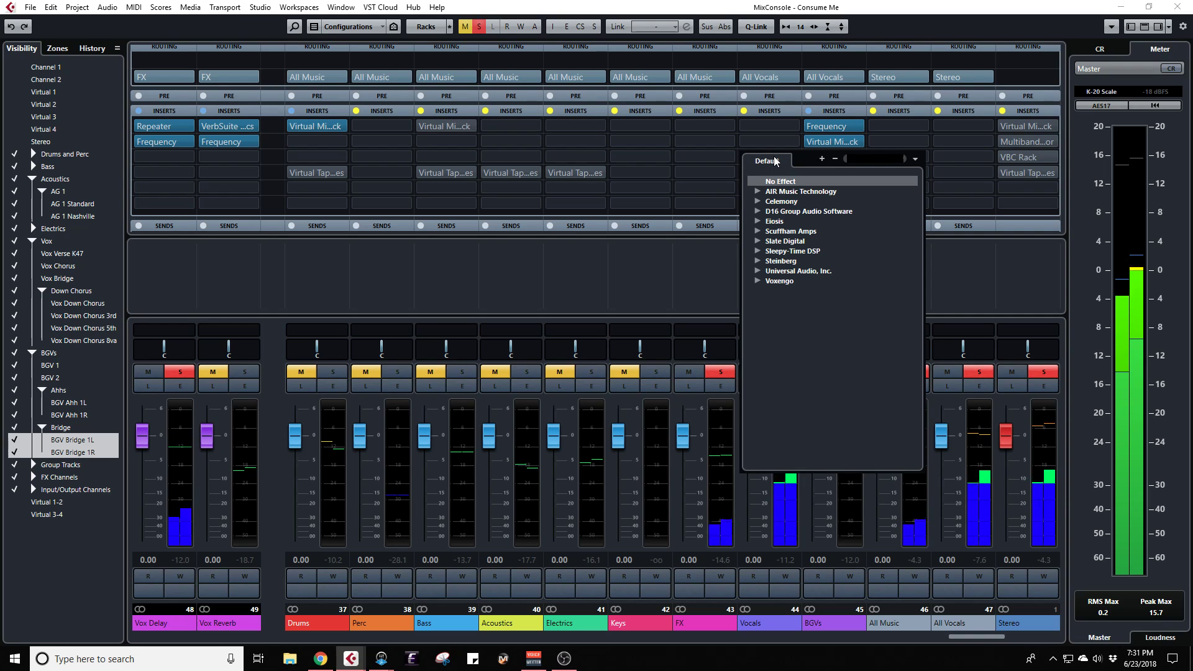
{"action": "type", "text": "eios"}
{"action": "key", "text": "Return"}
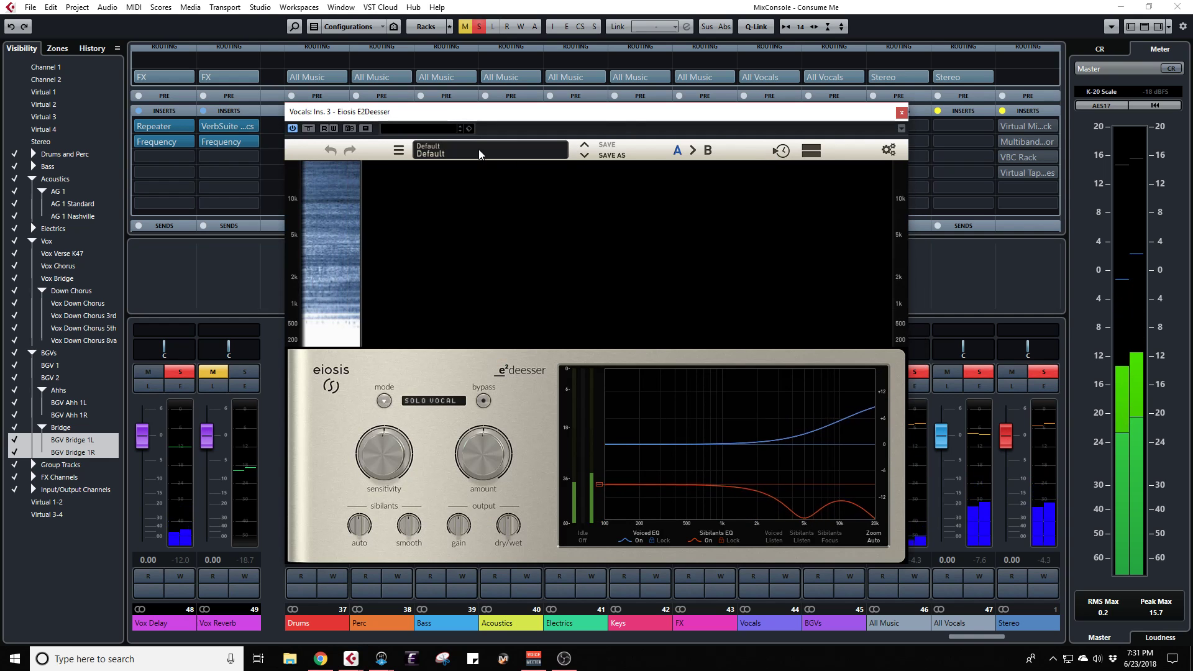
{"action": "left_click", "coordinate": [480, 150]}
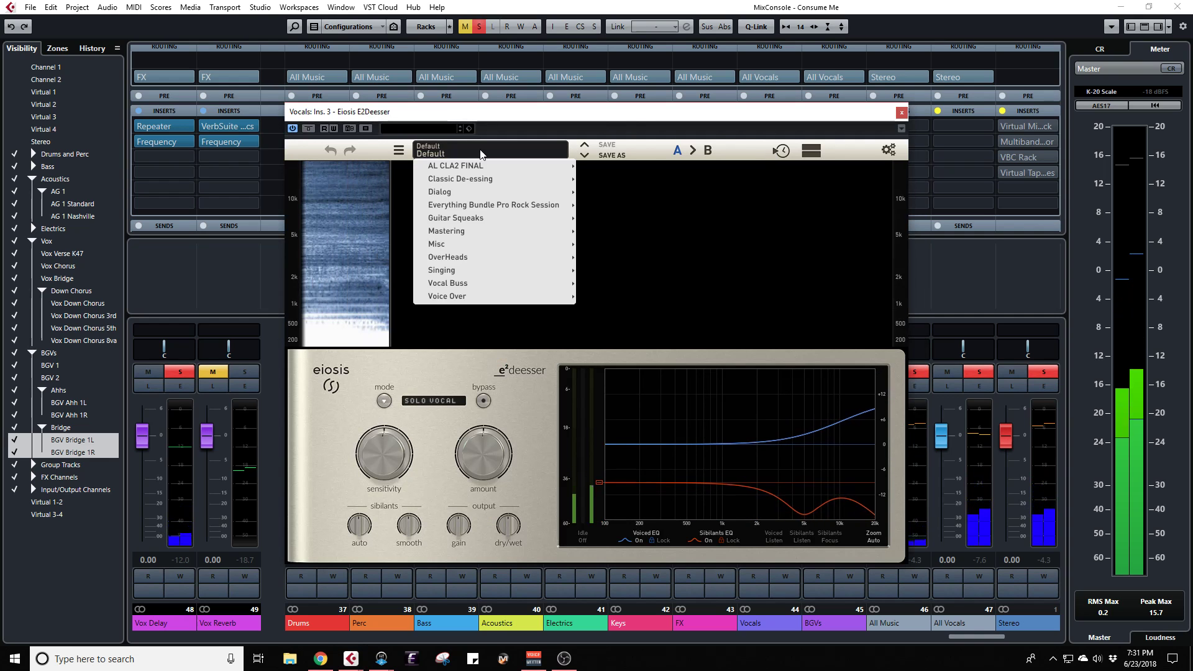
{"action": "mouse_move", "coordinate": [506, 269]}
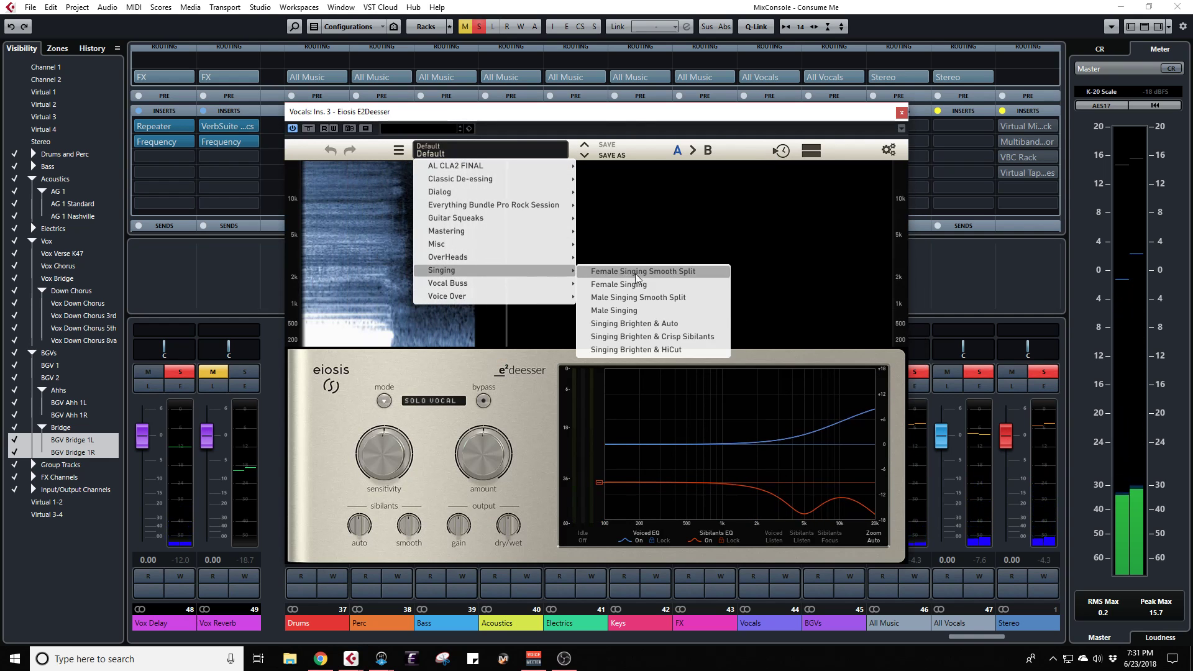
Step: Load the Male Singing preset in the Vocals de-esser, adjust its sensitivity to about 60% during playback, and close the plug-in
{"action": "left_click", "coordinate": [654, 311]}
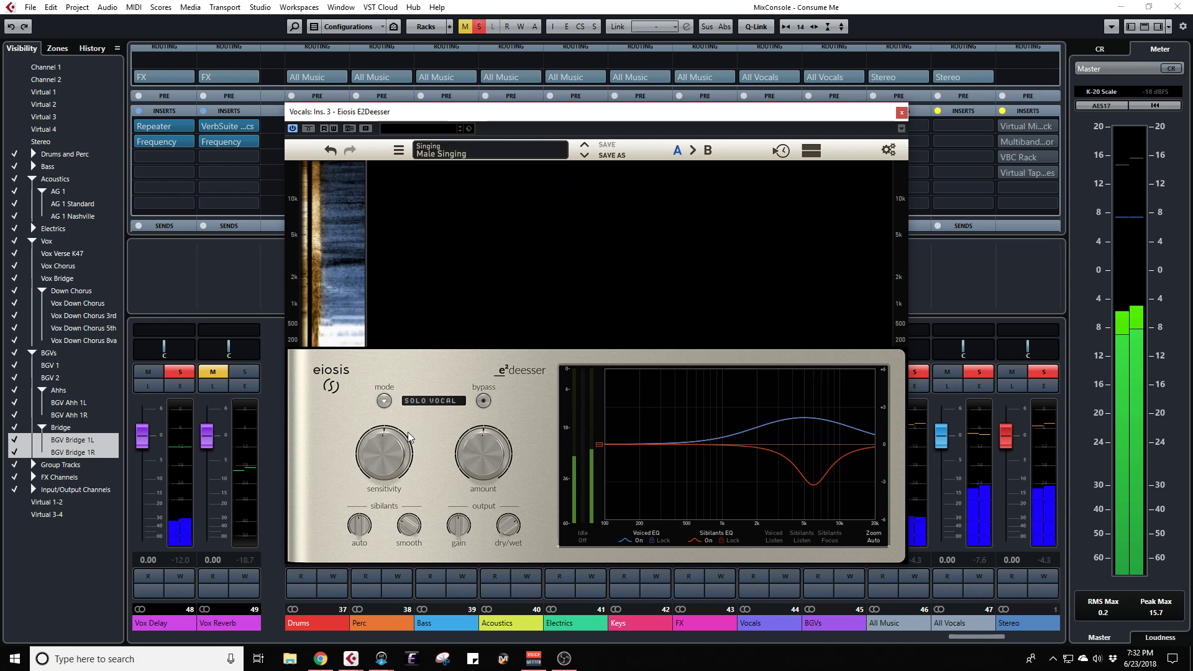
{"action": "mouse_move", "coordinate": [381, 449]}
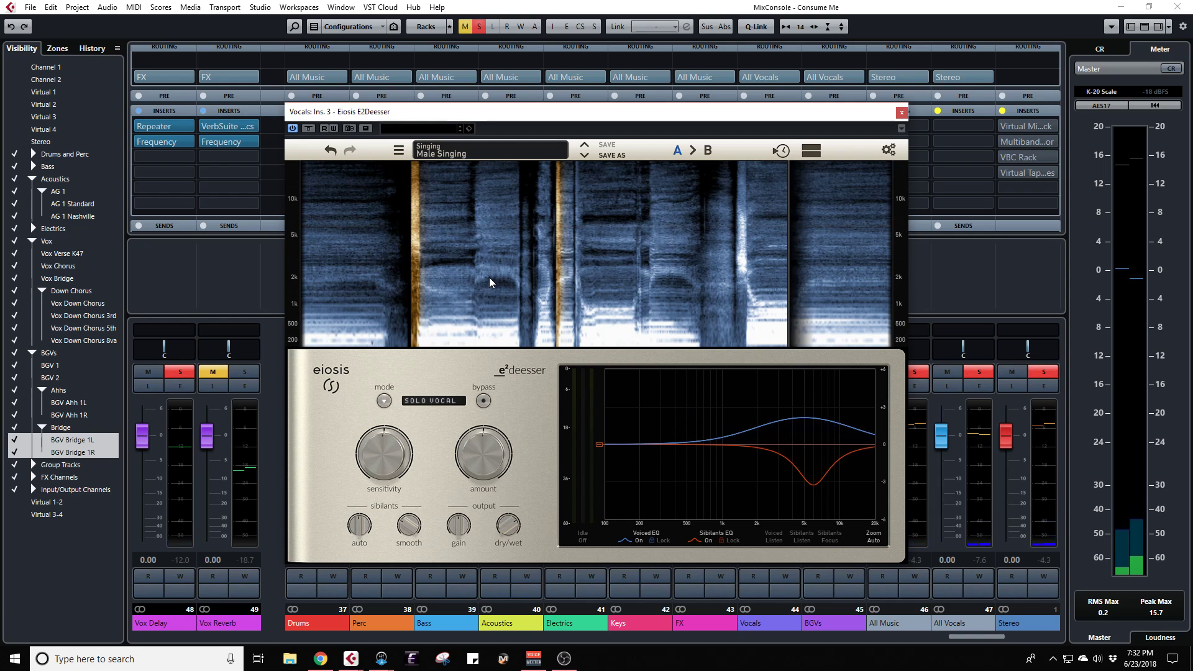
{"action": "key", "text": "space"}
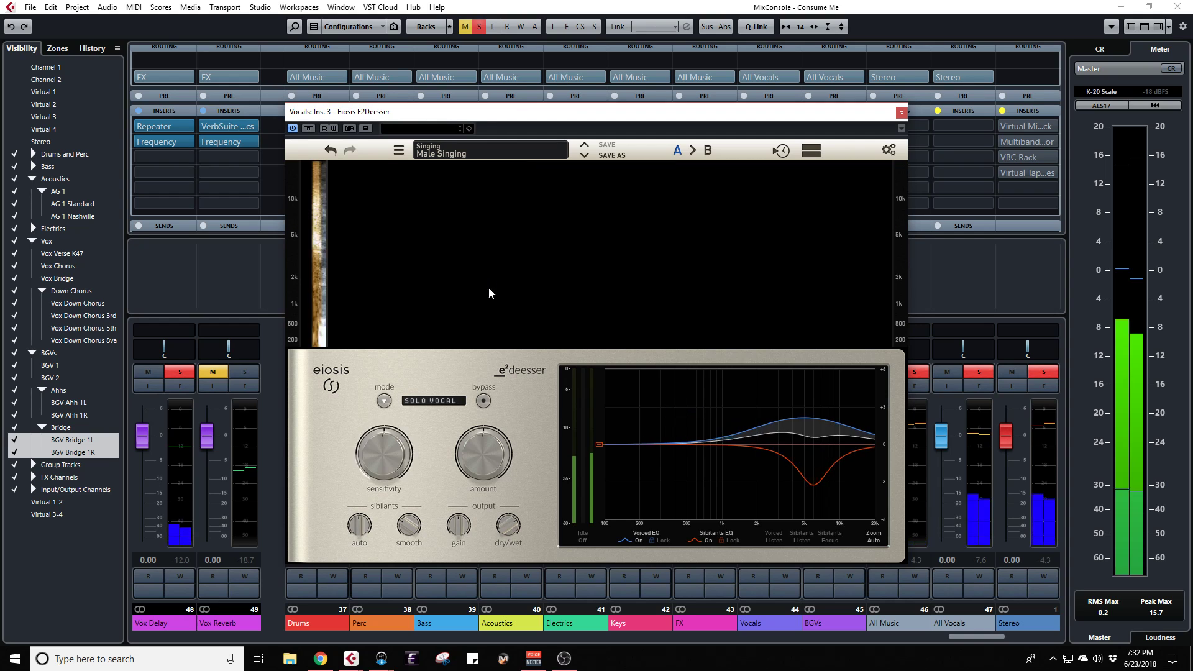
{"action": "left_click_drag", "start_coordinate": [386, 464], "coordinate": [385, 460]}
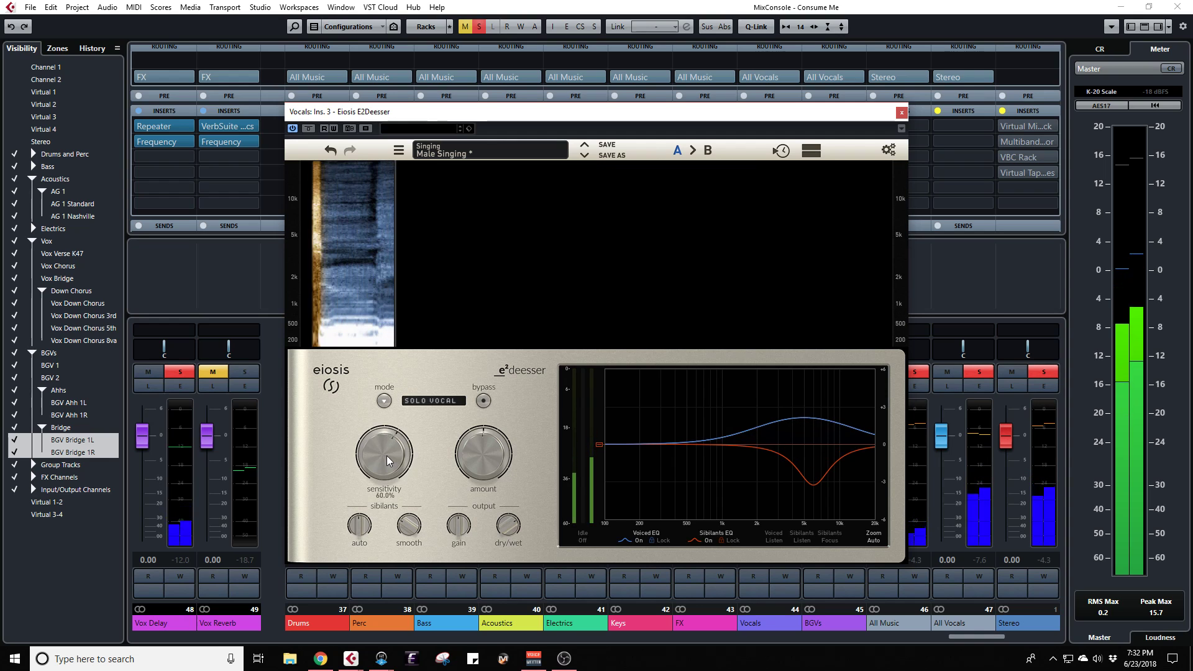
{"action": "scroll", "coordinate": [386, 461], "scroll_direction": "up", "scroll_amount": 3}
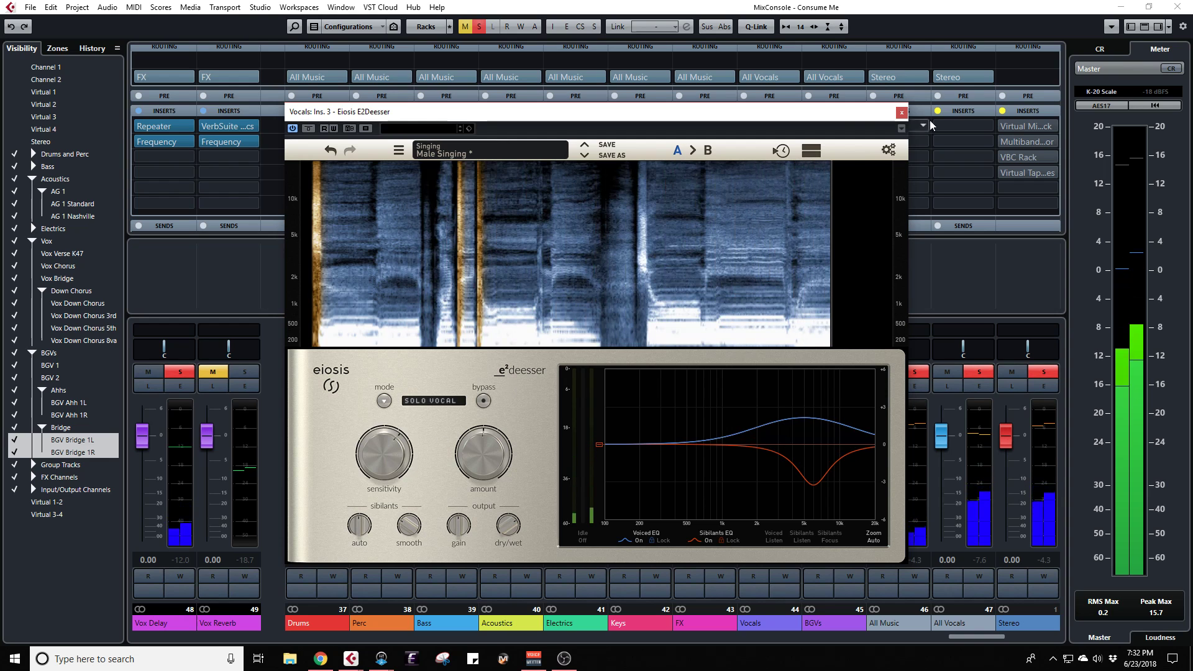
{"action": "left_click_drag", "start_coordinate": [855, 113], "coordinate": [0, 112]}
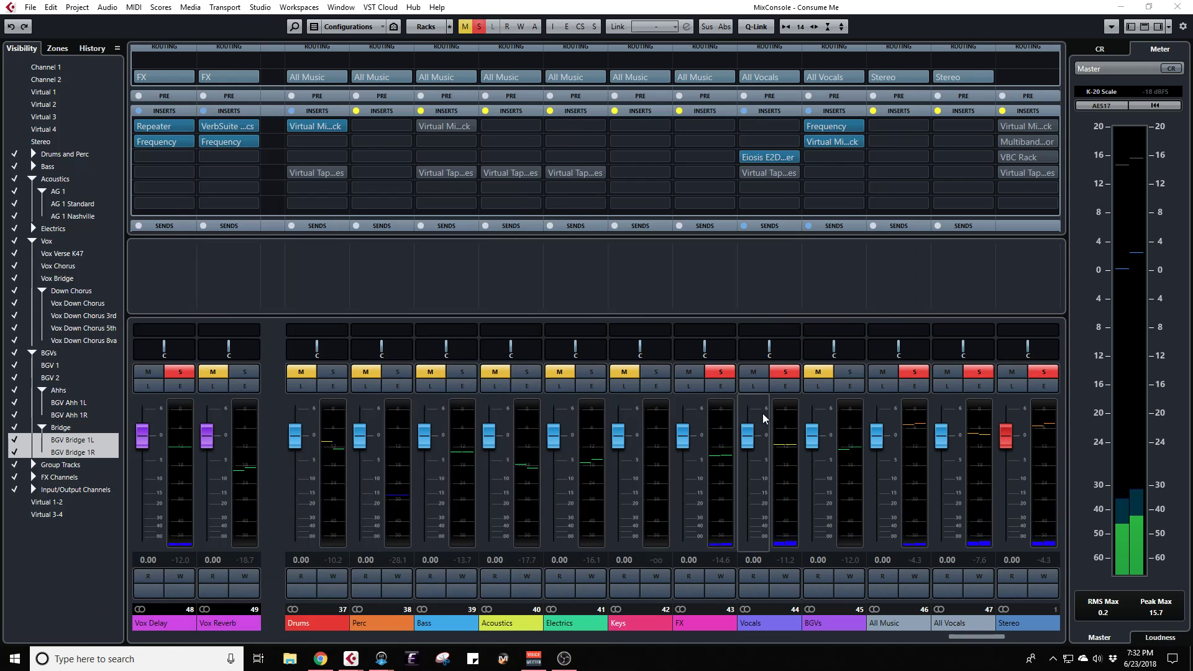
Step: Lower the band 8 Cut 96 frequency to 2 kHz in the Vox Delay channel's Frequency EQ and close the EQ
{"action": "left_click", "coordinate": [153, 142]}
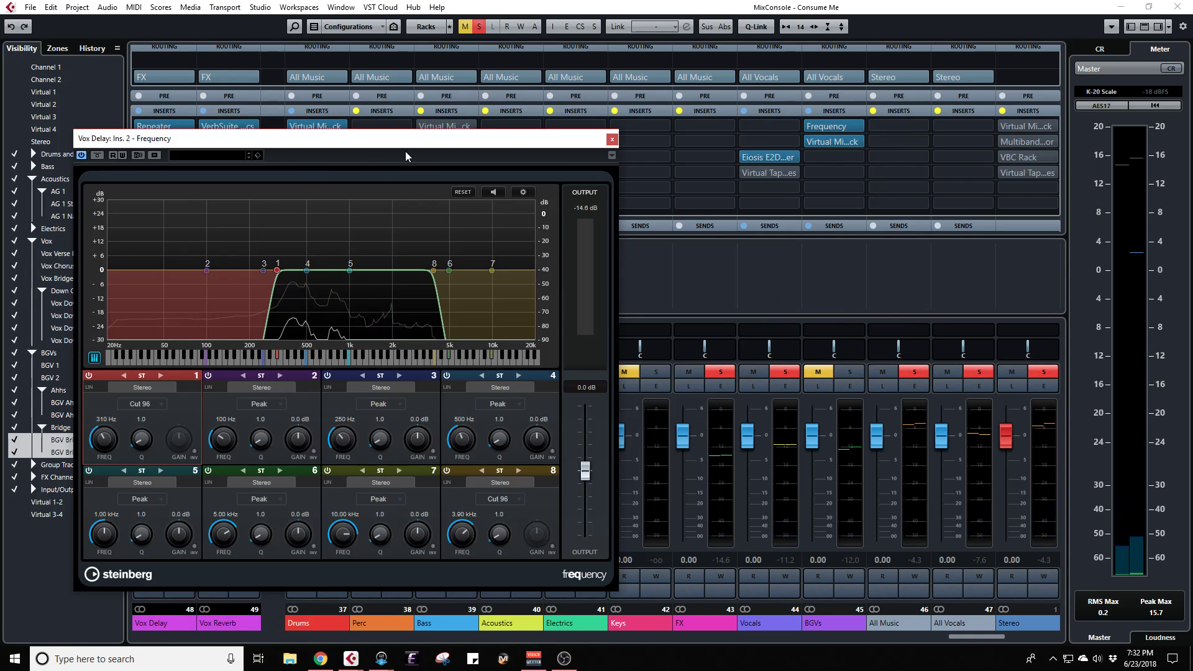
{"action": "left_click_drag", "start_coordinate": [463, 143], "coordinate": [559, 96]}
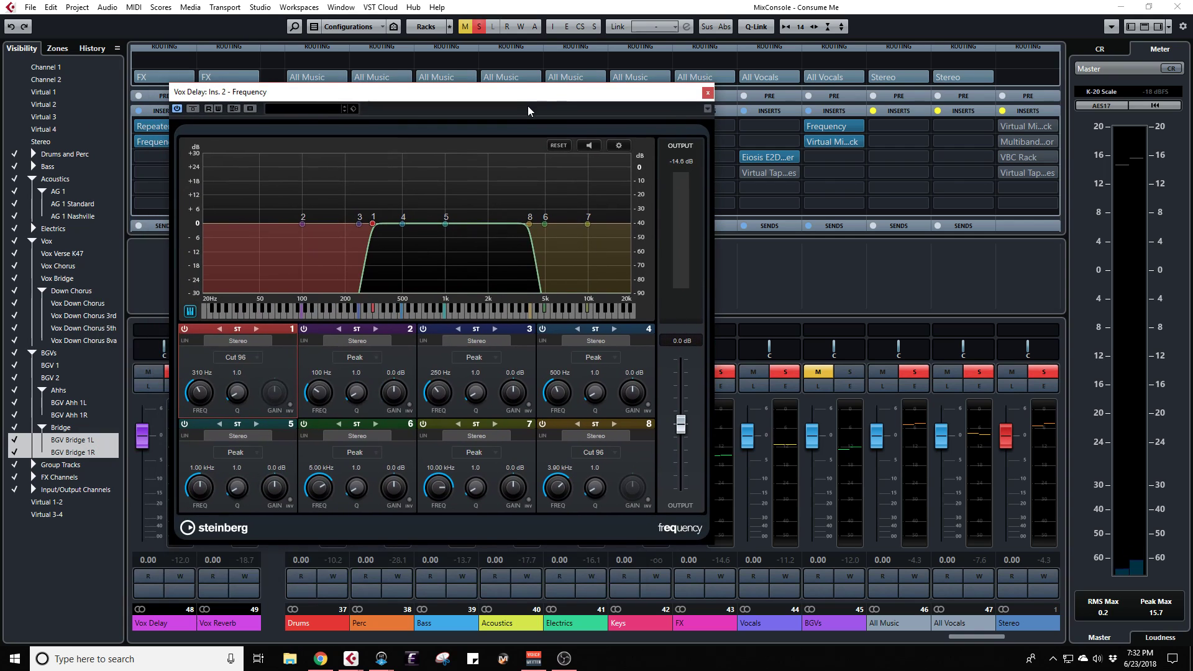
{"action": "key", "text": "space"}
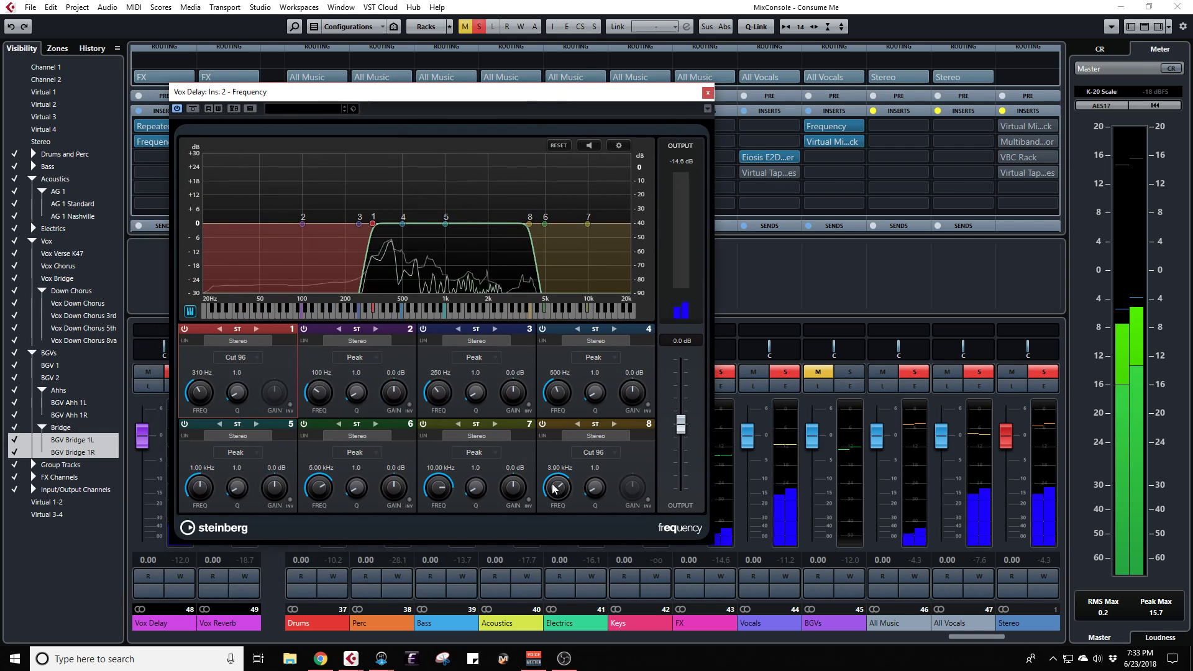
{"action": "left_click_drag", "start_coordinate": [552, 485], "coordinate": [554, 490]}
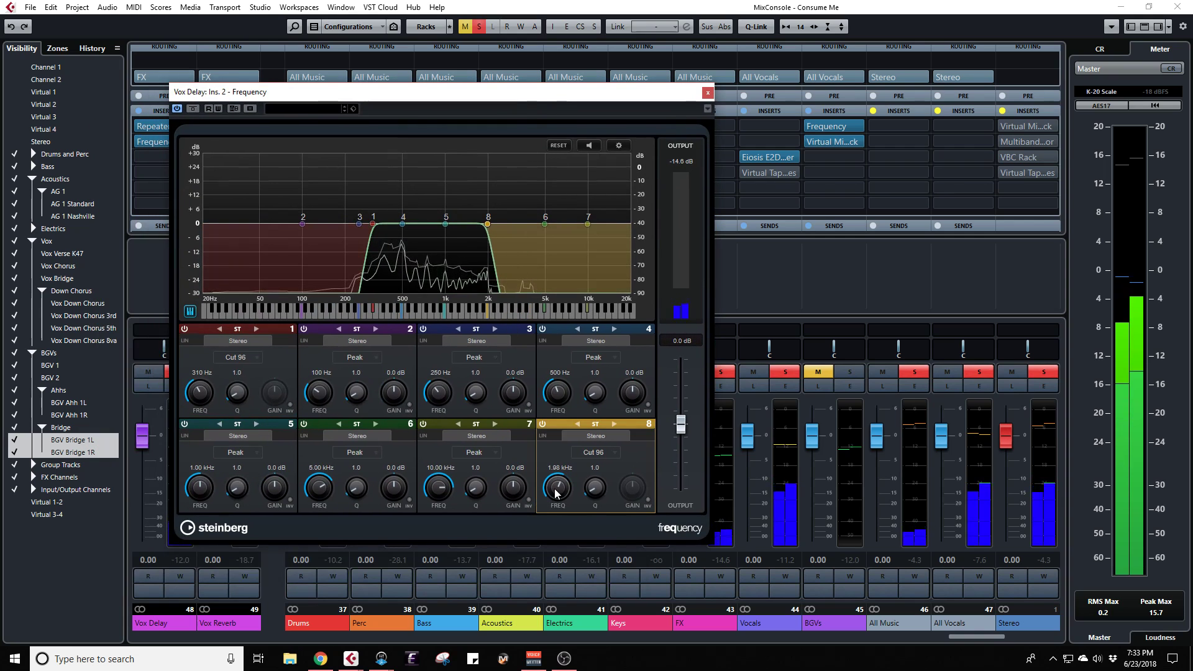
{"action": "left_click", "coordinate": [555, 468]}
{"action": "type", "text": "2"}
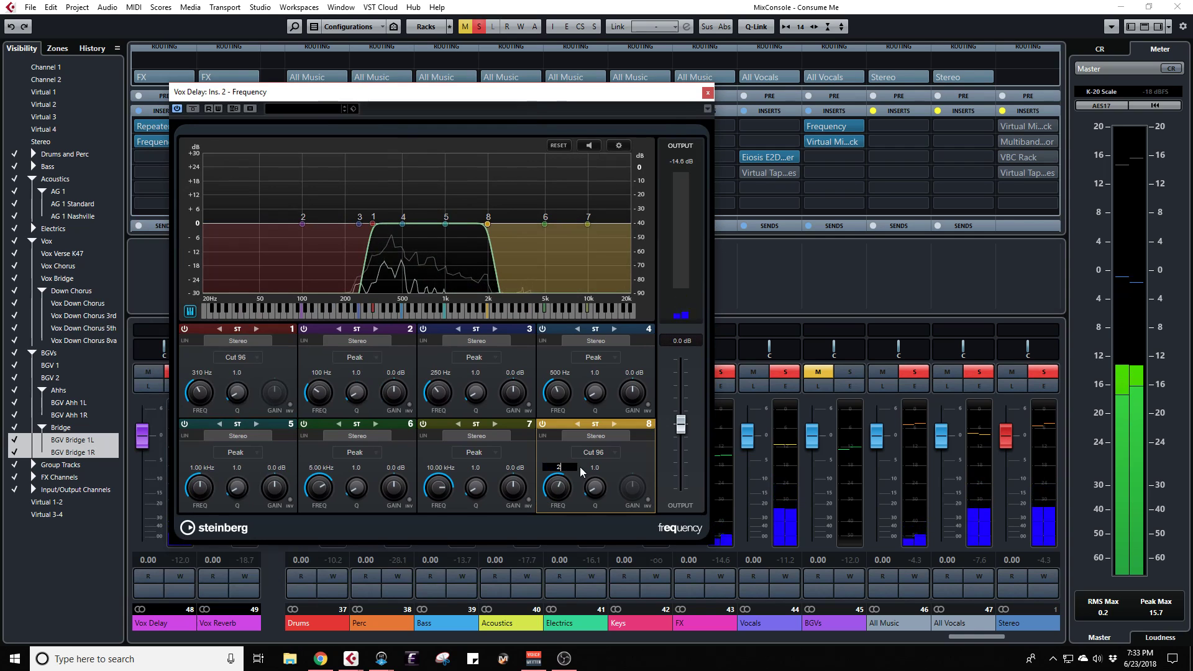
{"action": "key", "text": "Return"}
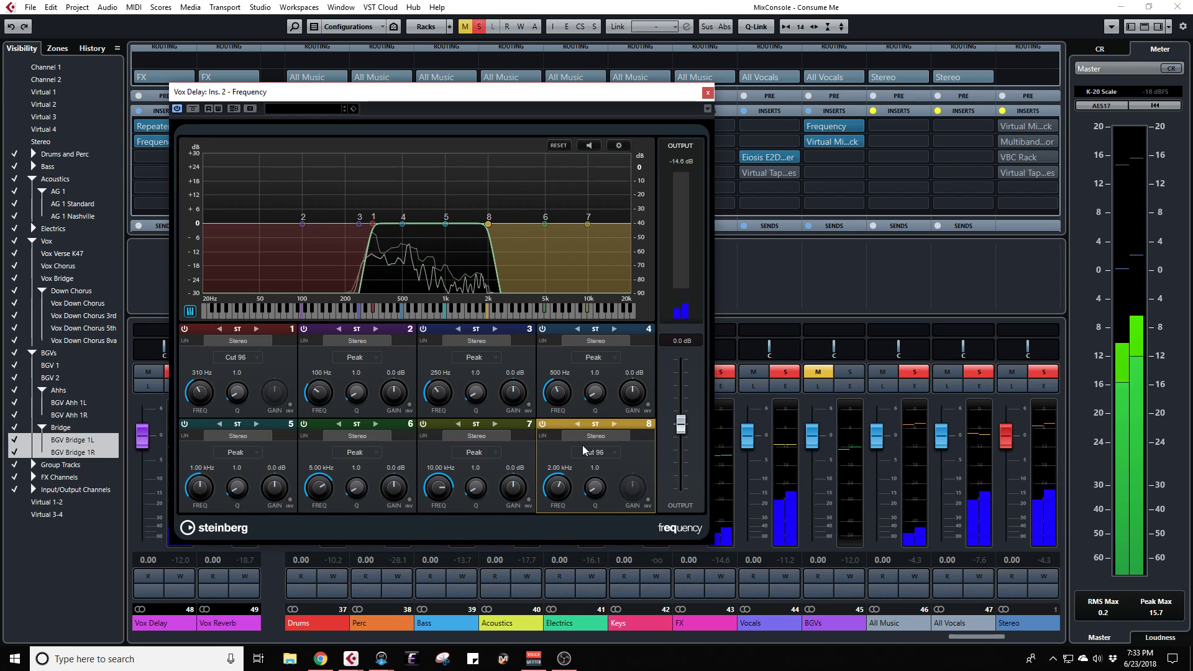
{"action": "left_click", "coordinate": [704, 93]}
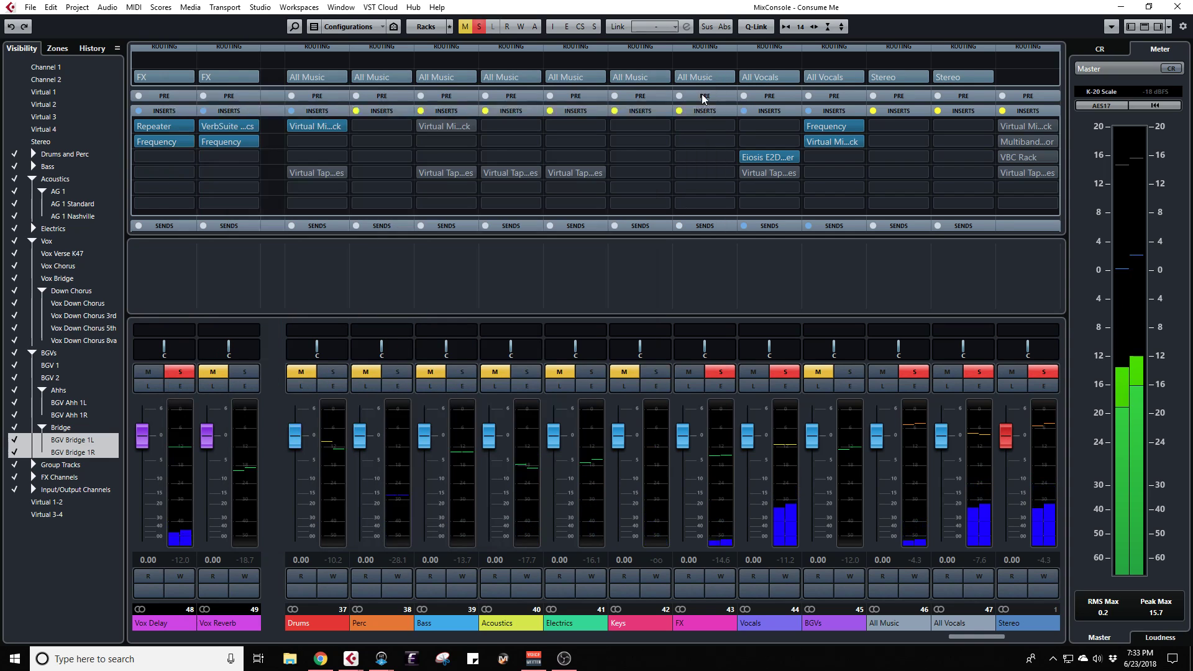
Step: Clear all solos and compare the soloed Vox Delay channel with the full mix
{"action": "left_click", "coordinate": [477, 27]}
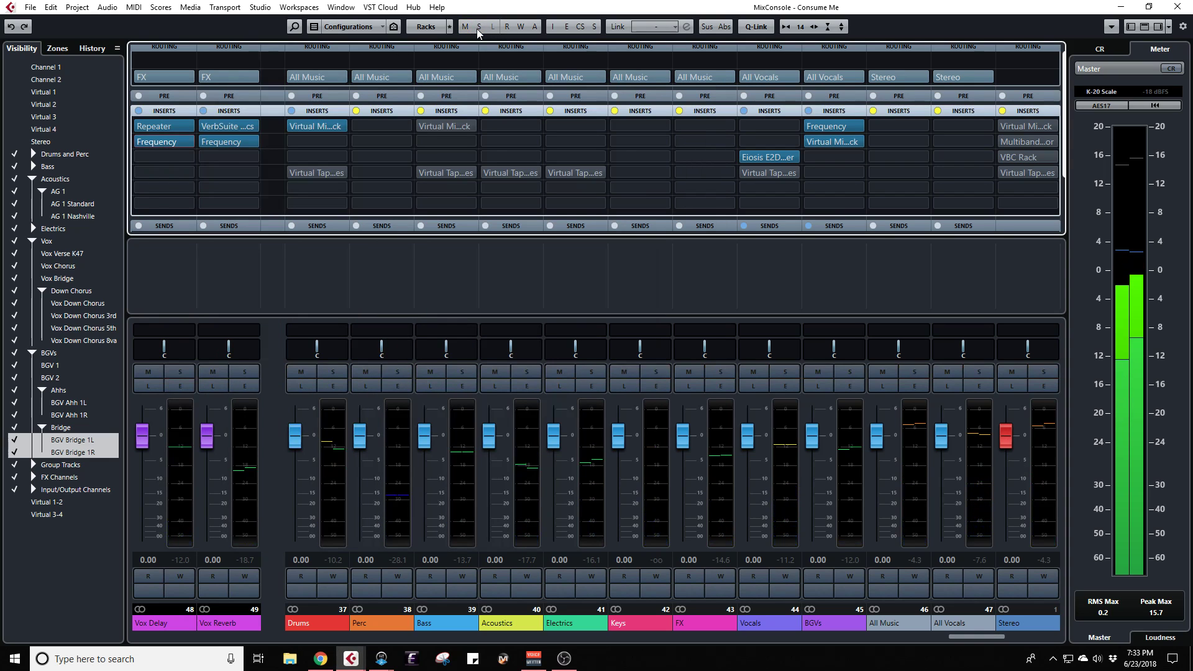
{"action": "left_click", "coordinate": [179, 379]}
{"action": "left_click", "coordinate": [179, 375]}
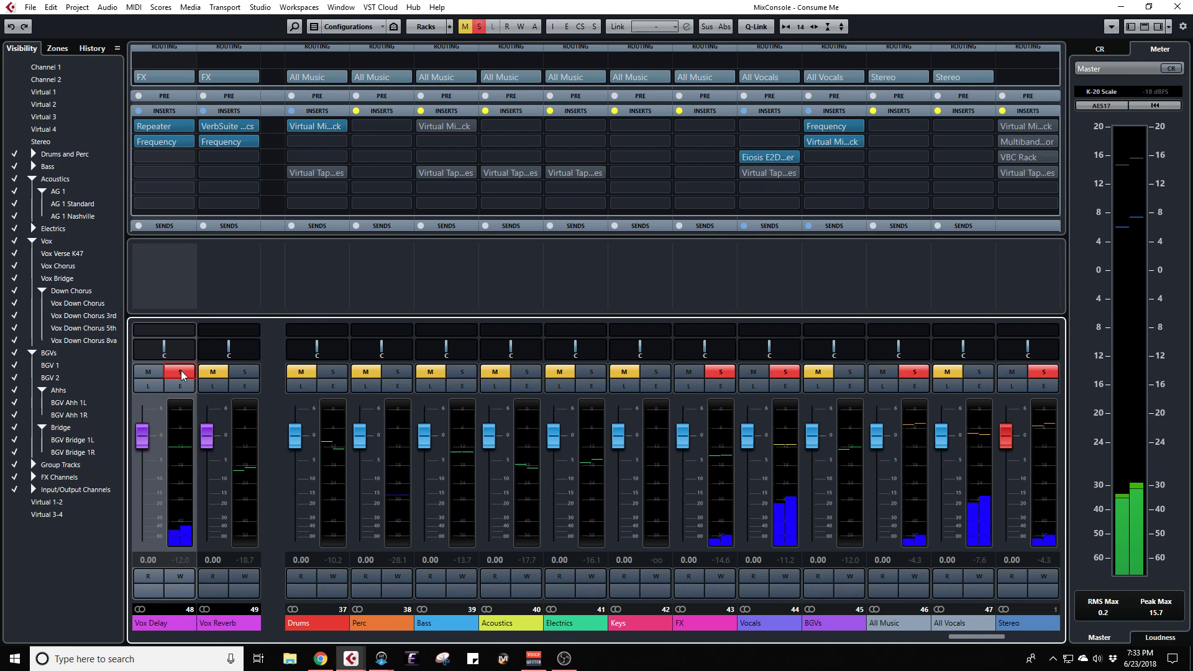
{"action": "left_click", "coordinate": [181, 370]}
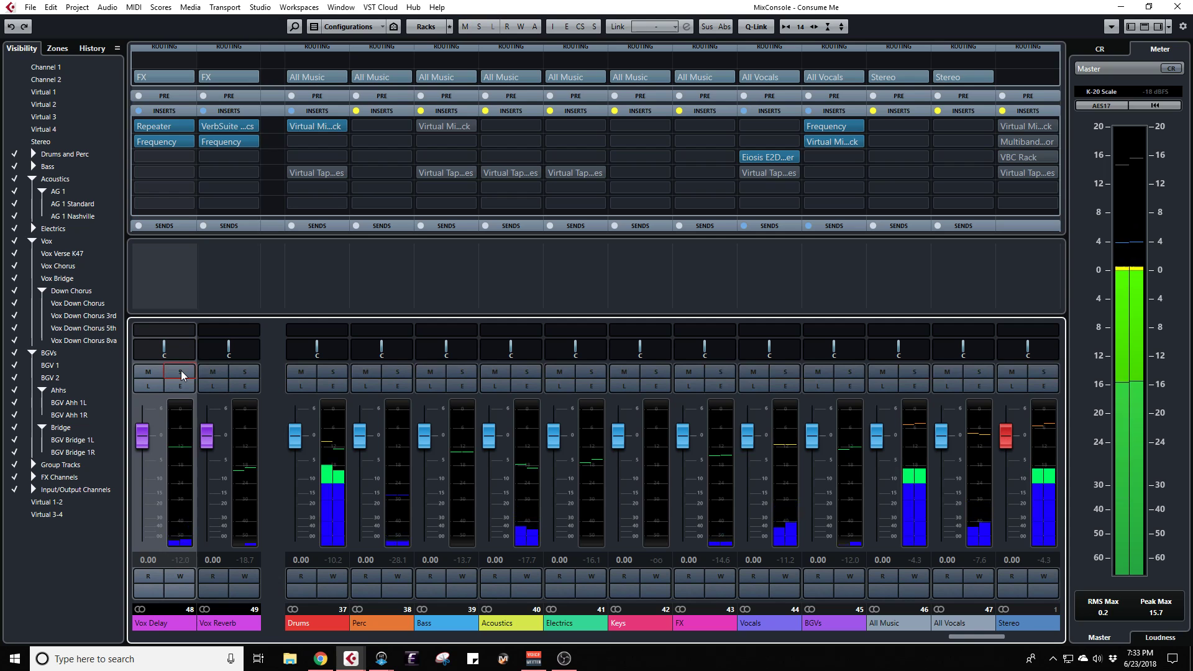
Step: Solo Vox Delay, reopen its Frequency EQ, sweep the band 8 cut frequency during playback, and set it to 2.00 kHz
{"action": "left_click", "coordinate": [151, 141]}
{"action": "left_click_drag", "start_coordinate": [416, 93], "coordinate": [620, 71]}
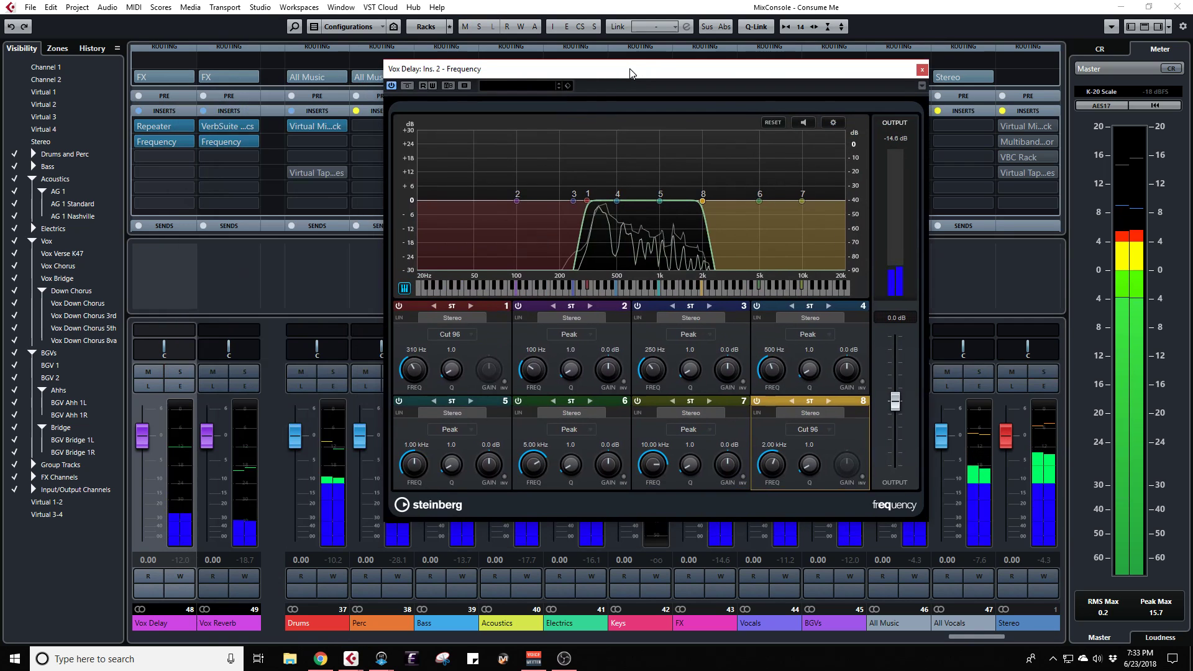
{"action": "left_click", "coordinate": [185, 371]}
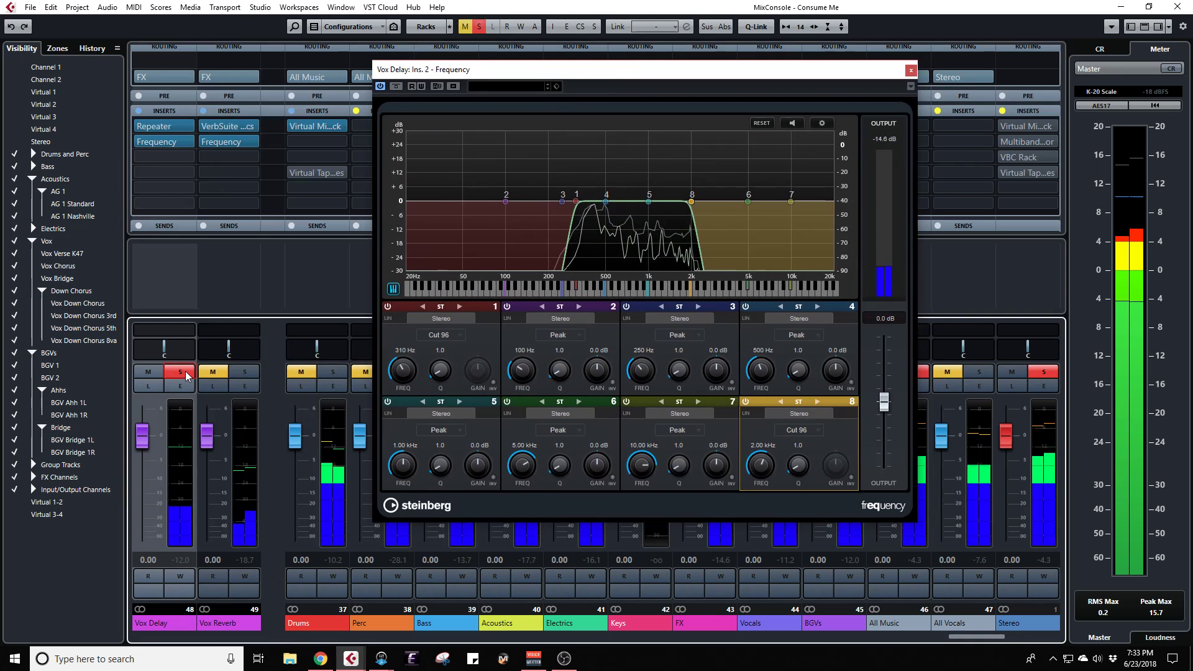
{"action": "left_click_drag", "start_coordinate": [761, 465], "coordinate": [761, 465]}
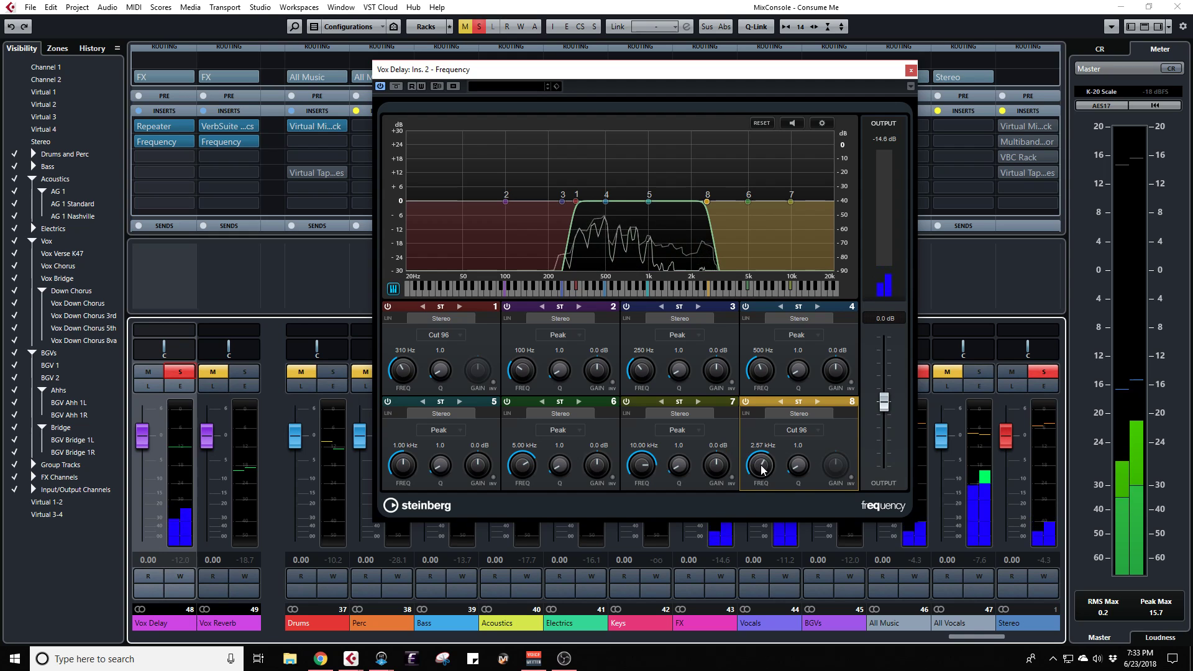
{"action": "left_click_drag", "start_coordinate": [763, 469], "coordinate": [765, 477]}
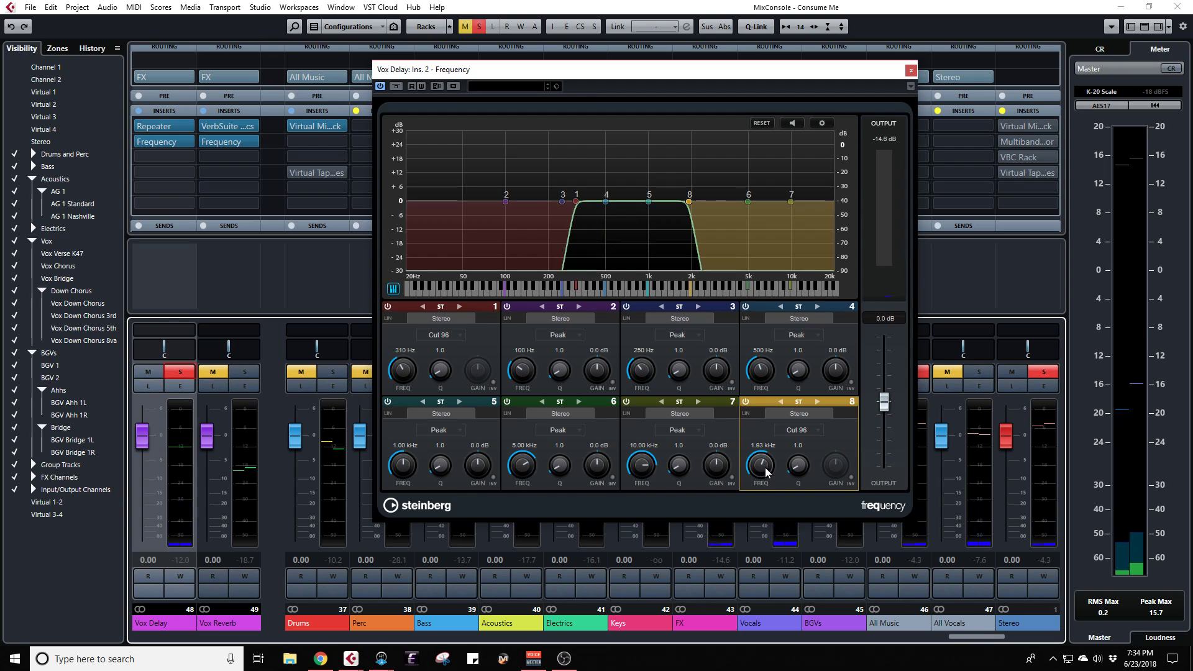
{"action": "left_click", "coordinate": [761, 445]}
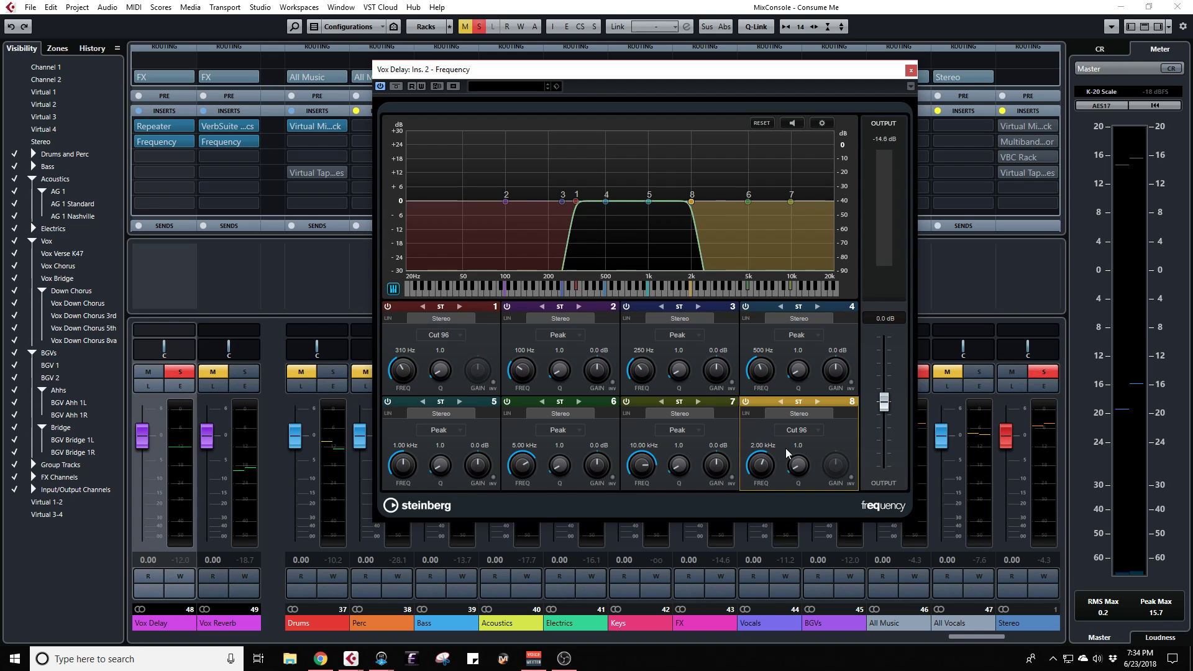
Step: Audition the Vox Delay EQ with the band 1 low cut off and on again, and close the EQ
{"action": "key", "text": "space"}
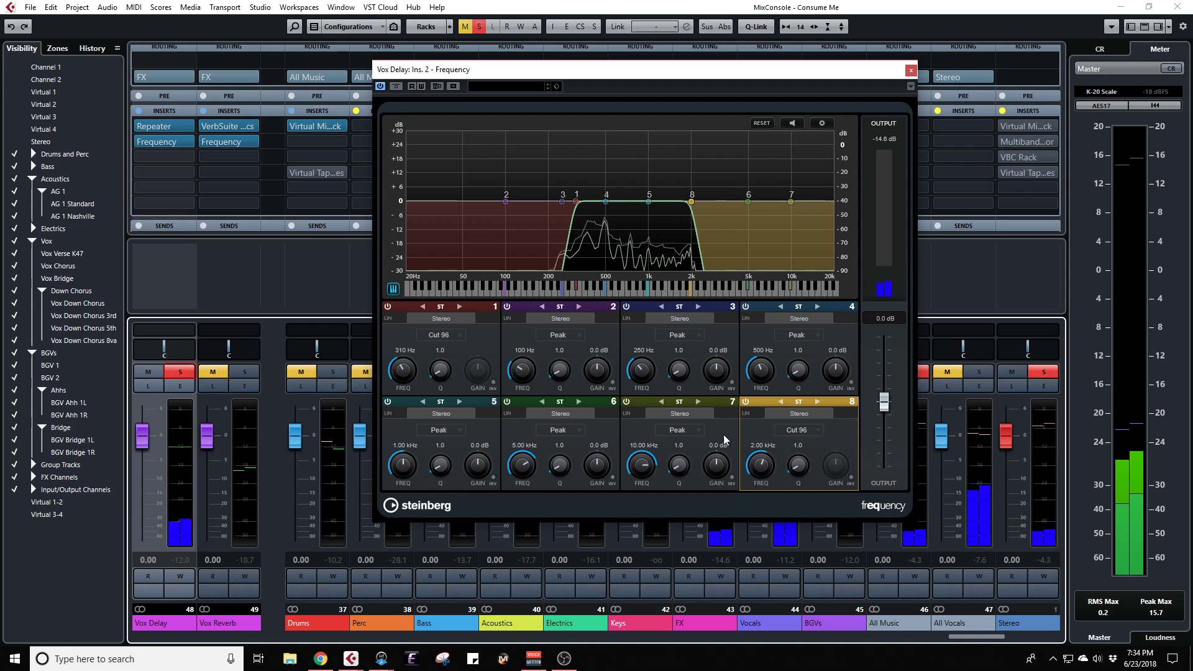
{"action": "left_click", "coordinate": [388, 308]}
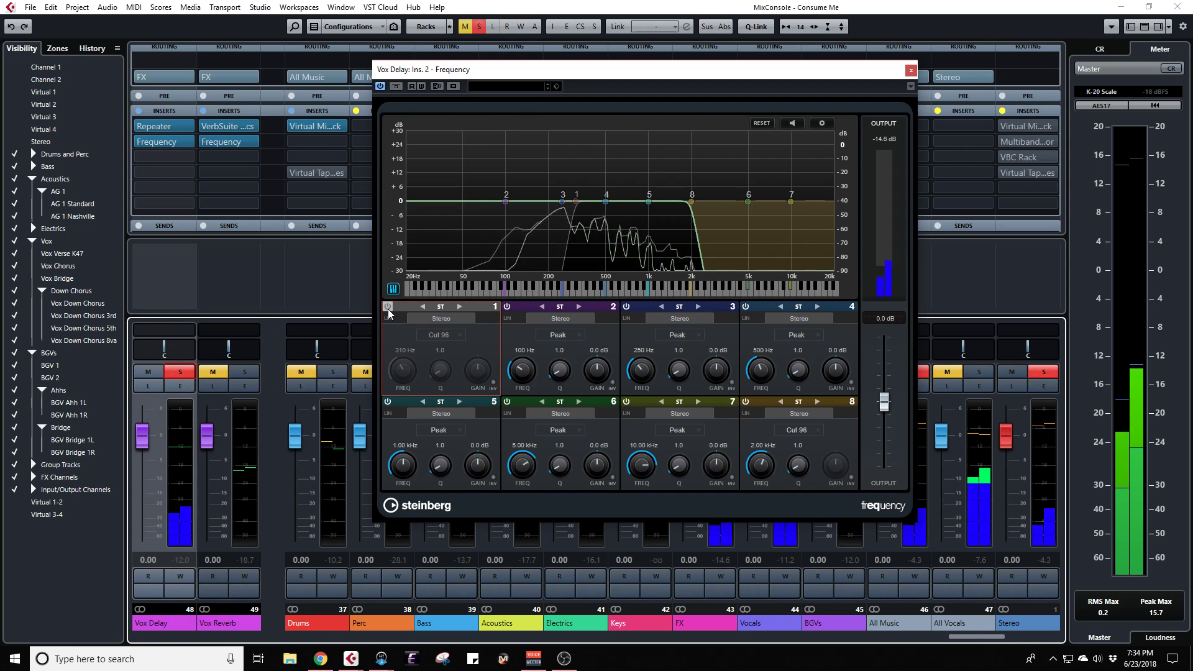
{"action": "left_click", "coordinate": [388, 307]}
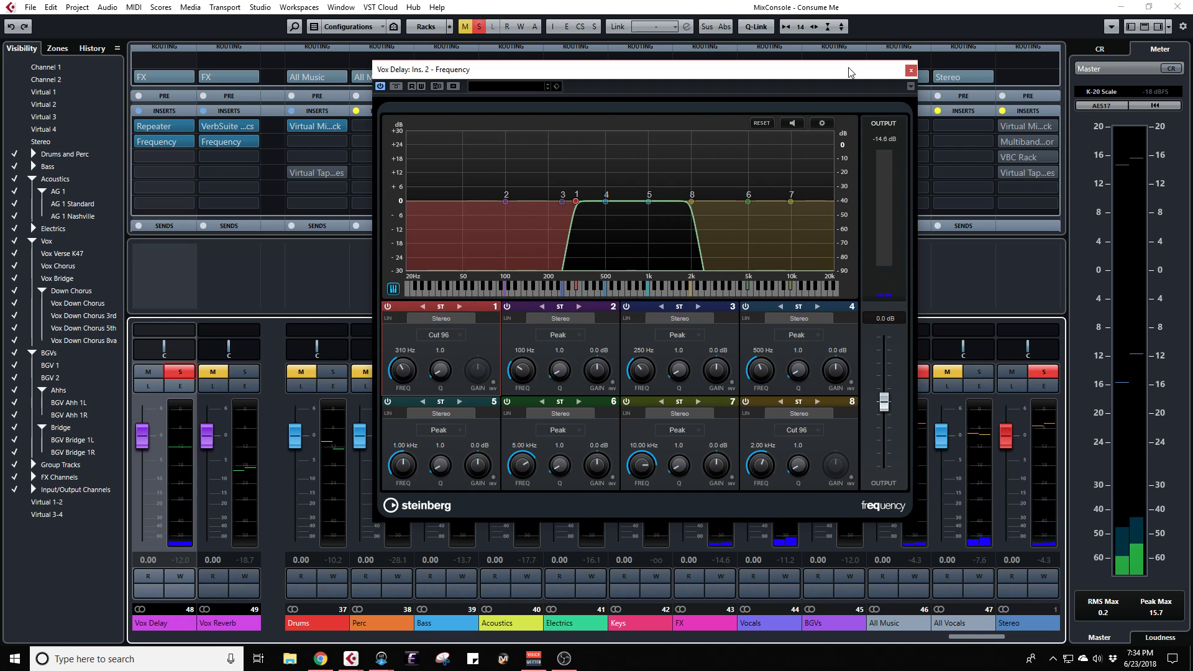
{"action": "left_click", "coordinate": [912, 70]}
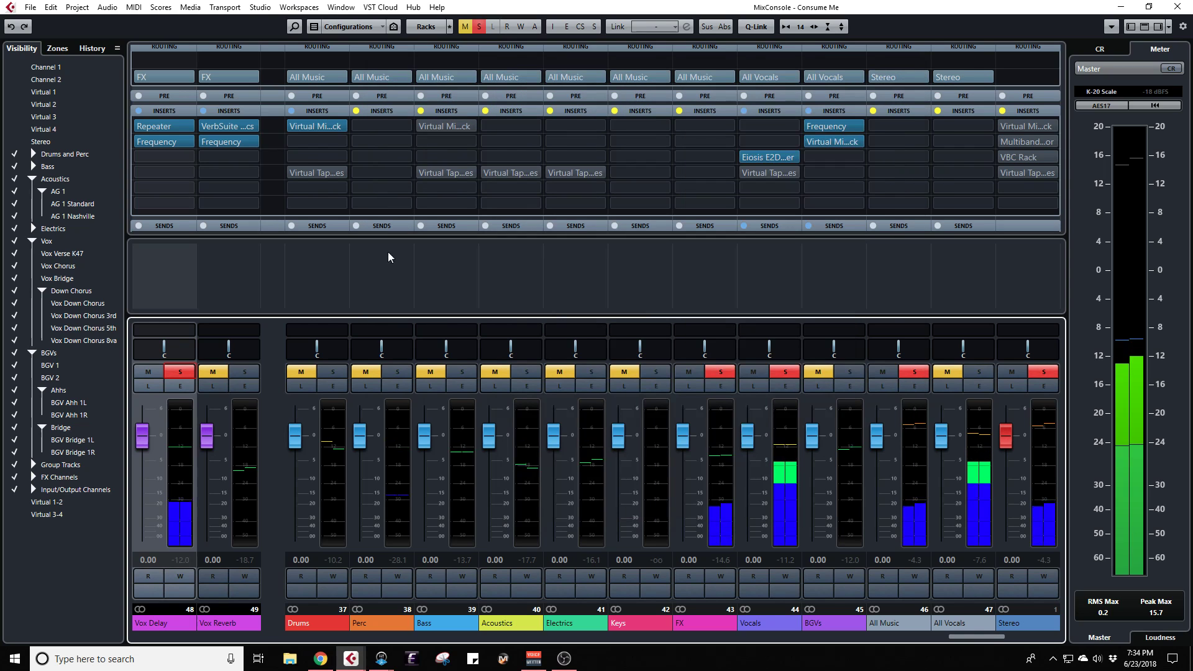
Step: Unsolo Vox Delay and compare the soloed Vocals group with the full mix
{"action": "left_click", "coordinate": [181, 371]}
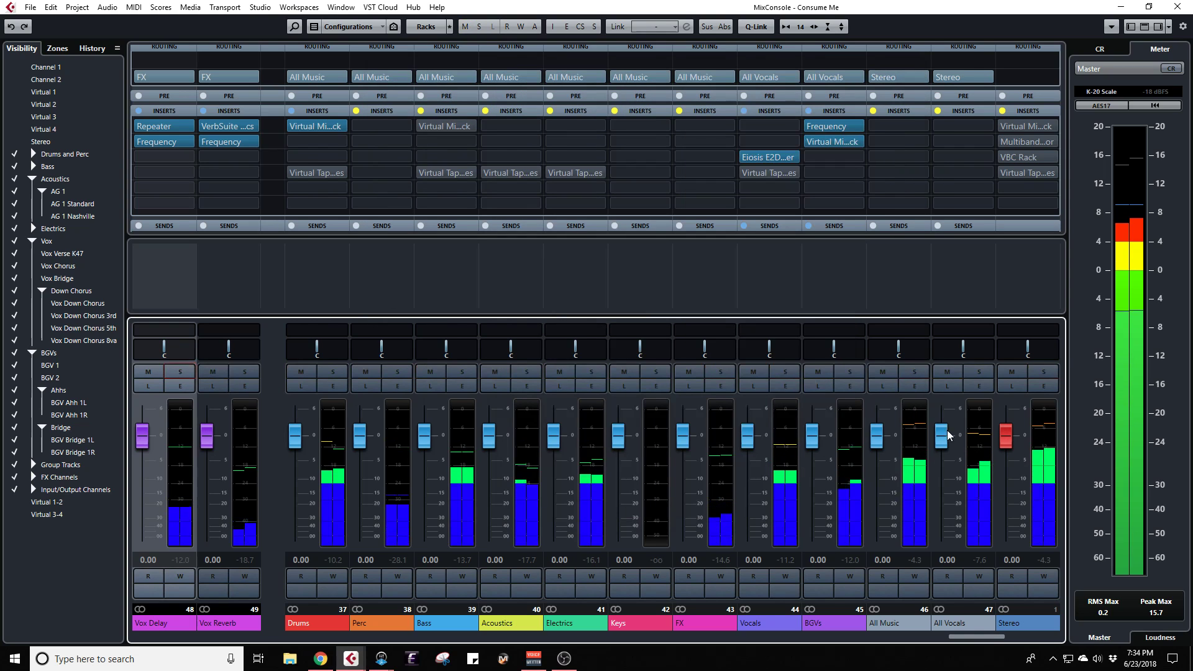
{"action": "left_click", "coordinate": [783, 372]}
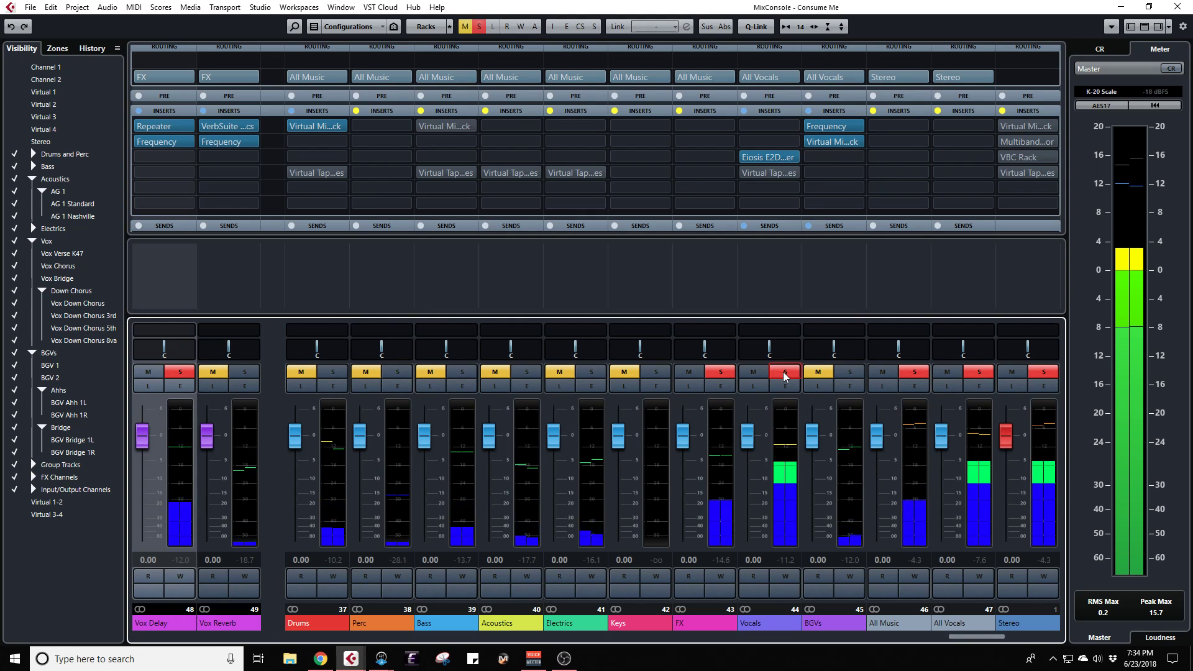
{"action": "left_click", "coordinate": [782, 371]}
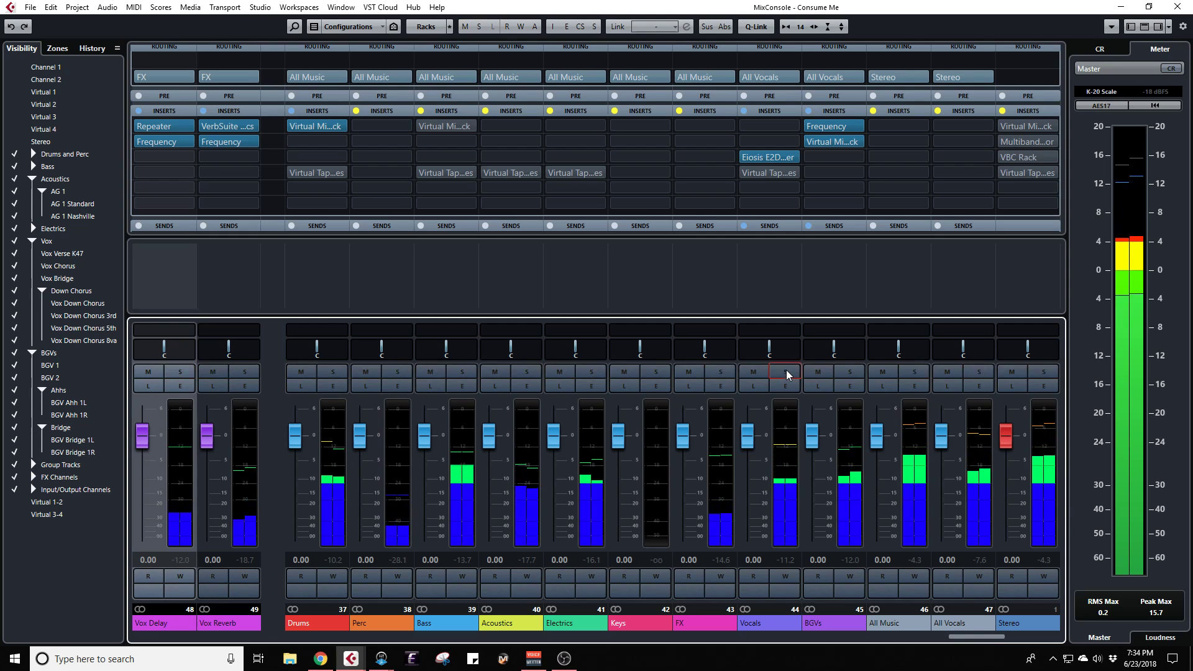
Step: Add an active Vox Reverb send to the Vocals group channel and set its send gain to -16.2 dB
{"action": "left_click", "coordinate": [773, 225]}
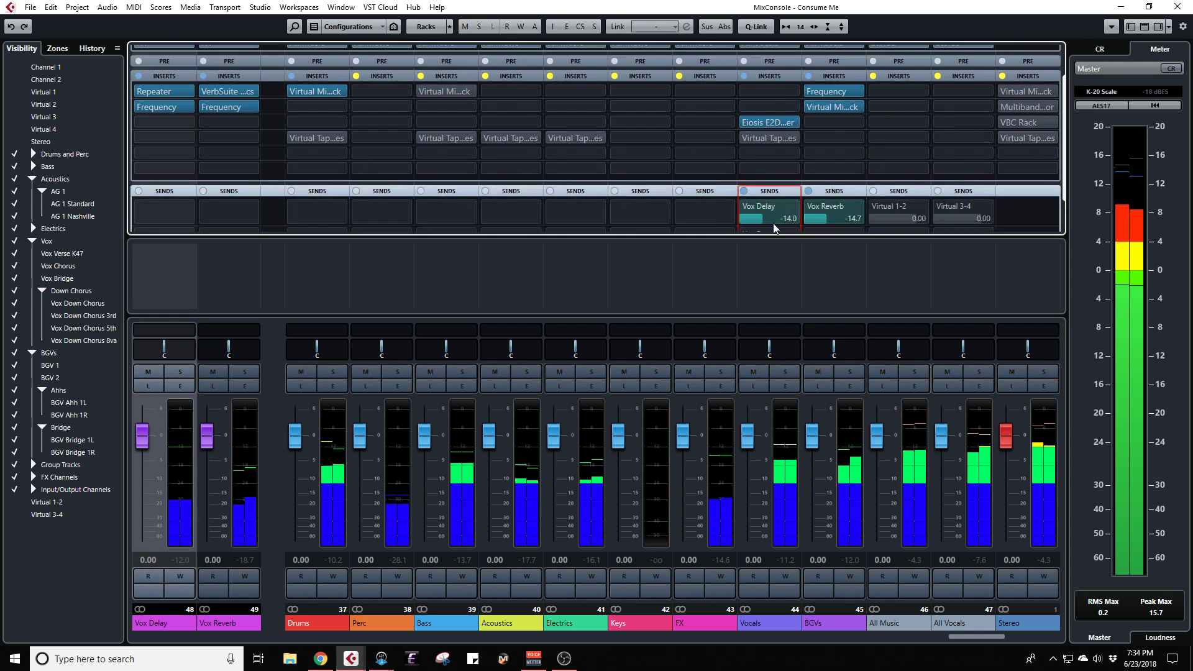
{"action": "left_click", "coordinate": [745, 194]}
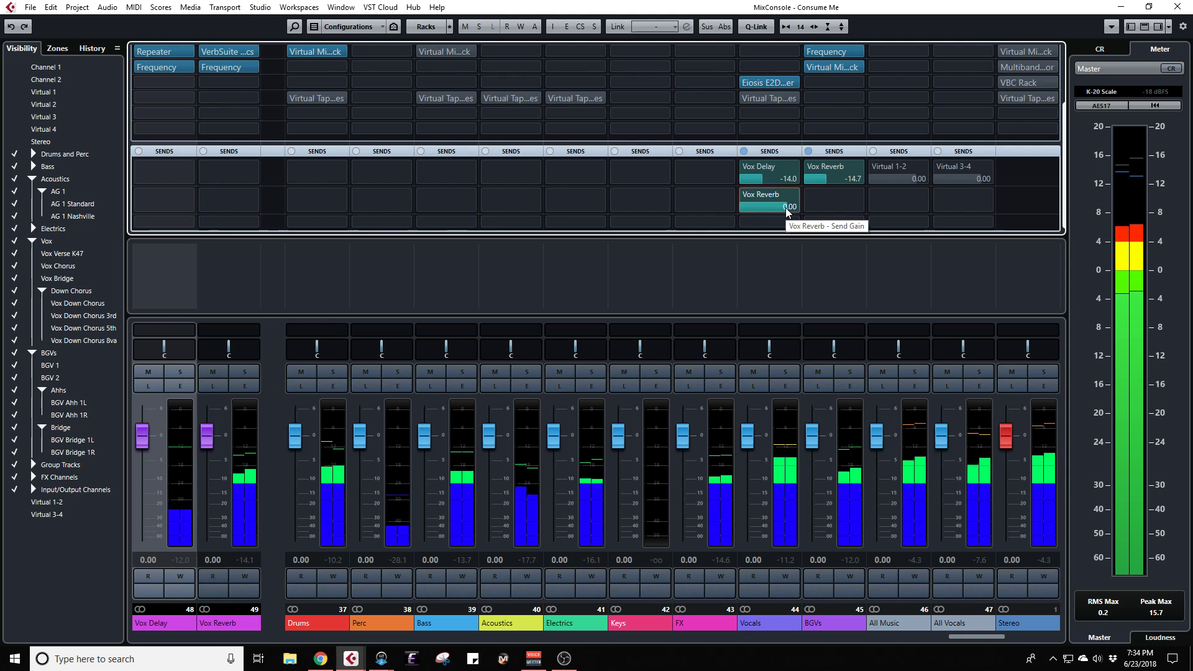
{"action": "left_click_drag", "start_coordinate": [785, 207], "coordinate": [733, 209]}
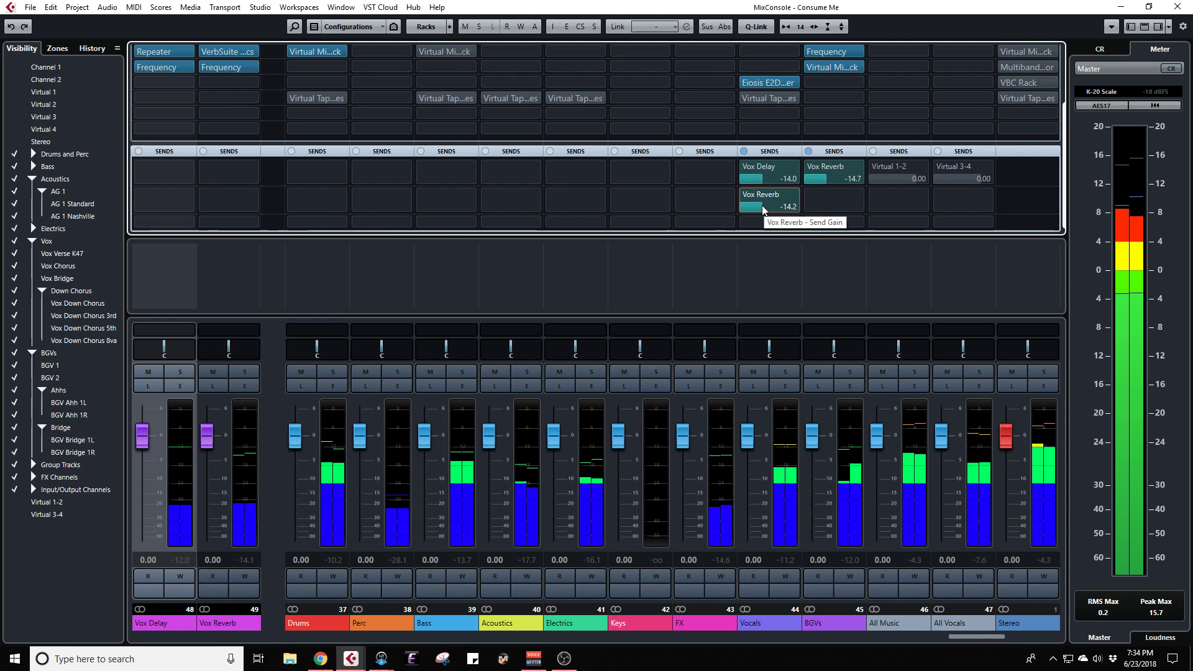
{"action": "scroll", "coordinate": [763, 207], "scroll_direction": "down", "scroll_amount": 3}
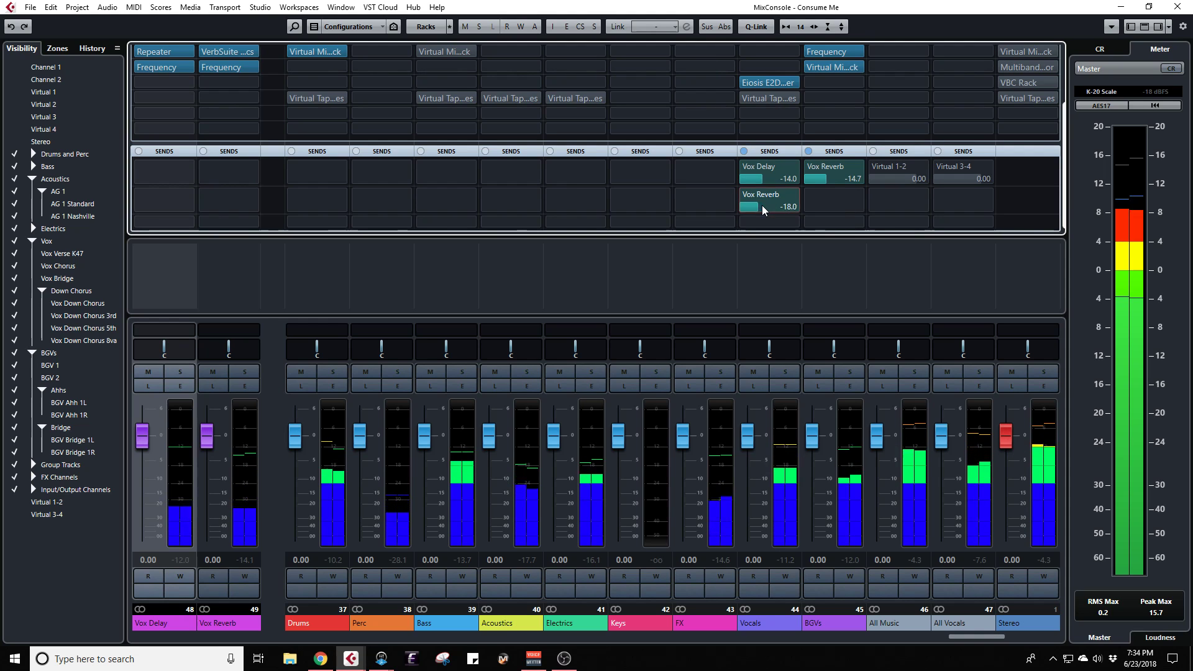
{"action": "left_click_drag", "start_coordinate": [755, 205], "coordinate": [701, 210]}
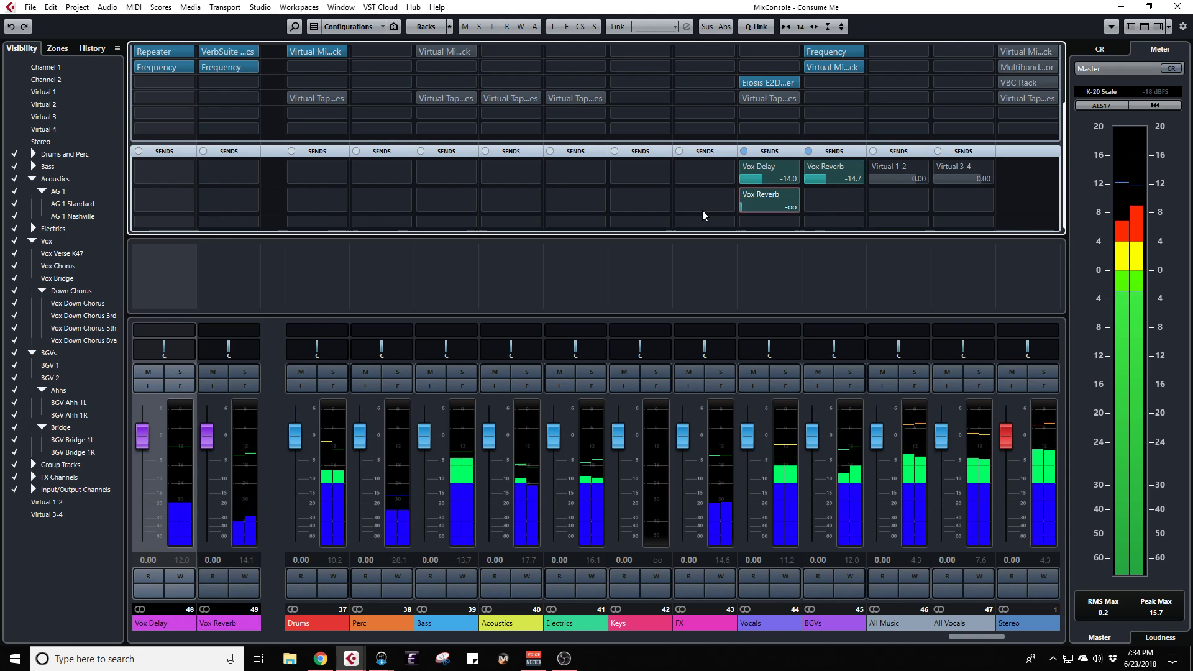
{"action": "left_click_drag", "start_coordinate": [702, 210], "coordinate": [729, 215]}
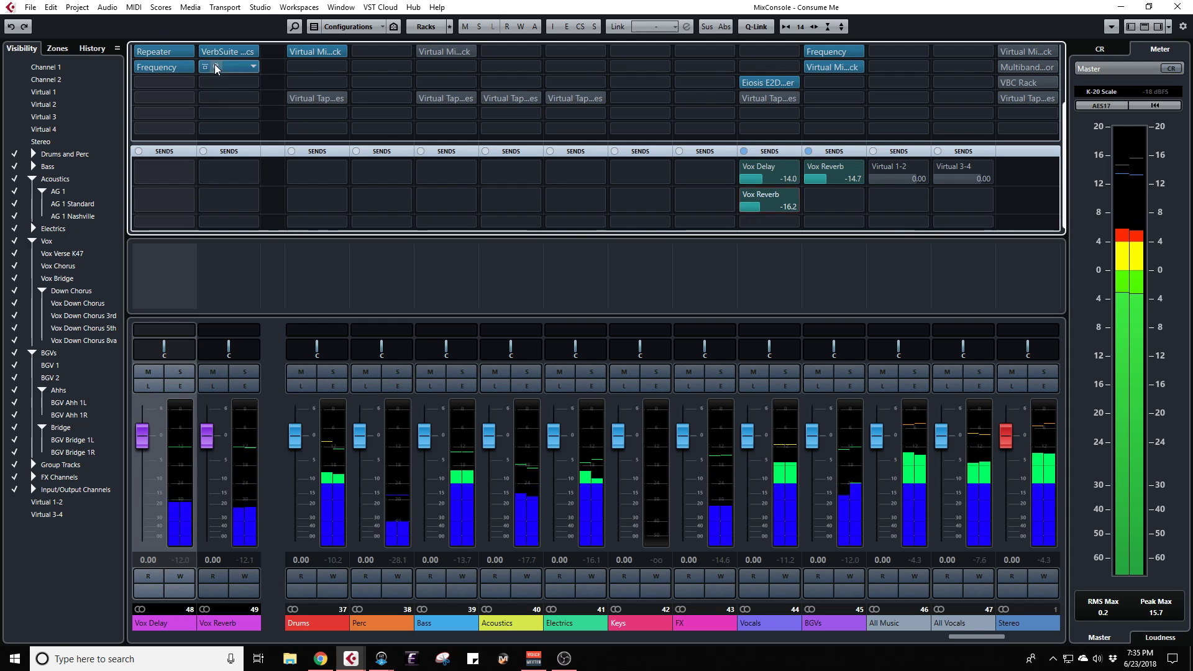
{"action": "scroll", "coordinate": [247, 118], "scroll_direction": "up", "scroll_amount": 3}
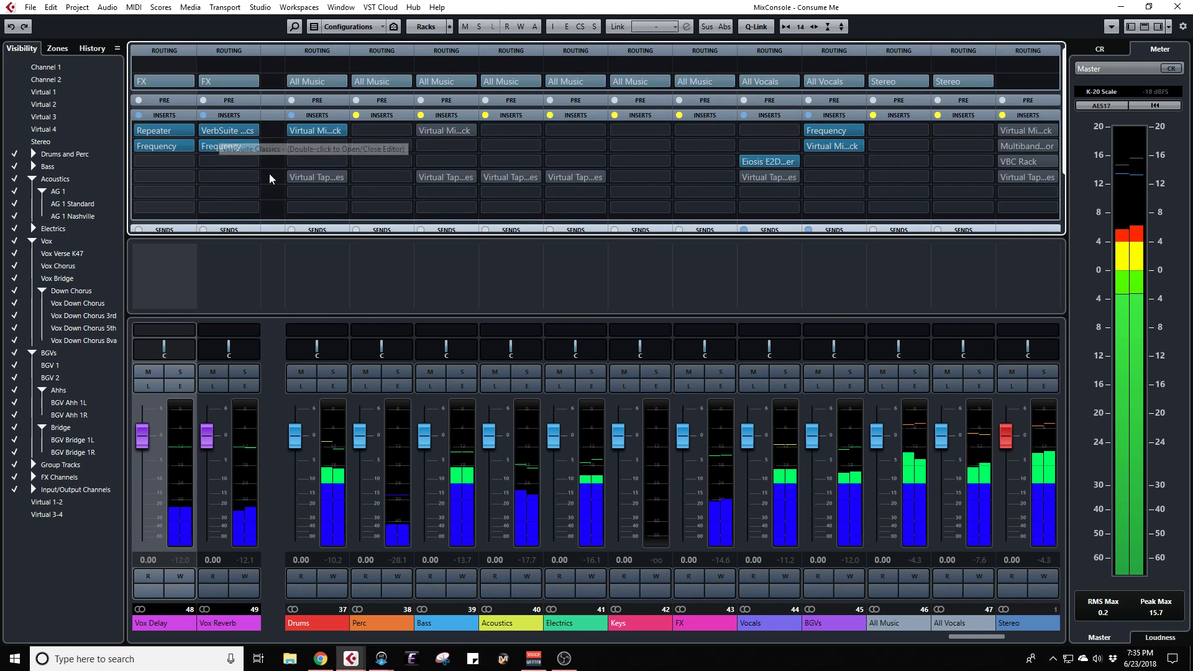
Step: Play the chorus from bar 57, open the Vox Chorus take in the Sample Editor, and examine its pitch segments around bars 58 and 59
{"action": "key", "text": "F3"}
{"action": "key", "text": "space"}
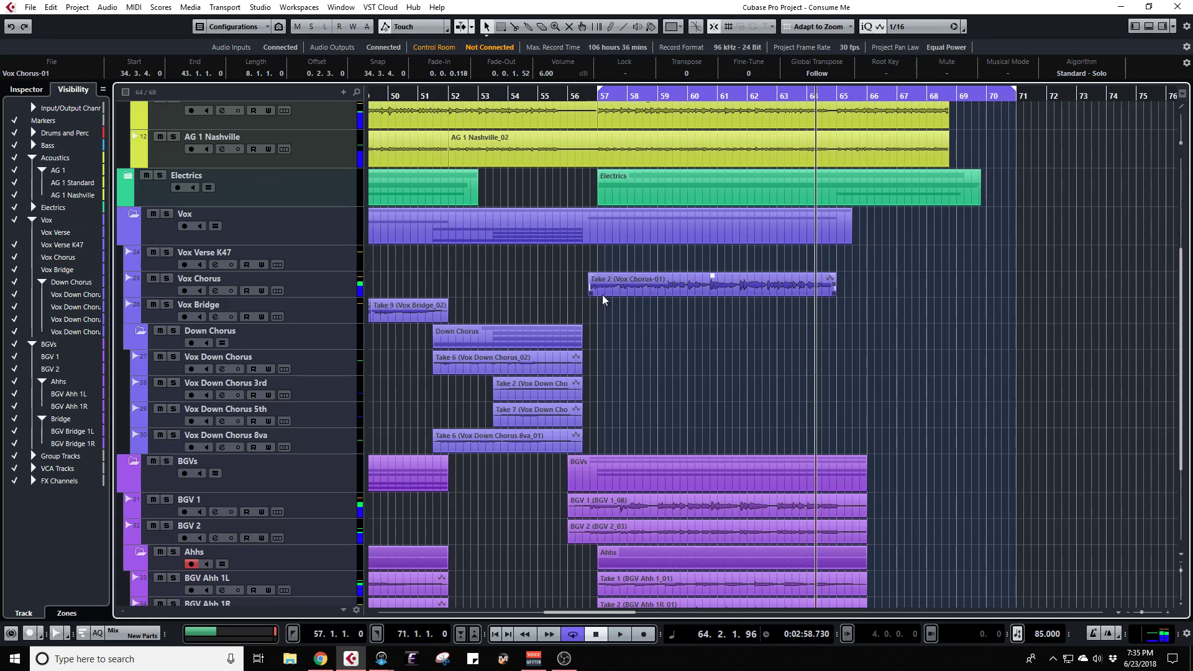
{"action": "key", "text": "space"}
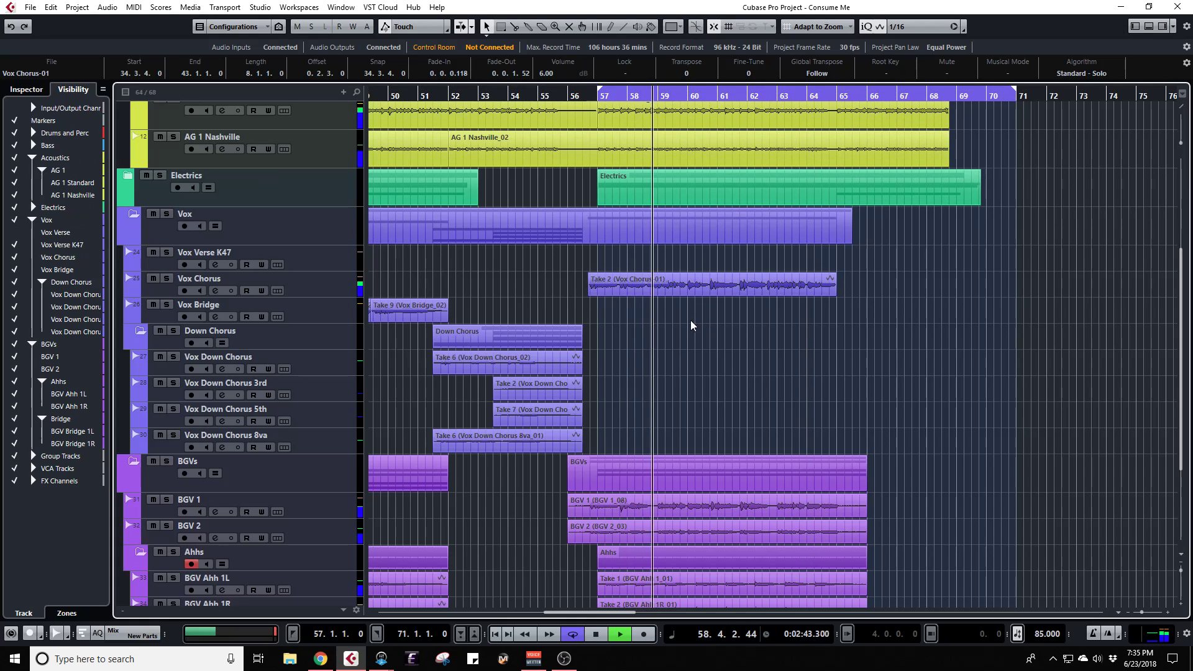
{"action": "double_click", "coordinate": [654, 288]}
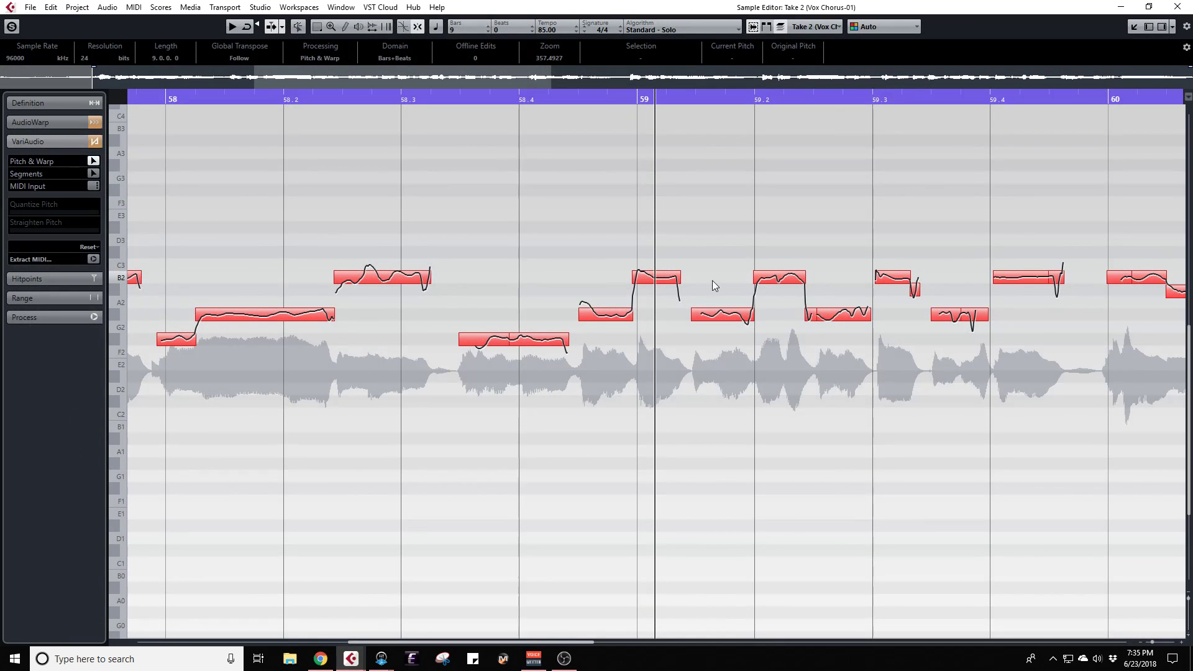
{"action": "left_click", "coordinate": [284, 99]}
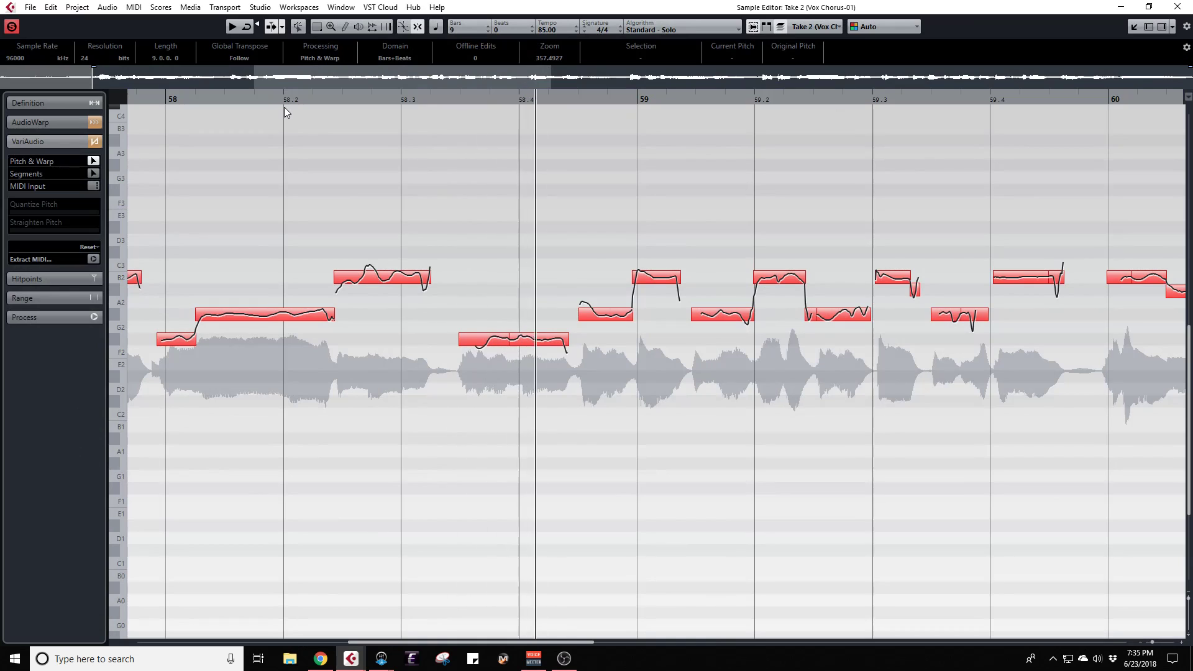
{"action": "left_click", "coordinate": [224, 99]}
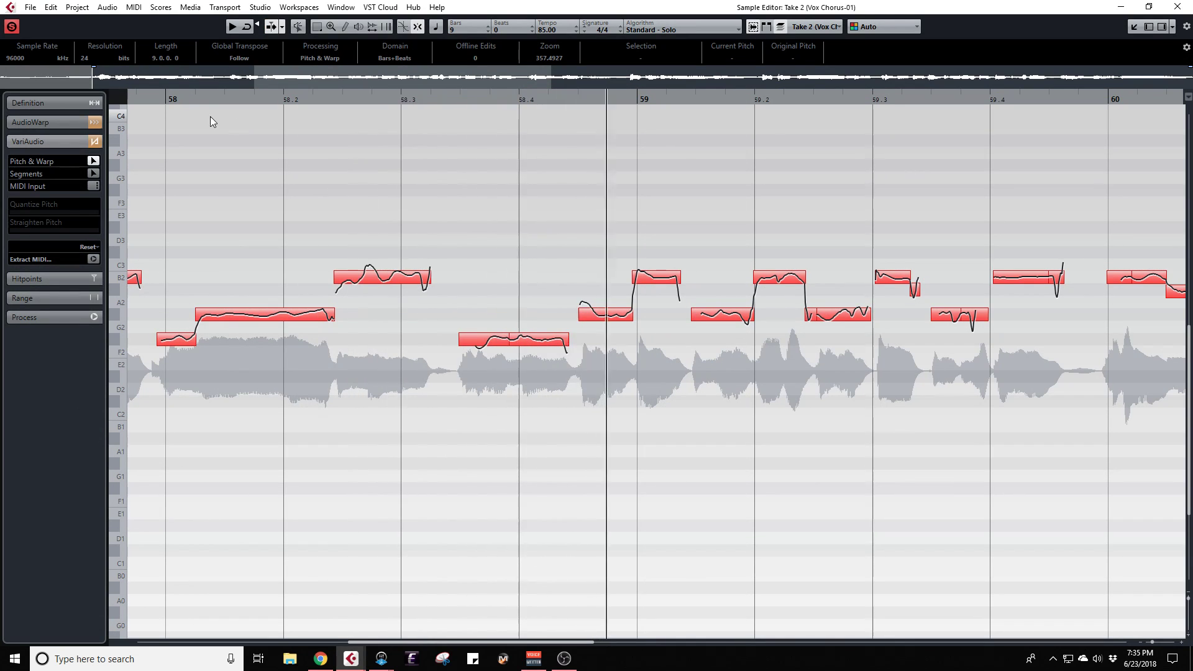
{"action": "left_click", "coordinate": [164, 99]}
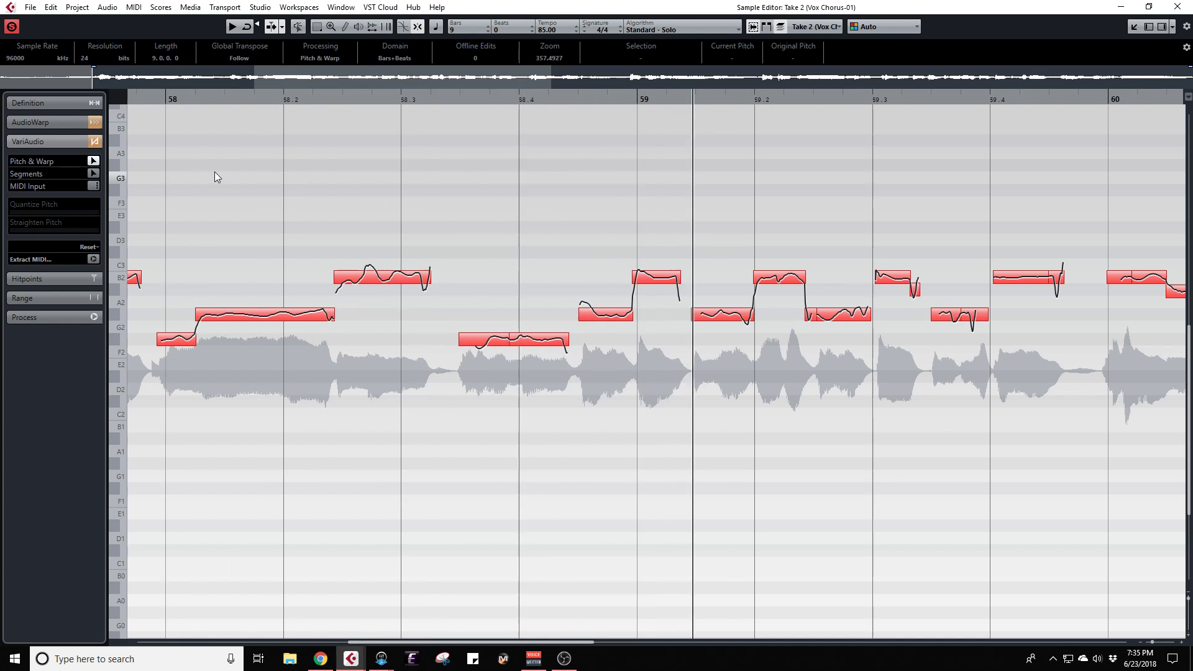
Step: Follow the Vox Chorus pitch segments through bar 63 during playback, close the Sample Editor, and stop playback
{"action": "key", "text": "g"}
{"action": "key", "text": "g"}
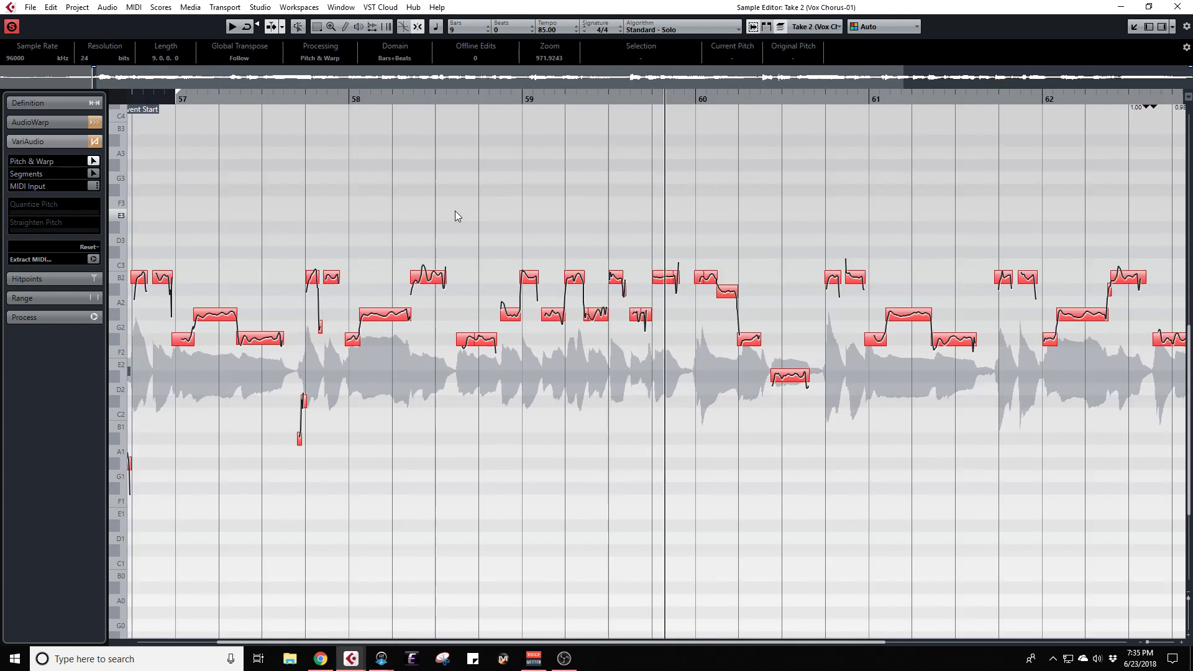
{"action": "key", "text": "f"}
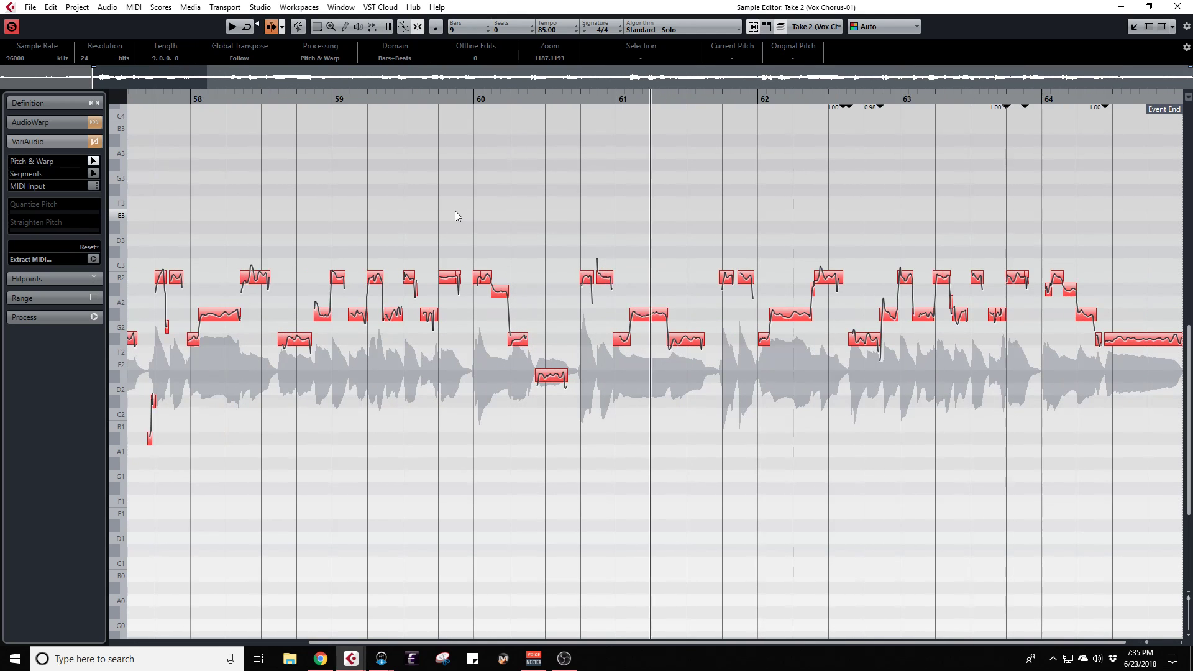
{"action": "scroll", "coordinate": [792, 371], "scroll_direction": "up", "scroll_amount": 3}
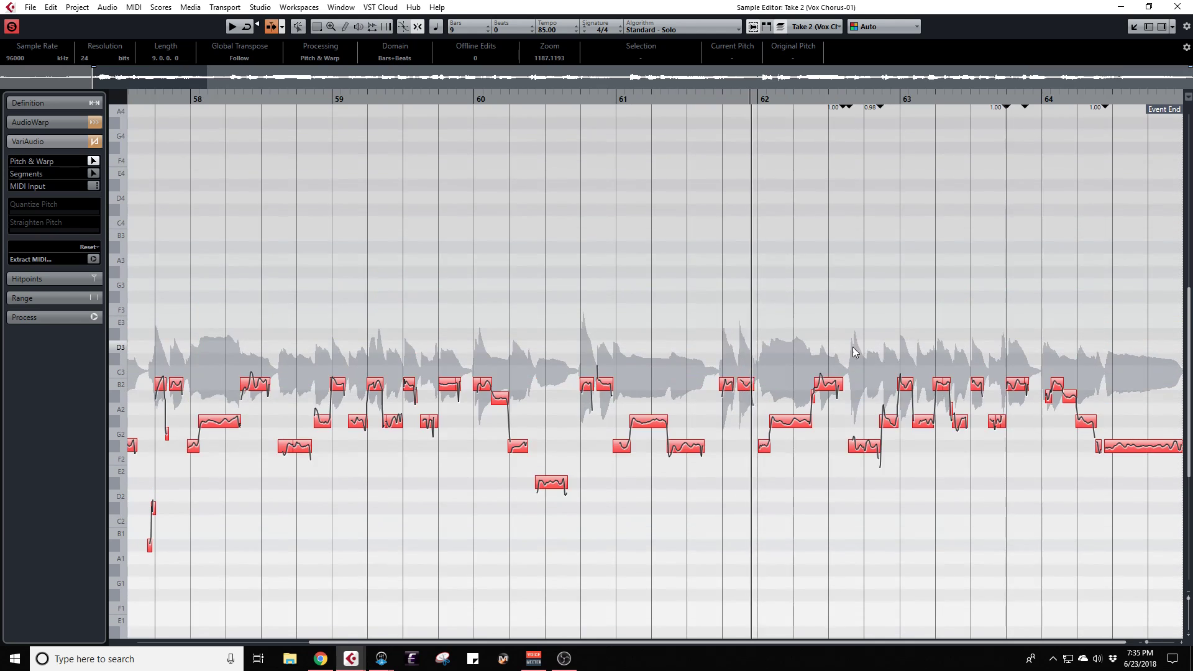
{"action": "key", "text": "h"}
{"action": "key", "text": "h"}
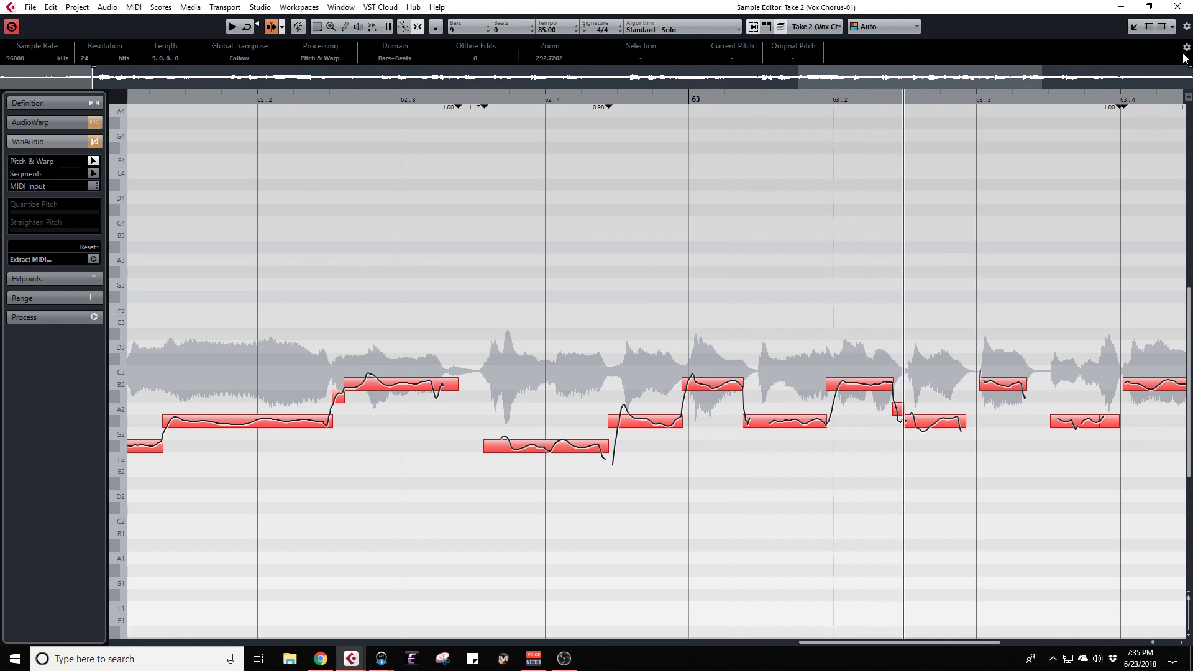
{"action": "left_click", "coordinate": [1178, 6]}
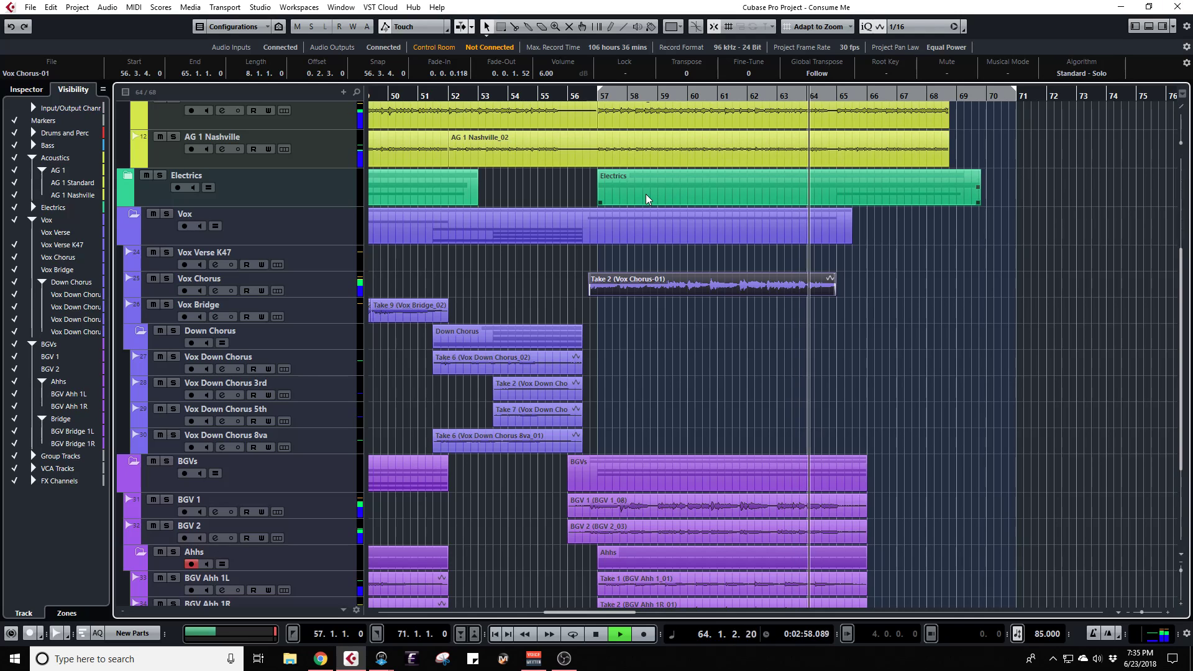
{"action": "key", "text": "space"}
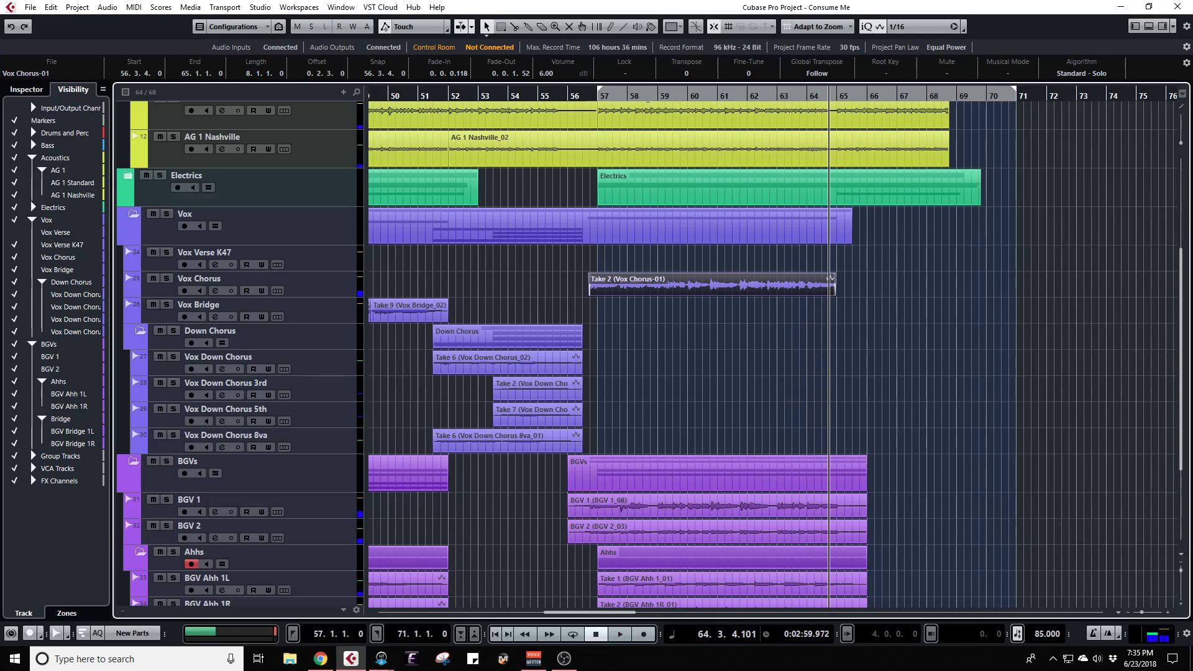
Step: Remove the Eiosis E2Deesser insert from the Vocals group channel in the MixConsole
{"action": "key", "text": "F3"}
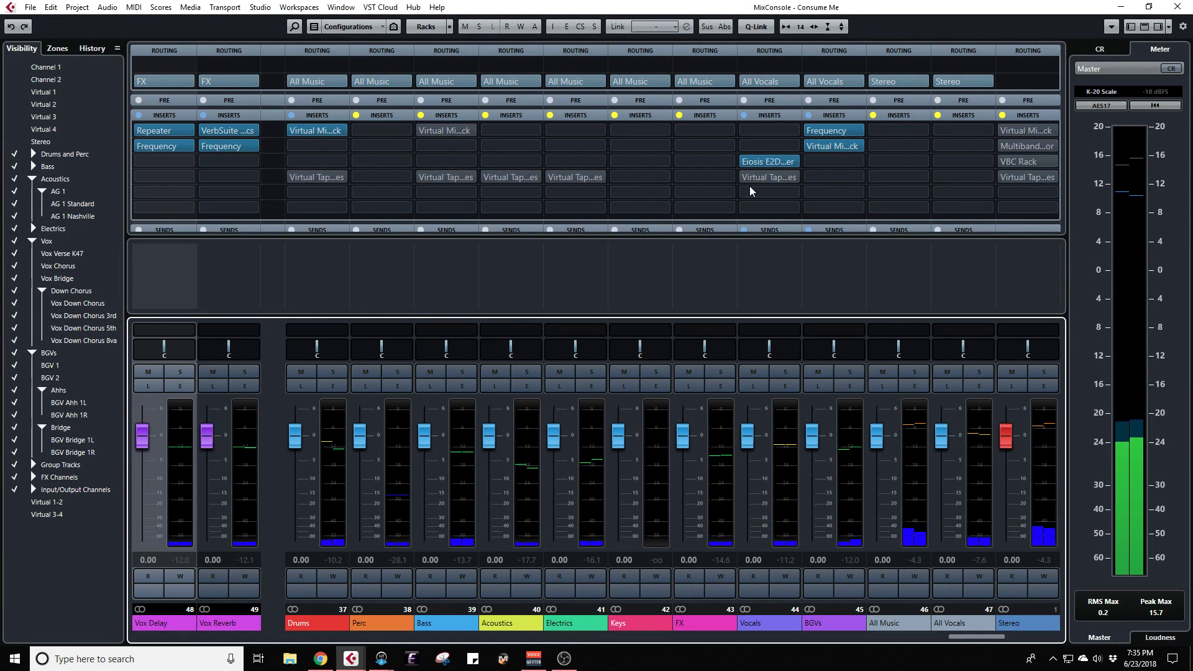
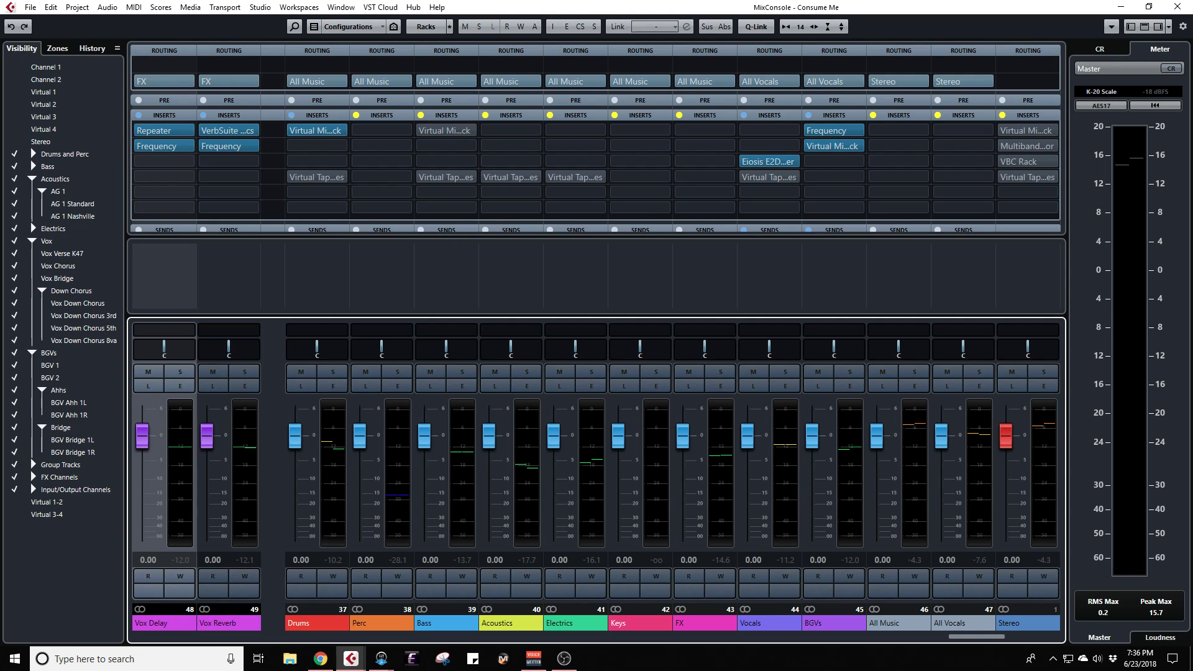
{"action": "left_click", "coordinate": [795, 161]}
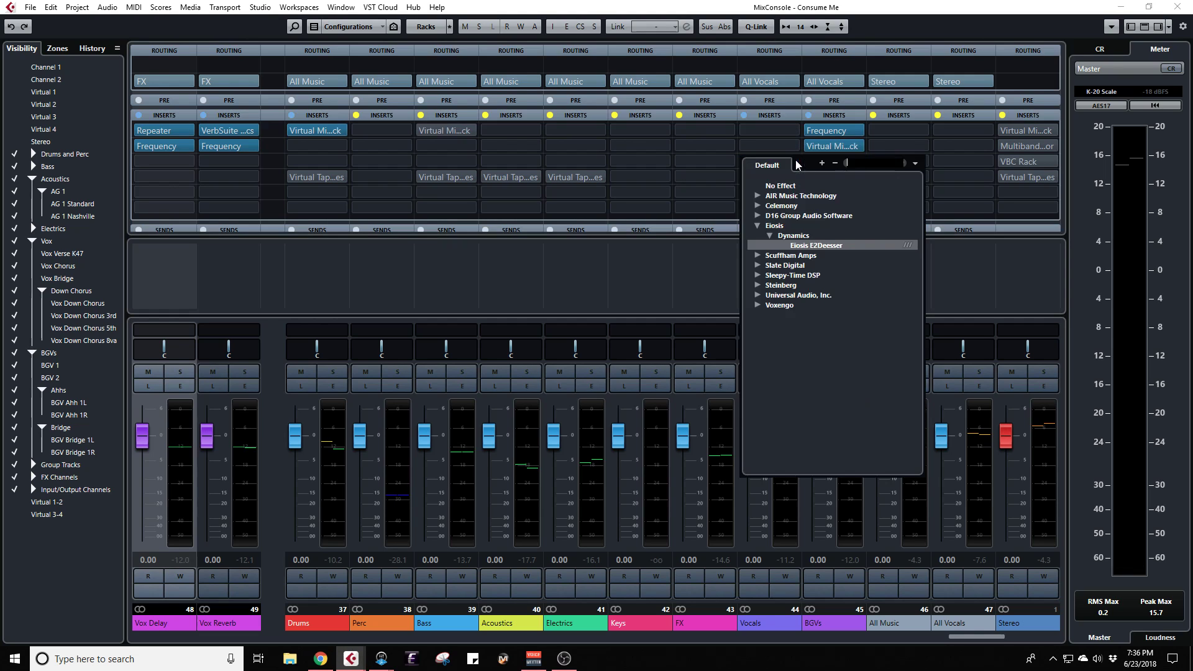
{"action": "left_click", "coordinate": [778, 186]}
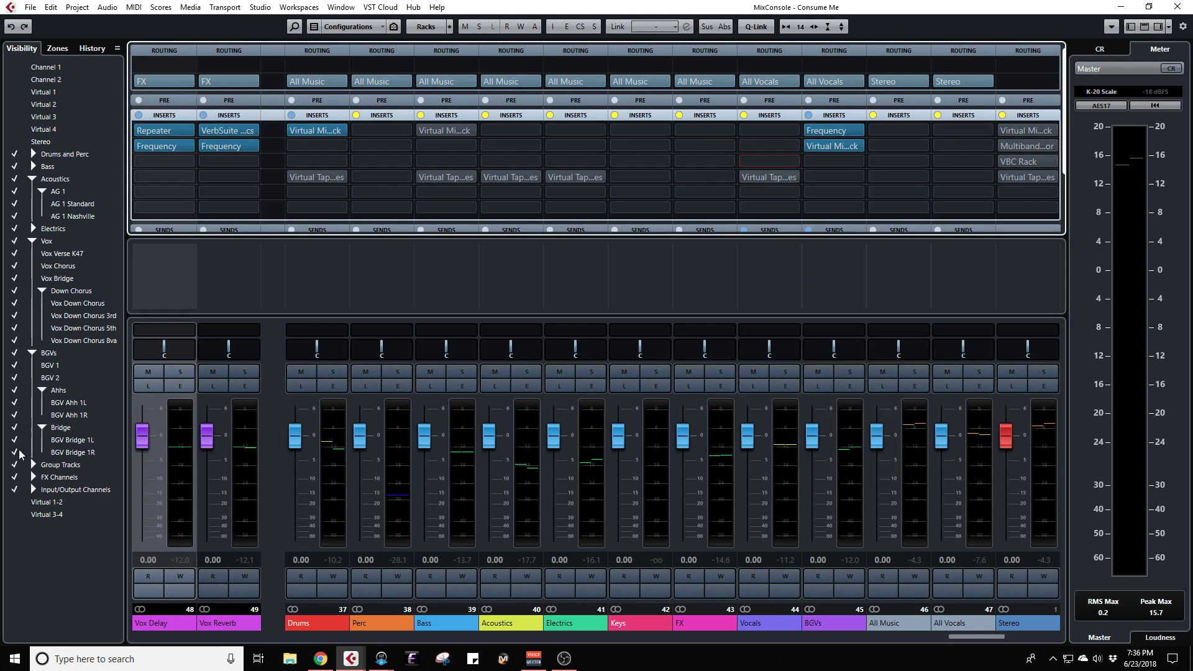
Step: Hide the Group Tracks channels and add a stereo group channel named Vox Down to the four Vox Down Chorus channels
{"action": "left_click", "coordinate": [14, 466]}
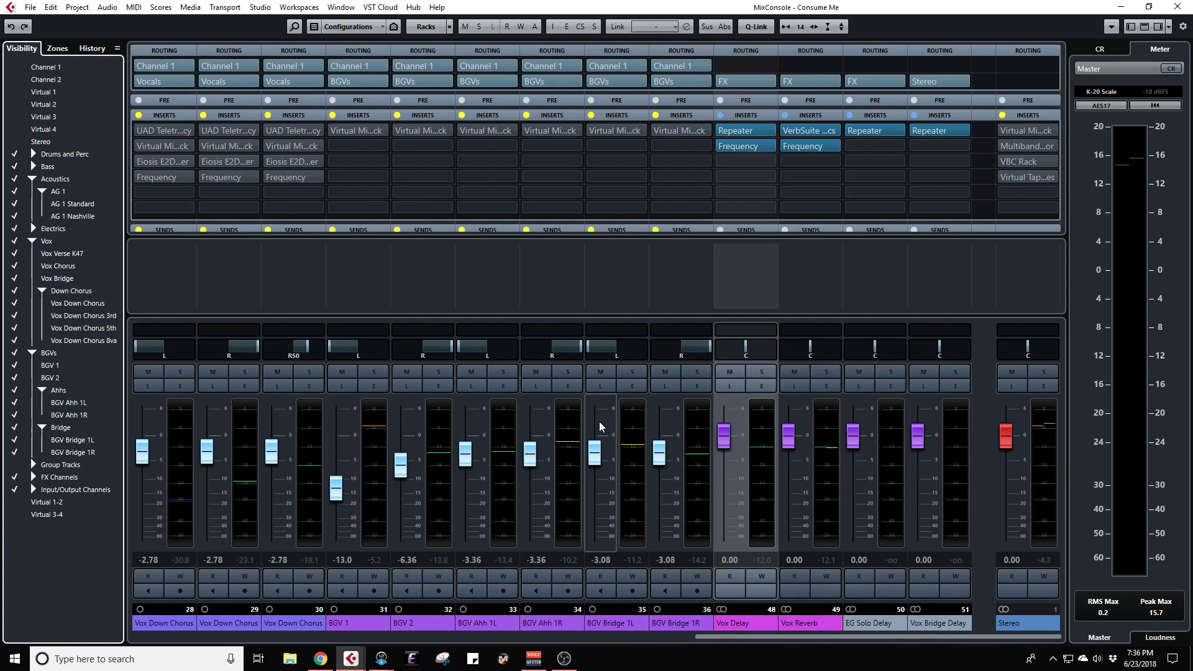
{"action": "scroll", "coordinate": [505, 484], "scroll_direction": "left", "scroll_amount": 3}
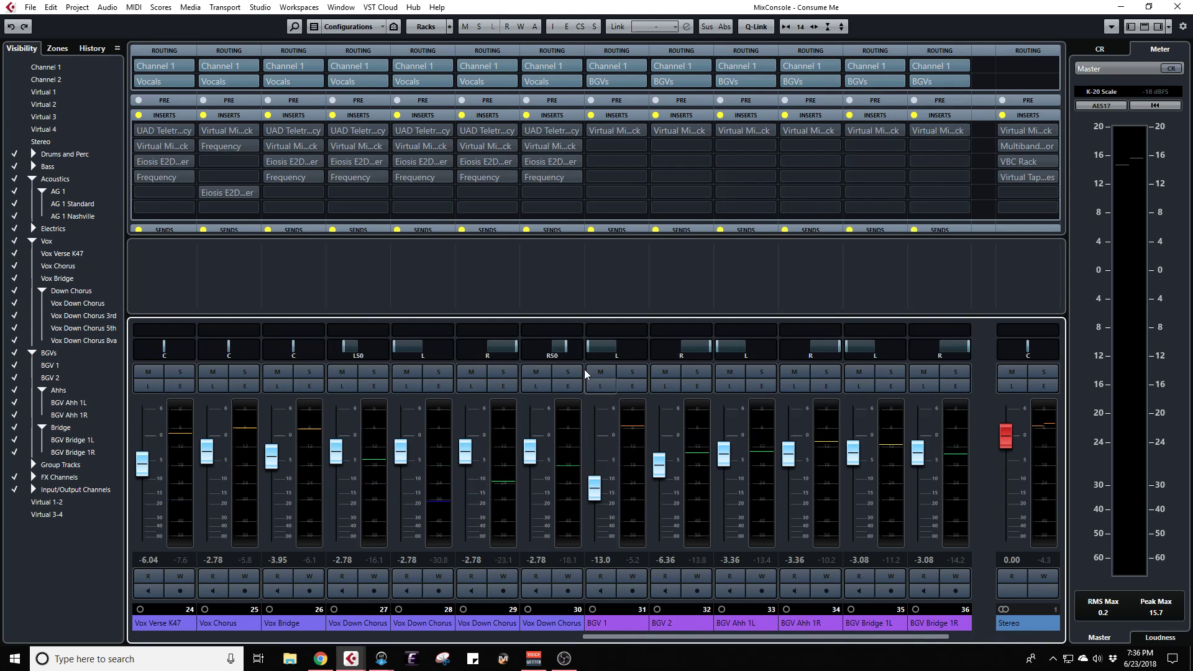
{"action": "left_click_drag", "start_coordinate": [358, 287], "coordinate": [555, 291]}
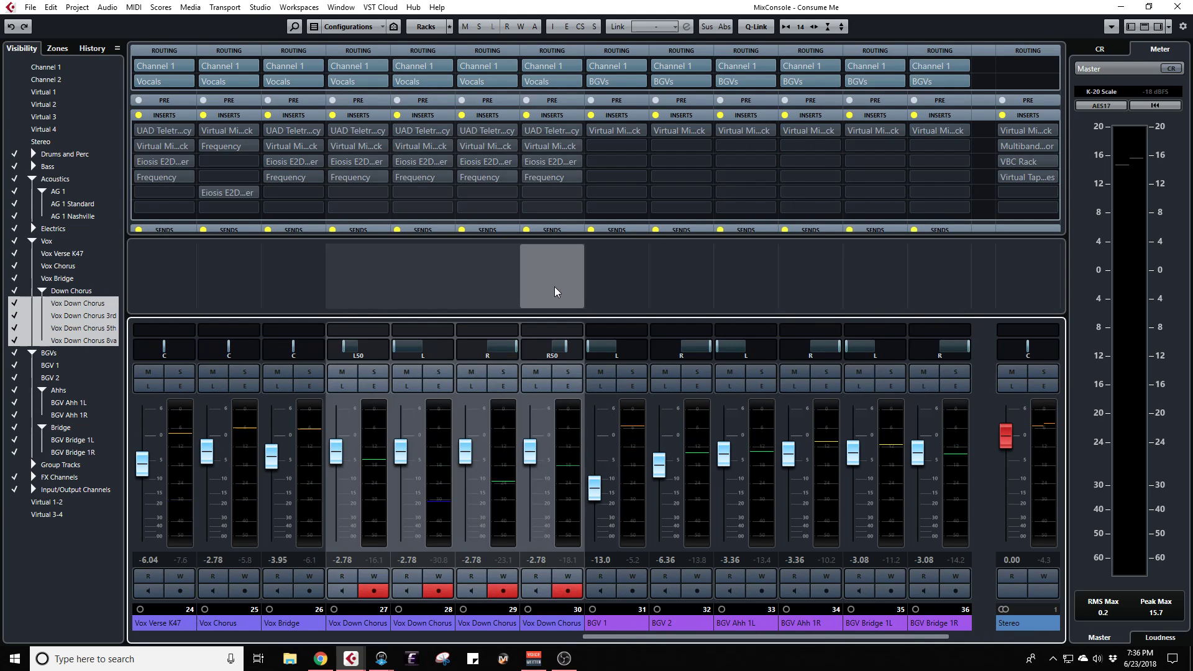
{"action": "right_click", "coordinate": [555, 277]}
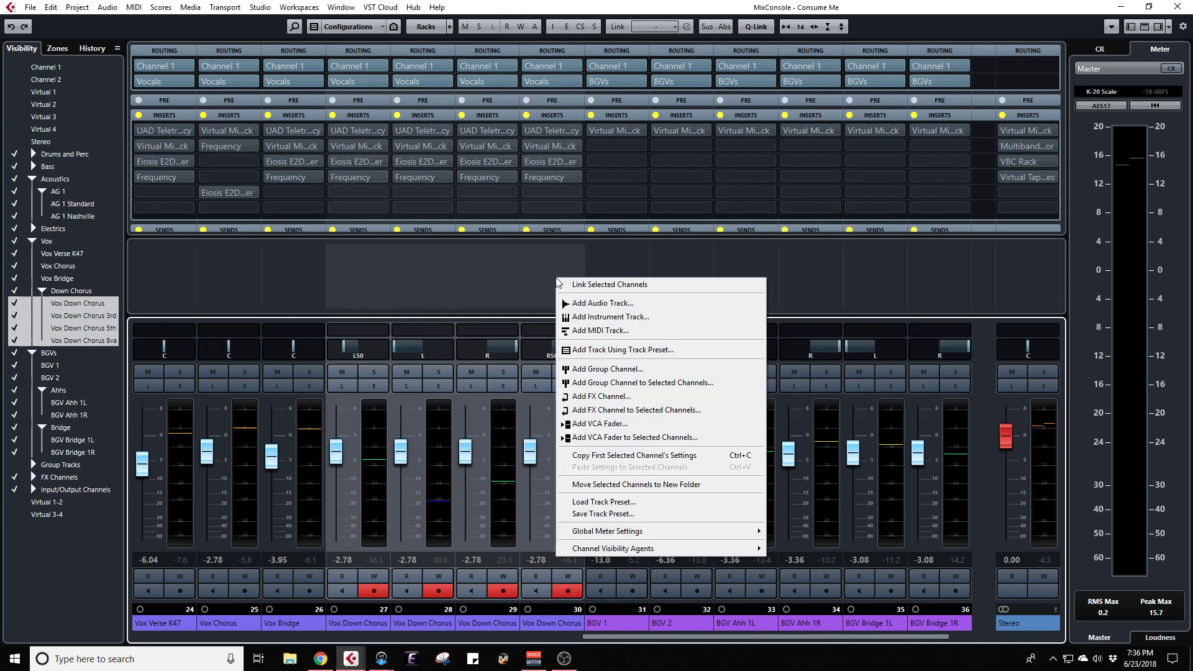
{"action": "left_click", "coordinate": [626, 384]}
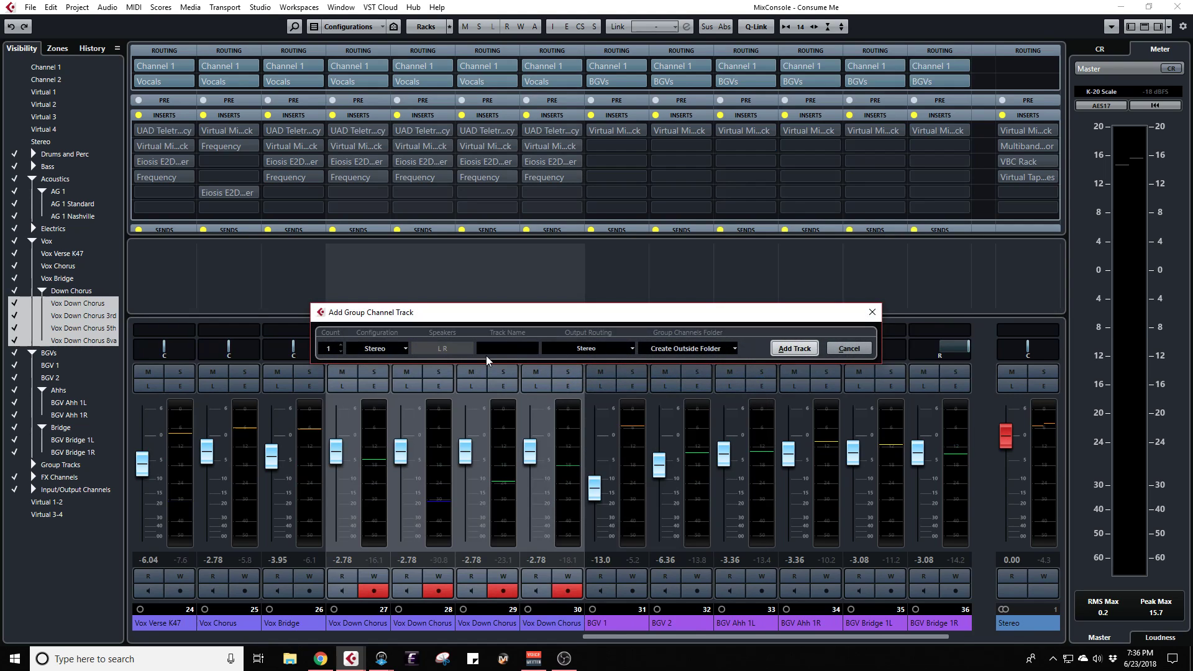
{"action": "type", "text": "Down"}
{"action": "key", "text": "Return"}
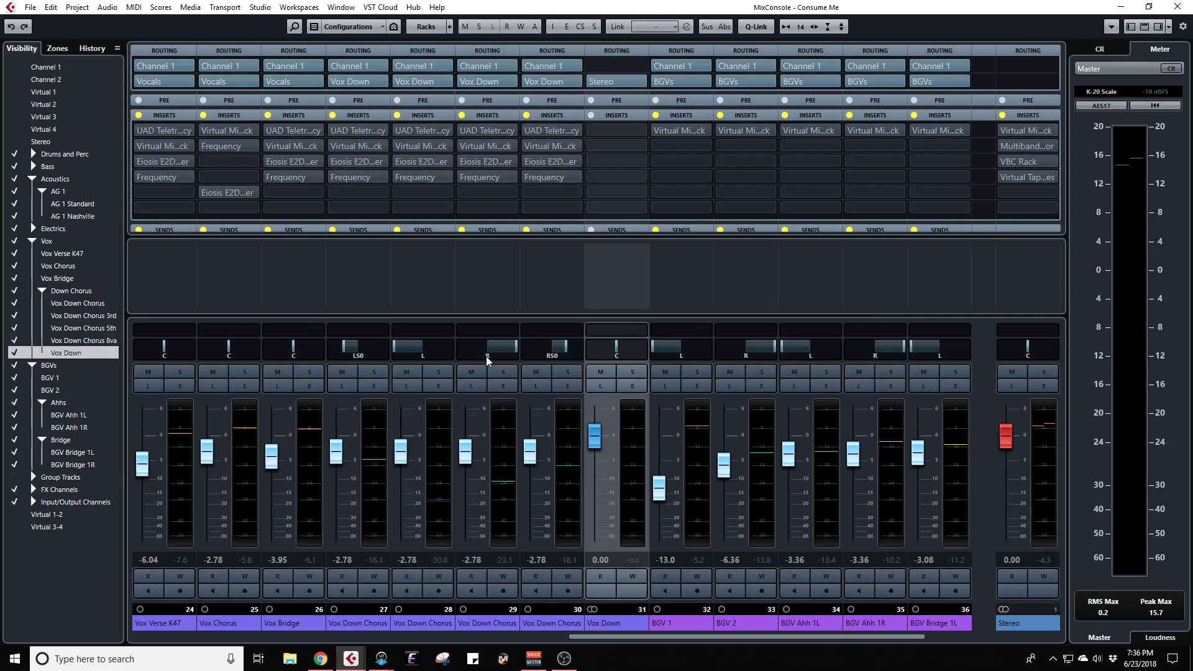
Step: Route the output of the Vox Down group channel to the Vocals group
{"action": "left_click", "coordinate": [634, 82]}
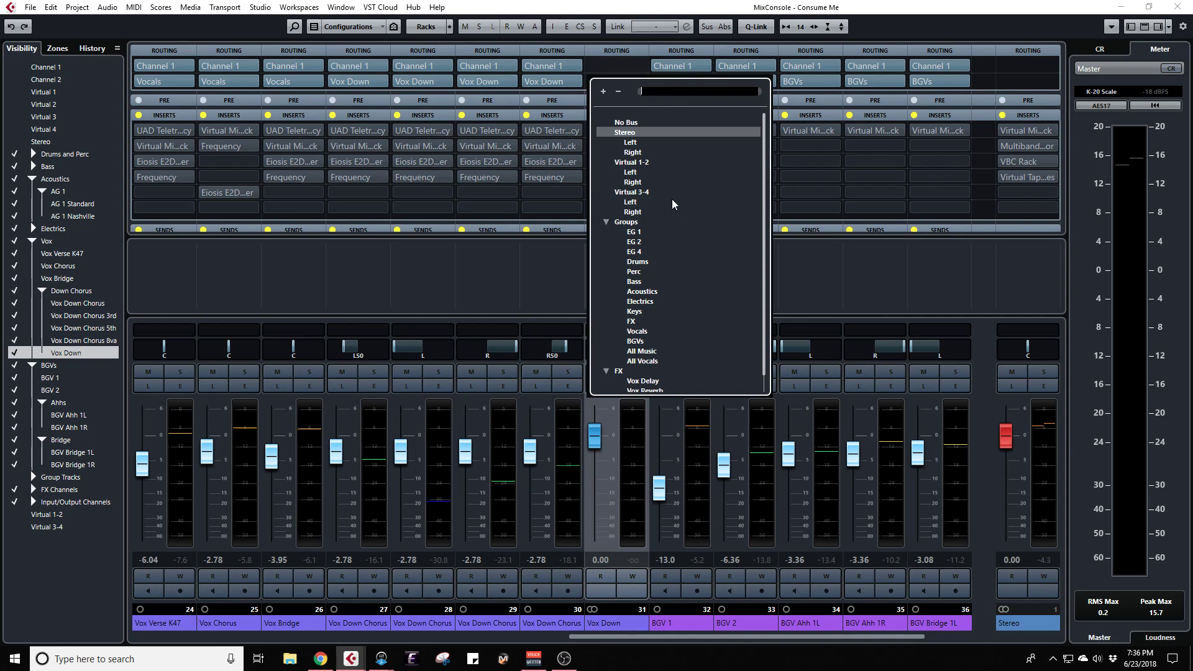
{"action": "scroll", "coordinate": [677, 249], "scroll_direction": "down", "scroll_amount": 1}
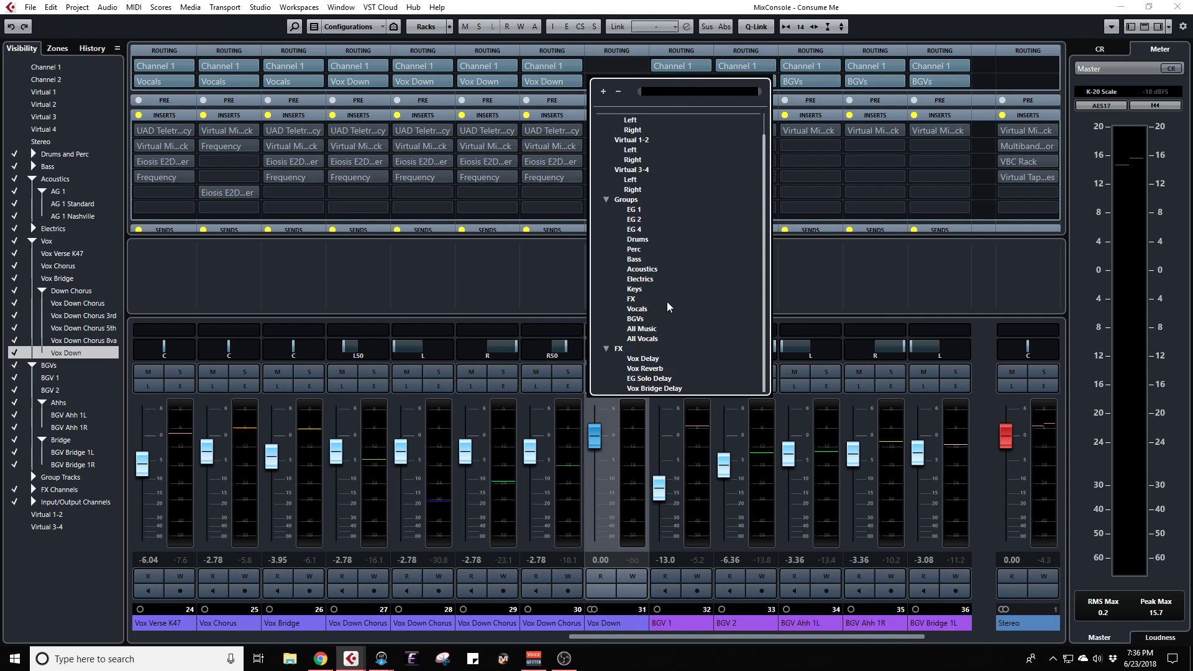
{"action": "left_click", "coordinate": [654, 310]}
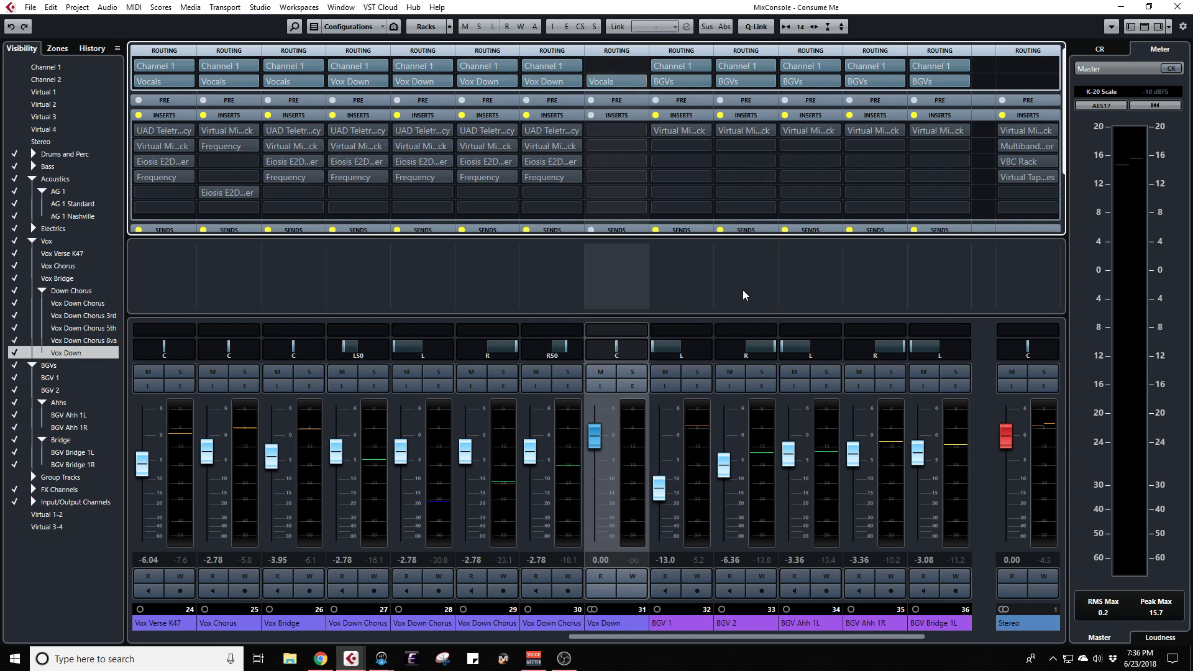
Step: Insert the Eiosis E2Deesser in the first insert slot of the Vox Down group channel
{"action": "left_click", "coordinate": [630, 130]}
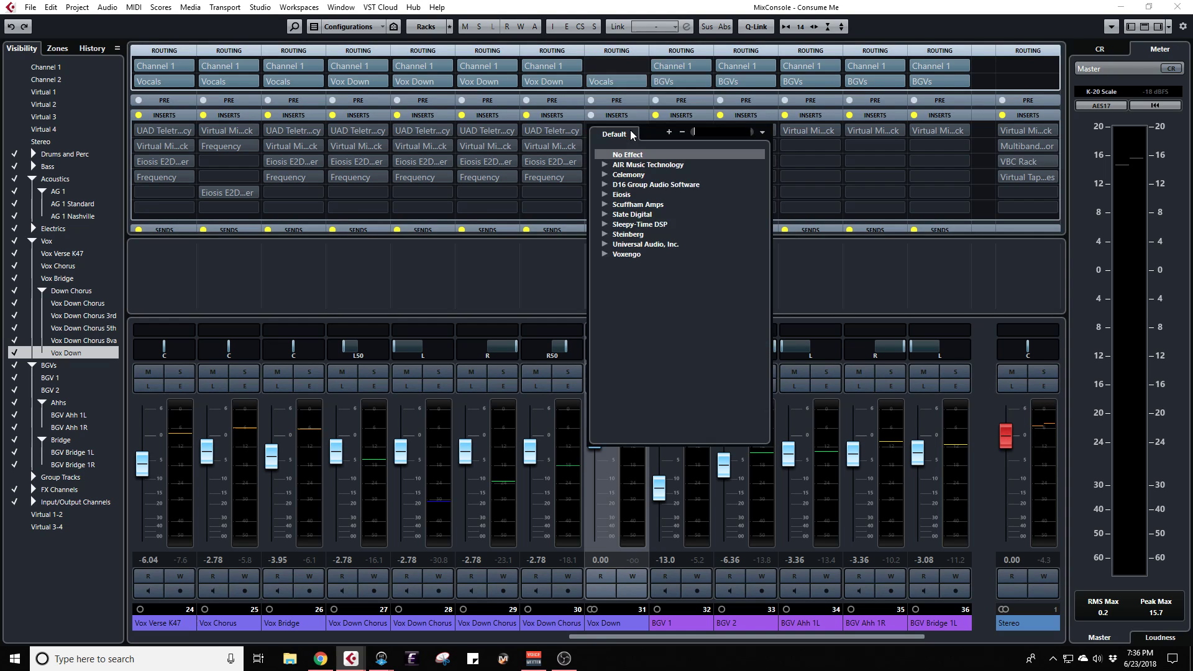
{"action": "type", "text": "dess"}
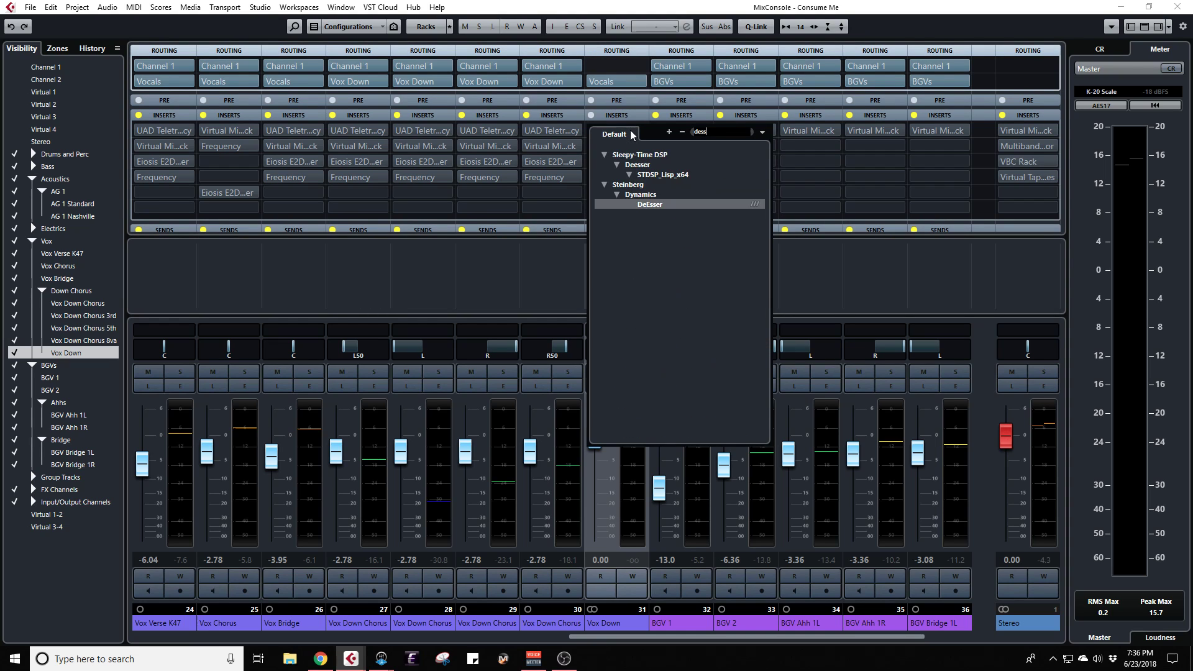
{"action": "key", "text": "BackSpace"}
{"action": "key", "text": "BackSpace"}
{"action": "key", "text": "BackSpace"}
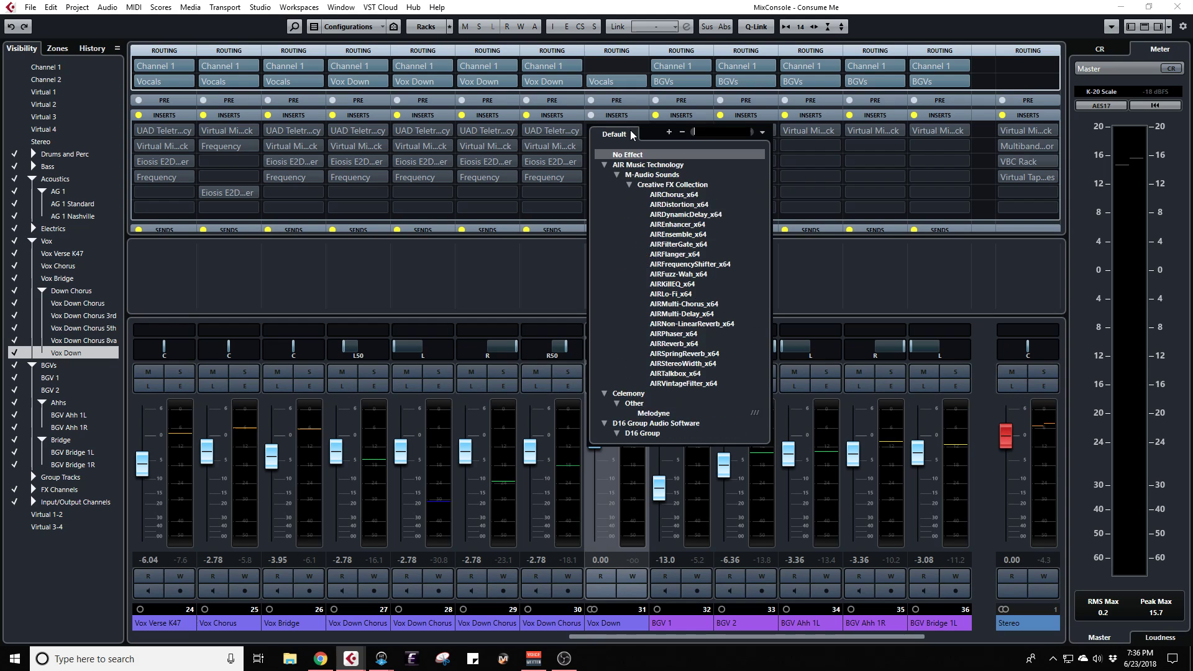
{"action": "type", "text": "eios"}
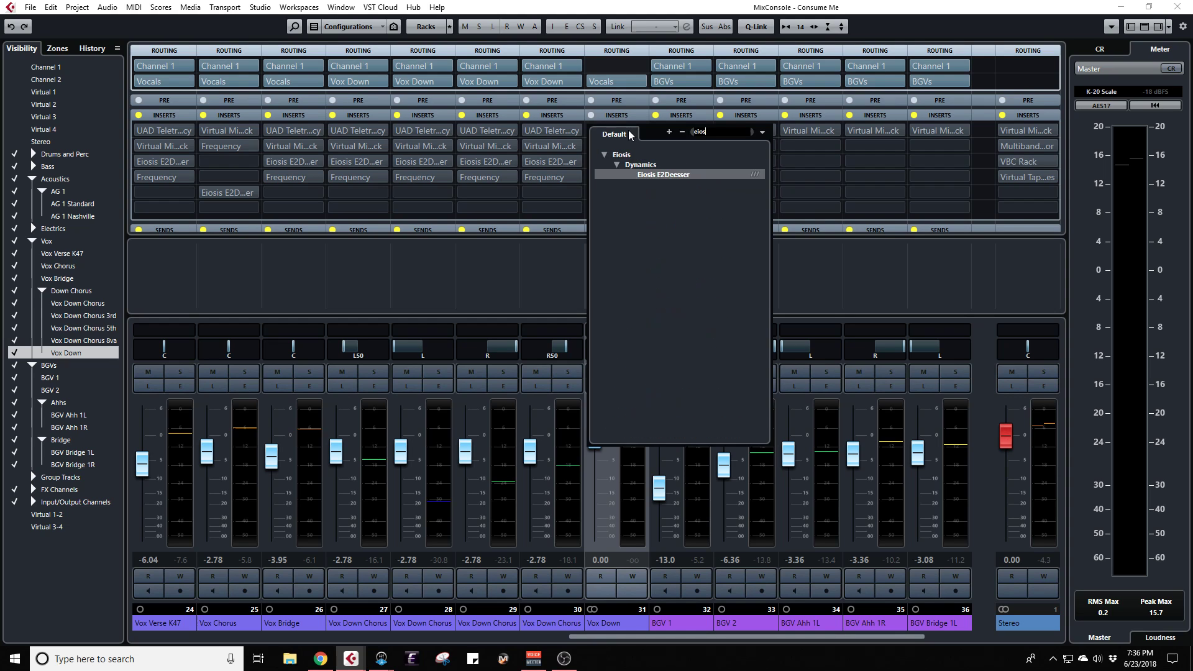
{"action": "left_click", "coordinate": [677, 174]}
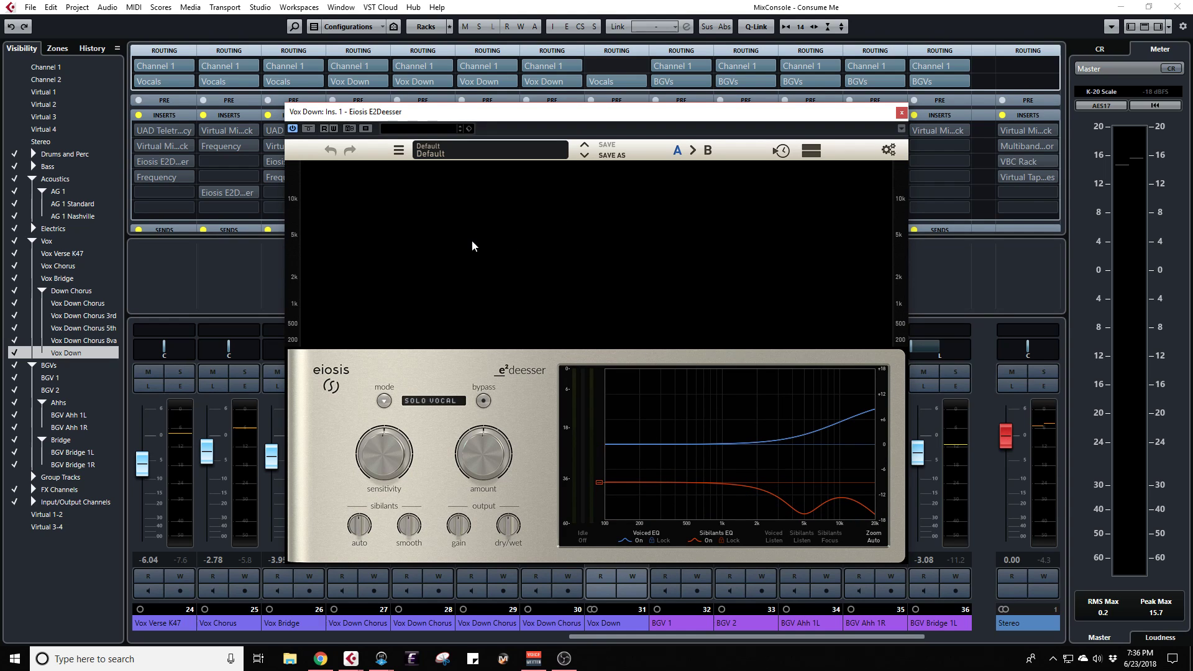
Step: Load the Male Singing preset from the Singing category in the Vox Down de-esser
{"action": "left_click", "coordinate": [460, 154]}
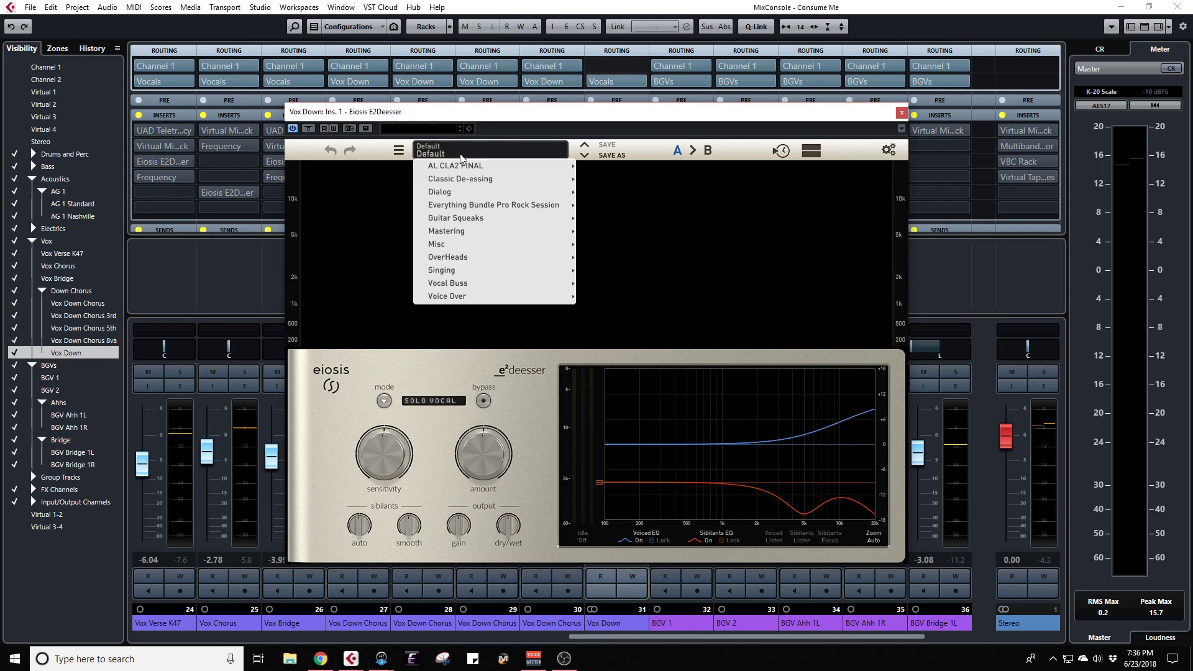
{"action": "mouse_move", "coordinate": [479, 275]}
{"action": "left_click", "coordinate": [617, 310]}
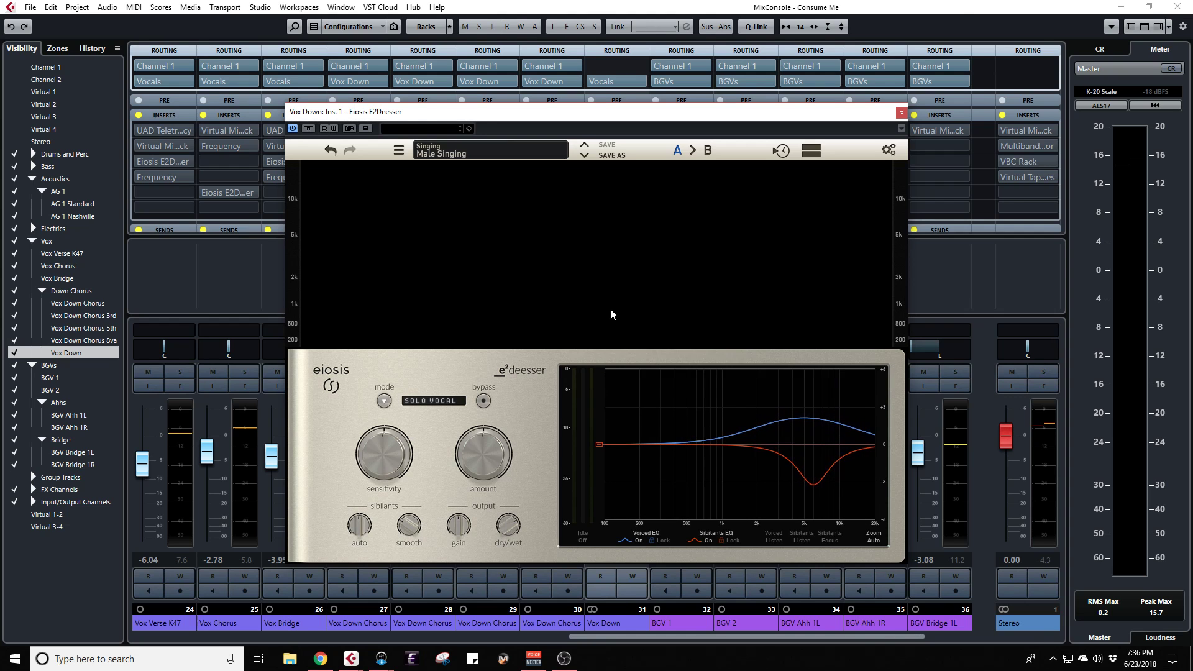
Step: Move the de-esser window aside in the Project window, and set the playhead and left locator to the Chorus 3 marker at bar 52
{"action": "key", "text": "F3"}
{"action": "left_click_drag", "start_coordinate": [878, 116], "coordinate": [150, 80]}
{"action": "scroll", "coordinate": [549, 259], "scroll_direction": "up", "scroll_amount": 5}
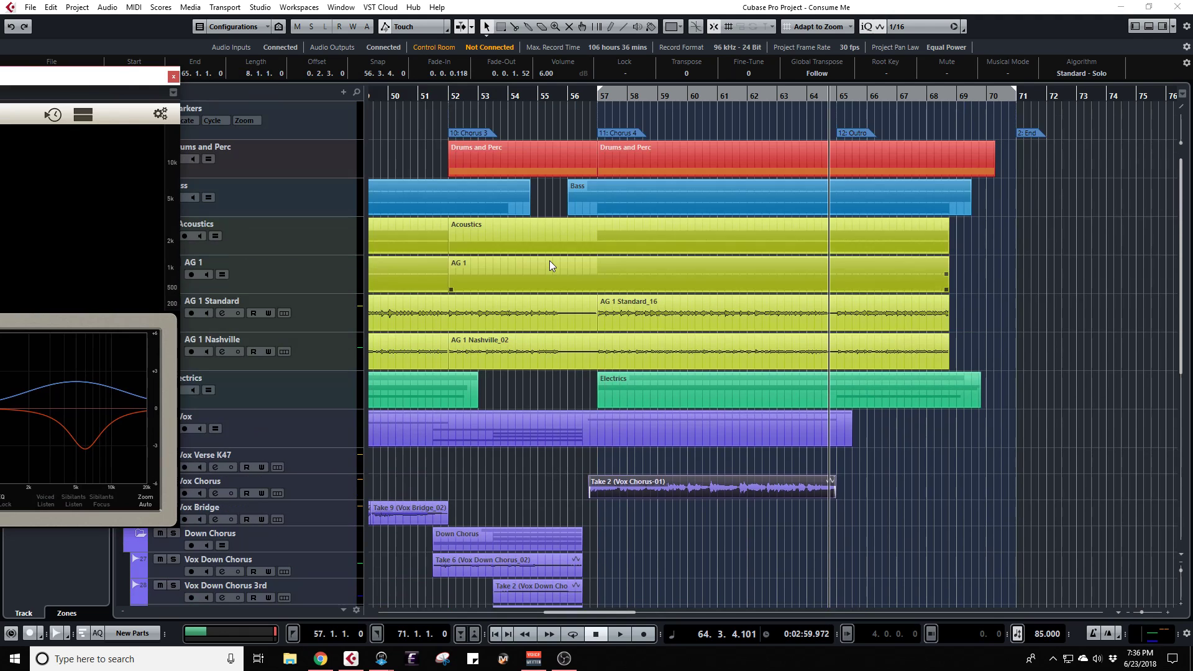
{"action": "left_click", "coordinate": [475, 132]}
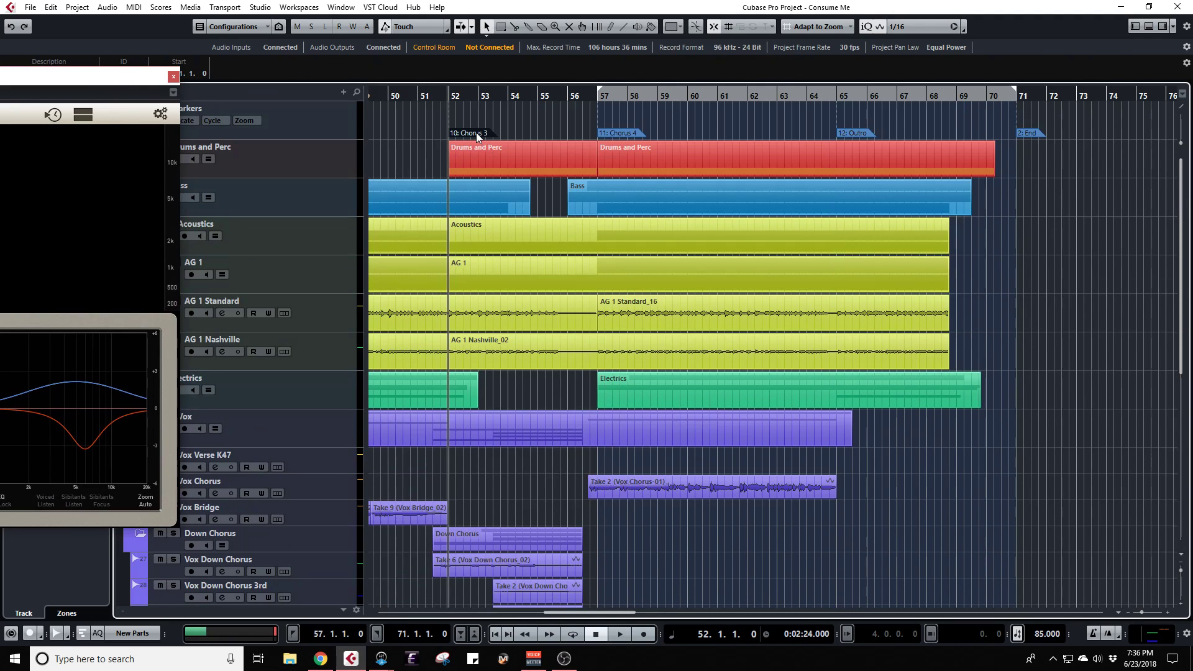
{"action": "key", "text": "ctrl+KP_1"}
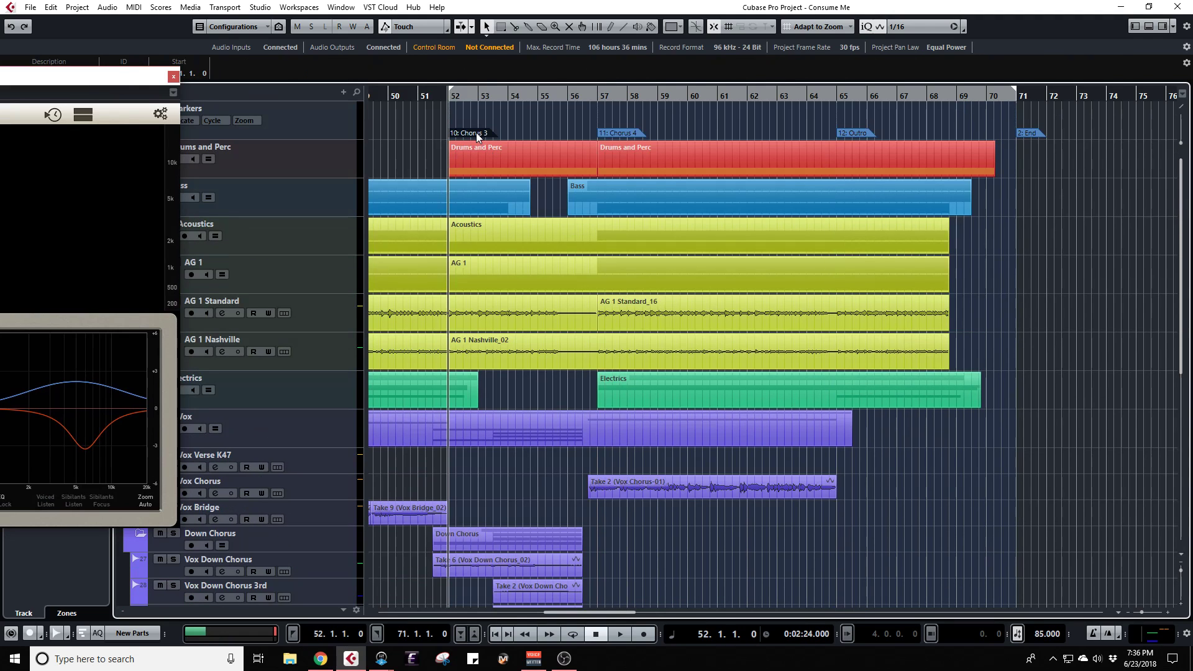
Step: Set the right locator at the Chorus 4 marker at bar 57, enable cycling, and play the Chorus 3 section in a loop
{"action": "key", "text": "shift+n"}
{"action": "key", "text": "ctrl+KP_2"}
{"action": "key", "text": "KP_1"}
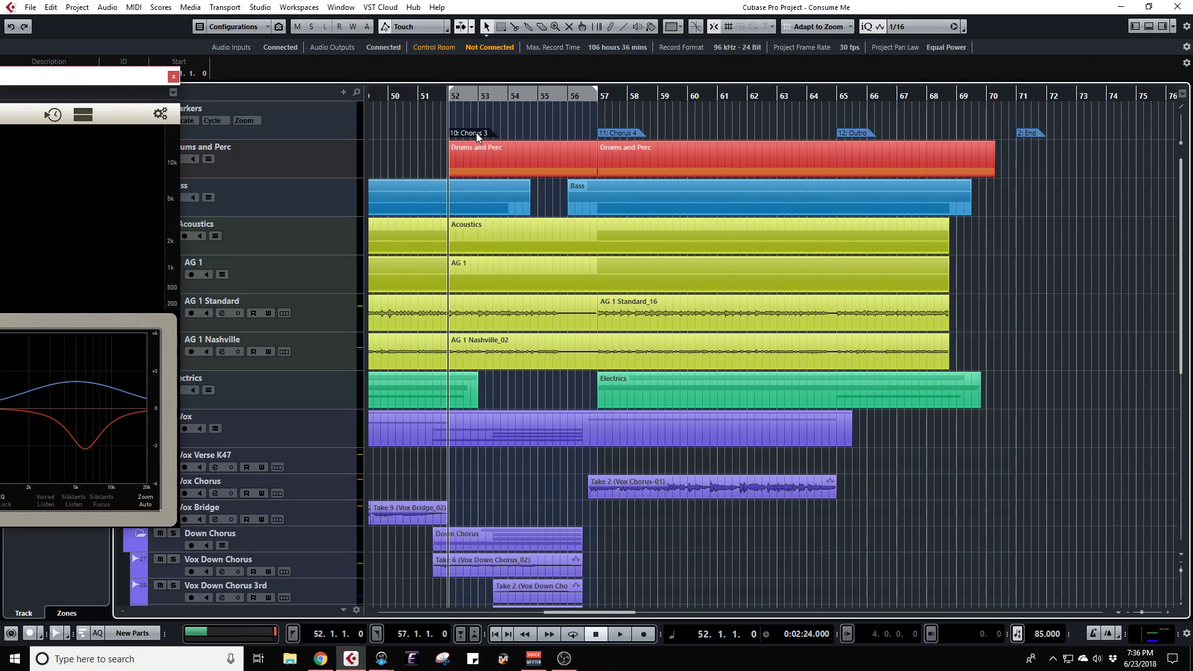
{"action": "key", "text": "KP_Divide"}
{"action": "key", "text": "space"}
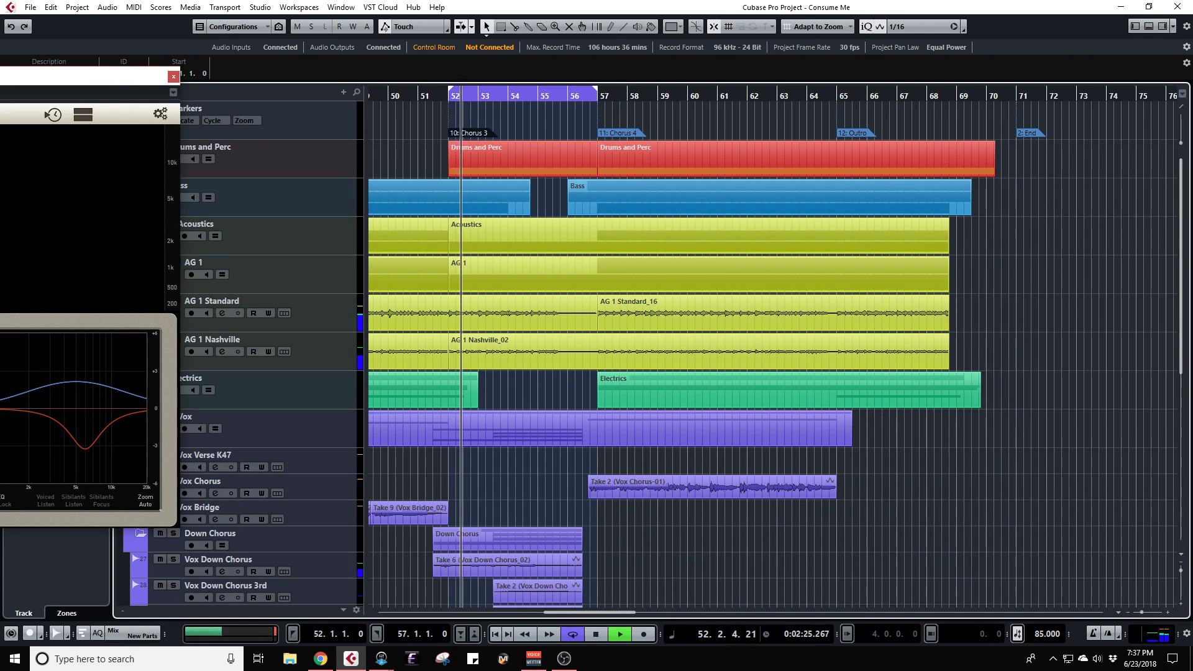
Step: Bring the Vox Down de-esser back into view and raise its sensitivity to about 60% while auditioning the loop
{"action": "left_click_drag", "start_coordinate": [0, 77], "coordinate": [515, 60]}
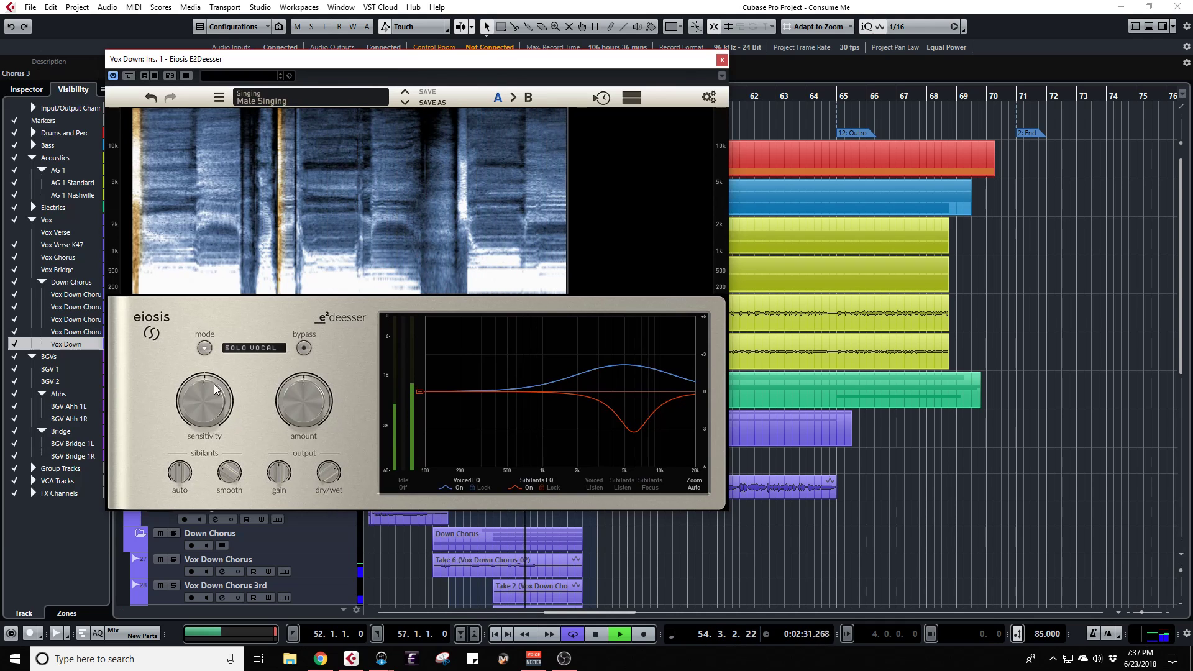
{"action": "left_click_drag", "start_coordinate": [214, 389], "coordinate": [203, 399]}
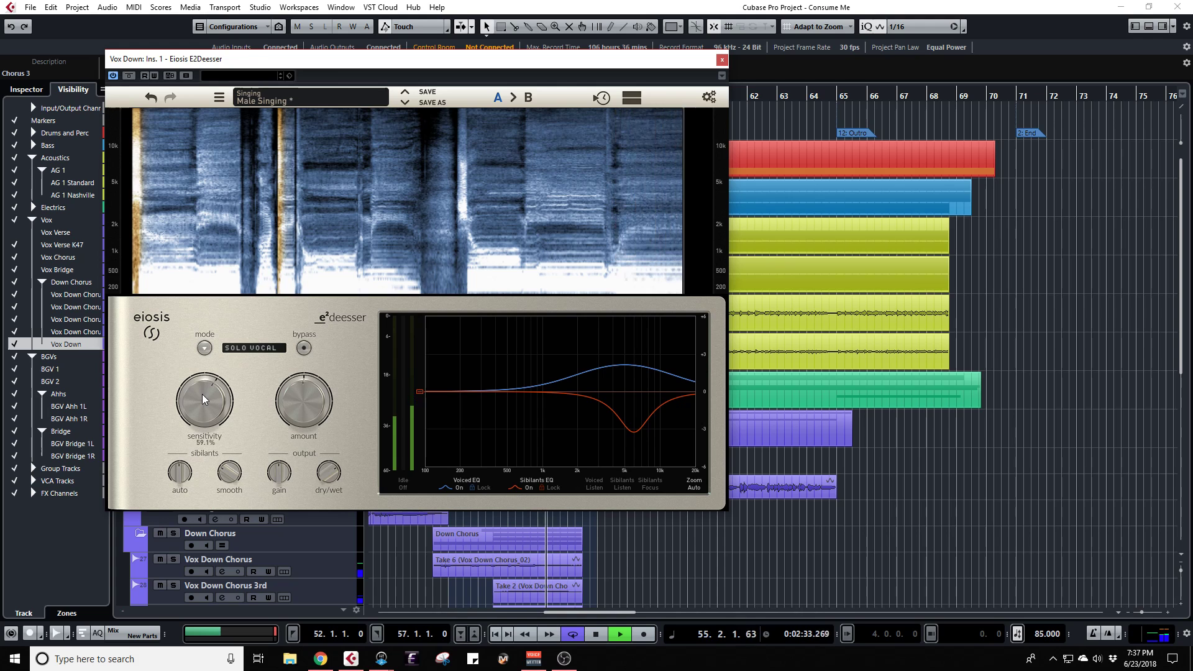
{"action": "key", "text": "KP_1"}
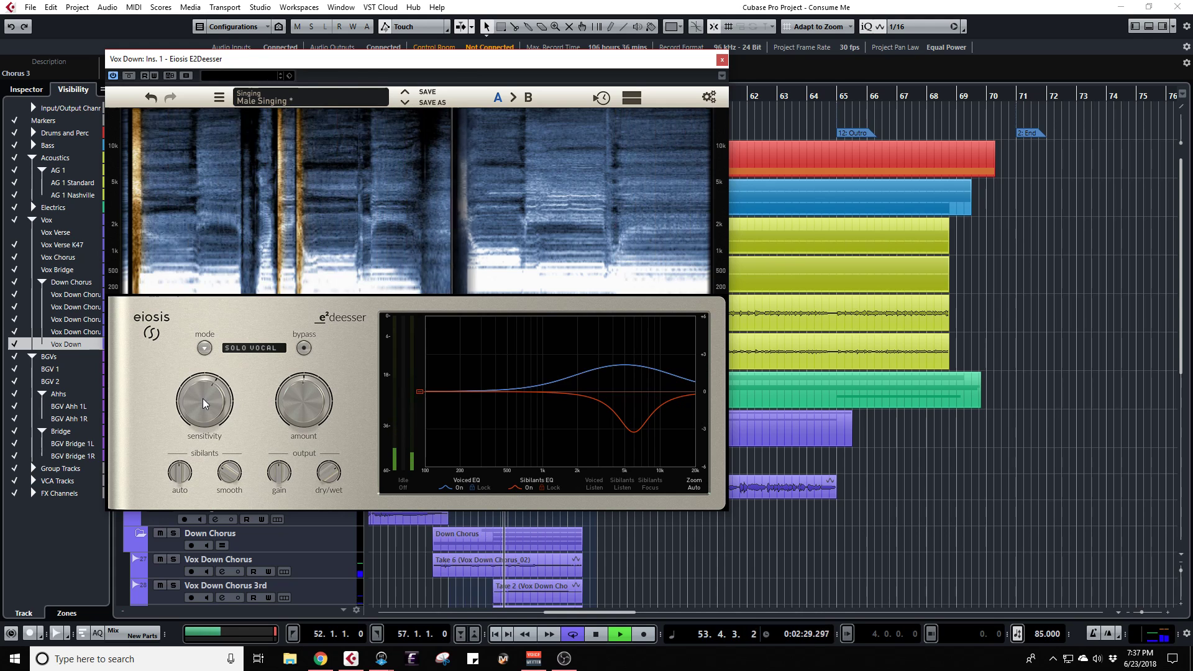
{"action": "left_click_drag", "start_coordinate": [205, 404], "coordinate": [206, 385]}
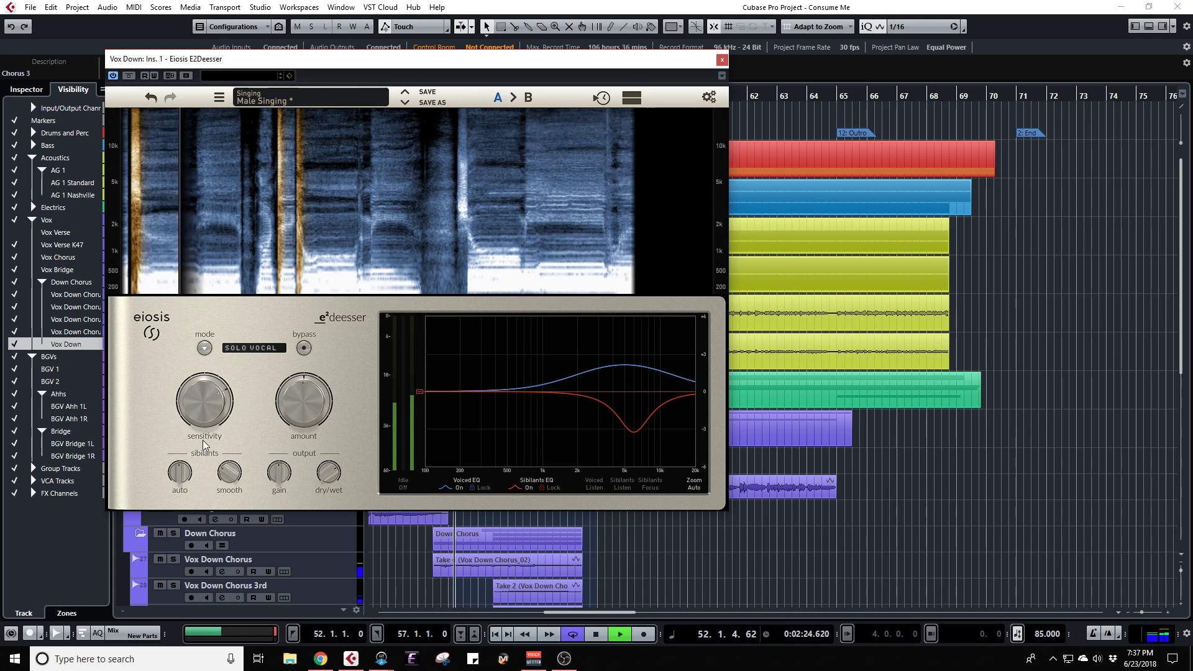
{"action": "mouse_move", "coordinate": [199, 412]}
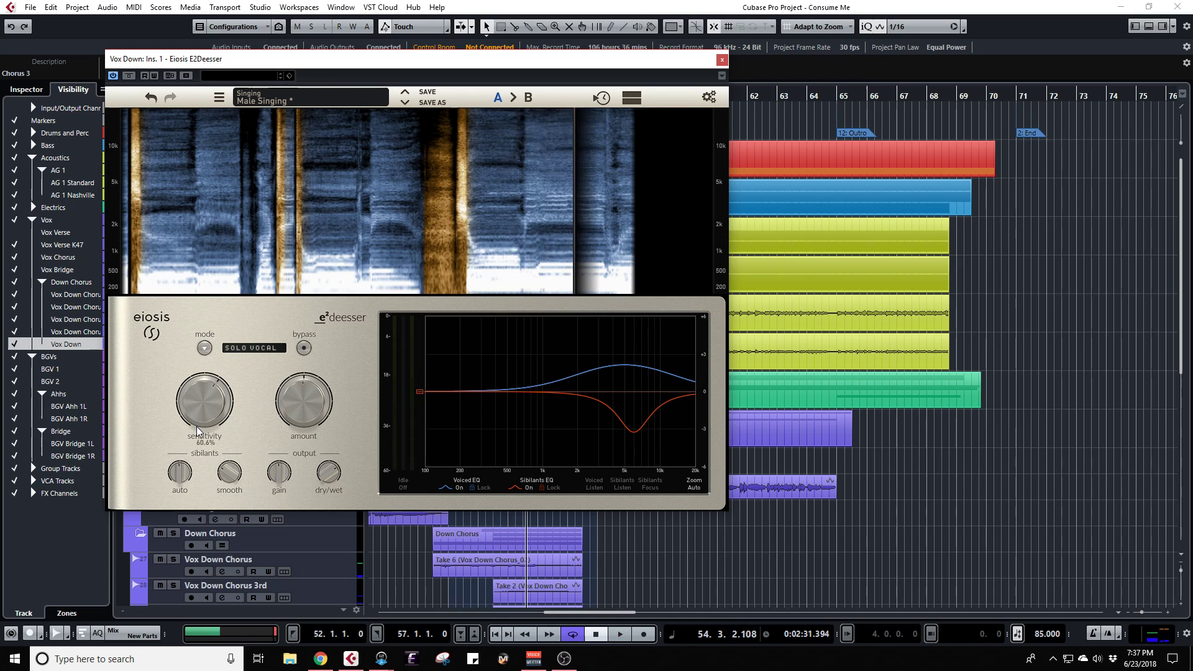
{"action": "key", "text": "space"}
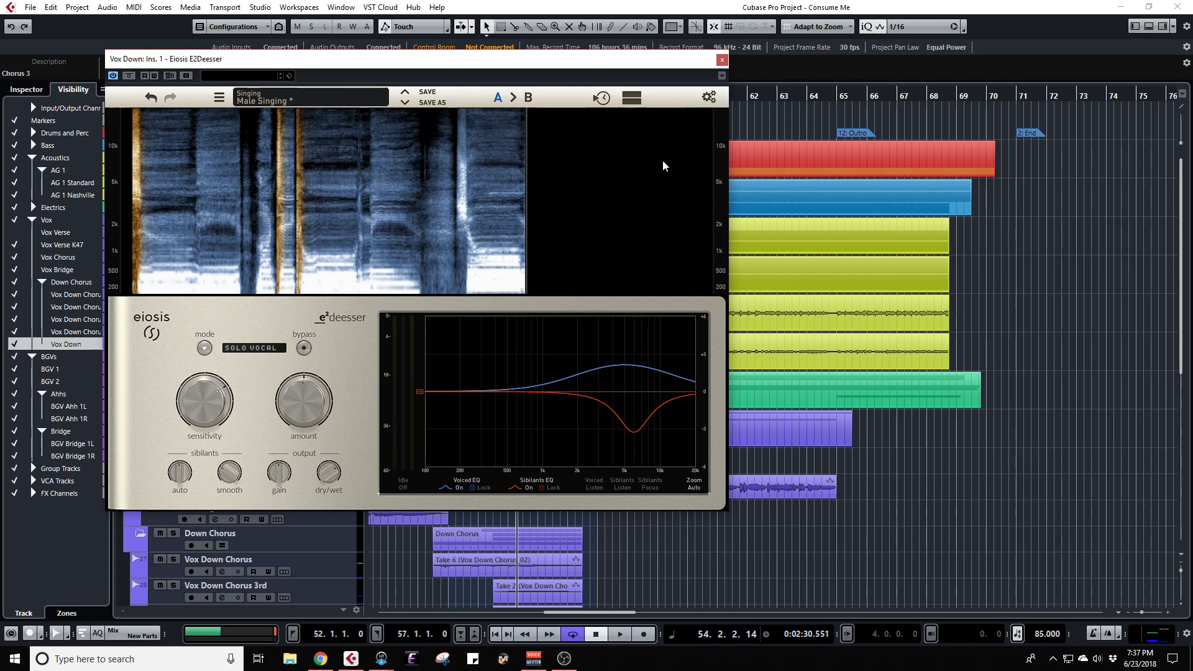
Step: Close the Vox Down de-esser window and bring the Down Chorus vocal tracks into close view in the Project window
{"action": "left_click_drag", "start_coordinate": [667, 64], "coordinate": [792, 272]}
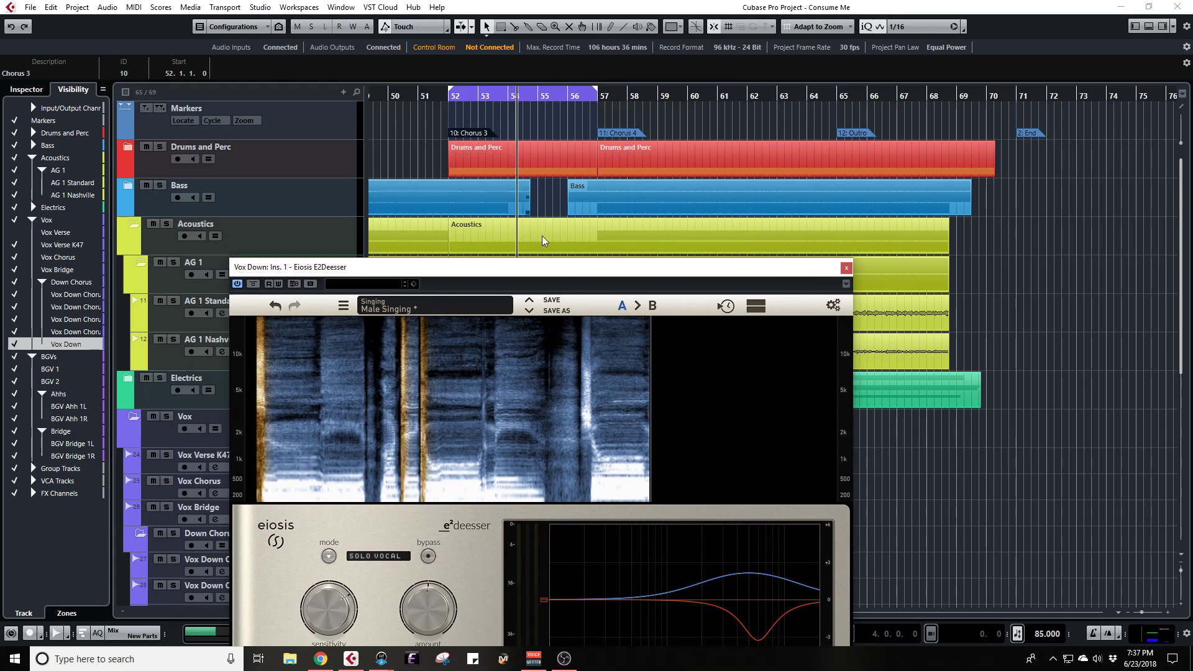
{"action": "scroll", "coordinate": [534, 256], "scroll_direction": "up", "scroll_amount": 5}
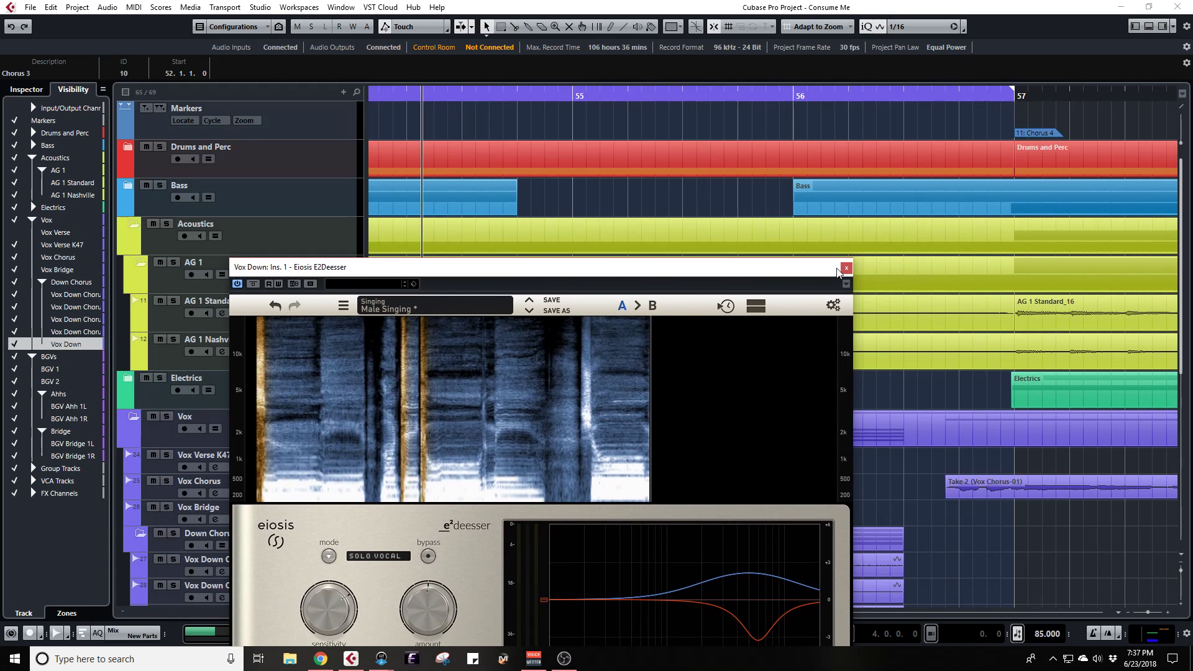
{"action": "left_click", "coordinate": [846, 269]}
{"action": "scroll", "coordinate": [491, 428], "scroll_direction": "down", "scroll_amount": 3}
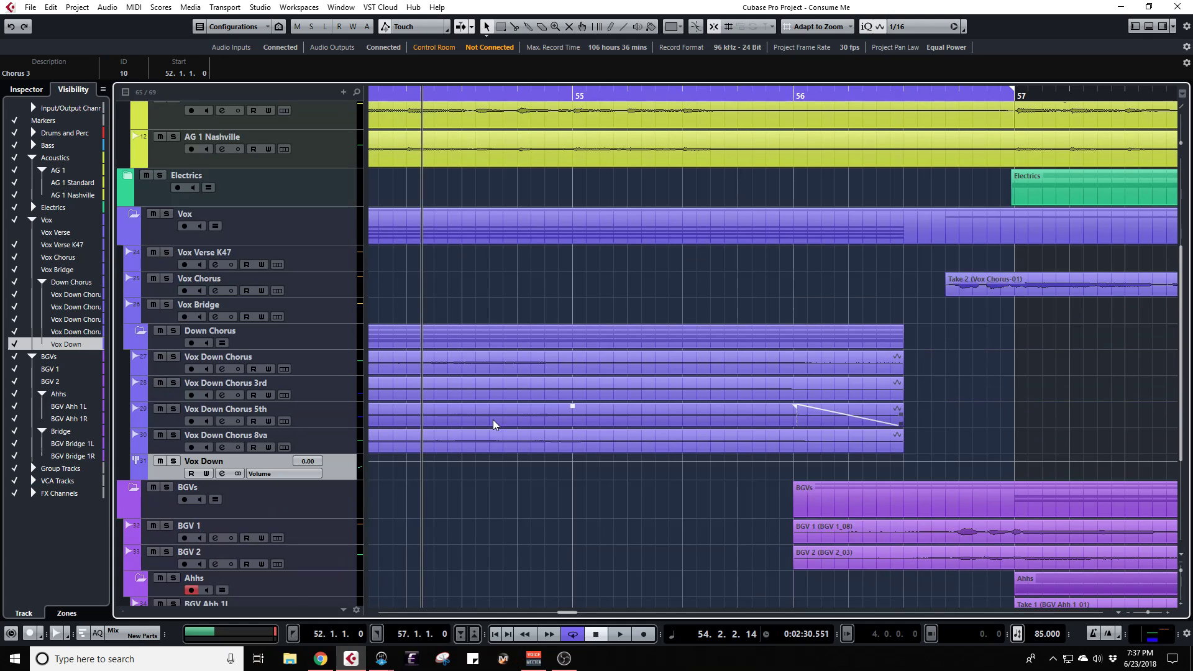
Step: Audition short stretches of the Down Chorus vocals around bar 54 and narrow the cycle range to 53.4.1.0 through 54.2.1.0
{"action": "key", "text": "space"}
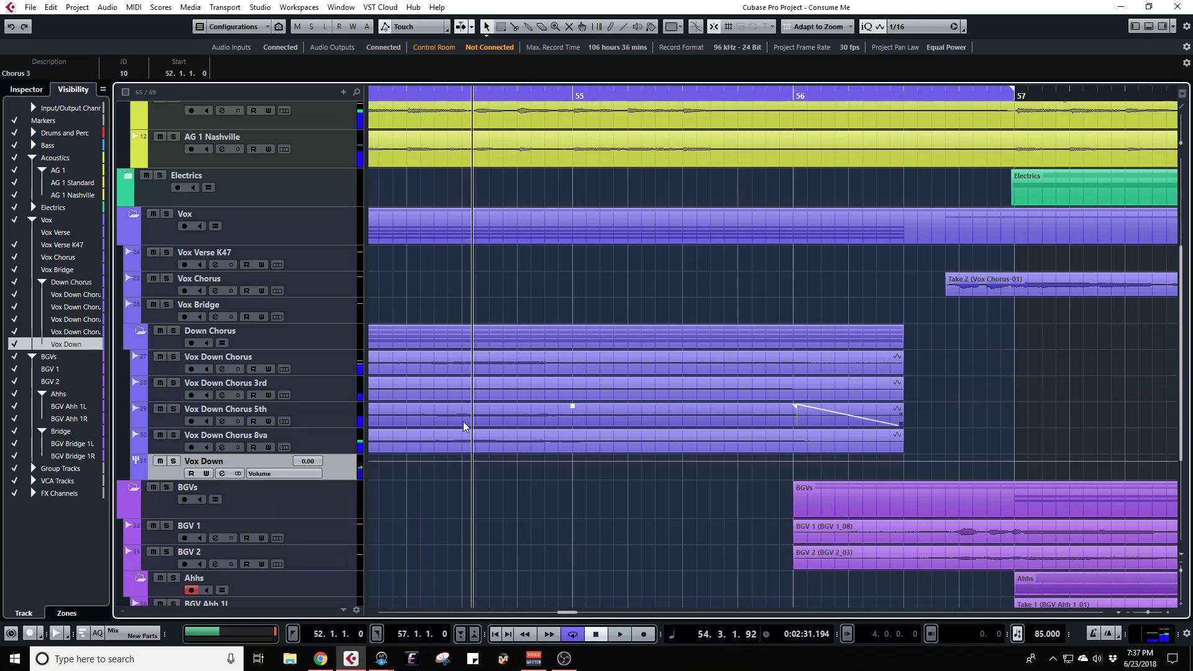
{"action": "scroll", "coordinate": [482, 439], "scroll_direction": "left", "scroll_amount": 2}
{"action": "key", "text": "space"}
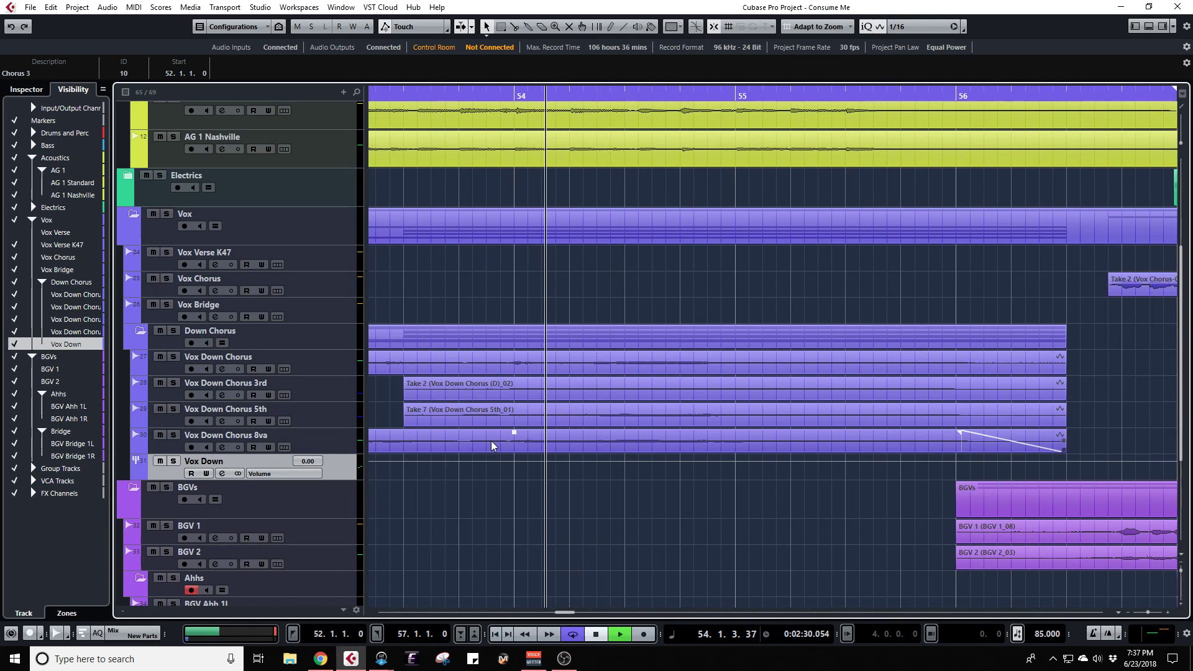
{"action": "key", "text": "space"}
{"action": "key", "text": "KP_Subtract"}
{"action": "key", "text": "space"}
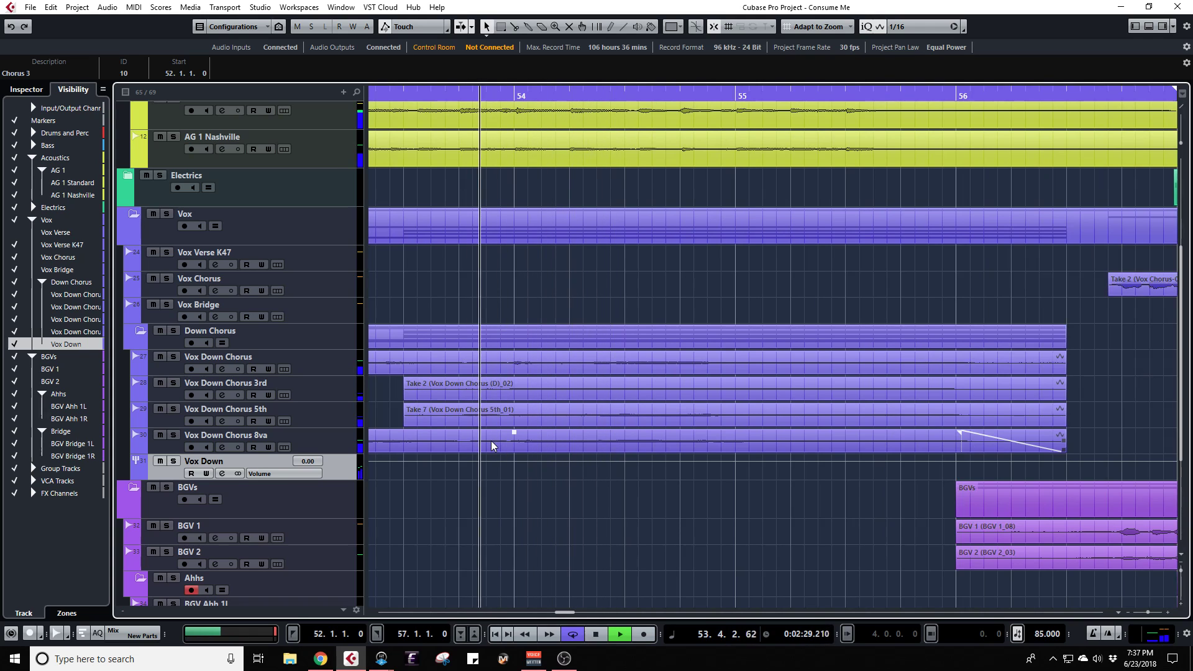
{"action": "key", "text": "space"}
{"action": "key", "text": "KP_Subtract"}
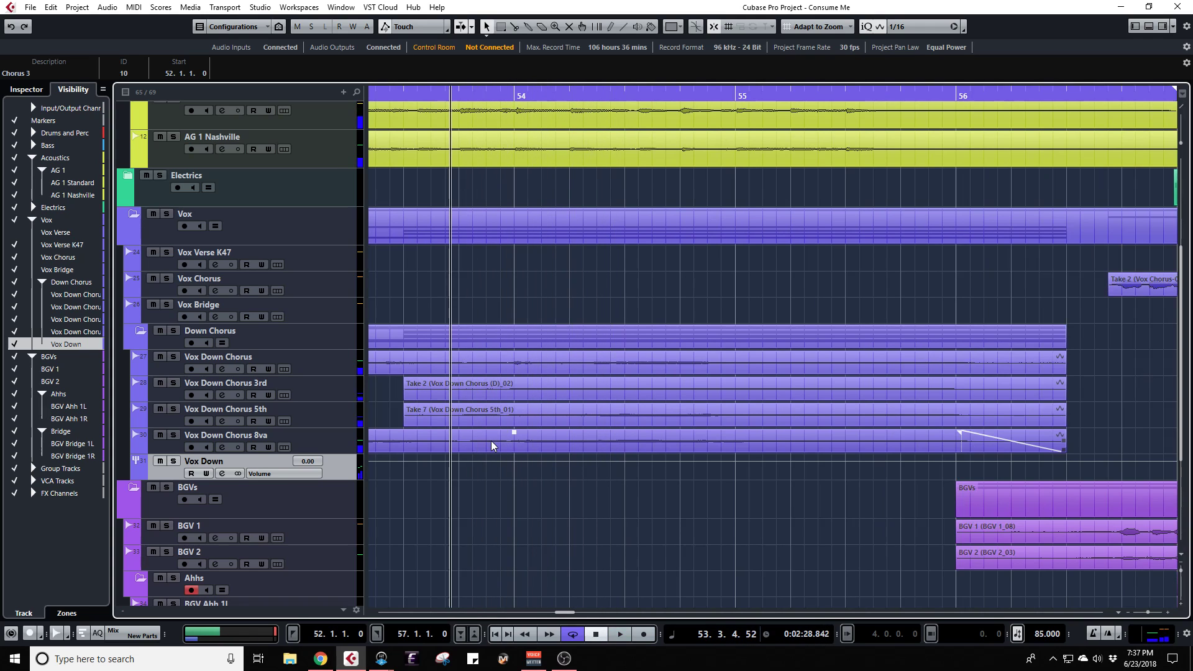
{"action": "key", "text": "ctrl+KP_1"}
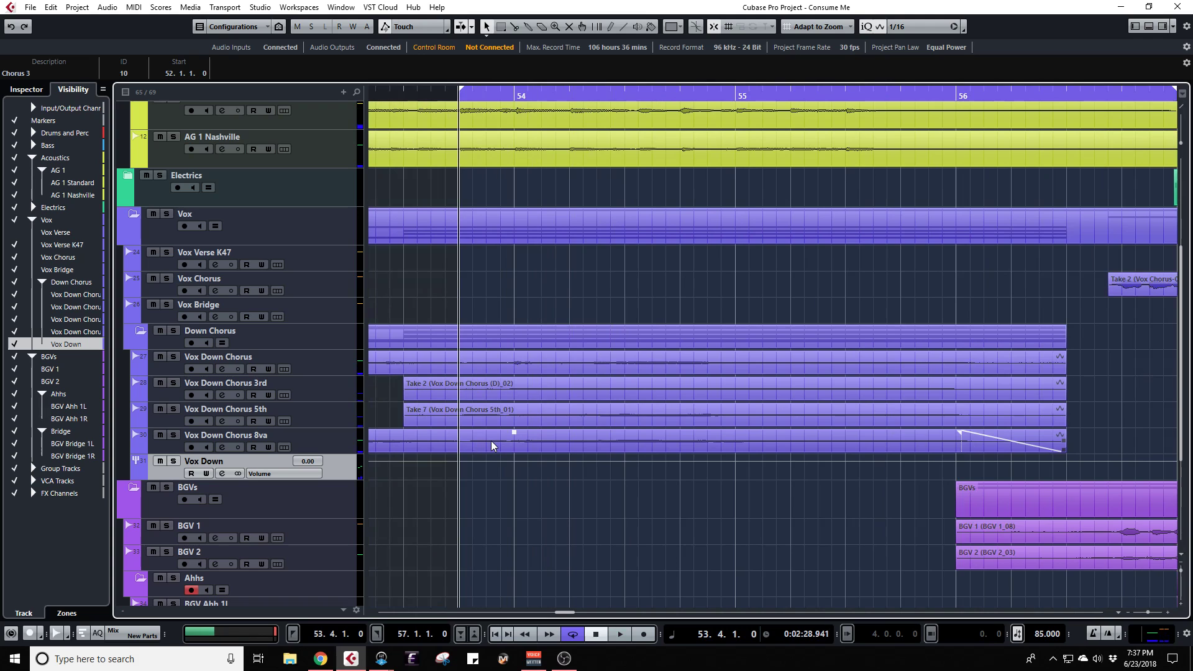
{"action": "key", "text": "KP_Add"}
{"action": "key", "text": "KP_Subtract"}
{"action": "key", "text": "ctrl+KP_2"}
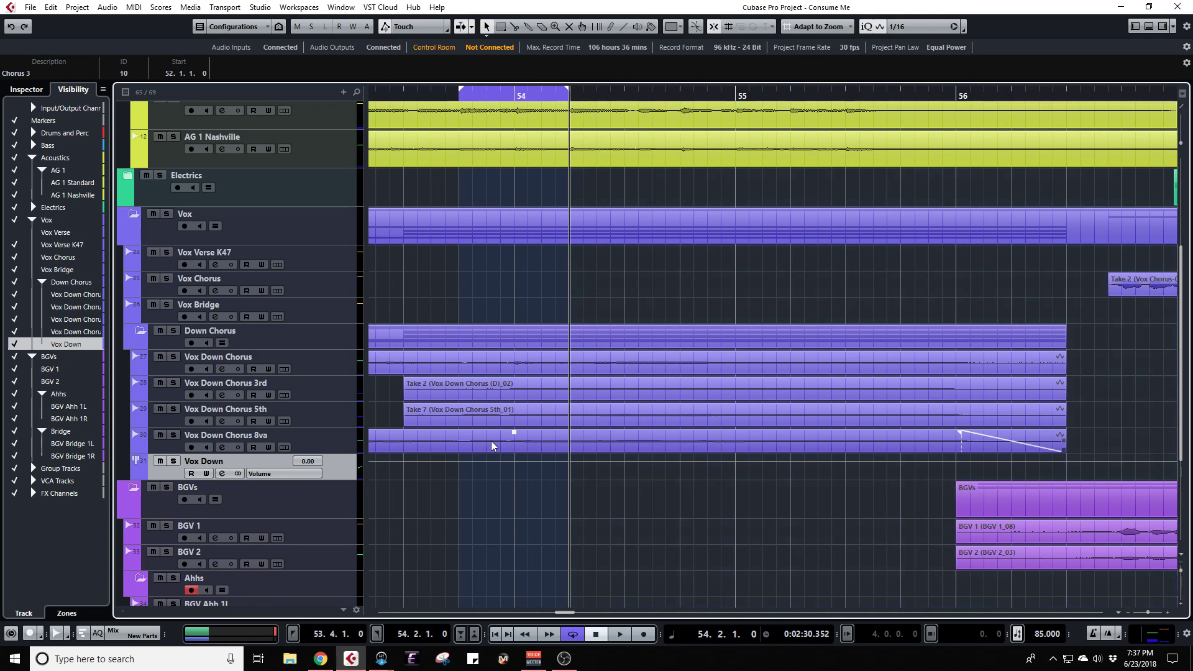
Step: Reopen the Vox Down de-esser from the MixConsole and play the loop to examine its sibilance detection
{"action": "key", "text": "F3"}
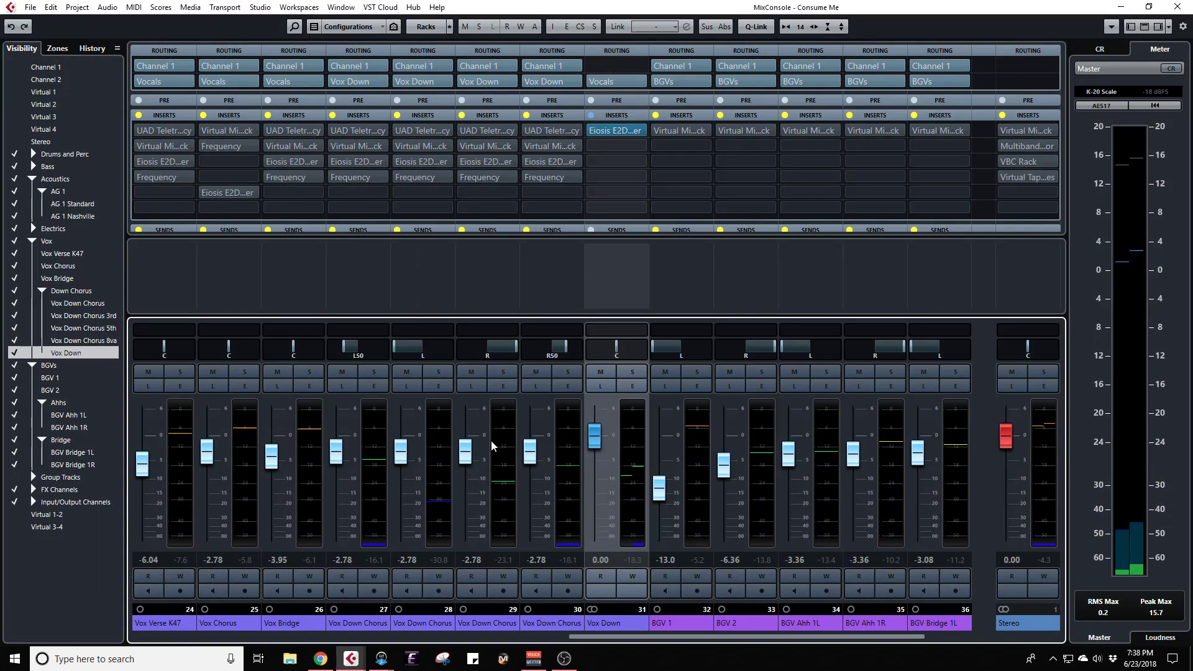
{"action": "left_click", "coordinate": [606, 129]}
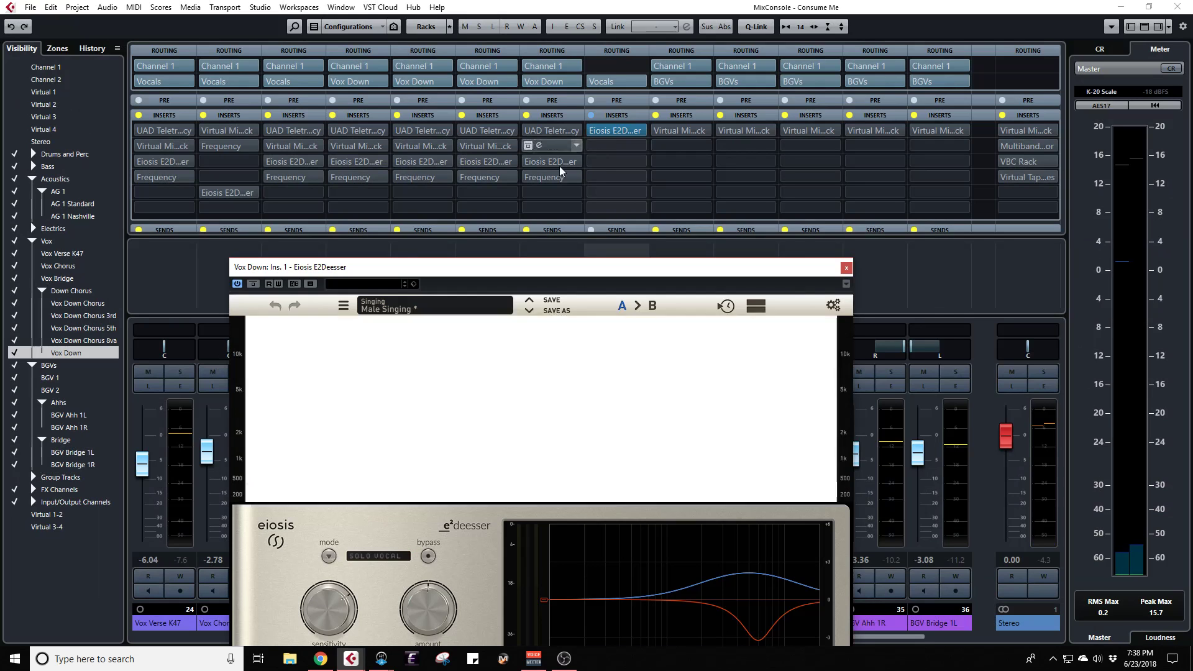
{"action": "left_click_drag", "start_coordinate": [463, 267], "coordinate": [371, 96]}
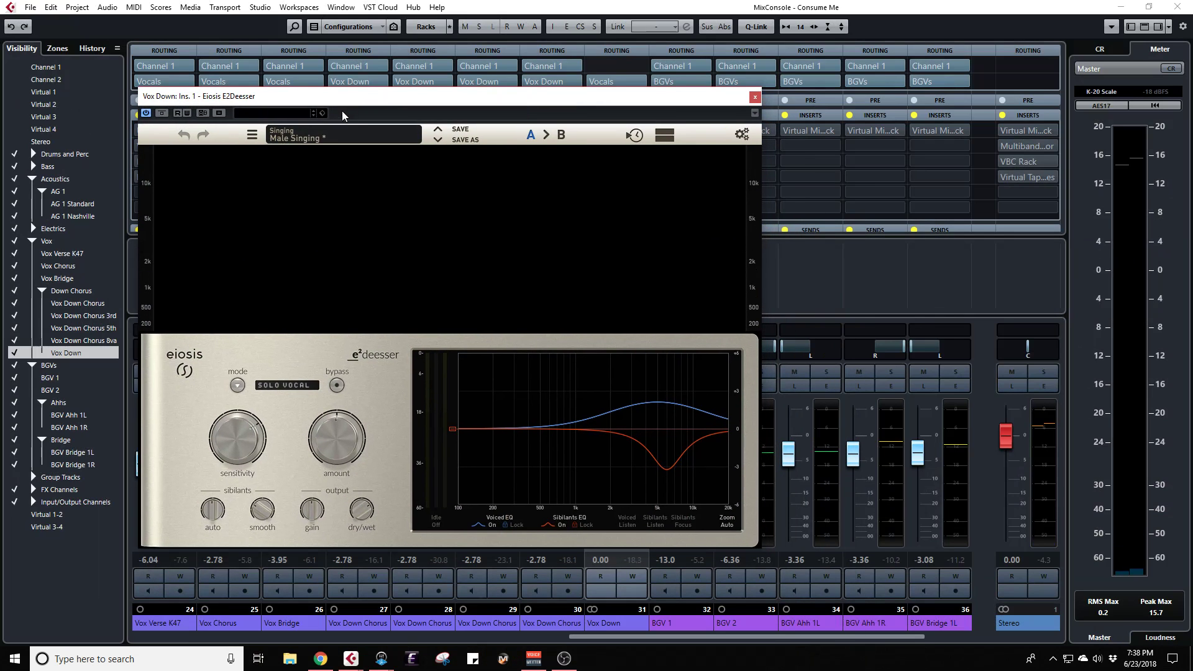
{"action": "key", "text": "space"}
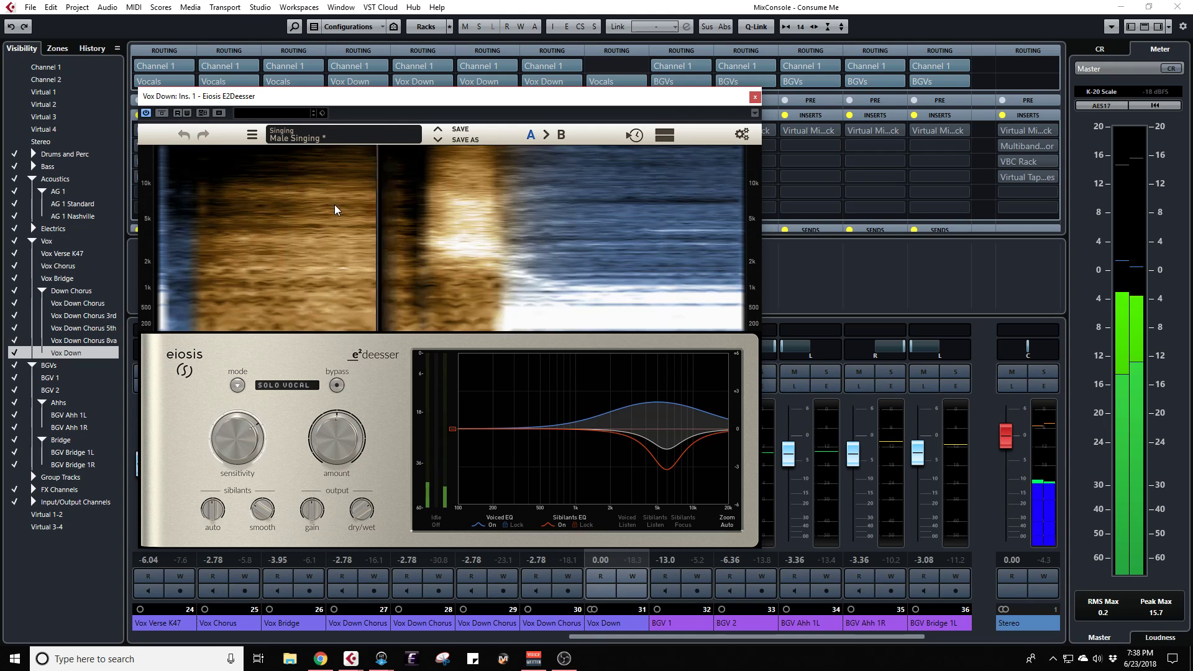
Step: Move the de-esser out of the way in the Project window and widen the cycle range to 53.3.1.0 through 55.1.1.0
{"action": "key", "text": "F3"}
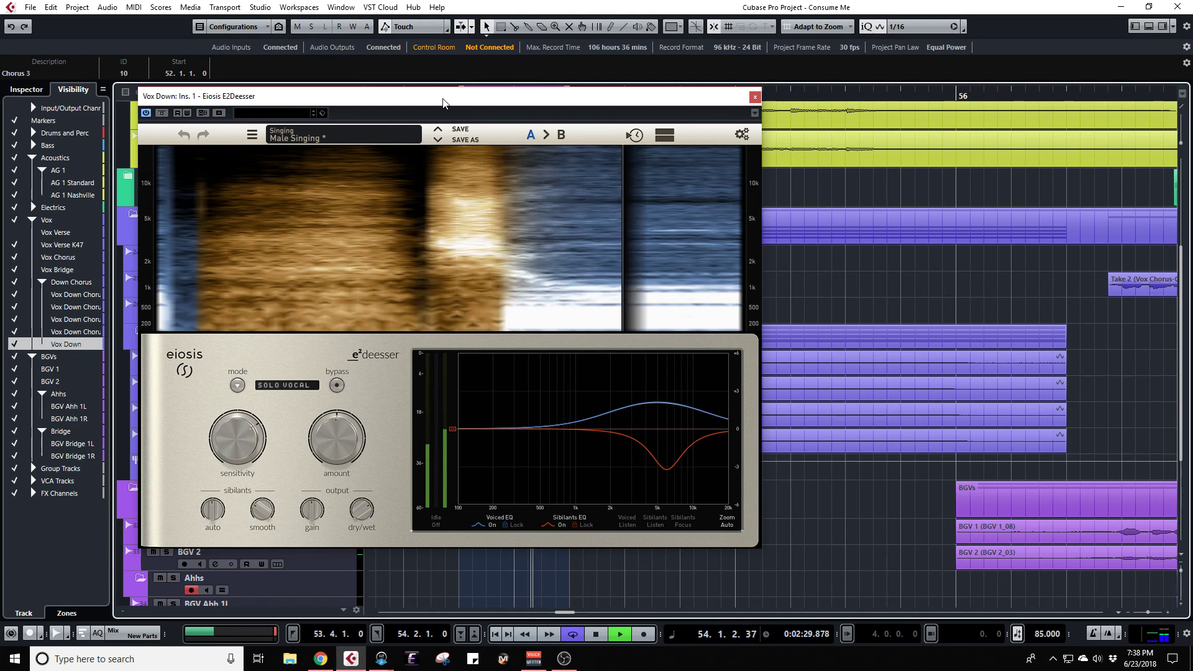
{"action": "left_click_drag", "start_coordinate": [446, 97], "coordinate": [0, 90]}
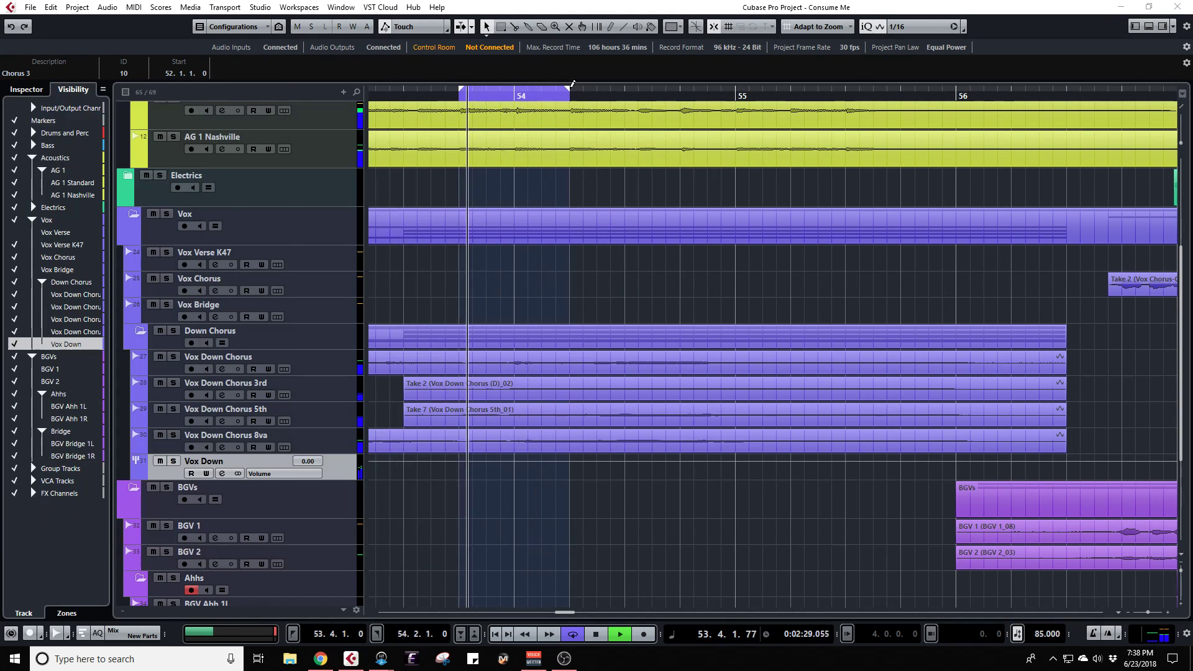
{"action": "left_click_drag", "start_coordinate": [569, 94], "coordinate": [736, 94]}
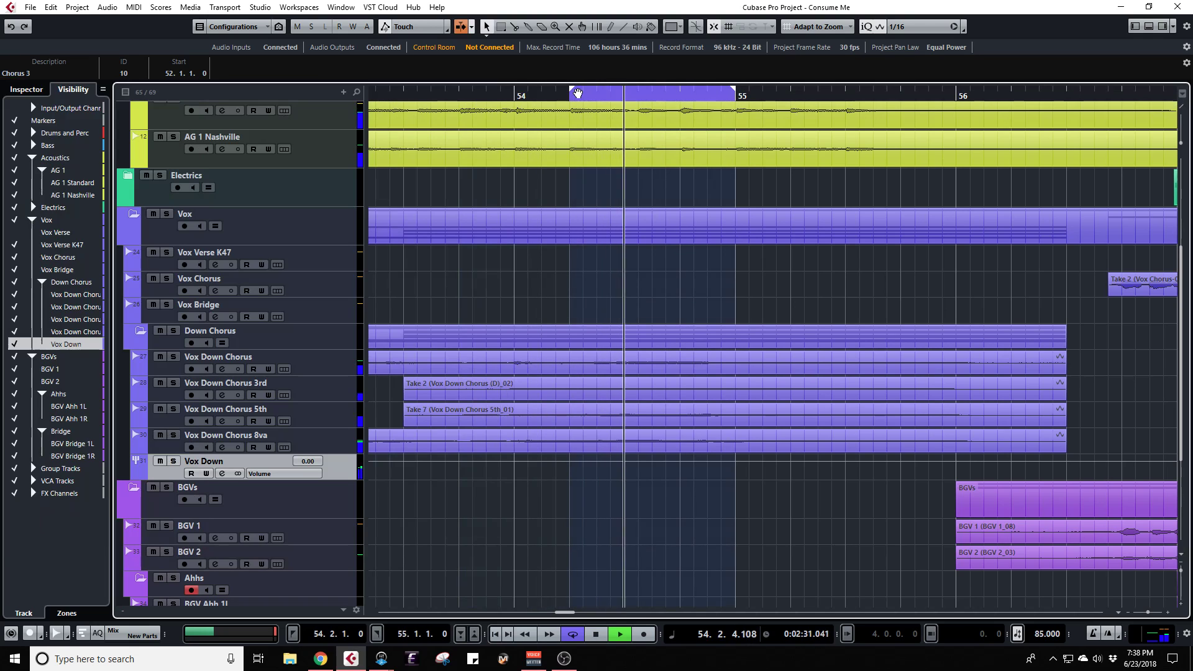
{"action": "left_click_drag", "start_coordinate": [570, 92], "coordinate": [400, 109]}
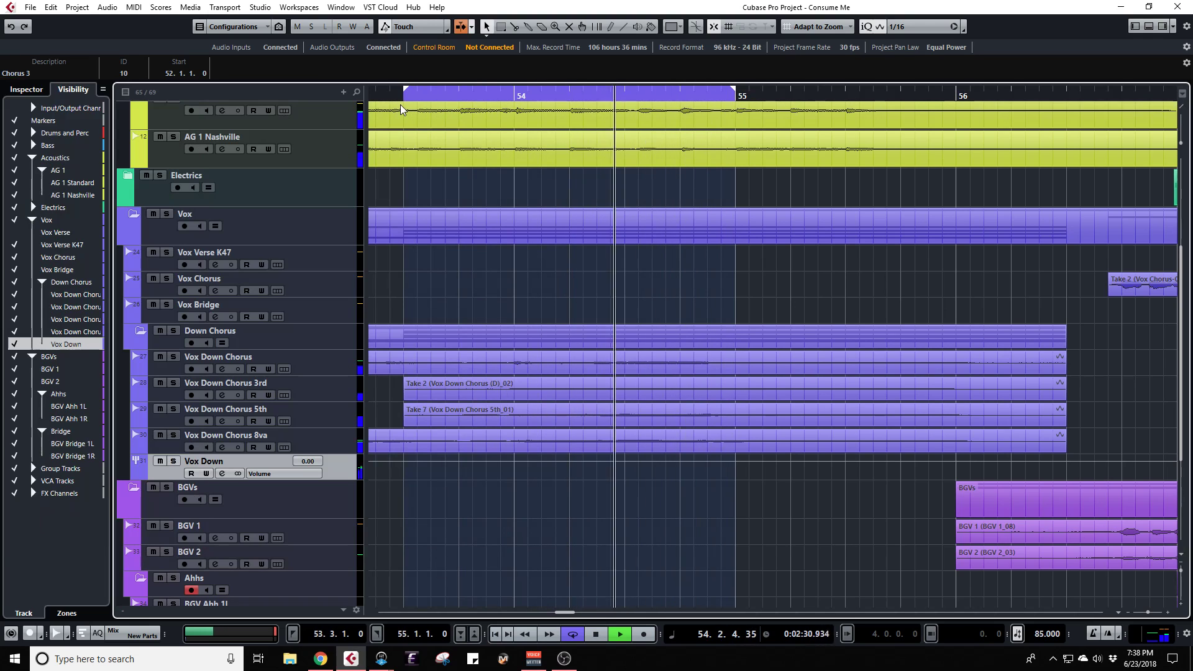
Step: Raise the Vox Down de-esser's sensitivity beyond 77.8% from the MixConsole while the loop plays, and bypass it for comparison
{"action": "key", "text": "F3"}
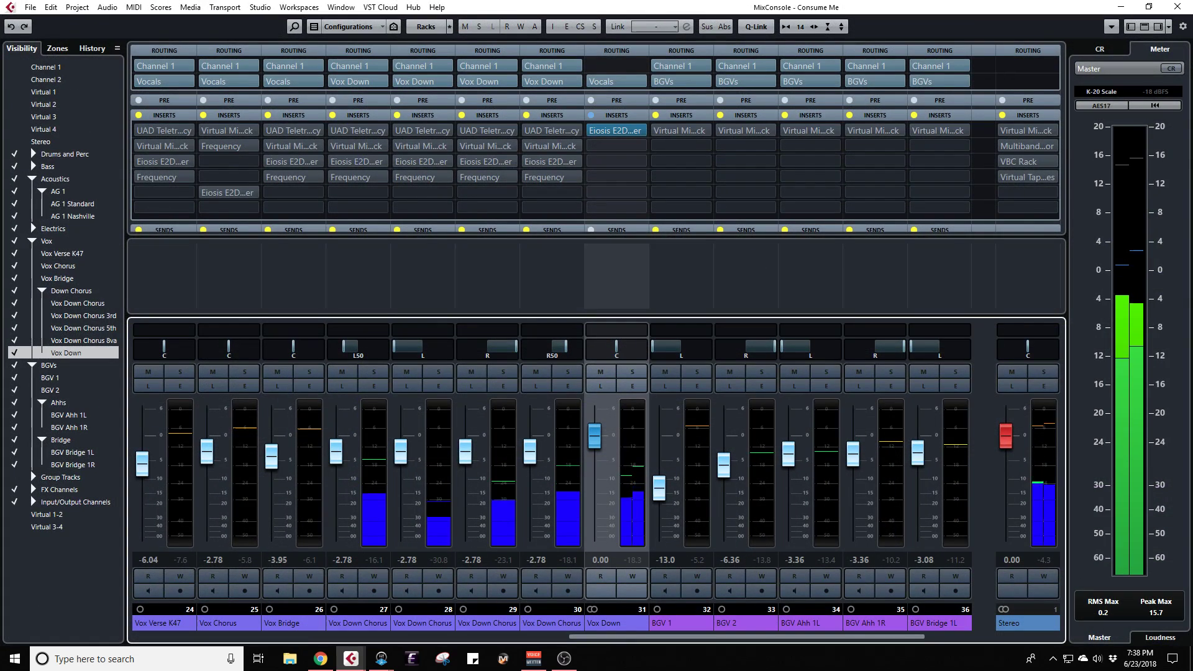
{"action": "left_click", "coordinate": [615, 130]}
{"action": "left_click_drag", "start_coordinate": [487, 96], "coordinate": [566, 76]}
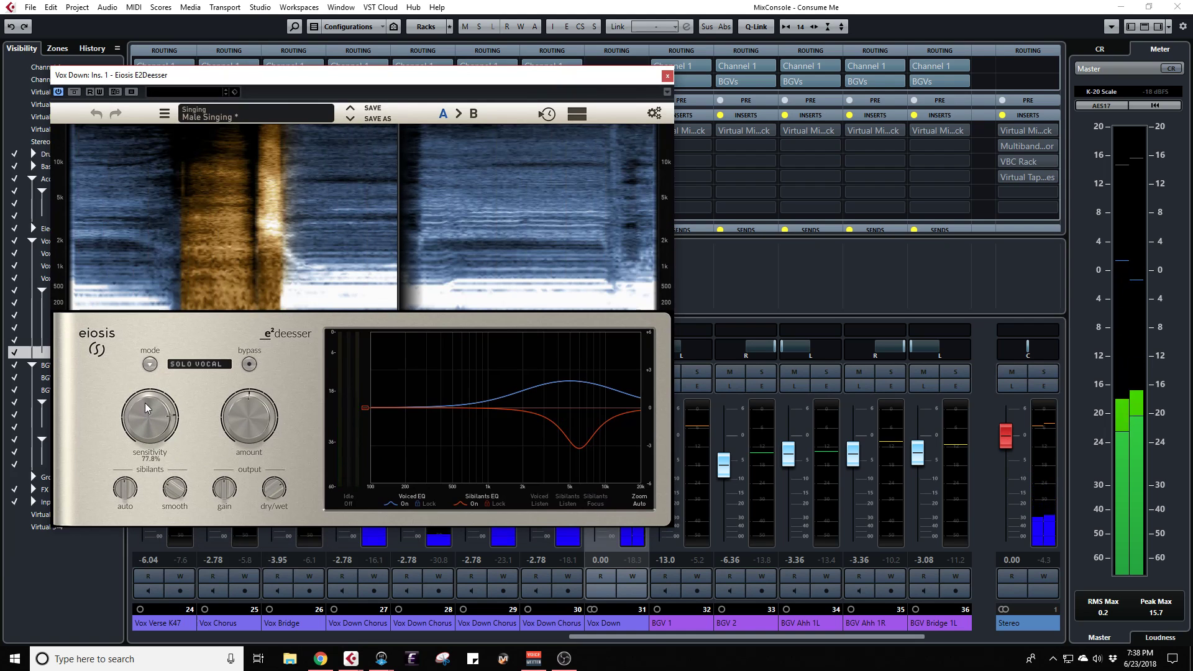
{"action": "key", "text": "F3"}
{"action": "key", "text": "F3"}
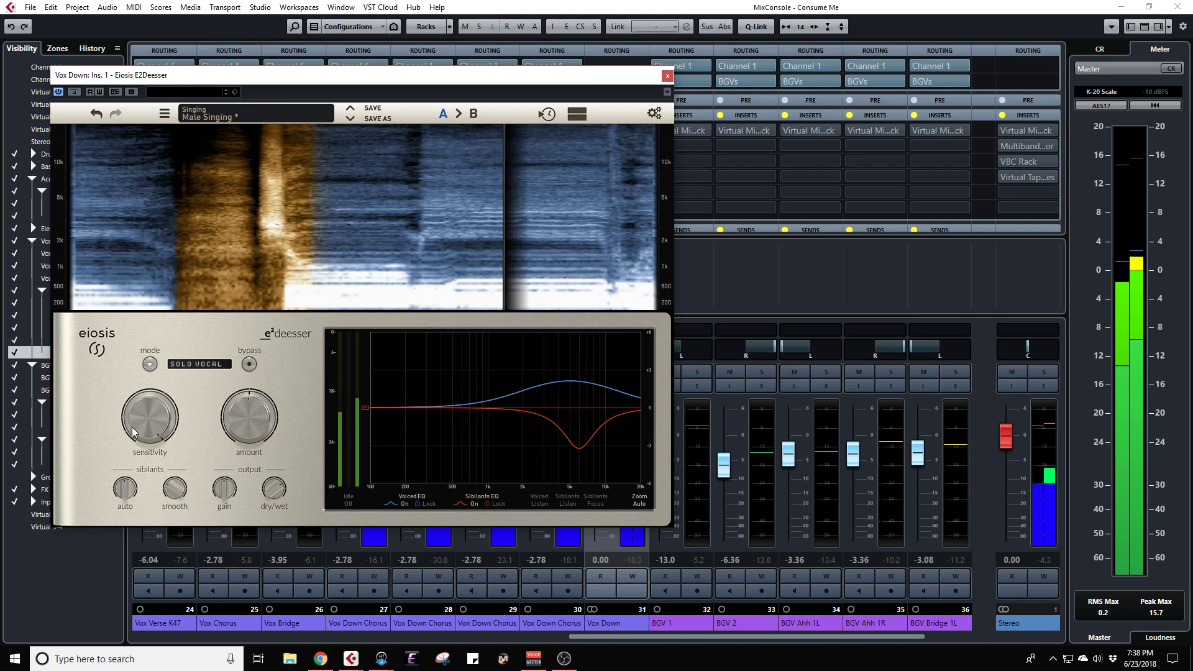
{"action": "mouse_move", "coordinate": [145, 427]}
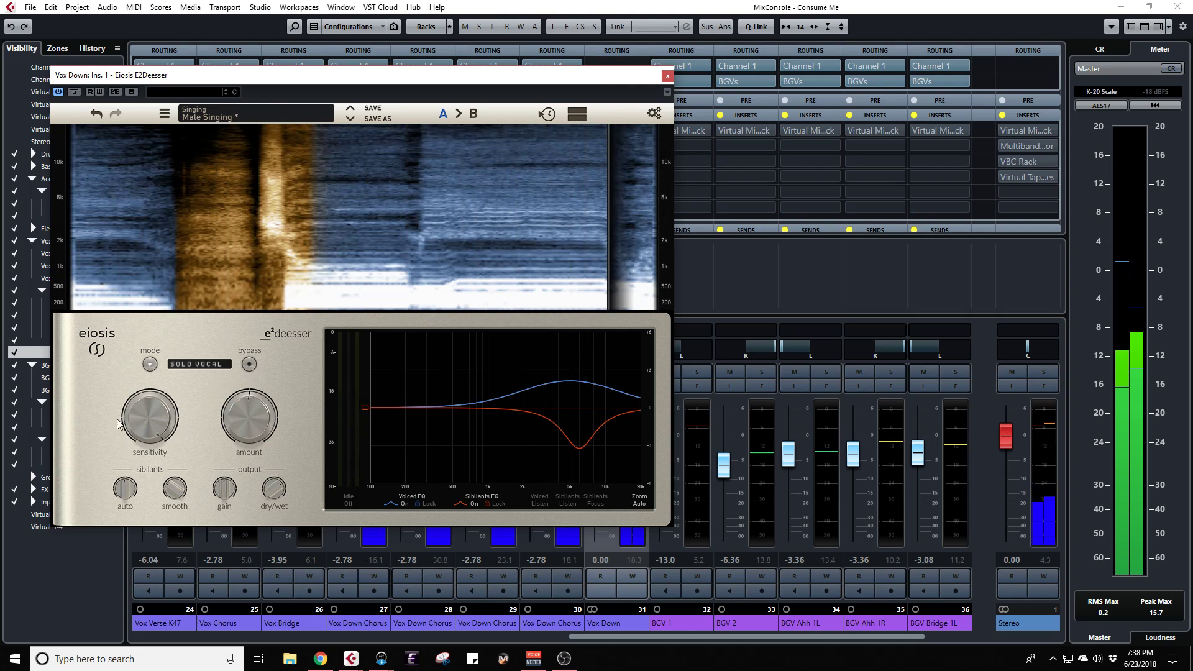
{"action": "left_click", "coordinate": [250, 364]}
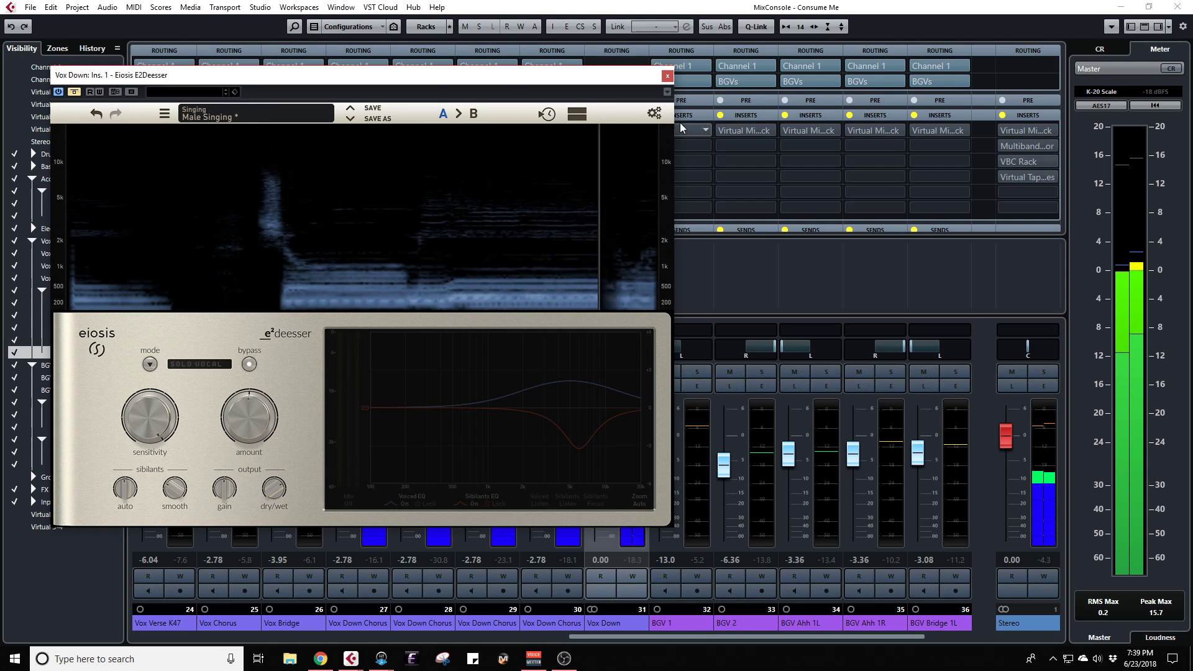
Step: Close the de-esser window and remove the Eiosis E2Deesser from the first insert slot of the Vox Down group channel
{"action": "left_click", "coordinate": [668, 75]}
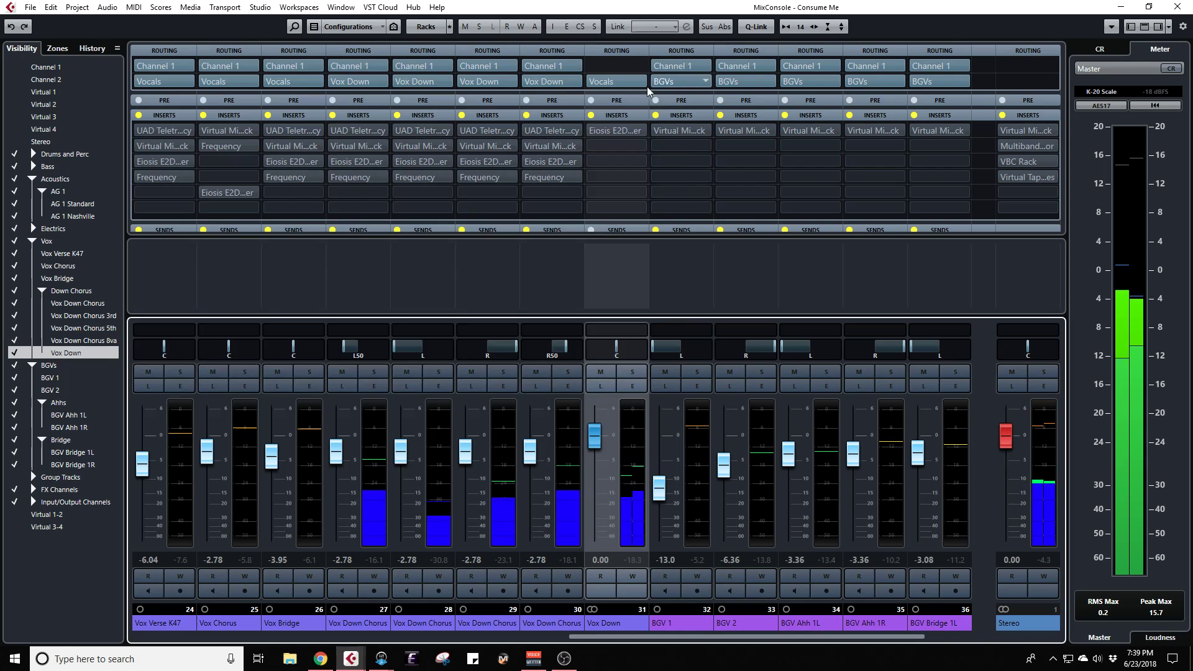
{"action": "left_click", "coordinate": [639, 130]}
{"action": "left_click", "coordinate": [655, 156]}
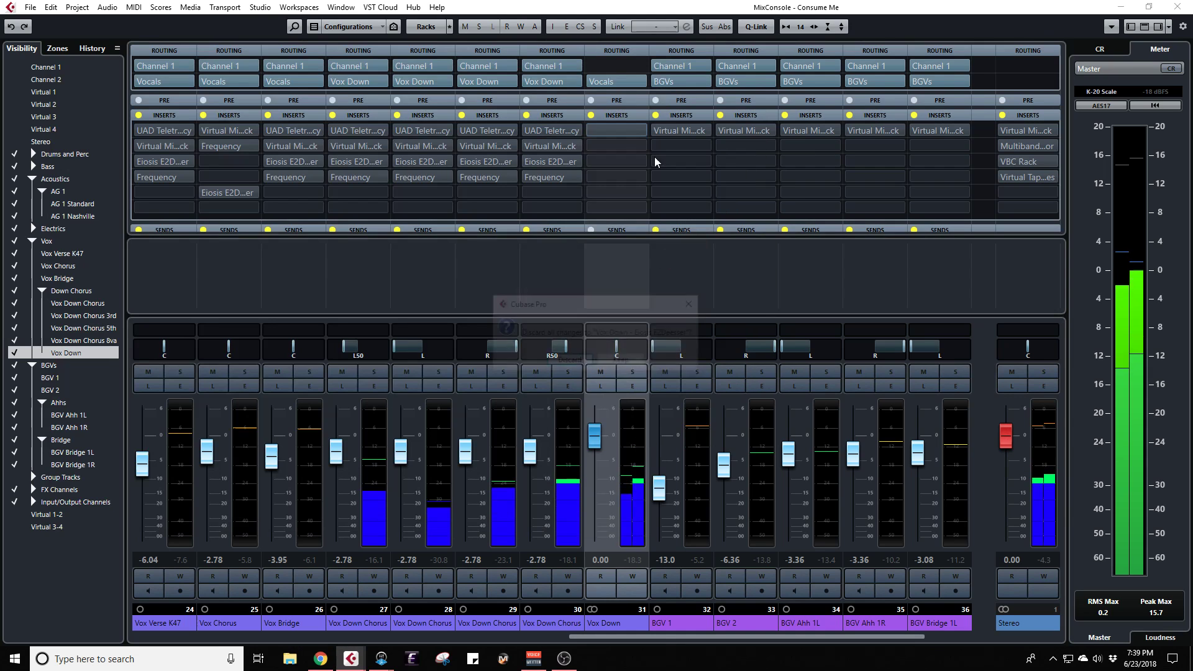
{"action": "left_click", "coordinate": [564, 362]}
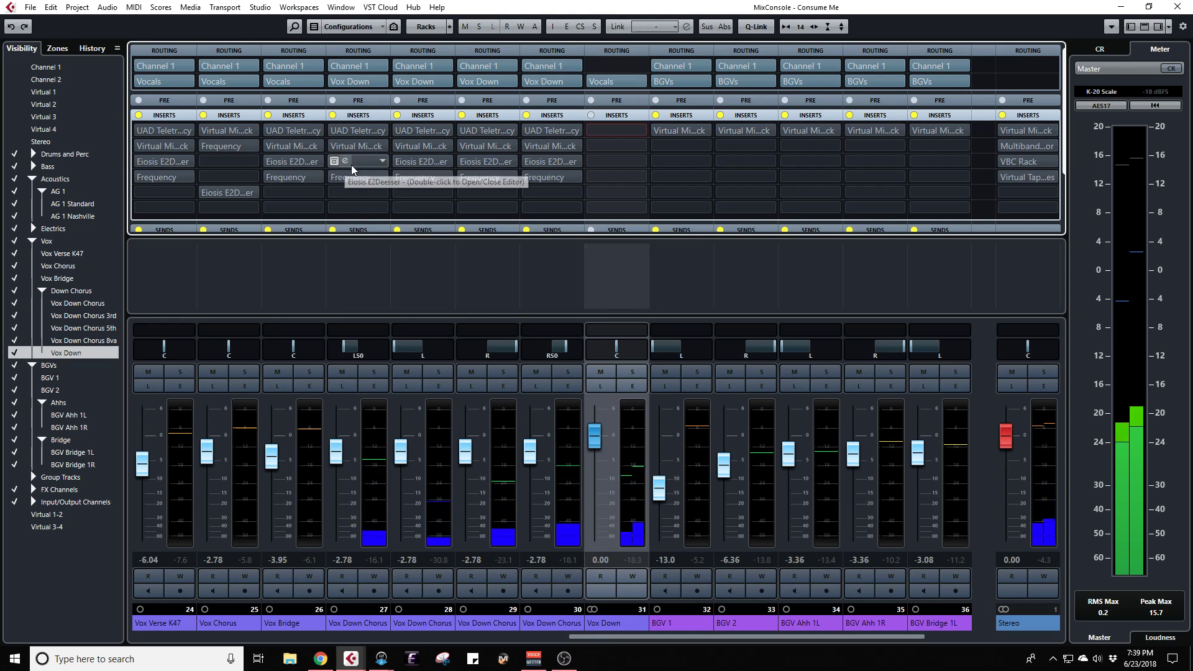
Step: Remove the Eiosis E2Deesser from the third insert slot of the four Vox Down Chorus channels (27 to 30)
{"action": "left_click", "coordinate": [379, 159]}
{"action": "left_click", "coordinate": [365, 185]}
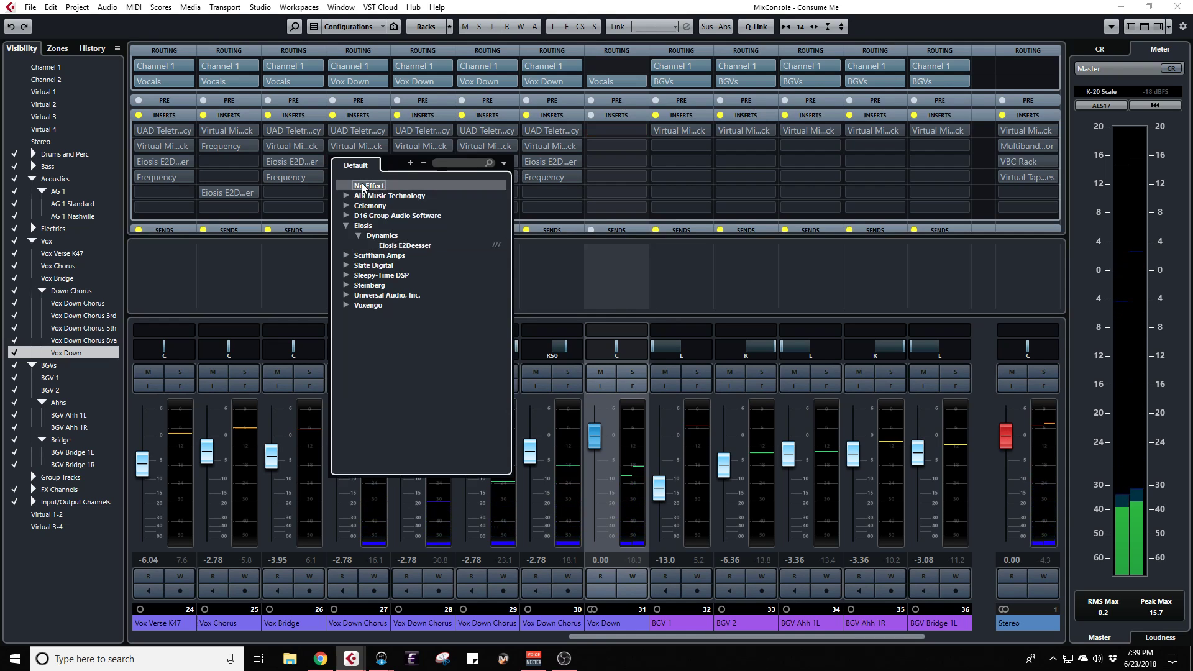
{"action": "left_click", "coordinate": [448, 161]}
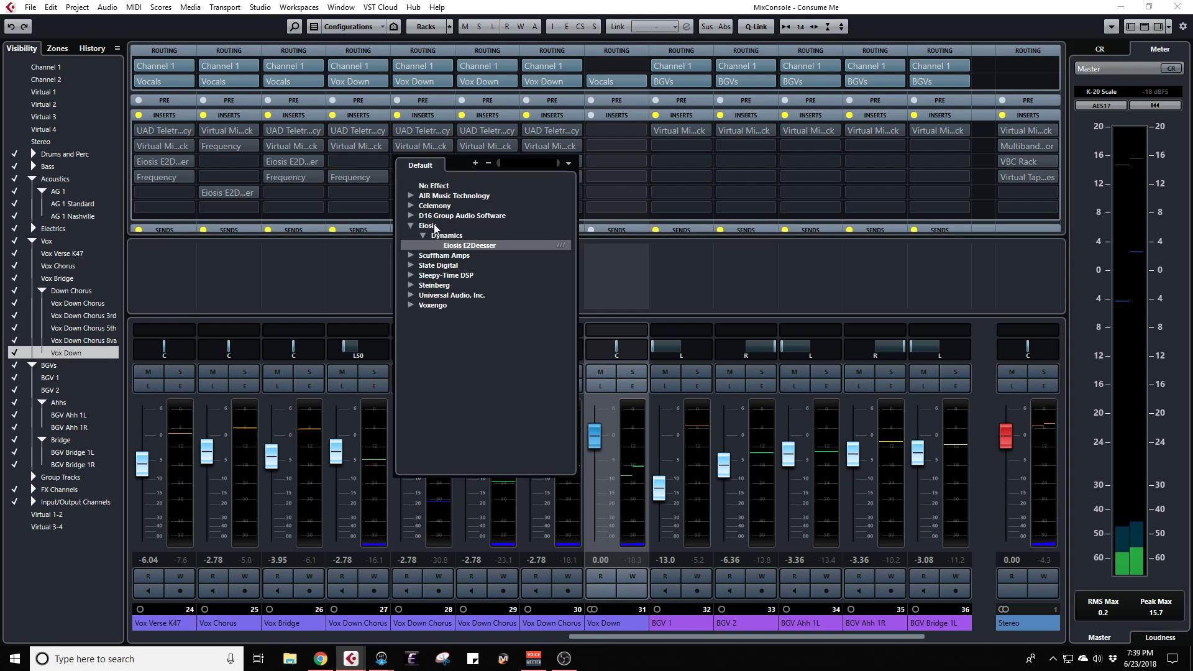
{"action": "left_click", "coordinate": [438, 185]}
{"action": "left_click", "coordinate": [512, 161]}
{"action": "left_click", "coordinate": [520, 184]}
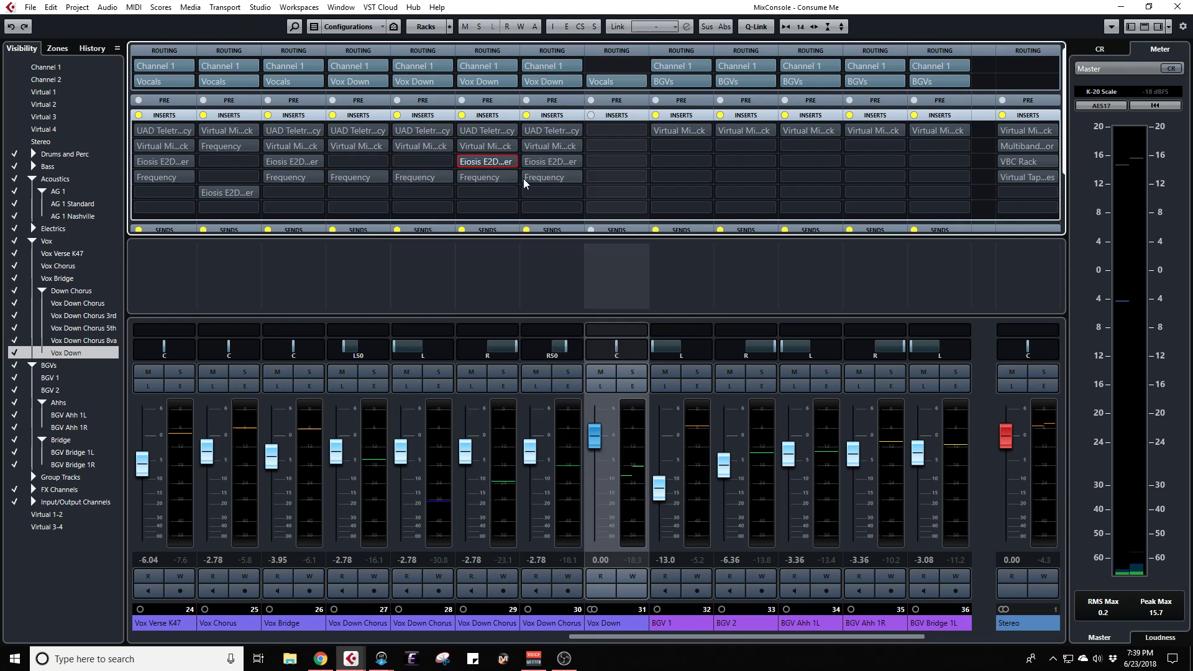
{"action": "left_click", "coordinate": [576, 160]}
{"action": "left_click", "coordinate": [565, 185]}
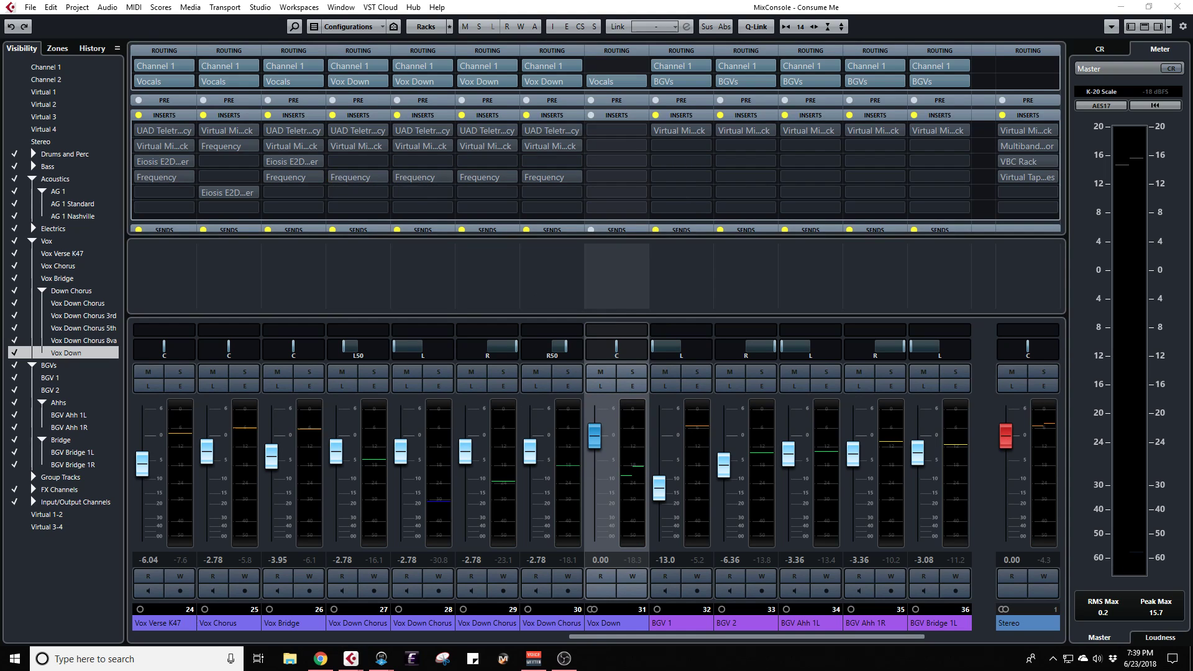
Step: Remove the Frequency EQ from the fourth insert slot of the four Vox Down Chorus channels
{"action": "left_click", "coordinate": [383, 178]}
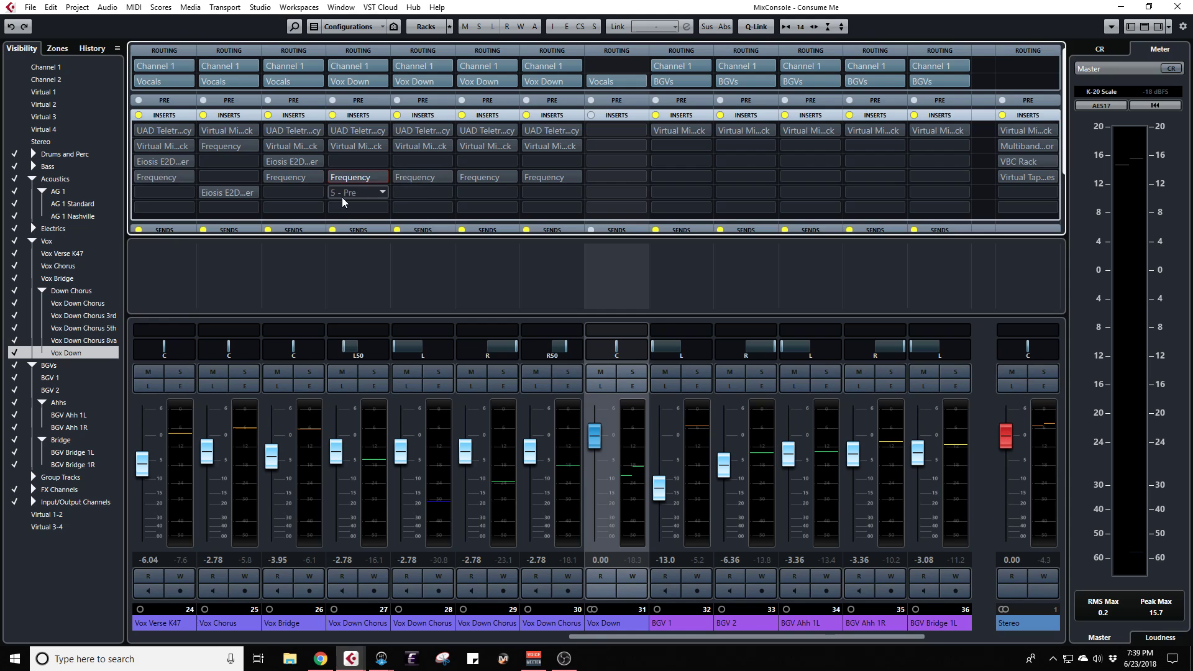
{"action": "mouse_move", "coordinate": [341, 196]}
{"action": "left_mouse_down"}
{"action": "mouse_move", "coordinate": [422, 172]}
{"action": "mouse_move", "coordinate": [355, 192]}
{"action": "left_mouse_up"}
{"action": "left_click", "coordinate": [384, 178]}
{"action": "left_click", "coordinate": [378, 200]}
{"action": "left_click", "coordinate": [446, 178]}
{"action": "left_click", "coordinate": [447, 201]}
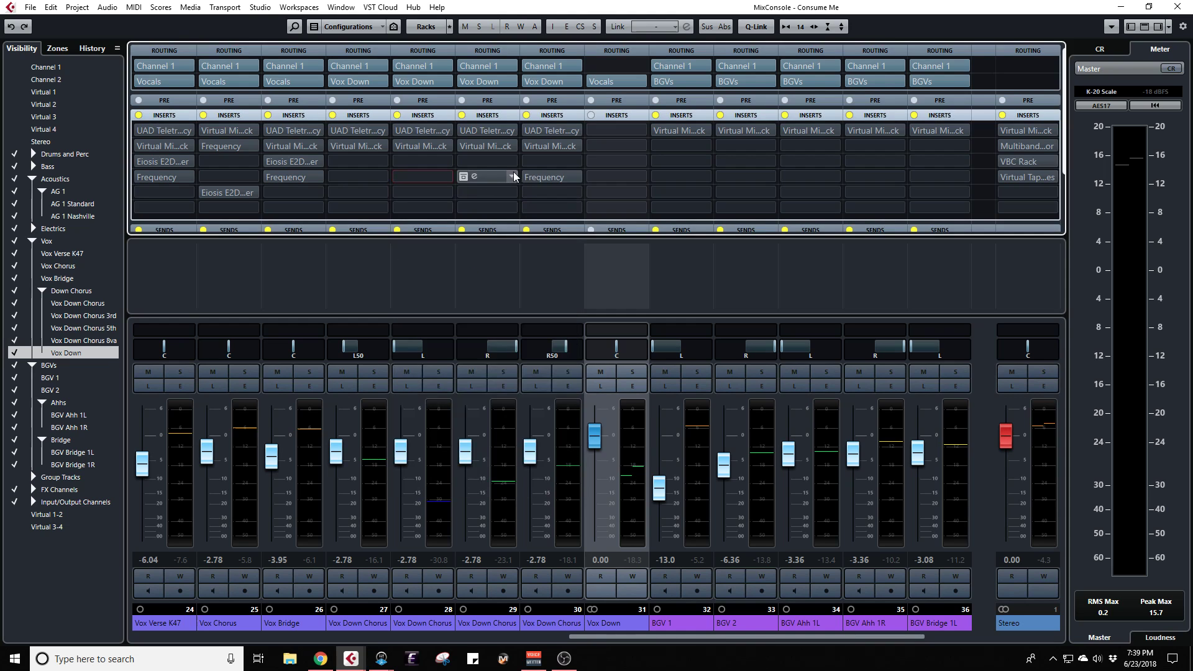
{"action": "left_click", "coordinate": [512, 177]}
{"action": "left_click", "coordinate": [513, 201]}
{"action": "left_click", "coordinate": [576, 178]}
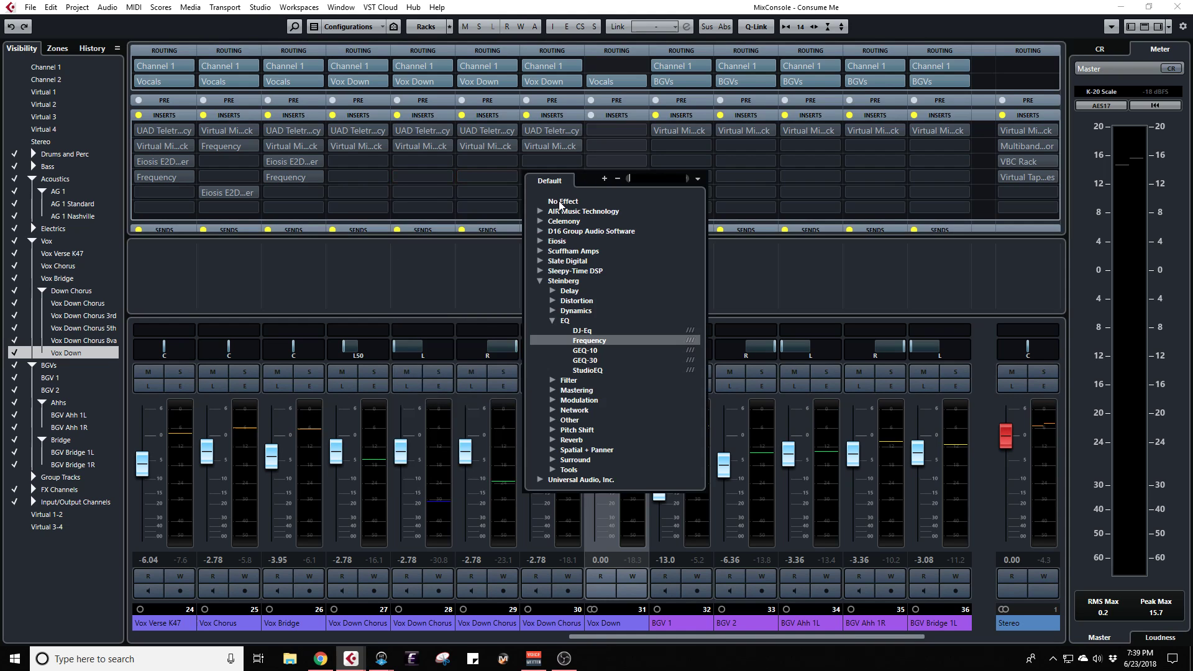
{"action": "left_click", "coordinate": [576, 201]}
Step: Remove the UAD Teletronix LA-2A Legacy compressor from the first insert slot of the four Vox Down Chorus channels
{"action": "left_click", "coordinate": [379, 129]}
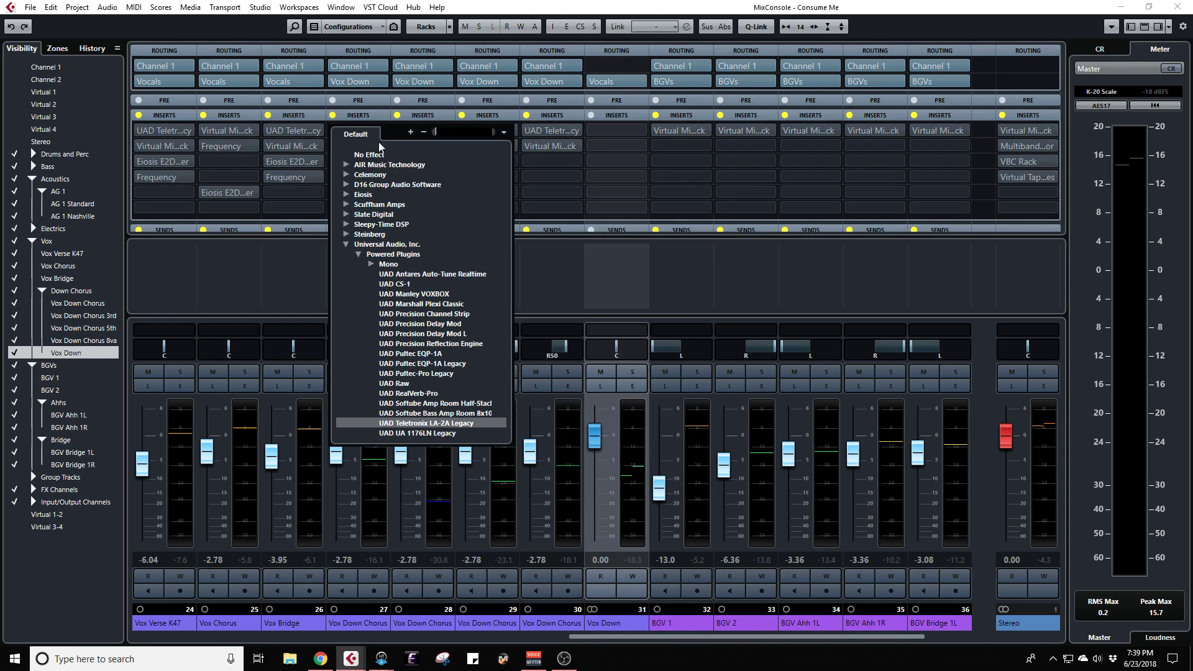
{"action": "left_click", "coordinate": [380, 155]}
{"action": "left_click", "coordinate": [446, 130]}
{"action": "left_click", "coordinate": [446, 154]}
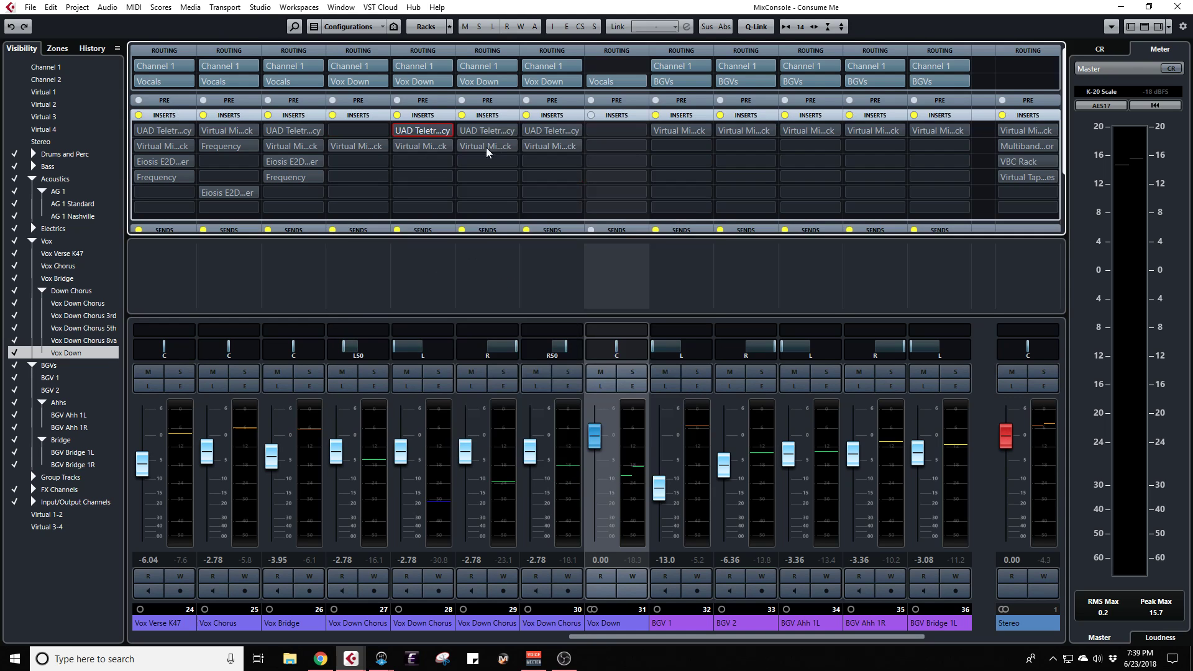
{"action": "left_click", "coordinate": [512, 132]}
{"action": "left_click", "coordinate": [516, 155]}
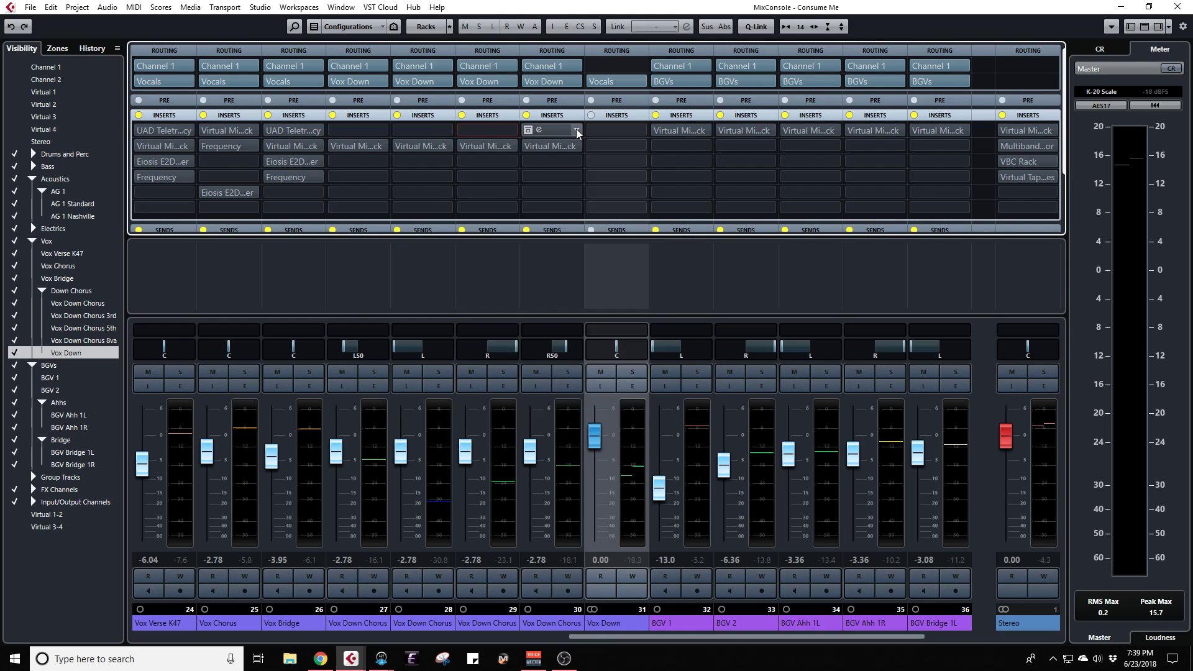
{"action": "left_click", "coordinate": [576, 130]}
{"action": "left_click", "coordinate": [576, 150]}
Step: Remove the Virtual Mix Rack from the second insert slot of the four Vox Down Chorus channels
{"action": "left_click", "coordinate": [576, 150]}
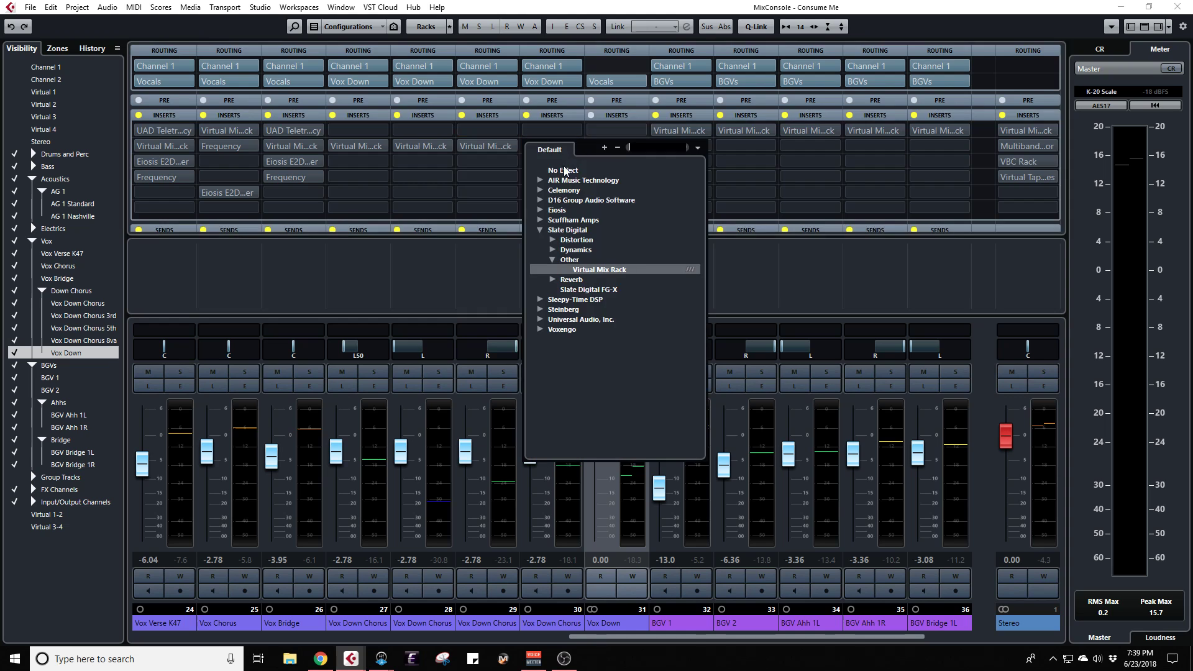
{"action": "left_click", "coordinate": [564, 171]}
{"action": "left_click", "coordinate": [513, 147]}
{"action": "left_click", "coordinate": [516, 170]}
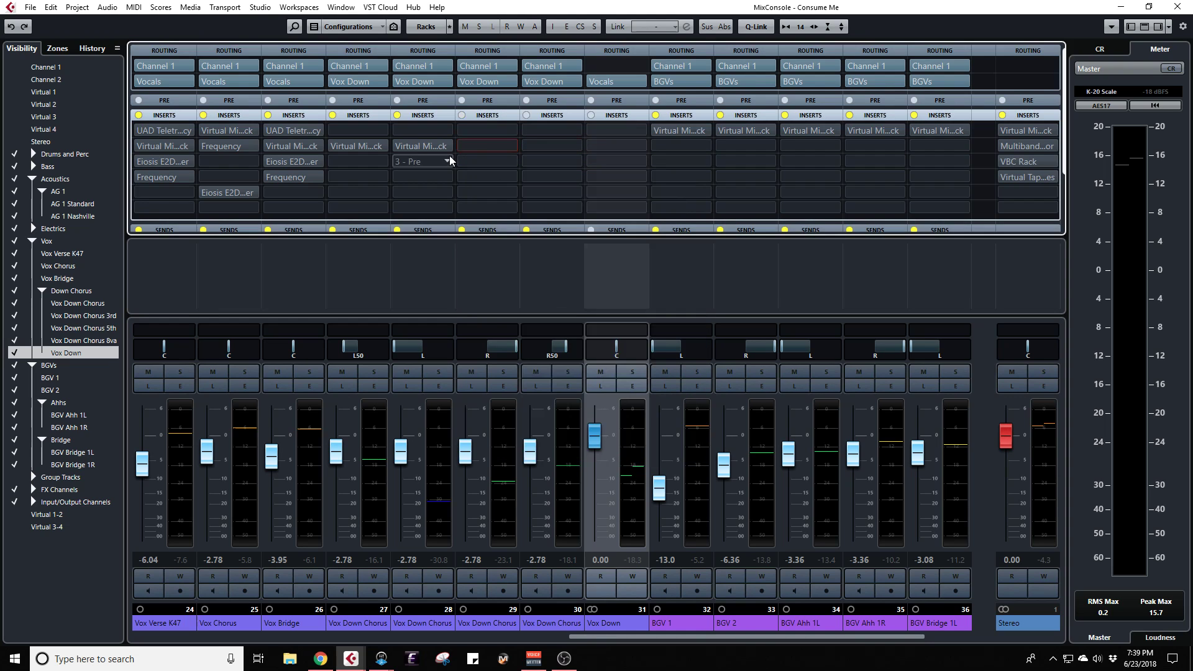
{"action": "left_click", "coordinate": [423, 146]}
{"action": "left_click", "coordinate": [433, 170]}
{"action": "left_click", "coordinate": [380, 147]}
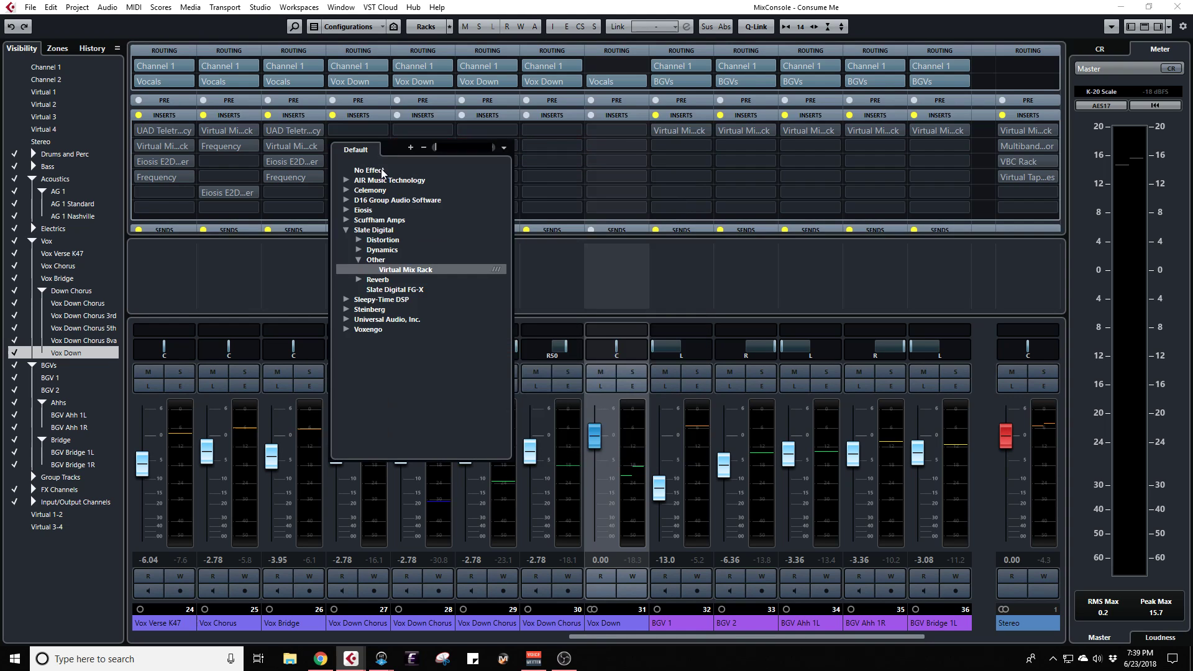
{"action": "left_click", "coordinate": [381, 172]}
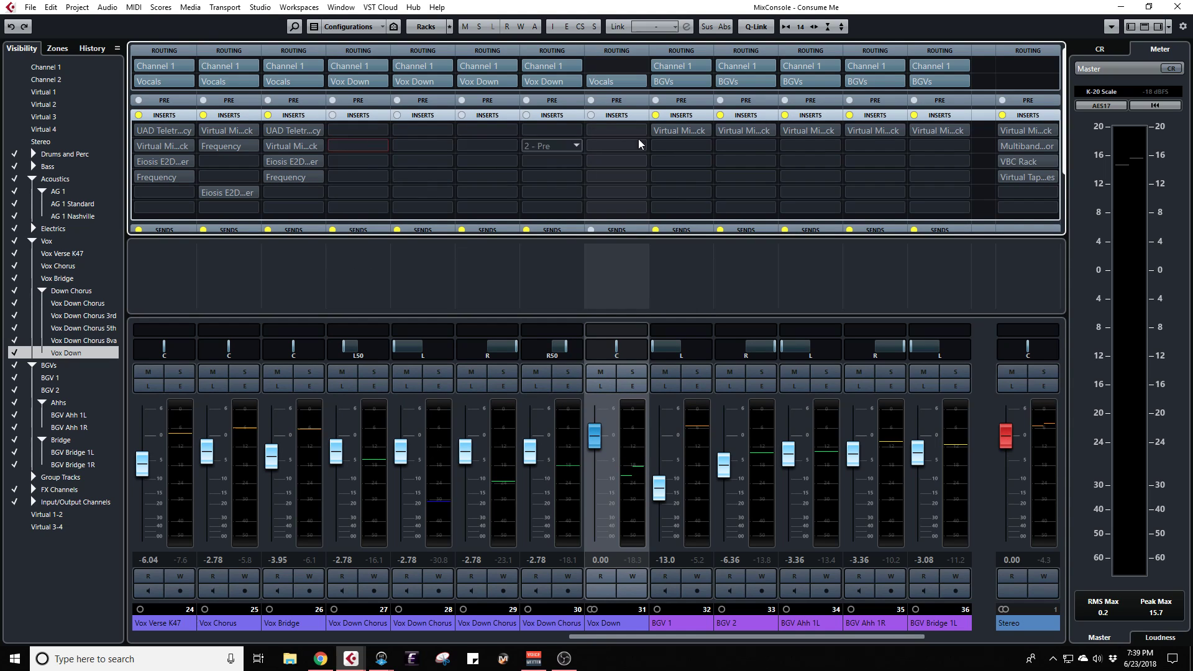
Step: Load Virtual Mix Rack into the first insert slot of the Vox Down group channel and briefly audition the loop
{"action": "left_click", "coordinate": [617, 134]}
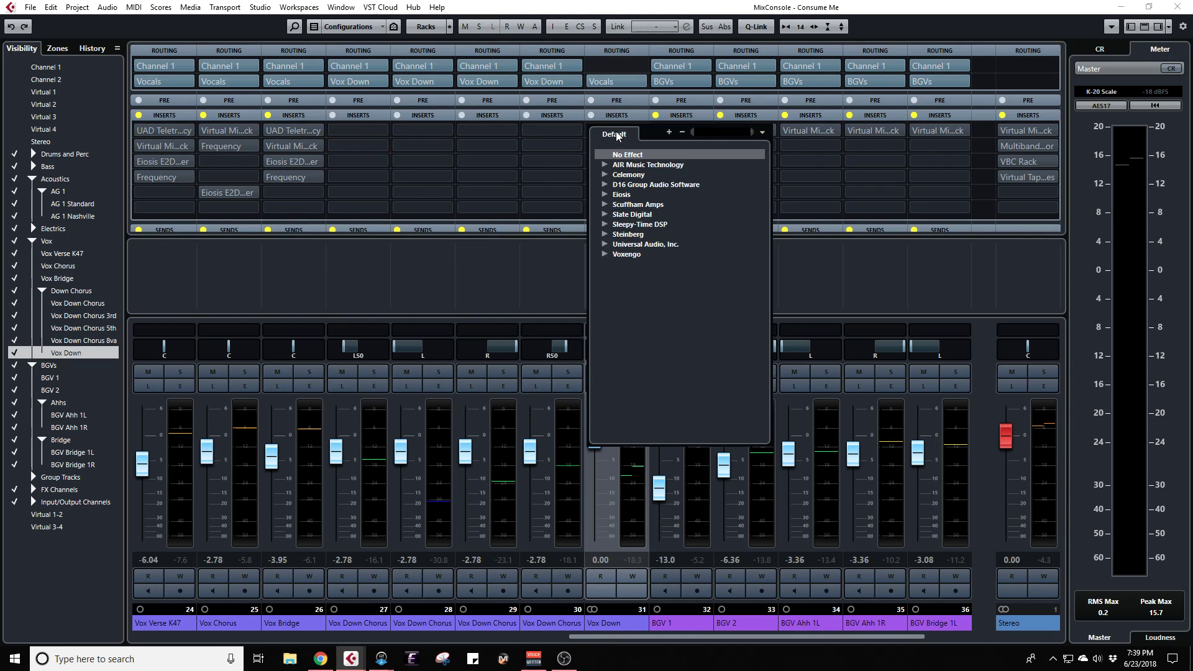
{"action": "type", "text": "freq"}
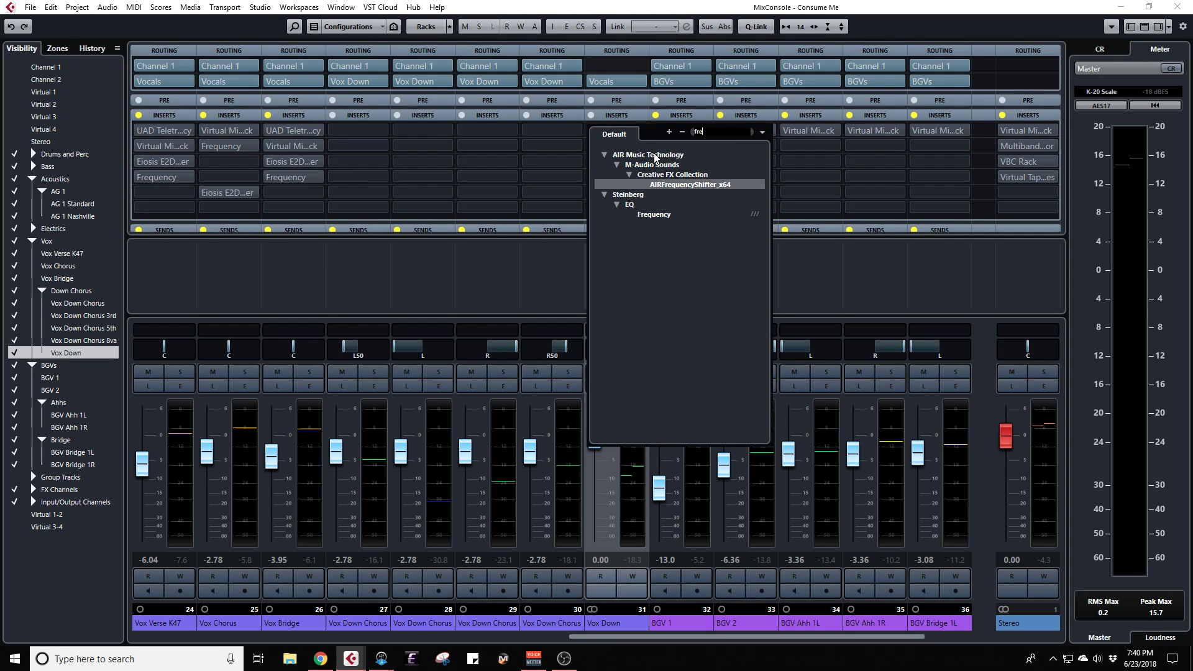
{"action": "key", "text": "BackSpace"}
{"action": "key", "text": "BackSpace"}
{"action": "key", "text": "BackSpace"}
{"action": "type", "text": "mix ra"}
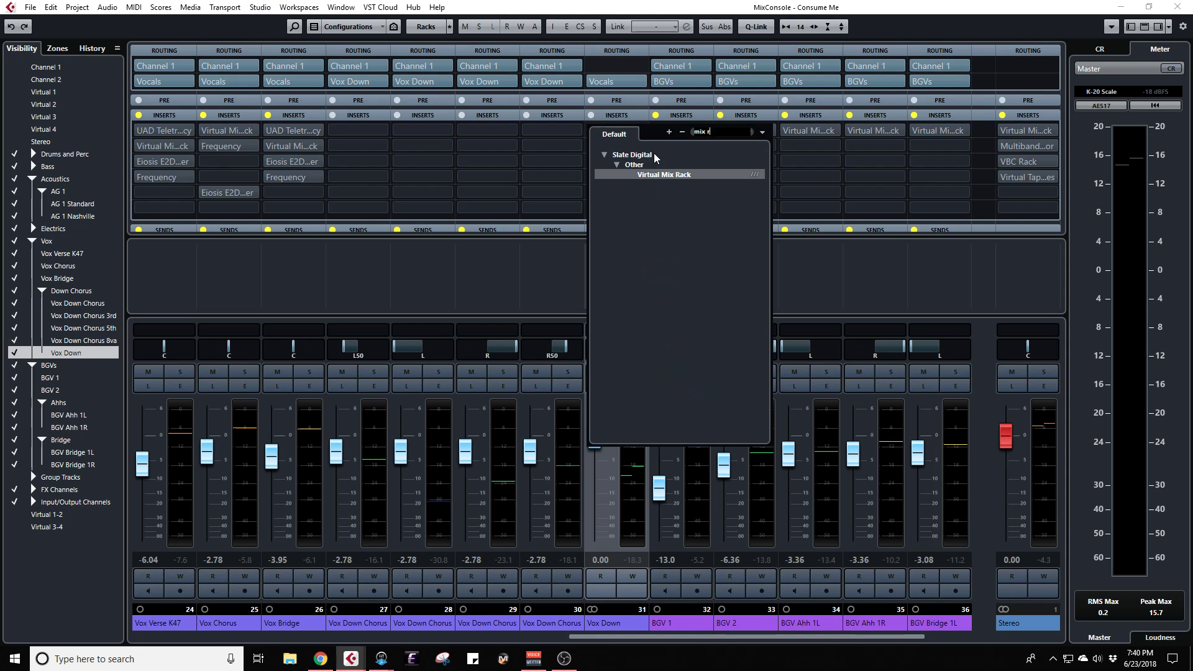
{"action": "key", "text": "Return"}
{"action": "left_click_drag", "start_coordinate": [791, 77], "coordinate": [311, 71]}
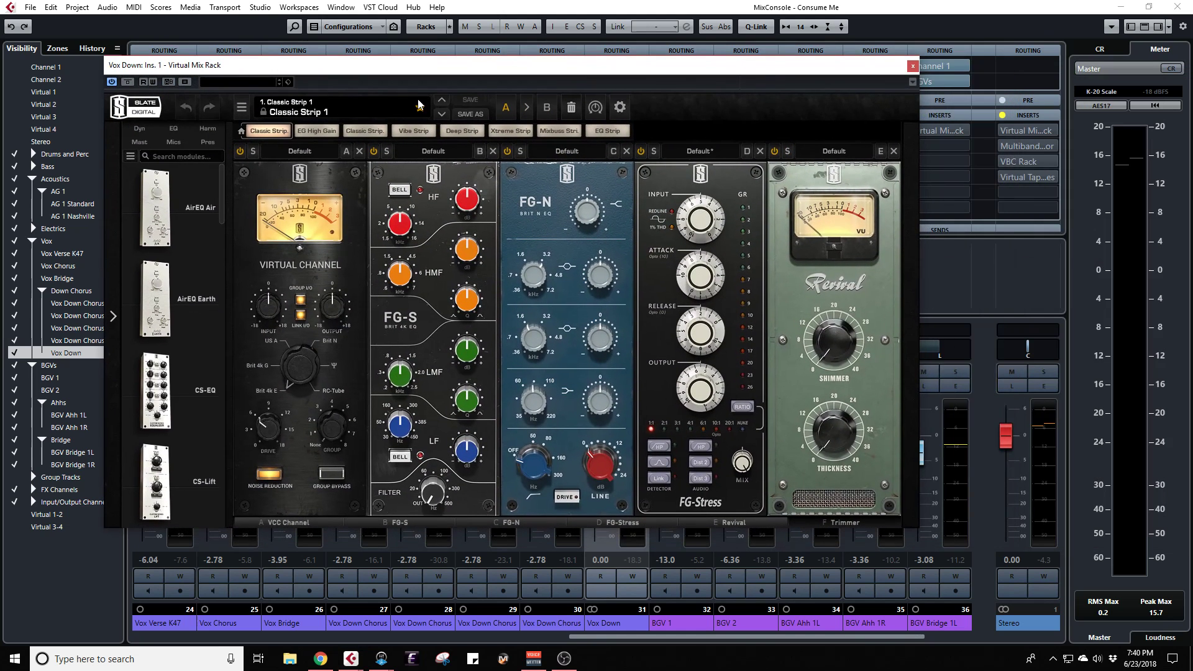
{"action": "key", "text": "space"}
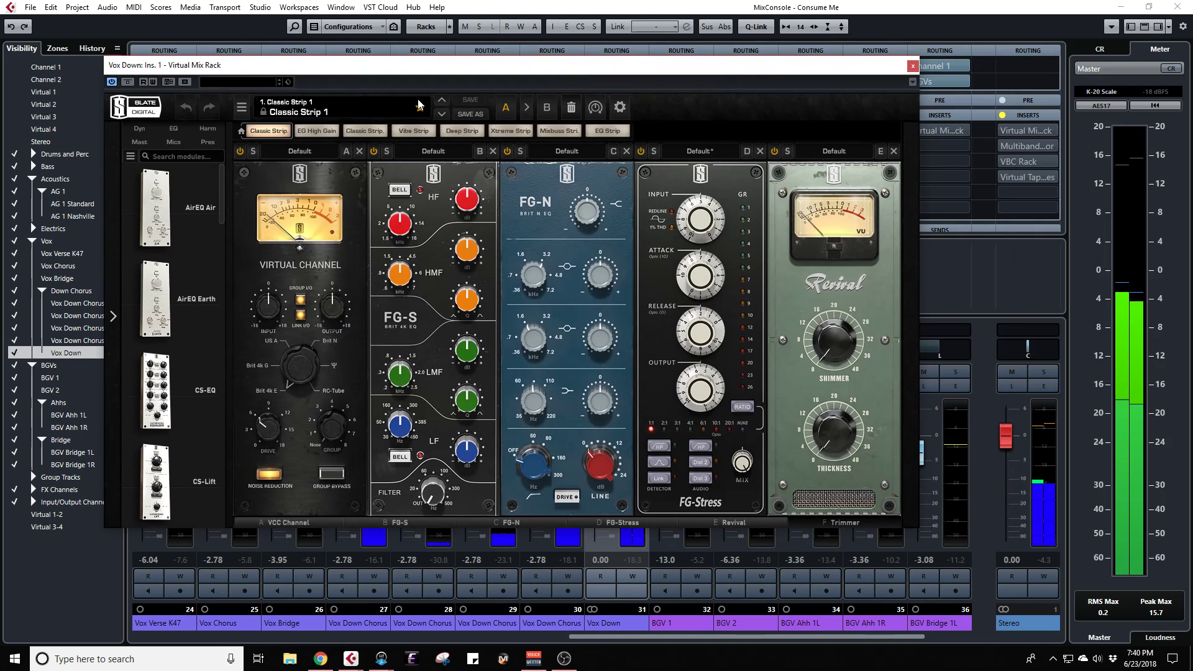
{"action": "key", "text": "space"}
Step: Set the cycle range to 52.1.1.0 through 57.1.1.0 in the Project window and start playback
{"action": "key", "text": "F3"}
{"action": "left_click_drag", "start_coordinate": [537, 70], "coordinate": [0, 112]}
{"action": "scroll", "coordinate": [551, 258], "scroll_direction": "down", "scroll_amount": 3}
{"action": "scroll", "coordinate": [536, 268], "scroll_direction": "up", "scroll_amount": 4}
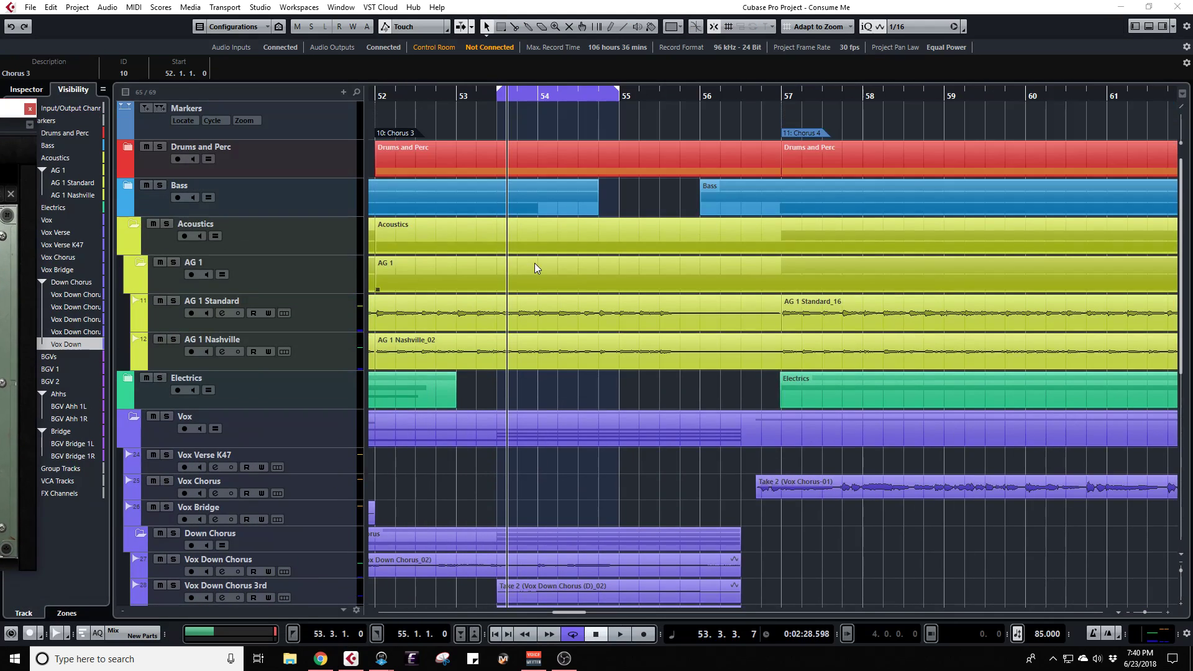
{"action": "scroll", "coordinate": [544, 270], "scroll_direction": "left", "scroll_amount": 4}
{"action": "scroll", "coordinate": [544, 269], "scroll_direction": "right", "scroll_amount": 2}
{"action": "left_click", "coordinate": [636, 138]}
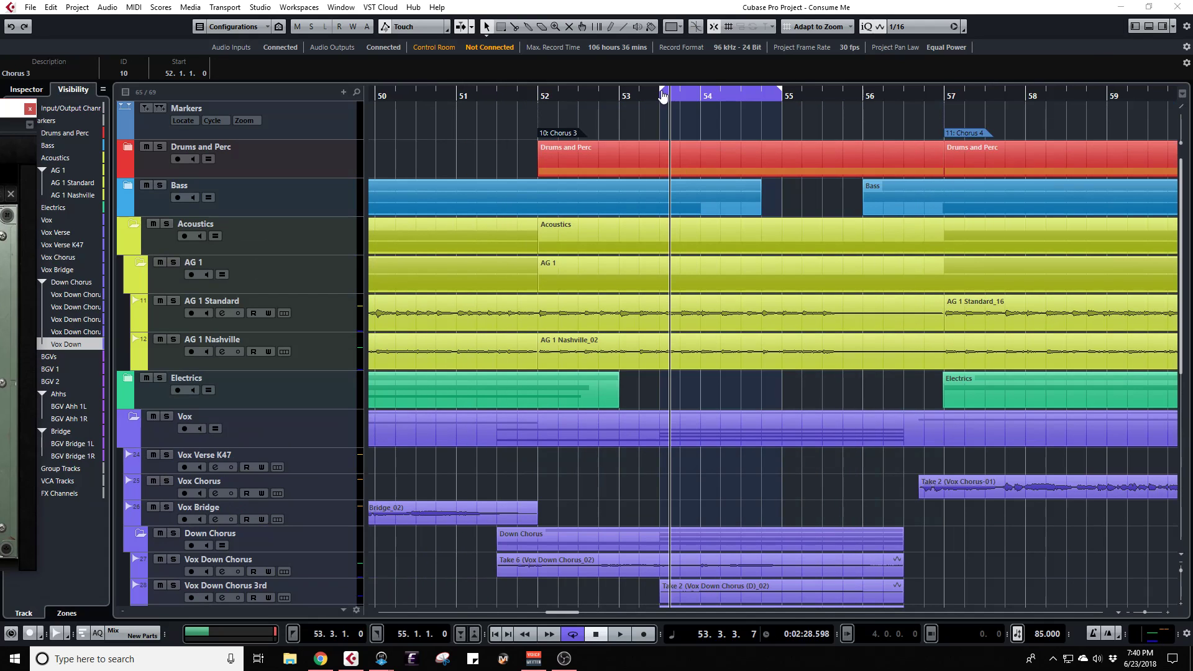
{"action": "left_click_drag", "start_coordinate": [661, 90], "coordinate": [538, 90]}
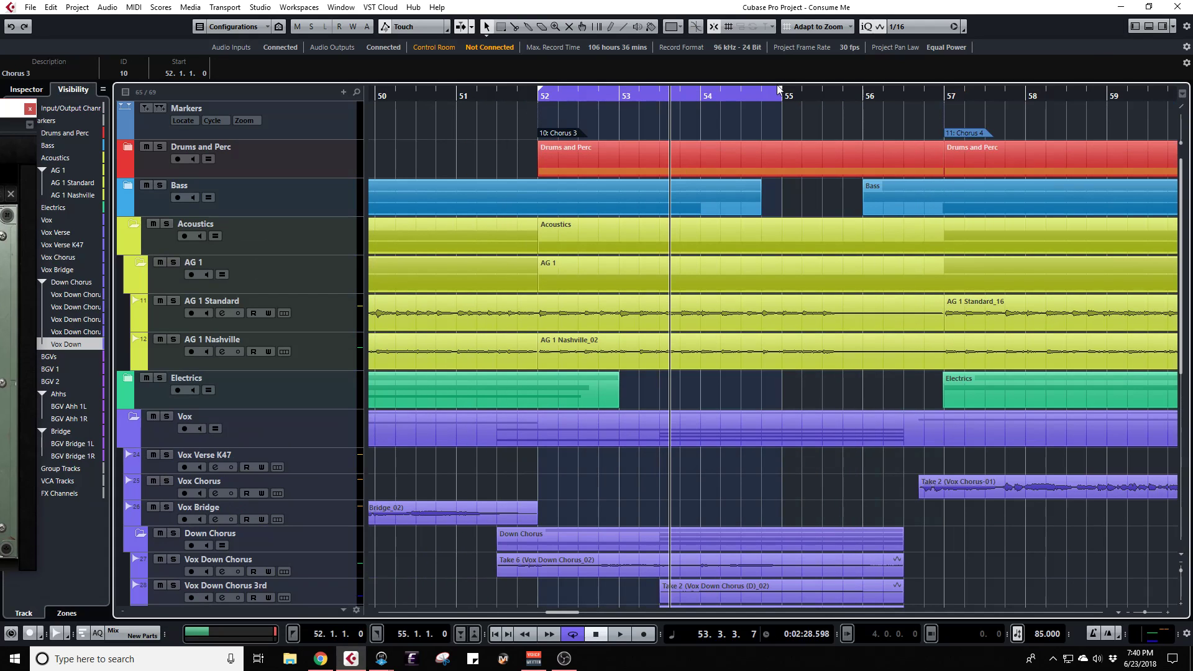
{"action": "left_click_drag", "start_coordinate": [782, 91], "coordinate": [942, 142]}
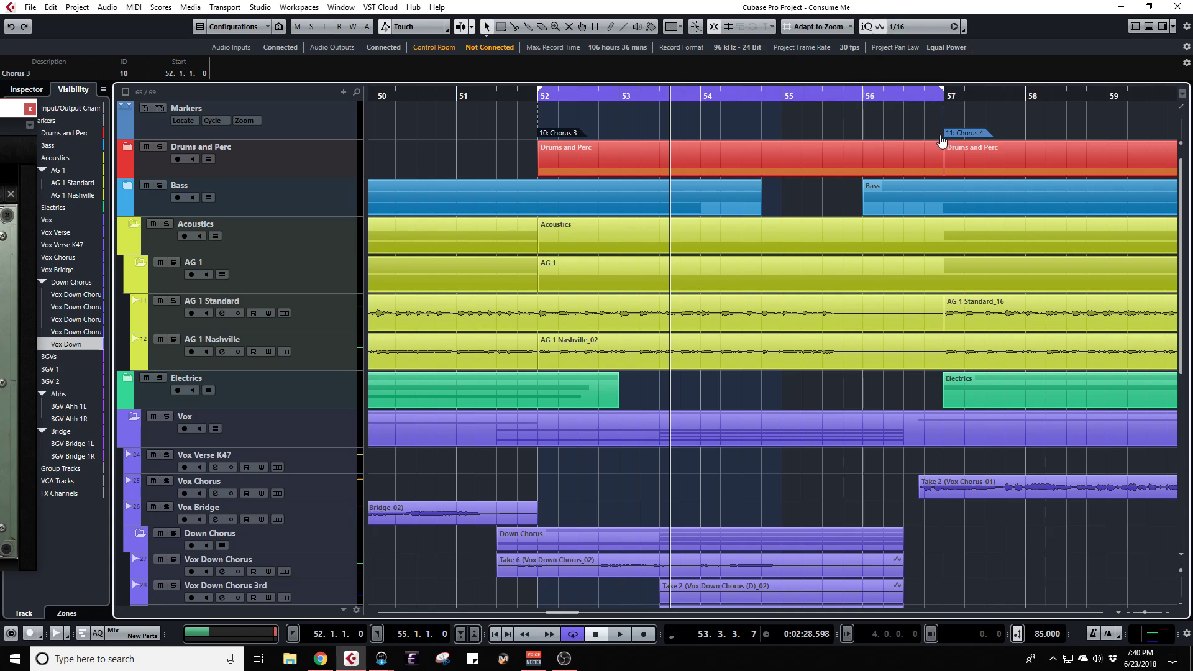
{"action": "key", "text": "space"}
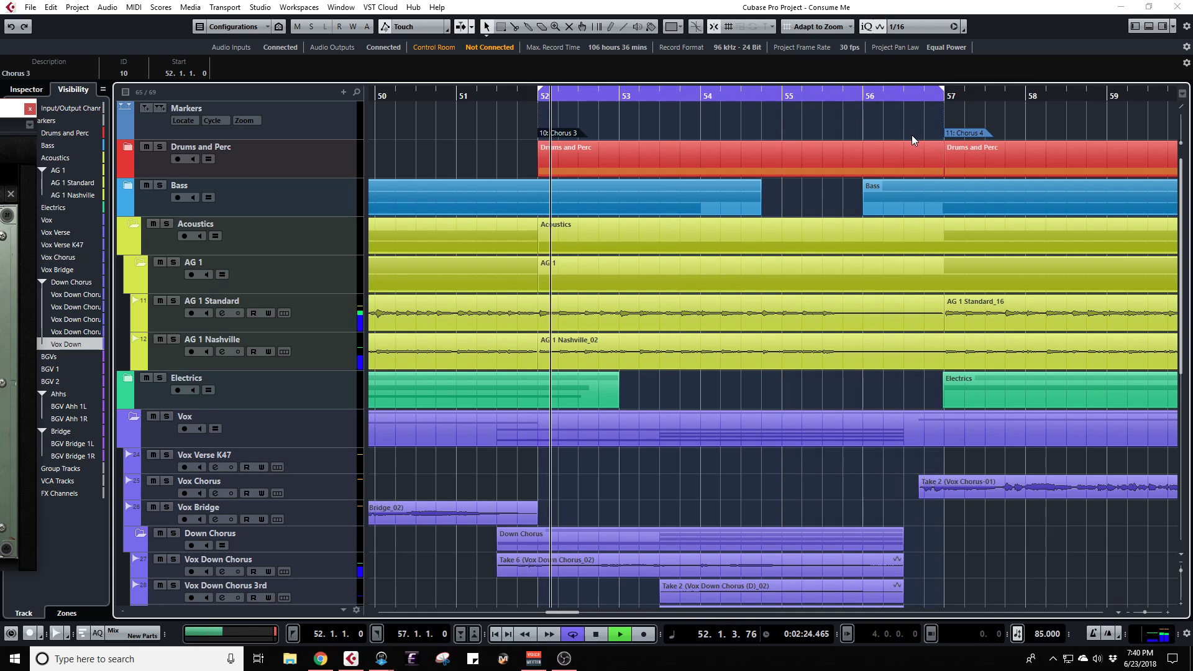
Step: Solo the Vox Down group in the MixConsole and raise the FG-S filter in its Virtual Mix Rack to about 122 Hz
{"action": "key", "text": "F3"}
{"action": "left_click_drag", "start_coordinate": [0, 108], "coordinate": [748, 64]}
{"action": "left_click", "coordinate": [632, 372]}
{"action": "left_click_drag", "start_coordinate": [431, 486], "coordinate": [420, 402]}
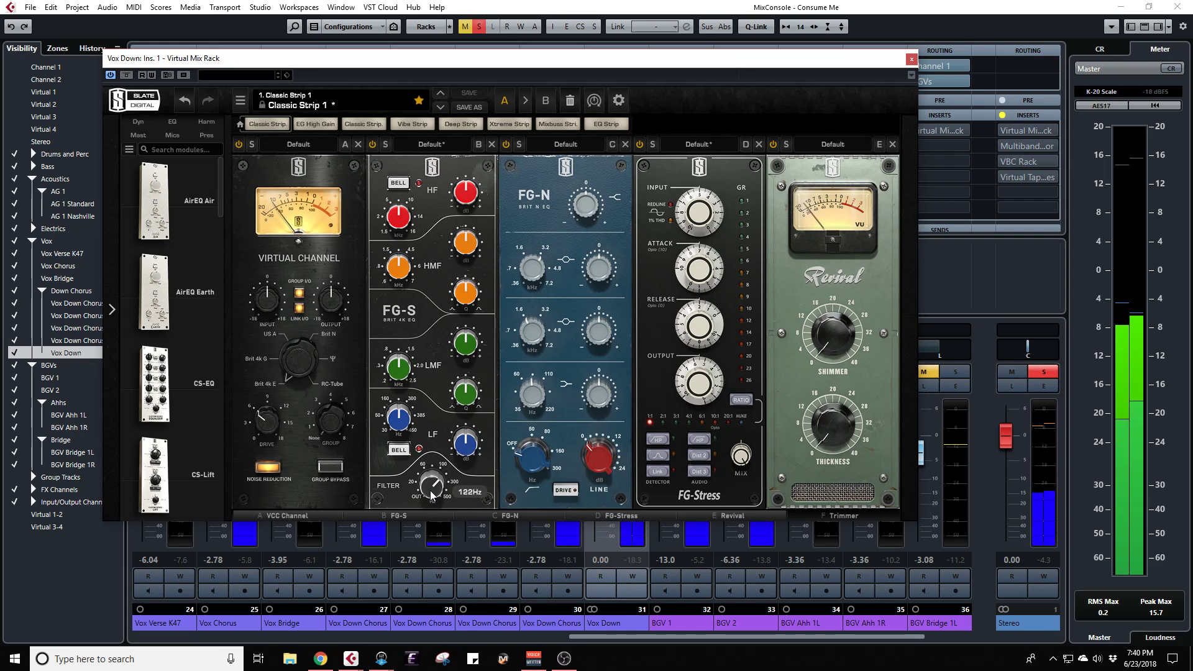
Step: Shorten the cycle range to end at 56.1.1.0 in the Project window, keeping the Virtual Mix Rack window in view
{"action": "key", "text": "F3"}
{"action": "left_click_drag", "start_coordinate": [820, 63], "coordinate": [825, 242]}
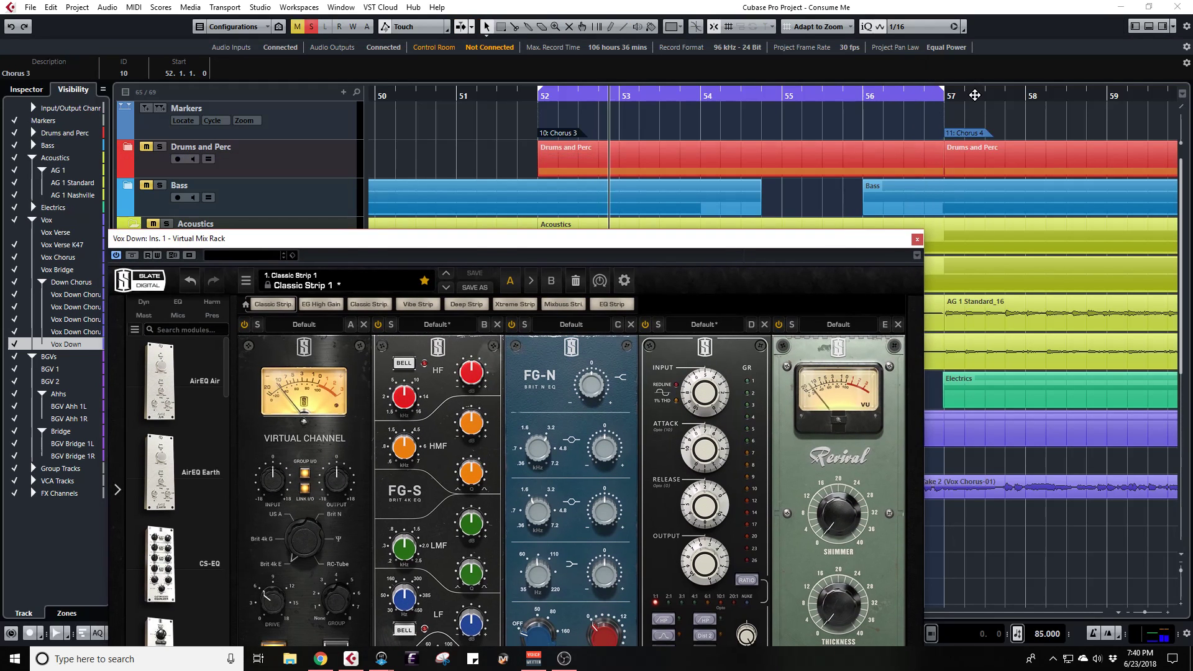
{"action": "left_click_drag", "start_coordinate": [940, 92], "coordinate": [863, 93]}
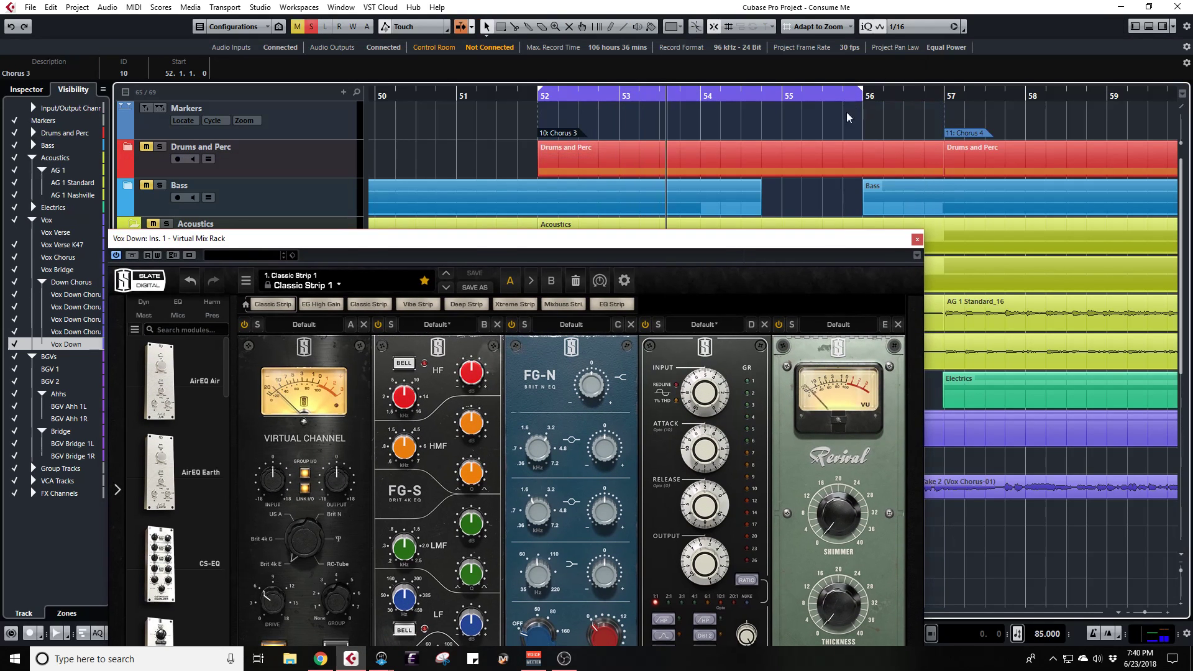
{"action": "left_click_drag", "start_coordinate": [694, 247], "coordinate": [679, 90]}
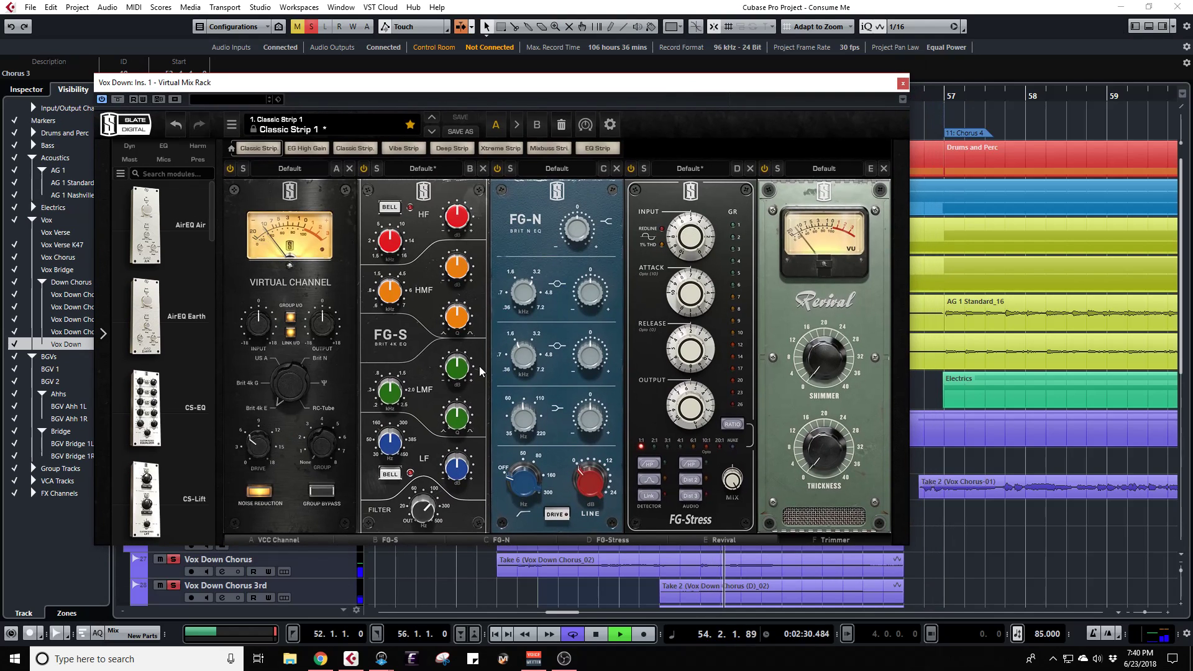
Step: Fine-tune the FG-S filter and boost its HF gain to about +2.49 dB while the loop plays
{"action": "mouse_move", "coordinate": [418, 507]}
{"action": "left_mouse_down"}
{"action": "mouse_move", "coordinate": [416, 485]}
{"action": "mouse_move", "coordinate": [421, 515]}
{"action": "left_mouse_up"}
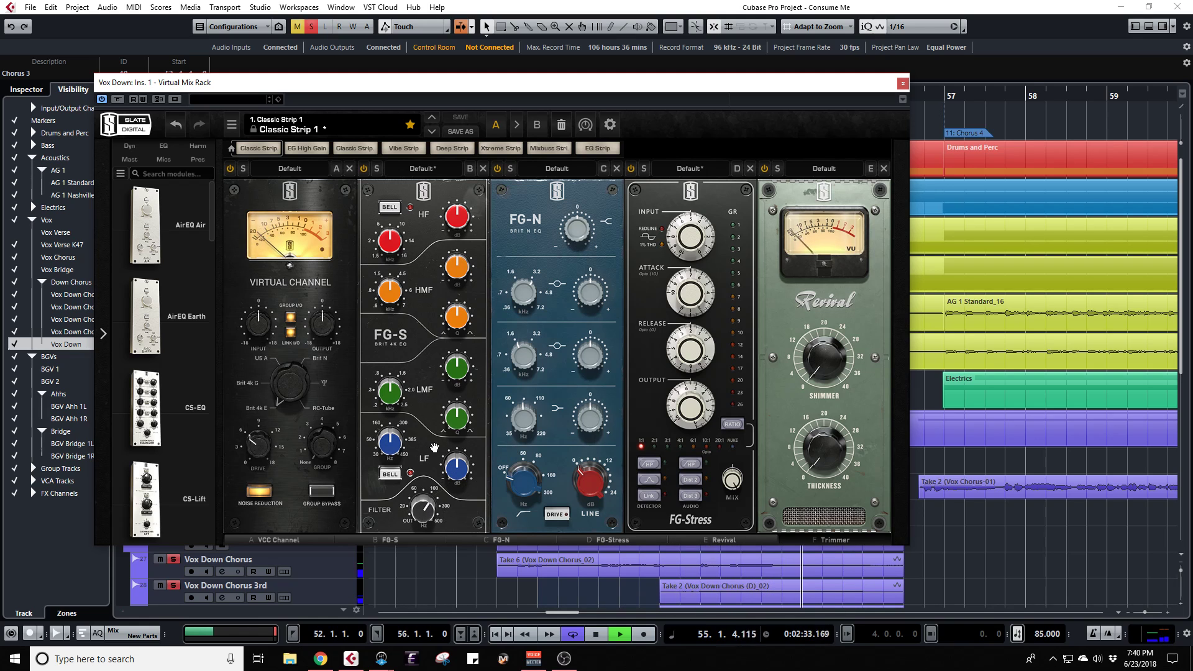
{"action": "left_click_drag", "start_coordinate": [455, 218], "coordinate": [458, 217]}
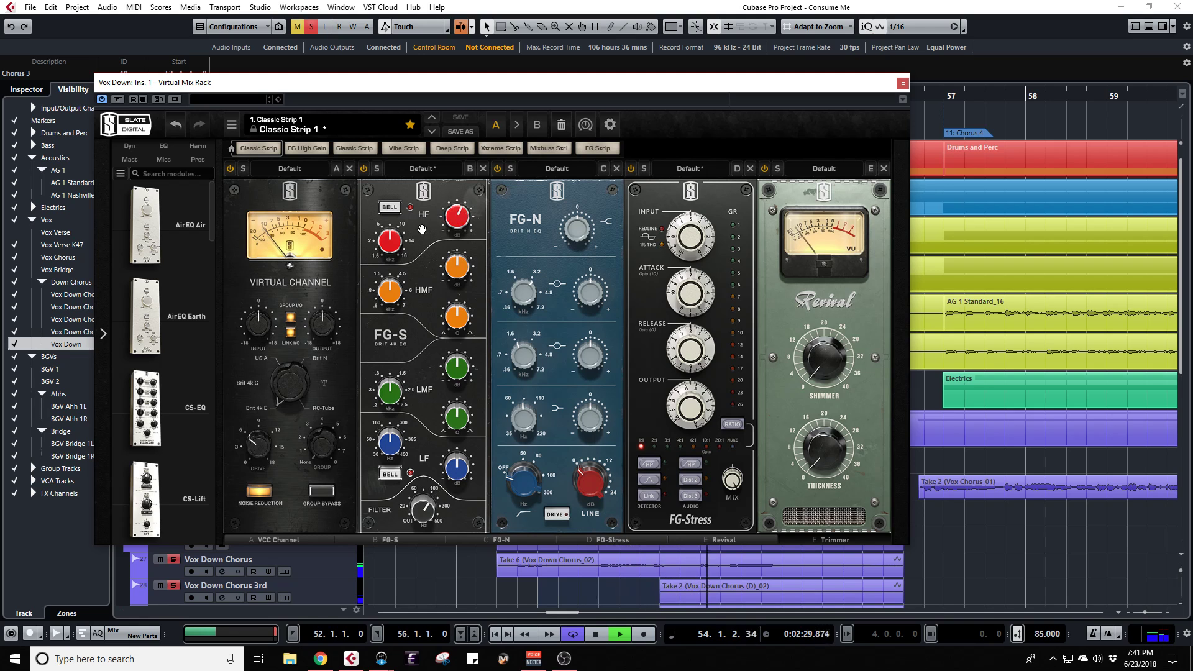
{"action": "mouse_move", "coordinate": [460, 221]}
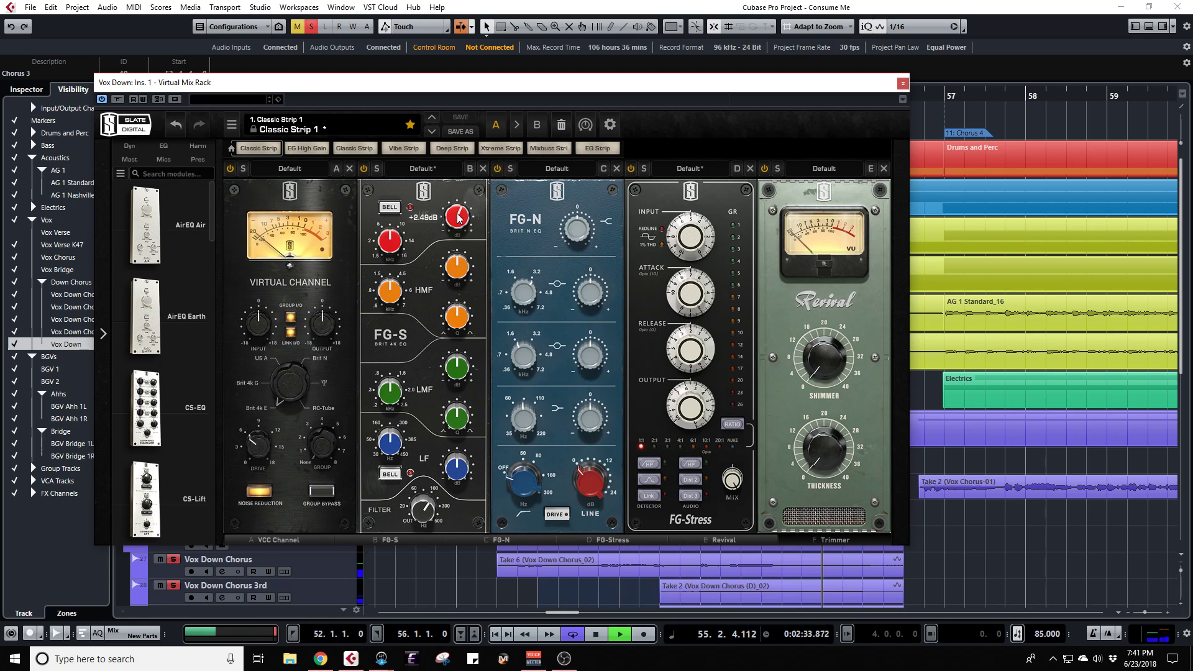
Step: Reset the FG-N high-shelf gain to 0 dB and fine-tune the FG-S HF gain while the loop plays
{"action": "mouse_move", "coordinate": [578, 222]}
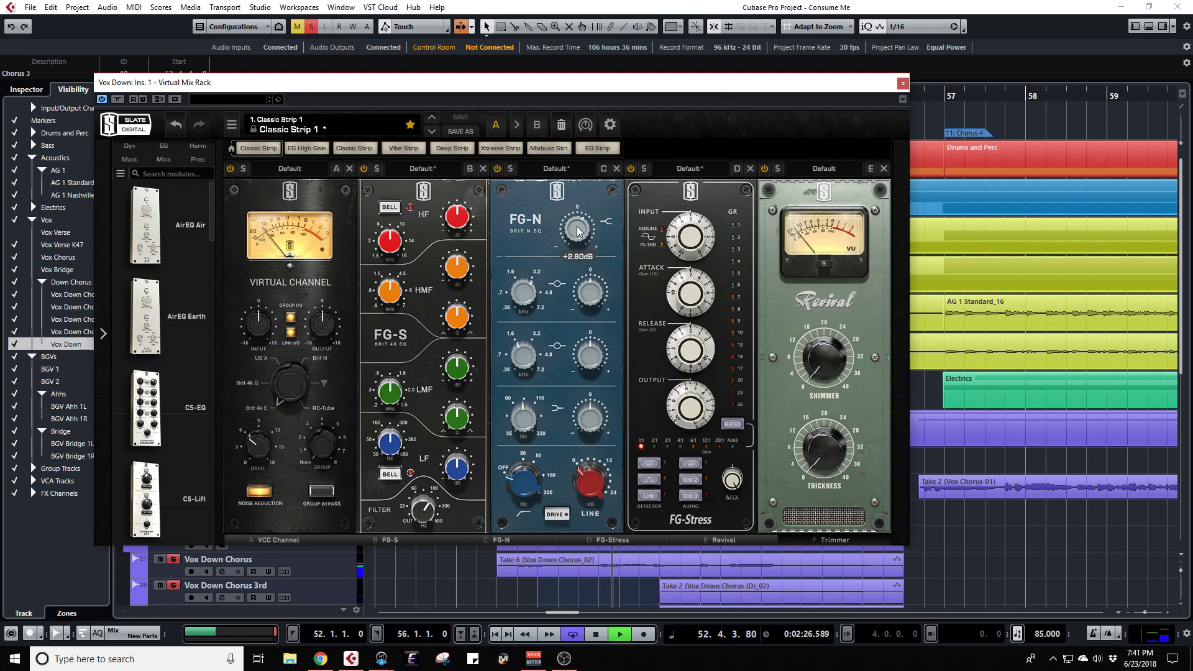
{"action": "double_click", "coordinate": [577, 227]}
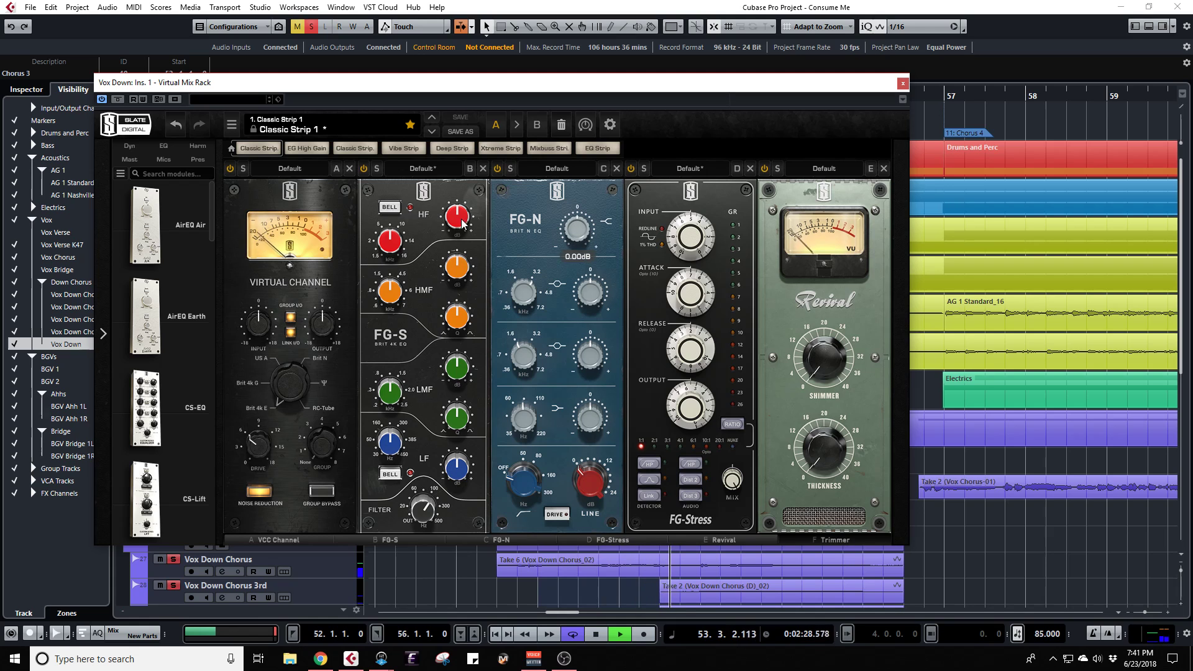
{"action": "left_click_drag", "start_coordinate": [455, 218], "coordinate": [453, 207]}
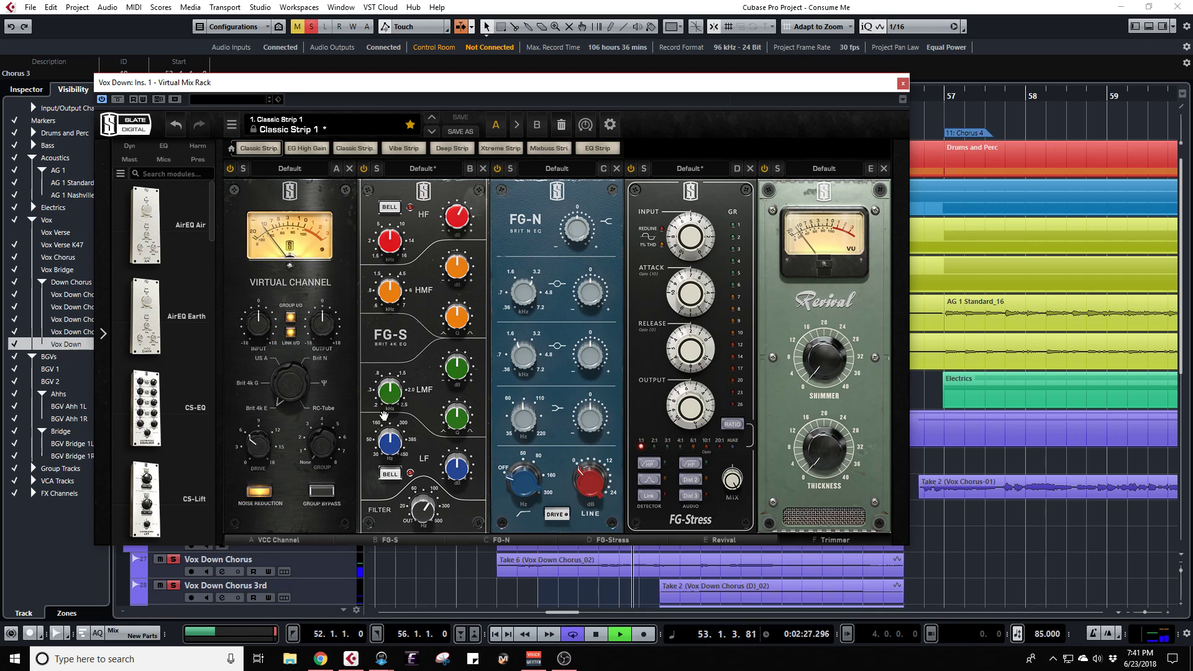
Step: Sweep the FG-S LF band with a strong boost, settle it at about 414 Hz and cut it by about 3.24 dB
{"action": "left_click_drag", "start_coordinate": [457, 467], "coordinate": [444, 385]}
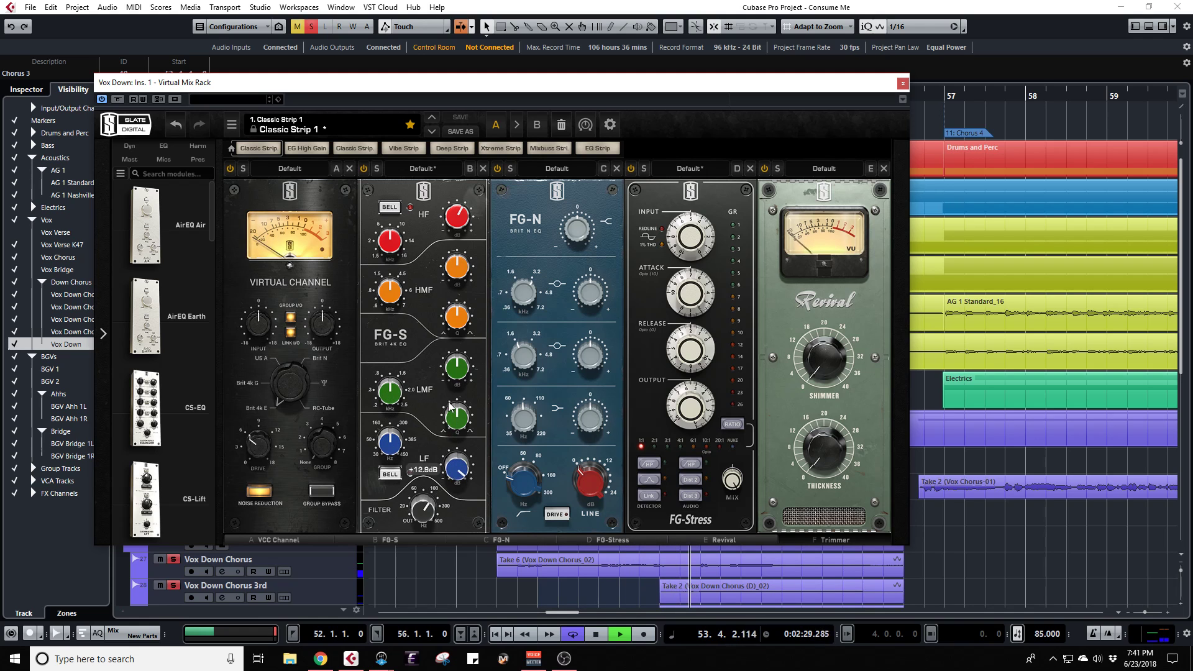
{"action": "mouse_move", "coordinate": [388, 434]}
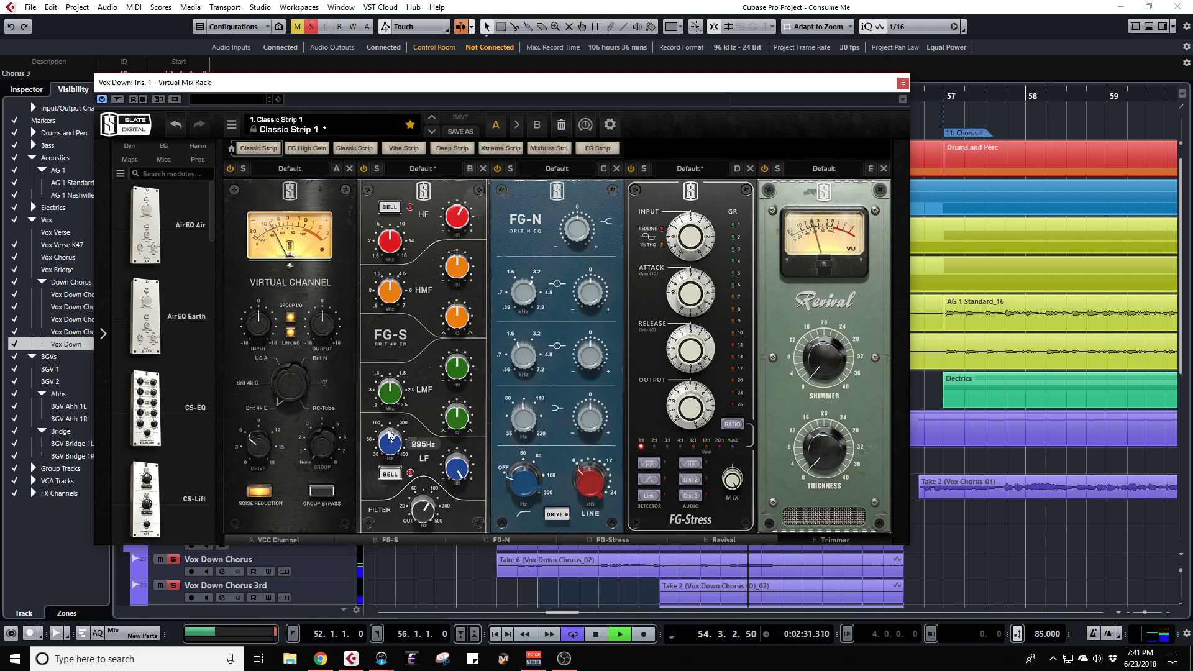
{"action": "left_click_drag", "start_coordinate": [389, 433], "coordinate": [392, 395]}
{"action": "mouse_move", "coordinate": [393, 401]}
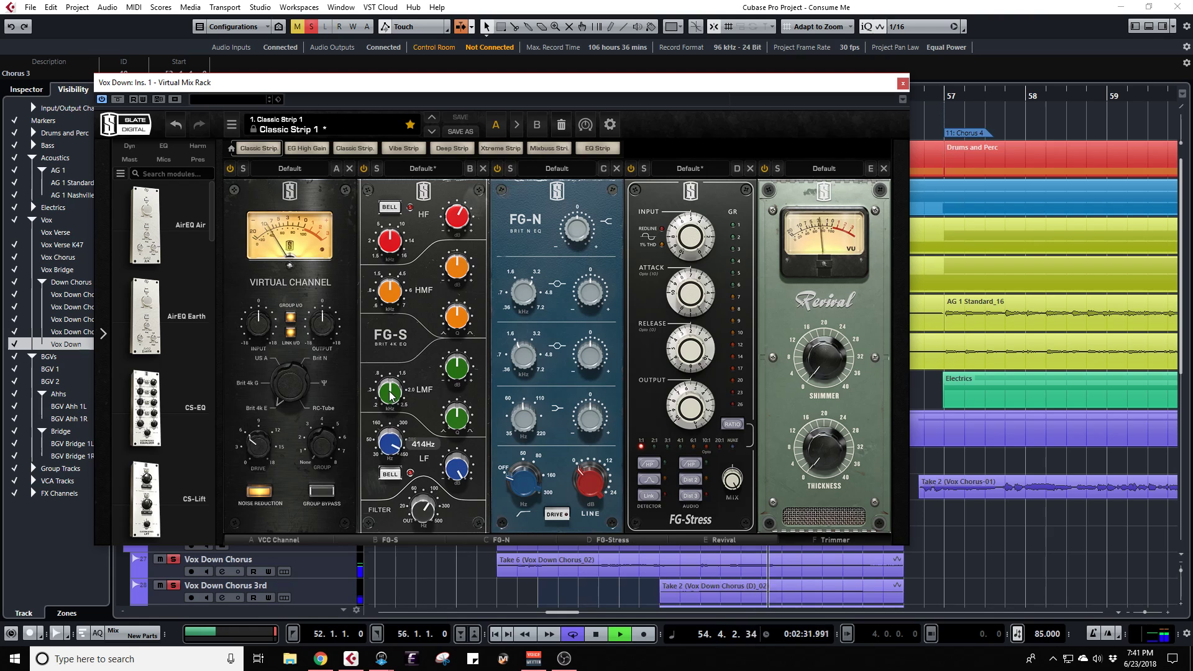
{"action": "left_click_drag", "start_coordinate": [457, 475], "coordinate": [453, 552]}
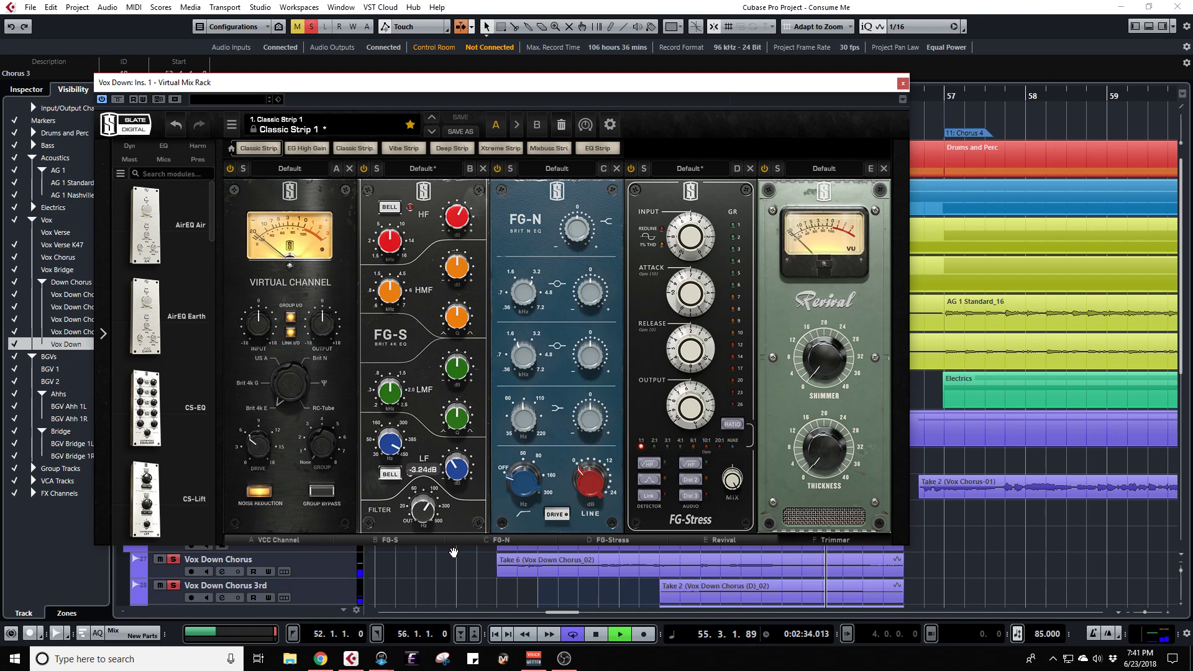
{"action": "left_click_drag", "start_coordinate": [465, 507], "coordinate": [466, 508]}
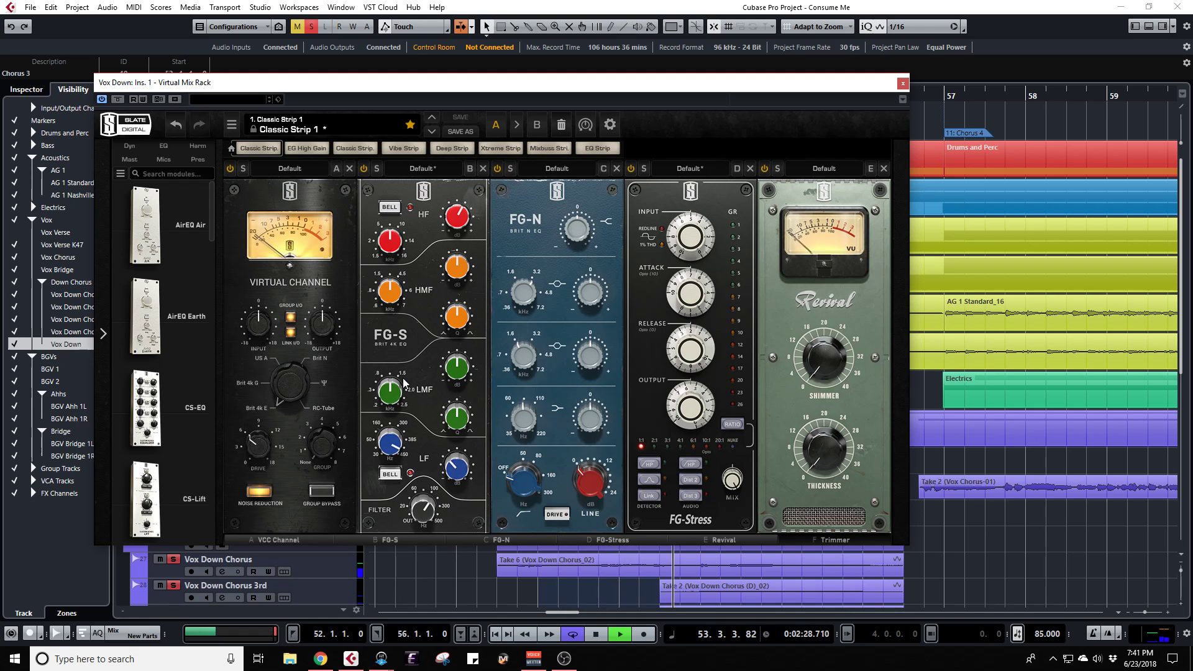
Step: Sweep the FG-S LMF band with a 15 dB boost, set it near 841 Hz, cut it about 2.59 dB and check against bypass
{"action": "left_click_drag", "start_coordinate": [456, 370], "coordinate": [454, 292]}
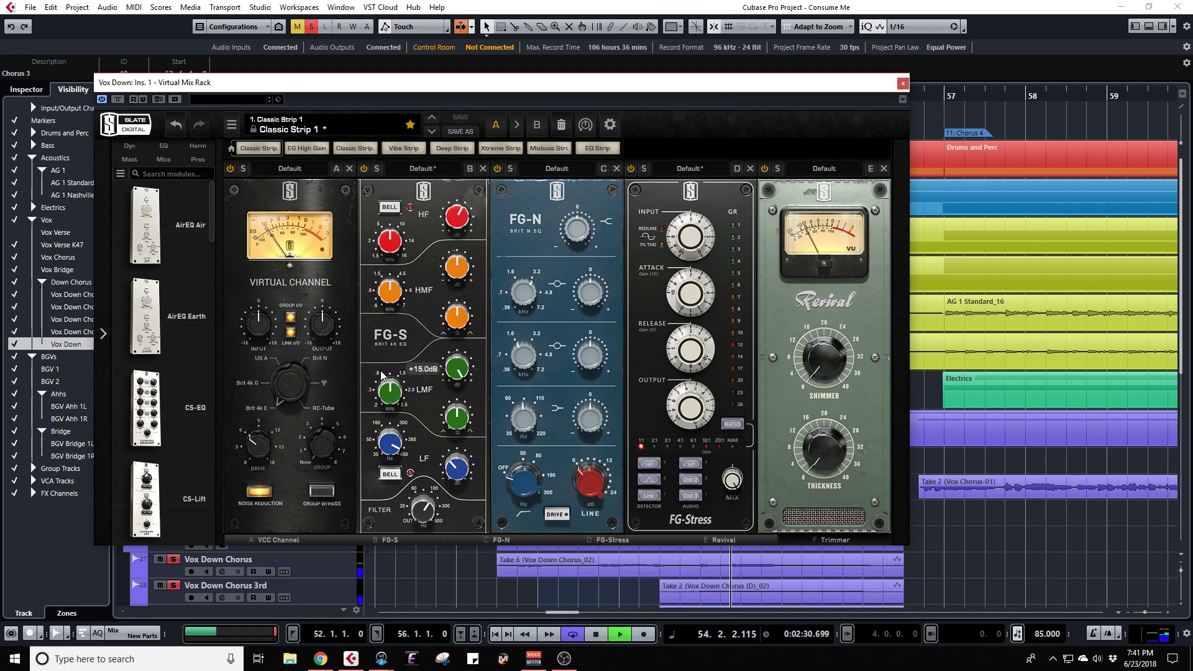
{"action": "left_click_drag", "start_coordinate": [382, 376], "coordinate": [383, 404]}
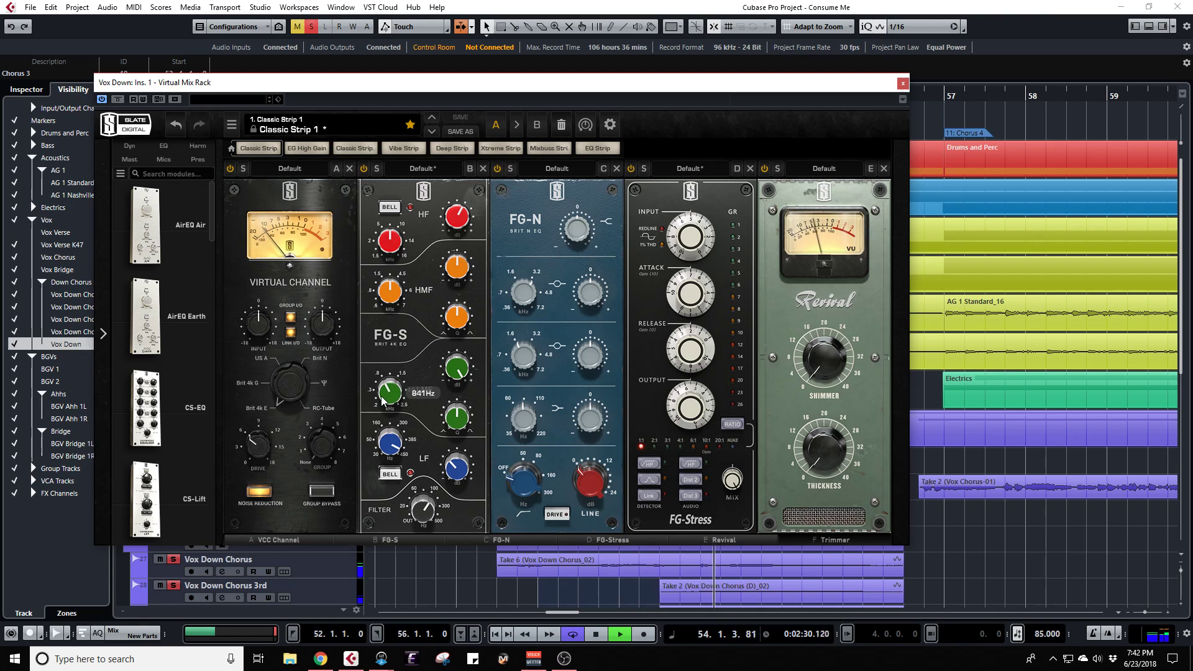
{"action": "mouse_move", "coordinate": [383, 399]}
{"action": "left_mouse_down"}
{"action": "mouse_move", "coordinate": [387, 382]}
{"action": "mouse_move", "coordinate": [381, 403]}
{"action": "left_mouse_up"}
{"action": "left_click_drag", "start_coordinate": [453, 371], "coordinate": [431, 440]}
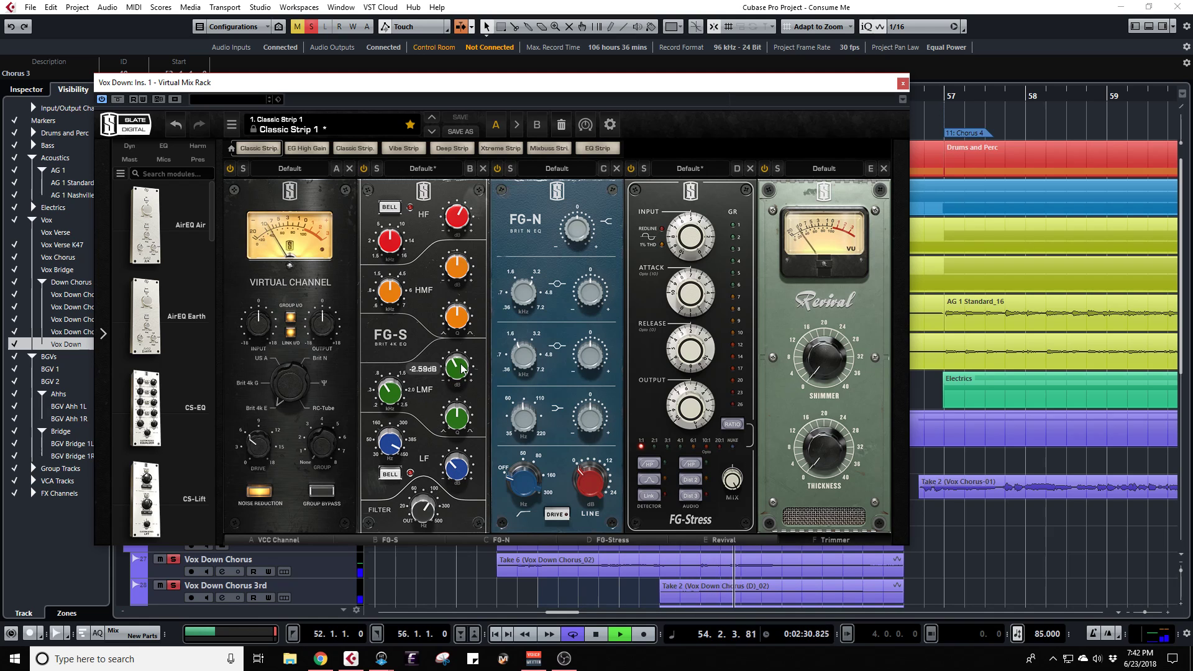
{"action": "left_click", "coordinate": [365, 170]}
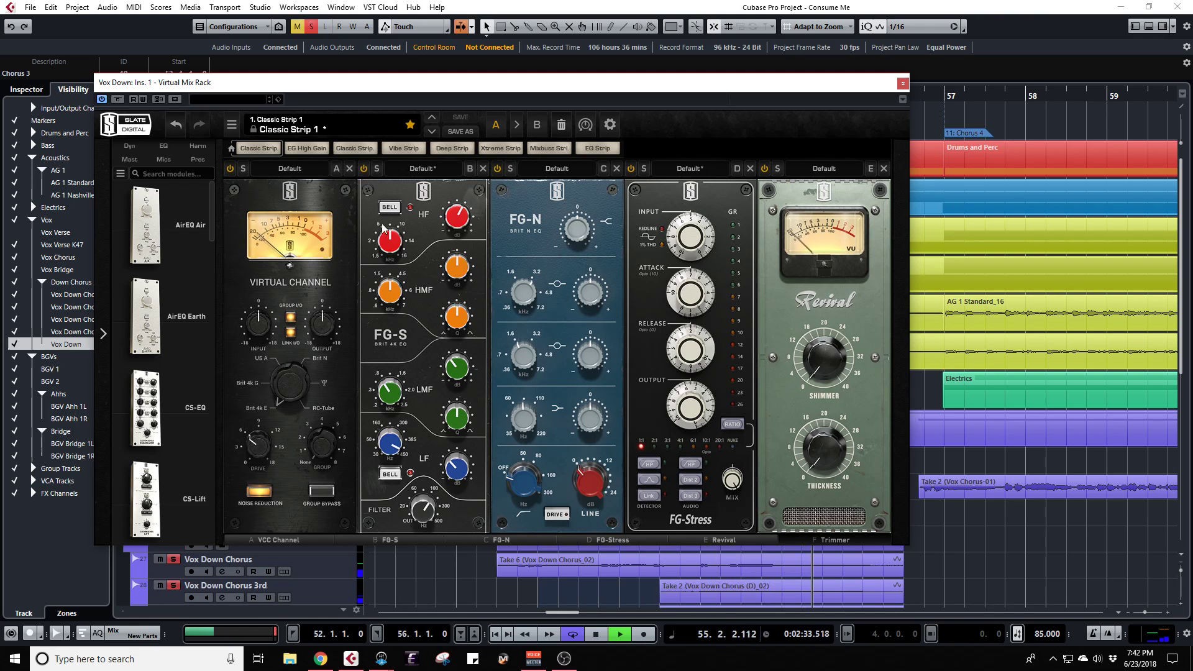
Step: Audition different FG-S HF frequencies, settle on about 7.5 kHz and compare the FG-S module with its bypassed sound
{"action": "mouse_move", "coordinate": [388, 294]}
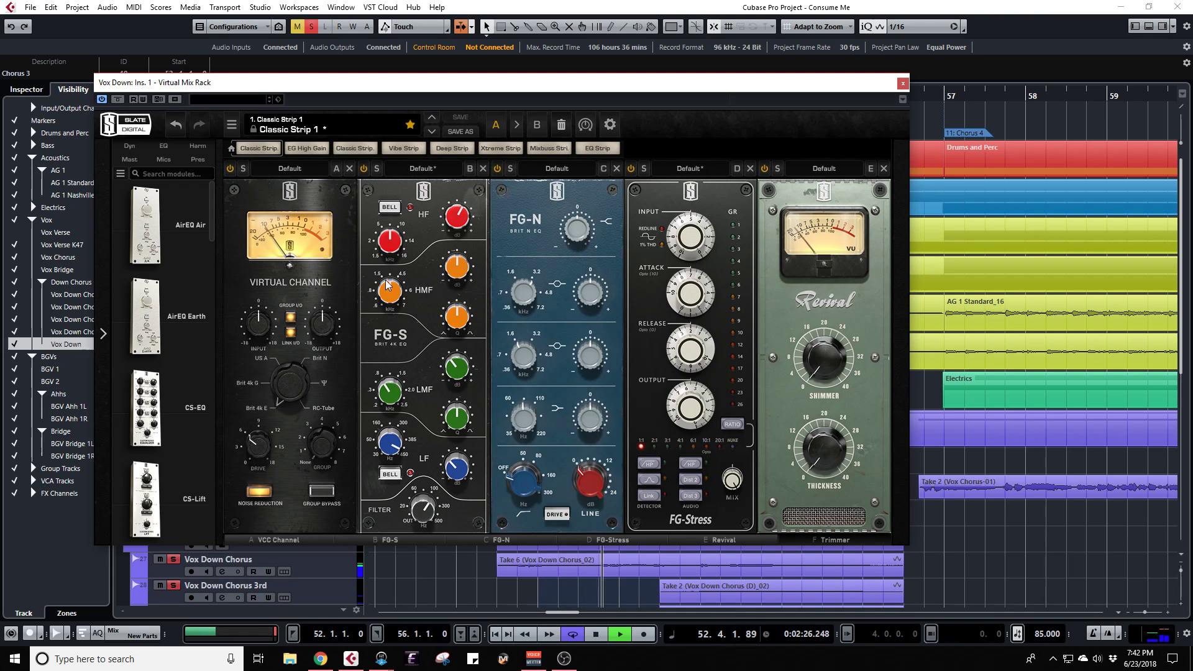
{"action": "mouse_move", "coordinate": [388, 244]}
{"action": "left_click_drag", "start_coordinate": [389, 245], "coordinate": [389, 251]}
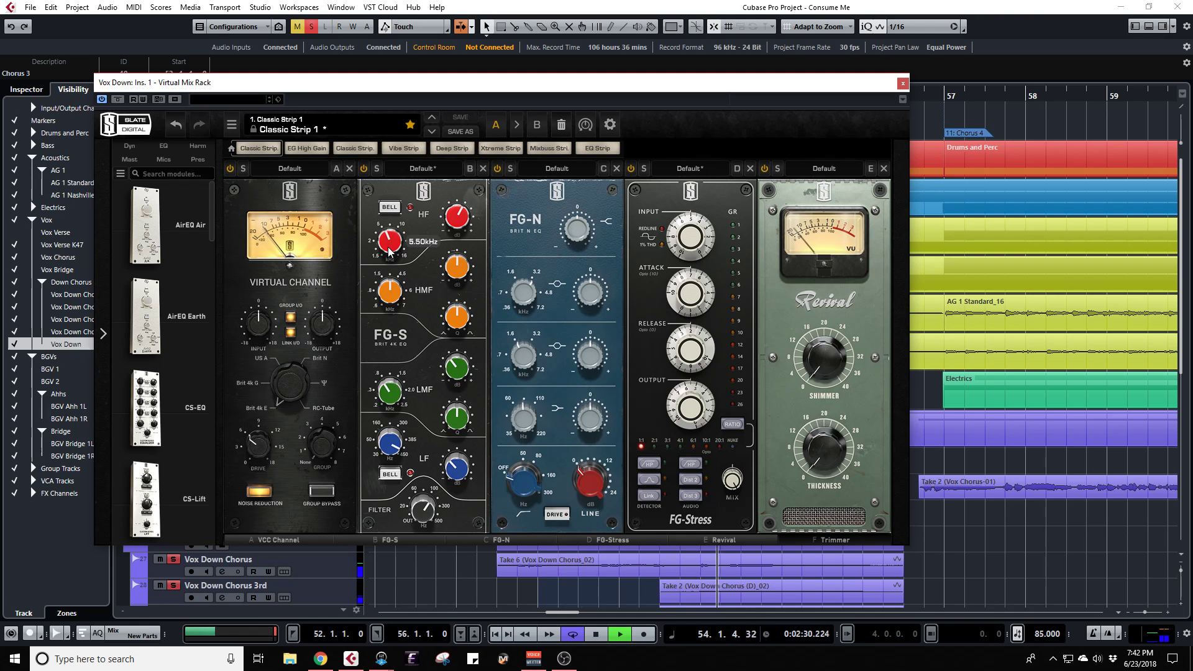
{"action": "left_click_drag", "start_coordinate": [389, 250], "coordinate": [389, 254]}
{"action": "scroll", "coordinate": [389, 244], "scroll_direction": "up", "scroll_amount": 2}
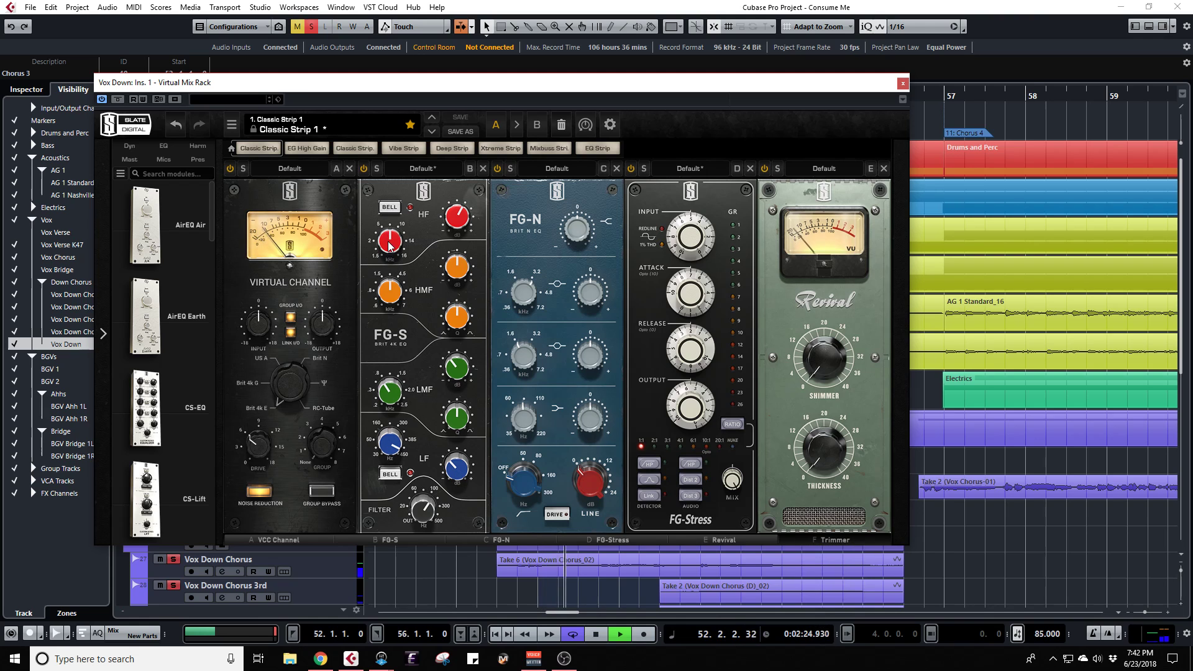
{"action": "scroll", "coordinate": [390, 245], "scroll_direction": "up", "scroll_amount": 2}
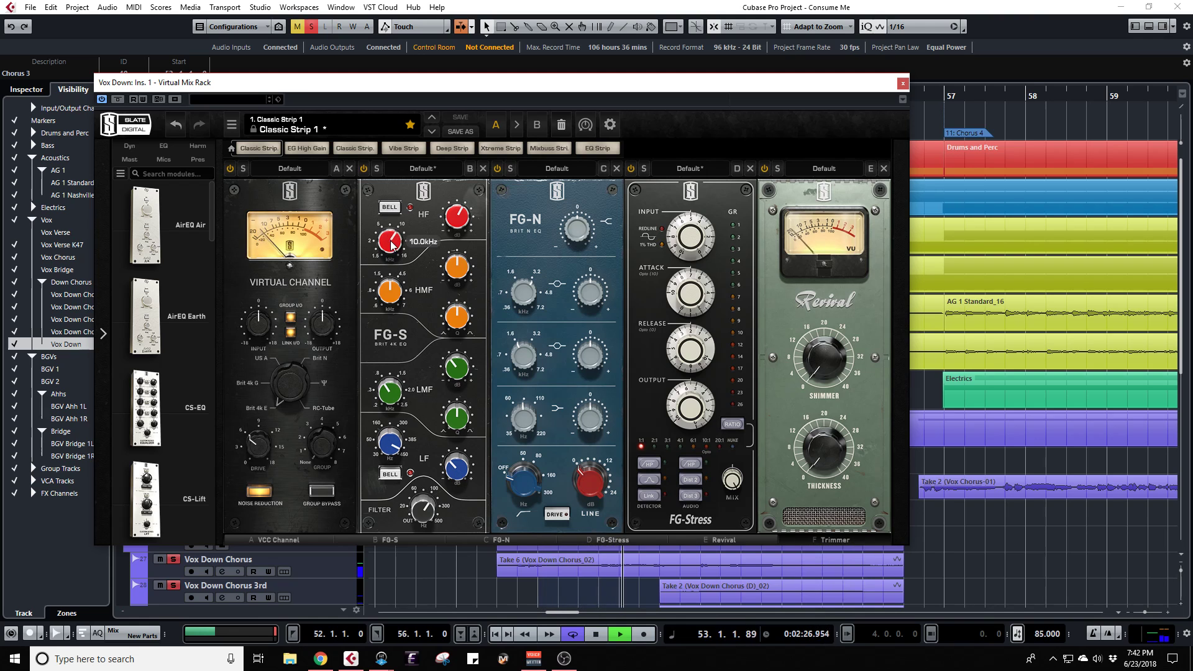
{"action": "scroll", "coordinate": [390, 245], "scroll_direction": "down", "scroll_amount": 2}
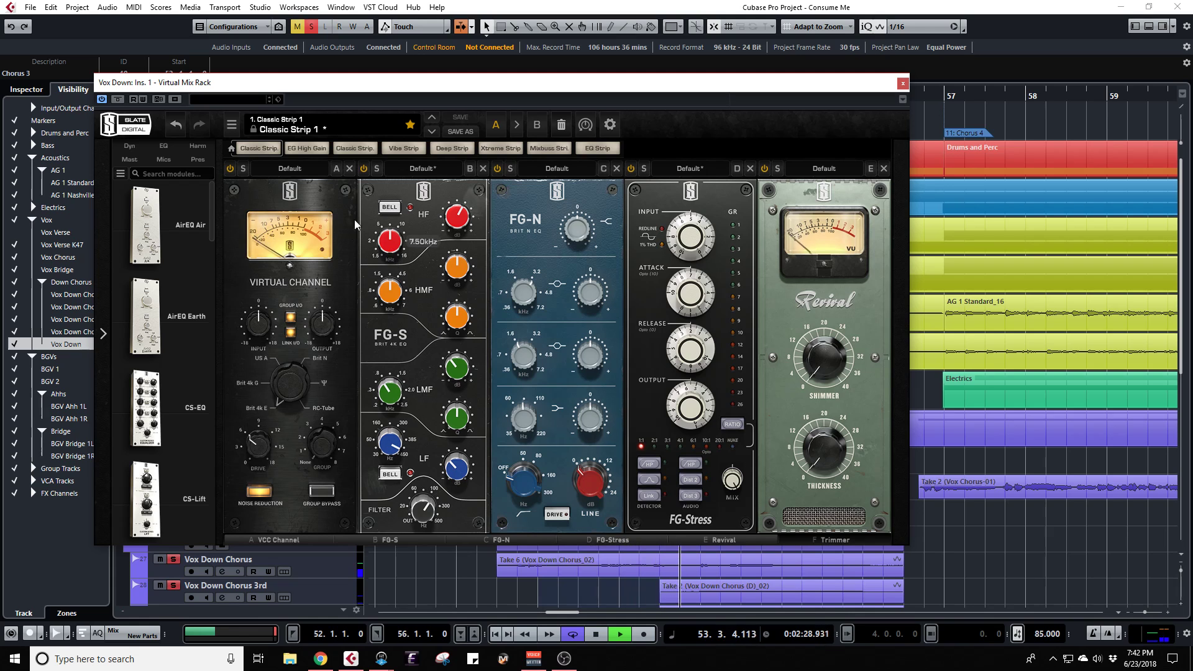
{"action": "left_click", "coordinate": [364, 169]}
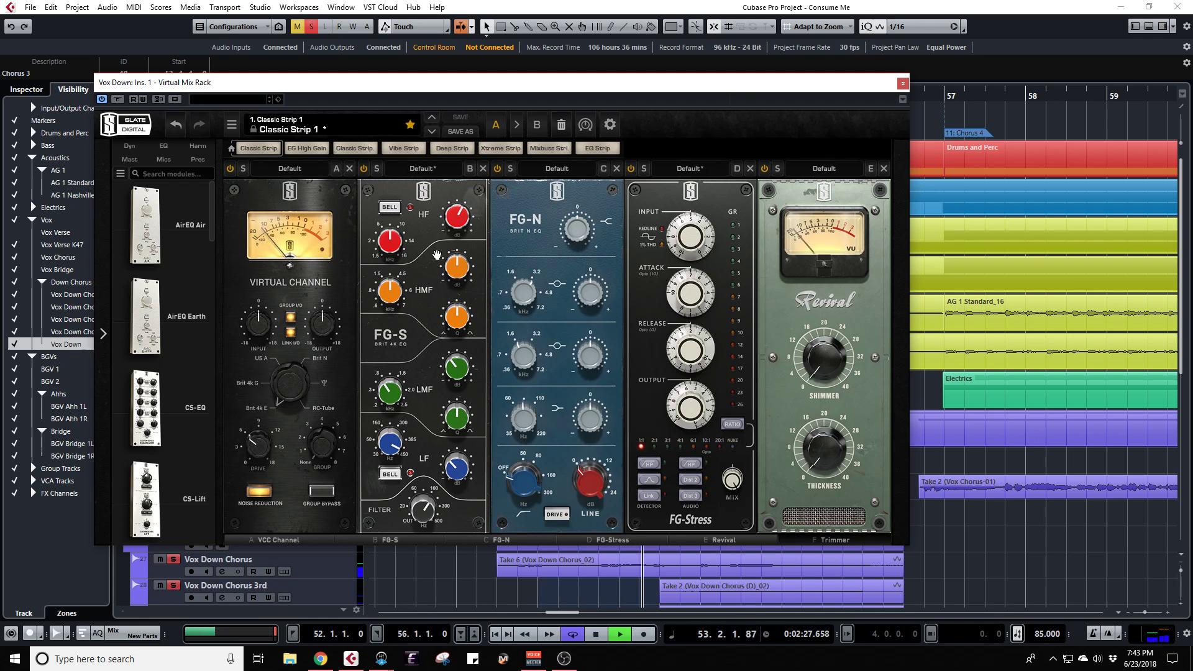
Step: Remove the FG-N and FG-Stress modules from the rack and raise Revival's Shimmer to about 12.2
{"action": "left_click", "coordinate": [617, 168]}
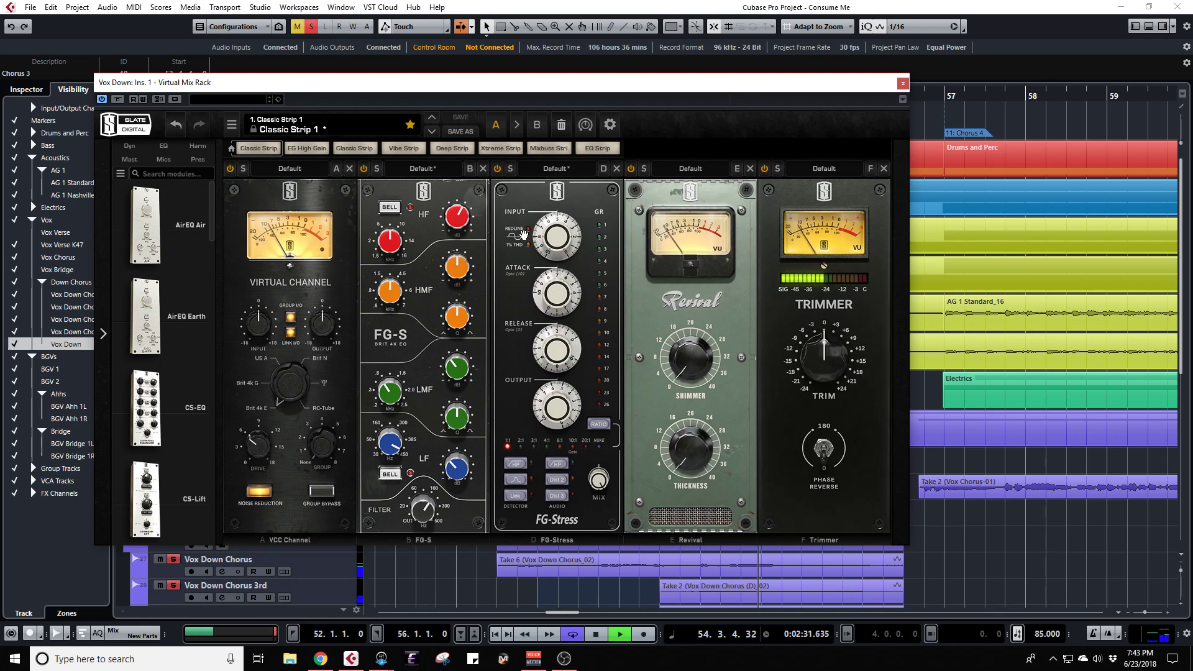
{"action": "left_click", "coordinate": [617, 168]}
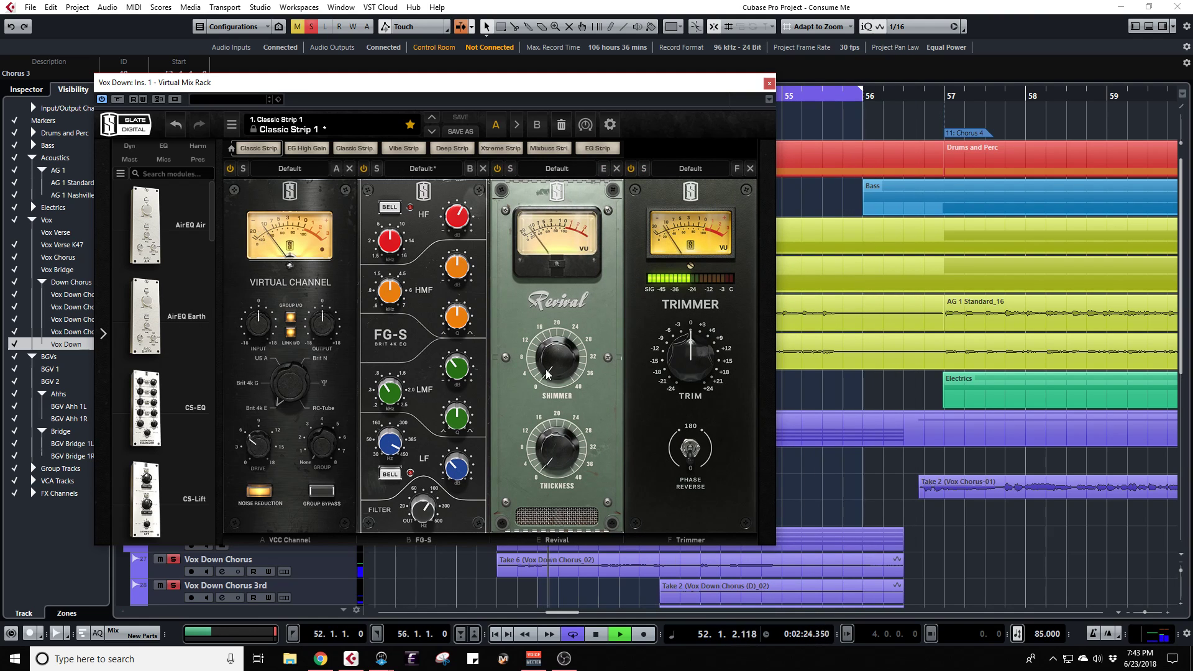
{"action": "left_click_drag", "start_coordinate": [547, 364], "coordinate": [535, 309]}
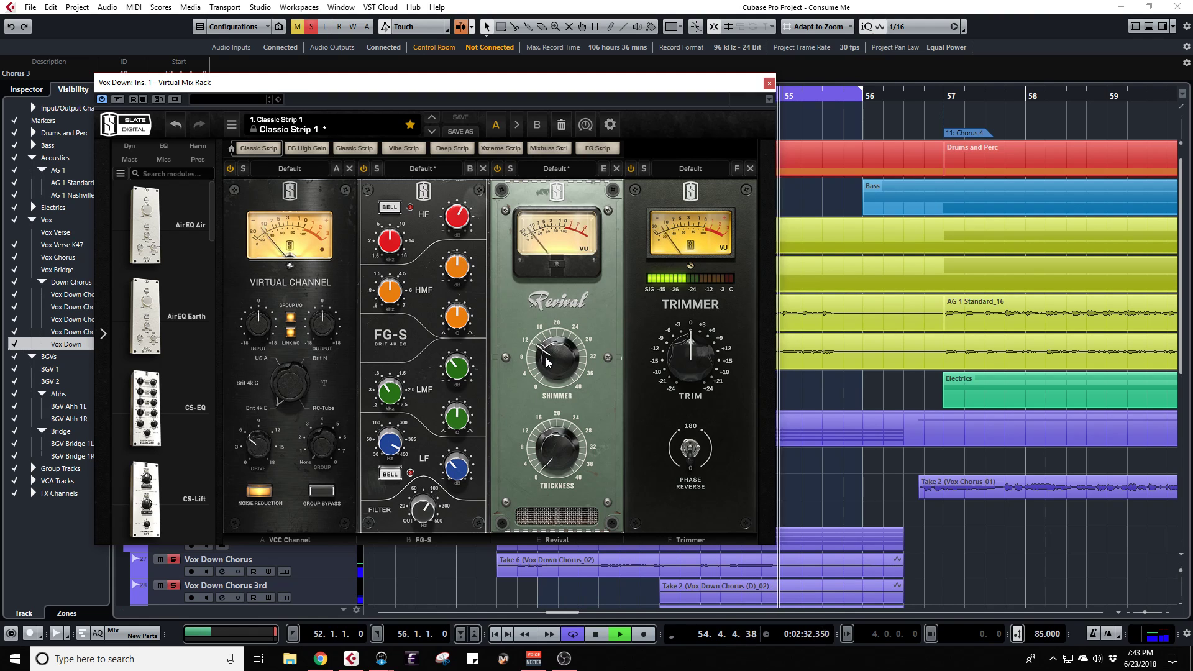
{"action": "left_click_drag", "start_coordinate": [572, 335], "coordinate": [555, 364]}
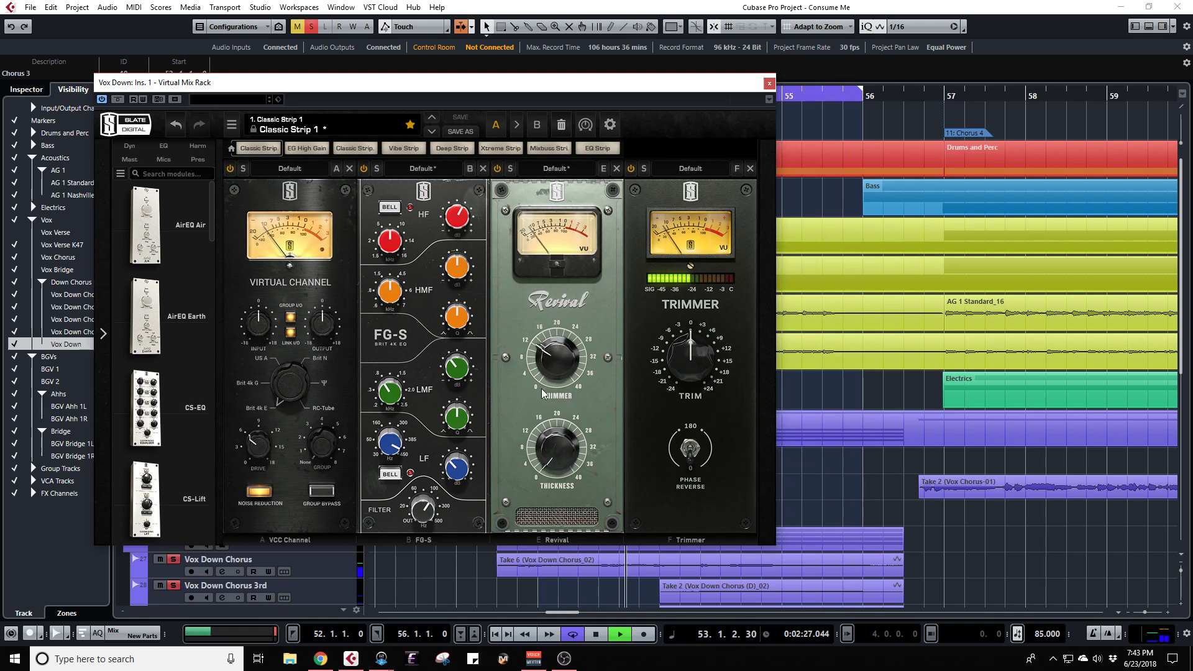
Step: Compare the sound with the Revival module and the whole Virtual Mix Rack bypassed and active, leaving both active
{"action": "left_click", "coordinate": [498, 168]}
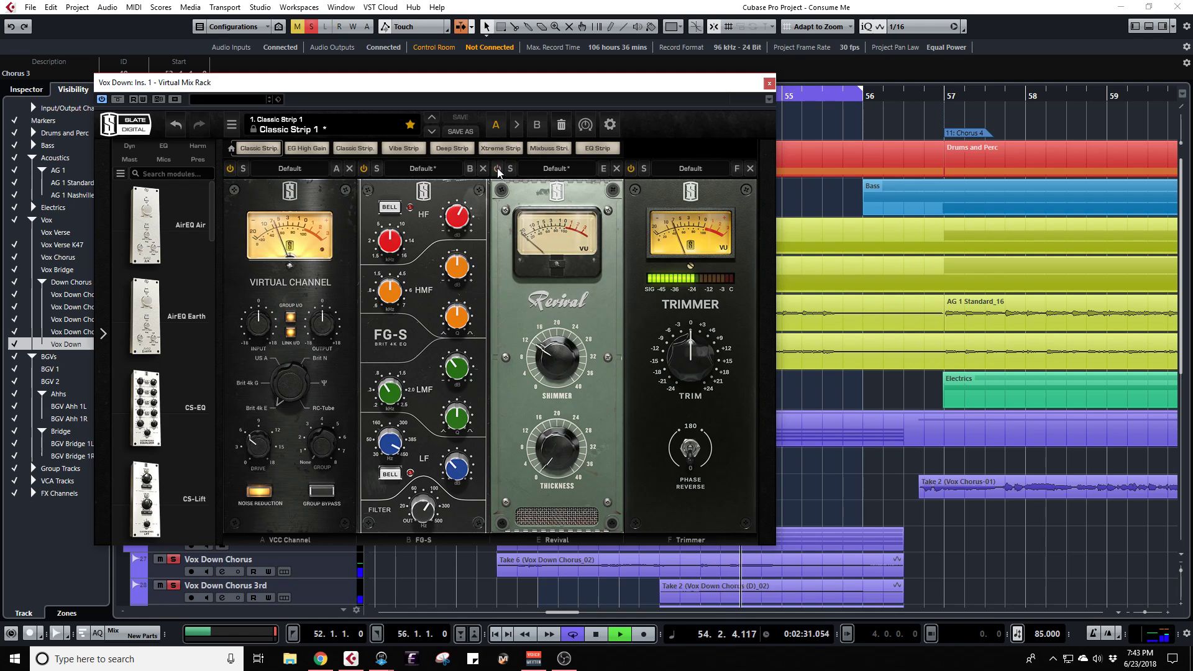
{"action": "left_click", "coordinate": [498, 169]}
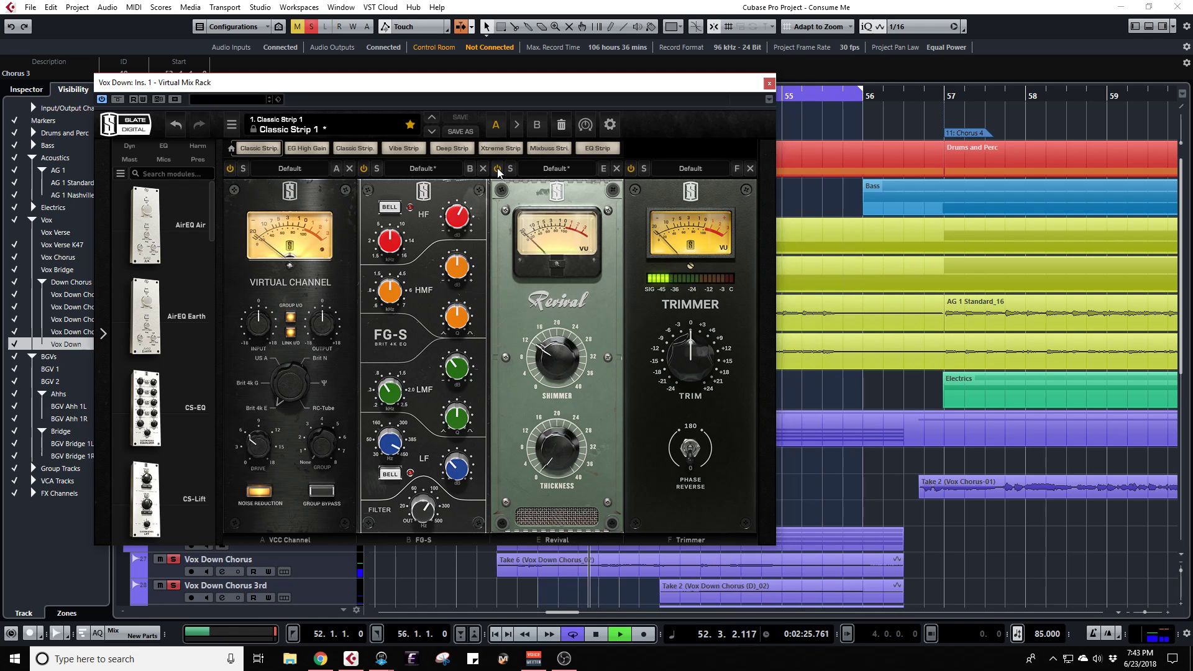
{"action": "left_click", "coordinate": [498, 169]}
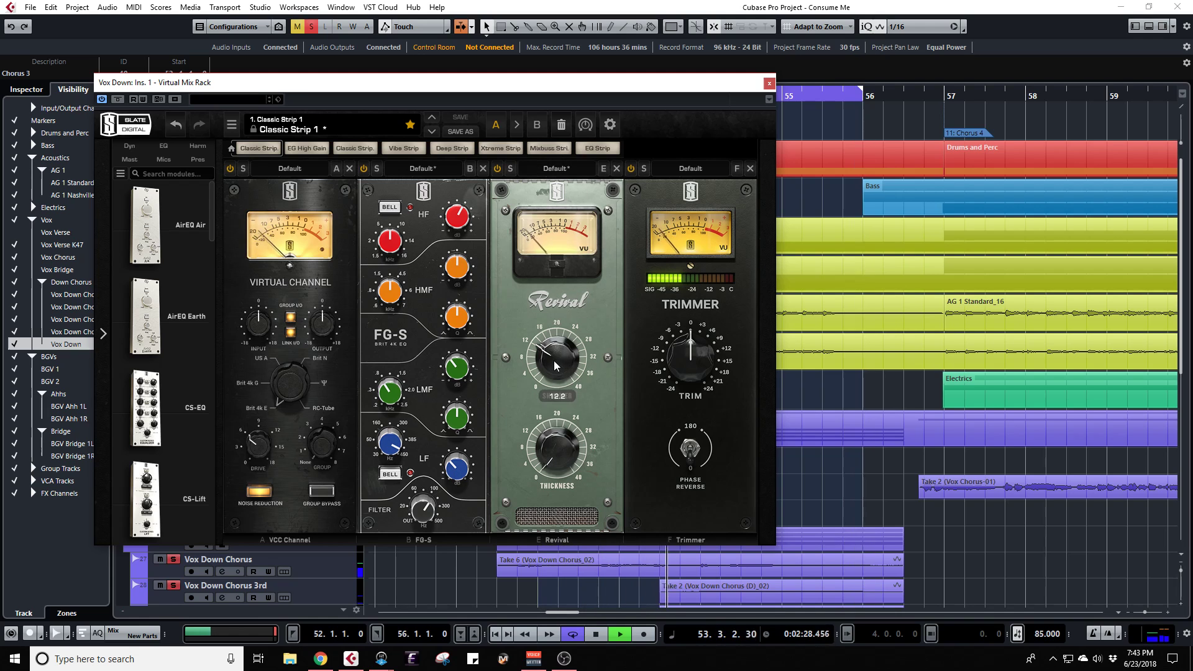
{"action": "left_click", "coordinate": [497, 169]}
{"action": "left_click", "coordinate": [497, 169]}
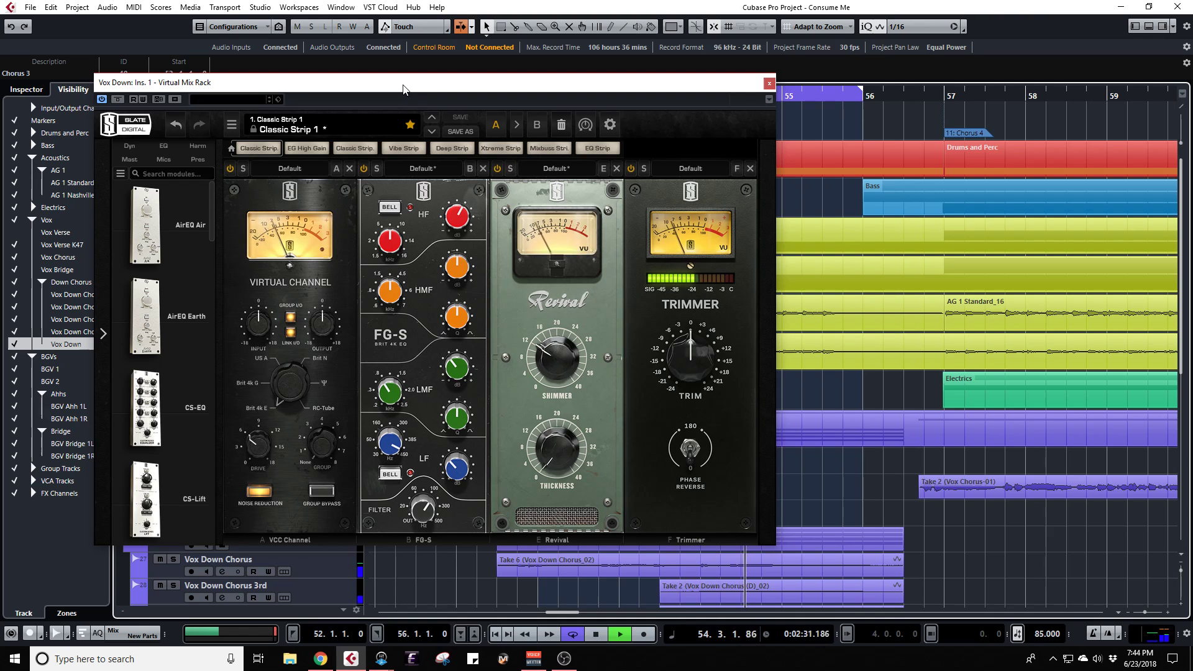
{"action": "left_click", "coordinate": [118, 100]}
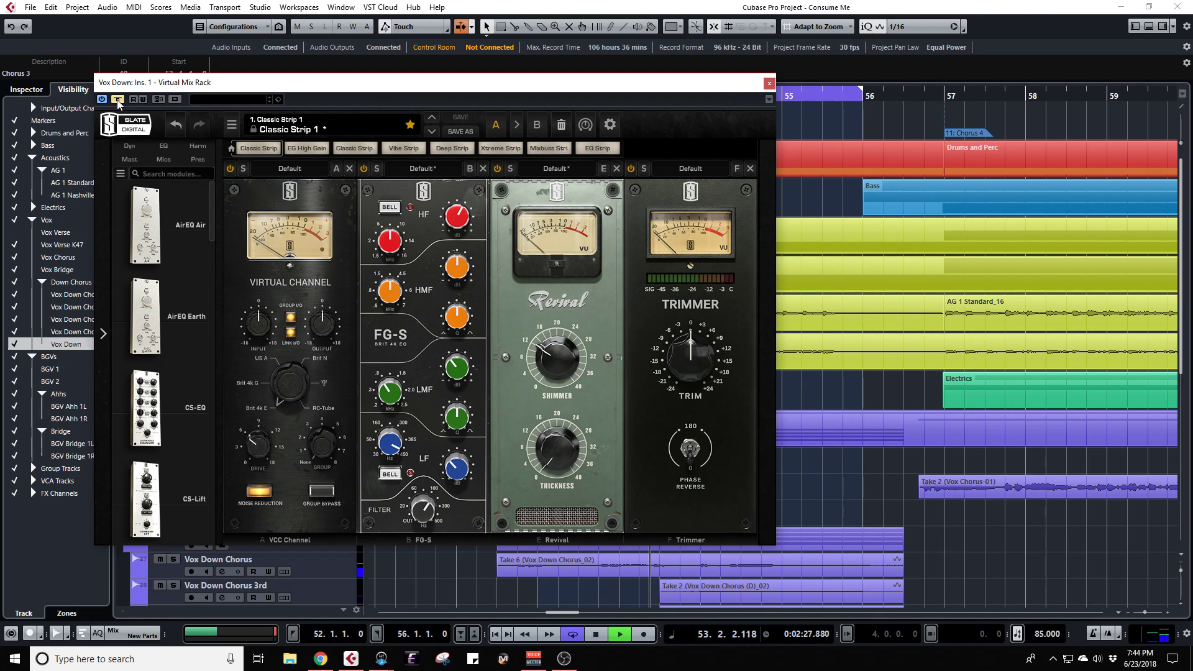
{"action": "left_click", "coordinate": [118, 100]}
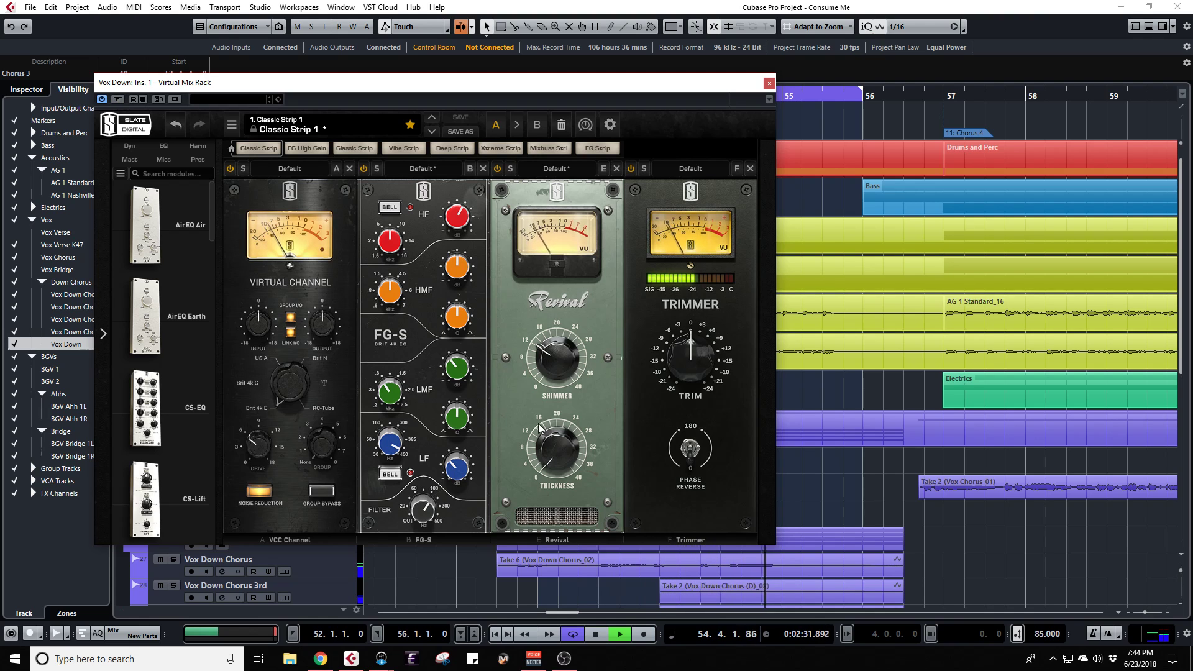
Step: Solo the Vox Down group in the MixConsole, compare it with its Virtual Mix Rack bypassed and active, and close the rack window
{"action": "left_click_drag", "start_coordinate": [352, 88], "coordinate": [461, 89]}
{"action": "key", "text": "F3"}
{"action": "left_click_drag", "start_coordinate": [553, 91], "coordinate": [192, 57]}
{"action": "left_click", "coordinate": [630, 372]}
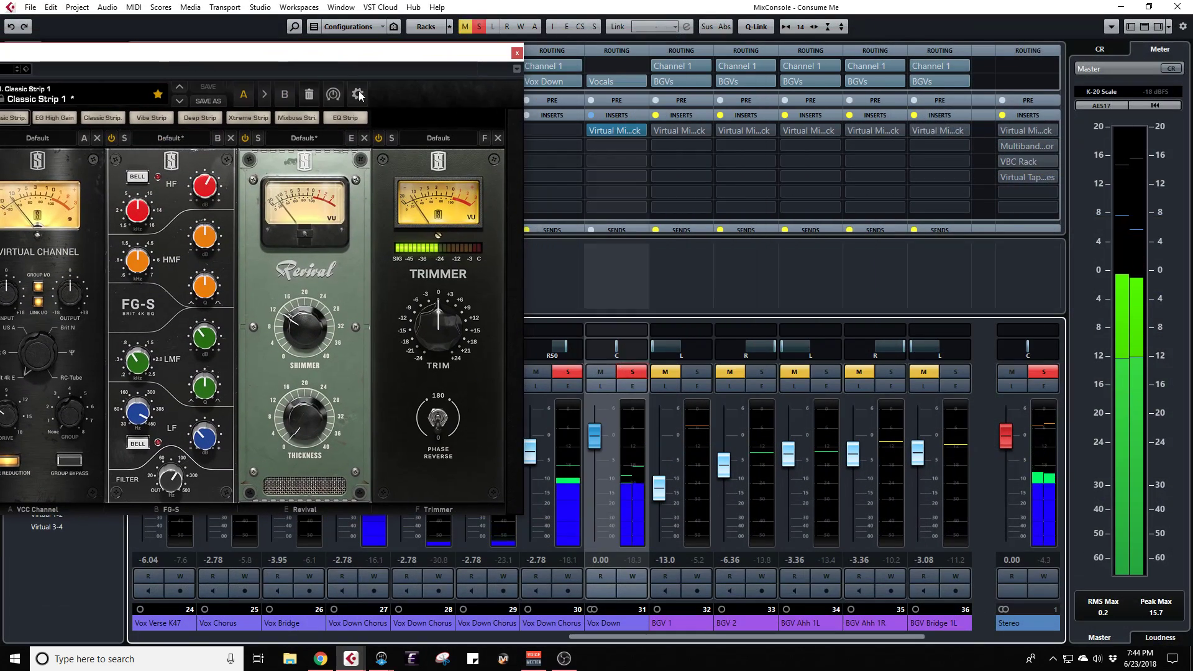
{"action": "left_click_drag", "start_coordinate": [330, 58], "coordinate": [618, 56]}
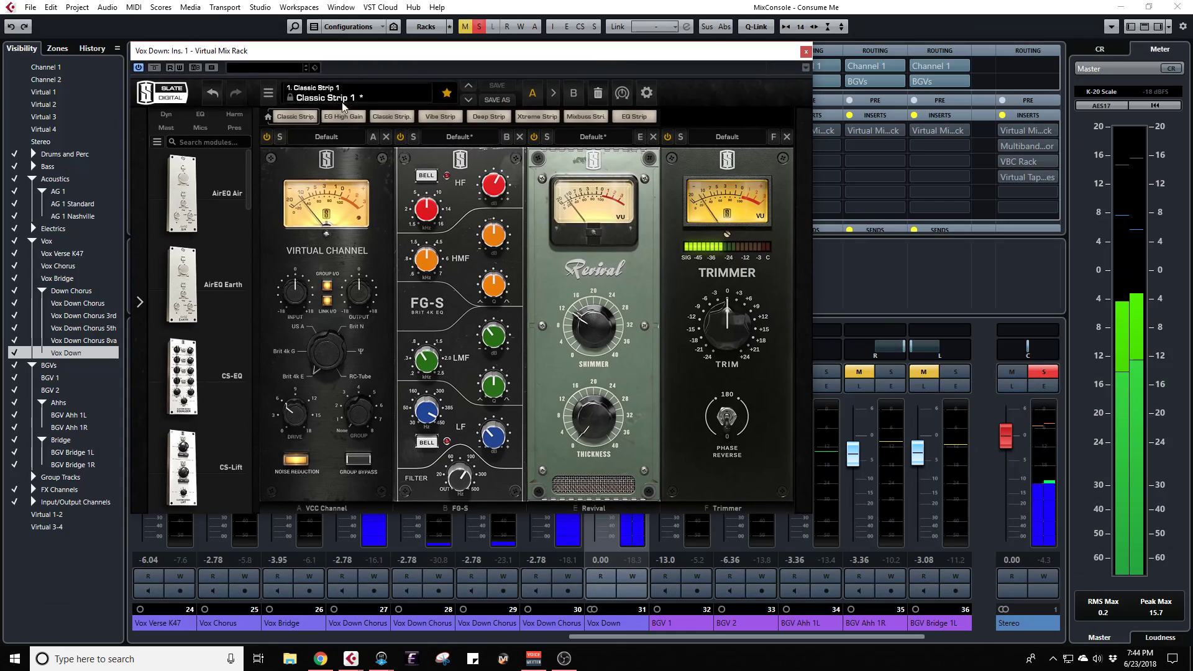
{"action": "left_click", "coordinate": [155, 69]}
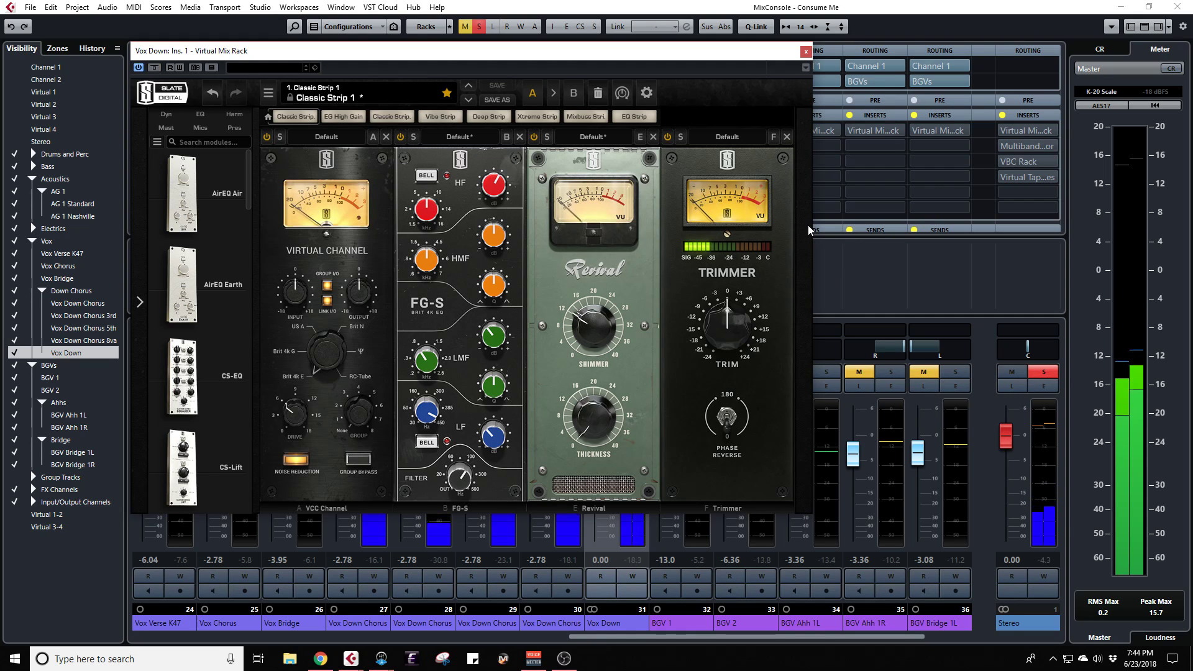
{"action": "left_click", "coordinate": [805, 51]}
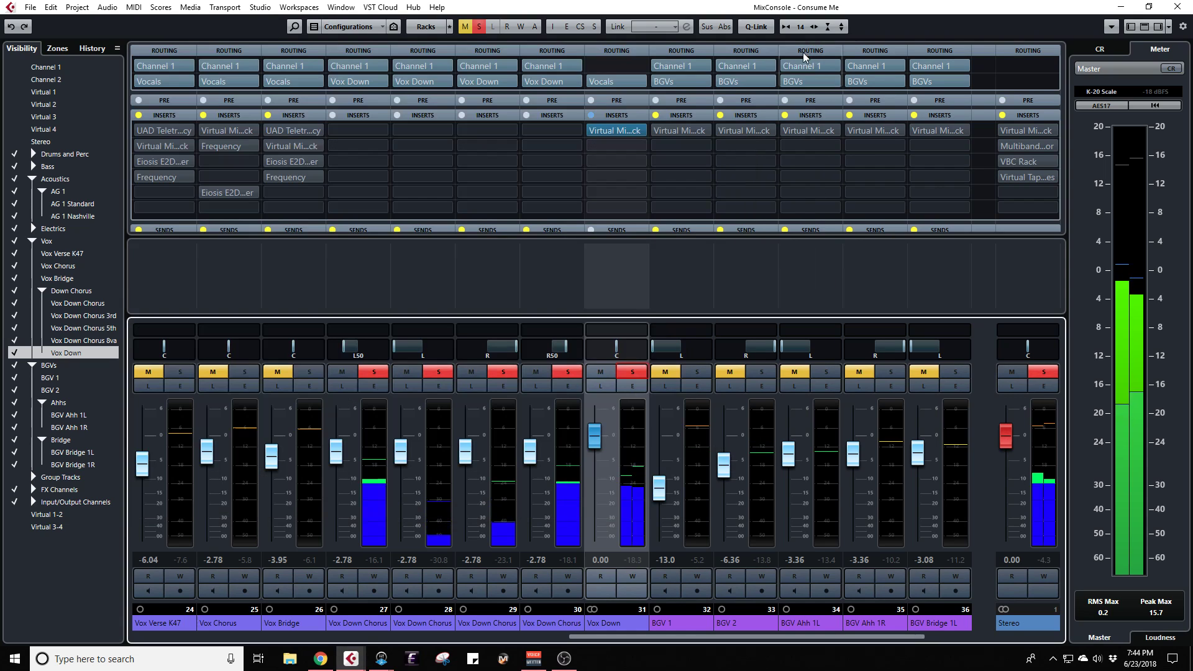
Step: Clear the solo and insert an FG-401 compressor between the FG-S and Revival modules in the Vox Down group's Virtual Mix Rack
{"action": "left_click", "coordinate": [479, 29]}
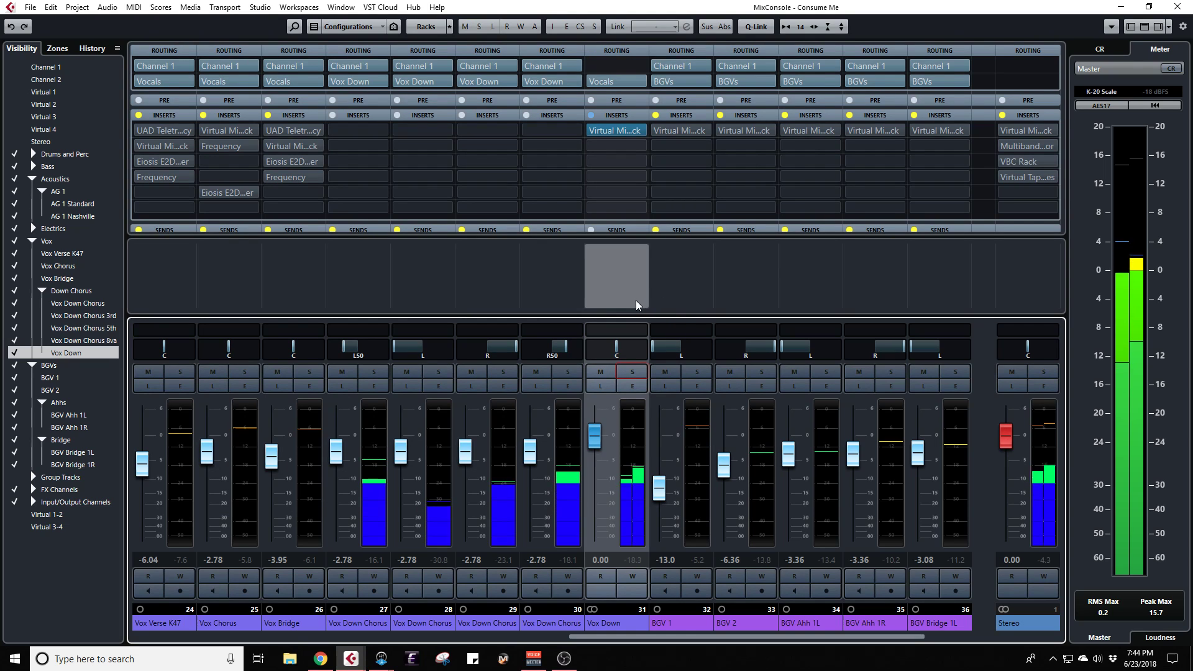
{"action": "left_click", "coordinate": [611, 131]}
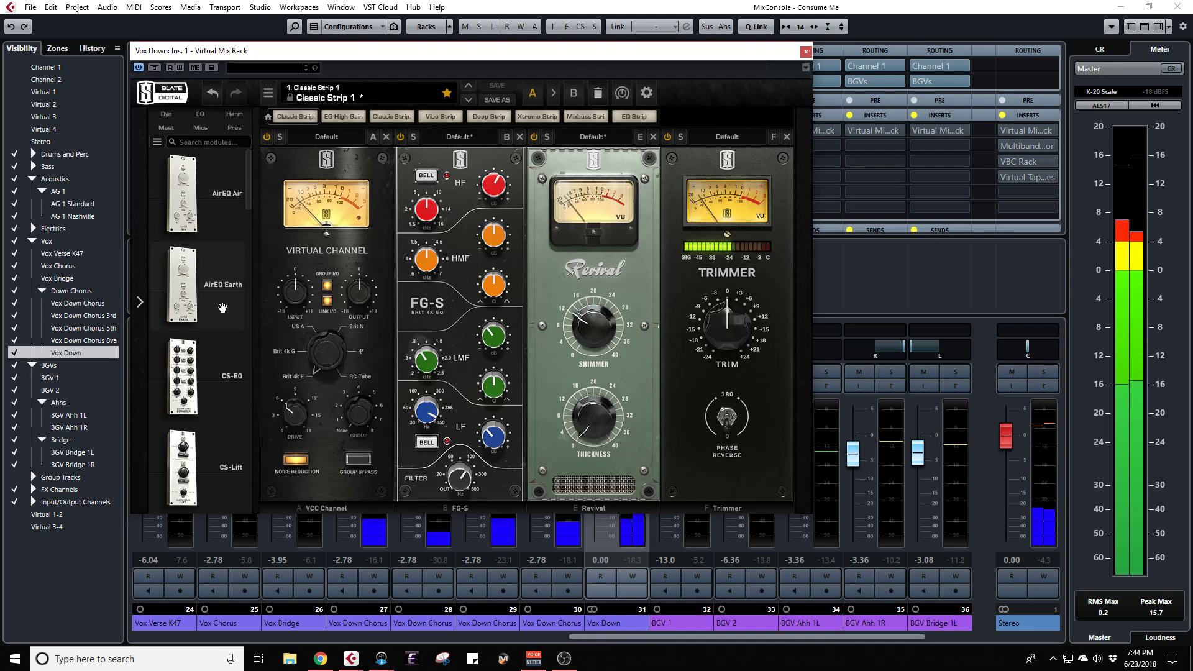
{"action": "scroll", "coordinate": [216, 318], "scroll_direction": "down", "scroll_amount": 2}
{"action": "scroll", "coordinate": [216, 318], "scroll_direction": "down", "scroll_amount": 1}
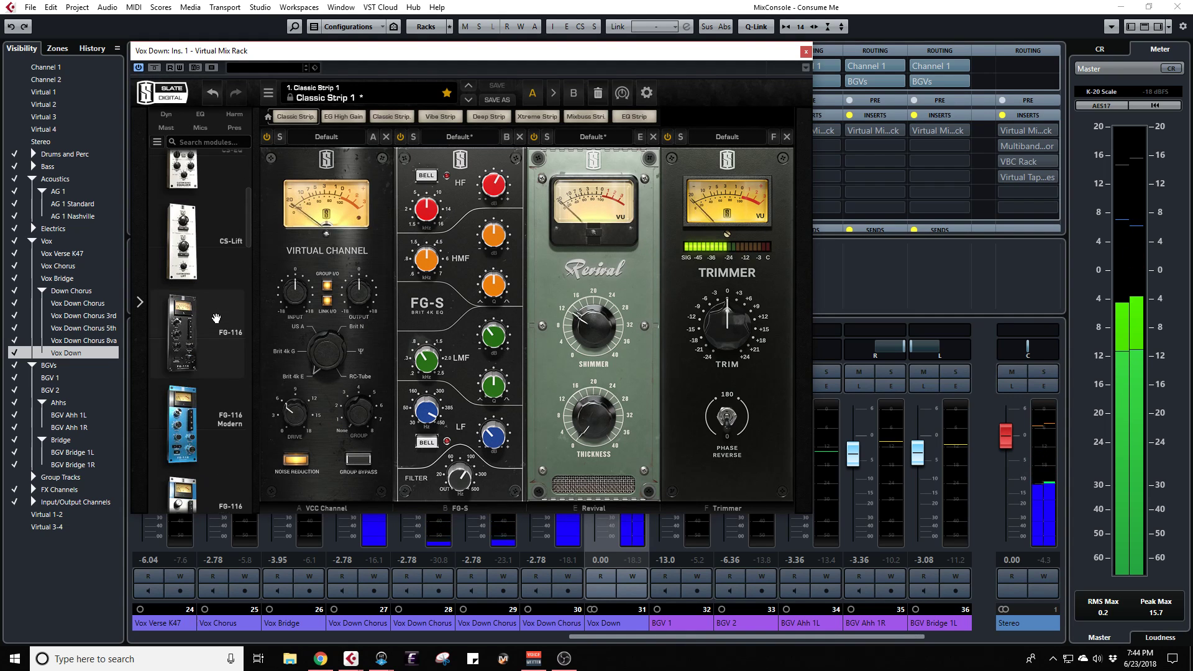
{"action": "scroll", "coordinate": [208, 323], "scroll_direction": "down", "scroll_amount": 1}
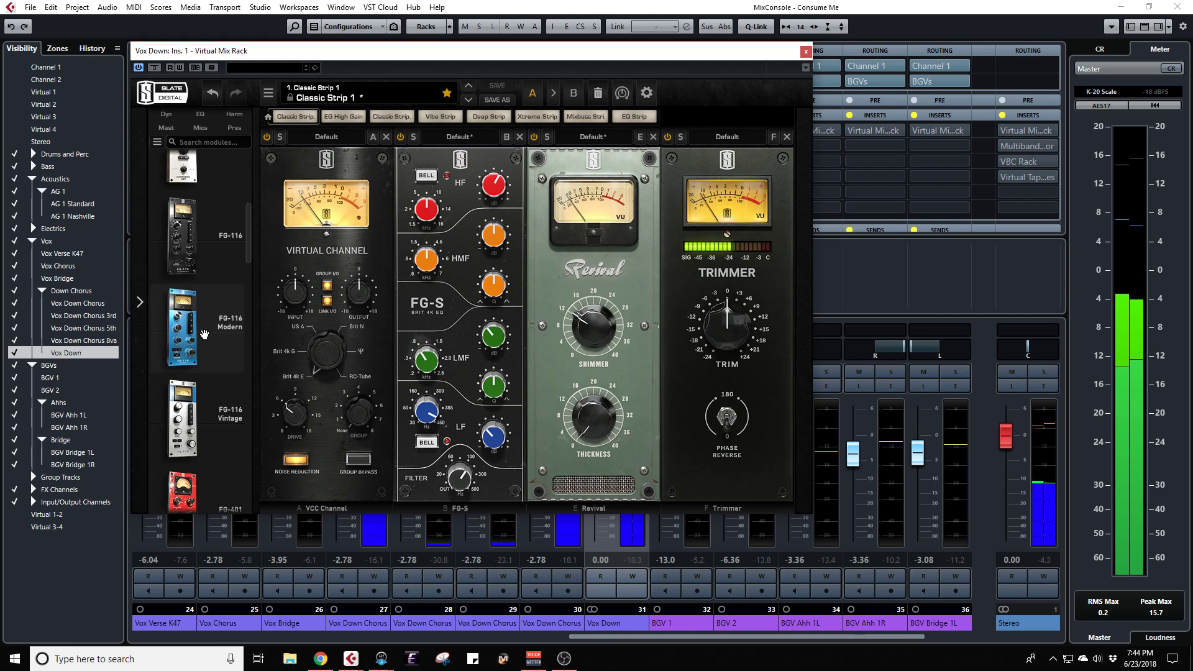
{"action": "left_click_drag", "start_coordinate": [207, 415], "coordinate": [578, 277]}
{"action": "scroll", "coordinate": [208, 311], "scroll_direction": "down", "scroll_amount": 2}
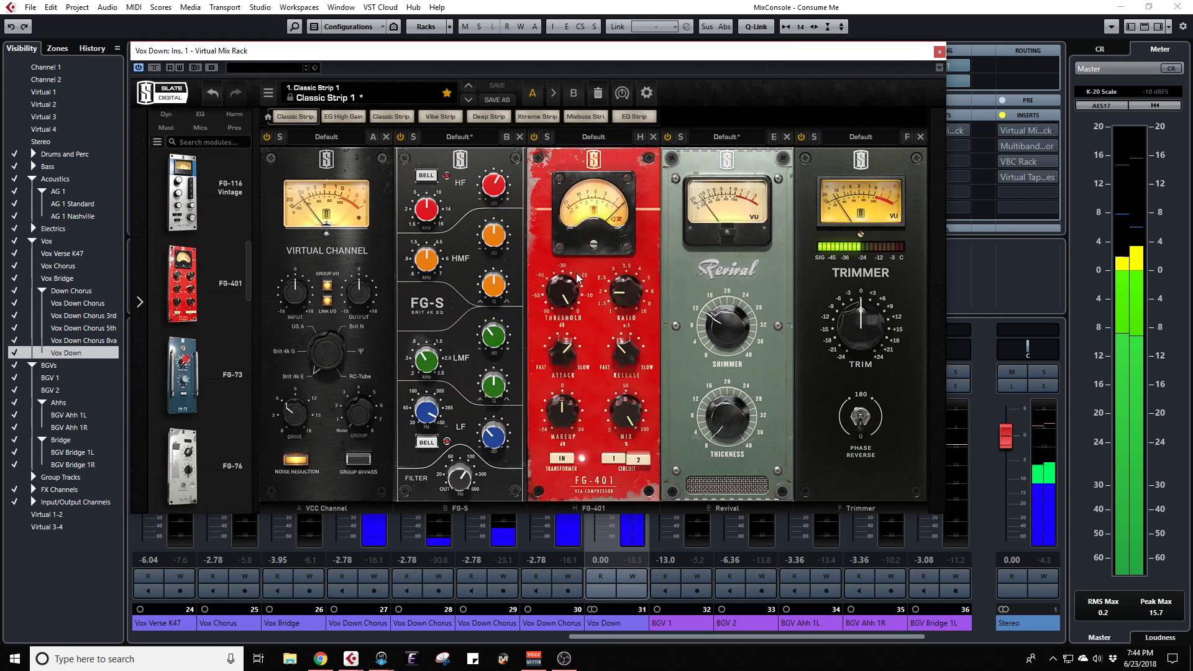
Step: Set up the FG-401 compression by adjusting its Threshold and moving its Attack towards the faster side
{"action": "mouse_move", "coordinate": [629, 298]}
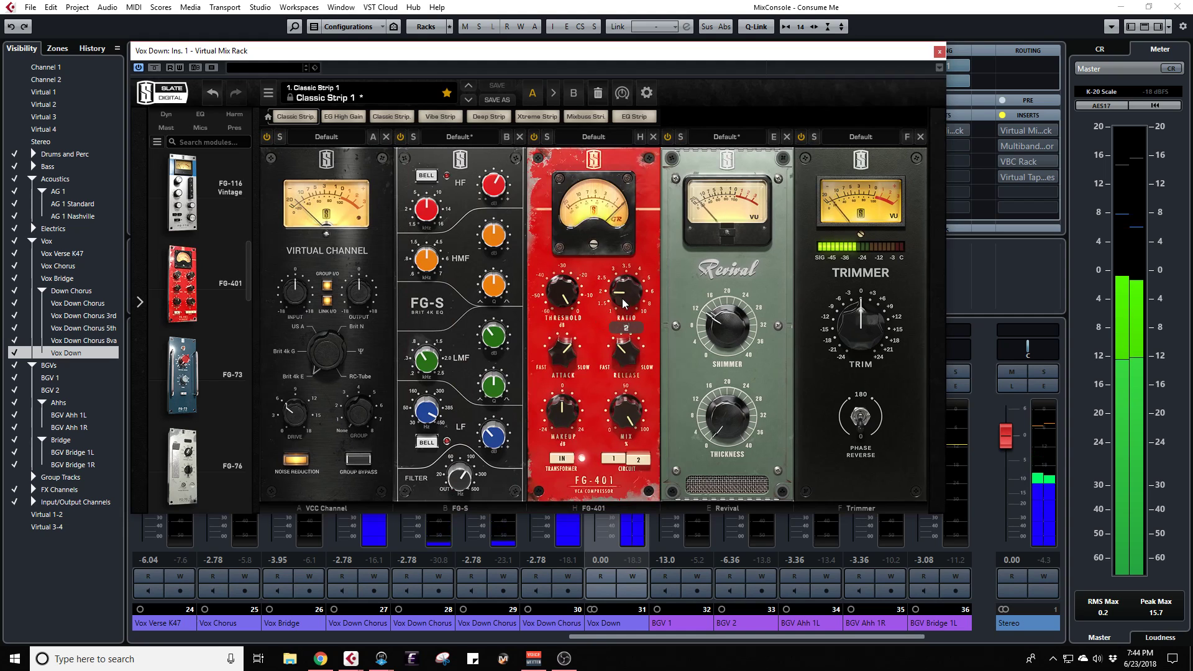
{"action": "left_click_drag", "start_coordinate": [553, 301], "coordinate": [558, 346]}
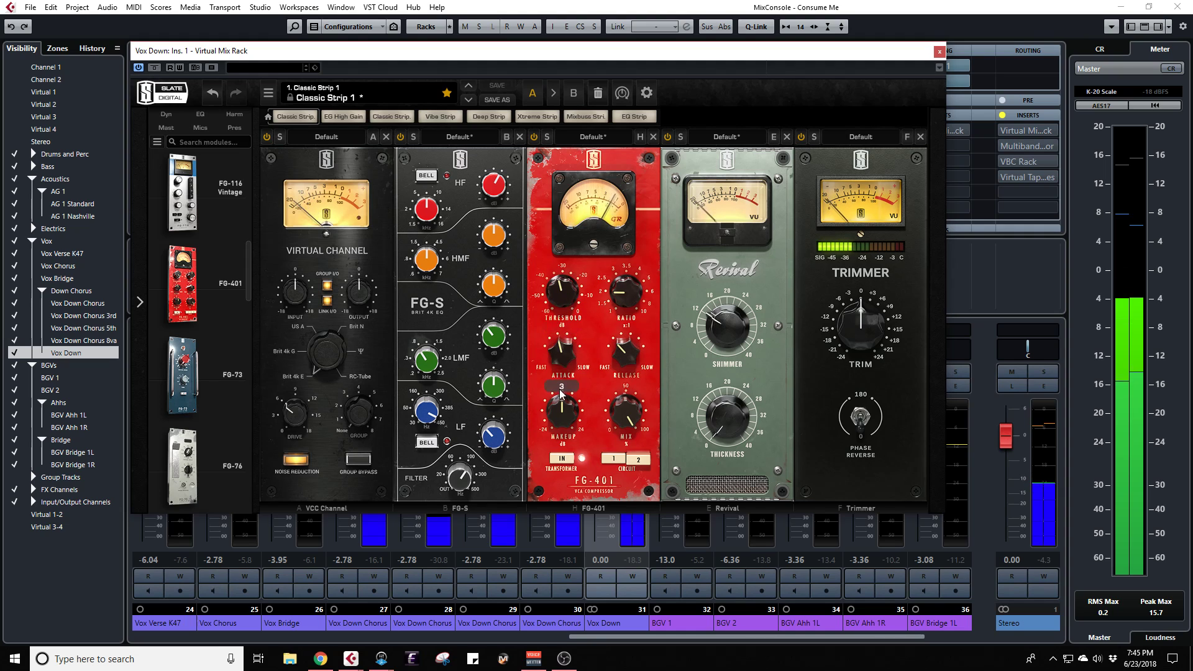
{"action": "left_click_drag", "start_coordinate": [562, 404], "coordinate": [562, 412]}
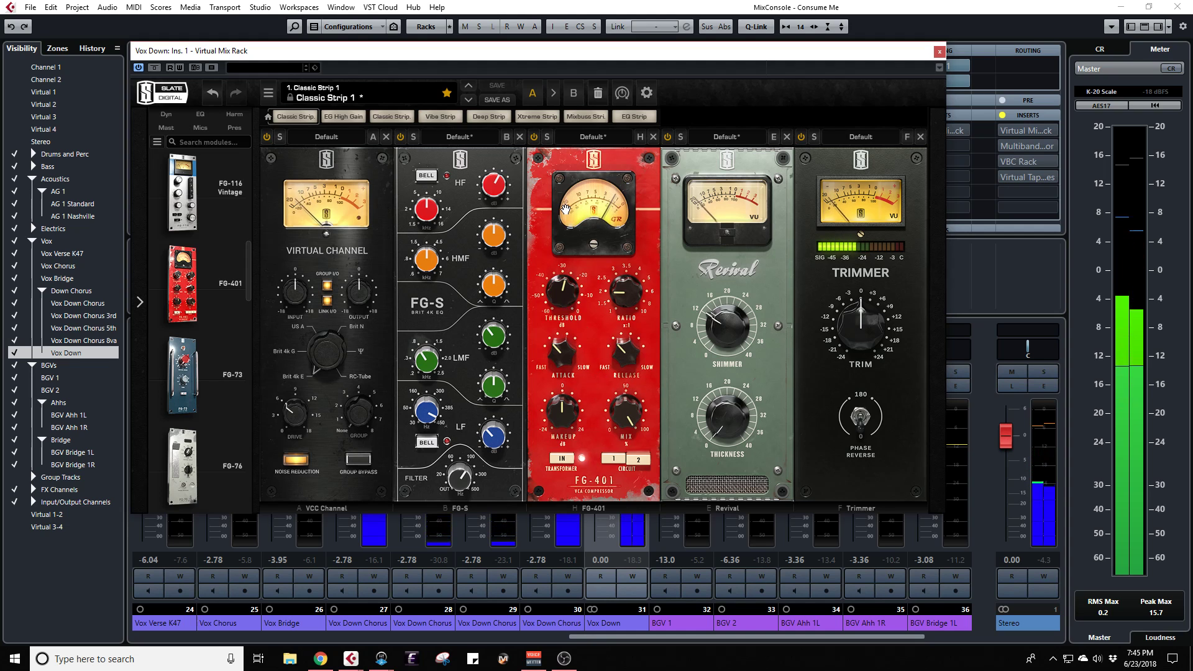
Step: Solo the Vox Down group and compare its sound with the FG-401 module bypassed and active
{"action": "left_click_drag", "start_coordinate": [709, 52], "coordinate": [630, 53]}
{"action": "left_click", "coordinate": [632, 372]}
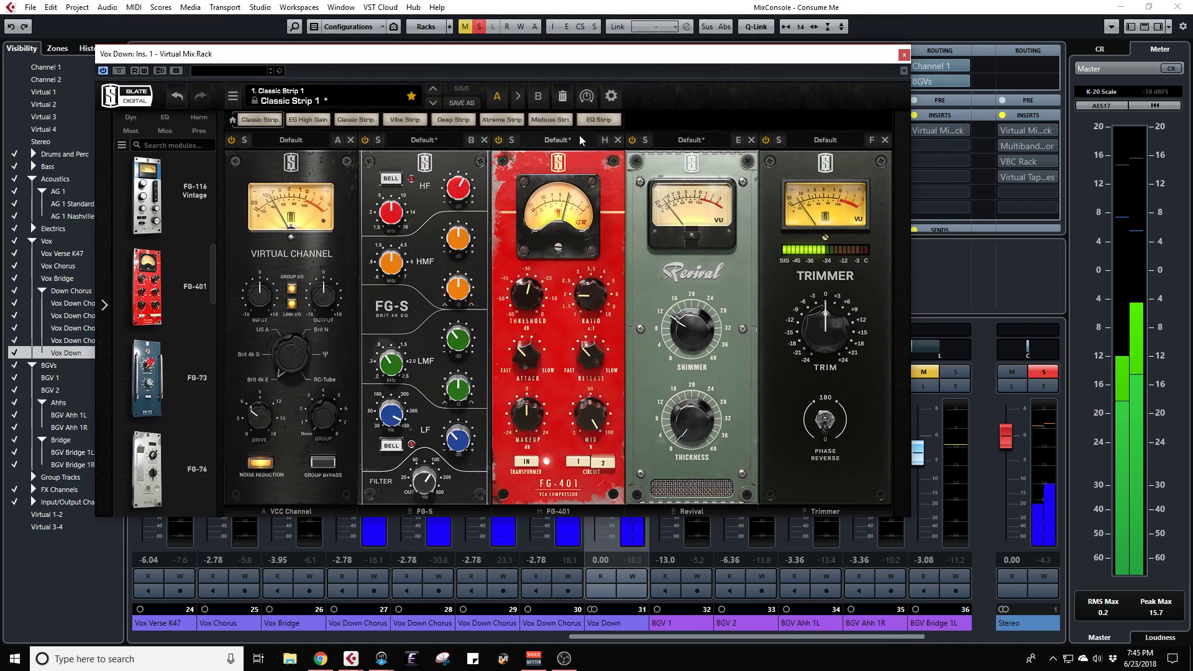
{"action": "left_click", "coordinate": [500, 144]}
{"action": "left_click", "coordinate": [499, 141]}
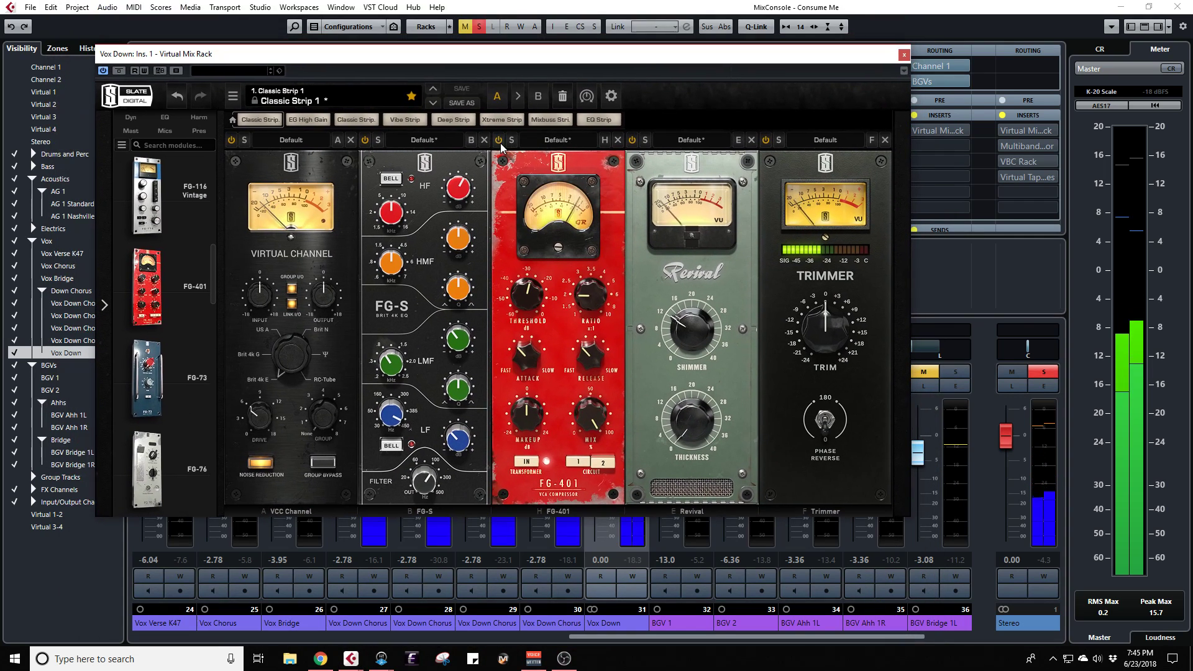
Step: Raise the FG-401's Makeup gain to +3.00 dB, checking the level against the bypassed module between adjustments
{"action": "mouse_move", "coordinate": [525, 422]}
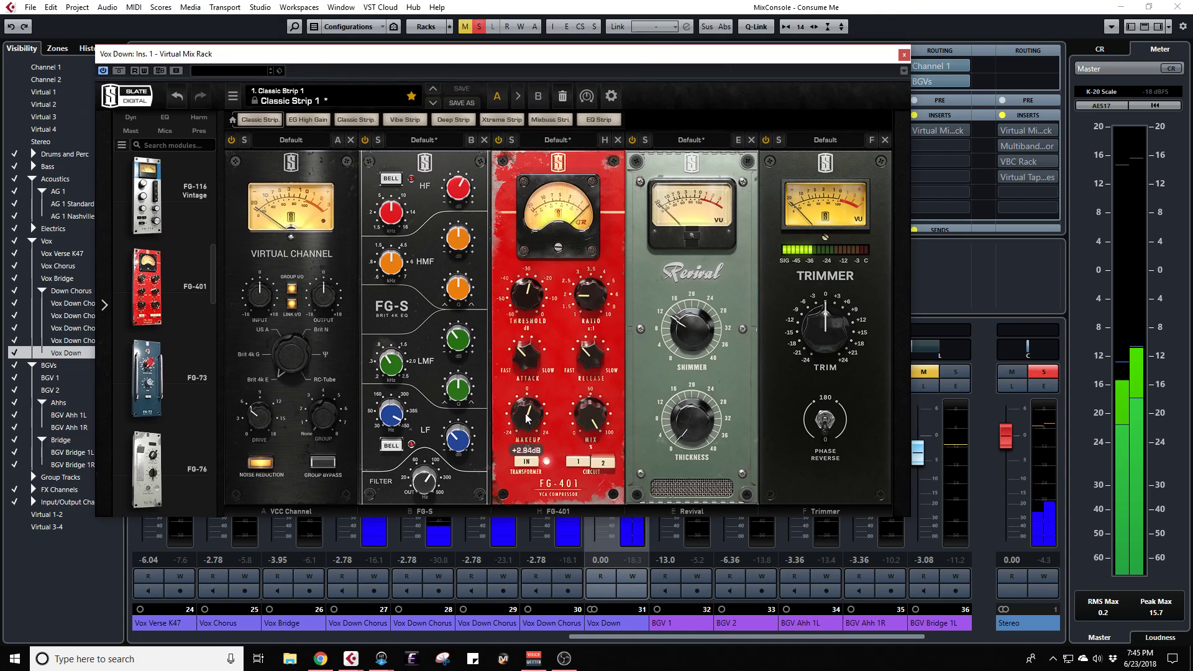
{"action": "left_click", "coordinate": [498, 143]}
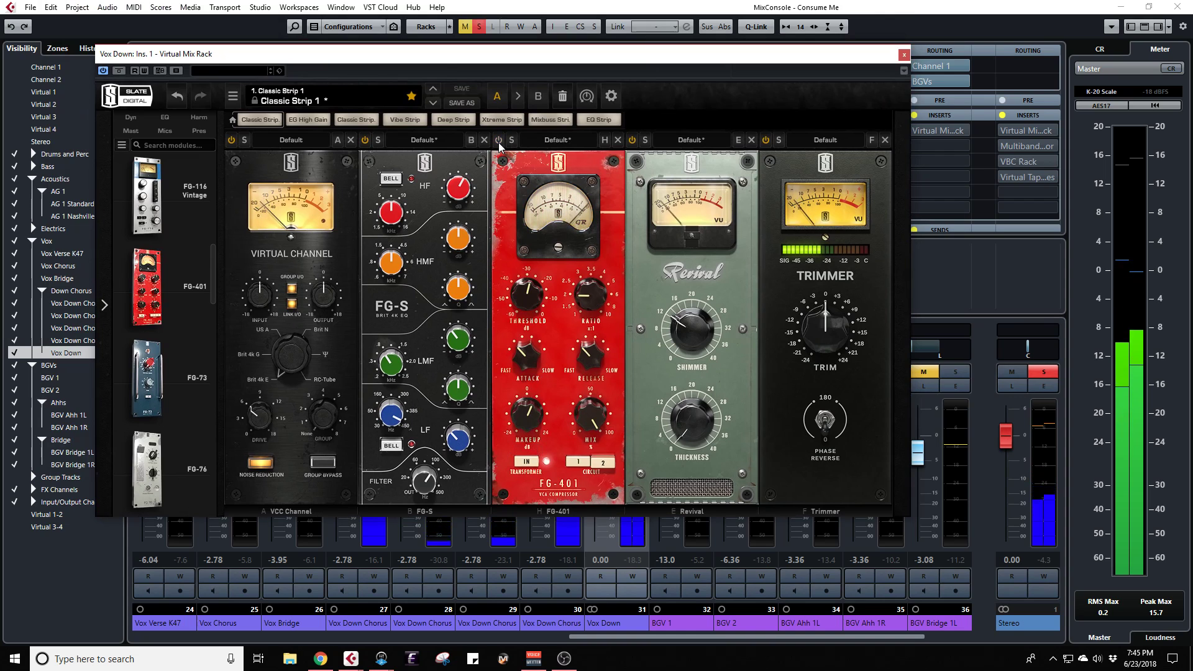
{"action": "left_click", "coordinate": [498, 141]}
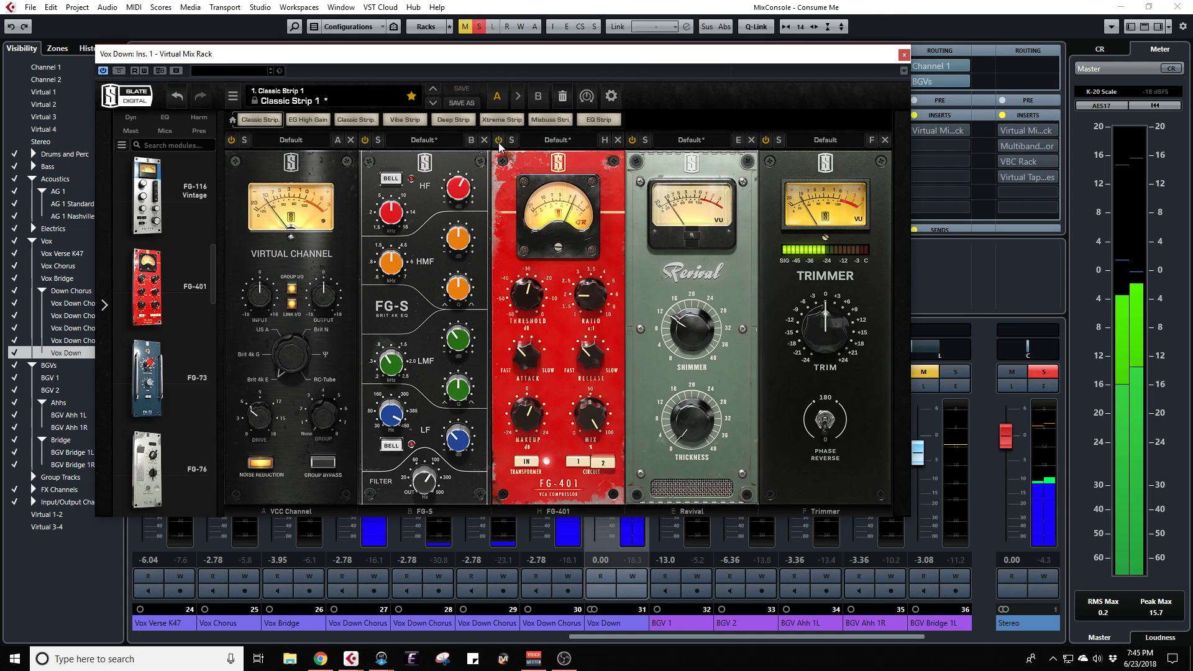
{"action": "left_click", "coordinate": [499, 143]}
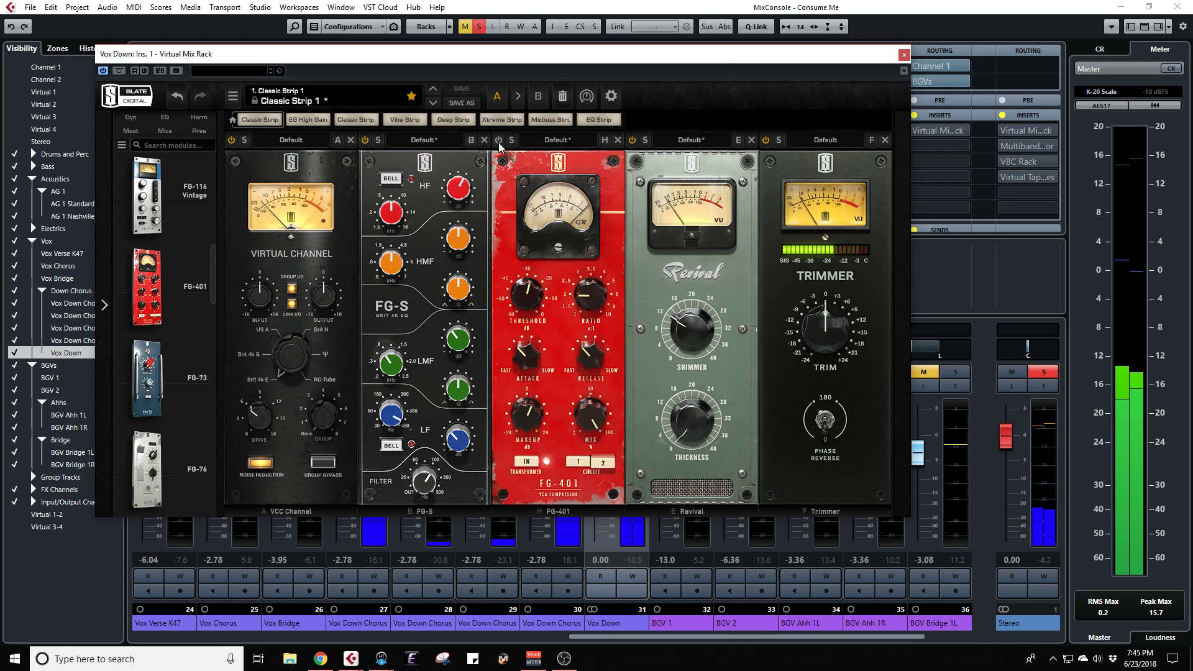
{"action": "left_click", "coordinate": [499, 142]}
{"action": "double_click", "coordinate": [538, 397]}
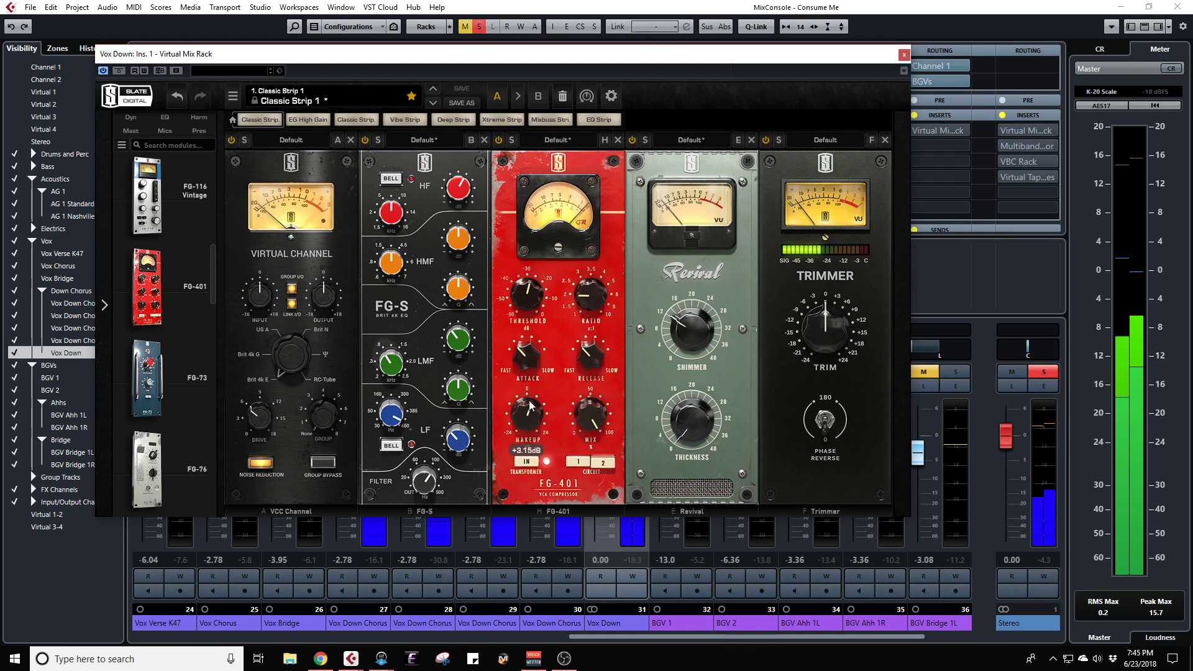
{"action": "left_click", "coordinate": [497, 143]}
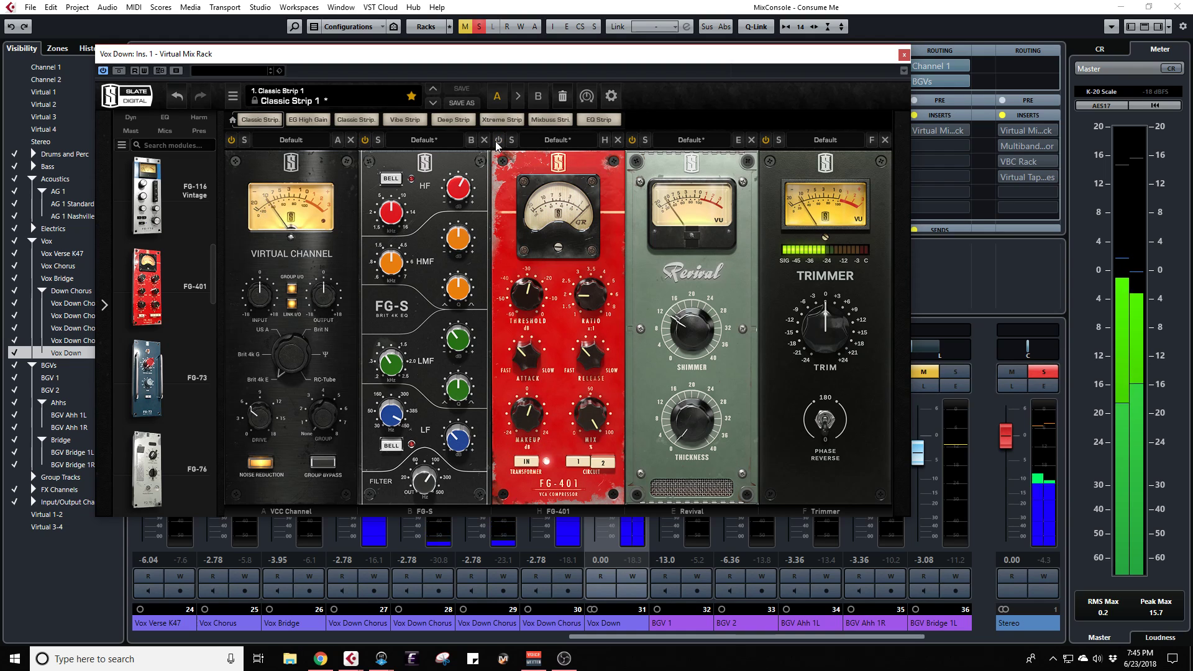
{"action": "left_click", "coordinate": [498, 142]}
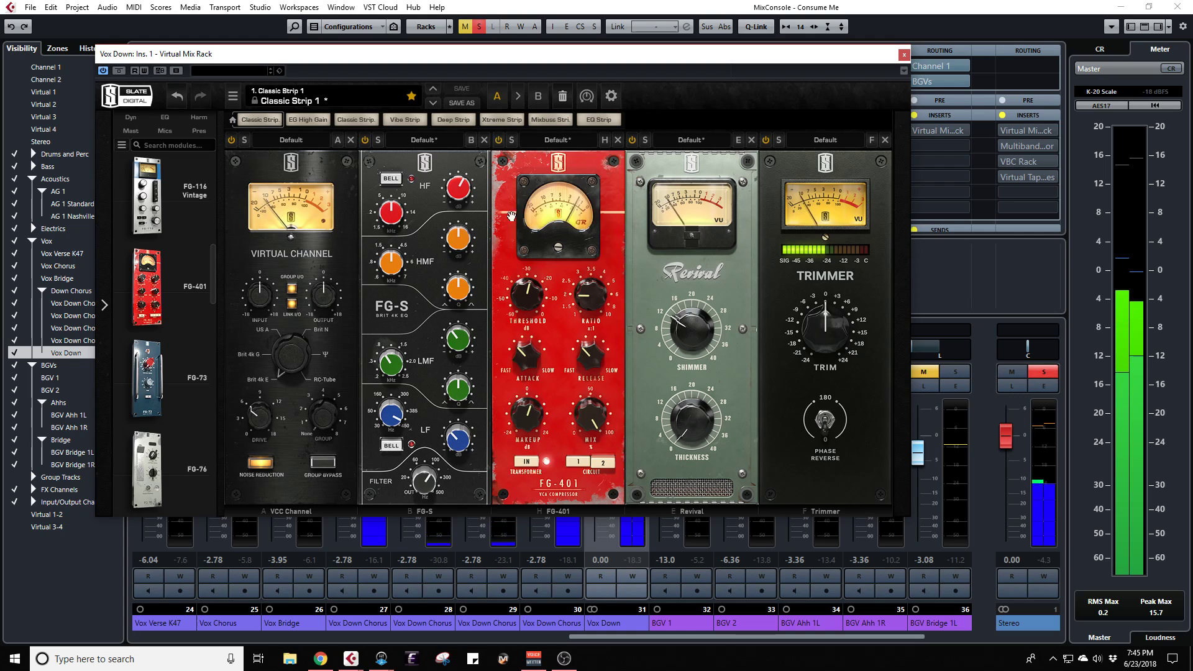
{"action": "mouse_move", "coordinate": [531, 426]}
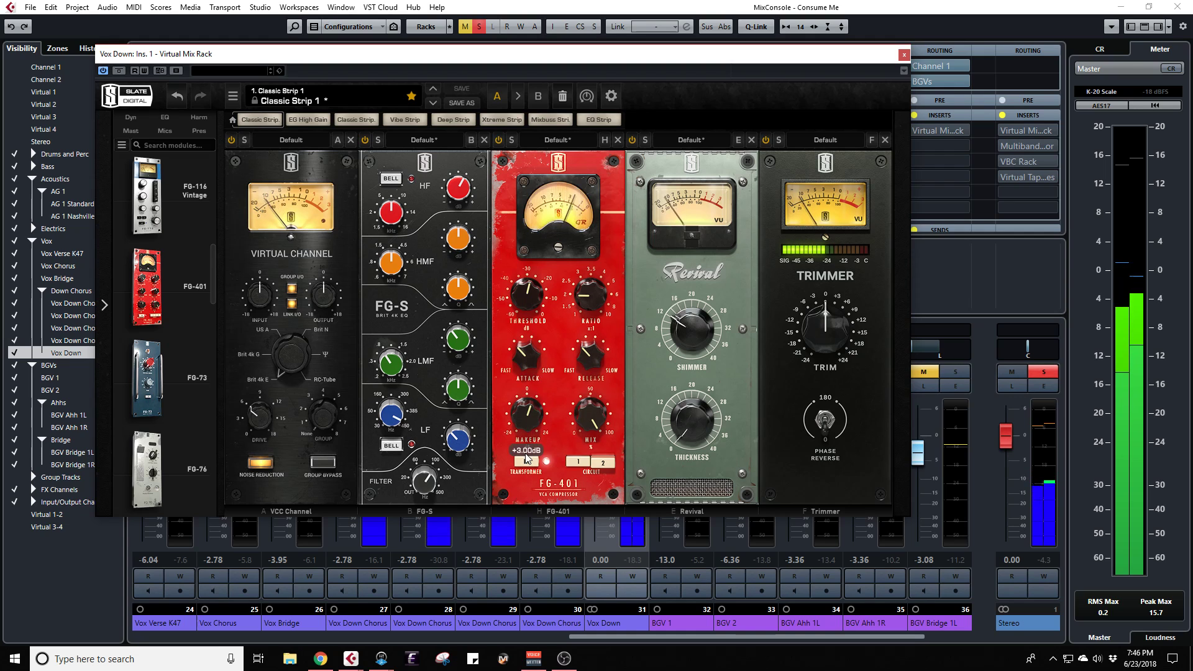
Step: Compare the level-matched FG-401 repeatedly with its bypassed sound, leaving the module active
{"action": "left_click", "coordinate": [498, 141]}
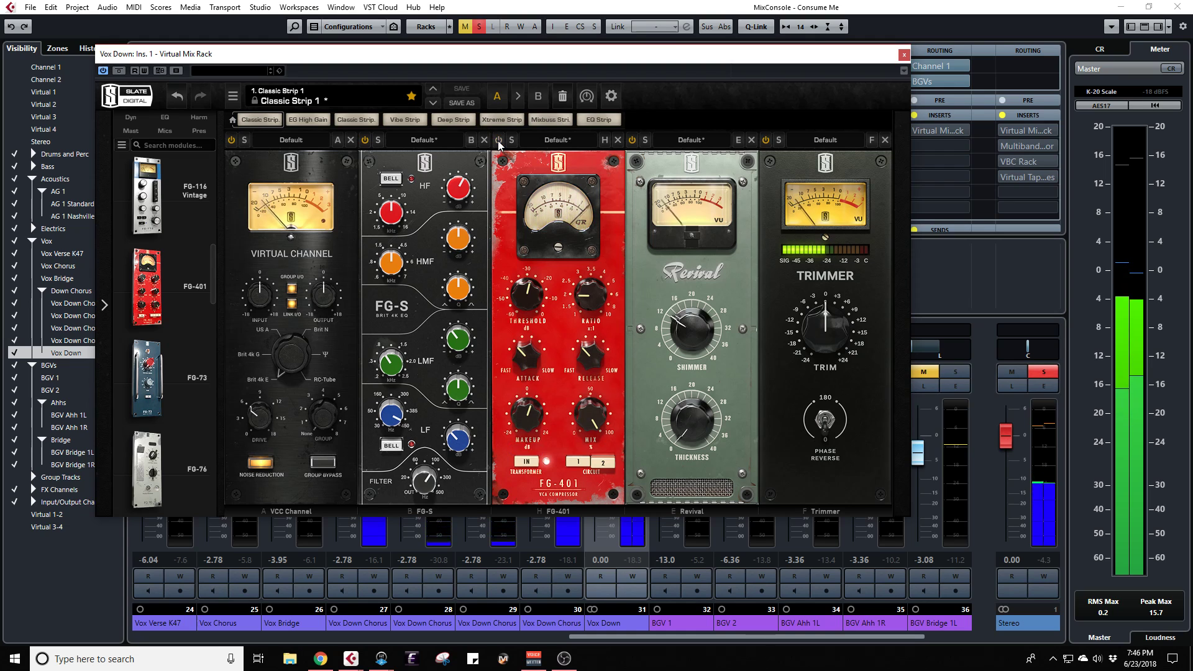
{"action": "left_click", "coordinate": [499, 142]}
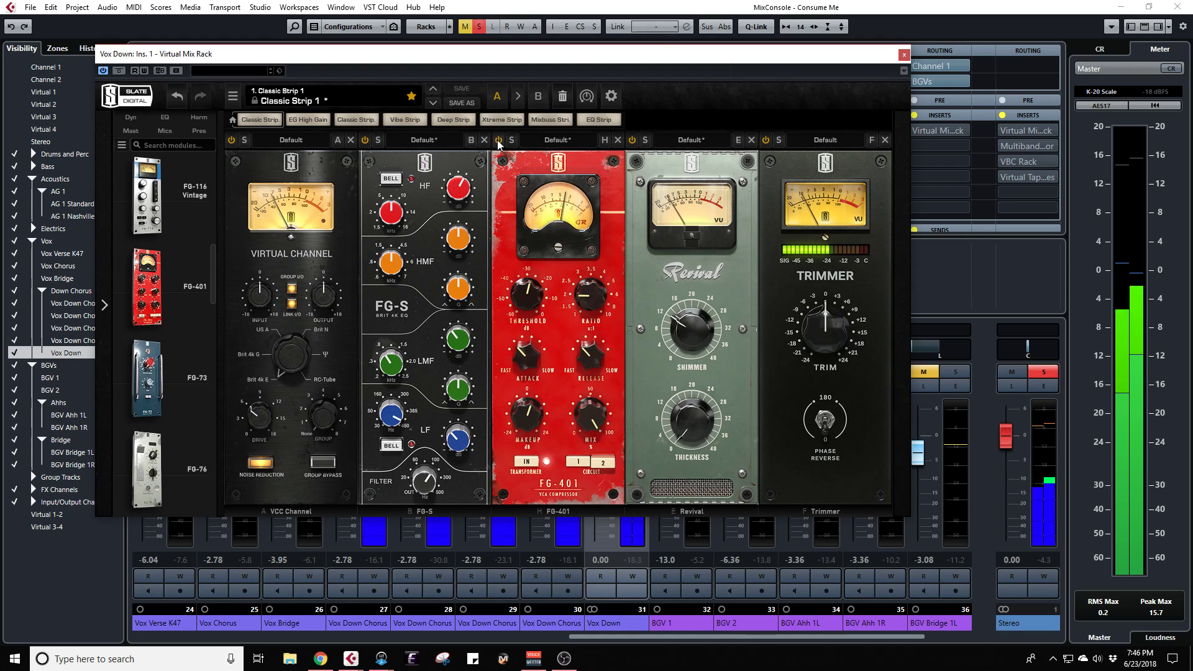
{"action": "left_click", "coordinate": [498, 142]}
{"action": "left_click", "coordinate": [498, 142]}
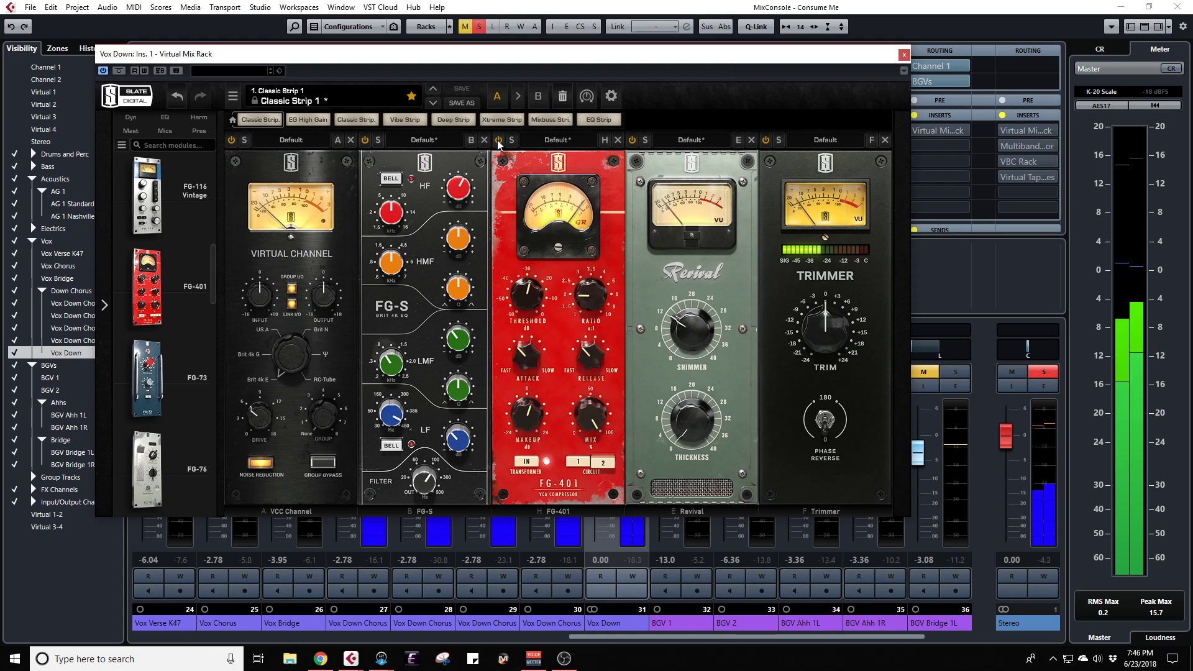
{"action": "left_click", "coordinate": [498, 141]}
{"action": "left_click", "coordinate": [498, 141]}
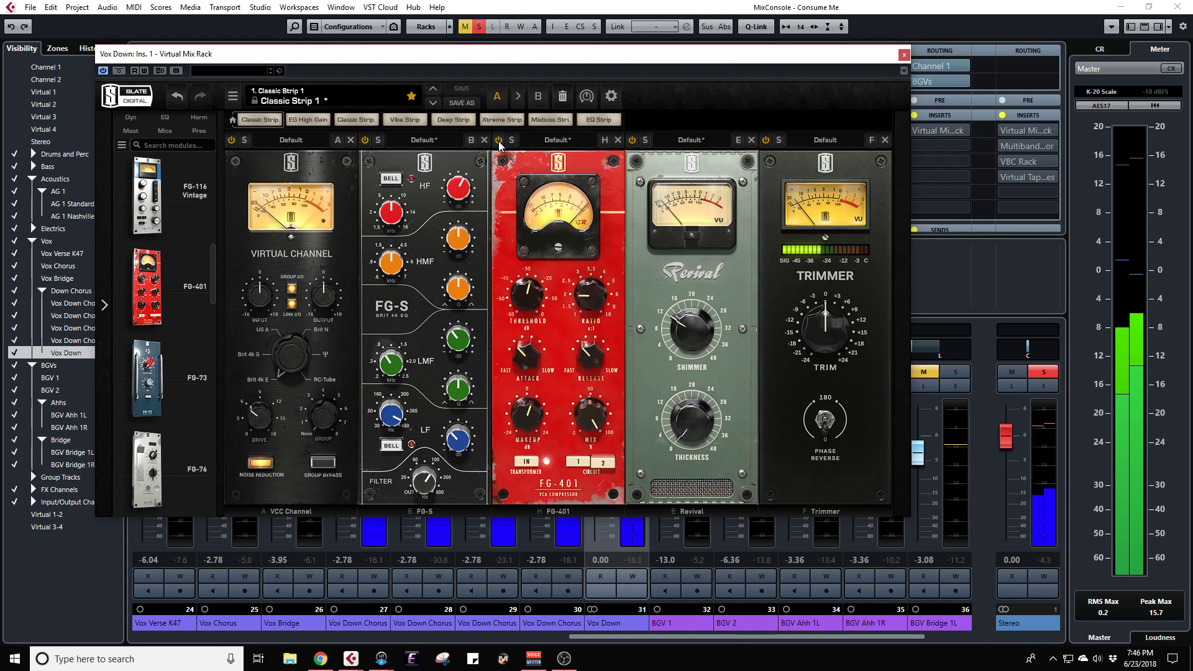
Step: Clear the Vox Down solo and compare the full mix with the group's entire Virtual Mix Rack bypassed and active
{"action": "mouse_move", "coordinate": [676, 351]}
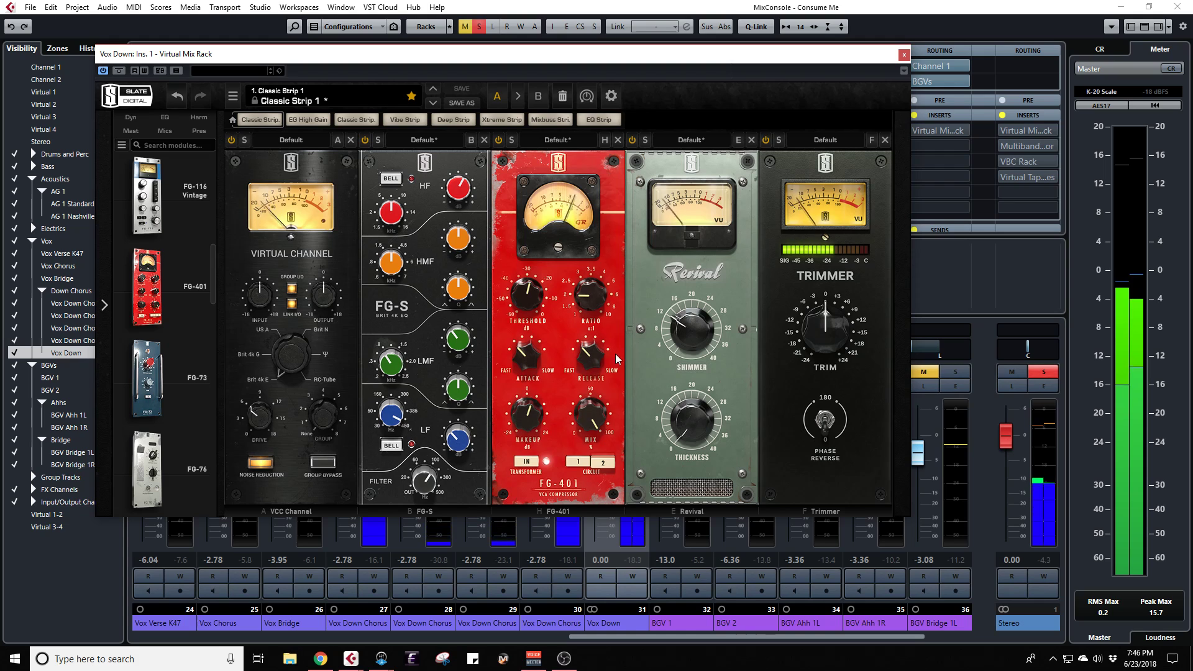
{"action": "left_click", "coordinate": [479, 28]}
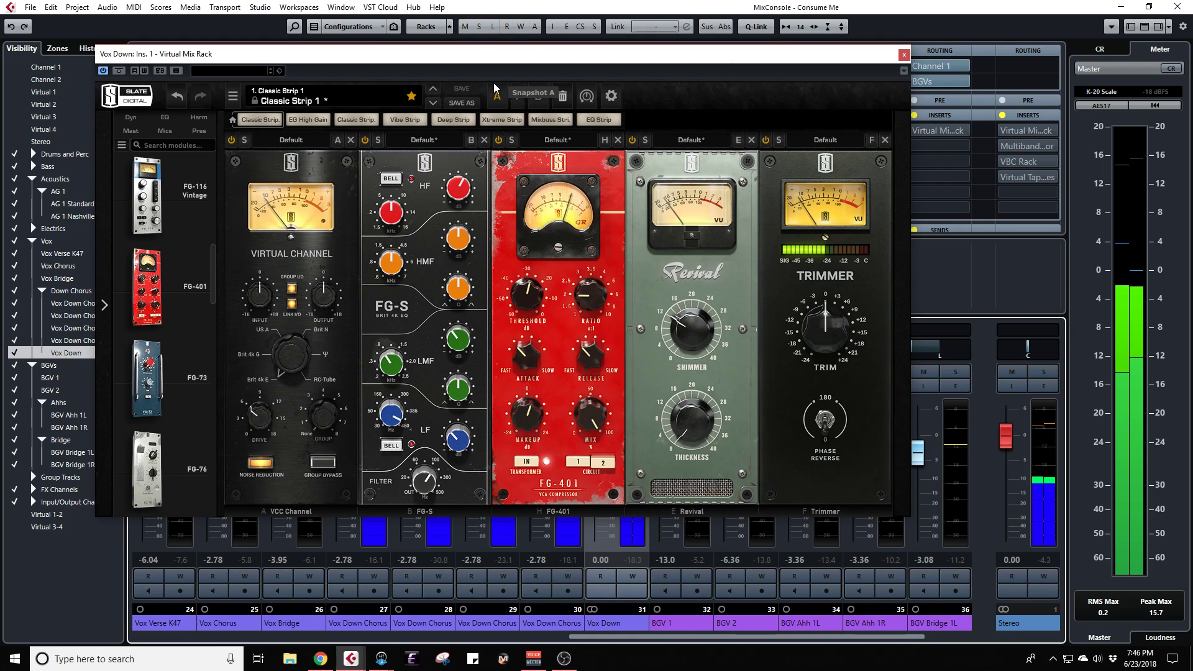
{"action": "left_click", "coordinate": [118, 71]}
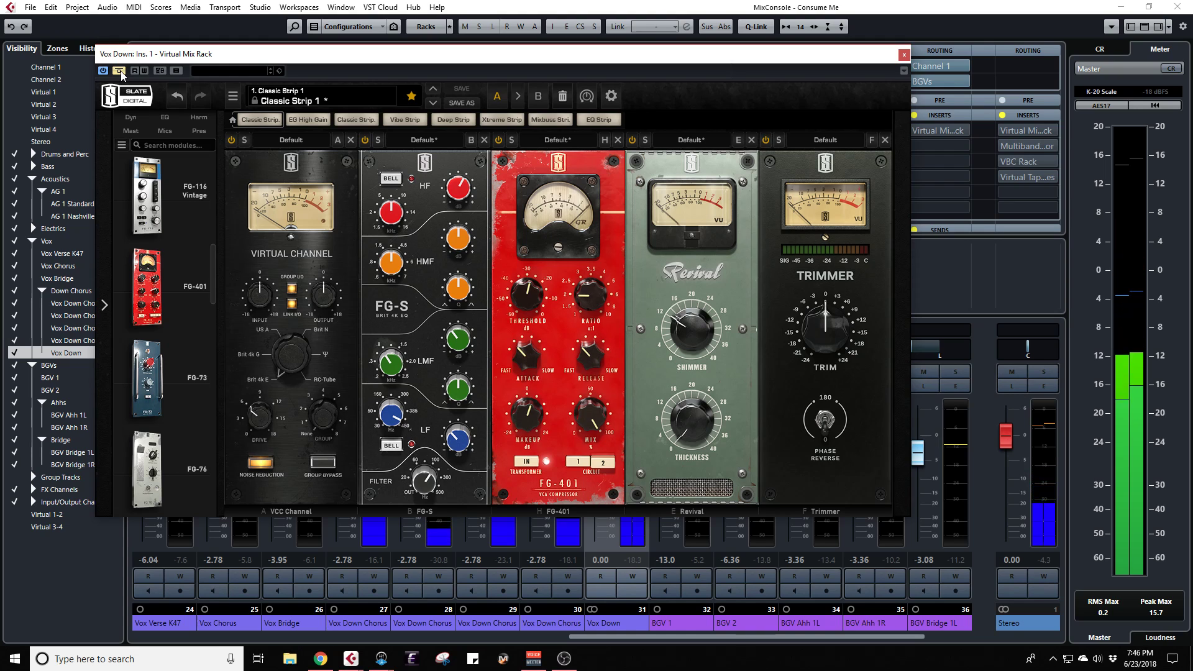
{"action": "left_click", "coordinate": [118, 71]}
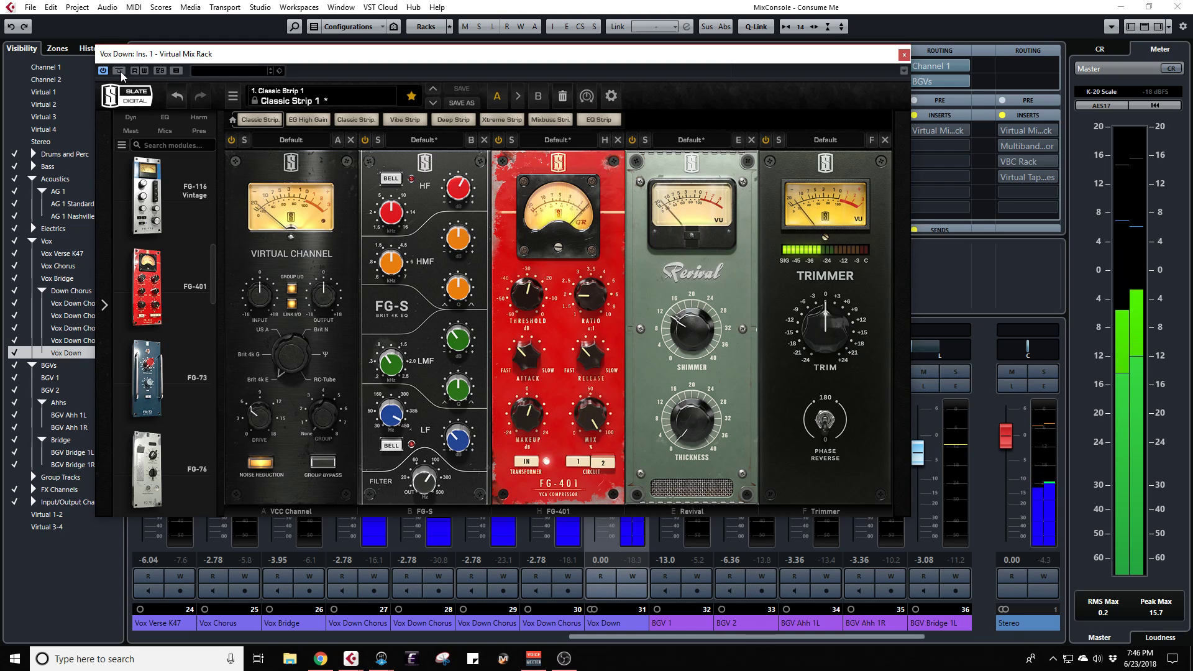
Step: Raise Revival's Shimmer slightly further on the Vox Down group and close the Virtual Mix Rack window
{"action": "left_click_drag", "start_coordinate": [684, 349], "coordinate": [684, 336]}
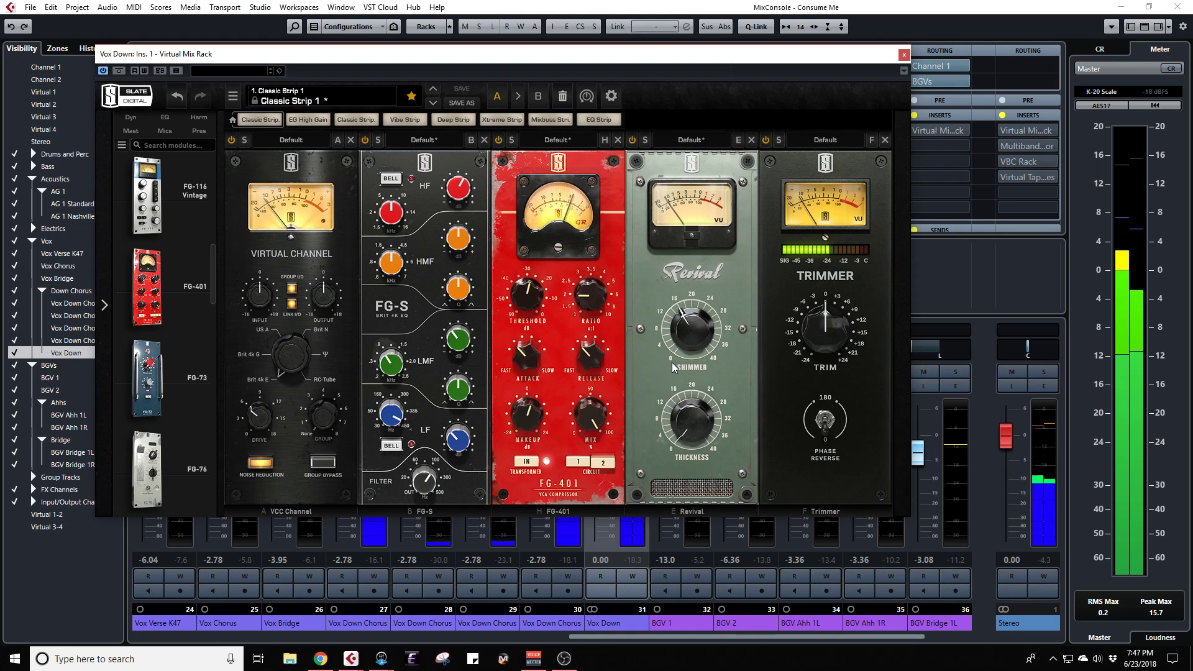
{"action": "mouse_move", "coordinate": [673, 363]}
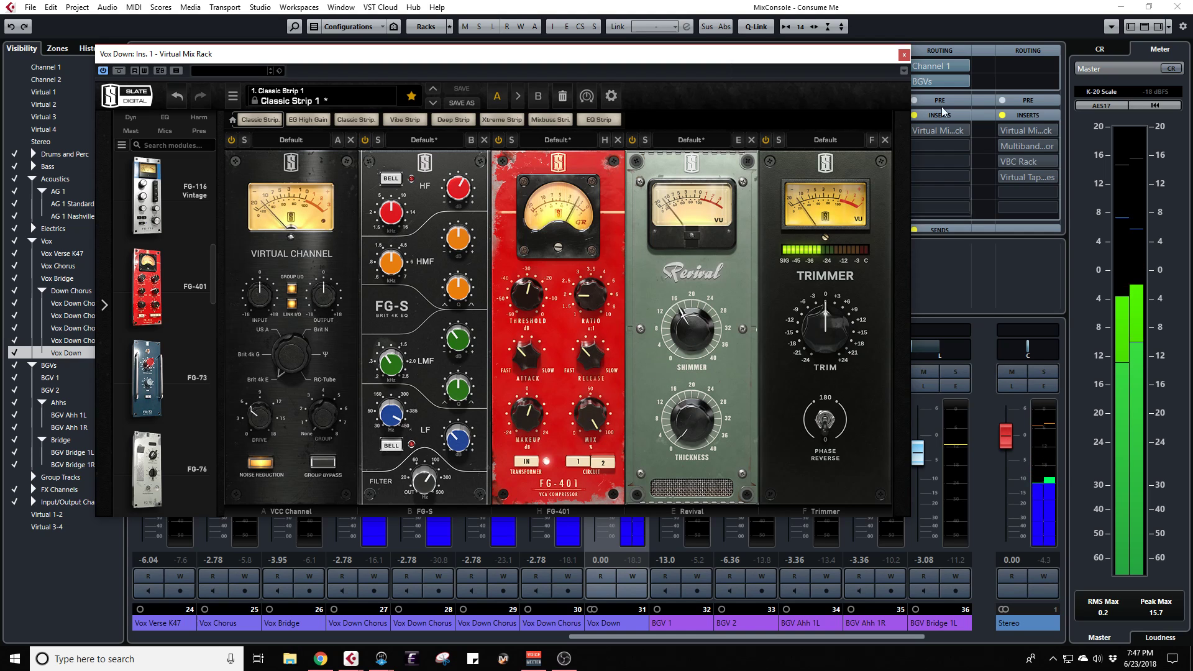
{"action": "left_click", "coordinate": [904, 55]}
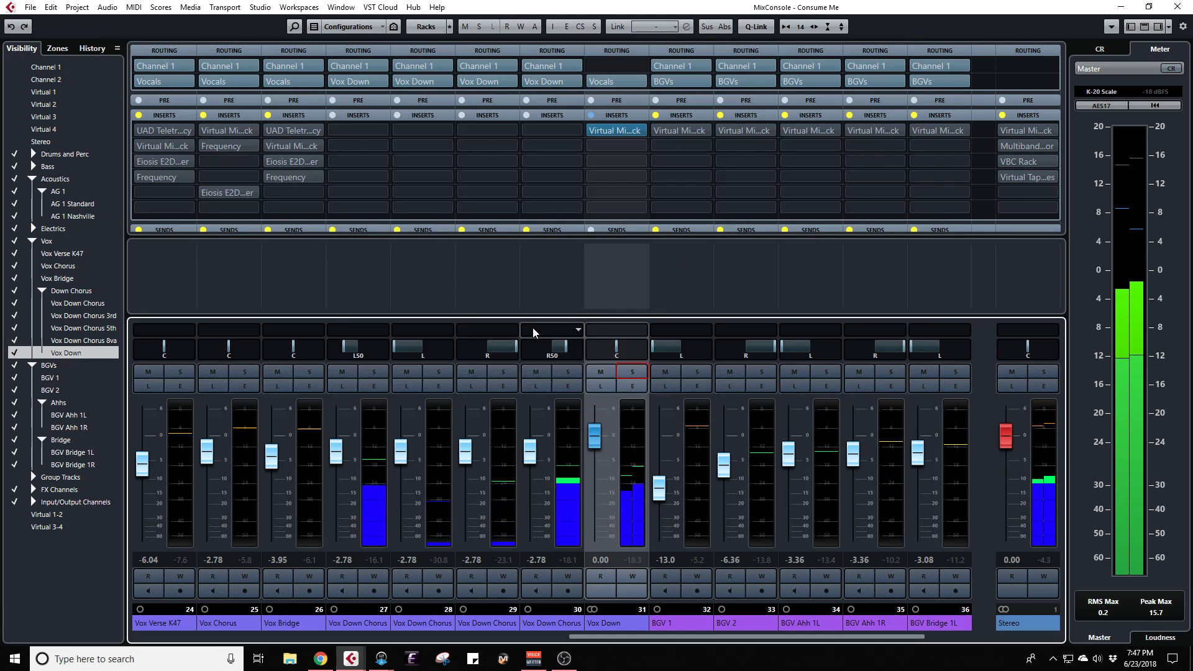
Step: Return to the project window, fit the whole arrangement in view and select the first Vox Chorus event, starting near bar 15
{"action": "key", "text": "F3"}
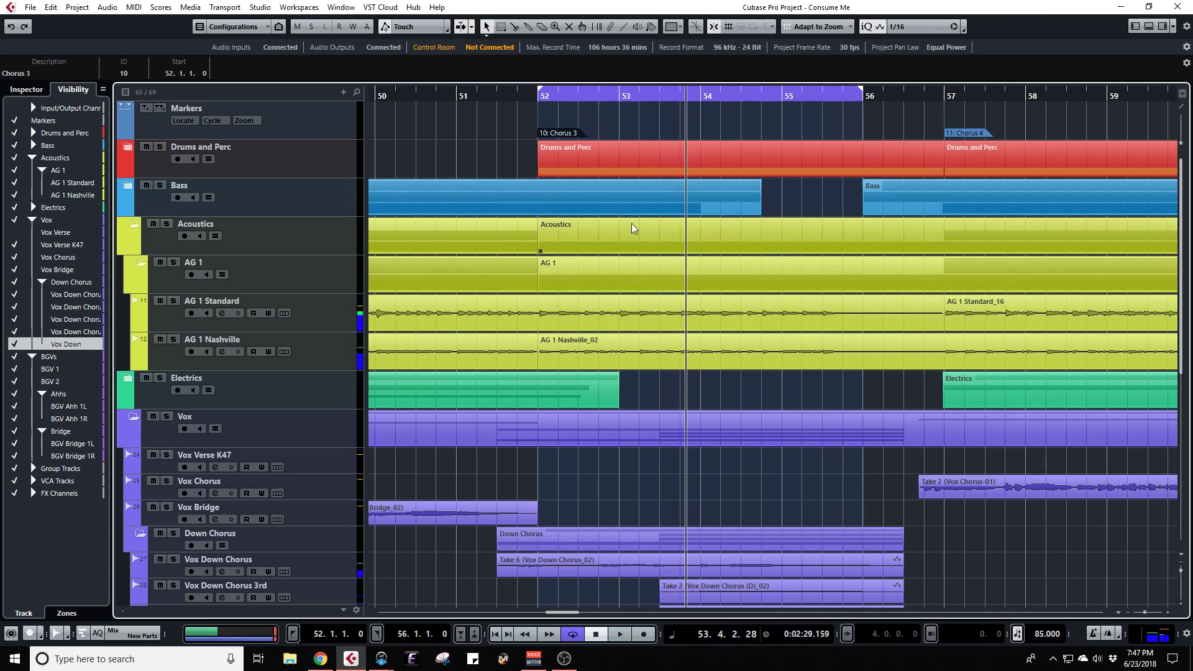
{"action": "scroll", "coordinate": [666, 322], "scroll_direction": "down", "scroll_amount": 8}
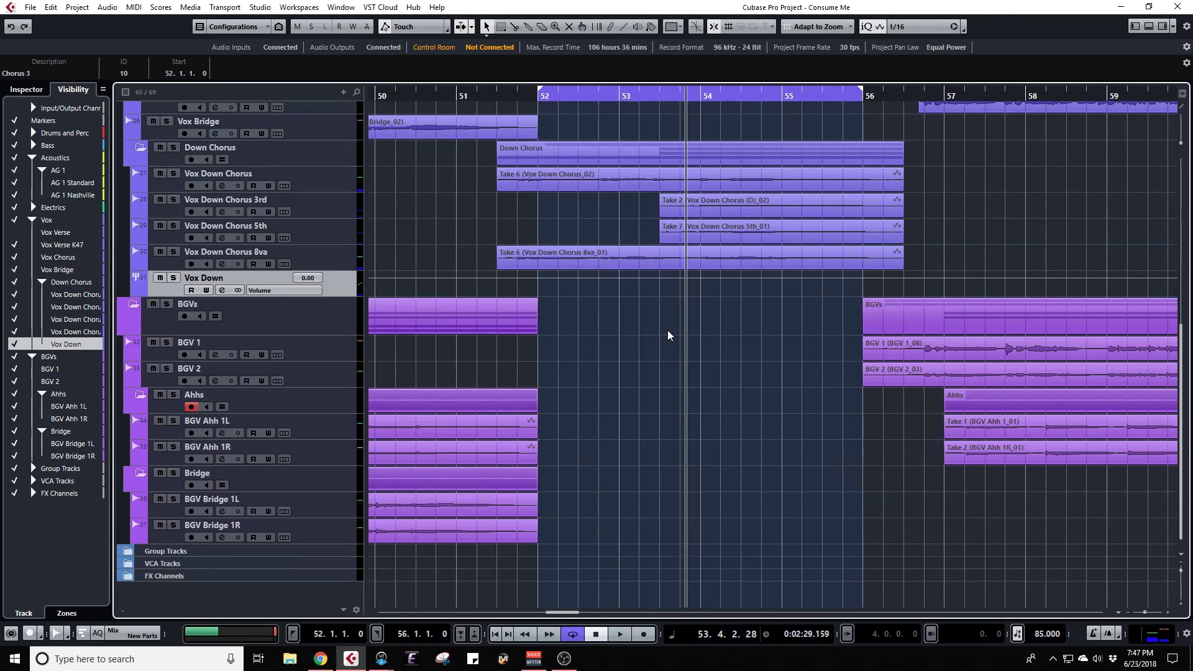
{"action": "scroll", "coordinate": [667, 334], "scroll_direction": "up", "scroll_amount": 8}
{"action": "scroll", "coordinate": [669, 336], "scroll_direction": "down", "scroll_amount": 2}
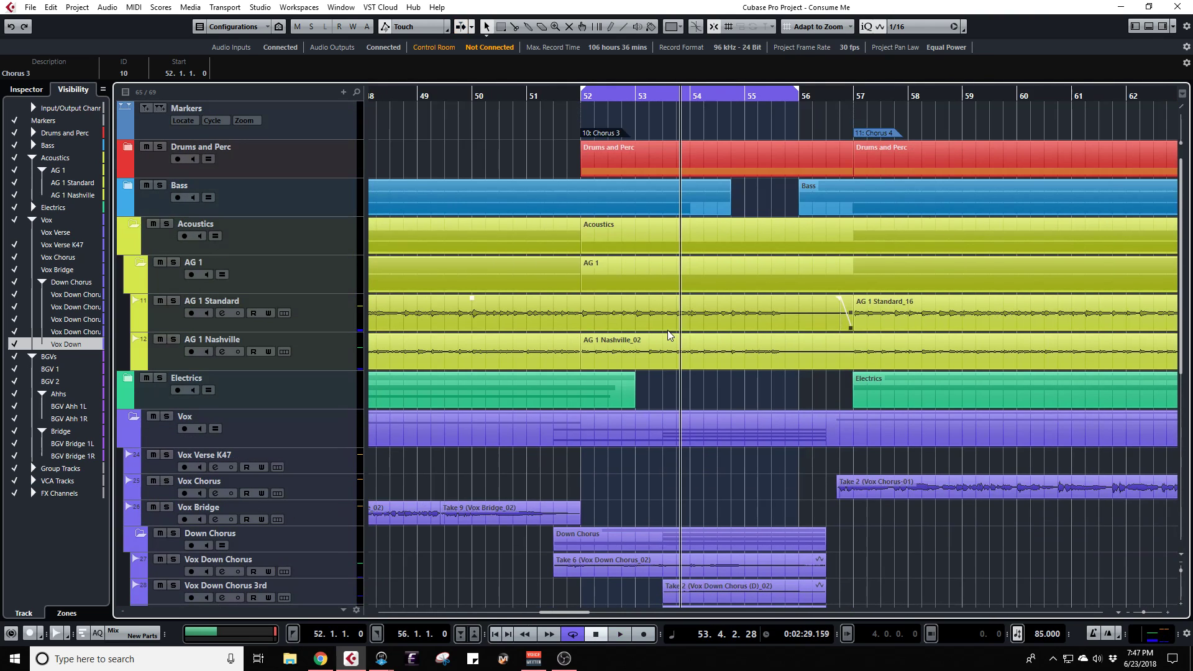
{"action": "key", "text": "shift+f"}
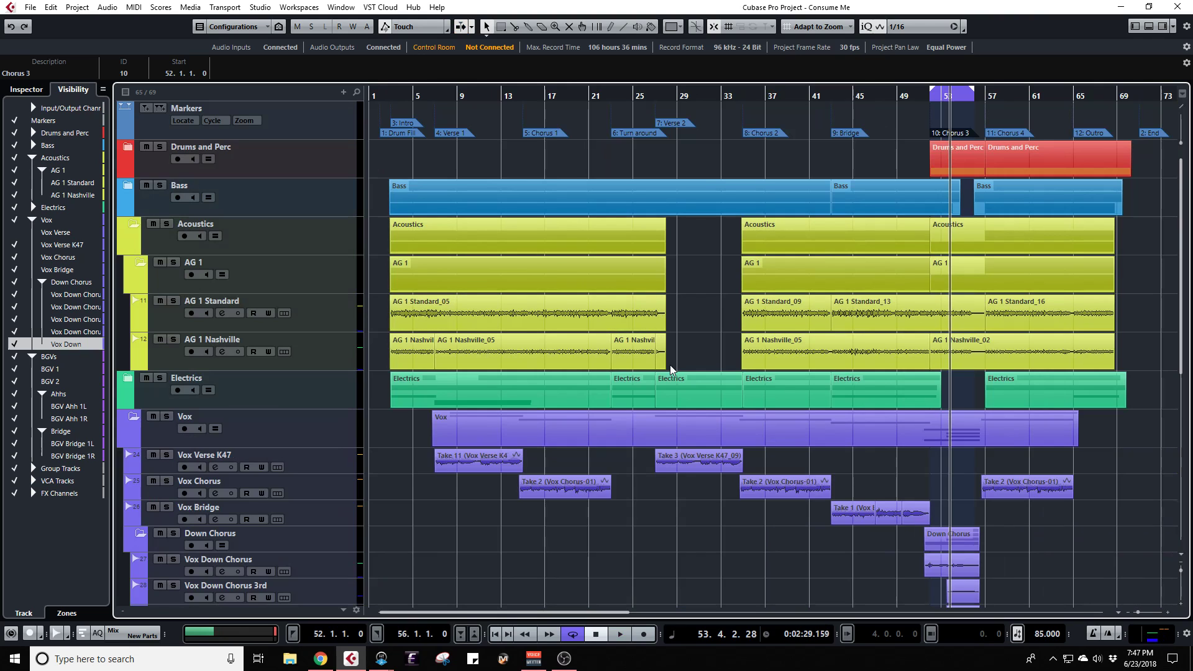
{"action": "scroll", "coordinate": [711, 410], "scroll_direction": "down", "scroll_amount": 3}
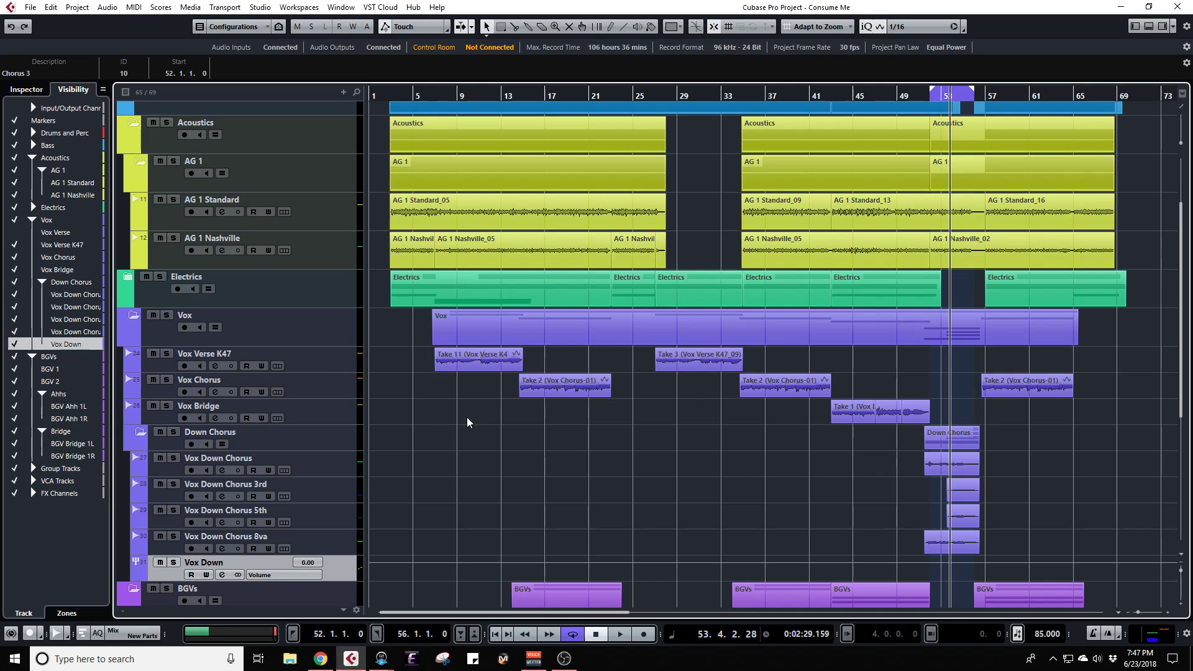
{"action": "left_click", "coordinate": [478, 360]}
{"action": "left_click", "coordinate": [572, 388]}
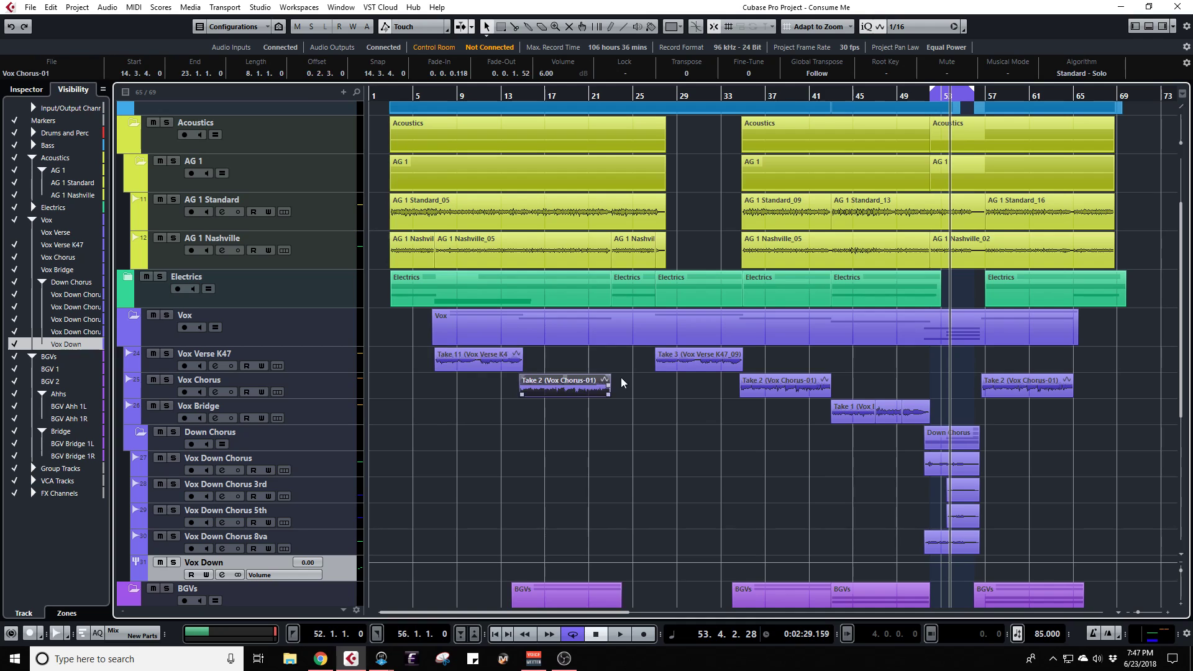
Step: Look over the Vox Verse K47, Vox Chorus and Vox Bridge events, ending with the first Vox Bridge event selected
{"action": "left_click", "coordinate": [694, 363]}
{"action": "left_click", "coordinate": [786, 390]}
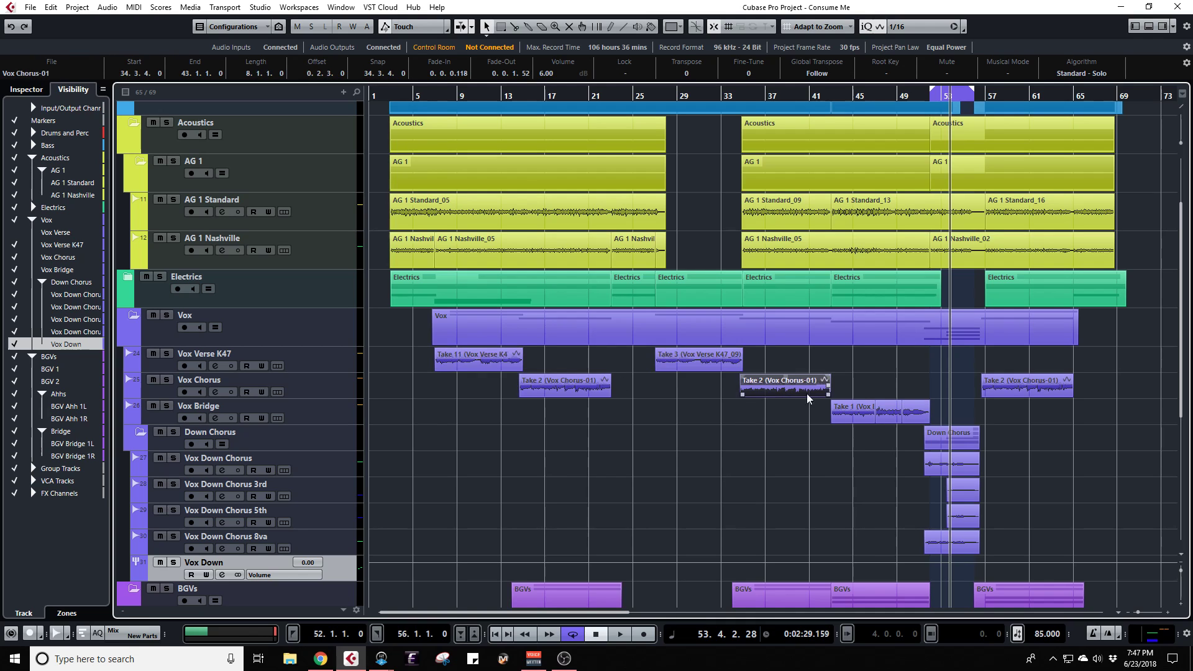
{"action": "left_click", "coordinate": [859, 417]}
{"action": "left_click", "coordinate": [884, 420]}
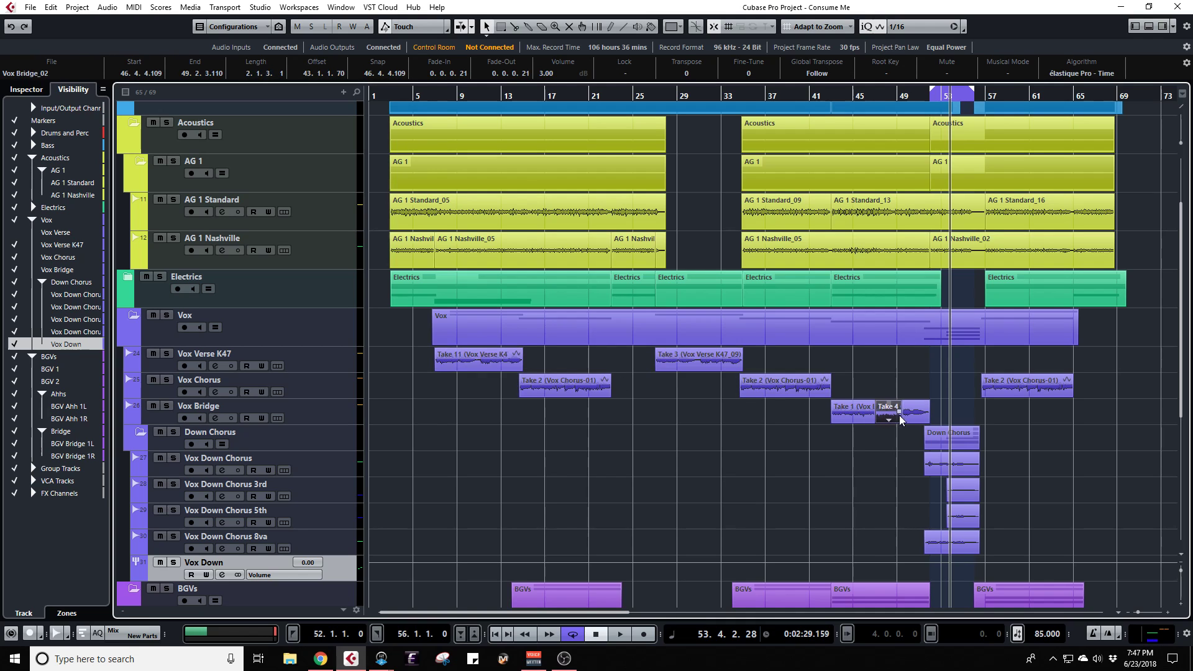
{"action": "left_click", "coordinate": [910, 420]}
{"action": "left_click", "coordinate": [887, 416]}
{"action": "left_click", "coordinate": [853, 414]}
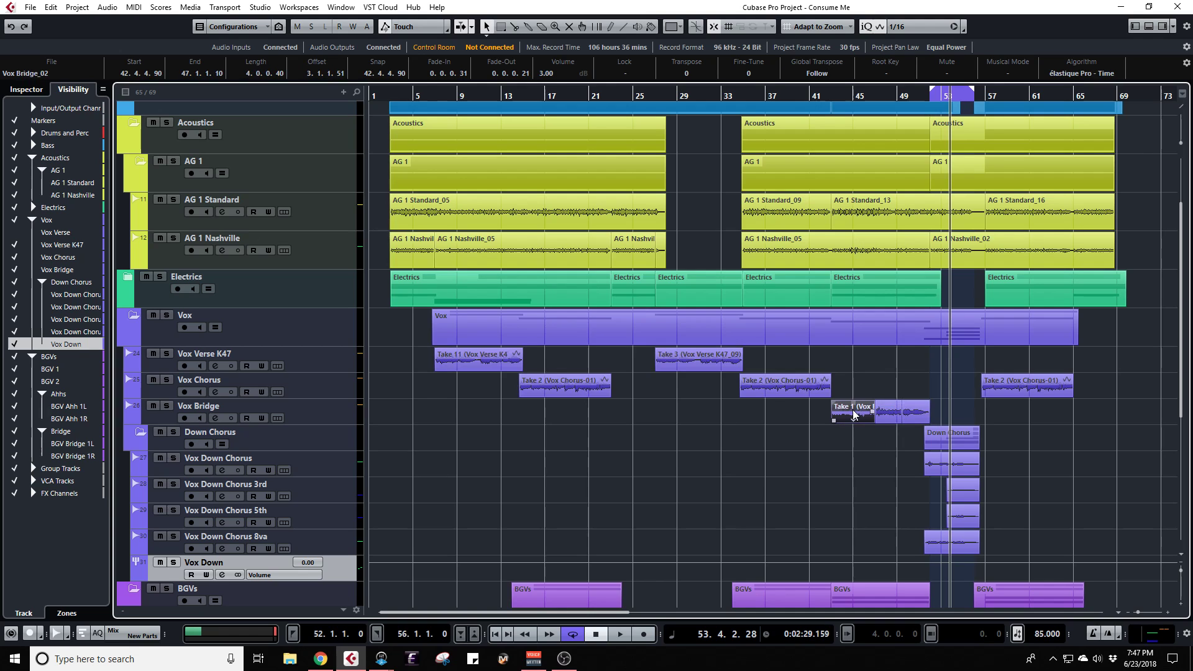
Step: Play from the second chorus into the bridge and raise the Vox Bridge channel fader to -0.62 dB
{"action": "left_click", "coordinate": [784, 95]}
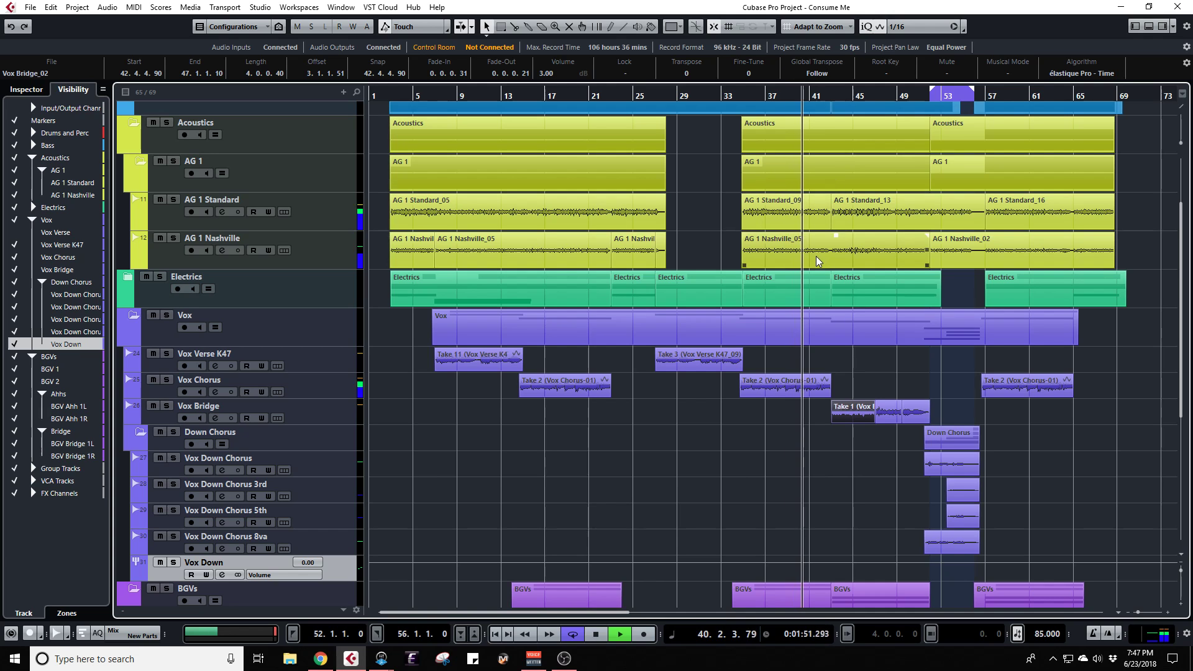
{"action": "key", "text": "F3"}
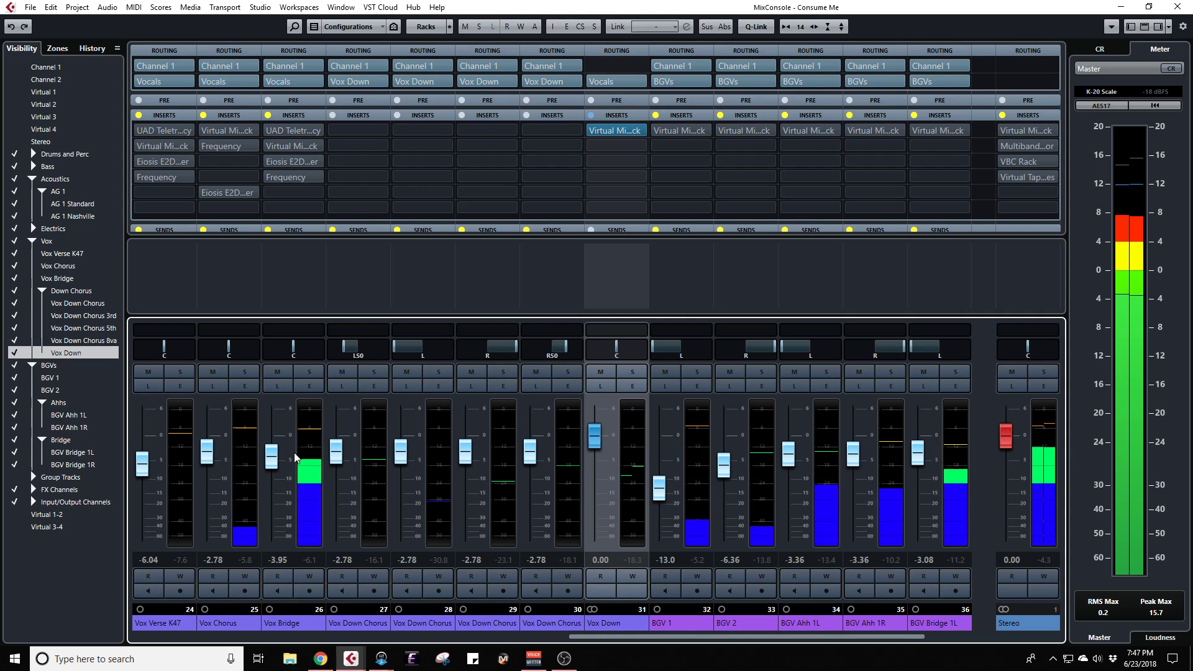
{"action": "left_click_drag", "start_coordinate": [272, 460], "coordinate": [276, 447]}
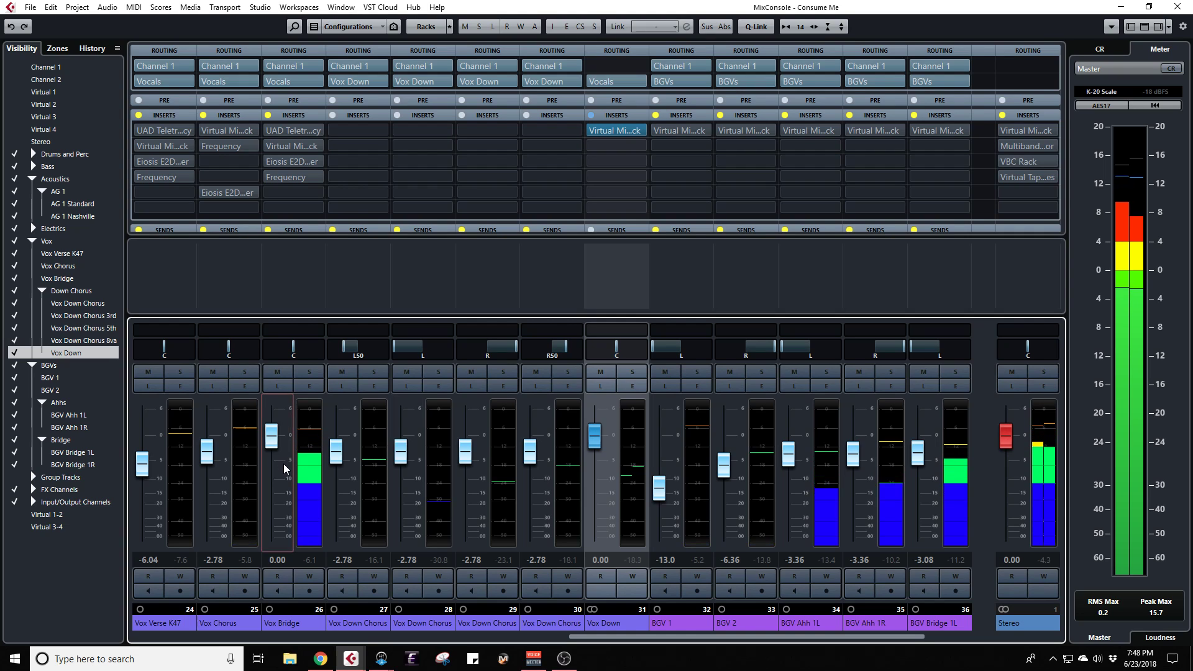
{"action": "scroll", "coordinate": [277, 484], "scroll_direction": "down", "scroll_amount": 2}
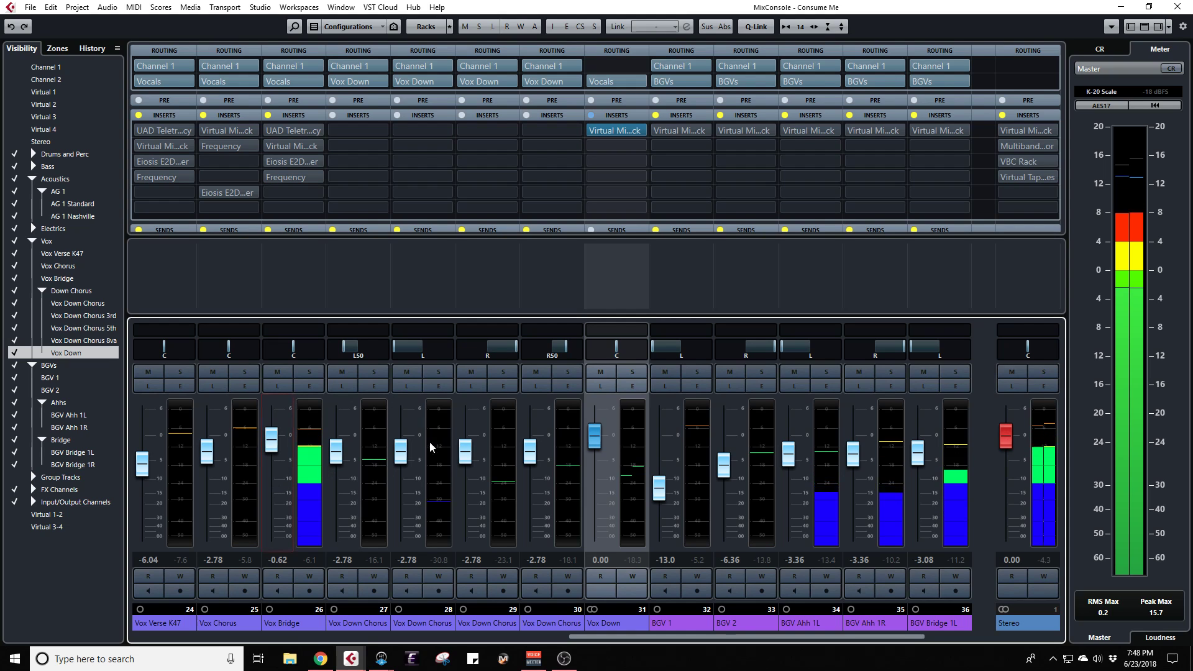
Step: Bring the group channels into view in the mixer and lower the Vocals group's Vox Reverb send to -24.5 dB
{"action": "left_click", "coordinate": [14, 477]}
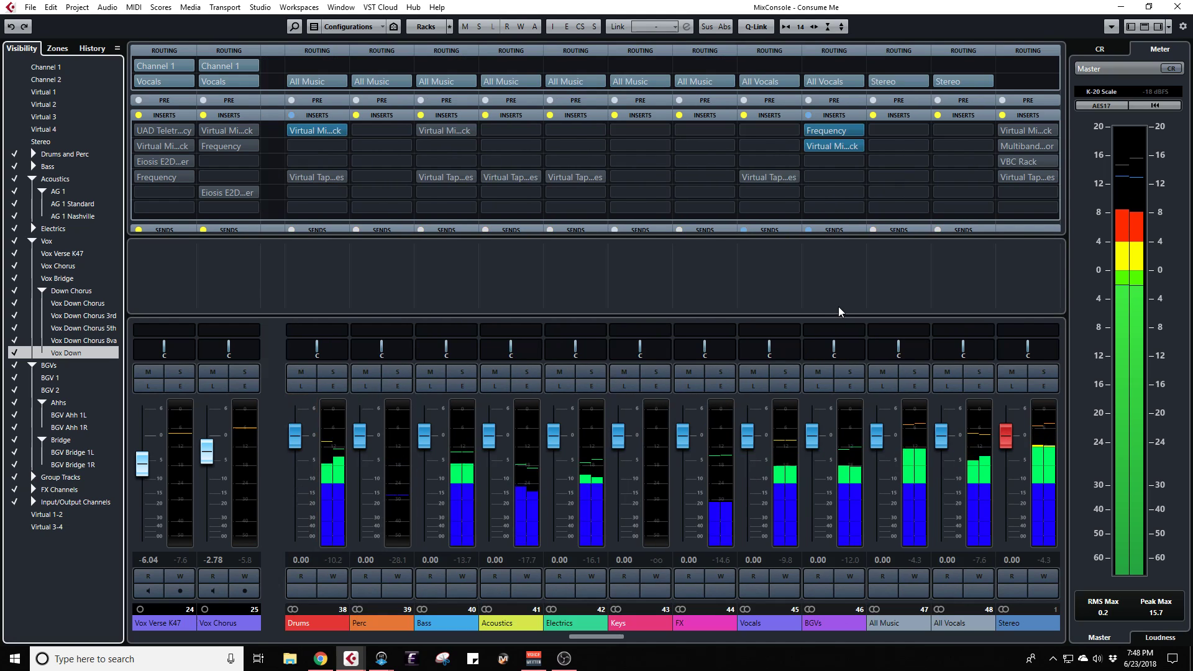
{"action": "left_click", "coordinate": [777, 228]}
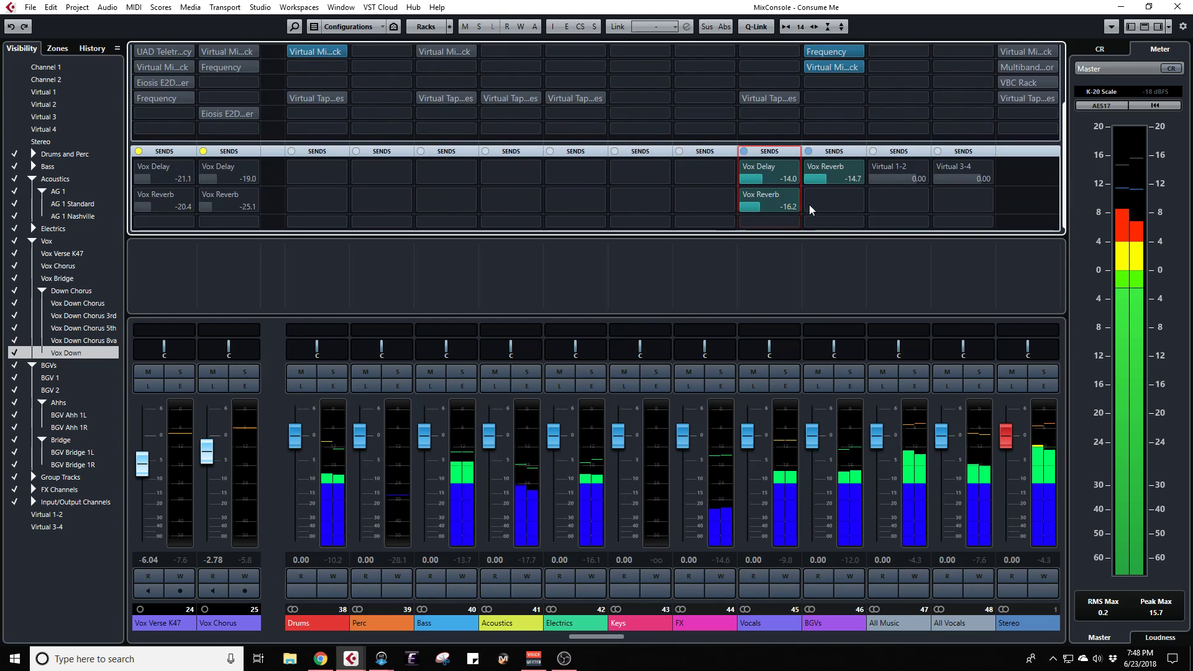
{"action": "left_click_drag", "start_coordinate": [771, 202], "coordinate": [767, 208]}
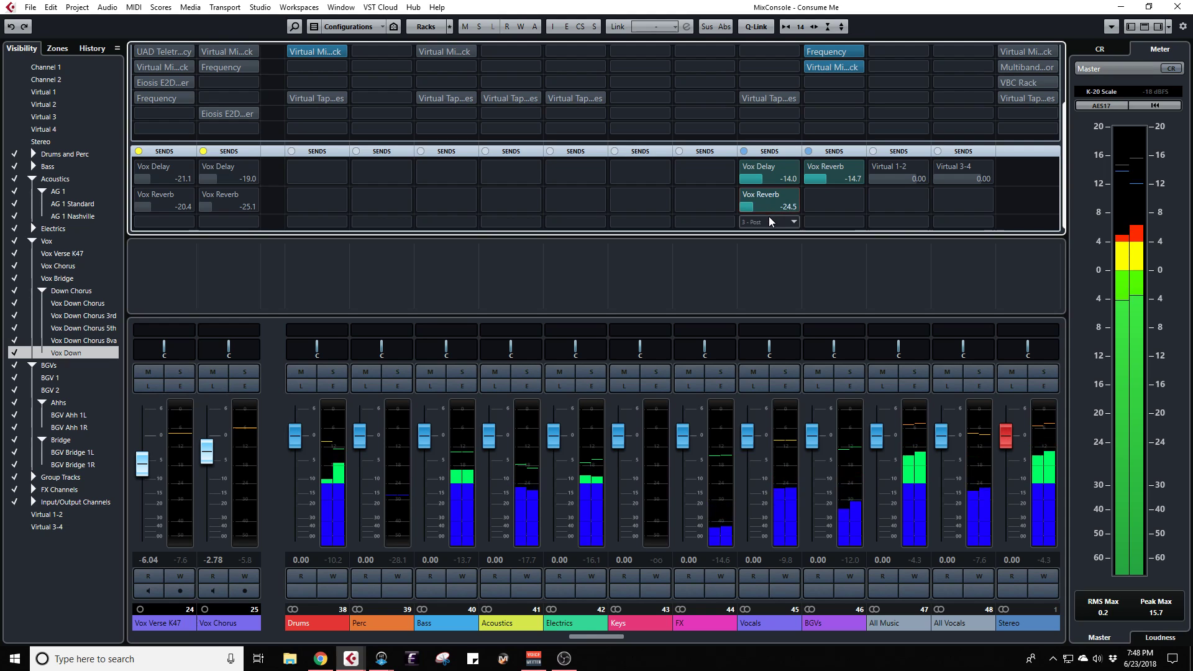
Step: Solo the Vocals group, lower its Vox Delay send to -20.4 dB, and clear the solo
{"action": "left_click", "coordinate": [785, 374]}
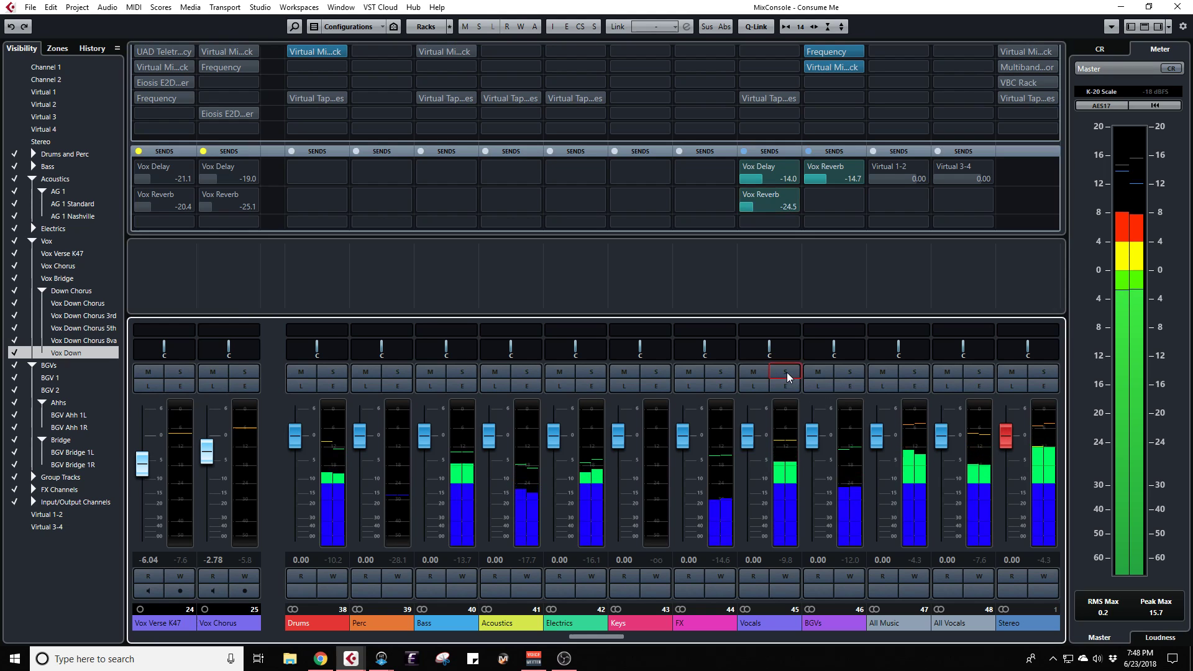
{"action": "left_click_drag", "start_coordinate": [775, 178], "coordinate": [772, 180]}
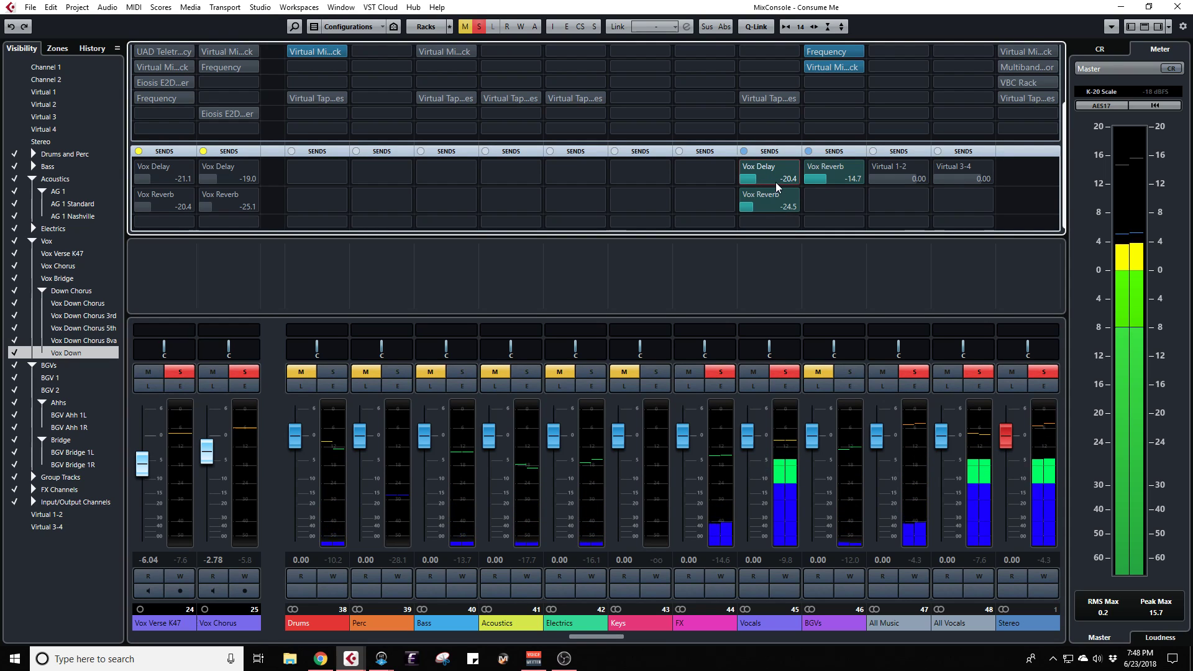
{"action": "left_click", "coordinate": [792, 375]}
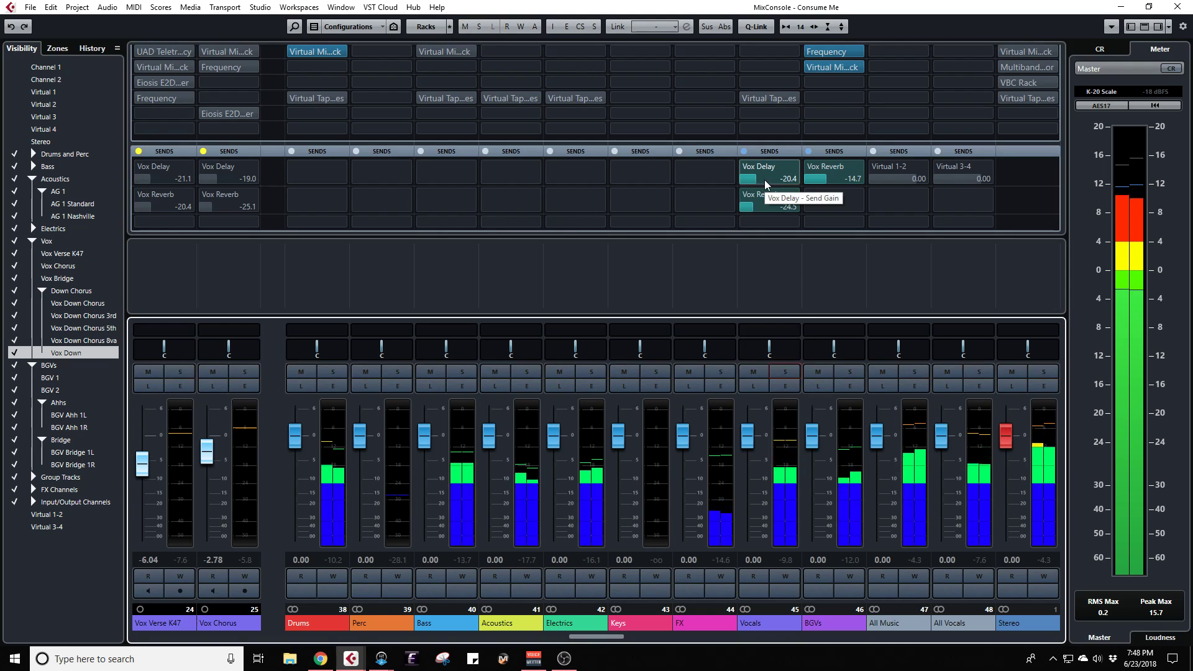
Step: Insert the Frequency EQ in the Vocals group's first insert slot, then close its window and return to the project window
{"action": "scroll", "coordinate": [764, 180], "scroll_direction": "up", "scroll_amount": 5}
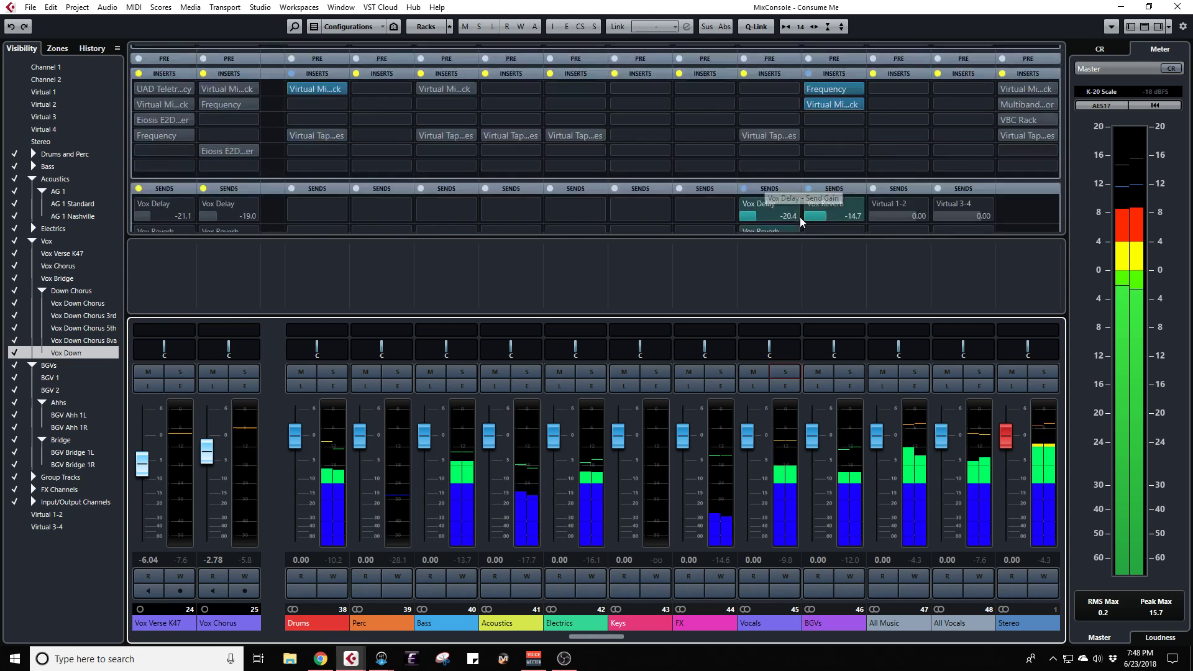
{"action": "left_click", "coordinate": [745, 115]}
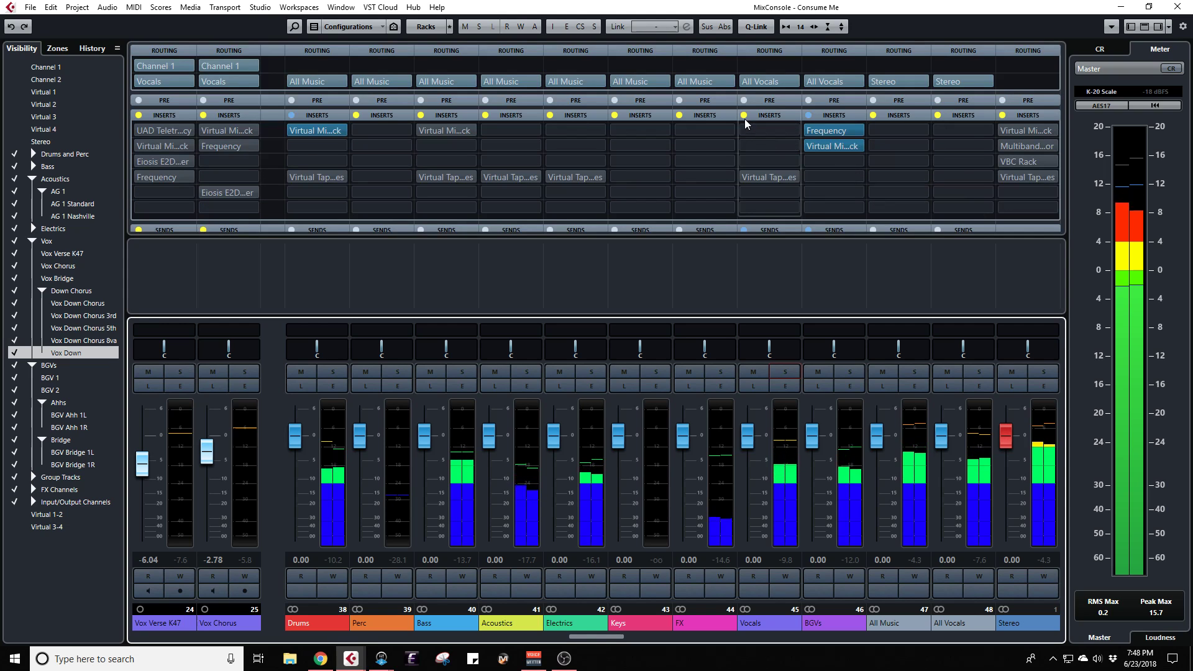
{"action": "left_click", "coordinate": [746, 178]}
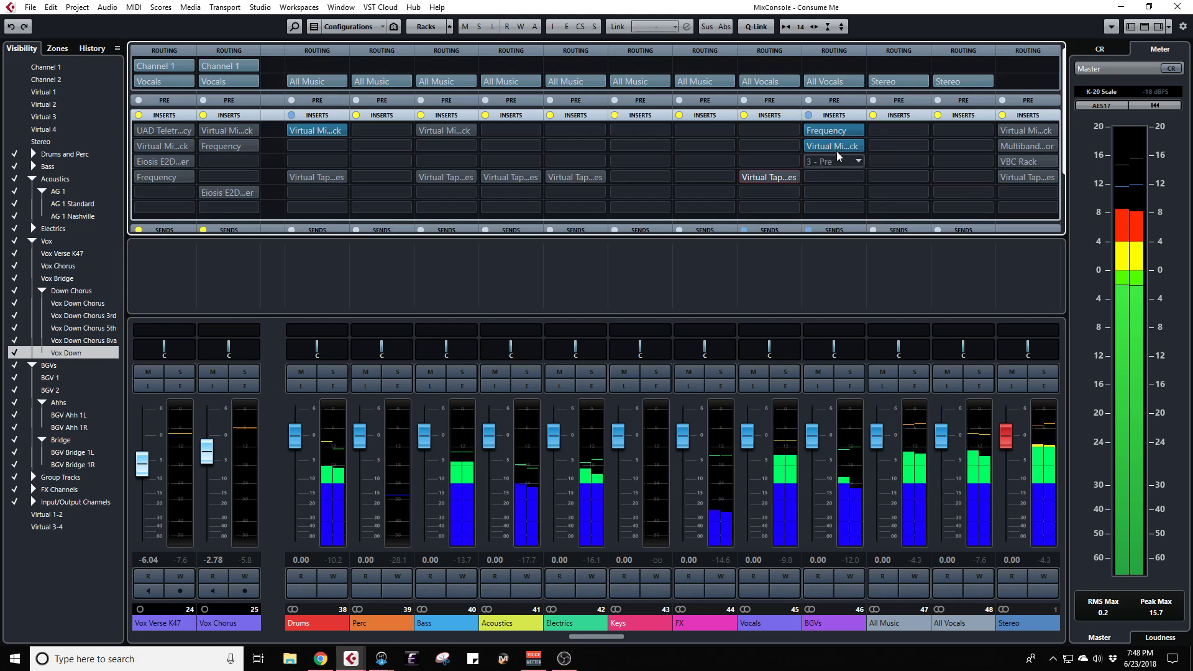
{"action": "left_click", "coordinate": [774, 146]}
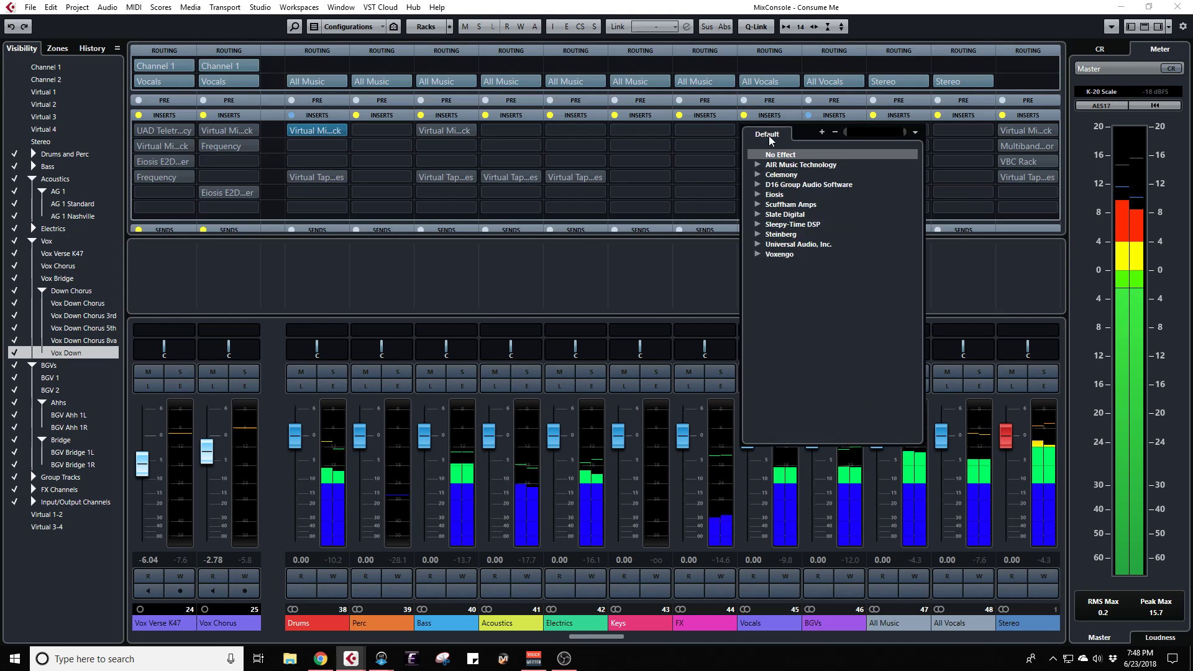
{"action": "type", "text": "freq"}
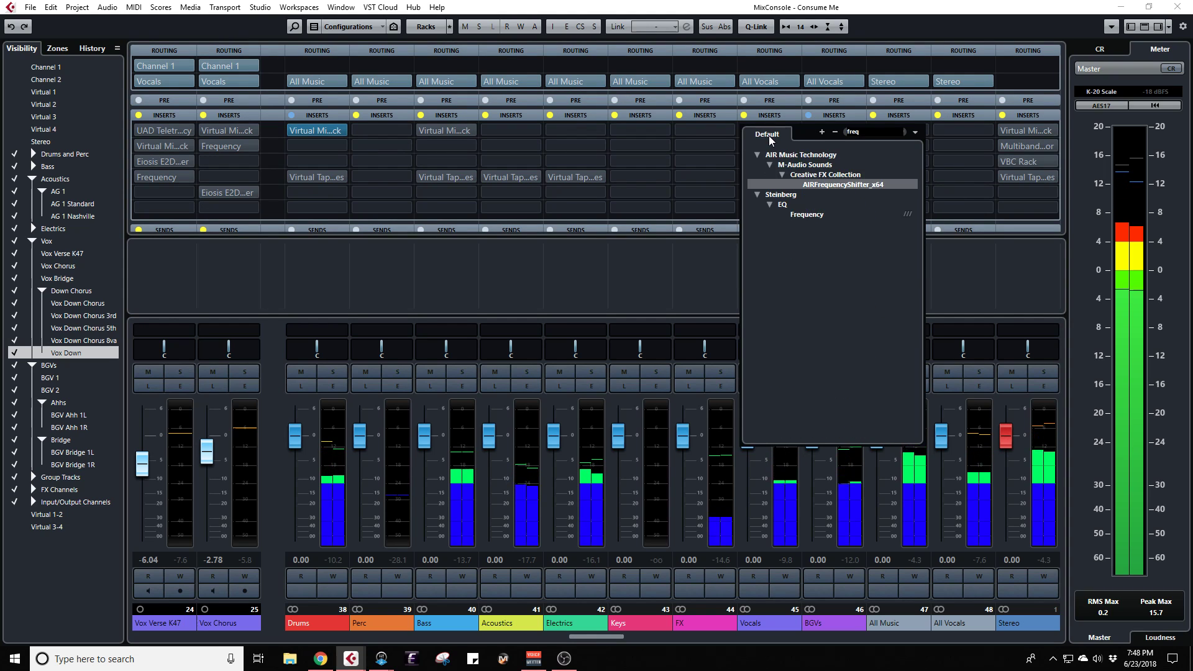
{"action": "left_click", "coordinate": [800, 214]}
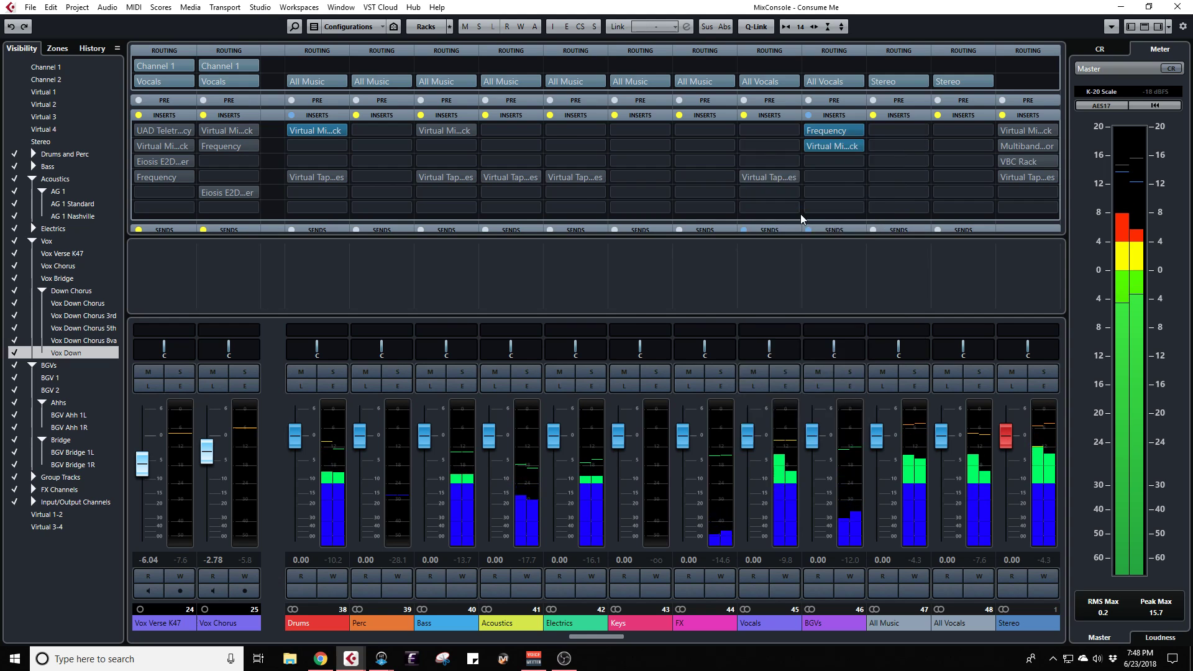
{"action": "left_click_drag", "start_coordinate": [818, 103], "coordinate": [545, 74]}
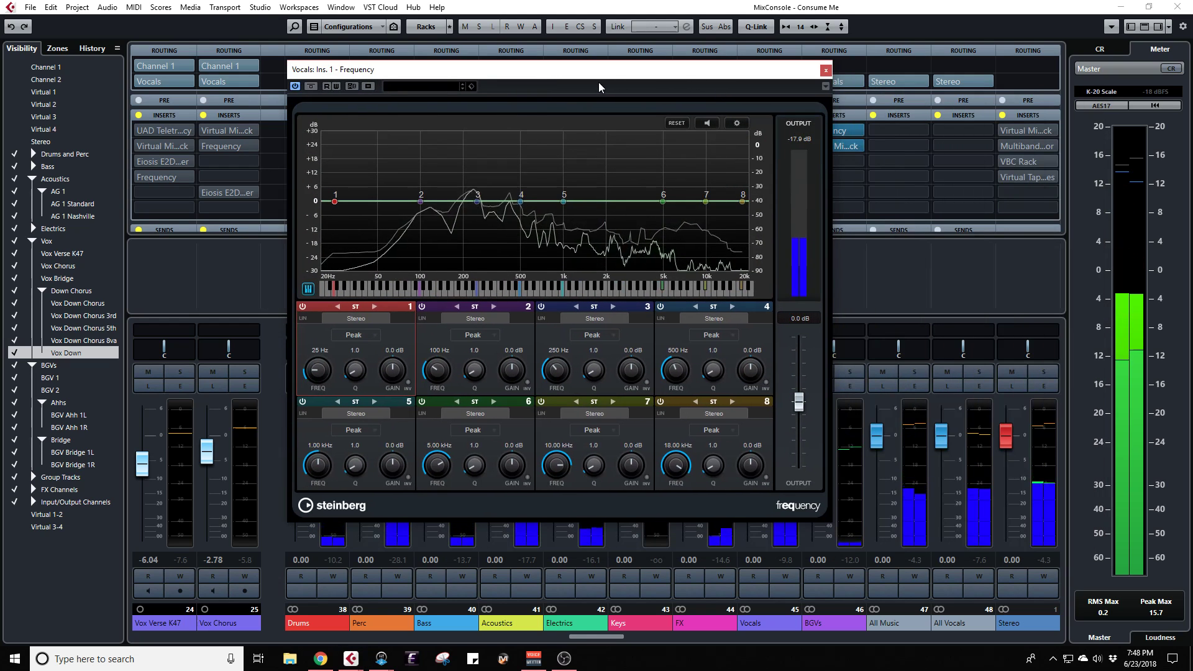
{"action": "key", "text": "F3"}
{"action": "left_click", "coordinate": [825, 70]}
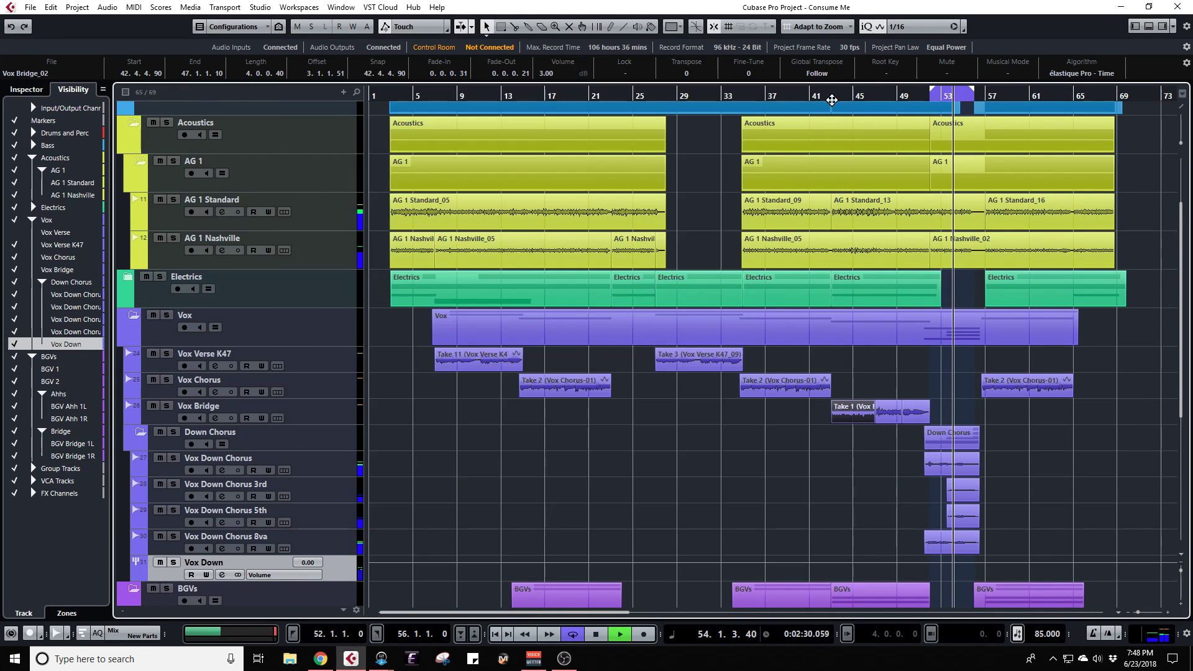
Step: Set the cycle range from Chorus 2 at bar 35 to the end of the bridge at bar 52 and start playback
{"action": "scroll", "coordinate": [786, 272], "scroll_direction": "up", "scroll_amount": 3}
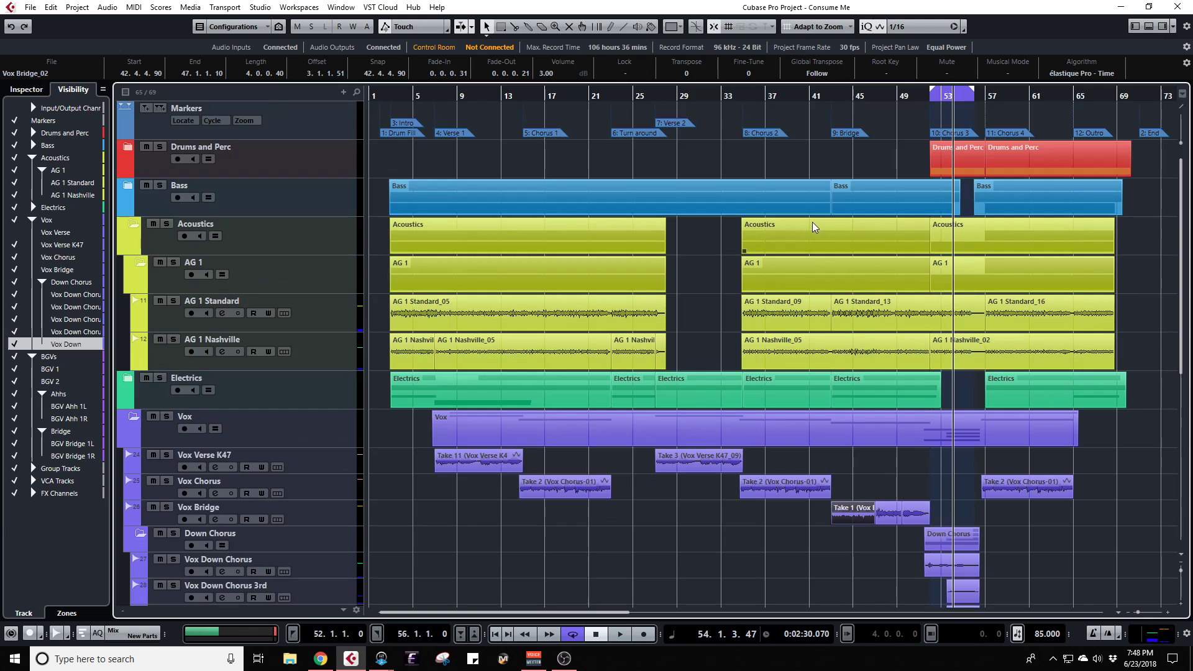
{"action": "key", "text": "KP_8"}
{"action": "key", "text": "ctrl+KP_1"}
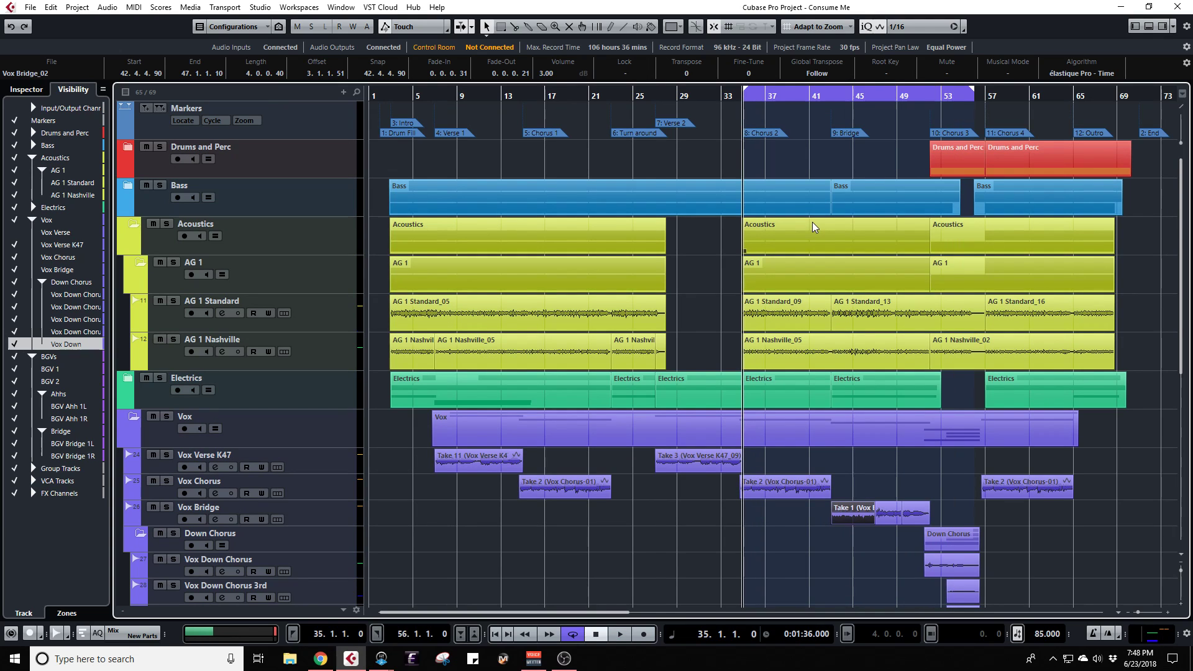
{"action": "key", "text": "shift+b"}
{"action": "key", "text": "shift+b"}
{"action": "key", "text": "shift+n"}
{"action": "key", "text": "shift+n"}
{"action": "key", "text": "shift+n"}
{"action": "key", "text": "shift+n"}
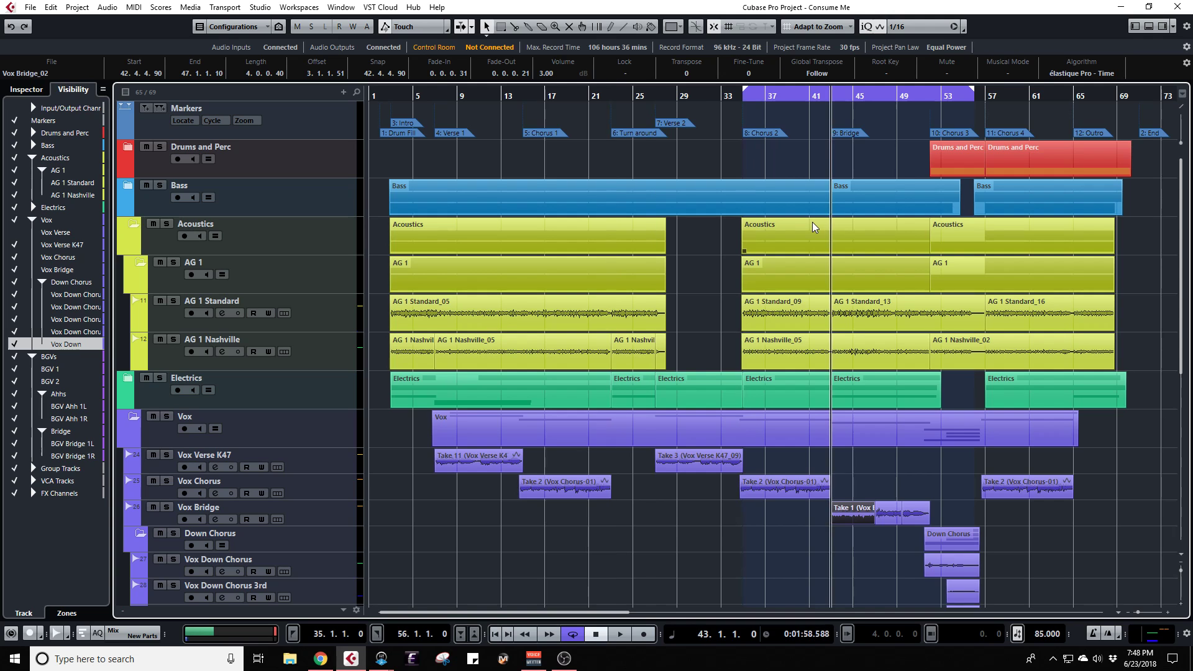
{"action": "key", "text": "ctrl+KP_2"}
{"action": "key", "text": "space"}
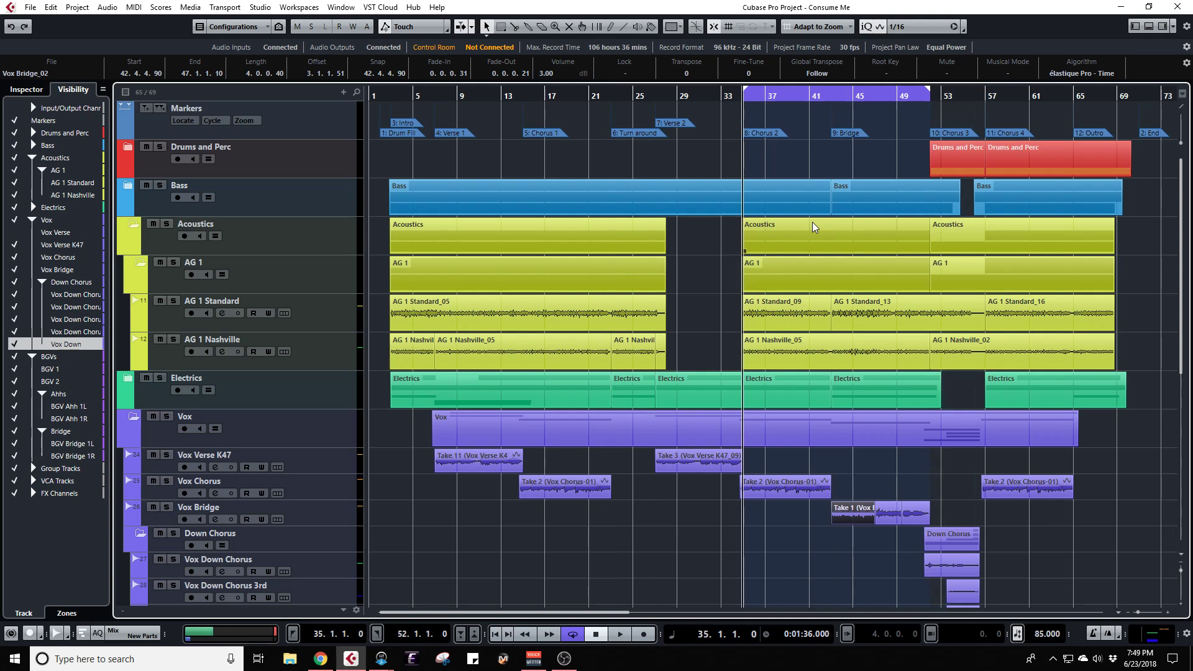
Step: Solo the Vocals group and set band 1 of its Frequency EQ to a Cut 12 filter at 100 Hz
{"action": "key", "text": "F3"}
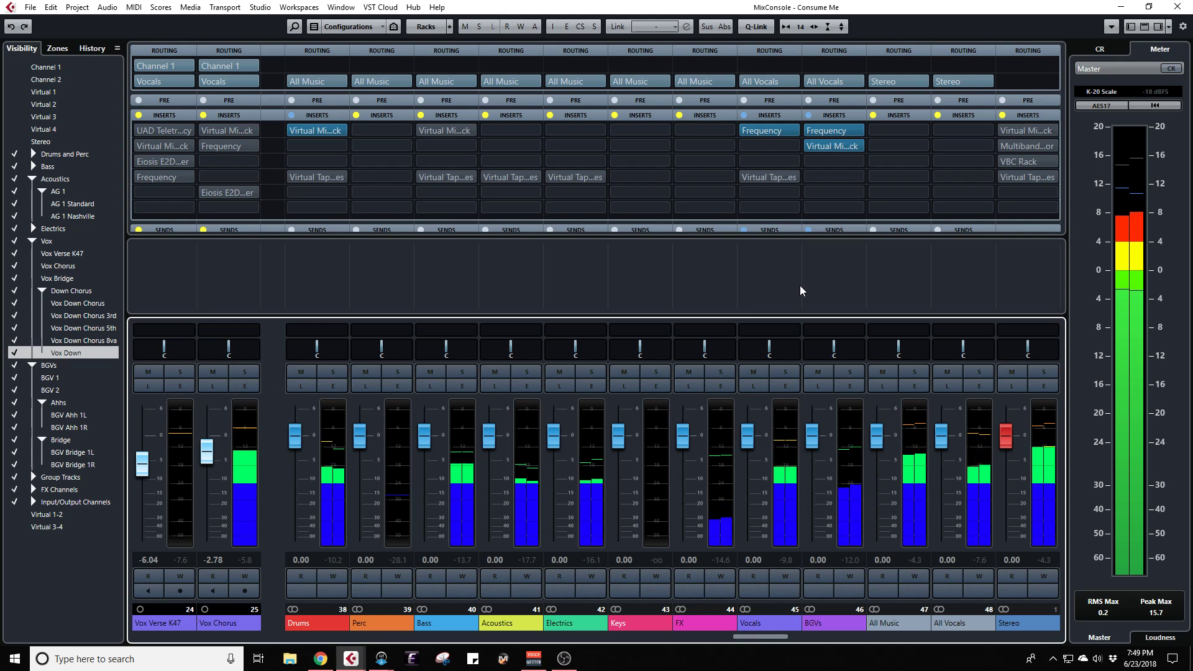
{"action": "left_click", "coordinate": [759, 132]}
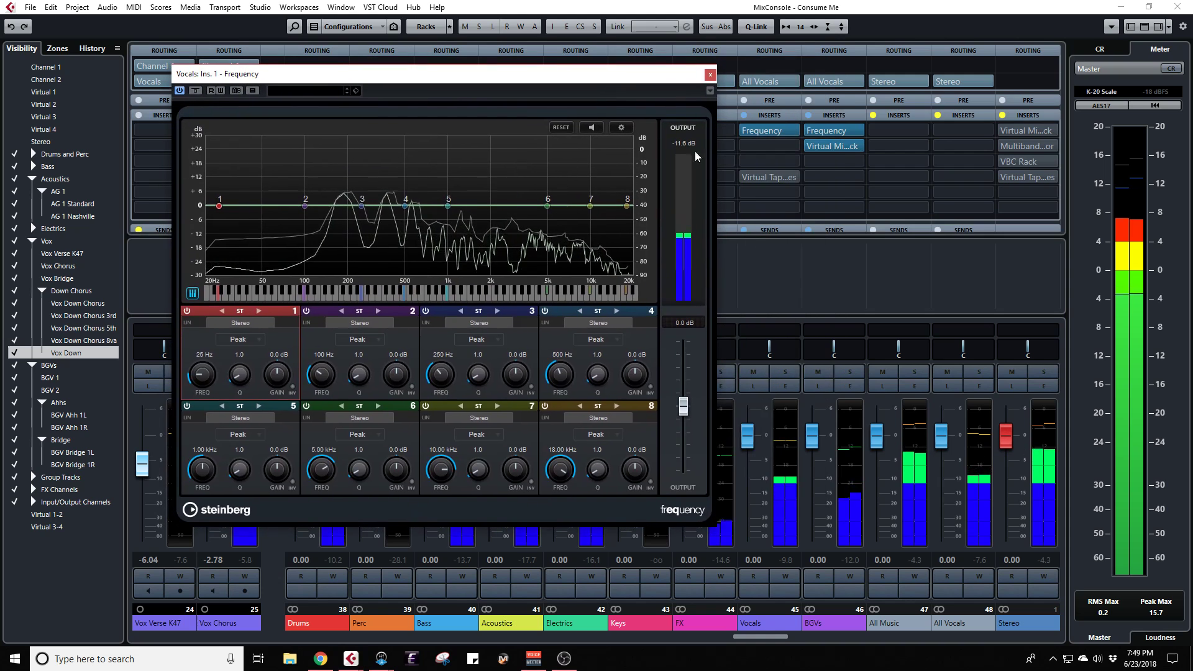
{"action": "left_click", "coordinate": [784, 371]}
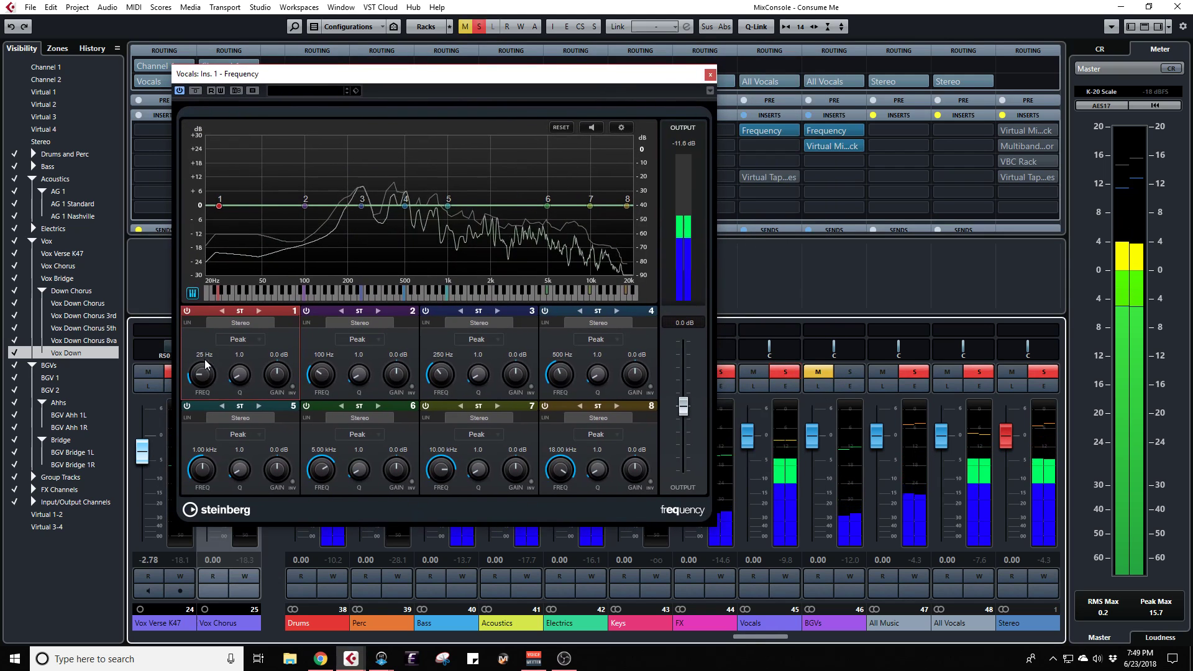
{"action": "left_click", "coordinate": [238, 340]}
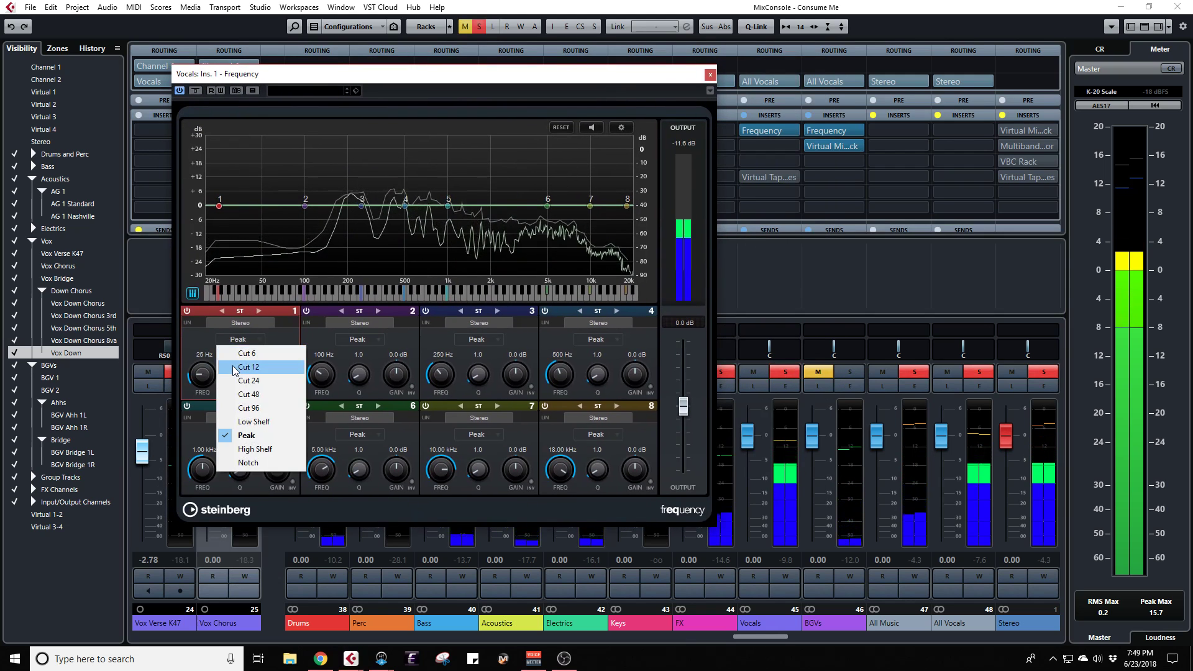
{"action": "left_click", "coordinate": [236, 368]}
{"action": "mouse_move", "coordinate": [197, 377]}
{"action": "left_mouse_down"}
{"action": "mouse_move", "coordinate": [198, 348]}
{"action": "mouse_move", "coordinate": [197, 359]}
{"action": "left_mouse_up"}
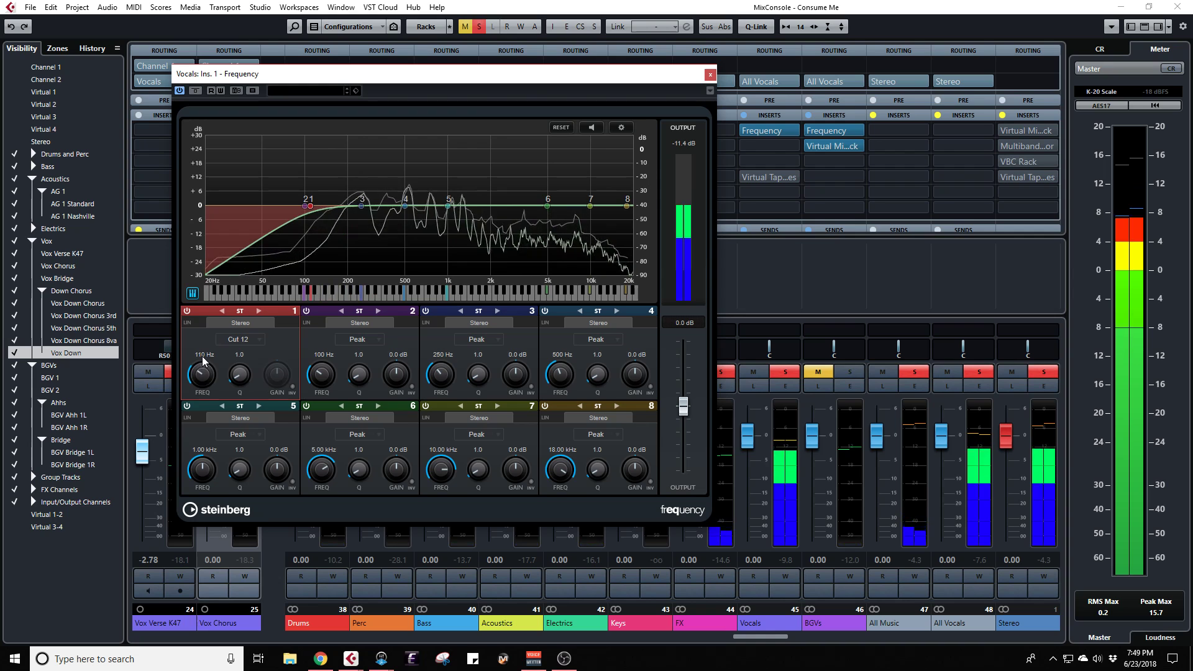
{"action": "double_click", "coordinate": [203, 356]}
{"action": "type", "text": "100"}
{"action": "key", "text": "Return"}
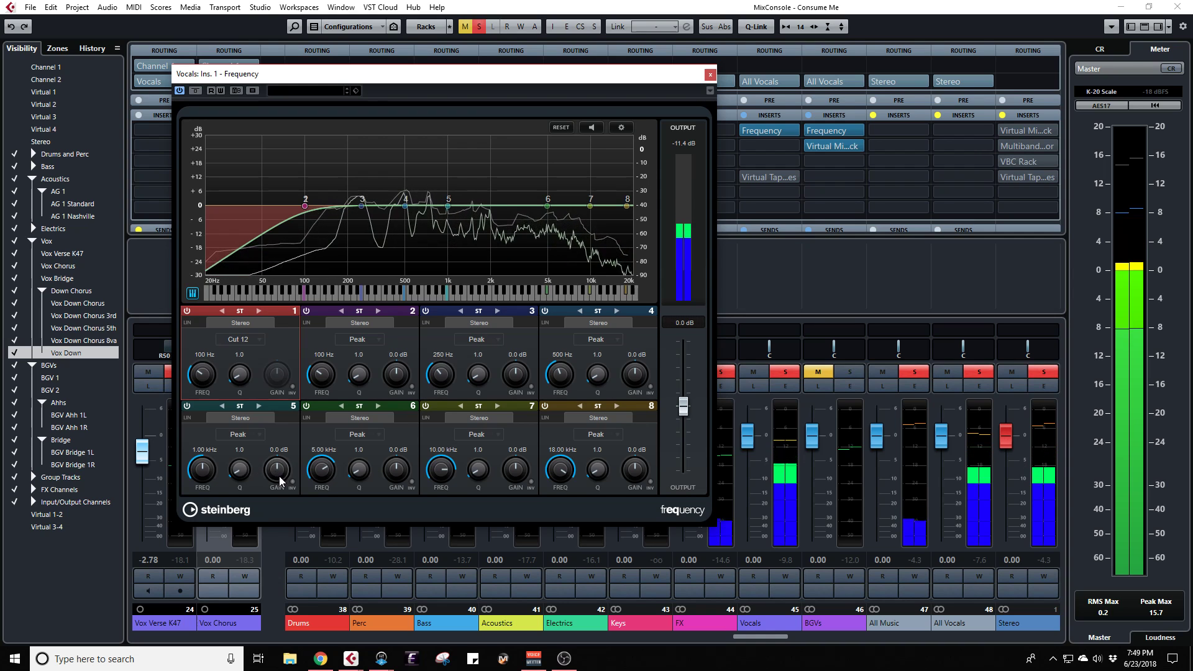
Step: Set band 5 of the Vocals group's Frequency EQ to a Q of 20.0 and a gain of 24.0 dB
{"action": "left_click", "coordinate": [359, 473]}
{"action": "left_click", "coordinate": [240, 473]}
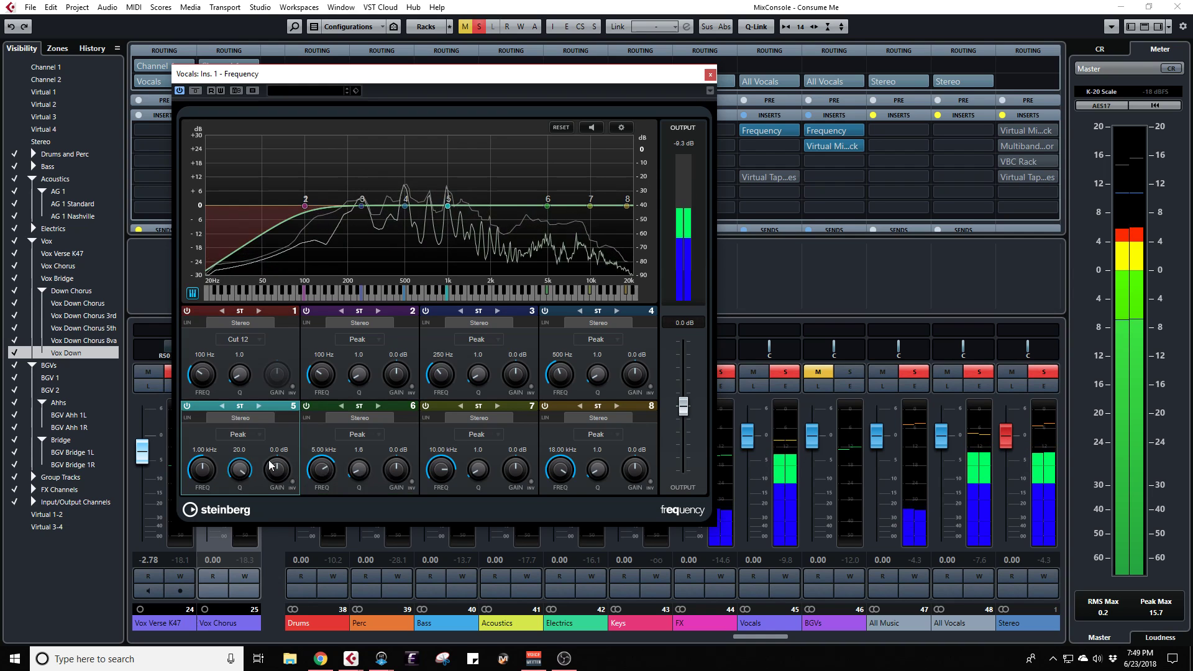
{"action": "left_click_drag", "start_coordinate": [270, 464], "coordinate": [287, 323]}
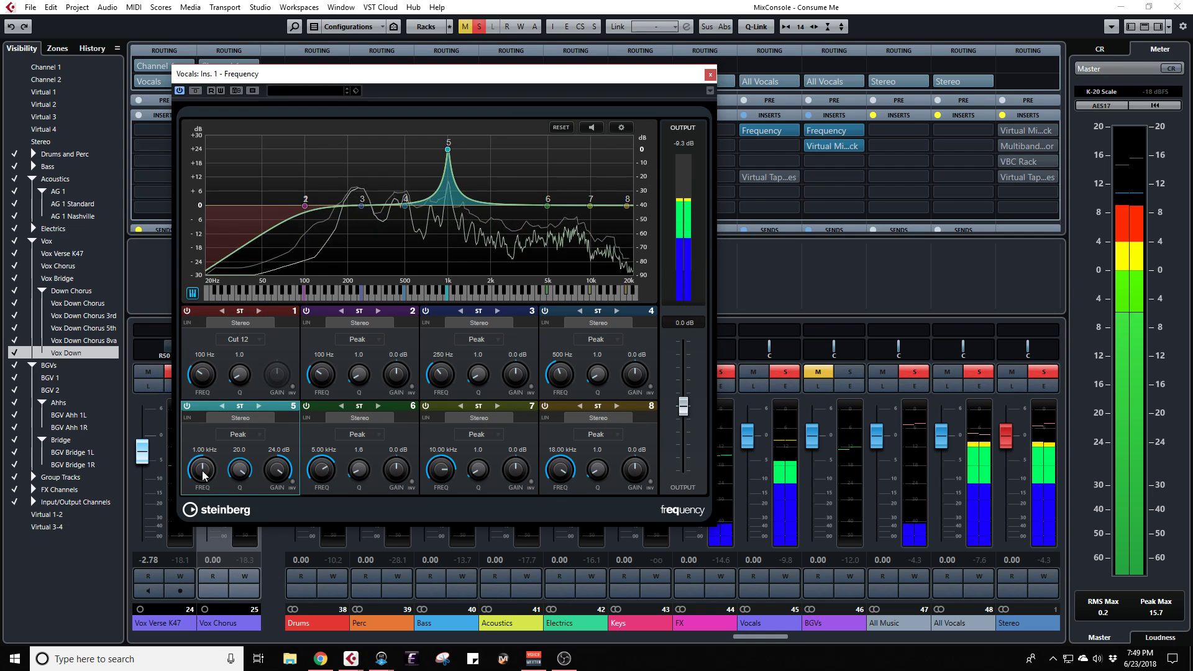
Step: Sweep the boosted band 5 up to 3.75 kHz and back, settling its frequency on 2.06 kHz
{"action": "left_click_drag", "start_coordinate": [203, 473], "coordinate": [204, 471]}
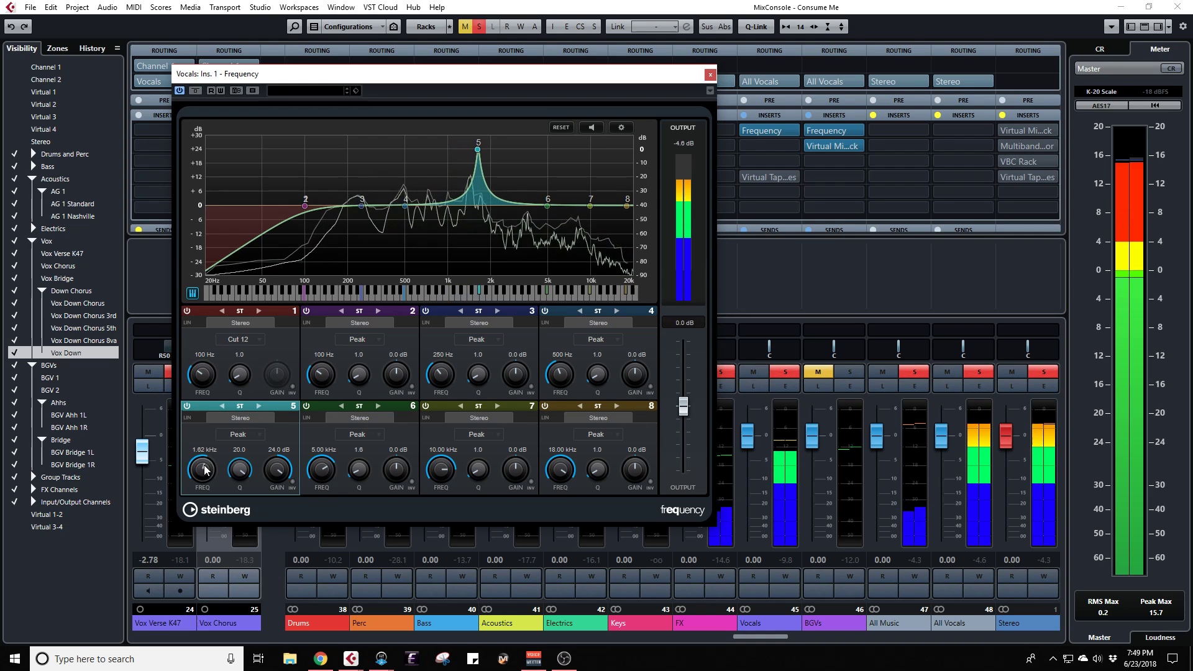
{"action": "left_click_drag", "start_coordinate": [203, 471], "coordinate": [206, 469]}
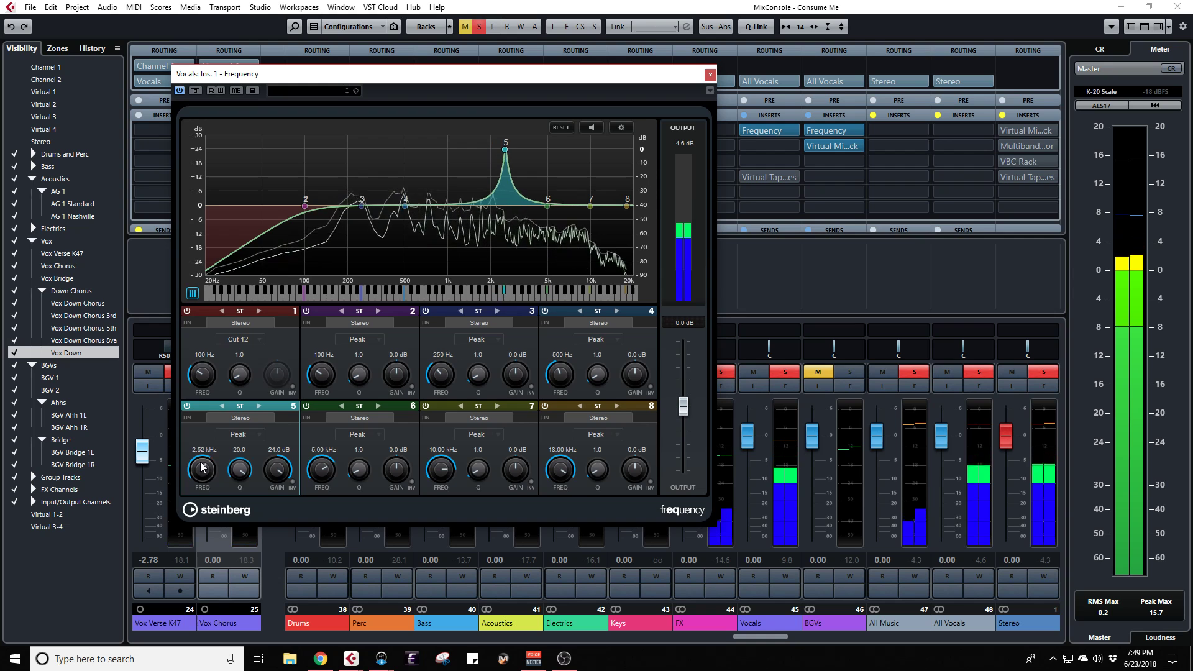
{"action": "scroll", "coordinate": [202, 466], "scroll_direction": "up", "scroll_amount": 1}
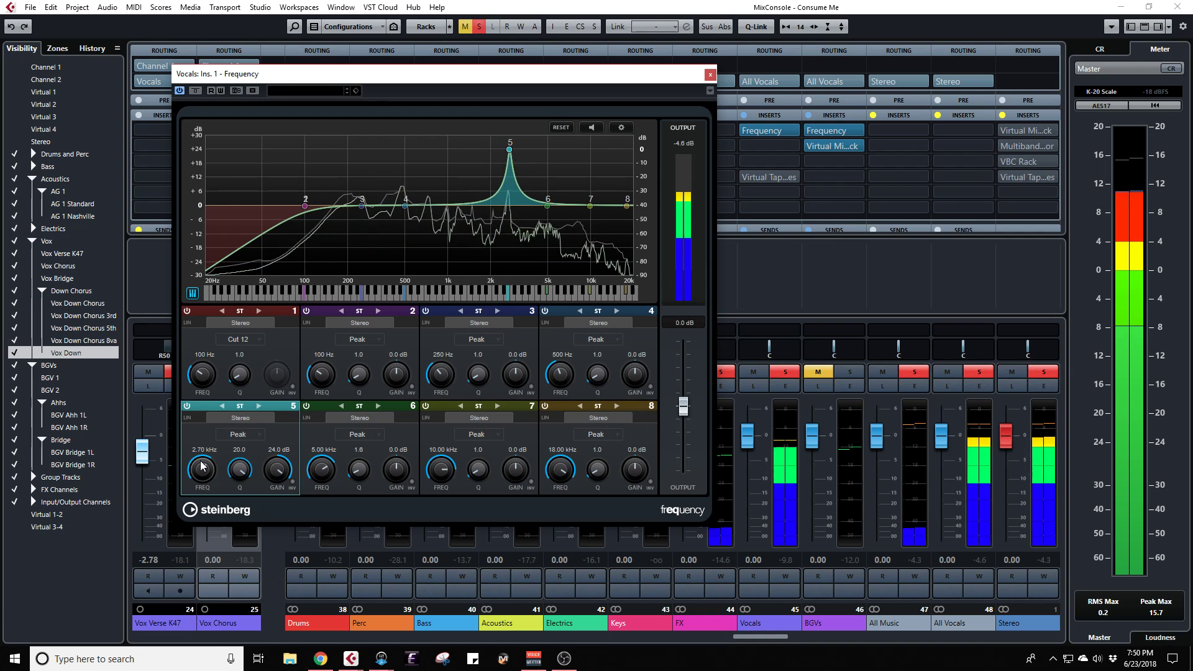
{"action": "scroll", "coordinate": [202, 465], "scroll_direction": "up", "scroll_amount": 3}
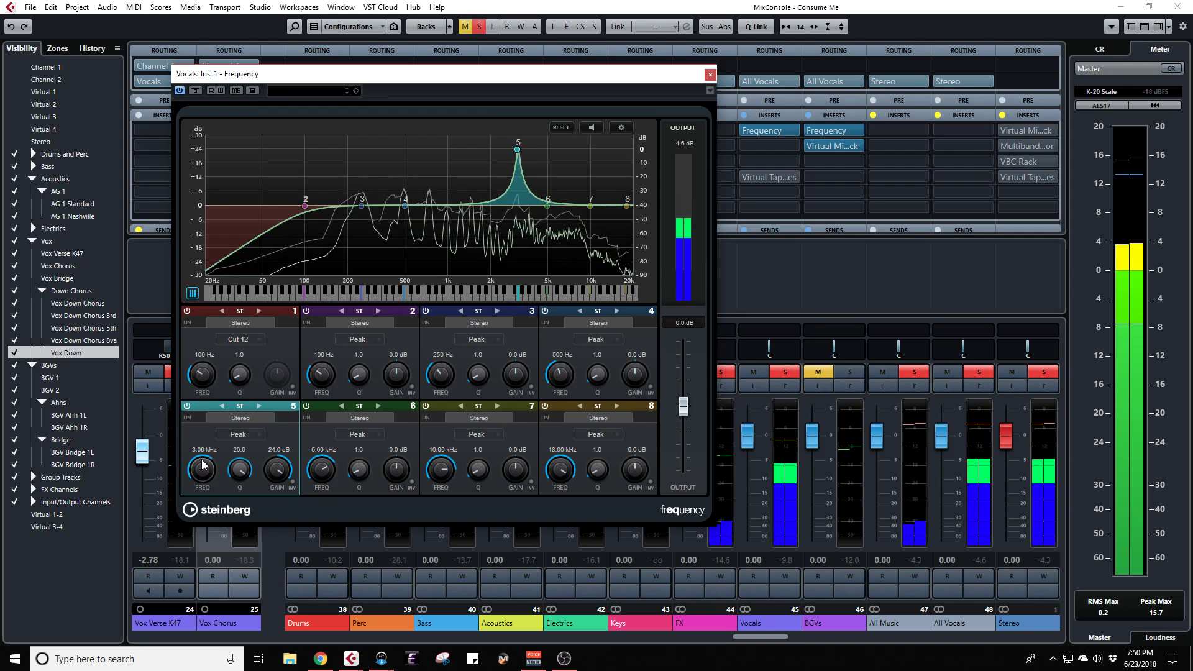
{"action": "scroll", "coordinate": [201, 463], "scroll_direction": "up", "scroll_amount": 1}
{"action": "scroll", "coordinate": [203, 463], "scroll_direction": "up", "scroll_amount": 2}
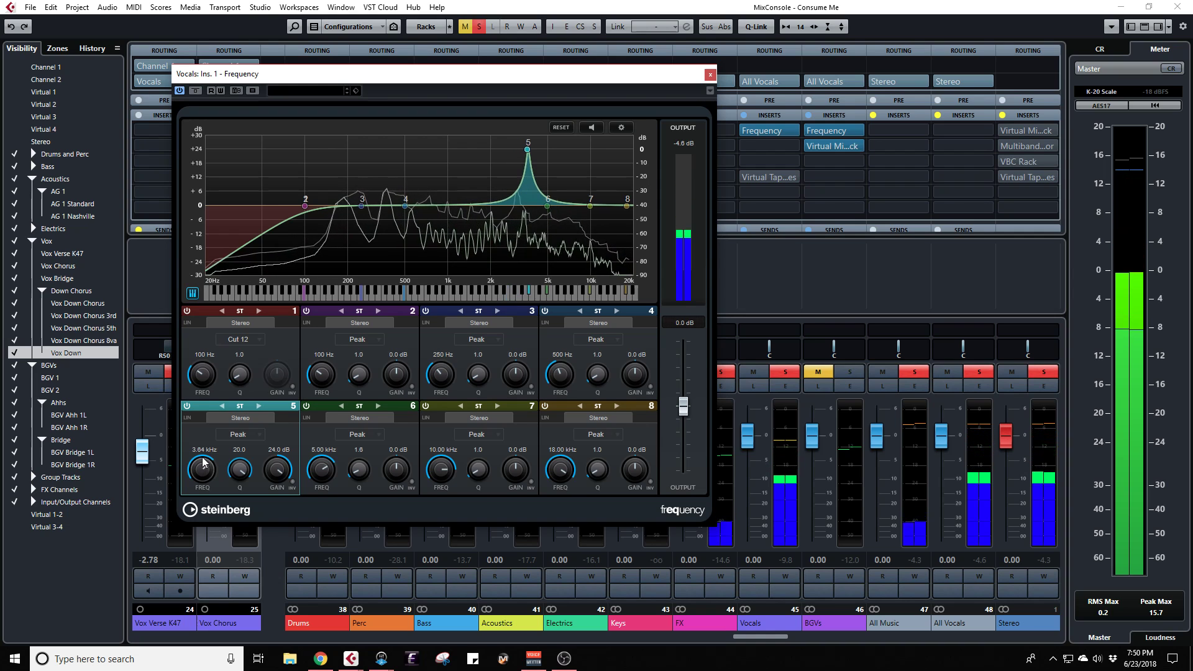
{"action": "scroll", "coordinate": [203, 463], "scroll_direction": "up", "scroll_amount": 2}
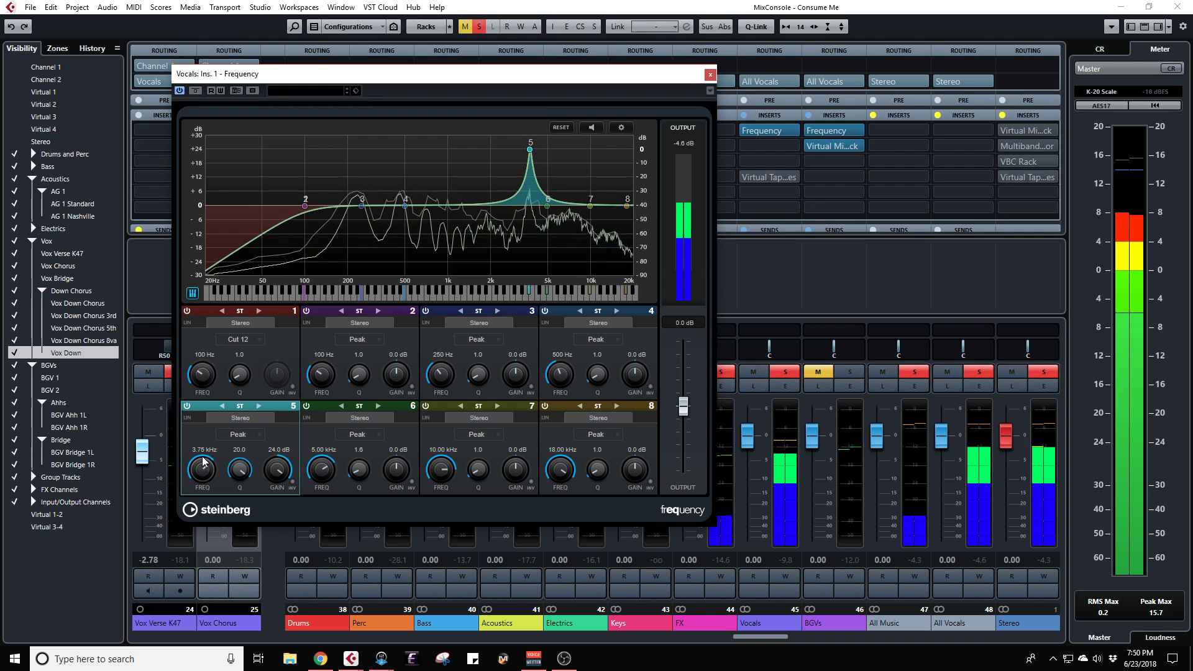
{"action": "left_click_drag", "start_coordinate": [201, 464], "coordinate": [203, 475]}
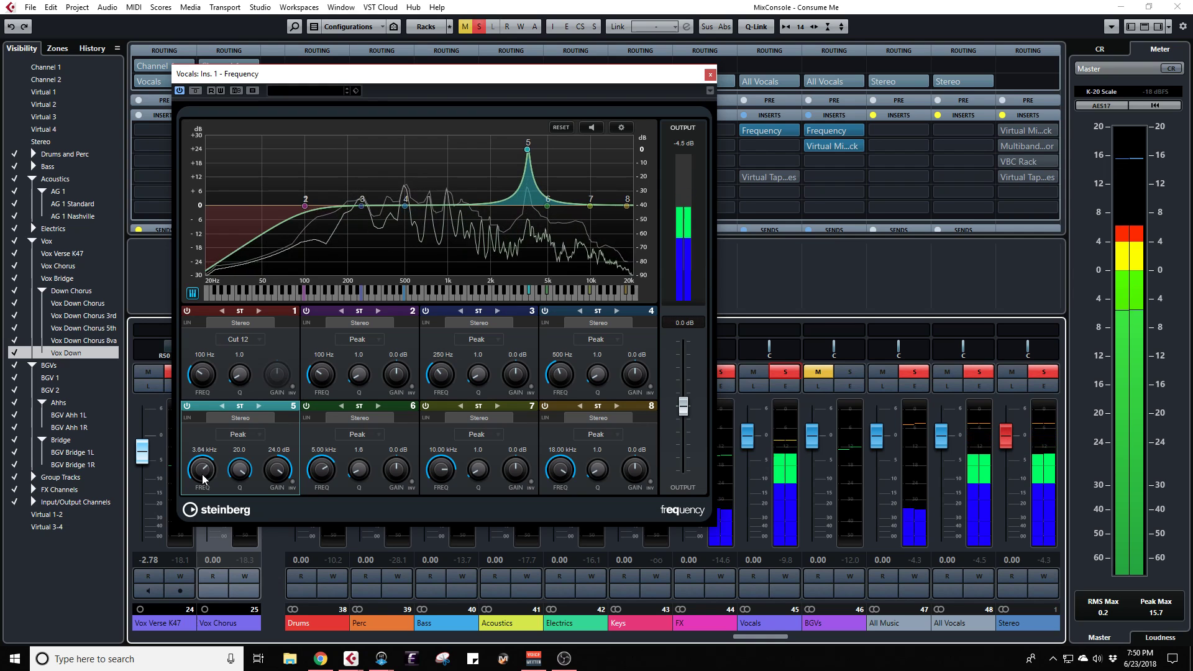
{"action": "left_click_drag", "start_coordinate": [201, 516], "coordinate": [202, 577]}
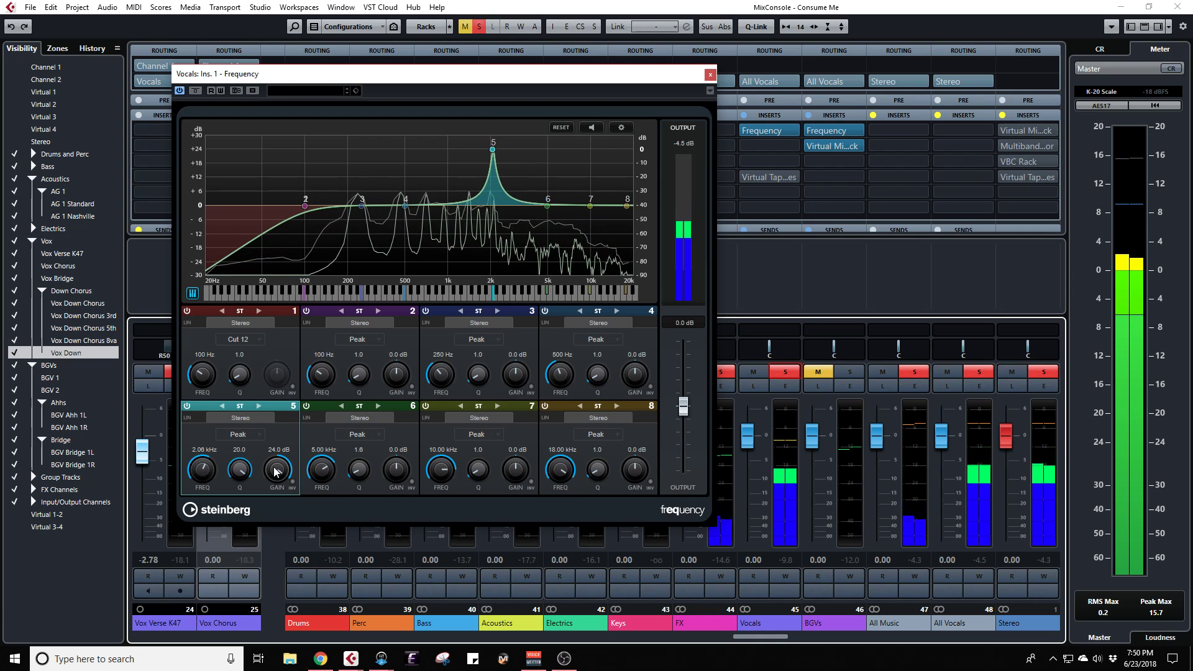
Step: Set band 5 to a -3.0 dB gain with a Q of 10.0 and compare the cut against its inverted gain
{"action": "left_click_drag", "start_coordinate": [276, 471], "coordinate": [273, 536]}
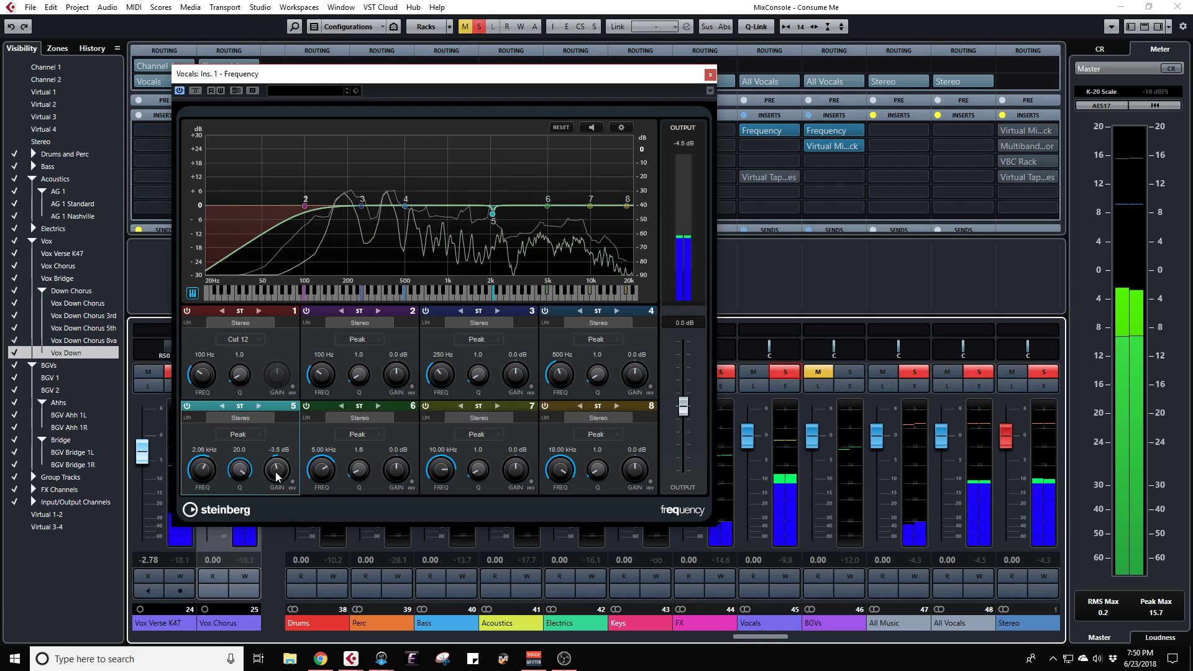
{"action": "left_click_drag", "start_coordinate": [275, 472], "coordinate": [237, 544]}
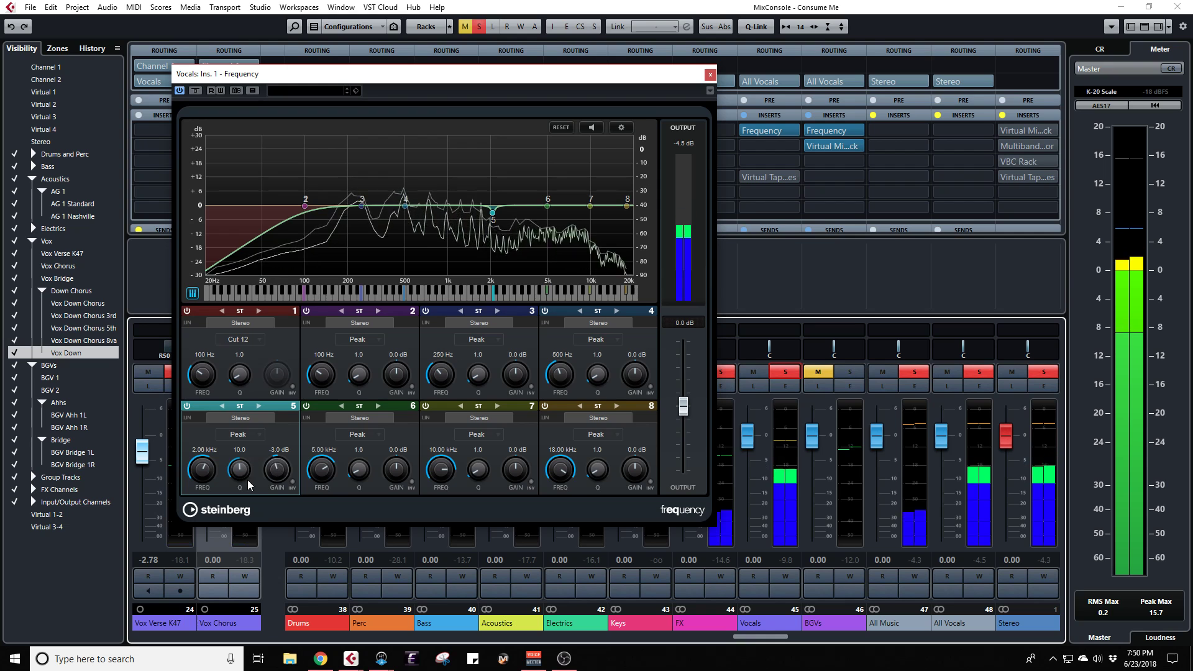
{"action": "left_click", "coordinate": [291, 486]}
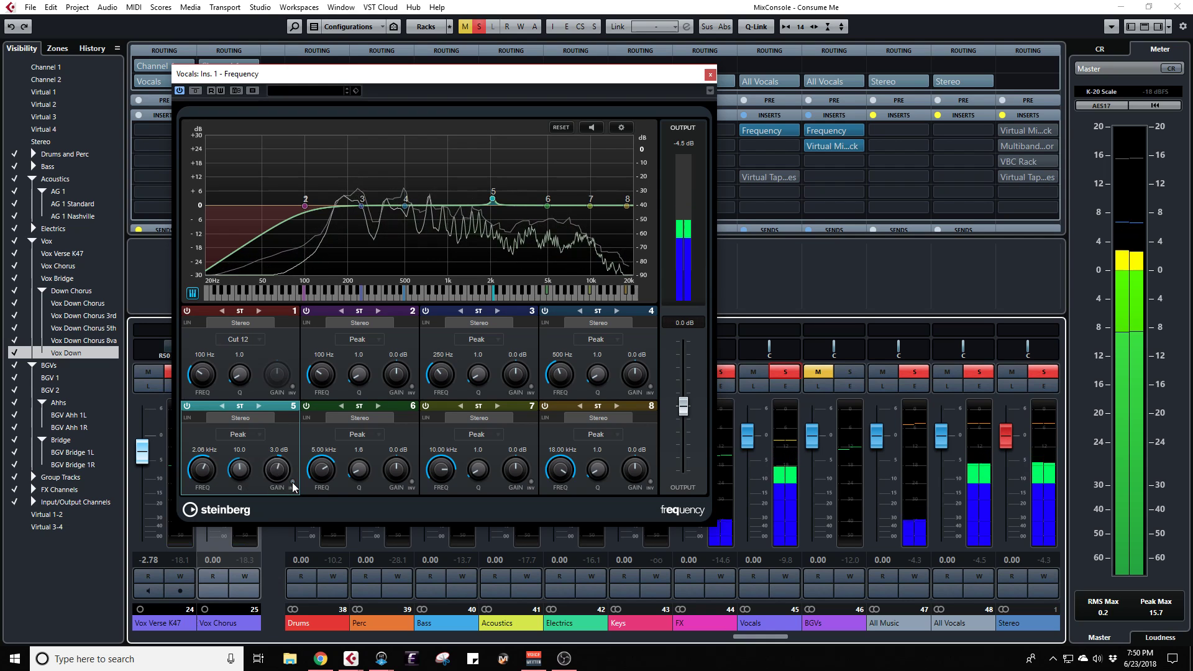
{"action": "left_click", "coordinate": [292, 484]}
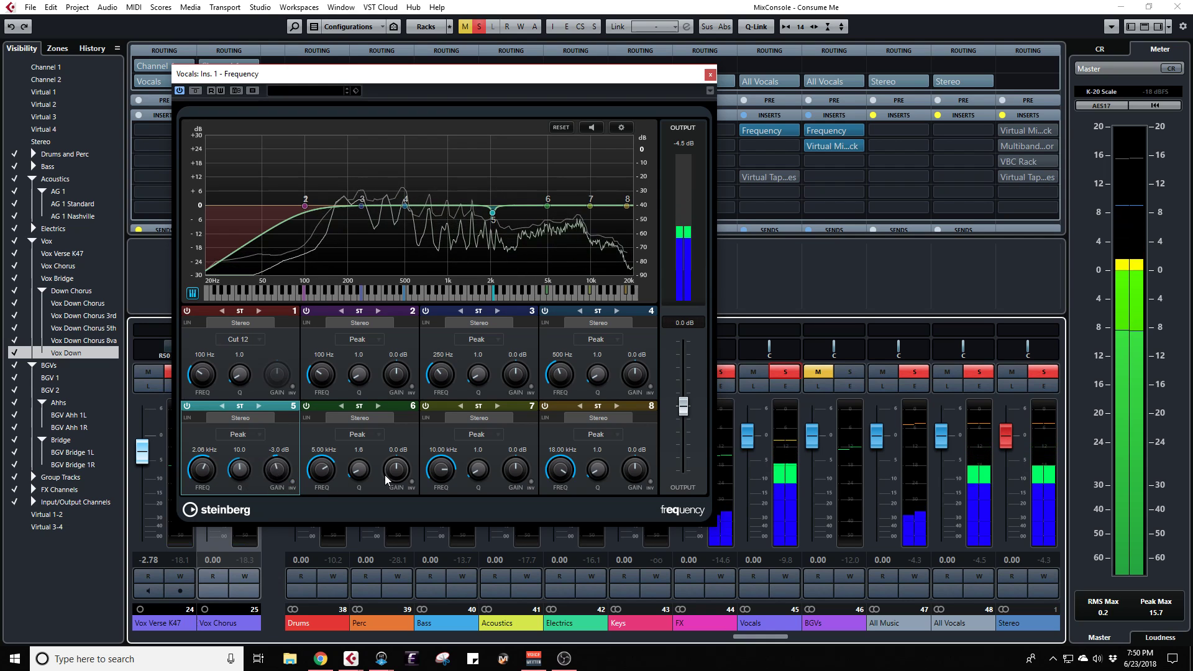
Step: Sweep a narrow boost on band 6 and set the band to 3.16 kHz with a -3.0 dB gain and a Q of 10.0
{"action": "left_click_drag", "start_coordinate": [355, 471], "coordinate": [367, 232]}
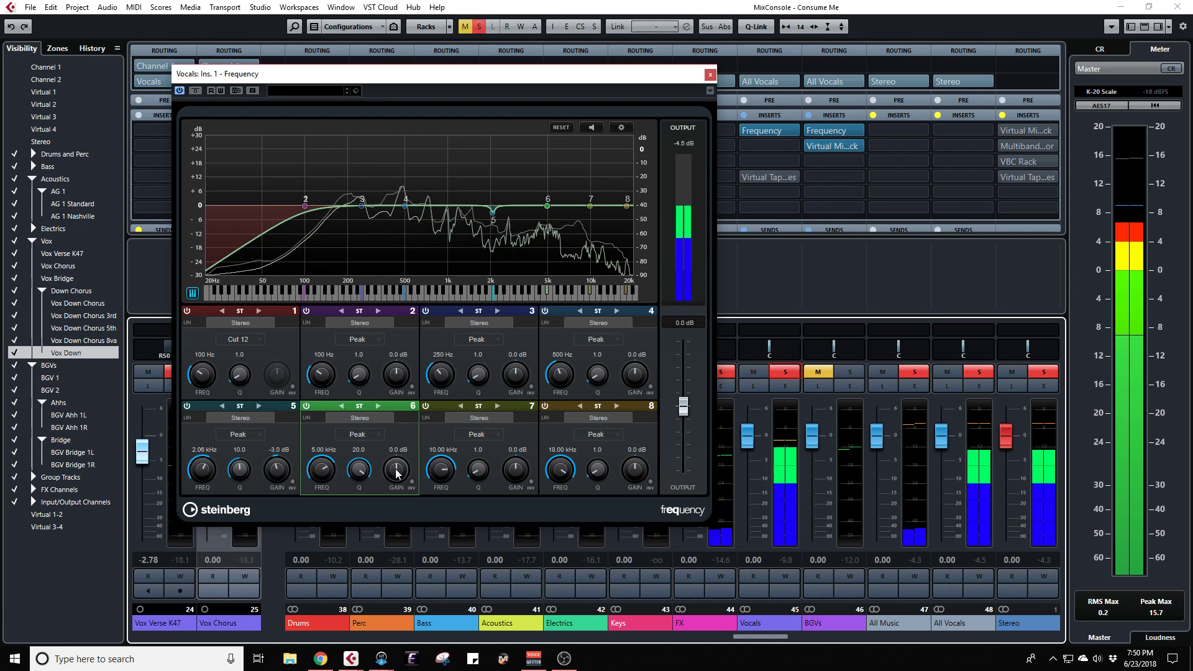
{"action": "left_click_drag", "start_coordinate": [393, 470], "coordinate": [391, 296]}
{"action": "mouse_move", "coordinate": [322, 462]}
{"action": "left_mouse_down"}
{"action": "mouse_move", "coordinate": [323, 484]}
{"action": "mouse_move", "coordinate": [328, 445]}
{"action": "left_mouse_up"}
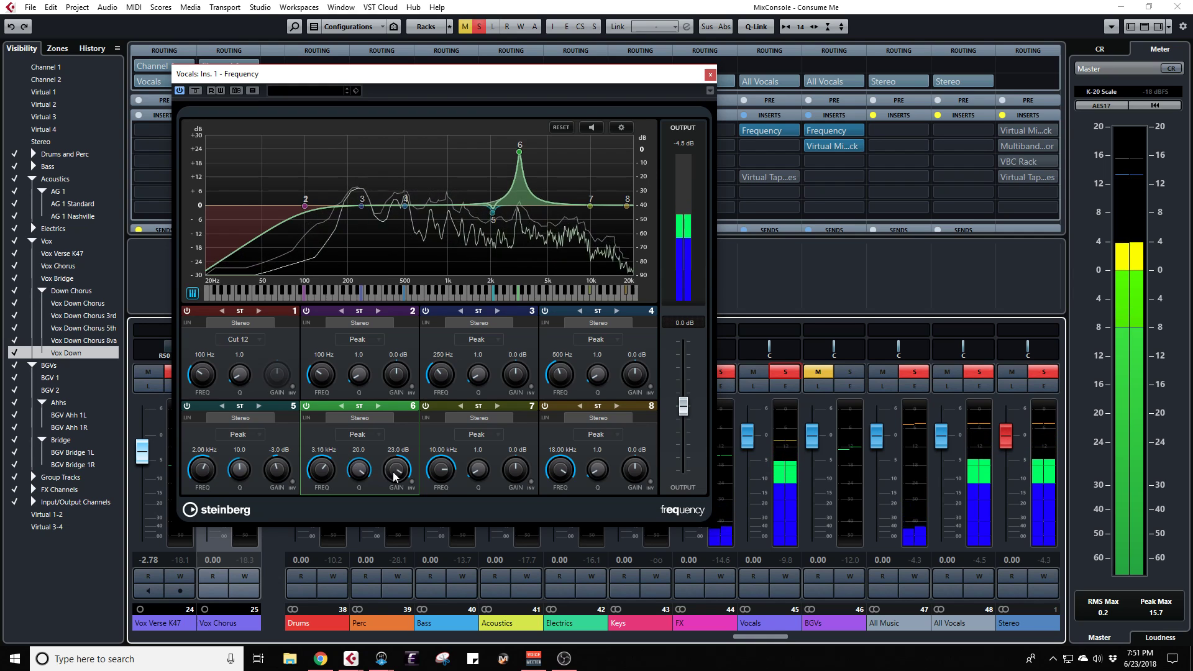
{"action": "left_click_drag", "start_coordinate": [383, 523], "coordinate": [386, 515]}
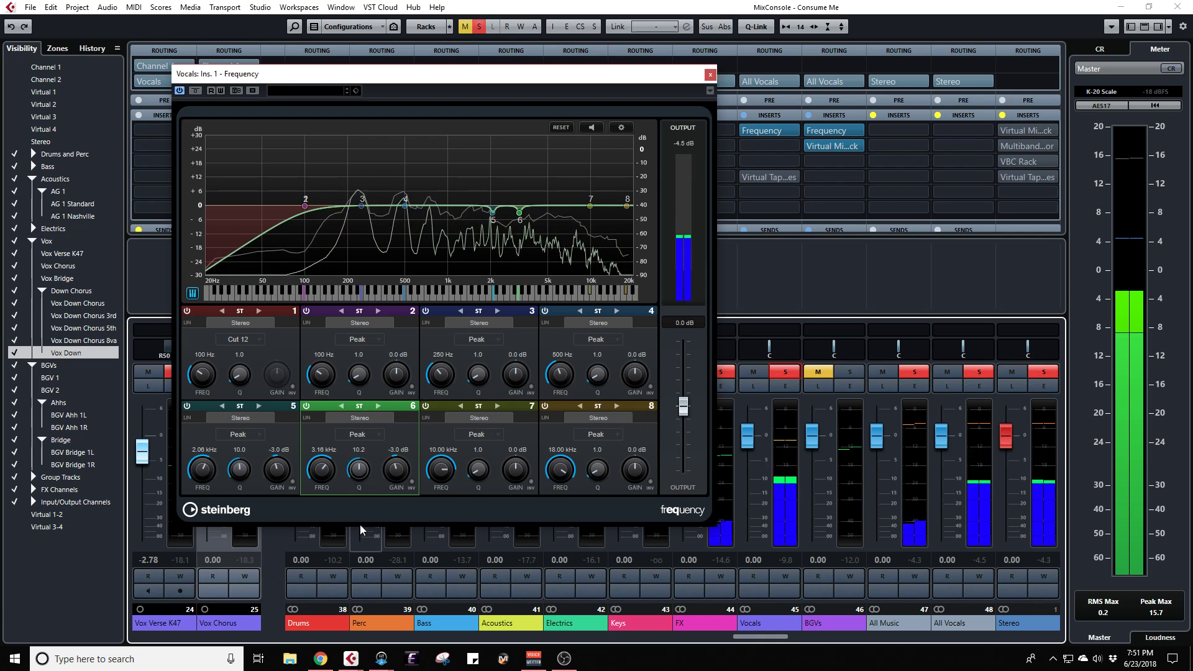
{"action": "left_click_drag", "start_coordinate": [359, 524], "coordinate": [361, 477]}
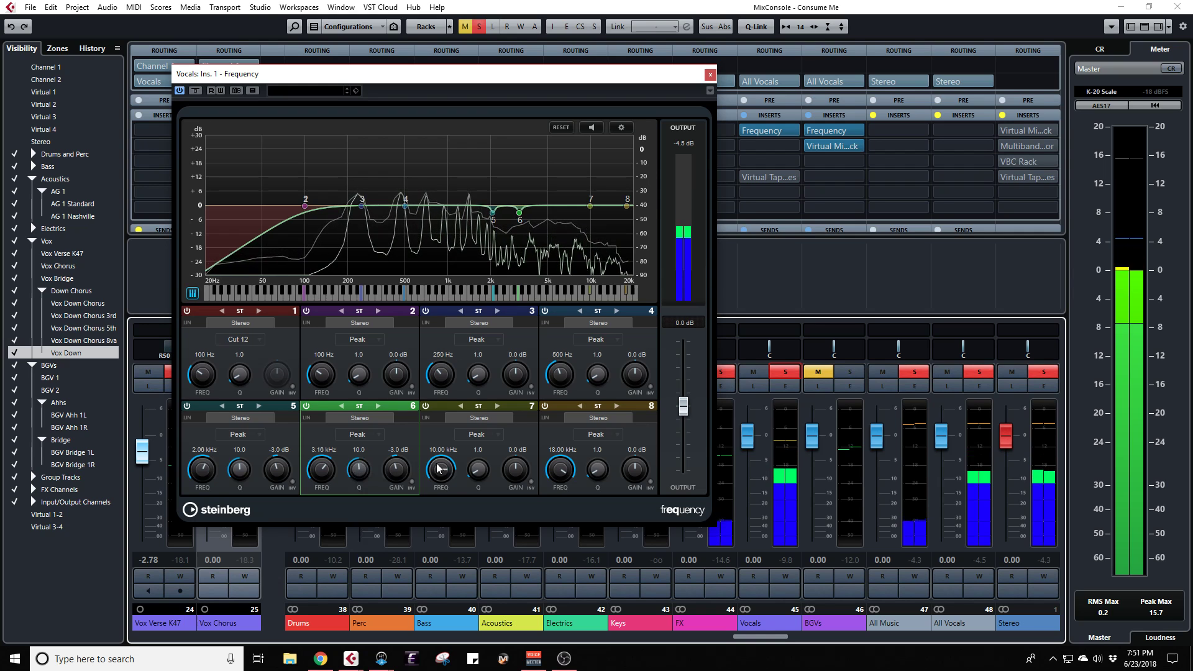
Step: Try a 24.0 dB boost with a Q of 20.0 on band 7, sweep it between 4.04 and 7.15 kHz, and reset the band
{"action": "left_click_drag", "start_coordinate": [474, 472], "coordinate": [461, 277]}
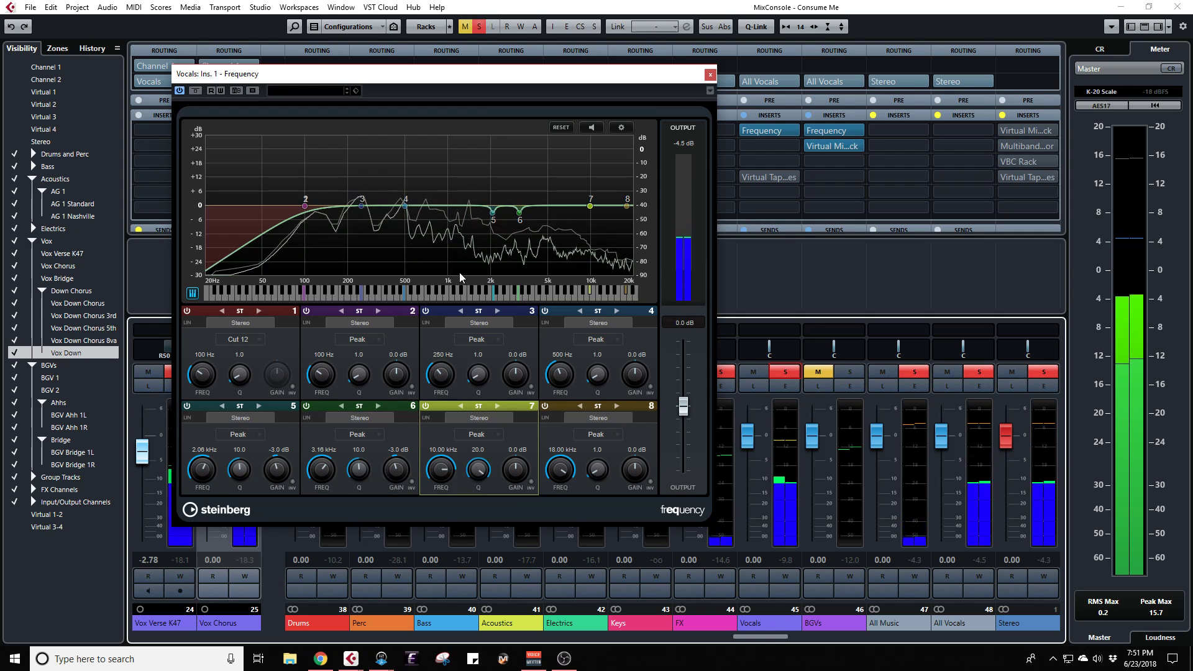
{"action": "left_click_drag", "start_coordinate": [444, 470], "coordinate": [440, 486]}
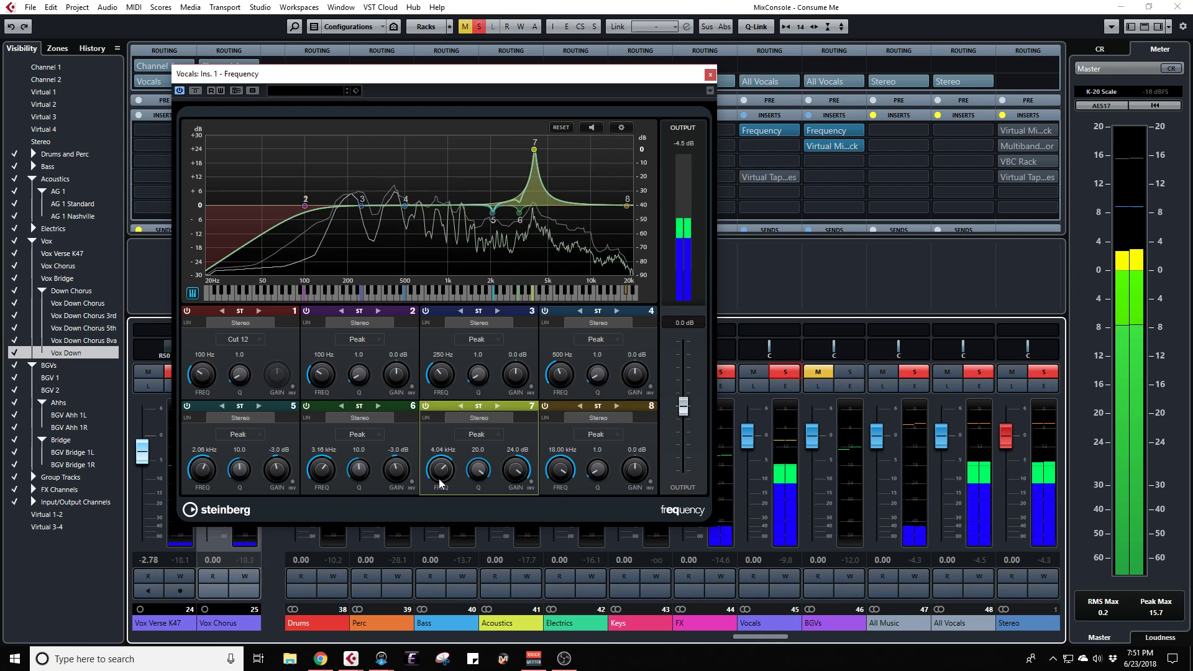
{"action": "left_click_drag", "start_coordinate": [438, 475], "coordinate": [457, 375]}
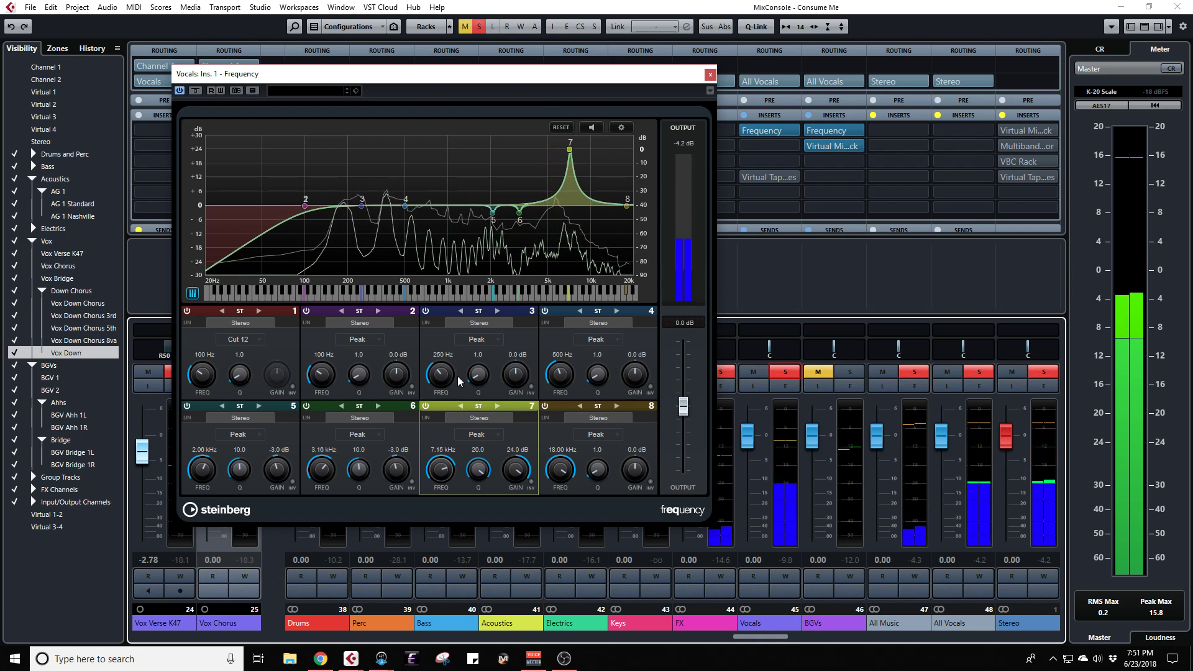
{"action": "left_click", "coordinate": [450, 468], "text": "ctrl"}
{"action": "left_click", "coordinate": [512, 473], "text": "ctrl"}
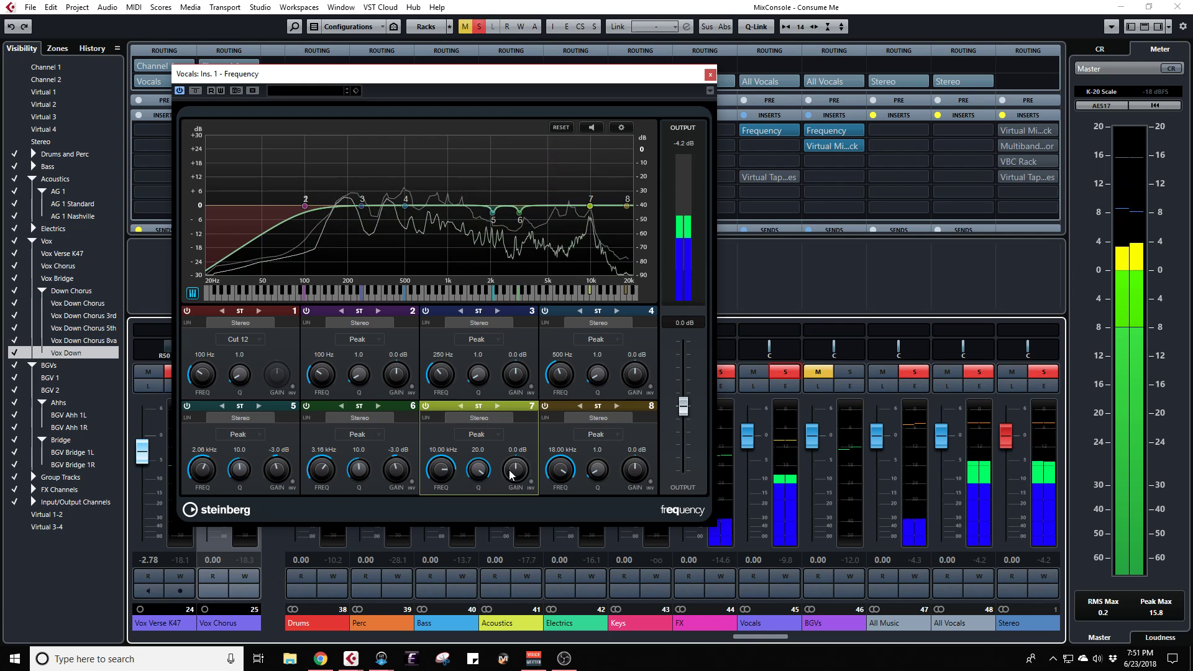
{"action": "left_click", "coordinate": [480, 471], "text": "ctrl"}
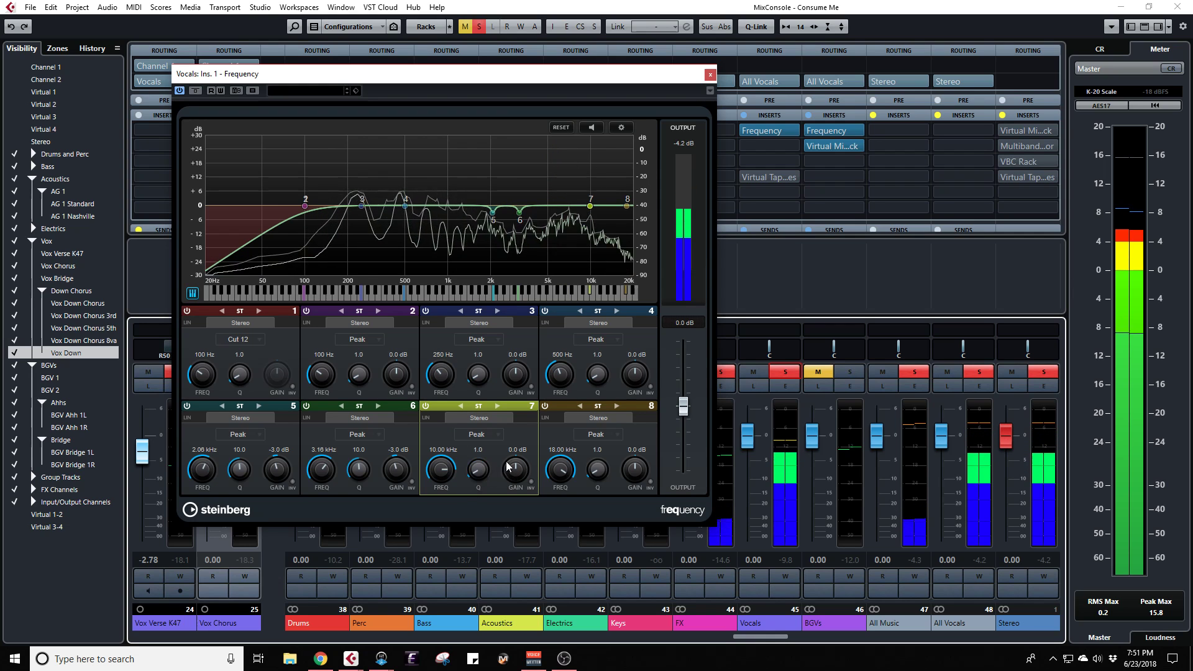
Step: Close the Frequency window and insert the Virtual Mix Rack in the Vocals group's second insert slot, moving its window clear
{"action": "left_click", "coordinate": [709, 75]}
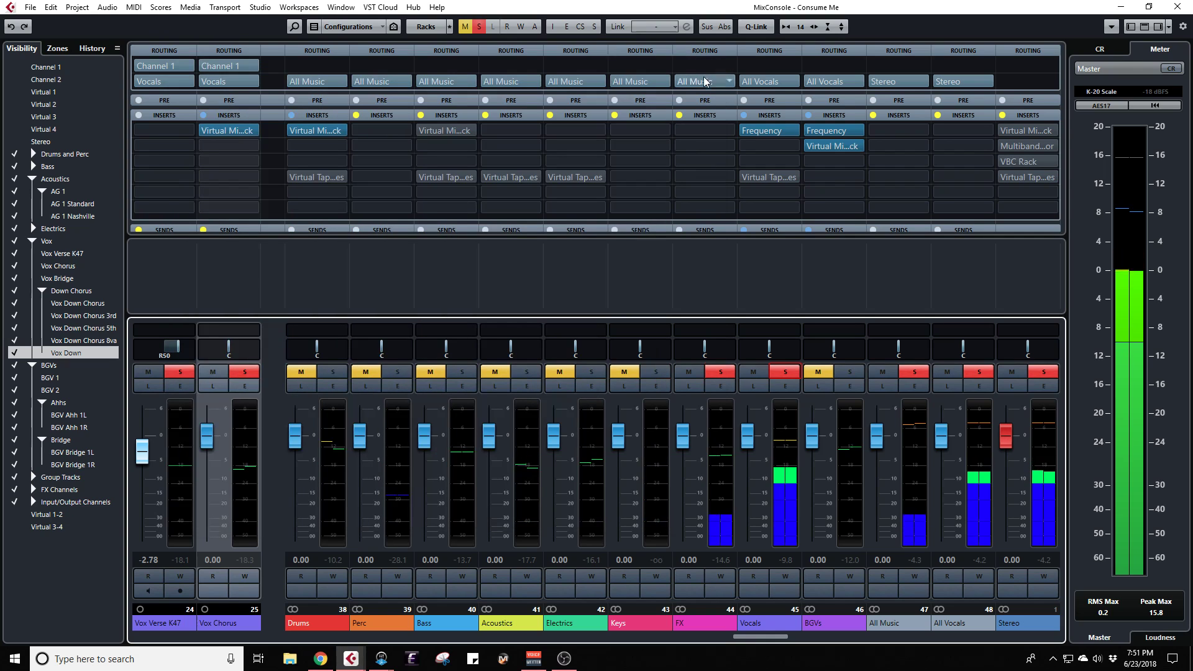
{"action": "left_click", "coordinate": [763, 147]}
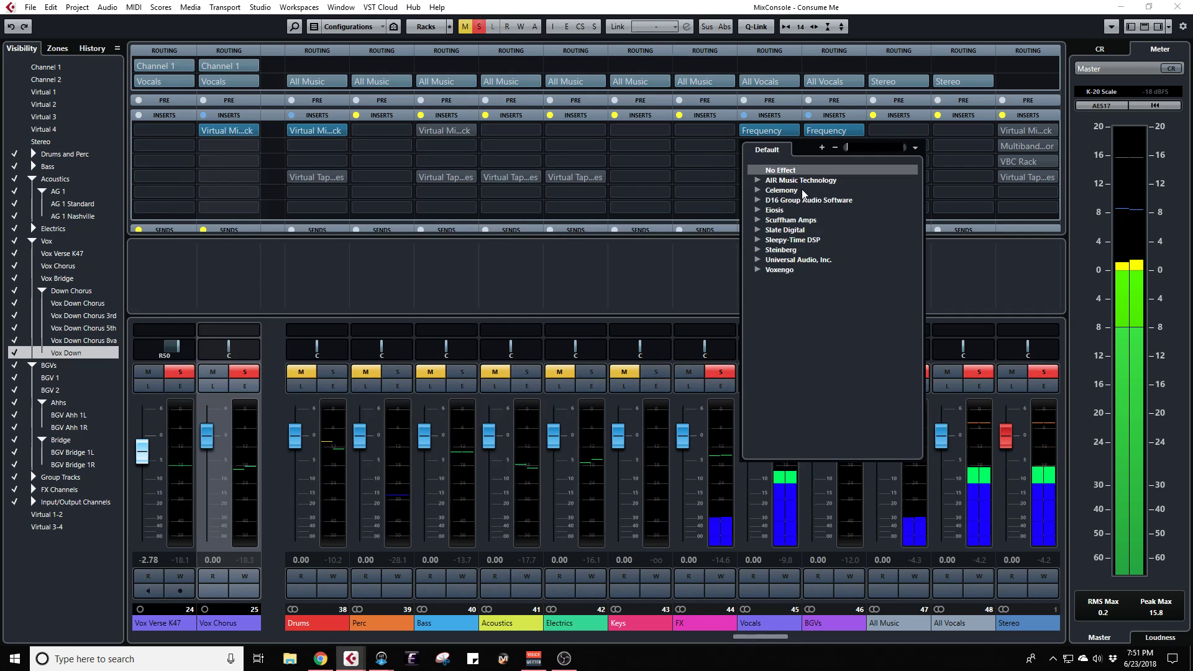
{"action": "type", "text": "mix rack"}
{"action": "left_click", "coordinate": [803, 190]}
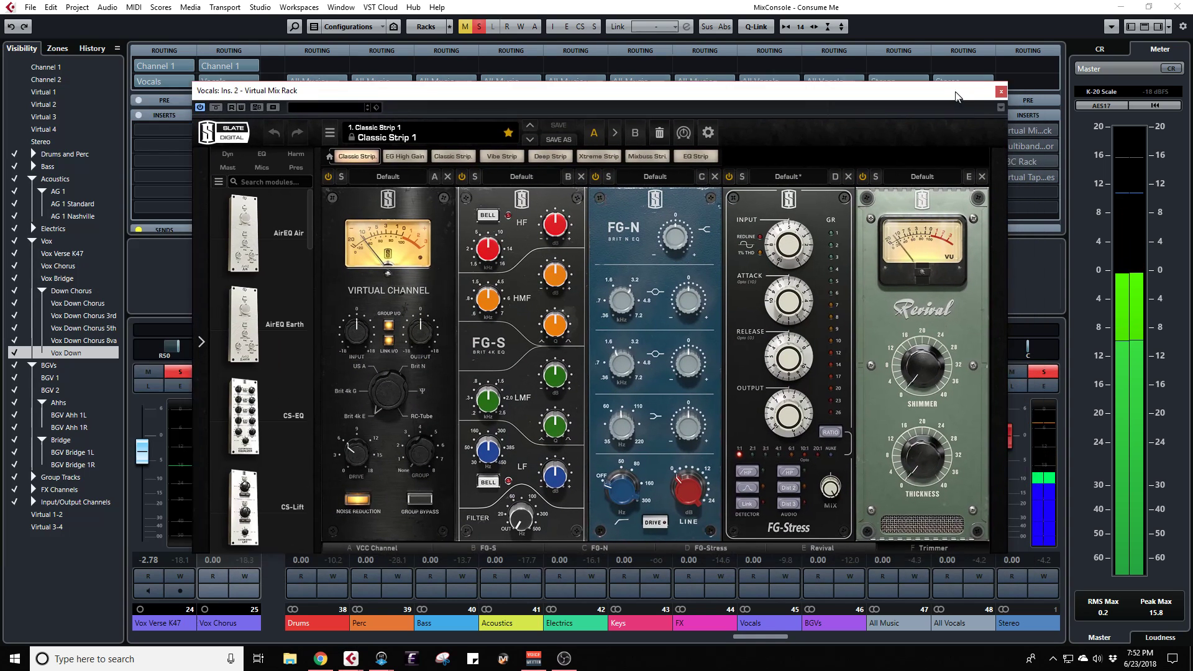
{"action": "left_click_drag", "start_coordinate": [956, 96], "coordinate": [827, 83]}
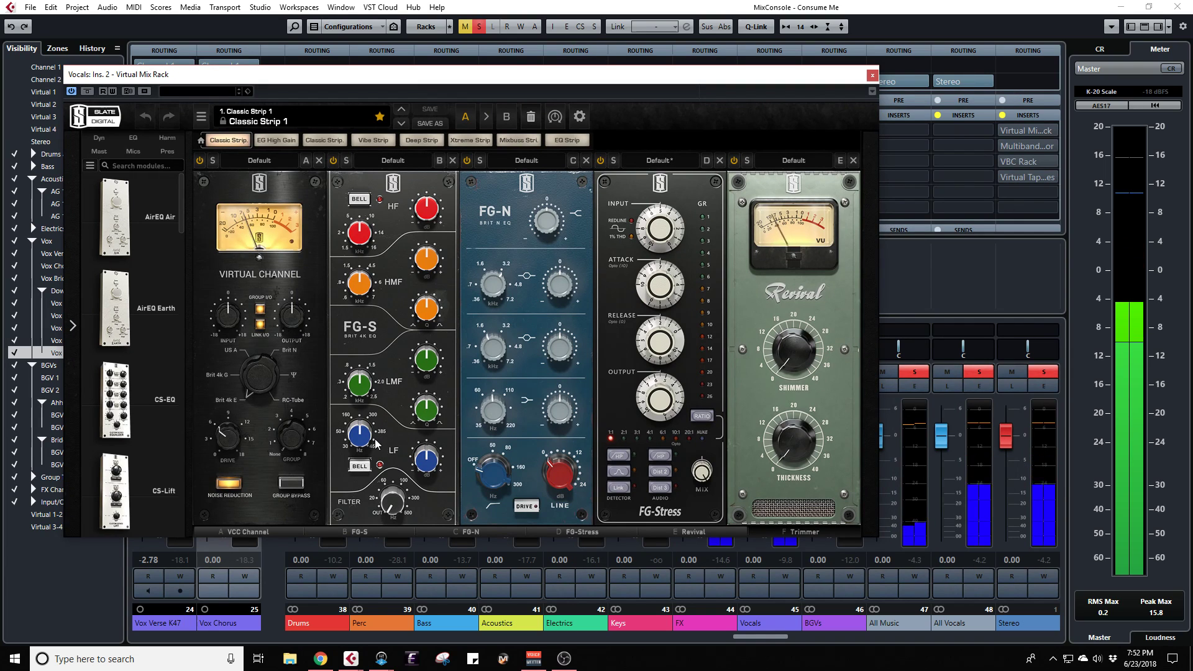
Step: Try boosting the FG-S low-frequency band to +15.0 dB and sweeping its frequency up to 432 Hz
{"action": "left_click_drag", "start_coordinate": [426, 468], "coordinate": [417, 356]}
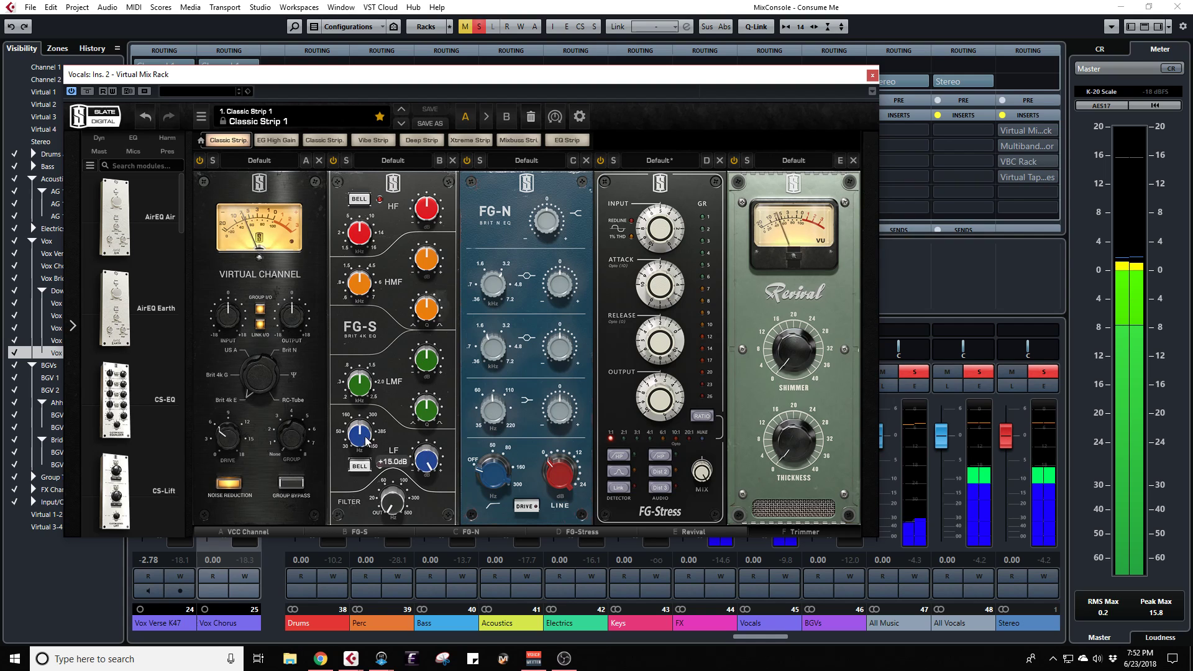
{"action": "left_click_drag", "start_coordinate": [367, 440], "coordinate": [367, 396]}
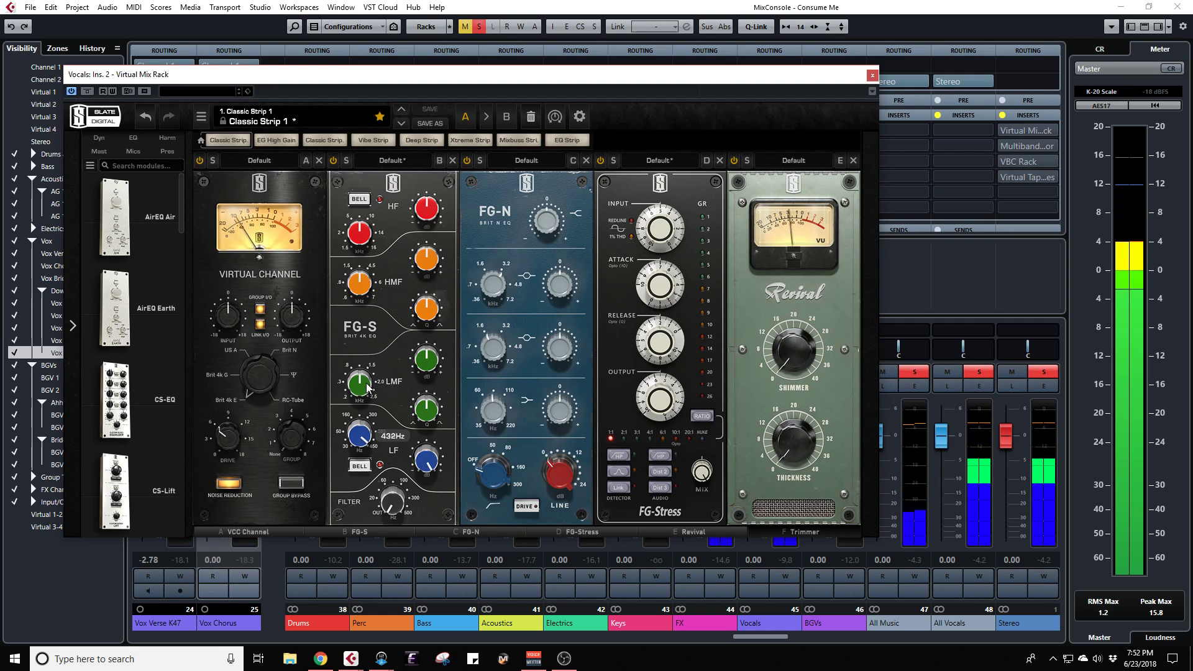
Step: Sweep the FG-S low-mid band to 435 Hz and set its gain to -3 dB
{"action": "left_click_drag", "start_coordinate": [365, 393], "coordinate": [362, 378]}
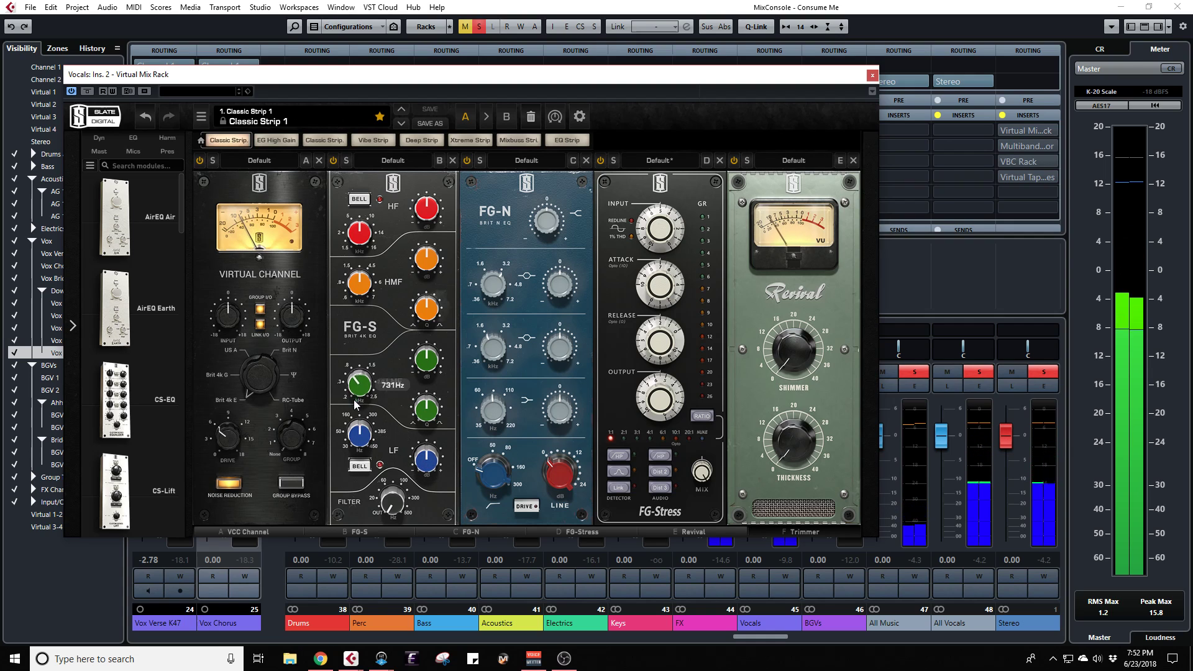
{"action": "left_click_drag", "start_coordinate": [355, 421], "coordinate": [354, 423]}
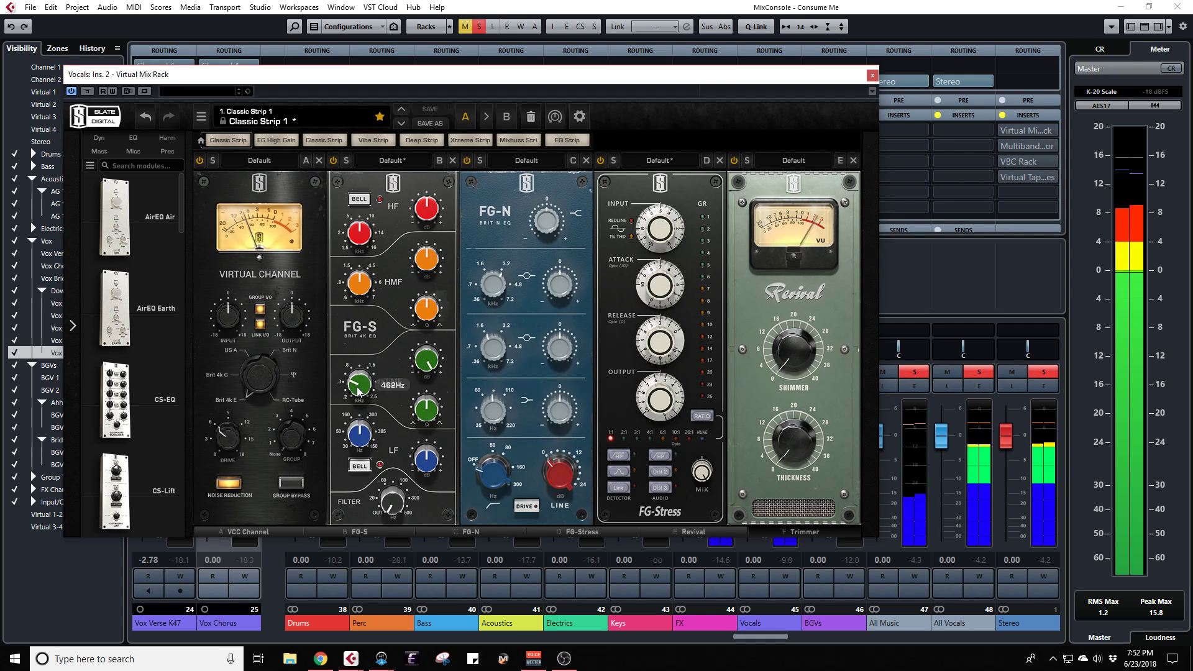
{"action": "mouse_move", "coordinate": [357, 388]}
{"action": "left_mouse_down"}
{"action": "mouse_move", "coordinate": [359, 432]}
{"action": "mouse_move", "coordinate": [358, 391]}
{"action": "left_mouse_up"}
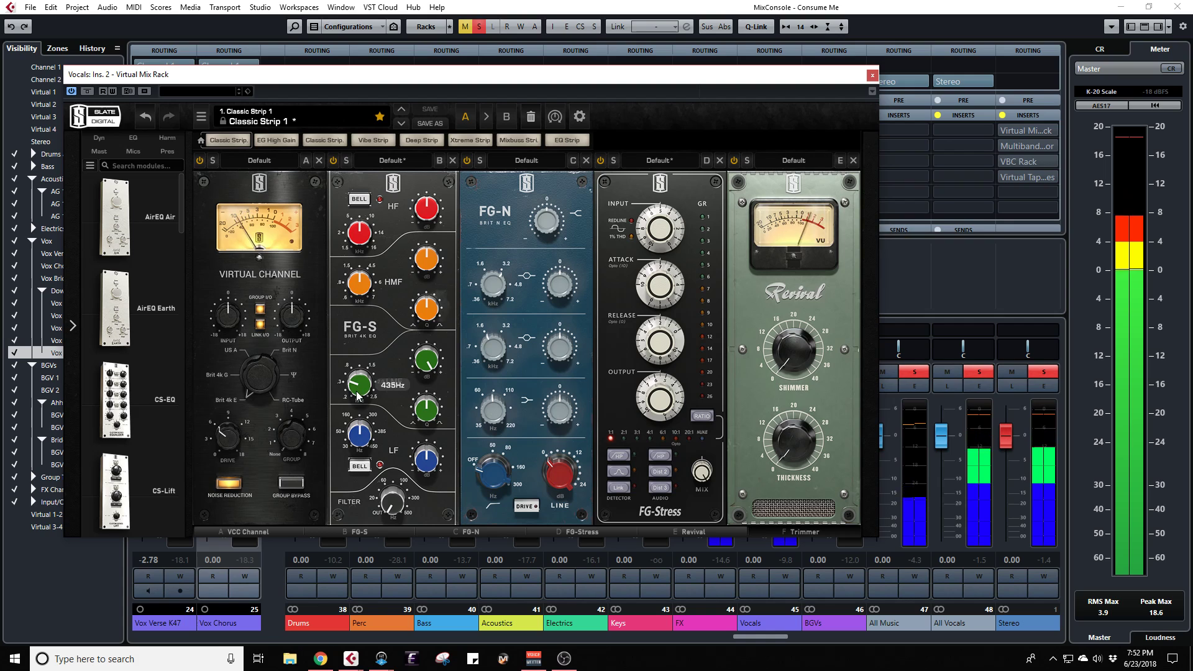
{"action": "mouse_move", "coordinate": [427, 403]}
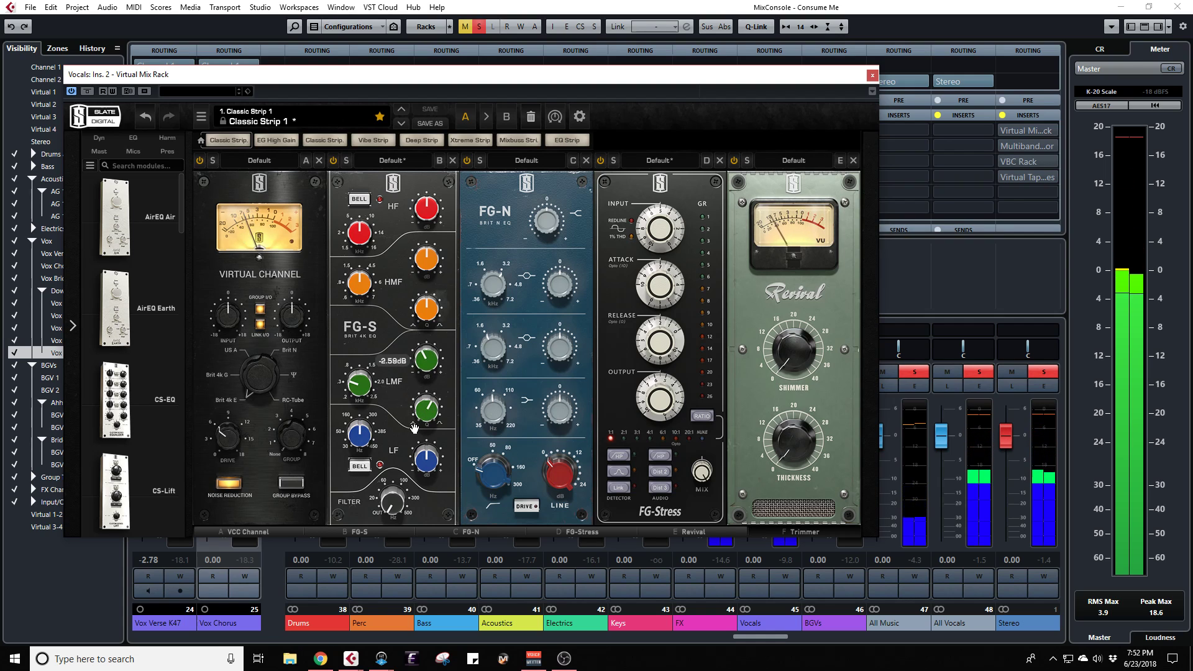
{"action": "left_click", "coordinate": [392, 364]}
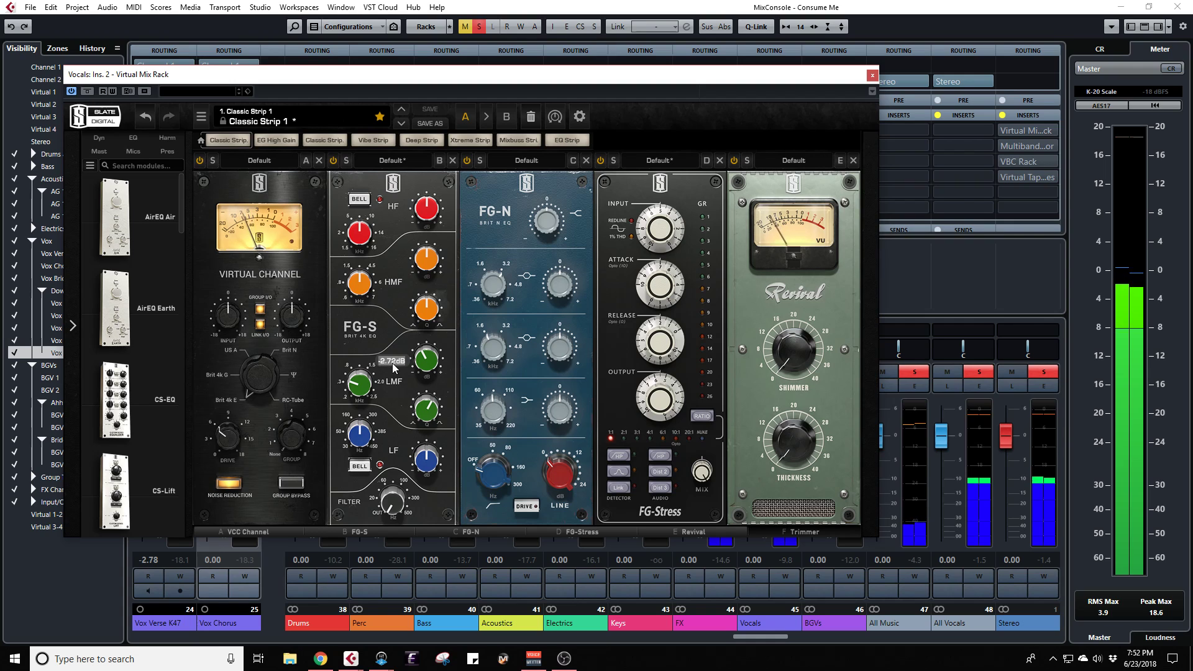
{"action": "type", "text": "-3"}
{"action": "key", "text": "Return"}
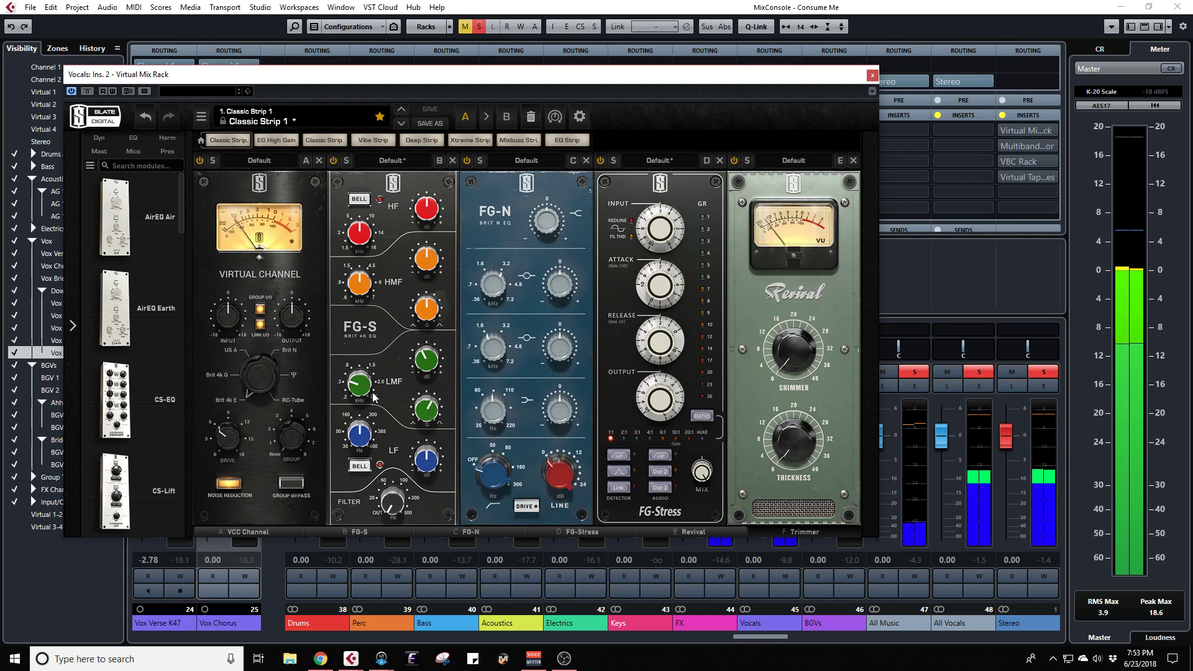
Step: Try cutting the FG-S low-frequency band by about 6.5 dB at 450 Hz, and compare the sound with the module bypassed
{"action": "mouse_move", "coordinate": [379, 380]}
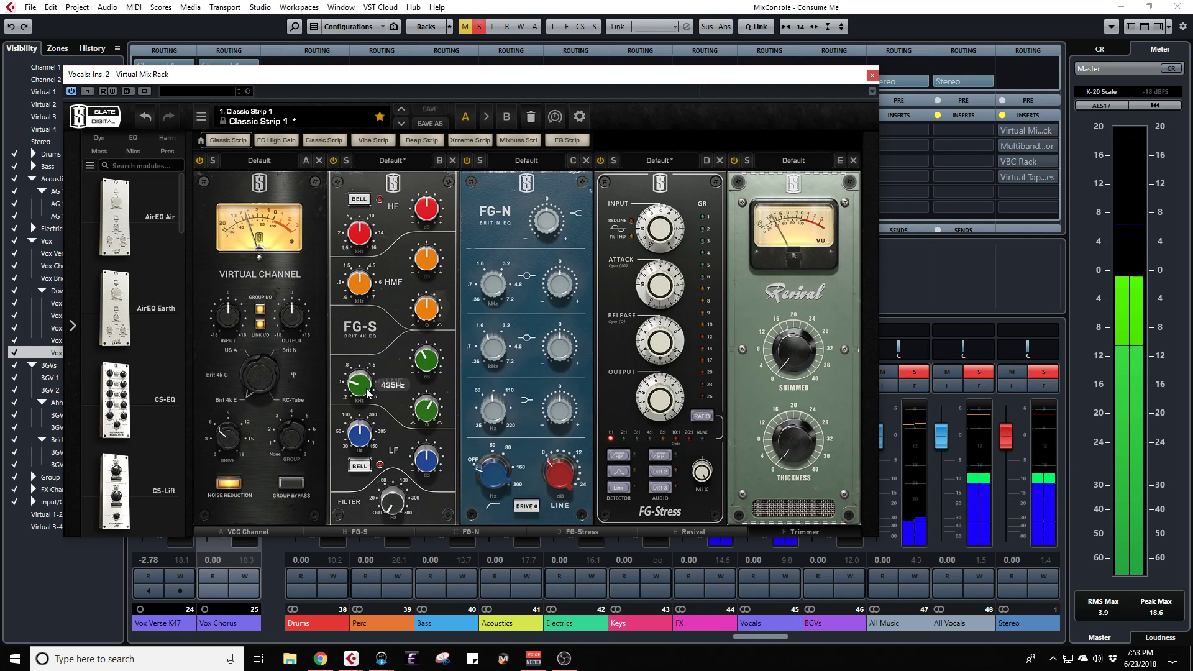
{"action": "mouse_move", "coordinate": [420, 419]}
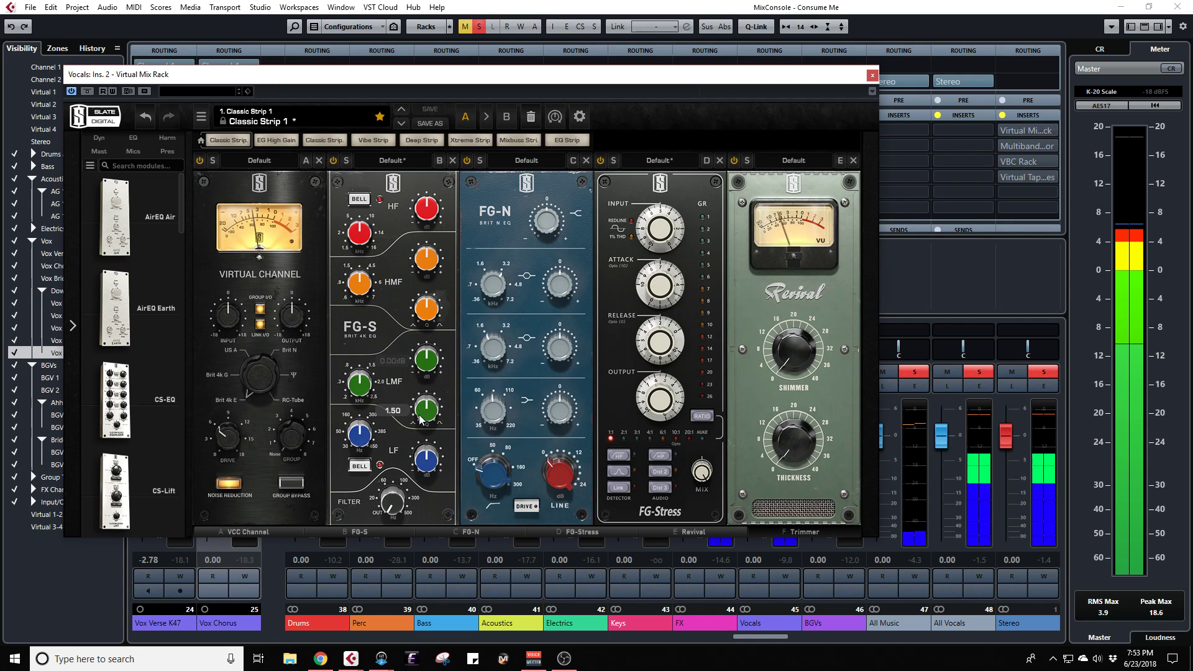
{"action": "left_click", "coordinate": [362, 440]}
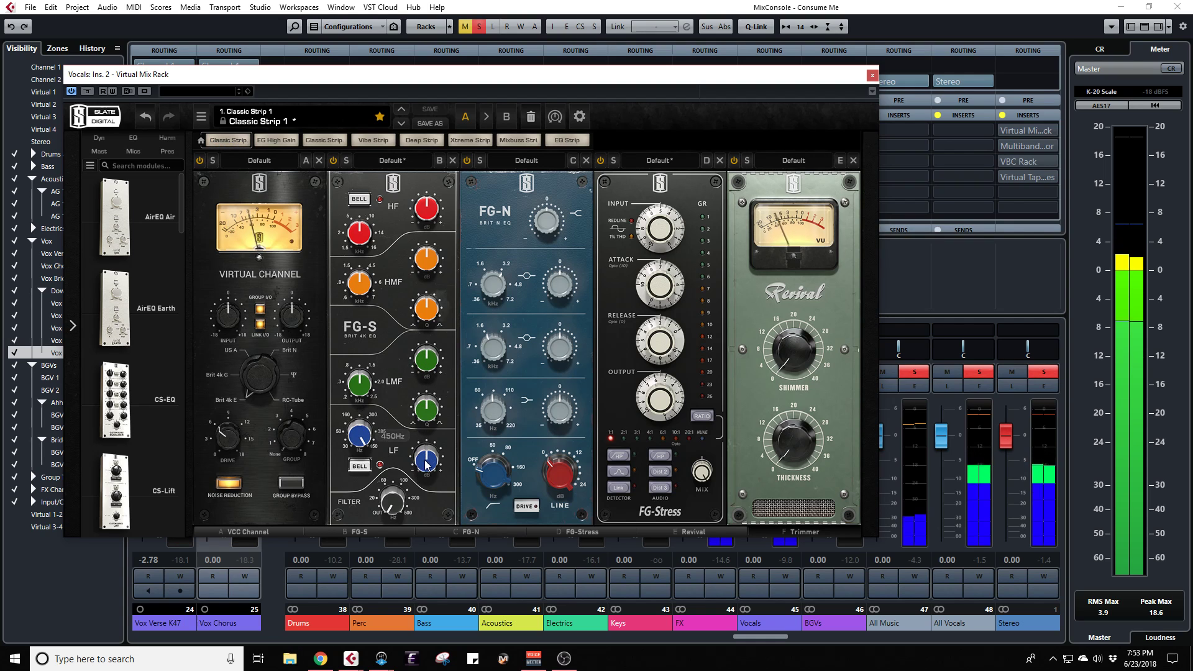
{"action": "mouse_move", "coordinate": [426, 465]}
{"action": "left_mouse_down"}
{"action": "mouse_move", "coordinate": [427, 362]}
{"action": "mouse_move", "coordinate": [425, 466]}
{"action": "left_mouse_up"}
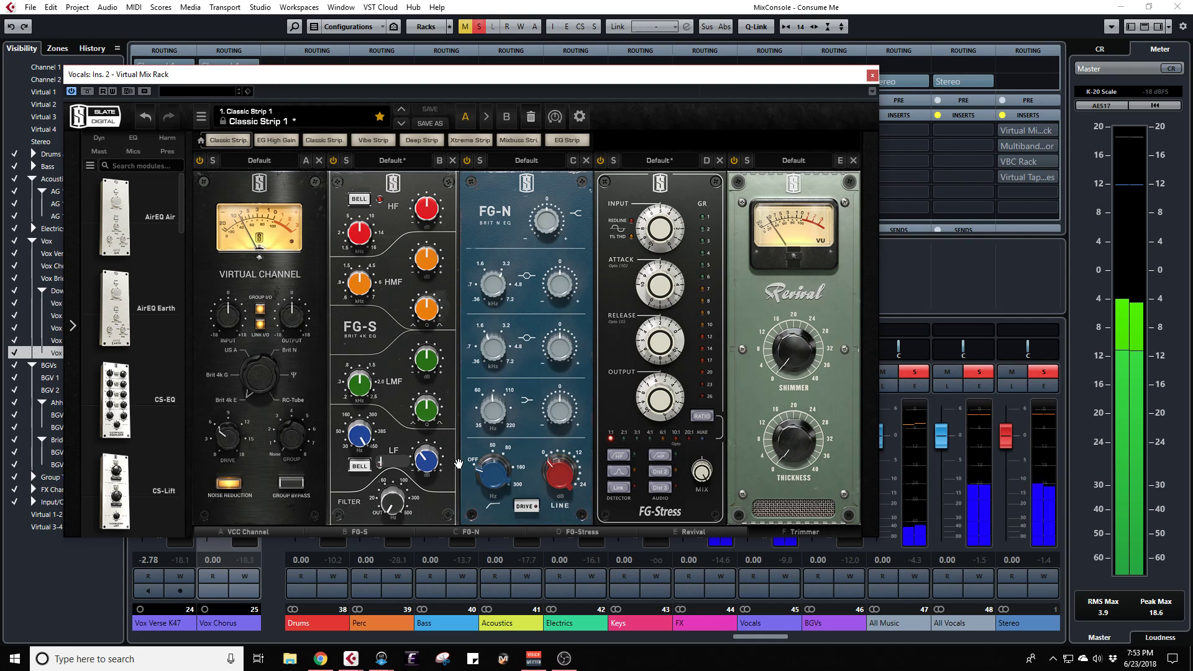
{"action": "left_click_drag", "start_coordinate": [459, 464], "coordinate": [458, 462]}
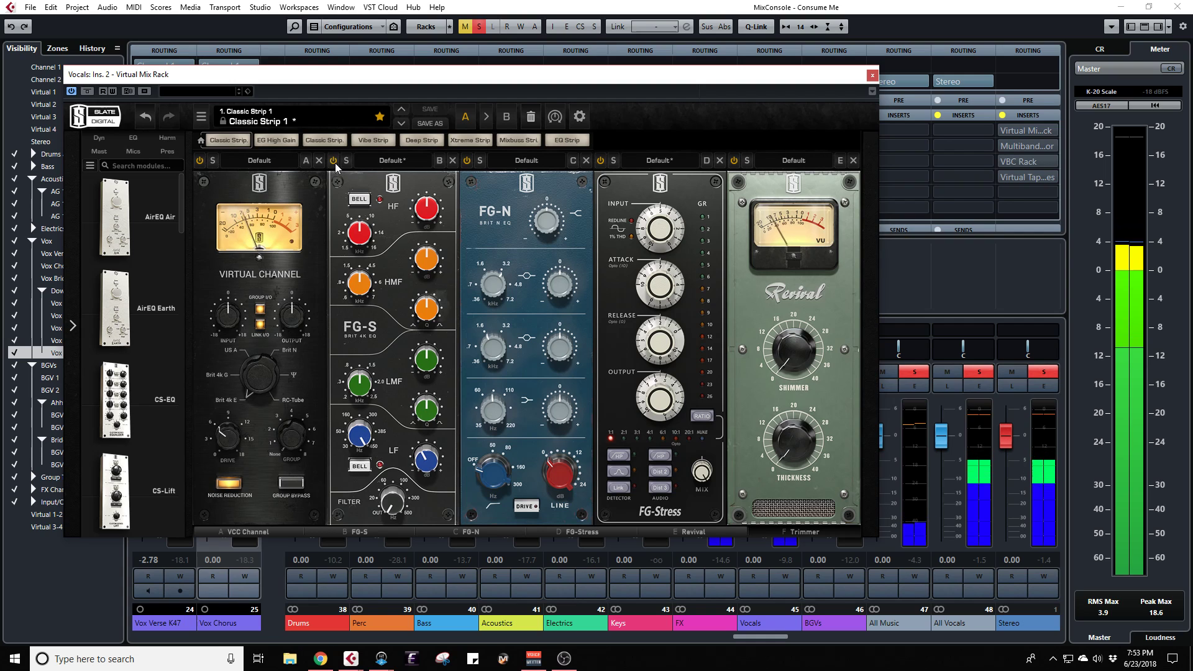
{"action": "left_click_drag", "start_coordinate": [426, 464], "coordinate": [426, 475]}
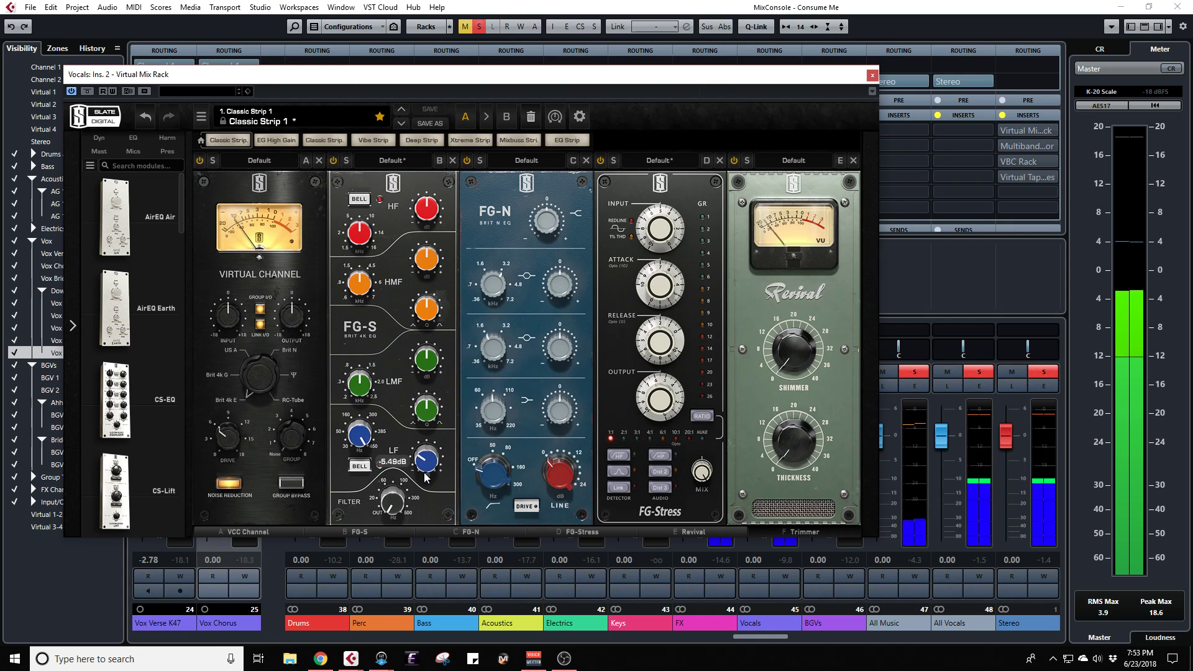
{"action": "double_click", "coordinate": [394, 462]}
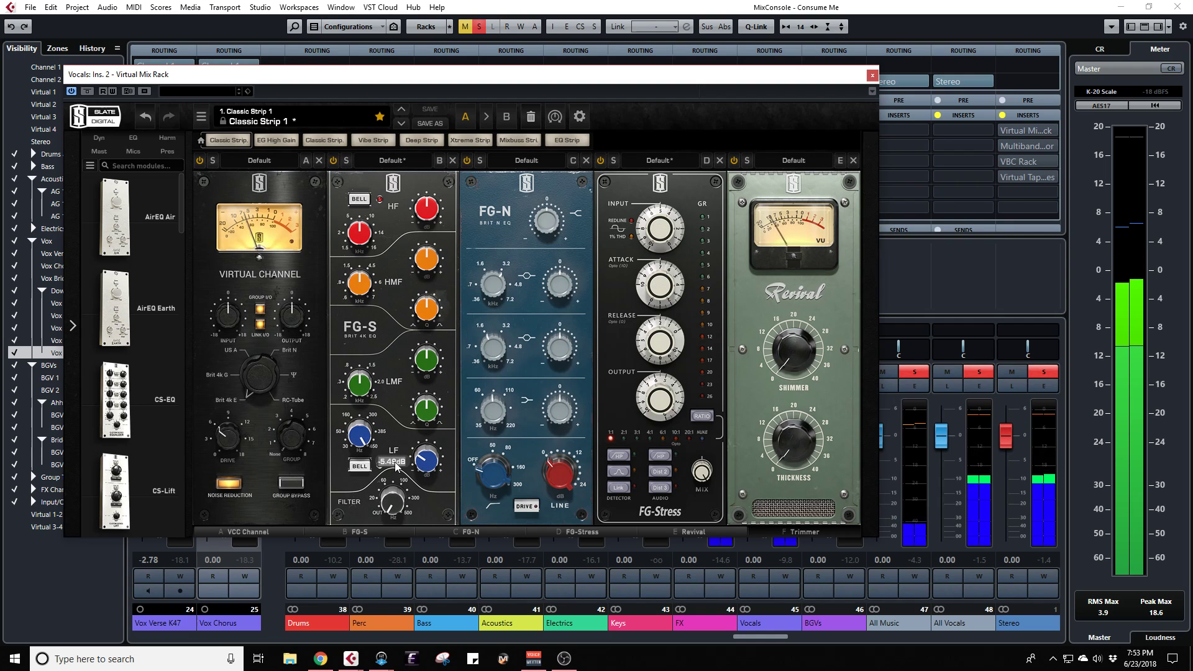
{"action": "key", "text": "Return"}
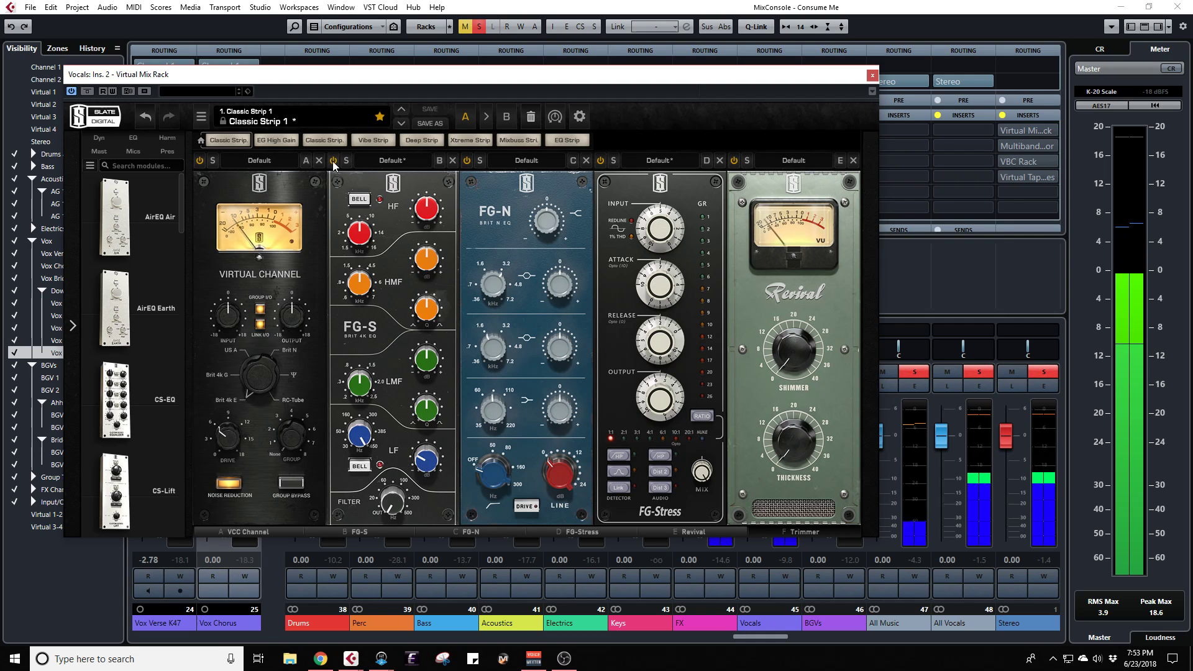
{"action": "left_click", "coordinate": [333, 161]}
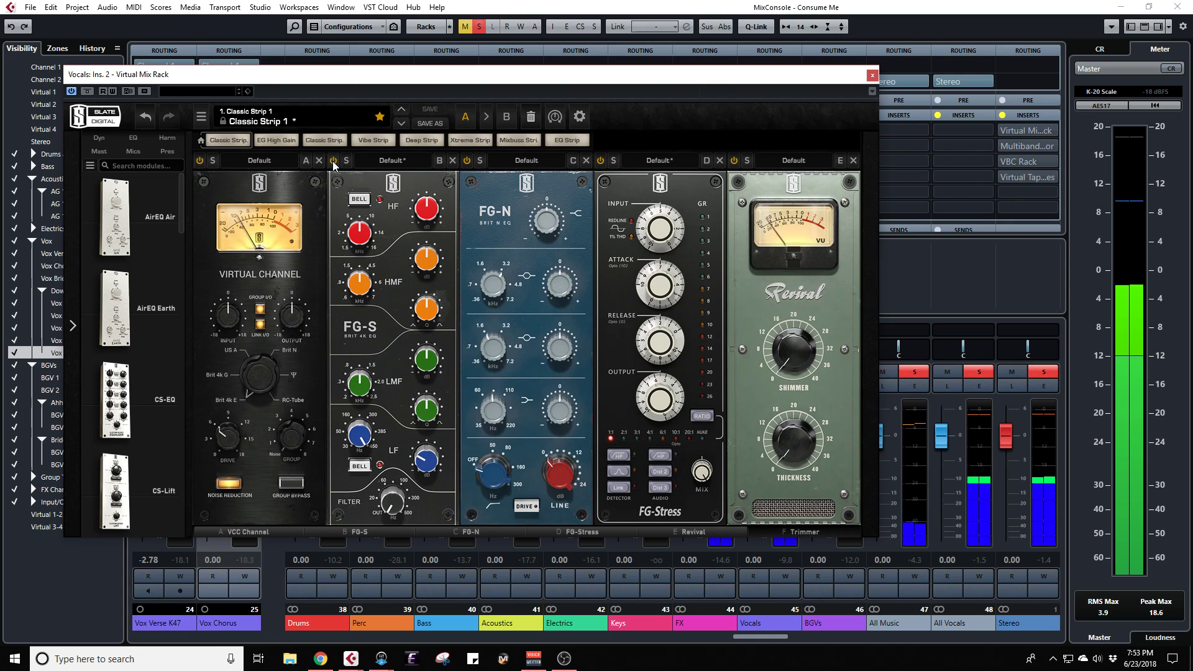
{"action": "left_click", "coordinate": [333, 162]}
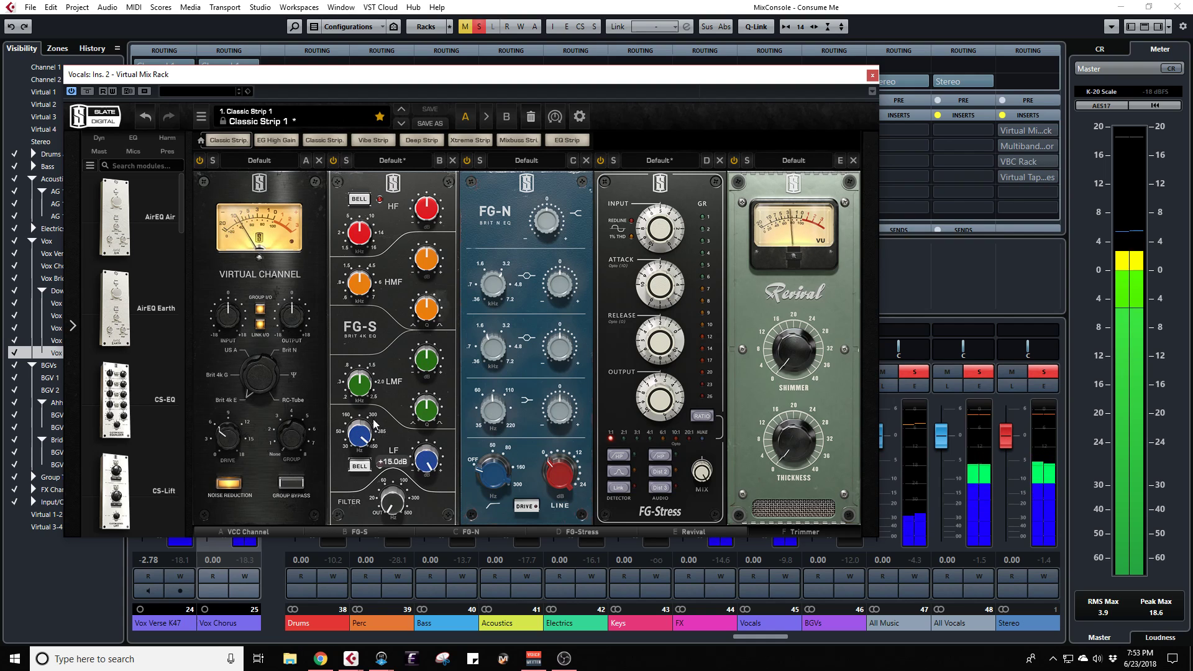
Step: Sweep the boosted FG-S low-frequency band to 415 Hz, set its gain to -6 dB, and compare against bypass
{"action": "left_click_drag", "start_coordinate": [354, 428], "coordinate": [353, 436]}
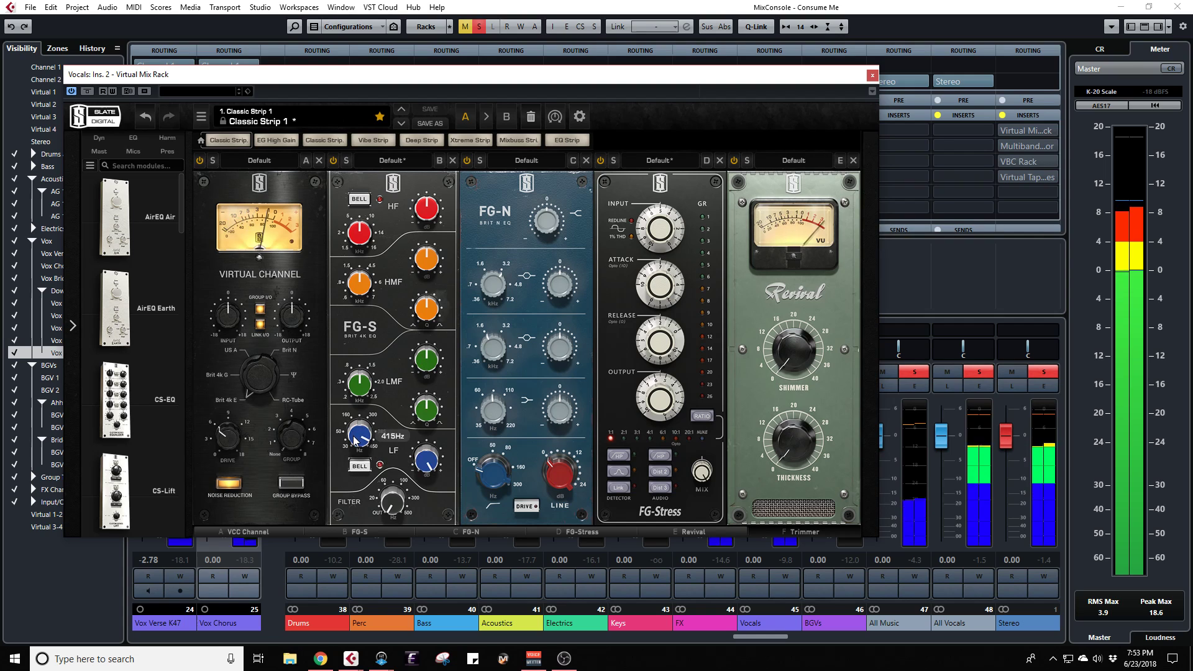
{"action": "left_click_drag", "start_coordinate": [425, 454], "coordinate": [426, 472]}
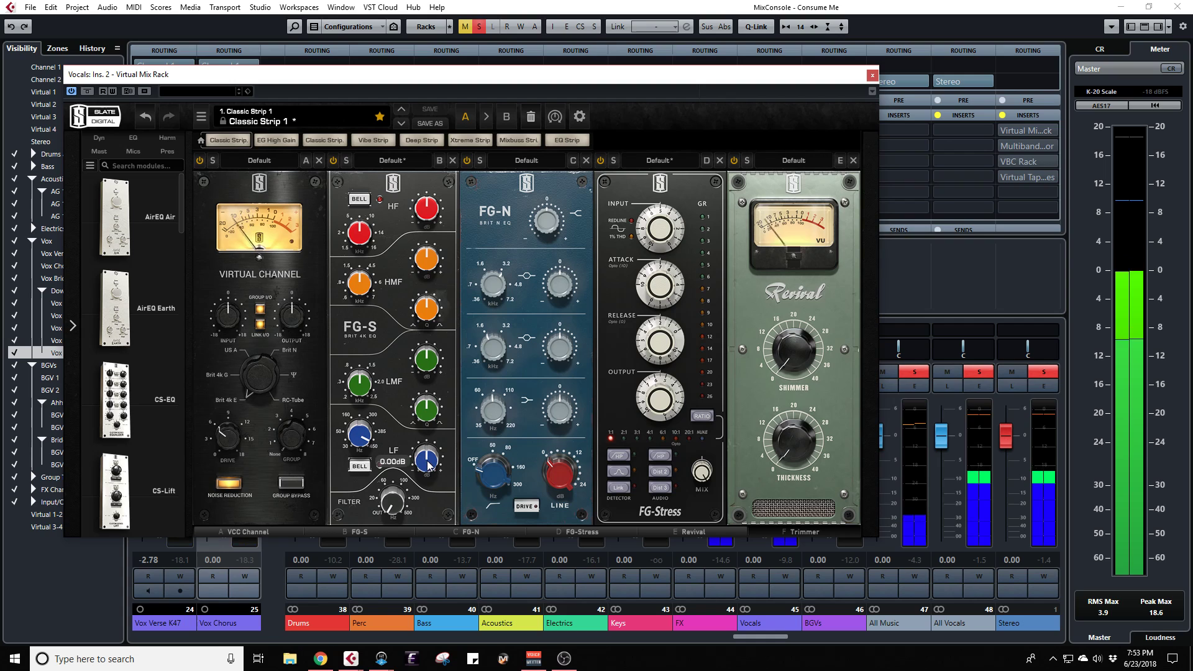
{"action": "mouse_move", "coordinate": [427, 463]}
{"action": "left_mouse_down"}
{"action": "mouse_move", "coordinate": [421, 484]}
{"action": "mouse_move", "coordinate": [428, 470]}
{"action": "left_mouse_up"}
{"action": "left_click", "coordinate": [390, 466]}
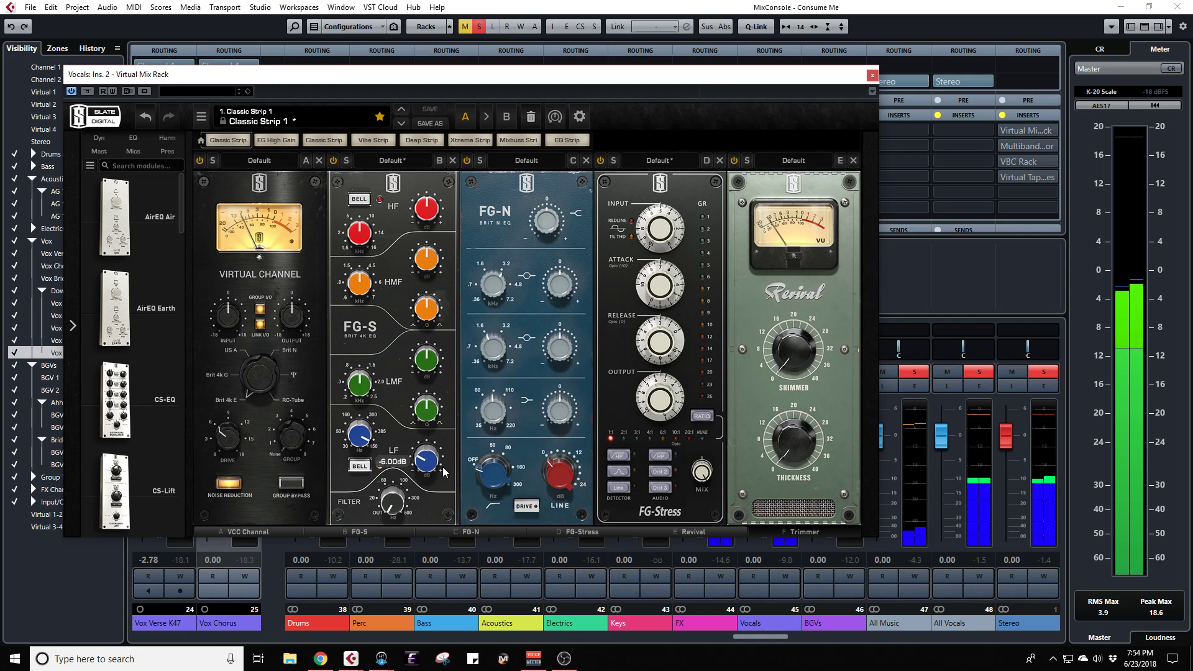
{"action": "left_click", "coordinate": [332, 161]}
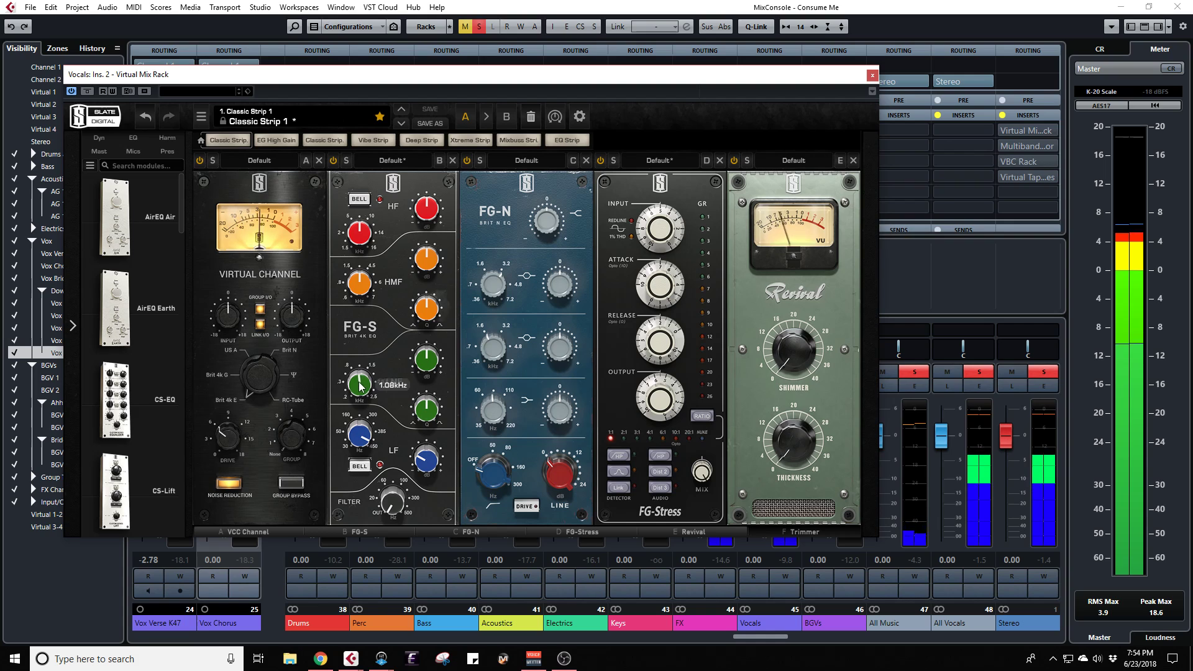
Step: Sweep the FG-S low-mid band between 1.08 kHz and 827 Hz, and set its gain to -3 dB
{"action": "left_click_drag", "start_coordinate": [359, 385], "coordinate": [365, 379]}
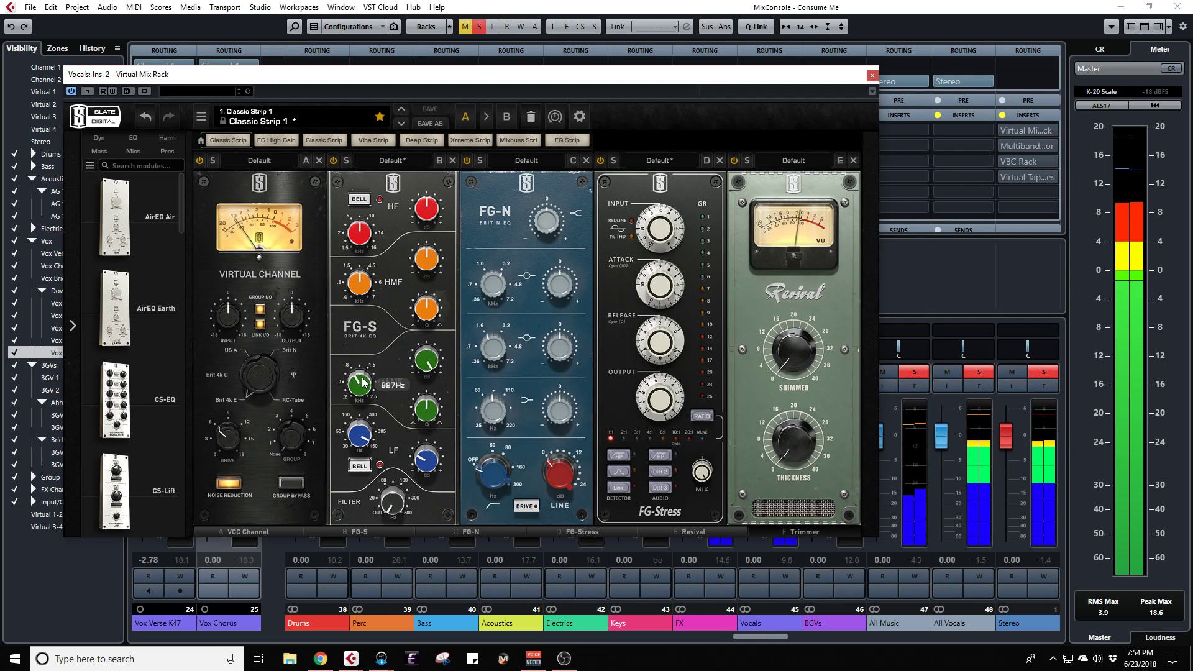
{"action": "left_click_drag", "start_coordinate": [363, 377], "coordinate": [408, 435]}
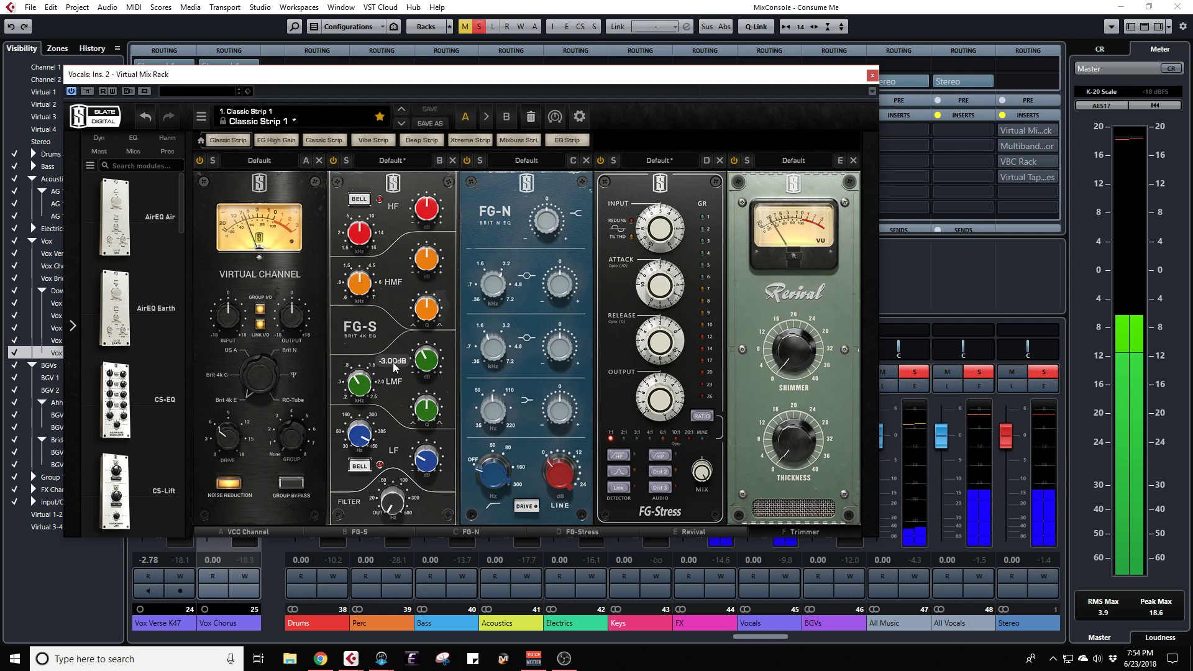
Step: Clear all solos, compare the full mix with FG-S off and on, and raise the FG-S high-frequency gain slightly
{"action": "left_click", "coordinate": [479, 27]}
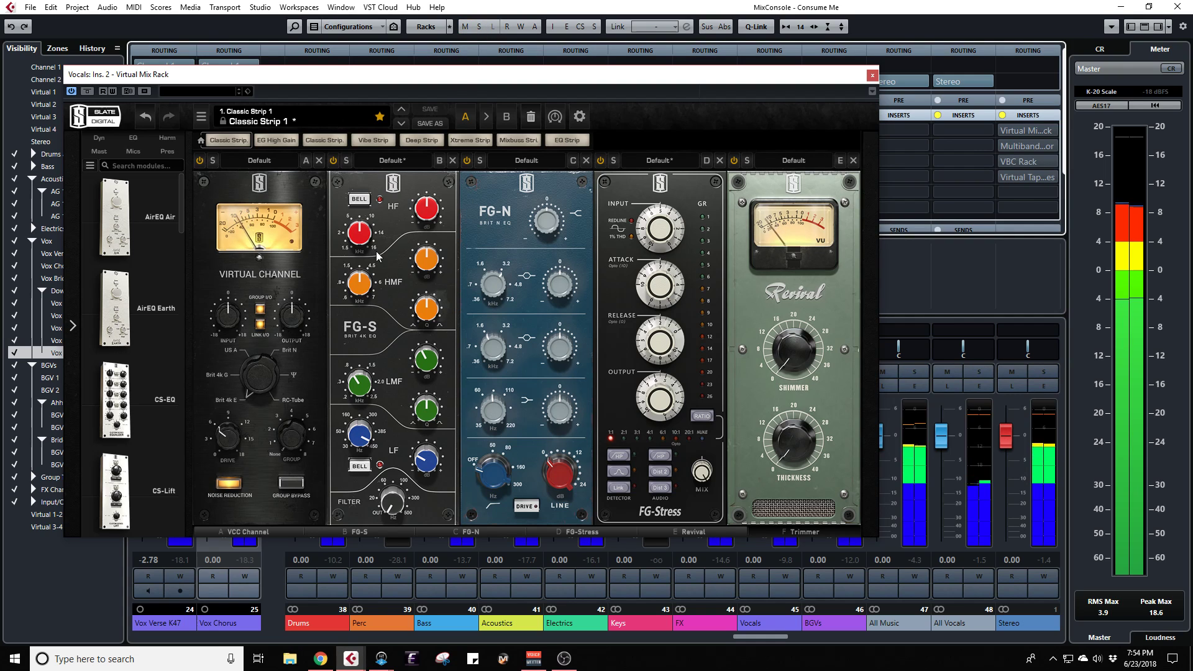
{"action": "left_click", "coordinate": [333, 162]}
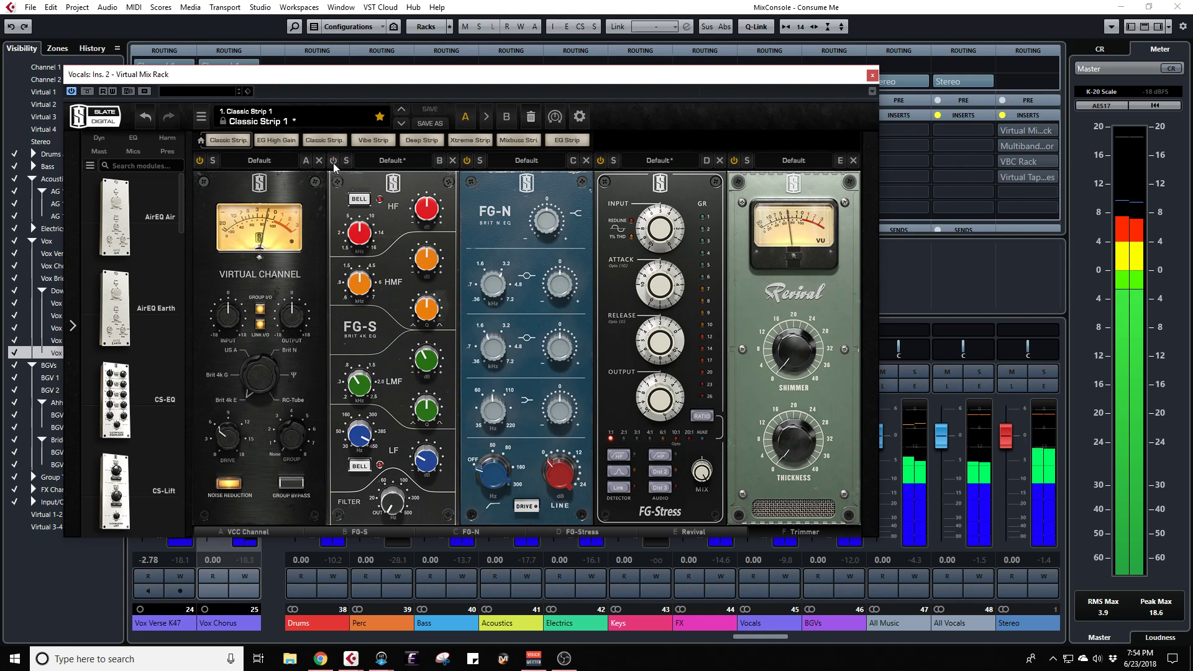
{"action": "left_click", "coordinate": [333, 162]}
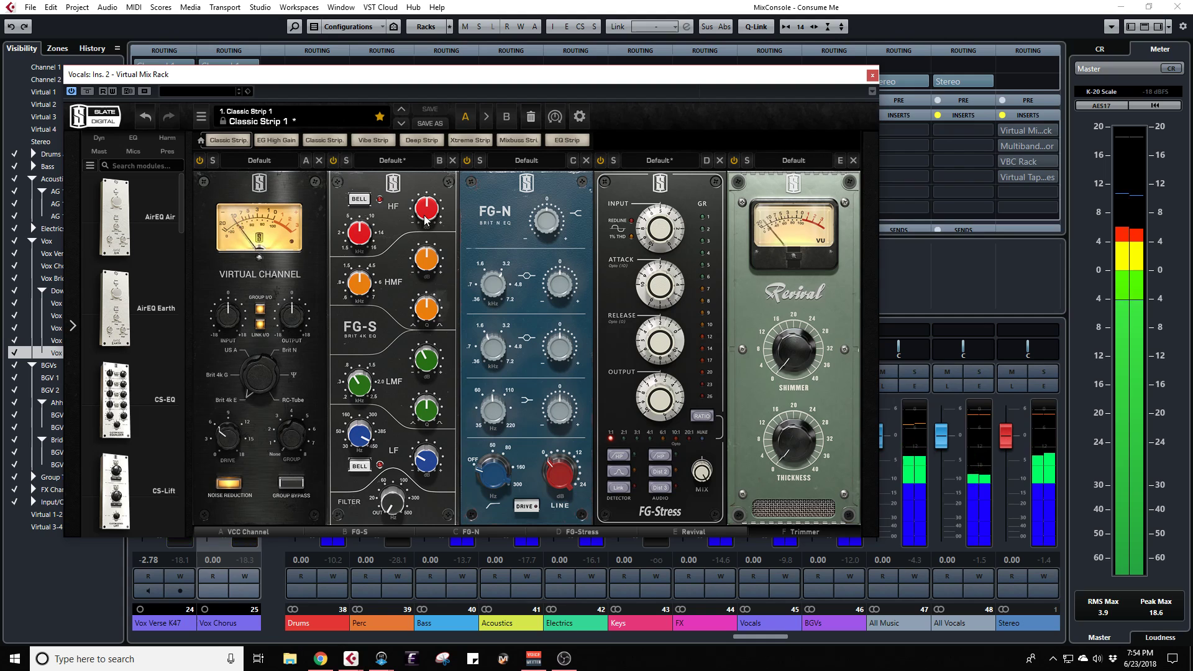
{"action": "mouse_move", "coordinate": [426, 206]}
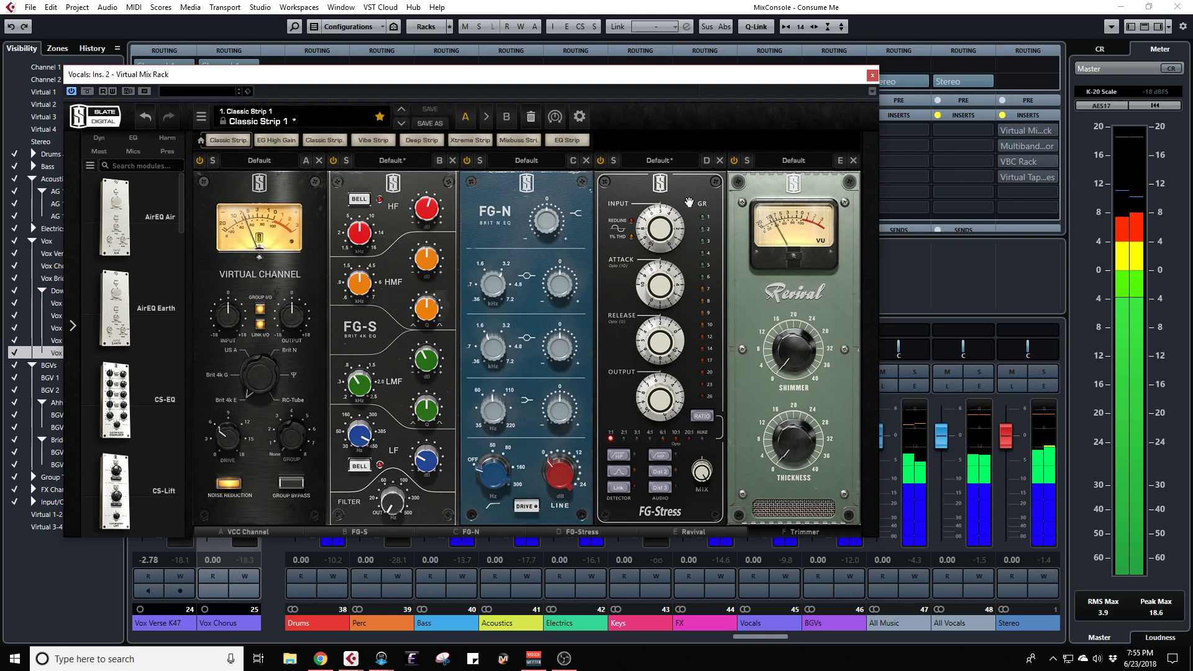
Step: Solo the Vocals group and compare its sound with the Virtual Mix Rack bypassed and active, moving the plug-in window as needed
{"action": "left_click_drag", "start_coordinate": [642, 69], "coordinate": [712, 84]}
{"action": "left_click", "coordinate": [784, 371]}
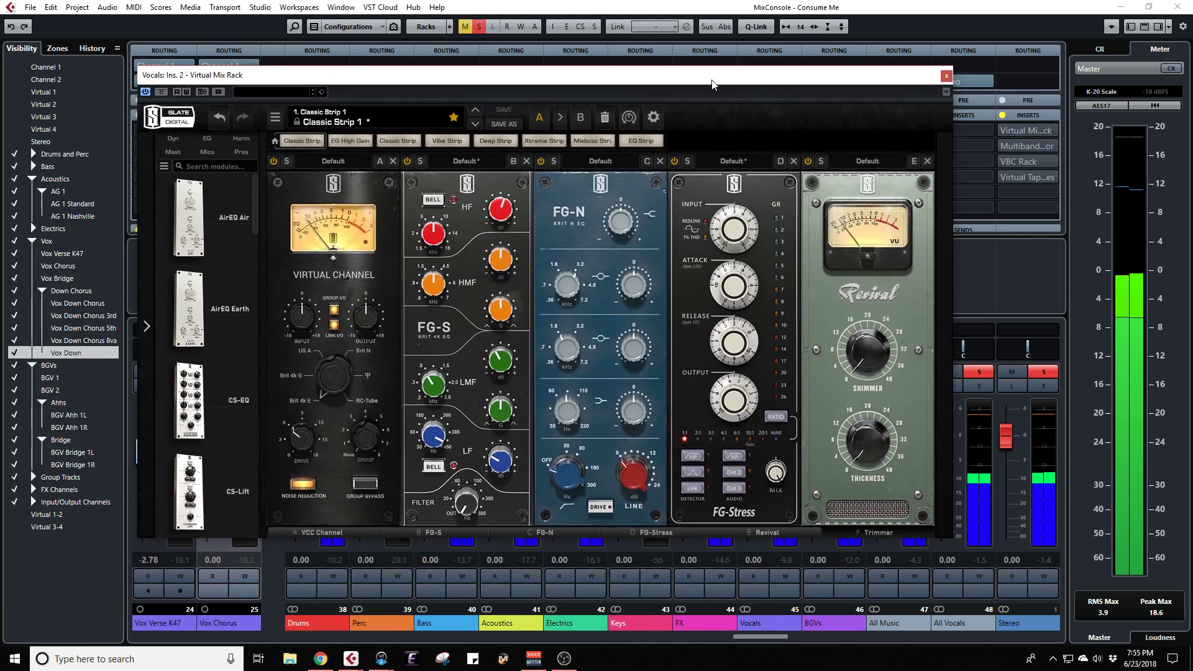
{"action": "left_click", "coordinate": [162, 92]}
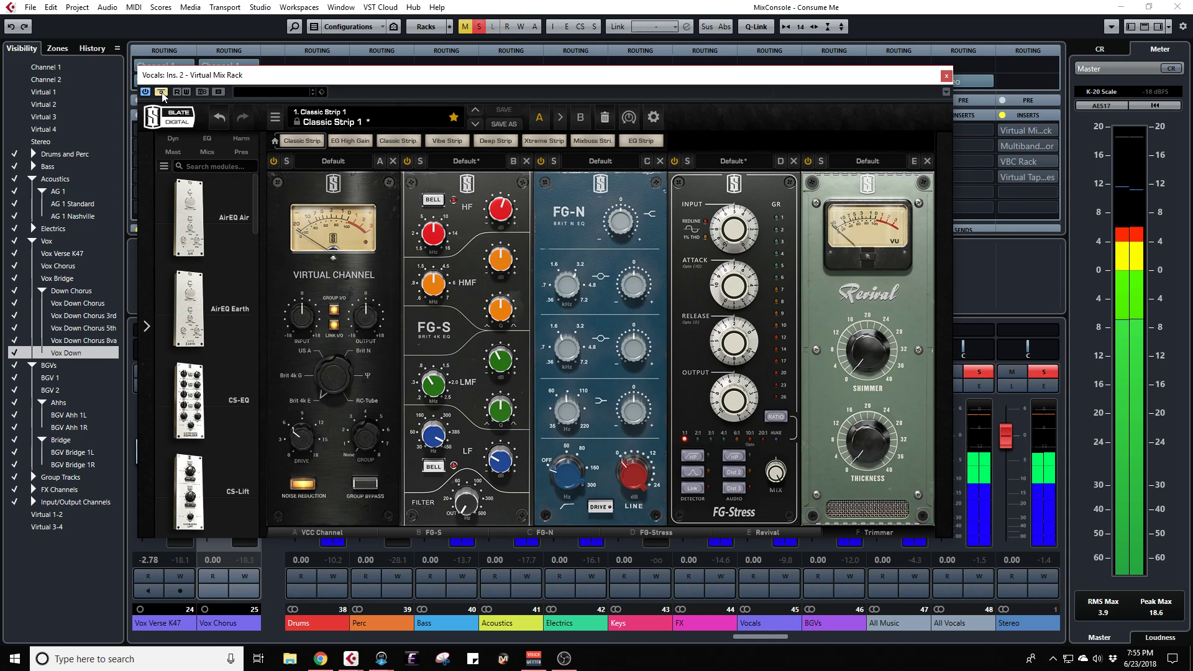
{"action": "left_click", "coordinate": [161, 92]}
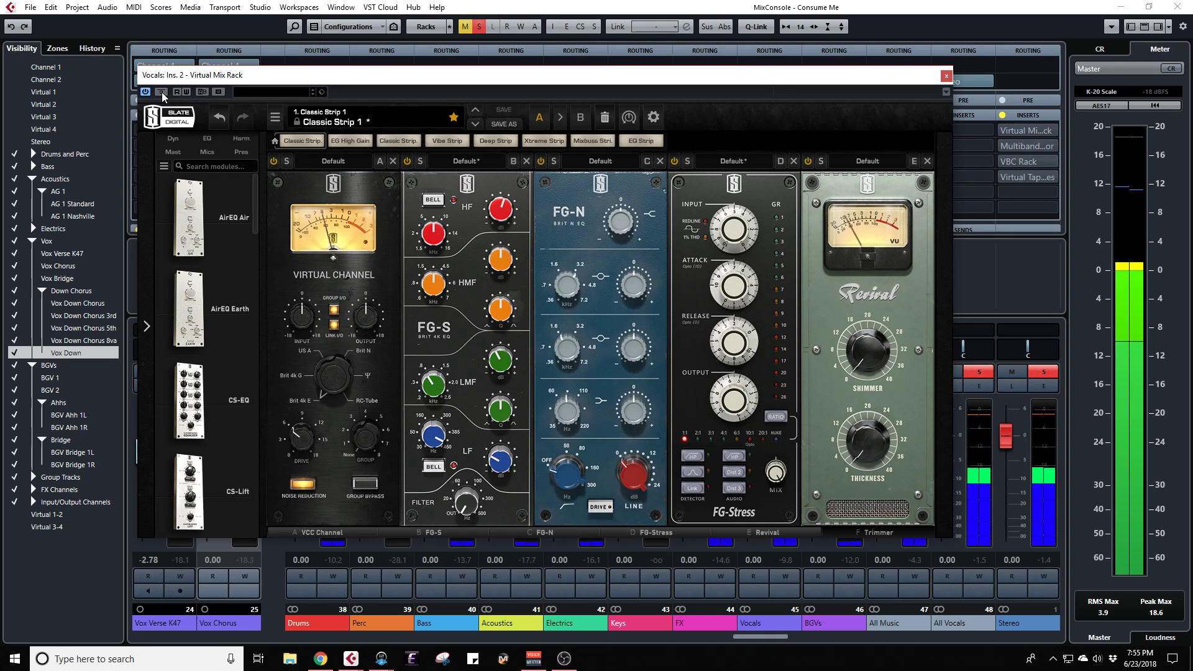
{"action": "left_click_drag", "start_coordinate": [161, 92], "coordinate": [85, 98]}
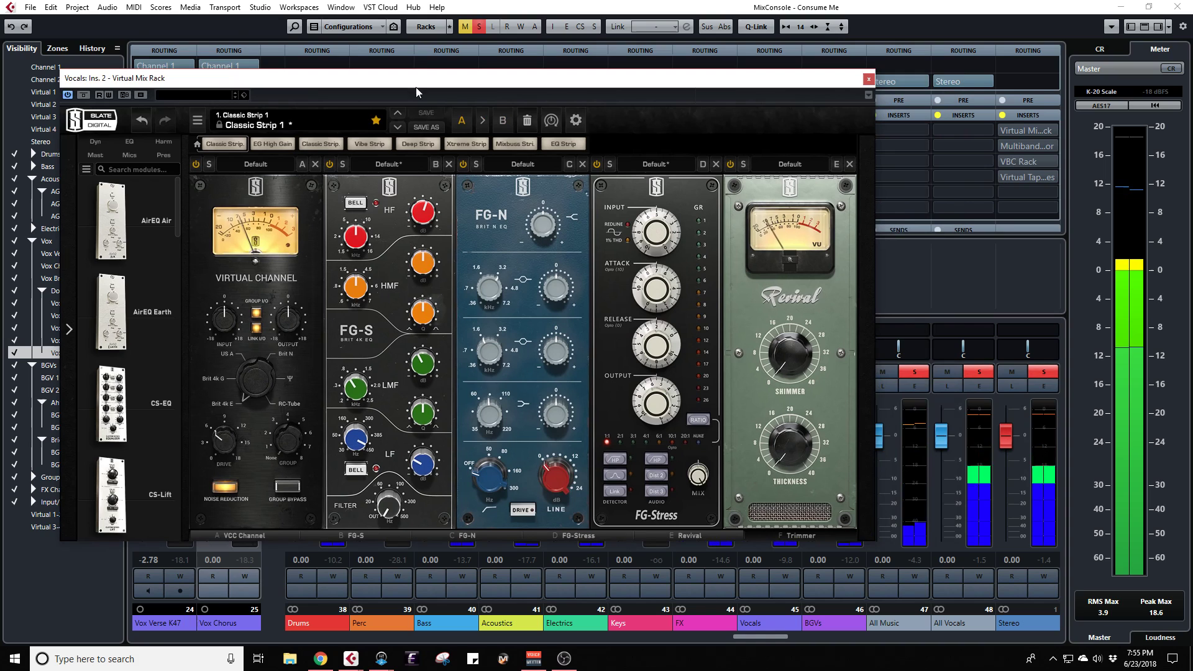
{"action": "left_click", "coordinate": [84, 96]}
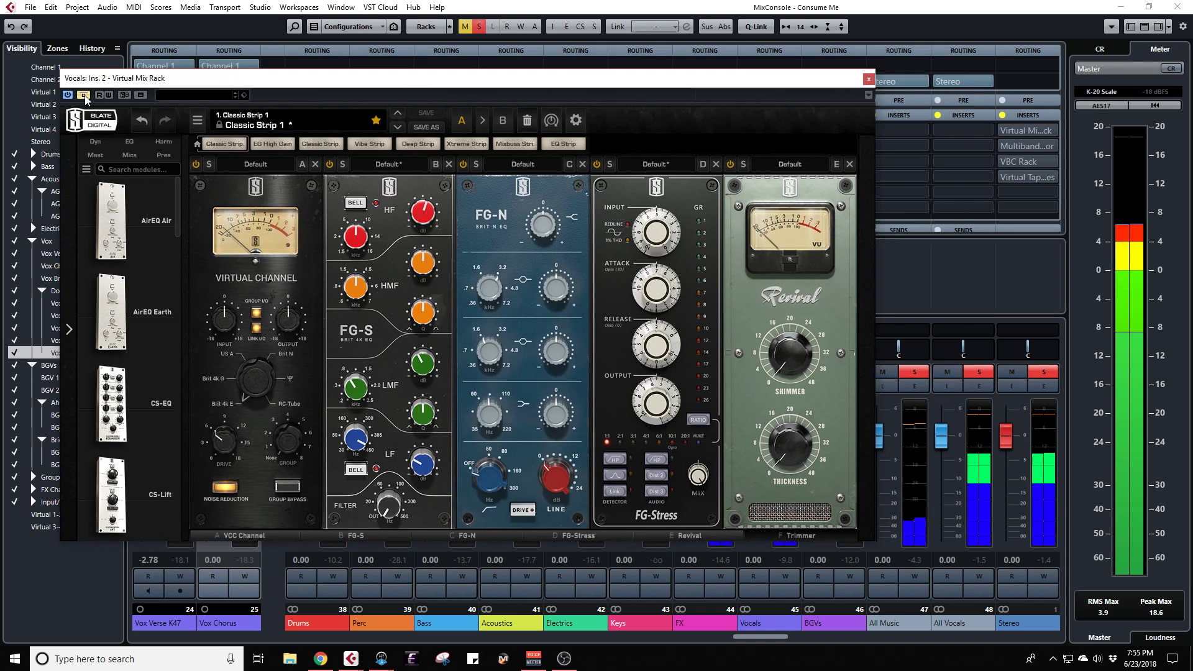
{"action": "left_click", "coordinate": [84, 95]}
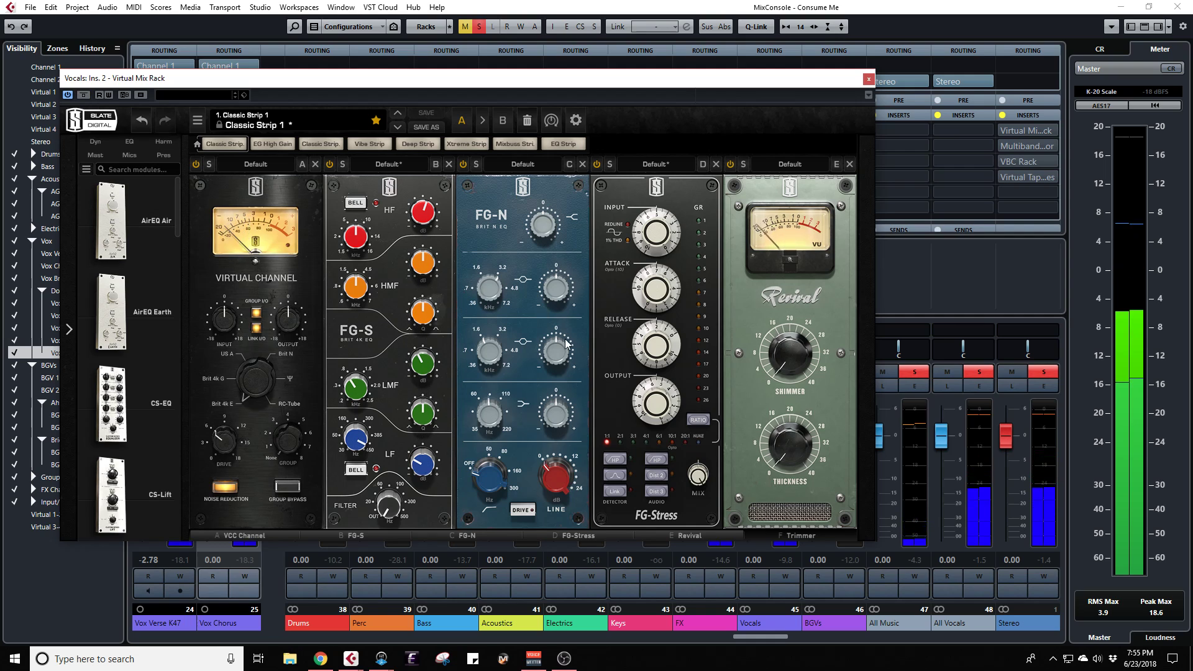
Step: Remove the FG-N module from the rack and load the Vocals - Warm & Smooth preset in FG-Stress
{"action": "left_click", "coordinate": [583, 165]}
{"action": "left_click", "coordinate": [527, 168]}
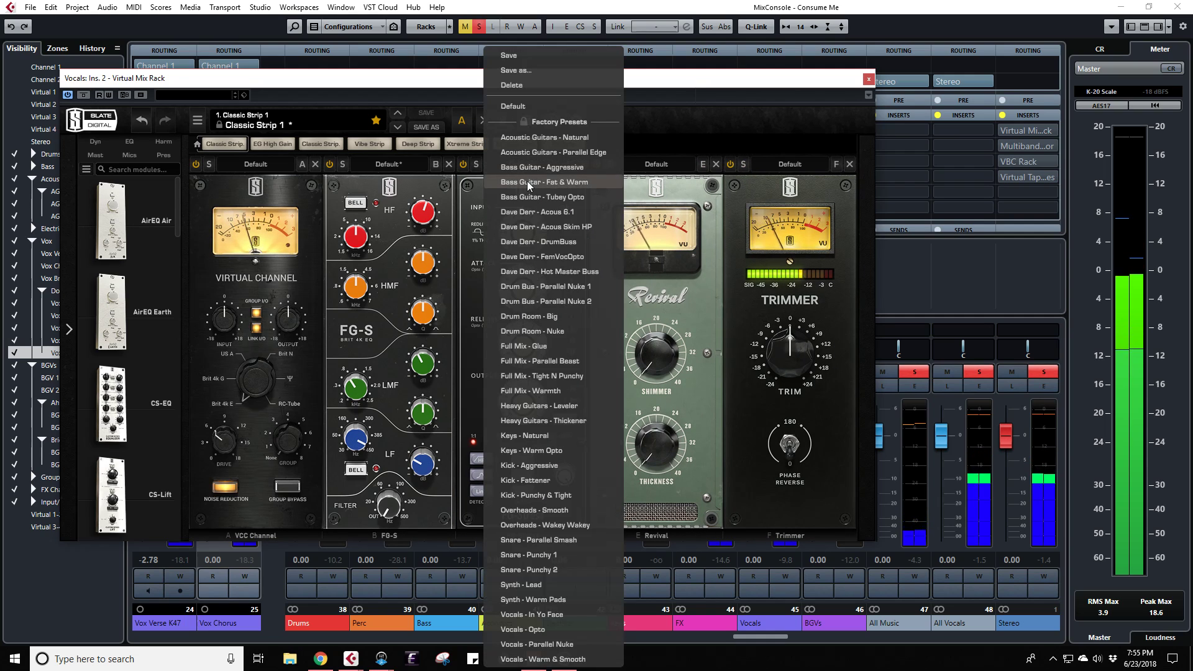
{"action": "left_click", "coordinate": [567, 659]}
Step: Raise the FG-Stress input to 5.80
{"action": "mouse_move", "coordinate": [542, 357]}
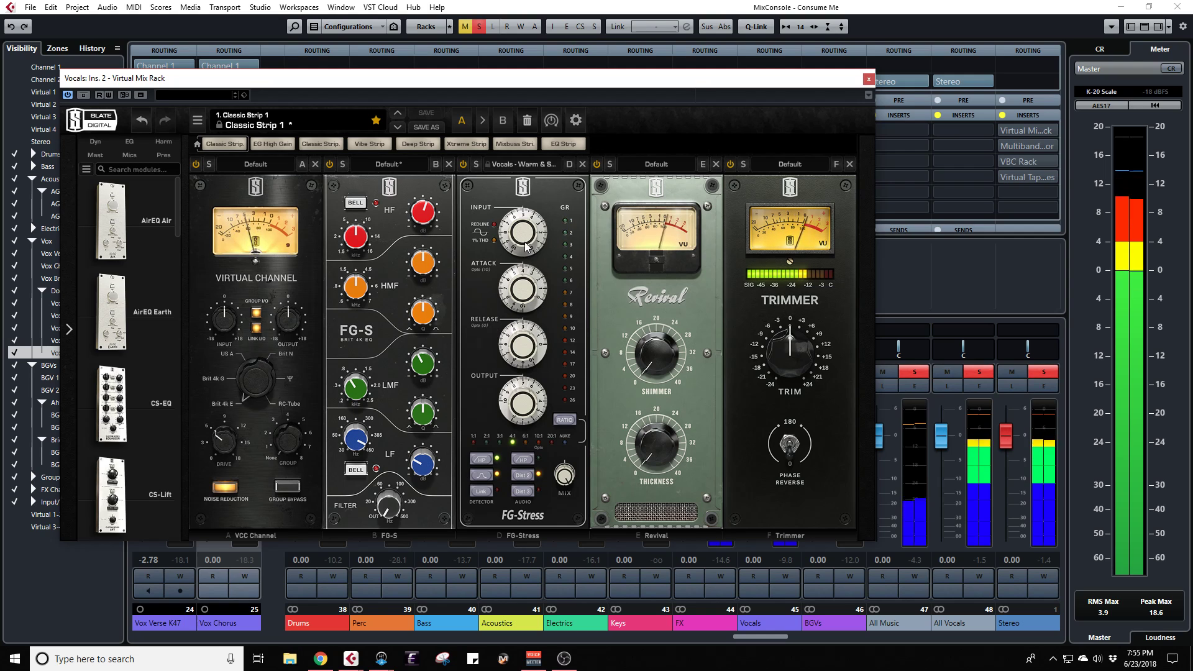
{"action": "mouse_move", "coordinate": [525, 251]}
{"action": "scroll", "coordinate": [520, 231], "scroll_direction": "up", "scroll_amount": 4}
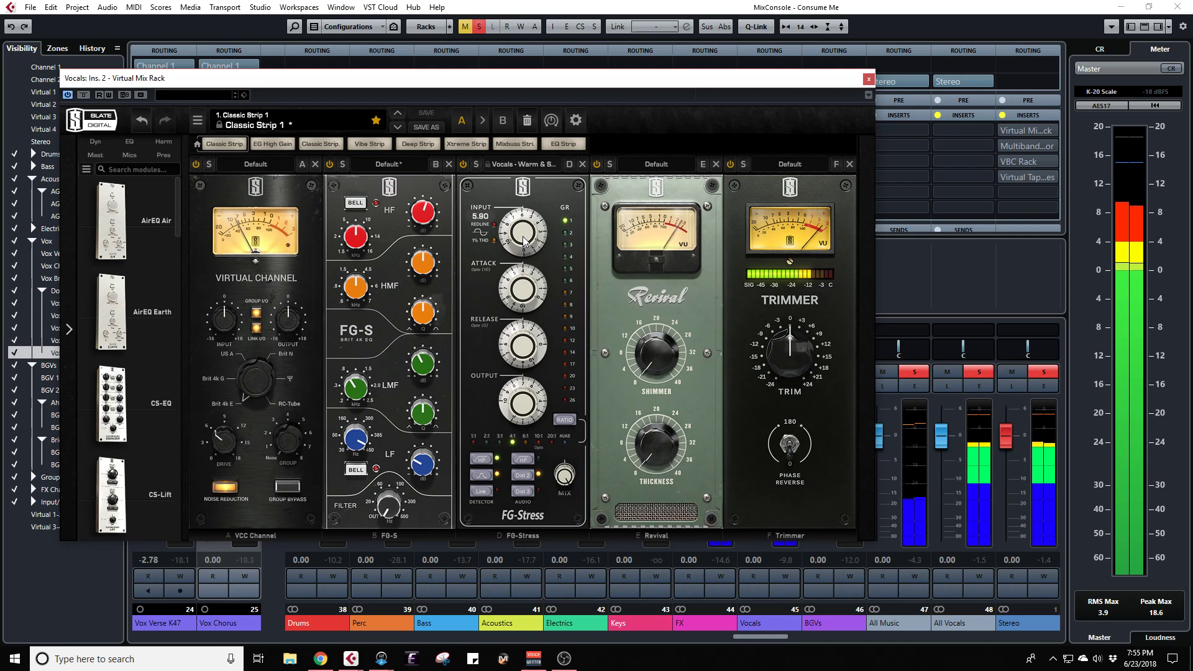
Step: Close the Virtual Mix Rack window and move the plug-in to the Vocals group's third insert slot
{"action": "left_click_drag", "start_coordinate": [509, 83], "coordinate": [468, 197]}
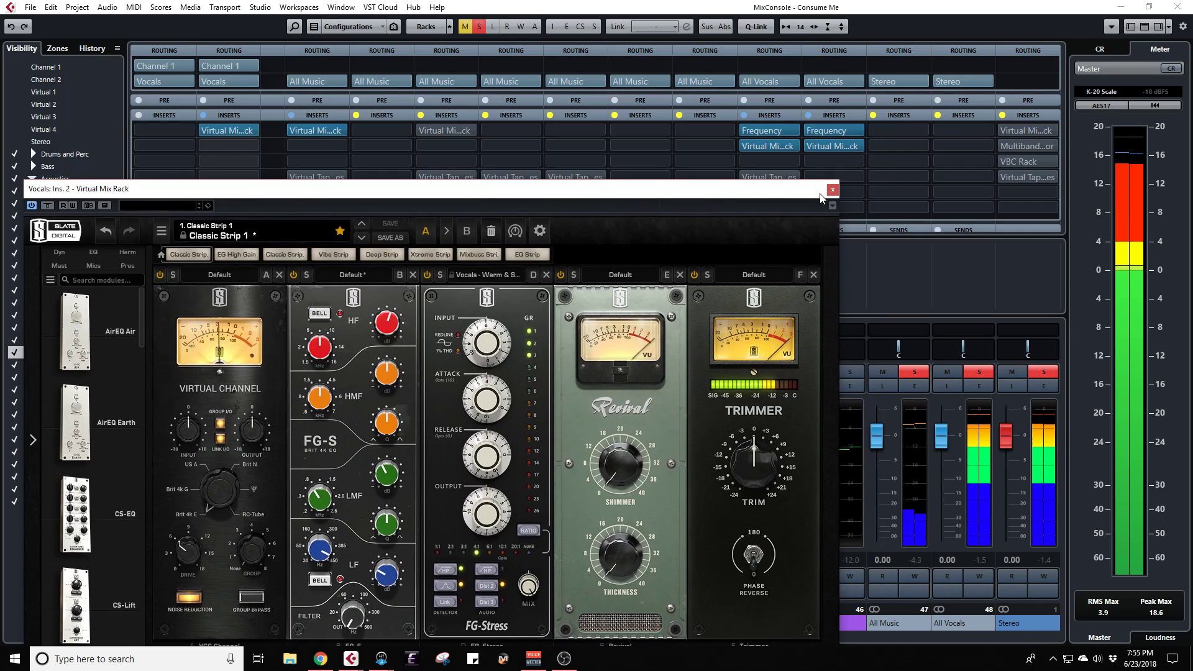
{"action": "left_click", "coordinate": [827, 192]}
{"action": "left_click", "coordinate": [773, 145]}
{"action": "left_click_drag", "start_coordinate": [774, 152], "coordinate": [775, 160]}
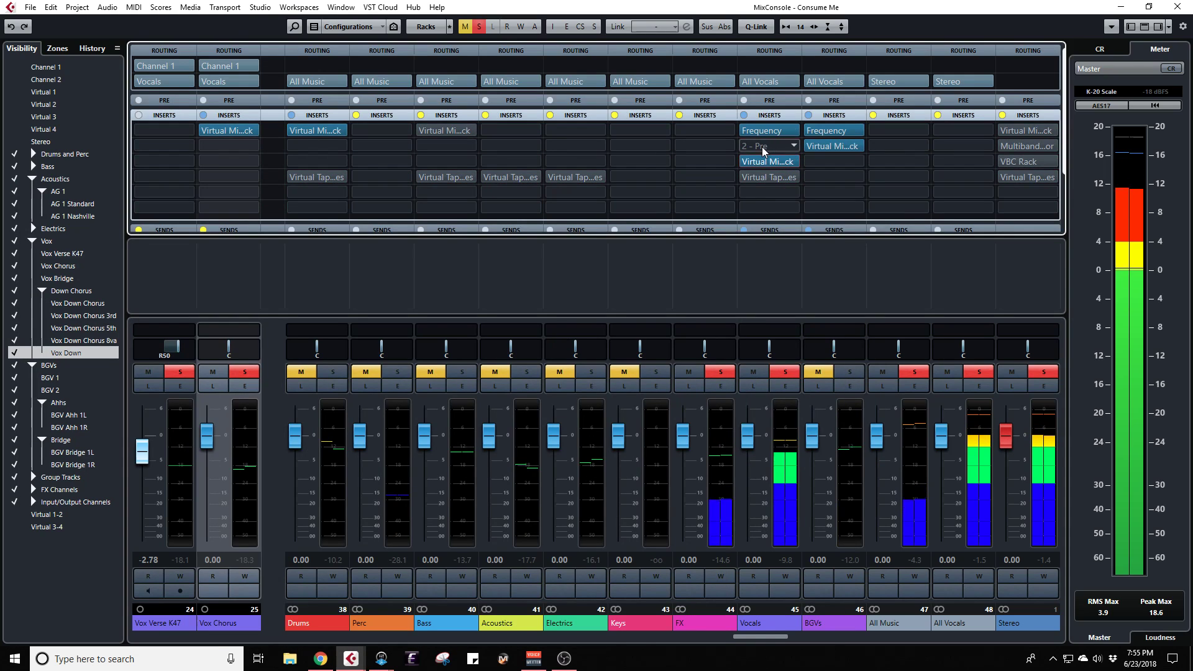
Step: Insert the UAD Teletronix LA-2A Legacy in the Vocals group's second insert slot and raise its peak reduction to about 50
{"action": "left_click", "coordinate": [761, 147]}
{"action": "type", "text": "la-2a"}
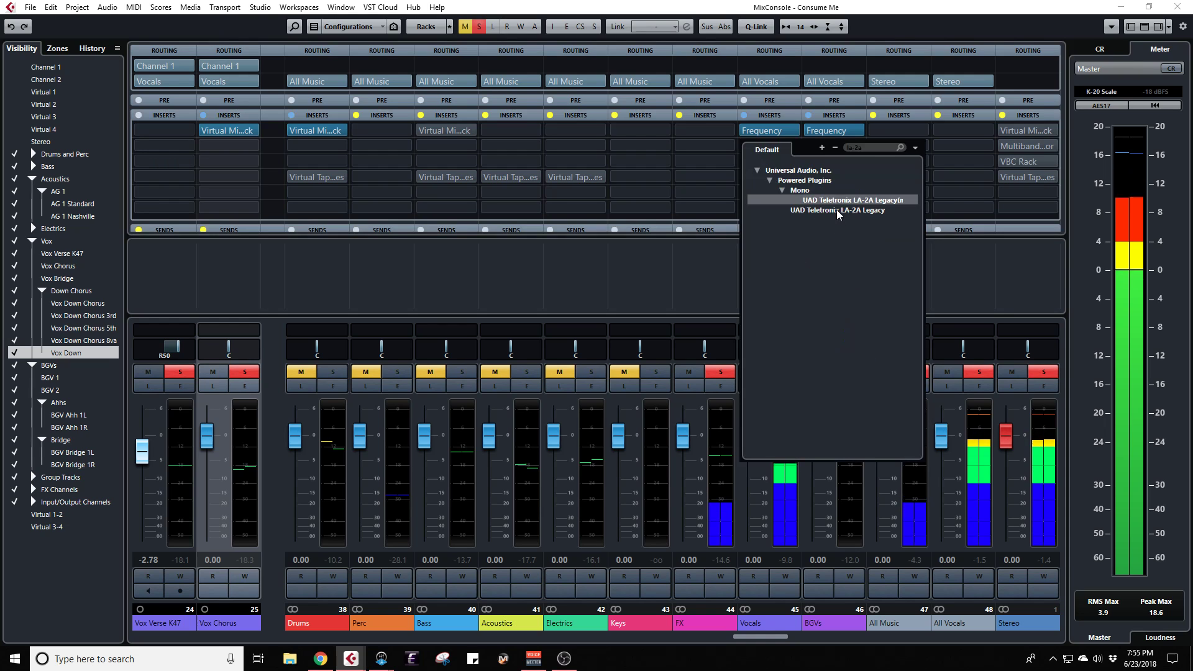
{"action": "left_click", "coordinate": [836, 210]}
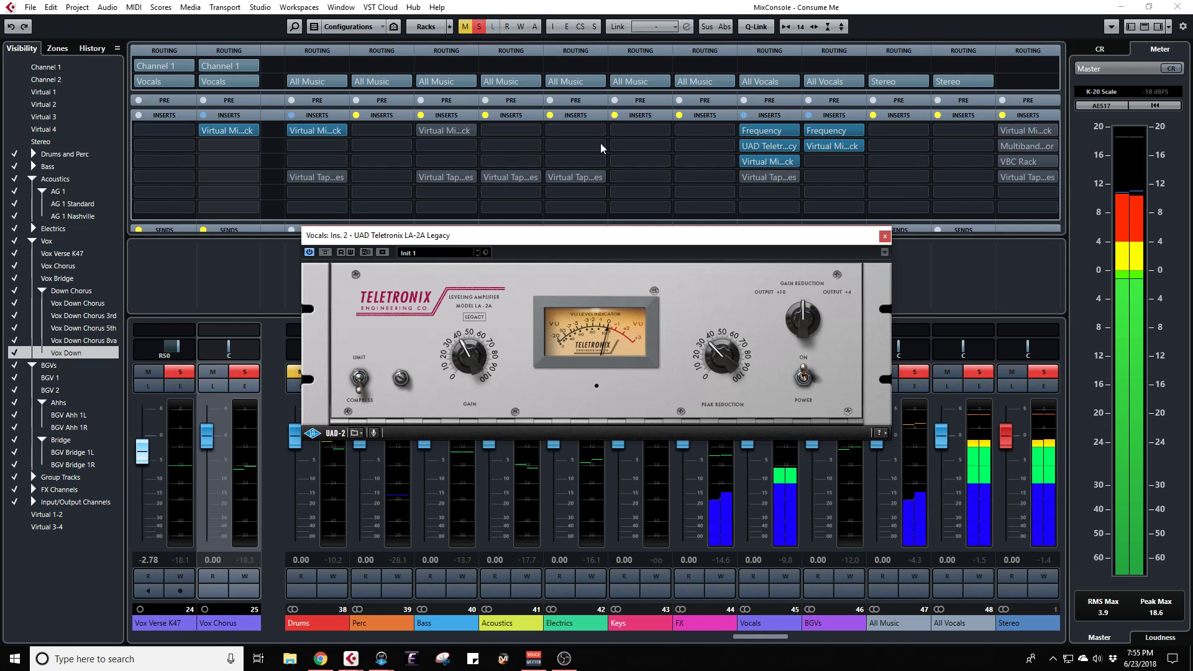
{"action": "left_click_drag", "start_coordinate": [596, 251], "coordinate": [543, 136]}
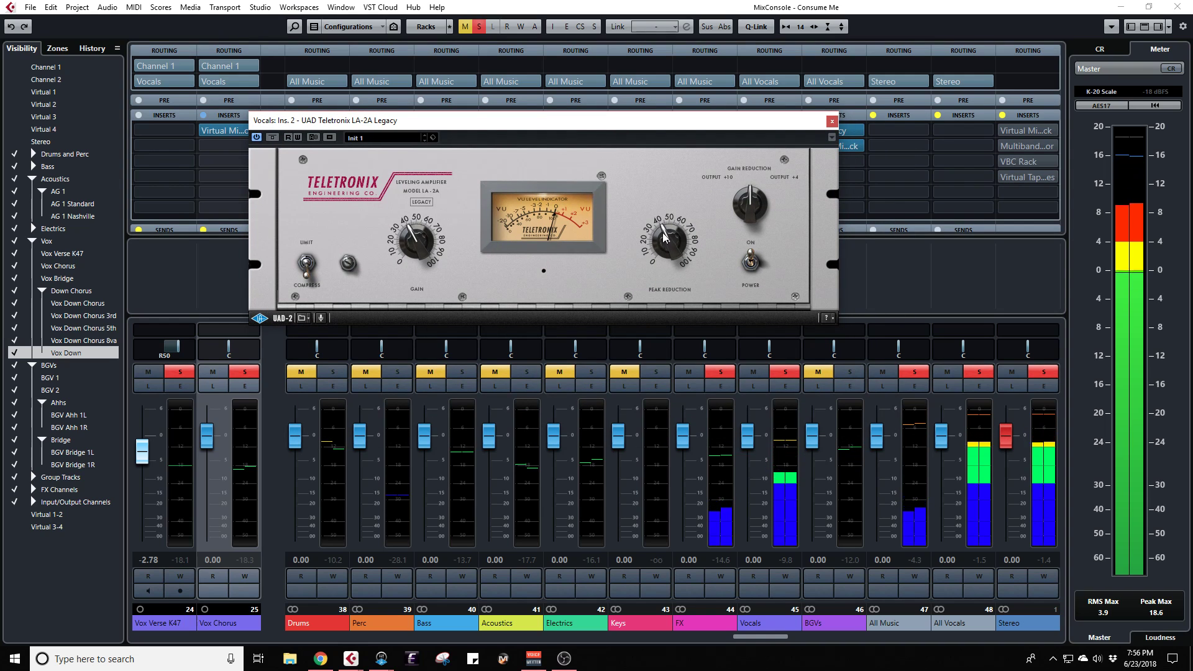
{"action": "left_click_drag", "start_coordinate": [661, 230], "coordinate": [661, 223]}
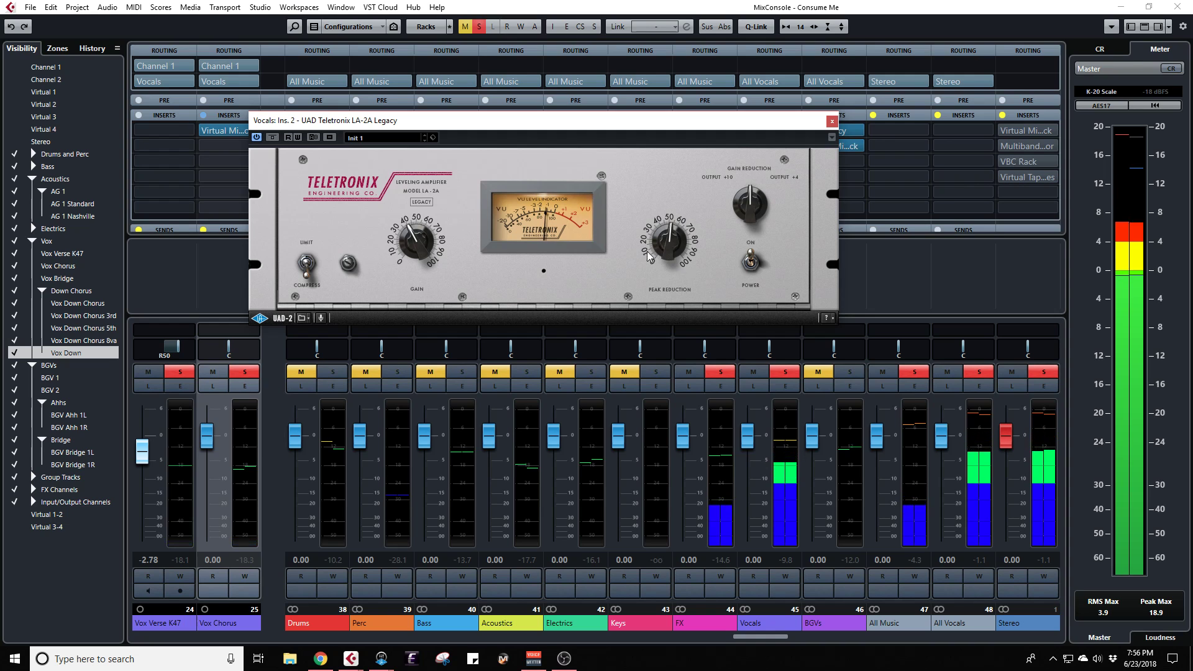
Step: Bypass the Vocals group's Virtual Mix Rack and compare the vocals with and without the LA-2A, leaving the compressor active
{"action": "left_click_drag", "start_coordinate": [549, 124], "coordinate": [458, 228]}
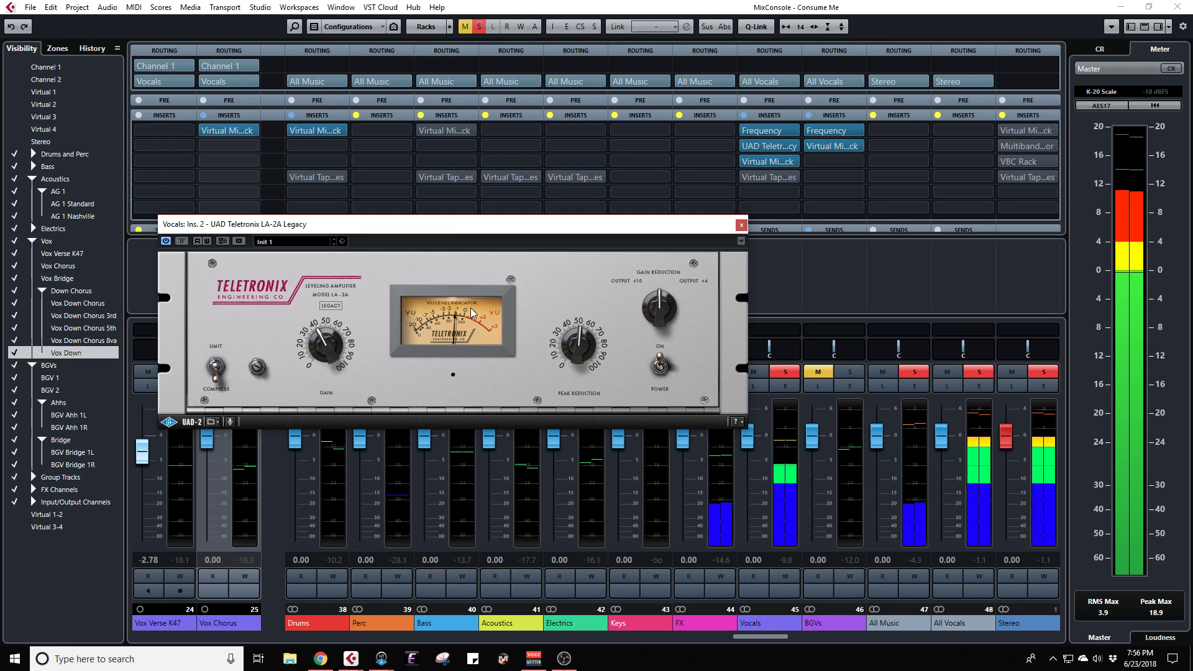
{"action": "left_click", "coordinate": [758, 167]}
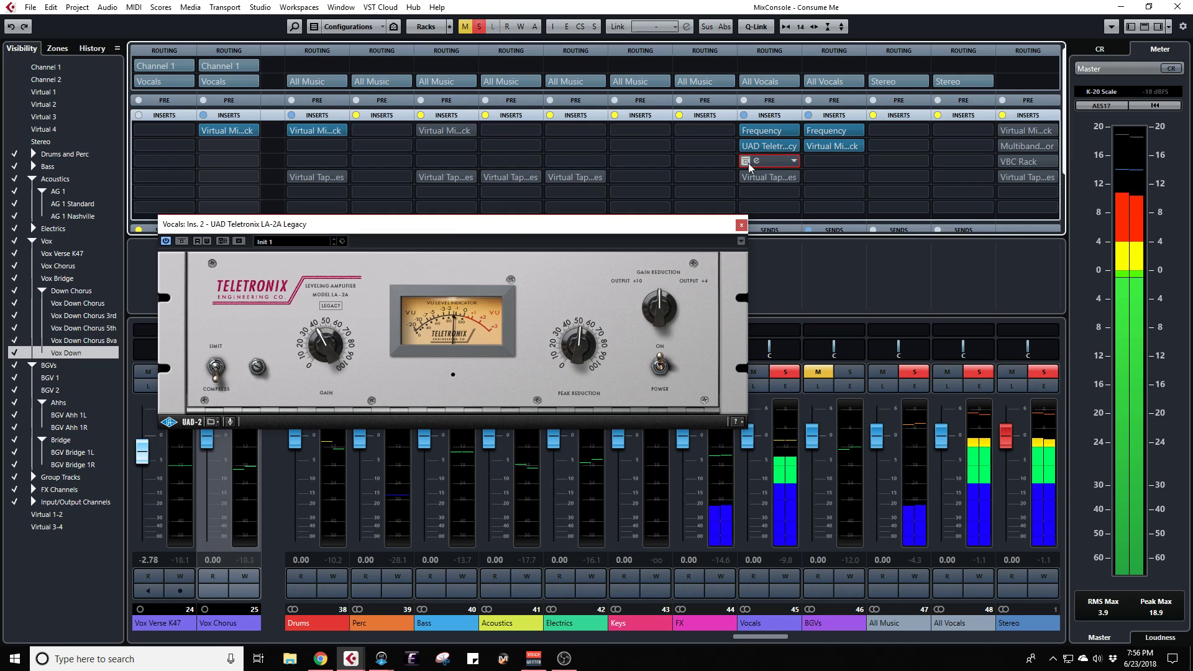
{"action": "left_click", "coordinate": [182, 242]}
{"action": "left_click", "coordinate": [182, 241]}
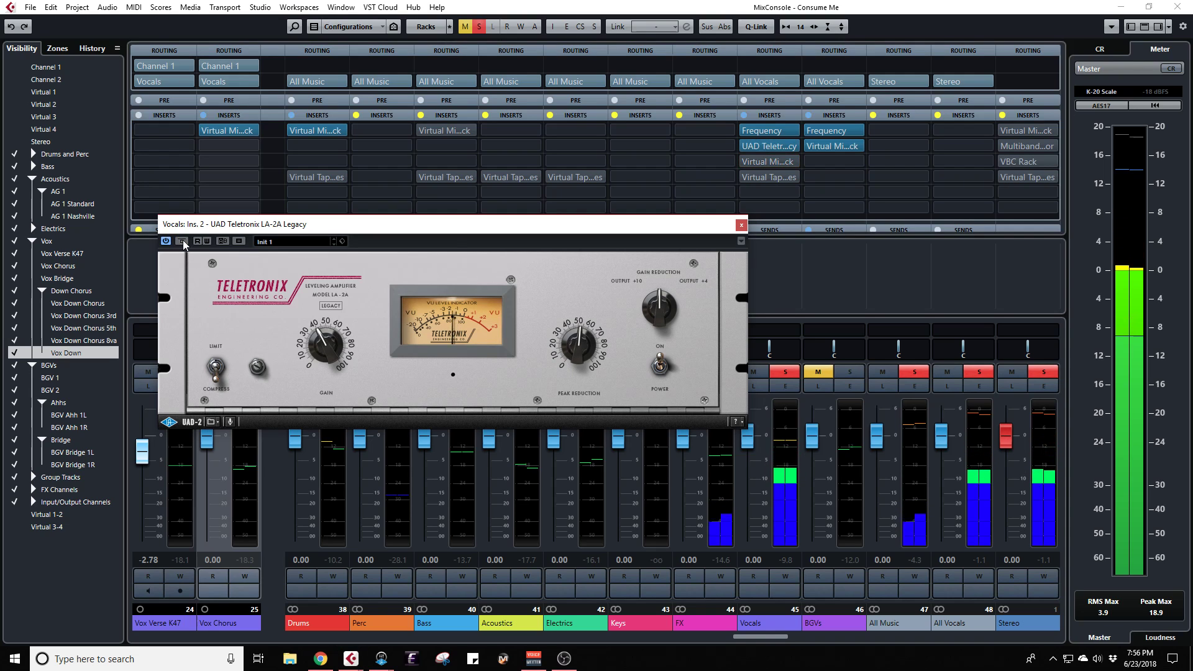
{"action": "left_click", "coordinate": [182, 242]}
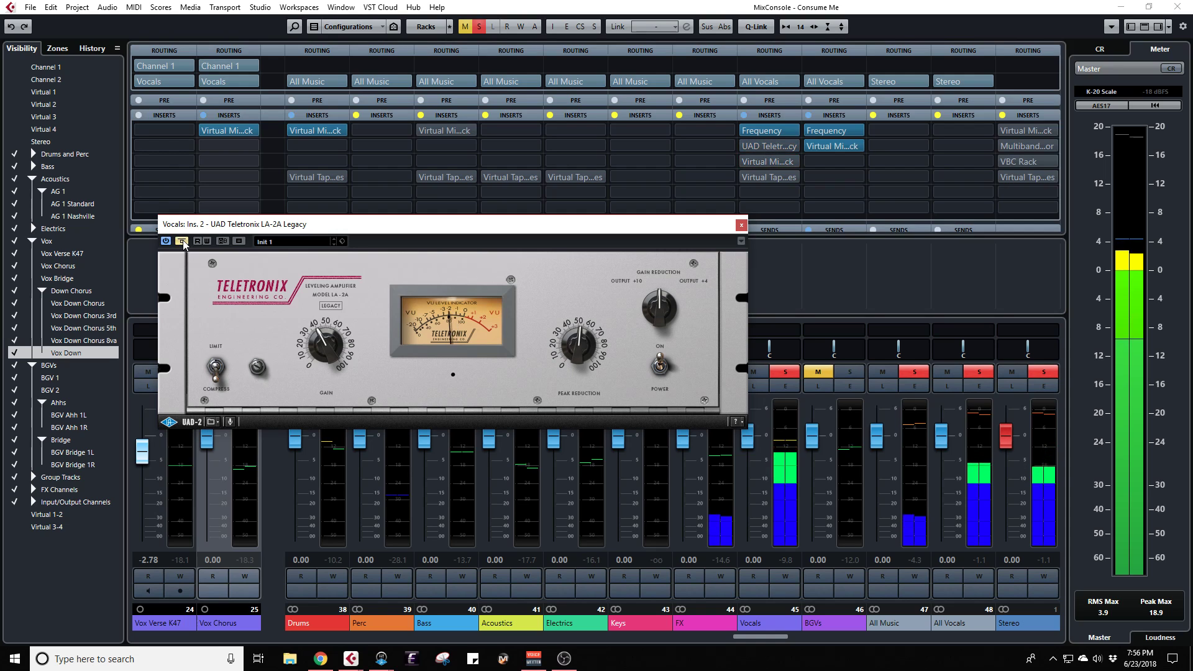
{"action": "left_click", "coordinate": [182, 241]}
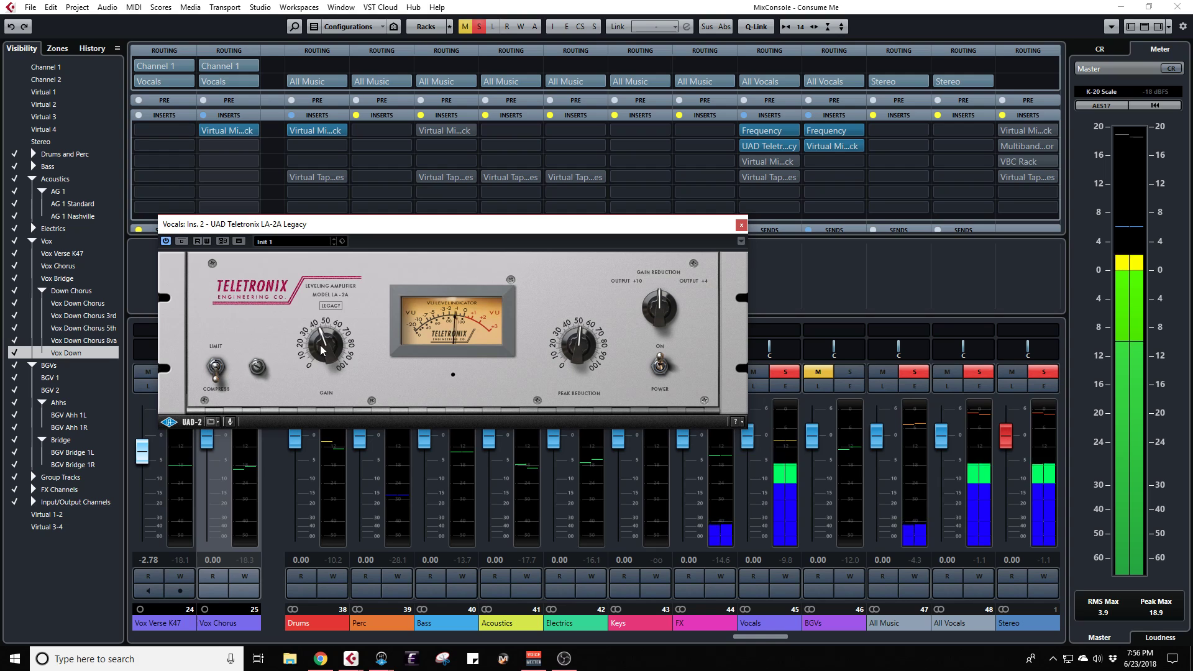
{"action": "left_click", "coordinate": [184, 242]}
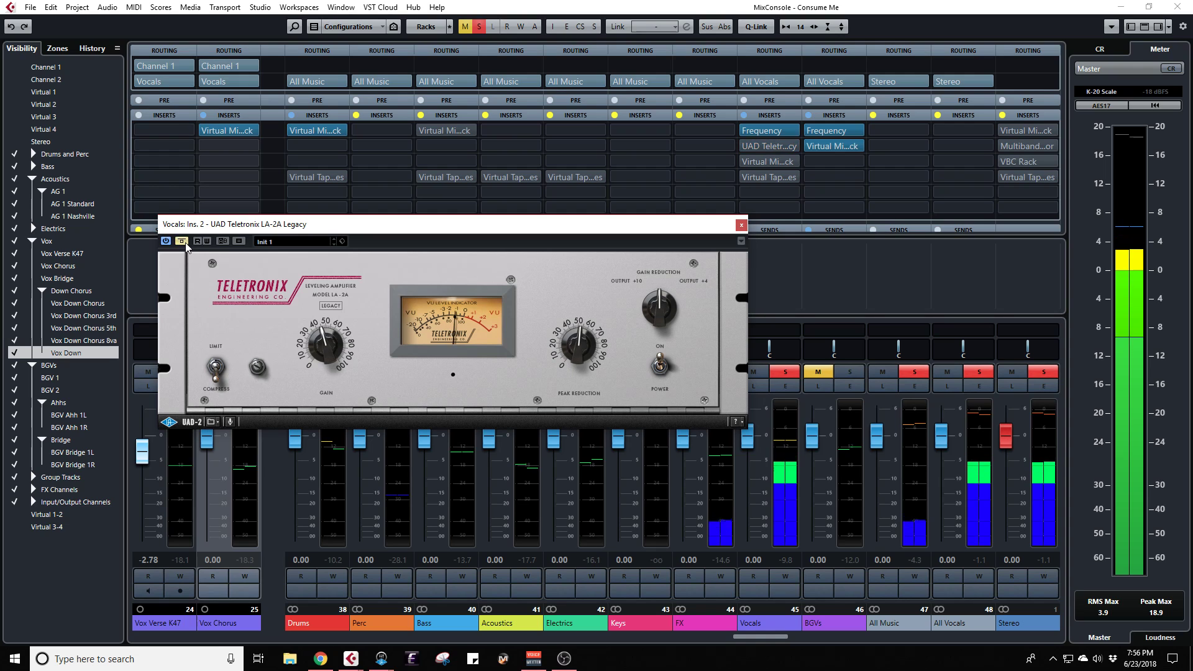
{"action": "left_click", "coordinate": [183, 244]}
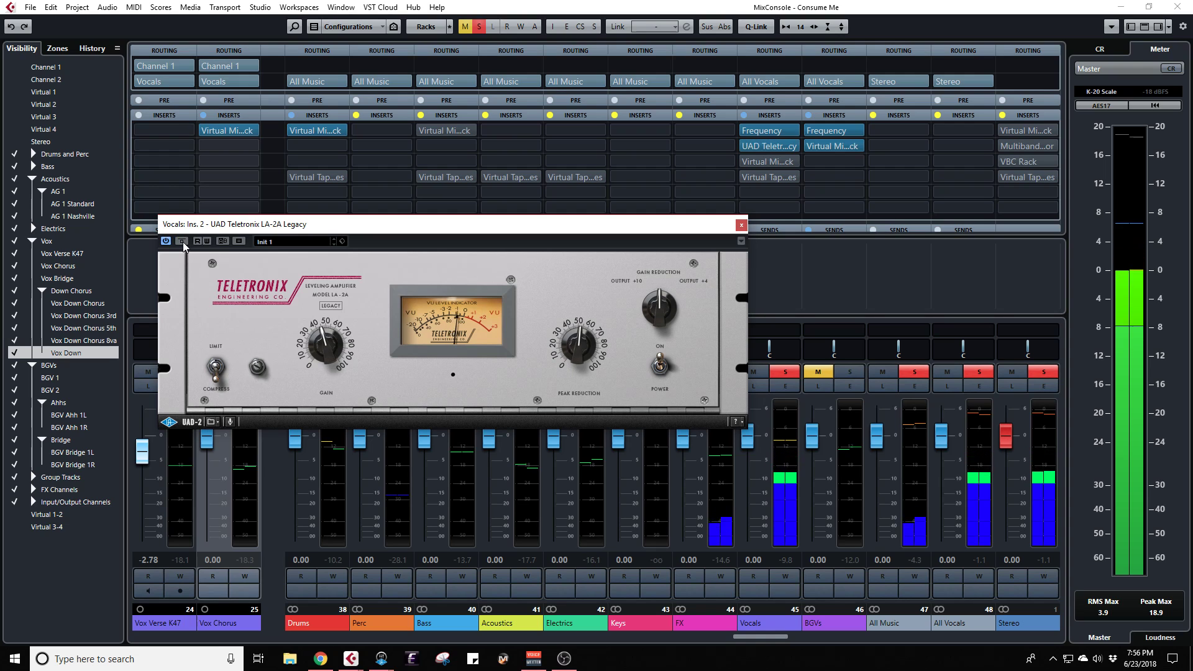
Step: Close the LA-2A, reopen and reactivate the Vocals group's Virtual Mix Rack, and set the Trimmer module to -6 dB
{"action": "left_click", "coordinate": [741, 227]}
{"action": "left_click", "coordinate": [770, 161]}
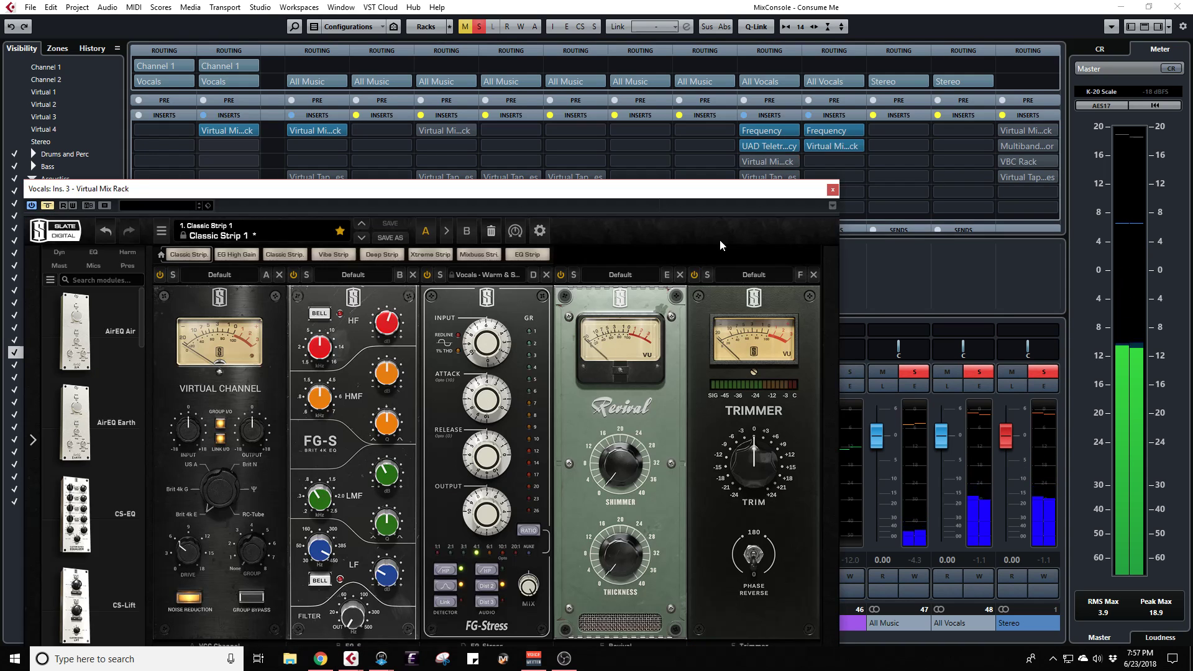
{"action": "left_click_drag", "start_coordinate": [602, 193], "coordinate": [627, 77]}
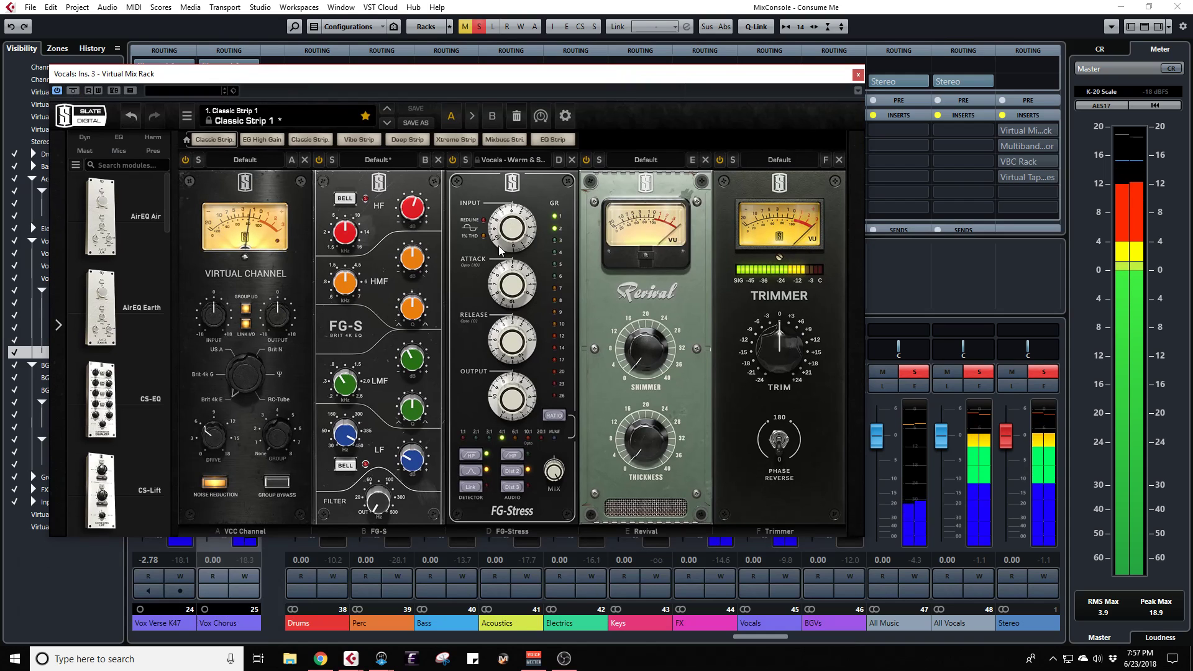
{"action": "mouse_move", "coordinate": [508, 234]}
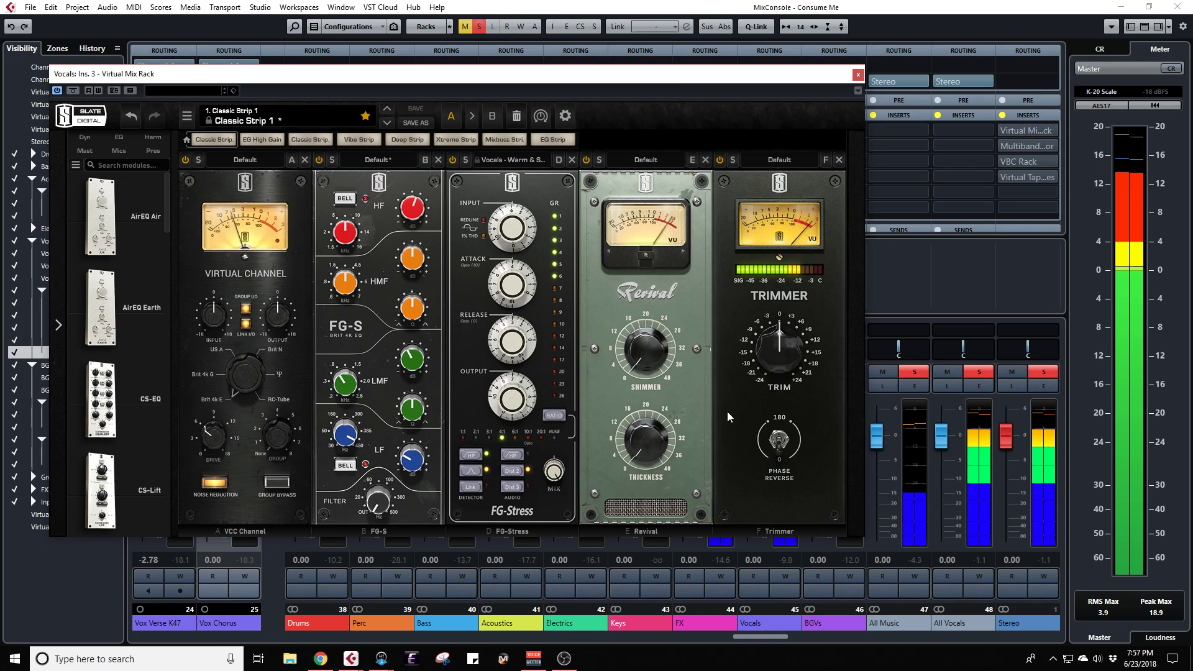
{"action": "left_click_drag", "start_coordinate": [784, 351], "coordinate": [829, 399]}
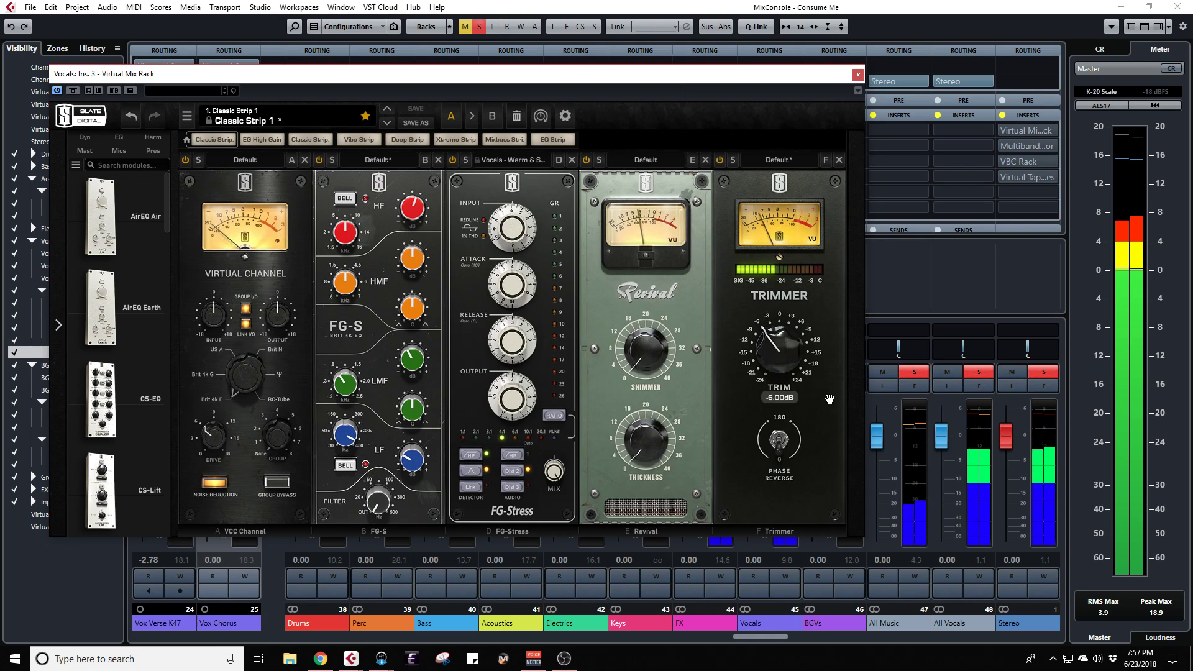
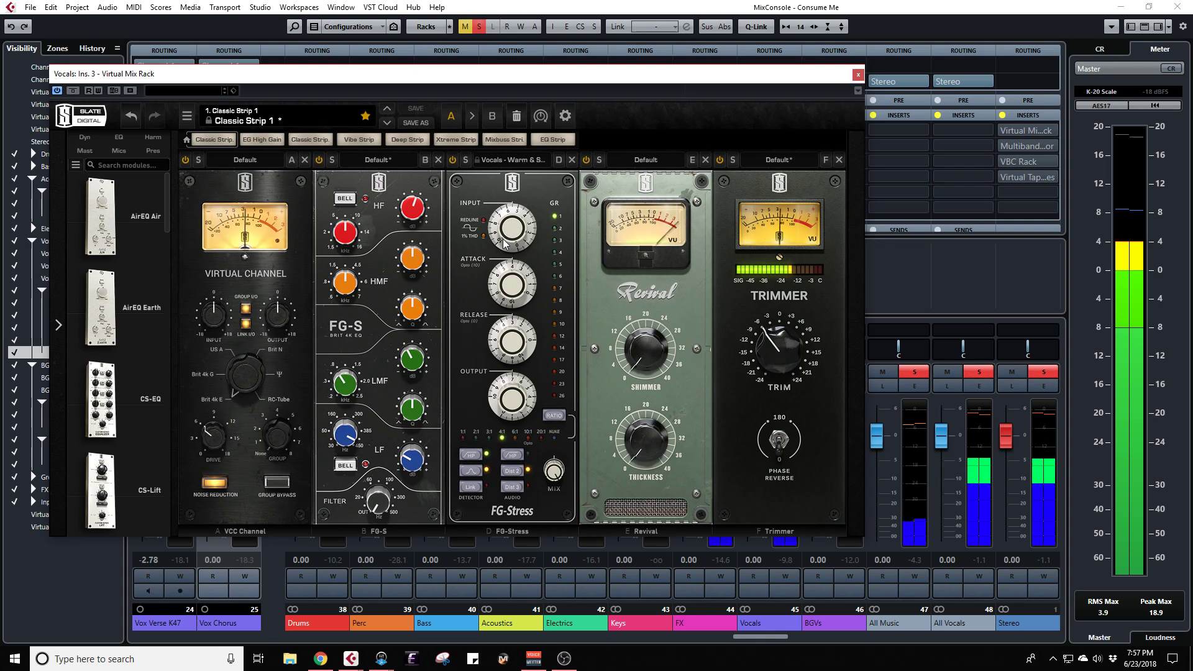
Step: Try different FG-Stress attack settings, including 1.80, and return the attack to 4.00
{"action": "mouse_move", "coordinate": [510, 298]}
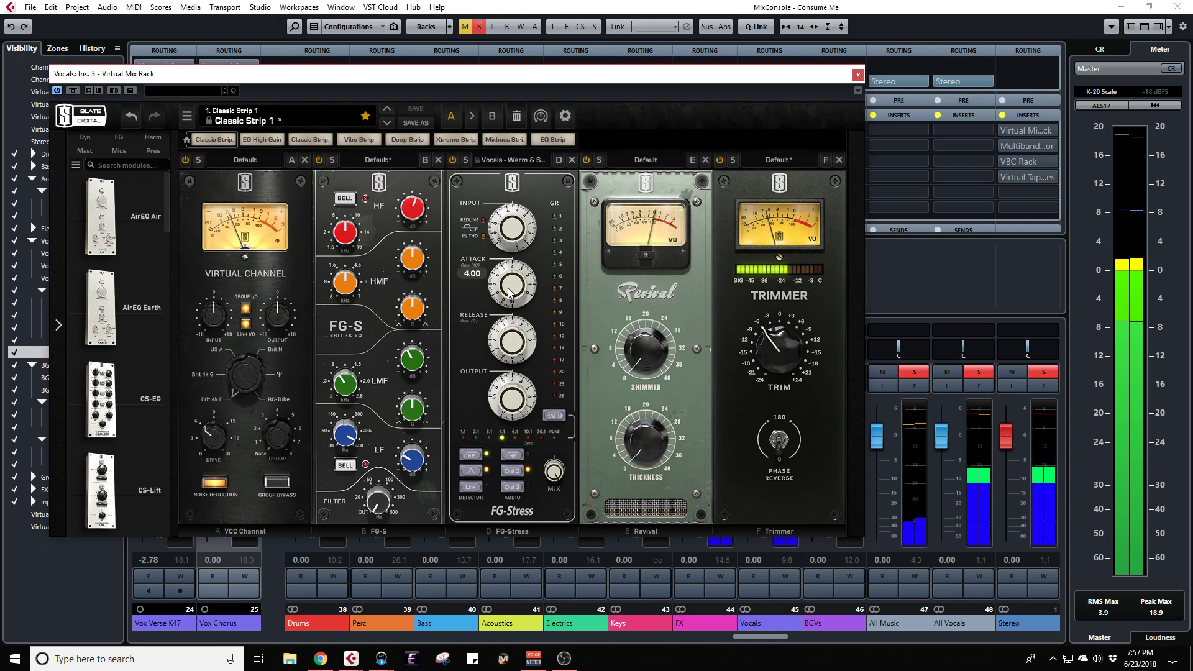
{"action": "mouse_move", "coordinate": [508, 289]}
{"action": "left_mouse_down"}
{"action": "mouse_move", "coordinate": [508, 318]}
{"action": "mouse_move", "coordinate": [507, 274]}
{"action": "mouse_move", "coordinate": [513, 294]}
{"action": "left_mouse_up"}
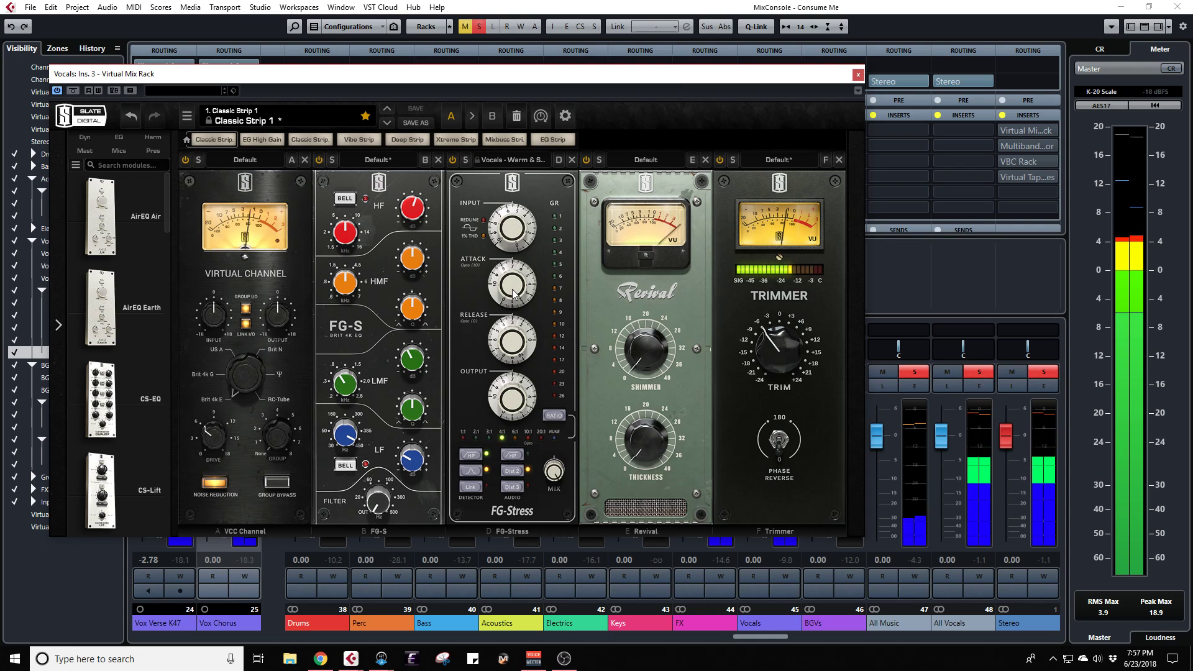
{"action": "left_click_drag", "start_coordinate": [513, 289], "coordinate": [509, 343]}
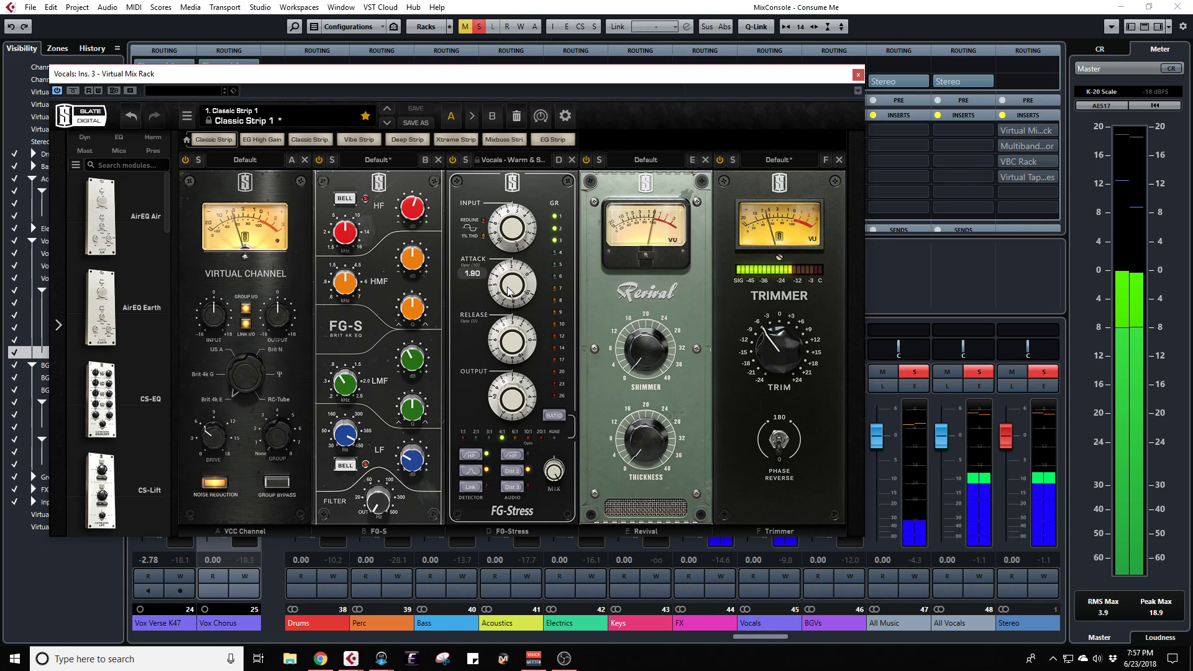
{"action": "left_click_drag", "start_coordinate": [508, 290], "coordinate": [511, 268]}
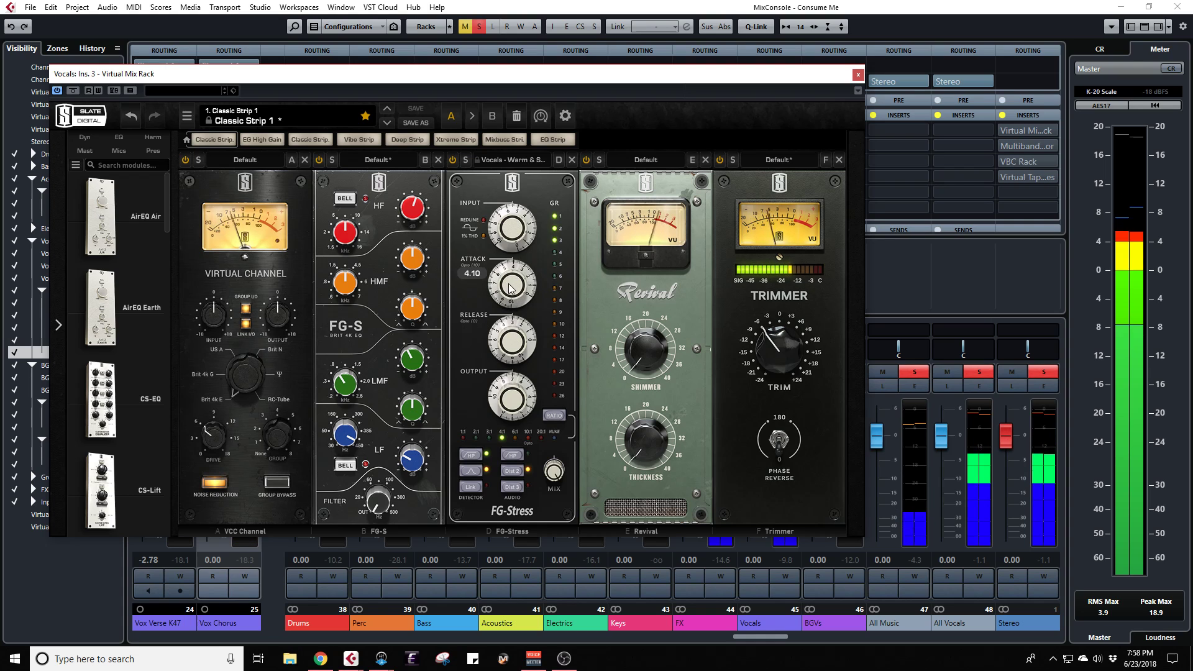
{"action": "mouse_move", "coordinate": [510, 289]}
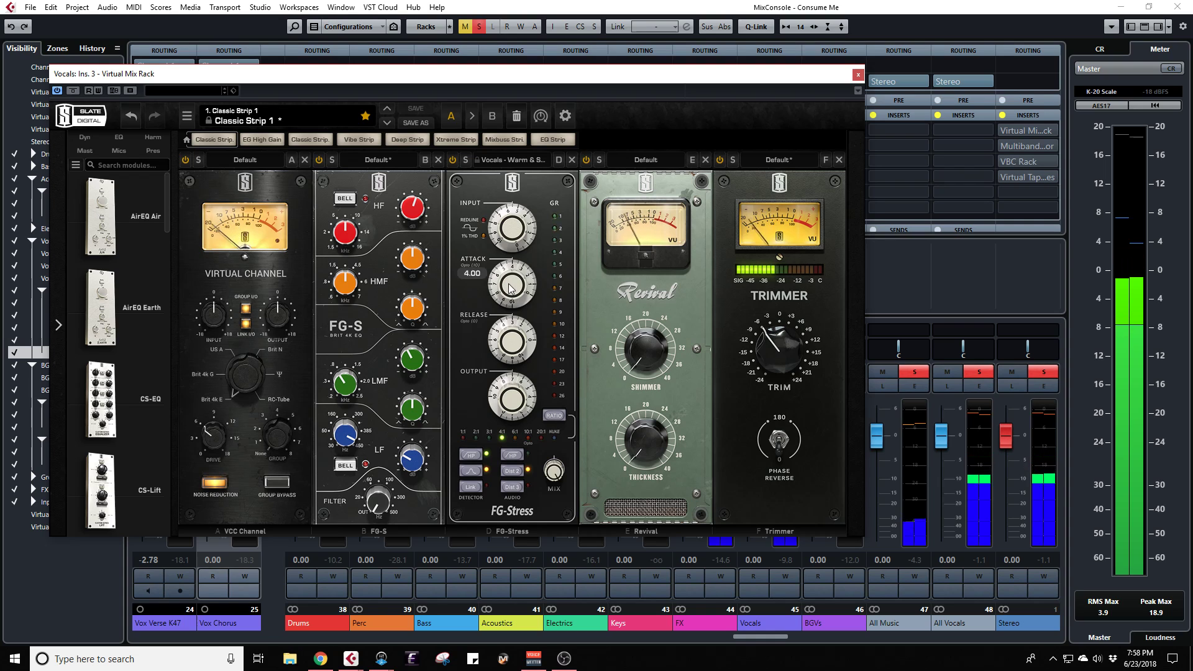
Step: Load the Vocals - In Yo Face preset in FG-Stress and raise its input to about 7
{"action": "left_click", "coordinate": [520, 161]}
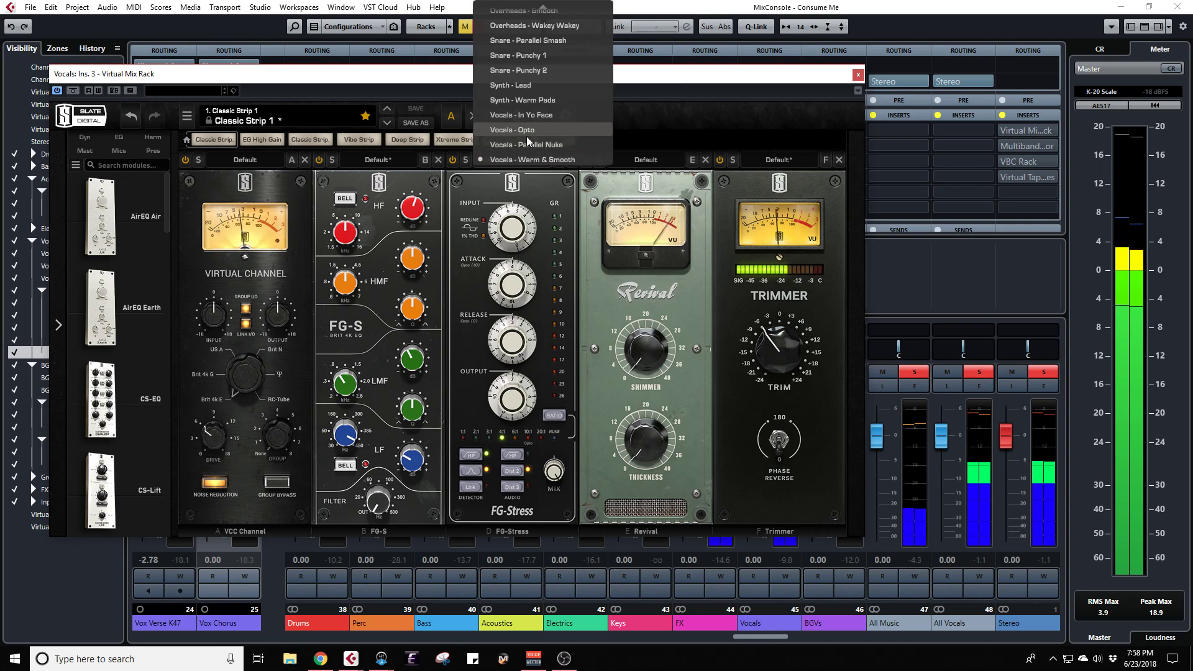
{"action": "left_click", "coordinate": [557, 116]}
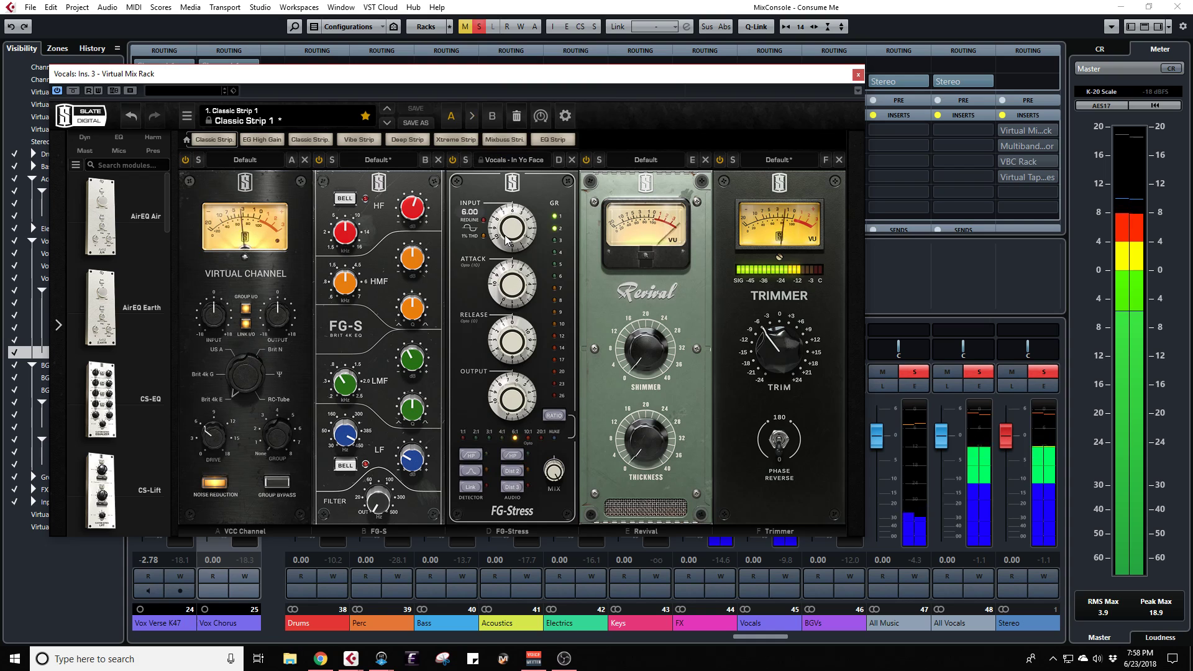
{"action": "scroll", "coordinate": [506, 239], "scroll_direction": "up", "scroll_amount": 5}
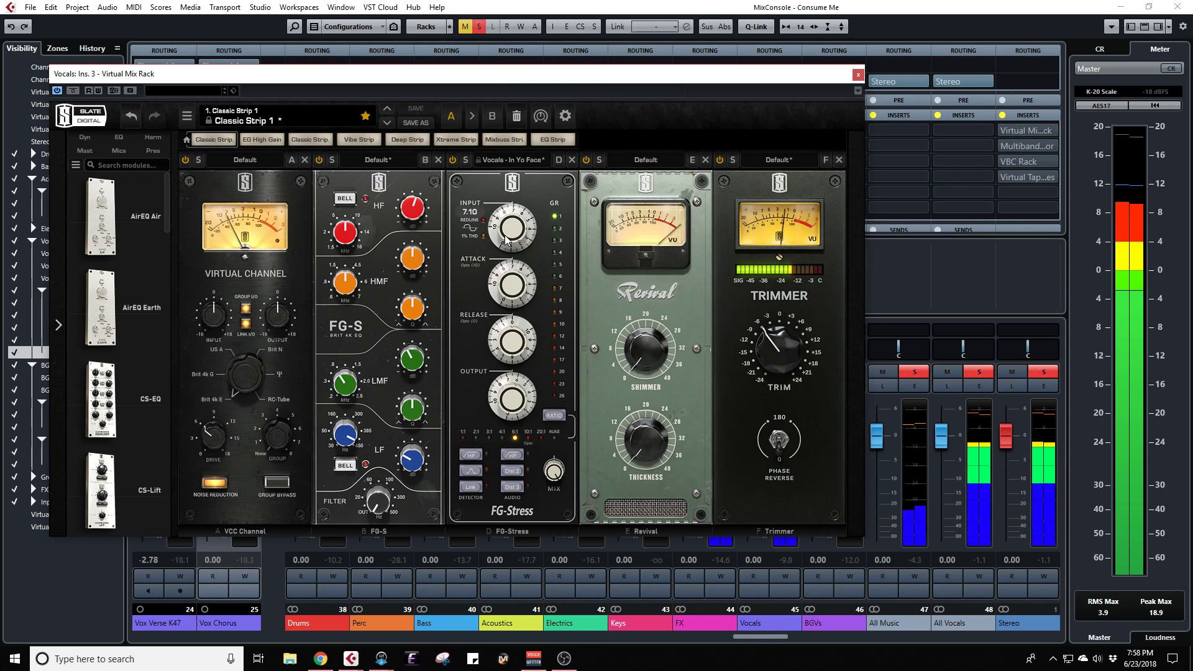
{"action": "scroll", "coordinate": [506, 240], "scroll_direction": "down", "scroll_amount": 1}
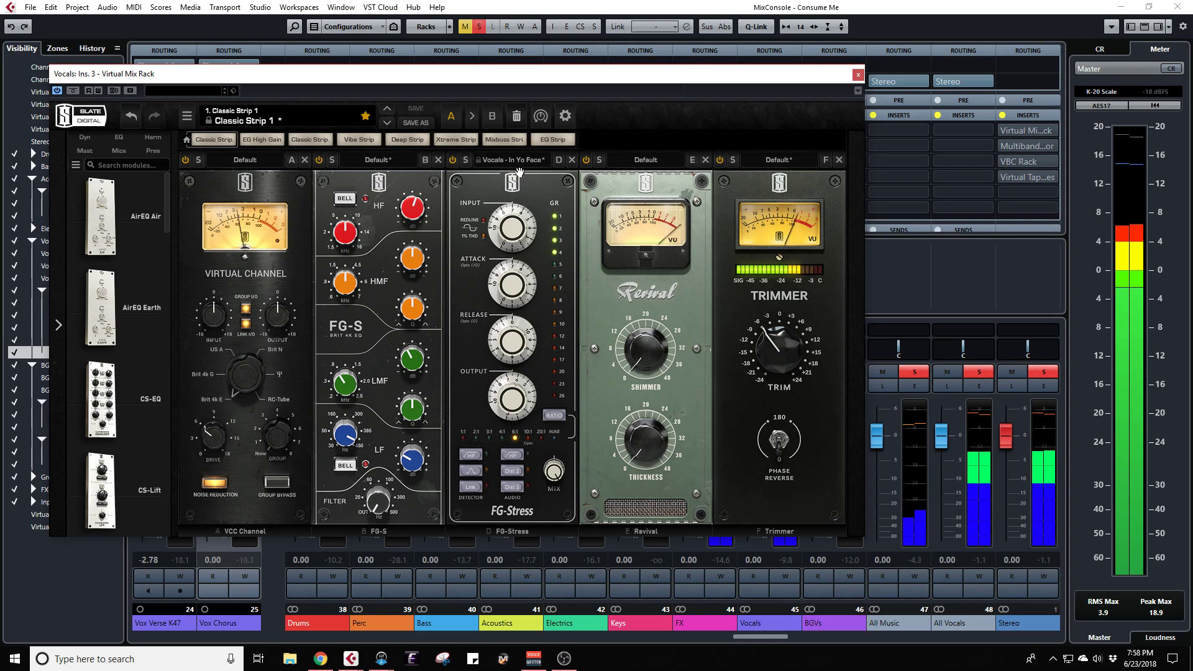
Step: Clear all mutes and solos in the mixer and solo the Vox folder track in the project window
{"action": "left_click", "coordinate": [479, 26]}
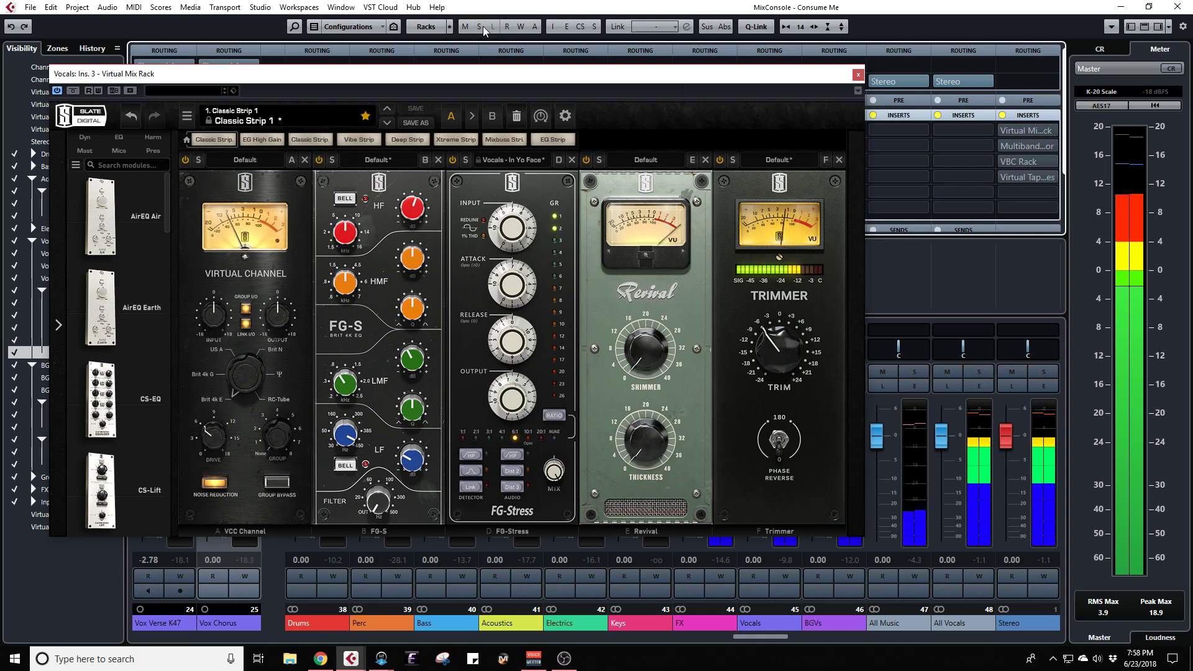
{"action": "mouse_move", "coordinate": [502, 242]}
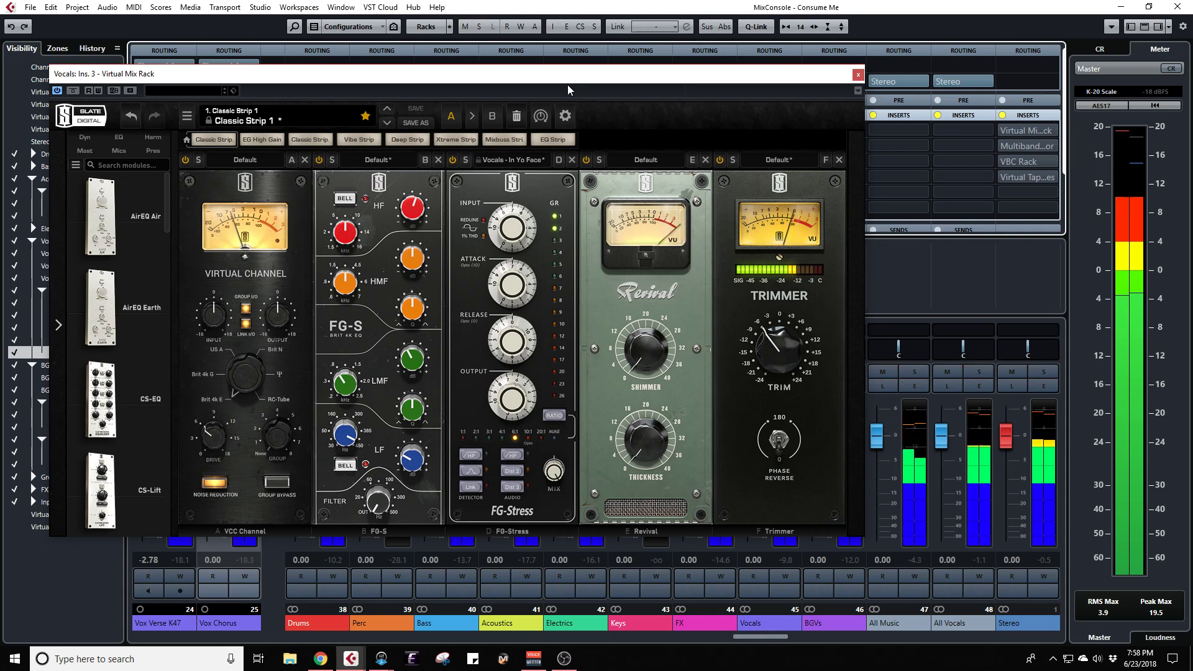
{"action": "key", "text": "F3"}
{"action": "left_click_drag", "start_coordinate": [567, 76], "coordinate": [777, 49]}
{"action": "left_click", "coordinate": [236, 432]}
{"action": "key", "text": "s"}
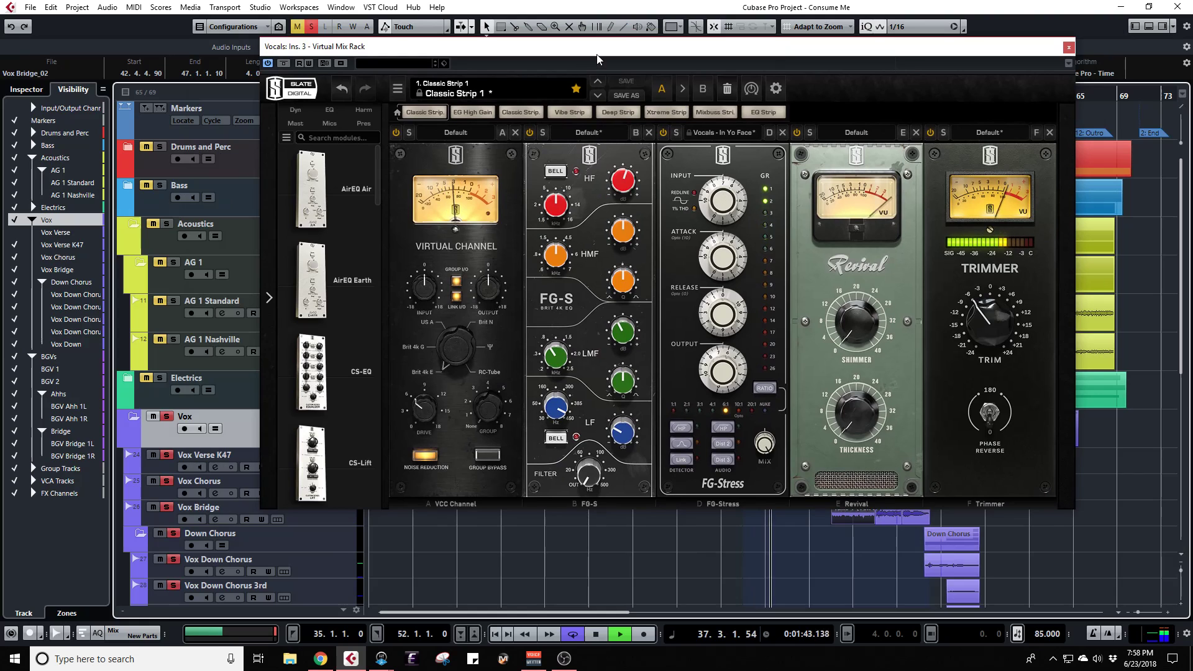
Step: Compare the rack against its bypassed sound and set the Trimmer to -8 dB to match levels
{"action": "left_click_drag", "start_coordinate": [584, 69], "coordinate": [454, 67]}
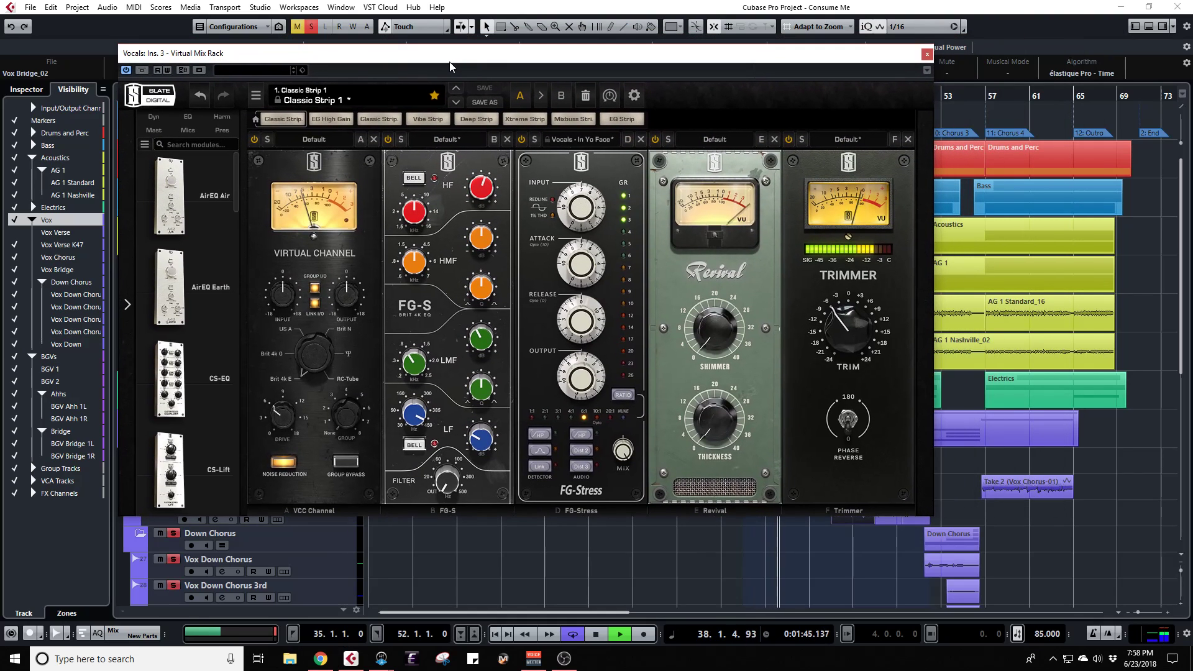
{"action": "left_click", "coordinate": [143, 71]}
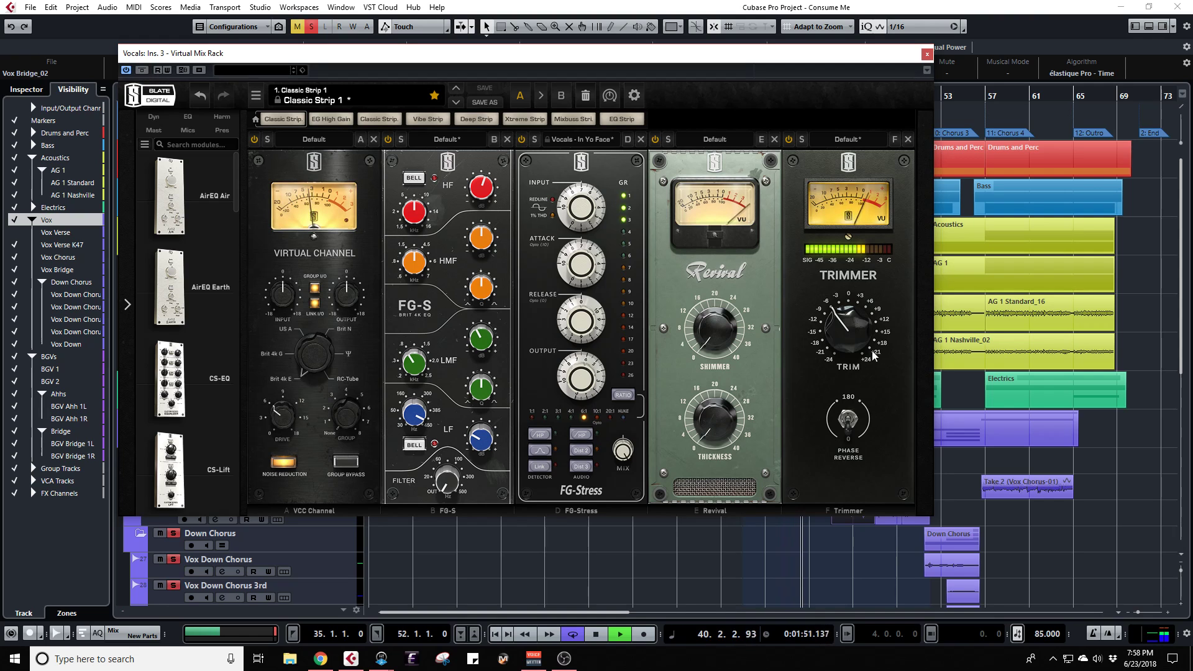
{"action": "left_click_drag", "start_coordinate": [828, 320], "coordinate": [820, 314]}
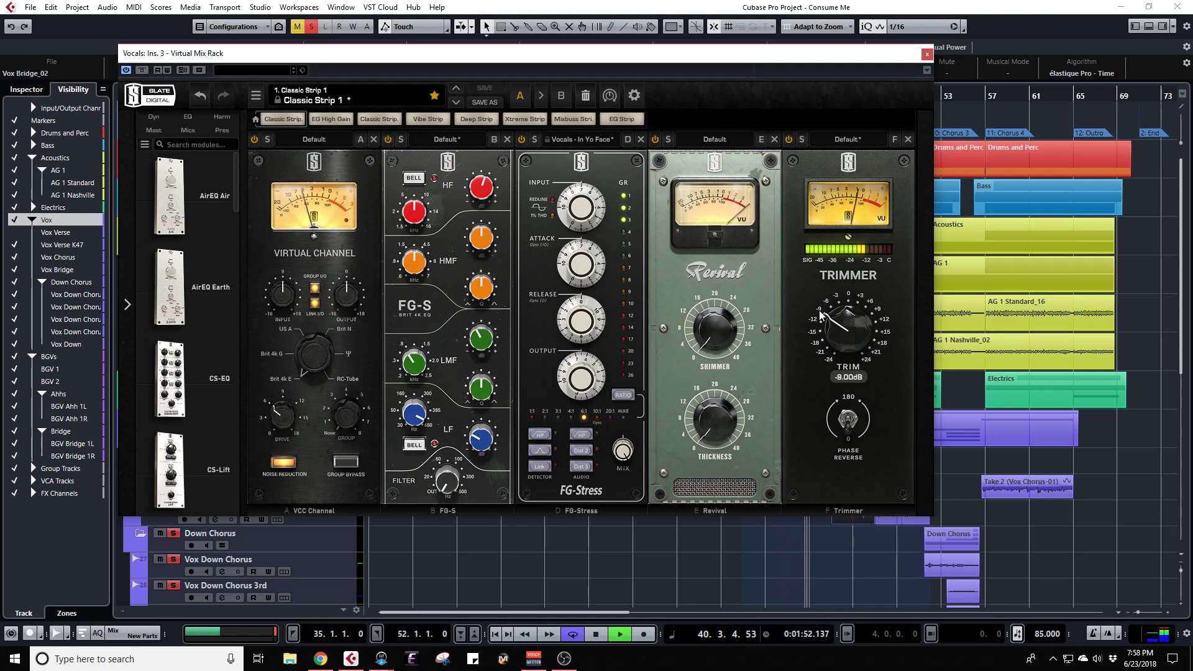
{"action": "left_click", "coordinate": [143, 70]}
{"action": "left_click", "coordinate": [142, 71]}
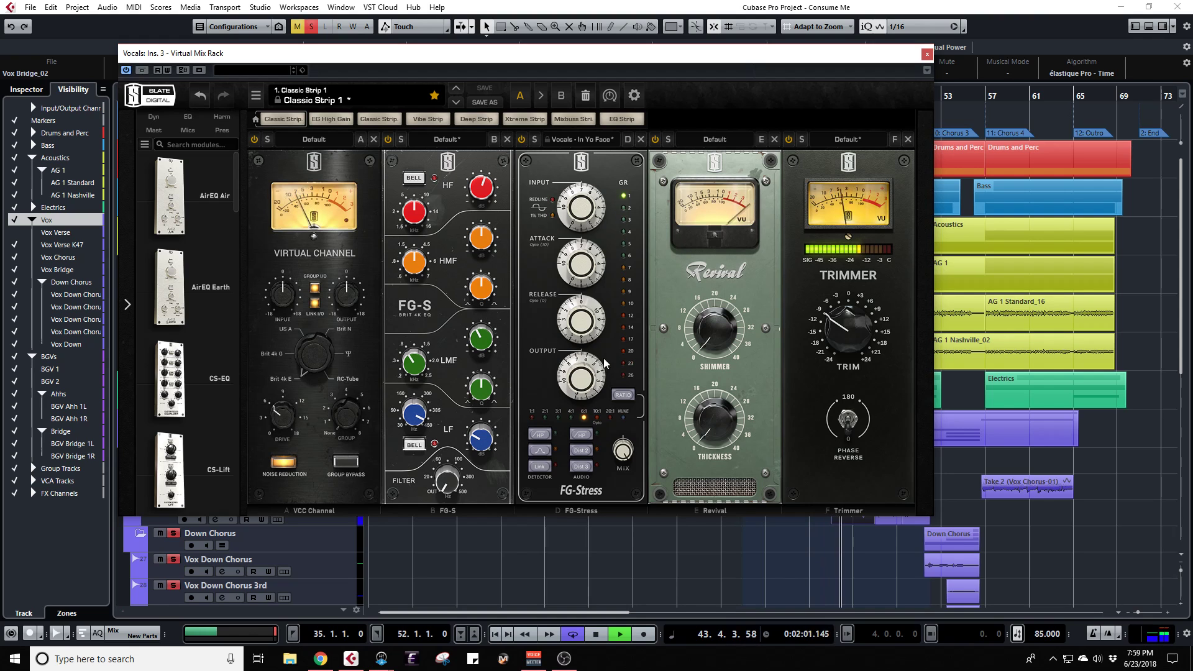
Step: Lower the FG-Stress output to 4.80 and set the Trimmer to -6 dB
{"action": "mouse_move", "coordinate": [584, 376]}
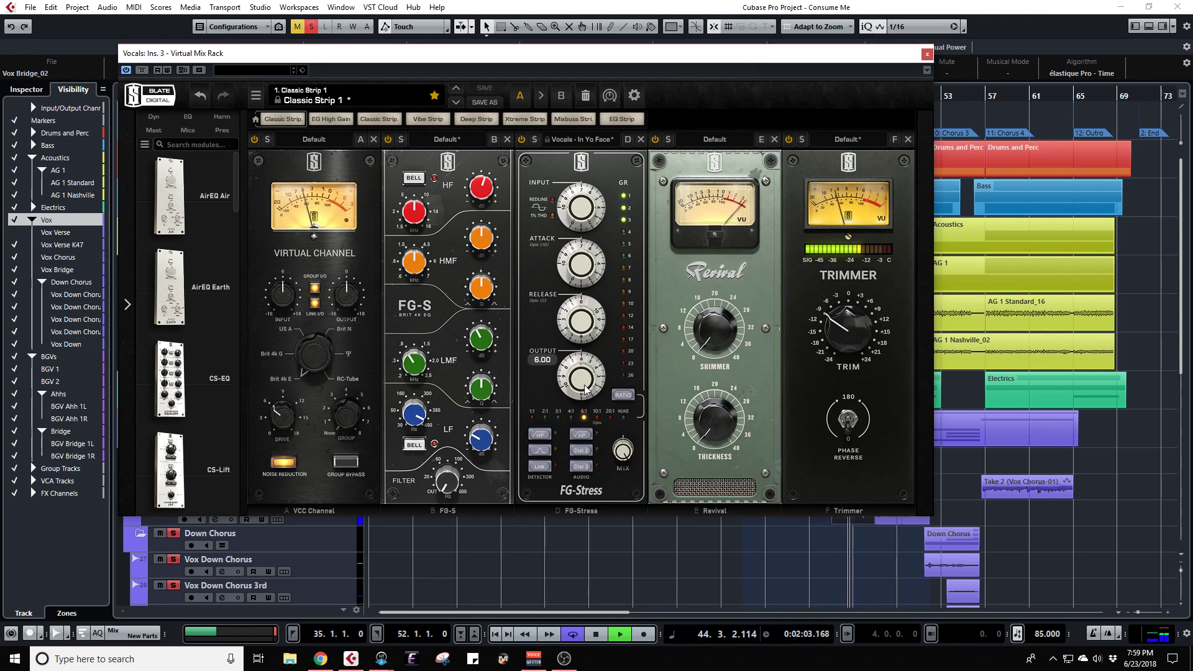
{"action": "scroll", "coordinate": [585, 389], "scroll_direction": "down", "scroll_amount": 4}
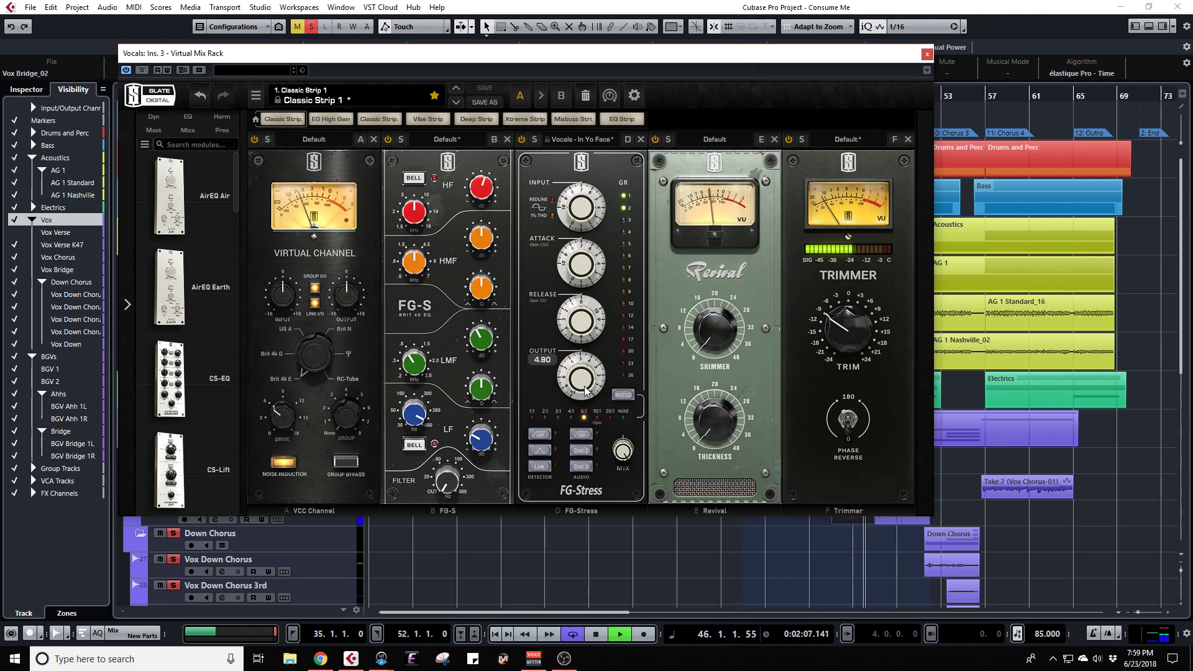
{"action": "double_click", "coordinate": [843, 336]}
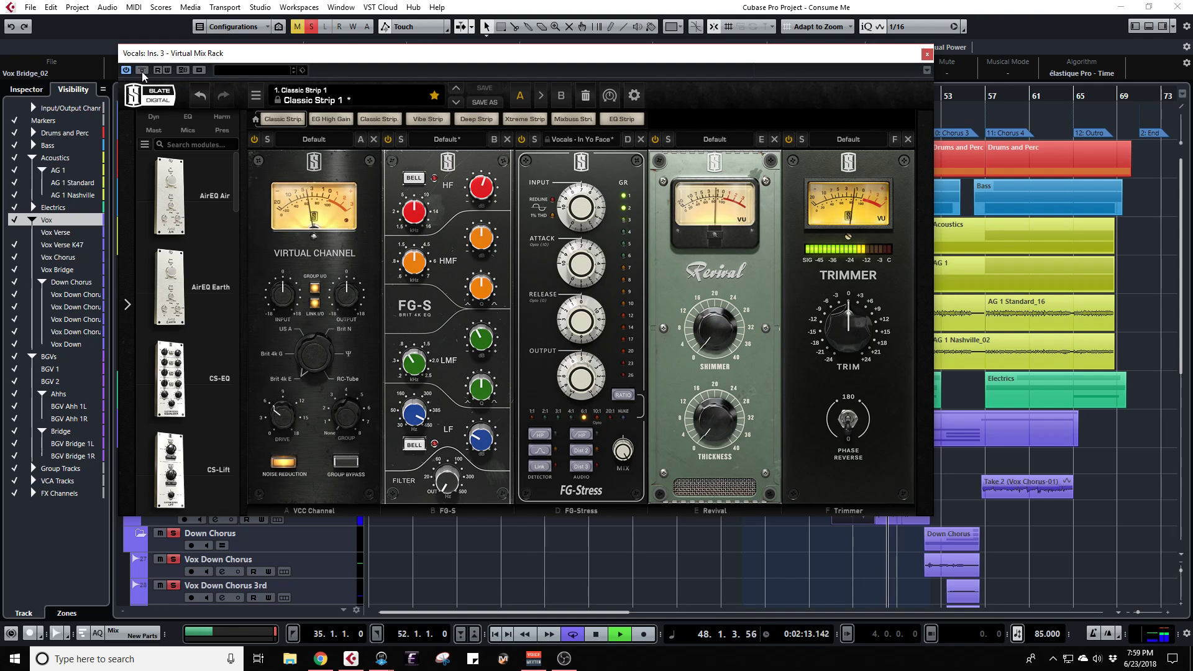
{"action": "left_click", "coordinate": [827, 302]}
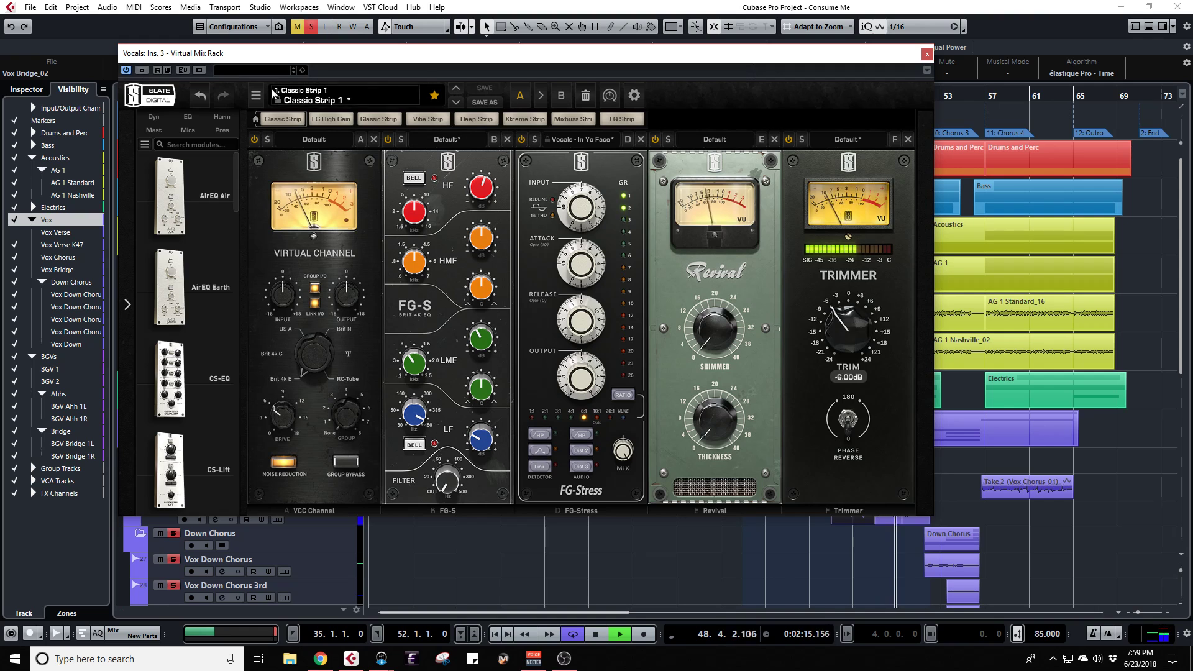
Step: Compare the vocal rack against its bypassed sound and raise the Trimmer slightly to match levels
{"action": "left_click", "coordinate": [142, 70]}
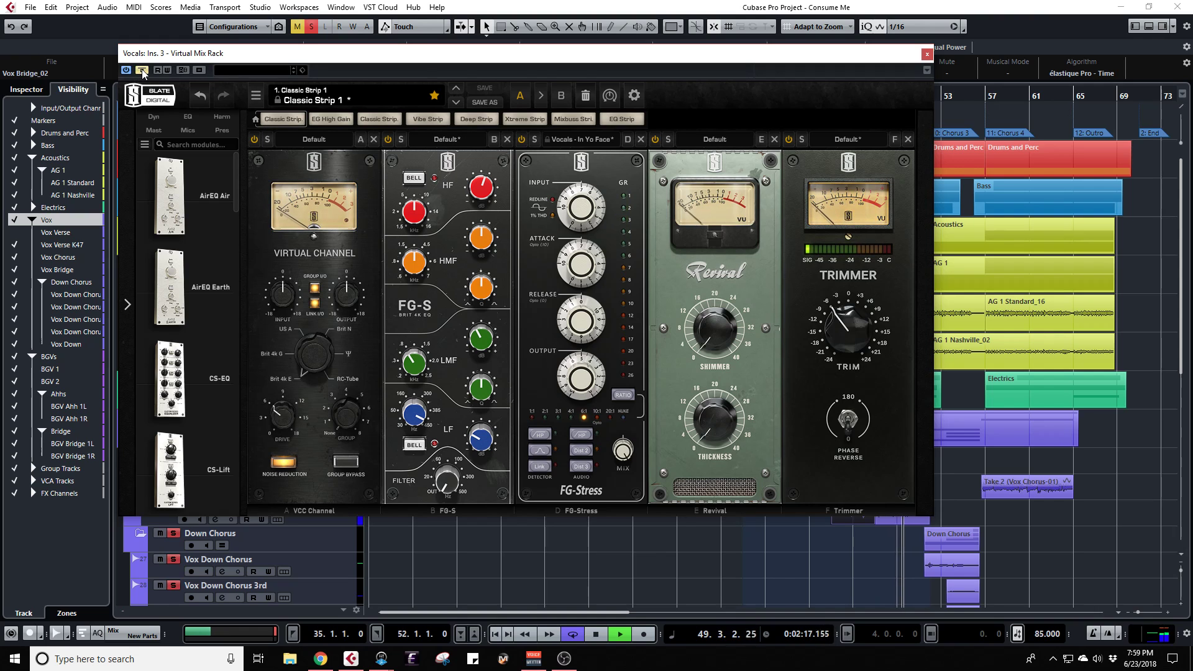
{"action": "left_click", "coordinate": [142, 70]}
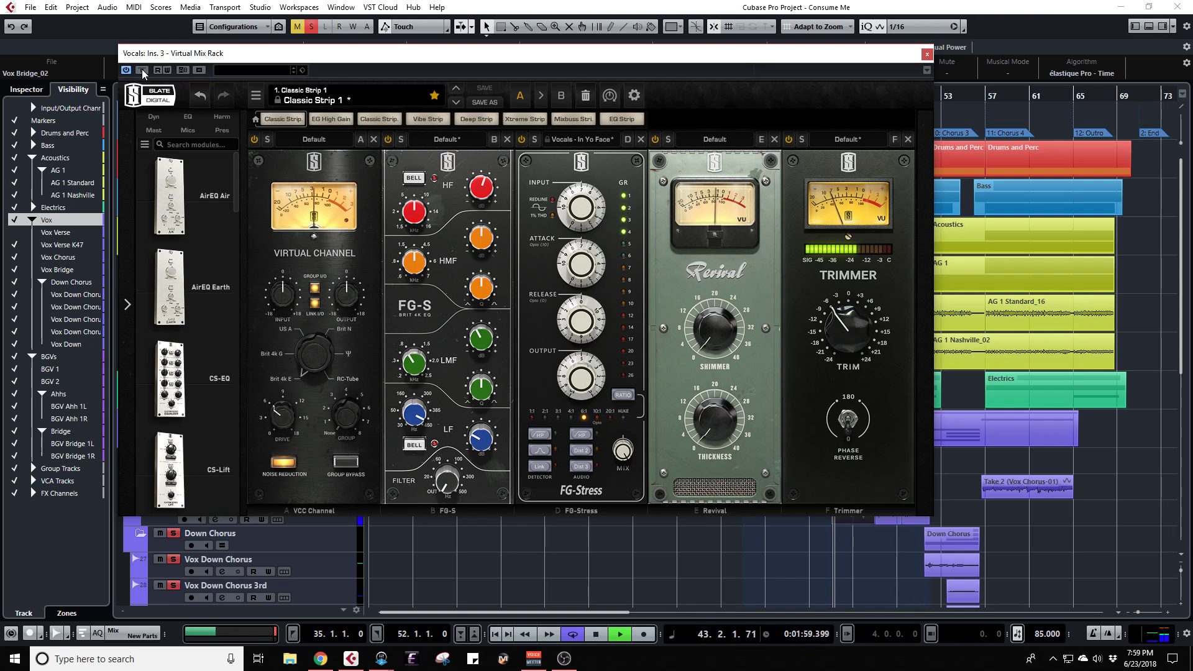
{"action": "left_click", "coordinate": [141, 70]}
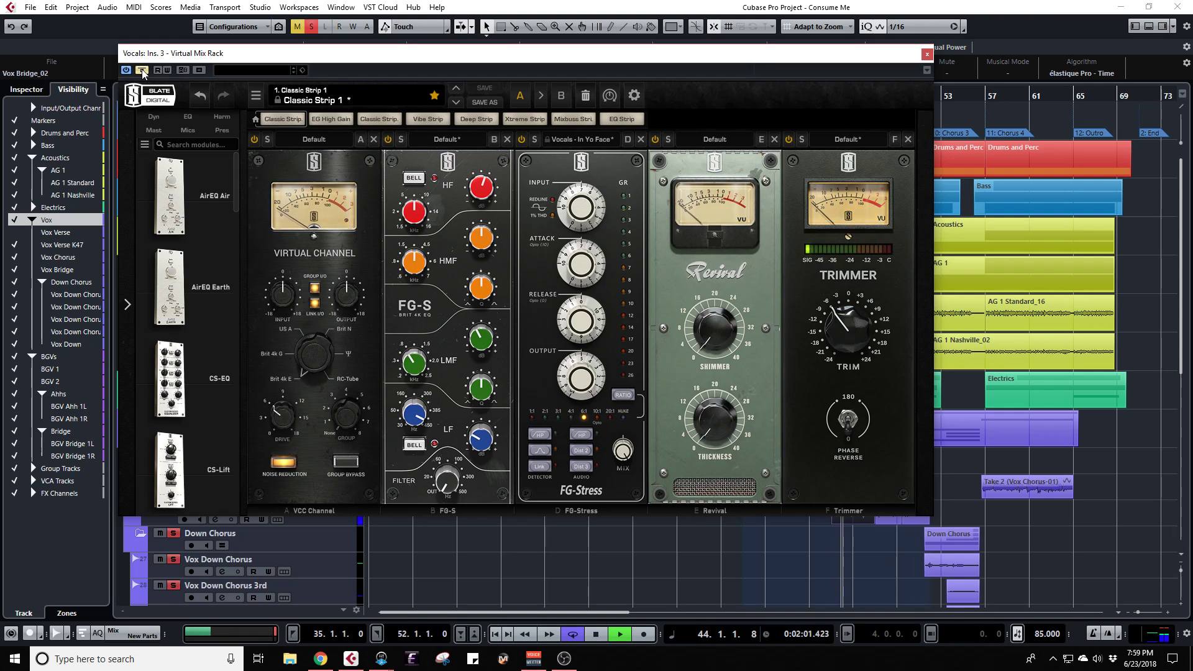
{"action": "left_click", "coordinate": [142, 71]}
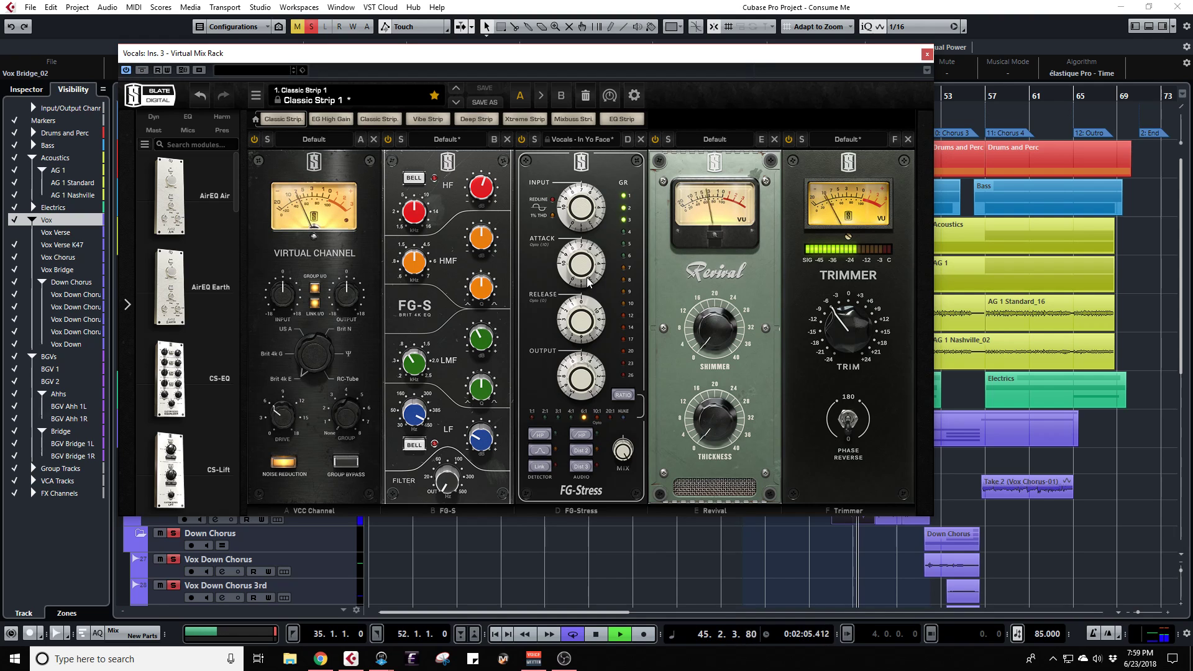
{"action": "left_click", "coordinate": [142, 70]}
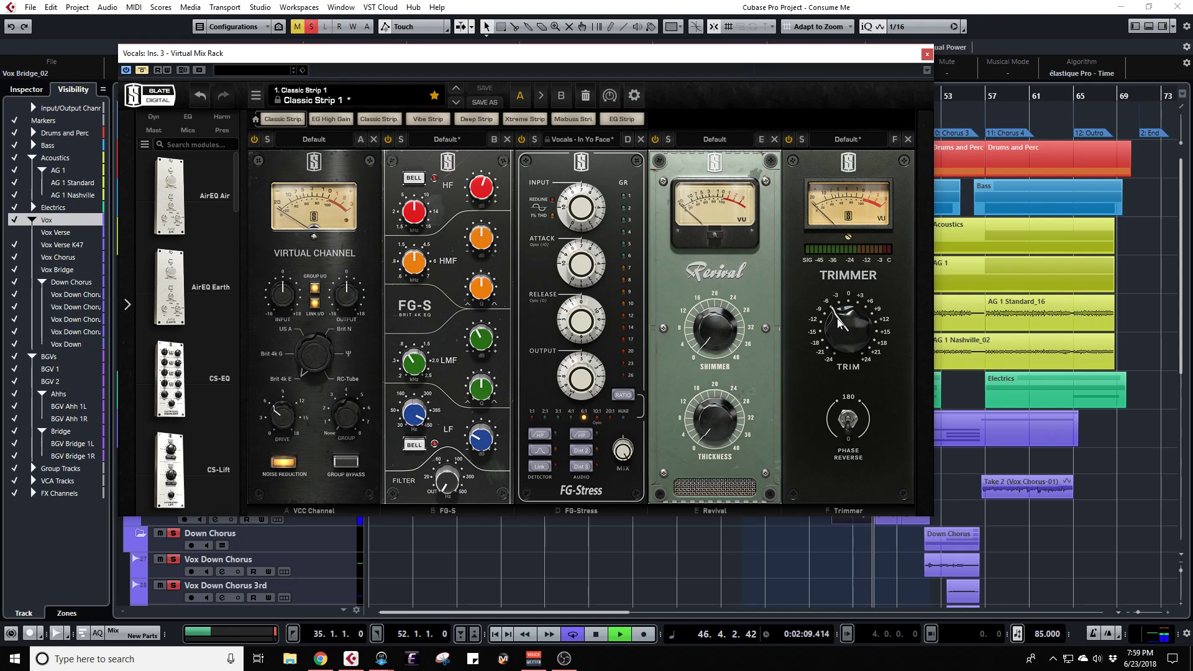
{"action": "left_click_drag", "start_coordinate": [839, 299], "coordinate": [839, 291]}
{"action": "left_click", "coordinate": [141, 71]}
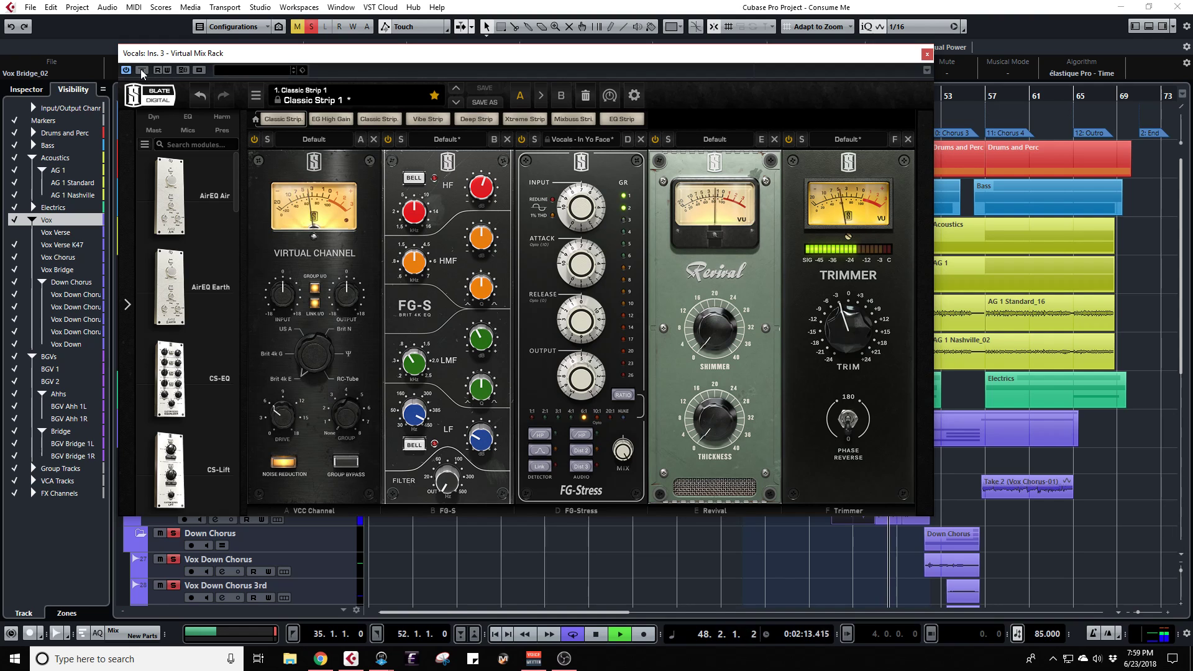
{"action": "left_click", "coordinate": [142, 70]}
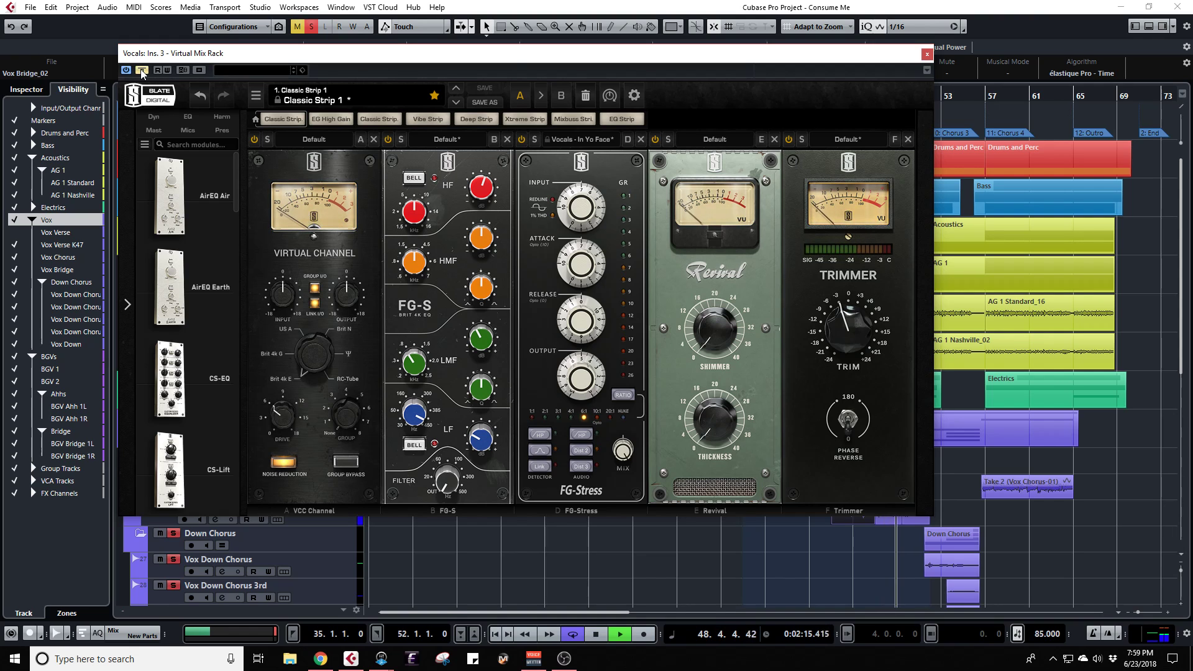
{"action": "left_click", "coordinate": [142, 70]}
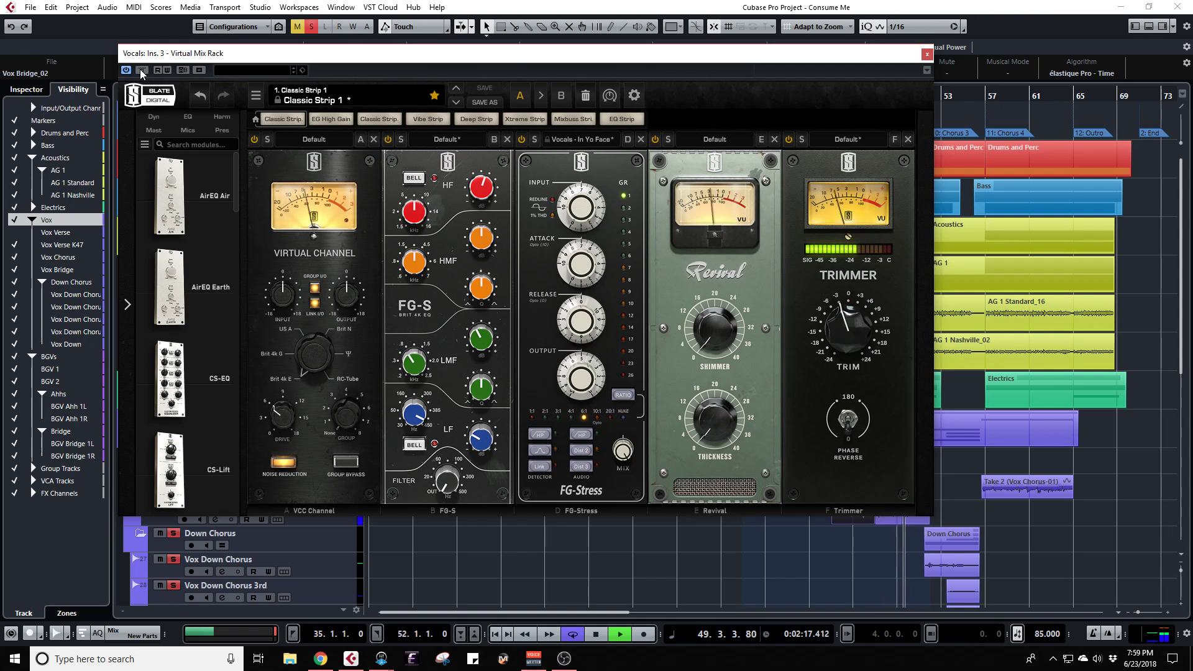
Step: Adjust the FG-S HF gain slightly and clear all solos and mutes in the project
{"action": "mouse_move", "coordinate": [482, 190]}
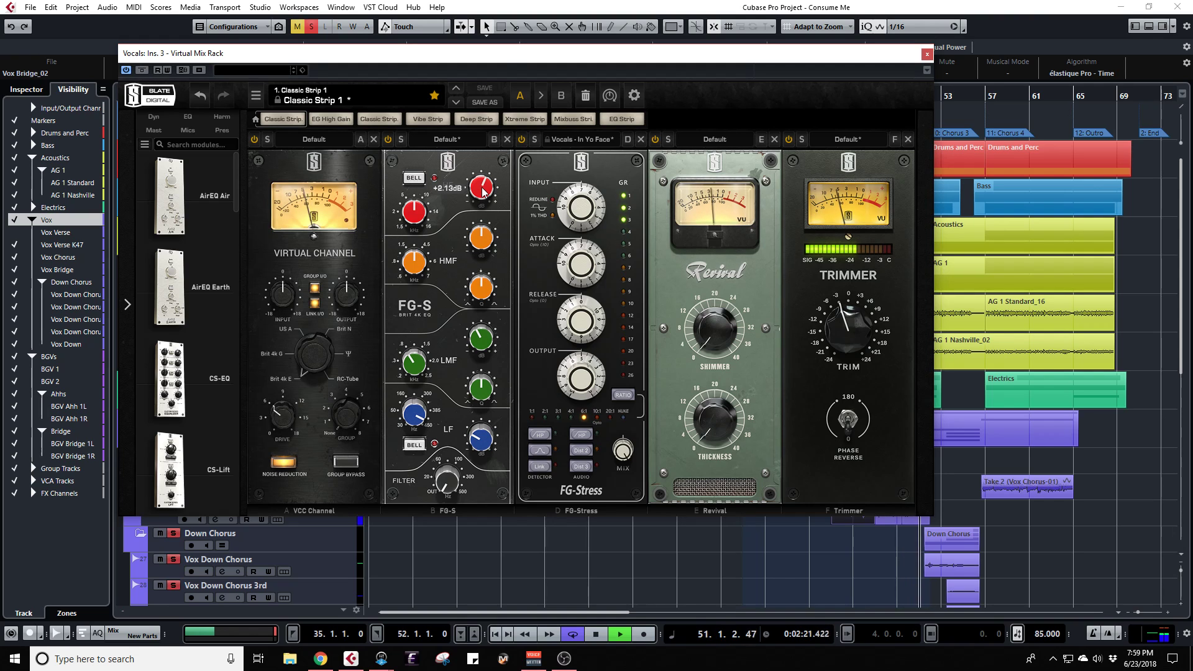
{"action": "left_click_drag", "start_coordinate": [482, 188], "coordinate": [482, 187]}
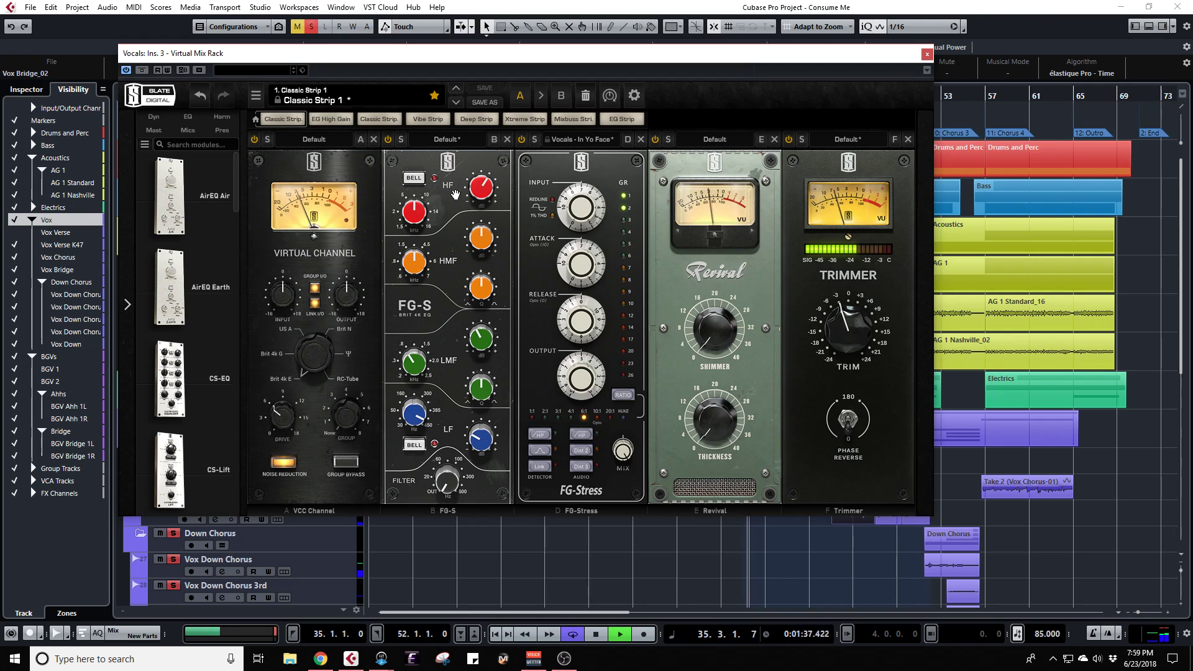
{"action": "left_click", "coordinate": [312, 27]}
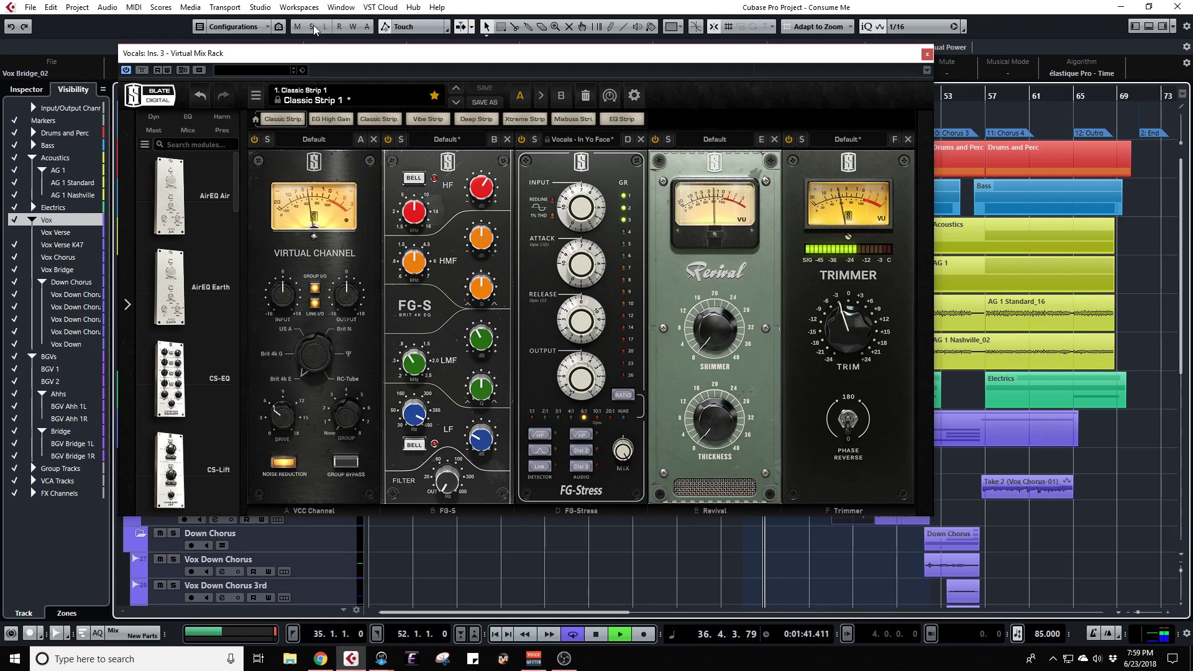
Step: Raise the Revival module's Shimmer to slightly above 11.8 and add a small amount of Thickness
{"action": "left_click_drag", "start_coordinate": [697, 331], "coordinate": [686, 273]}
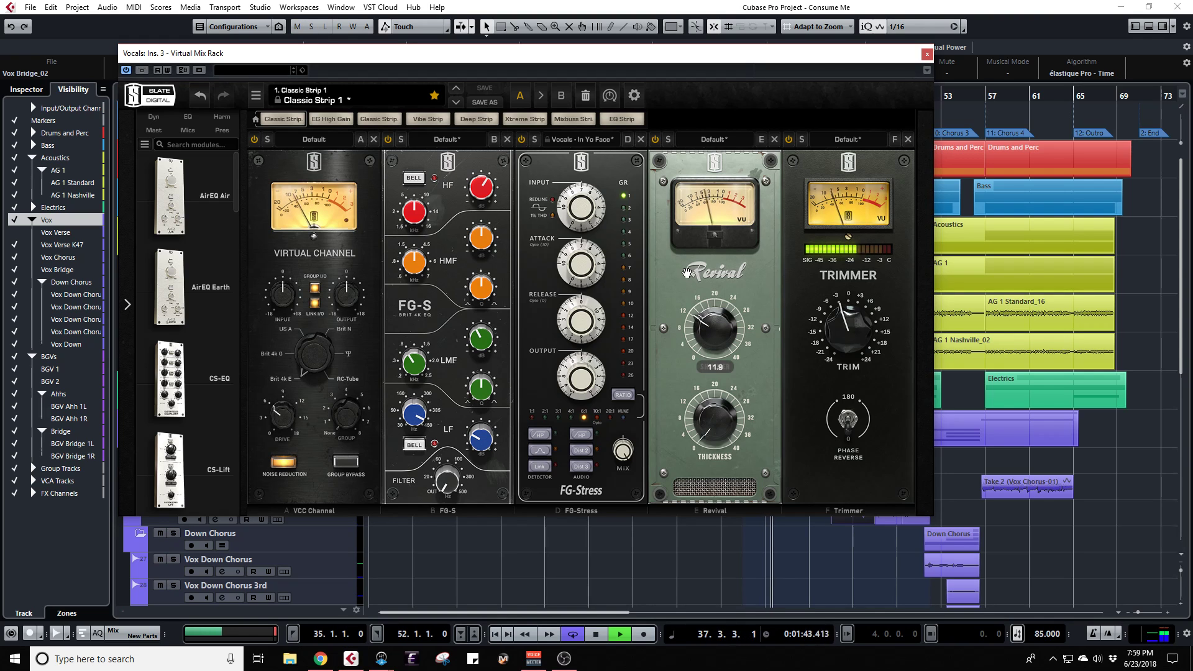
{"action": "left_click_drag", "start_coordinate": [708, 328], "coordinate": [707, 320]}
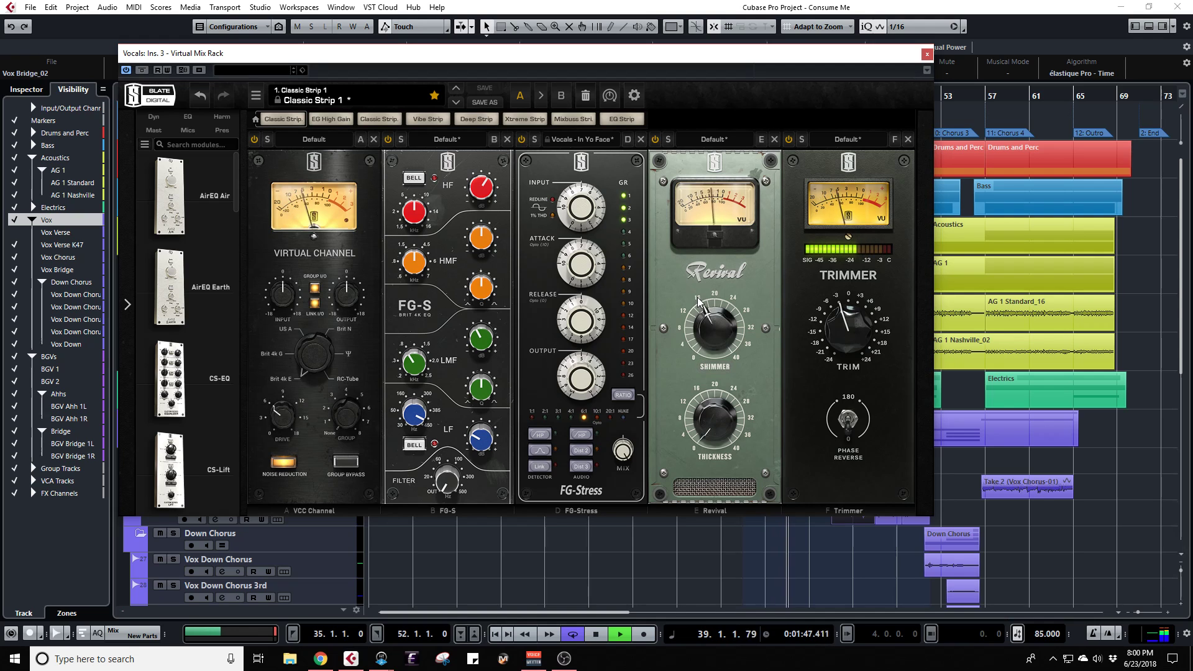
{"action": "mouse_move", "coordinate": [710, 437]}
{"action": "left_mouse_down"}
{"action": "mouse_move", "coordinate": [702, 415]}
{"action": "mouse_move", "coordinate": [708, 423]}
{"action": "left_mouse_up"}
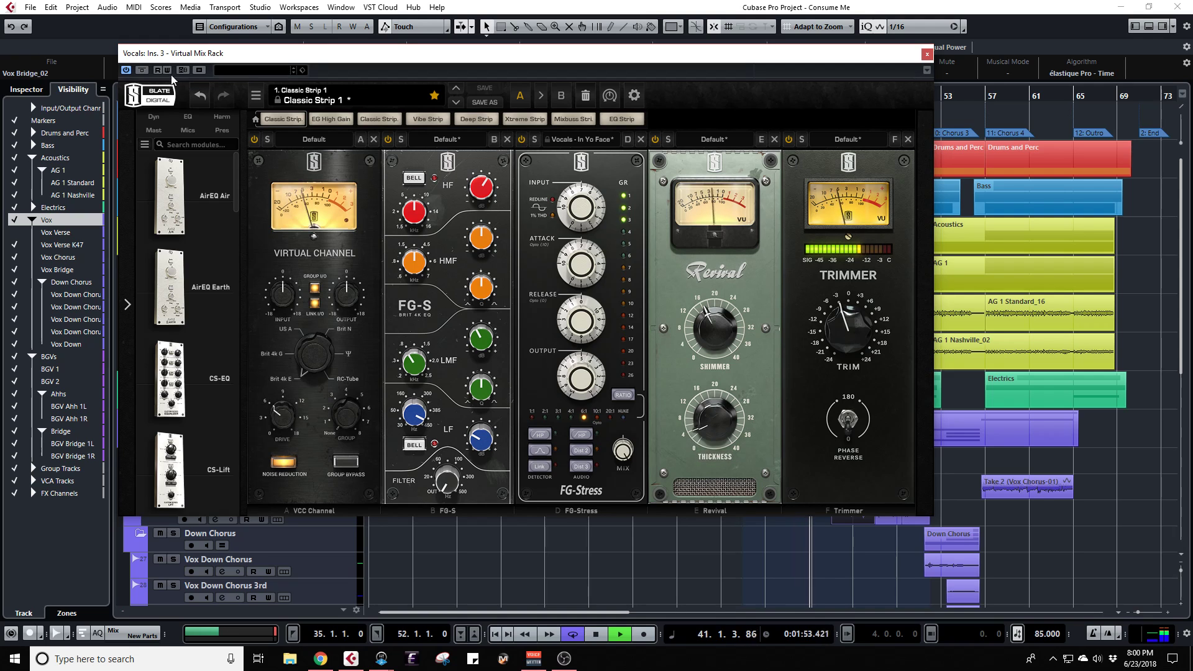
Step: Compare the vocal rack against its bypassed sound in the full mix and close its window
{"action": "left_click", "coordinate": [141, 70]}
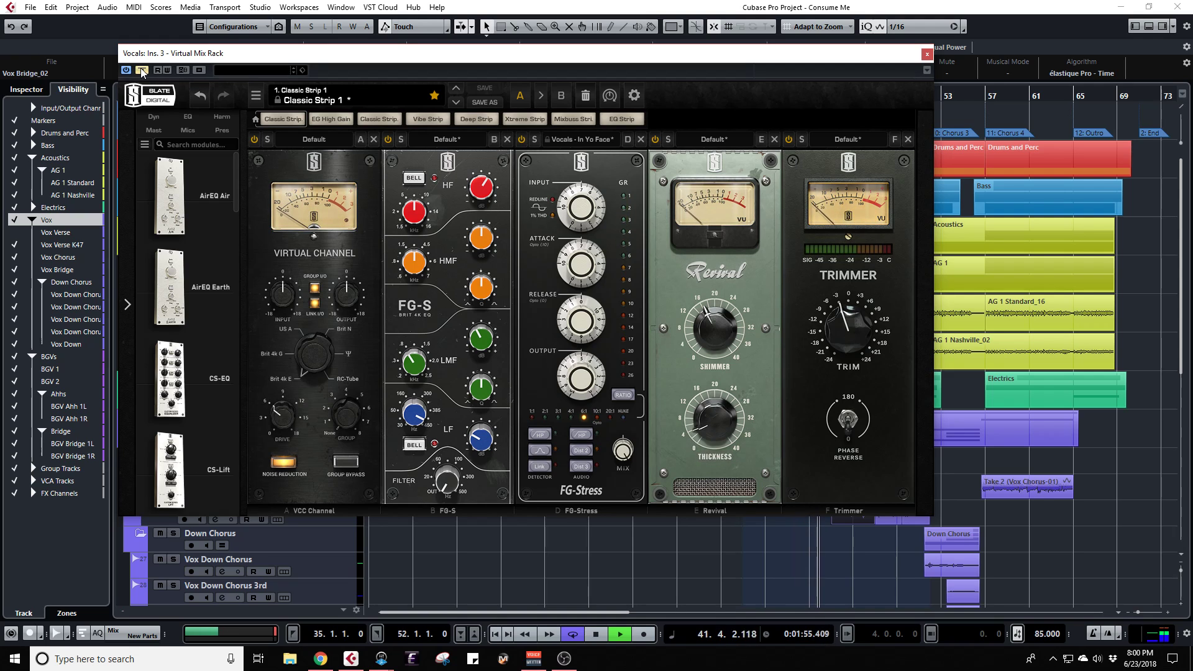
{"action": "left_click", "coordinate": [142, 70]}
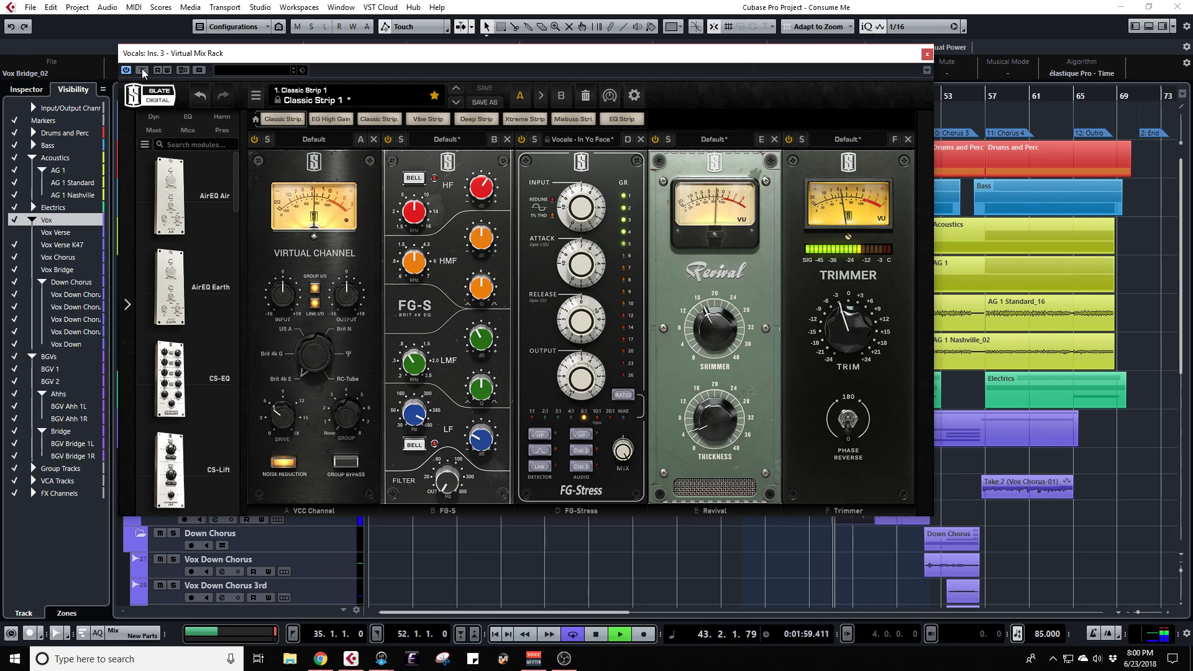
{"action": "left_click", "coordinate": [142, 70]}
{"action": "left_click", "coordinate": [141, 70]}
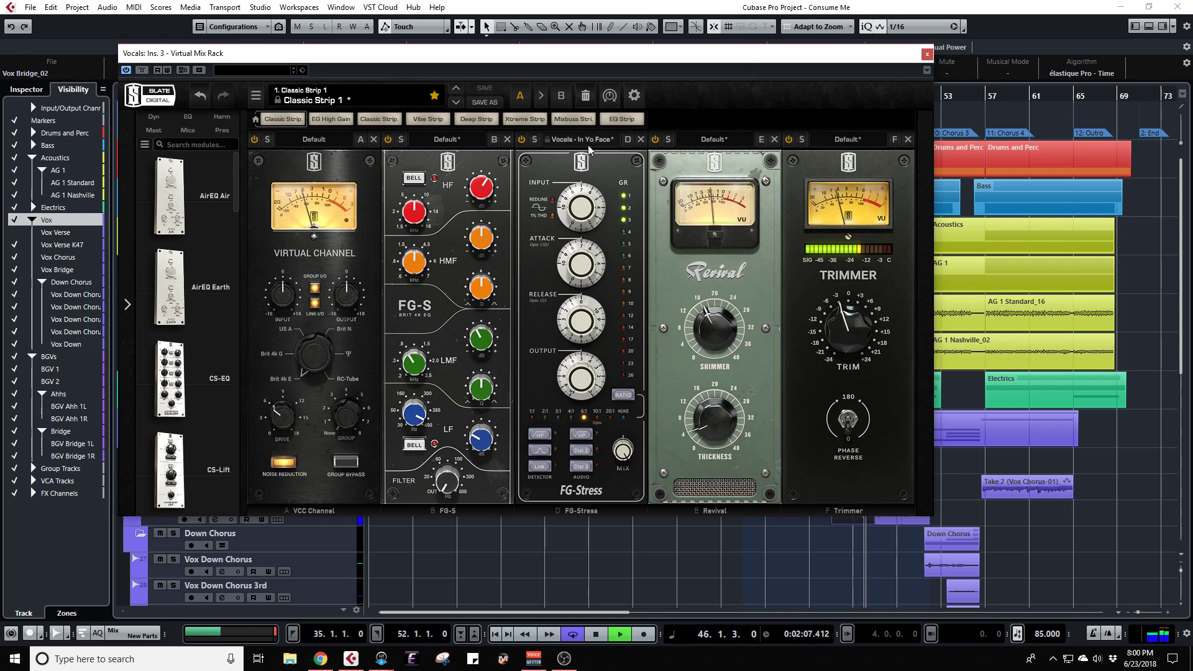
{"action": "left_click", "coordinate": [142, 70]}
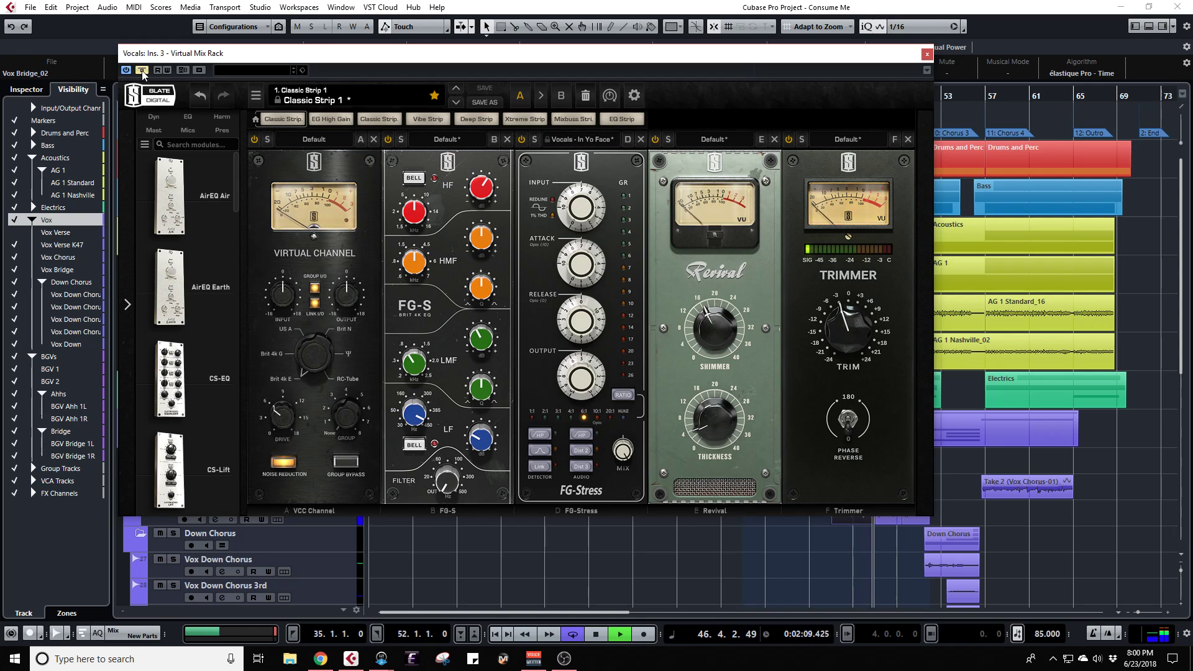
{"action": "left_click", "coordinate": [142, 70]}
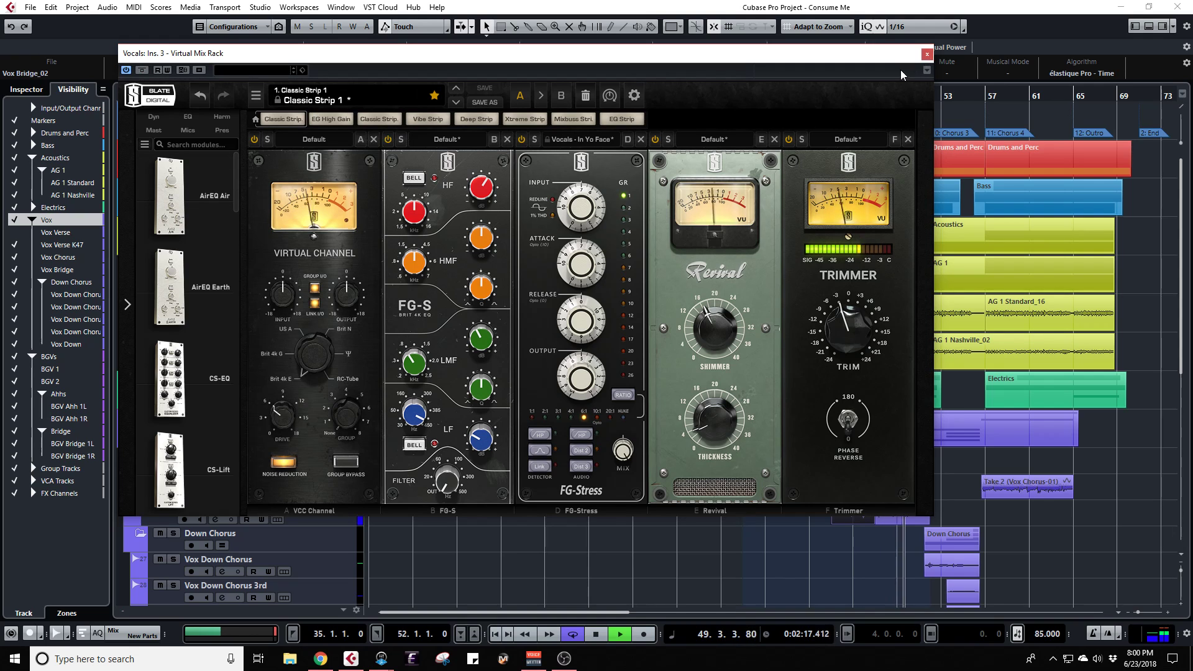
{"action": "left_click", "coordinate": [926, 54]}
Step: Open the MixConsole and hide the Group Tracks channels
{"action": "key", "text": "F3"}
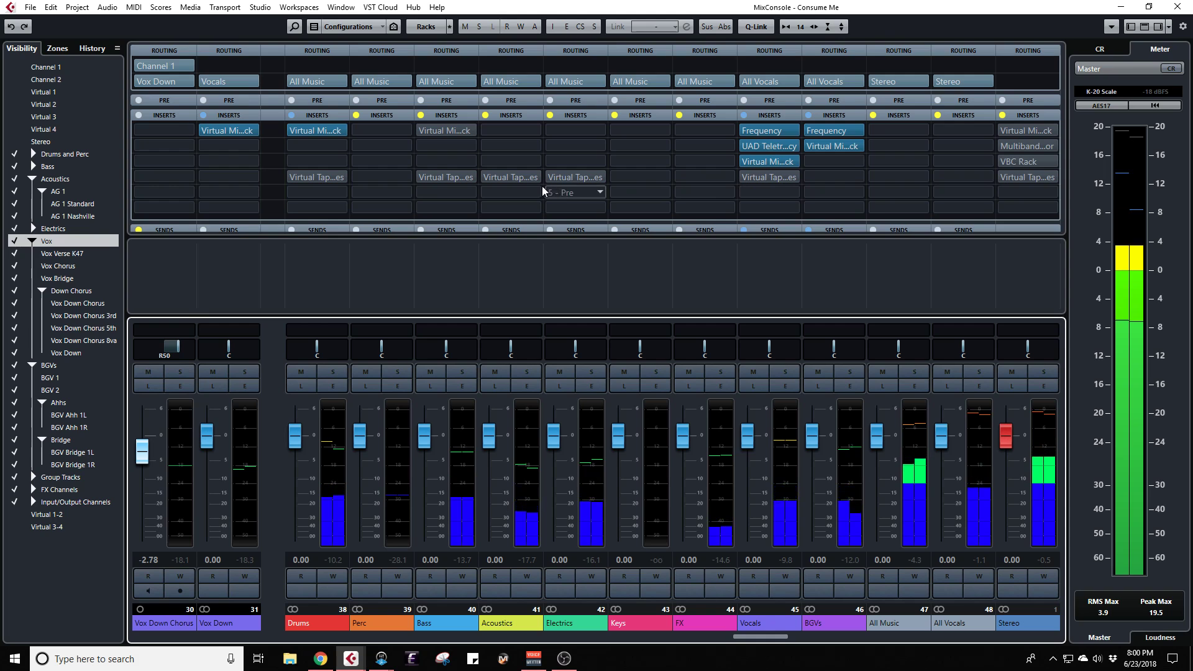
{"action": "scroll", "coordinate": [277, 545], "scroll_direction": "up", "scroll_amount": 3}
{"action": "scroll", "coordinate": [277, 545], "scroll_direction": "up", "scroll_amount": 3}
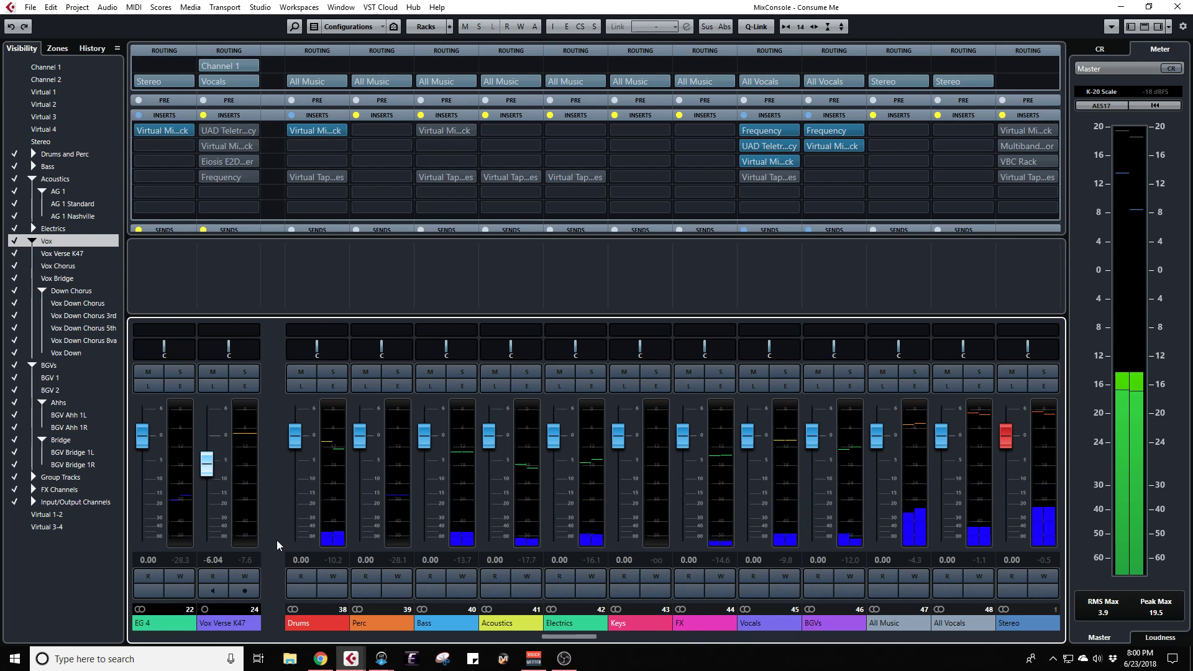
{"action": "left_click", "coordinate": [15, 477]}
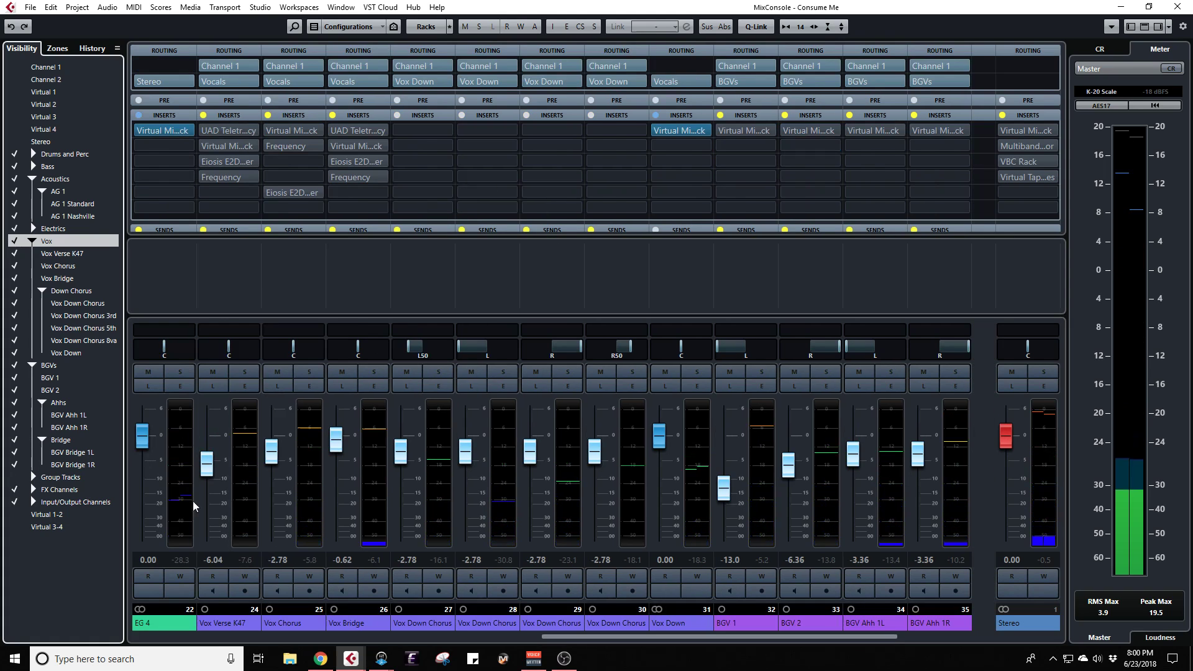
Step: Remove the first insert from Vox Verse K47, Vox Chorus and Vox Bridge by setting each slot to No Effect
{"action": "scroll", "coordinate": [451, 640], "scroll_direction": "up", "scroll_amount": 6}
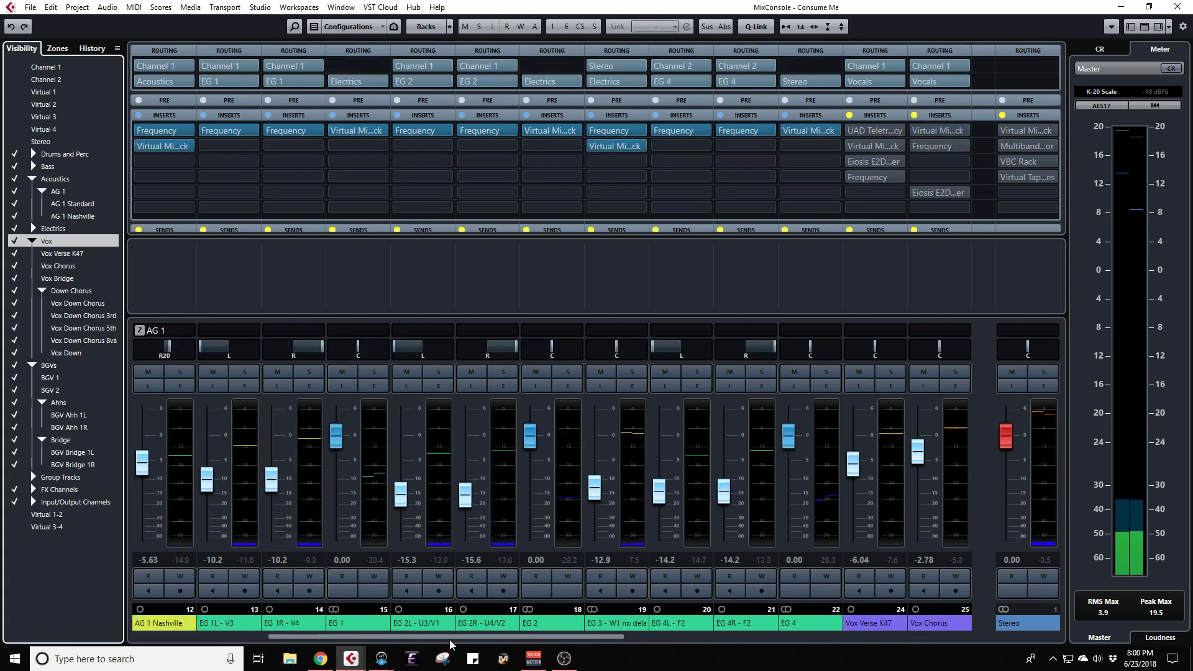
{"action": "scroll", "coordinate": [450, 641], "scroll_direction": "down", "scroll_amount": 7}
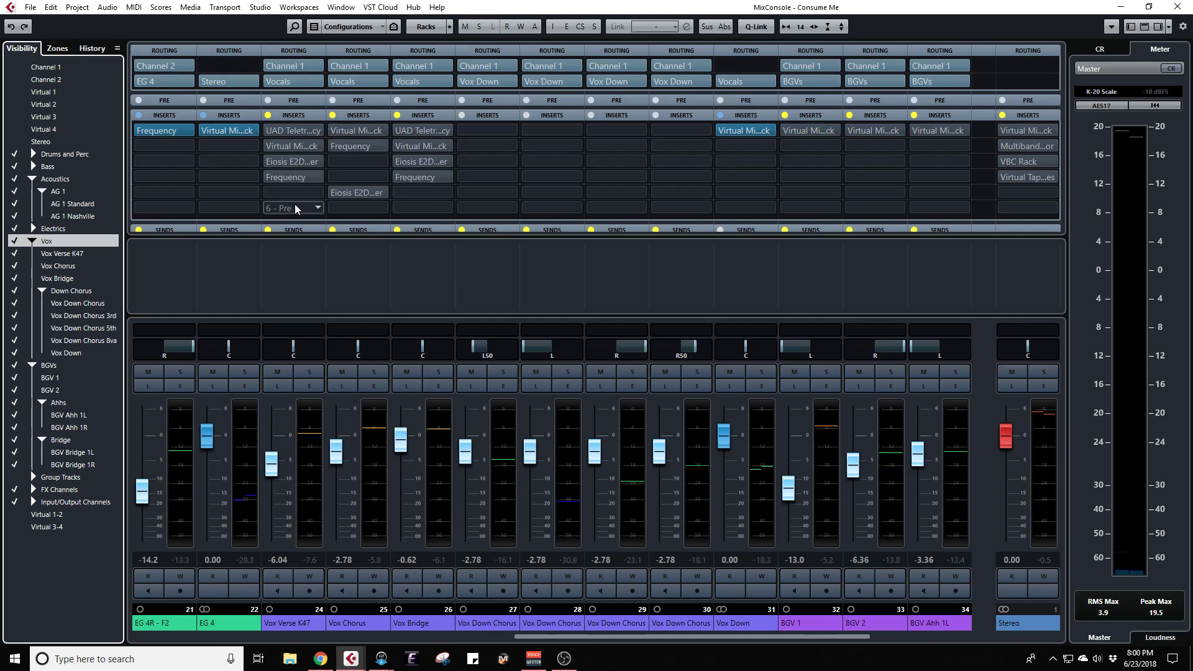
{"action": "left_click", "coordinate": [317, 131]}
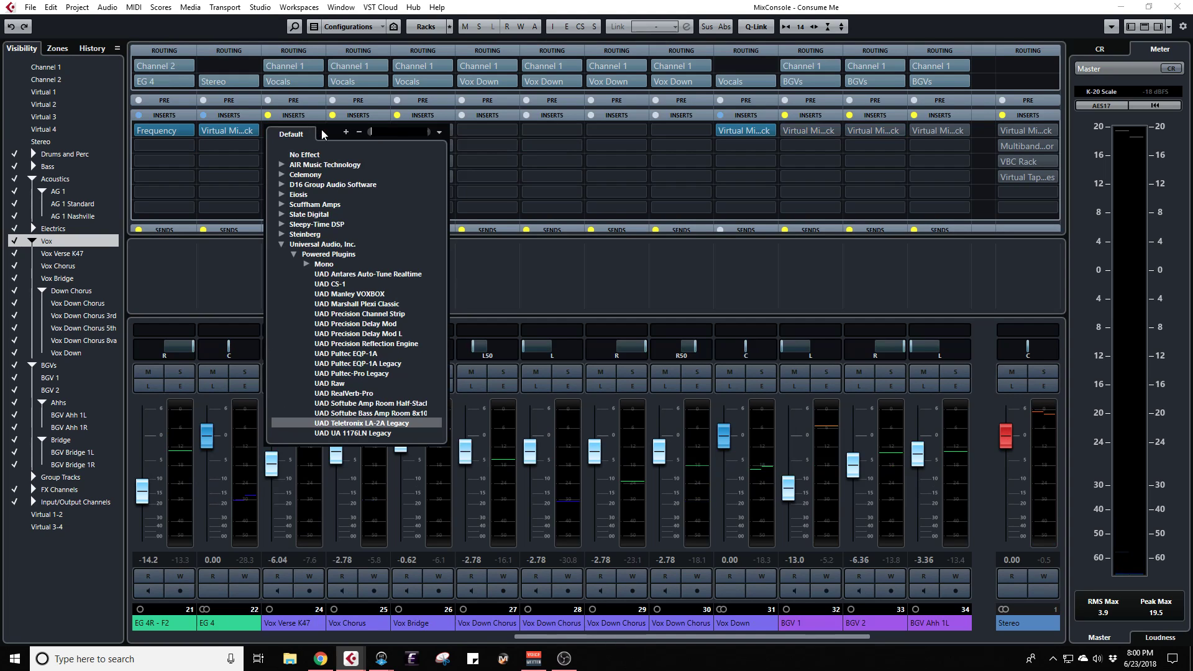
{"action": "left_click", "coordinate": [304, 155]}
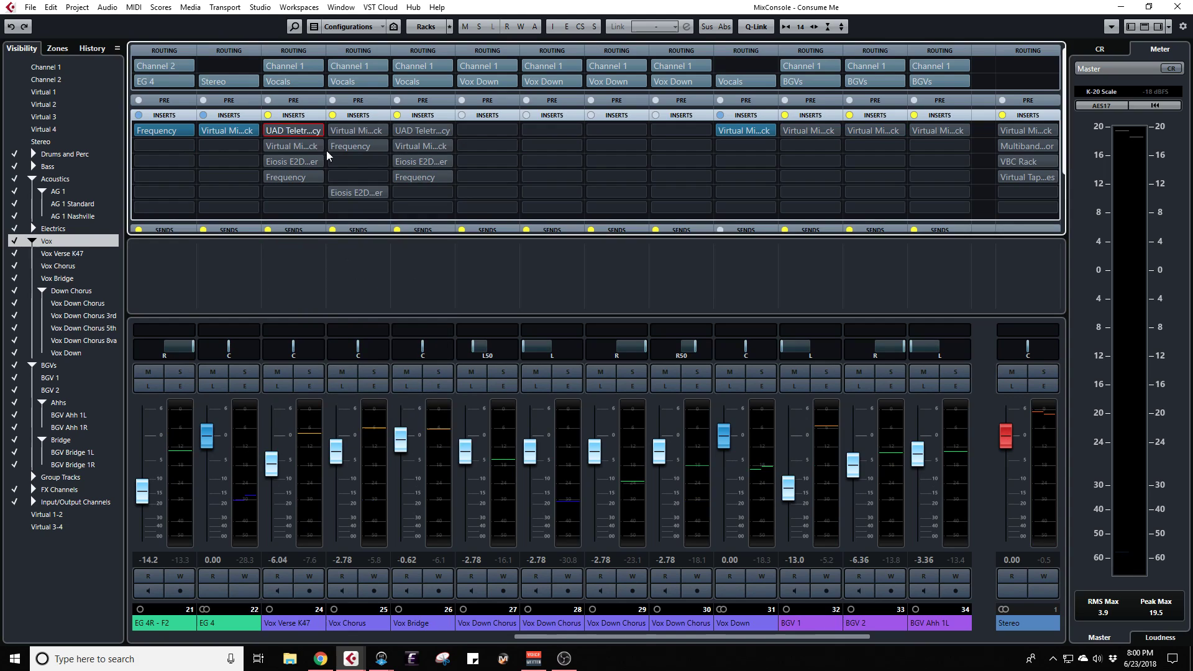
{"action": "left_click", "coordinate": [384, 132]}
{"action": "left_click", "coordinate": [376, 155]}
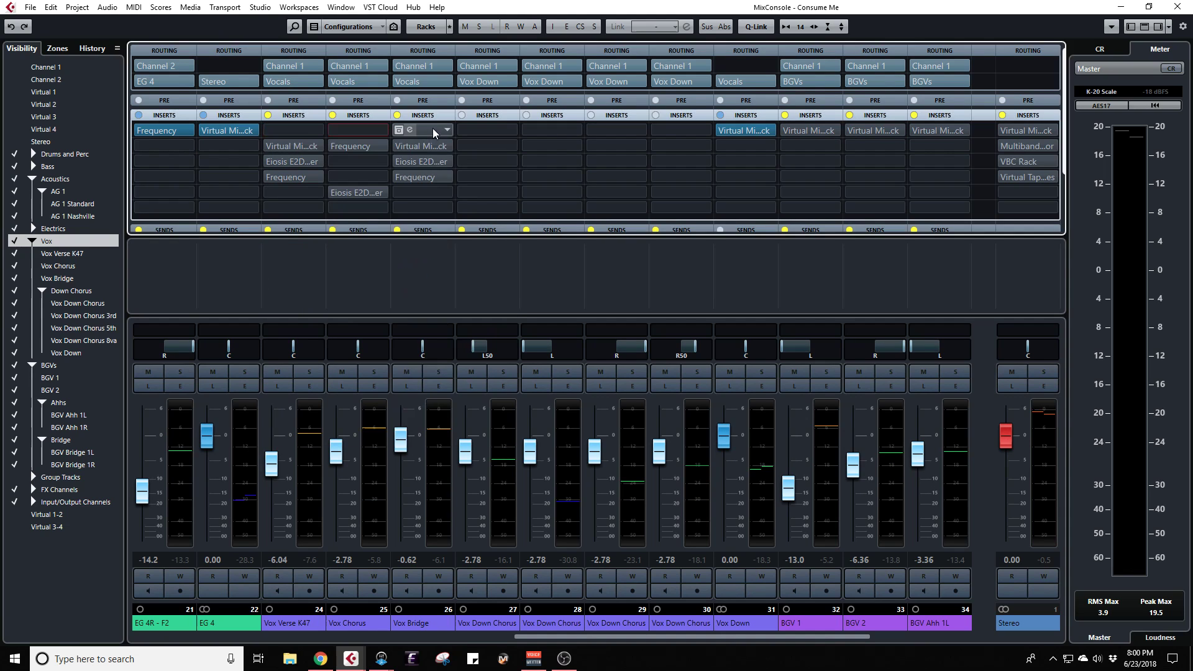
{"action": "left_click", "coordinate": [447, 131]}
{"action": "left_click", "coordinate": [428, 154]}
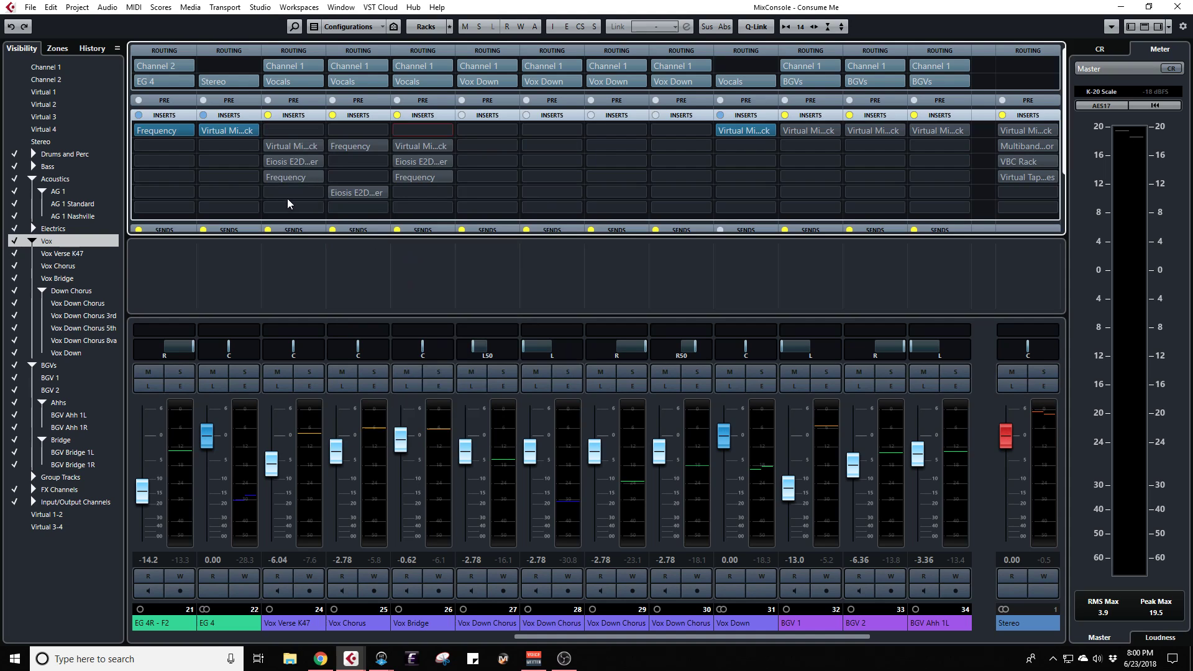
Step: Remove the Virtual Mix Rack, Eiosis de-esser and Frequency inserts from the Vox Verse K47 channel
{"action": "mouse_move", "coordinate": [295, 132]}
{"action": "left_mouse_down"}
{"action": "mouse_move", "coordinate": [305, 144]}
{"action": "mouse_move", "coordinate": [293, 130]}
{"action": "left_mouse_up"}
{"action": "double_click", "coordinate": [300, 147]}
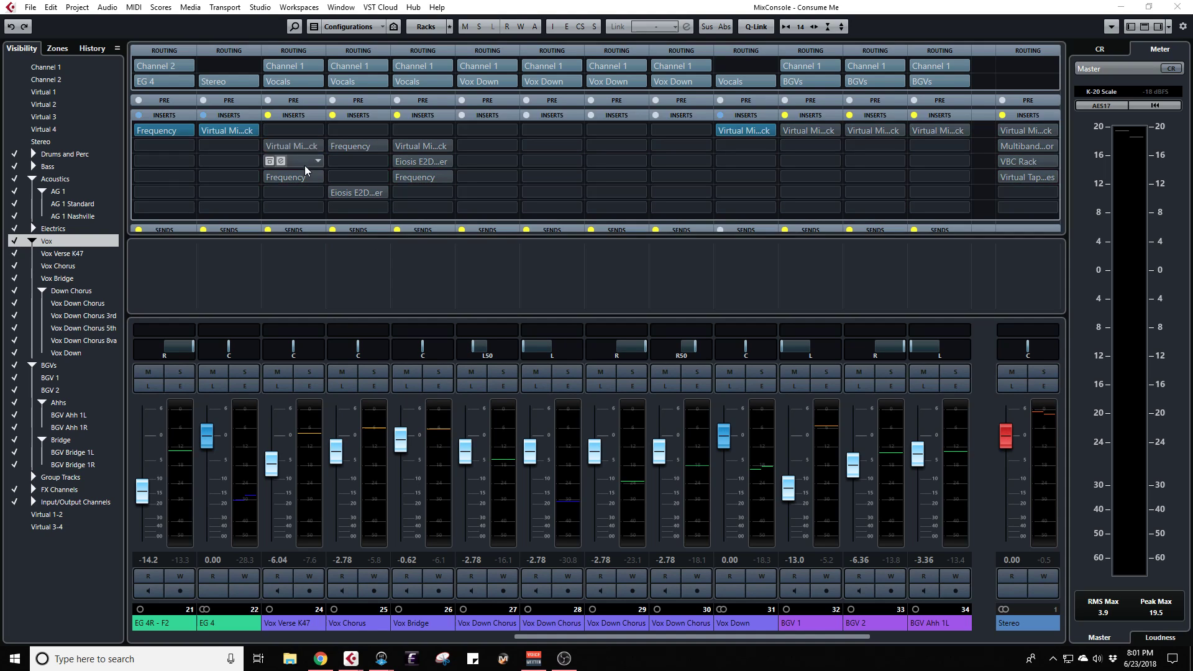
{"action": "left_click", "coordinate": [293, 161]}
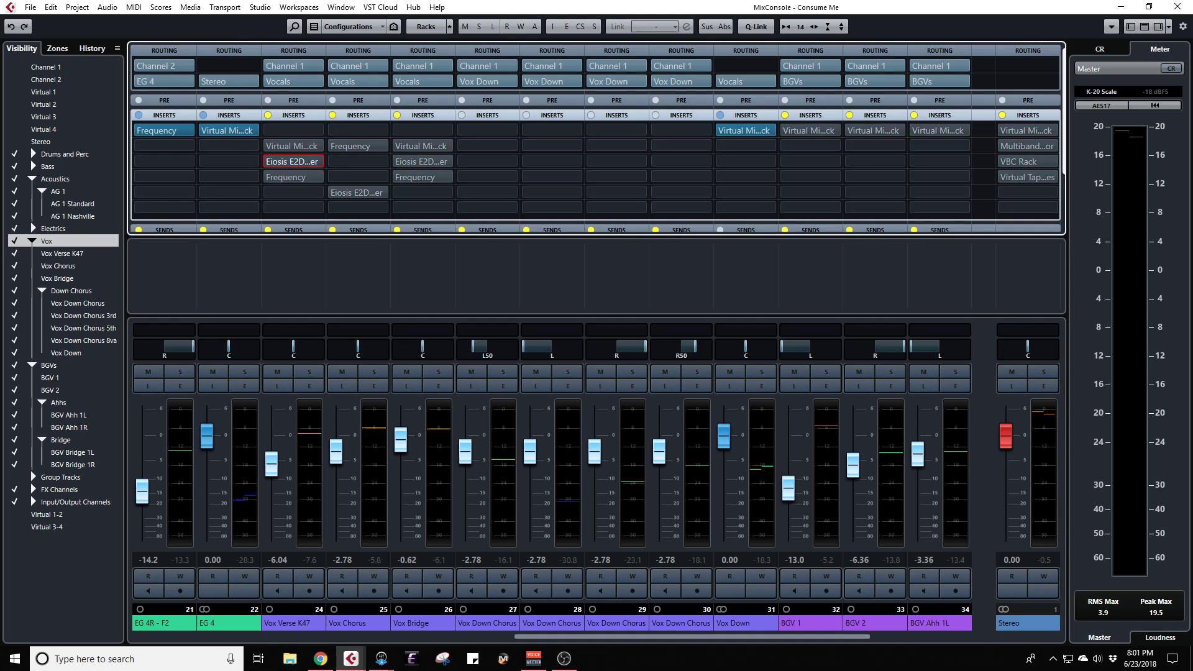
{"action": "left_click", "coordinate": [317, 146]}
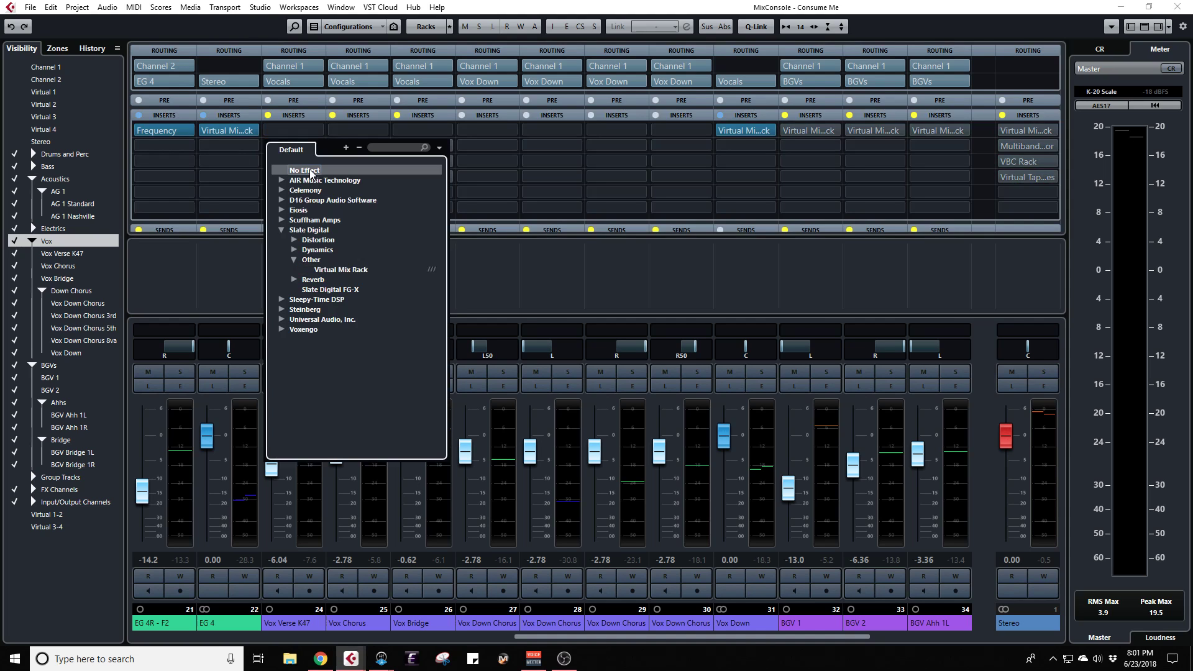
{"action": "left_click", "coordinate": [314, 167]}
{"action": "left_click", "coordinate": [317, 160]}
{"action": "left_click", "coordinate": [314, 182]}
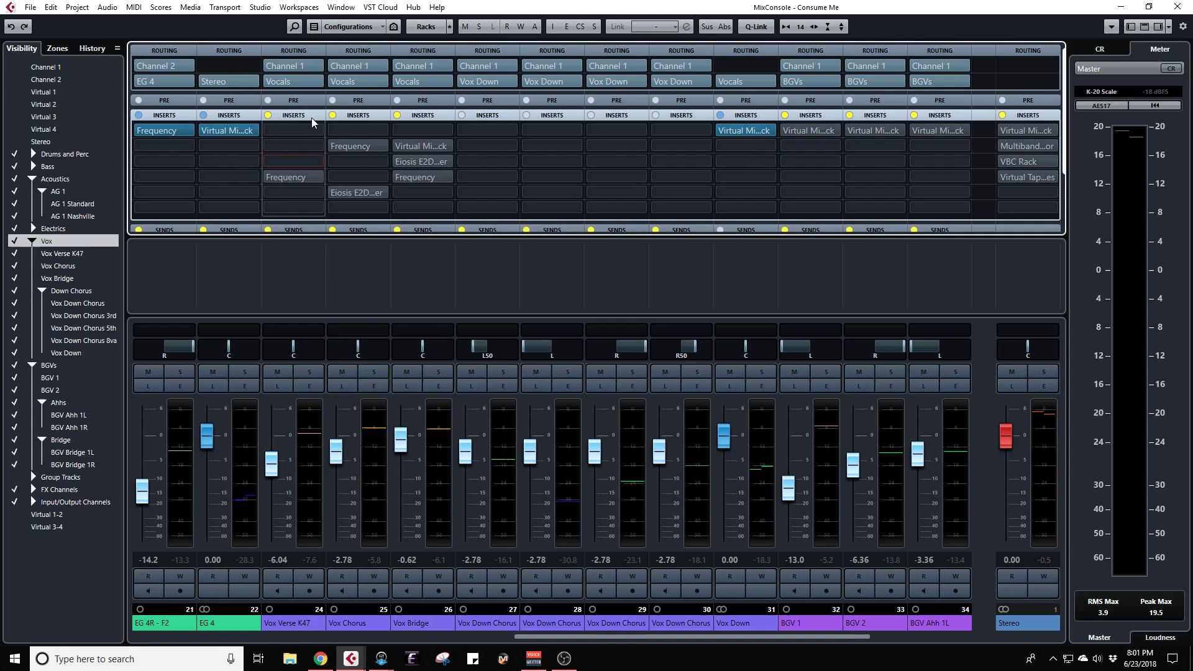
{"action": "left_click", "coordinate": [318, 180]}
{"action": "left_click", "coordinate": [318, 203]}
Step: Remove Frequency from the Vox Chorus channel and Virtual Mix Rack from the Vox Bridge channel
{"action": "left_click", "coordinate": [358, 146]}
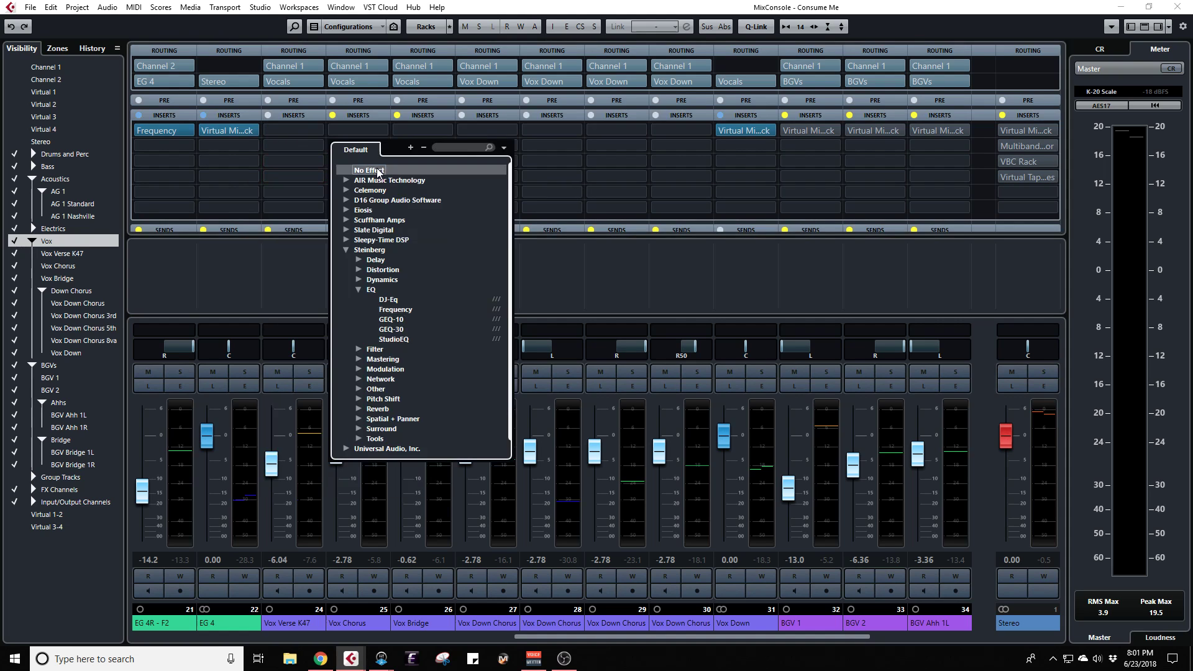
{"action": "left_click", "coordinate": [373, 168]}
{"action": "left_click", "coordinate": [438, 150]}
{"action": "left_click", "coordinate": [452, 172]}
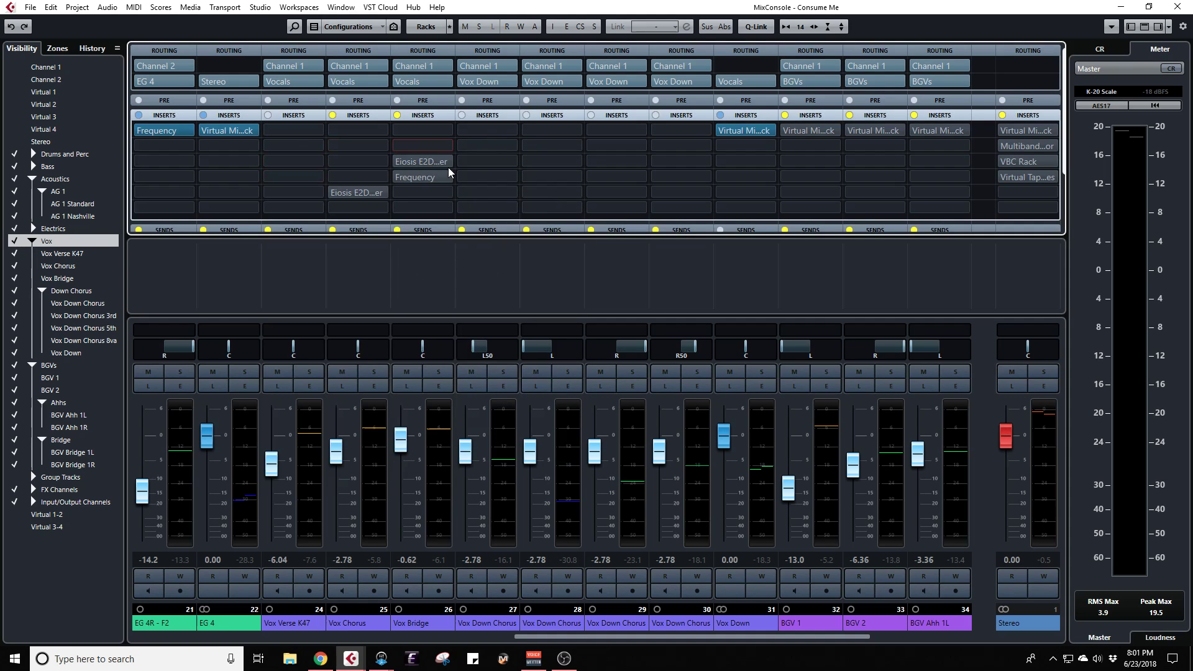
Step: Clear the Eiosis de-esser and Frequency inserts from Vox Bridge and the Eiosis de-esser insert from Vox Chorus
{"action": "left_click", "coordinate": [445, 173]}
{"action": "left_click", "coordinate": [412, 179]}
{"action": "left_click", "coordinate": [412, 176]}
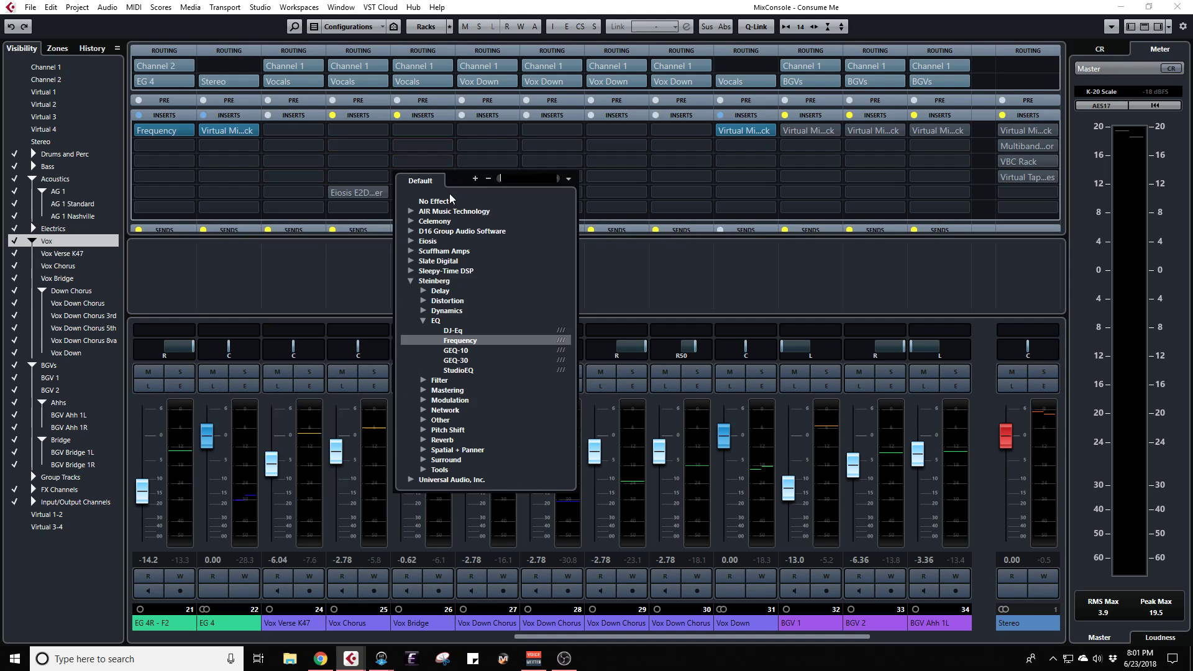
{"action": "left_click", "coordinate": [391, 213]}
{"action": "left_click", "coordinate": [381, 194]}
{"action": "left_click", "coordinate": [375, 216]}
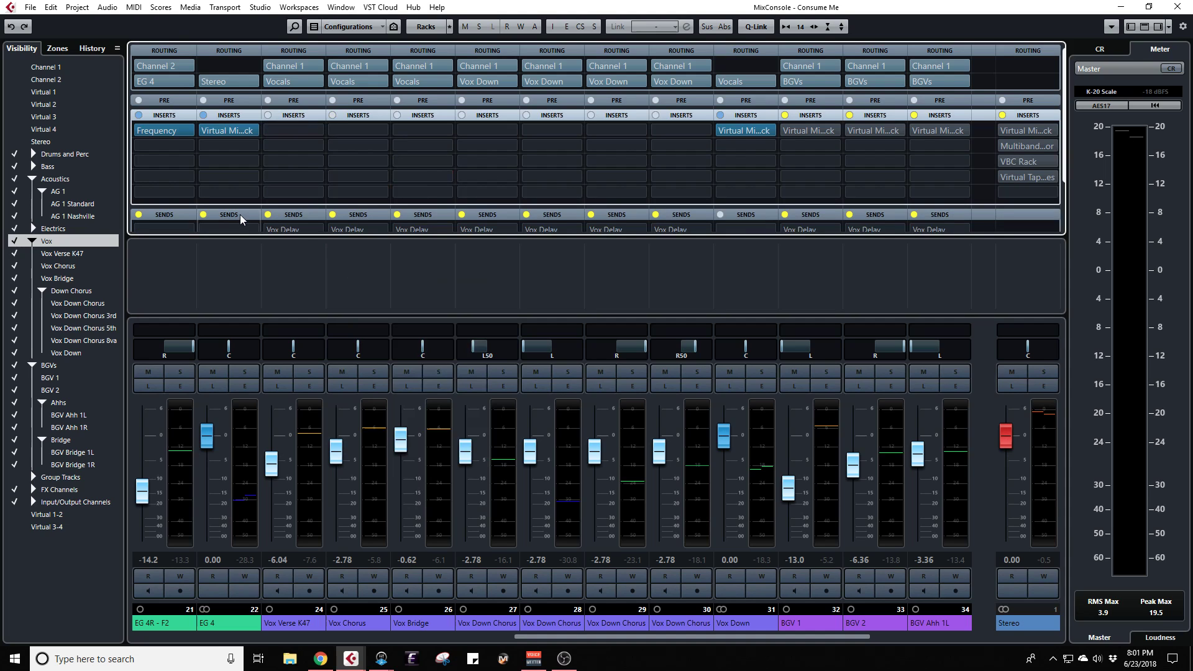
Step: Remove the Vox Delay and Vox Reverb sends from the Vox Verse K47 channel
{"action": "left_click", "coordinate": [286, 214]}
{"action": "scroll", "coordinate": [280, 187], "scroll_direction": "down", "scroll_amount": 2}
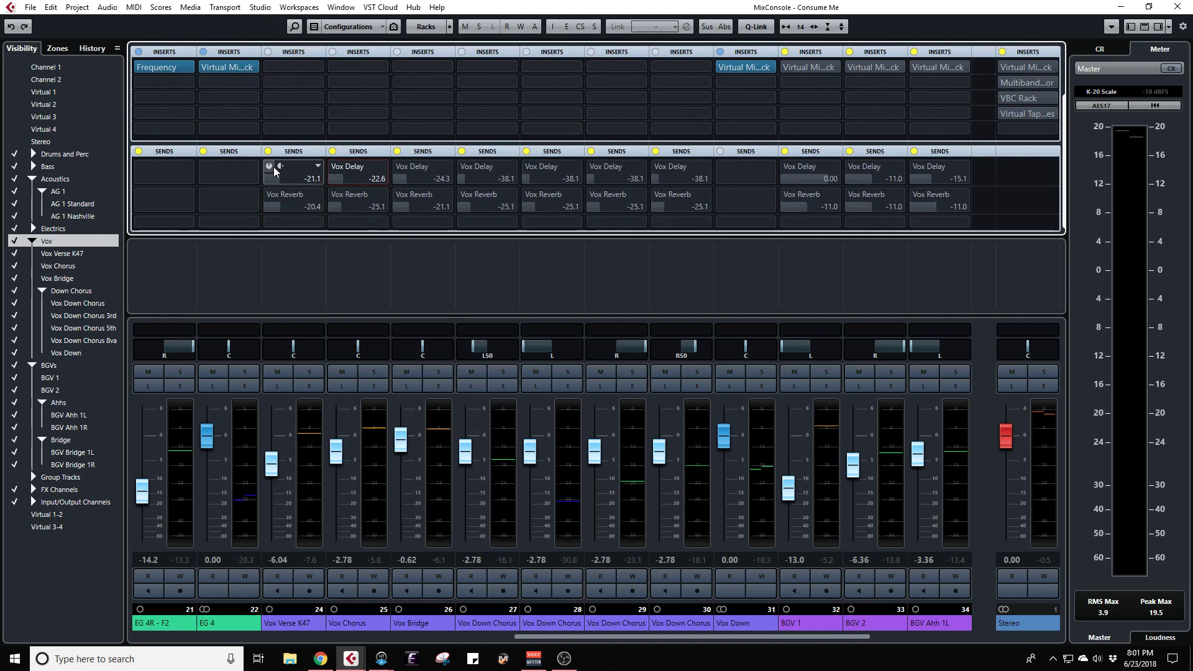
{"action": "left_click", "coordinate": [320, 169]}
{"action": "left_click", "coordinate": [304, 207]}
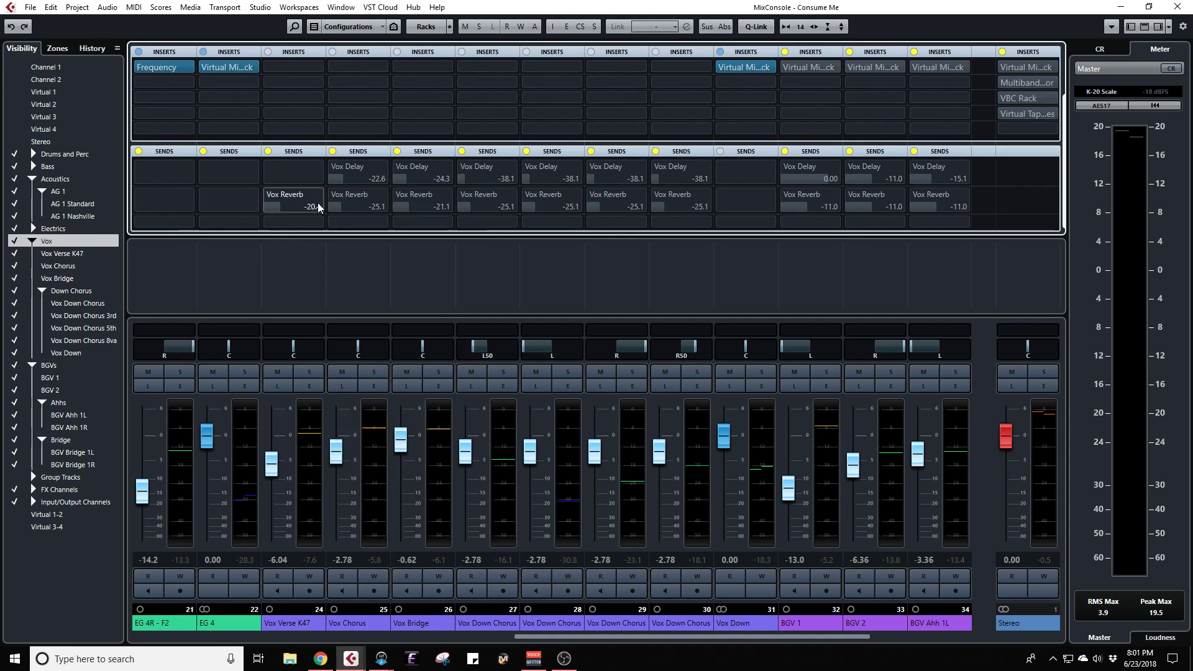
{"action": "left_click", "coordinate": [315, 208]}
{"action": "left_click", "coordinate": [305, 236]}
Step: Remove the Vox Delay and Vox Reverb sends from the Vox Chorus and Vox Bridge channels
{"action": "left_click", "coordinate": [384, 173]}
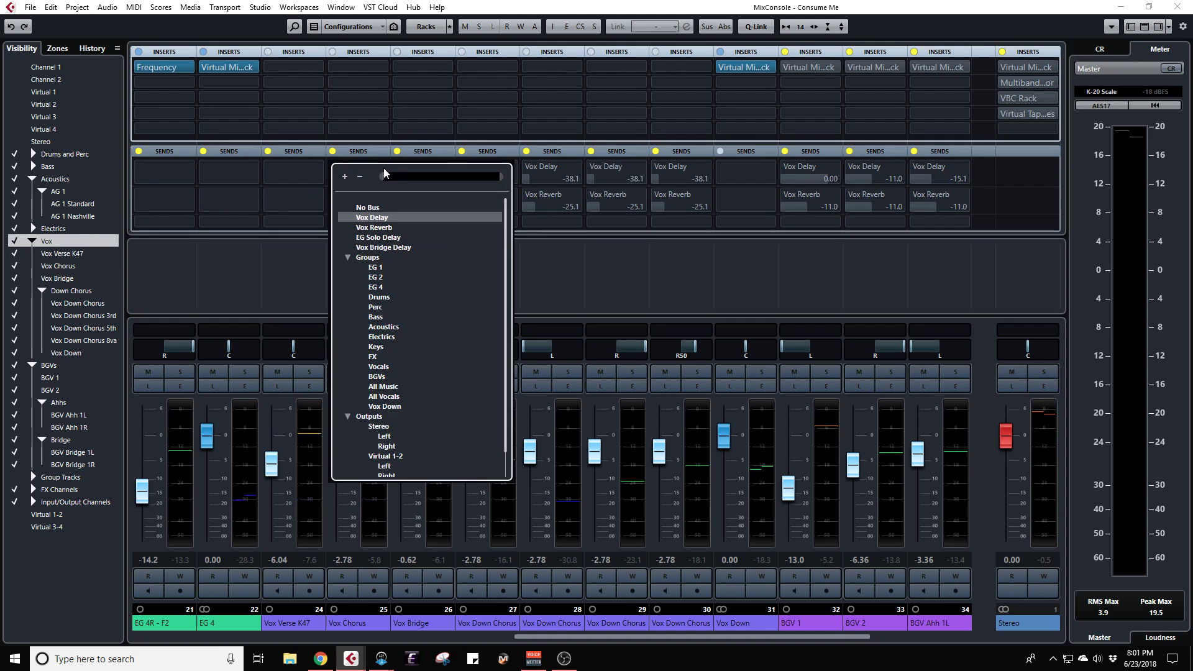
{"action": "left_click", "coordinate": [373, 207]}
{"action": "left_click", "coordinate": [384, 200]}
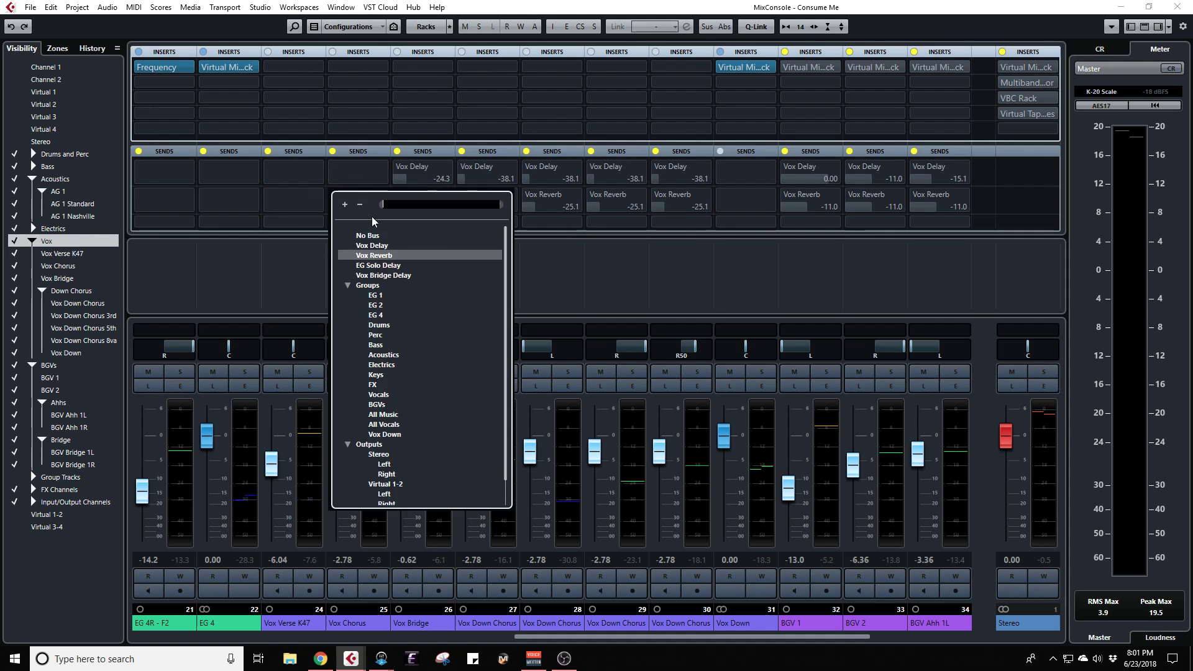
{"action": "left_click", "coordinate": [367, 236]}
{"action": "left_click", "coordinate": [446, 166]}
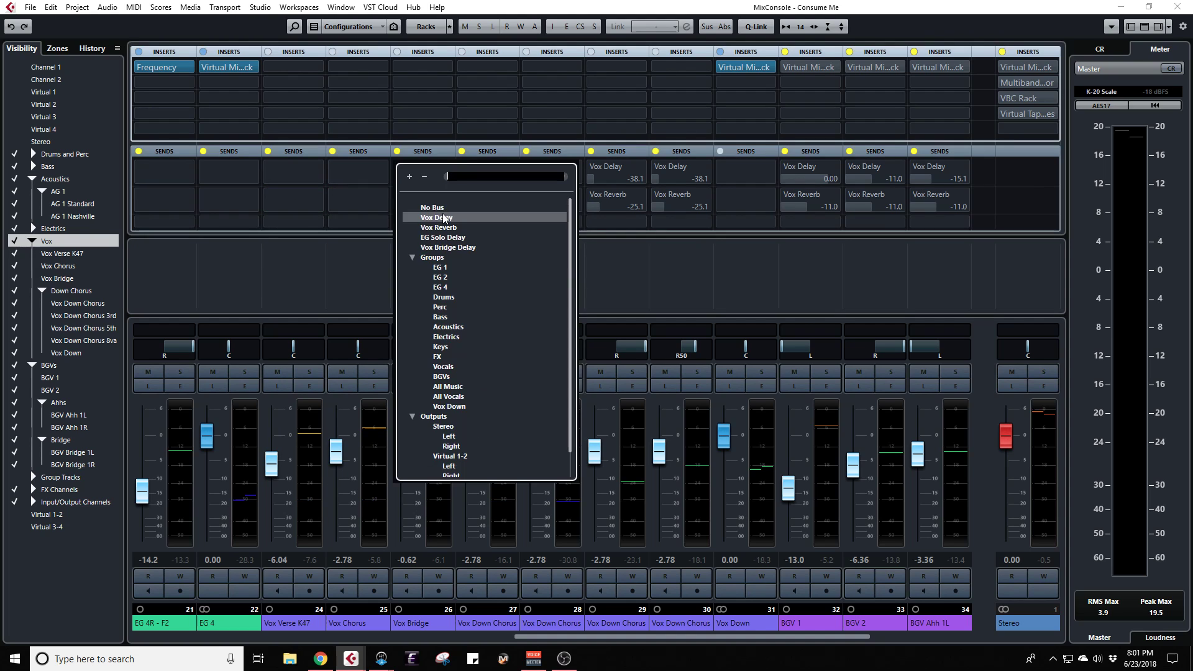
{"action": "left_click", "coordinate": [428, 199]}
{"action": "left_click", "coordinate": [446, 195]}
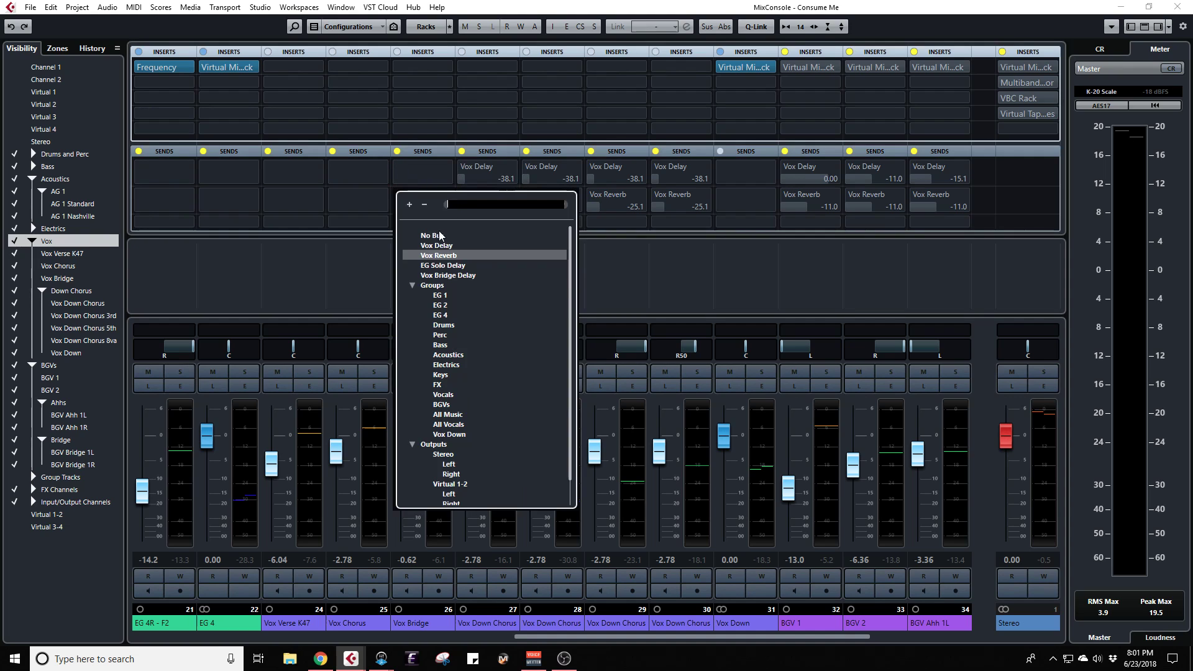
{"action": "left_click", "coordinate": [444, 236]}
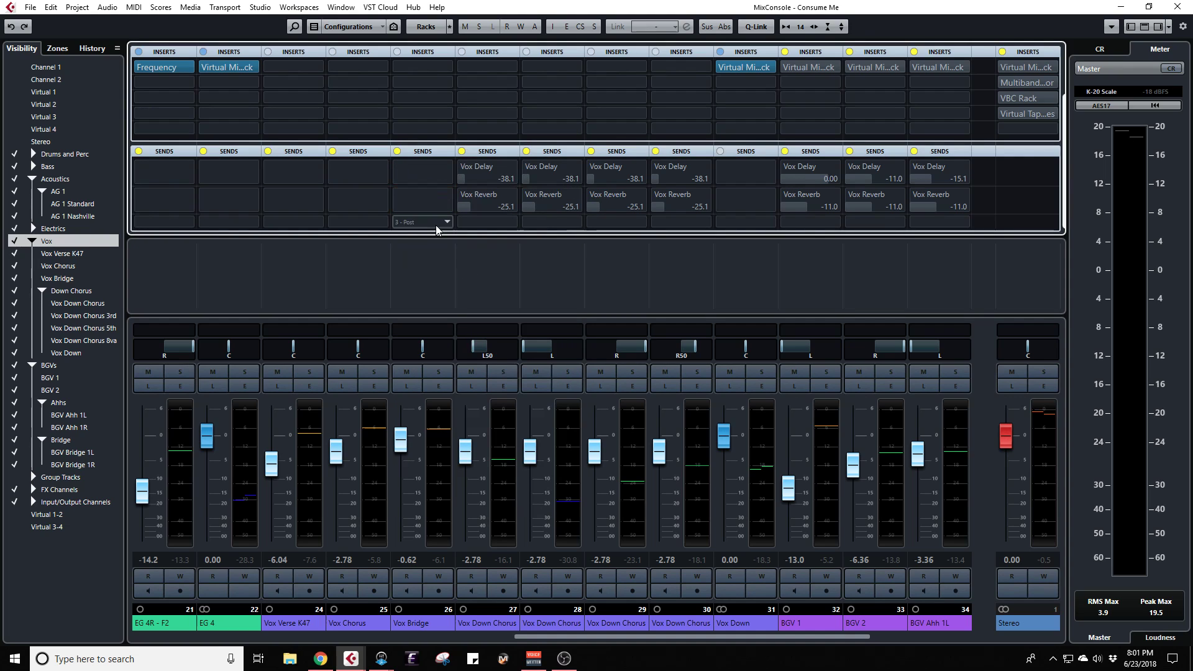
Step: Remove the Vox Delay and Vox Reverb sends from Vox Down Chorus channels 27 and 28
{"action": "left_click", "coordinate": [513, 170]}
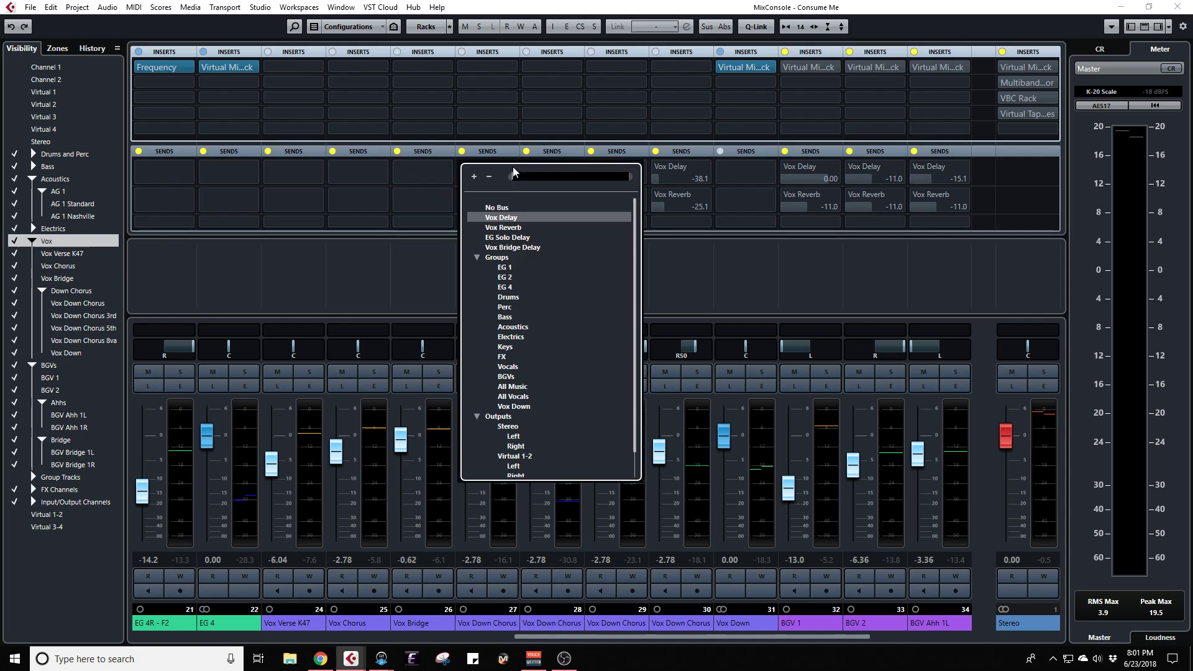
{"action": "left_click", "coordinate": [504, 209]}
{"action": "left_click", "coordinate": [515, 197]}
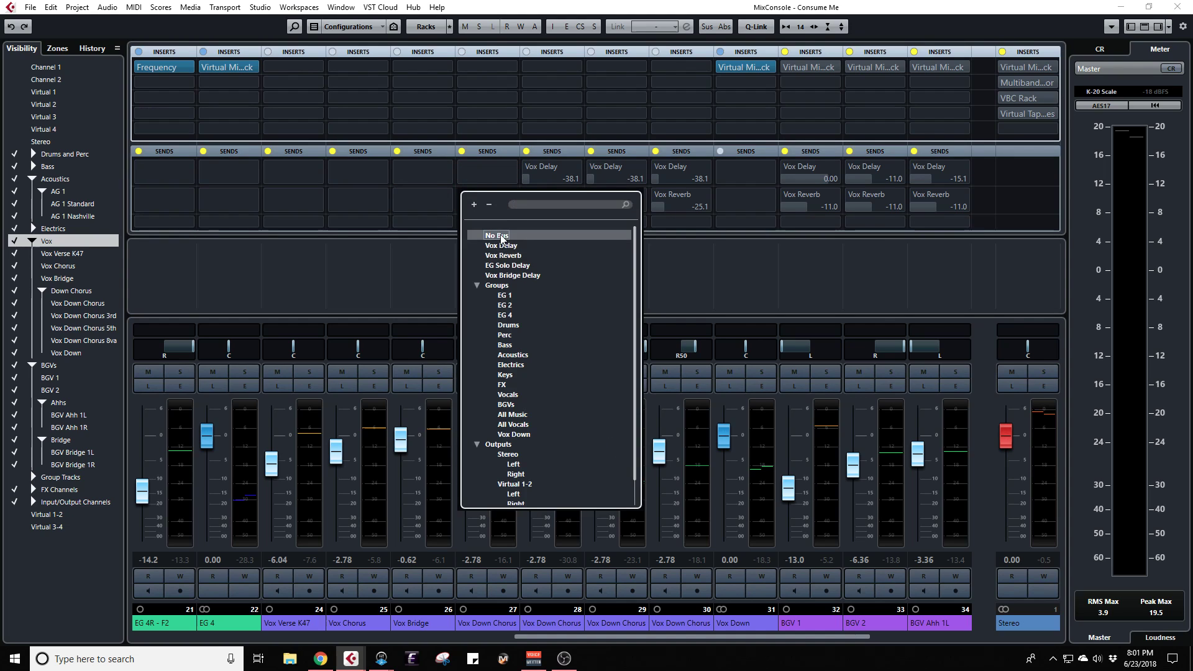
{"action": "left_click", "coordinate": [500, 236]}
{"action": "left_click", "coordinate": [578, 171]}
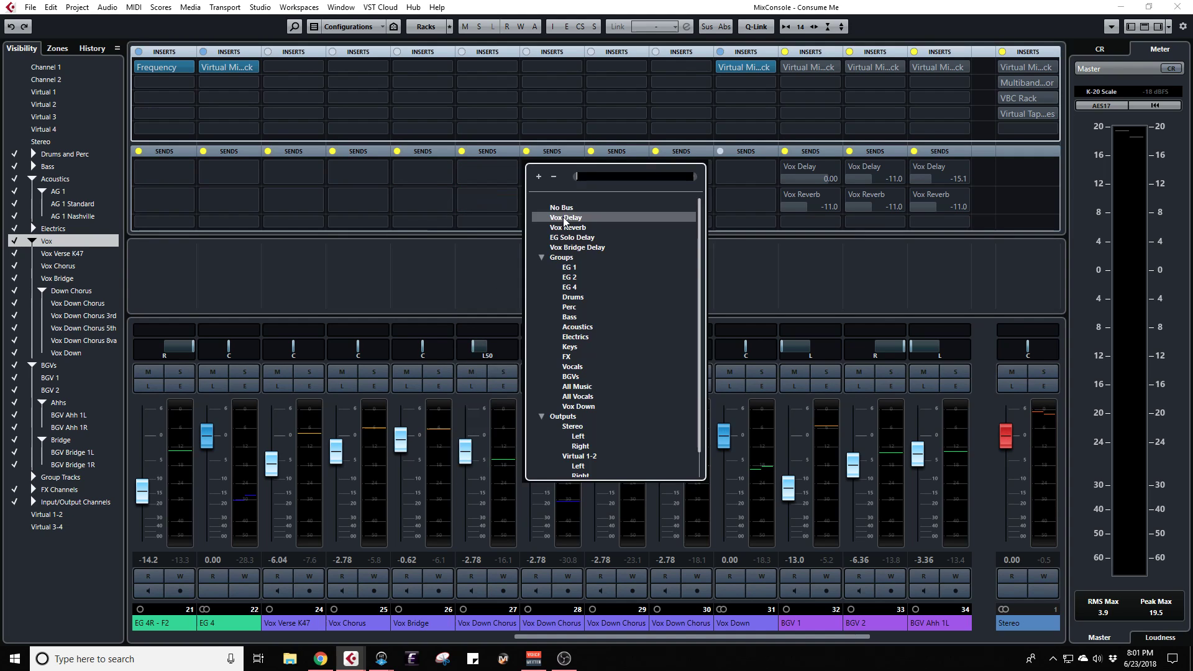
{"action": "left_click", "coordinate": [565, 210]}
{"action": "left_click", "coordinate": [563, 202]}
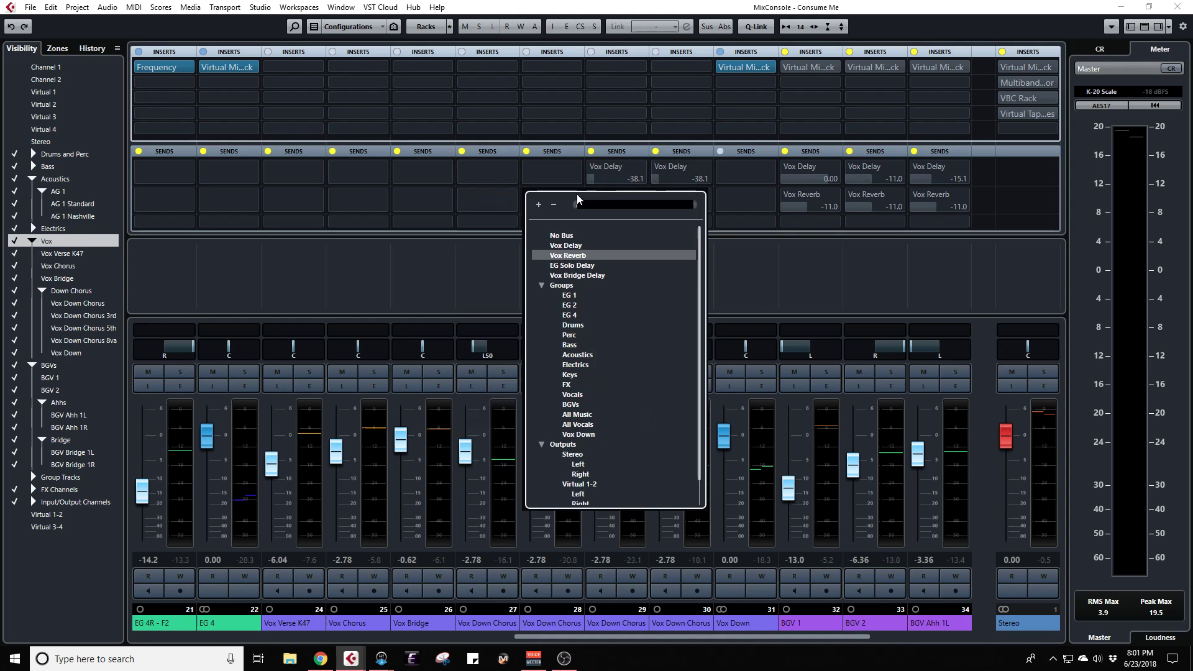
{"action": "left_click", "coordinate": [565, 236]}
Step: Remove the Vox Delay and Vox Reverb sends from Vox Down Chorus channels 29 and 30
{"action": "left_click", "coordinate": [641, 168]}
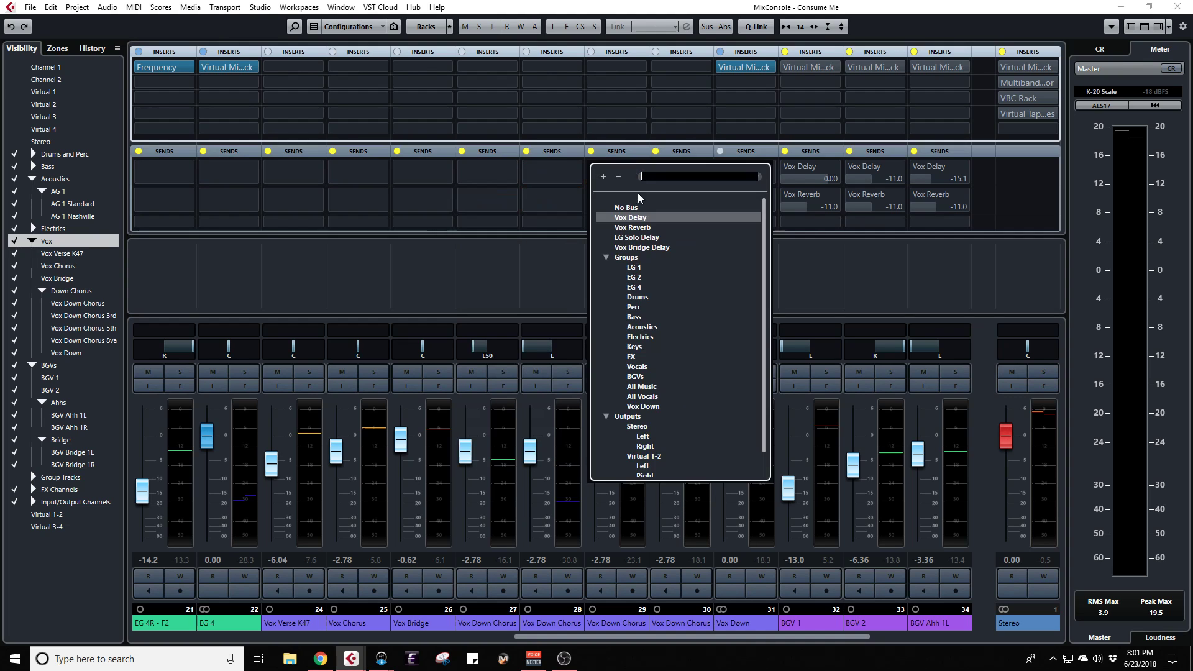
{"action": "left_click", "coordinate": [632, 206]}
{"action": "left_click", "coordinate": [635, 203]}
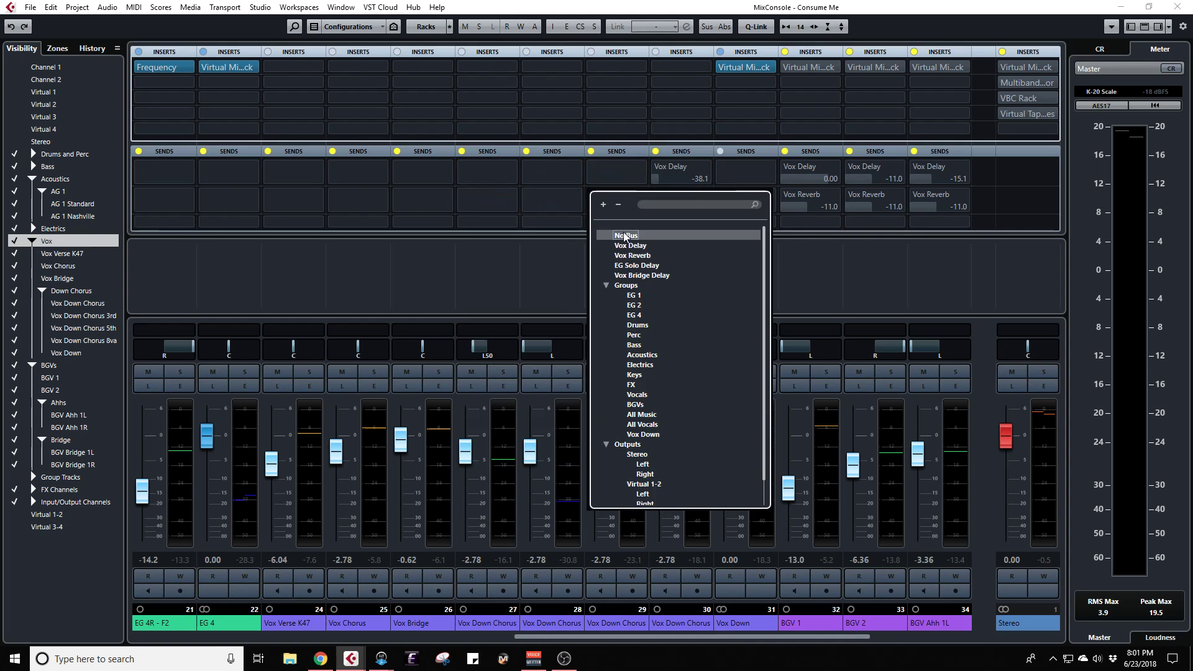
{"action": "left_click", "coordinate": [627, 236]}
{"action": "left_click", "coordinate": [702, 169]}
{"action": "left_click", "coordinate": [702, 208]}
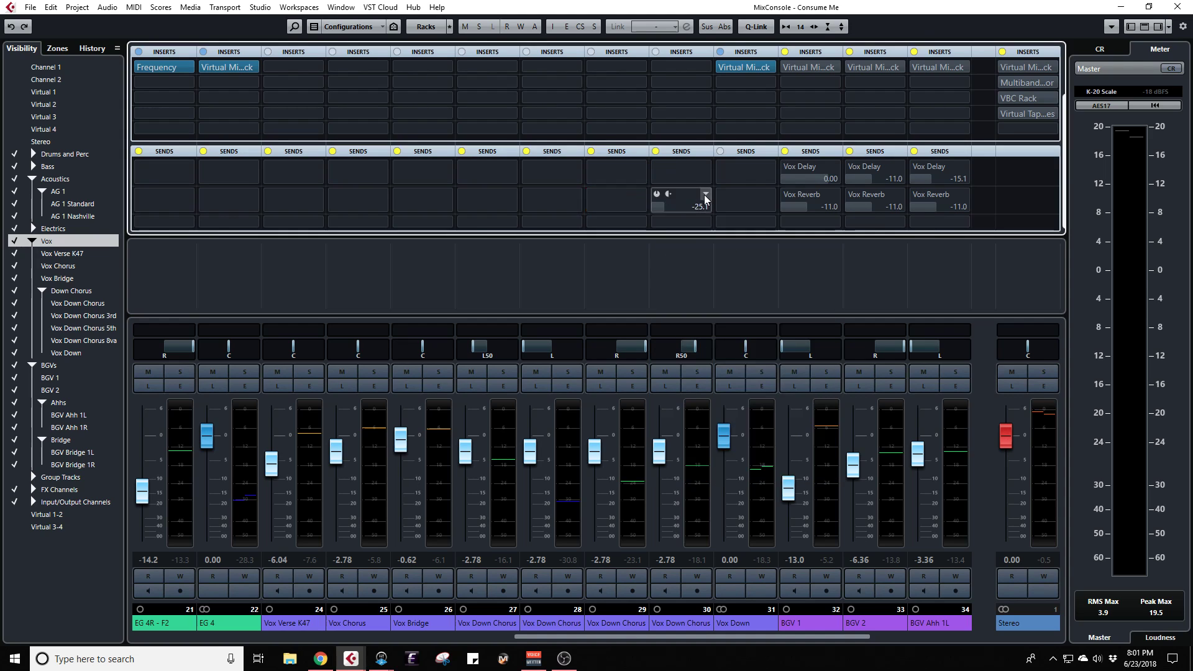
{"action": "left_click", "coordinate": [705, 198]}
{"action": "left_click", "coordinate": [692, 236]}
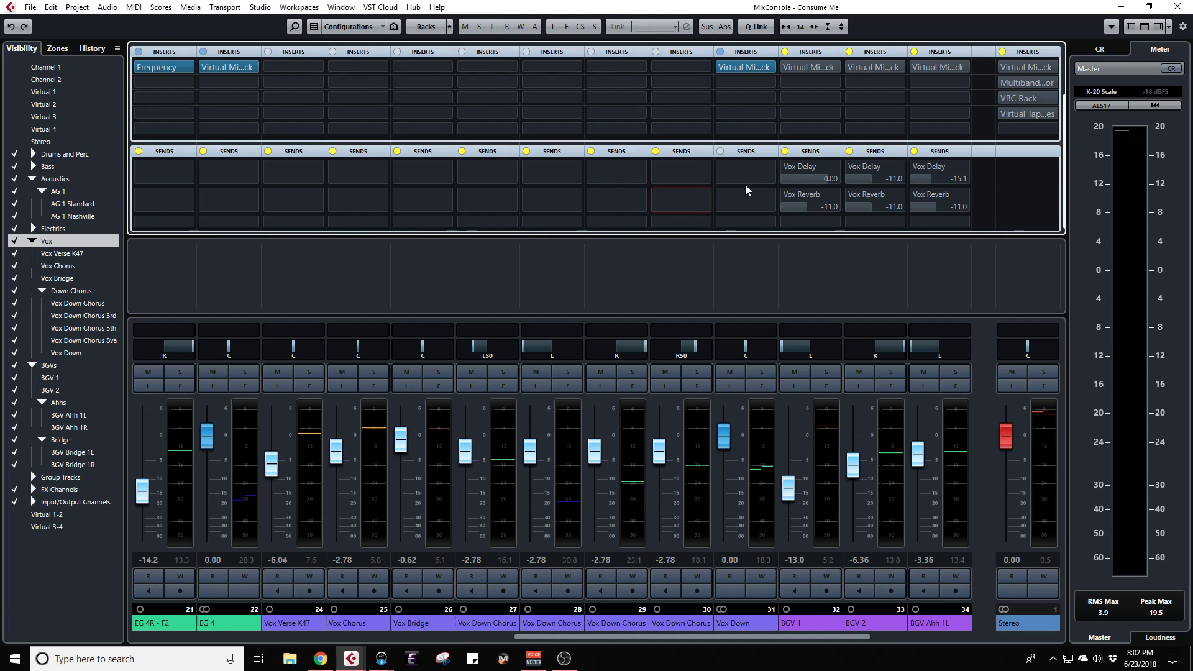
Step: Remove the Vox Delay and Vox Reverb sends from the BGV 1 and BGV 2 channels
{"action": "left_click", "coordinate": [833, 168]}
{"action": "left_click", "coordinate": [826, 209]}
{"action": "left_click", "coordinate": [837, 198]}
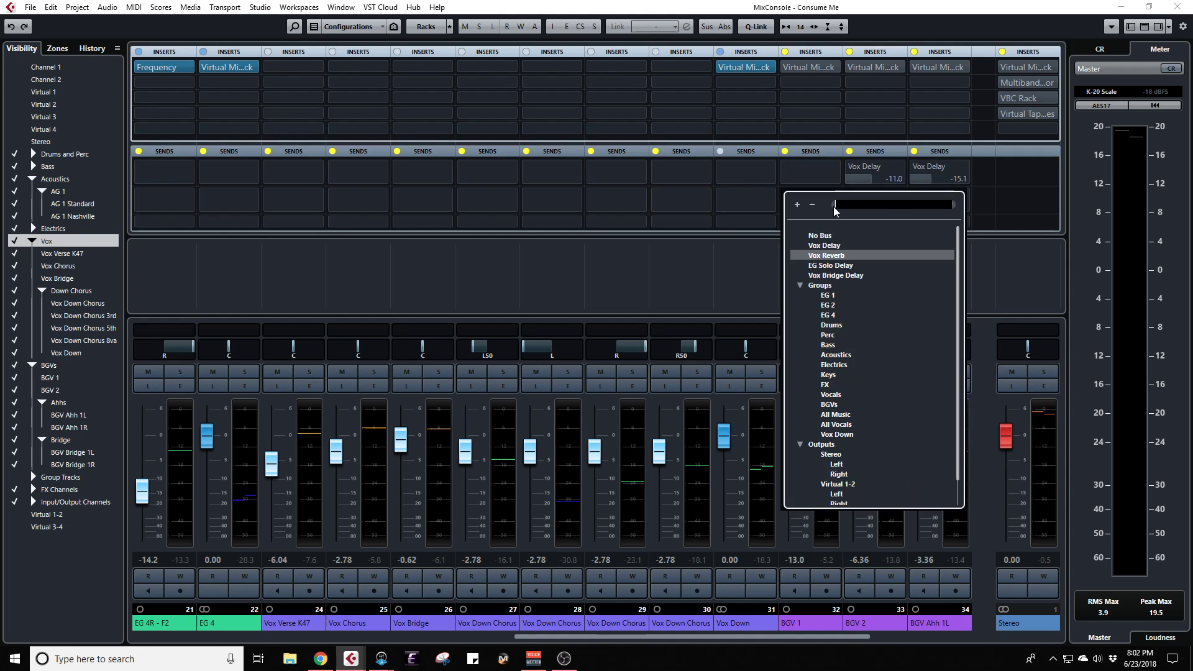
{"action": "left_click", "coordinate": [829, 237]}
{"action": "left_click", "coordinate": [899, 169]}
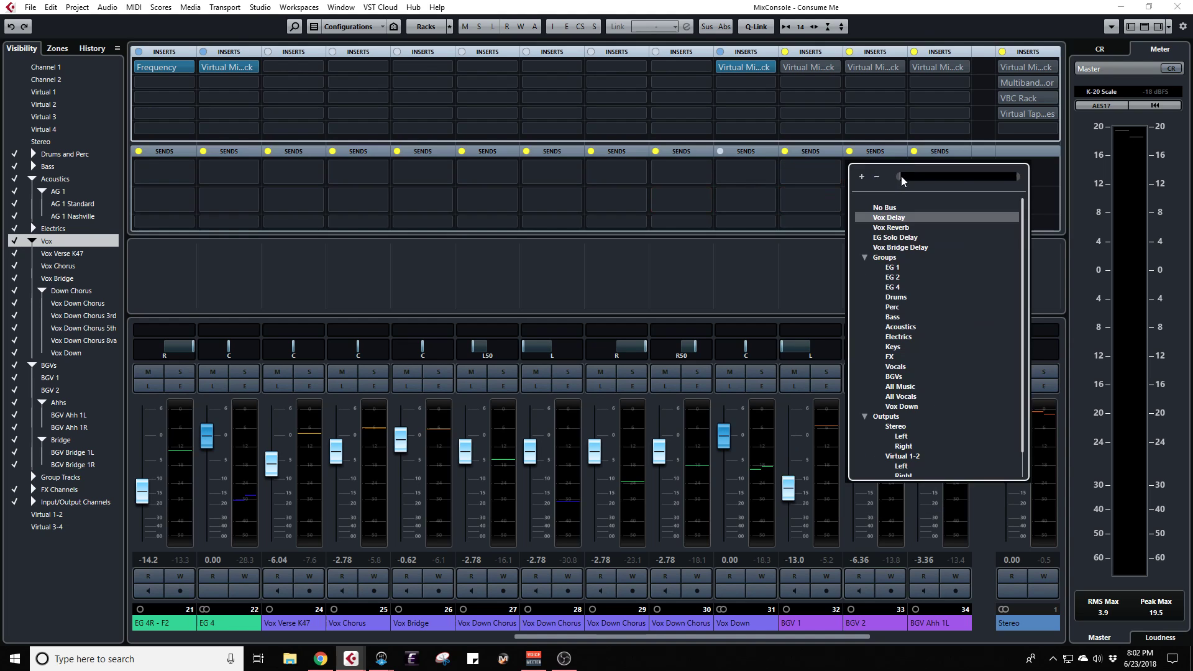
{"action": "left_click", "coordinate": [892, 208]}
{"action": "left_click", "coordinate": [899, 196]}
{"action": "left_click", "coordinate": [892, 237]}
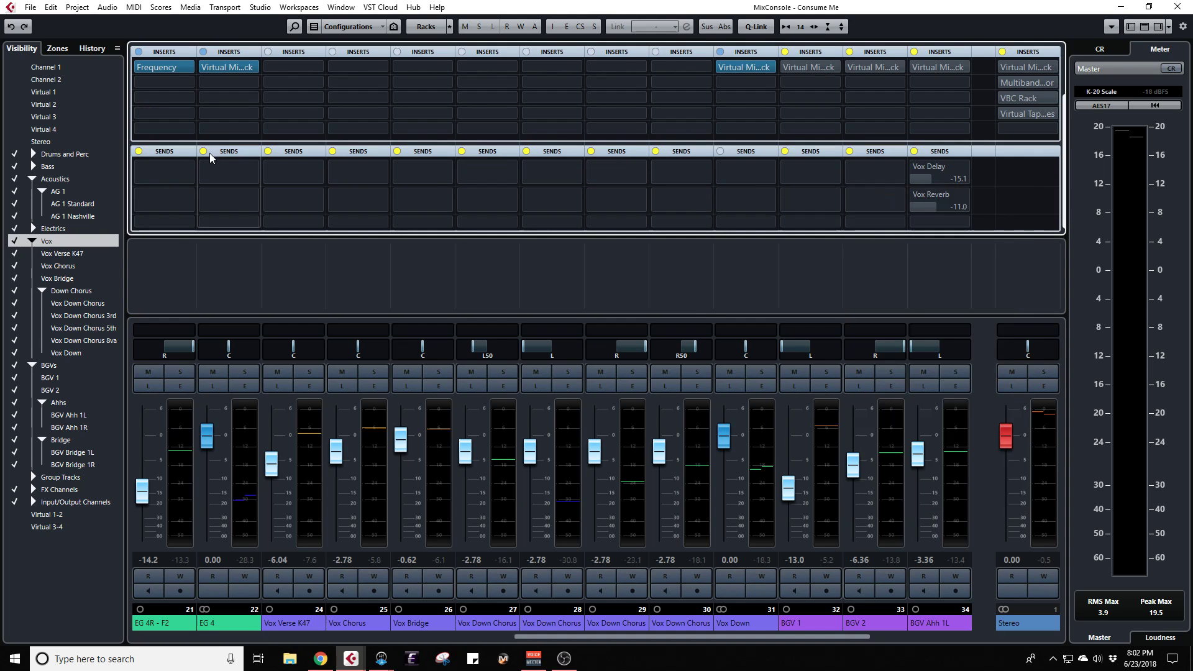
Step: Turn off the sends bypass on all mixer channels at once
{"action": "left_click", "coordinate": [267, 151]}
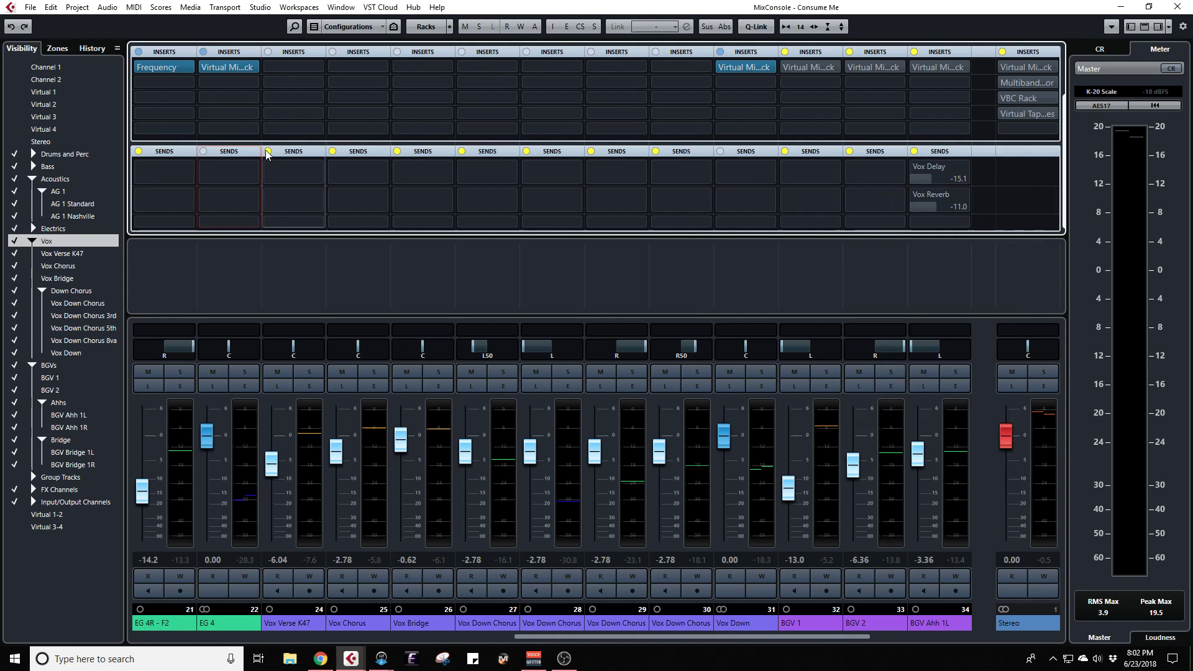
{"action": "left_click", "coordinate": [333, 151]}
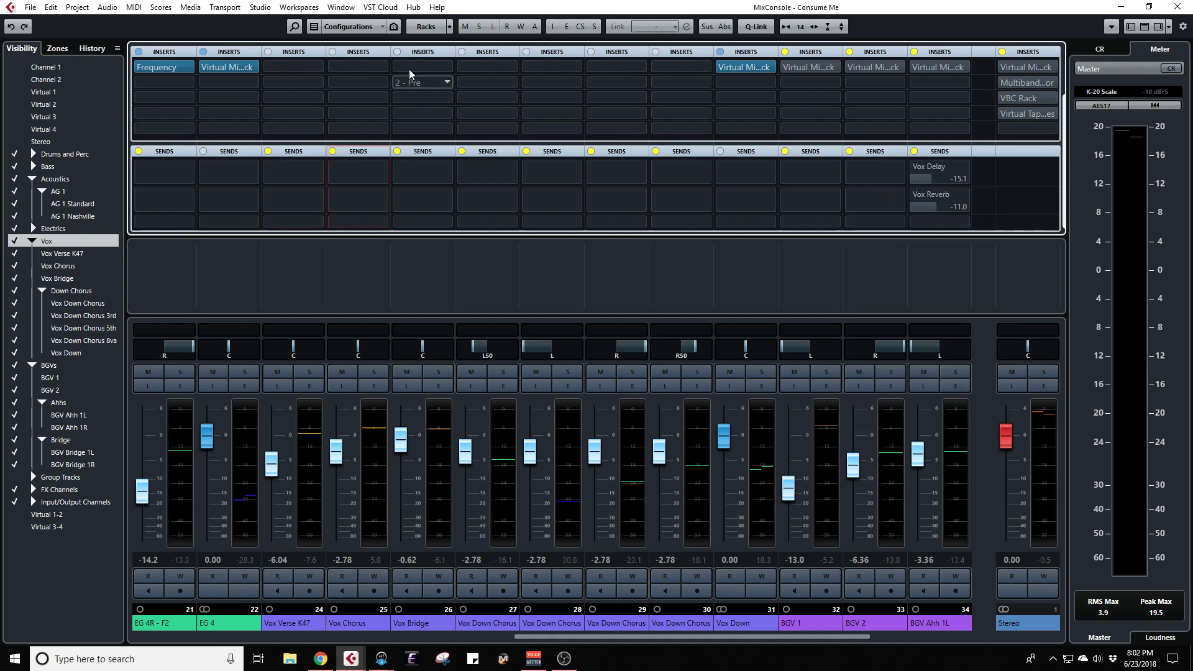
{"action": "left_click", "coordinate": [594, 28]}
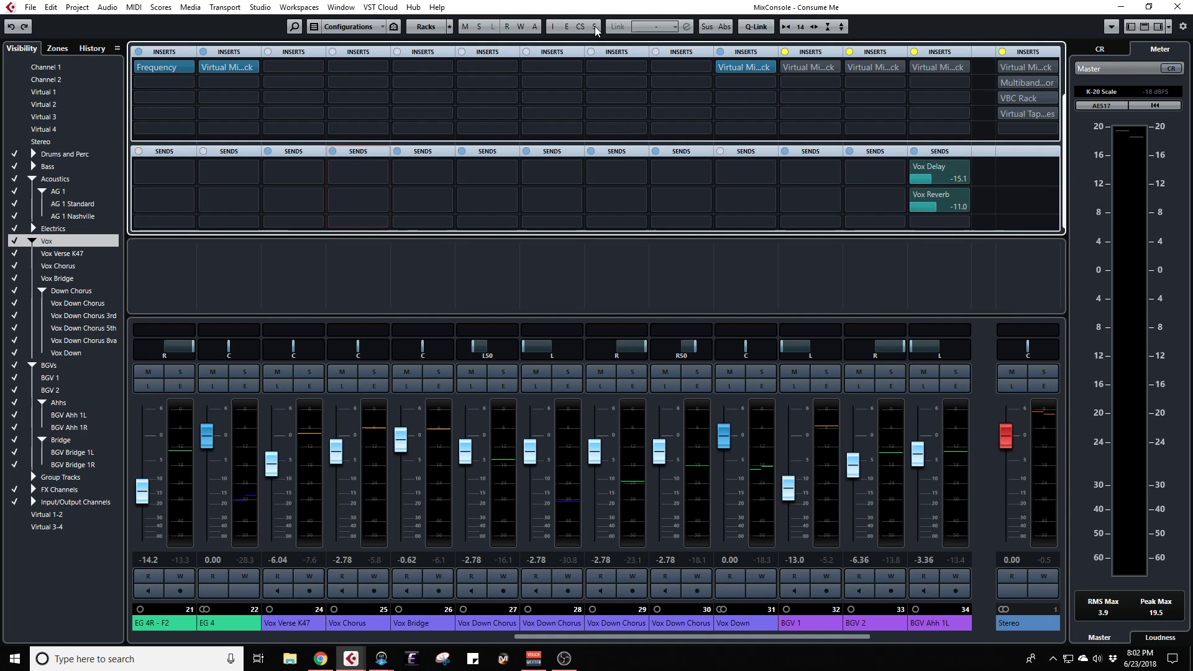
{"action": "left_click", "coordinate": [595, 28]}
{"action": "left_click", "coordinate": [594, 28]}
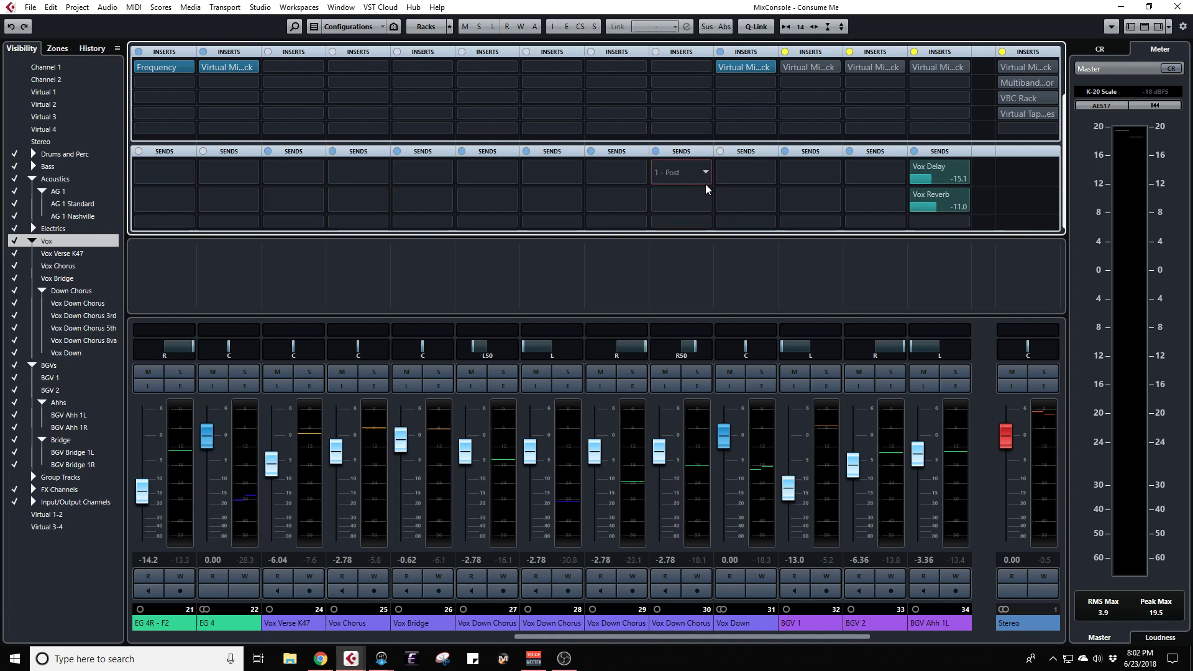
{"action": "left_click", "coordinate": [684, 171]}
{"action": "left_click", "coordinate": [692, 206]}
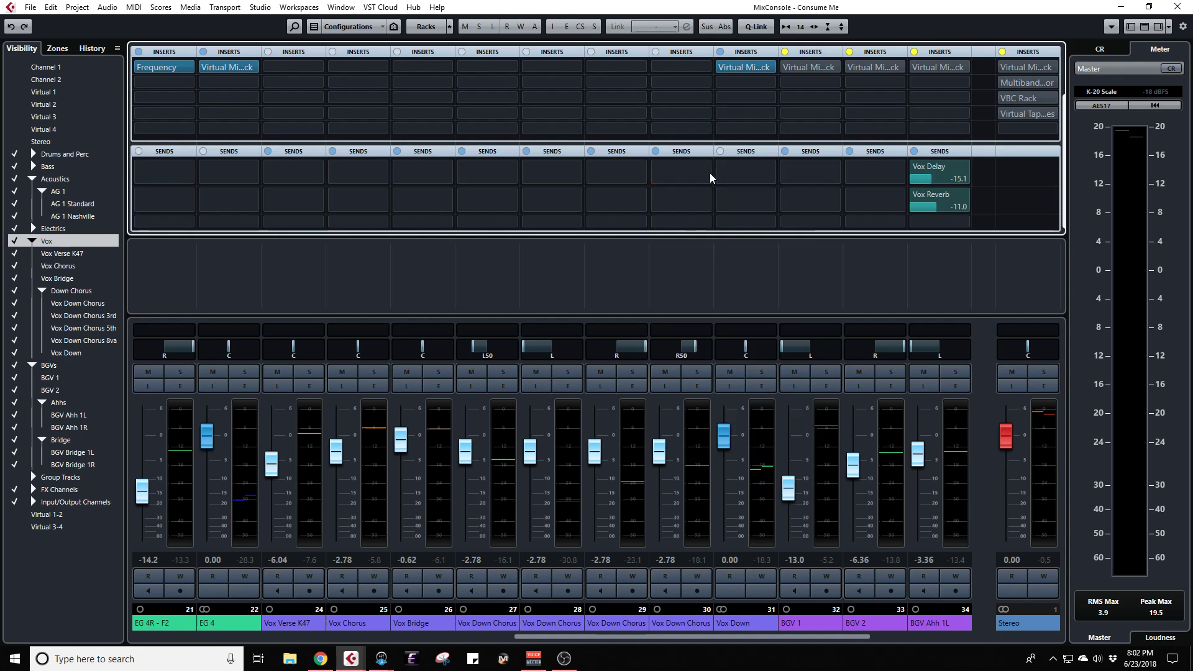
Step: Show the group track channels to review their inserts and sends, and hide them again
{"action": "scroll", "coordinate": [641, 612], "scroll_direction": "right", "scroll_amount": 8}
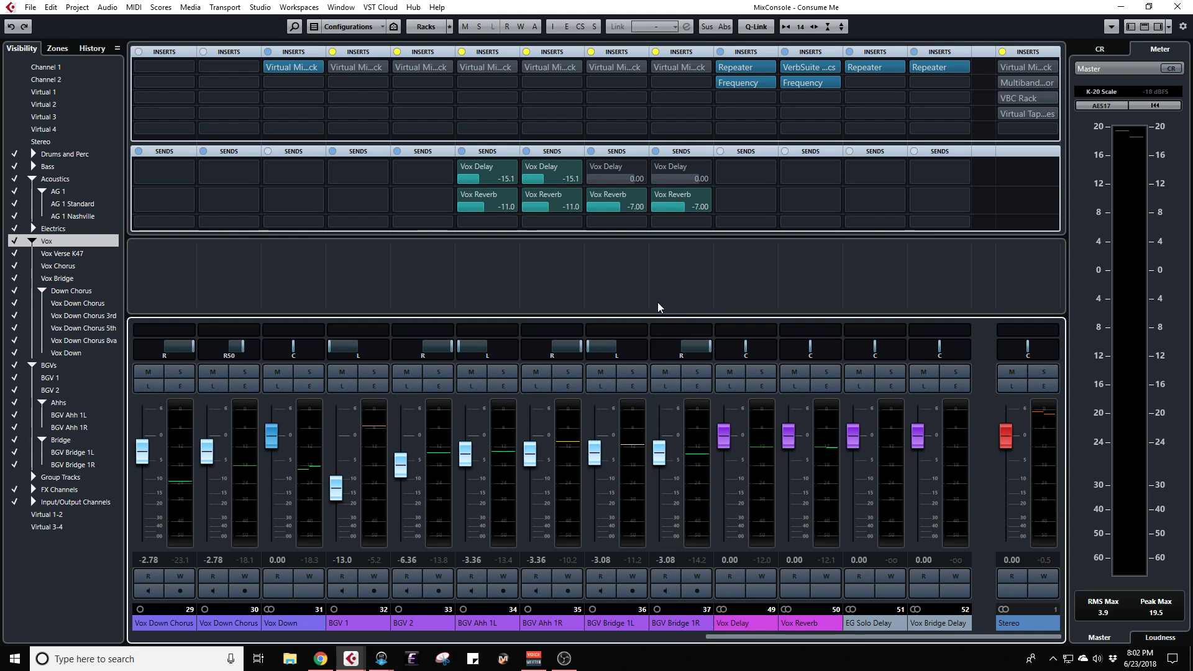
{"action": "left_click", "coordinate": [23, 478]}
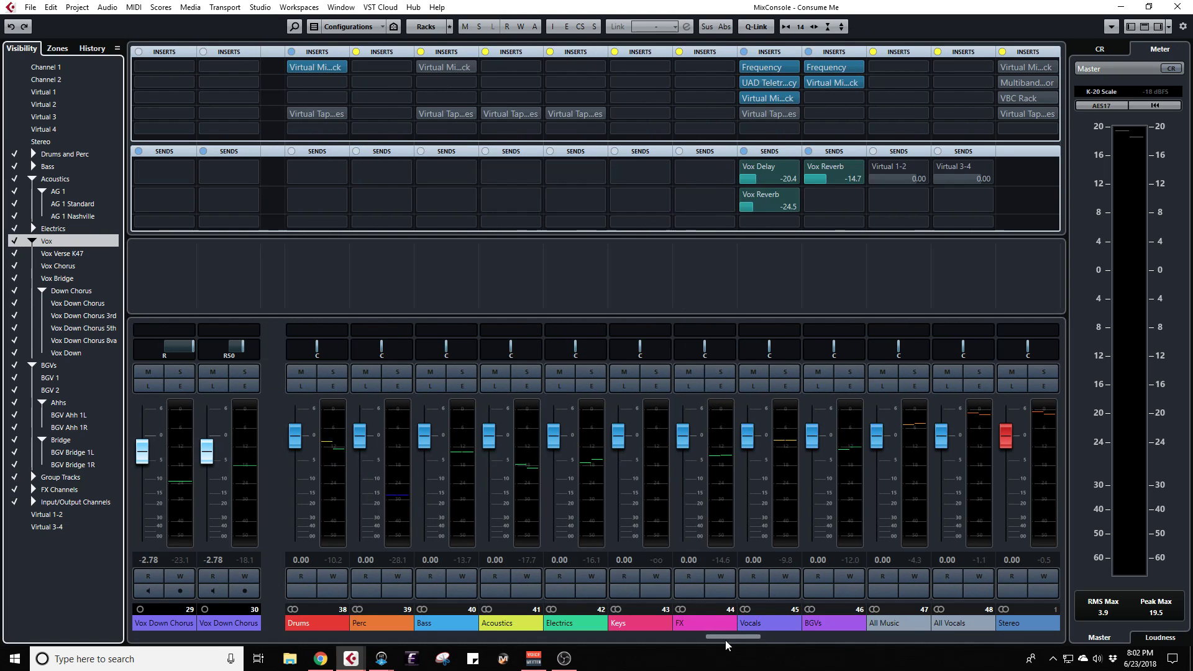
{"action": "left_click_drag", "start_coordinate": [739, 636], "coordinate": [817, 638]}
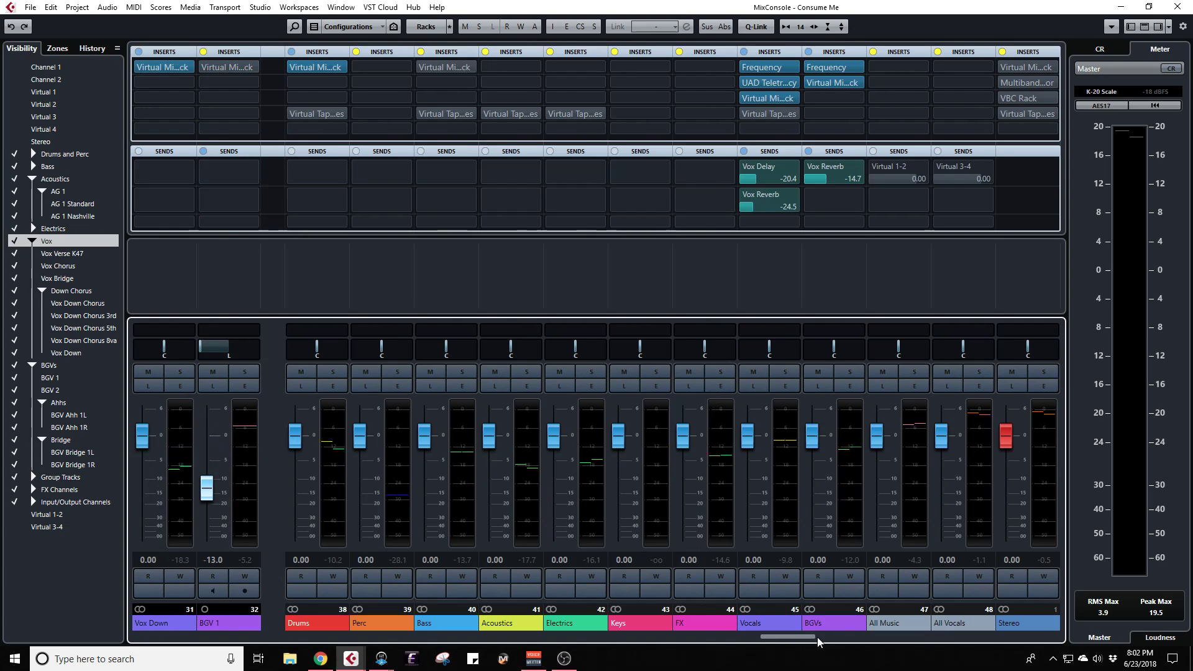
{"action": "left_click", "coordinate": [15, 479]}
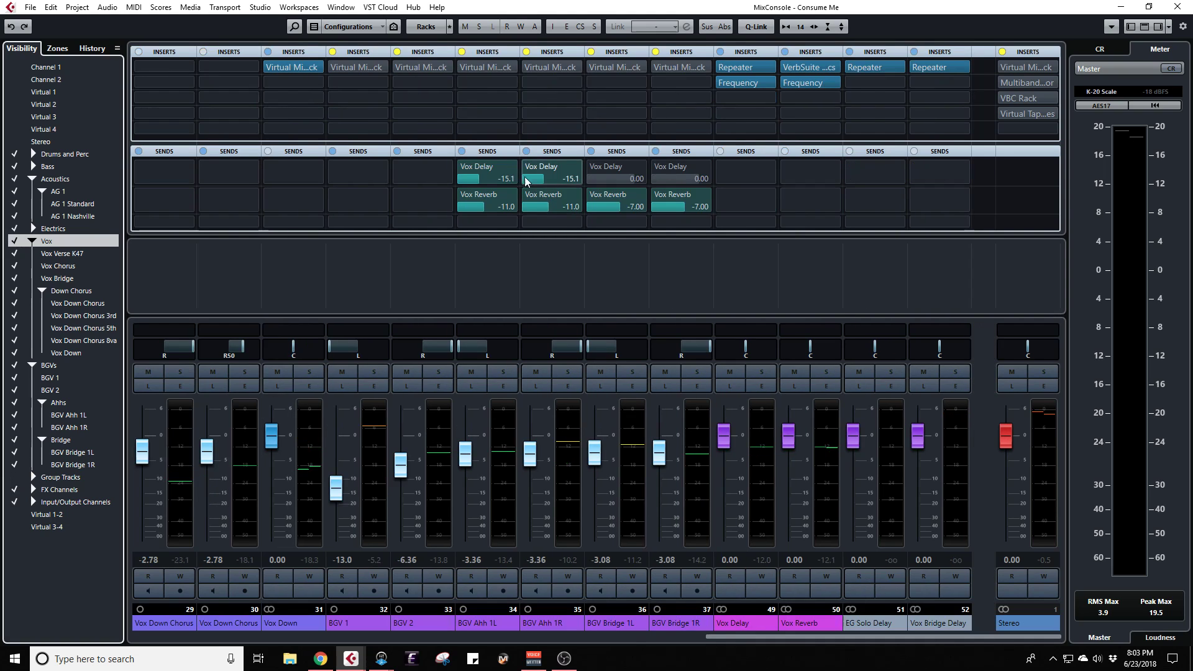
Step: Remove the Vox Delay and Vox Reverb sends from the BGV Ahh 1L and BGV Ahh 1R channels
{"action": "left_click", "coordinate": [512, 167]}
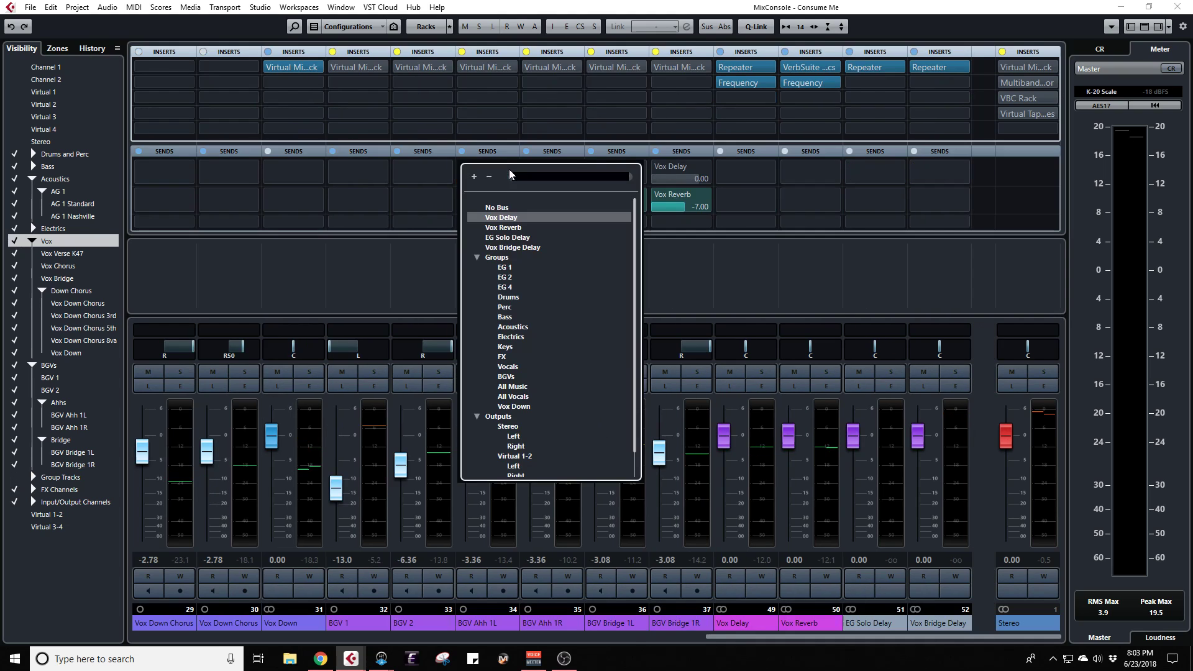
{"action": "left_click", "coordinate": [495, 208]}
{"action": "left_click", "coordinate": [575, 171]}
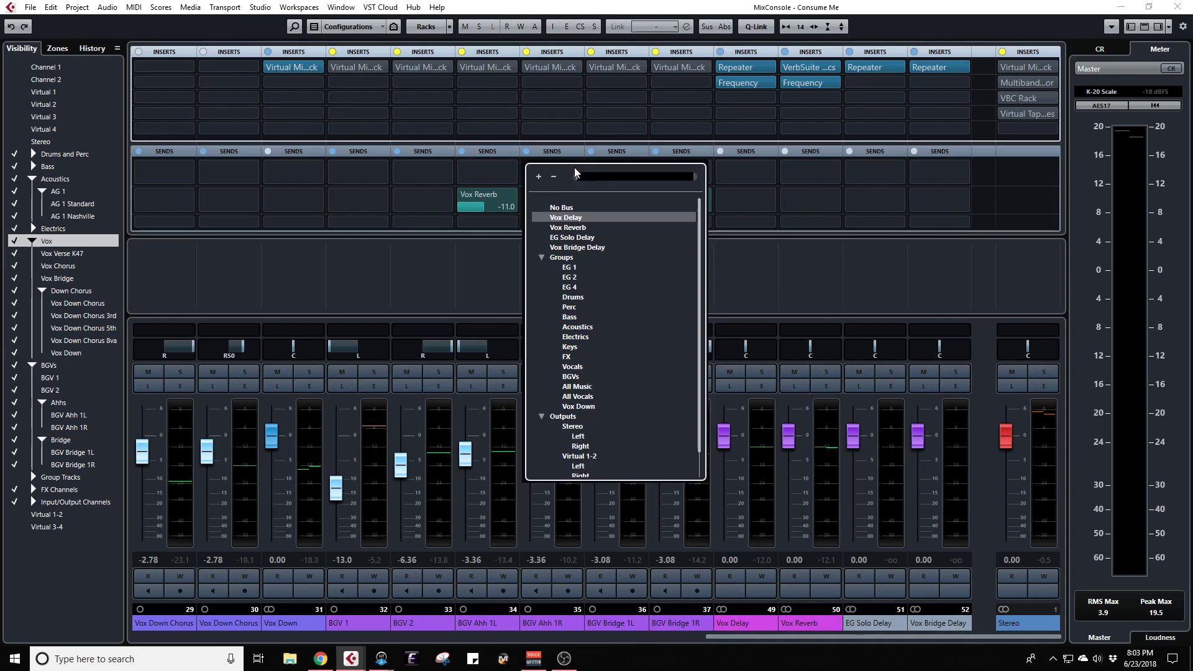
{"action": "left_click", "coordinate": [567, 209]}
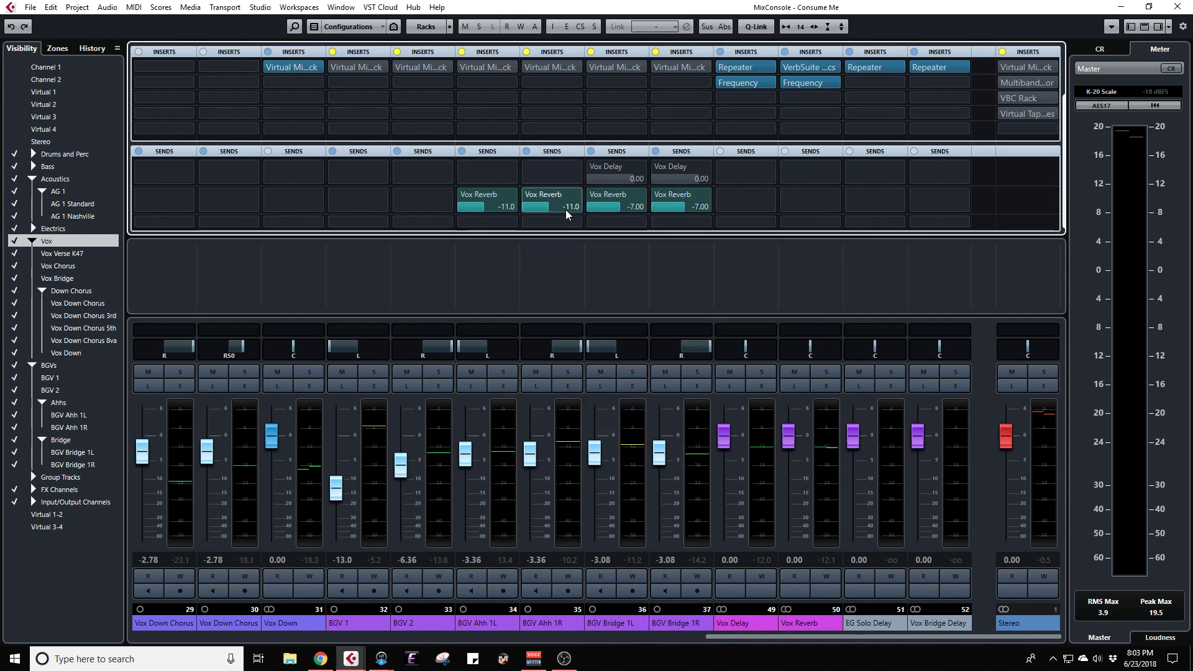
{"action": "left_click", "coordinate": [511, 195]}
{"action": "left_click", "coordinate": [498, 237]}
{"action": "left_click", "coordinate": [577, 198]}
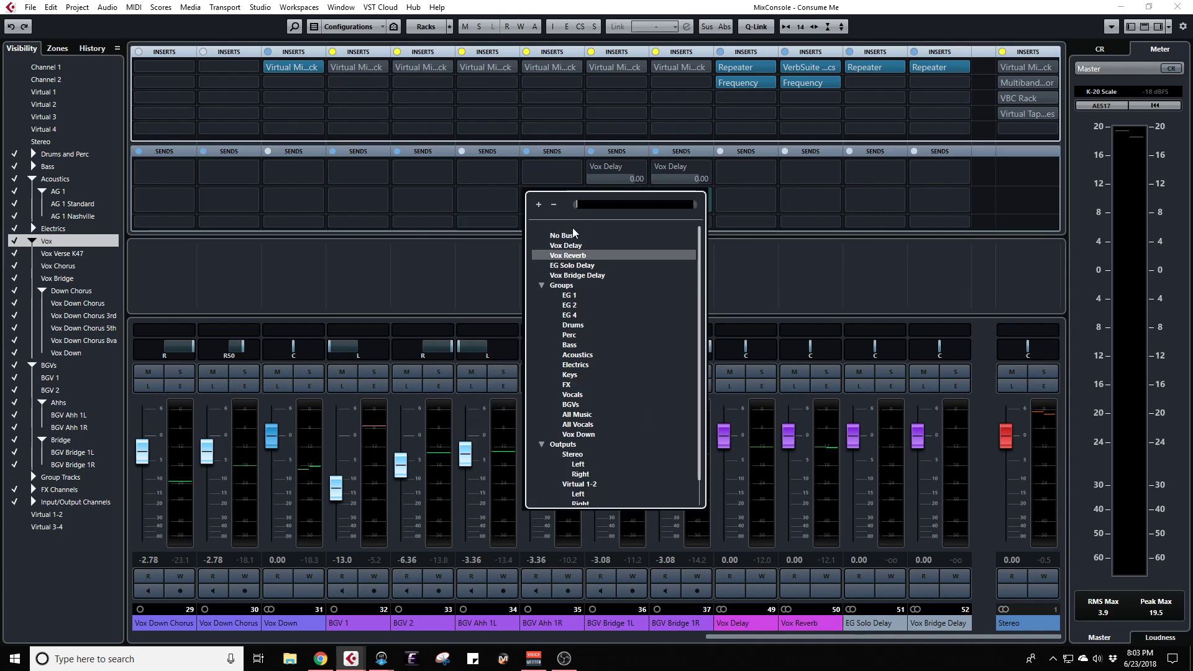
{"action": "left_click", "coordinate": [566, 238]}
Step: Remove the Vox Delay and Vox Reverb sends from the BGV Bridge 1L and BGV Bridge 1R channels
{"action": "left_click", "coordinate": [642, 168]}
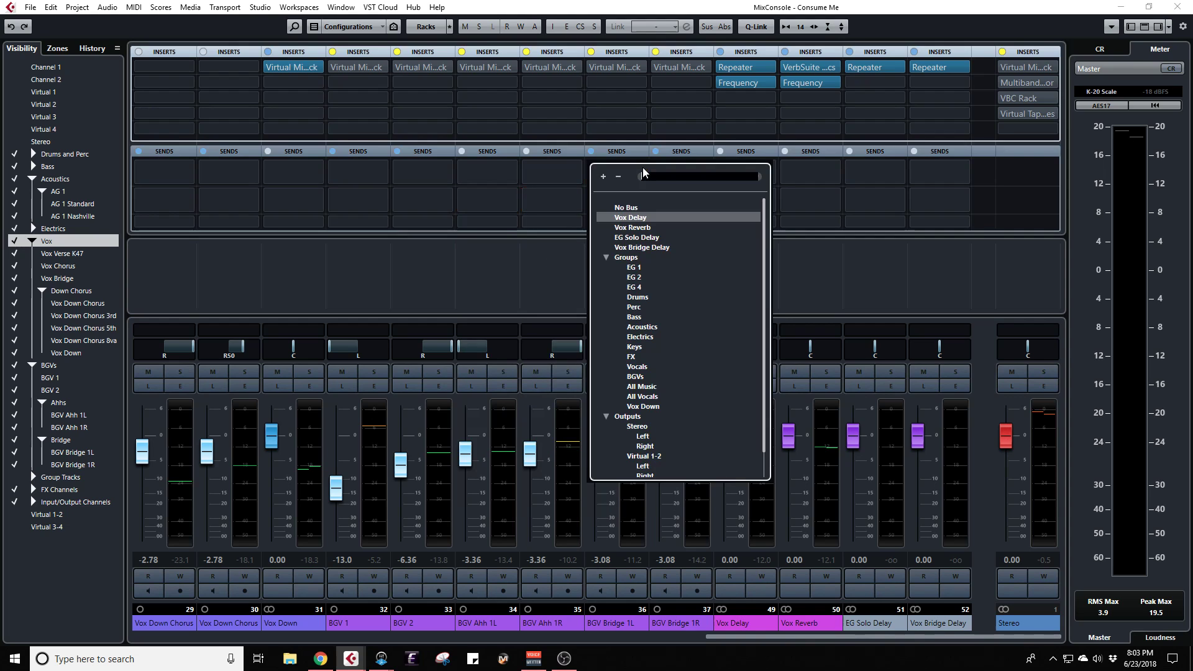
{"action": "left_click", "coordinate": [625, 207]}
{"action": "left_click", "coordinate": [643, 201]}
{"action": "left_click", "coordinate": [628, 236]}
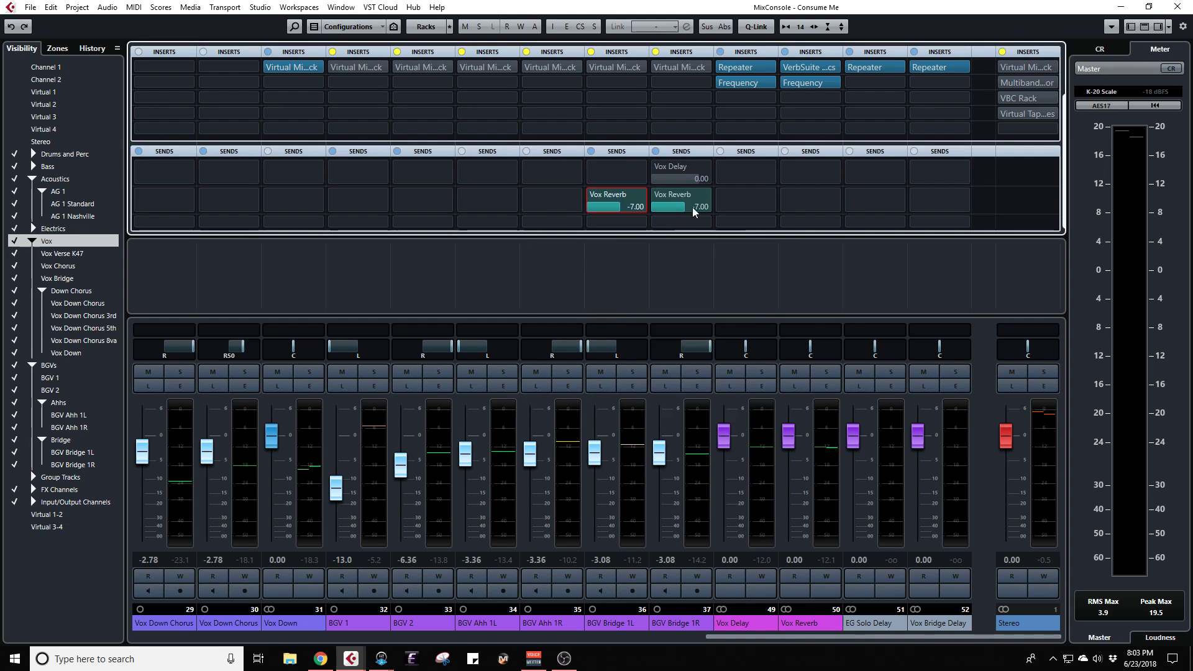
{"action": "left_click", "coordinate": [692, 207]}
{"action": "left_click", "coordinate": [694, 236]}
{"action": "scroll", "coordinate": [696, 226], "scroll_direction": "up", "scroll_amount": 1}
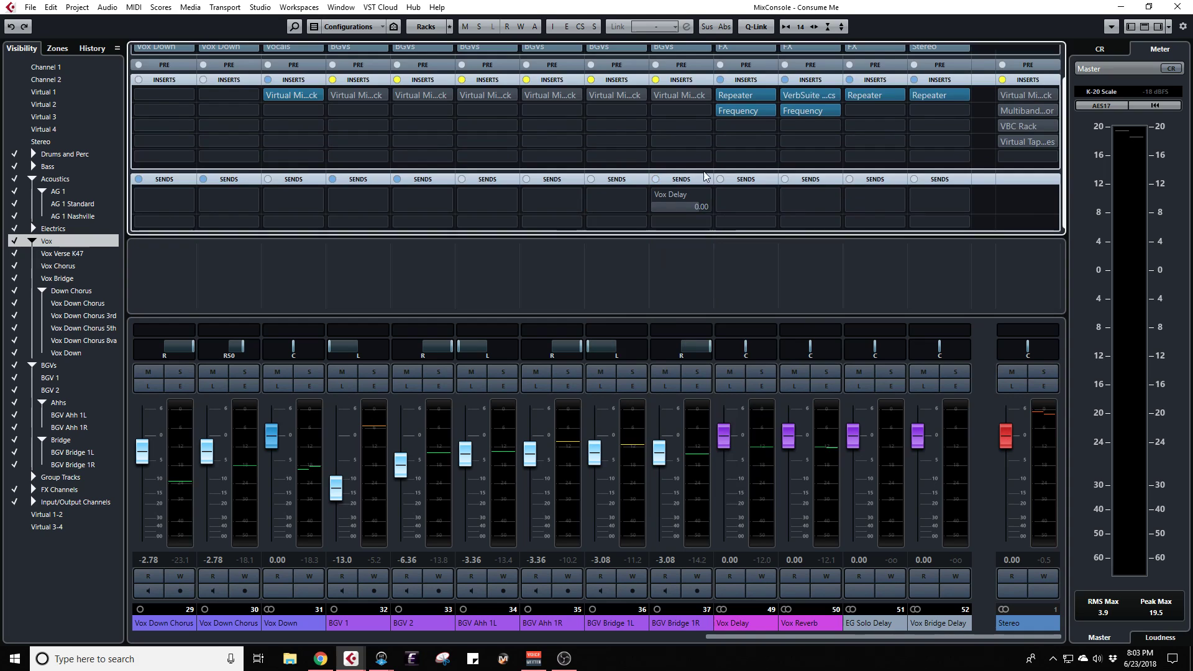
{"action": "left_click", "coordinate": [705, 199]}
{"action": "left_click", "coordinate": [691, 236]}
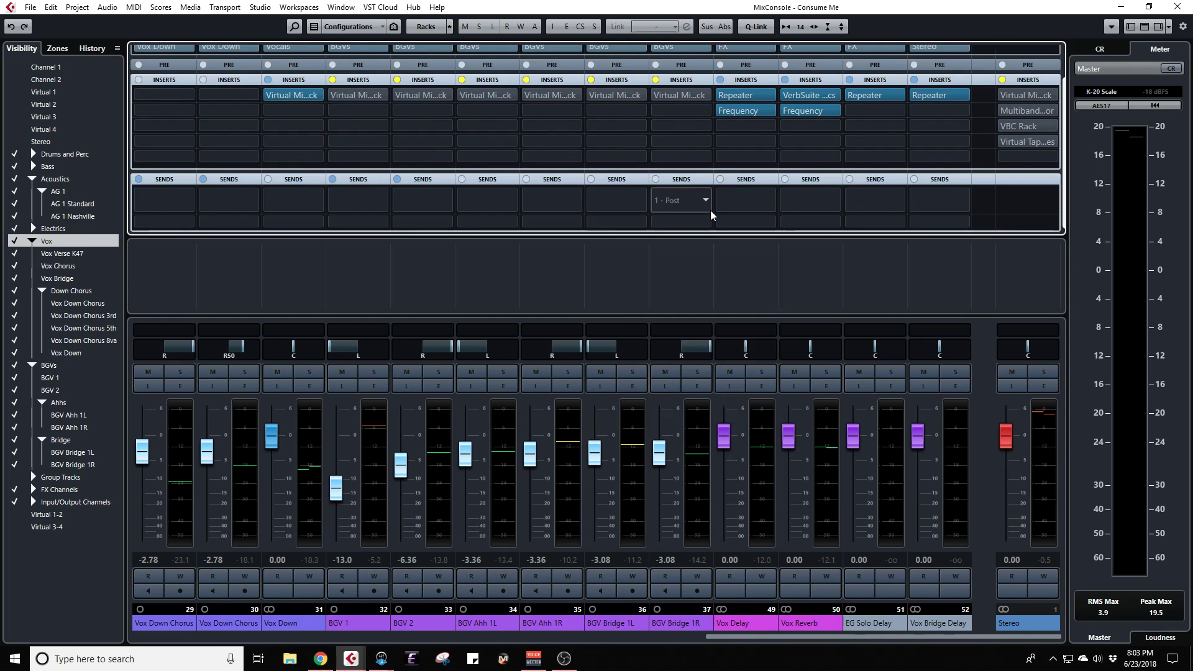
Step: Remove the Virtual Mix Rack insert from the BGV 1 and BGV 2 channels
{"action": "scroll", "coordinate": [684, 181], "scroll_direction": "up", "scroll_amount": 2}
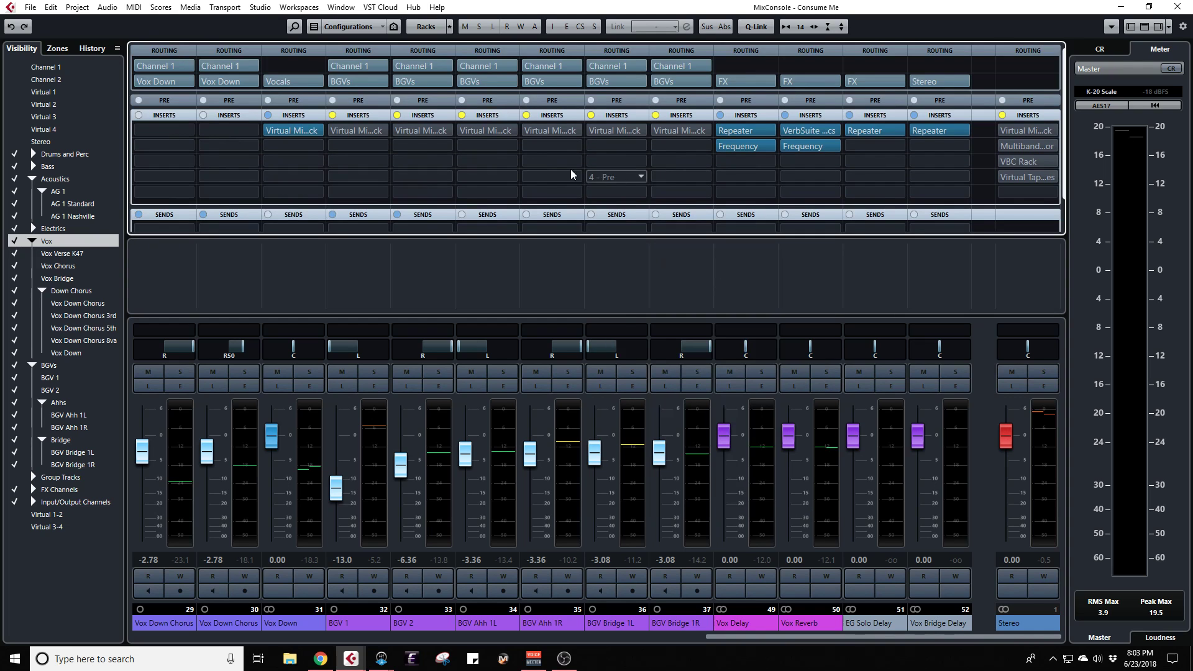
{"action": "left_click", "coordinate": [384, 129]}
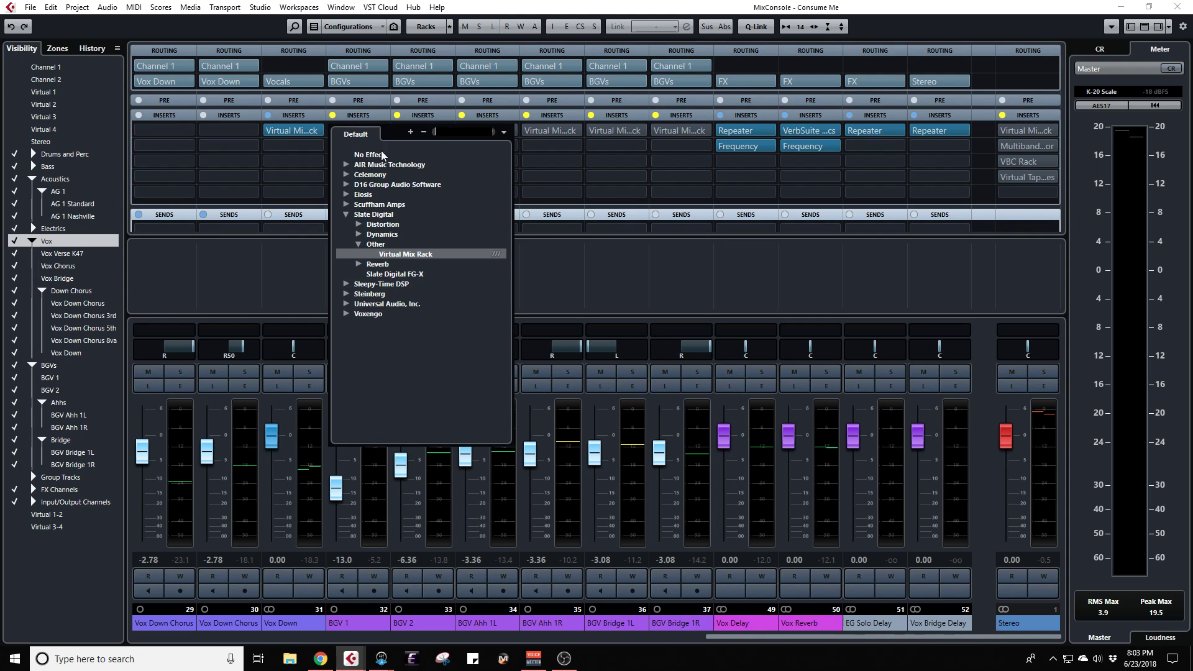
{"action": "left_click", "coordinate": [394, 150]}
{"action": "left_click", "coordinate": [448, 131]}
{"action": "left_click", "coordinate": [460, 152]}
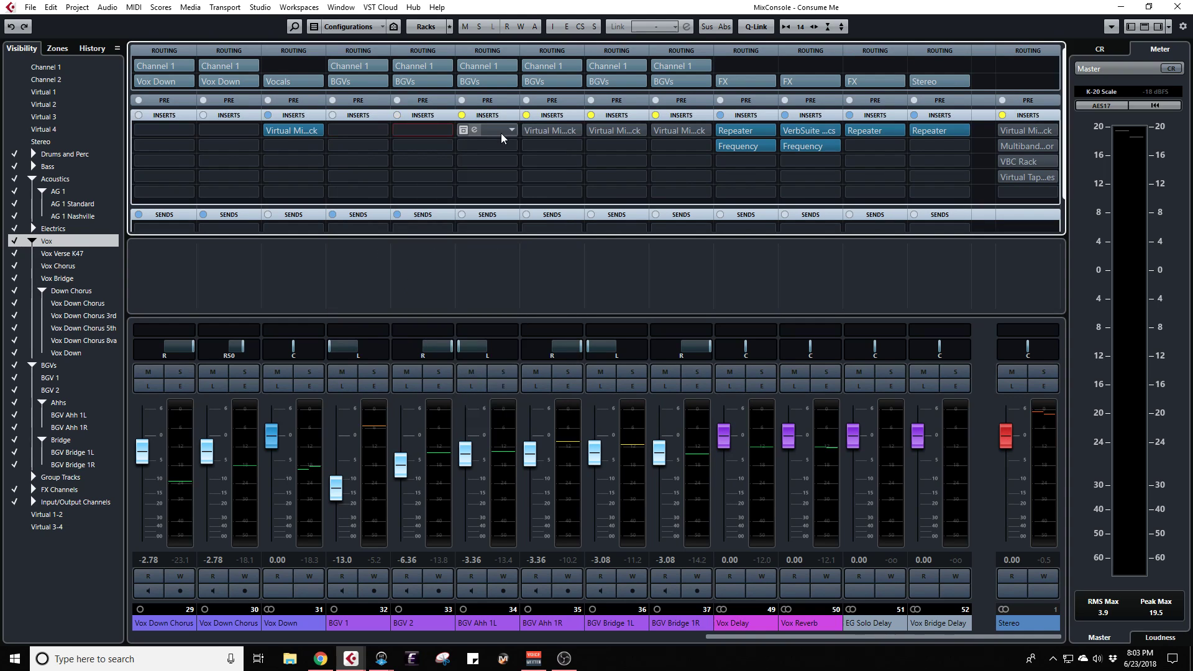
Step: Remove the Virtual Mix Rack insert from the two BGV Ahh and two BGV Bridge channels
{"action": "left_click", "coordinate": [512, 131]}
{"action": "left_click", "coordinate": [528, 152]}
{"action": "left_click", "coordinate": [575, 132]}
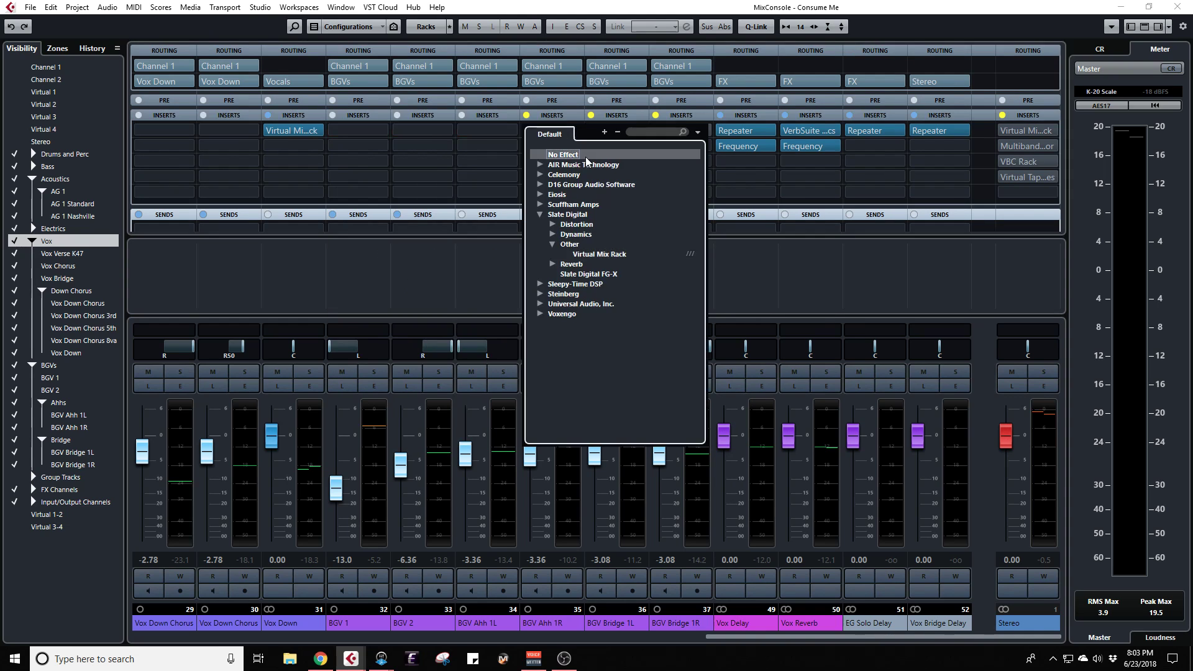
{"action": "left_click", "coordinate": [585, 156]}
{"action": "left_click", "coordinate": [643, 131]}
{"action": "left_click", "coordinate": [652, 155]}
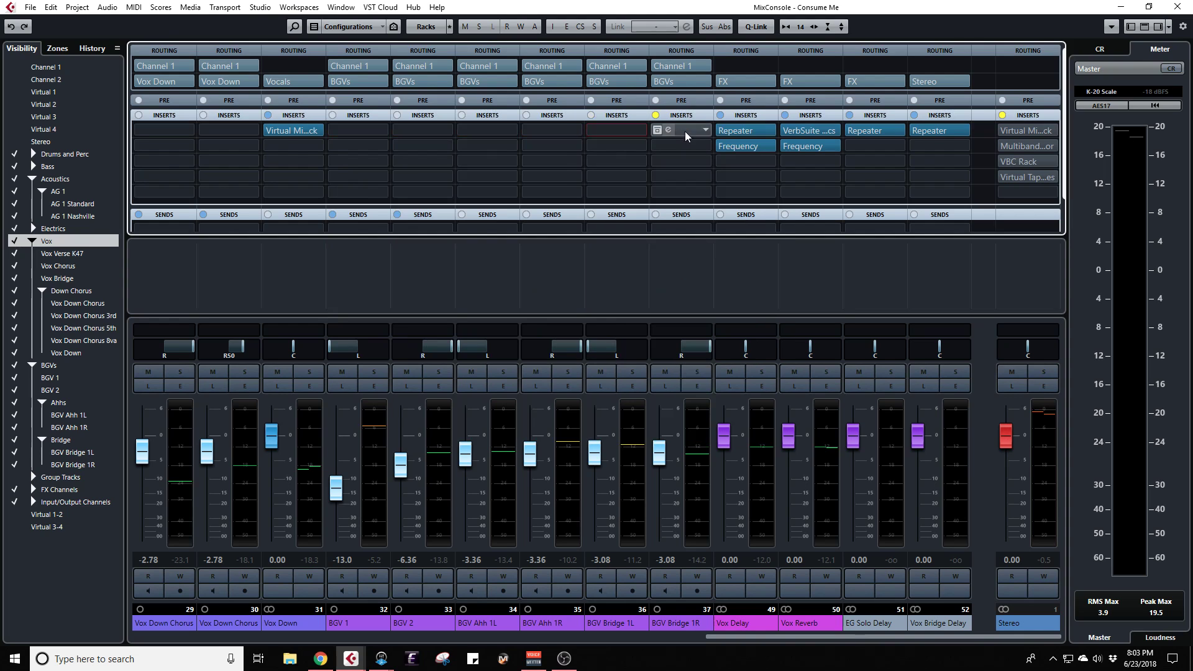
{"action": "left_click", "coordinate": [704, 129]}
{"action": "left_click", "coordinate": [705, 155]}
Step: Review the Virtual Mix Rack modules on the Vox Down channel and close the plug-in
{"action": "left_click", "coordinate": [281, 129]}
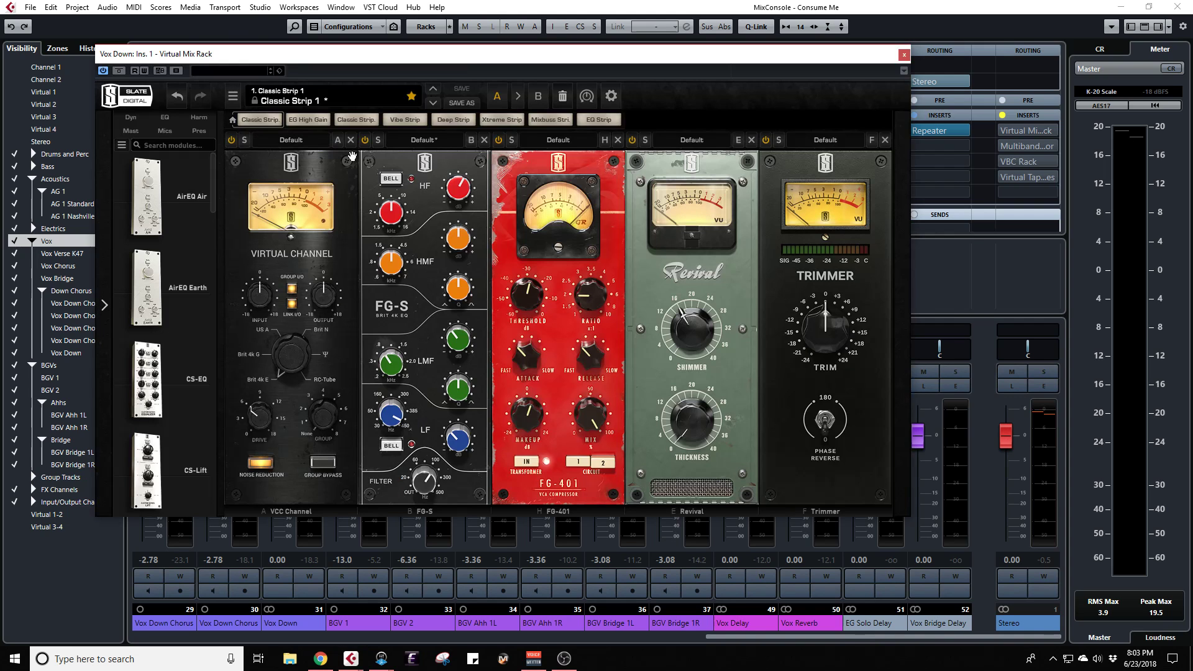
{"action": "left_click", "coordinate": [905, 56]}
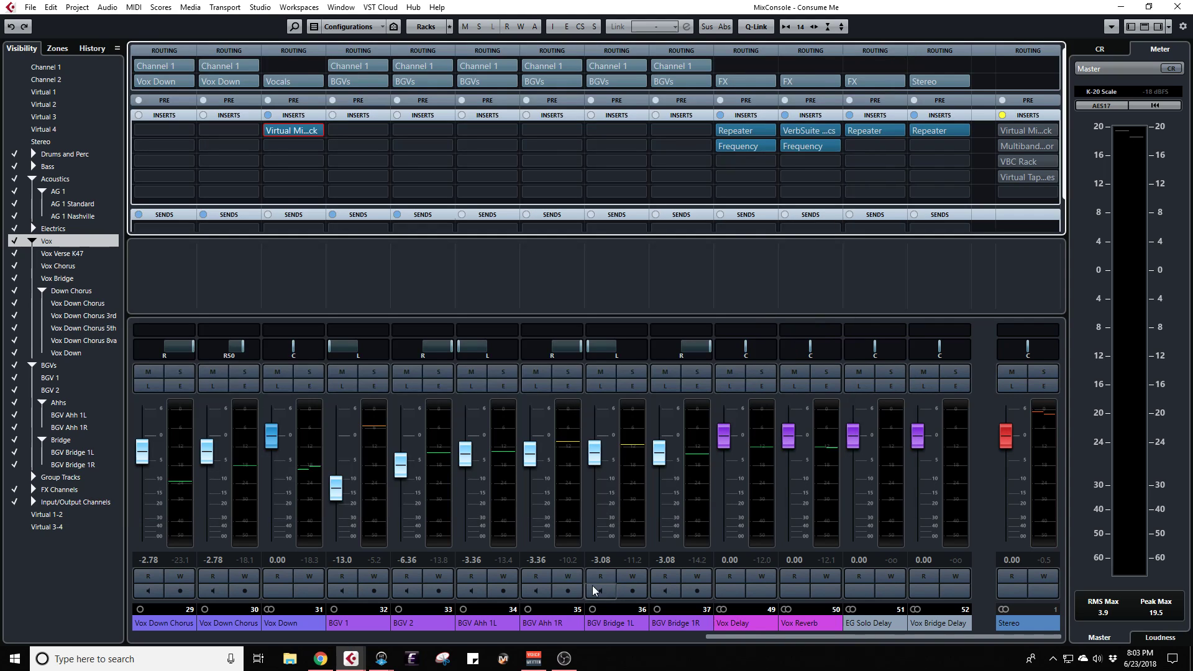
Step: During playback, lower the EG 3 channel's EG Solo Delay send to -11.0, check it in solo, and set the channel fader to -10.4
{"action": "left_click_drag", "start_coordinate": [743, 638], "coordinate": [354, 633]}
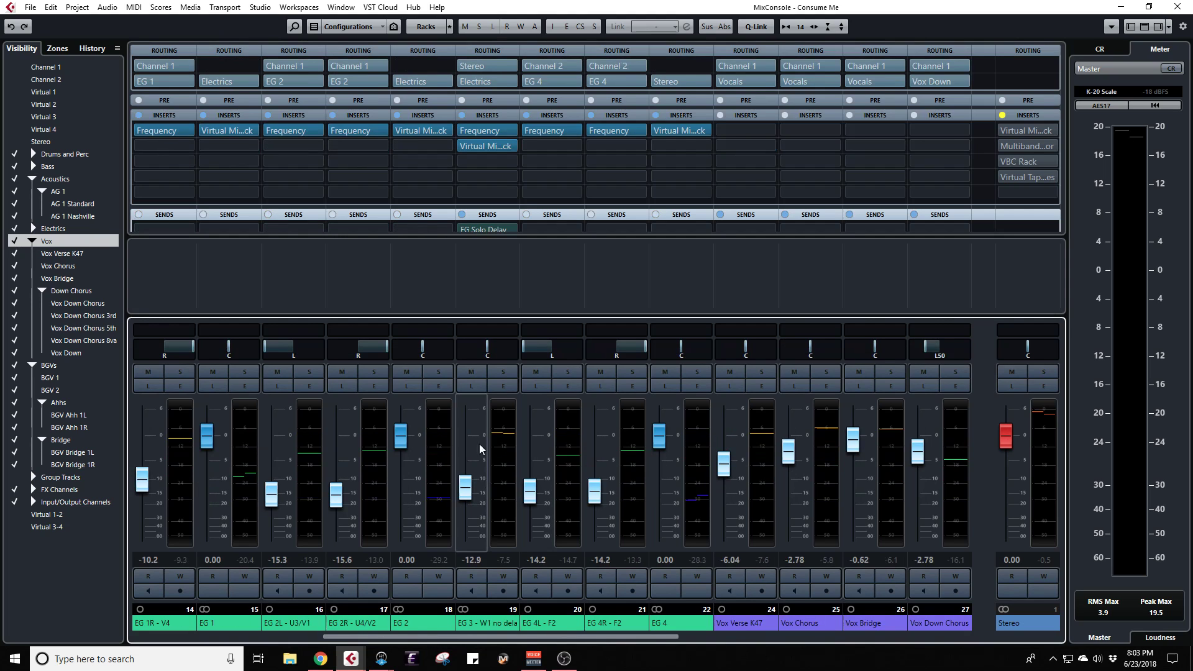
{"action": "scroll", "coordinate": [550, 220], "scroll_direction": "down", "scroll_amount": 1}
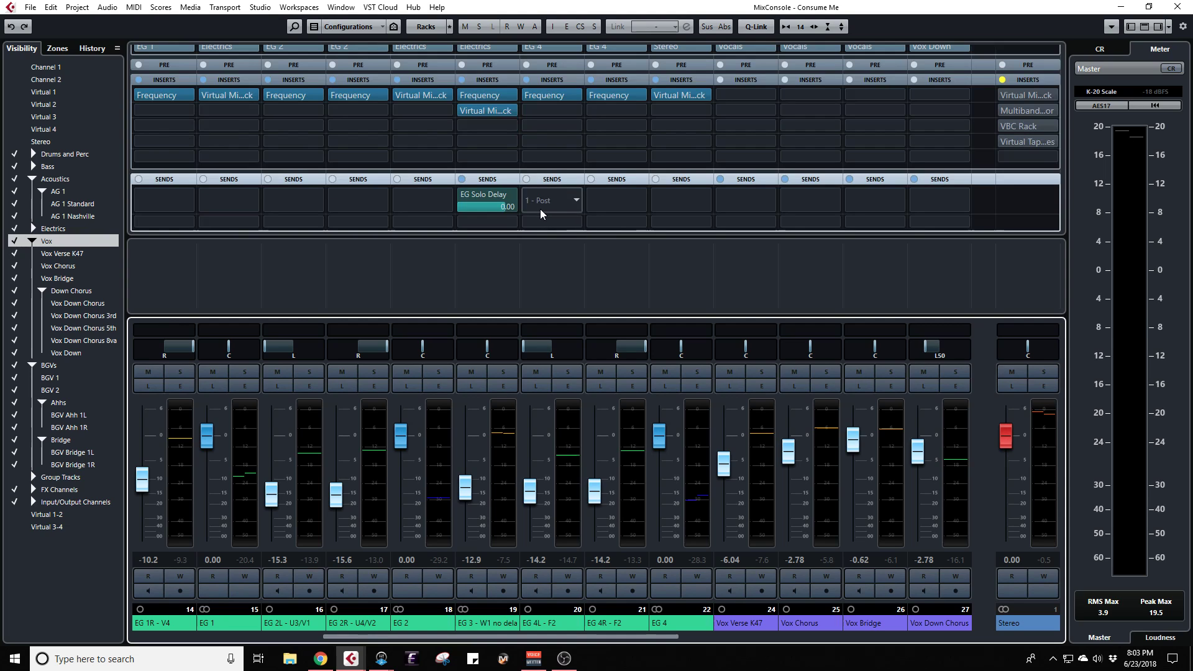
{"action": "key", "text": "space"}
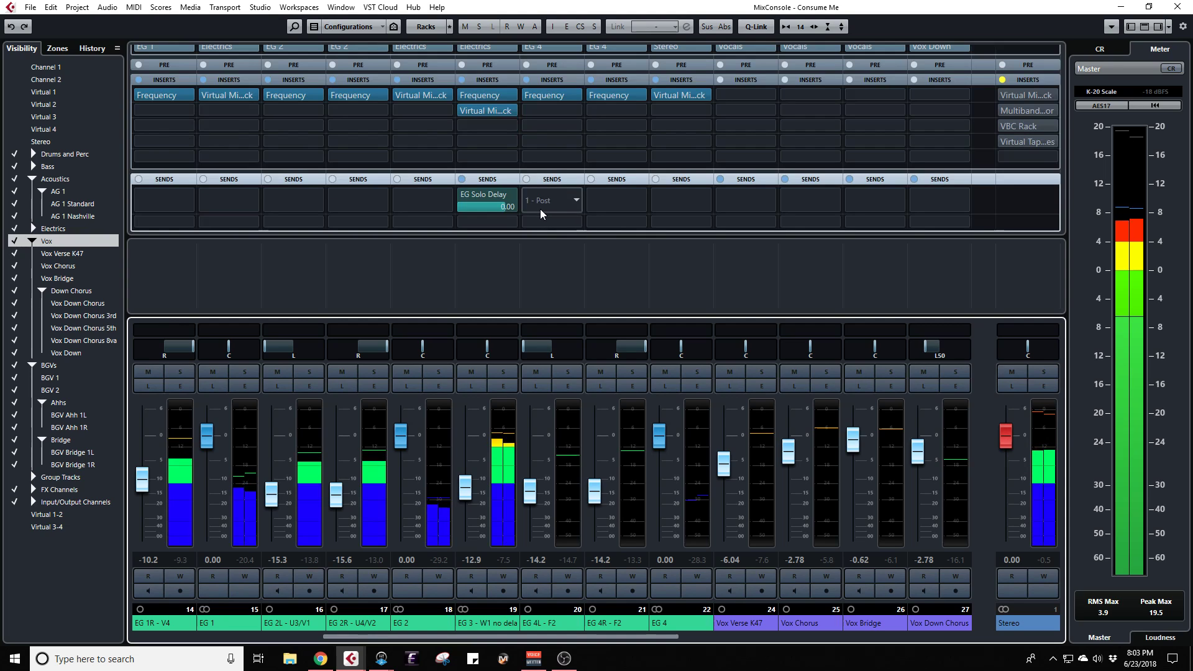
{"action": "left_click_drag", "start_coordinate": [504, 211], "coordinate": [444, 210]}
{"action": "left_click", "coordinate": [503, 371]}
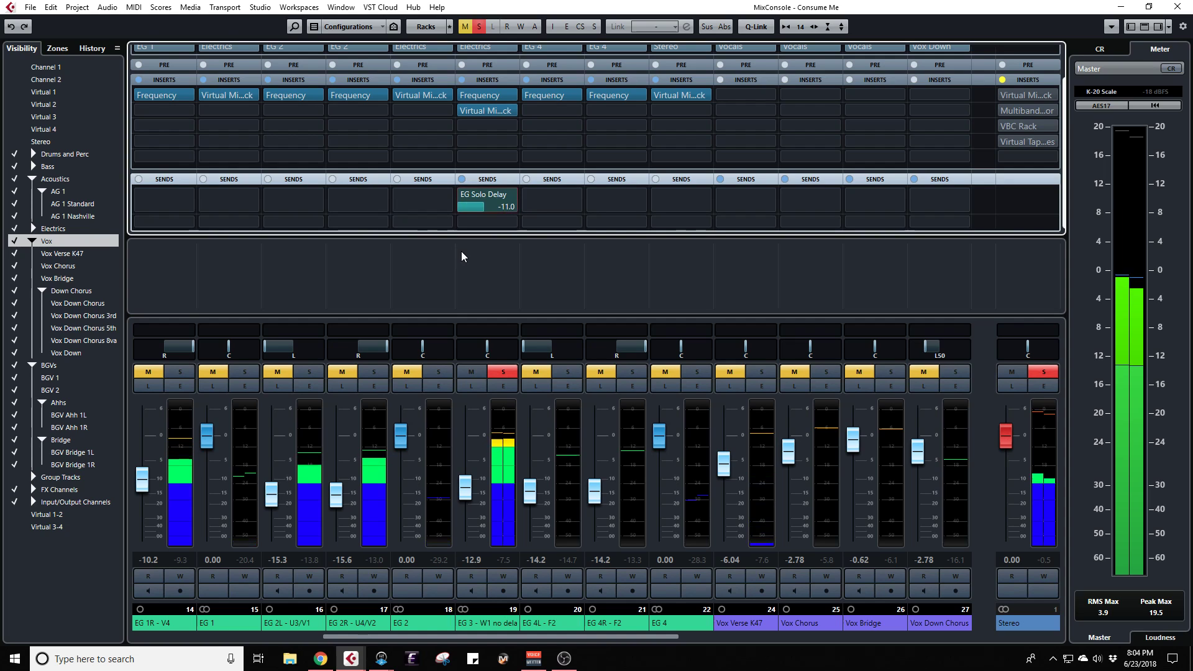
{"action": "left_click", "coordinate": [501, 372]}
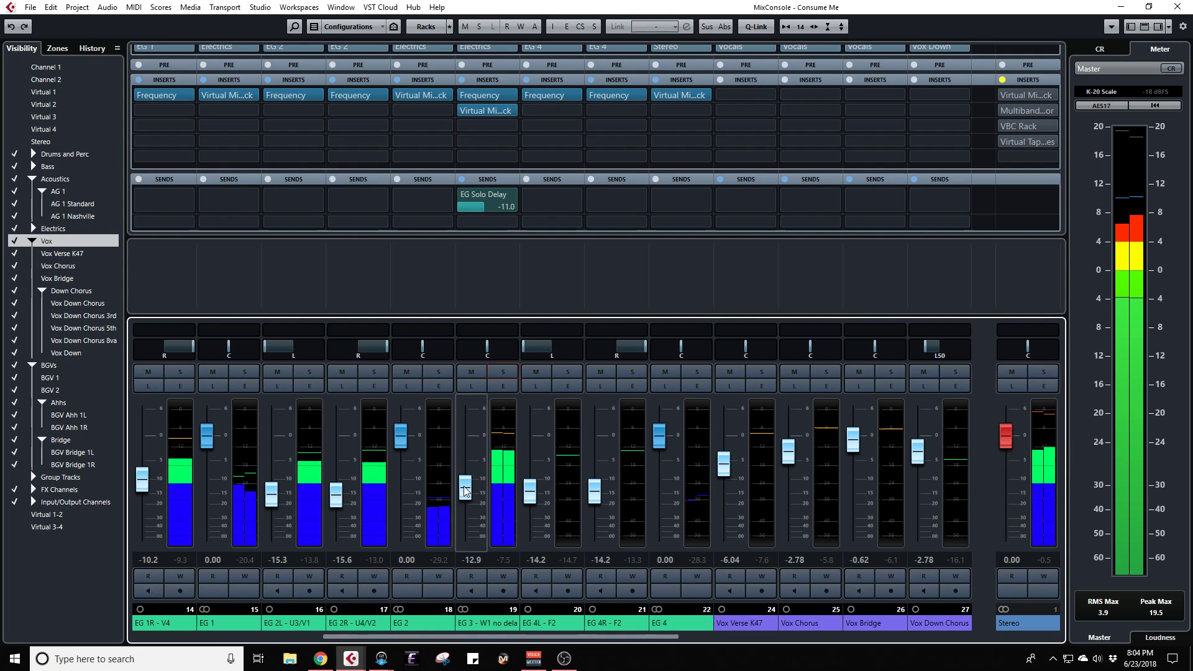
{"action": "left_click_drag", "start_coordinate": [465, 491], "coordinate": [463, 485]}
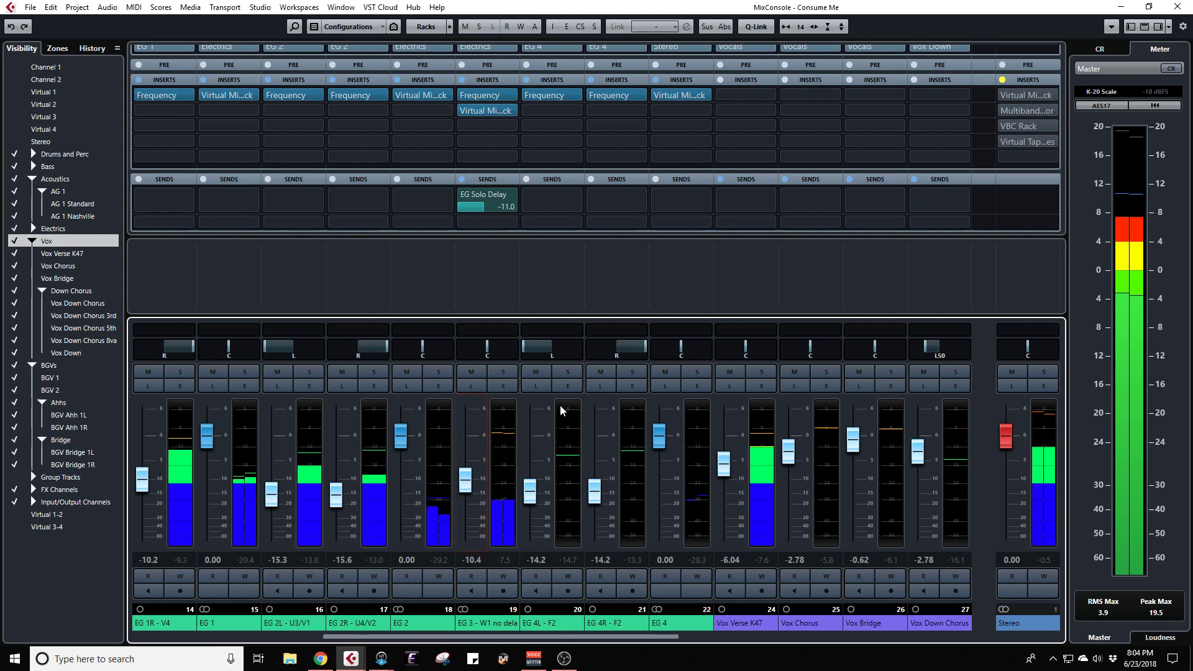
Step: Show the group track channels and reactivate the Virtual Tape Machines insert on the Vocals group
{"action": "scroll", "coordinate": [546, 635], "scroll_direction": "right", "scroll_amount": 2}
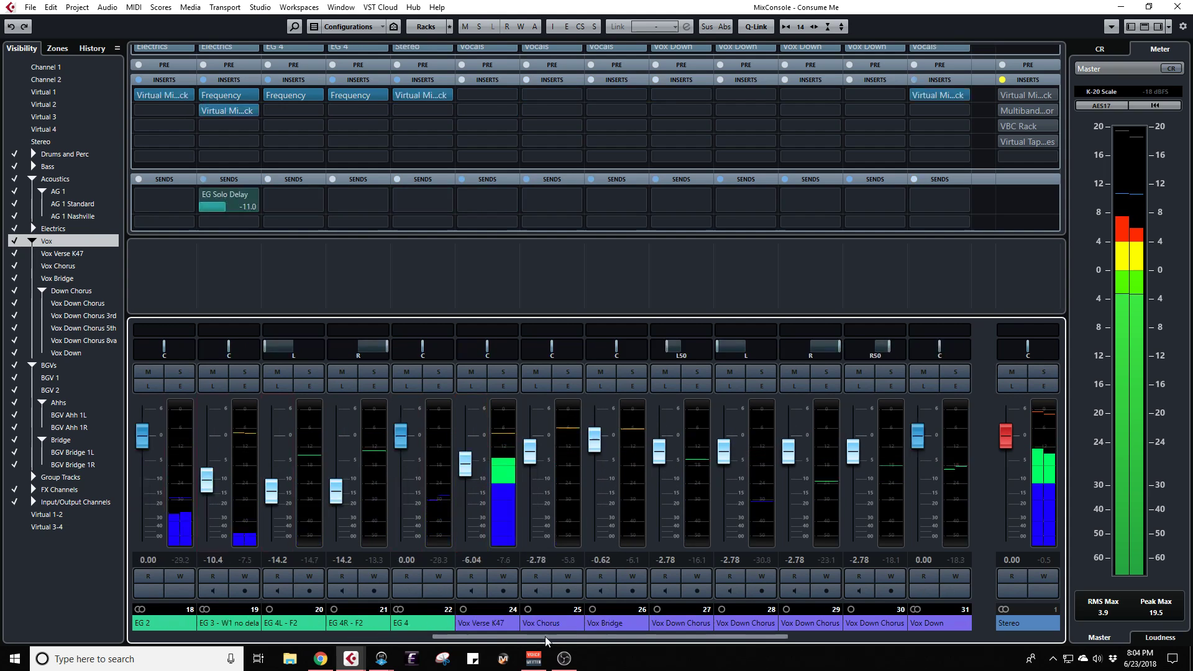
{"action": "scroll", "coordinate": [545, 636], "scroll_direction": "right", "scroll_amount": 5}
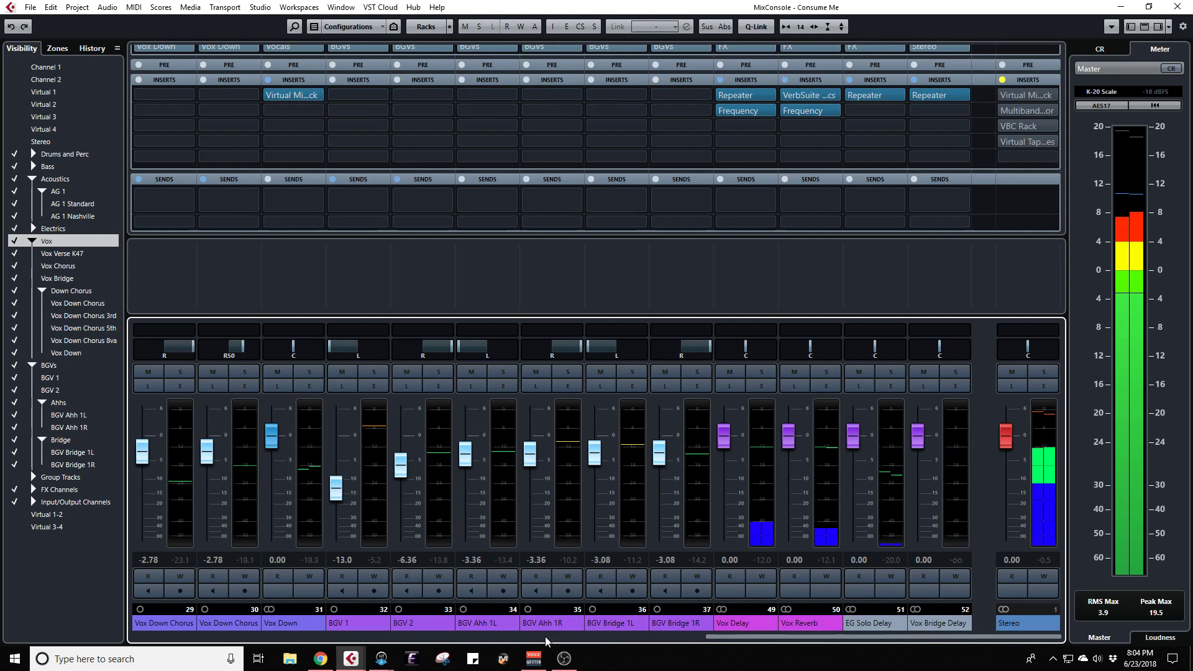
{"action": "left_click", "coordinate": [14, 478]}
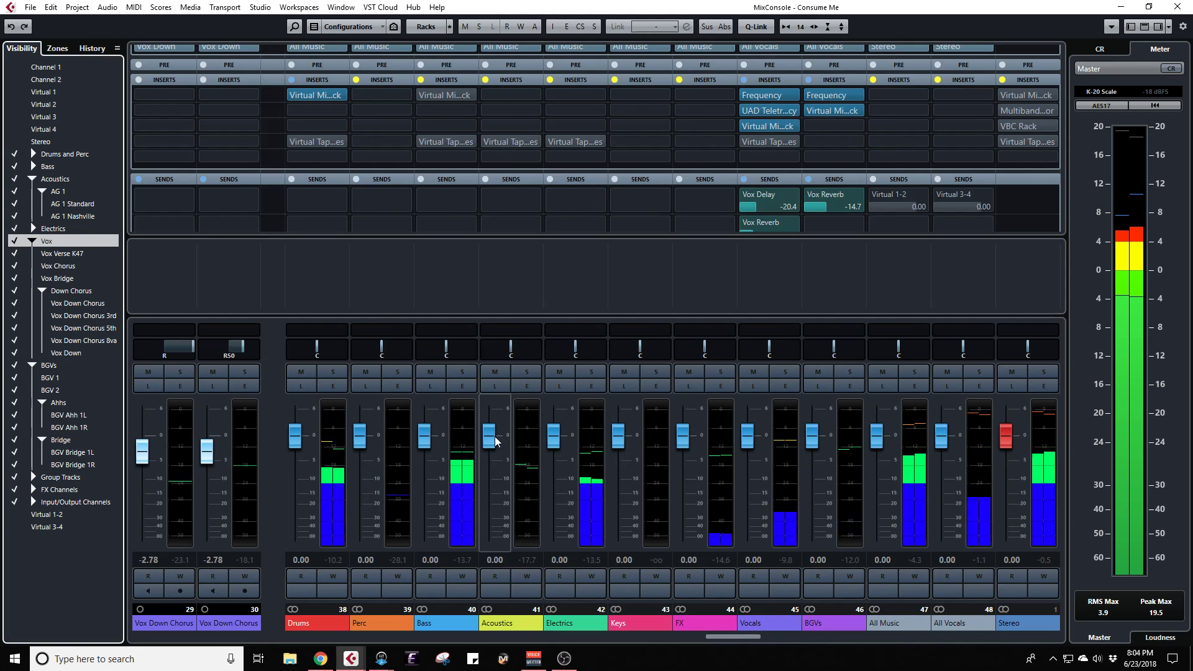
{"action": "left_click", "coordinate": [826, 225]}
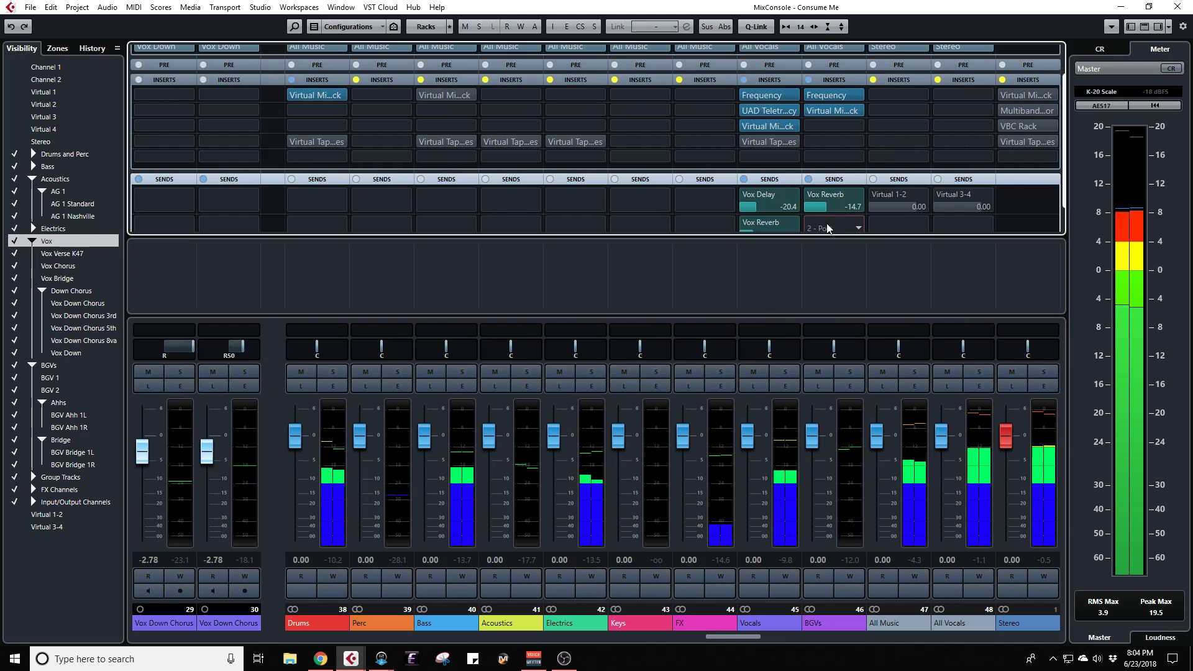
{"action": "left_click", "coordinate": [759, 144]}
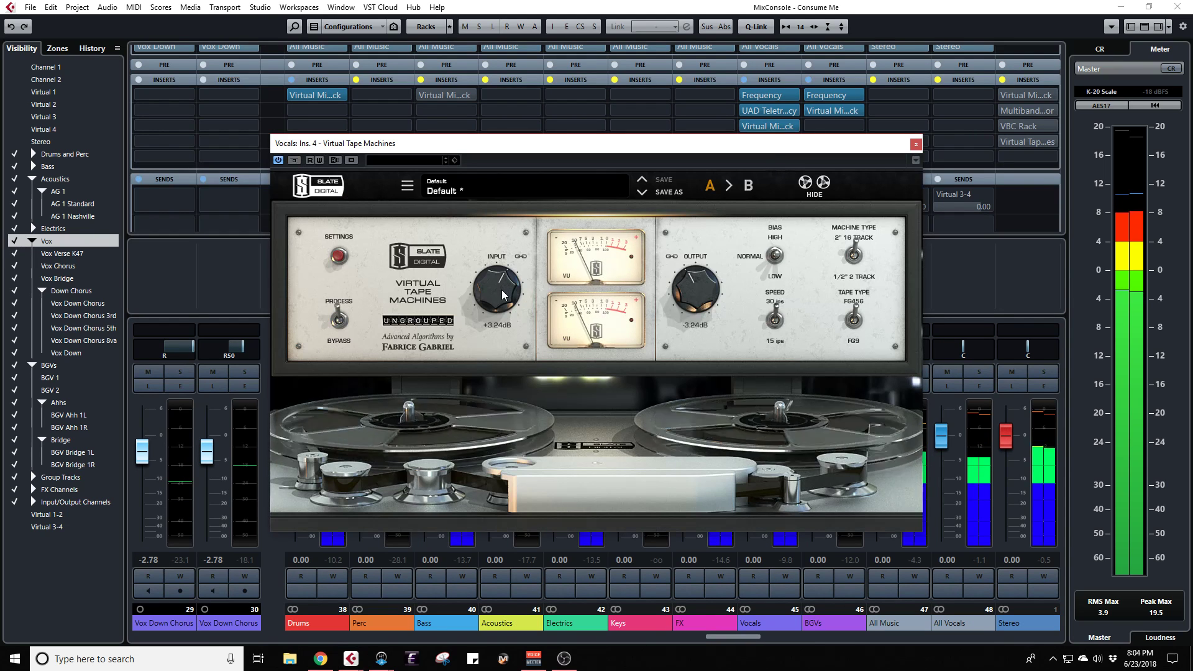
{"action": "left_click", "coordinate": [915, 144]}
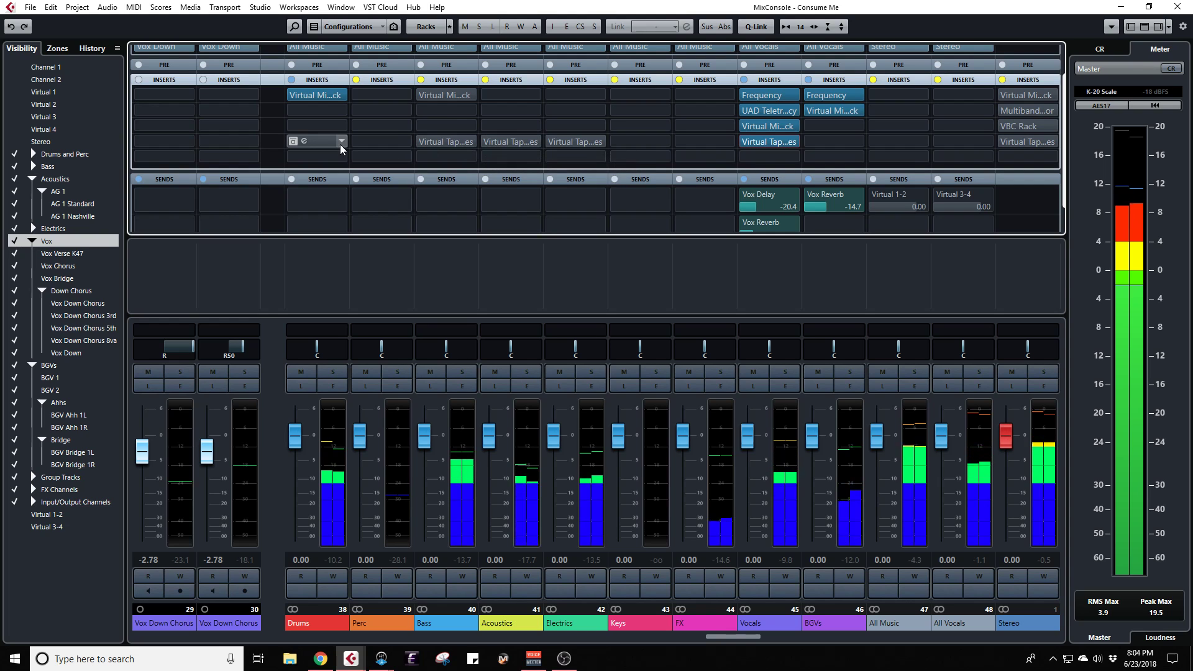
Step: Reactivate the Virtual Tape Machines inserts on the Drums, Bass, Acoustics and Electrics groups
{"action": "left_click", "coordinate": [292, 141]}
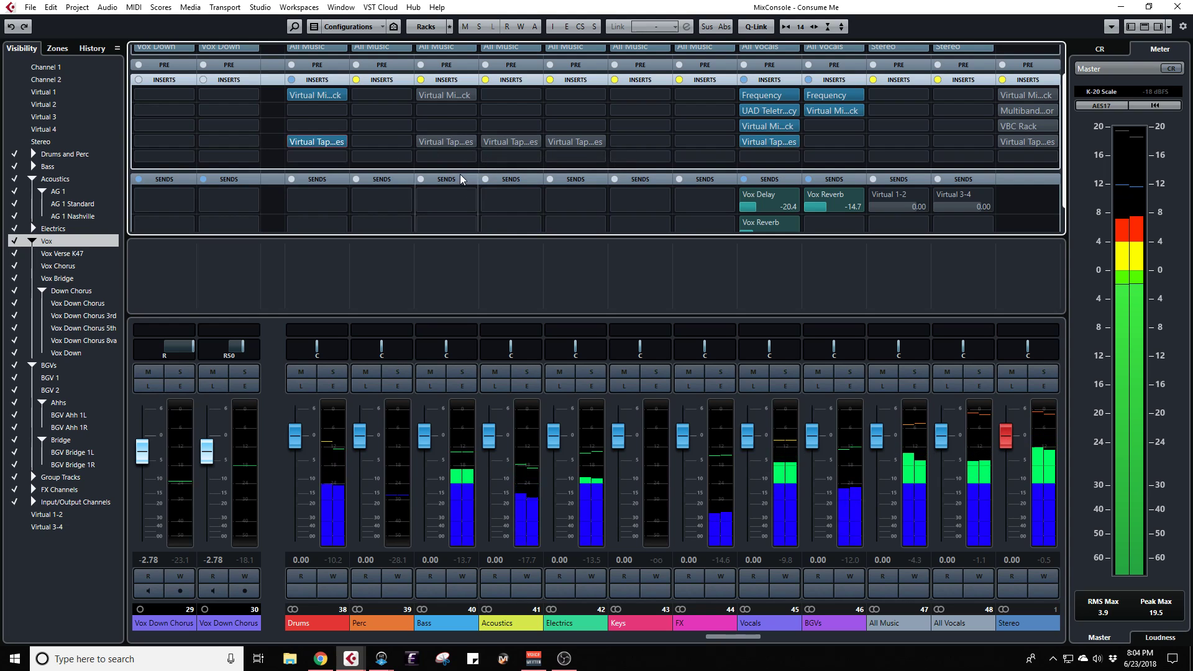
{"action": "left_click", "coordinate": [425, 141]}
{"action": "left_click", "coordinate": [485, 143]}
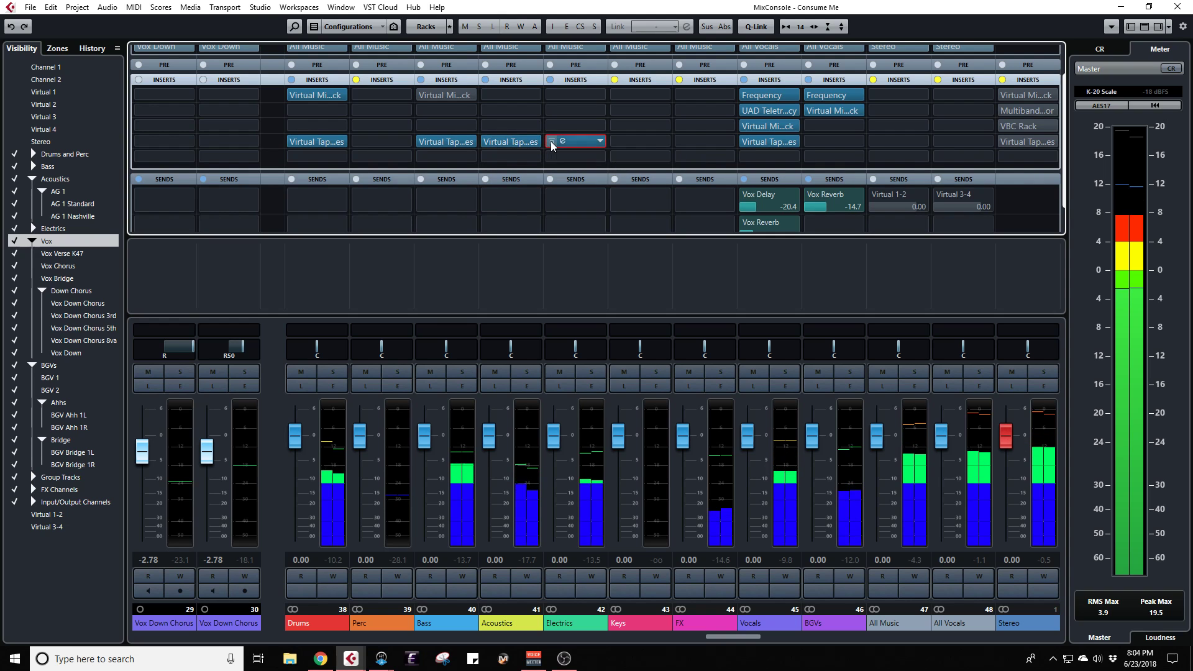
{"action": "left_click", "coordinate": [550, 141]}
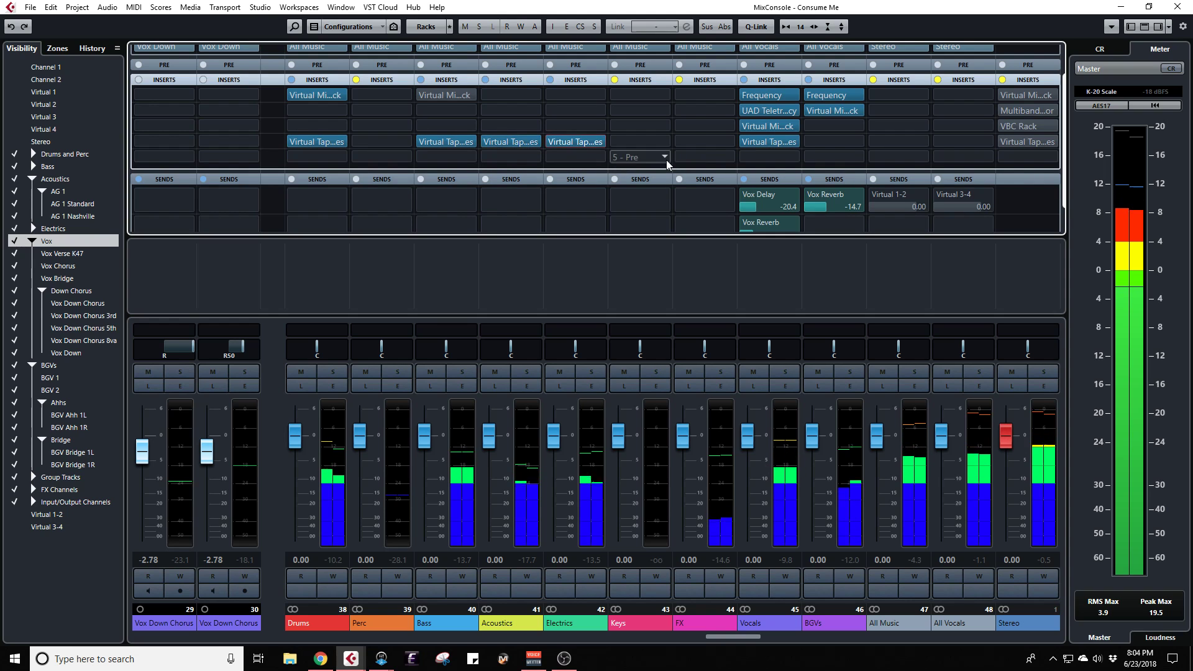
Step: Open the Bass group's Virtual Mix Rack, turn off its bypass and solo the Bass group
{"action": "left_click", "coordinate": [442, 97]}
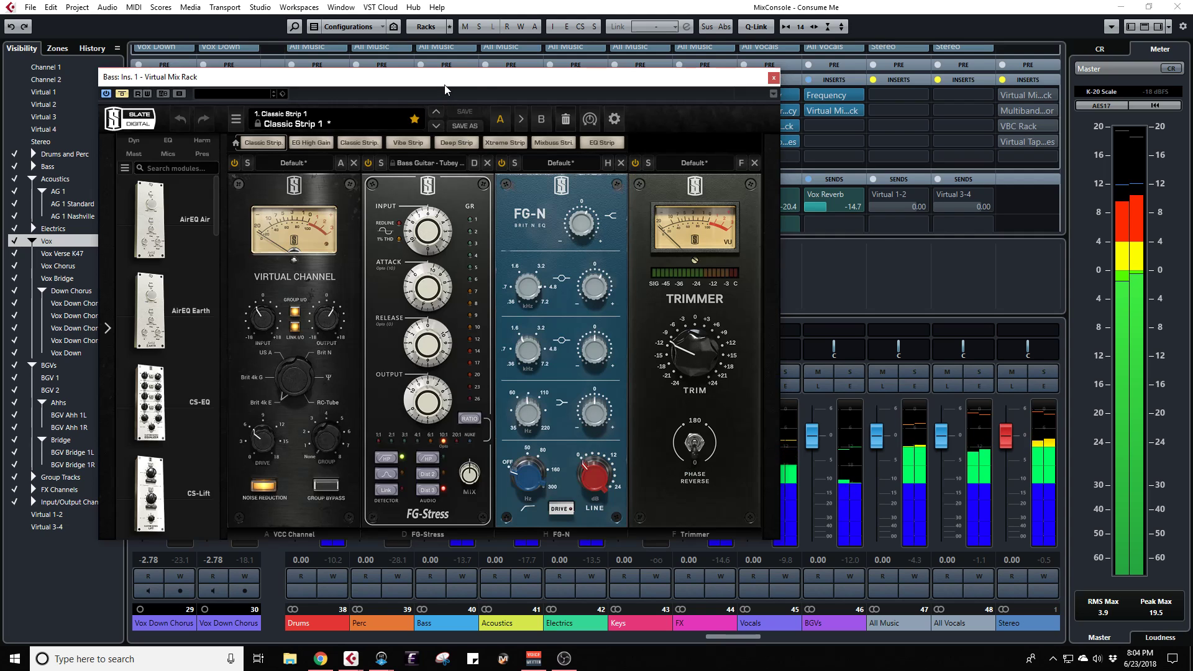
{"action": "left_click_drag", "start_coordinate": [445, 88], "coordinate": [542, 76]}
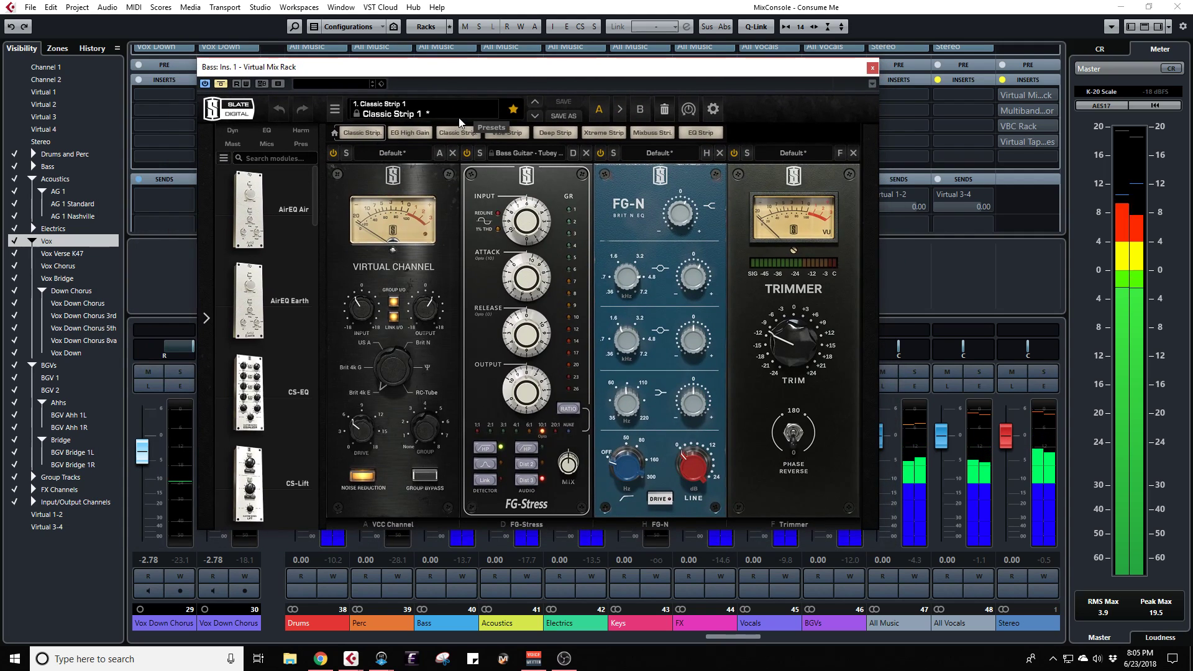
{"action": "left_click", "coordinate": [221, 84]}
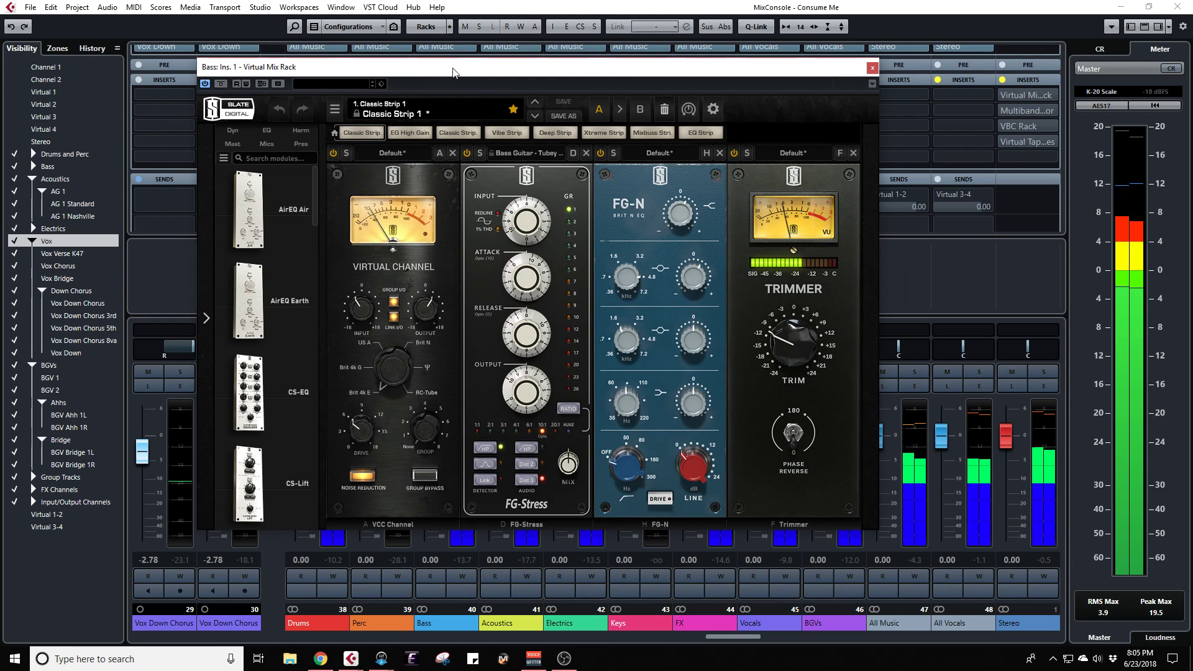
{"action": "left_click_drag", "start_coordinate": [452, 72], "coordinate": [751, 44]}
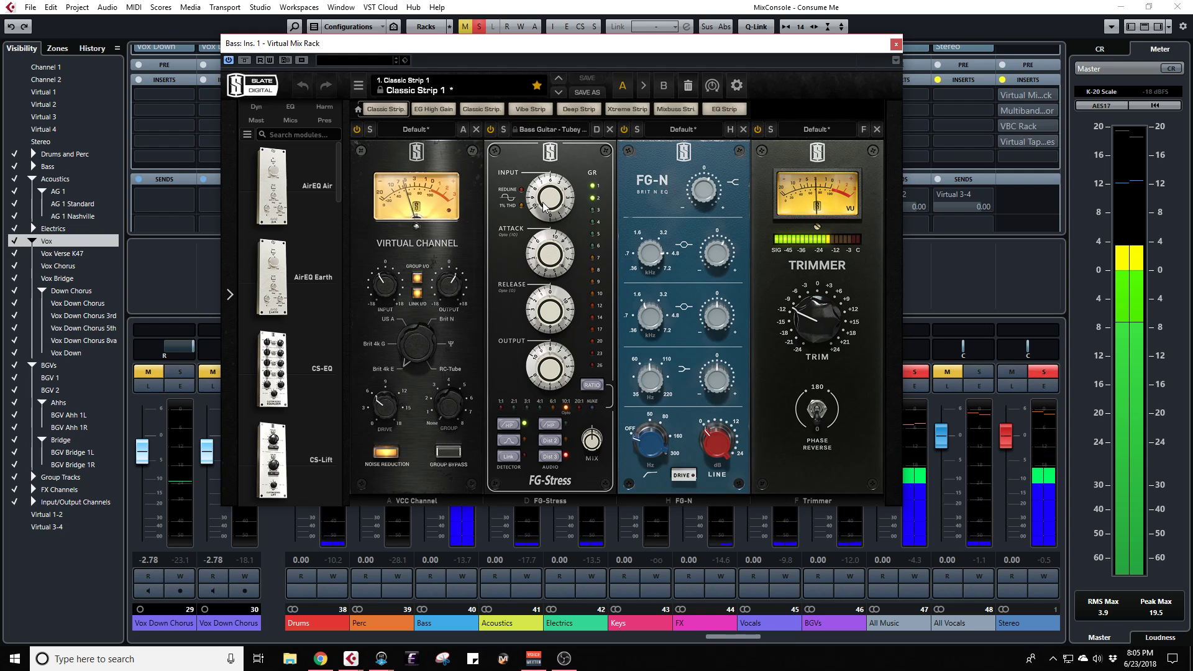
Step: Raise the FG-Stress input slightly and move FG-Stress behind the FG-N EQ in the Bass rack
{"action": "left_click_drag", "start_coordinate": [544, 207], "coordinate": [548, 197]}
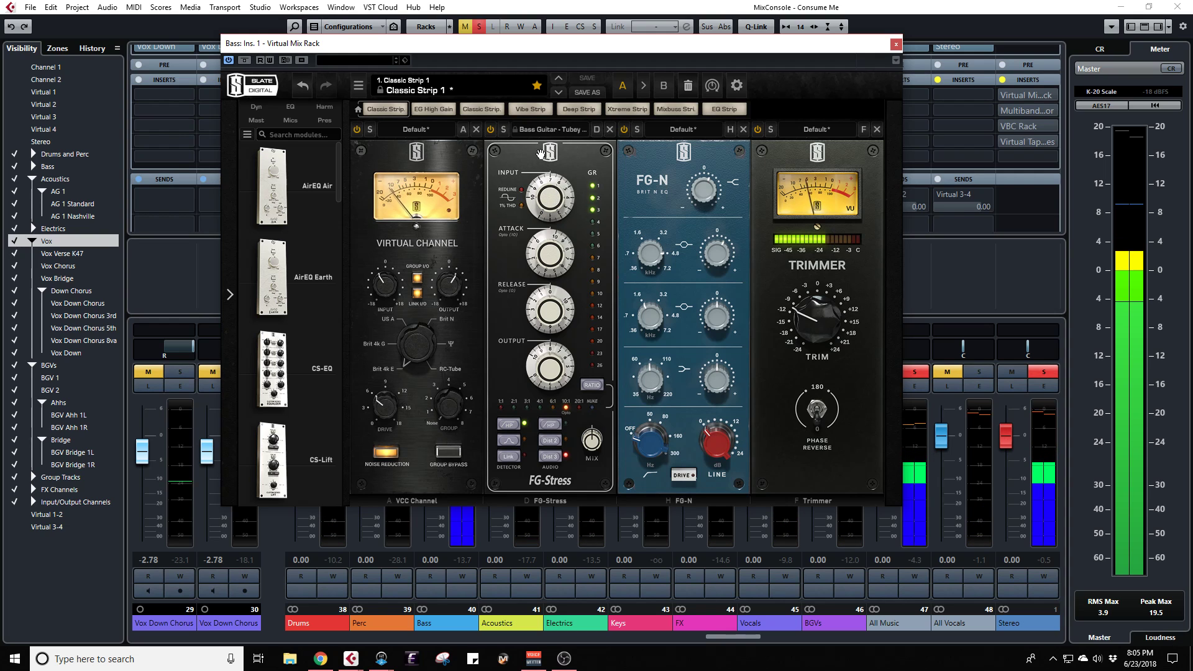
{"action": "left_click_drag", "start_coordinate": [540, 153], "coordinate": [676, 153]}
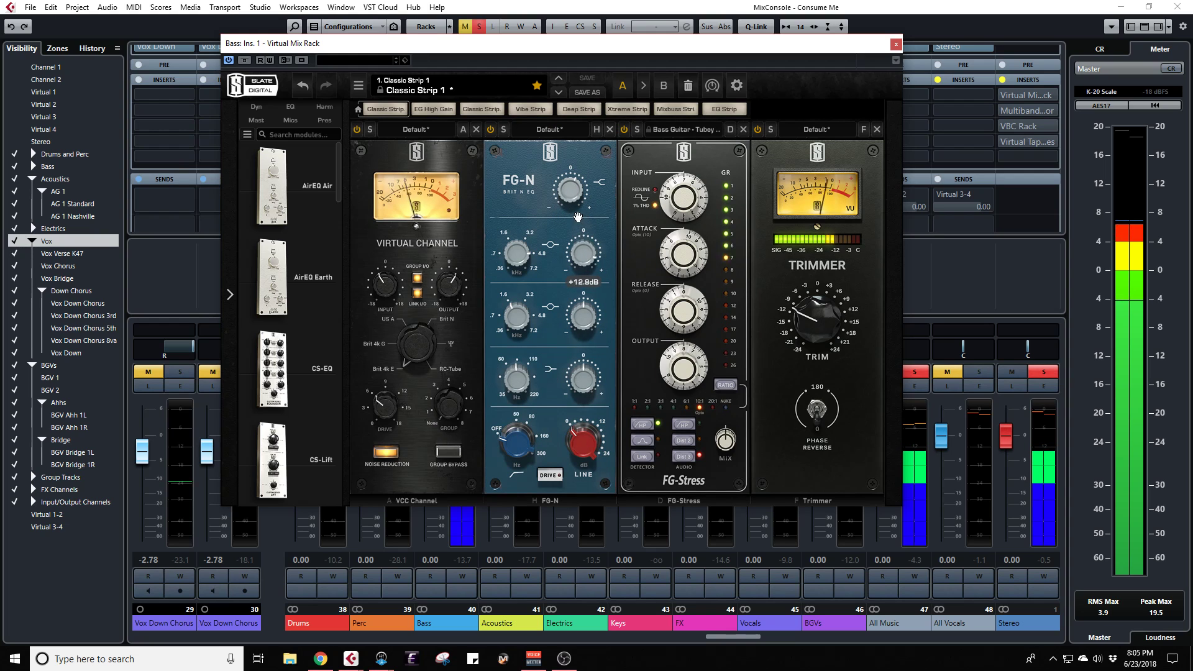
Step: Adjust the gain and frequency of the FG-N EQ's upper midrange band on the soloed bass
{"action": "left_click_drag", "start_coordinate": [578, 217], "coordinate": [577, 203]}
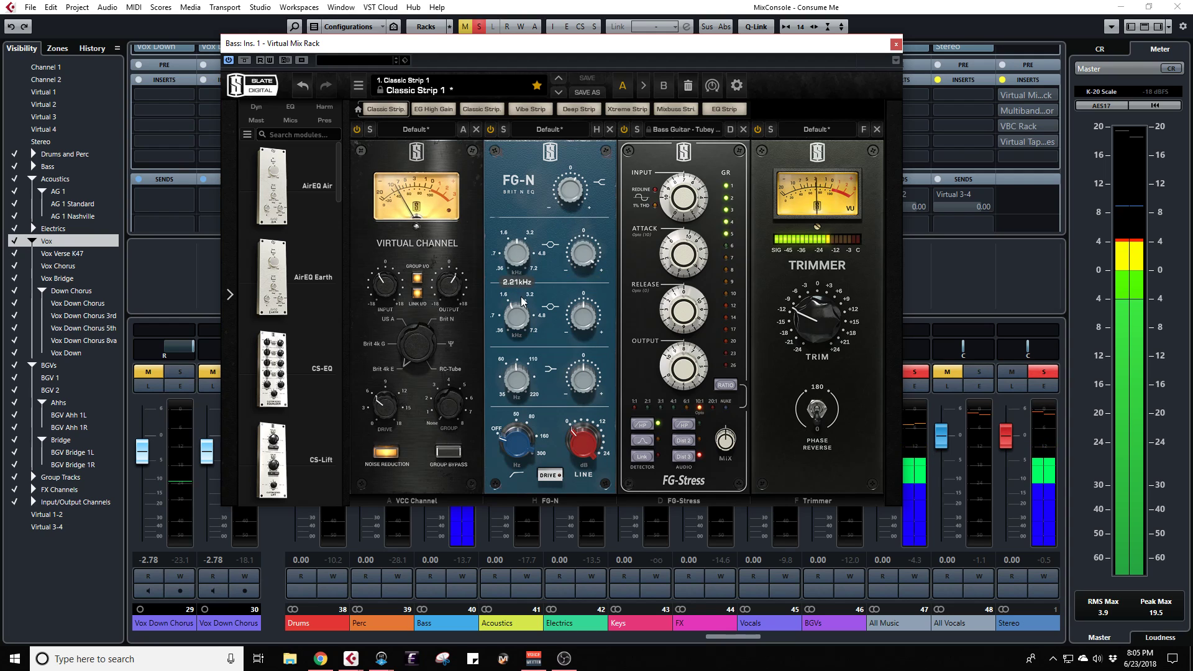
{"action": "left_click_drag", "start_coordinate": [523, 309], "coordinate": [525, 318]}
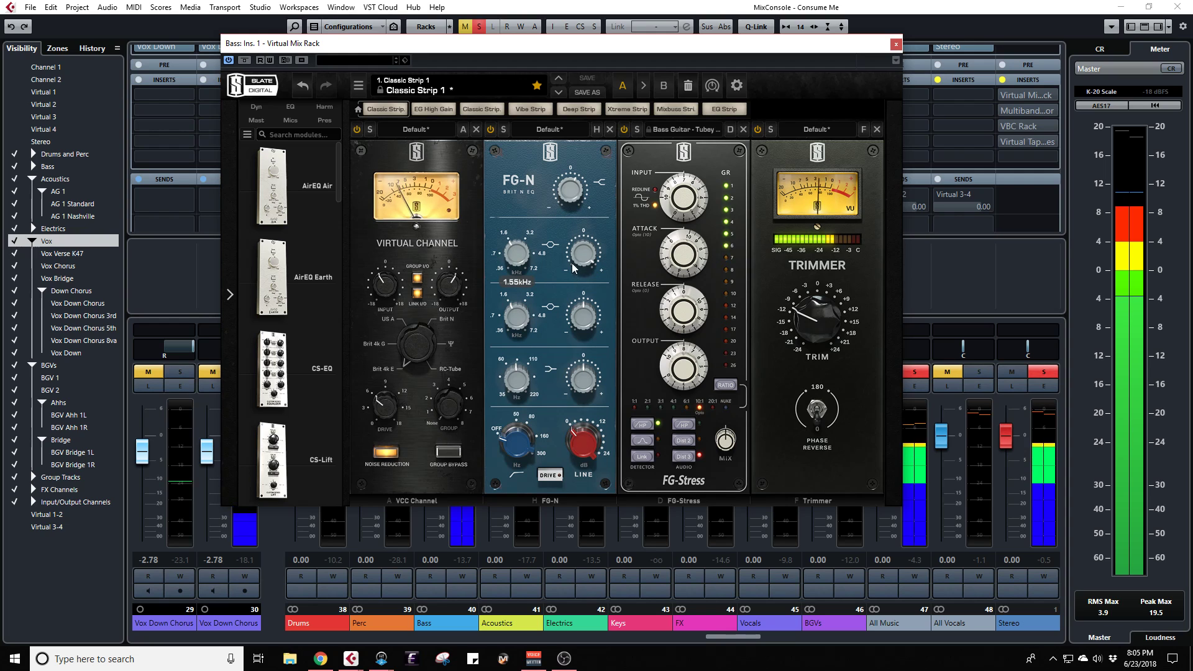
{"action": "left_click_drag", "start_coordinate": [516, 256], "coordinate": [516, 230]}
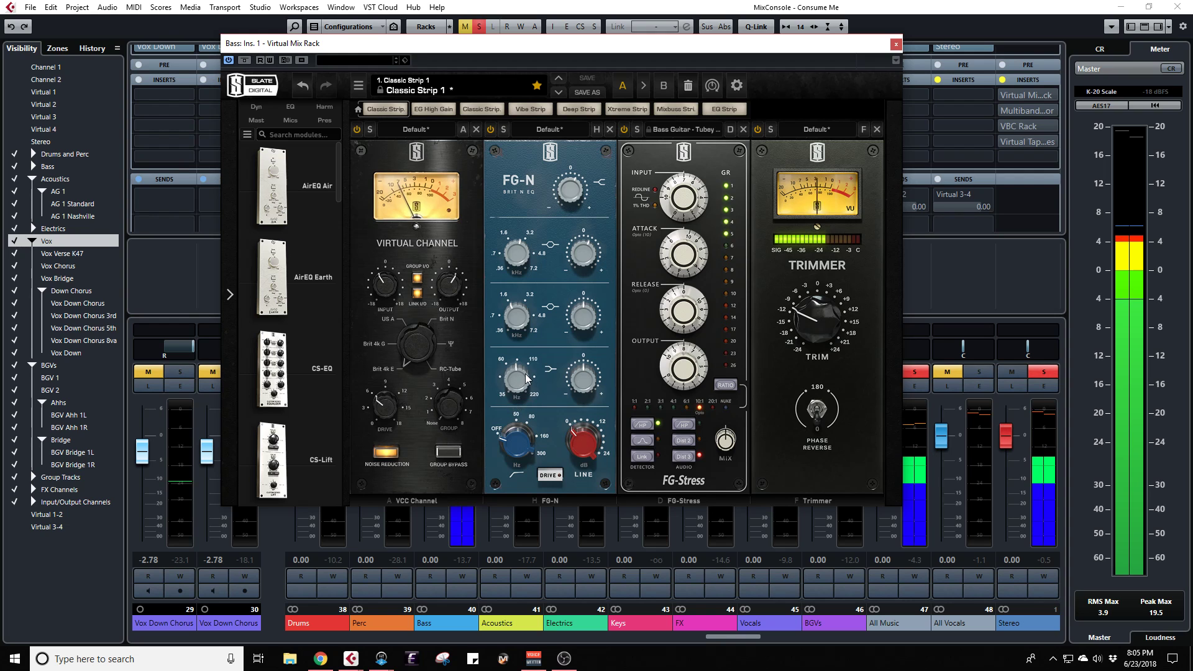
Step: Insert an FG-S EQ module between the VCC Channel and the FG-N EQ in the Bass rack
{"action": "scroll", "coordinate": [309, 298], "scroll_direction": "down", "scroll_amount": 8}
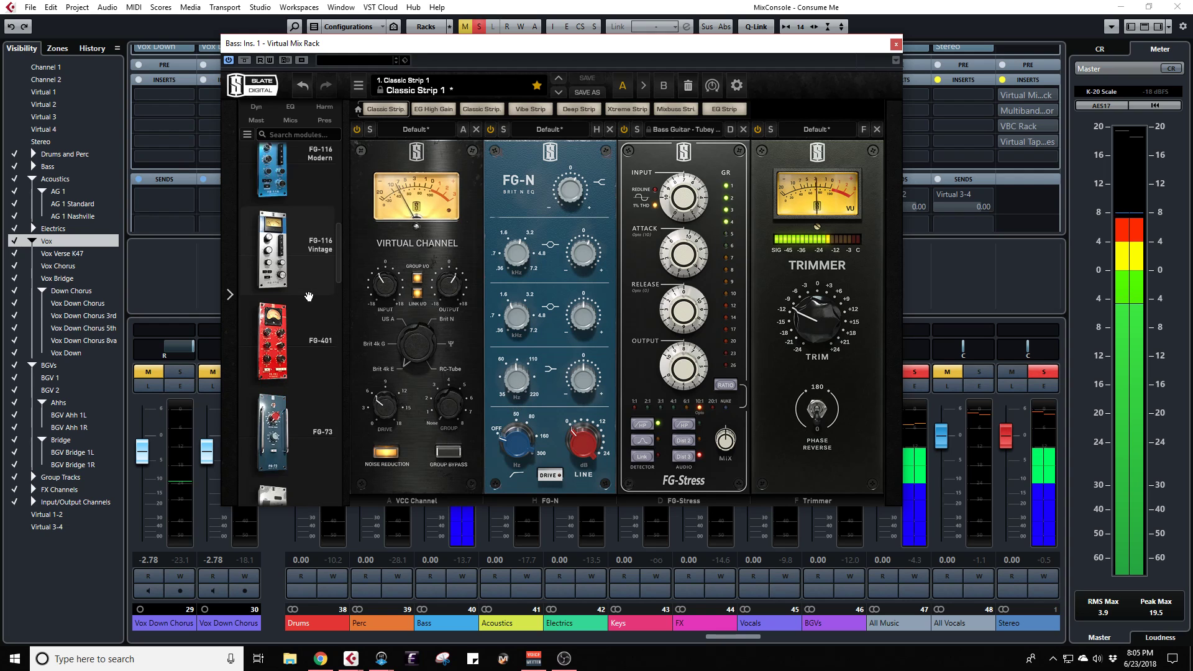
{"action": "scroll", "coordinate": [309, 298], "scroll_direction": "down", "scroll_amount": 3}
{"action": "left_click_drag", "start_coordinate": [305, 321], "coordinate": [540, 412]}
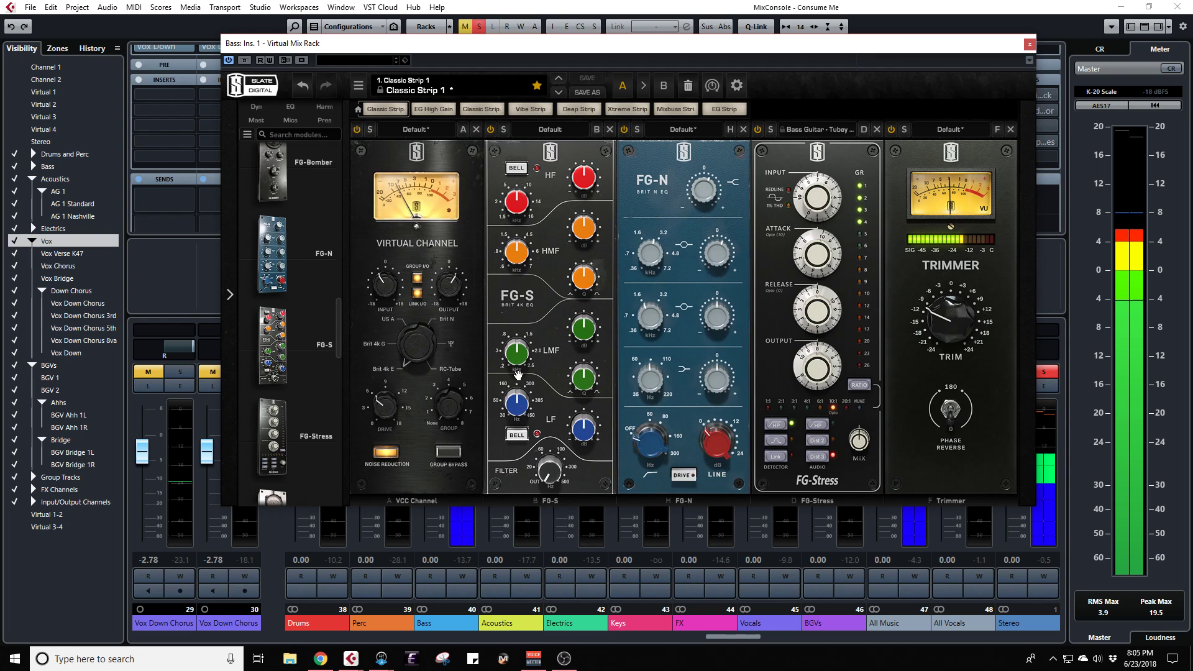
Step: Try a boost on the FG-S low-frequency band, with its frequency at about 178 Hz
{"action": "left_click_drag", "start_coordinate": [518, 402], "coordinate": [521, 394]}
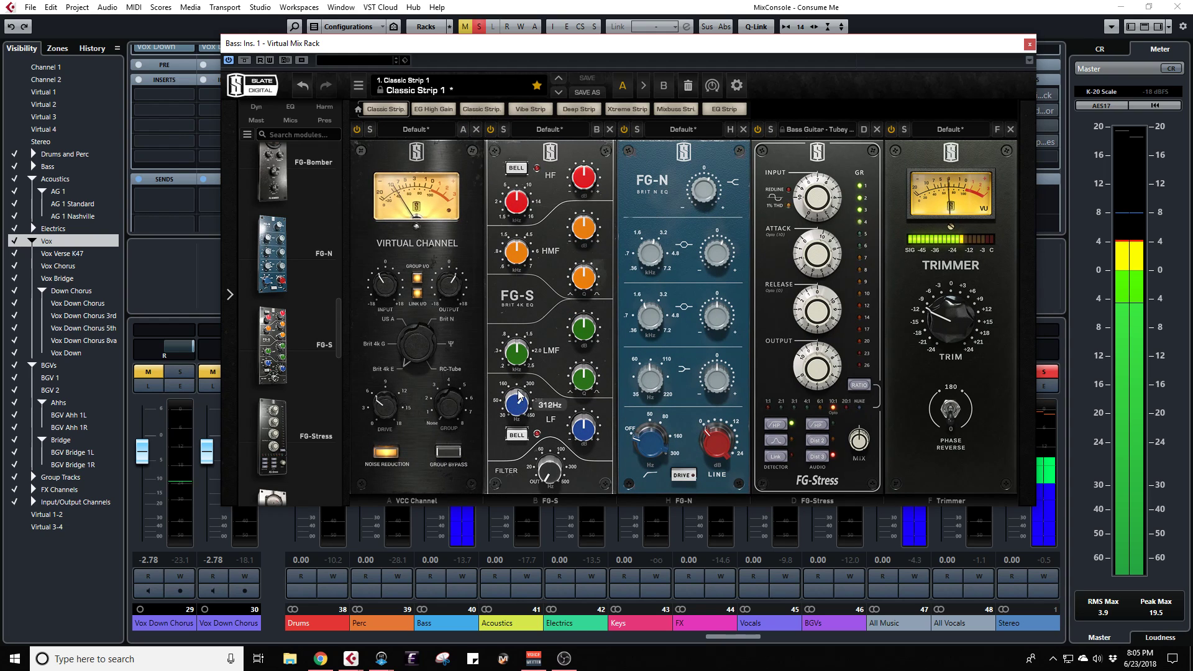
{"action": "left_click_drag", "start_coordinate": [583, 432], "coordinate": [510, 424]}
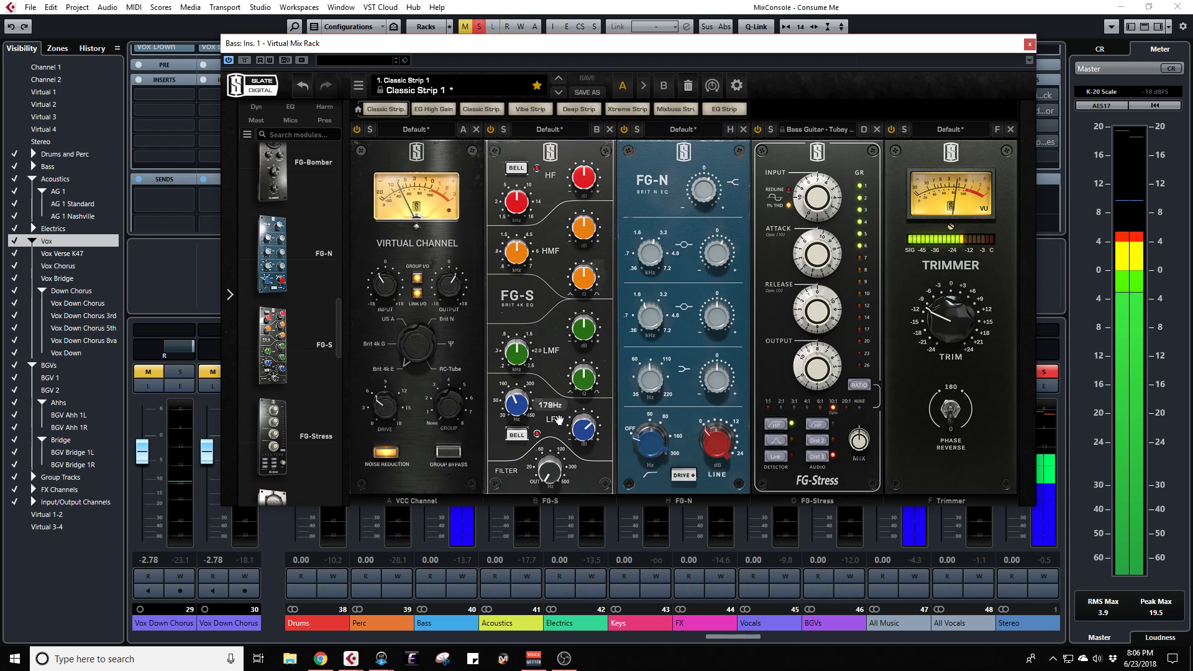
{"action": "double_click", "coordinate": [588, 434]}
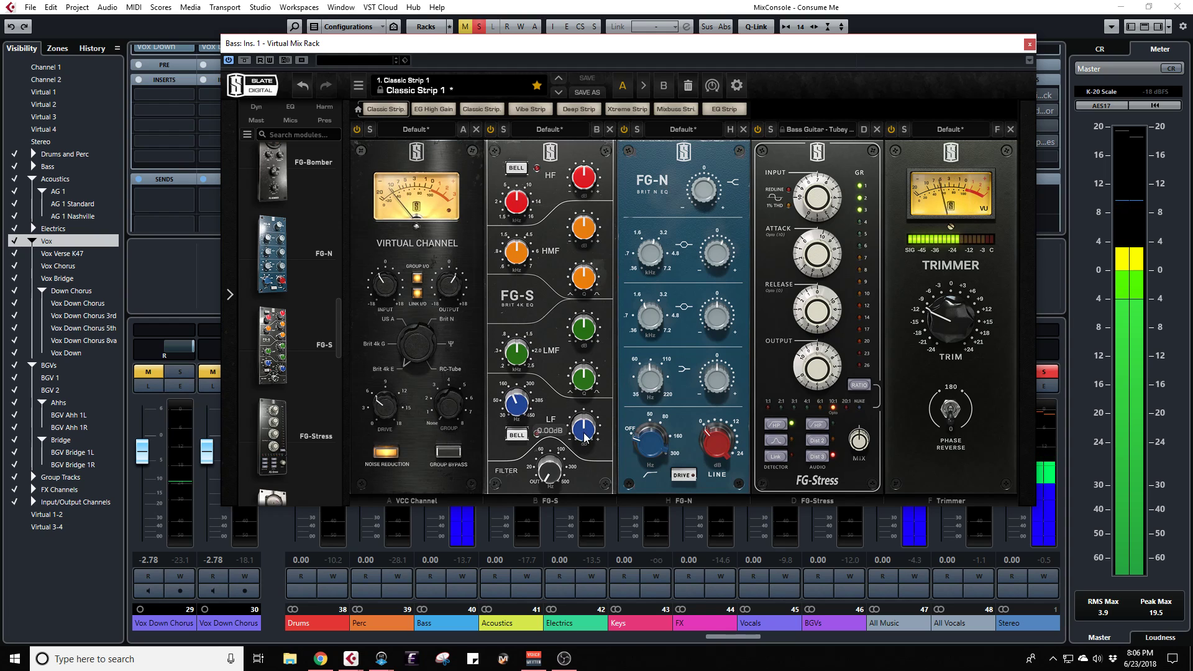
{"action": "left_click_drag", "start_coordinate": [584, 437], "coordinate": [584, 422]}
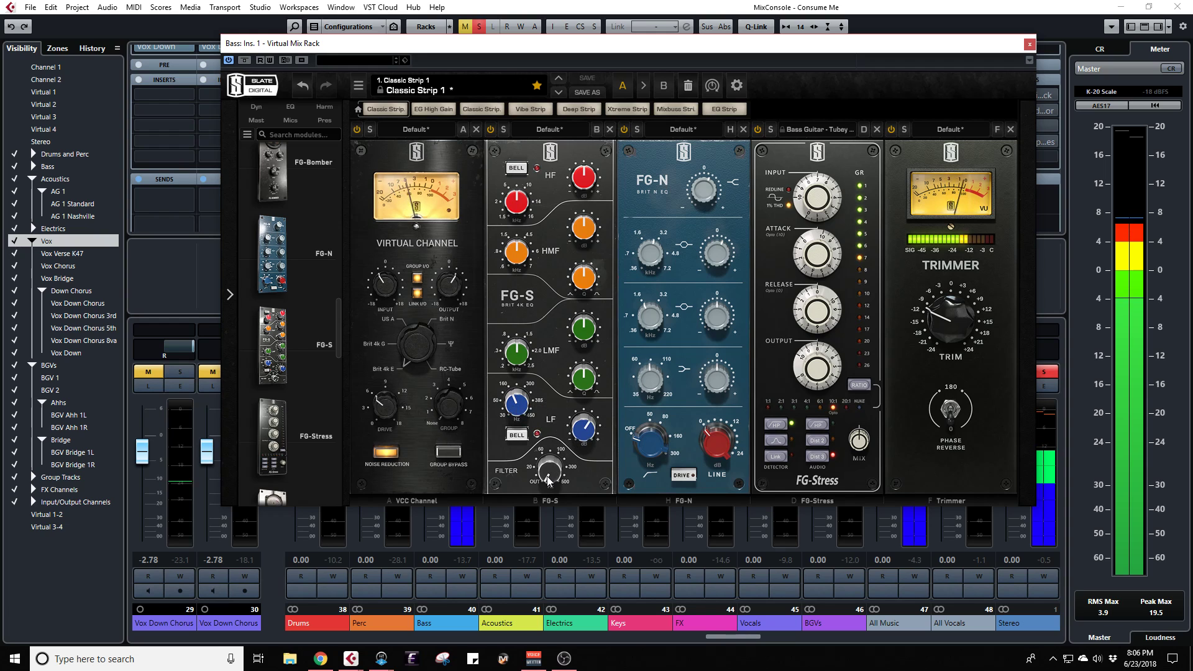
Step: Try the FG-S high-pass filter between about 32 and 57 Hz on the bass, and remove the FG-S module from the rack
{"action": "mouse_move", "coordinate": [550, 477]}
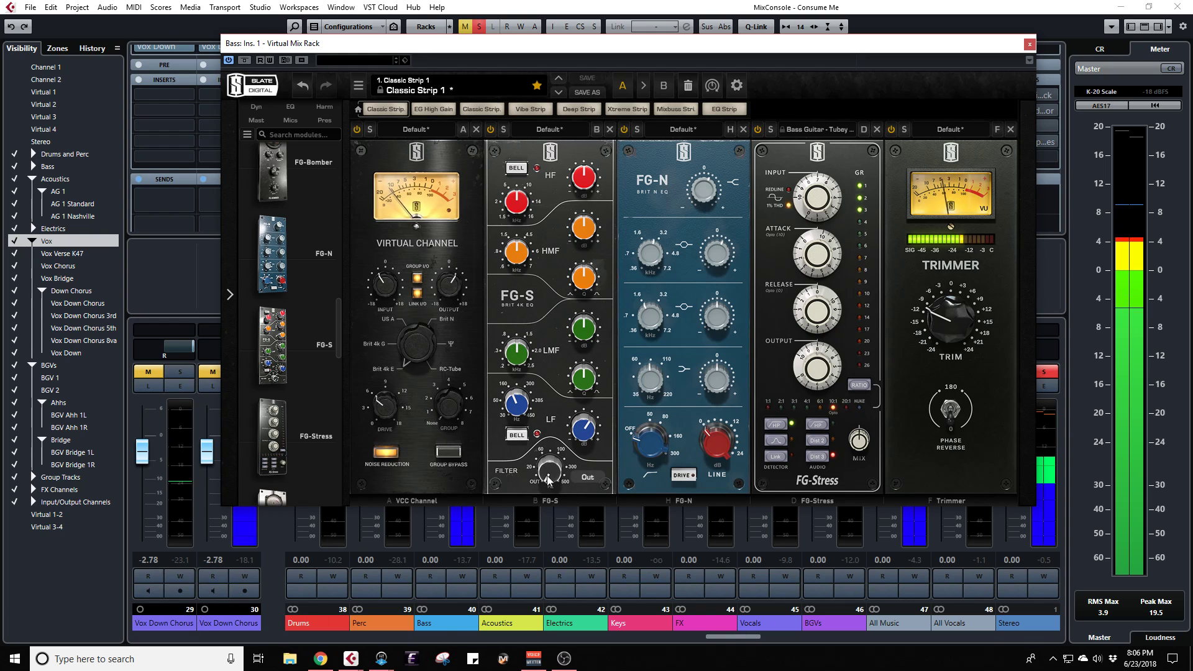
{"action": "left_click_drag", "start_coordinate": [547, 476], "coordinate": [537, 391]}
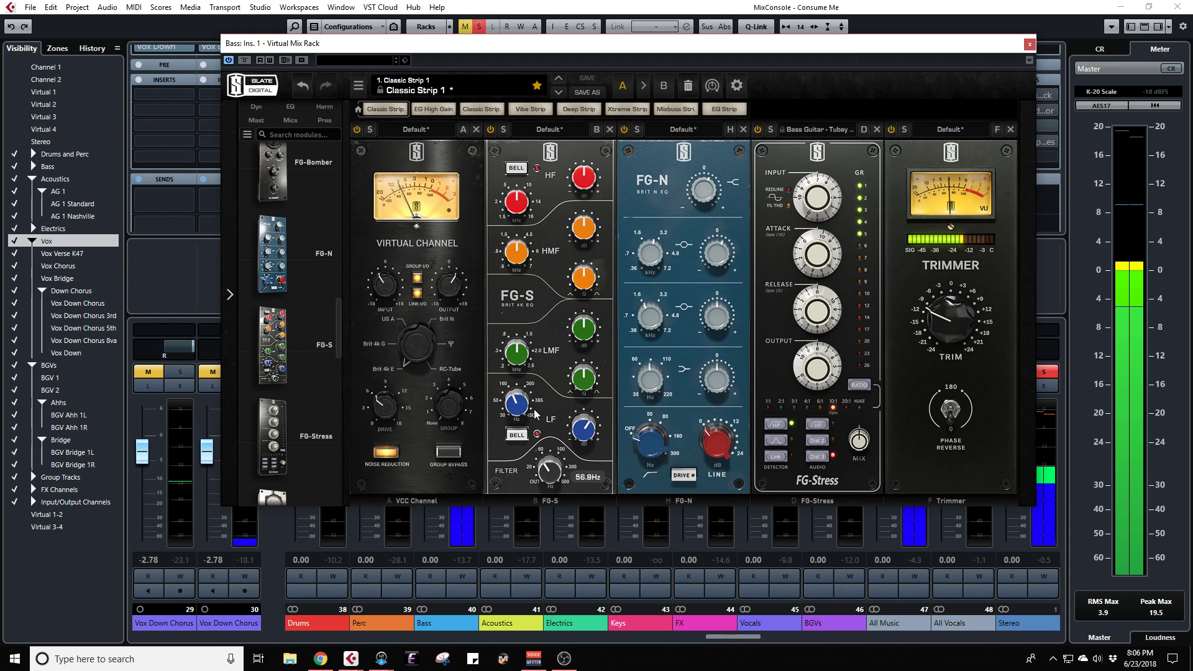
{"action": "left_click_drag", "start_coordinate": [534, 422], "coordinate": [535, 417]}
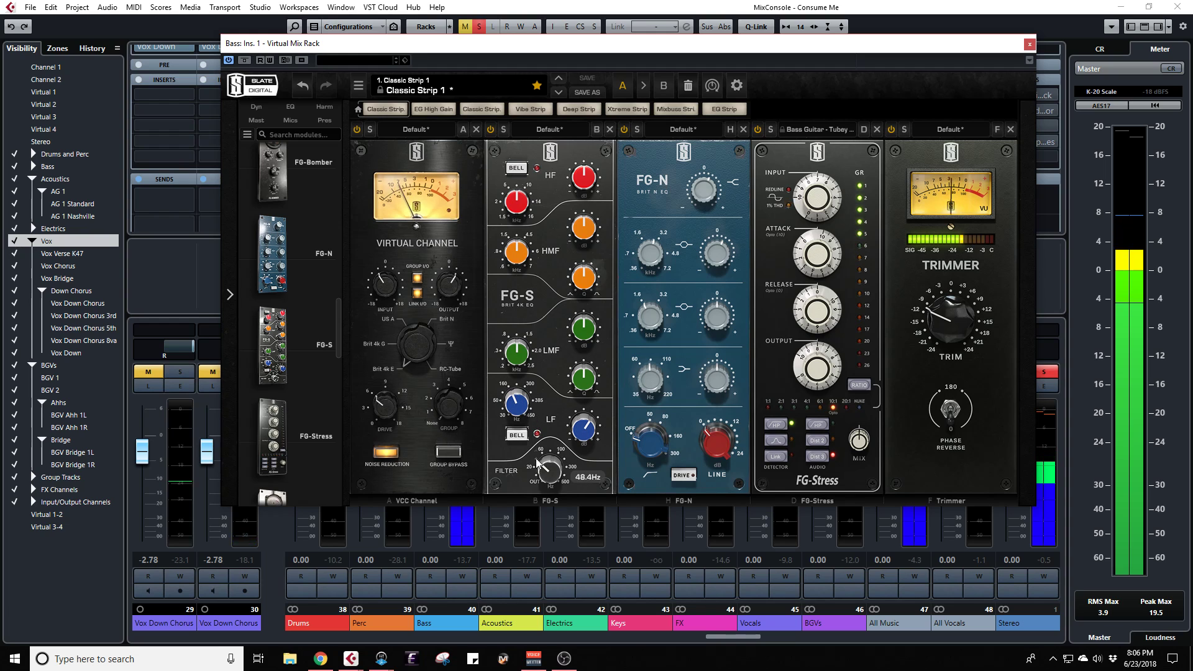
{"action": "scroll", "coordinate": [538, 463], "scroll_direction": "down", "scroll_amount": 3}
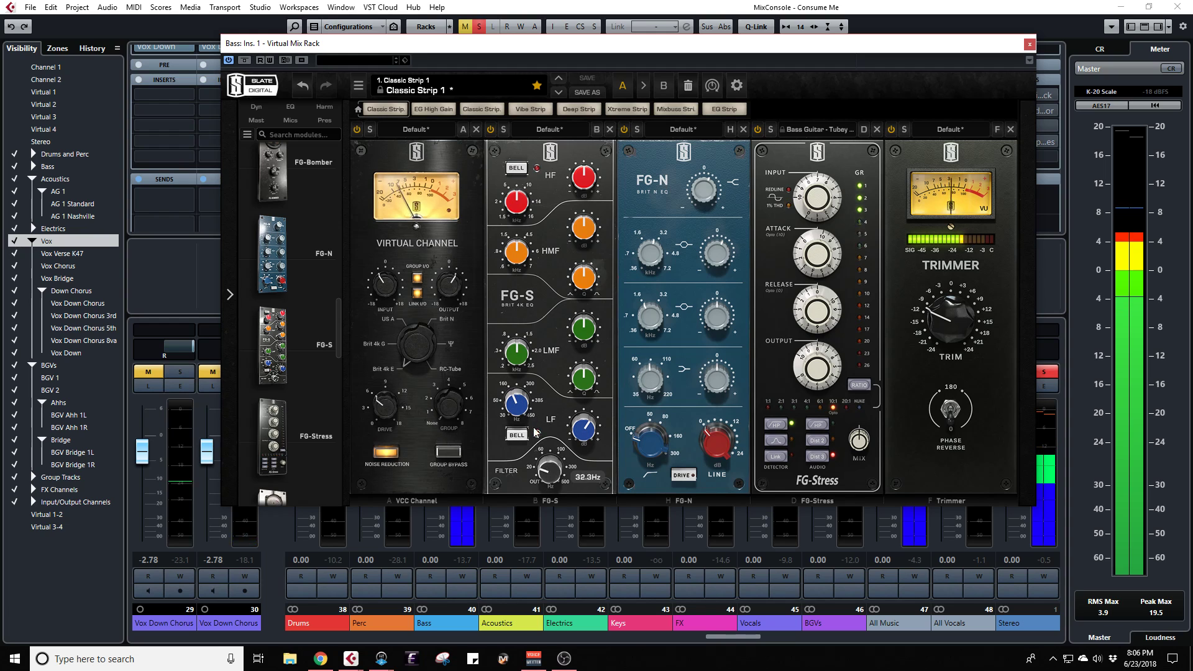
{"action": "left_click_drag", "start_coordinate": [542, 460], "coordinate": [542, 452]}
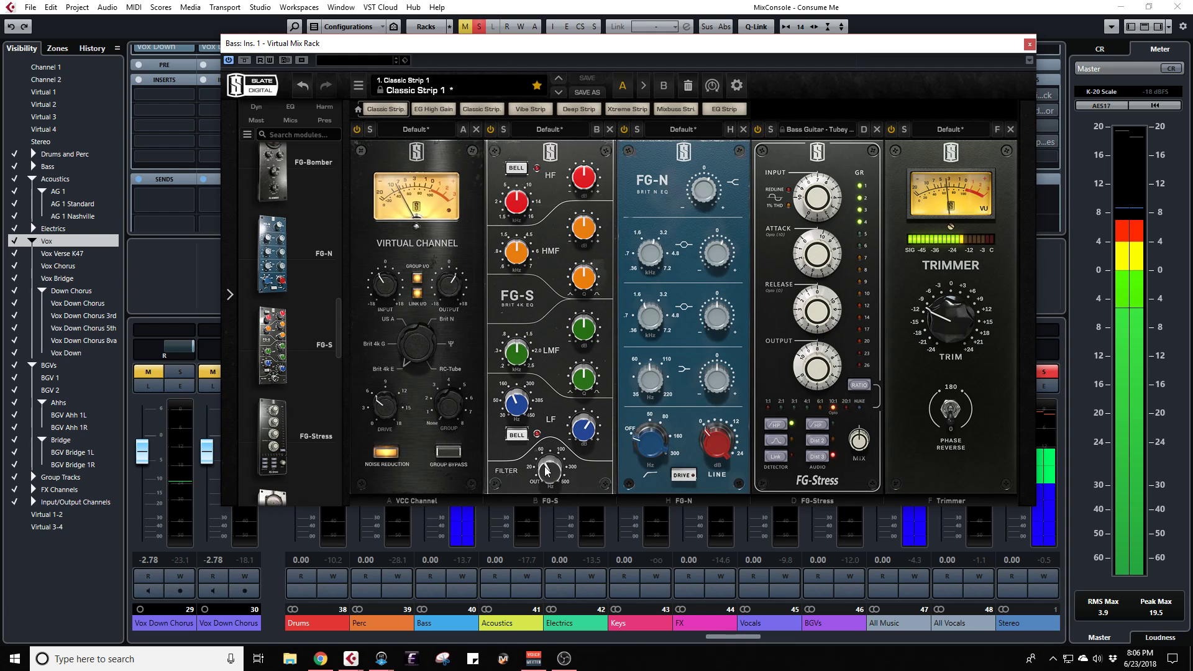
{"action": "scroll", "coordinate": [545, 471], "scroll_direction": "down", "scroll_amount": 4}
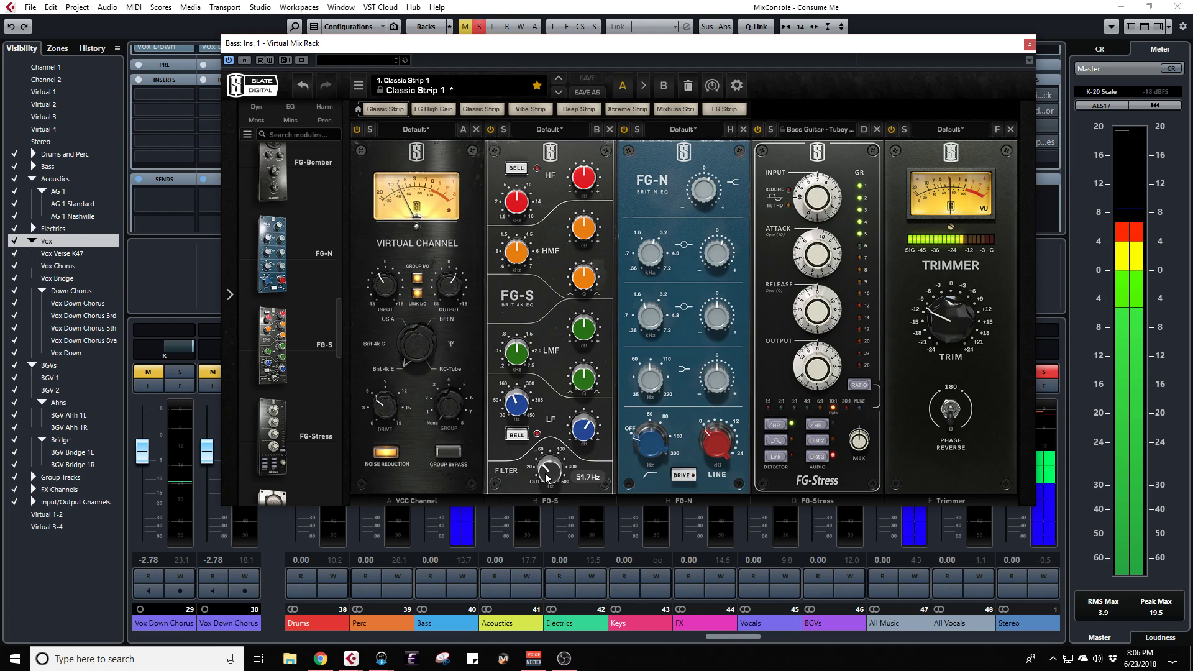
{"action": "scroll", "coordinate": [545, 472], "scroll_direction": "down", "scroll_amount": 1}
{"action": "left_click", "coordinate": [587, 479]}
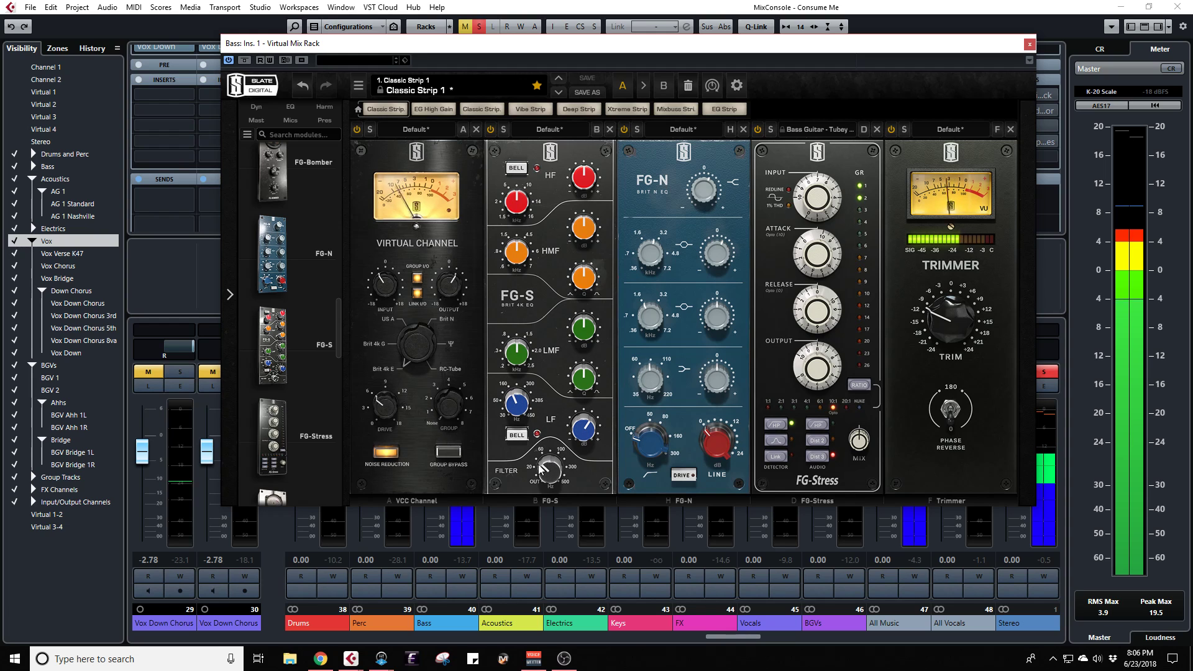
{"action": "mouse_move", "coordinate": [546, 470]}
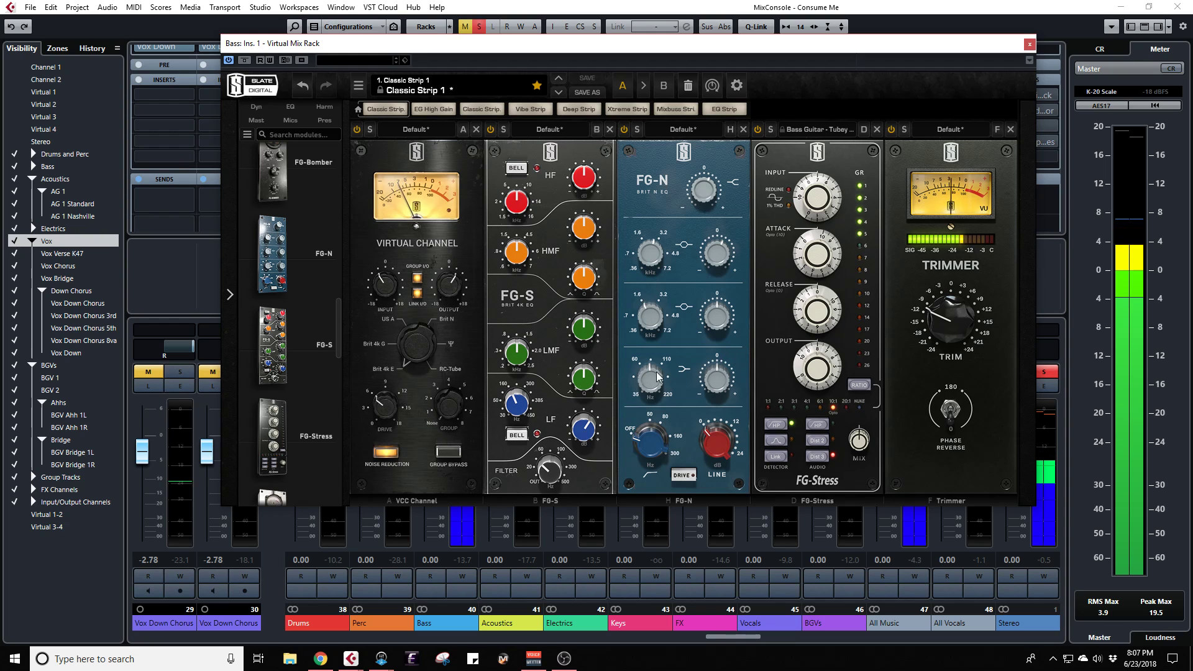
{"action": "left_click", "coordinate": [610, 129]}
Step: Raise the FG-N high-pass filter frequency and set the FG-N low band's frequency to about 147 Hz
{"action": "left_click_drag", "start_coordinate": [513, 451], "coordinate": [517, 420]}
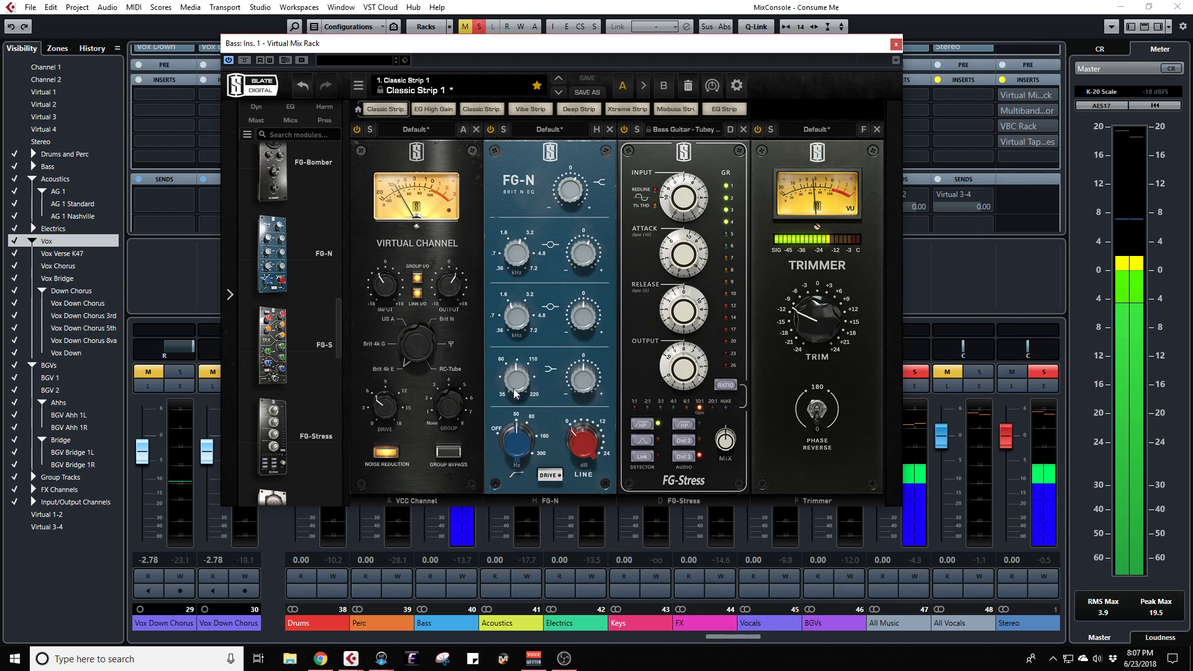
{"action": "mouse_move", "coordinate": [518, 386]}
{"action": "left_click_drag", "start_coordinate": [518, 384], "coordinate": [520, 332]}
{"action": "mouse_move", "coordinate": [520, 346]}
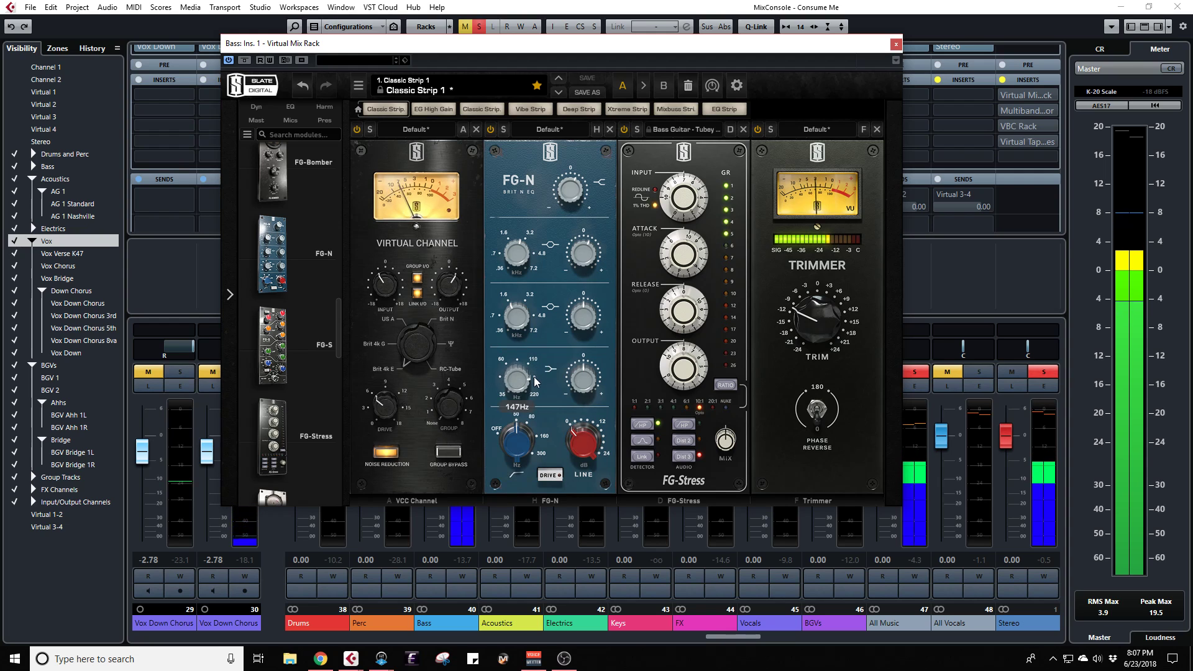
Step: Compare the soloed bass with the whole Virtual Mix Rack bypassed and active
{"action": "mouse_move", "coordinate": [575, 364]}
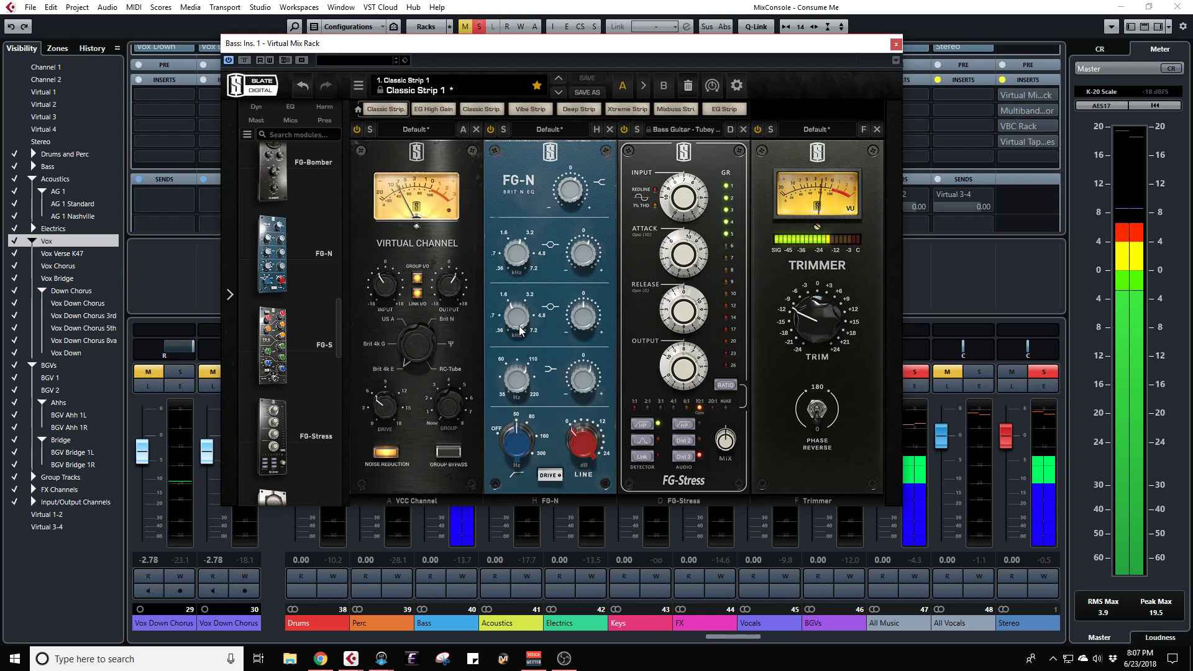
{"action": "left_click", "coordinate": [243, 60]}
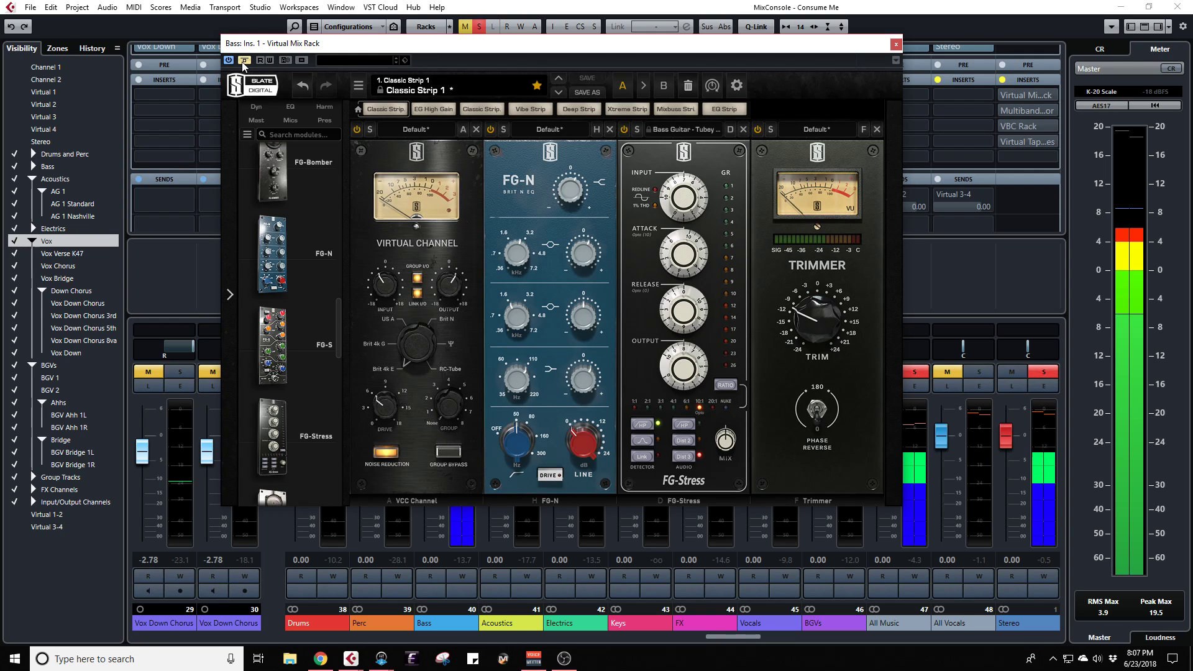
{"action": "left_click", "coordinate": [244, 61]}
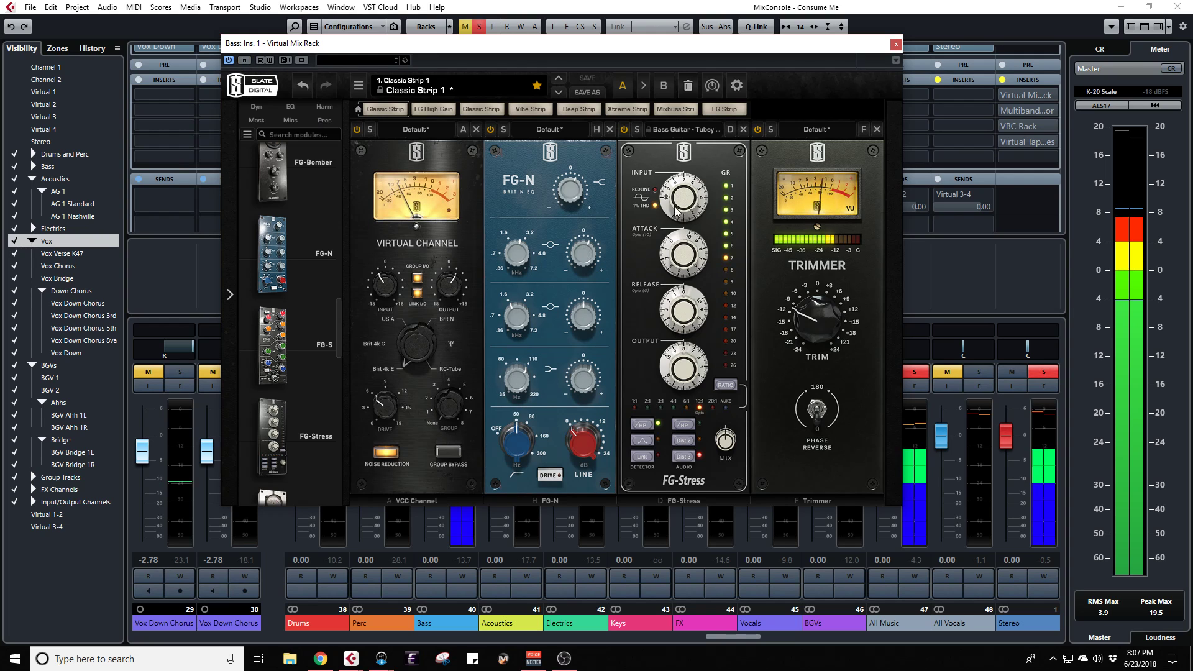
{"action": "mouse_move", "coordinate": [682, 206]}
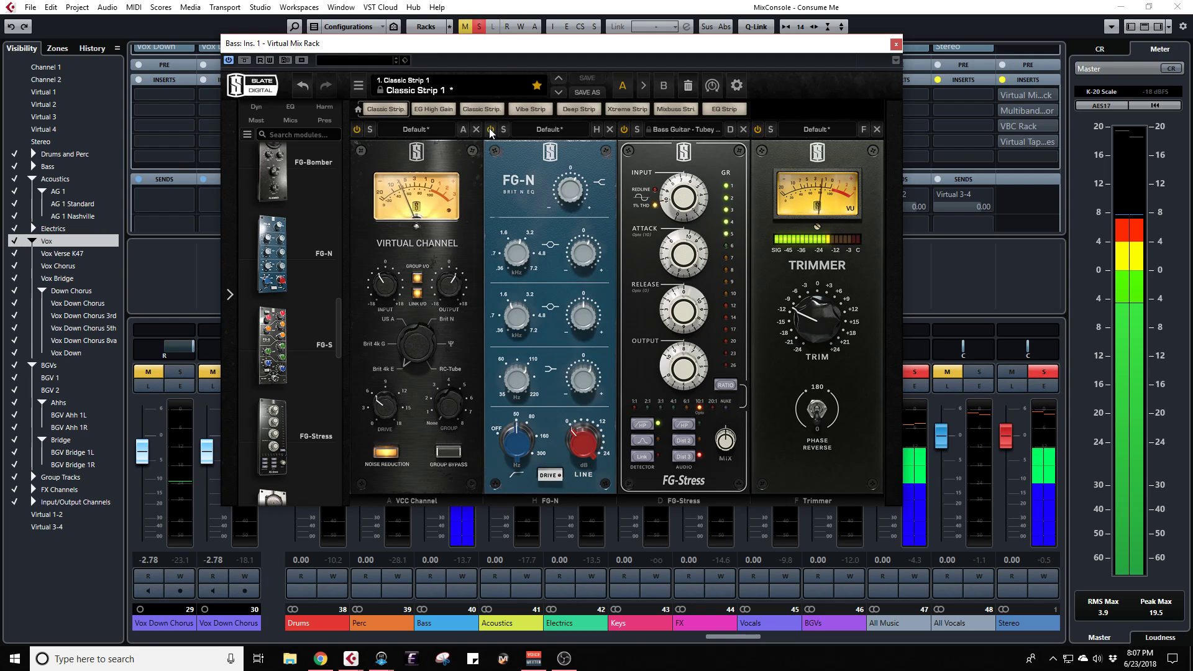
Step: Insert the New York tube module between the VCC Channel and the FG-N EQ, and raise its saturation past the midpoint
{"action": "scroll", "coordinate": [300, 348], "scroll_direction": "down", "scroll_amount": 3}
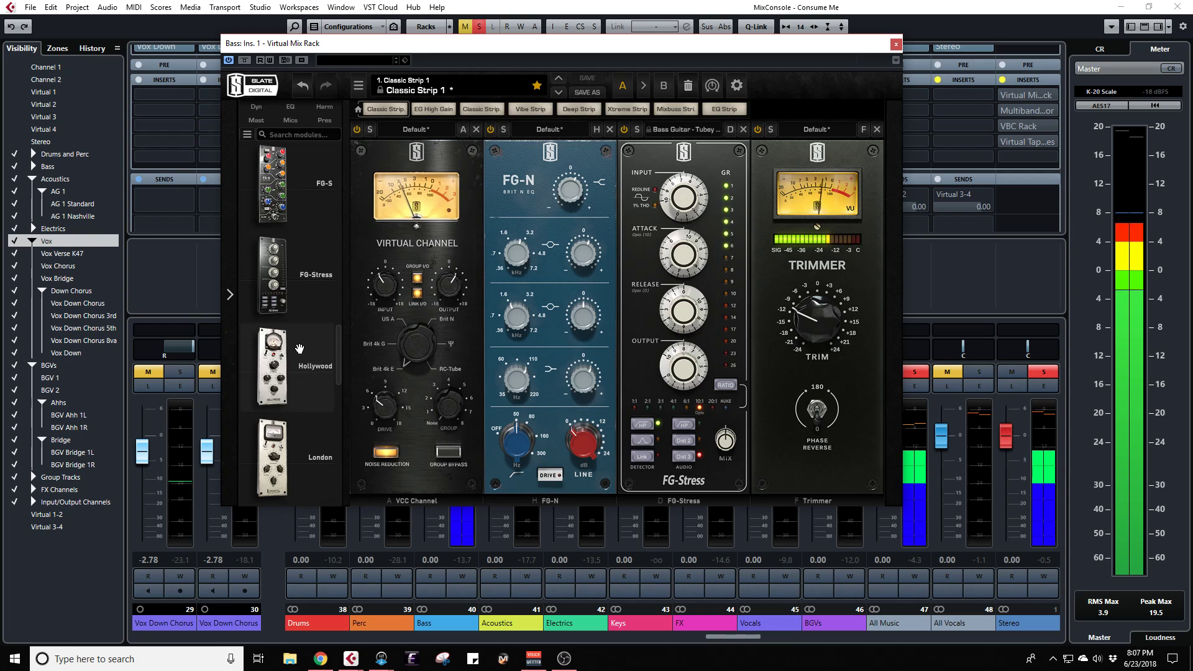
{"action": "scroll", "coordinate": [300, 349], "scroll_direction": "down", "scroll_amount": 6}
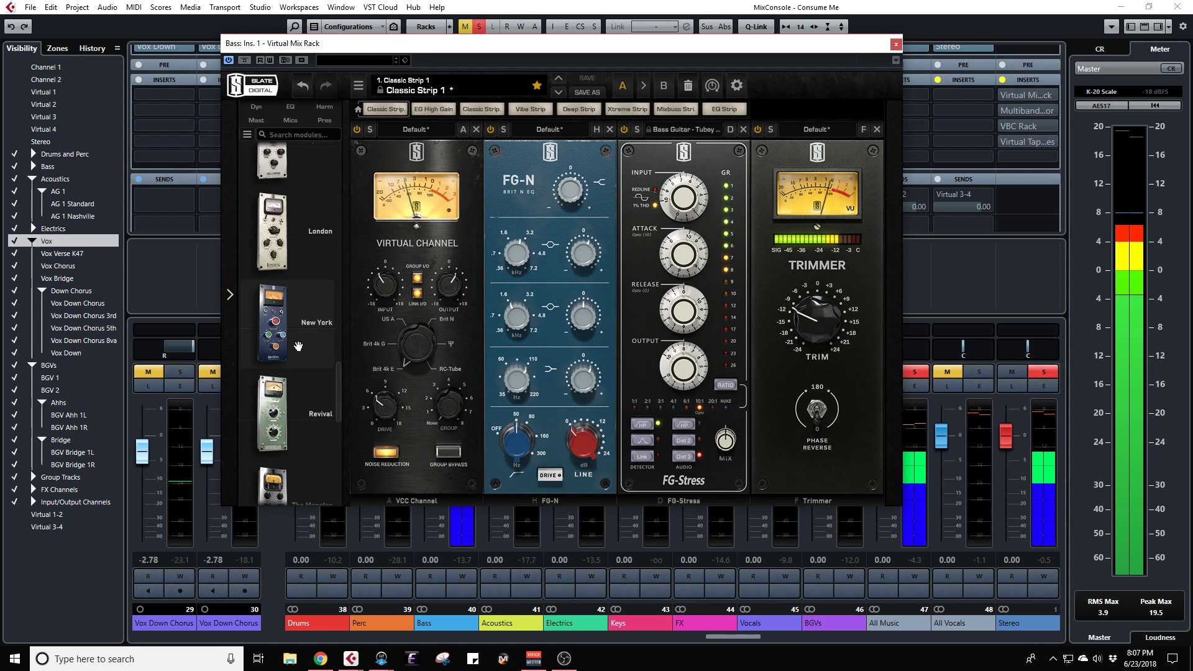
{"action": "left_click_drag", "start_coordinate": [300, 342], "coordinate": [542, 335]}
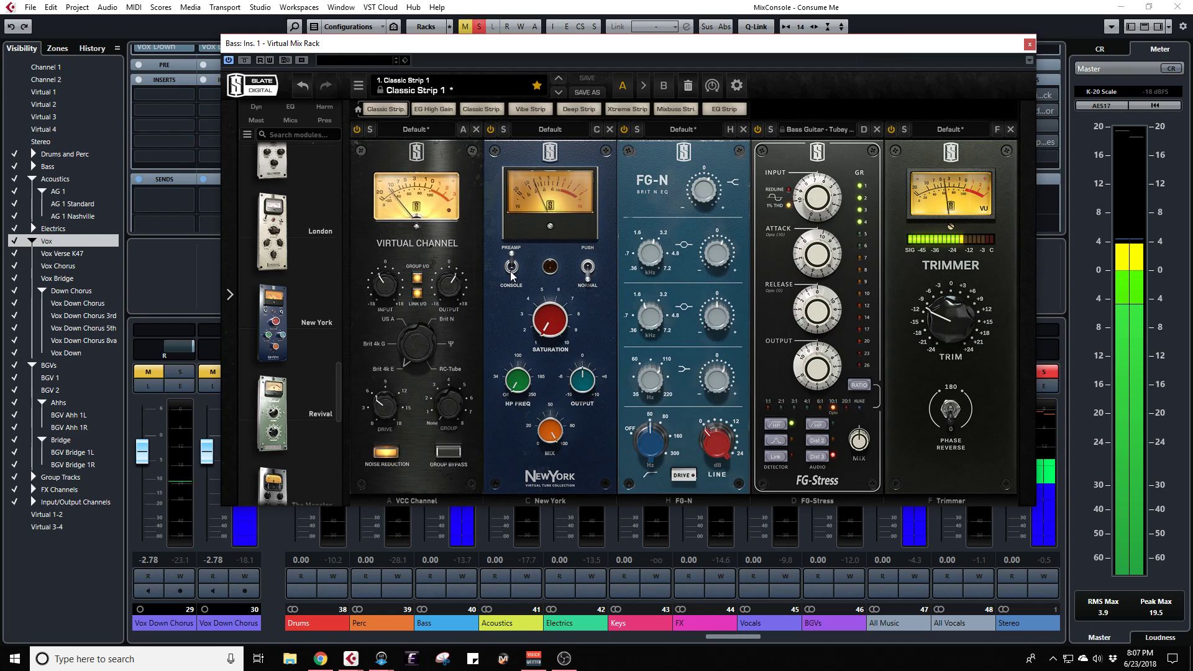
{"action": "left_click_drag", "start_coordinate": [550, 319], "coordinate": [548, 219]}
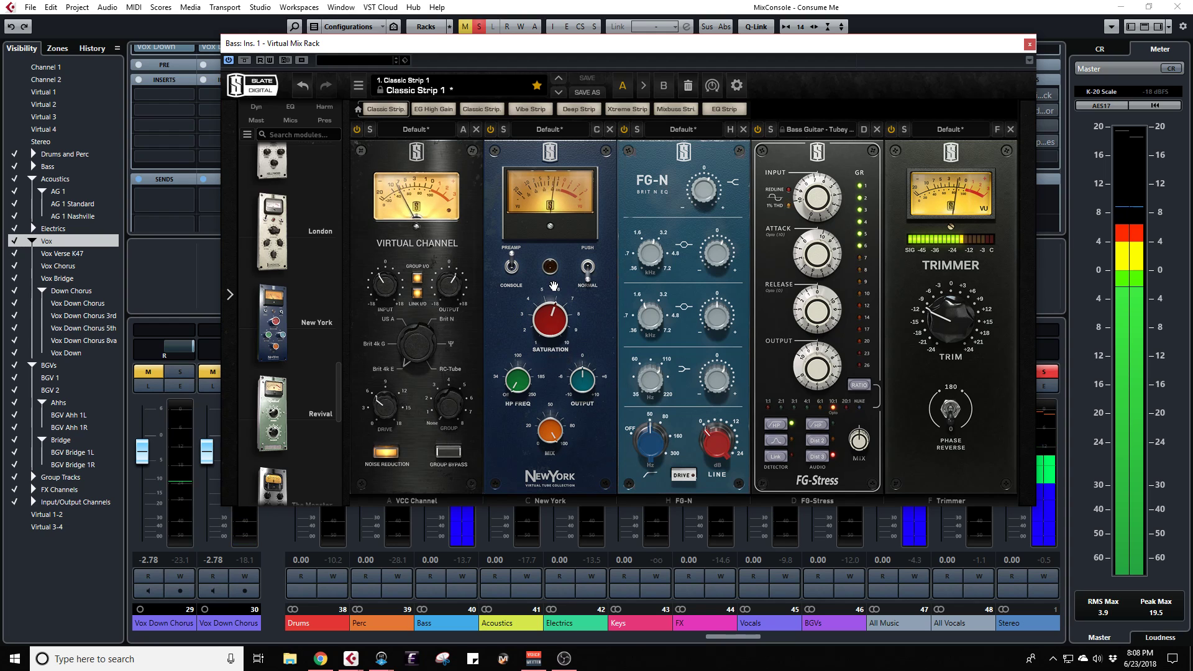
Step: Compare the bass with the New York module switched off and on, and try its Push setting
{"action": "left_click", "coordinate": [491, 130]}
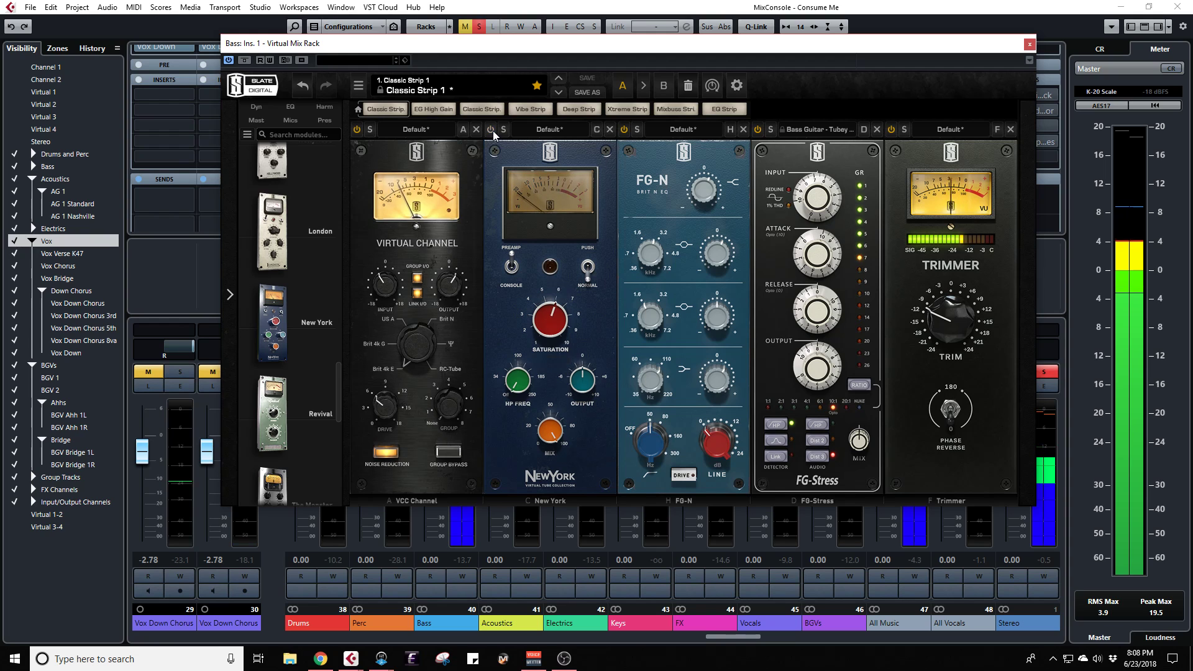
{"action": "left_click", "coordinate": [492, 130]}
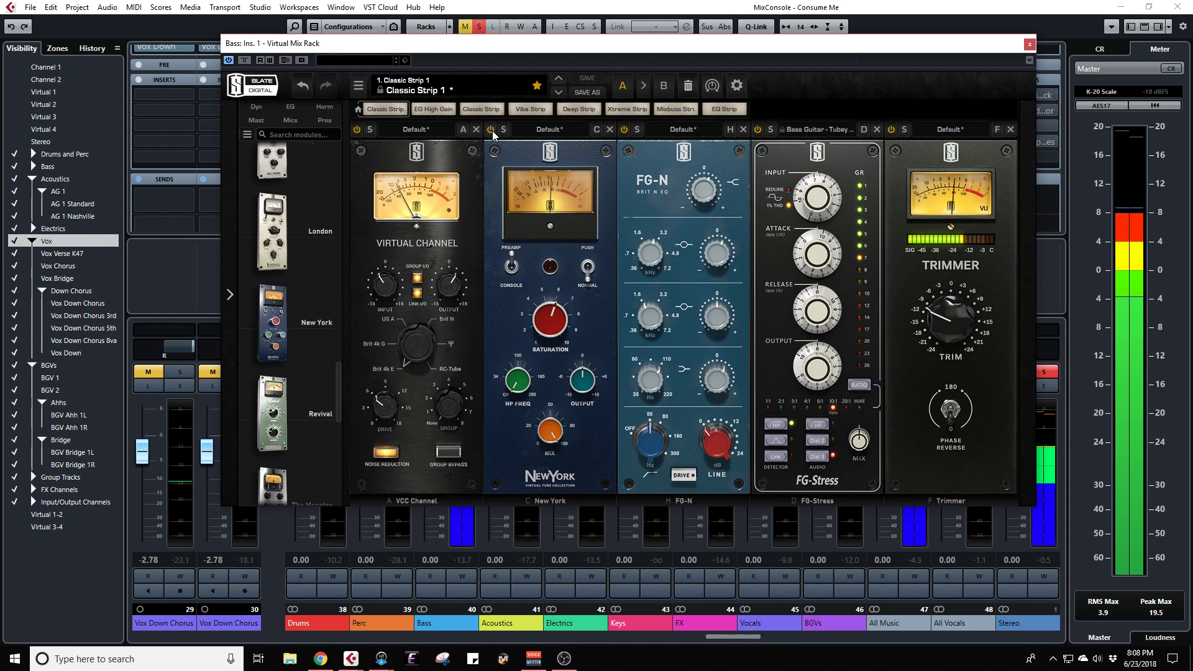
{"action": "left_click", "coordinate": [492, 131]}
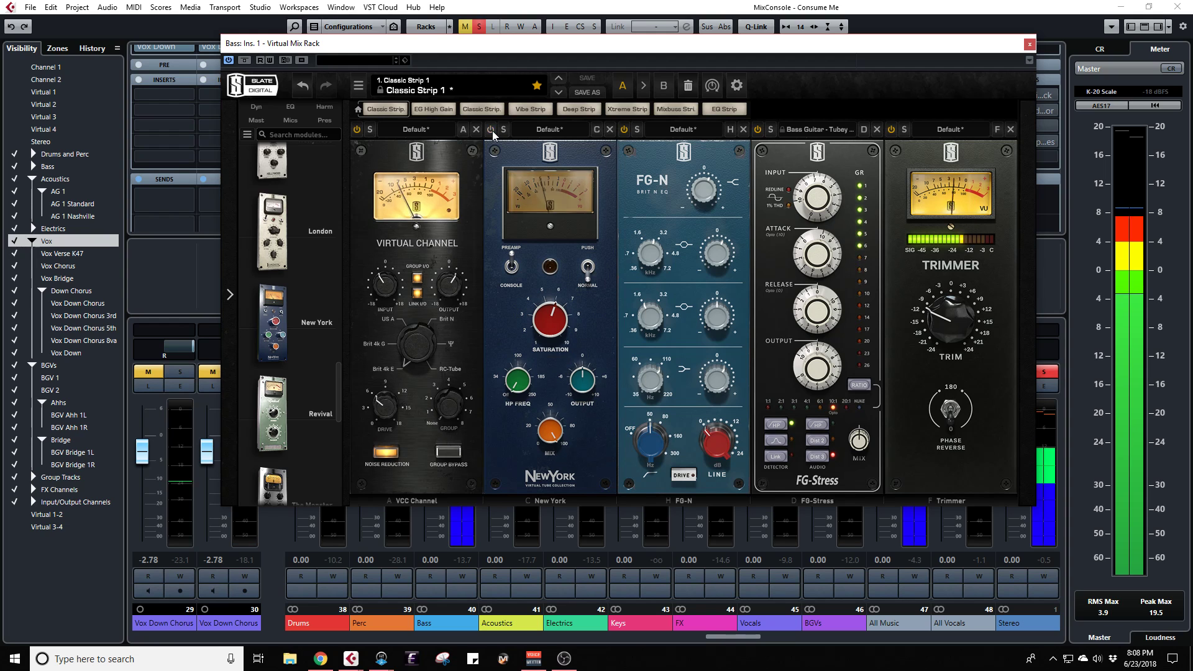
{"action": "left_click", "coordinate": [492, 130]}
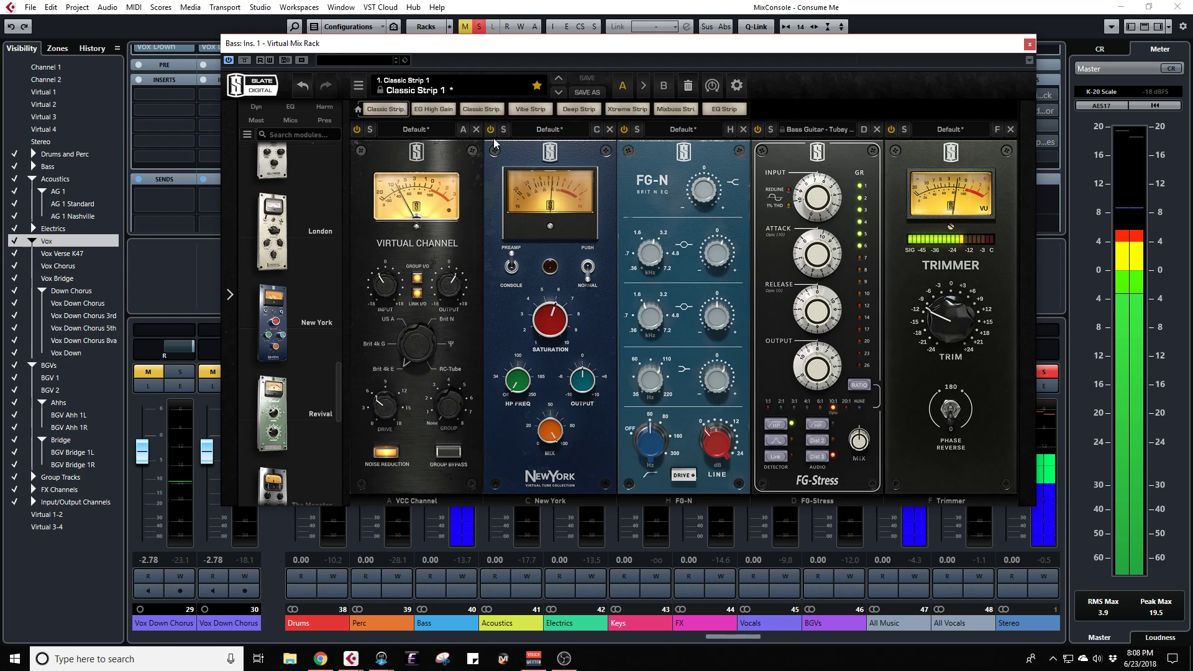
{"action": "left_click", "coordinate": [590, 253]}
Step: Solo the Drums and Electrics groups alongside the bass, moving the Bass rack window clear of their channel controls
{"action": "left_click_drag", "start_coordinate": [460, 46], "coordinate": [695, 73]}
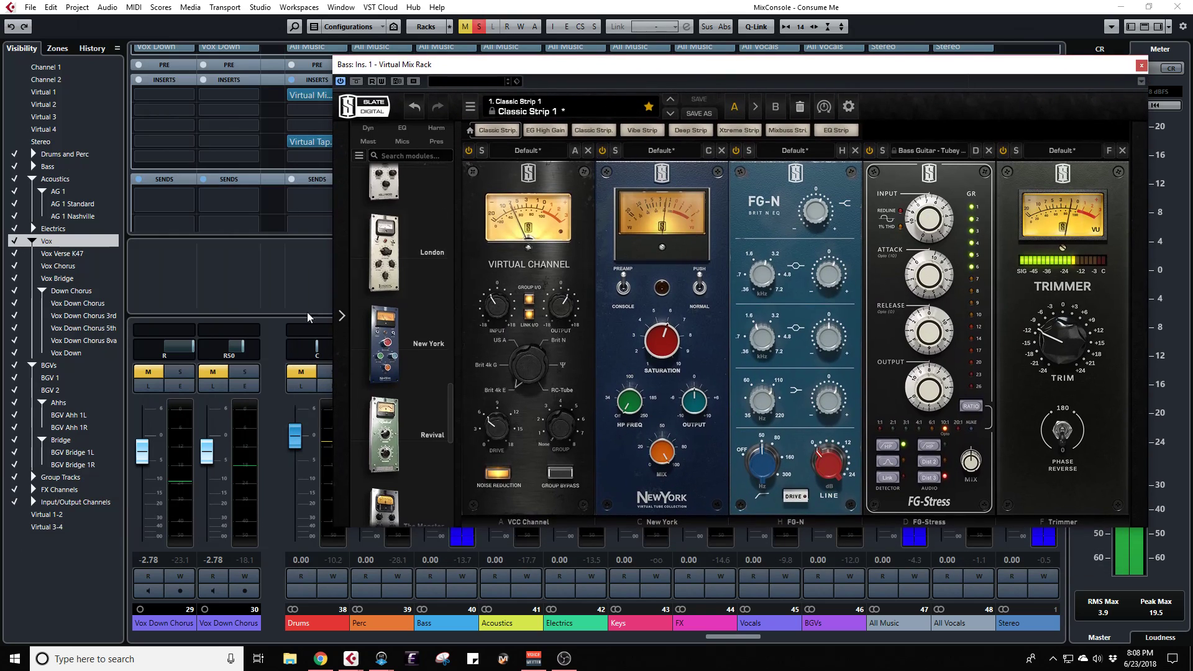
{"action": "left_click", "coordinate": [329, 371]}
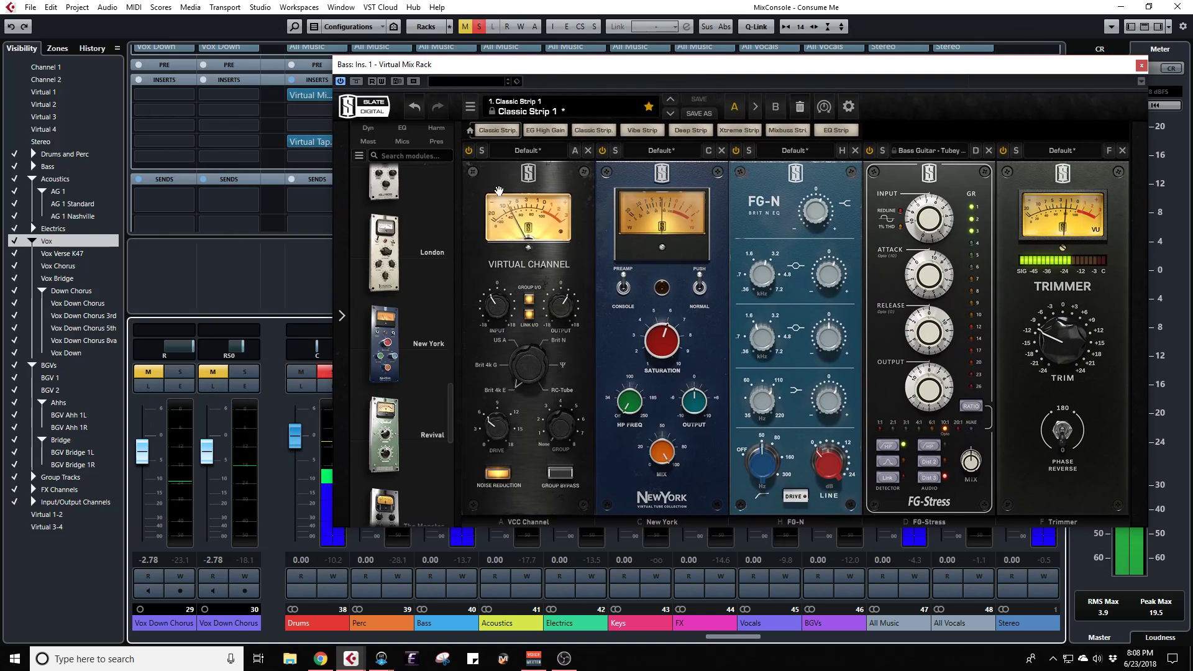
{"action": "left_click_drag", "start_coordinate": [537, 72], "coordinate": [325, 53]}
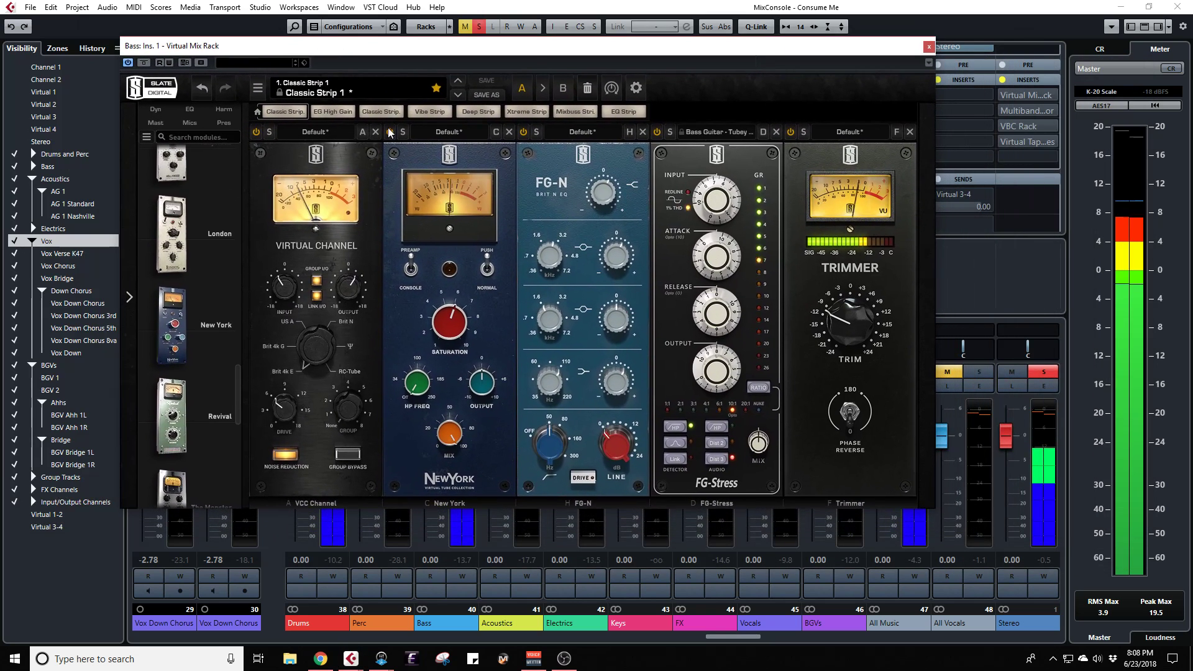
{"action": "left_click_drag", "start_coordinate": [646, 45], "coordinate": [627, 372]}
{"action": "left_click_drag", "start_coordinate": [572, 402], "coordinate": [554, 88]}
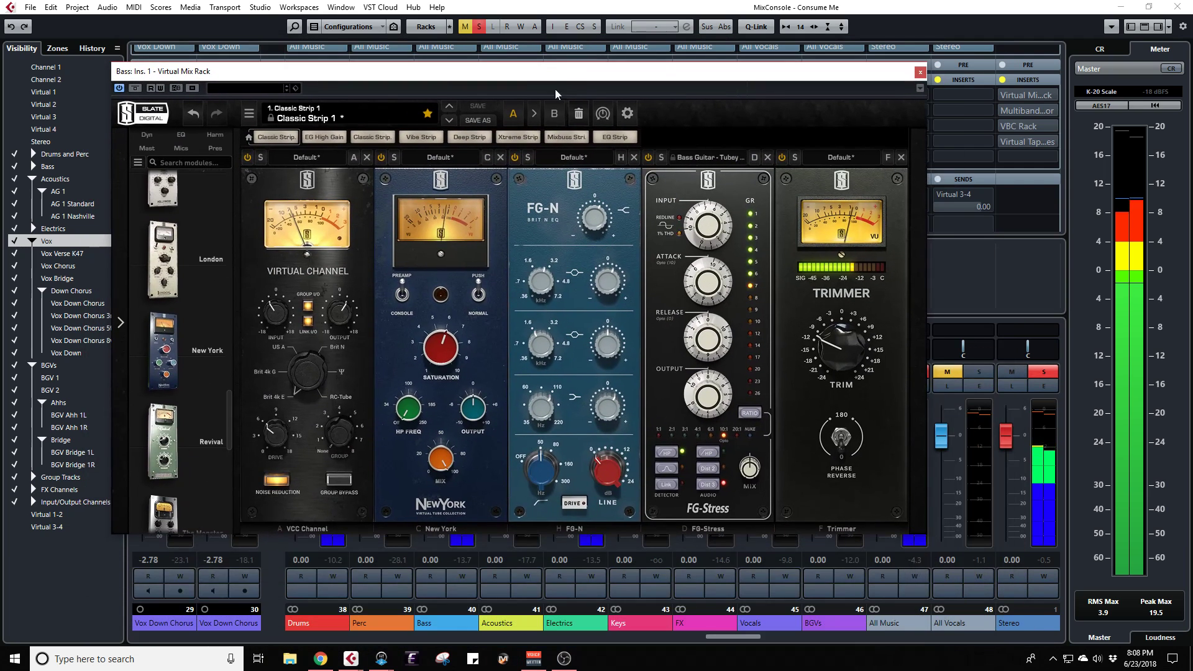
Step: Compare the bass in the group mix with the New York module off and on, and with the whole rack bypassed and active
{"action": "left_click", "coordinate": [381, 158]}
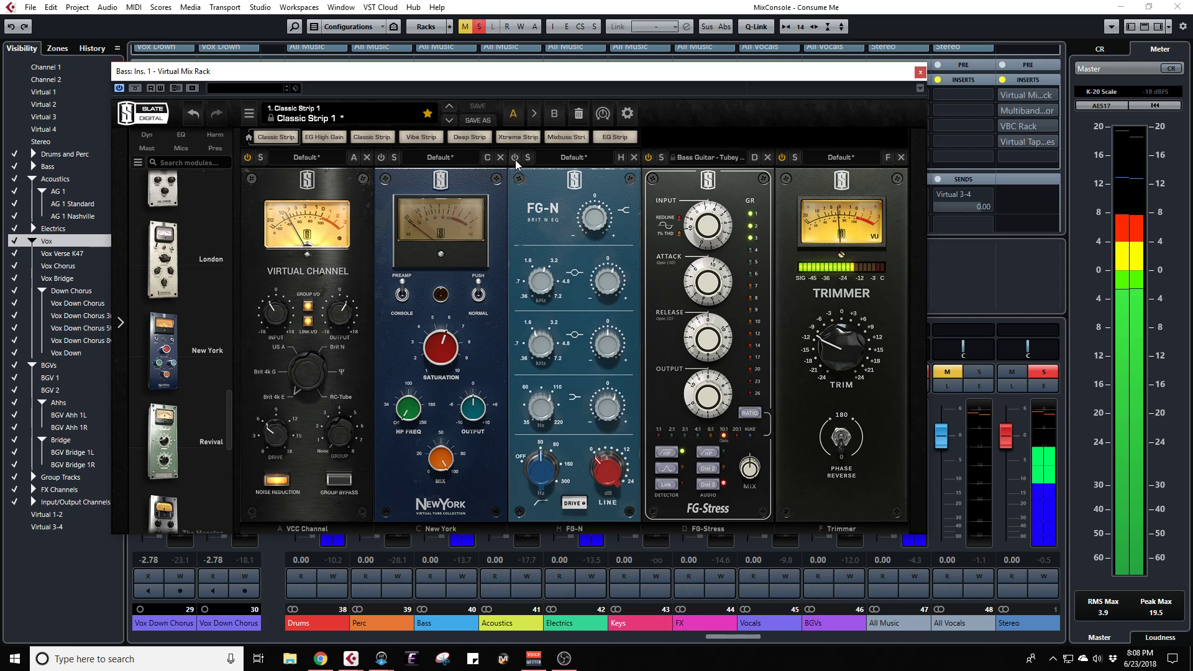
{"action": "left_click", "coordinate": [378, 160]}
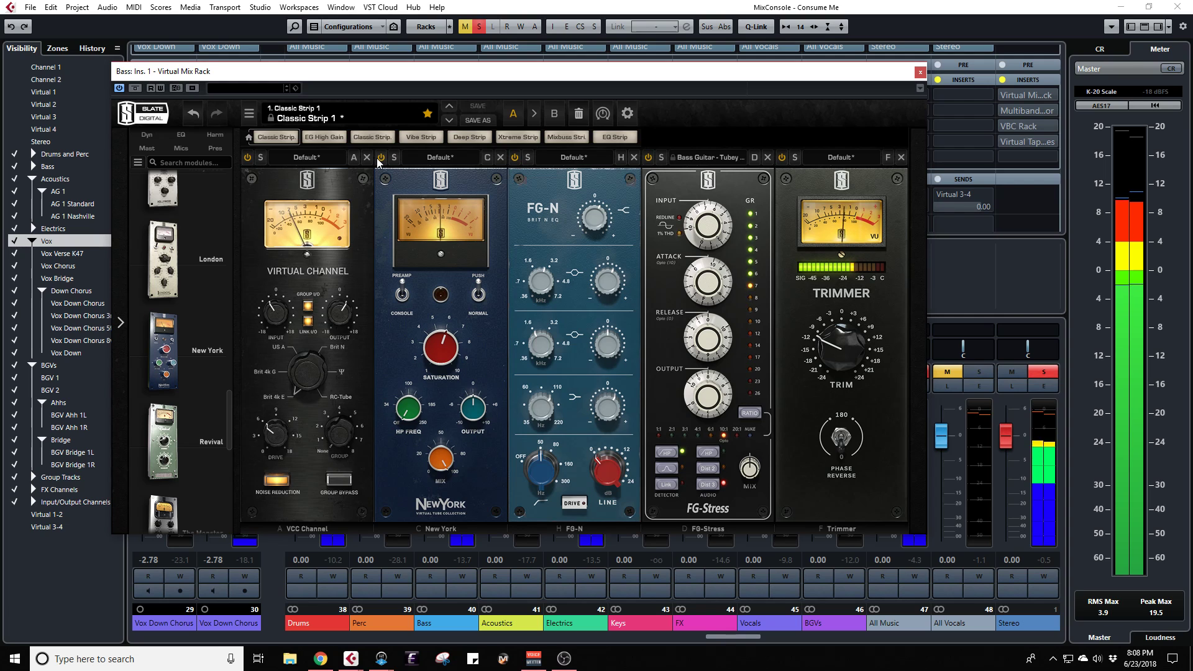
{"action": "left_click", "coordinate": [135, 88]}
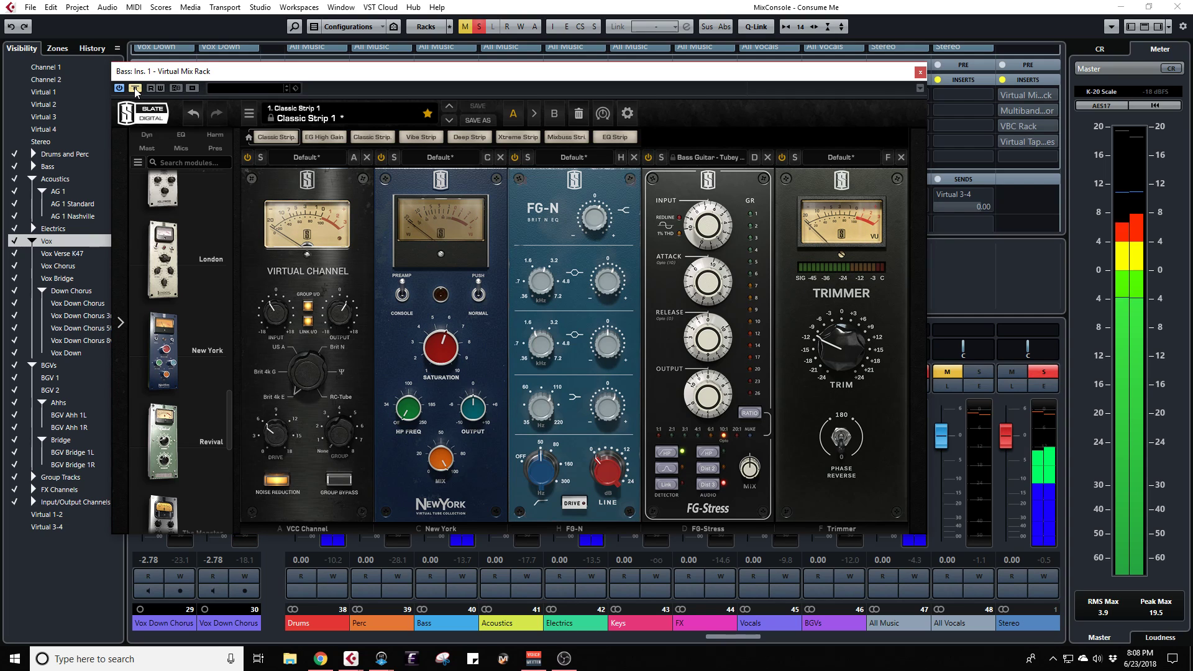
{"action": "left_click", "coordinate": [135, 88]}
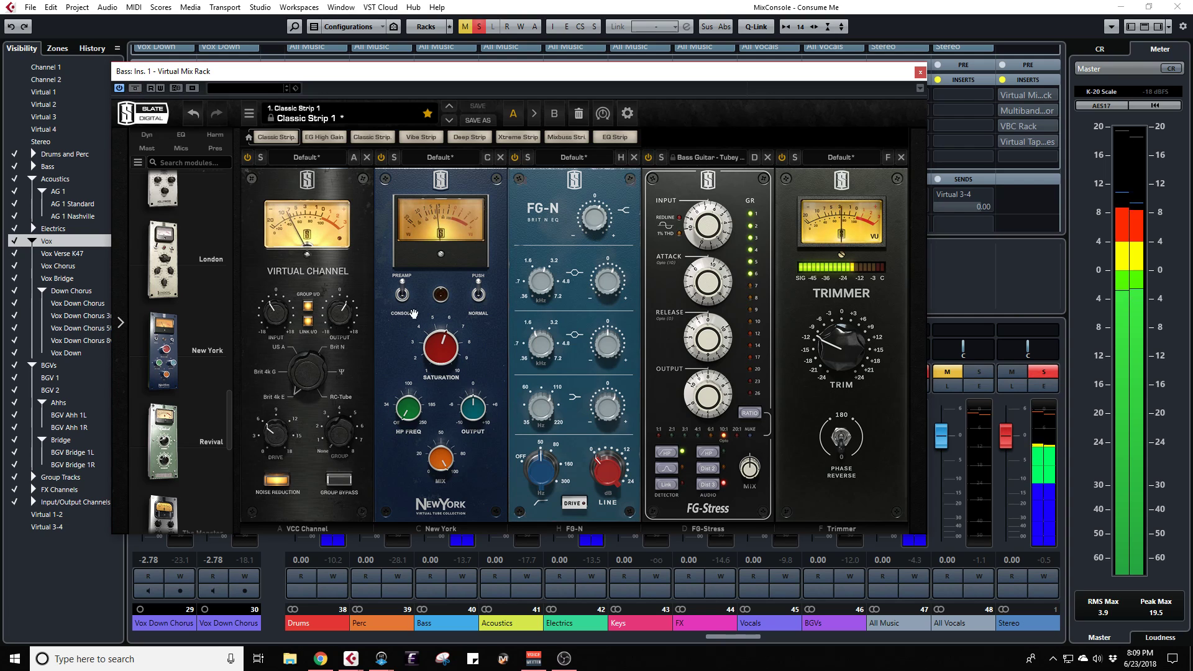
Step: Set the New York module's output to -1 dB and check the level against the bypassed rack
{"action": "left_click_drag", "start_coordinate": [465, 399], "coordinate": [477, 416]}
{"action": "mouse_move", "coordinate": [479, 415]}
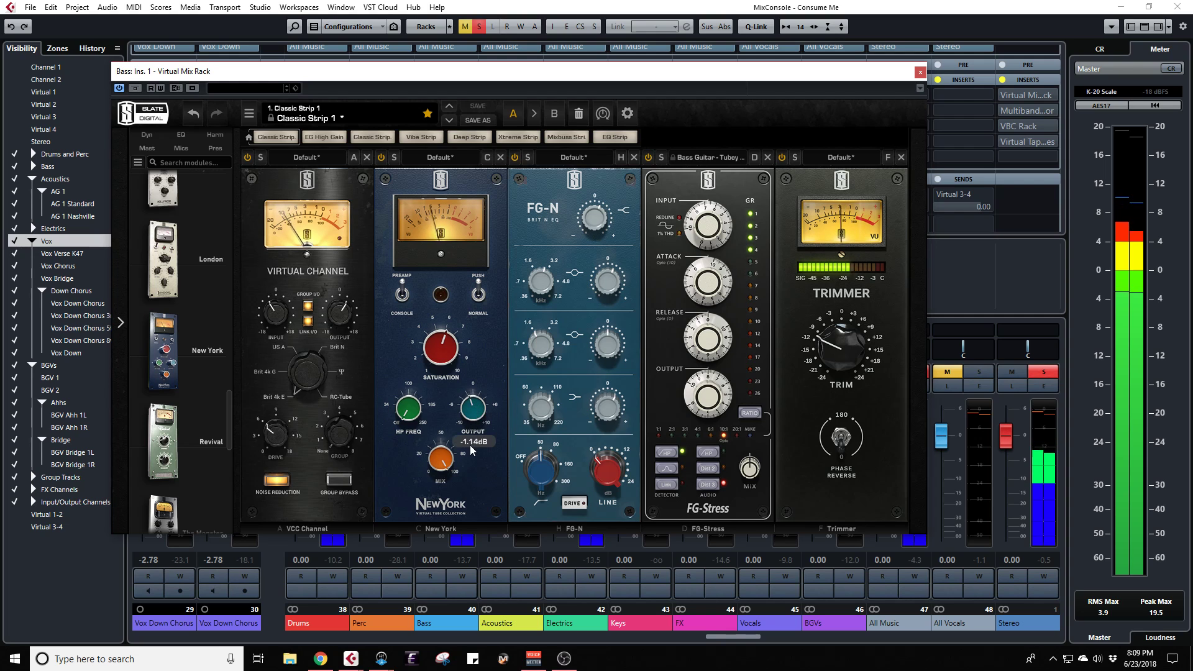
{"action": "type", "text": "-1"}
{"action": "key", "text": "Return"}
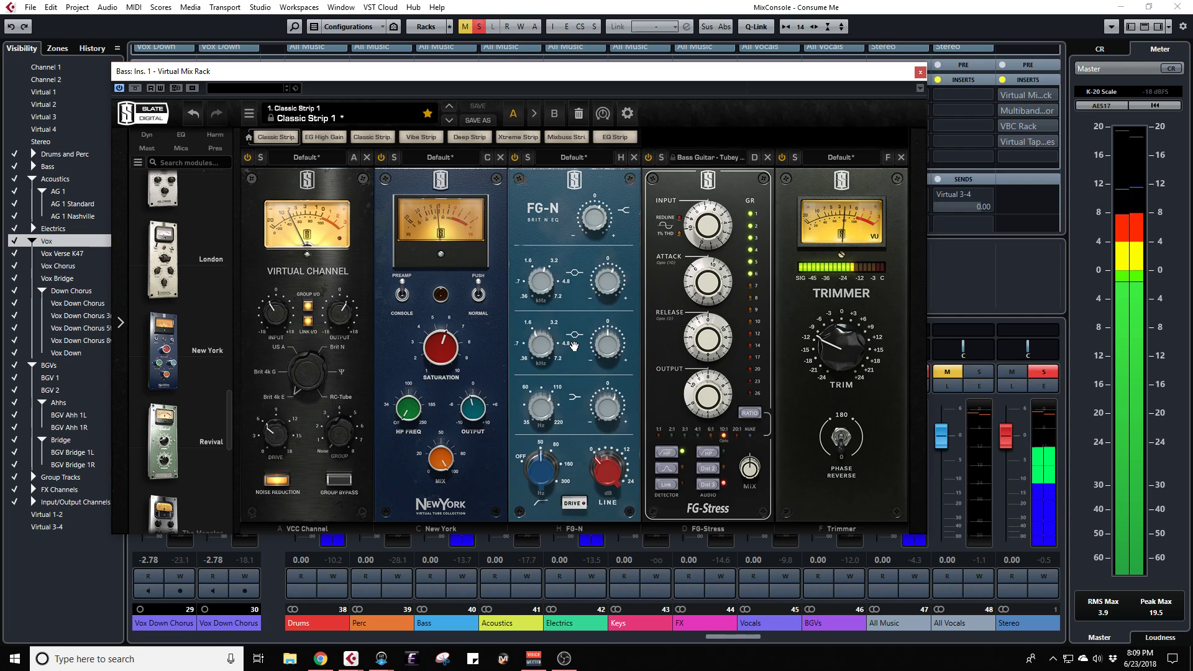
{"action": "left_click", "coordinate": [135, 88]}
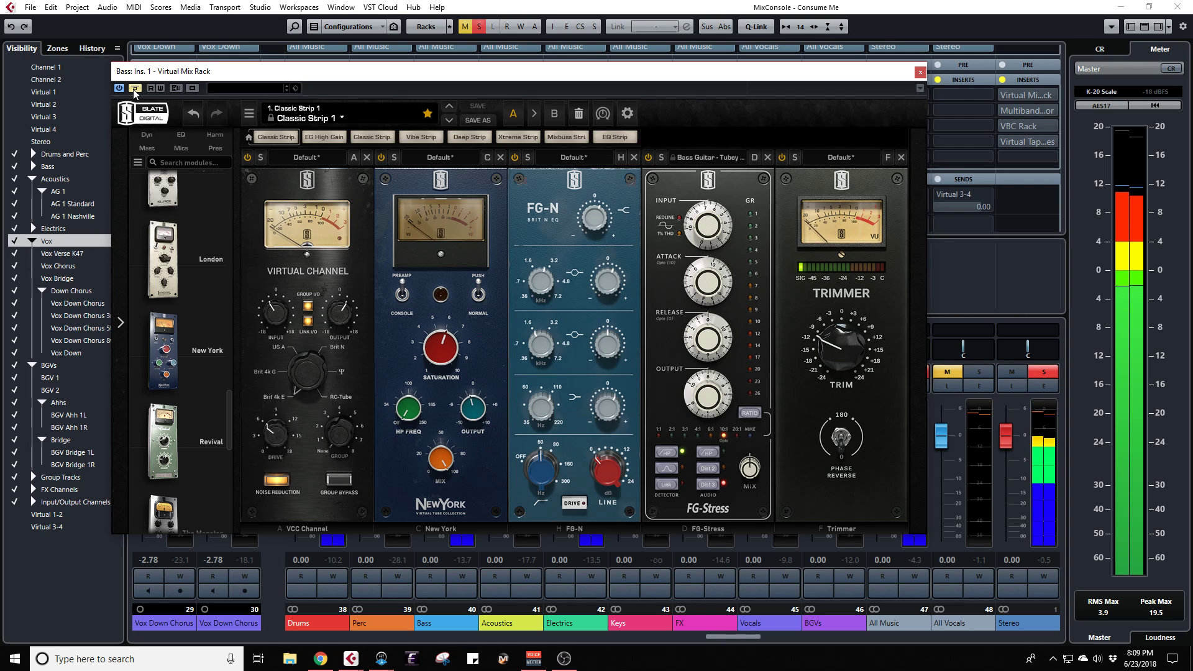
{"action": "left_click", "coordinate": [135, 90]}
Step: Clear all solos and solo only the Bass group, moving its rack window aside and back
{"action": "left_click_drag", "start_coordinate": [447, 73], "coordinate": [474, 512]}
{"action": "left_click", "coordinate": [480, 27]}
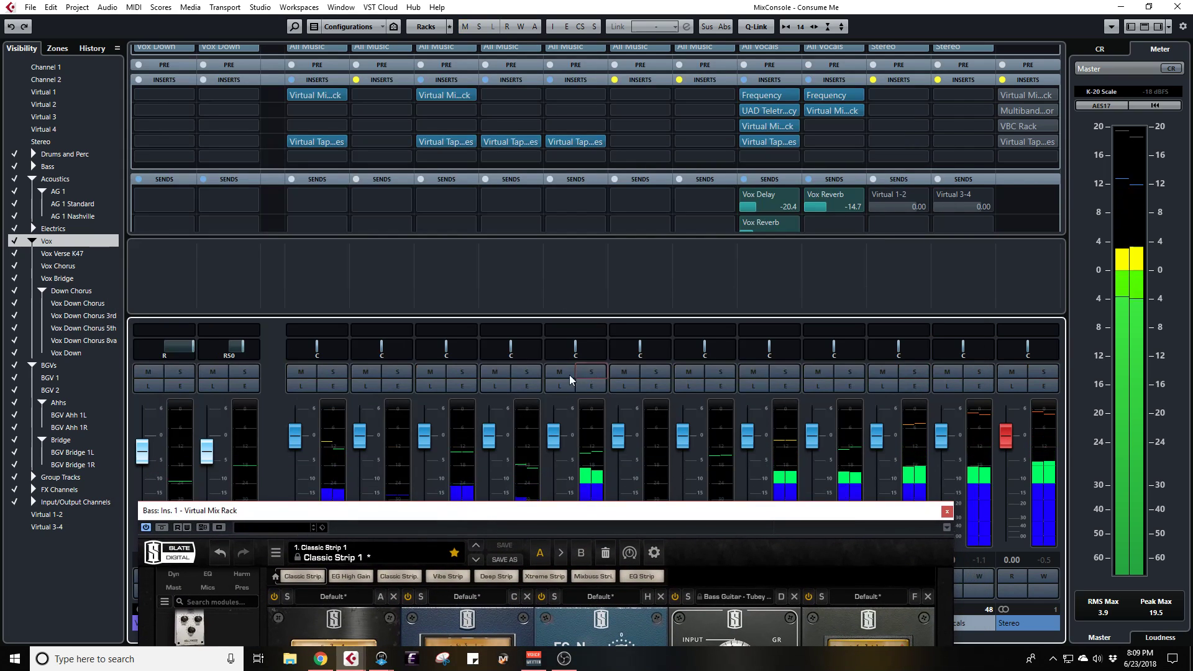
{"action": "left_click", "coordinate": [461, 371]}
{"action": "left_click_drag", "start_coordinate": [465, 521], "coordinate": [442, 95]}
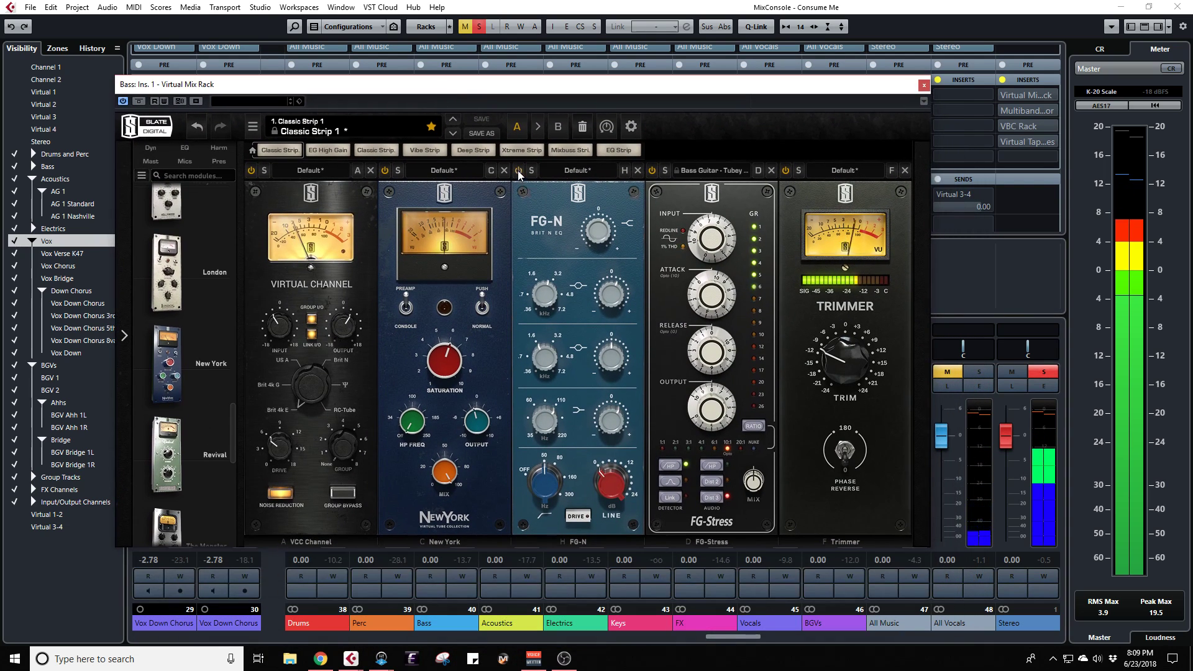
Step: Switch off the FG-N, FG-Stress and Trimmer modules and compare the remaining rack bypassed and active on the soloed bass
{"action": "left_click", "coordinate": [652, 170]}
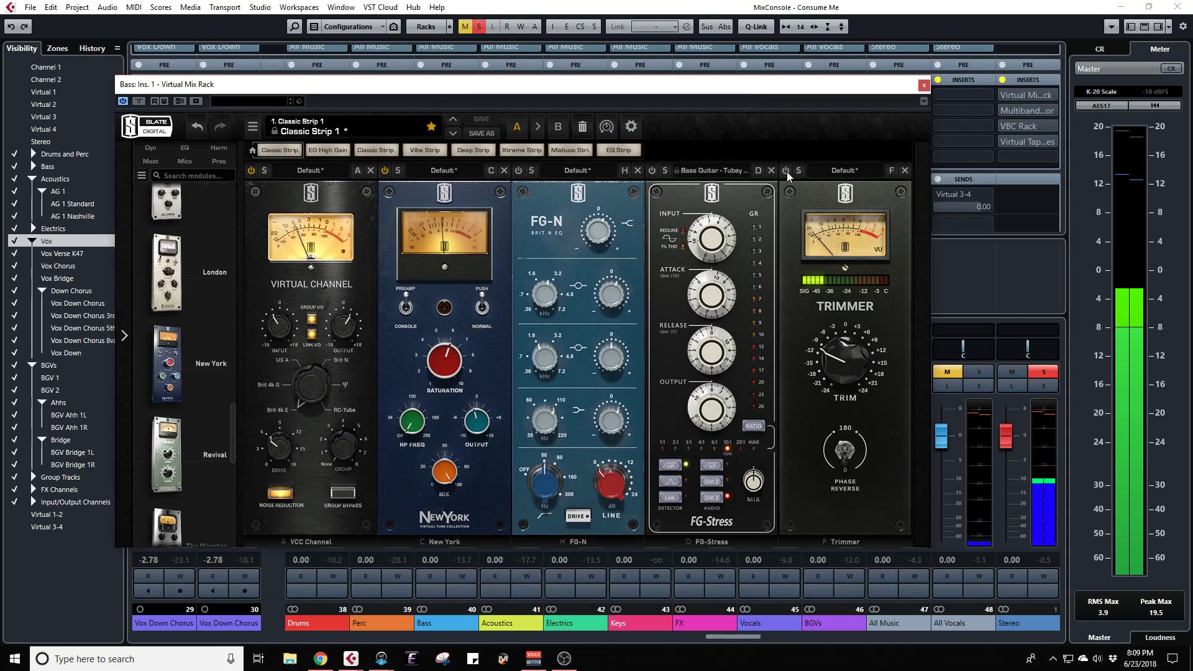
{"action": "left_click", "coordinate": [140, 102]}
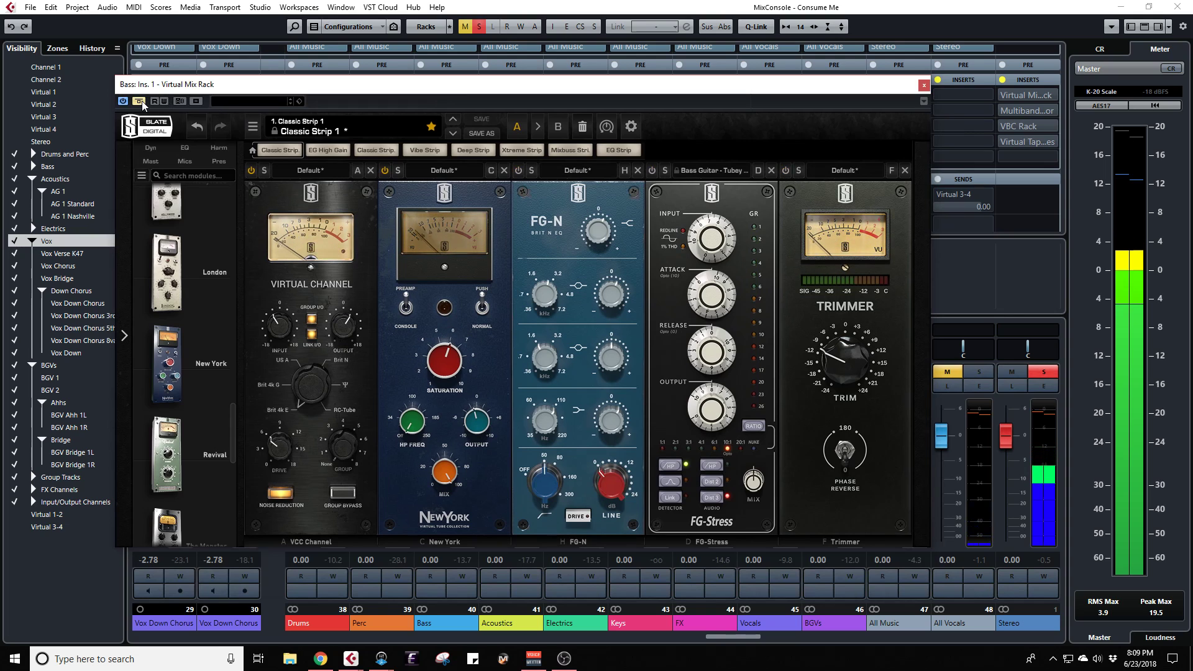
{"action": "left_click", "coordinate": [140, 102]}
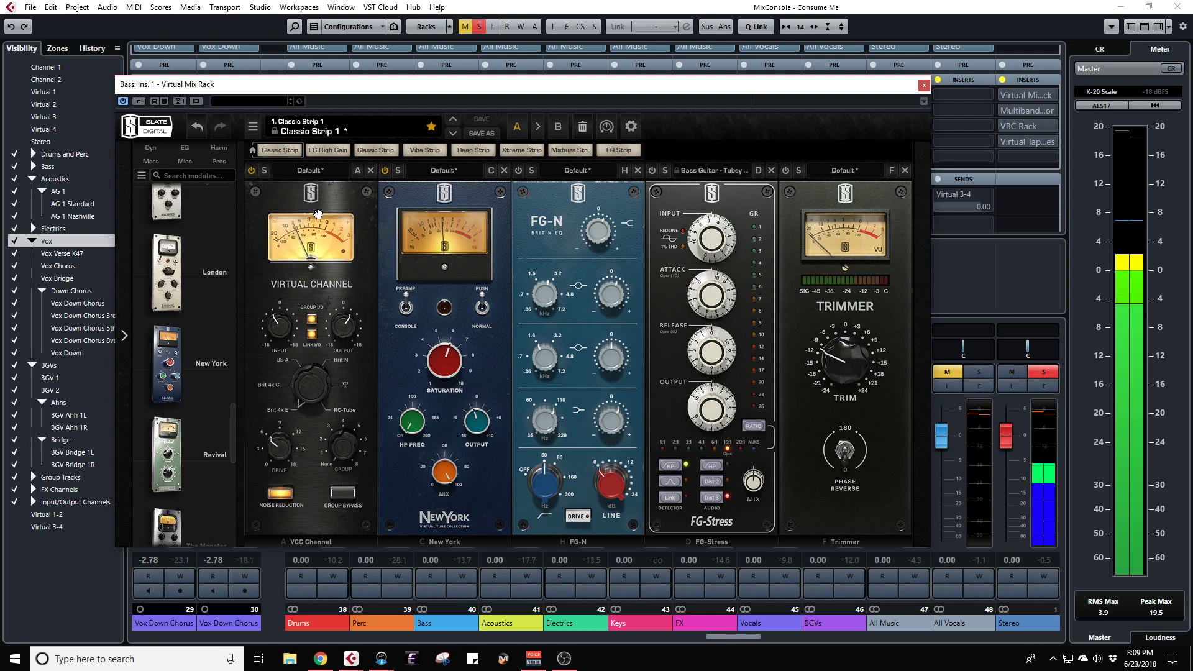
{"action": "left_click", "coordinate": [139, 102]}
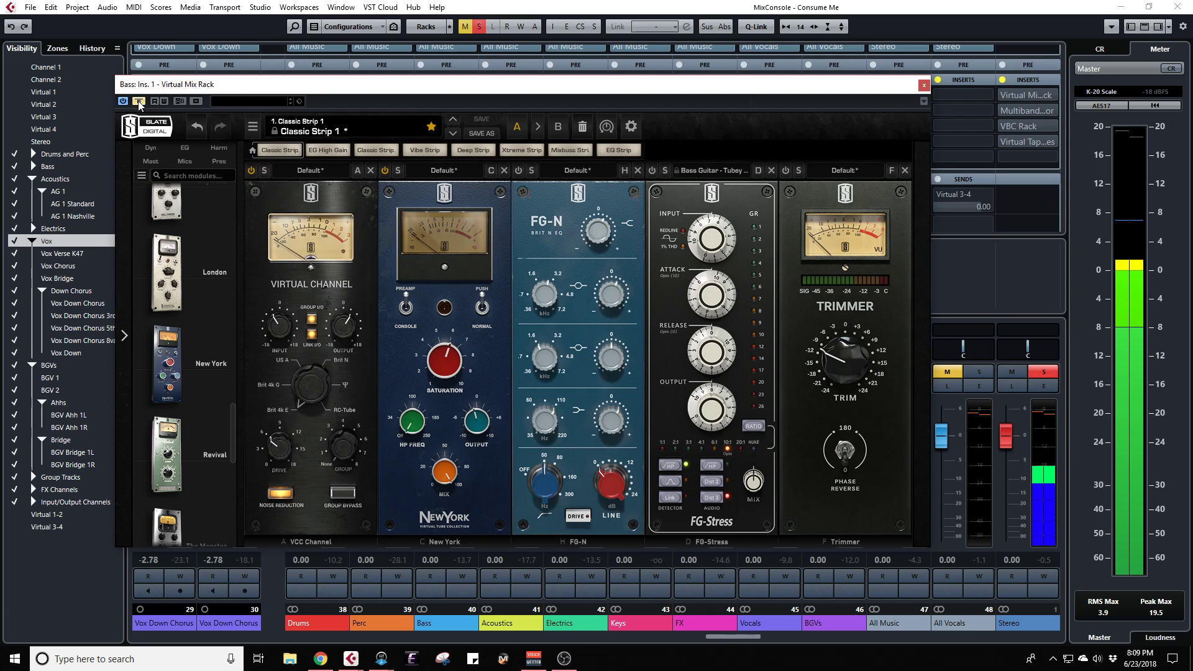
{"action": "left_click", "coordinate": [138, 101]}
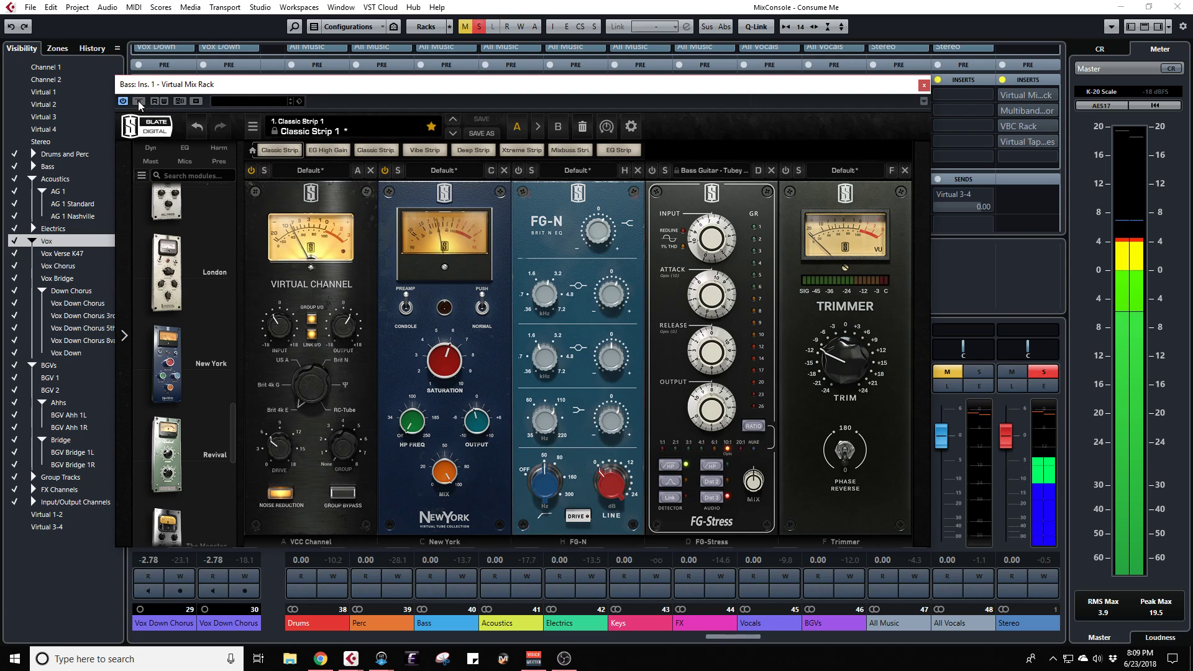
Step: Set the New York module's output to -2 dB and compare the bass with the rack bypassed and active
{"action": "left_click_drag", "start_coordinate": [475, 425], "coordinate": [476, 426]}
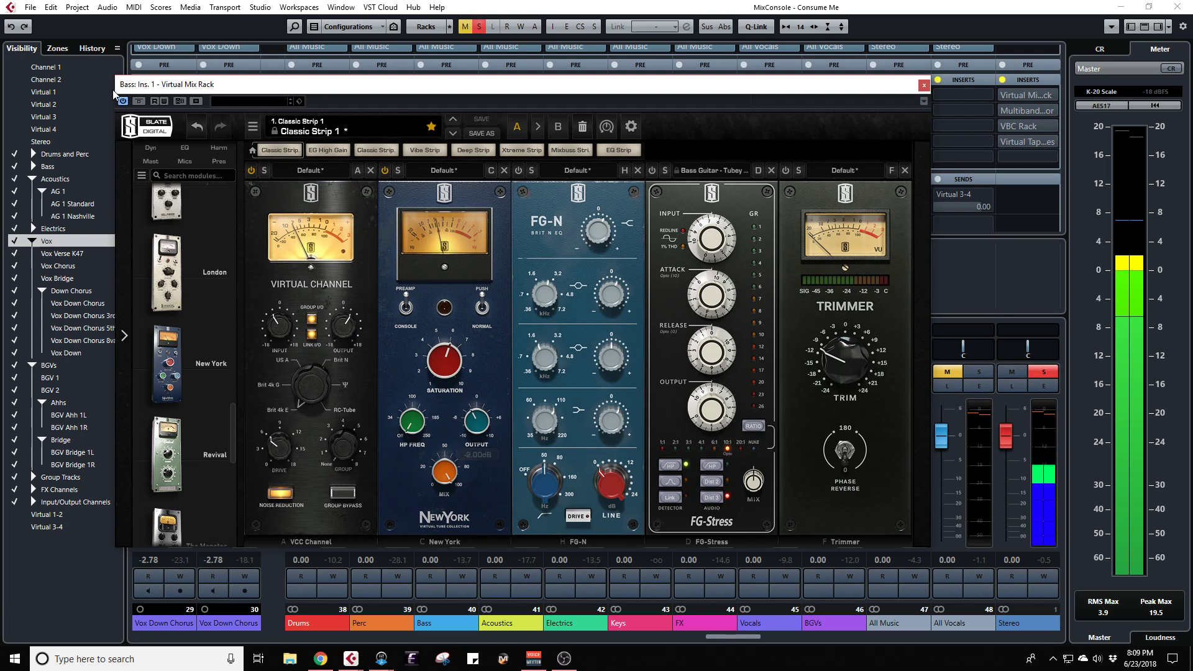
{"action": "left_click", "coordinate": [139, 102]}
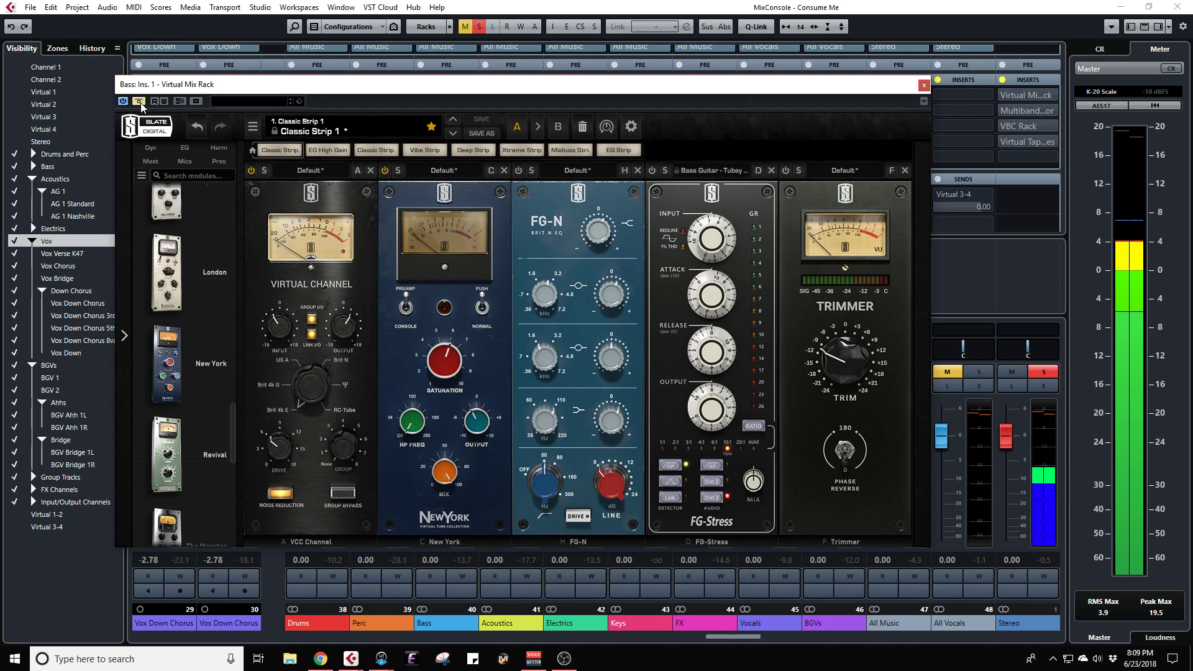
{"action": "left_click", "coordinate": [139, 101]}
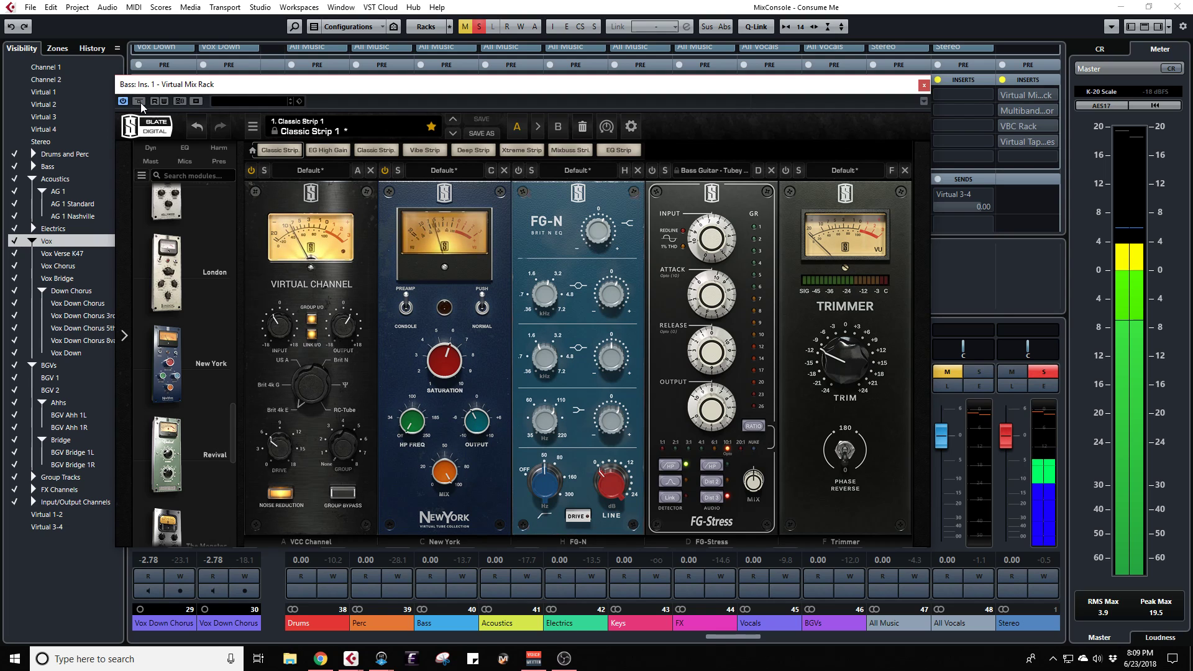
{"action": "left_click", "coordinate": [139, 101]}
{"action": "left_click", "coordinate": [139, 102]}
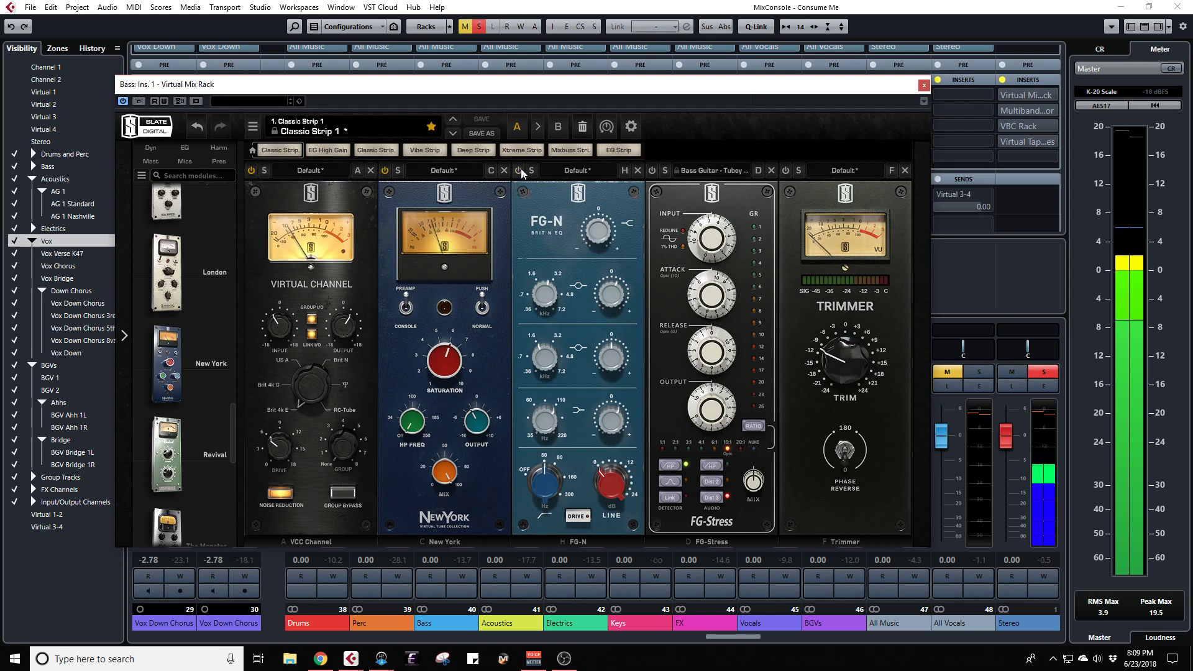
Step: Switch the FG-N EQ back on and compare the bass against the bypassed rack
{"action": "left_click", "coordinate": [140, 102]}
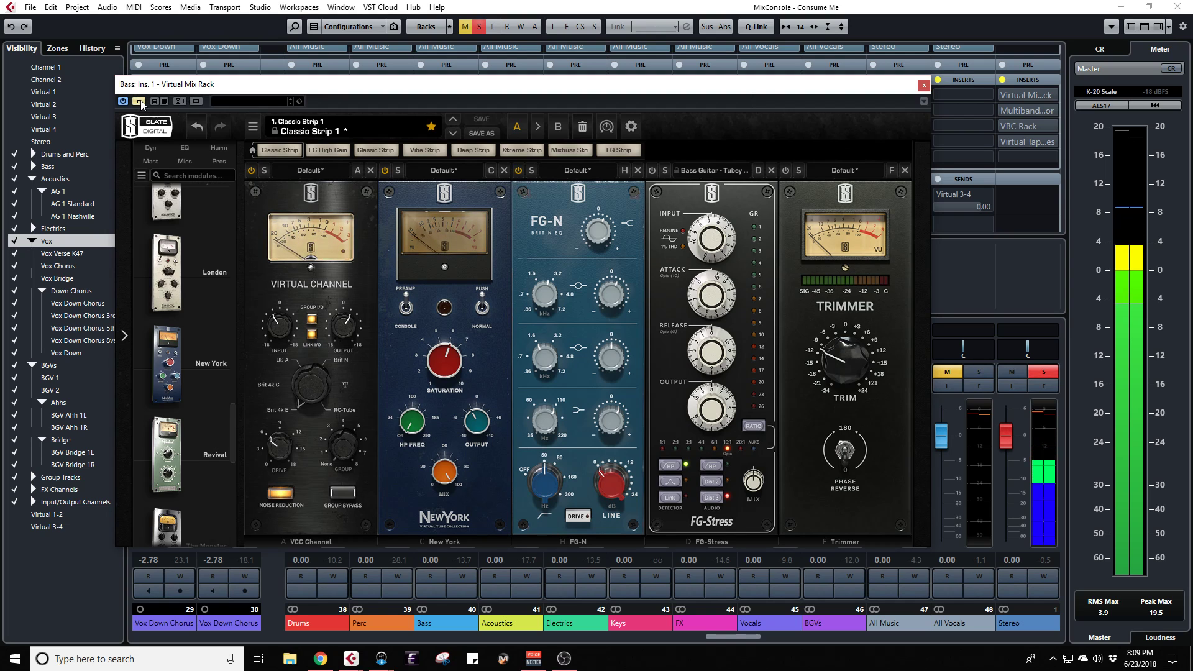
{"action": "left_click", "coordinate": [140, 101]}
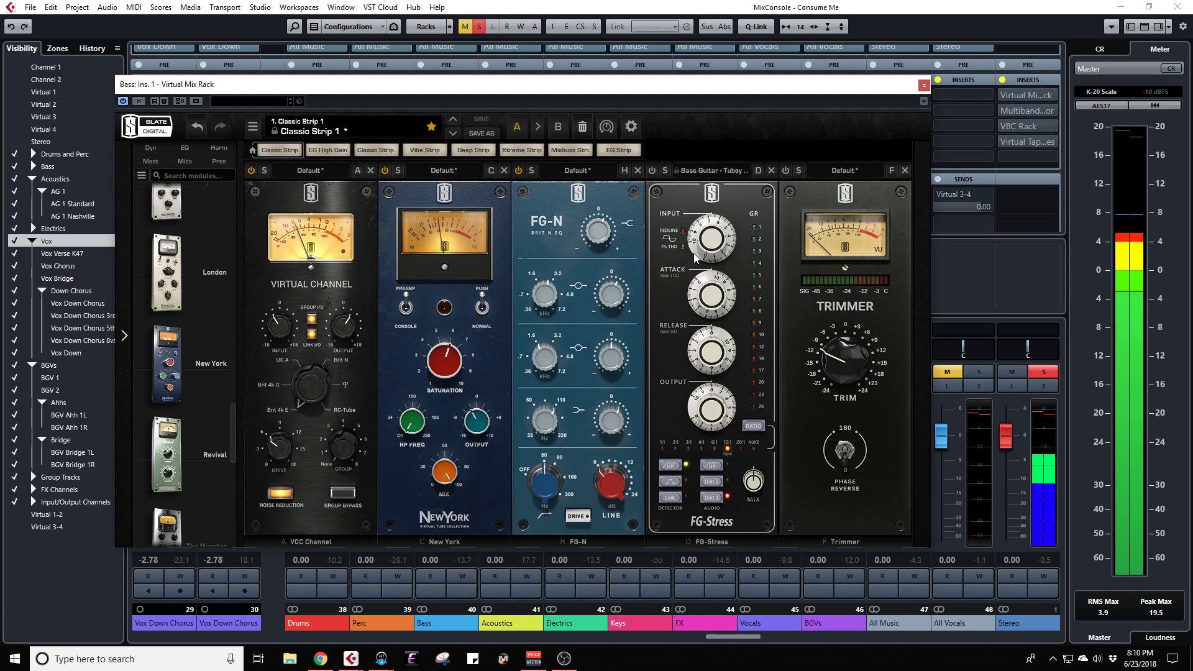
Step: Set the Trimmer to about -5 dB, and switch on the FG-Stress compressor to adjust its output level
{"action": "left_click_drag", "start_coordinate": [831, 367], "coordinate": [835, 353]}
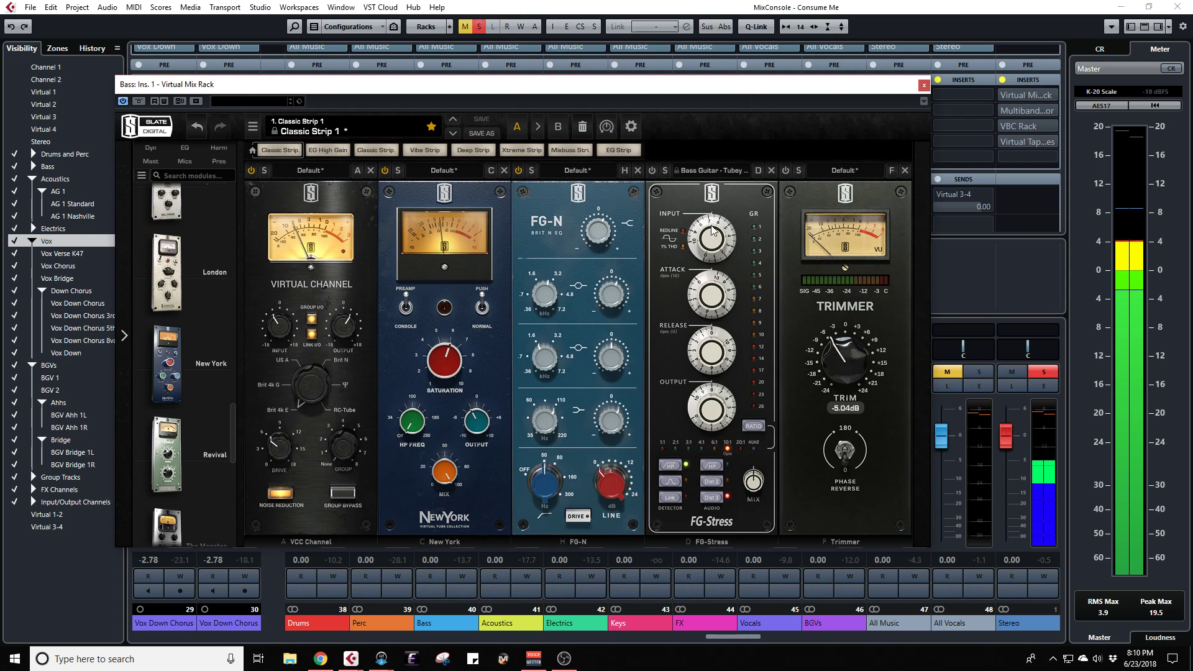
{"action": "left_click", "coordinate": [652, 171]}
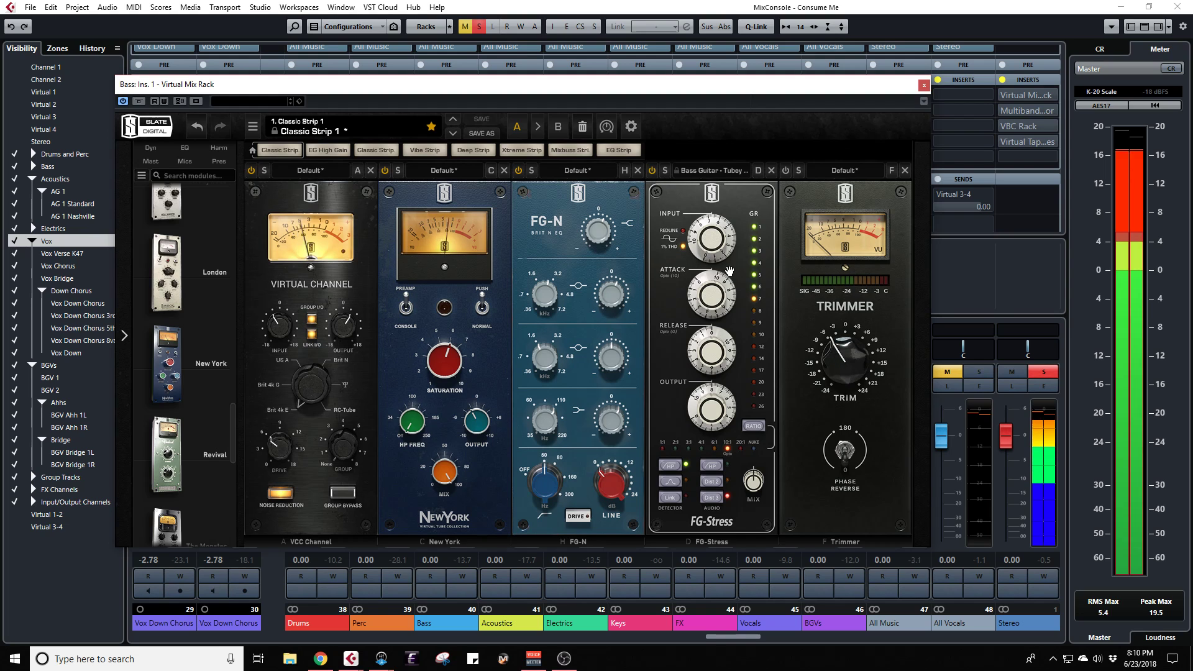
{"action": "left_click_drag", "start_coordinate": [703, 401], "coordinate": [713, 413]}
{"action": "scroll", "coordinate": [712, 408], "scroll_direction": "down", "scroll_amount": 4}
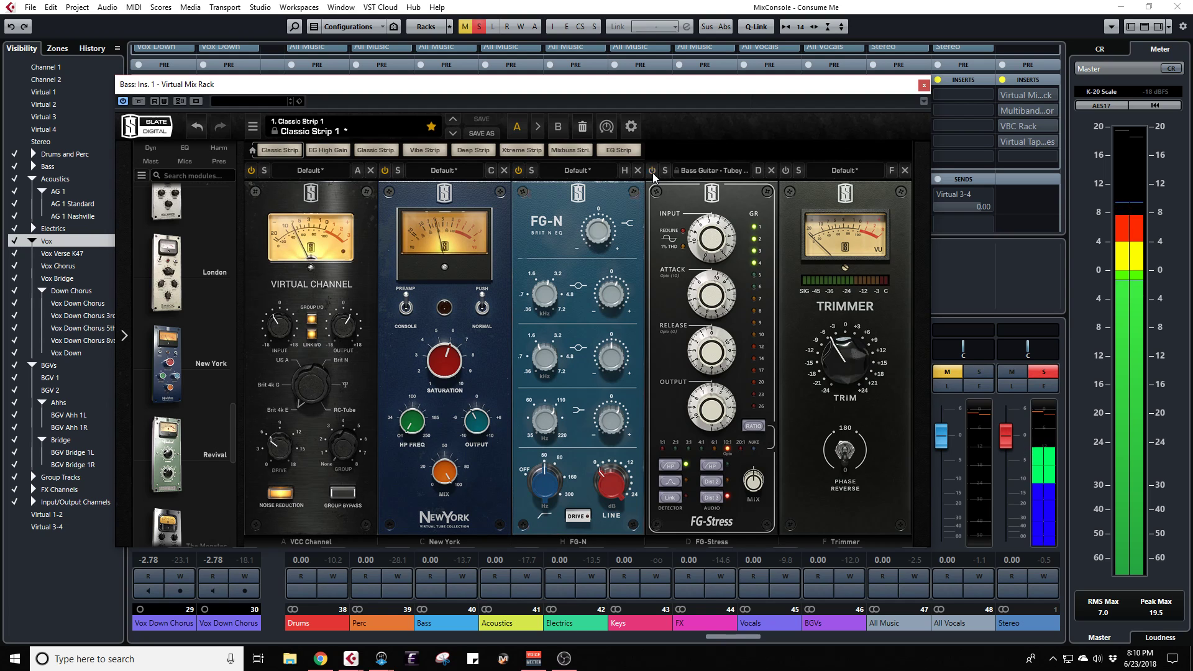
Step: Check the rack against bypass without FG-Stress, and switch FG-Stress and the Trimmer back on with the trim at -6 dB
{"action": "left_click", "coordinate": [137, 103]}
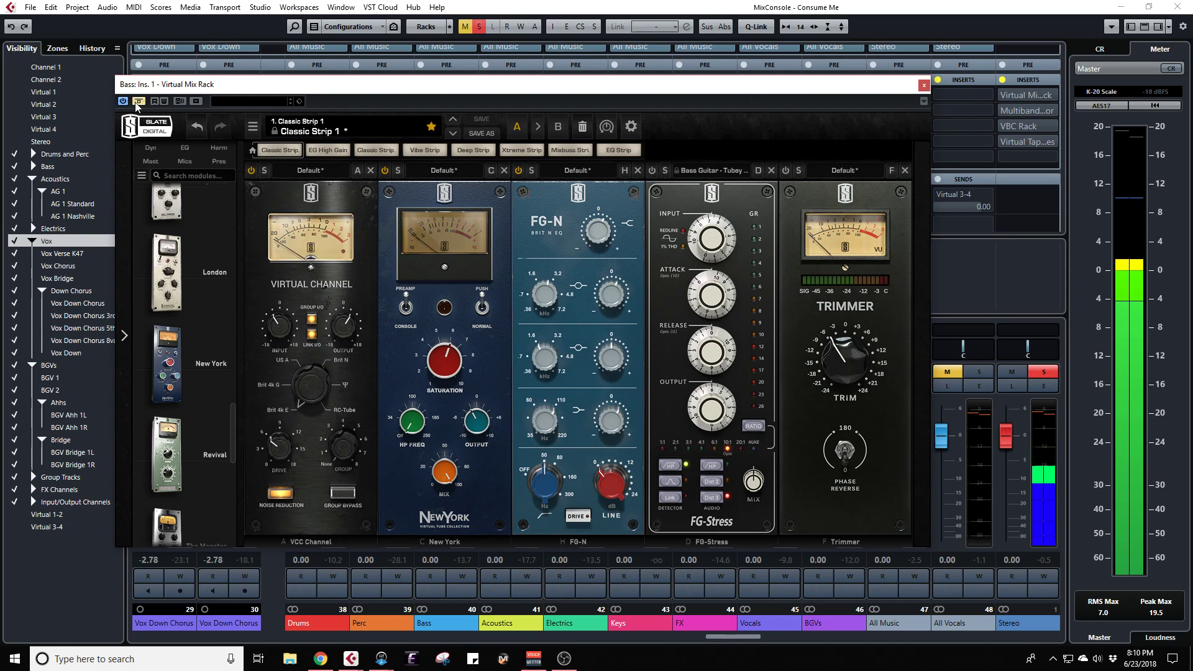
{"action": "left_click", "coordinate": [137, 103]}
{"action": "left_click", "coordinate": [654, 173]}
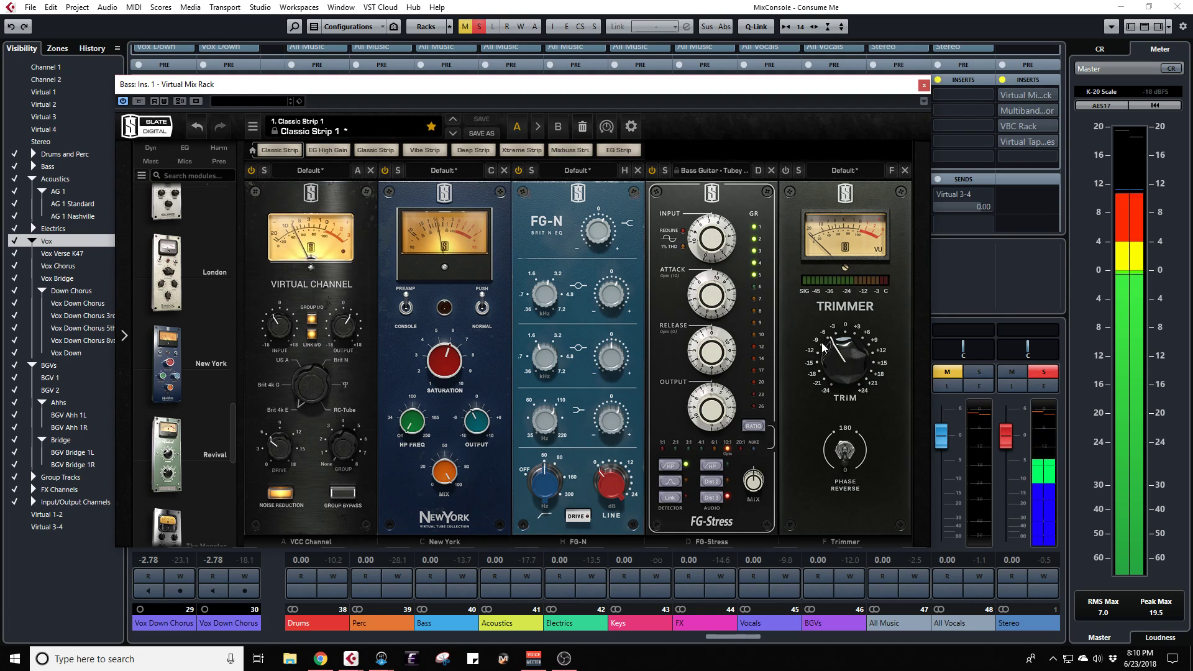
{"action": "left_click", "coordinate": [786, 171]}
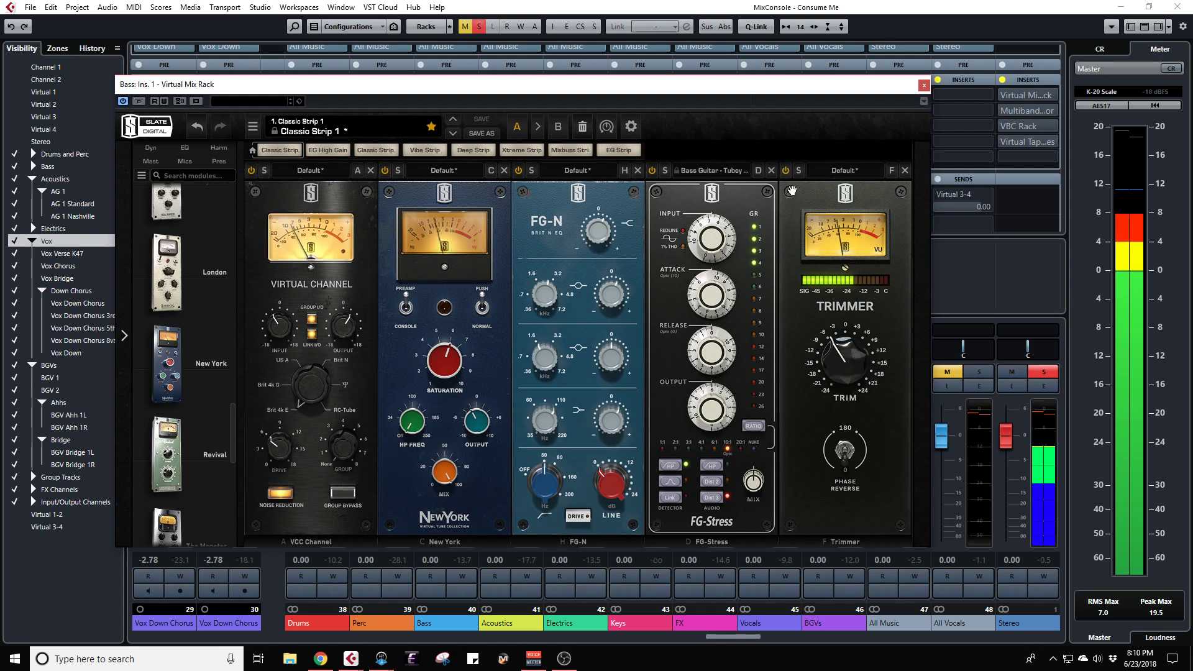
{"action": "left_click", "coordinate": [824, 333]}
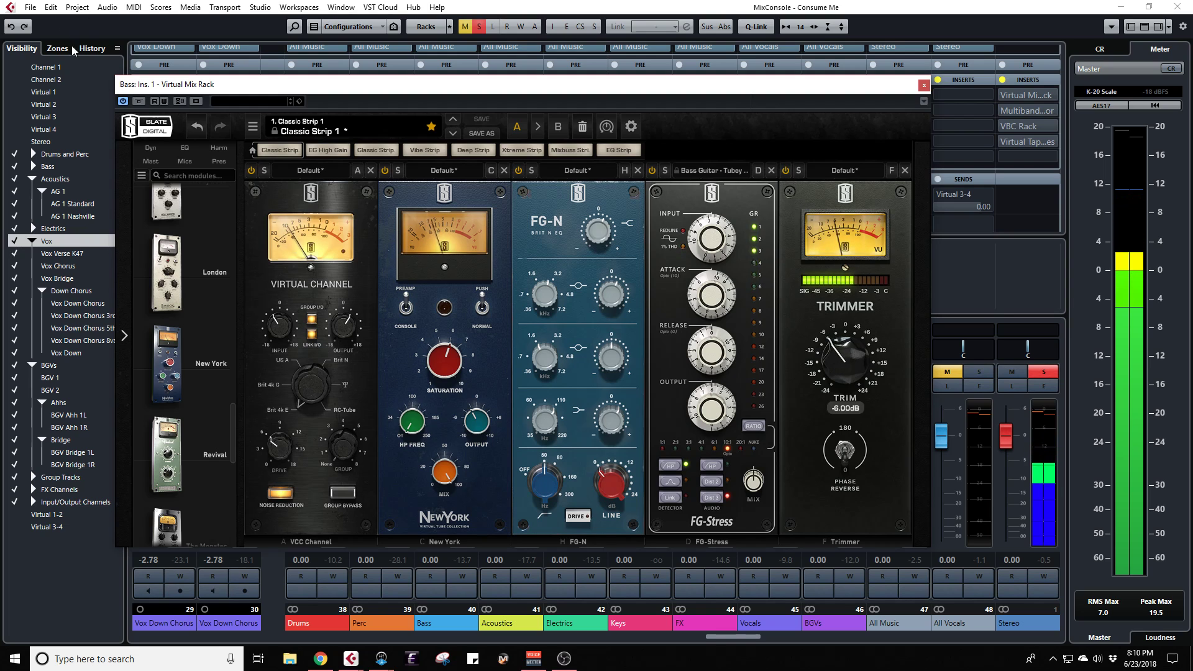
Step: Compare the soloed bass level and tone with the full module chain bypassed and active
{"action": "left_click", "coordinate": [139, 101]}
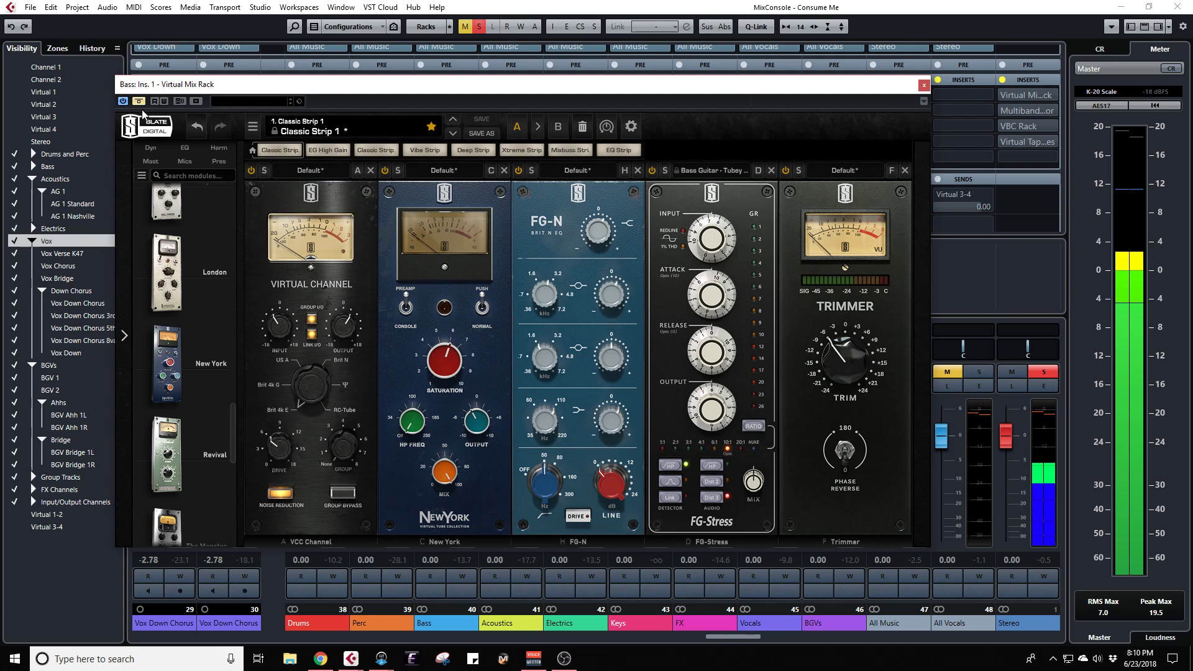
{"action": "left_click", "coordinate": [139, 102]}
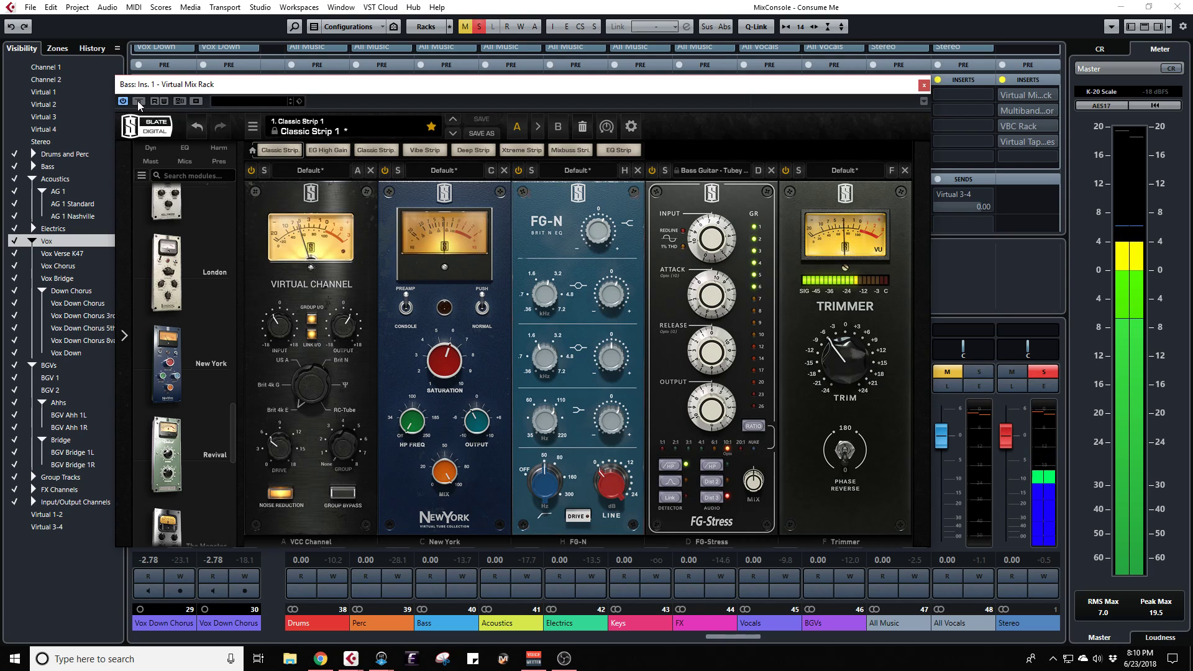
{"action": "left_click", "coordinate": [138, 102]}
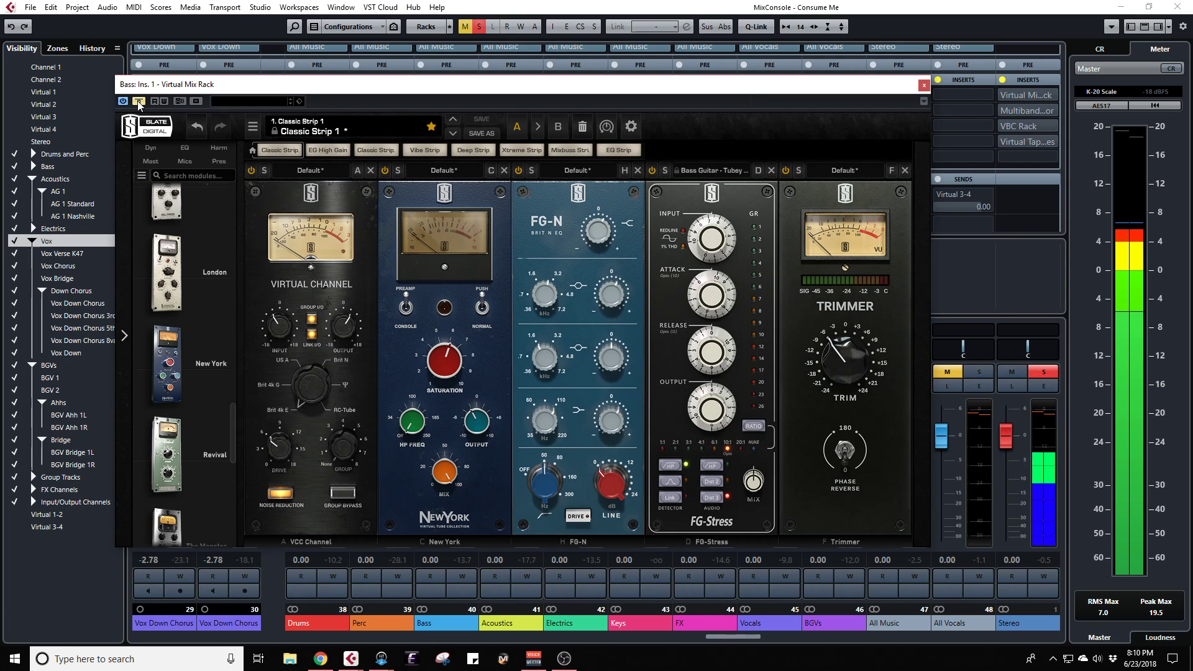
{"action": "left_click", "coordinate": [138, 102]}
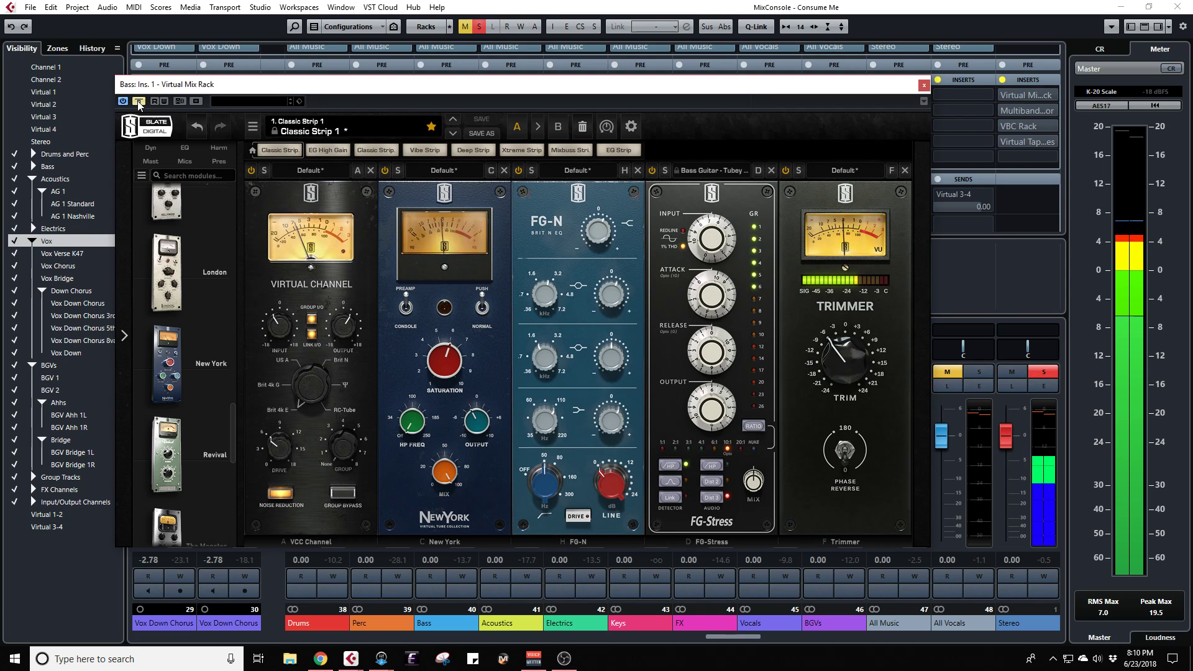
{"action": "left_click", "coordinate": [139, 102]}
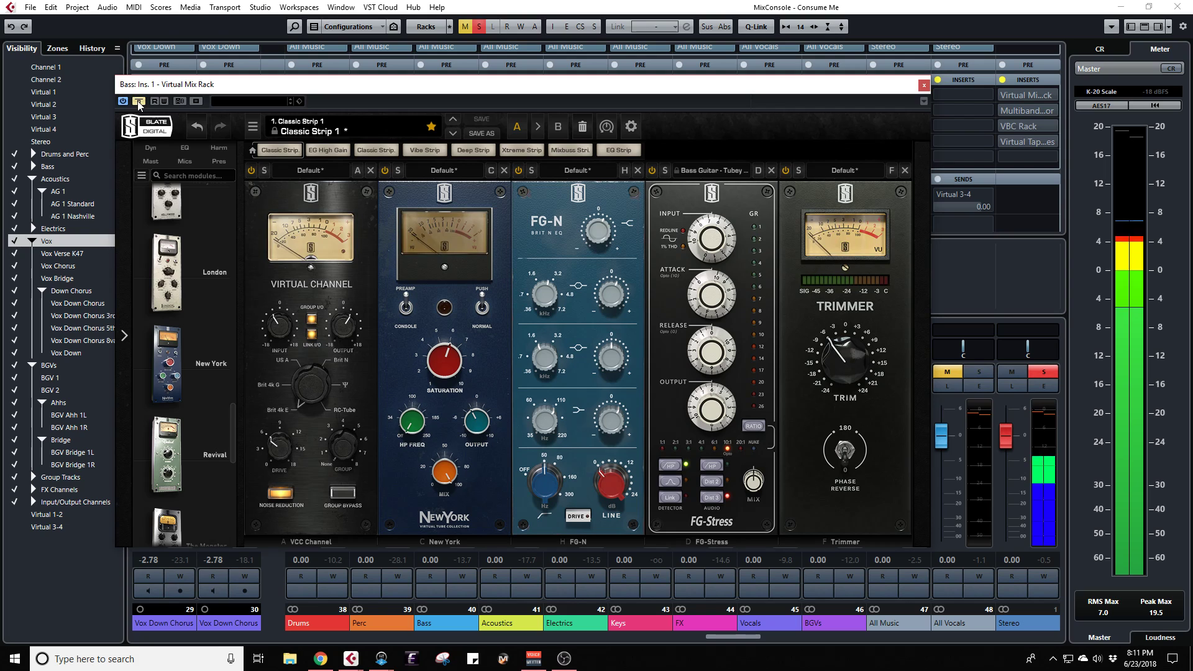
{"action": "left_click", "coordinate": [138, 101]}
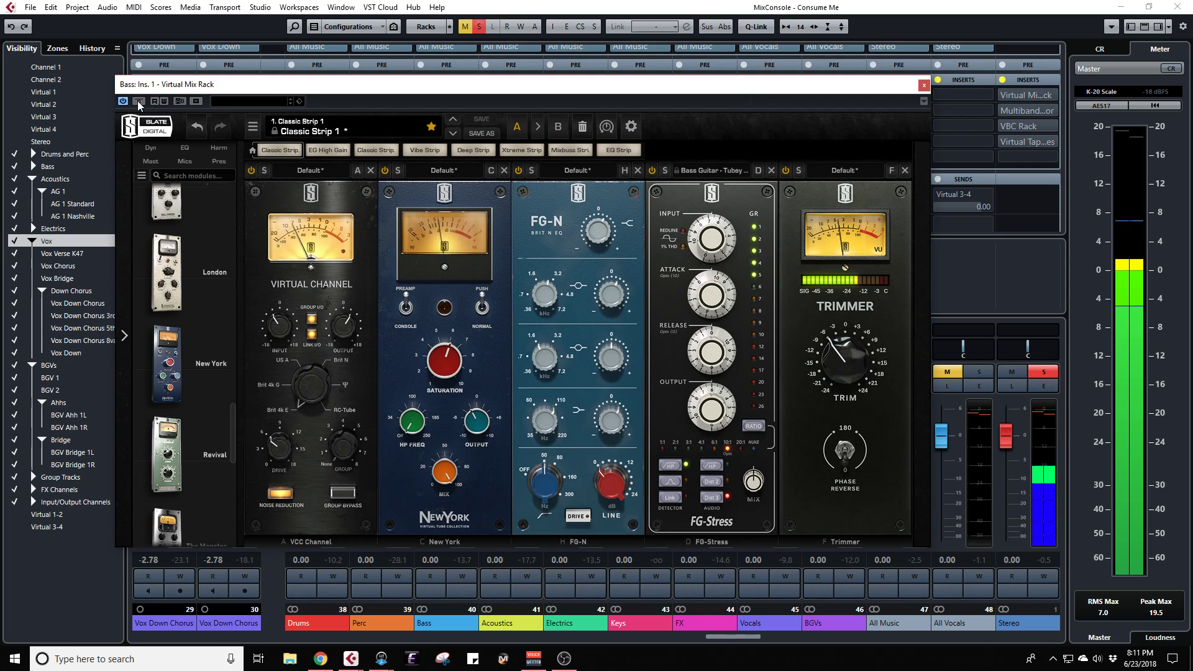
Step: Fine-tune the FG-Stress output and Trimmer level, comparing the bass rack against its bypassed sound
{"action": "scroll", "coordinate": [711, 408], "scroll_direction": "up", "scroll_amount": 5}
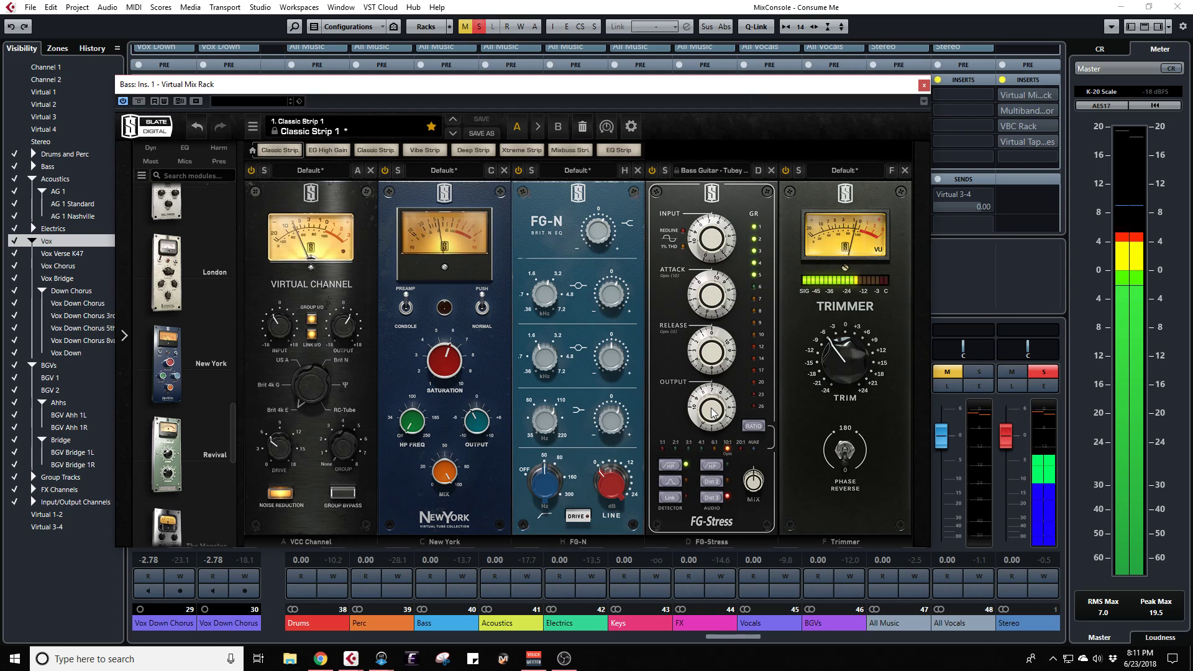
{"action": "left_click", "coordinate": [141, 102]}
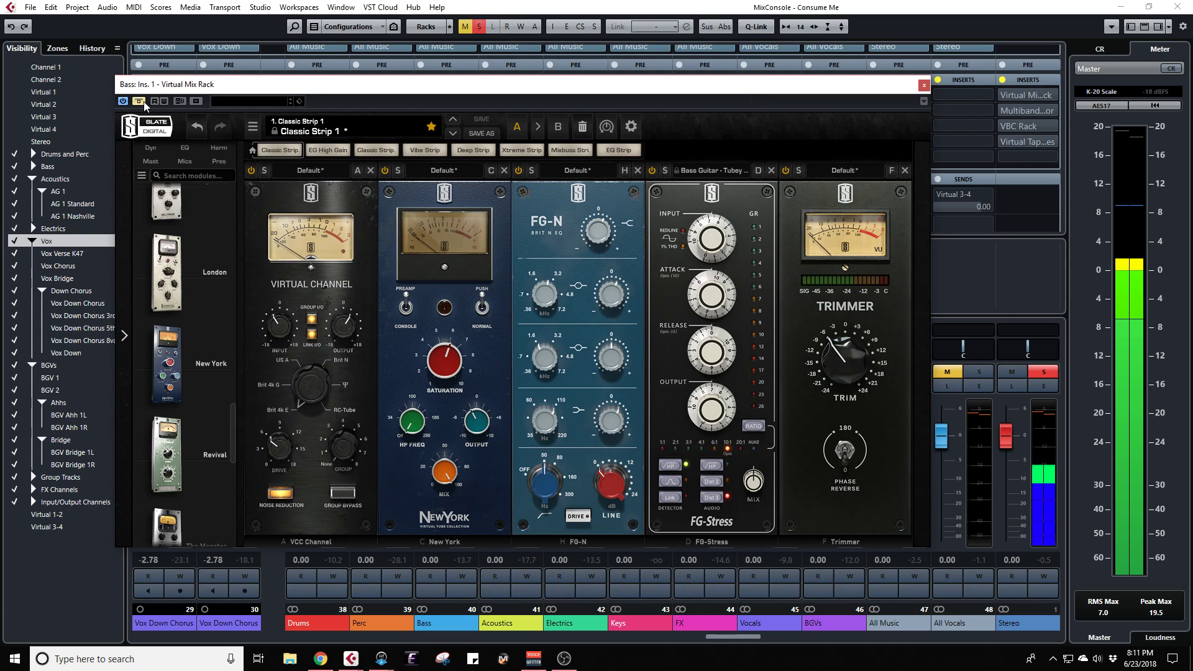
{"action": "left_click", "coordinate": [140, 101]}
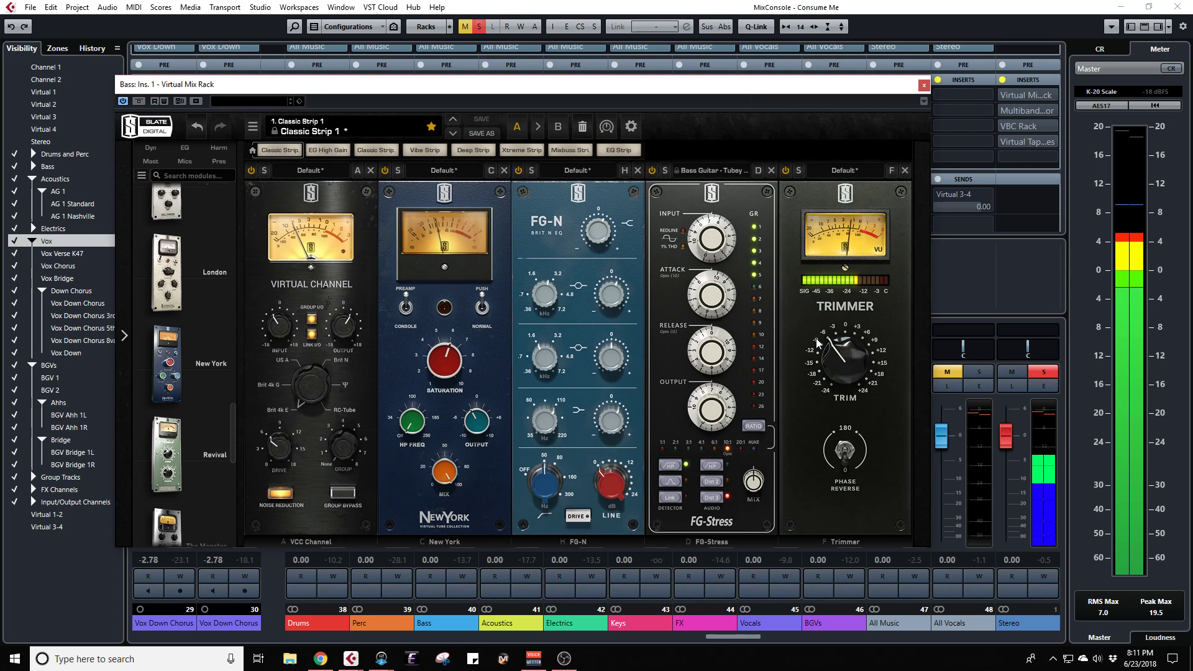
{"action": "left_click", "coordinate": [141, 102]}
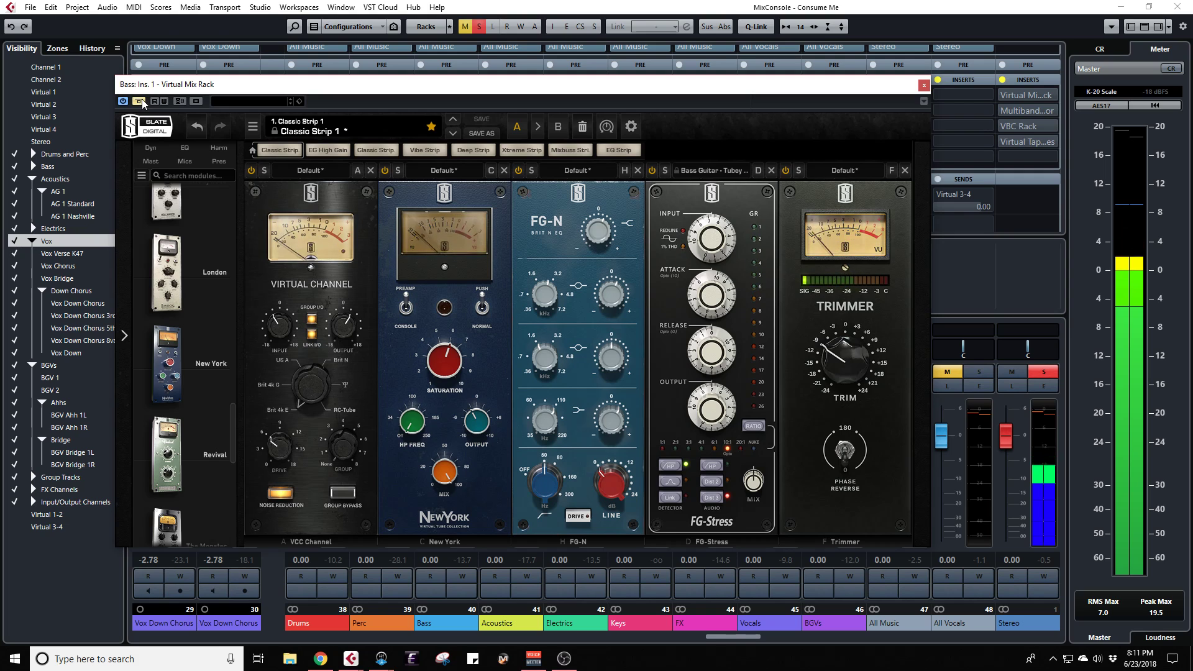
{"action": "left_click", "coordinate": [140, 101]}
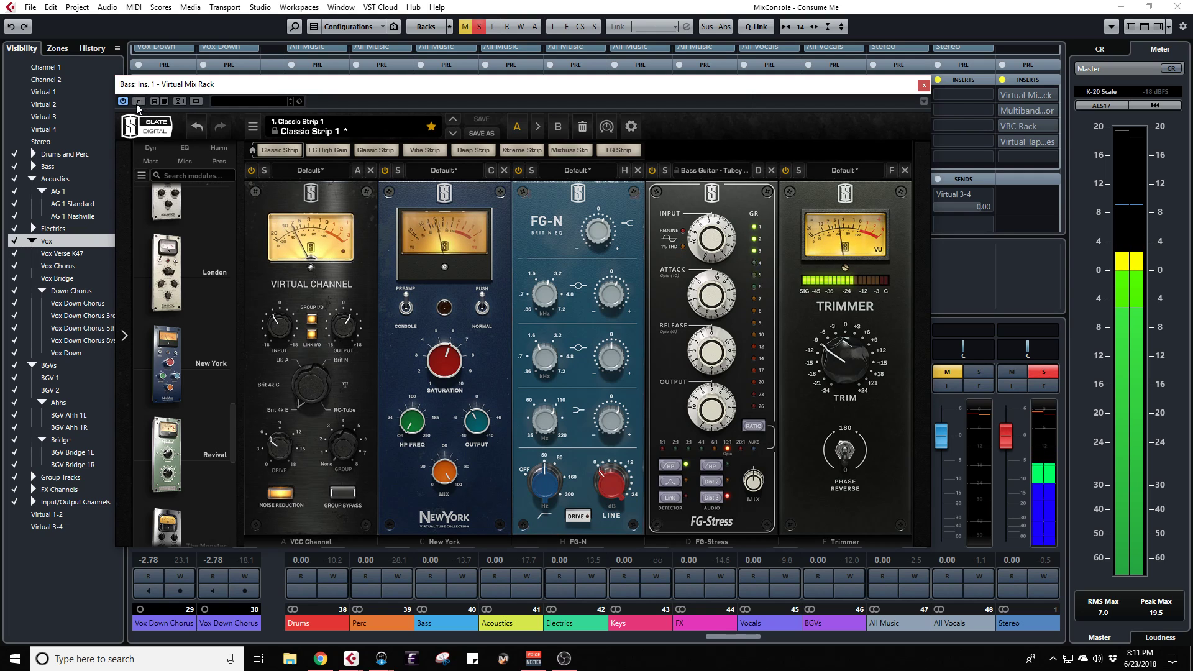
{"action": "left_click", "coordinate": [139, 102]}
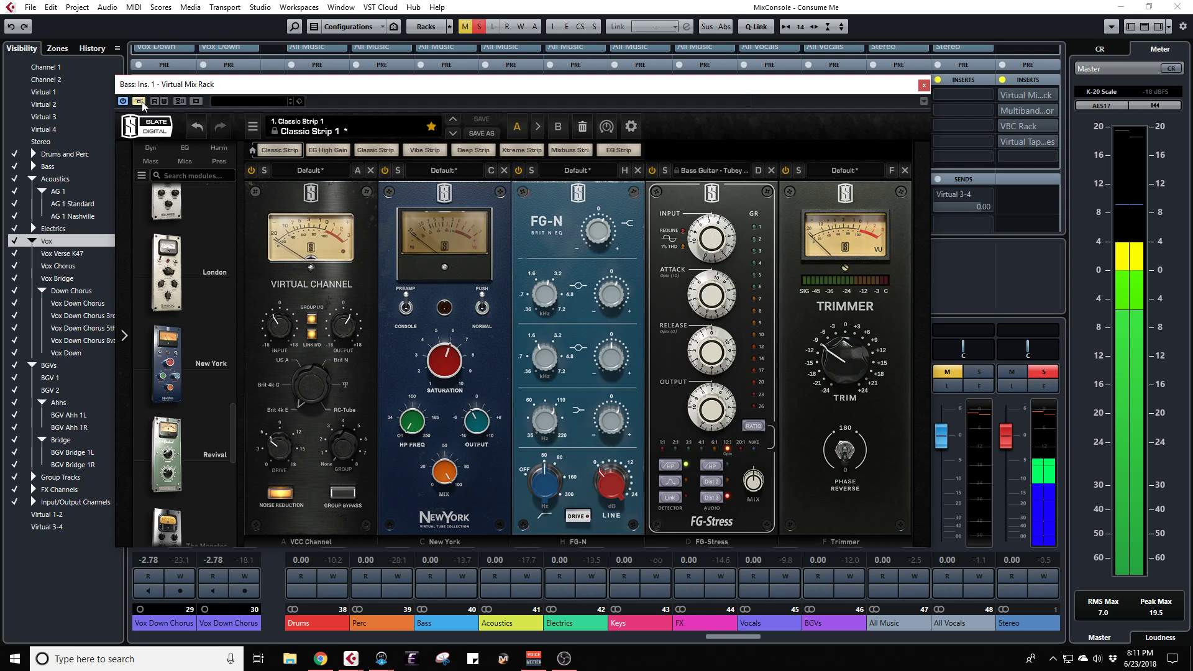
Step: Solo the Drums and Electrics groups together with the bass, re-enable the rack and close its window
{"action": "left_click_drag", "start_coordinate": [186, 84], "coordinate": [520, 130]}
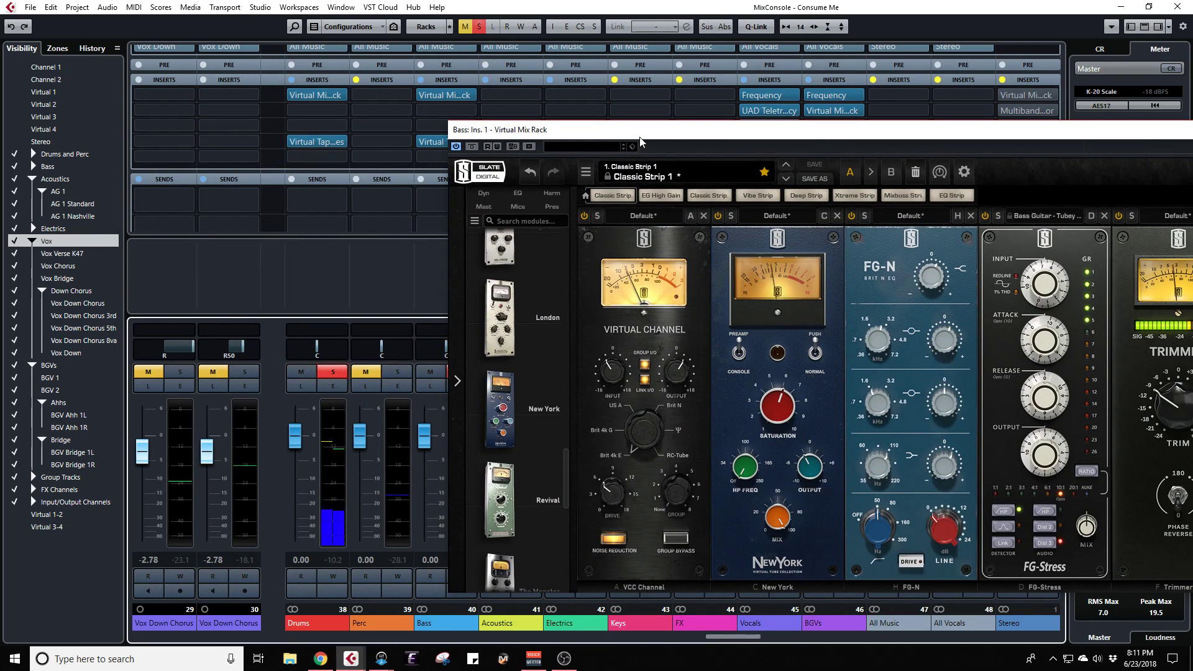
{"action": "left_click_drag", "start_coordinate": [640, 135], "coordinate": [328, 459]}
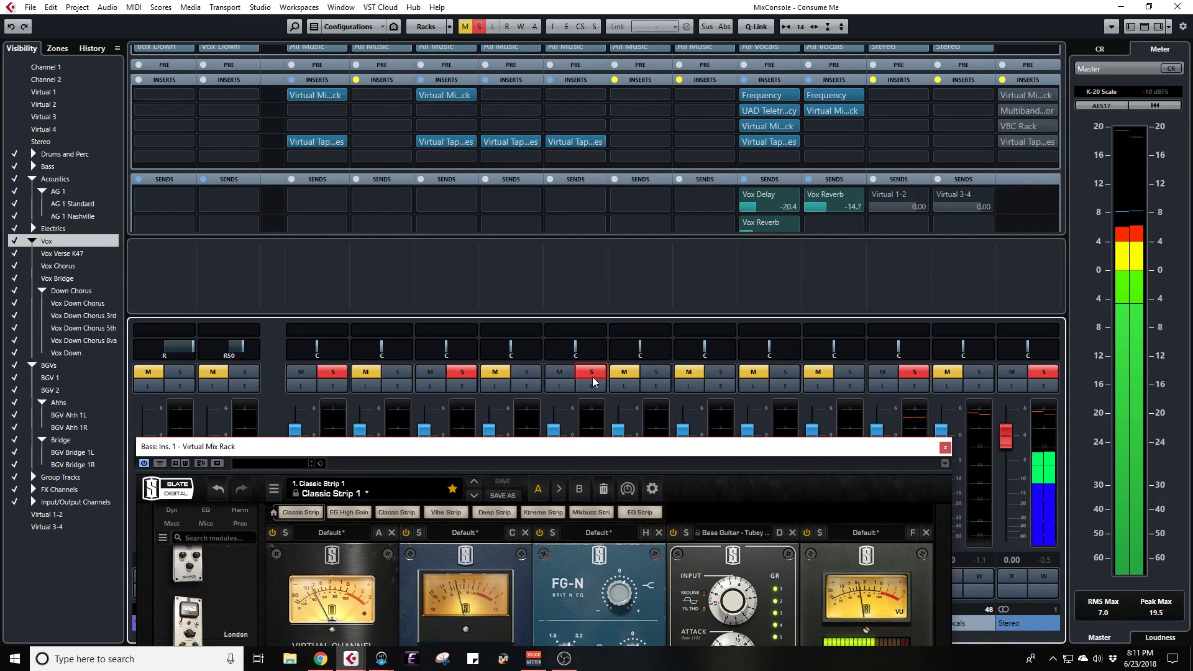
{"action": "left_click_drag", "start_coordinate": [563, 450], "coordinate": [508, 110]}
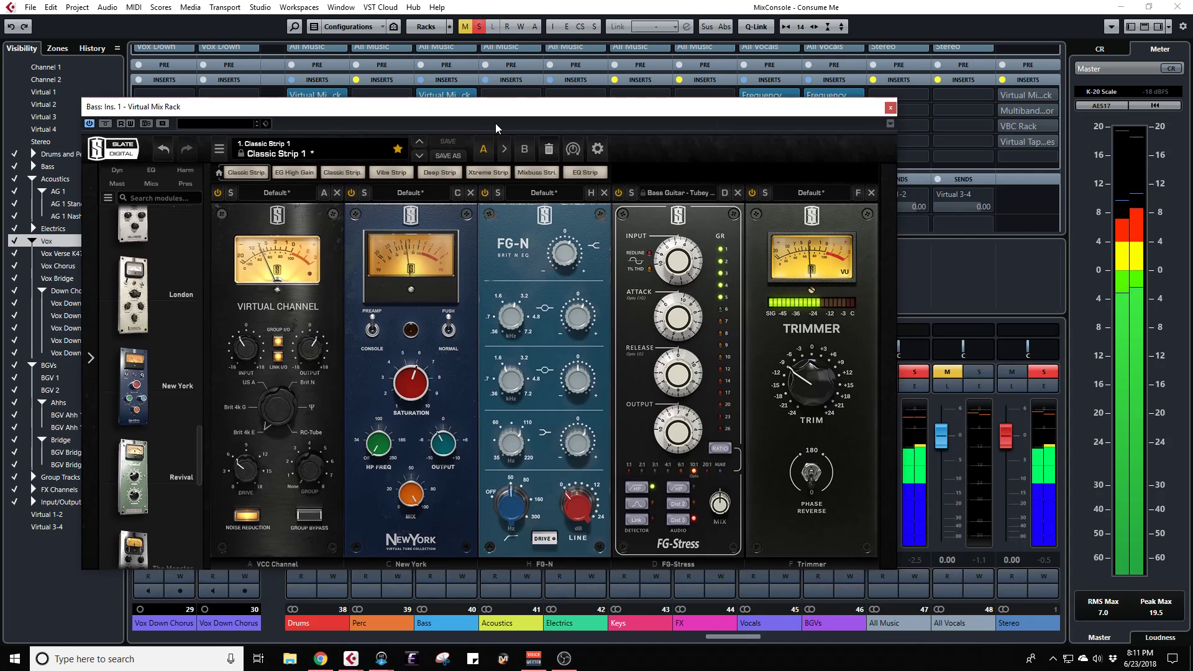
{"action": "left_click", "coordinate": [892, 108]}
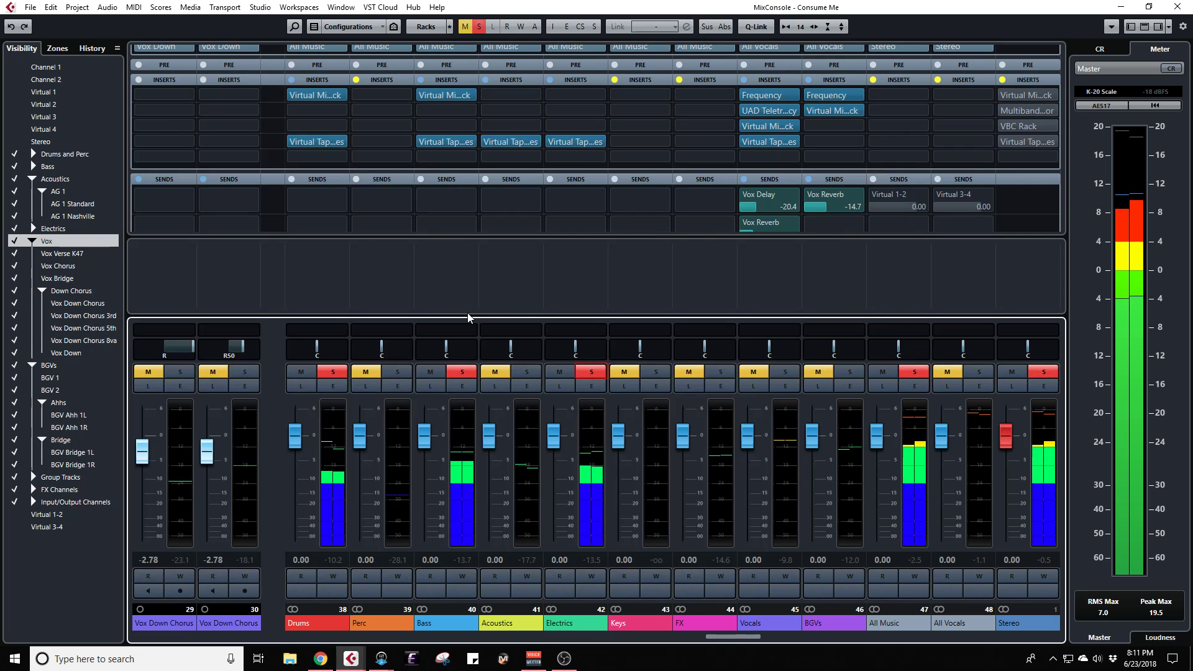
{"action": "key", "text": "F3"}
{"action": "key", "text": "F3"}
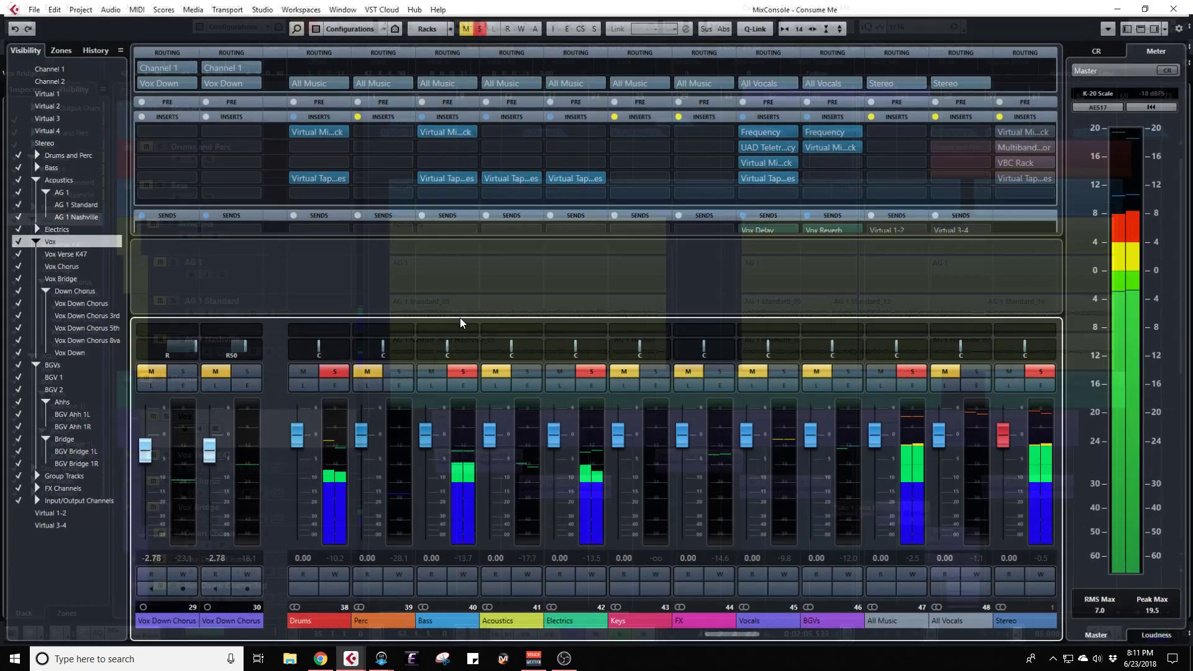
Step: Reopen the bass rack and set the Trimmer to -4 dB while listening against the soloed drums and electrics
{"action": "left_click", "coordinate": [435, 130]}
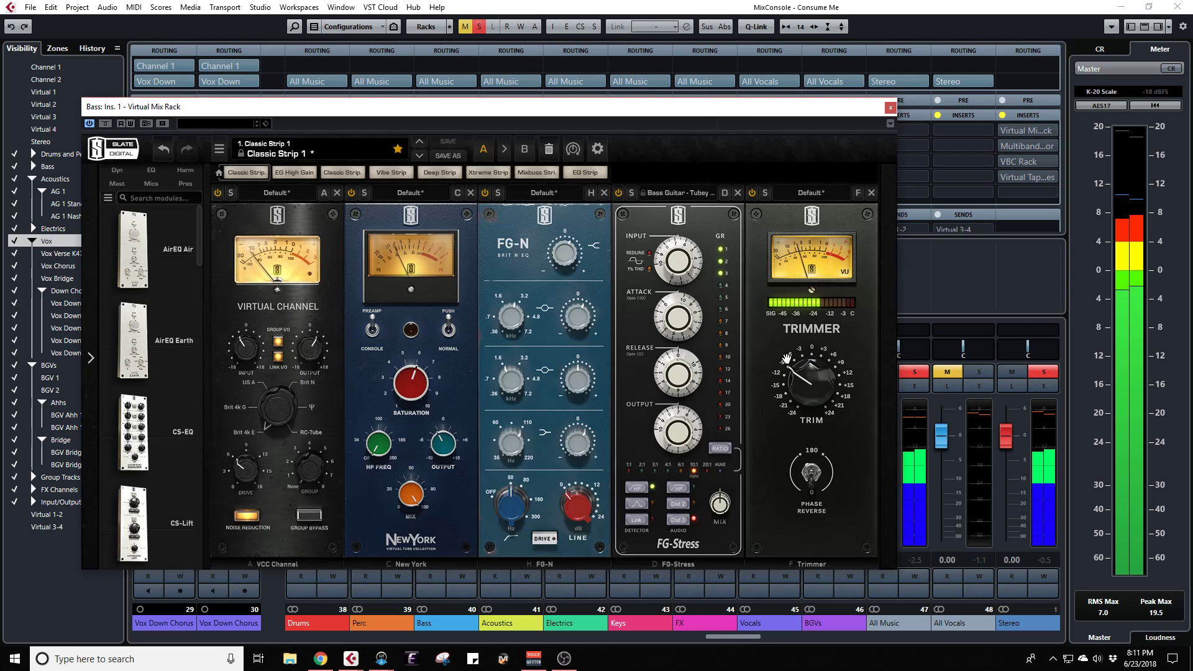
{"action": "left_click", "coordinate": [787, 357]}
{"action": "left_click", "coordinate": [801, 353]}
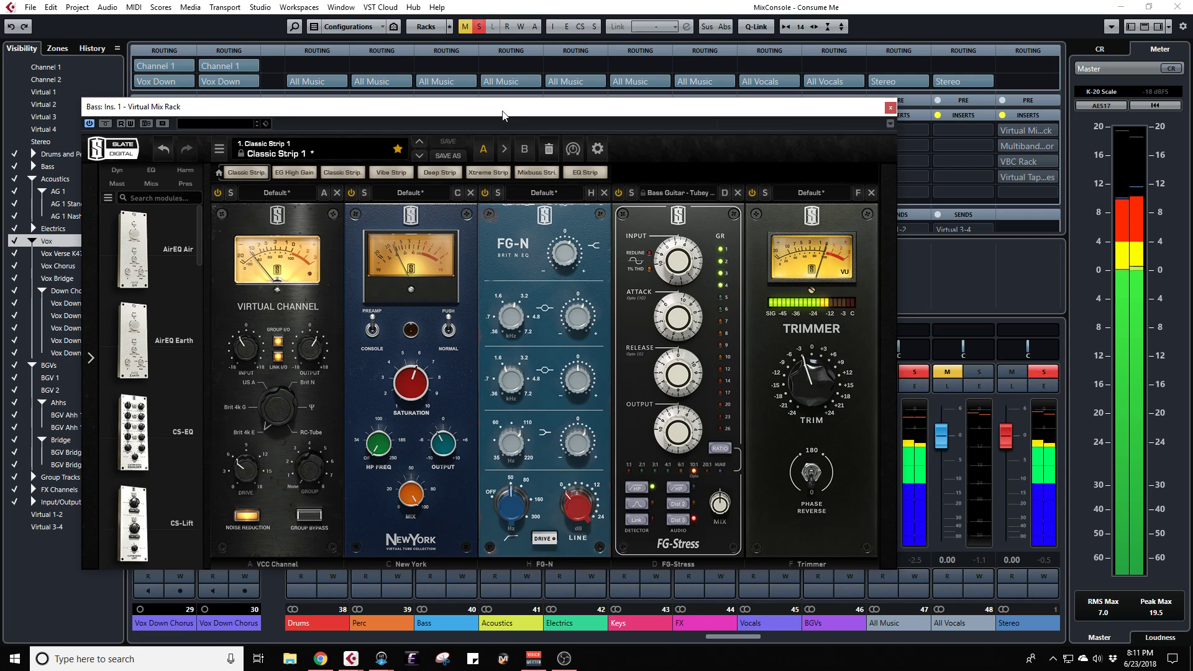
{"action": "left_click_drag", "start_coordinate": [504, 114], "coordinate": [695, 90]}
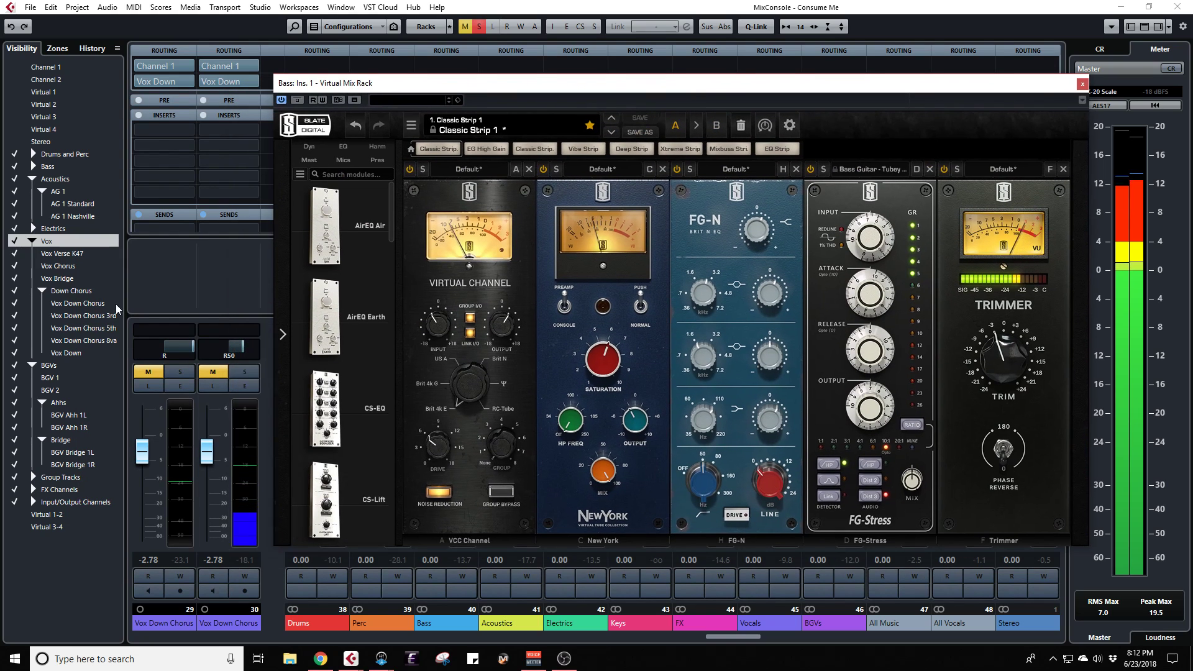
{"action": "left_click_drag", "start_coordinate": [516, 82], "coordinate": [315, 80]}
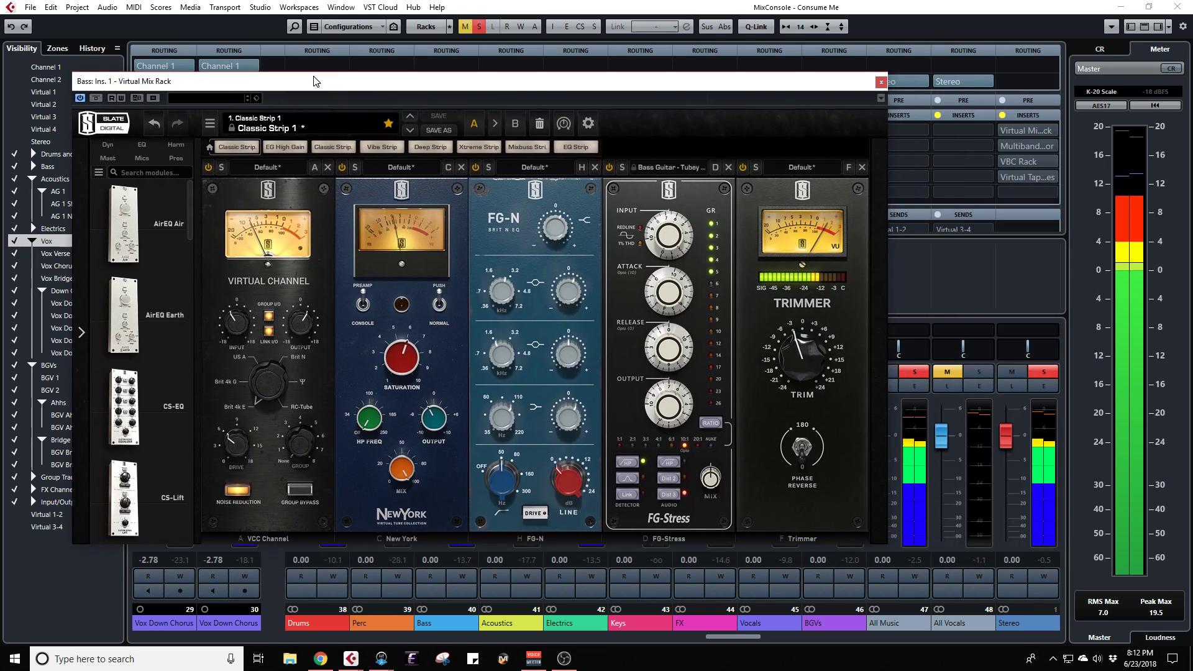
{"action": "mouse_move", "coordinate": [784, 334]}
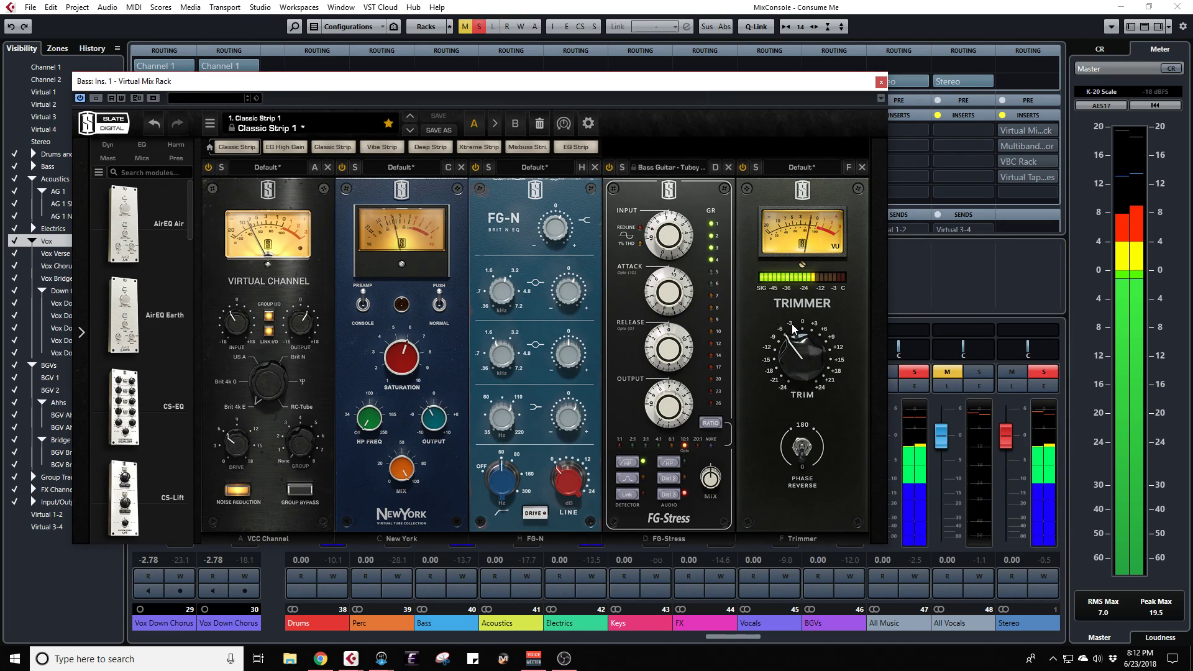
{"action": "left_click_drag", "start_coordinate": [796, 356], "coordinate": [795, 350]}
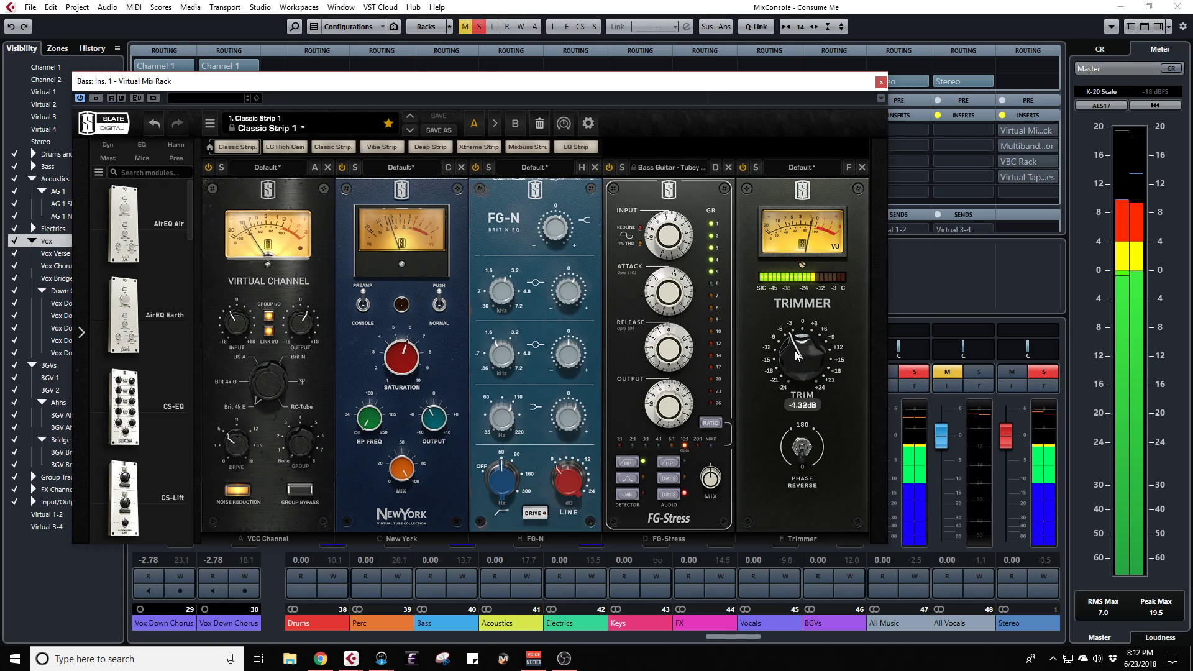
{"action": "left_click", "coordinate": [799, 404]}
{"action": "type", "text": "-4"}
{"action": "key", "text": "Return"}
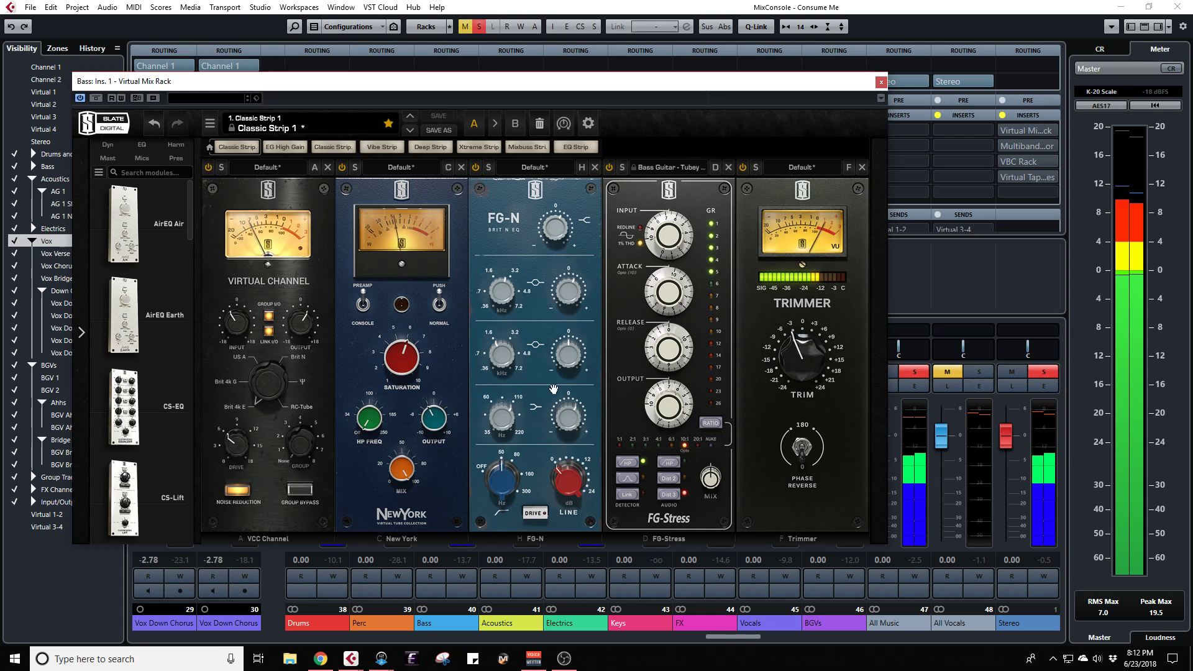
Step: Compare the bass rack bypassed and active within the soloed mix, and close the rack
{"action": "left_click", "coordinate": [96, 98]}
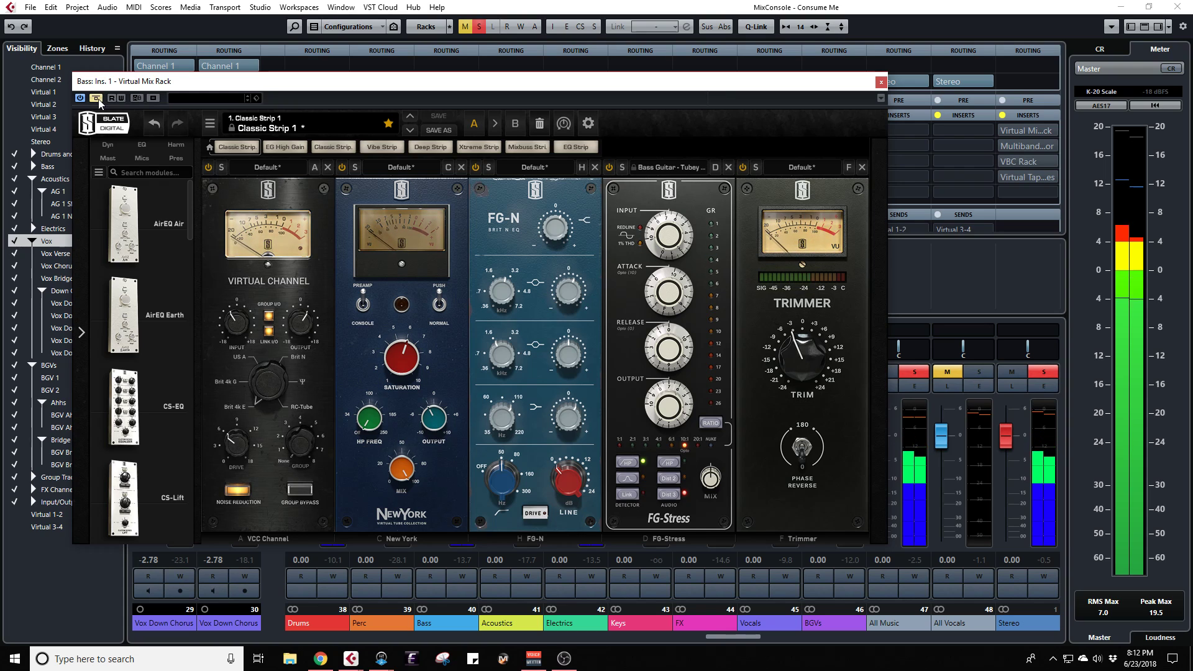
{"action": "left_click", "coordinate": [97, 99]}
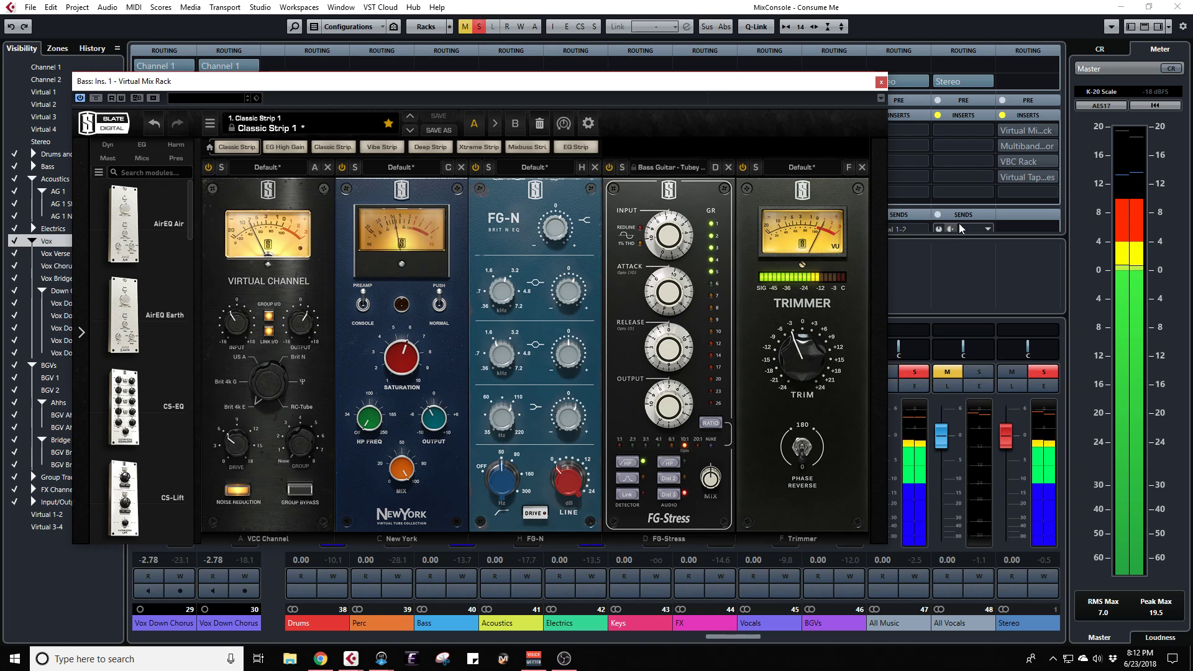
{"action": "left_click", "coordinate": [881, 82]}
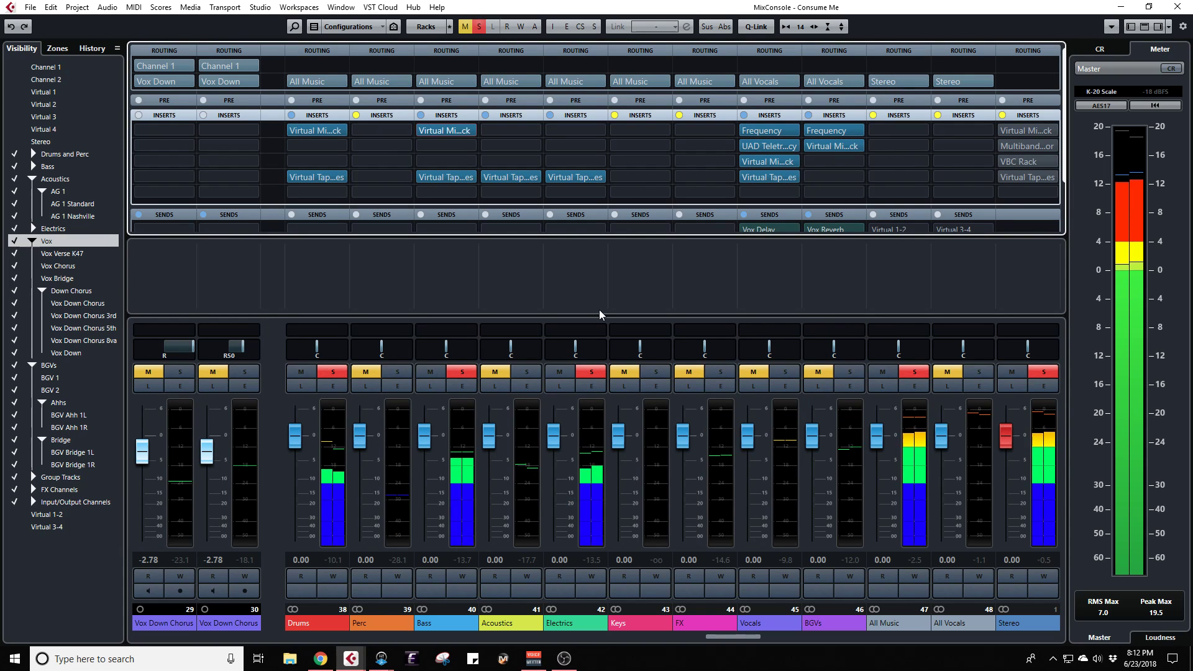
Step: Clear all solo and mute states in the mixer and save the project
{"action": "left_click", "coordinate": [479, 26]}
{"action": "left_click", "coordinate": [465, 26]}
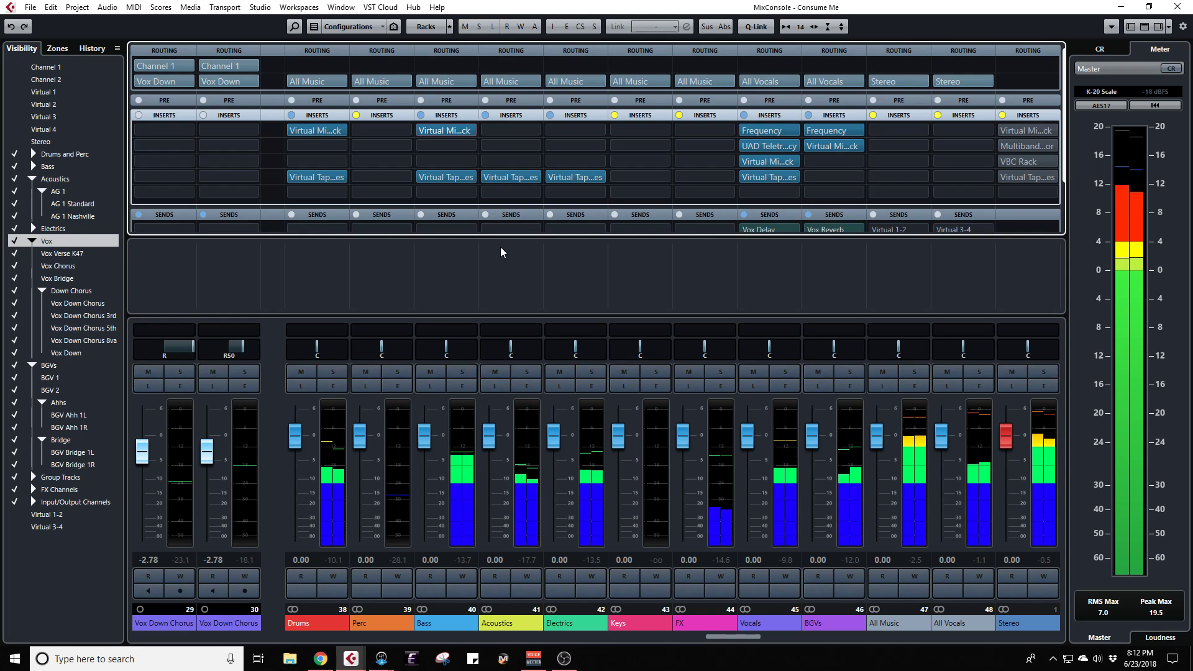
{"action": "left_click", "coordinate": [34, 9]}
{"action": "left_click", "coordinate": [51, 95]}
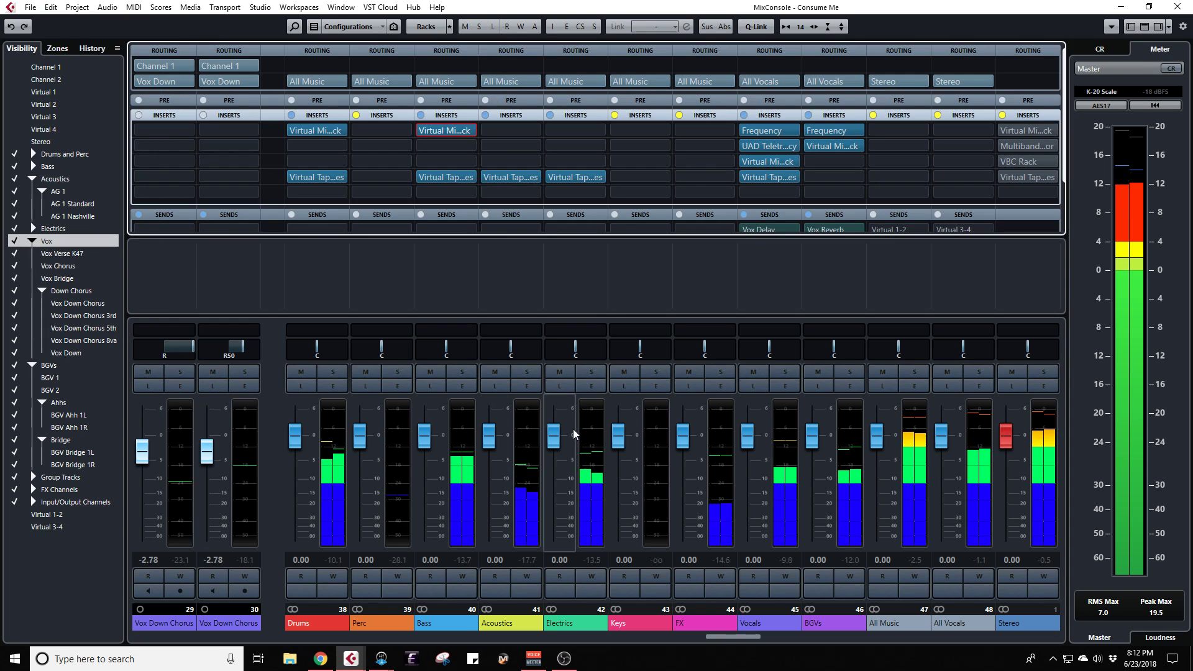
Step: Hide the Group Tracks in the mixer and look across the remaining channels from Drums to the vocal delays
{"action": "scroll", "coordinate": [461, 635], "scroll_direction": "up", "scroll_amount": 4}
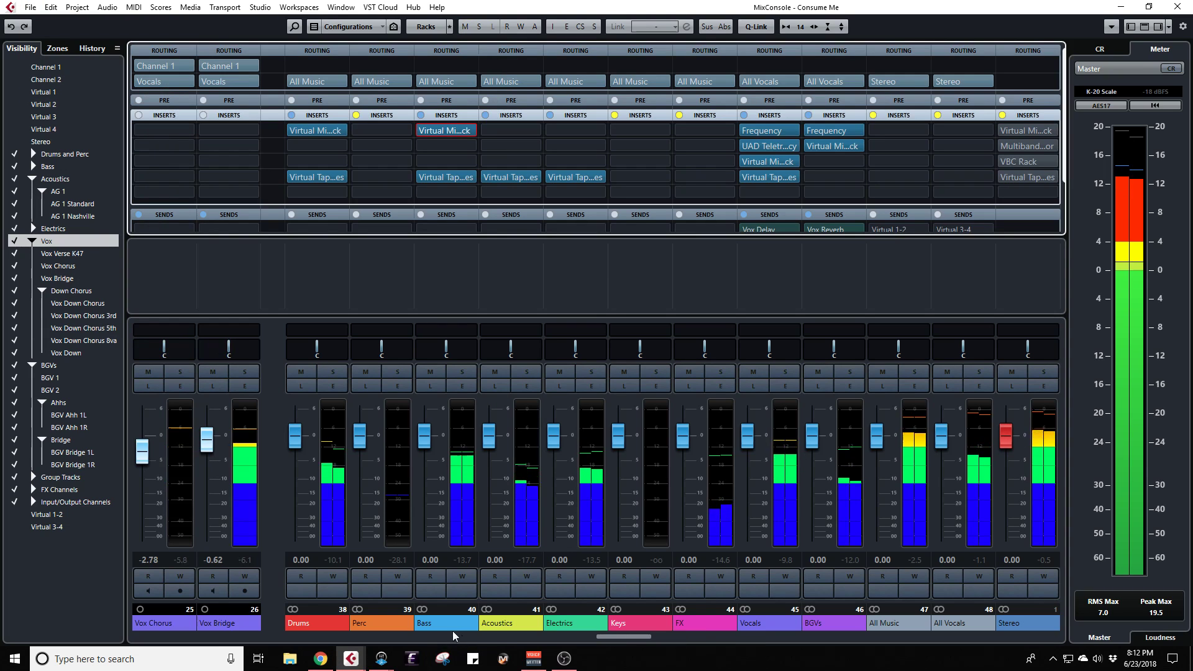
{"action": "left_click", "coordinate": [14, 478]}
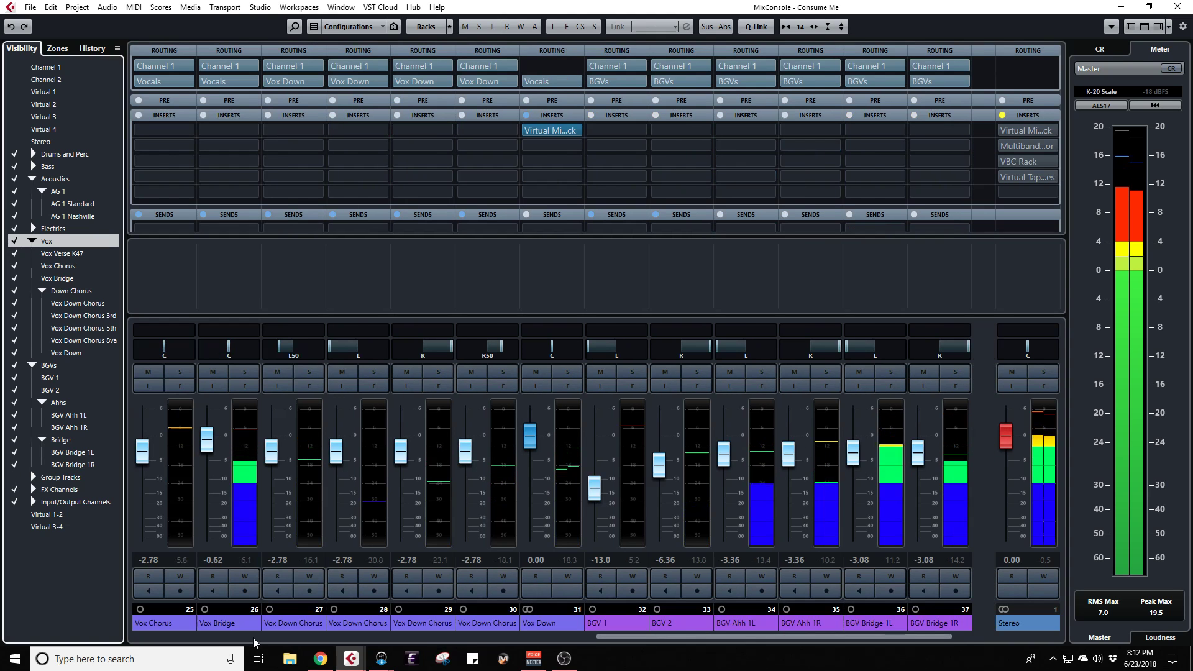
{"action": "scroll", "coordinate": [252, 637], "scroll_direction": "up", "scroll_amount": 10}
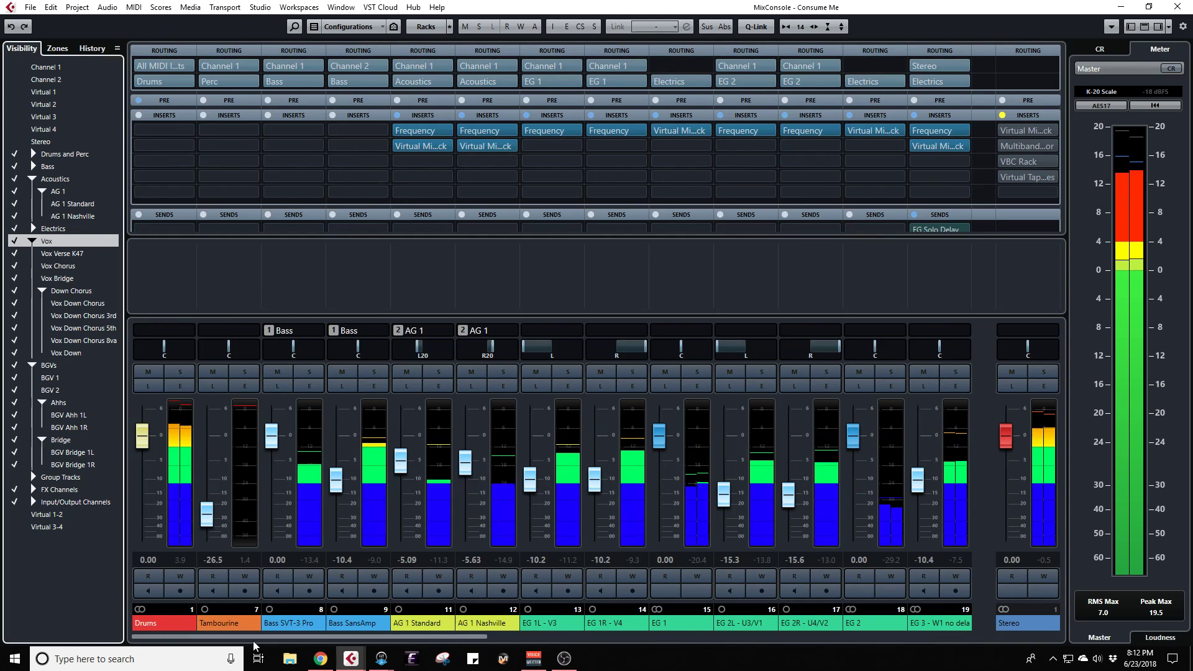
{"action": "scroll", "coordinate": [251, 638], "scroll_direction": "down", "scroll_amount": 1}
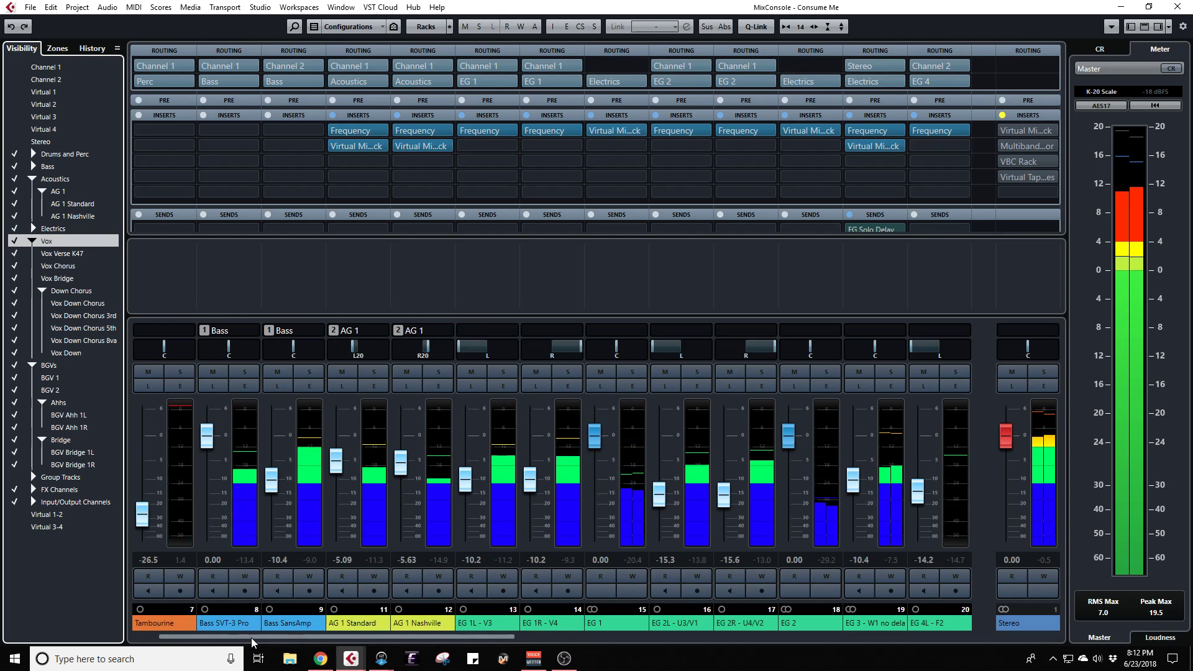
{"action": "scroll", "coordinate": [251, 638], "scroll_direction": "down", "scroll_amount": 20}
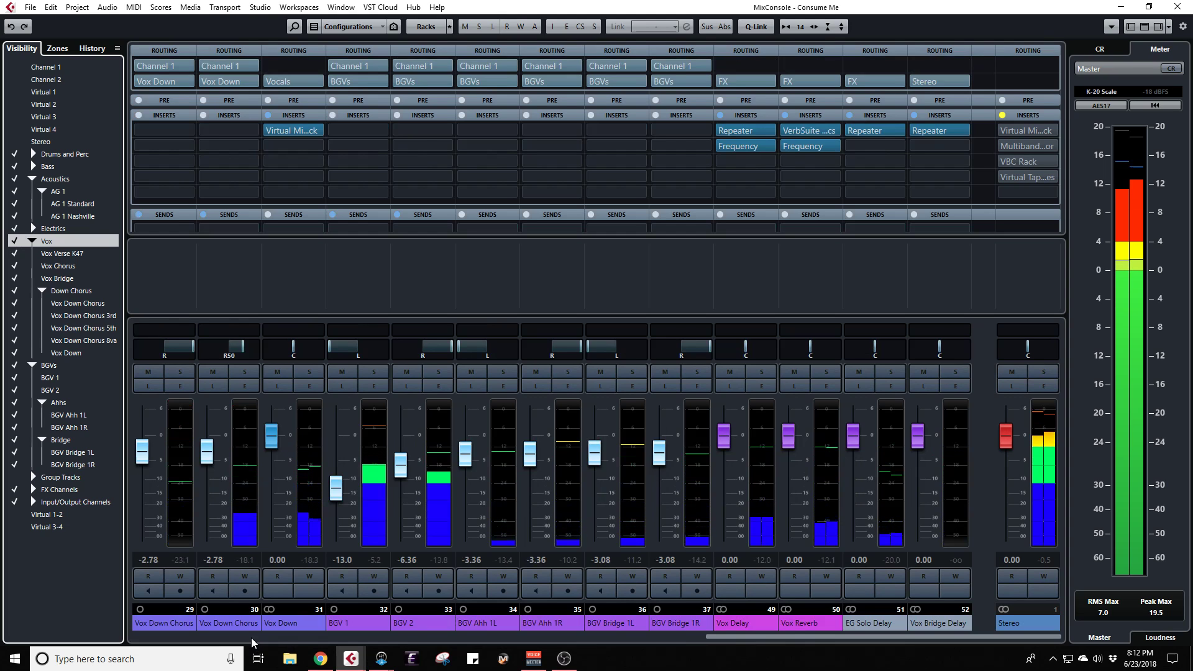
Step: Play the full mix from about bar 49 through Chorus 3 into Chorus 4, and stop near bar 59
{"action": "key", "text": "F3"}
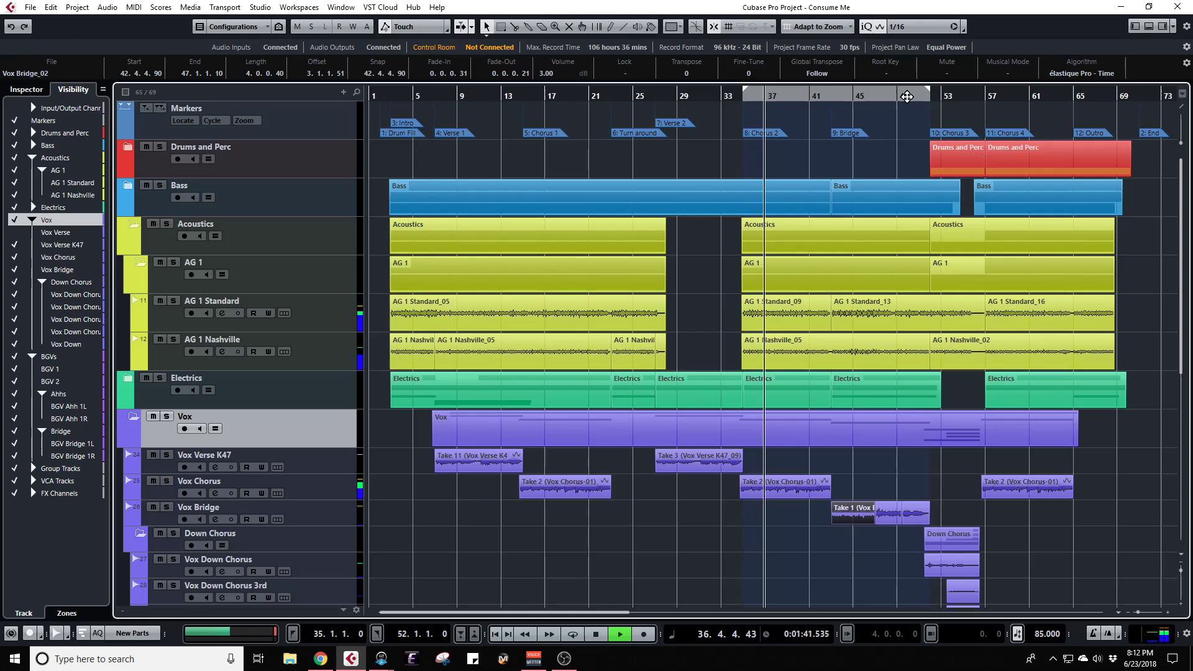
{"action": "left_click", "coordinate": [907, 94]}
{"action": "key", "text": "F3"}
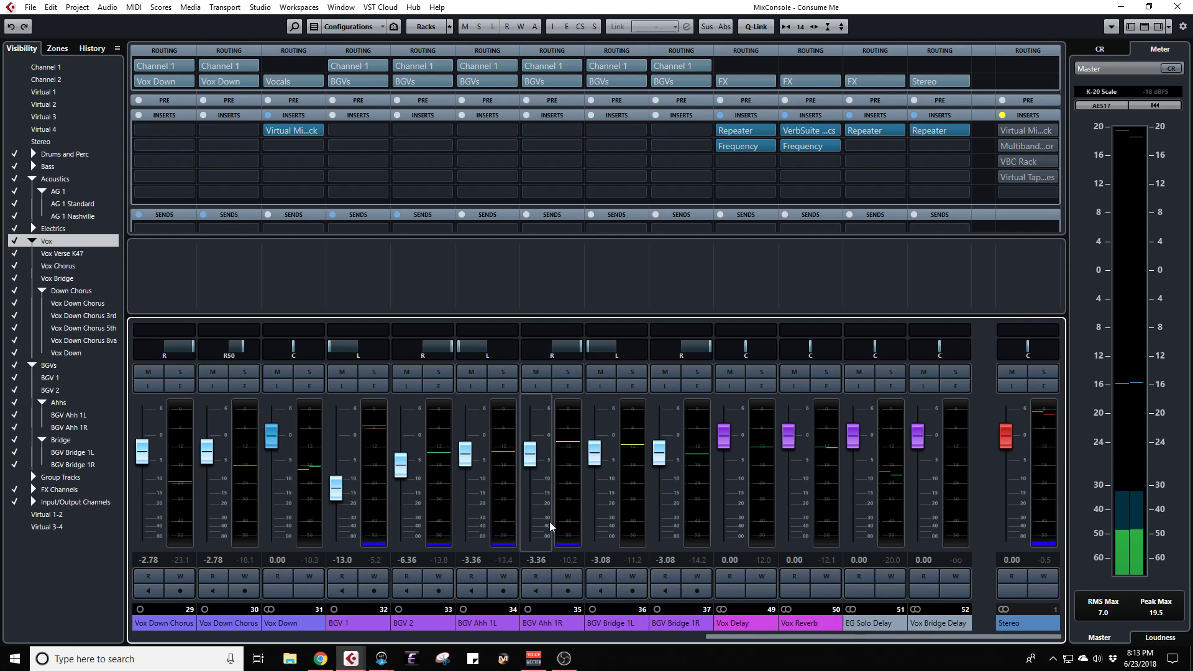
{"action": "key", "text": "F3"}
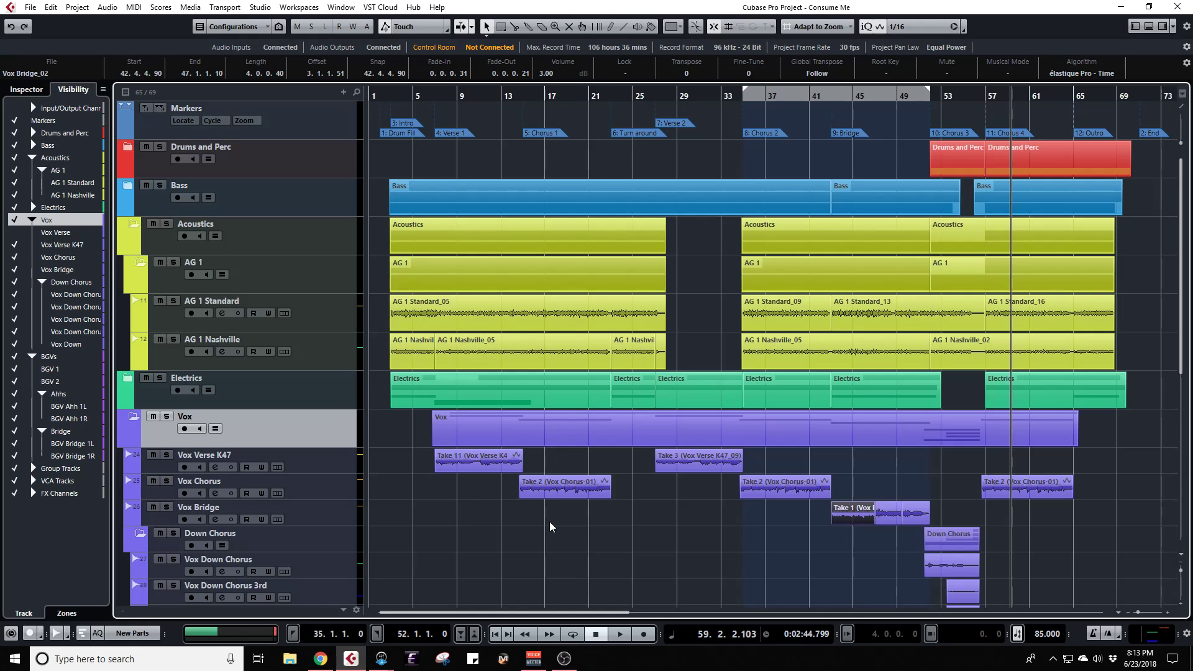
Step: Set the left locator to bar 57 at the start of Chorus 4
{"action": "key", "text": "KP_Subtract"}
{"action": "key", "text": "KP_Subtract"}
{"action": "key", "text": "KP_Subtract"}
{"action": "key", "text": "ctrl+KP_1"}
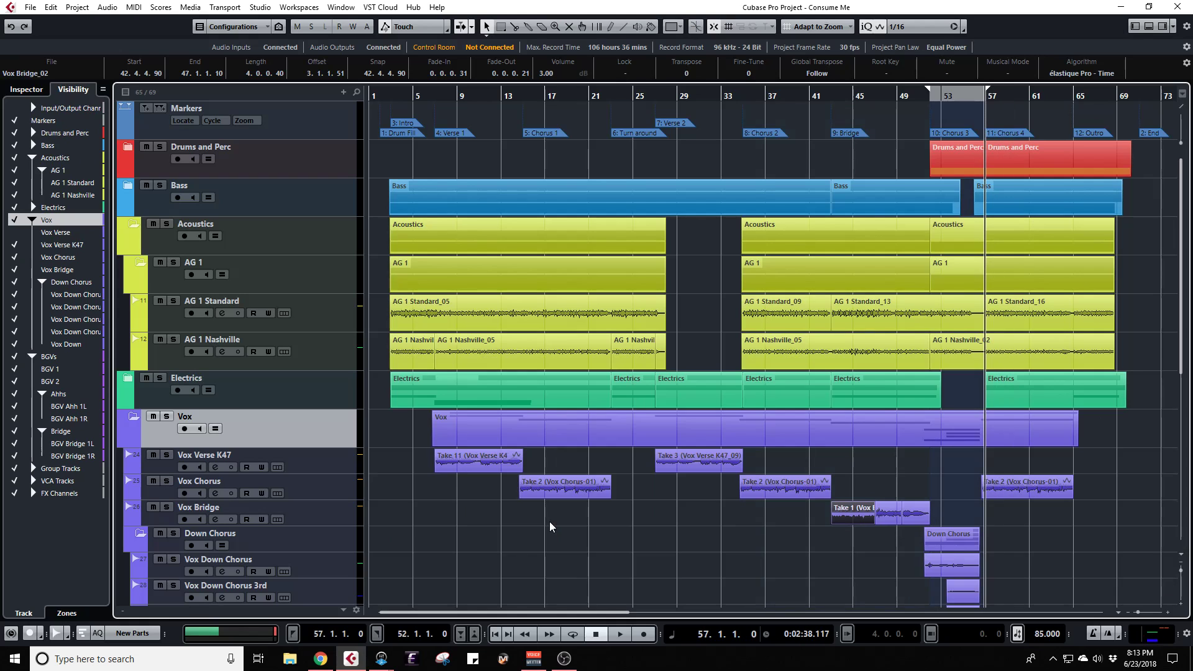
Step: Set the right locator to bar 65 and return the playhead to the left locator
{"action": "key", "text": "KP_Add"}
{"action": "key", "text": "KP_Add"}
{"action": "key", "text": "KP_Add"}
{"action": "key", "text": "KP_Add"}
{"action": "key", "text": "KP_Add"}
{"action": "key", "text": "KP_Add"}
{"action": "key", "text": "KP_Add"}
{"action": "key", "text": "KP_Add"}
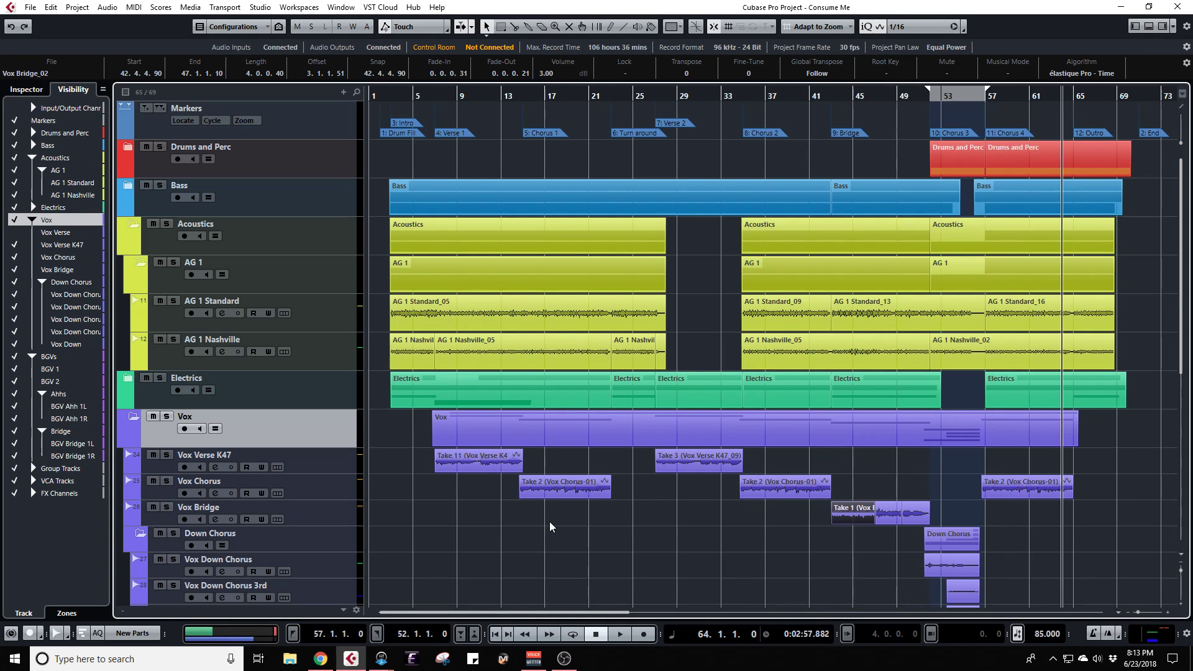
{"action": "key", "text": "ctrl+KP_2"}
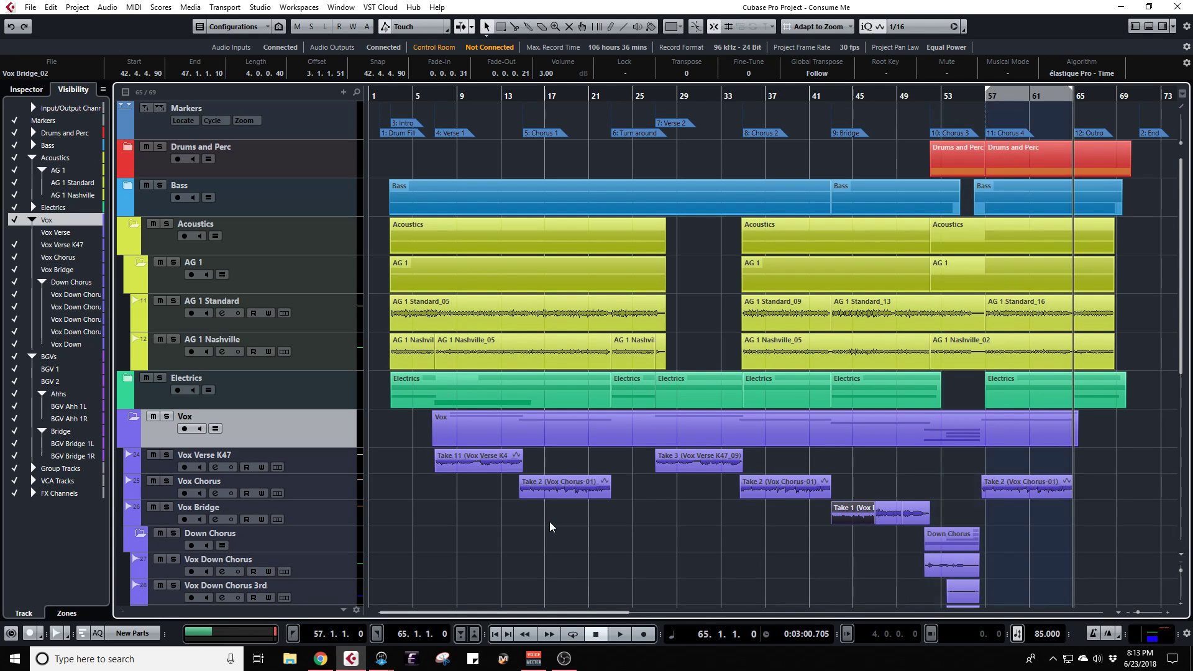
{"action": "key", "text": "KP_1"}
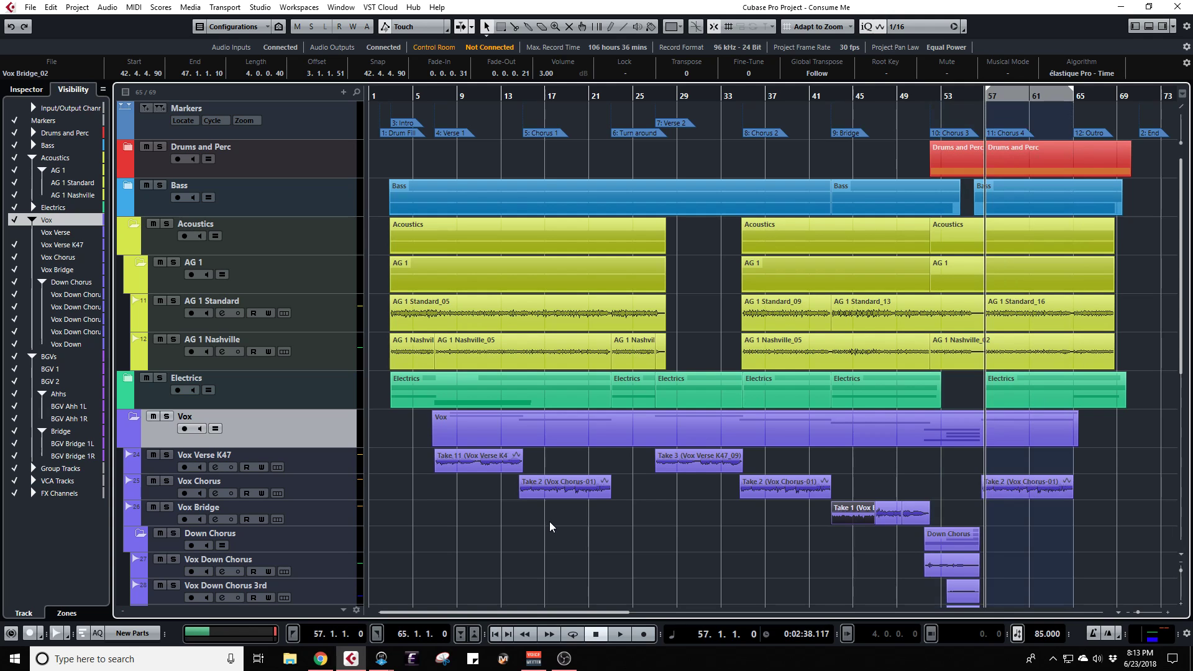
Step: Play the mix from the start of Chorus 4 at bar 57 and lower the Vox Chorus fader to -3.93 dB
{"action": "key", "text": "space"}
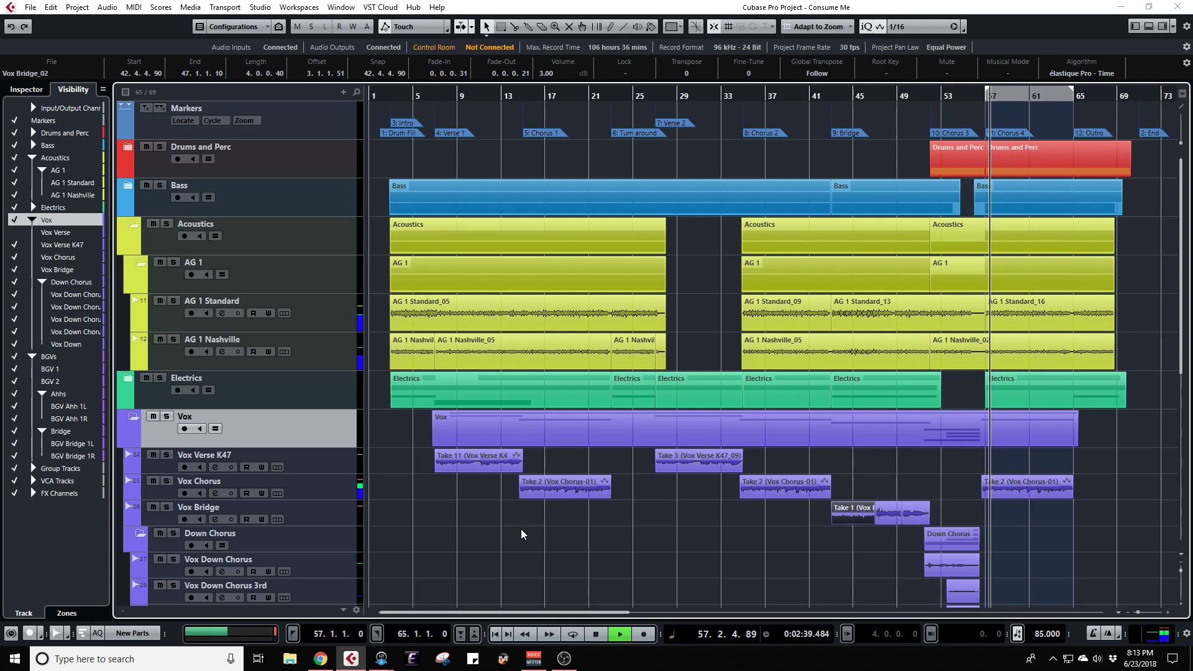
{"action": "key", "text": "F3"}
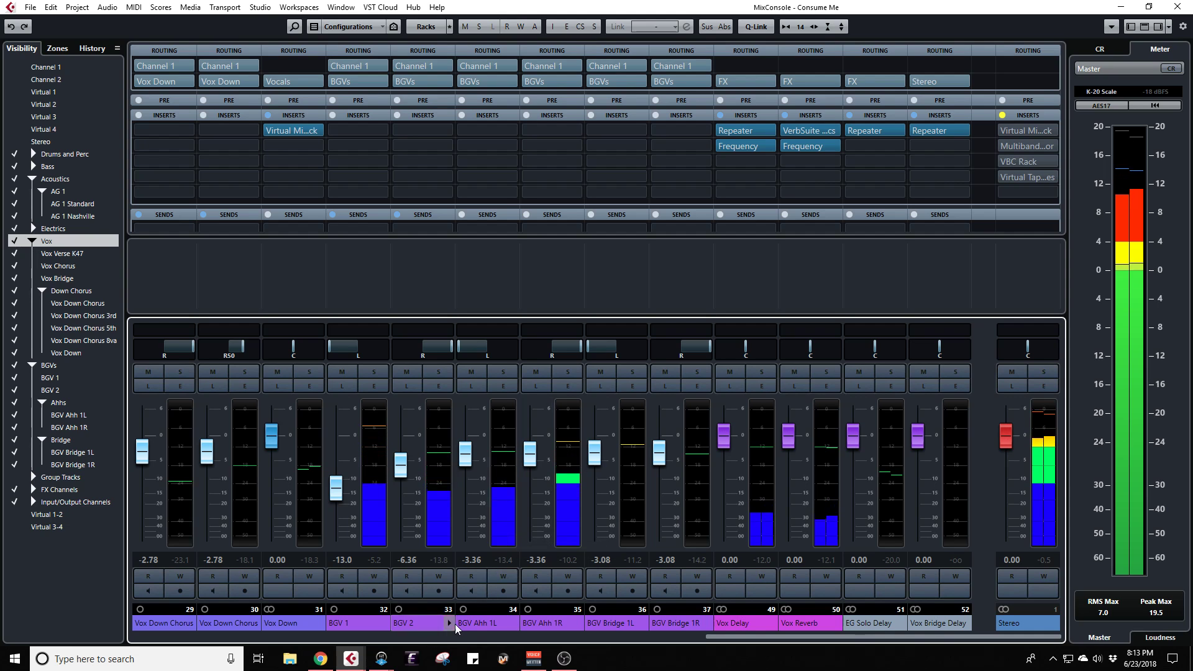
{"action": "scroll", "coordinate": [435, 631], "scroll_direction": "left", "scroll_amount": 5}
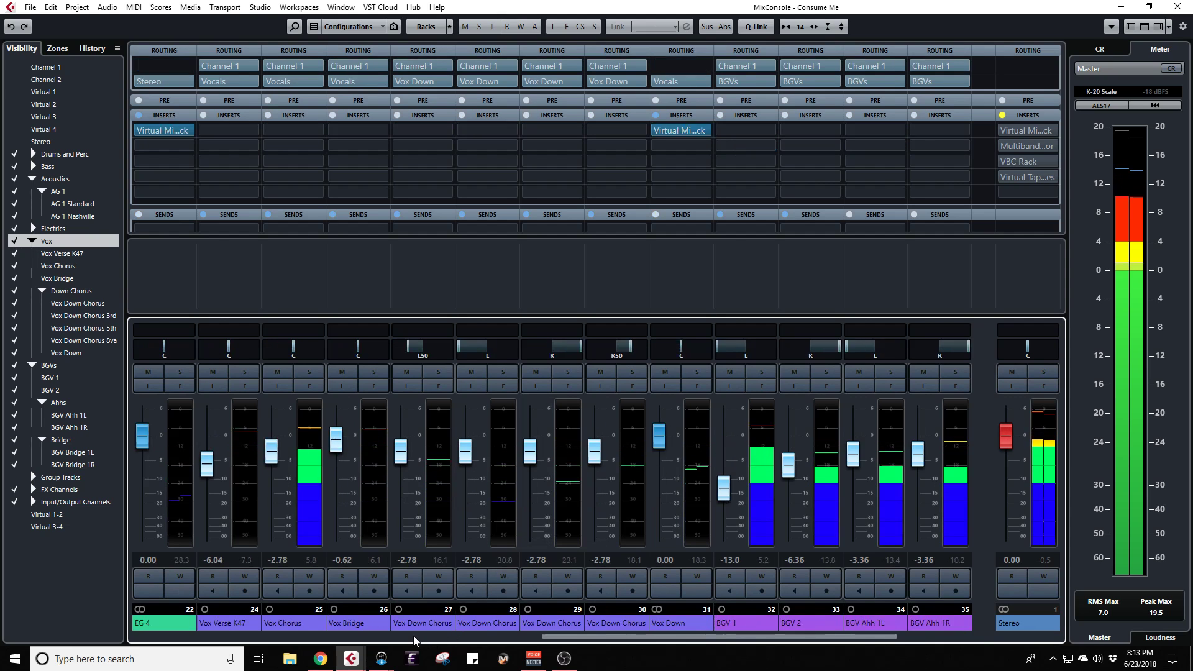
{"action": "scroll", "coordinate": [414, 640], "scroll_direction": "left", "scroll_amount": 2}
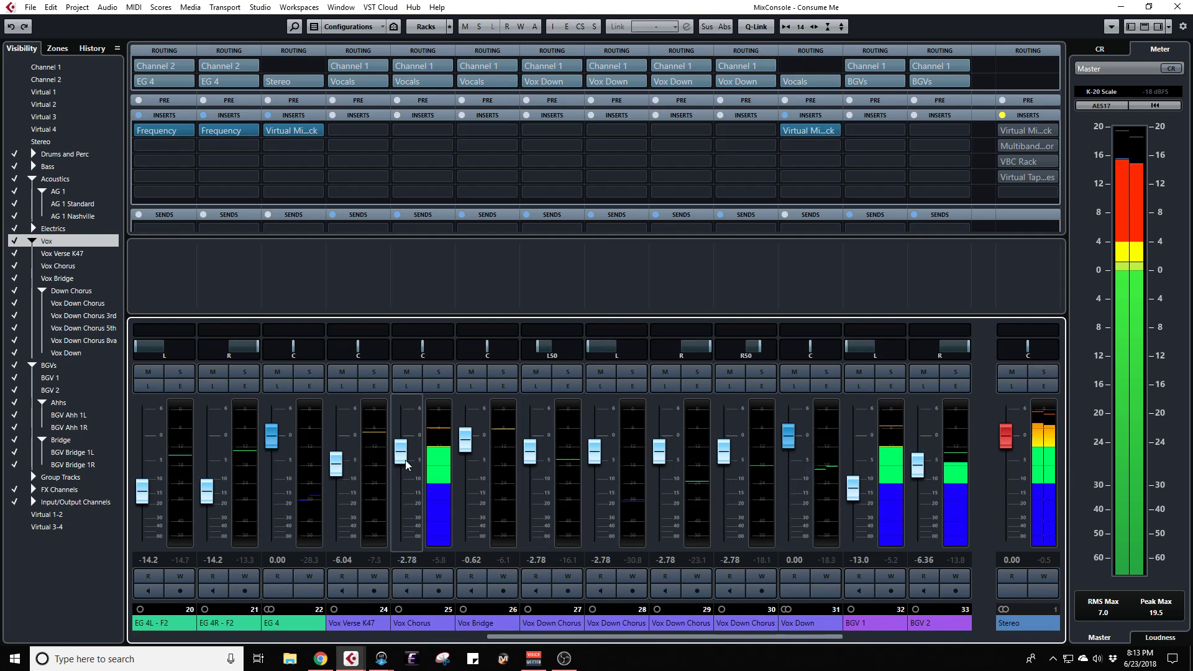
{"action": "left_click_drag", "start_coordinate": [404, 463], "coordinate": [405, 467]}
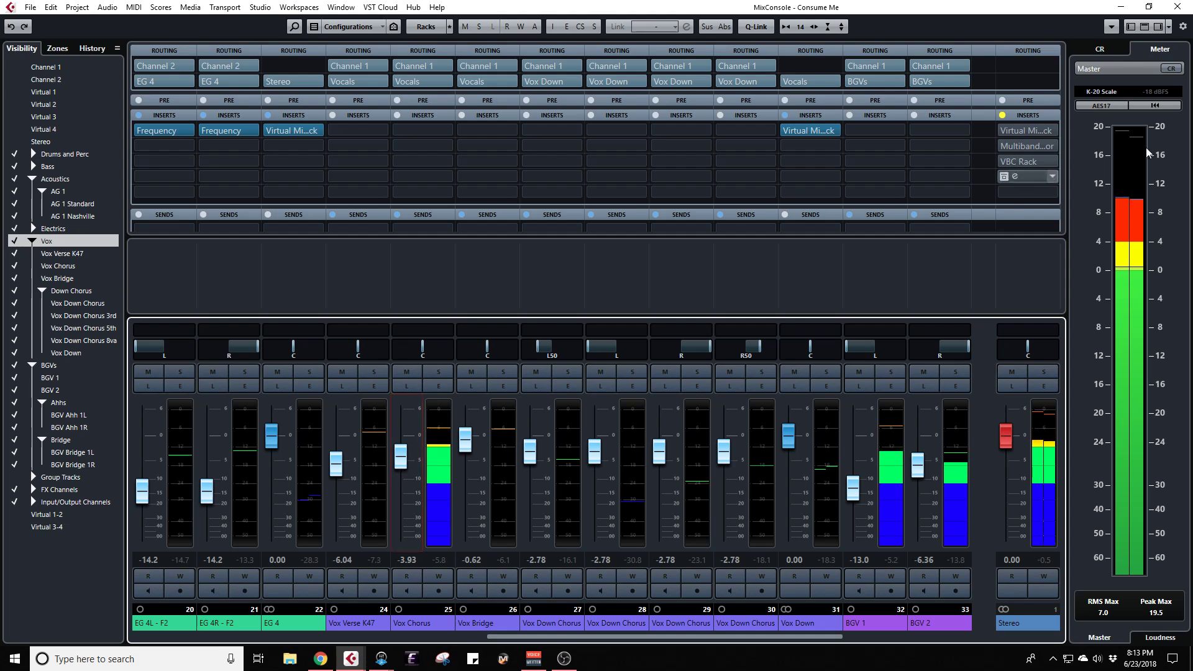
Step: Hide the mixer's channel list, and cycle playback of Chorus 4 between bars 57 and 65 with AG 1 Standard selected
{"action": "left_click", "coordinate": [1129, 29]}
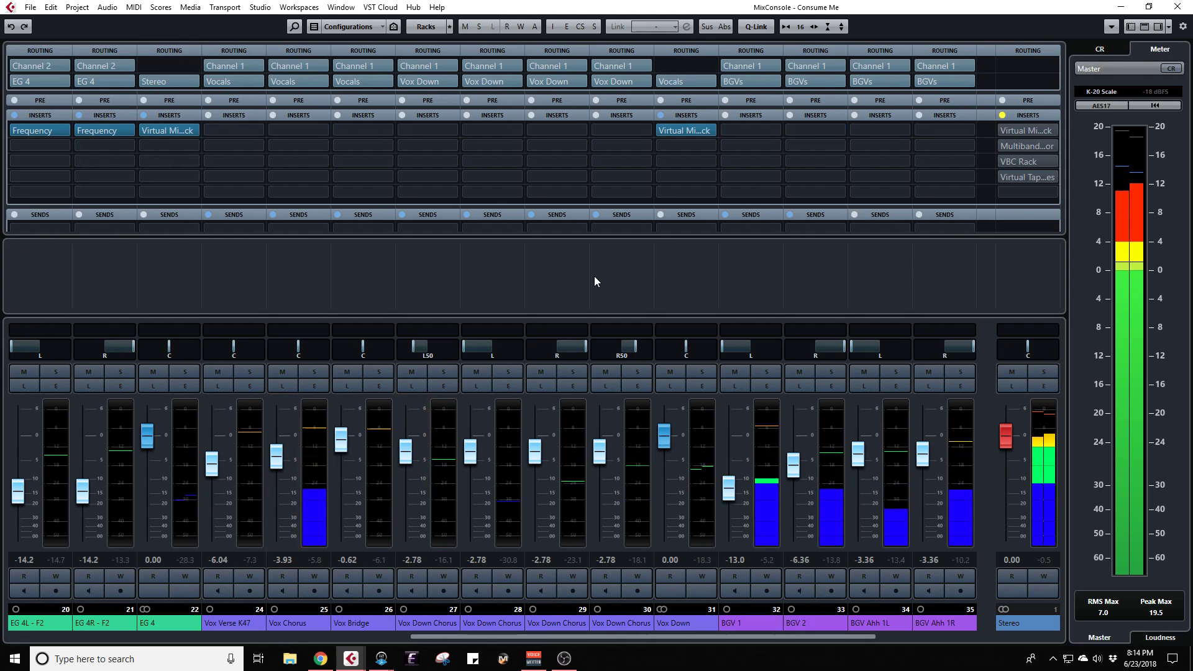
{"action": "scroll", "coordinate": [542, 382], "scroll_direction": "left", "scroll_amount": 5}
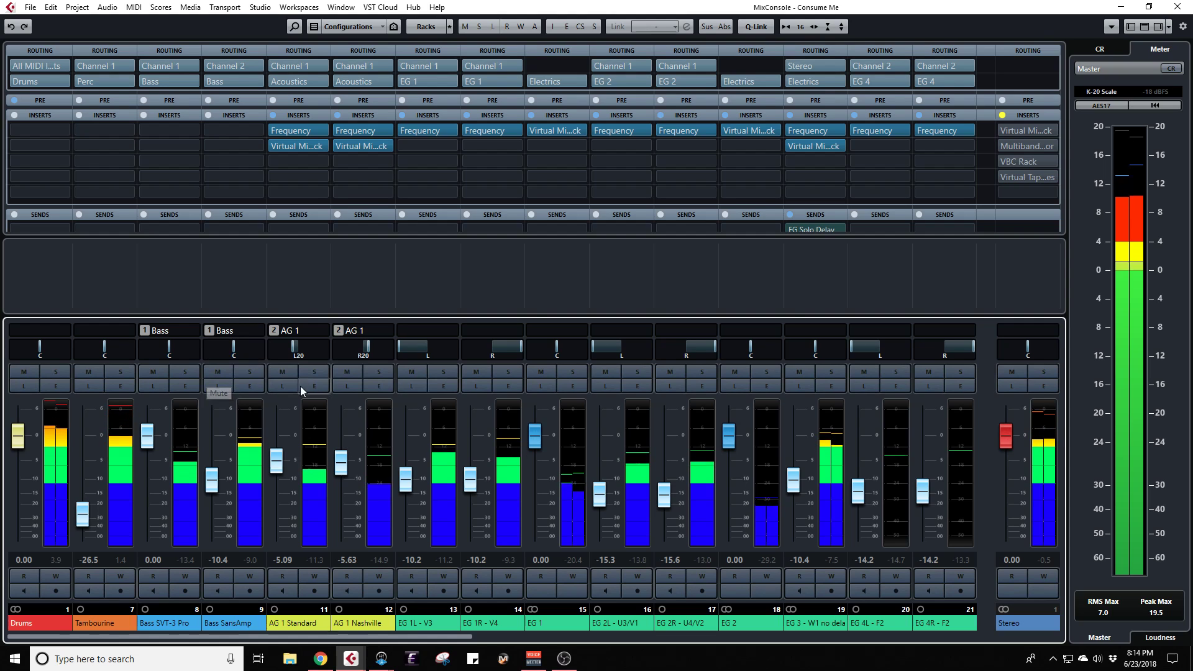
{"action": "left_click", "coordinate": [304, 272]}
{"action": "key", "text": "w"}
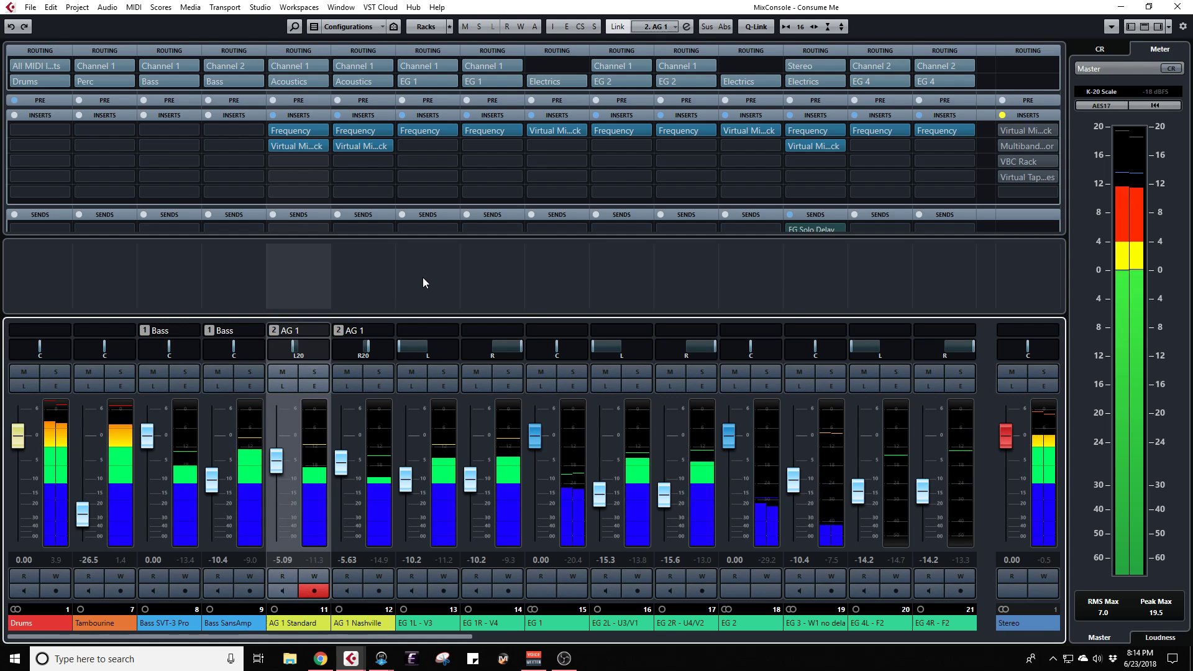
{"action": "key", "text": "F3"}
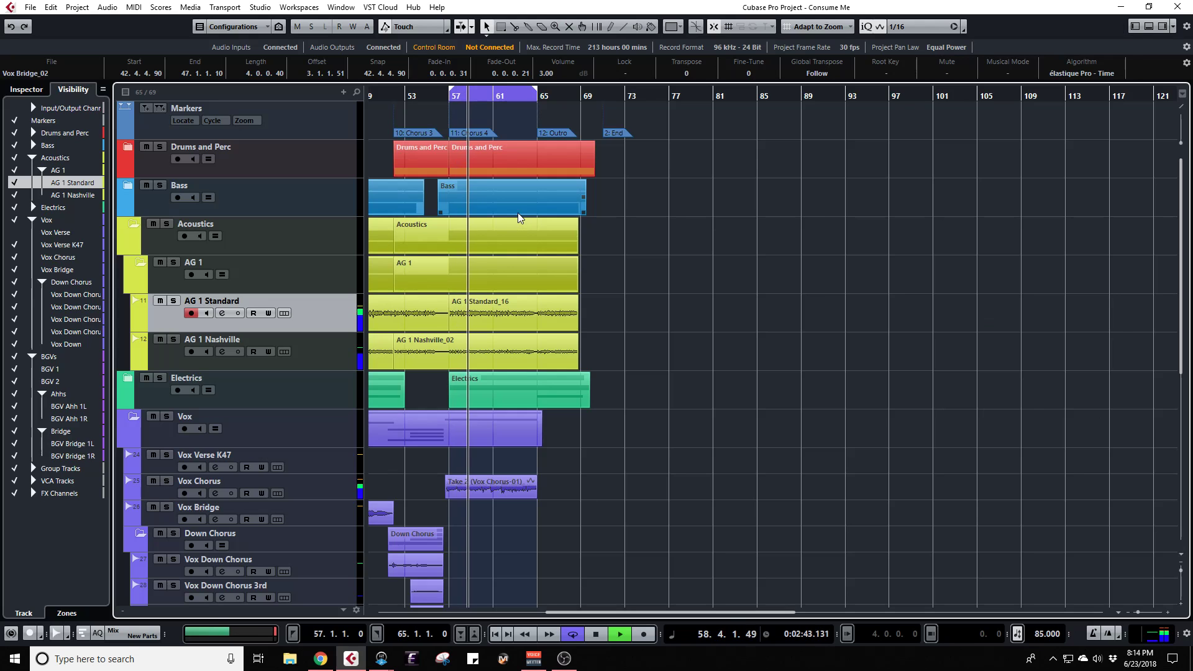
{"action": "key", "text": "F3"}
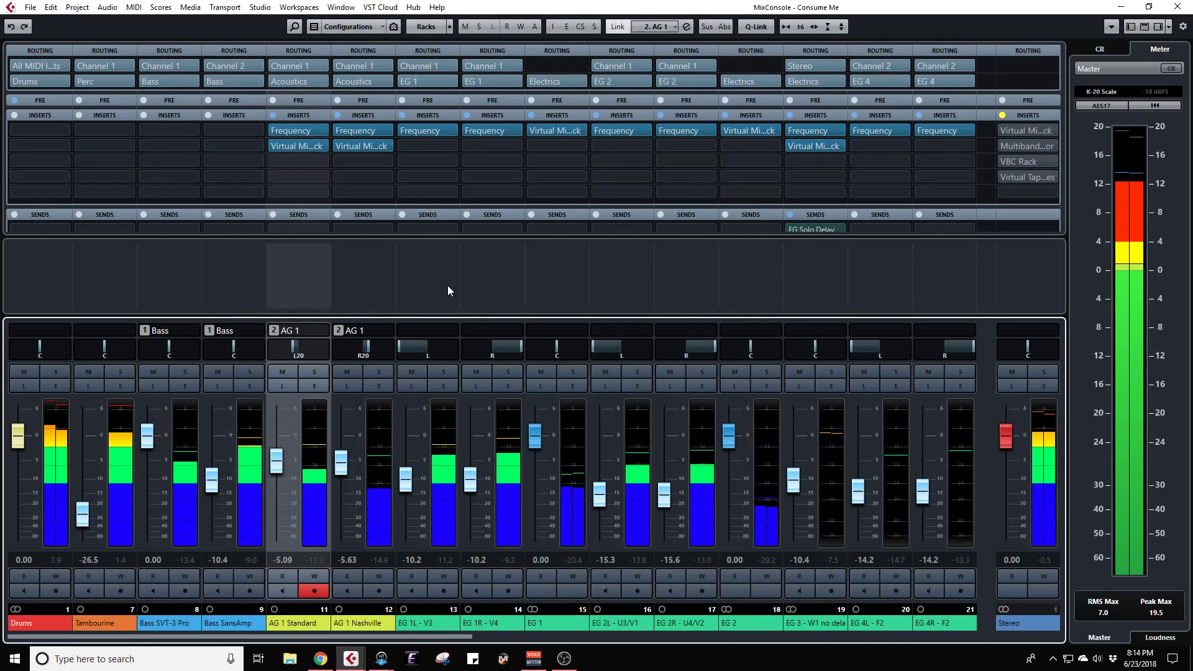
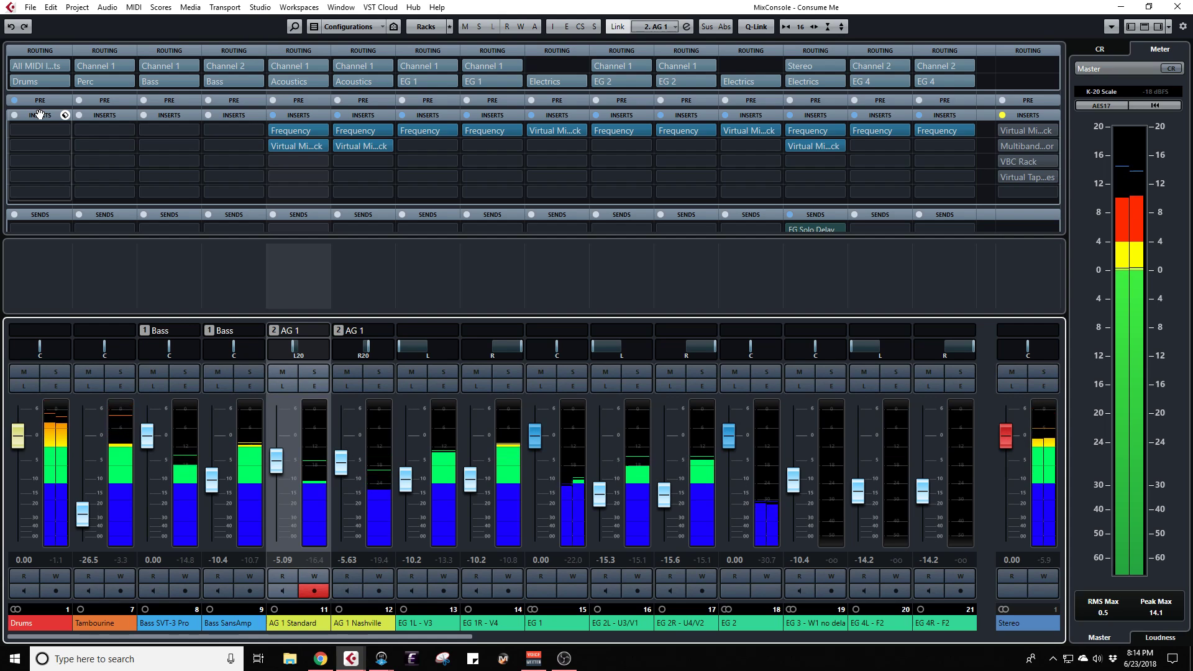
Step: Show the mixer's pre-gain settings and set the Drums channel's pre-gain to -6.0 dB after auditioning it at 0 dB
{"action": "left_click", "coordinate": [40, 100]}
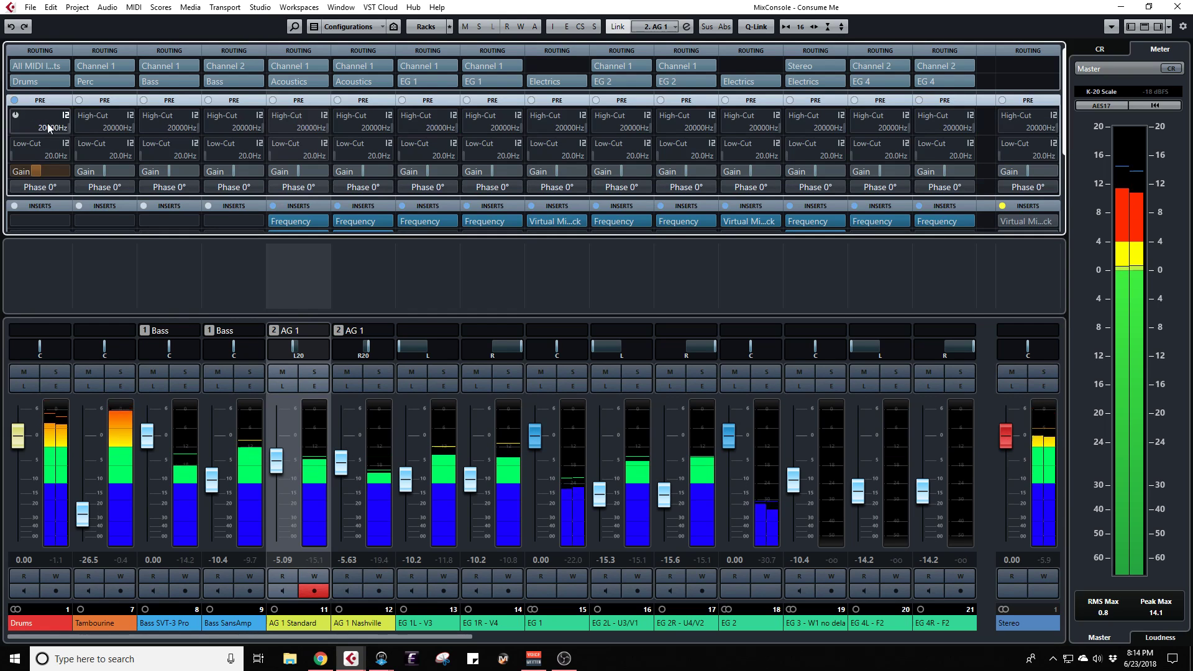
{"action": "type", "text": "-10"}
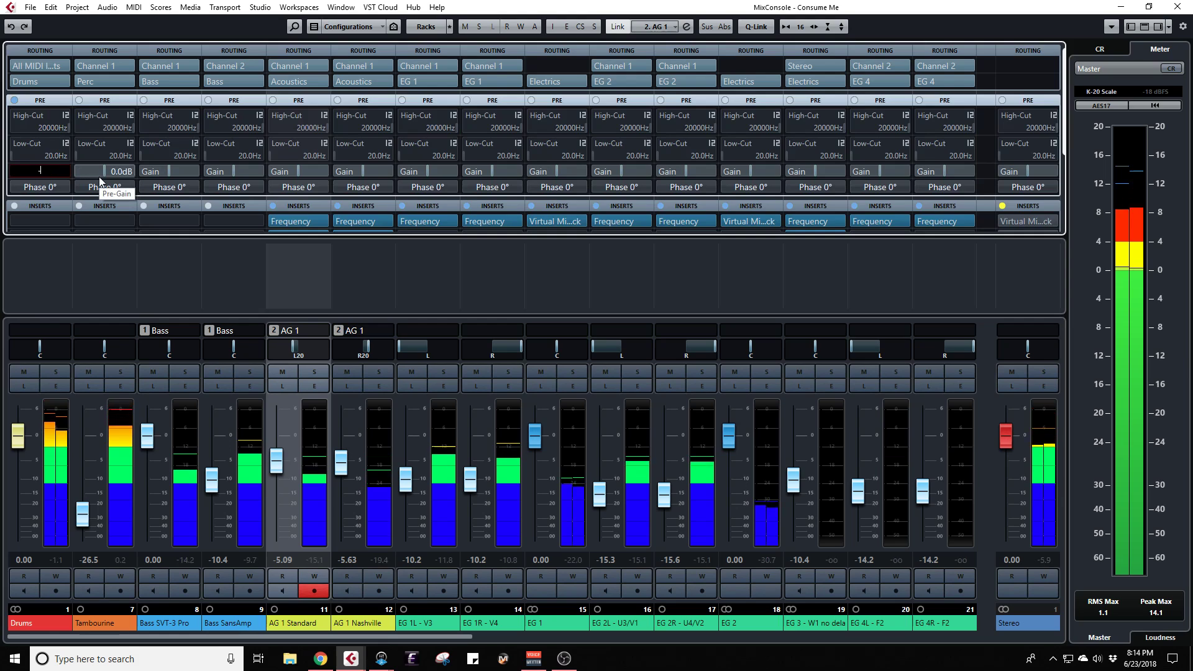
{"action": "key", "text": "Return"}
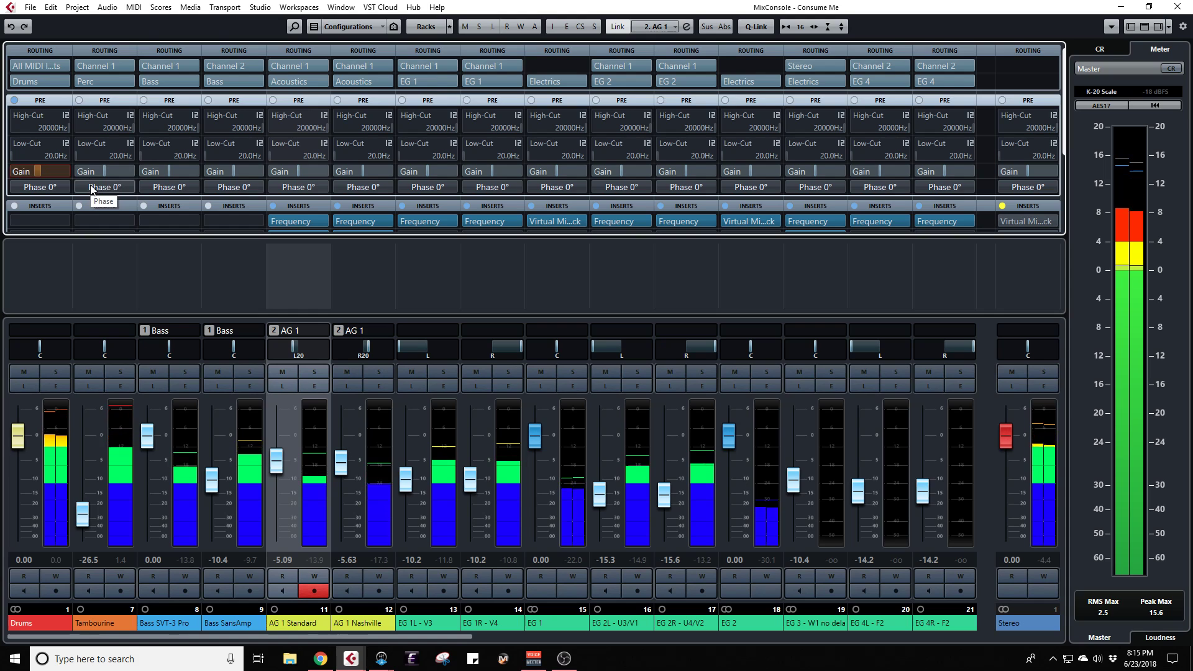
{"action": "left_click", "coordinate": [41, 175], "text": "ctrl"}
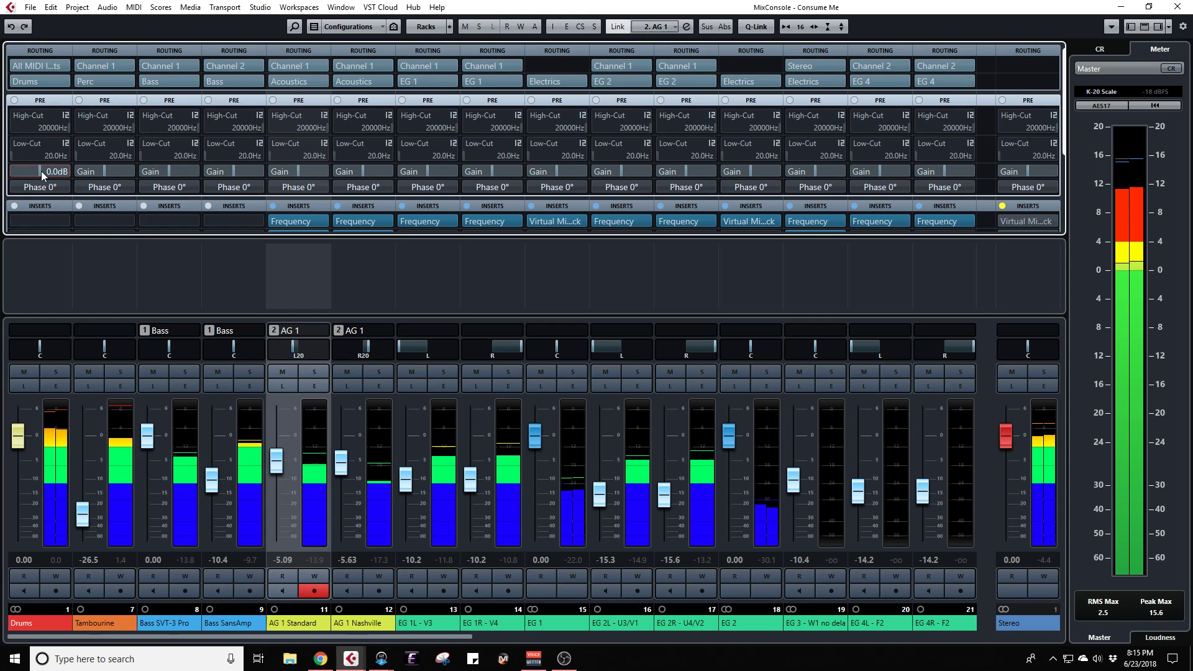
{"action": "scroll", "coordinate": [41, 171], "scroll_direction": "down", "scroll_amount": 2}
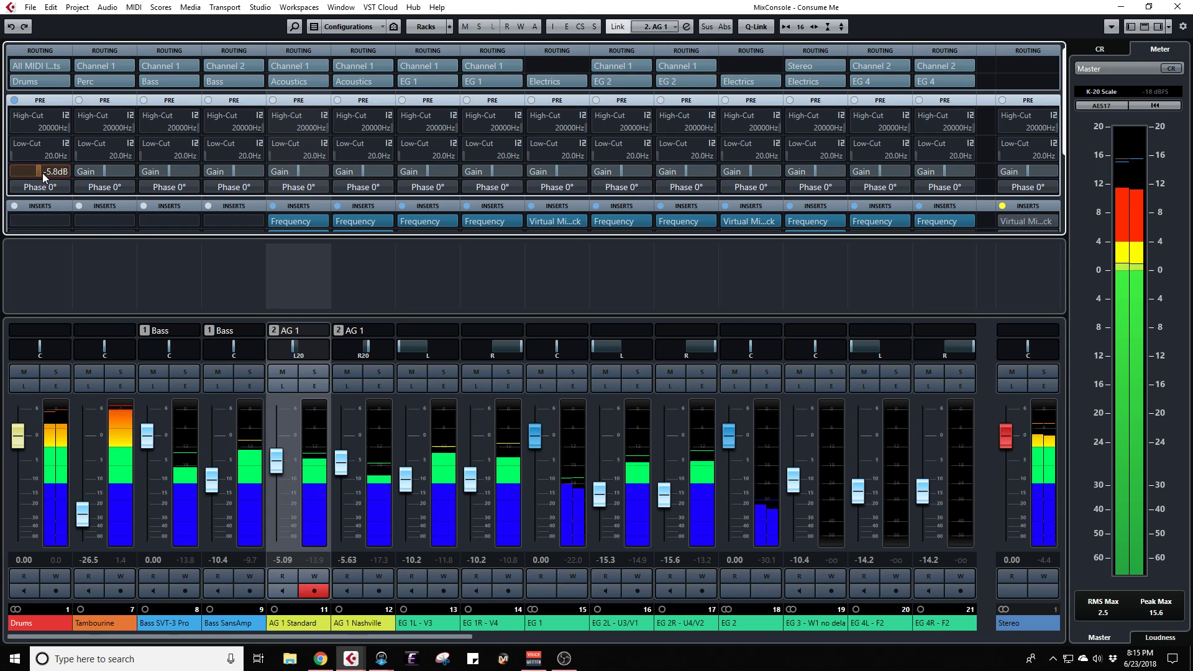
{"action": "double_click", "coordinate": [43, 176]}
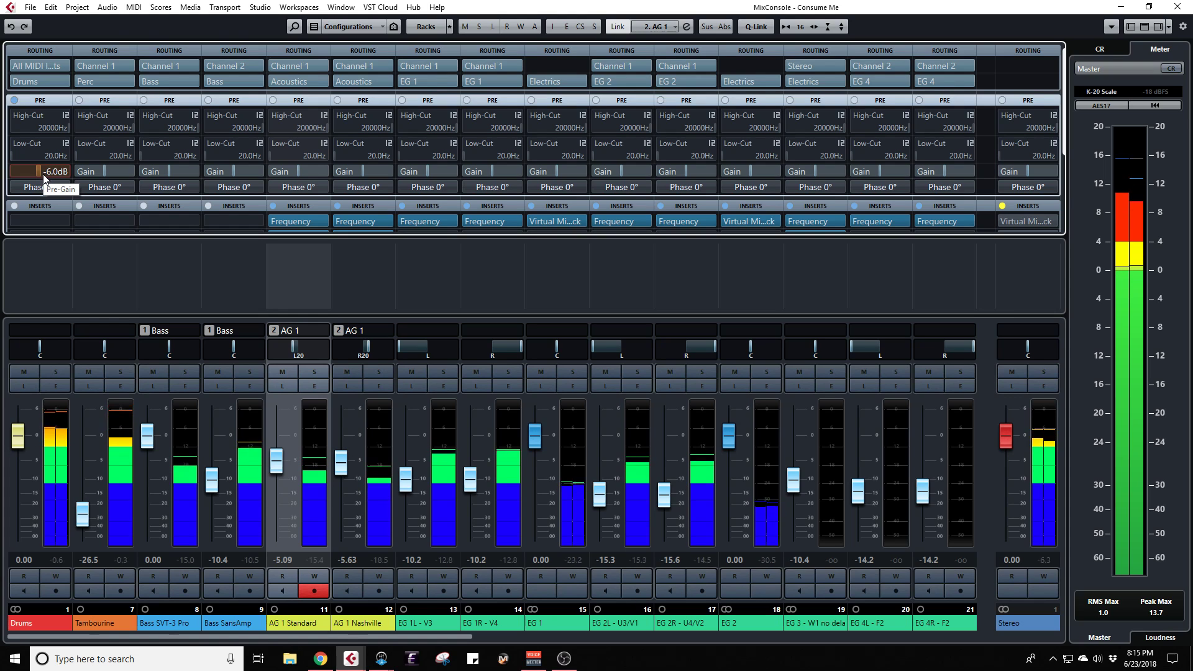
Step: Expand the Drums and Perc and Drums folders, and lower the Ambience bus in the drum instrument's mixer to -5.1 dB
{"action": "left_click", "coordinate": [1178, 7]}
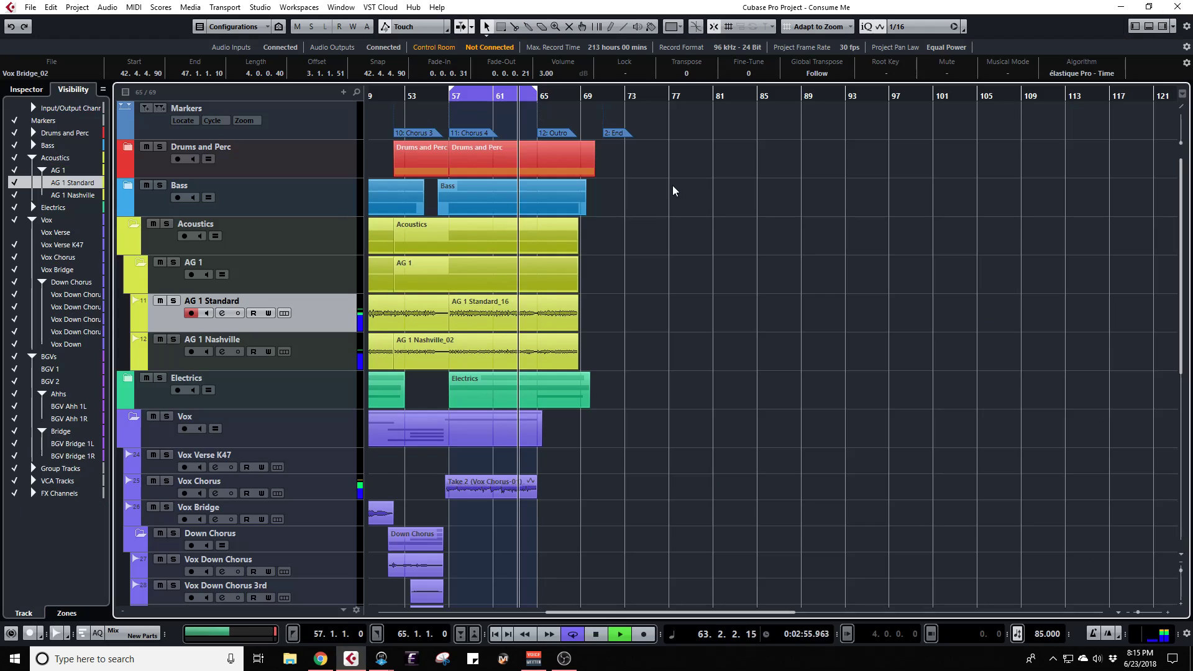
{"action": "left_click", "coordinate": [129, 149]}
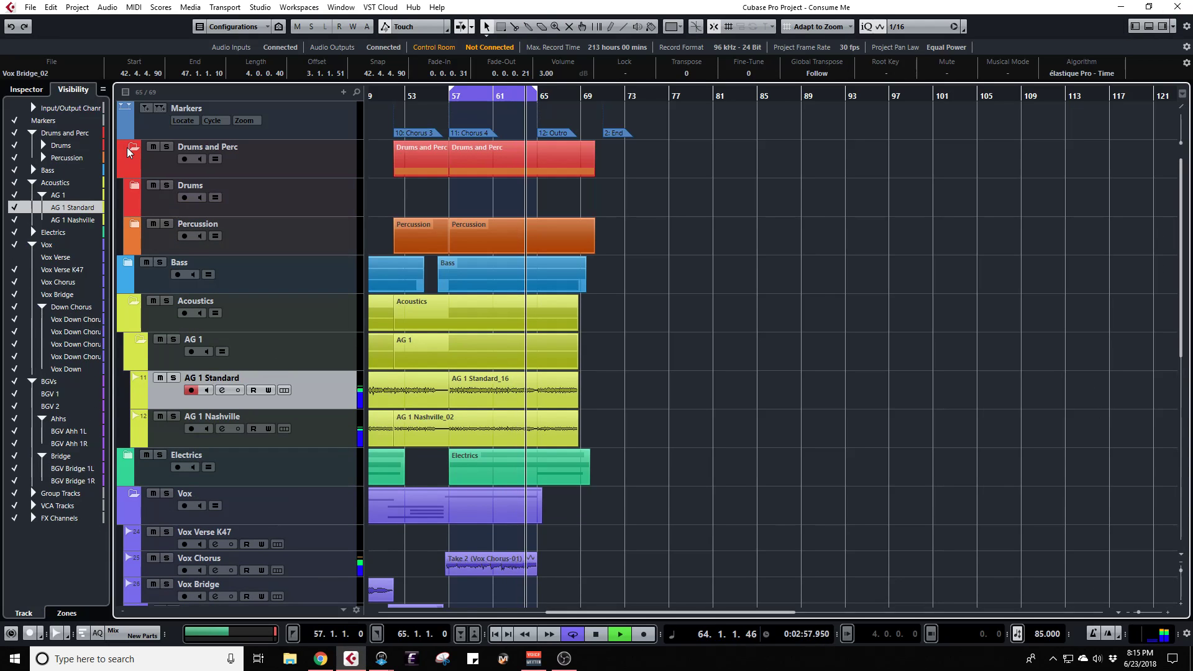
{"action": "left_click", "coordinate": [135, 187]}
{"action": "left_click", "coordinate": [234, 236]}
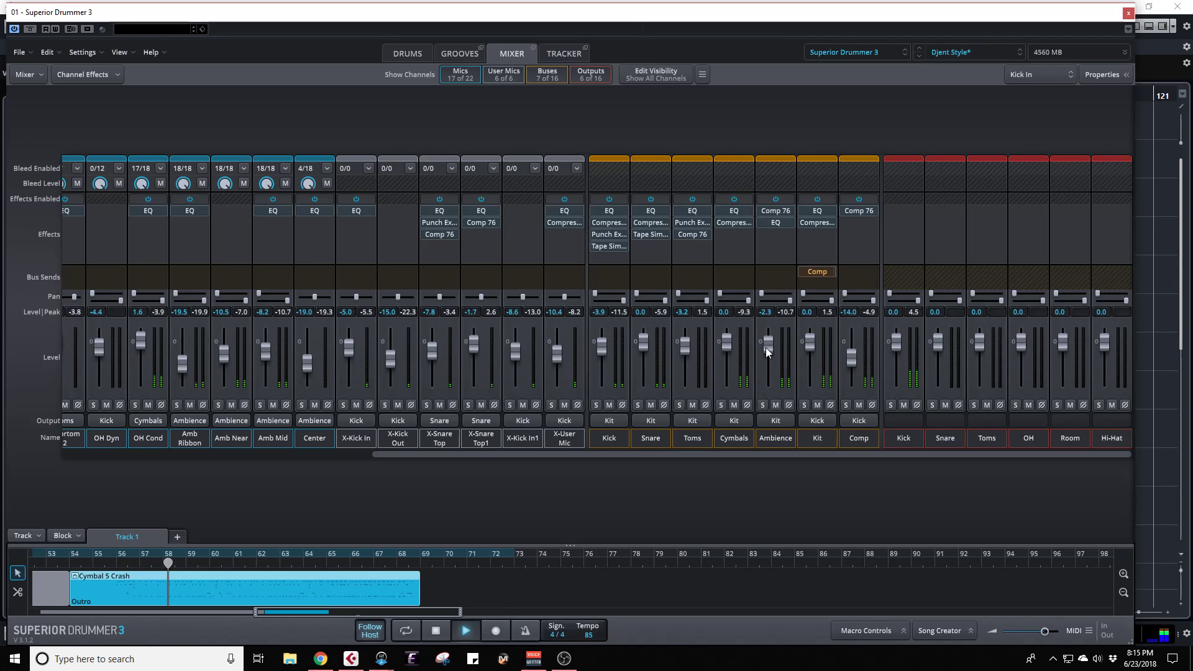
{"action": "left_click_drag", "start_coordinate": [766, 348], "coordinate": [765, 351]}
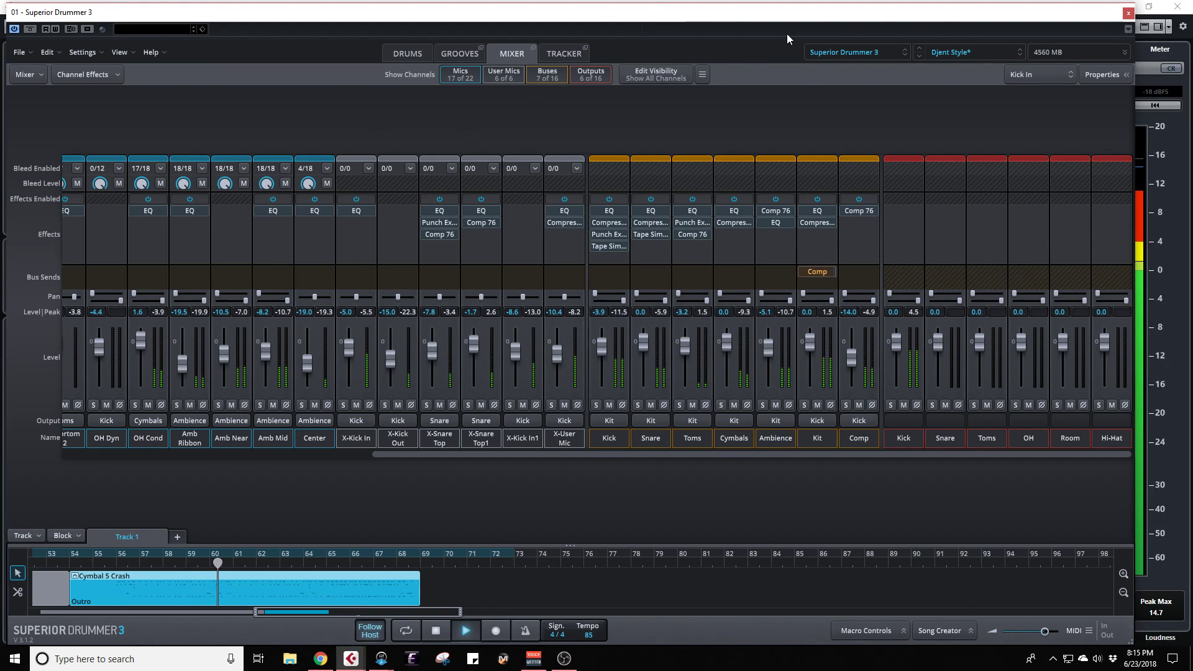
{"action": "left_click", "coordinate": [1128, 13]}
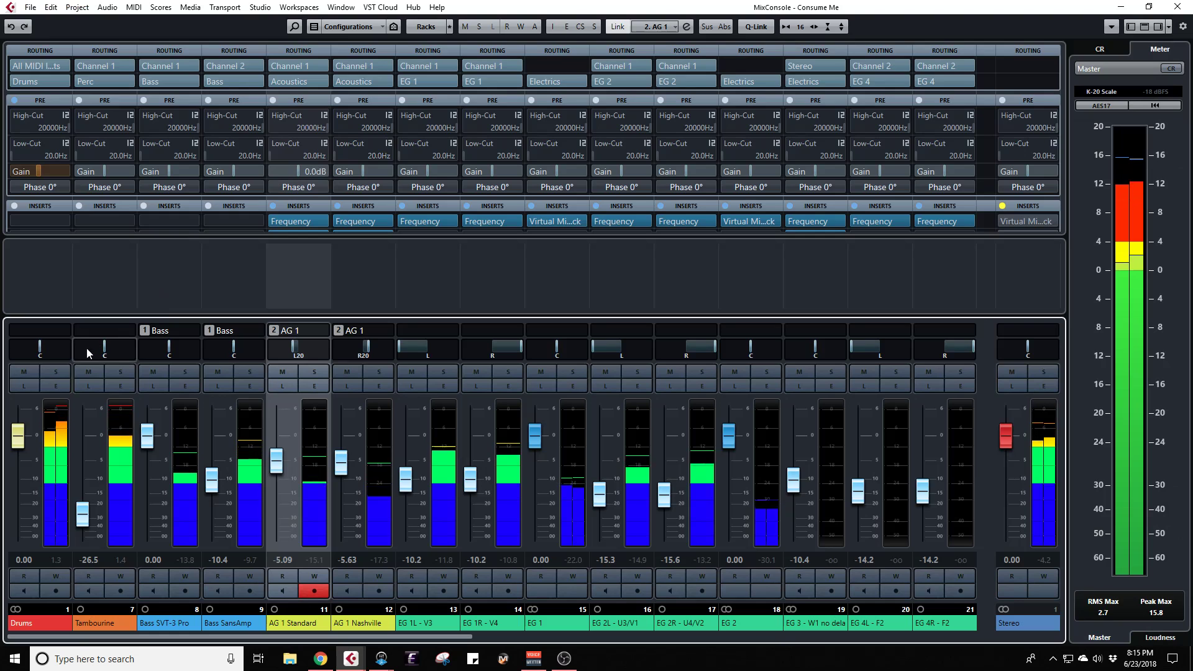
Step: Solo the Drums channel and set its instrument's bus levels to -2.2 dB for Cymbals and -4.6 dB for Ambience
{"action": "left_click", "coordinate": [61, 372]}
{"action": "key", "text": "F3"}
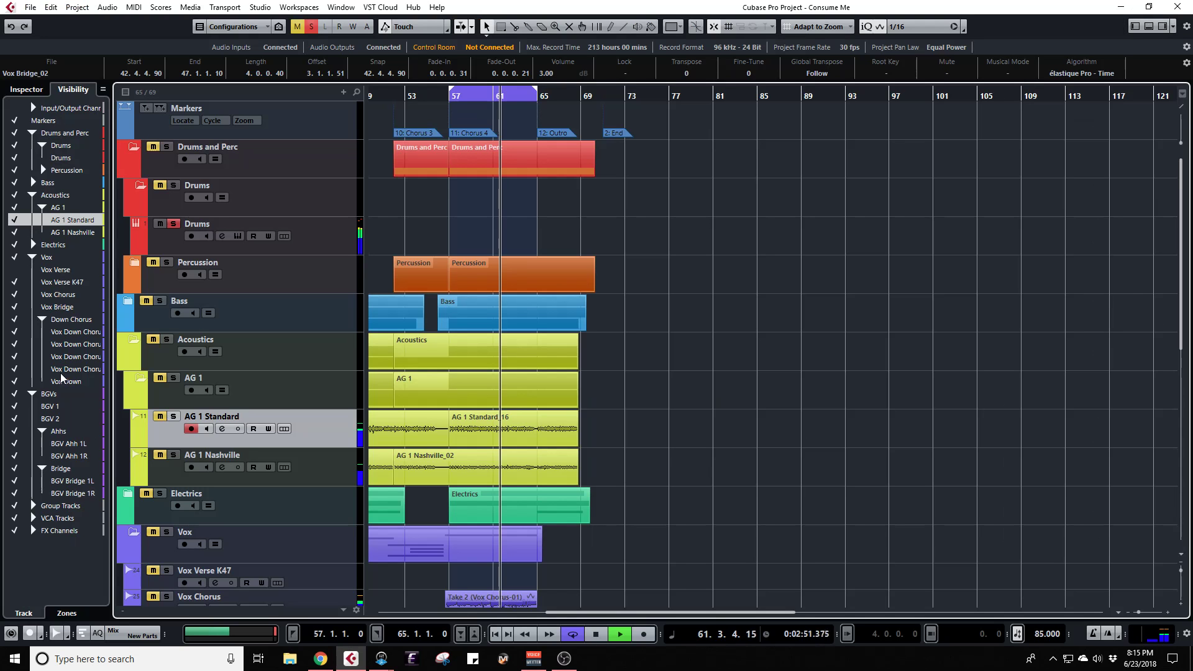
{"action": "left_click", "coordinate": [237, 236]}
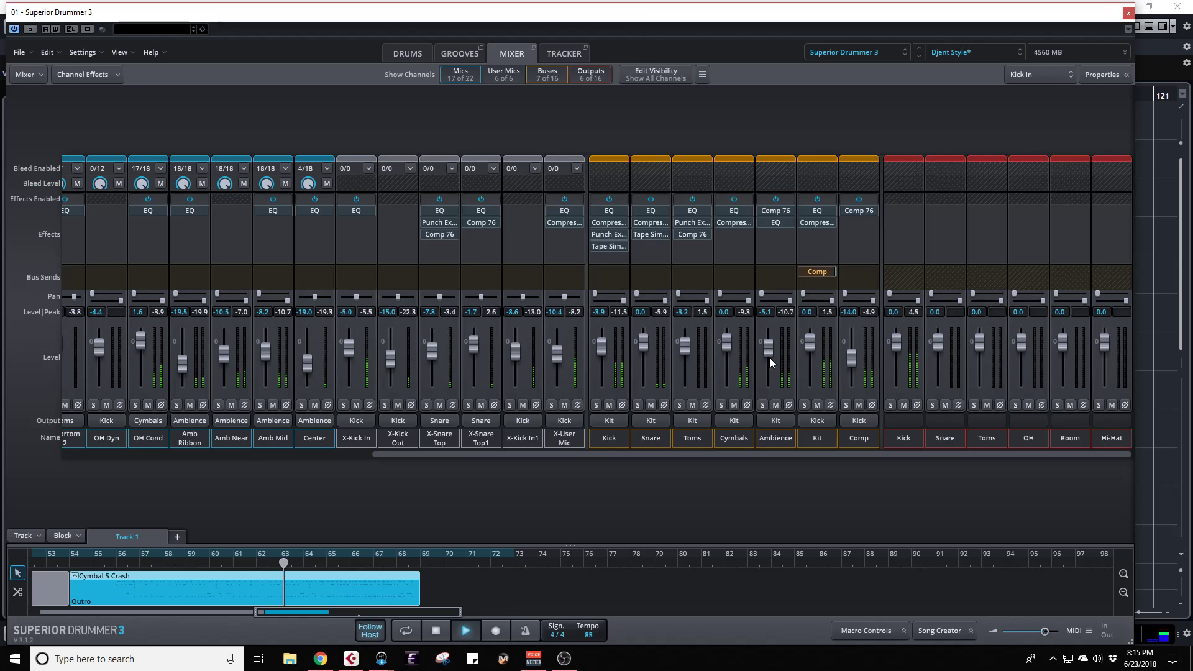
{"action": "mouse_move", "coordinate": [770, 353]}
{"action": "left_mouse_down"}
{"action": "mouse_move", "coordinate": [774, 410]}
{"action": "mouse_move", "coordinate": [773, 360]}
{"action": "mouse_move", "coordinate": [729, 348]}
{"action": "mouse_move", "coordinate": [768, 353]}
{"action": "left_mouse_up"}
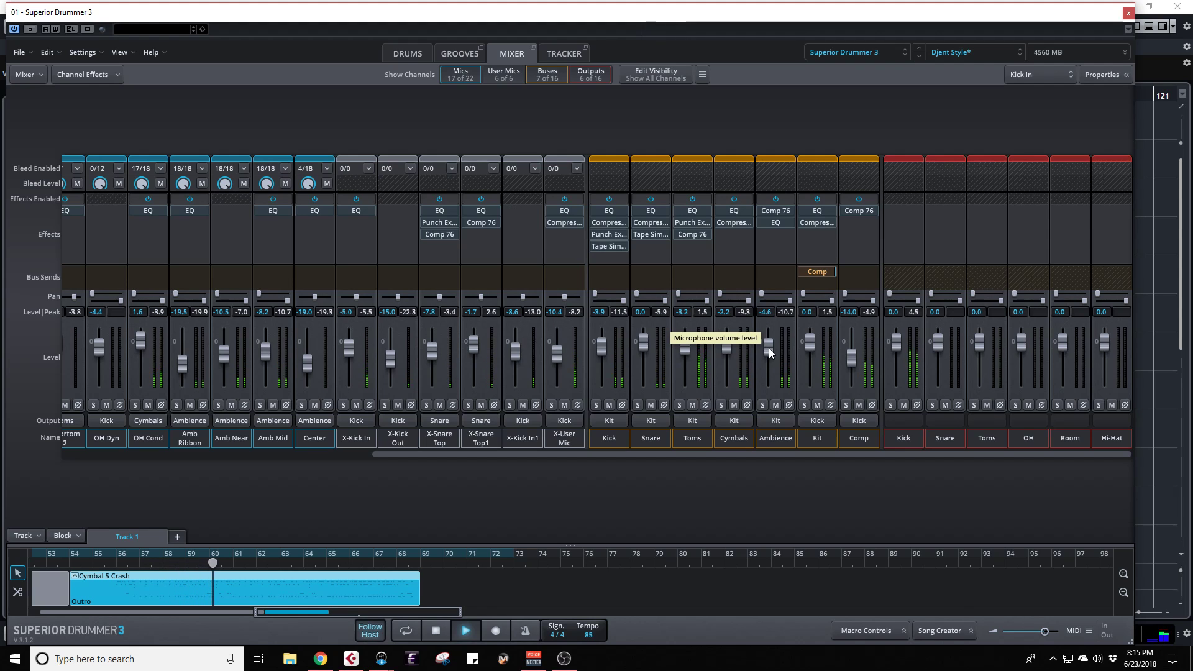
{"action": "left_click", "coordinate": [1128, 13]}
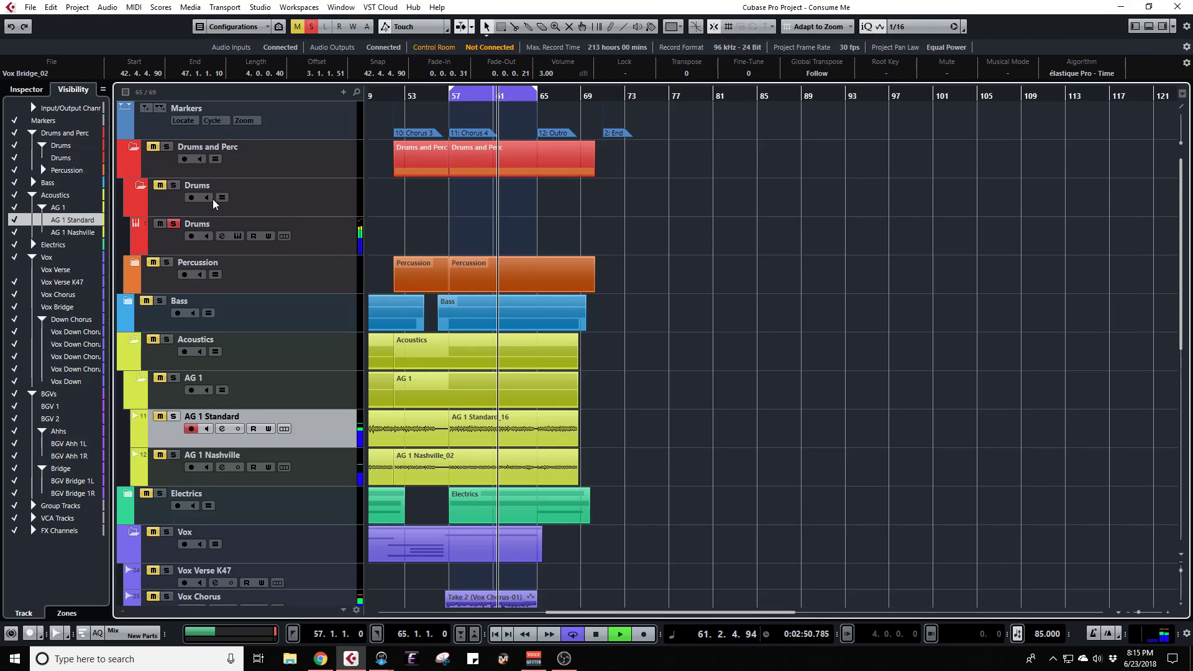
Step: Solo the whole Drums and Perc folder, expand Percussion, and set the Drums channel's pre-gain to -10 dB
{"action": "left_click", "coordinate": [167, 147]}
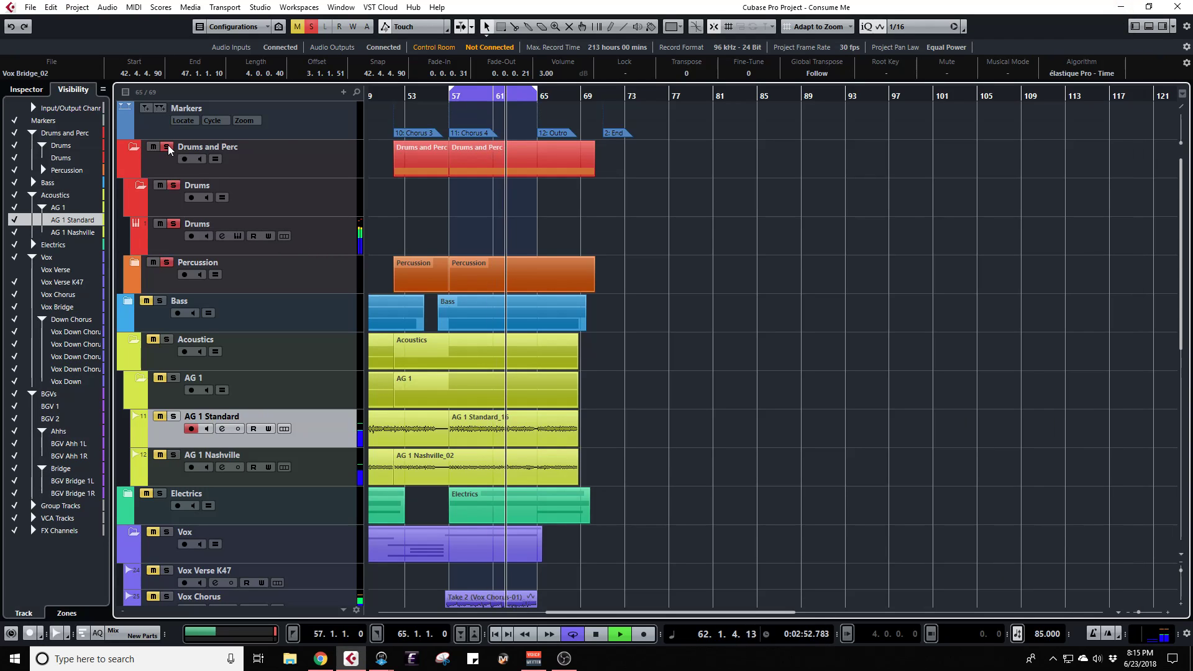
{"action": "left_click", "coordinate": [136, 264]}
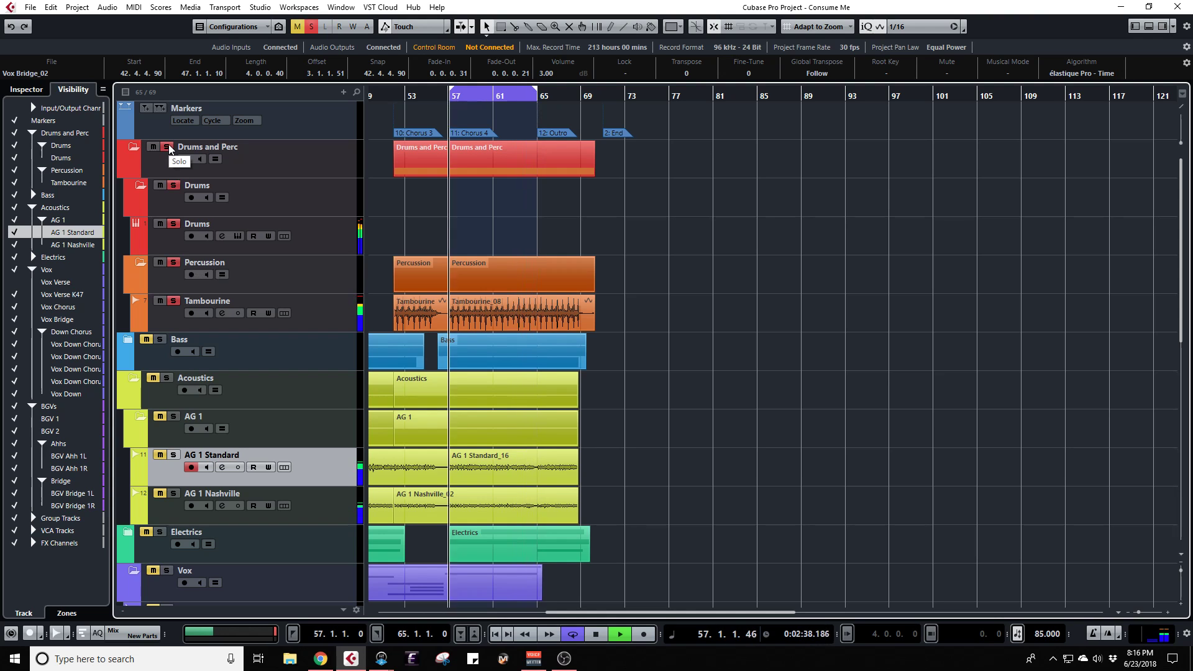
{"action": "key", "text": "F3"}
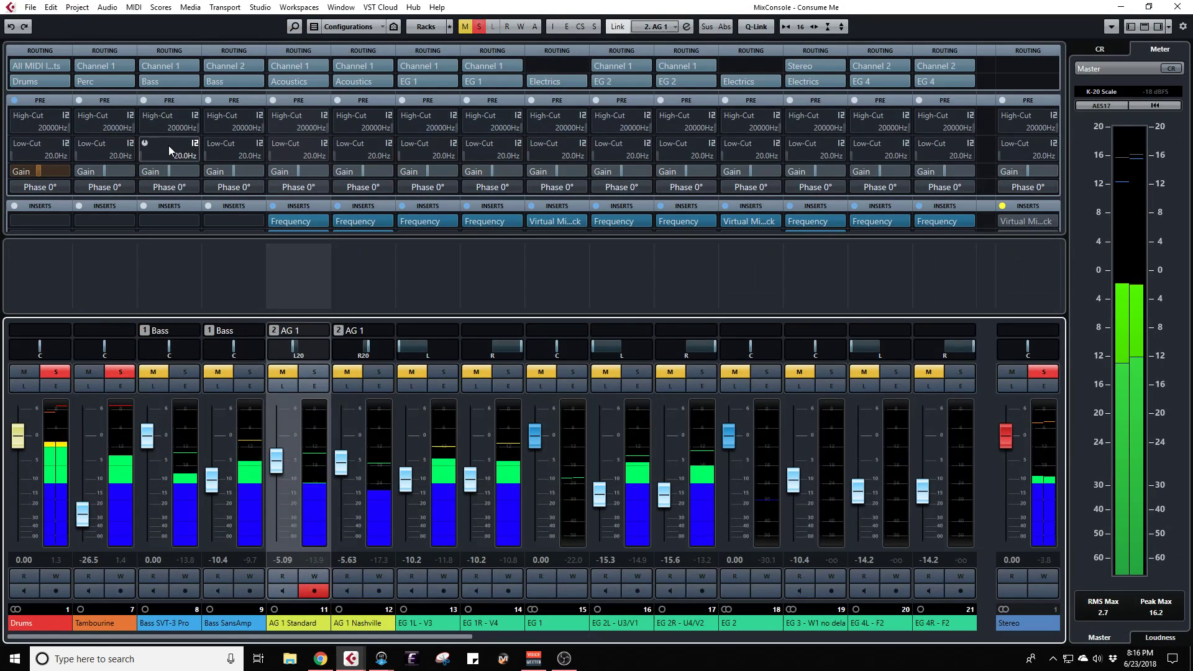
{"action": "double_click", "coordinate": [36, 174]}
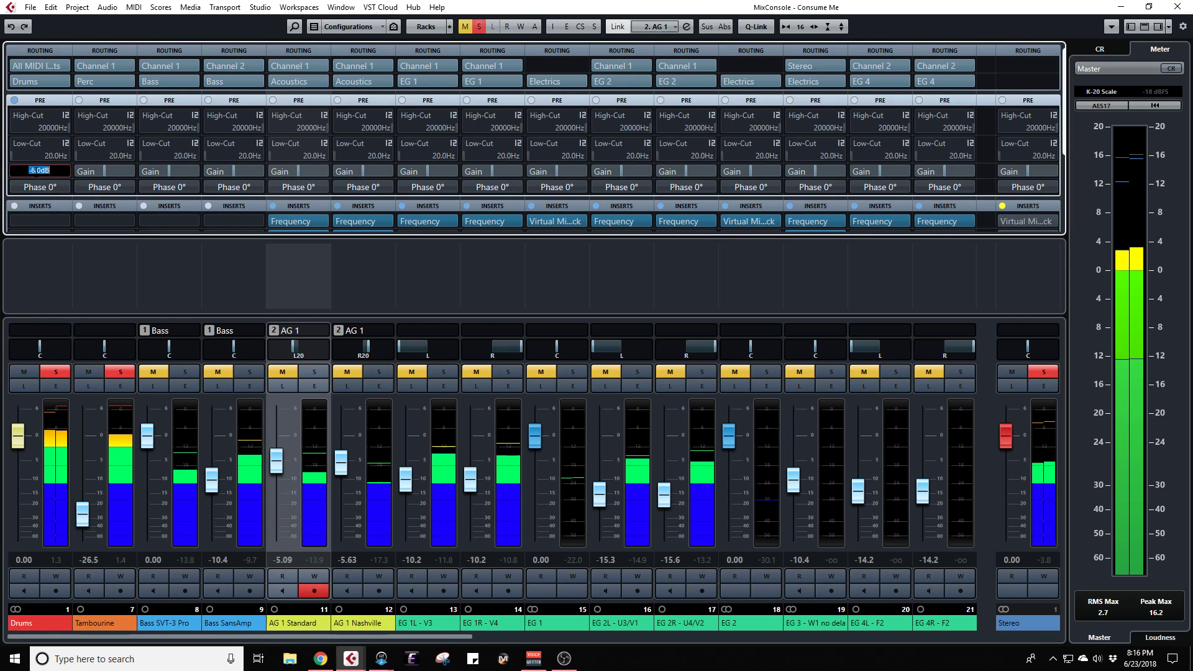
{"action": "type", "text": "-10"}
{"action": "key", "text": "Return"}
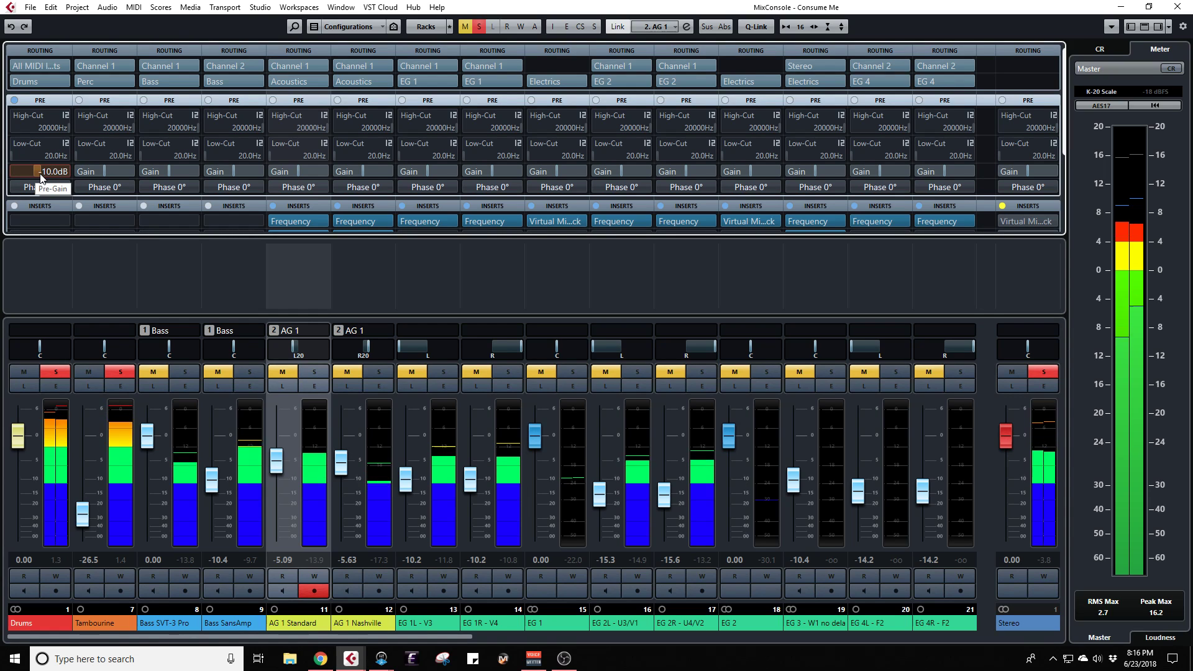
Step: Reduce the 100.07 Hz band to 4.1 dB in the EQ on the drum instrument's Toms bus
{"action": "left_click", "coordinate": [1177, 7]}
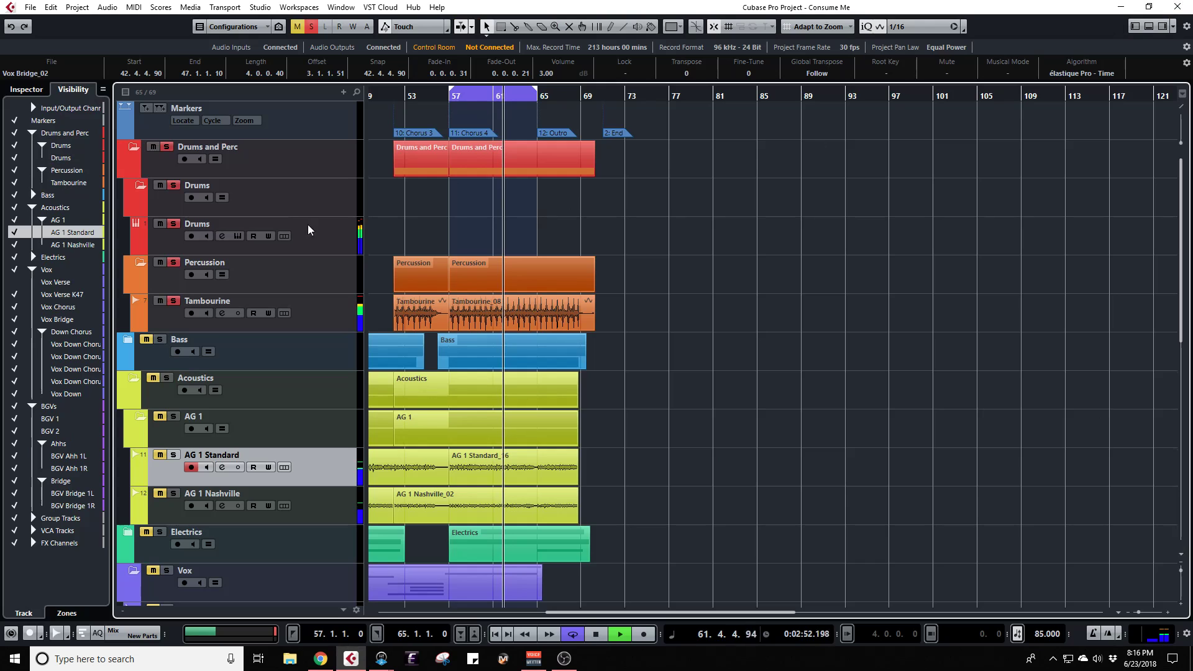
{"action": "left_click", "coordinate": [238, 236]}
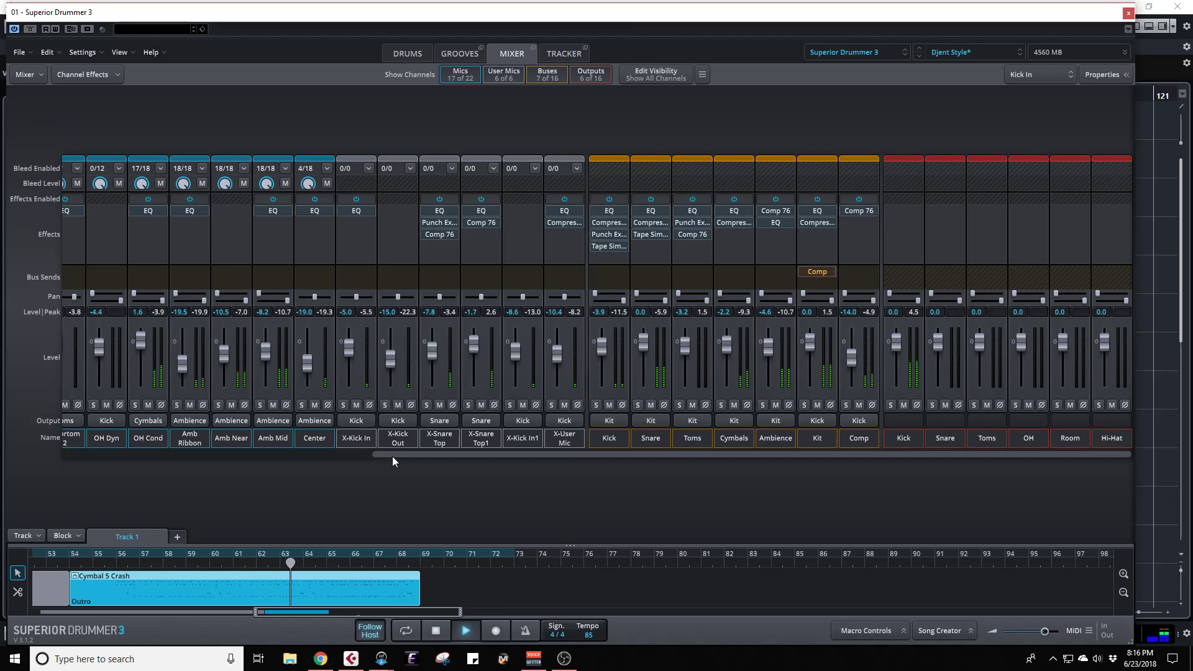
{"action": "left_click", "coordinate": [692, 211]}
{"action": "mouse_move", "coordinate": [805, 202]}
{"action": "left_mouse_down"}
{"action": "mouse_move", "coordinate": [802, 236]}
{"action": "mouse_move", "coordinate": [802, 214]}
{"action": "mouse_move", "coordinate": [814, 220]}
{"action": "left_mouse_up"}
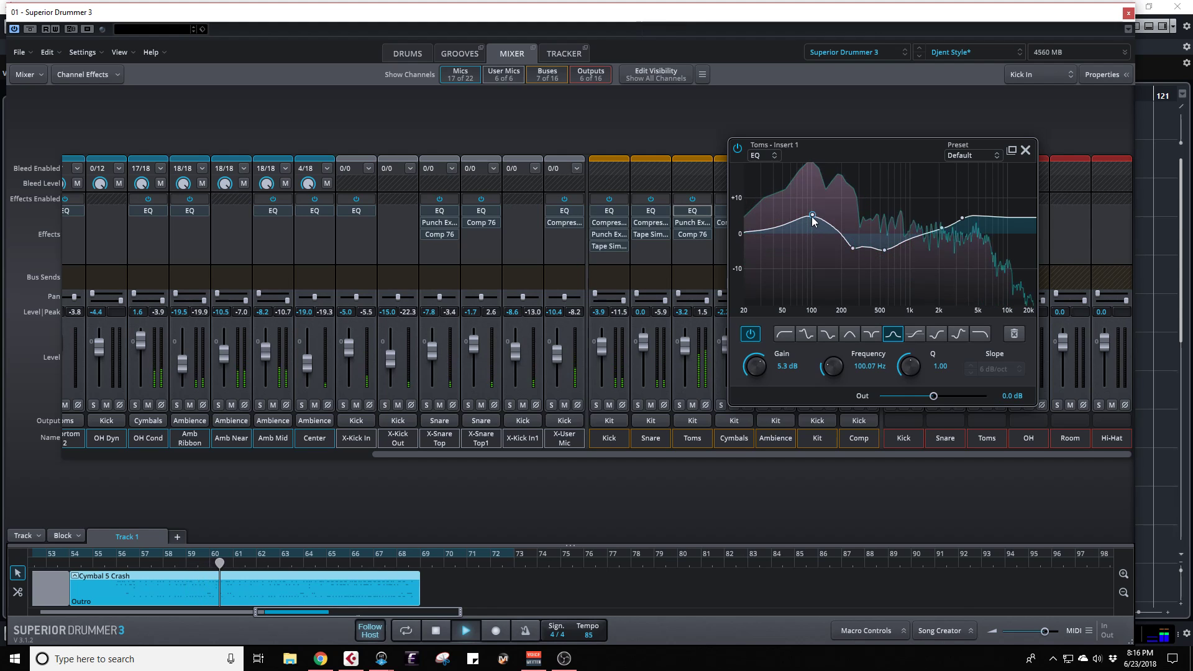
{"action": "left_click_drag", "start_coordinate": [813, 220], "coordinate": [814, 225]}
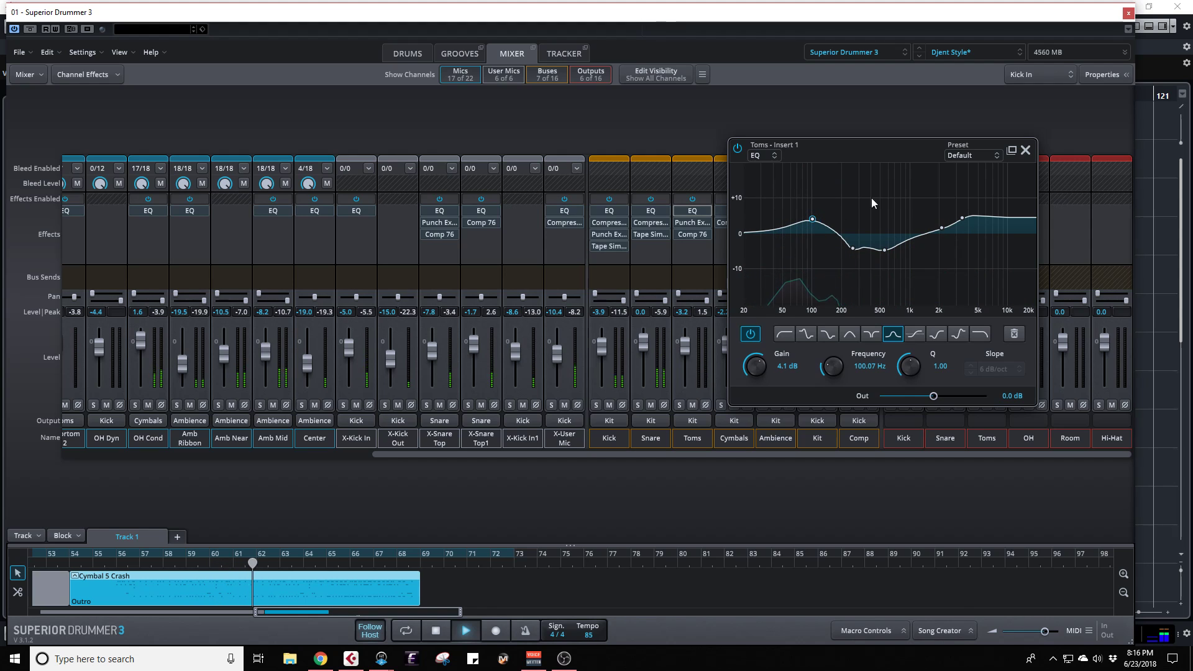
Step: Close the Toms EQ, briefly solo the red Kick output channel to check it, and close the drum instrument
{"action": "left_click", "coordinate": [1026, 151]}
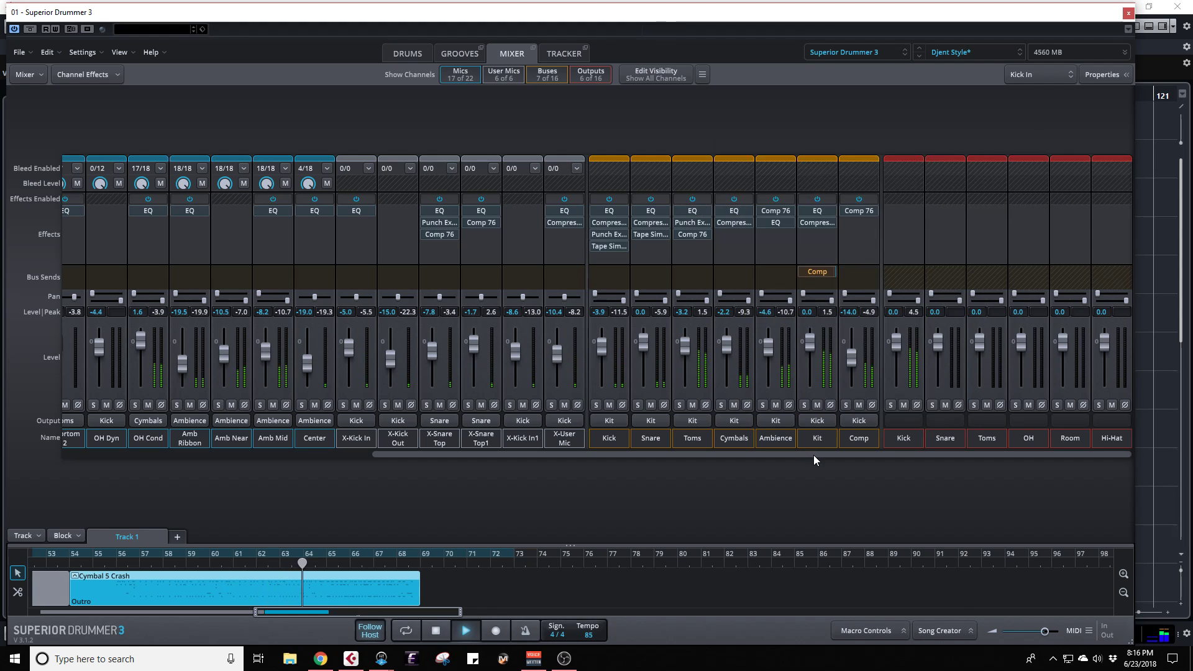
{"action": "left_click", "coordinate": [891, 405]}
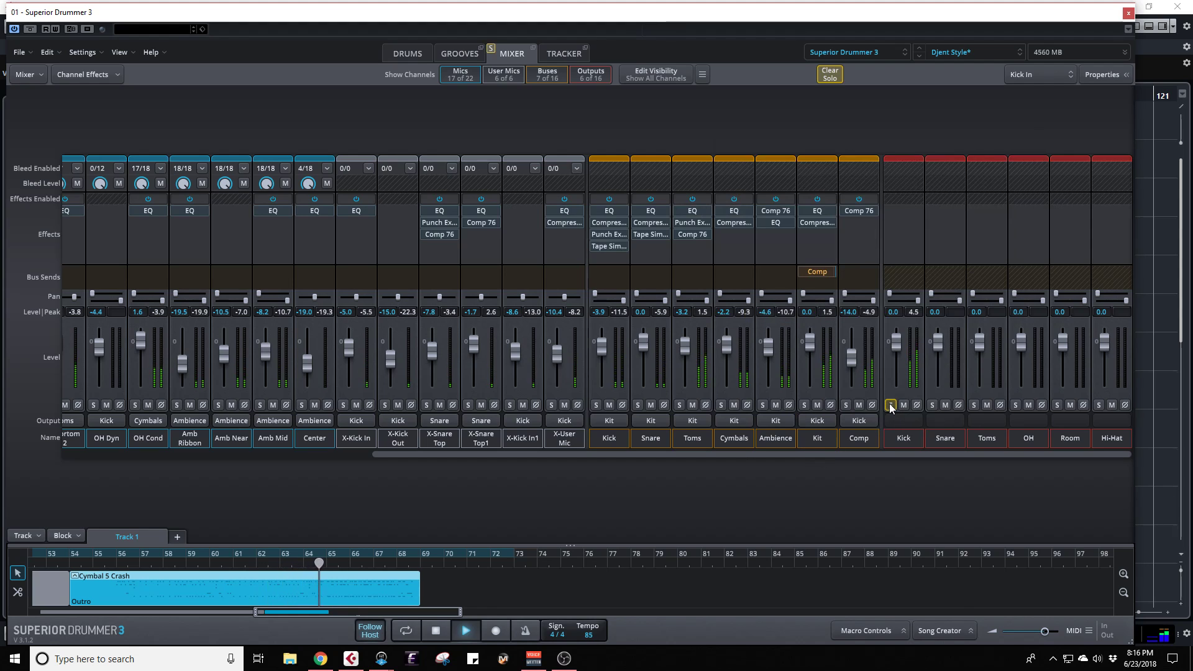
{"action": "left_click", "coordinate": [890, 405]}
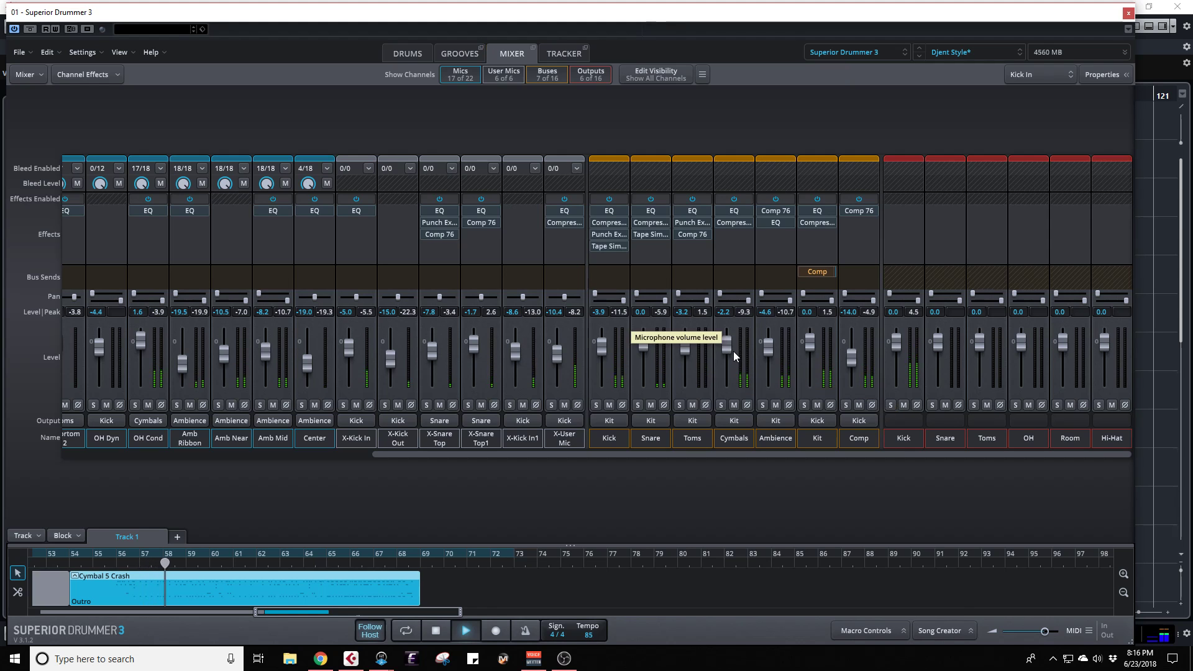
{"action": "left_click", "coordinate": [1127, 12]}
{"action": "left_click", "coordinate": [297, 26]}
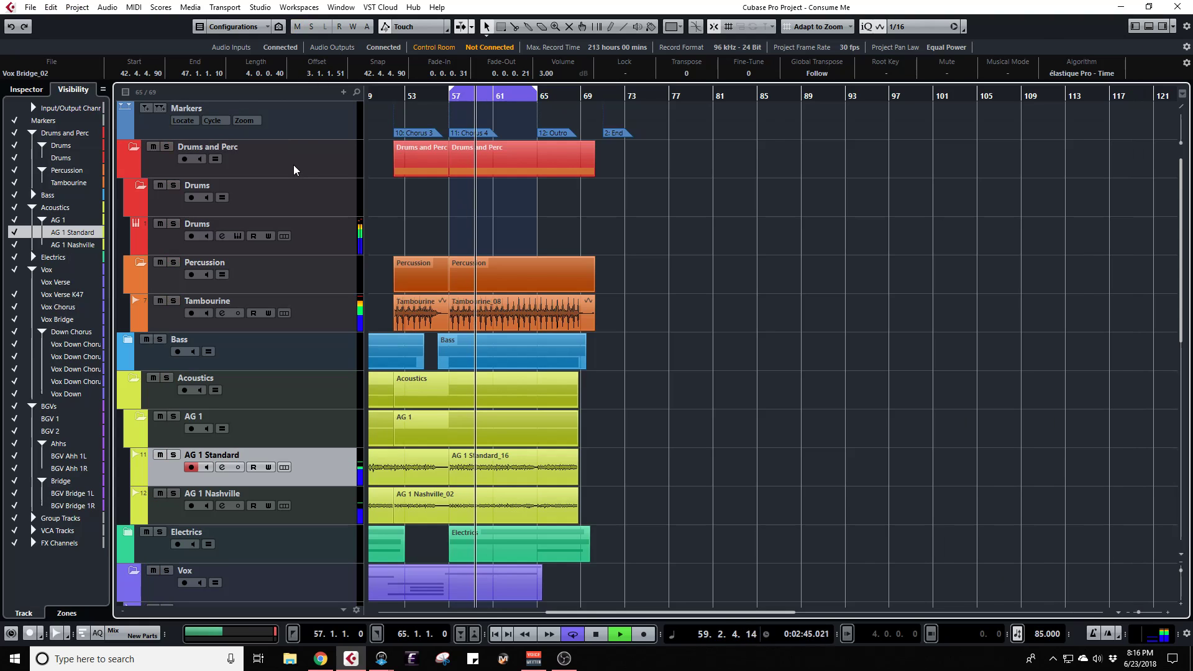
Step: Set the Drums channel's pre-gain to -14 dB in the MixConsole
{"action": "key", "text": "F3"}
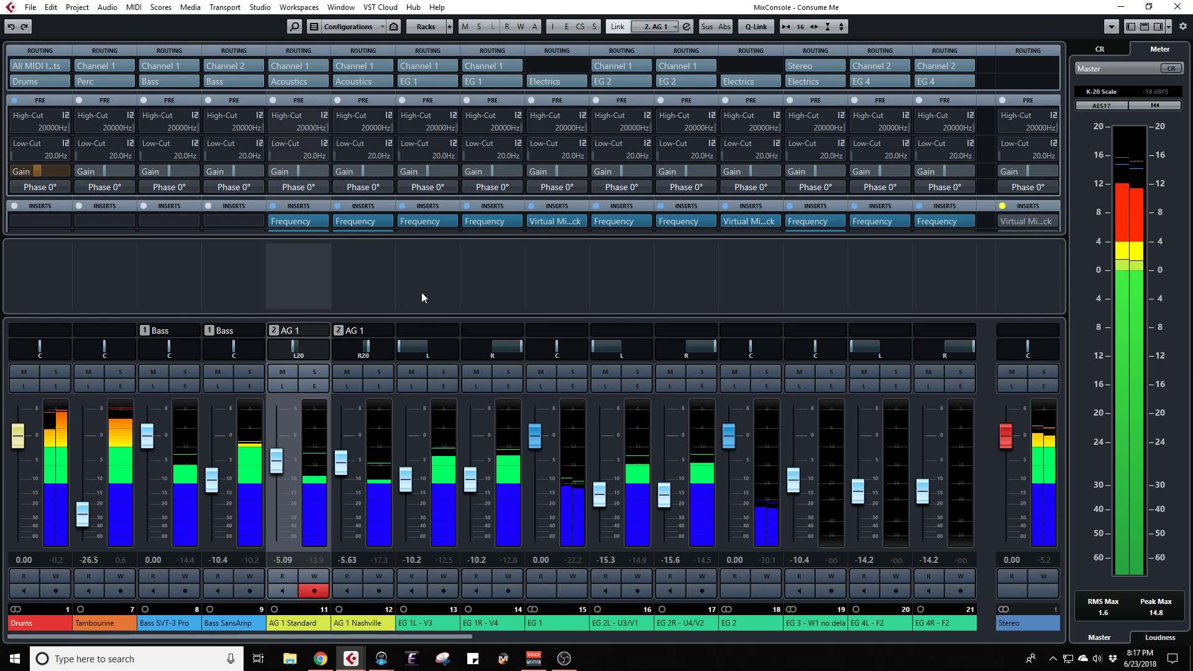
{"action": "left_click", "coordinate": [40, 170]}
{"action": "double_click", "coordinate": [39, 171]}
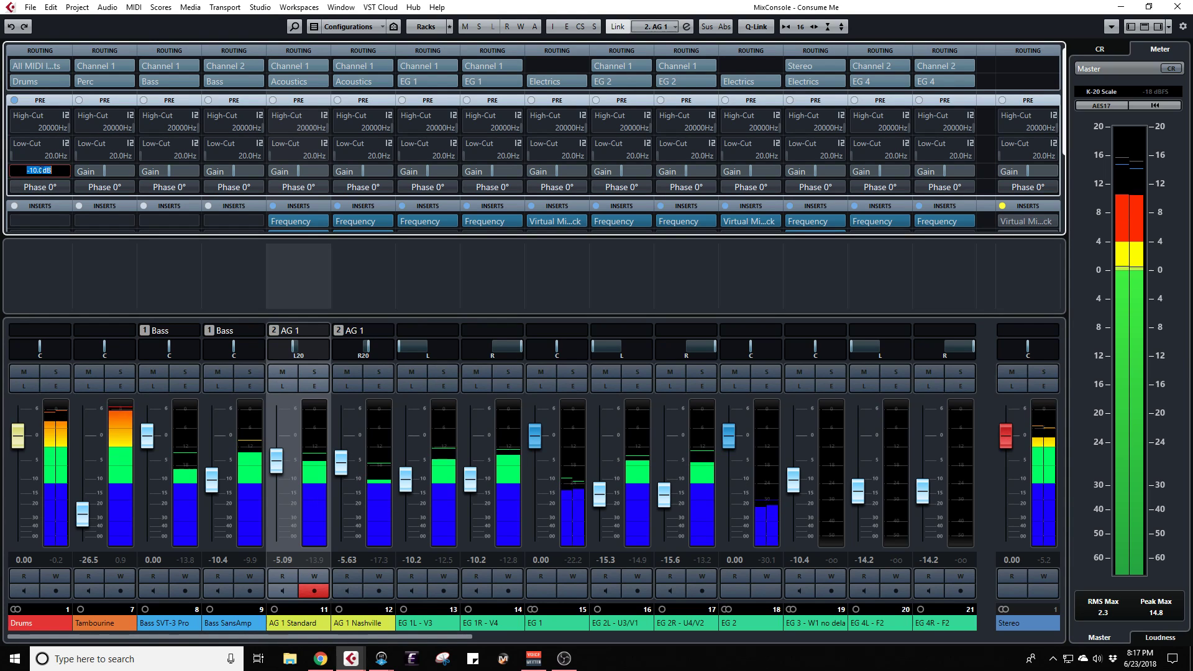
{"action": "type", "text": "-"}
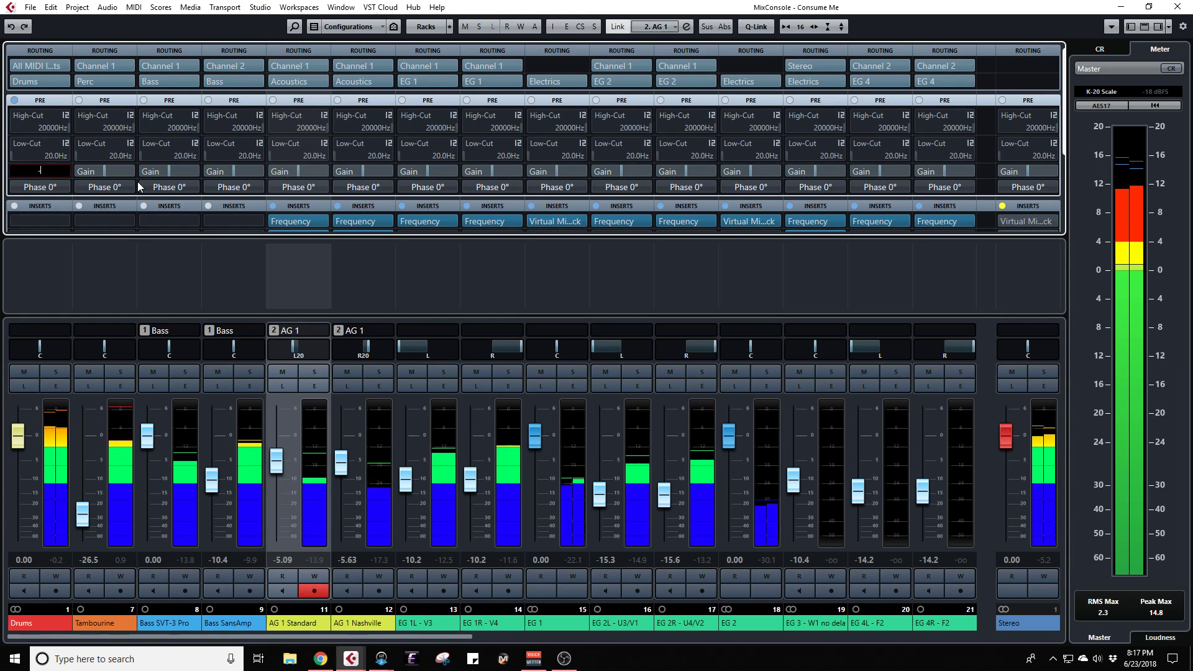
{"action": "type", "text": "14"}
{"action": "key", "text": "Return"}
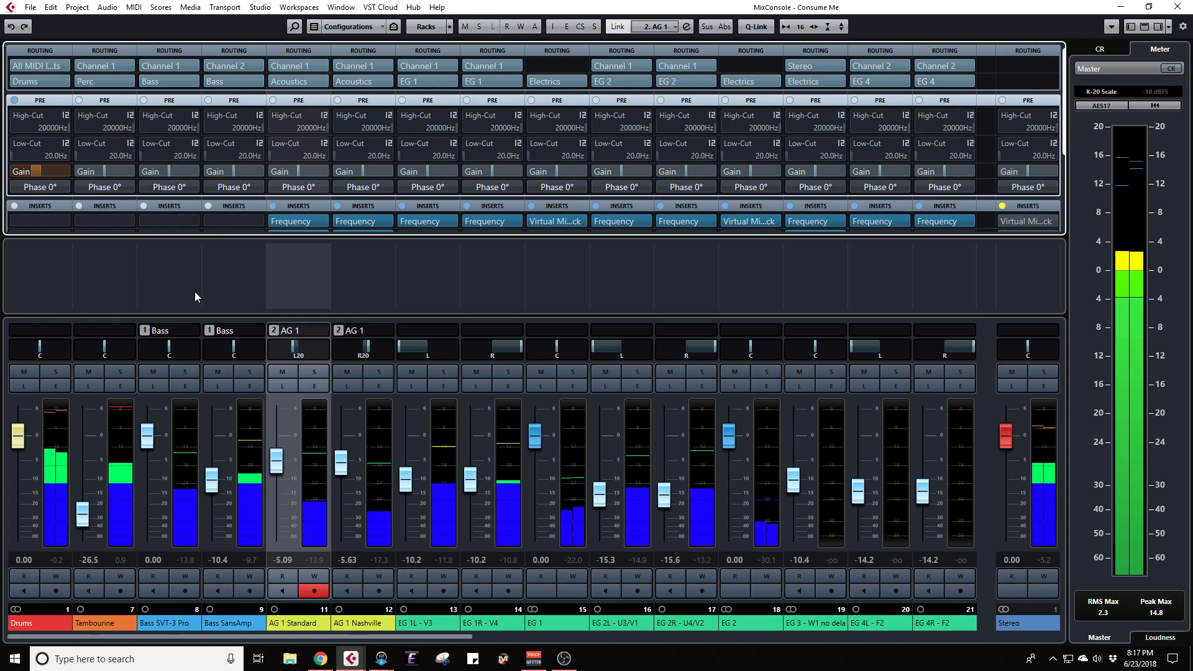
Step: Select the Bass SVT-3 Pro channel, then bring up the channel visibility list and show the Group Tracks in the MixConsole
{"action": "left_click", "coordinate": [165, 293]}
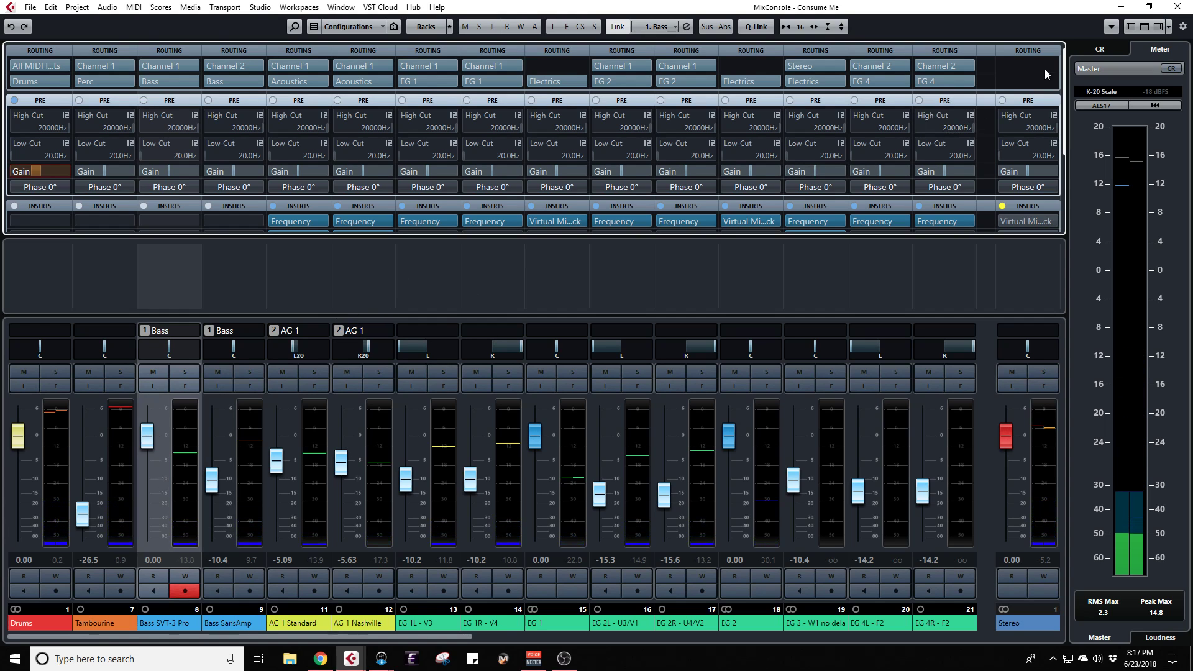
{"action": "left_click", "coordinate": [1130, 28]}
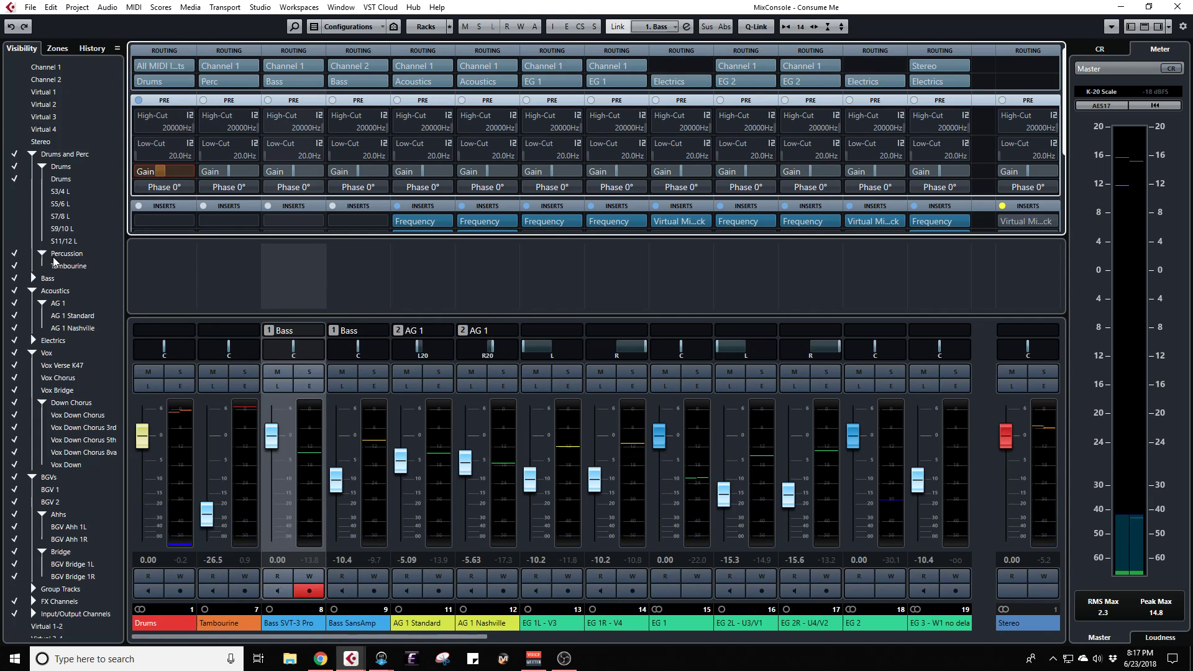
{"action": "left_click", "coordinate": [14, 593]}
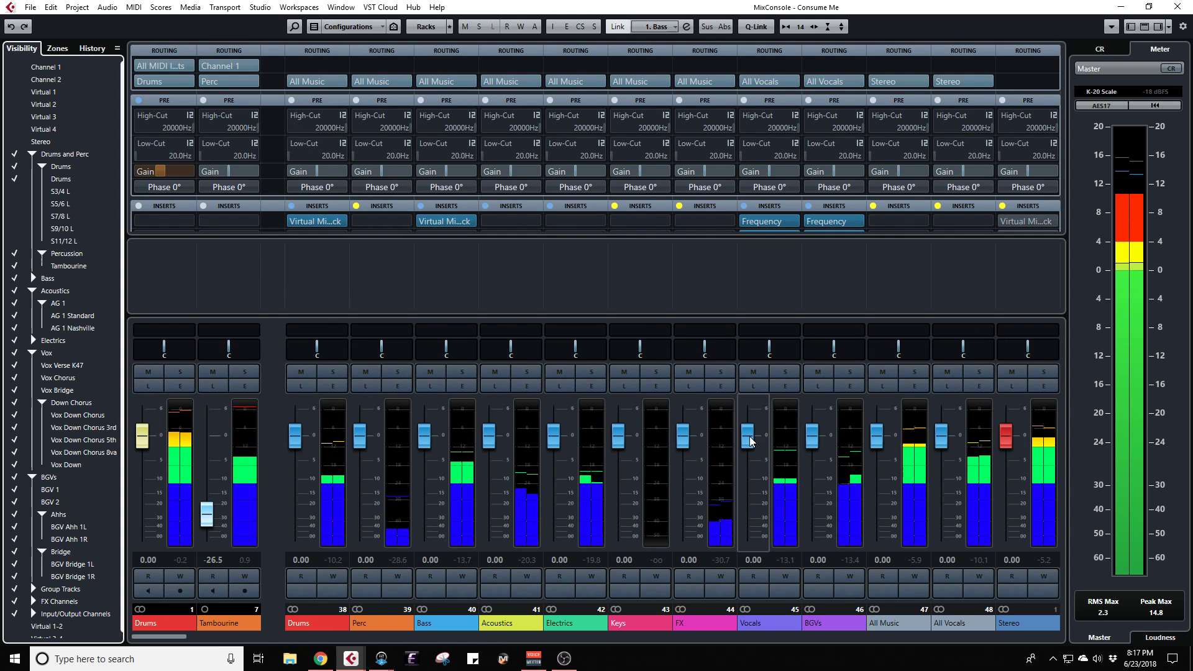
Step: Lower the Bass group's level to -1.44 dB and the Electrics group's level to -0.75 dB
{"action": "left_click_drag", "start_coordinate": [424, 437], "coordinate": [424, 450]}
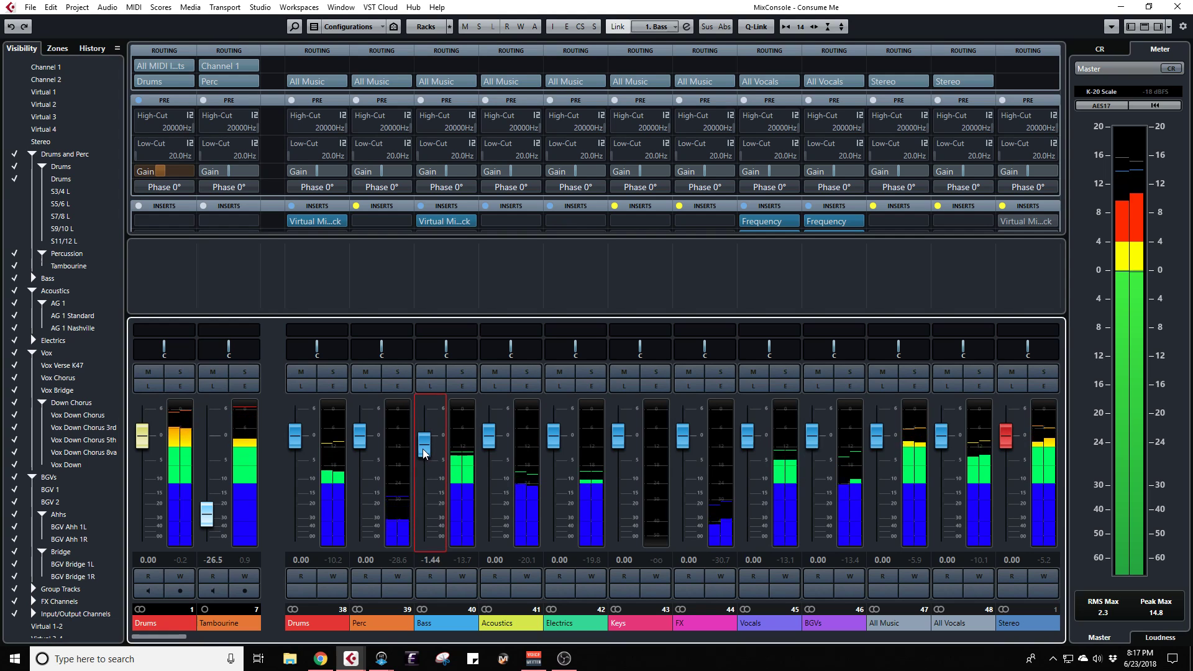
{"action": "left_click_drag", "start_coordinate": [554, 442], "coordinate": [558, 457]}
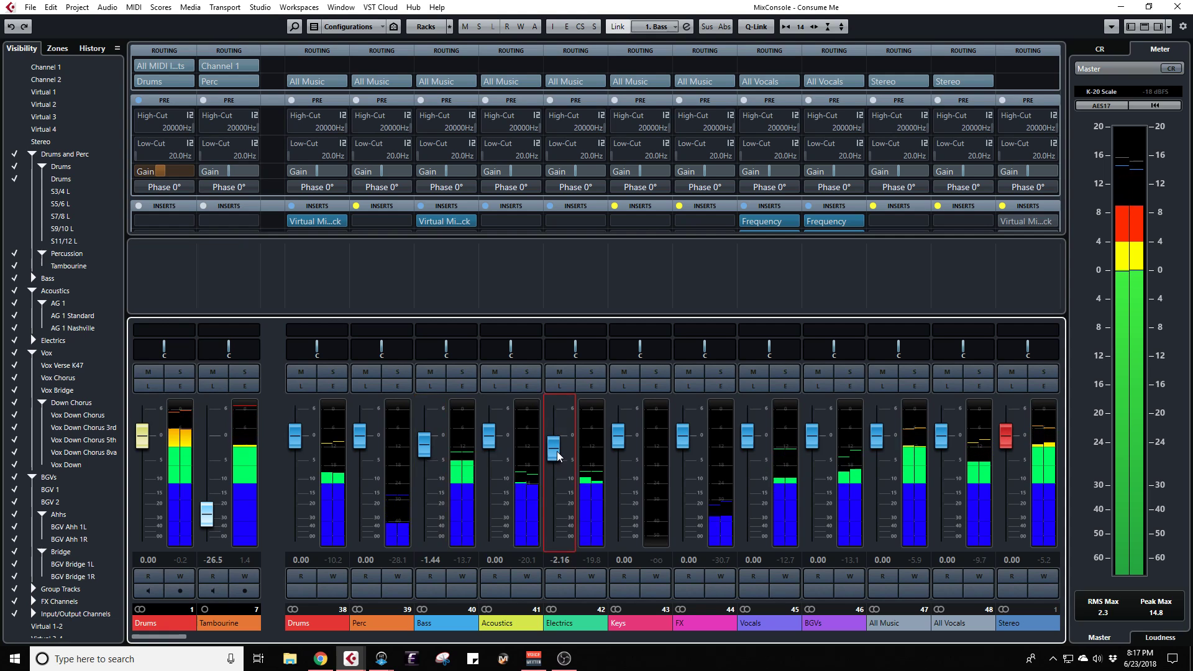
{"action": "scroll", "coordinate": [557, 457], "scroll_direction": "up", "scroll_amount": 2}
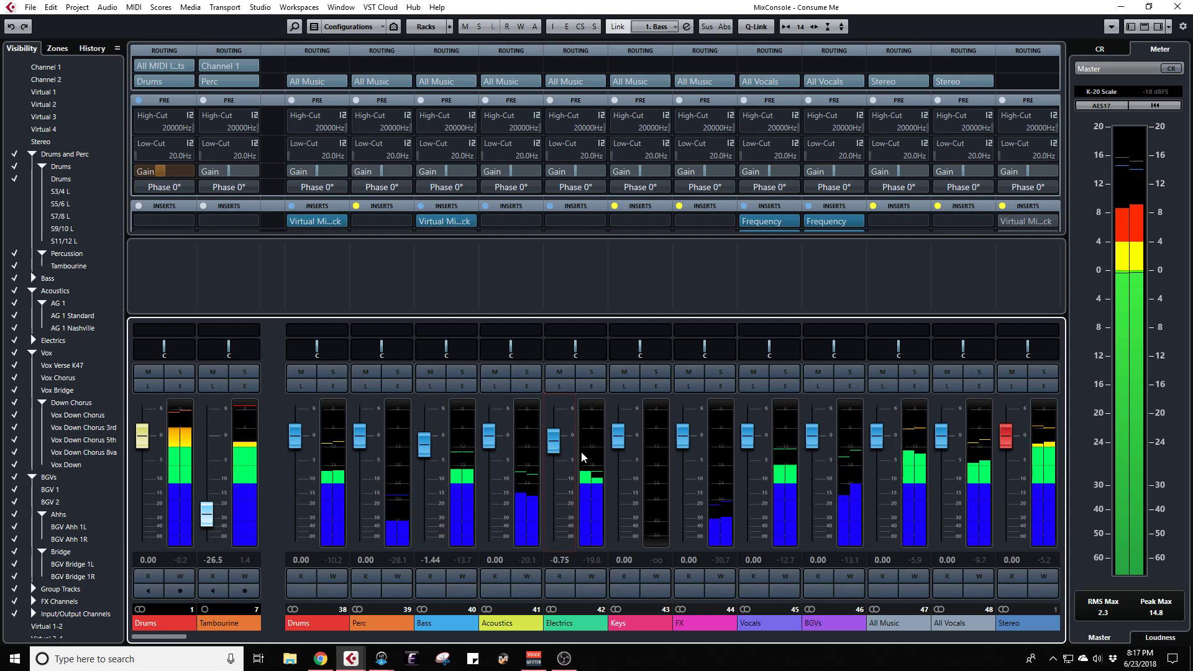
Step: Lower the Vocals group to -2.00 dB and the BGVs group to -1.10 dB, and reset the Electrics group to 0.00 dB
{"action": "left_click", "coordinate": [747, 452]}
{"action": "scroll", "coordinate": [749, 454], "scroll_direction": "down", "scroll_amount": 4}
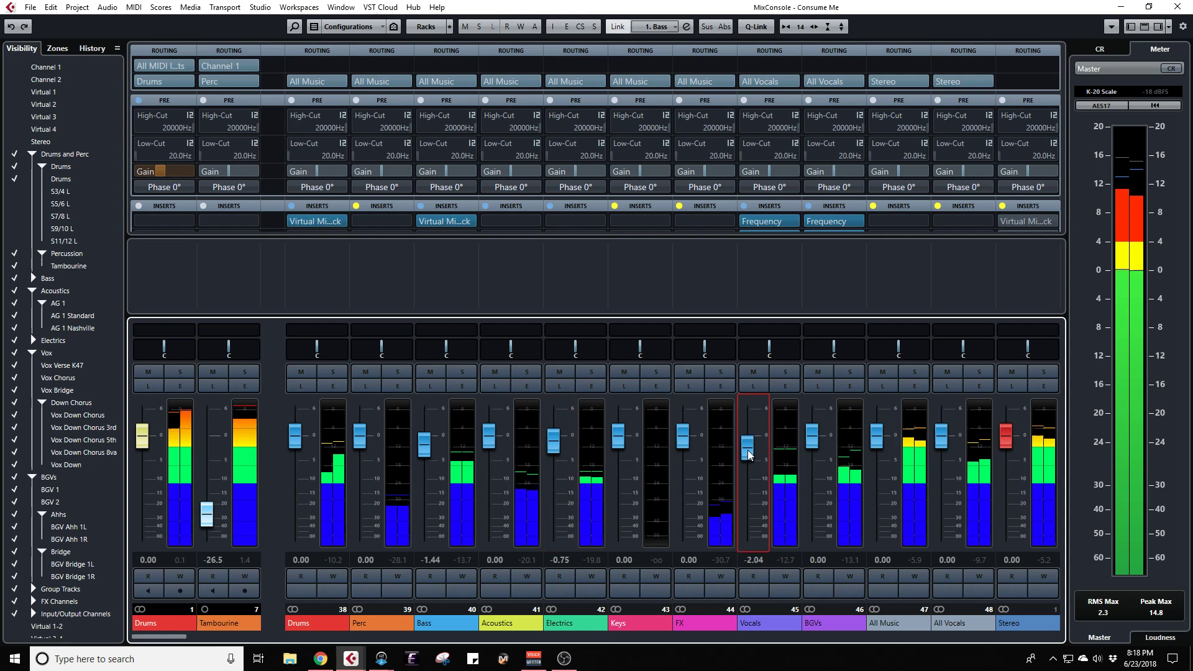
{"action": "scroll", "coordinate": [749, 453], "scroll_direction": "down", "scroll_amount": 3}
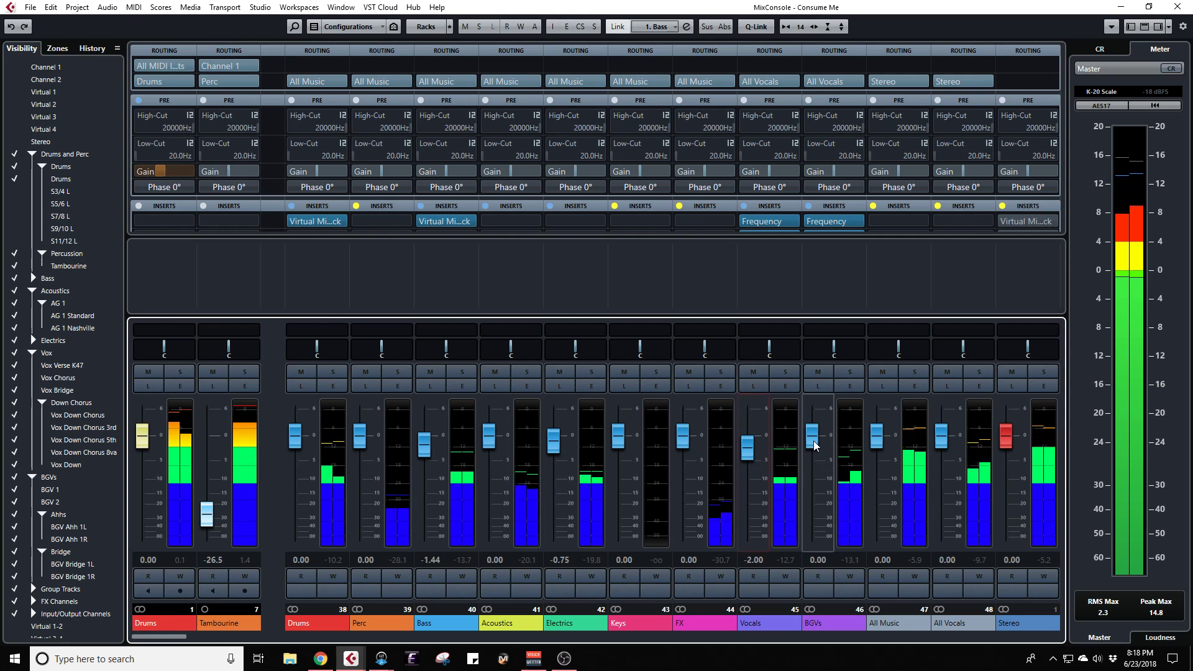
{"action": "left_click_drag", "start_coordinate": [814, 442], "coordinate": [814, 449]}
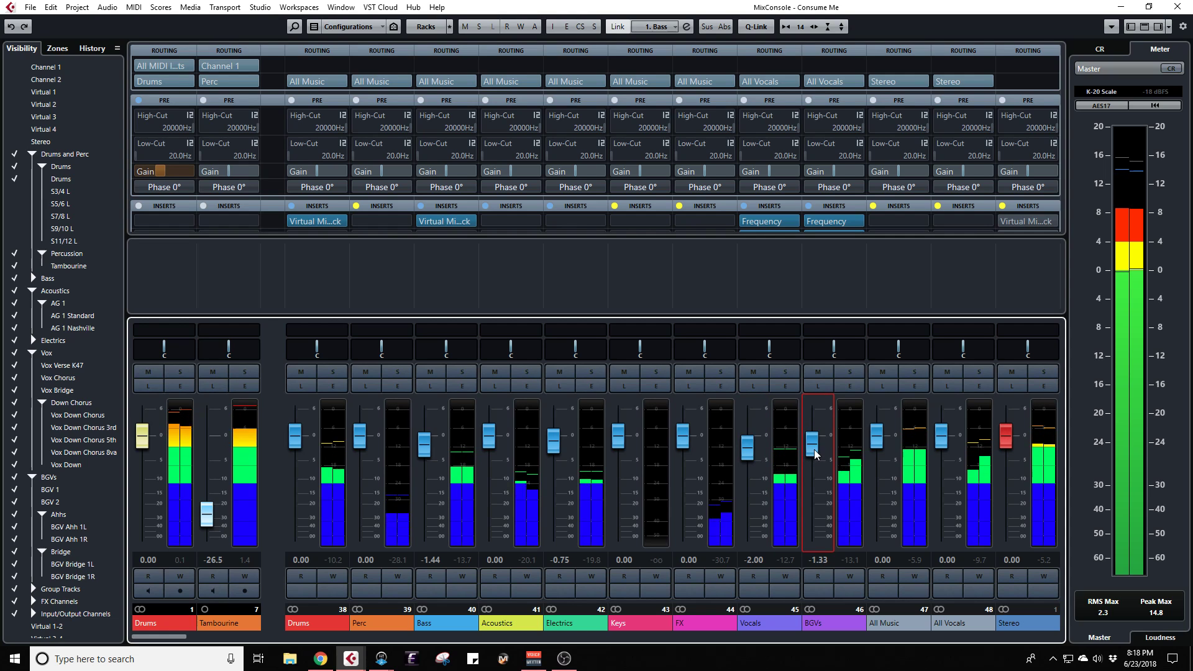
{"action": "scroll", "coordinate": [814, 448], "scroll_direction": "up", "scroll_amount": 2}
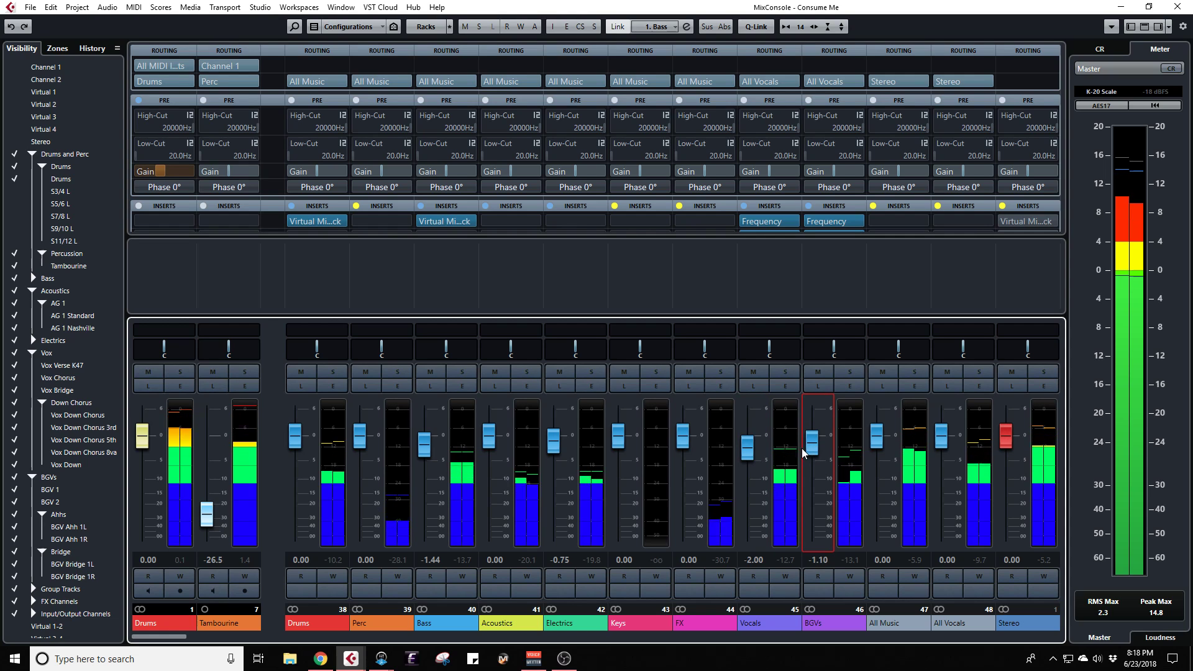
{"action": "left_click", "coordinate": [553, 444], "text": "ctrl"}
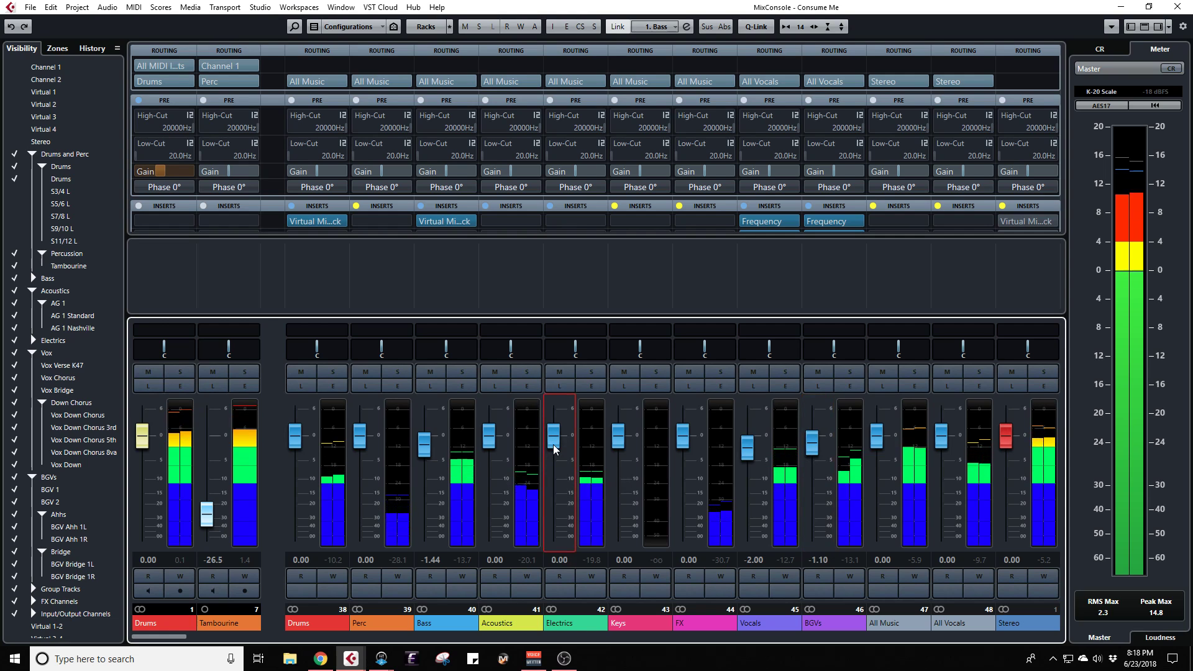
Step: Solo the Drums, Perc and Bass groups together and set the Bass group's level to -5.31 dB
{"action": "left_click", "coordinate": [333, 371]}
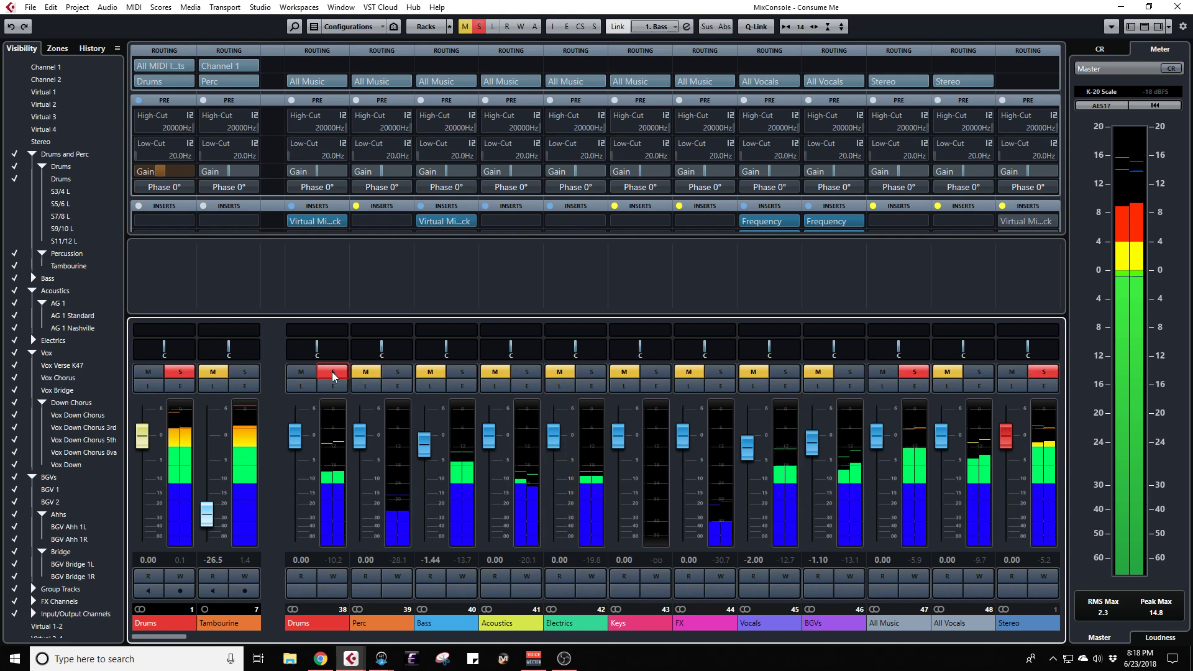
{"action": "left_click", "coordinate": [398, 372]}
{"action": "left_click", "coordinate": [462, 372]}
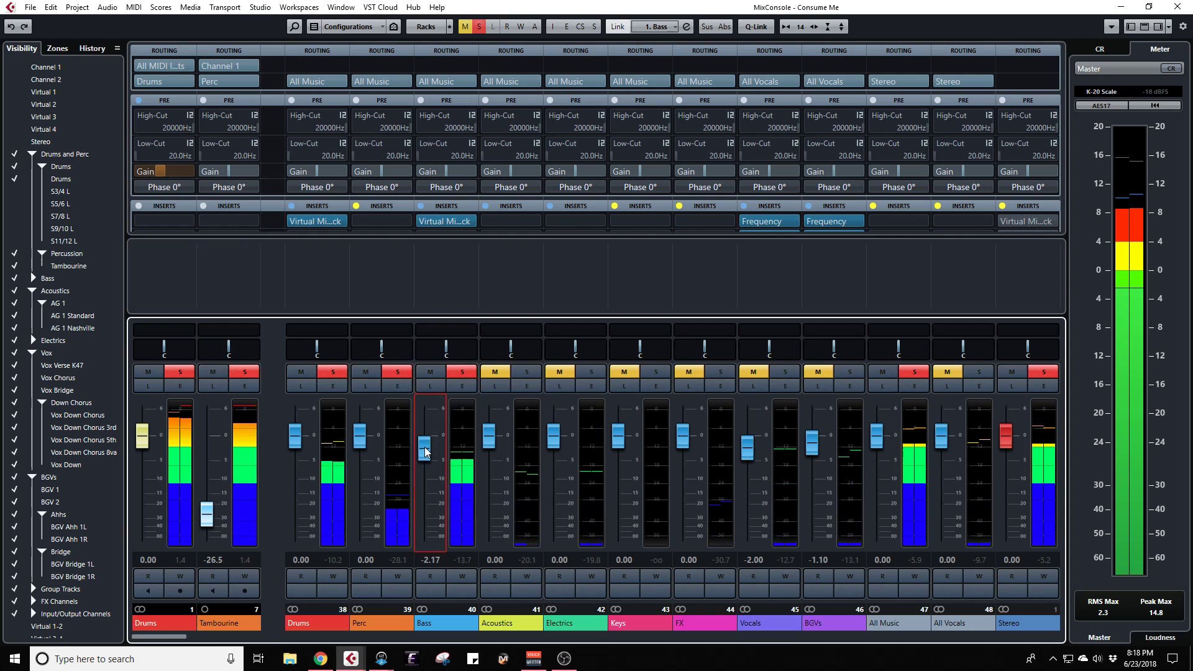
{"action": "scroll", "coordinate": [426, 452], "scroll_direction": "up", "scroll_amount": 6}
{"action": "scroll", "coordinate": [425, 452], "scroll_direction": "down", "scroll_amount": 7}
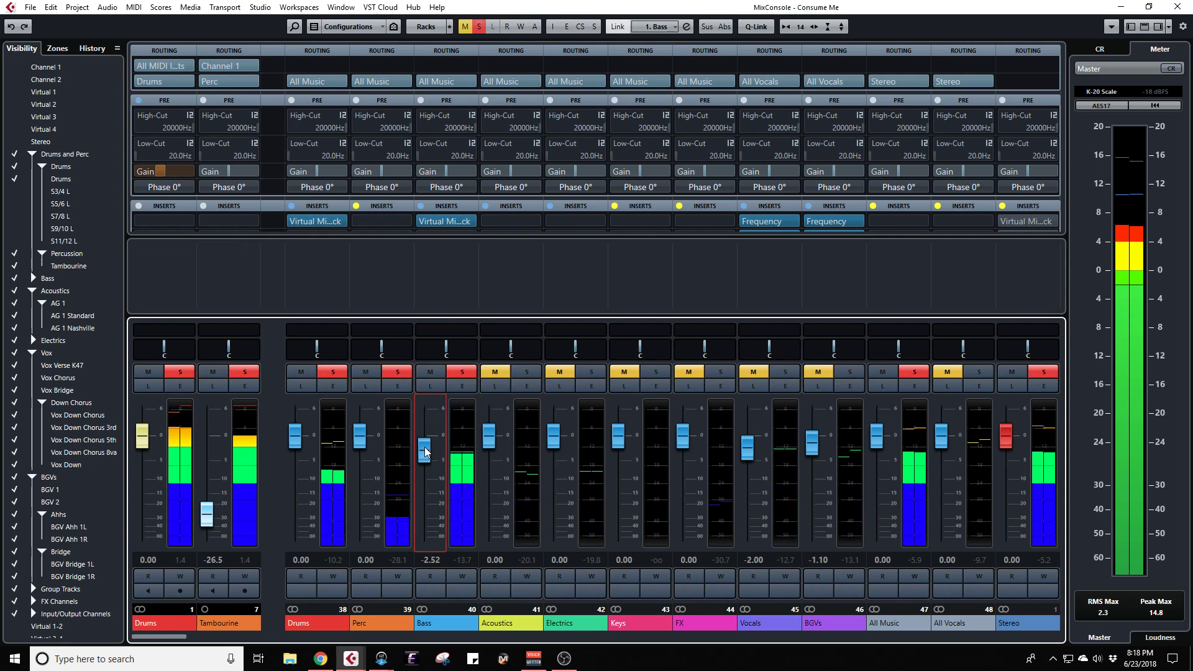
{"action": "scroll", "coordinate": [426, 452], "scroll_direction": "up", "scroll_amount": 2}
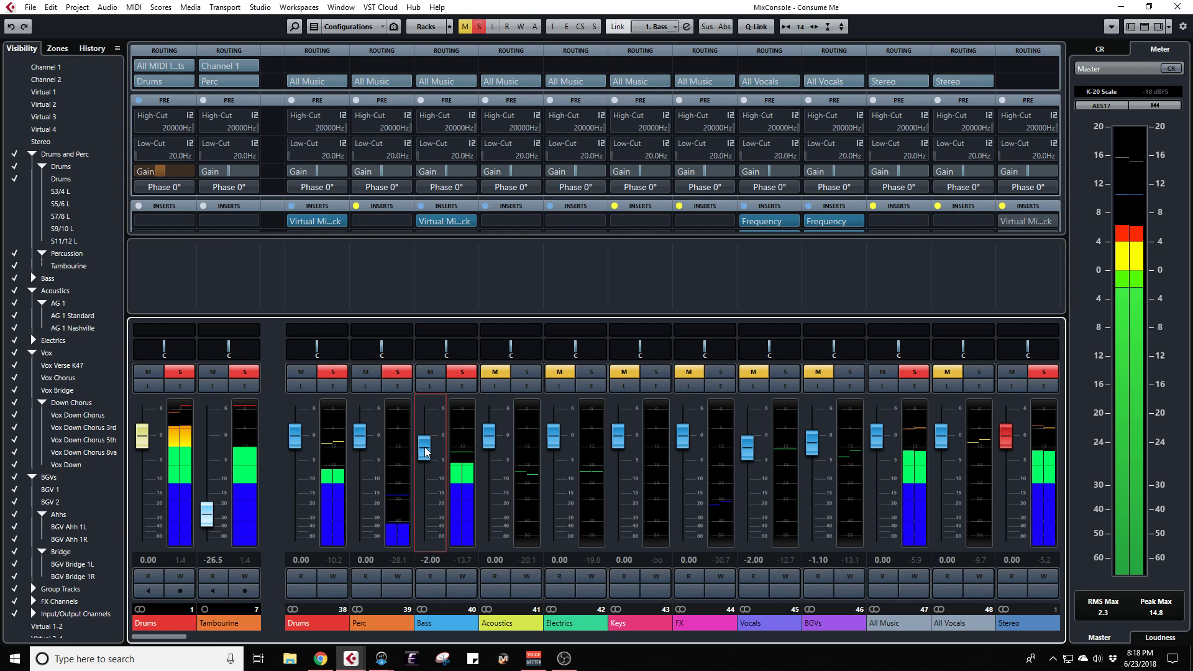
{"action": "left_click_drag", "start_coordinate": [427, 458], "coordinate": [423, 469]}
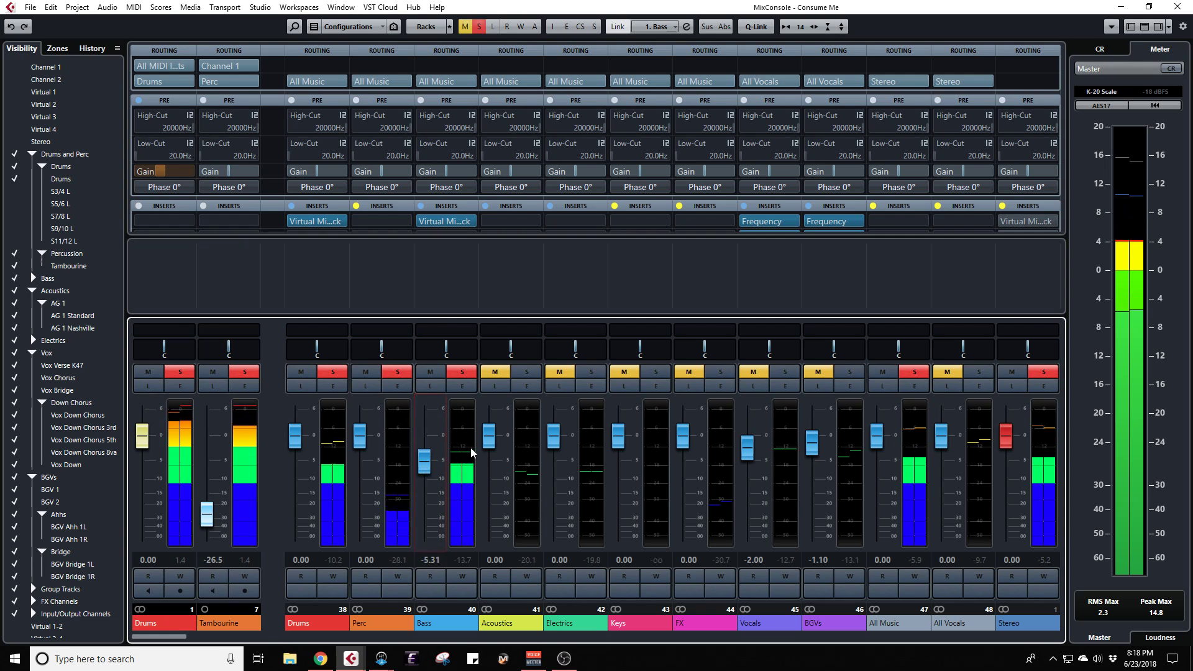
Step: Add the Acoustics, Electrics and Keys groups to the solo, and set the Electrics group's level to -0.89 dB
{"action": "left_click", "coordinate": [526, 372]}
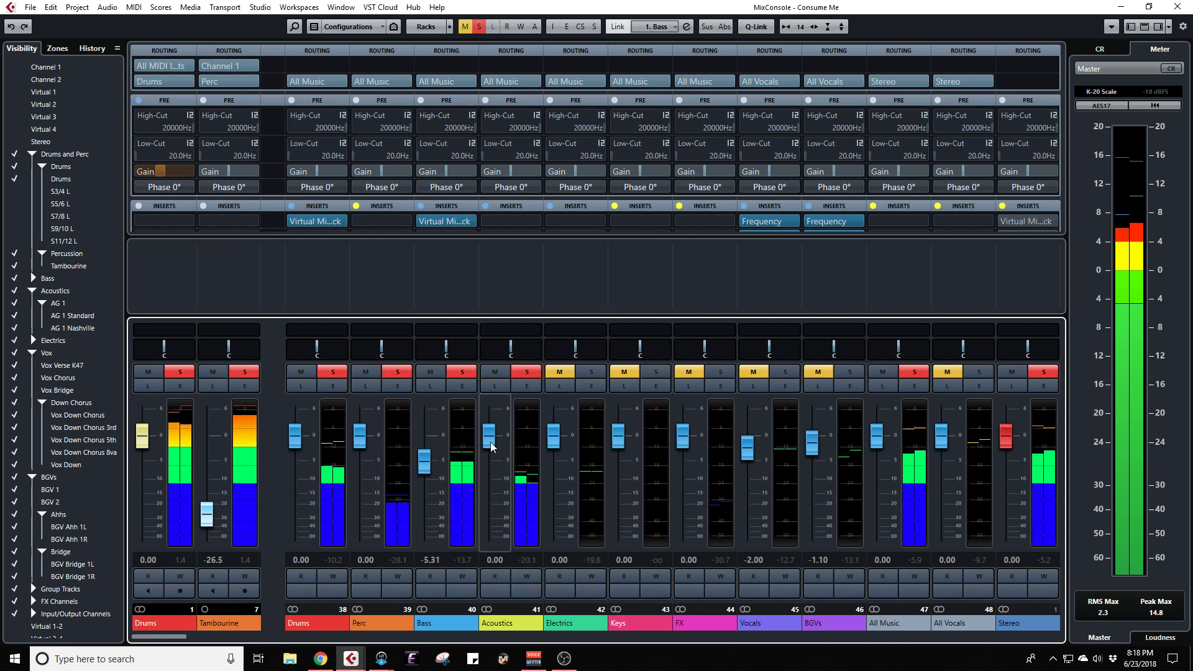
{"action": "left_click", "coordinate": [592, 372]}
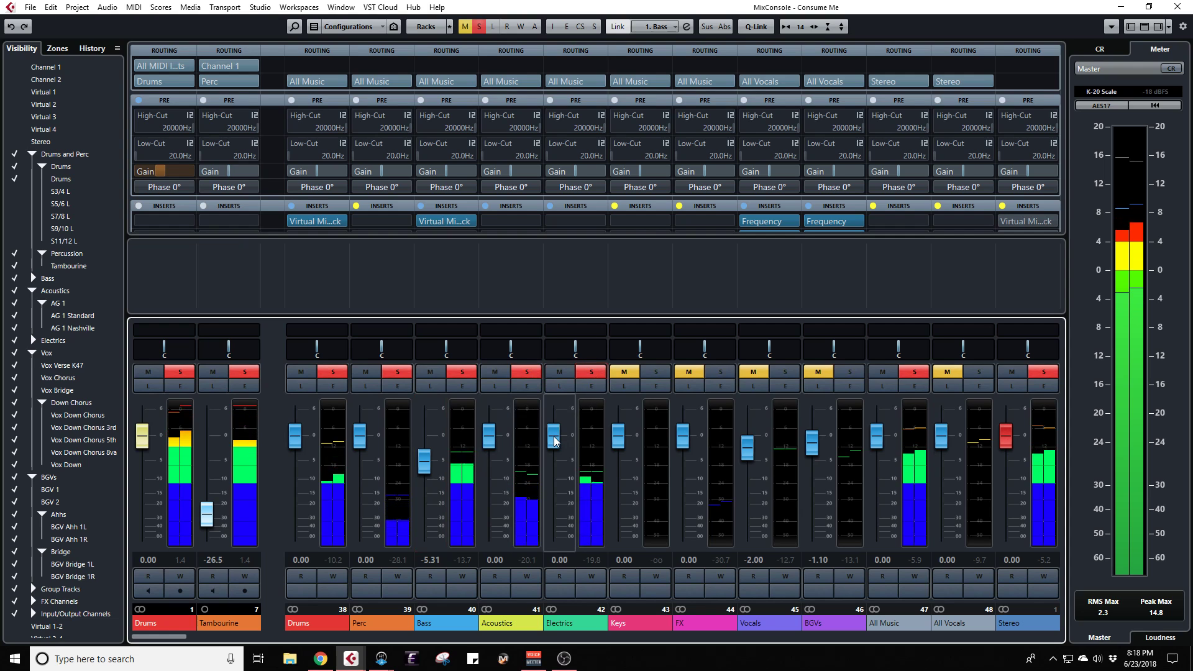
{"action": "left_click_drag", "start_coordinate": [554, 442], "coordinate": [557, 466]}
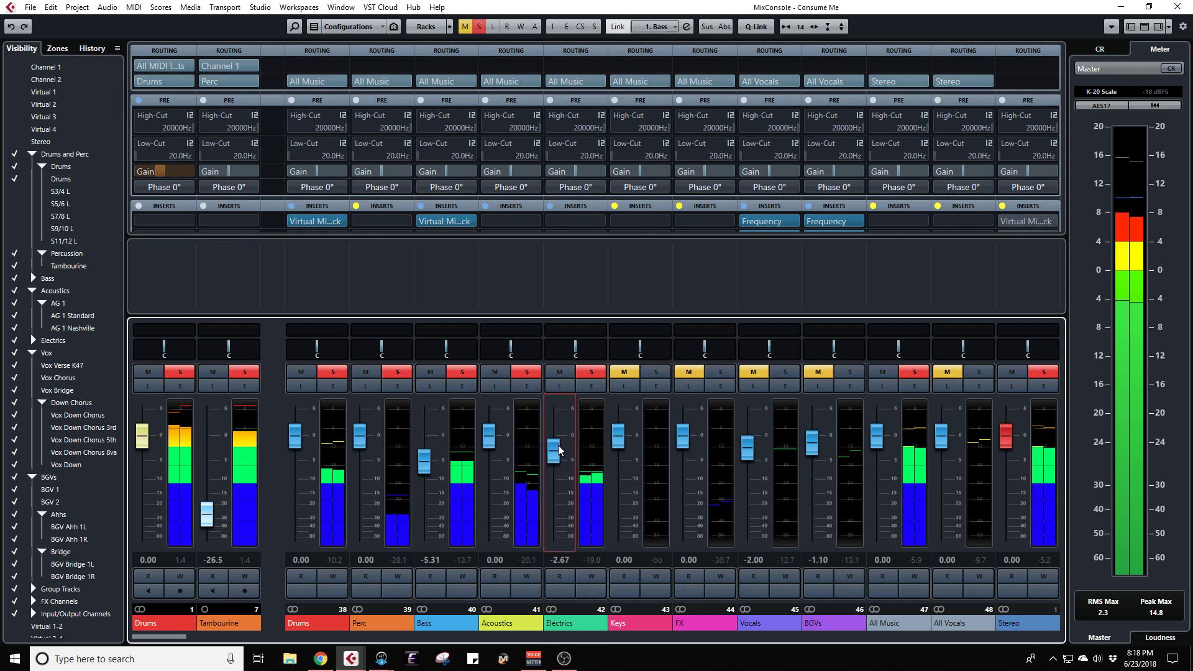
{"action": "left_click_drag", "start_coordinate": [558, 449], "coordinate": [559, 444]}
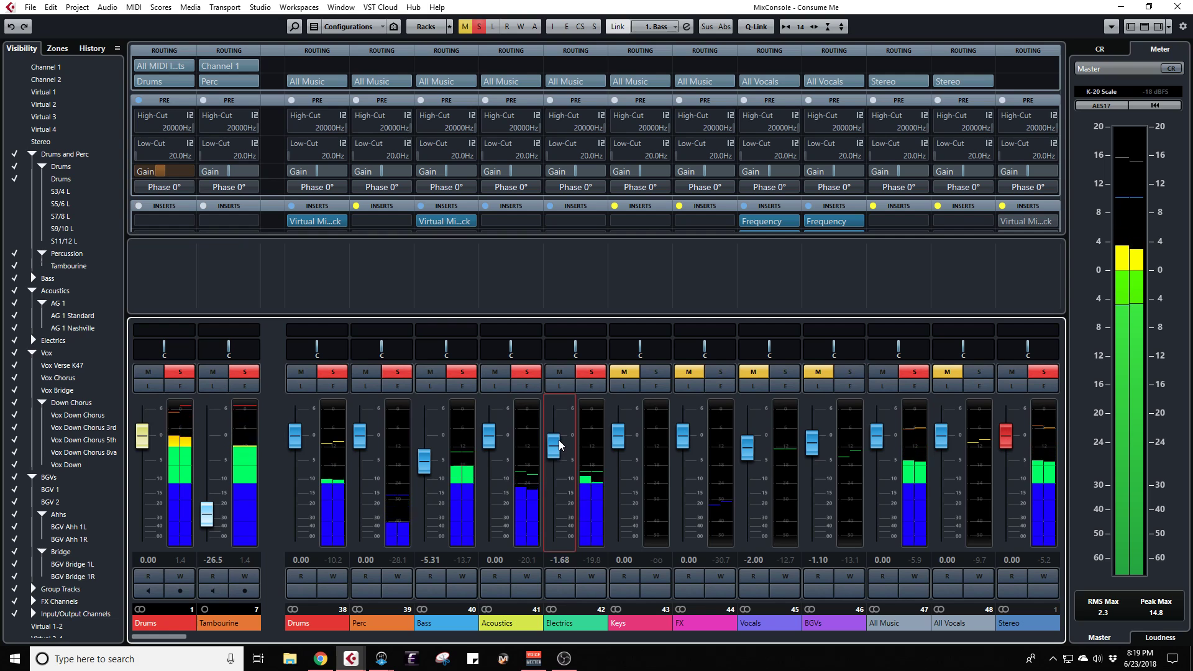
{"action": "left_click_drag", "start_coordinate": [559, 443], "coordinate": [561, 442]}
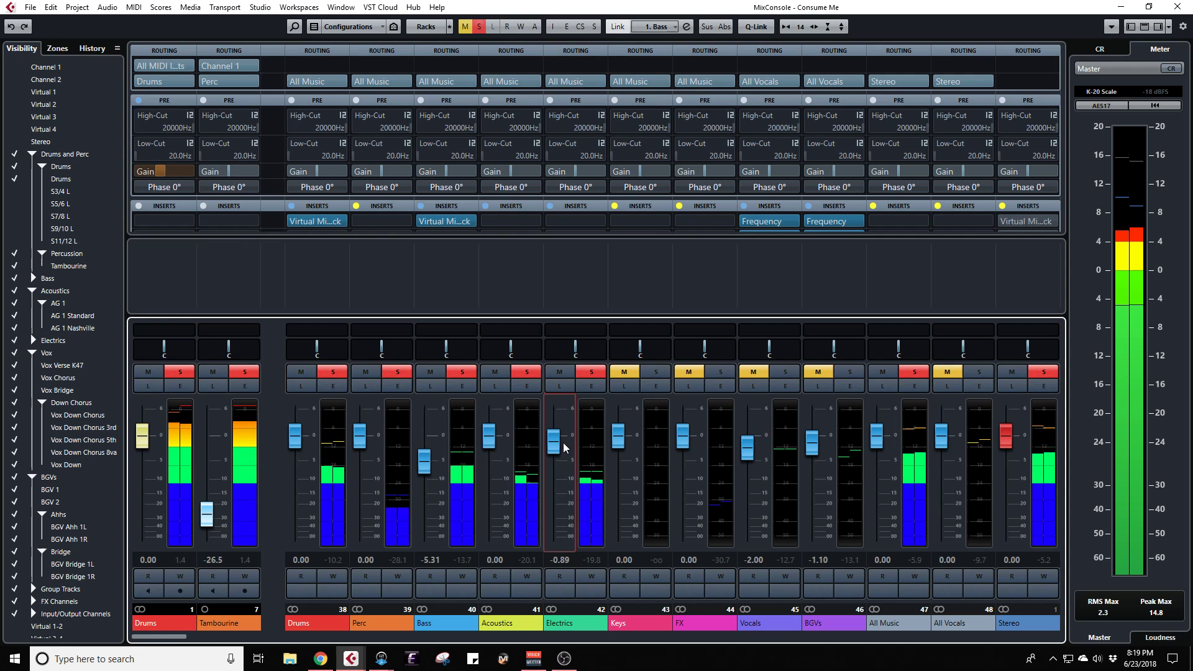
{"action": "left_click", "coordinate": [656, 372]}
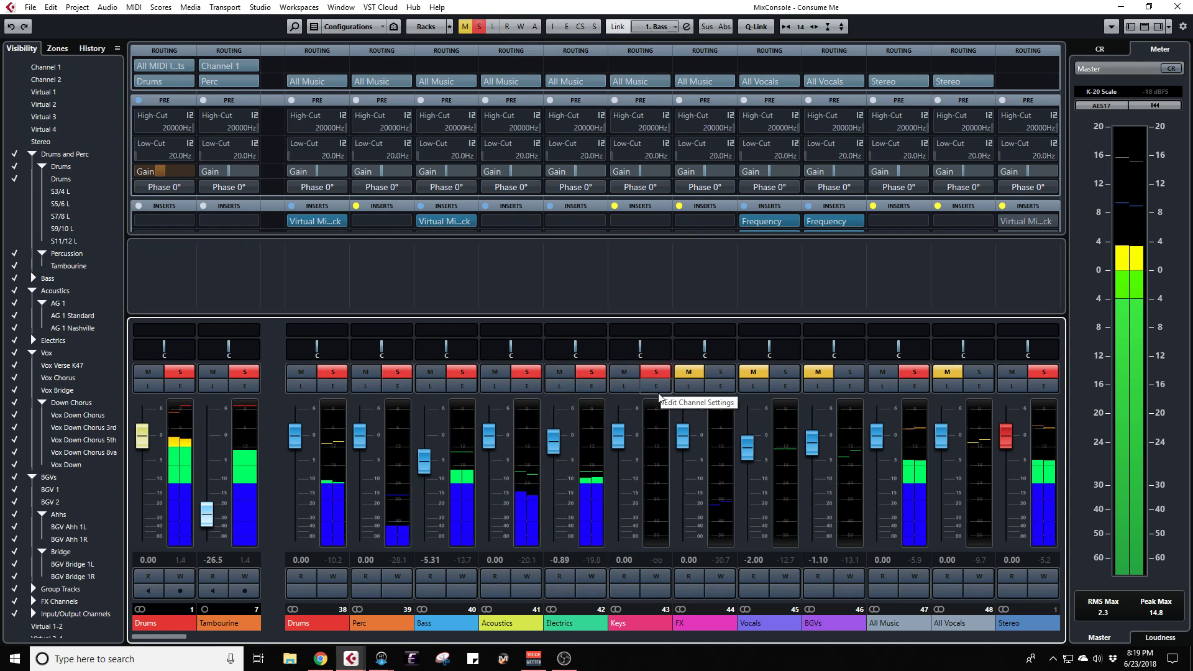
Step: Return to the project's track list and collapse the Percussion, Drums, Drums and Perc, and Acoustics folders
{"action": "key", "text": "F3"}
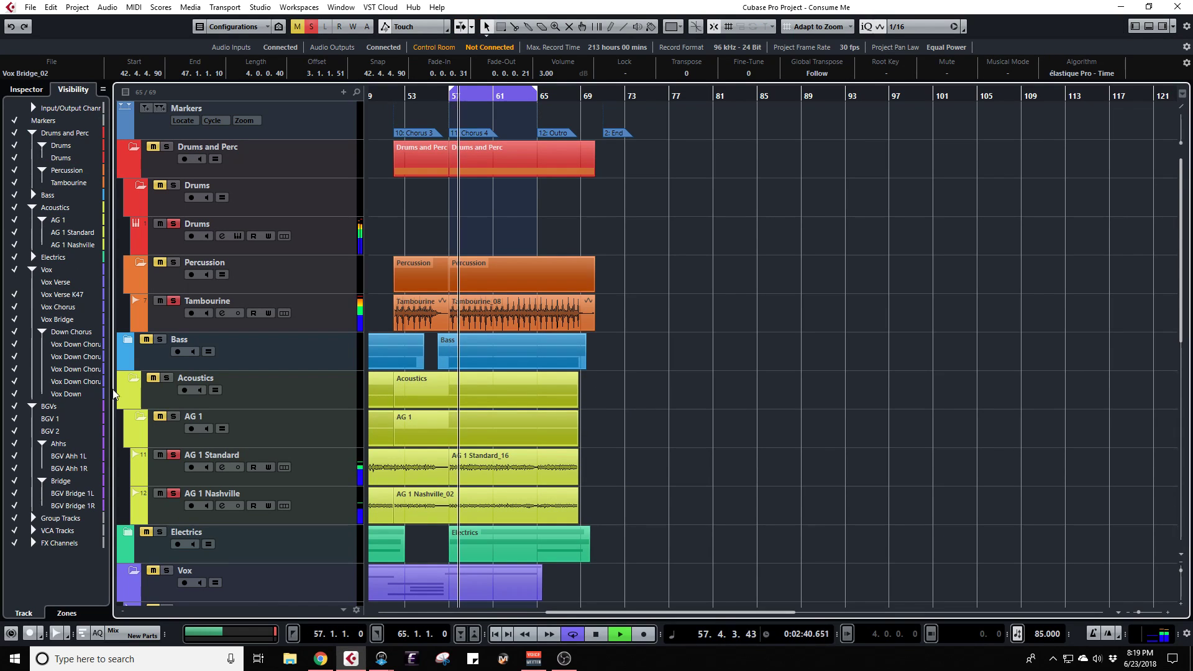
{"action": "left_click", "coordinate": [136, 265]}
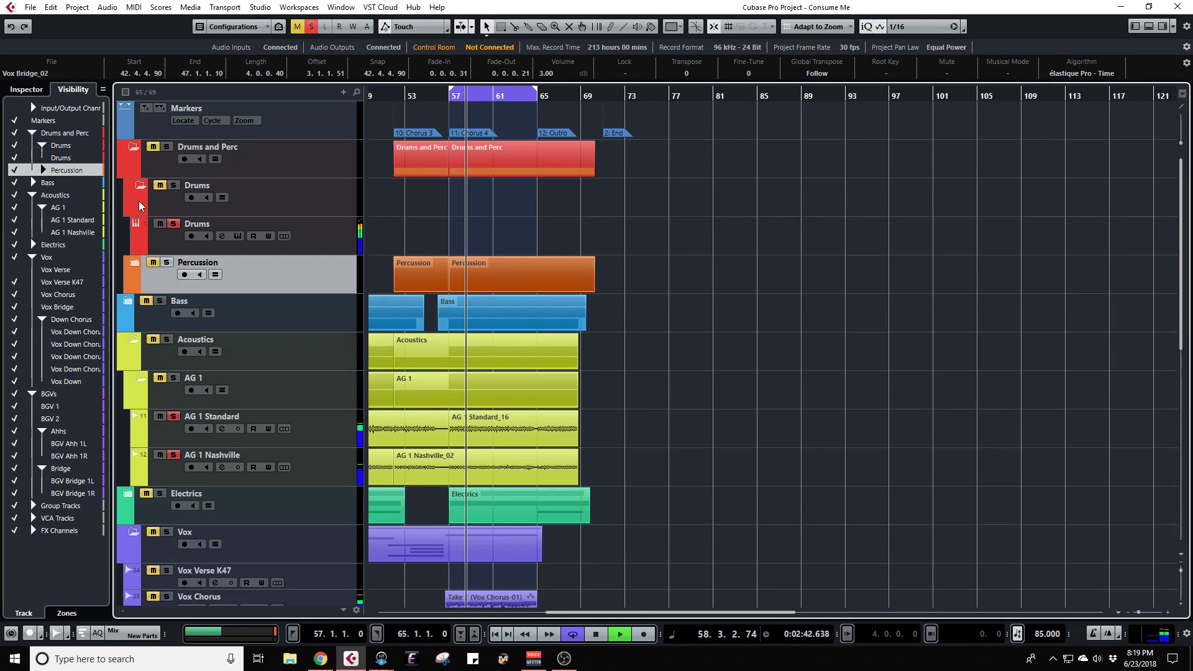
{"action": "left_click", "coordinate": [141, 185]}
{"action": "left_click", "coordinate": [128, 148]}
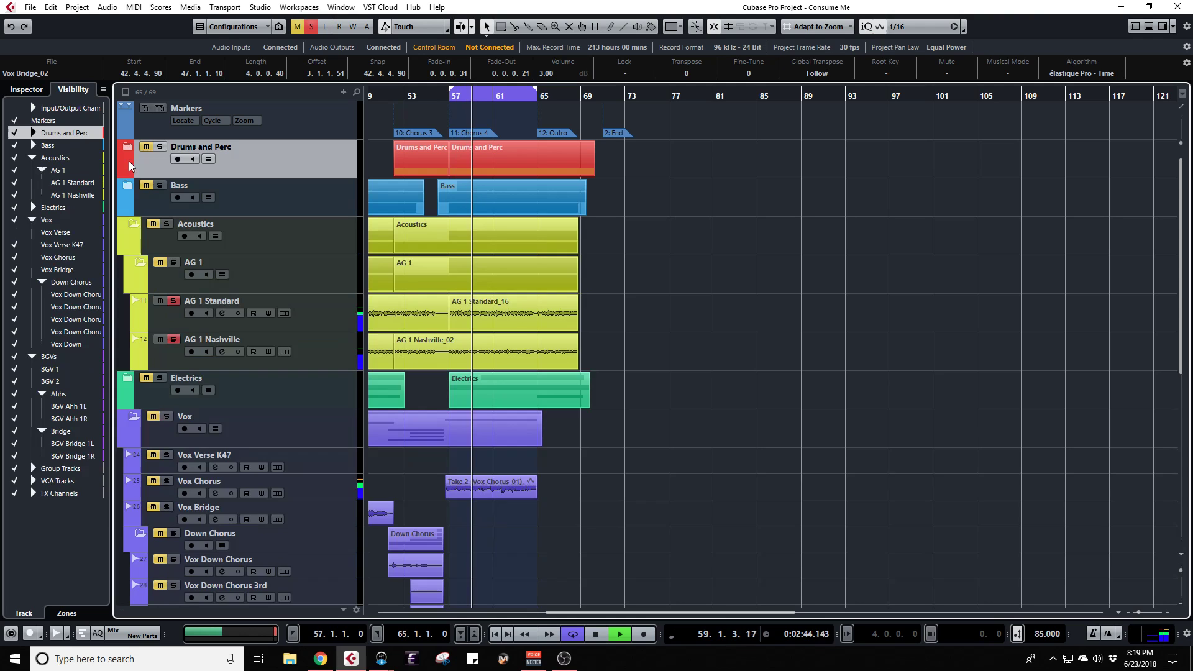
{"action": "left_click", "coordinate": [133, 225]}
{"action": "left_click", "coordinate": [133, 225]}
{"action": "left_click", "coordinate": [137, 261]}
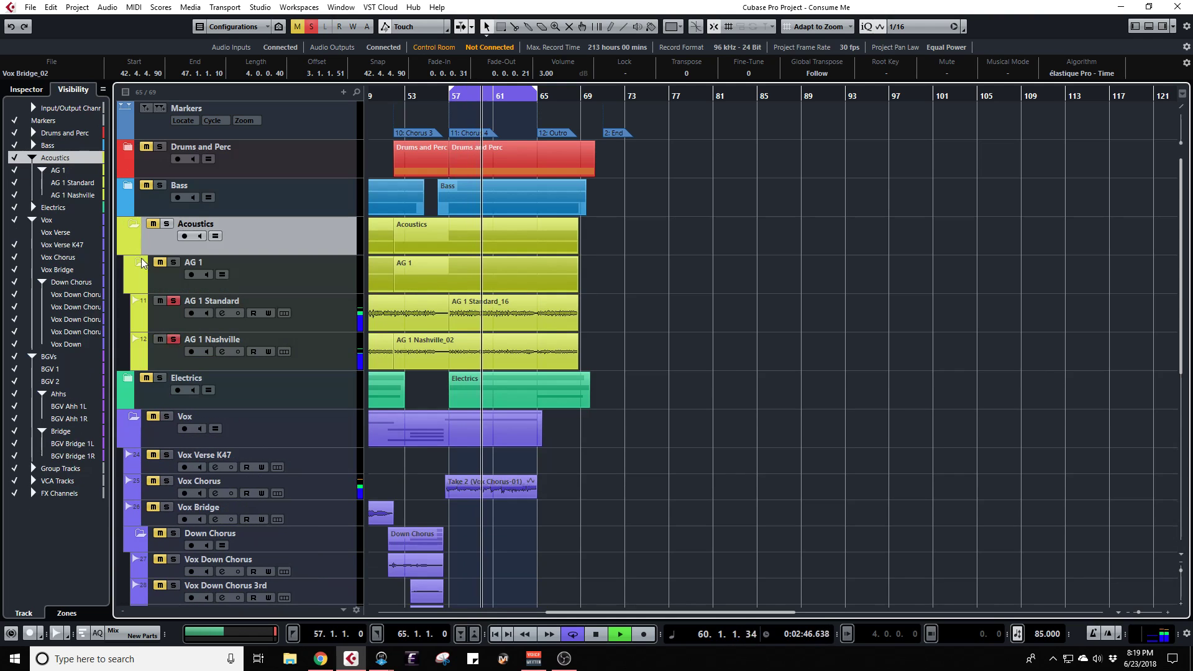
{"action": "left_click", "coordinate": [130, 227]}
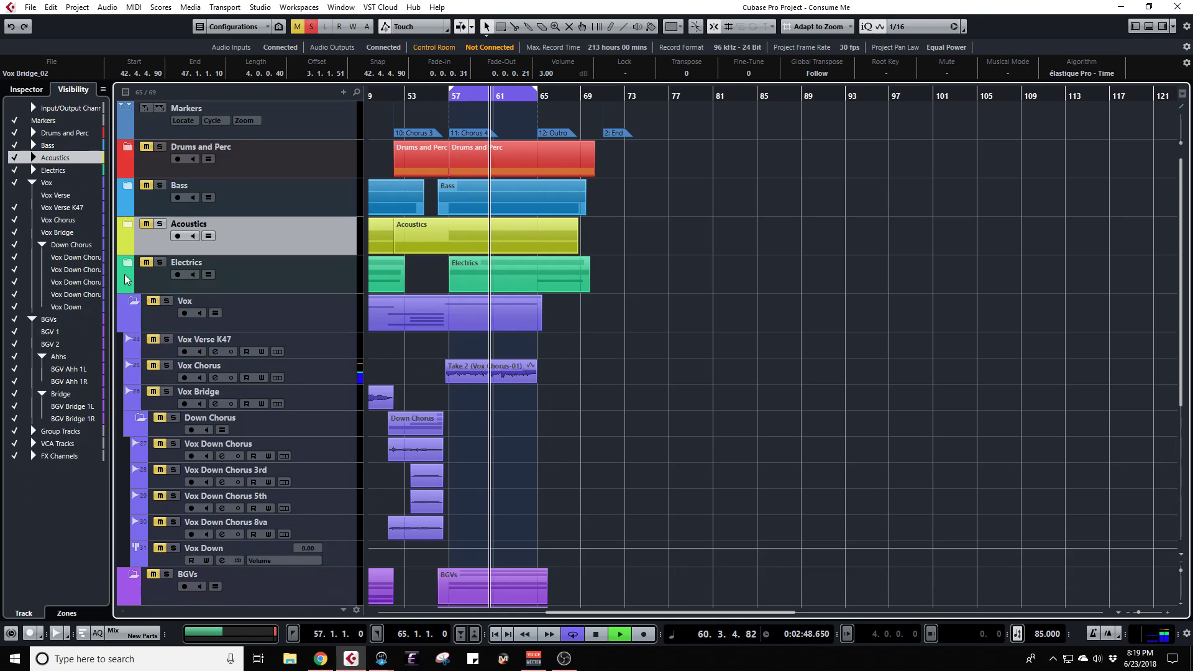
Step: Collapse the Vox and BGVs folders and expand the Group Tracks folder
{"action": "left_click", "coordinate": [131, 305]}
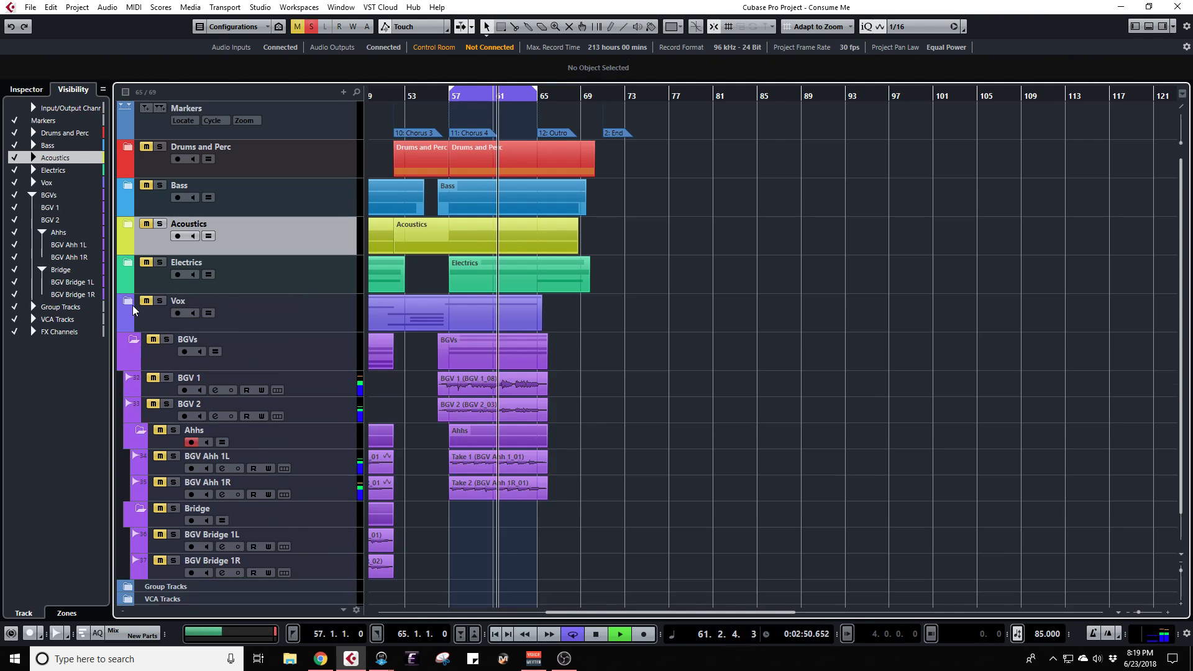
{"action": "left_click", "coordinate": [128, 340]}
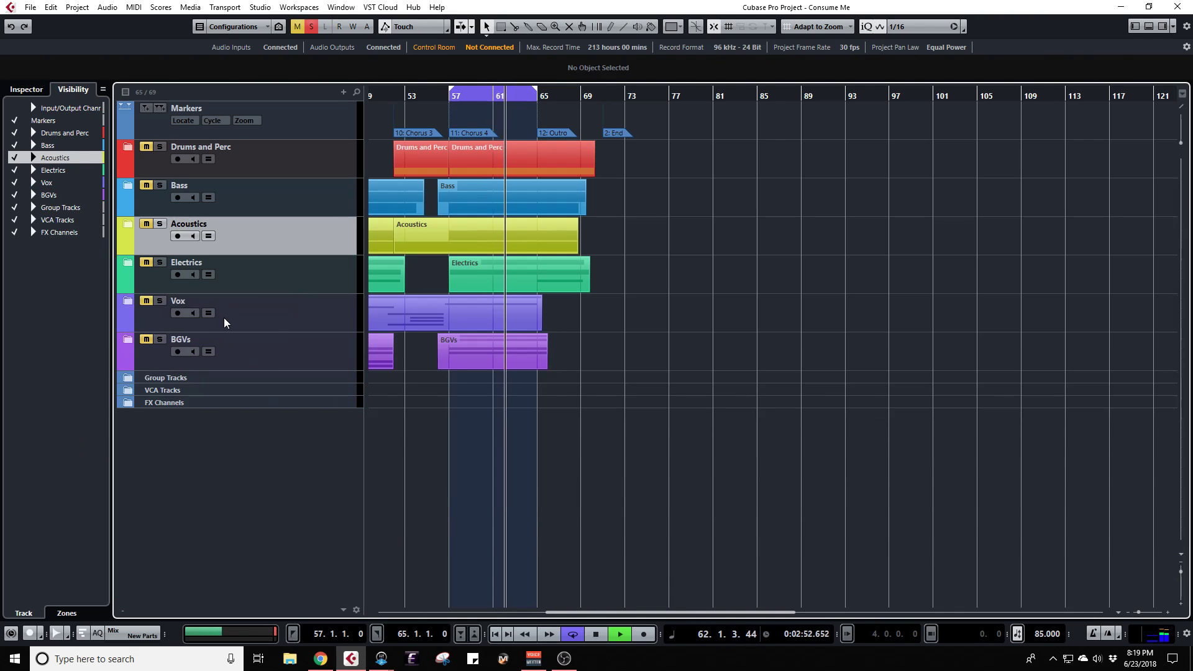
{"action": "left_click", "coordinate": [129, 381]}
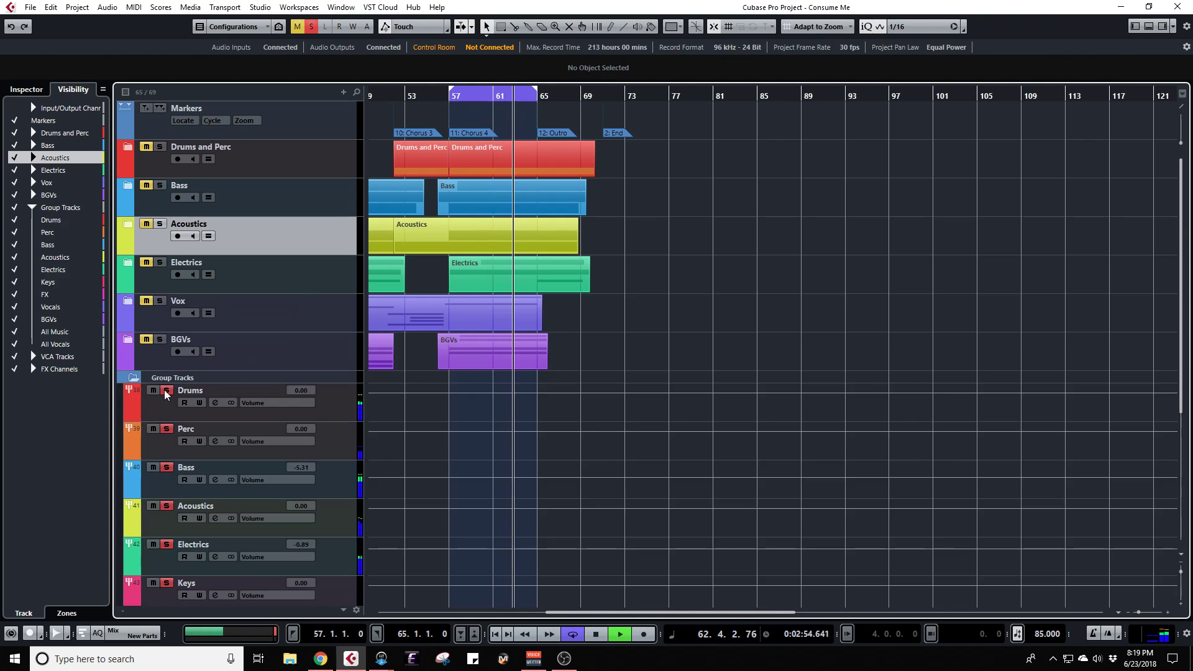
Step: Remove the Keys group track from the project
{"action": "scroll", "coordinate": [314, 454], "scroll_direction": "down", "scroll_amount": 3}
{"action": "left_click", "coordinate": [346, 498]}
{"action": "right_click", "coordinate": [346, 498]}
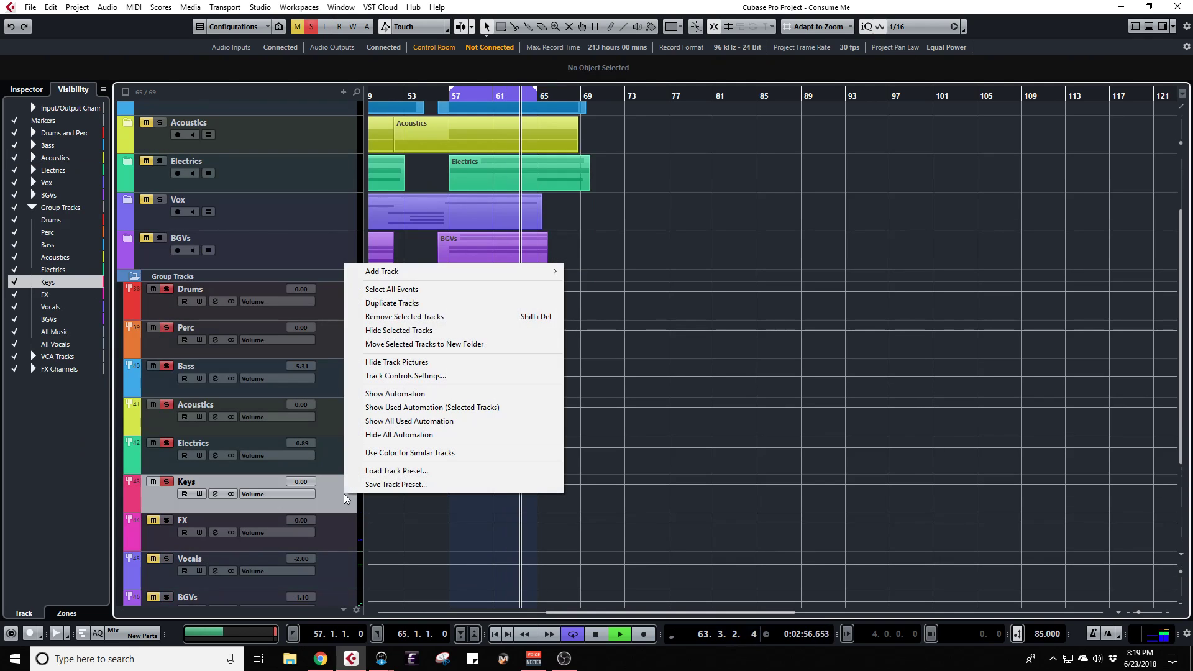
{"action": "left_click", "coordinate": [403, 320]}
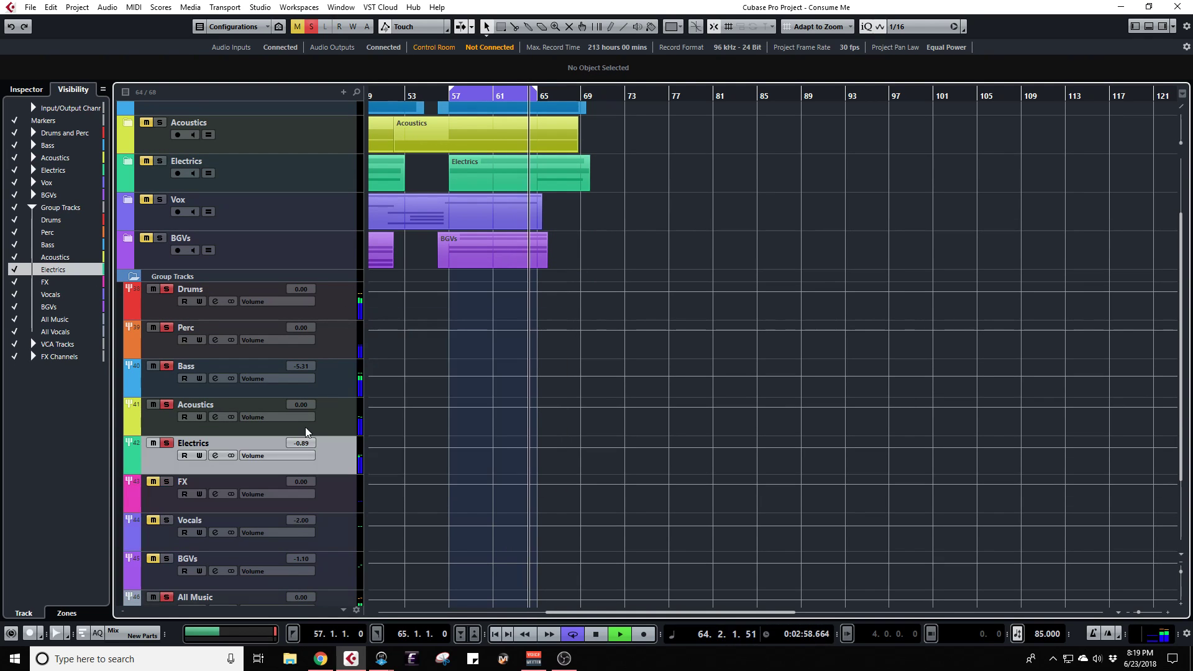
Step: Return to the mixer and add the FX, Vocals, BGVs and All Vocals groups to the solo
{"action": "key", "text": "F3"}
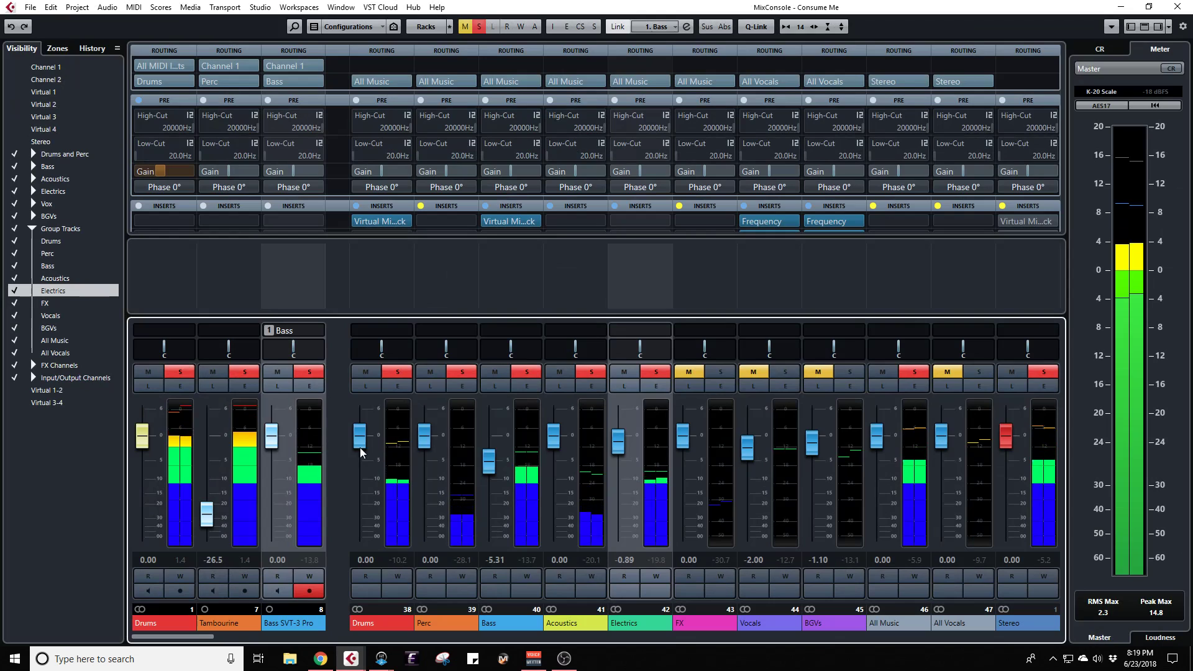
{"action": "left_click", "coordinate": [721, 373]}
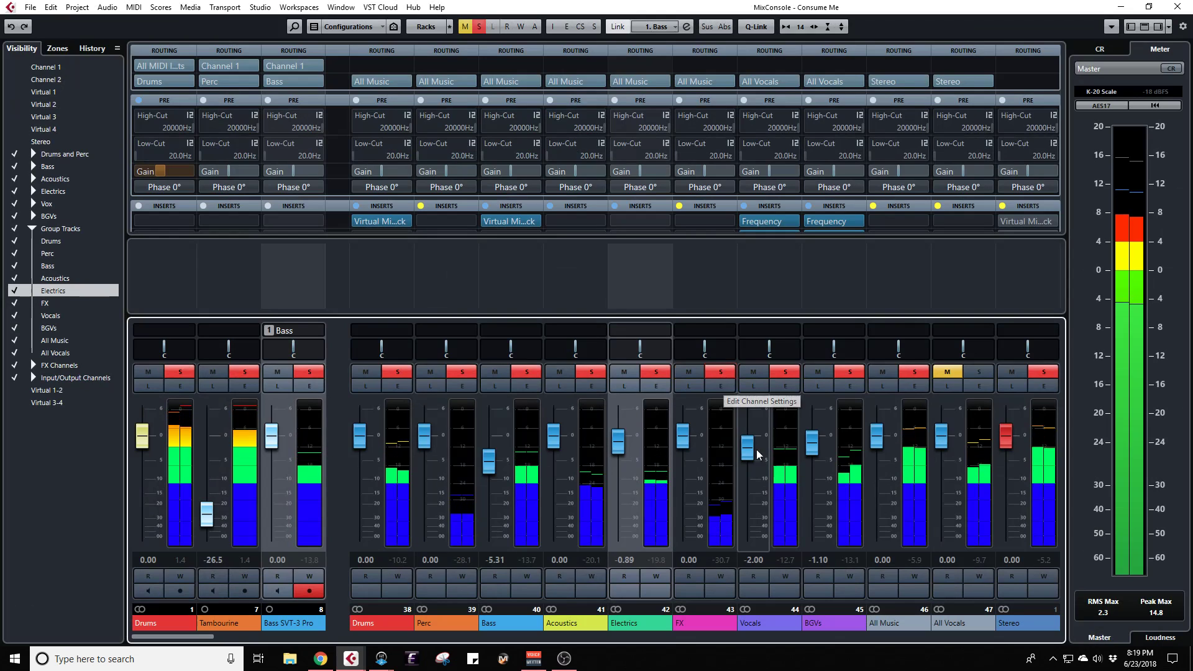
{"action": "left_click", "coordinate": [792, 374]}
{"action": "left_click", "coordinate": [792, 374]}
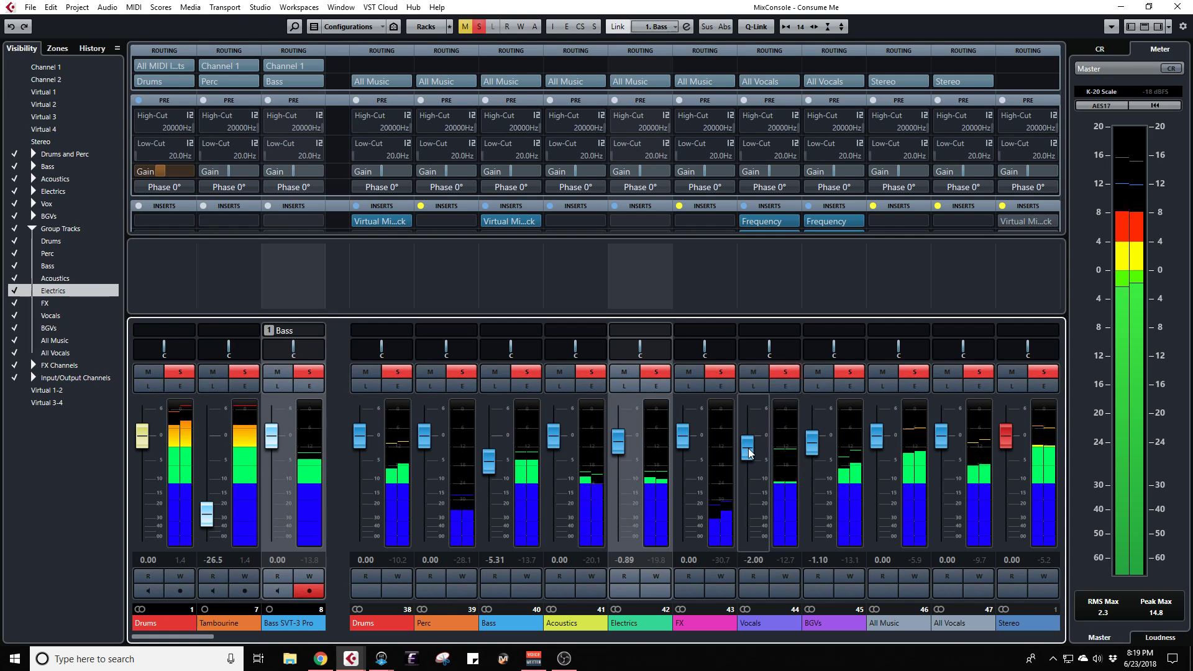
Step: Lower the Vocals group to -2.16 dB and the BGVs group to -2.67 dB, and clear all solos
{"action": "left_click_drag", "start_coordinate": [748, 452], "coordinate": [753, 457]}
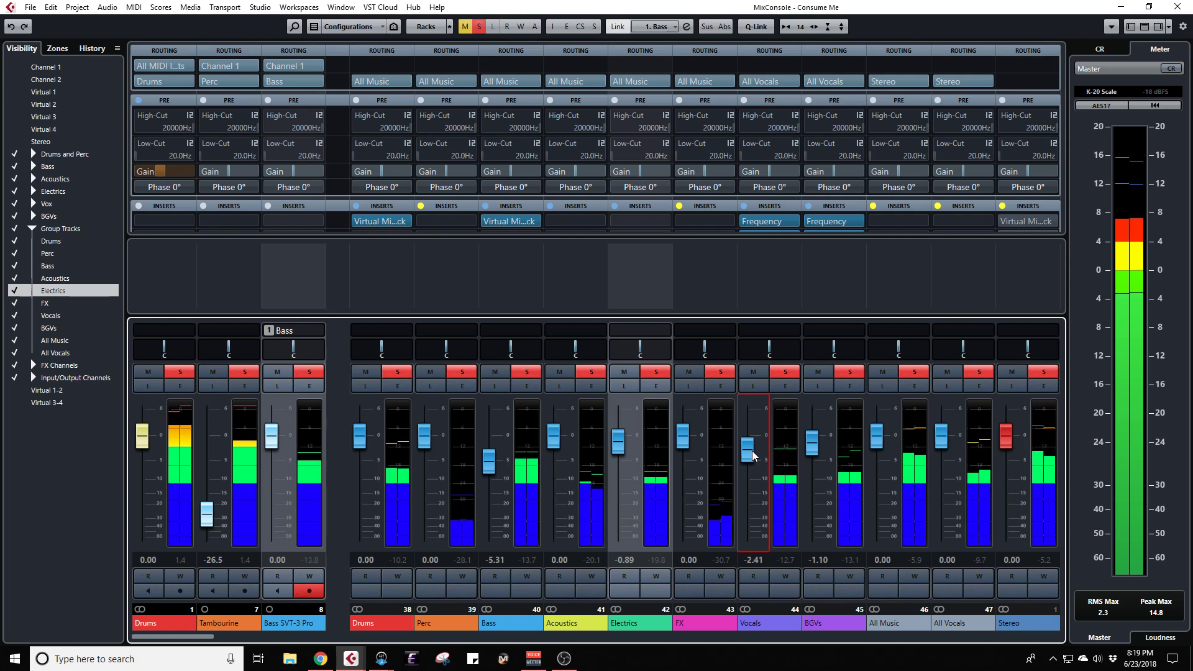
{"action": "left_click_drag", "start_coordinate": [753, 457], "coordinate": [757, 452]}
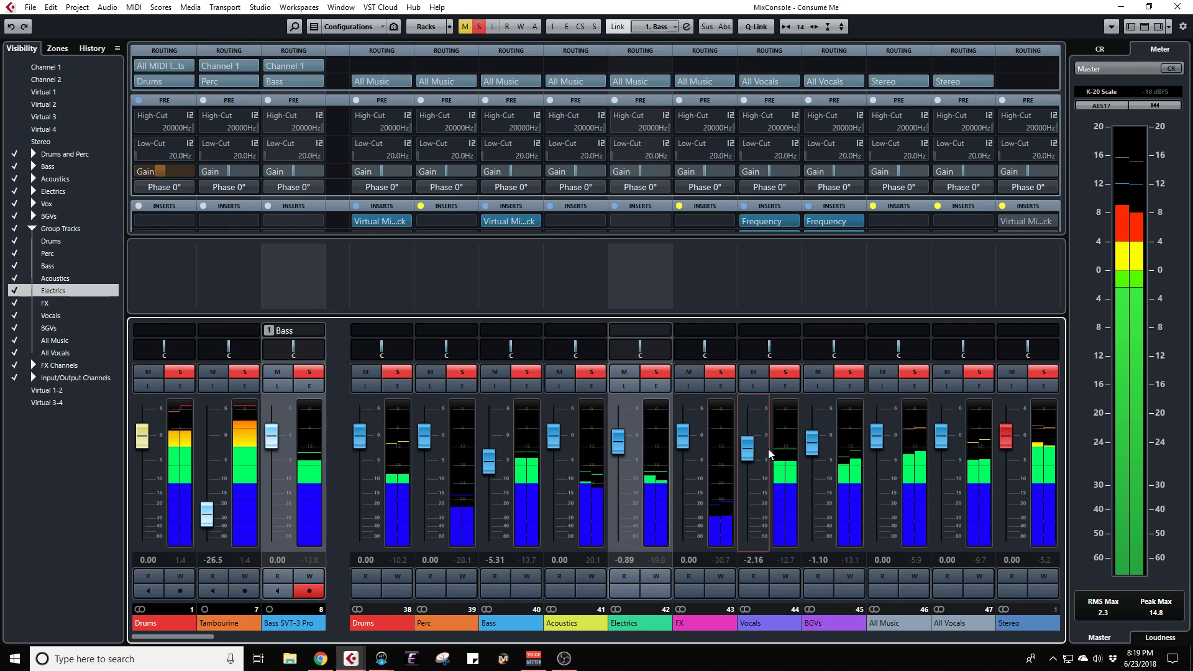
{"action": "left_click_drag", "start_coordinate": [811, 451], "coordinate": [811, 459]}
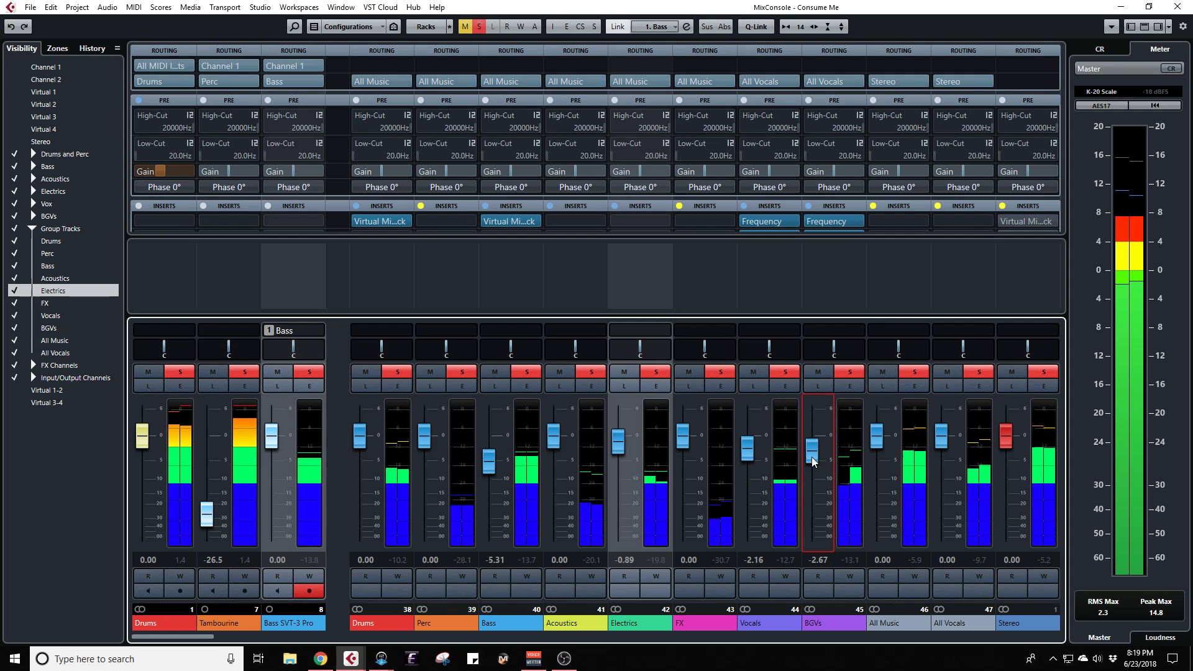
{"action": "left_click", "coordinate": [480, 26]}
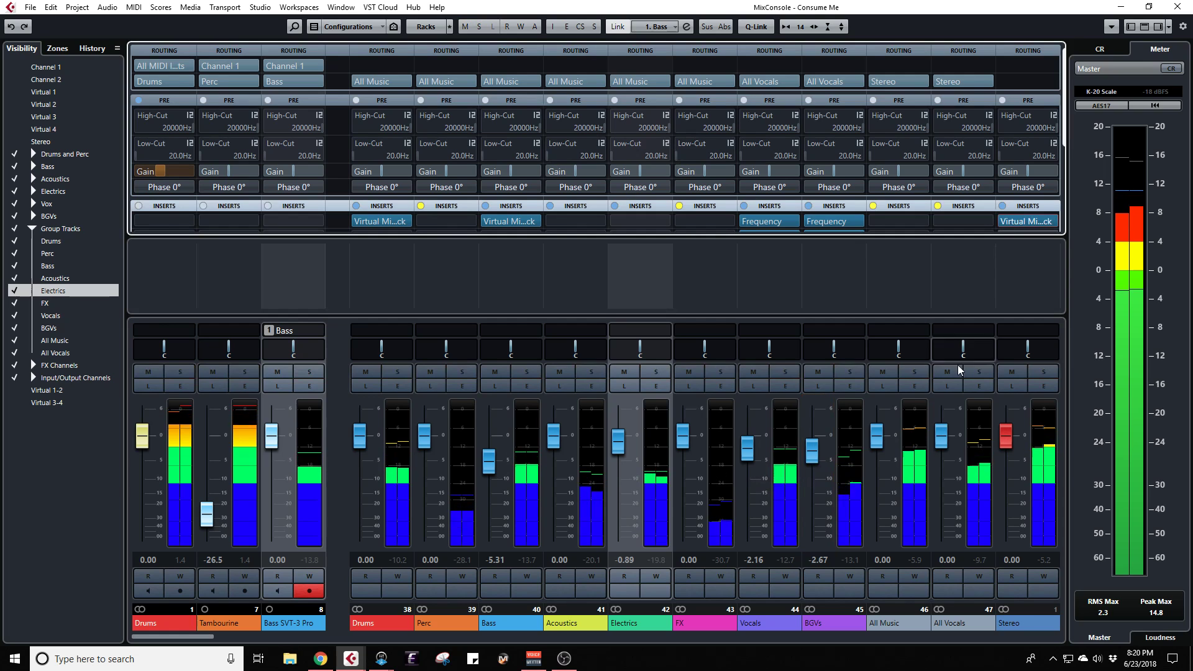
Step: Collapse the mixer's Pre rack and set the global meter position to Post-Fader
{"action": "left_click", "coordinate": [958, 101]}
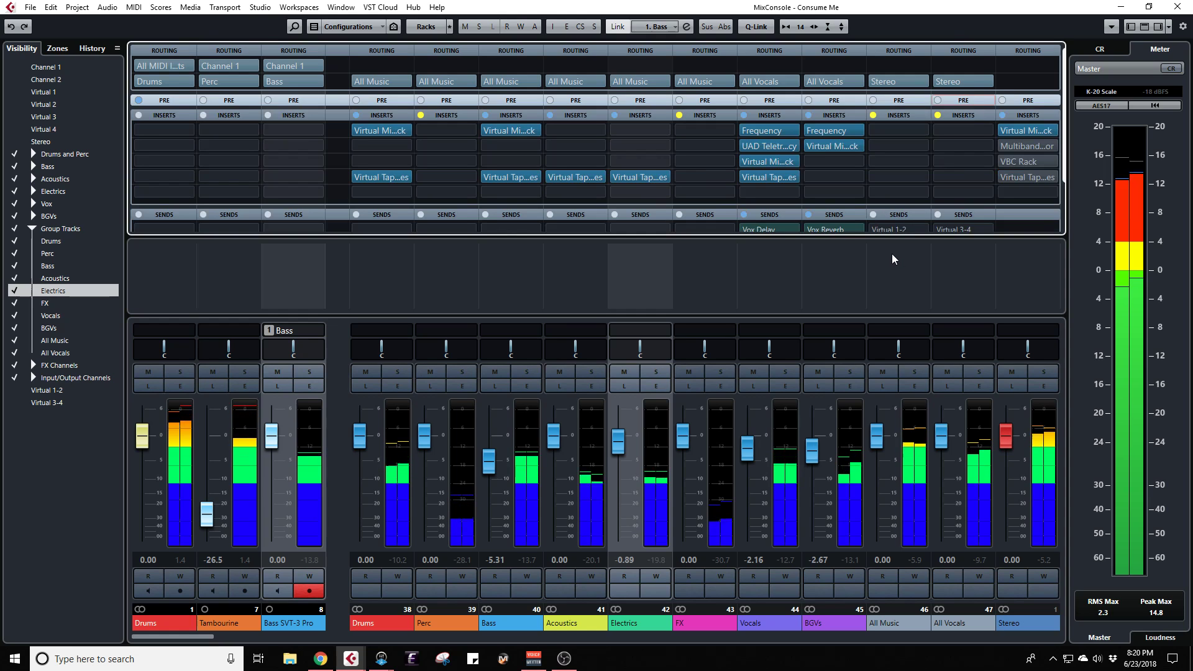
{"action": "right_click", "coordinate": [588, 449]}
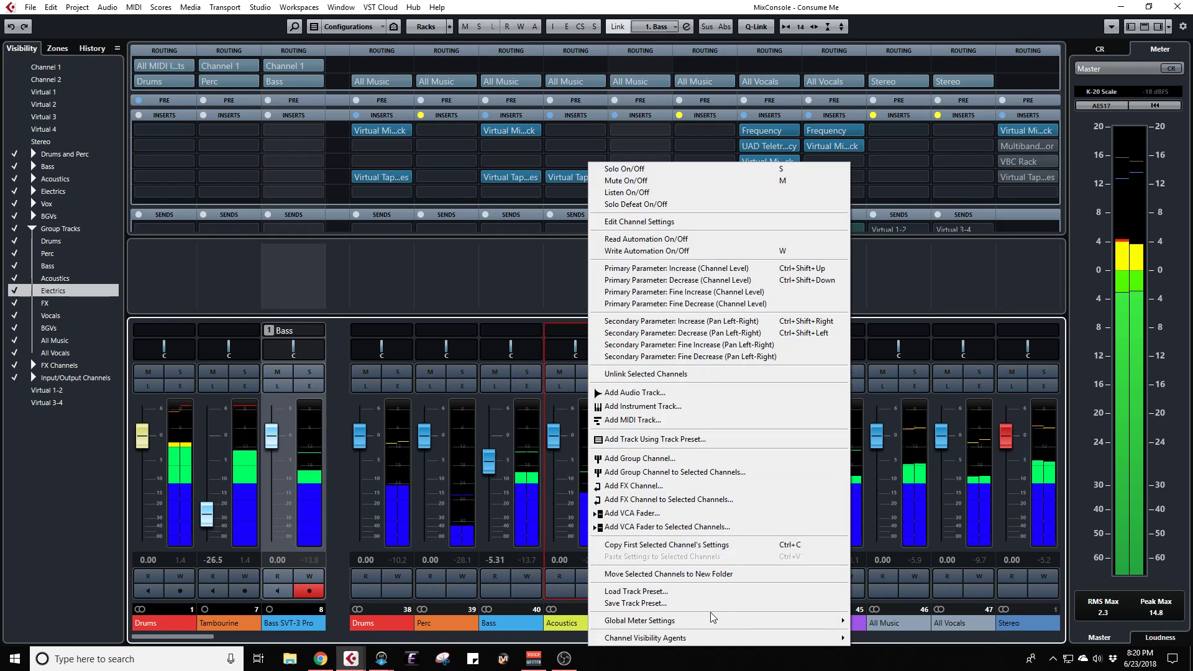
{"action": "mouse_move", "coordinate": [721, 618]}
{"action": "mouse_move", "coordinate": [949, 635]}
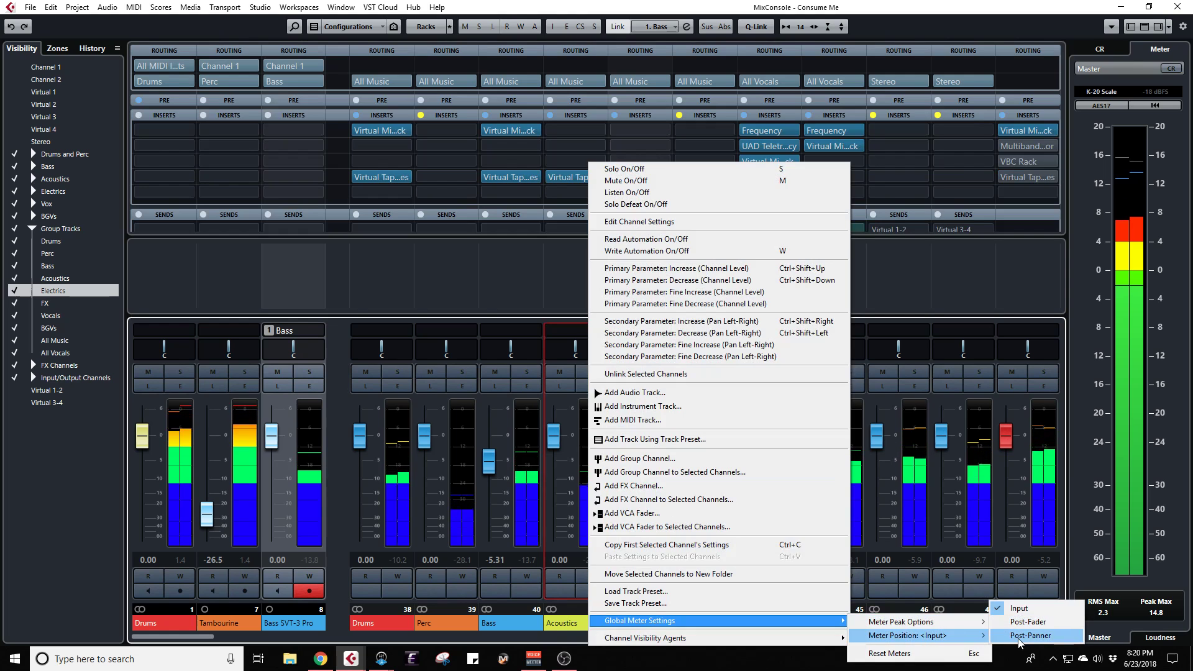
{"action": "left_click", "coordinate": [1027, 621]}
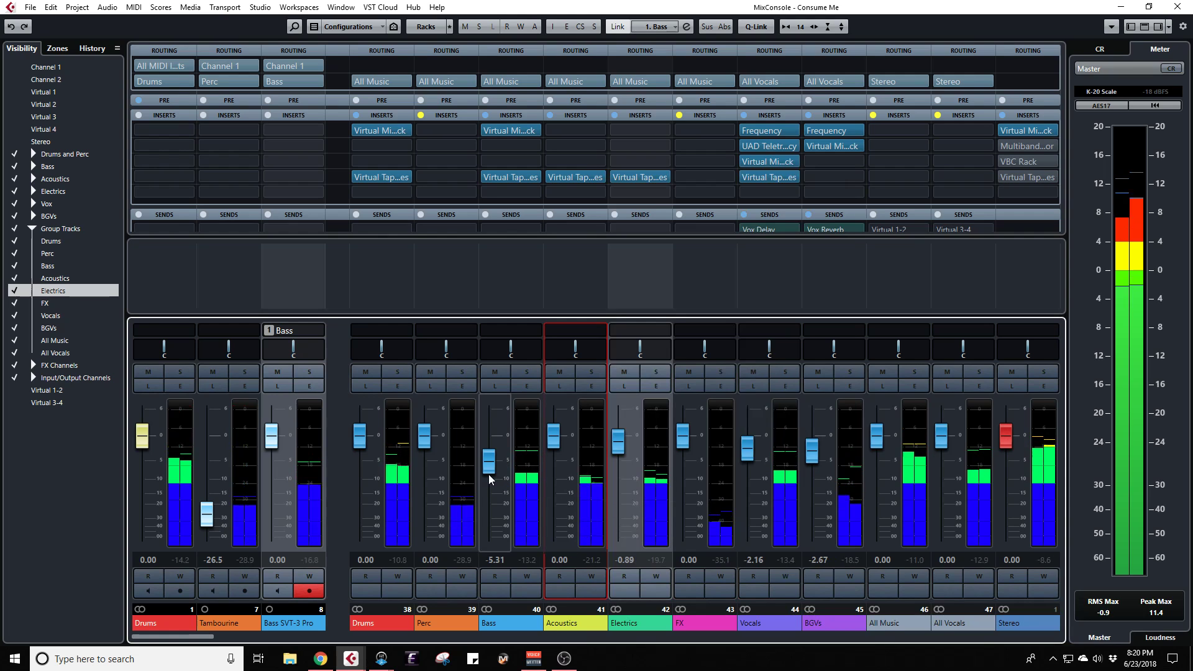
Step: Raise the Bass group's level to -3.35 dB, and compare the mix with the FX group briefly muted
{"action": "scroll", "coordinate": [488, 475], "scroll_direction": "up", "scroll_amount": 3}
{"action": "scroll", "coordinate": [488, 474], "scroll_direction": "up", "scroll_amount": 1}
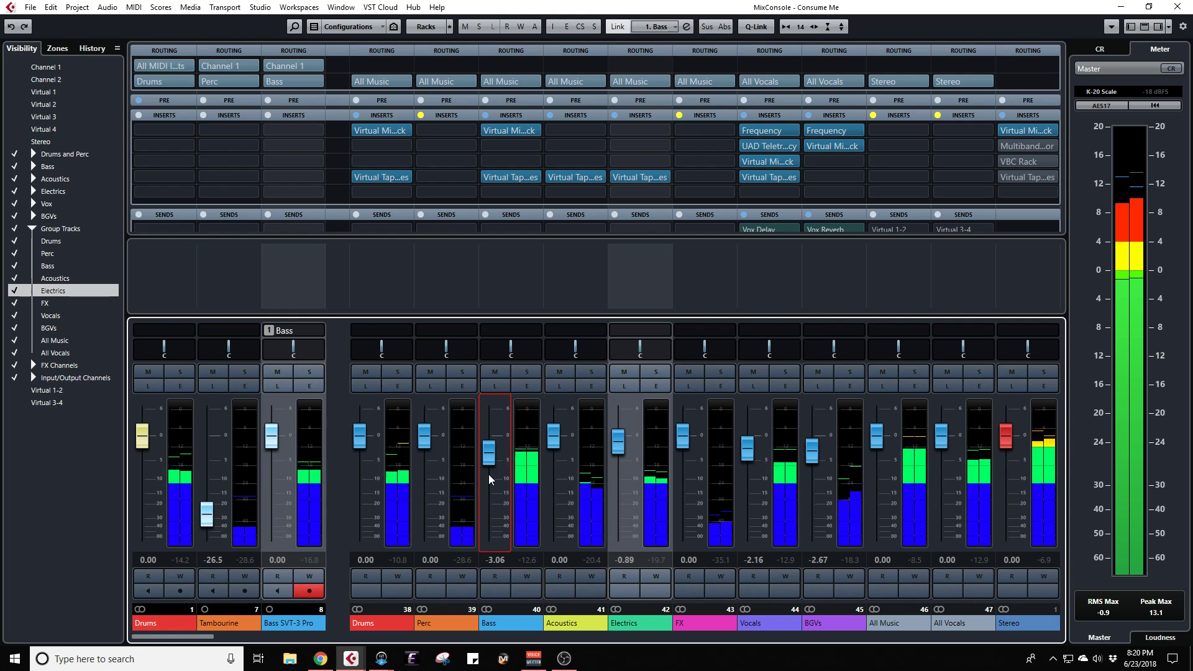
{"action": "scroll", "coordinate": [488, 475], "scroll_direction": "down", "scroll_amount": 1}
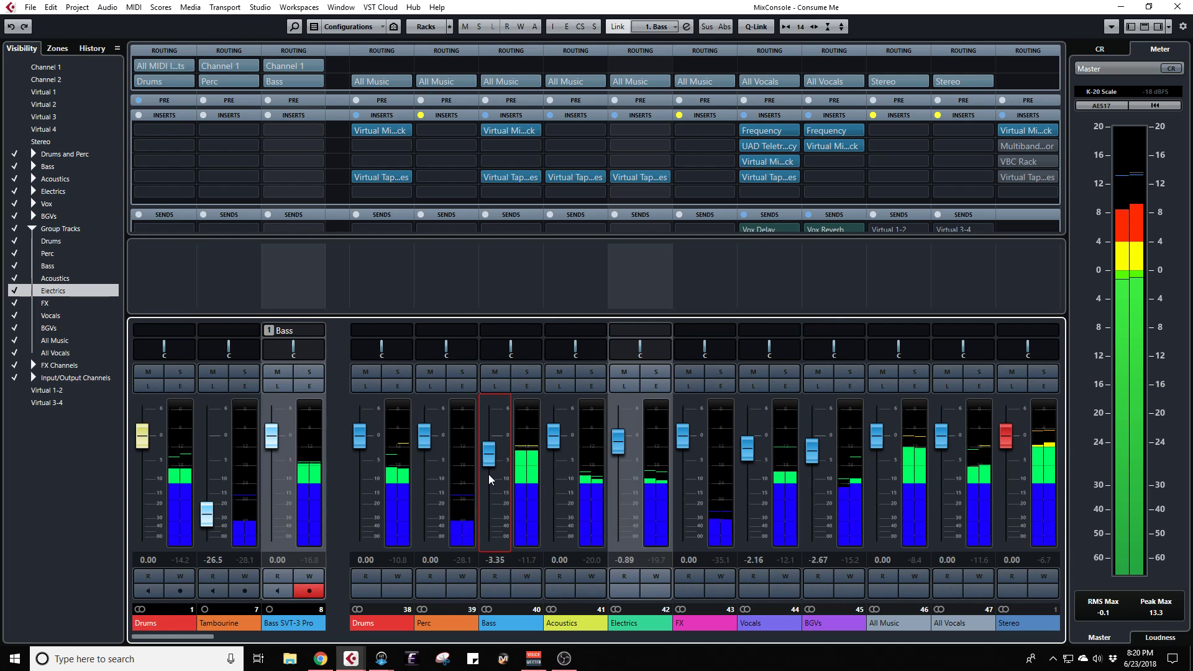
{"action": "left_click", "coordinate": [691, 372]}
{"action": "left_click", "coordinate": [692, 374]}
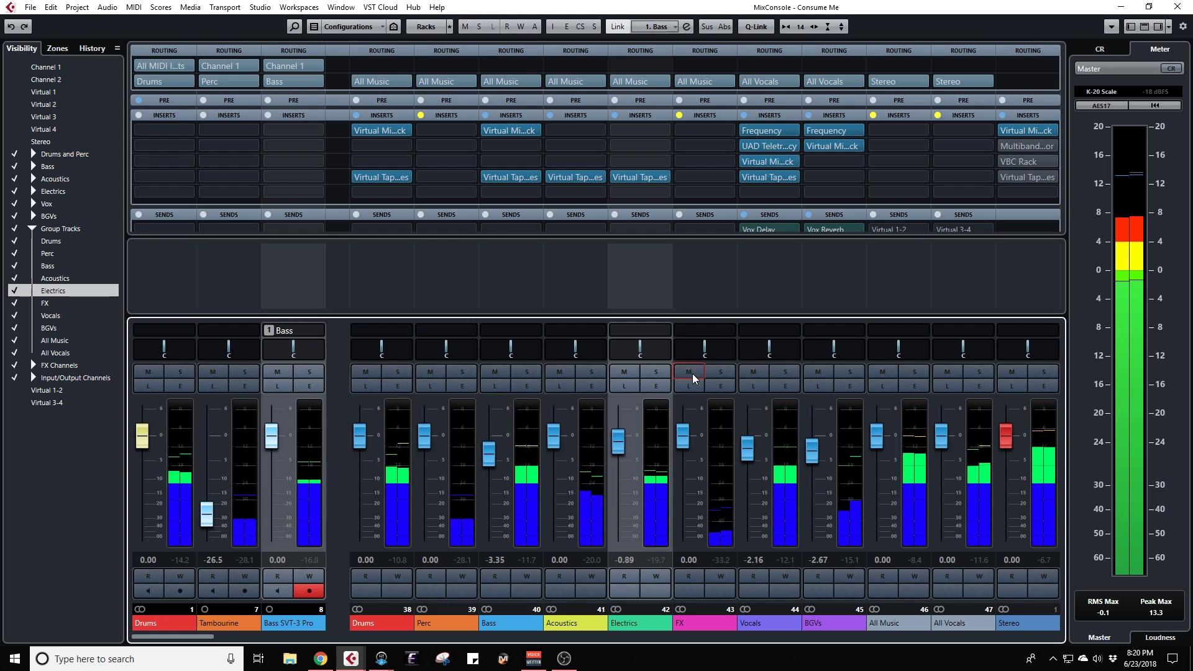
Step: Turn off the insert bypass on the All Music, All Vocals, FX and Perc groups
{"action": "left_click", "coordinate": [715, 216]}
{"action": "left_click", "coordinate": [715, 215]}
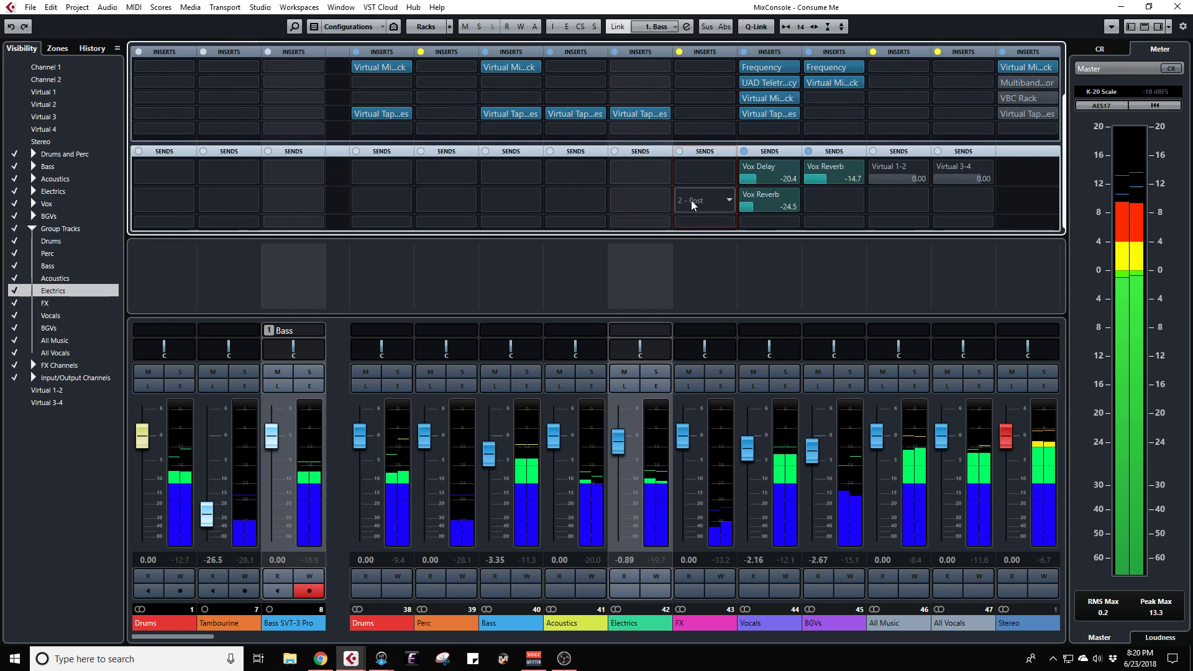
{"action": "left_click", "coordinate": [873, 52]}
{"action": "left_click", "coordinate": [938, 52]}
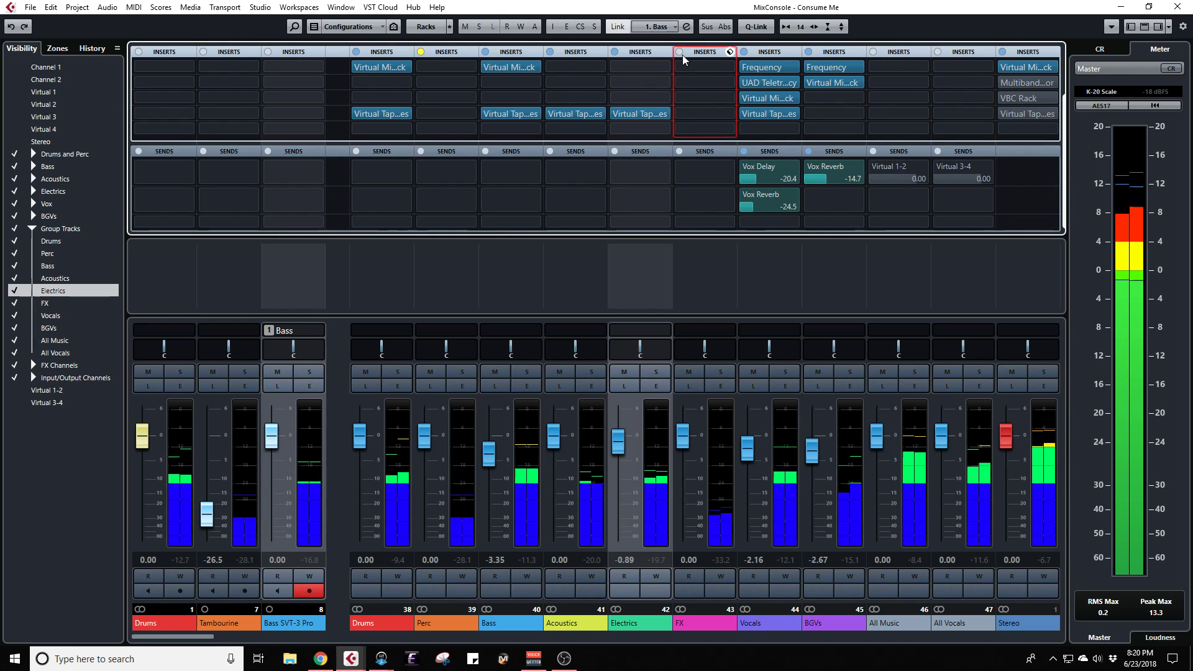
{"action": "left_click", "coordinate": [681, 52]}
{"action": "scroll", "coordinate": [695, 81], "scroll_direction": "up", "scroll_amount": 2}
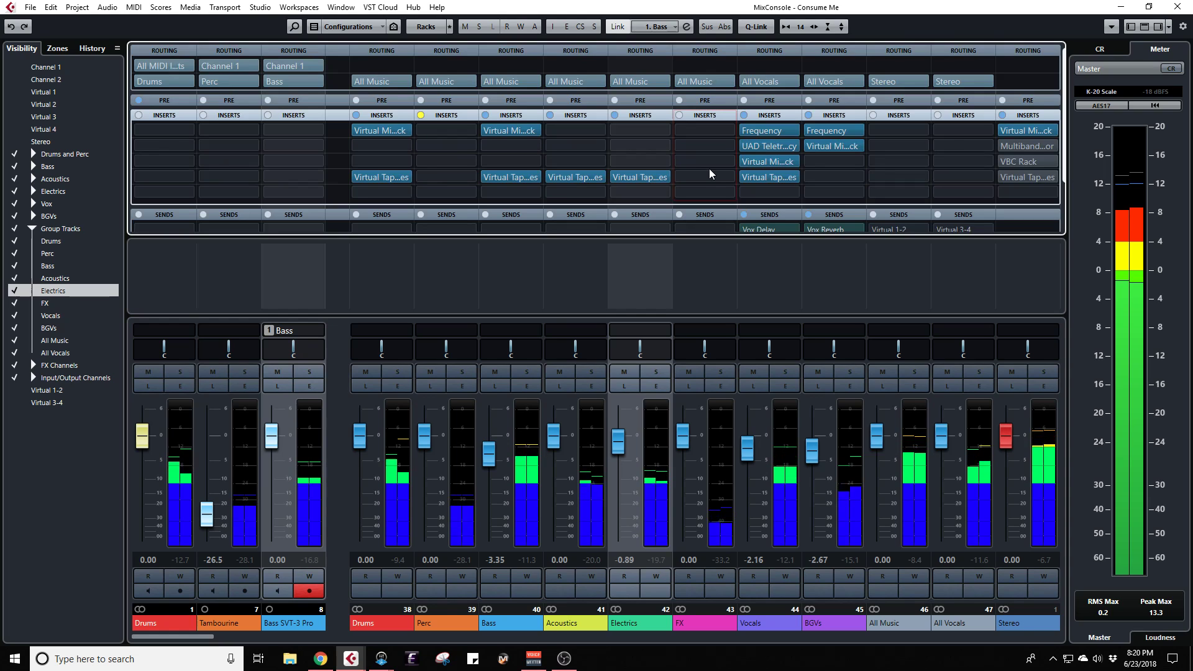
{"action": "left_click", "coordinate": [421, 116]}
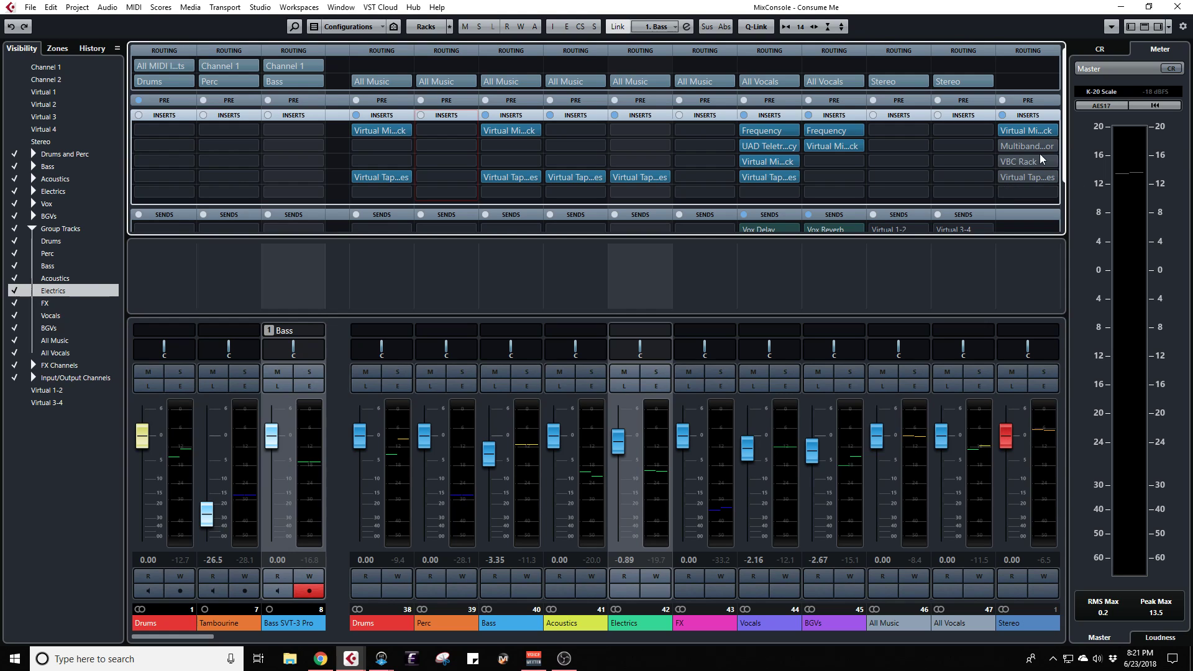
Step: Open the Stereo output's Virtual Mix Rack and briefly view the Bass group's Virtual Mix Rack for comparison
{"action": "left_click", "coordinate": [1017, 128]}
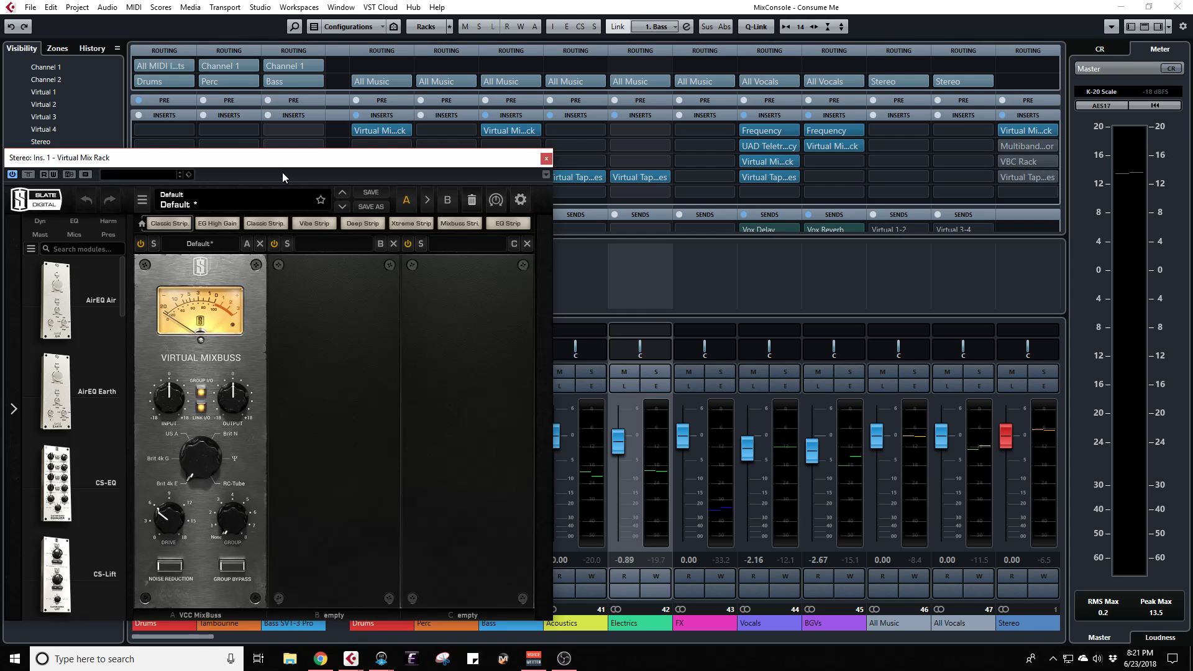
{"action": "left_click_drag", "start_coordinate": [282, 158], "coordinate": [361, 105]}
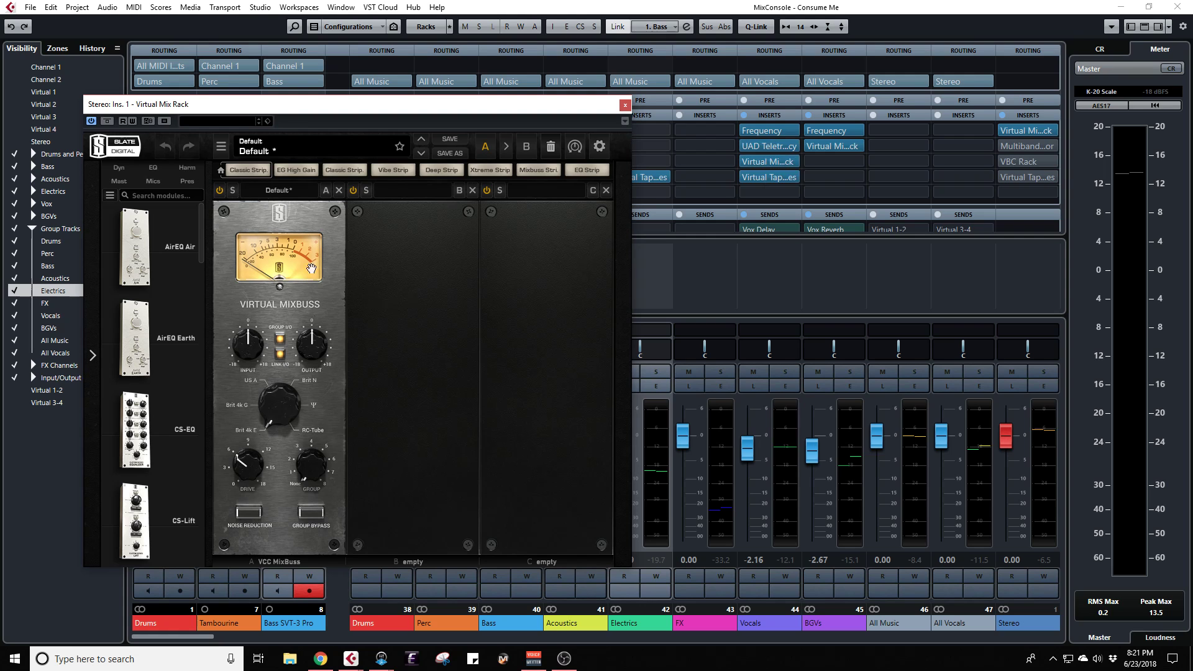
{"action": "left_click_drag", "start_coordinate": [559, 110], "coordinate": [497, 158]}
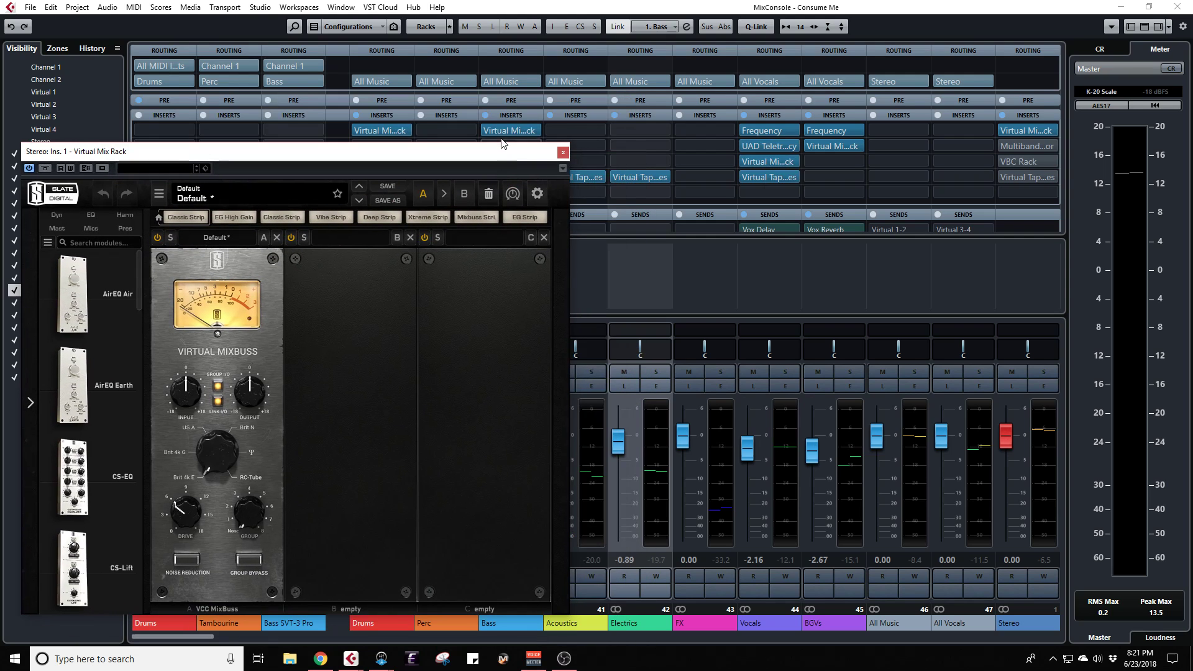
{"action": "left_click", "coordinate": [497, 129]}
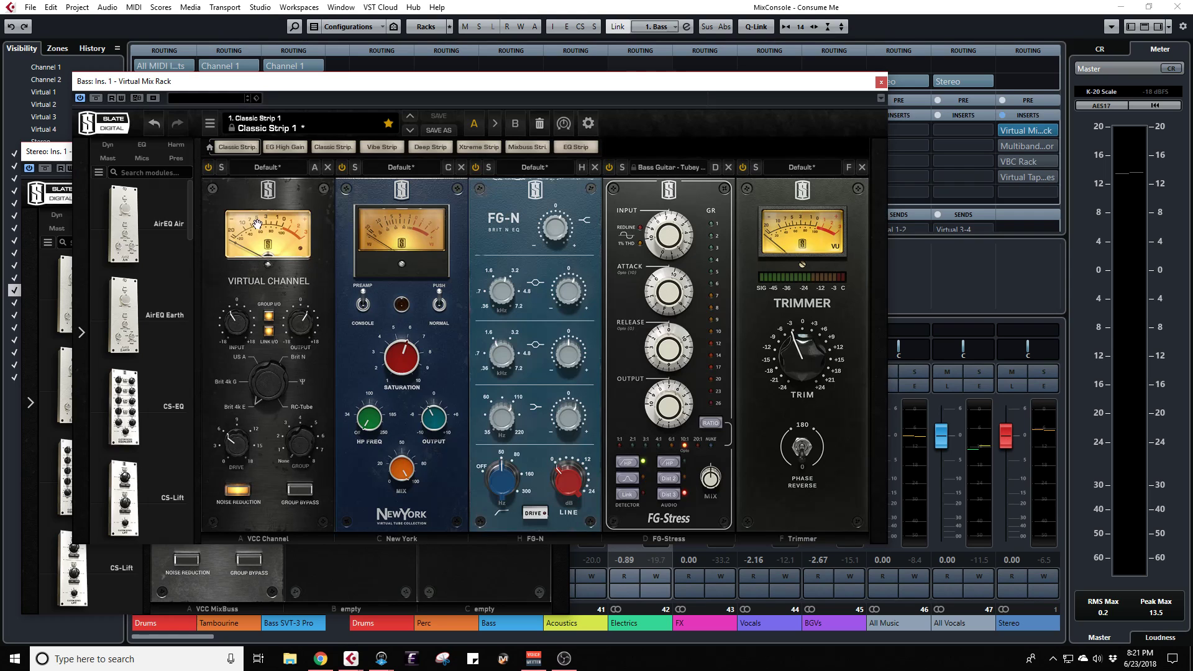
{"action": "left_click", "coordinate": [880, 83]}
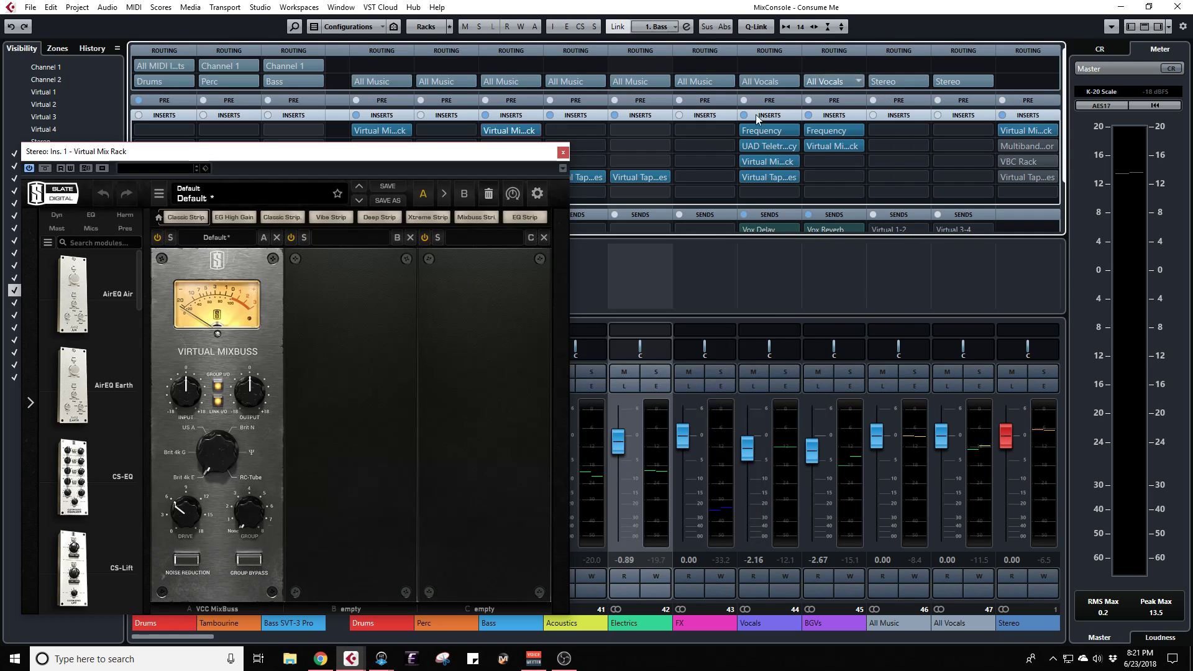
{"action": "left_click_drag", "start_coordinate": [237, 156], "coordinate": [296, 117]}
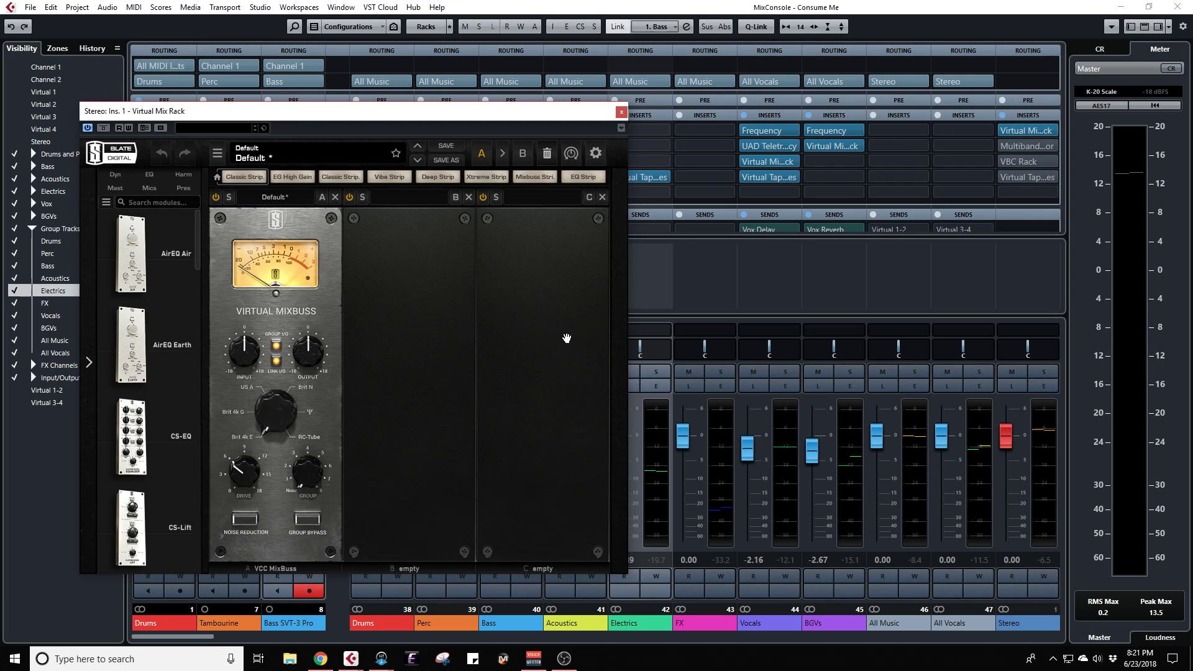
Step: Play the mix, compare the Stereo output's Virtual Mix Rack bypassed and active, and close its window
{"action": "key", "text": "space"}
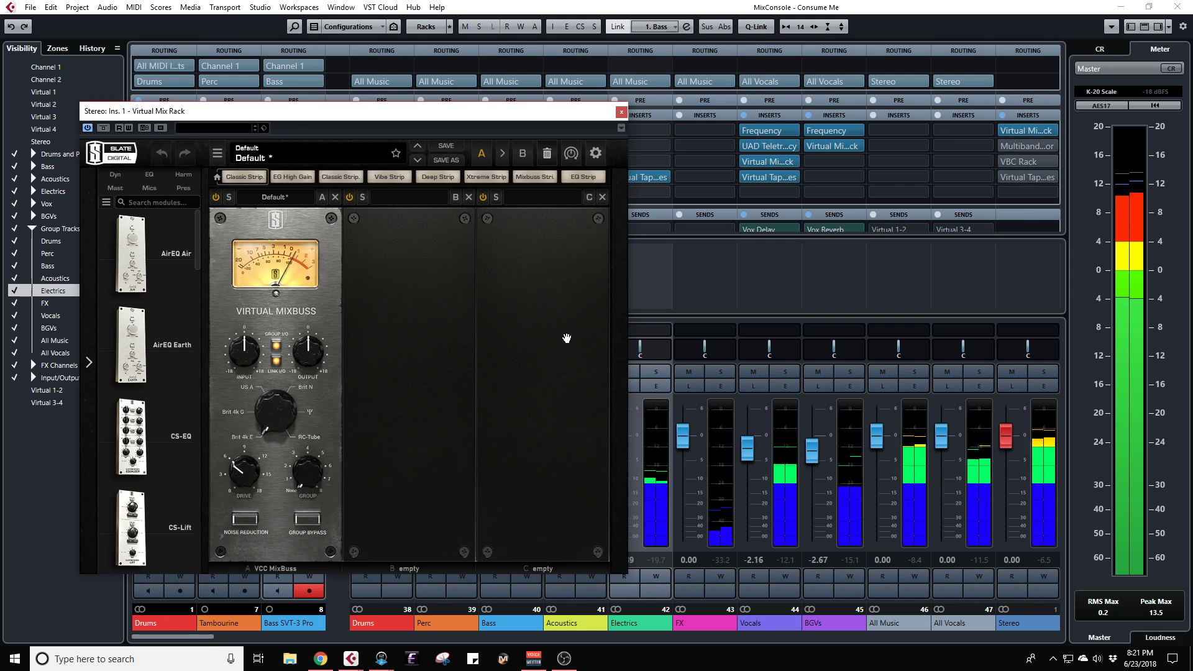
{"action": "left_click", "coordinate": [105, 129]}
{"action": "left_click", "coordinate": [104, 129]}
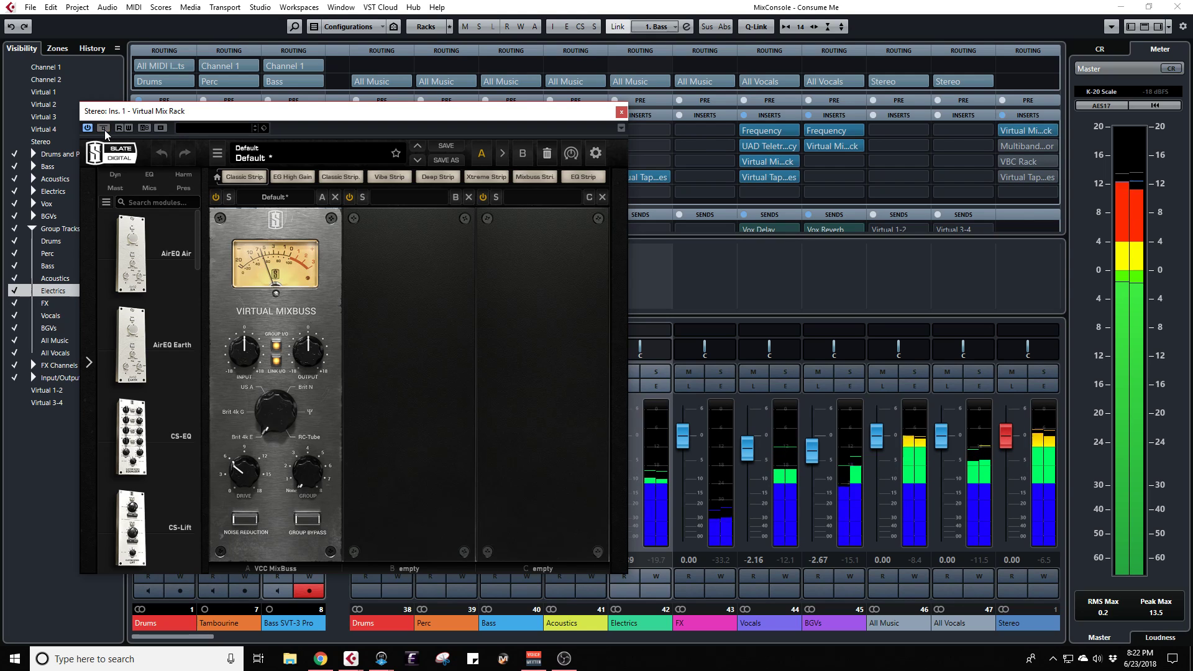
{"action": "left_click", "coordinate": [620, 112]}
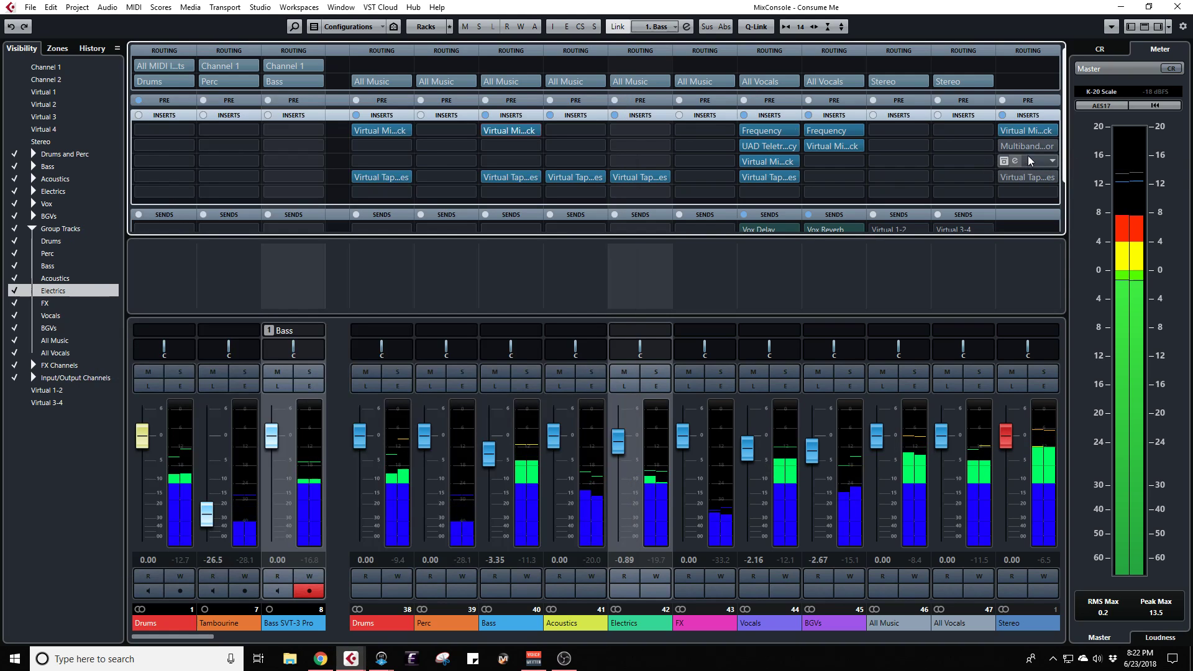
Step: Reorder the Stereo output's inserts, placing VBC Rack in slot 2 ahead of the multiband compressor and the virtual tape plug-in in slot 4
{"action": "mouse_move", "coordinate": [1029, 149]}
{"action": "left_mouse_down"}
{"action": "mouse_move", "coordinate": [1030, 168]}
{"action": "mouse_move", "coordinate": [1026, 147]}
{"action": "left_mouse_up"}
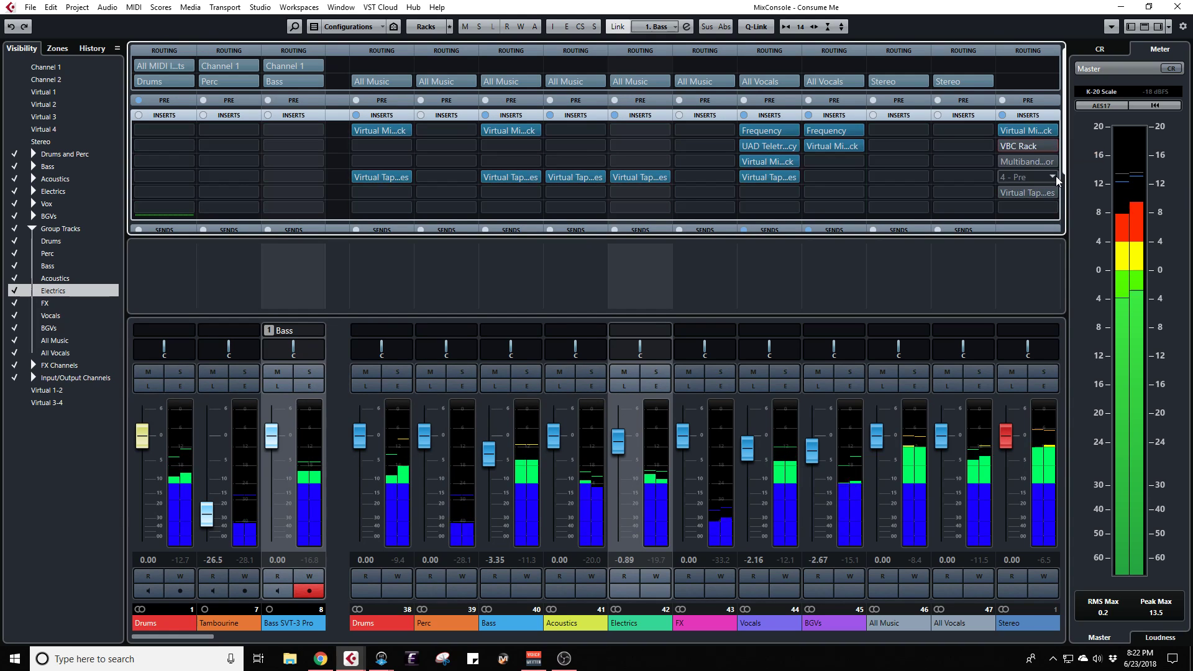
{"action": "left_click_drag", "start_coordinate": [1027, 191], "coordinate": [1027, 176]}
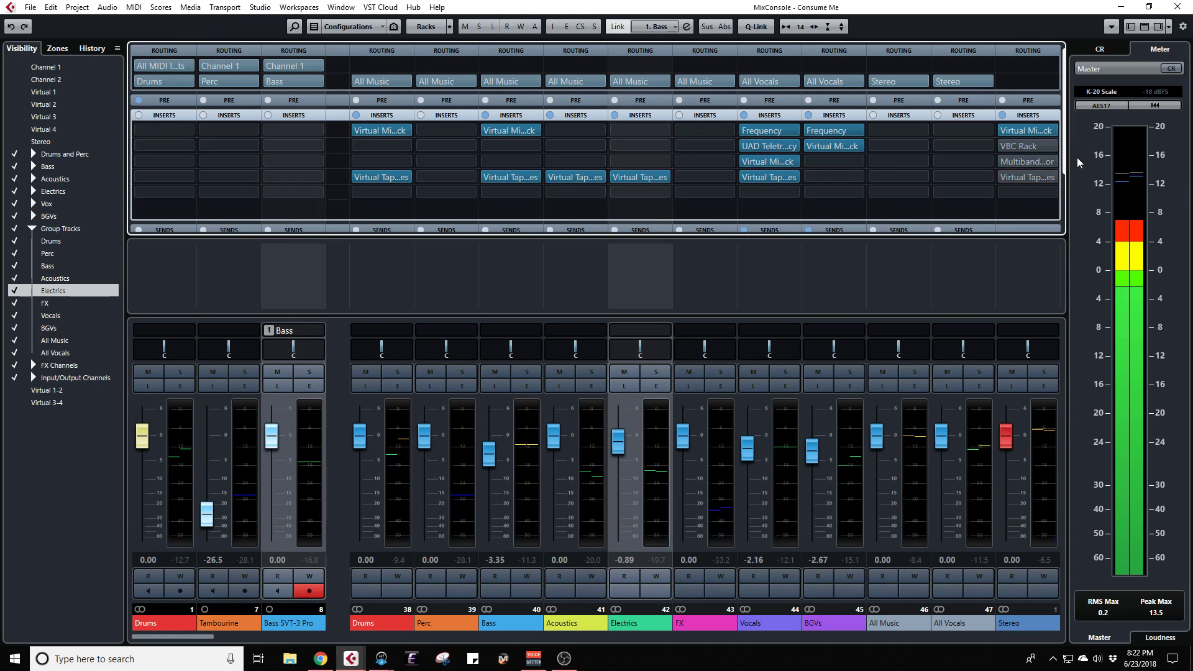
{"action": "left_click", "coordinate": [1035, 144]}
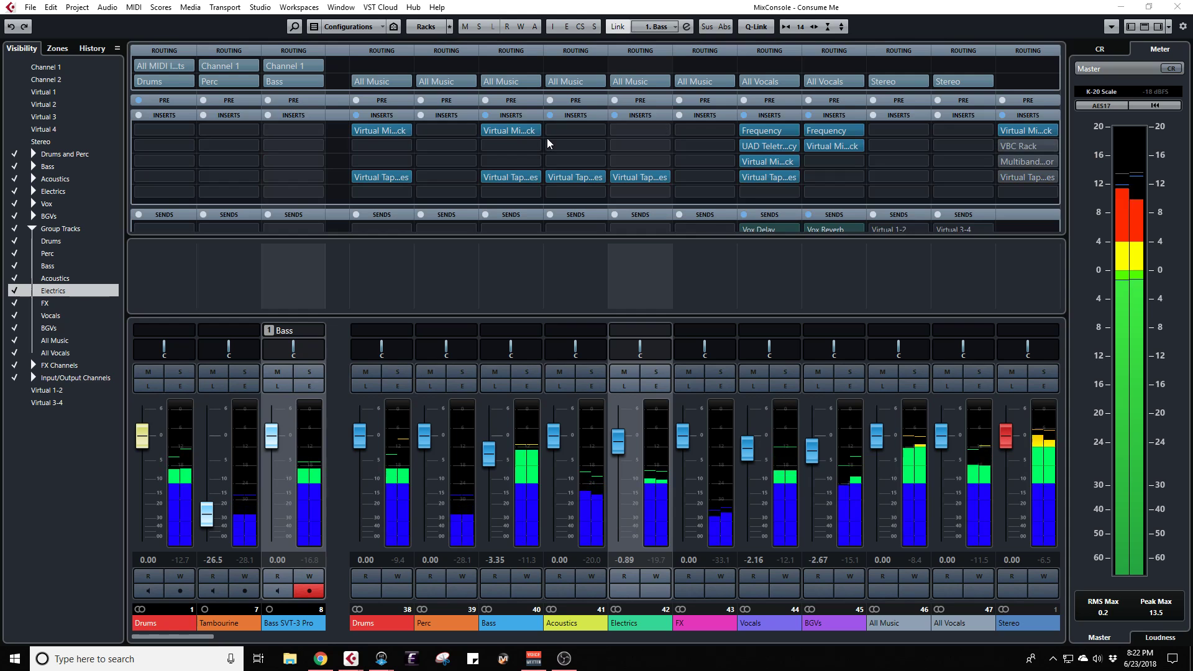
Step: Load the FG-Red preset 01 CLA Rock in the Stereo output's VBC Rack and turn off the plug-in's bypass
{"action": "left_click_drag", "start_coordinate": [584, 42], "coordinate": [595, 54]}
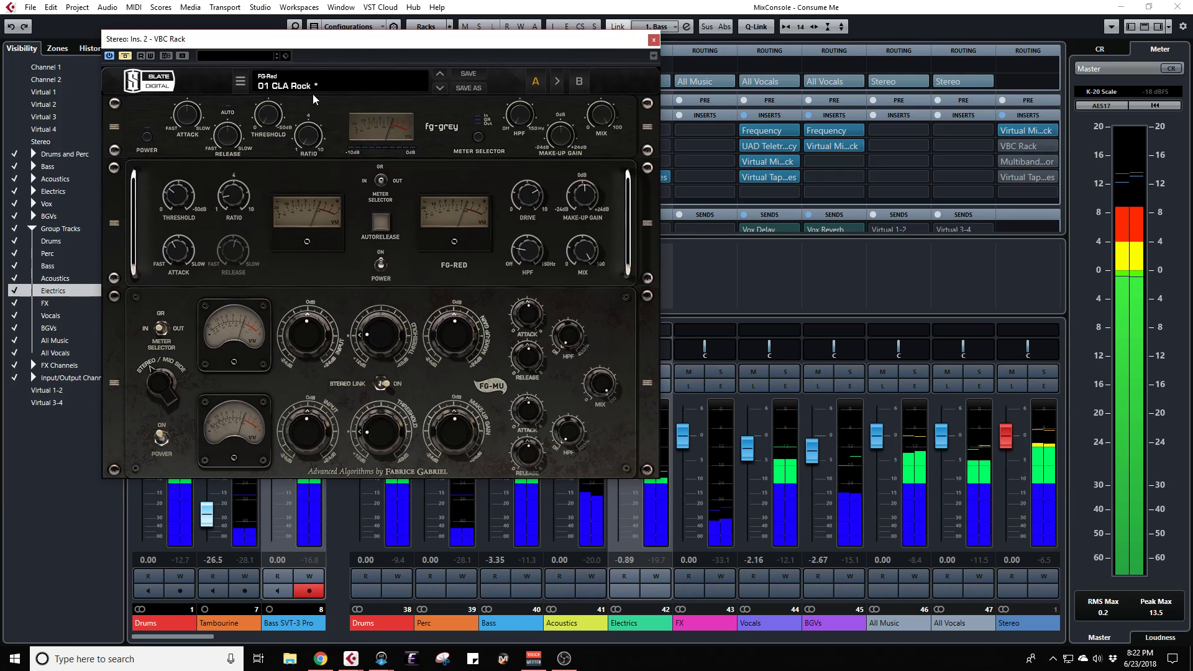
{"action": "left_click", "coordinate": [338, 87]}
{"action": "mouse_move", "coordinate": [316, 130]}
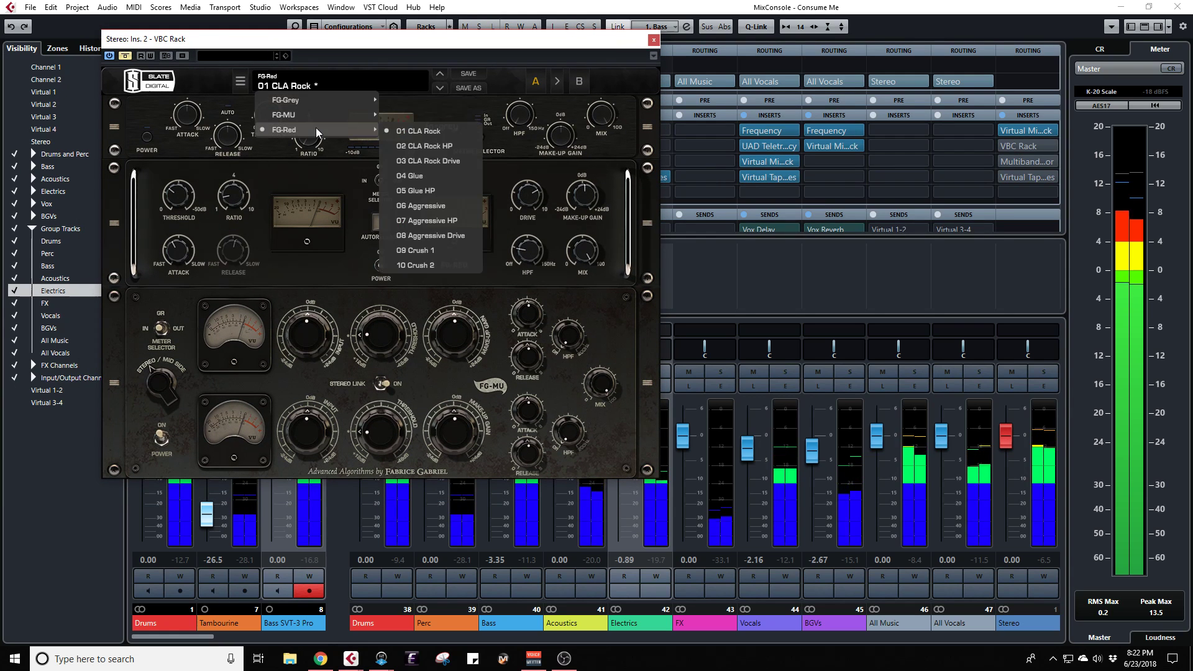
{"action": "left_click", "coordinate": [431, 132]}
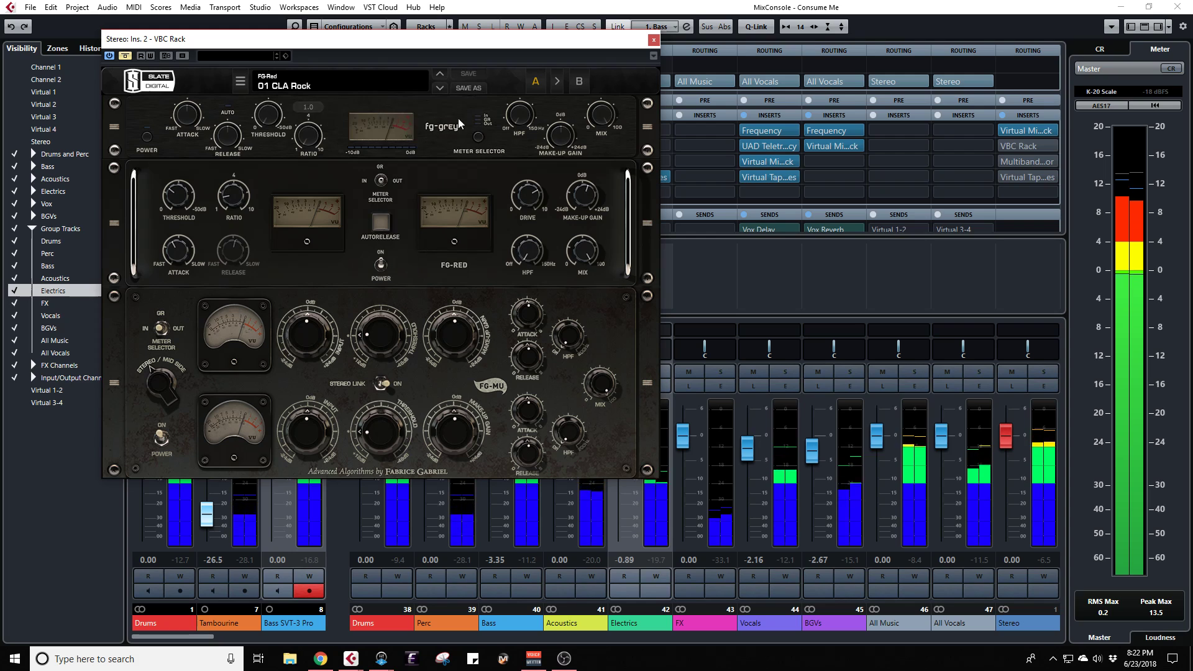
{"action": "left_click", "coordinate": [125, 56]}
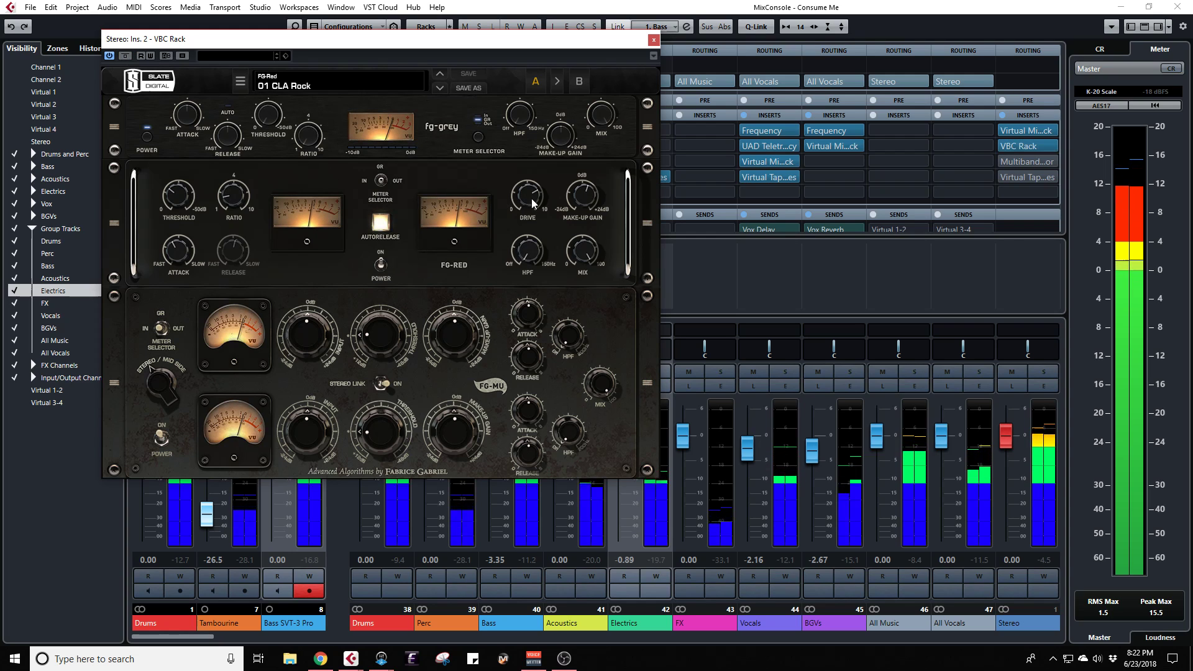
Step: Compare the VBC Rack bypassed and active, and set the FG-Red compressor's HPF to 80 Hz
{"action": "left_click", "coordinate": [125, 56]}
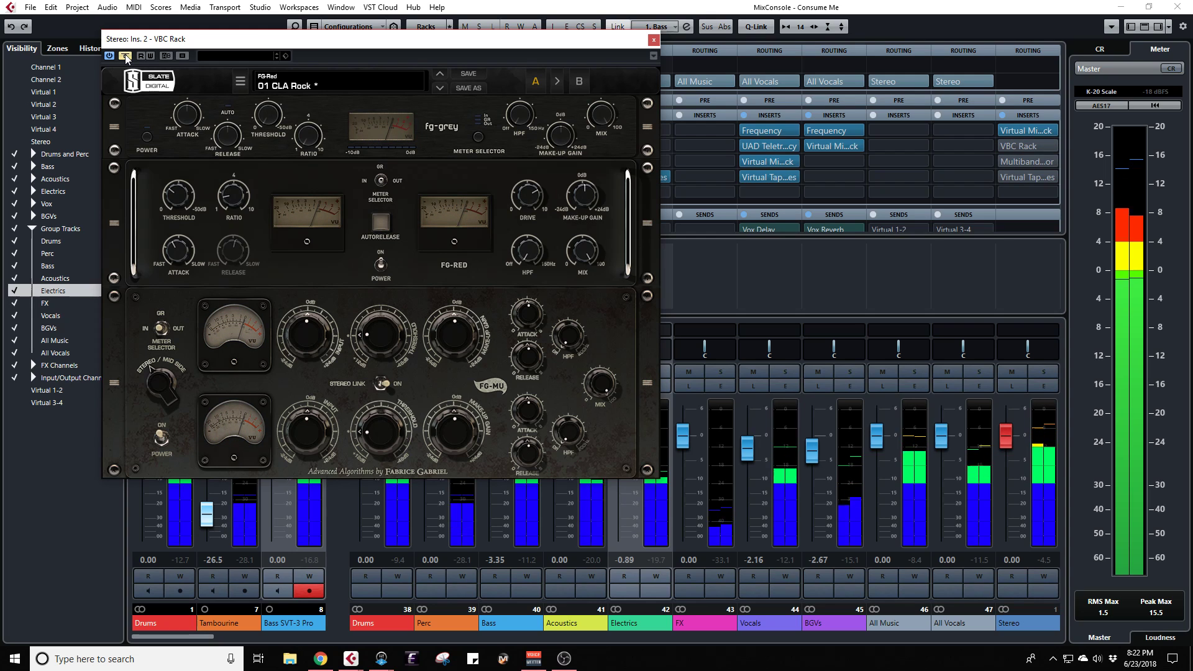
{"action": "left_click", "coordinate": [124, 55]}
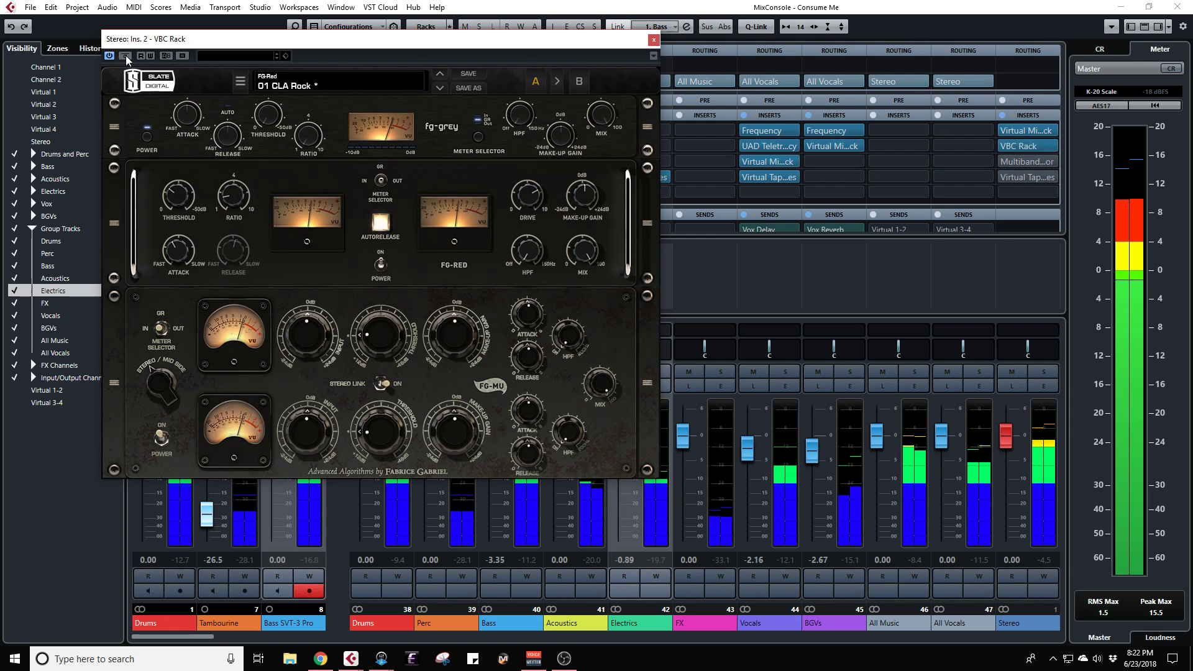
{"action": "left_click", "coordinate": [125, 56]}
{"action": "left_click", "coordinate": [125, 56]}
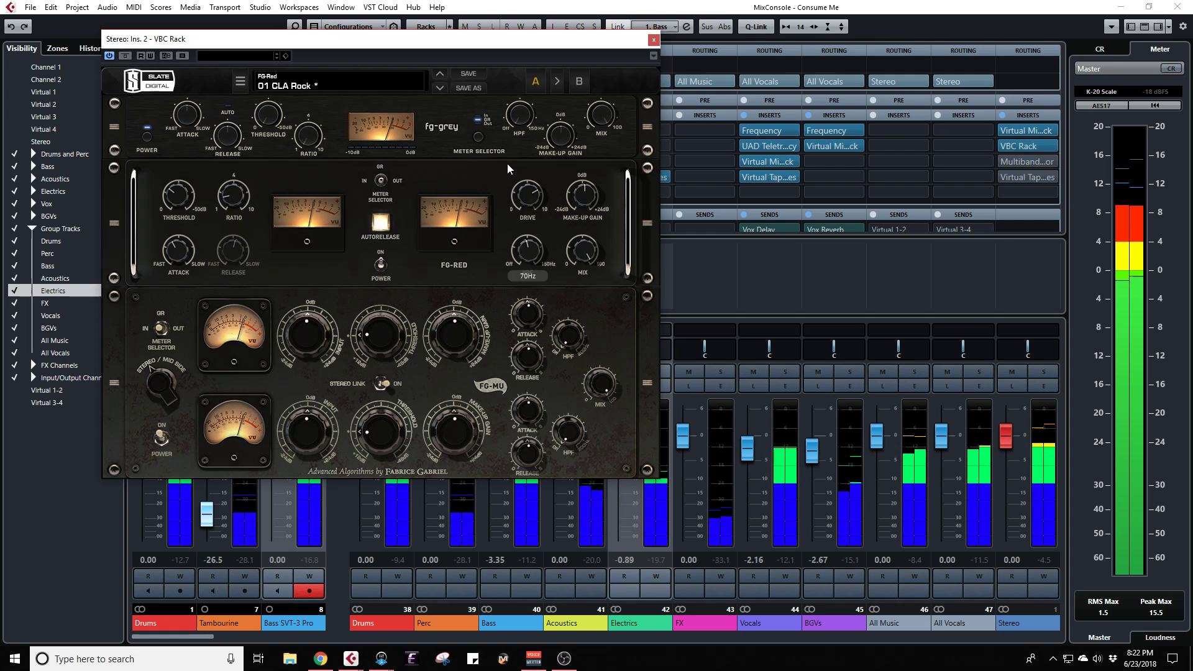
{"action": "left_click_drag", "start_coordinate": [507, 164], "coordinate": [510, 157]}
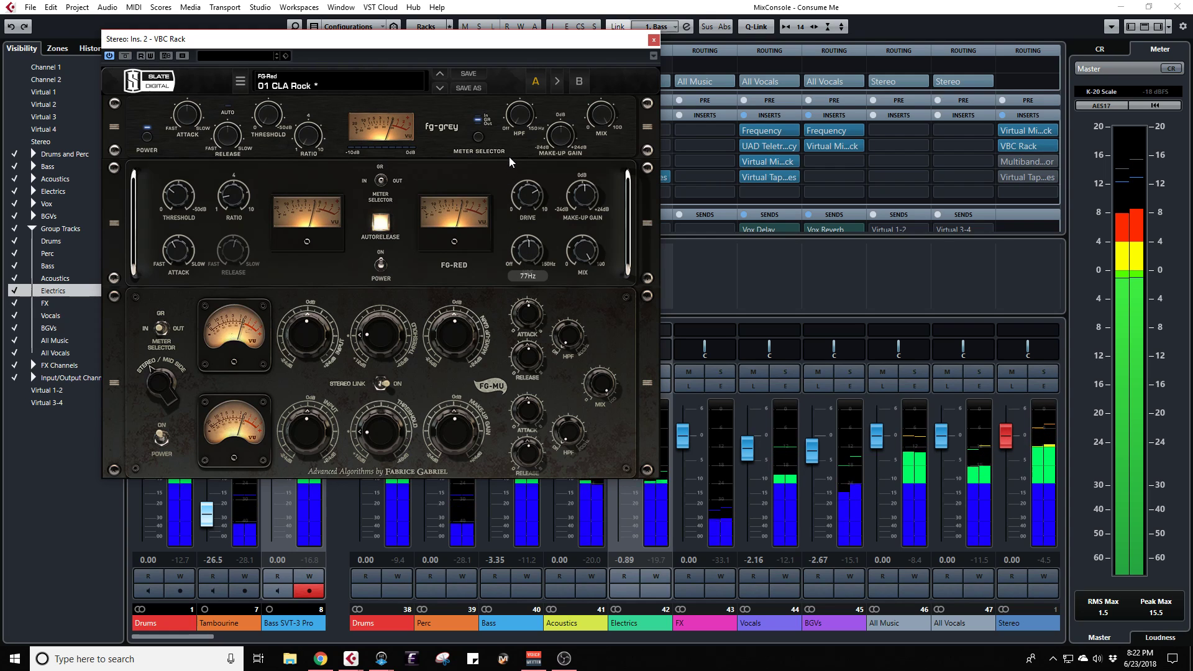
{"action": "left_click_drag", "start_coordinate": [529, 251], "coordinate": [530, 250]}
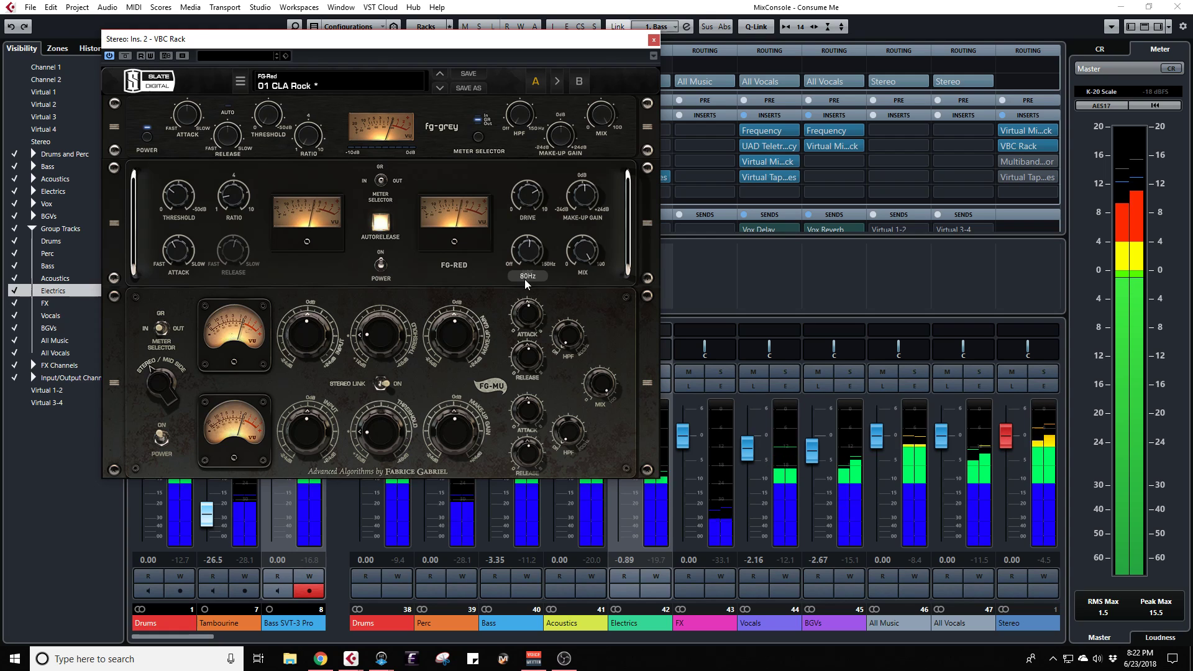
Step: Repeatedly compare the mix with the VBC Rack bypassed and active after the HPF change, ending with it active, and close its window
{"action": "left_click", "coordinate": [126, 56]}
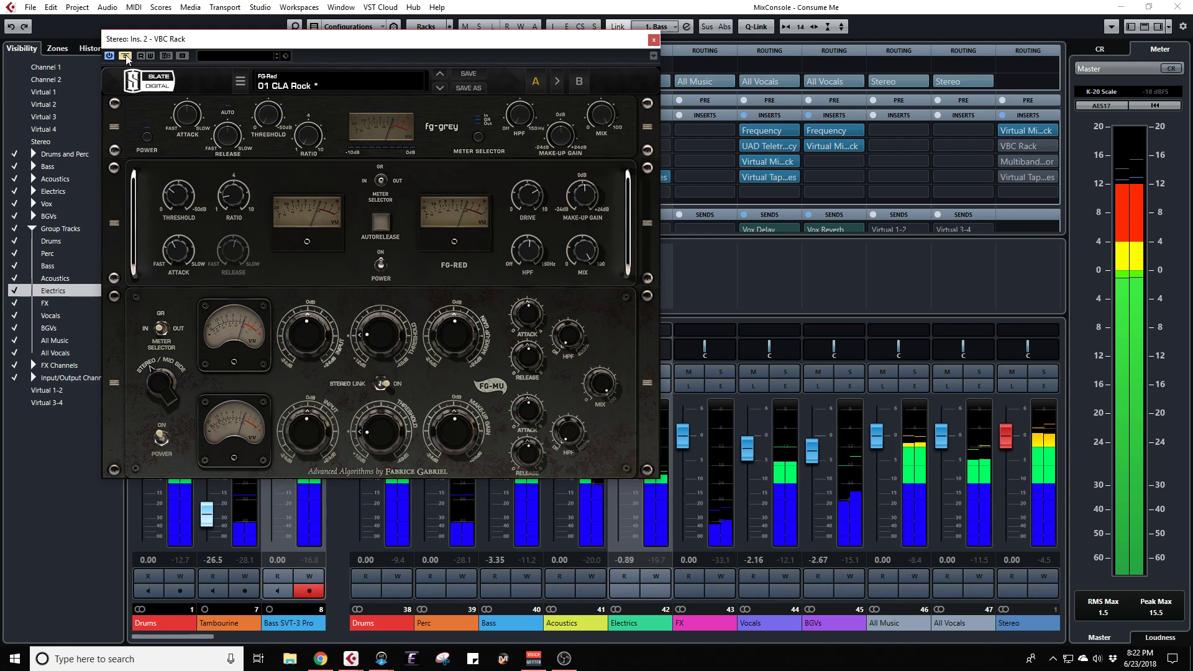
{"action": "left_click", "coordinate": [126, 57]}
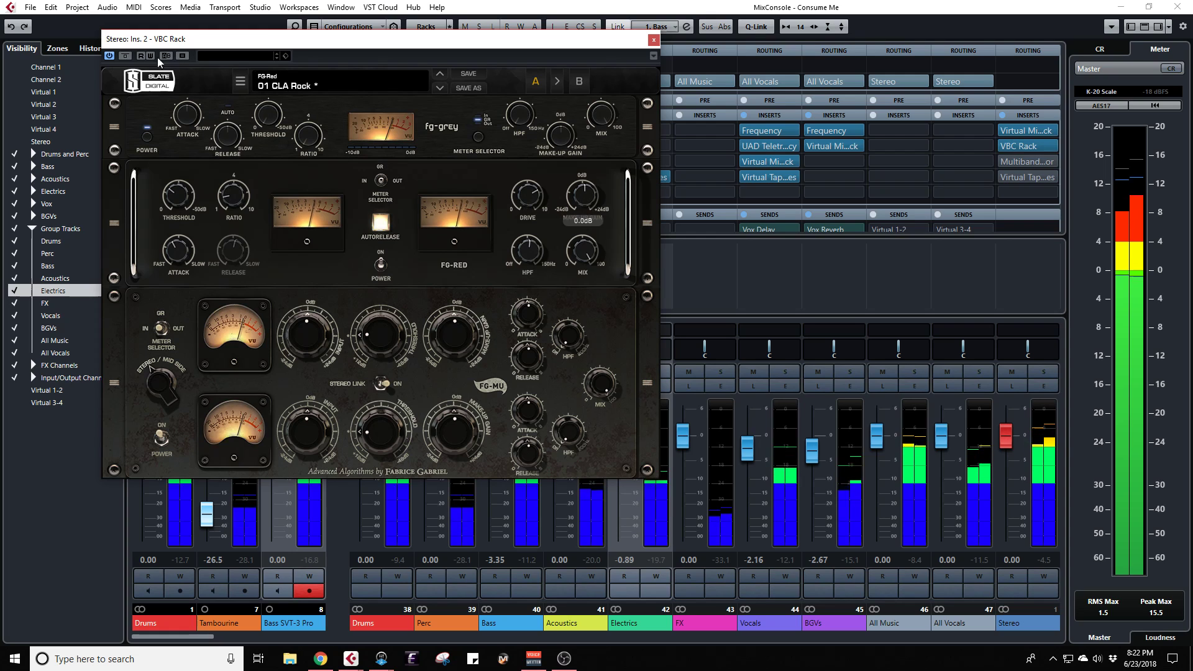
{"action": "left_click", "coordinate": [125, 58]}
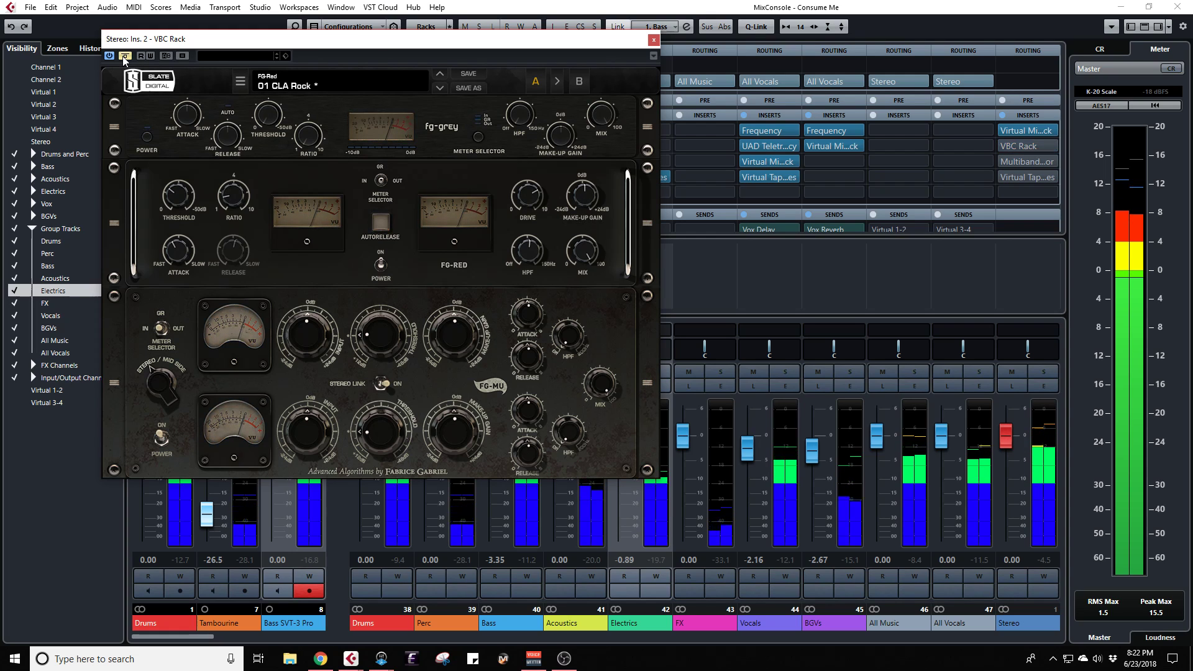
{"action": "left_click", "coordinate": [125, 57]}
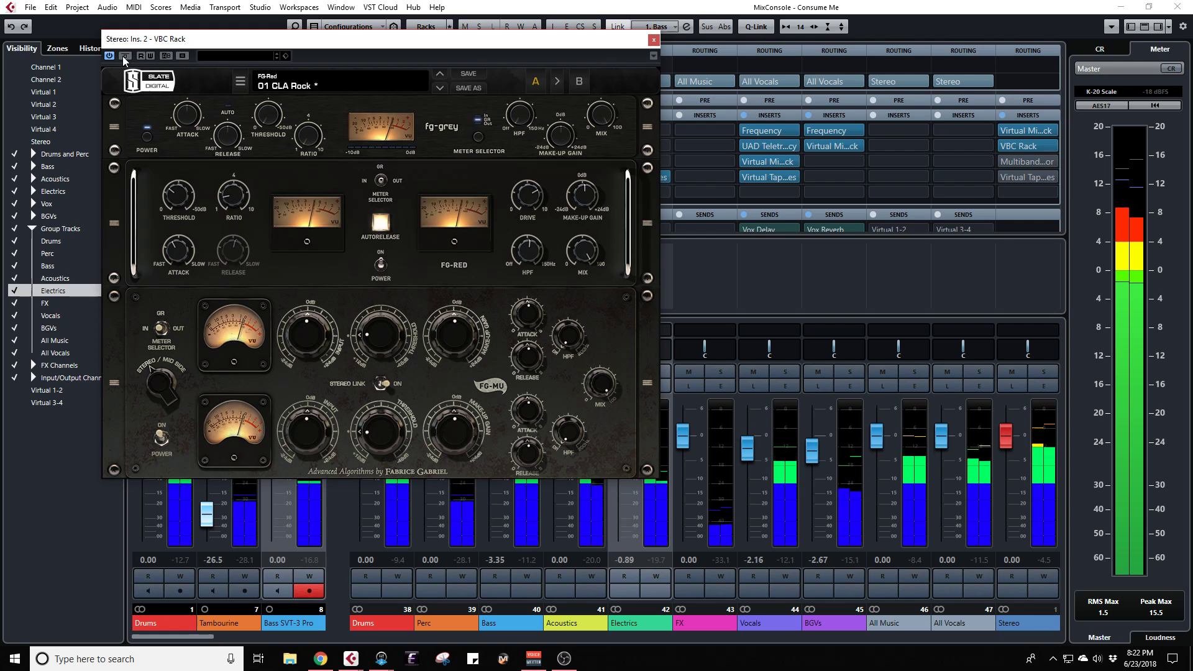
{"action": "left_click", "coordinate": [125, 56]}
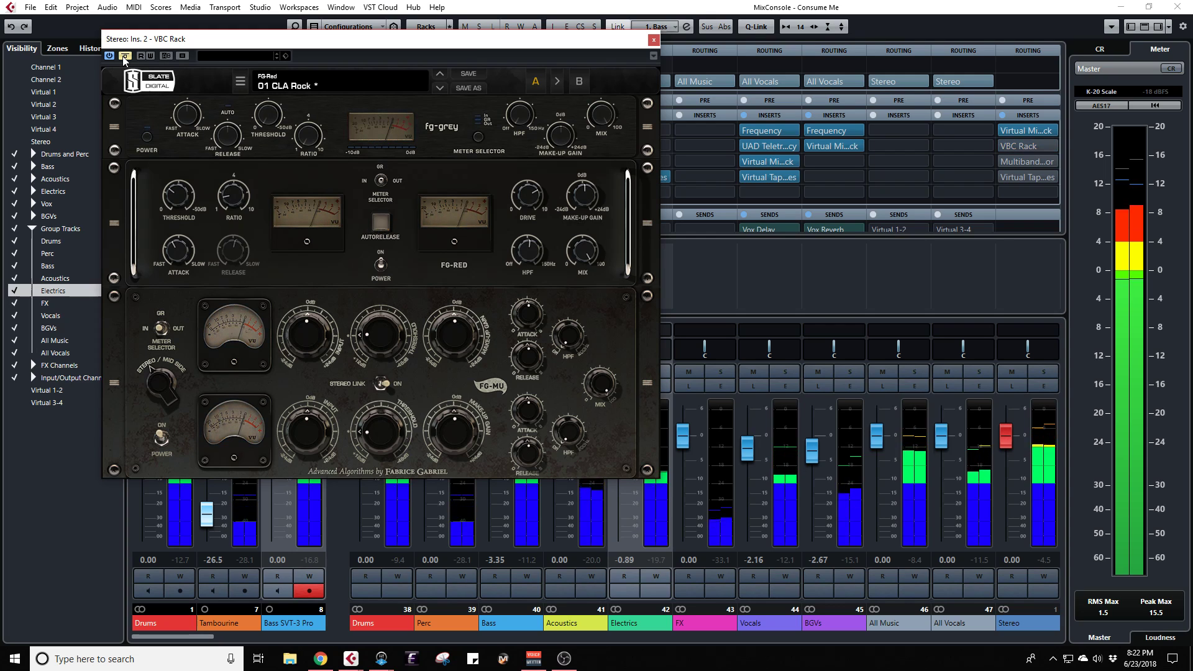
{"action": "left_click", "coordinate": [125, 56]}
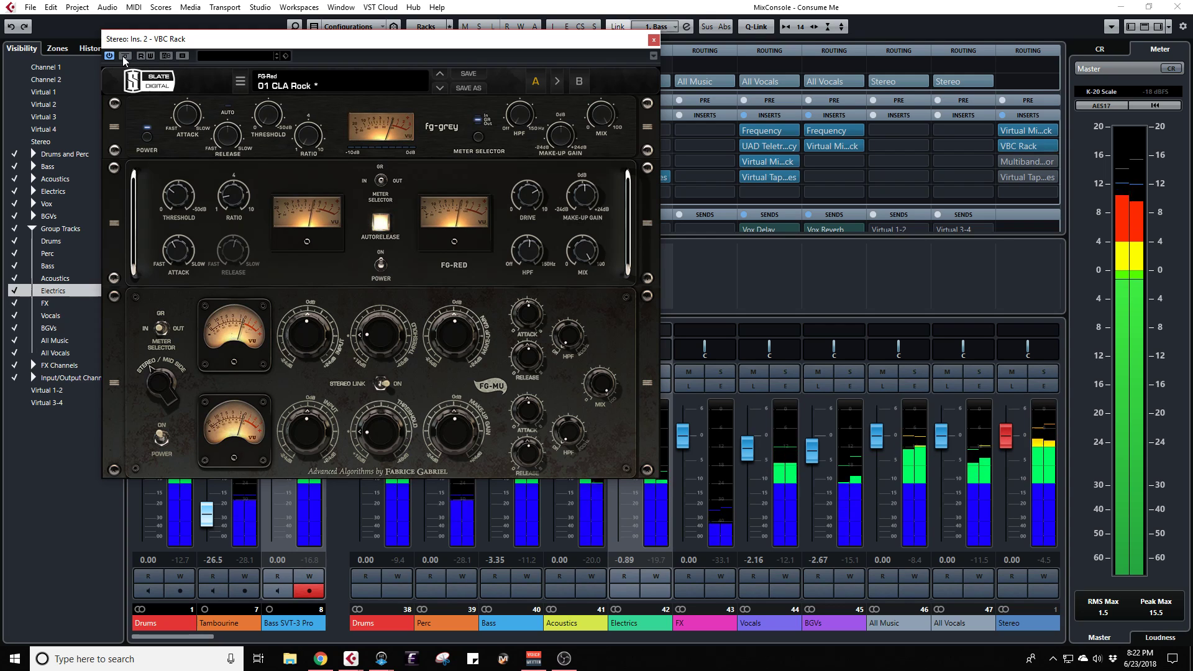
{"action": "left_click", "coordinate": [125, 57]}
{"action": "left_click", "coordinate": [125, 56]}
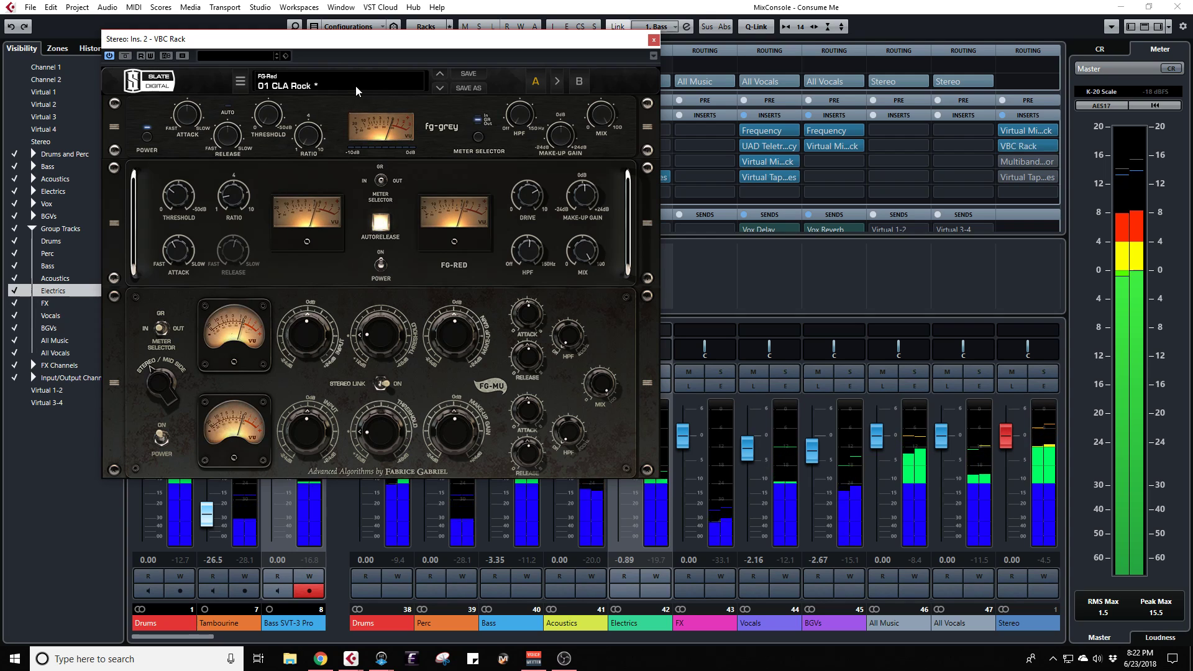
{"action": "left_click", "coordinate": [653, 39]}
Step: Open the Stereo output's MultibandCompressor, turn off its bypass and load the Rock Master preset
{"action": "left_click", "coordinate": [1019, 163]}
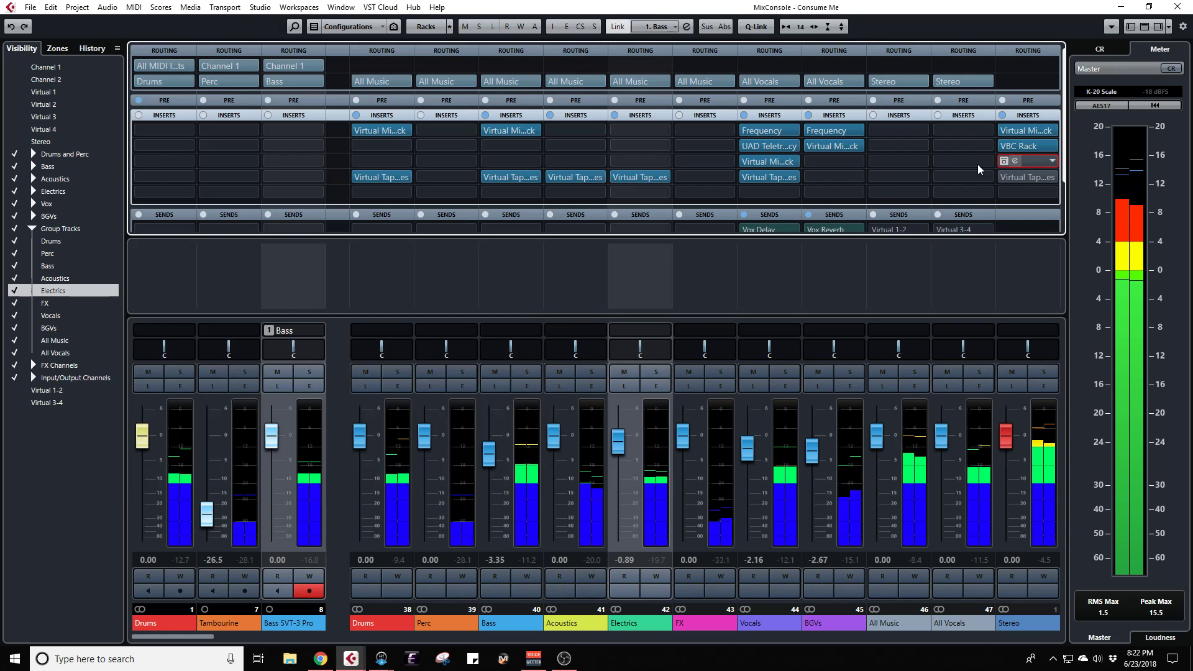
{"action": "left_click_drag", "start_coordinate": [535, 73], "coordinate": [563, 60]}
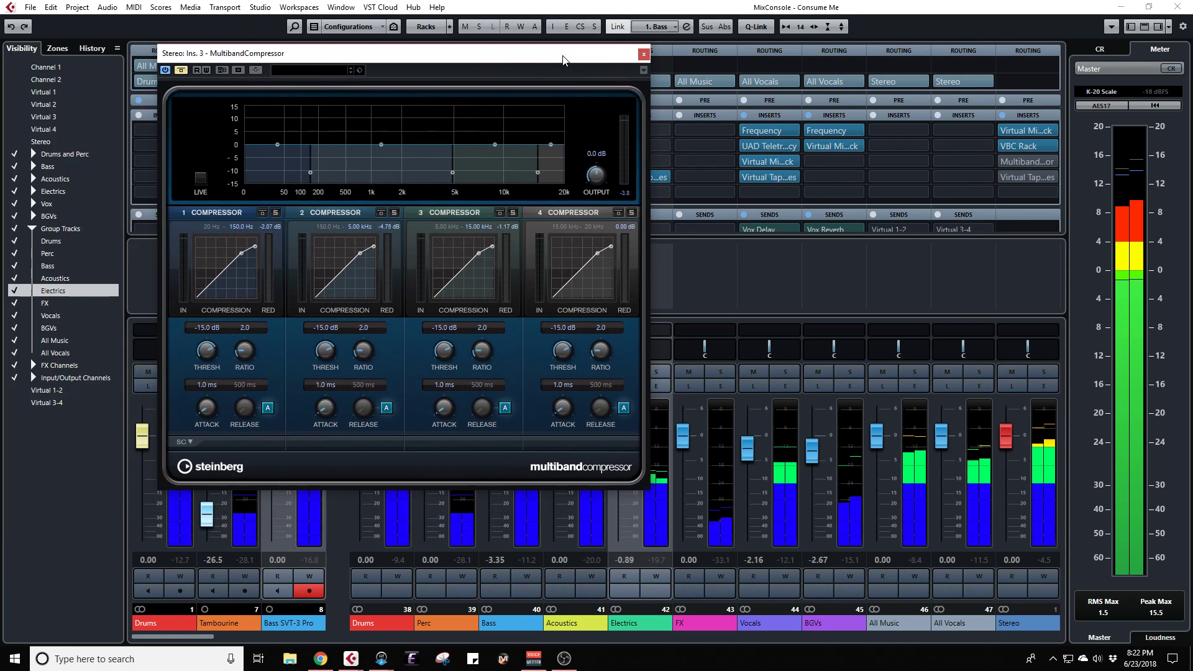
{"action": "left_click", "coordinate": [182, 70]}
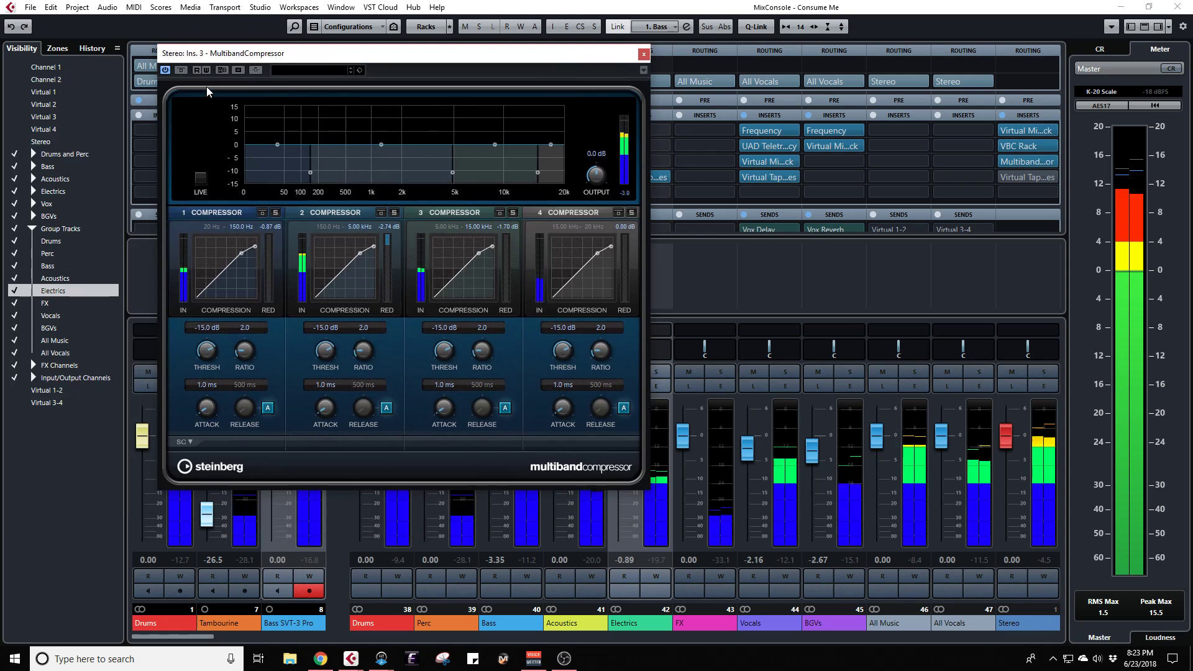
{"action": "left_click", "coordinate": [311, 69]}
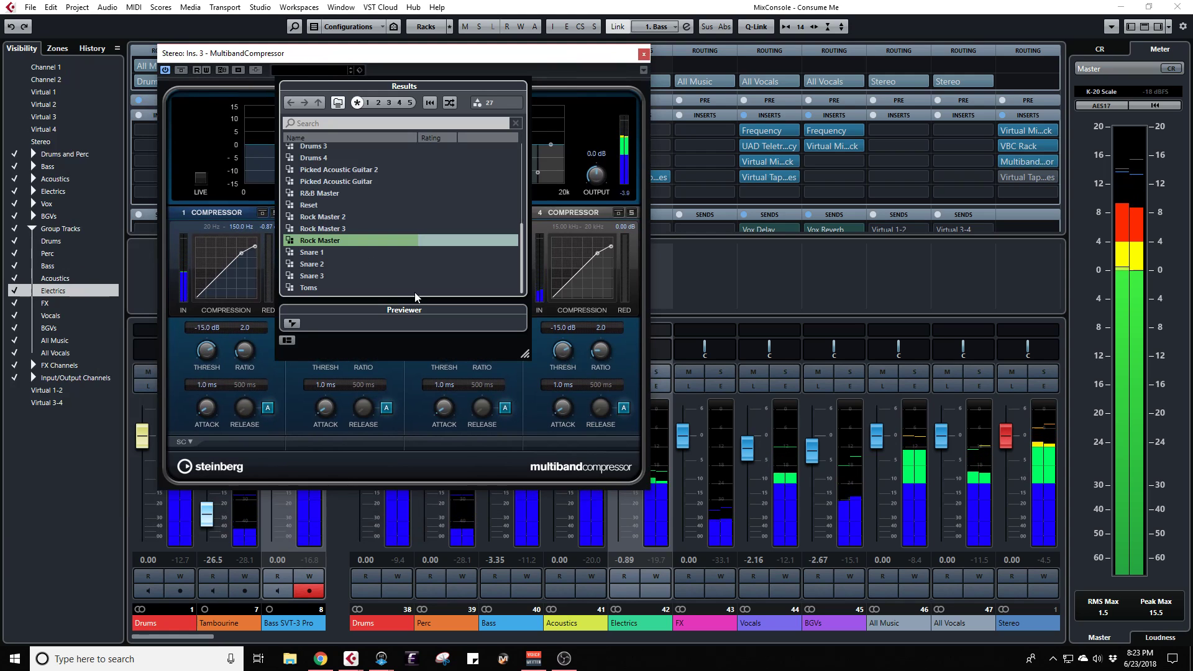
{"action": "double_click", "coordinate": [335, 240]}
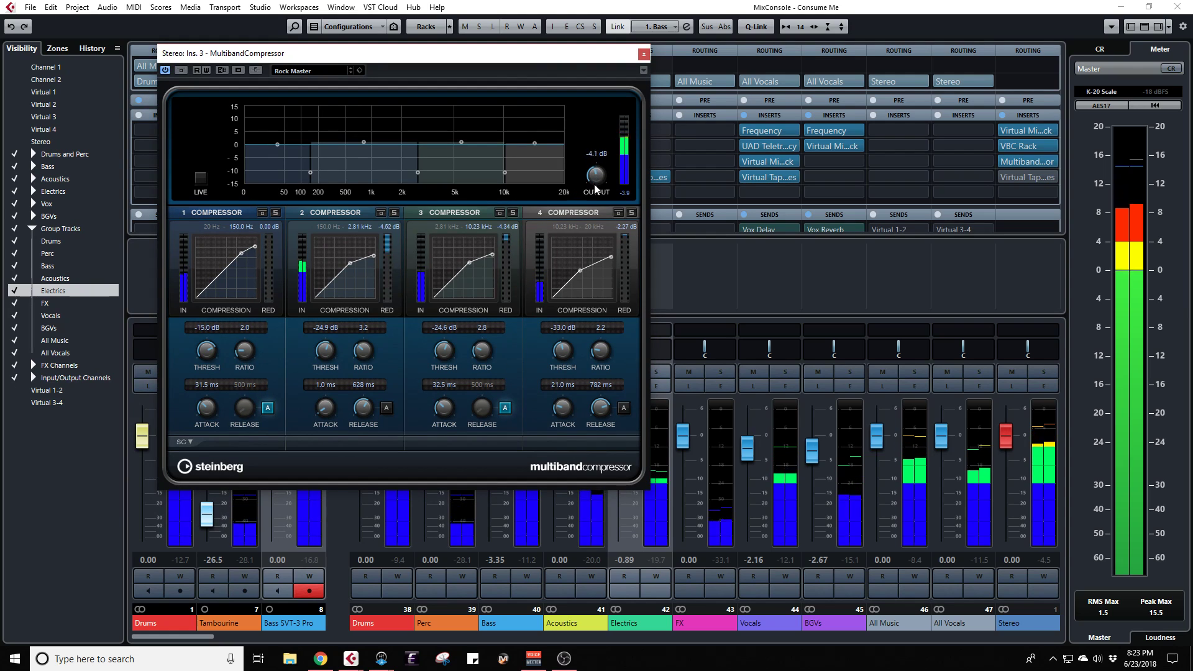
Step: Raise the MultibandCompressor's output level to -3.0 dB
{"action": "scroll", "coordinate": [595, 177], "scroll_direction": "down", "scroll_amount": 1}
{"action": "scroll", "coordinate": [595, 175], "scroll_direction": "up", "scroll_amount": 3}
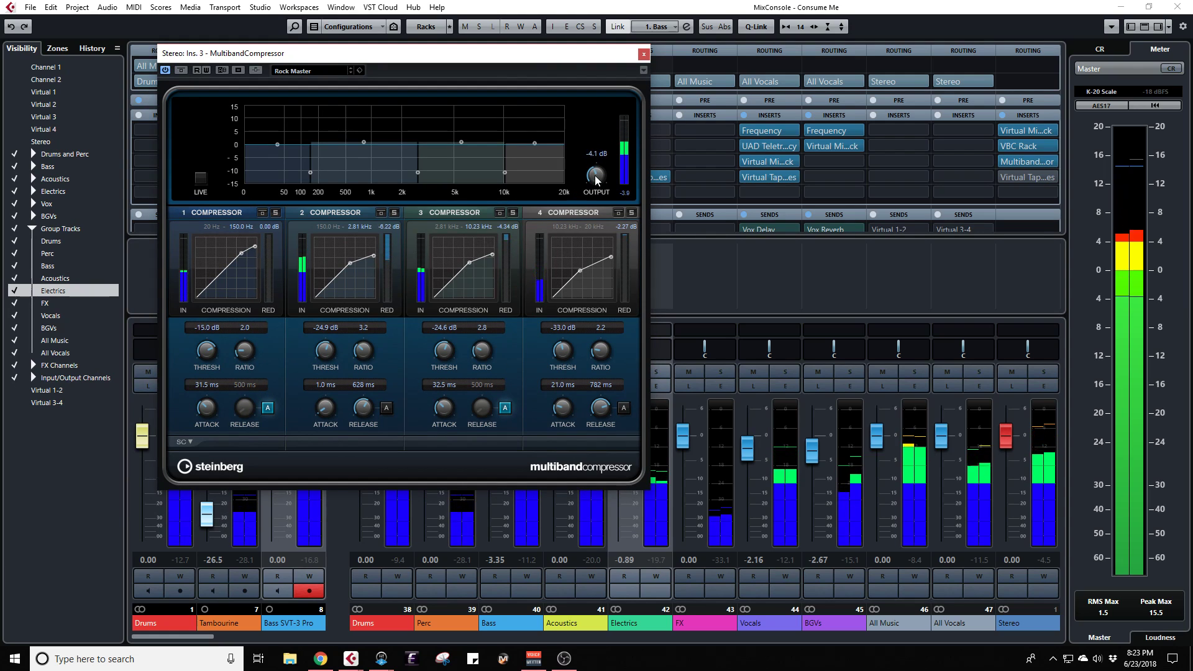
{"action": "scroll", "coordinate": [594, 176], "scroll_direction": "up", "scroll_amount": 8}
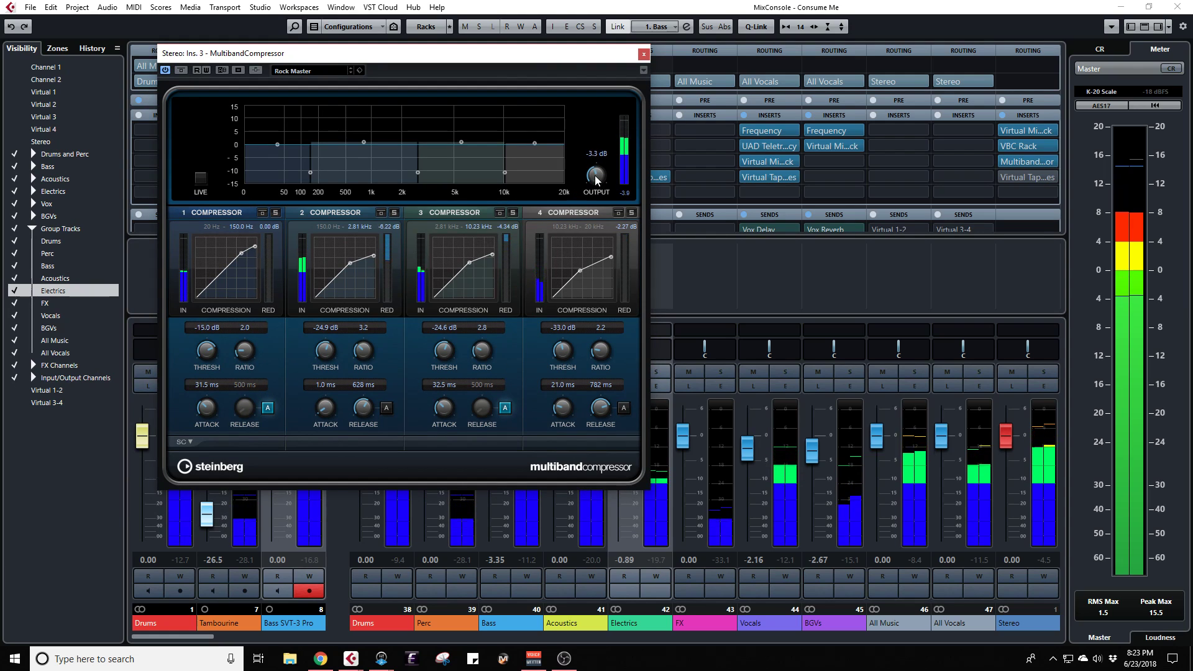
{"action": "scroll", "coordinate": [595, 175], "scroll_direction": "up", "scroll_amount": 1}
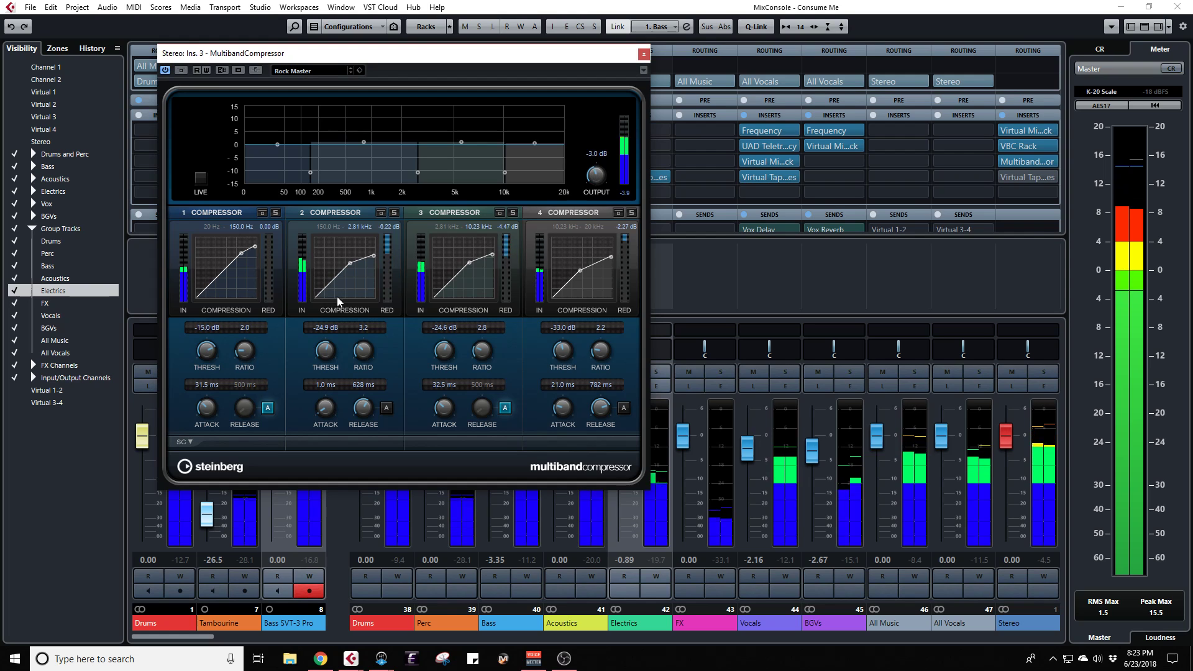
Step: Raise the compressor thresholds to -19.5 dB for band 2, -18.3 dB for band 3 and -24.3 dB for band 4
{"action": "scroll", "coordinate": [325, 353], "scroll_direction": "up", "scroll_amount": 5}
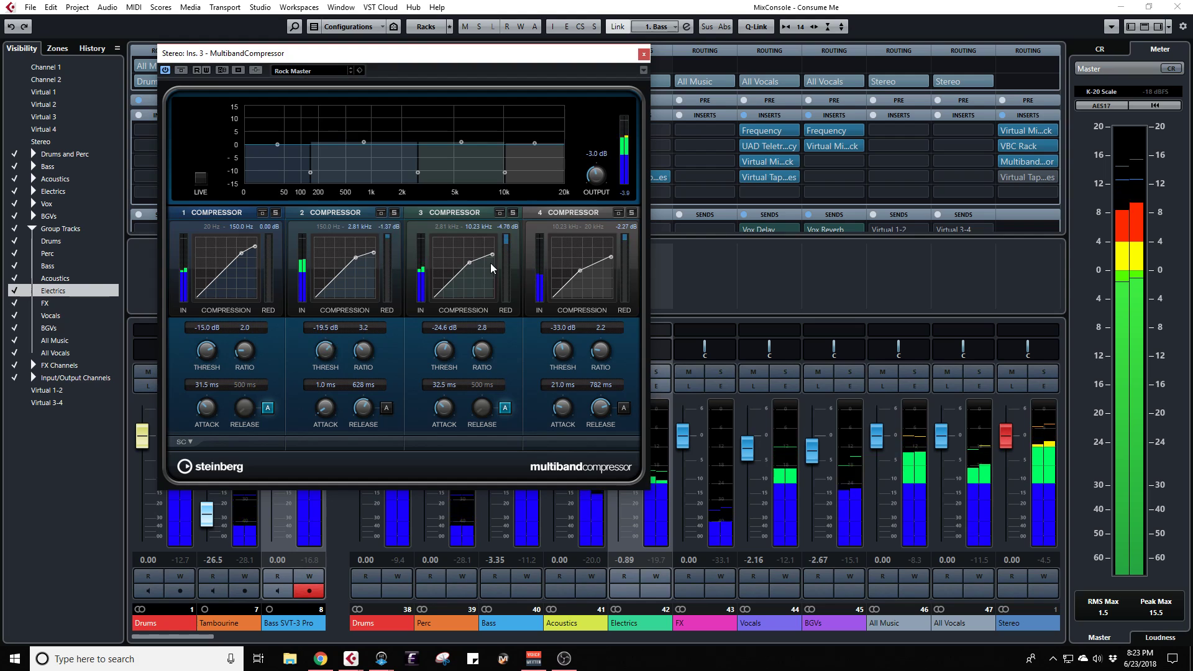
{"action": "scroll", "coordinate": [445, 349], "scroll_direction": "up", "scroll_amount": 6}
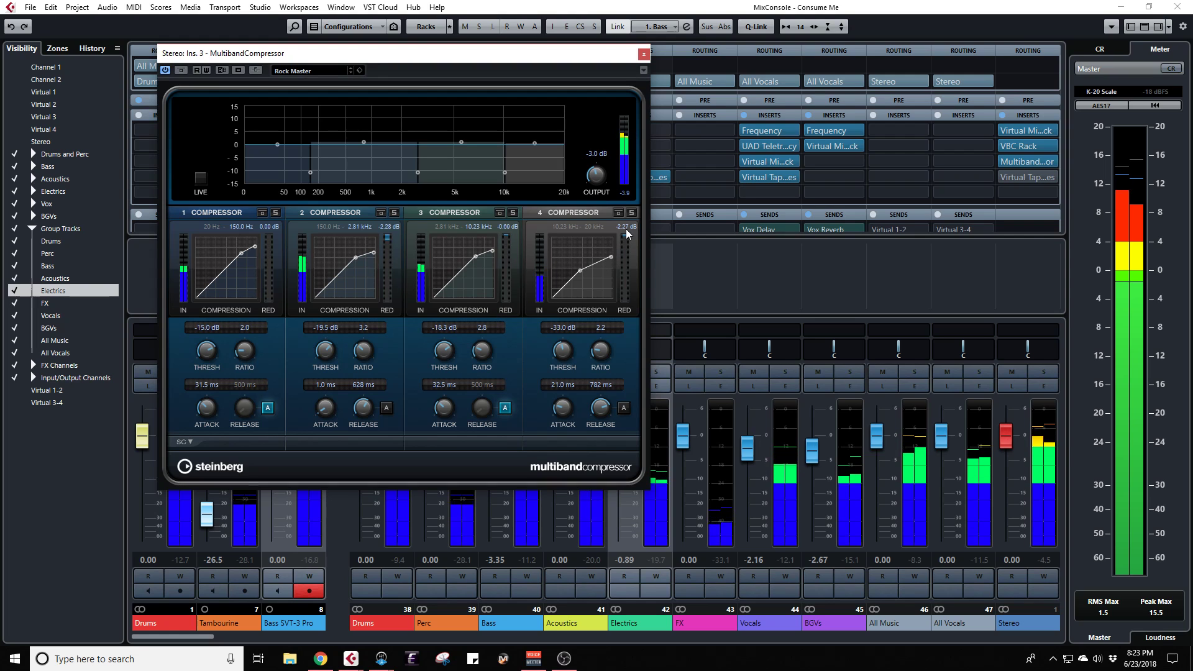
{"action": "scroll", "coordinate": [559, 356], "scroll_direction": "up", "scroll_amount": 7}
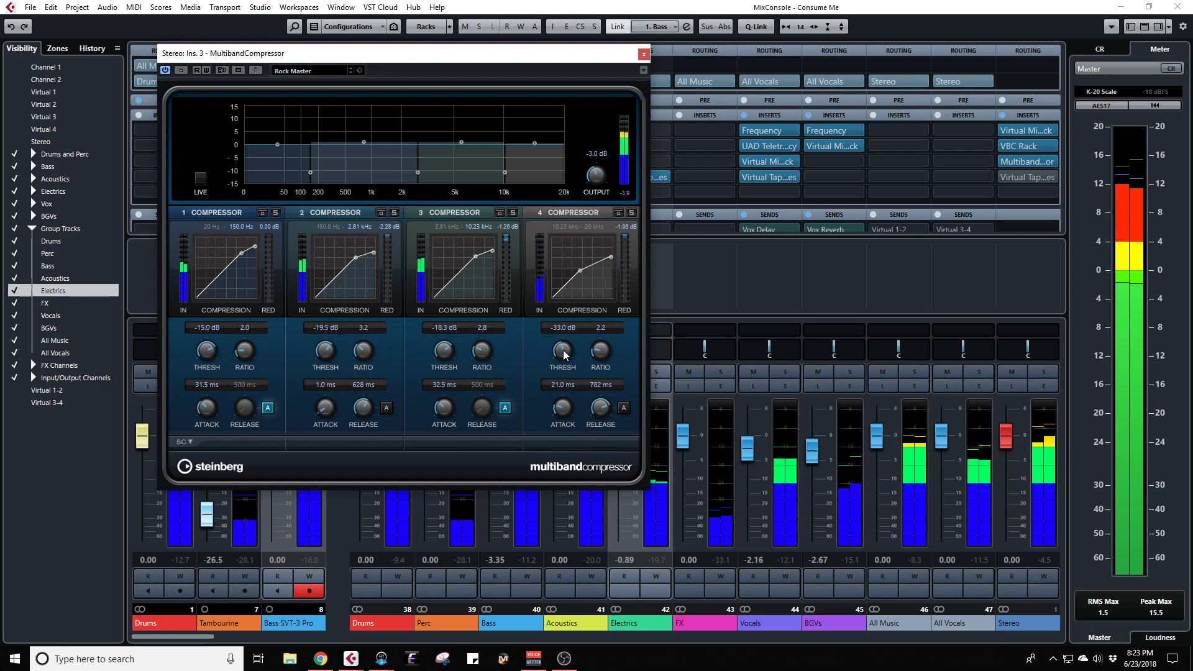
{"action": "scroll", "coordinate": [564, 345], "scroll_direction": "up", "scroll_amount": 1}
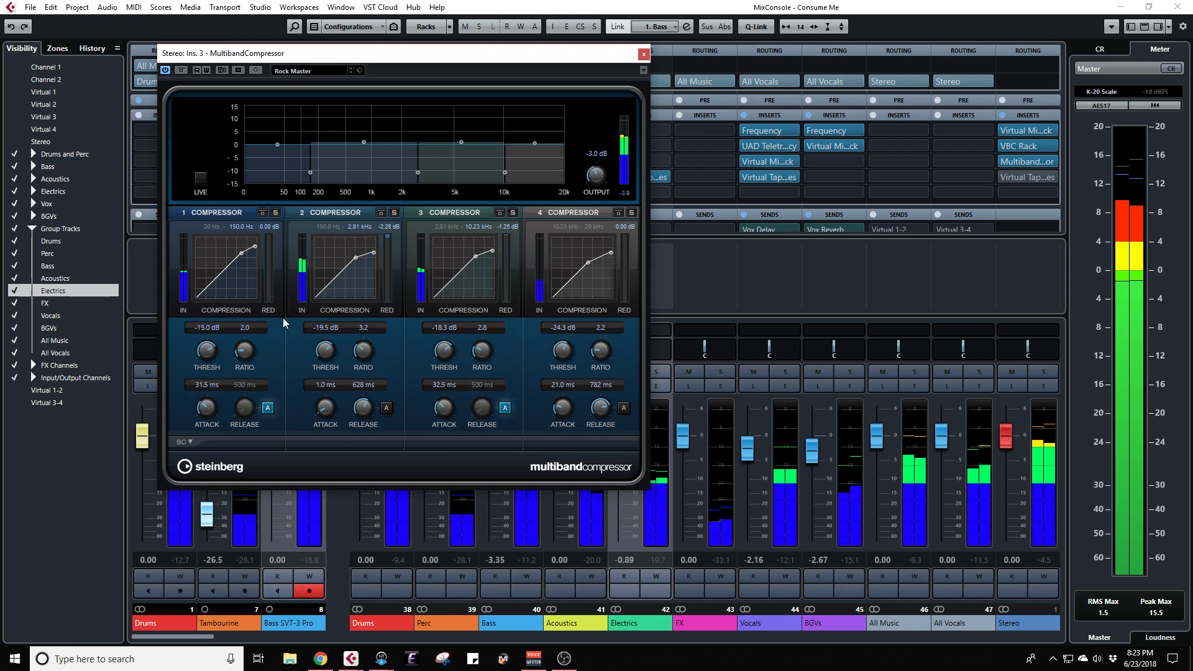
Step: Compare the mix with the MultibandCompressor bypassed and active, leaving it active
{"action": "left_click", "coordinate": [181, 70]}
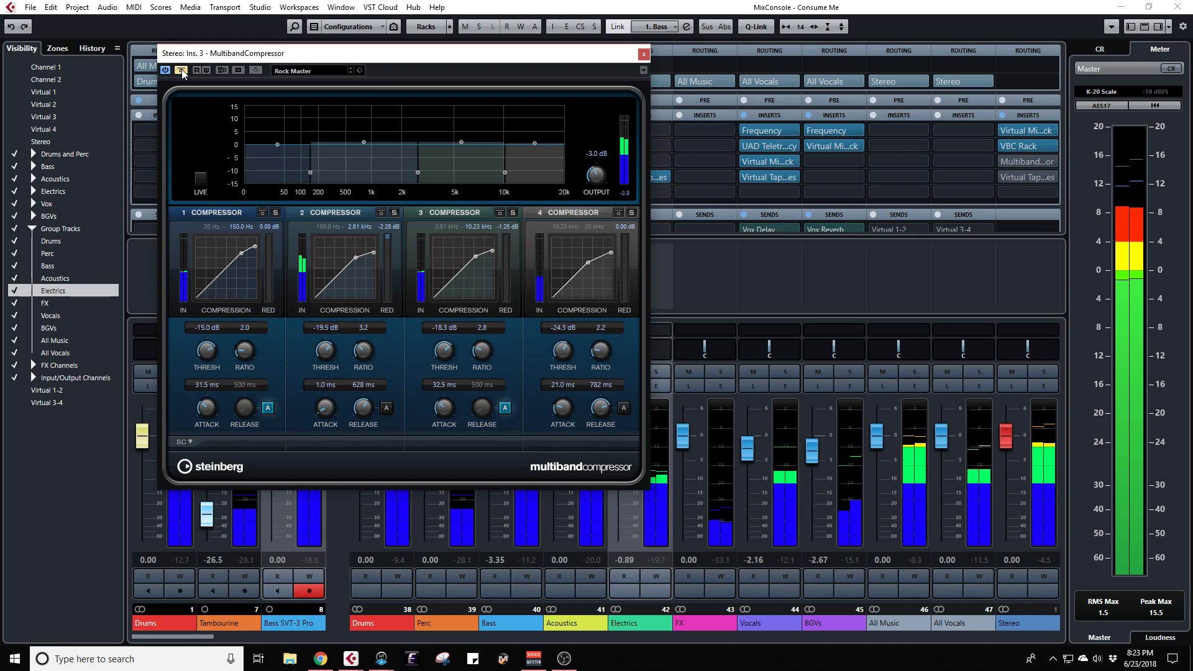
{"action": "left_click", "coordinate": [182, 70]}
{"action": "left_click", "coordinate": [182, 70]}
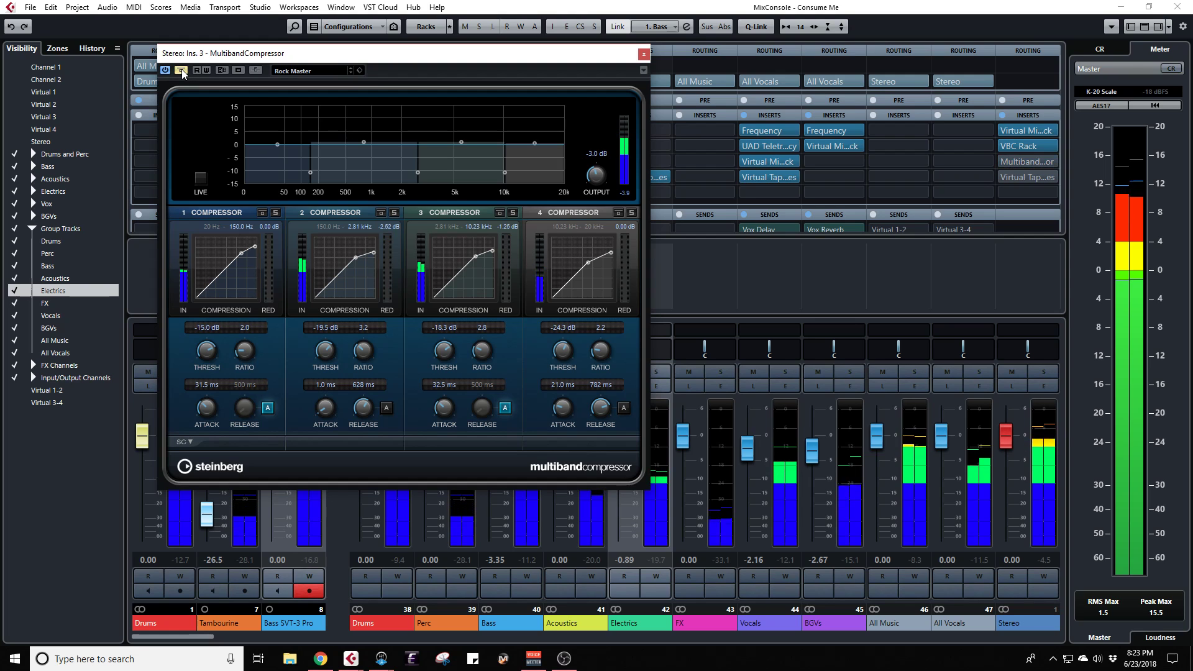
{"action": "left_click", "coordinate": [182, 70]}
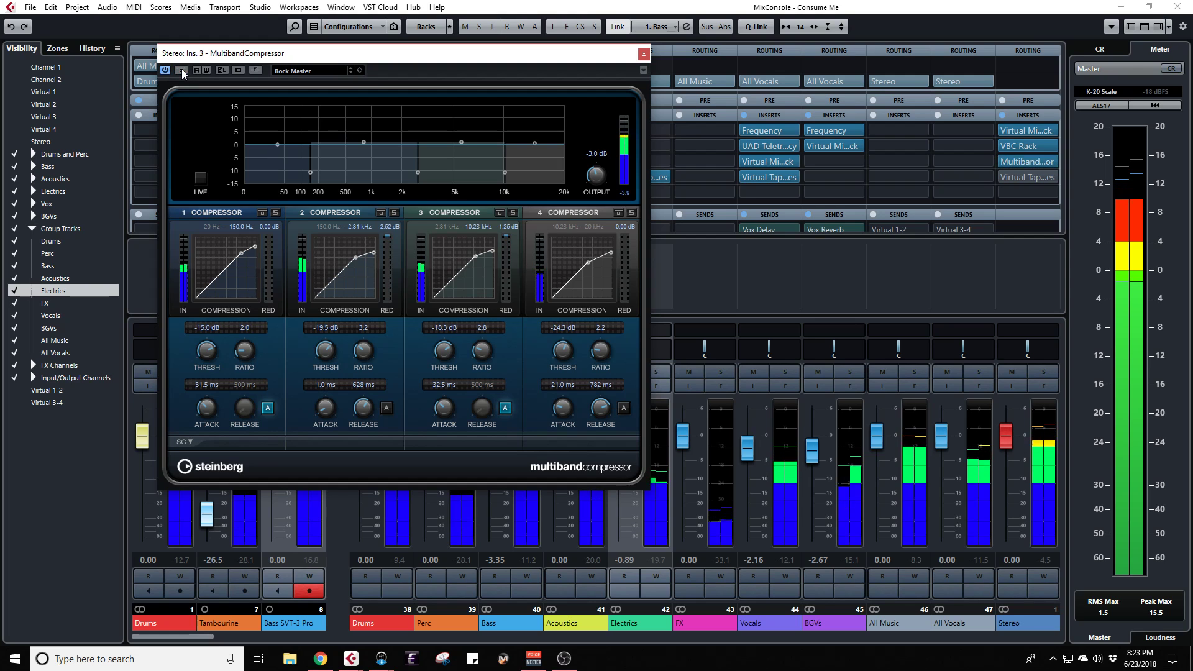
{"action": "left_click", "coordinate": [181, 71]}
{"action": "left_click", "coordinate": [182, 70]}
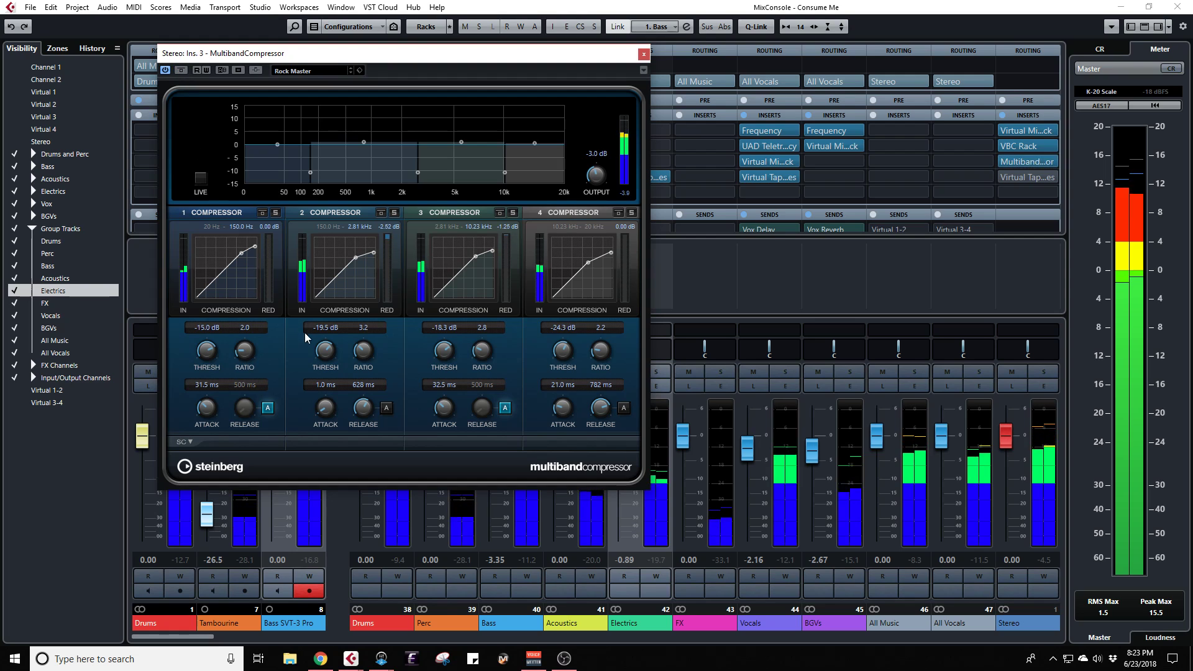
Step: Lower band 2's compressor threshold to -21.6 dB and solo that band
{"action": "left_click_drag", "start_coordinate": [324, 349], "coordinate": [324, 354]}
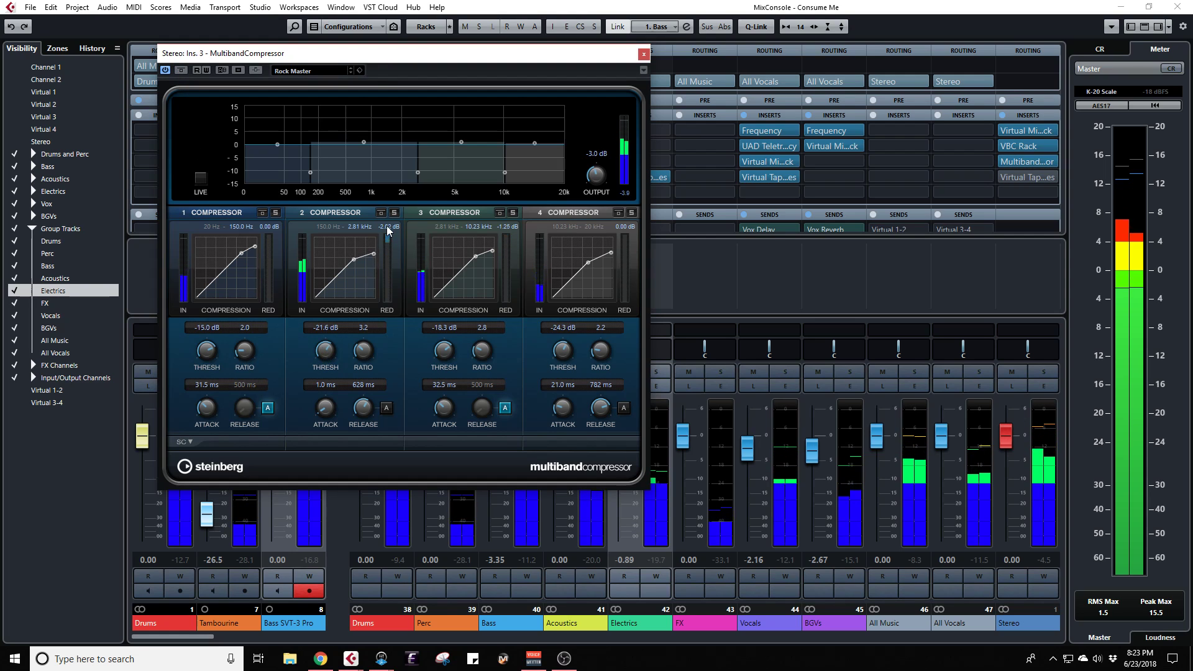
{"action": "left_click_drag", "start_coordinate": [387, 228], "coordinate": [446, 353]}
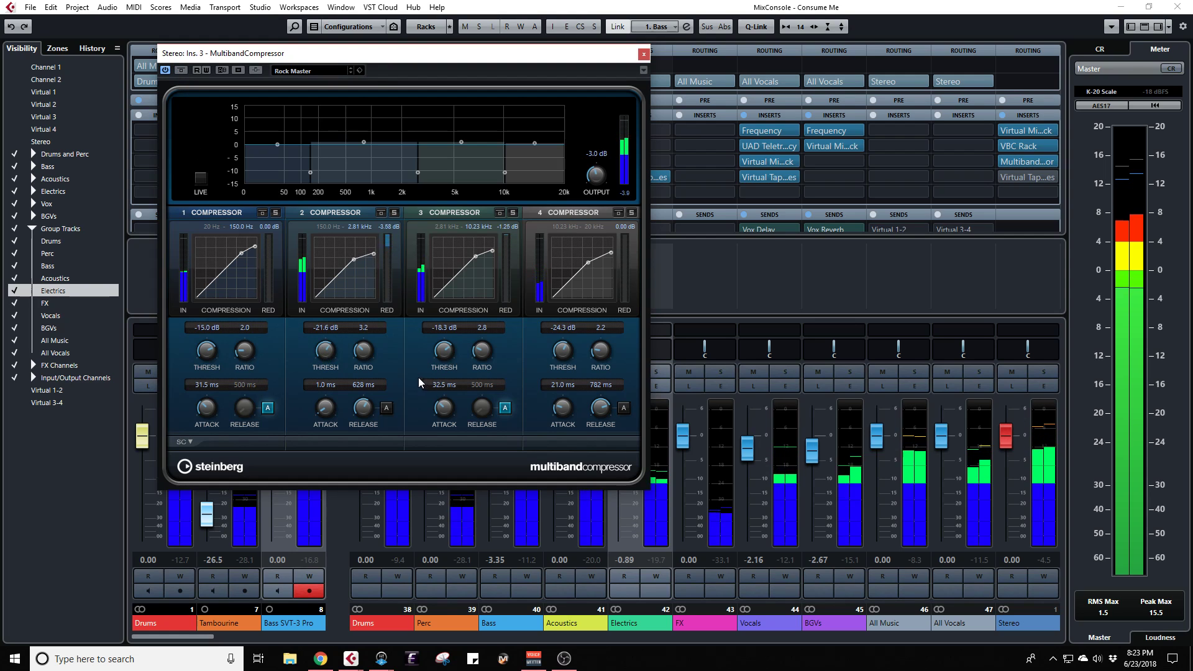
{"action": "left_click", "coordinate": [394, 214]}
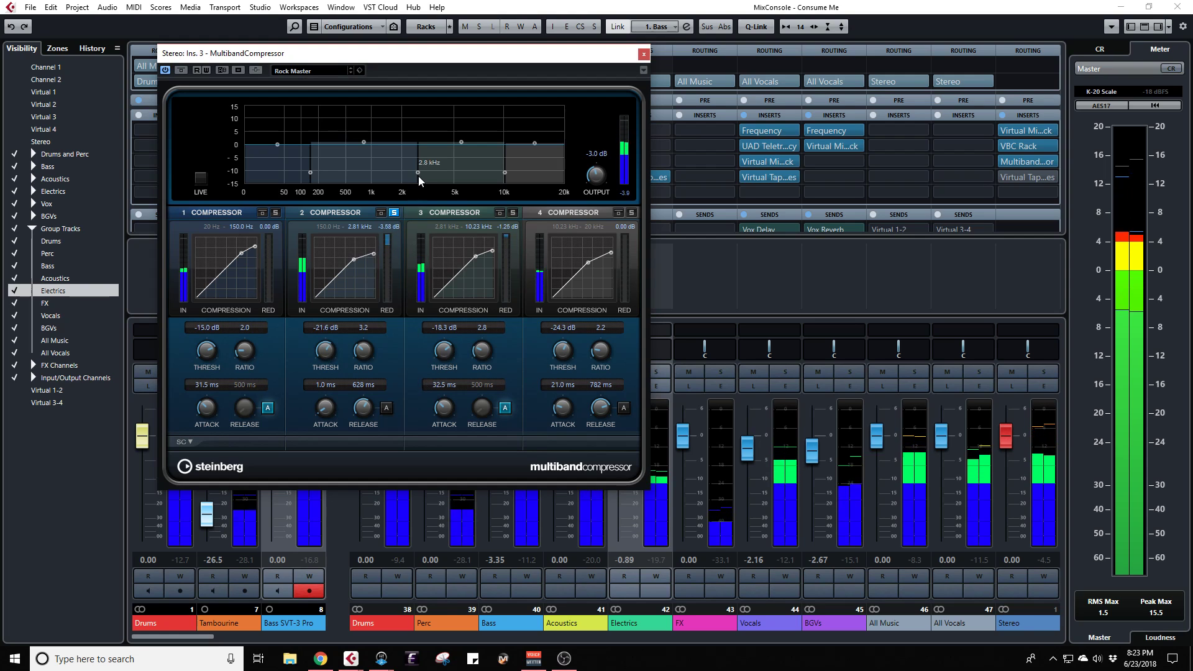
Step: Unsolo band 2 and compare the full mix with the MultibandCompressor bypassed and active, leaving it active
{"action": "left_click", "coordinate": [393, 214]}
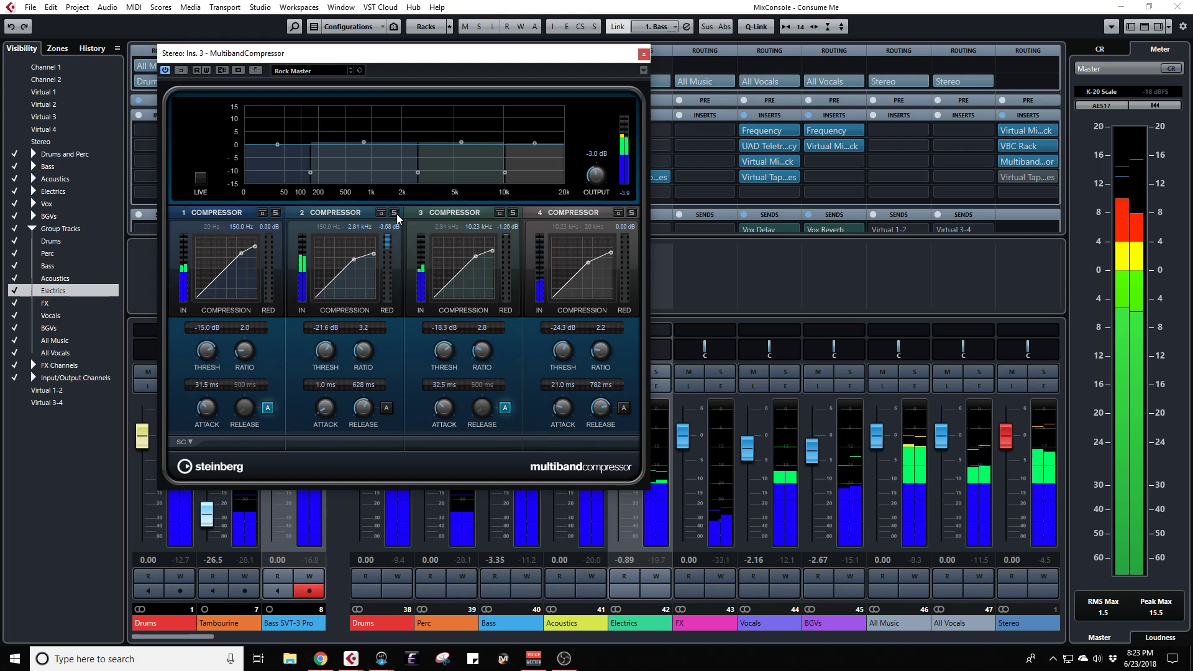
{"action": "left_click", "coordinate": [182, 70]}
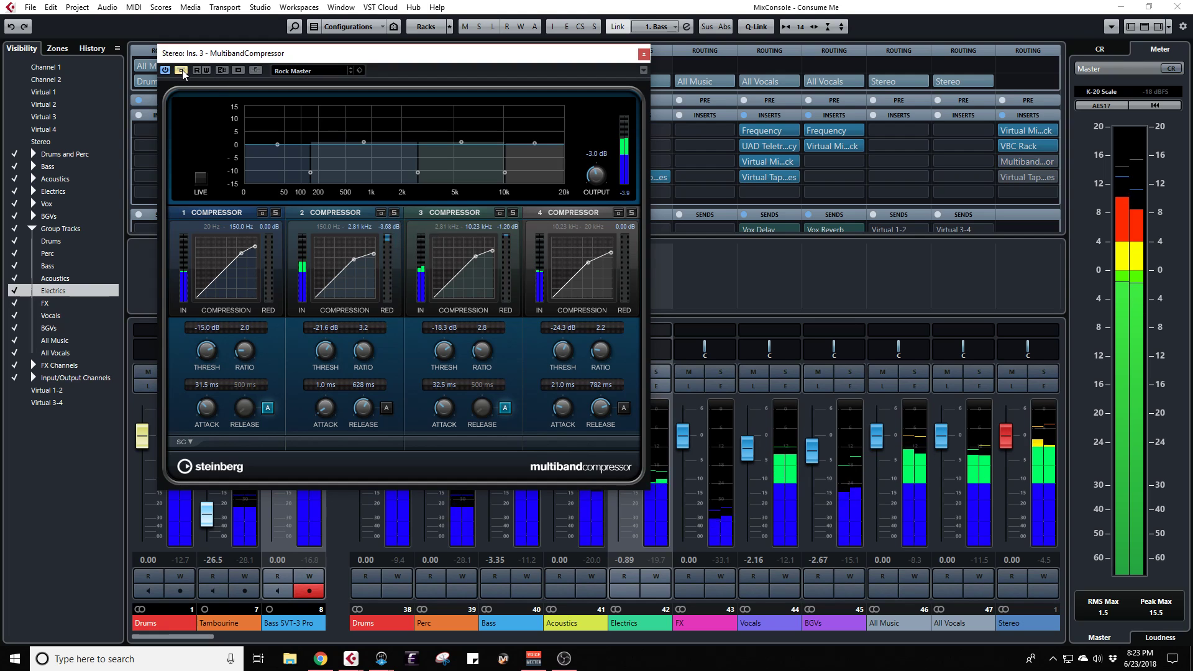
{"action": "left_click", "coordinate": [181, 70]}
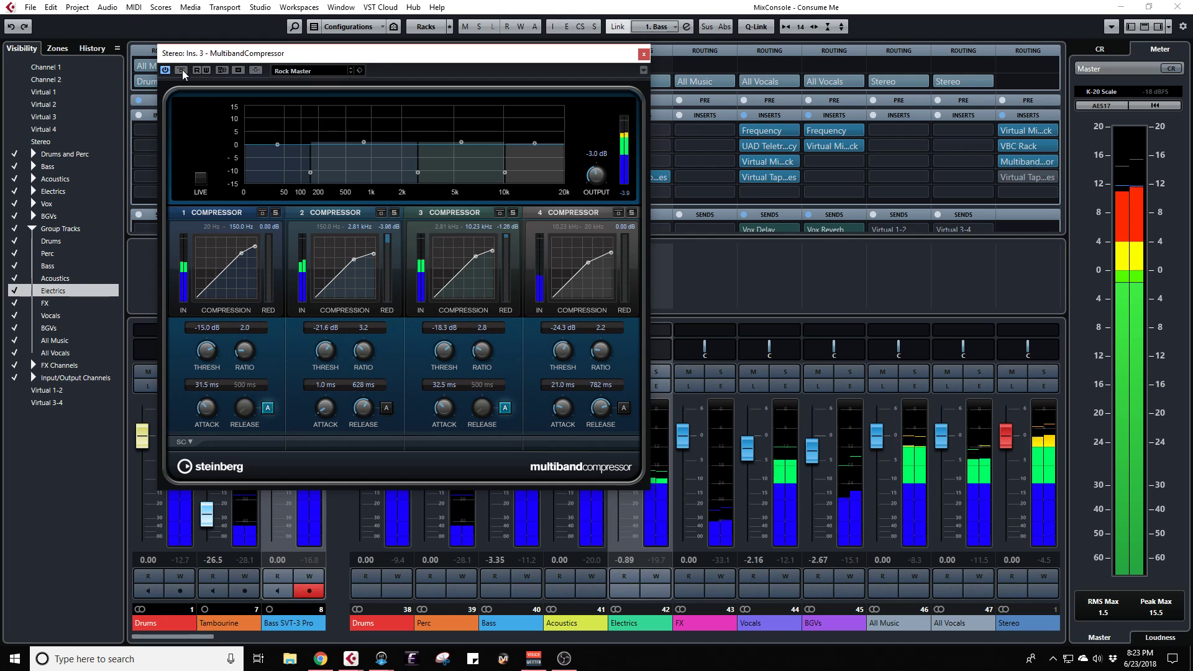
{"action": "left_click", "coordinate": [181, 70]}
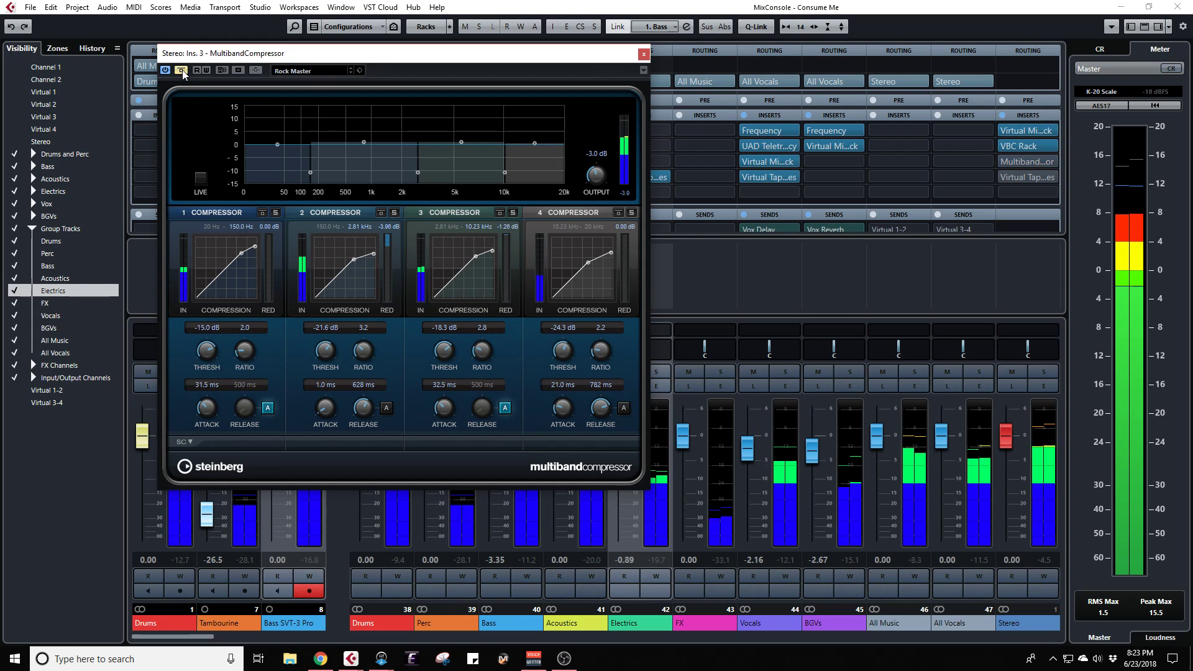
{"action": "left_click", "coordinate": [182, 69]}
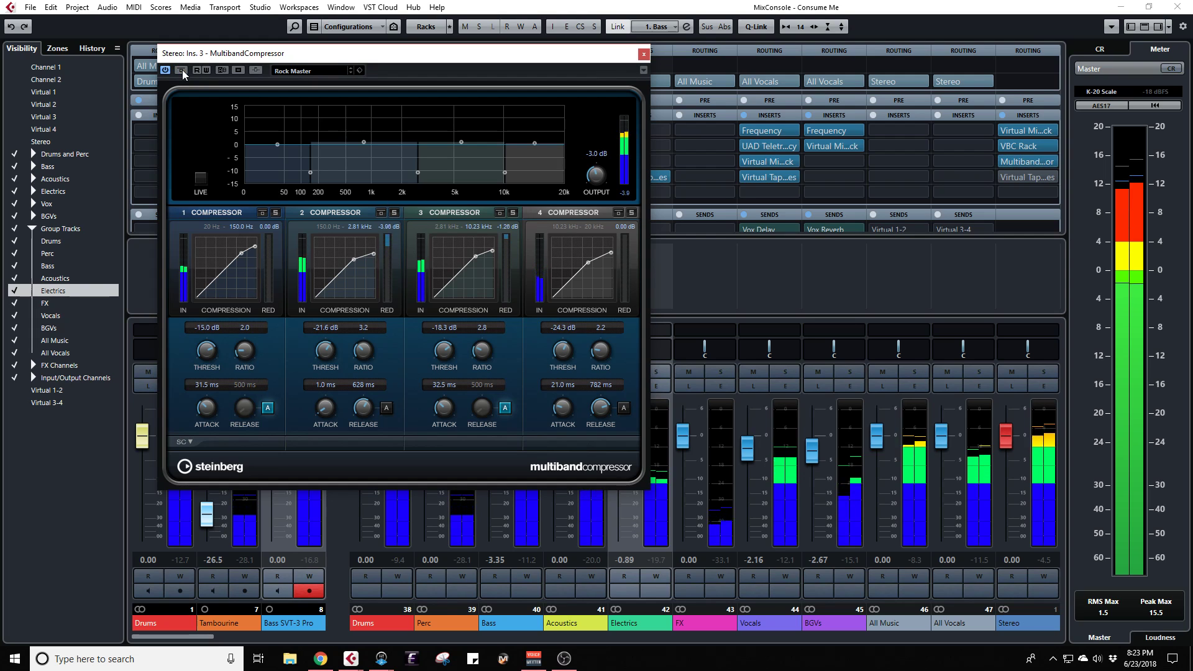
{"action": "left_click", "coordinate": [181, 69]}
{"action": "left_click", "coordinate": [182, 69]}
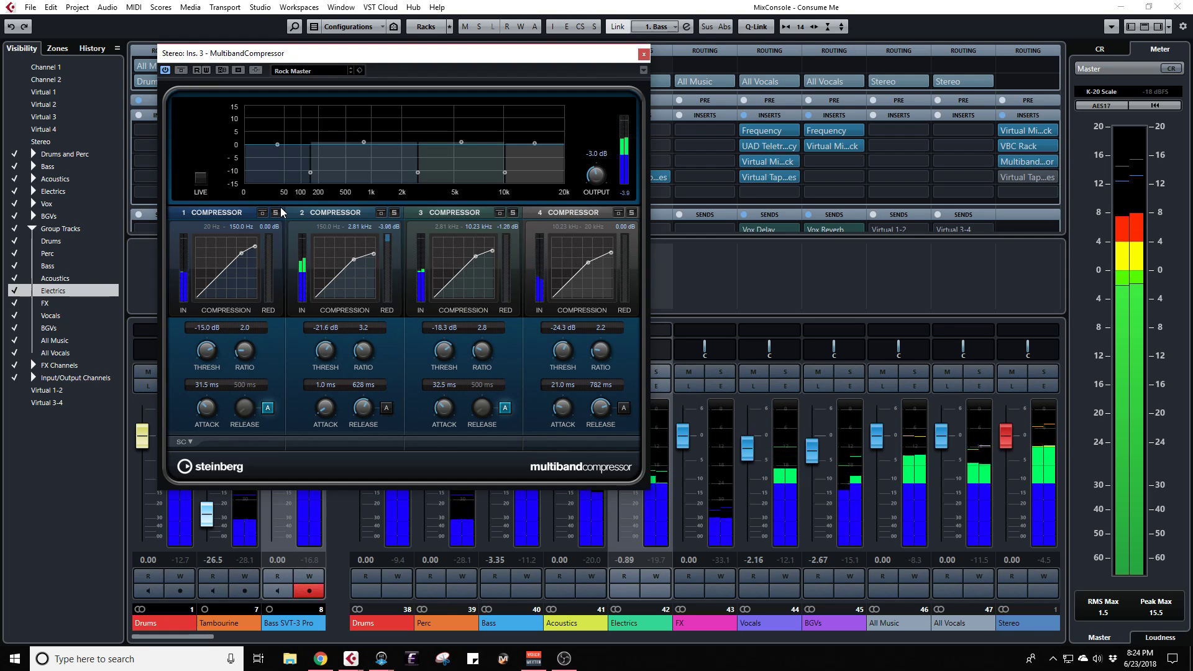
{"action": "left_click", "coordinate": [644, 54]}
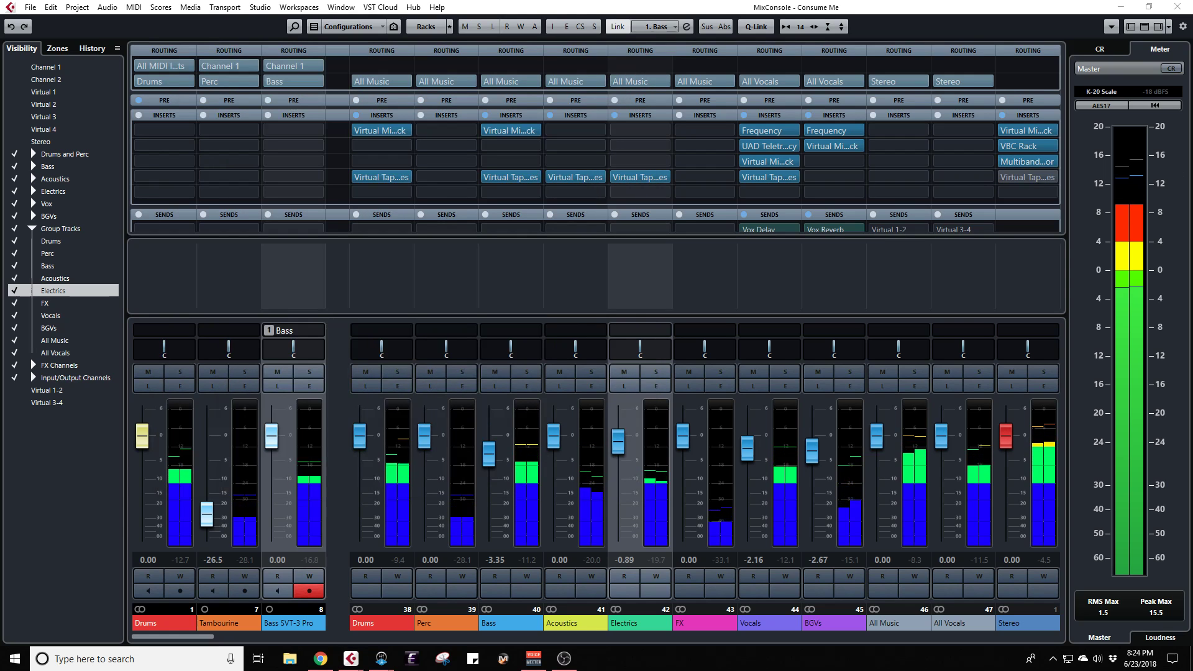
Step: Activate Virtual Tape Machines on the Stereo output, running at 15 ips with the input raised to +3.24 dB
{"action": "left_click_drag", "start_coordinate": [582, 124], "coordinate": [631, 71]}
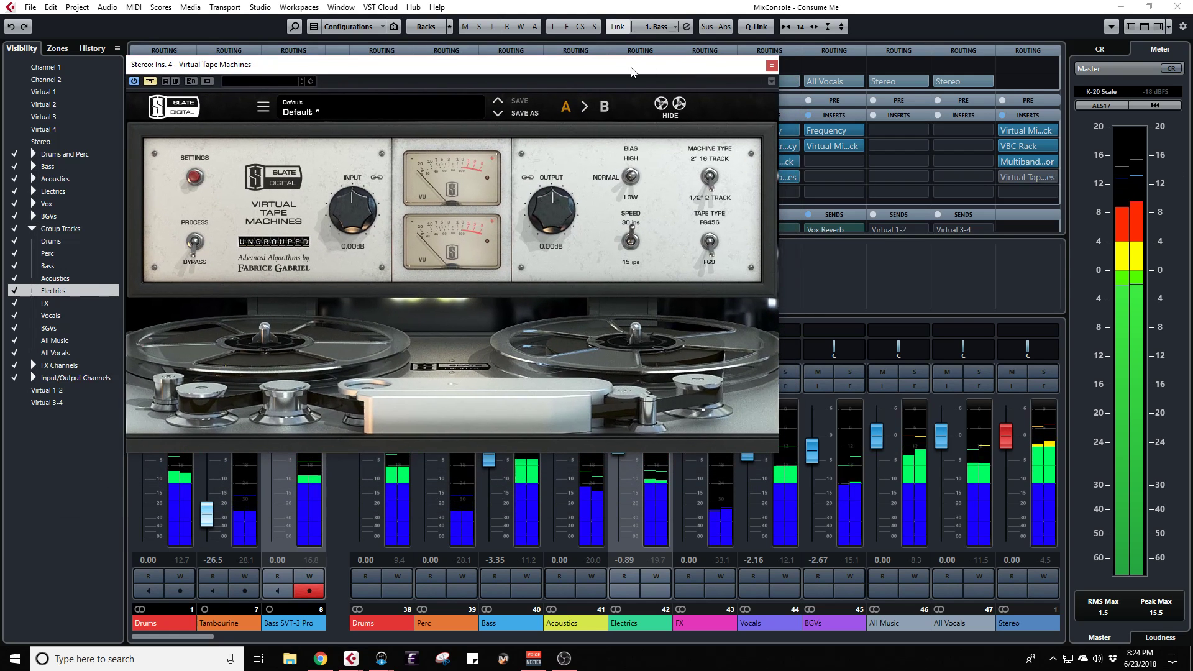
{"action": "left_click", "coordinate": [150, 81]}
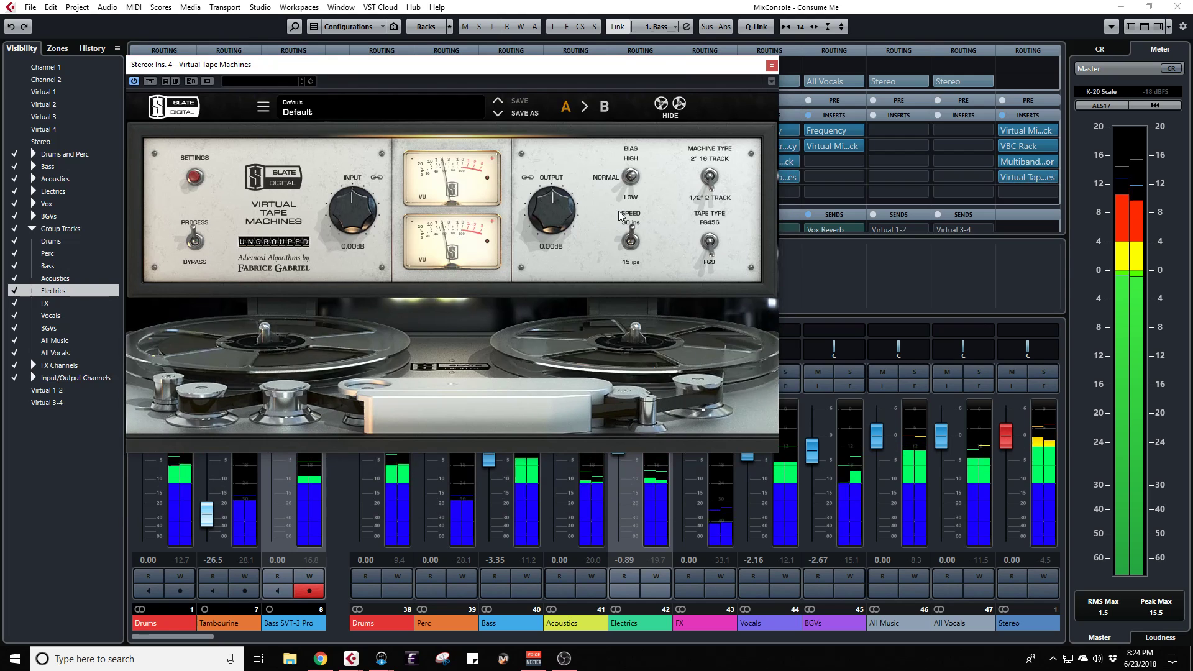
{"action": "left_click", "coordinate": [630, 244]}
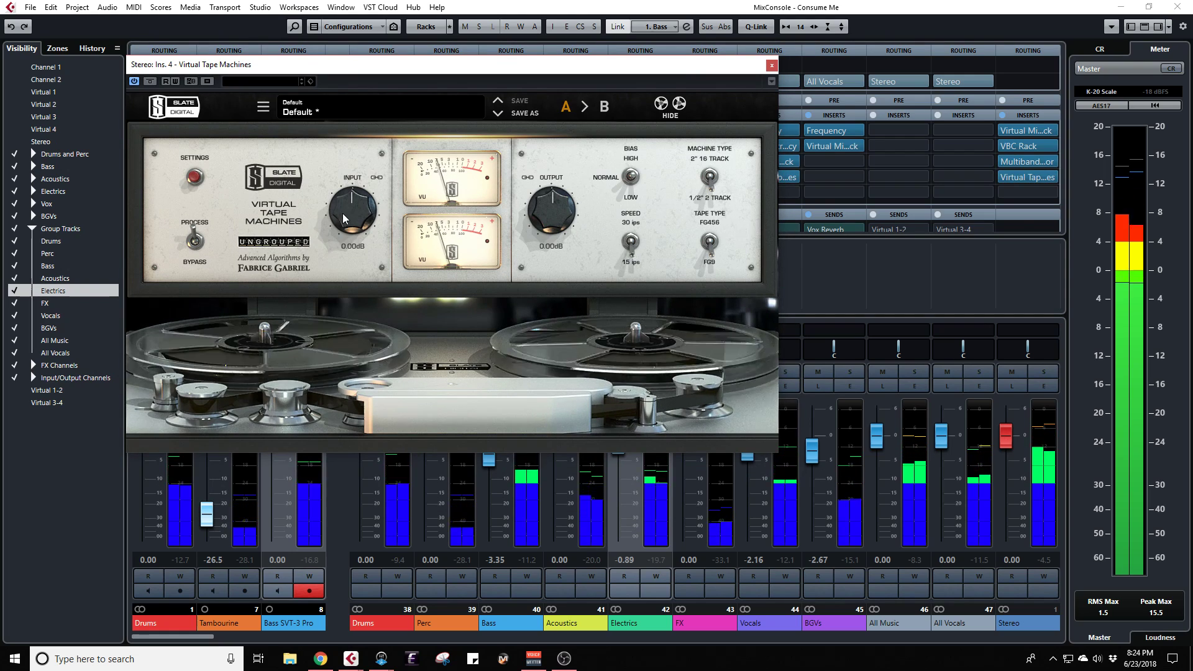
{"action": "left_click_drag", "start_coordinate": [343, 214], "coordinate": [352, 213]}
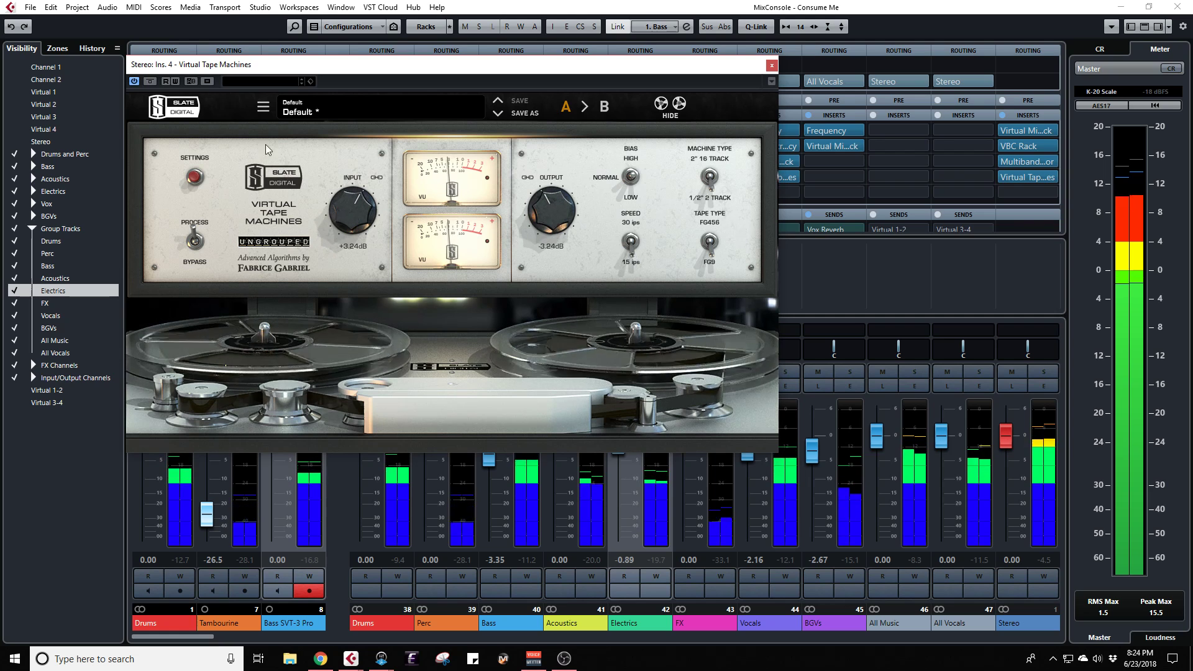
Step: Compare the mix with the Stereo output's Virtual Tape Machines bypassed and active, leaving it active
{"action": "left_click", "coordinate": [150, 81]}
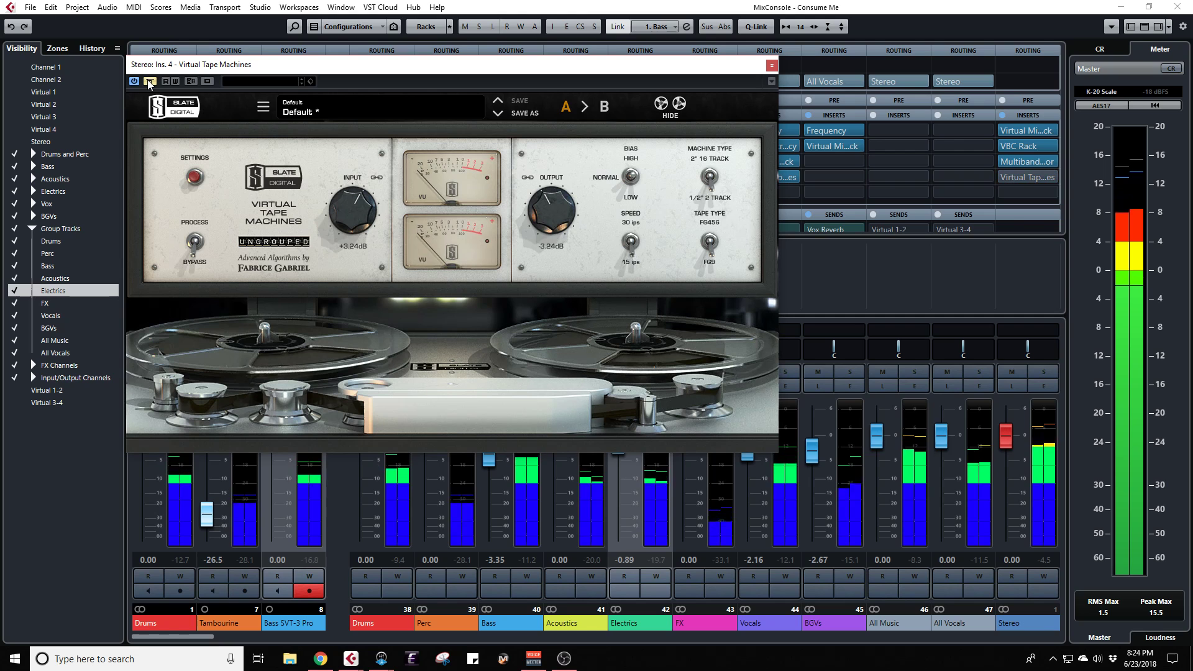
{"action": "left_click", "coordinate": [150, 81]}
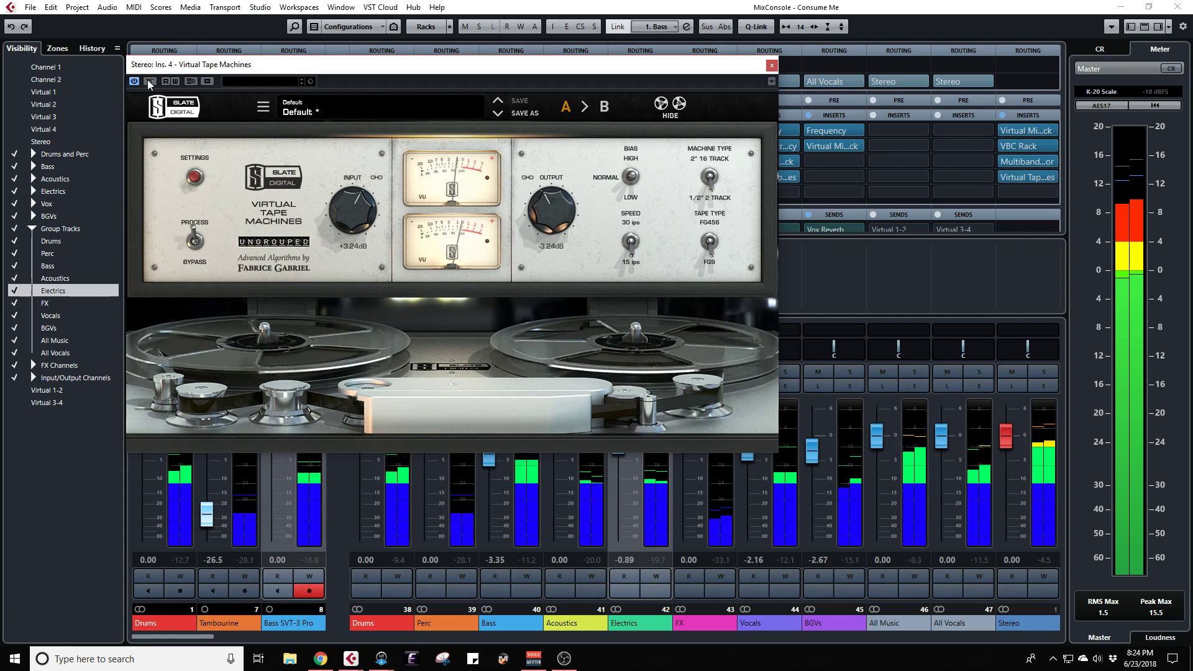
{"action": "left_click", "coordinate": [149, 82]}
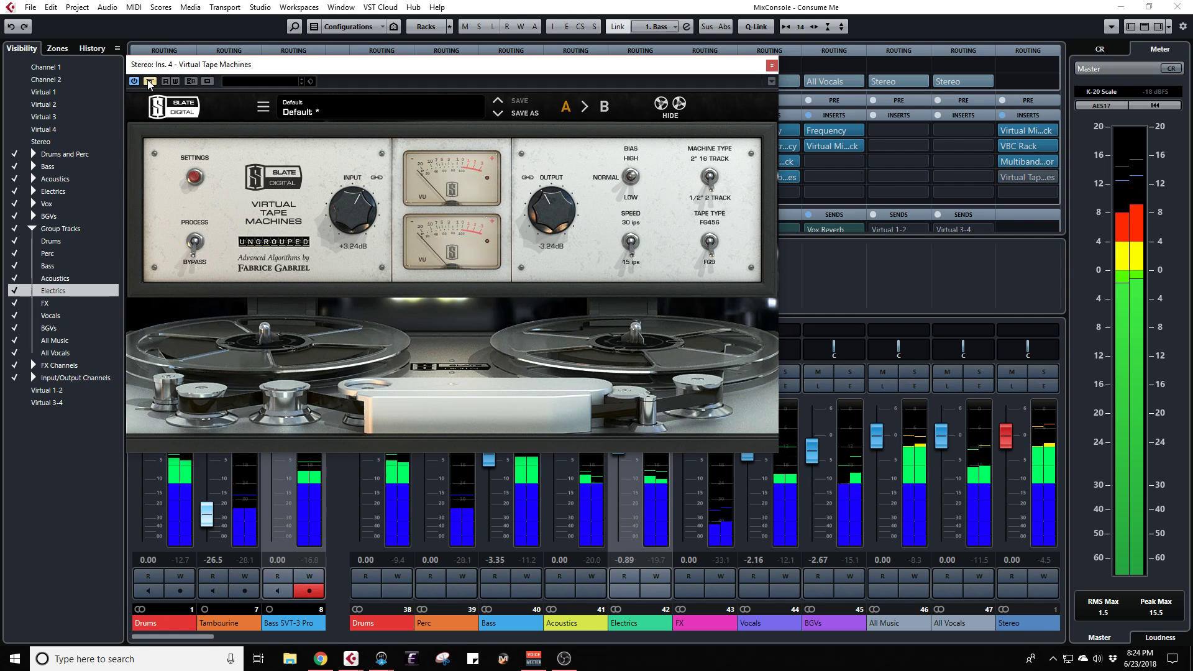
{"action": "left_click", "coordinate": [150, 81]}
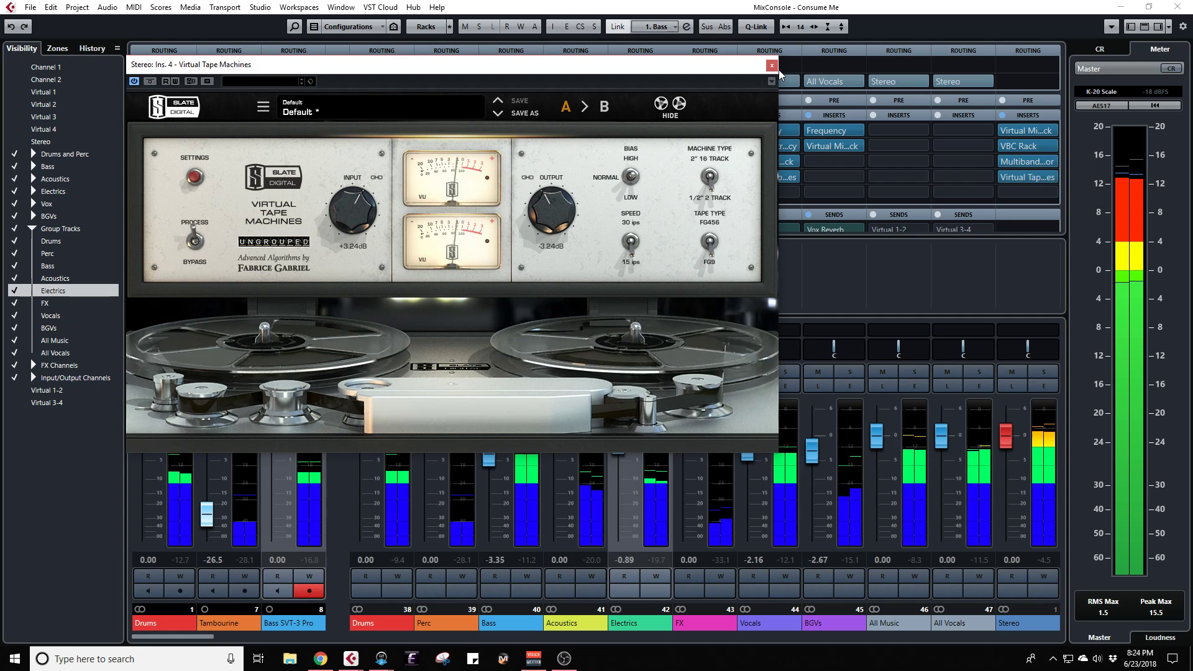
{"action": "left_click", "coordinate": [772, 65]}
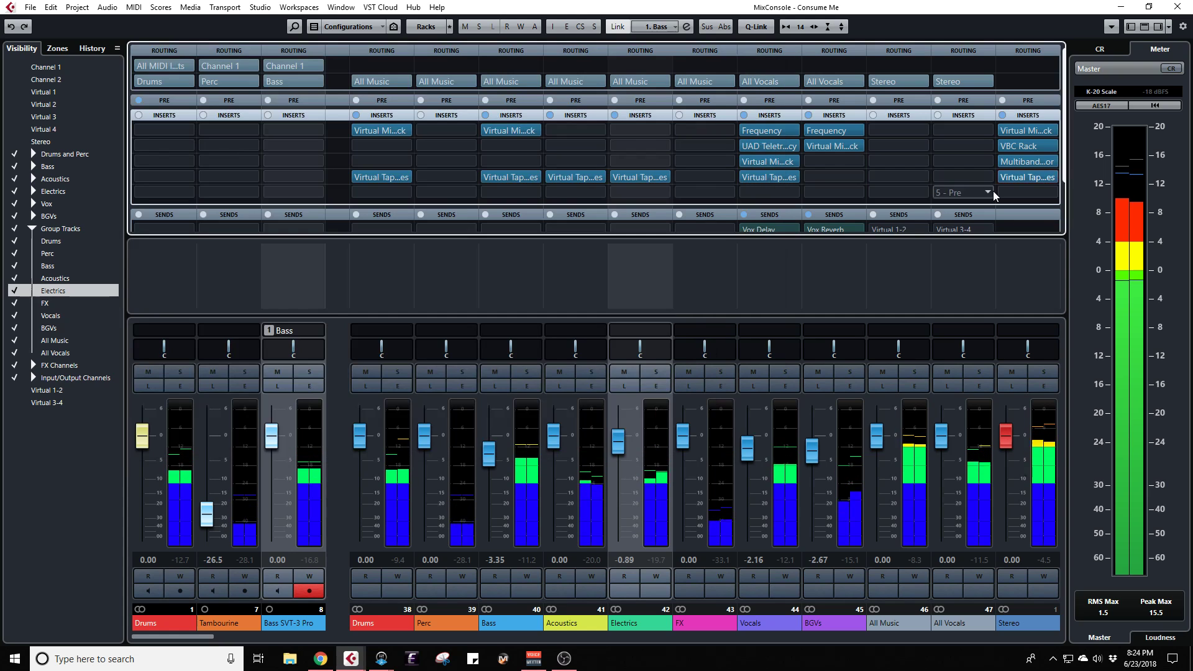
Step: Compare the mix with all of the Stereo output's inserts bypassed and active, leaving them active
{"action": "left_click", "coordinate": [1001, 115]}
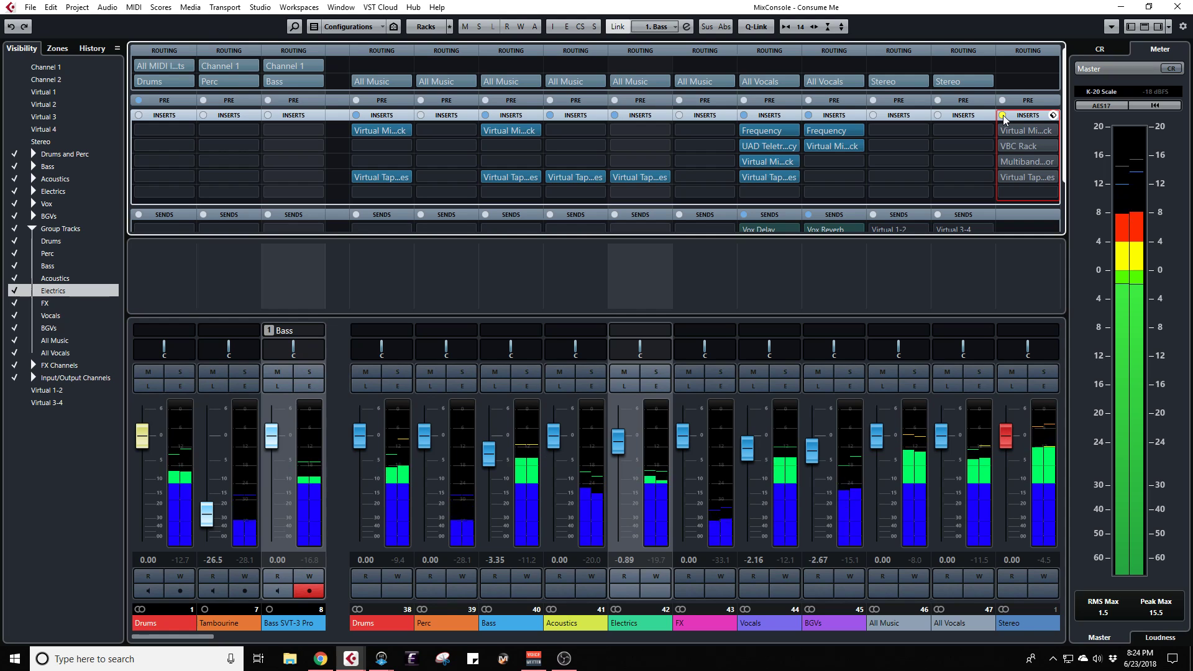
{"action": "left_click", "coordinate": [1002, 115]}
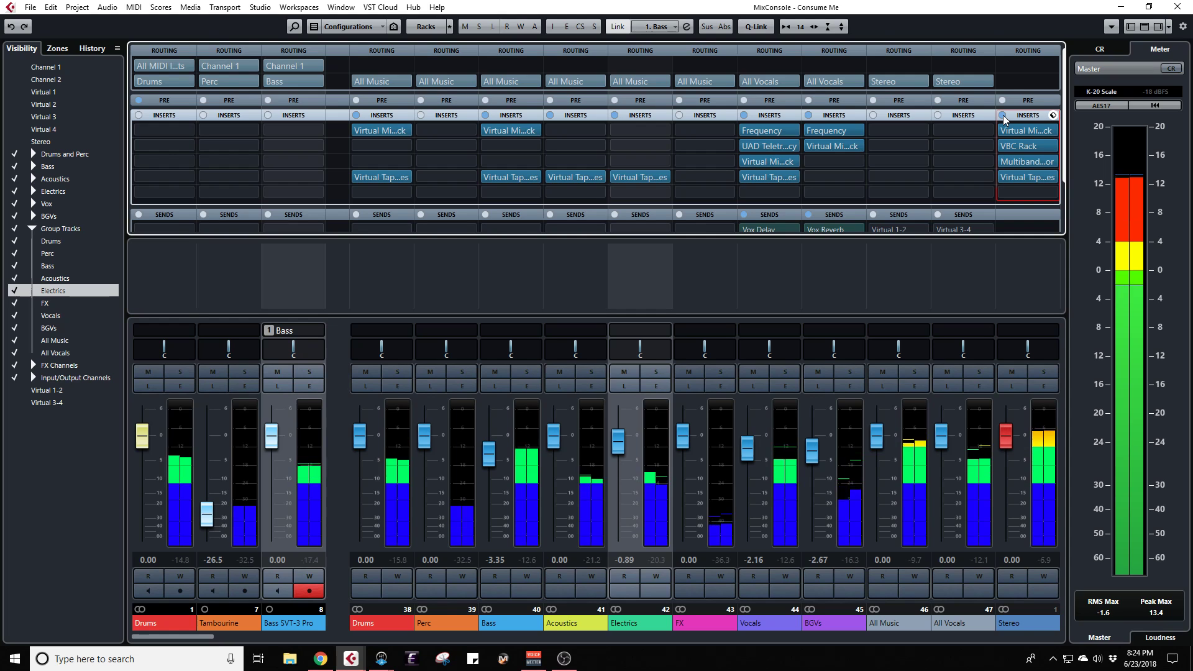
{"action": "left_click", "coordinate": [1003, 115]}
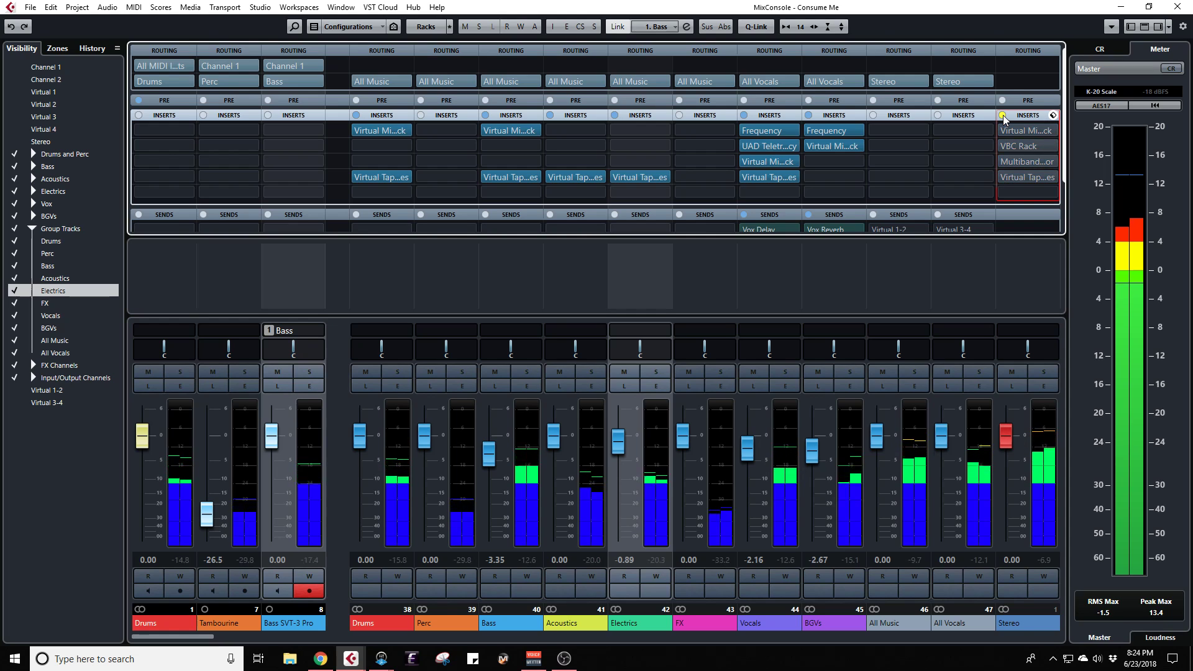
{"action": "left_click", "coordinate": [1003, 114]}
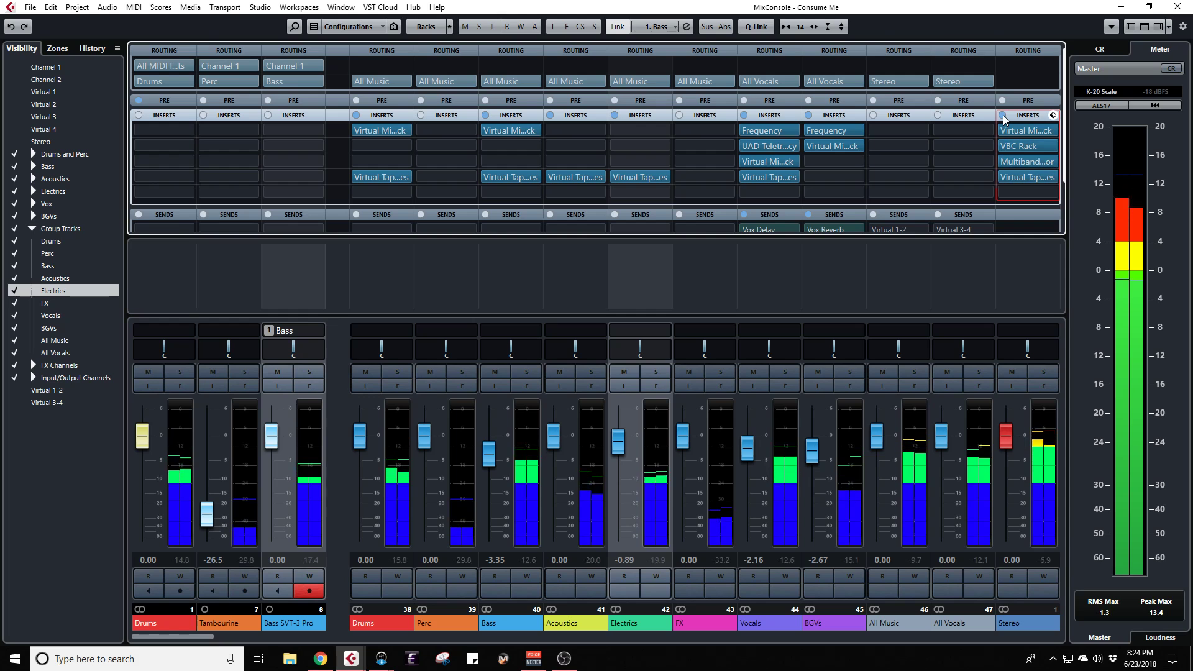
Step: Try twice to load Slate Digital FG-X into the Stereo output's fifth insert slot
{"action": "left_click", "coordinate": [1014, 194]}
{"action": "type", "text": "f"}
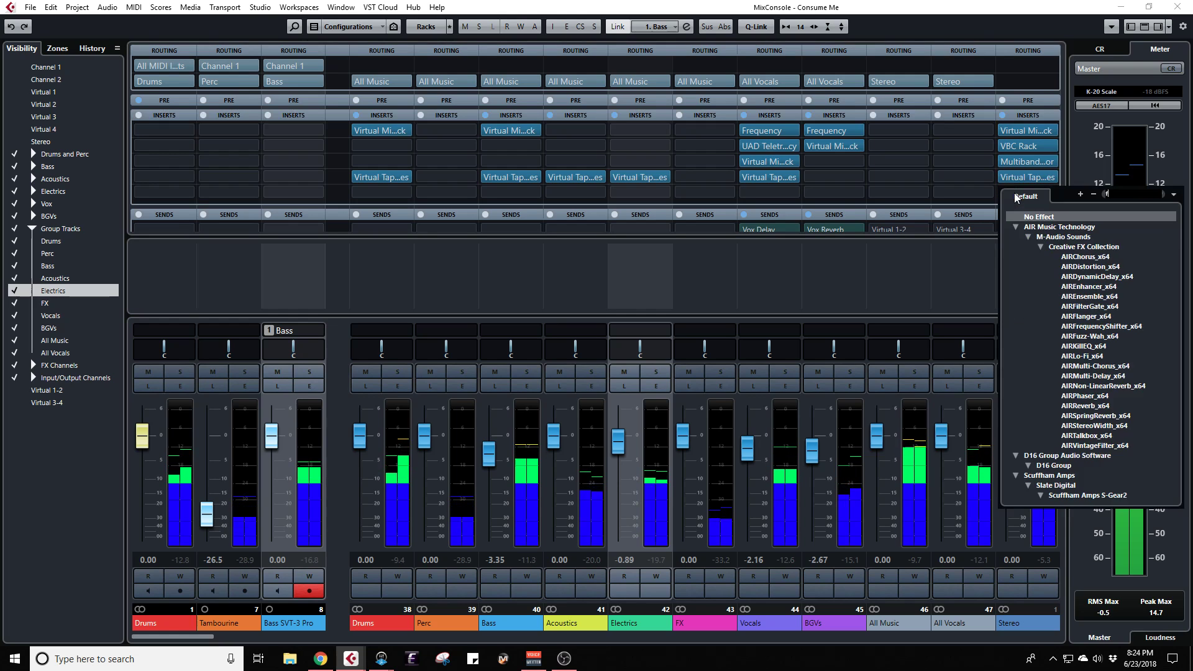
{"action": "type", "text": "g-x"}
{"action": "key", "text": "Return"}
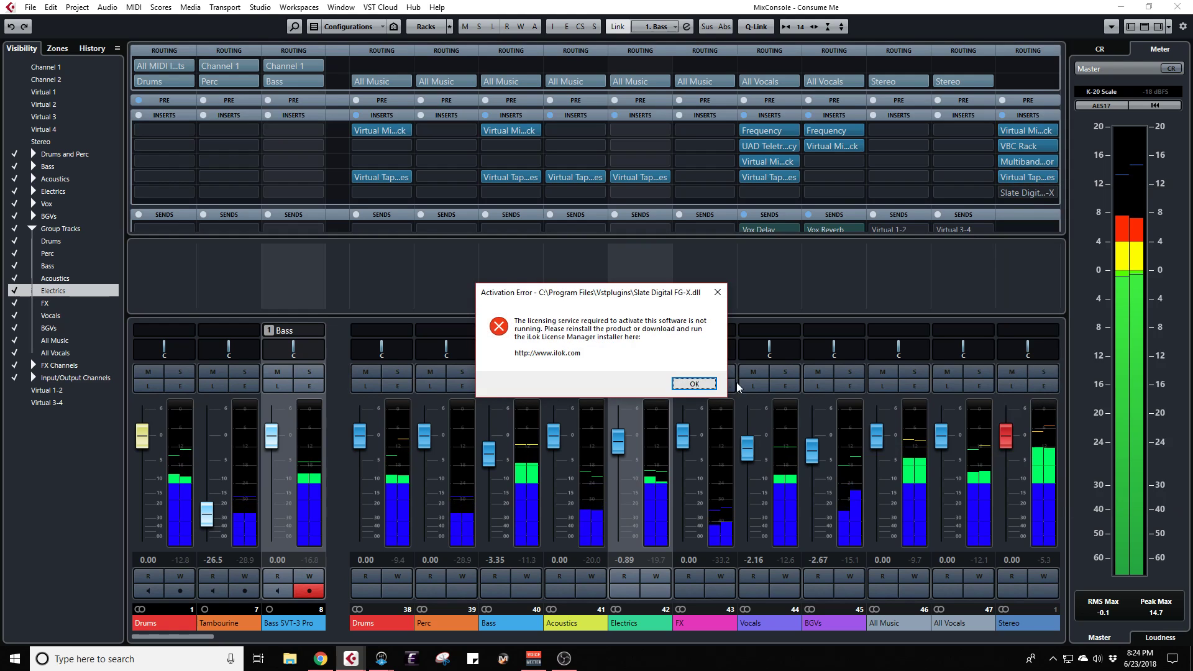
{"action": "left_click", "coordinate": [691, 384]}
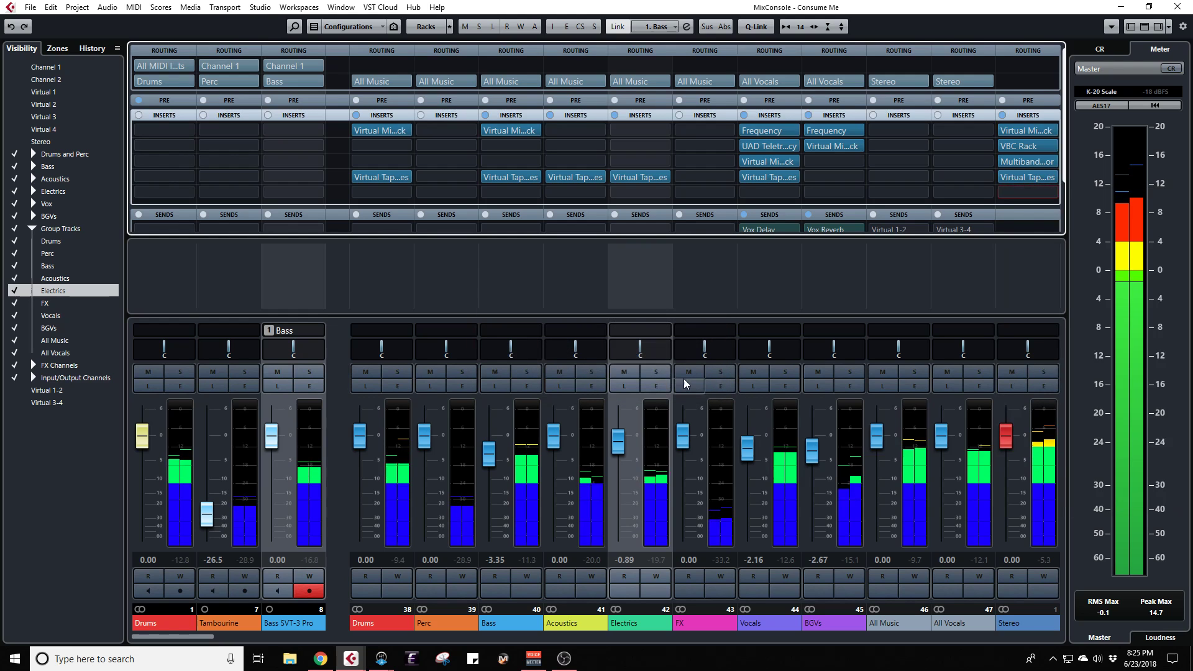
{"action": "left_click", "coordinate": [1033, 193]}
{"action": "type", "text": "fg-"}
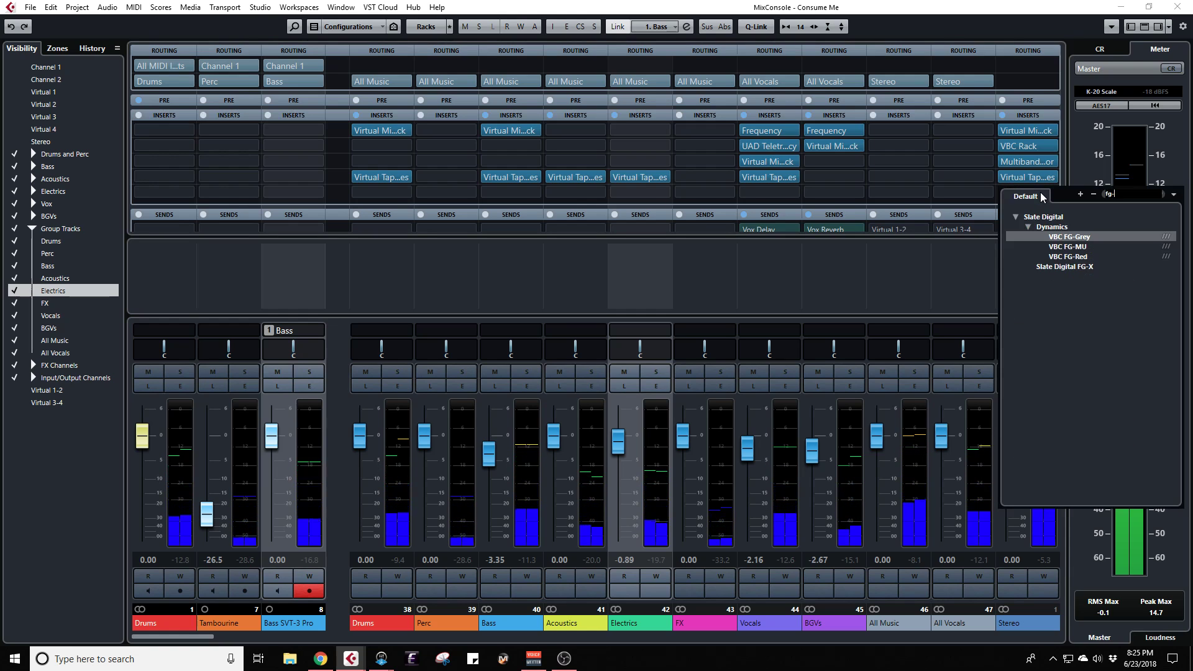
{"action": "type", "text": "x"}
{"action": "key", "text": "Return"}
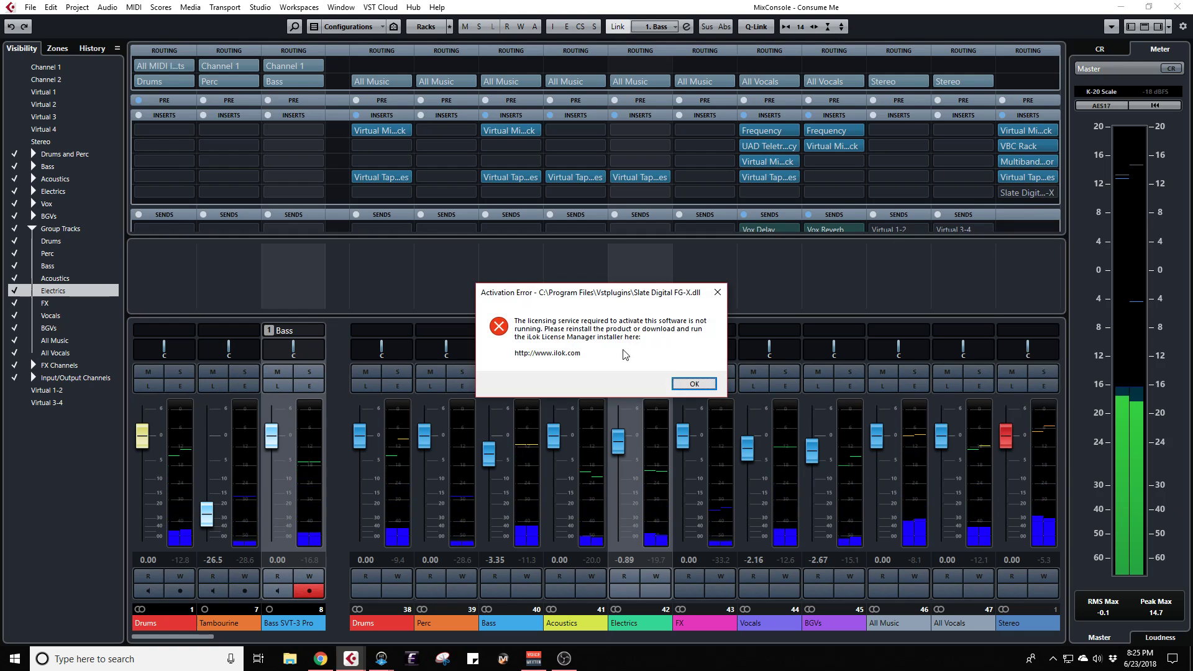
{"action": "left_click_drag", "start_coordinate": [610, 300], "coordinate": [577, 229]}
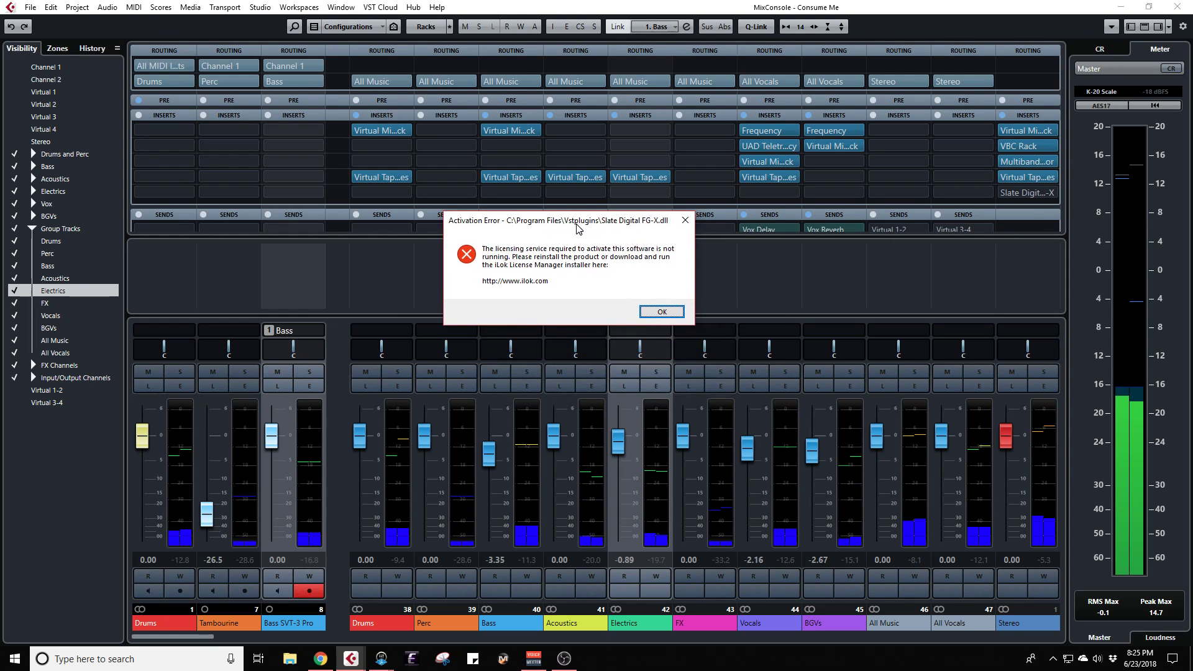
{"action": "left_click", "coordinate": [656, 312]}
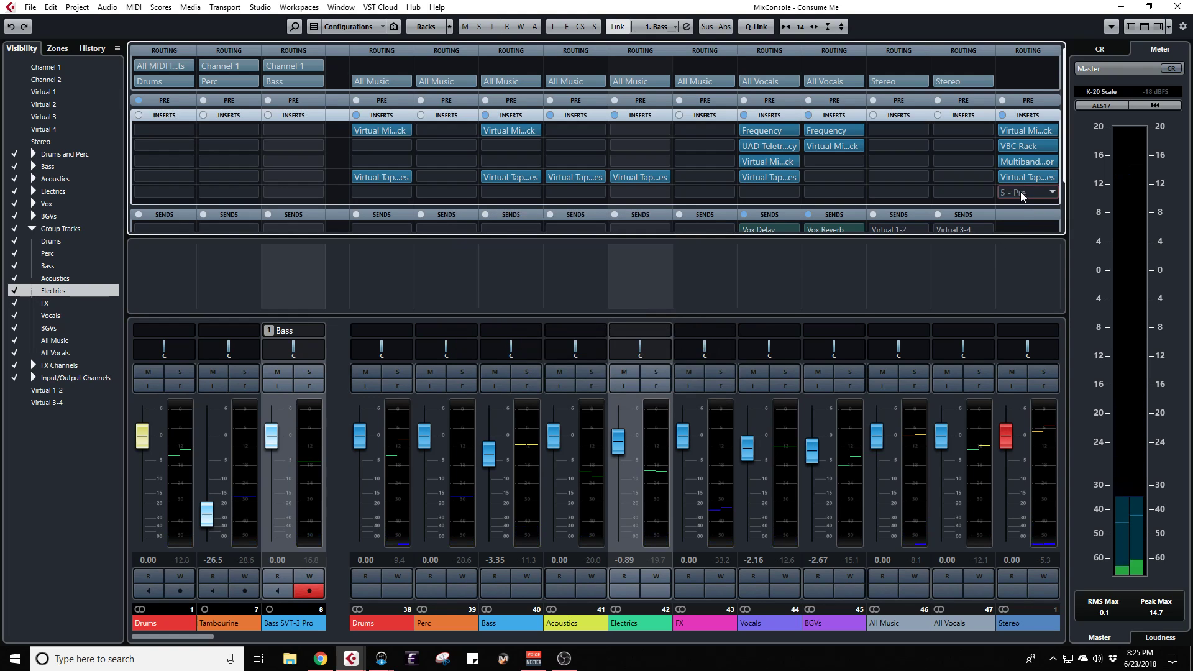
Step: Resume playback and save the project
{"action": "key", "text": "space"}
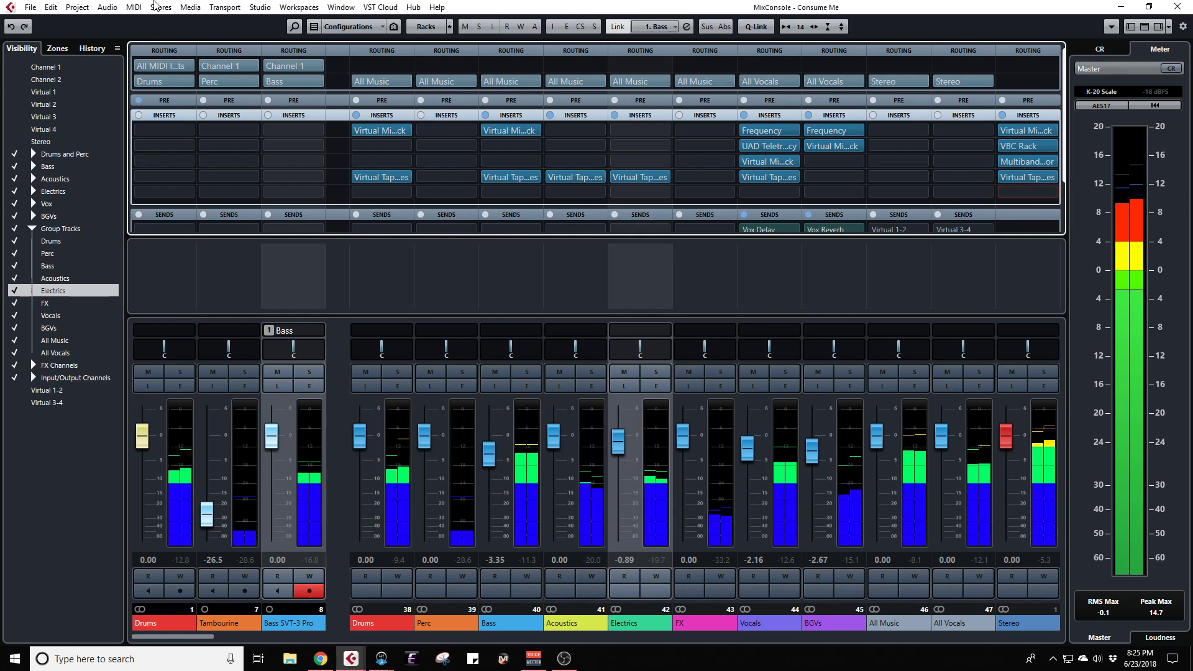
{"action": "left_click", "coordinate": [30, 7]}
{"action": "left_click", "coordinate": [51, 96]}
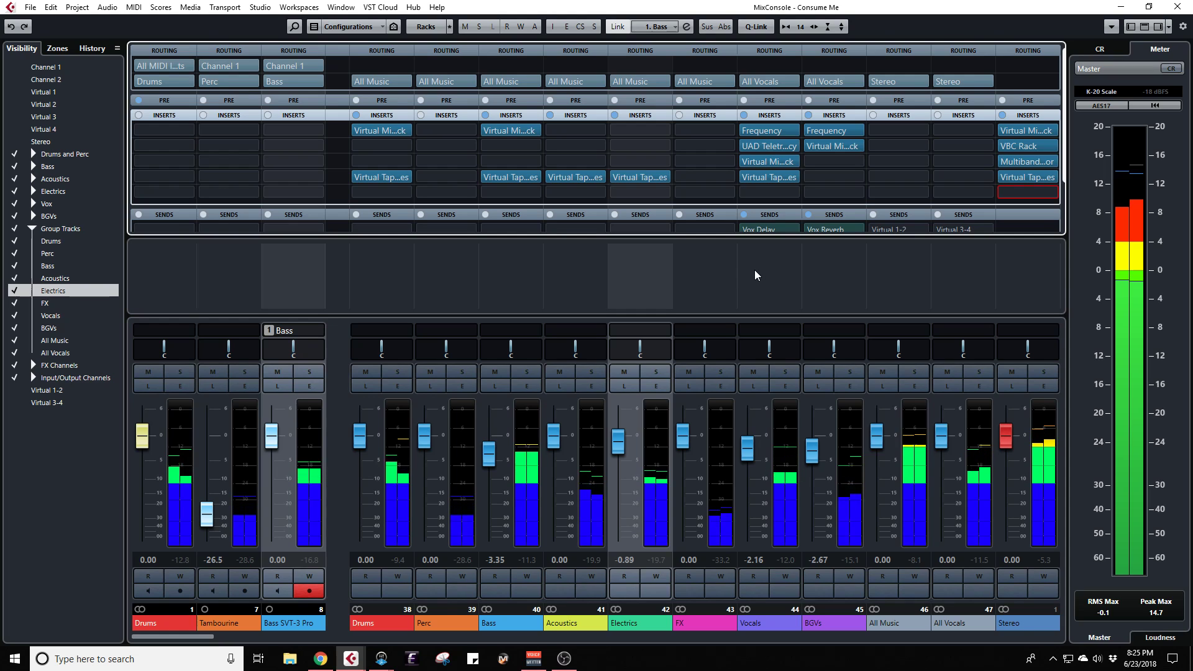
Step: Add the Maximizer to the Stereo output's fifth insert slot
{"action": "left_click", "coordinate": [1021, 194]}
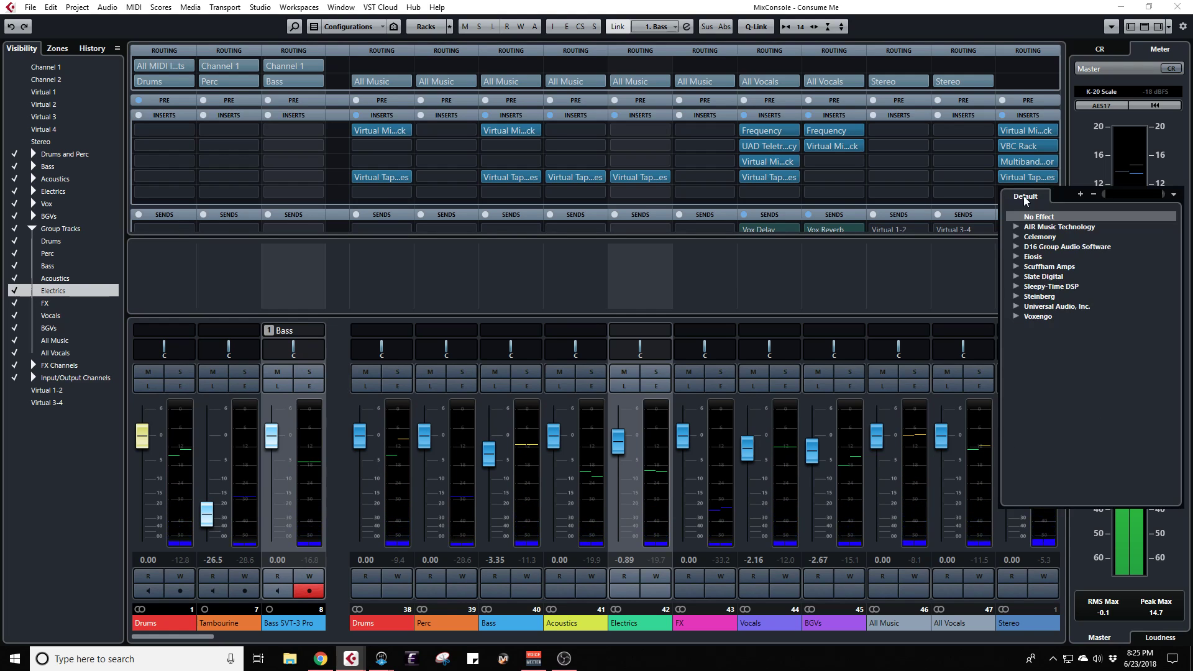
{"action": "left_click", "coordinate": [976, 193]}
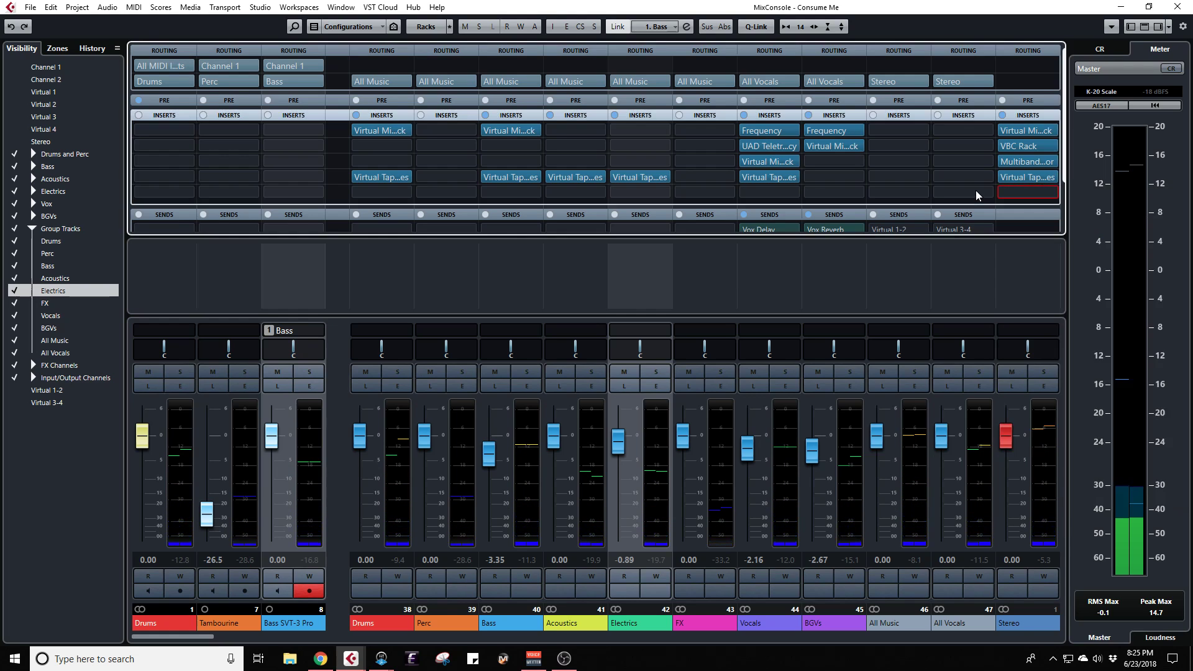
{"action": "left_click", "coordinate": [1021, 193]}
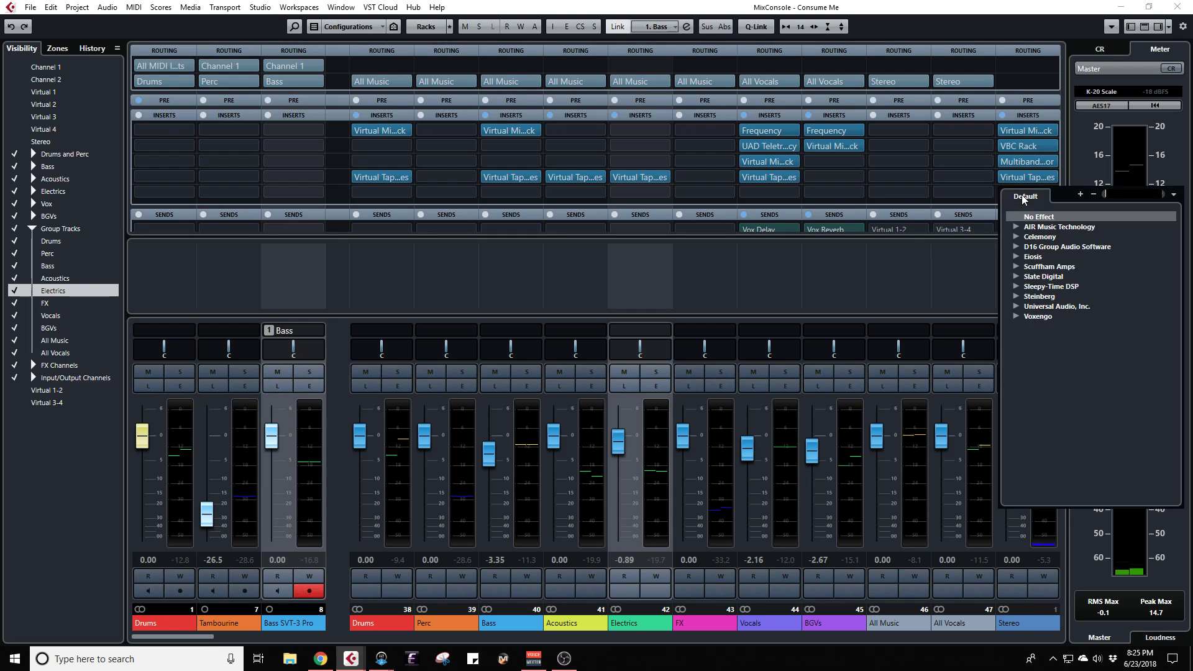
{"action": "type", "text": "max"}
{"action": "key", "text": "Return"}
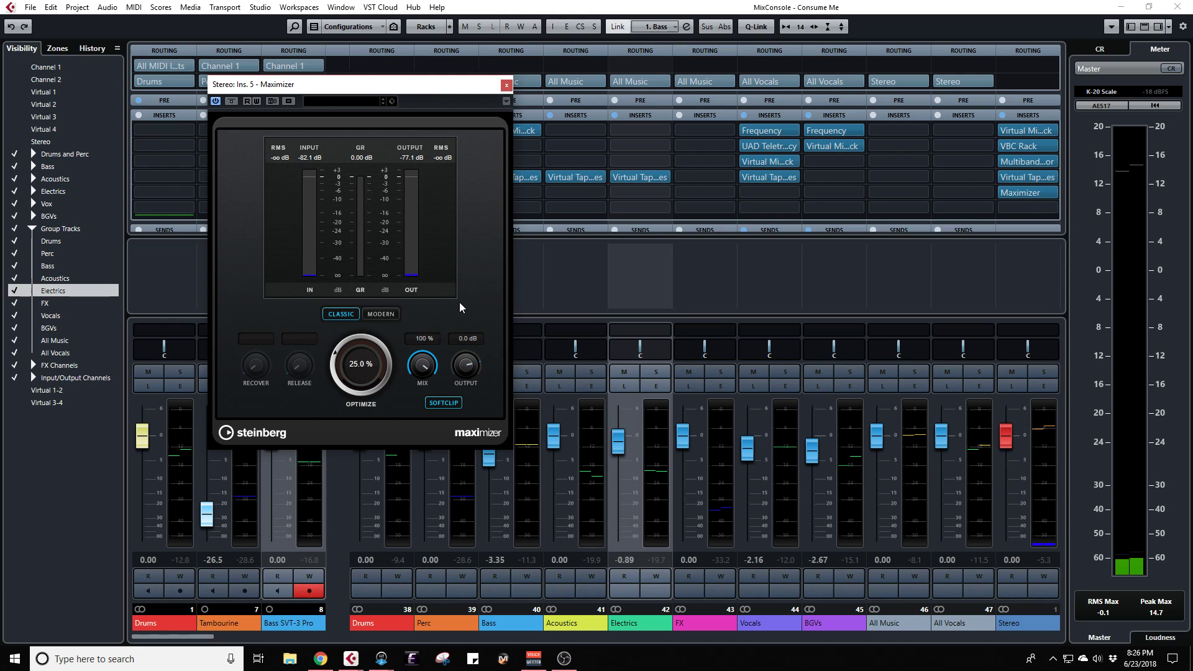
Step: Close the Maximizer and the MixConsole to bring up the project's arrangement
{"action": "left_click", "coordinate": [507, 85]}
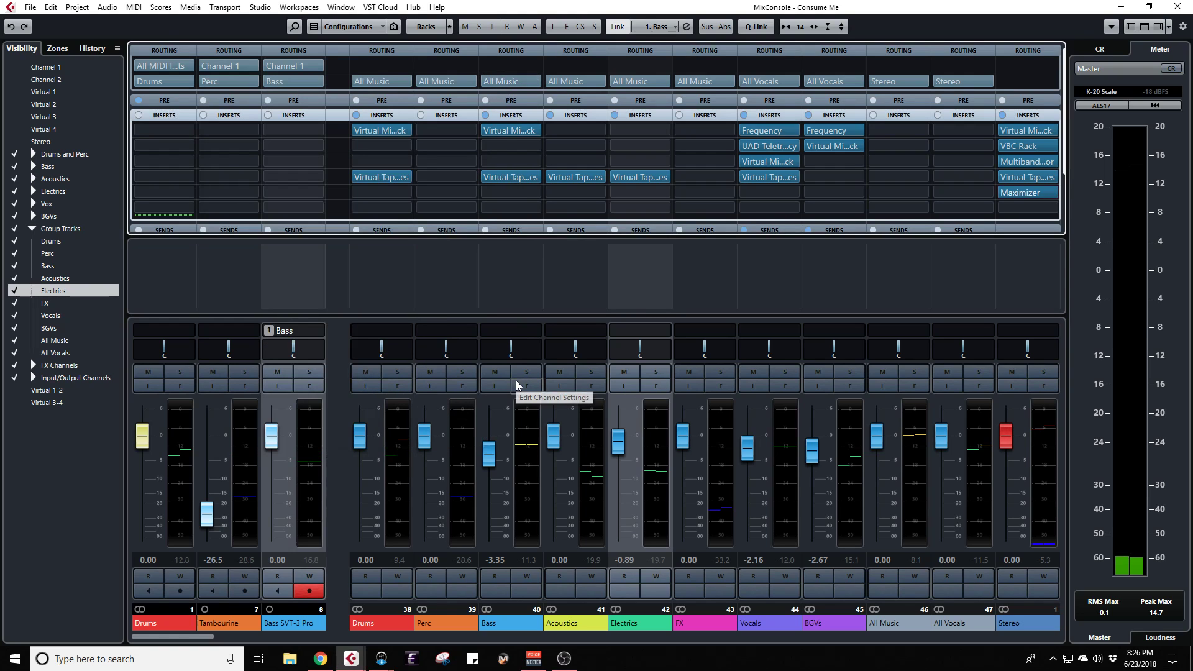
{"action": "key", "text": "F3"}
{"action": "scroll", "coordinate": [535, 407], "scroll_direction": "left", "scroll_amount": 5}
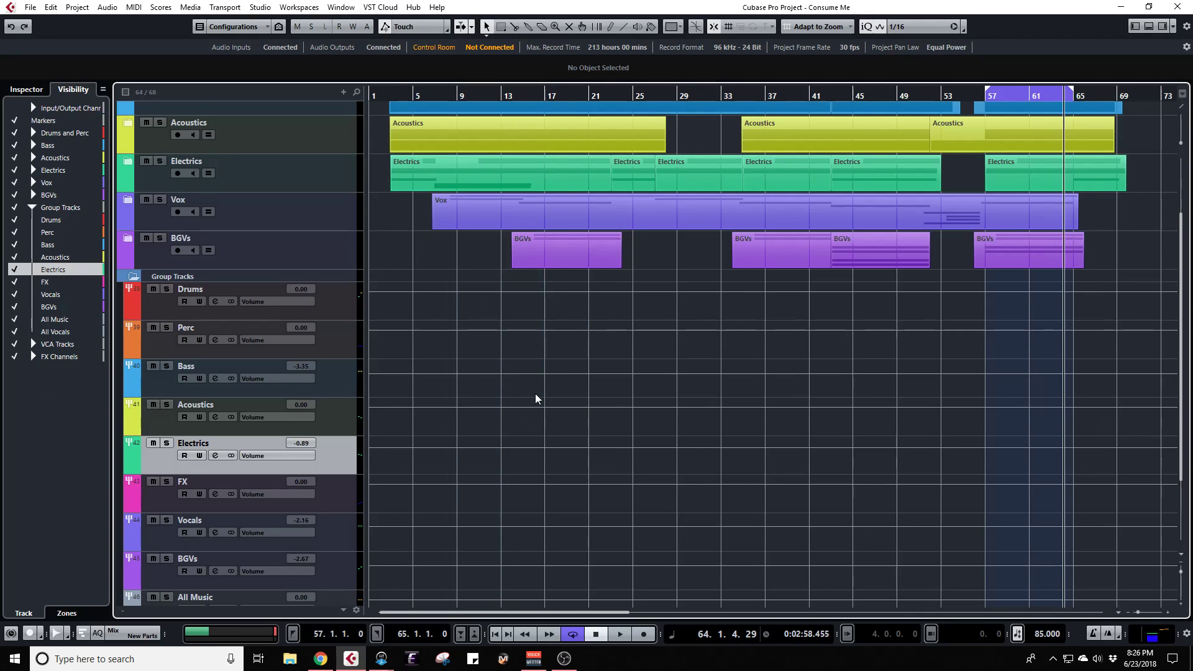
Step: Set the locators to span the whole song from bar 1 to bar 71 and turn cycle mode off
{"action": "scroll", "coordinate": [542, 377], "scroll_direction": "up", "scroll_amount": 3}
{"action": "key", "text": "KP_1"}
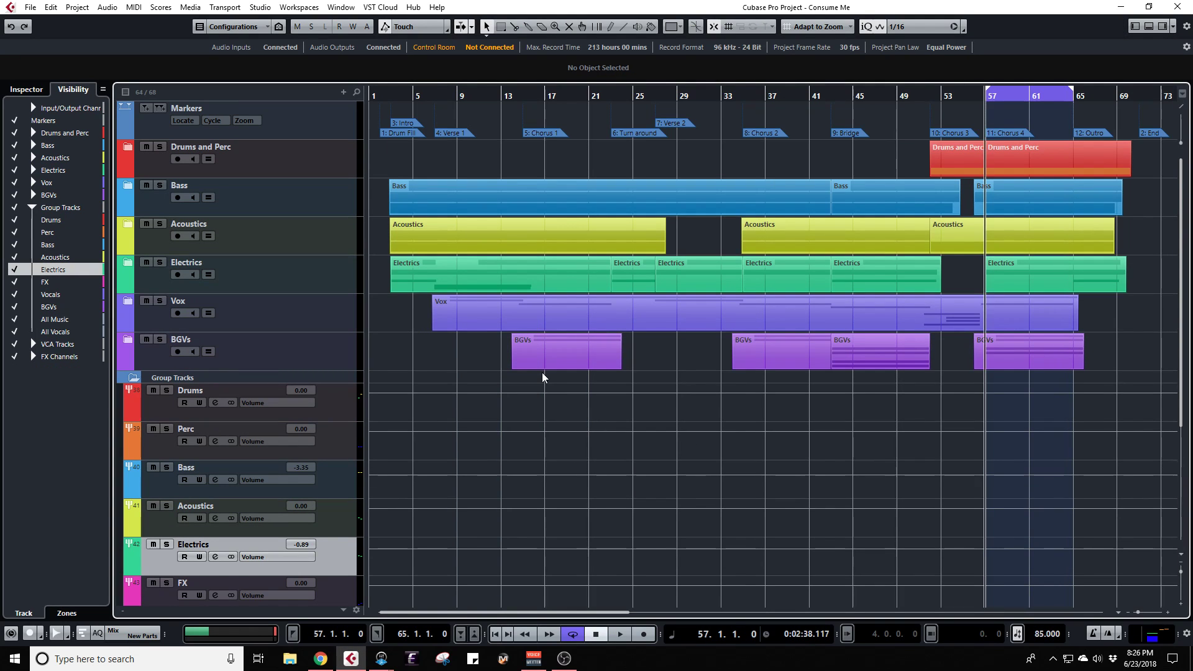
{"action": "left_click_drag", "start_coordinate": [988, 93], "coordinate": [373, 93]}
{"action": "left_click_drag", "start_coordinate": [1076, 94], "coordinate": [1123, 113]}
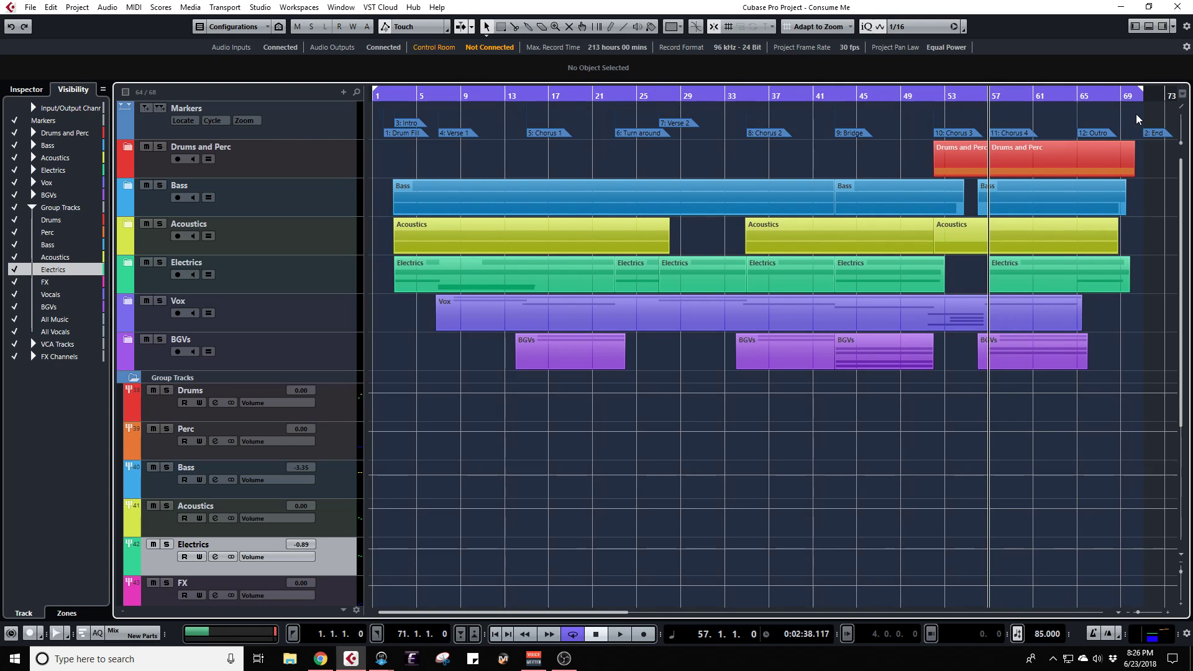
{"action": "key", "text": "KP_Divide"}
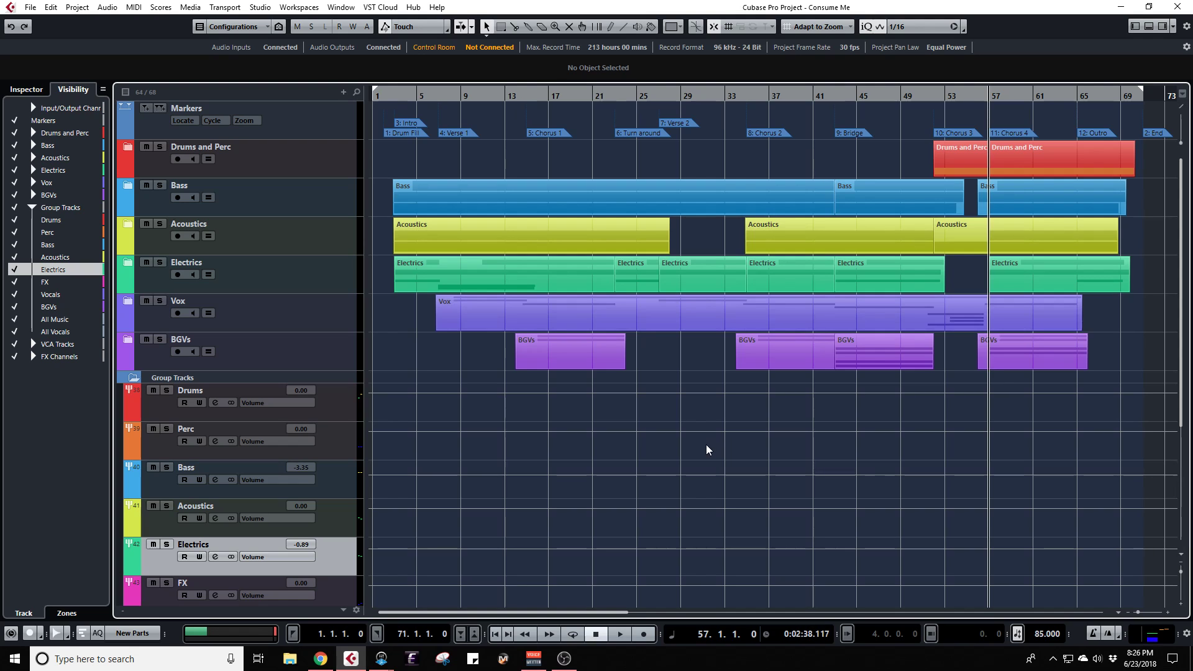
Step: Collapse the Group Tracks folder and play the song from the project start
{"action": "left_click", "coordinate": [133, 378]}
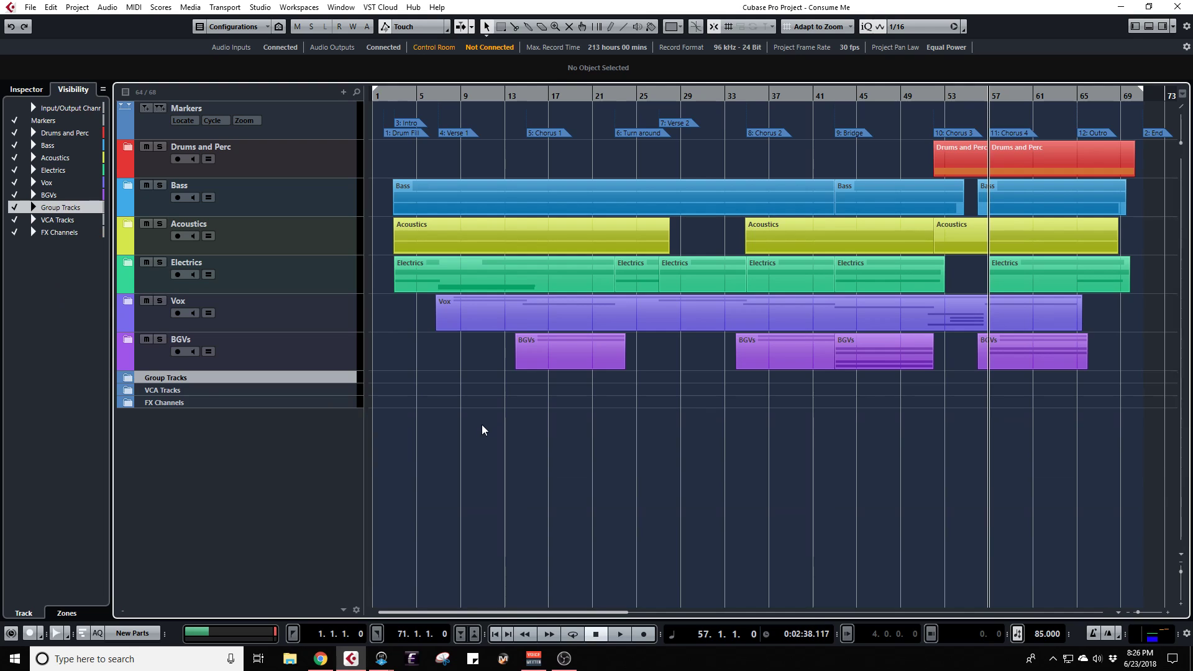
{"action": "key", "text": "Home"}
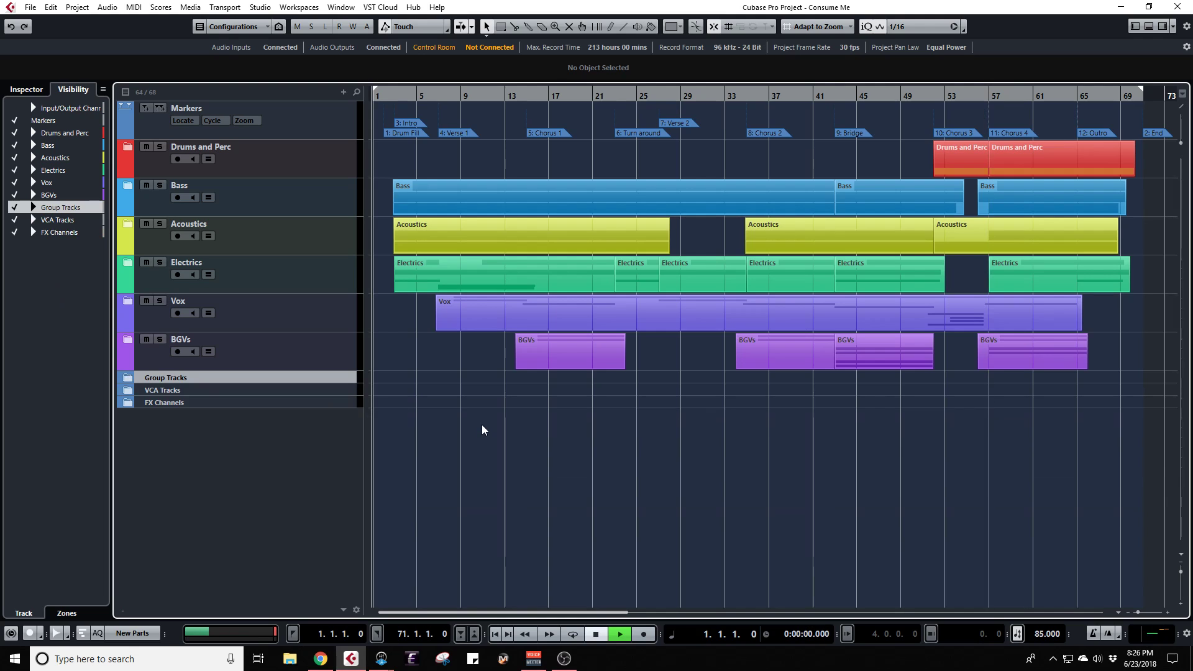
{"action": "key", "text": "space"}
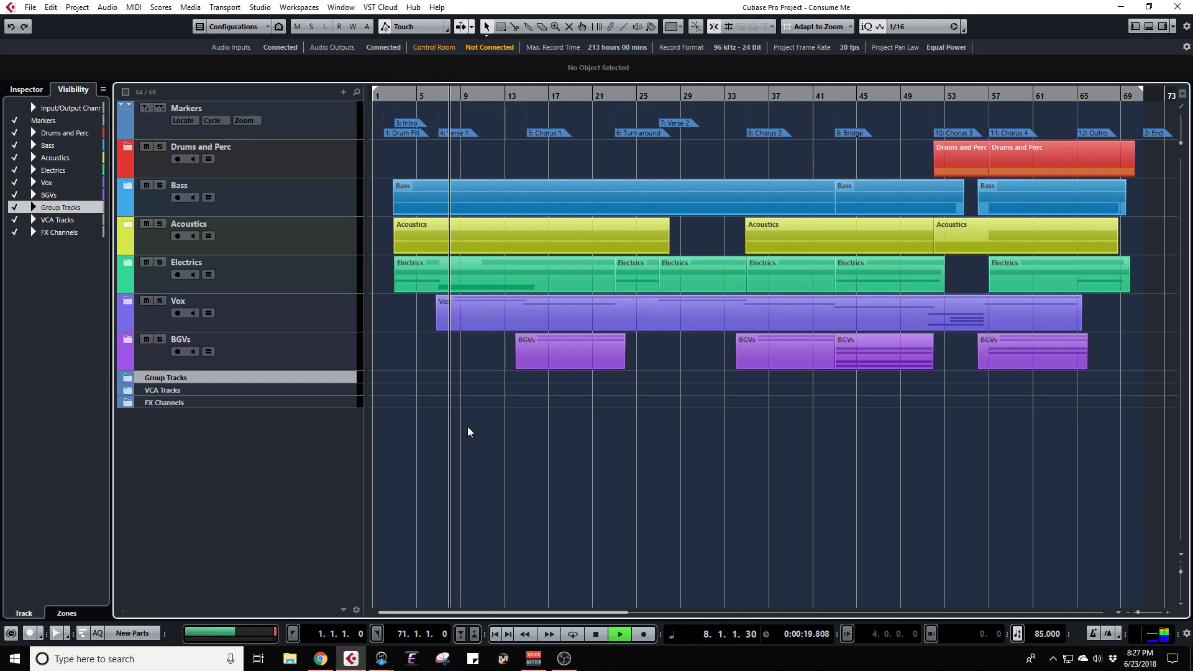
Step: Lower the Vocals group's Vox Delay send to -22.6 in the MixConsole
{"action": "key", "text": "F3"}
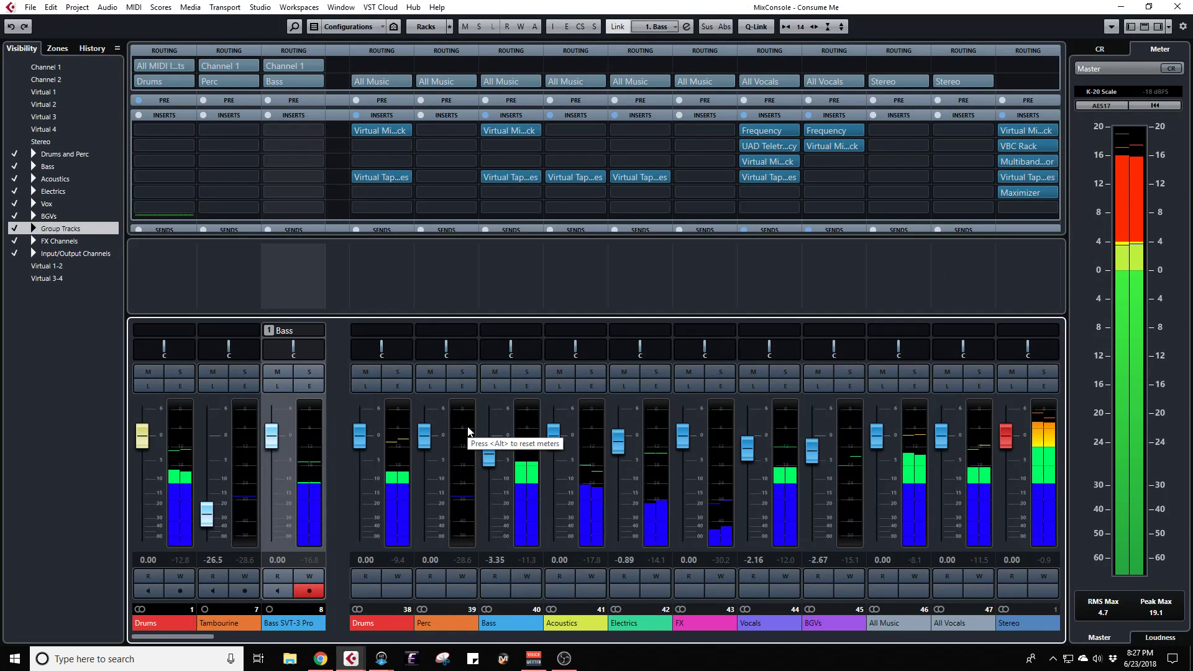
{"action": "left_click", "coordinate": [776, 231]}
{"action": "scroll", "coordinate": [775, 232], "scroll_direction": "down", "scroll_amount": 3}
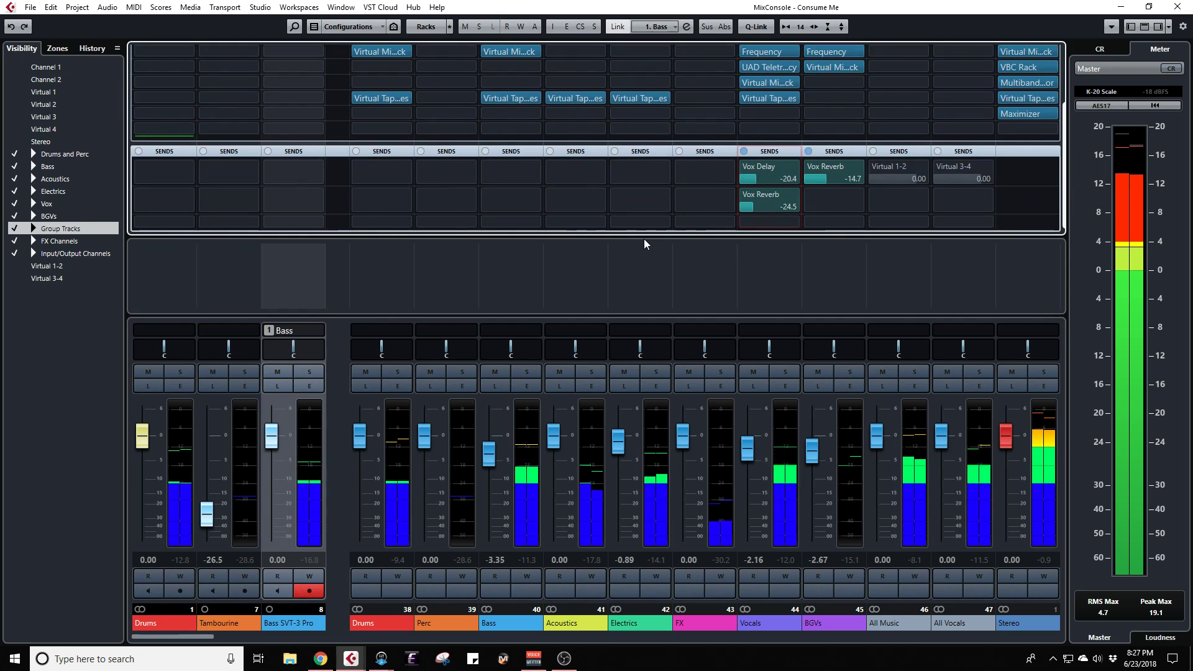
{"action": "scroll", "coordinate": [766, 184], "scroll_direction": "down", "scroll_amount": 1}
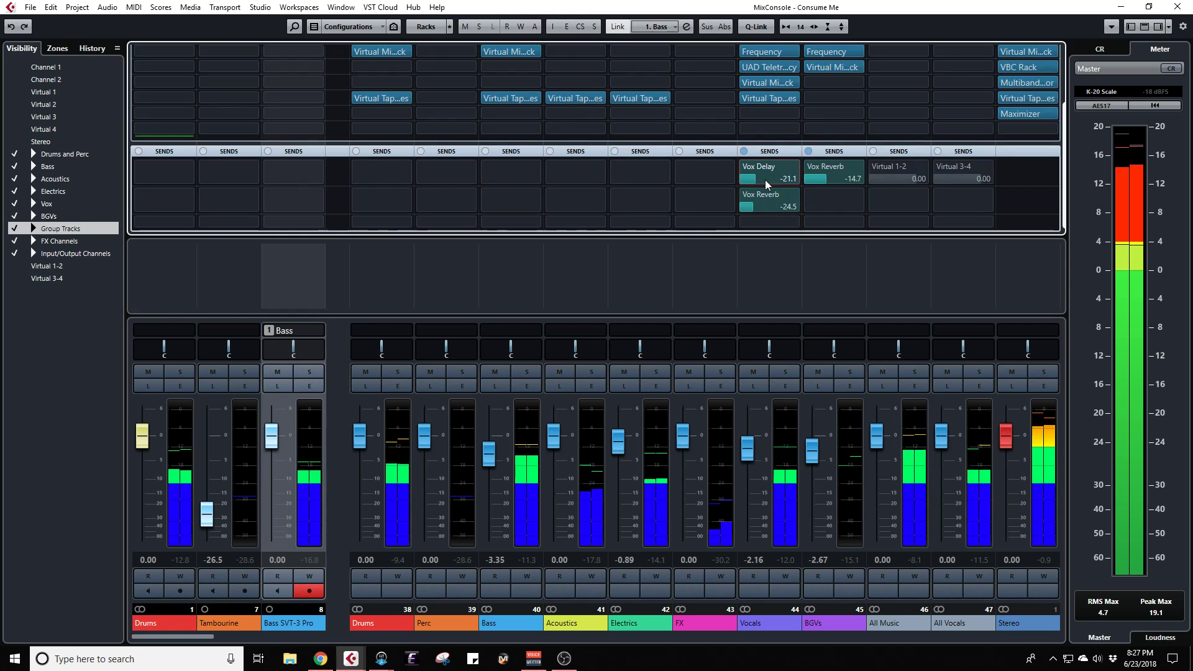
{"action": "scroll", "coordinate": [766, 184], "scroll_direction": "down", "scroll_amount": 2}
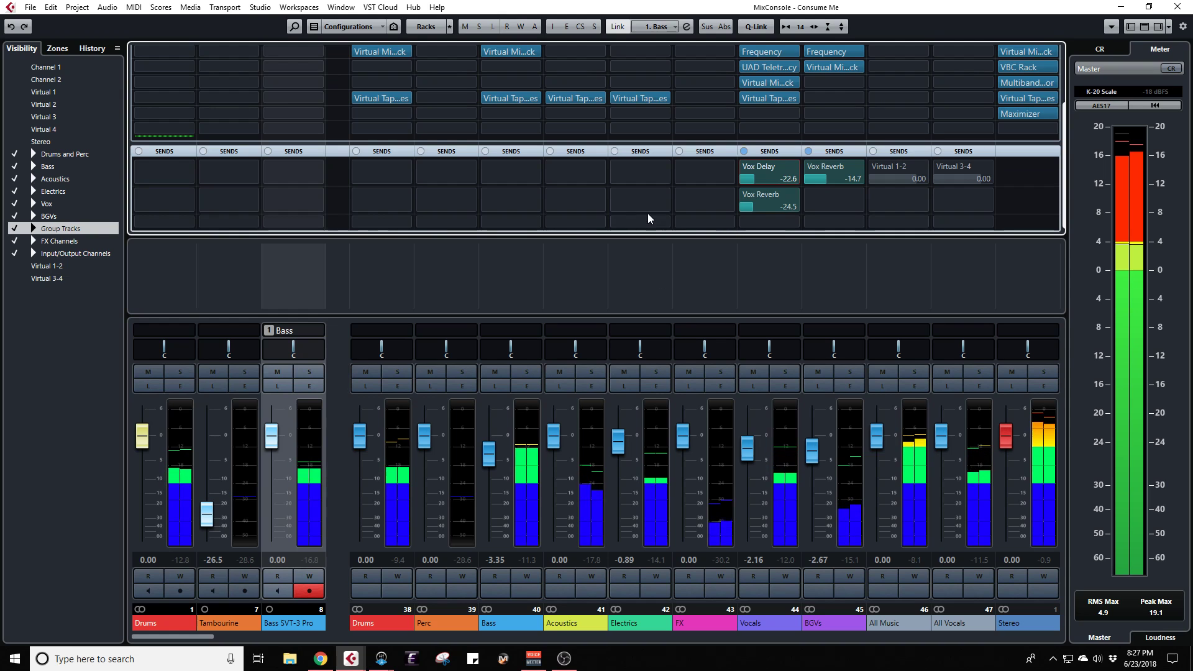
{"action": "scroll", "coordinate": [647, 218], "scroll_direction": "up", "scroll_amount": 3}
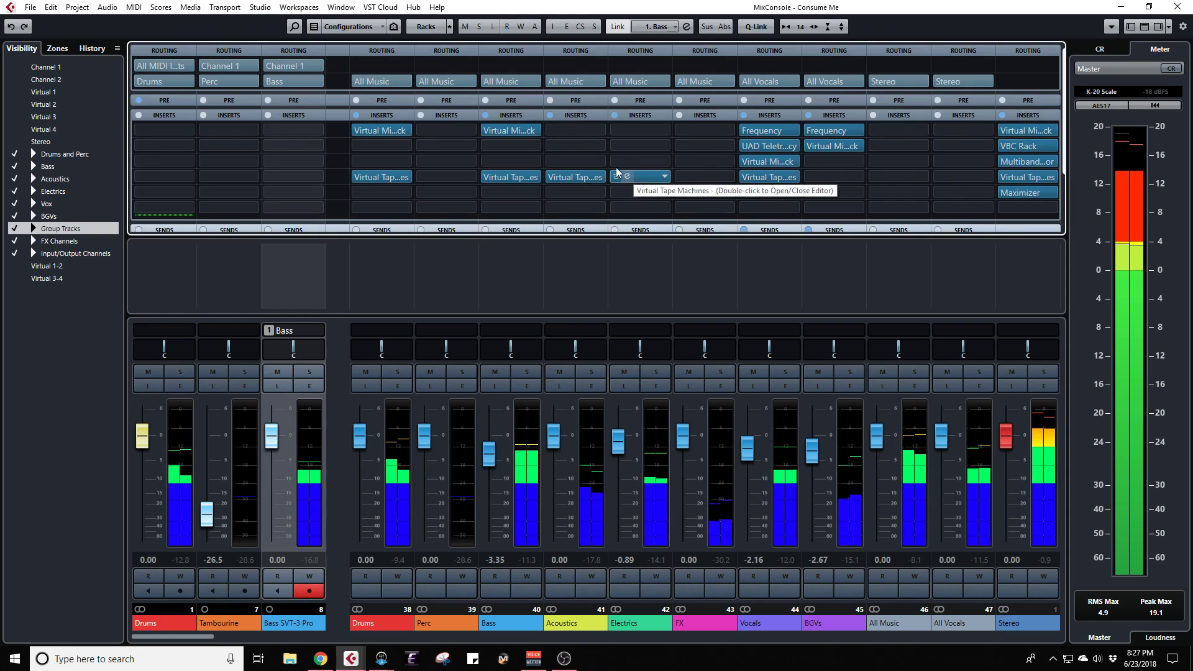
Step: Compare the playing mix with all channel inserts bypassed and active, switching back and forth twice
{"action": "left_click", "coordinate": [553, 29]}
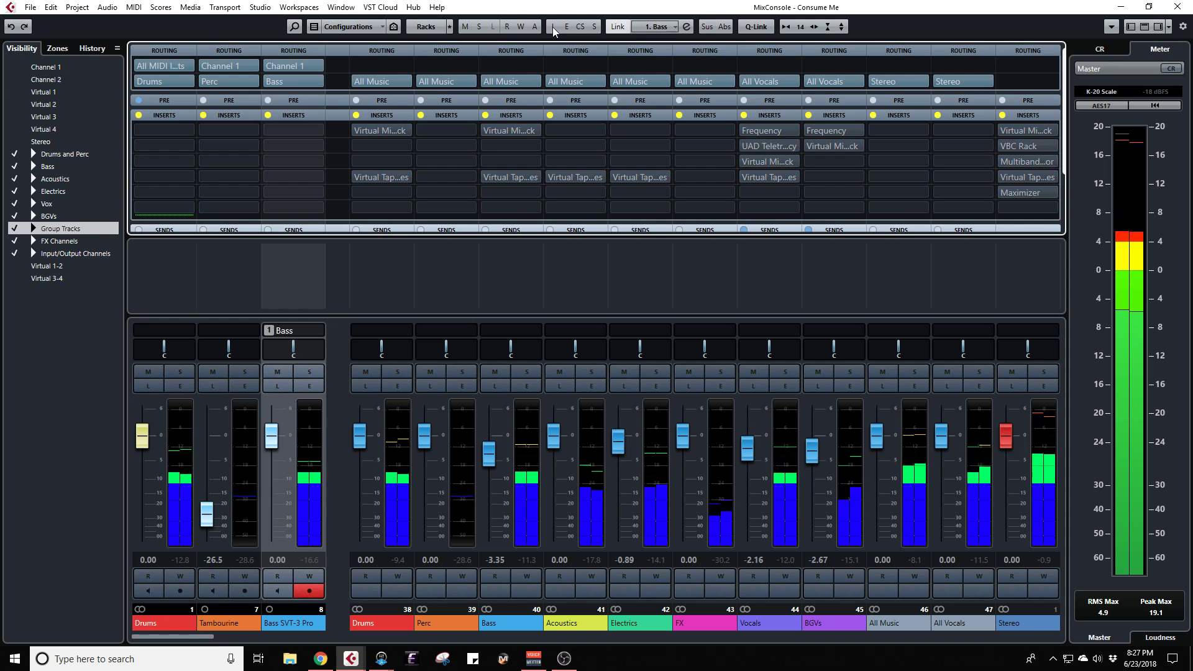
{"action": "left_click", "coordinate": [553, 28]}
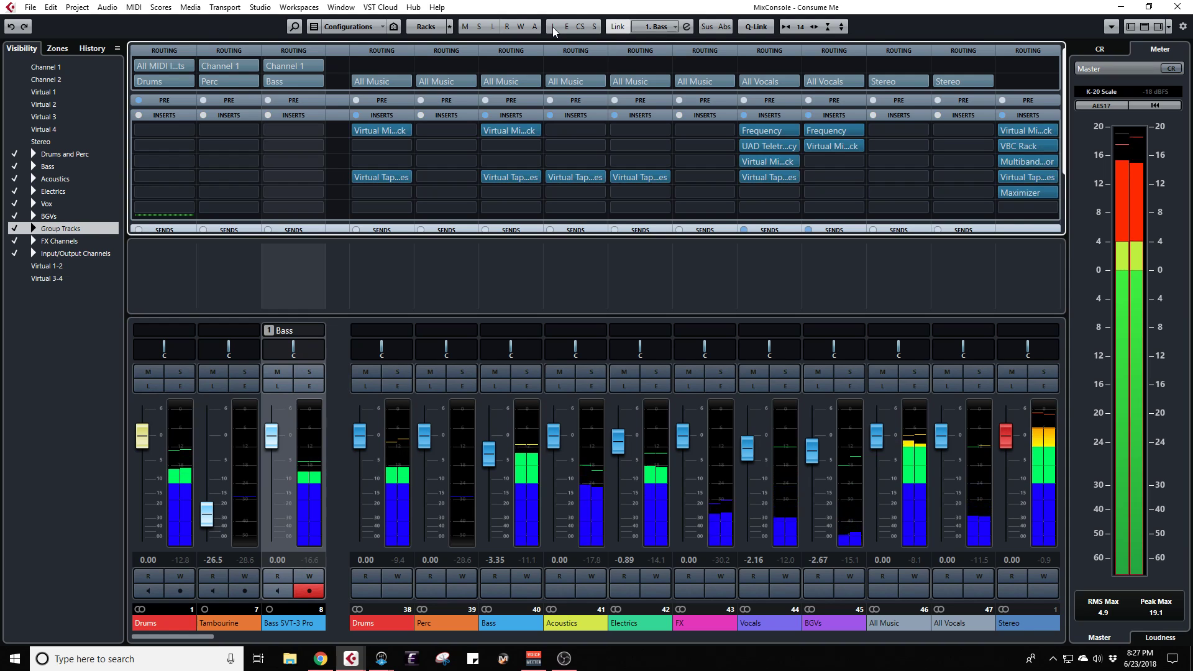
{"action": "left_click", "coordinate": [553, 28]}
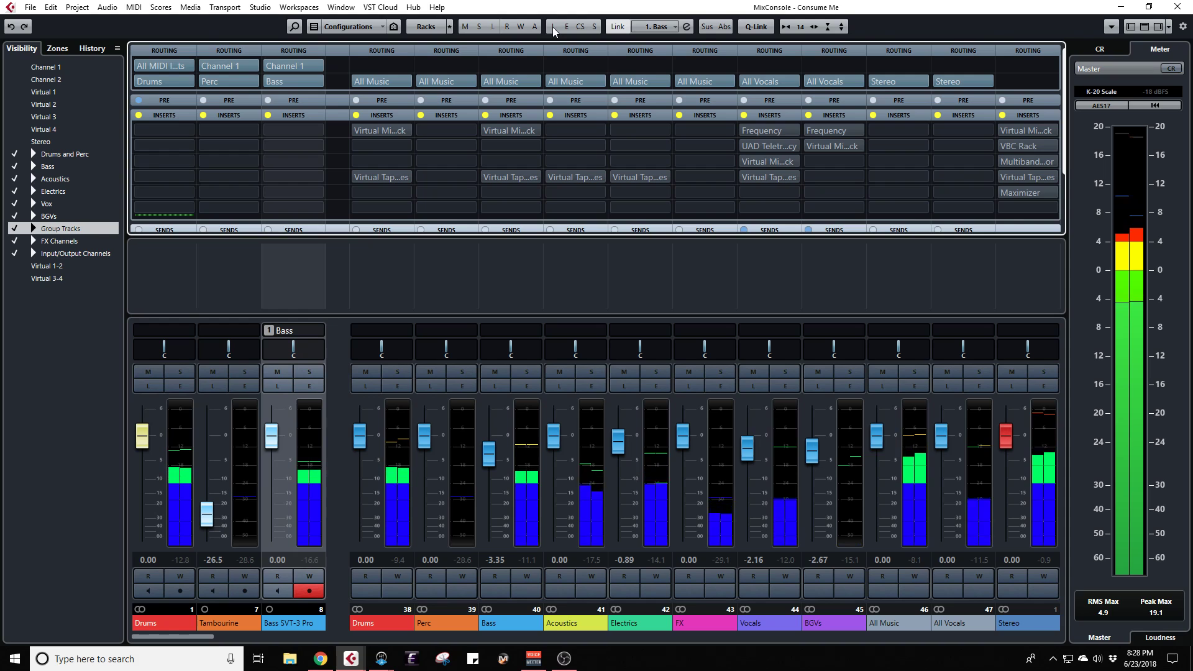
{"action": "left_click", "coordinate": [553, 27]}
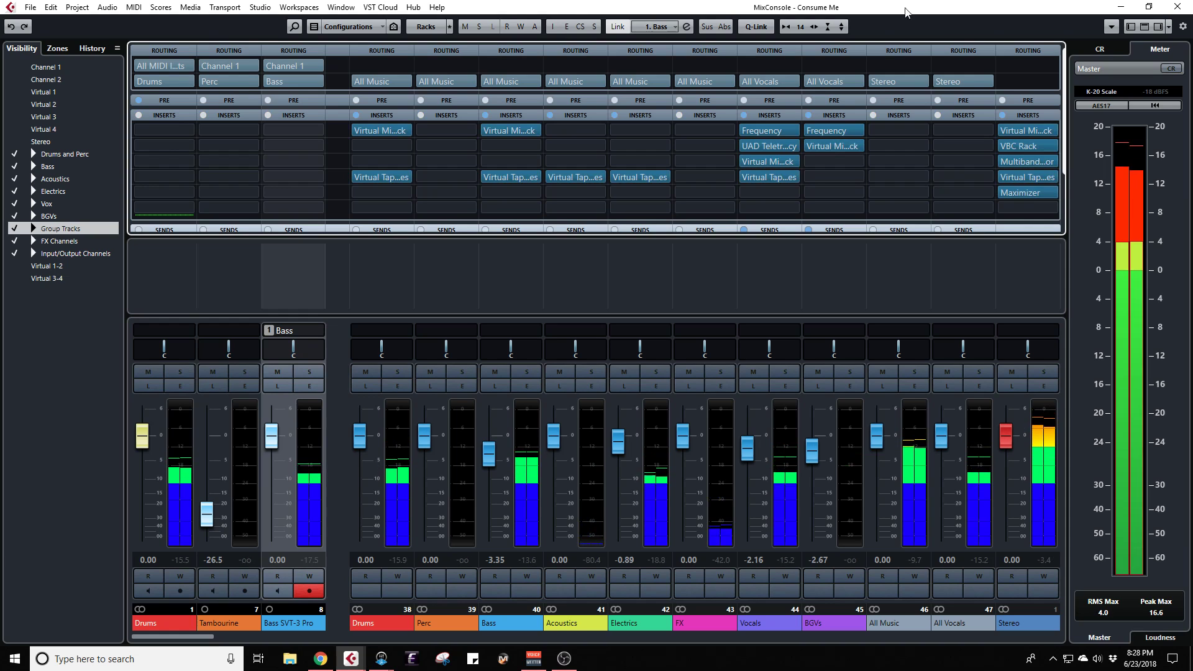
Step: Bypass the Stereo output's Maximizer and repeatedly compare the mix with all inserts bypassed and active, leaving the other inserts on
{"action": "left_click", "coordinate": [1004, 194]}
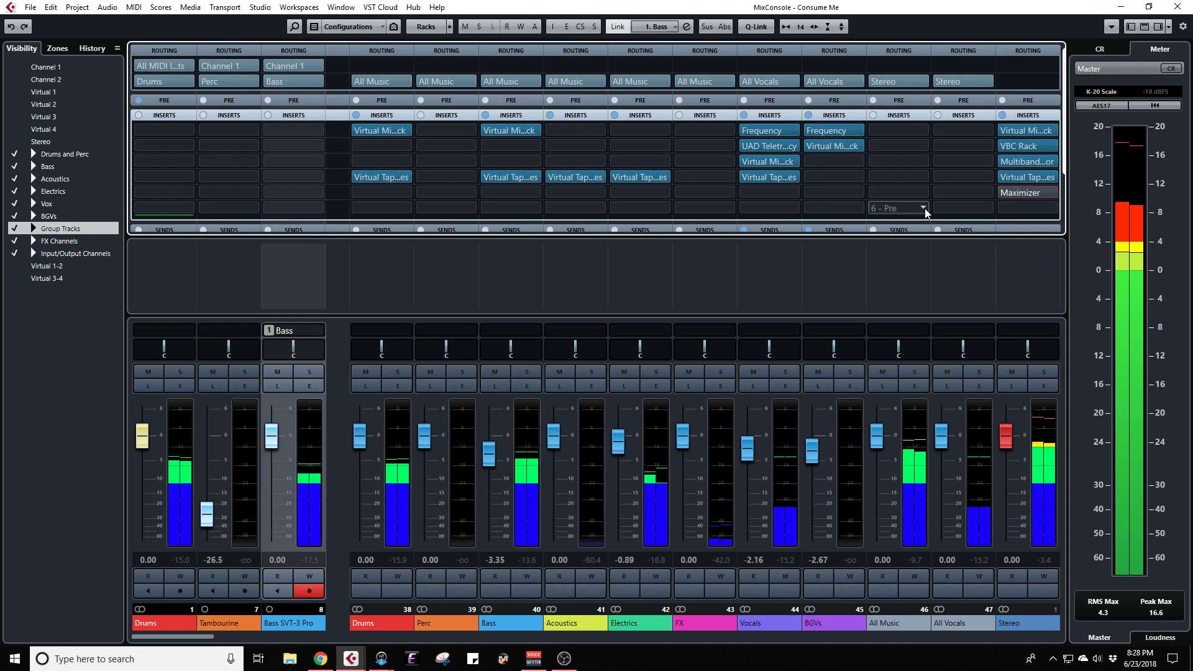
{"action": "left_click", "coordinate": [553, 26]}
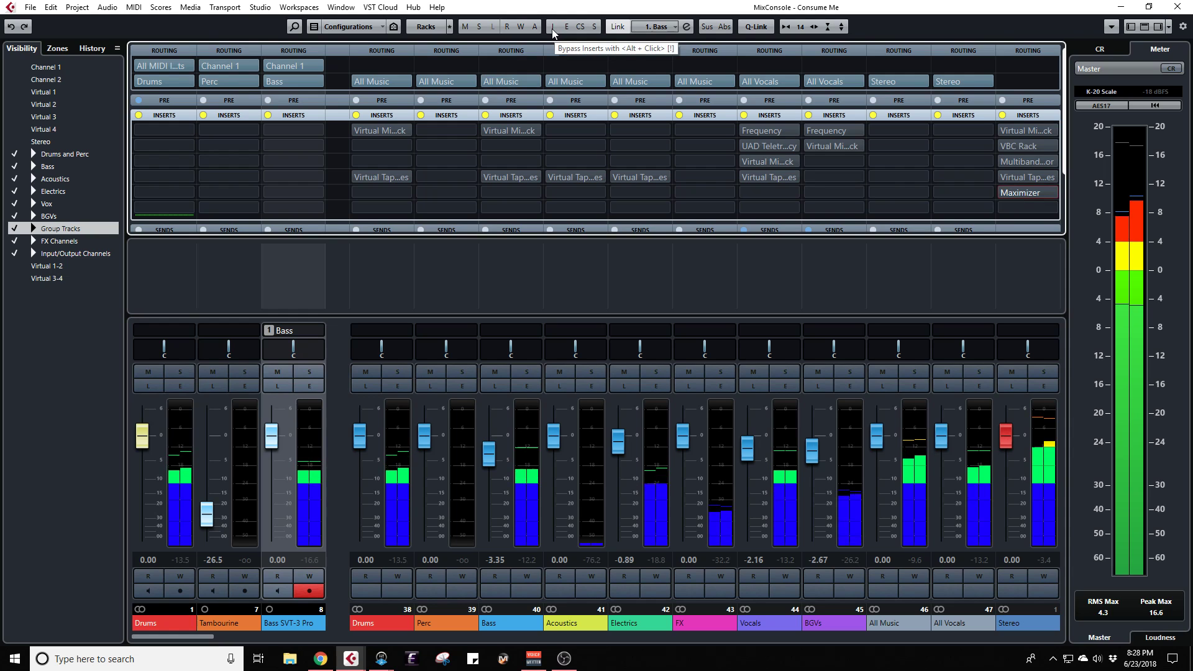
{"action": "left_click", "coordinate": [552, 28]}
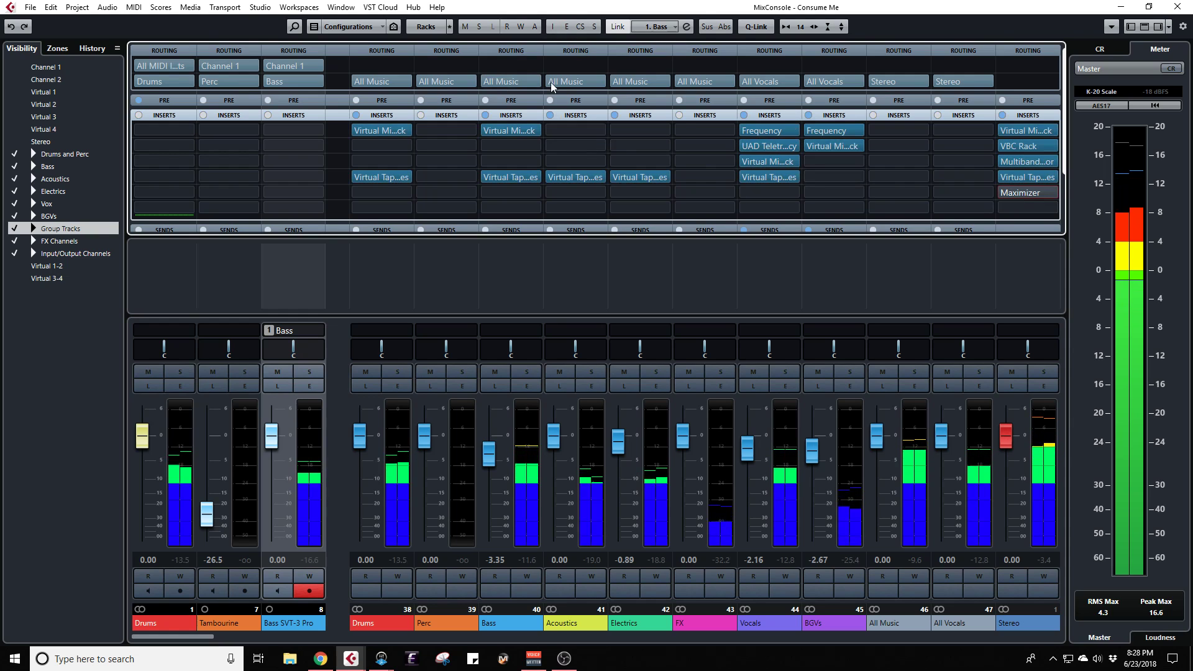
{"action": "left_click", "coordinate": [553, 28]}
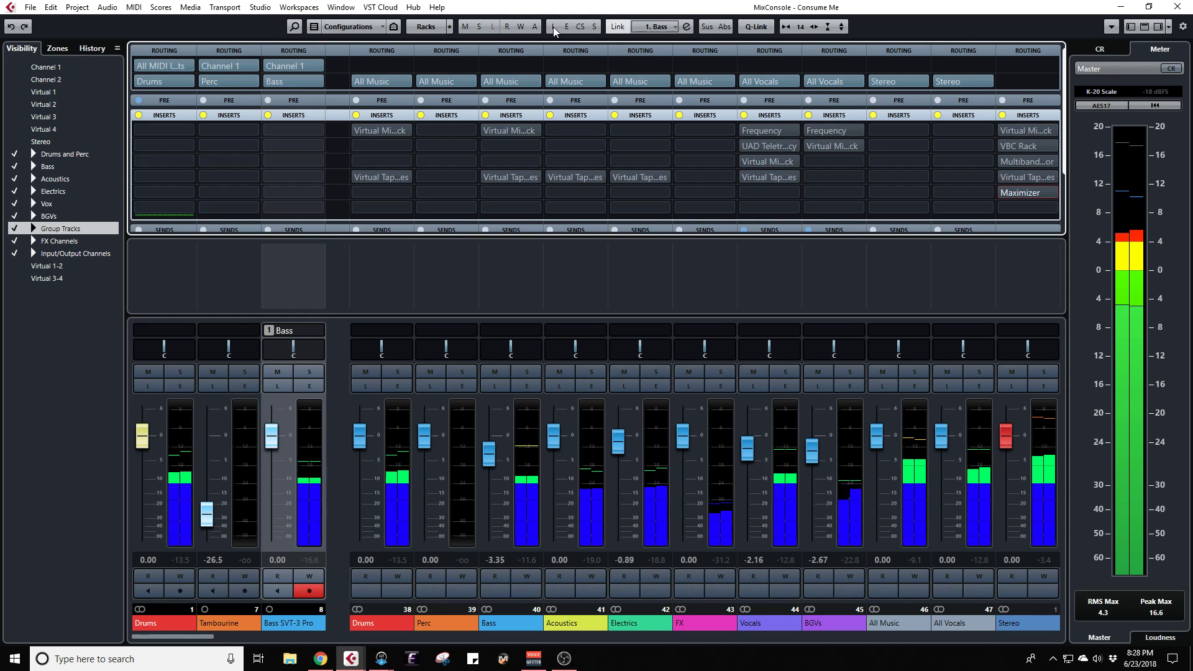
{"action": "left_click", "coordinate": [553, 27]}
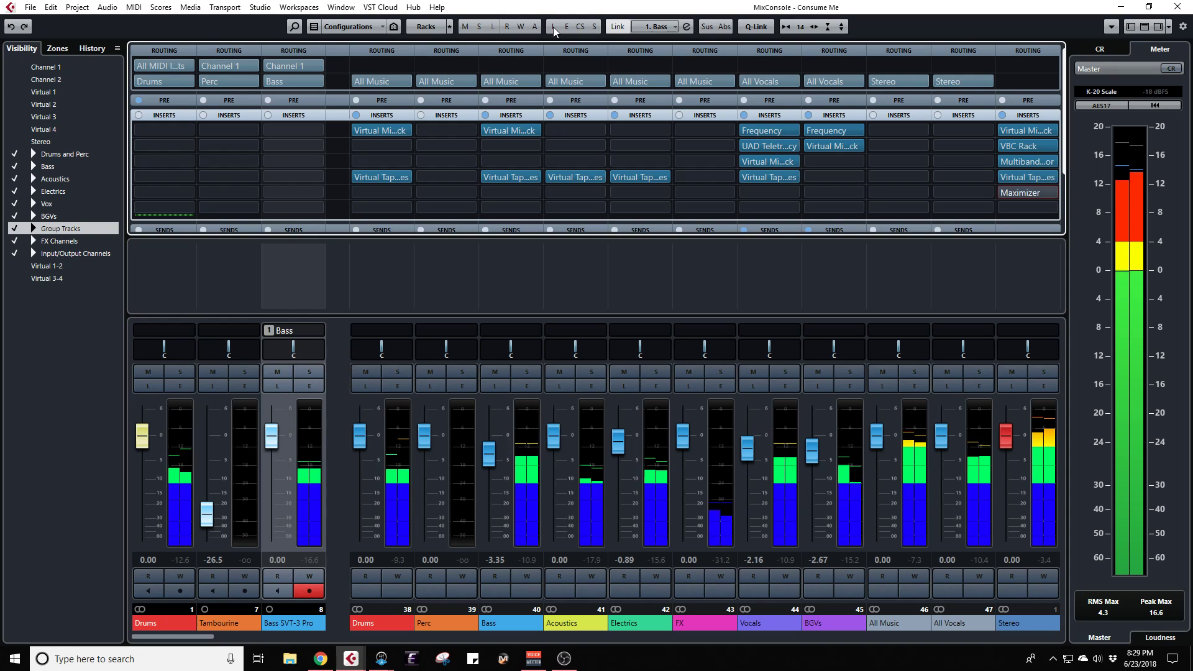
{"action": "left_click", "coordinate": [553, 27]}
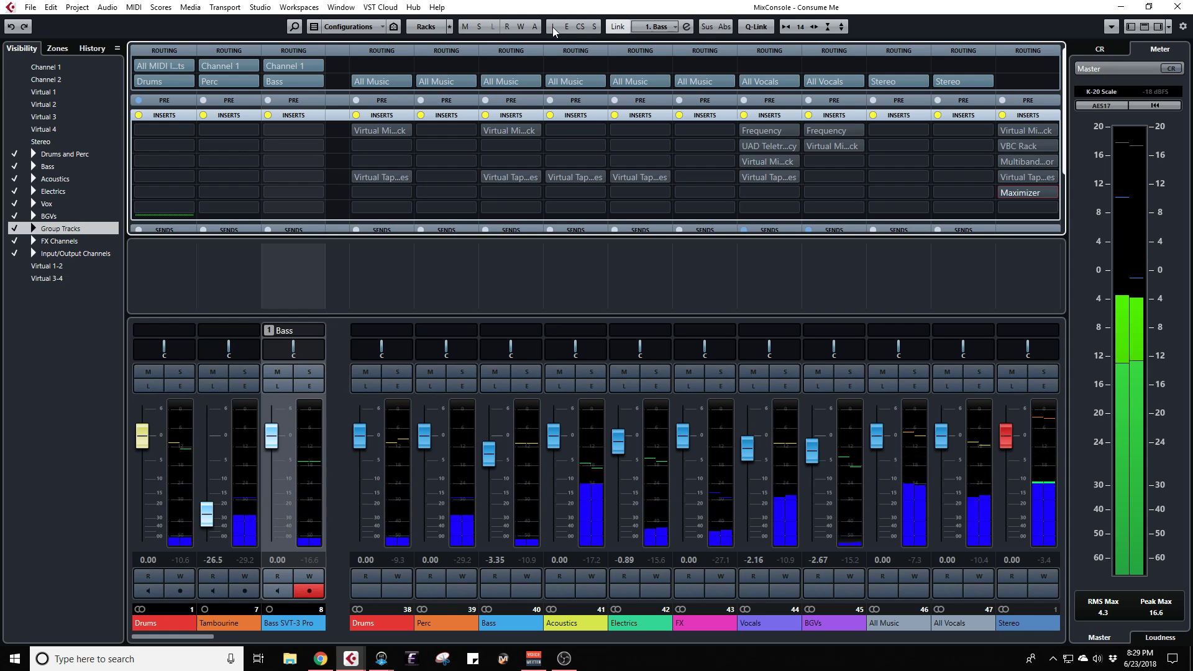
{"action": "left_click", "coordinate": [553, 27]}
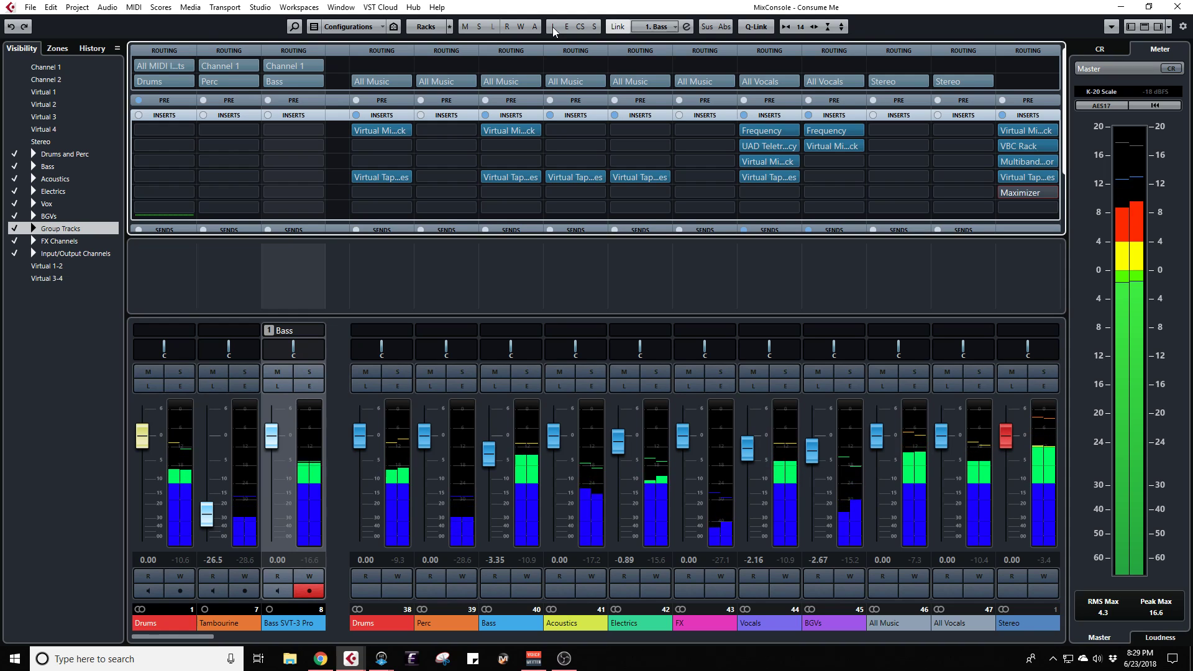
{"action": "left_click", "coordinate": [552, 29]}
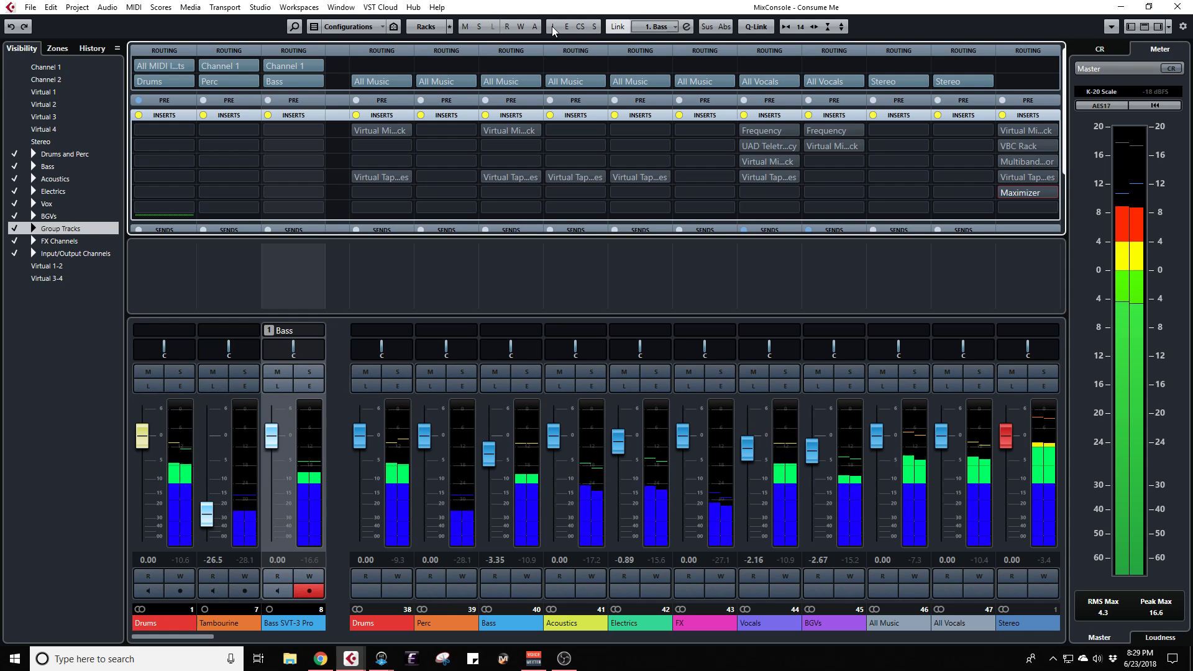
{"action": "left_click", "coordinate": [553, 29]}
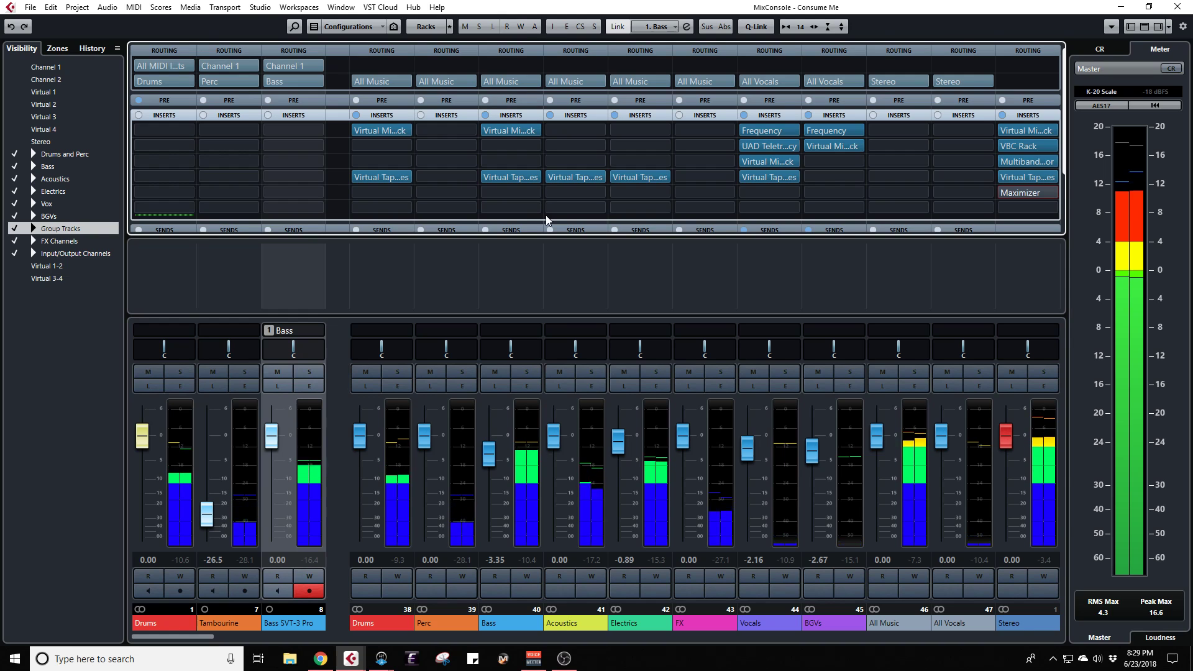
Step: Return to the project's arrangement and stop playback at the end of the song
{"action": "key", "text": "F3"}
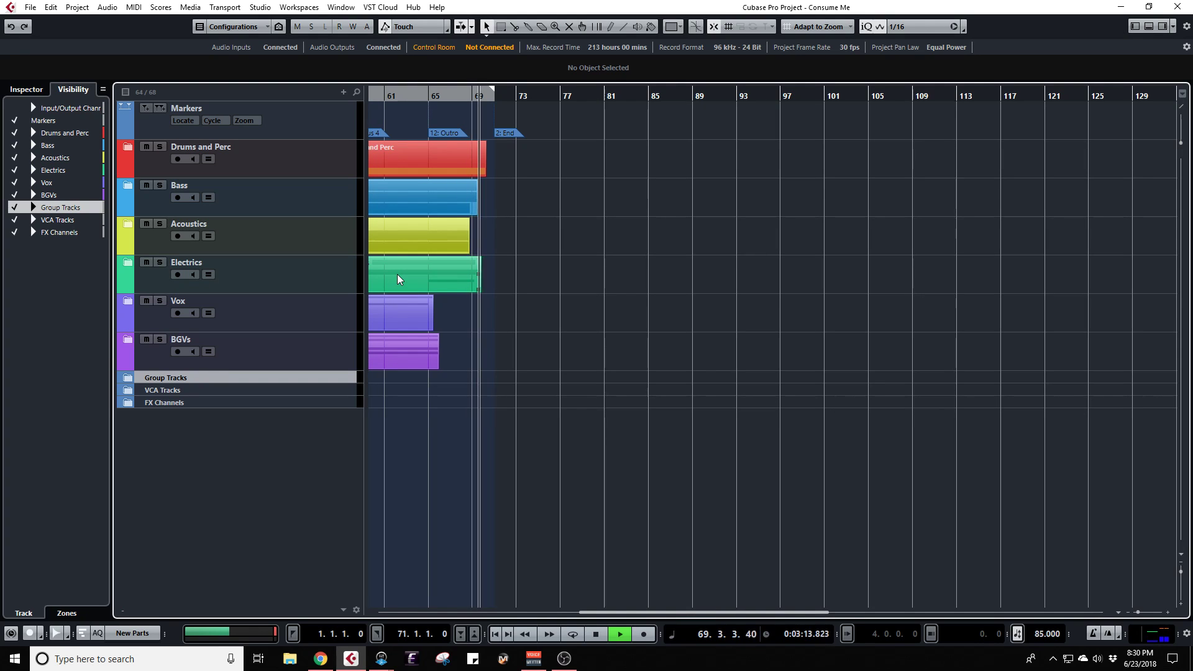
{"action": "key", "text": "space"}
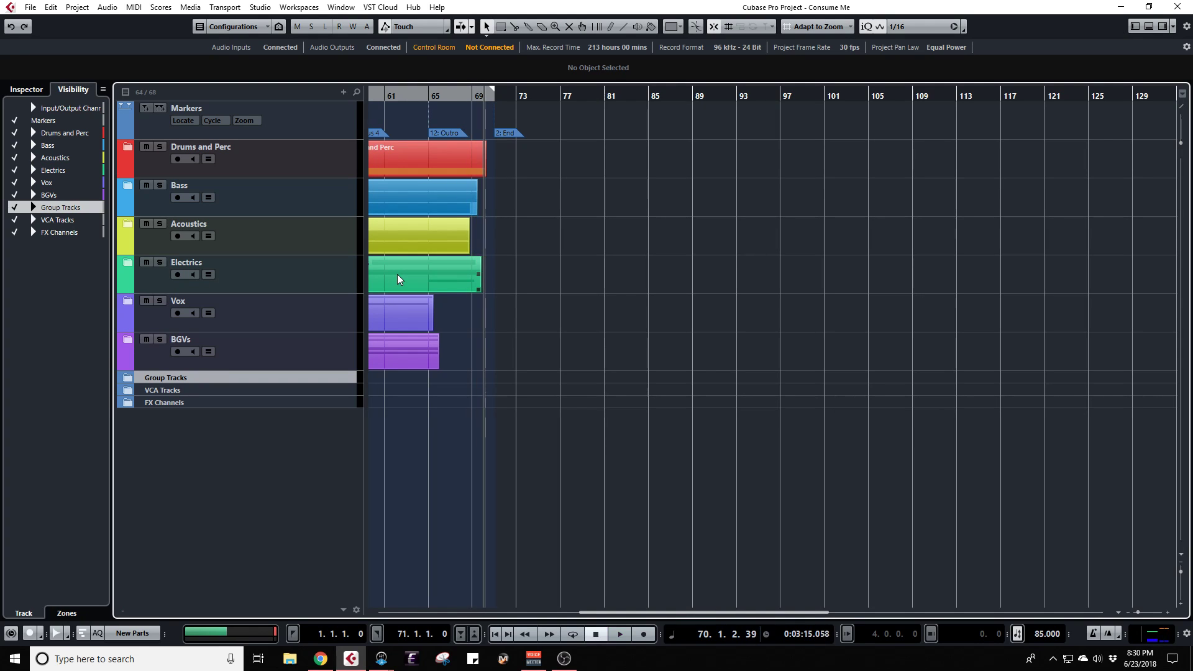